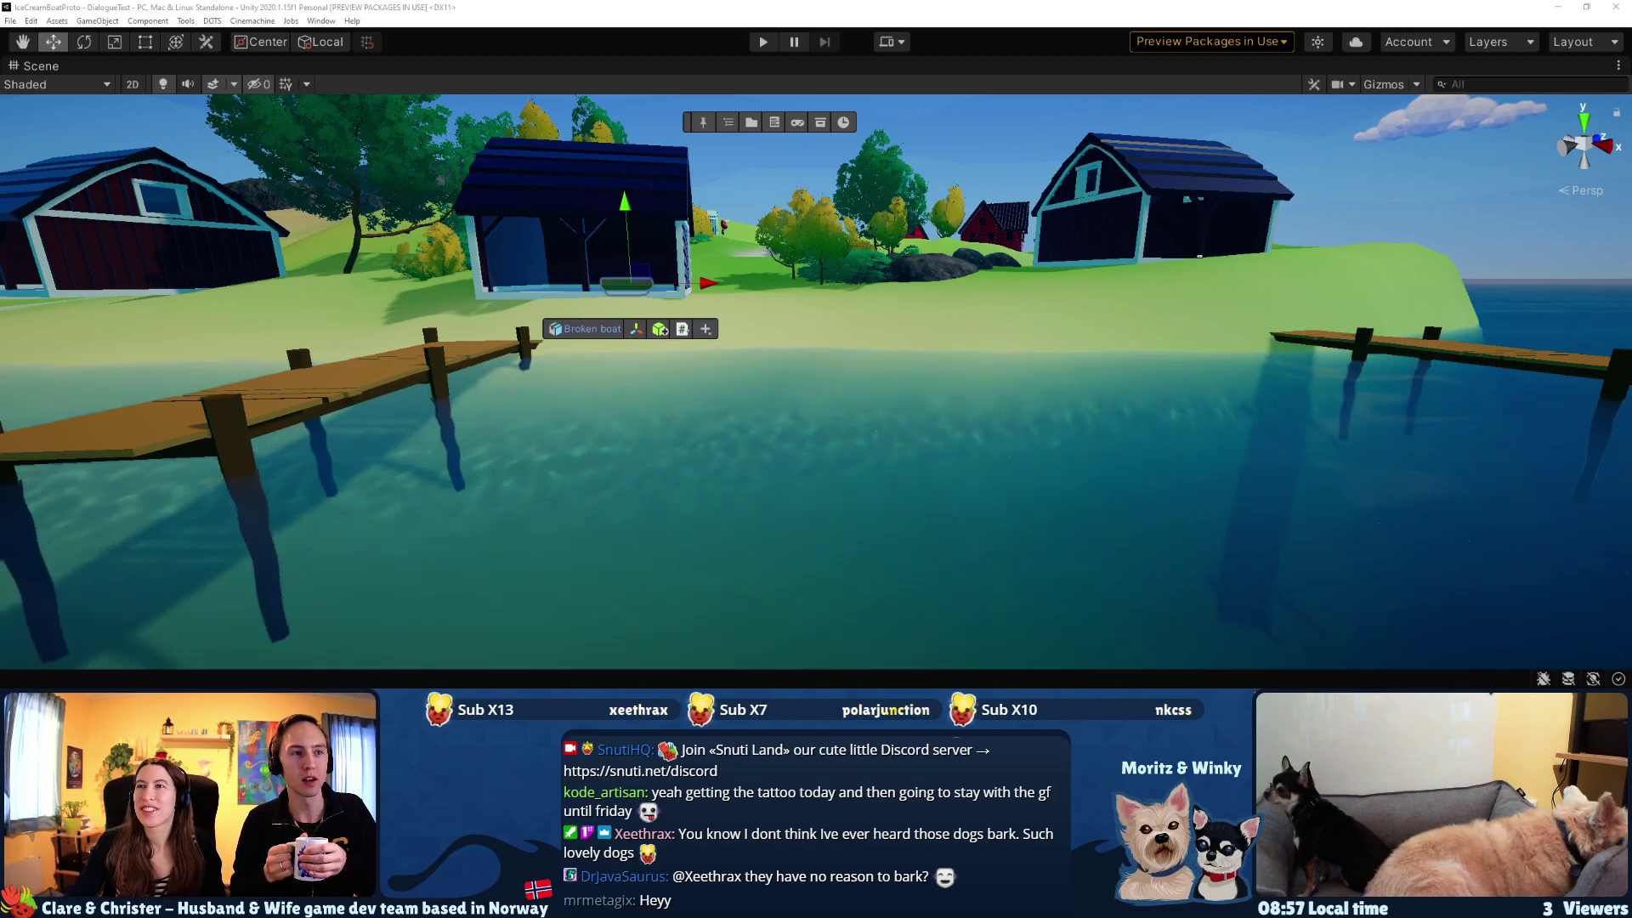
- Survey the island in the scene, examining the boathouses, jetties, paths and village around the broken boat
scroll(553, 352, down, 10)
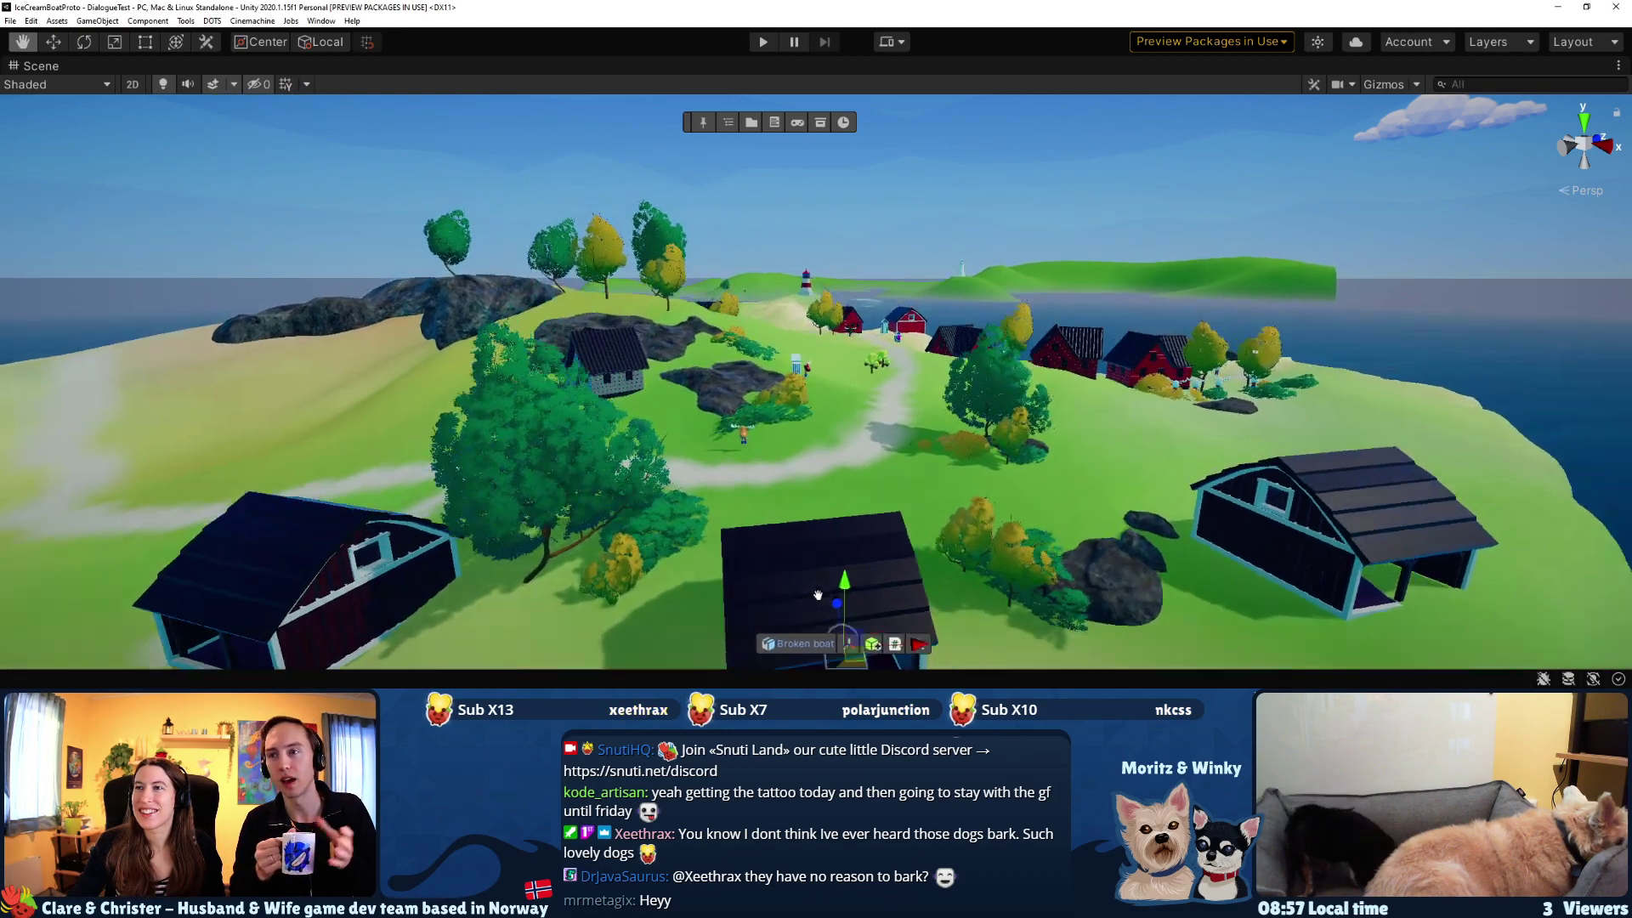
alt+drag(919, 444, 895, 471)
middle_drag(895, 470, 1050, 345)
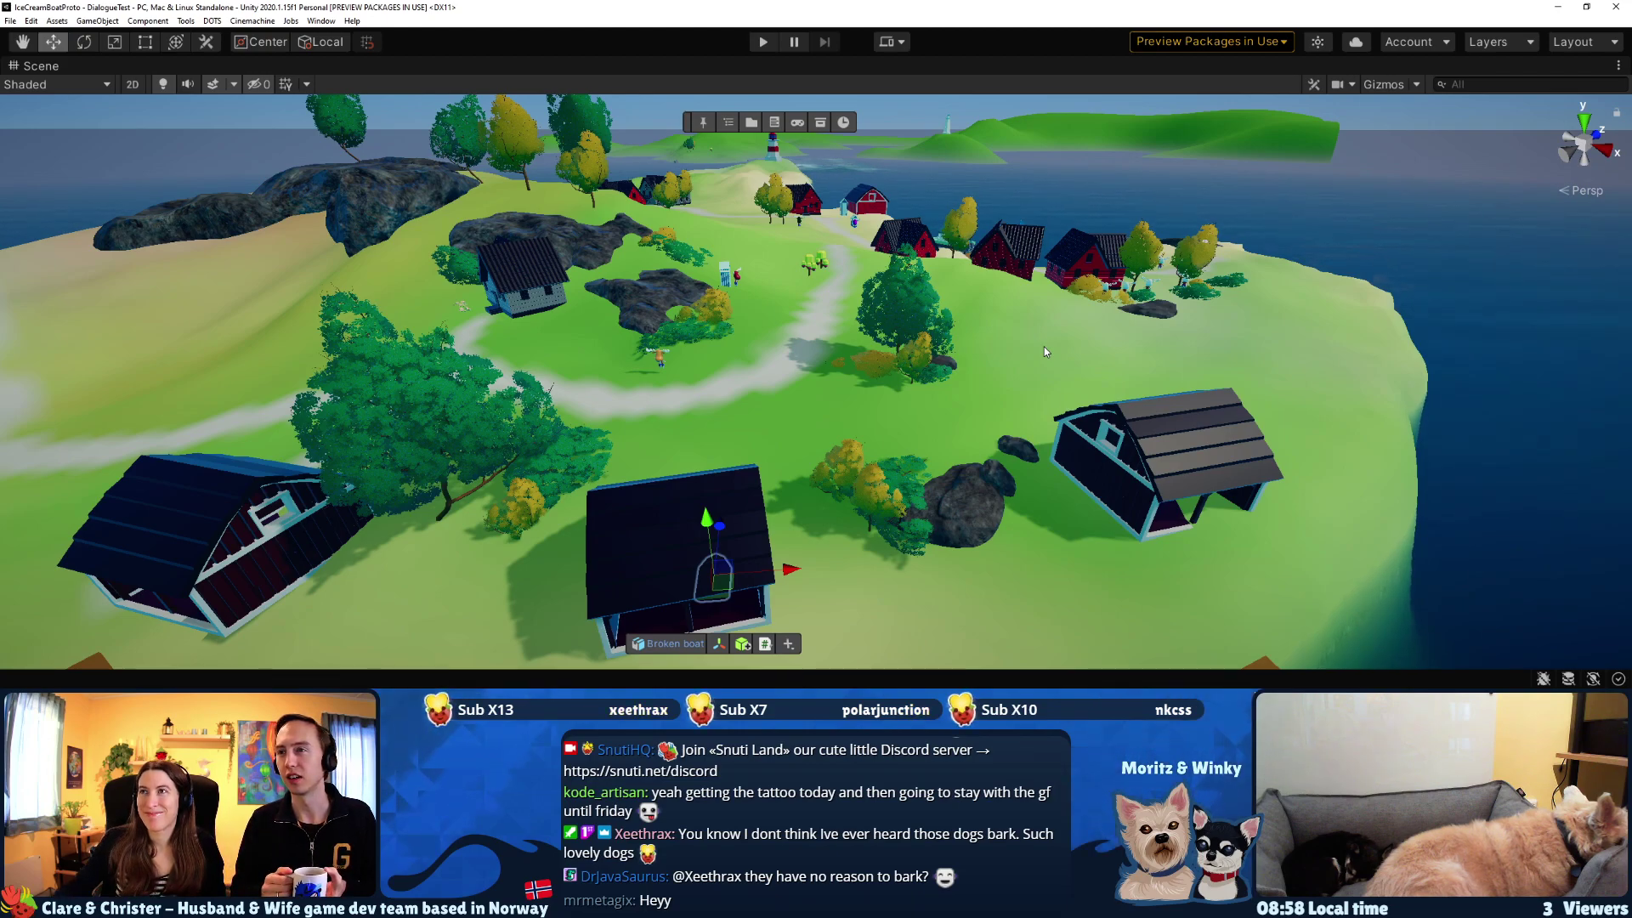
right_drag(1043, 347, 641, 281)
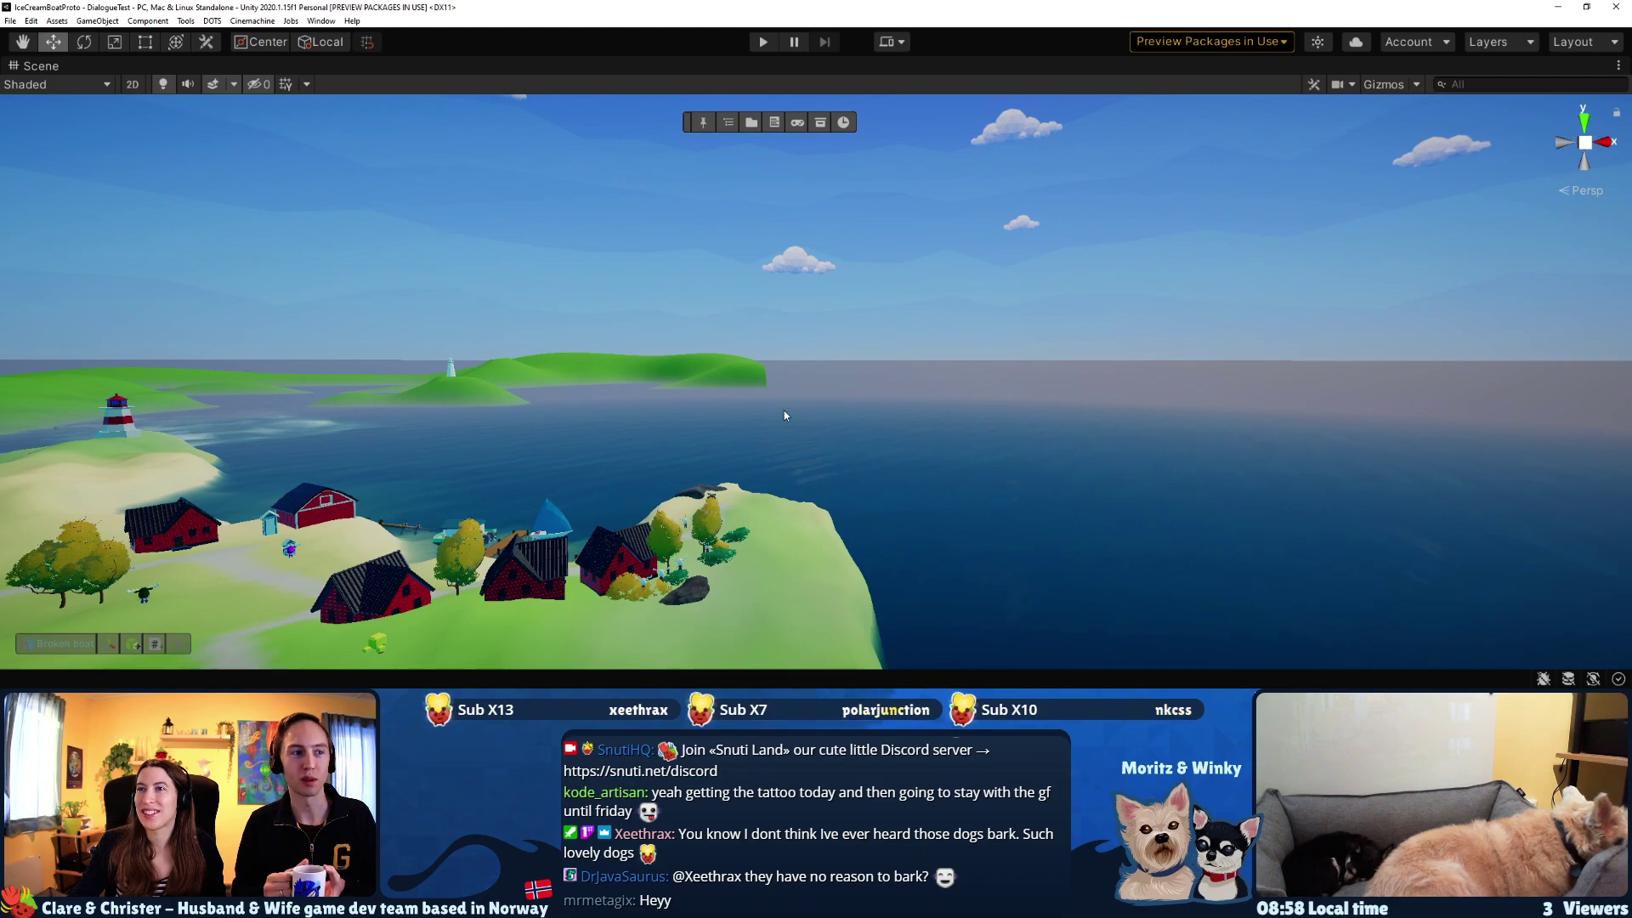
key(f)
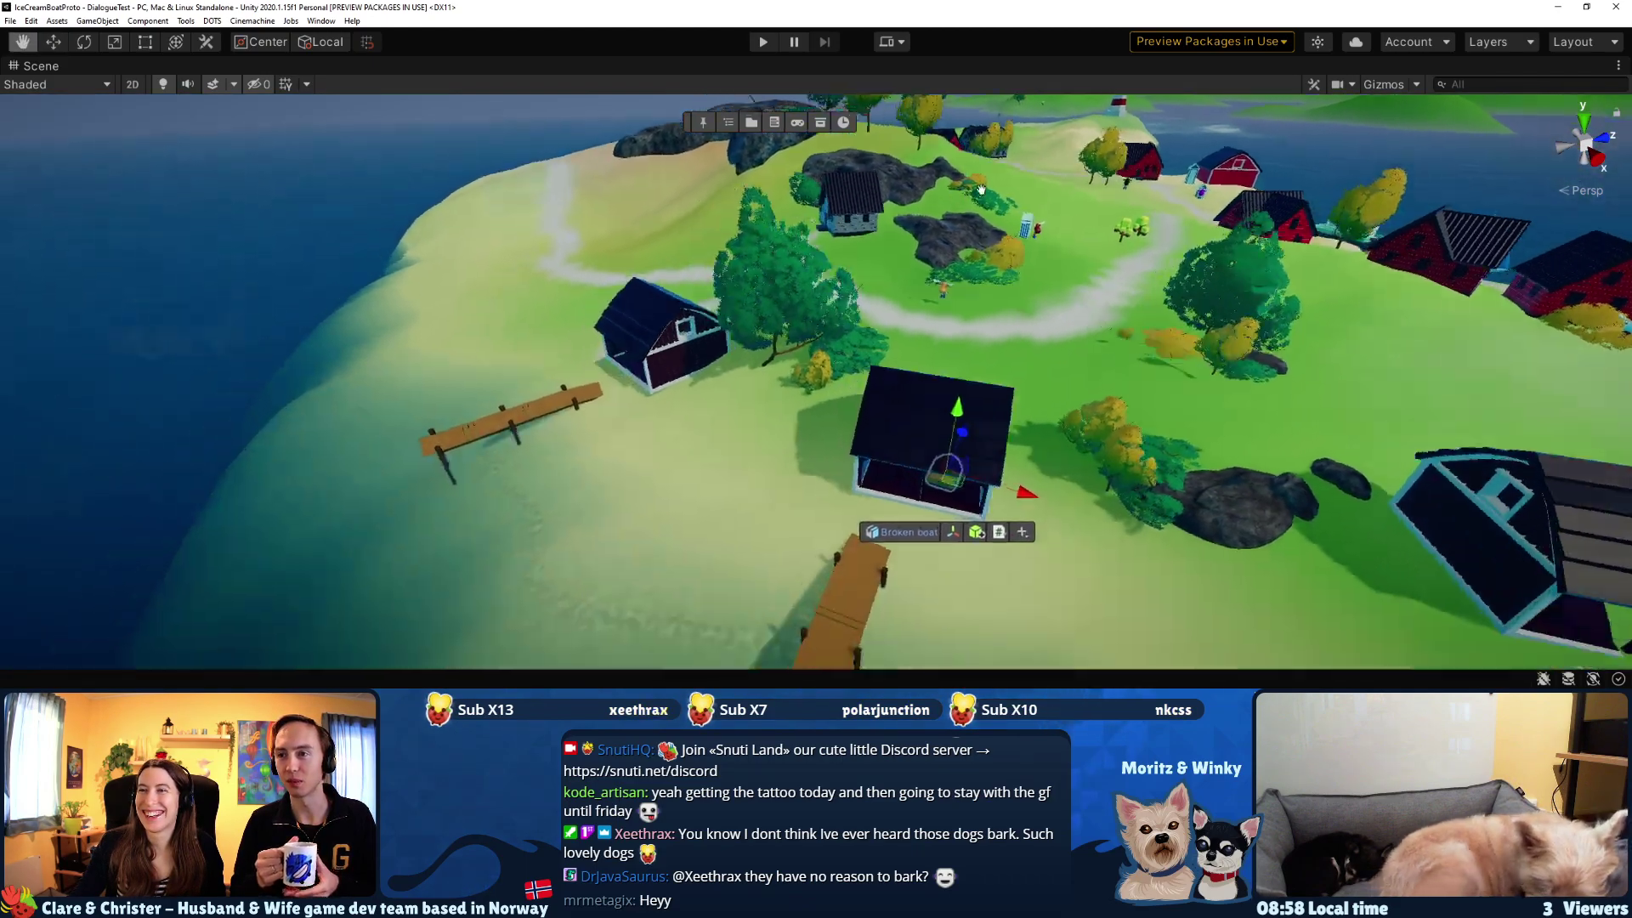
middle_drag(981, 189, 1026, 173)
middle_drag(975, 339, 595, 352)
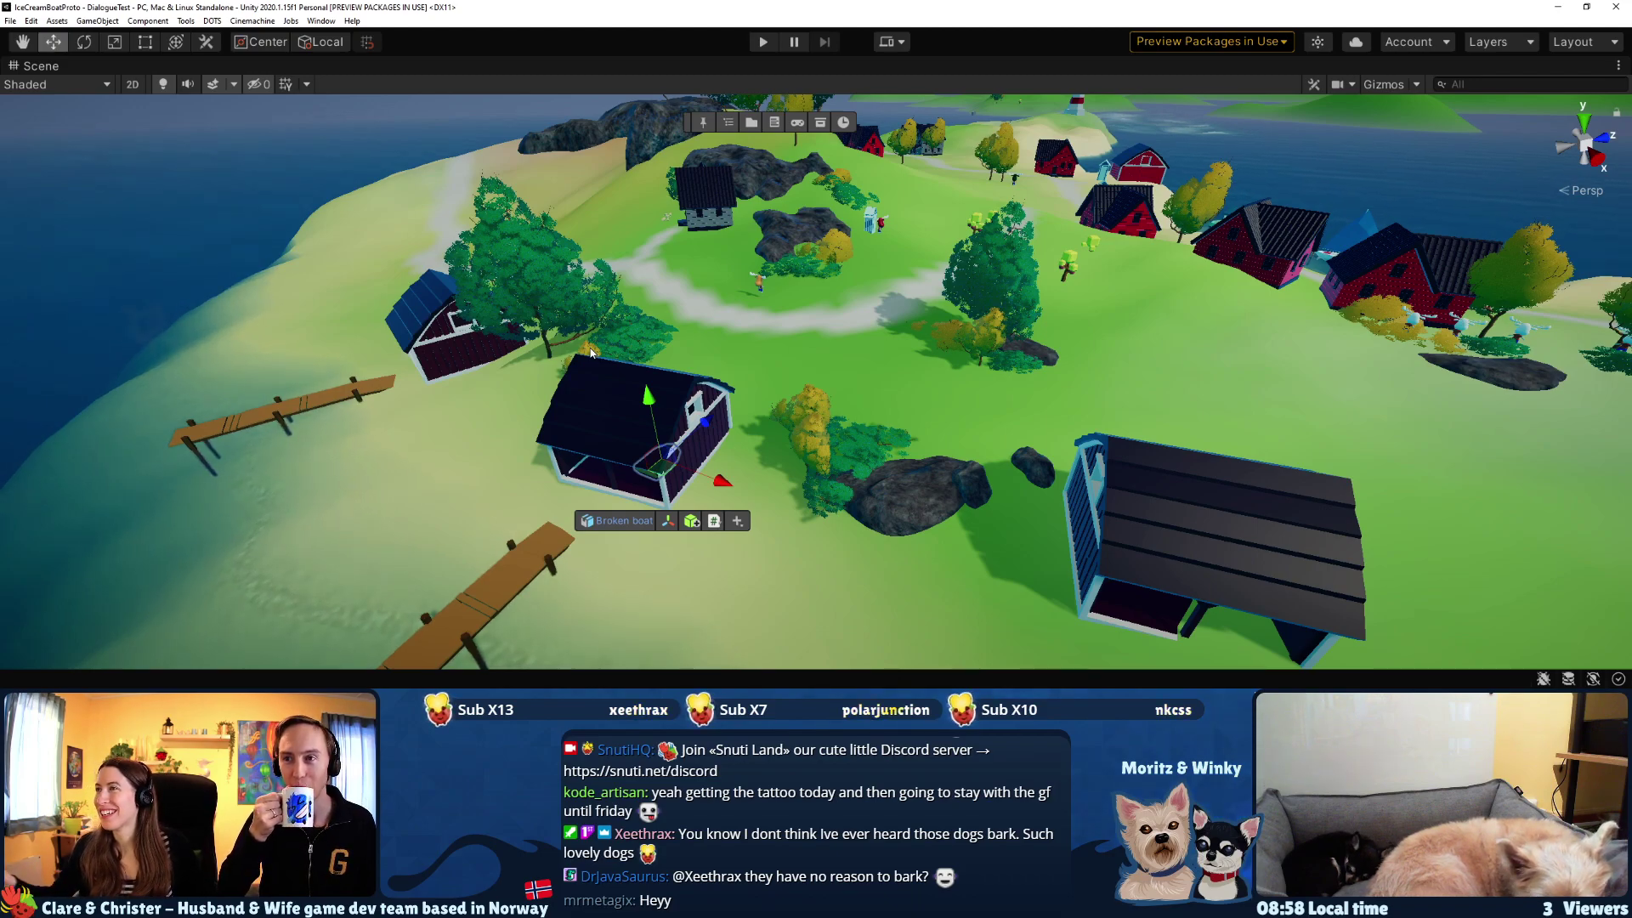
middle_drag(1291, 309, 731, 318)
- Examine the moose character beneath the ice-cream sign on the beach and the front of the red house
right_drag(824, 344, 1623, 366)
key(d)
key(w)
key(w)
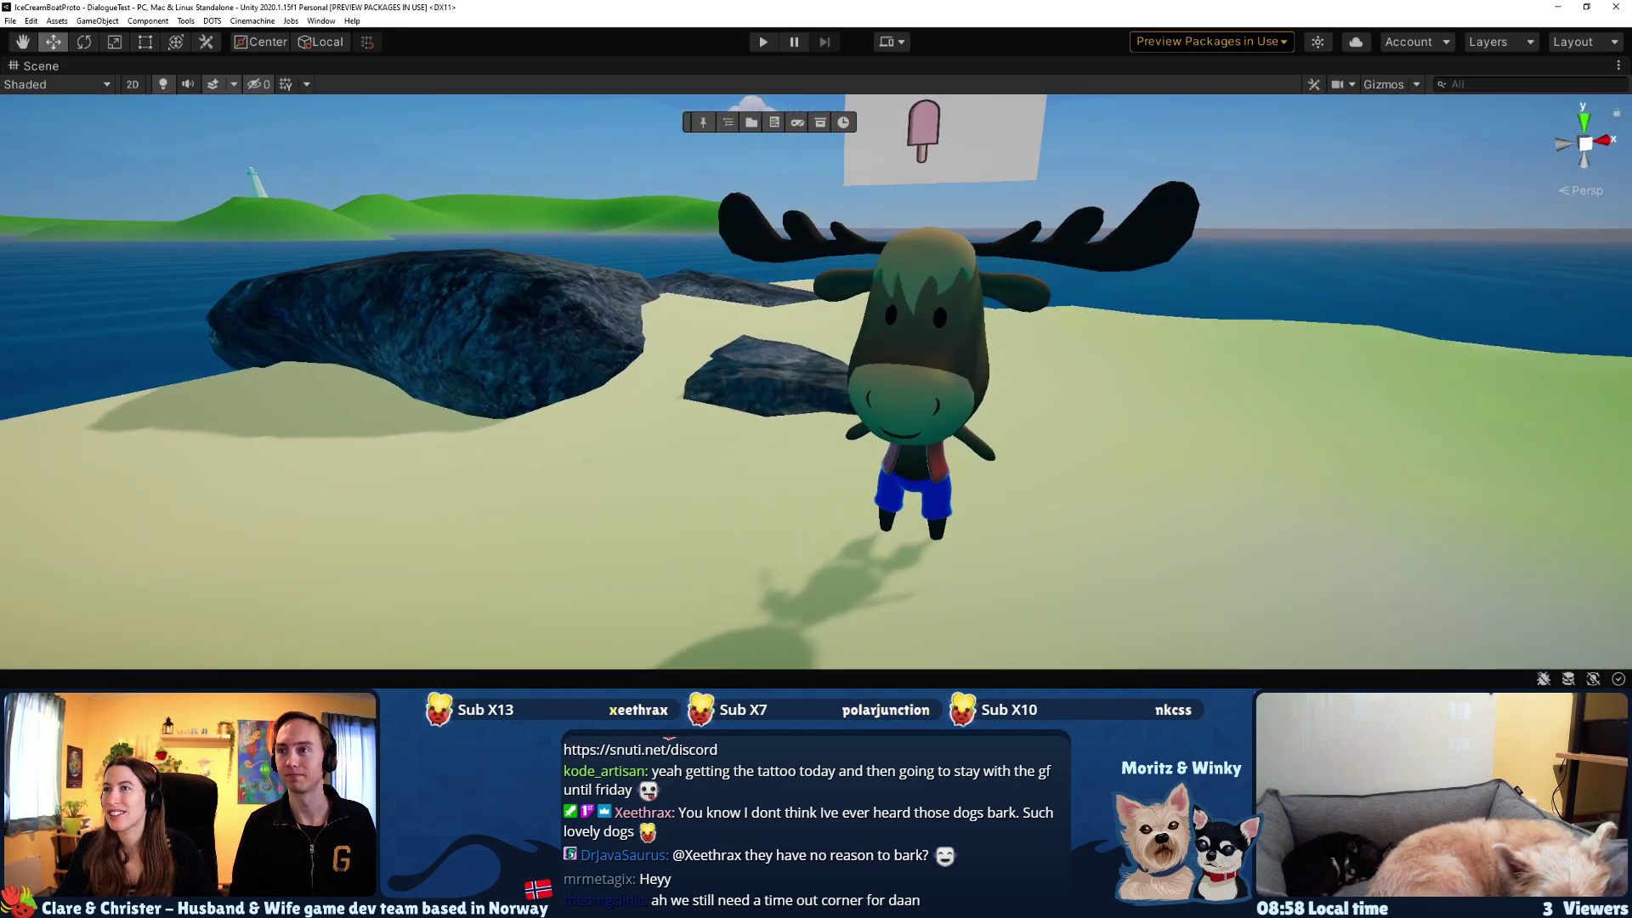
right_drag(1053, 488, 1248, 427)
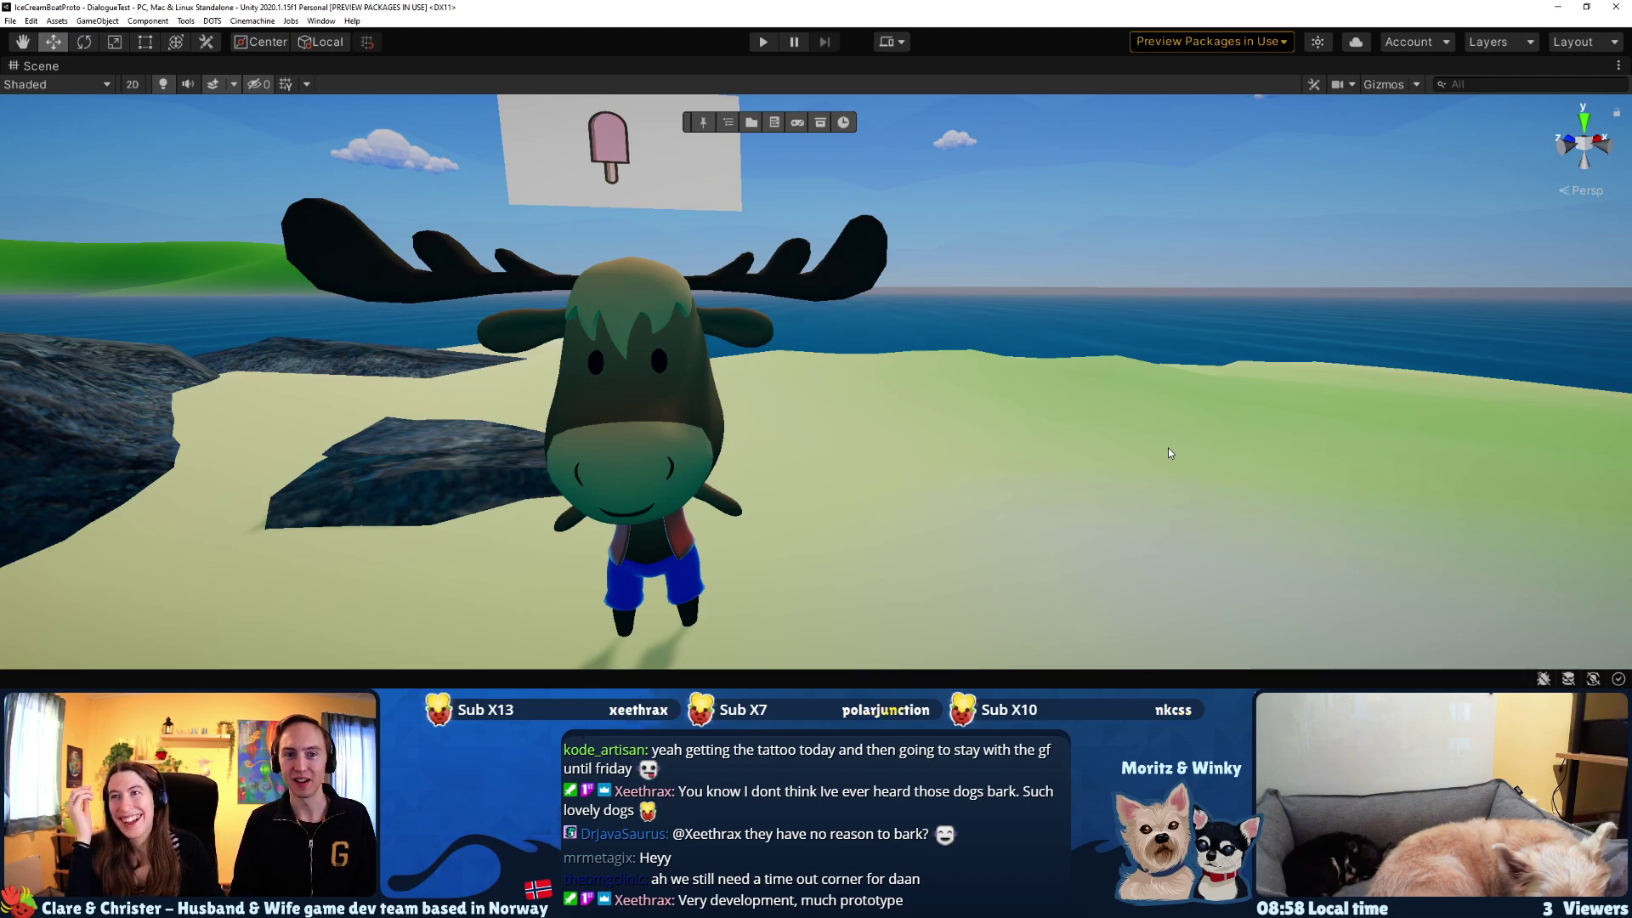
right_drag(1093, 573, 893, 459)
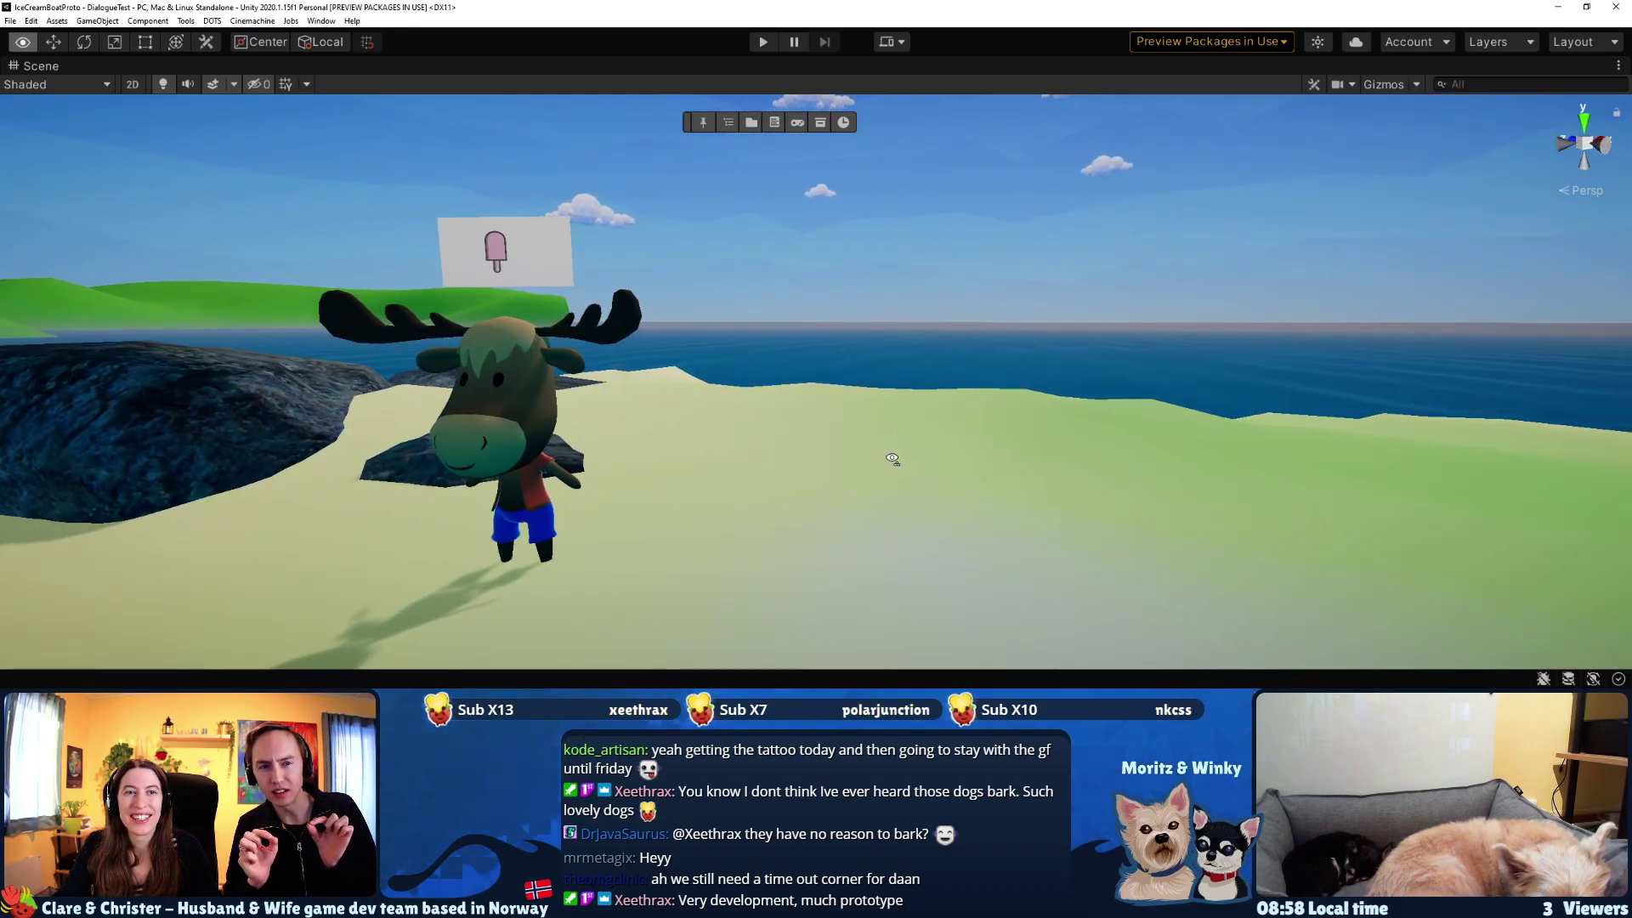
right_drag(892, 459, 507, 592)
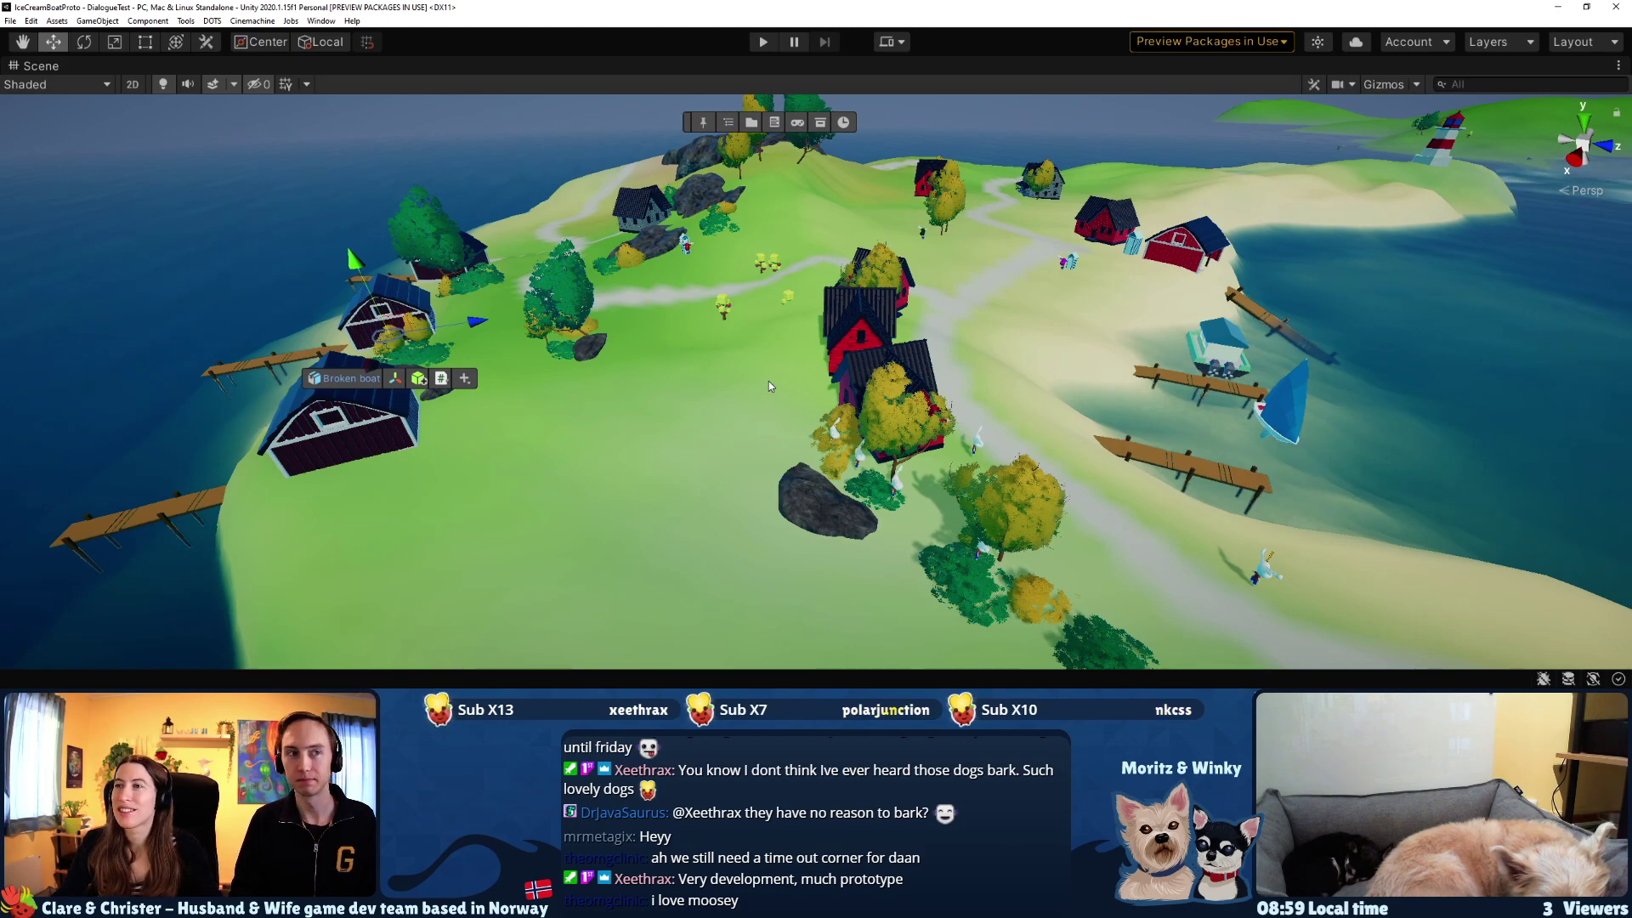
right_drag(768, 386, 545, 339)
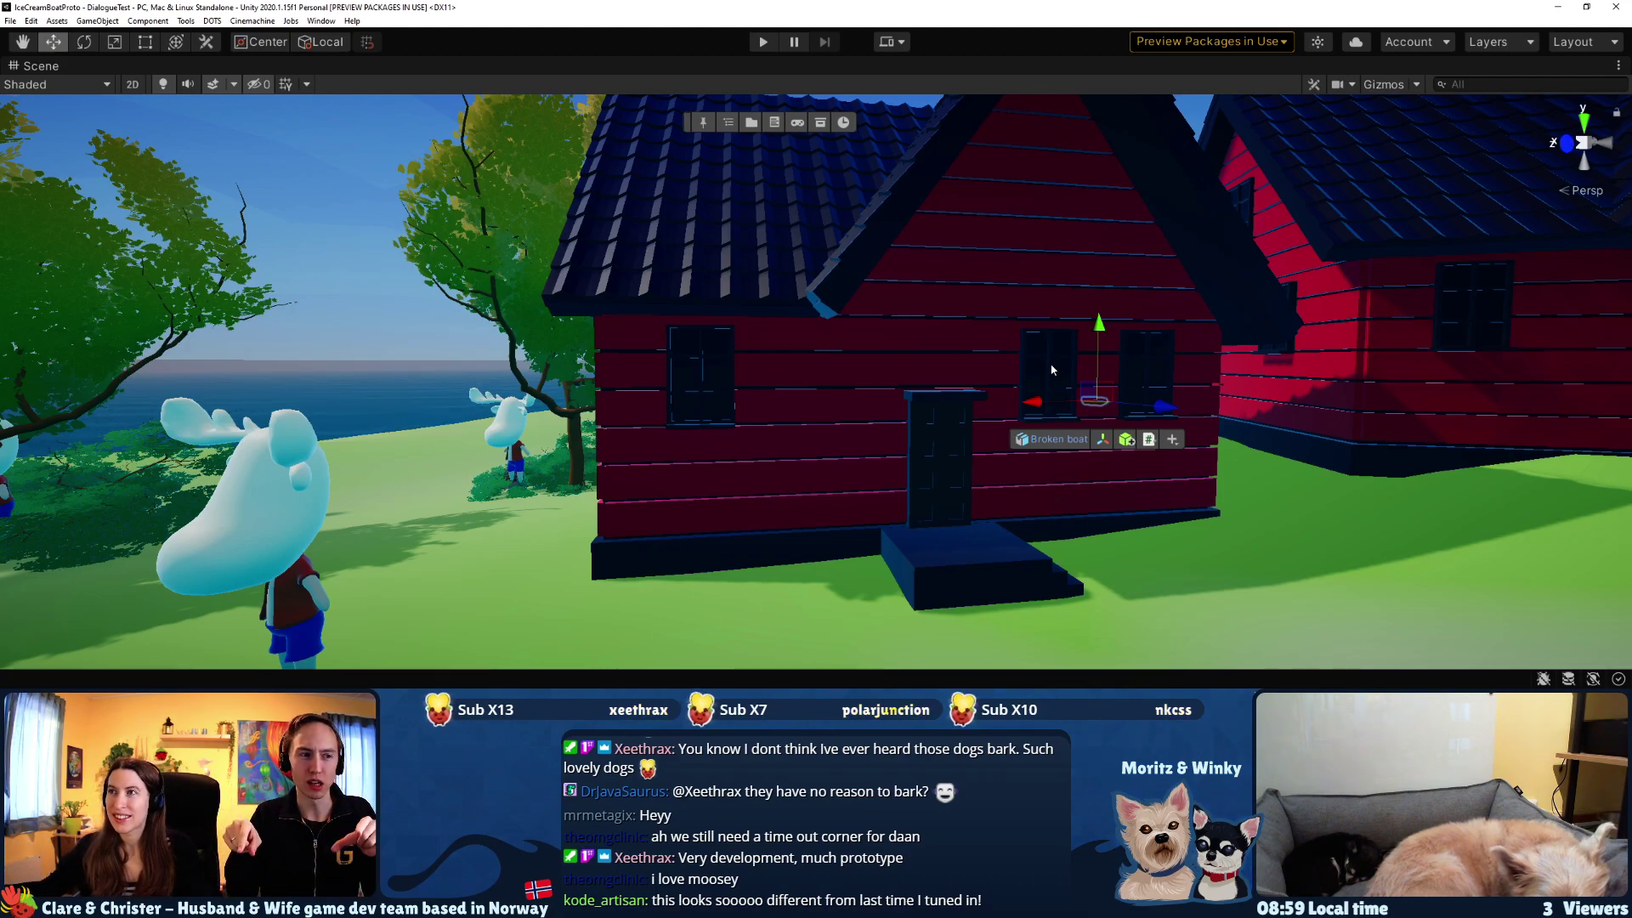
- Run the game in Play mode, restore the full editor layout and show the Game view
click(761, 45)
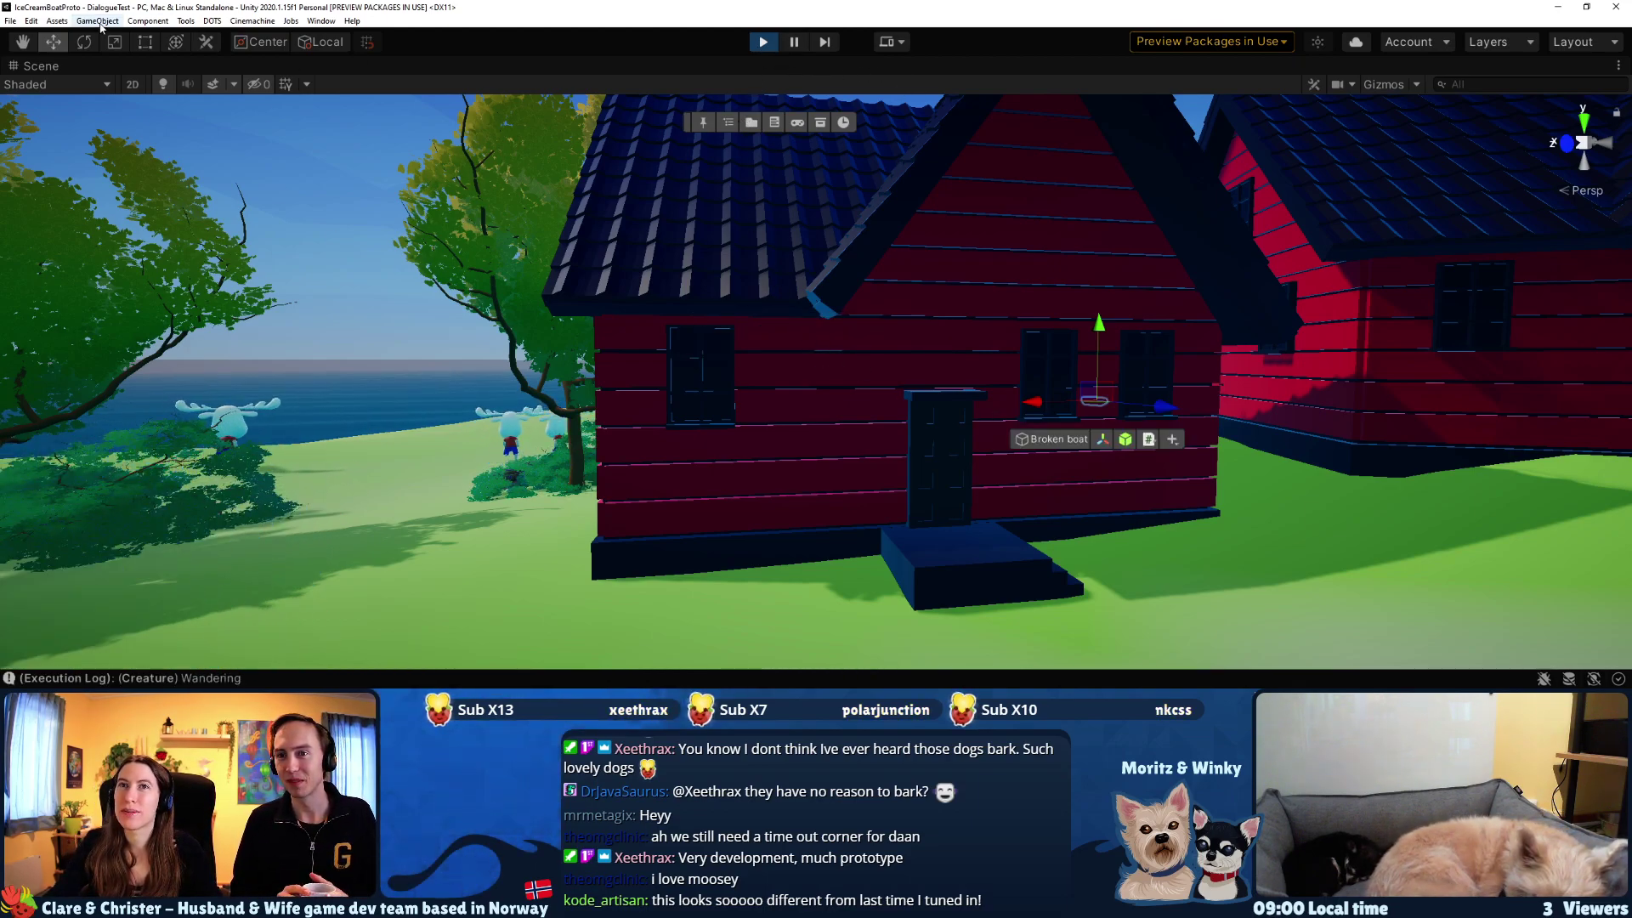
right_click(41, 65)
click(60, 73)
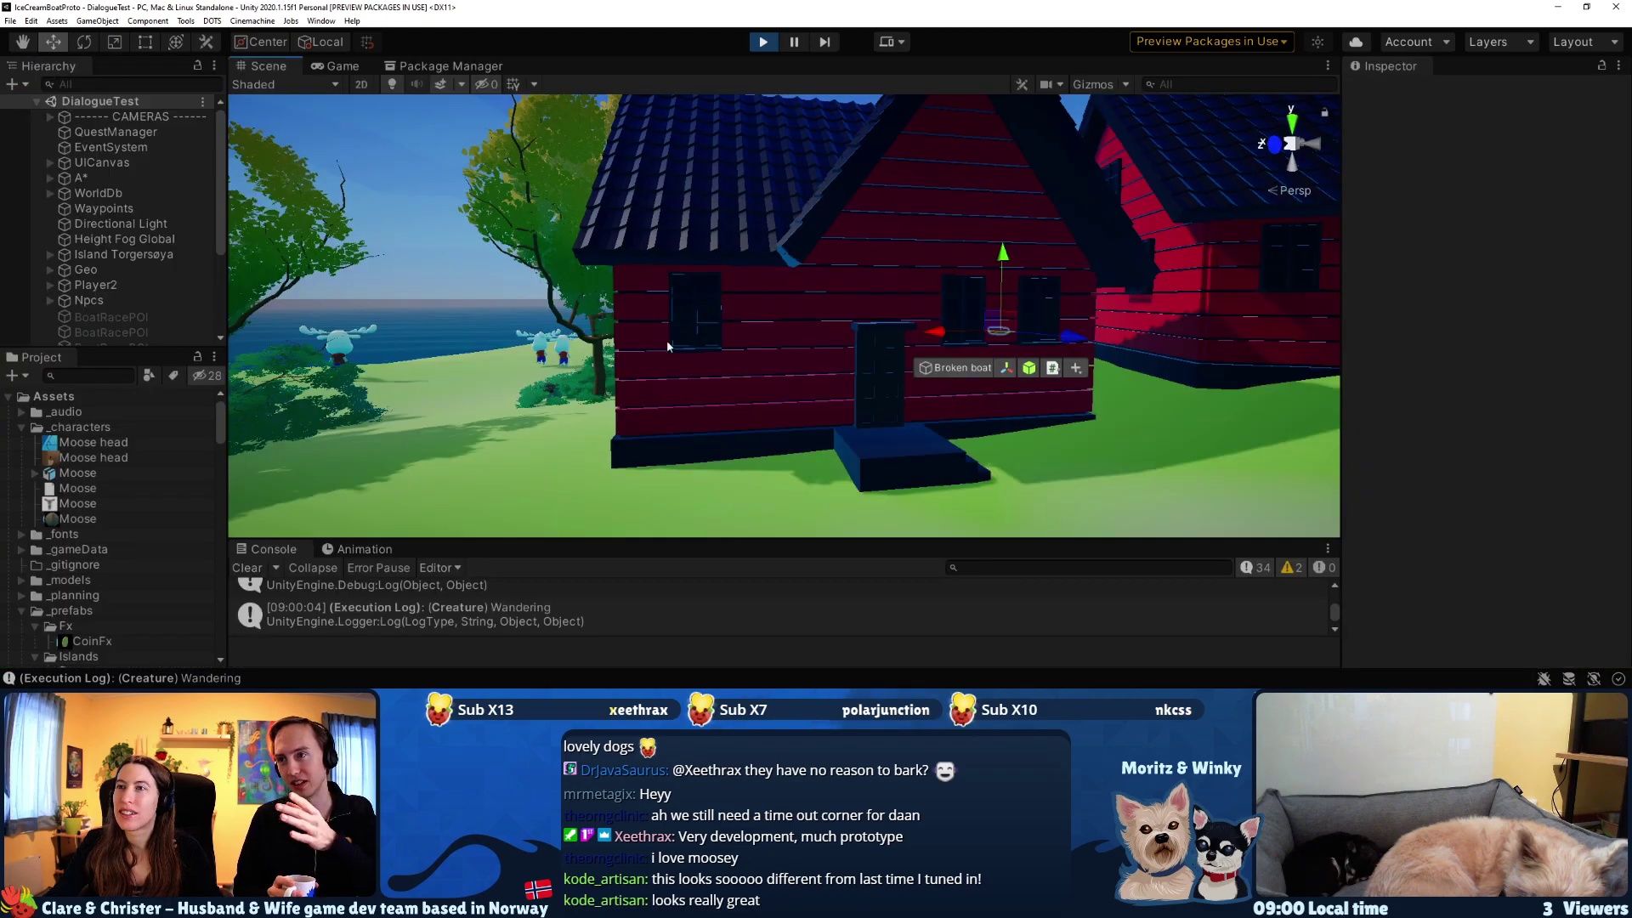
click(338, 66)
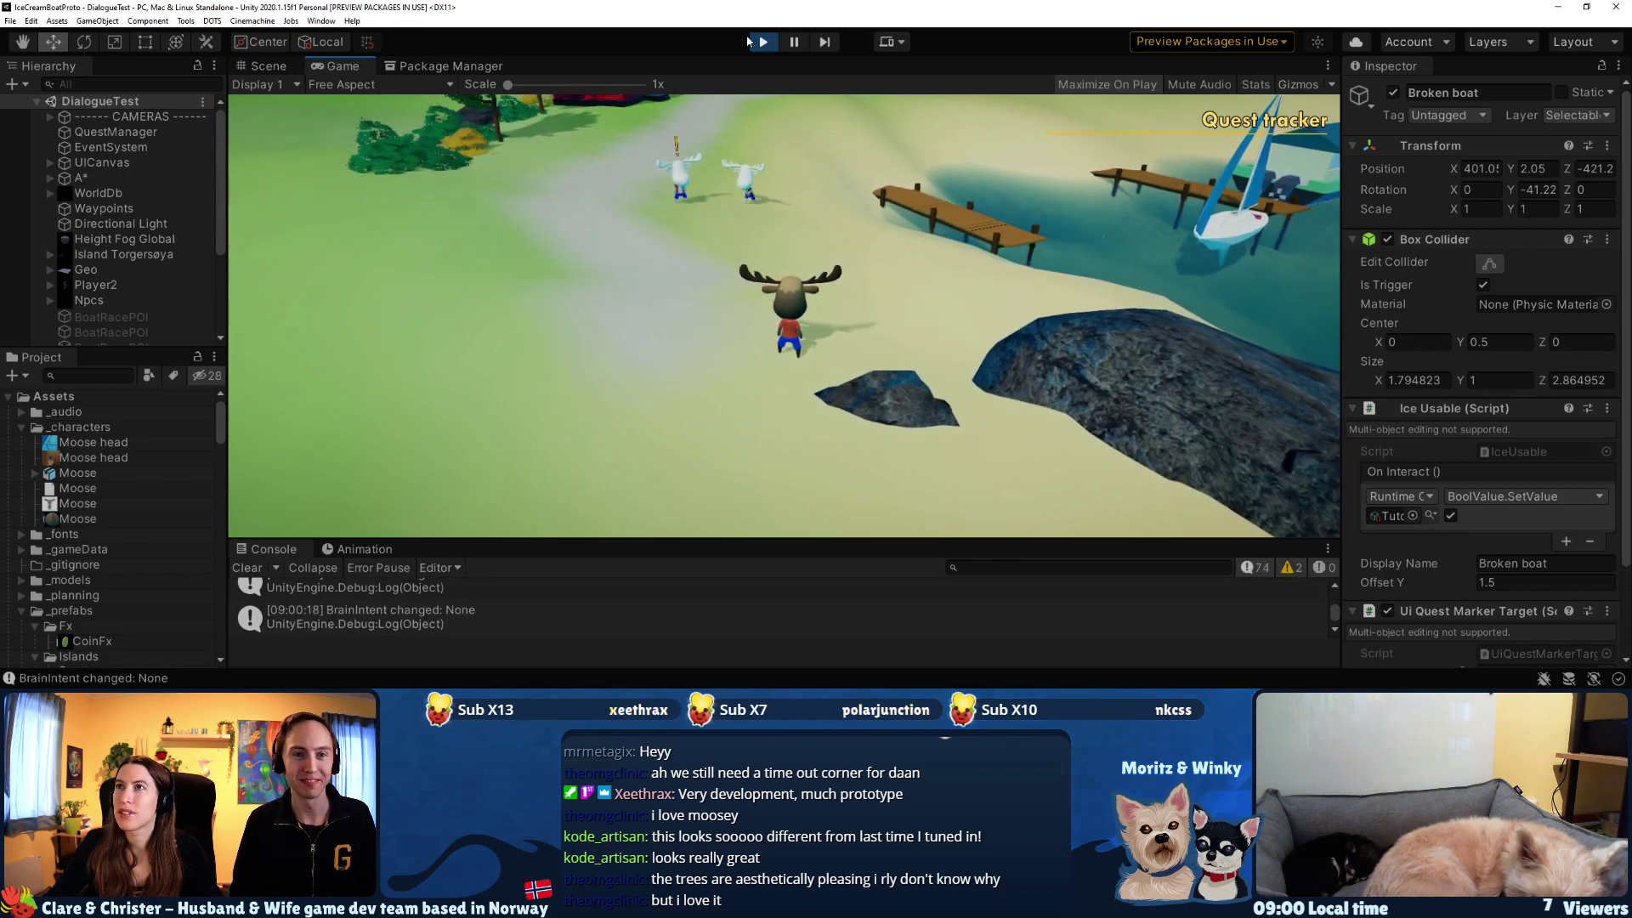
- Pause the running game, maximize the Game view and resume play
click(794, 42)
right_click(343, 68)
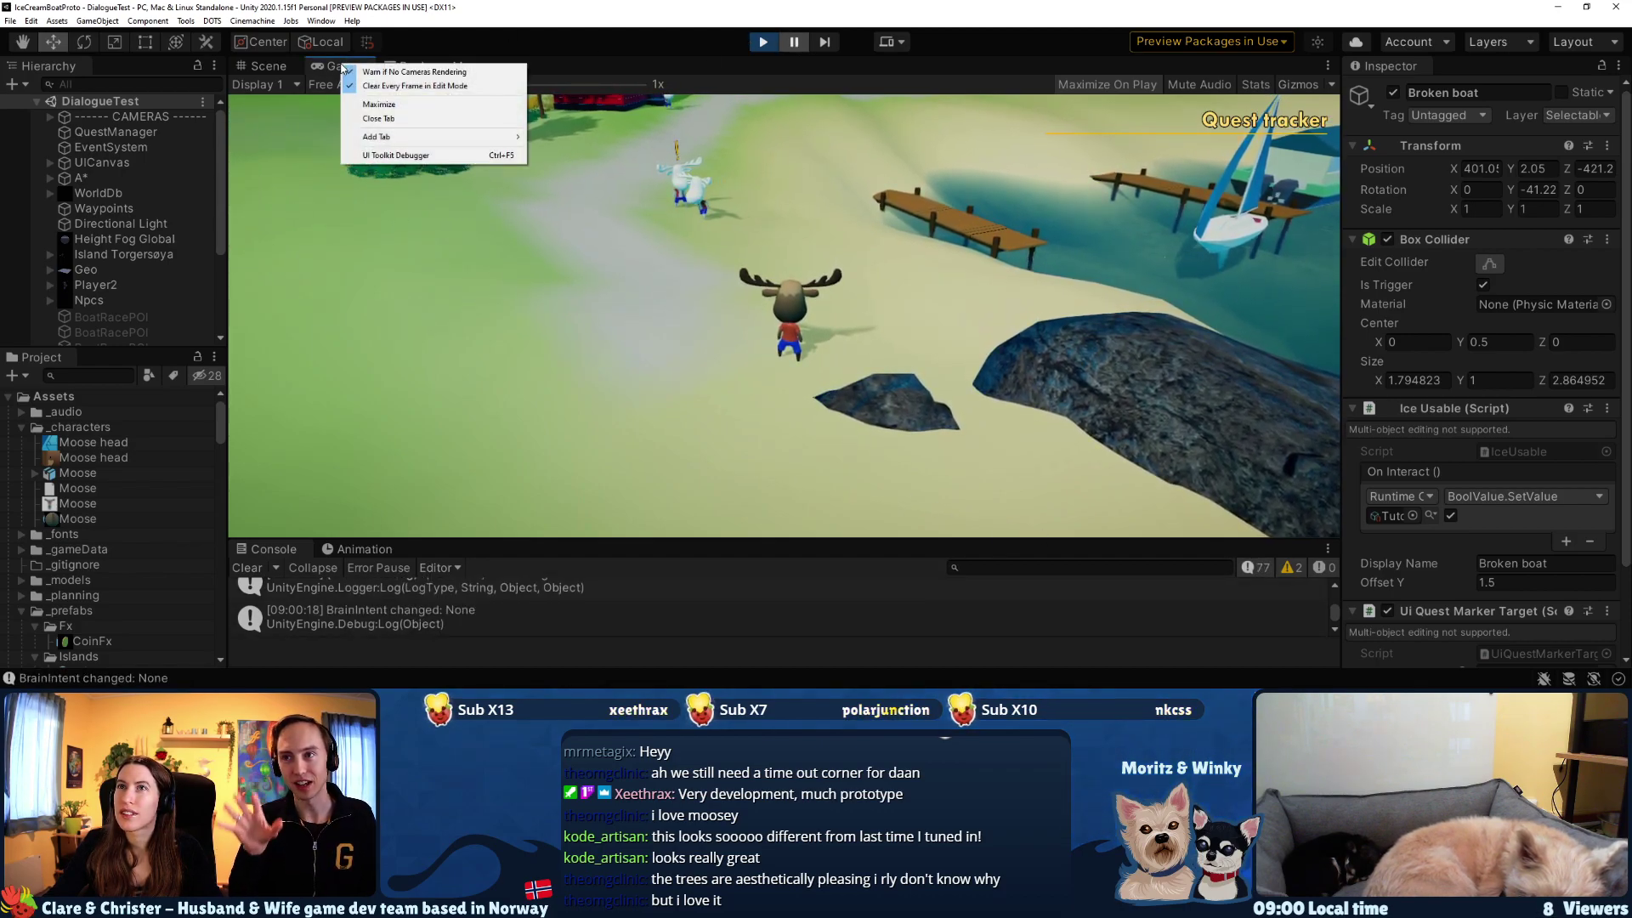
click(382, 104)
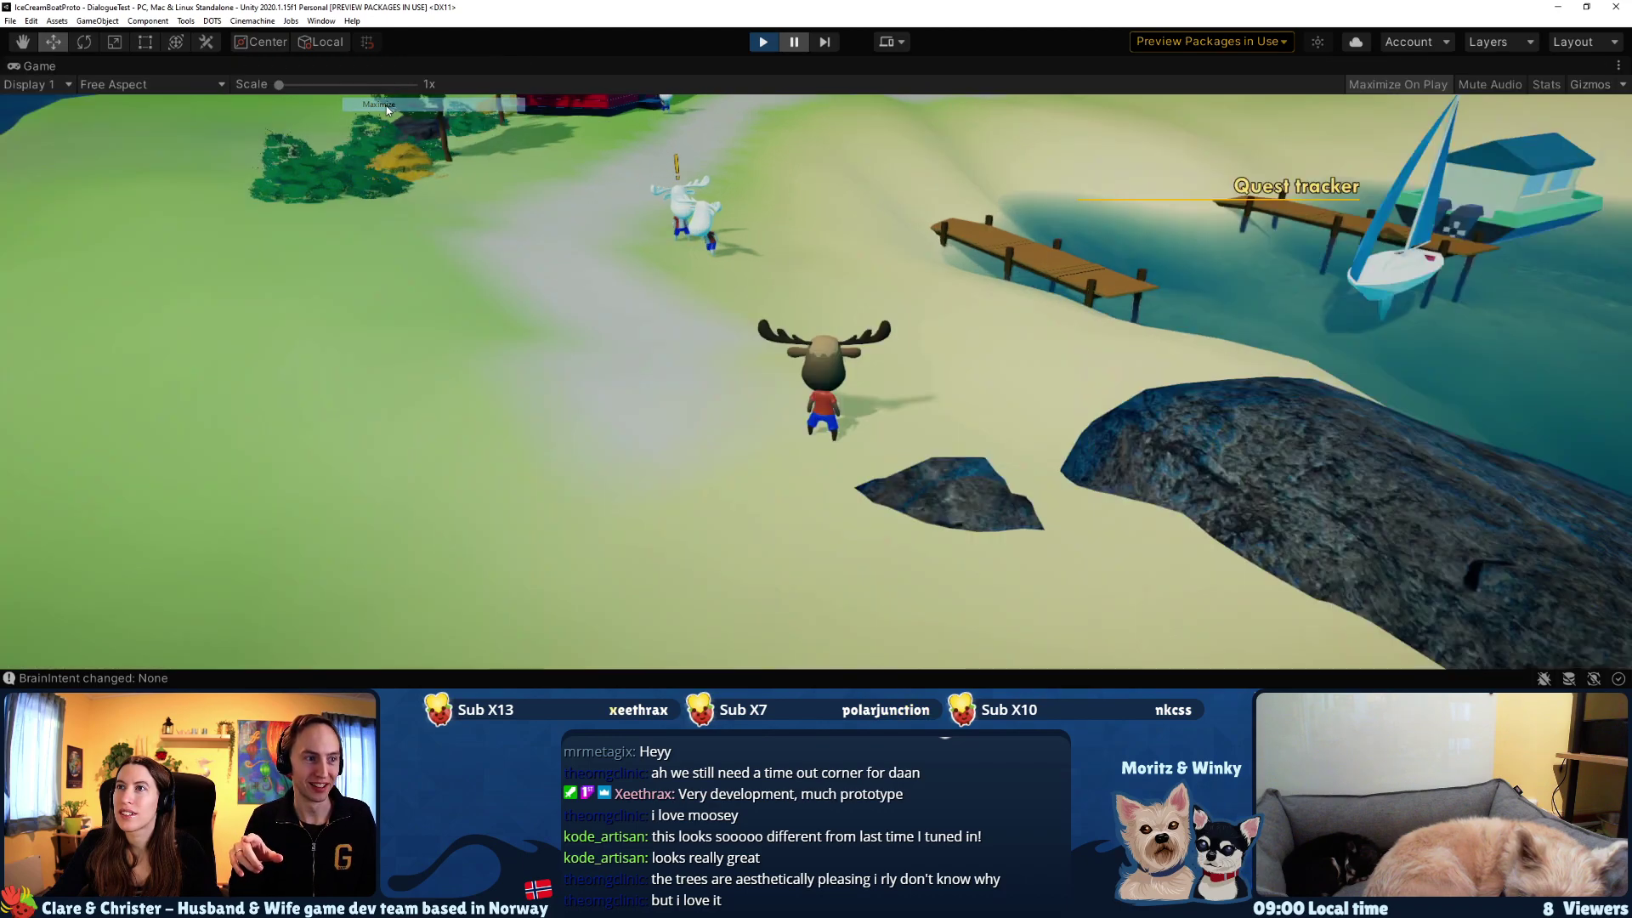
click(803, 43)
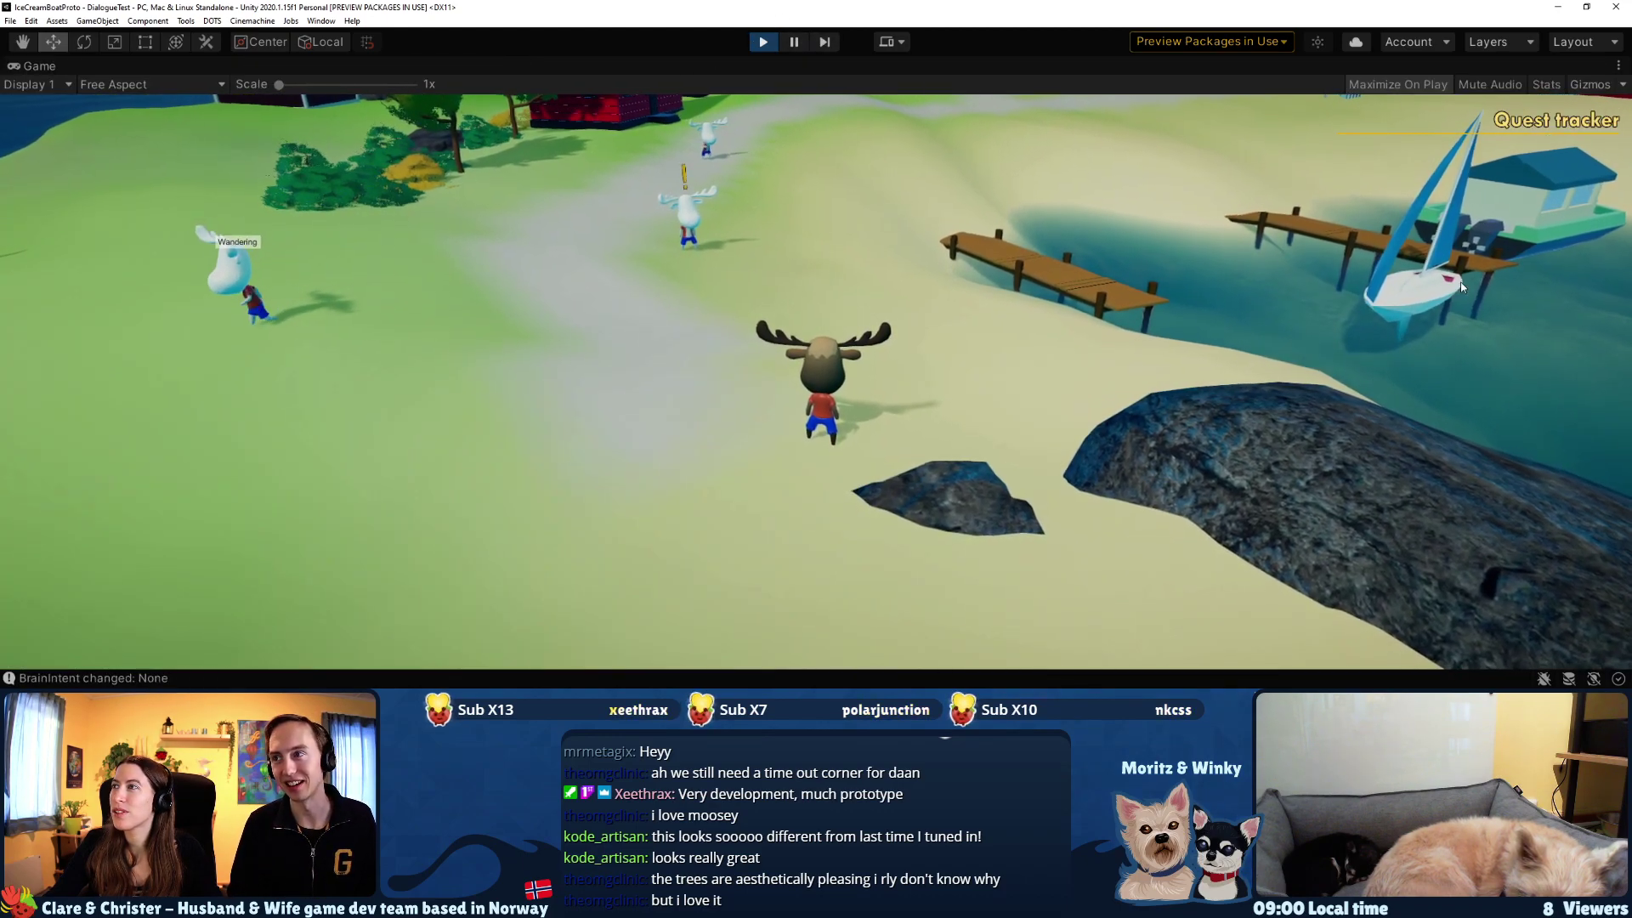
- Walk the player moose past the quest-giver moose towards the red houses and back beside the nearest jetty
click(1400, 292)
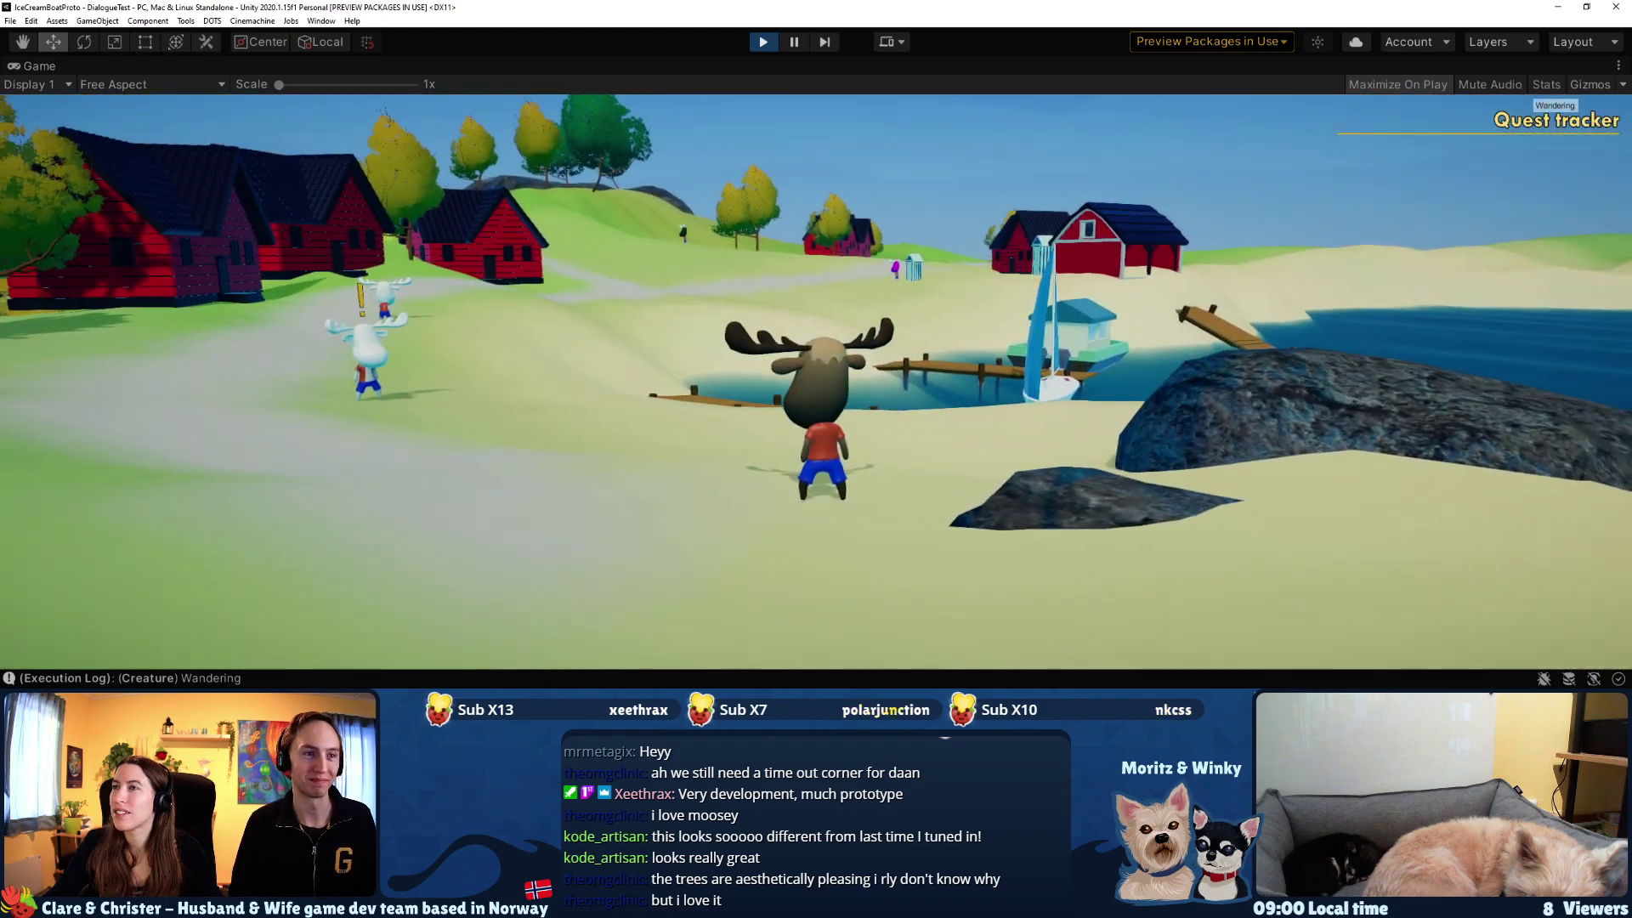
key(w)
key(q)
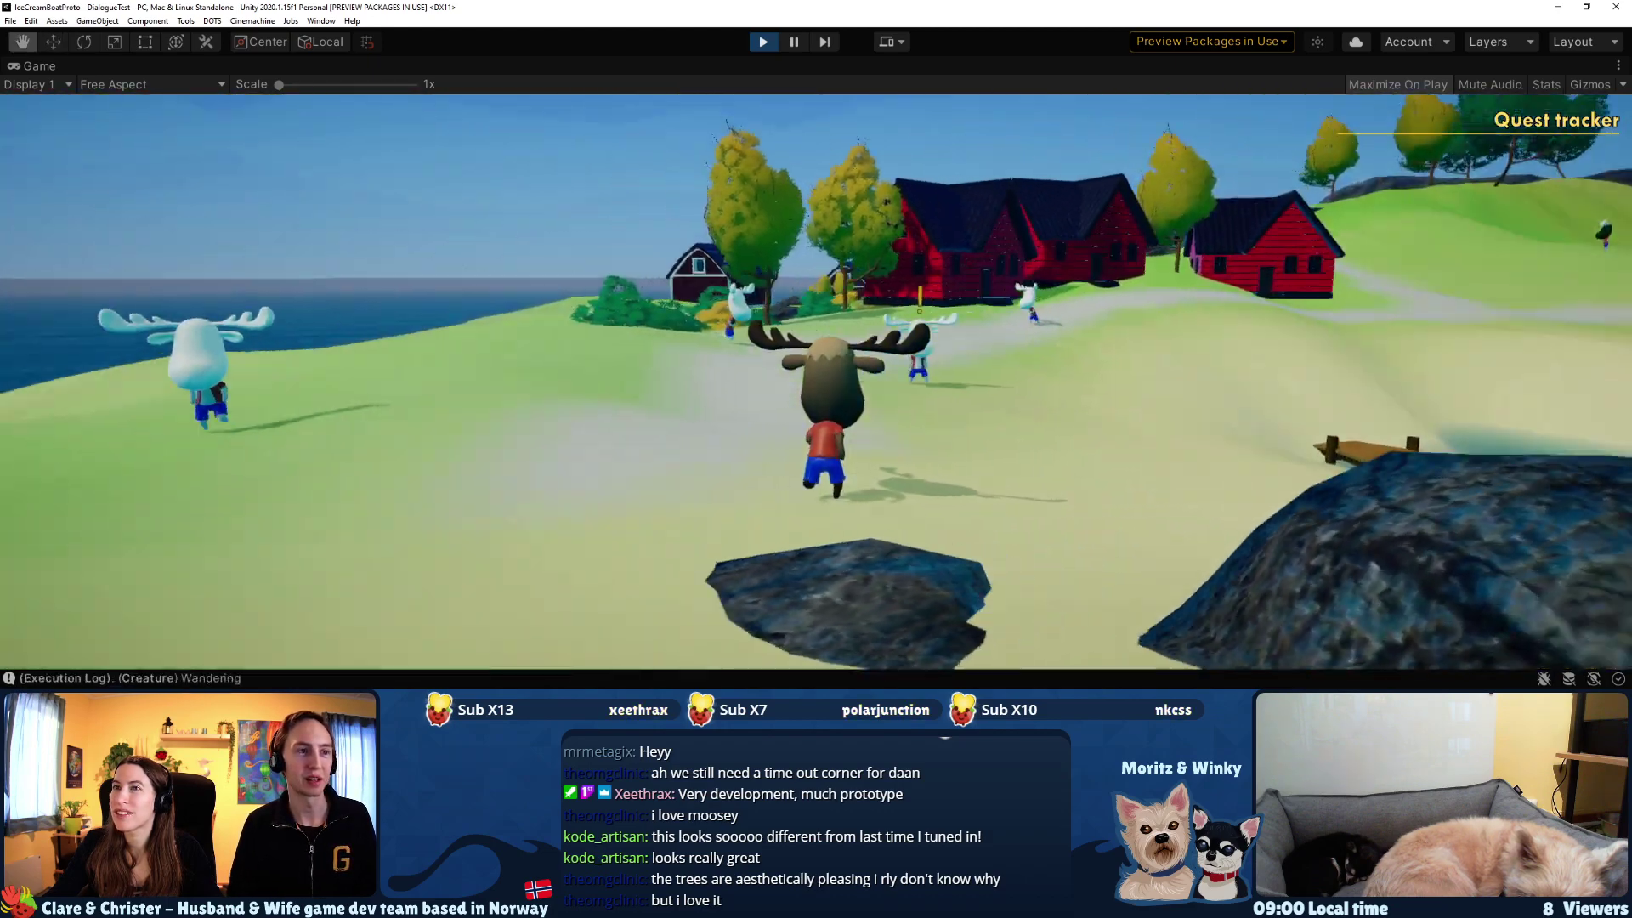
key(w)
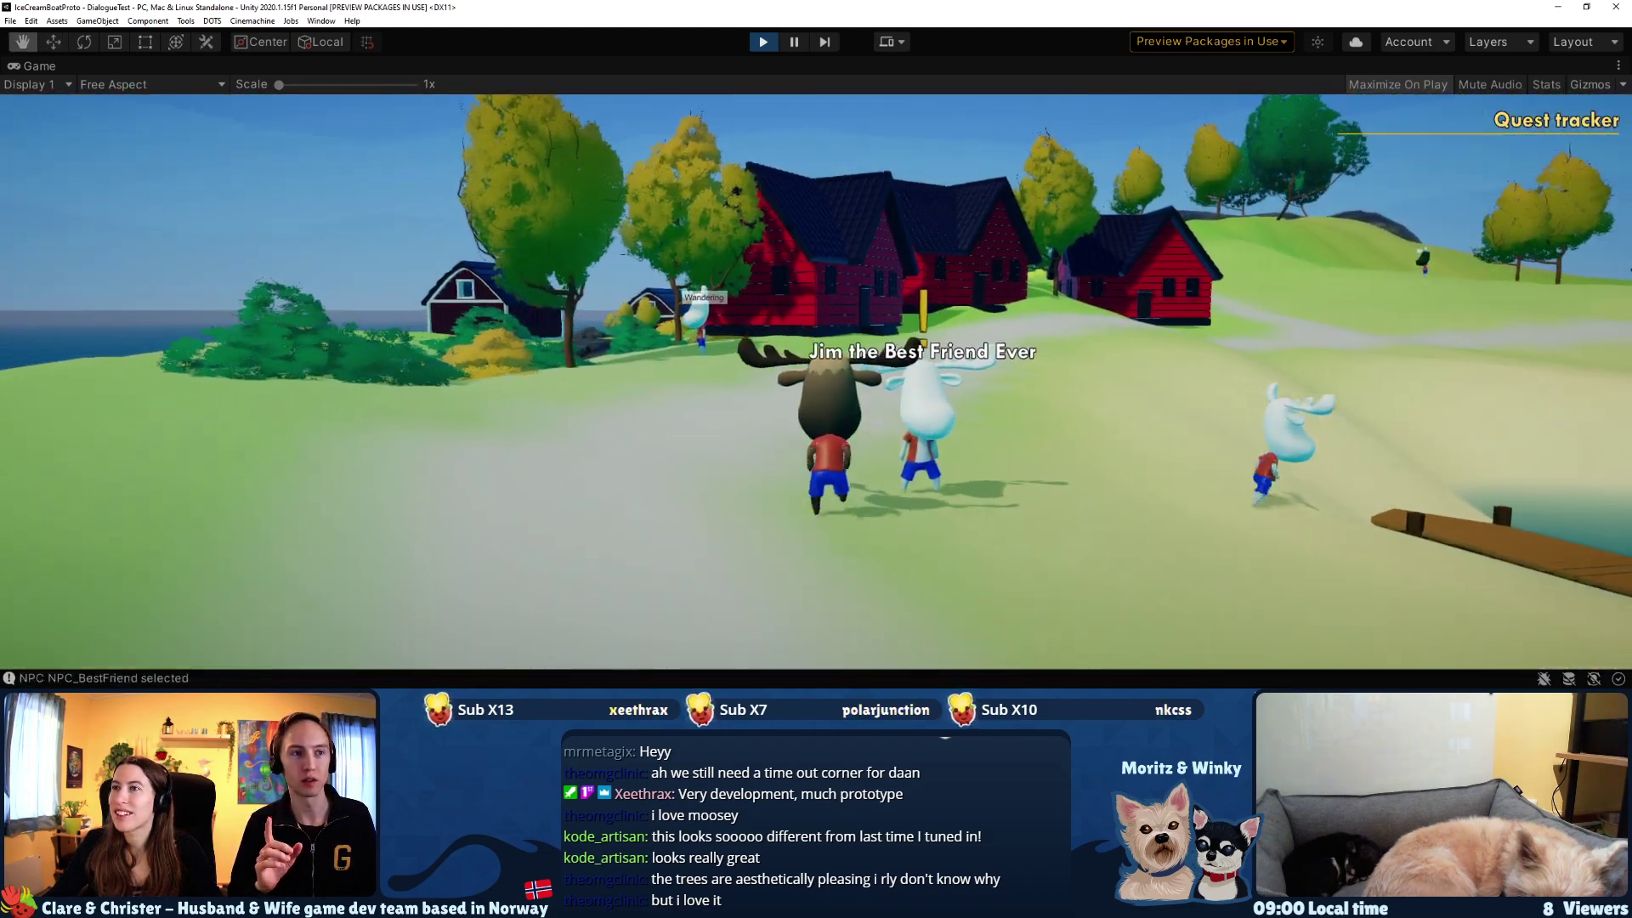
key(w)
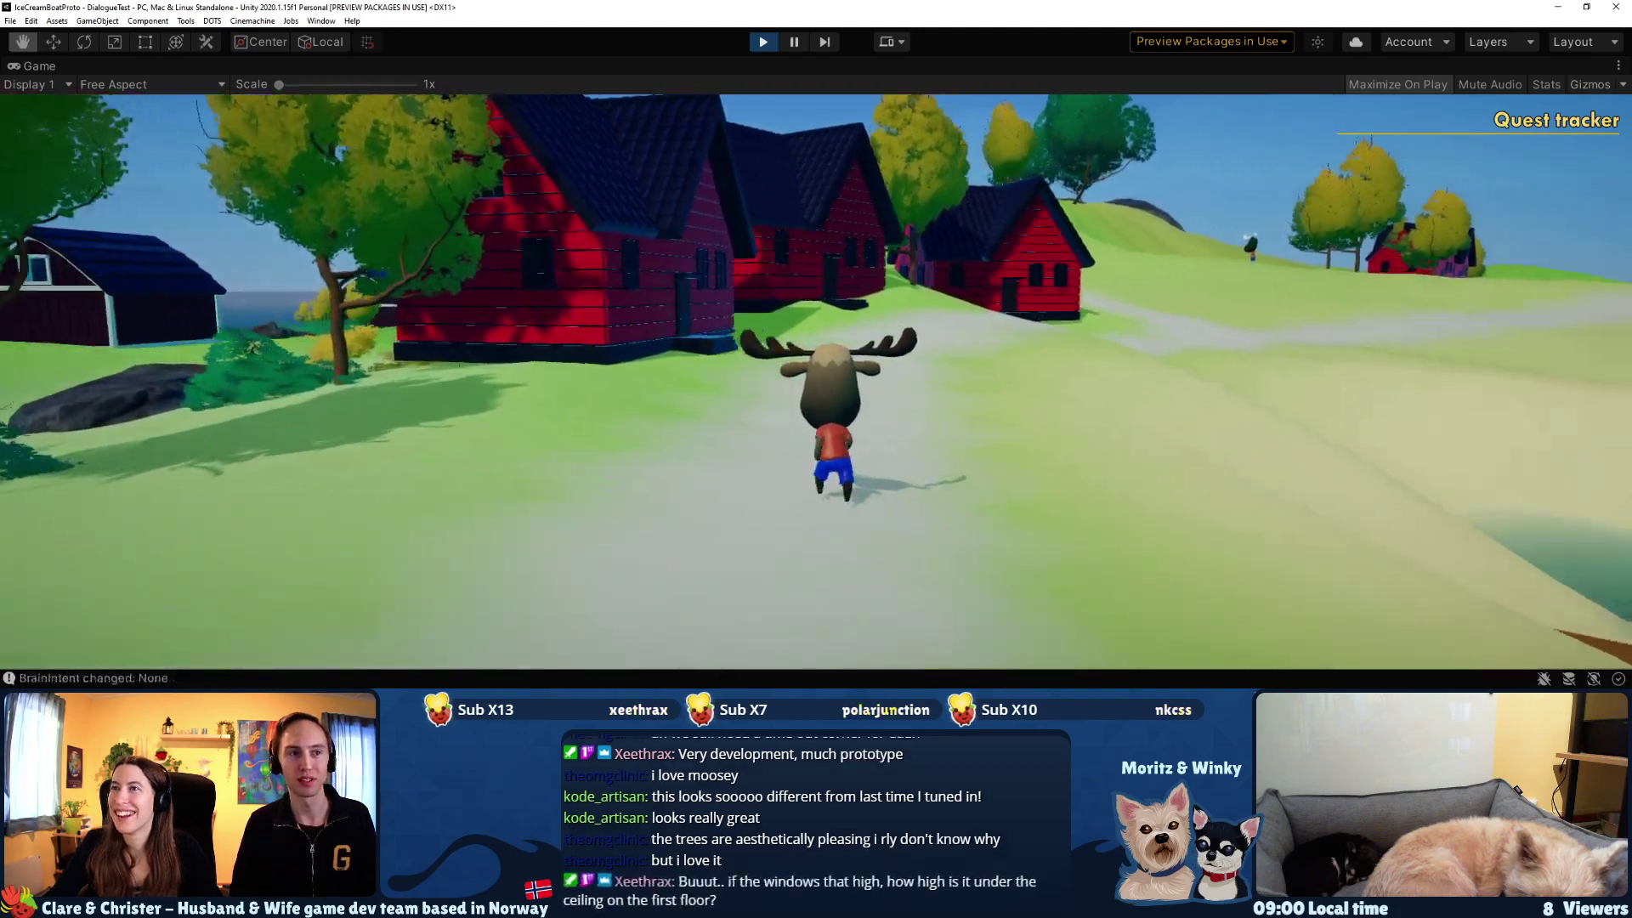
key(w)
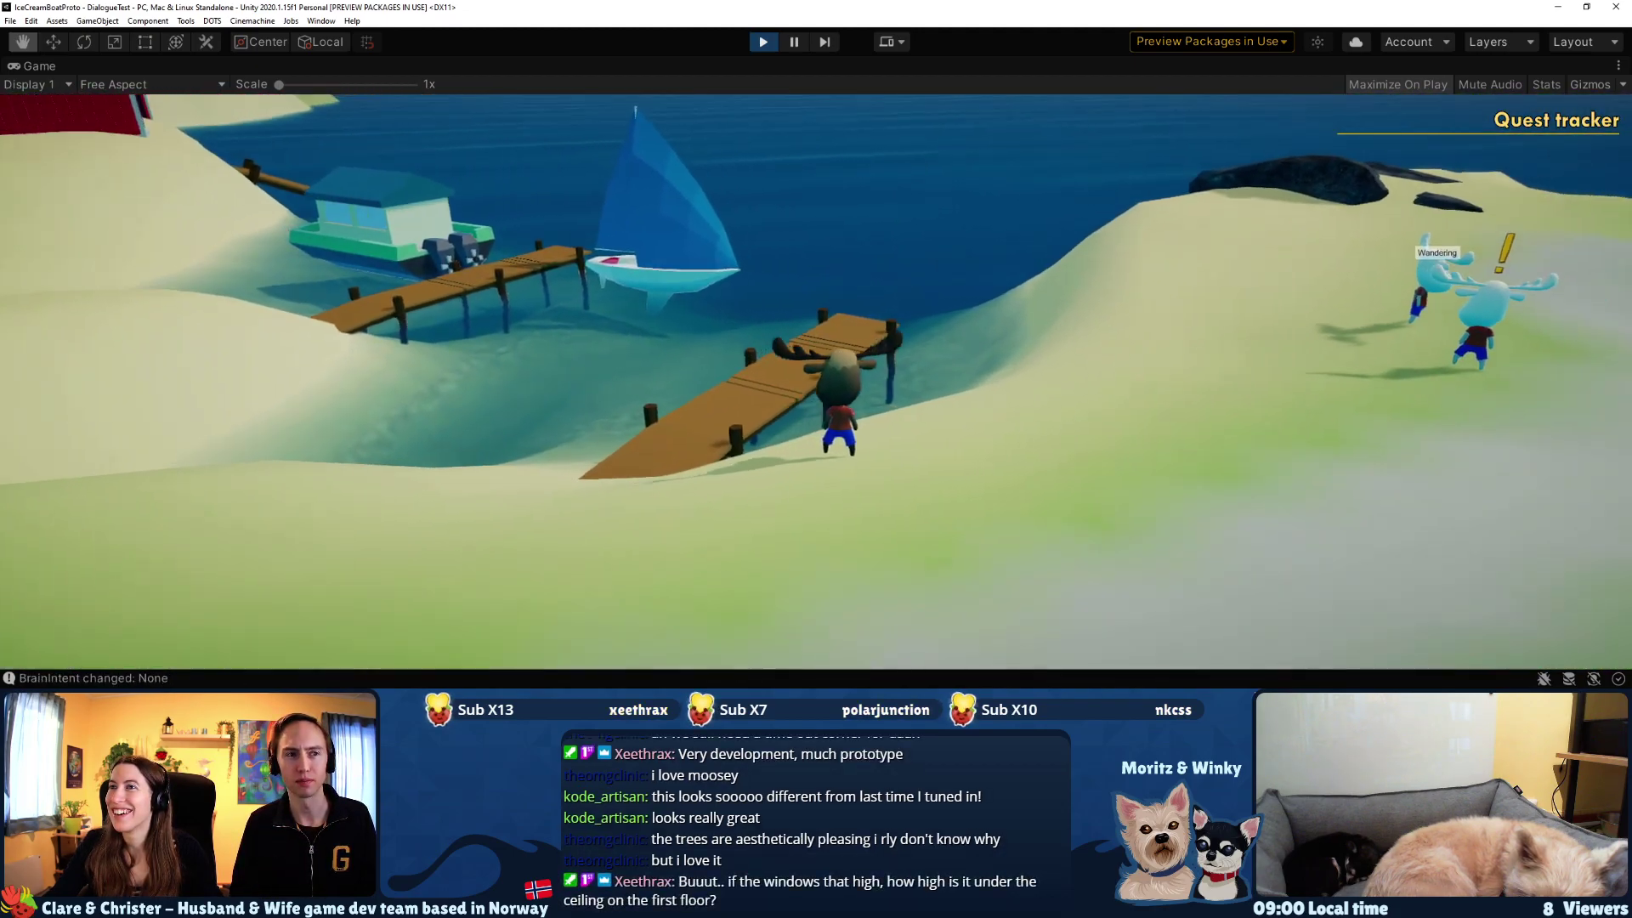
key(w)
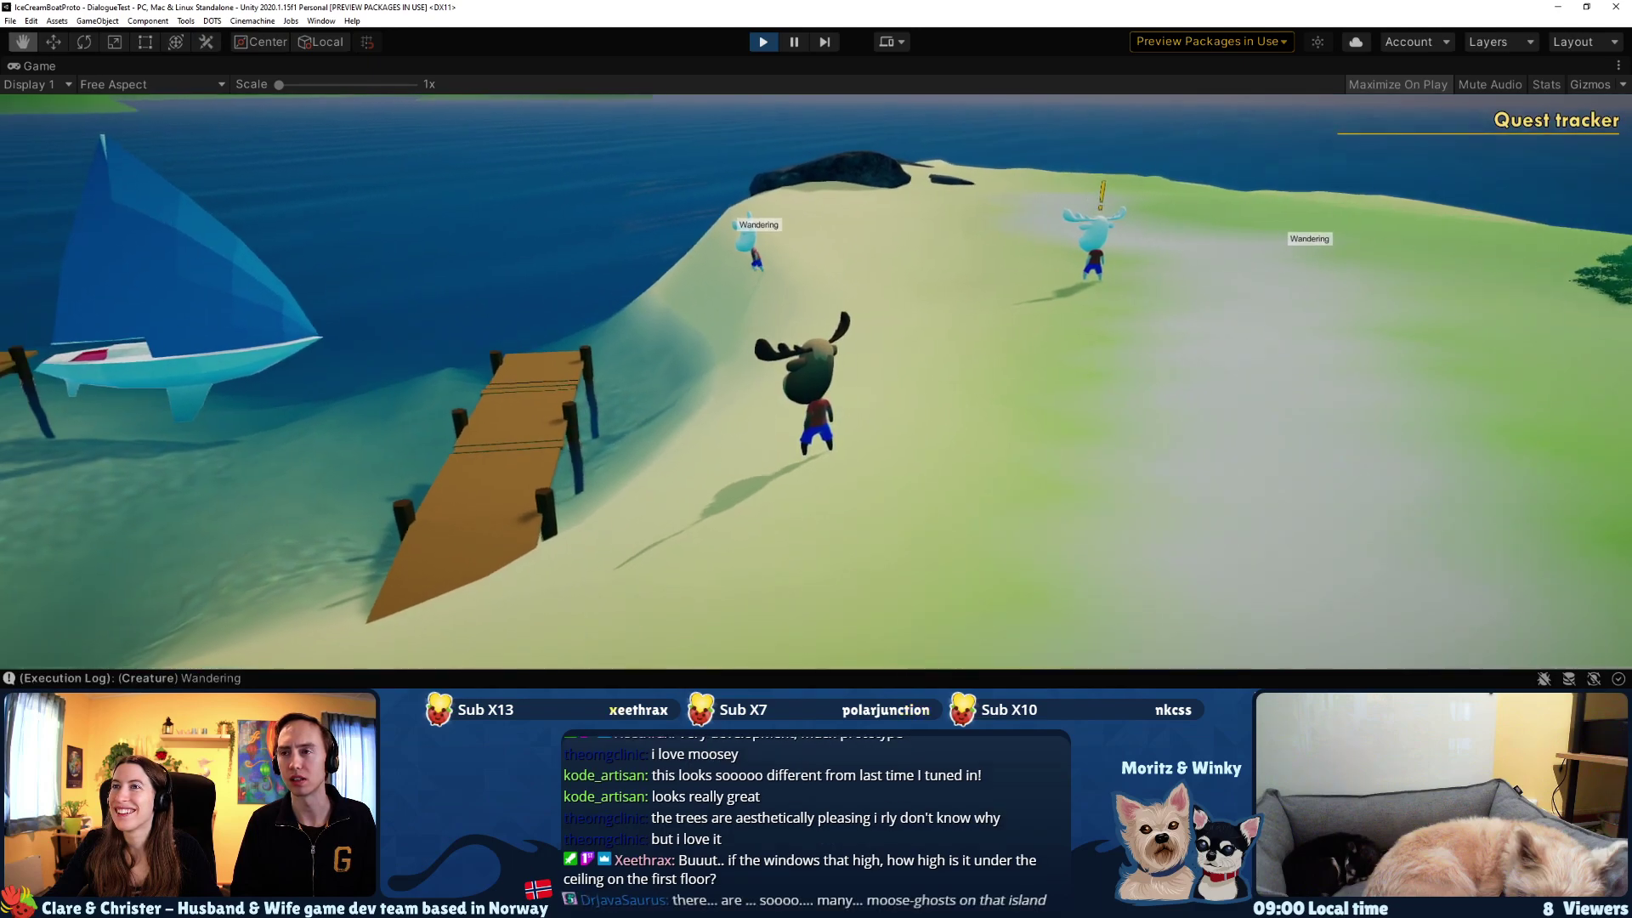
- Walk the player moose along the beach to the large rocks and turn the camera back towards the village
key(w)
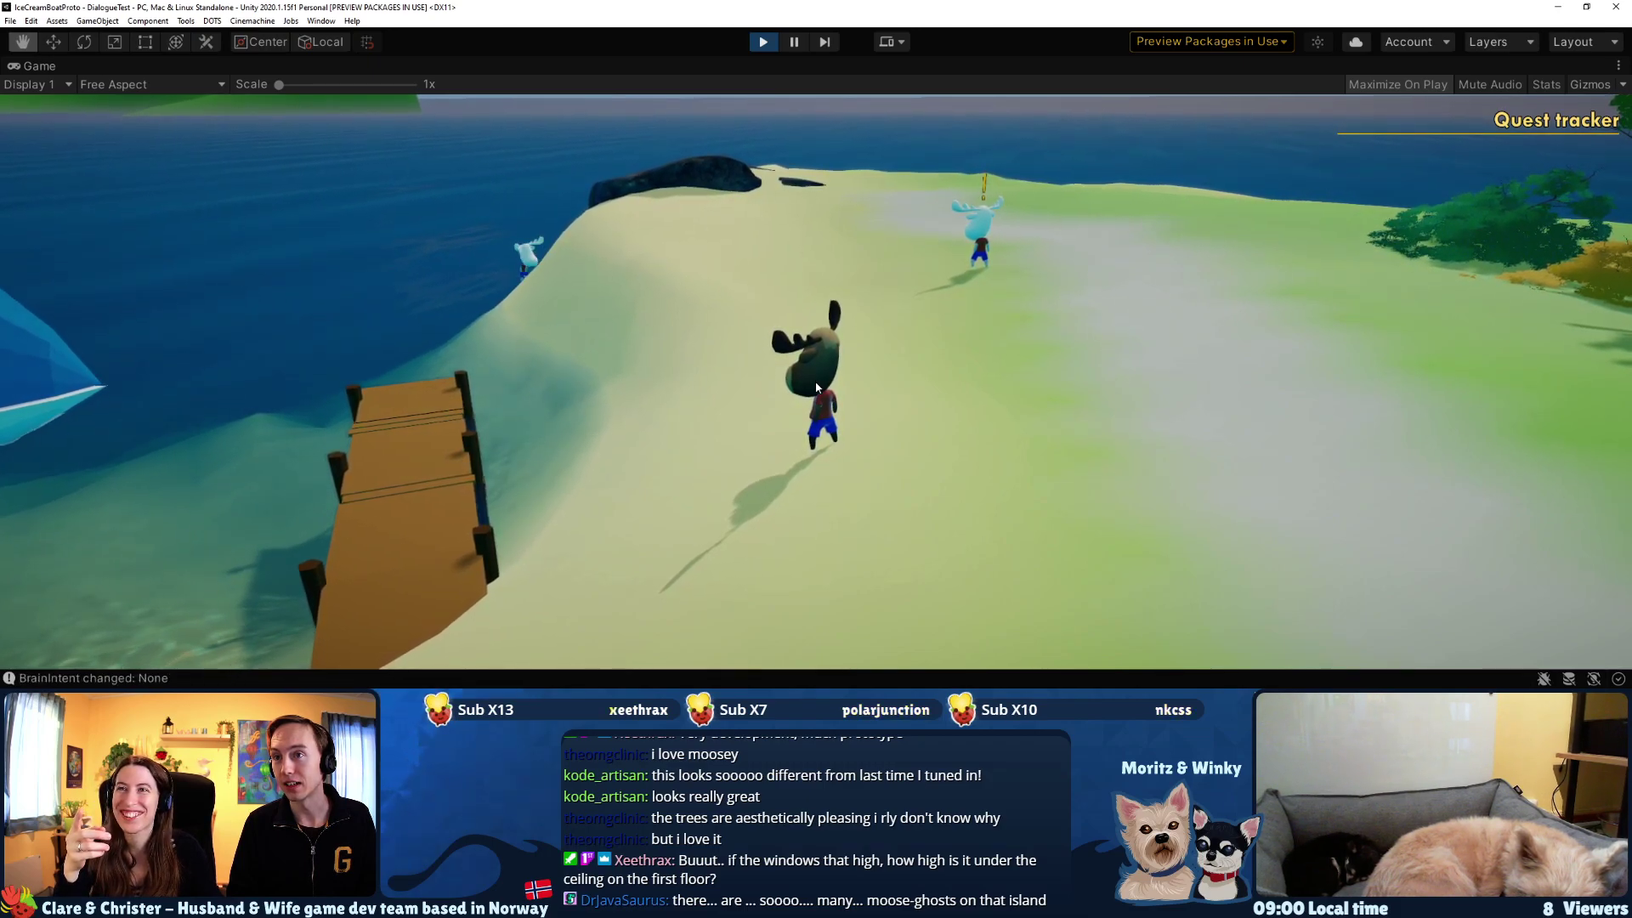
key(w)
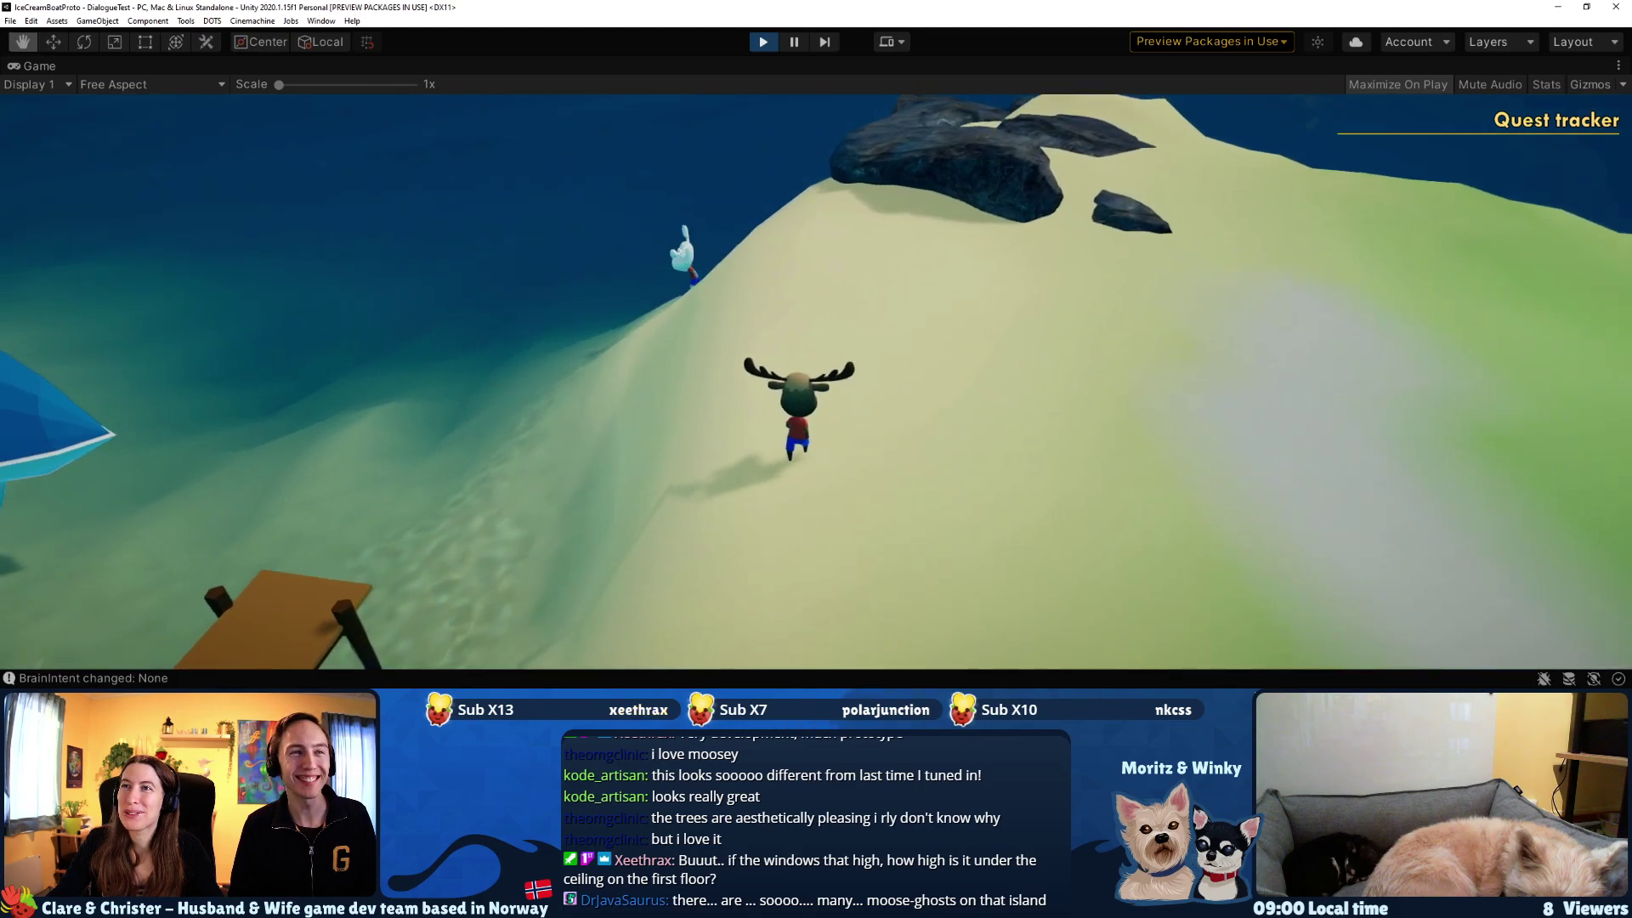
key(q)
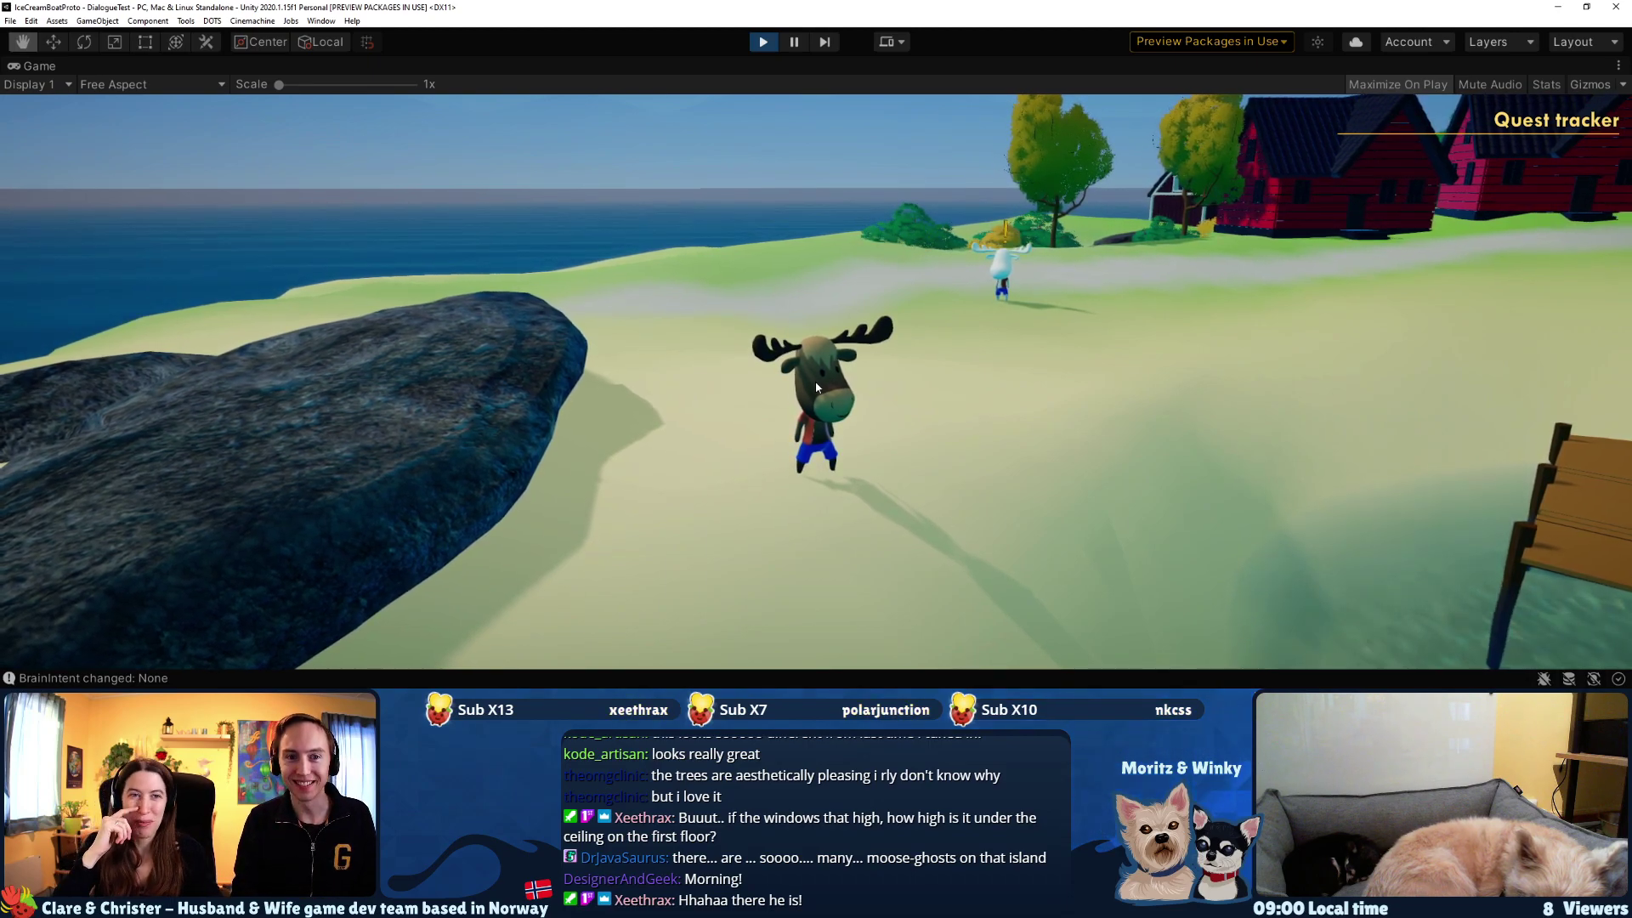
key(w)
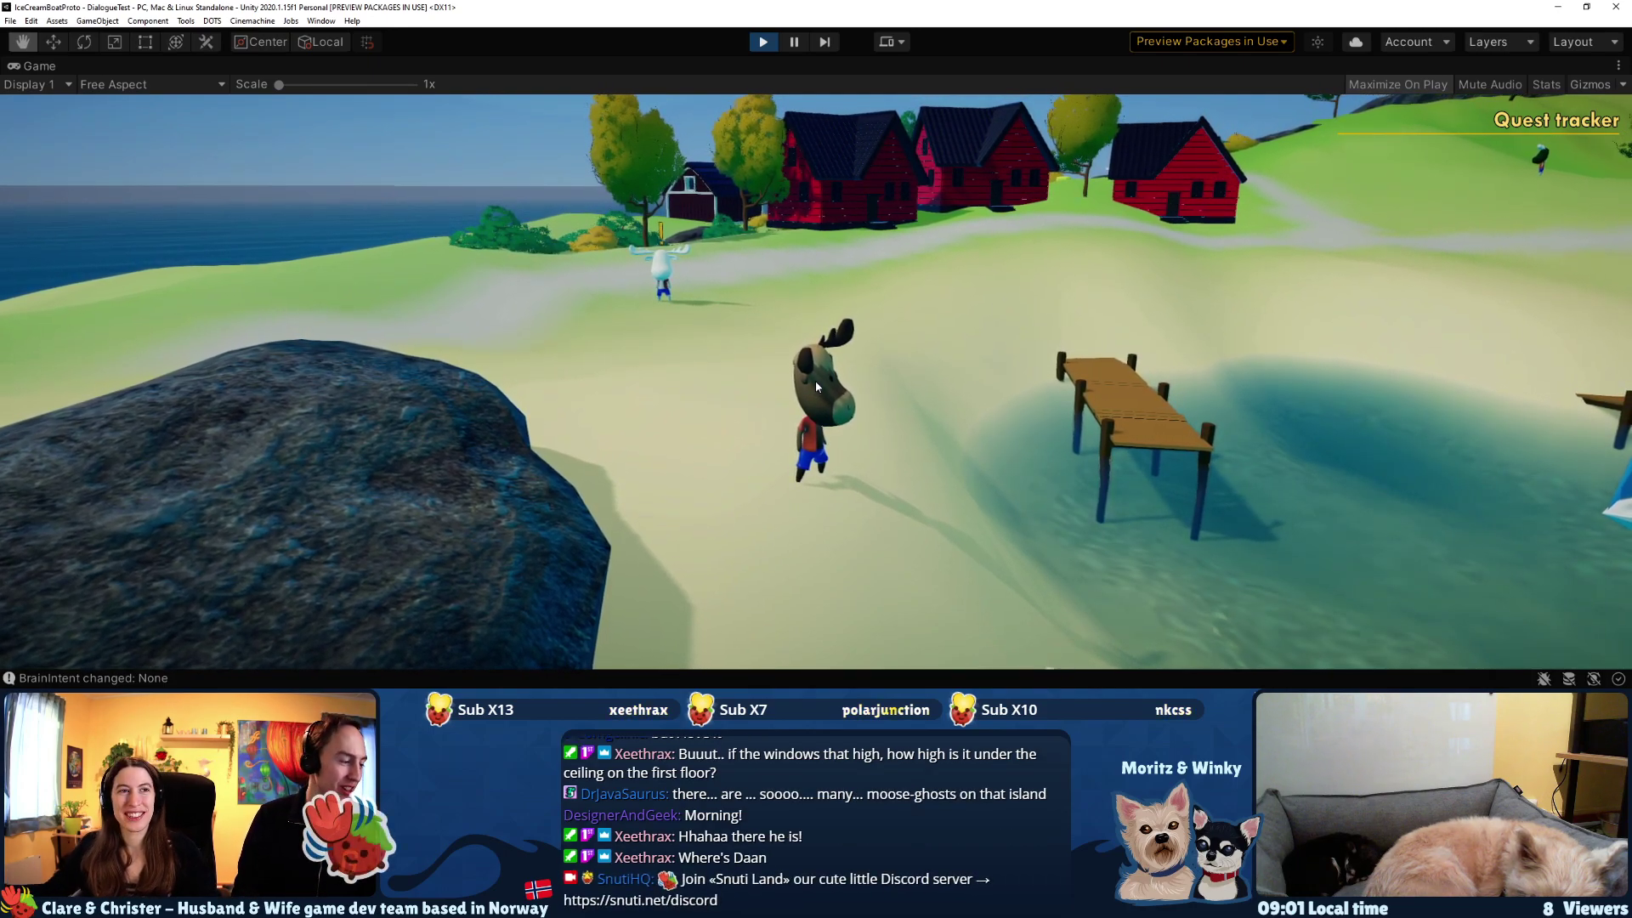
key(w)
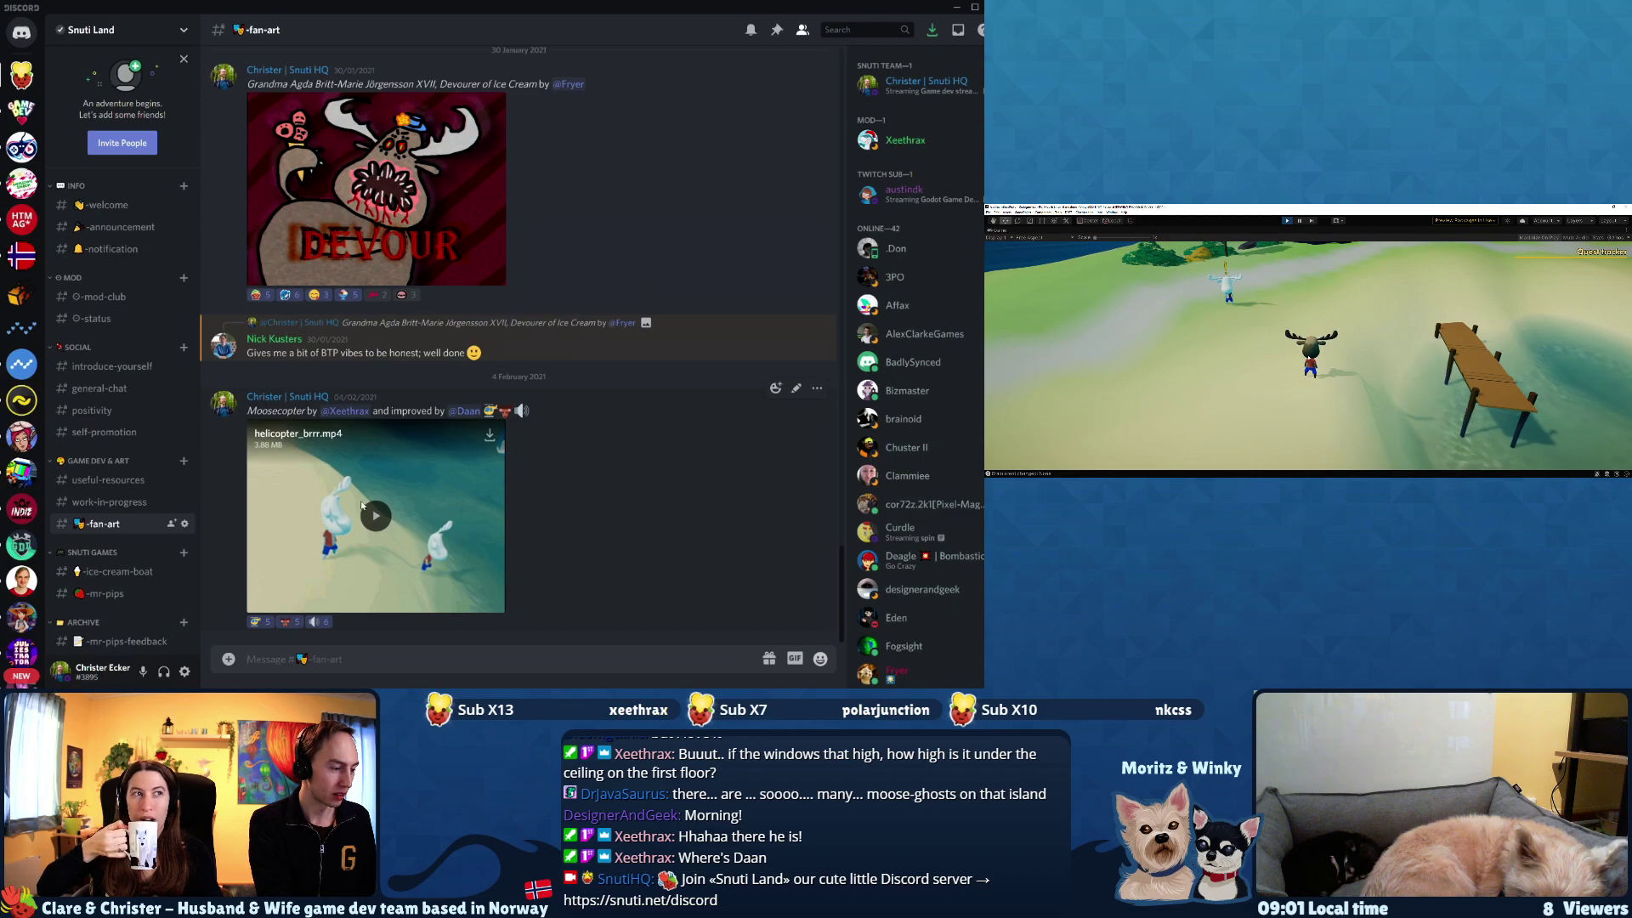
- Switch to Discord and view the helicopter_brrr.mp4 clip in the fan-art channel
click(495, 602)
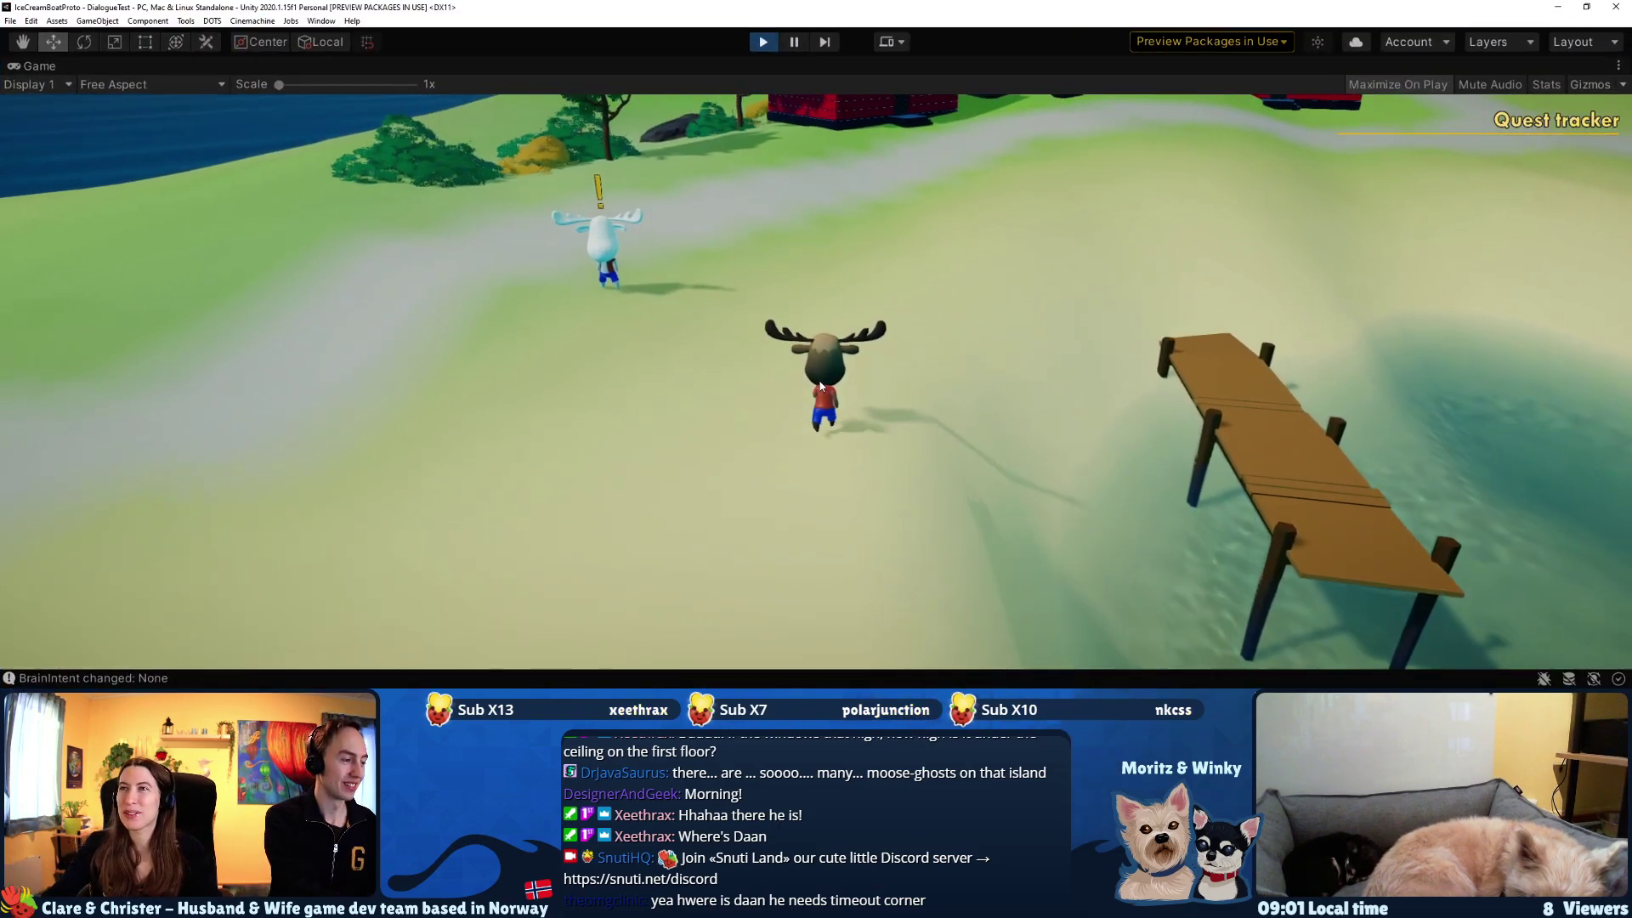
- Return to the game in Unity and walk the moose to the nearest red house's doorstep to check the building's scale
key(q)
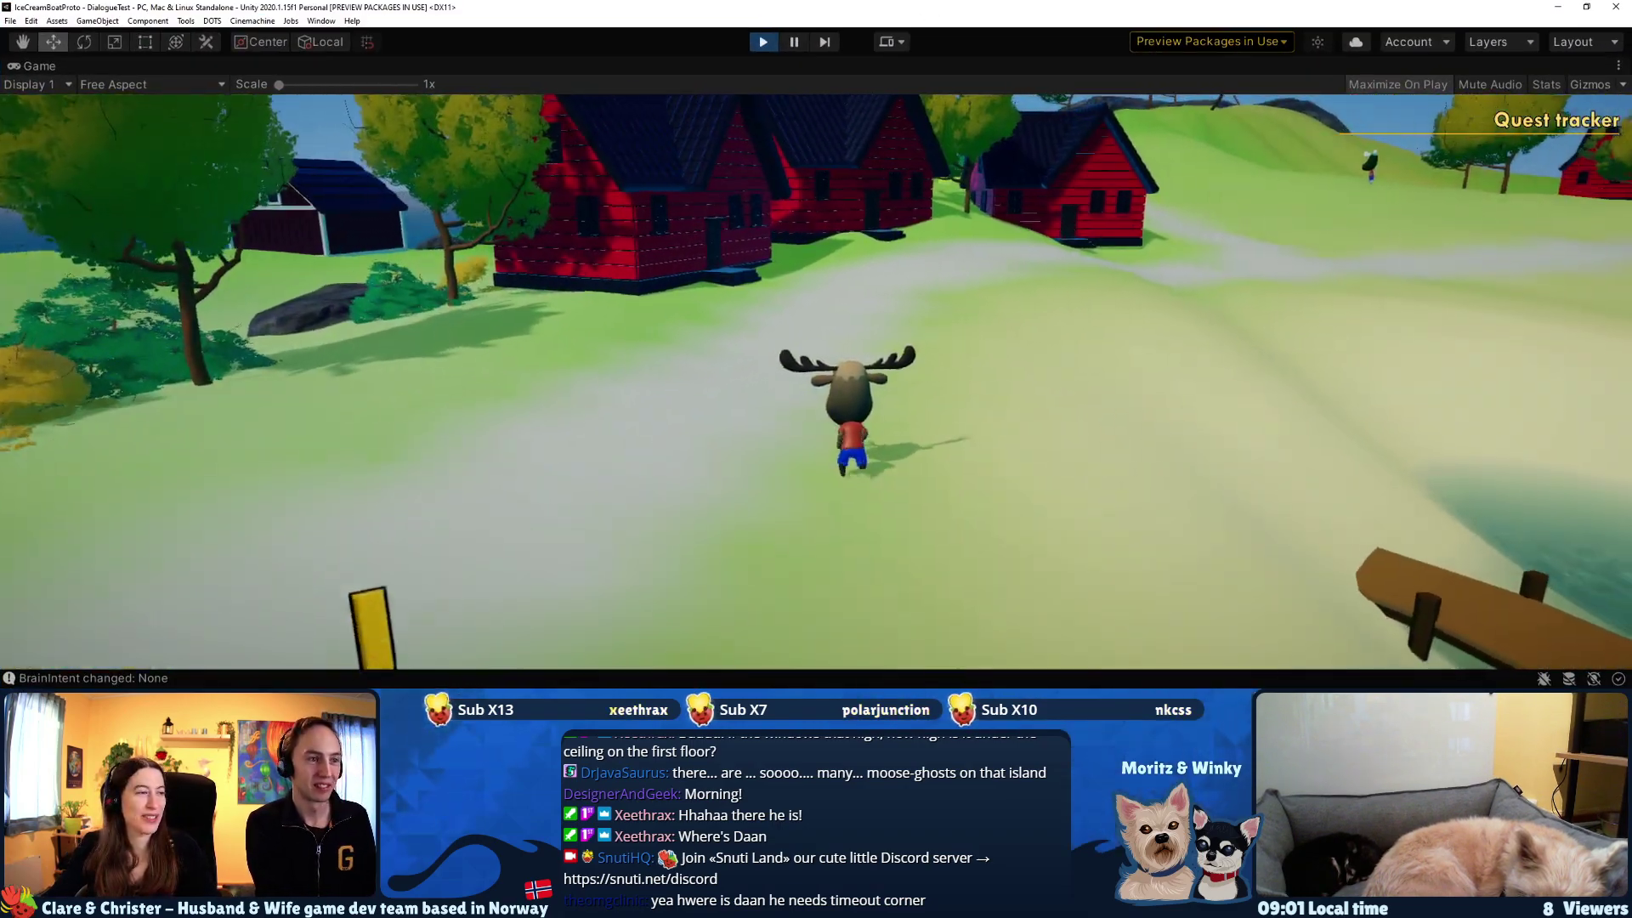
key(w)
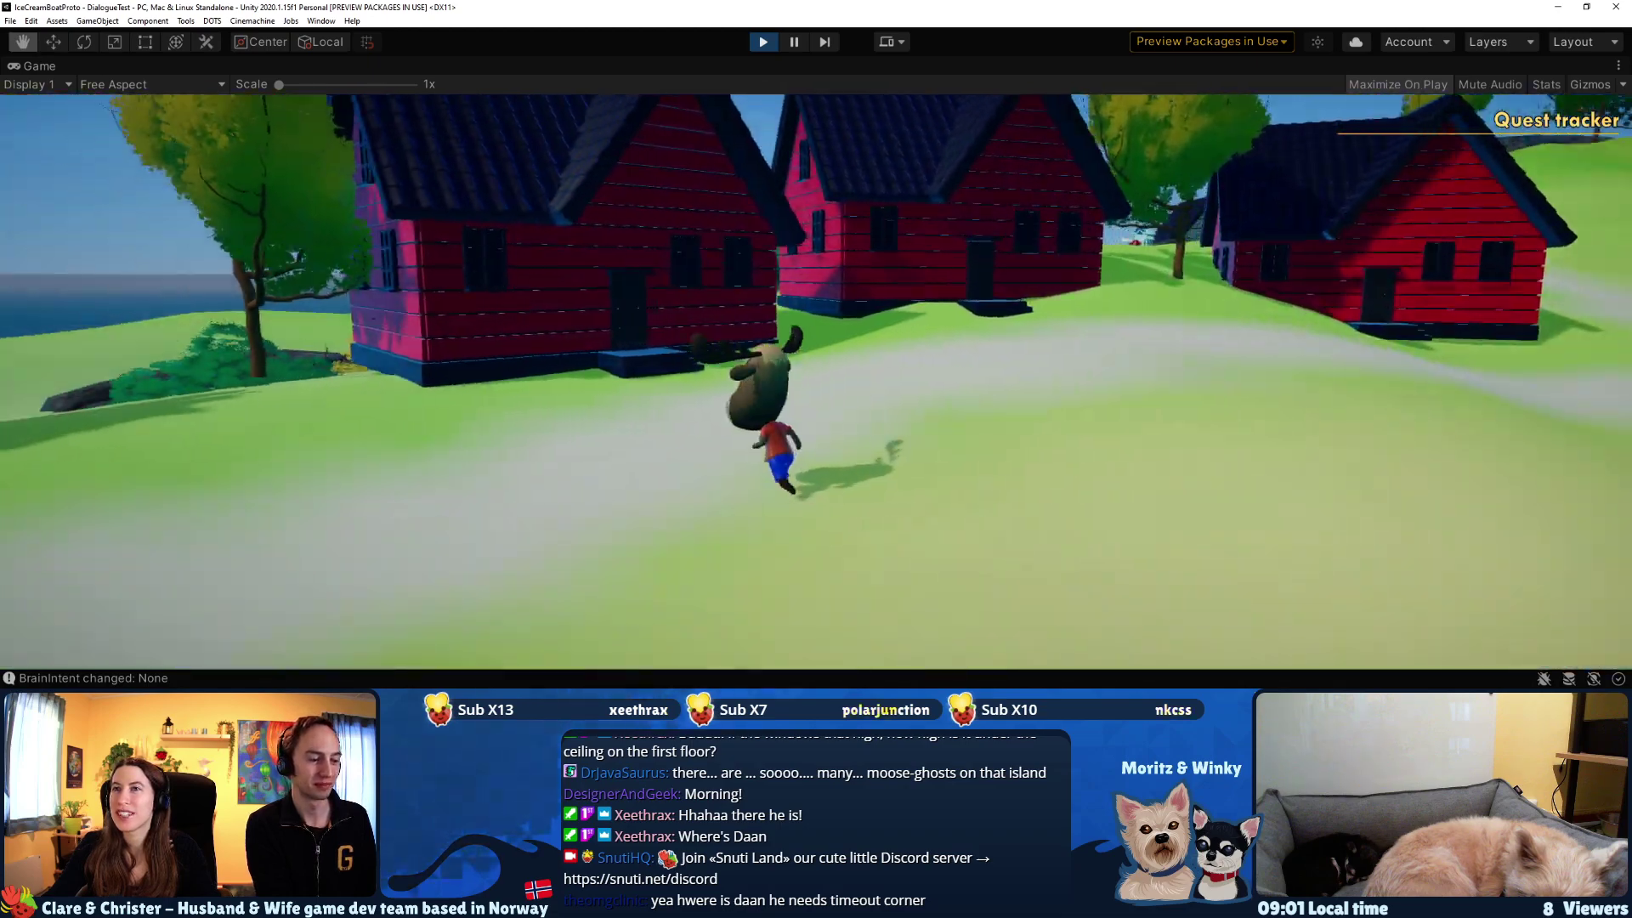
key(d)
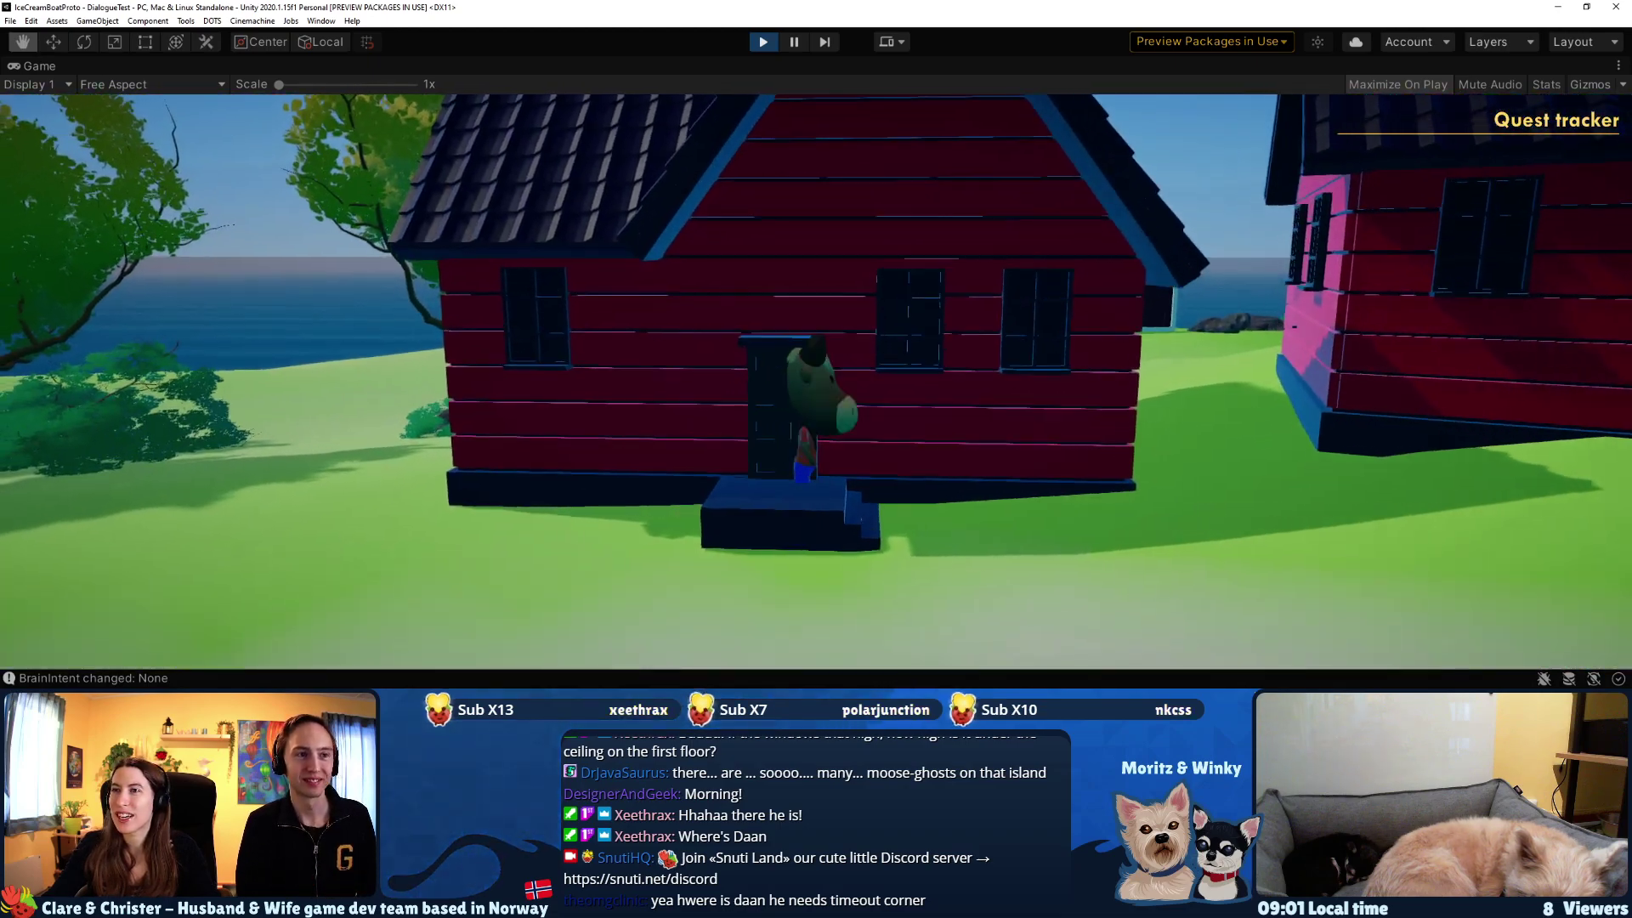
key(a)
key(d)
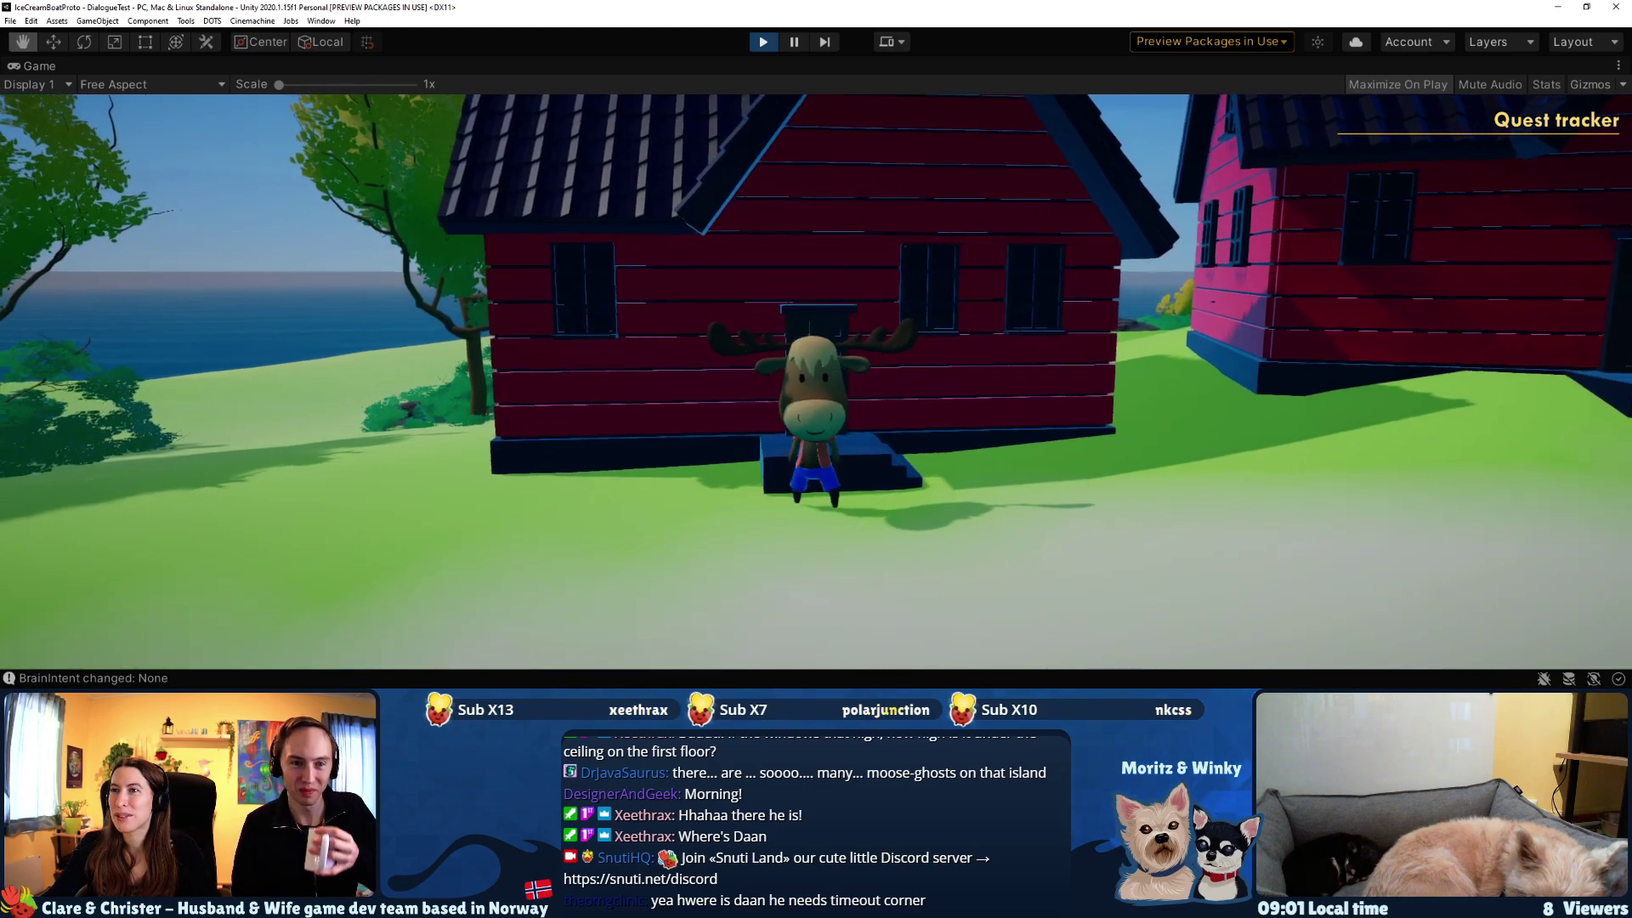
- Compare the moose's height with the house door again, then run past the house onto the open field
key(s)
key(w)
key(w)
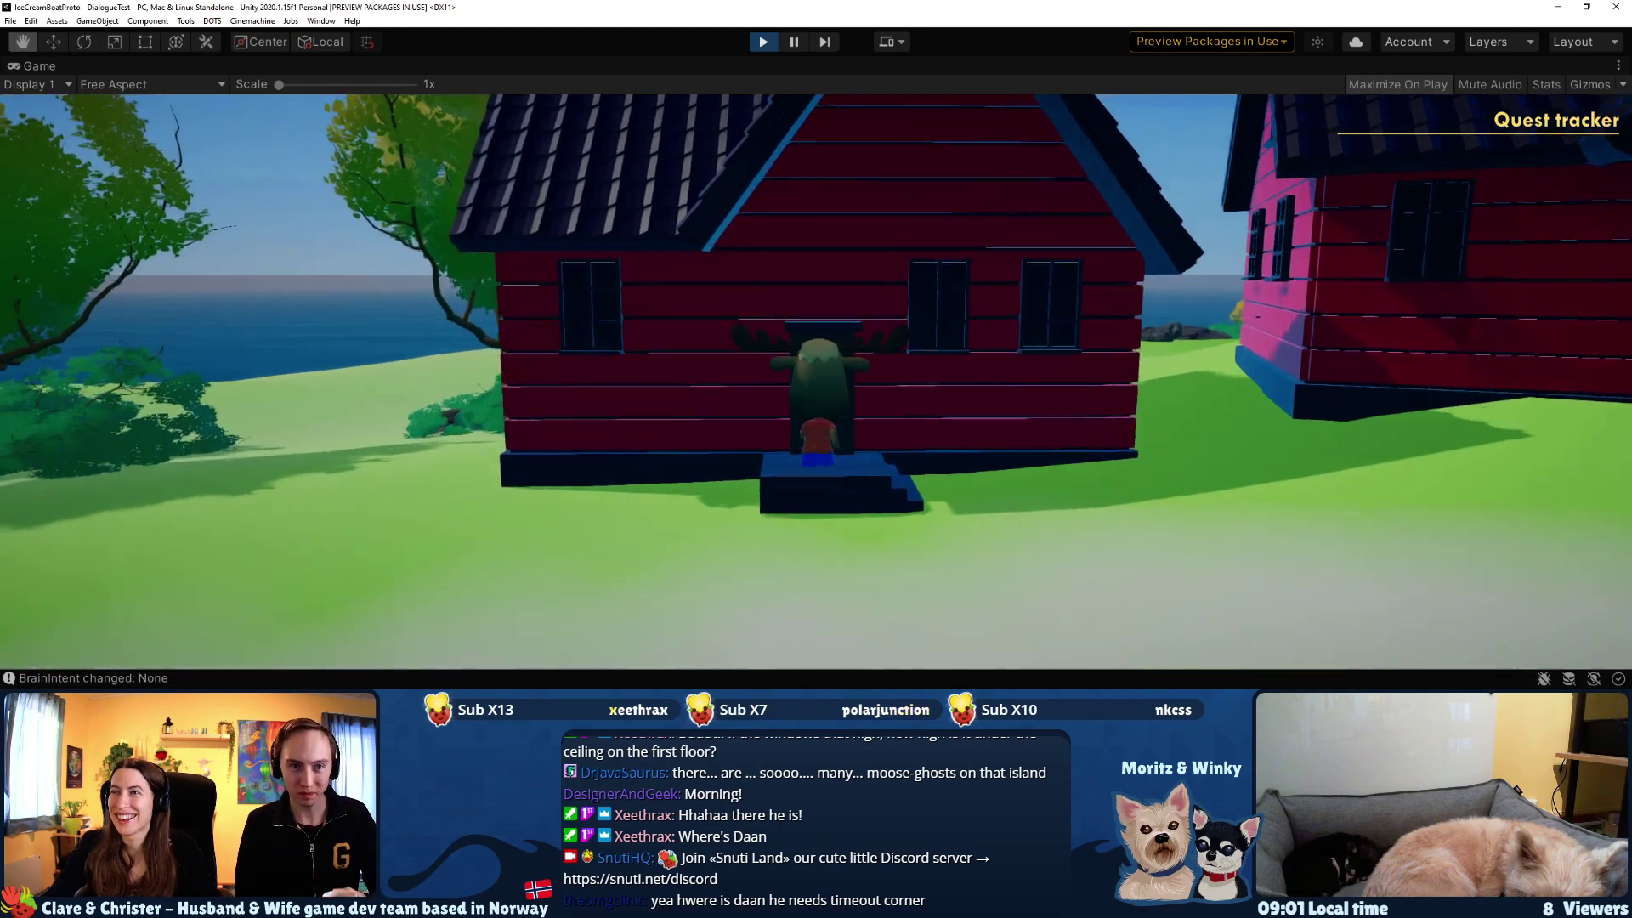
key(w)
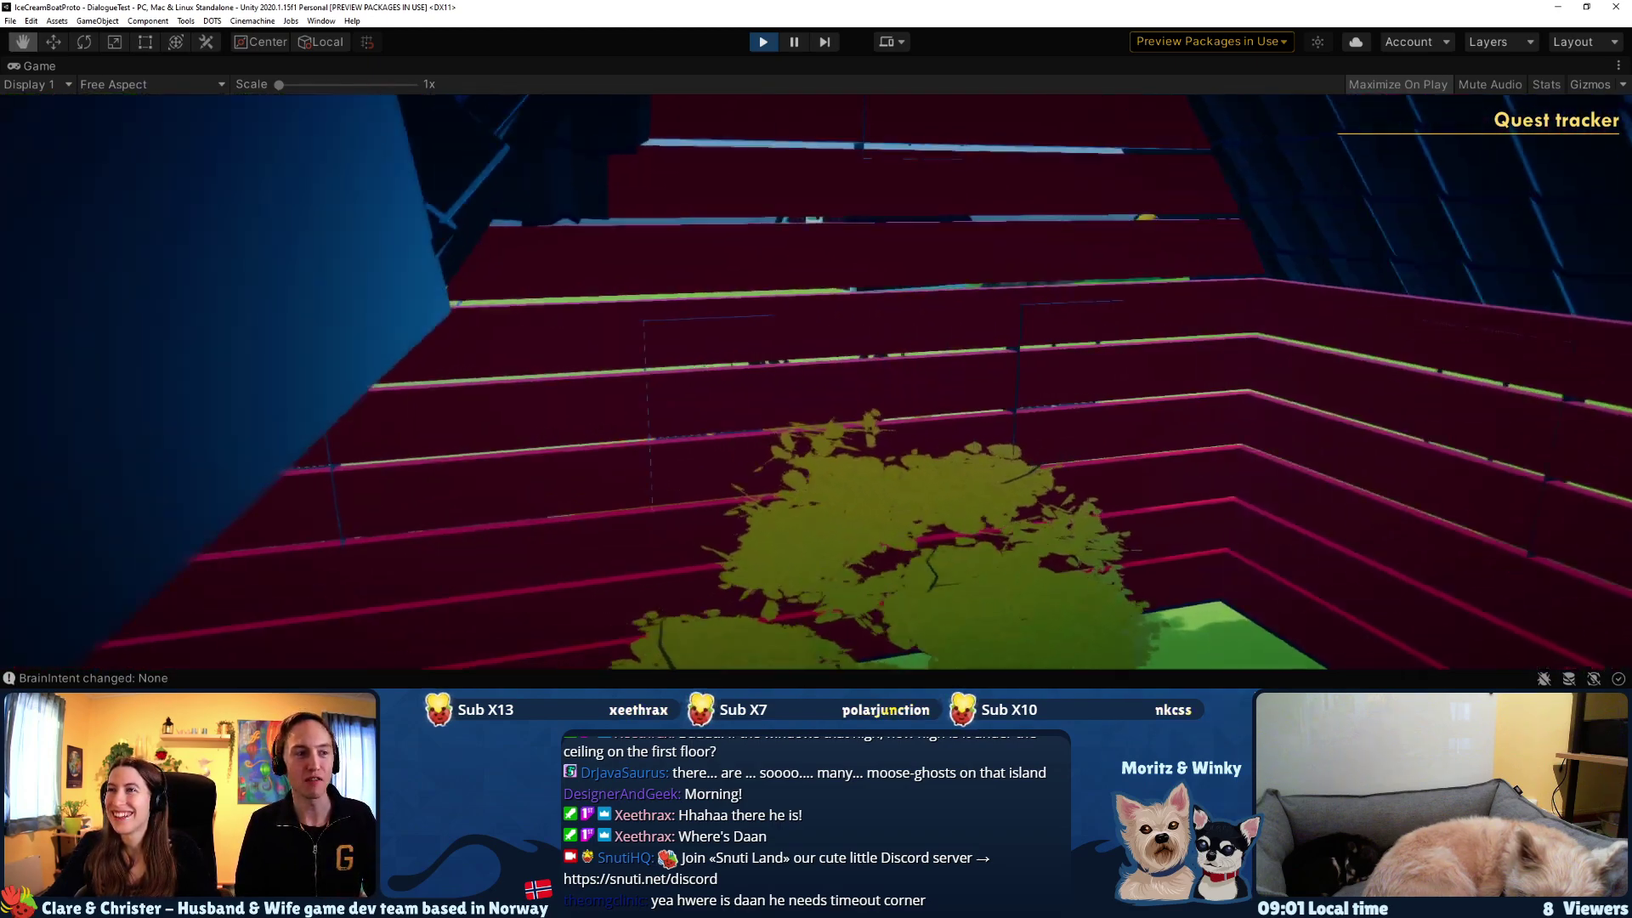
key(w)
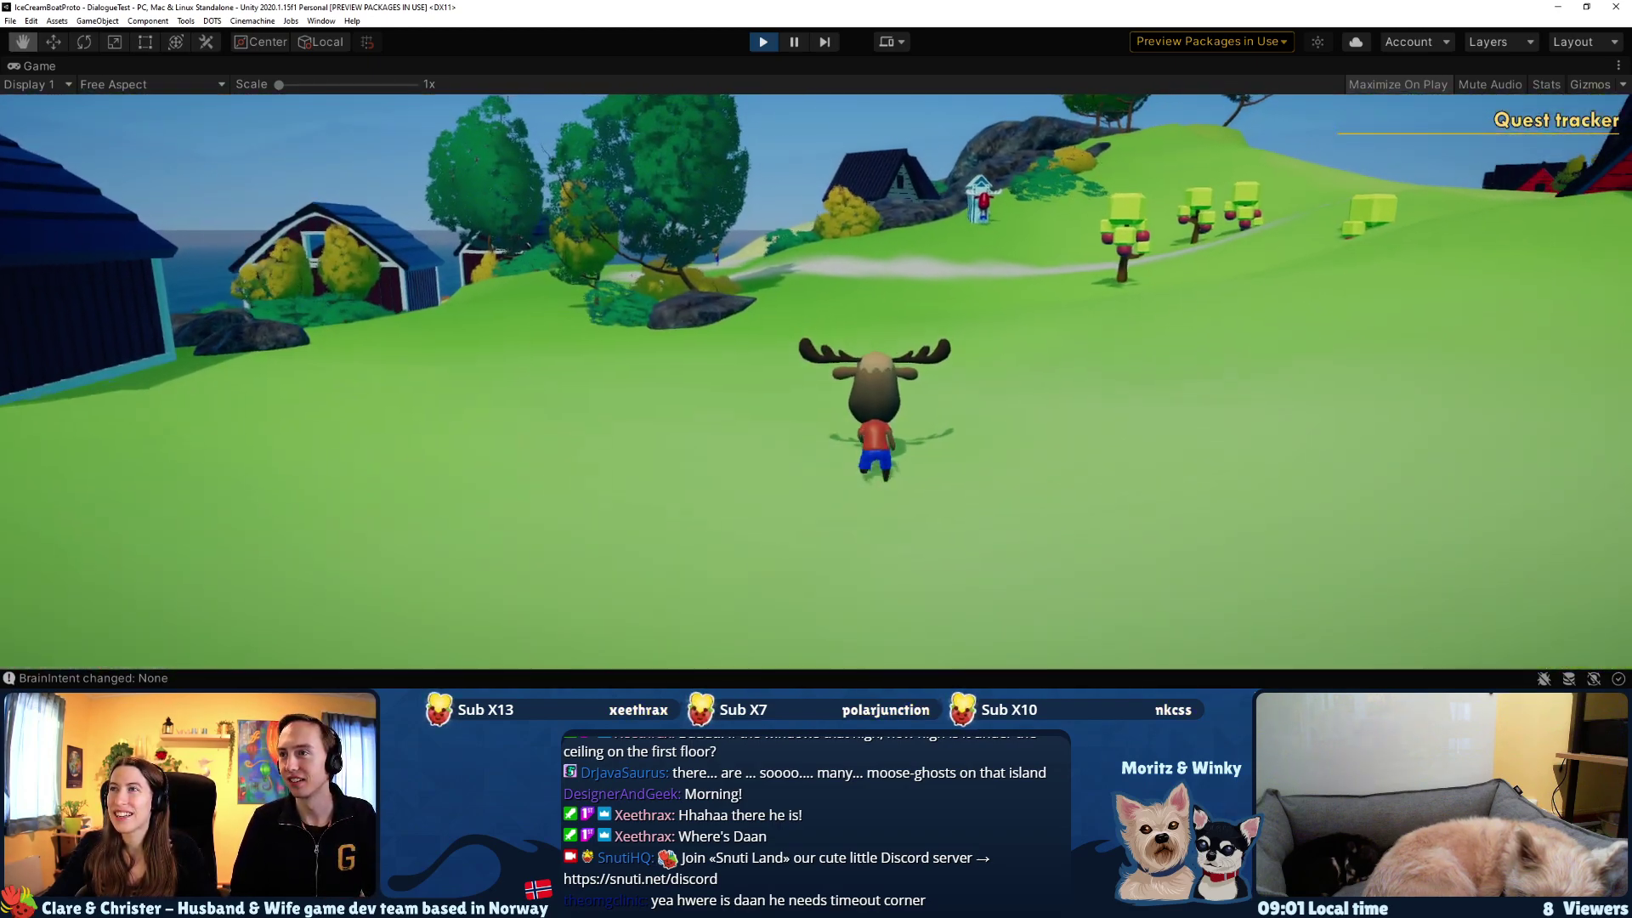
- Run the player moose across the field and up the path to Grandma Agda
key(w)
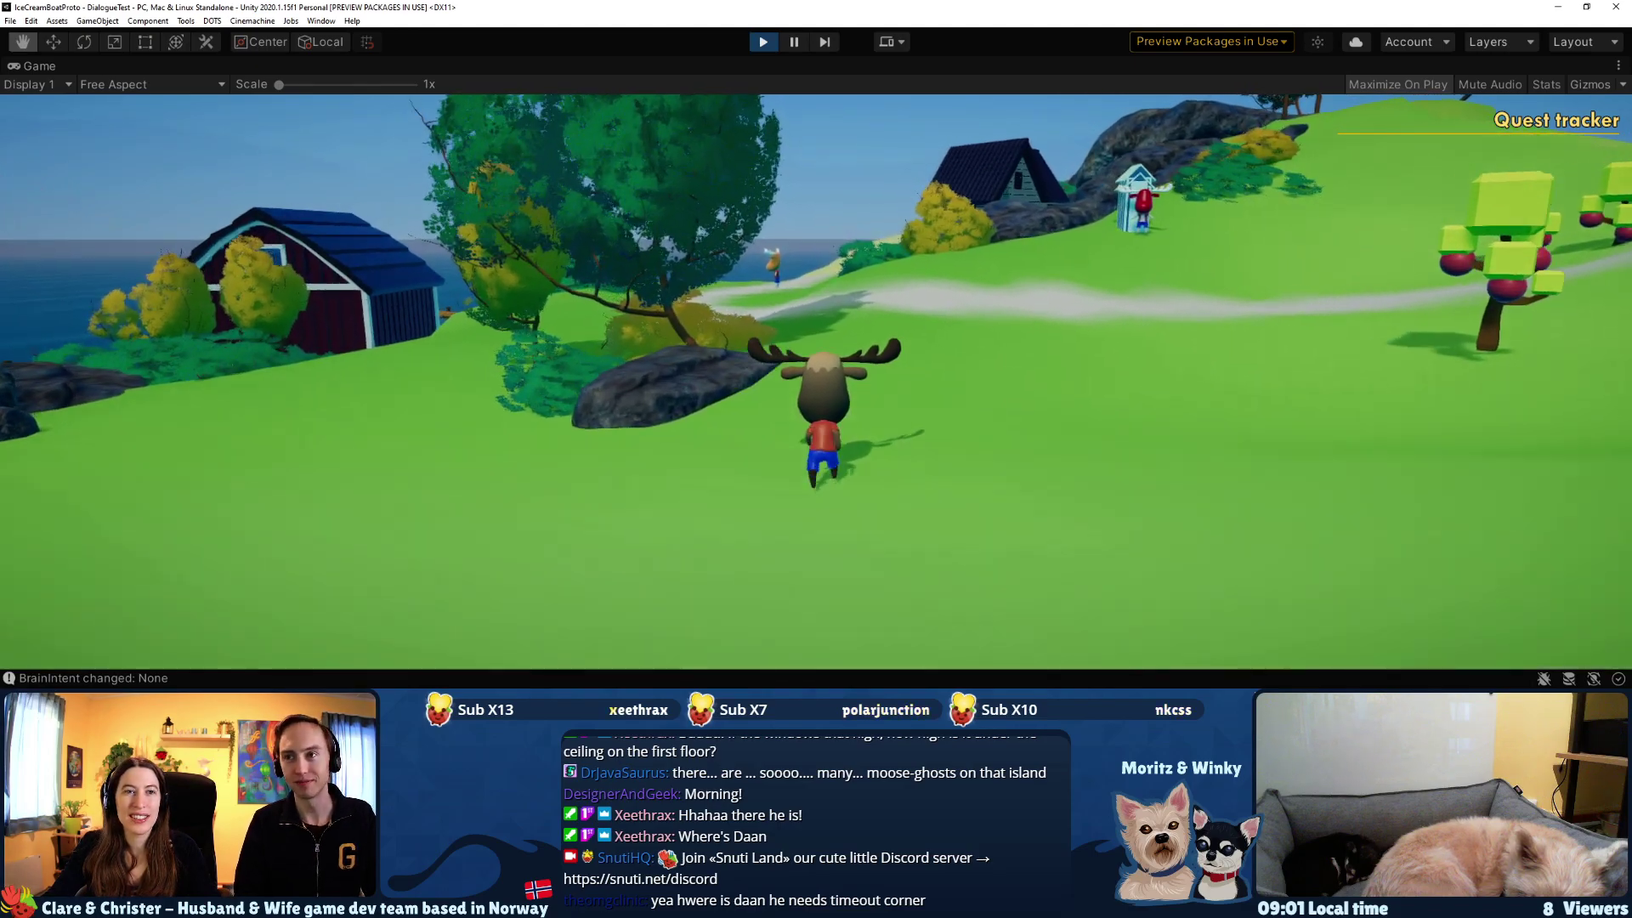
key(w)
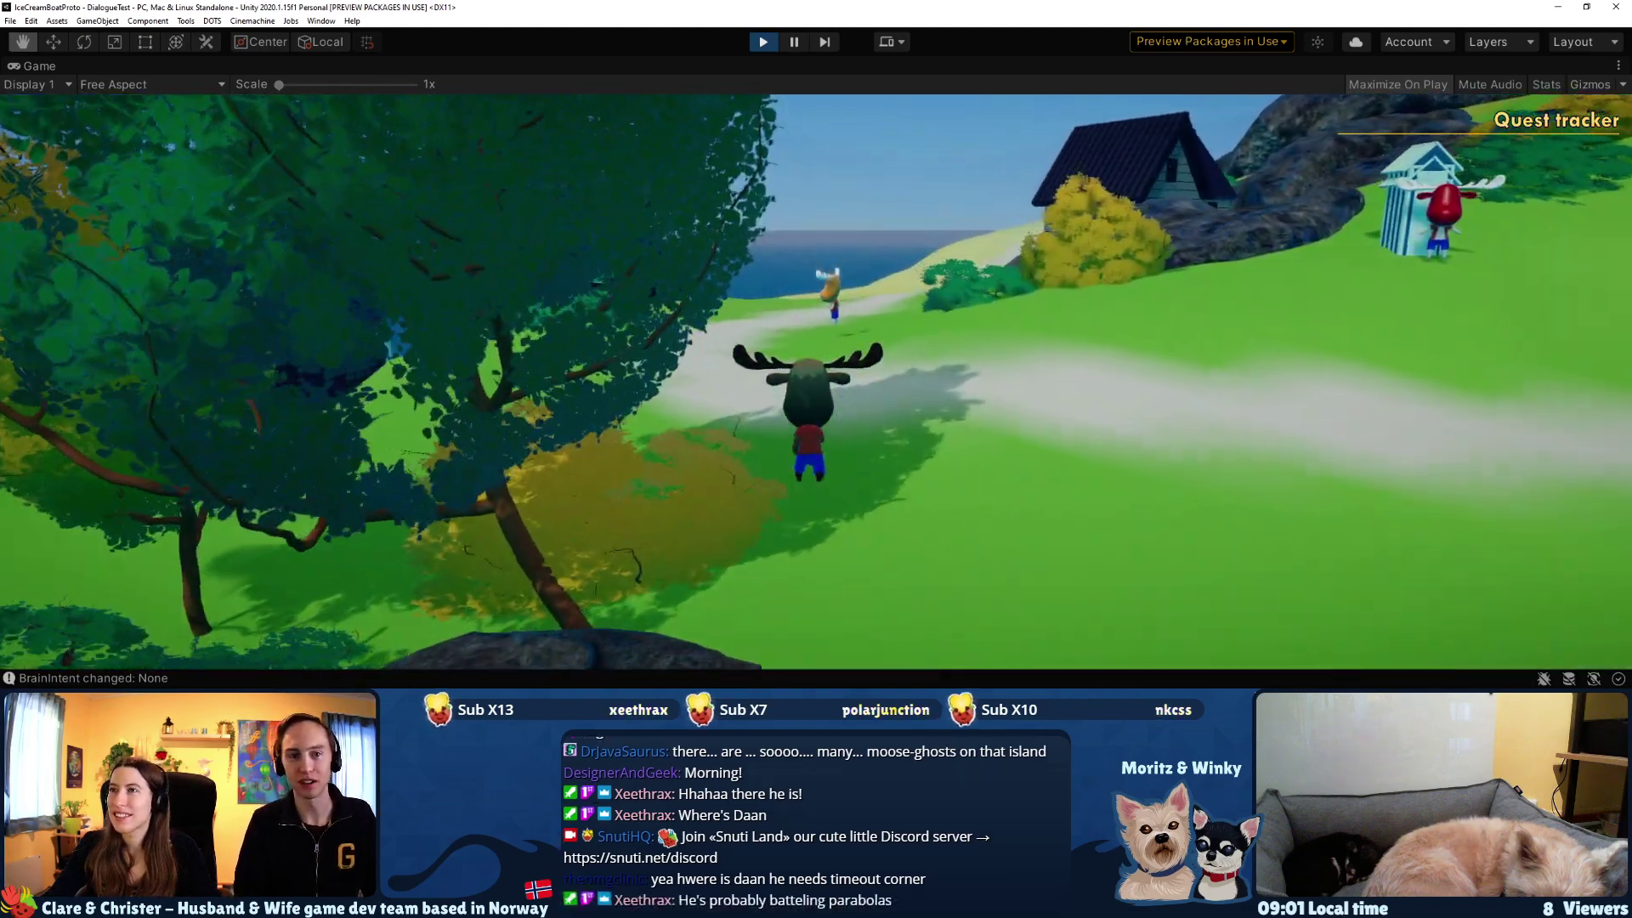
key(w)
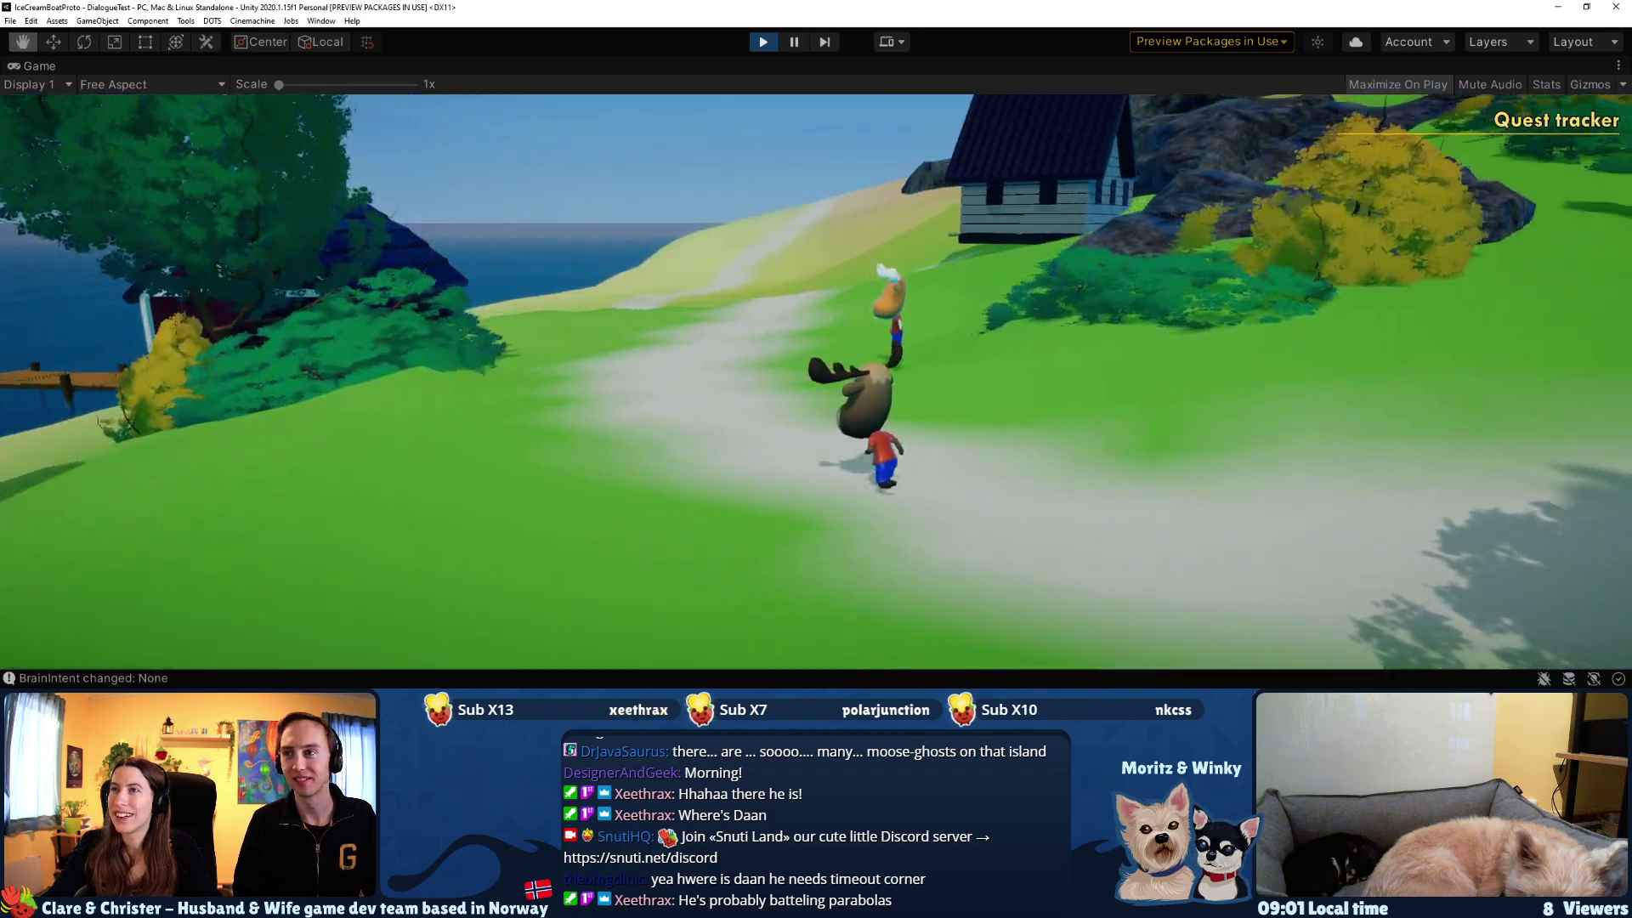
key(w)
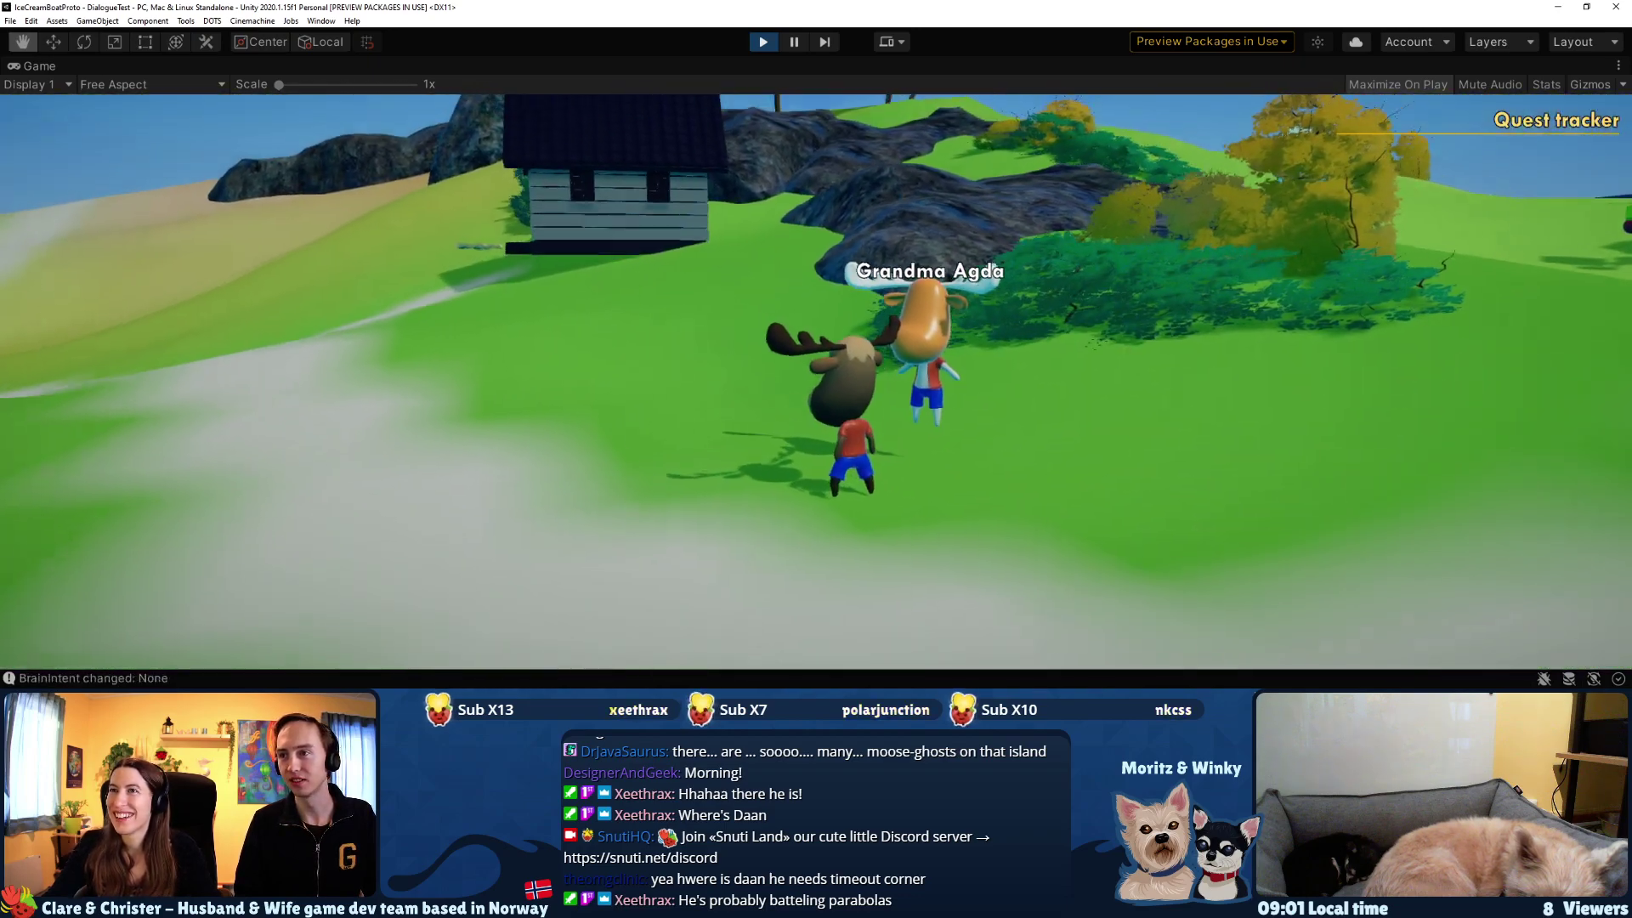
- Walk the moose on past Grandma Agda towards the light-blue house to view the building and its surroundings
key(a)
key(Escape)
key(w)
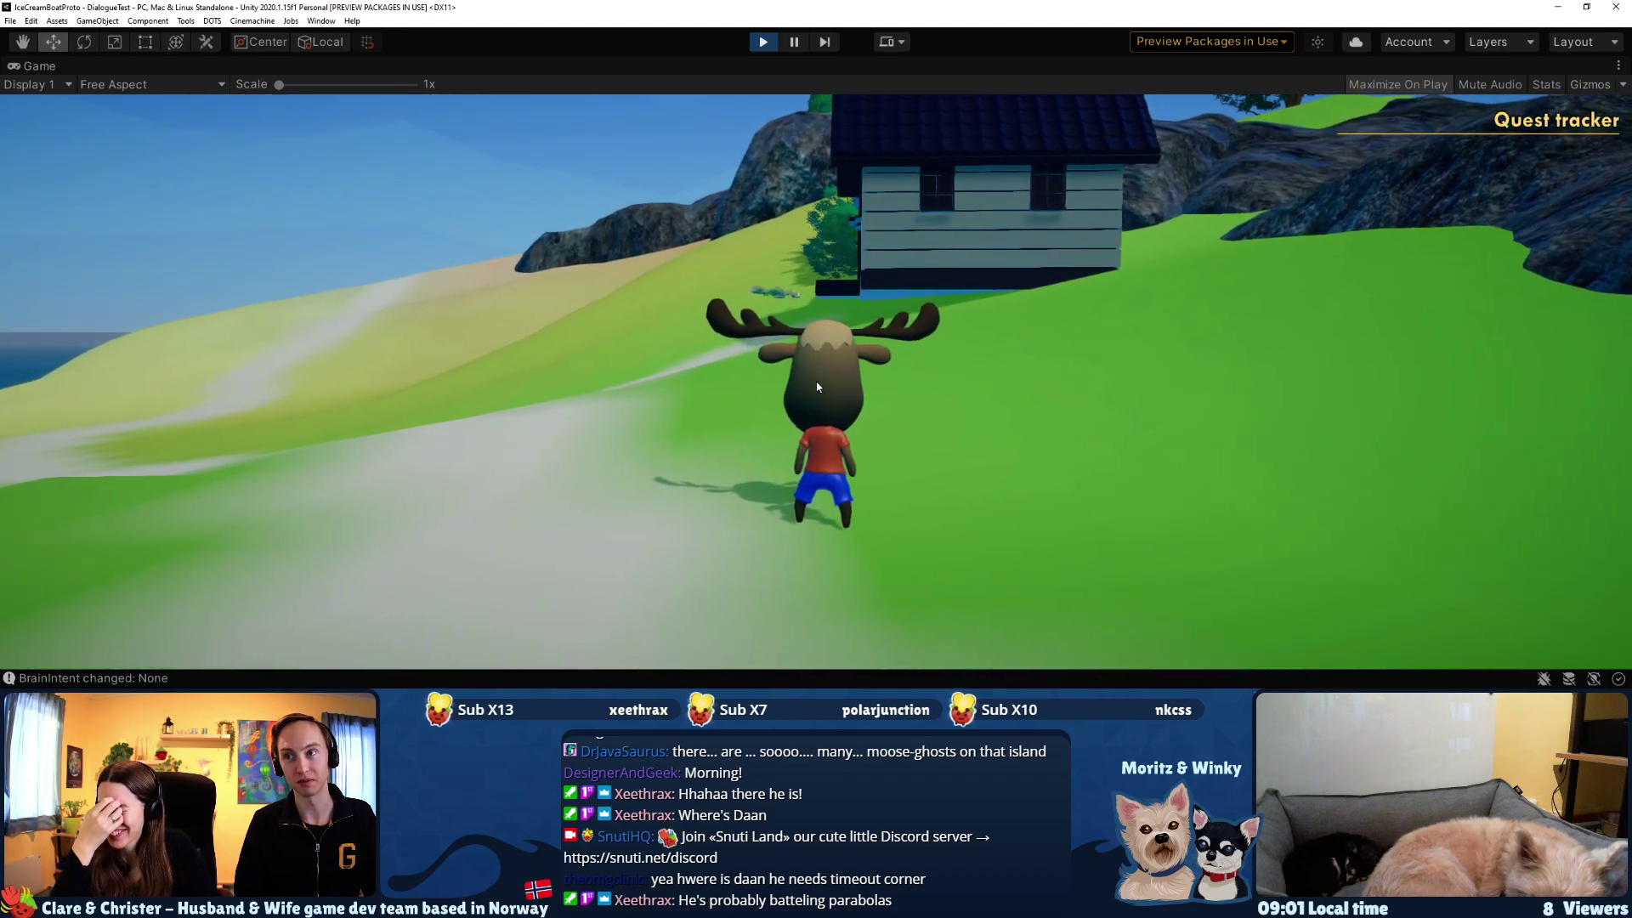
key(w)
key(w)
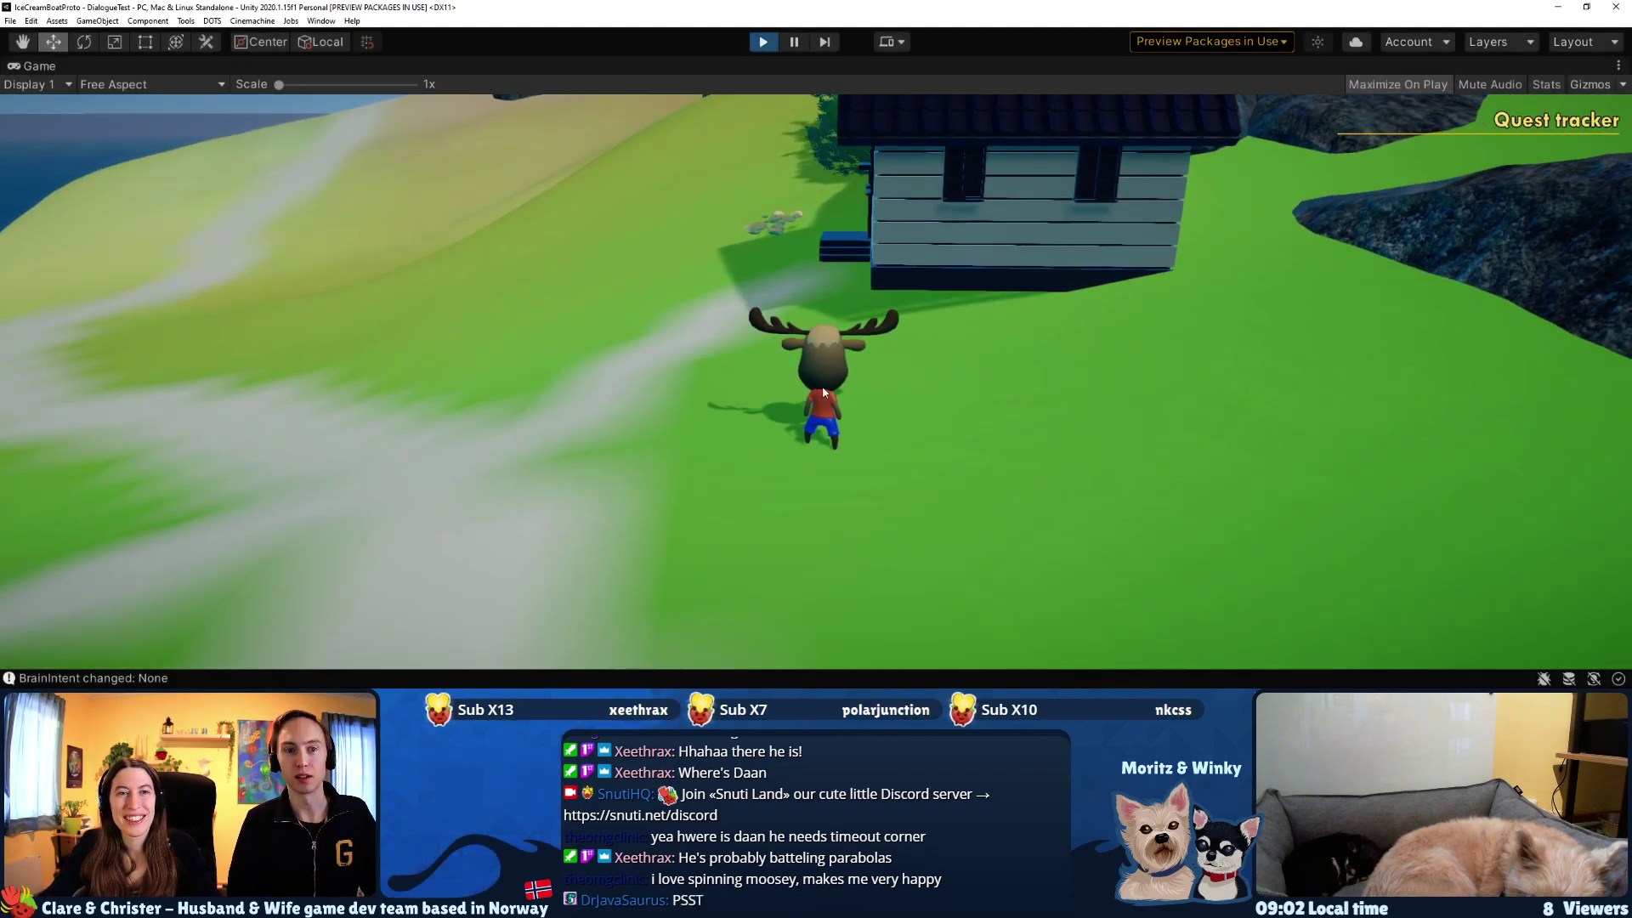
- Stop the playtest and restore the maximized Game view to the normal editor layout
key(ctrl+p)
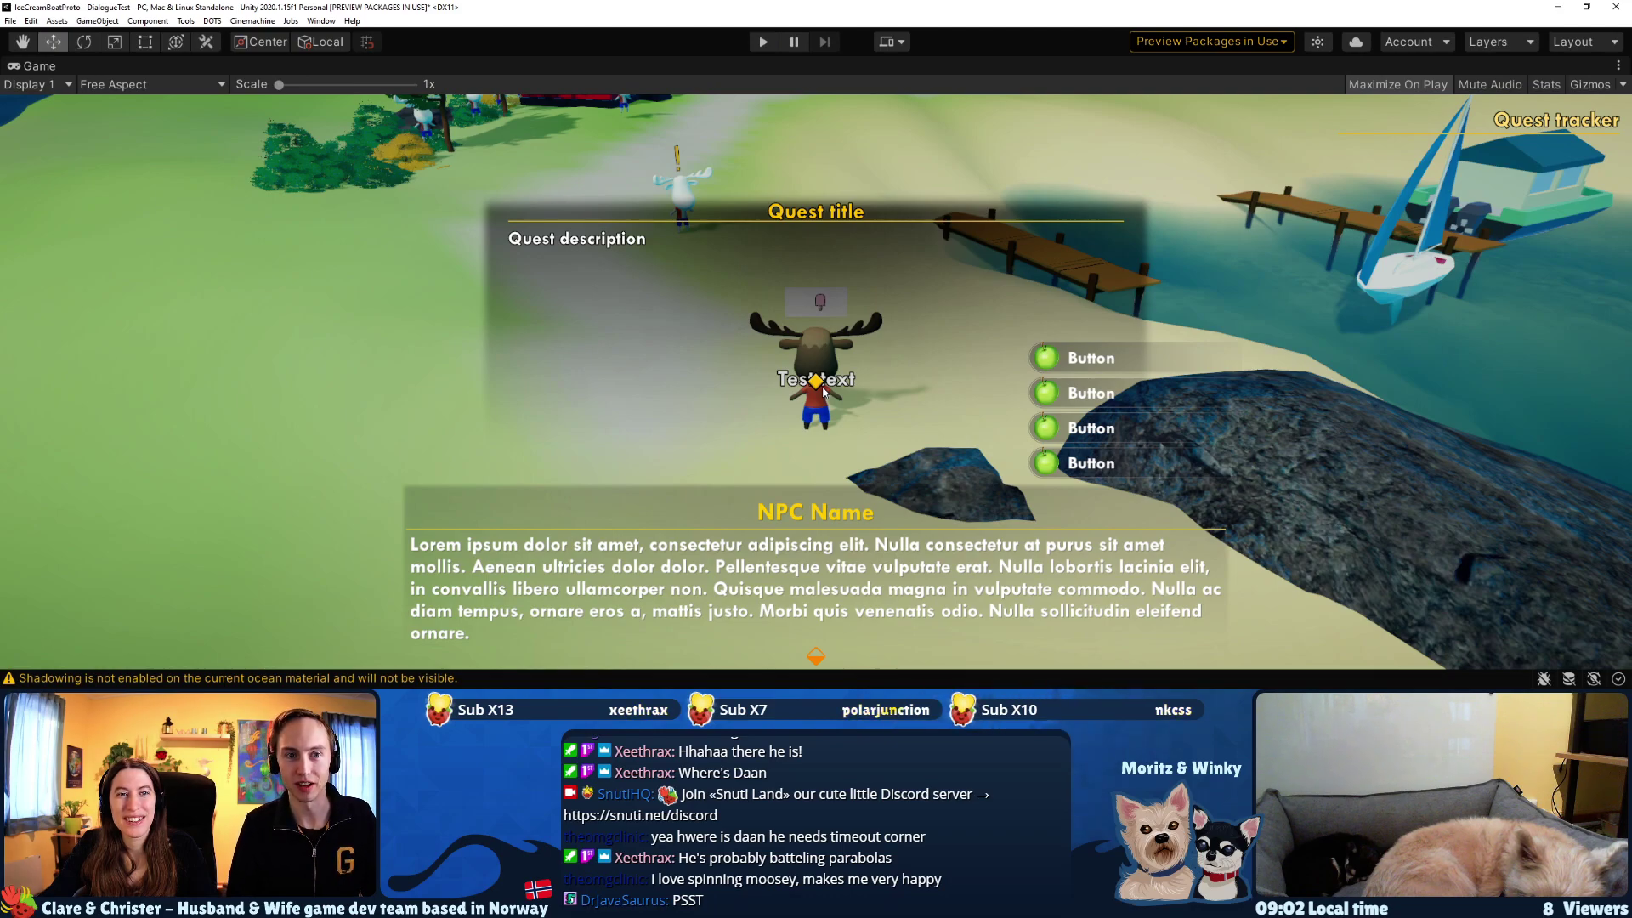
right_click(55, 69)
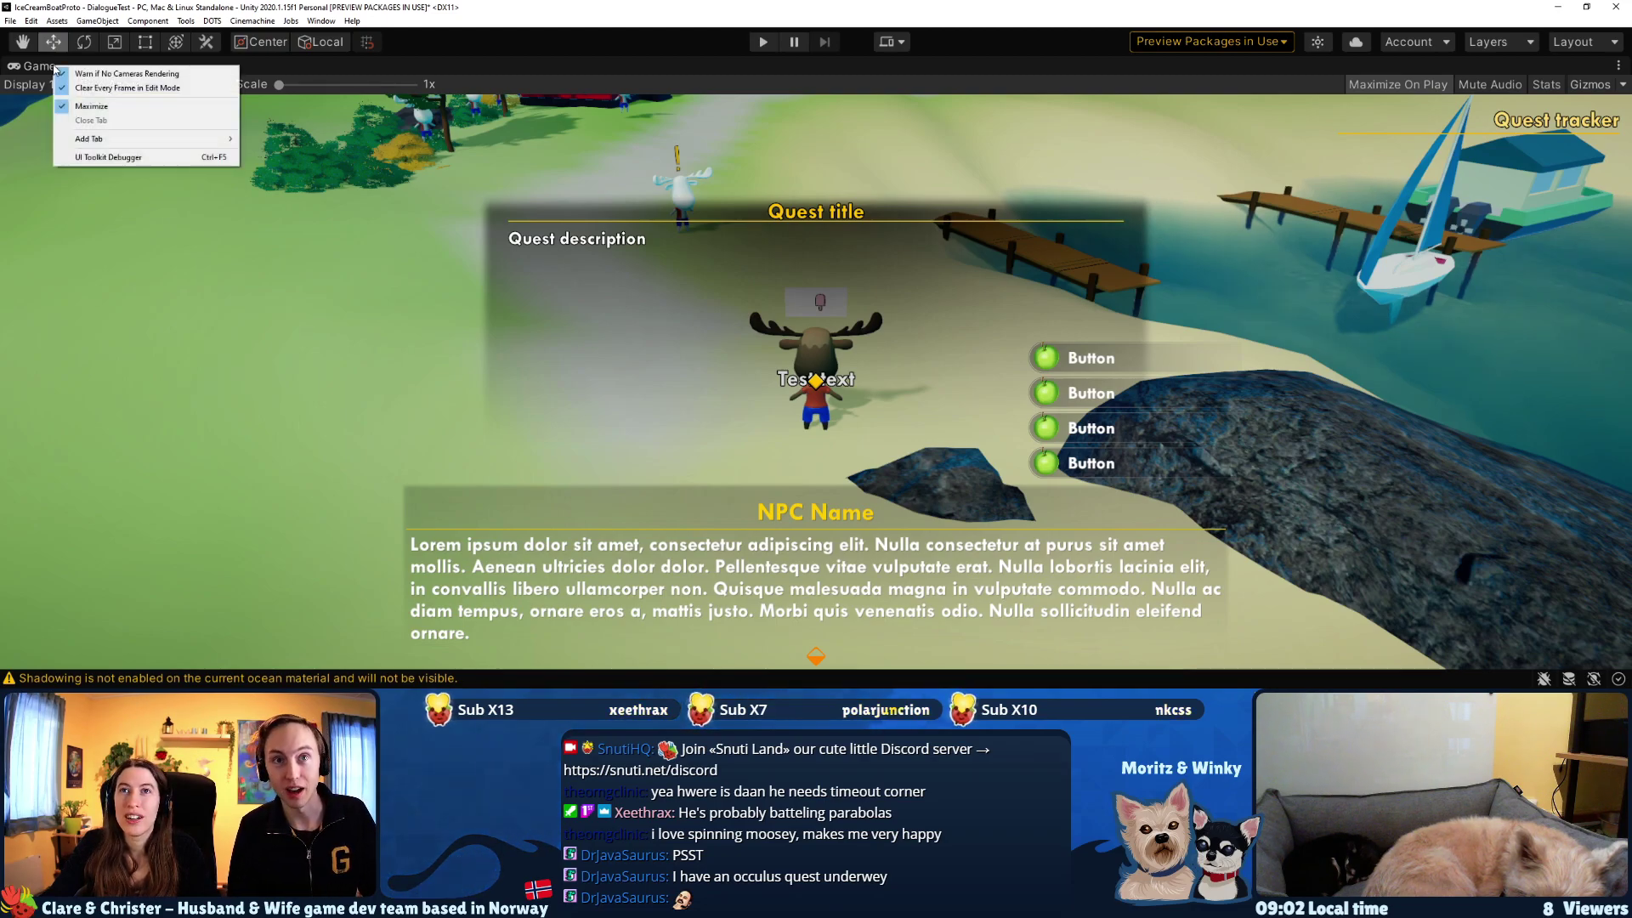
click(132, 107)
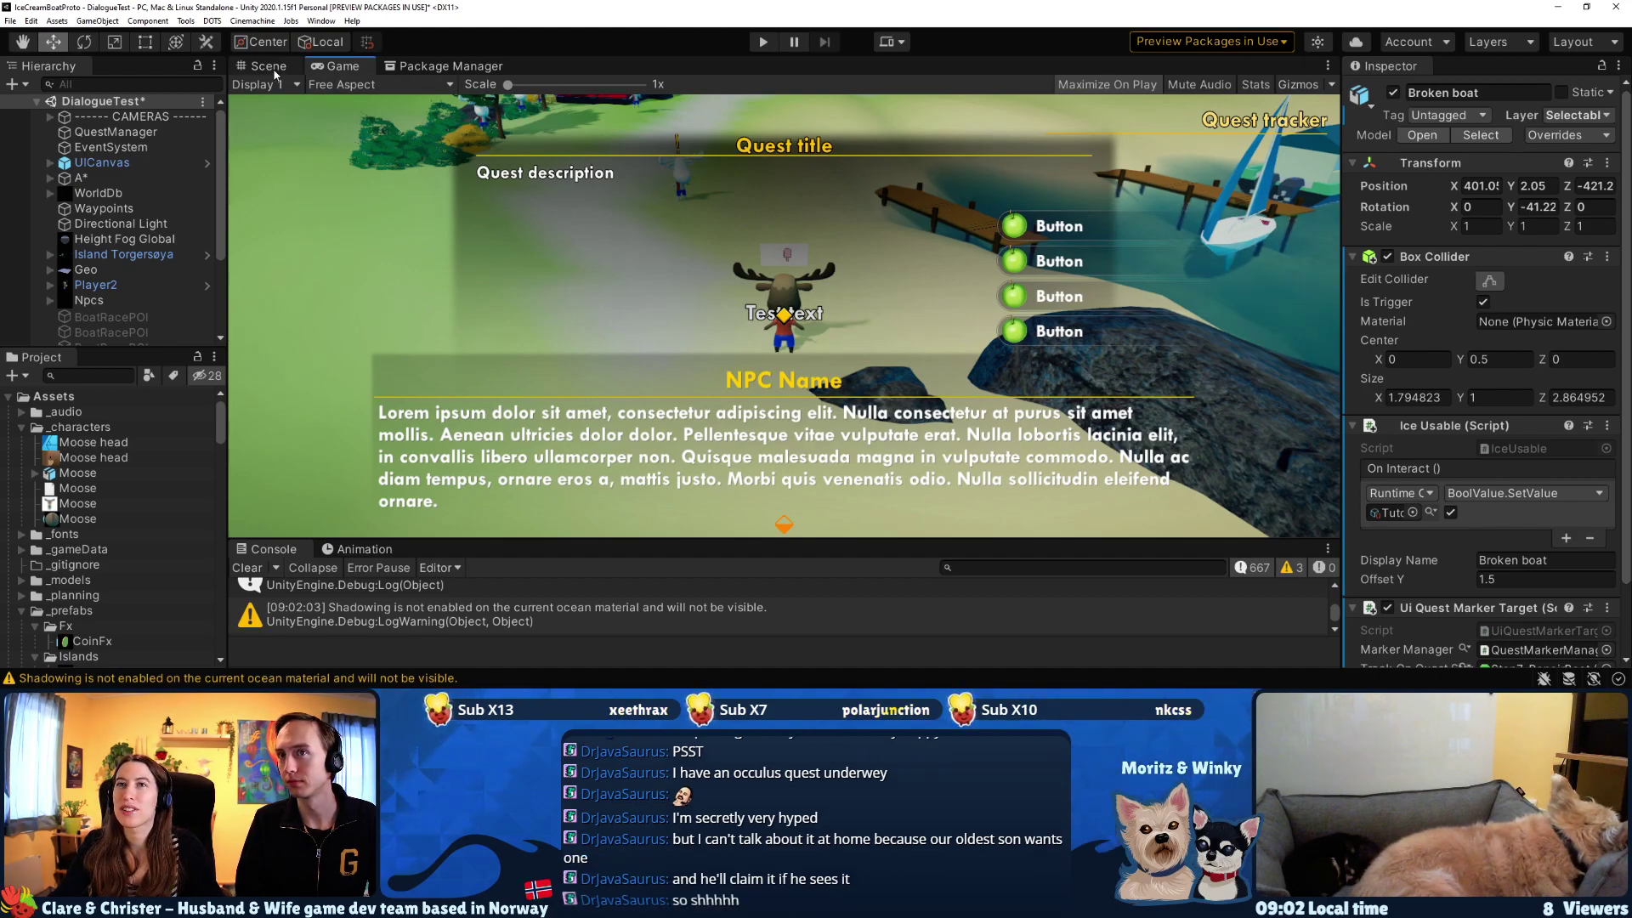
- In the Scene view, move NPC_Grandma along the path to near the light-blue house, at about X 364.4, Y 5.78, Z -414.7
key(ctrl+1)
key(s)
right_drag(785, 309, 911, 350)
key(w)
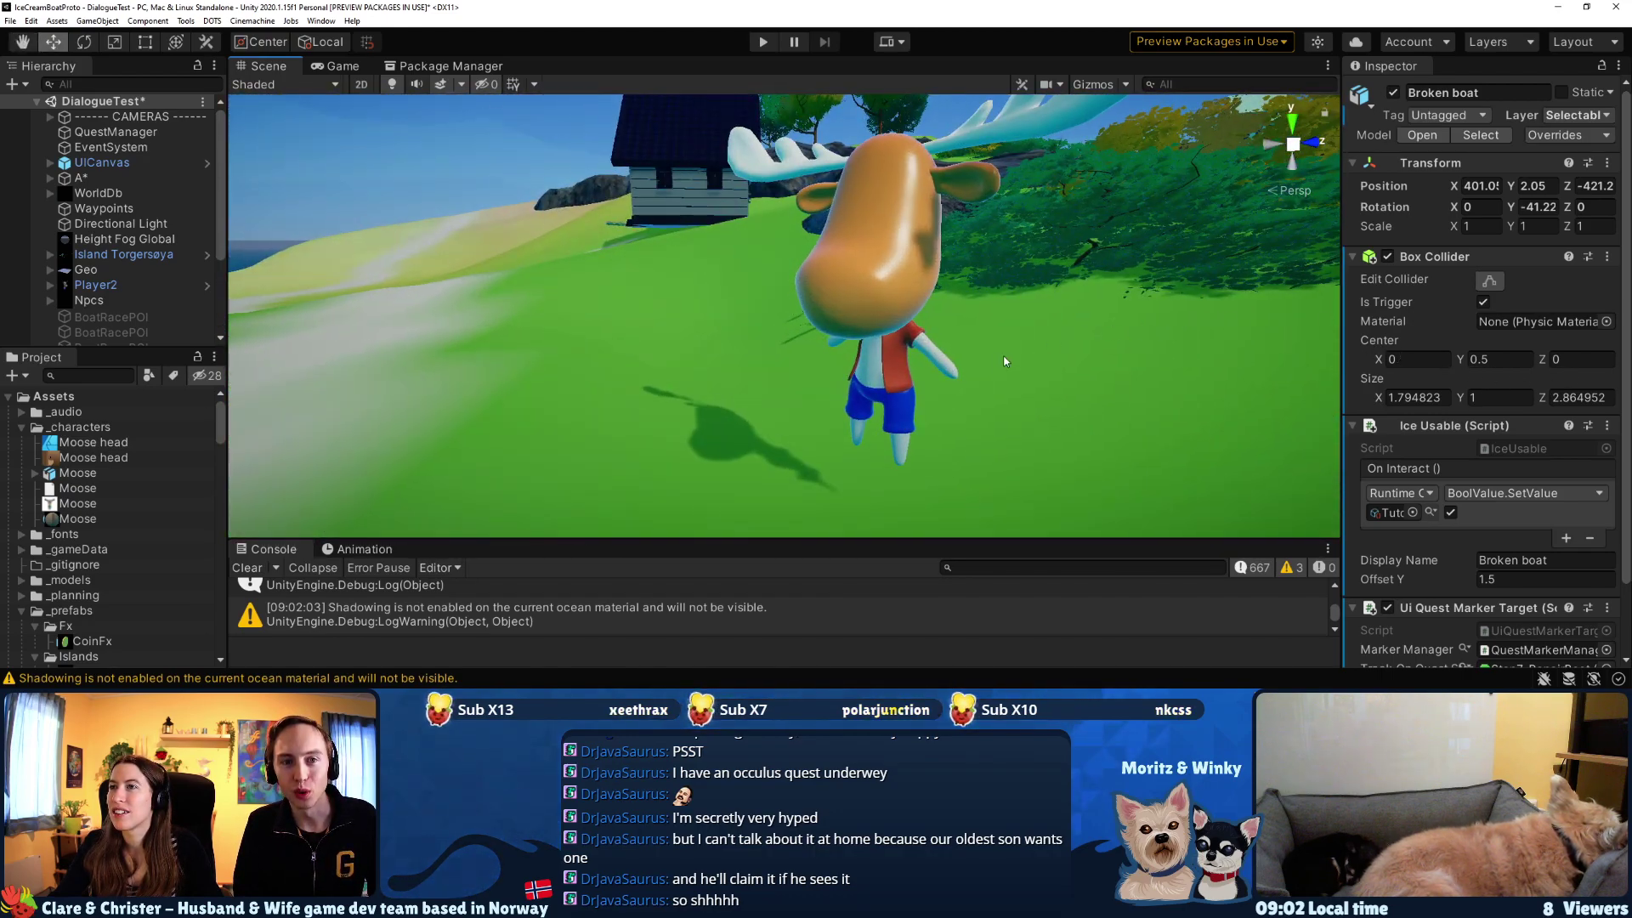
click(910, 350)
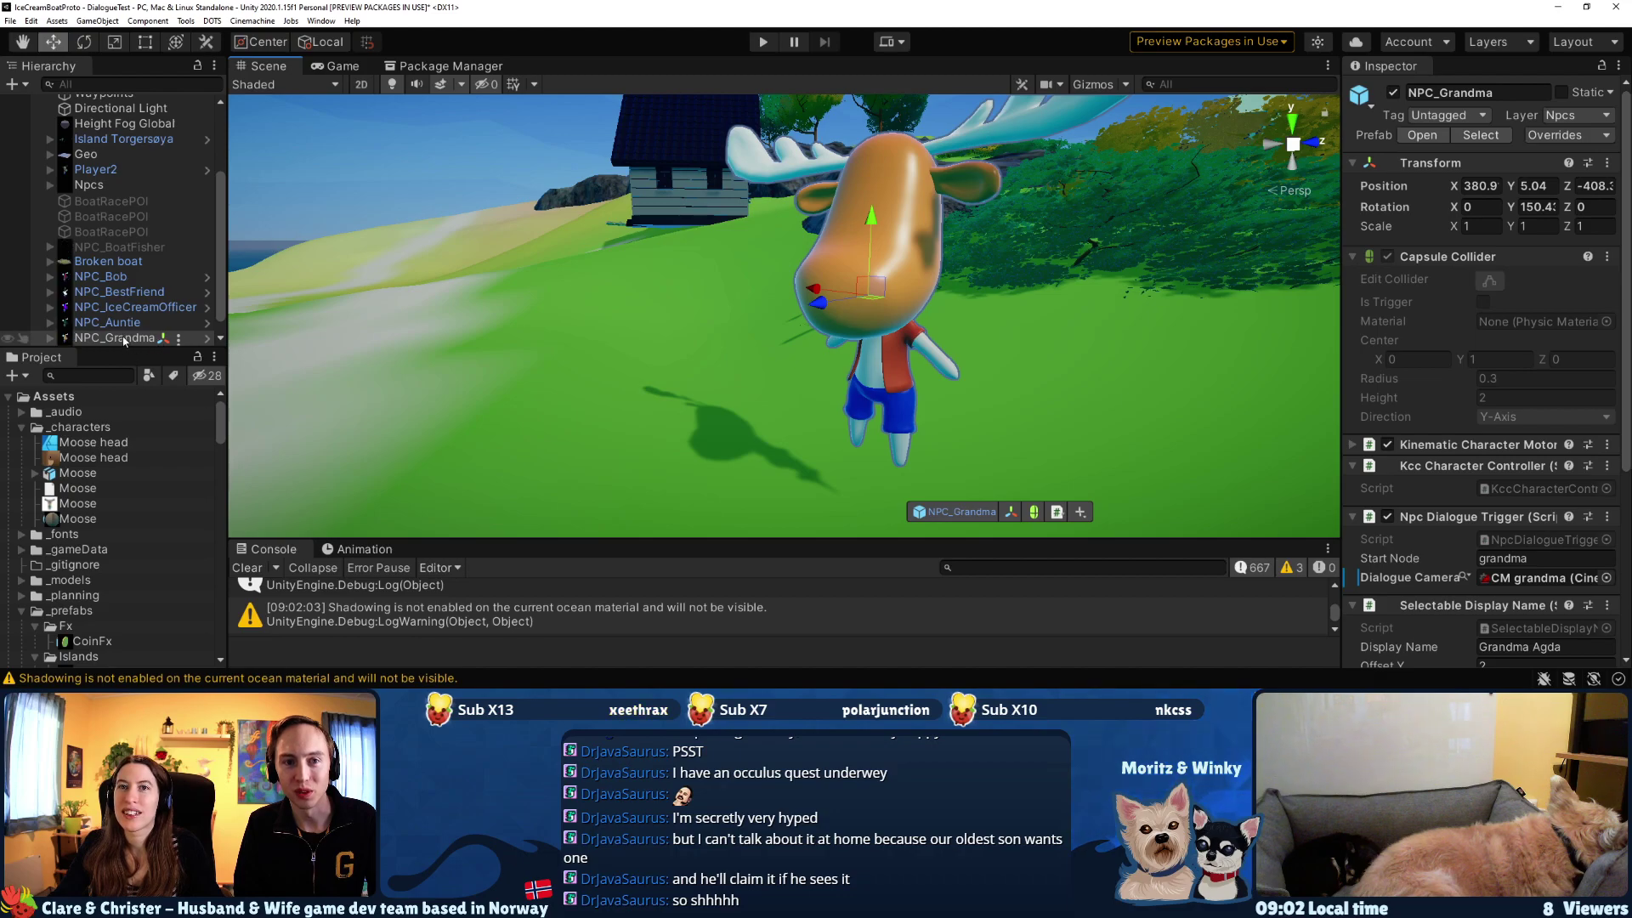
key(s)
right_drag(474, 328, 1094, 369)
drag(1065, 337, 745, 265)
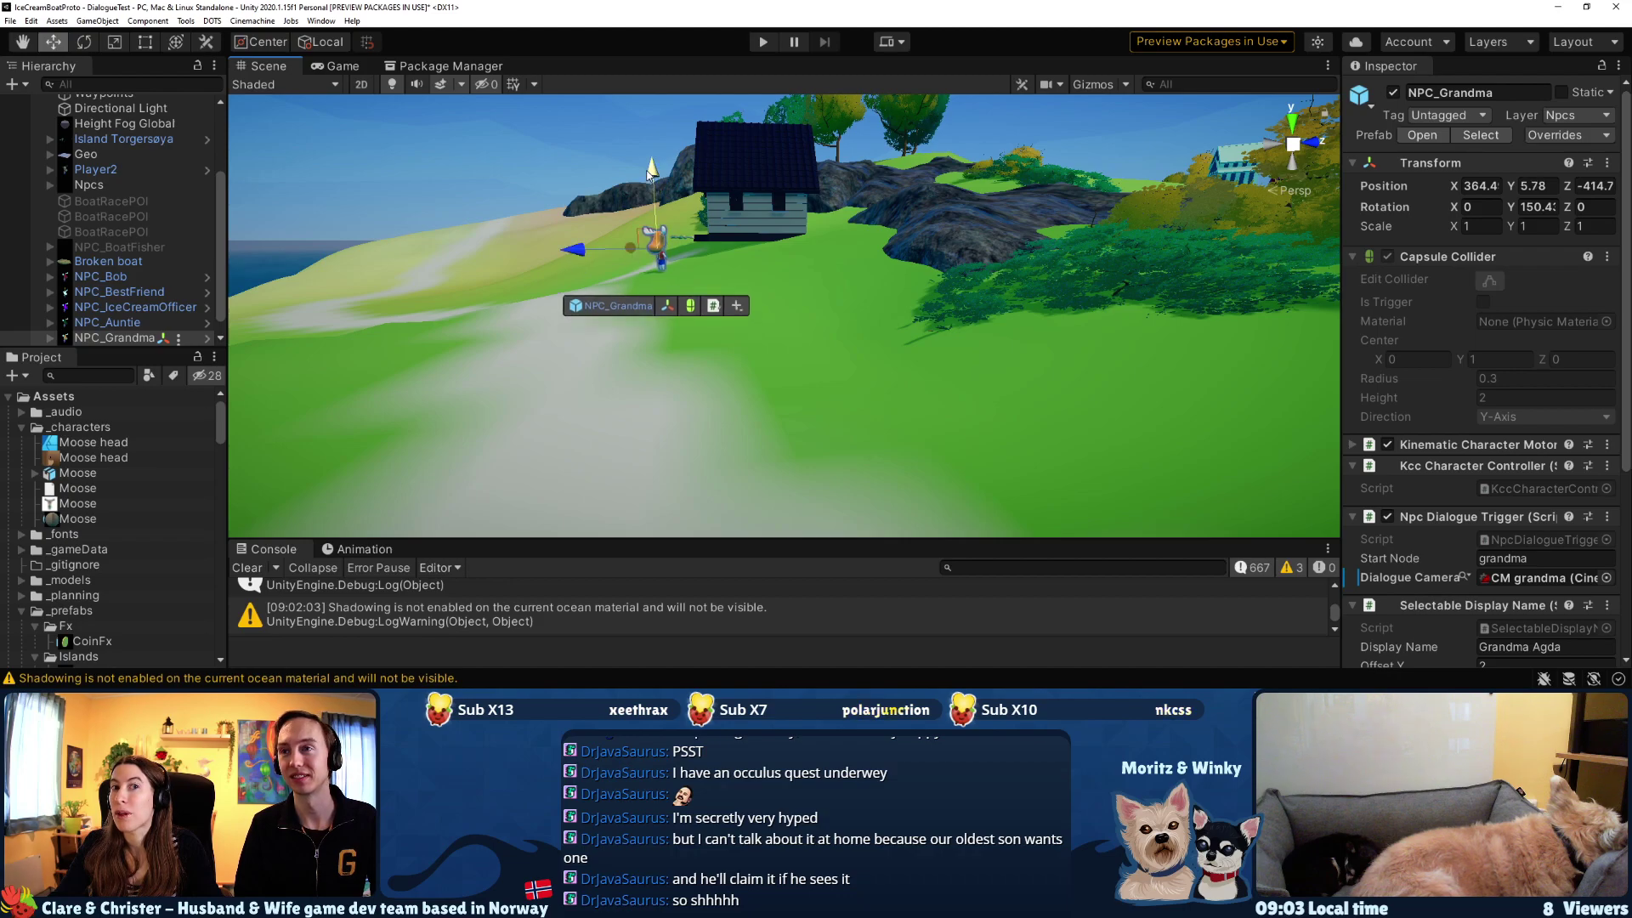
- Select the light-blue house with its three small rock groups, lower them slightly into the ground and shift them sideways along the red axis
right_drag(648, 173, 729, 365)
click(729, 366)
click(675, 339)
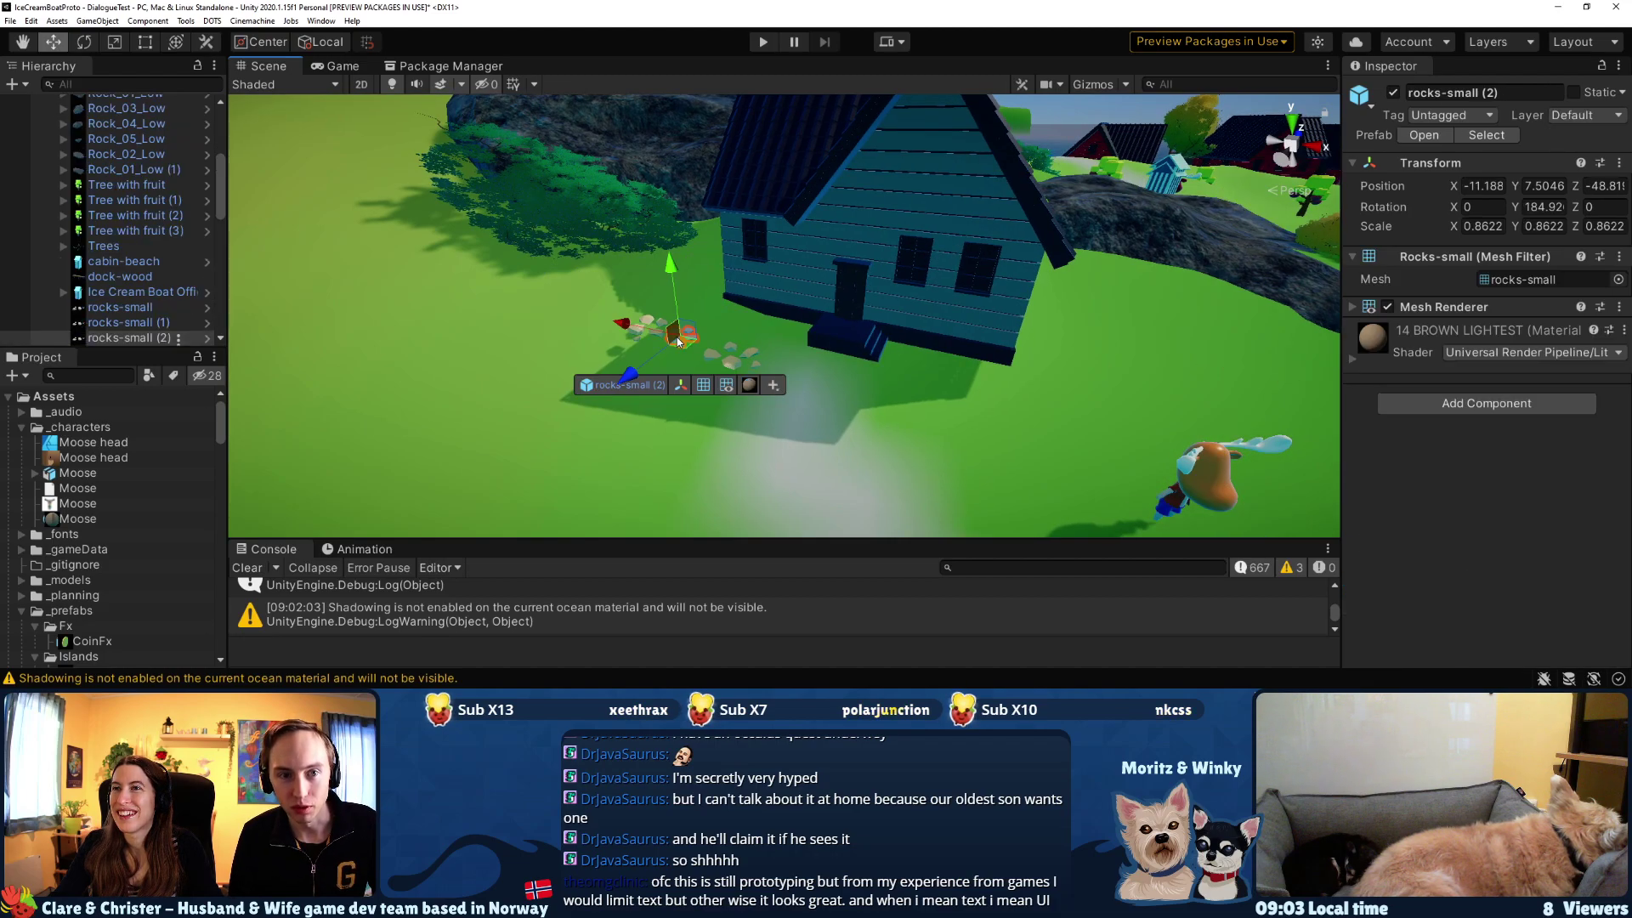
shift+click(736, 360)
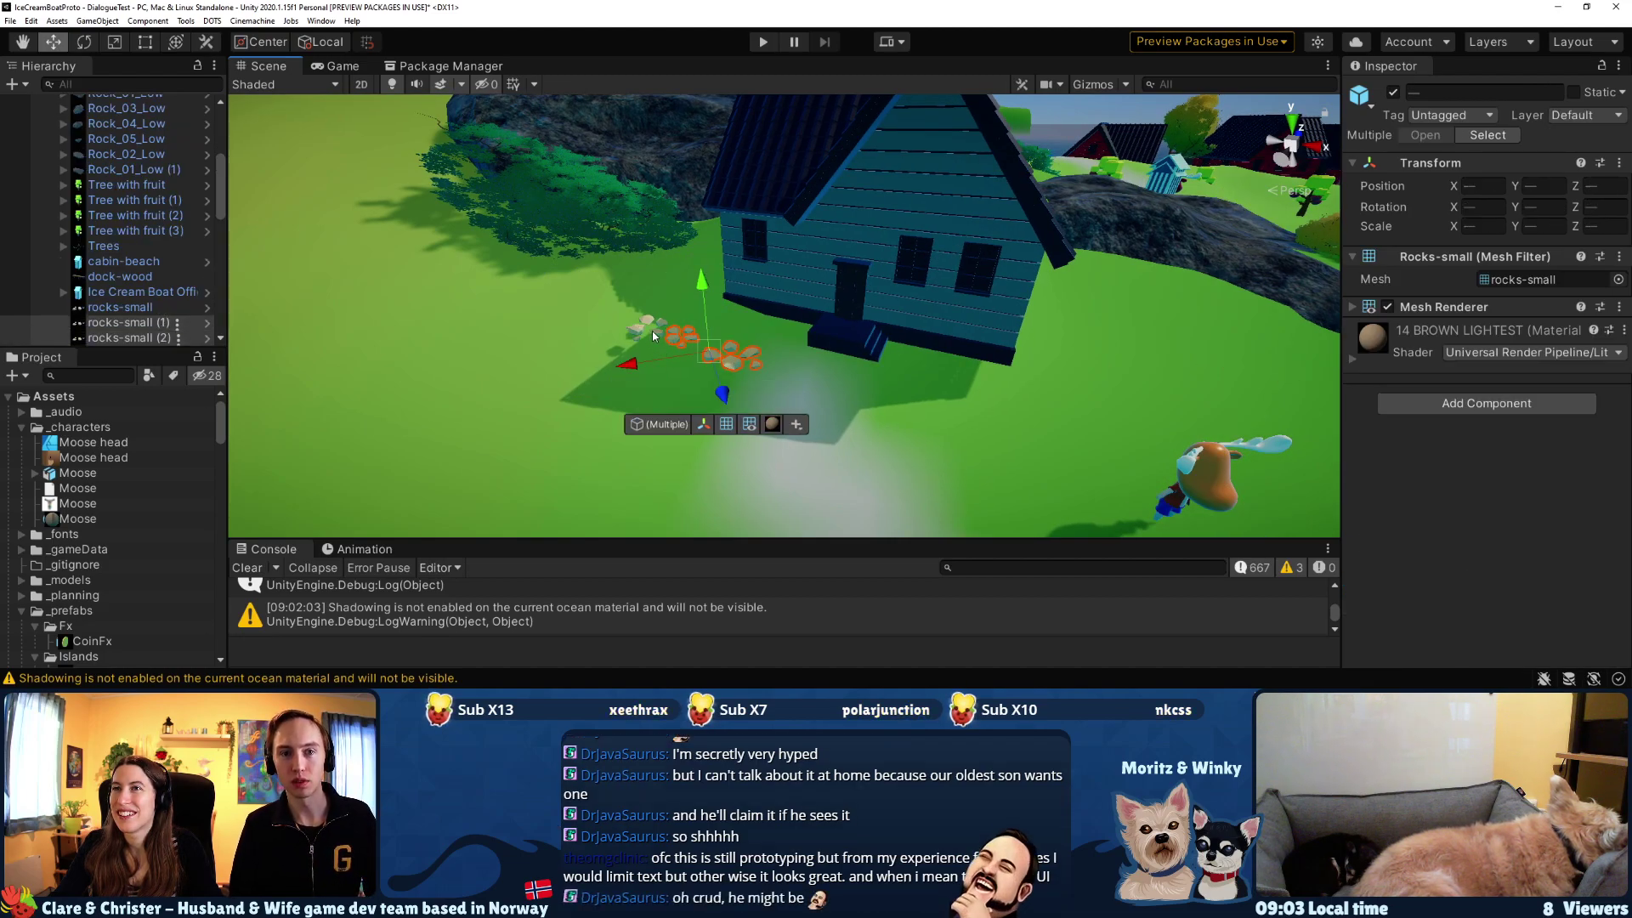
shift+click(916, 218)
drag(859, 121, 857, 151)
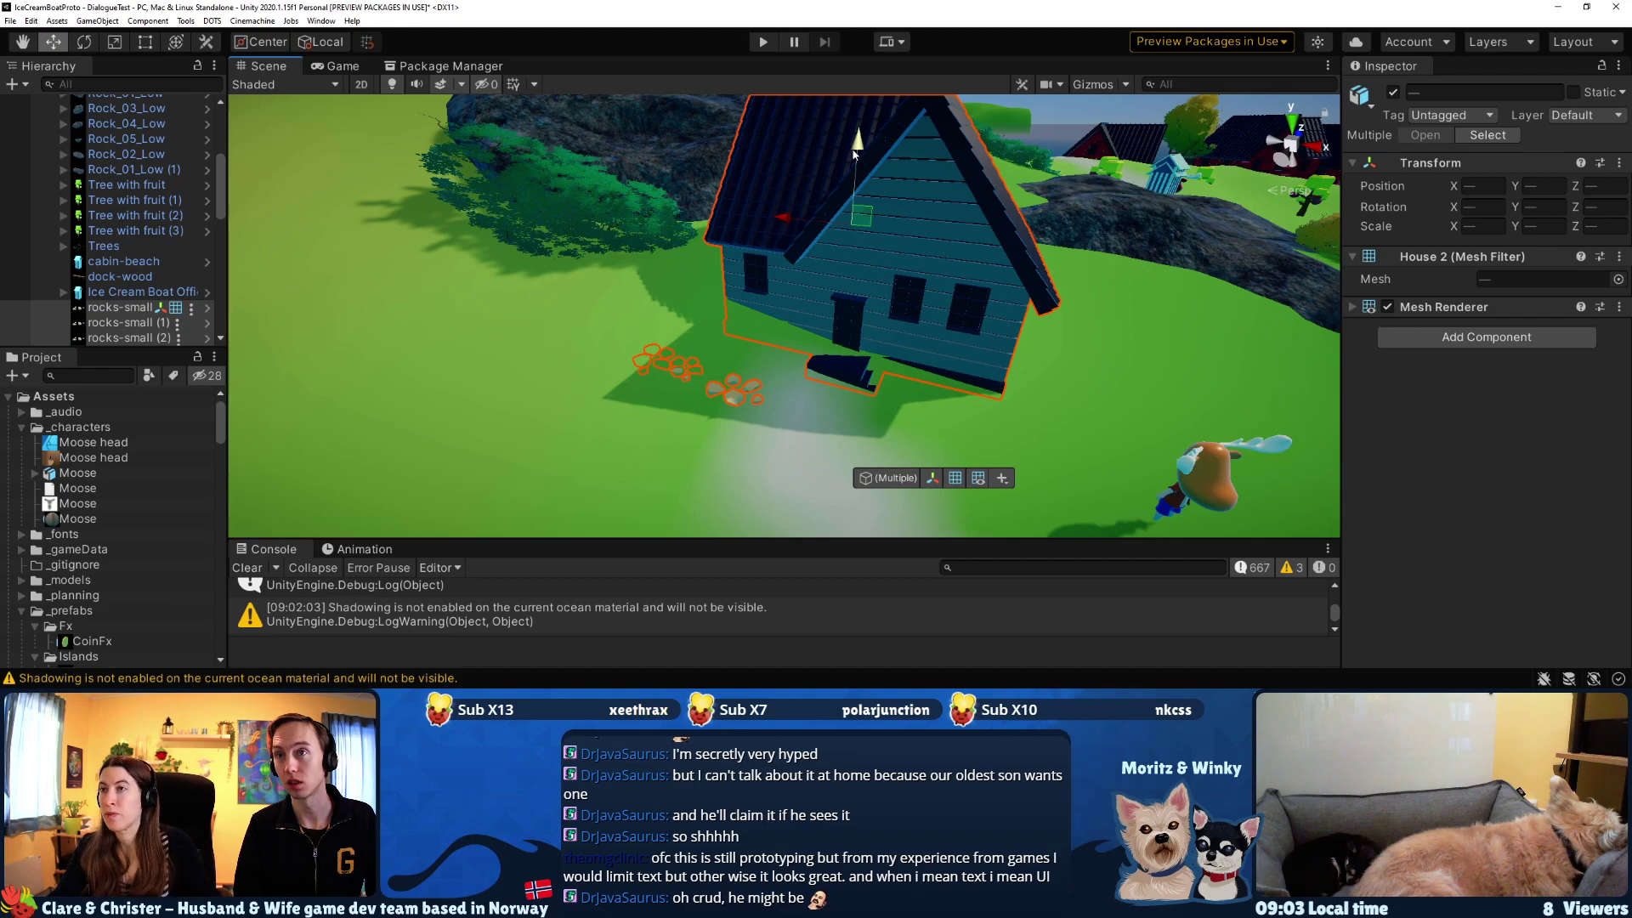
drag(779, 223, 854, 235)
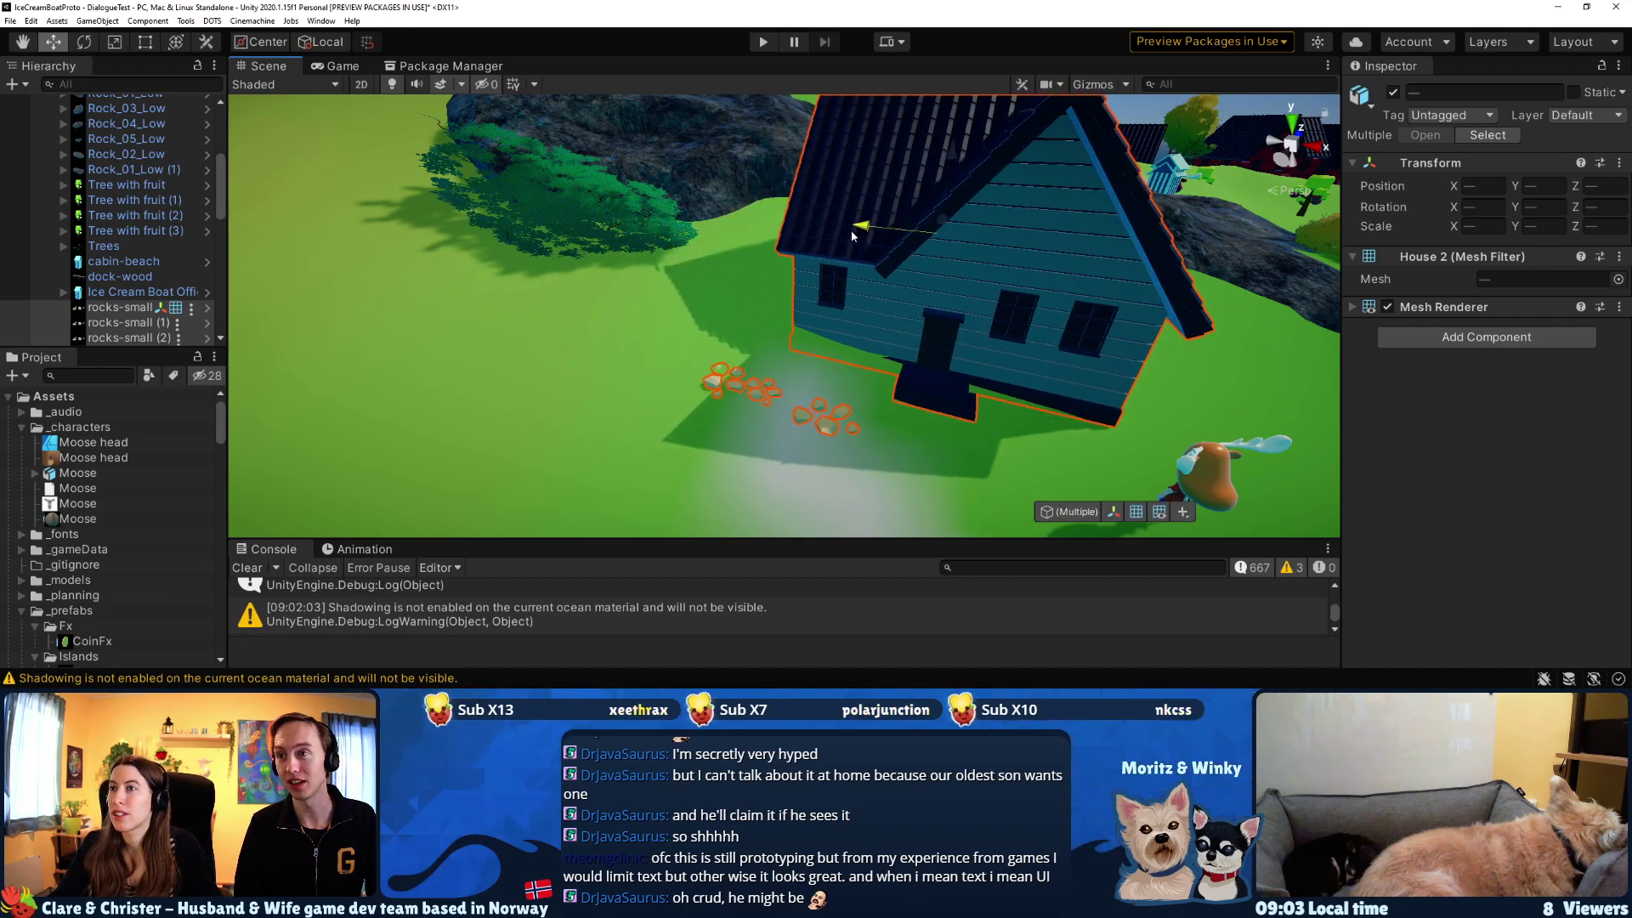
- Move the two small rock groups nearest the doorstep back against the light-blue house's front wall
click(762, 409)
click(828, 427)
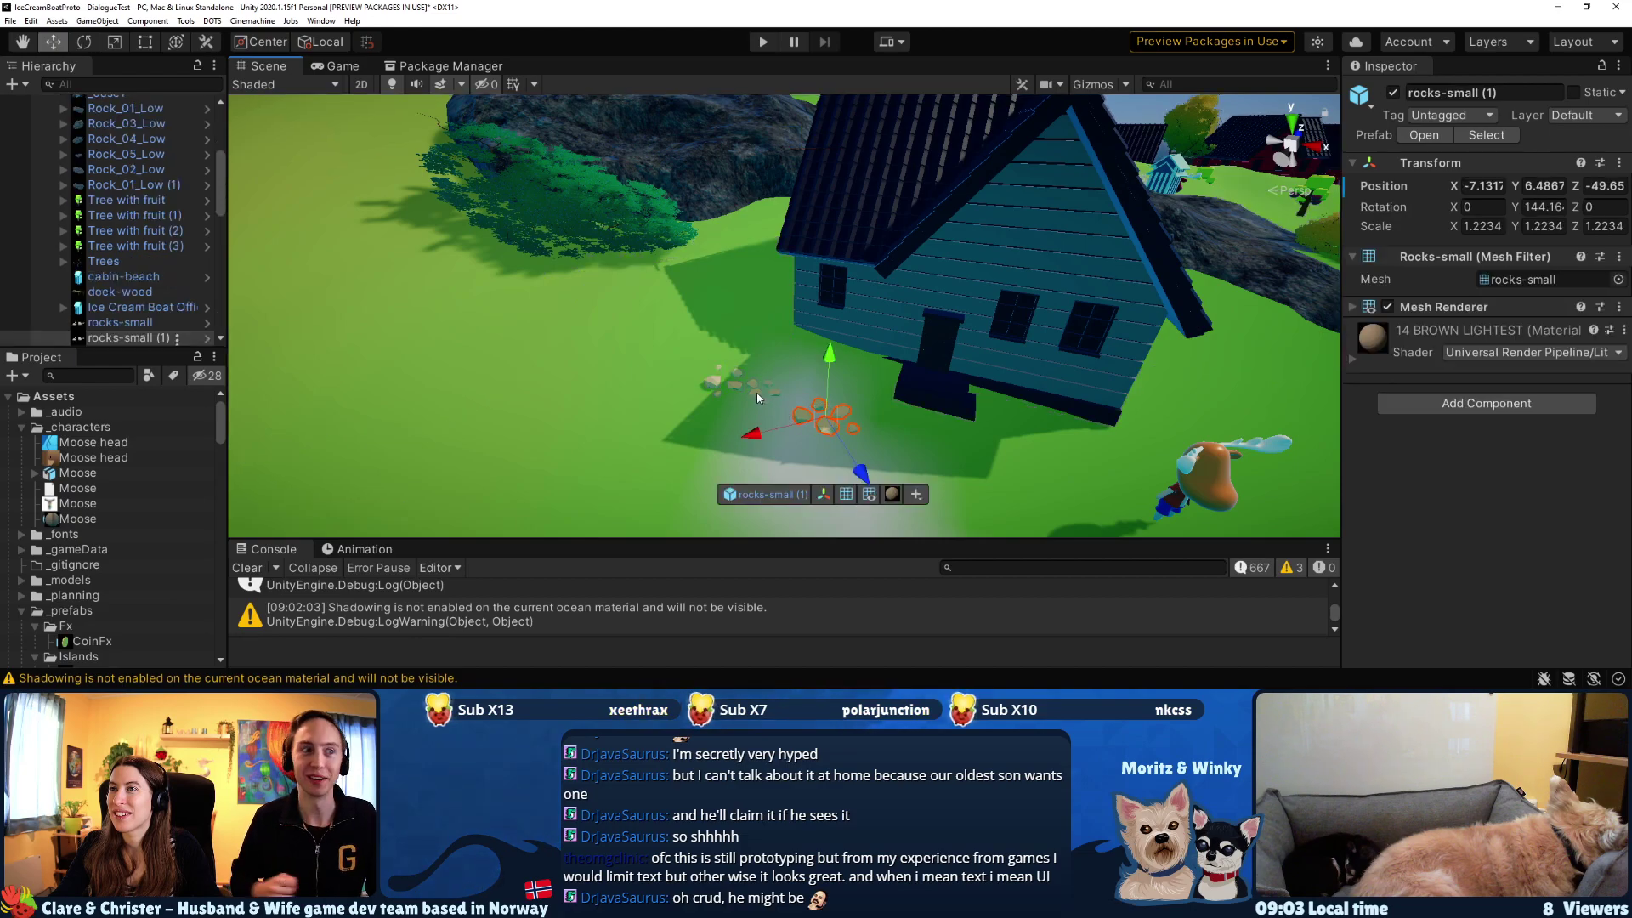
shift+click(736, 391)
drag(787, 463, 814, 413)
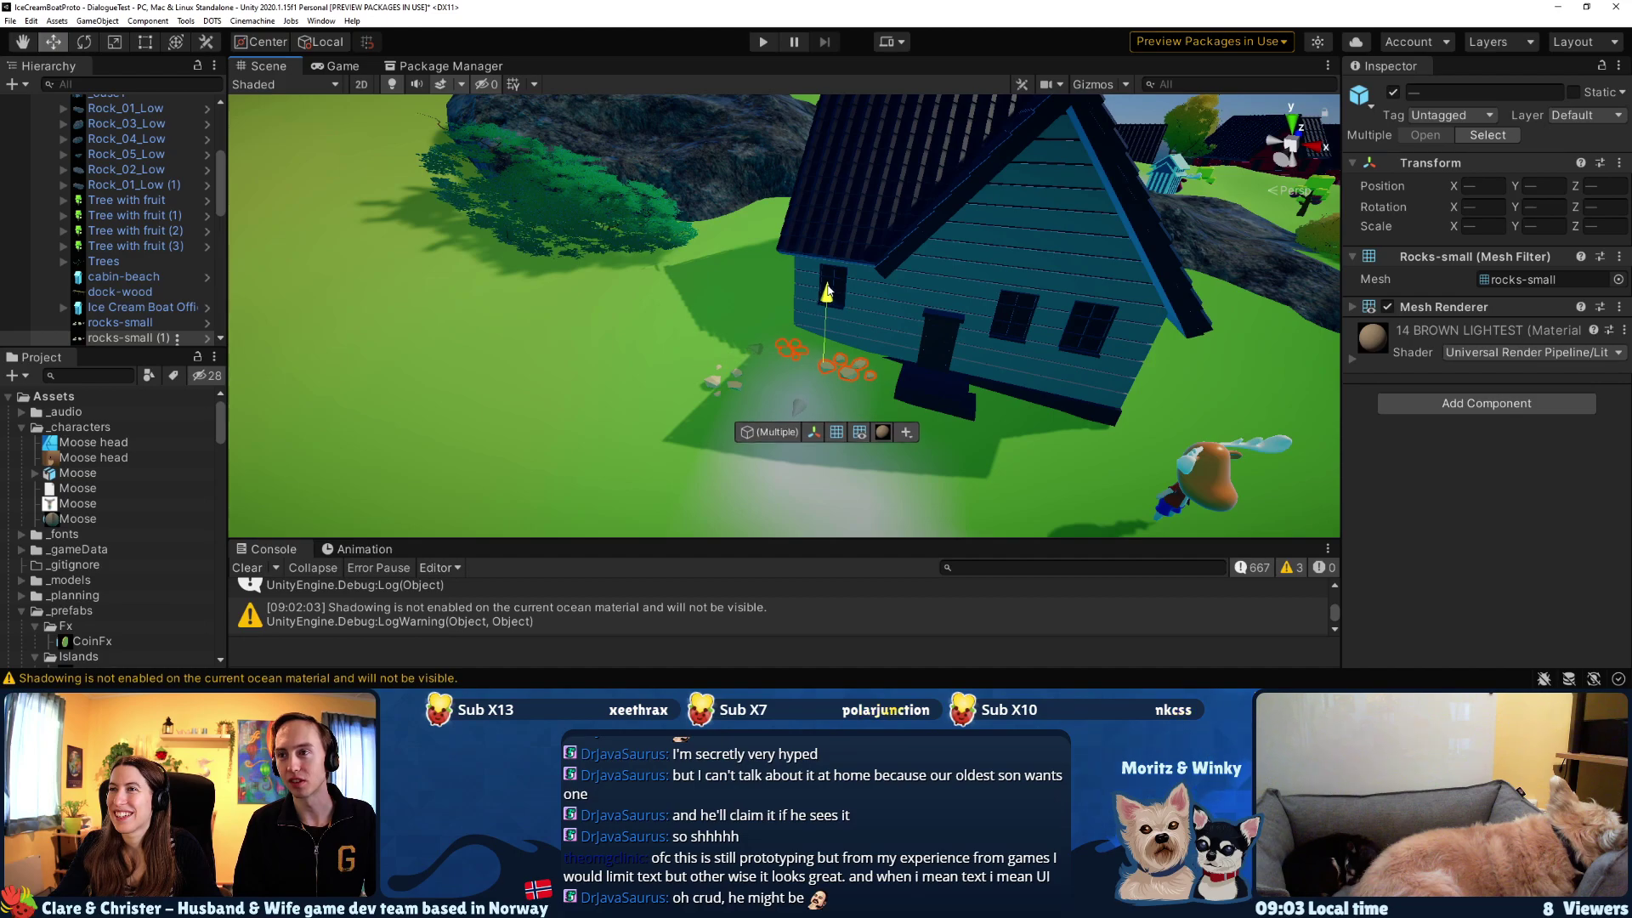
- Place NPC_Grandma on the light-blue house's doorstep in front of the door, at about X 360.4, Y 6.66, Z -412.8
click(1212, 484)
drag(1203, 506, 963, 283)
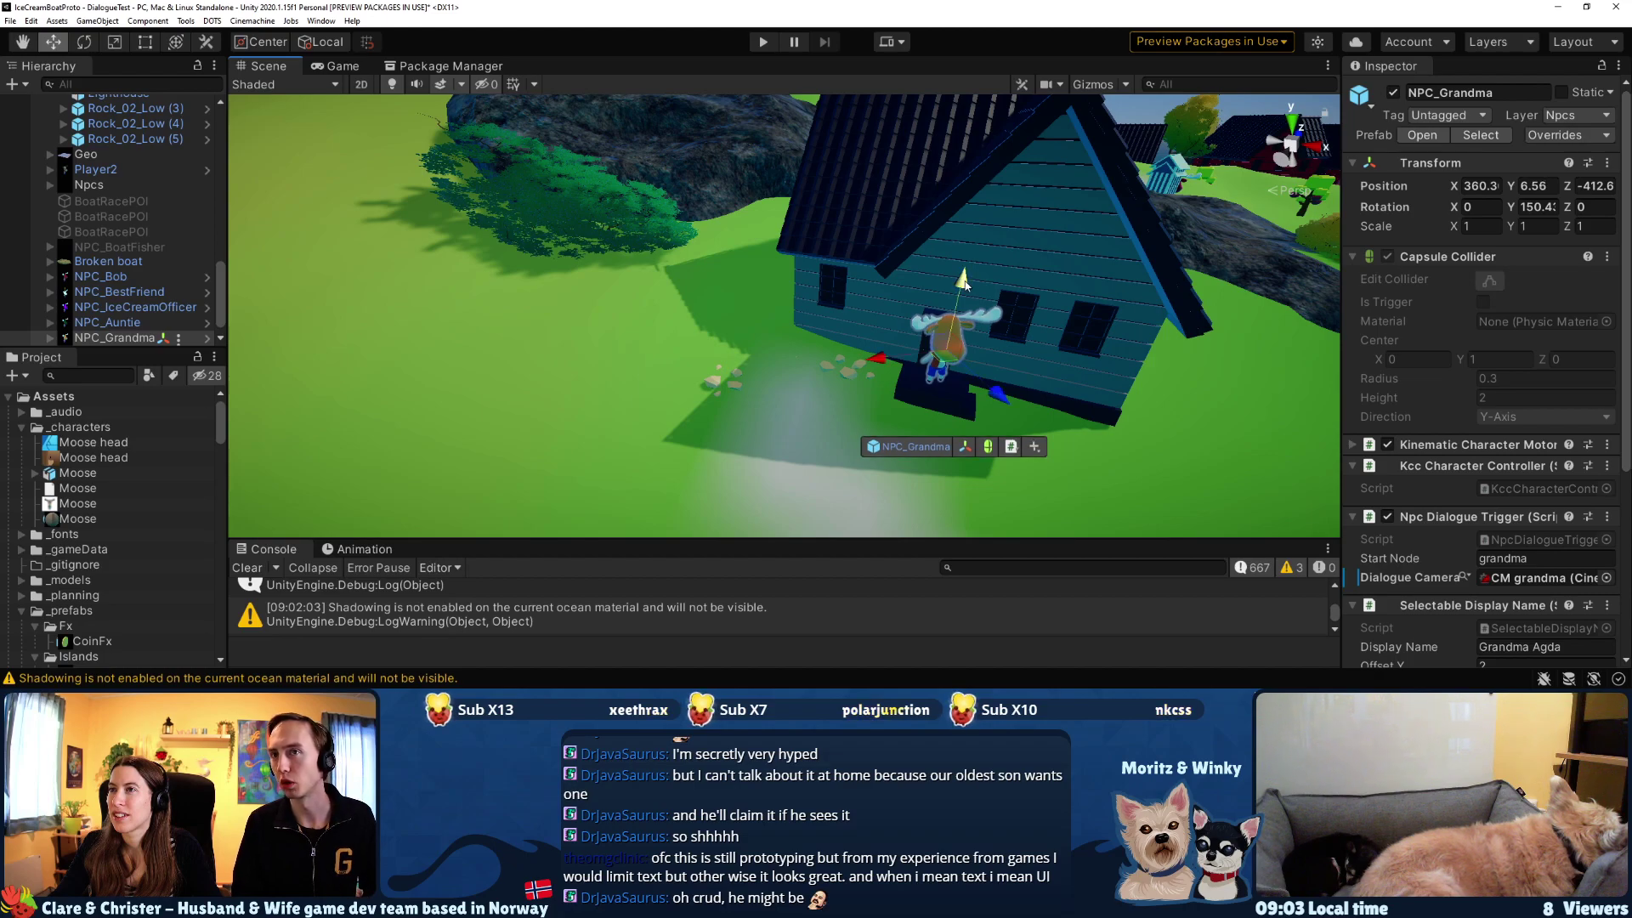
drag(988, 386, 998, 395)
drag(972, 303, 971, 295)
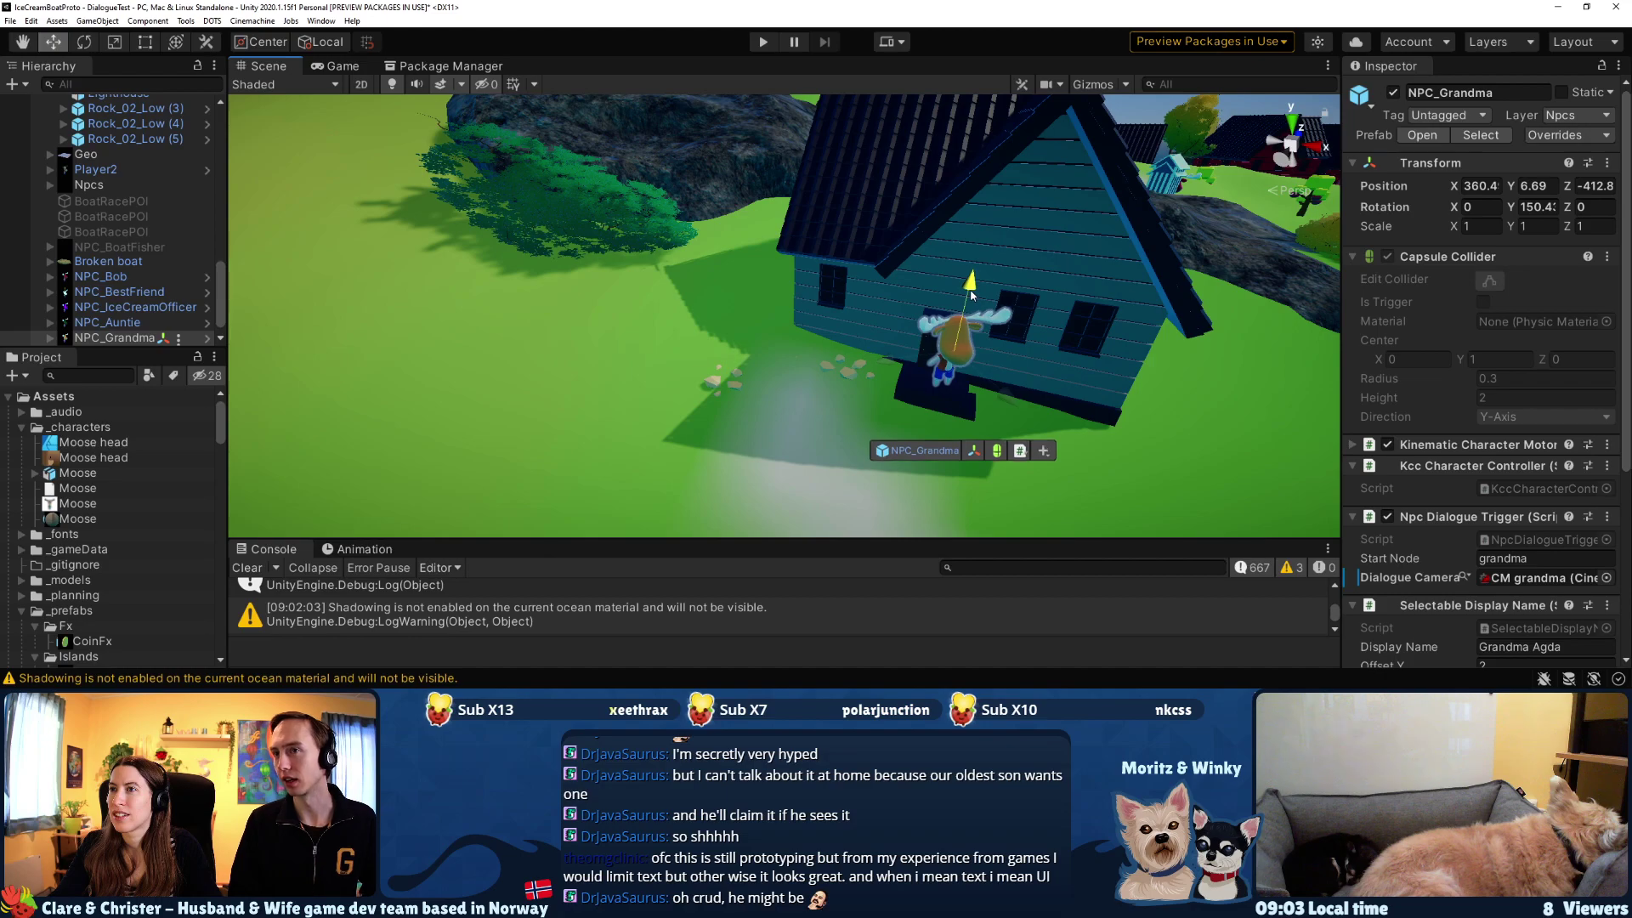
right_drag(1115, 409, 875, 178)
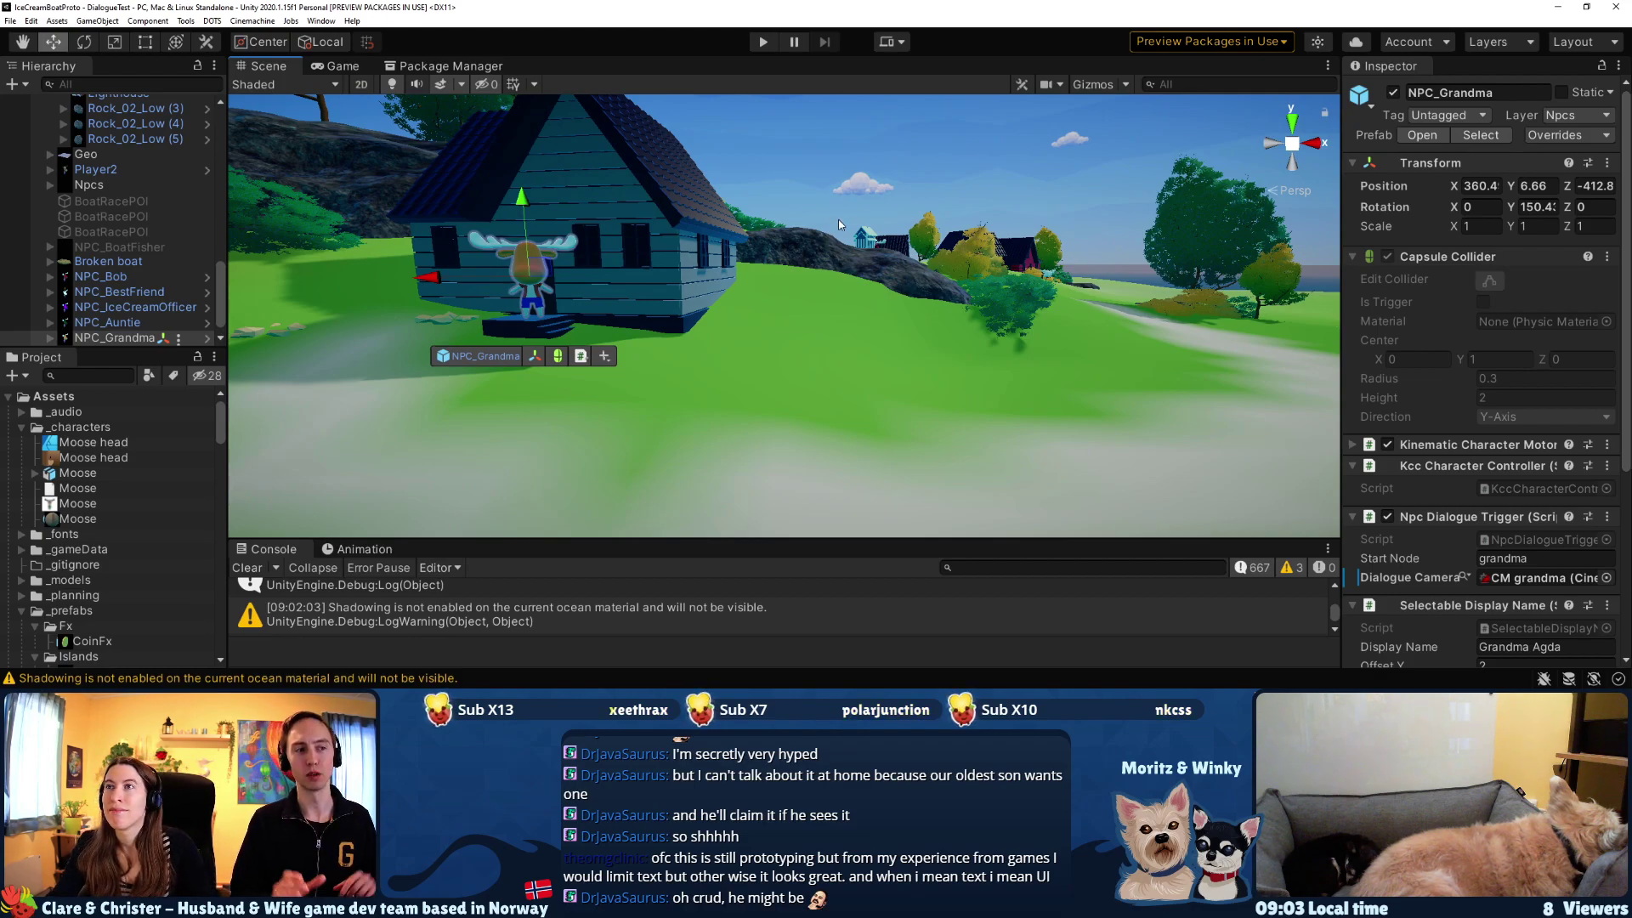
right_drag(936, 170, 1122, 207)
- Start a playtest and run the moose from the beach past the red houses and trees onto the open field
click(764, 42)
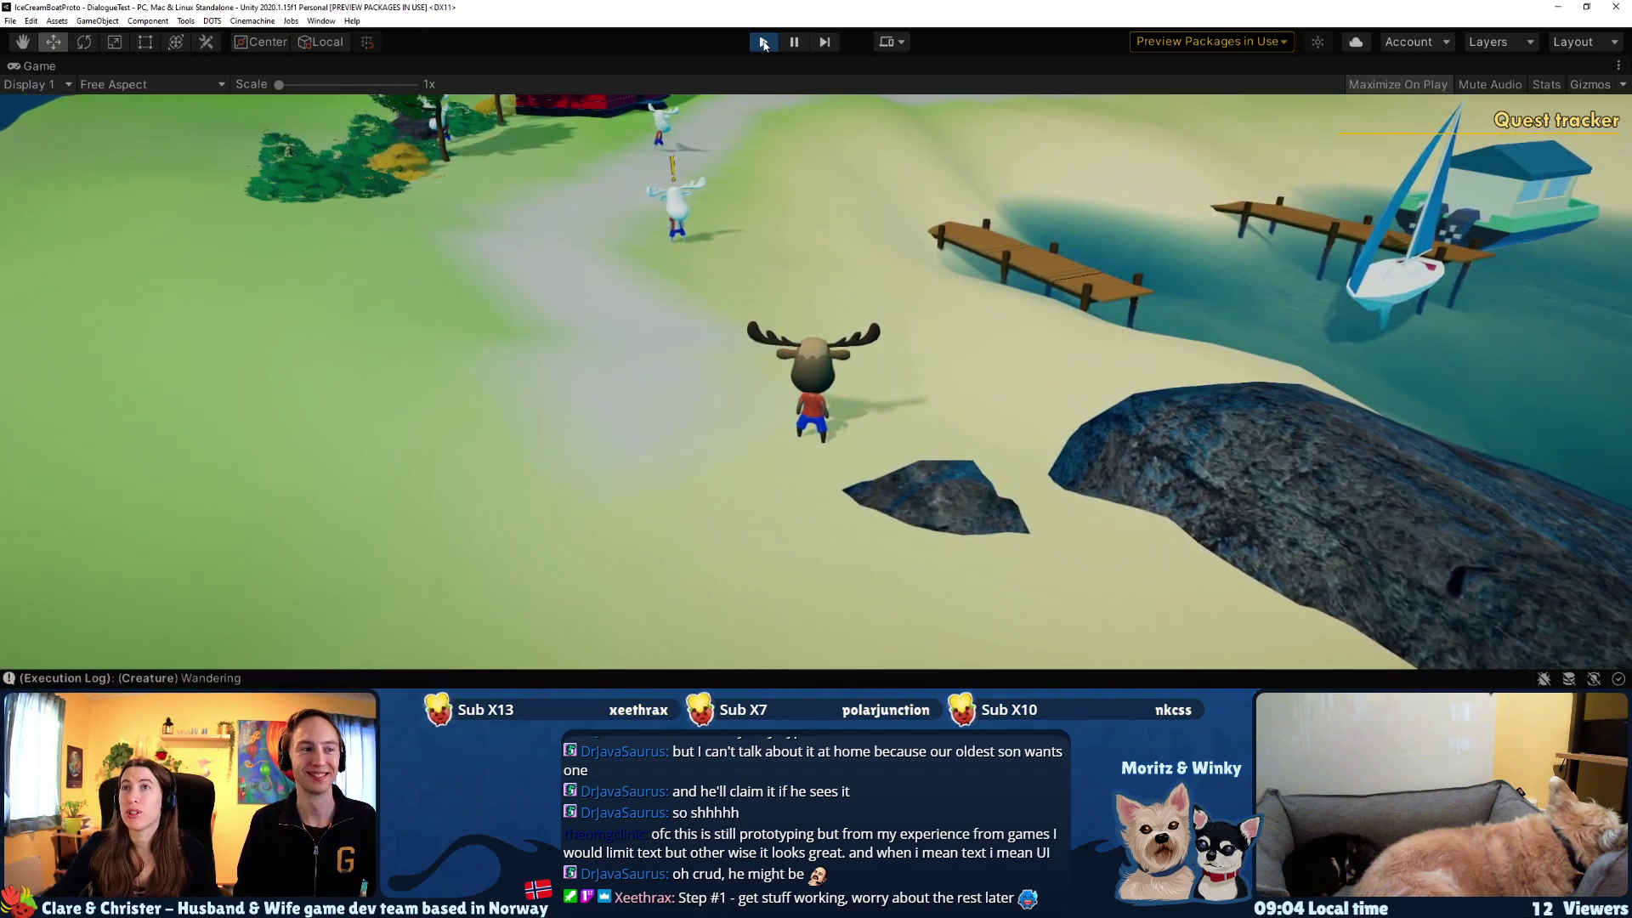
click(816, 384)
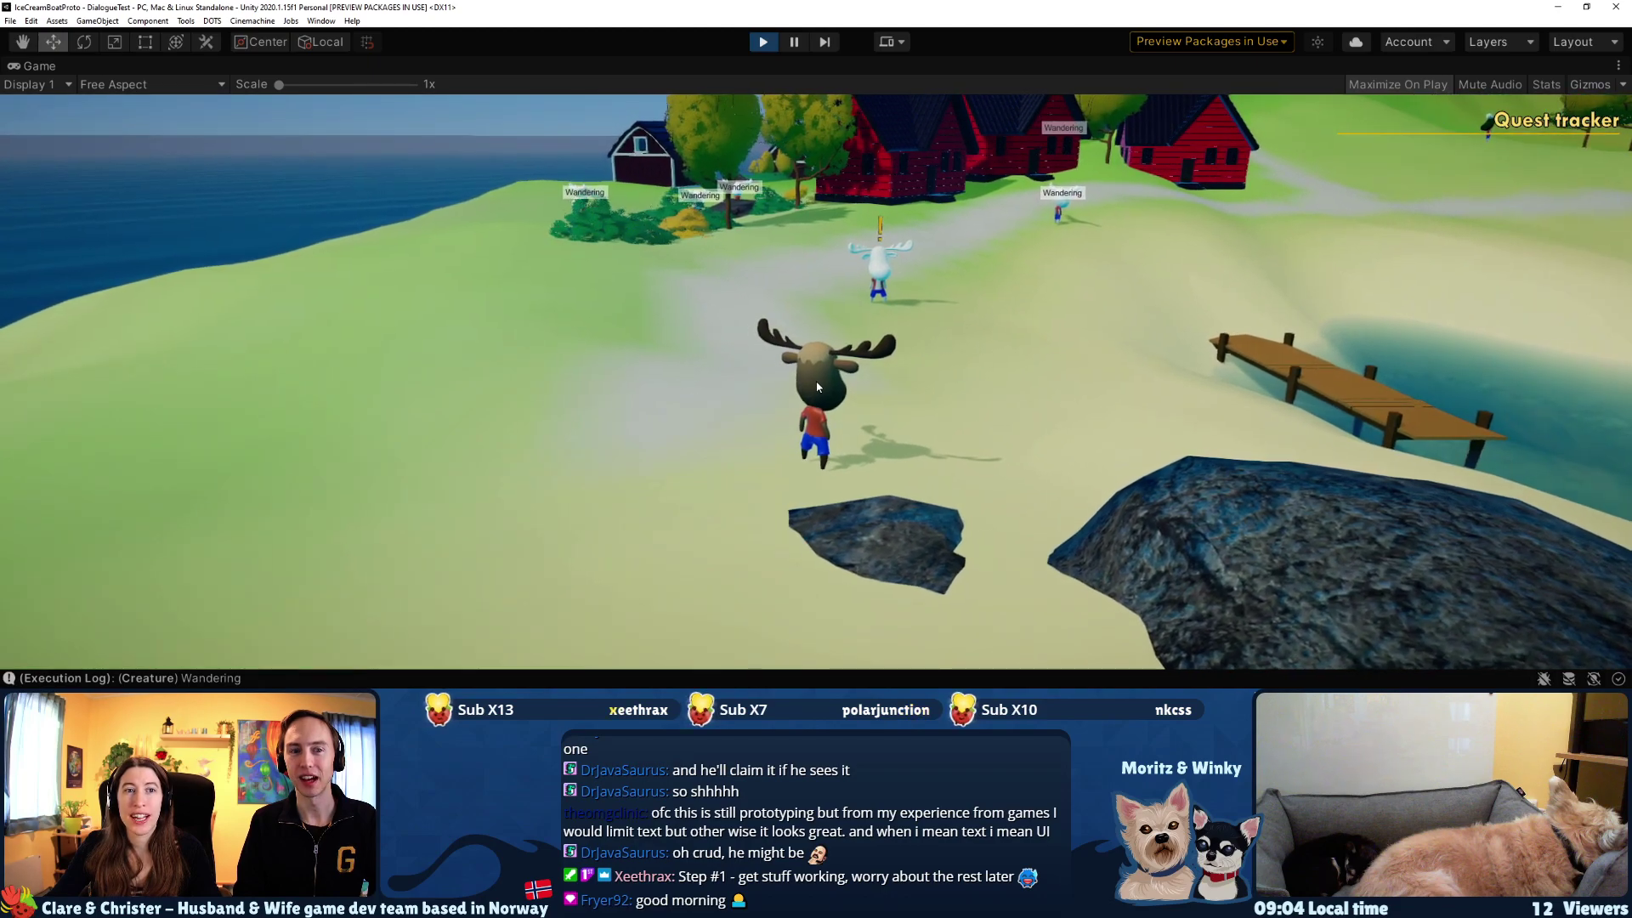
key(w)
key(w)
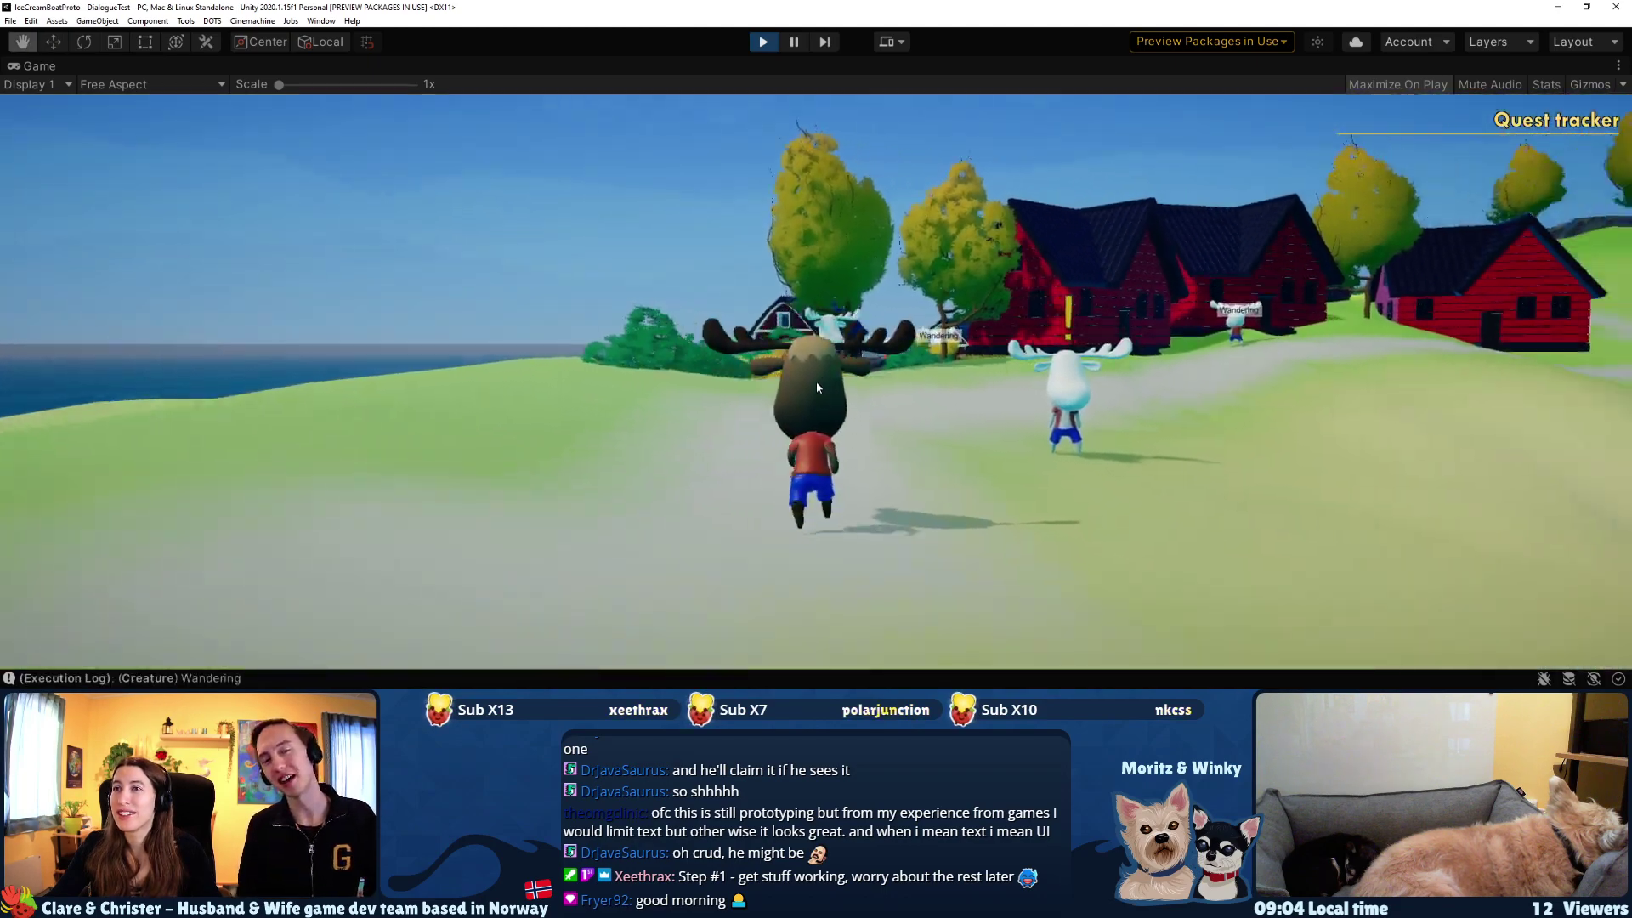
key(w)
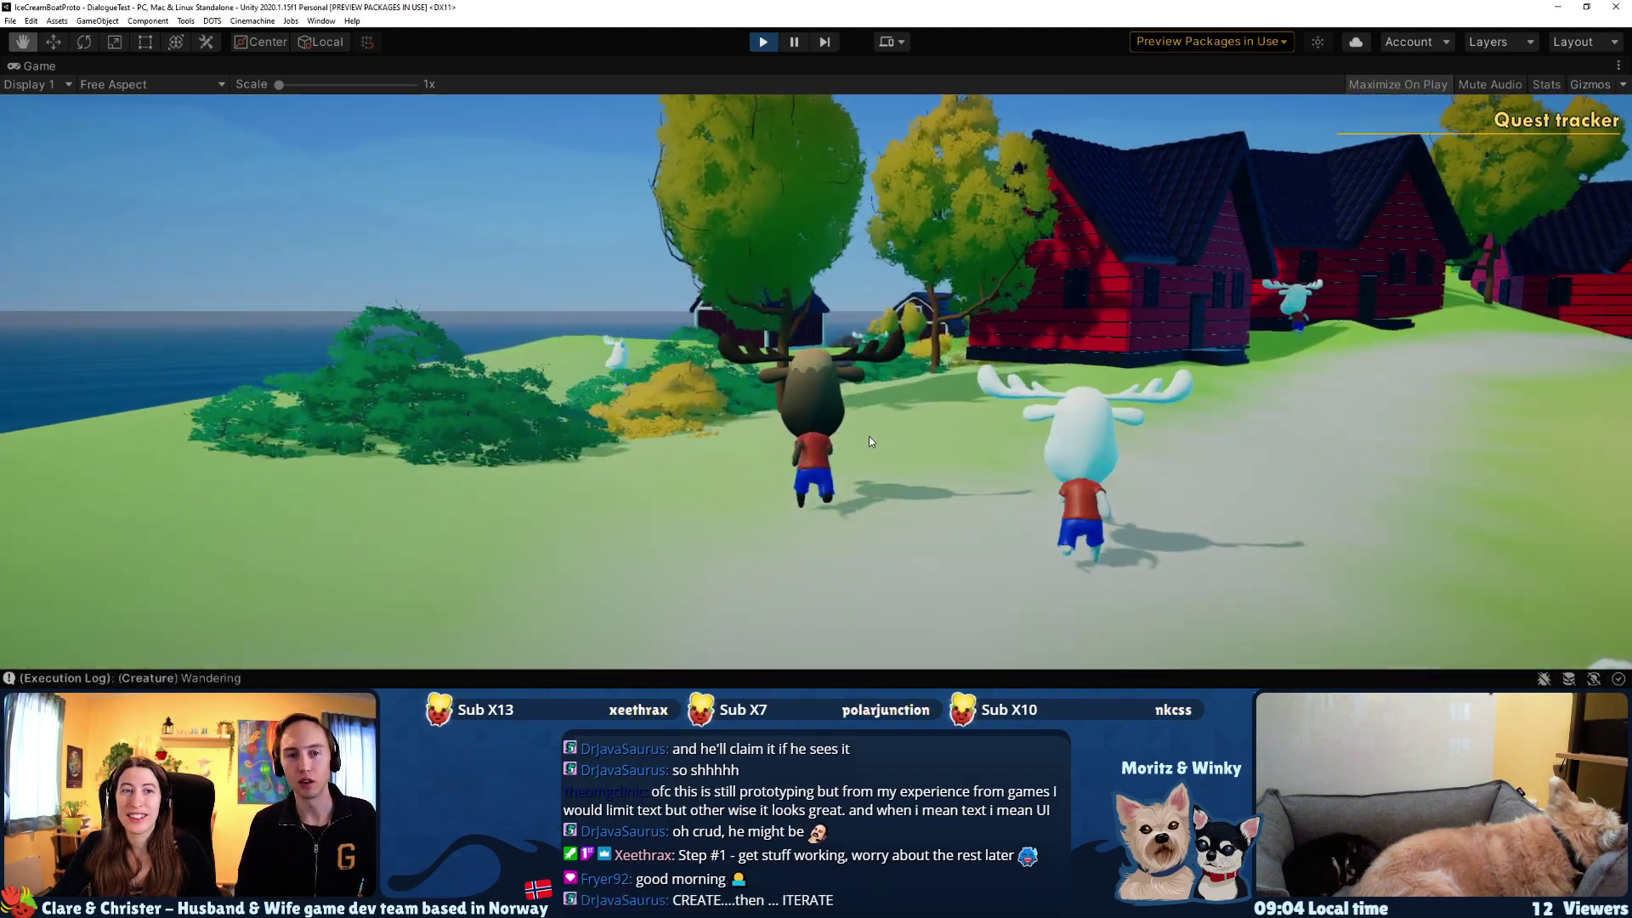
key(w)
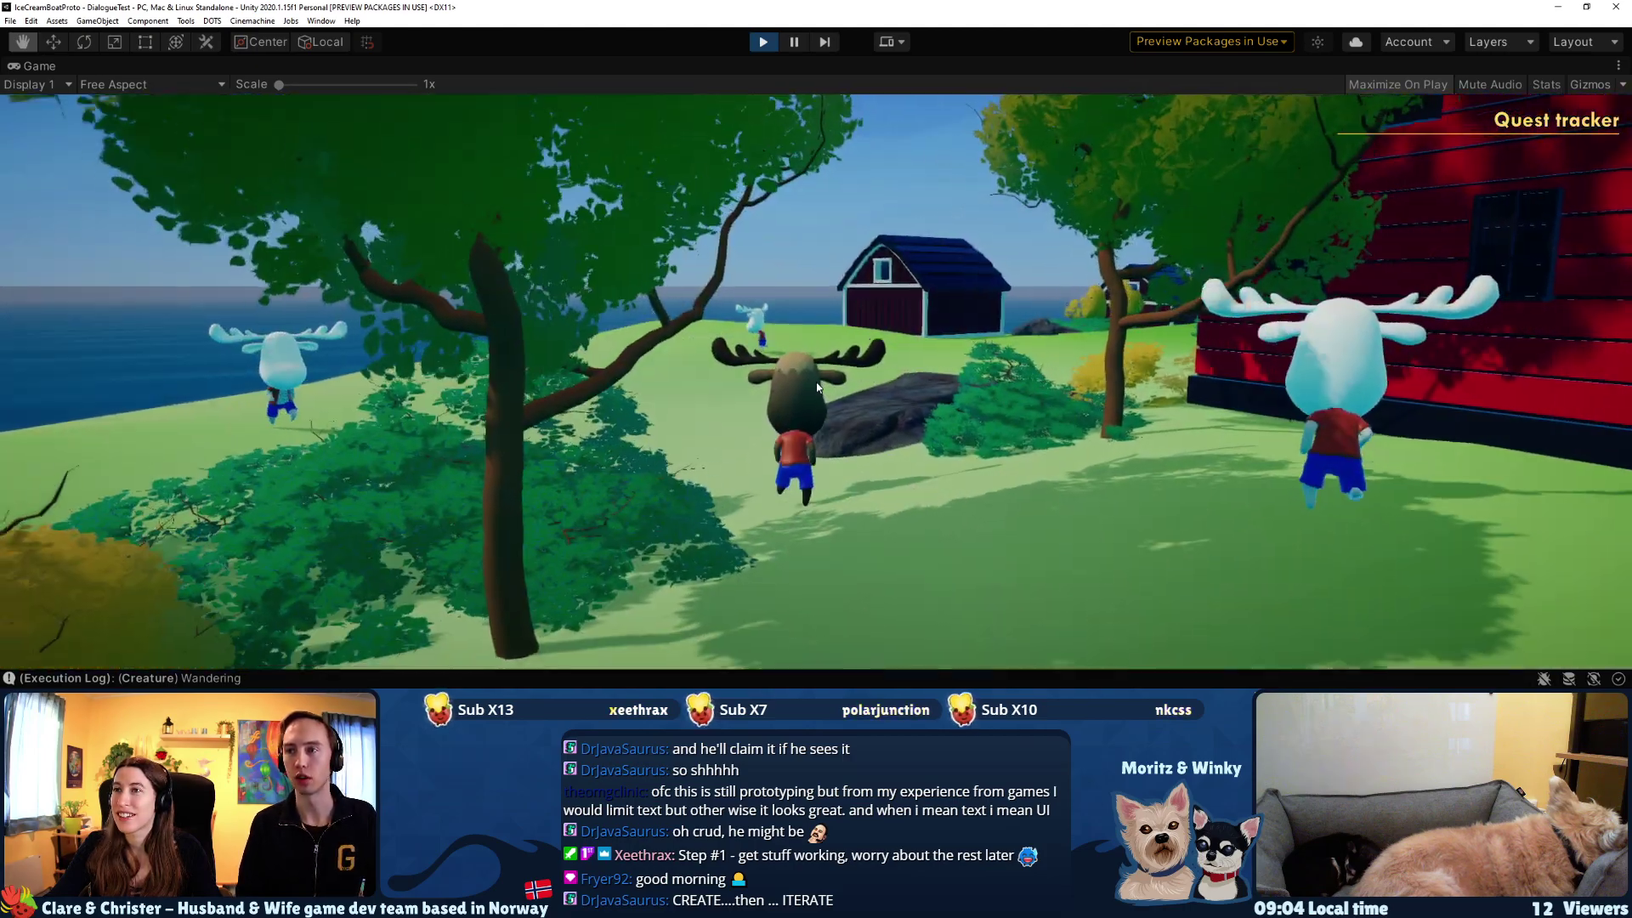
key(w)
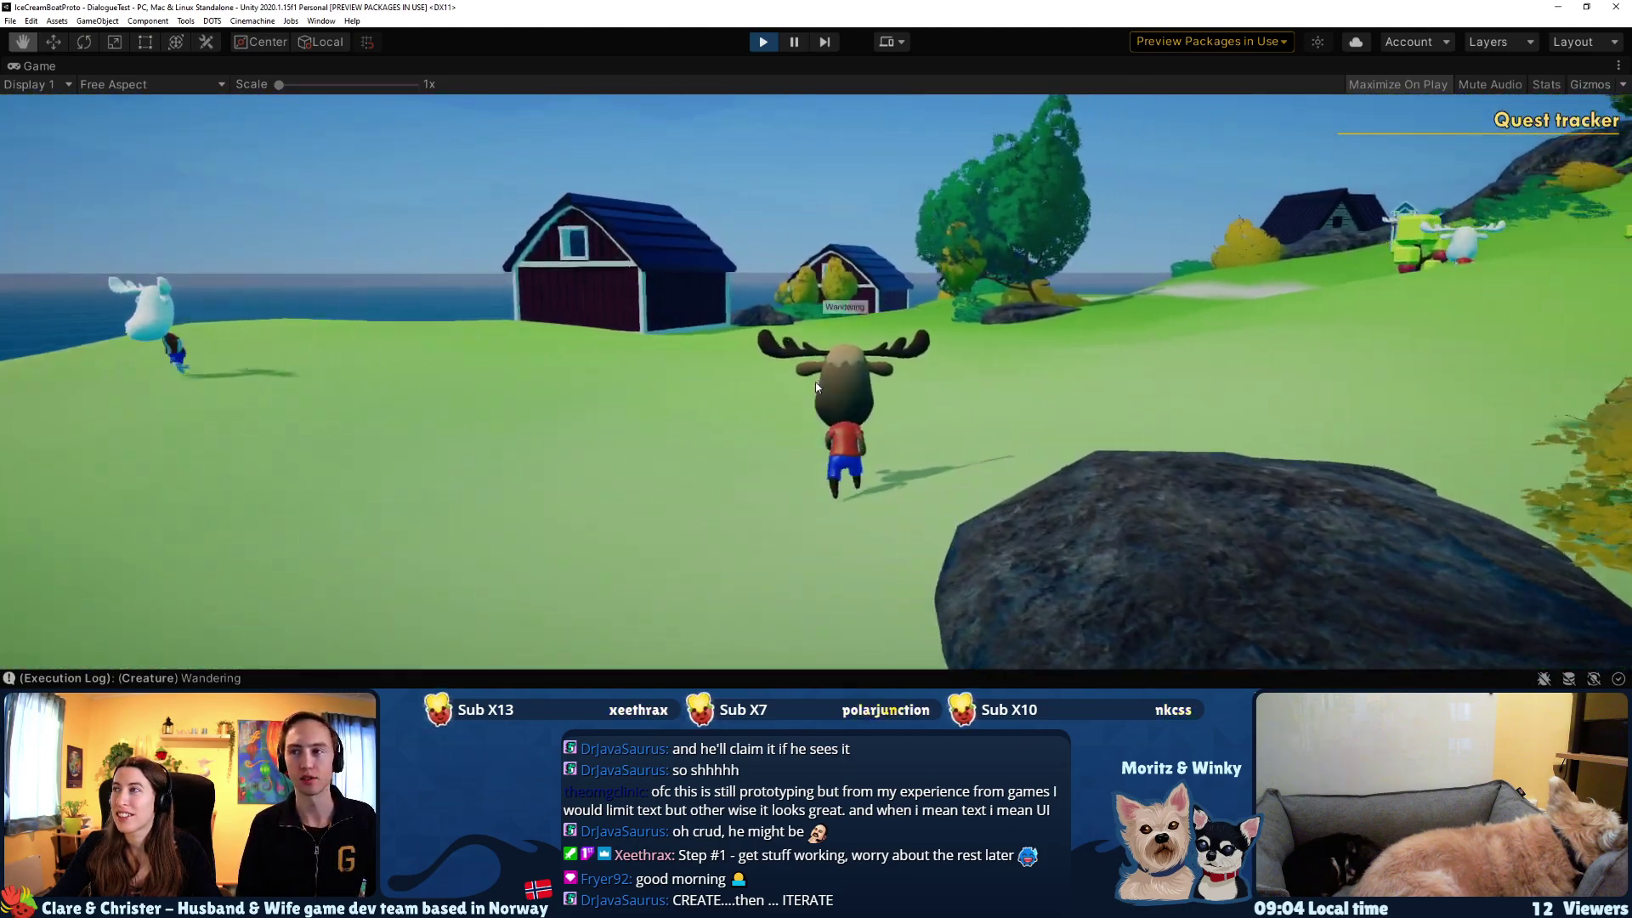
- Run the moose across the field and along the path towards the light-blue house
key(w)
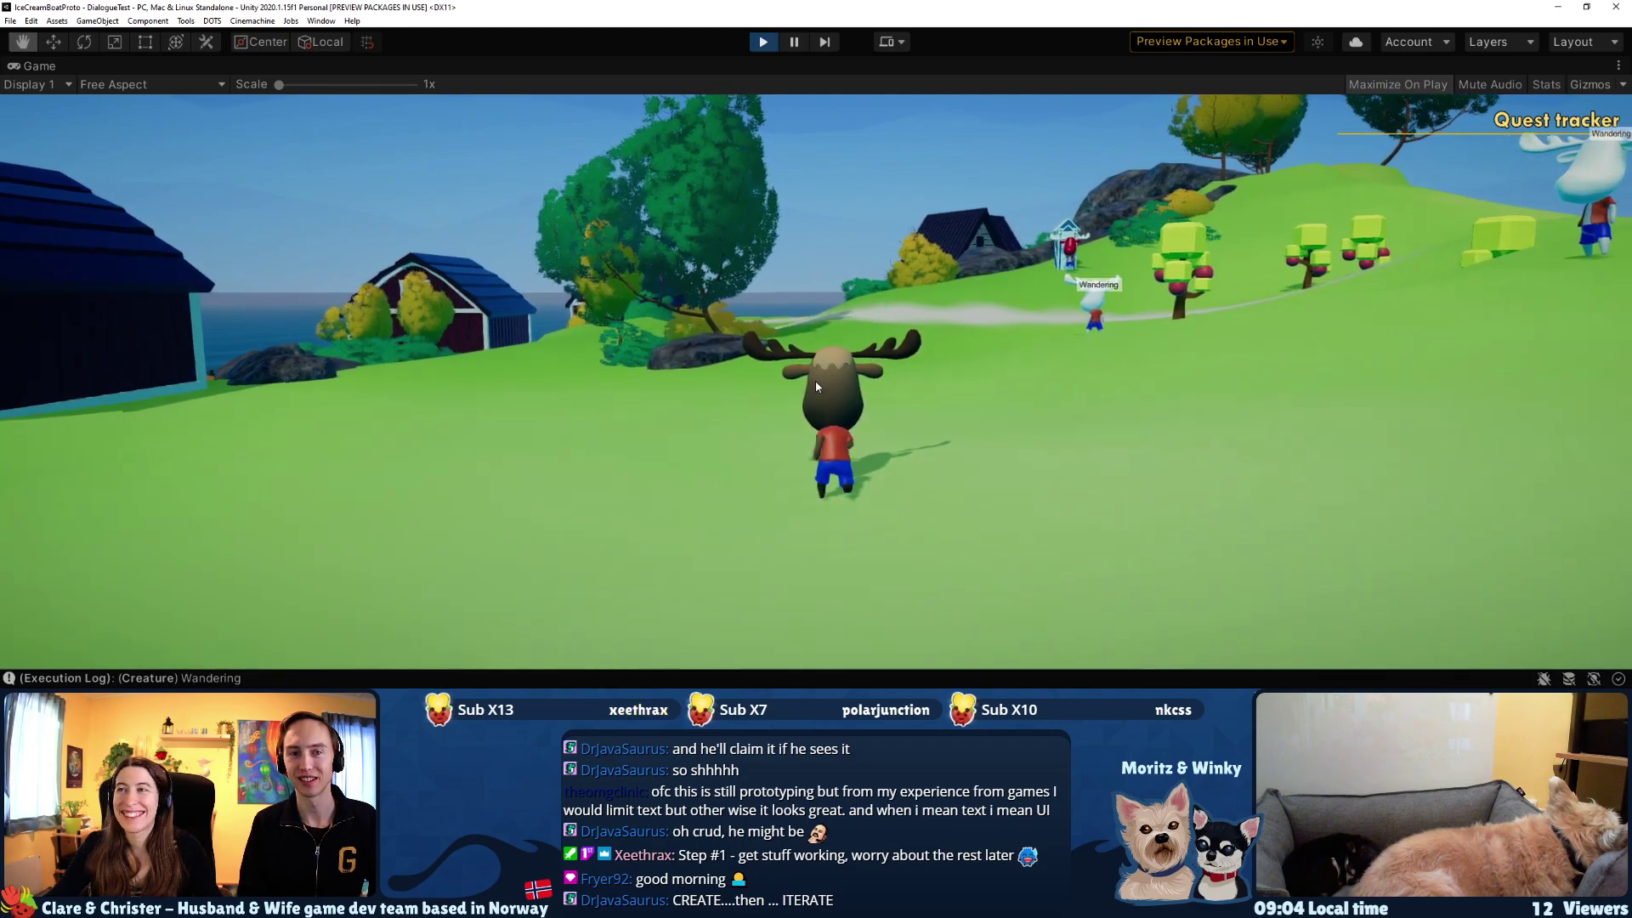
key(w)
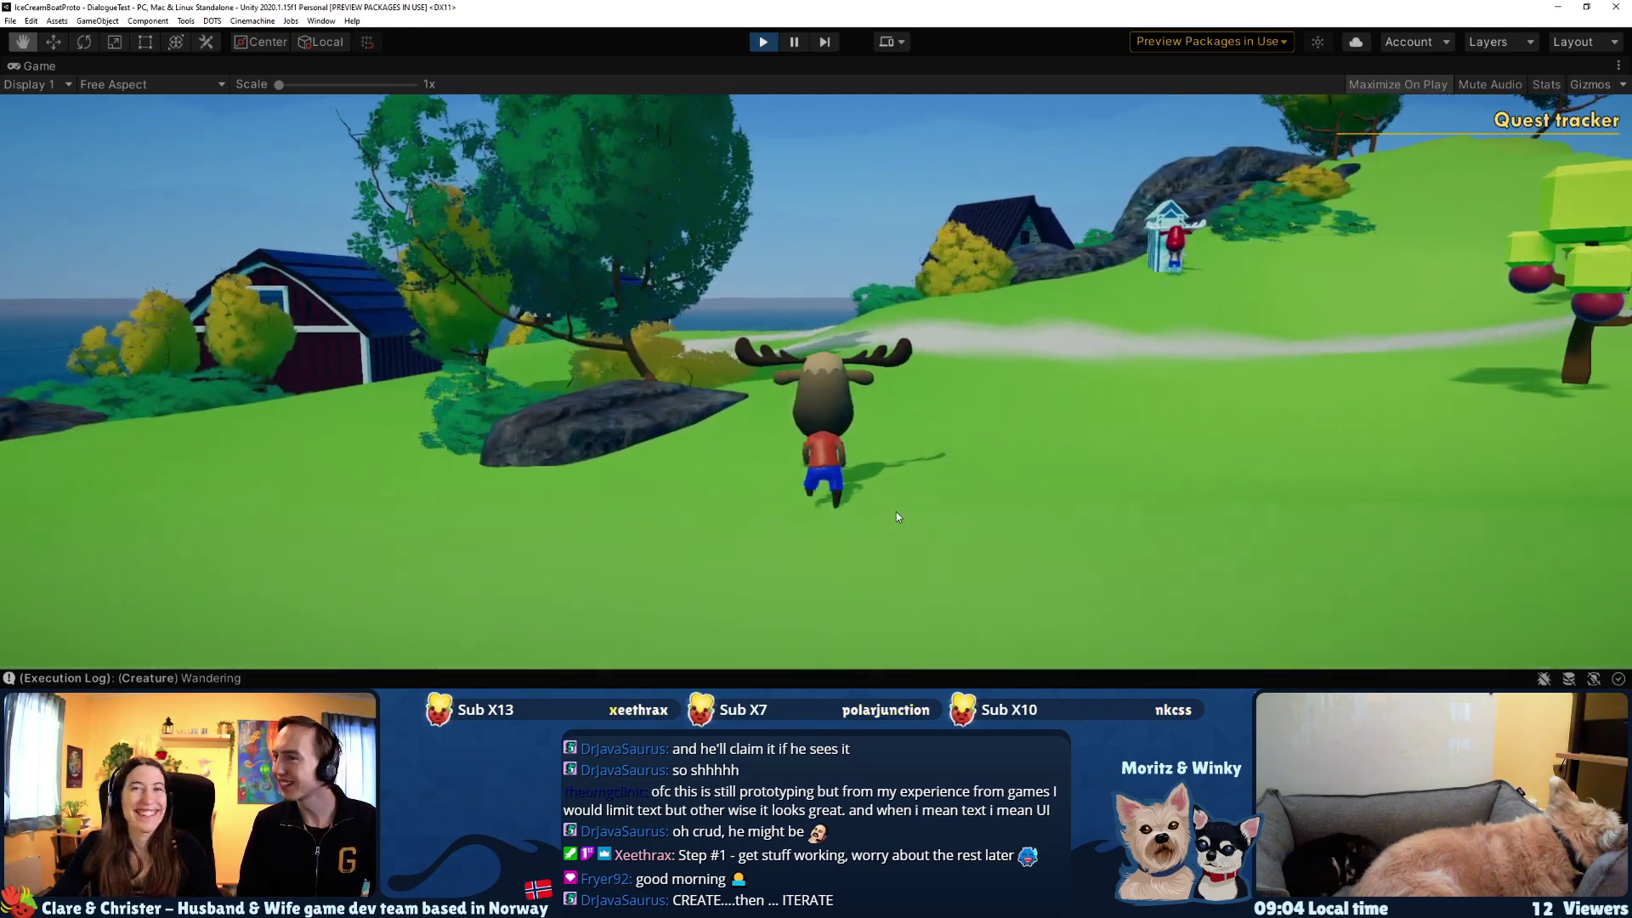
key(w)
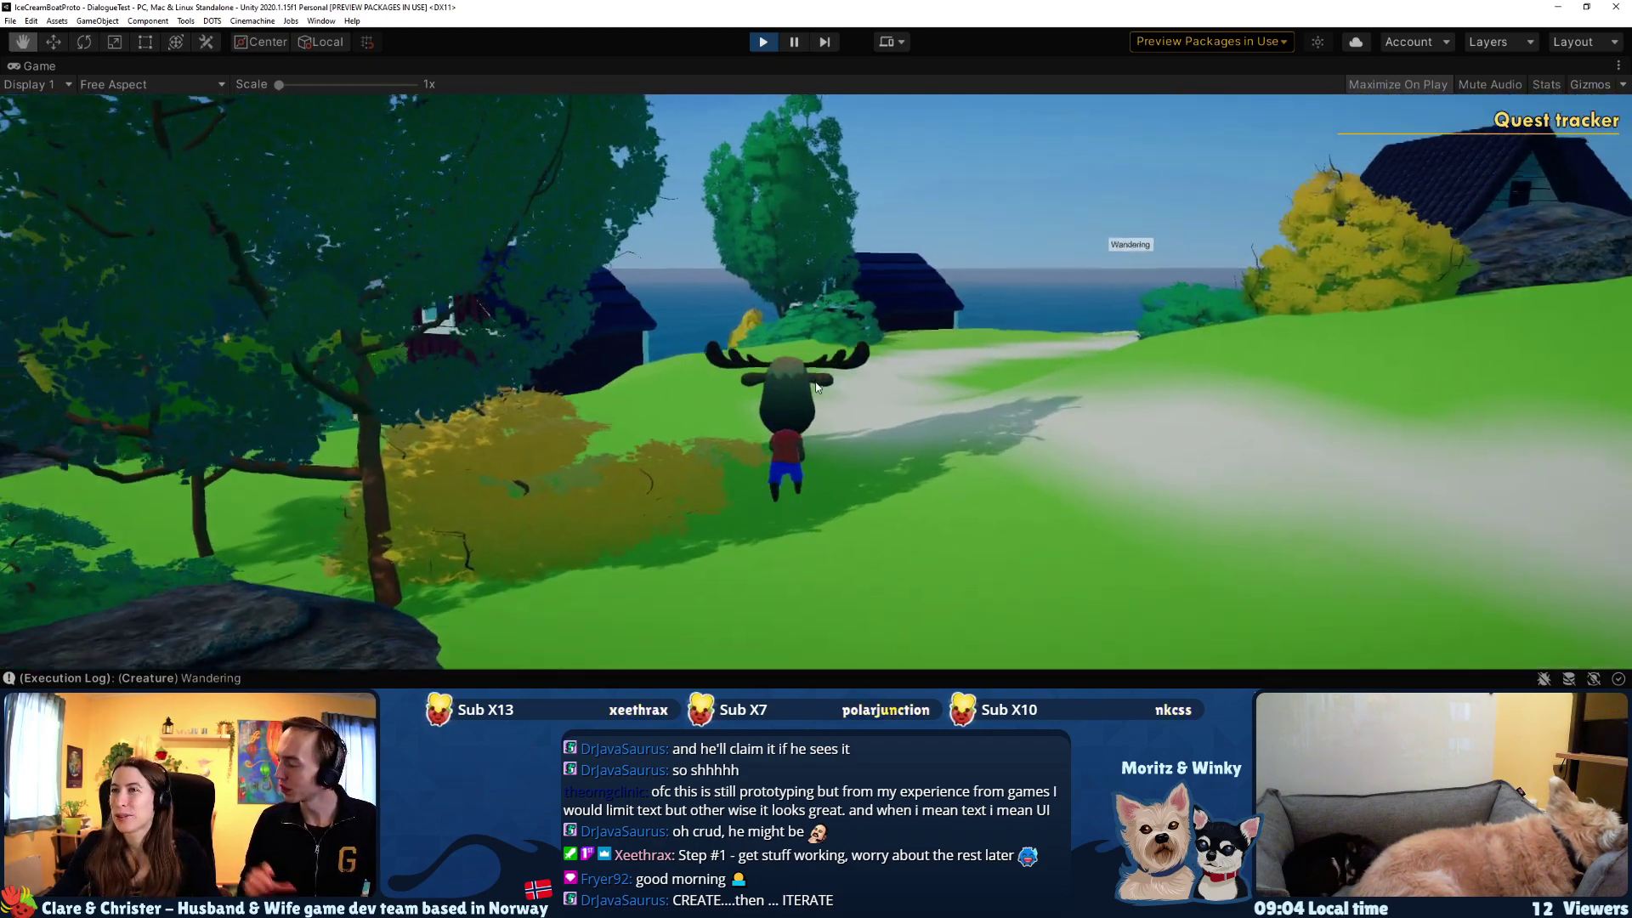
key(w)
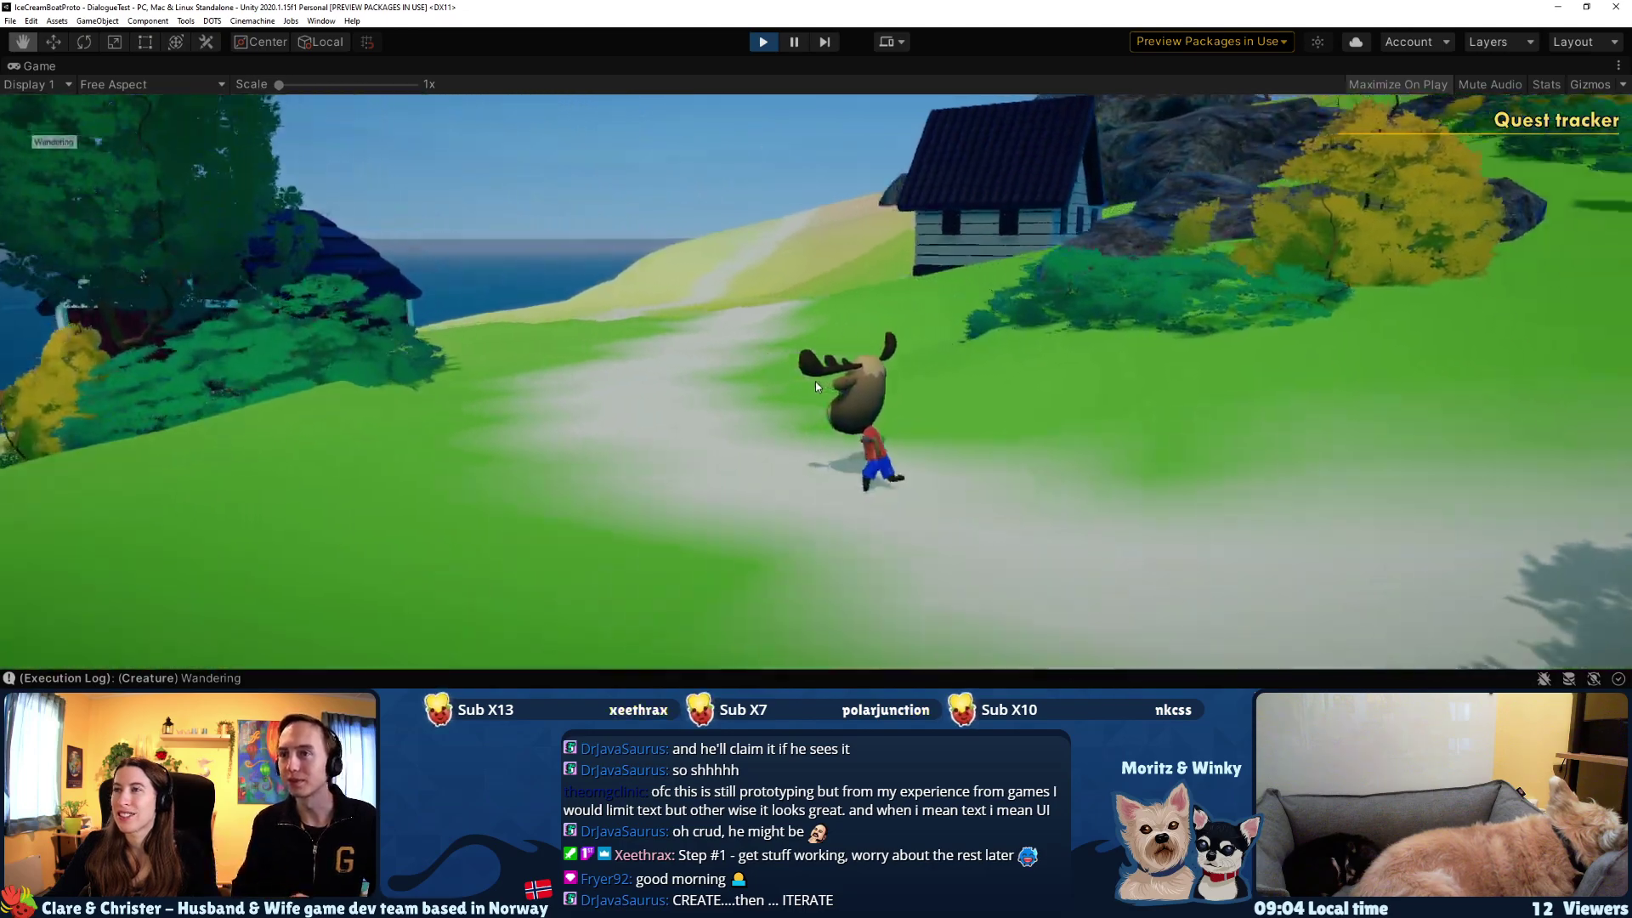
key(w)
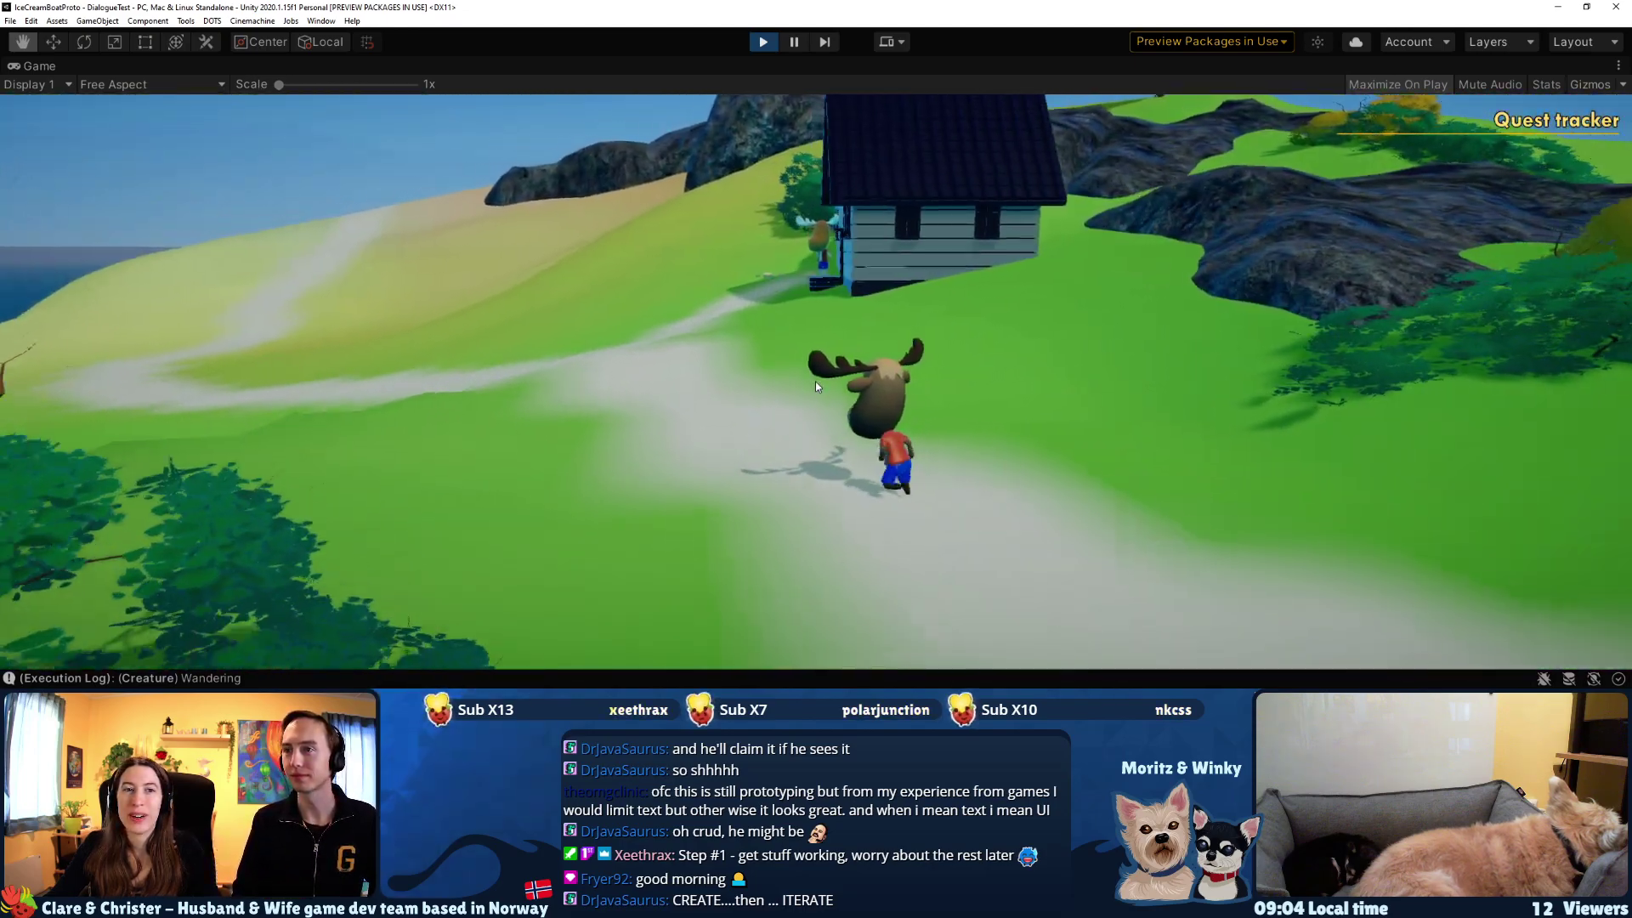
- Walk the moose up to Grandma Agda on the doorstep and check her placement beside the door from several sides
key(w)
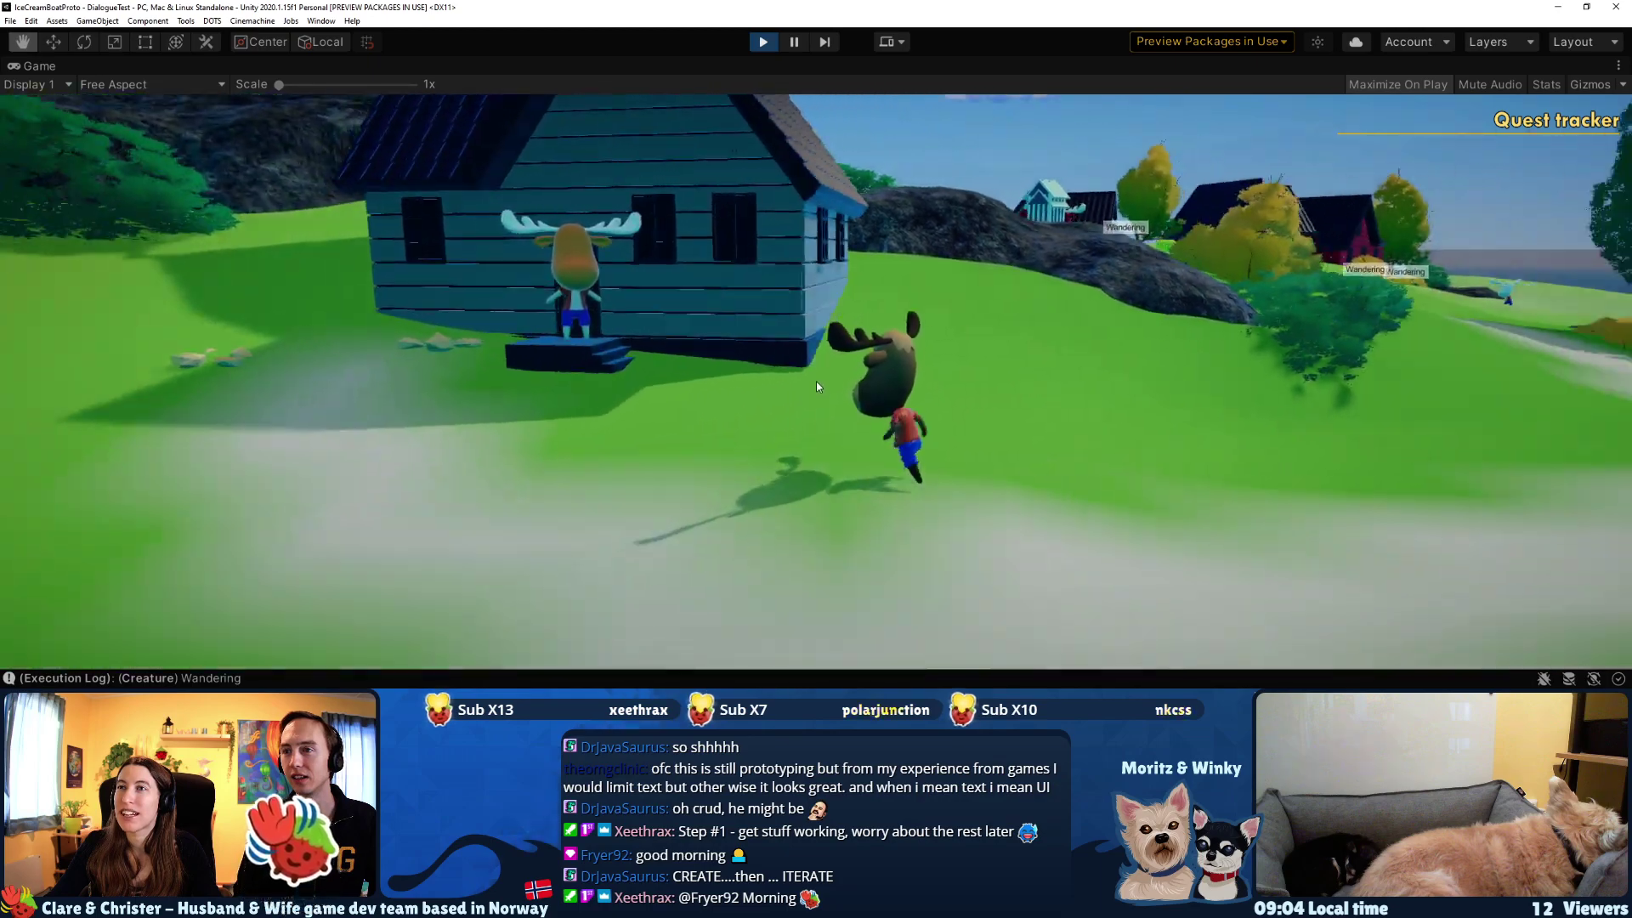
key(s)
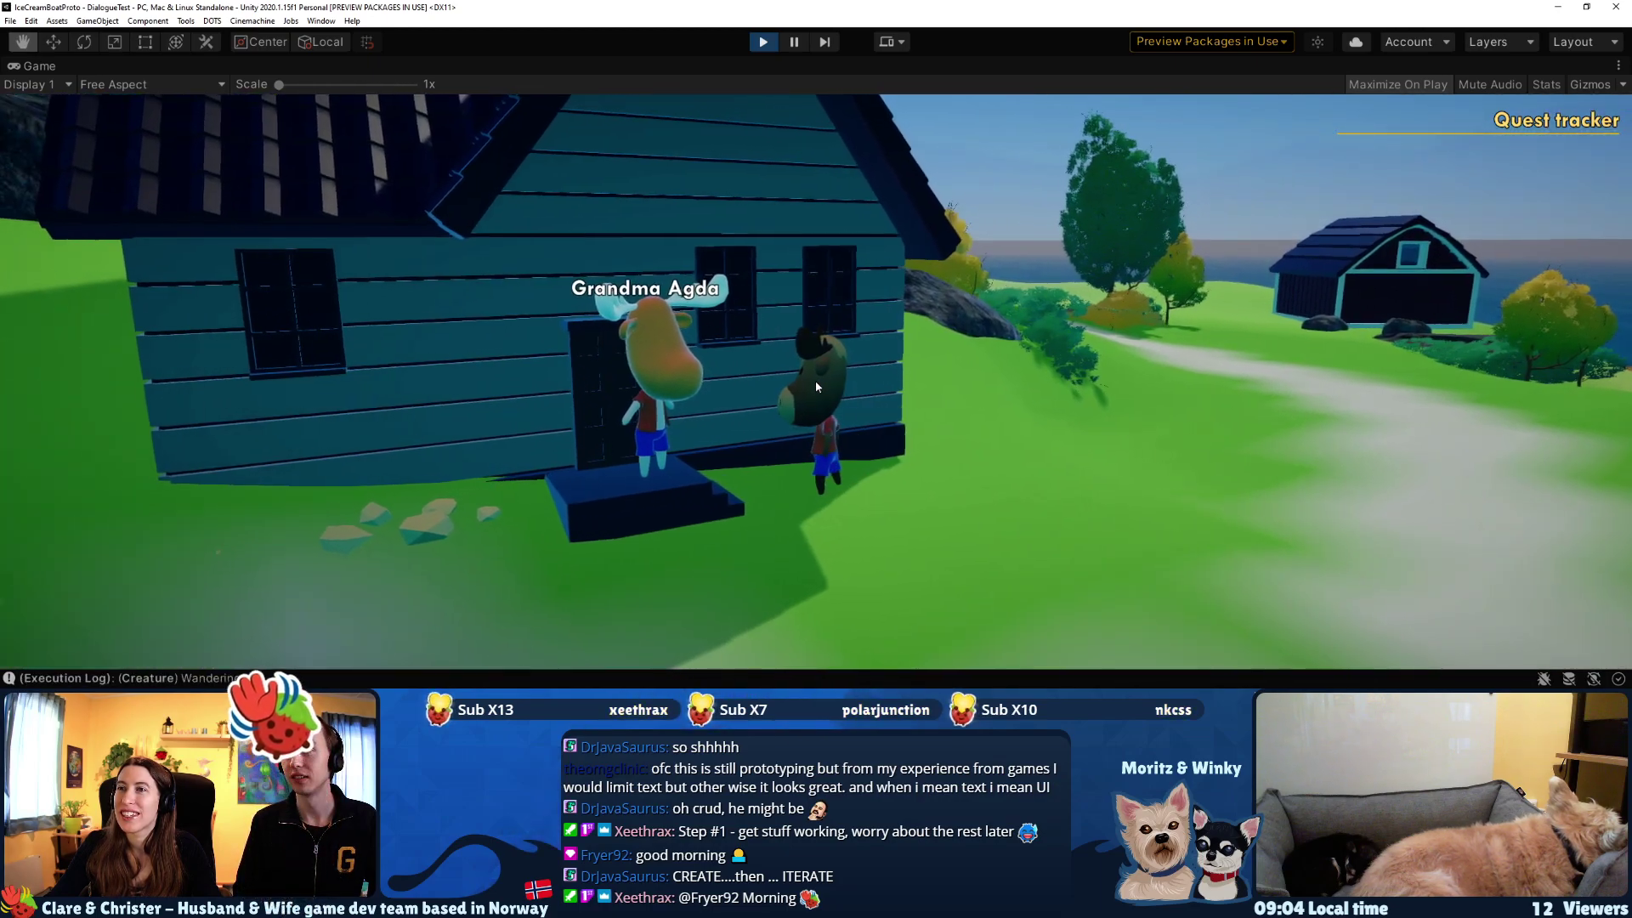
key(s)
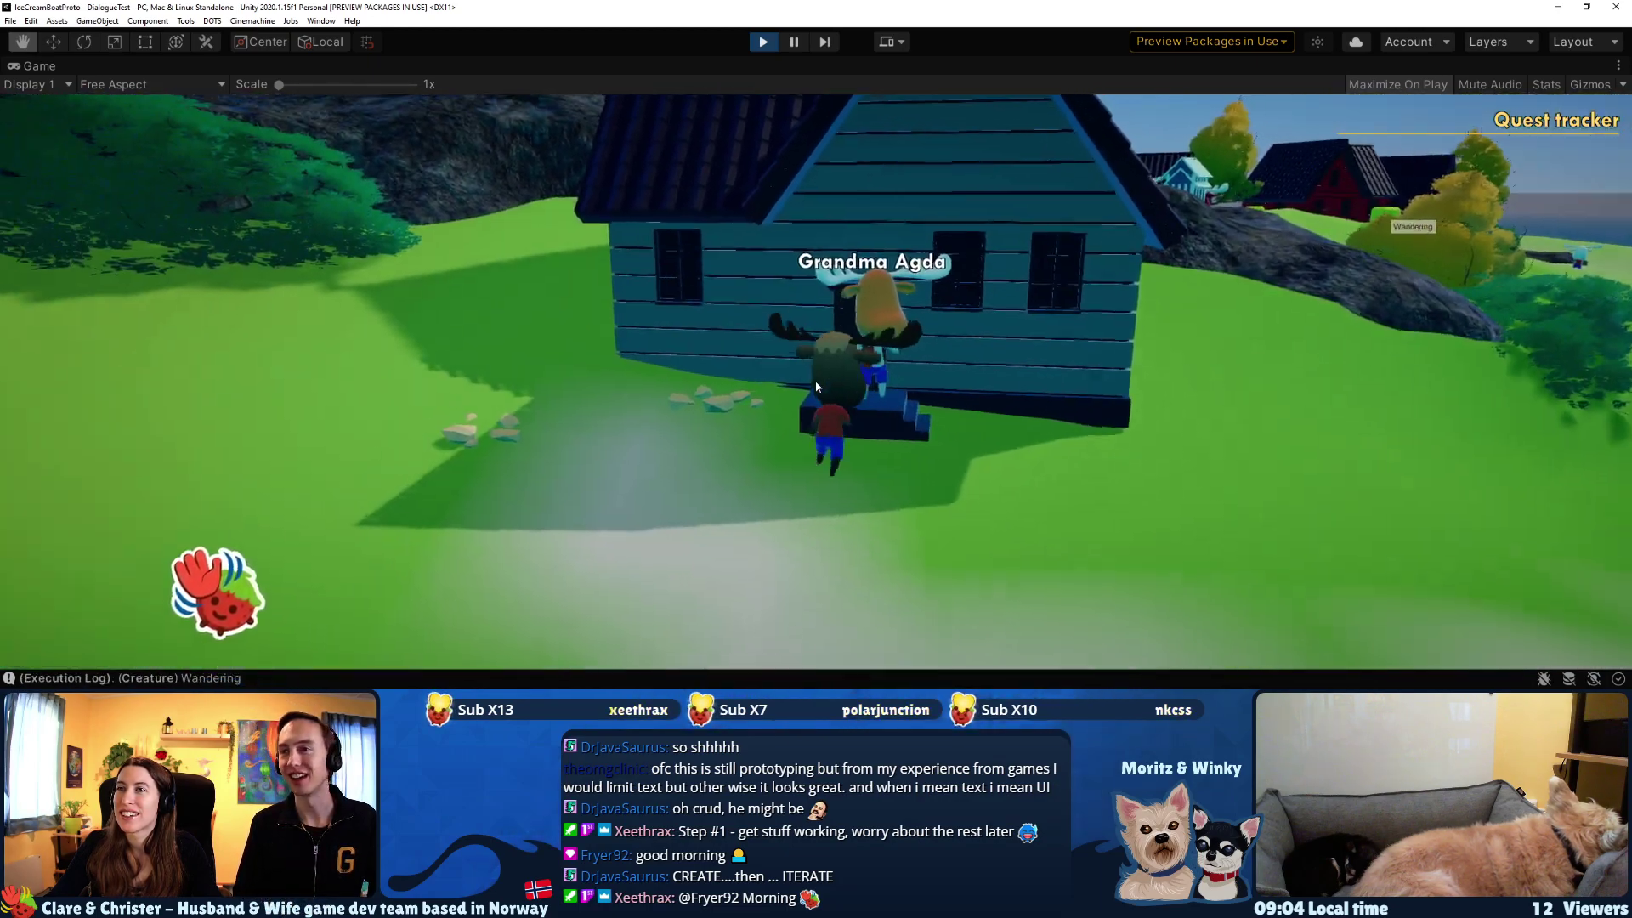
- Check Grandma Agda's placement, and run and jump the moose from her doorstep along the path towards the barn by the sea
key(w)
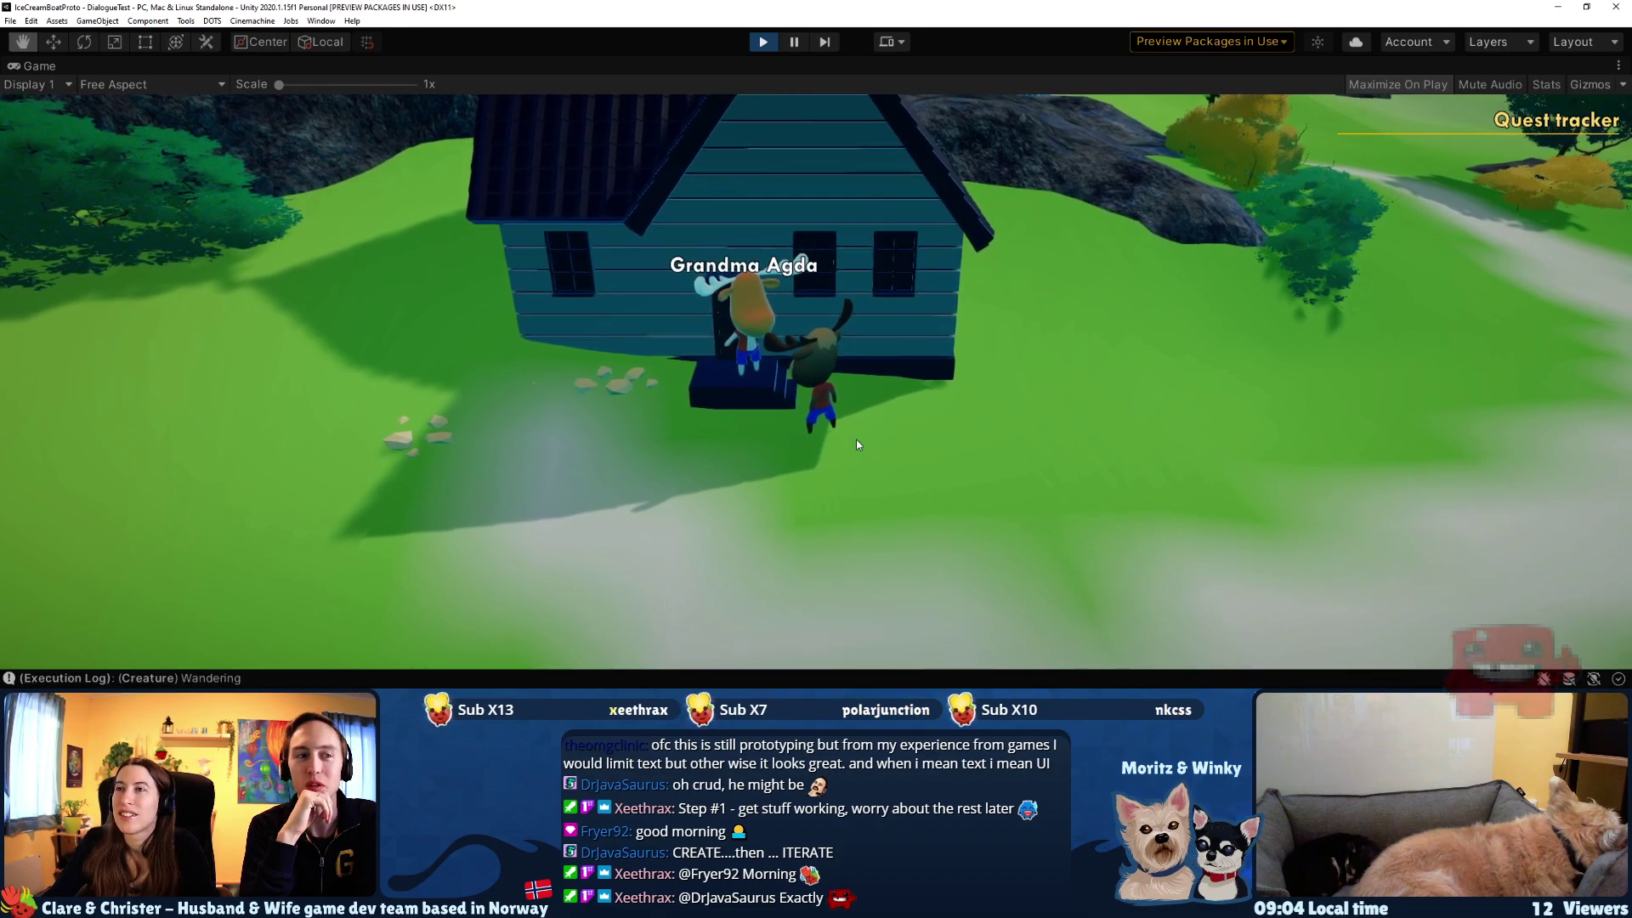
right_drag(852, 448, 824, 388)
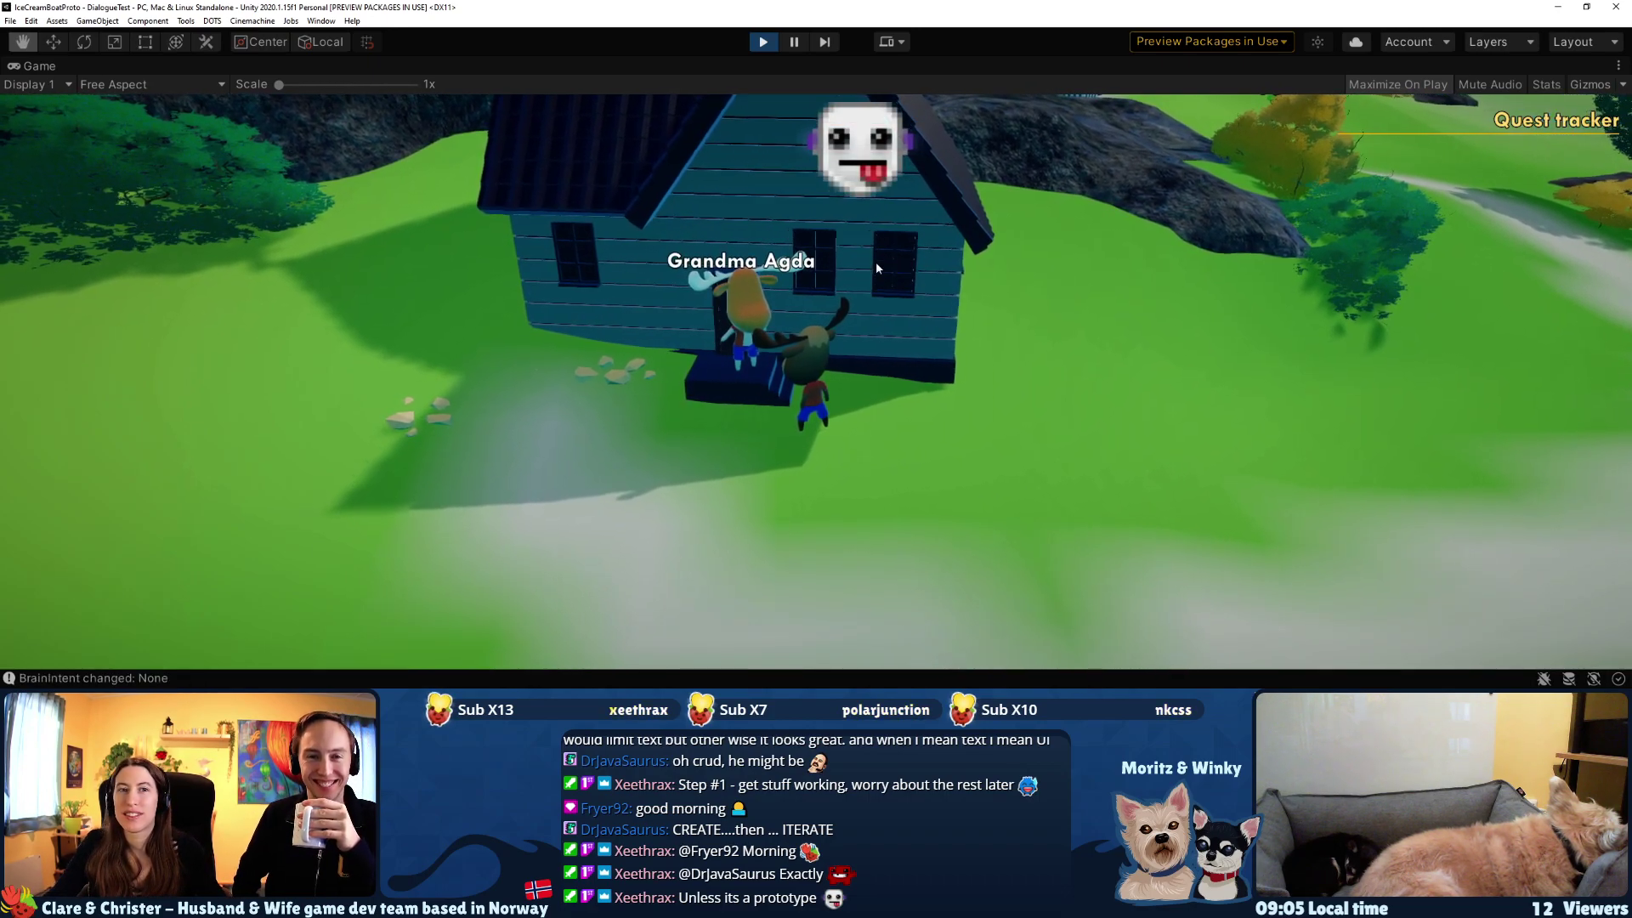
key(w)
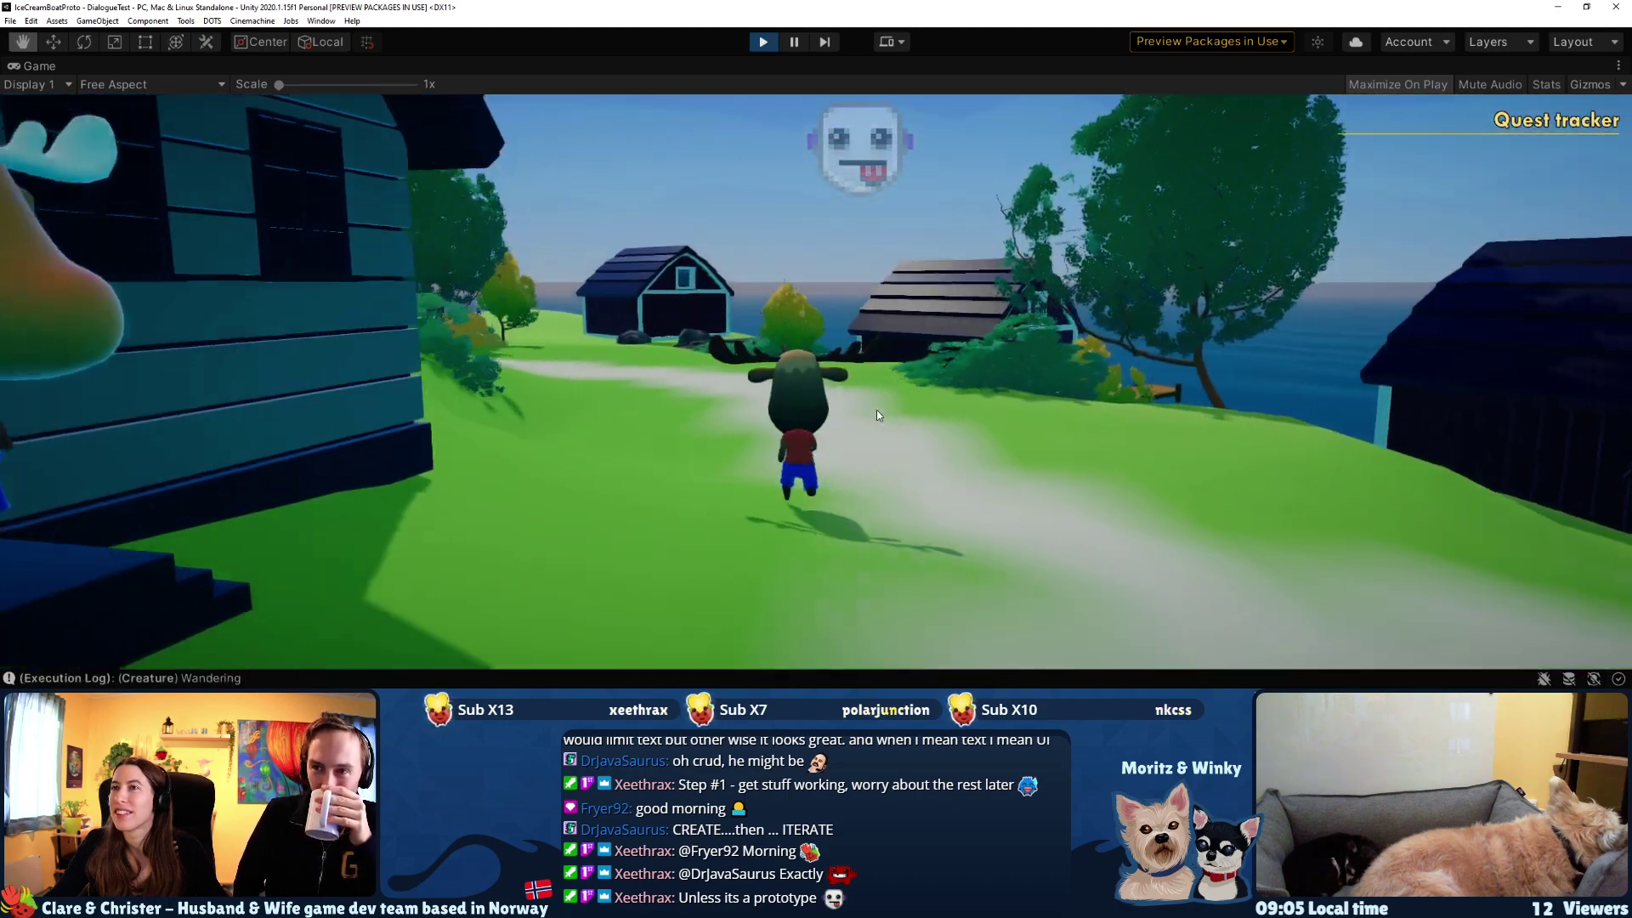
key(w)
key(space)
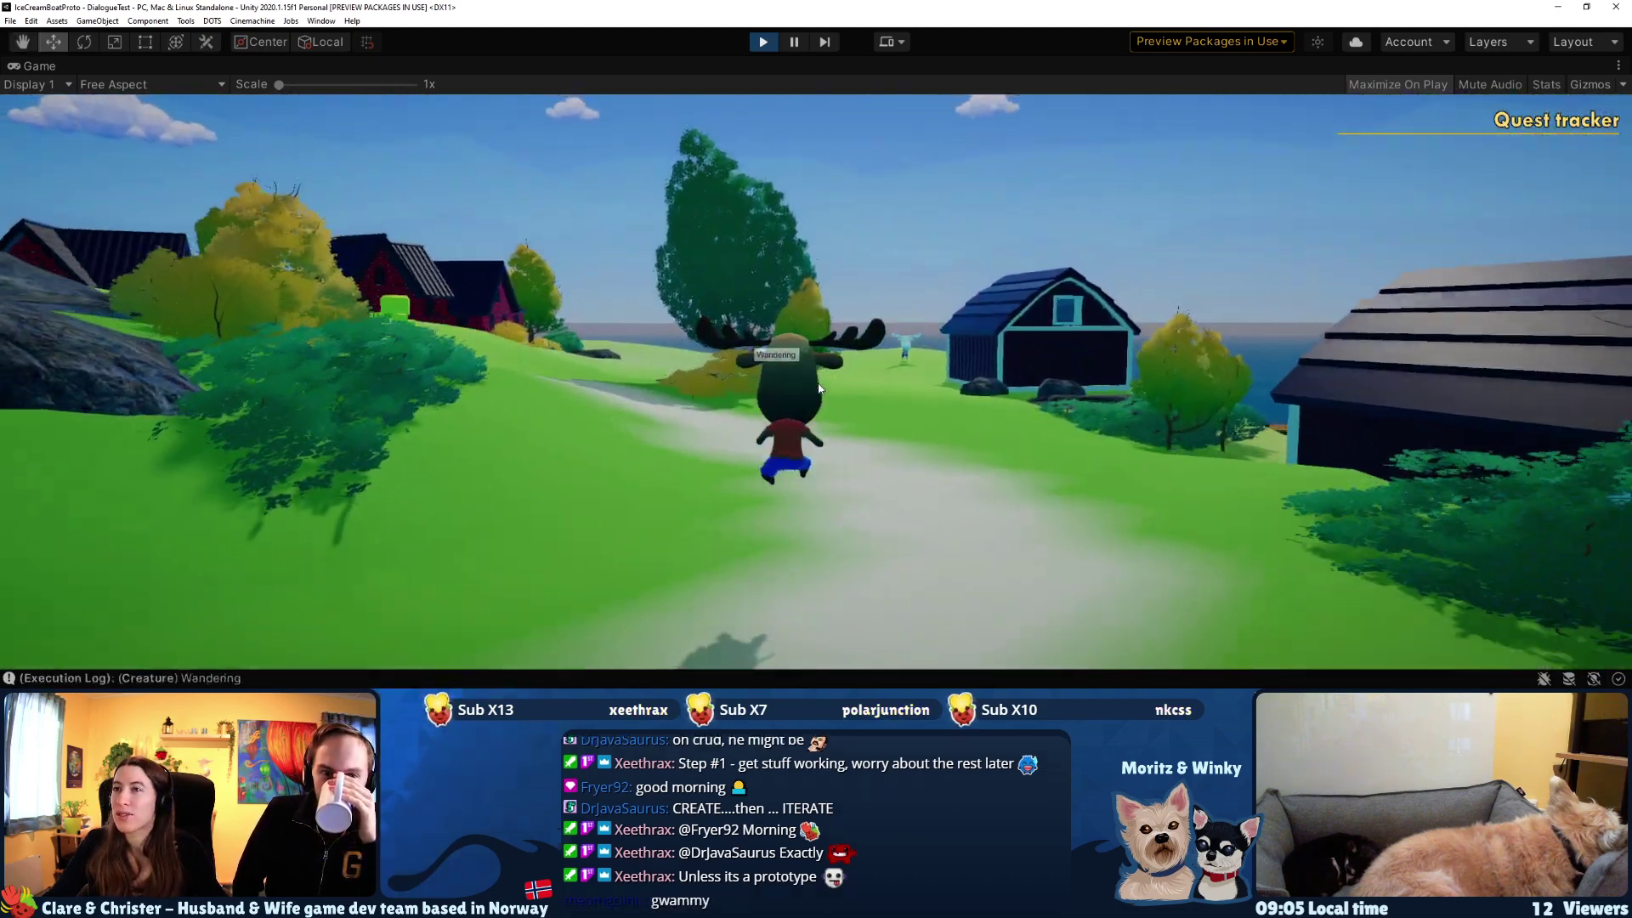
key(w)
key(space)
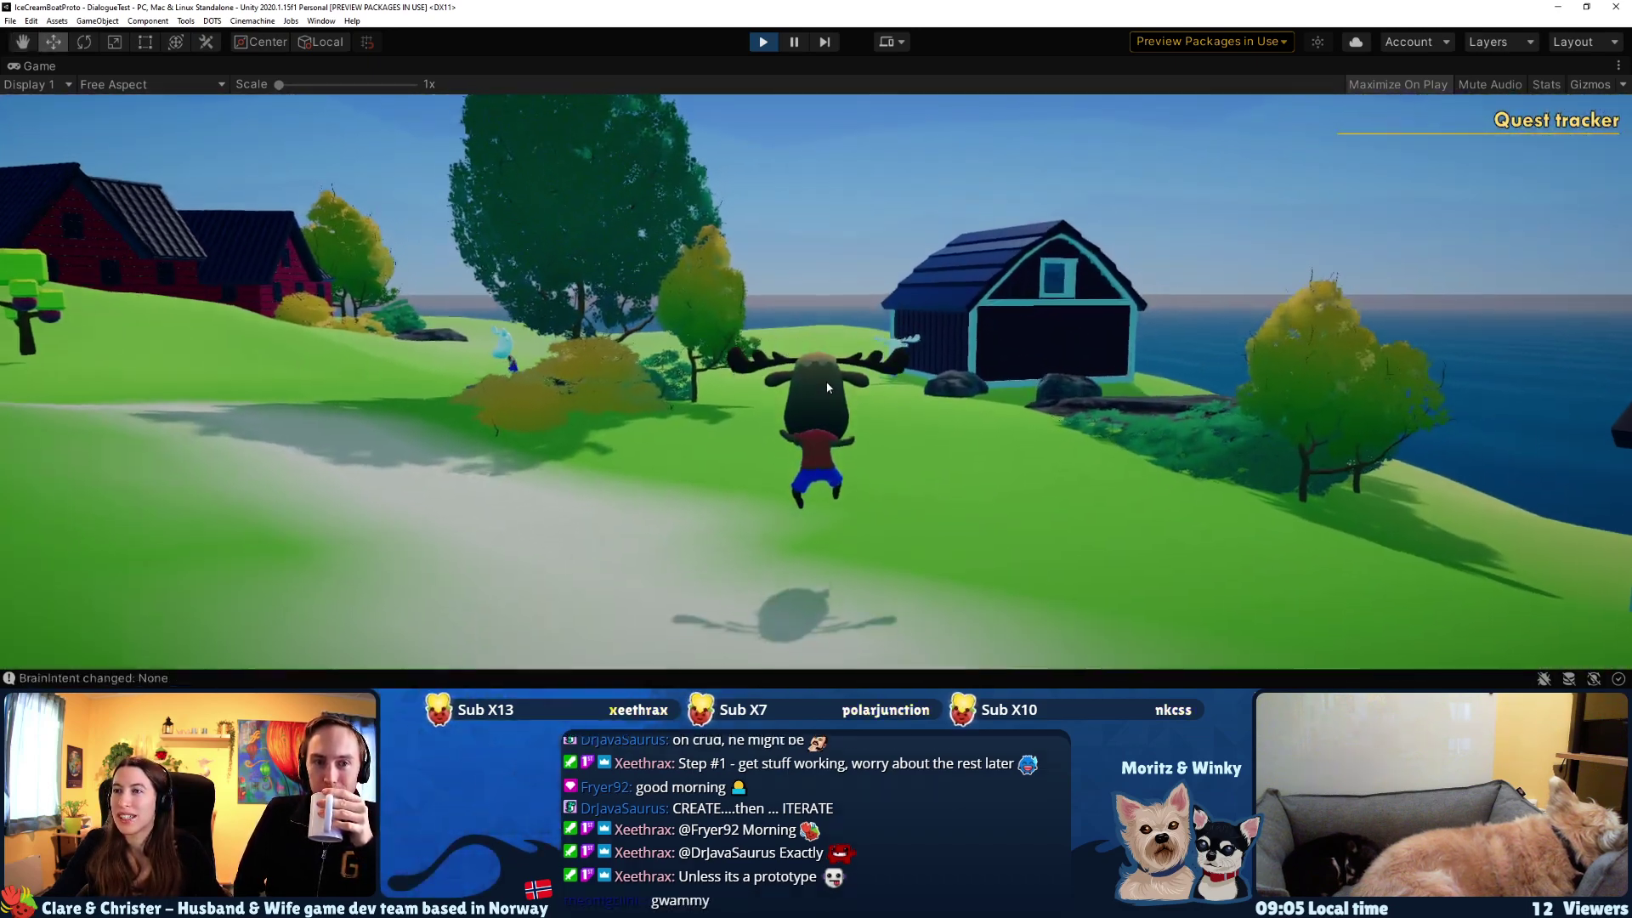
key(w)
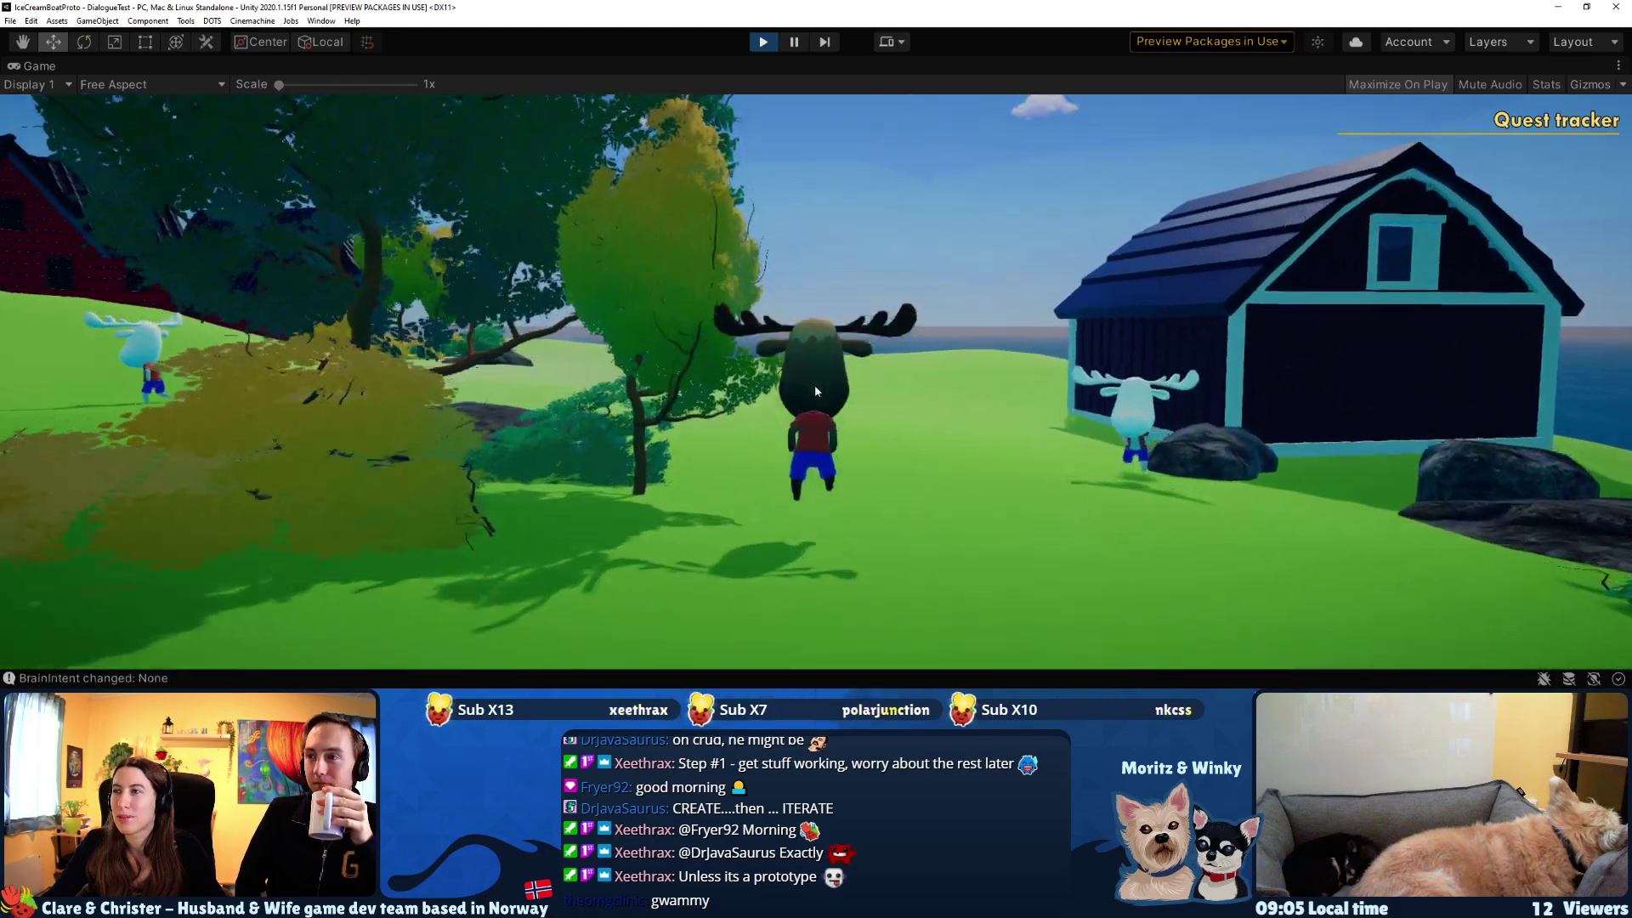
- Run the moose past the dark blue barn with light-blue trim and onto the open grass beside the sea
key(w)
key(q)
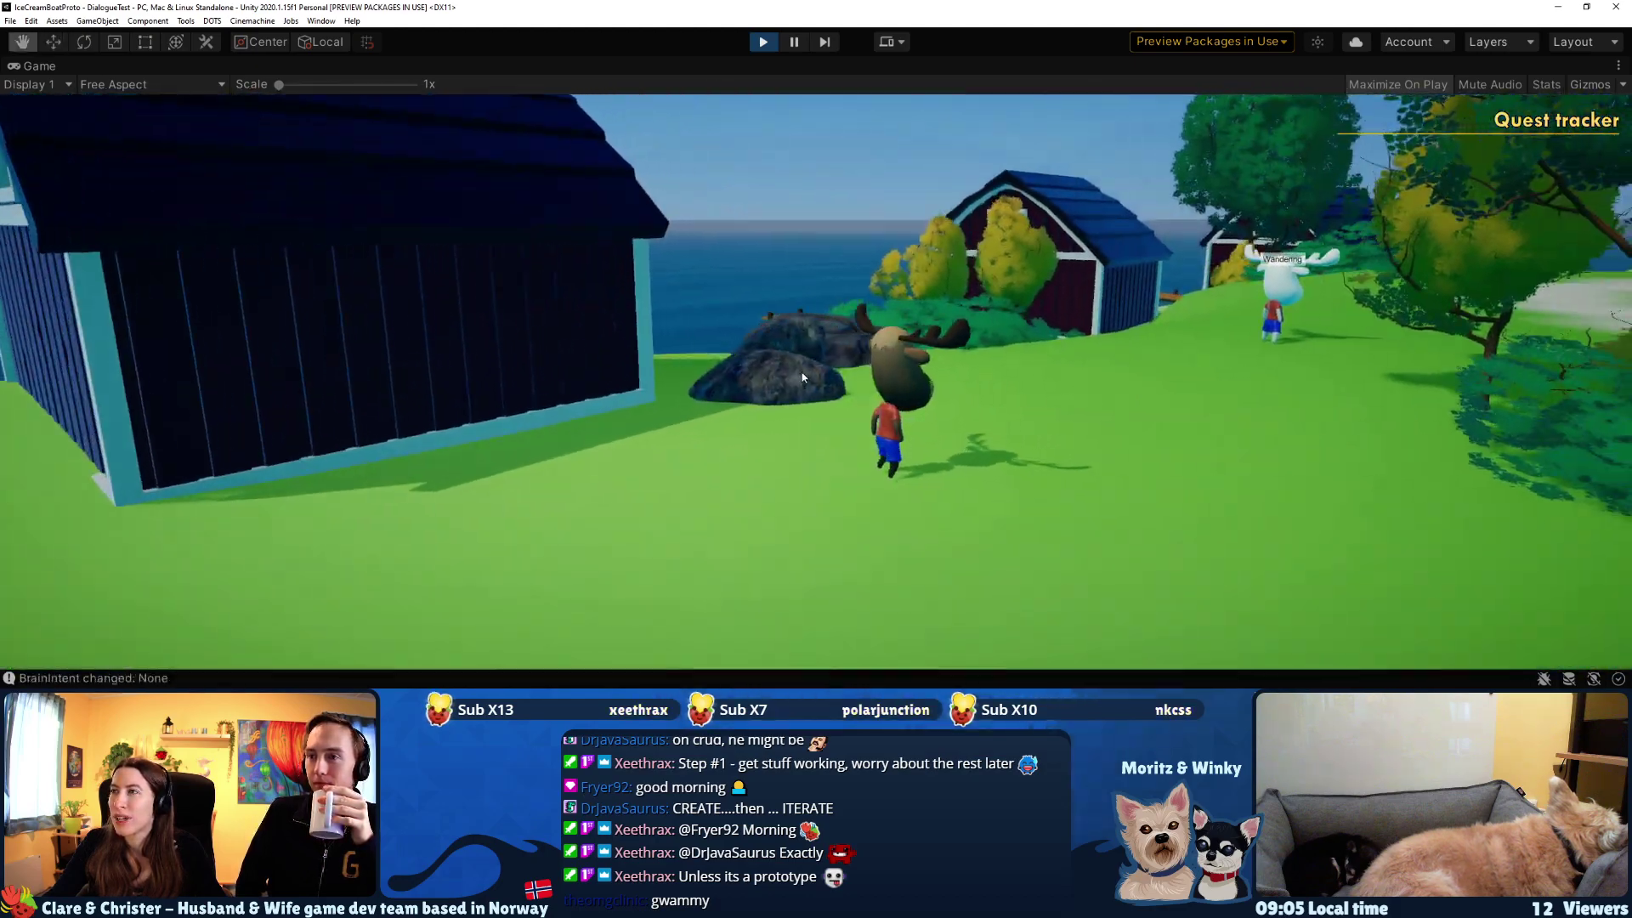
key(w)
key(a)
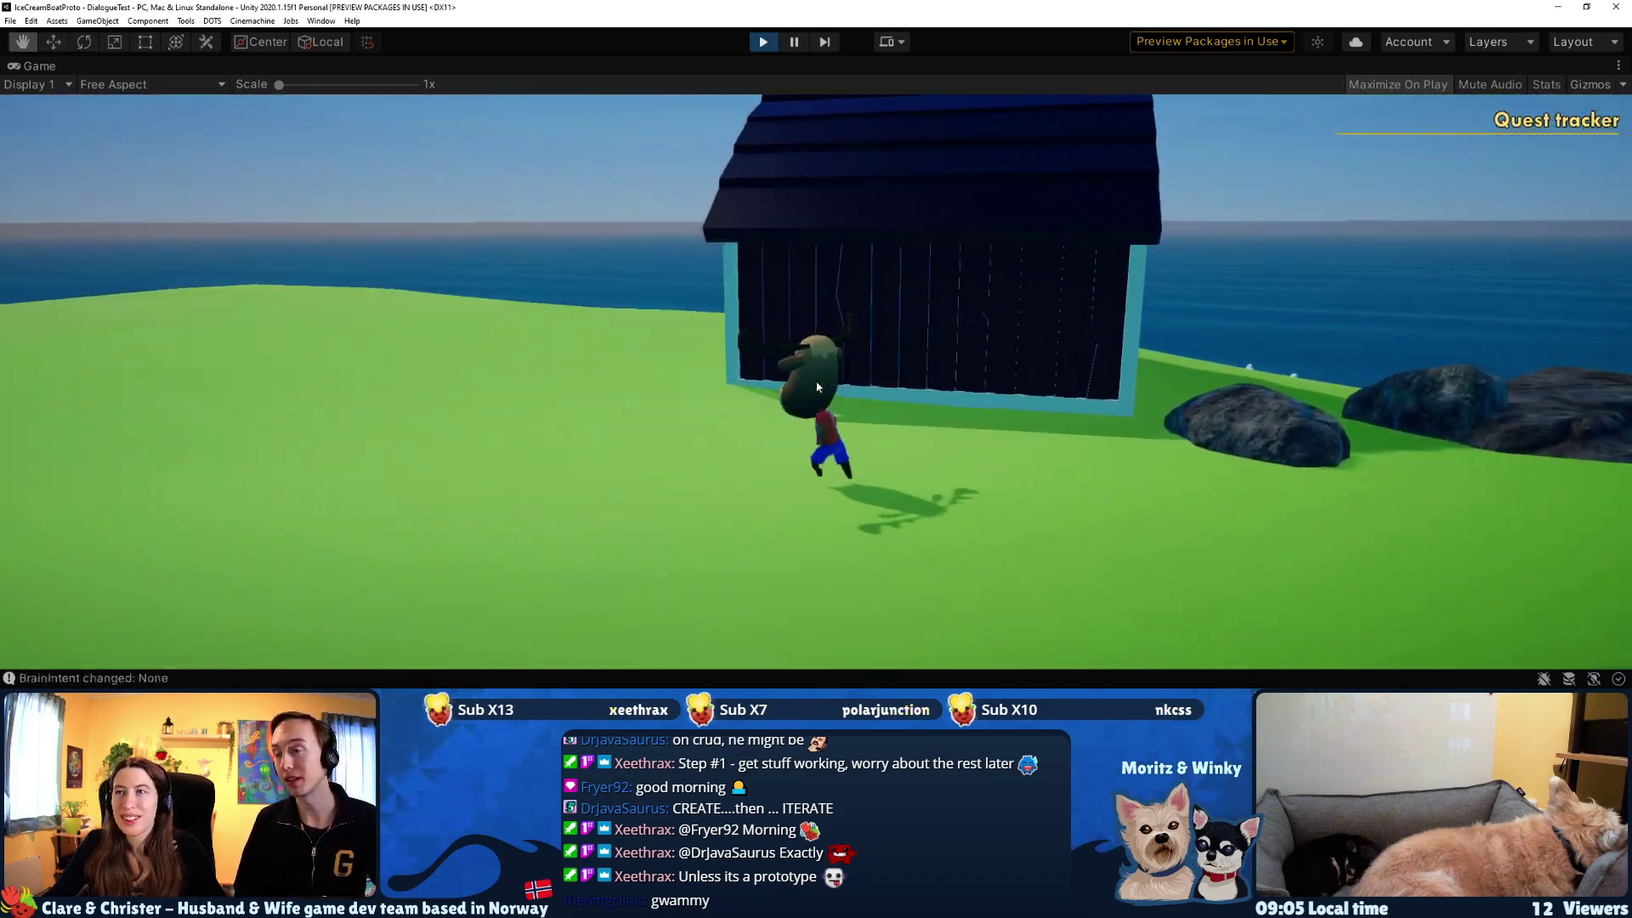
key(w)
key(a)
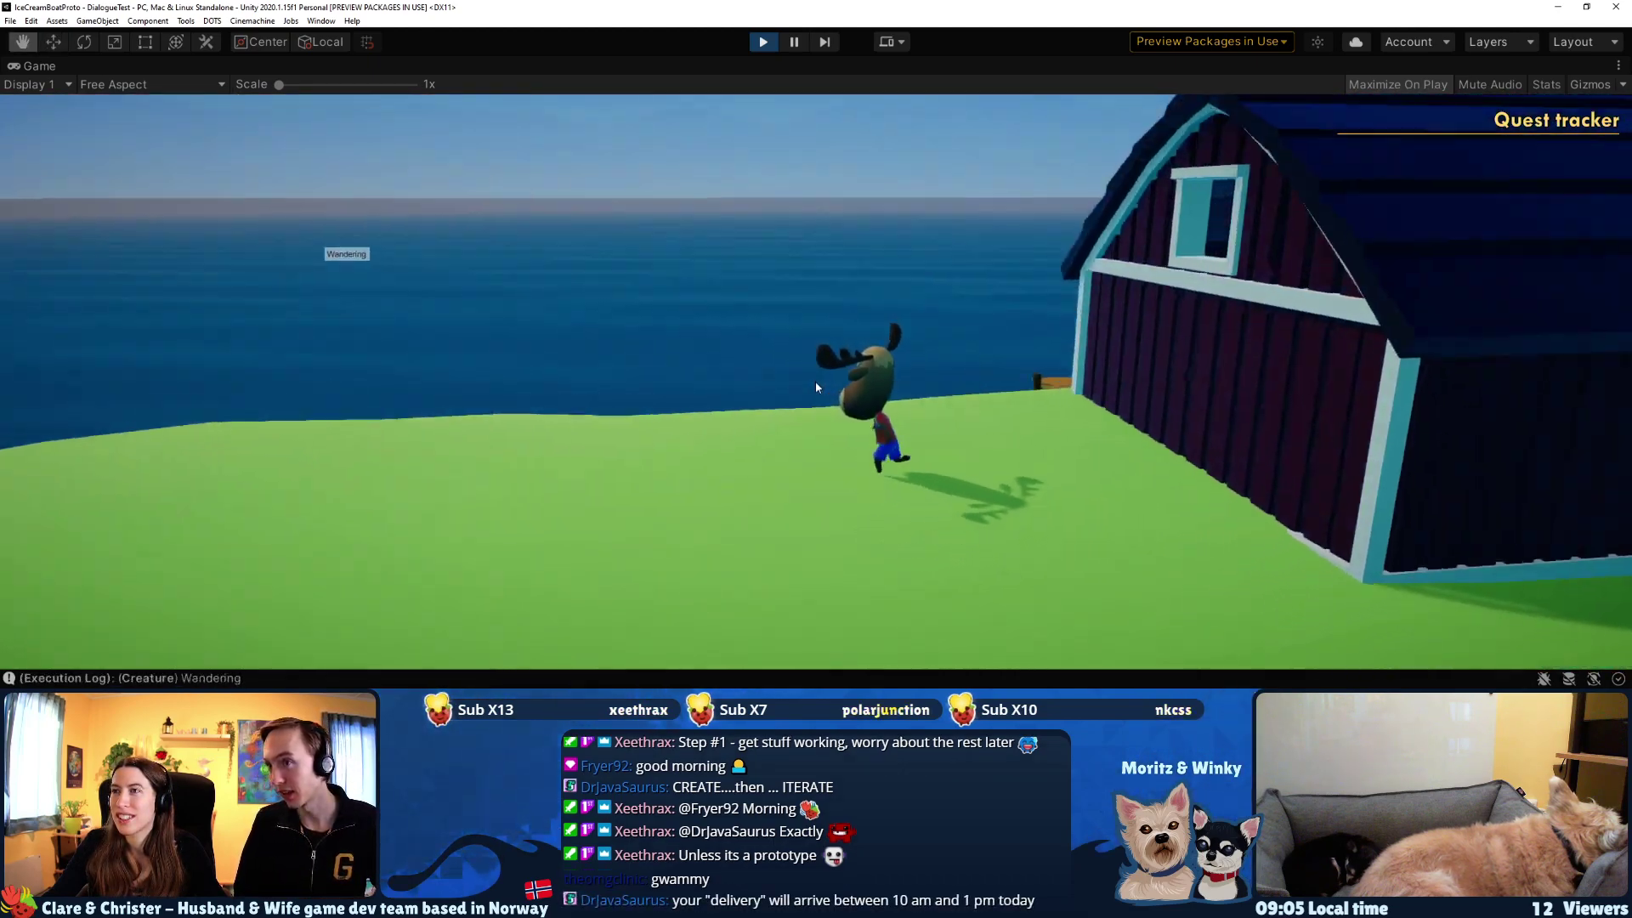
- Run the moose around the back of the barn and along the shoreline towards the wooden jetties
key(w)
key(d)
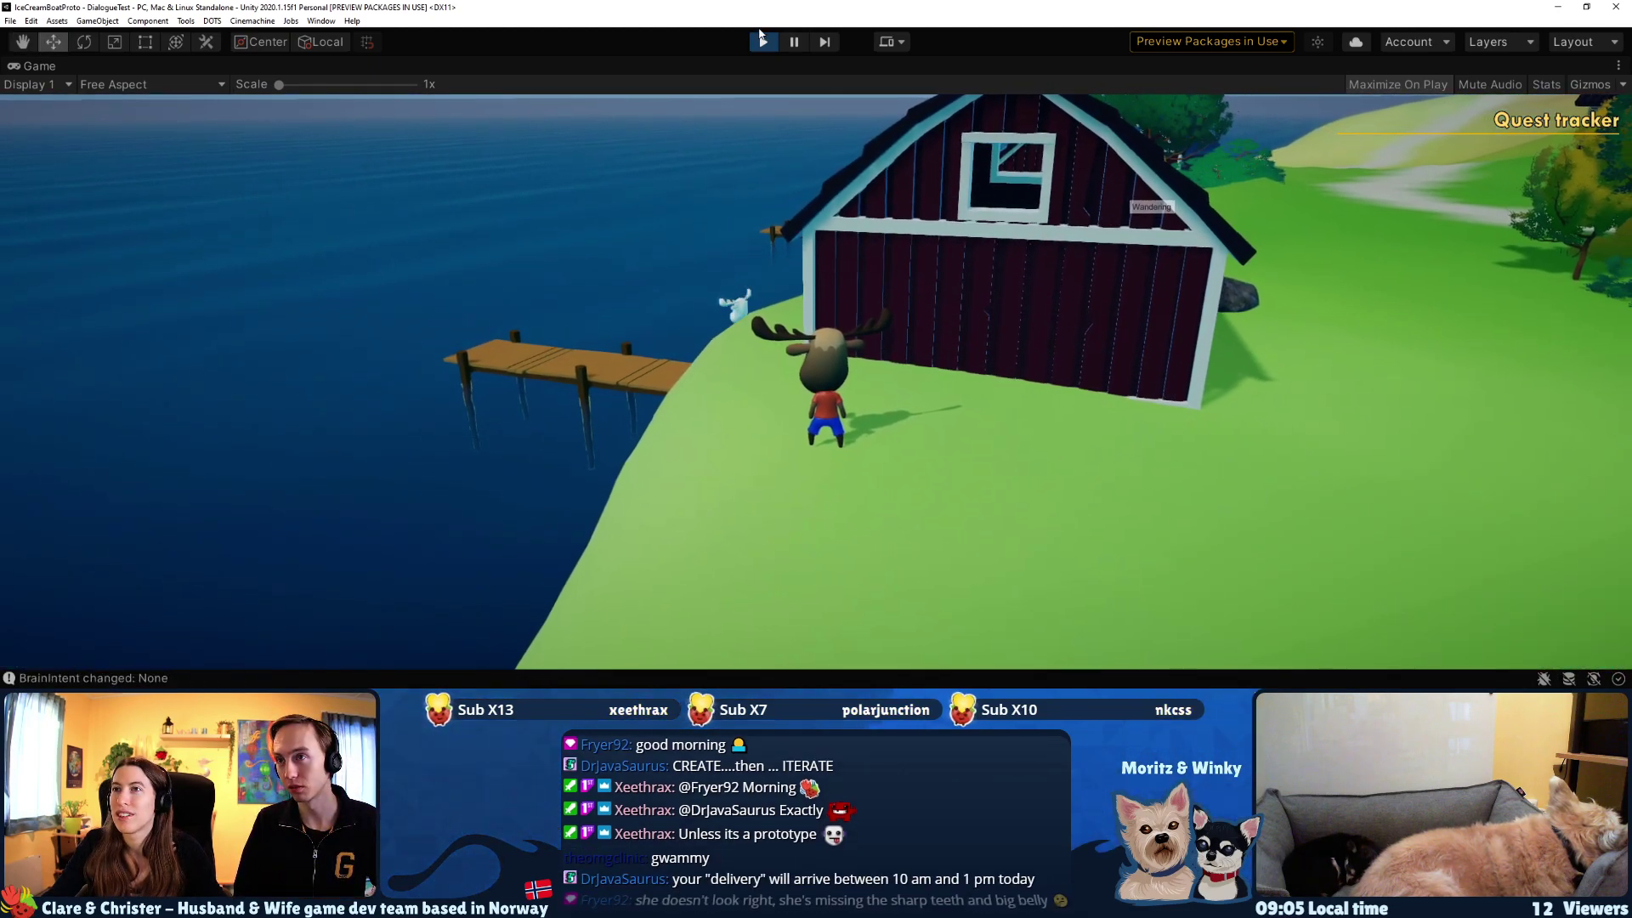
click(936, 309)
key(w)
key(a)
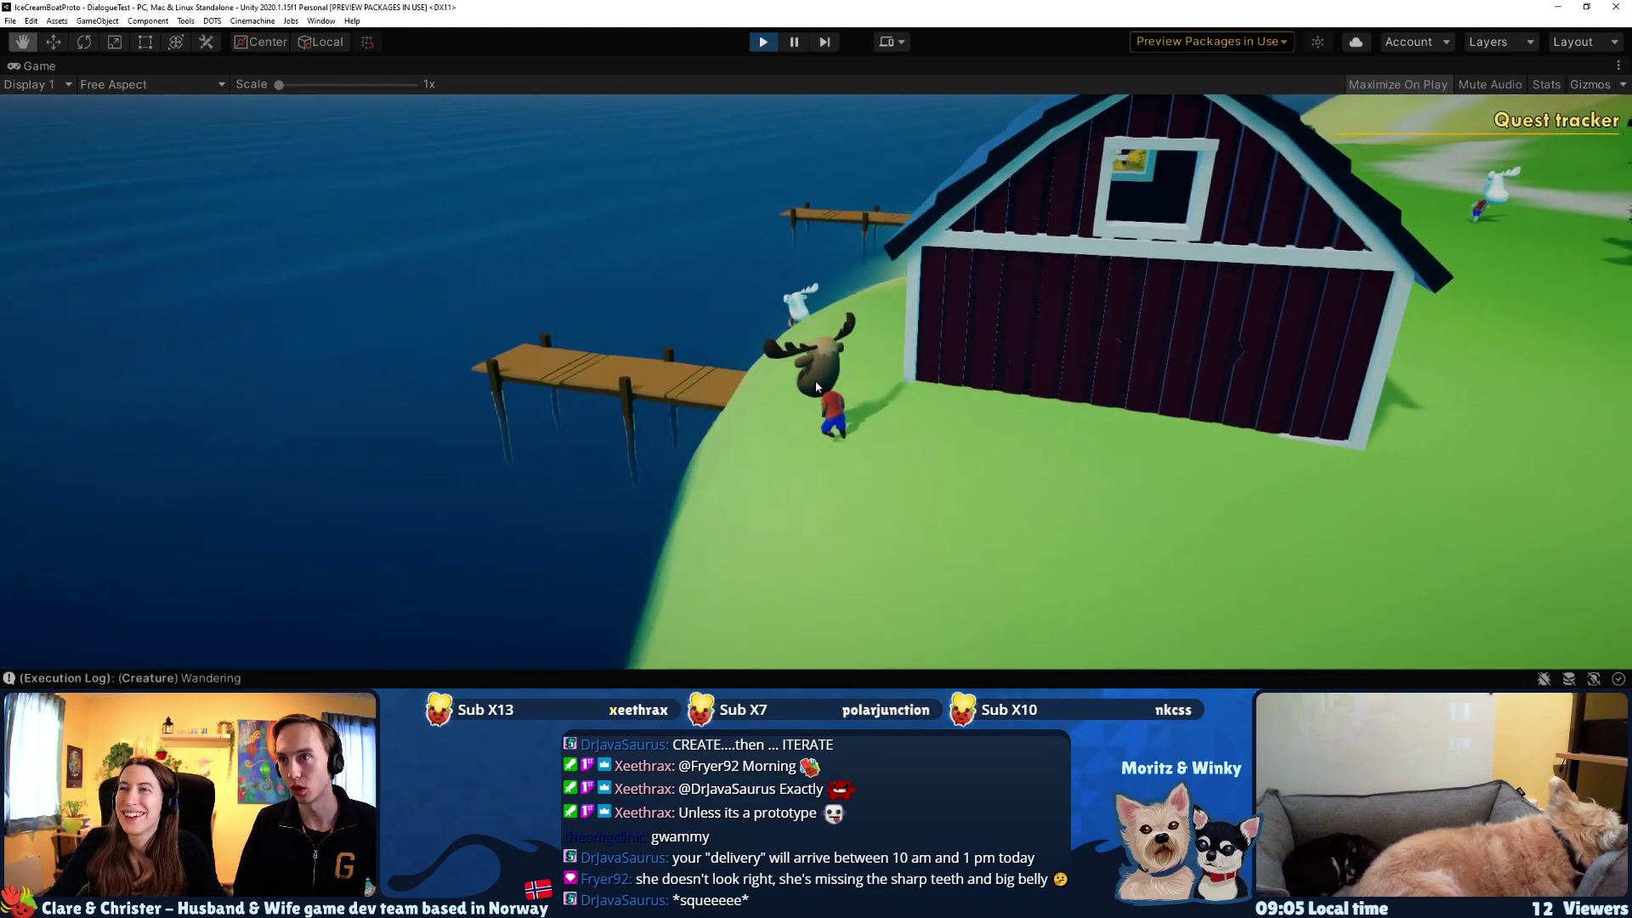
key(w)
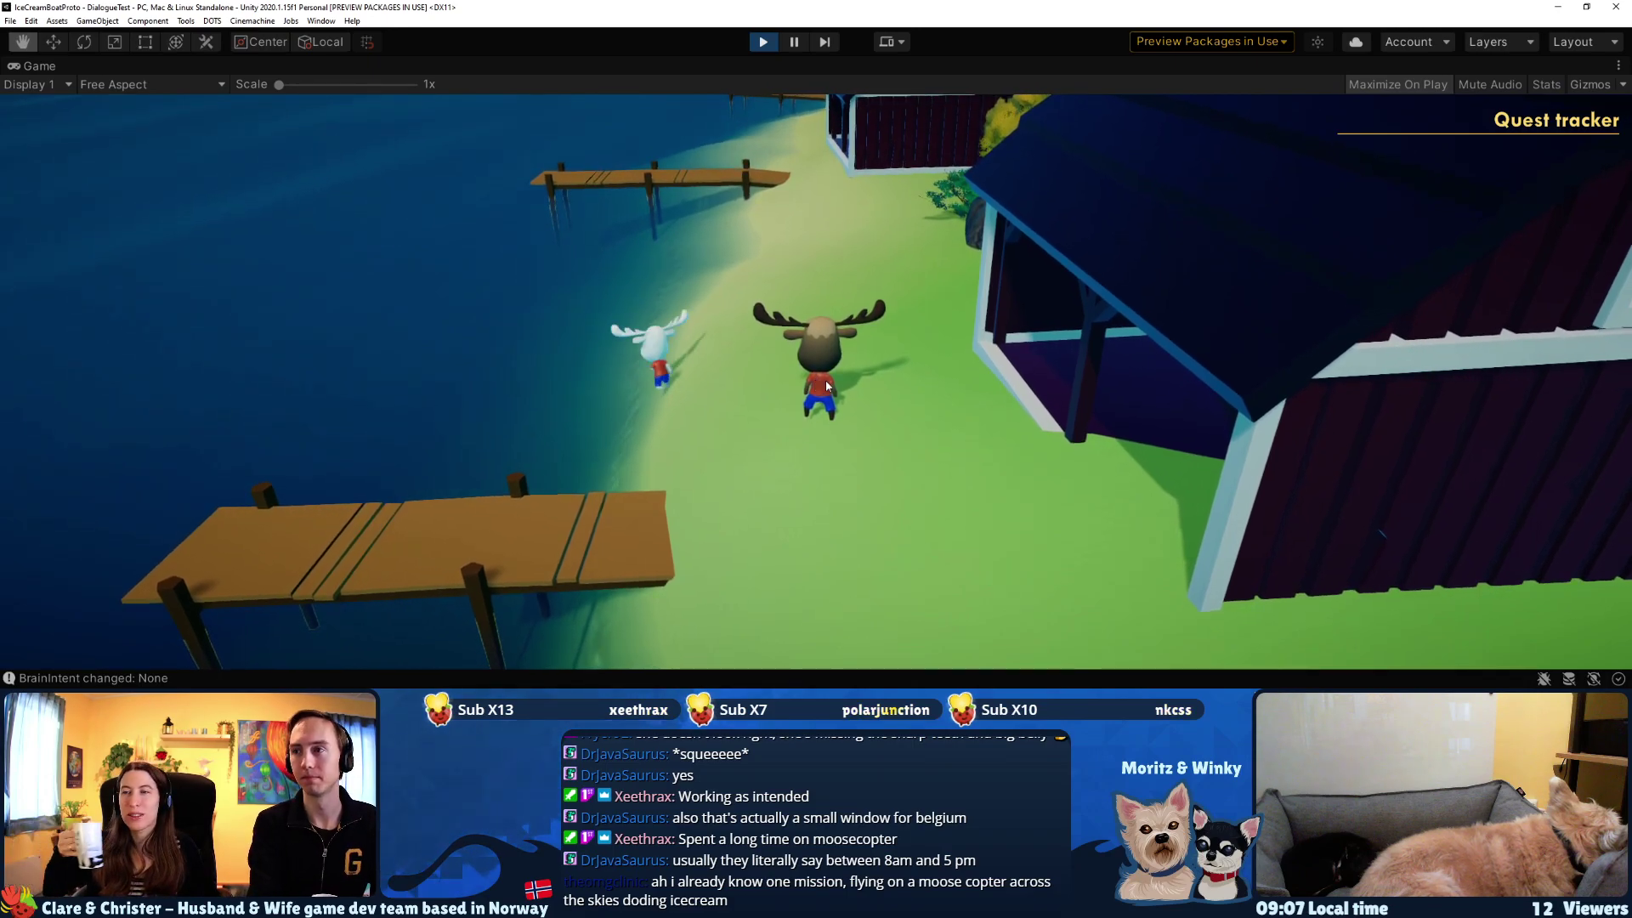
- Move the moose around the jetty and shallow water in front of the open barn to inspect the area
right_drag(927, 389, 817, 387)
key(w)
key(s)
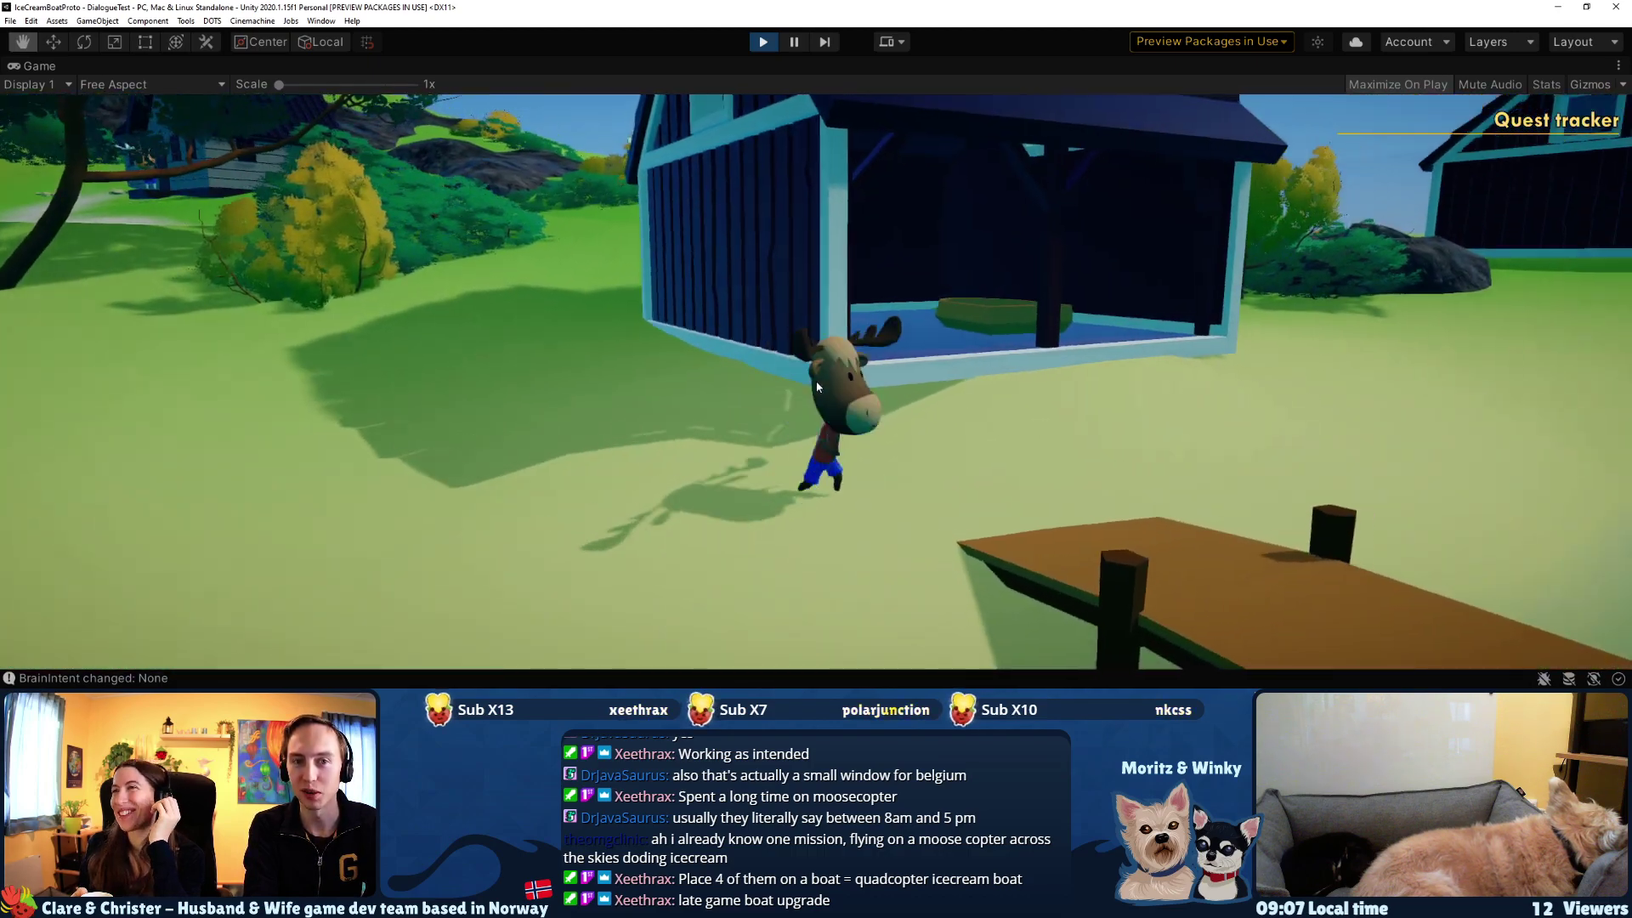
key(d)
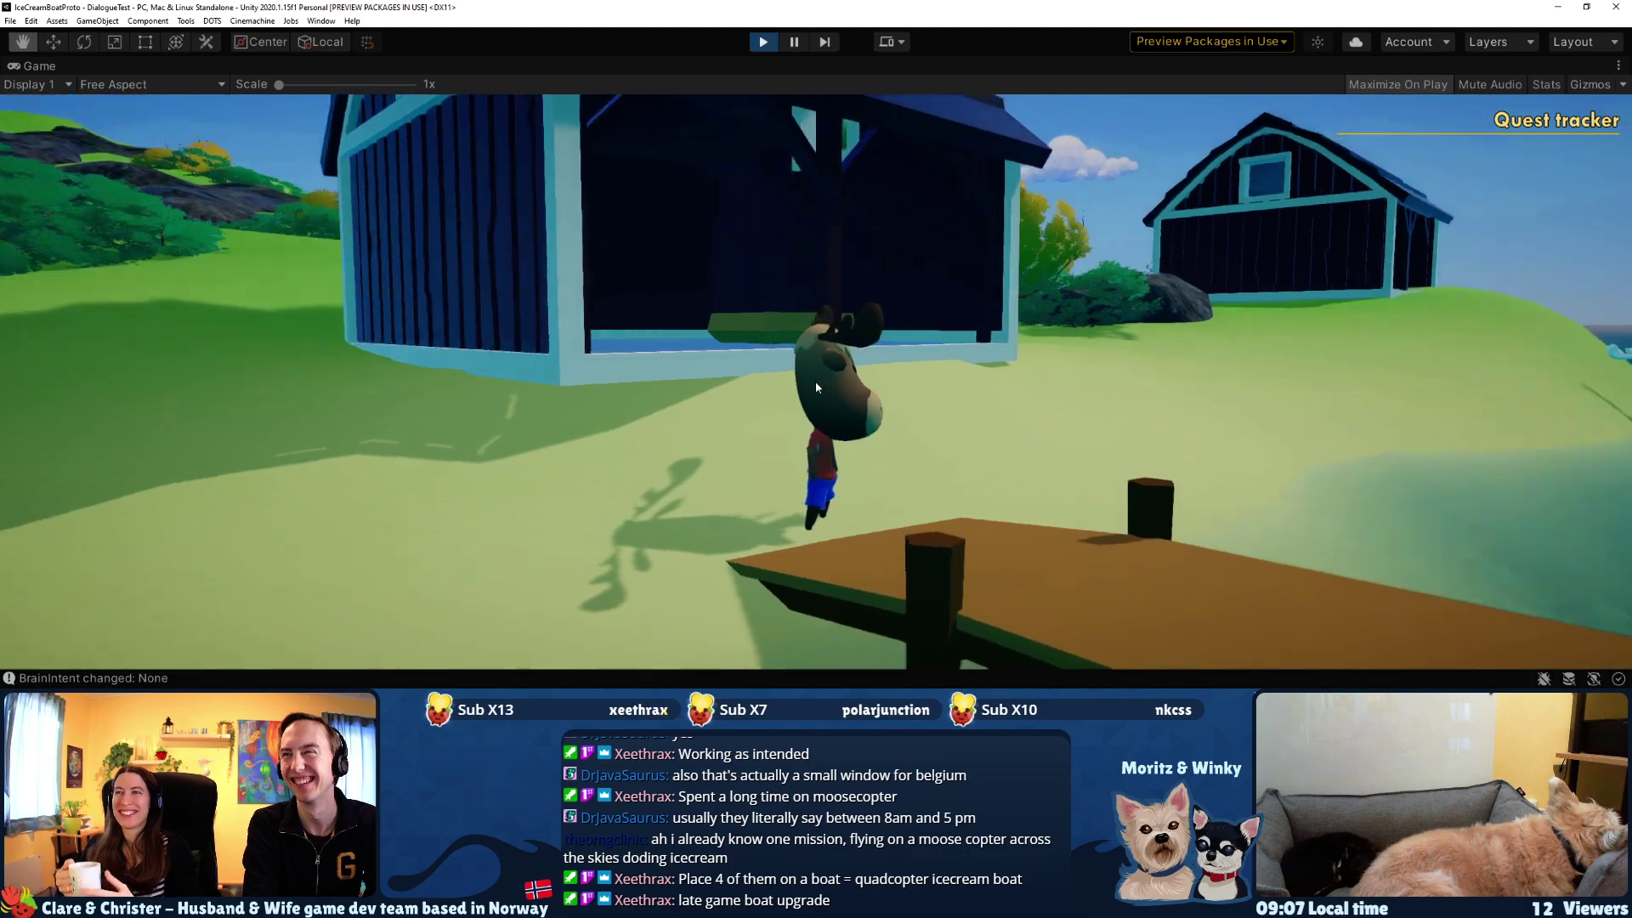
key(w)
key(space)
key(s)
key(w)
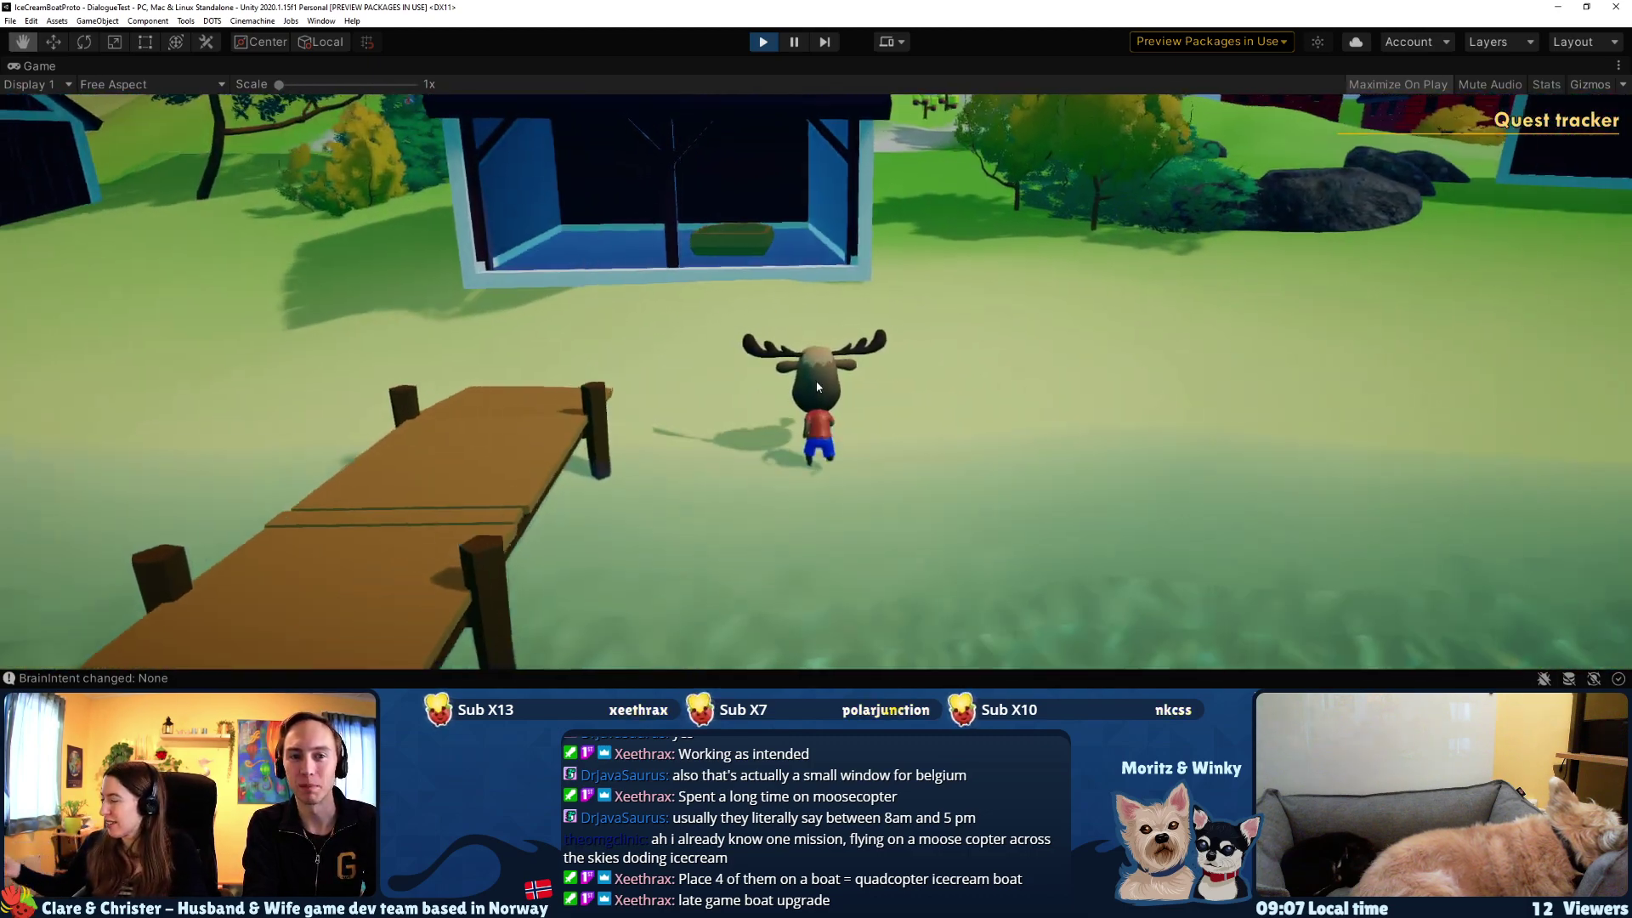
- Walk the moose into the open barn, inspect the Broken boat from several sides and return to the jetty
key(w)
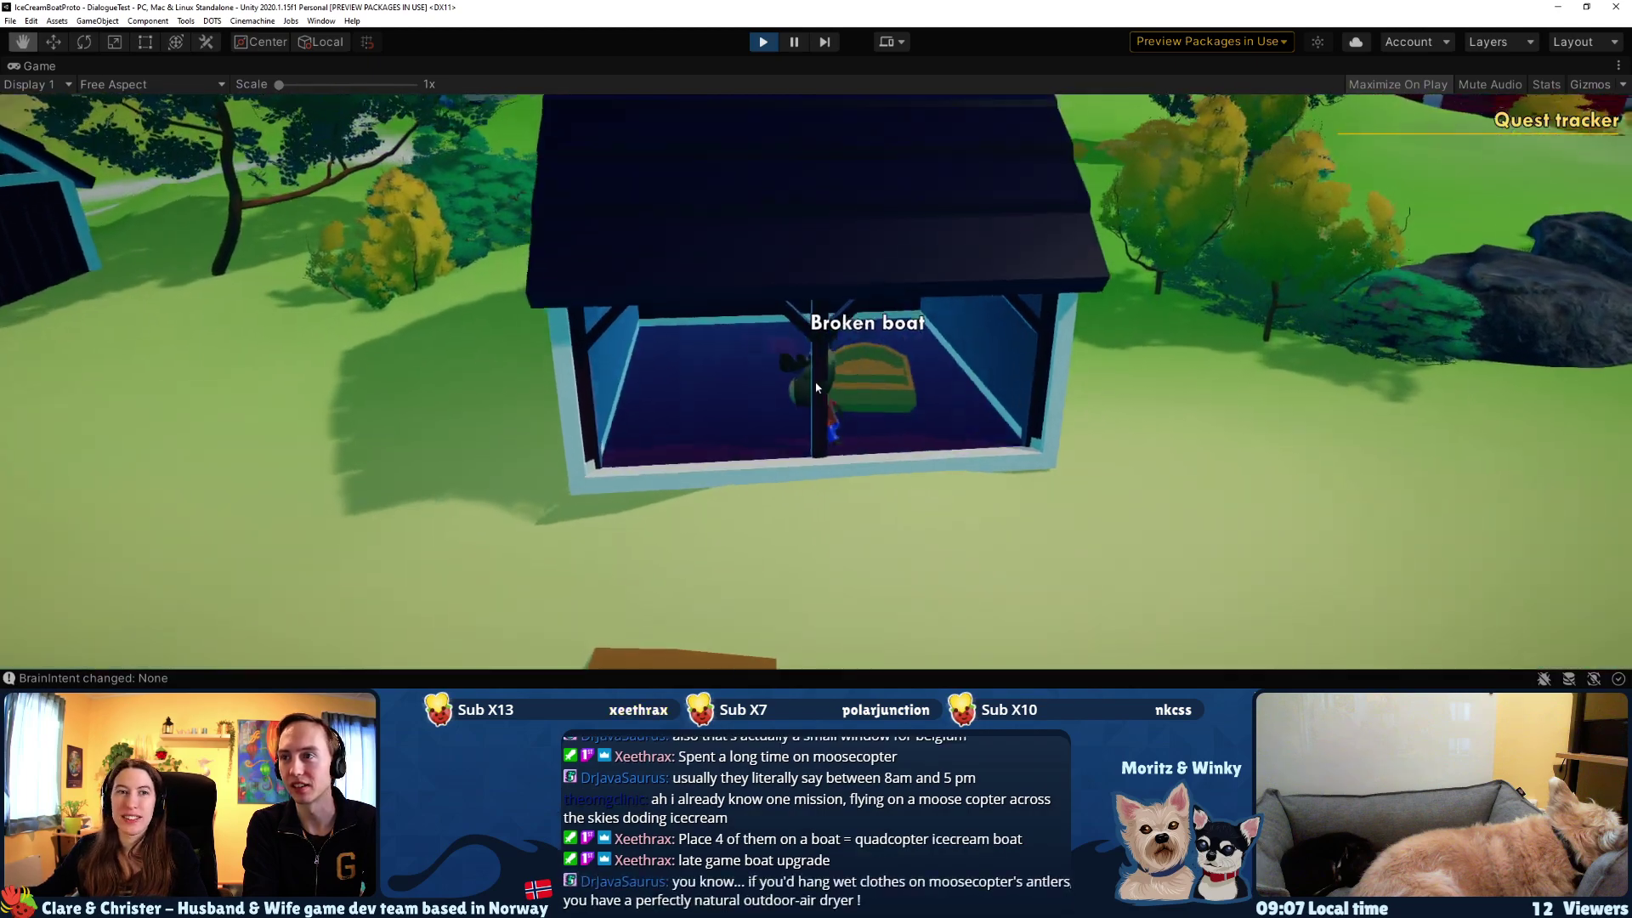
key(w)
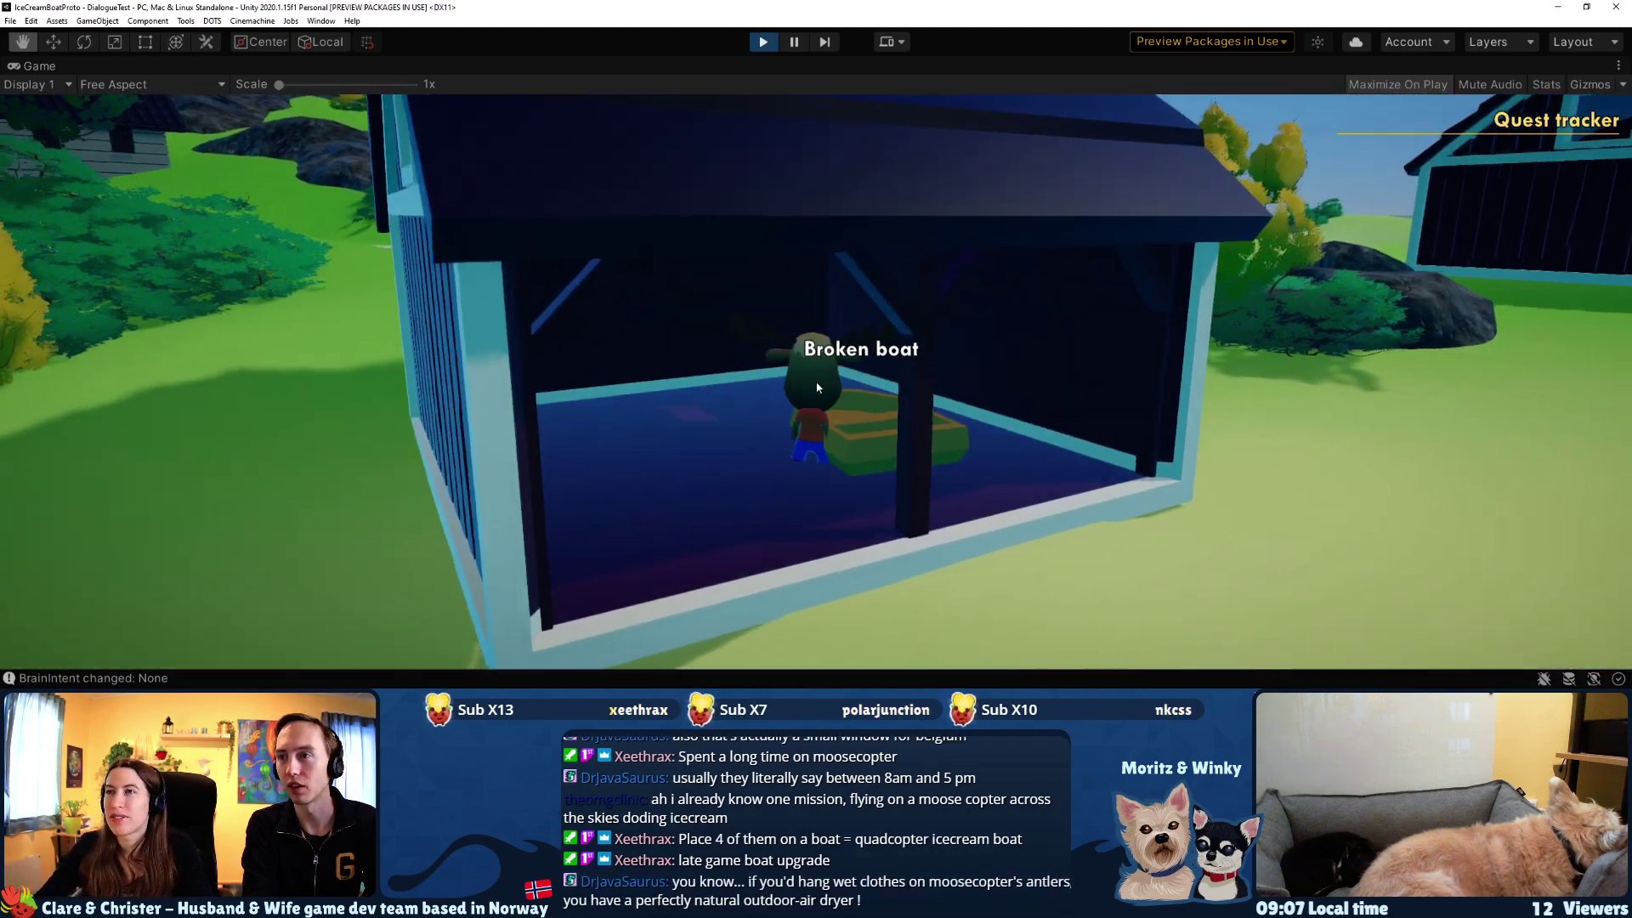
key(w)
key(d)
key(a)
key(d)
key(s)
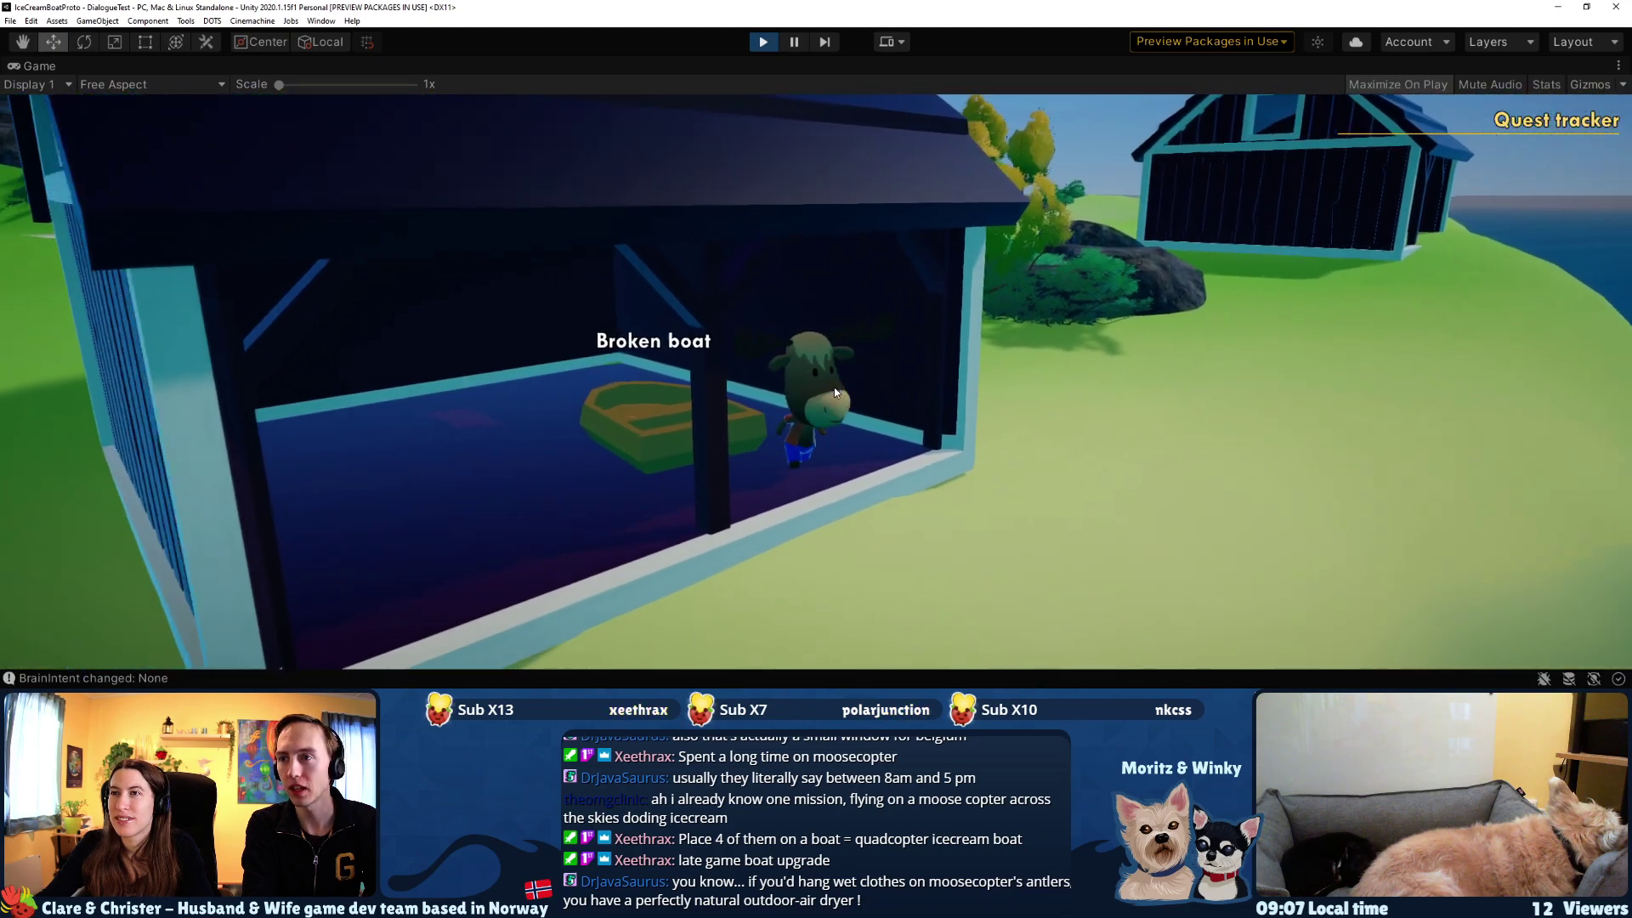
key(s)
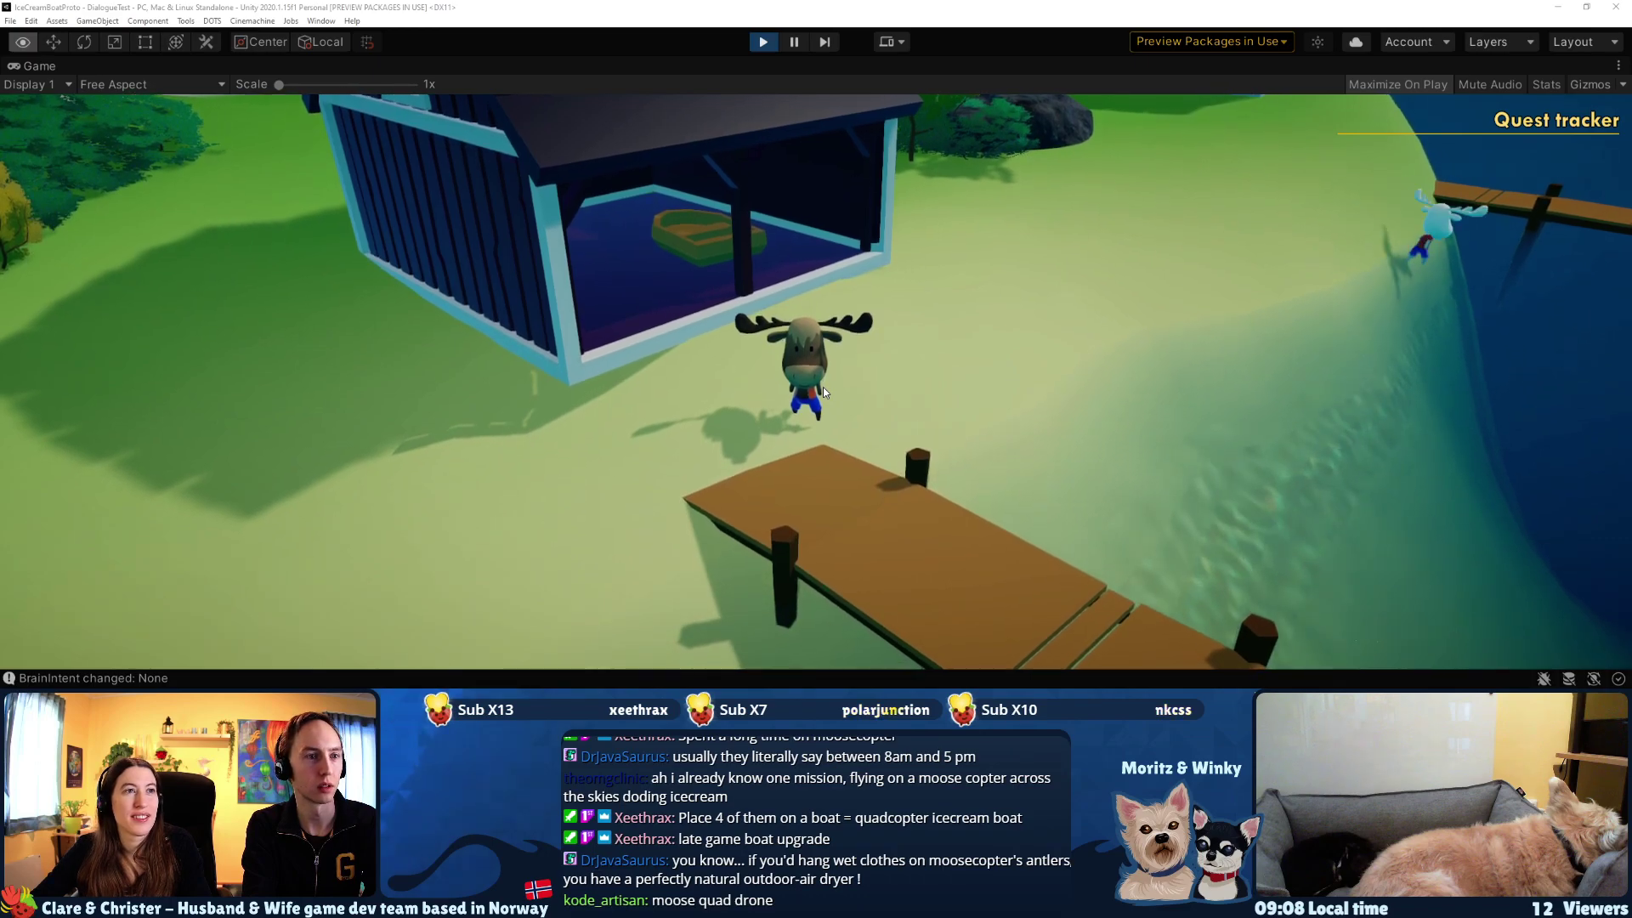
- Switch to Visual Studio Code, review the "Take the boat out in the water" step in Quest_ crafting.md and return to Unity
key(alt+Tab)
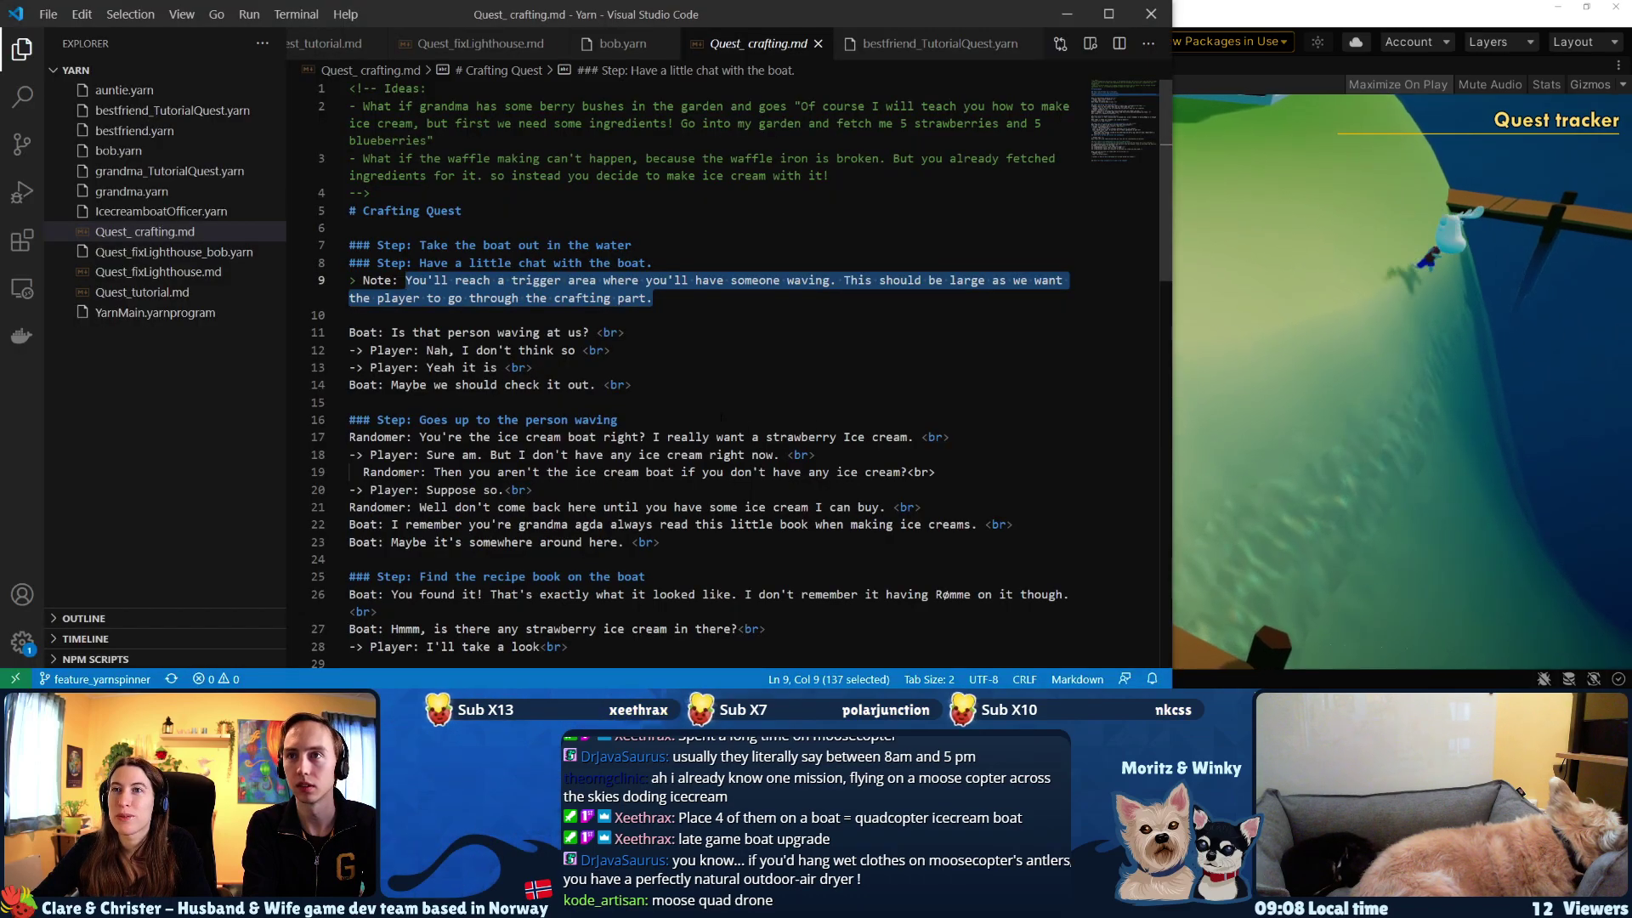
click(711, 456)
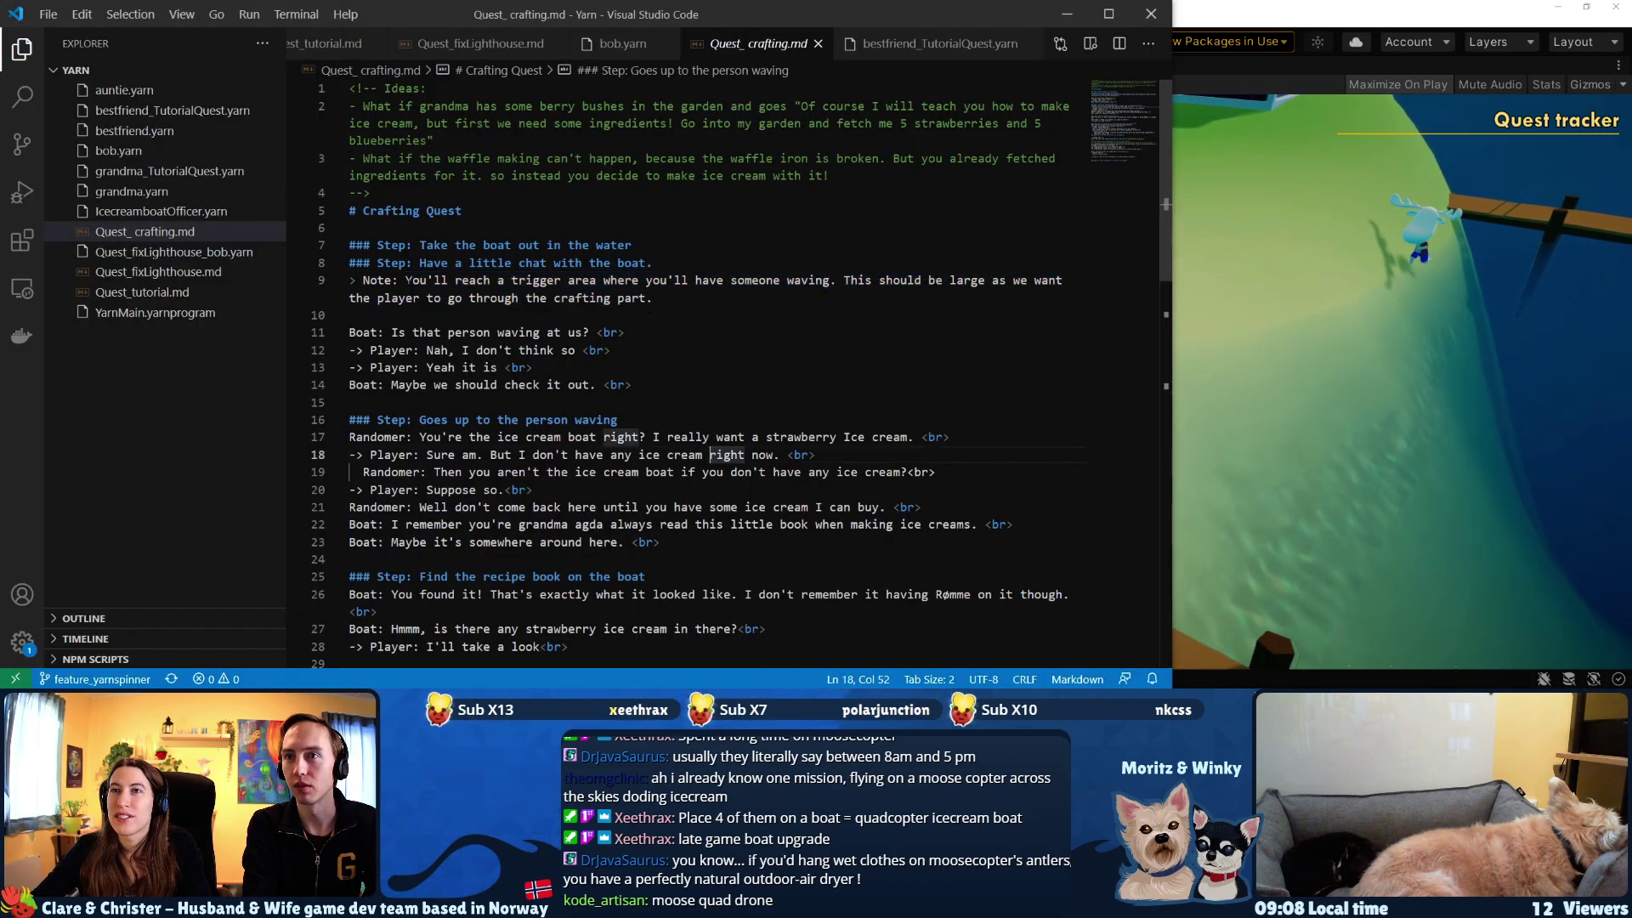
drag(420, 245, 575, 246)
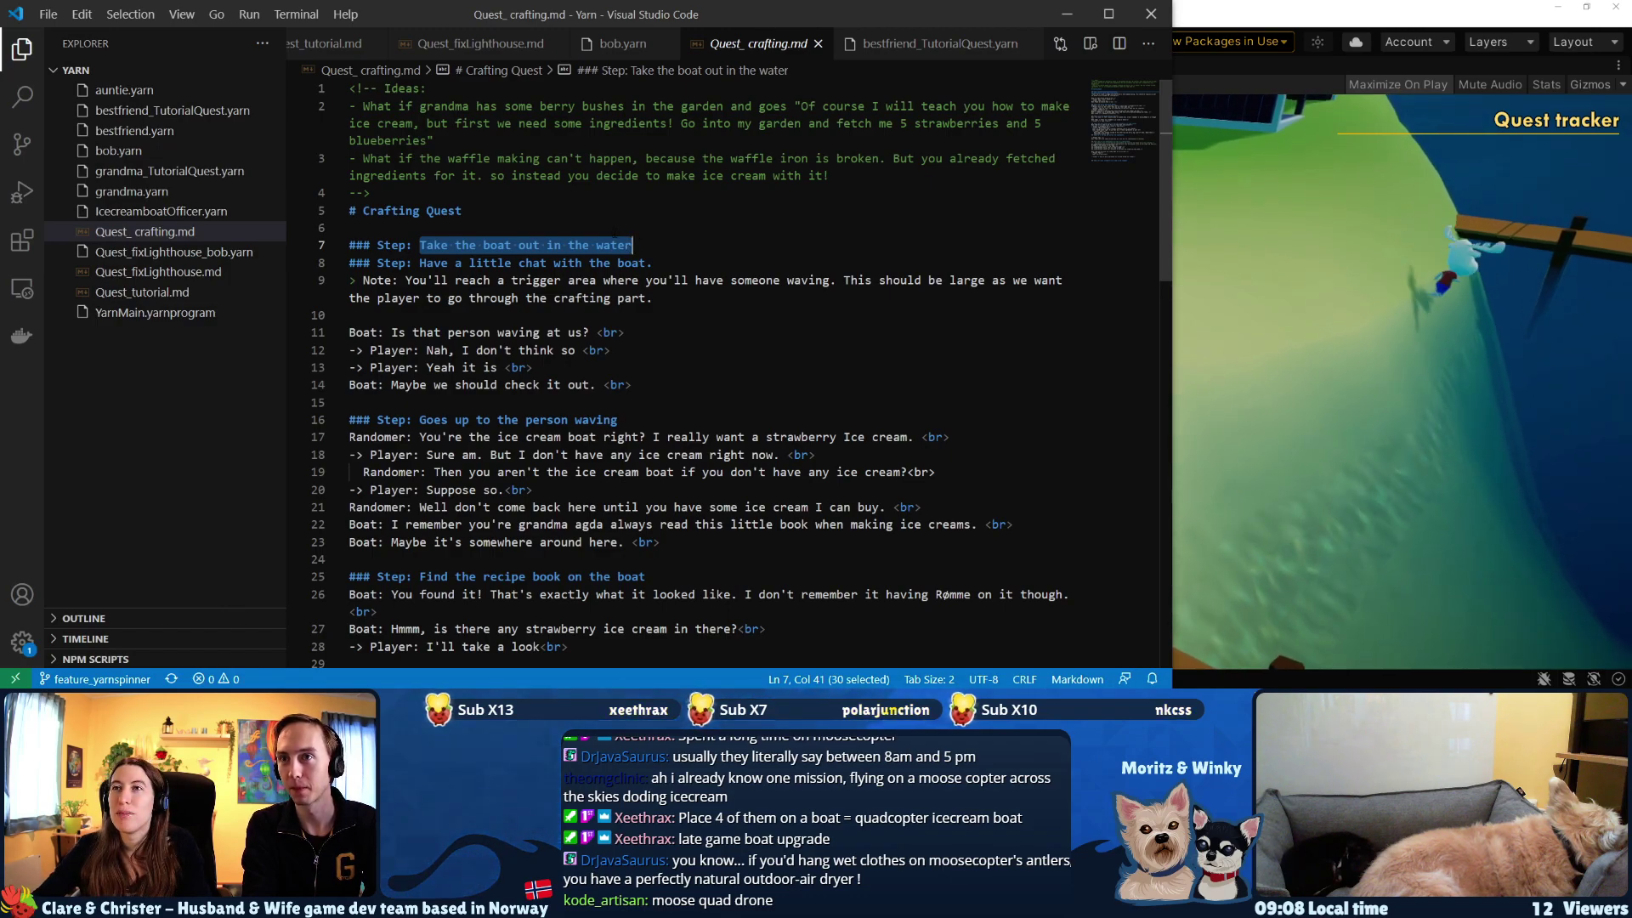
click(613, 228)
click(1322, 6)
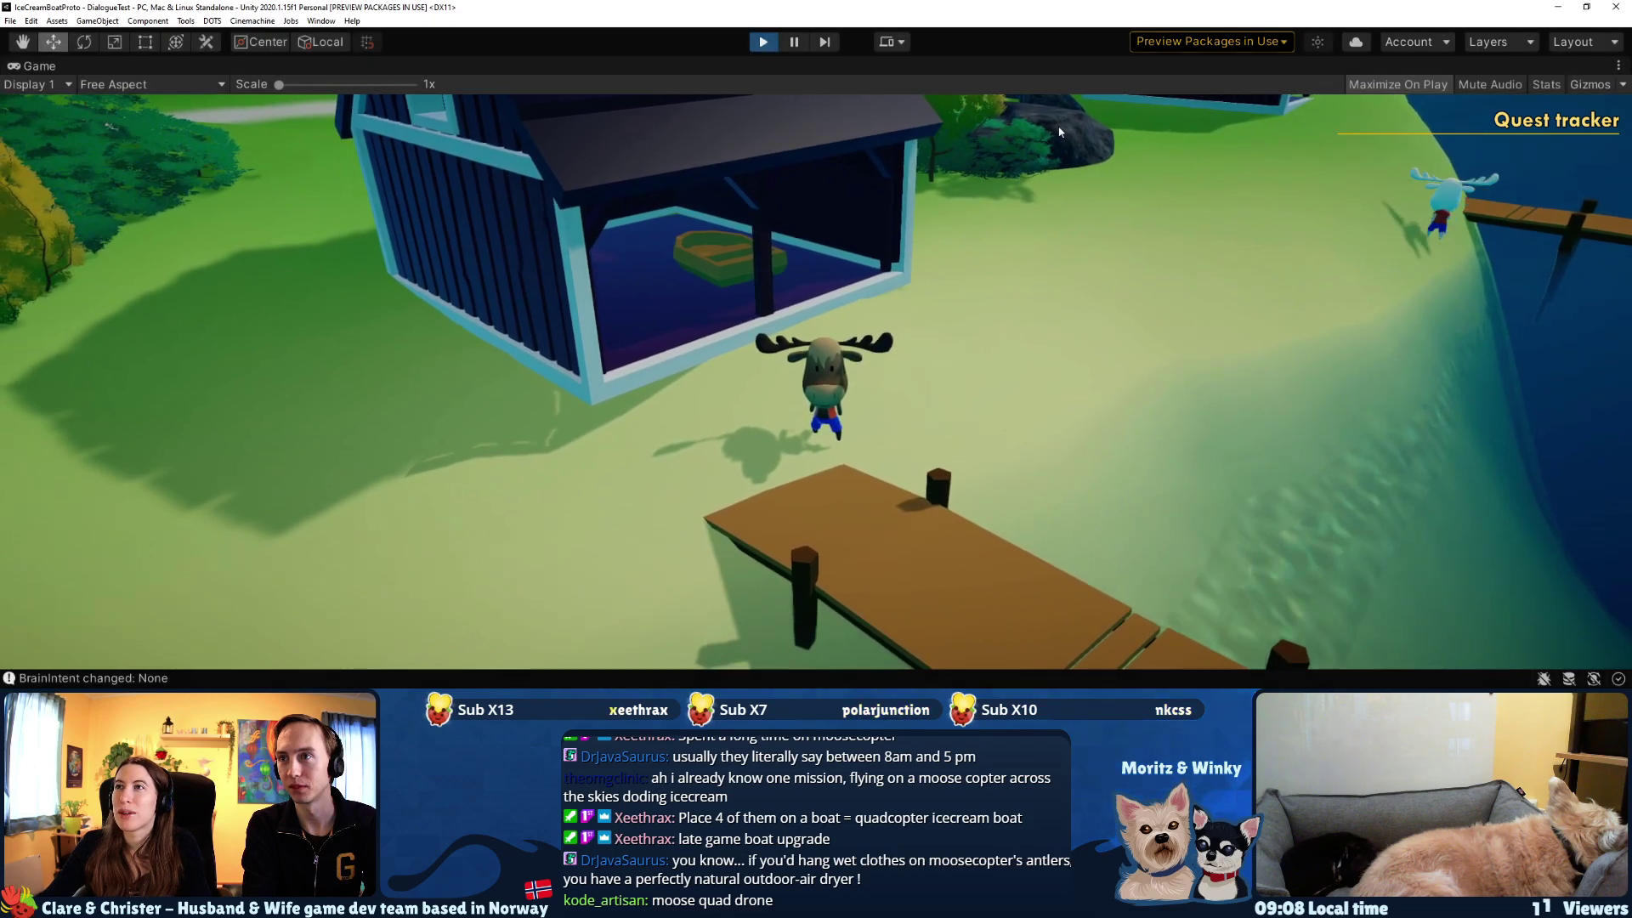
- Stop the playtest and select the Boat moored at the jetty near the sailboat in the scene
key(ctrl+p)
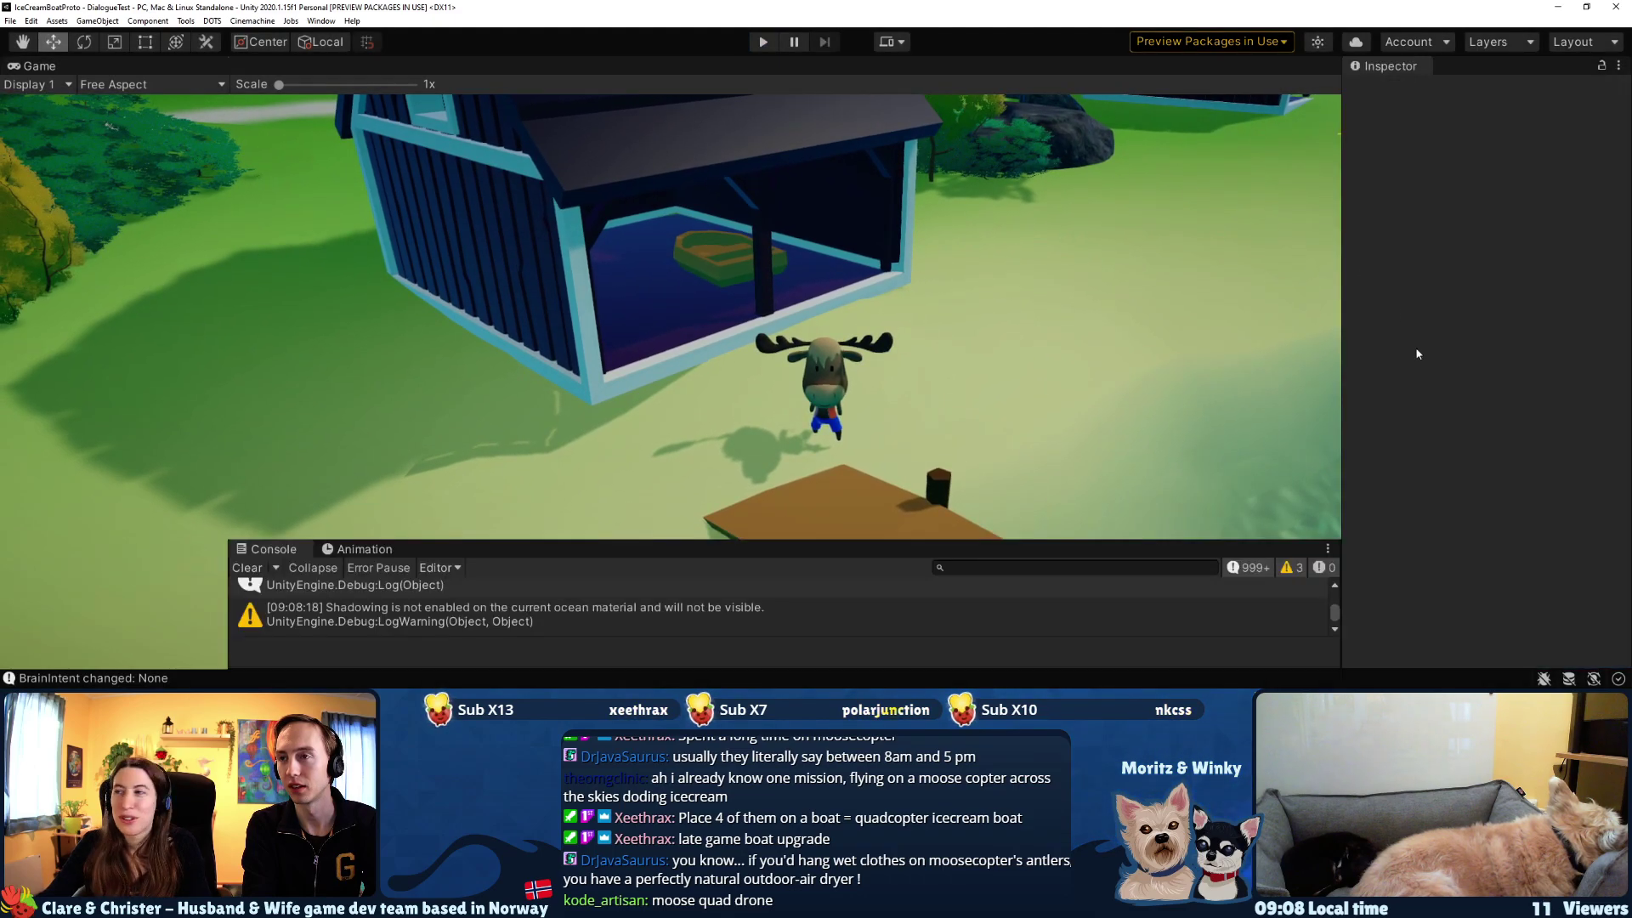
middle_drag(764, 320, 823, 437)
right_drag(842, 293, 914, 316)
key(w)
click(769, 283)
scroll(109, 170, up, 2)
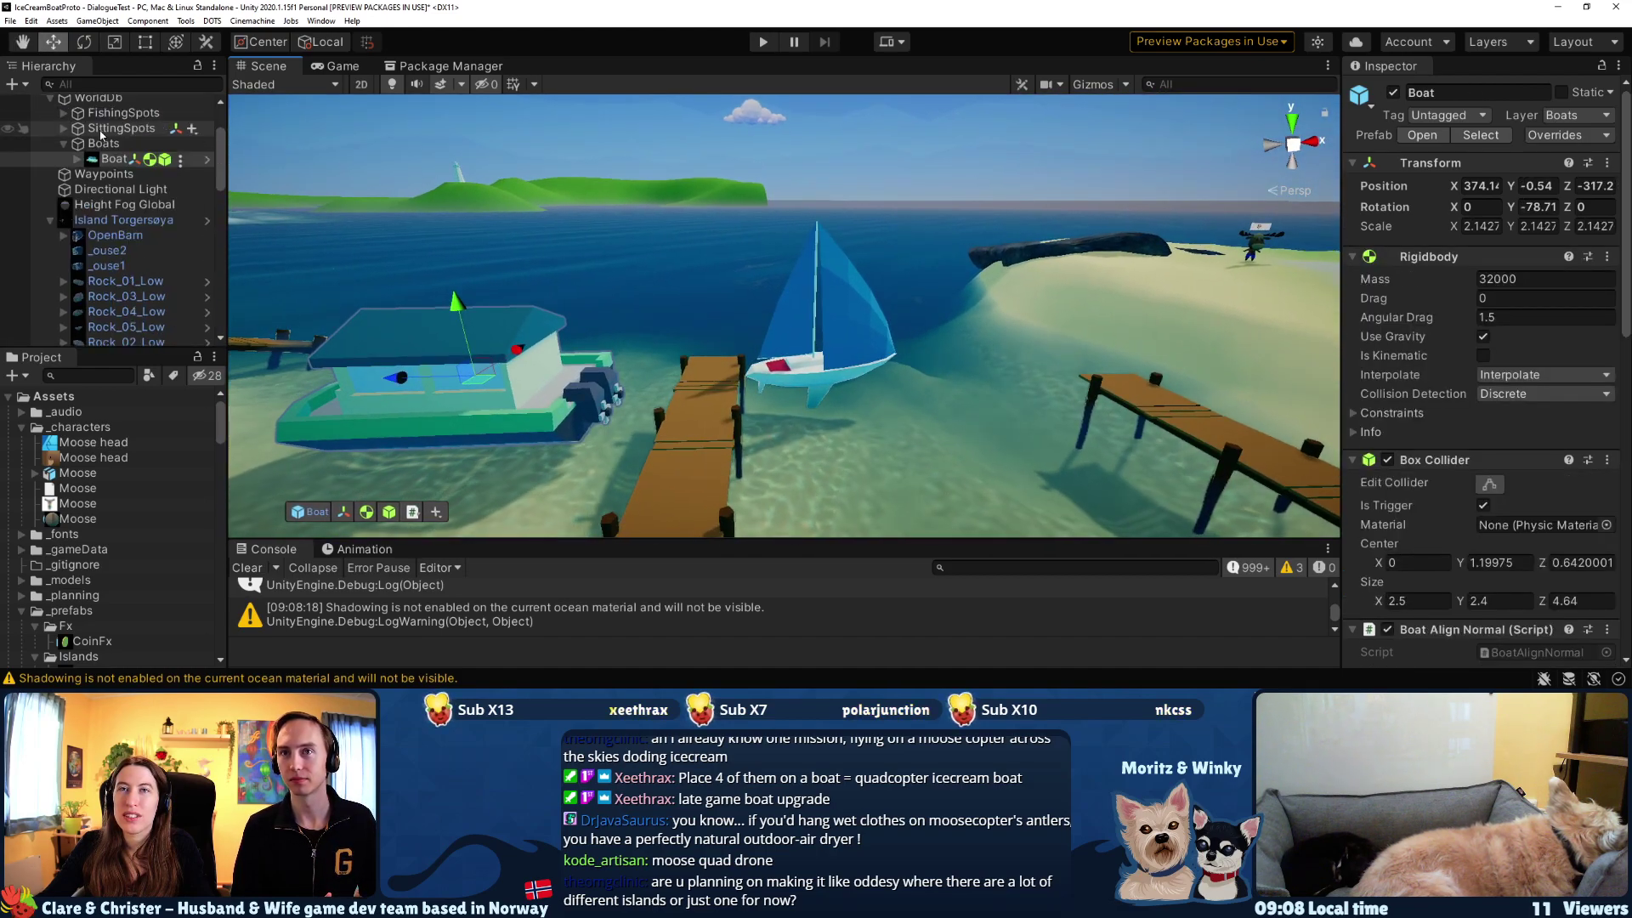
- Raise the boat to Y 1.25 and move it across the island to the open barn's jetty, about X 416.8, Z -433
middle_drag(468, 302, 521, 309)
drag(521, 308, 925, 400)
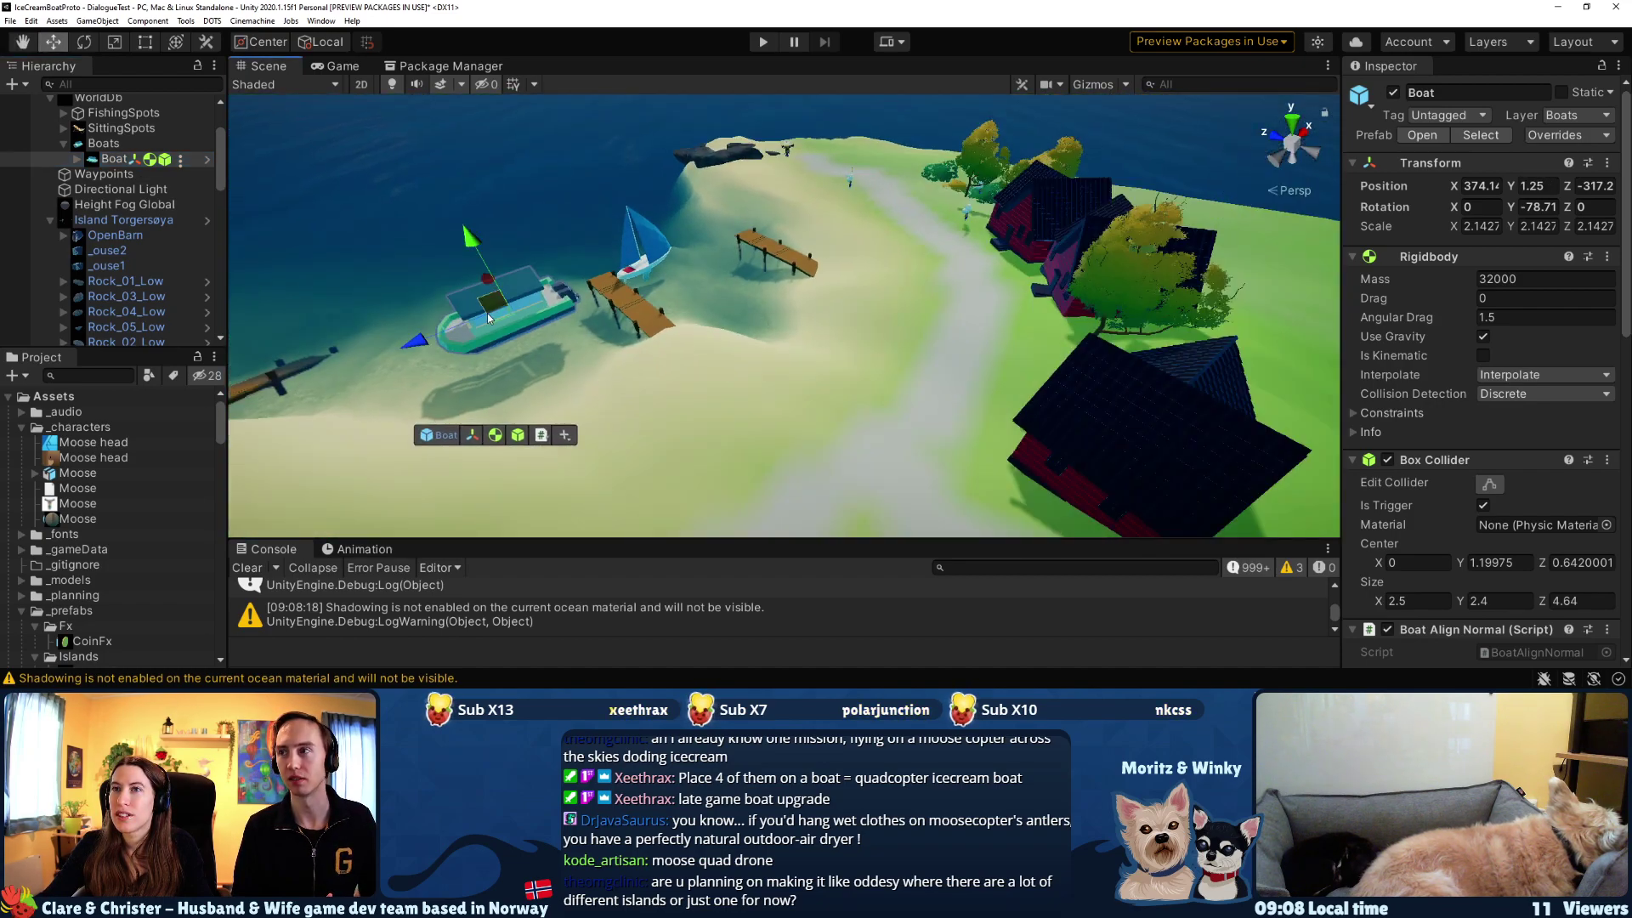
drag(493, 324, 1207, 182)
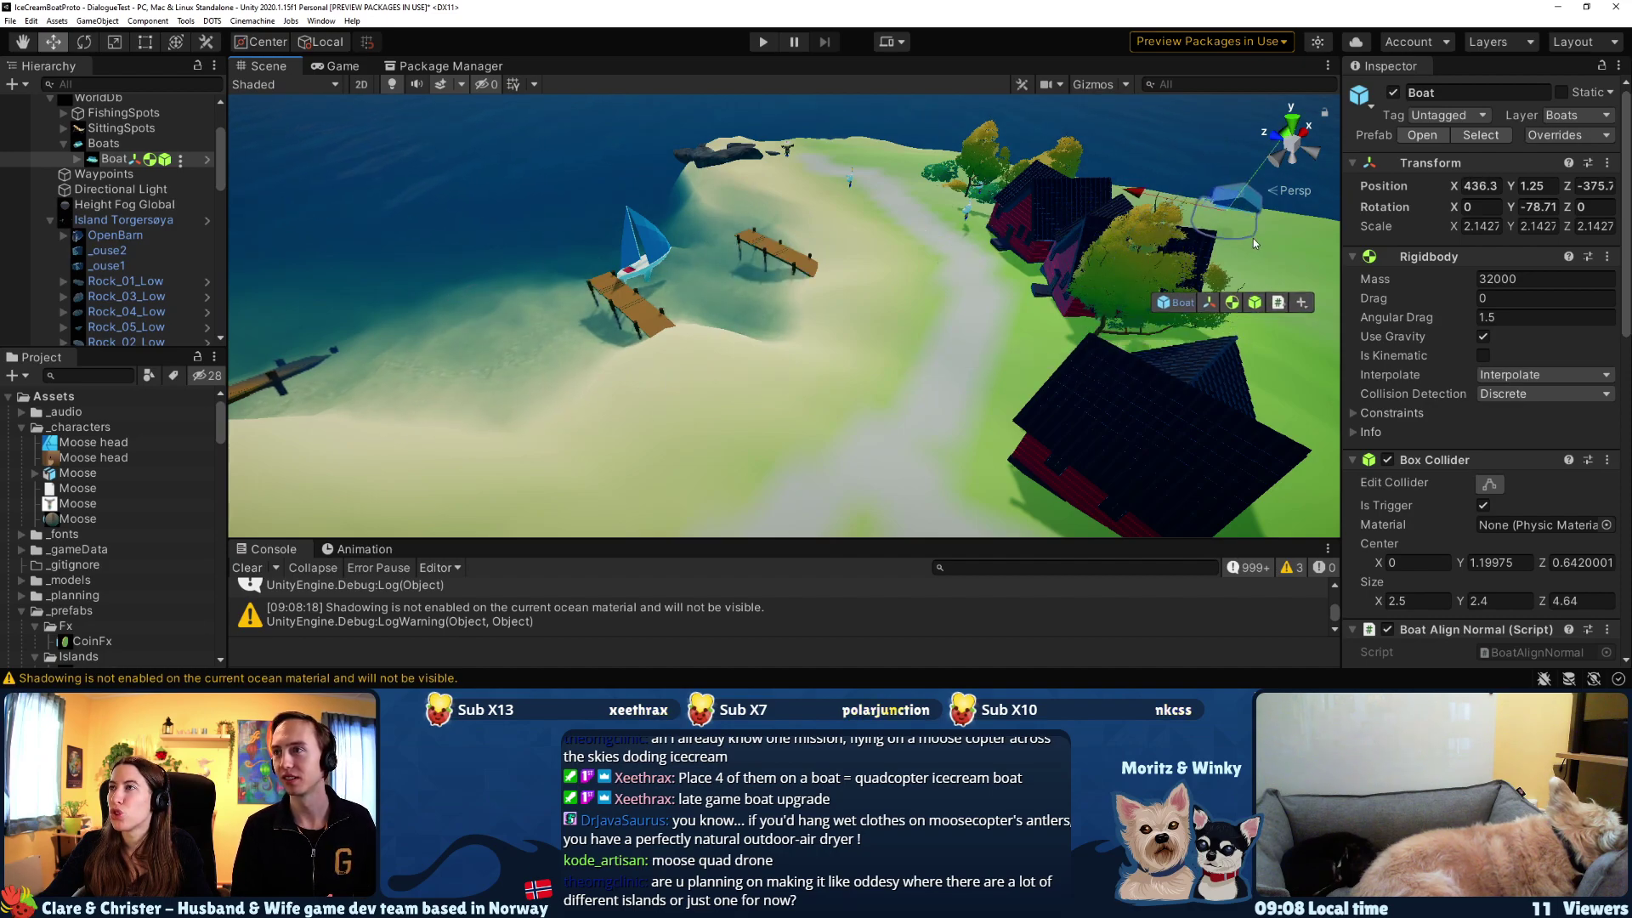
key(f)
drag(735, 291, 944, 420)
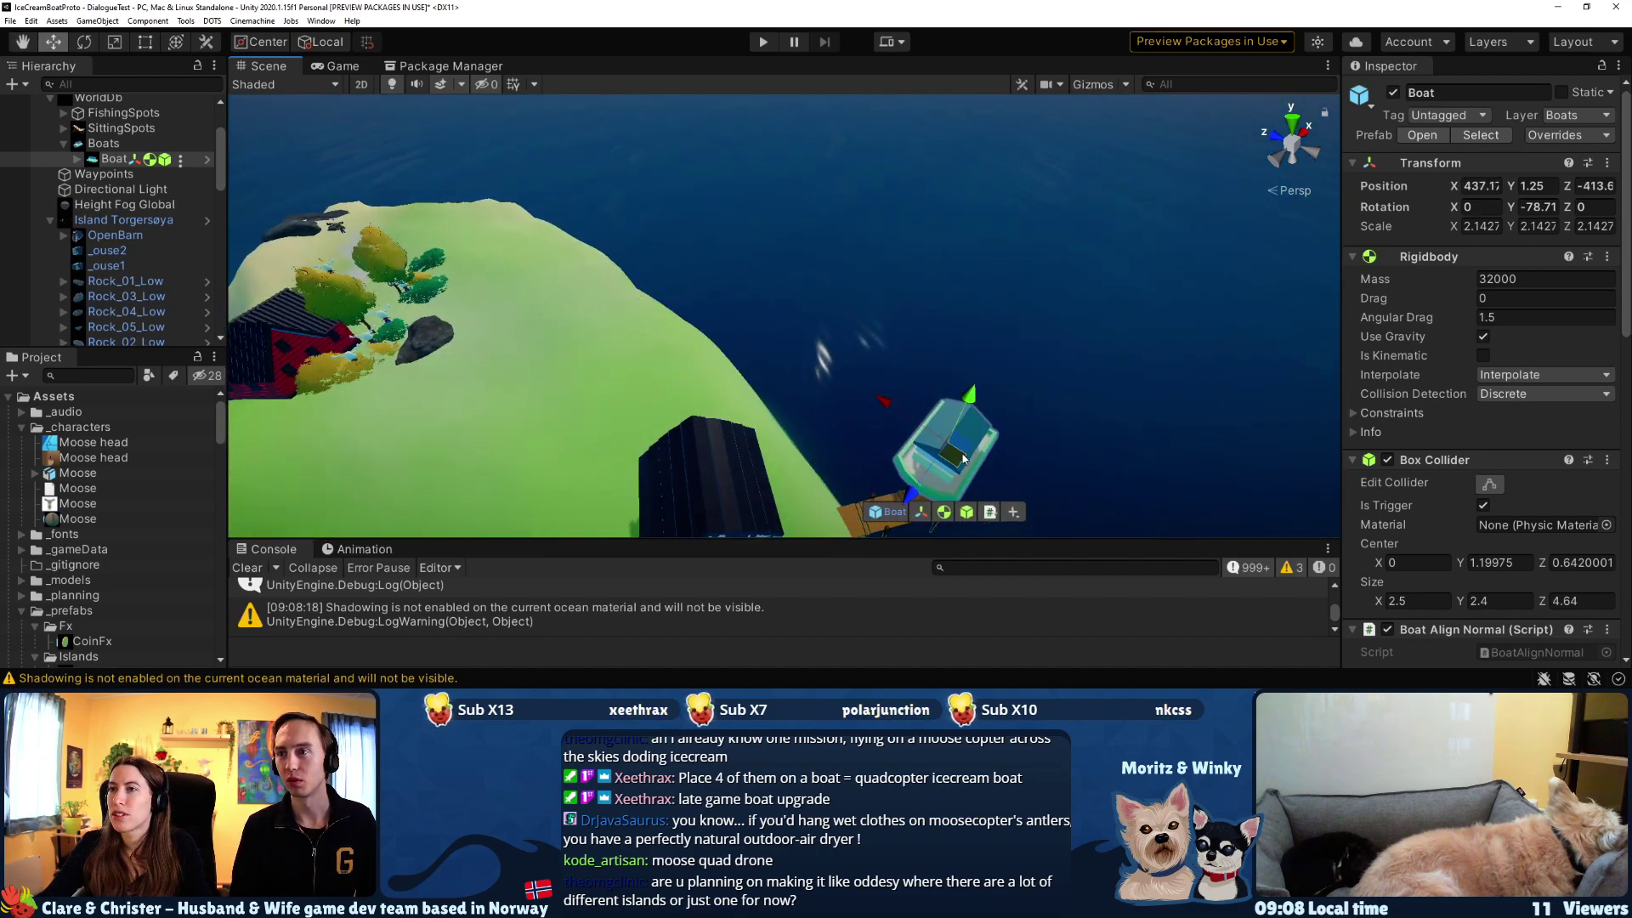
key(f)
key(w)
scroll(692, 290, down, 5)
alt+drag(692, 290, 681, 321)
scroll(680, 320, up, 3)
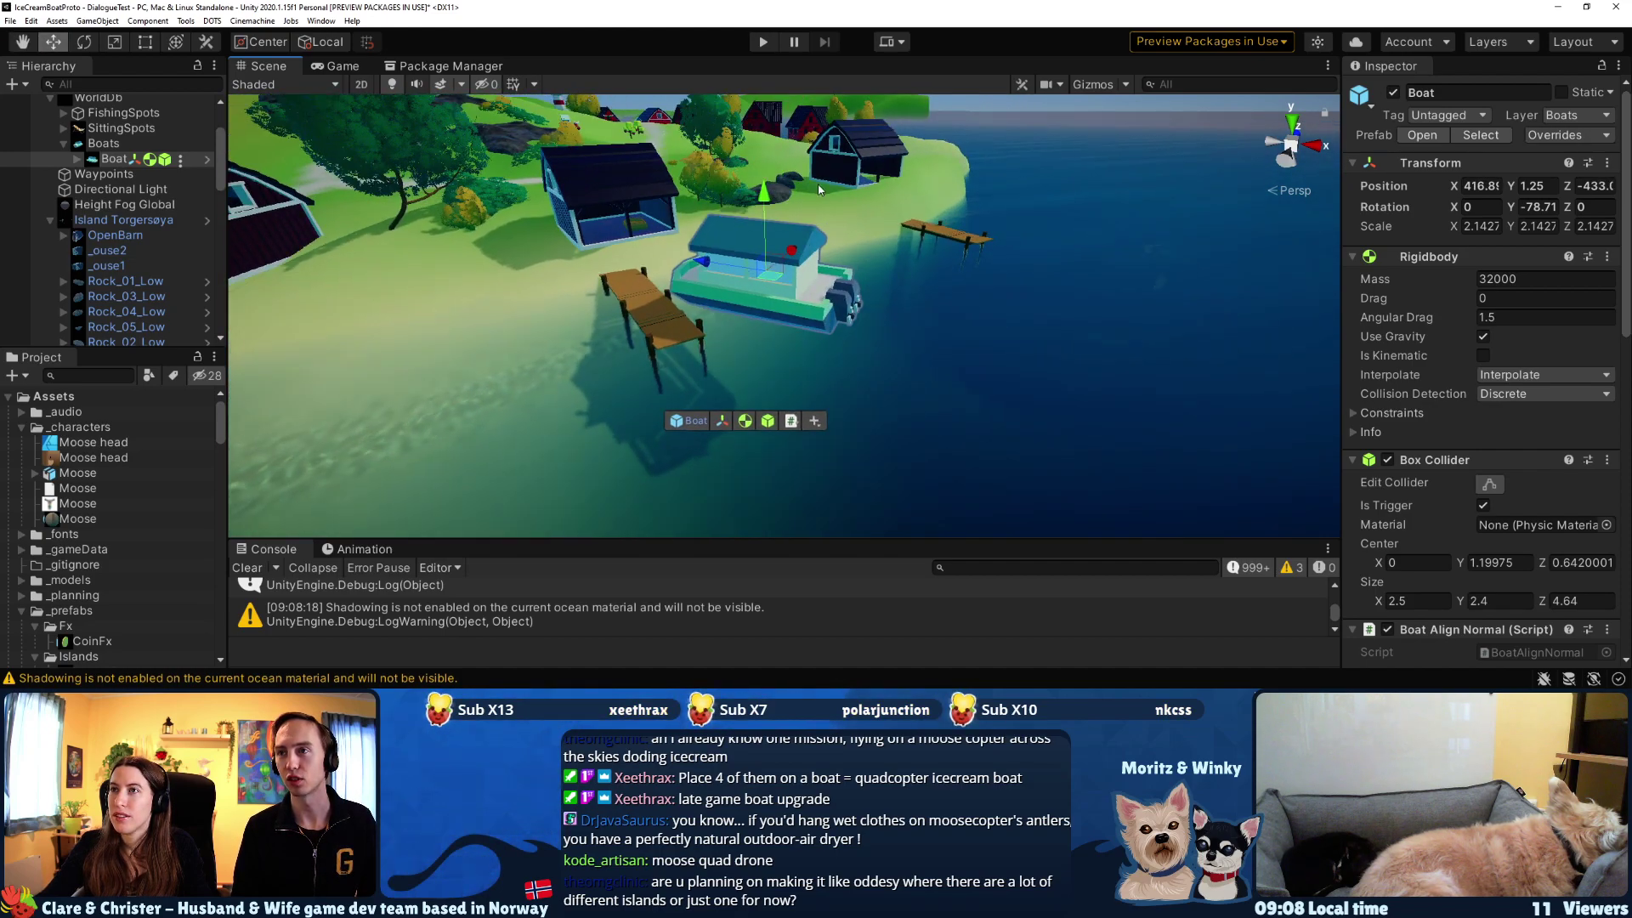
- Set the boat in the water alongside the jetty at about X 415.12, Y -0.81, Z -432.3, turned to a Y rotation of about 135.5°
drag(769, 201, 778, 242)
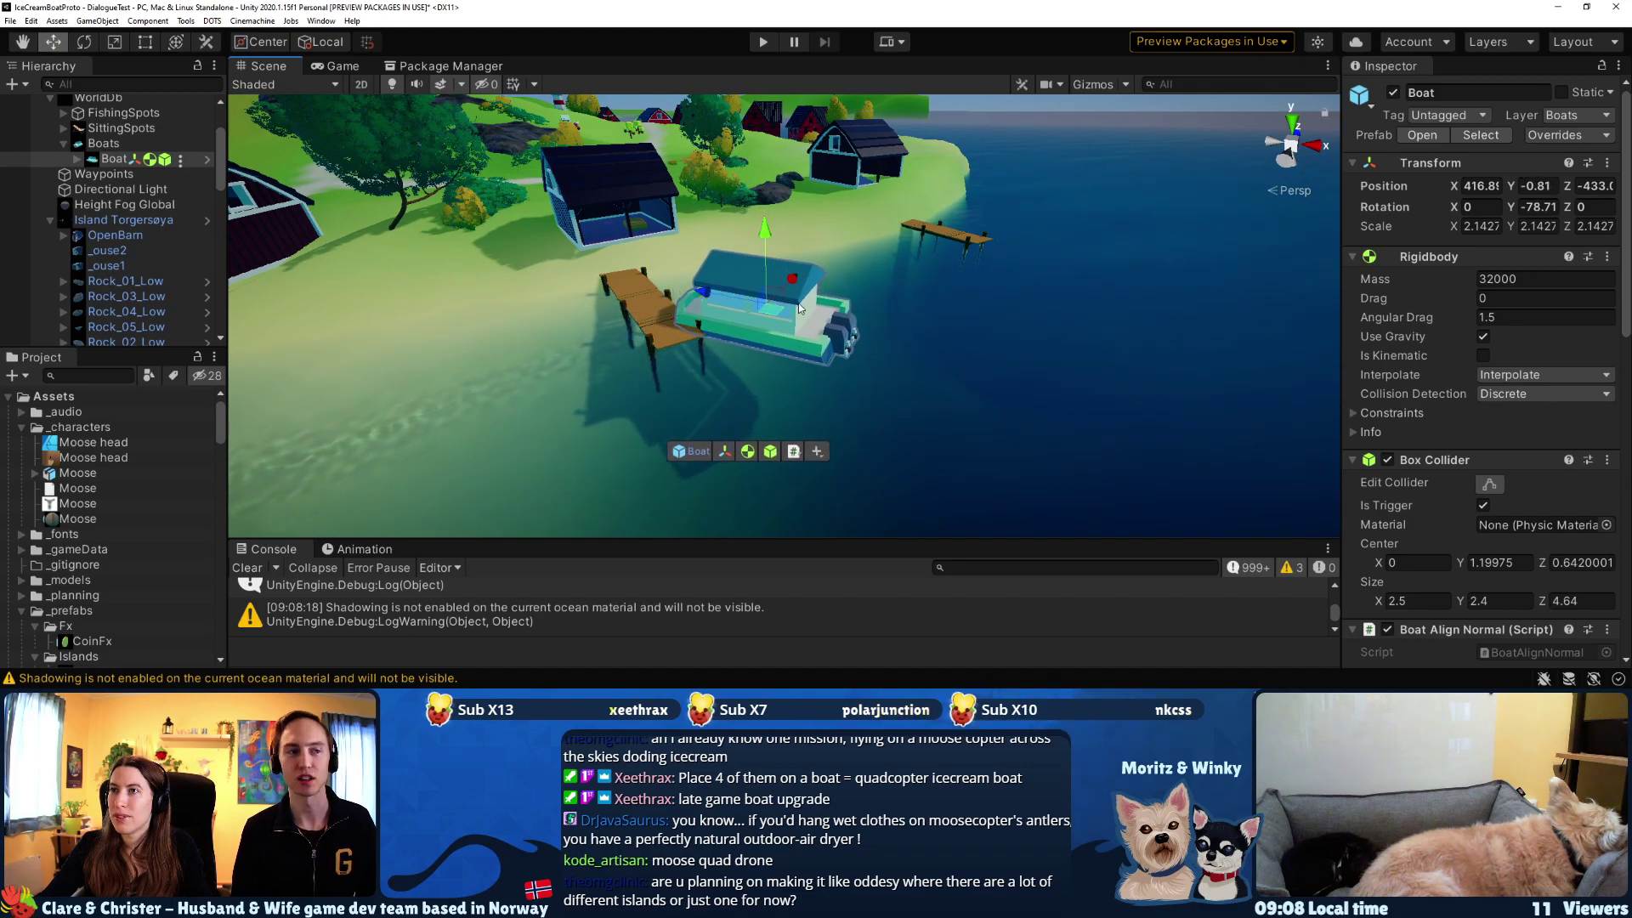
key(e)
drag(801, 336, 144, 209)
key(w)
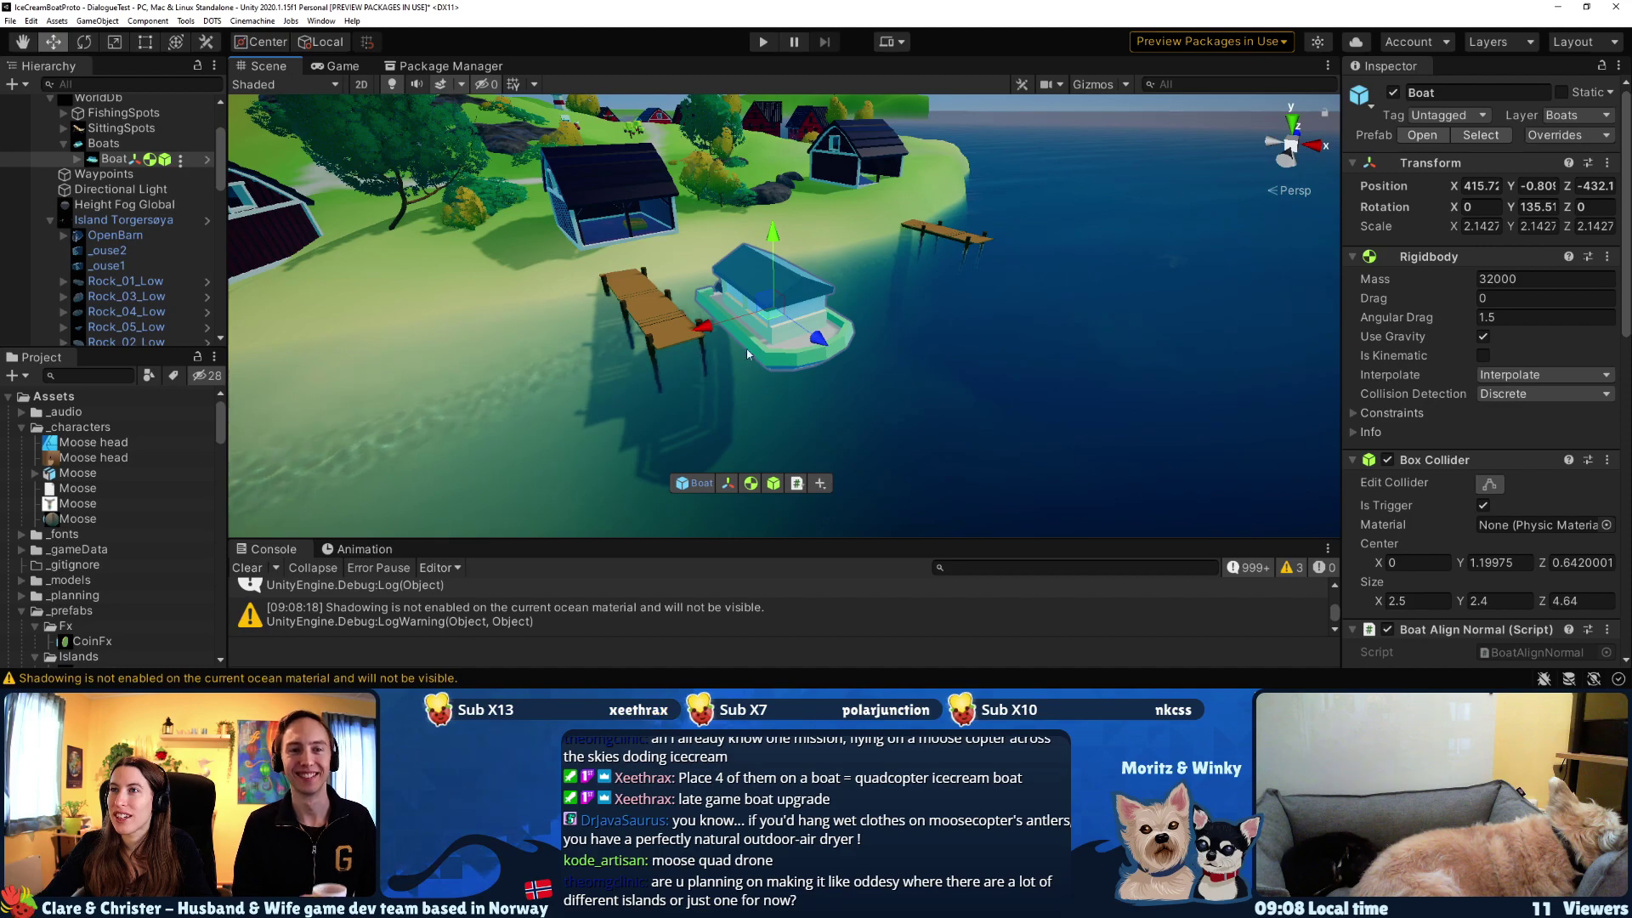
drag(771, 319, 762, 317)
middle_drag(761, 317, 656, 414)
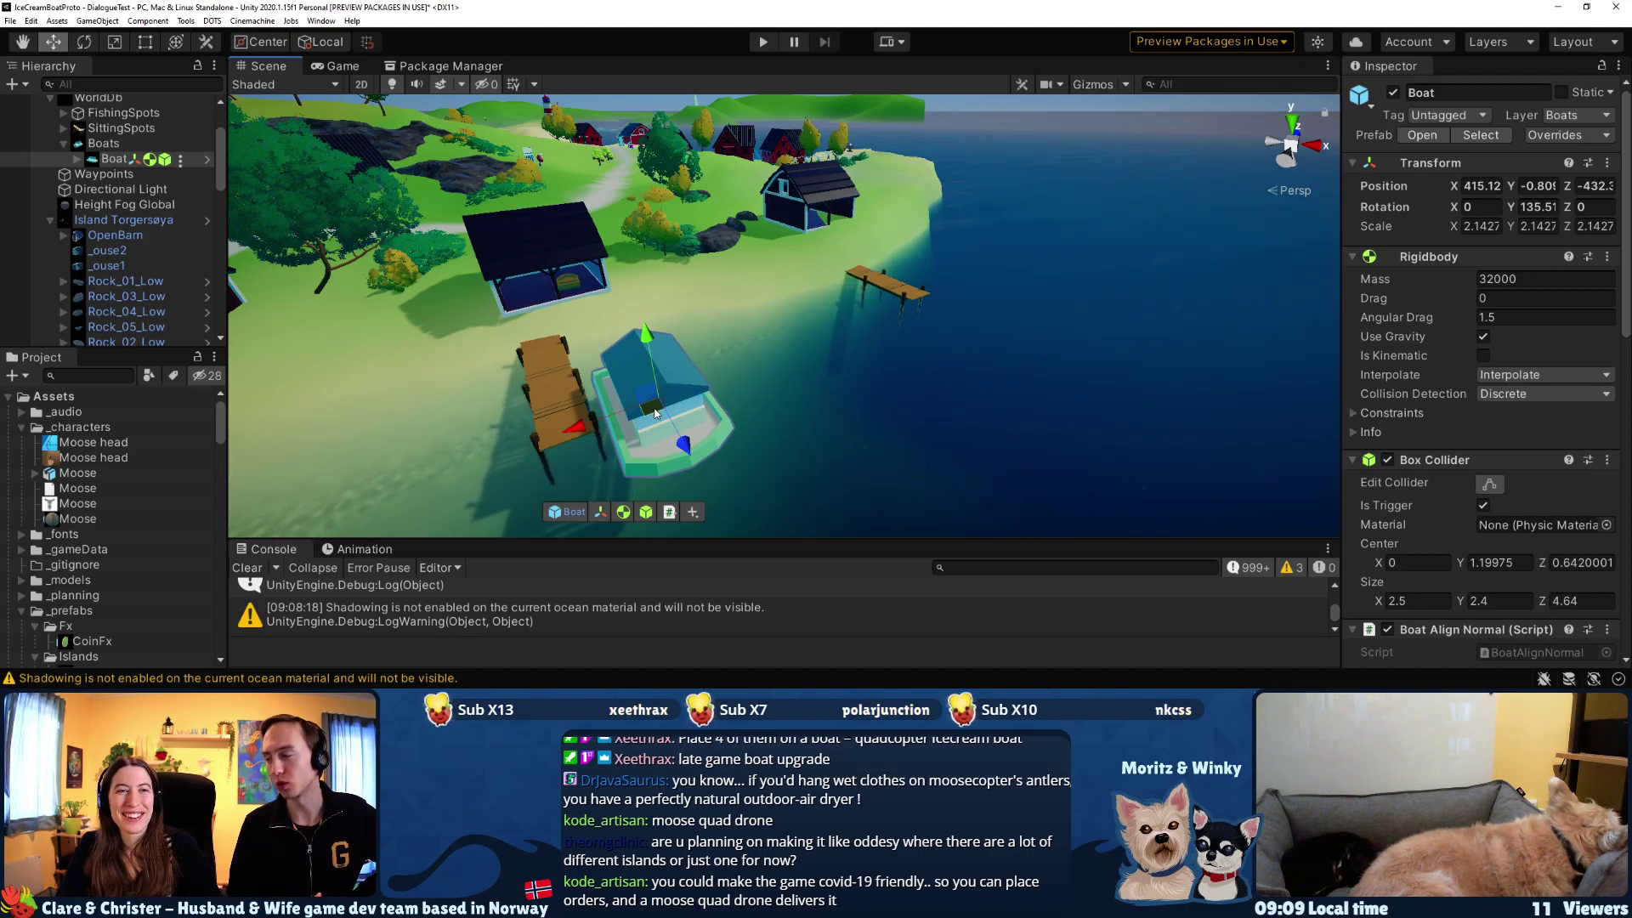
middle_drag(410, 299, 689, 304)
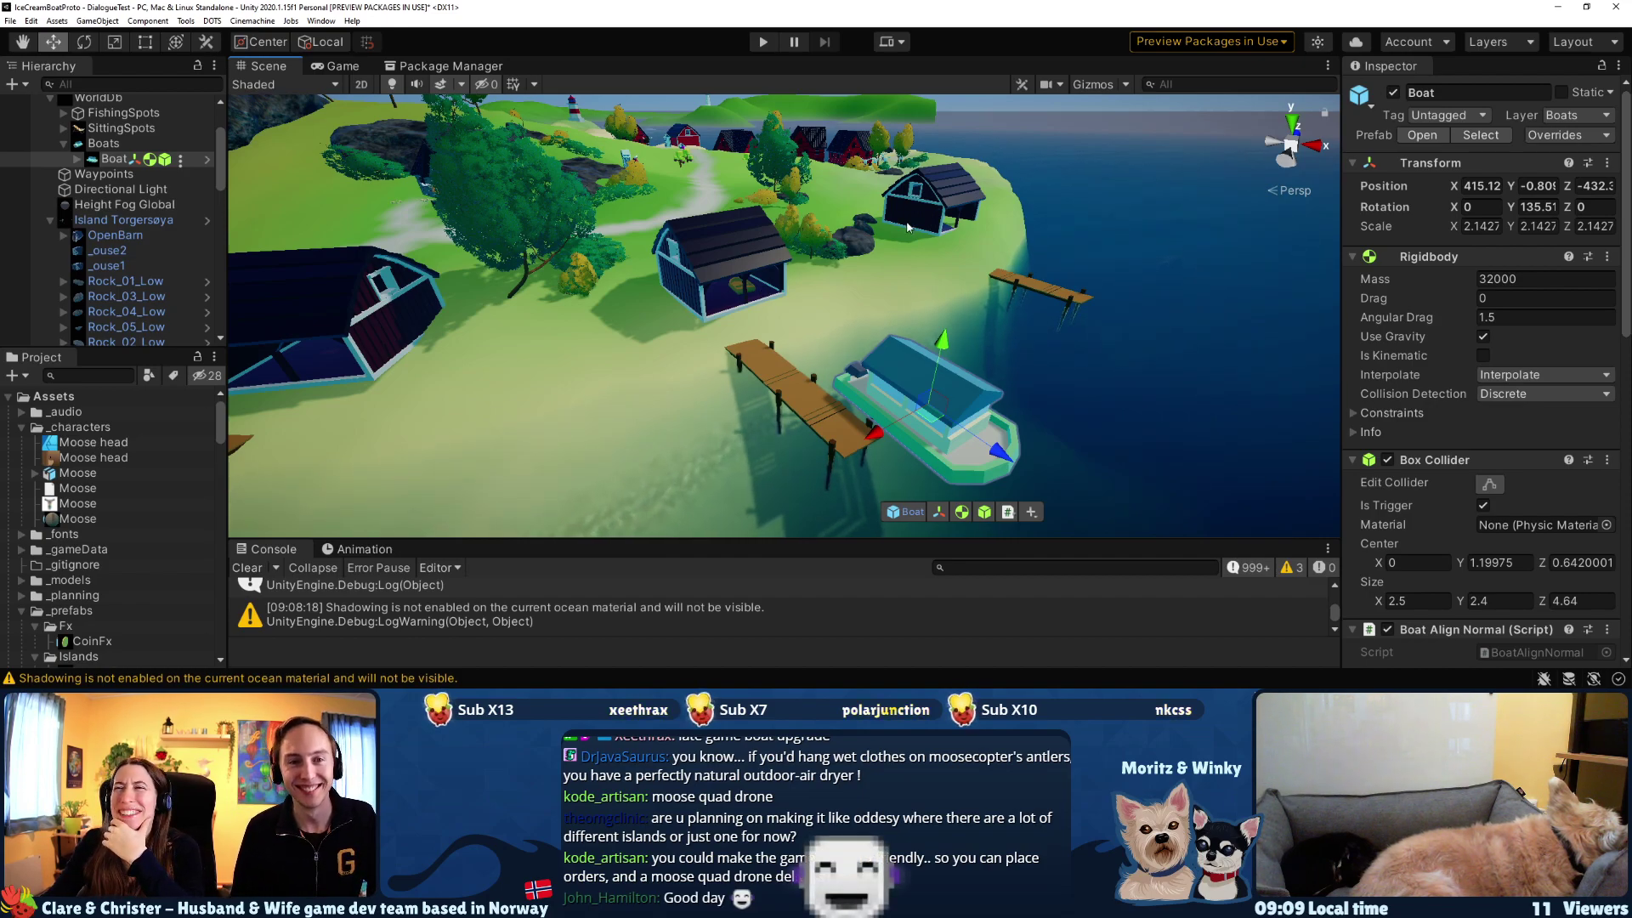
alt+drag(908, 227, 659, 260)
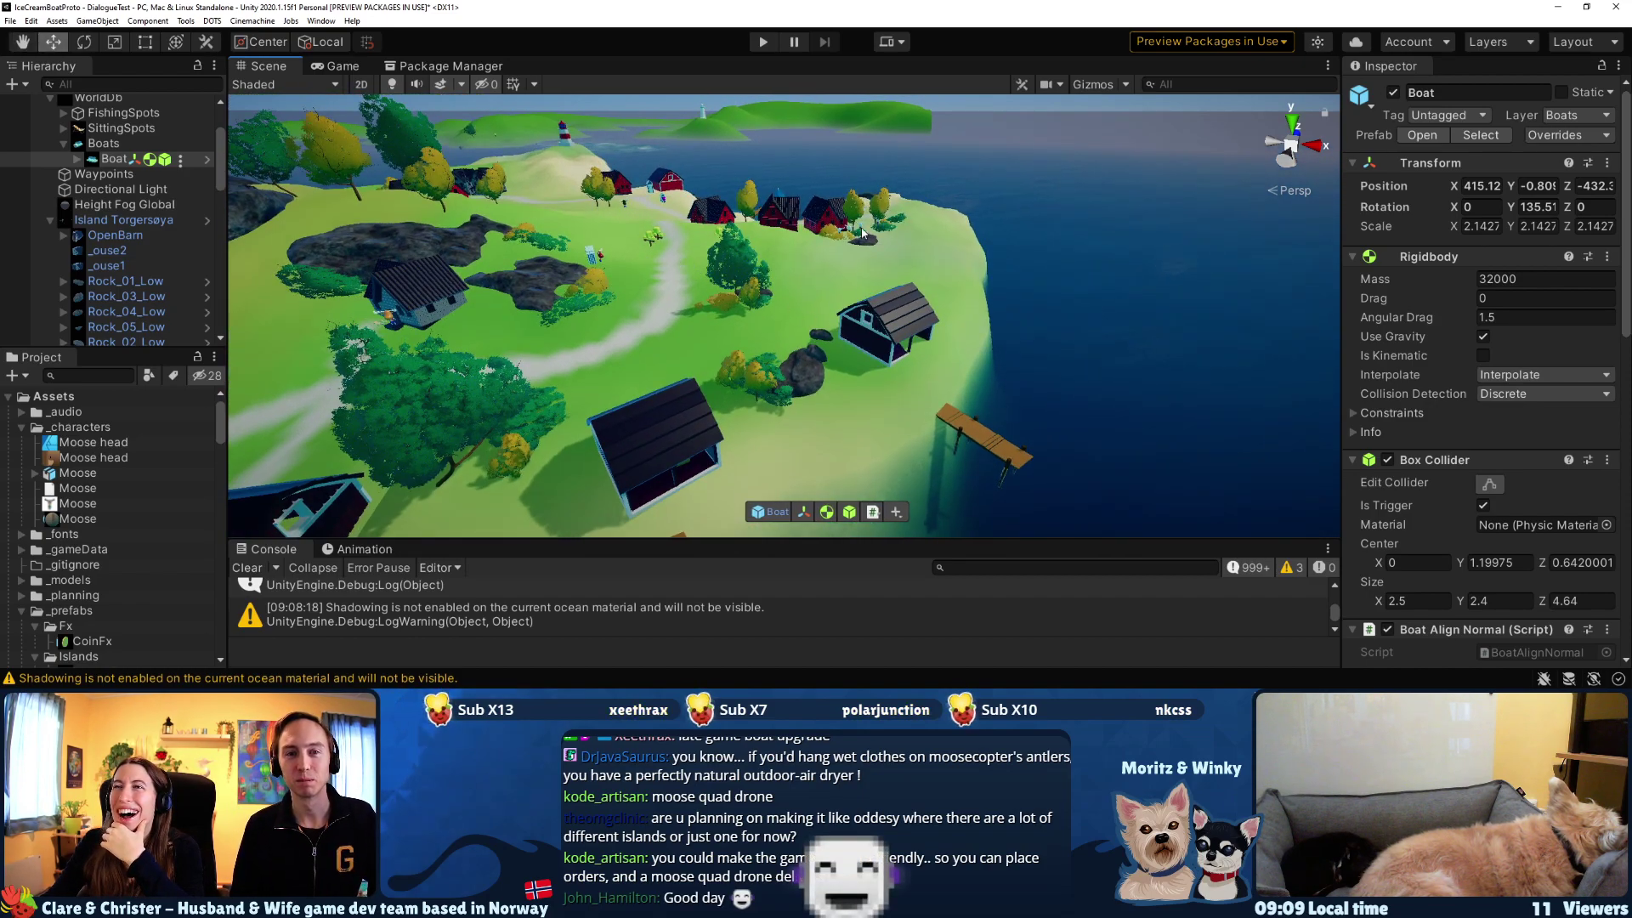
key(f)
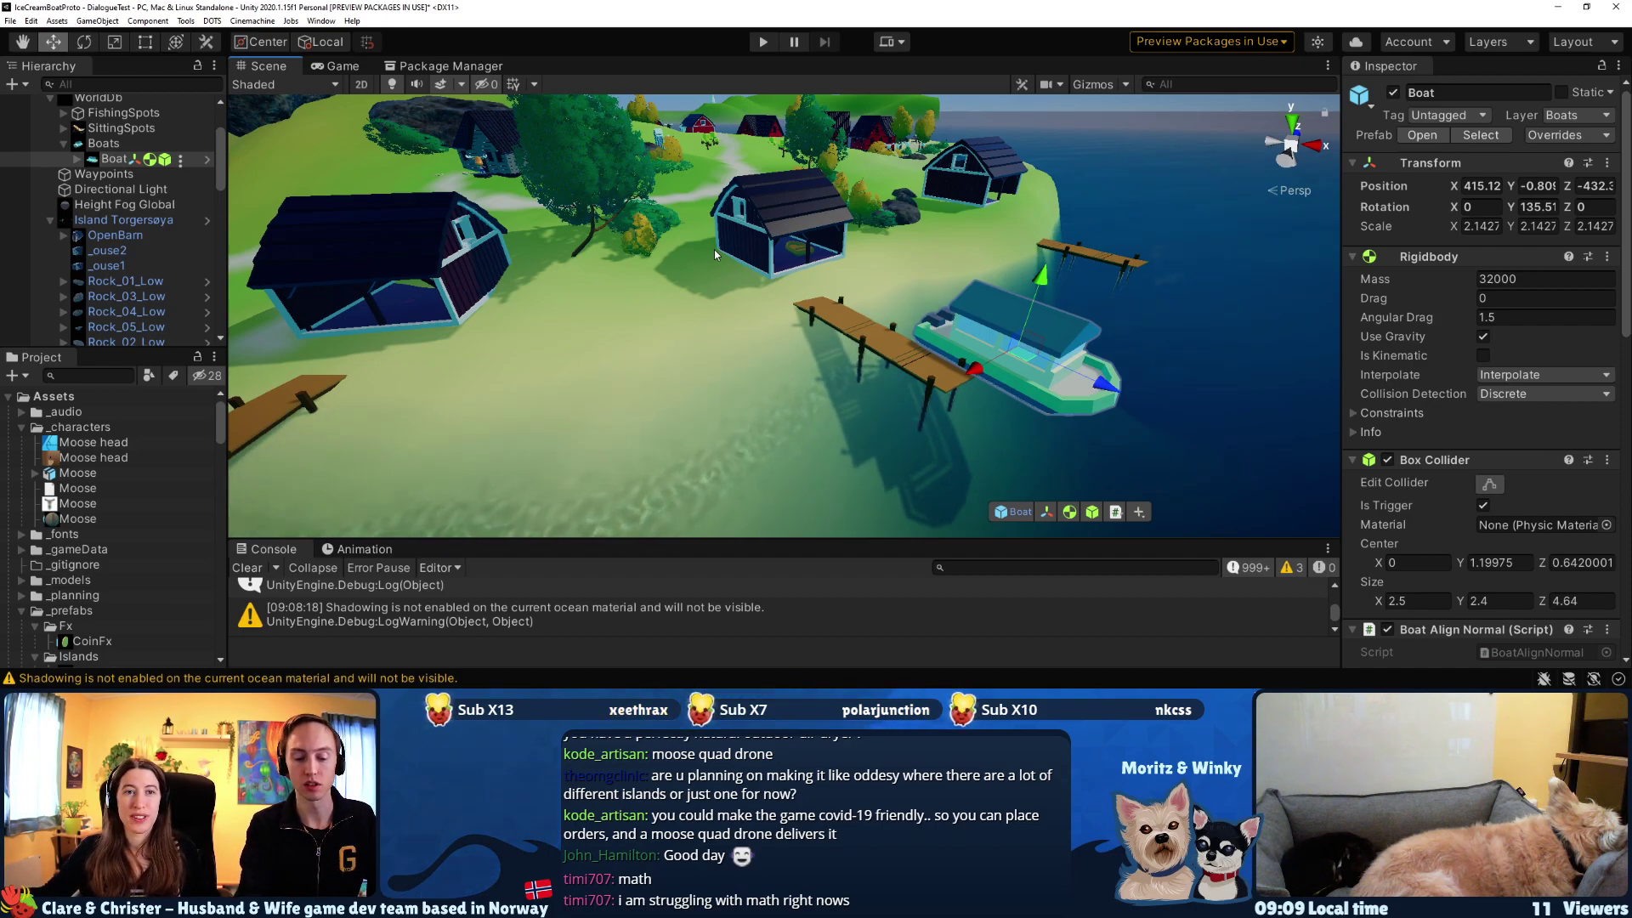
alt+drag(774, 240, 829, 170)
key(f)
key(w)
mouse_move(829, 170)
right_down()
mouse_move(828, 203)
mouse_move(823, 166)
right_up()
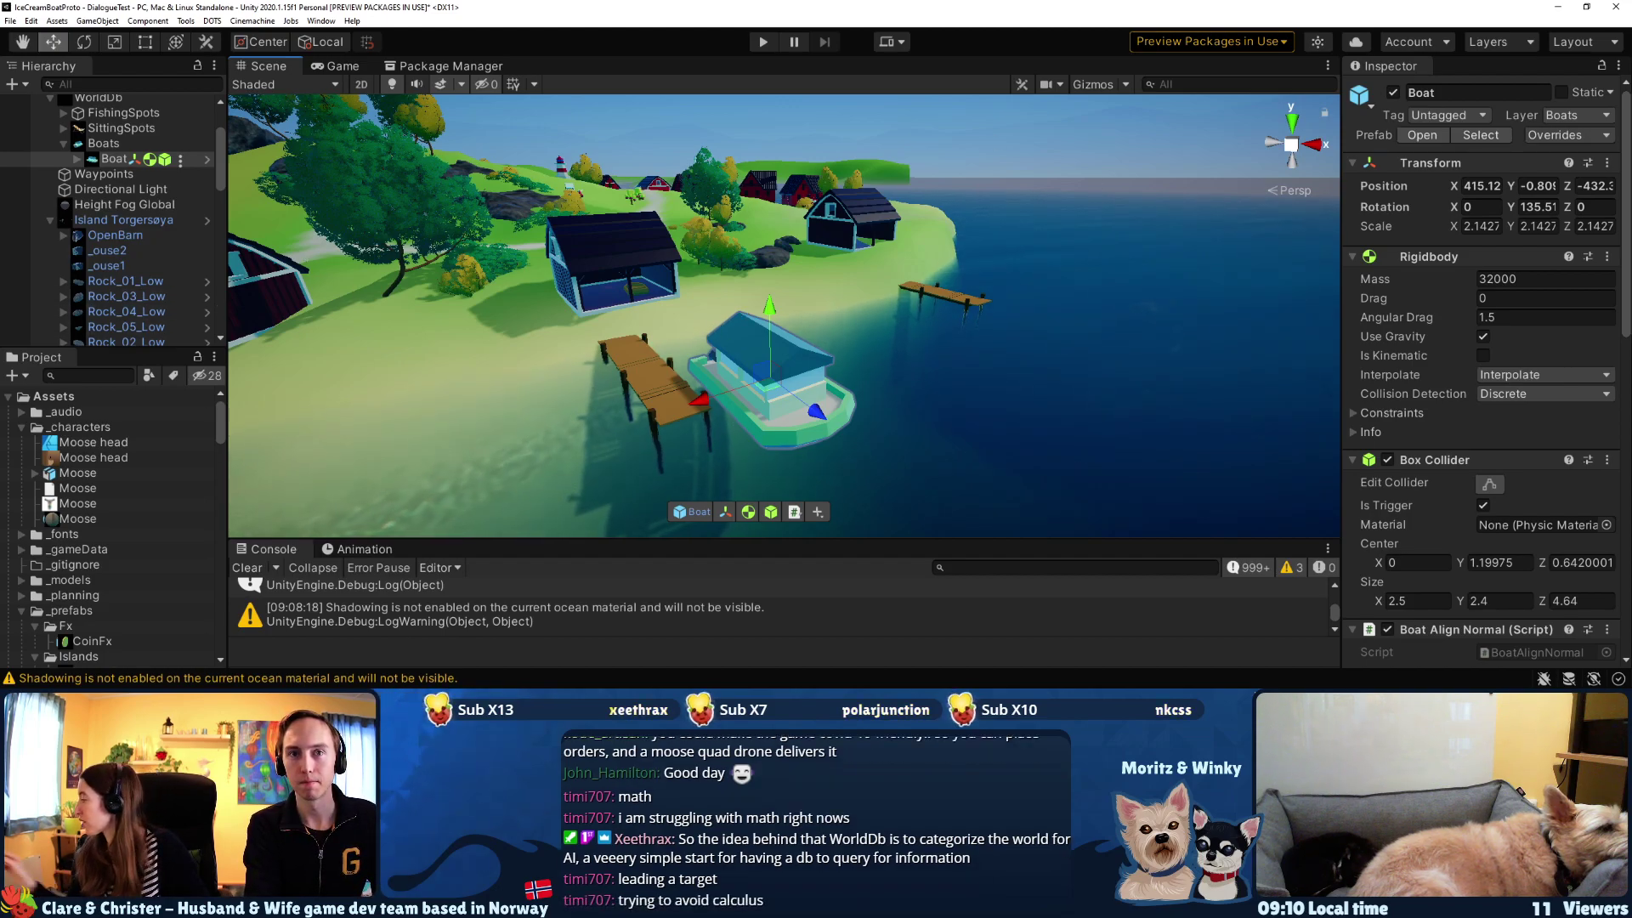
- Switch to Visual Studio Code and review the "Have a little chat with the boat" step and its trigger area note in Quest_ crafting.md
key(alt+Tab)
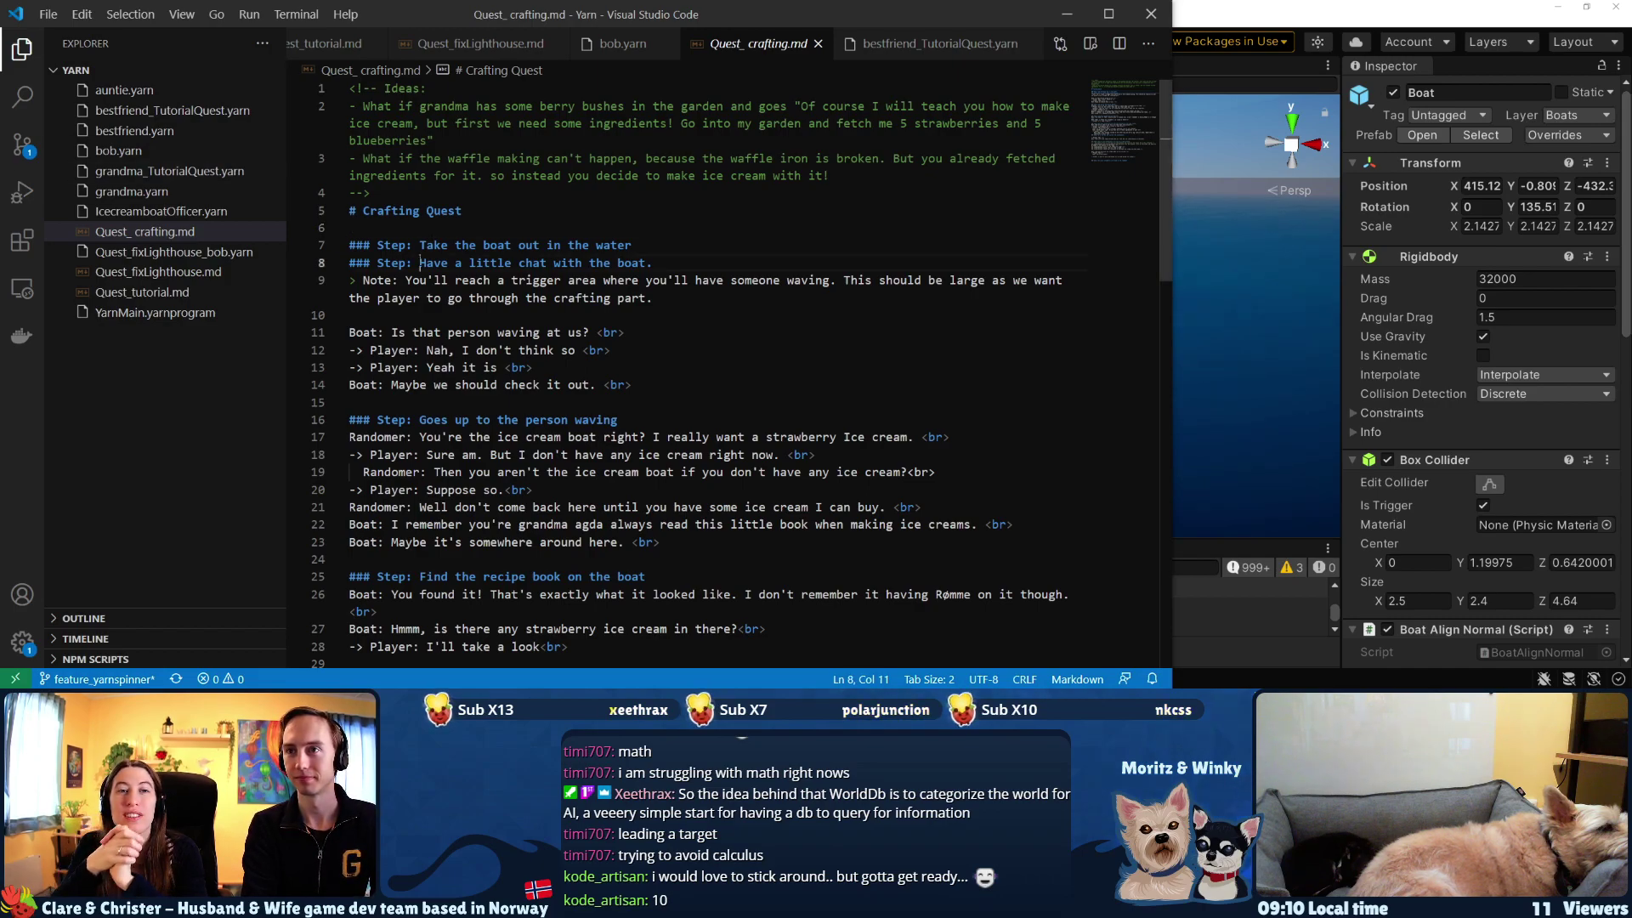
key(shift+Right)
key(shift+Right)
key(shift+Right)
key(shift+Right)
key(shift+Right)
key(shift+Right)
key(shift+Right)
key(shift+Right)
key(shift+Right)
key(shift+Right)
key(shift+Right)
key(shift+Right)
key(shift+Right)
key(shift+Right)
key(shift+Right)
key(shift+Right)
key(shift+Right)
key(shift+Right)
key(shift+Right)
key(shift+Right)
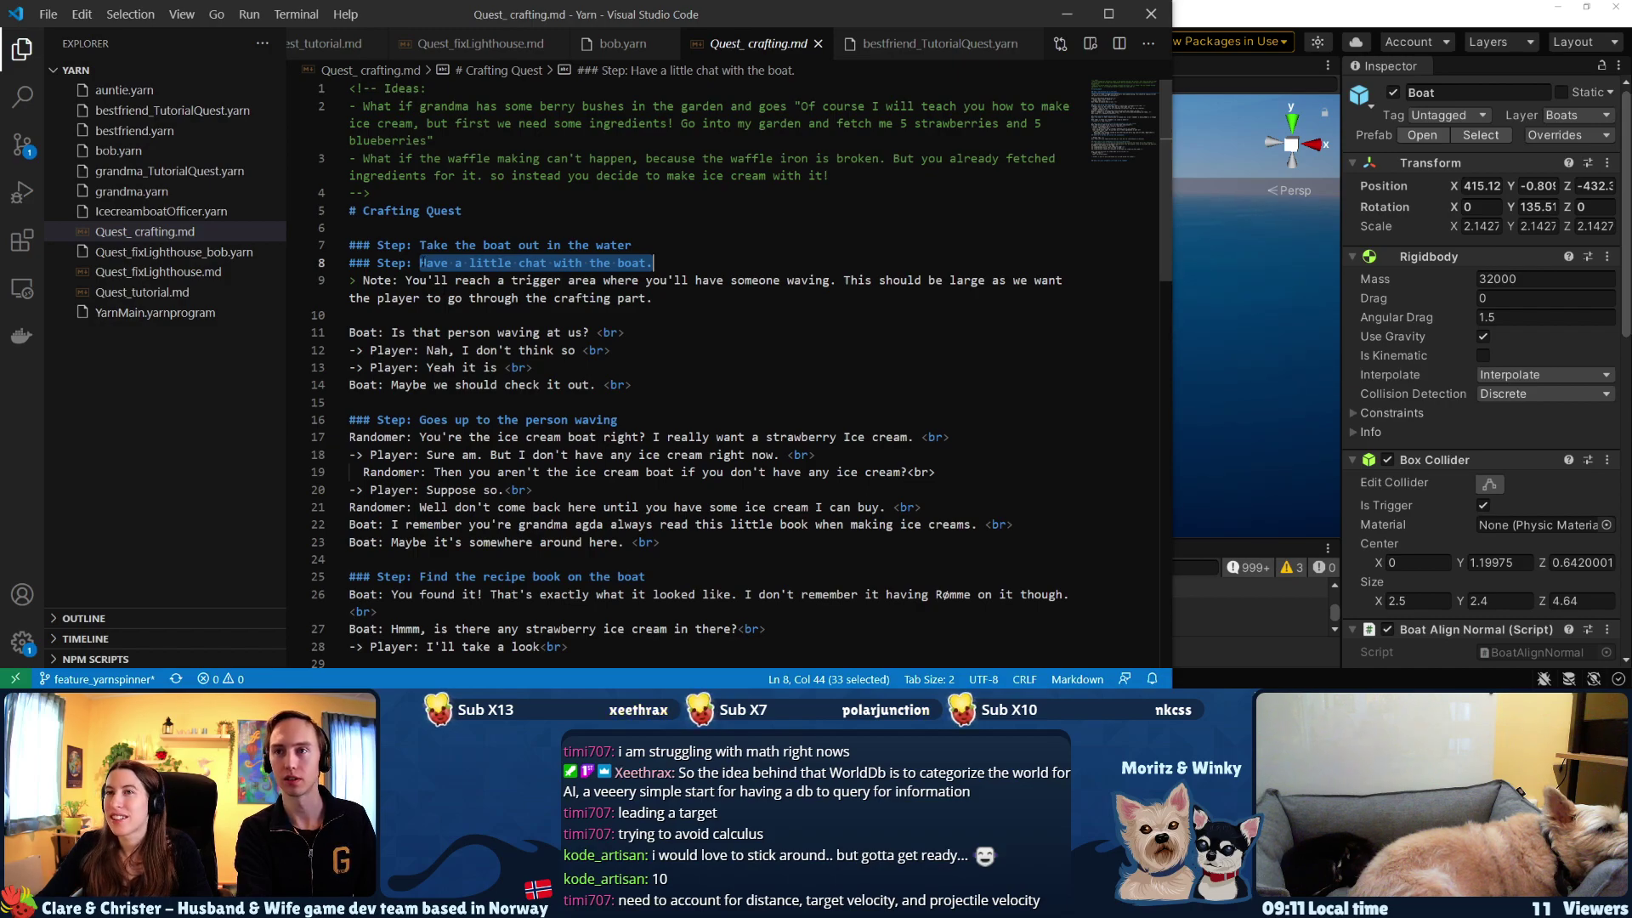
click(418, 280)
drag(420, 263, 673, 263)
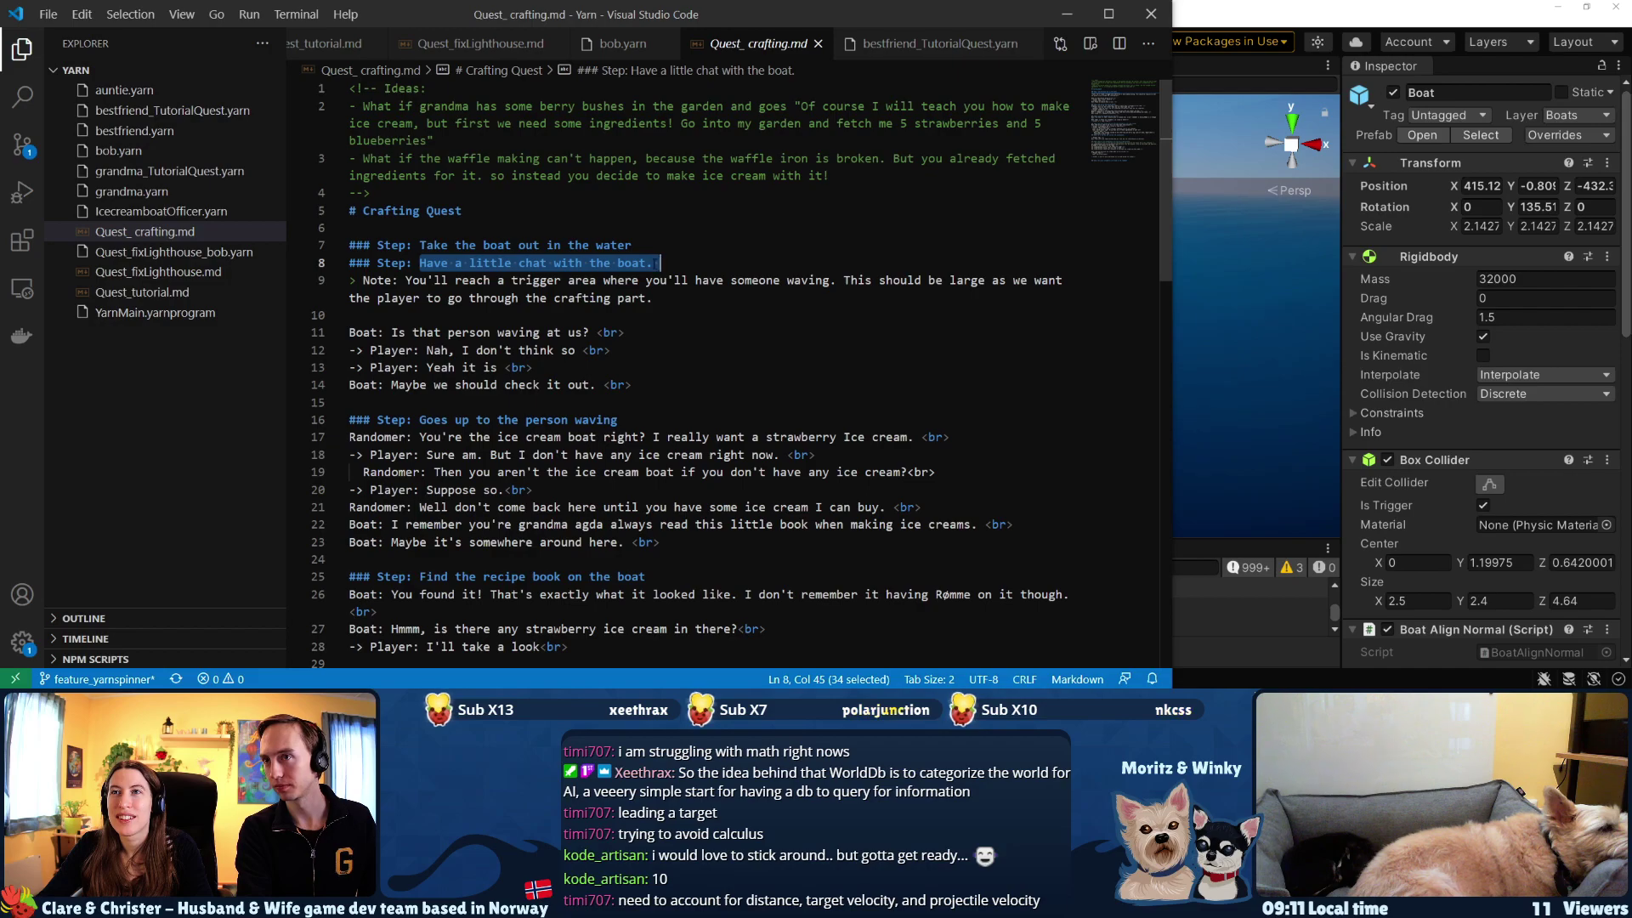
drag(411, 280, 671, 298)
click(678, 299)
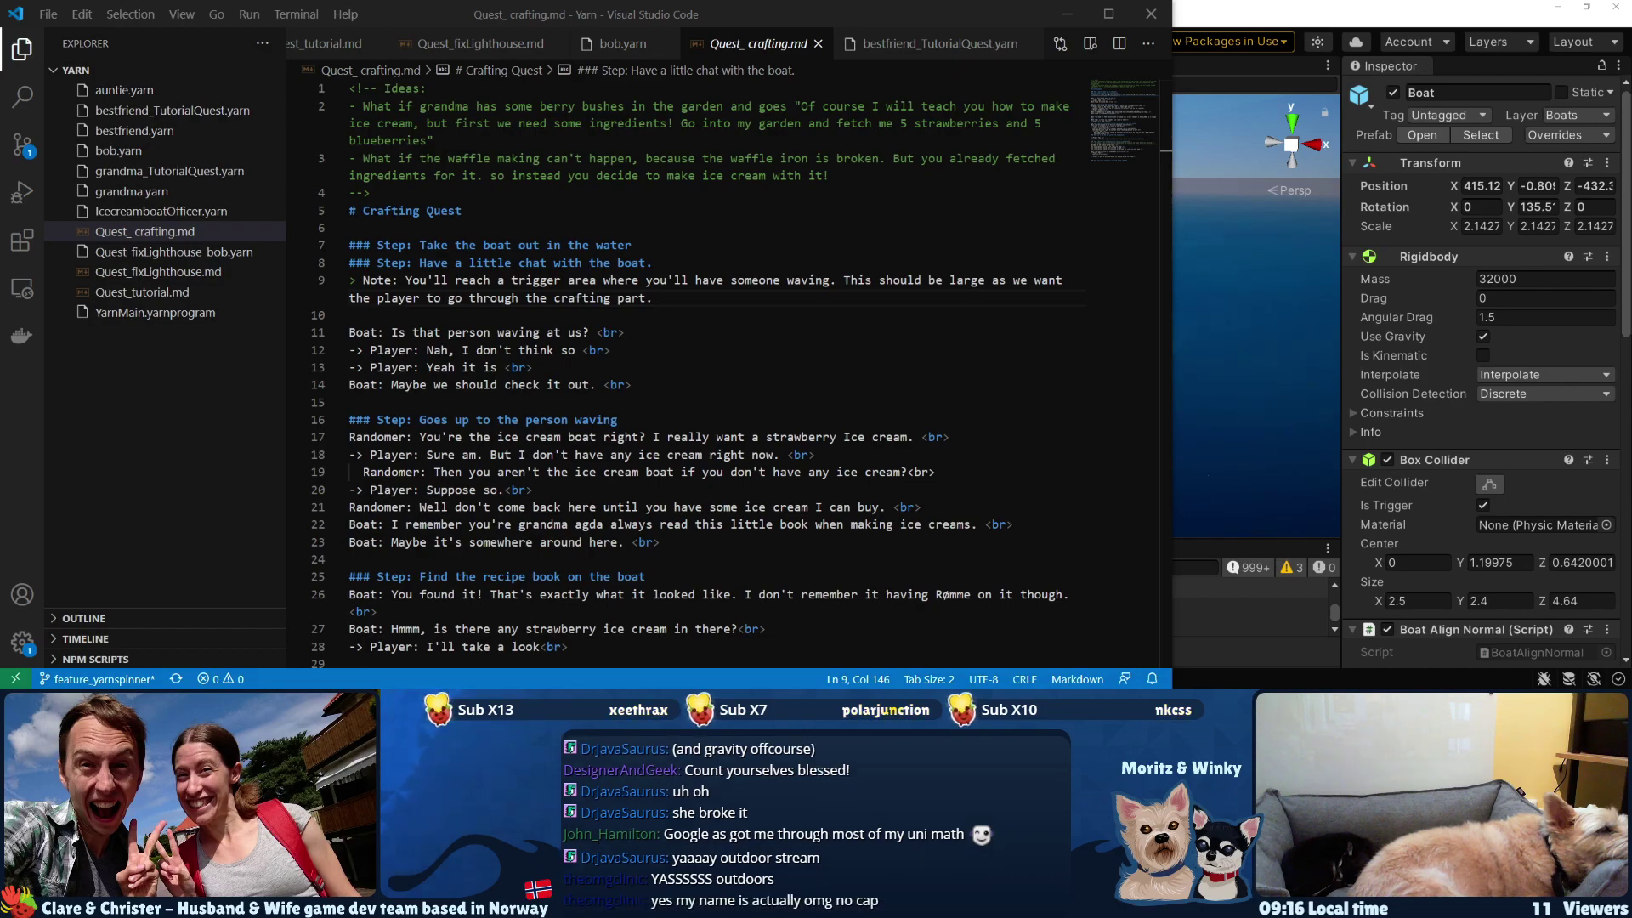
- Read through the crafting quest's dialogue from the waving person to the strawberry ice cream recipe and ingredients steps
click(595, 542)
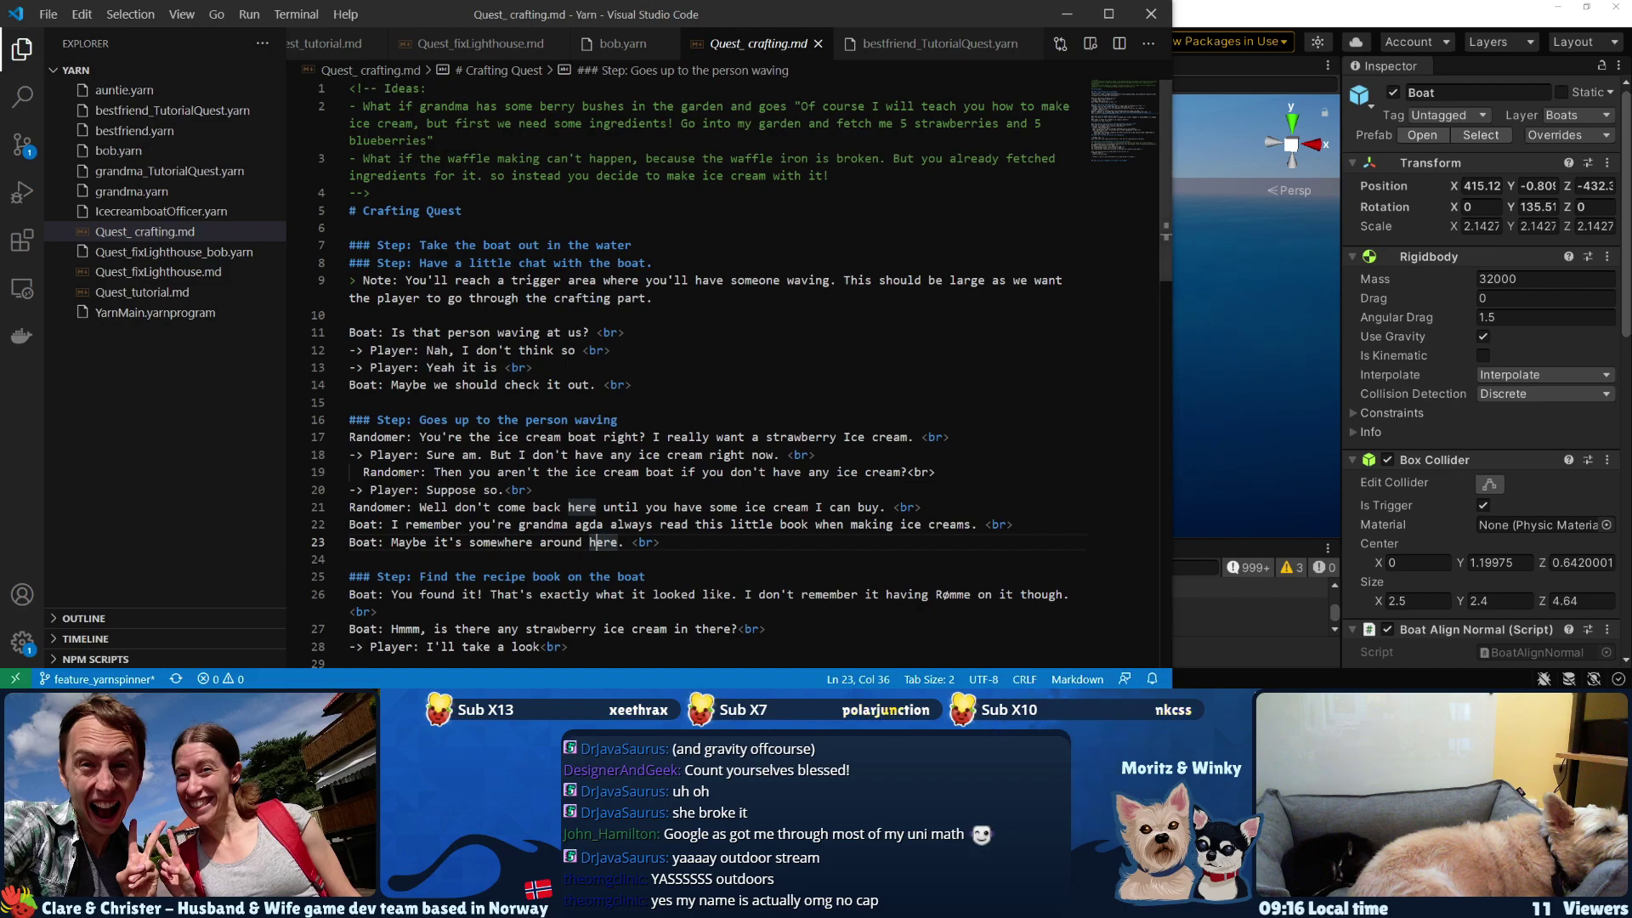
drag(426, 245, 646, 472)
click(645, 472)
drag(512, 298, 541, 350)
click(544, 366)
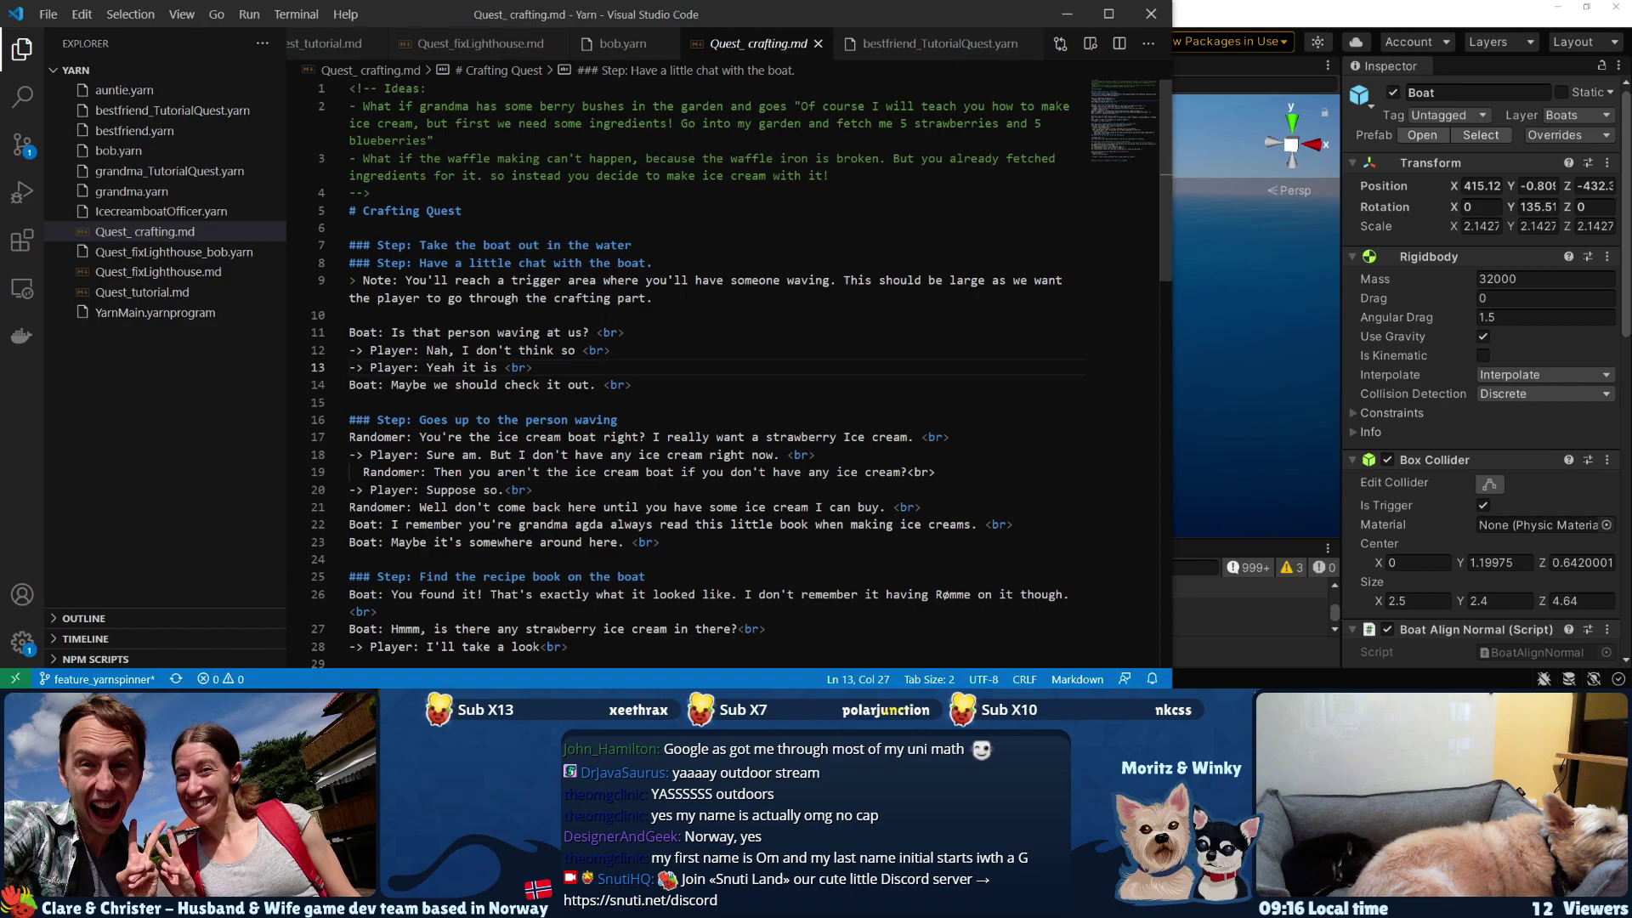
scroll(696, 346, down, 5)
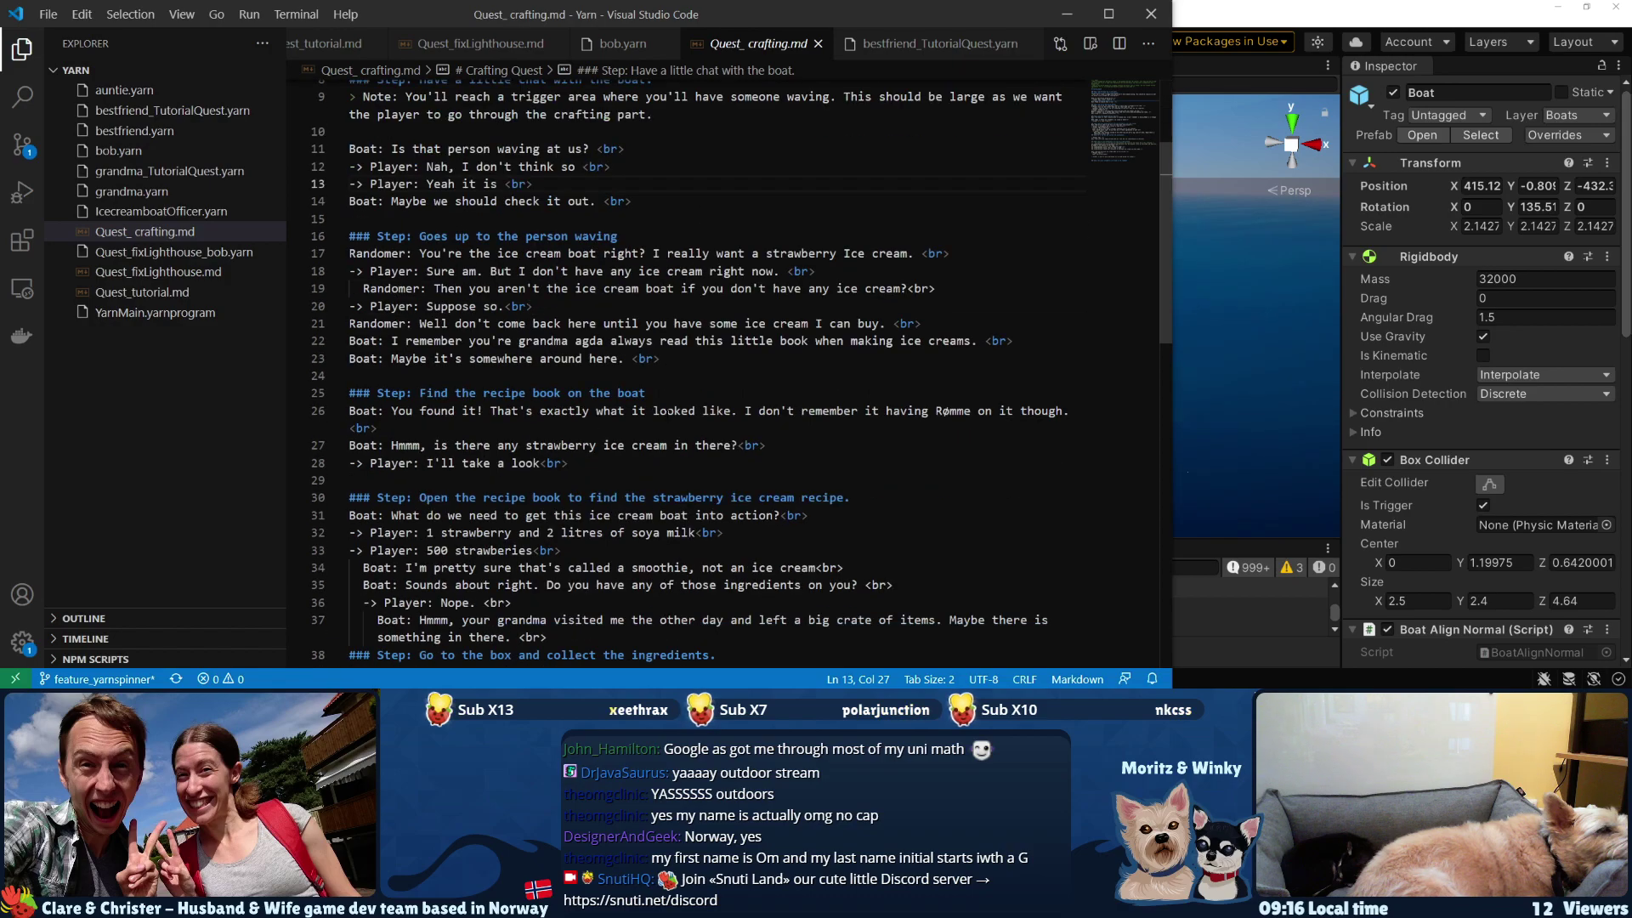
- Return to Unity, select Player2 on the beach and examine its components down to the Player Dialogue Handler and Speaker scripts
click(1284, 11)
right_drag(789, 330, 399, 271)
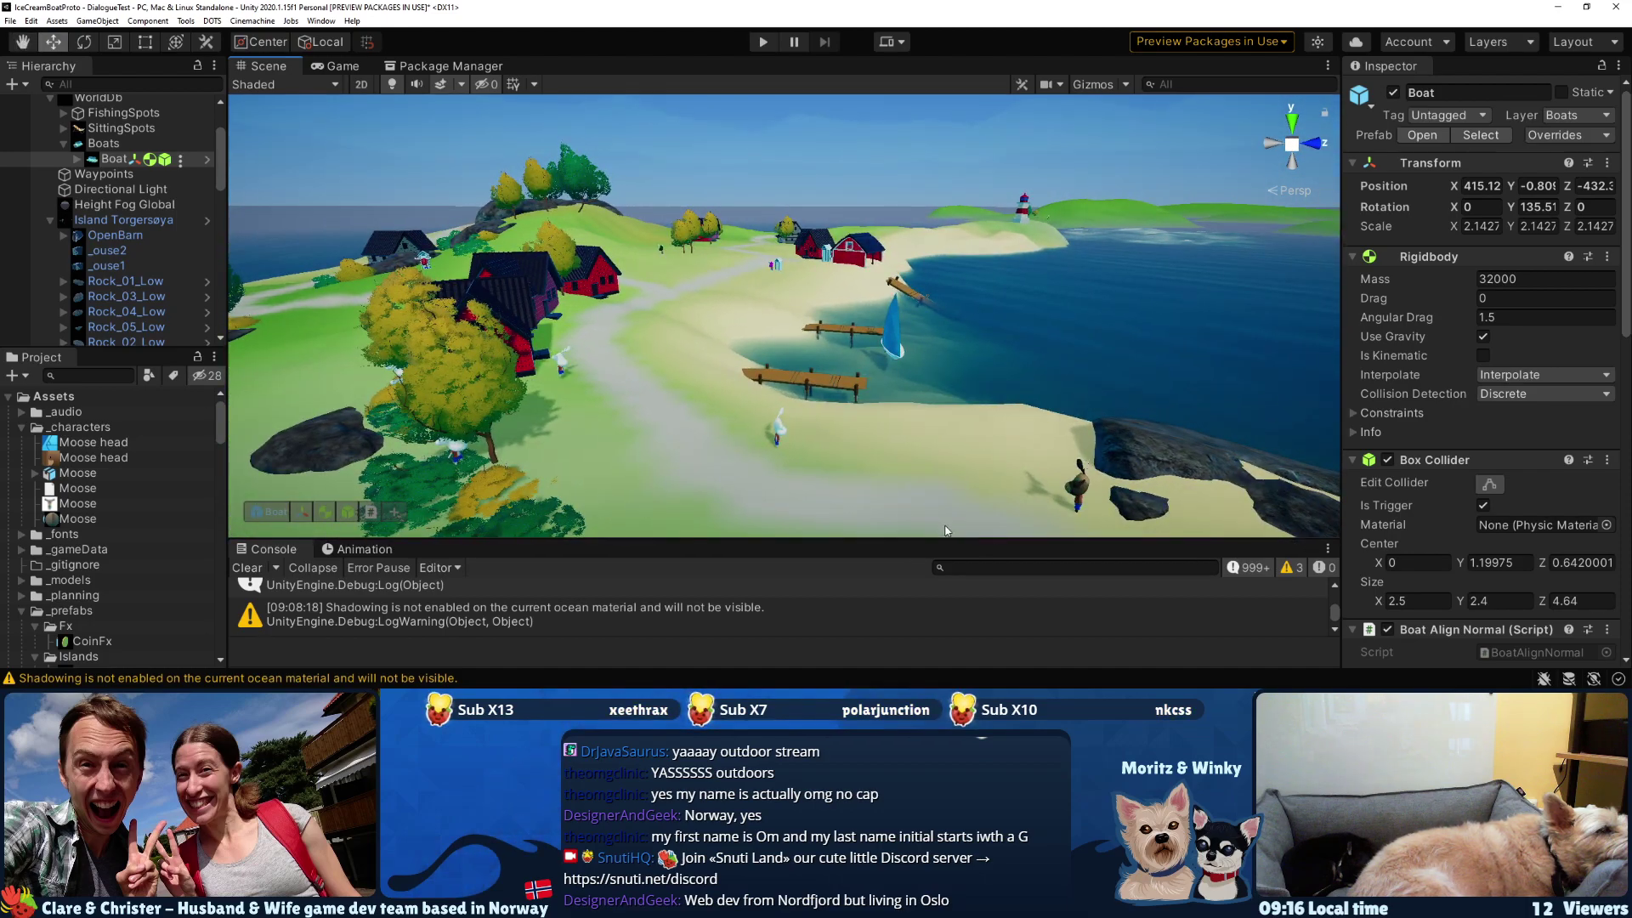
click(1076, 492)
click(1076, 491)
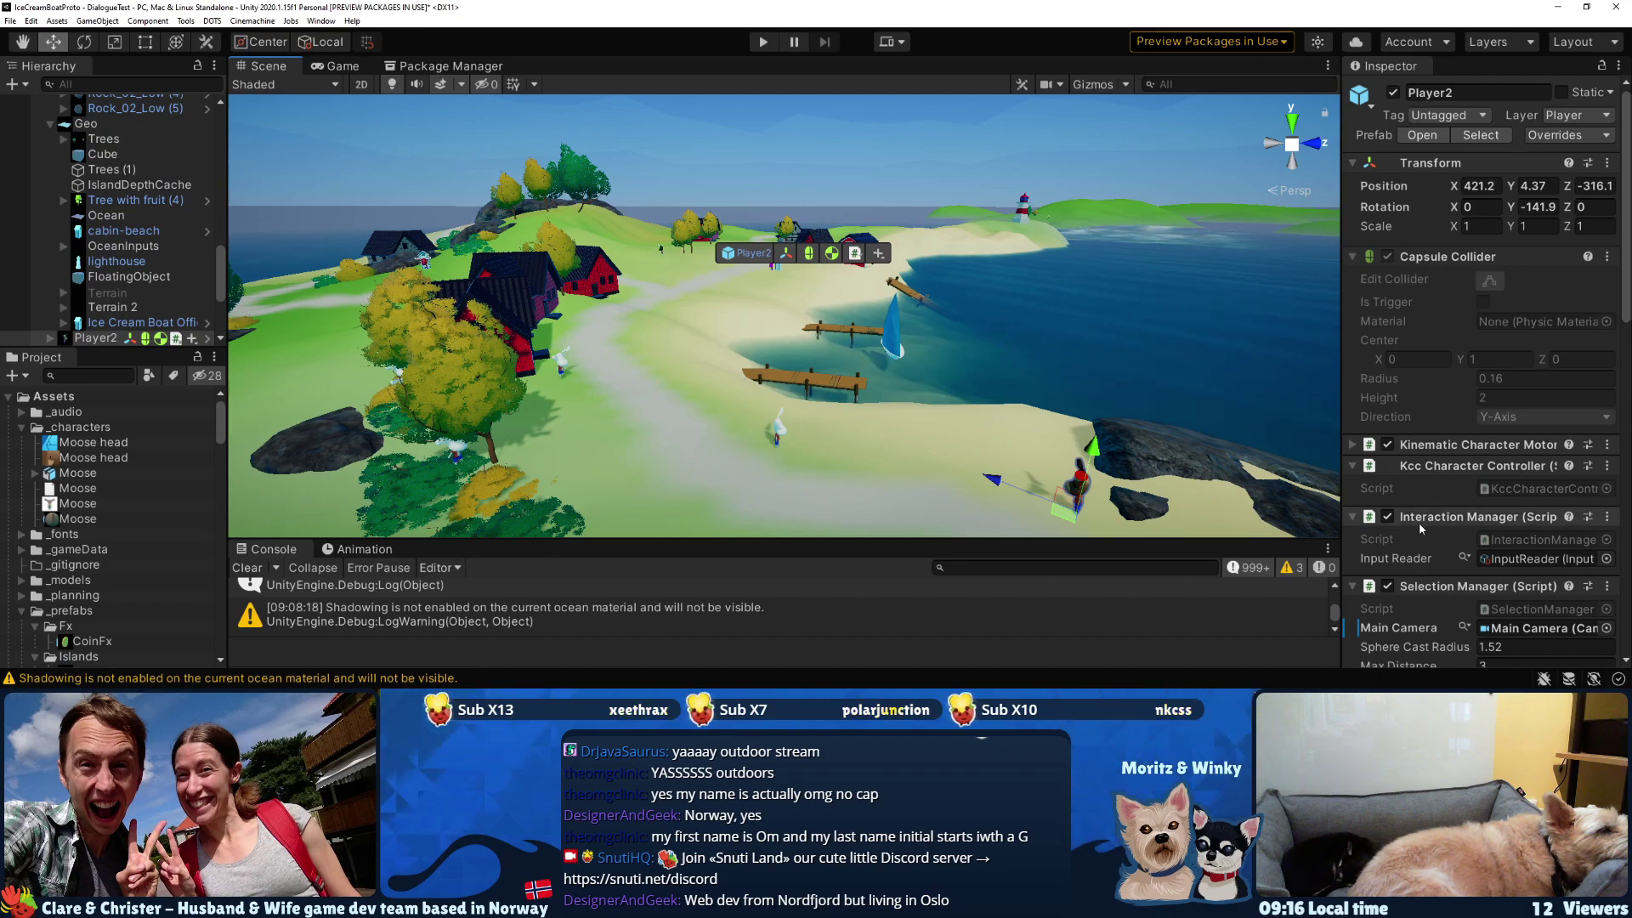
scroll(1433, 473, down, 3)
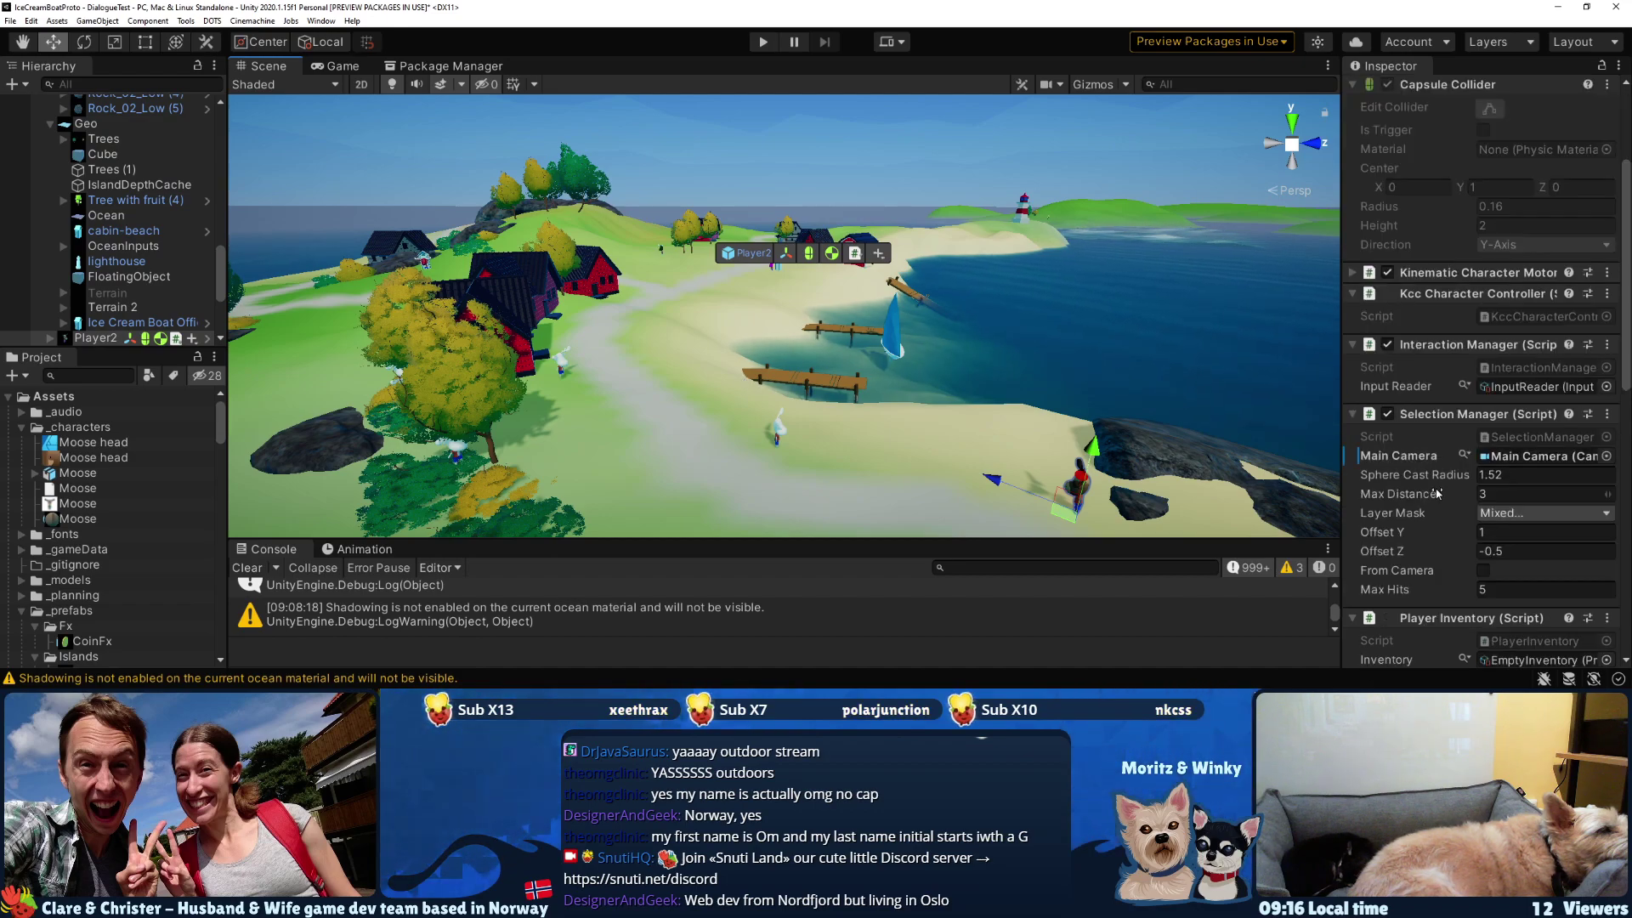
scroll(1437, 485, down, 3)
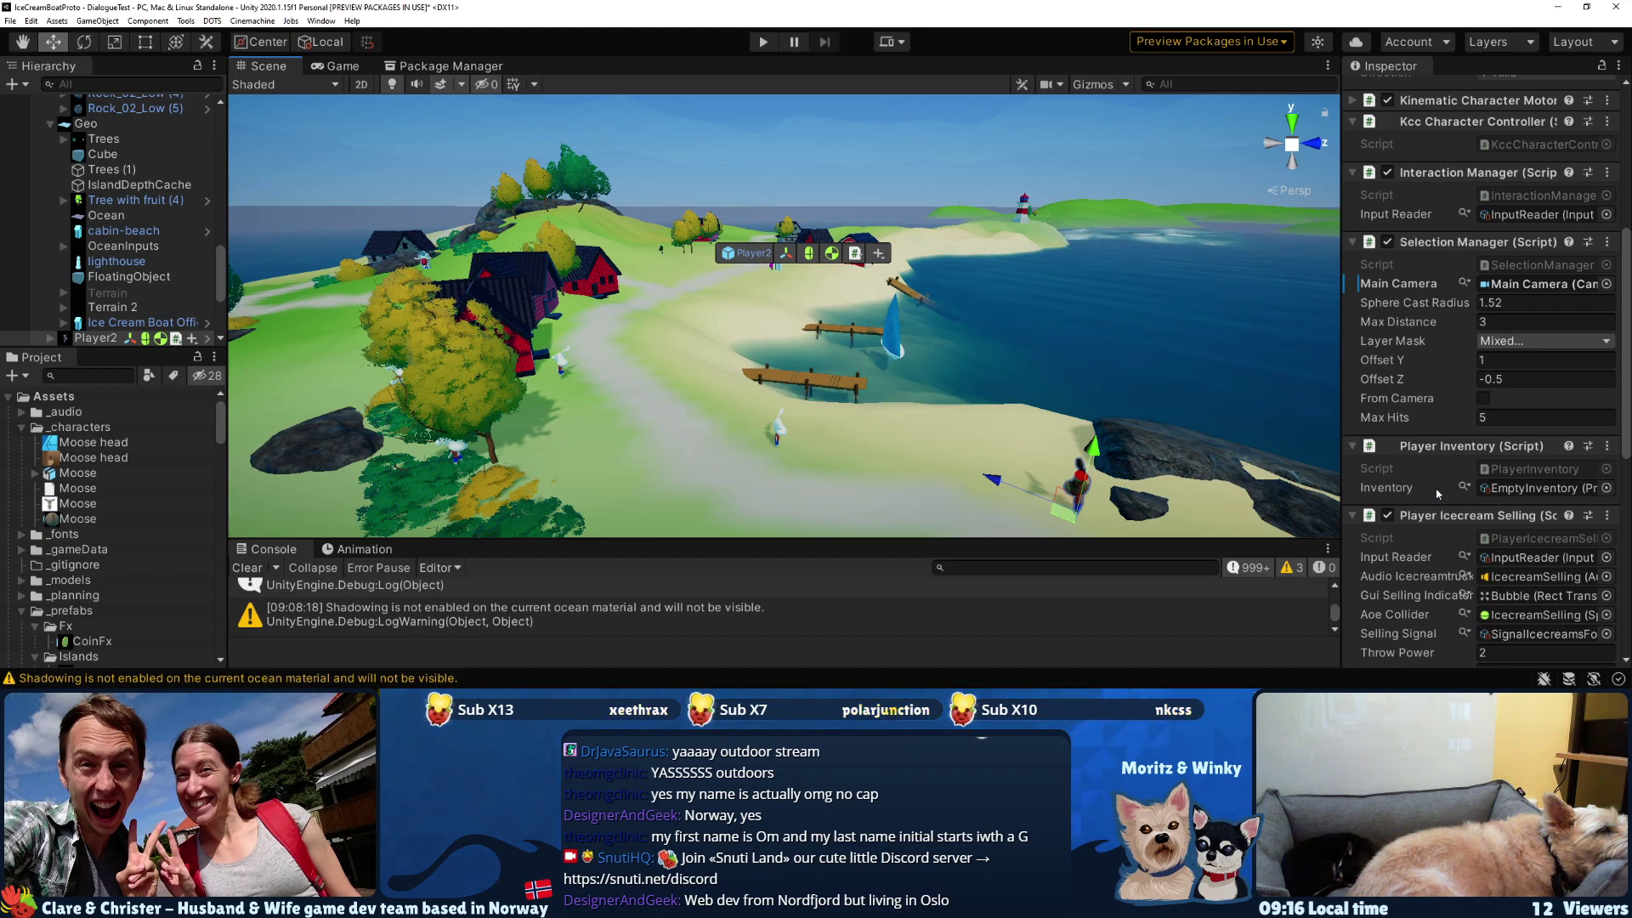
scroll(1430, 473, down, 3)
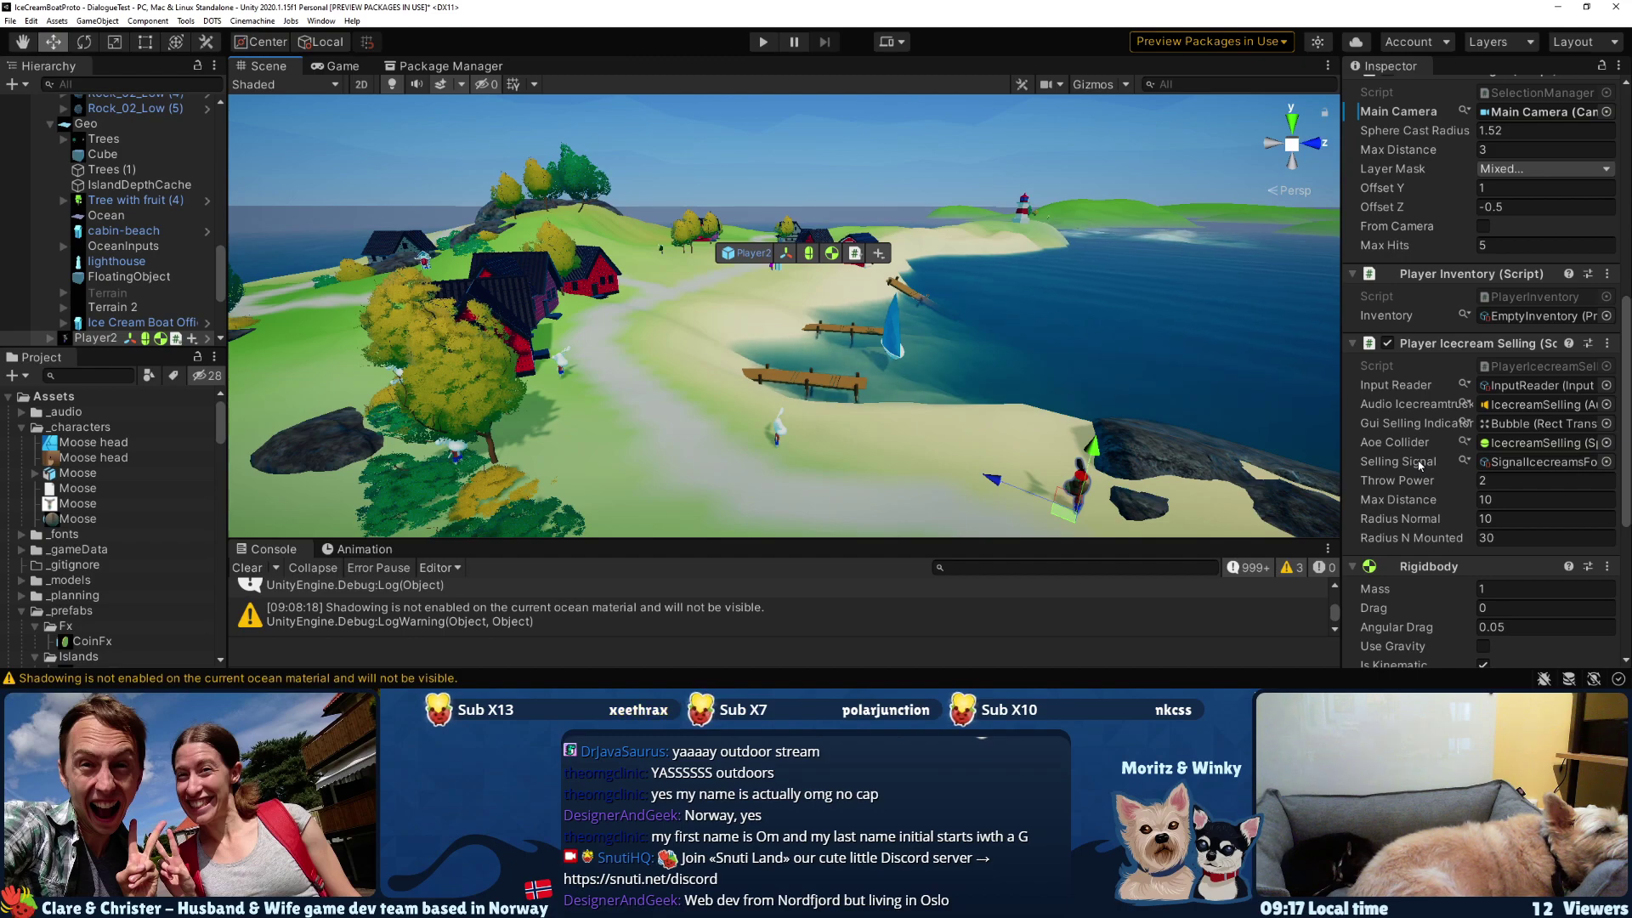
scroll(1419, 466, down, 5)
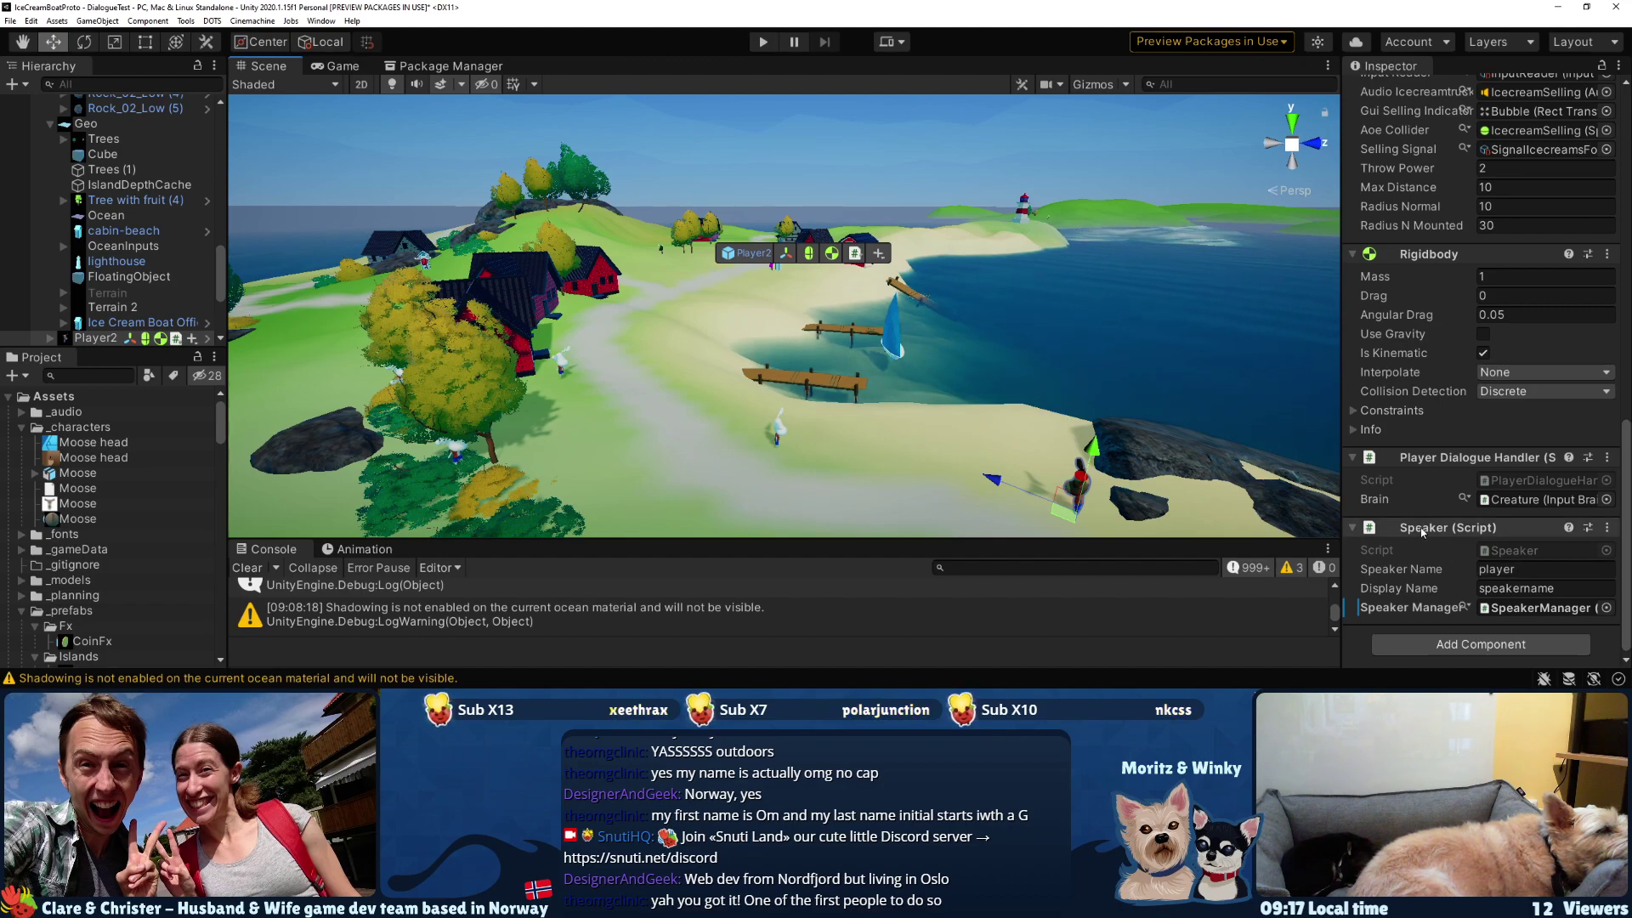
scroll(1422, 533, up, 3)
scroll(1422, 532, down, 3)
- Select NPC_Grandma beside her house and examine her Npc Dialogue Trigger, quest marker and Speaker component settings
middle_drag(557, 421, 867, 381)
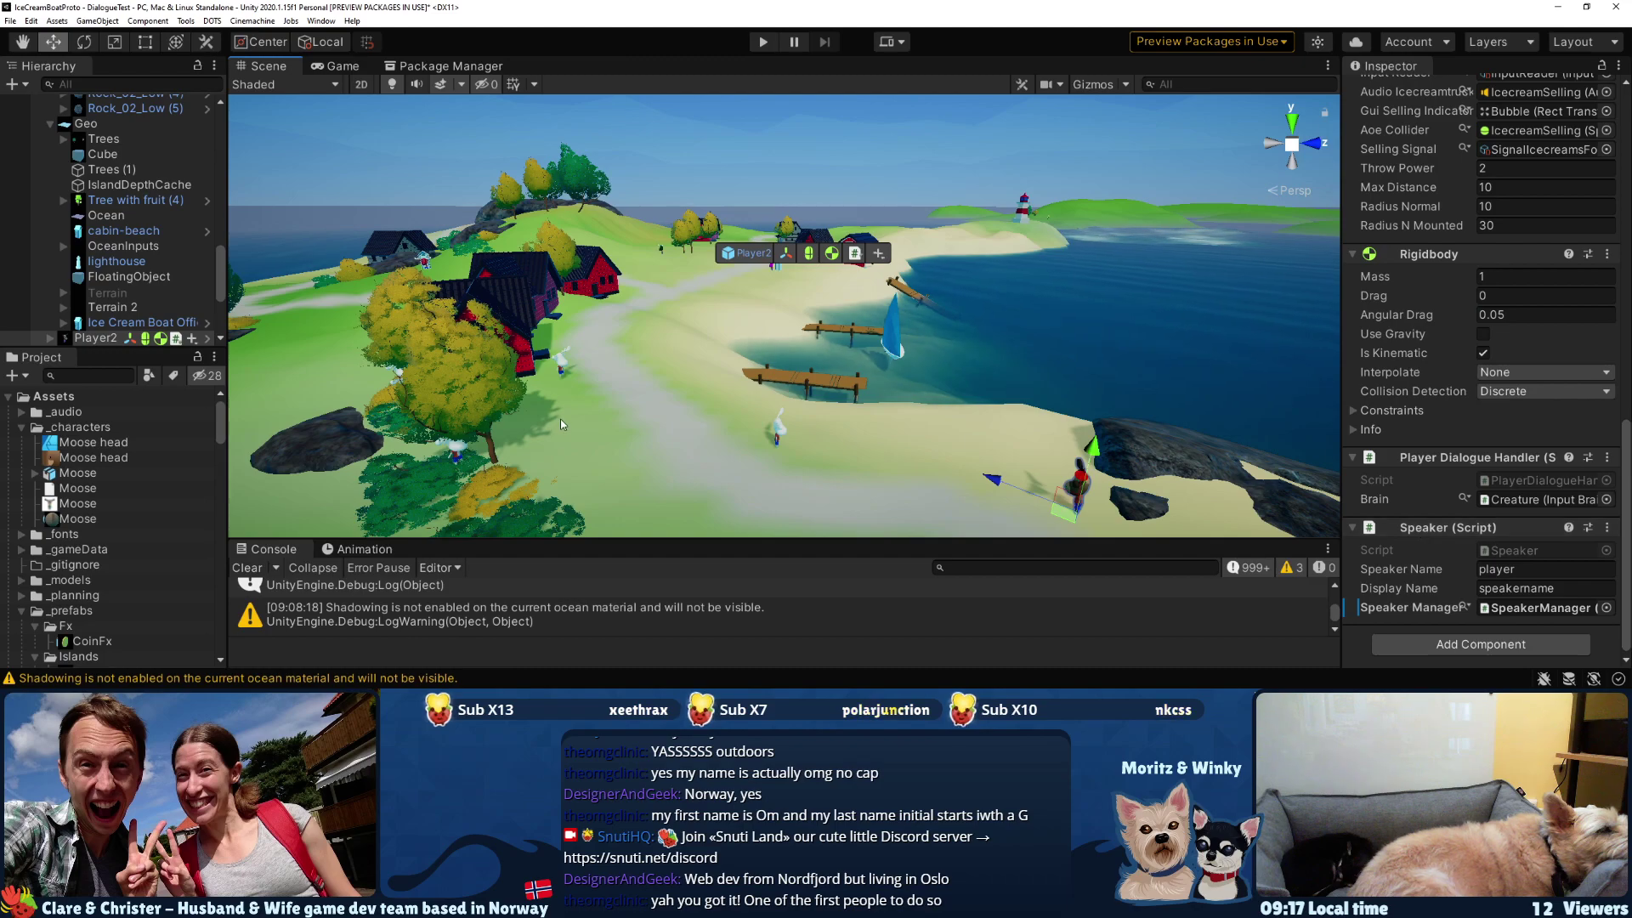
scroll(840, 369, up, 2)
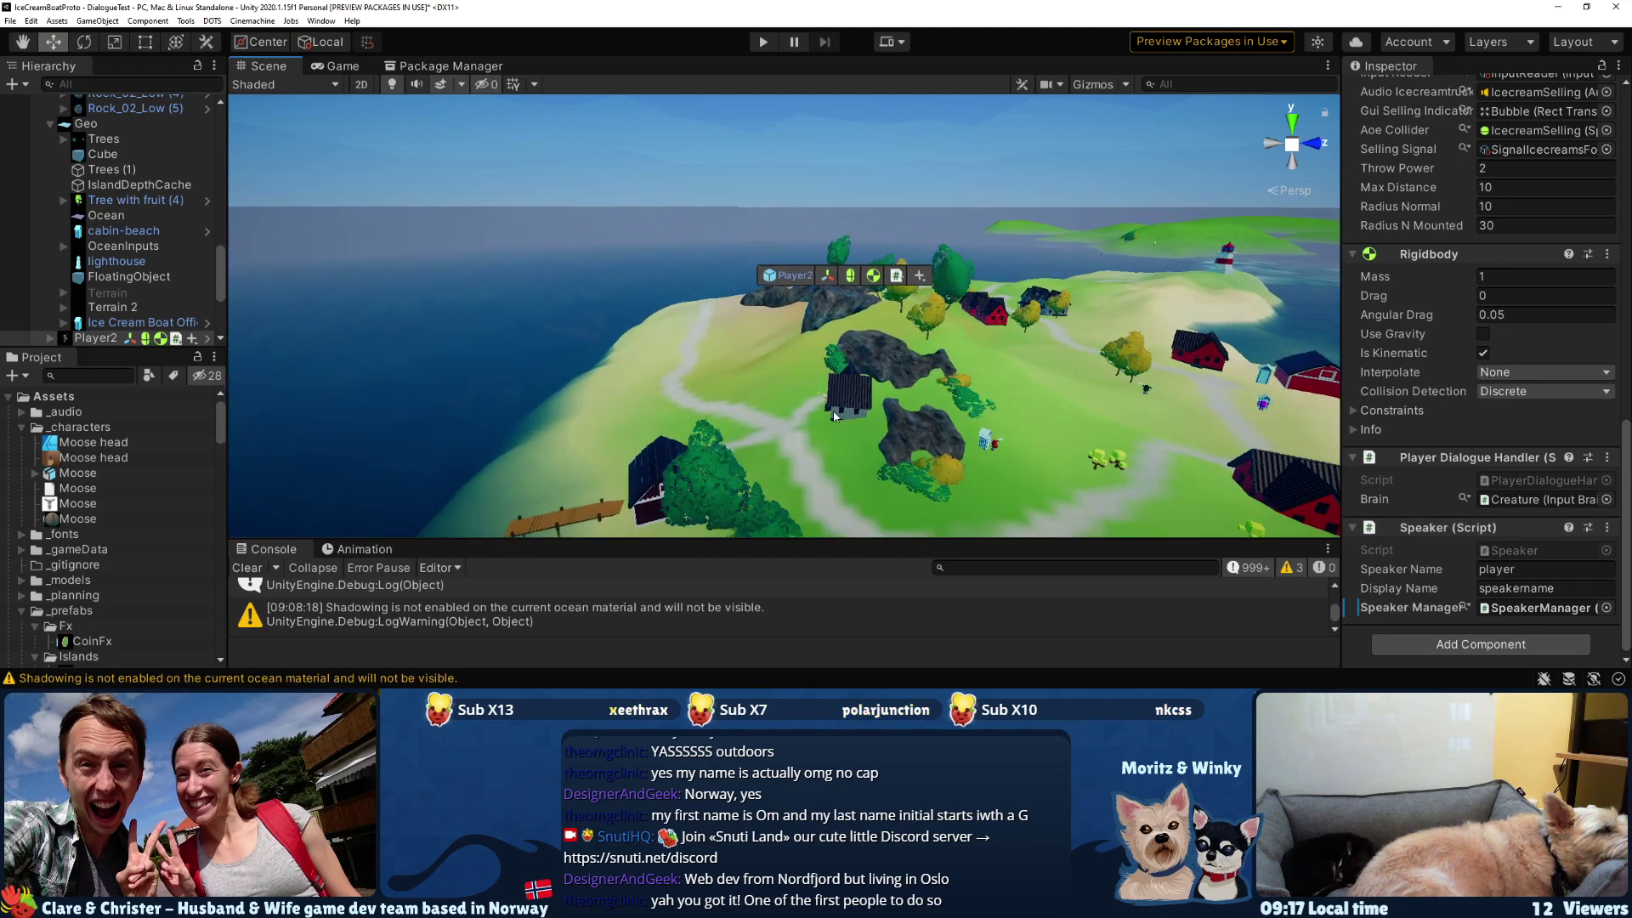
click(824, 404)
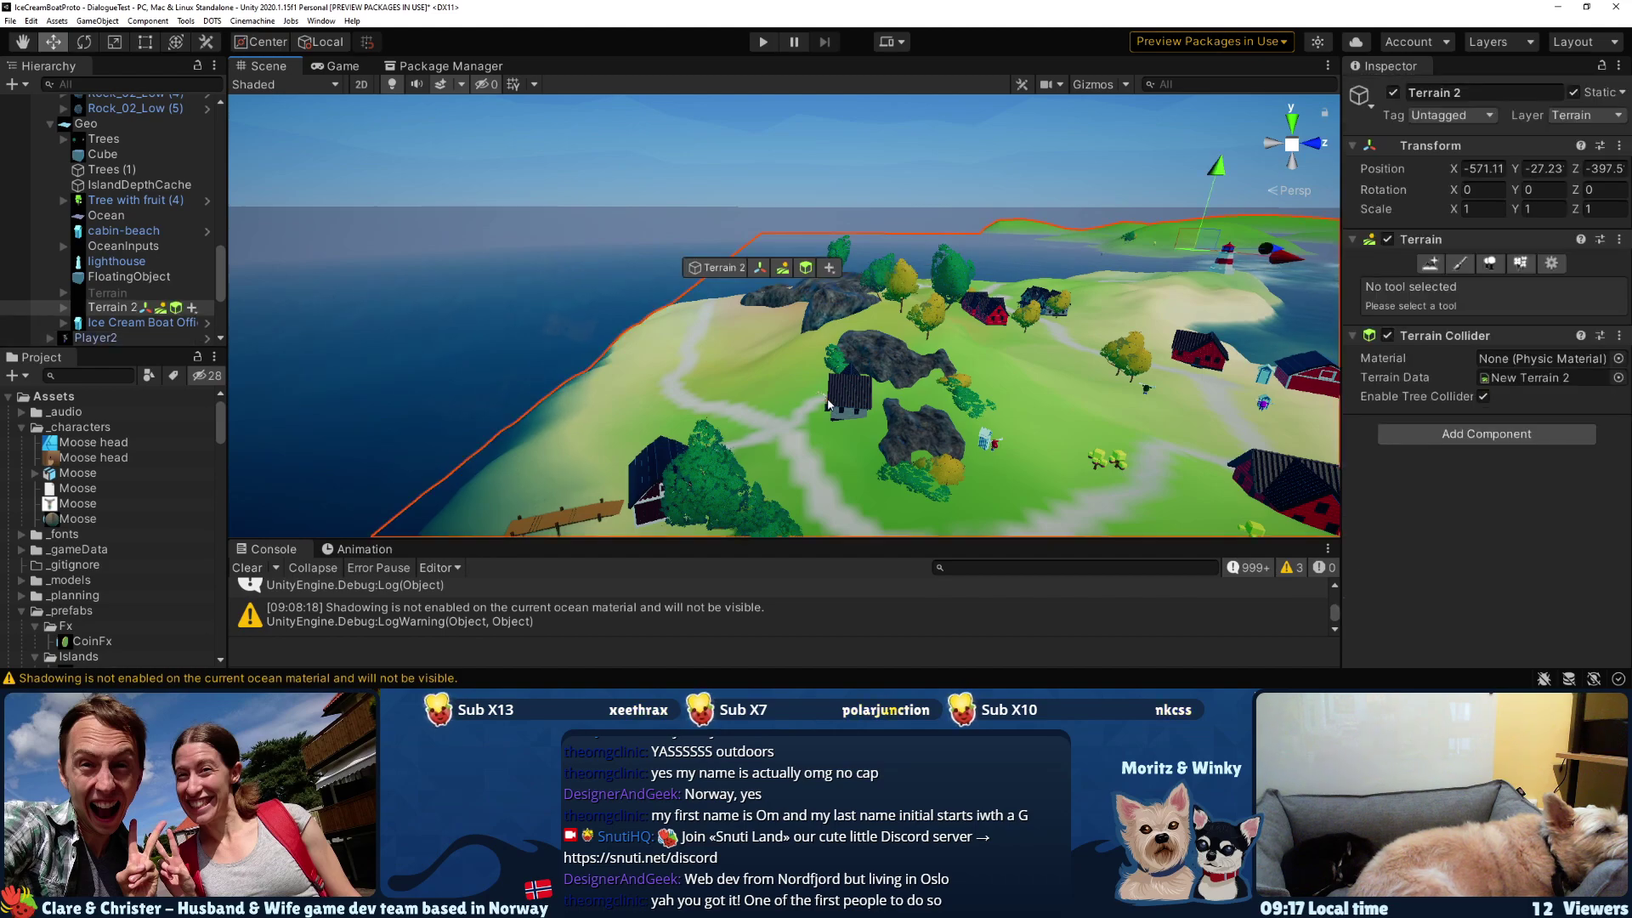
click(827, 402)
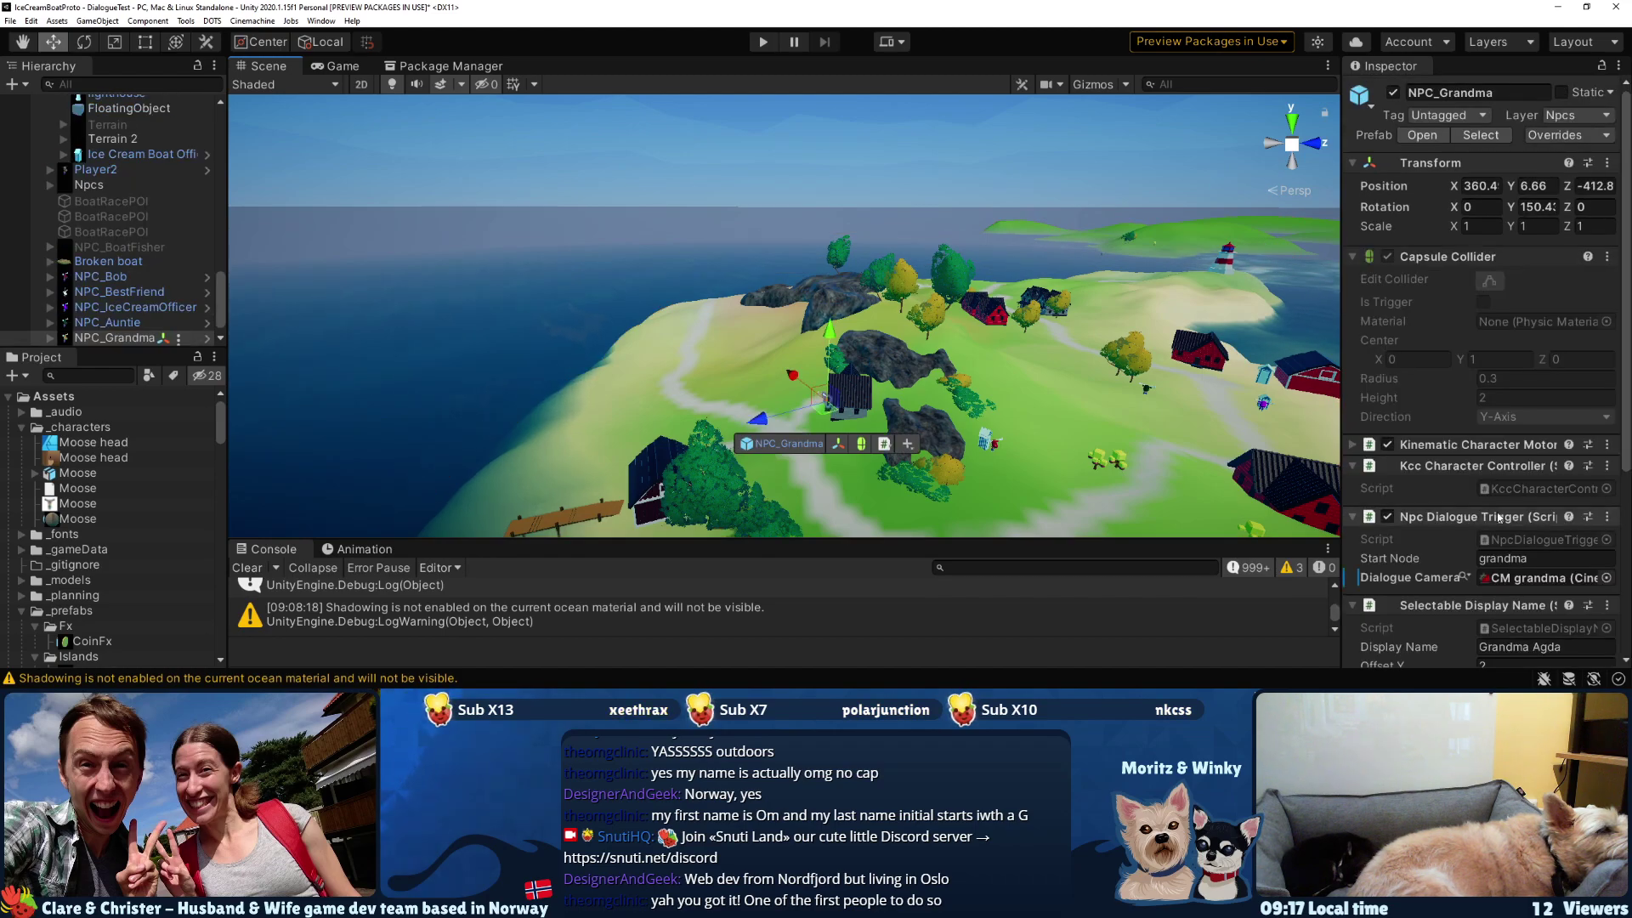
scroll(1428, 524, down, 3)
scroll(1445, 510, down, 2)
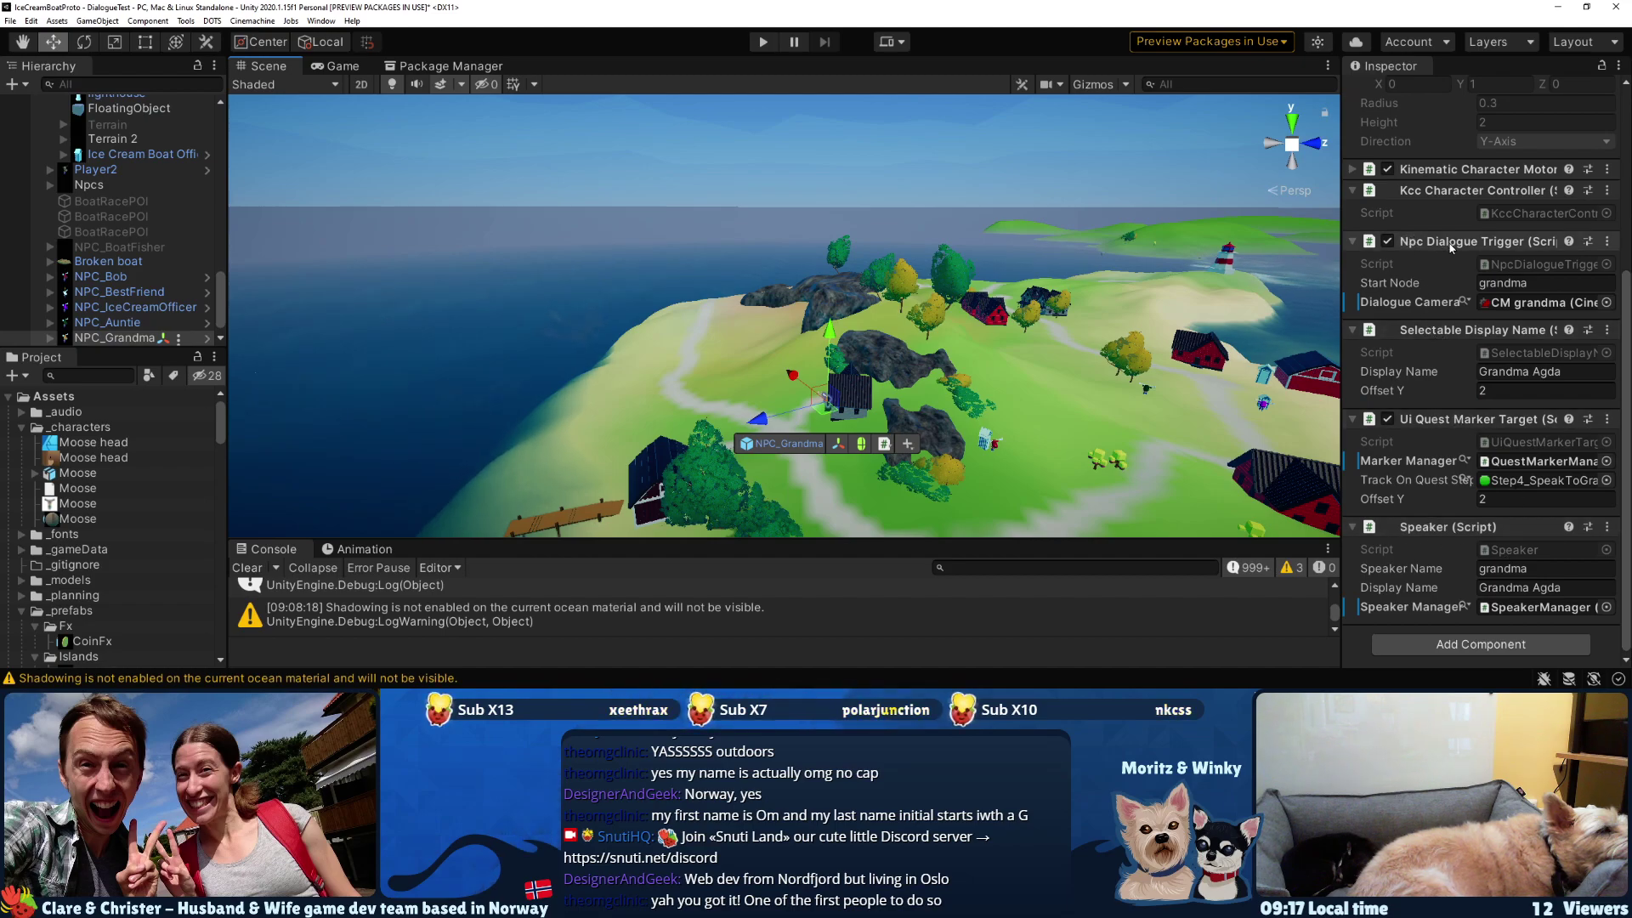
- Select the ice cream boat at the jetty and add a Speaker component to it
middle_drag(1133, 350, 692, 334)
scroll(1020, 357, up, 3)
key(w)
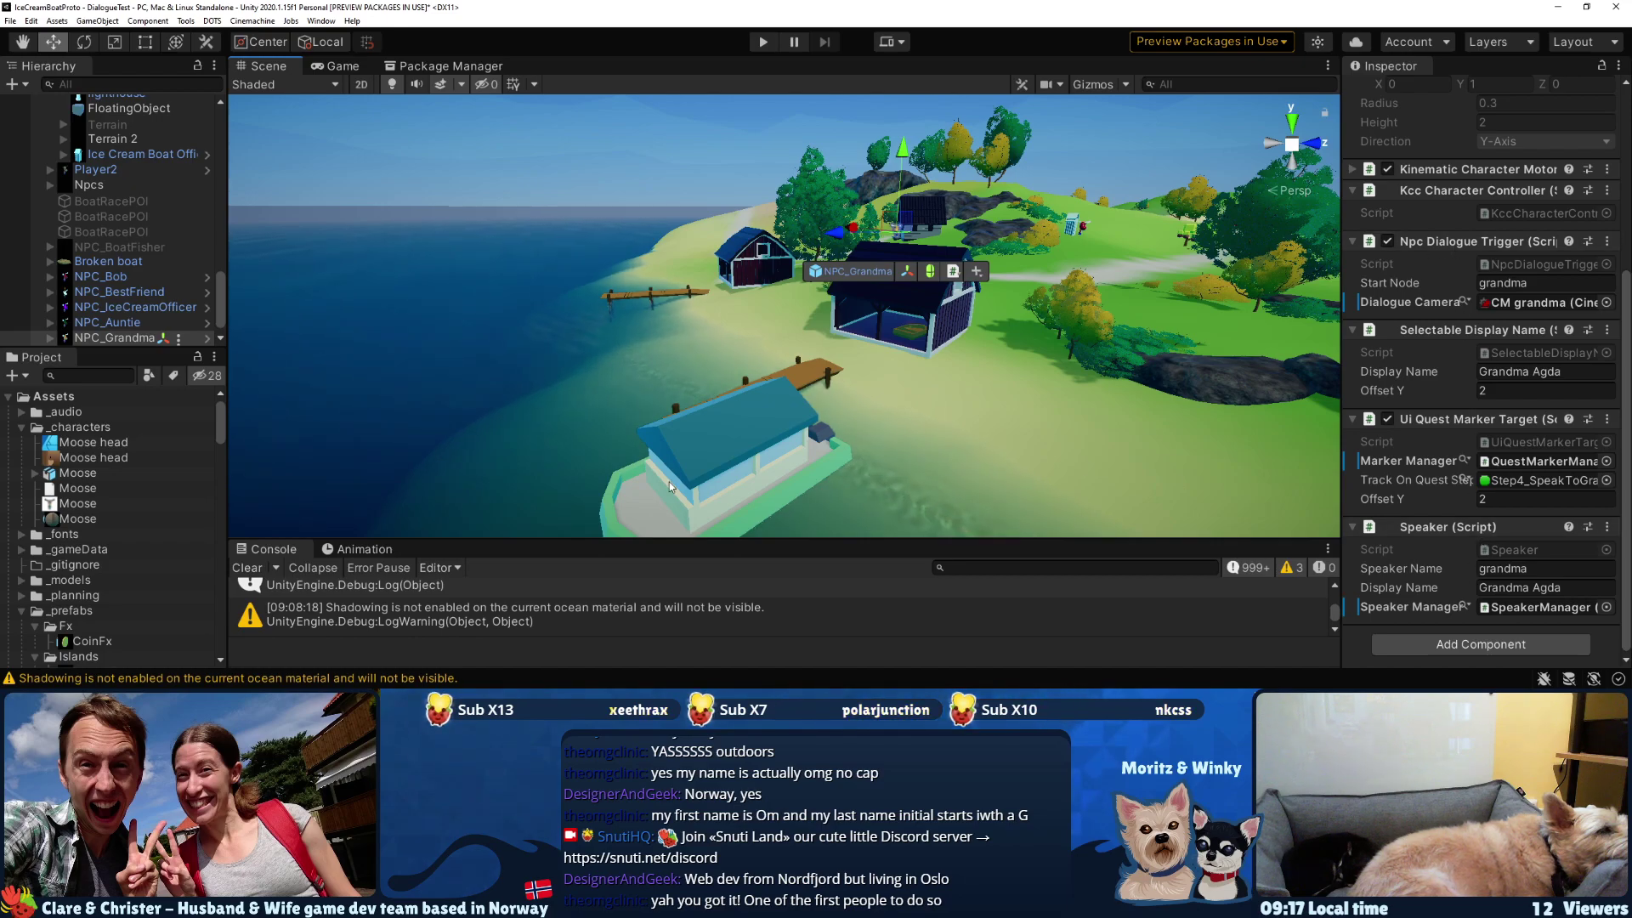
click(698, 457)
scroll(1443, 402, down, 10)
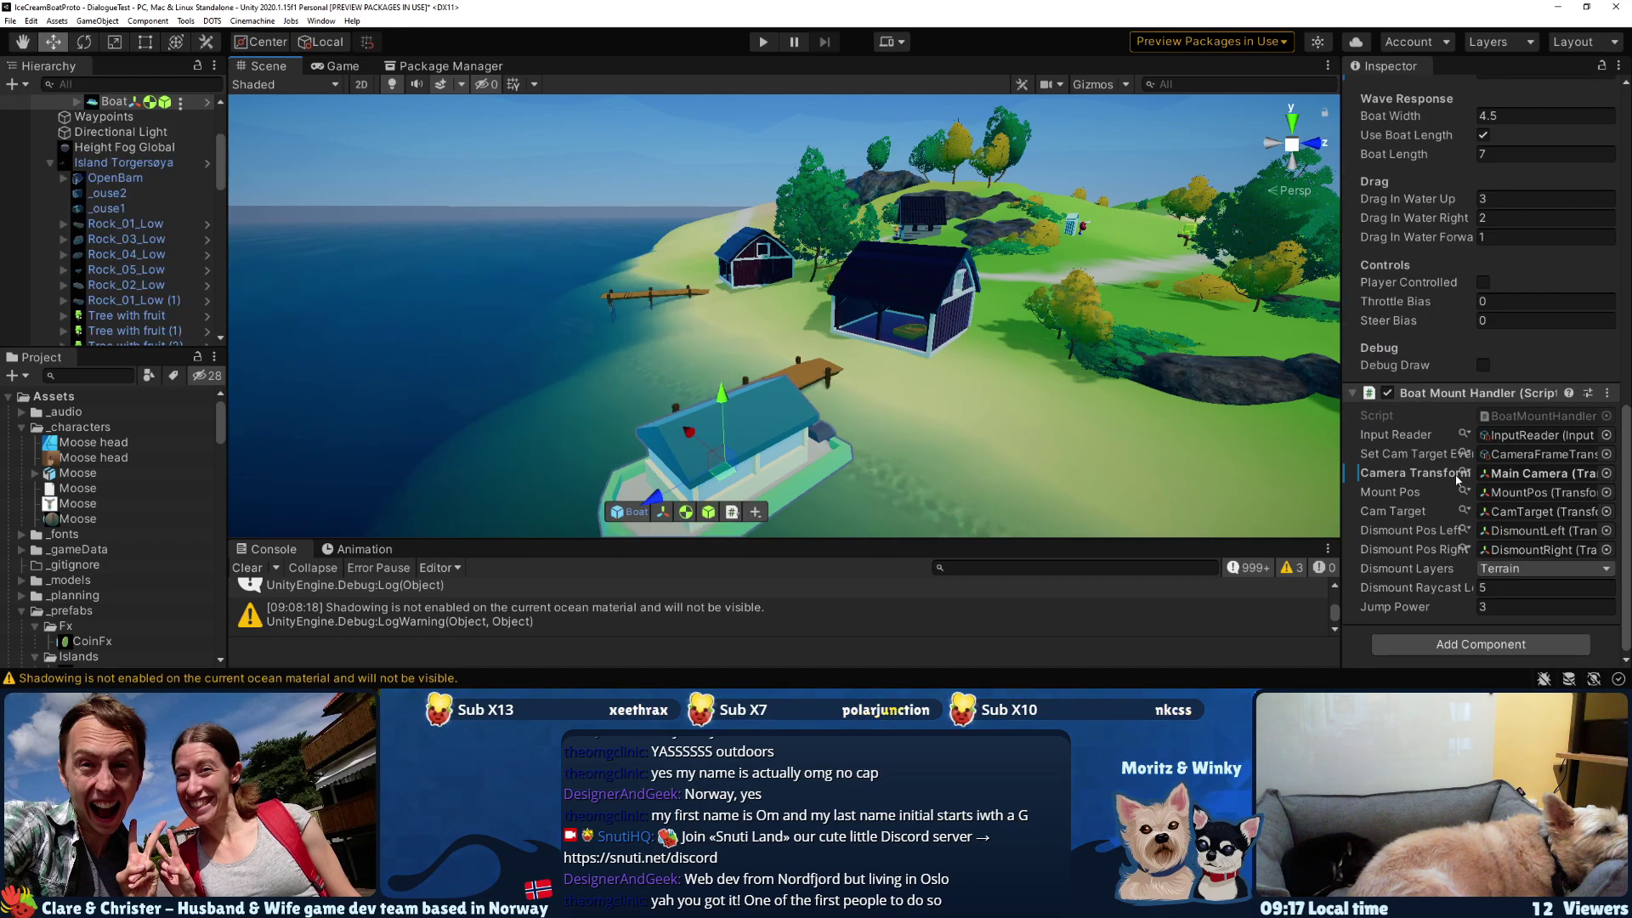
click(1476, 646)
text(speaker)
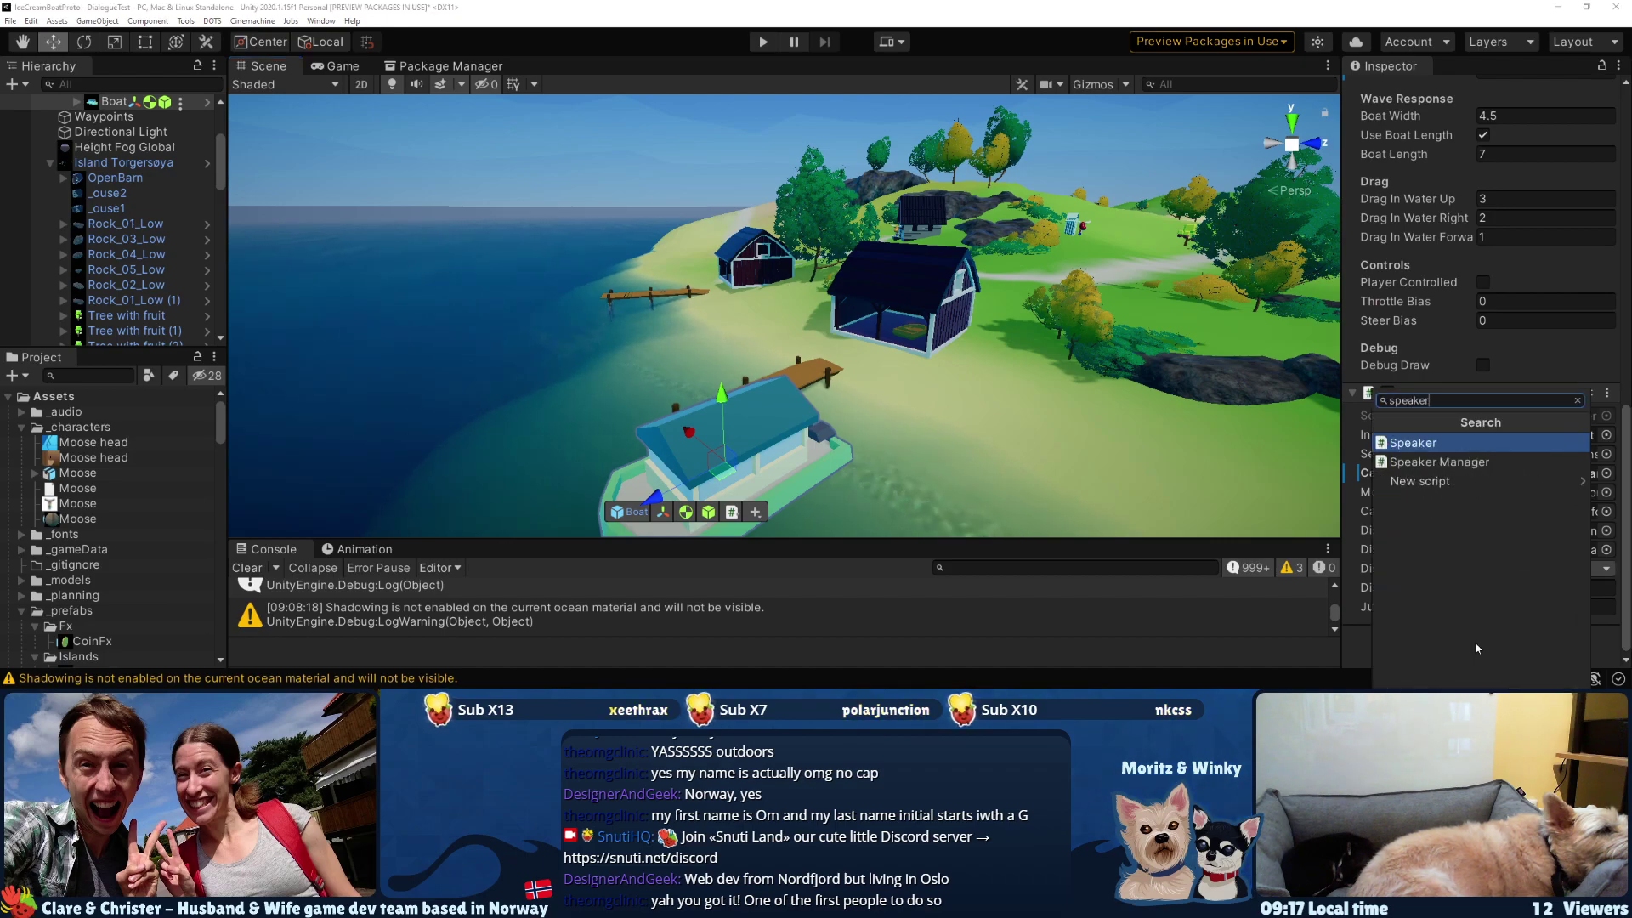
key(Return)
scroll(1477, 646, down, 3)
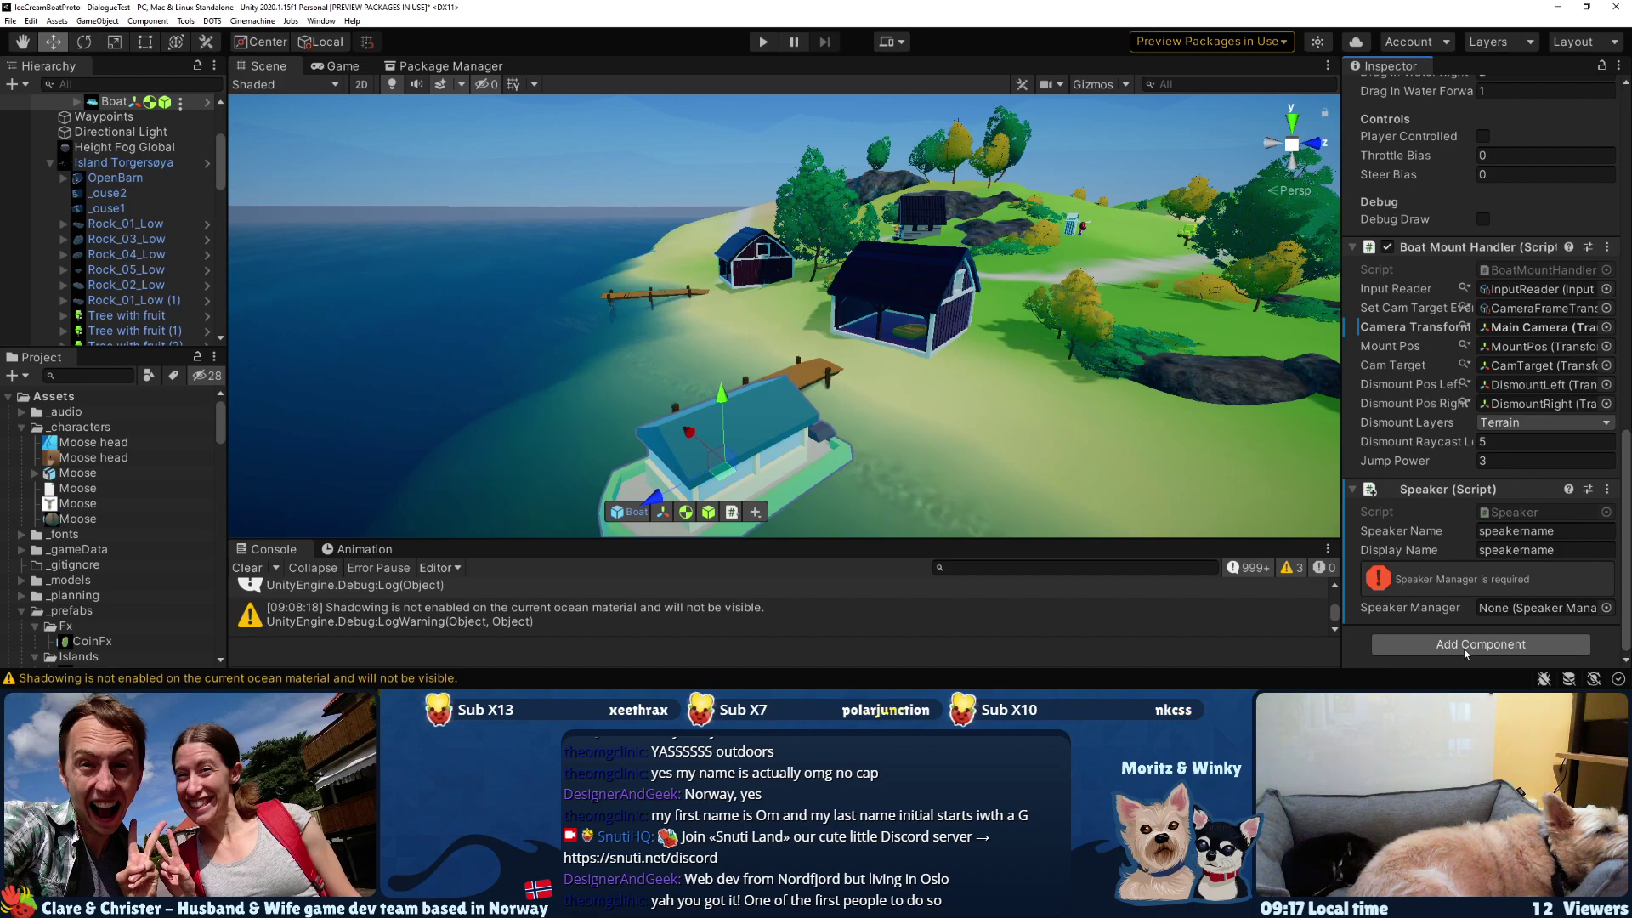
- Add an Npc Dialogue Trigger component to the boat
click(1466, 654)
text(npc)
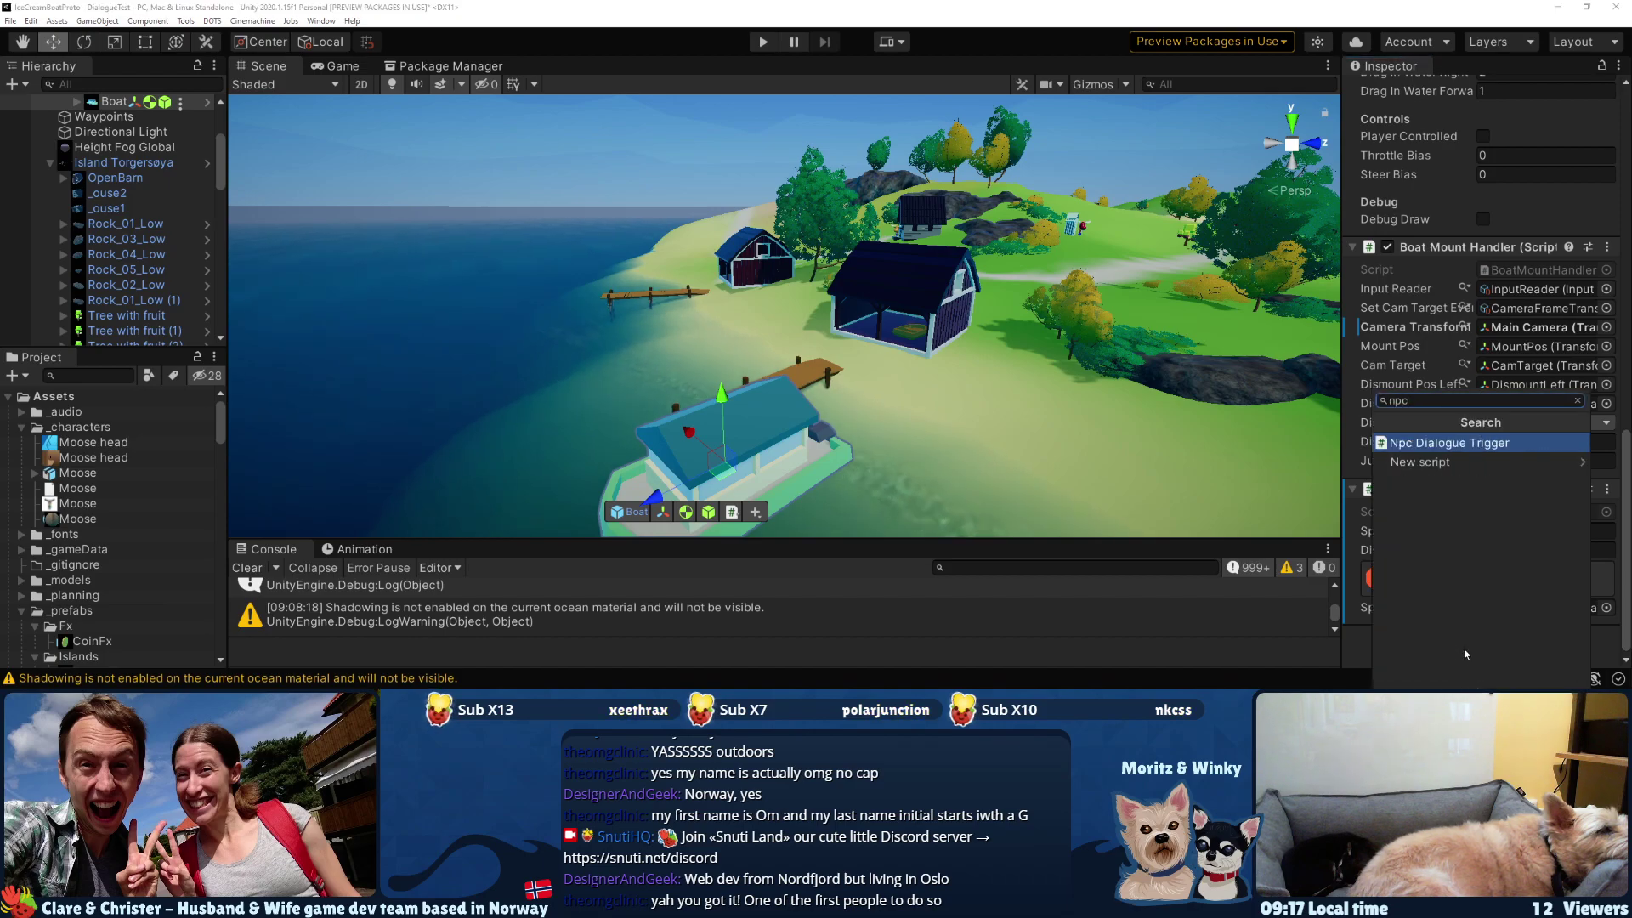
key(Return)
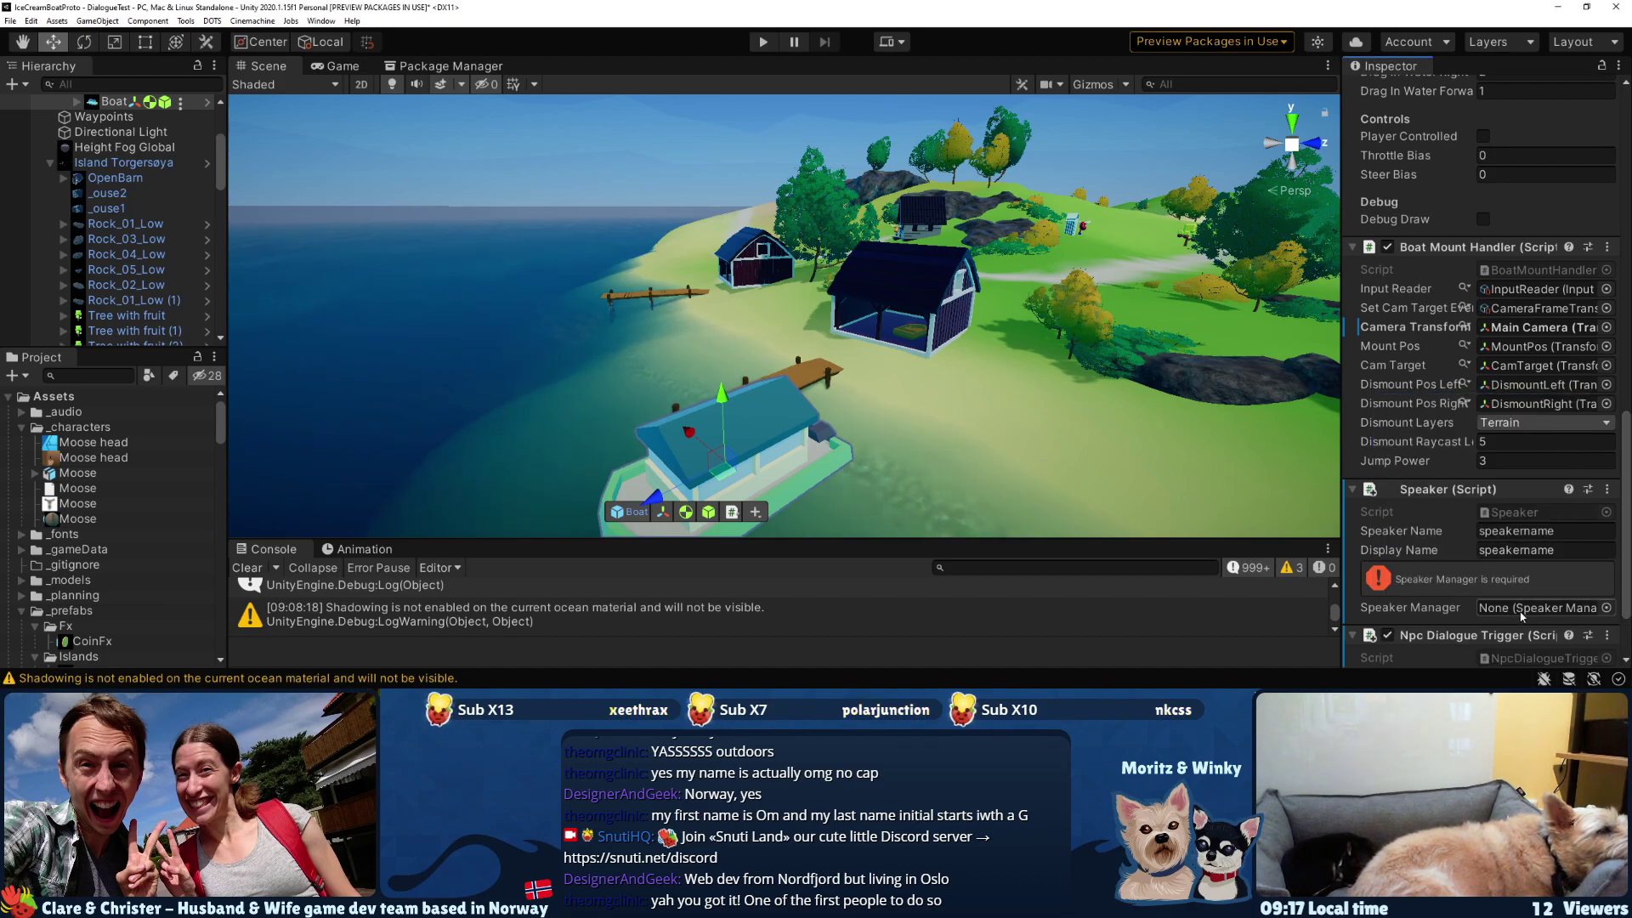
scroll(1435, 557, down, 3)
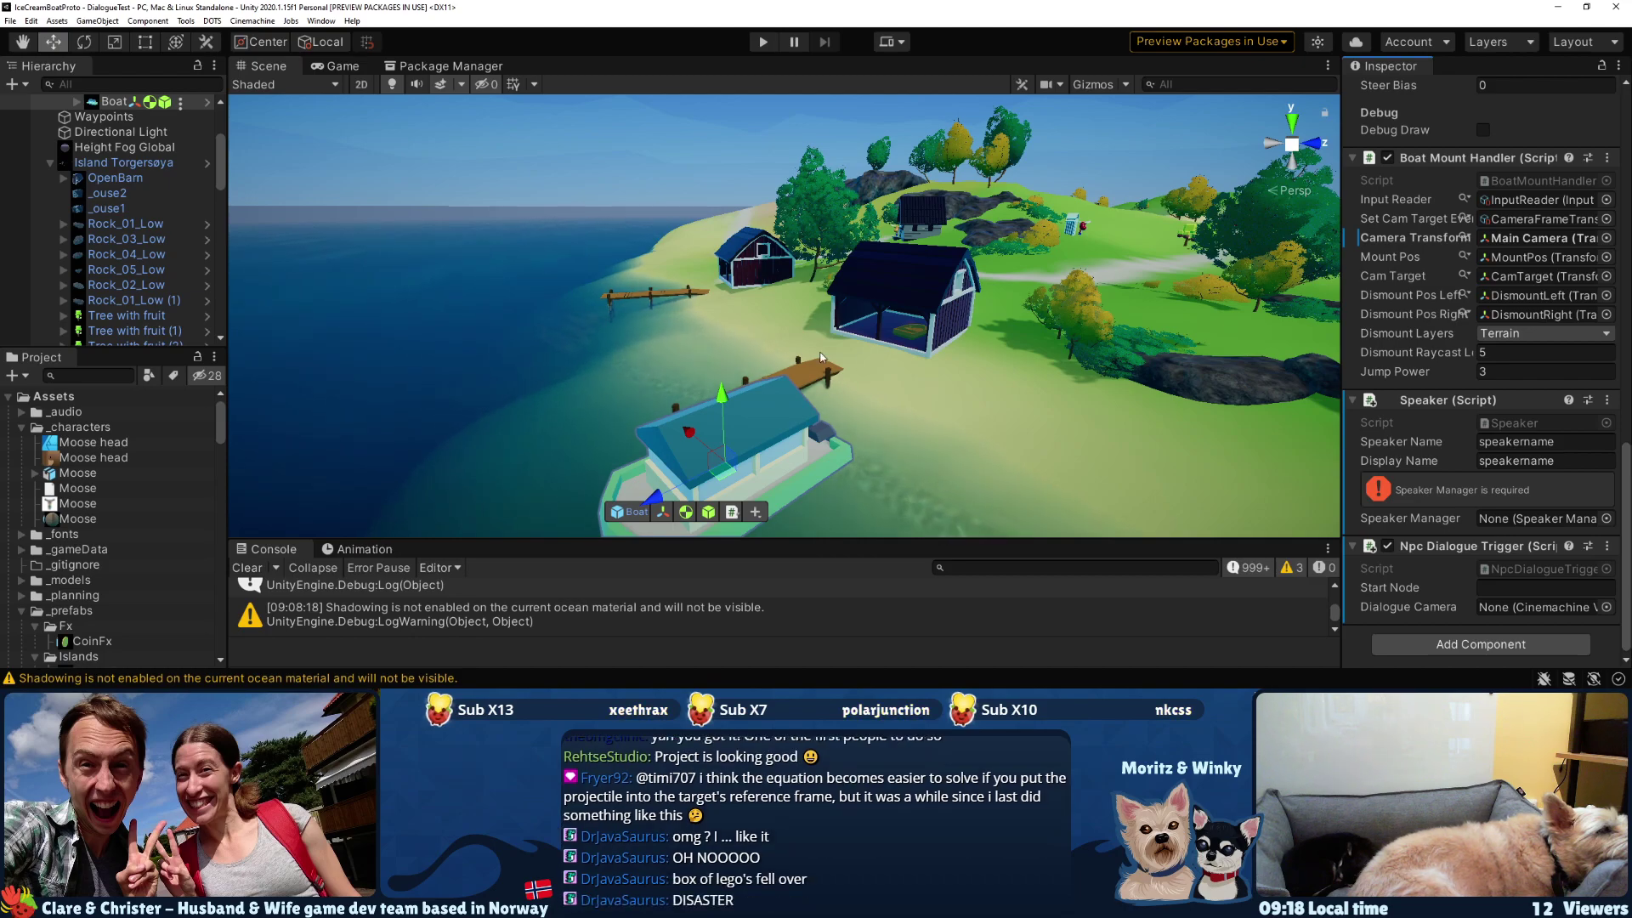
key(f)
scroll(130, 553, down, 2)
scroll(130, 554, down, 4)
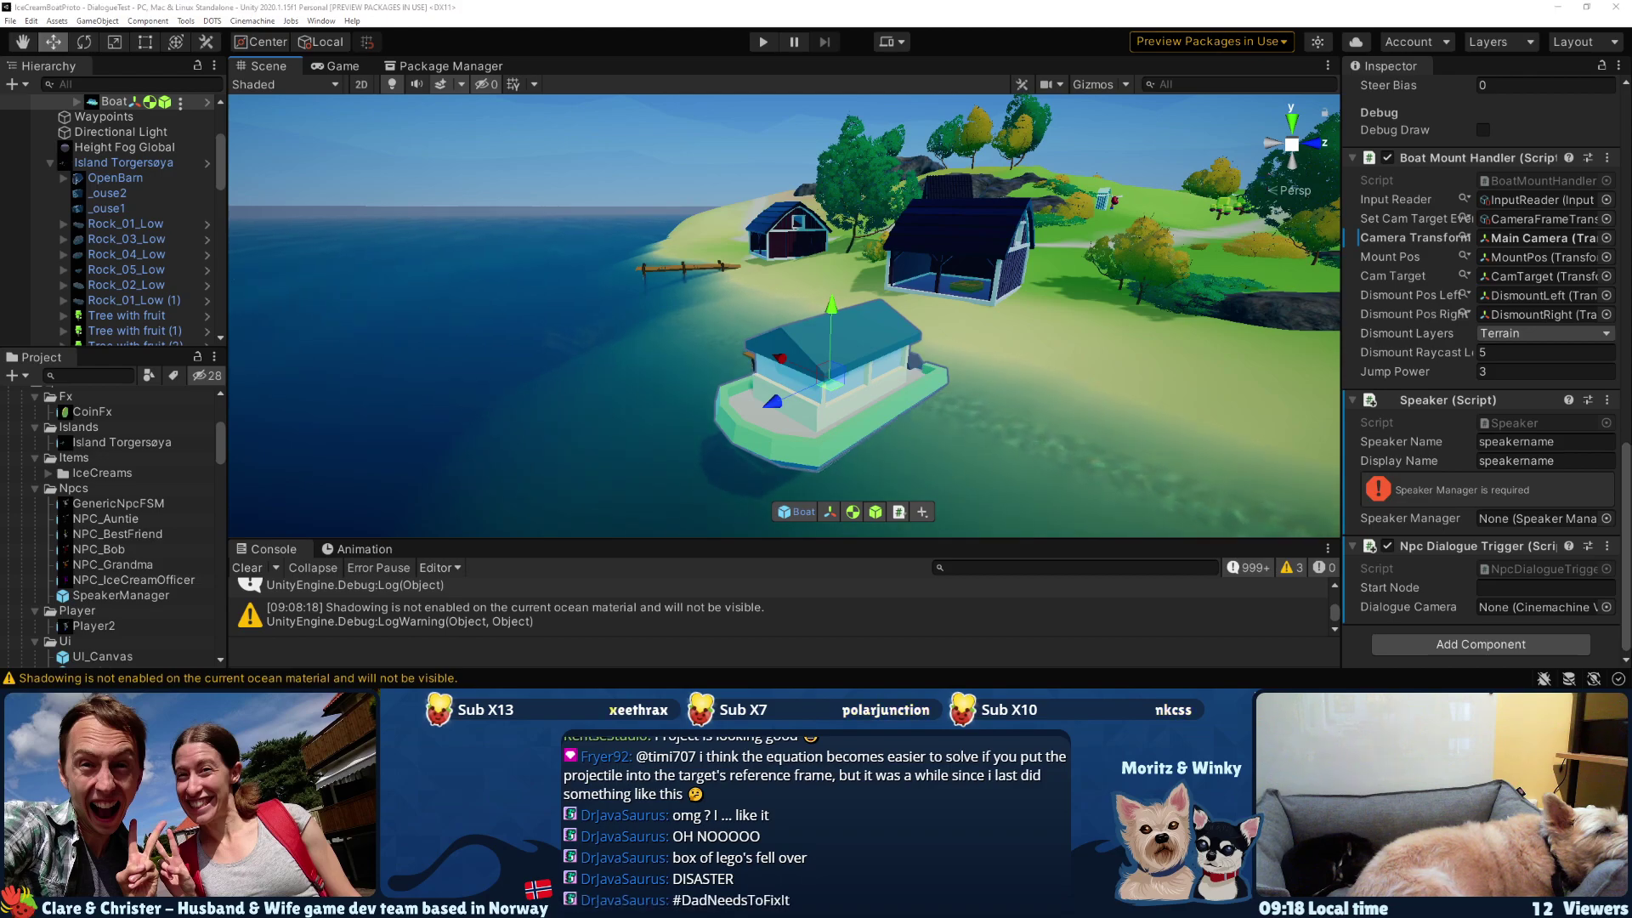
- Switch to Visual Studio Code, open auntie.yarn and duplicate the file in the Yarn folder
key(alt+Tab)
scroll(731, 374, up, 1)
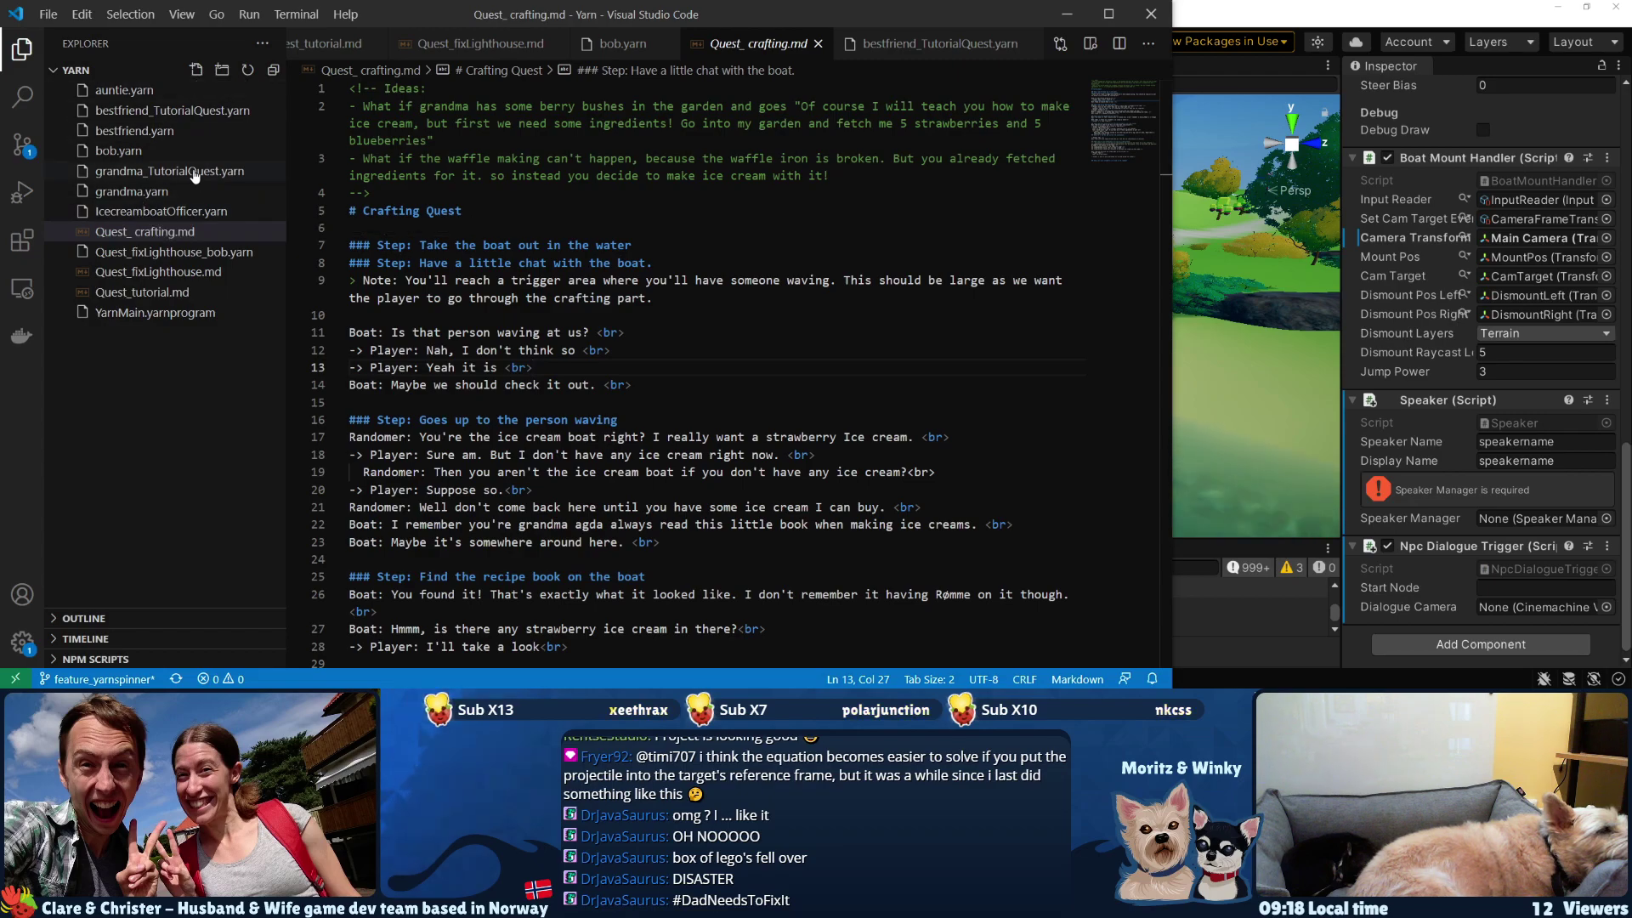
click(128, 92)
drag(474, 517, 345, 84)
right_click(127, 90)
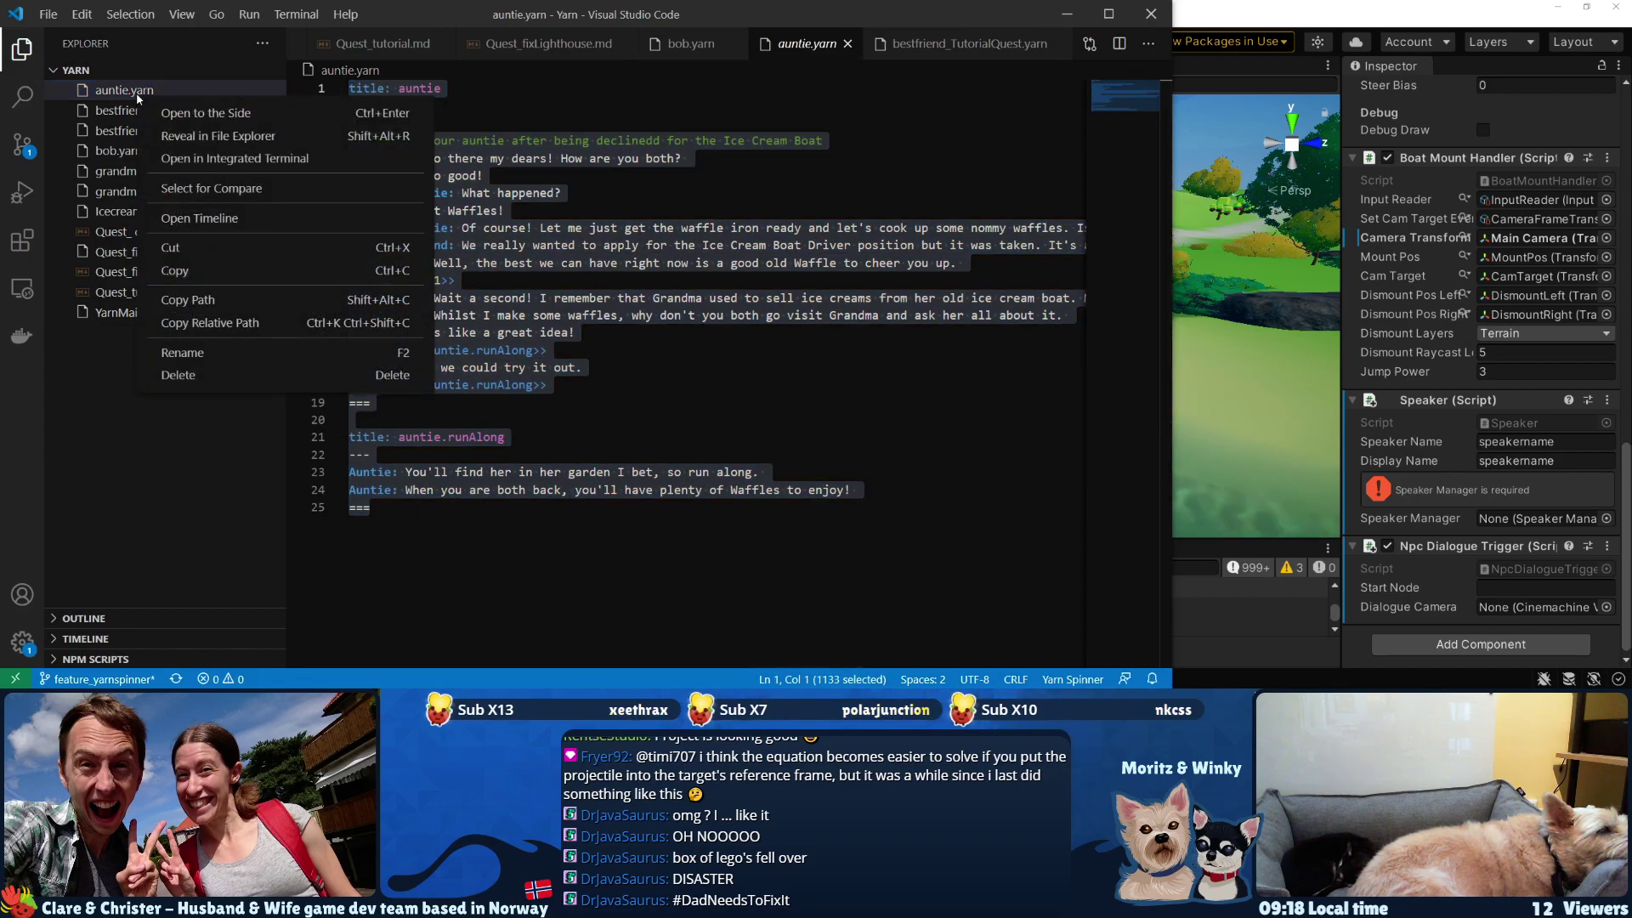
click(212, 270)
key(ctrl+v)
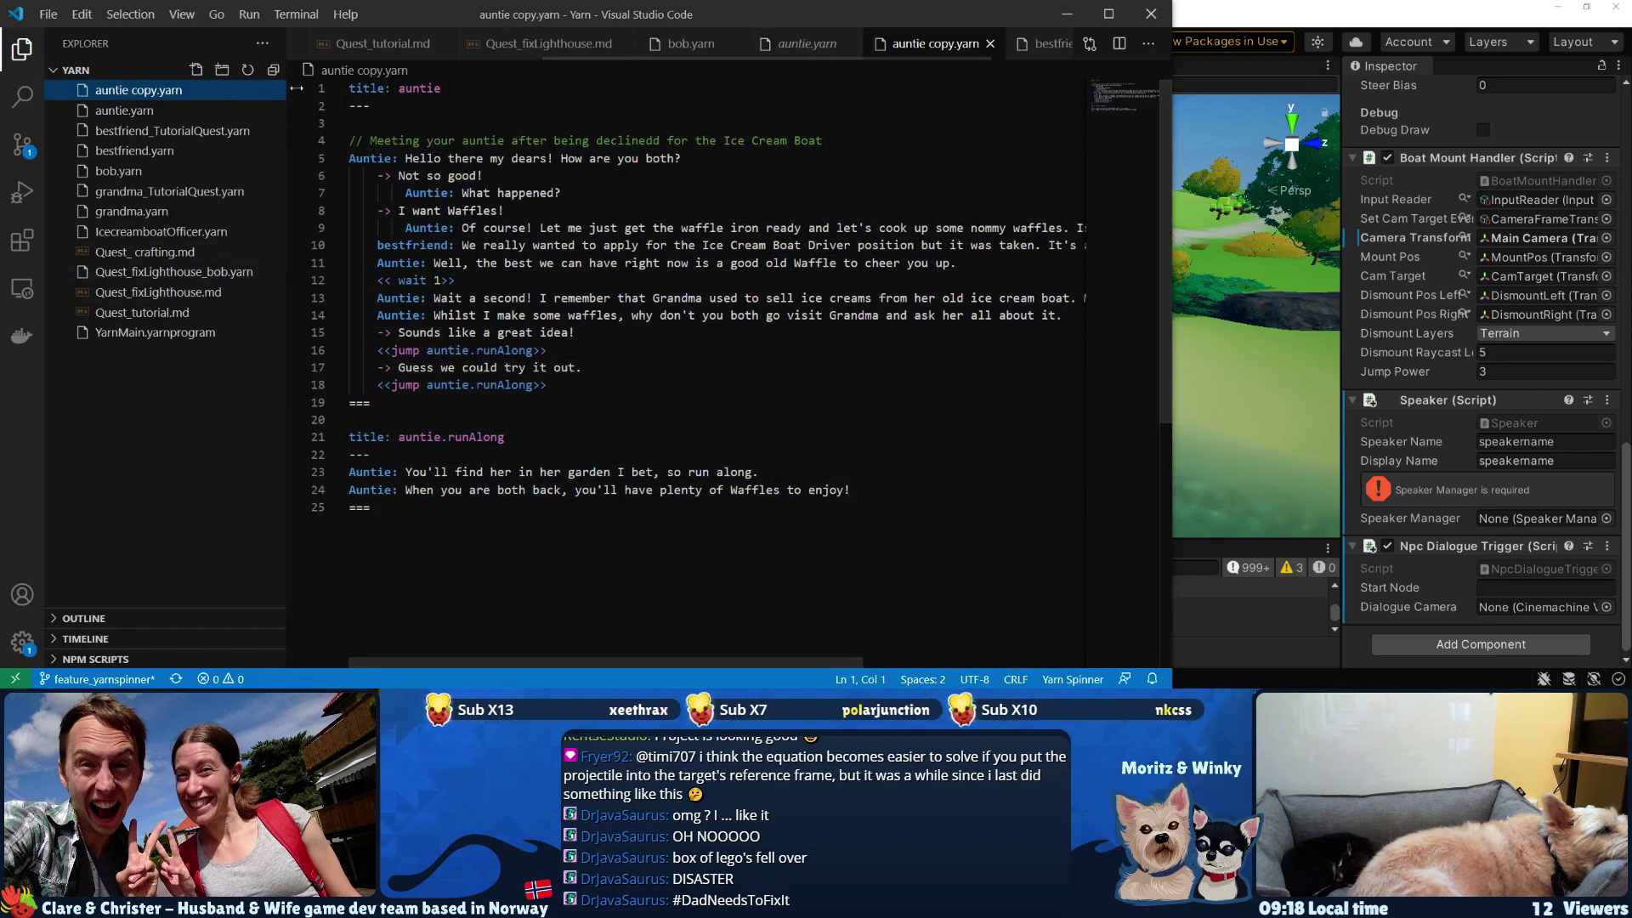
- Rename the duplicated auntie file to quest_crafting_boat.yarn
right_click(121, 90)
click(192, 345)
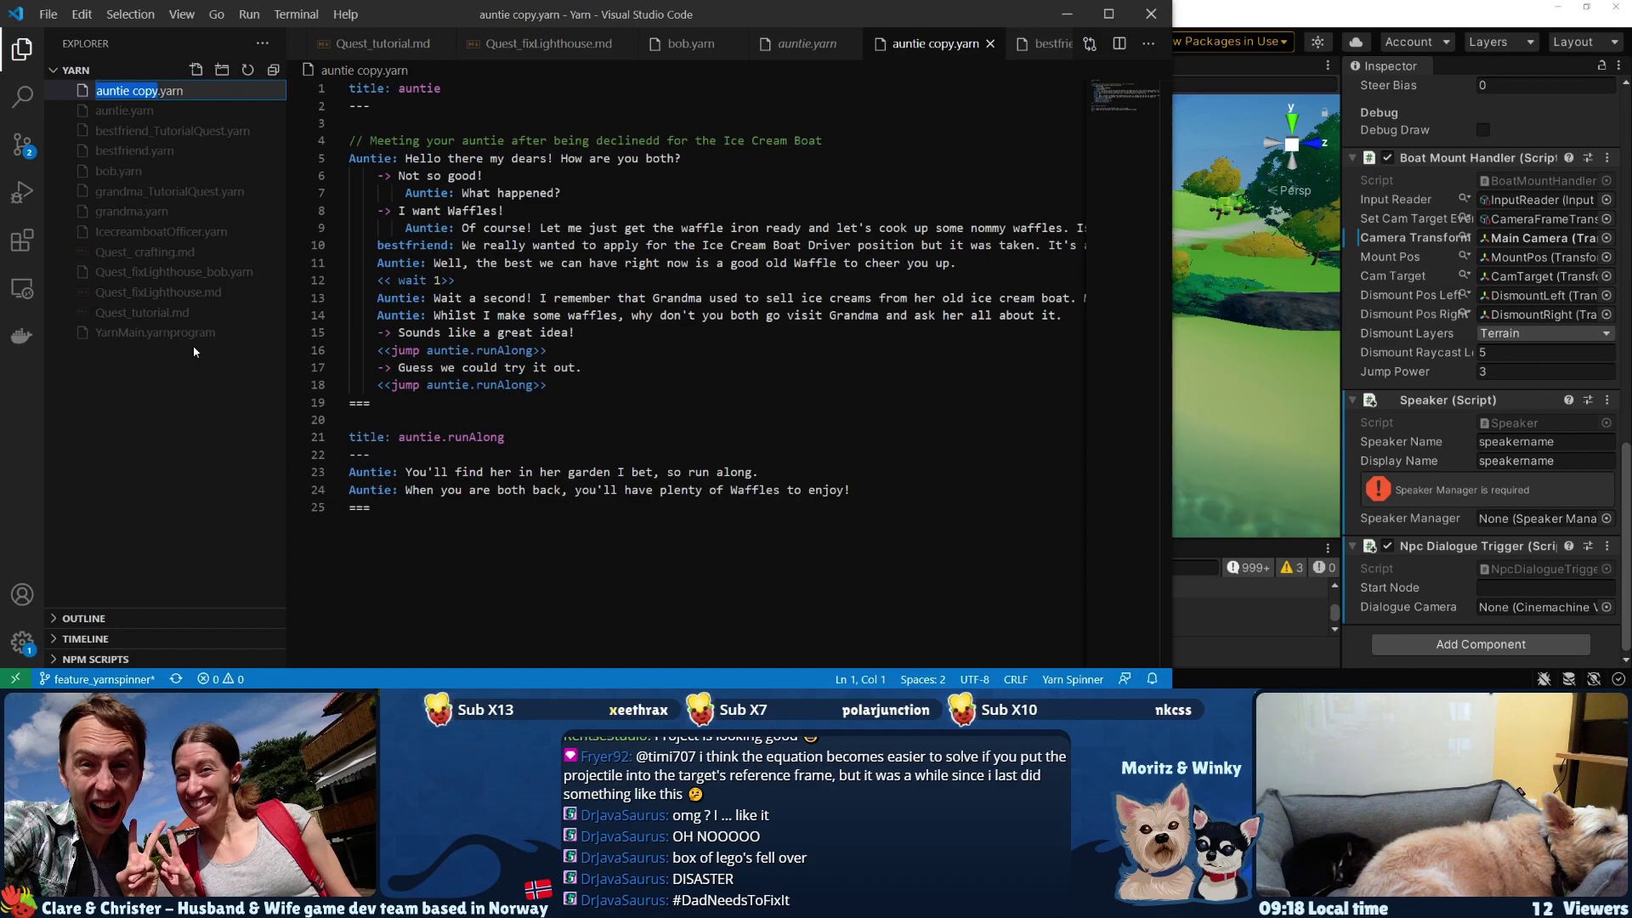
text(Q)
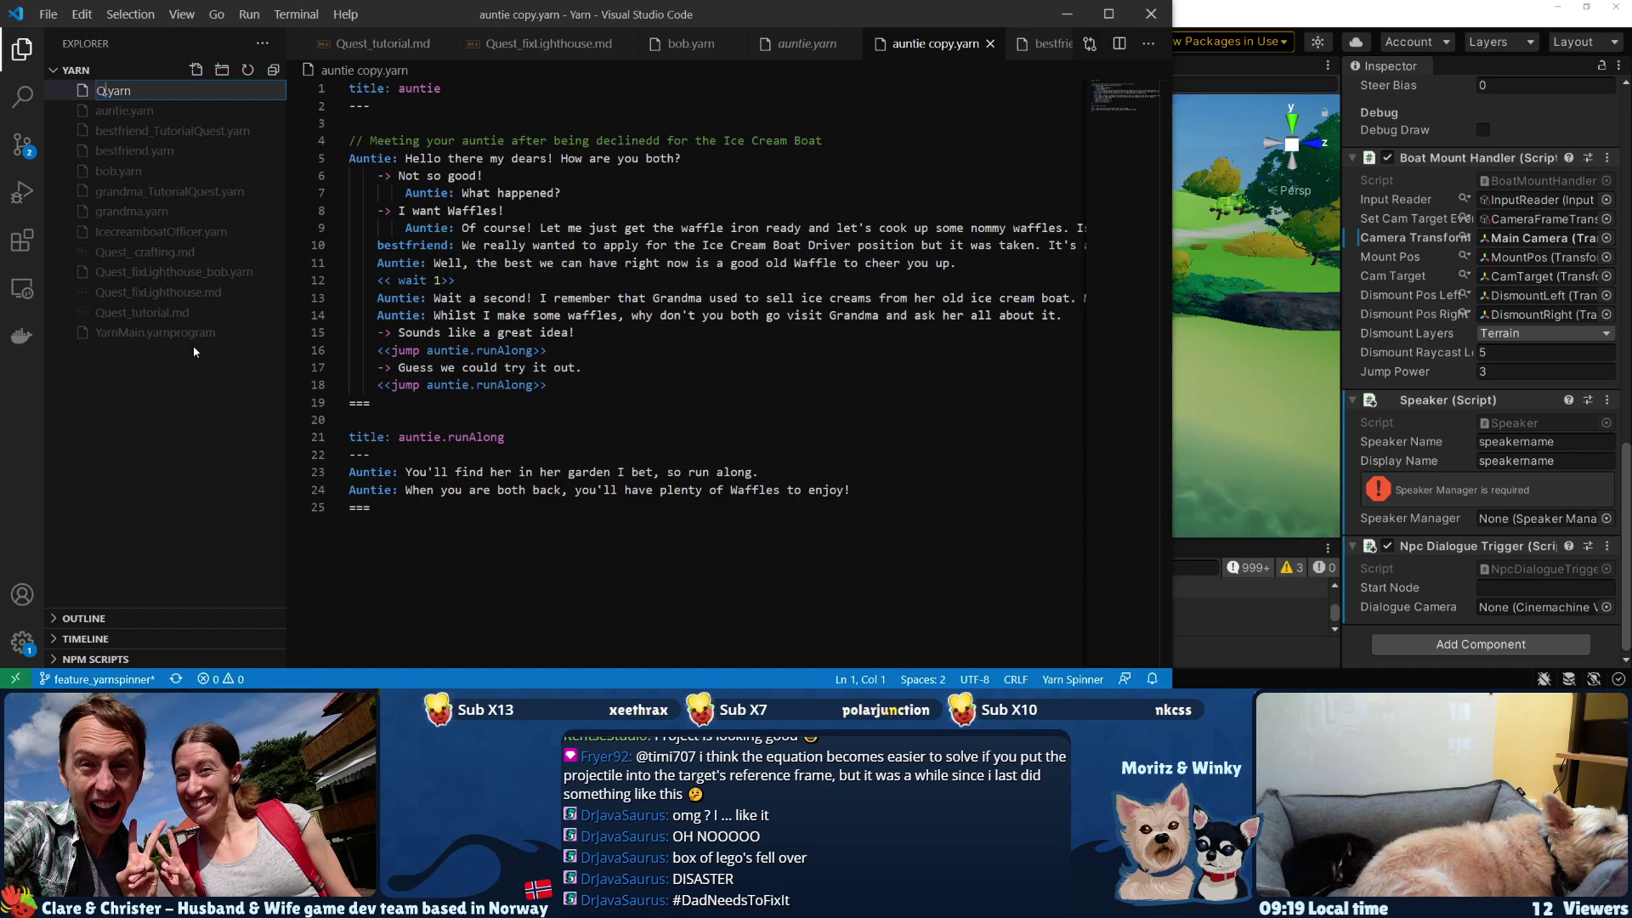
text(ues)
key(BackSpace)
key(BackSpace)
key(BackSpace)
key(BackSpace)
text(qu)
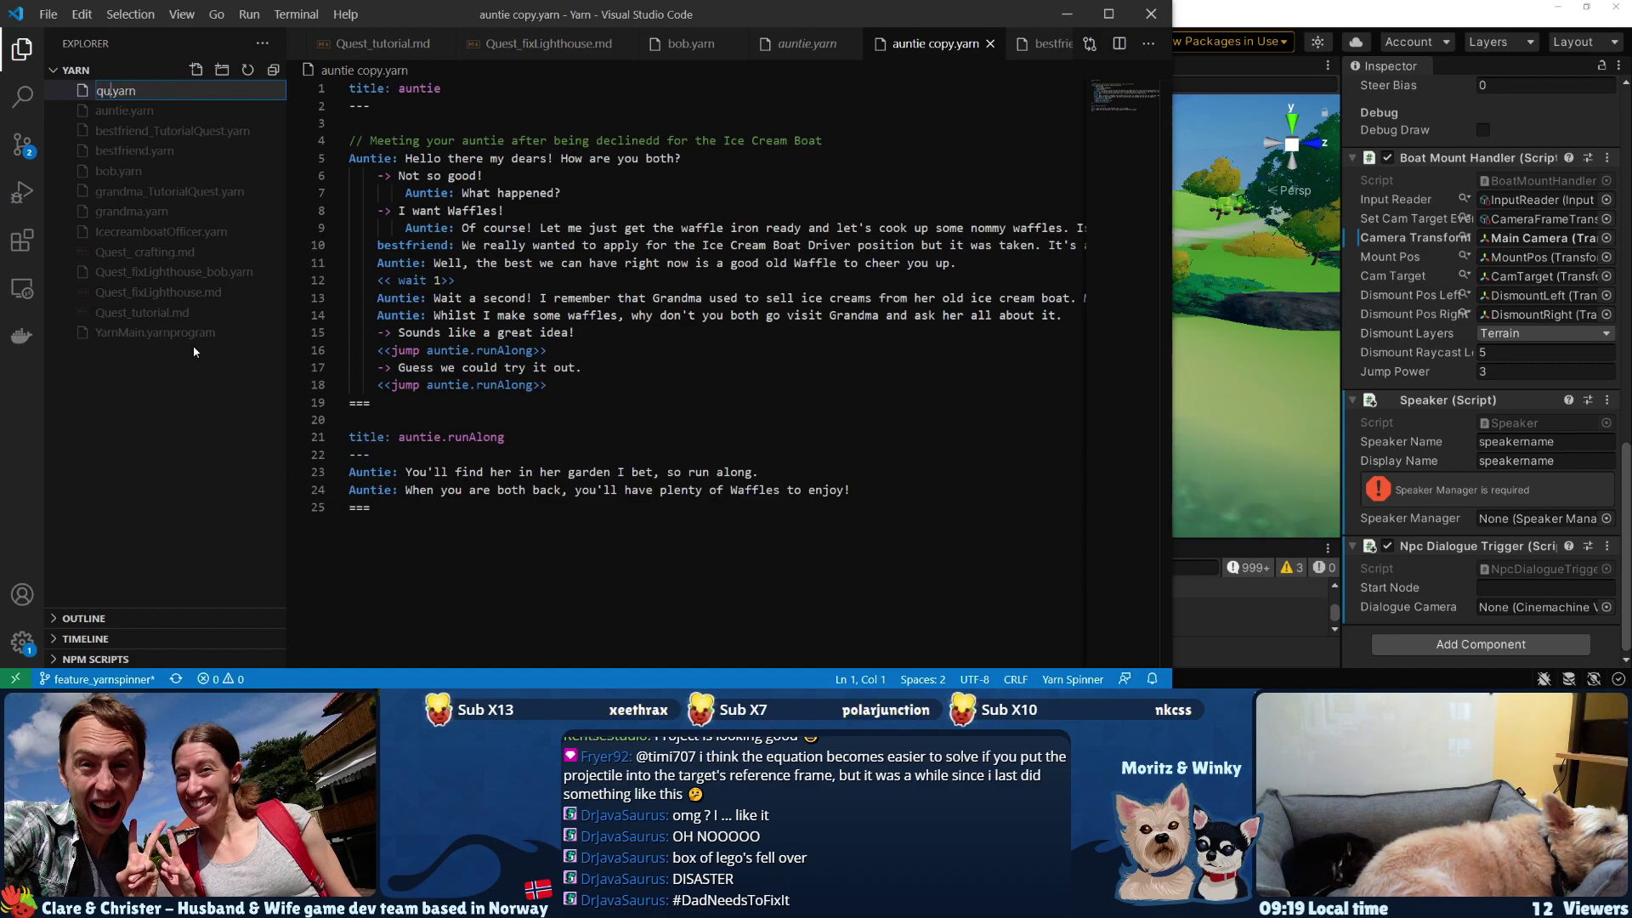
text(est_crafting)
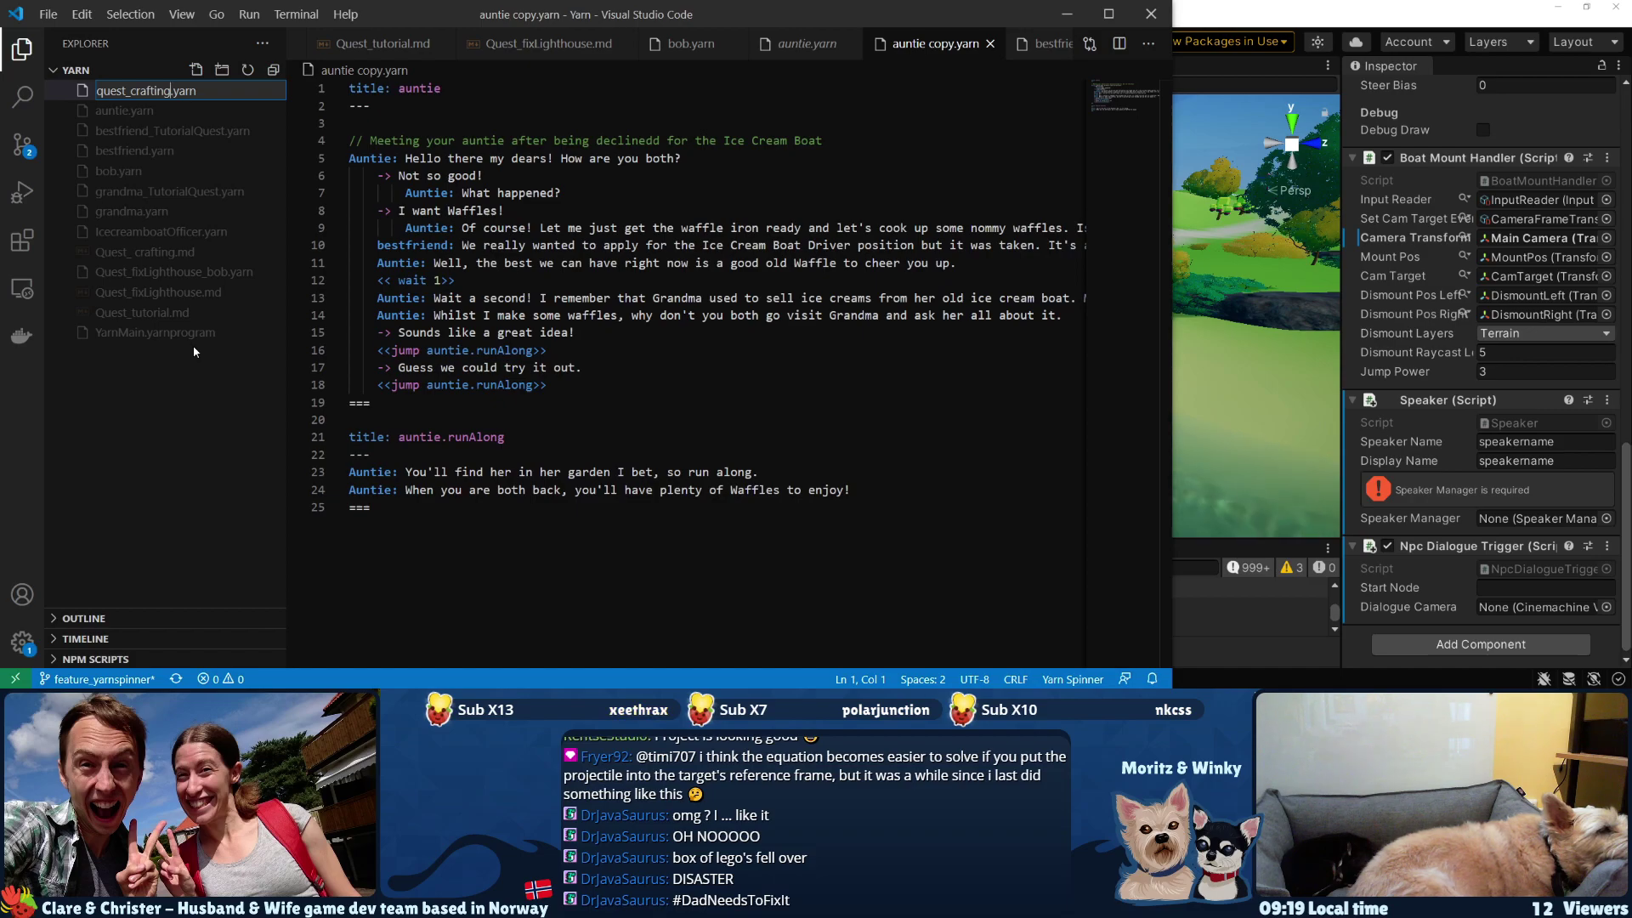
text(_boat)
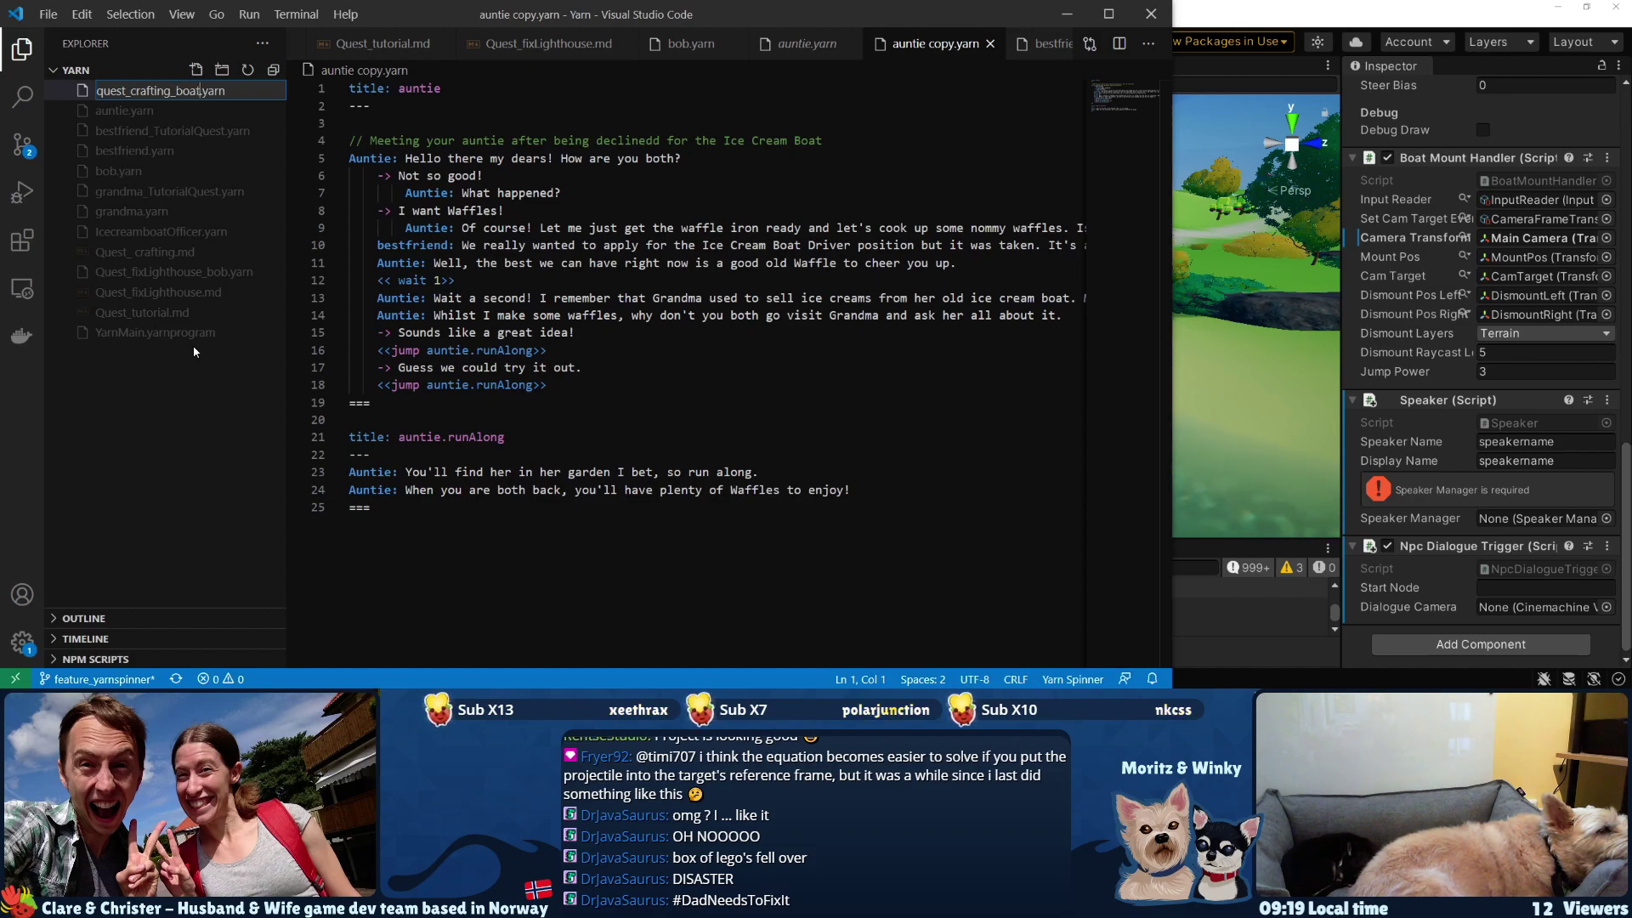
key(Return)
- Change the title of the first node in quest_crafting_boat.yarn to quest_crafting_boat
double_click(420, 89)
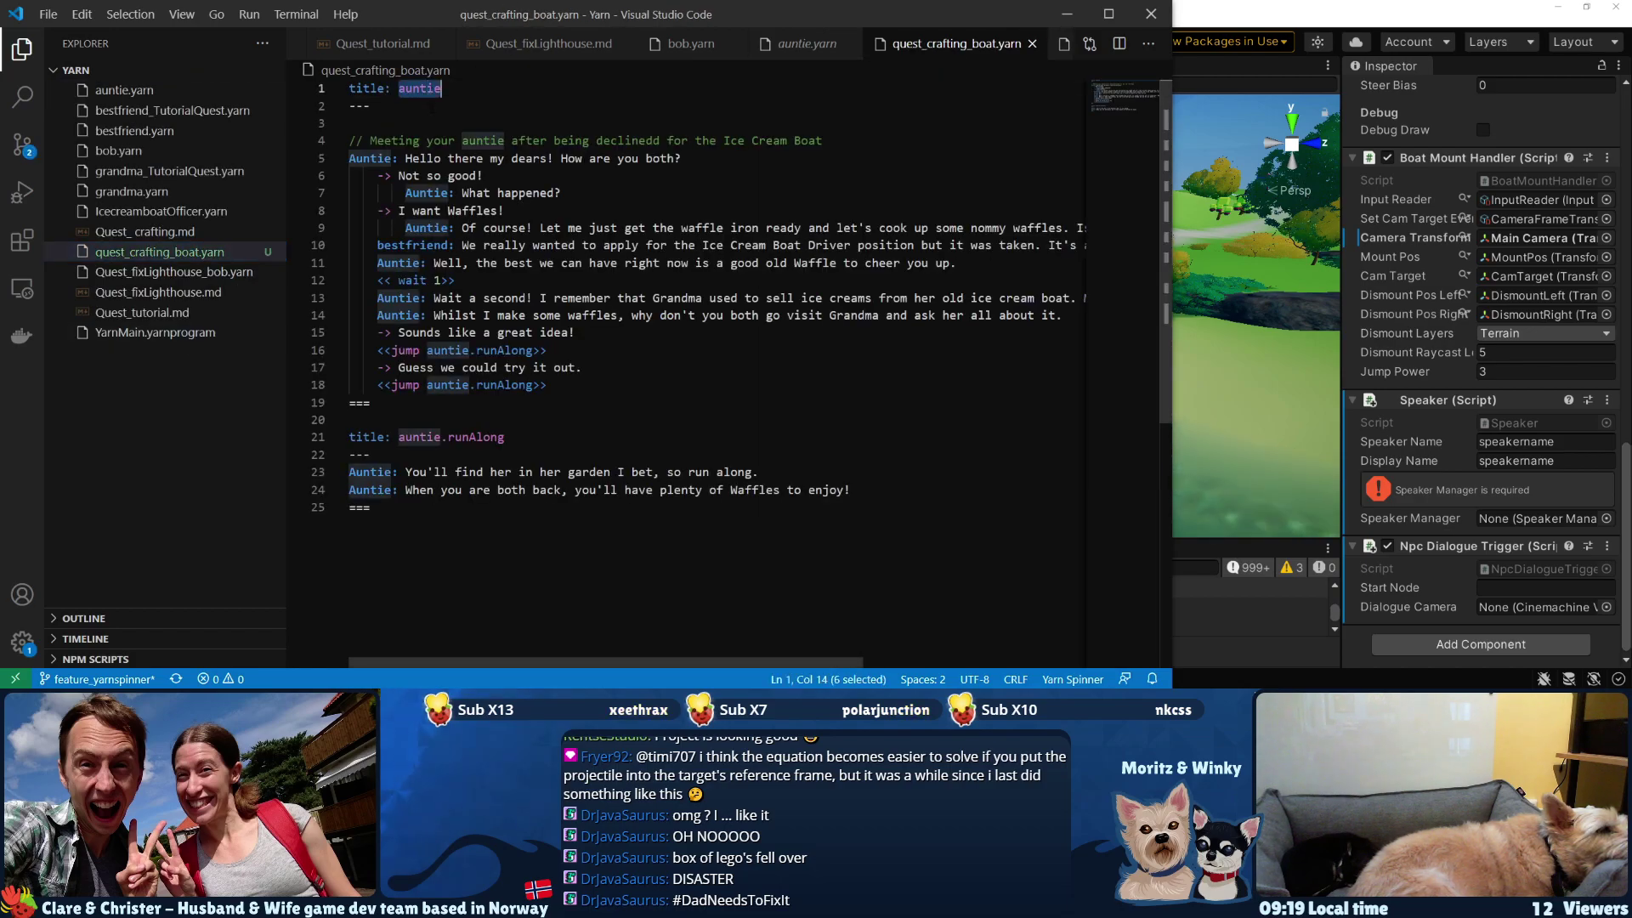
text(quest)
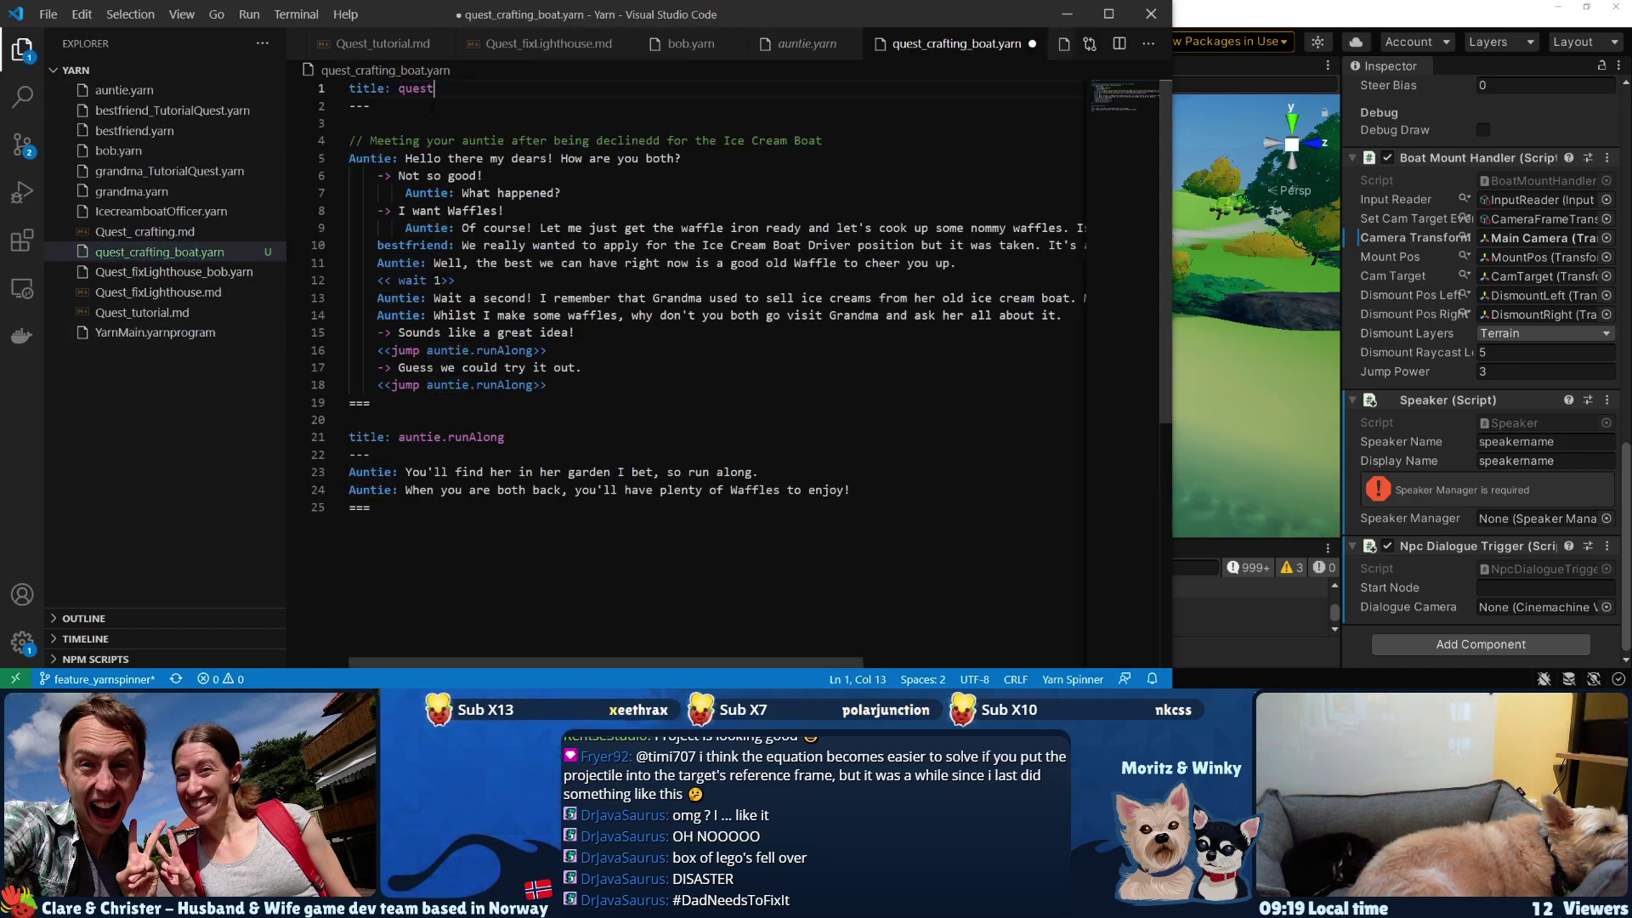
text(_crafting_boat)
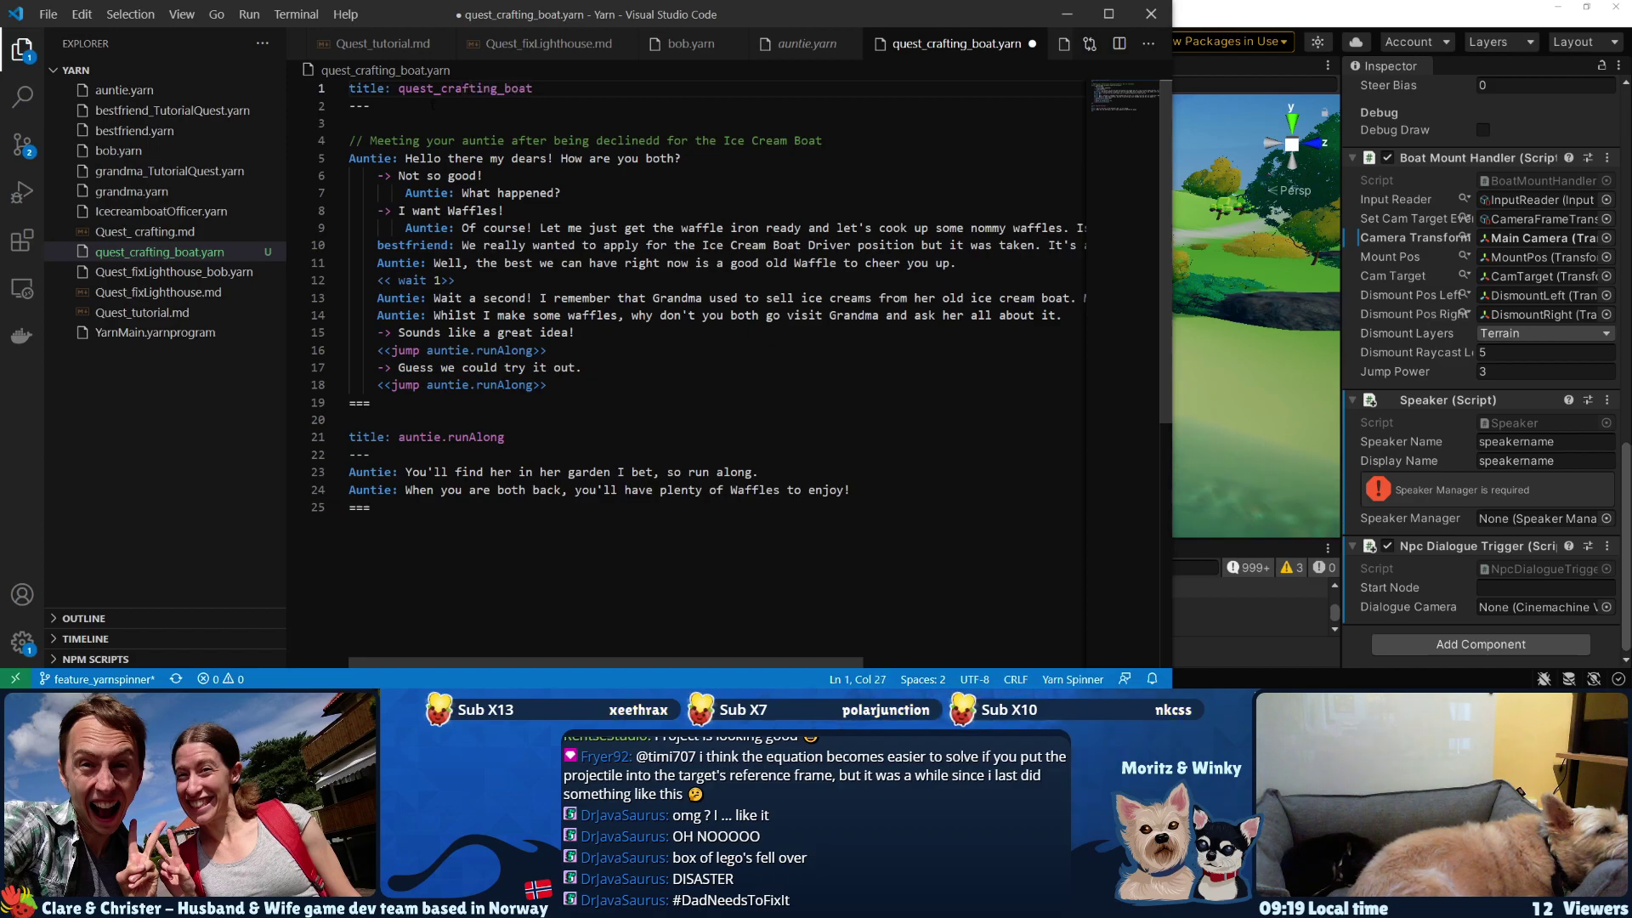
key(ctrl+shift+Left)
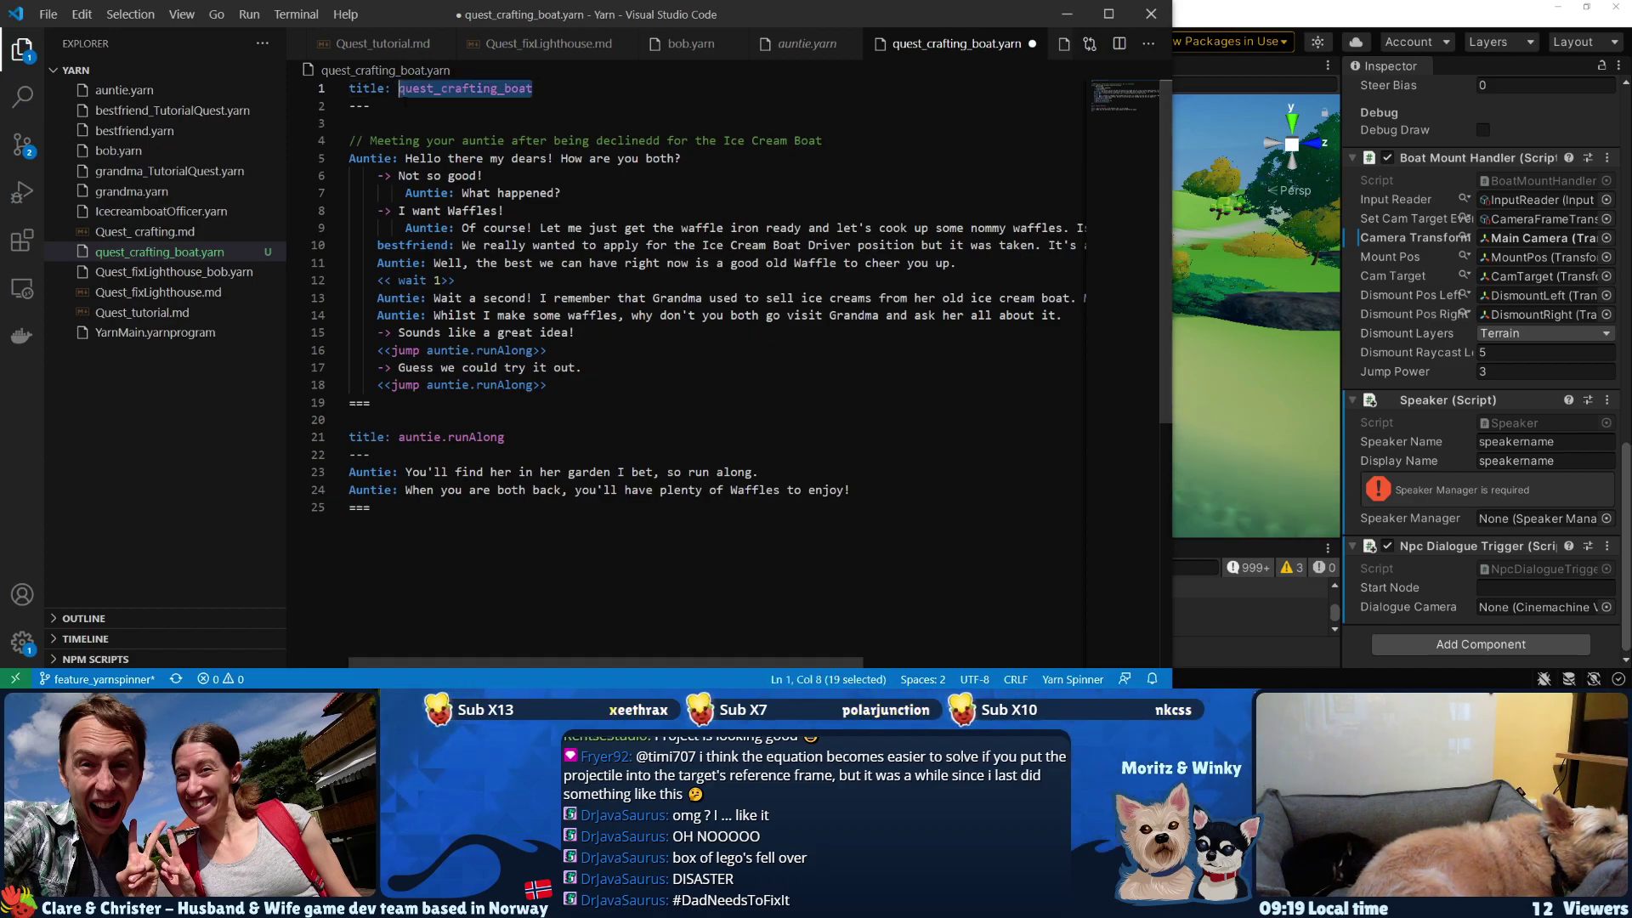
- Delete the whole auntie.runAlong node from the end of the file
key(ctrl+End)
key(shift+Up)
key(shift+Up)
key(shift+Up)
key(shift+Up)
key(shift+Up)
key(shift+Up)
key(BackSpace)
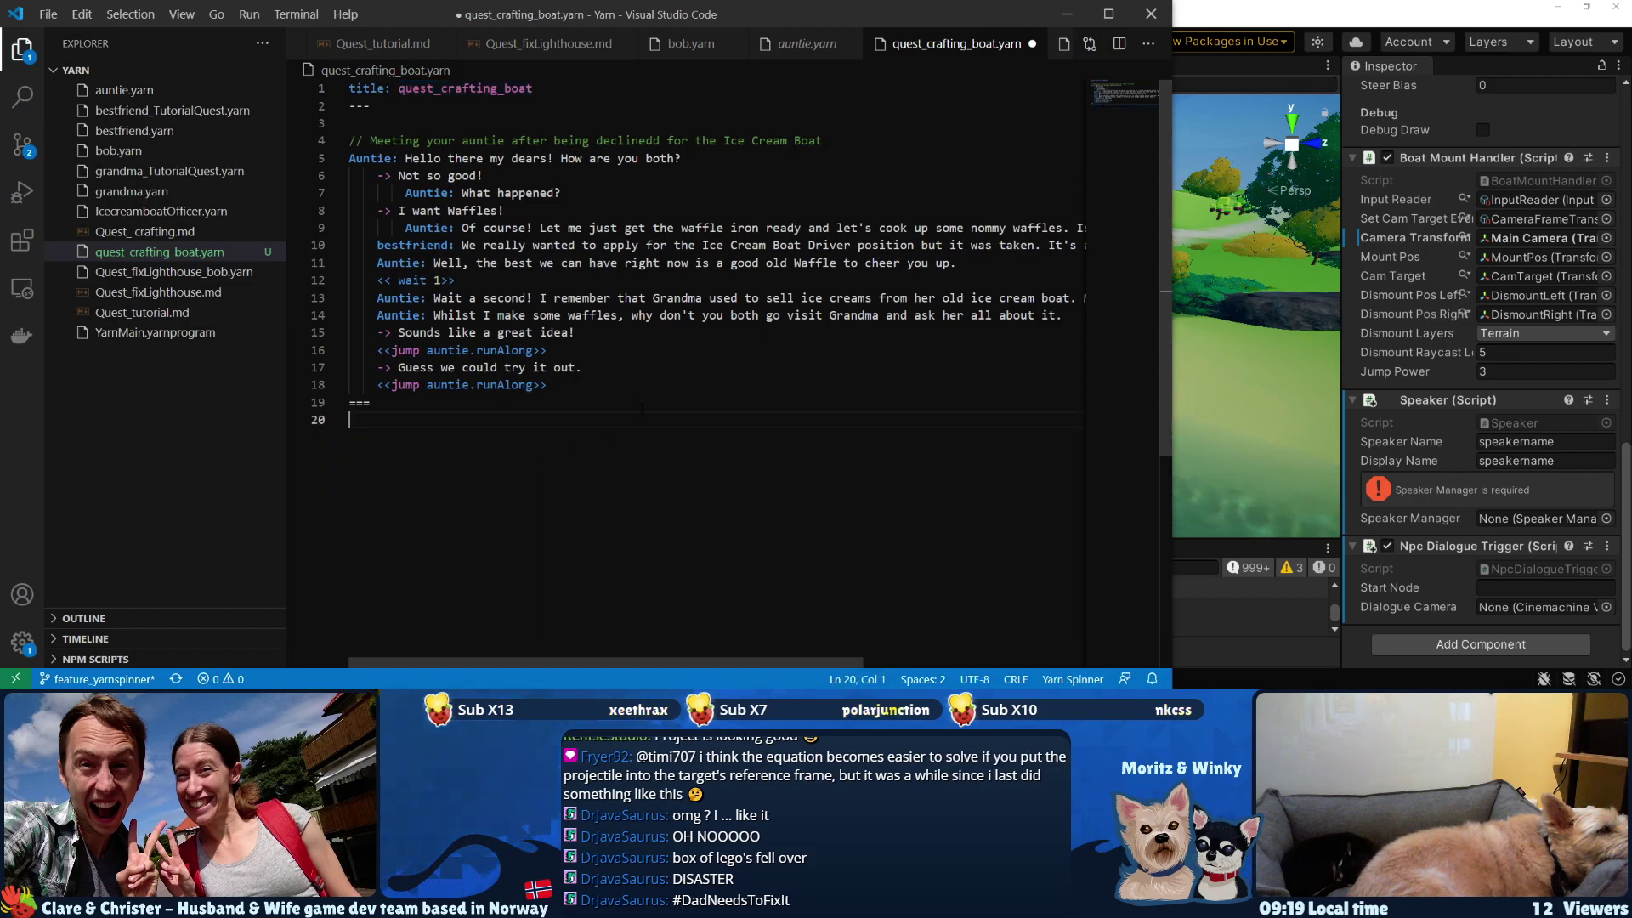
- Remove the comment about meeting auntie above the first dialogue line
click(460, 124)
key(shift+Down)
key(shift+End)
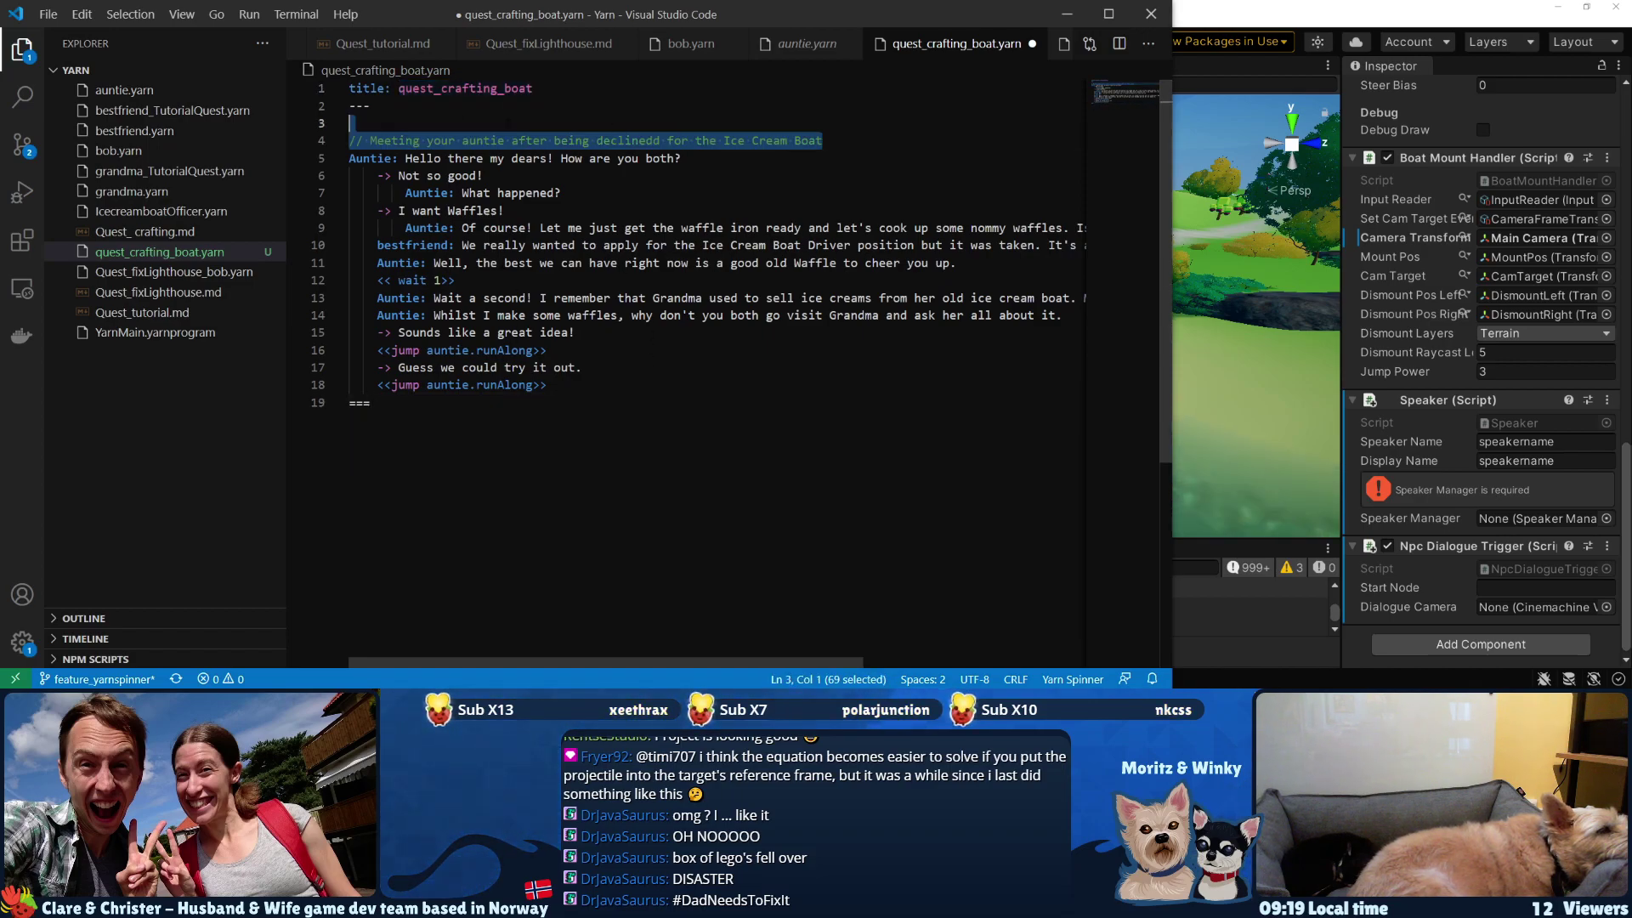
key(BackSpace)
- Change the speaker of the "Hello there my dears!" line to Boat
key(Down)
key(ctrl+shift+Right)
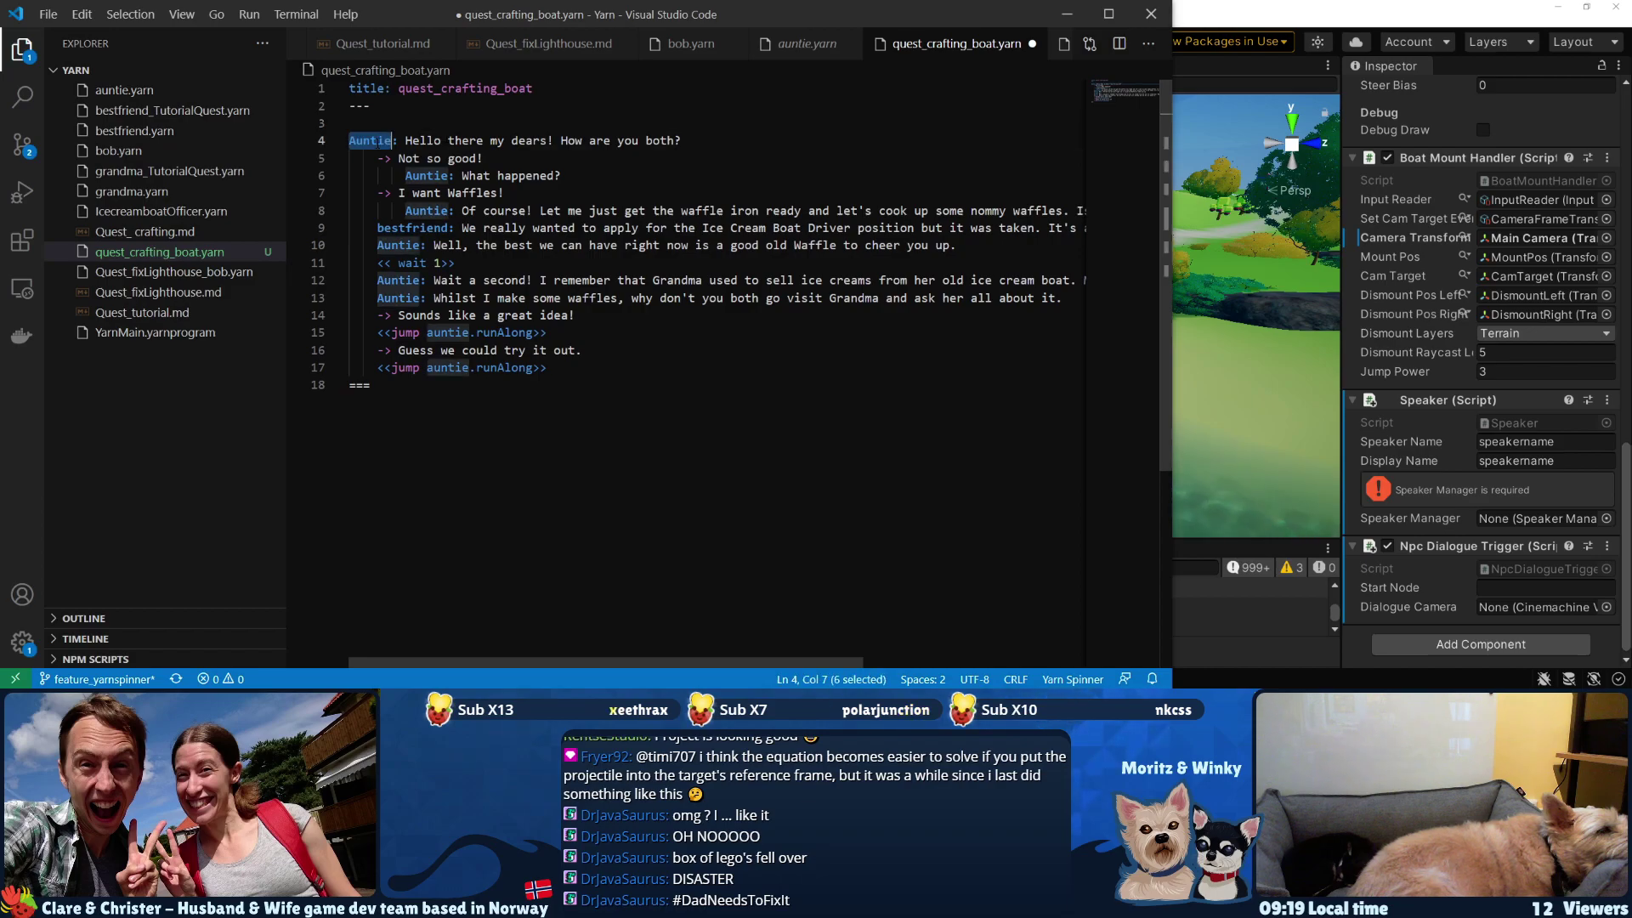
text(Boatie)
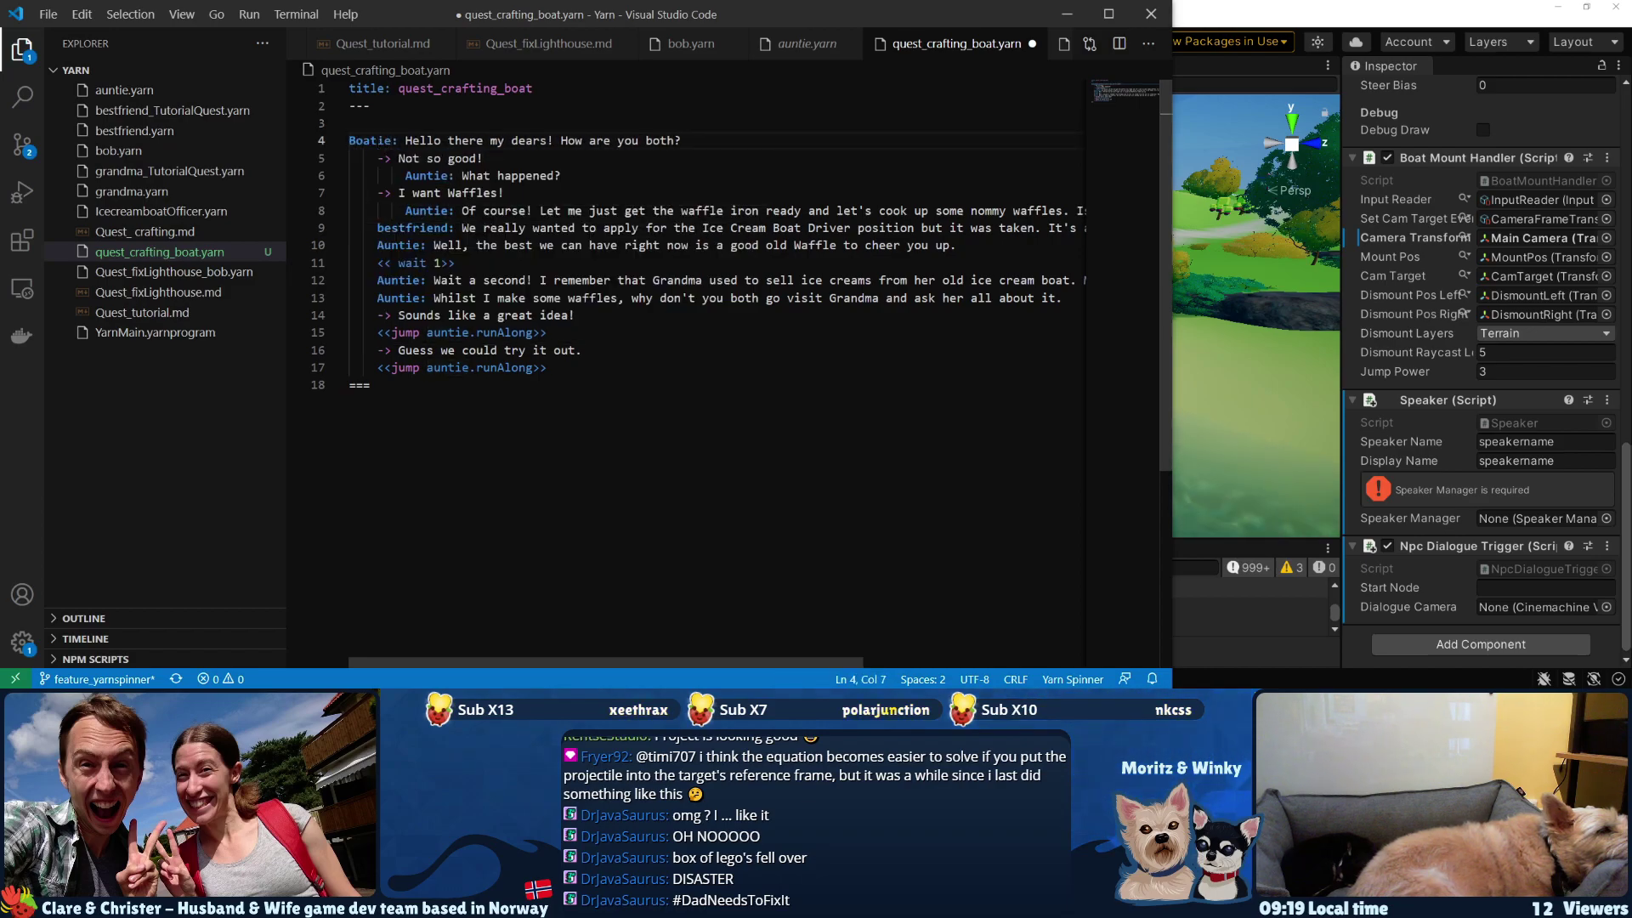
key(BackSpace)
key(BackSpace)
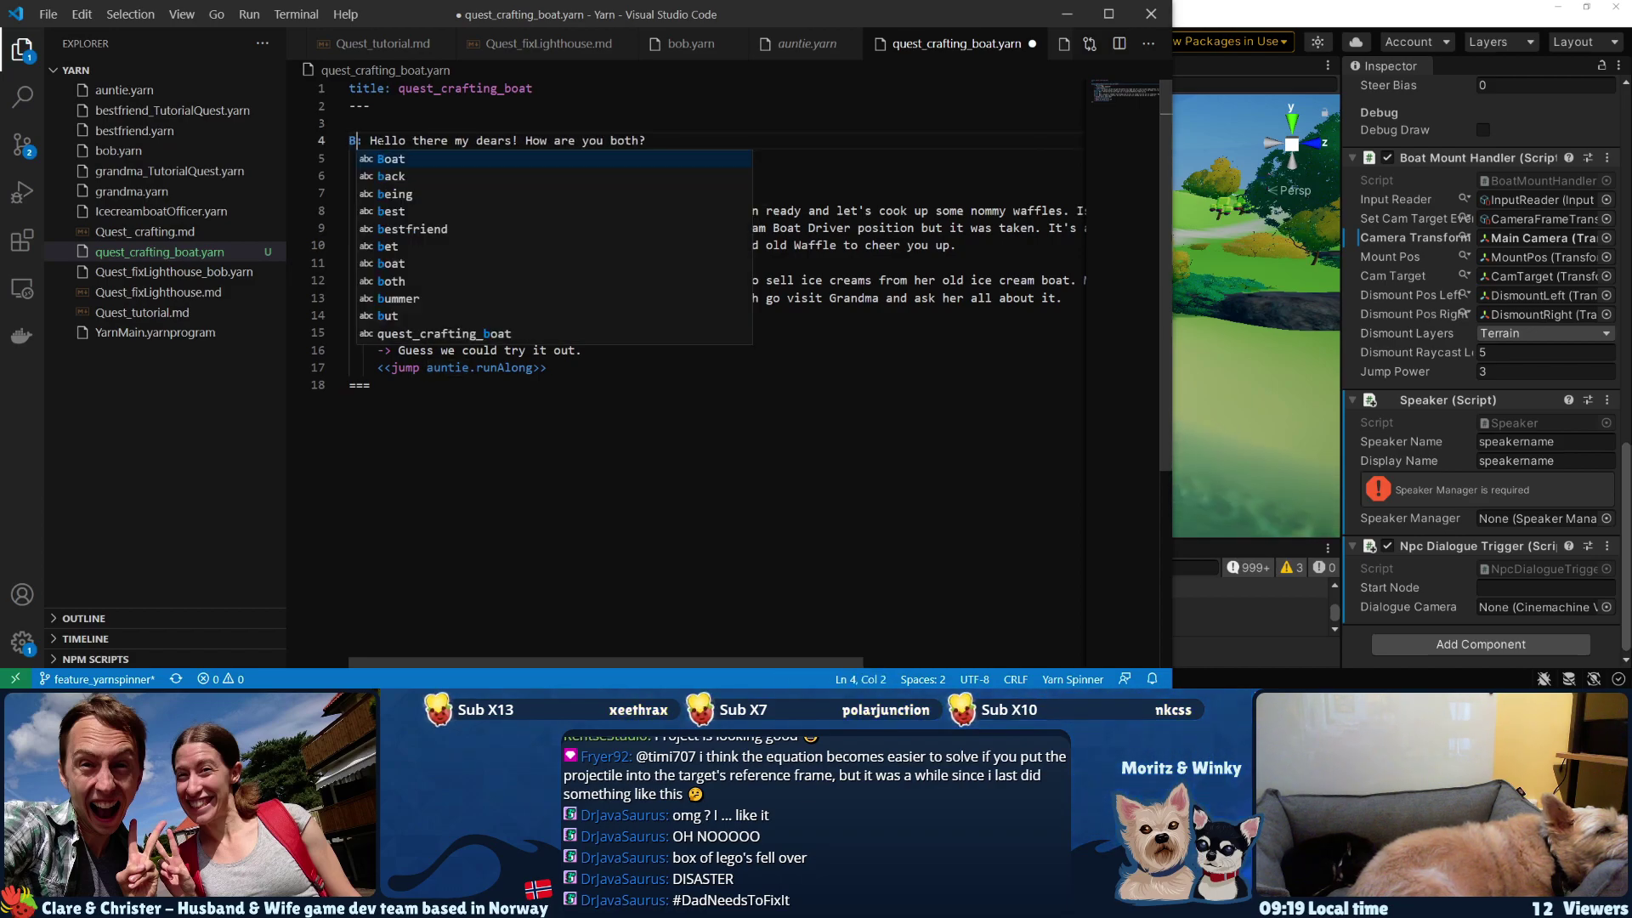
key(Left)
key(Left)
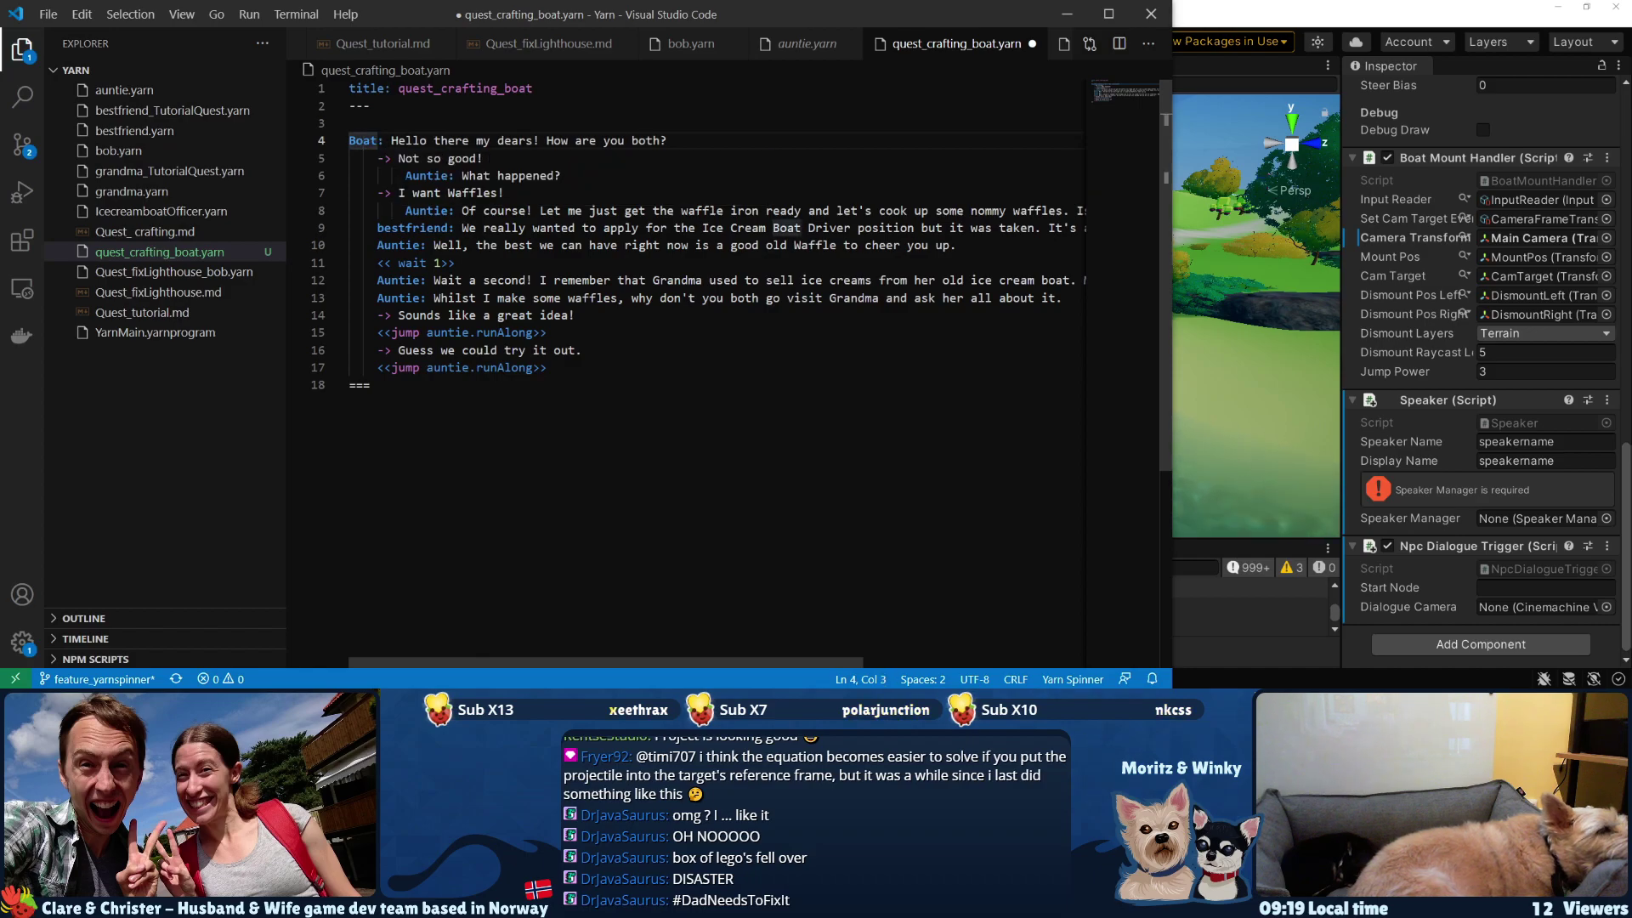
- Delete all dialogue, options and jumps after the Boat's greeting line, keeping the closing ===, and save the file
drag(782, 150, 769, 368)
key(BackSpace)
key(ctrl+s)
- Copy the node title quest_crafting_boat, switch to Unity and paste it as the Start Node of the boat's Npc Dialogue Trigger
drag(528, 88, 399, 89)
key(ctrl+c)
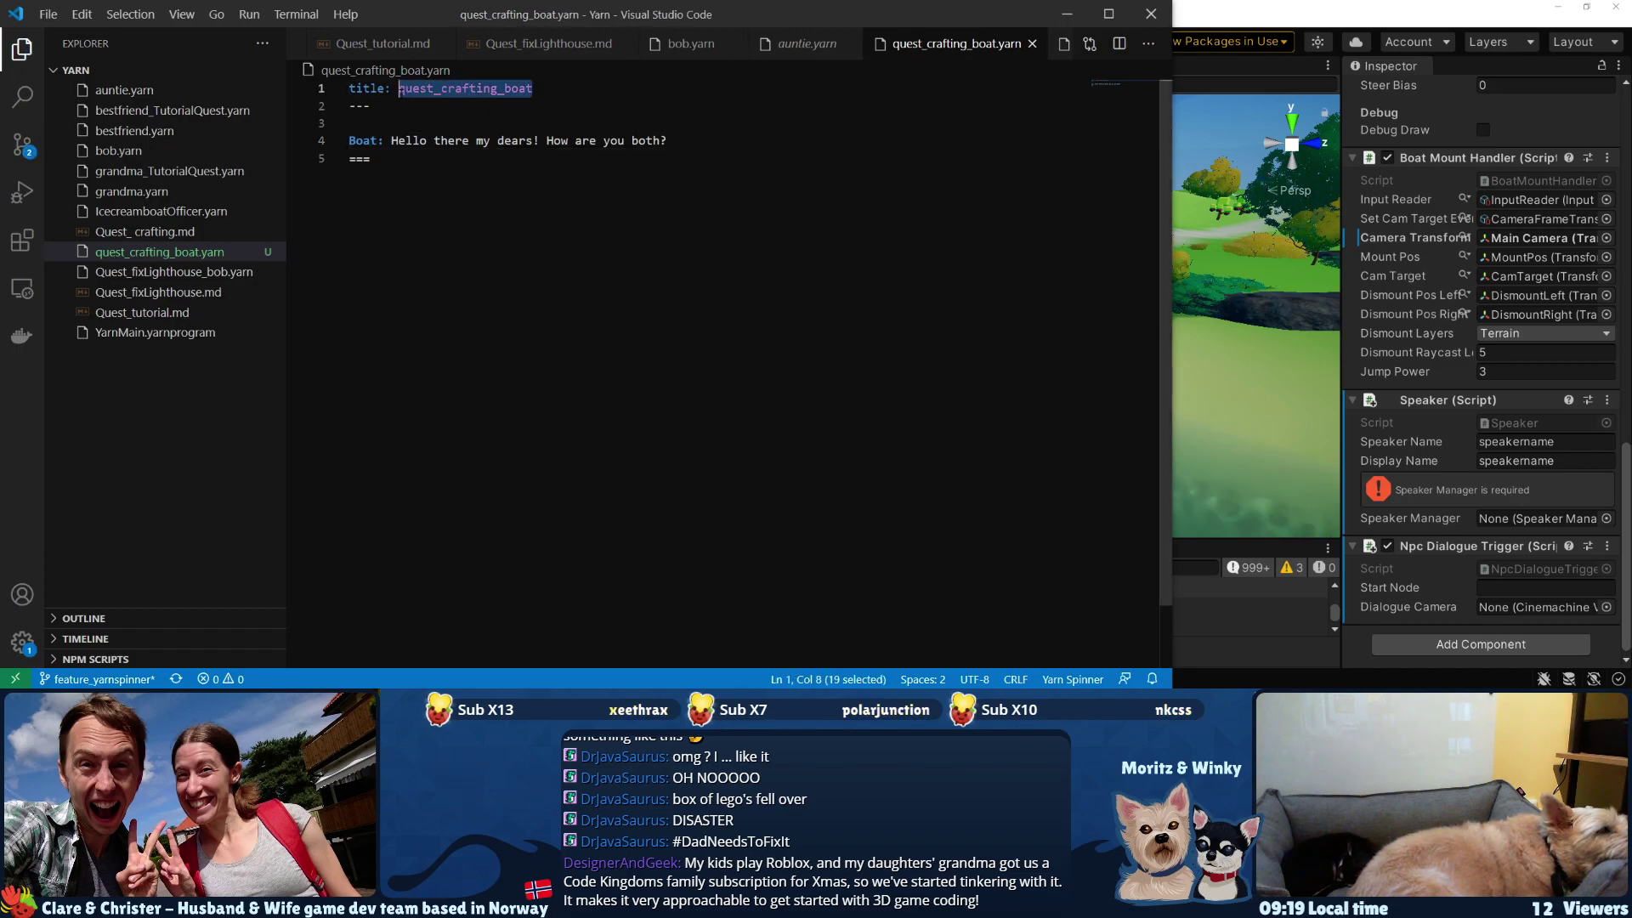
click(1363, 12)
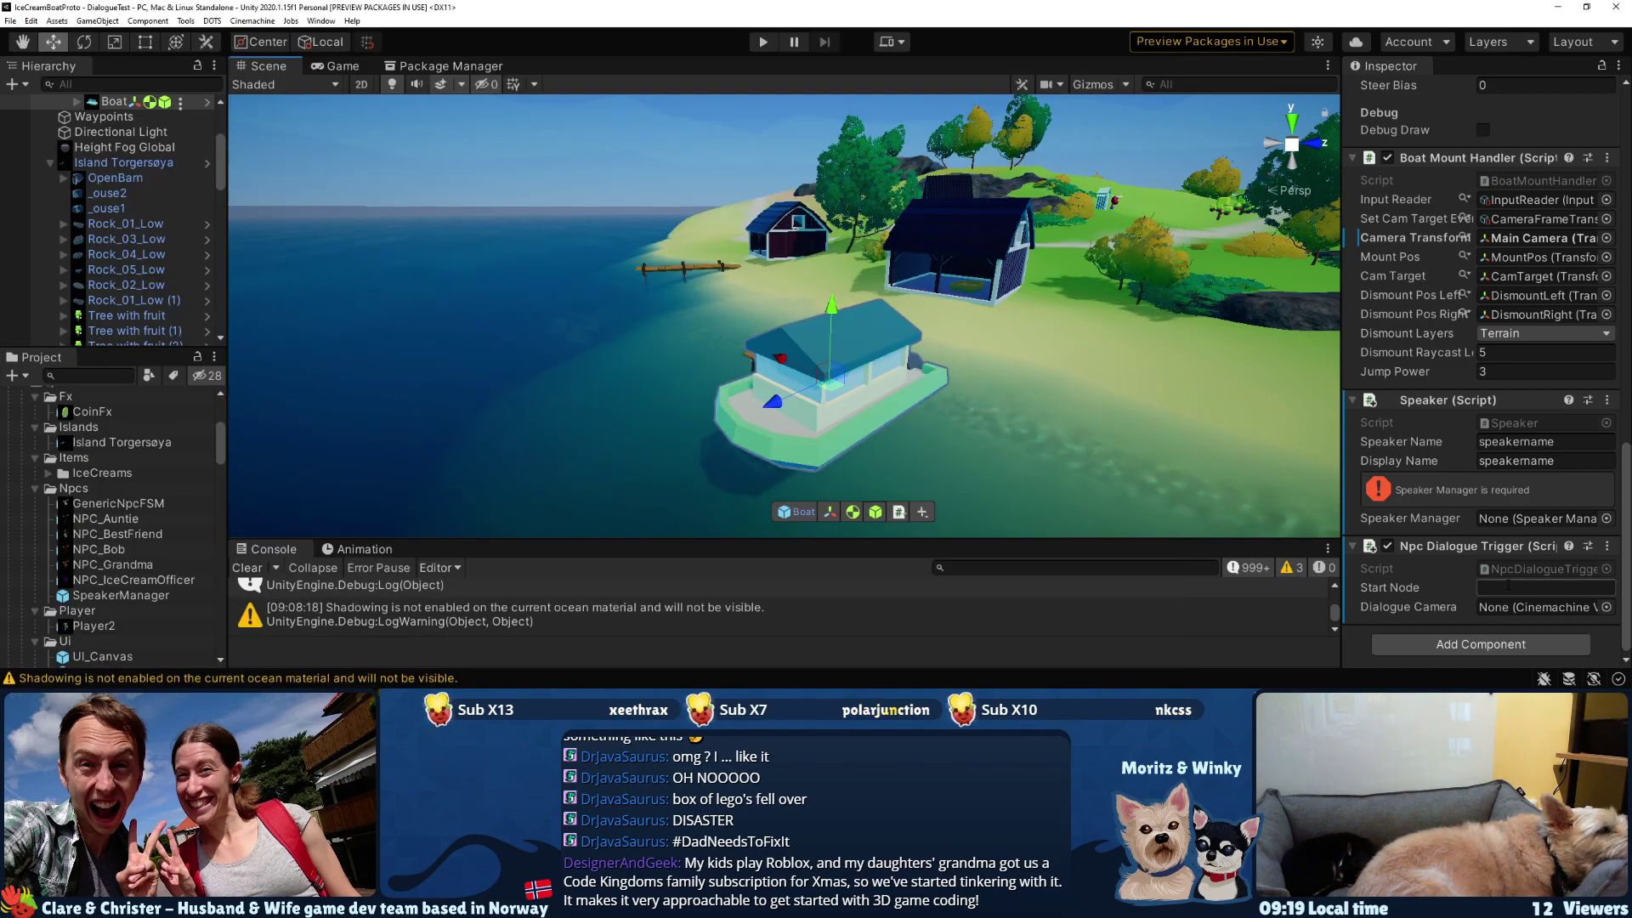
key(ctrl+v)
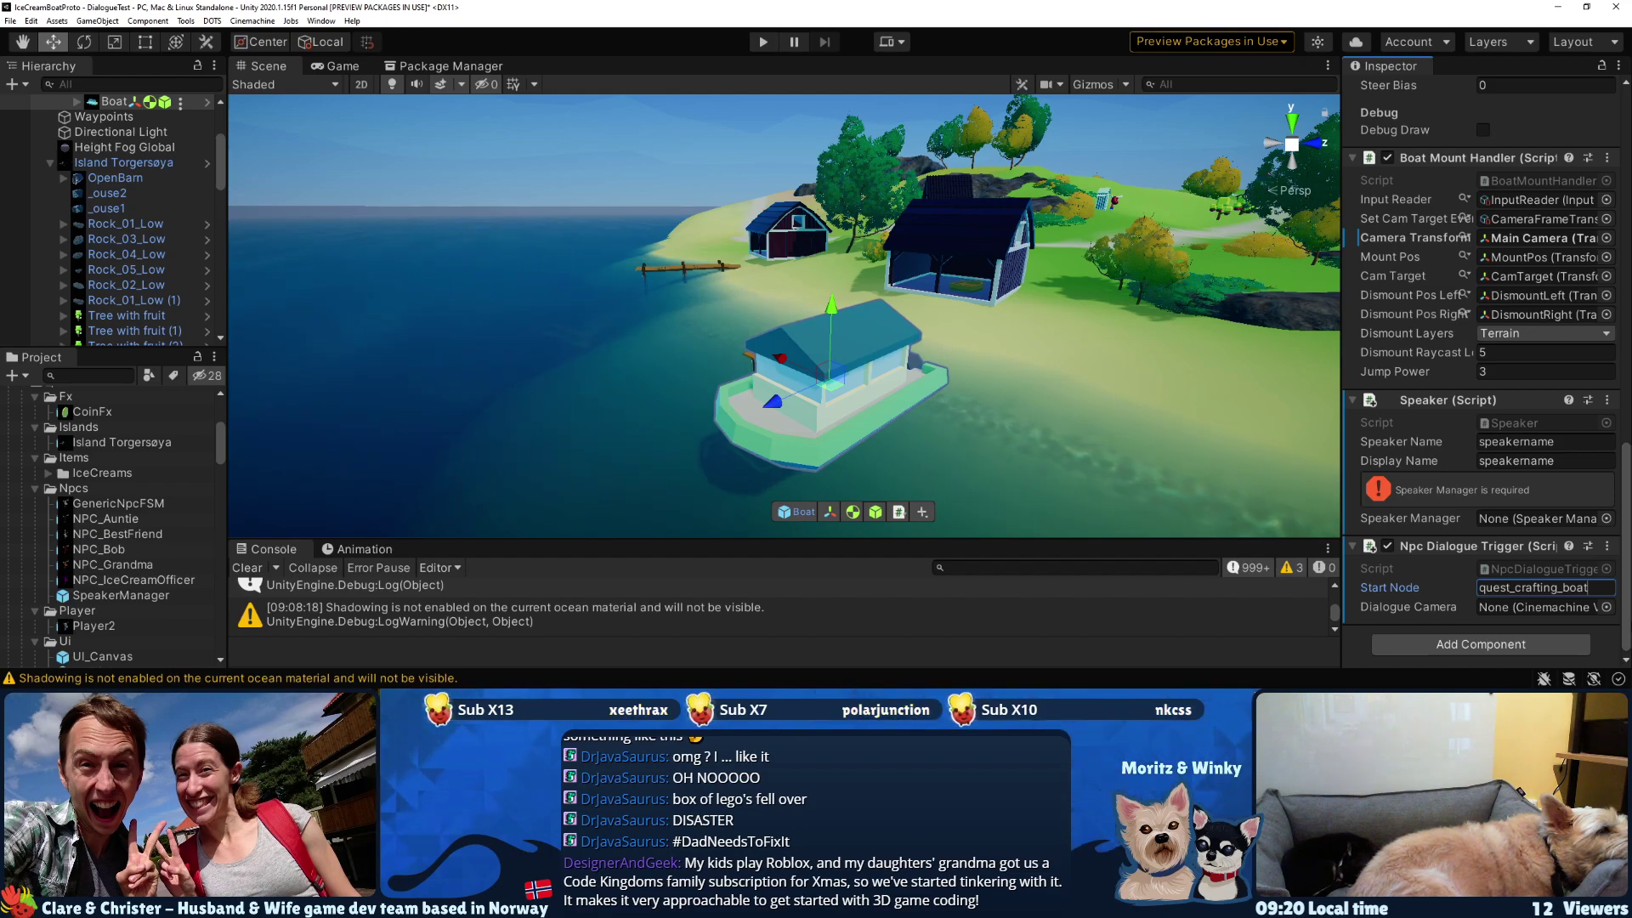
- Set both the Speaker Name and Display Name of the boat's Speaker component to Boat
click(1412, 448)
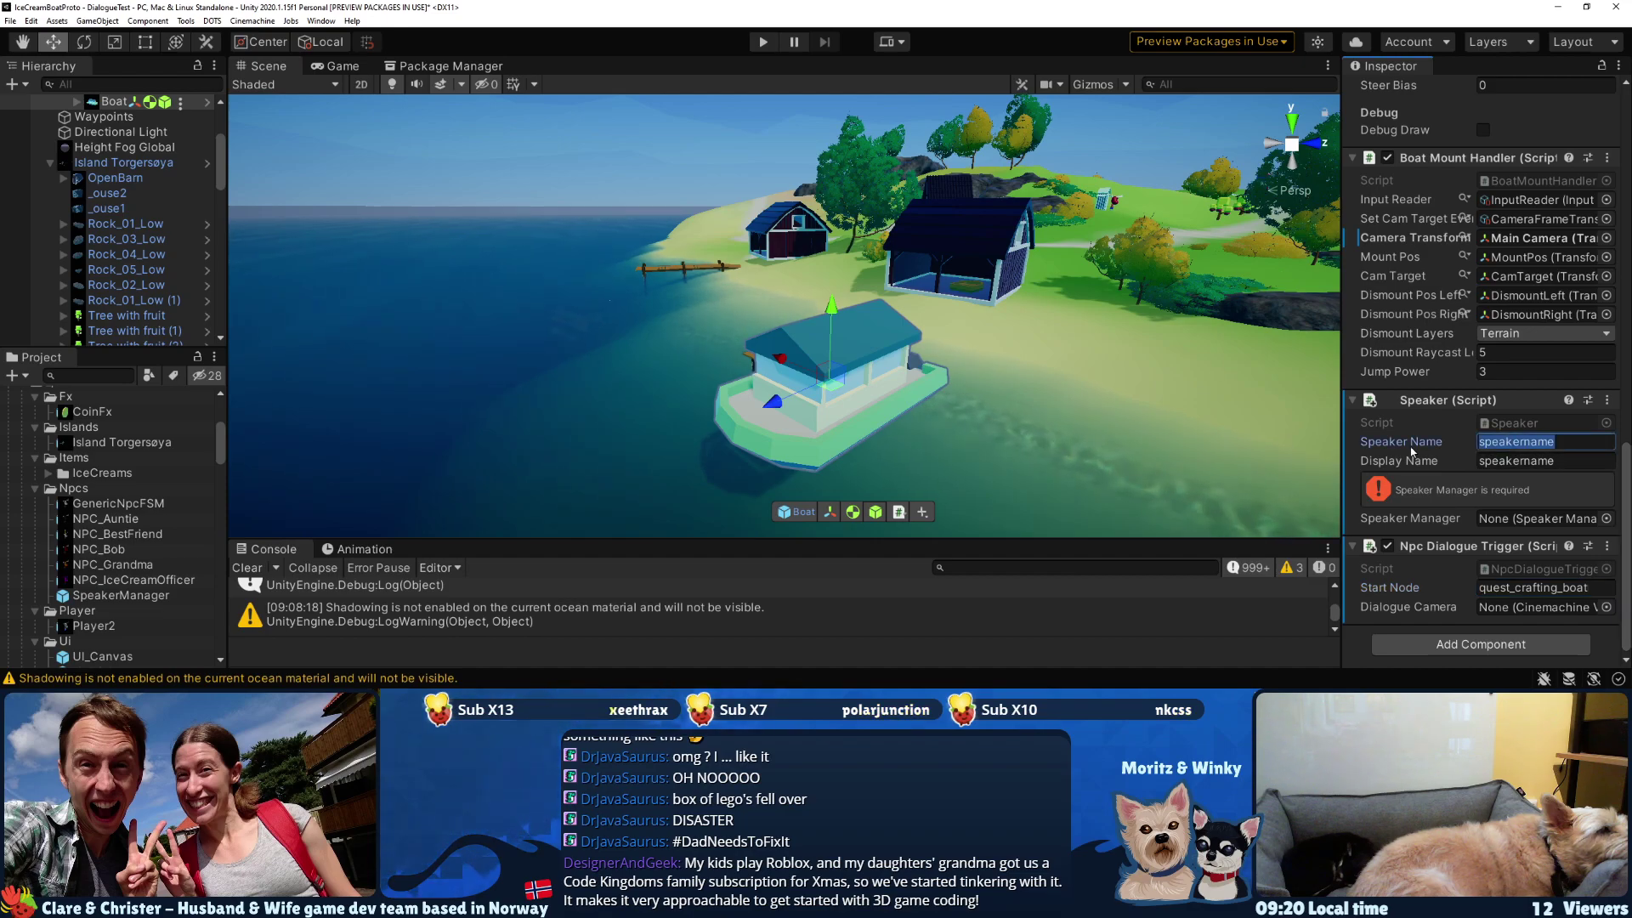
text(Boat)
key(Tab)
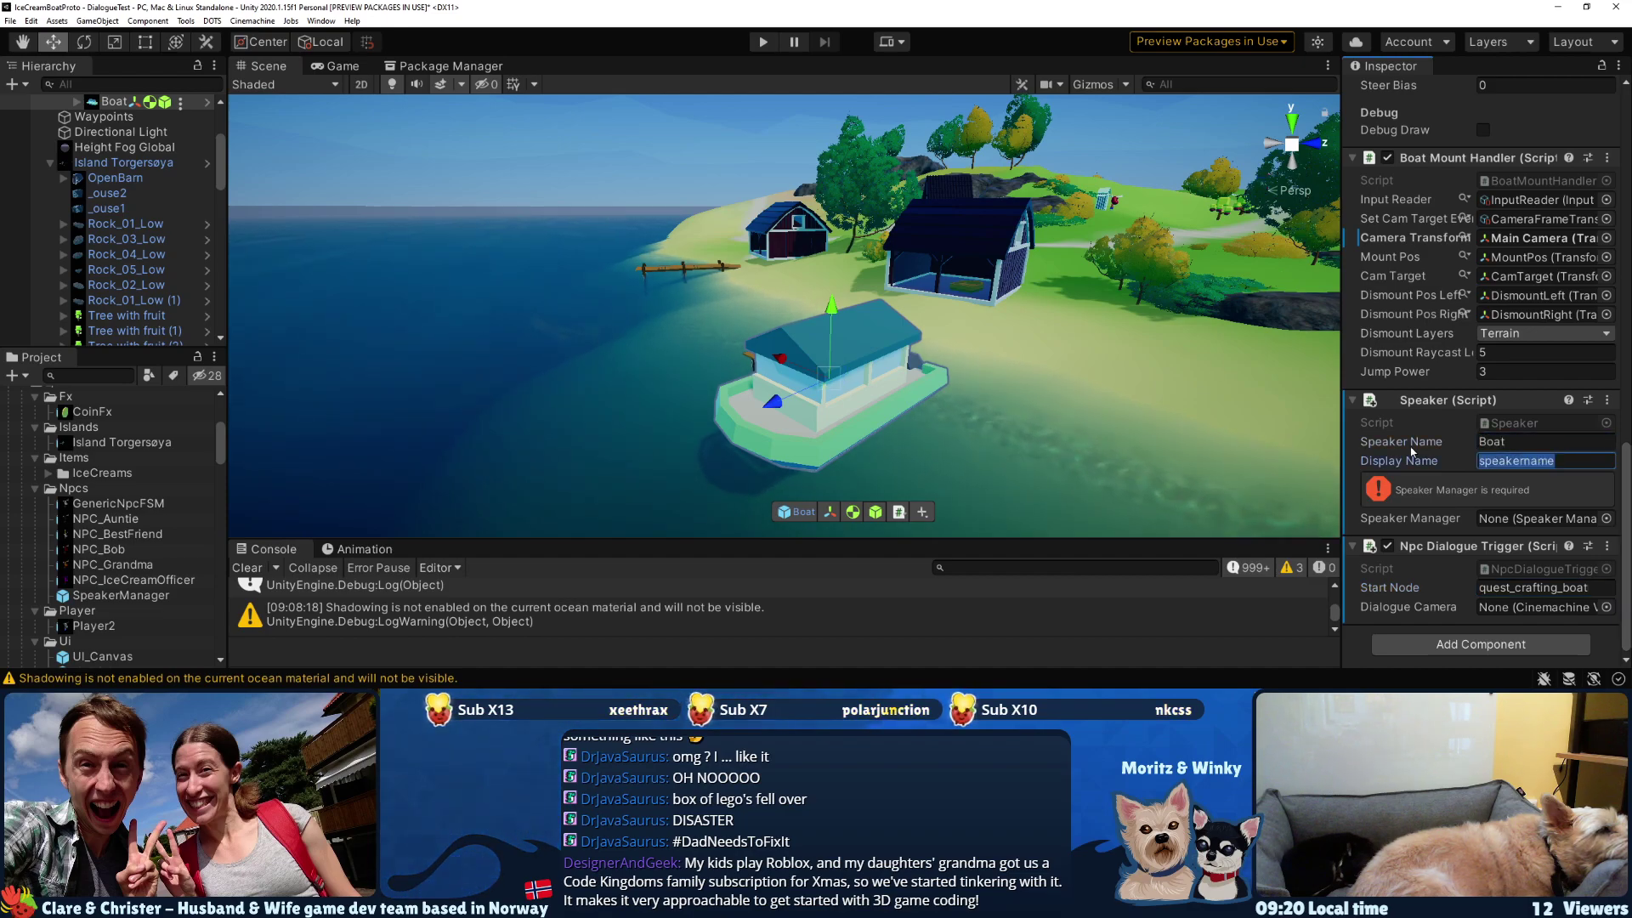
text(Boat)
- Select the YarnMain program in the _gameData Yarn folder and set its Source Scripts size to 8
scroll(155, 515, down, 10)
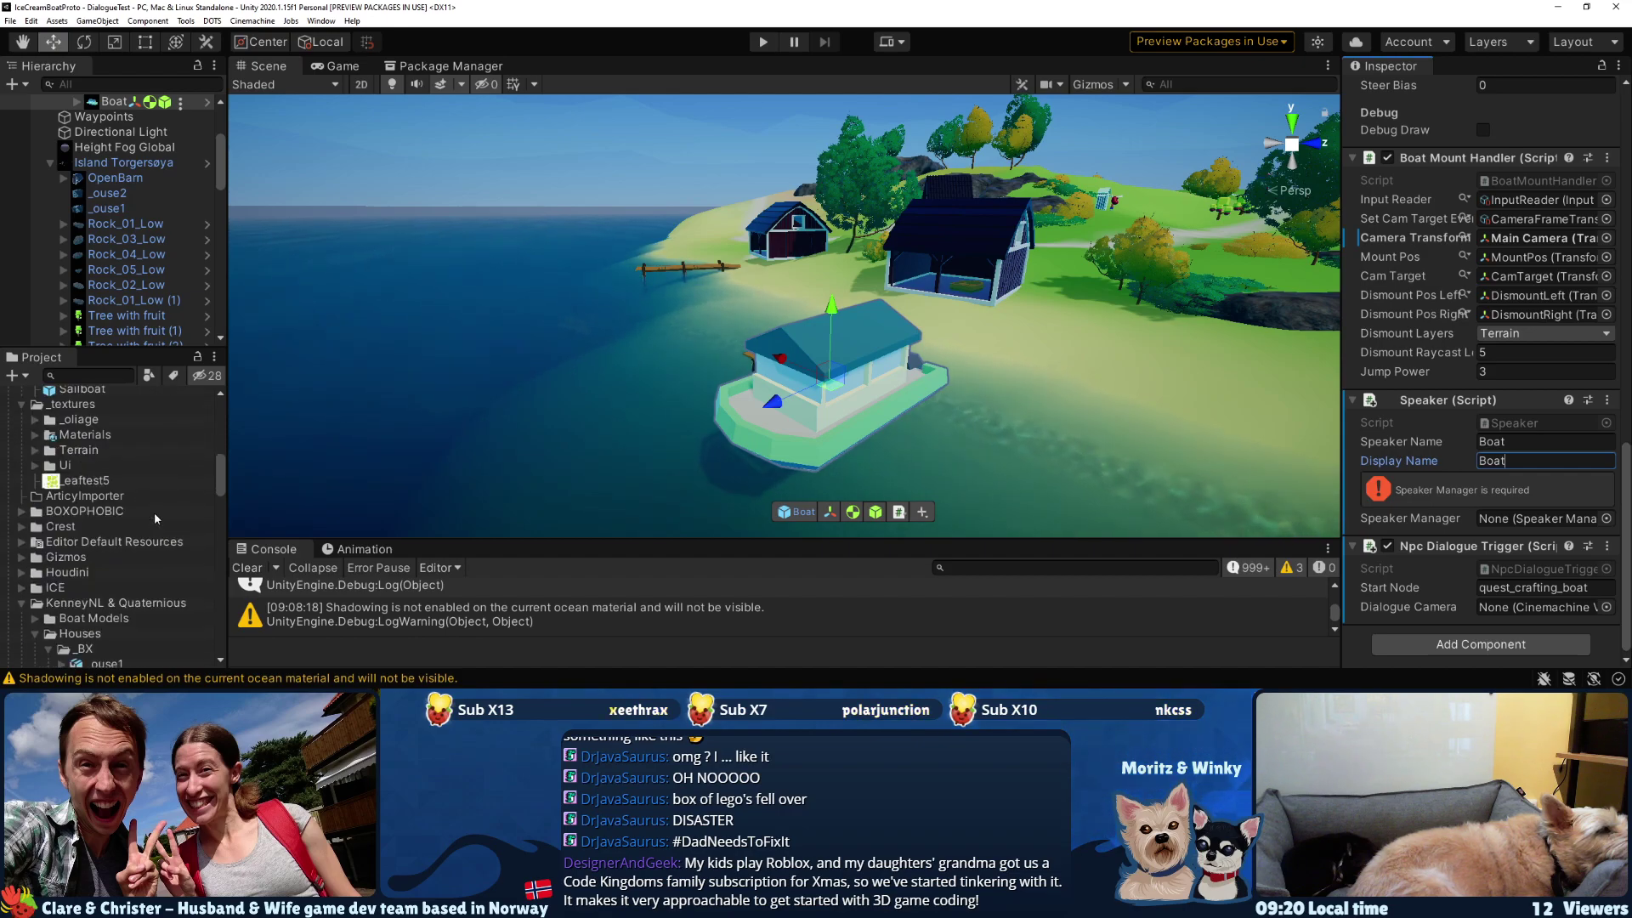
scroll(154, 511, up, 8)
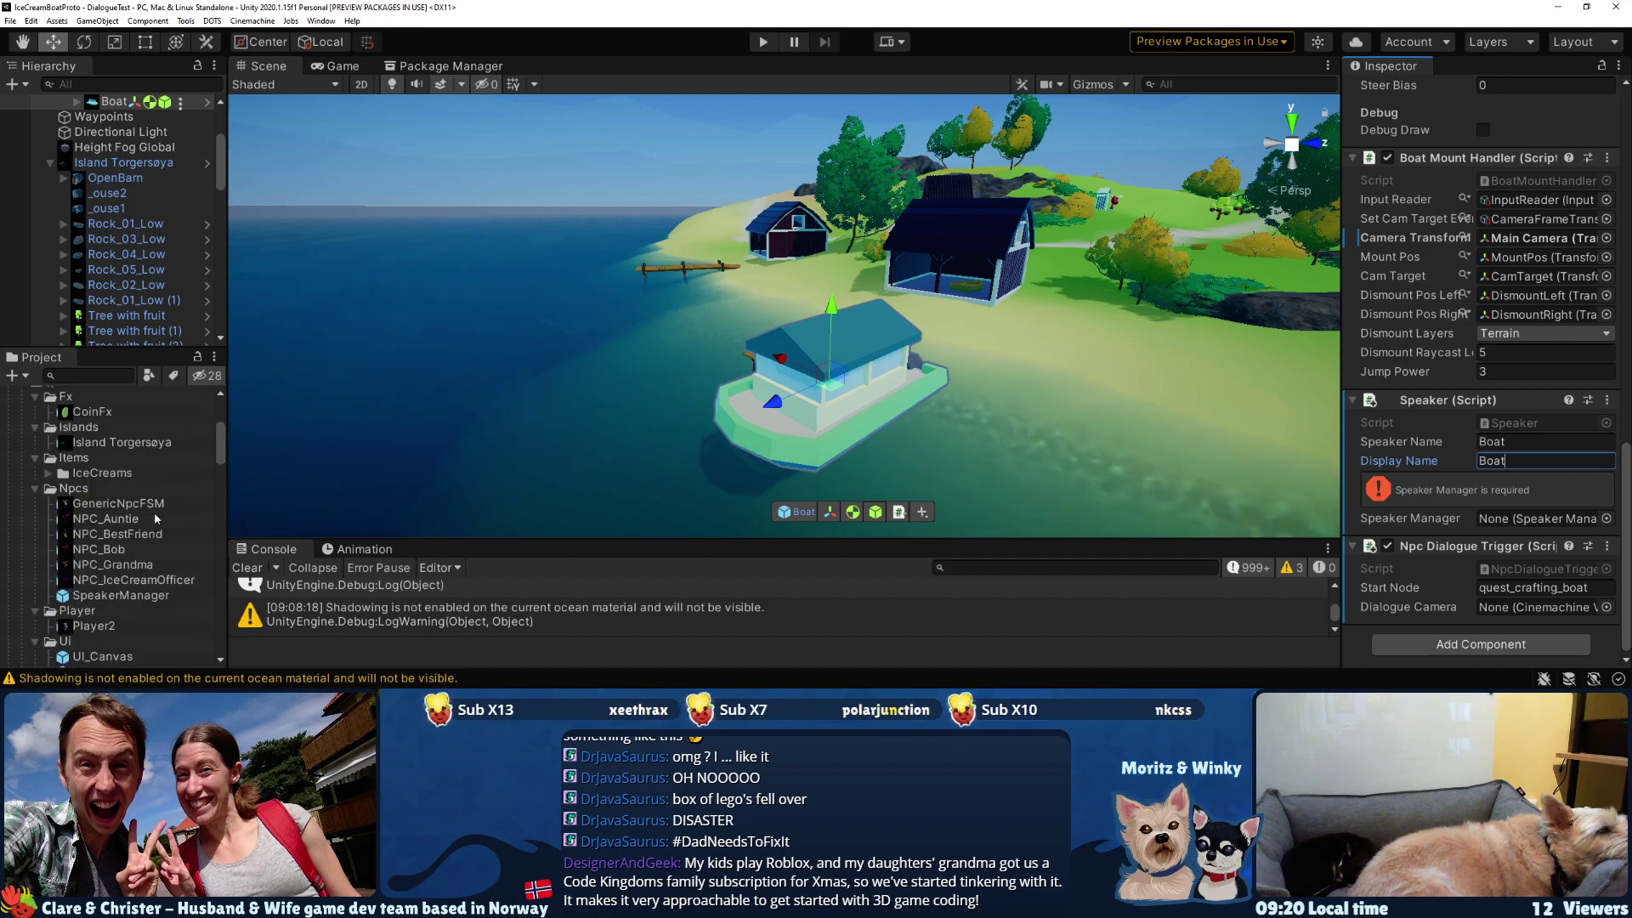
click(22, 439)
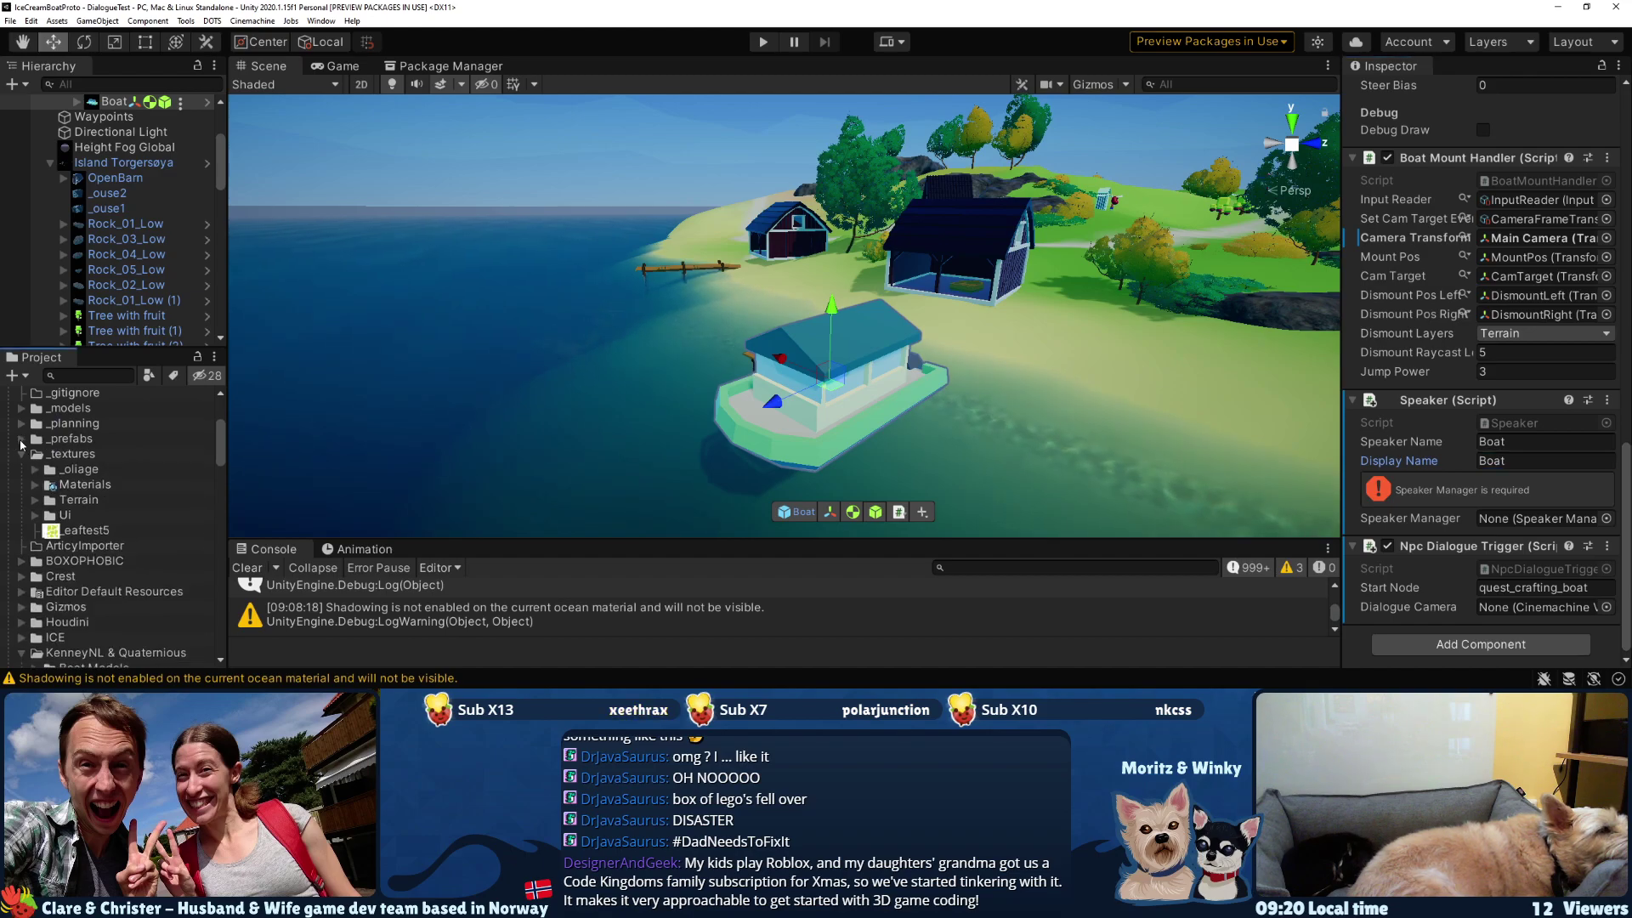
click(20, 457)
scroll(34, 464, up, 4)
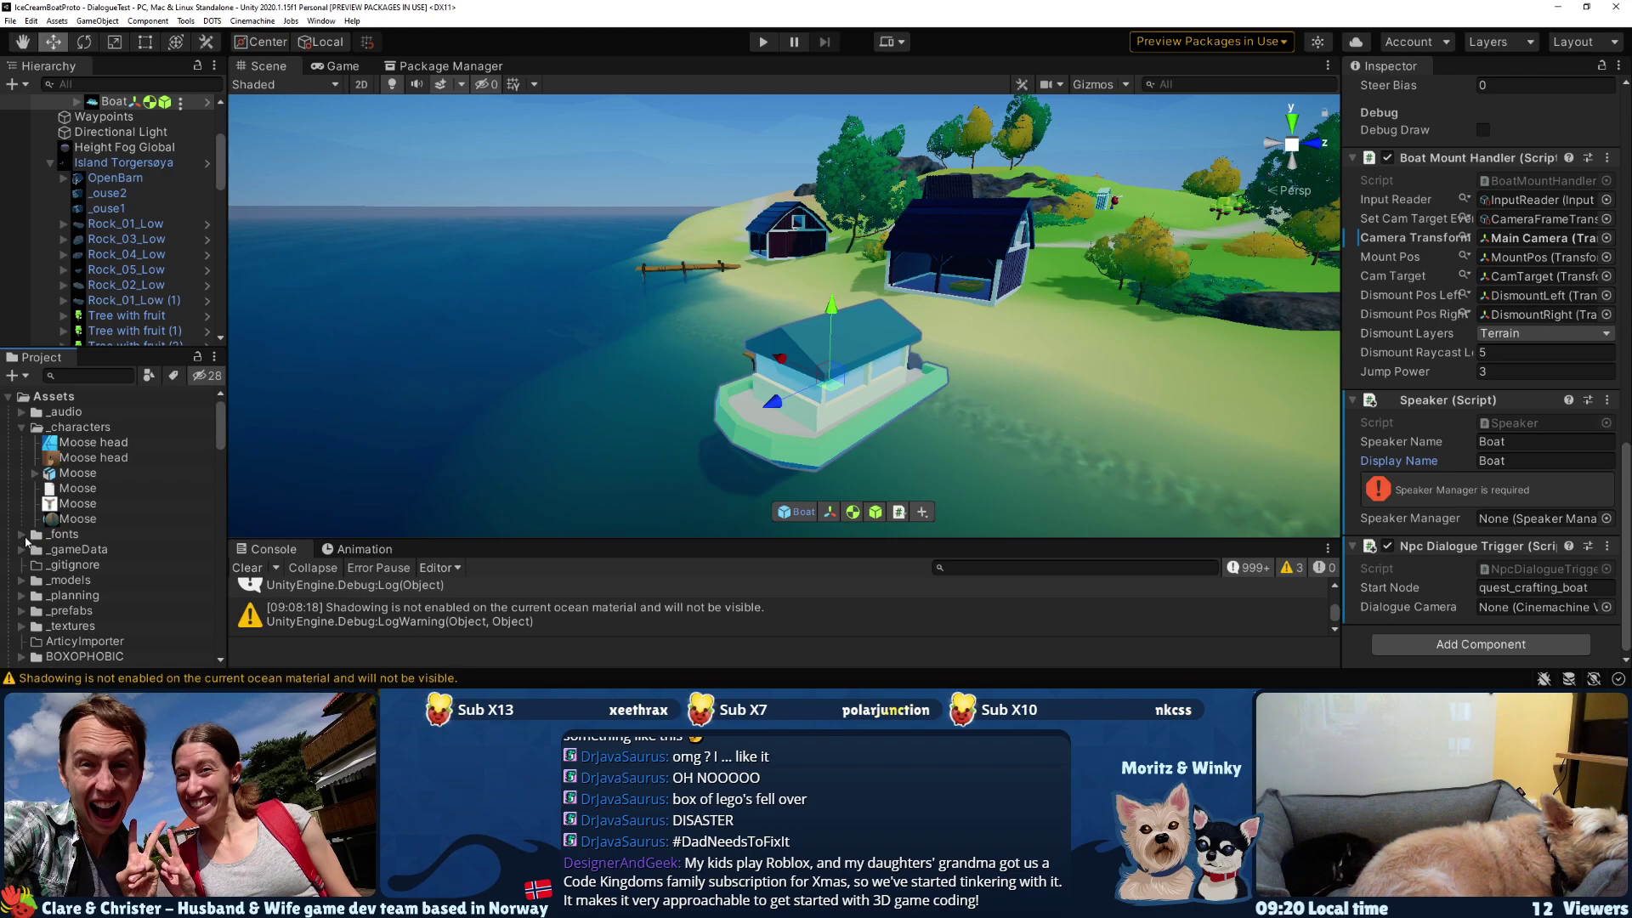
click(21, 550)
scroll(47, 588, down, 3)
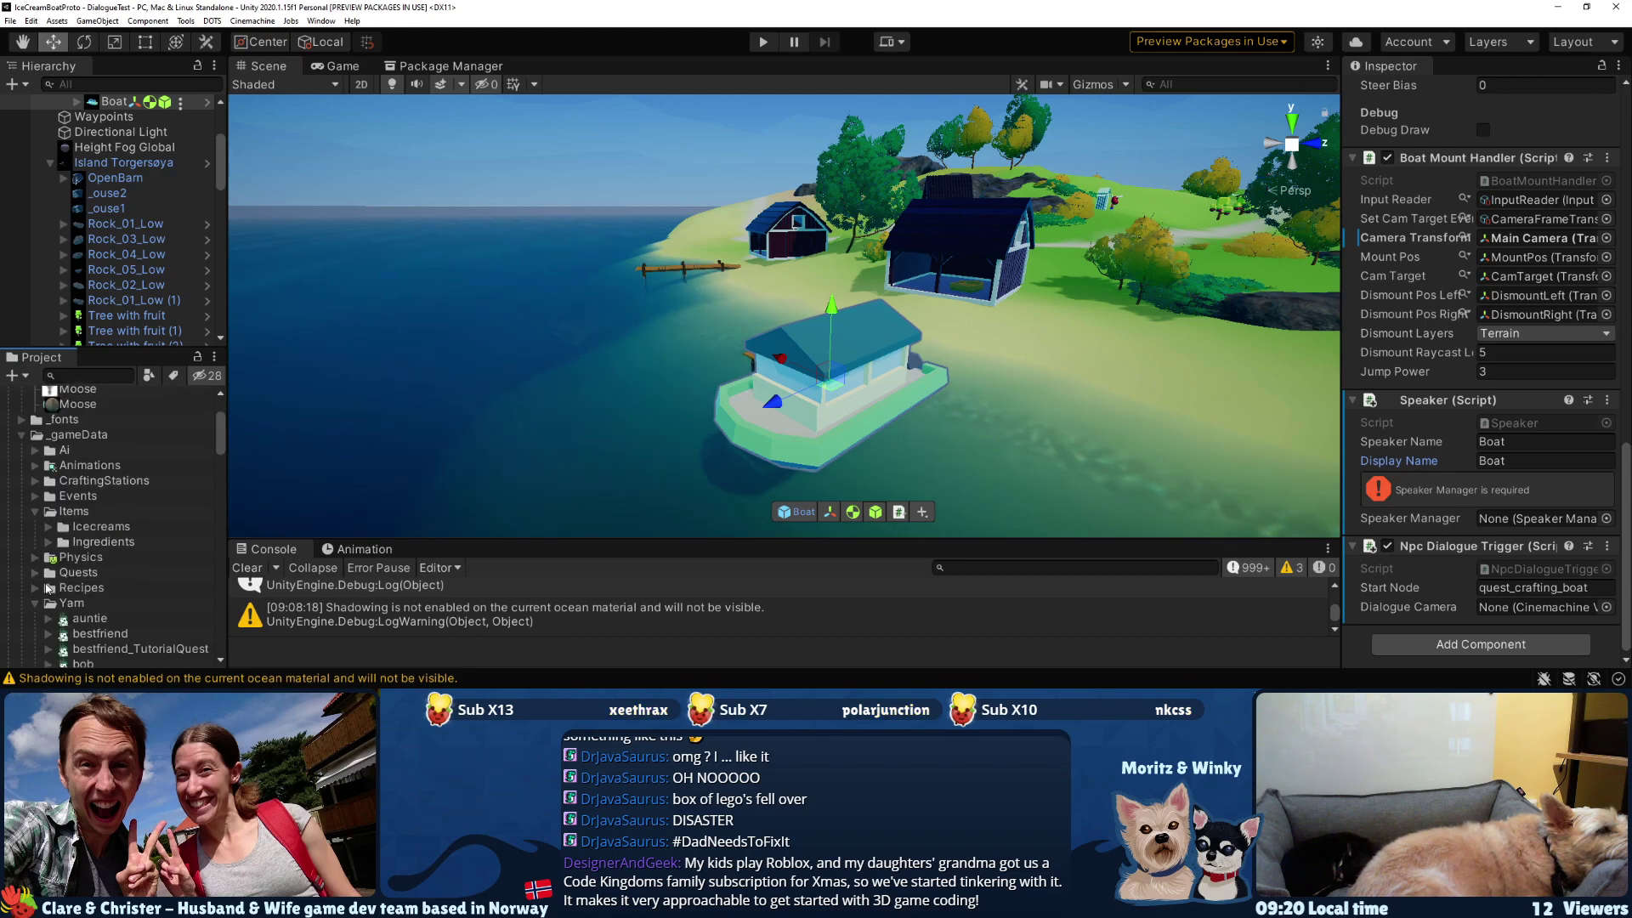
scroll(95, 618, down, 4)
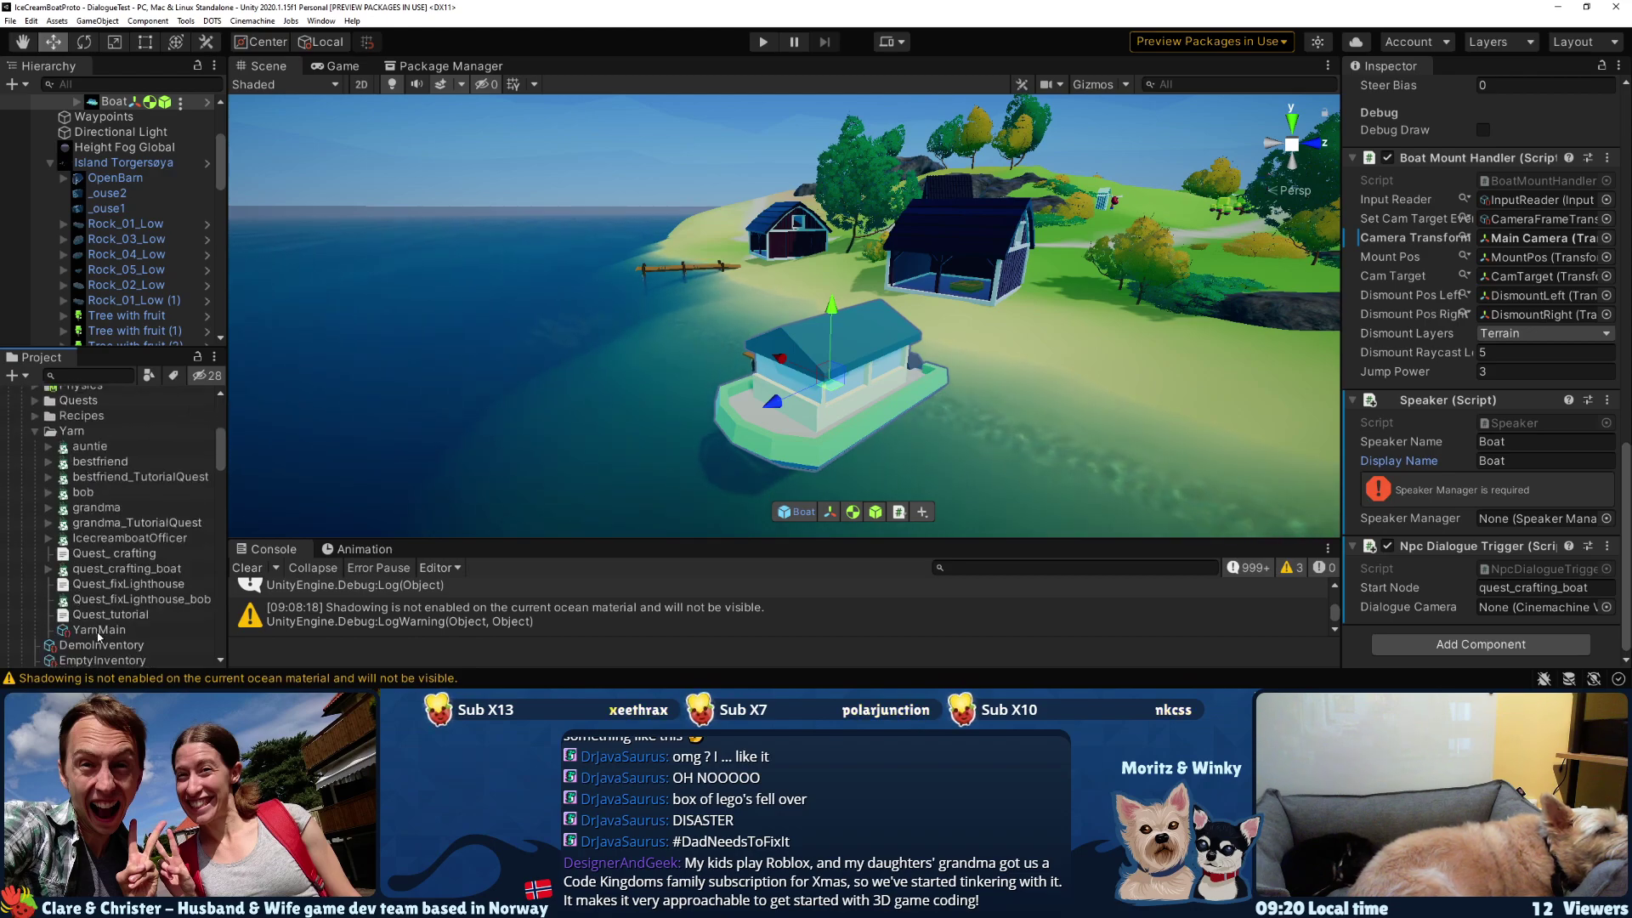
click(99, 630)
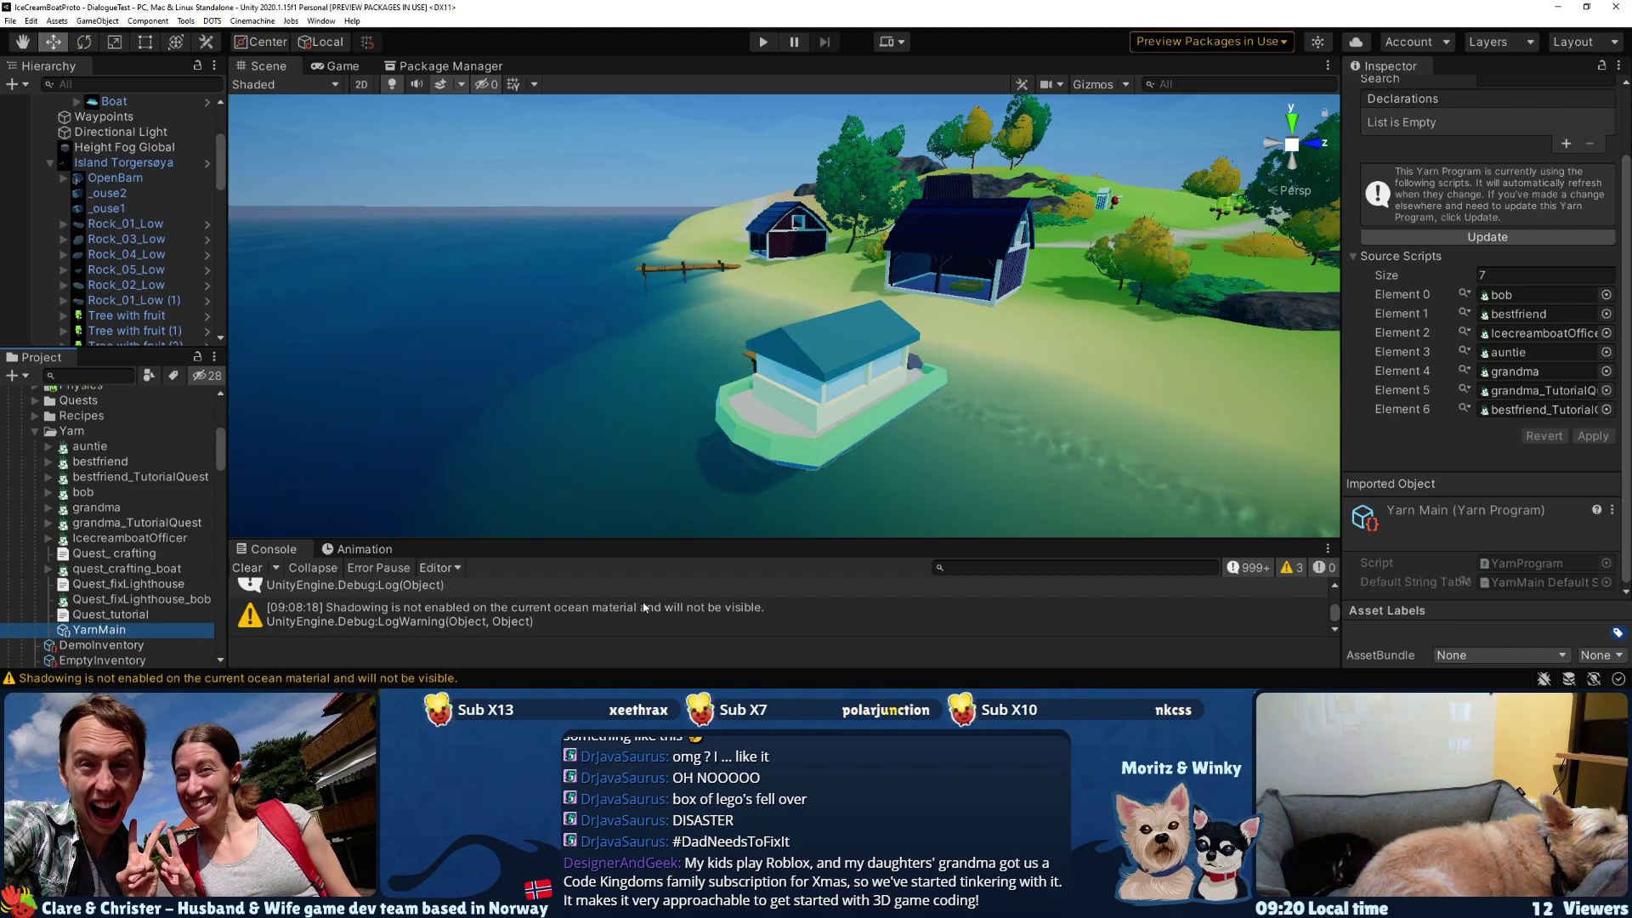
click(1536, 275)
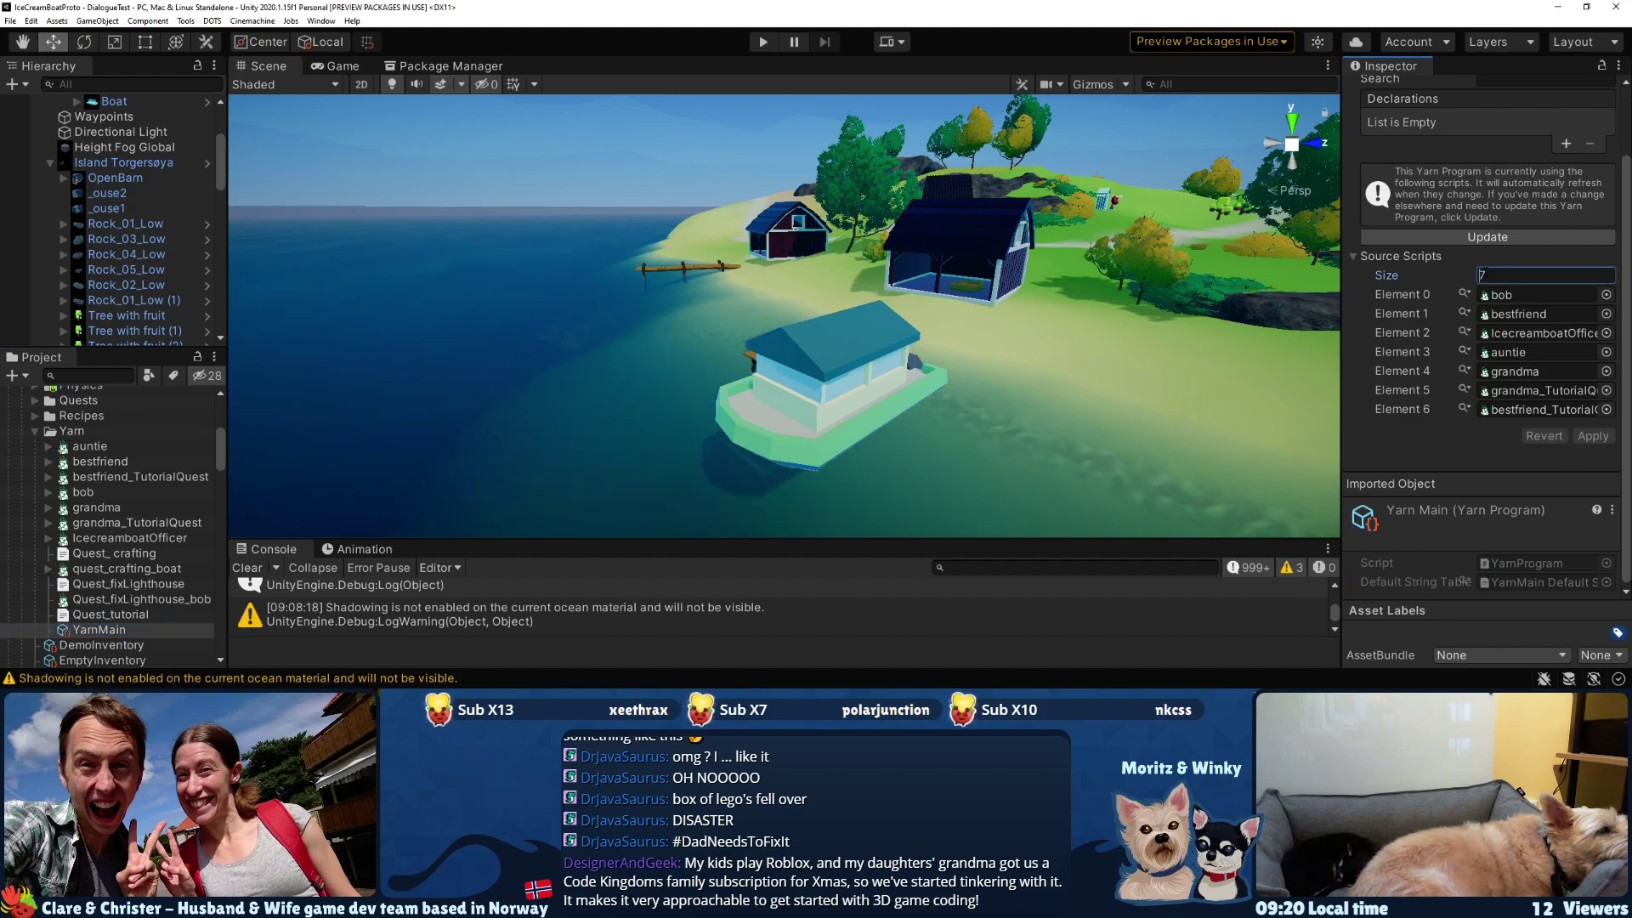
key(Return)
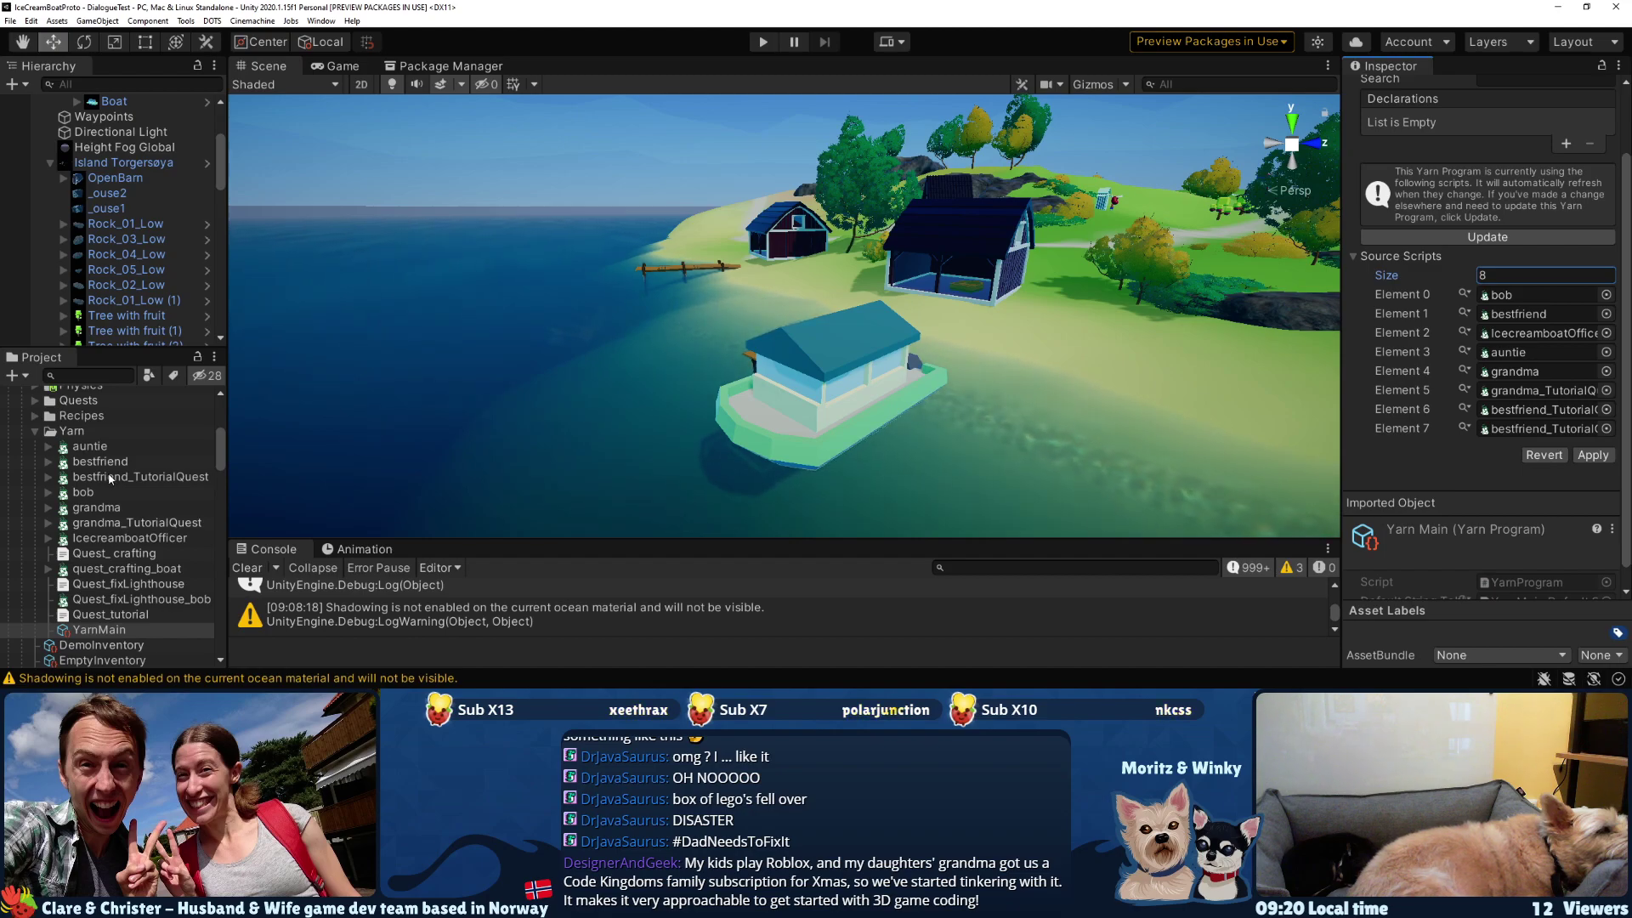
- Assign quest_crafting_boat as Element 7 of YarnMain's Source Scripts and apply the import settings
click(111, 568)
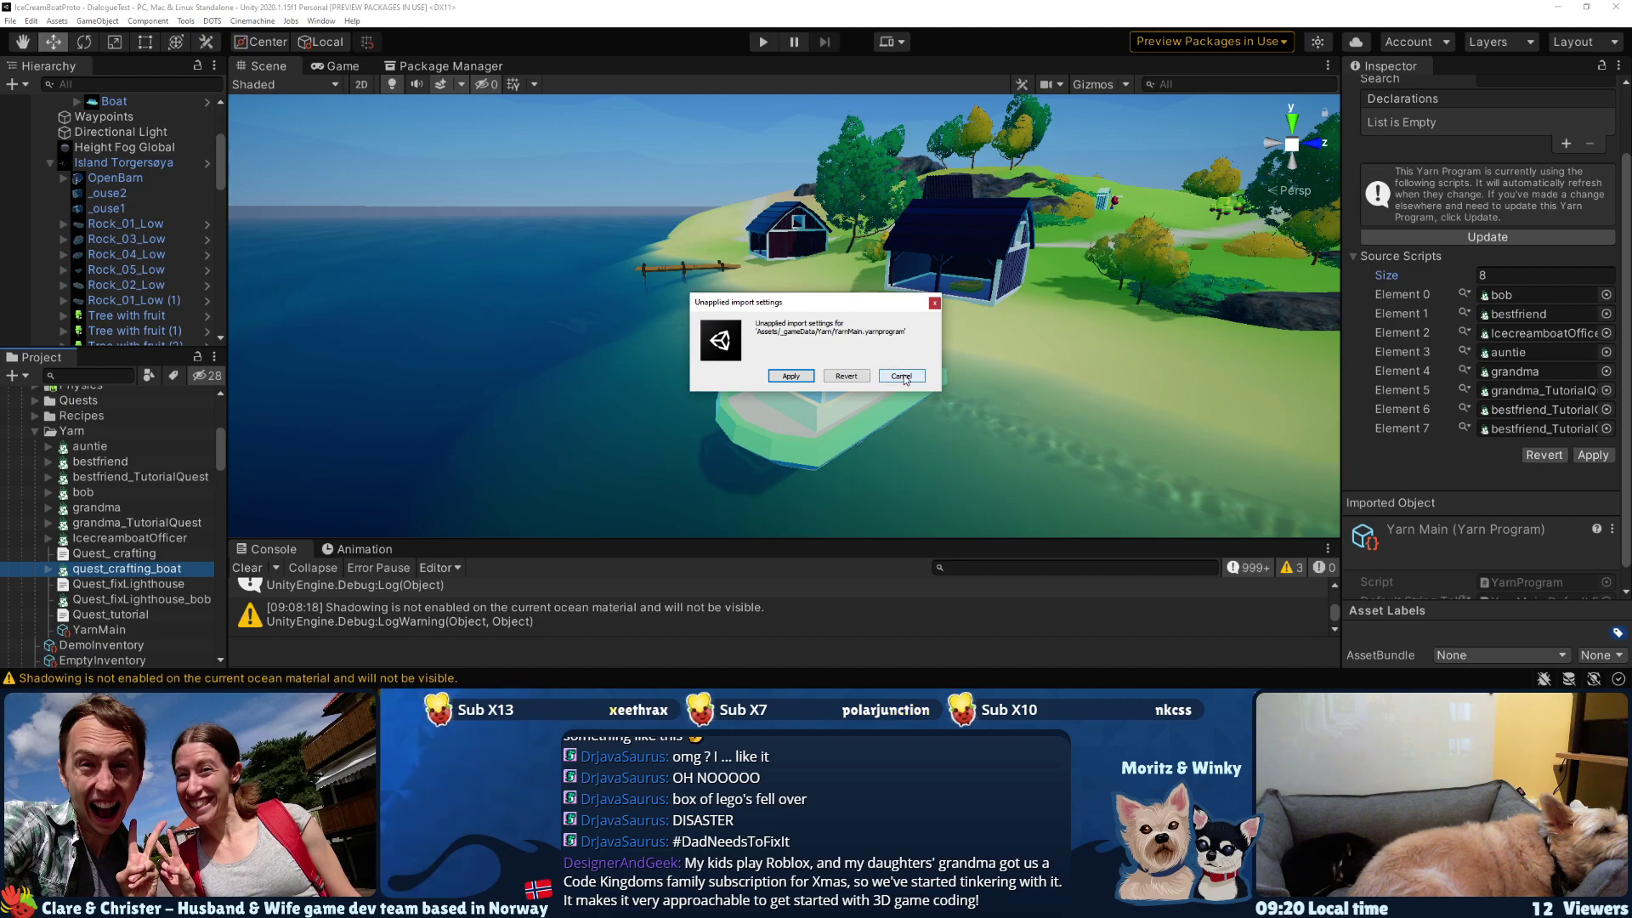
click(847, 374)
click(1595, 415)
drag(1595, 415, 1575, 435)
click(1594, 455)
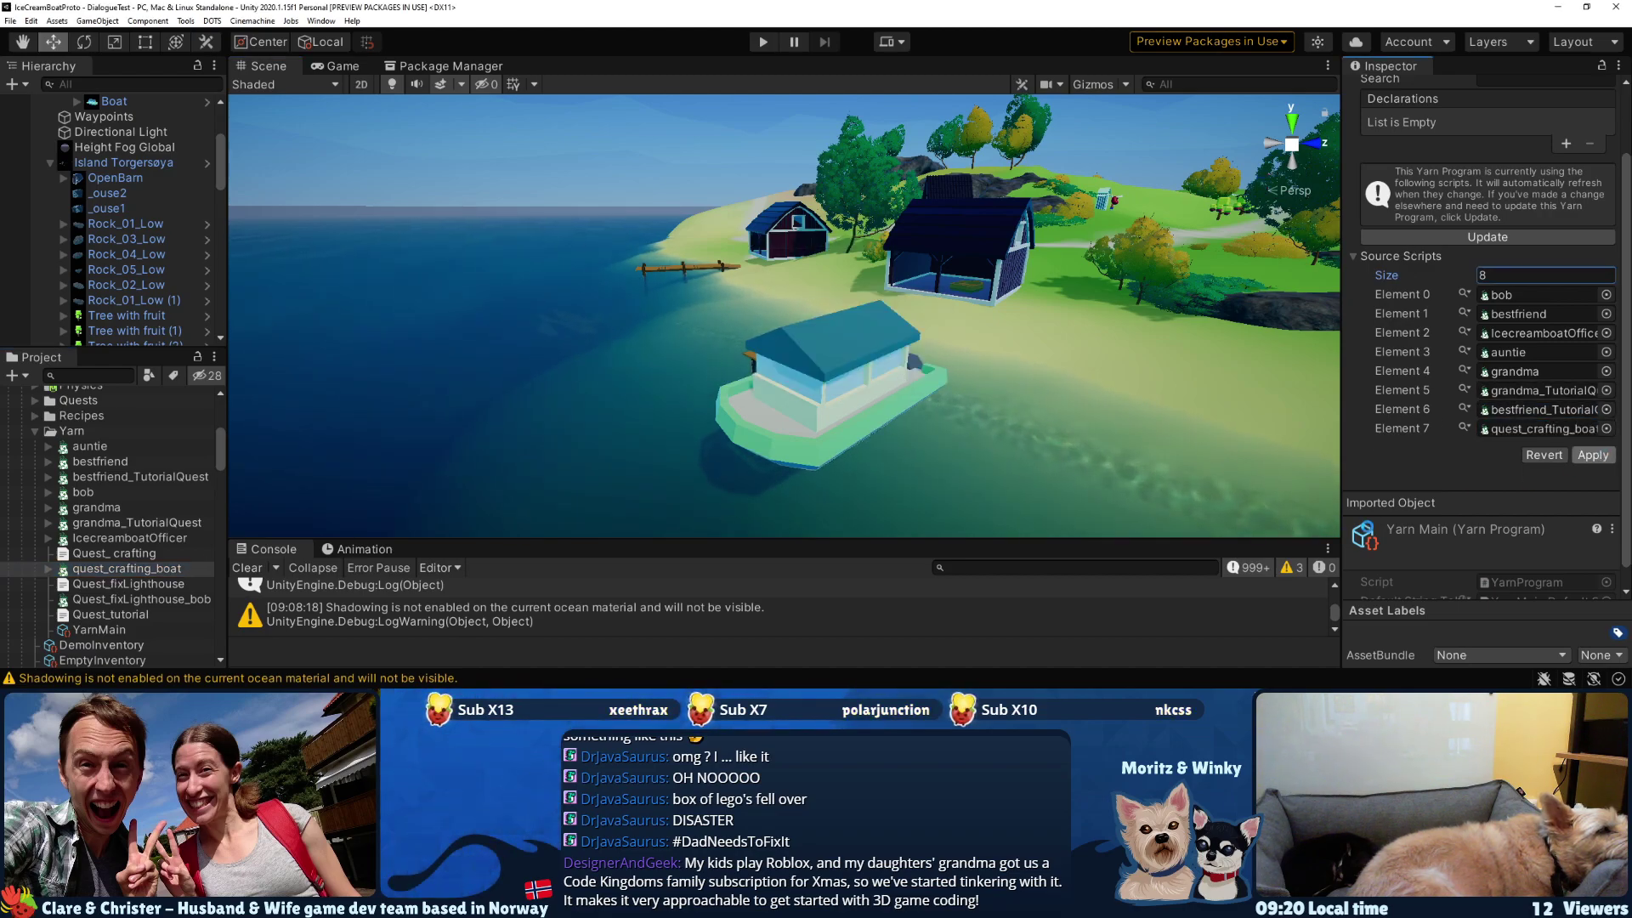
- Select the ice cream boat in the scene and assign SpeakerManager as its Speaker component's Speaker Manager
click(861, 339)
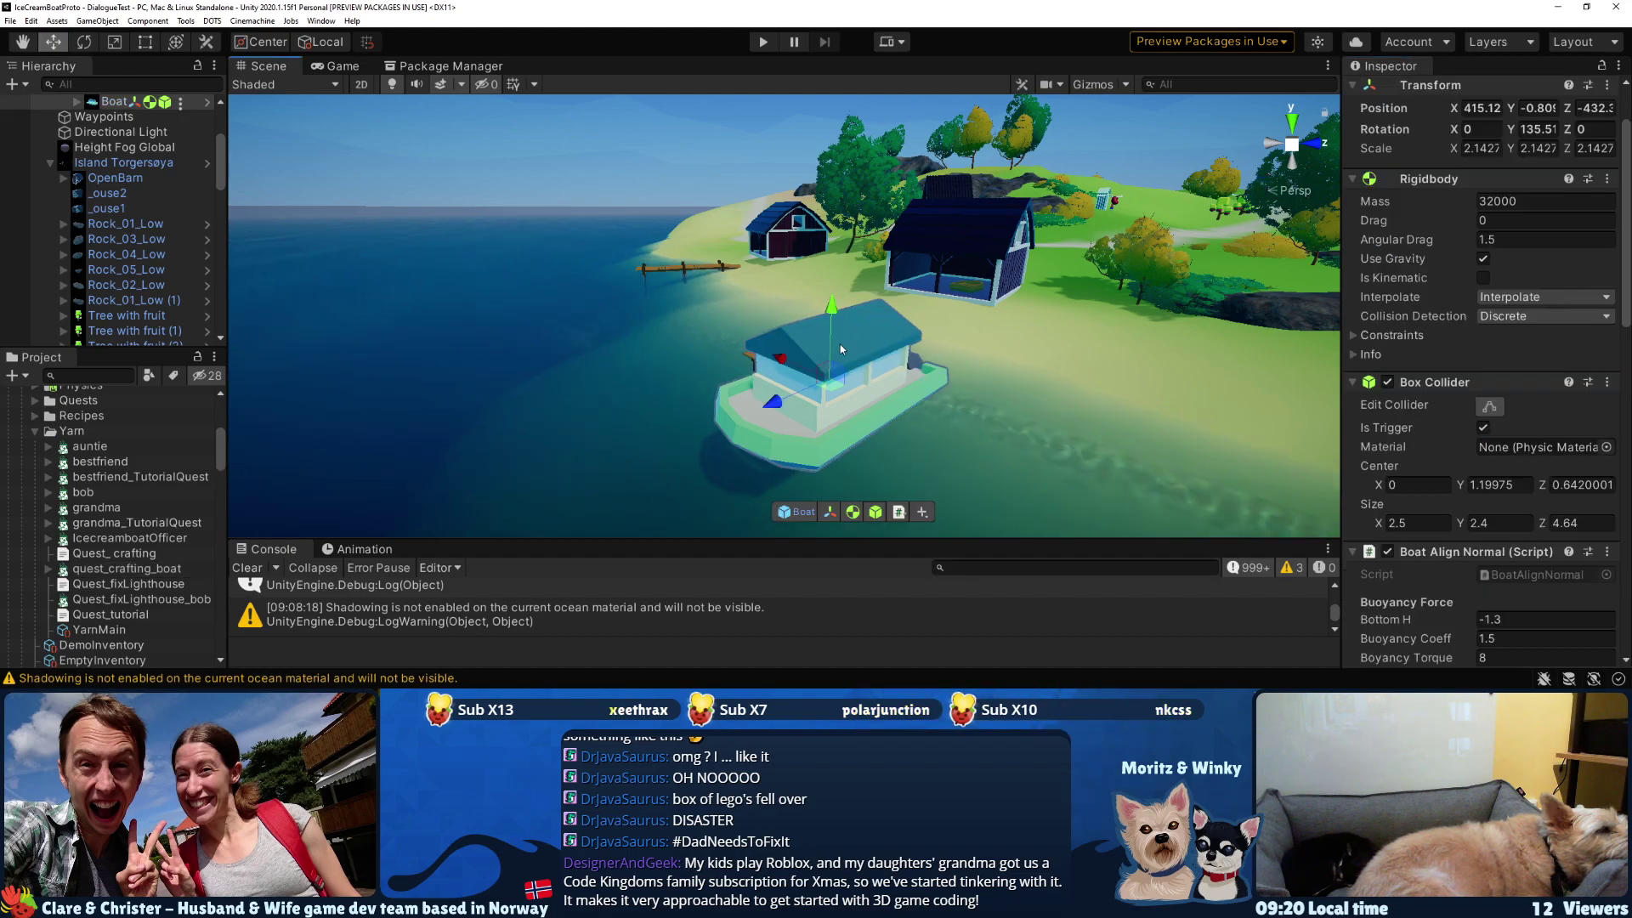
scroll(1522, 486, down, 10)
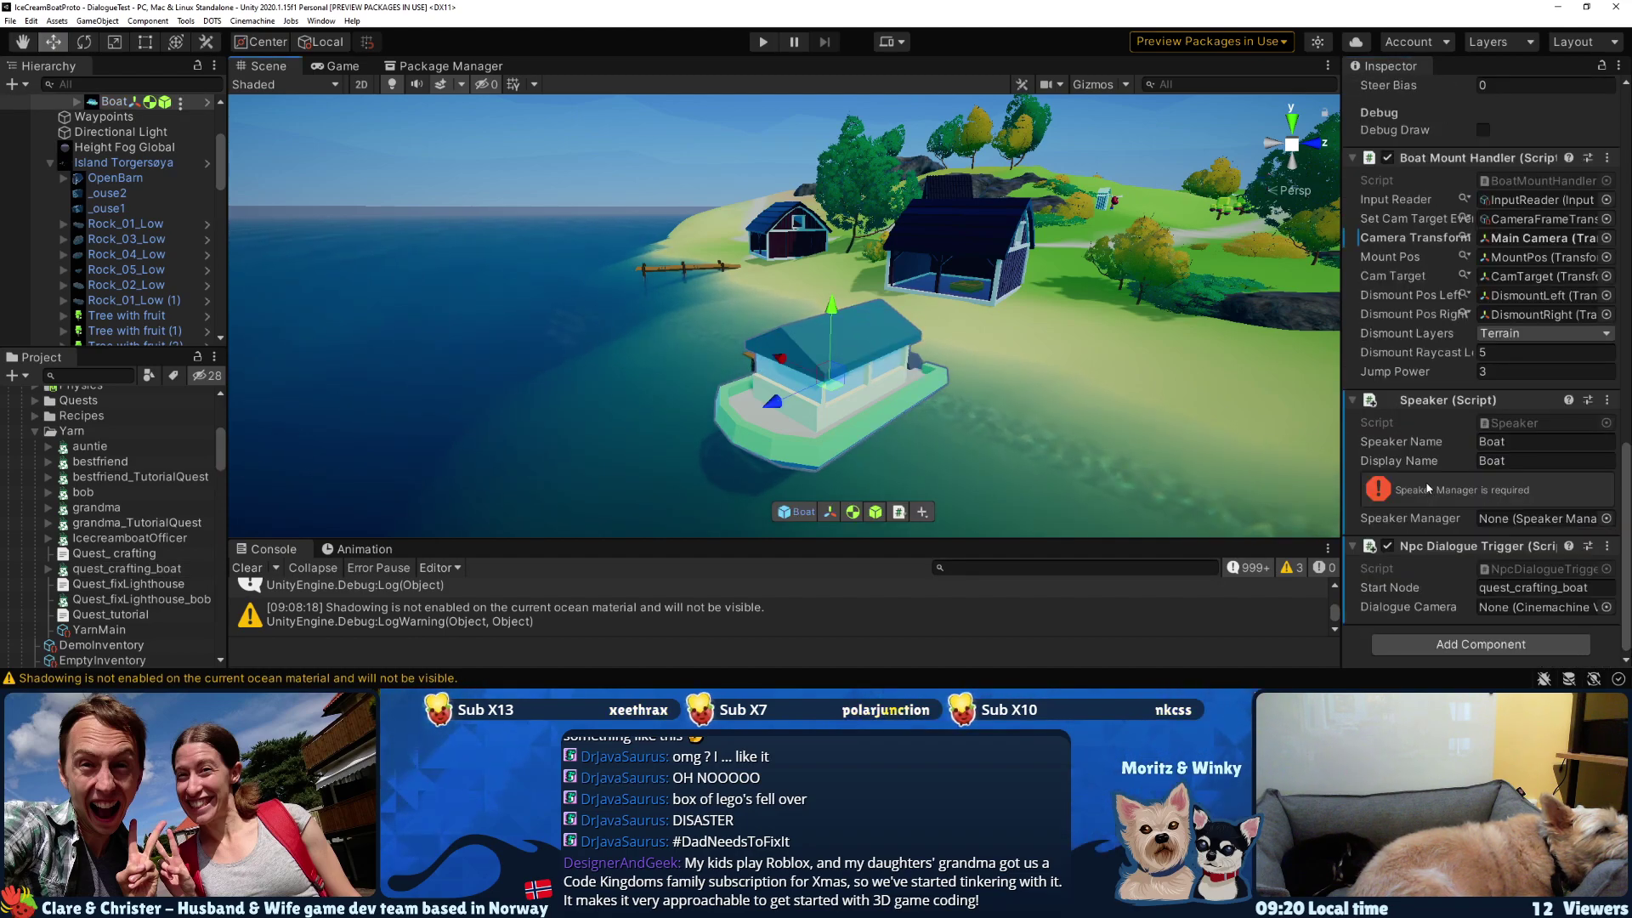
click(1607, 519)
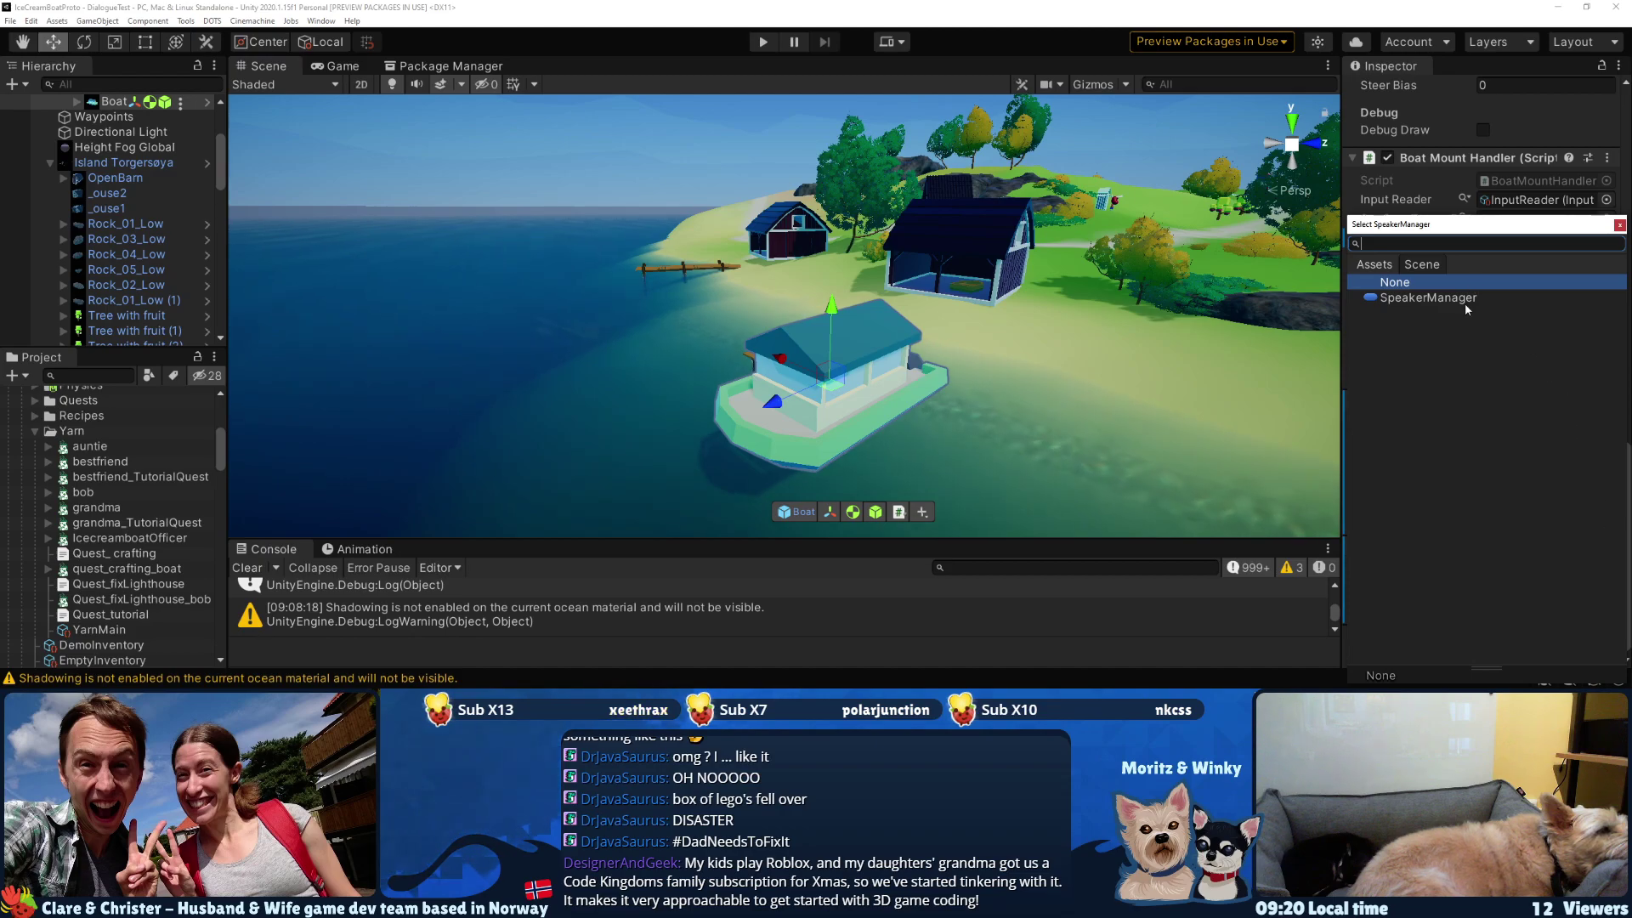
click(1465, 299)
click(1621, 224)
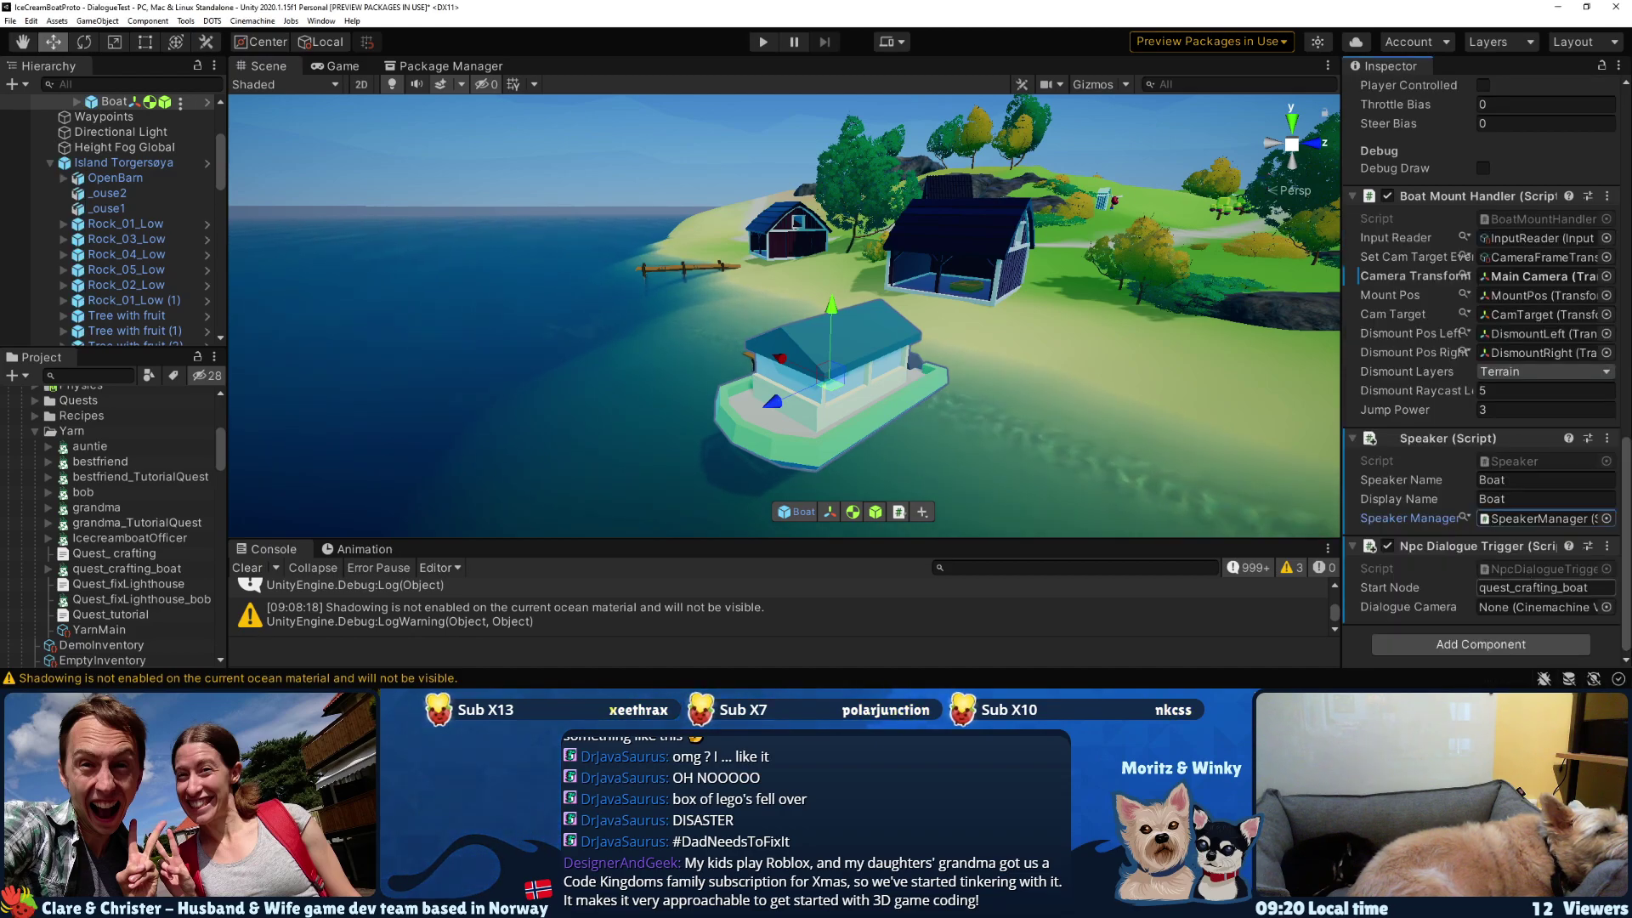
- Check which virtual cameras can be assigned as the Dialogue Camera in the boat's Npc Dialogue Trigger
click(1607, 607)
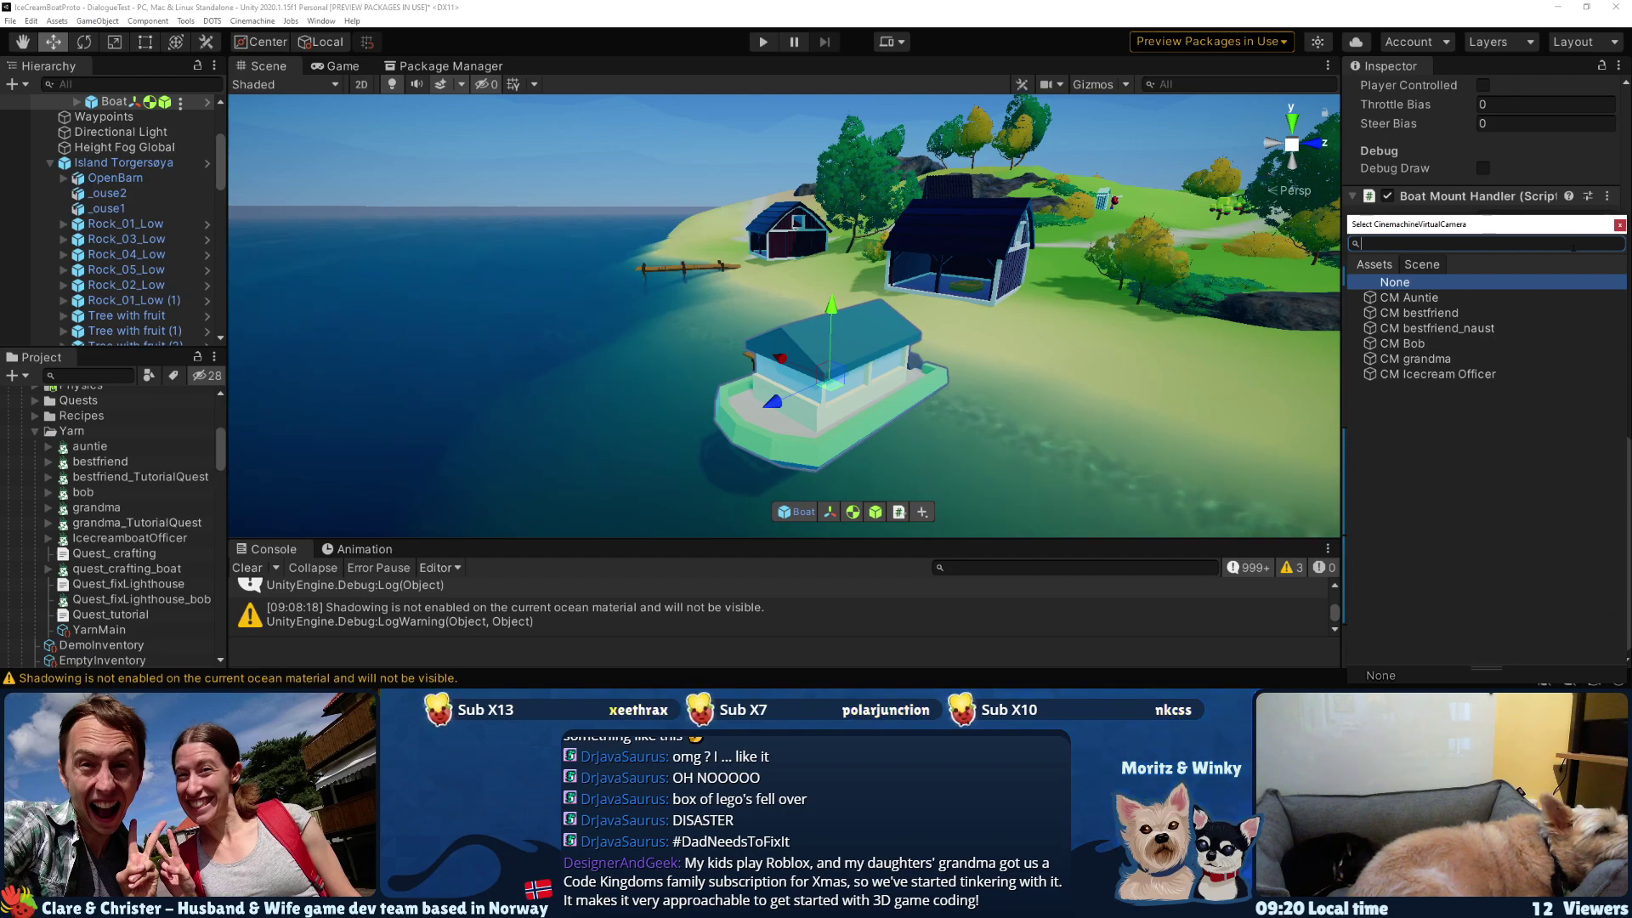
click(1620, 226)
mouse_move(1120, 330)
middle_down()
mouse_move(1019, 367)
mouse_move(1150, 339)
middle_up()
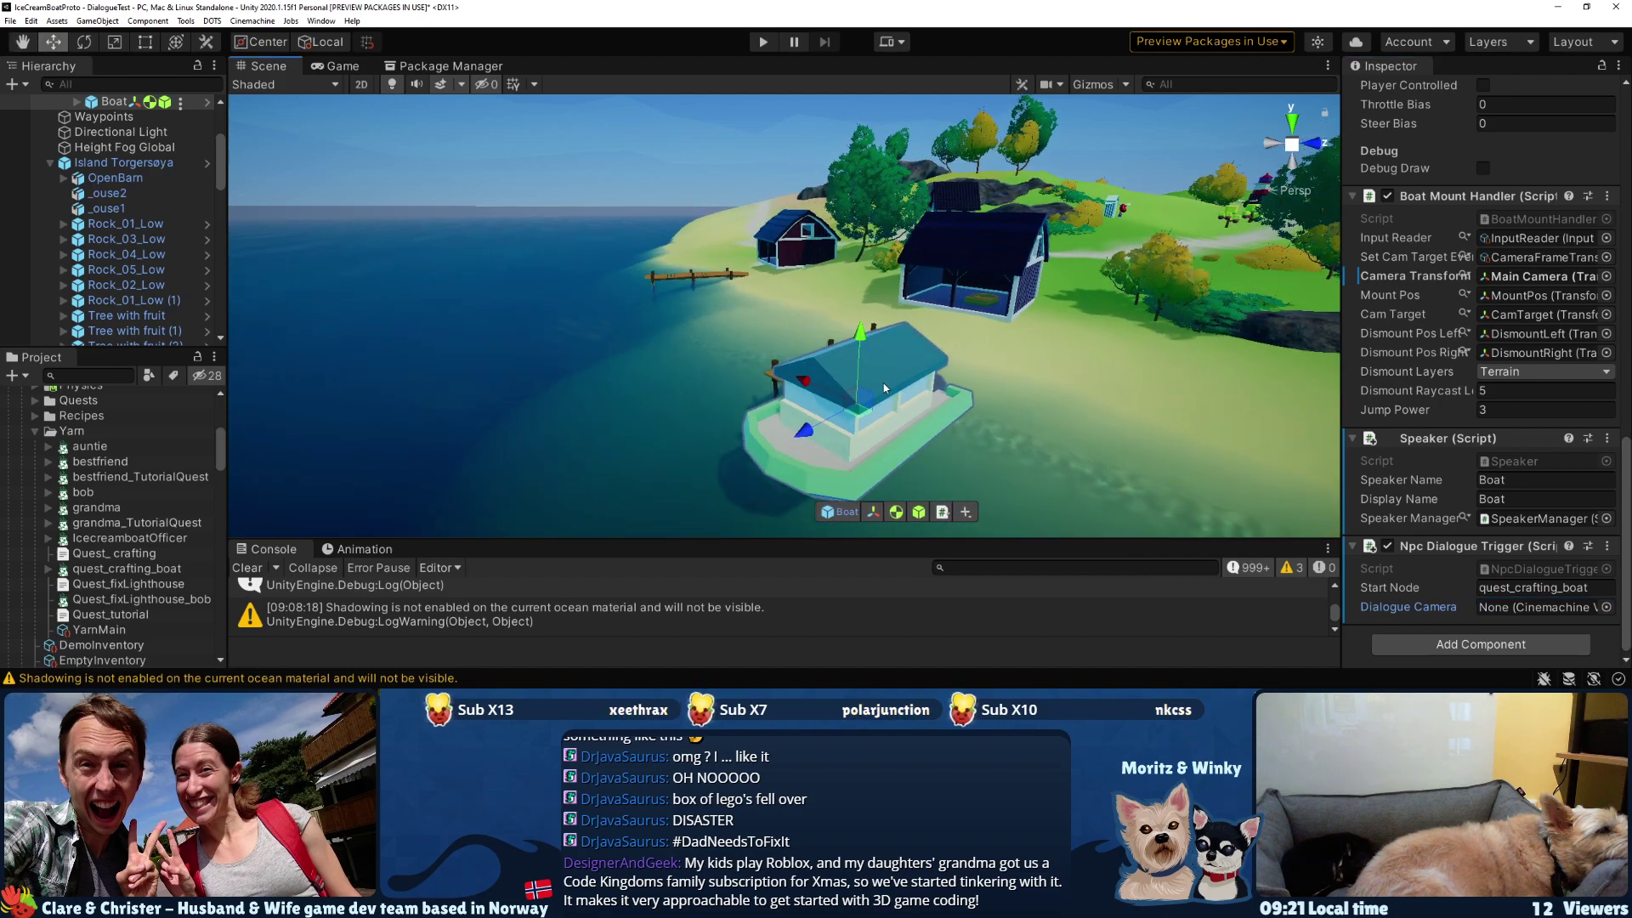
scroll(1379, 471, up, 15)
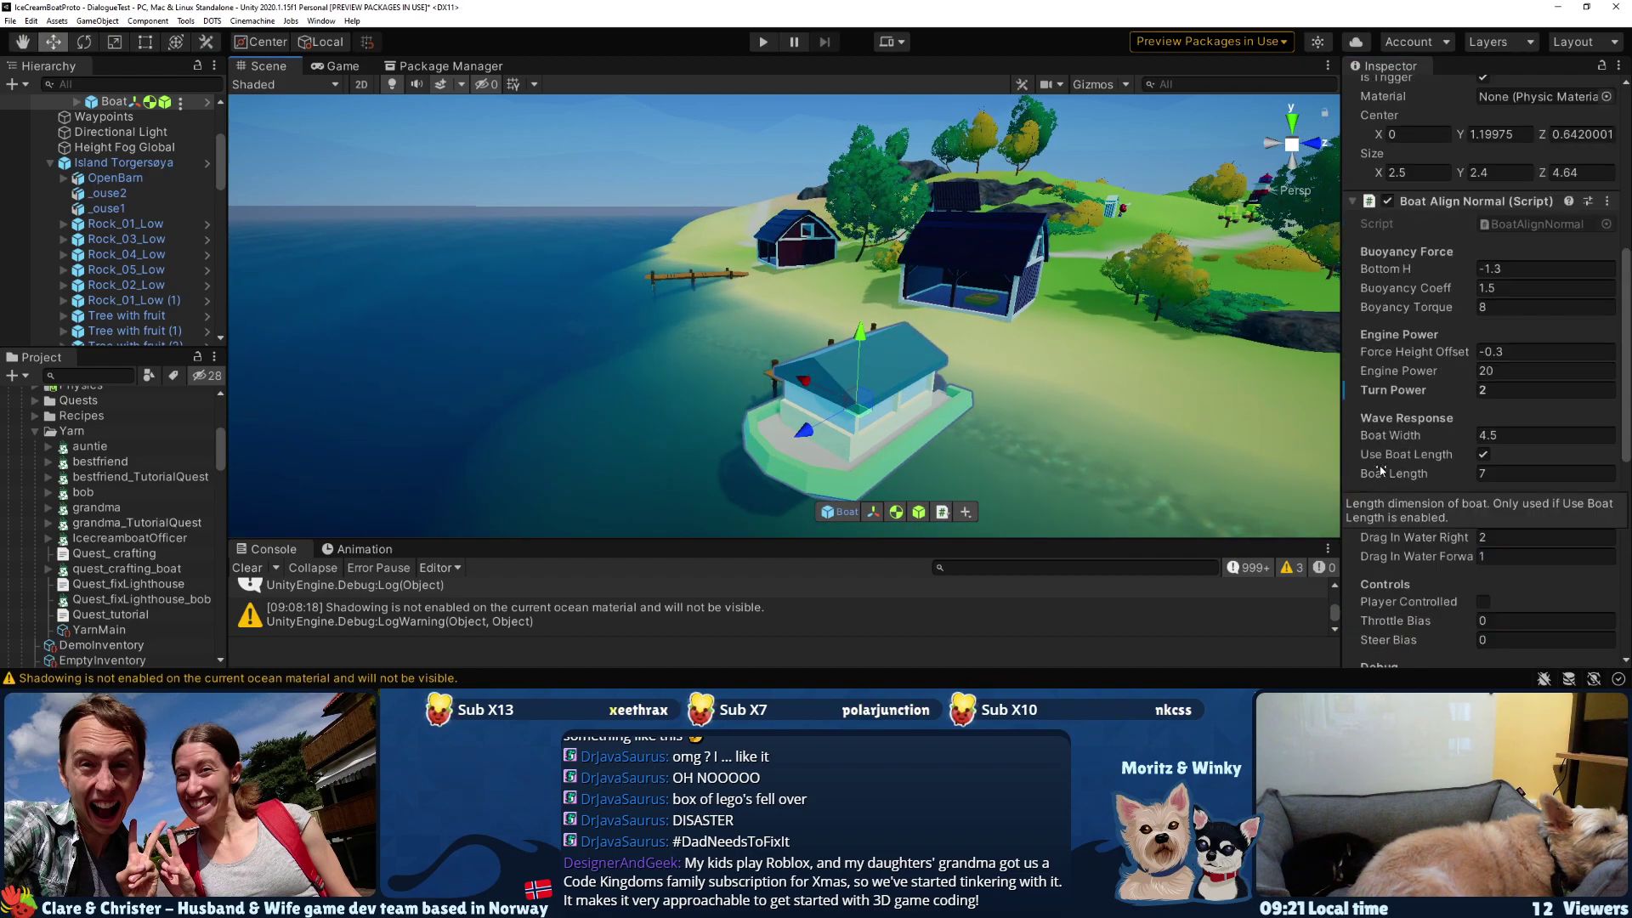
scroll(1382, 469, down, 15)
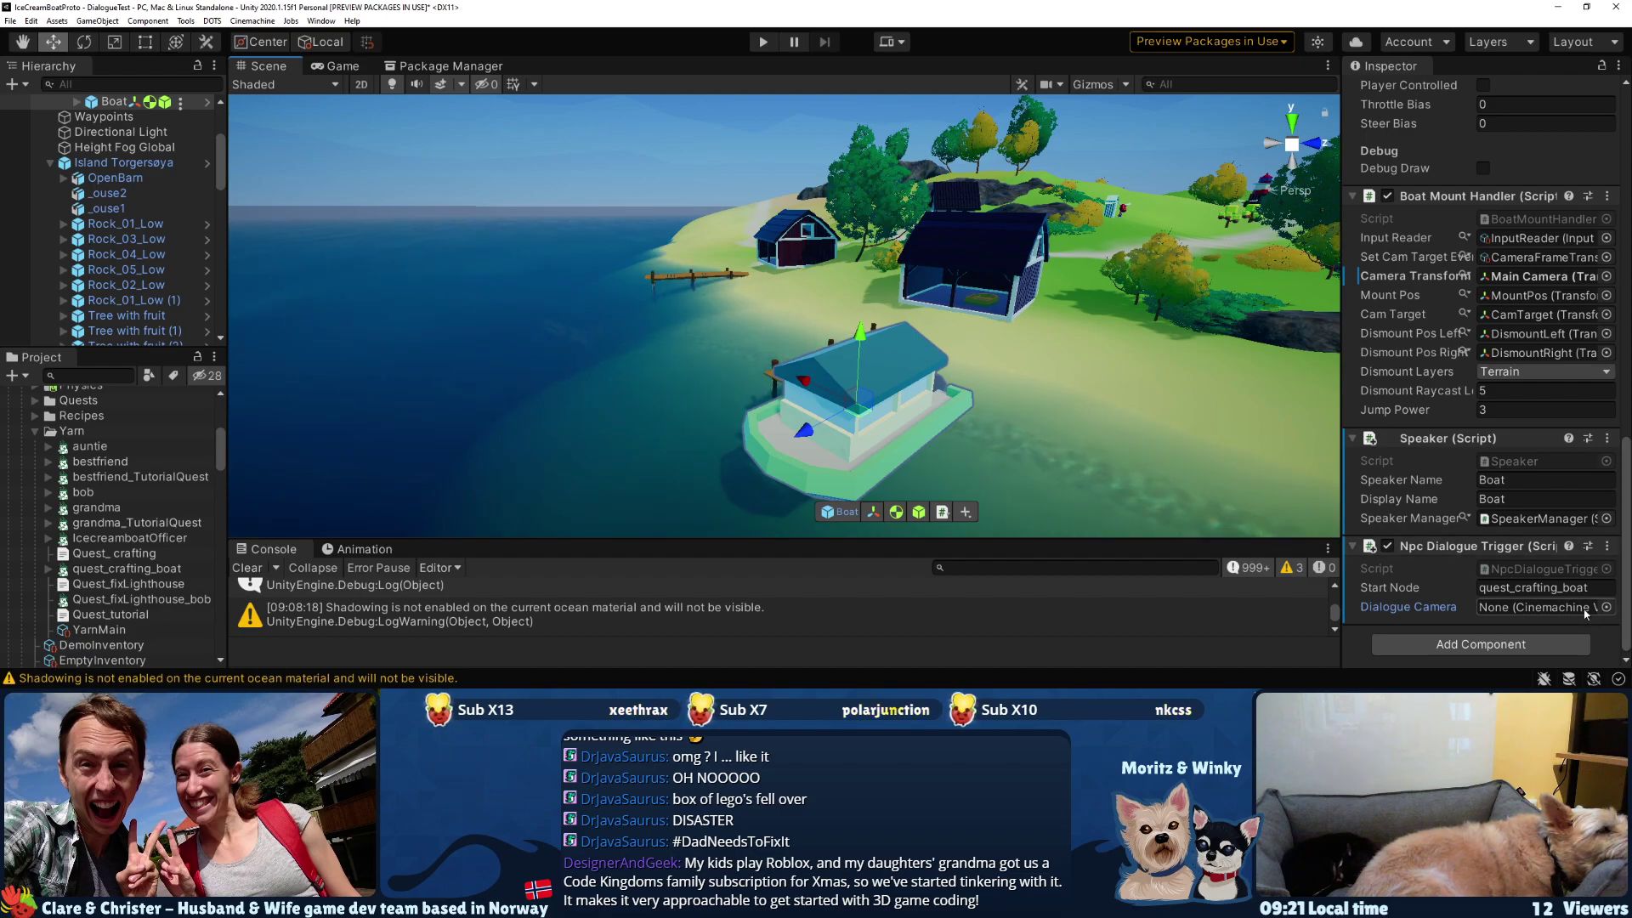
- Look through the Boat object's children in the scene hierarchy for a camera
scroll(81, 278, up, 5)
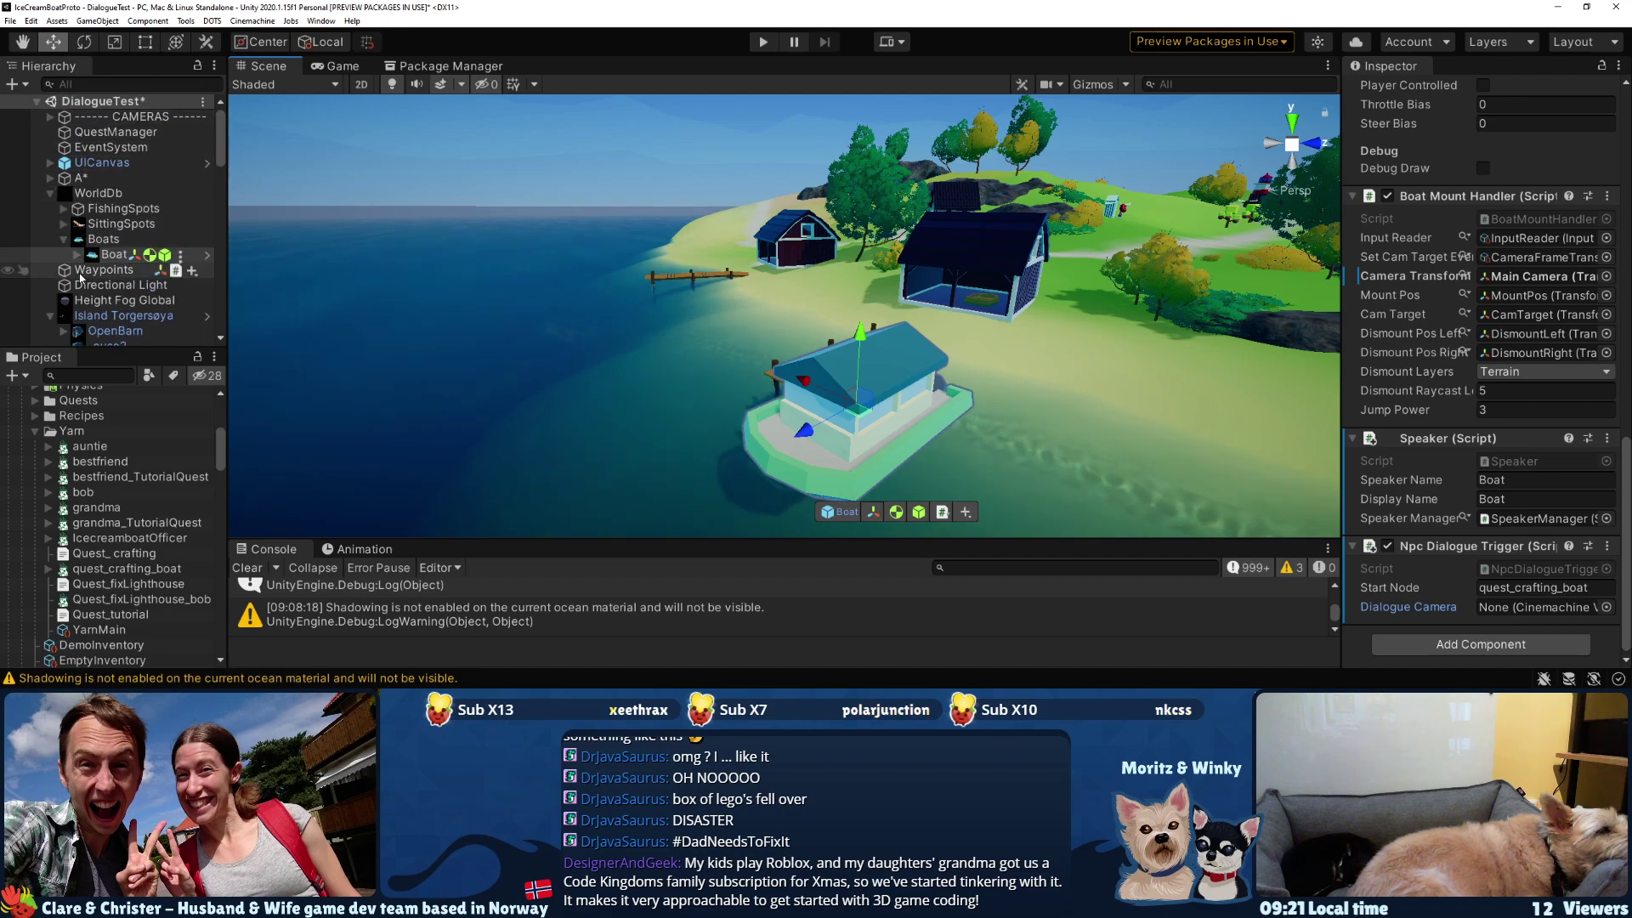
scroll(81, 277, down, 10)
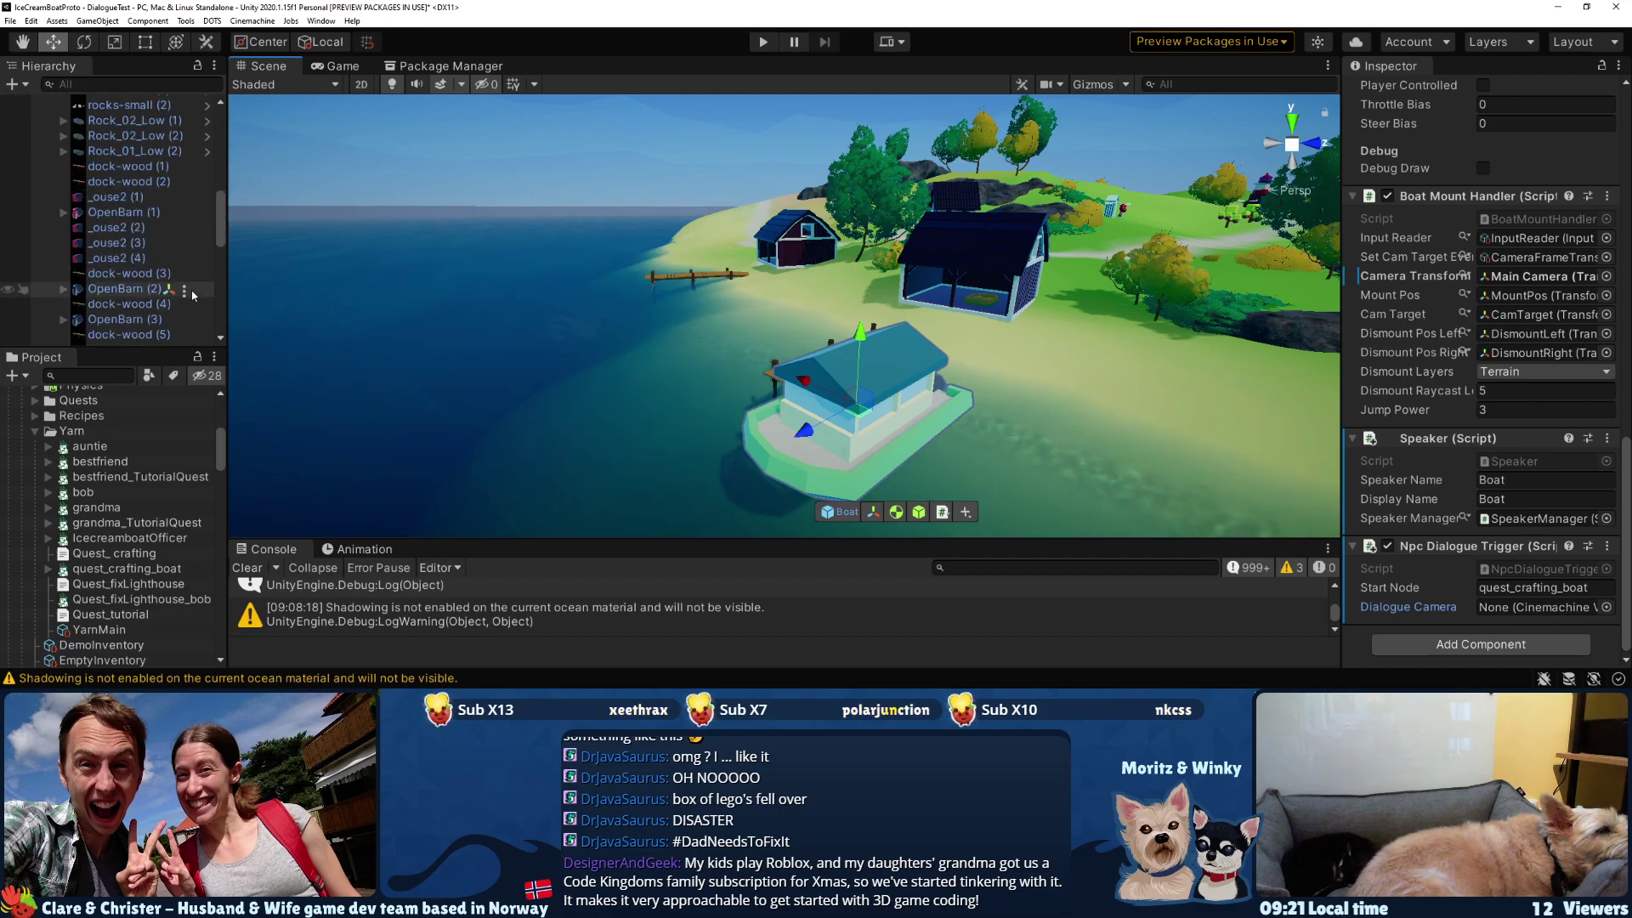
scroll(196, 298, up, 5)
click(76, 141)
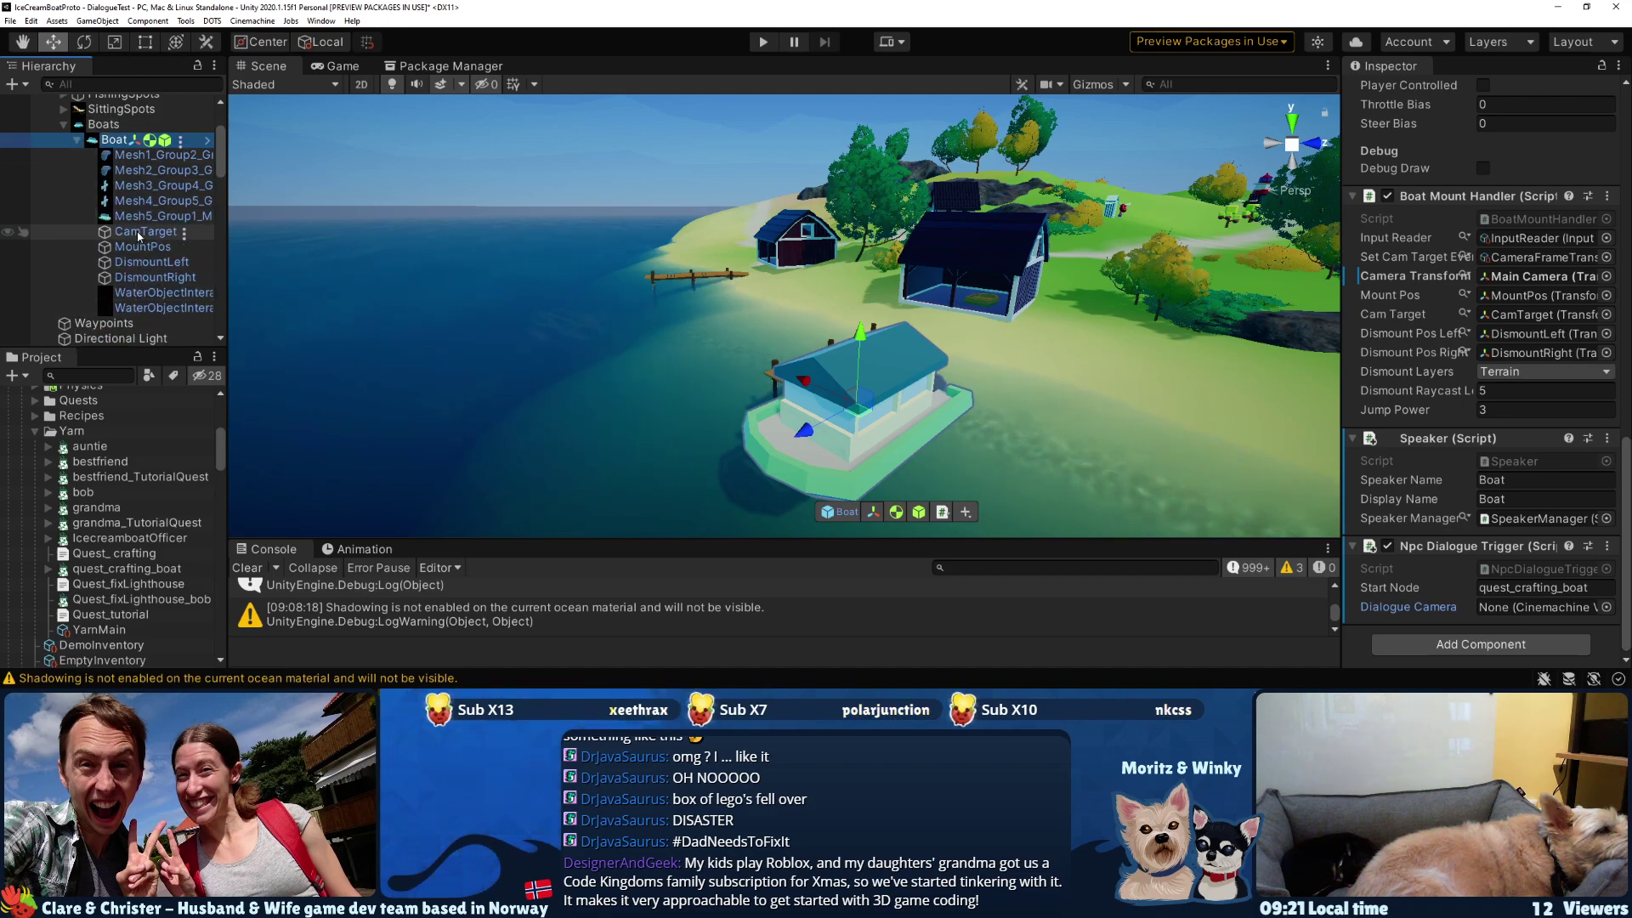
scroll(94, 228, down, 5)
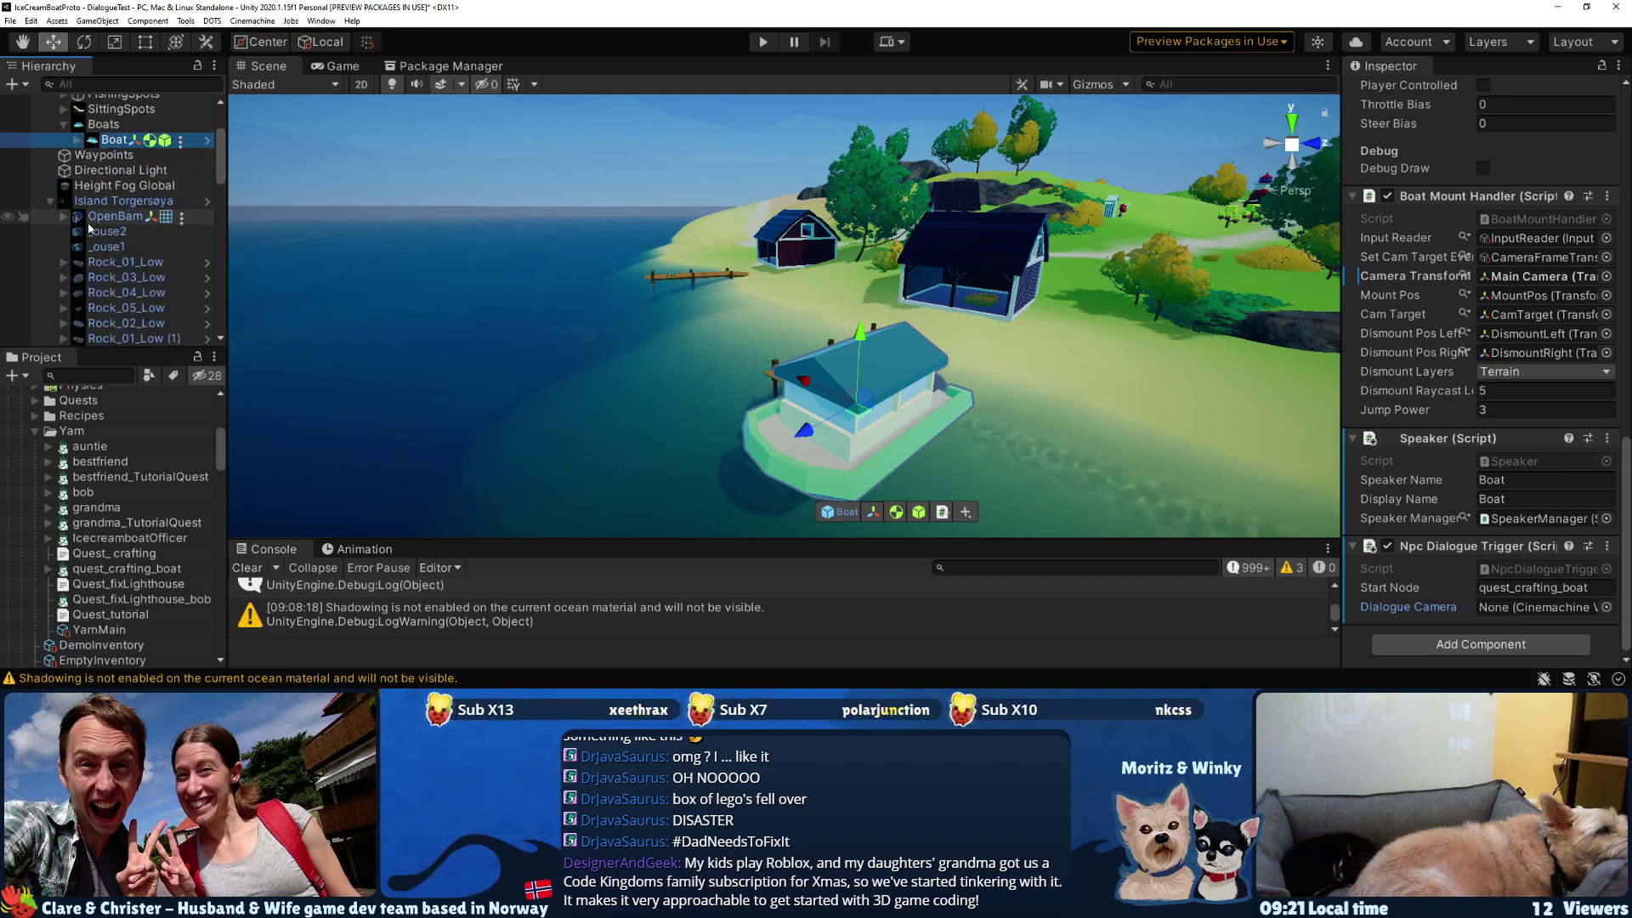
- Find NPC_Grandma in the hierarchy and examine its child objects and the Dialogue Camera assigned in its Npc Dialogue Trigger
scroll(88, 226, down, 5)
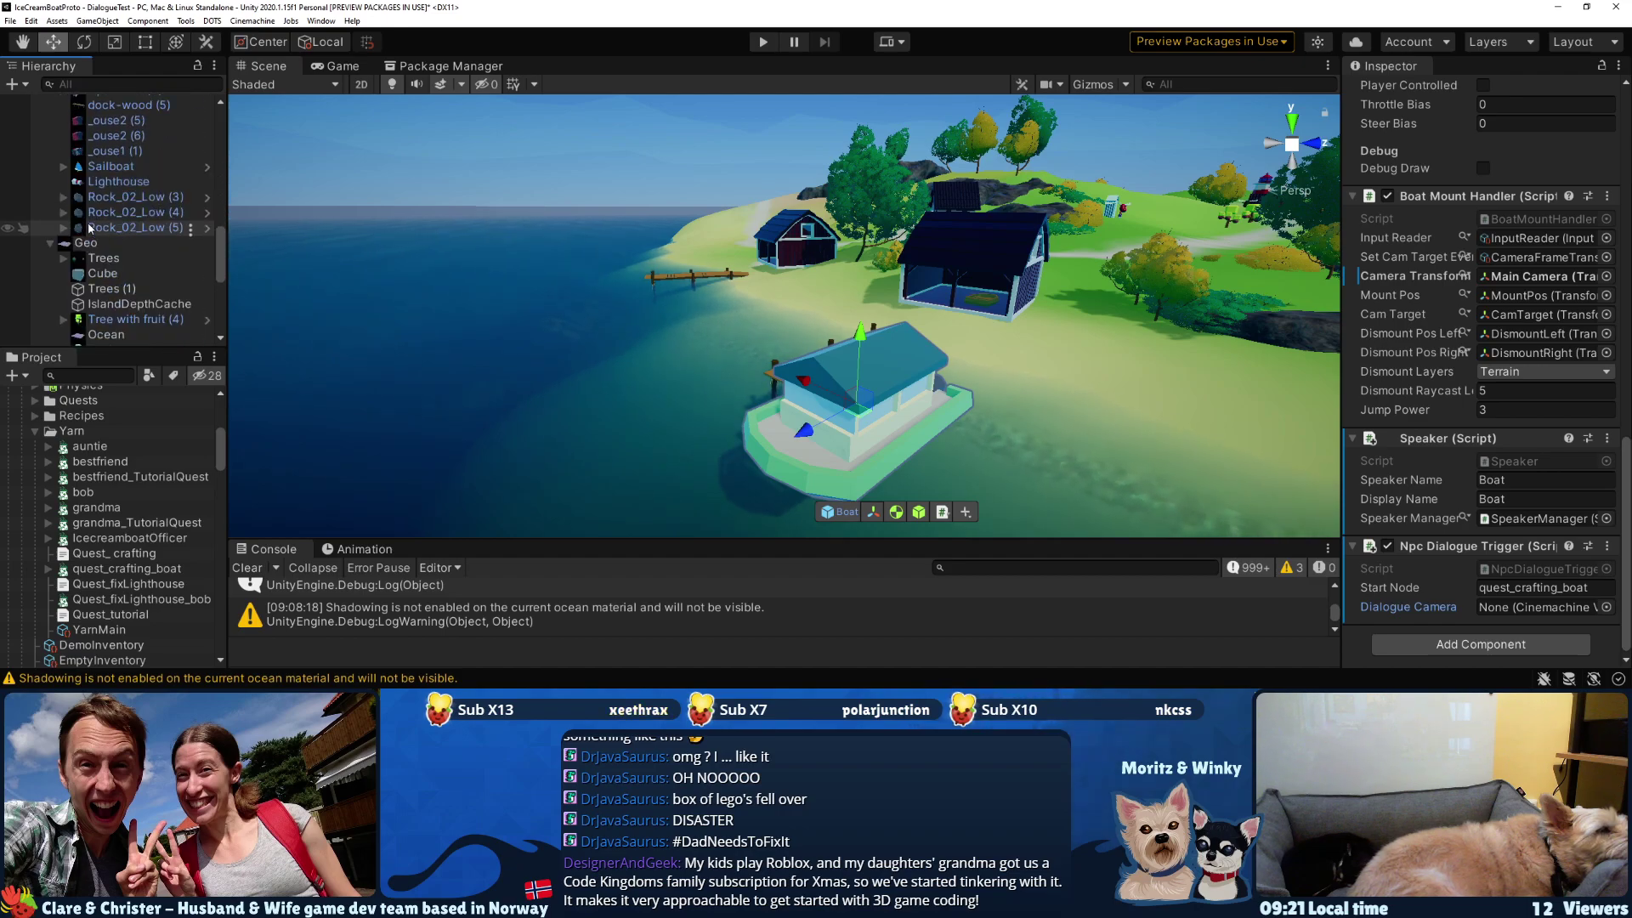
scroll(88, 222, down, 10)
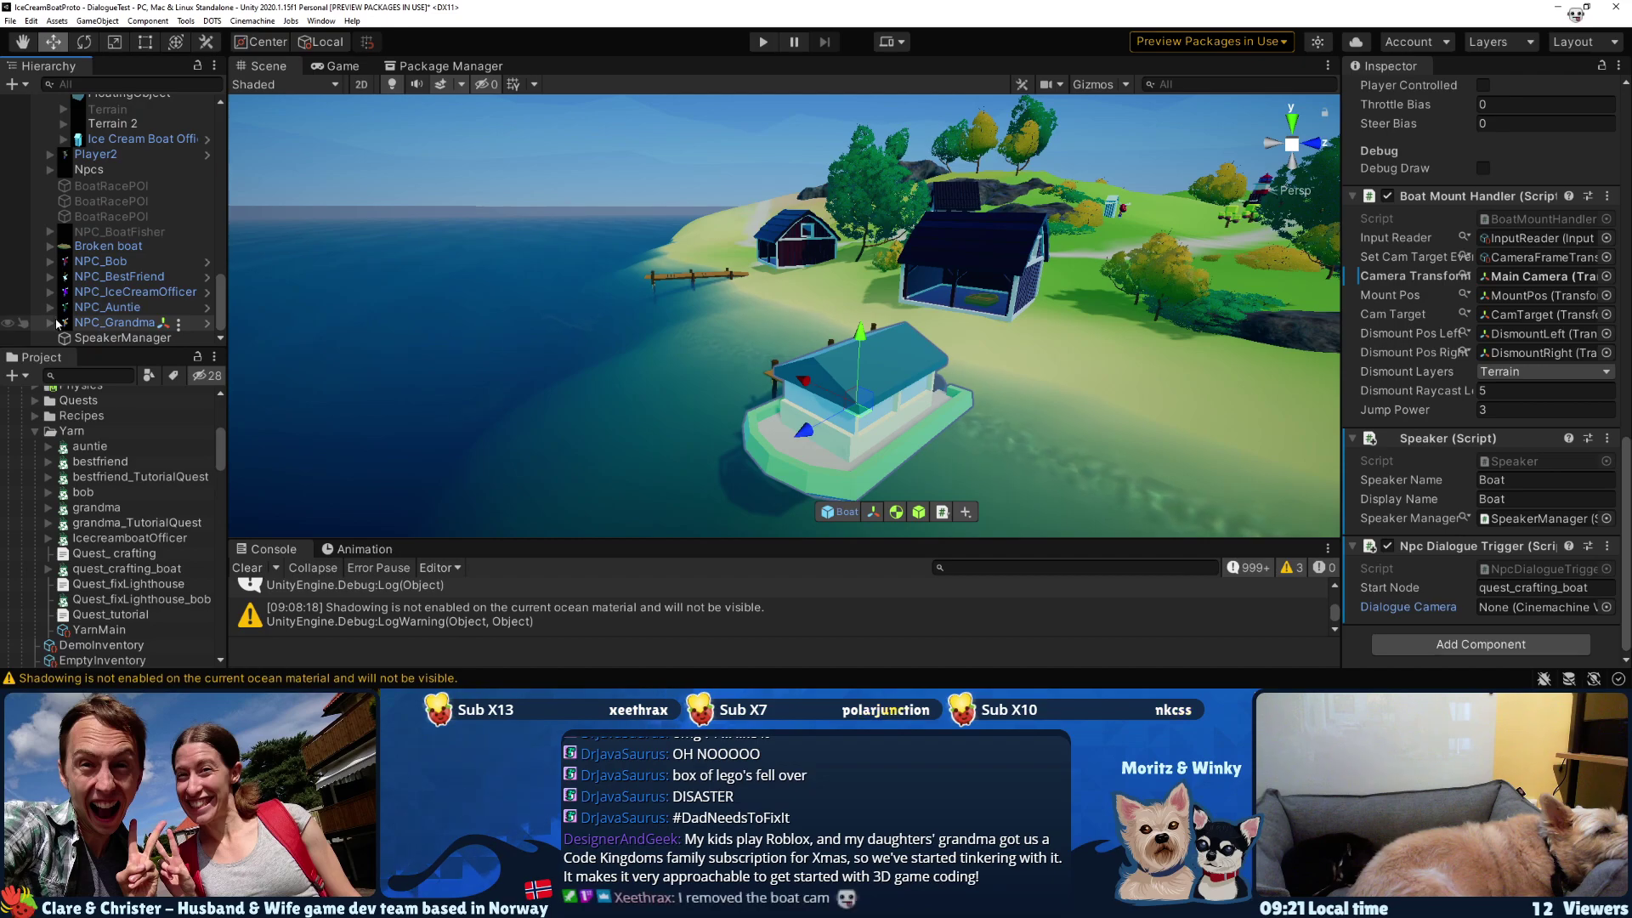
click(51, 323)
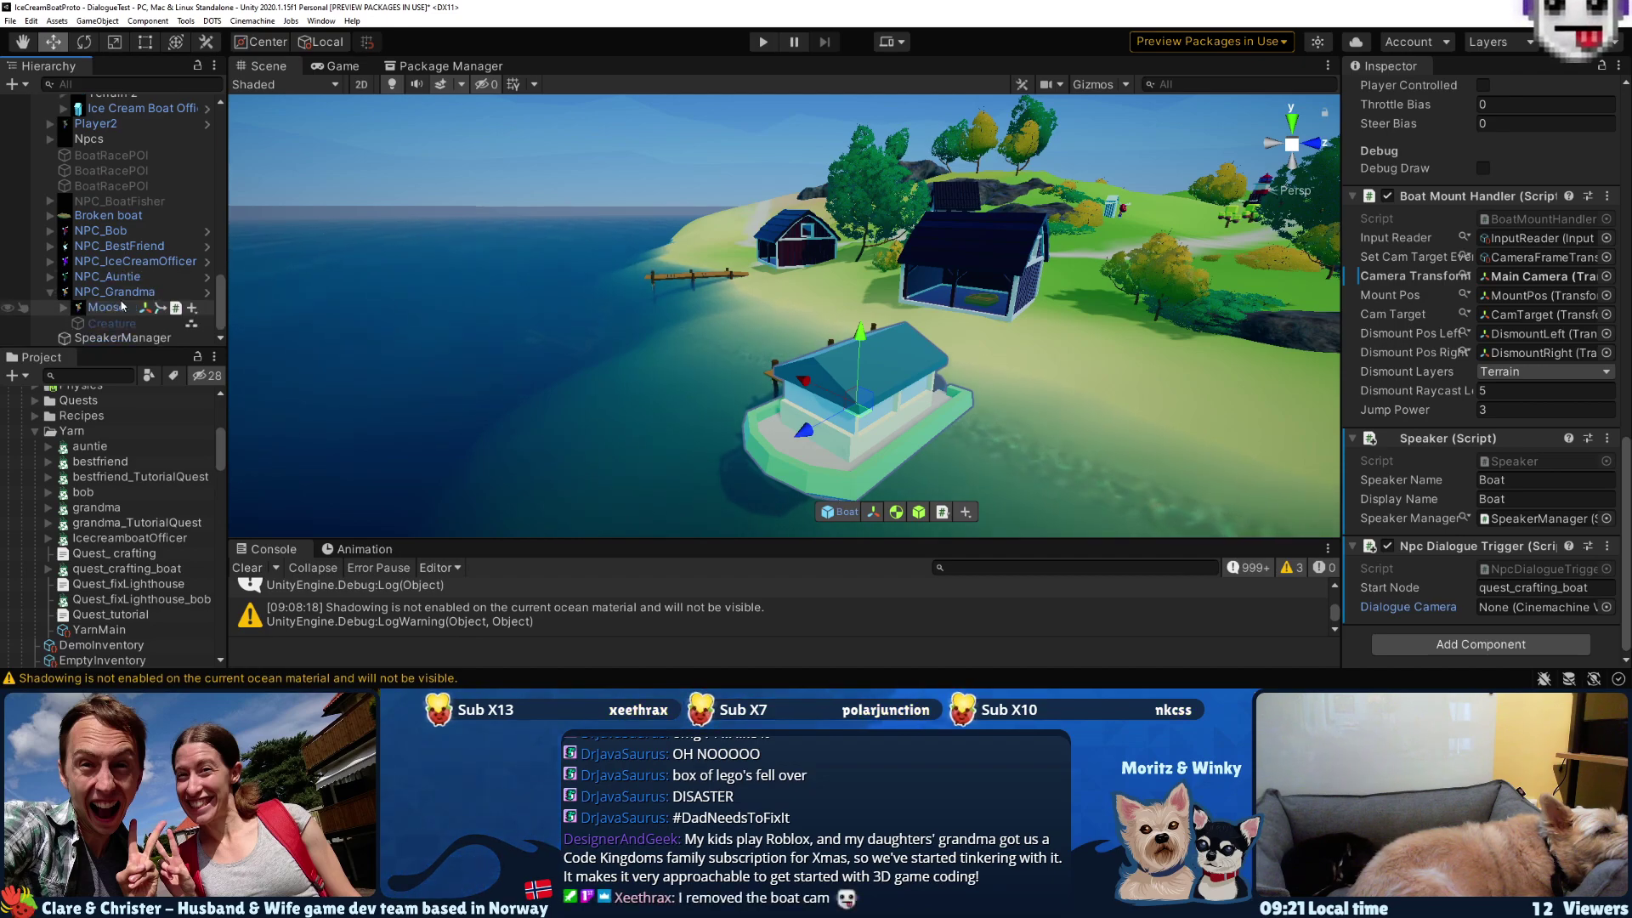
click(62, 307)
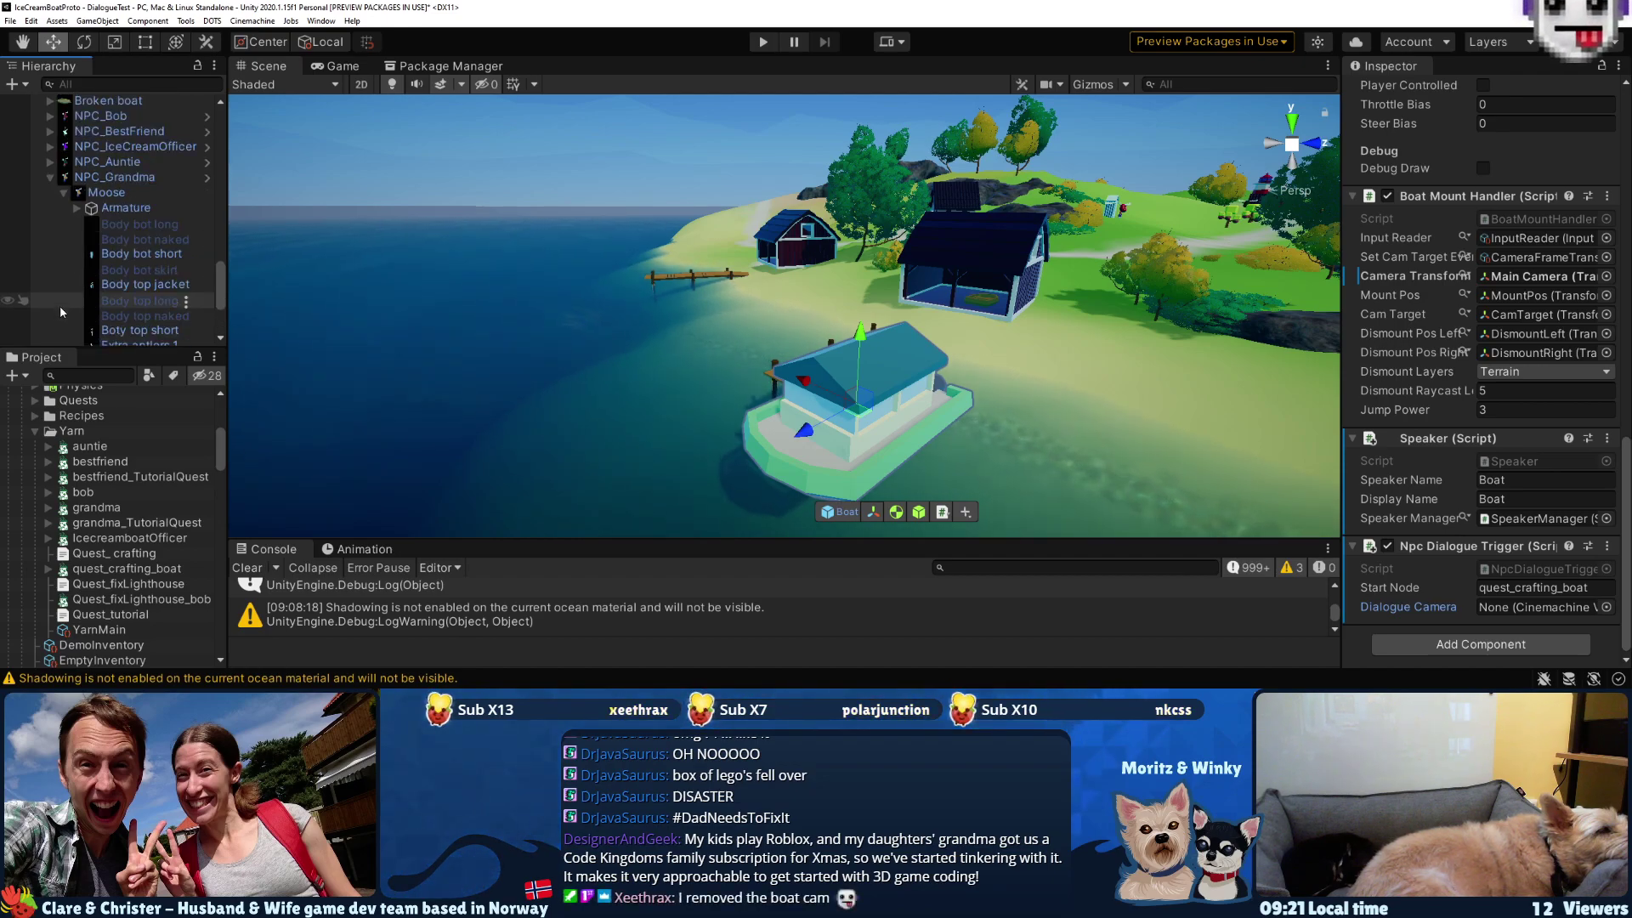
scroll(60, 304, up, 3)
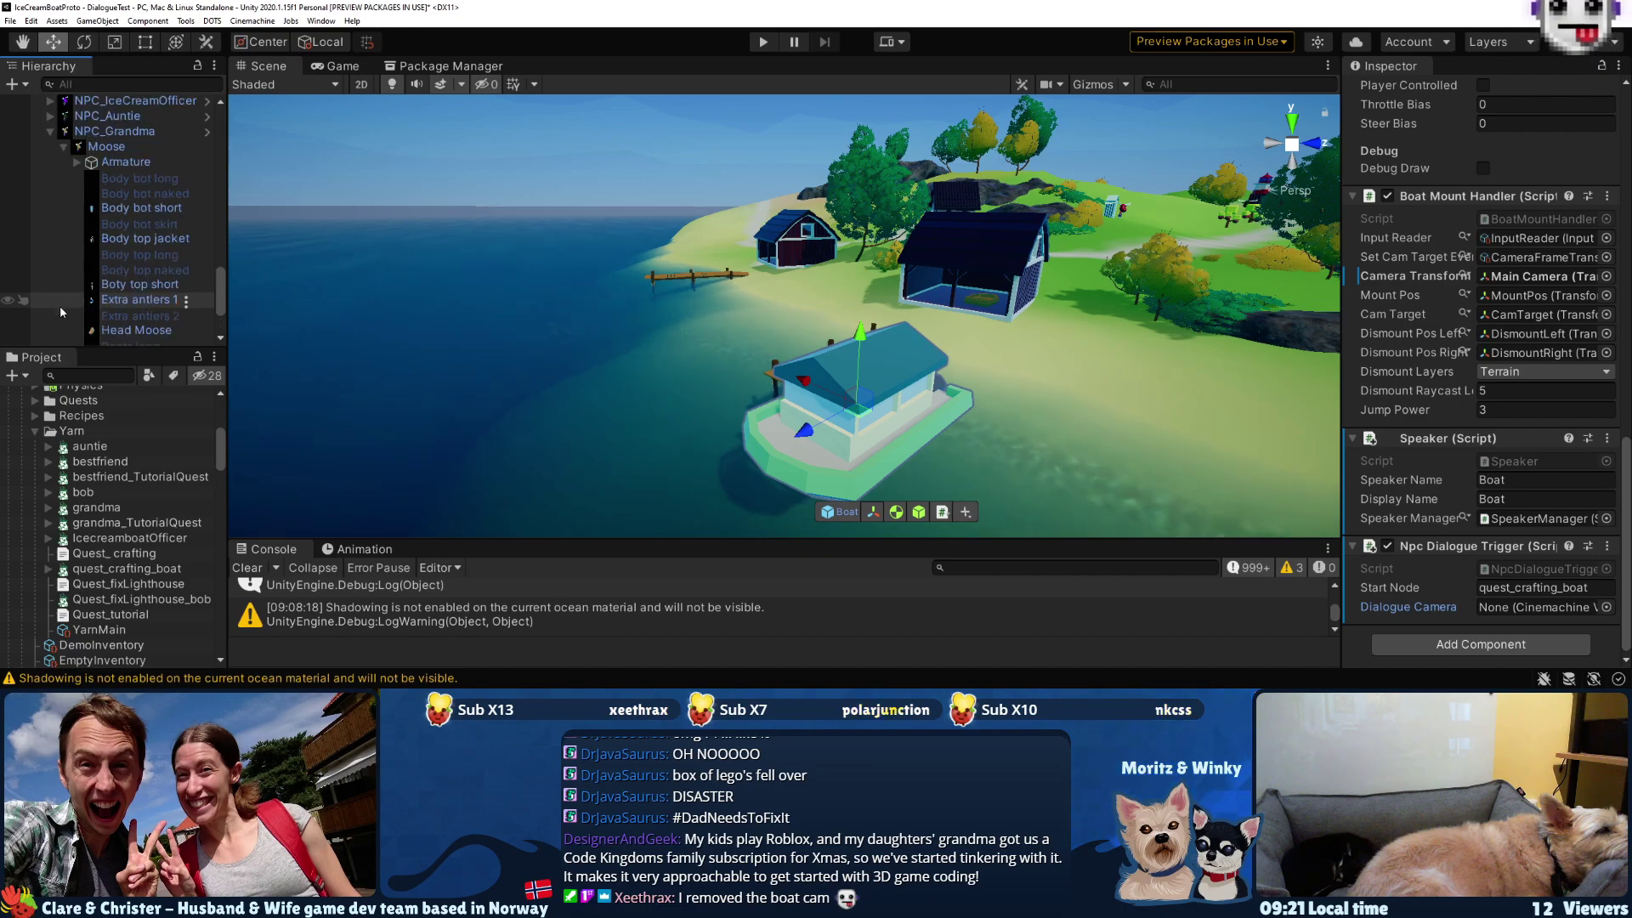
click(115, 147)
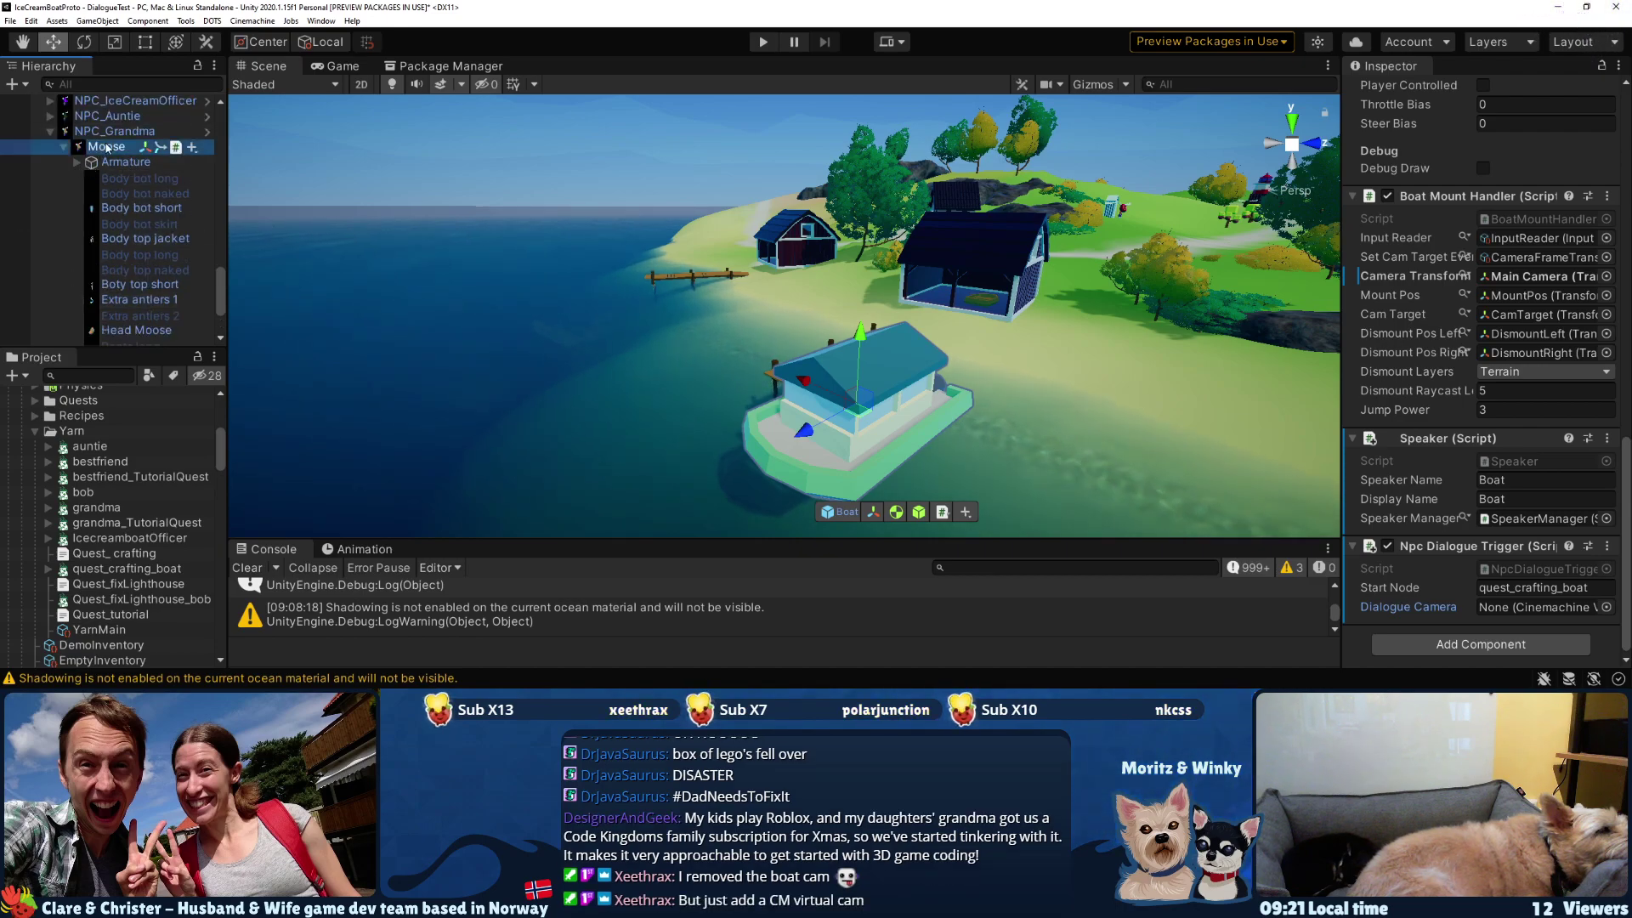
click(115, 132)
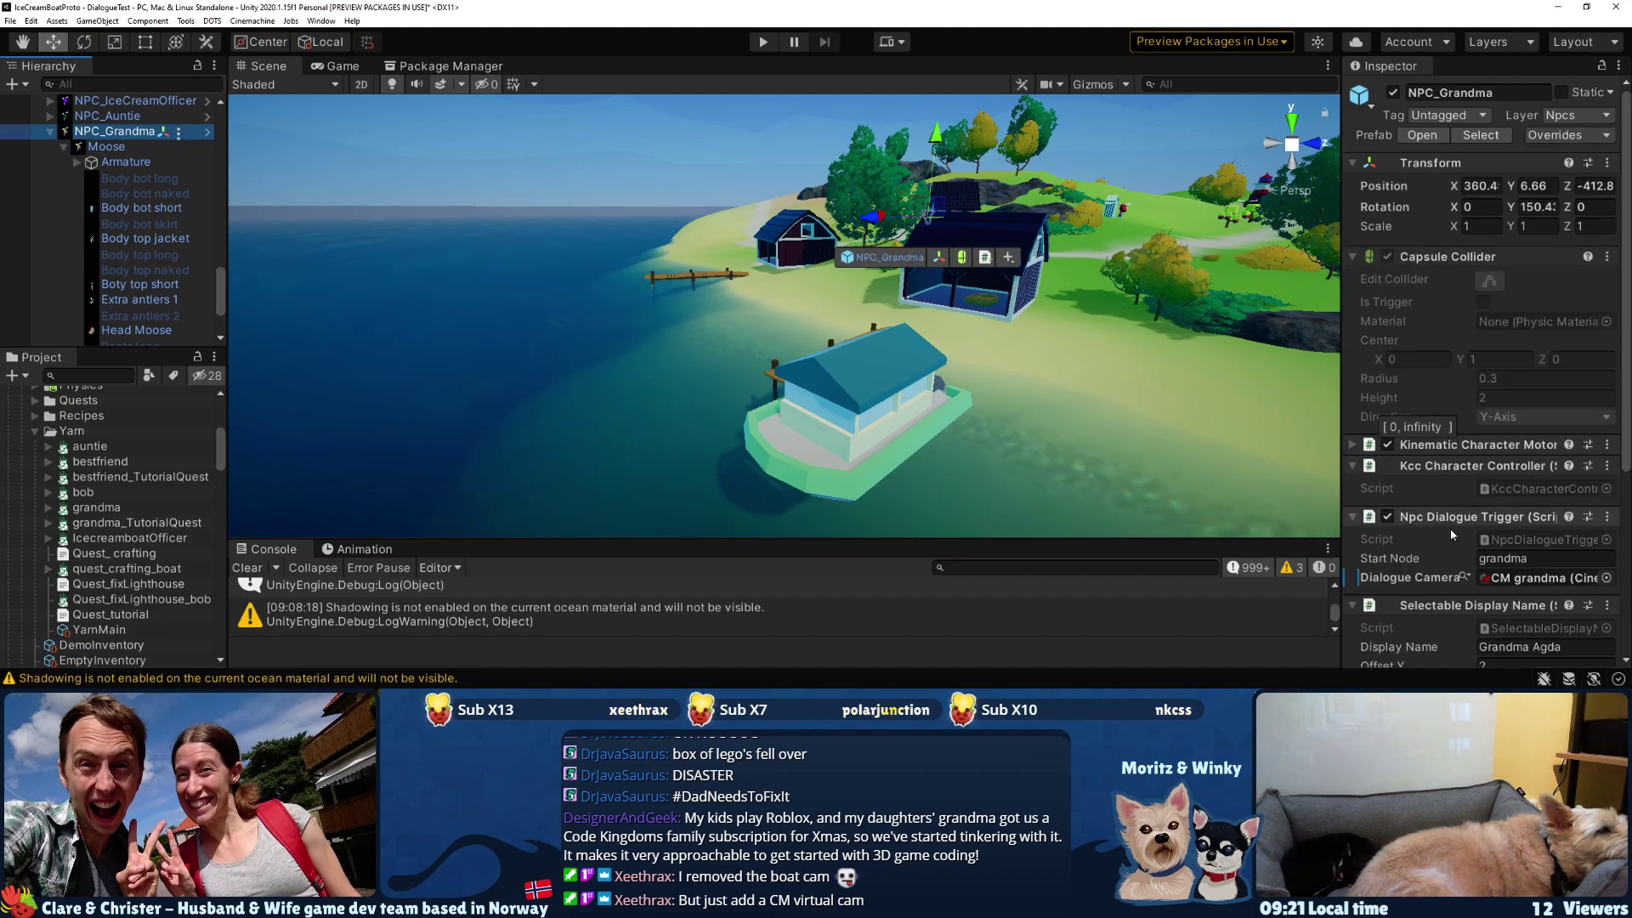
- Open the Boat prefab for editing, create a Cinemachine virtual camera inside it and rename the camera CM boat
scroll(118, 209, up, 6)
scroll(117, 210, up, 10)
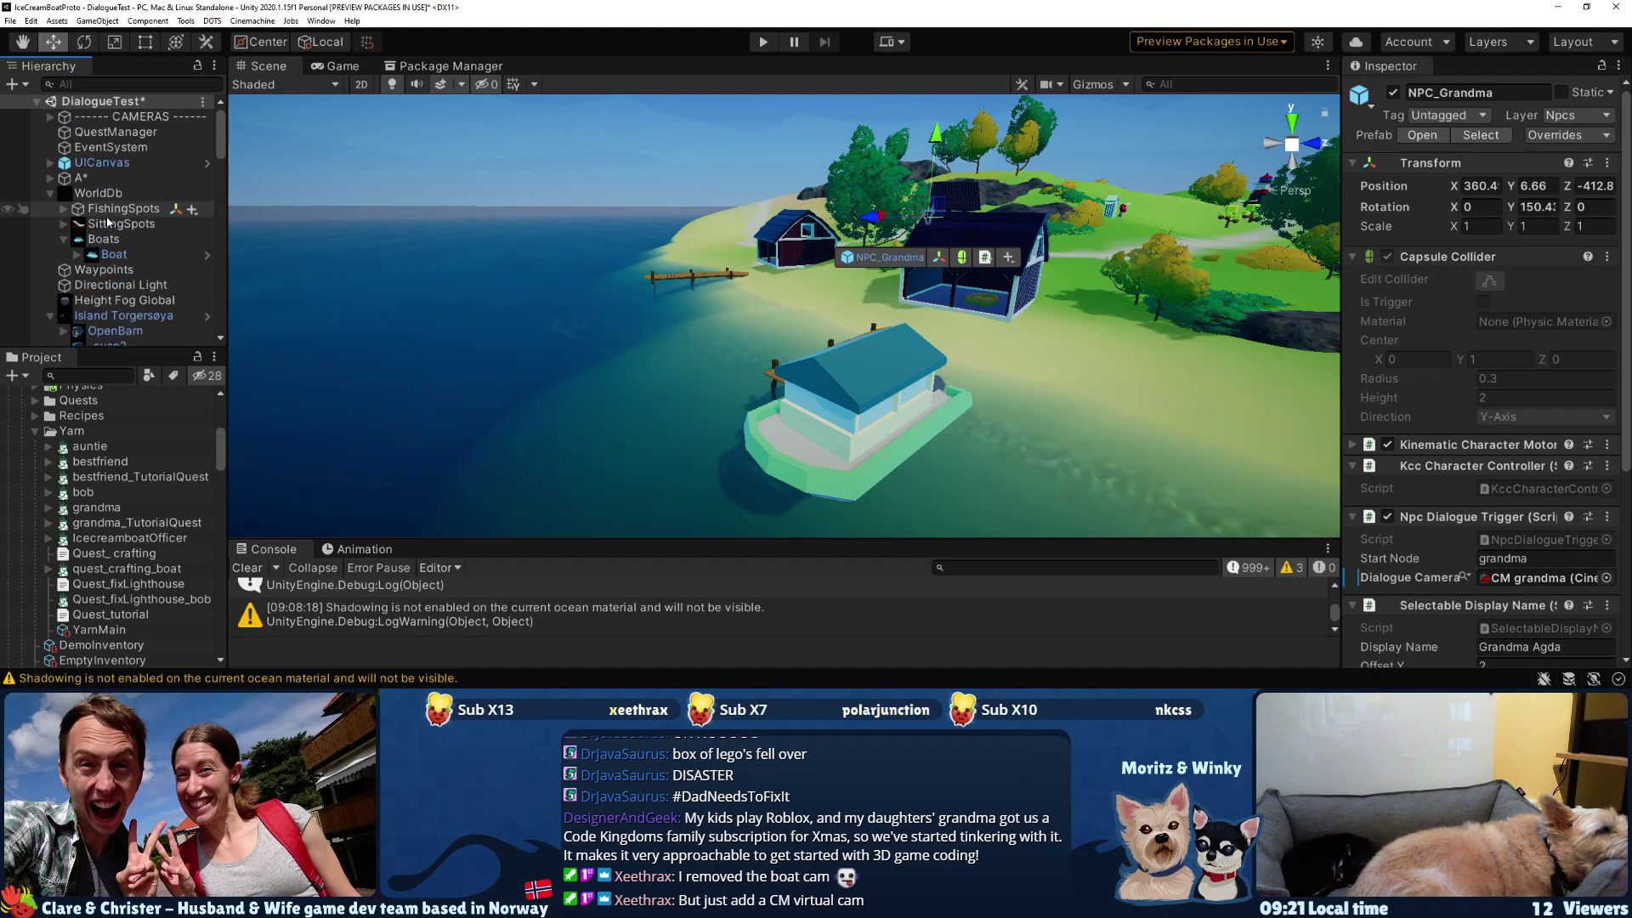
click(115, 254)
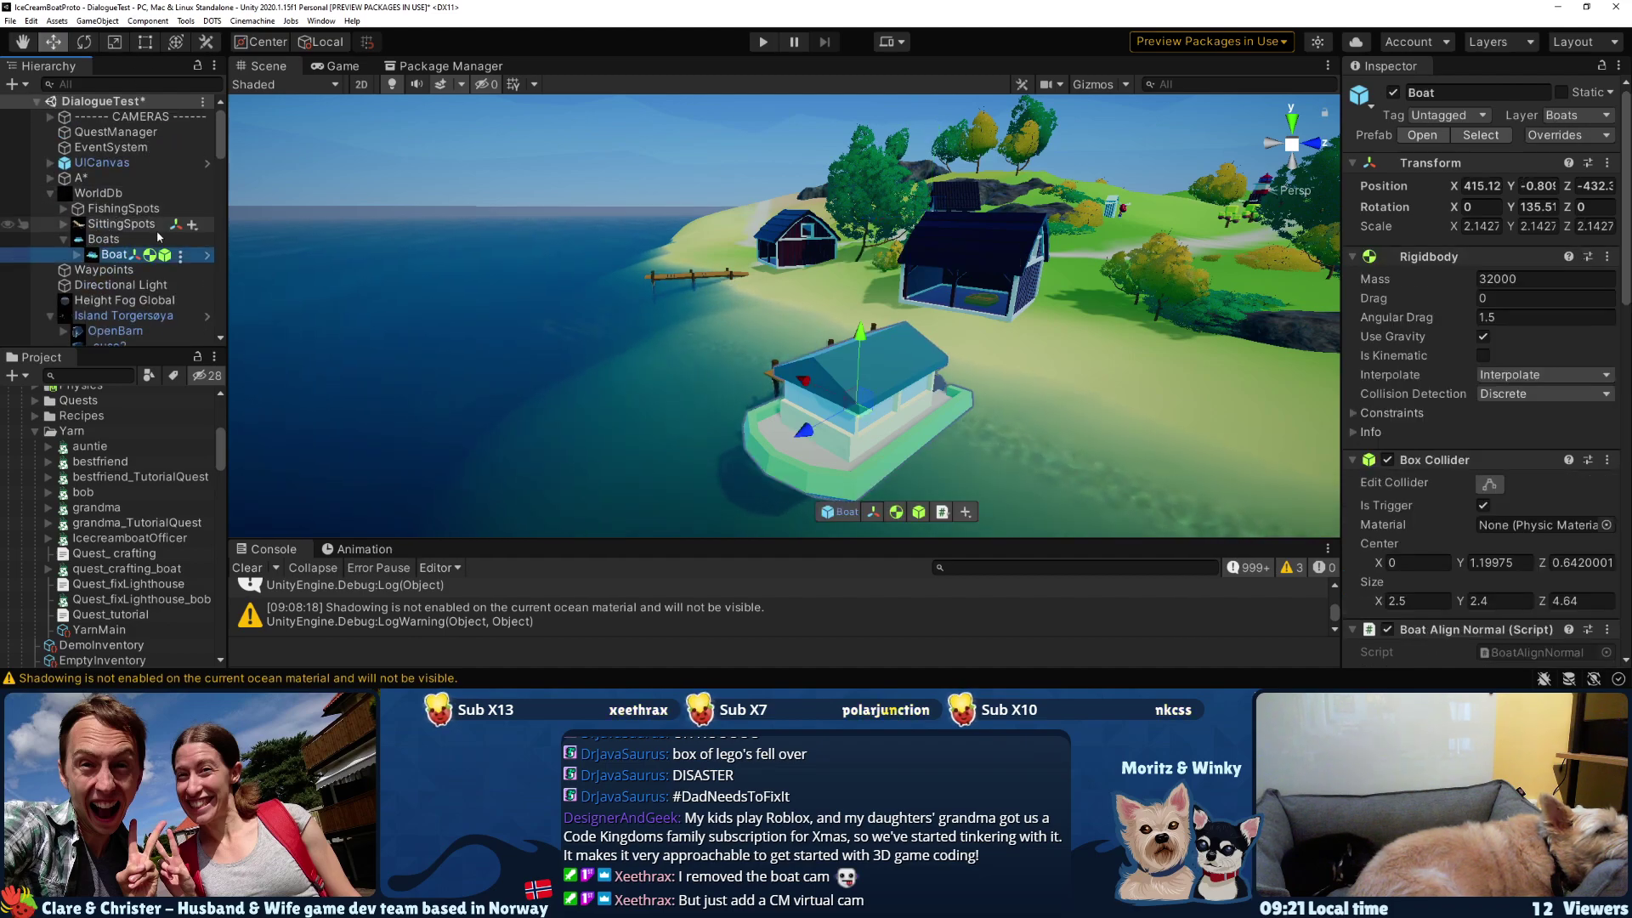
right_click(105, 254)
click(231, 258)
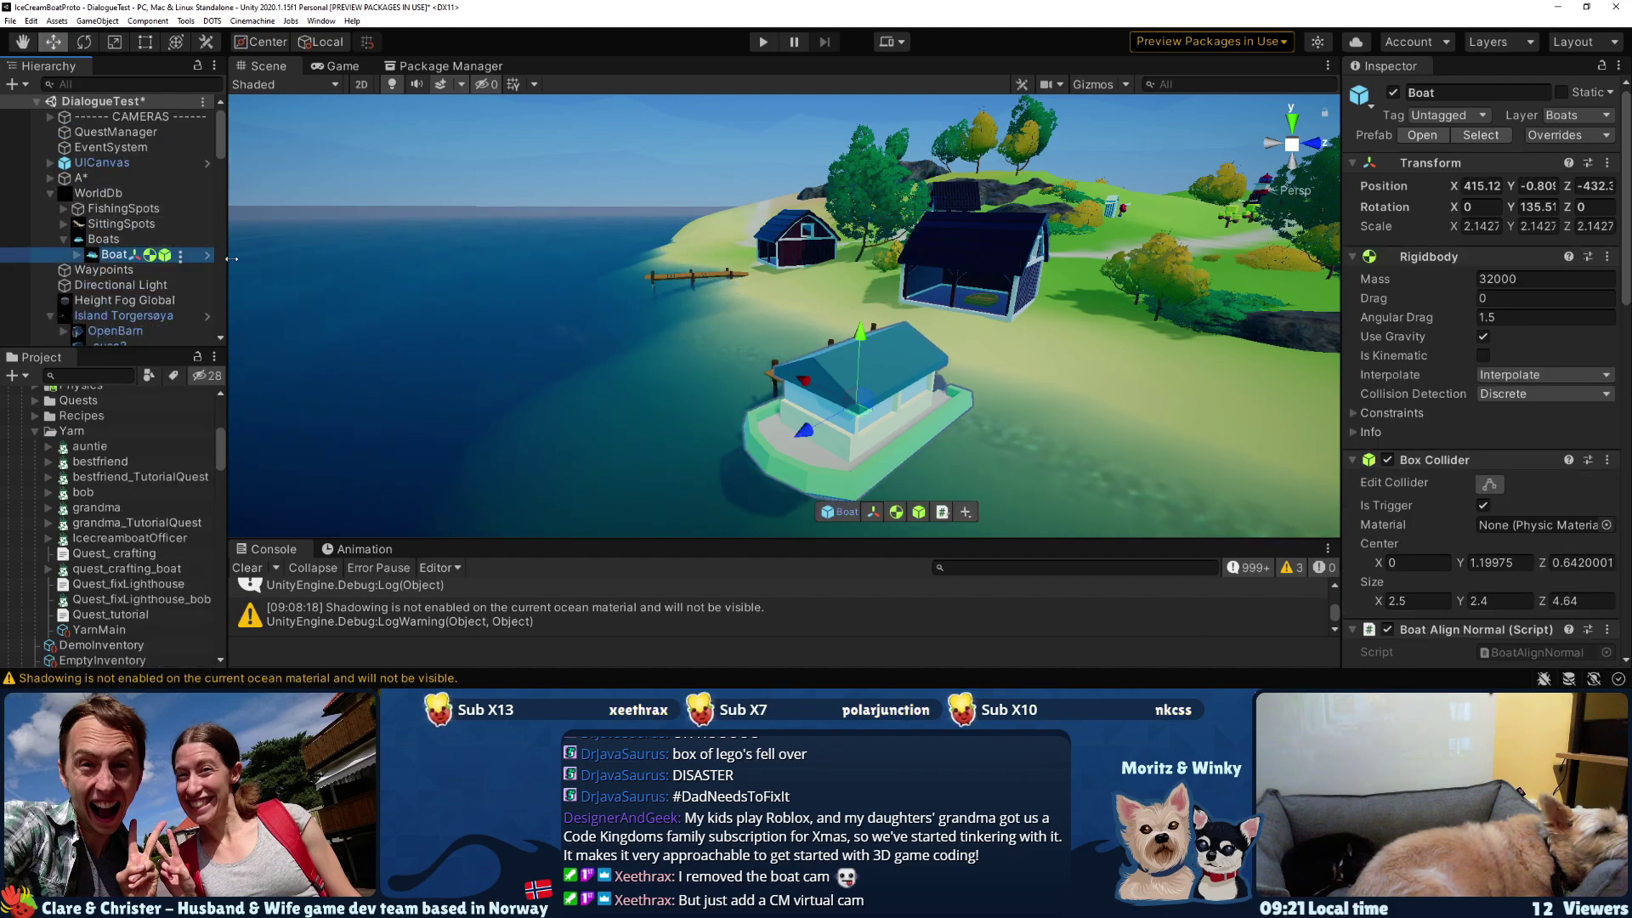
click(208, 255)
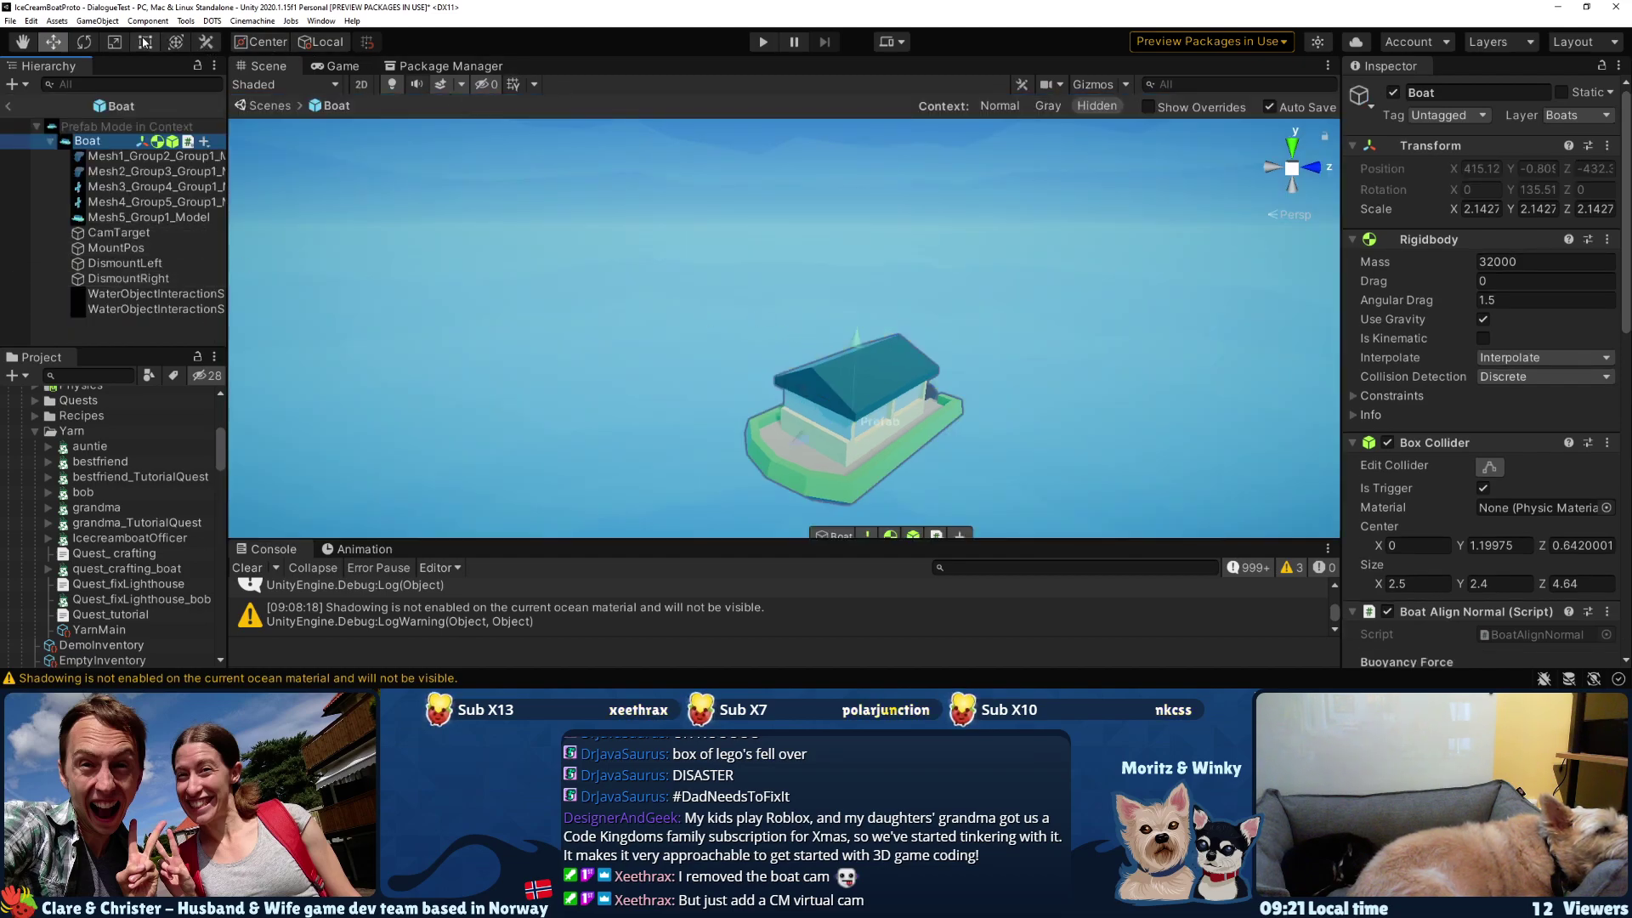
click(271, 21)
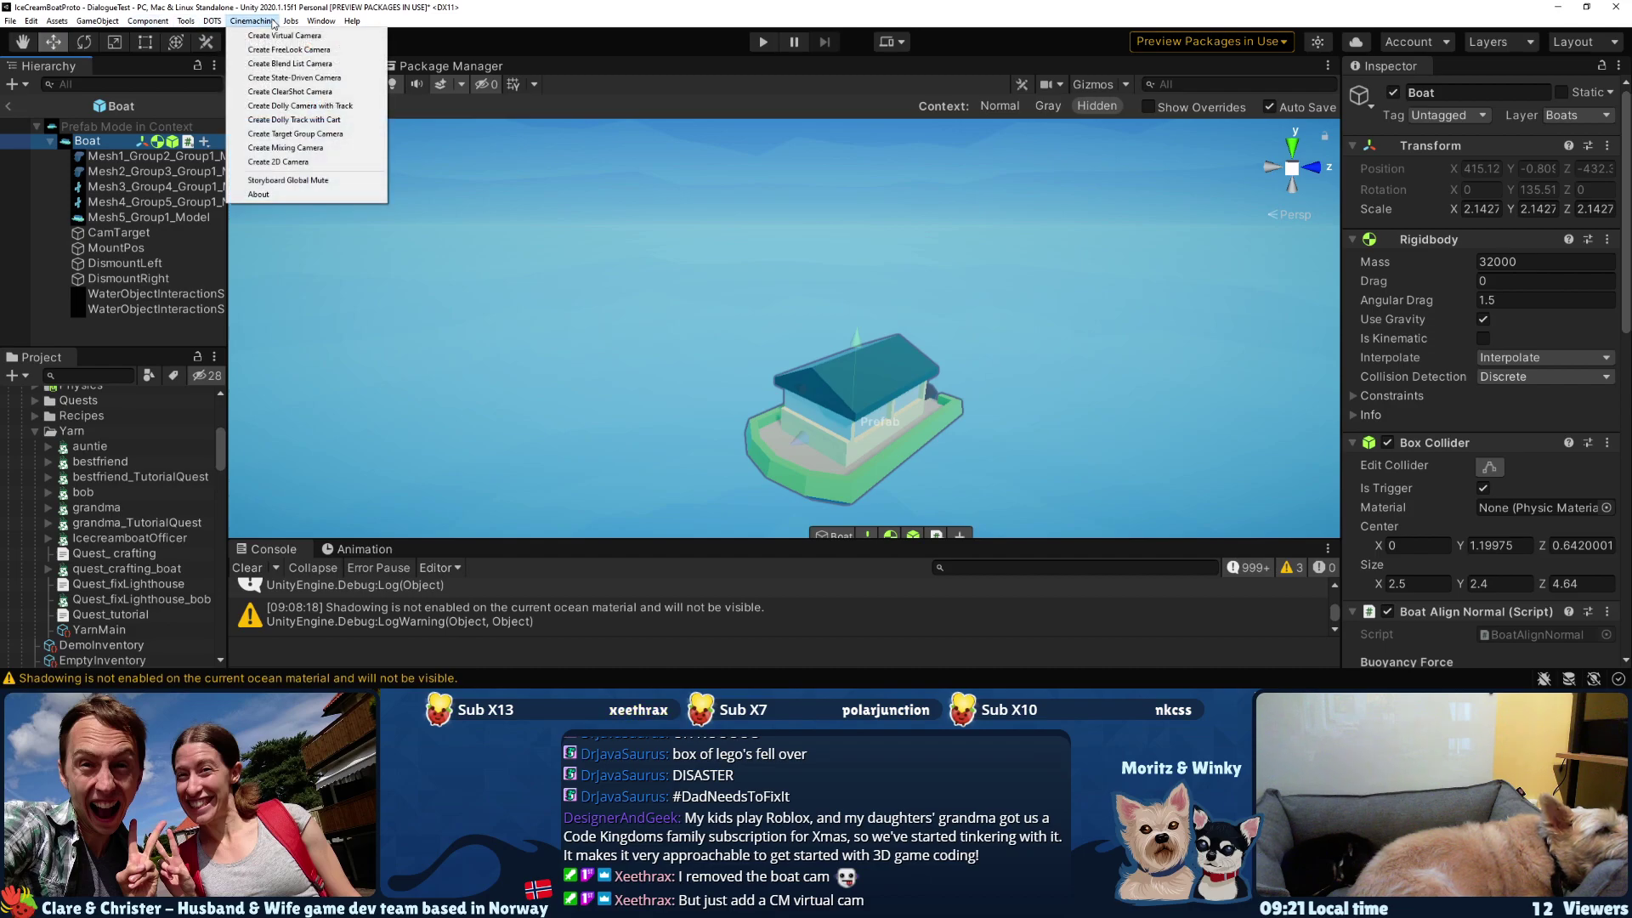
click(284, 36)
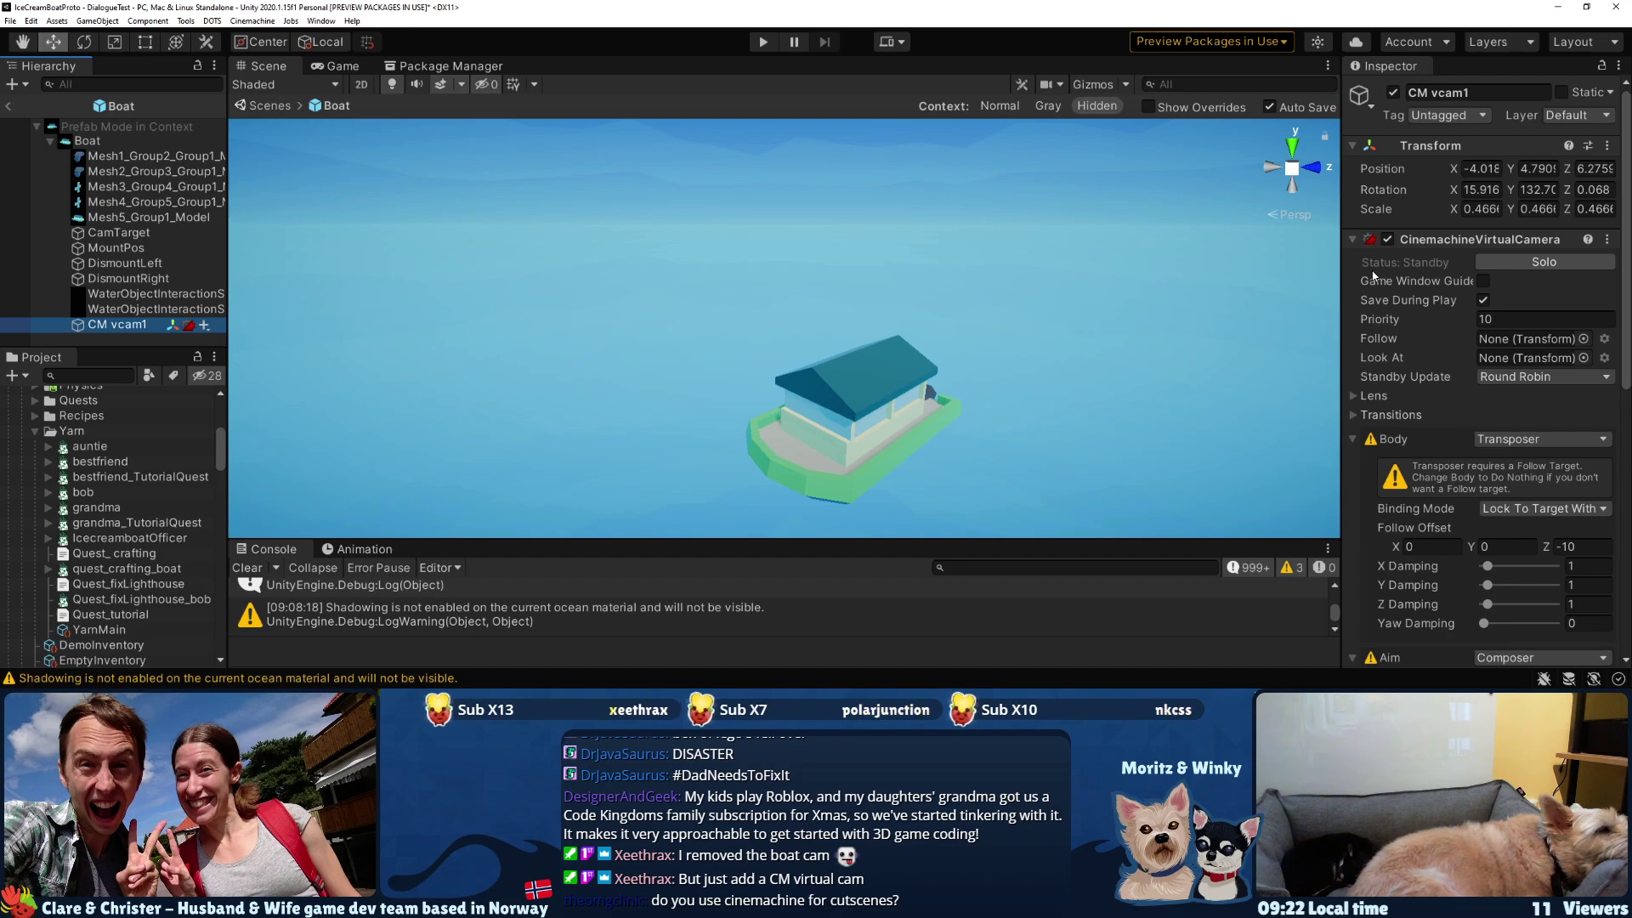
double_click(1481, 95)
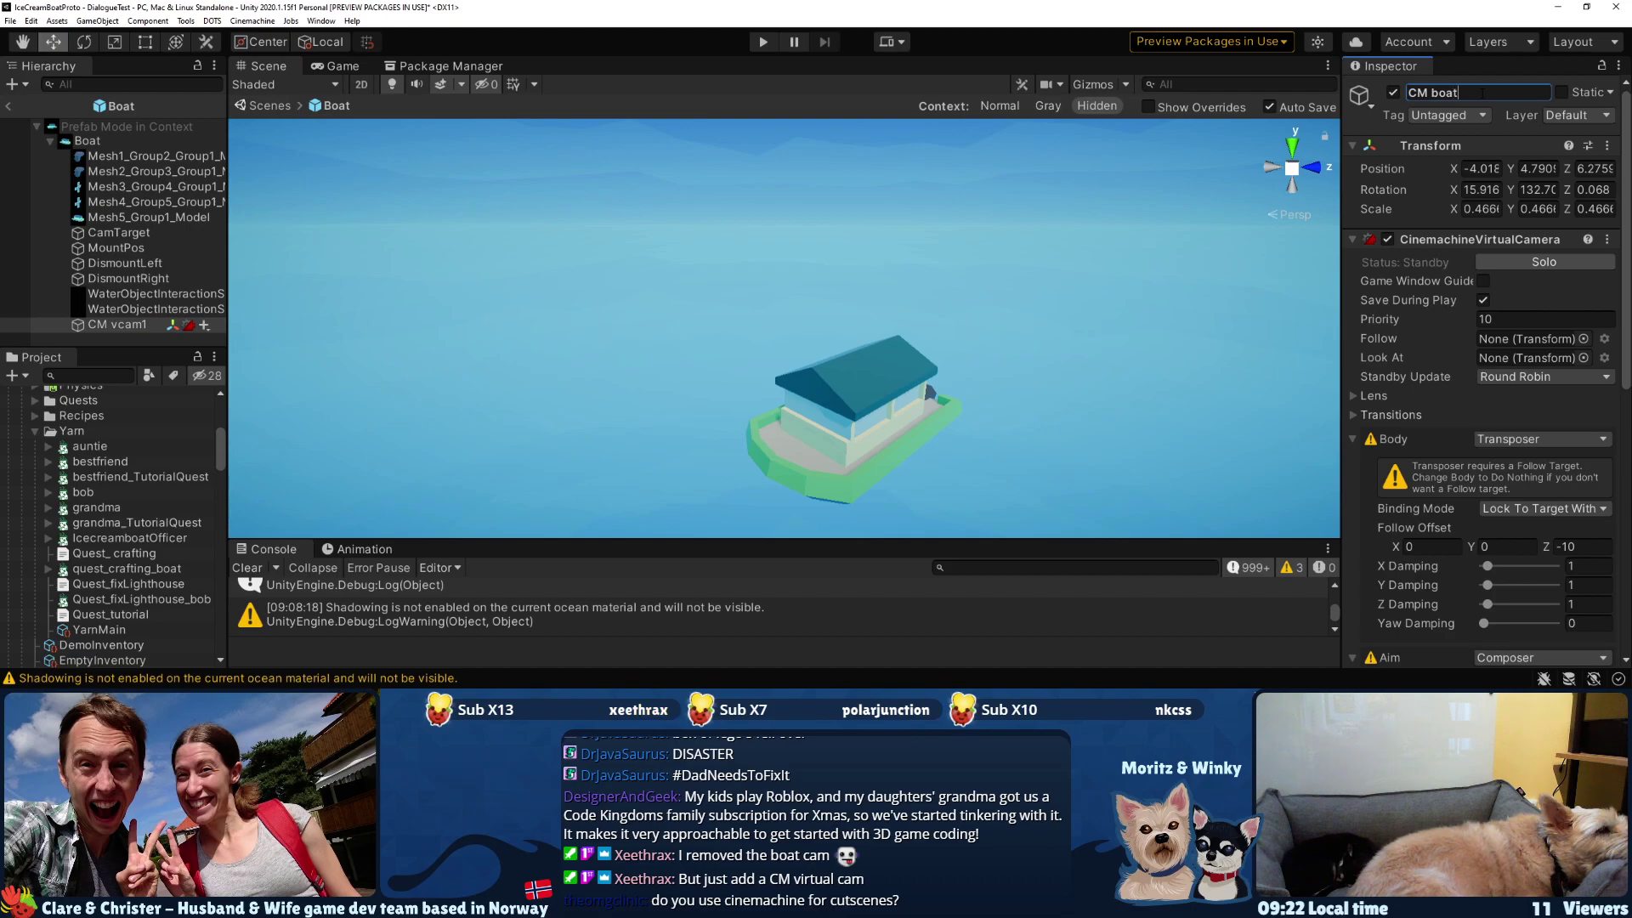
key(Return)
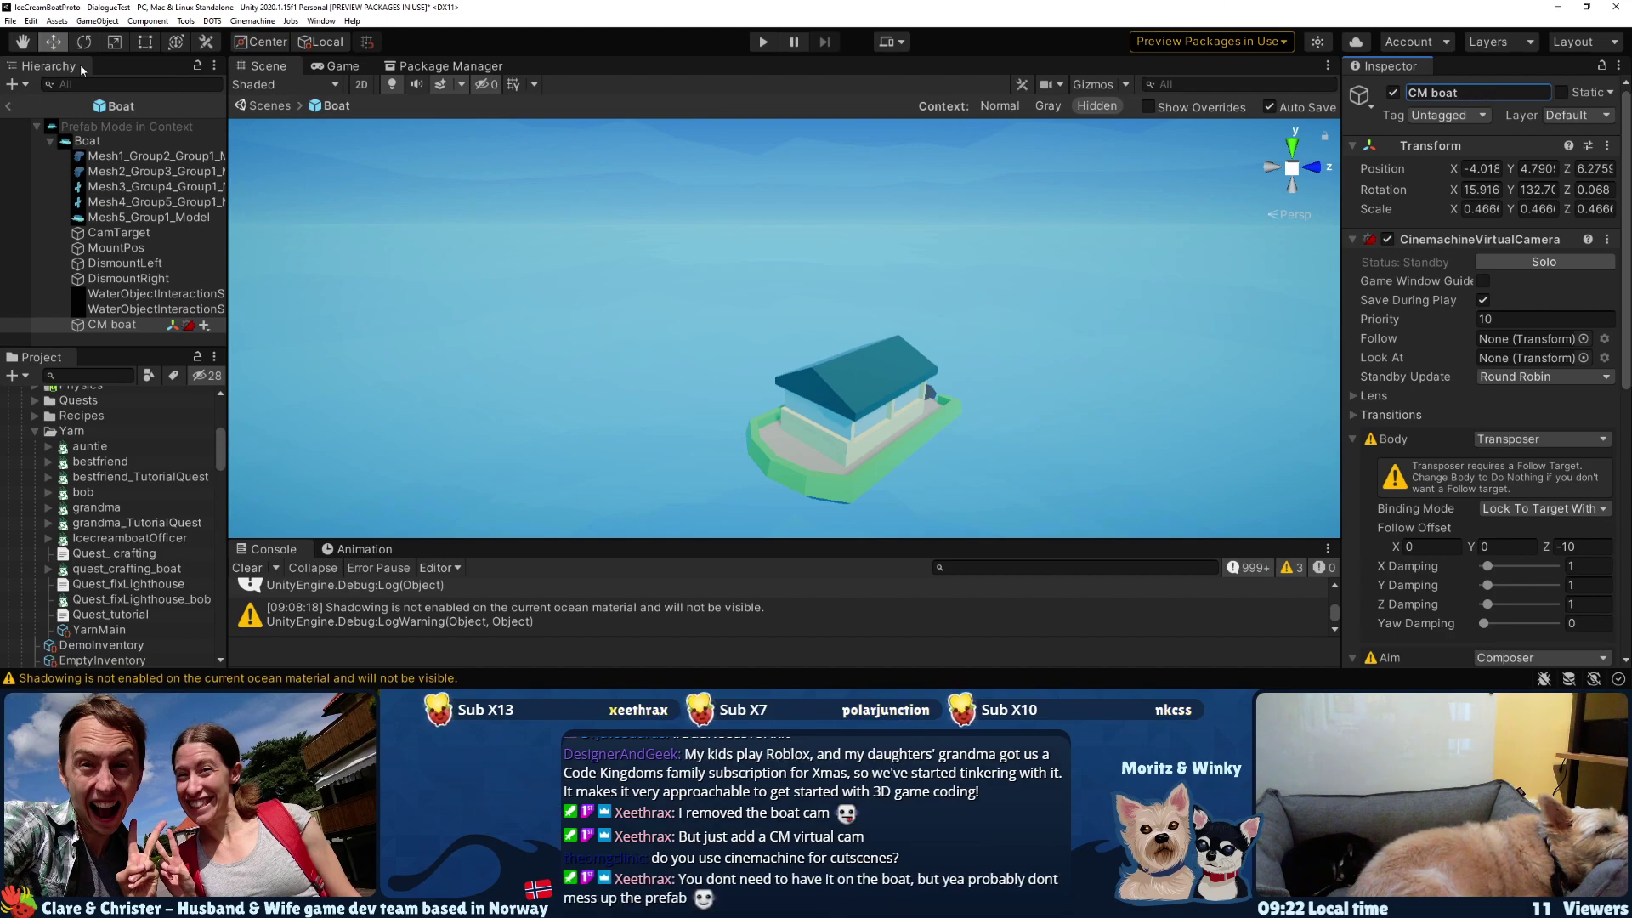
- Delete the CM boat camera from the Boat prefab and return to the DialogueTest scene
click(87, 140)
scroll(1416, 391, down, 5)
scroll(1416, 391, down, 5)
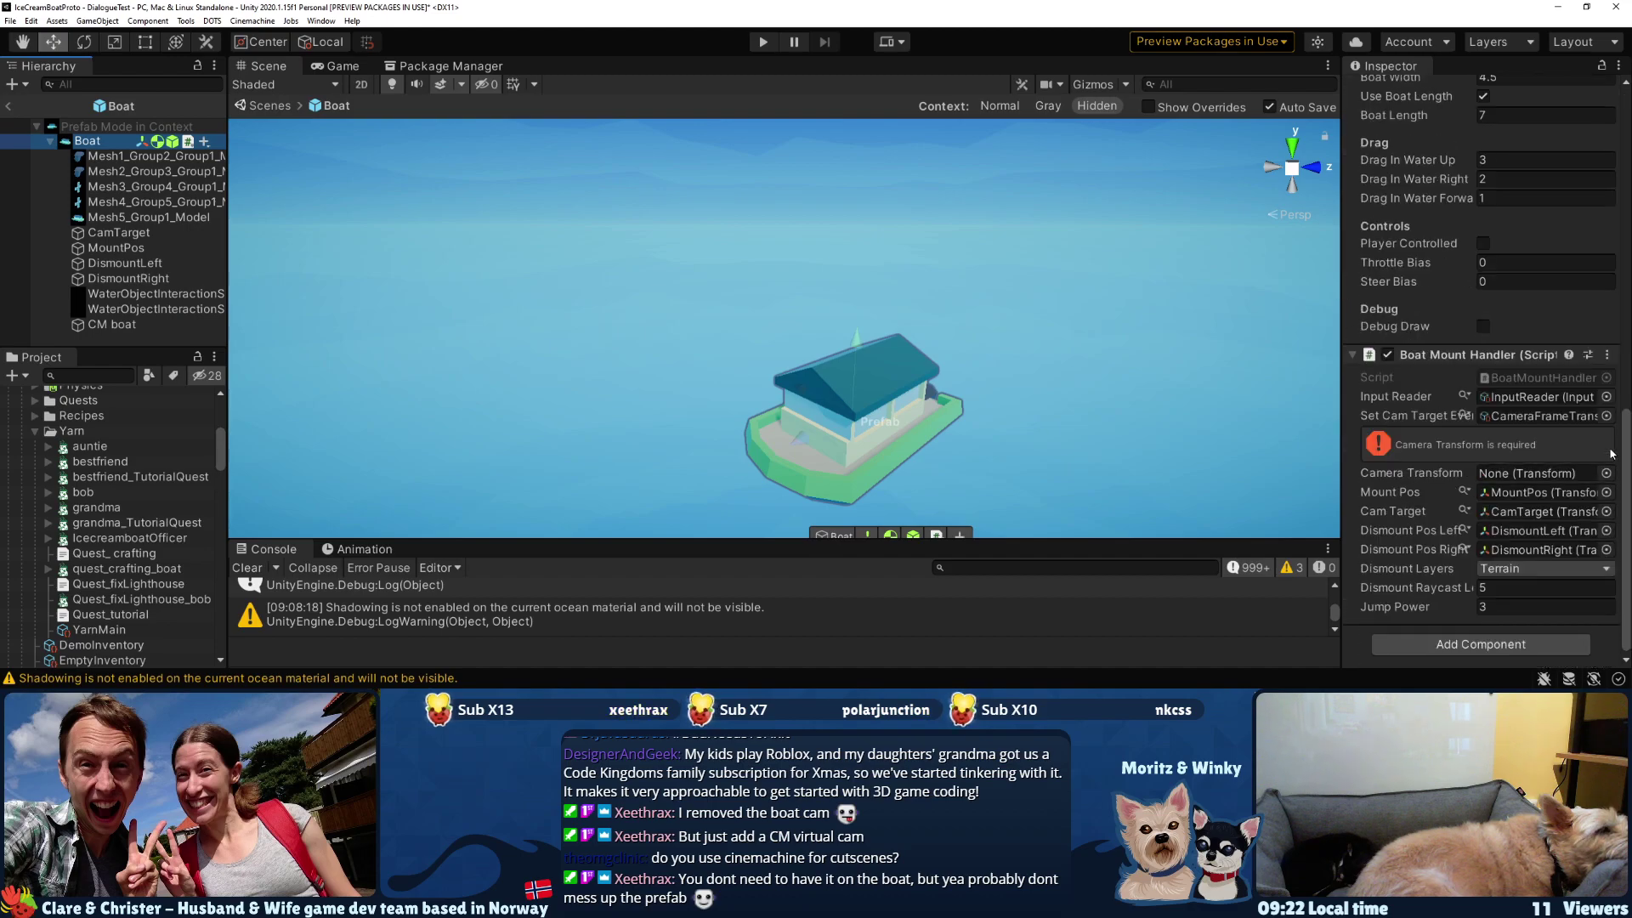
scroll(1481, 447, up, 3)
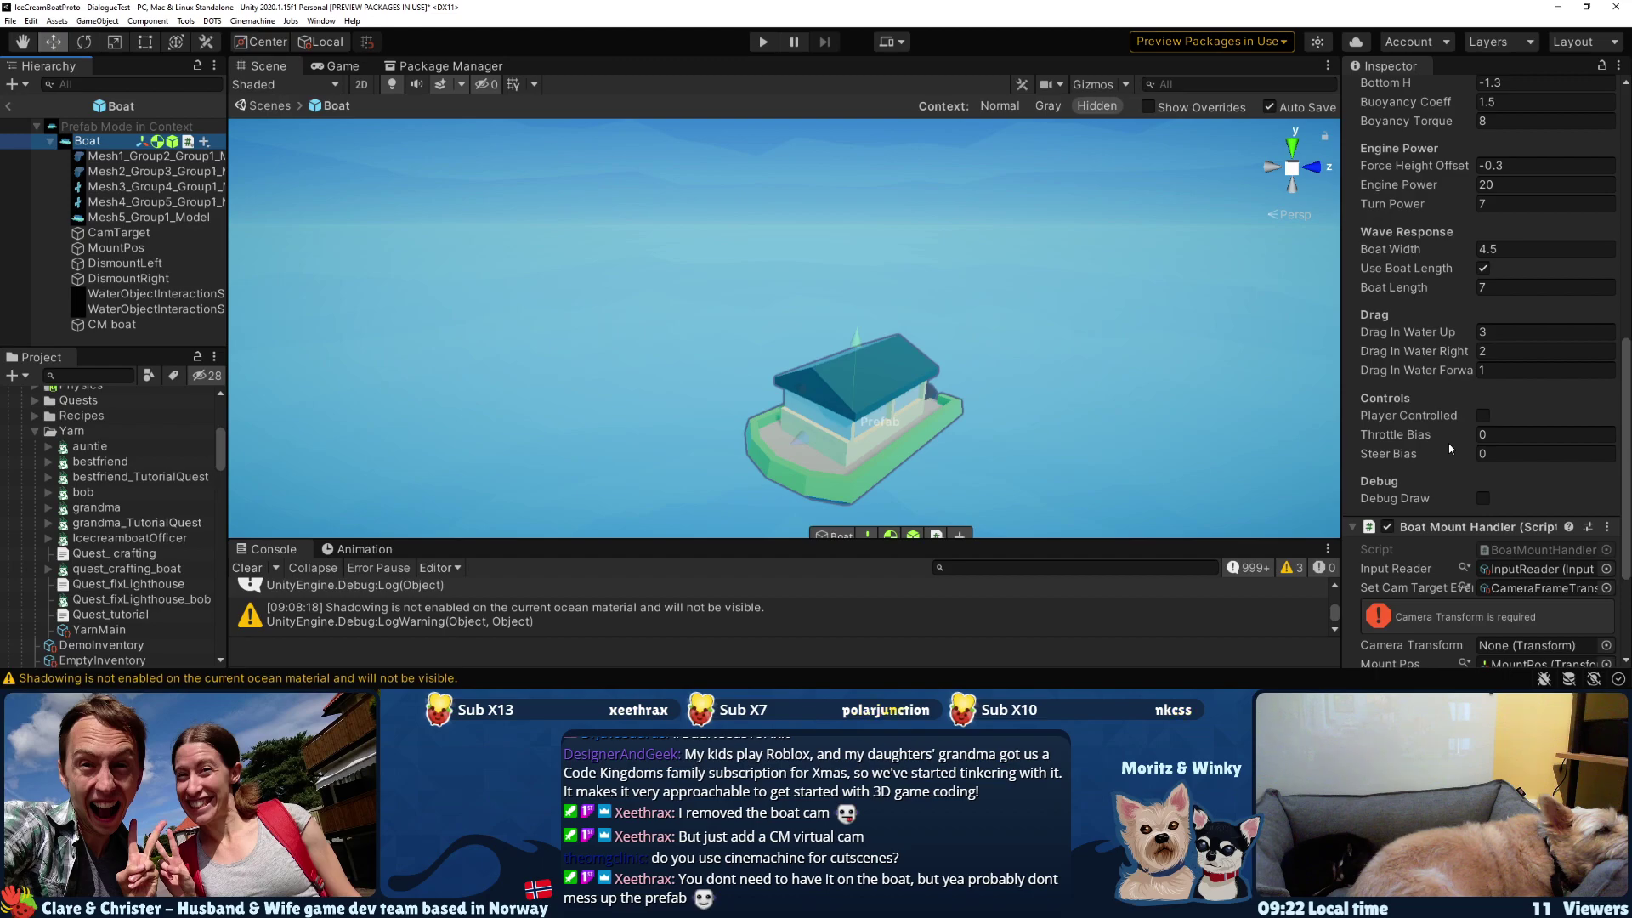
click(102, 325)
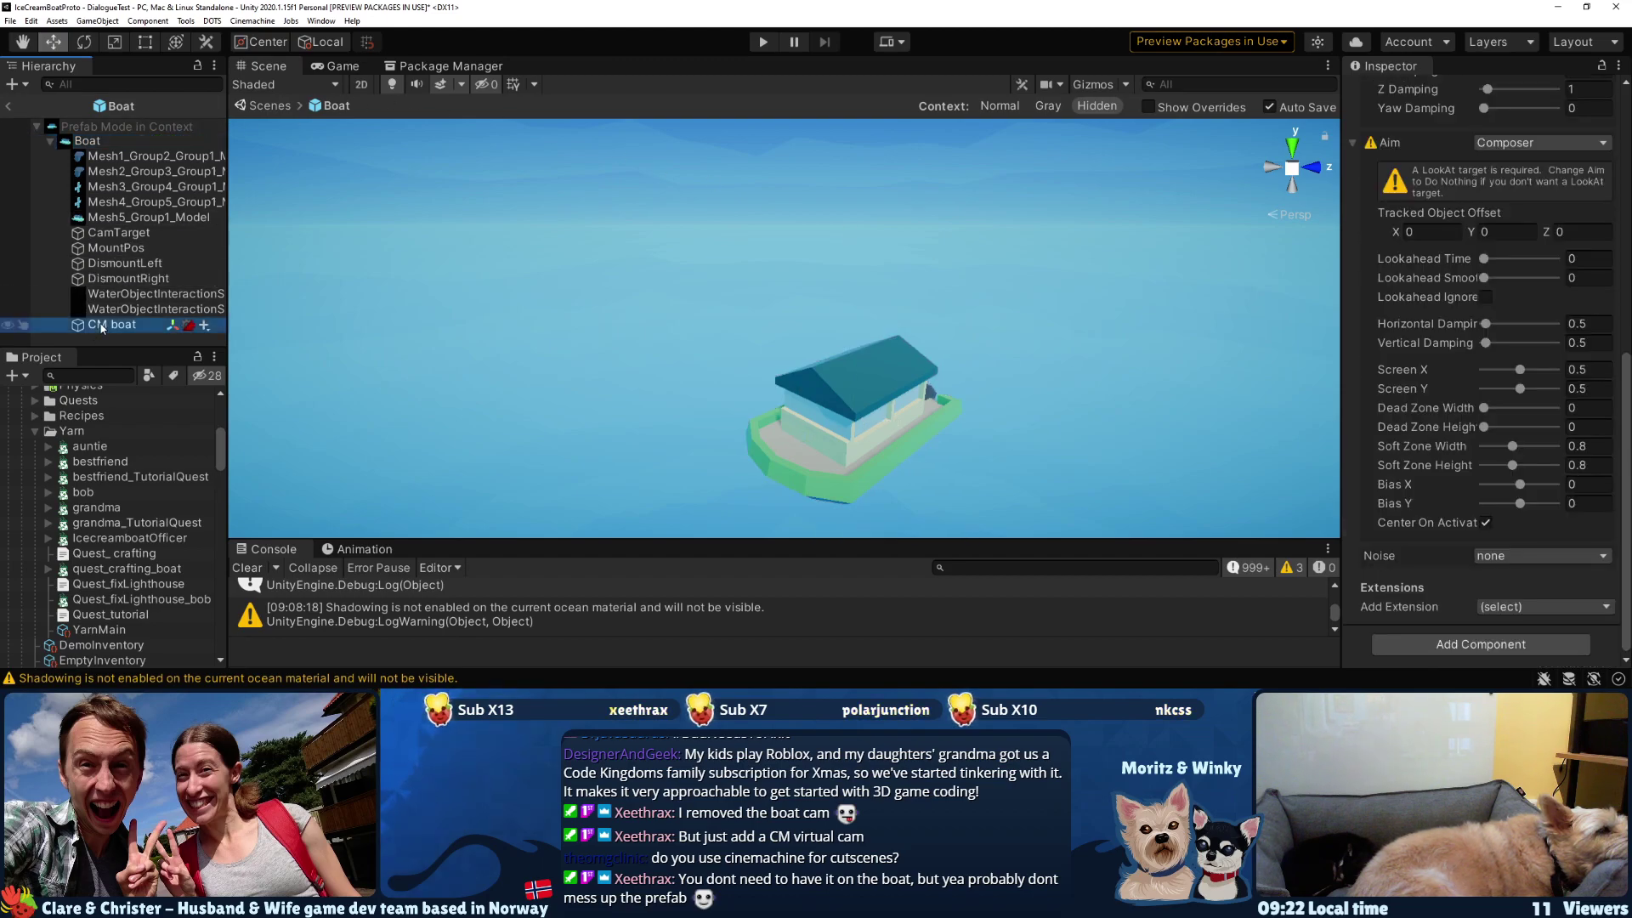
key(Delete)
click(85, 141)
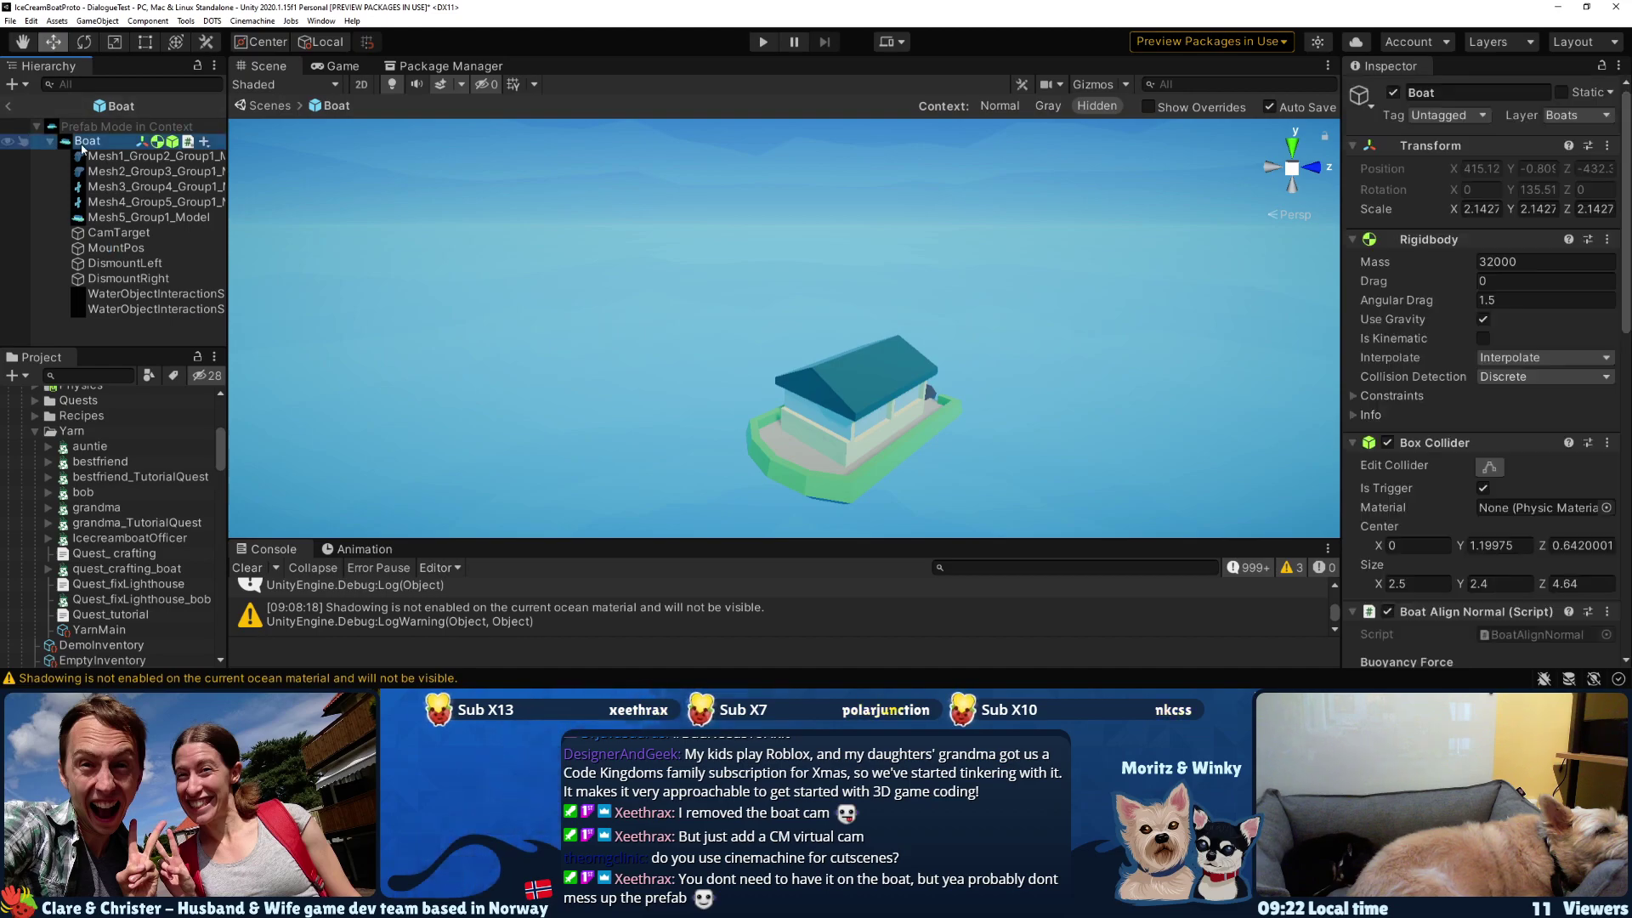
scroll(1557, 442, down, 10)
scroll(1232, 438, up, 3)
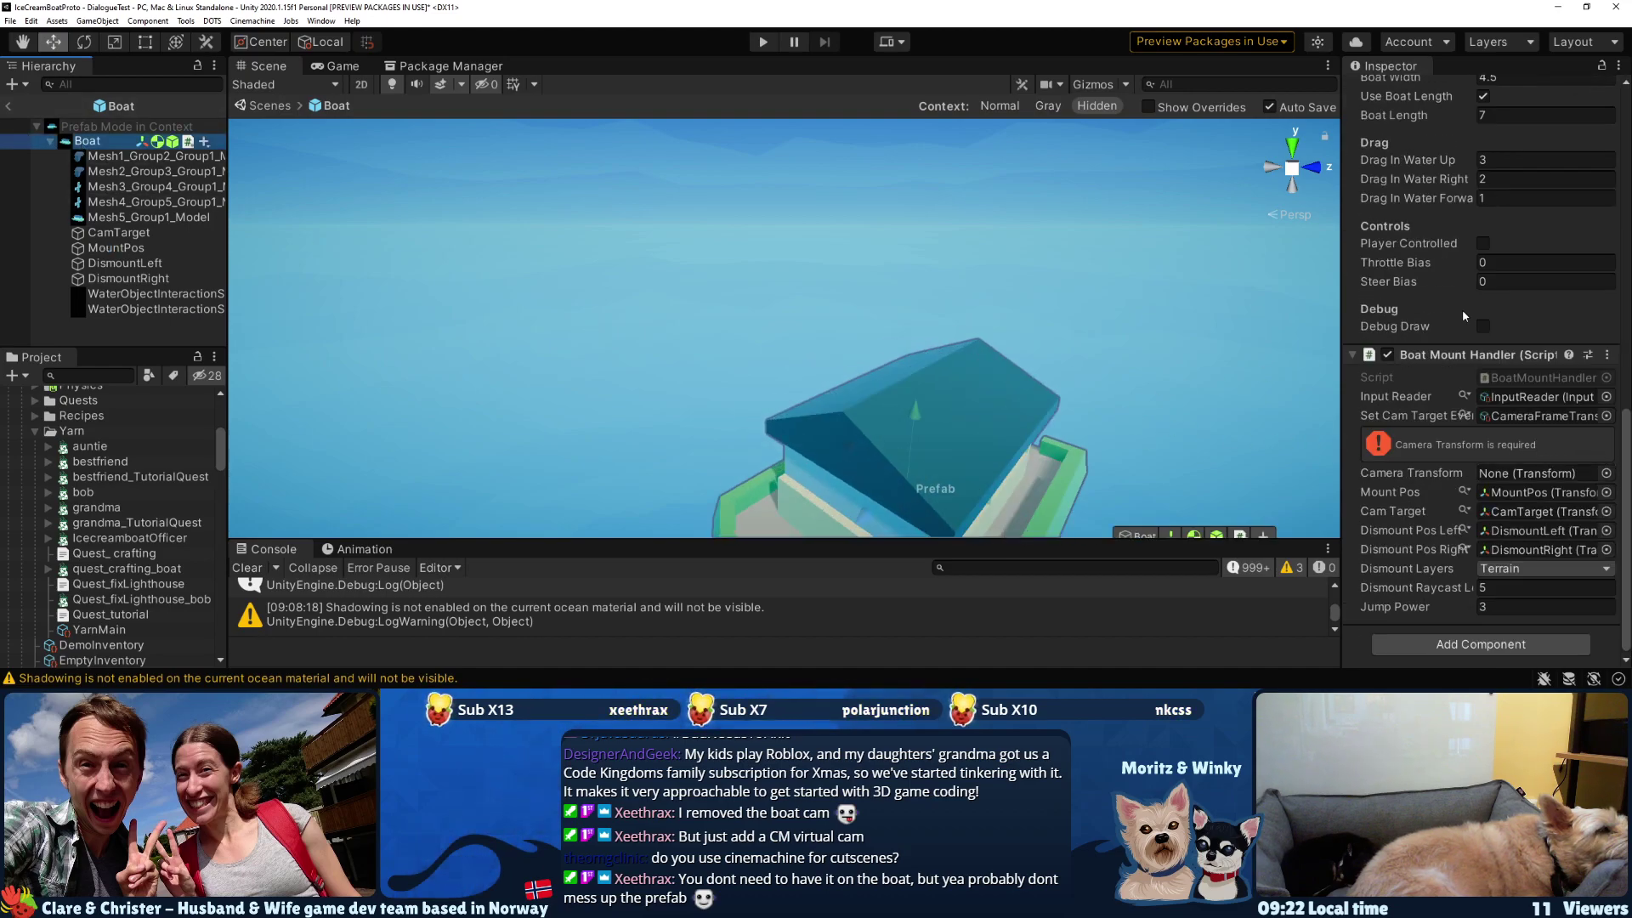
scroll(1488, 383, up, 10)
click(9, 105)
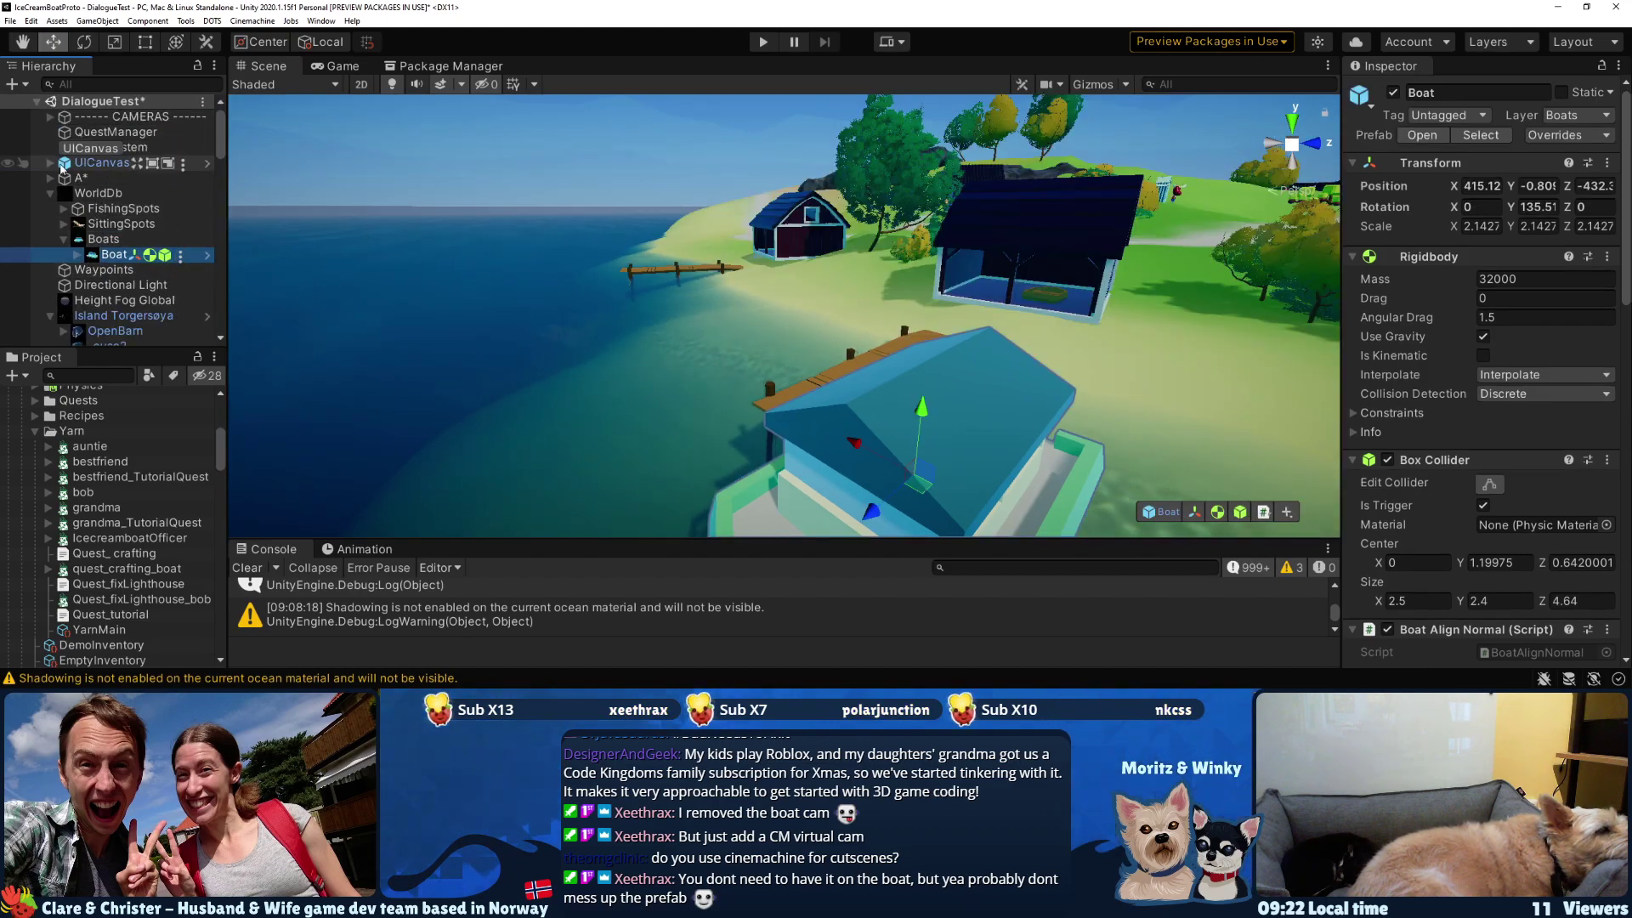
- Search the hierarchy for CM and inspect the settings of the CM_VC_Boat and CM_Look_Player cameras
click(103, 85)
text(CM)
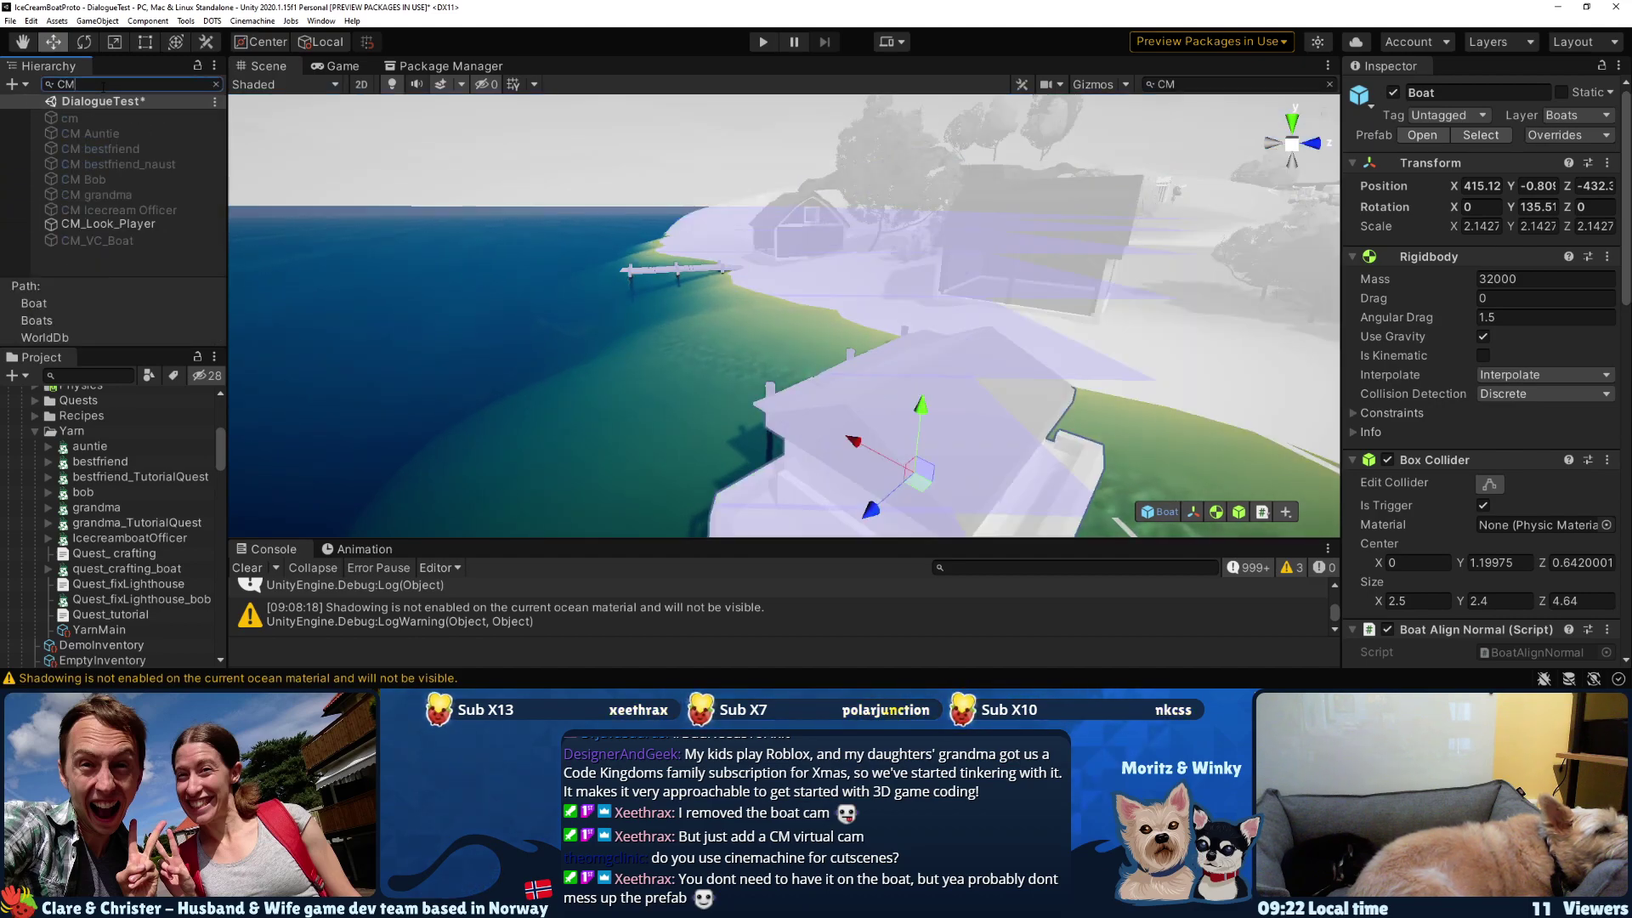
click(101, 243)
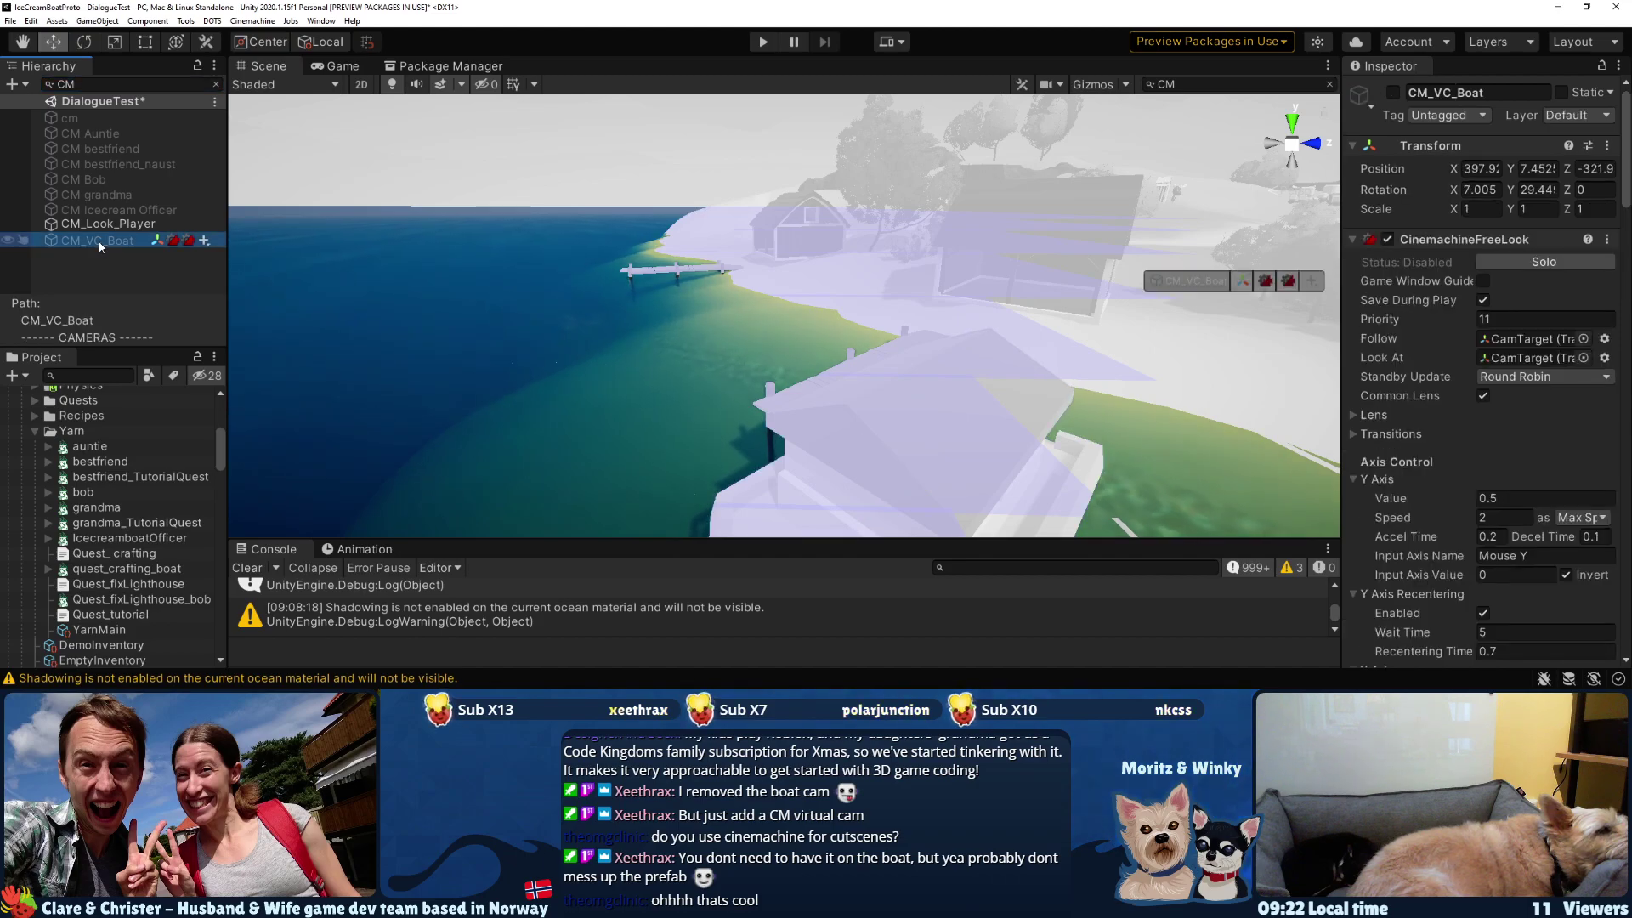
click(98, 225)
click(88, 85)
click(88, 85)
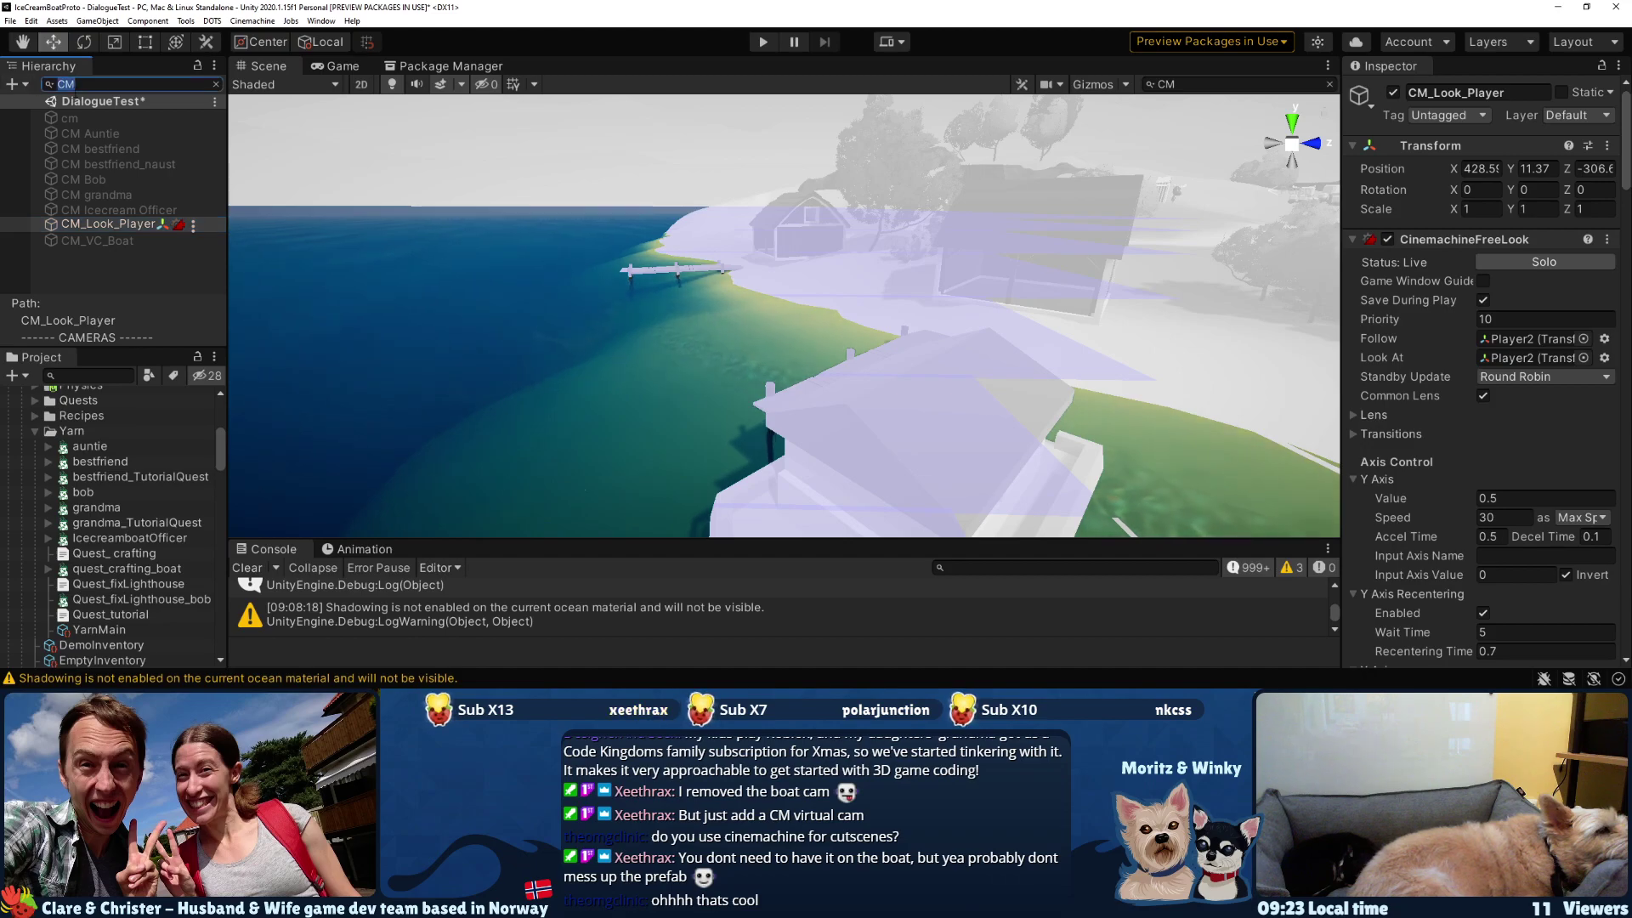
- Clear the hierarchy filter and compare the CM Bob and CM_VC_Boat cameras in the CAMERAS group
key(BackSpace)
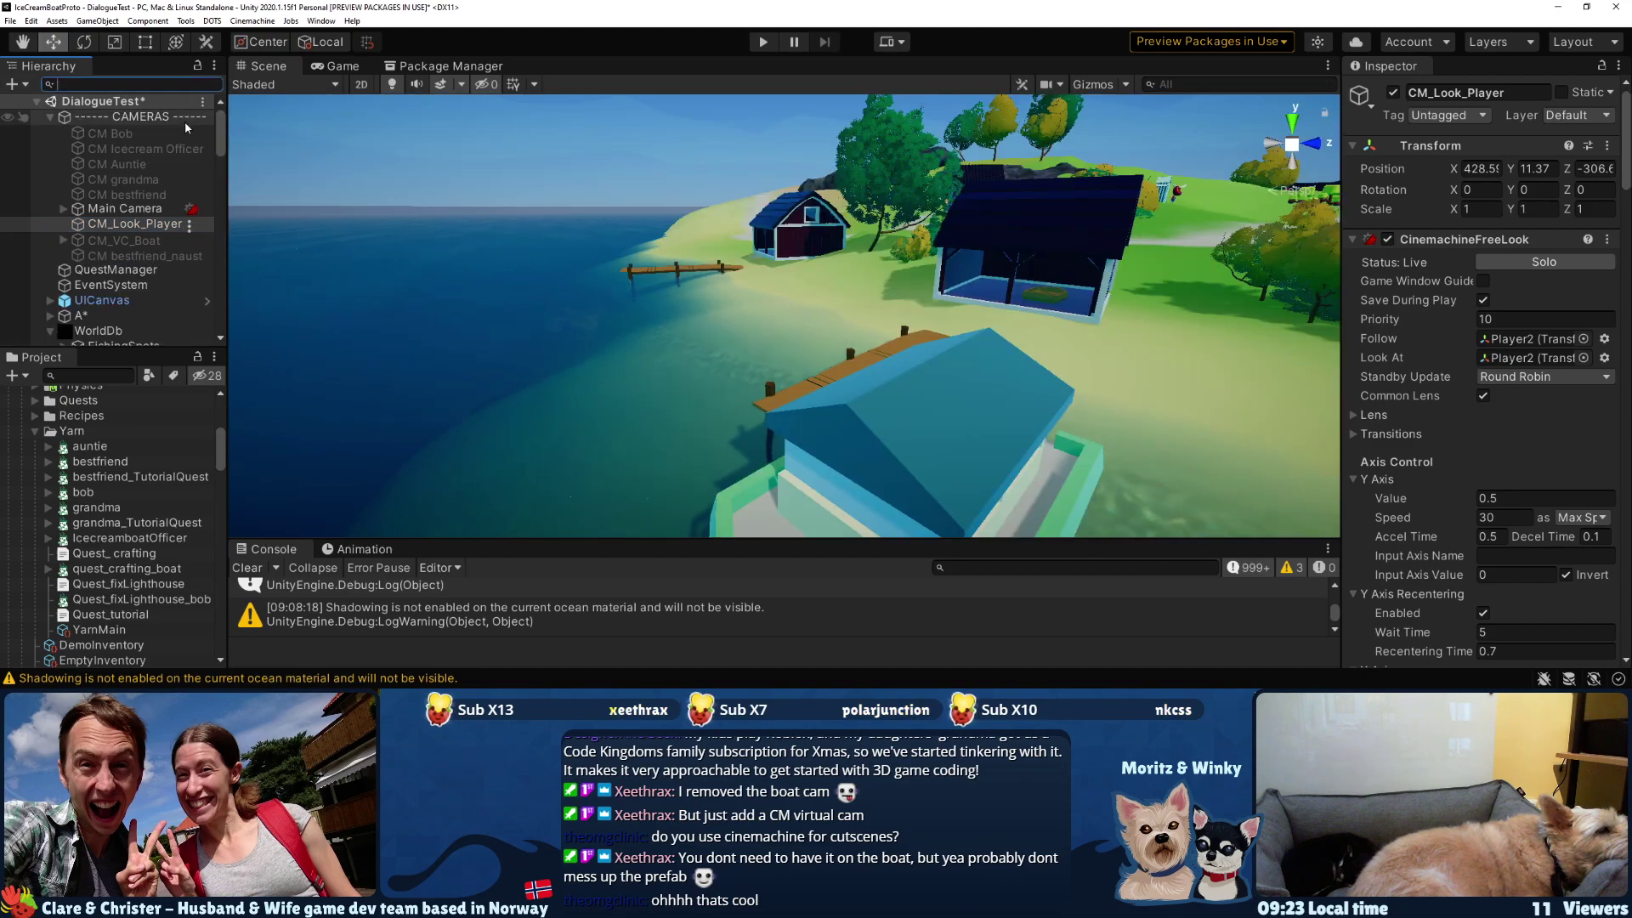
click(116, 226)
click(114, 135)
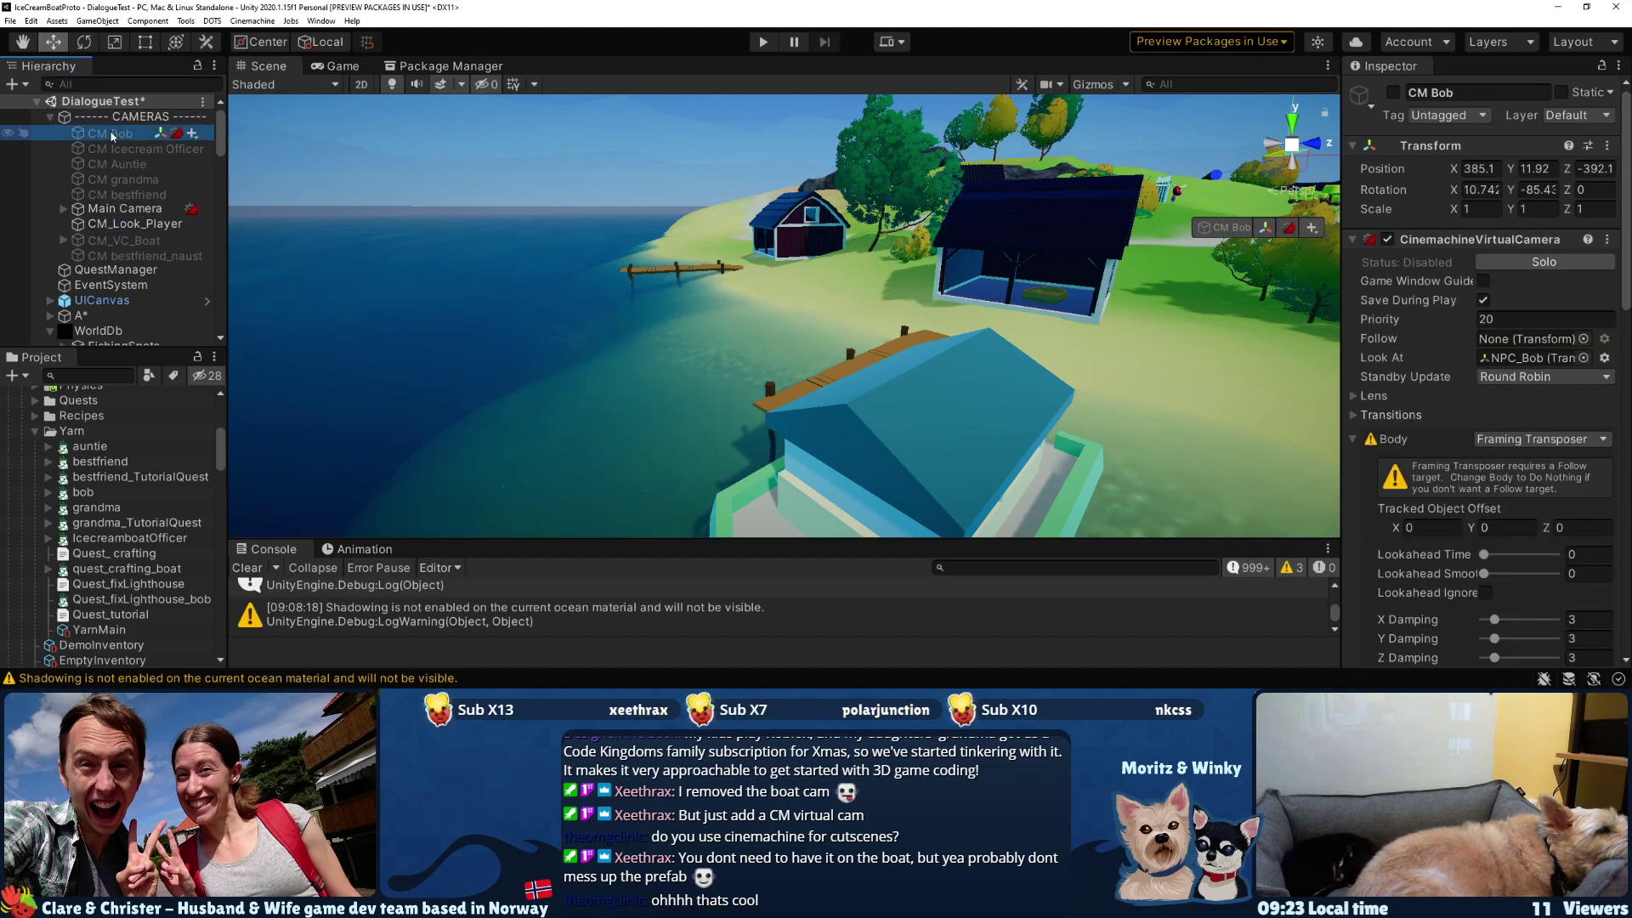
click(132, 242)
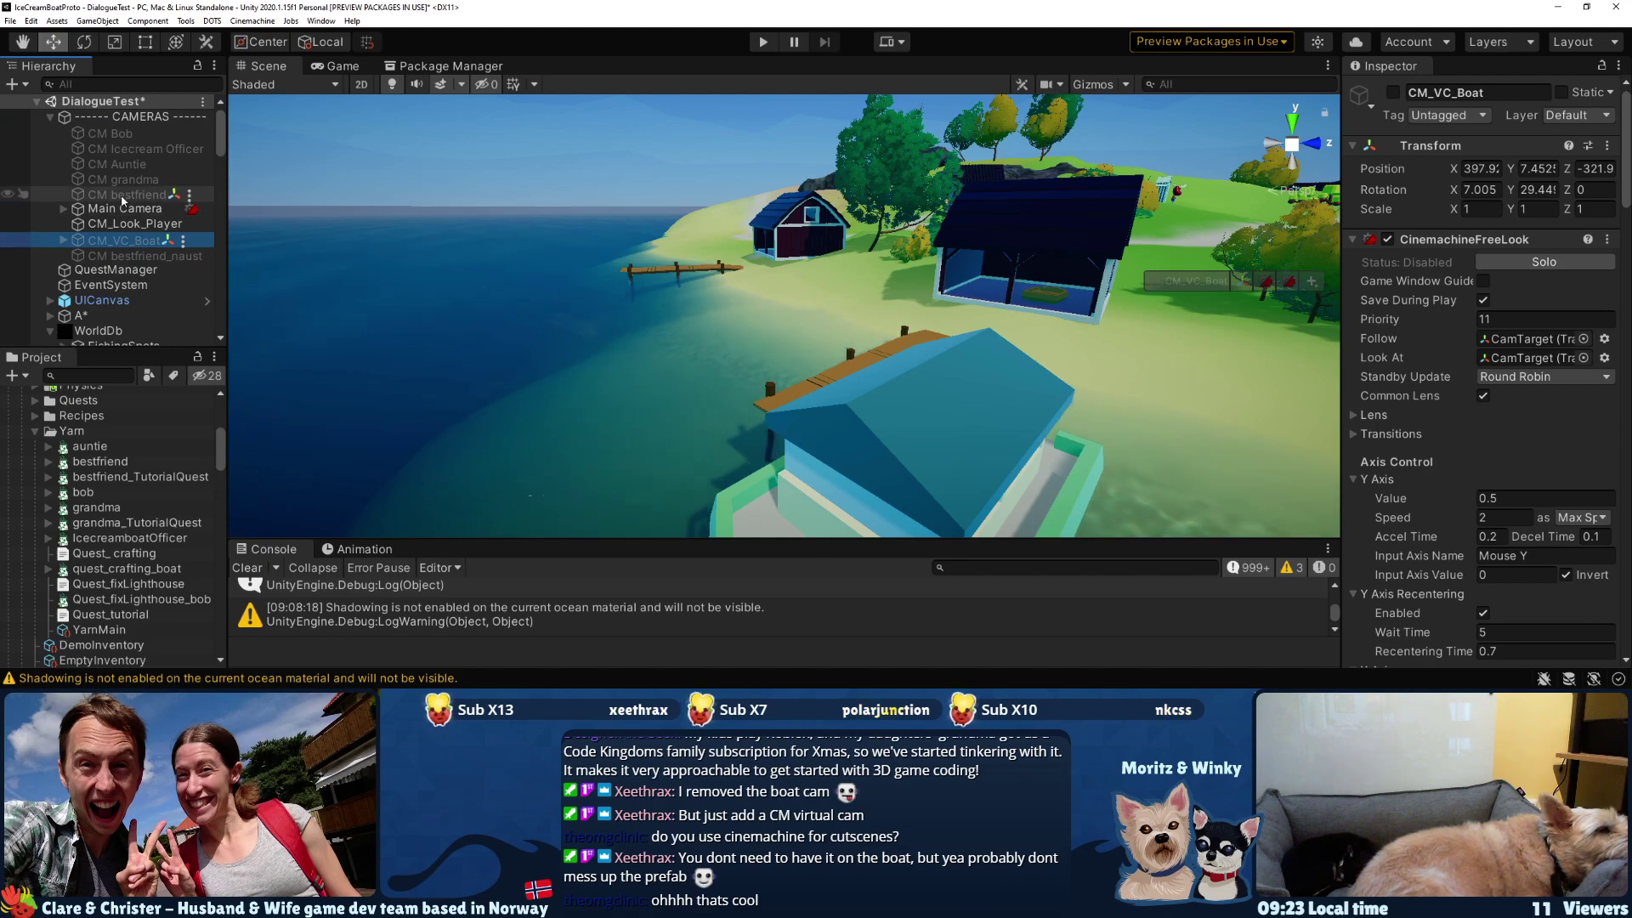
- Compare the CM bestfriend and CM_VC_Boat cameras and check the Boat's Npc Dialogue Trigger settings
click(124, 197)
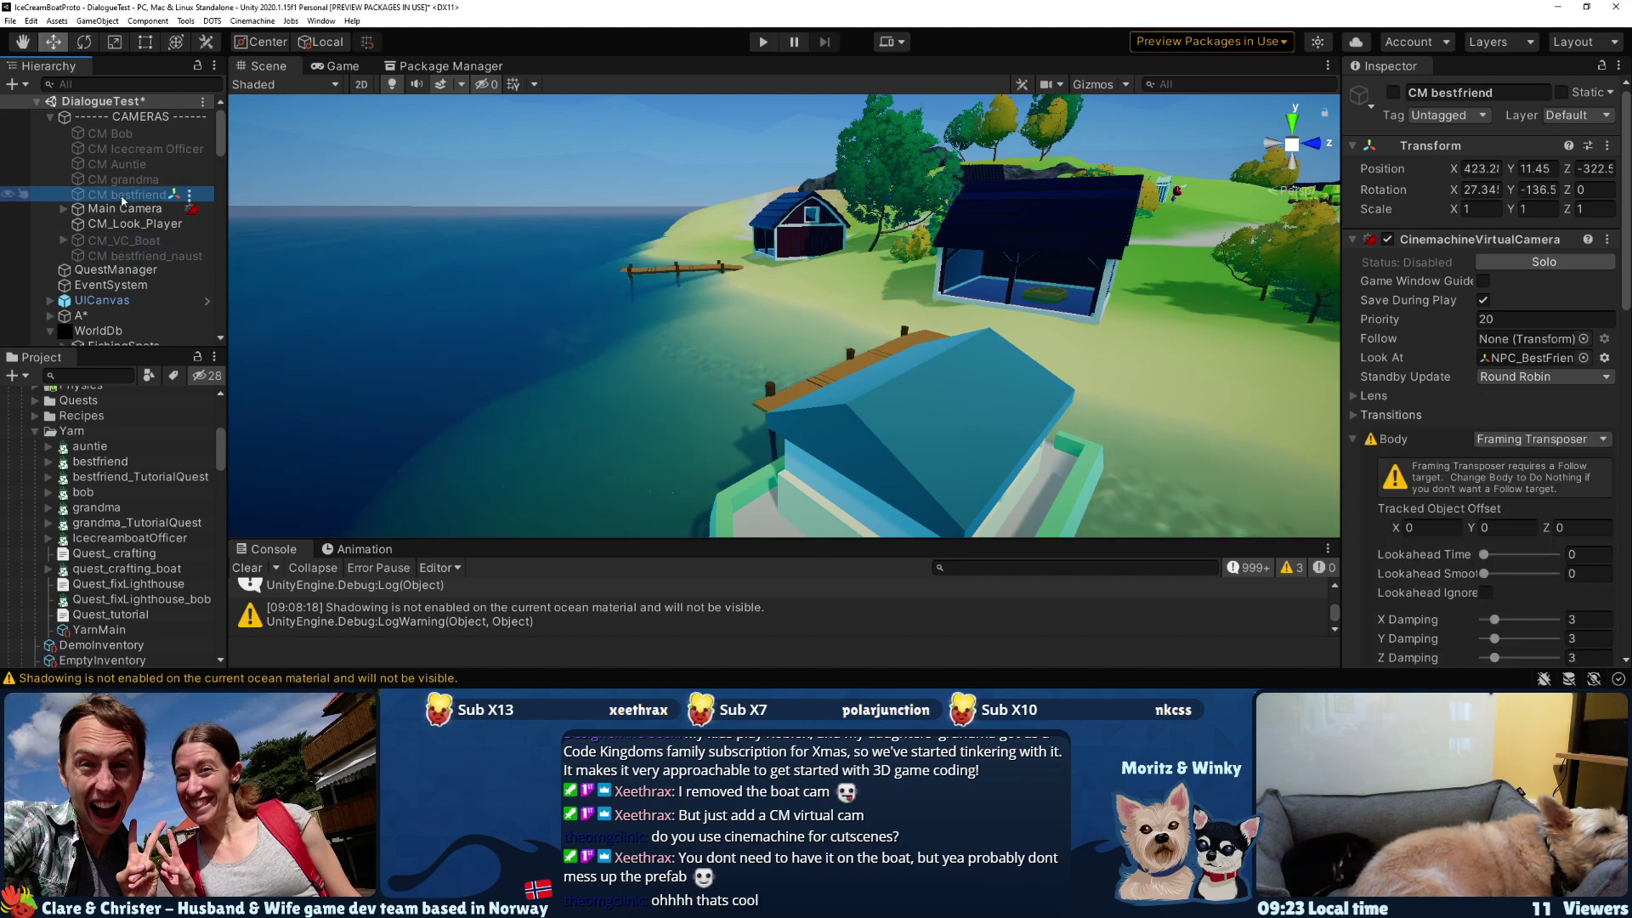
click(129, 242)
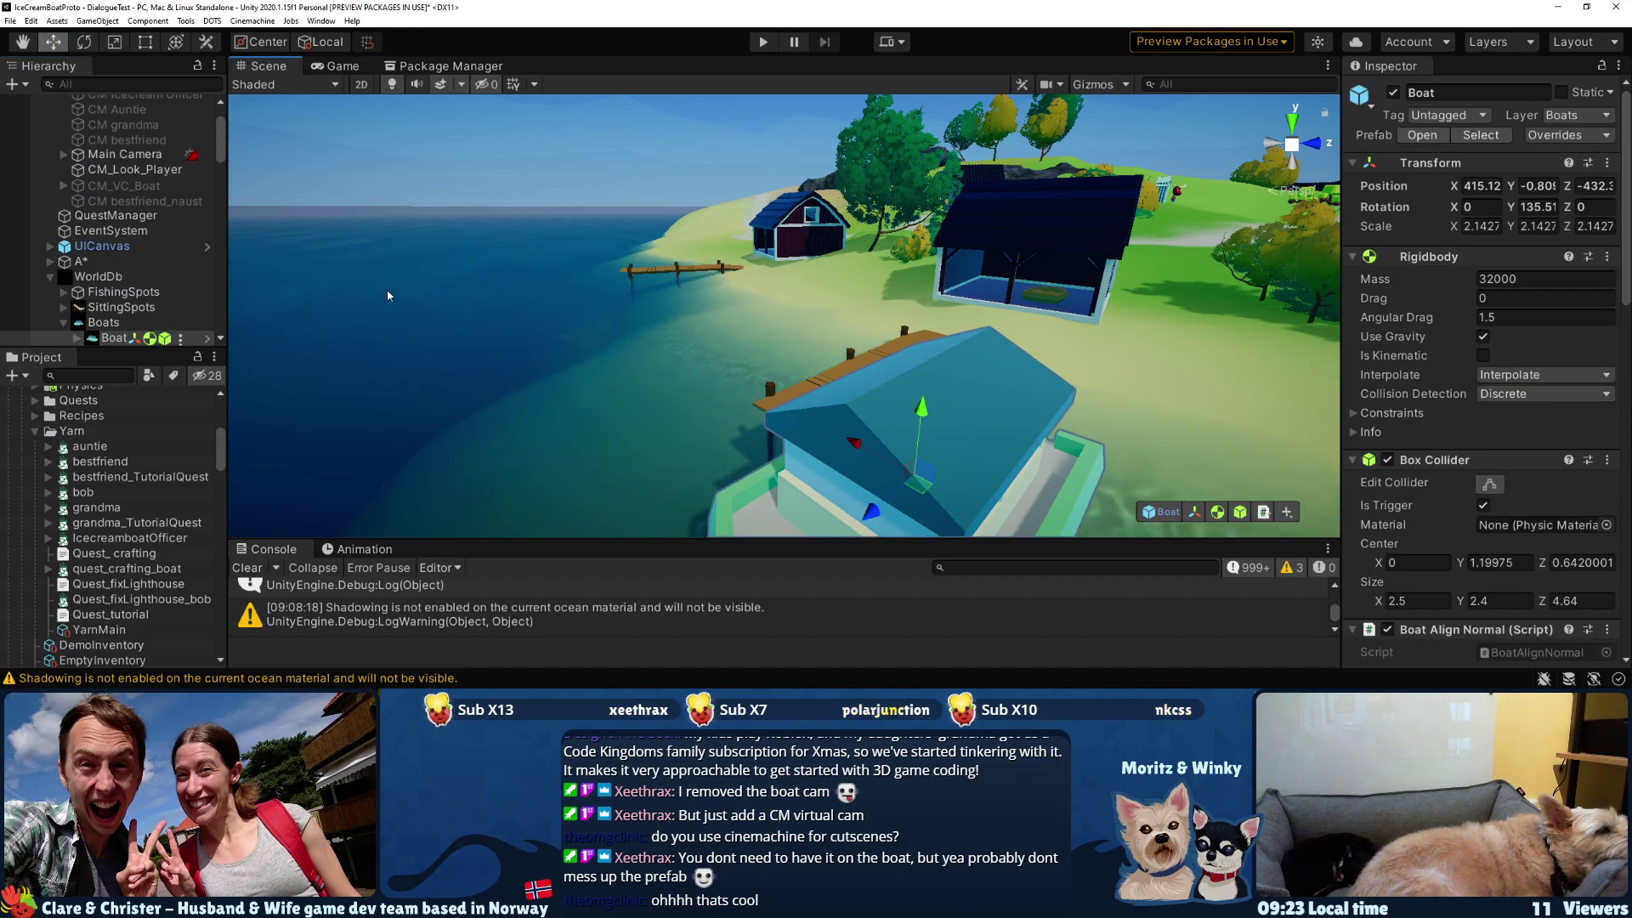
scroll(1429, 486, down, 15)
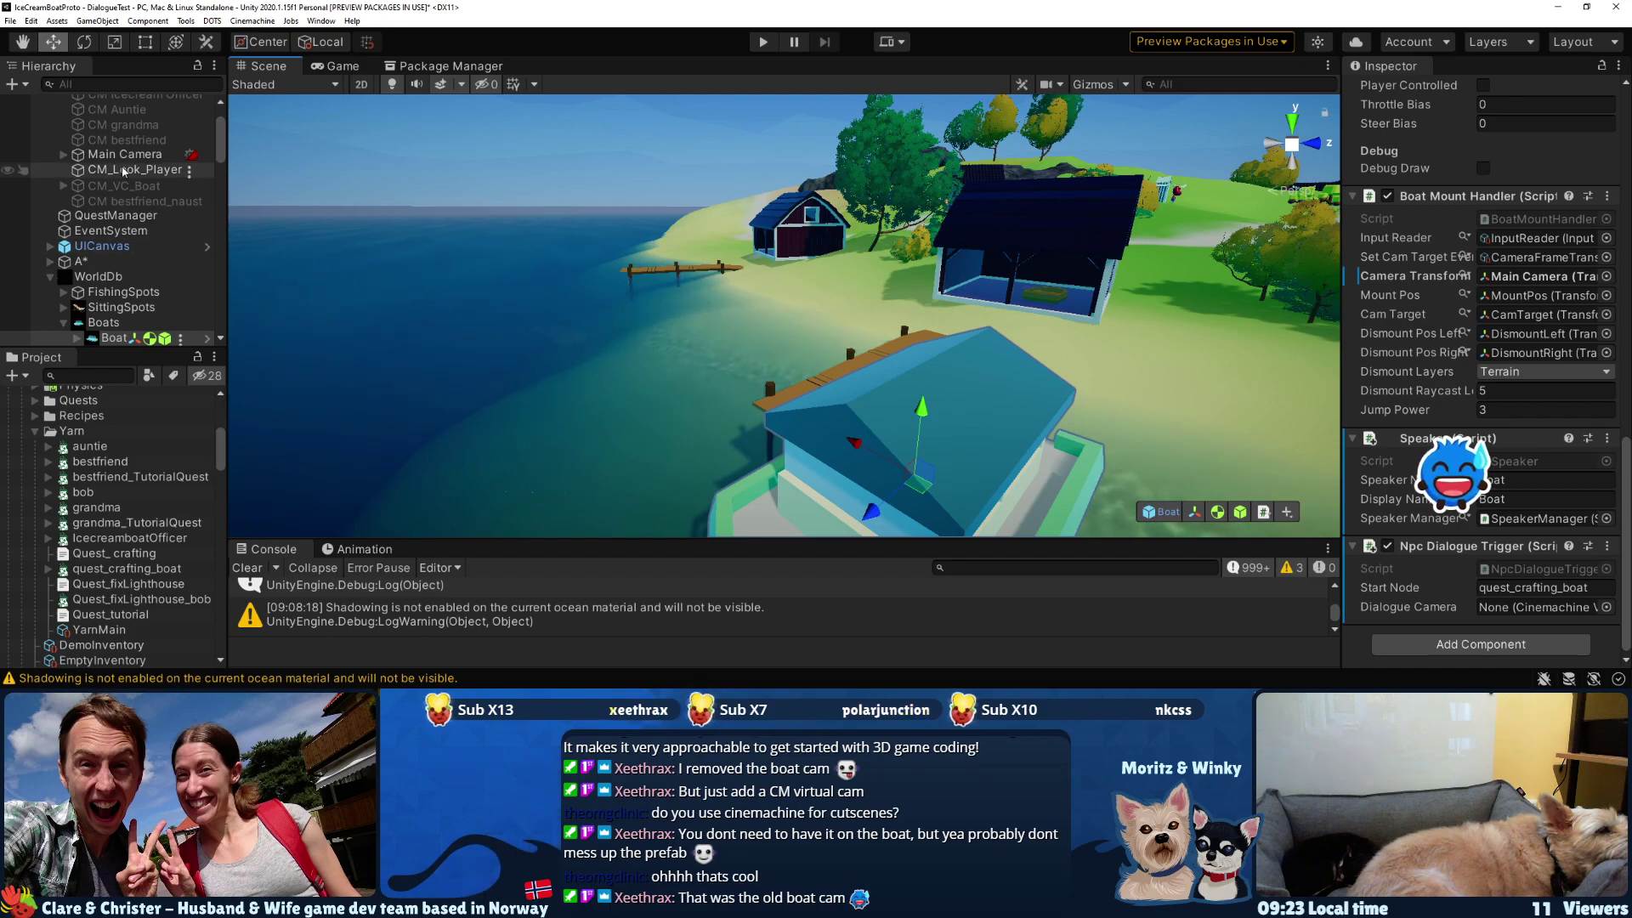
drag(170, 186, 121, 197)
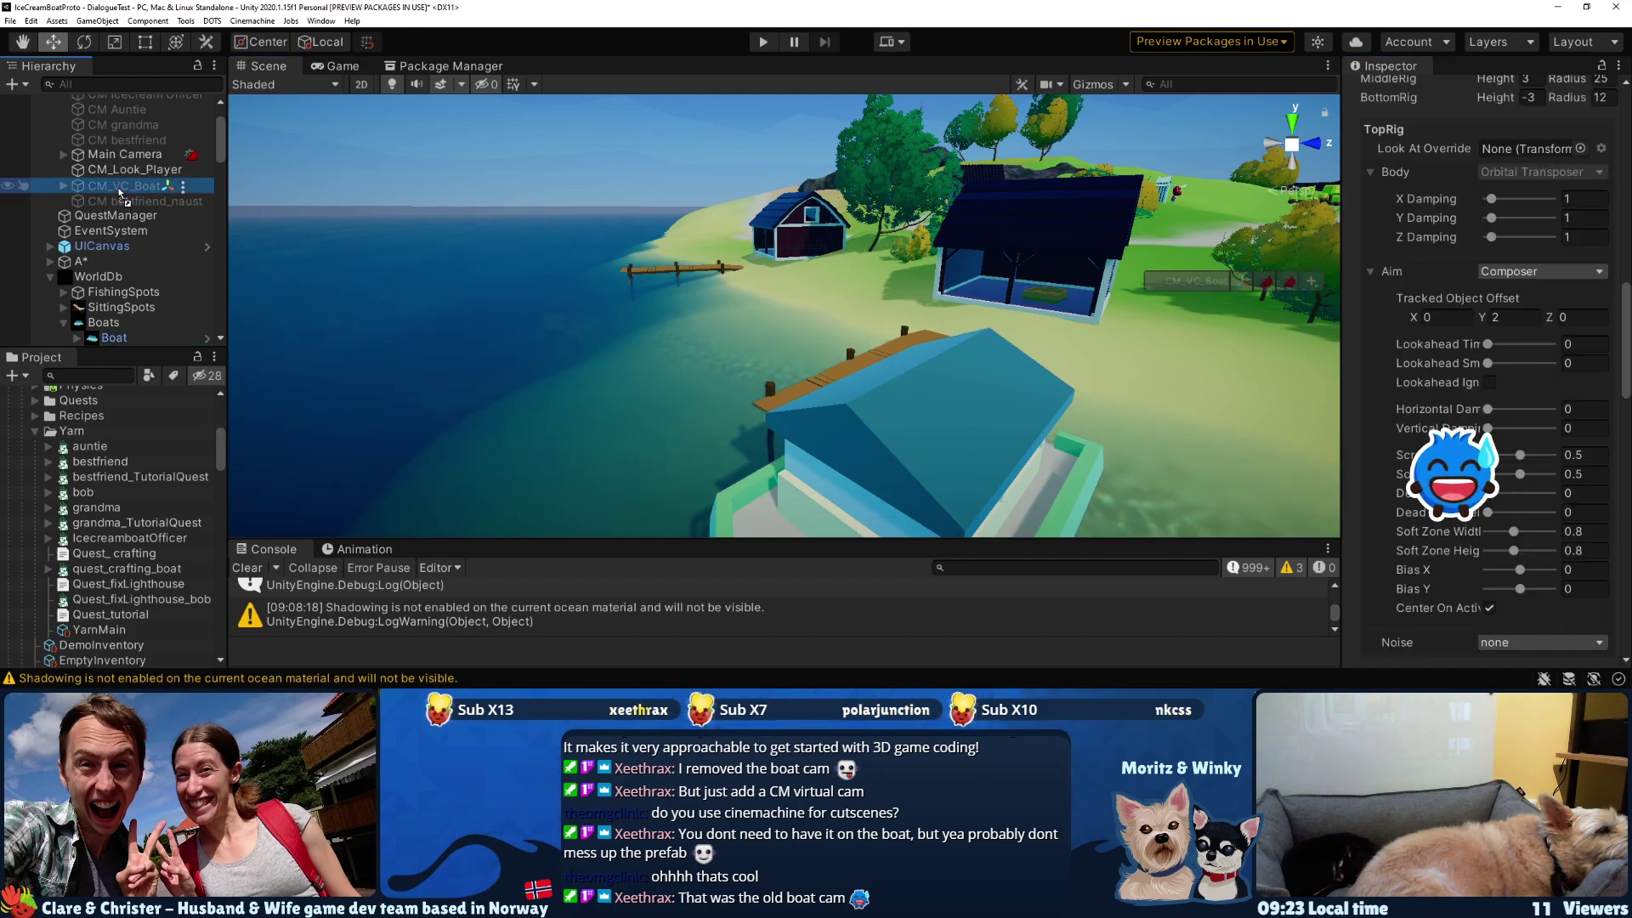
- Duplicate the CM bestfriend camera and rename the copy CM Boat Crafting cutscene
click(116, 142)
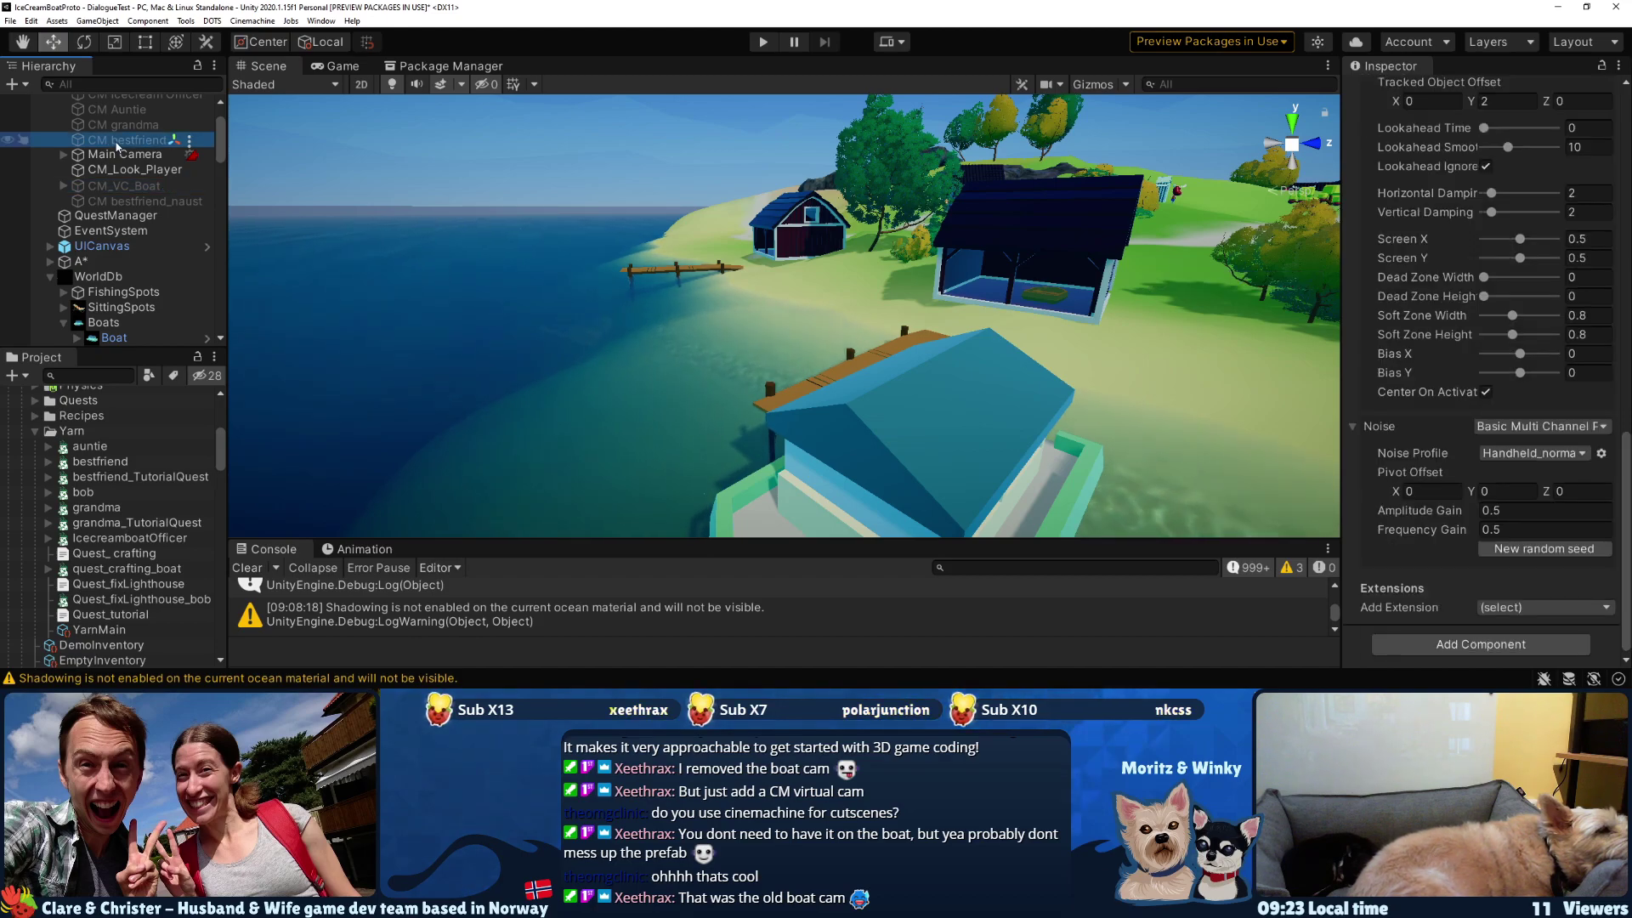
key(ctrl+d)
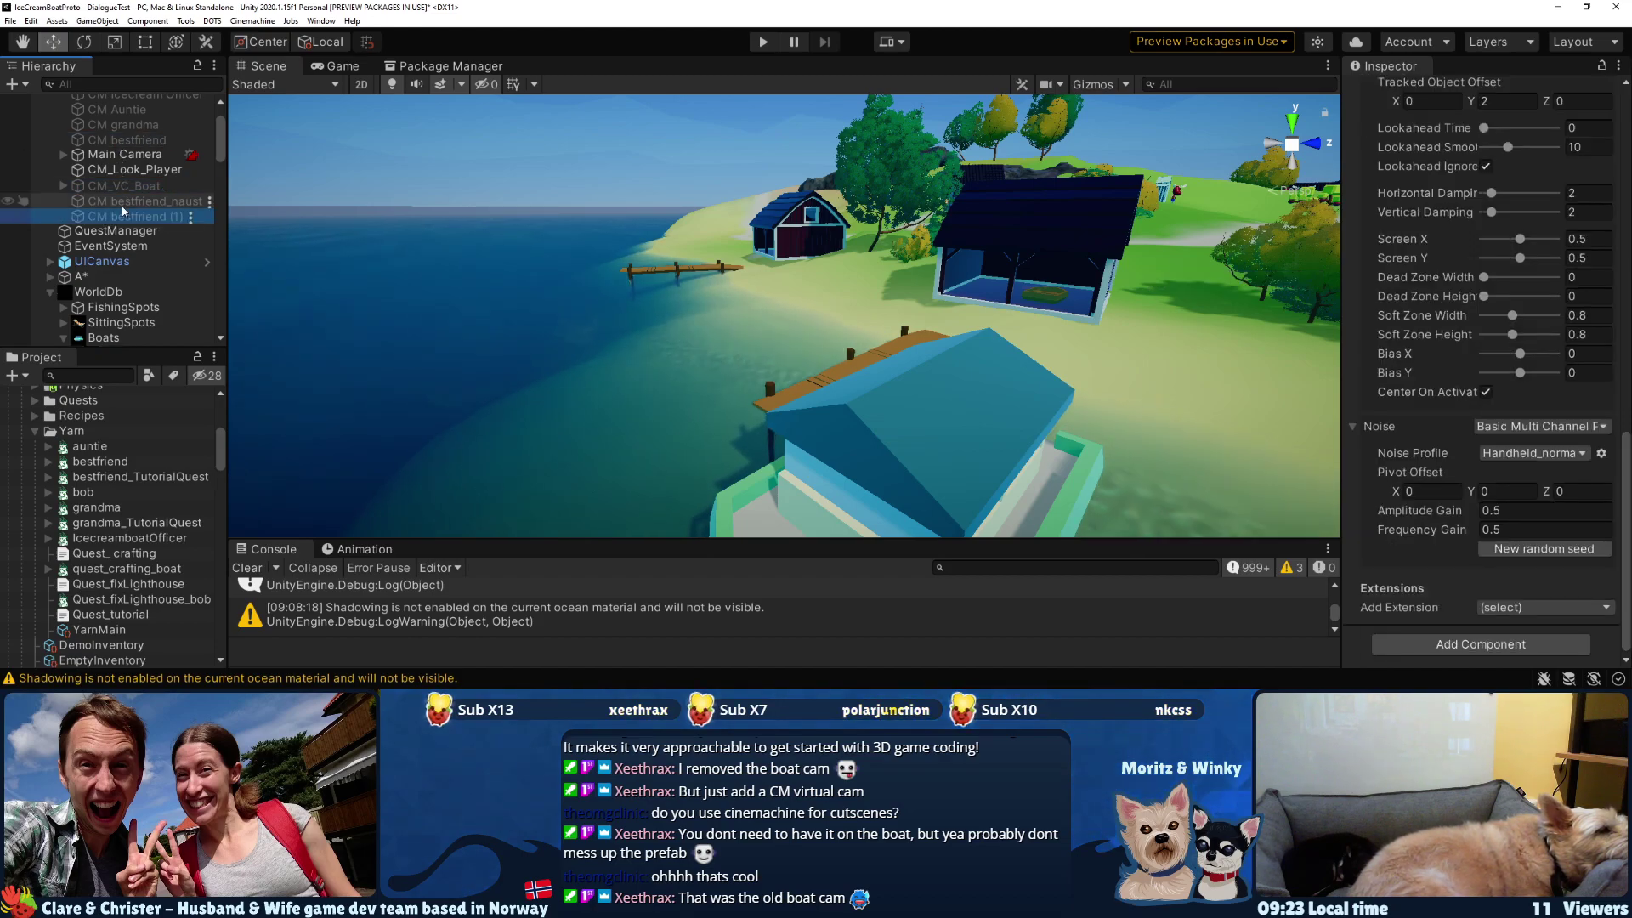
scroll(1446, 144, up, 2)
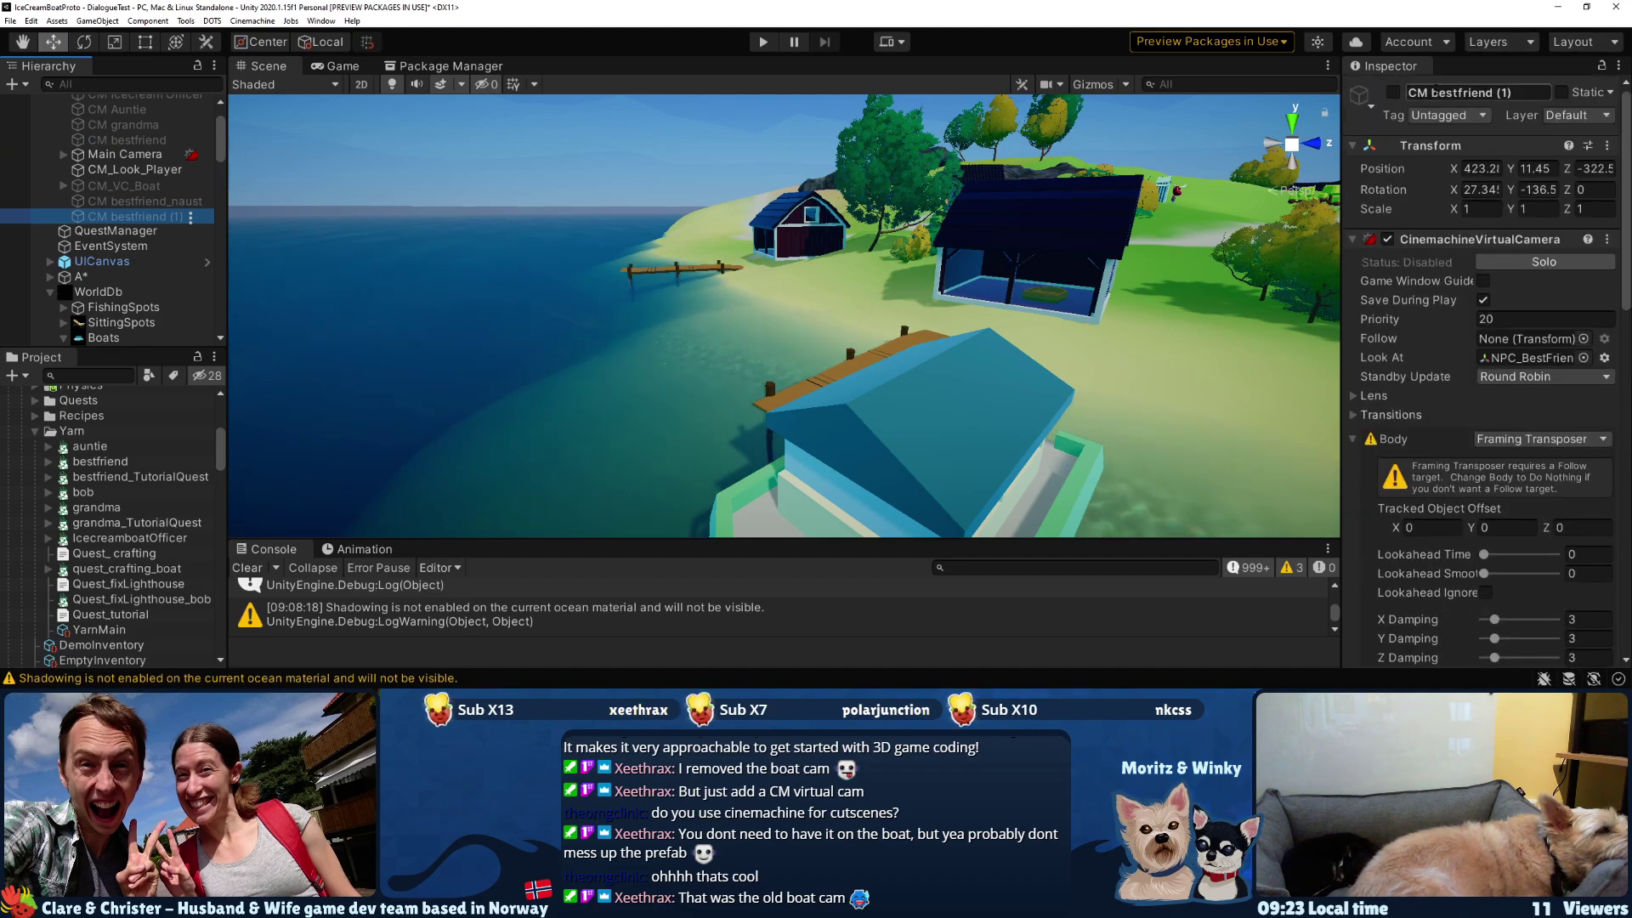
click(1535, 91)
text(CM Bo)
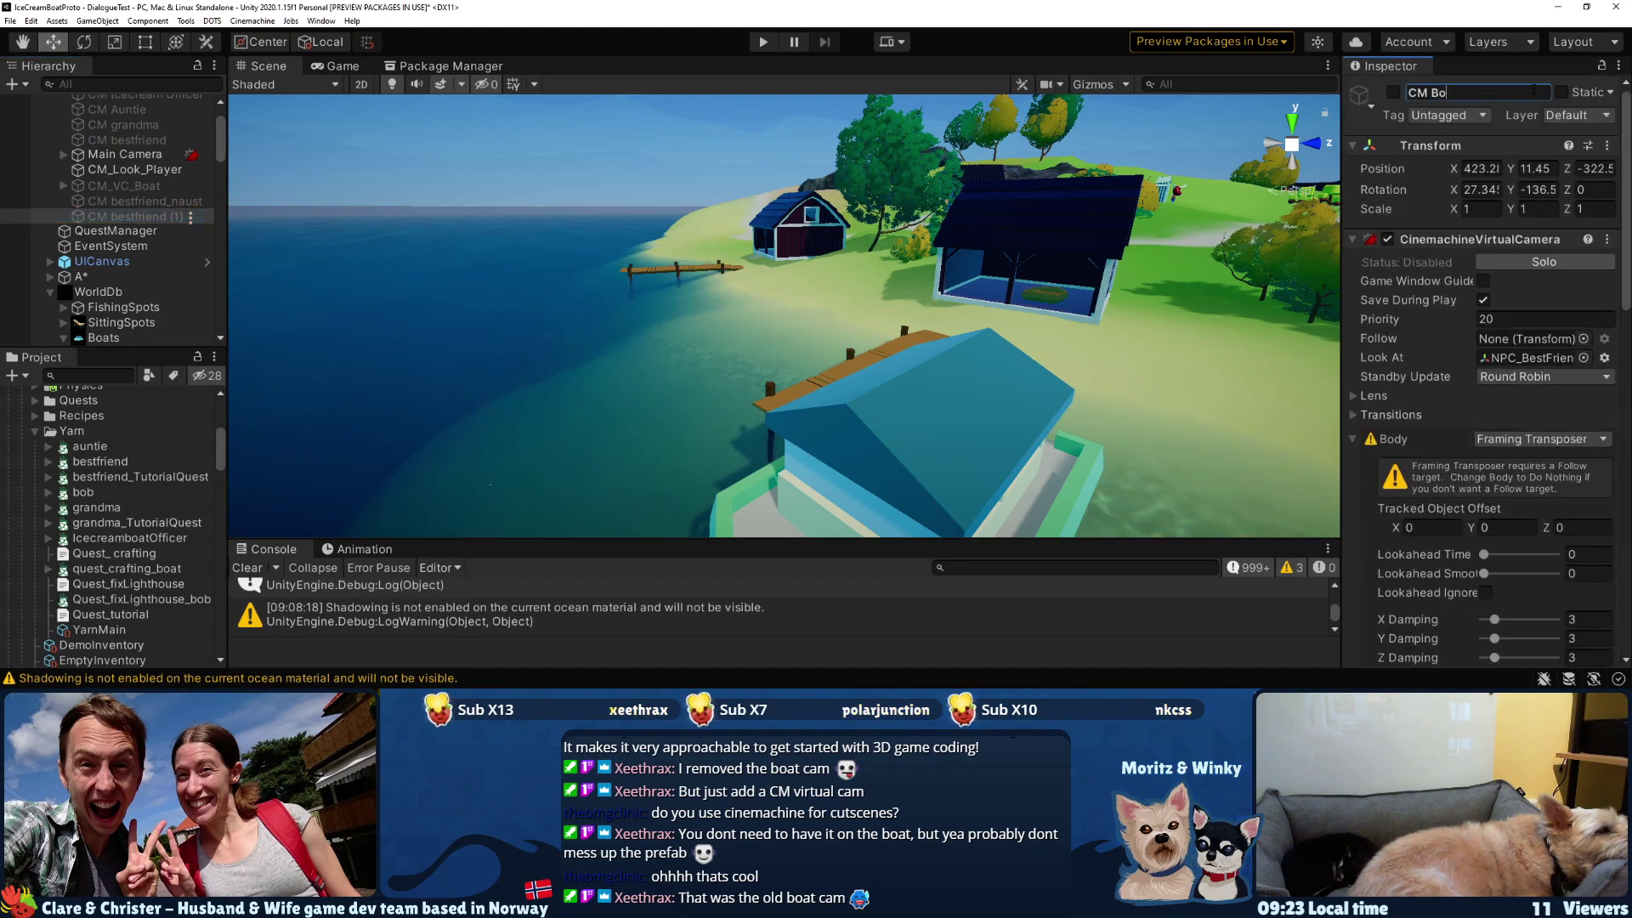
text(at Crafting cutsc)
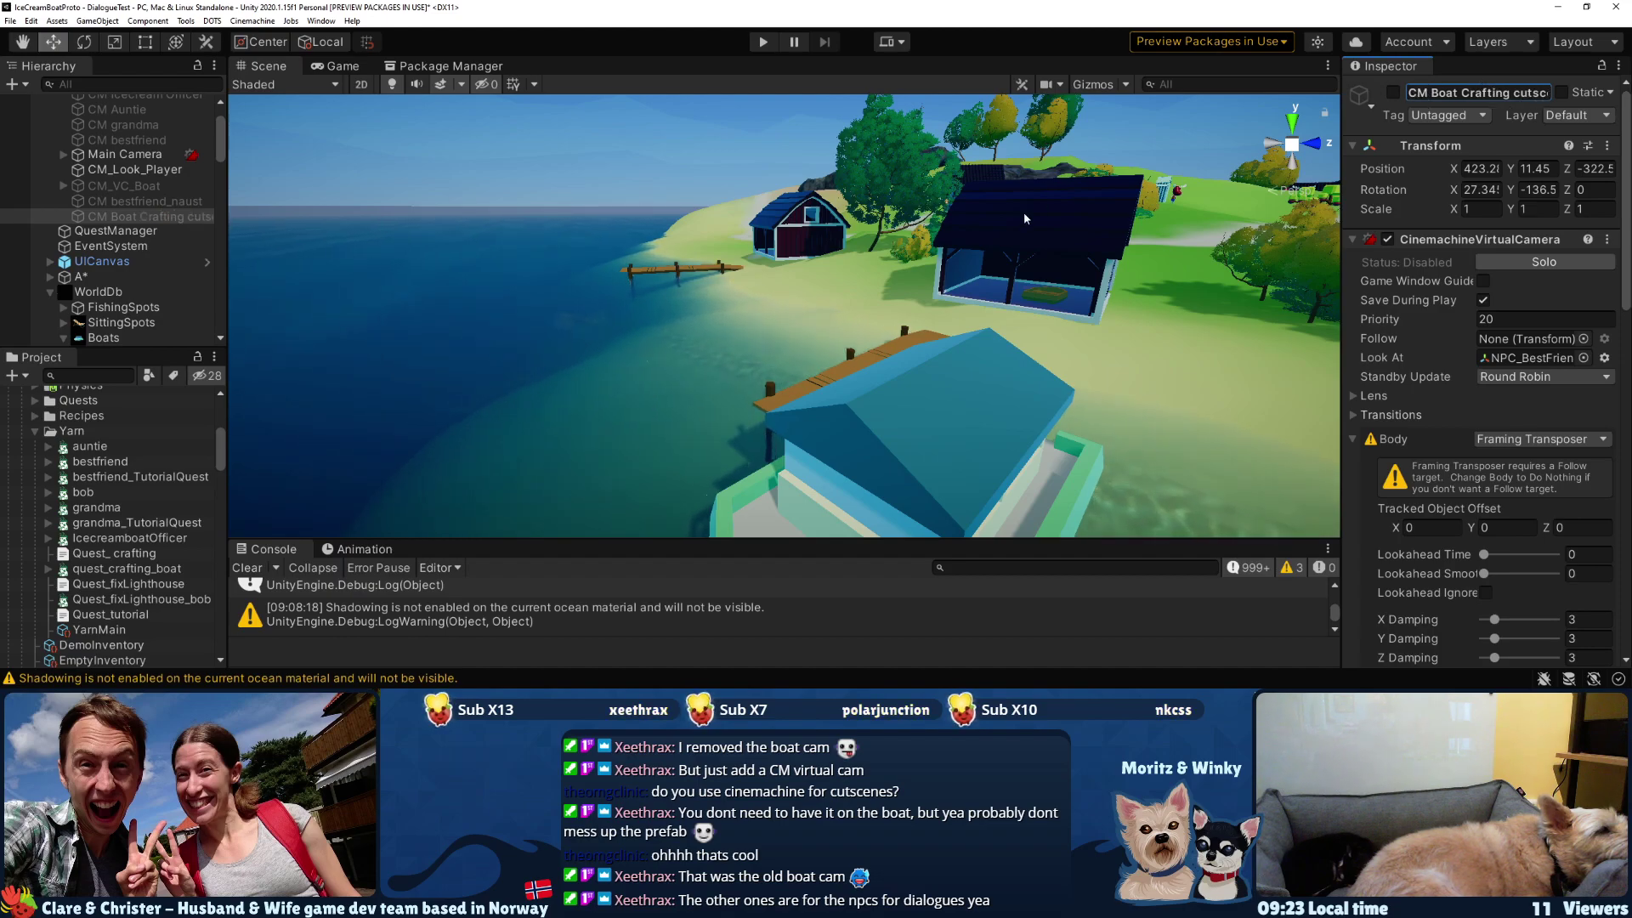
- Try to move the CM Boat Crafting cutscene camera across the island toward the boat along its local axes
key(f)
scroll(933, 292, down, 3)
middle_drag(918, 260, 1032, 309)
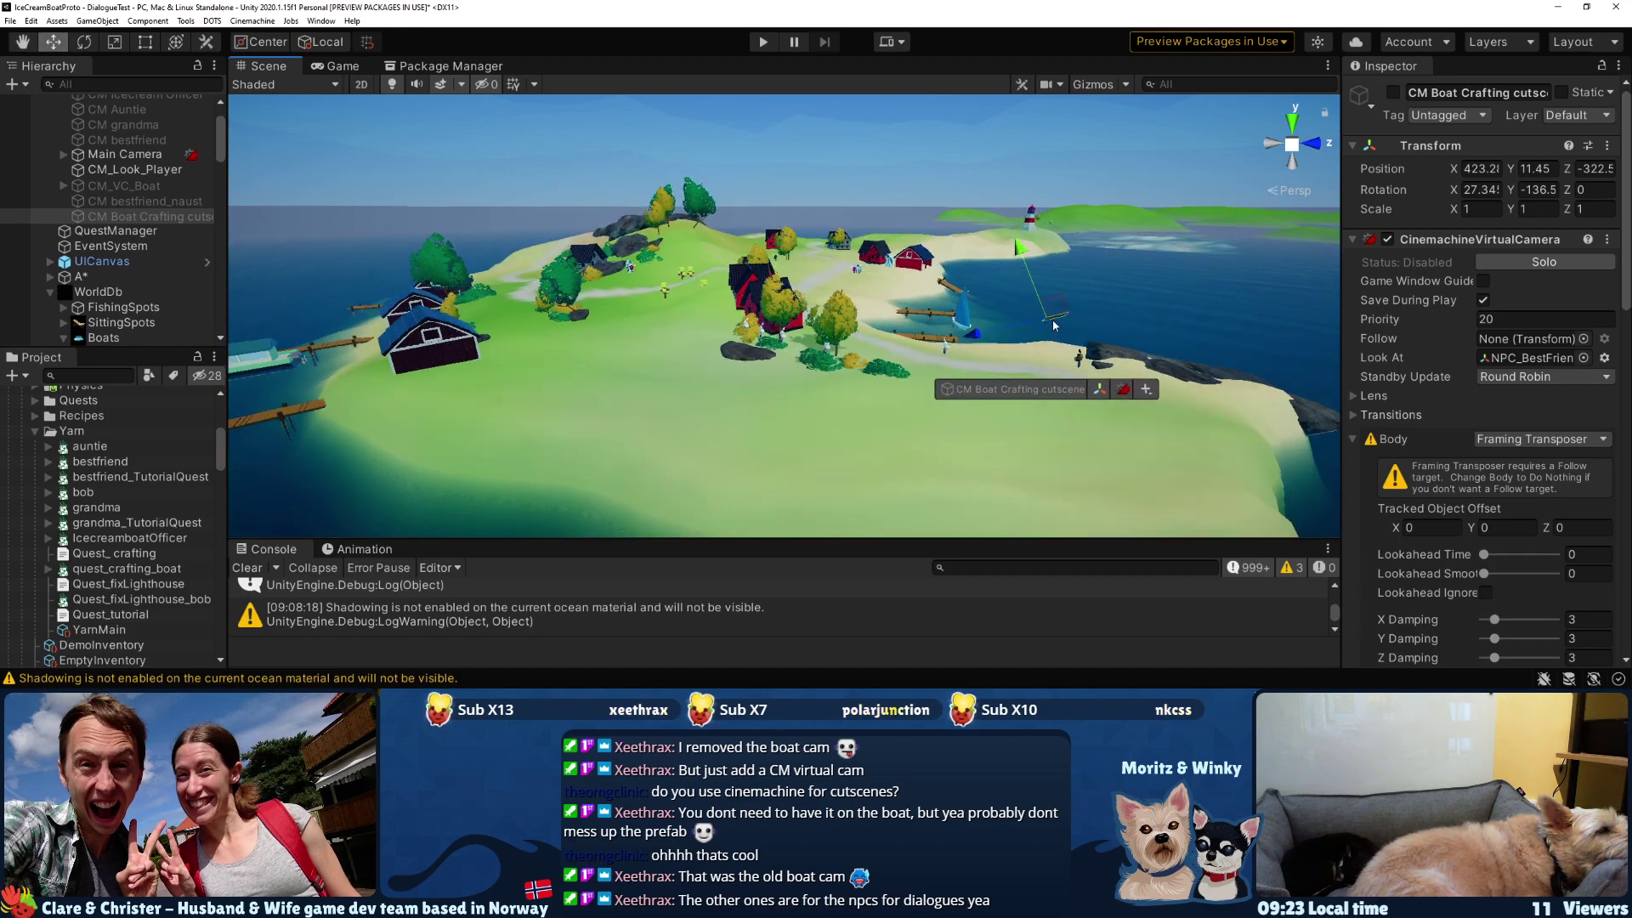
drag(1055, 326, 502, 342)
key(ctrl+z)
key(f)
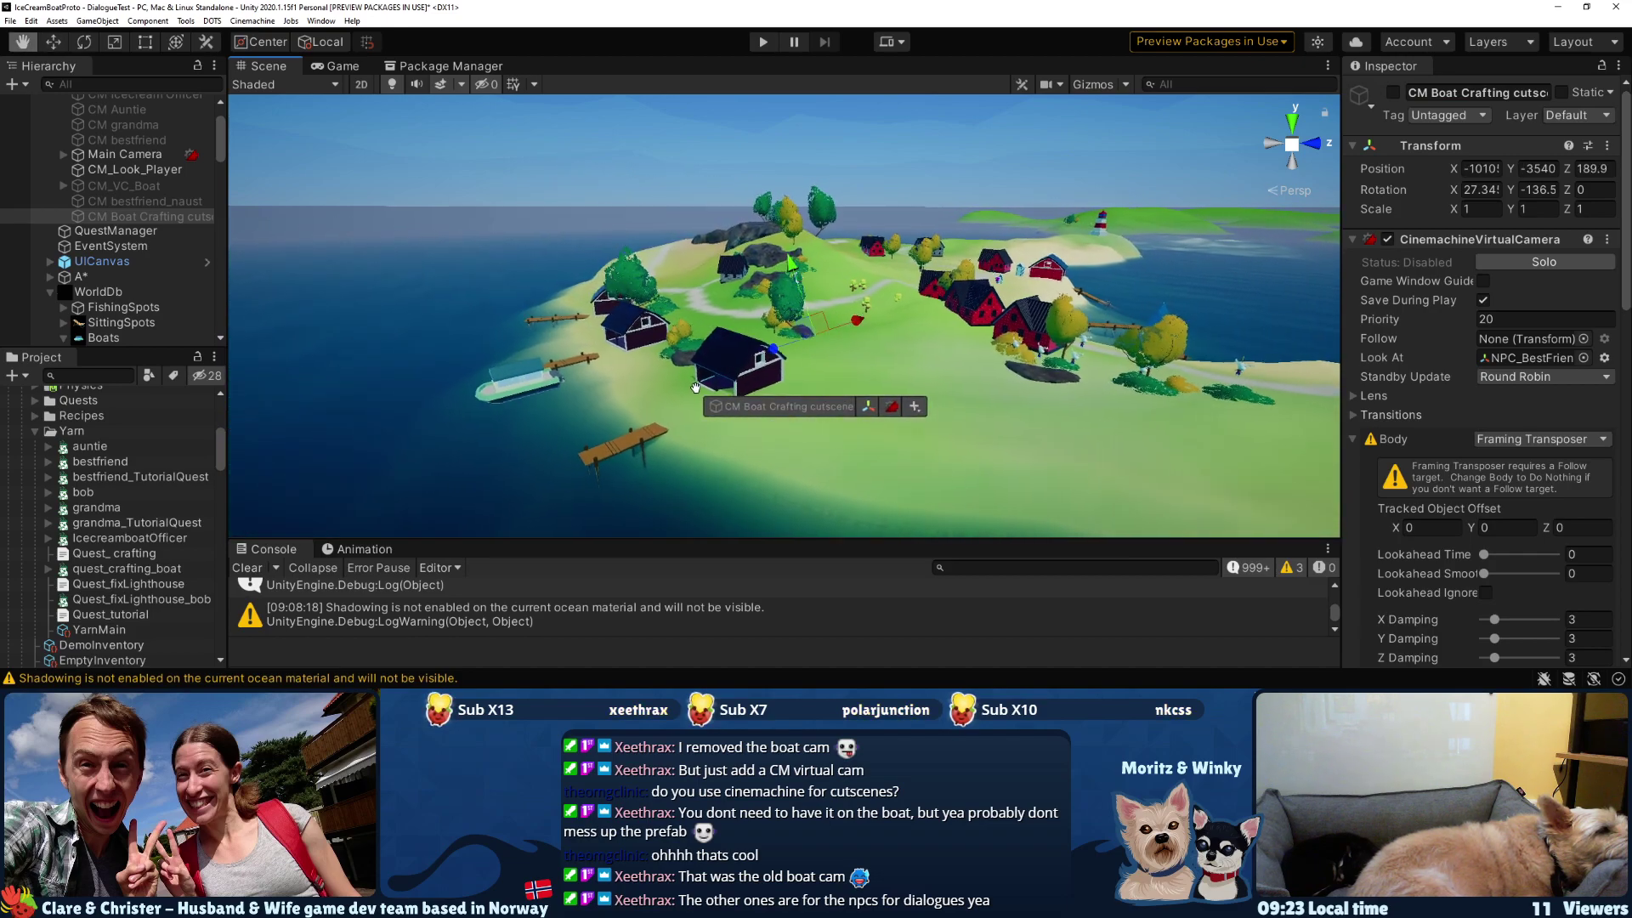
alt+drag(853, 279, 610, 318)
key(f)
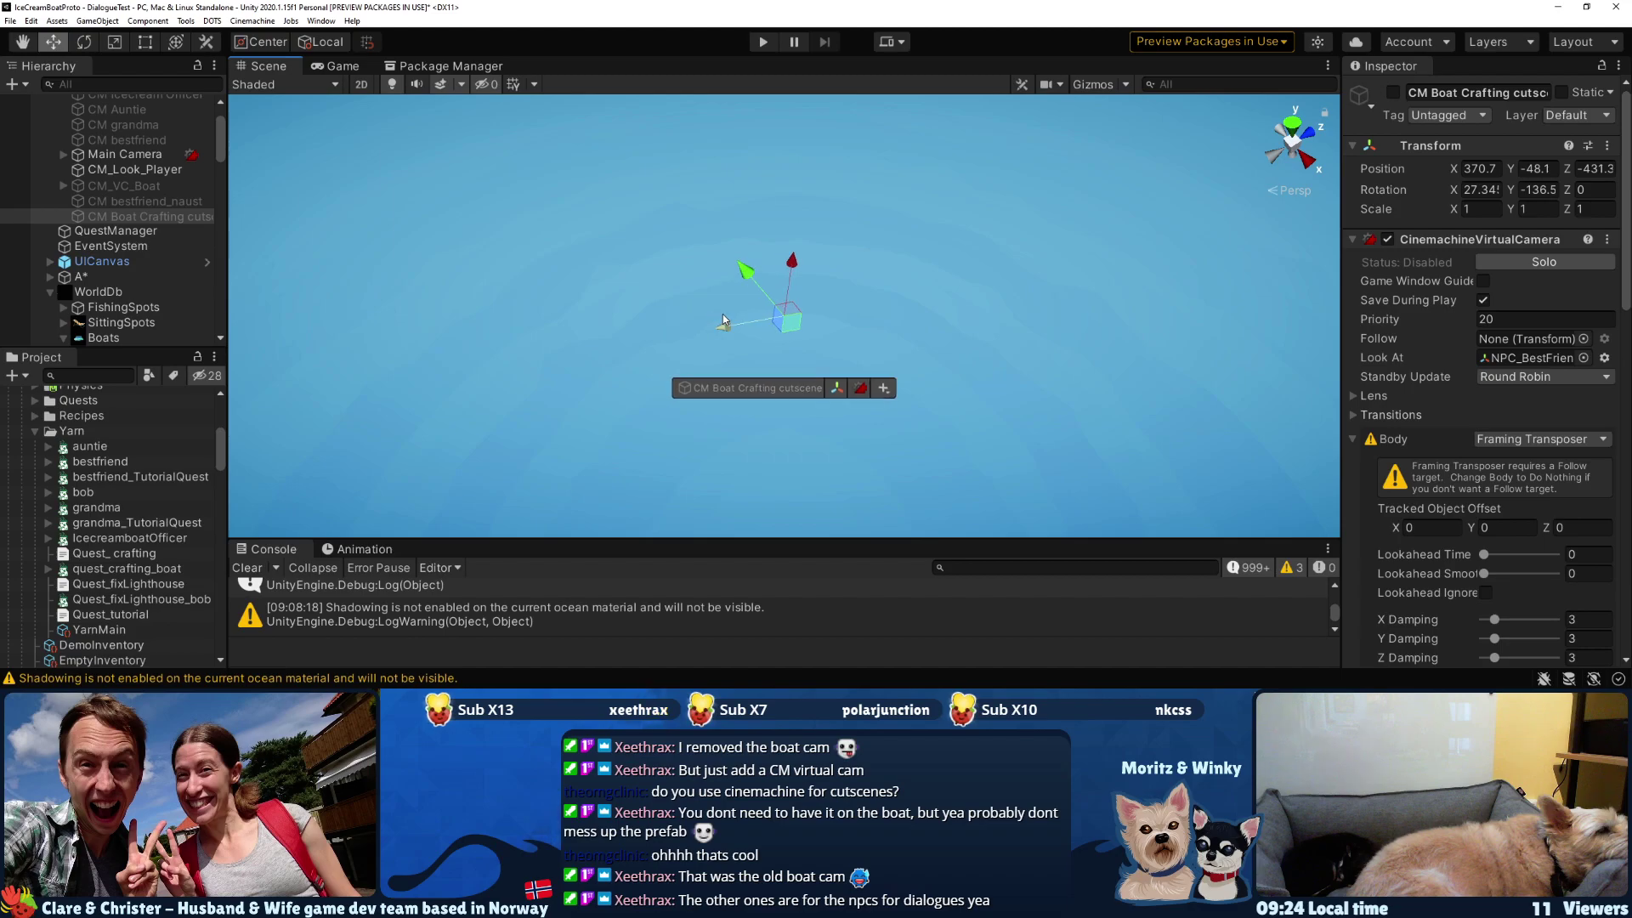
scroll(724, 320, down, 5)
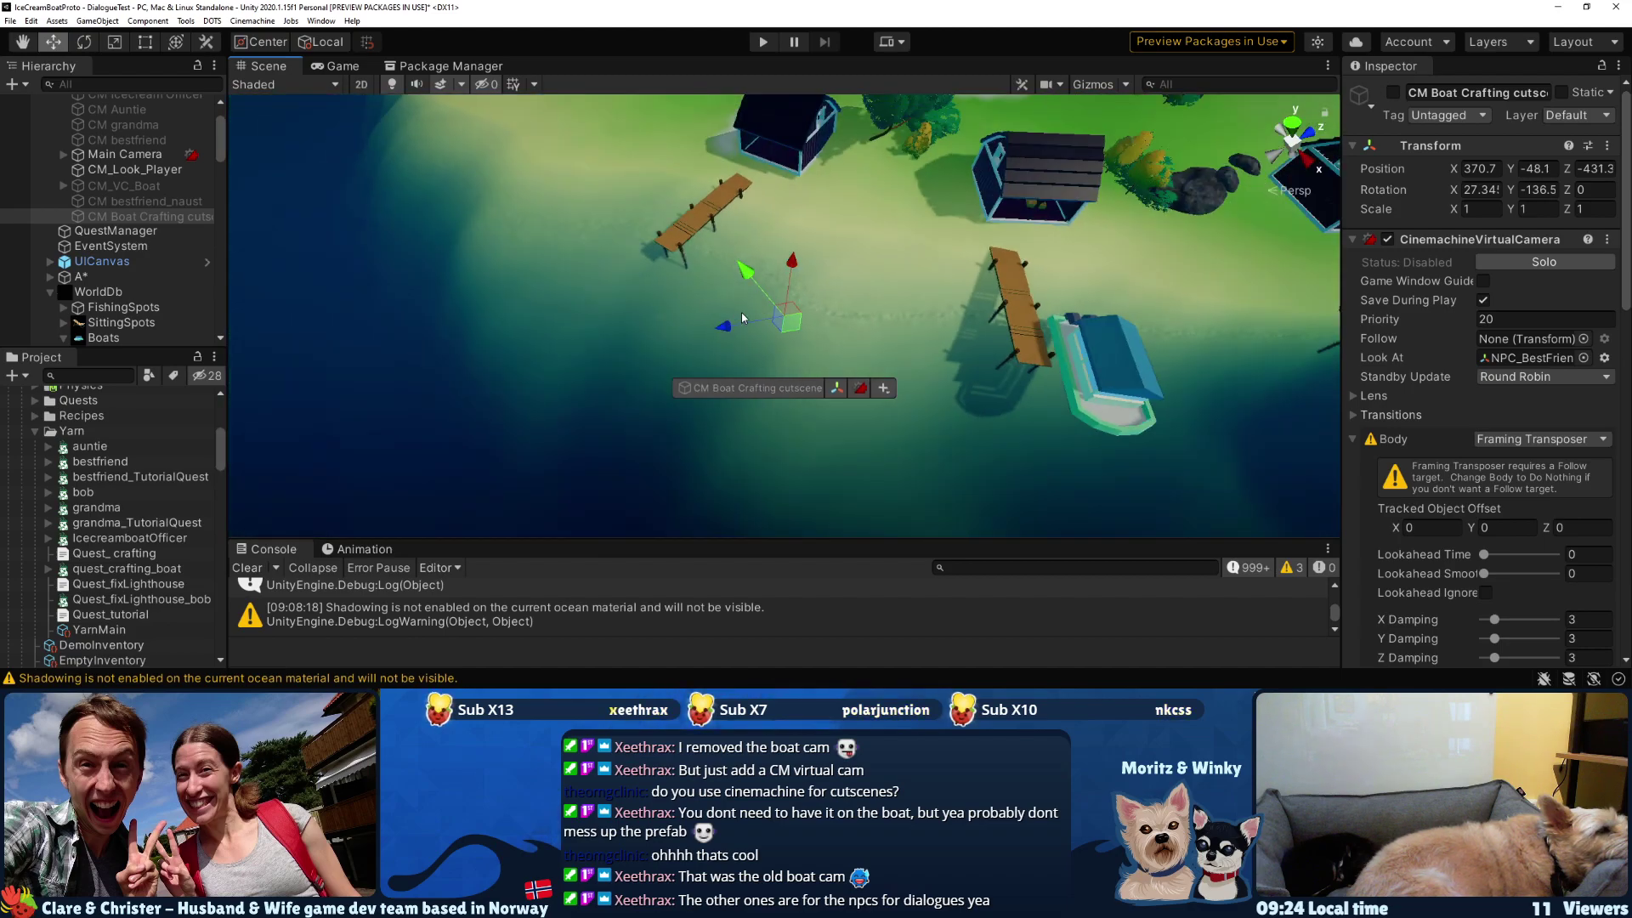
- Move the CM Boat Crafting cutscene camera above the boat in global orientation, to about X 417, Y 12, Z -435, and enable it
key(ctrl+shift+f)
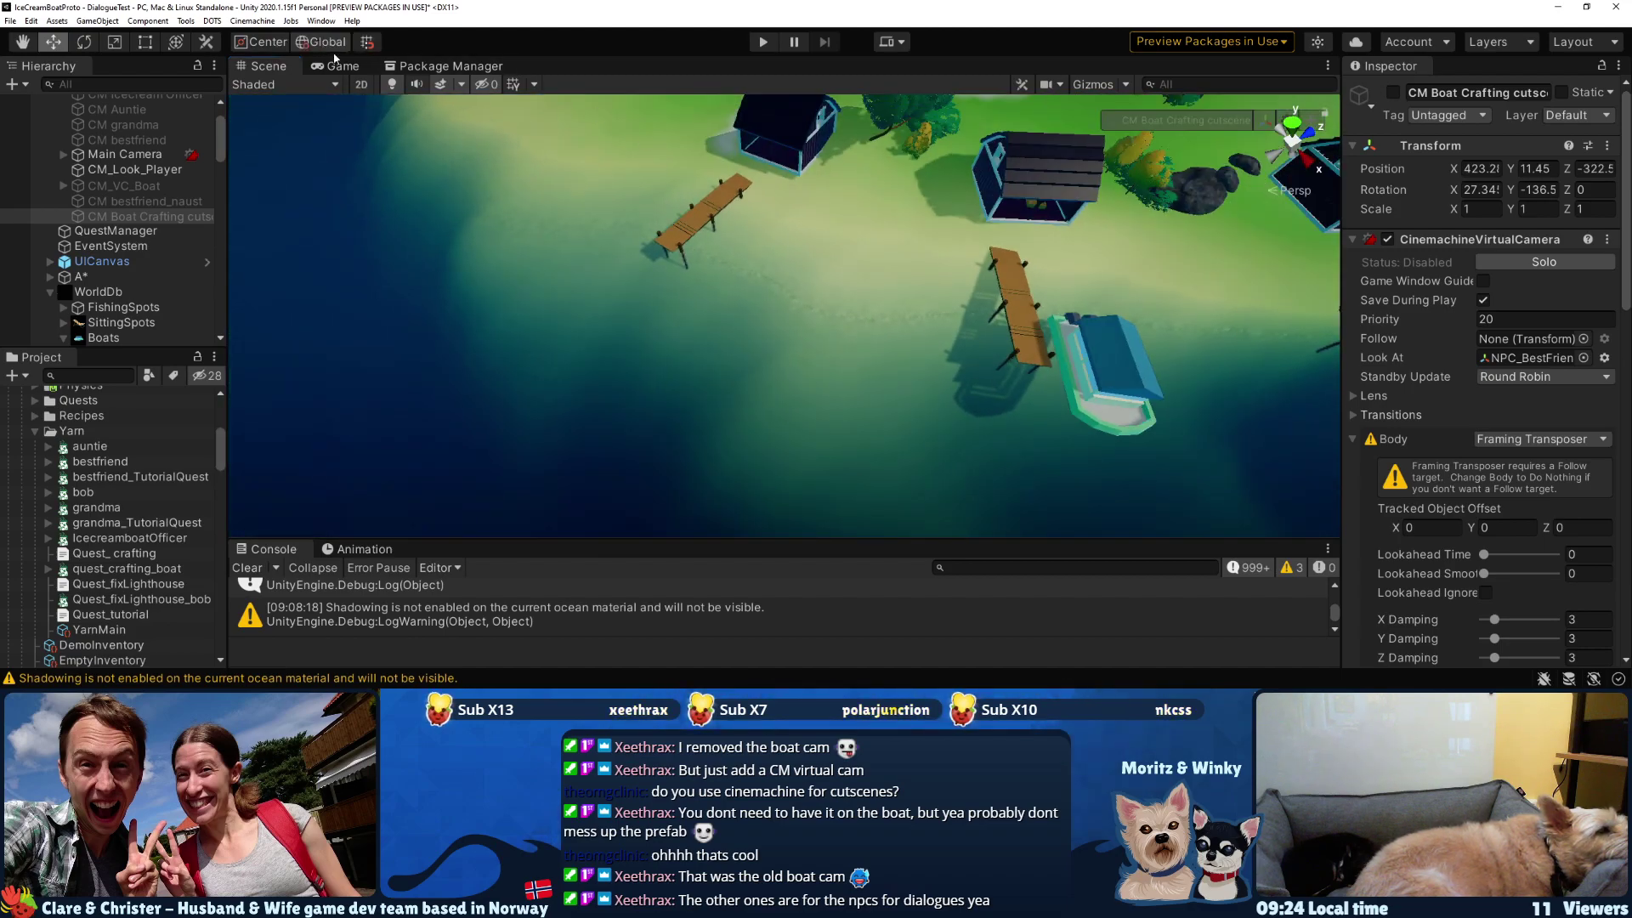
scroll(772, 315, down, 8)
drag(932, 219, 451, 493)
middle_drag(566, 410, 775, 283)
drag(874, 196, 824, 143)
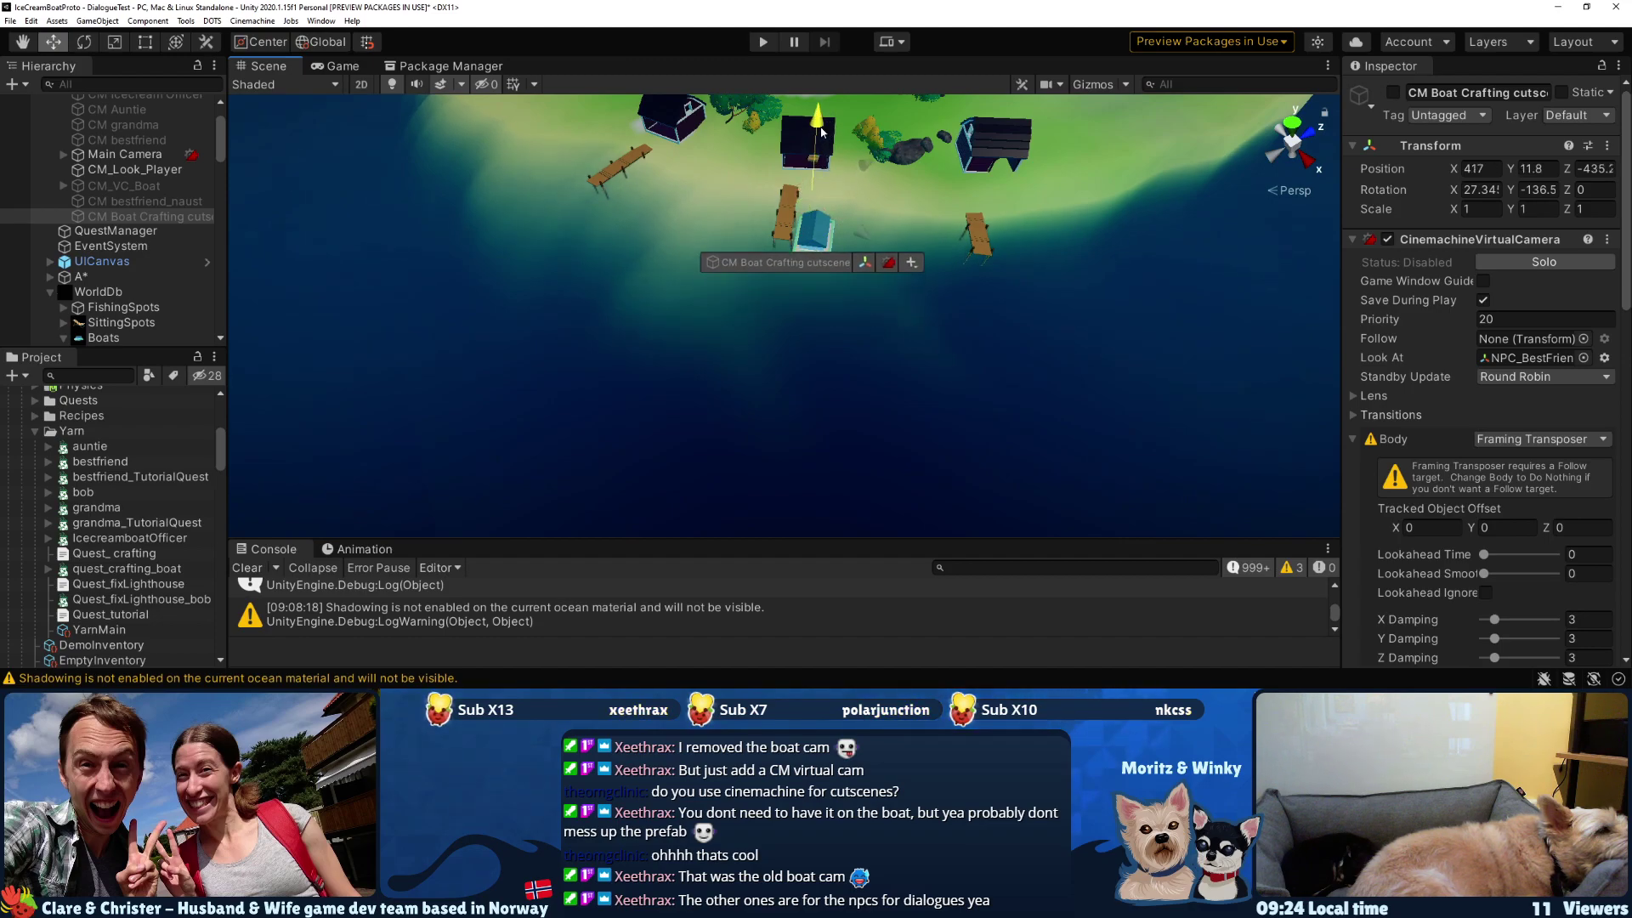
scroll(903, 214, up, 4)
right_drag(904, 214, 884, 218)
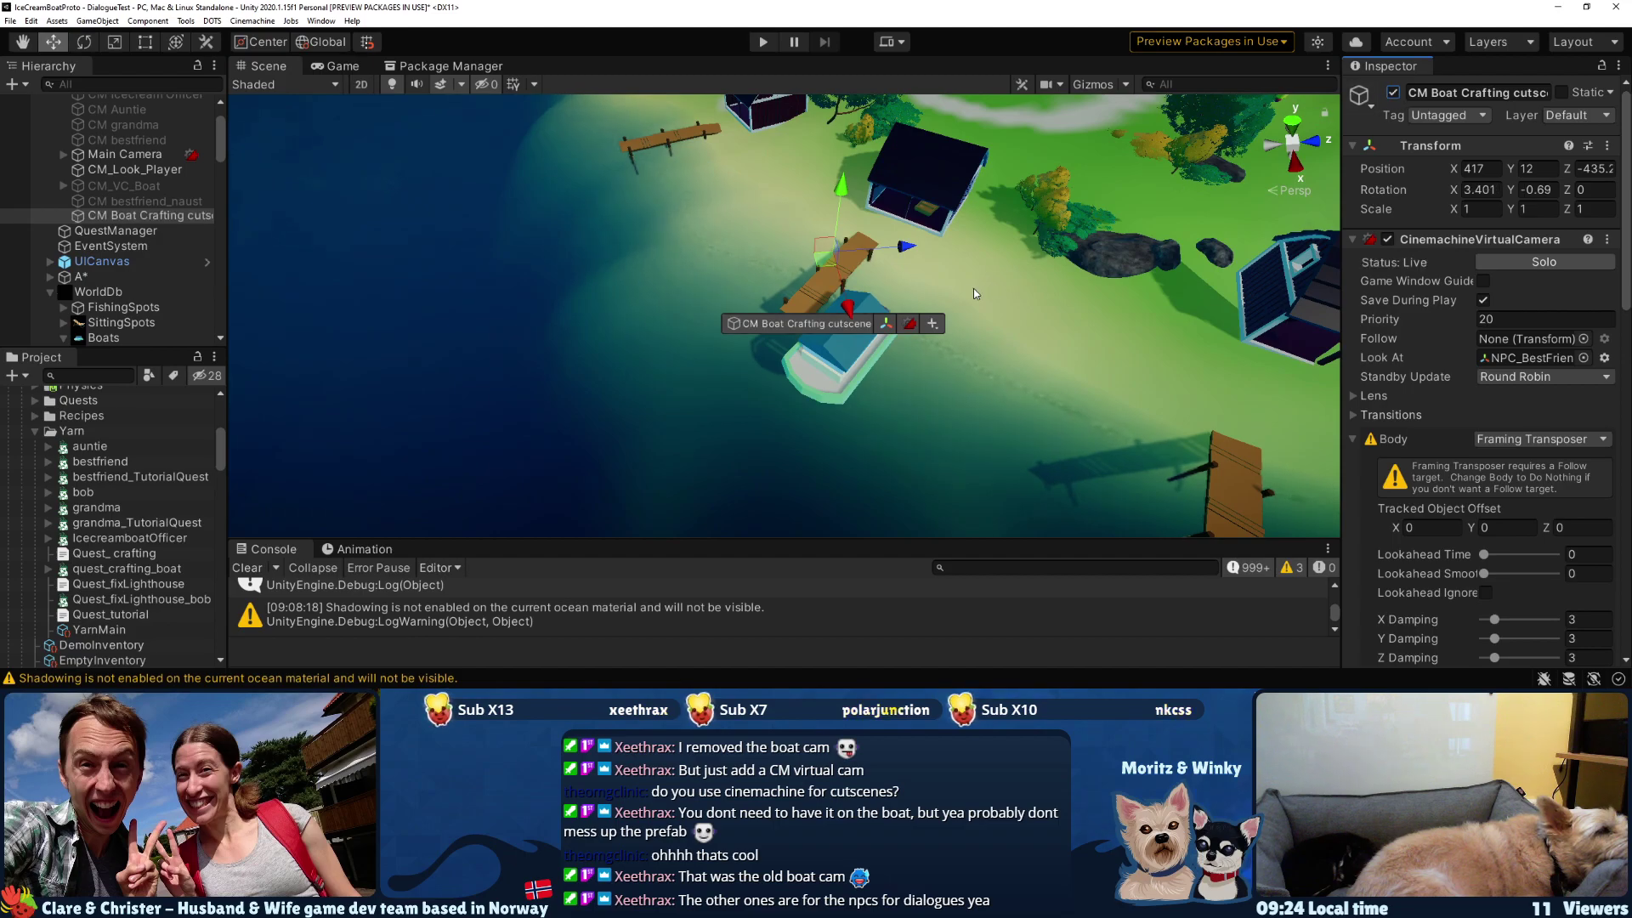
- Dock the Game view beside the Console and solo the cutscene camera to preview its framing
middle_drag(976, 295, 781, 264)
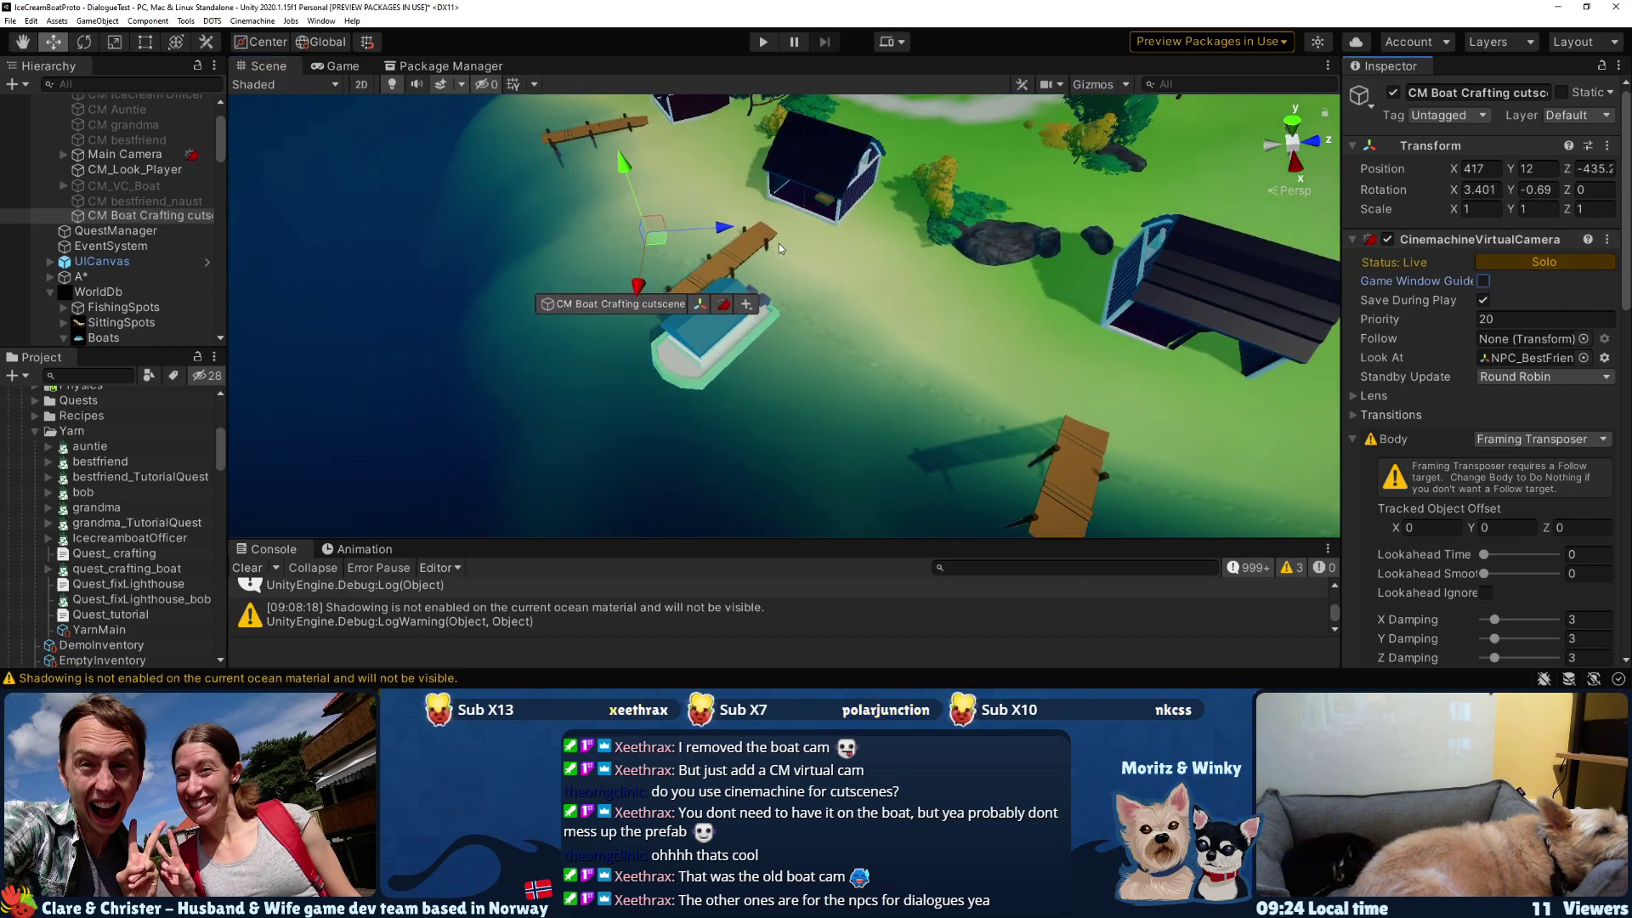
right_drag(841, 238, 621, 105)
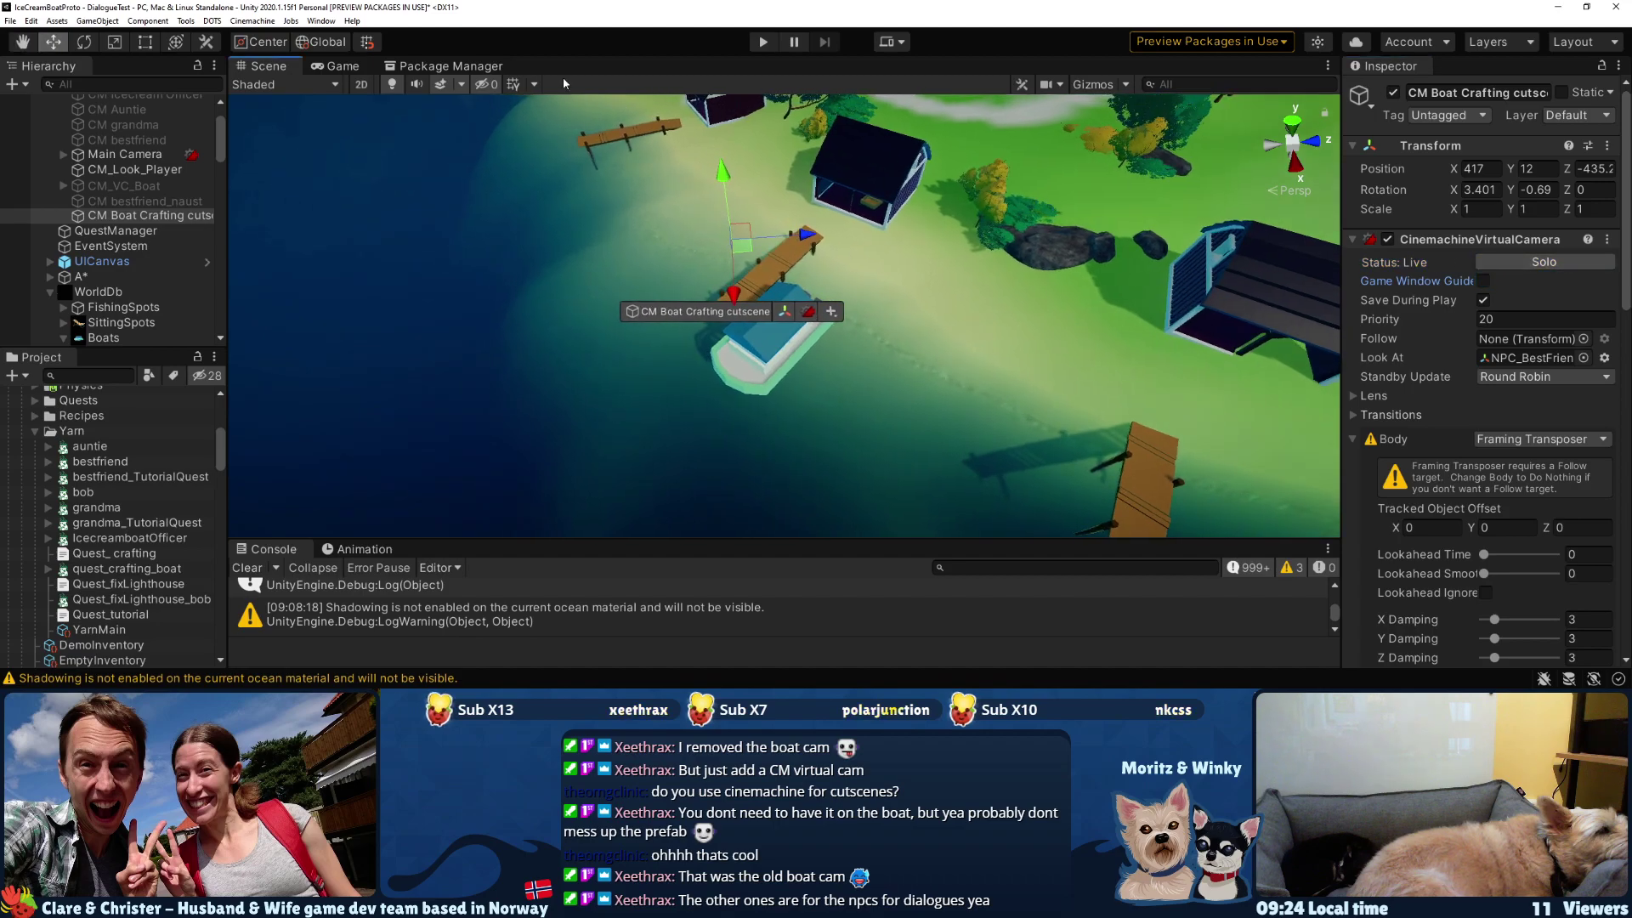
drag(316, 70, 1141, 392)
click(1559, 263)
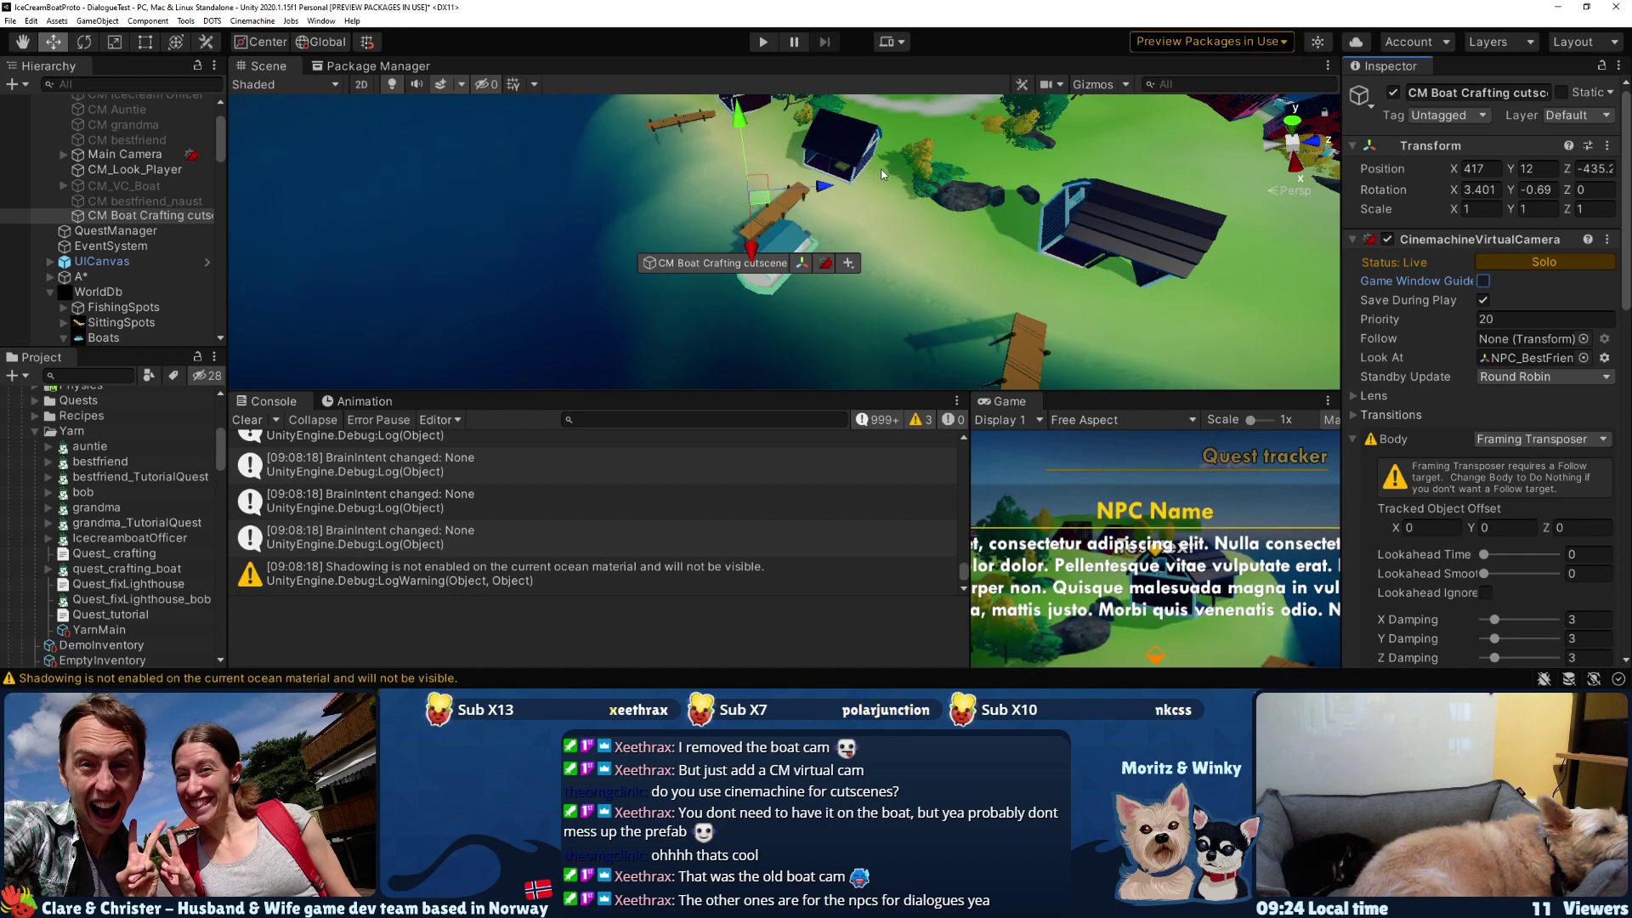
- Move the cutscene camera down to the water beside the boat, to about Y 4 and Z -447, and try rotating it
middle_drag(874, 158, 926, 227)
drag(873, 208, 810, 310)
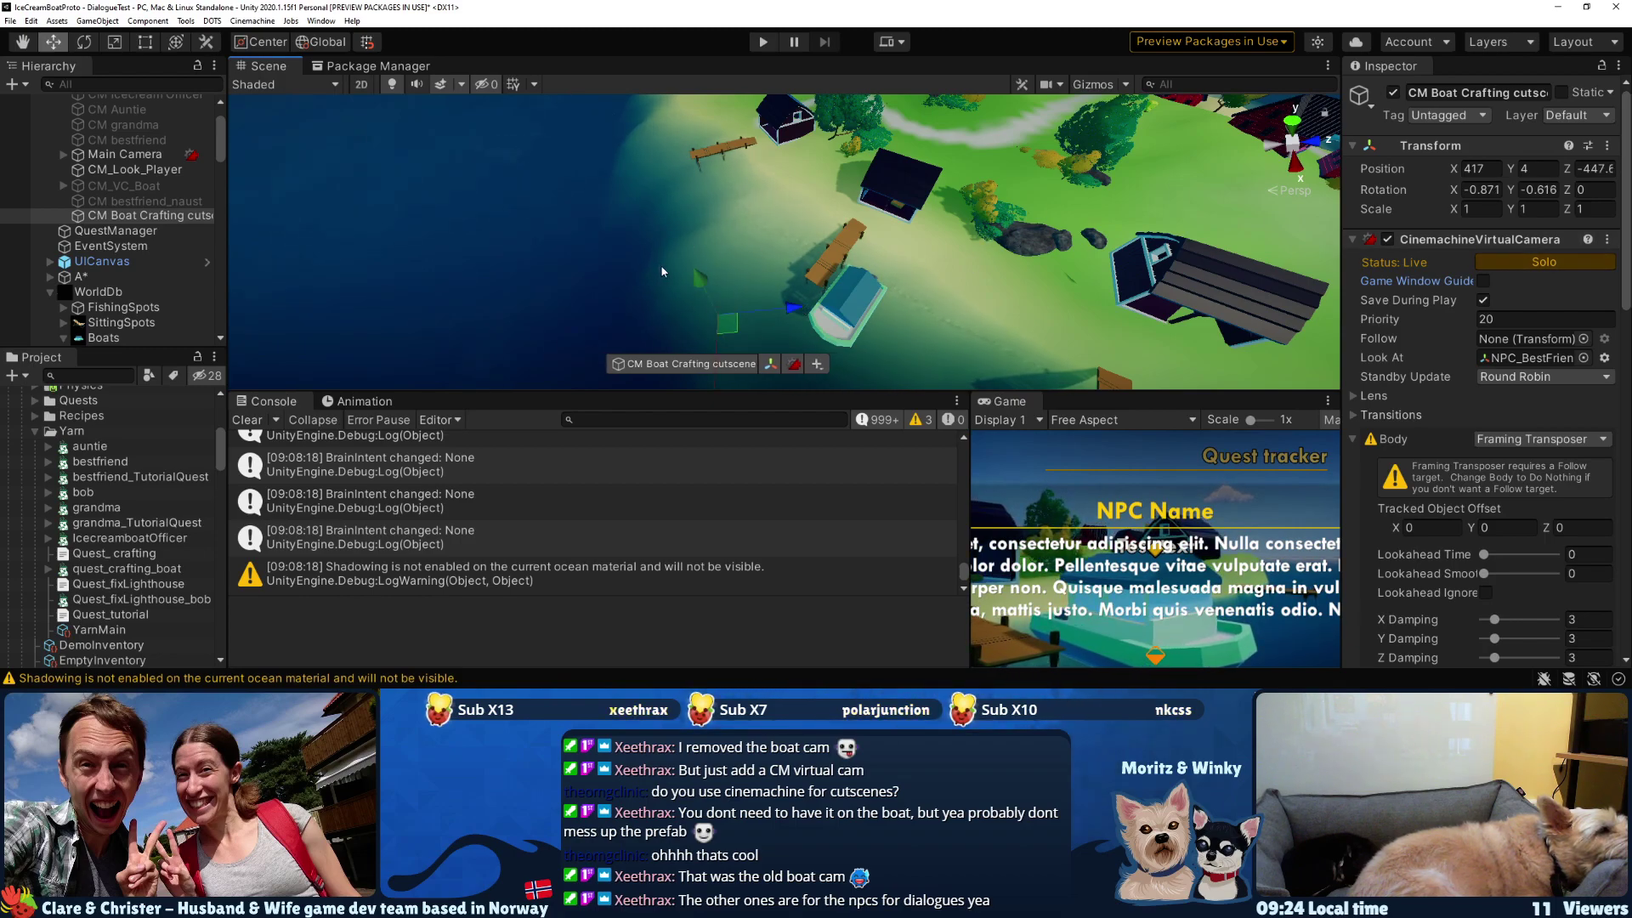
key(e)
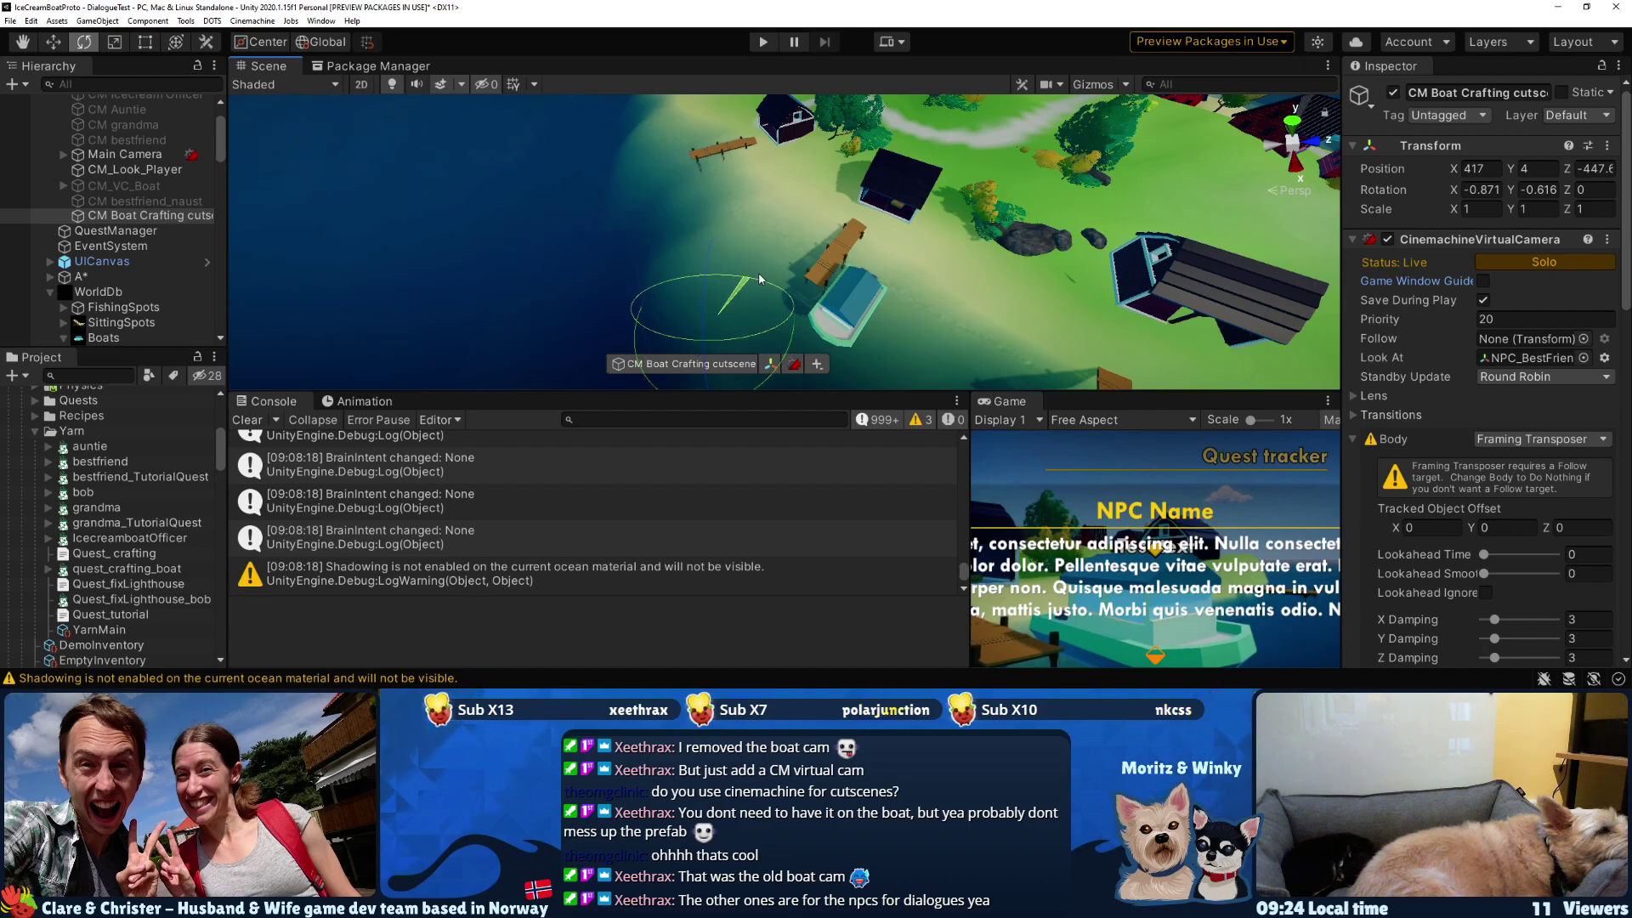
drag(819, 299, 818, 299)
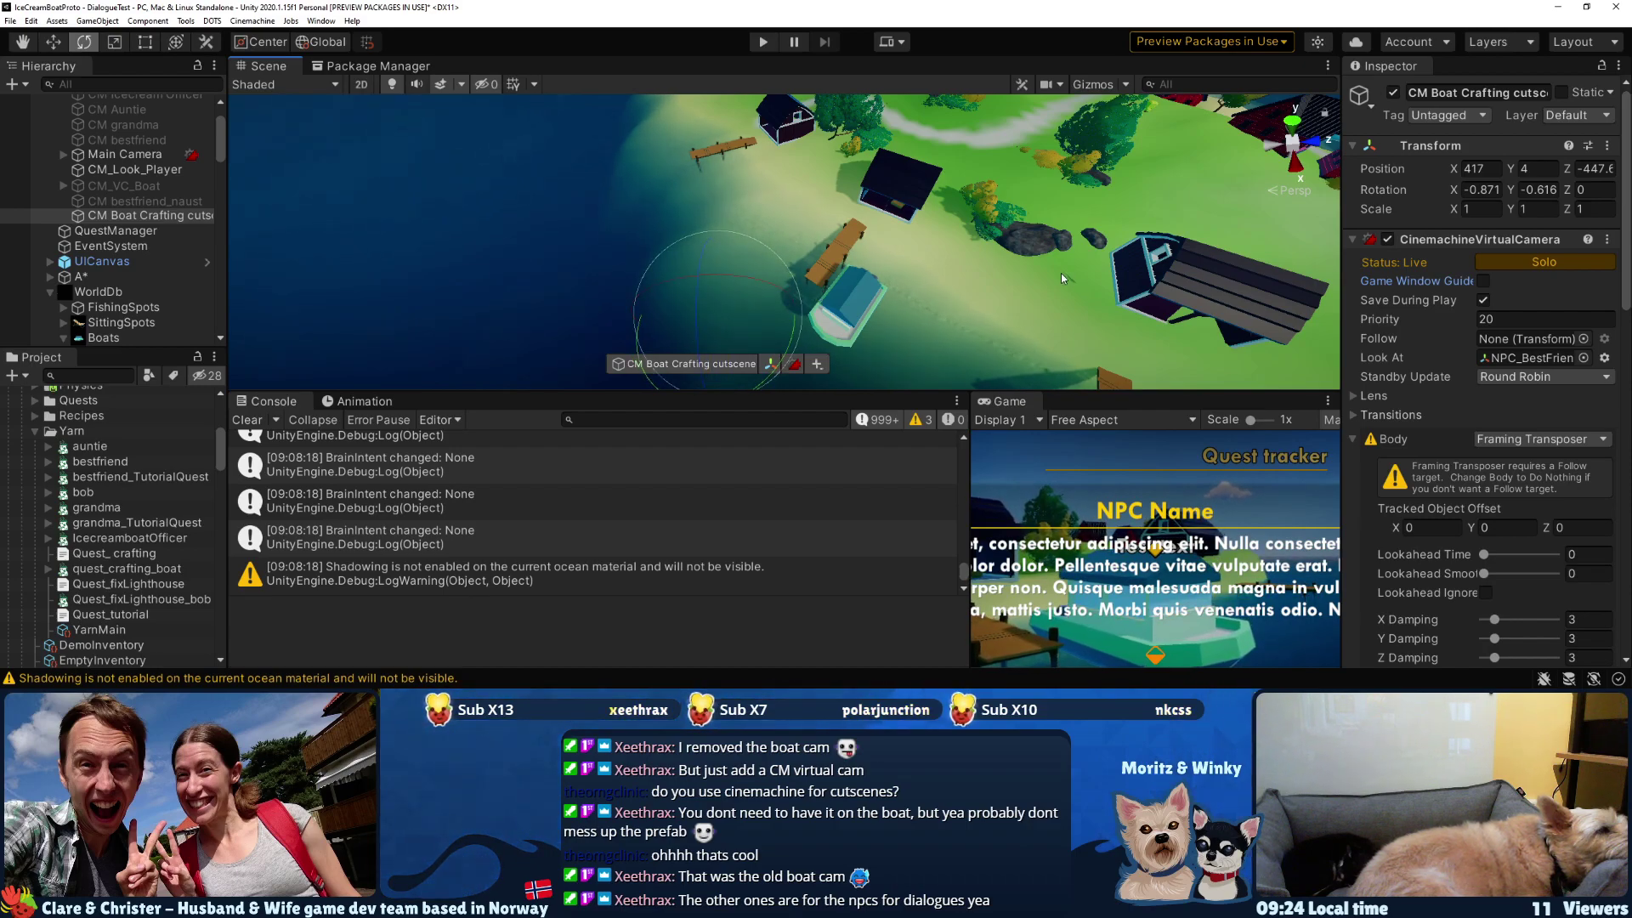
- Set the cutscene camera's field of view to 55, then disable the camera and turn off its solo preview
click(1355, 397)
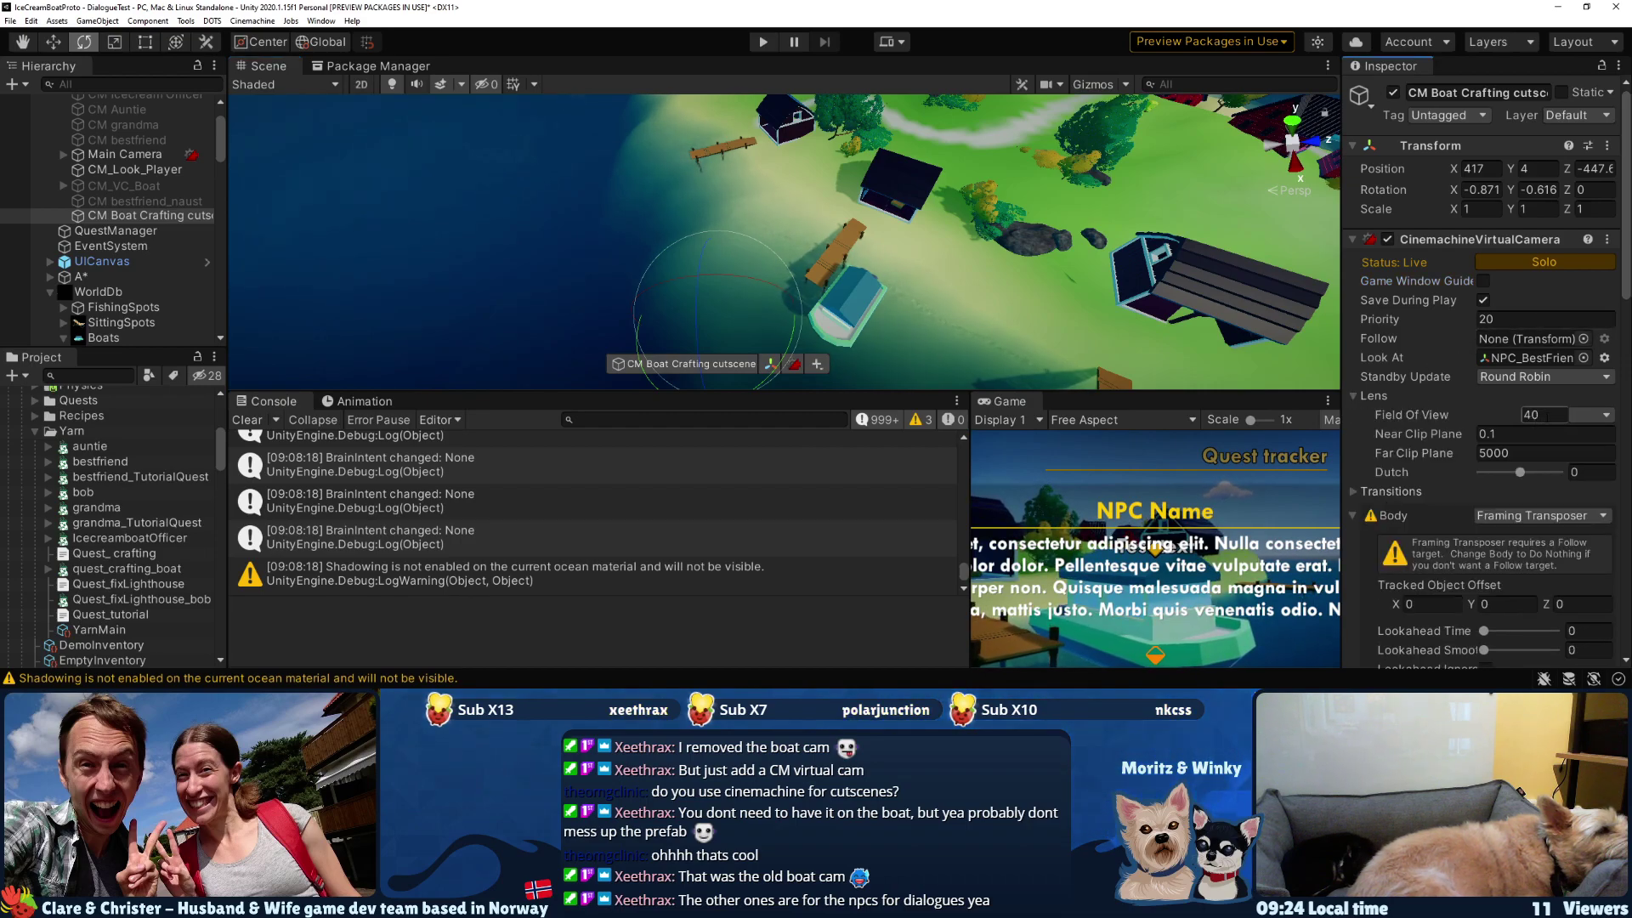
text(55)
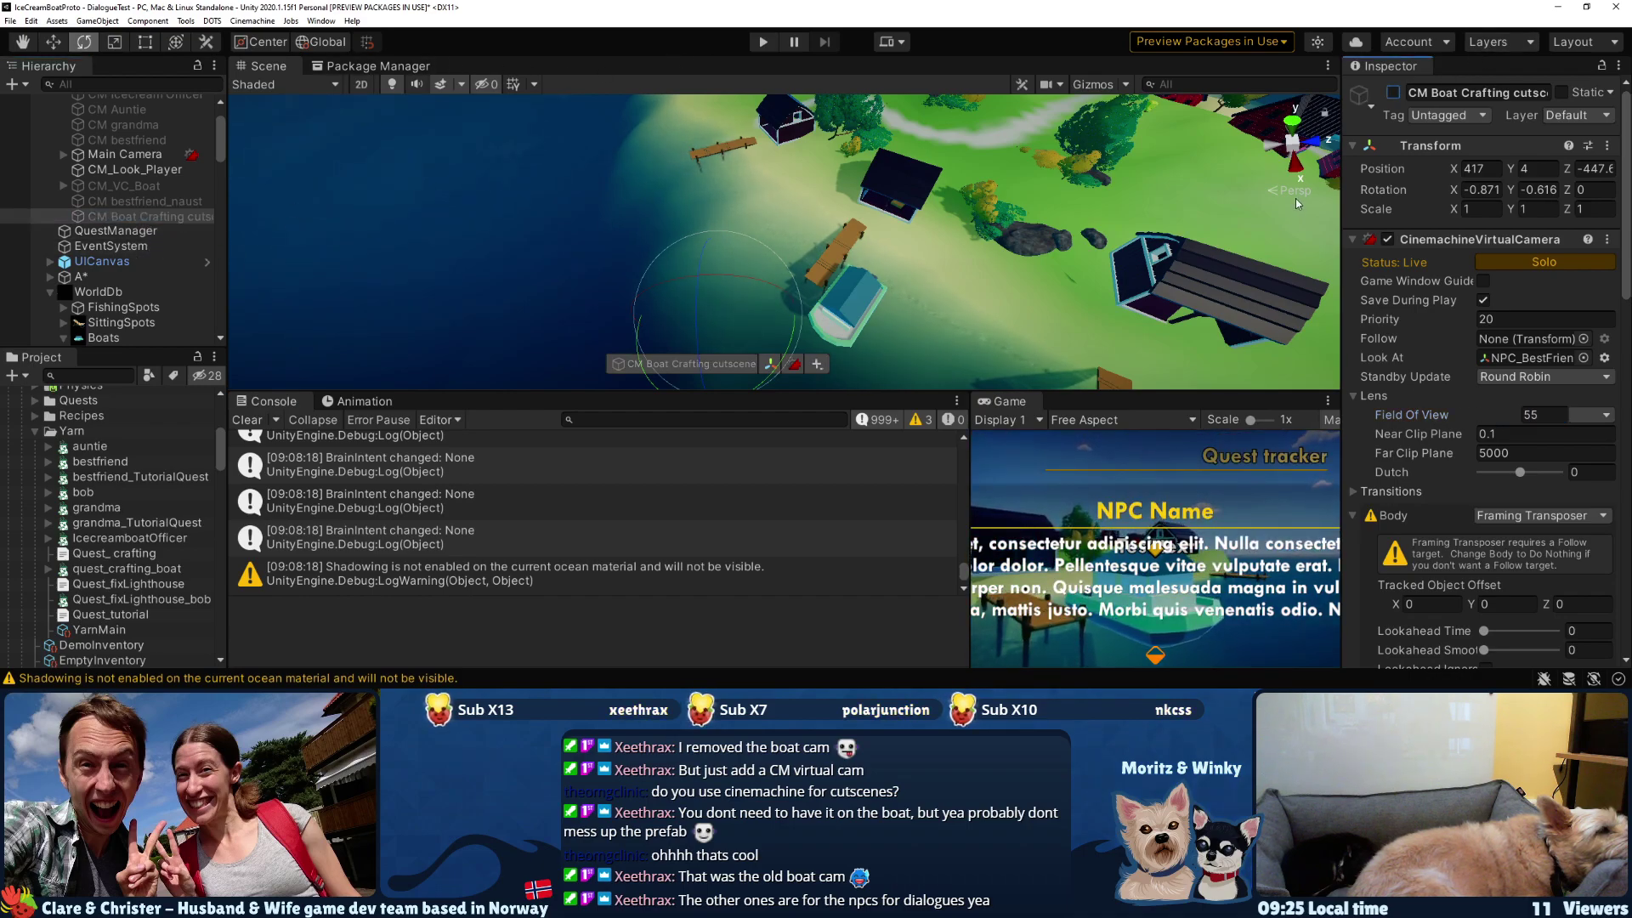
click(1564, 266)
- Assign CM Boat Crafting cutscene as the Dialogue Camera of the Boat's Npc Dialogue Trigger
click(848, 311)
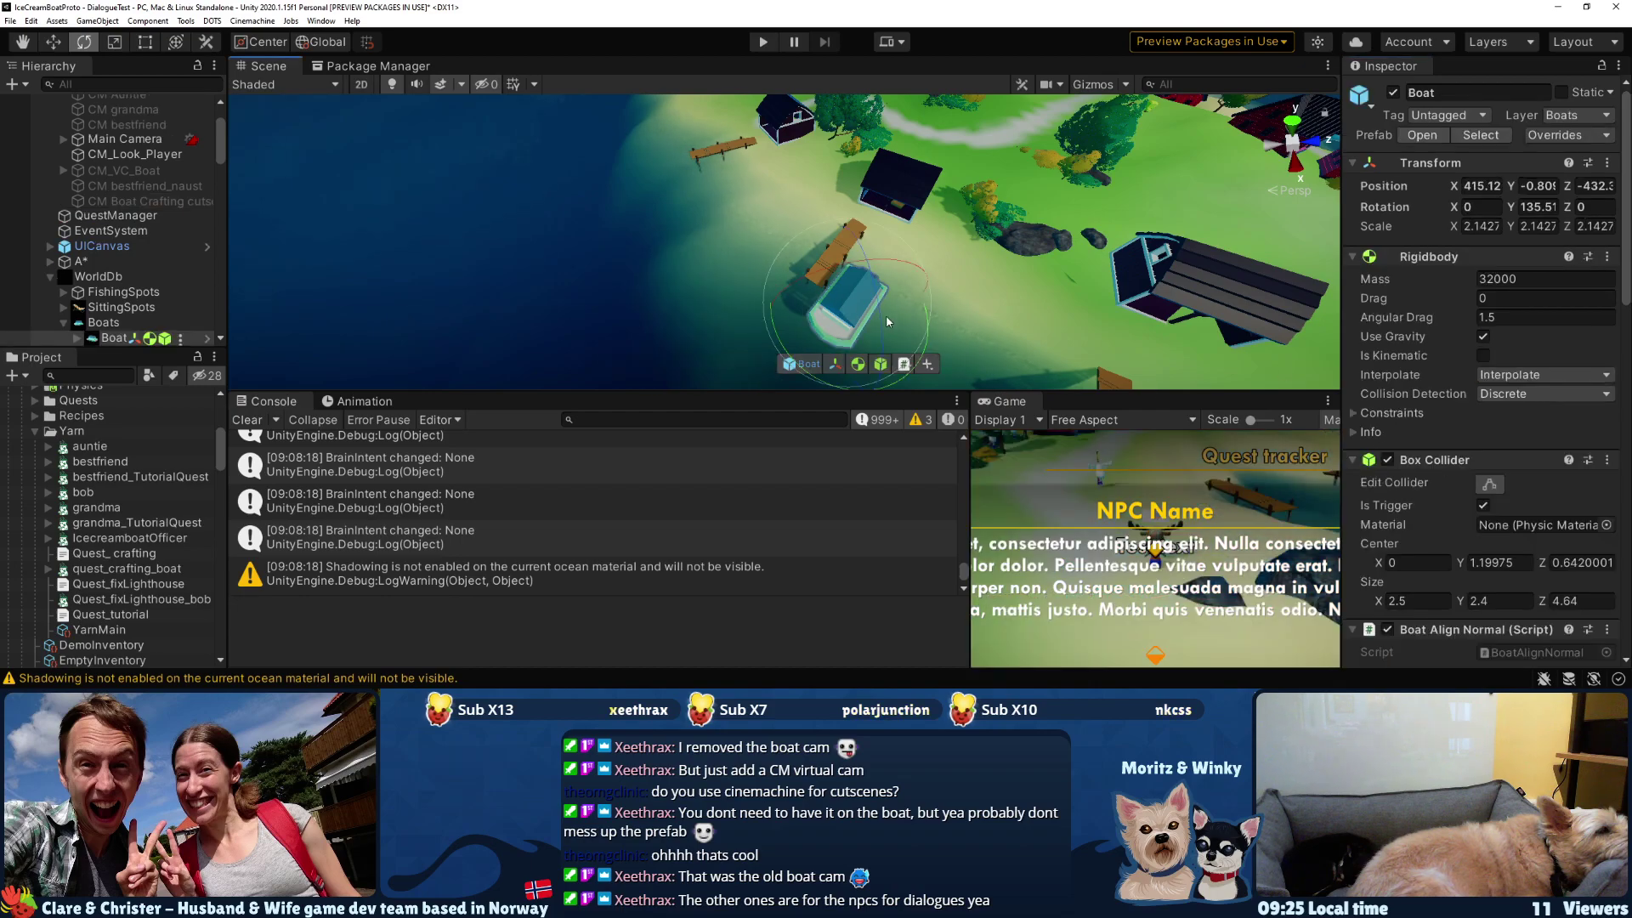
scroll(110, 255, up, 3)
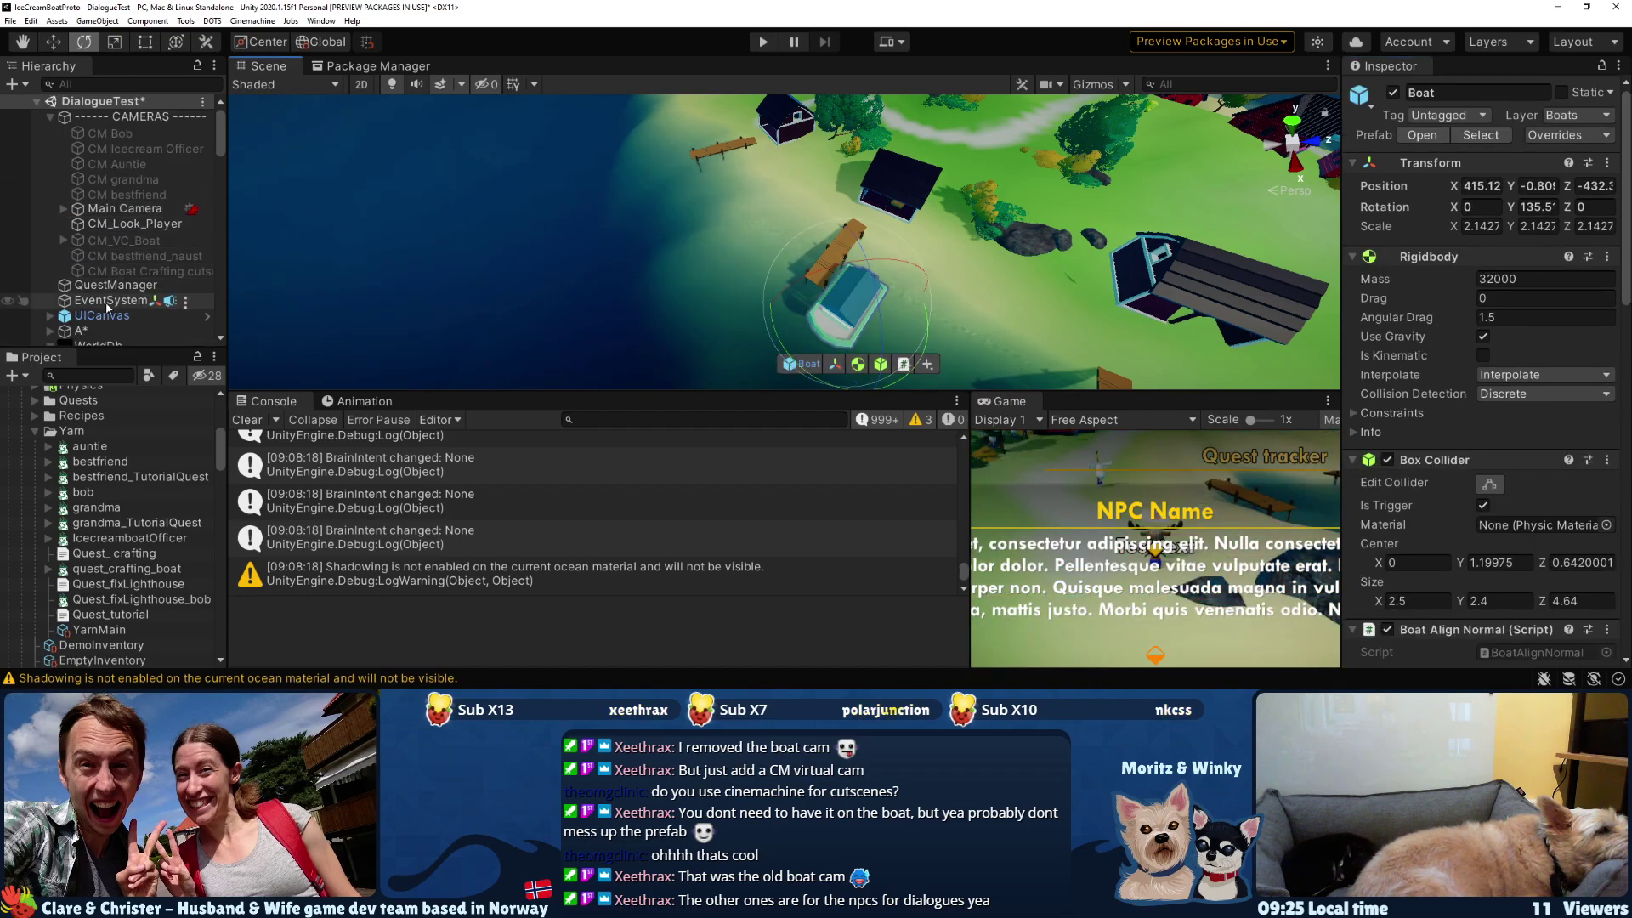
scroll(1396, 514, down, 10)
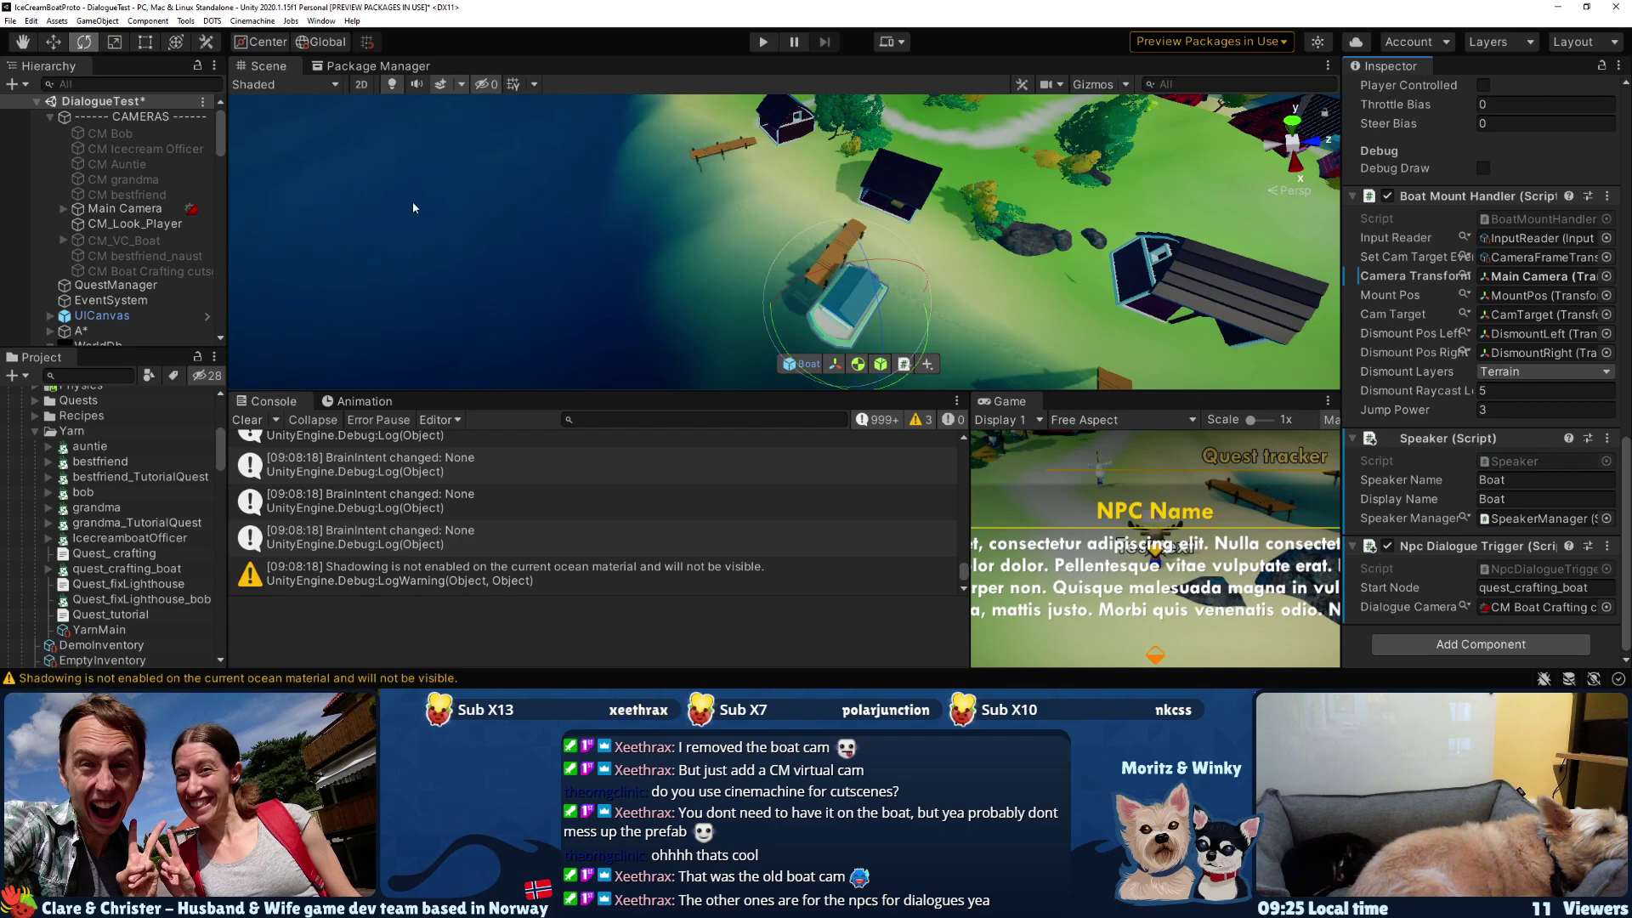
- Start a play-test and run the moose past the boathouses onto the jetty beside the ice cream boat
click(763, 48)
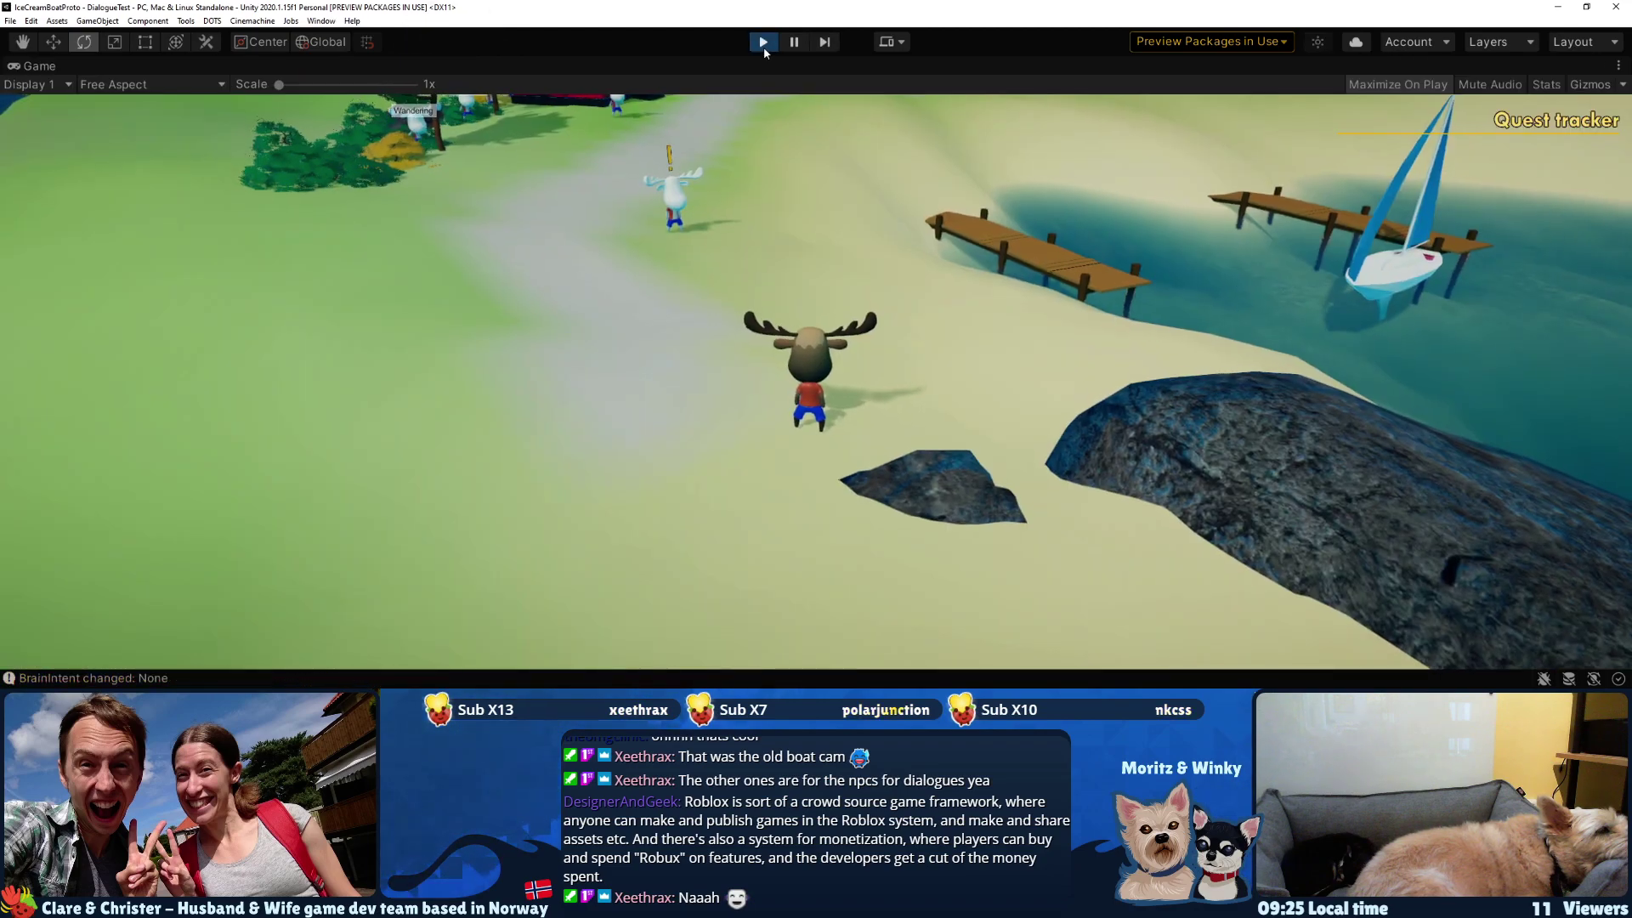
key(w)
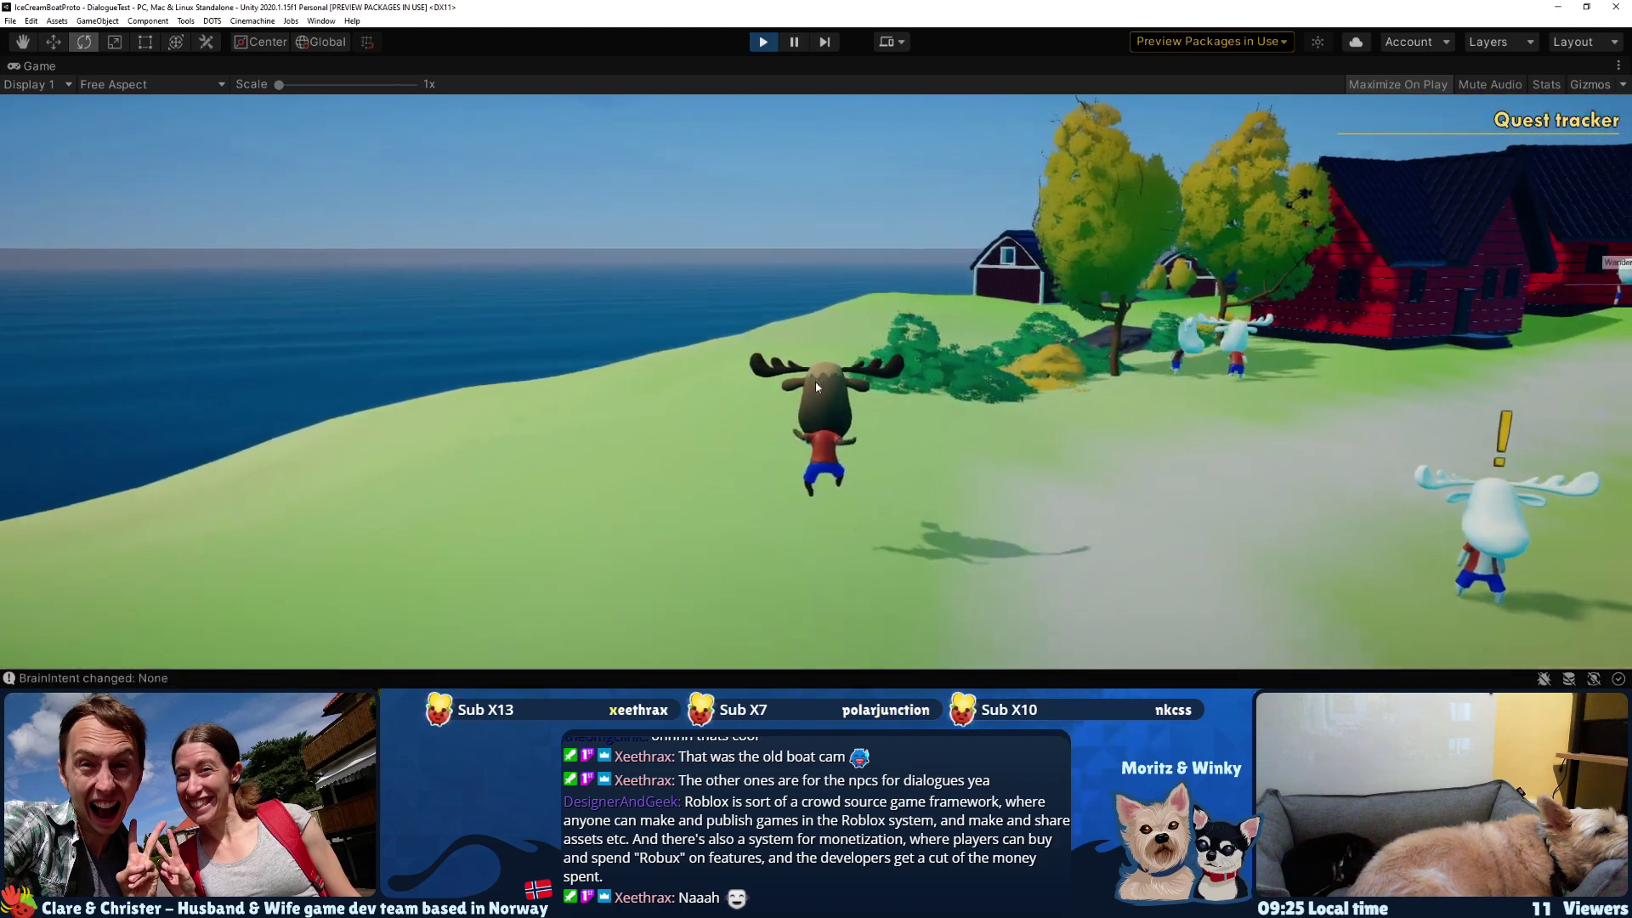
key(d)
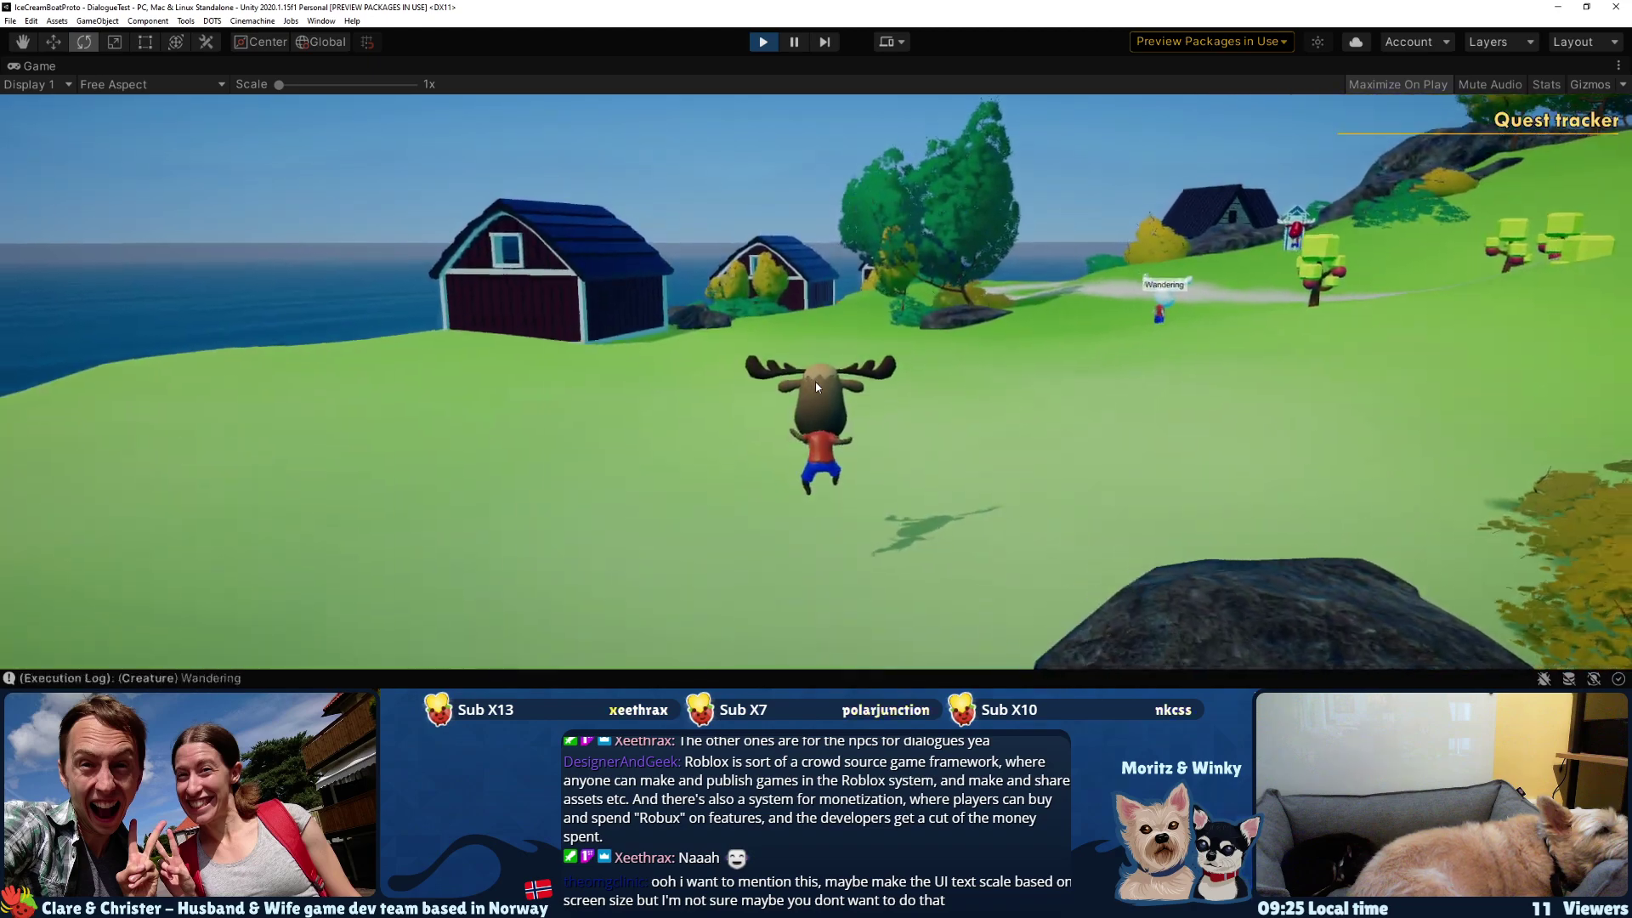
key(space)
key(w)
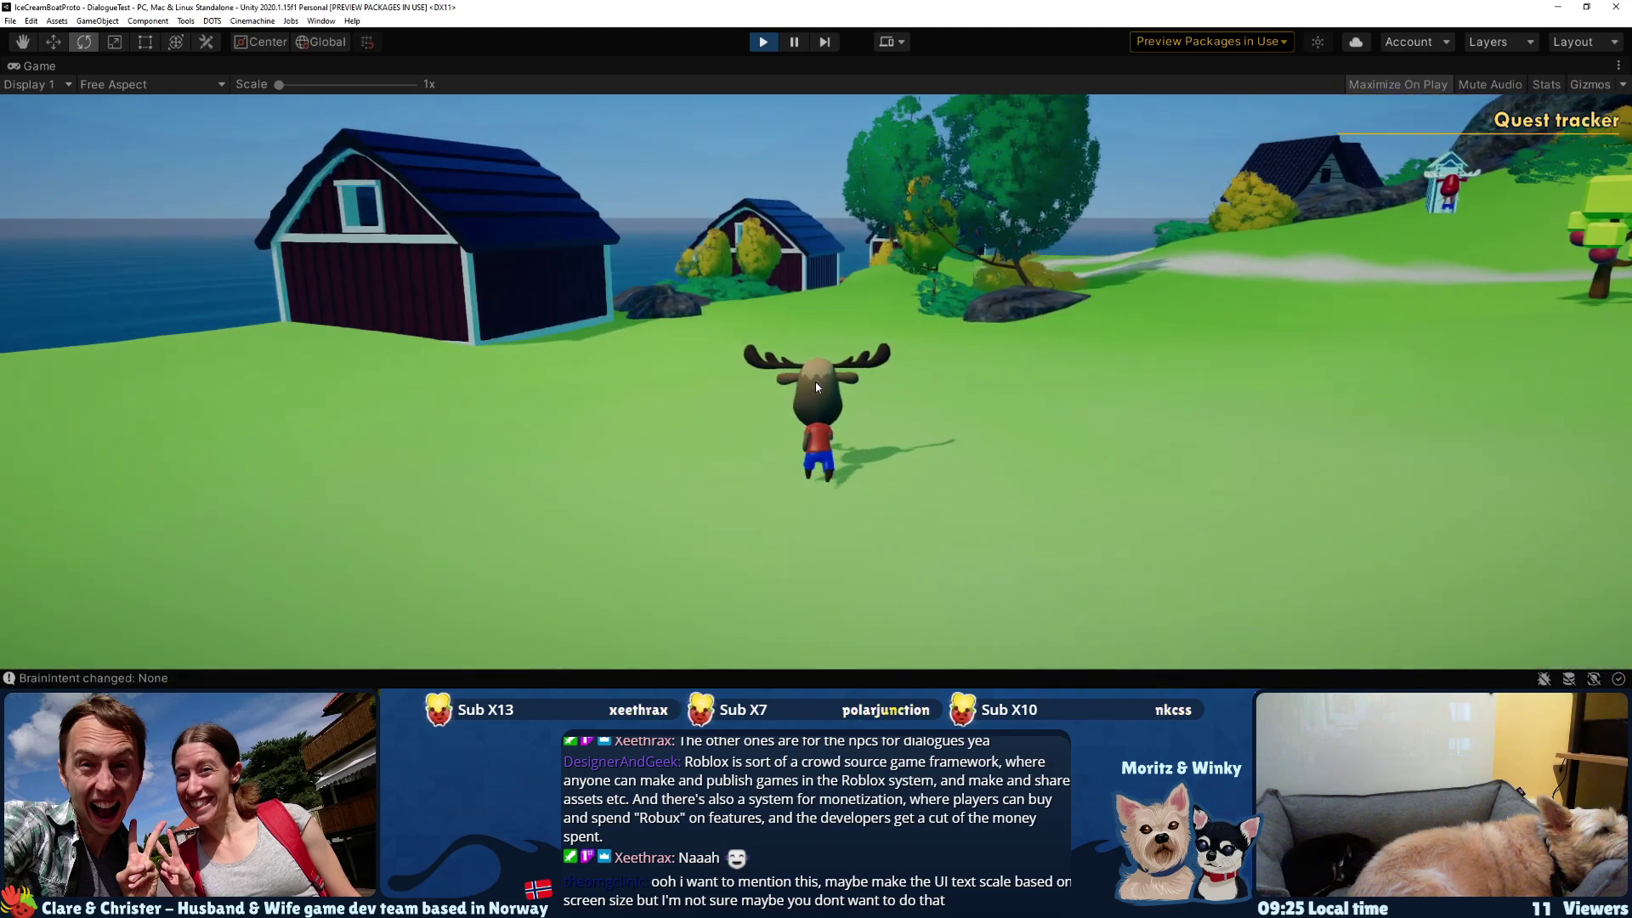
key(a)
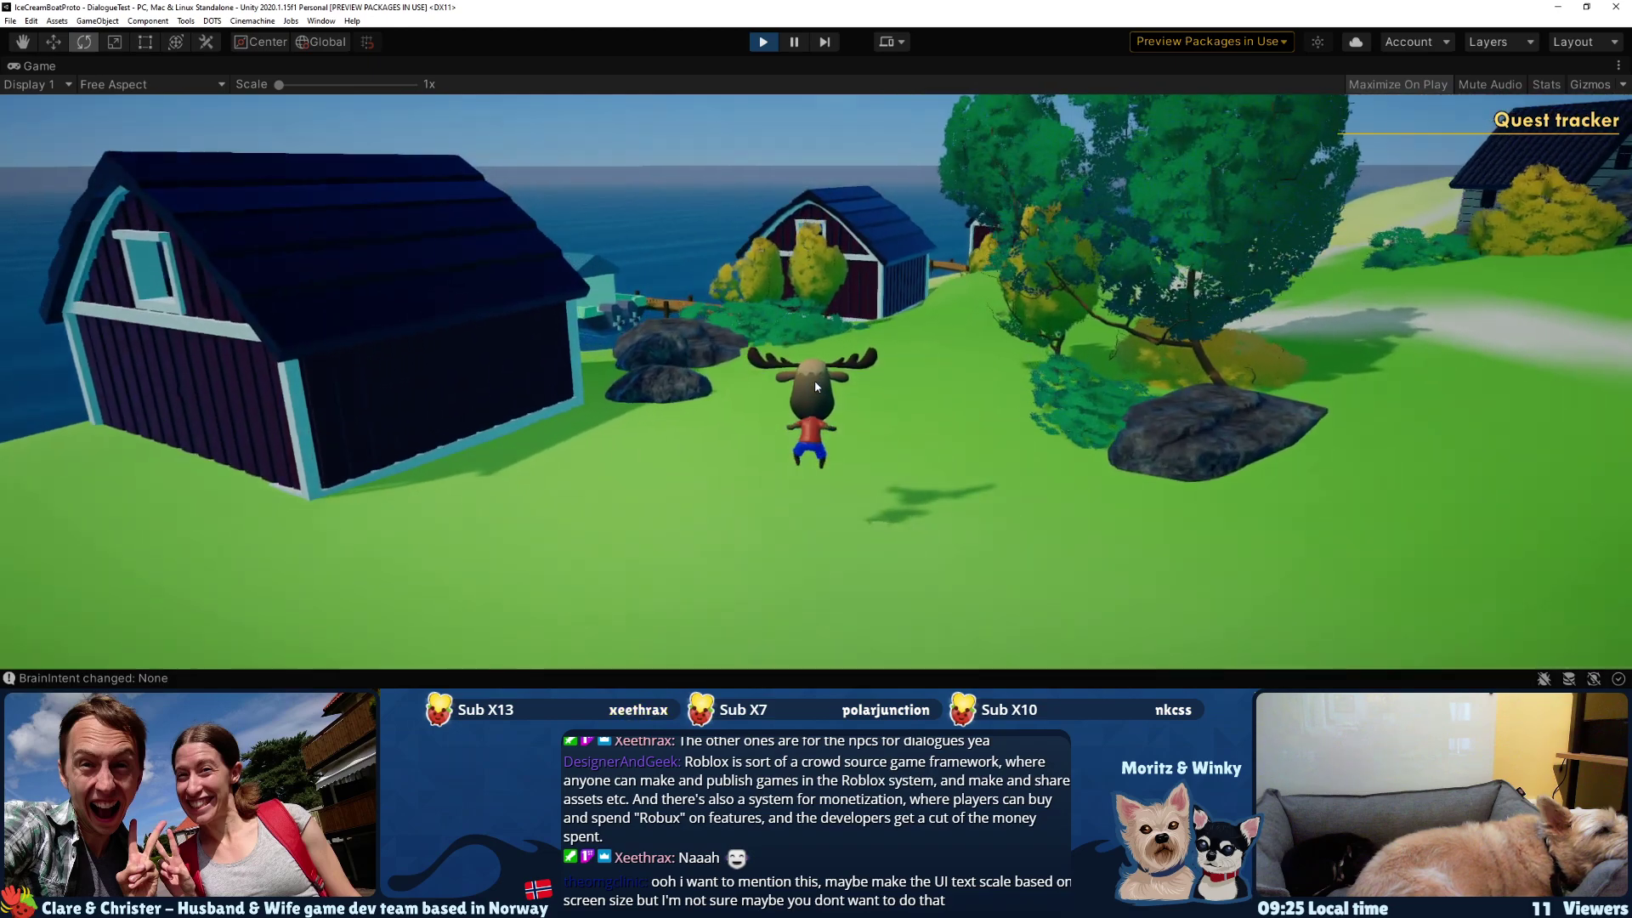
key(w)
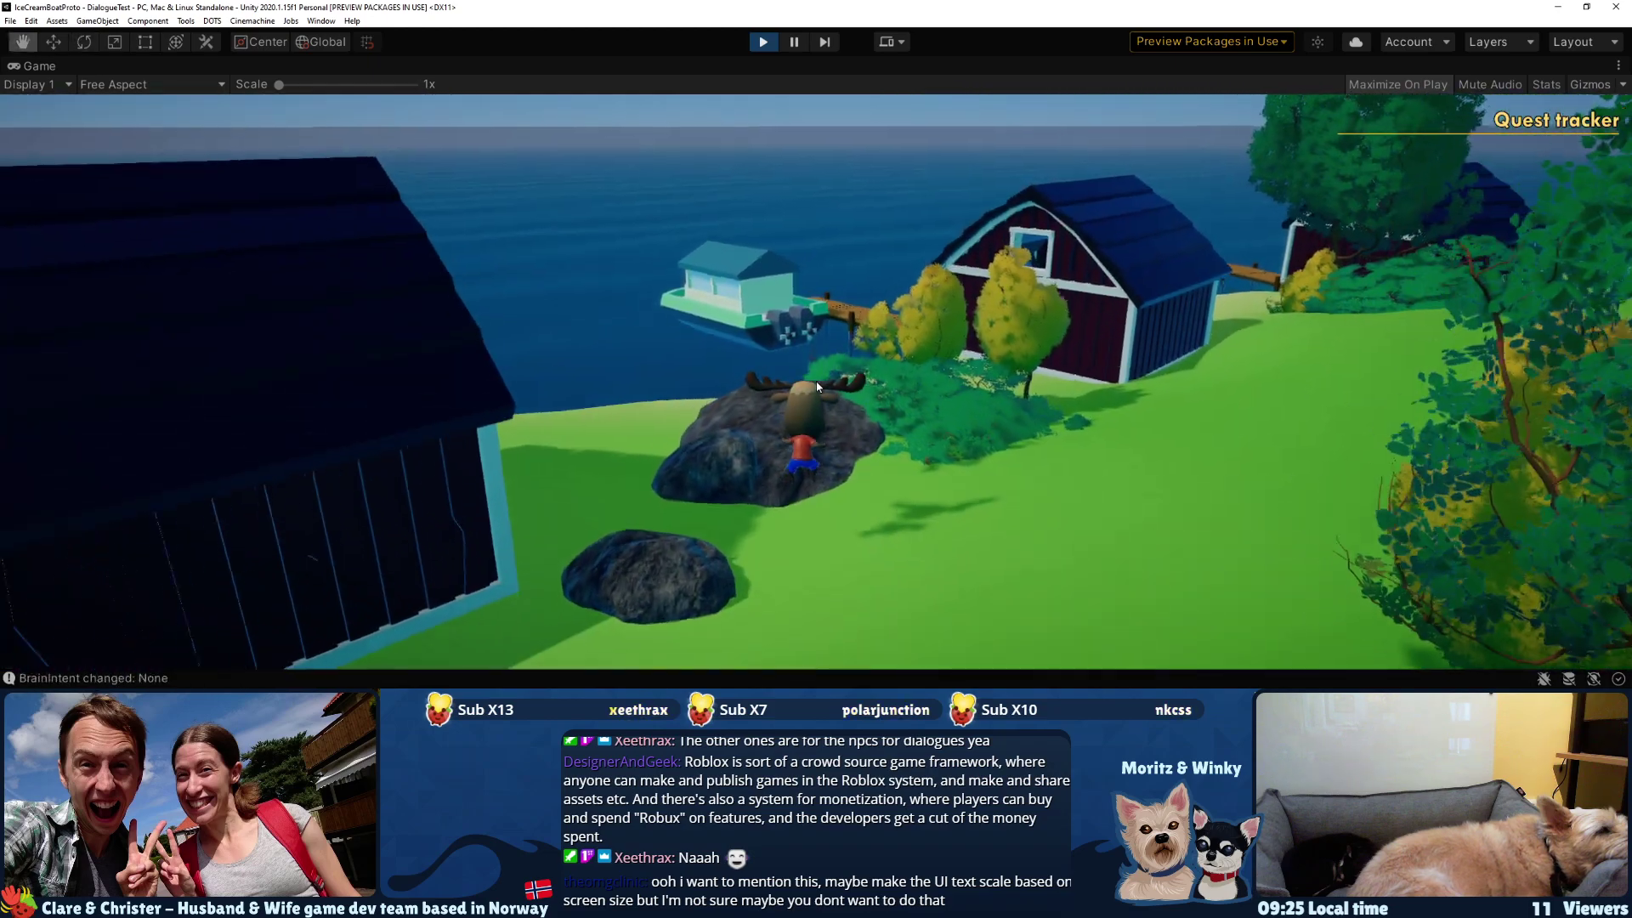
key(w)
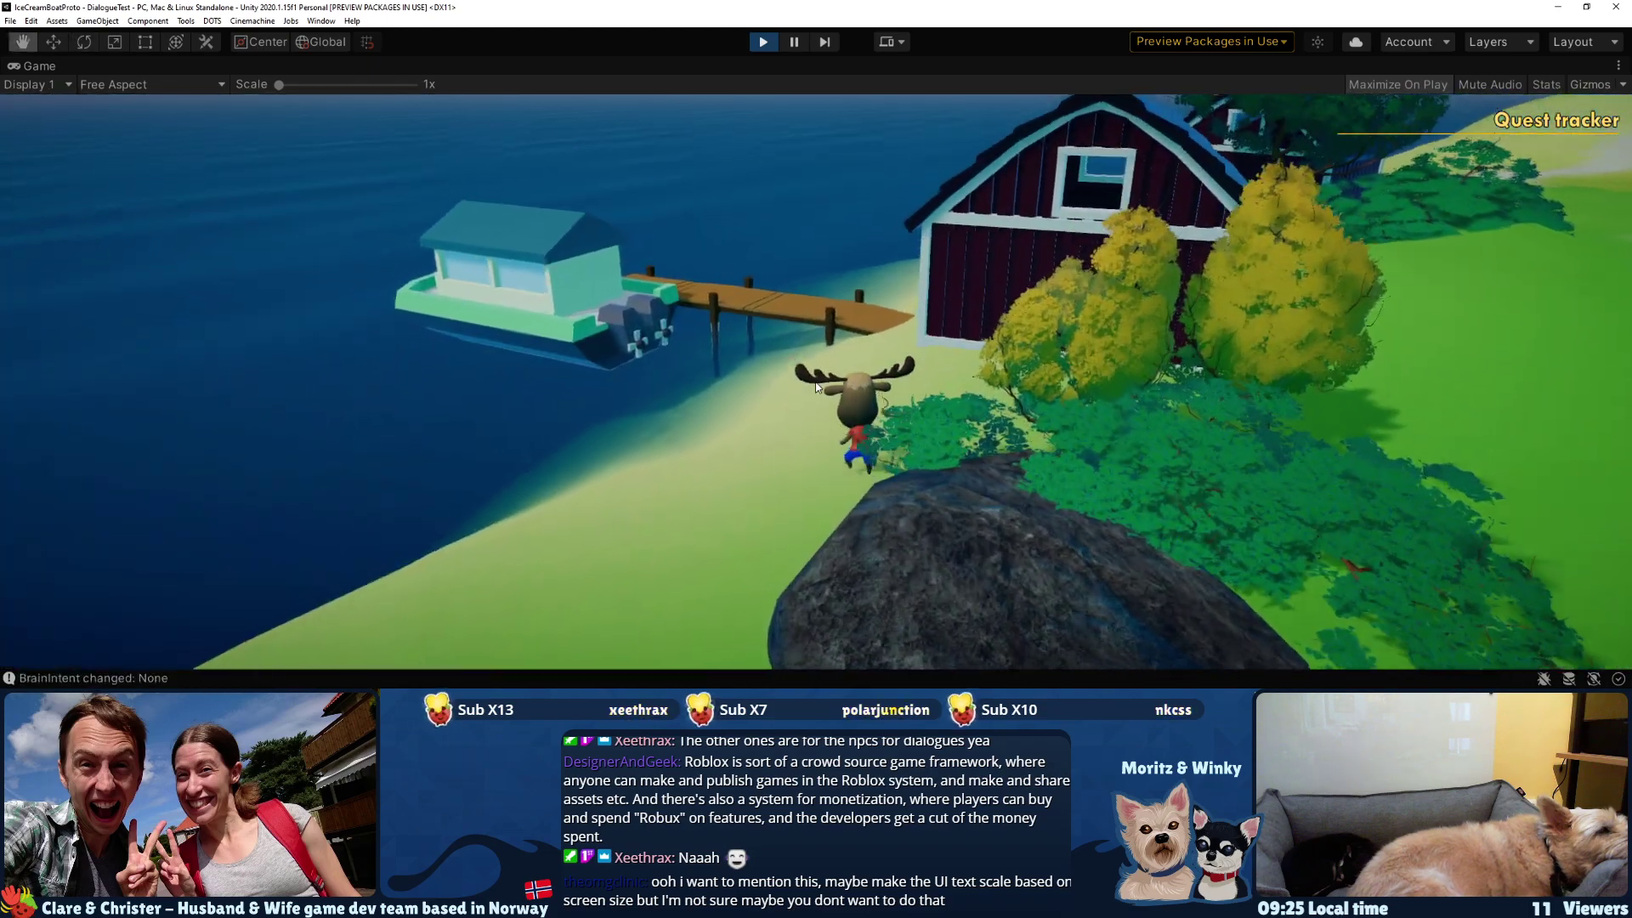
key(a)
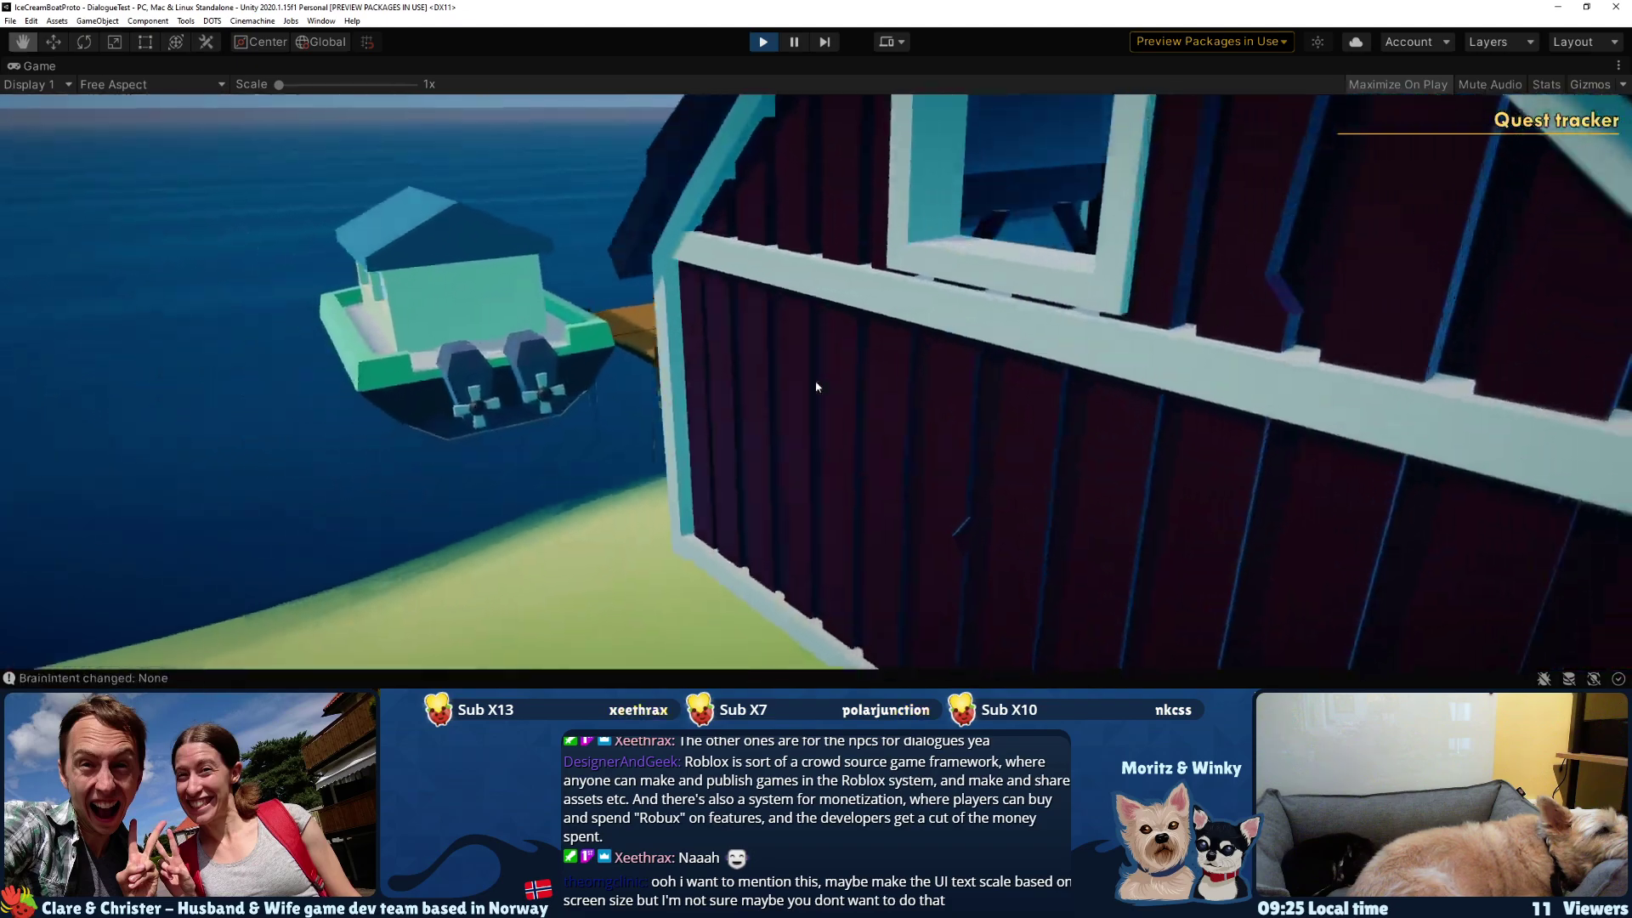
key(d)
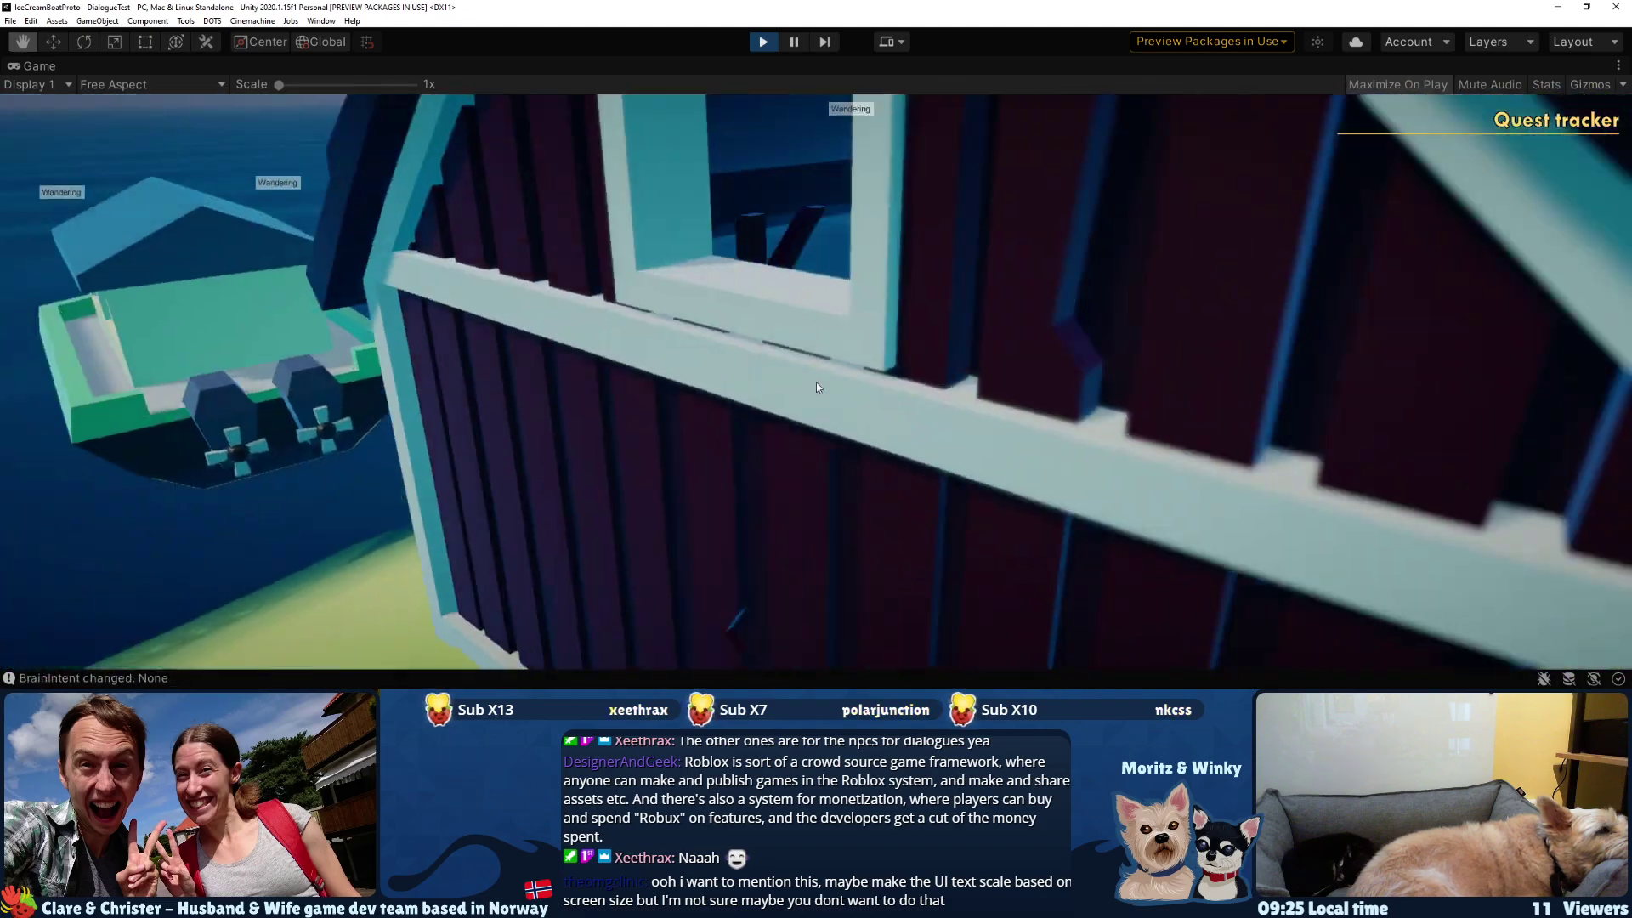
key(w)
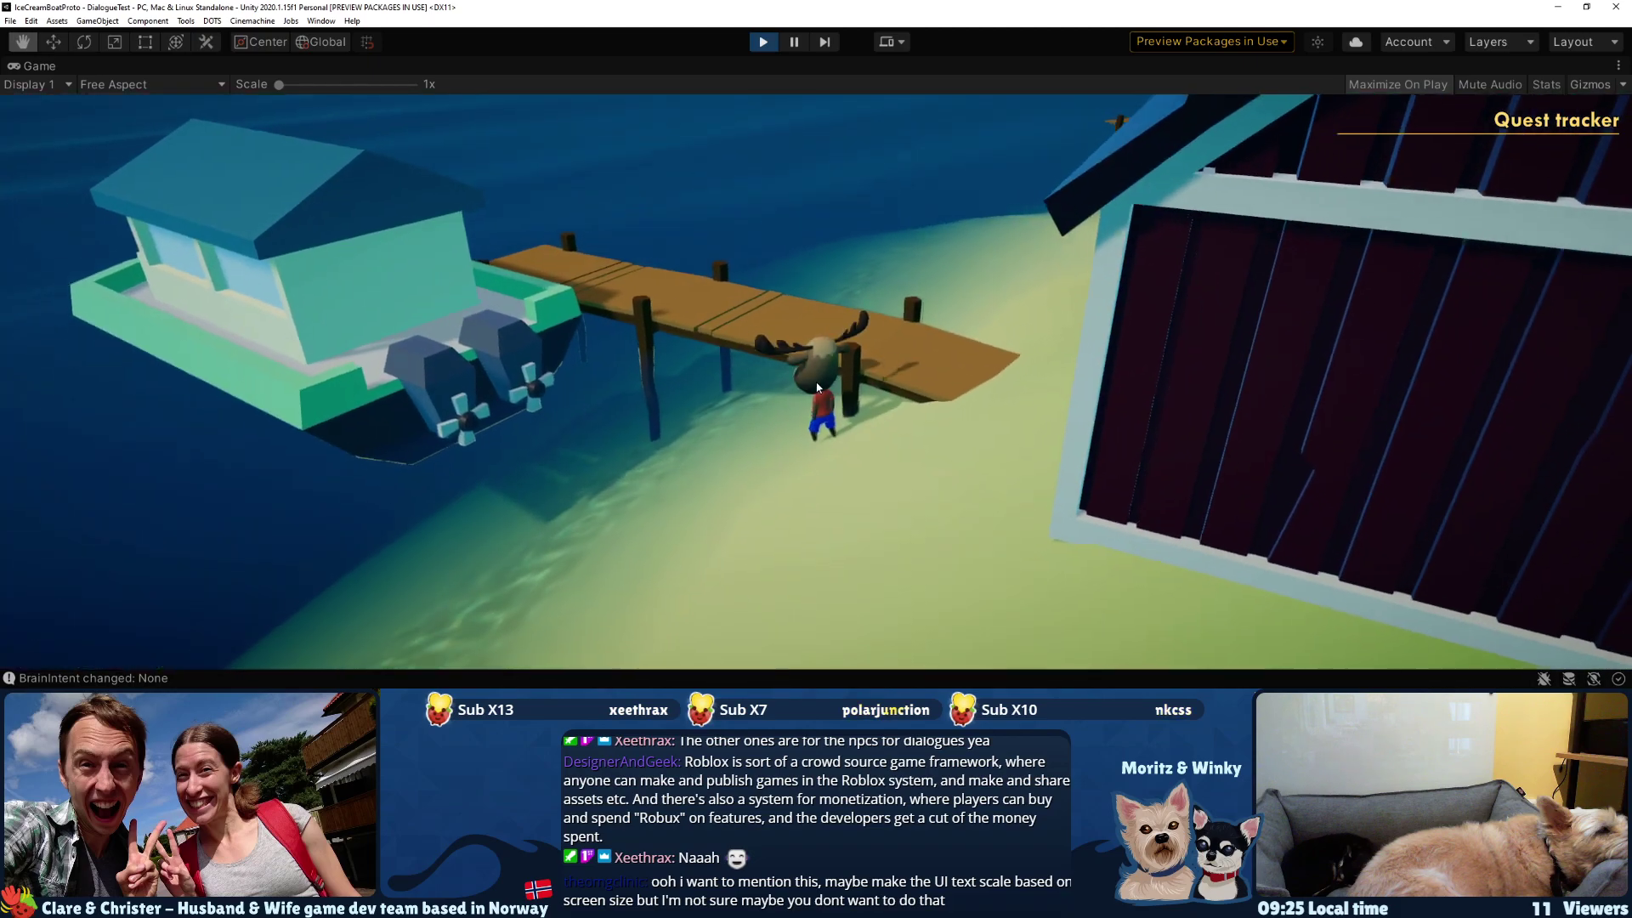
key(w)
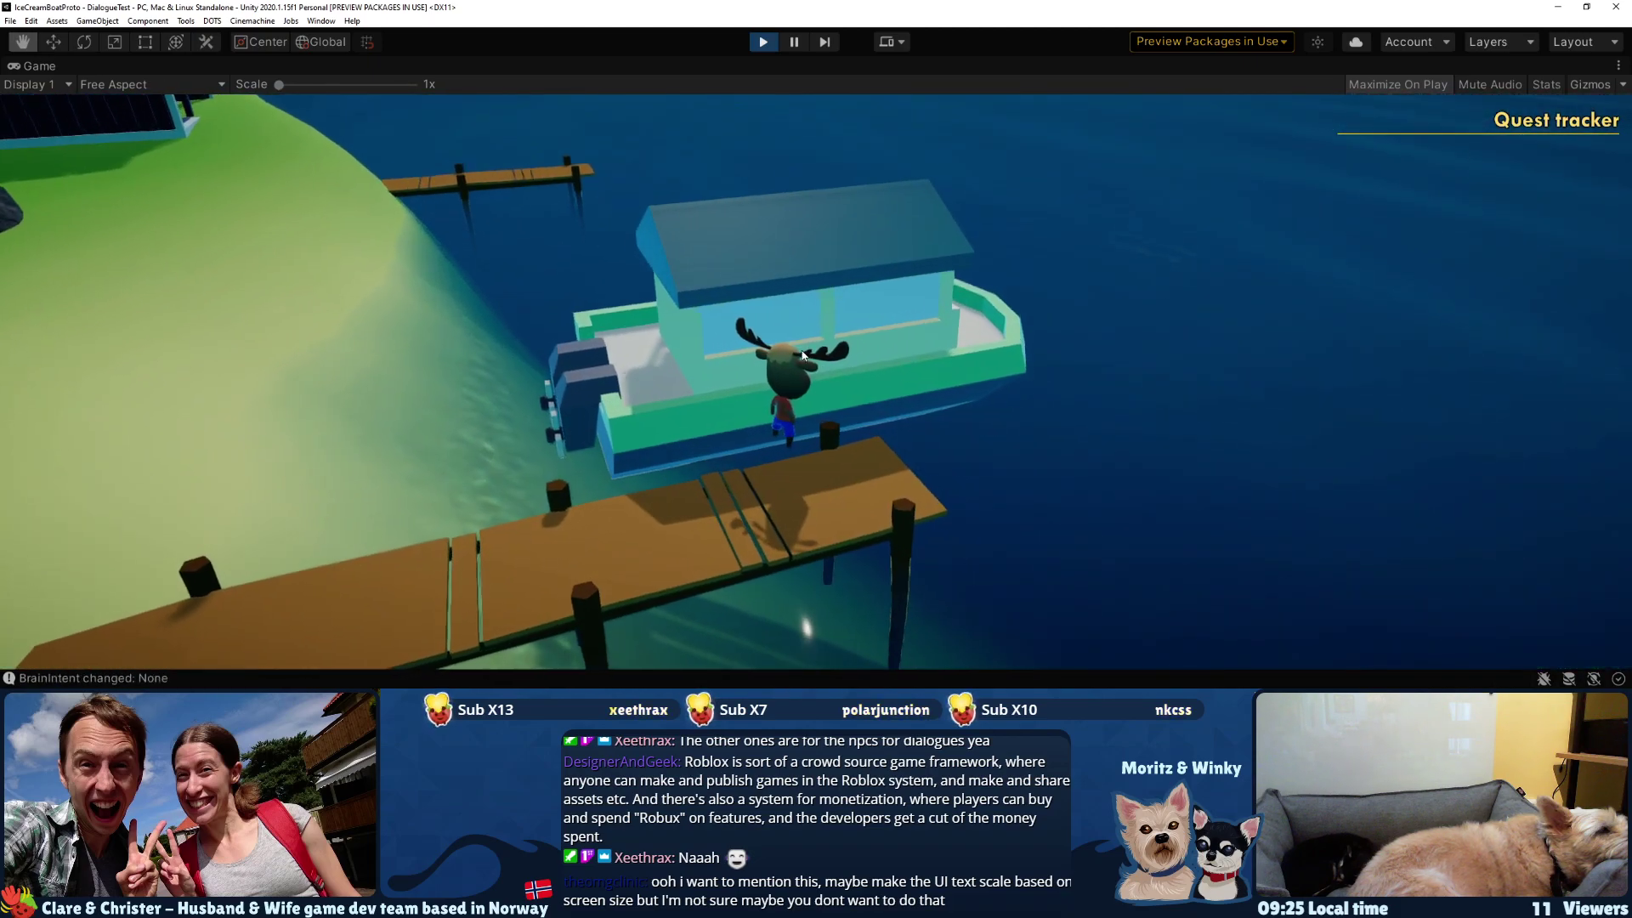
- Test interacting with the boat by mounting and dismounting it from the jetty and the water, and end the play-test
key(e)
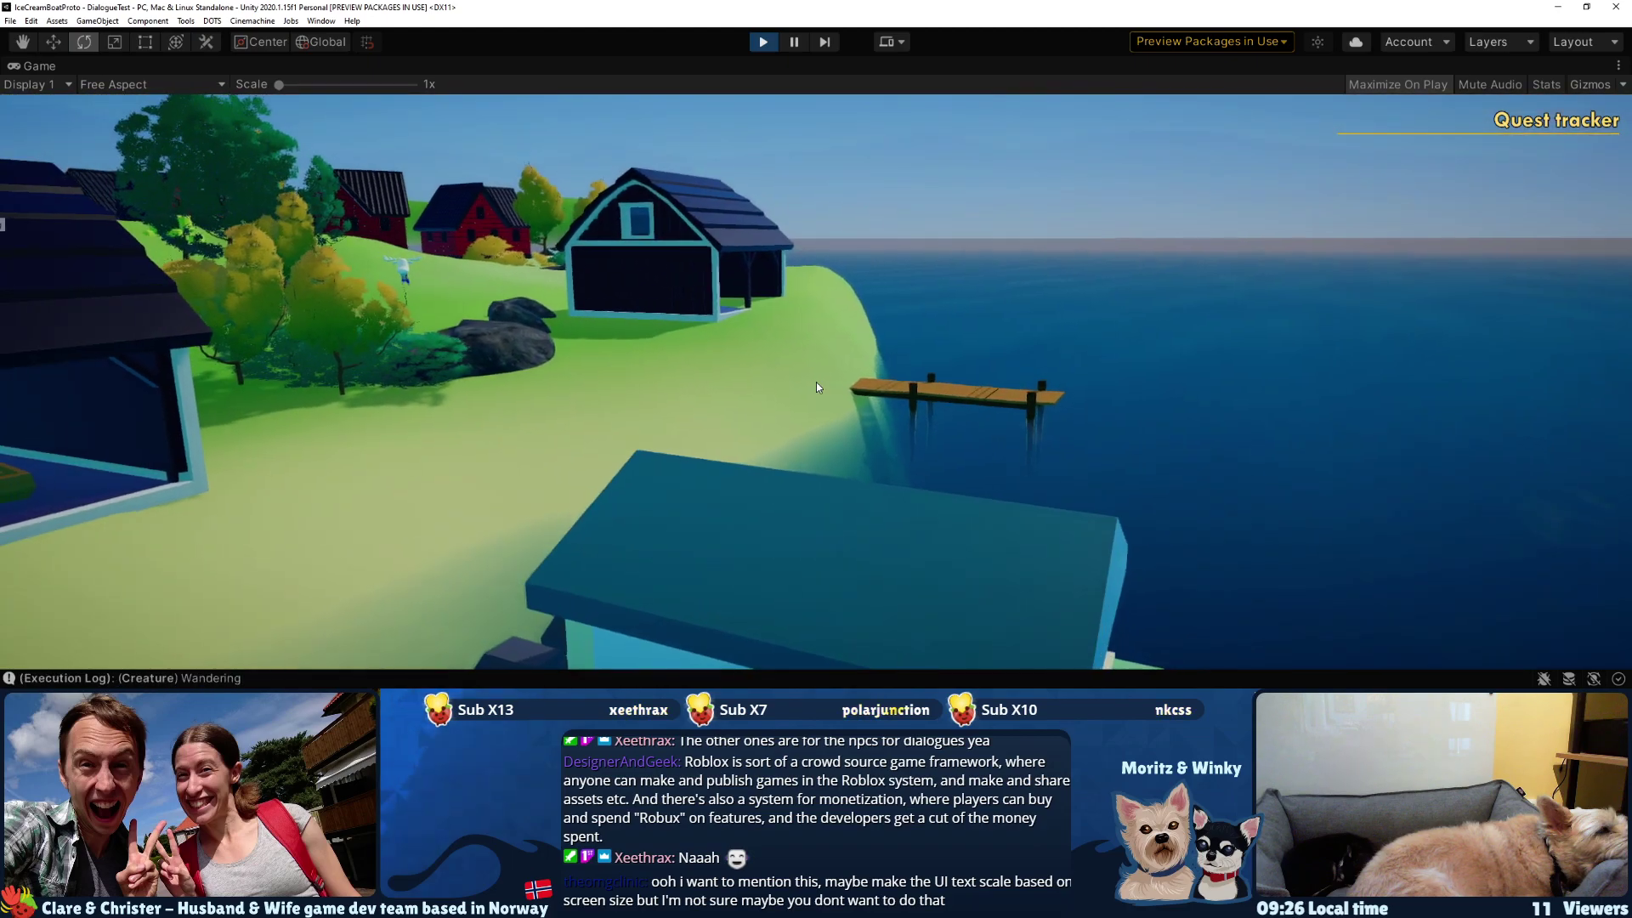
key(space)
key(s)
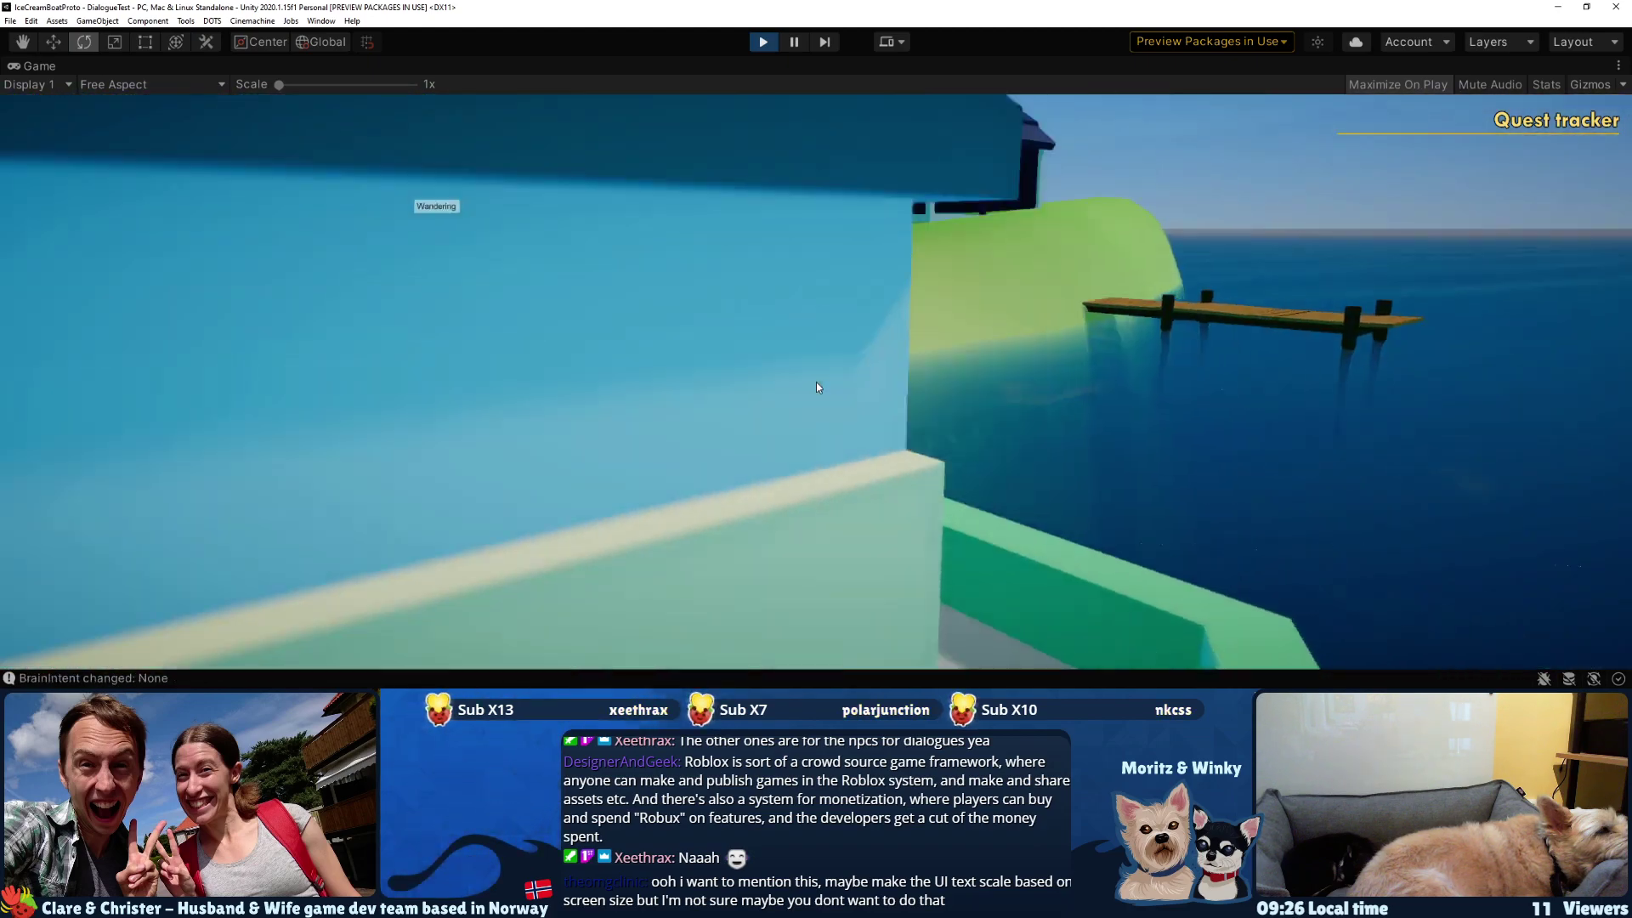
key(w)
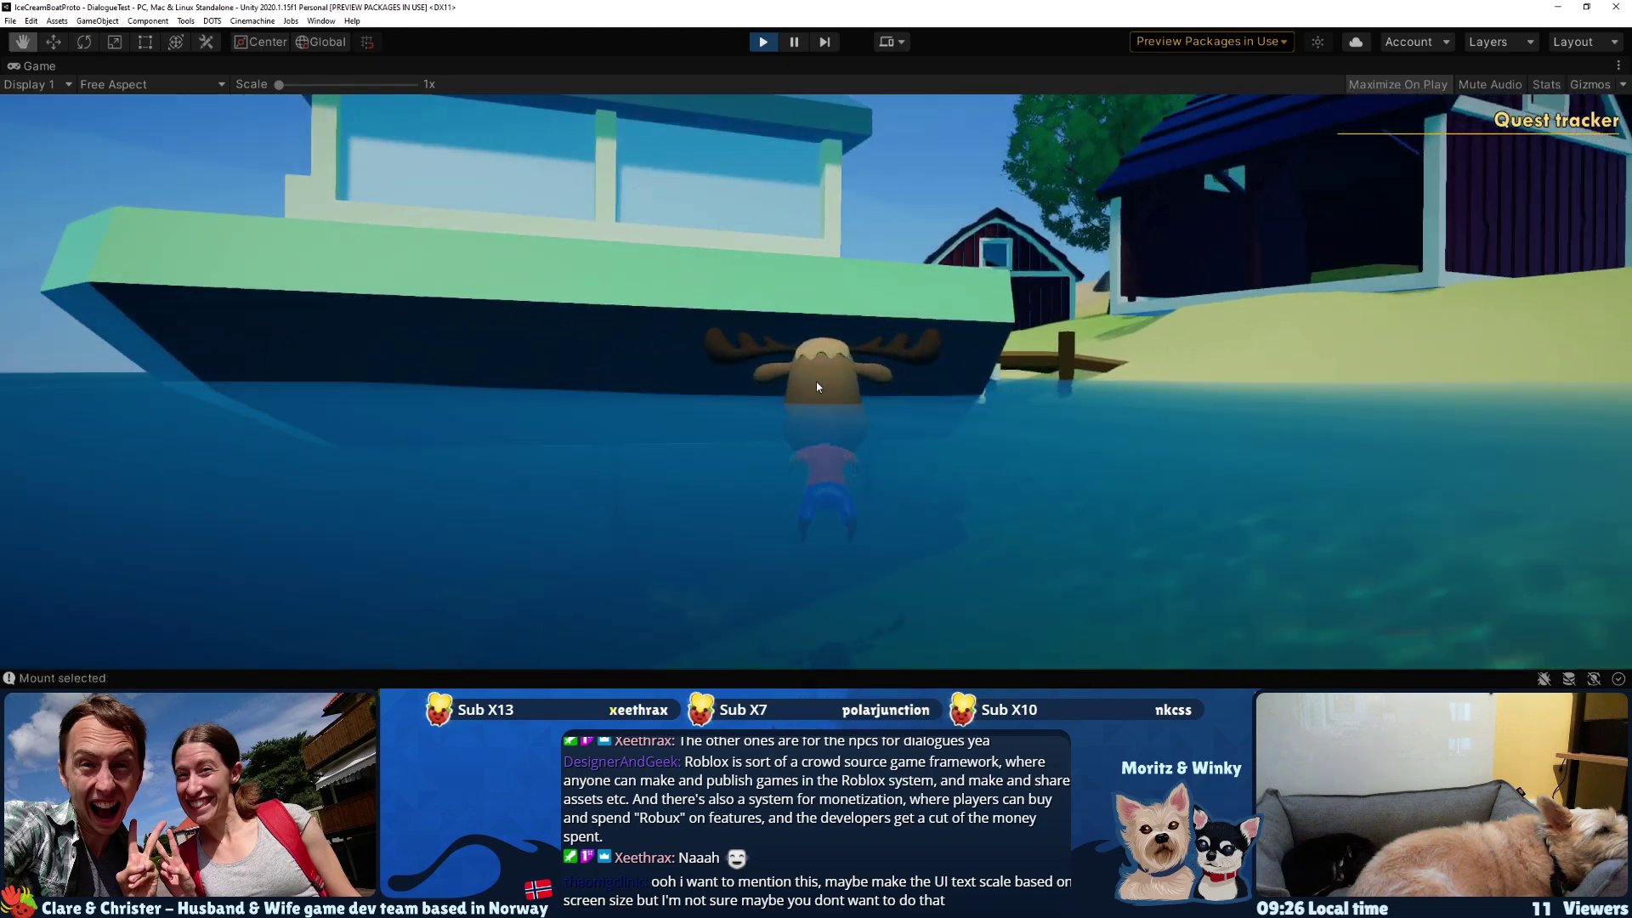
key(space)
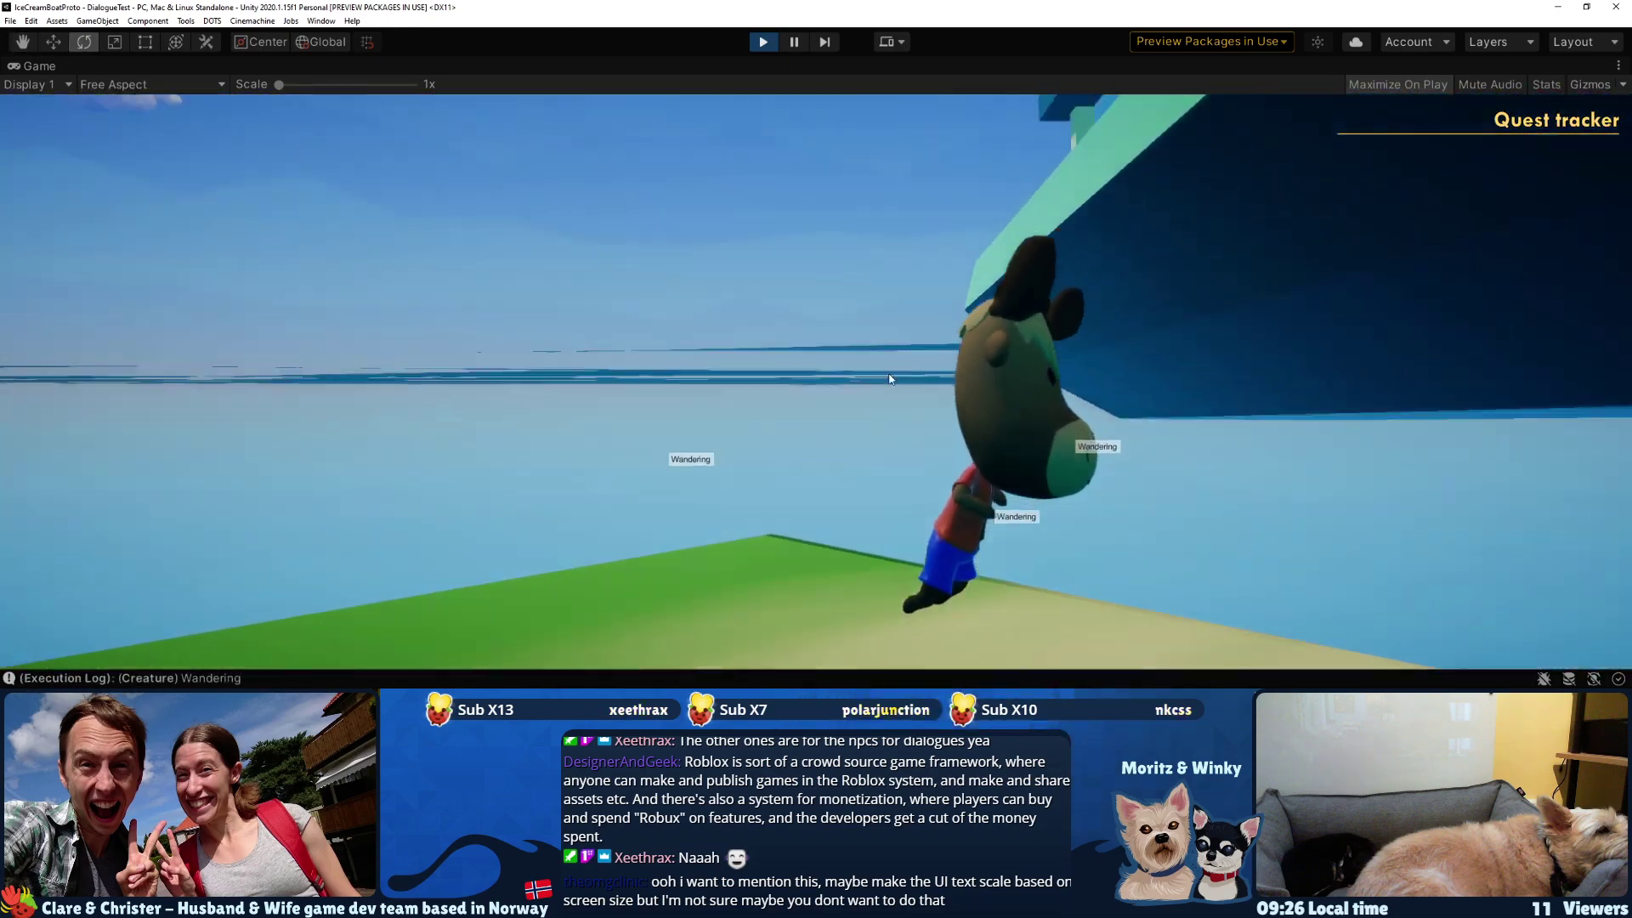
key(space)
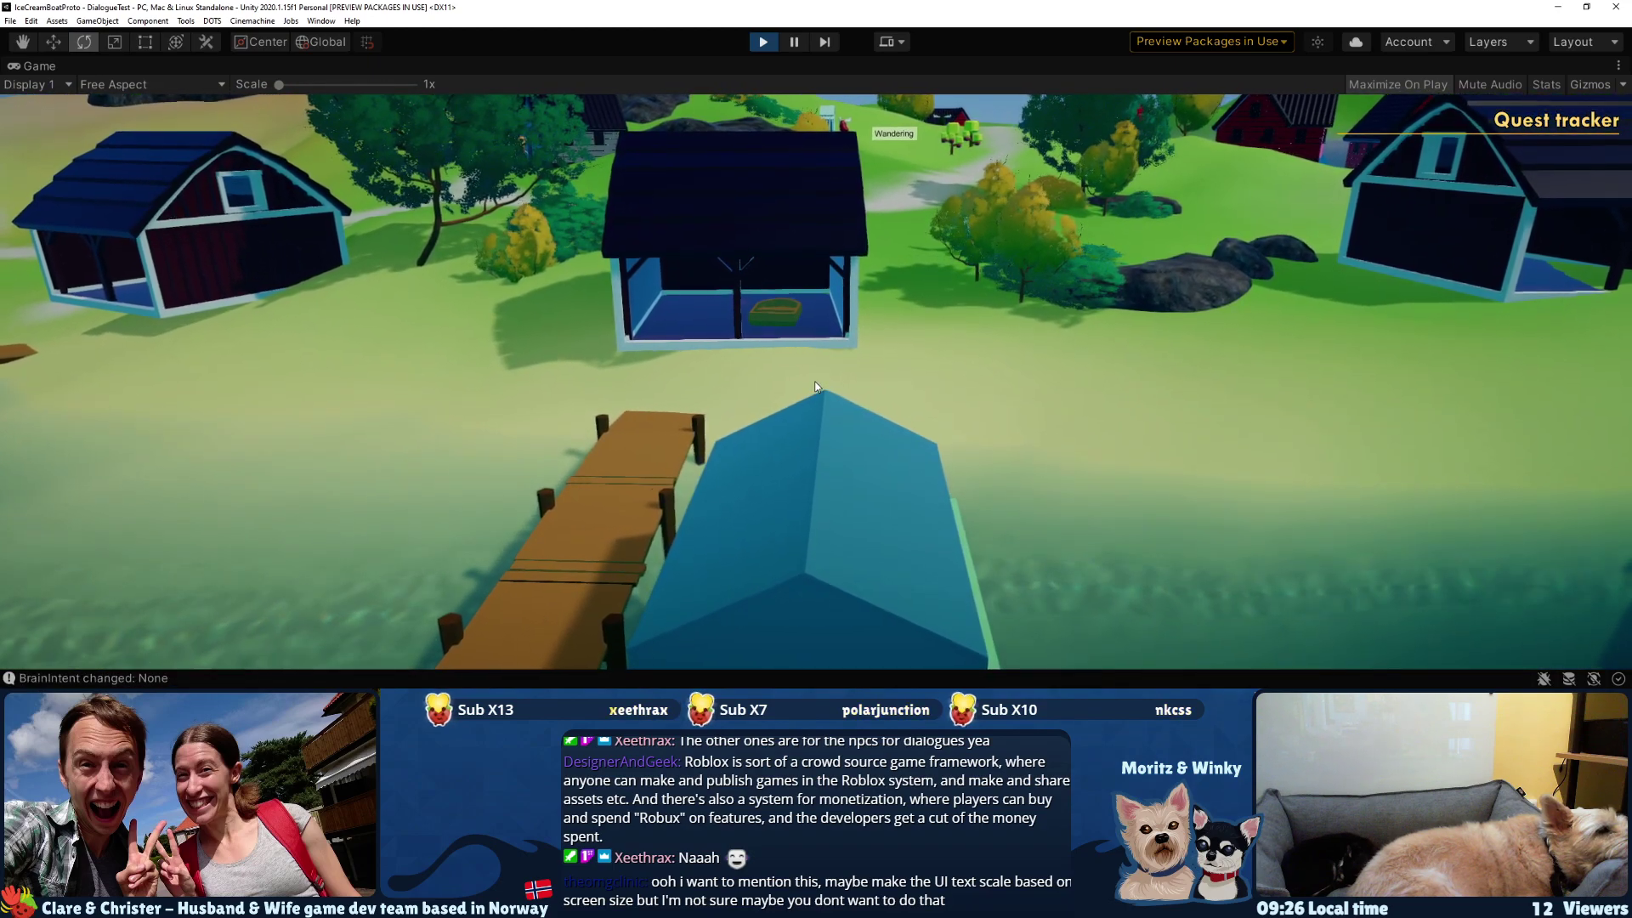
key(e)
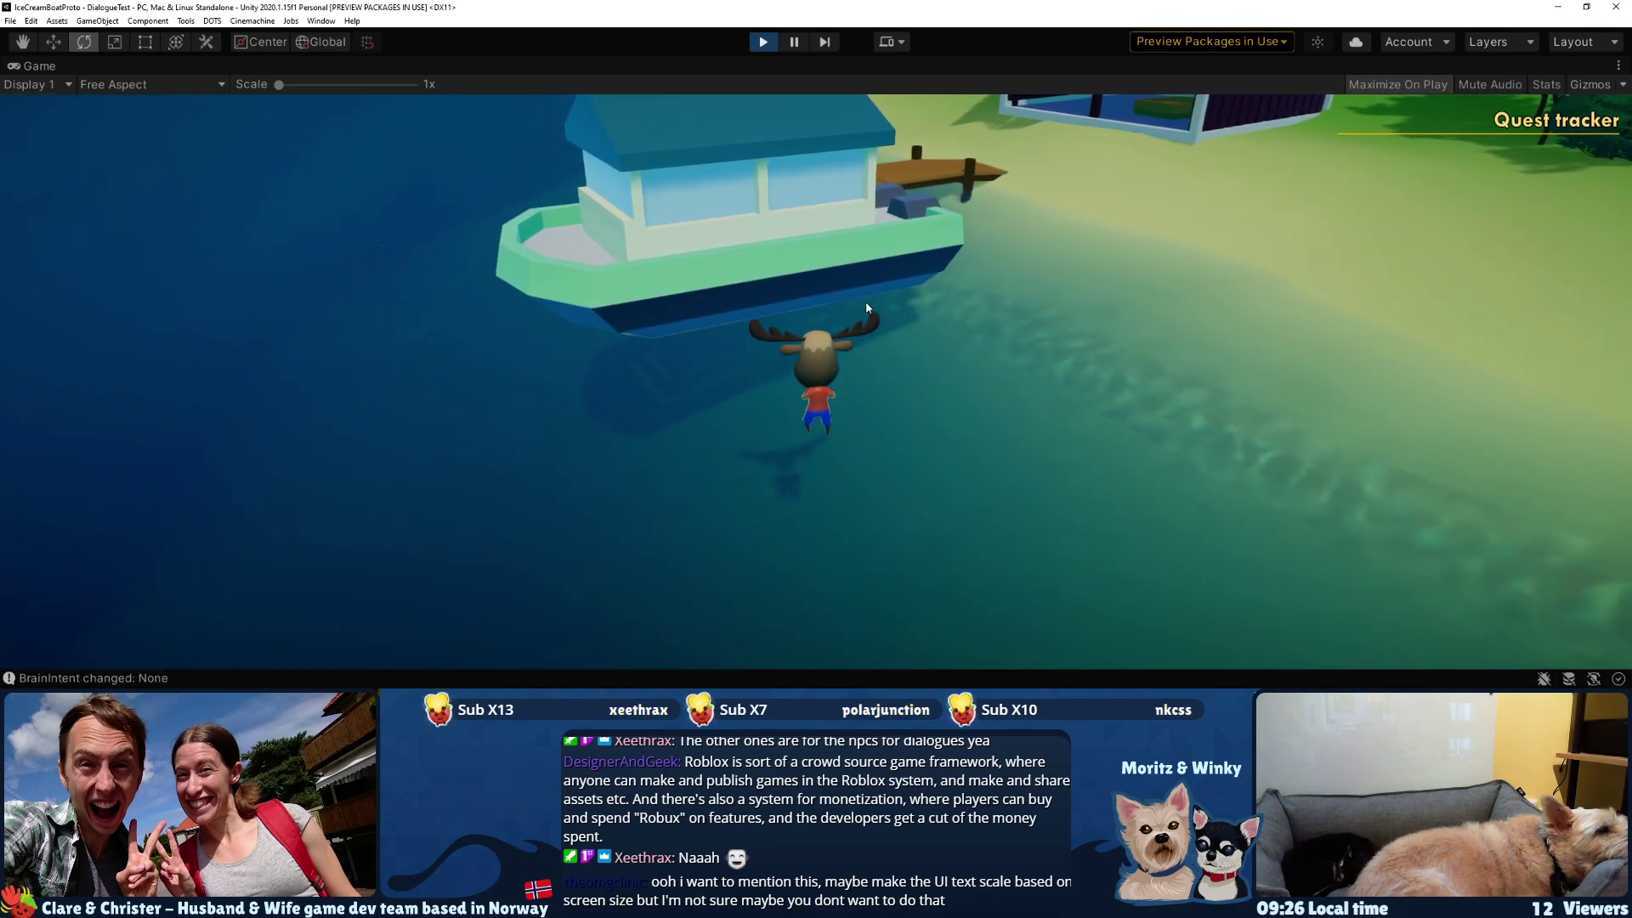
mouse_move(866, 303)
mouse_down()
mouse_move(912, 214)
mouse_move(612, 239)
mouse_up()
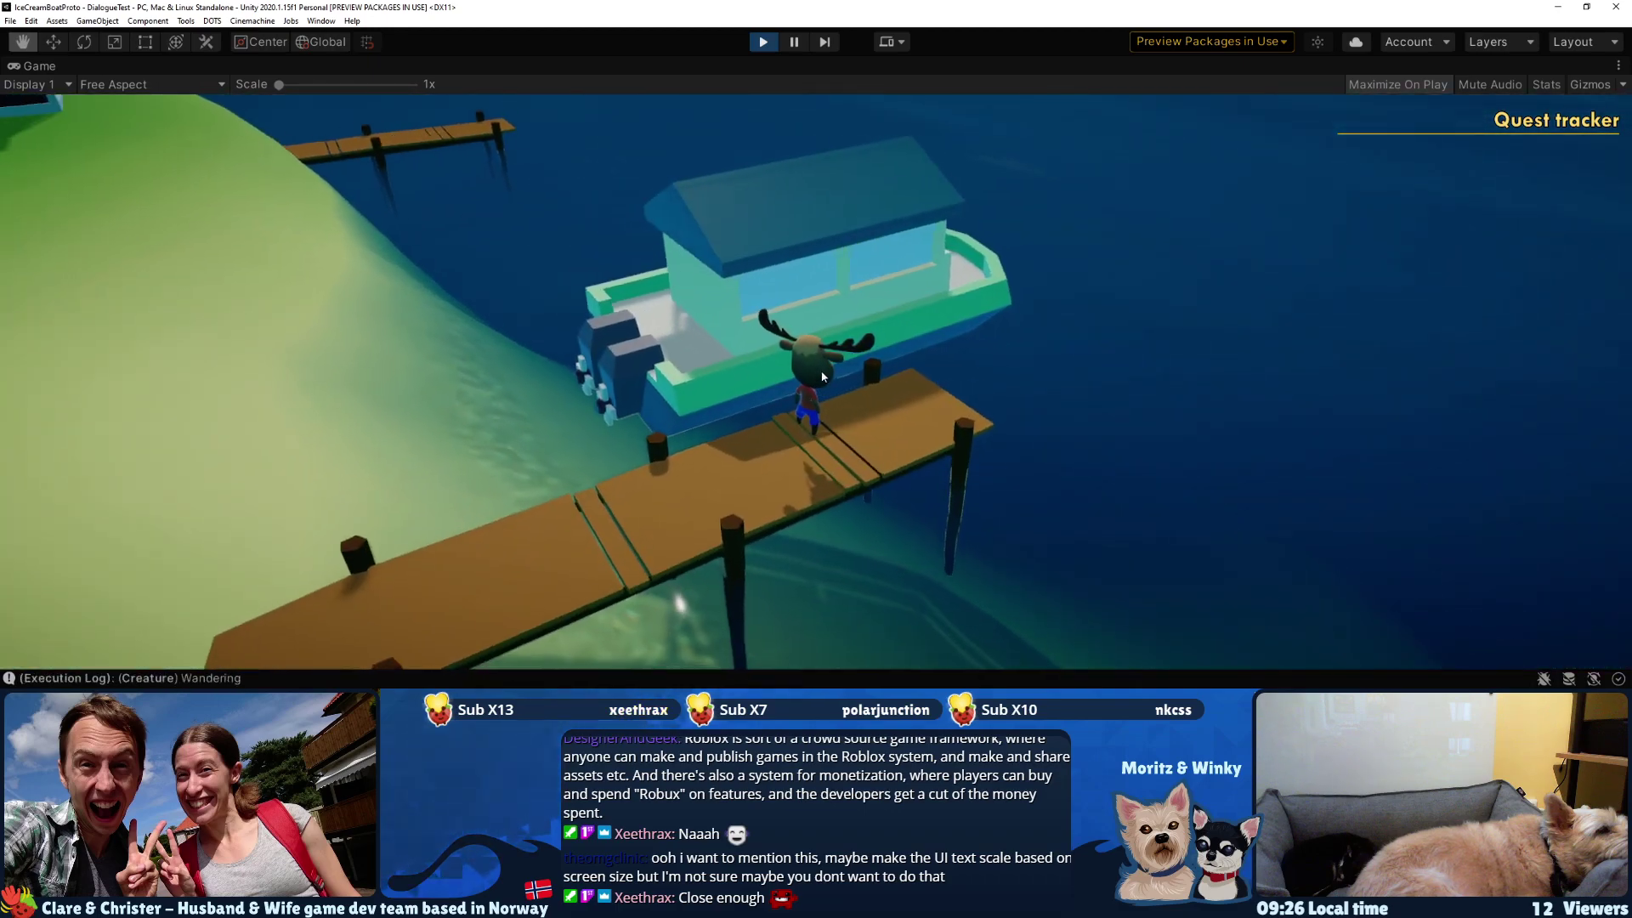
click(763, 41)
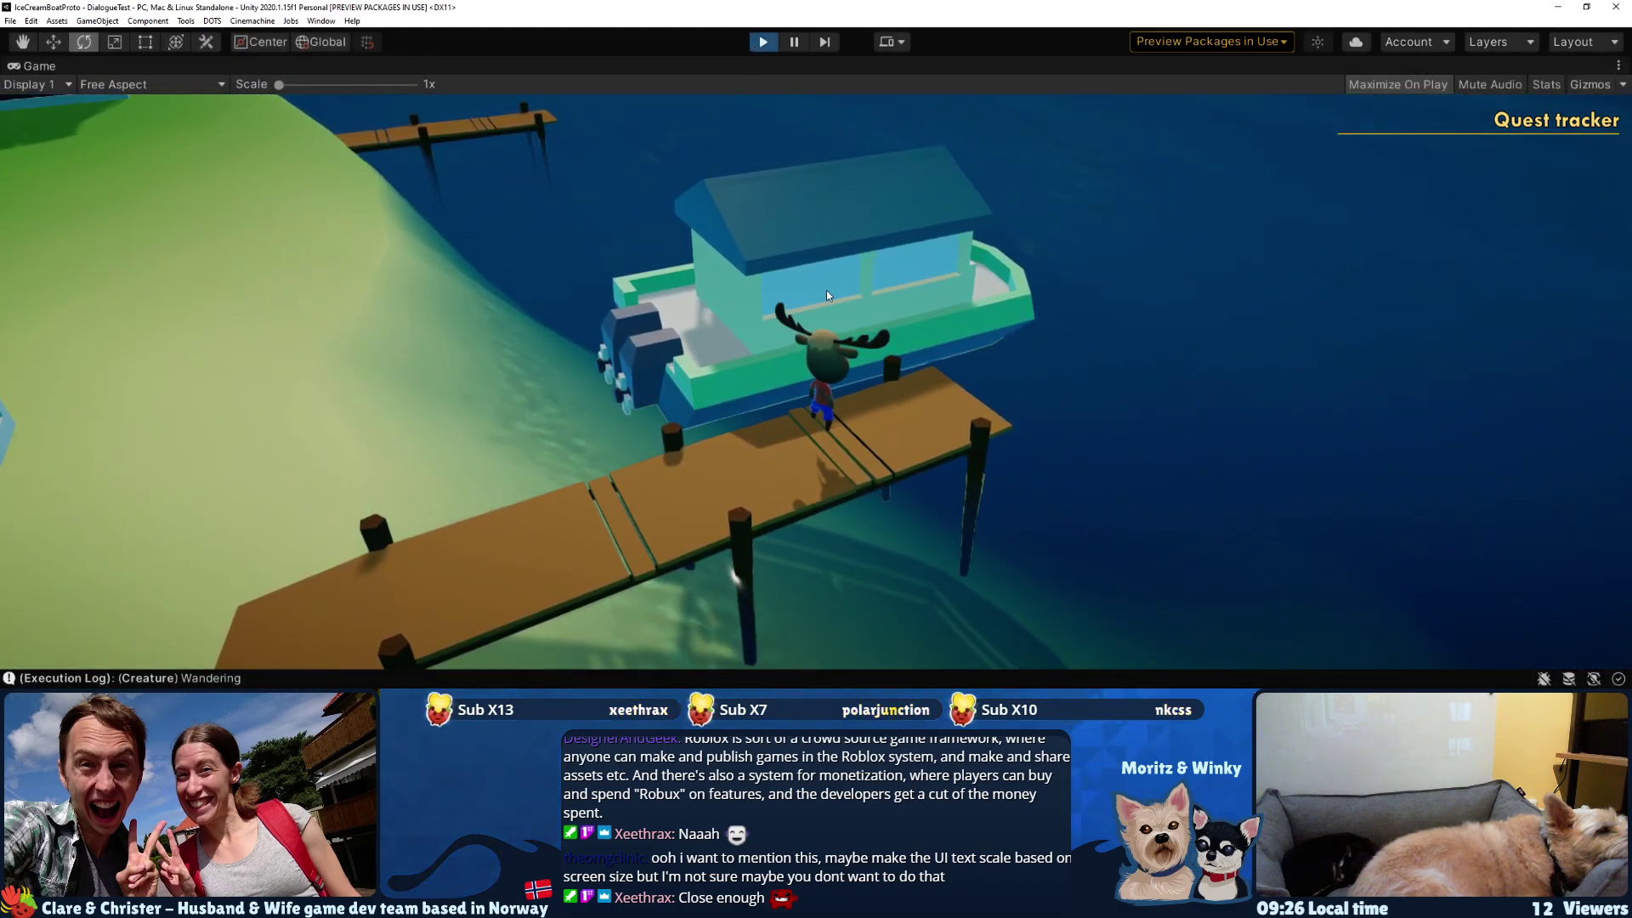
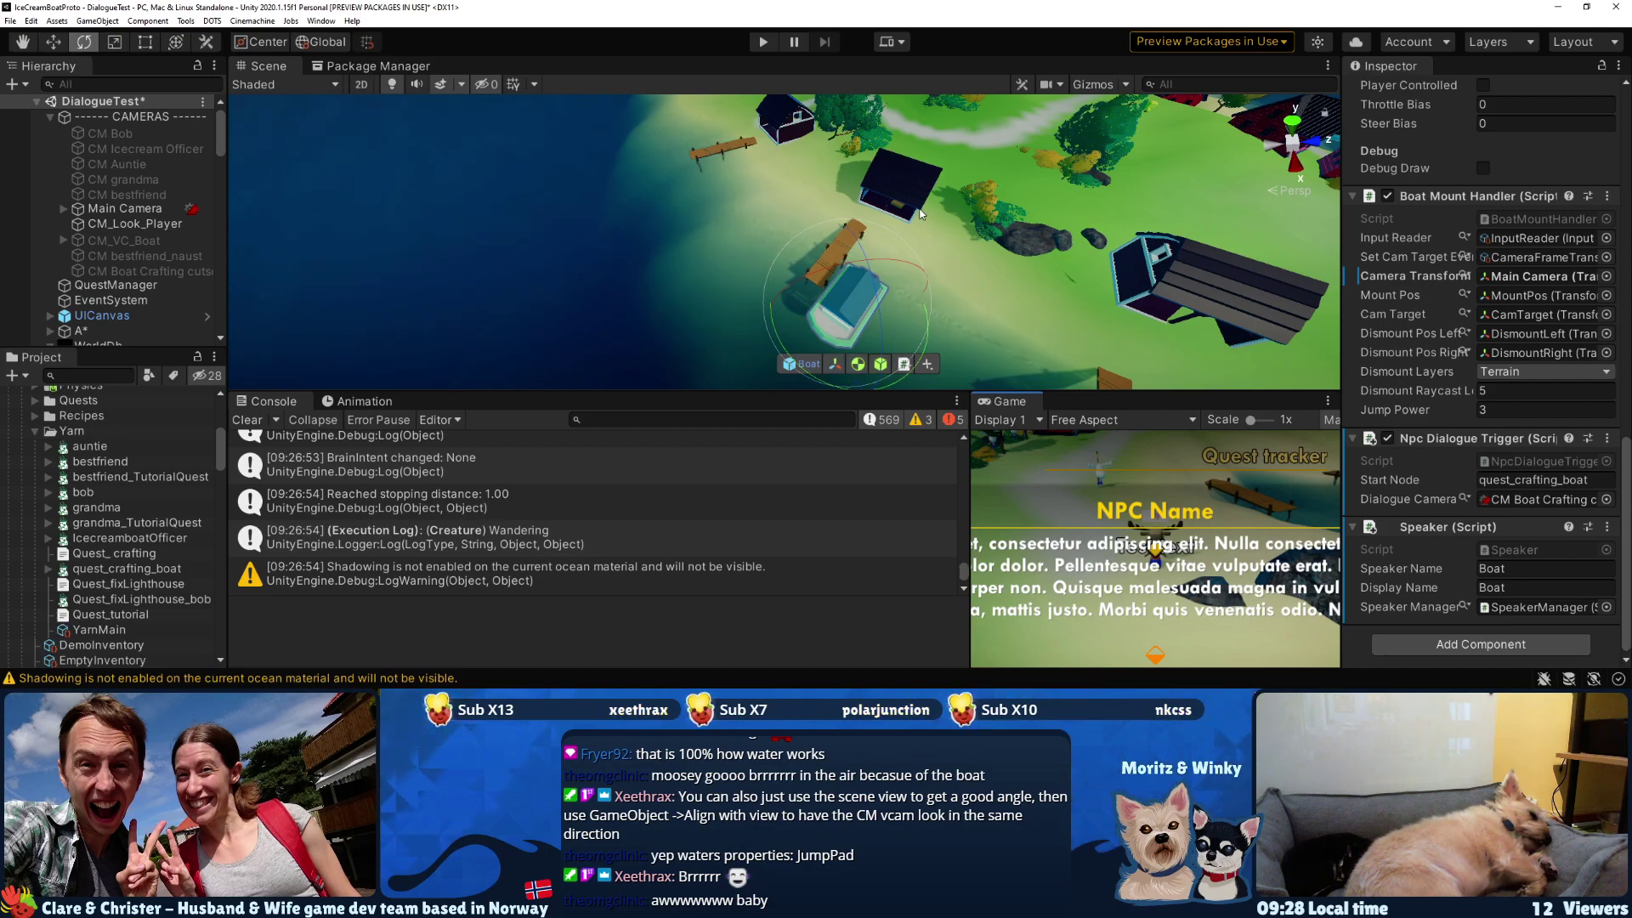
- Switch to Visual Studio Code and review the Boat's dialogue line in quest_crafting_boat.yarn
alt+drag(919, 213, 1309, 53)
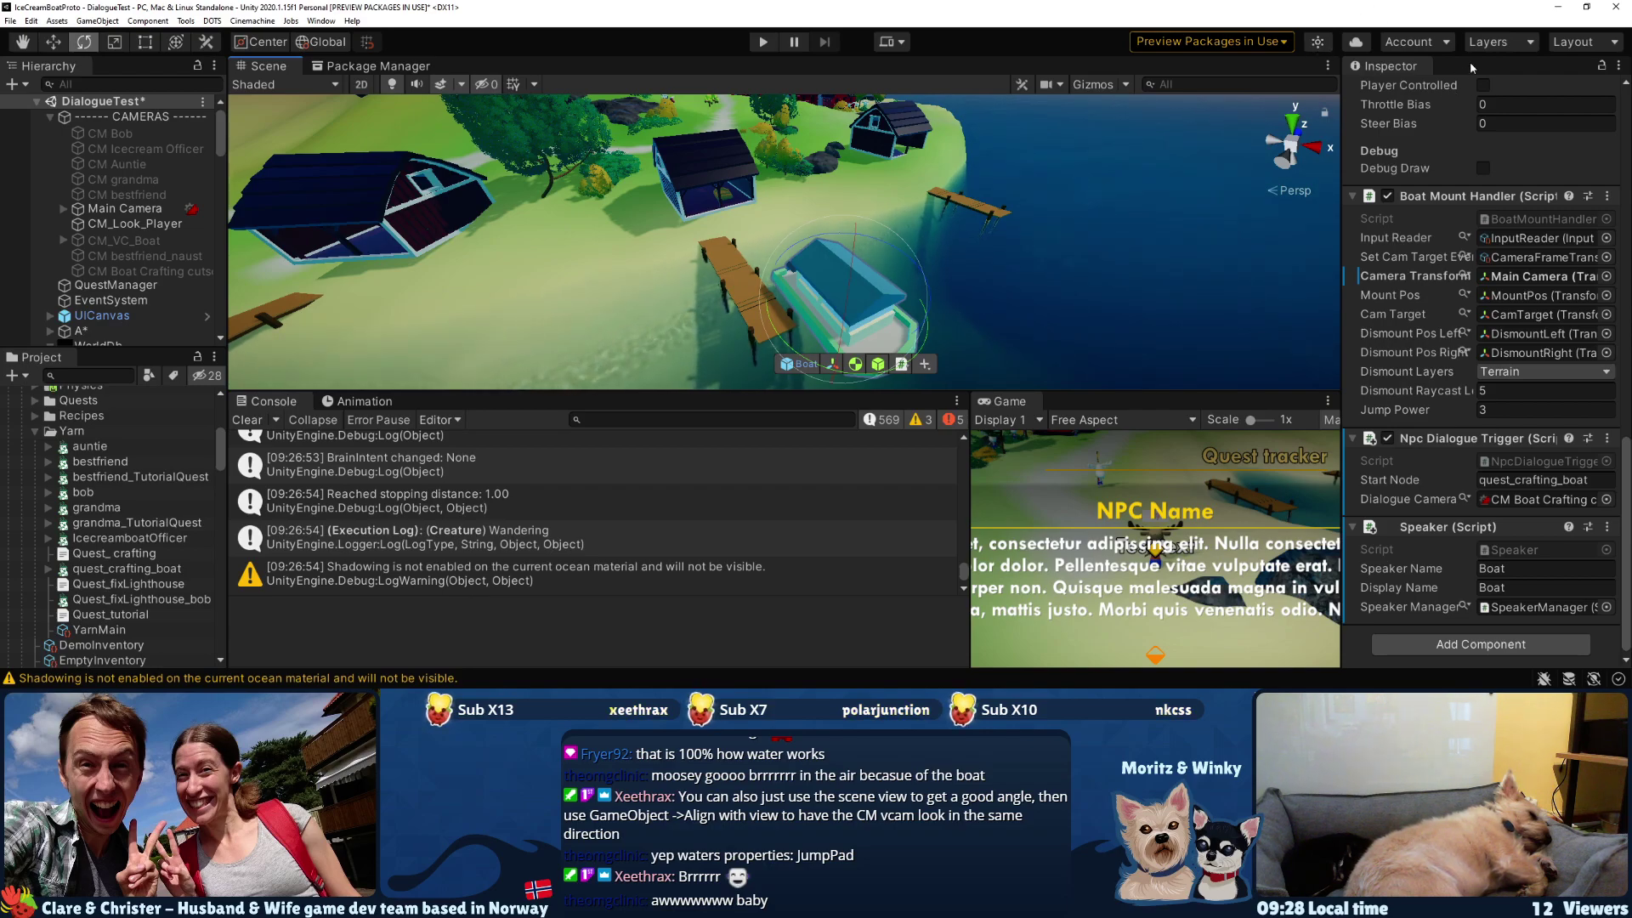
click(1558, 10)
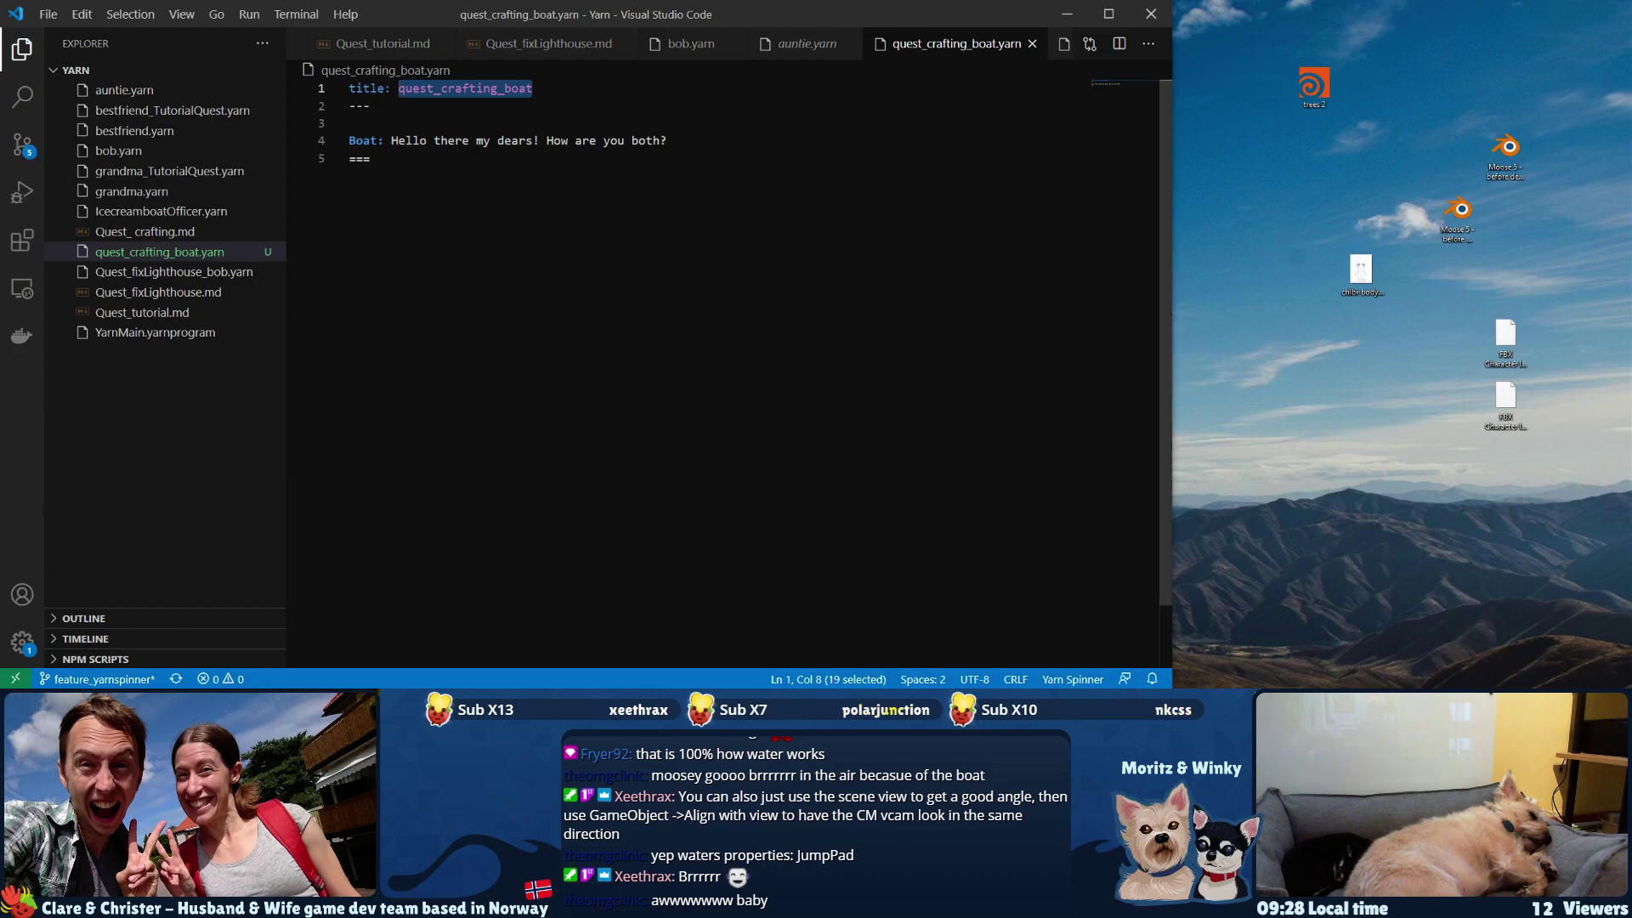
drag(473, 141, 374, 159)
click(708, 140)
drag(708, 140, 414, 140)
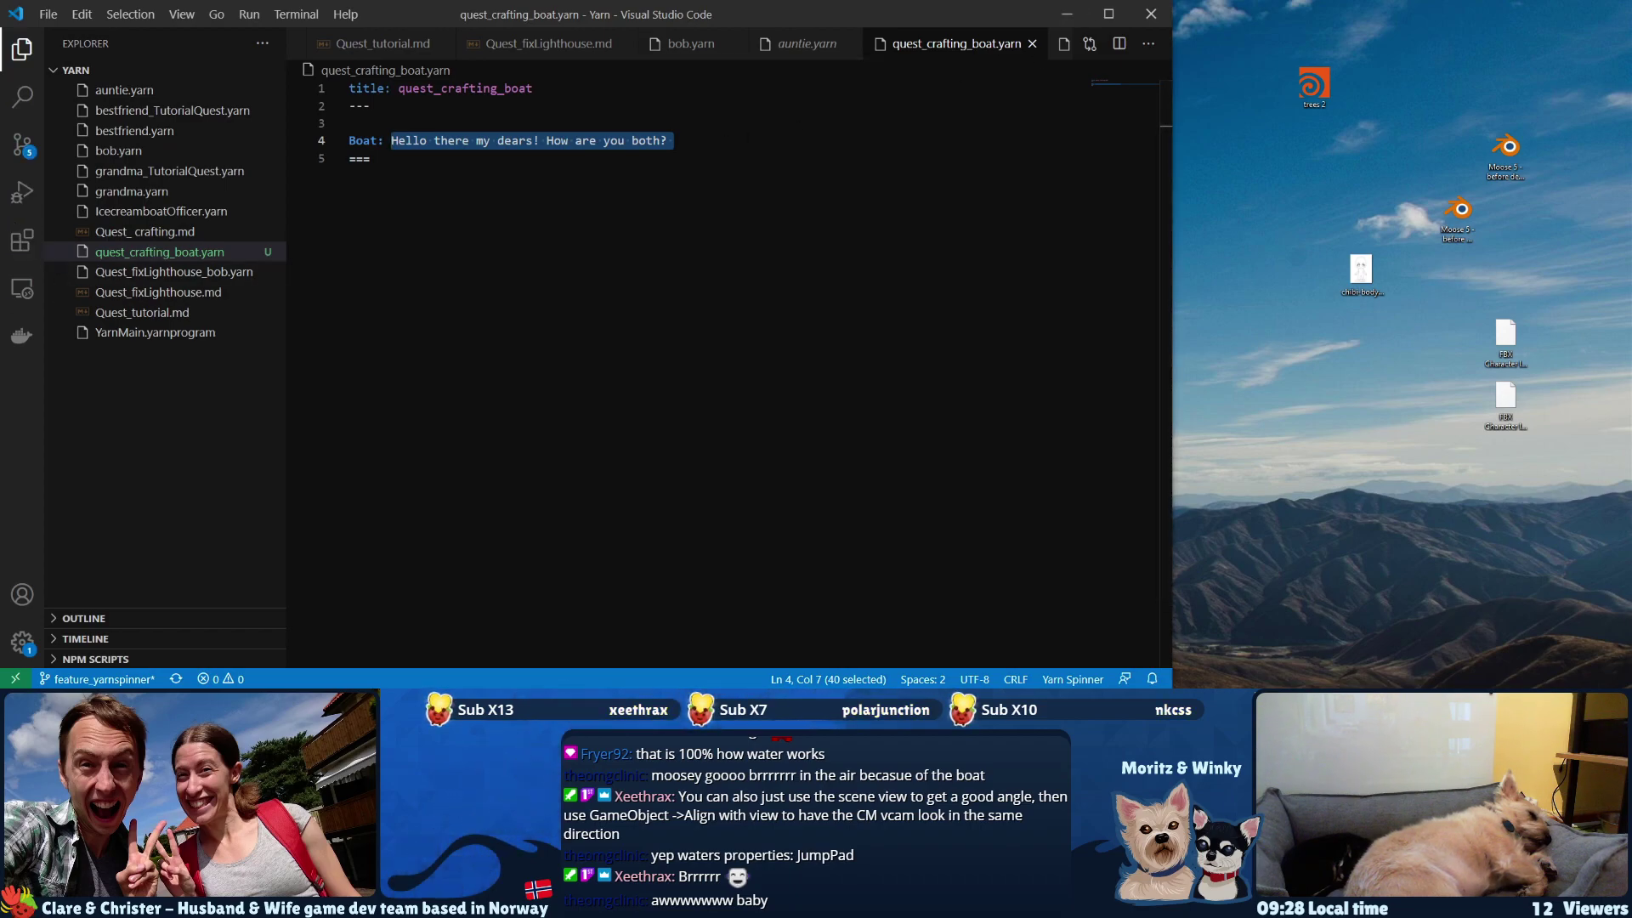
- Switch back to Unity and disable the Boat Mount Handler component on the Boat
key(alt+Tab)
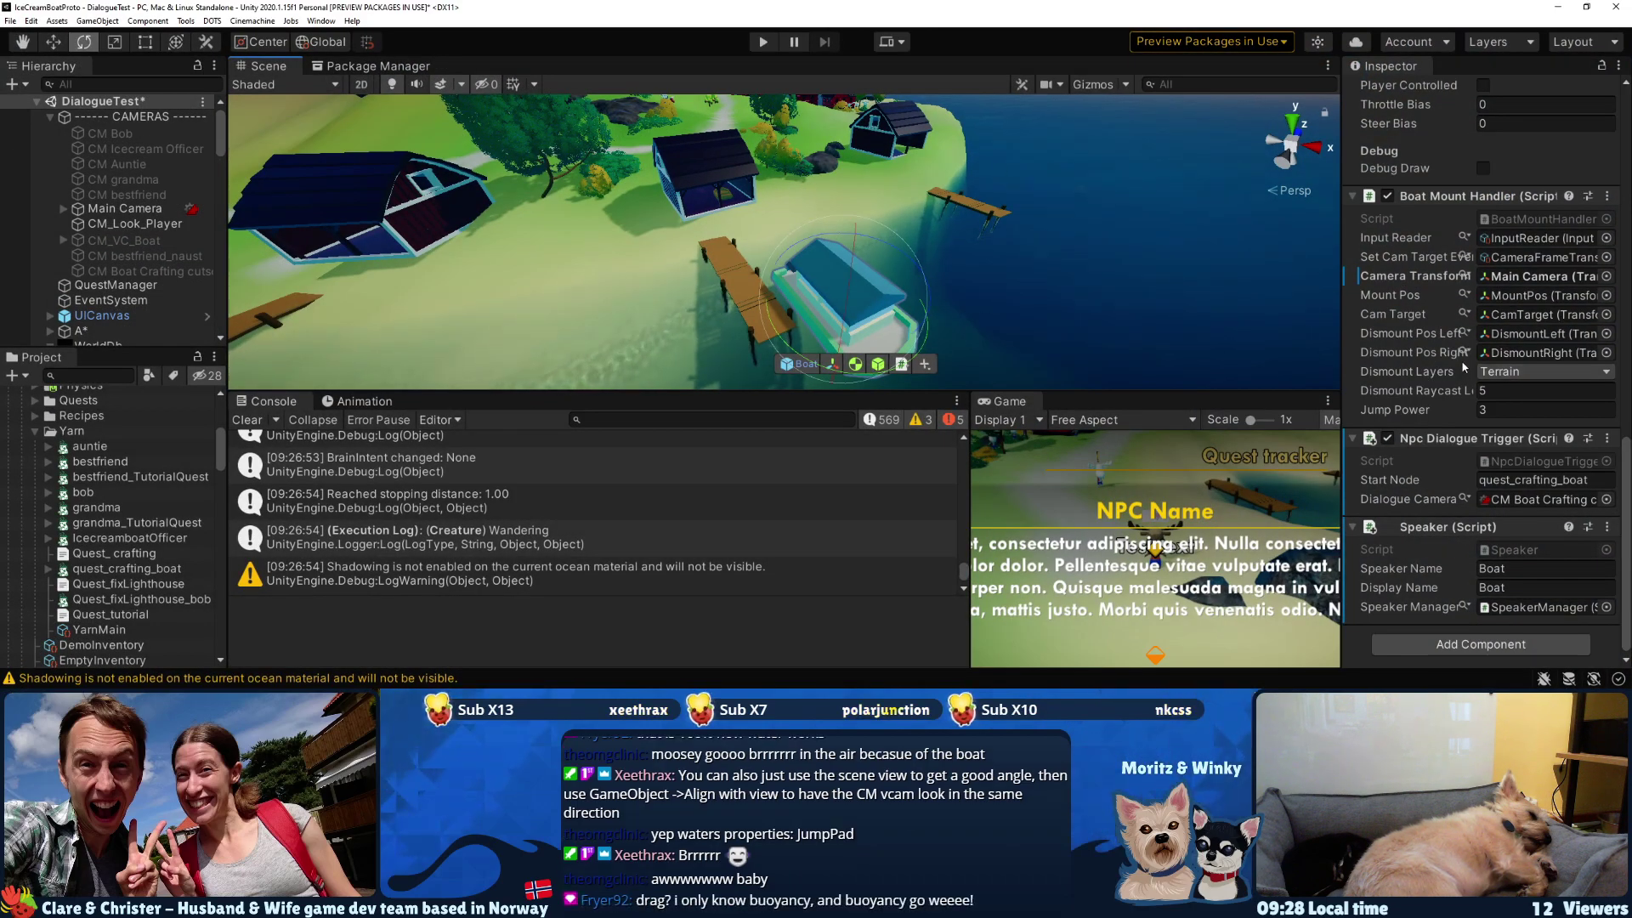
scroll(1445, 383, up, 5)
click(1388, 368)
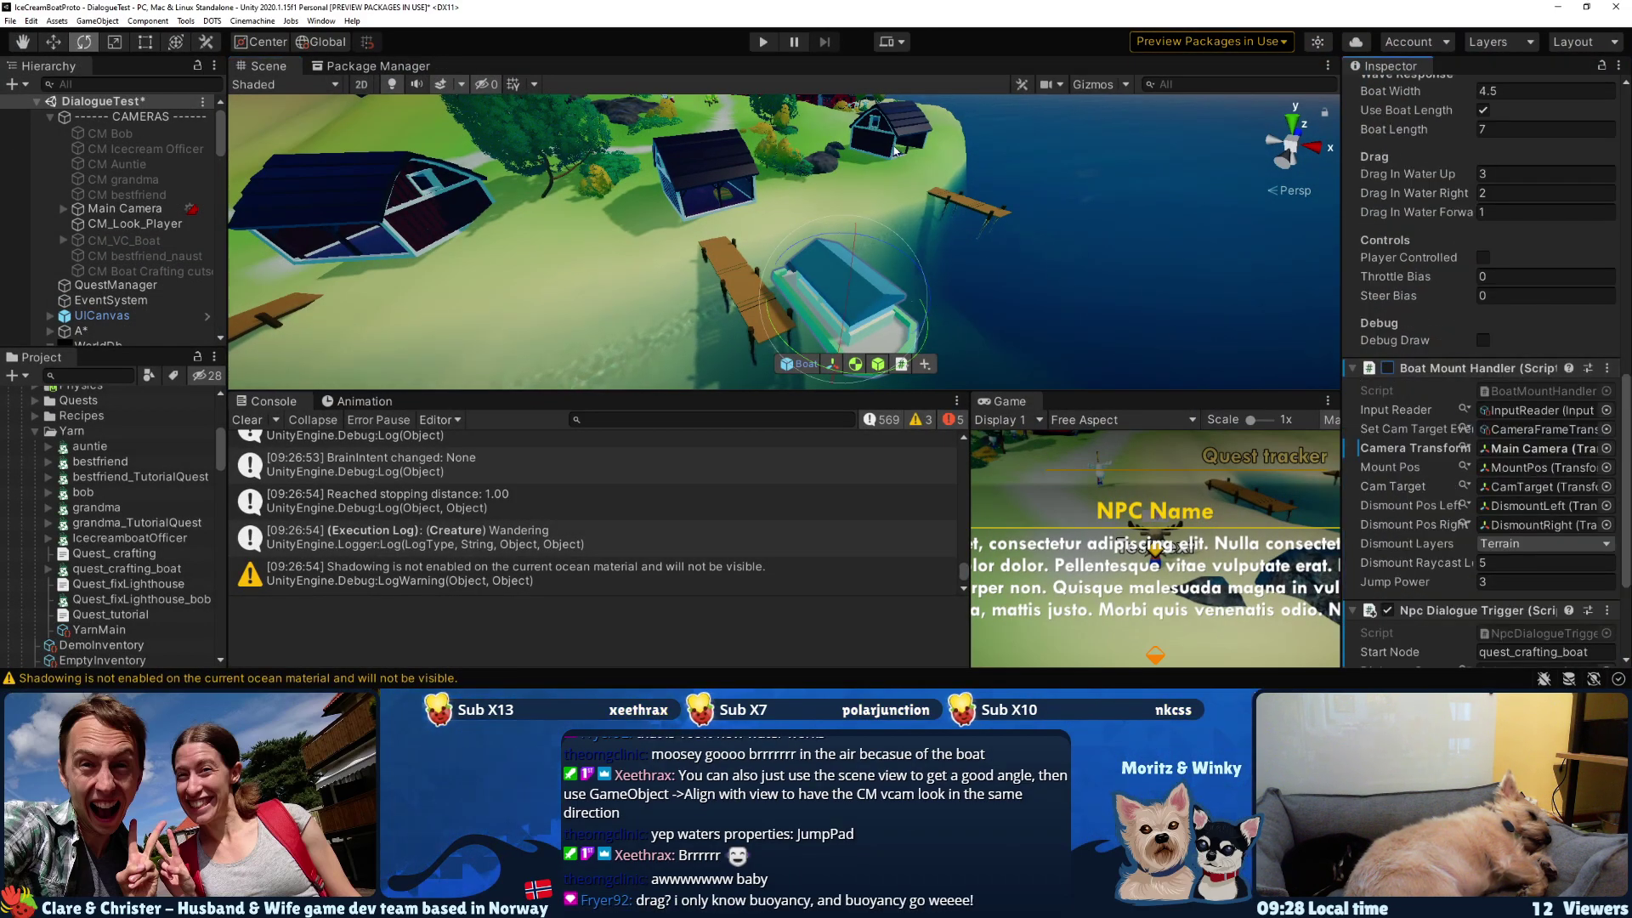
scroll(1473, 273, up, 12)
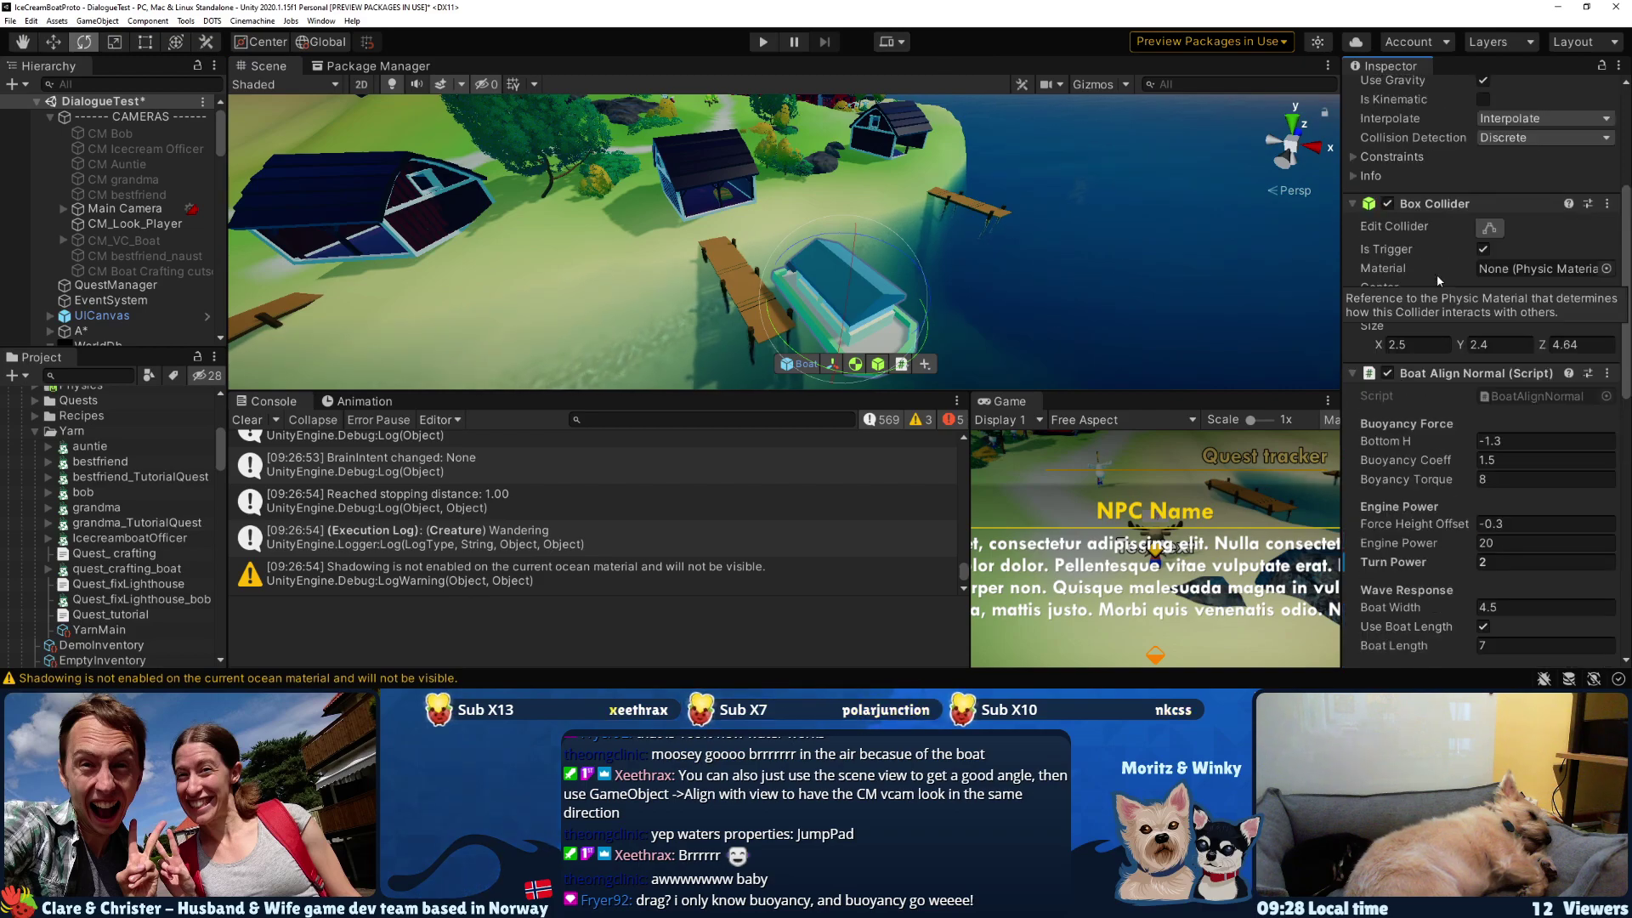
- Start a play-test and run the moose across the grass past the houses toward the boathouse near the ice cream boat
click(763, 42)
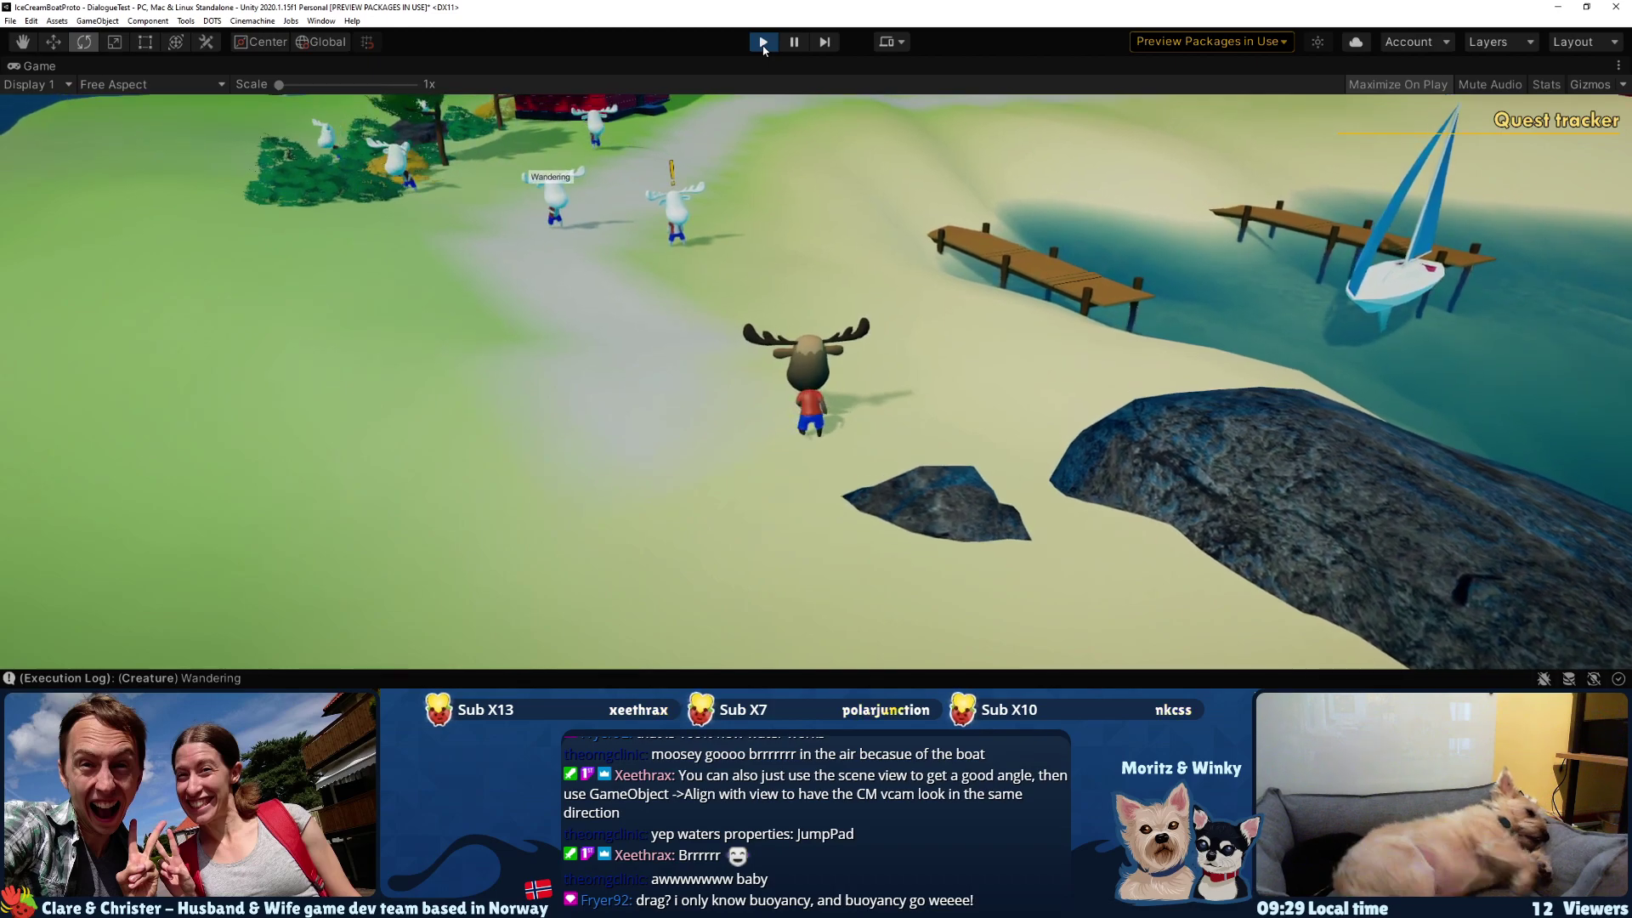
key(a)
key(w)
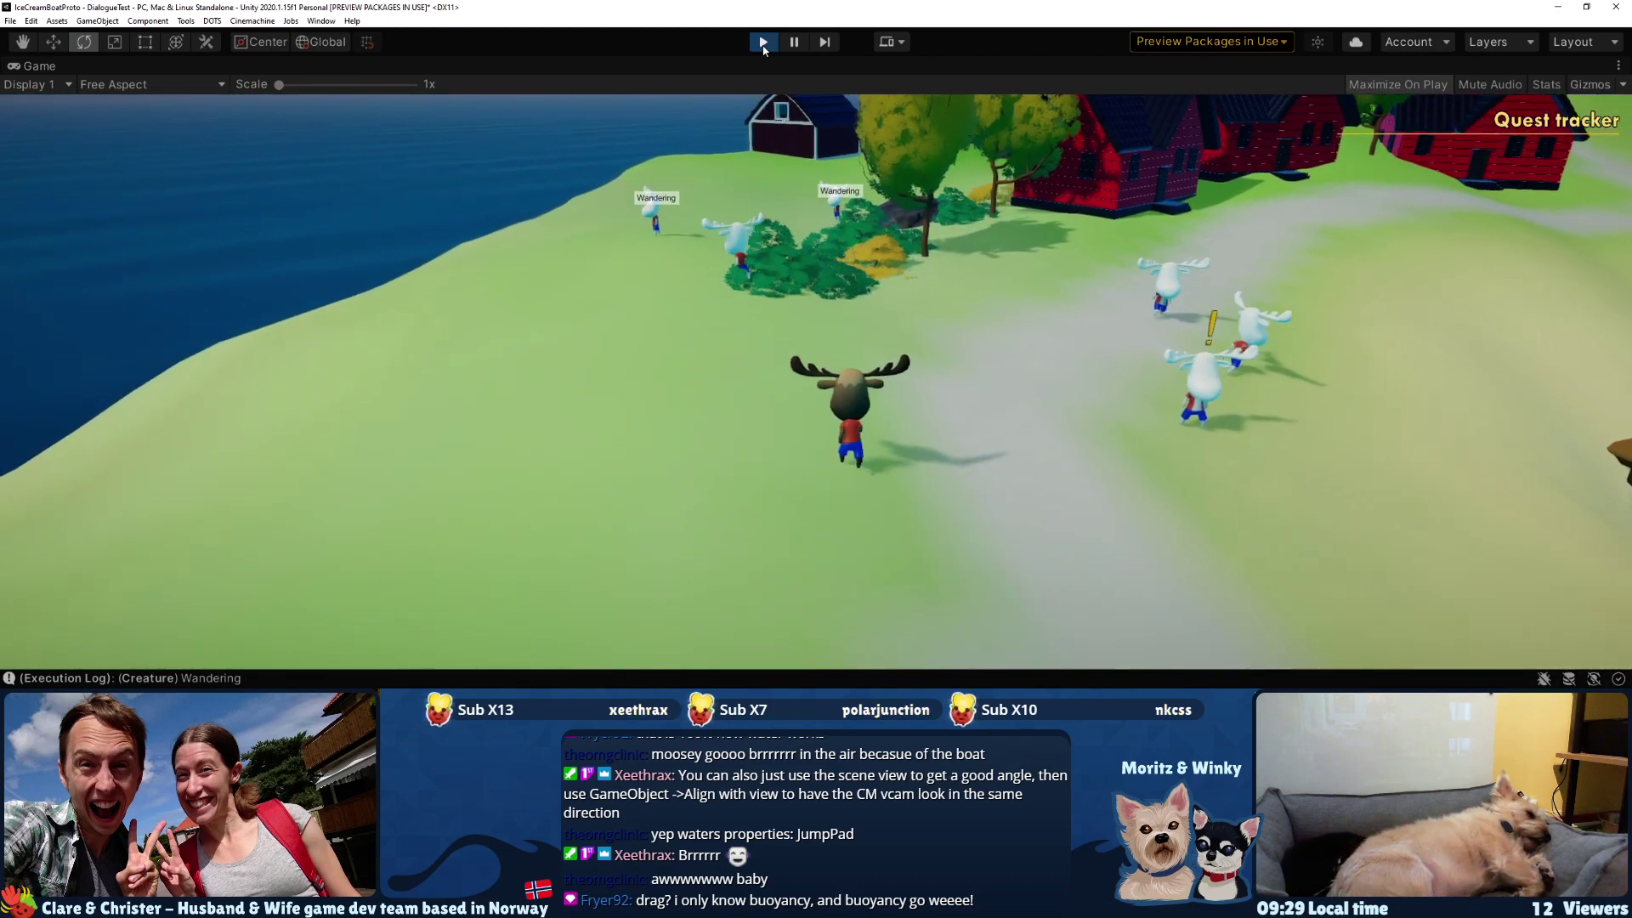
key(w)
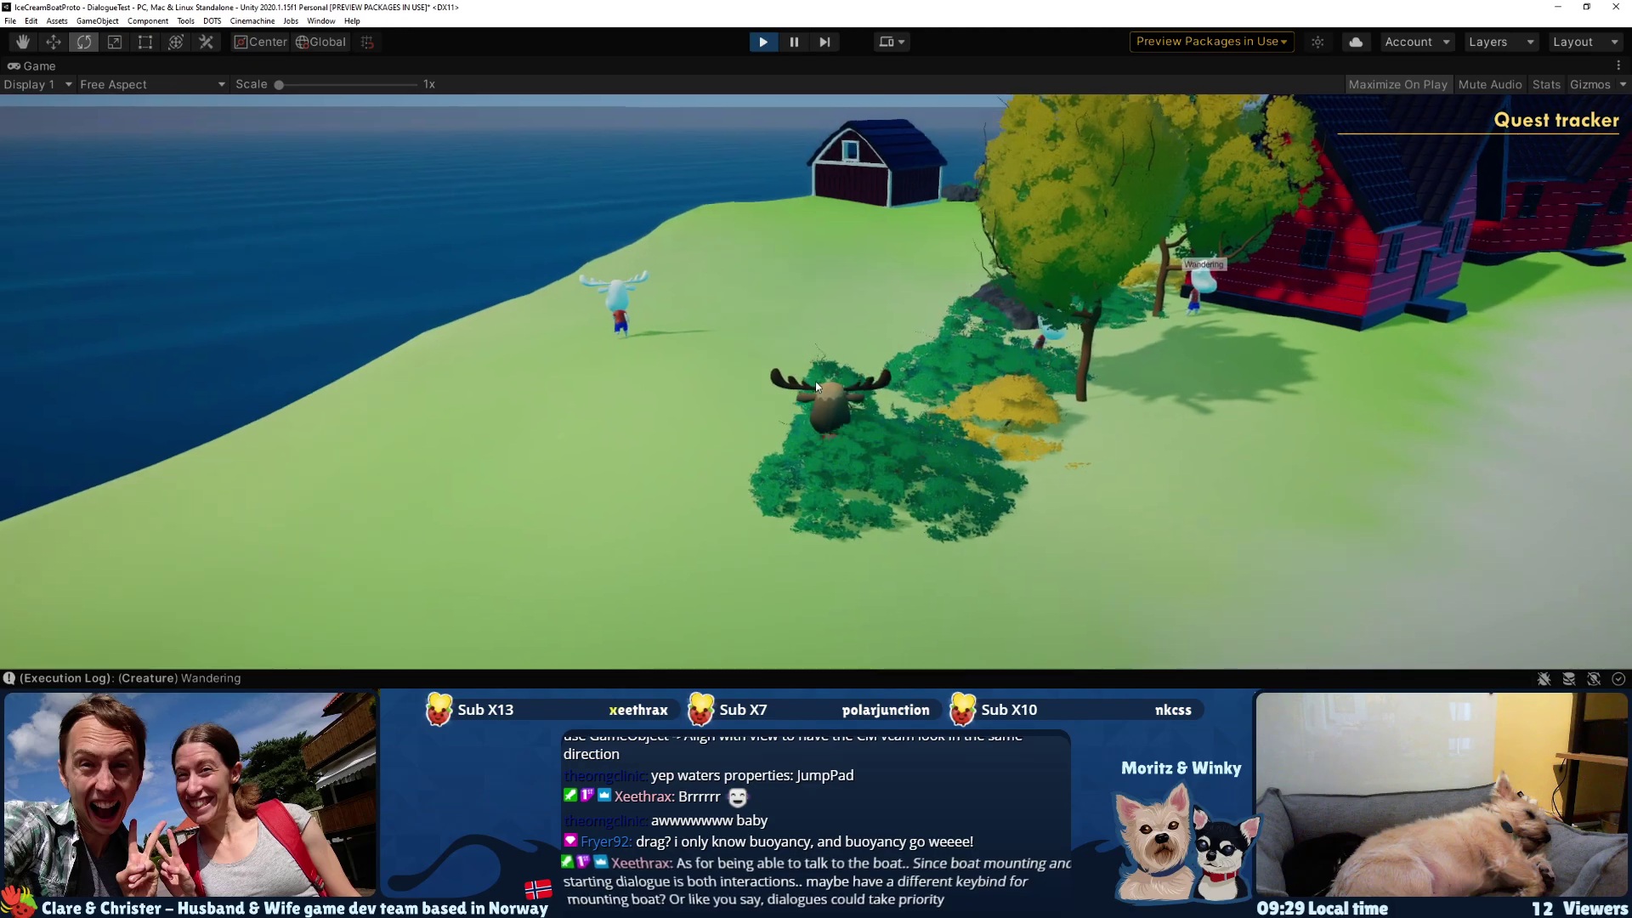
key(w)
key(w)
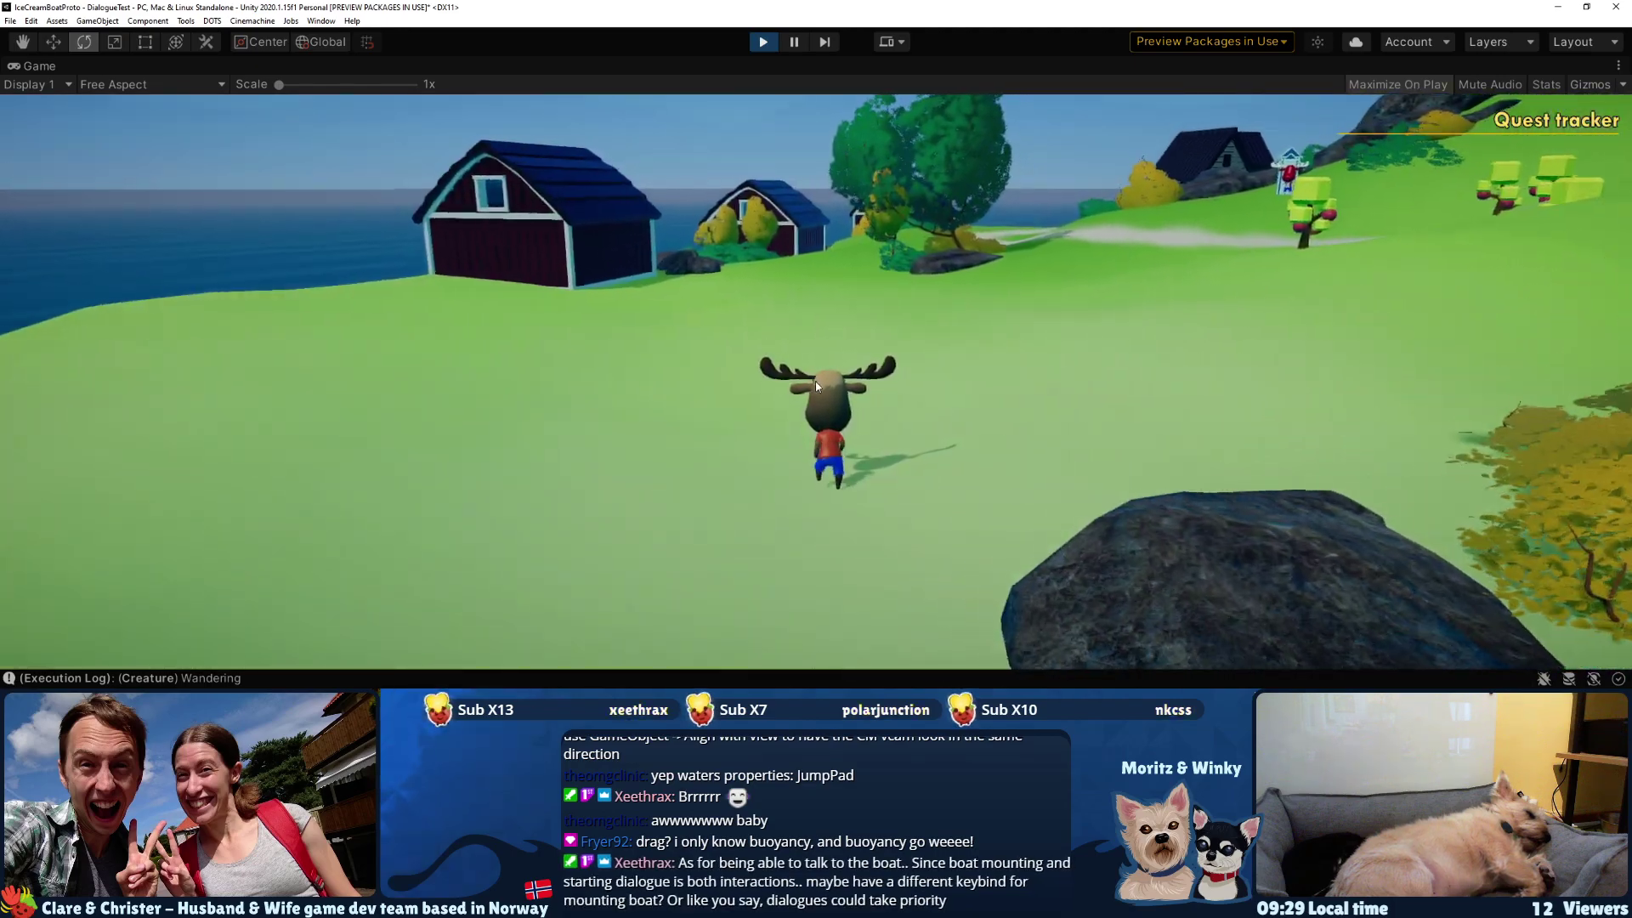
key(w)
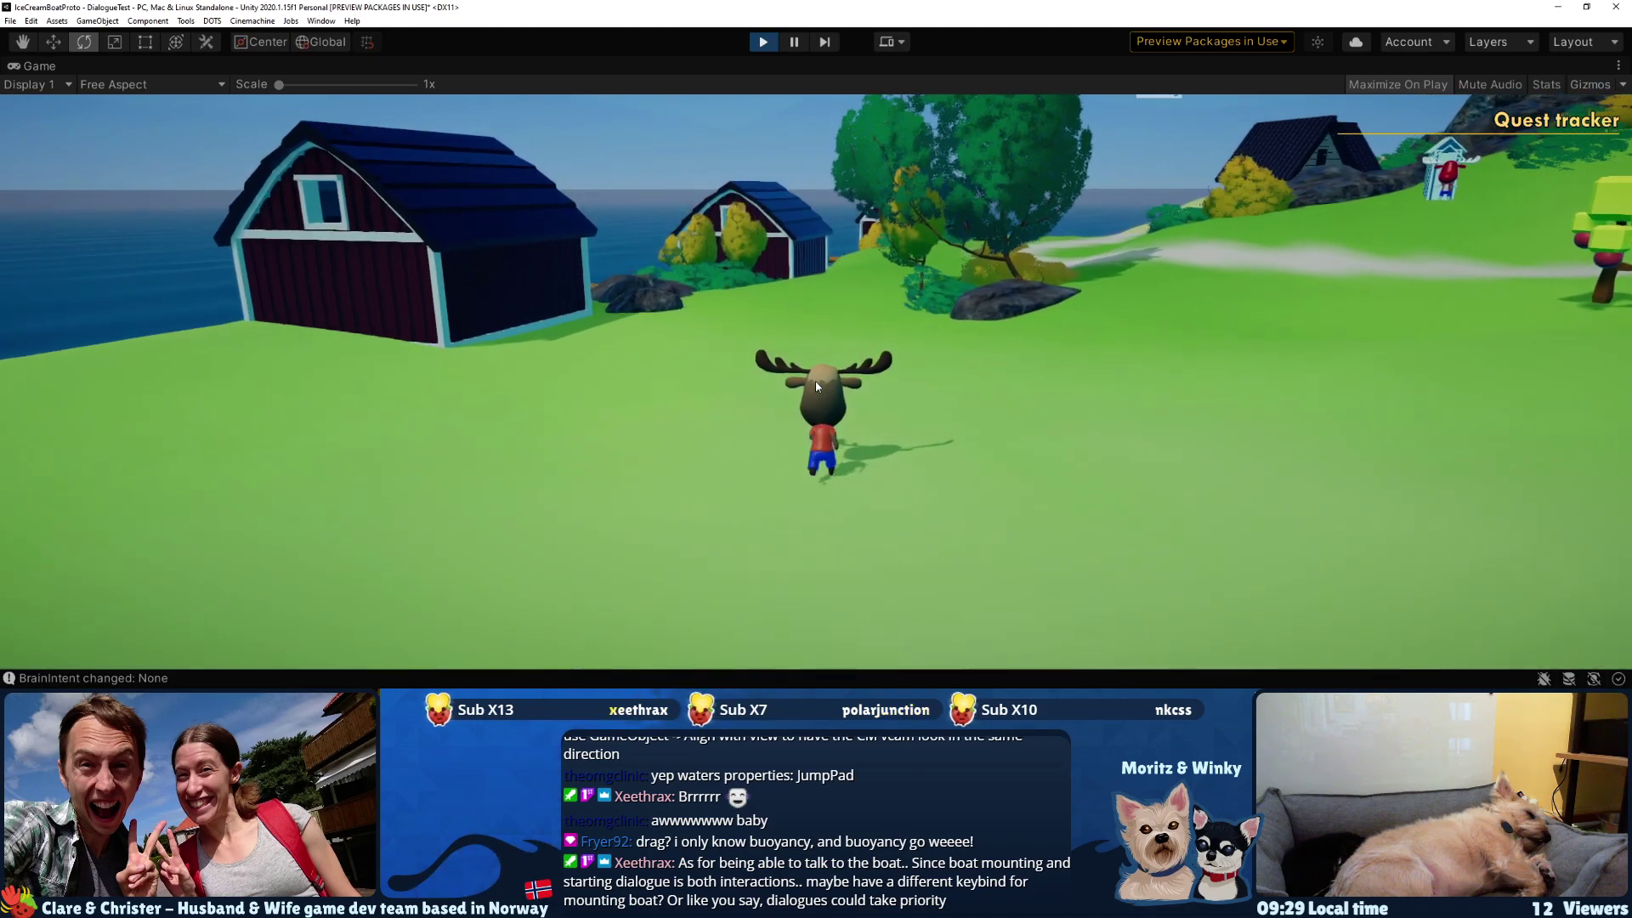
key(w)
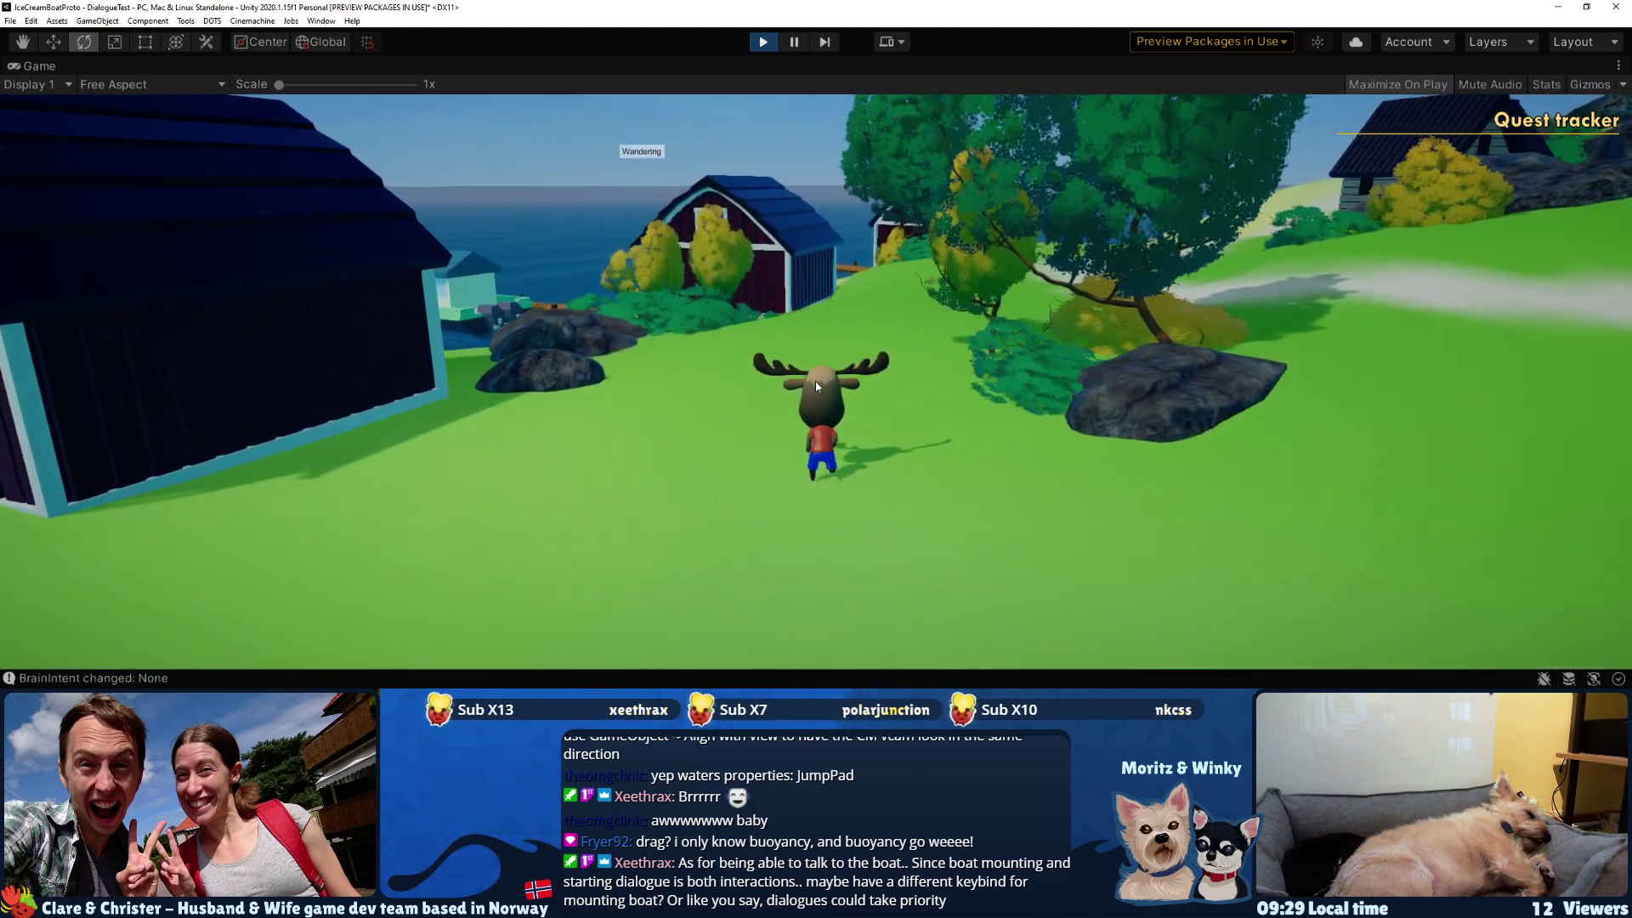
key(w)
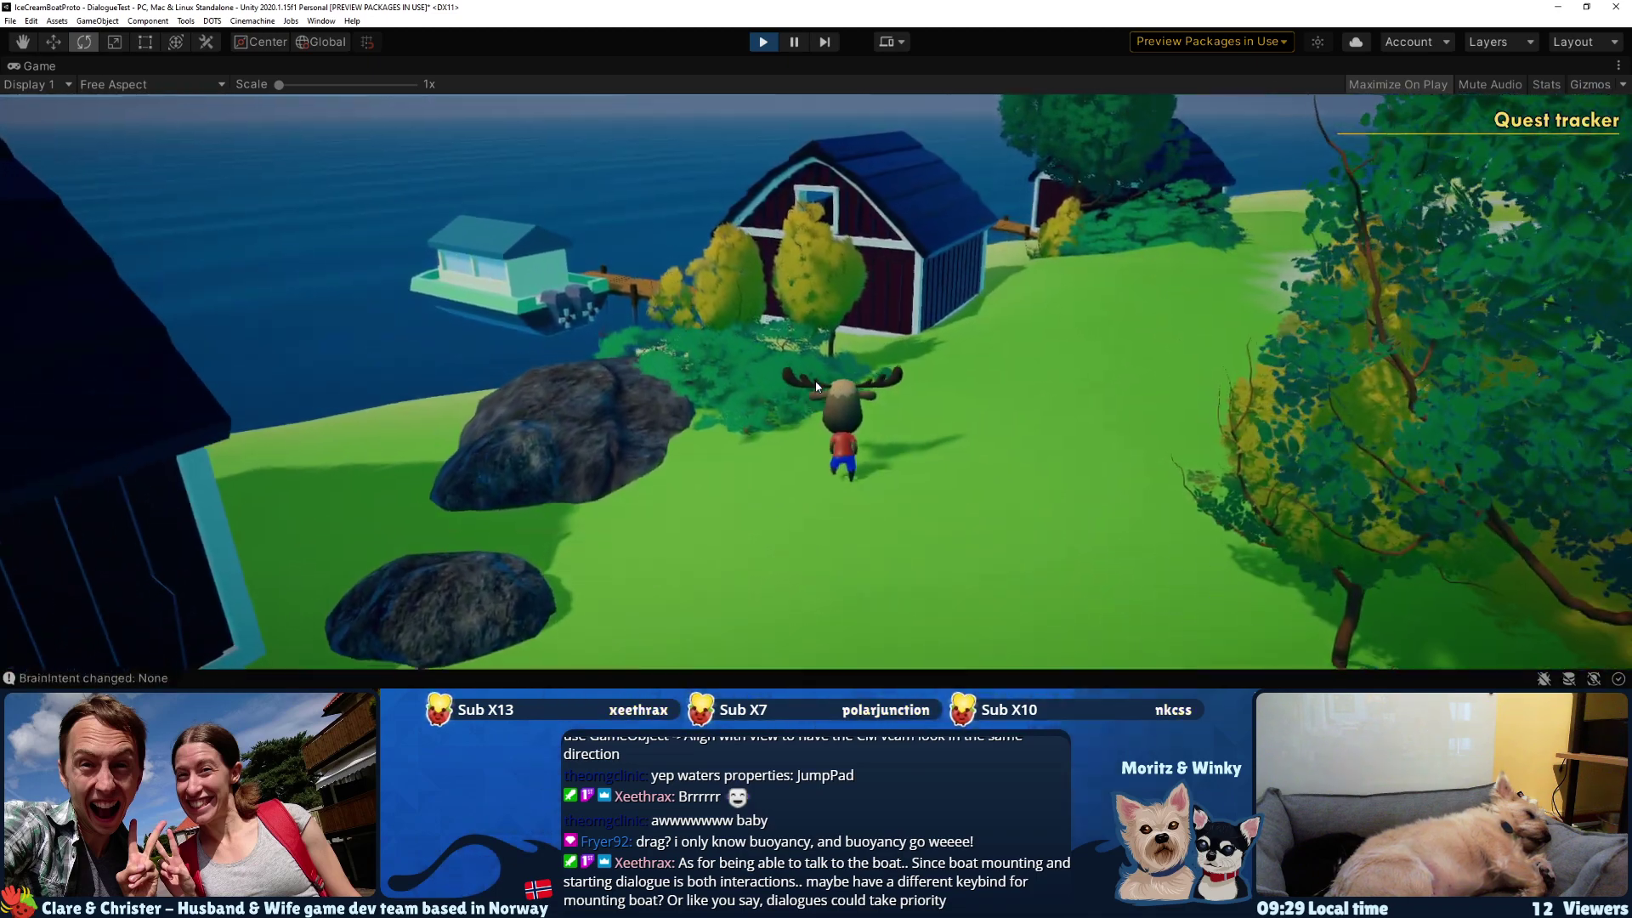
key(w)
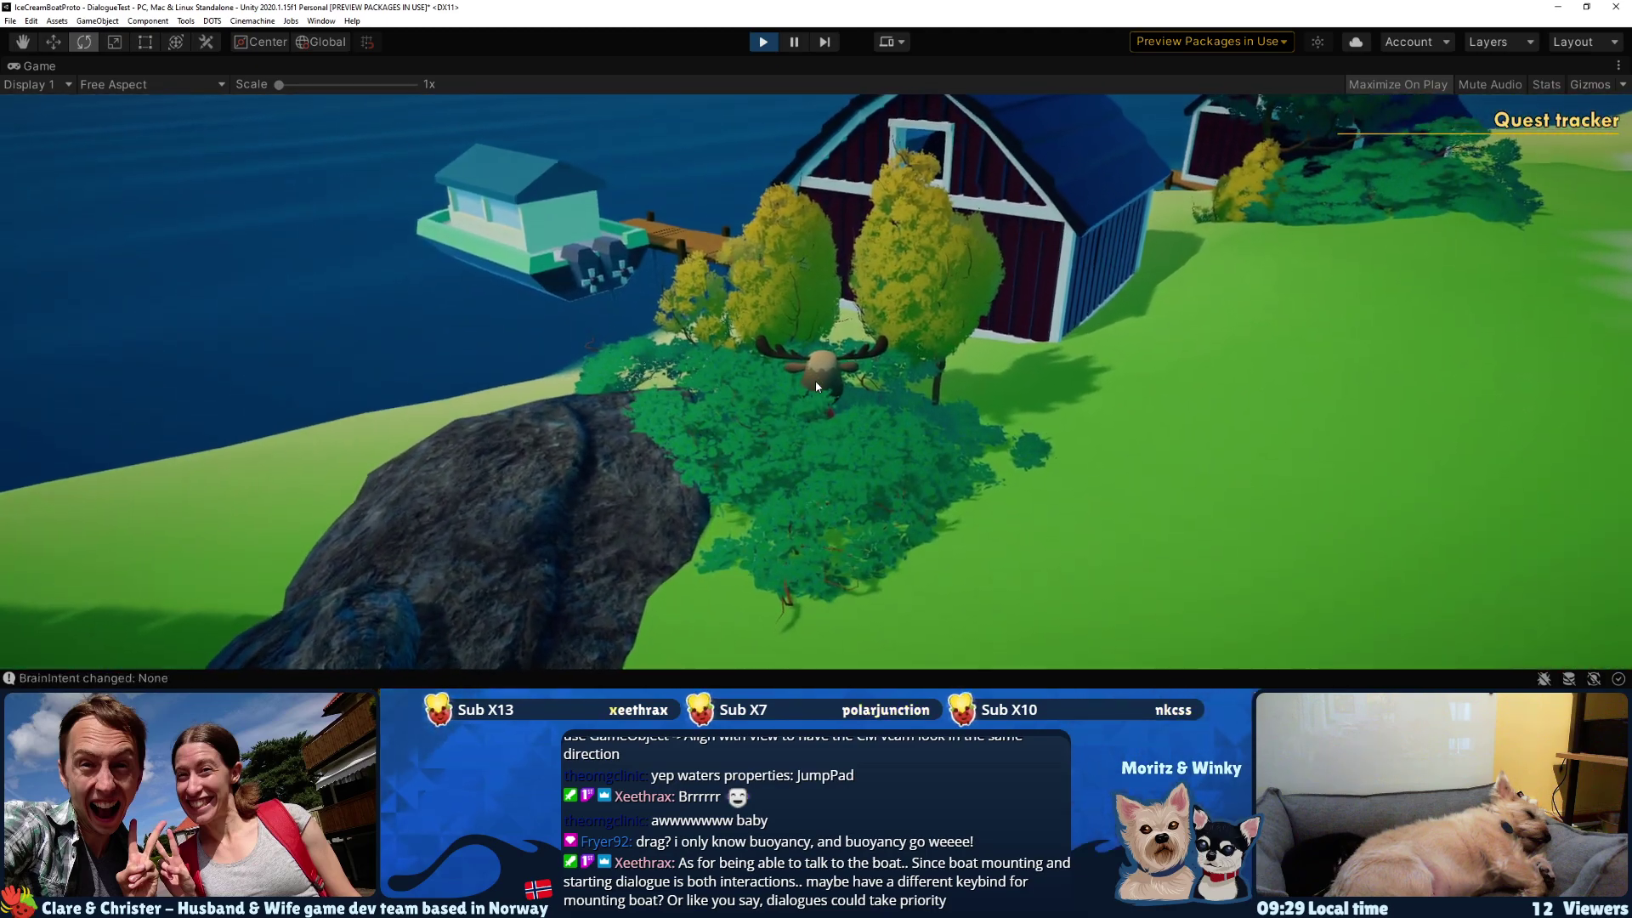
- Run the moose via the jetty onto the ice cream boat, test interacting with it, and end the play-test
key(w)
key(w)
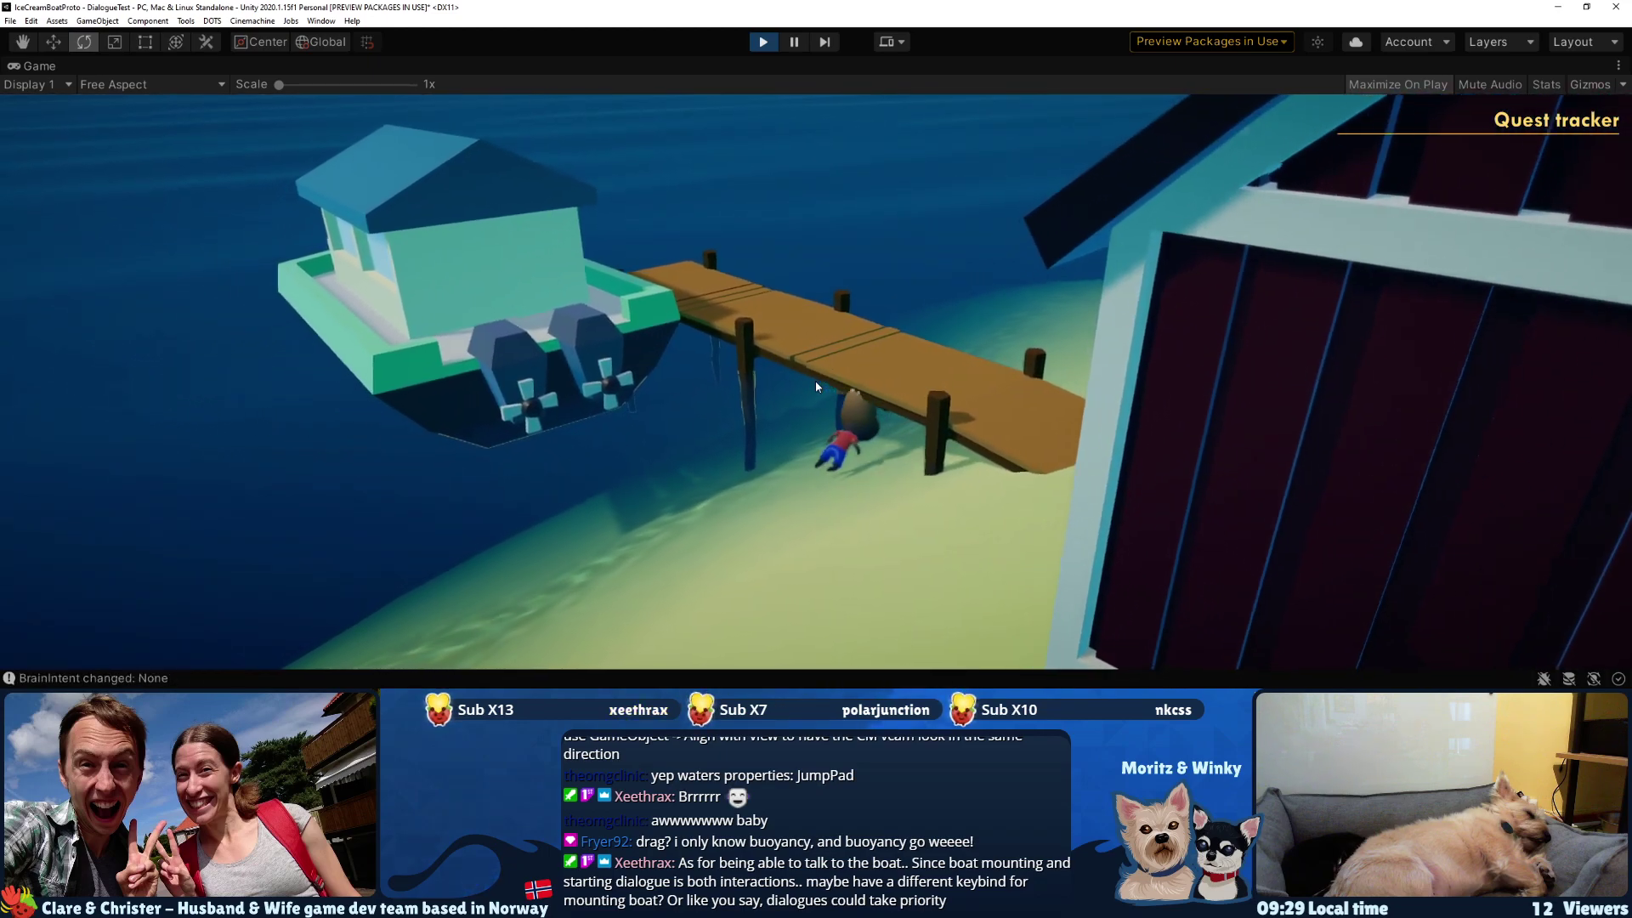
key(w)
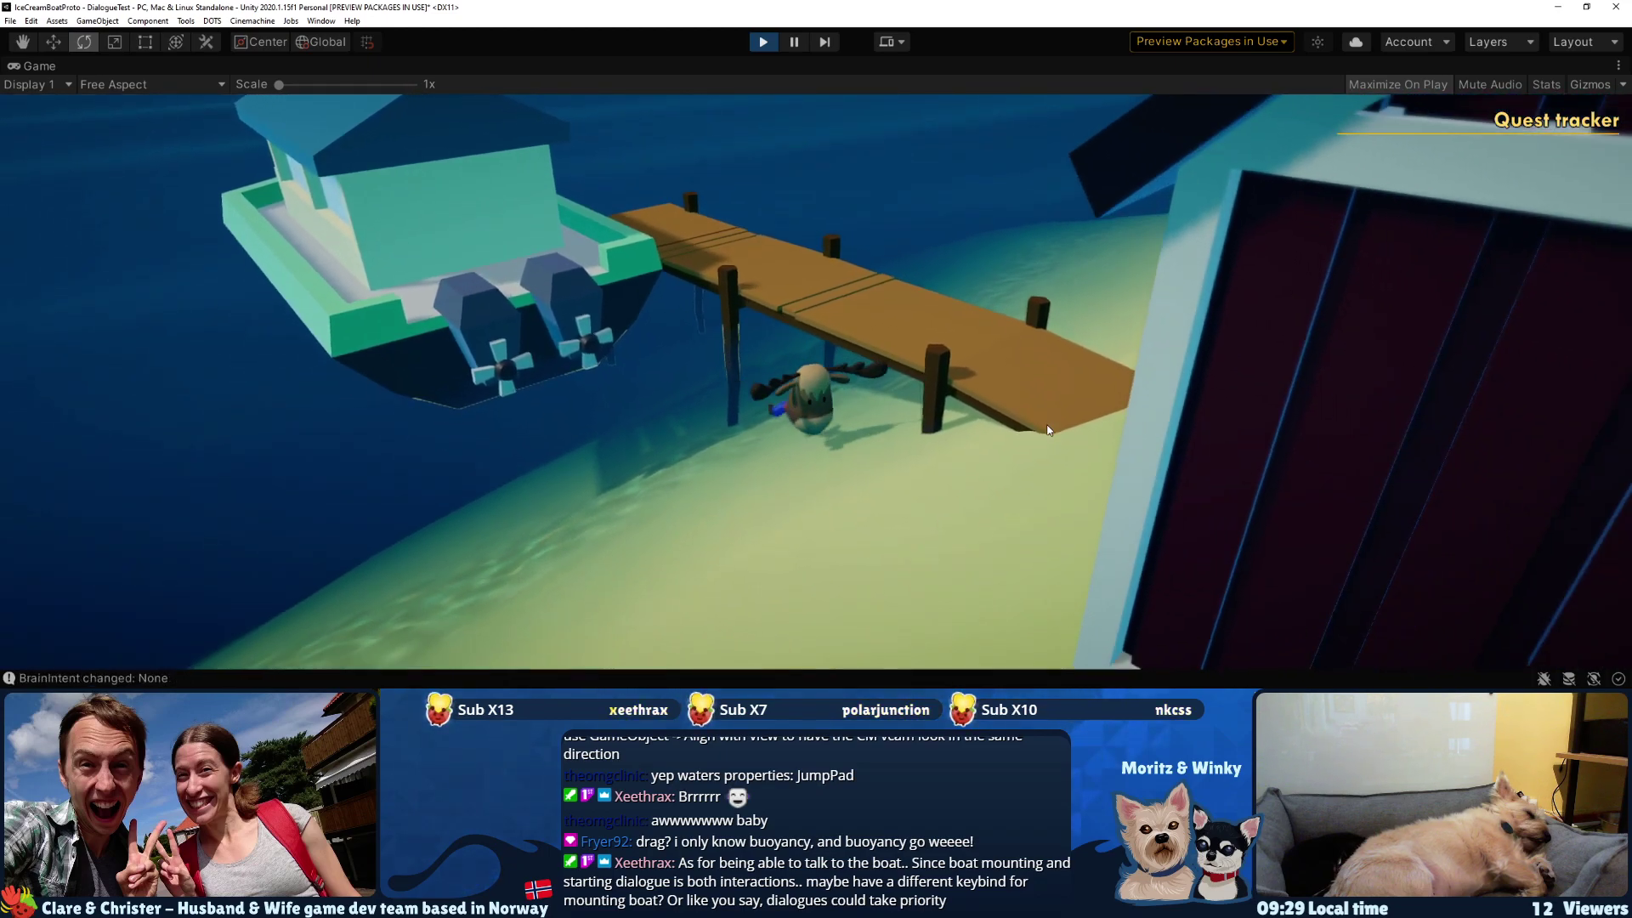
key(w)
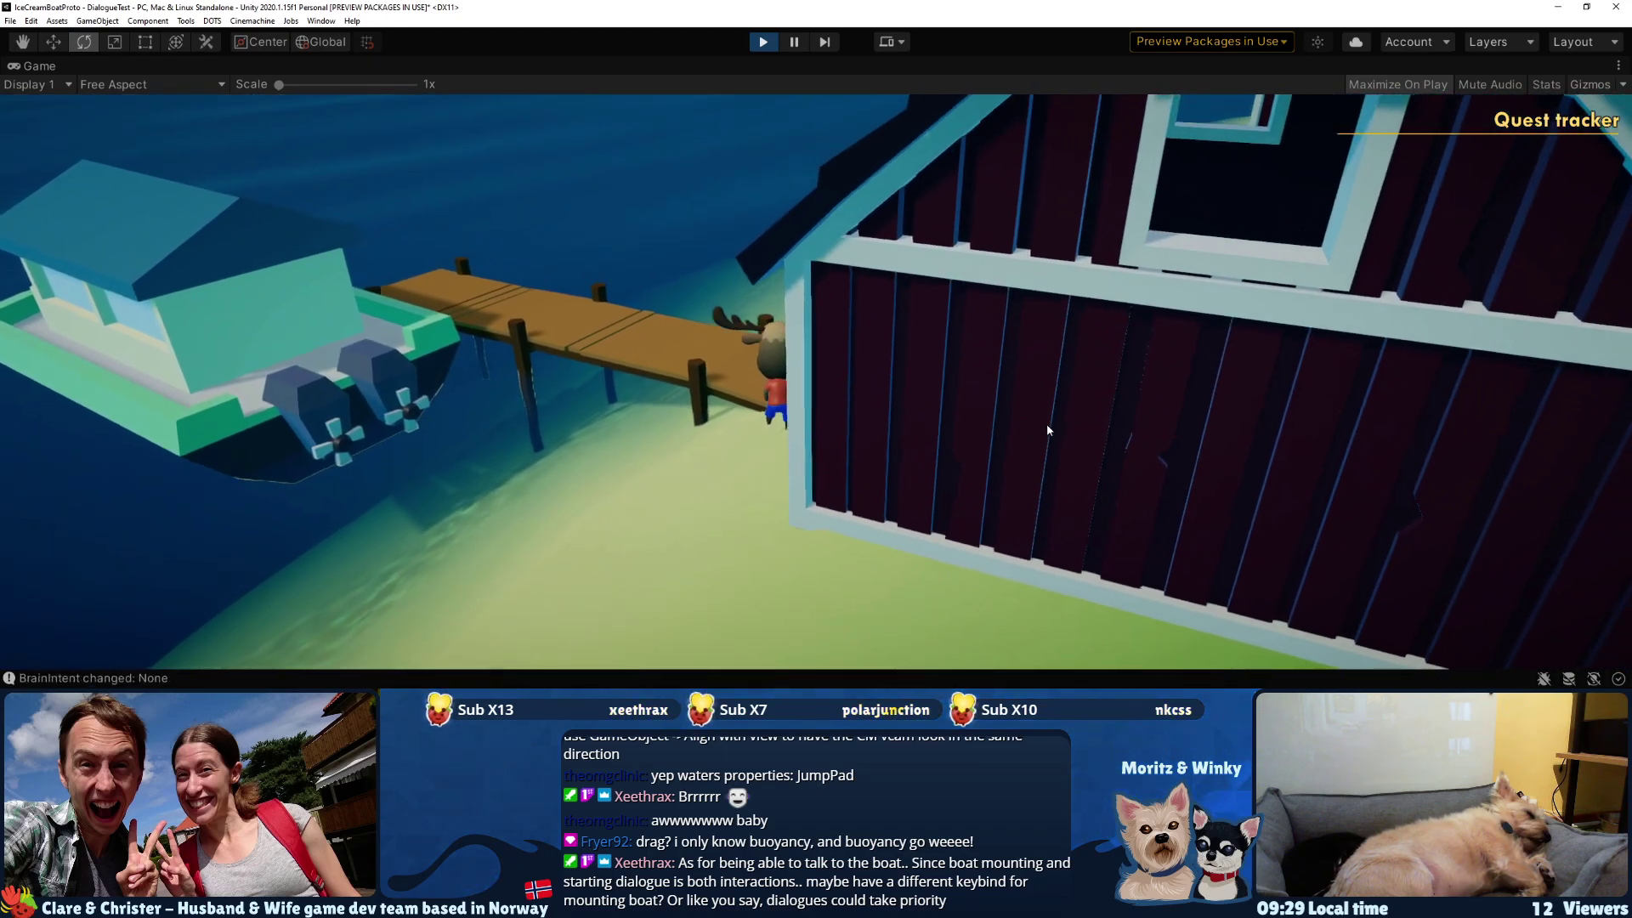
key(w)
key(e)
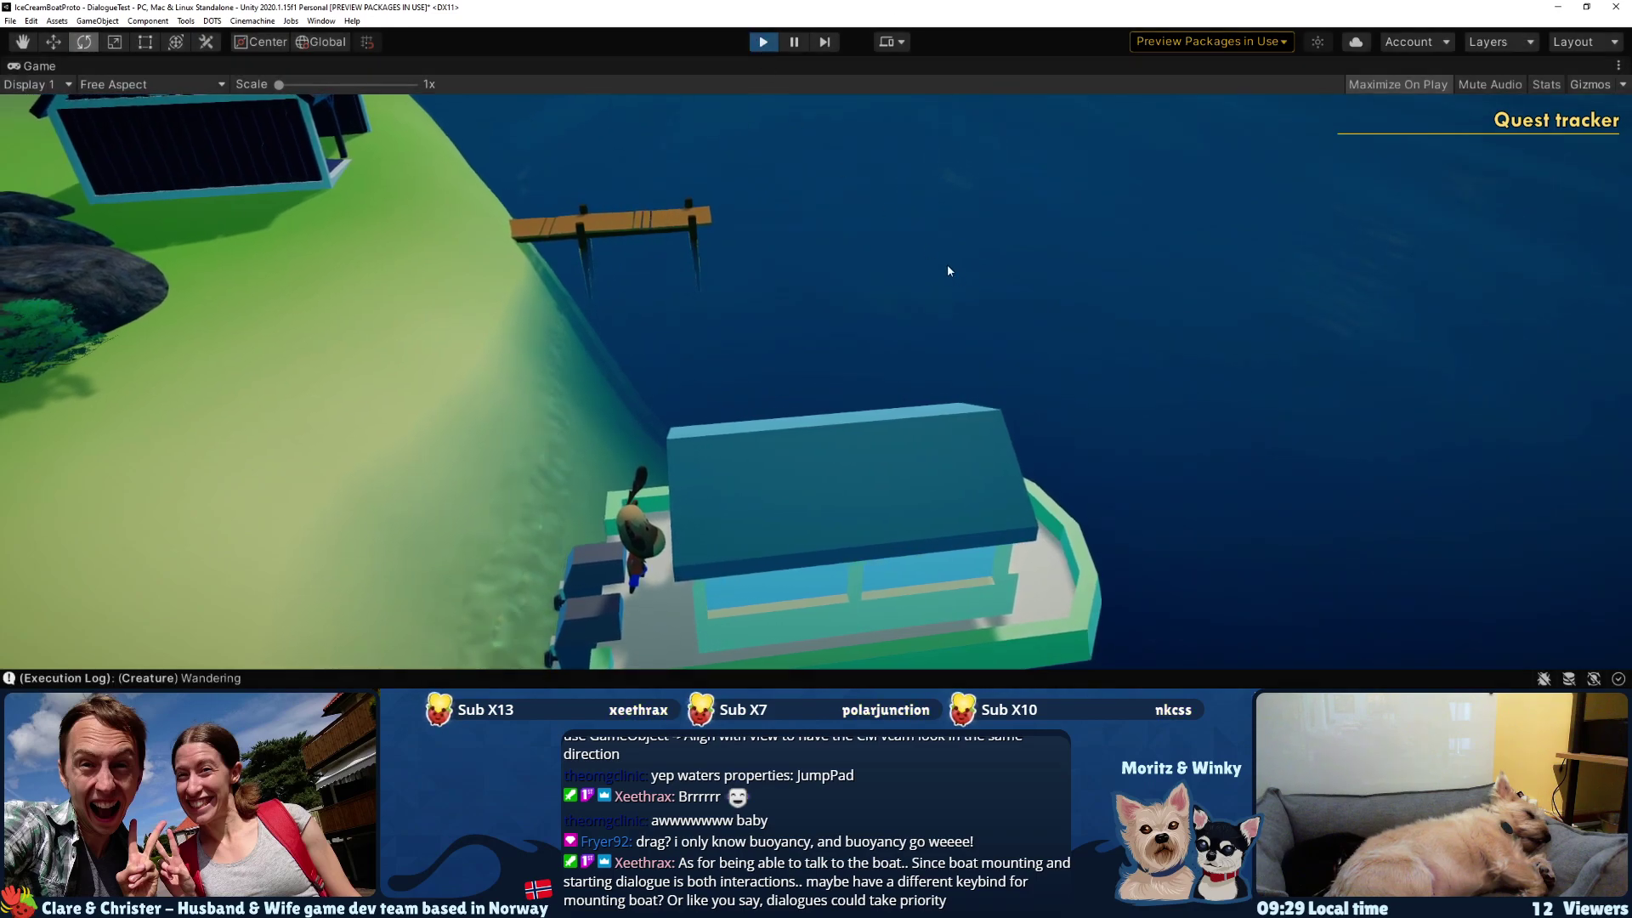
key(ctrl+p)
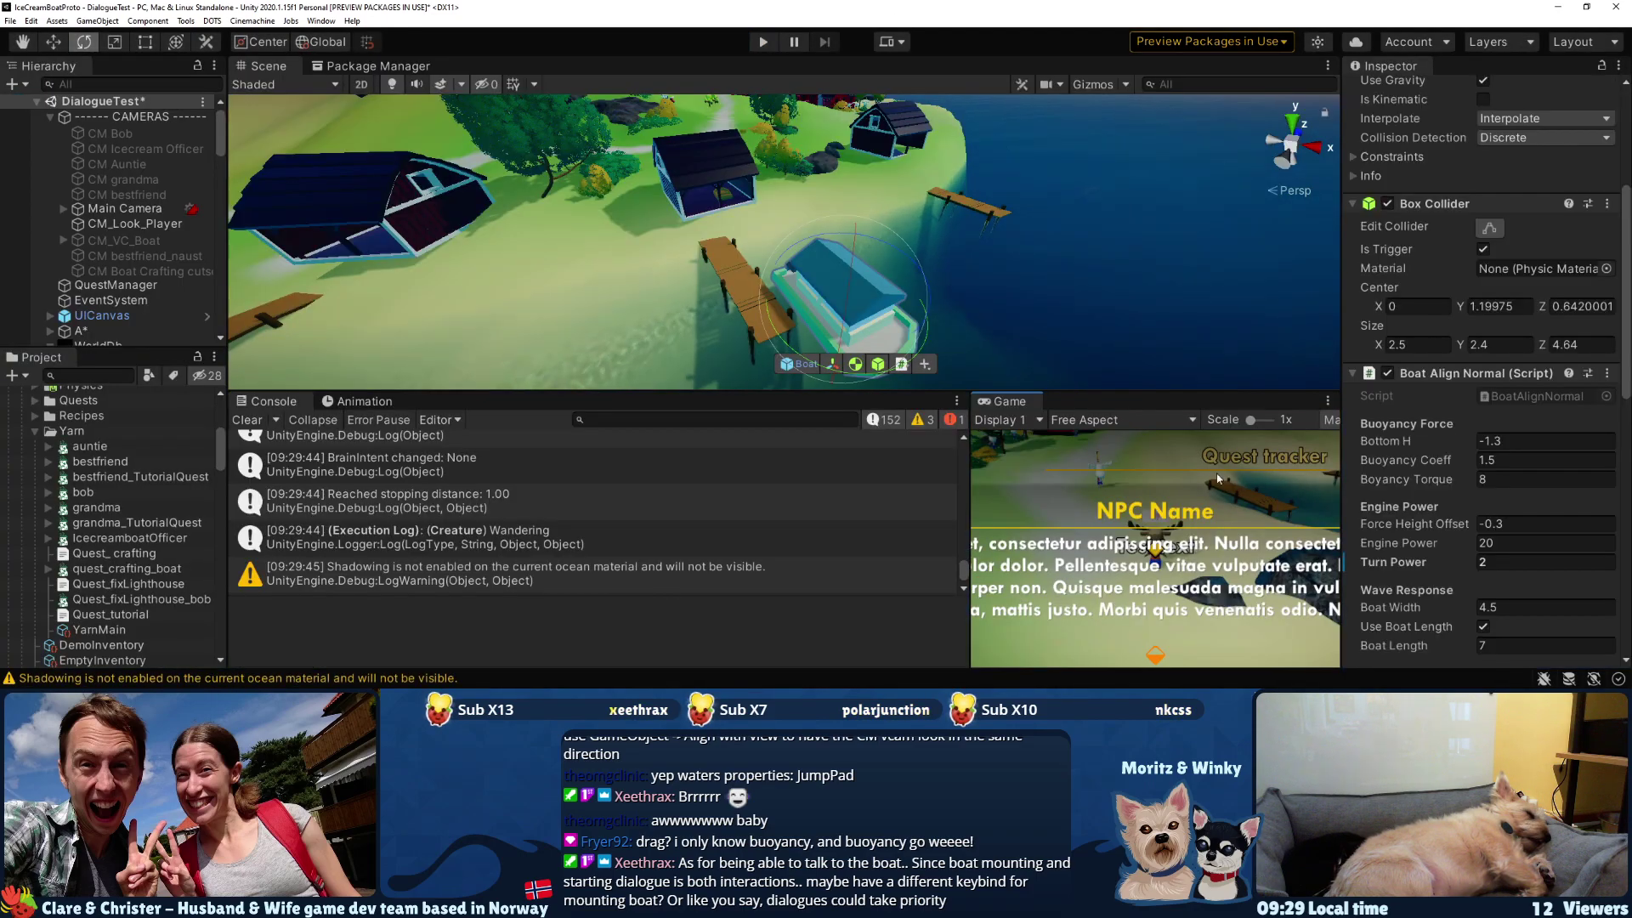
- Re-enable the Boat Mount Handler component on the Boat and save the scene
scroll(1426, 408, down, 10)
click(1389, 368)
click(1389, 368)
scroll(1398, 476, up, 10)
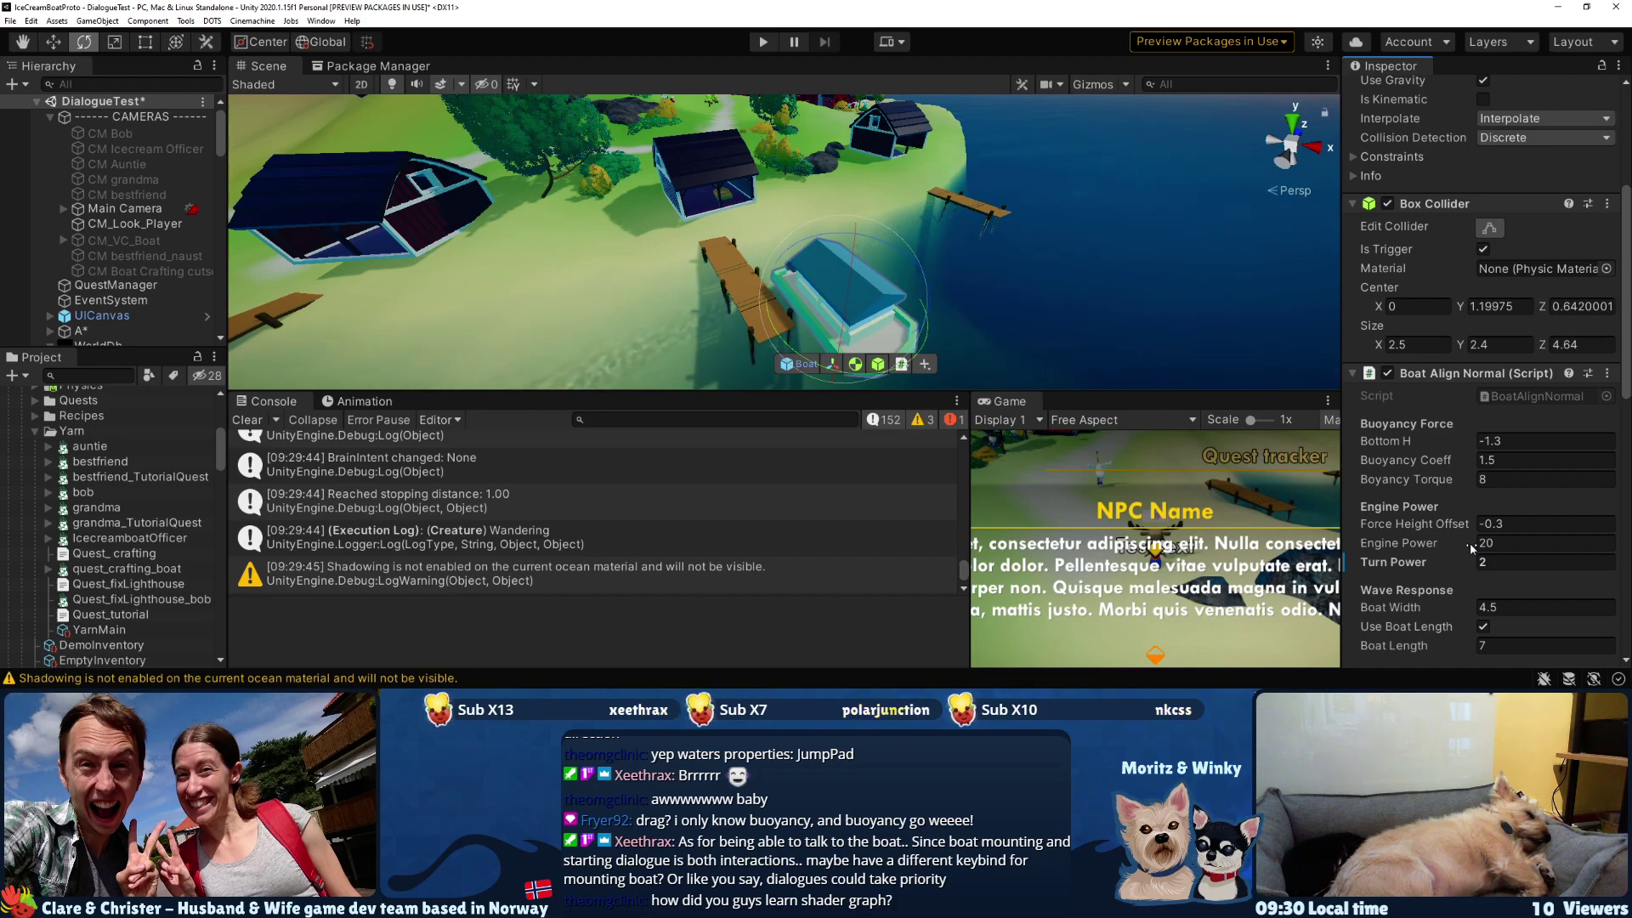
key(ctrl+s)
right_drag(866, 225, 1039, 204)
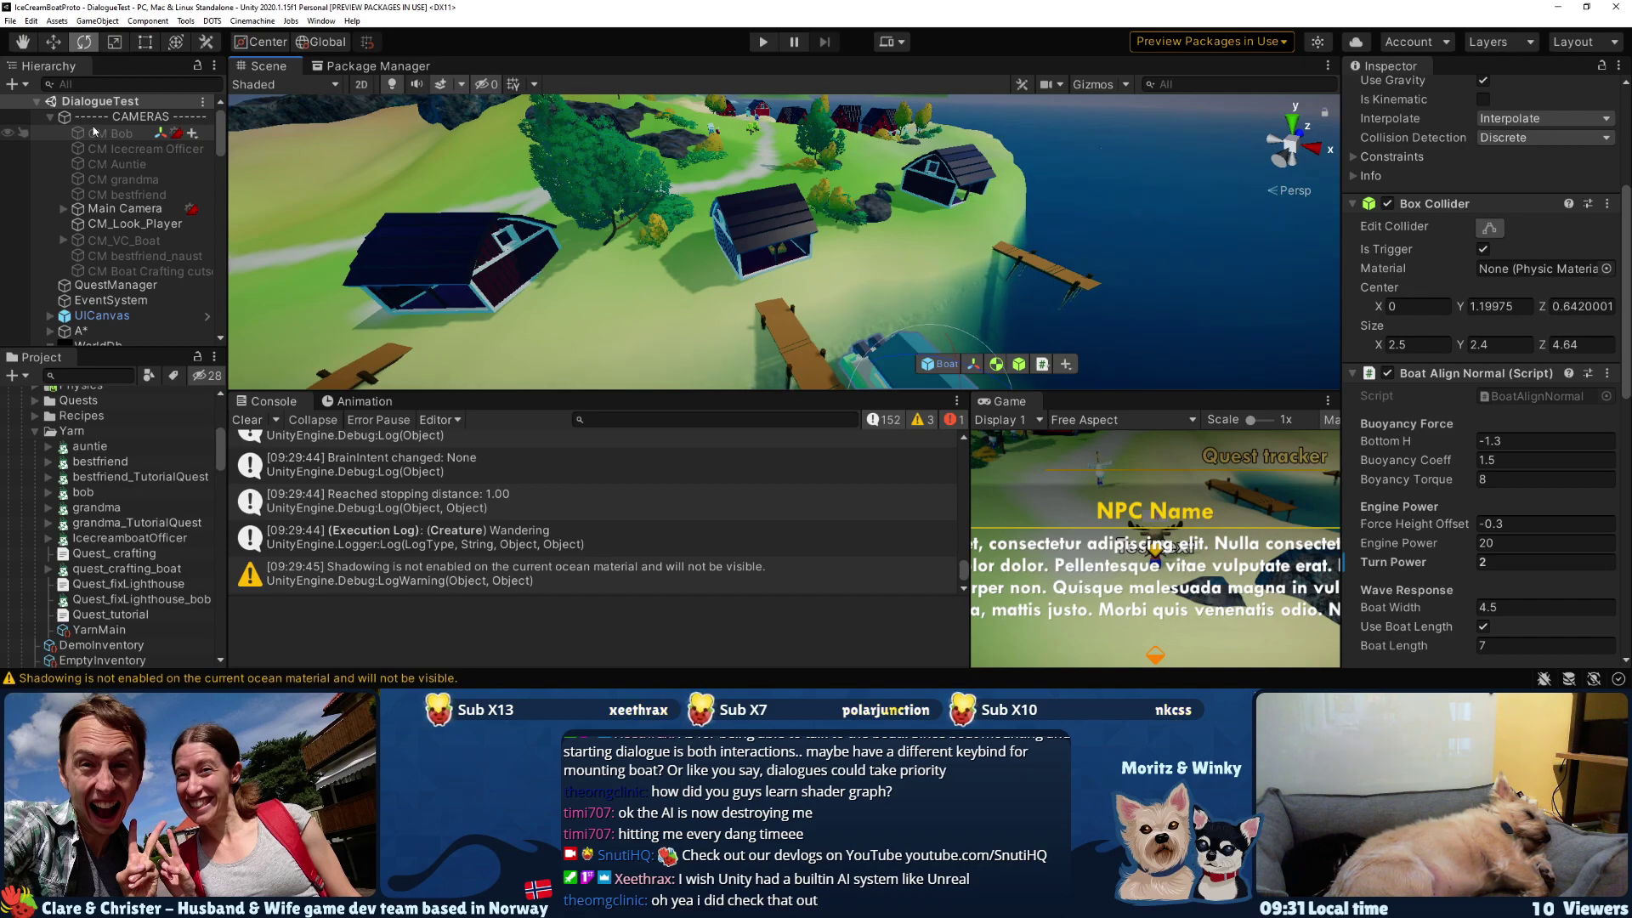
middle_drag(588, 248, 641, 318)
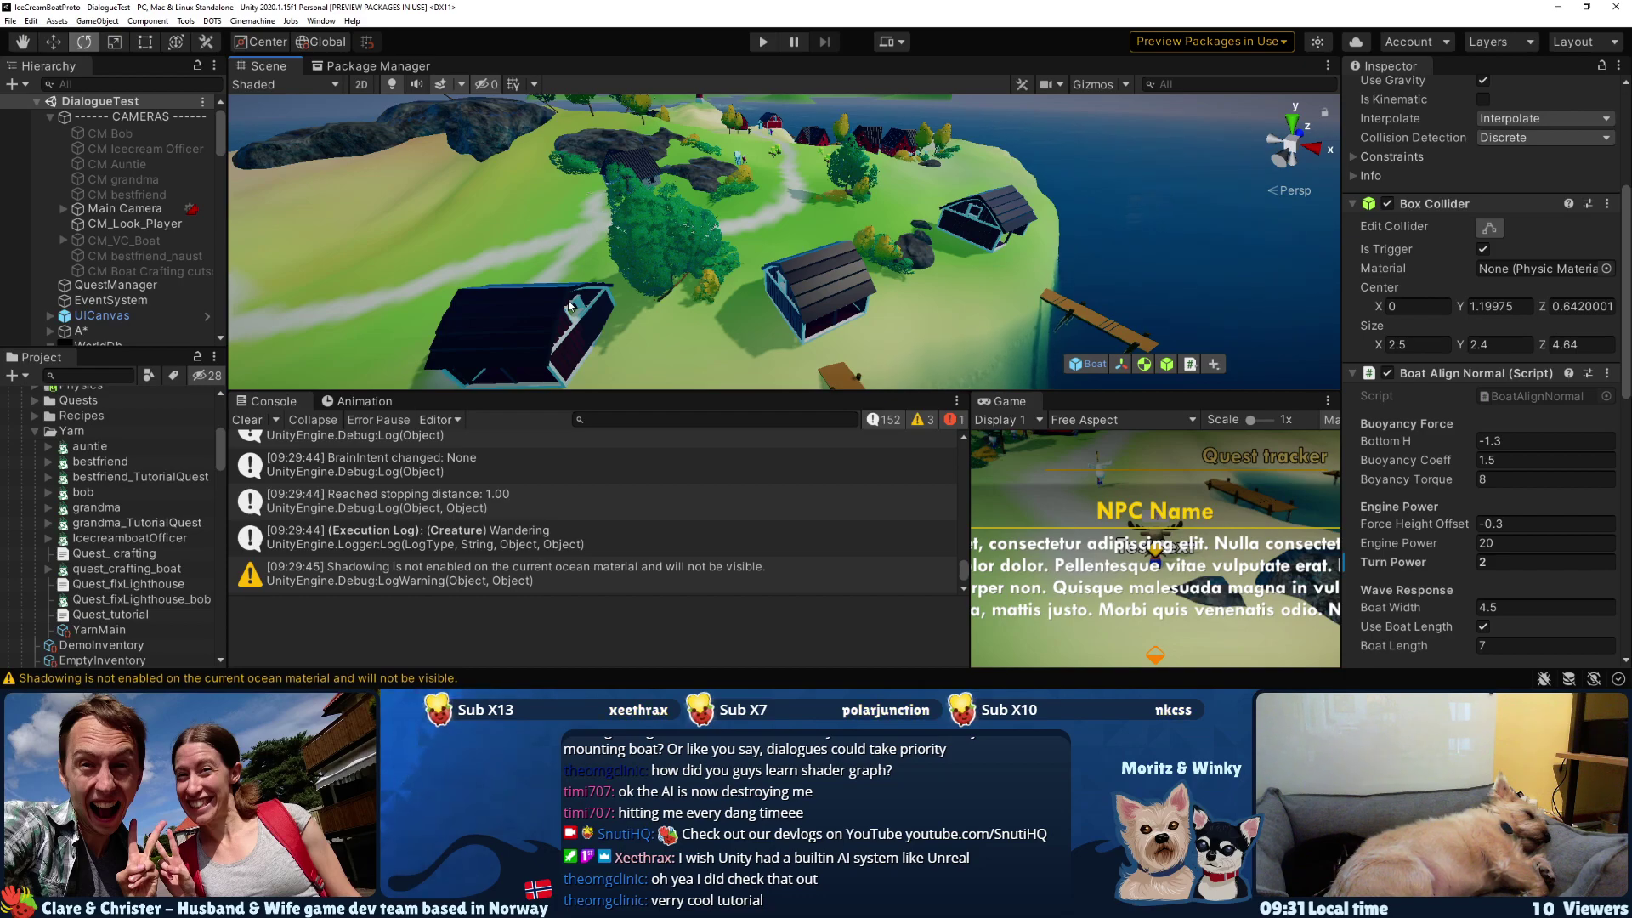
middle_drag(935, 271, 832, 290)
right_drag(832, 290, 795, 230)
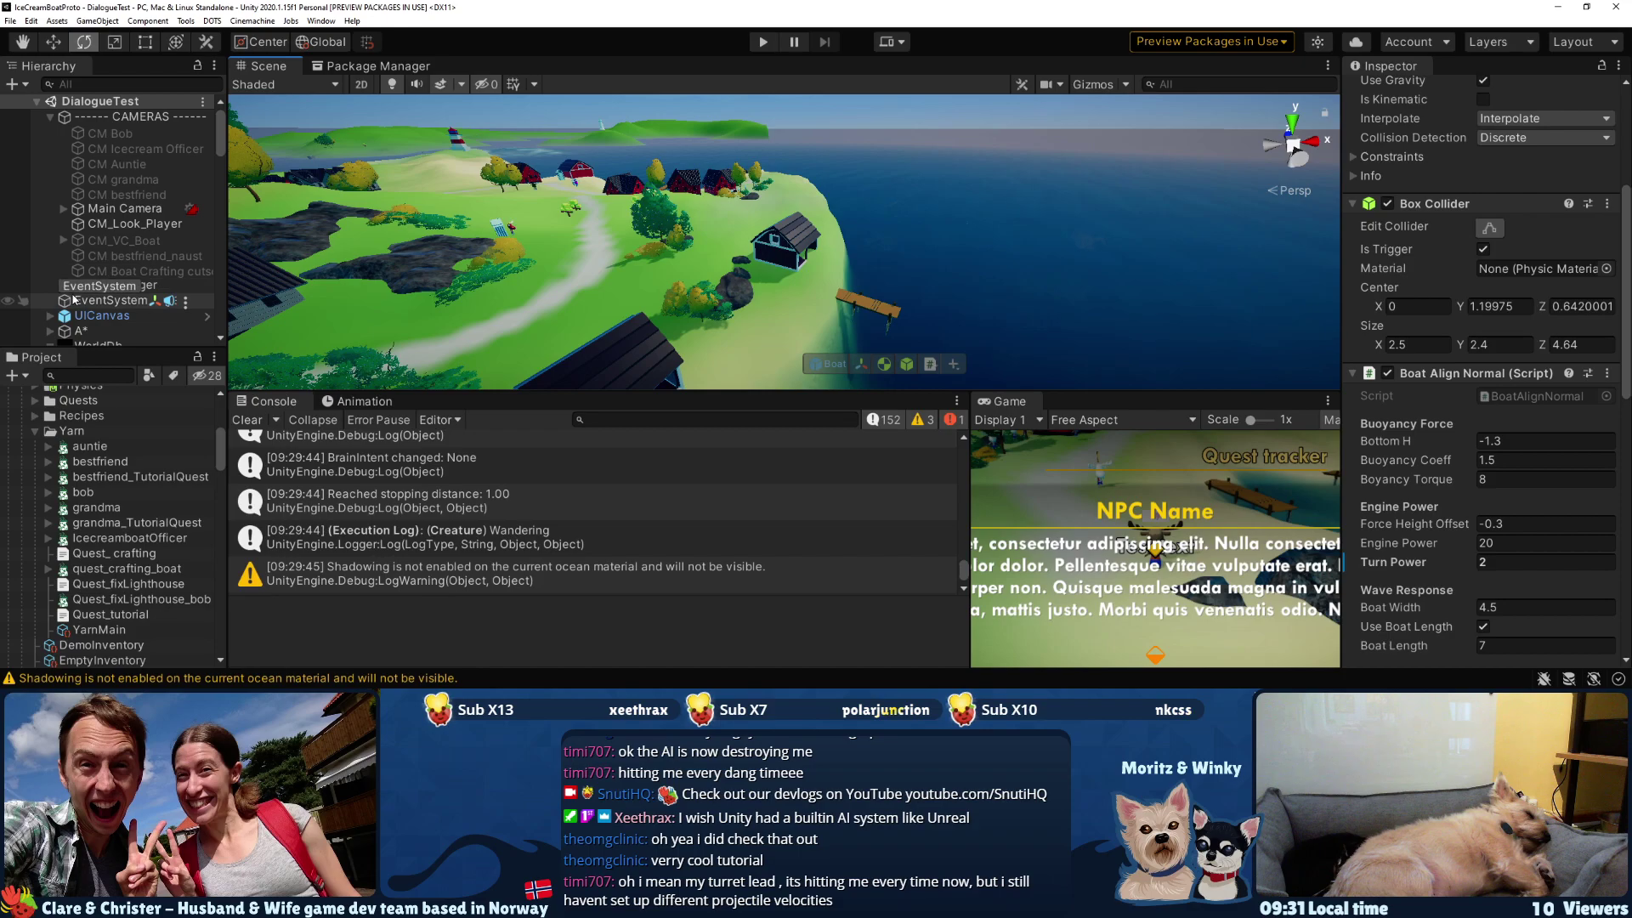
click(72, 302)
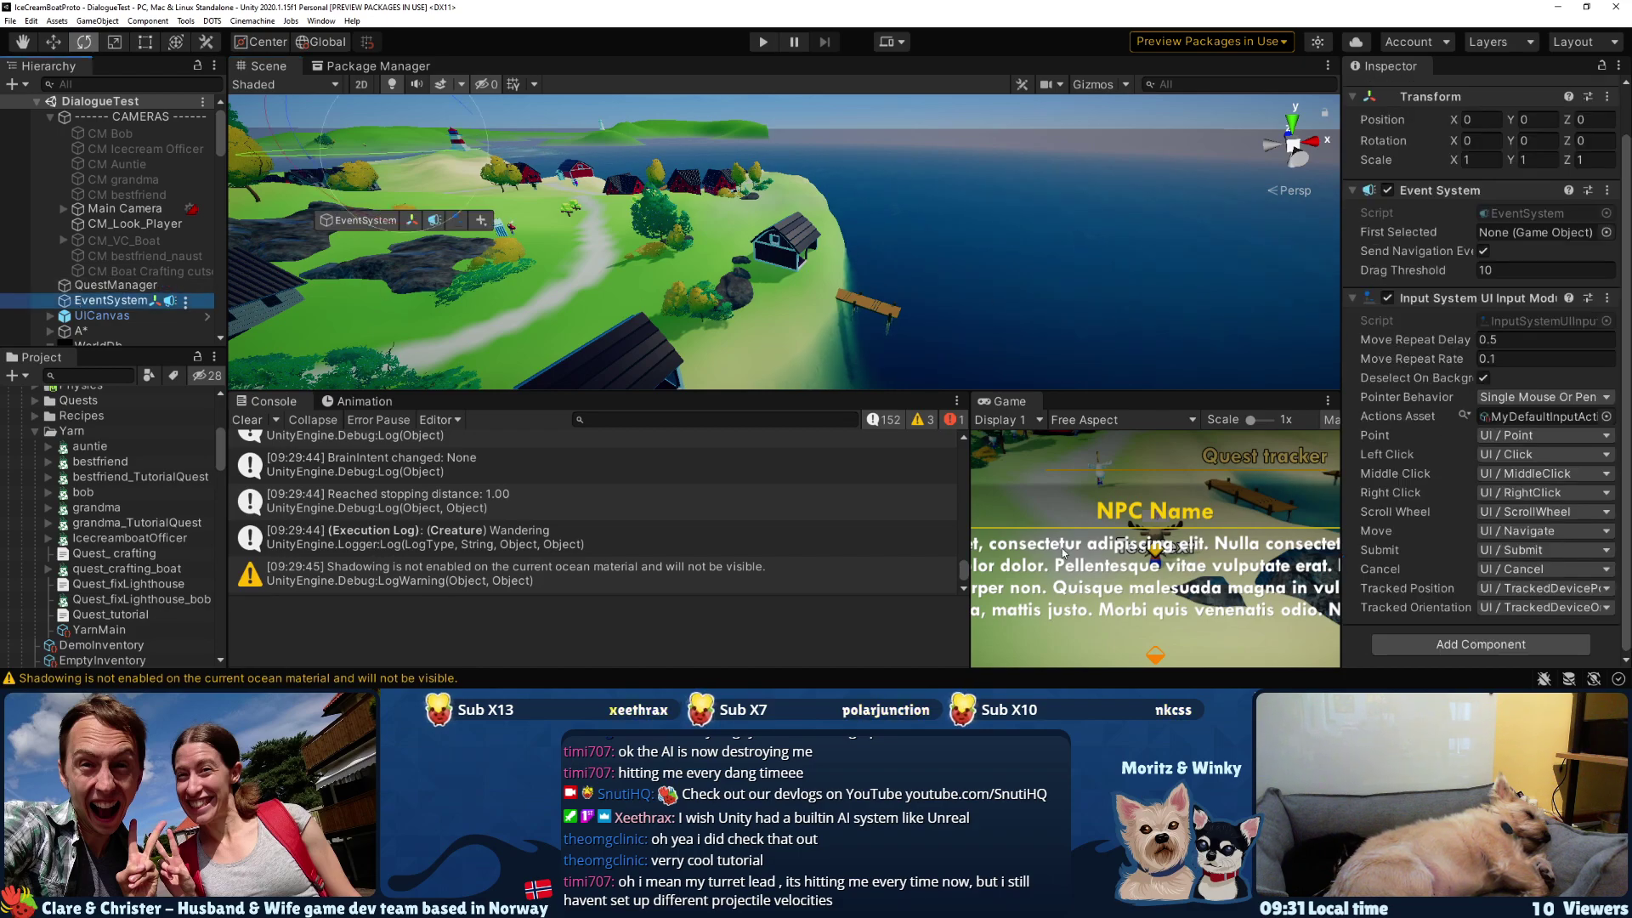
middle_drag(733, 238, 786, 85)
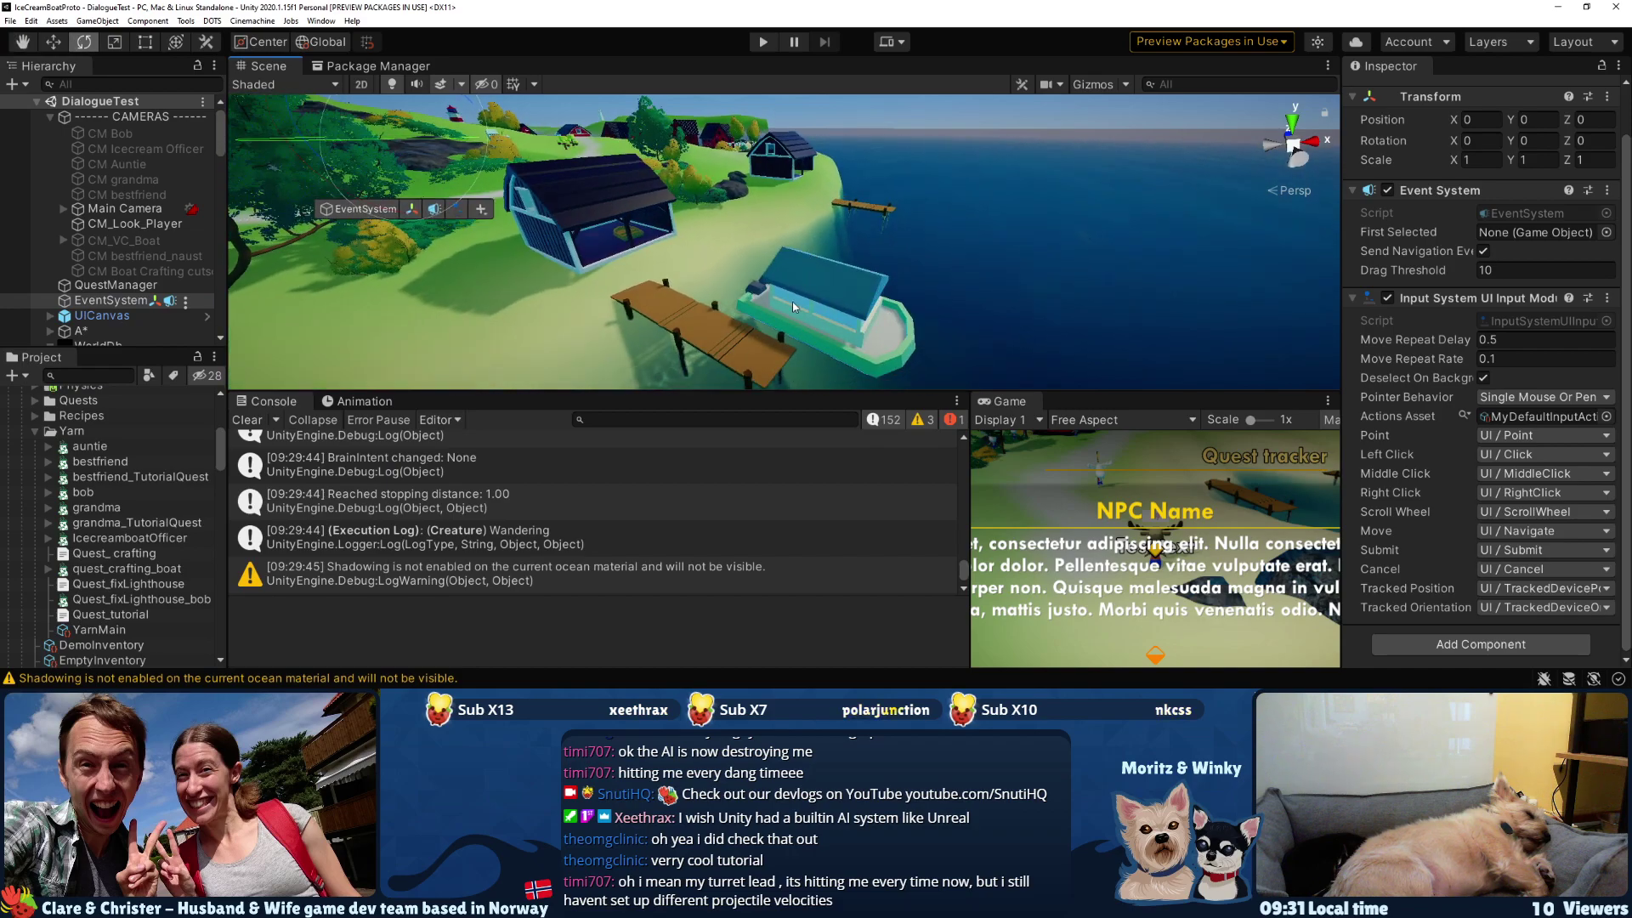
- Select the Boat and review its Boat Mount Handler, Npc Dialogue Trigger and Speaker components
click(792, 301)
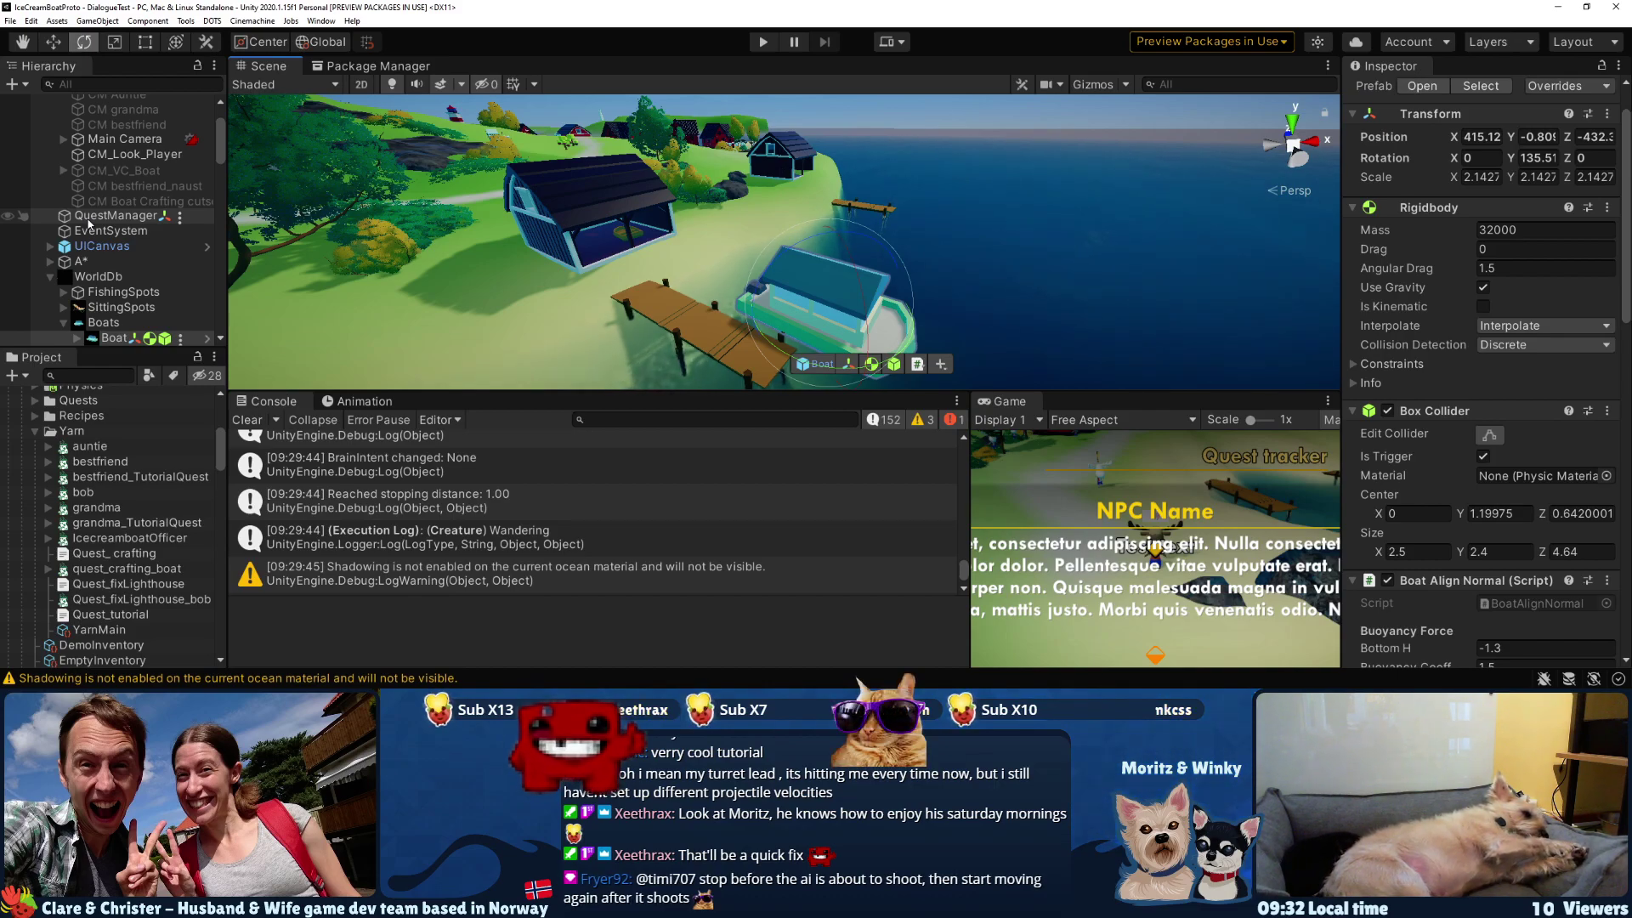
middle_drag(772, 252, 722, 255)
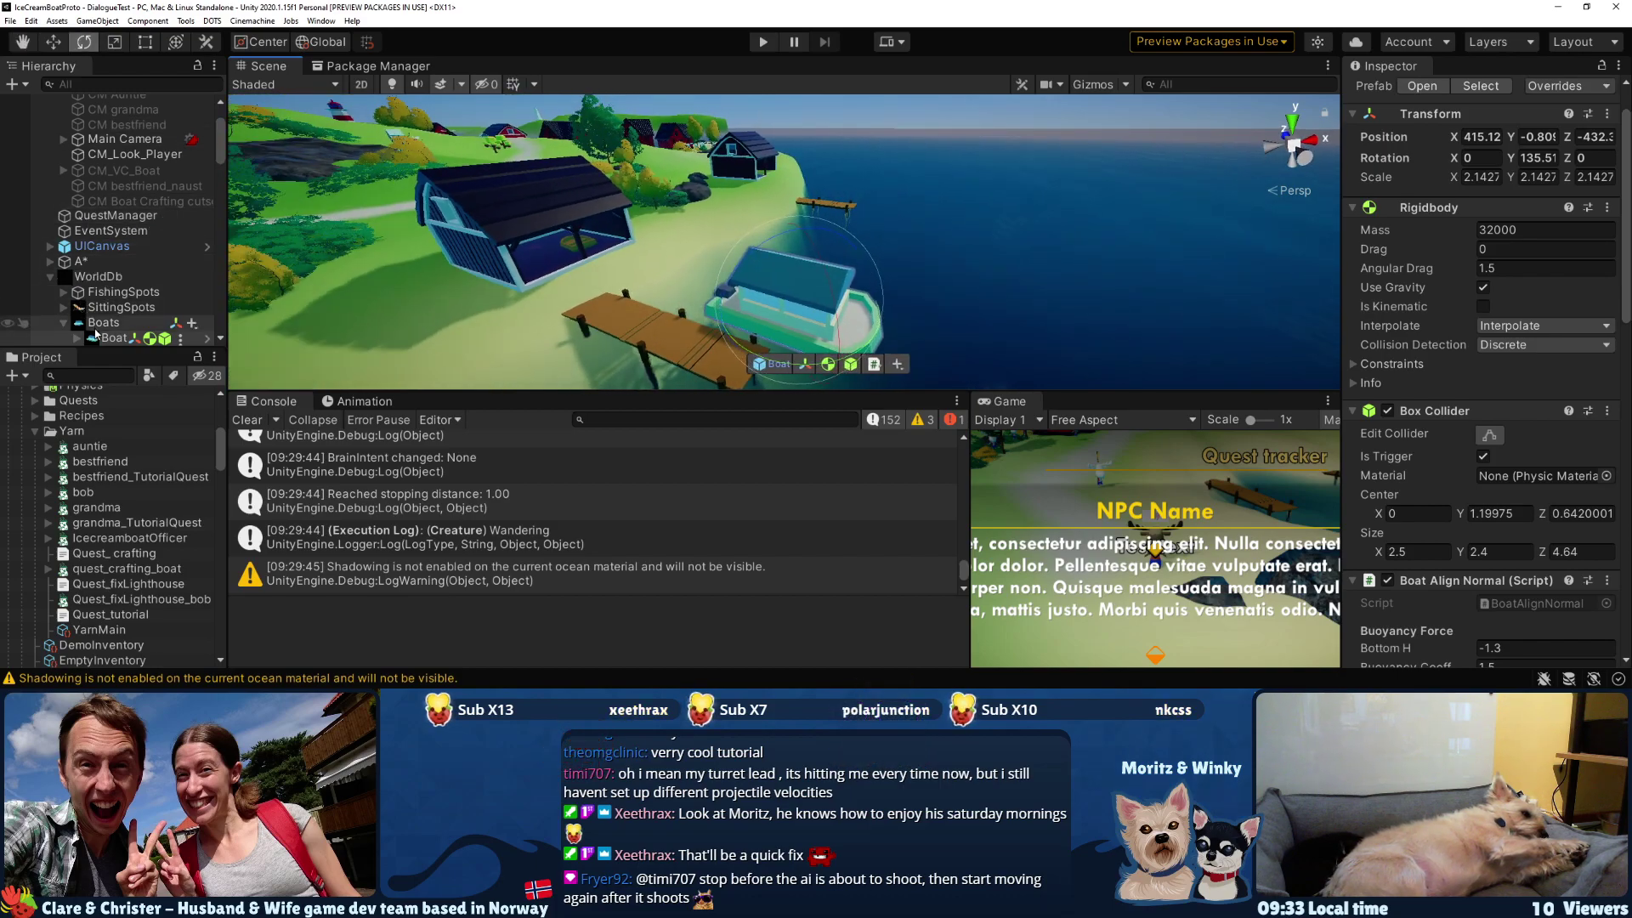
click(97, 324)
click(112, 338)
scroll(1448, 346, down, 10)
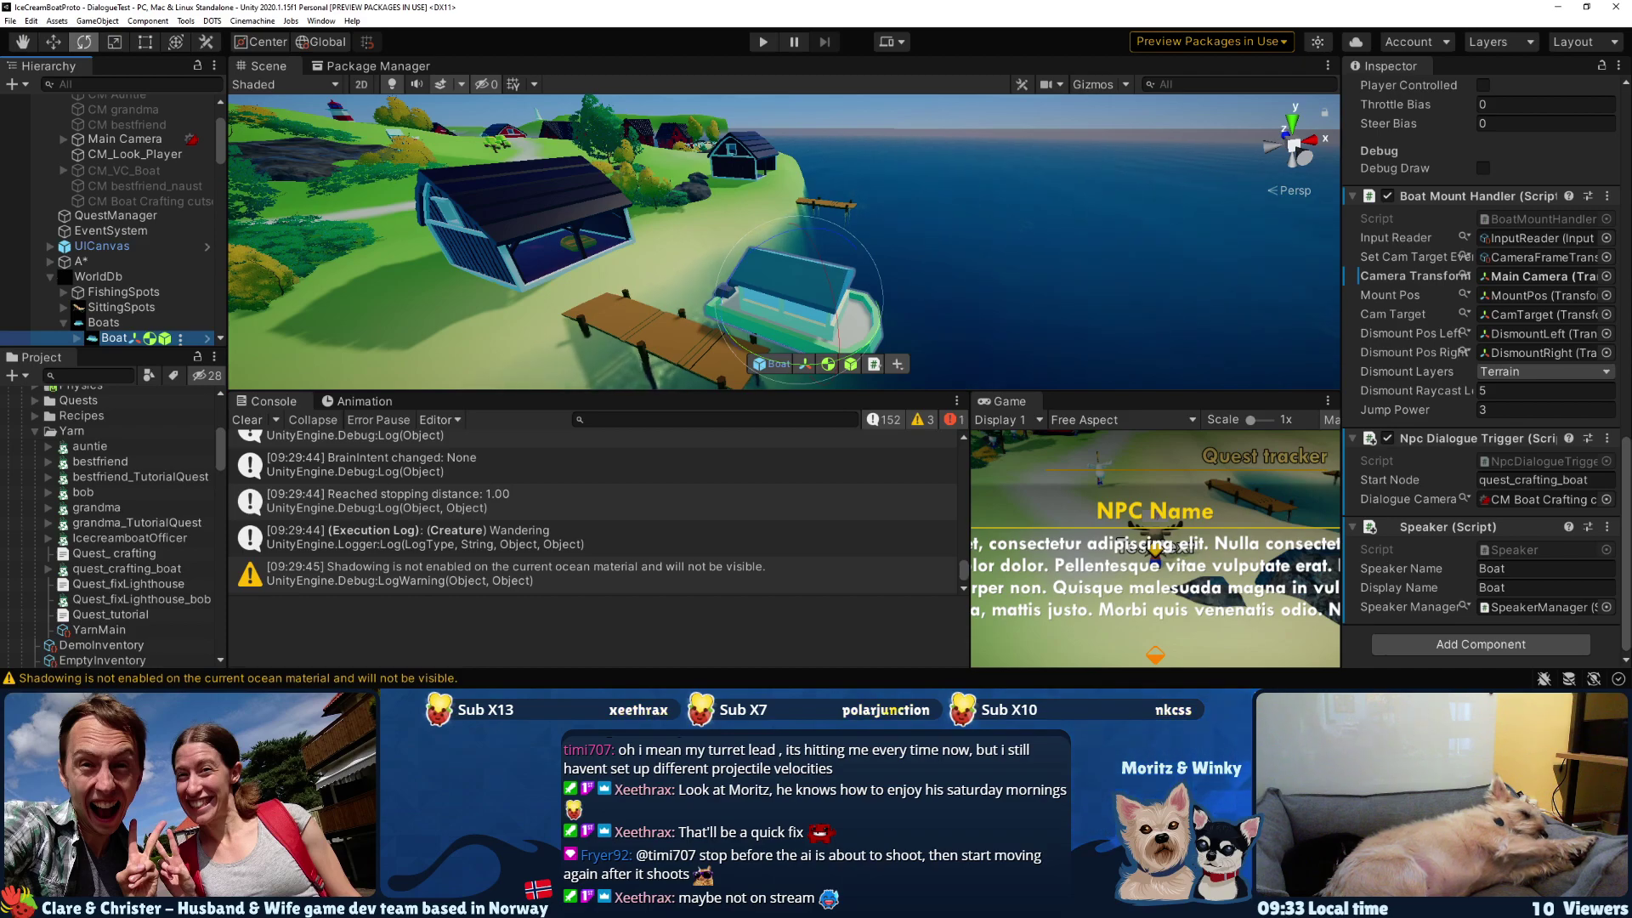
- Switch to Visual Studio Code and open Quest_ crafting.md side by side with quest_crafting_boat.yarn in a widened window
key(alt+Tab)
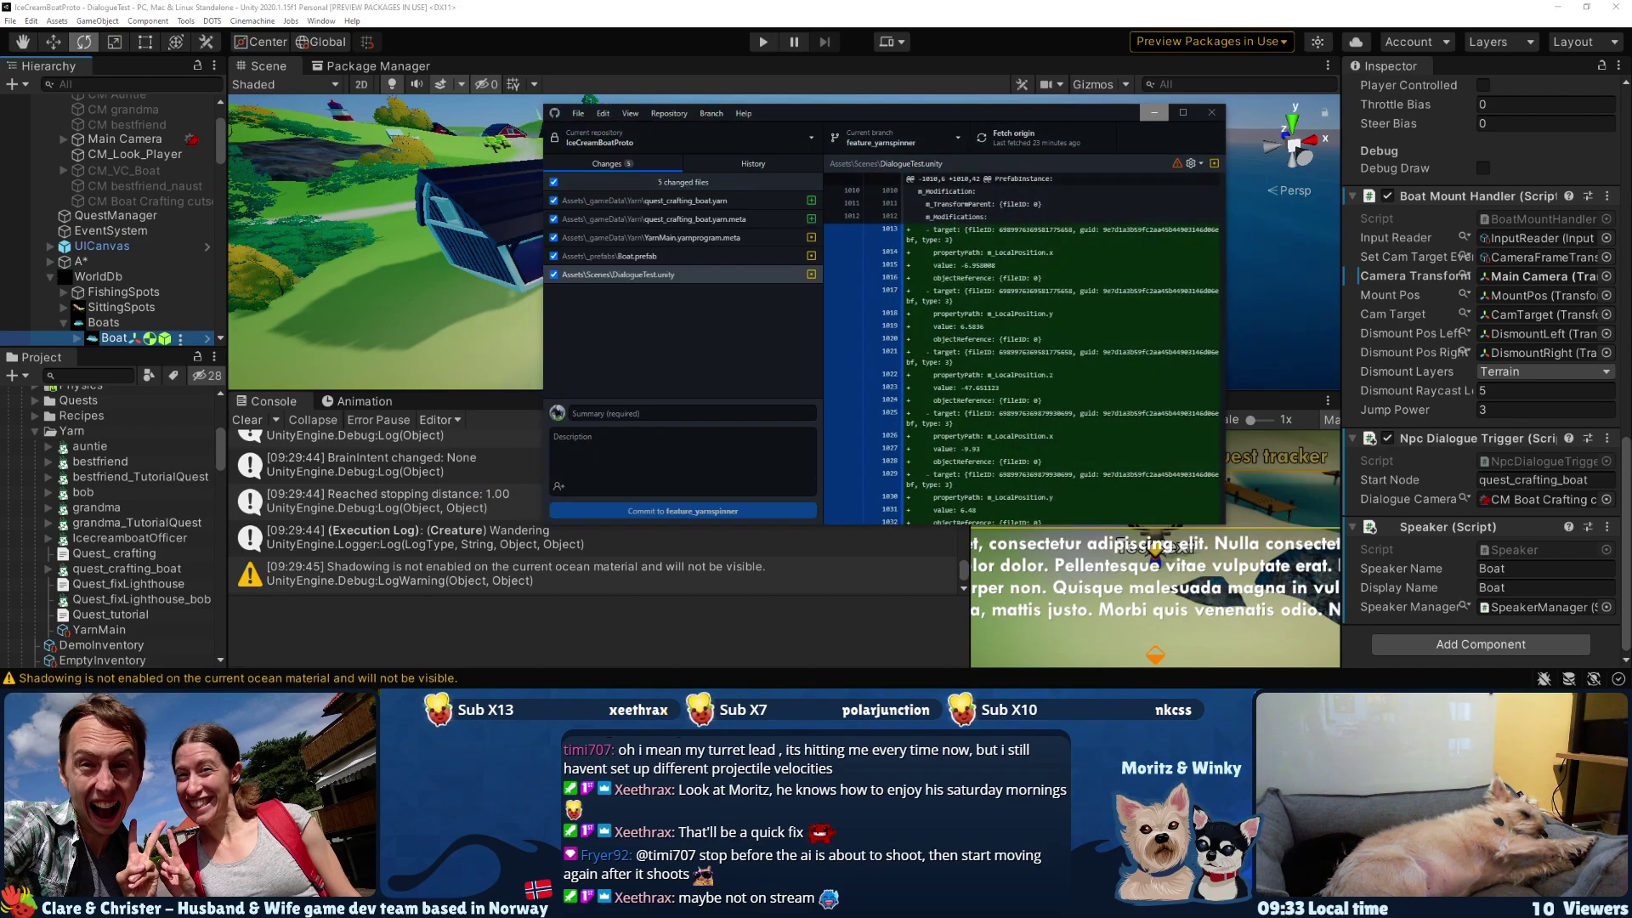
drag(804, 108, 746, 121)
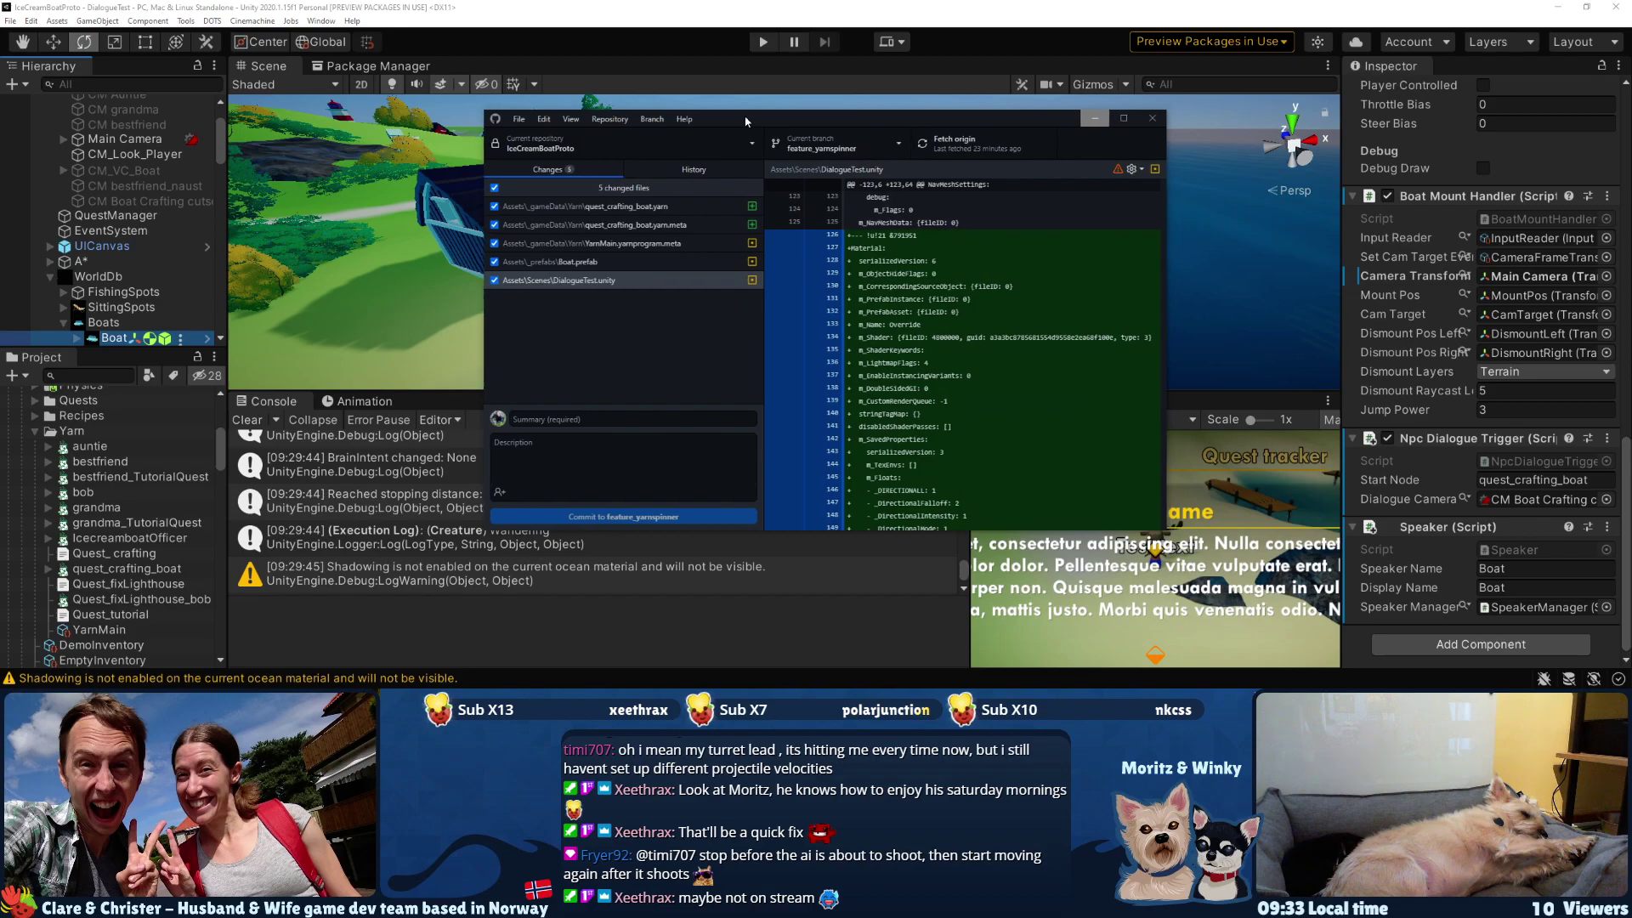
click(661, 14)
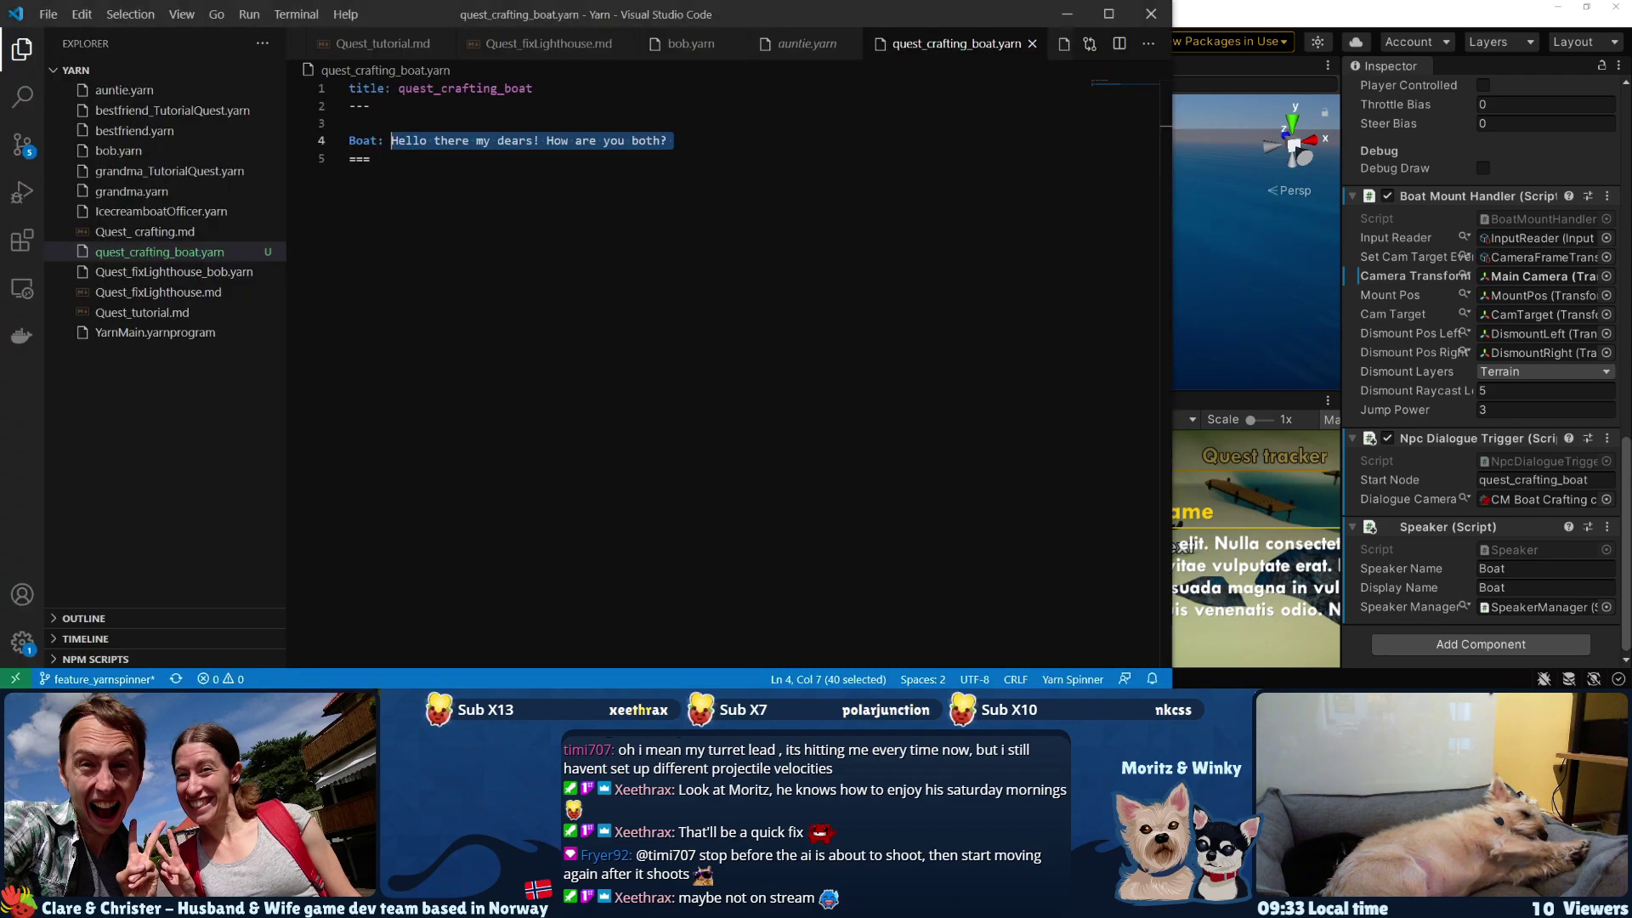
key(alt+Tab)
drag(674, 141, 391, 140)
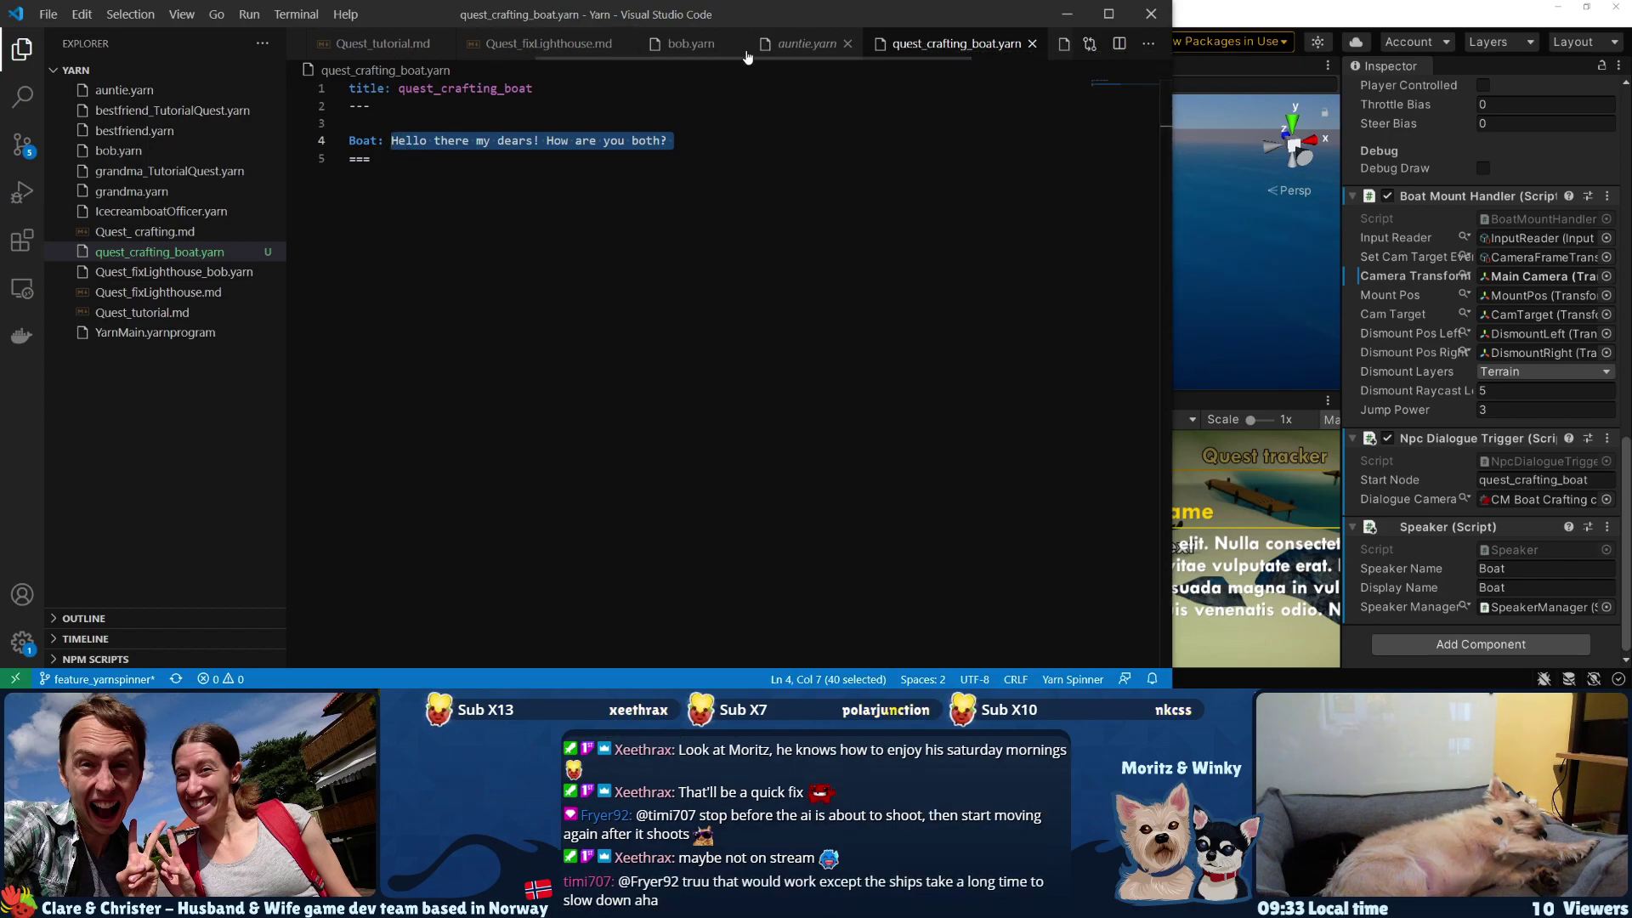
click(143, 232)
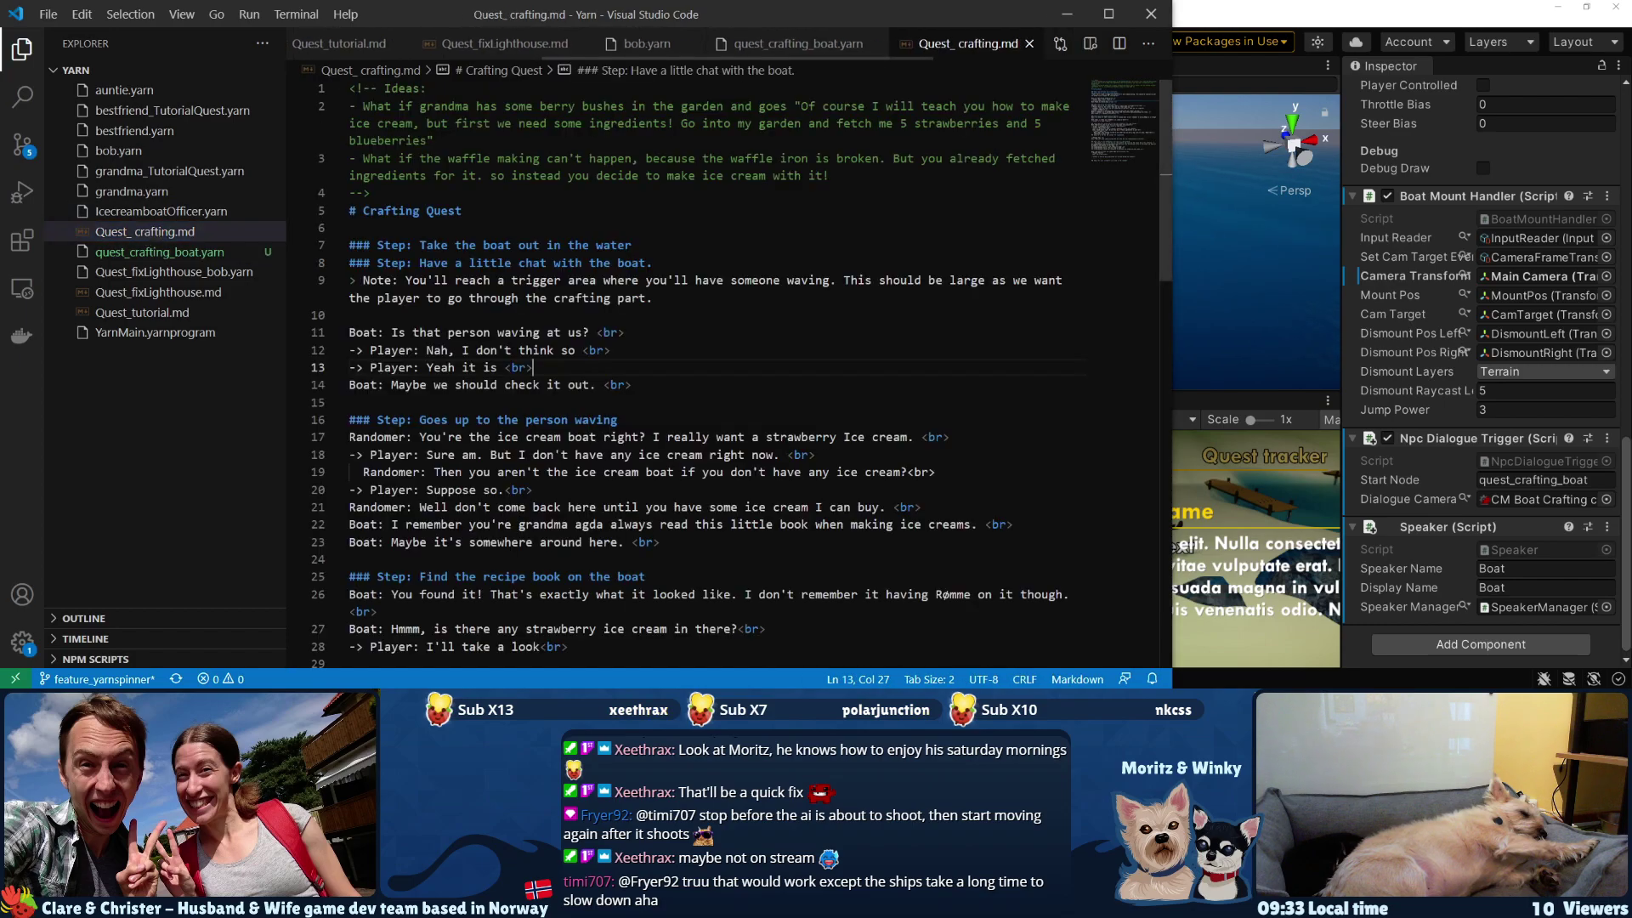
drag(969, 44, 298, 247)
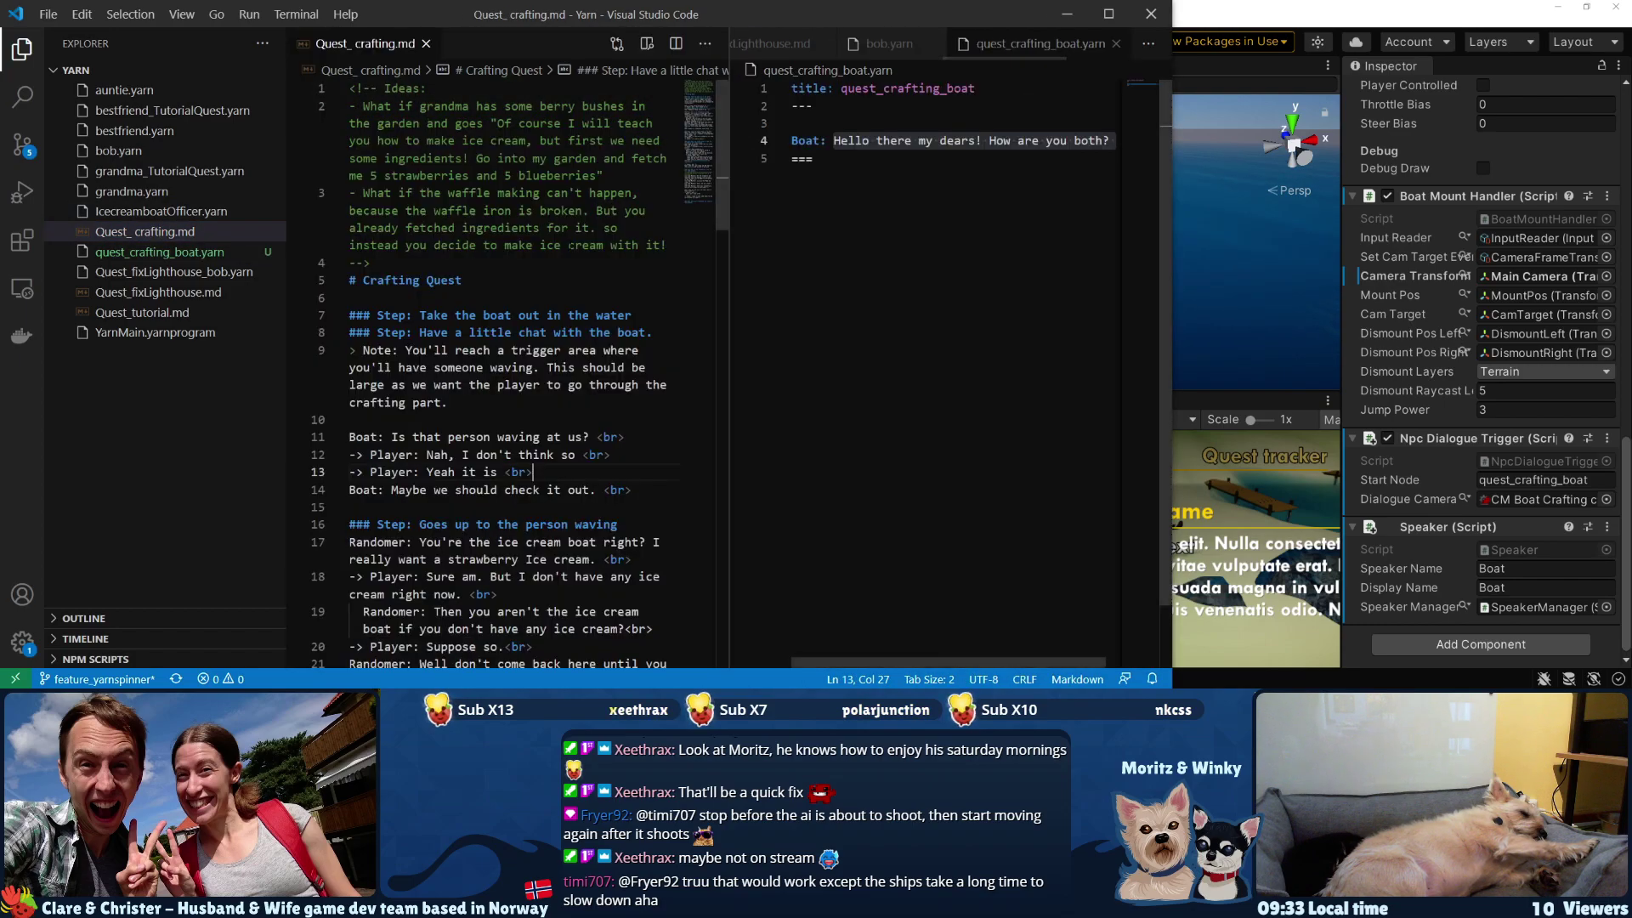
drag(1172, 359, 1510, 360)
- Clear the Boat's spoken text in quest_crafting_boat.yarn and review the trigger-area note under the boat chat step in Quest_ crafting.md
click(986, 159)
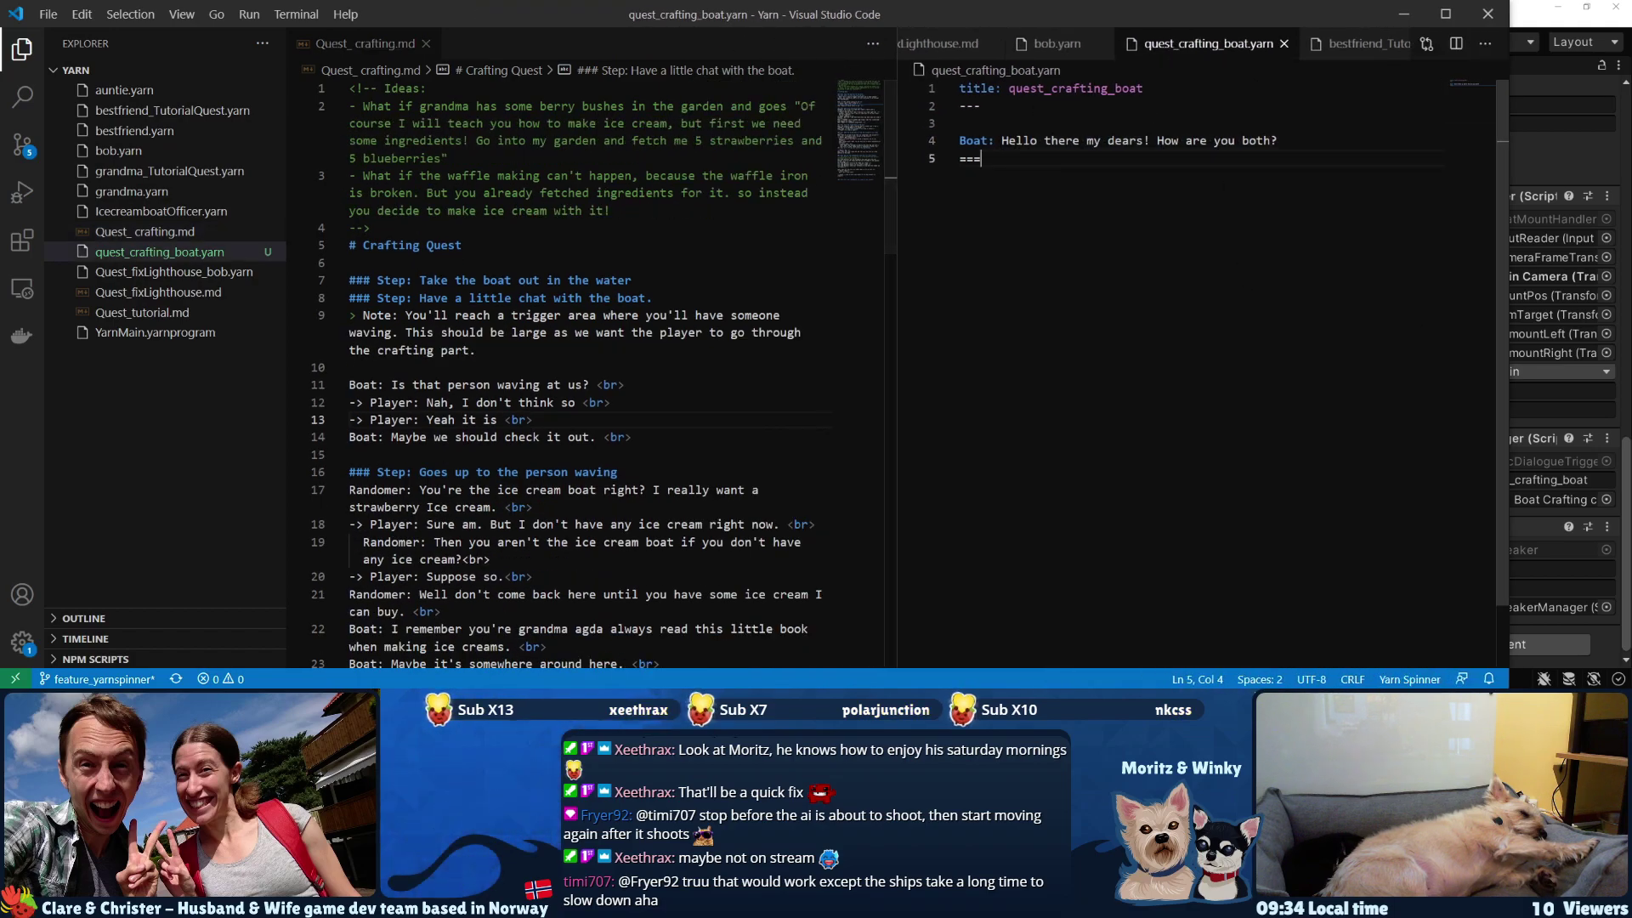
drag(1008, 141, 1286, 141)
key(BackSpace)
key(BackSpace)
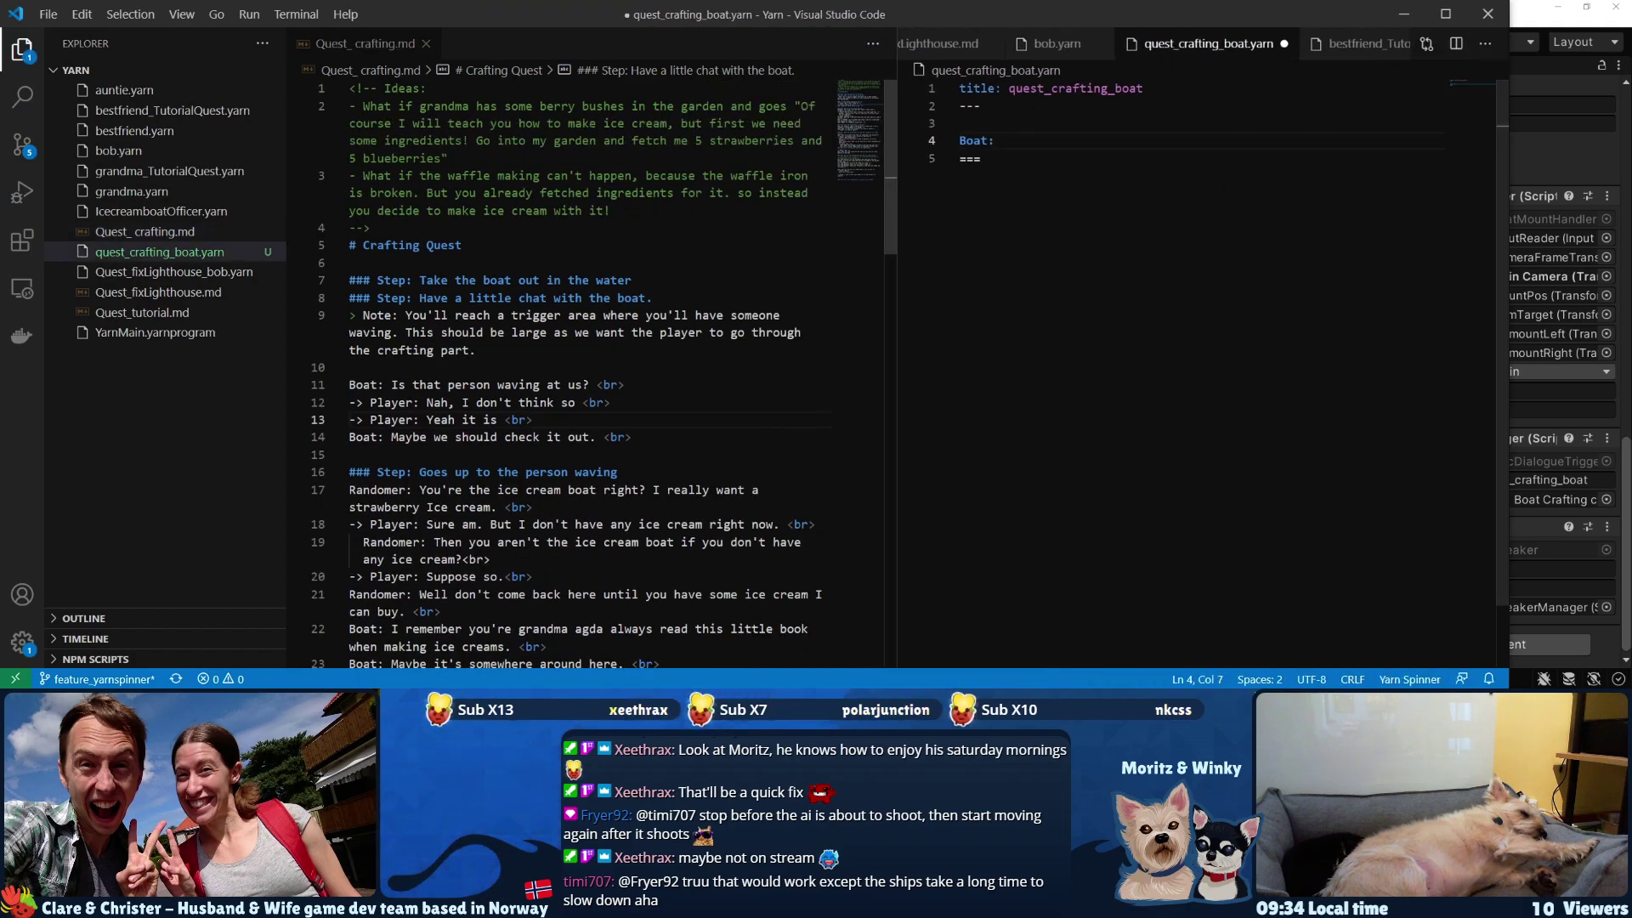
drag(420, 298, 659, 297)
mouse_move(406, 315)
mouse_down()
mouse_move(704, 315)
mouse_move(399, 332)
mouse_up()
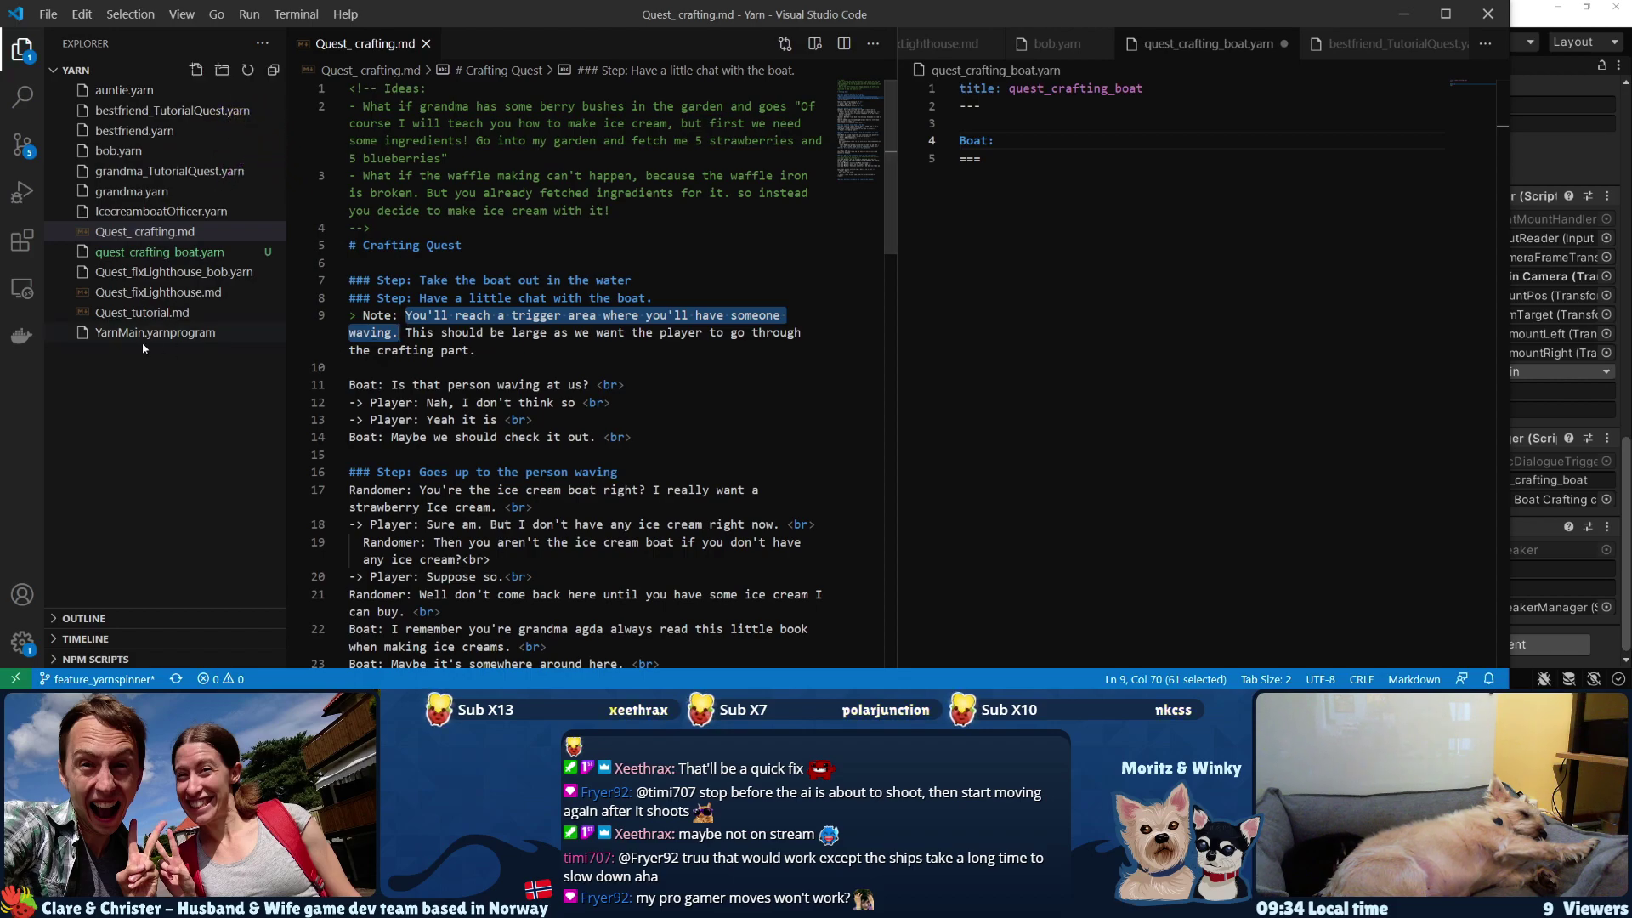
- Switch back to Unity, enlarge the Scene view, and examine the water around the boat and the scene's object hierarchy
key(alt+Tab)
right_drag(970, 246, 999, 372)
drag(1008, 402, 1064, 487)
right_drag(986, 354, 1129, 284)
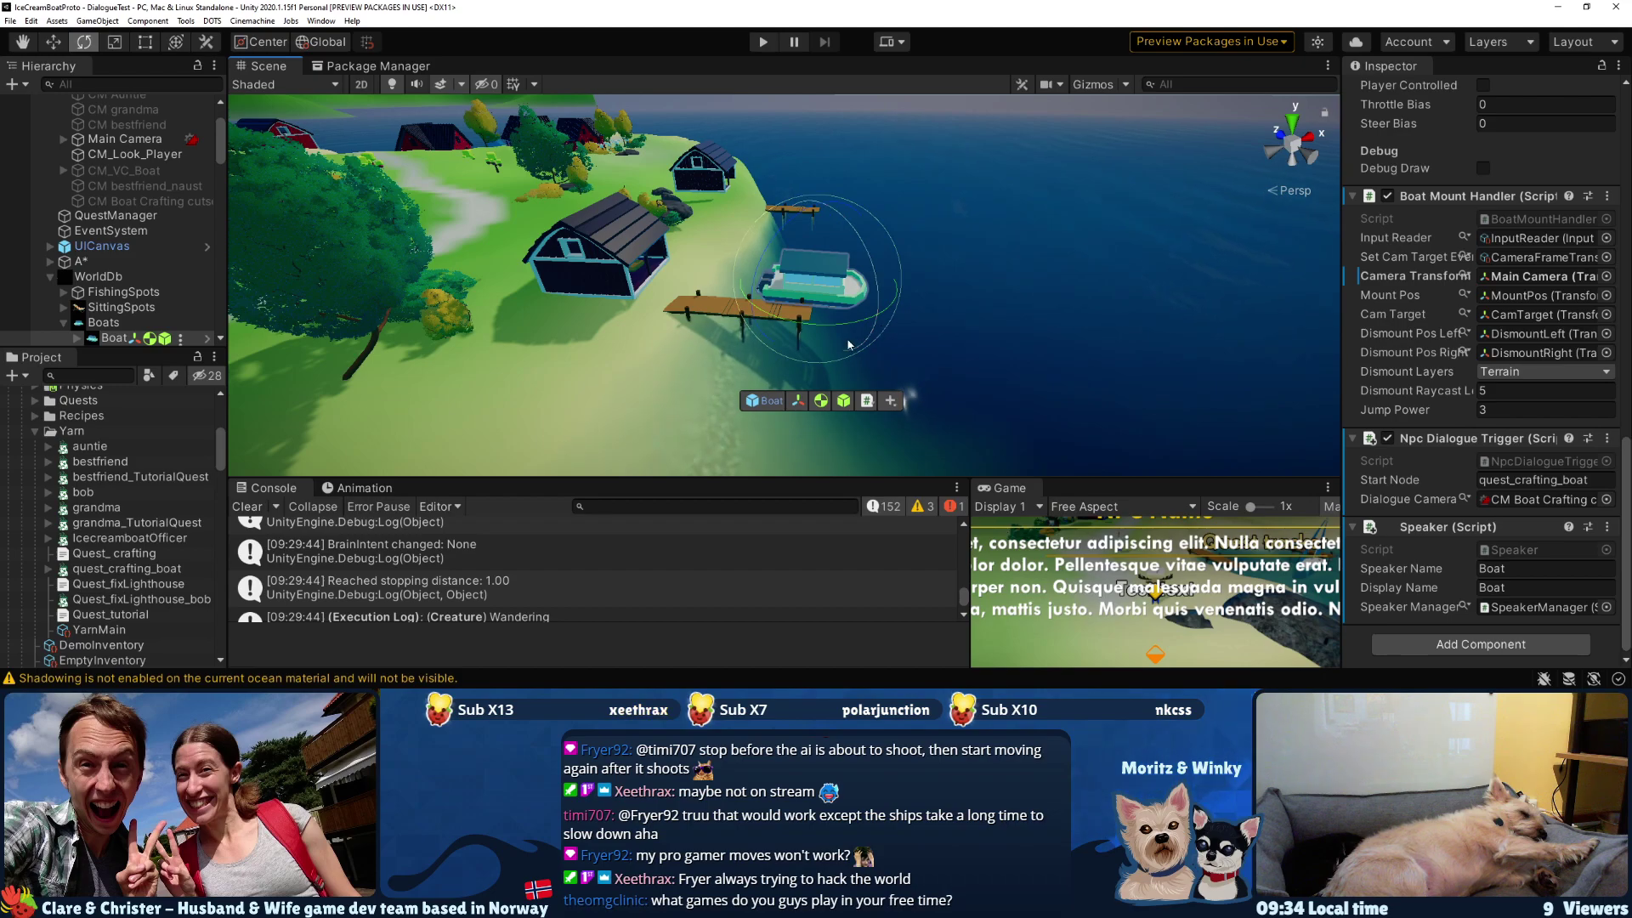
right_drag(1010, 346, 1046, 318)
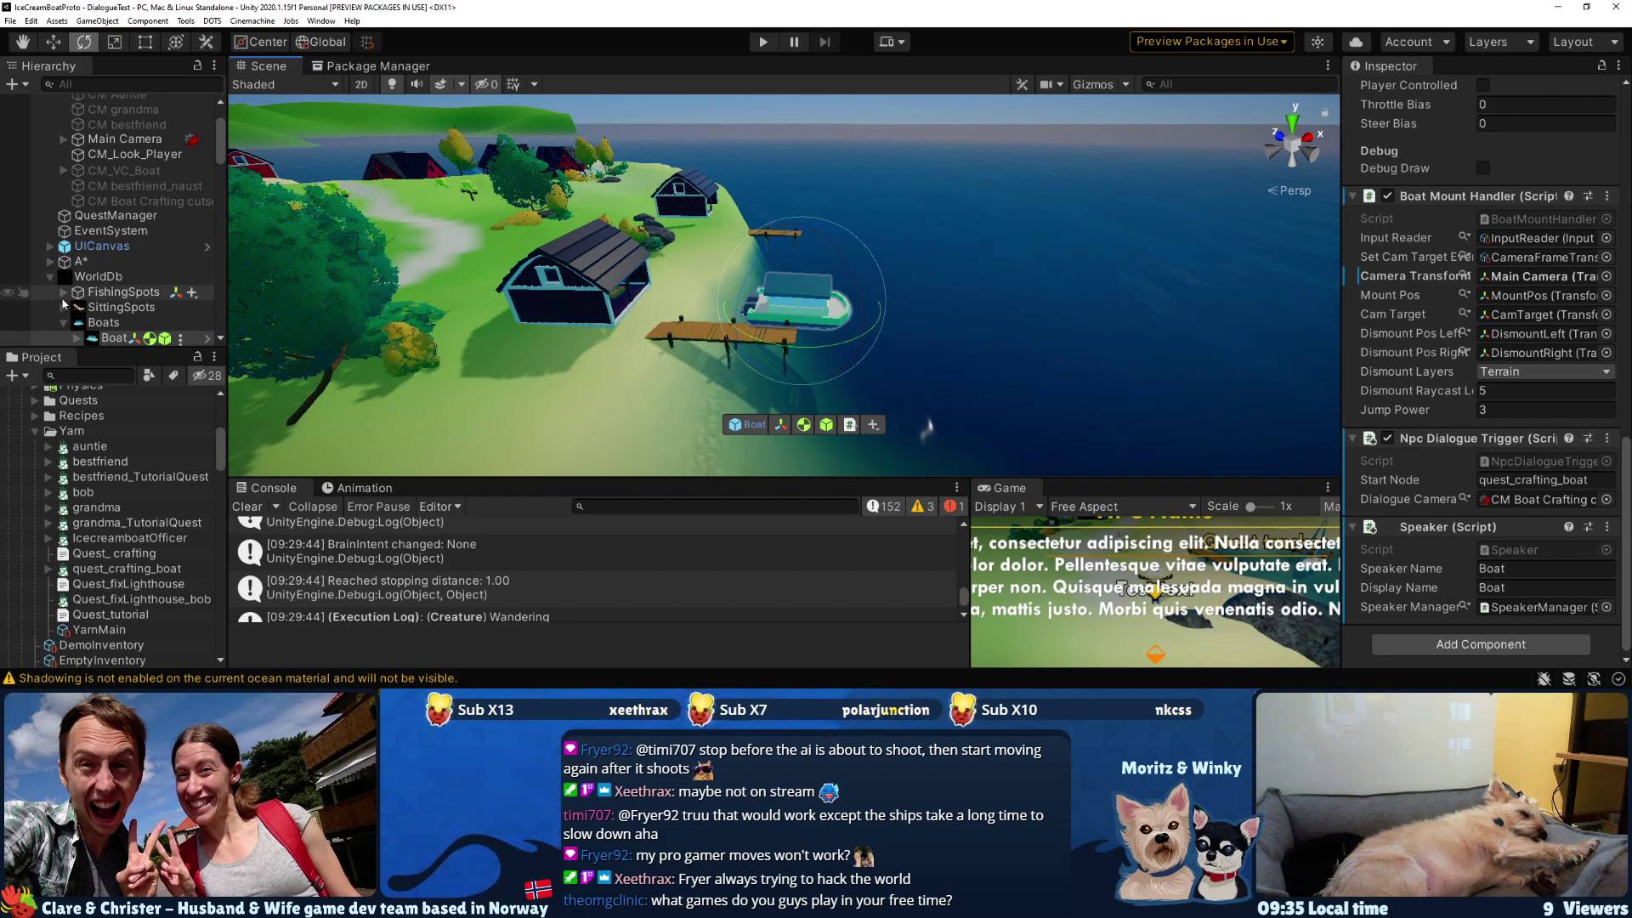
scroll(103, 255, down, 2)
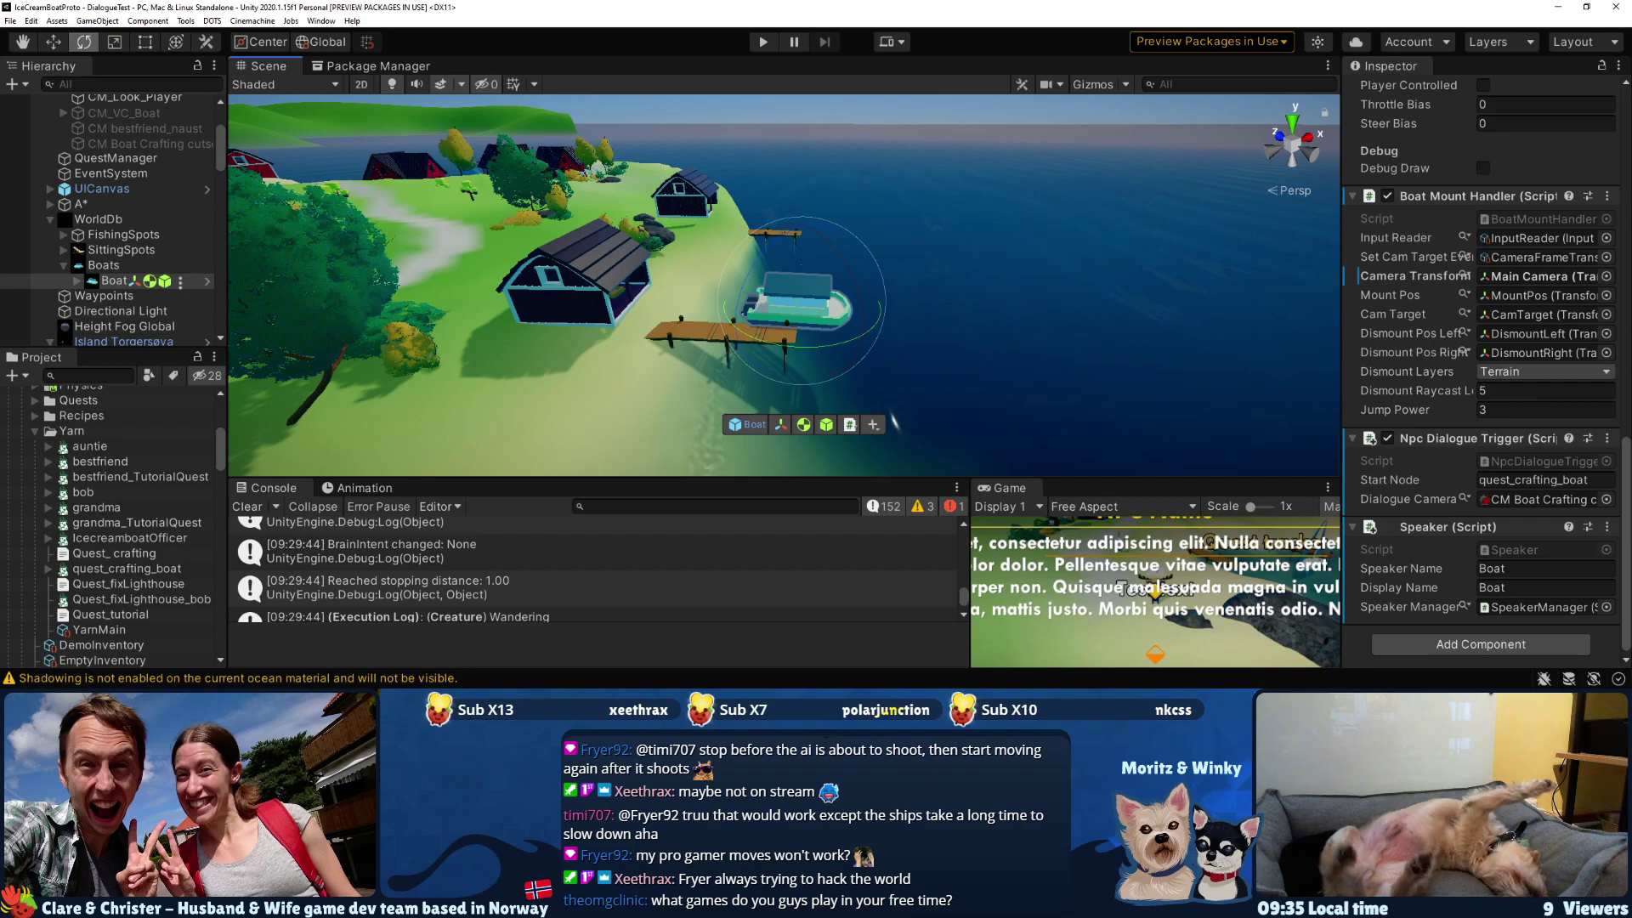
scroll(91, 187, up, 3)
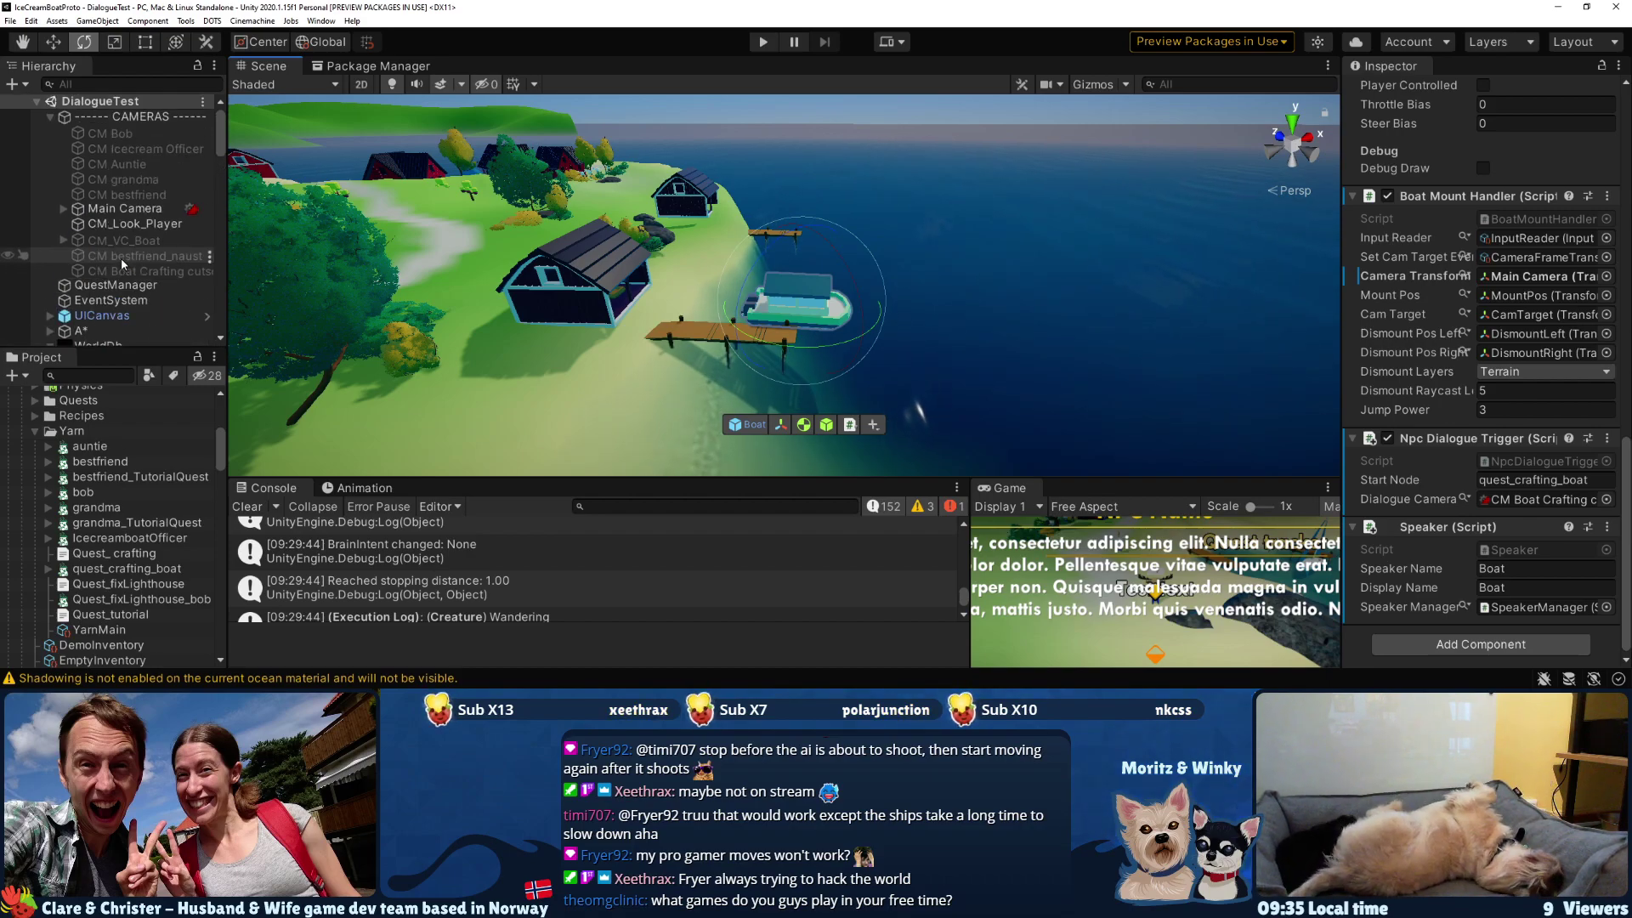
- Look through the scene hierarchy from the cameras to the NPCs, collapsing NPC_Grandma, and examine the boat beside the dock
scroll(91, 187, down, 10)
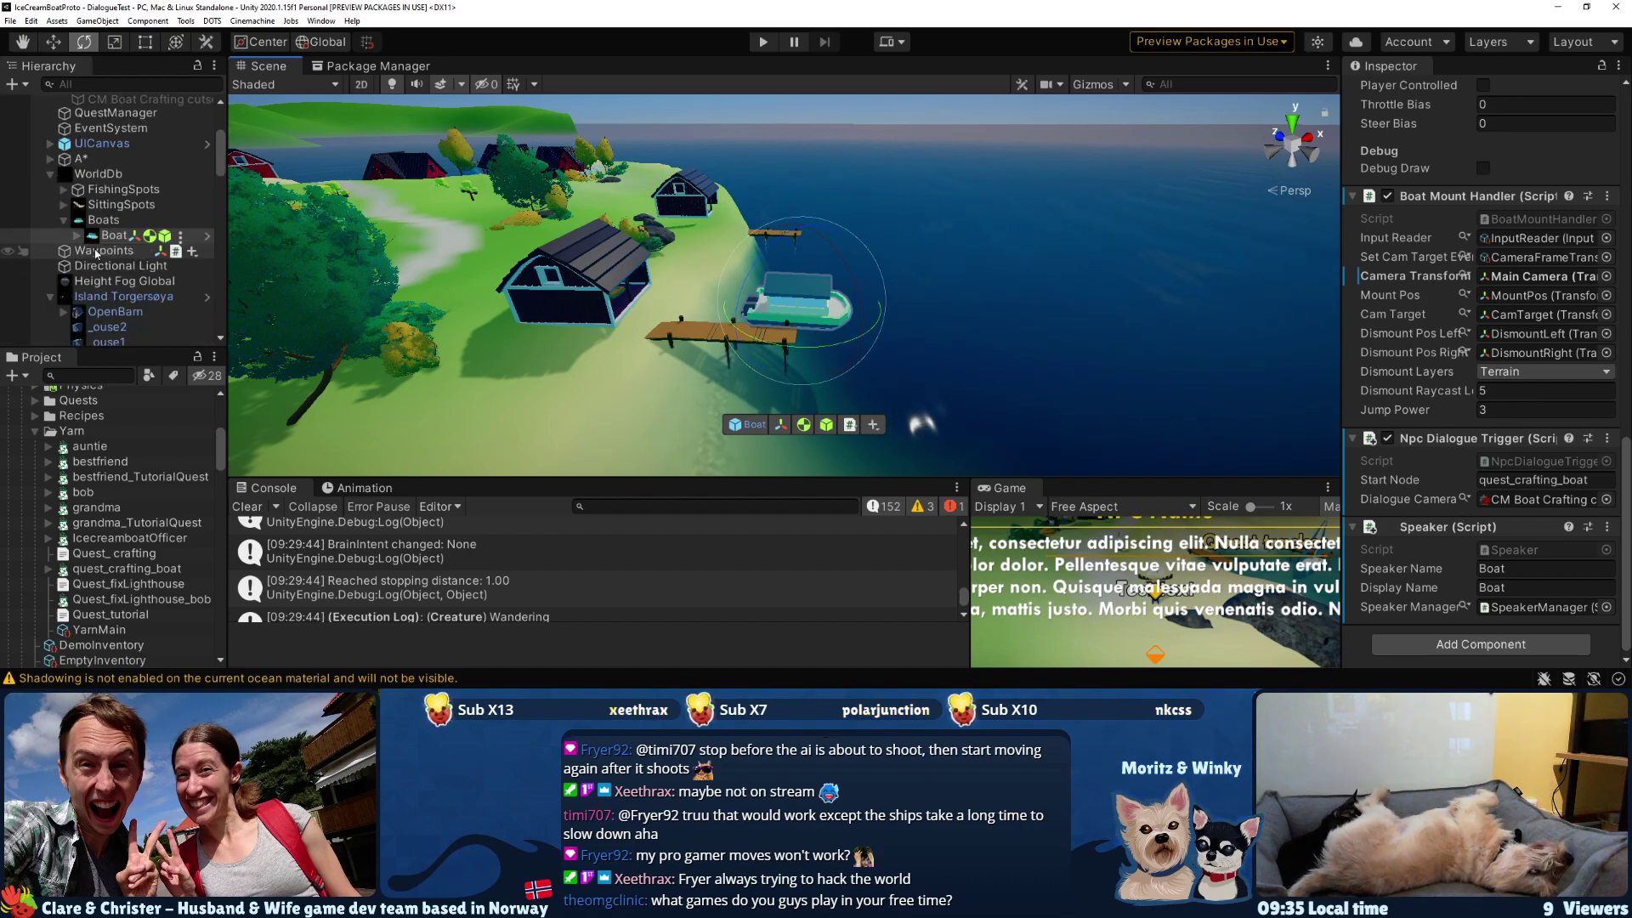
scroll(77, 221, up, 8)
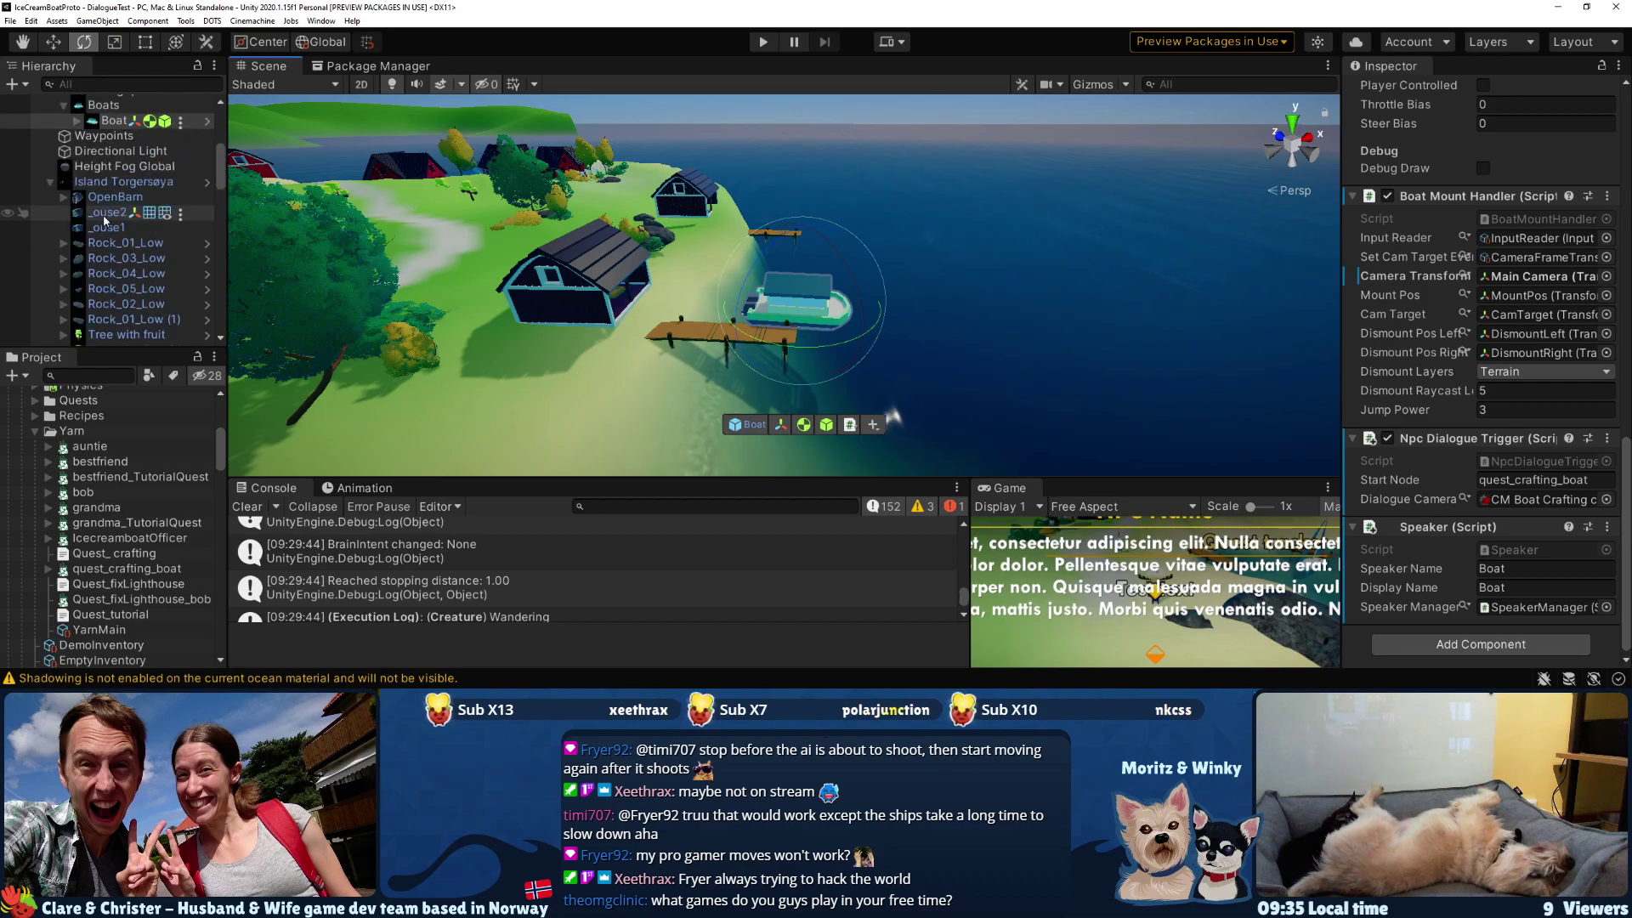
click(48, 182)
scroll(138, 225, down, 10)
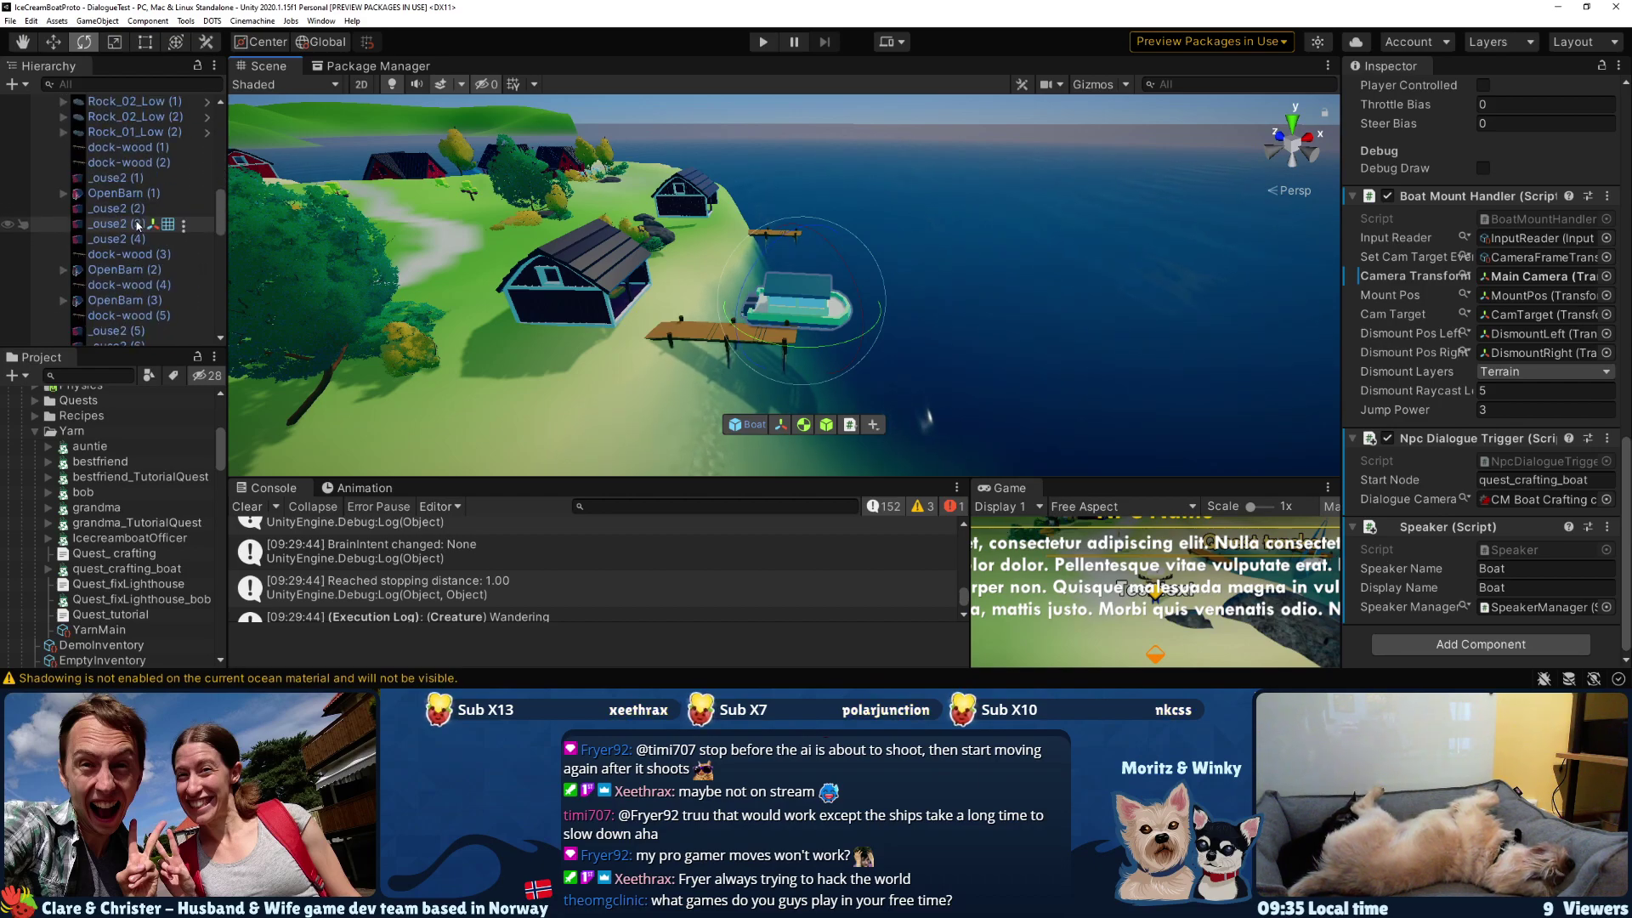
scroll(136, 225, up, 4)
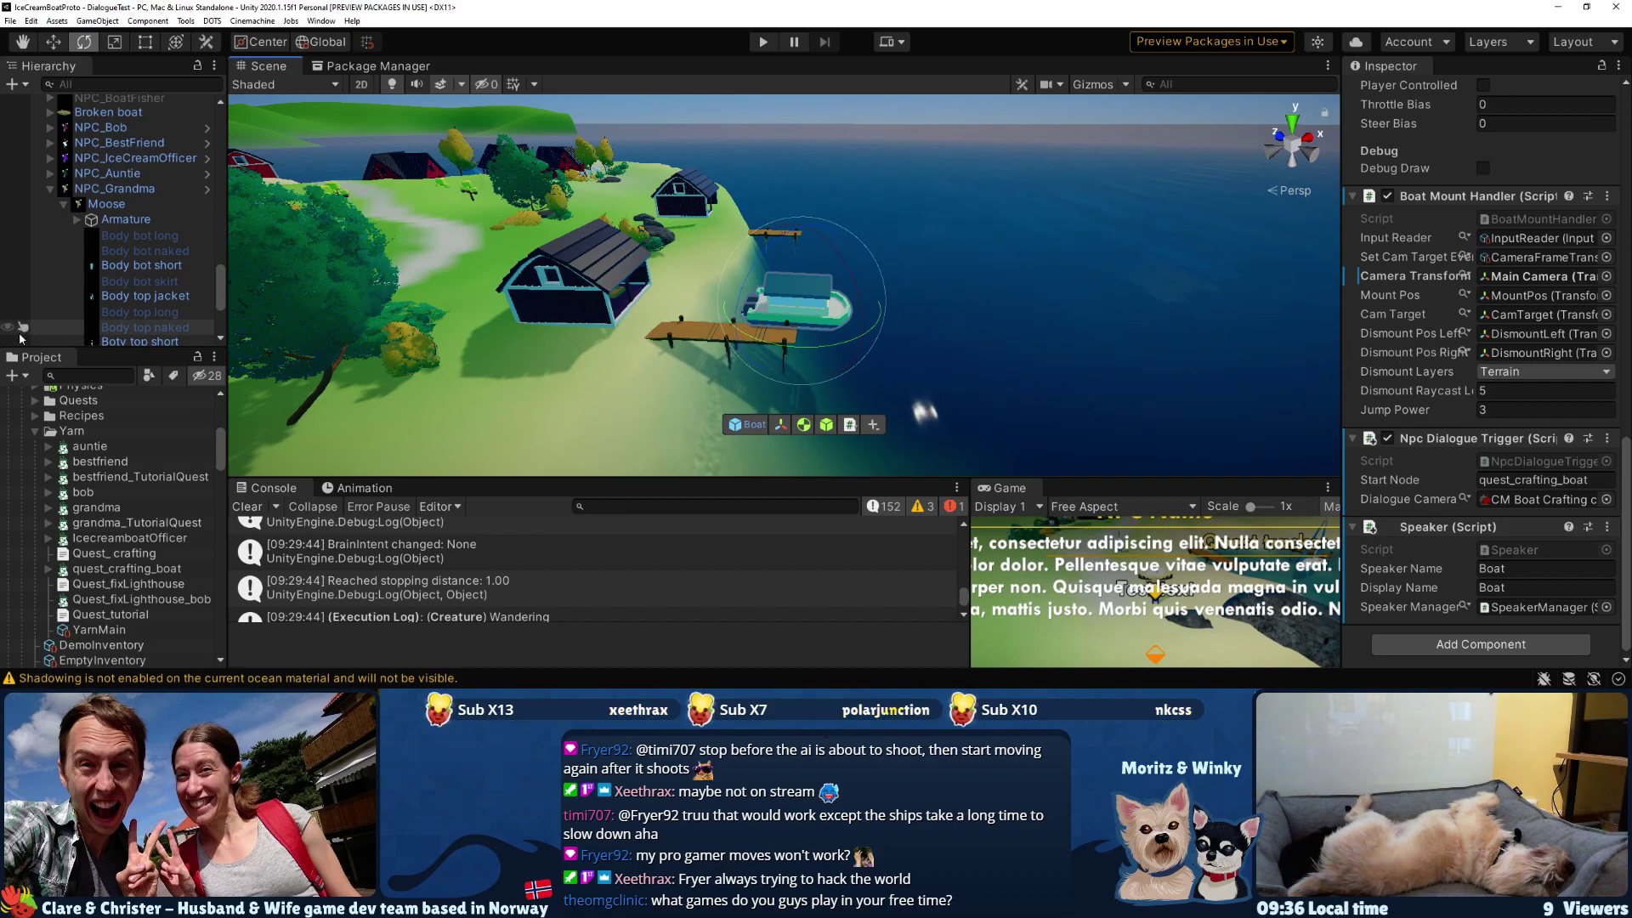
scroll(74, 194, up, 5)
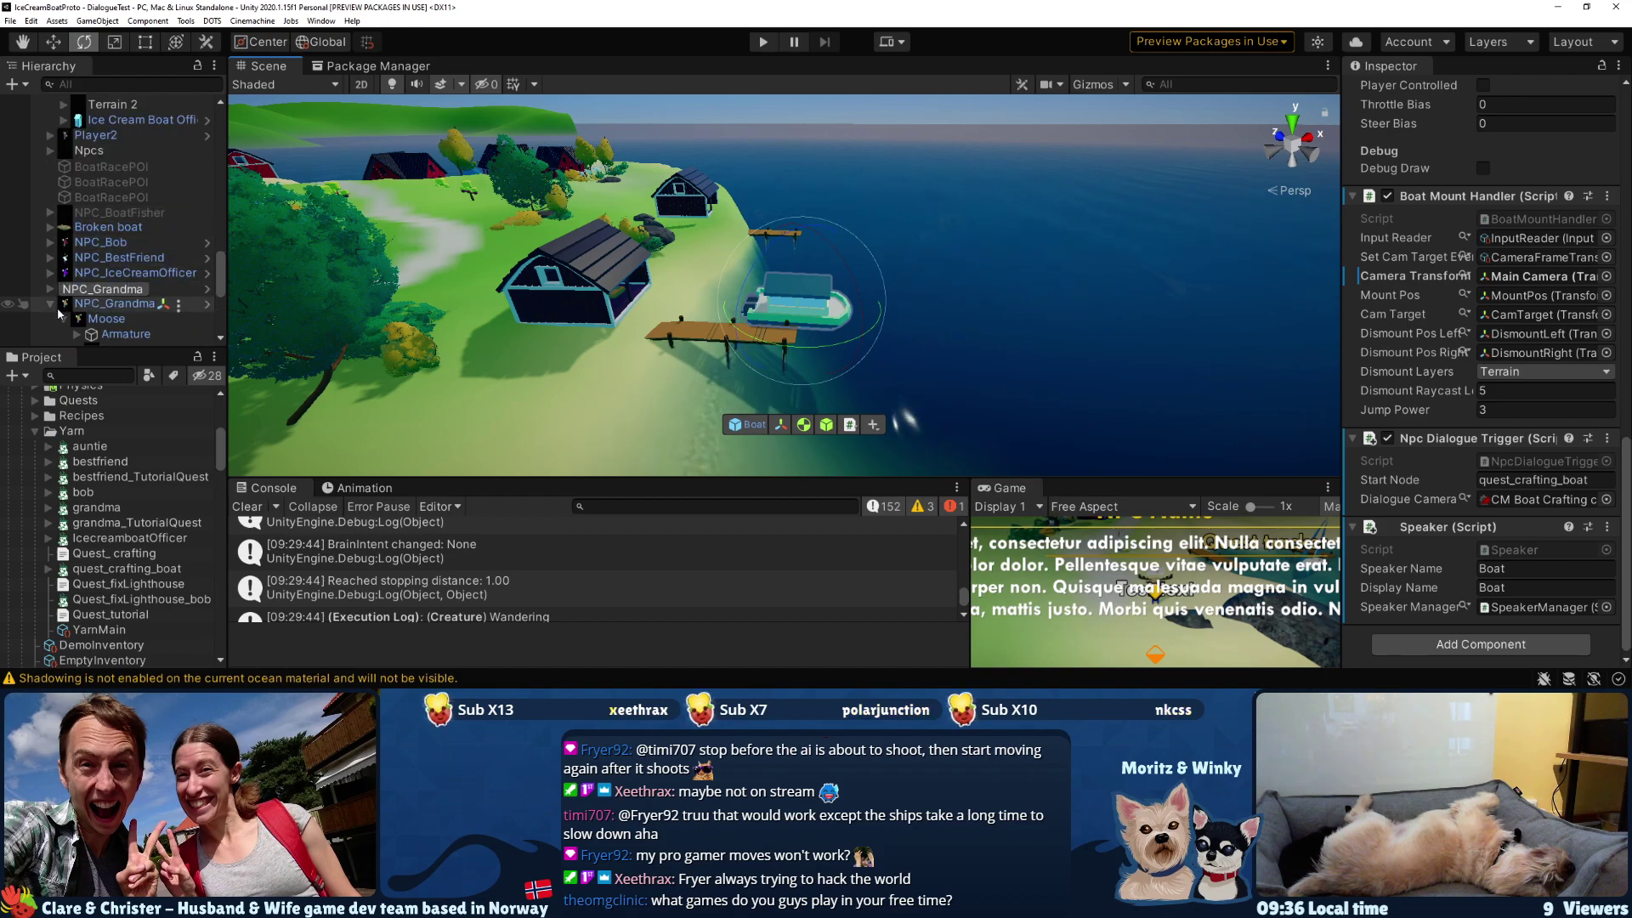
click(51, 308)
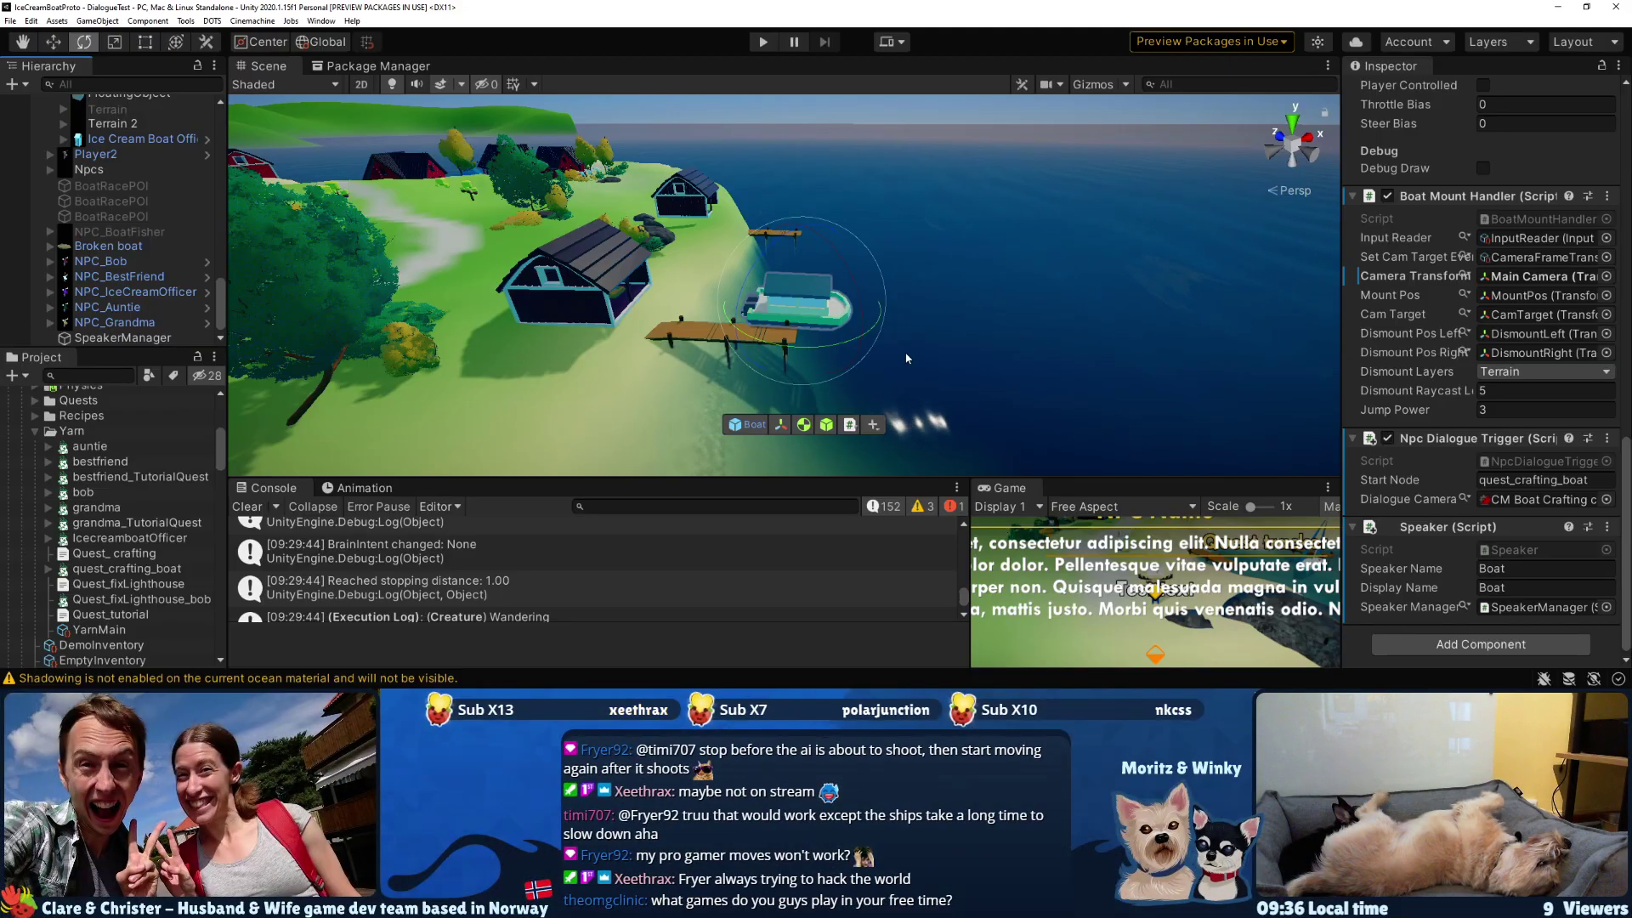
alt+drag(907, 358, 762, 276)
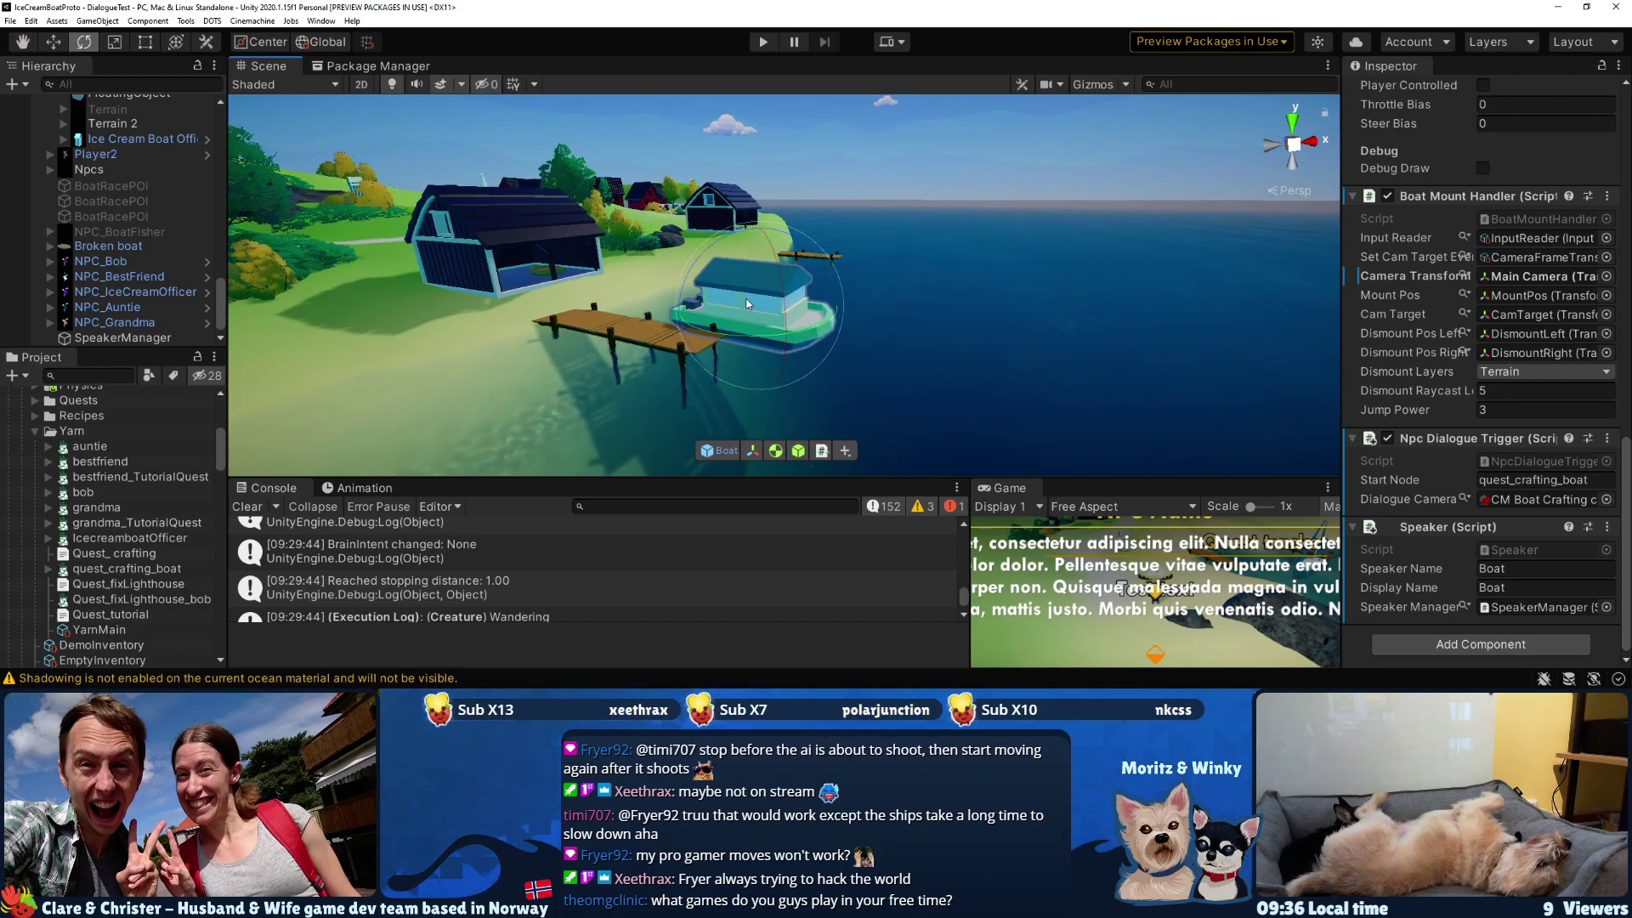
alt+drag(745, 304, 835, 295)
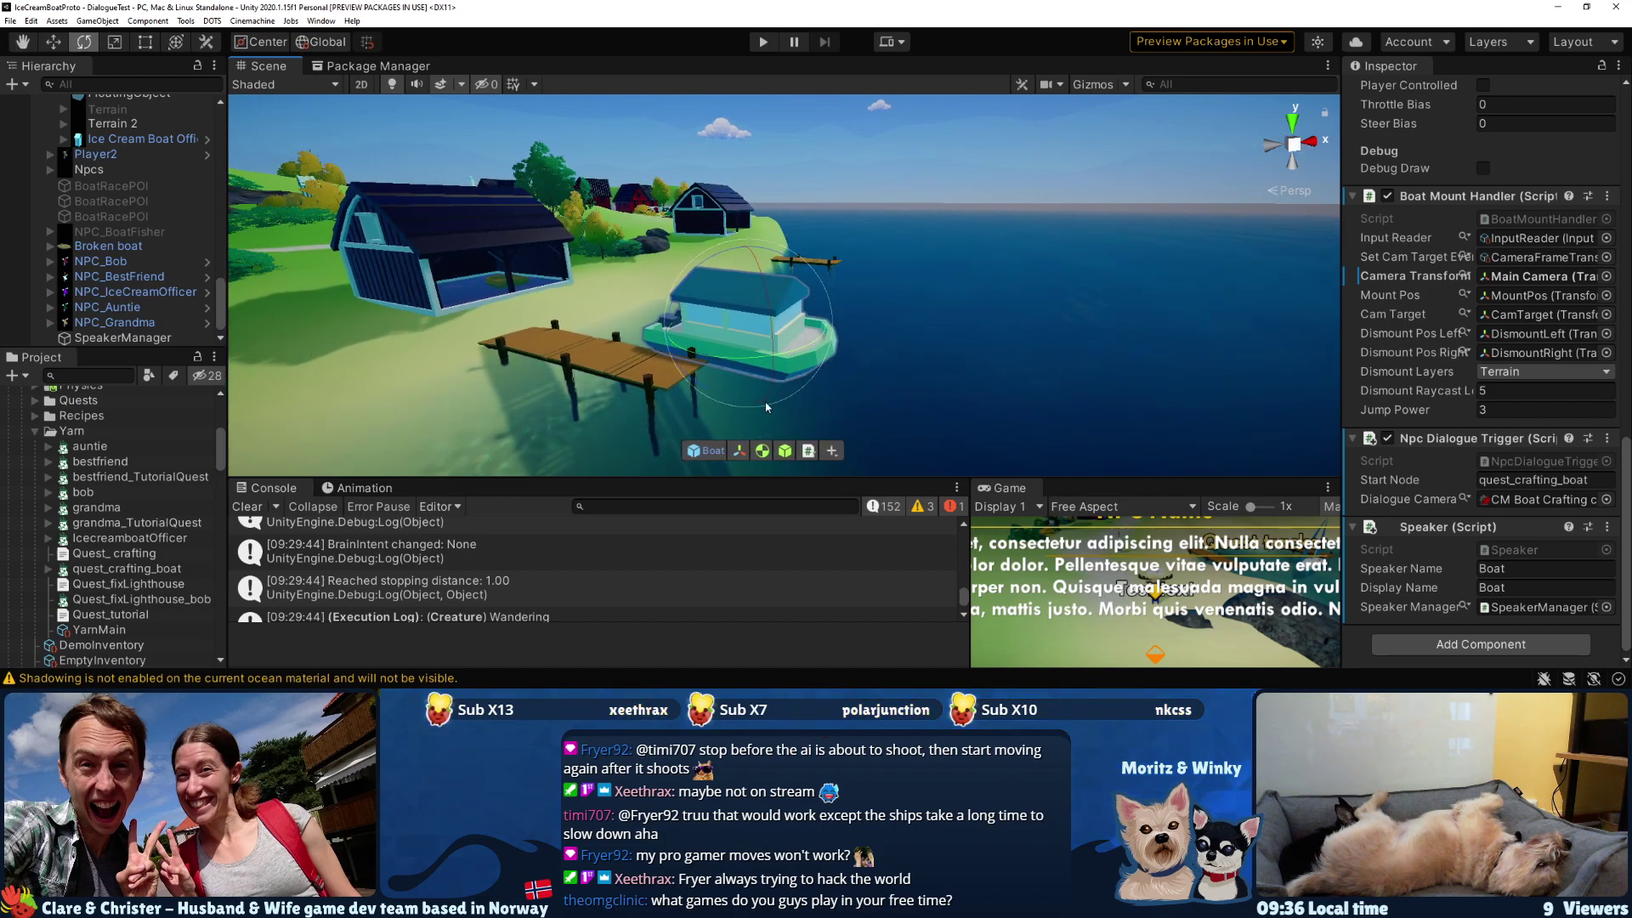
scroll(90, 149, up, 10)
scroll(90, 149, down, 5)
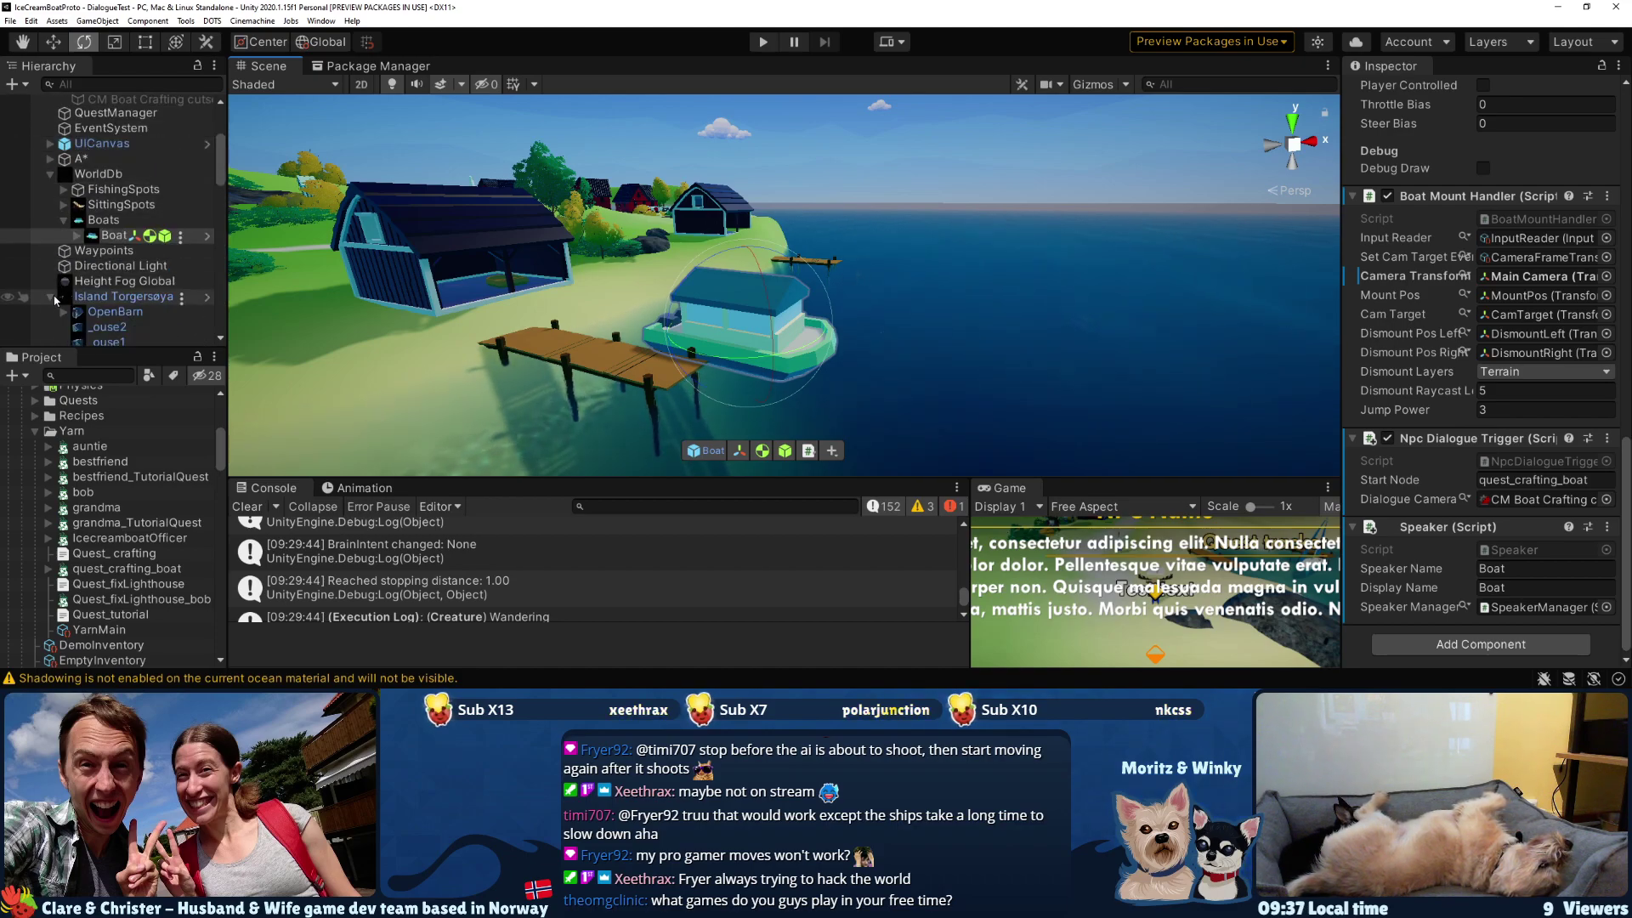
scroll(56, 300, down, 5)
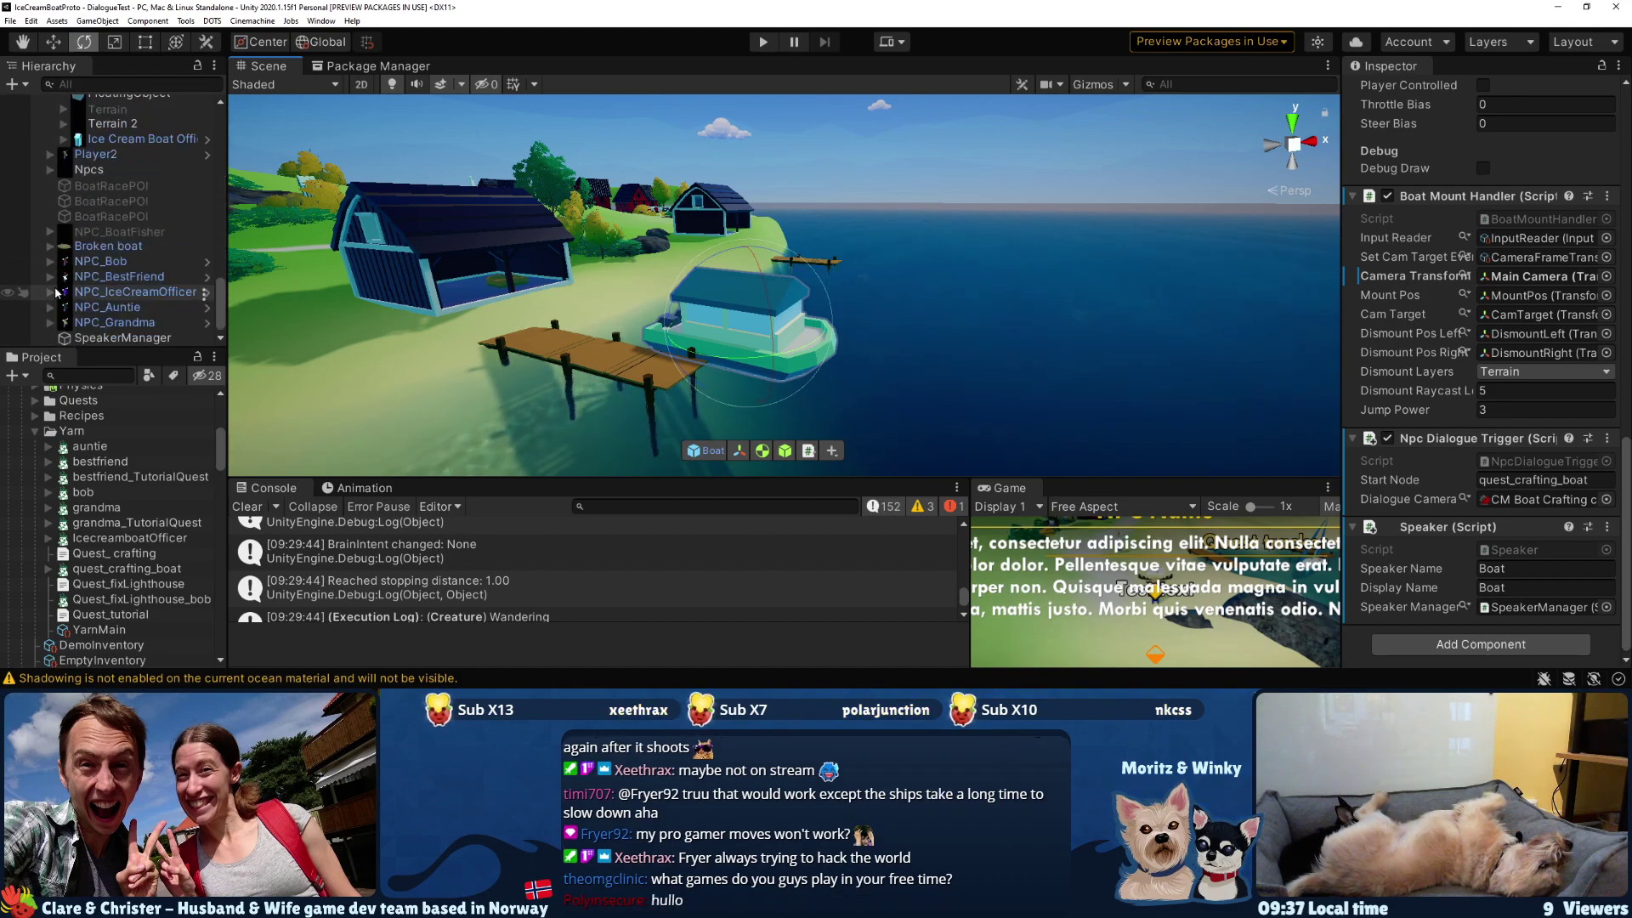
- Create an empty object named "Quest: Crafting" under WorldDb and place it first among WorldDb's children
scroll(56, 291, up, 8)
click(115, 301)
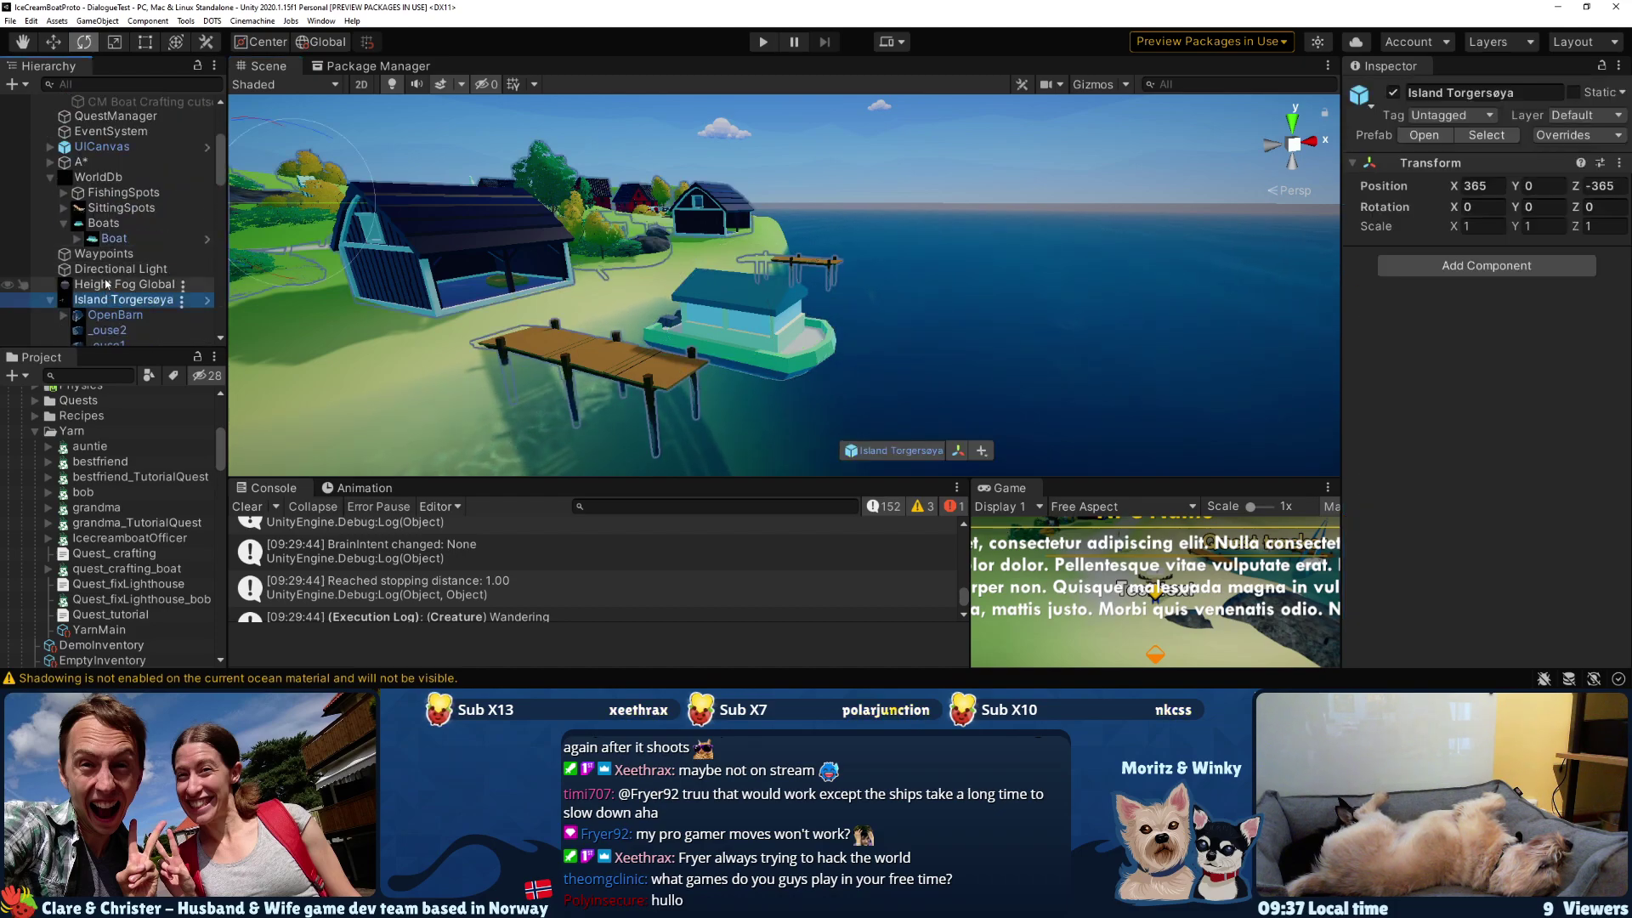
scroll(107, 298, up, 5)
click(102, 293)
scroll(95, 272, down, 3)
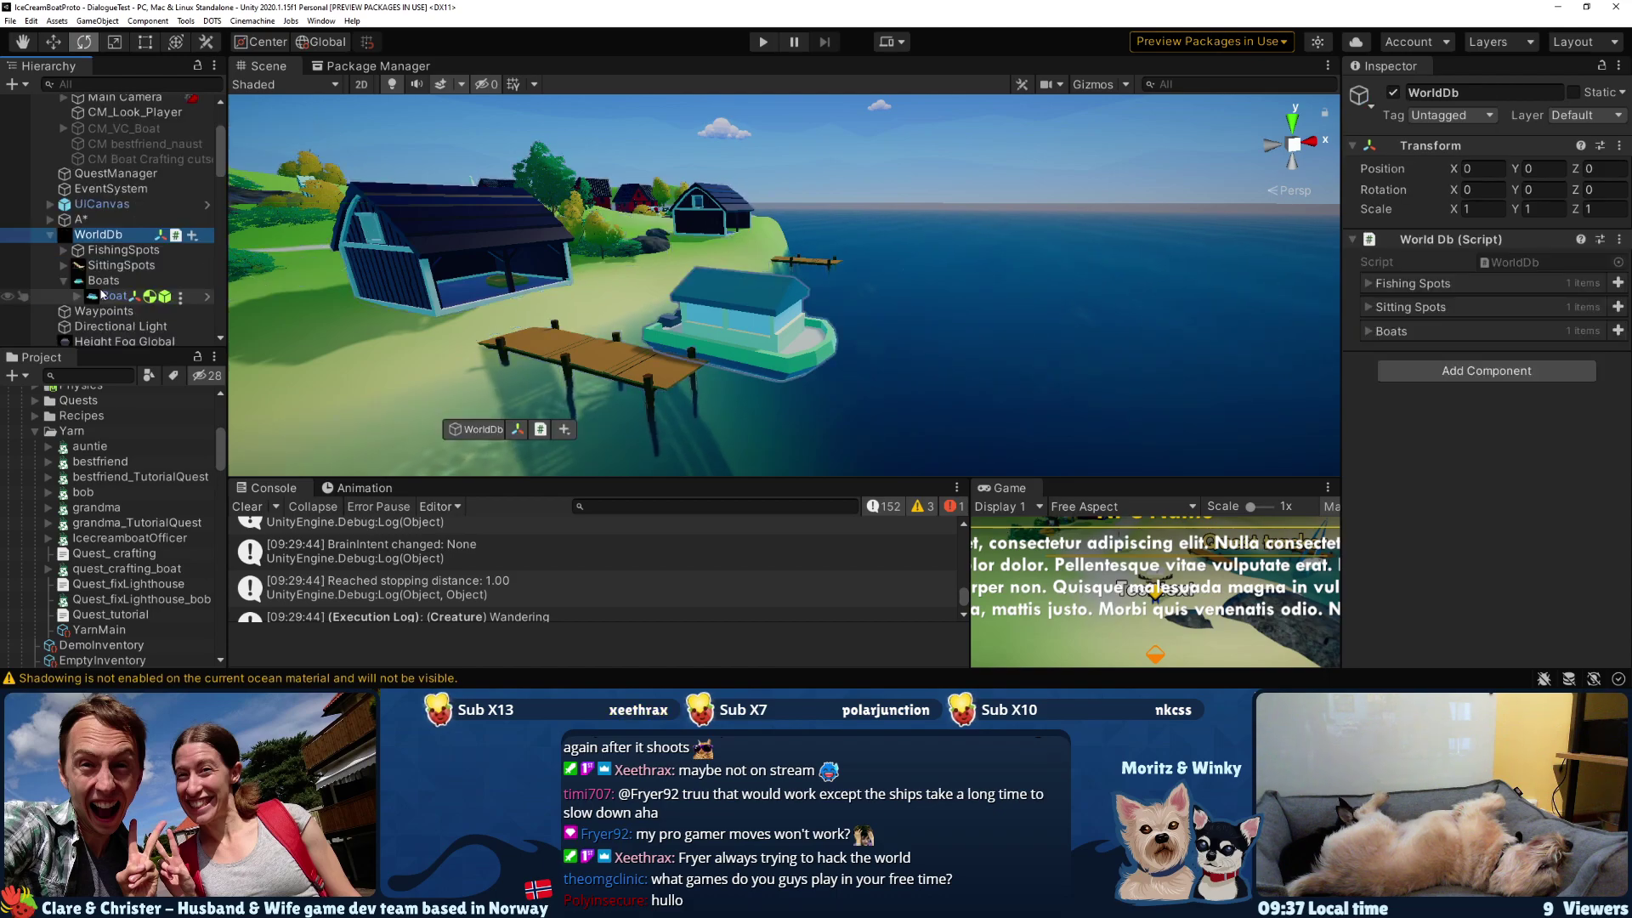
scroll(93, 240, down, 2)
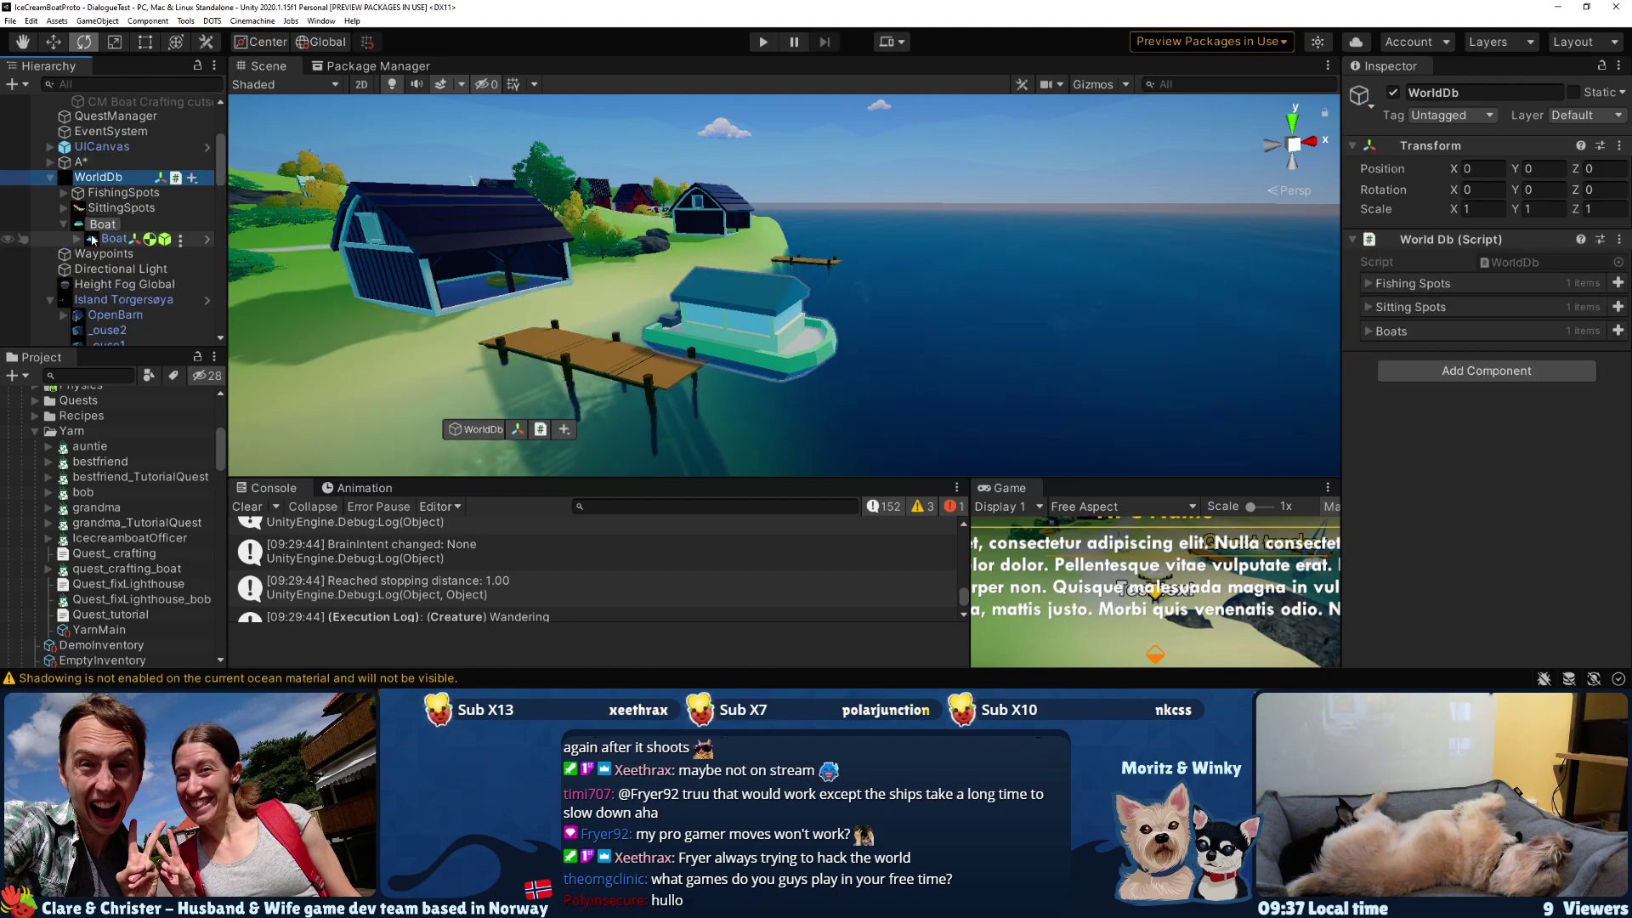
right_click(96, 176)
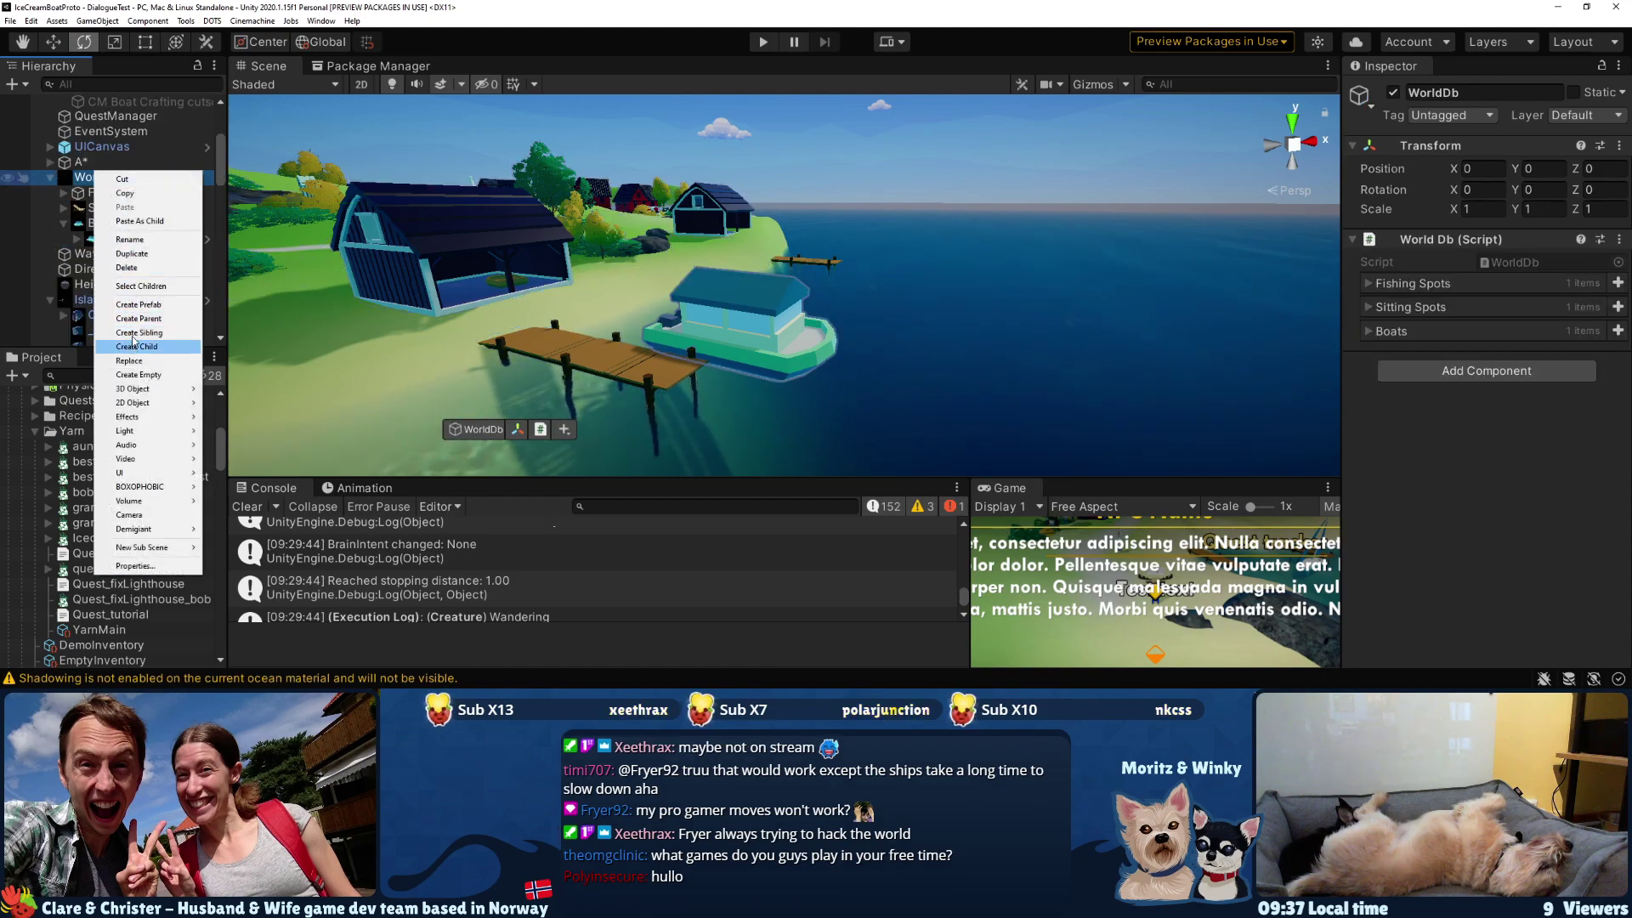
click(138, 374)
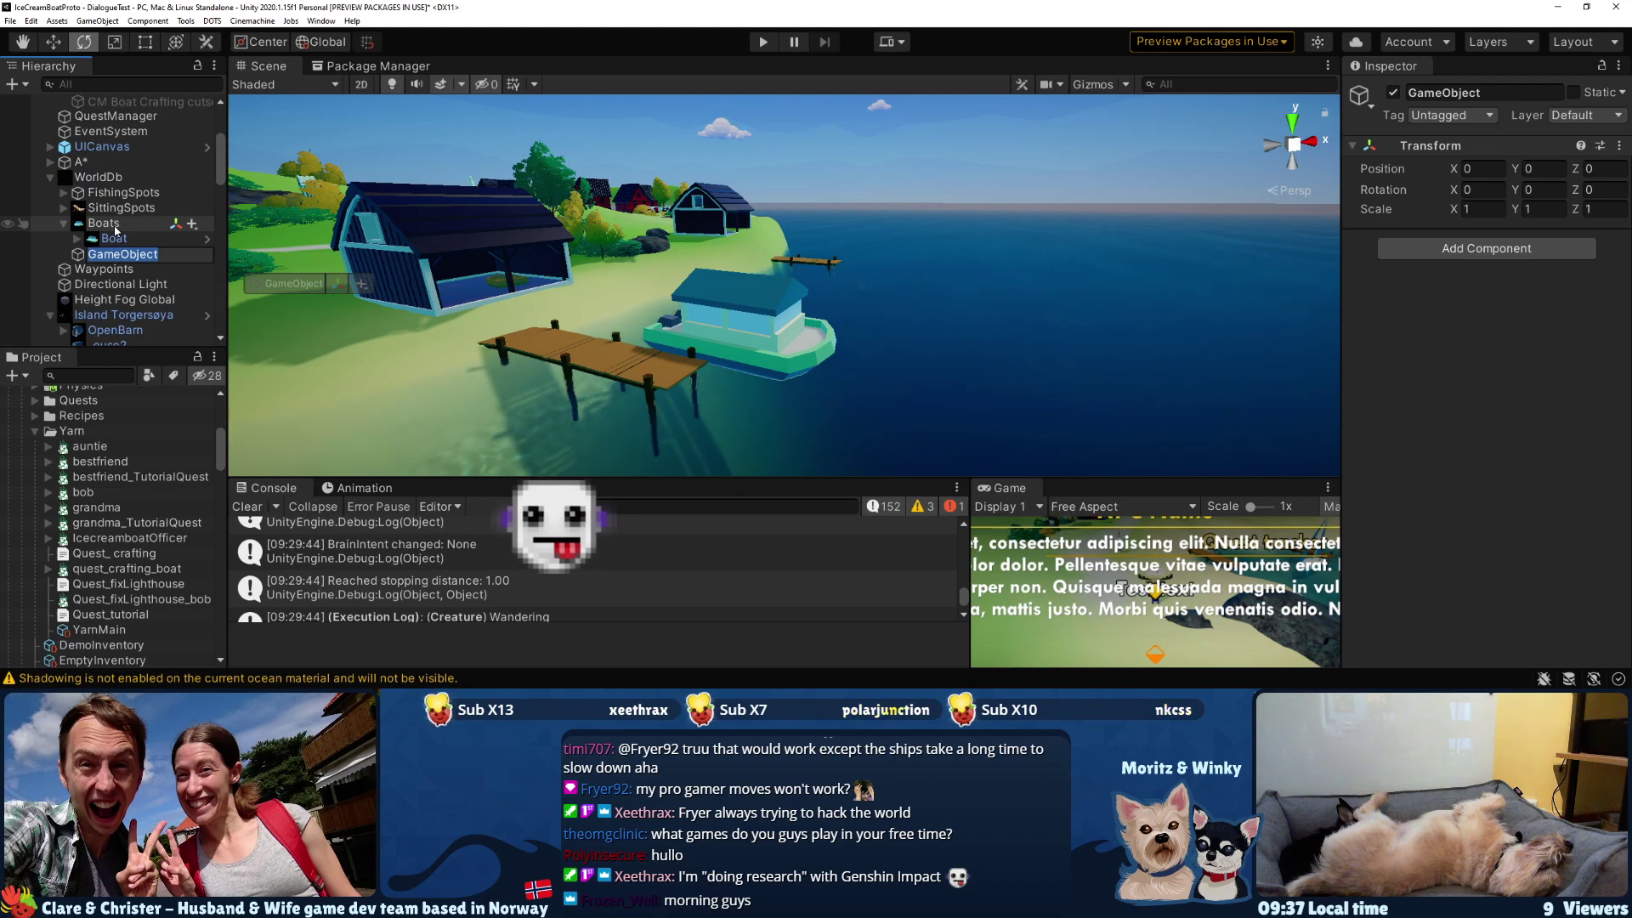
text(Quest: Crafting)
key(Return)
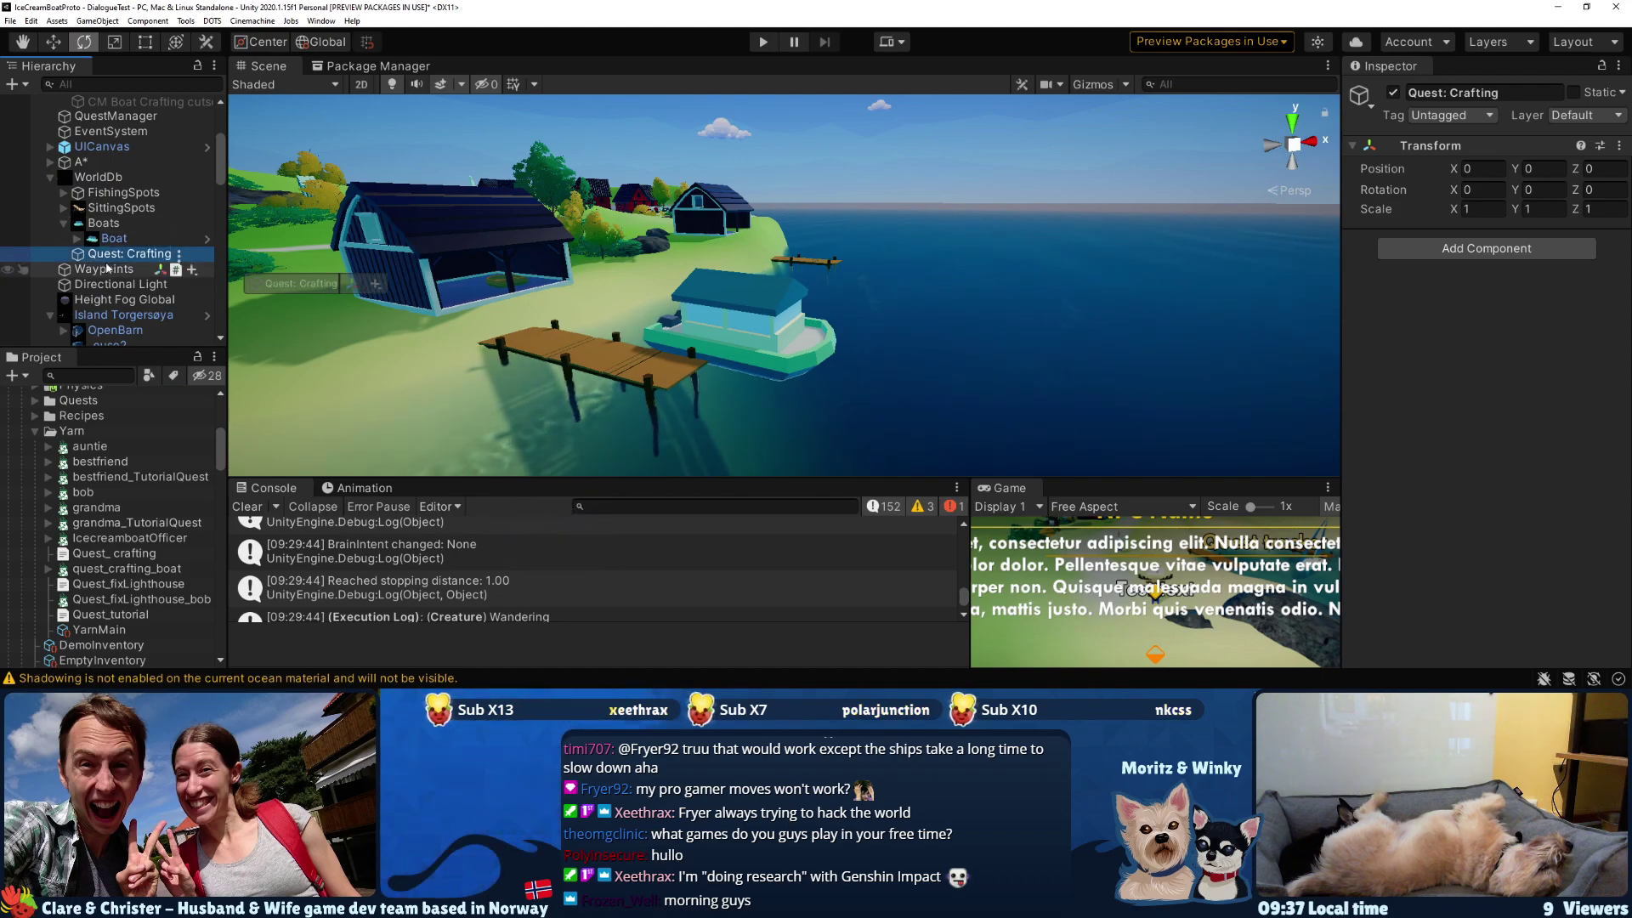
drag(99, 194, 99, 192)
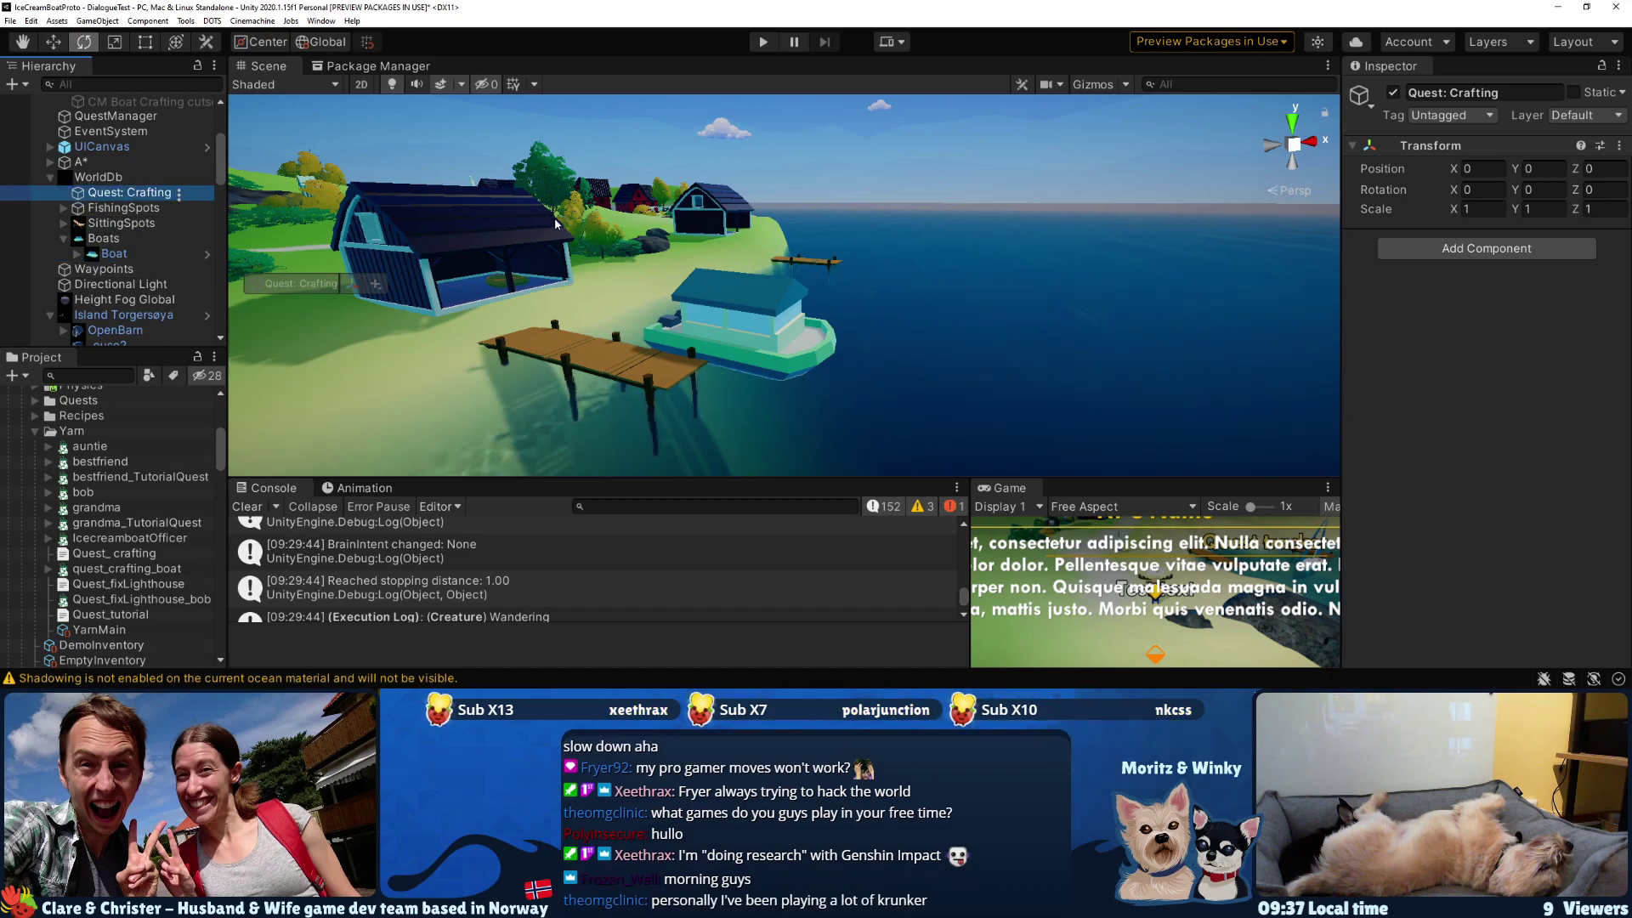
- Copy the Boat's Npc Dialogue Trigger component and paste it as a new component on Quest: Crafting
click(789, 308)
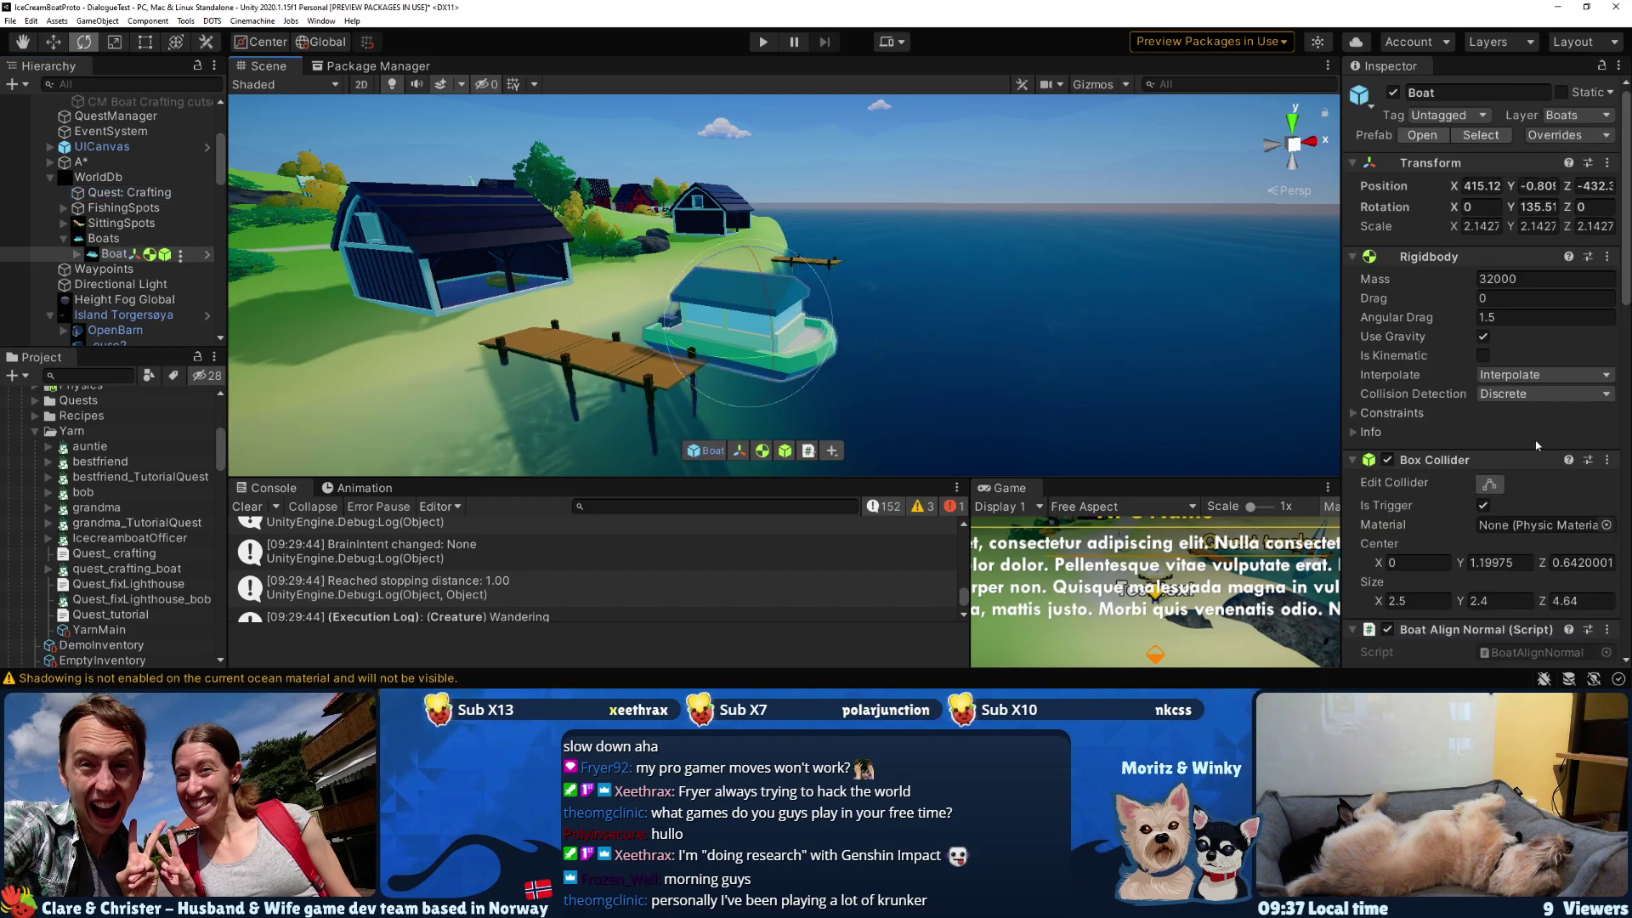
scroll(1487, 340, down, 10)
click(1608, 439)
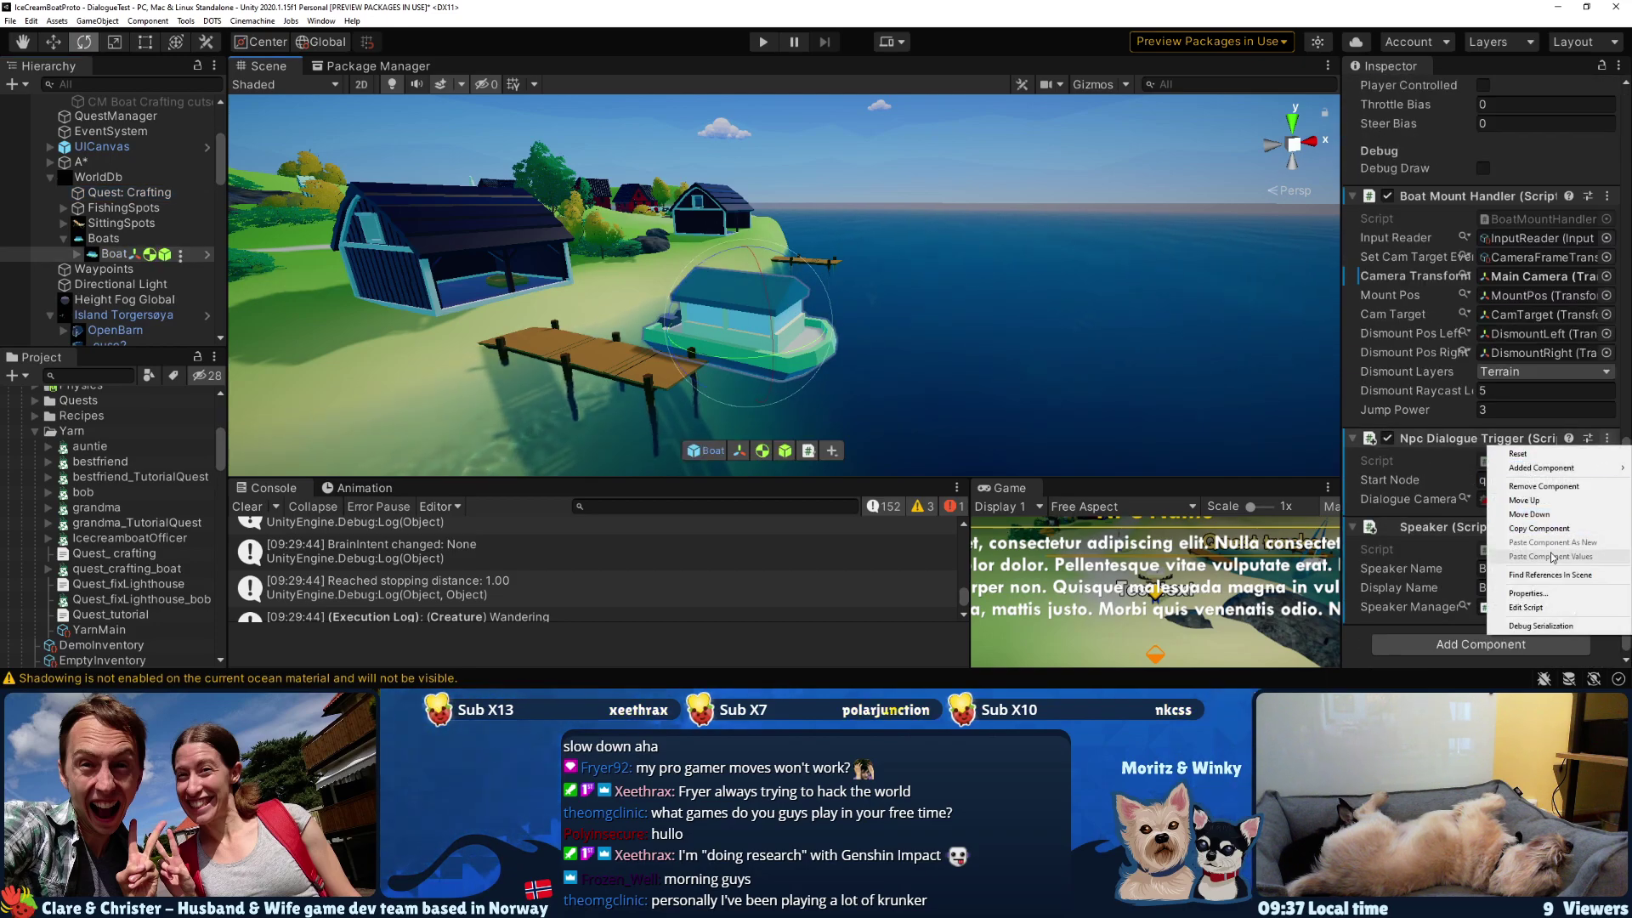
click(1540, 528)
click(531, 214)
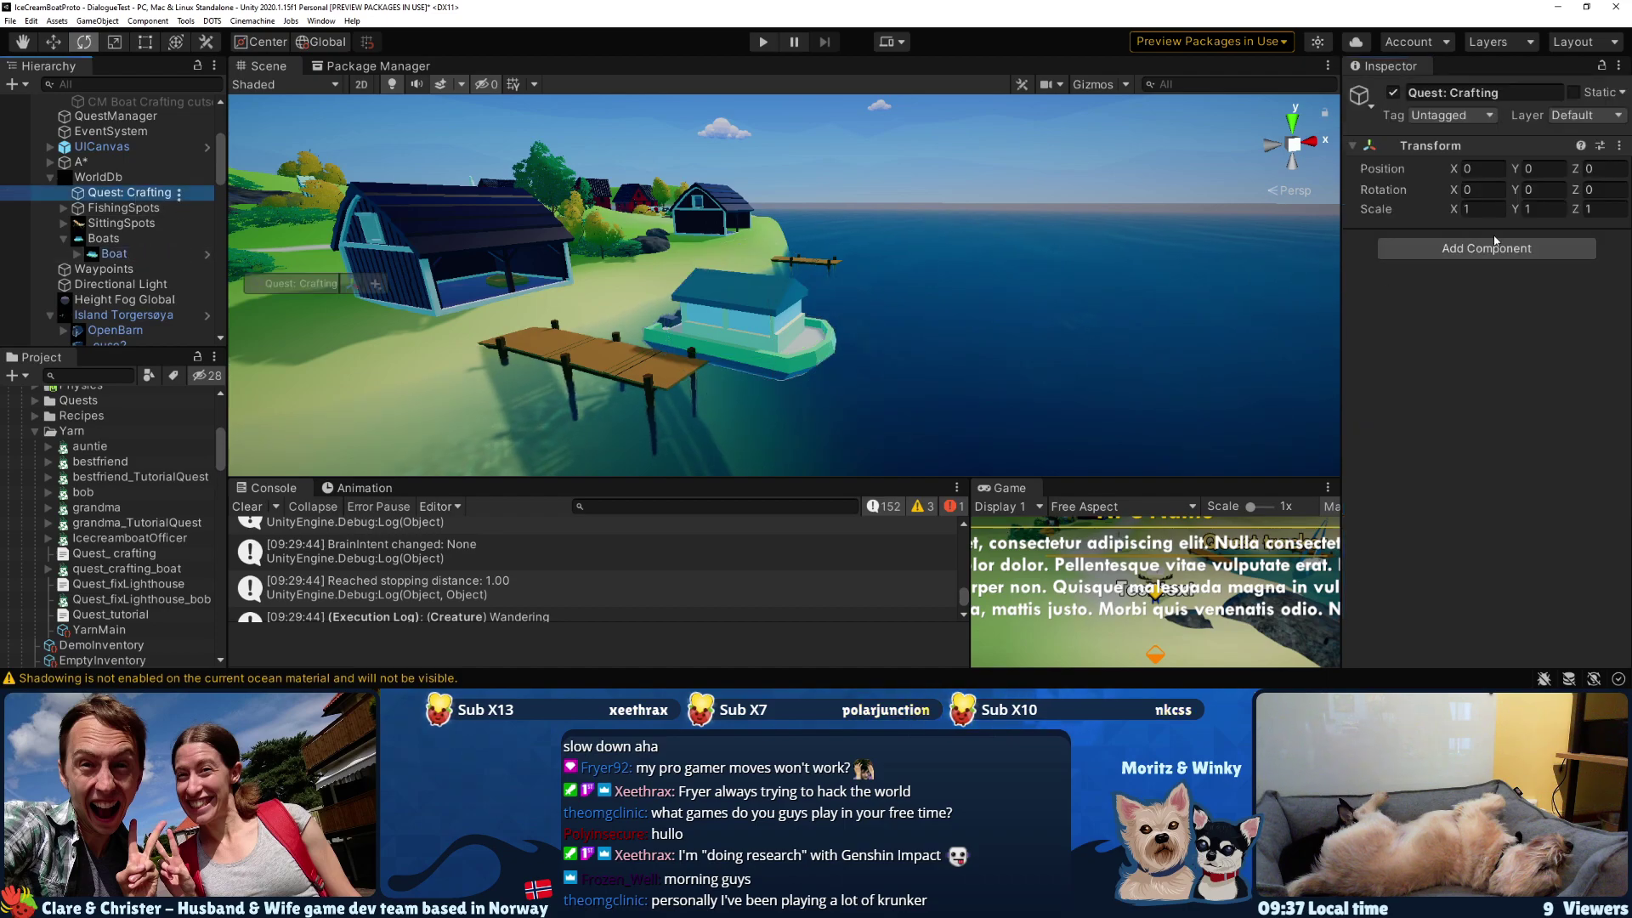
click(1619, 146)
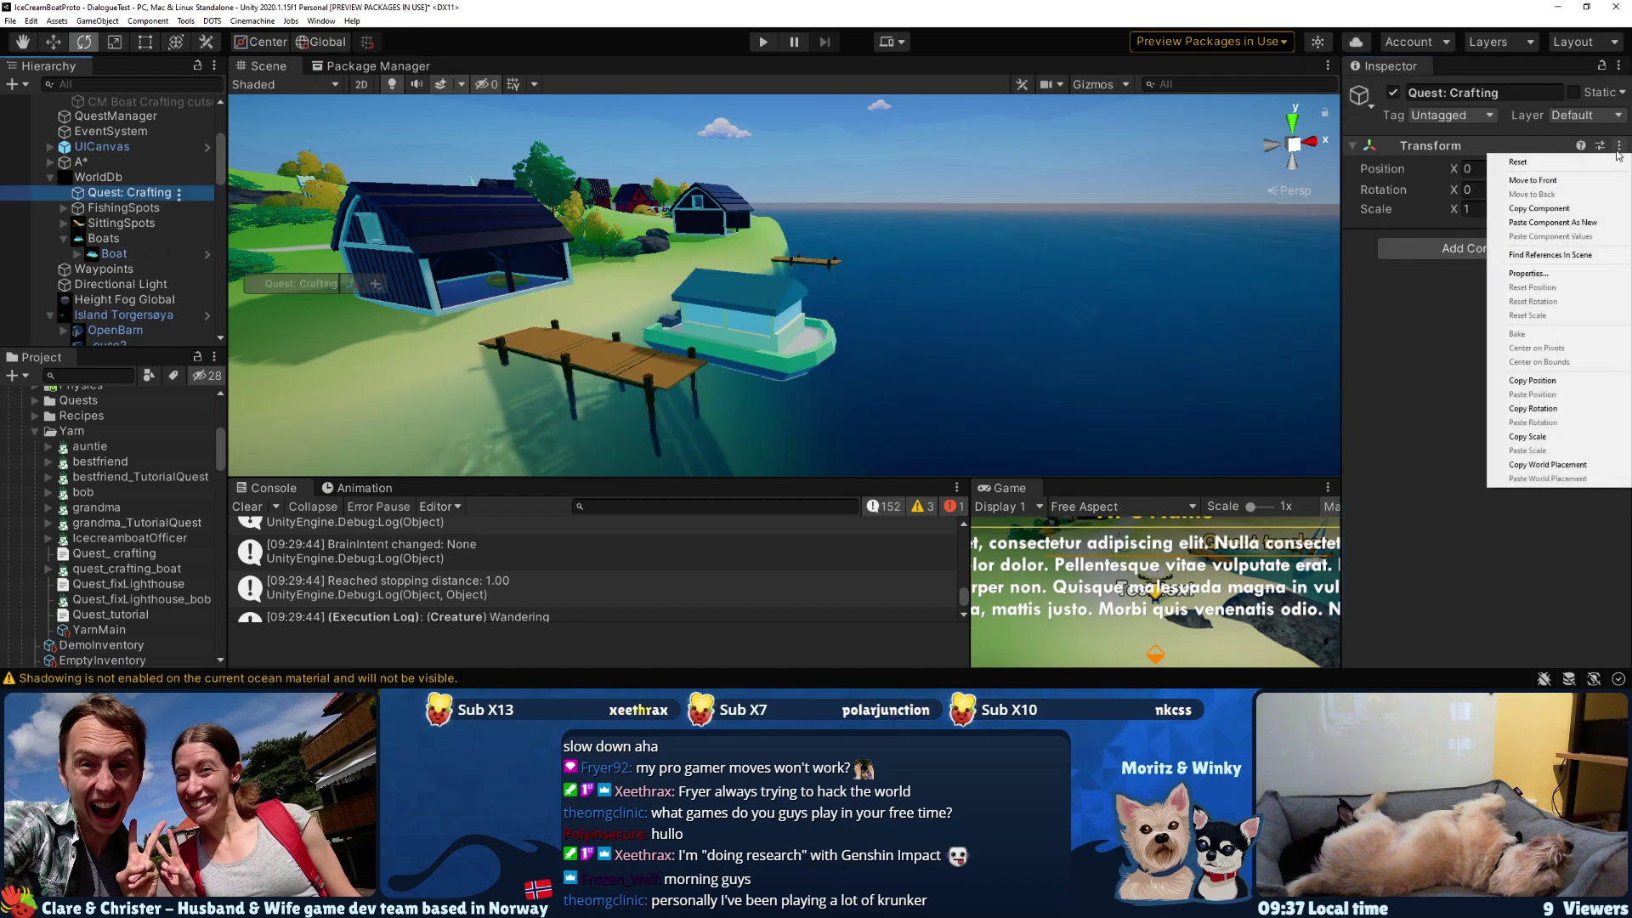
click(1556, 222)
- Copy the Boat's Speaker component and paste it as a new component on Quest: Crafting
click(727, 335)
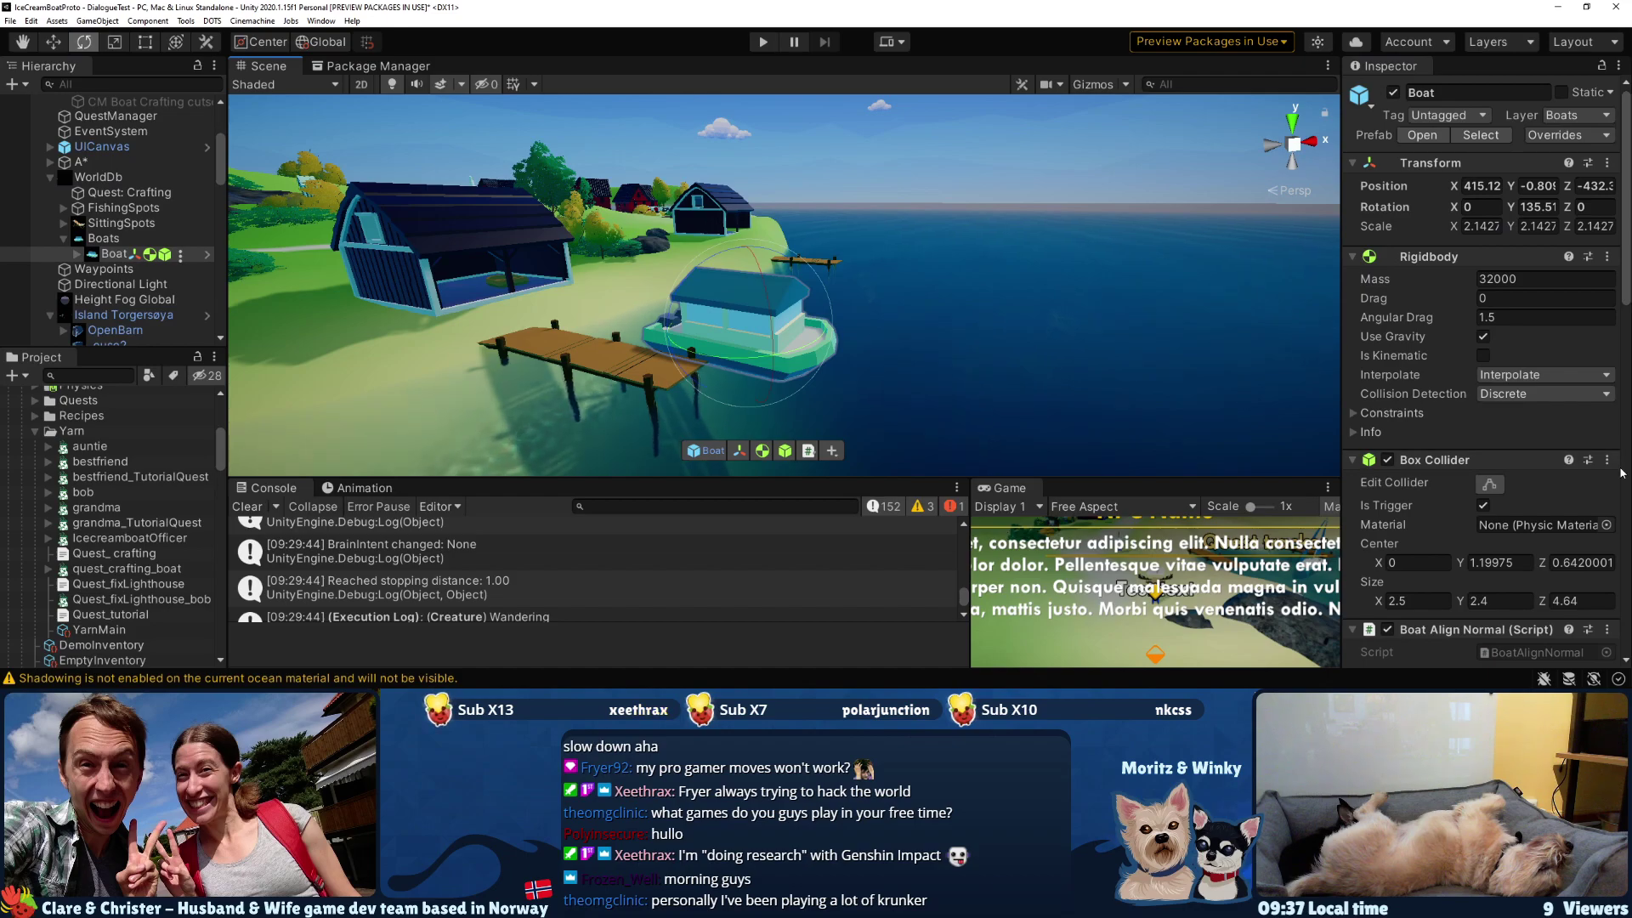
scroll(1535, 456, down, 15)
right_click(1530, 527)
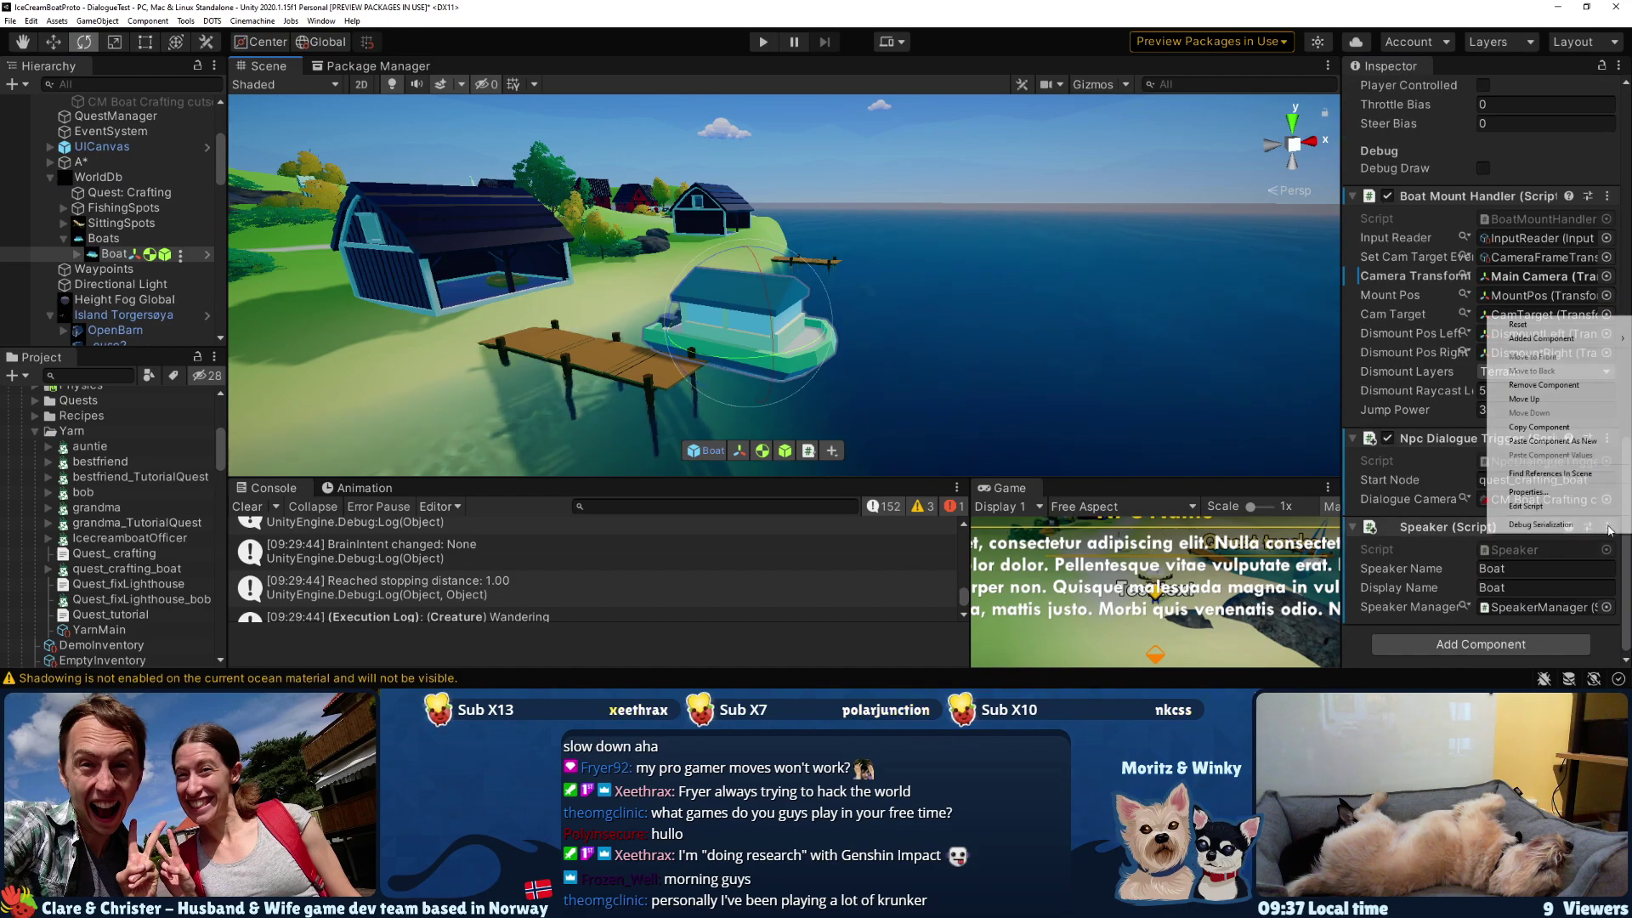
click(1552, 428)
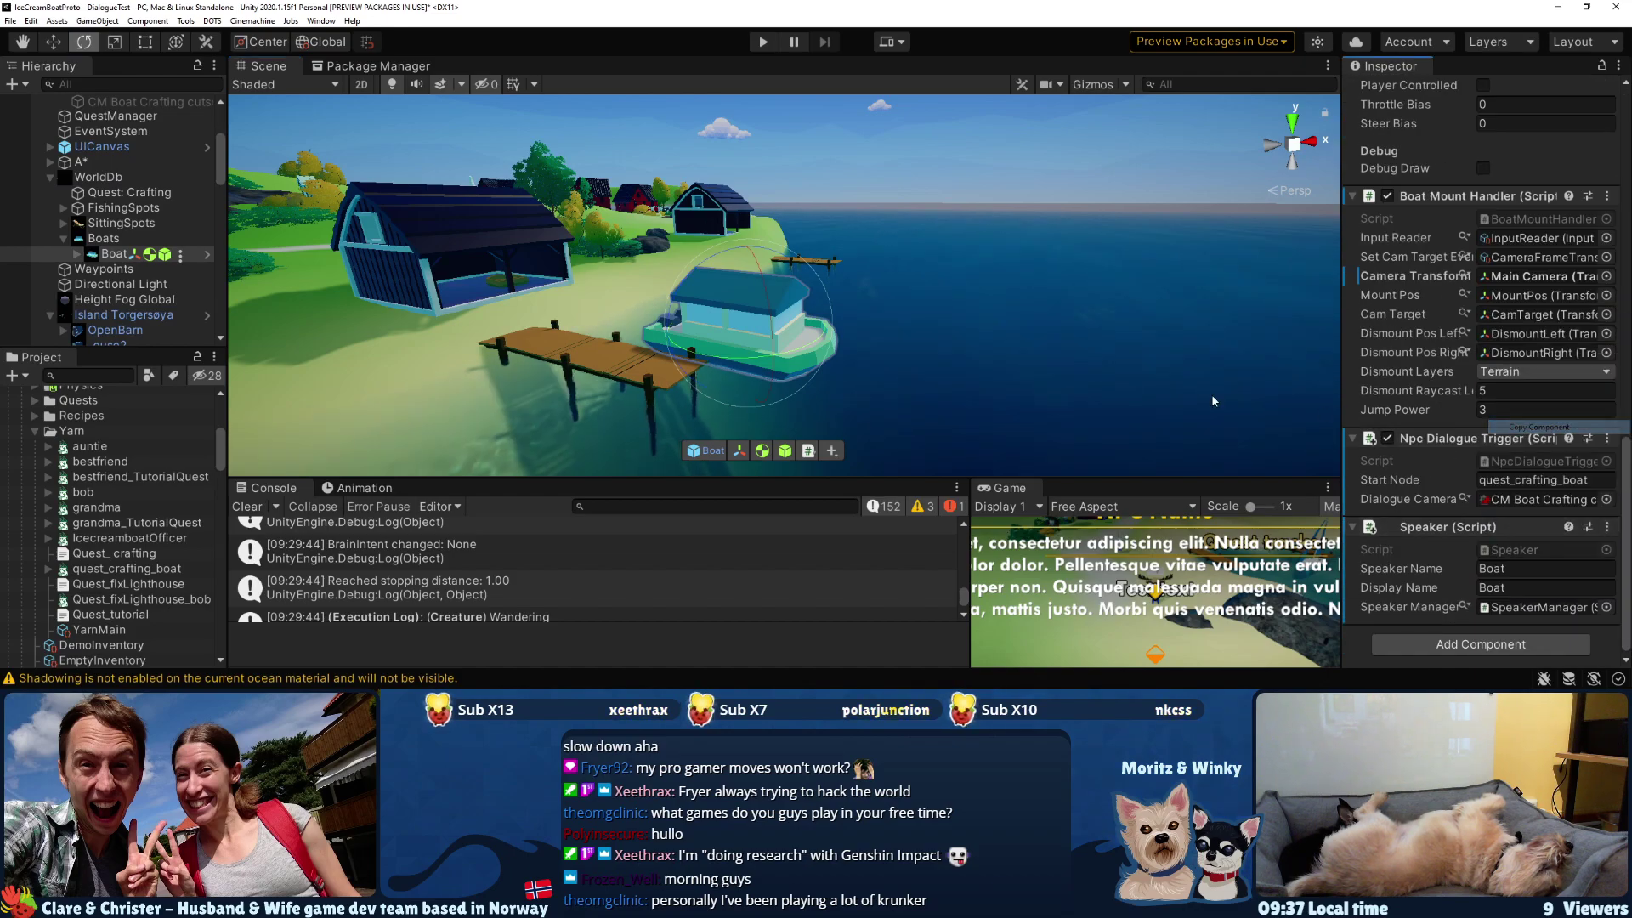
click(107, 198)
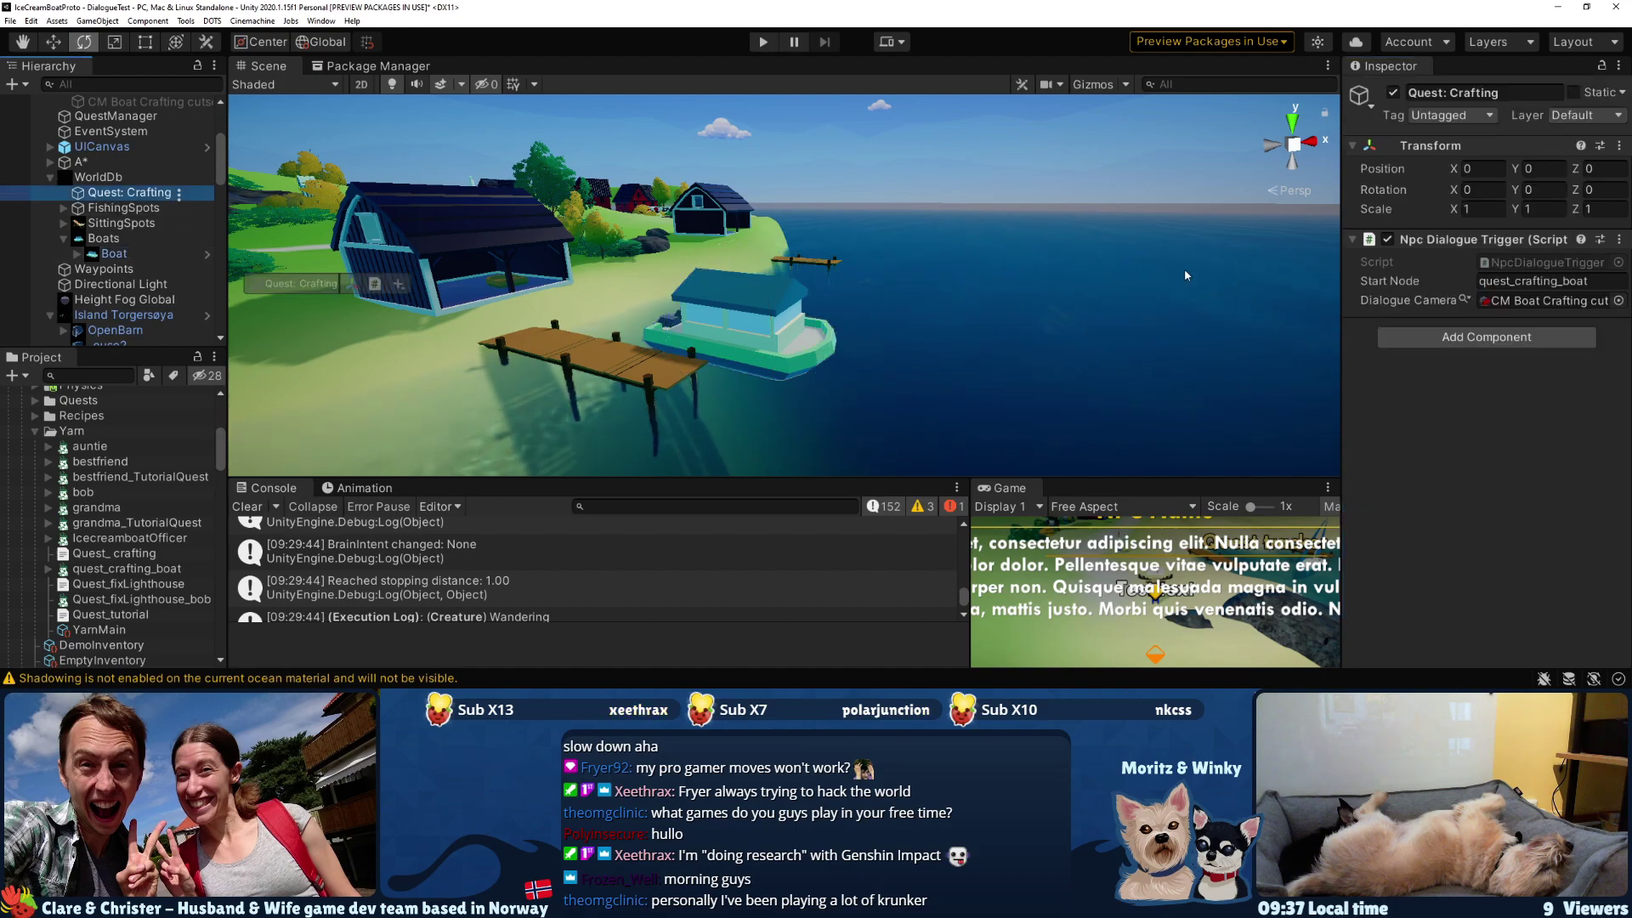
click(1620, 240)
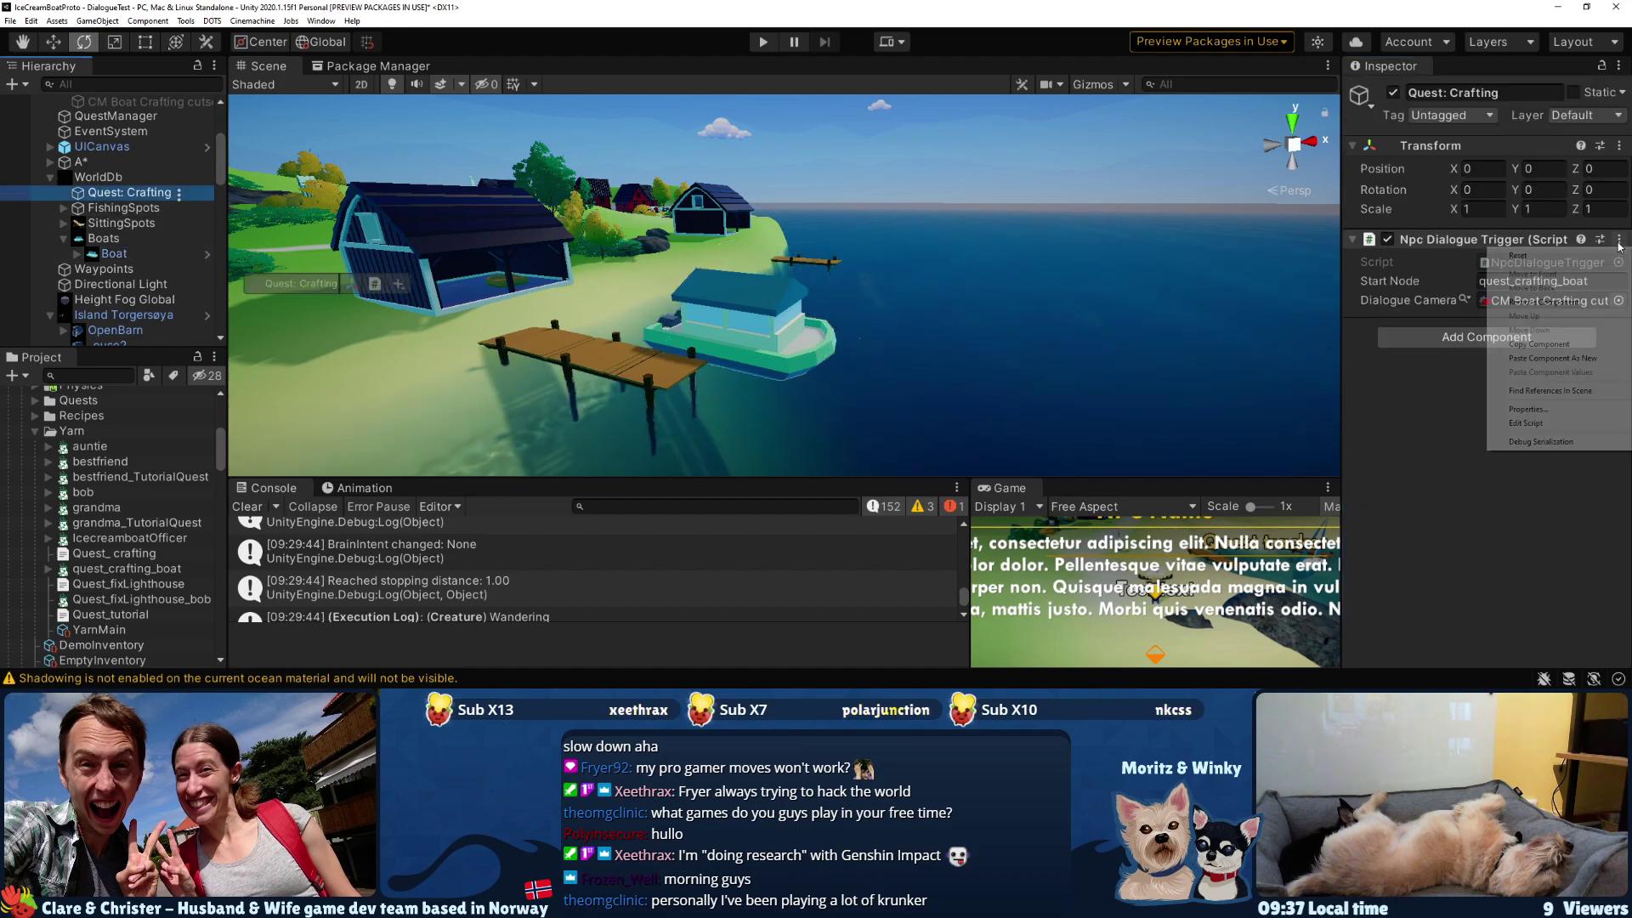
click(1576, 361)
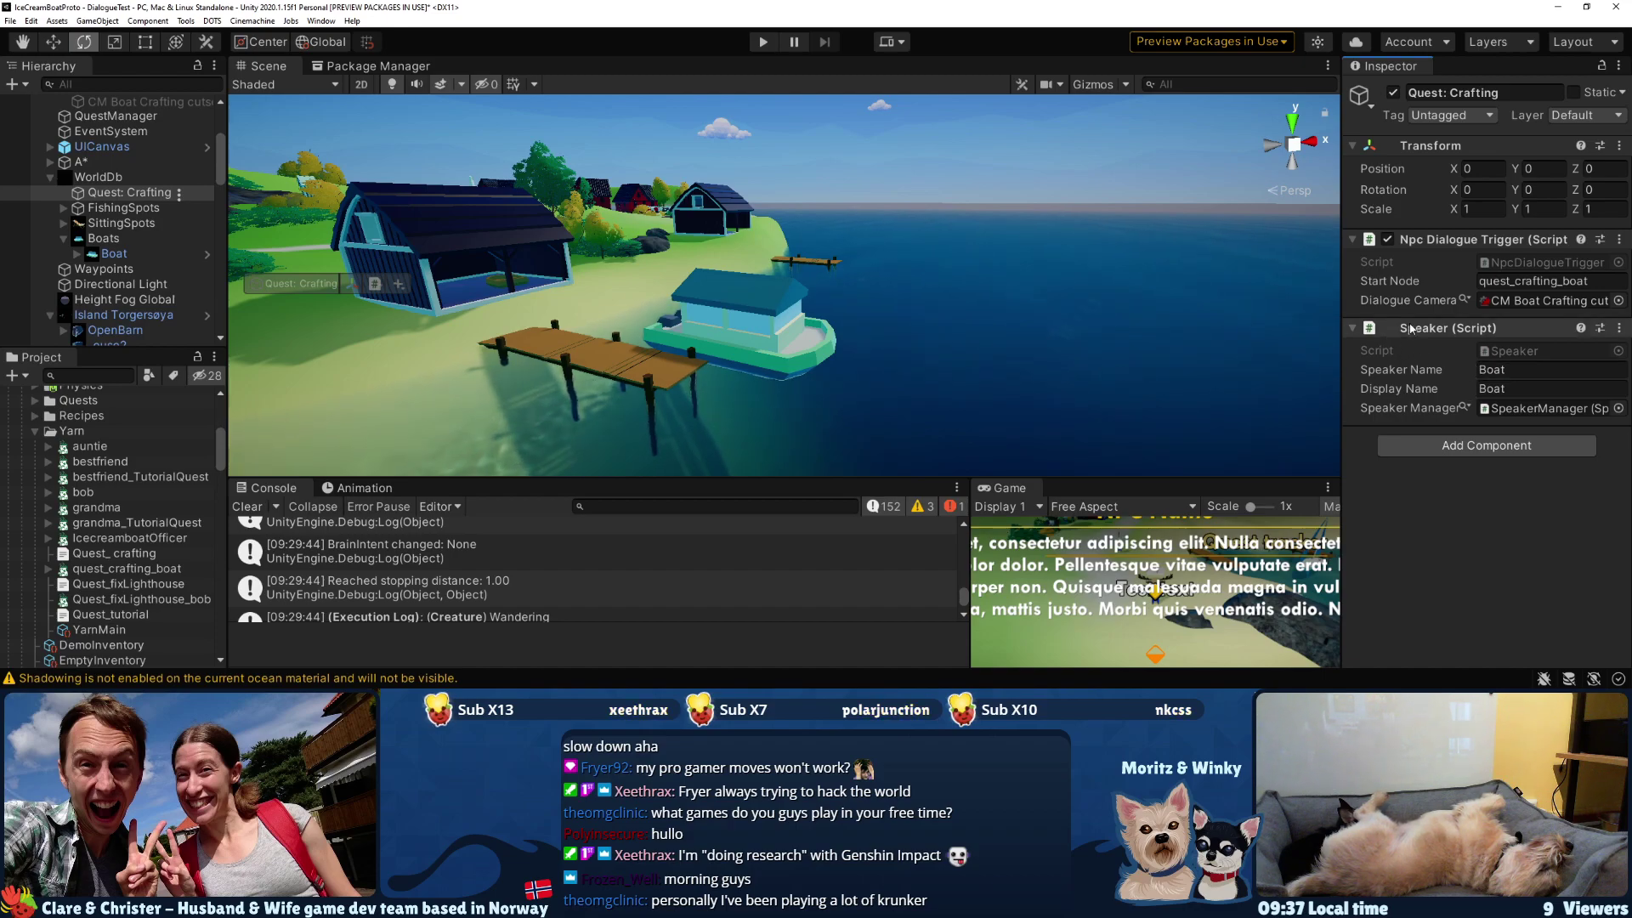
- Remove the Npc Dialogue Trigger and Speaker components from the Boat
click(801, 312)
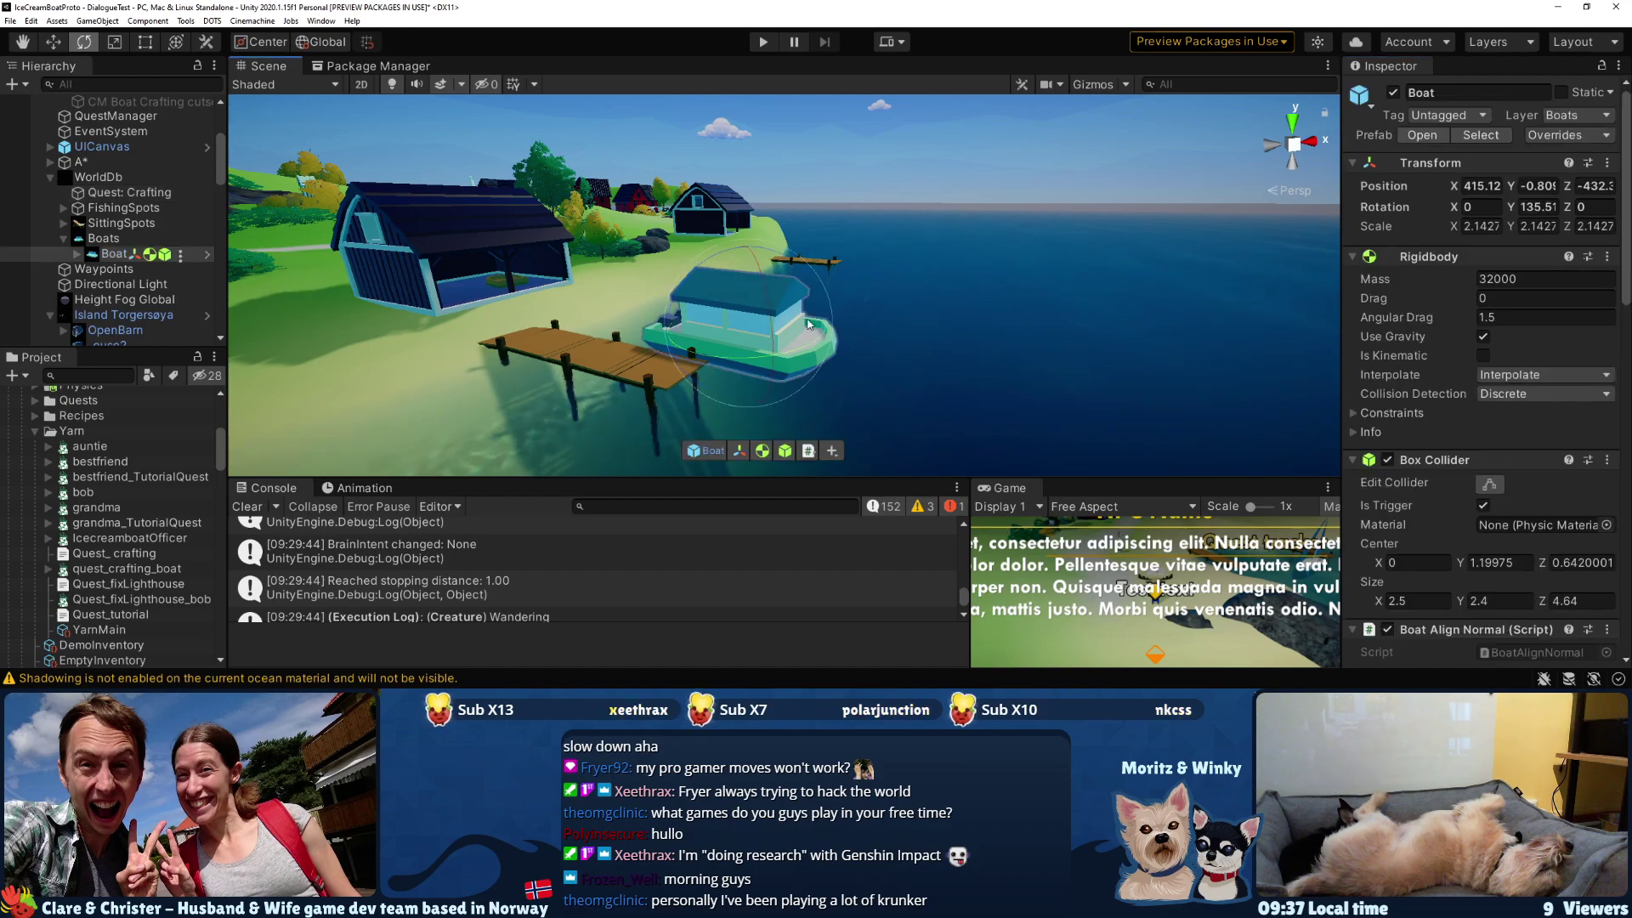
scroll(1492, 455, down, 5)
click(1607, 439)
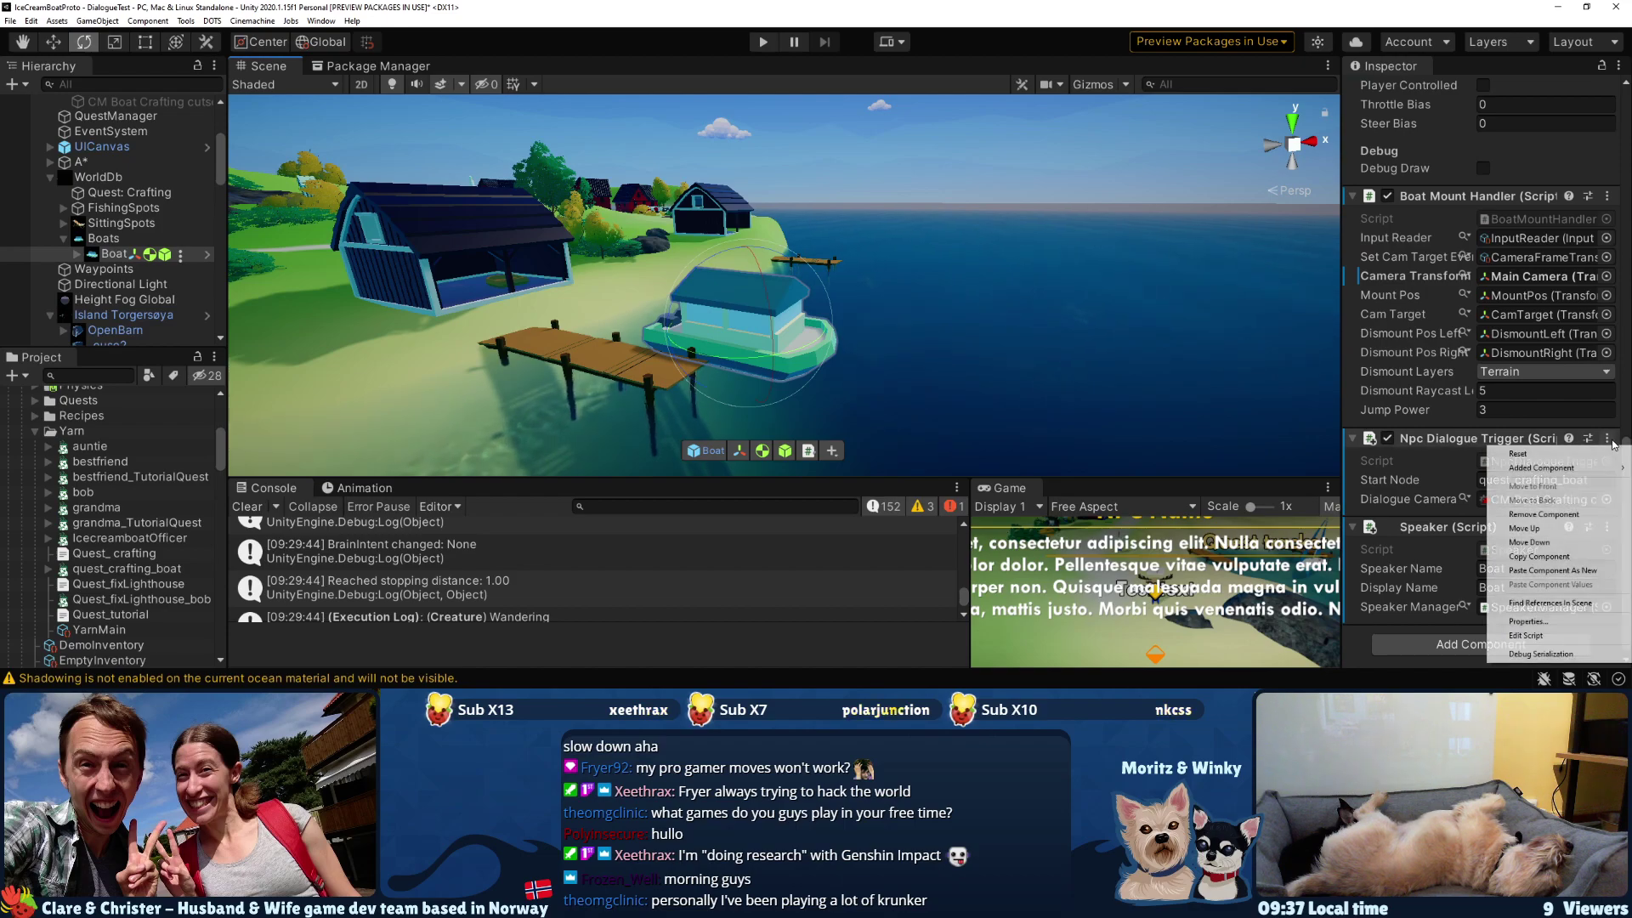
click(1558, 518)
scroll(1548, 505, down, 3)
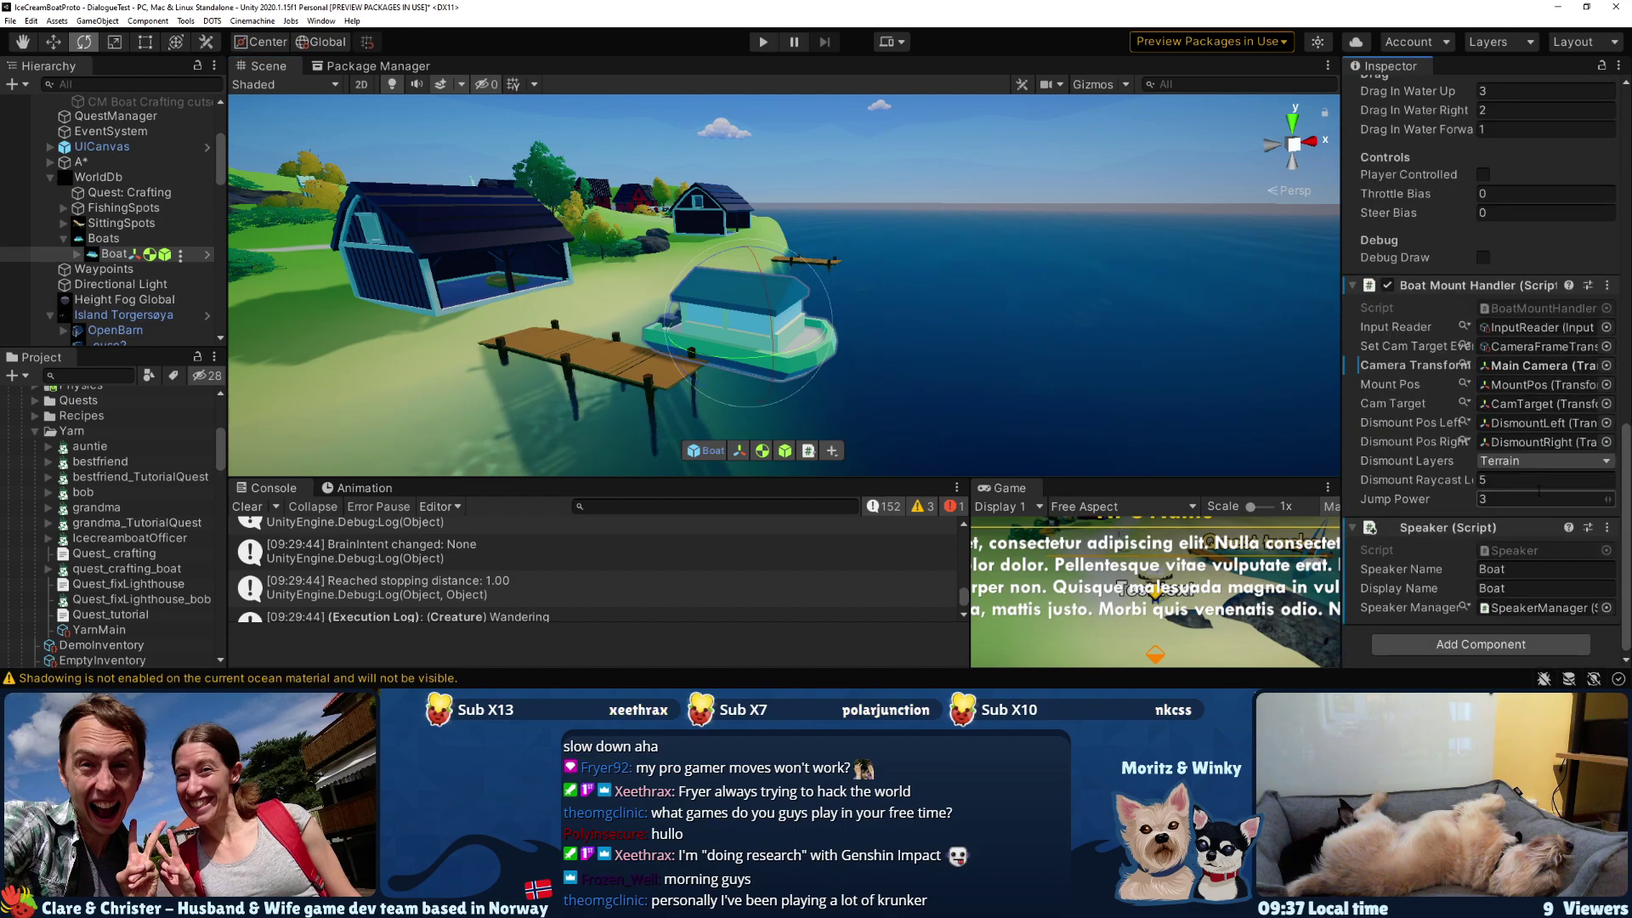
click(1607, 529)
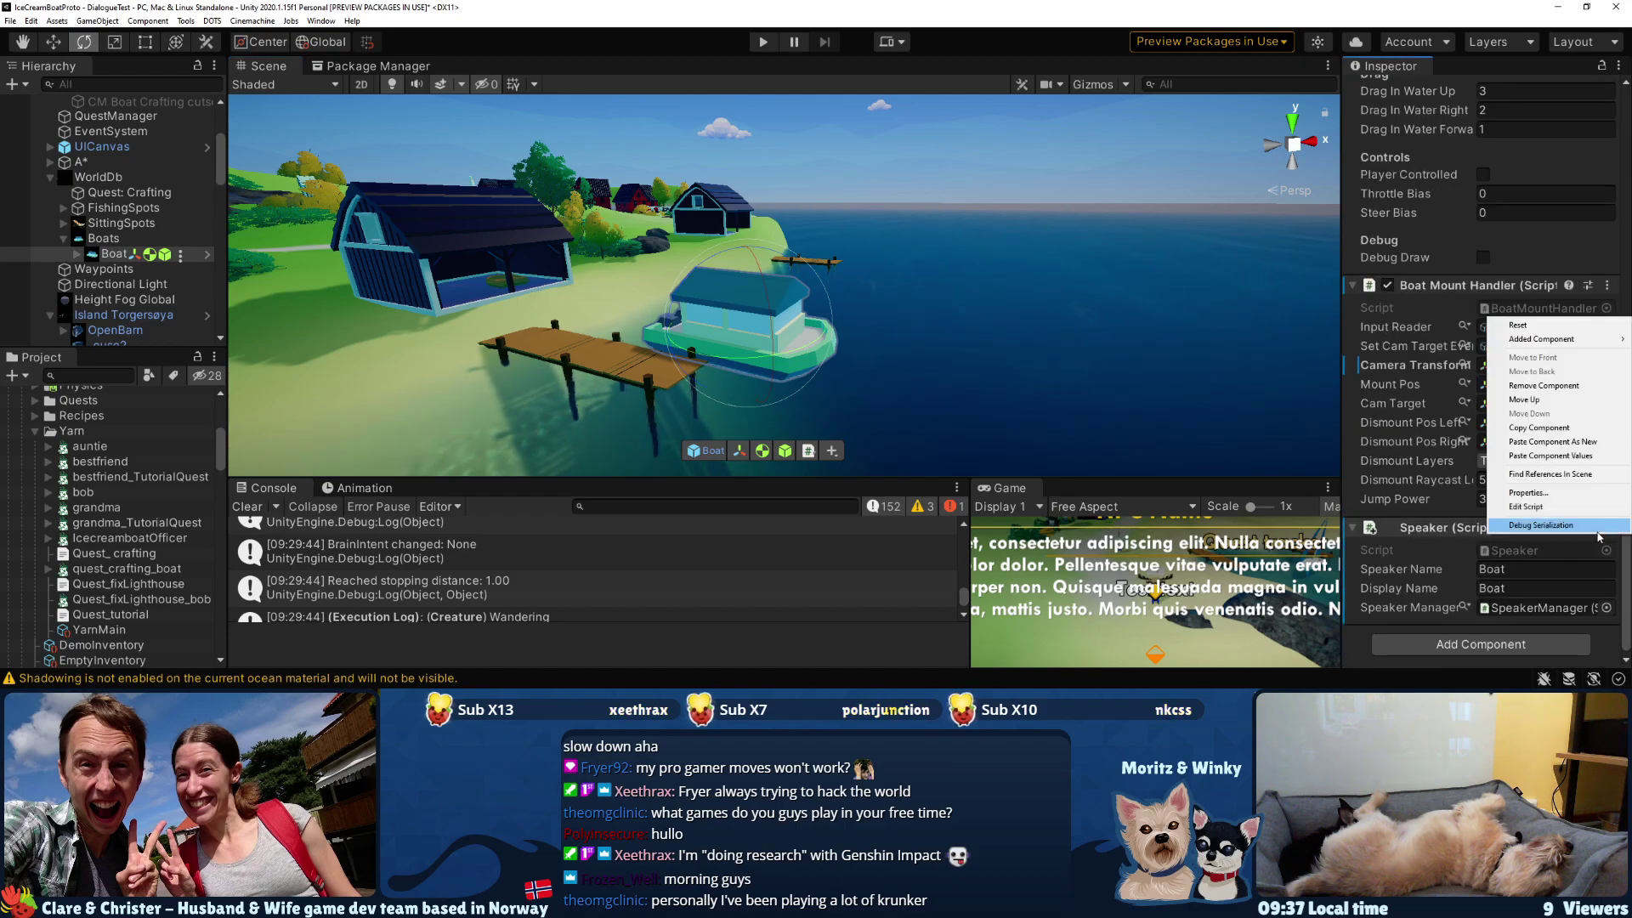
click(1544, 386)
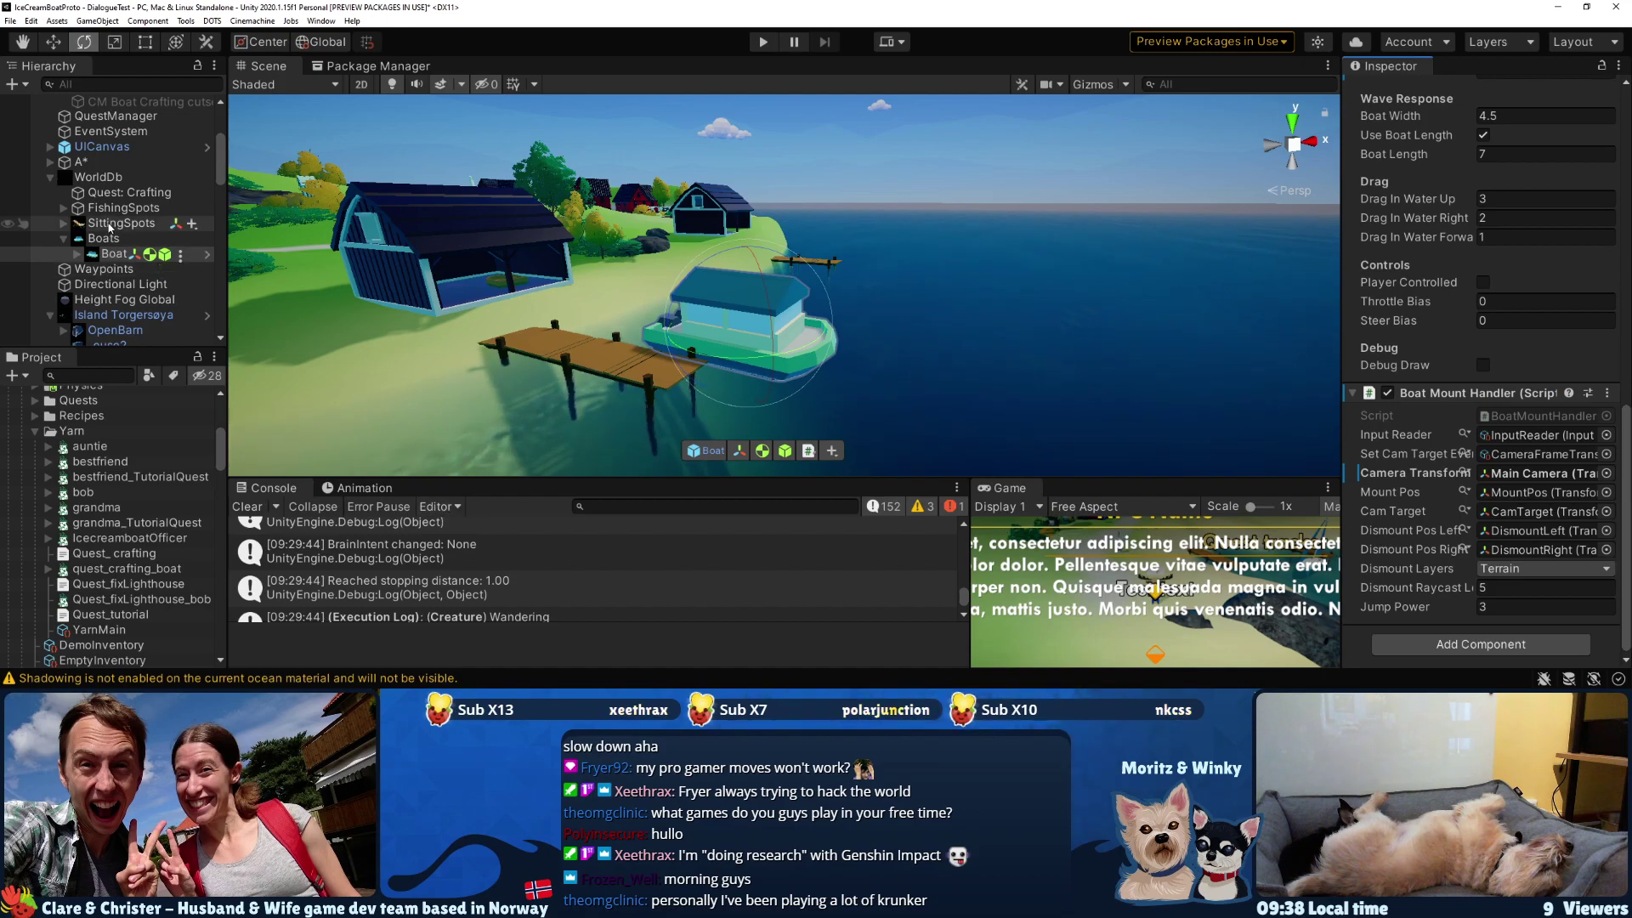
- Move Quest: Crafting to the boat at about X 413, Z -428.9, and take it out of WorldDb to sit directly above it in the hierarchy
click(112, 194)
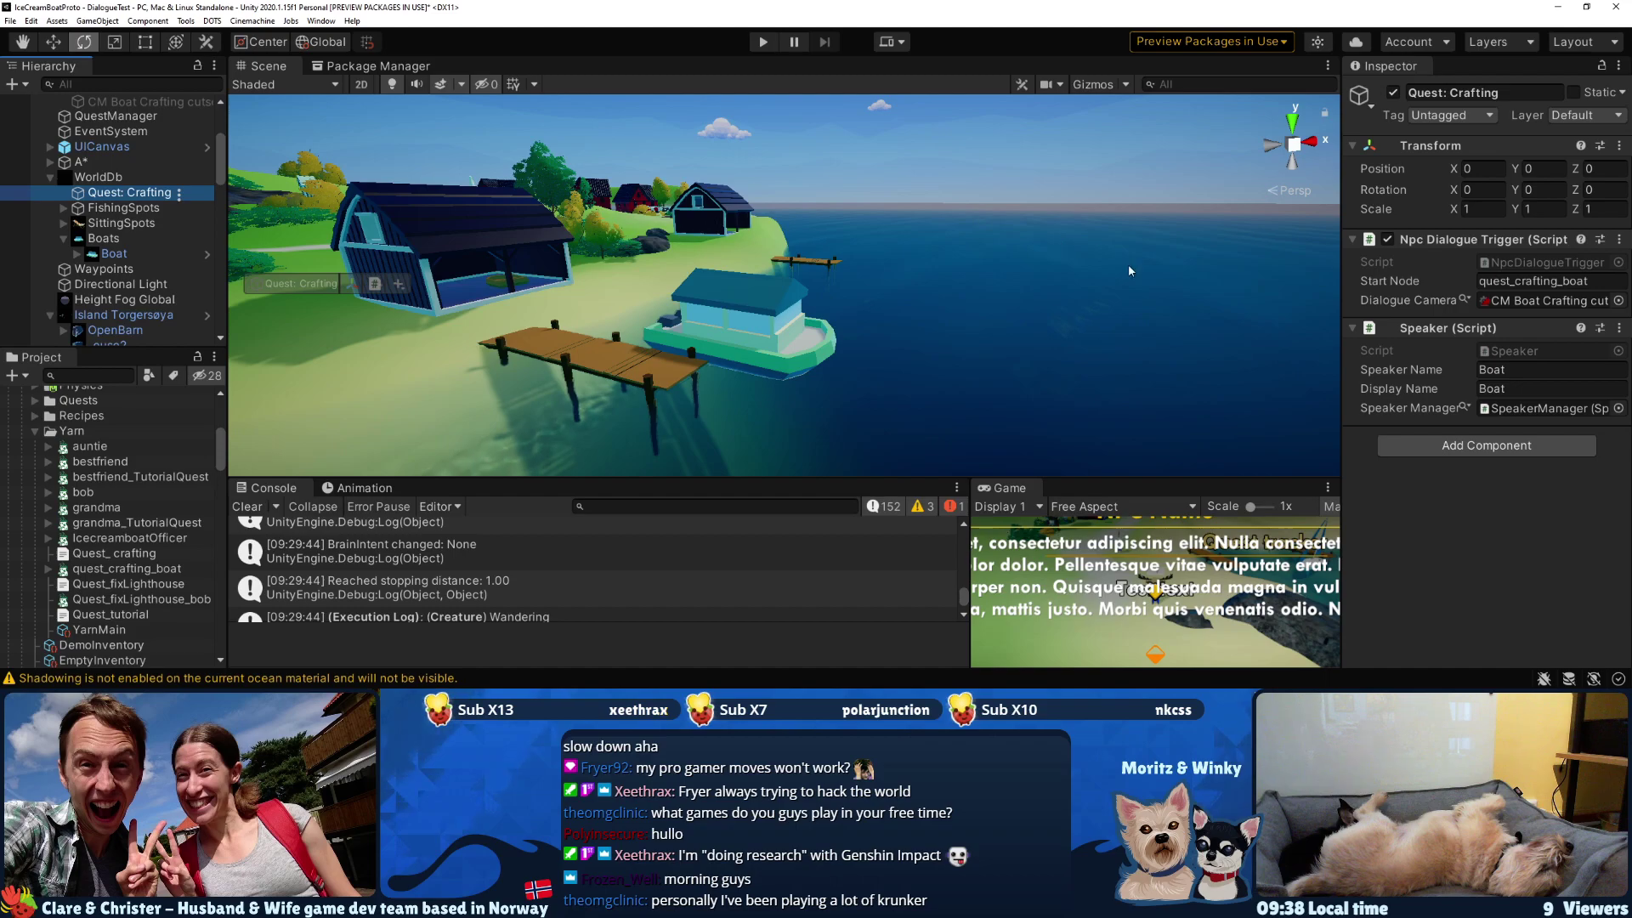
right_drag(971, 260, 599, 209)
key(w)
drag(481, 110, 804, 398)
right_drag(804, 396, 874, 323)
key(w)
click(109, 193)
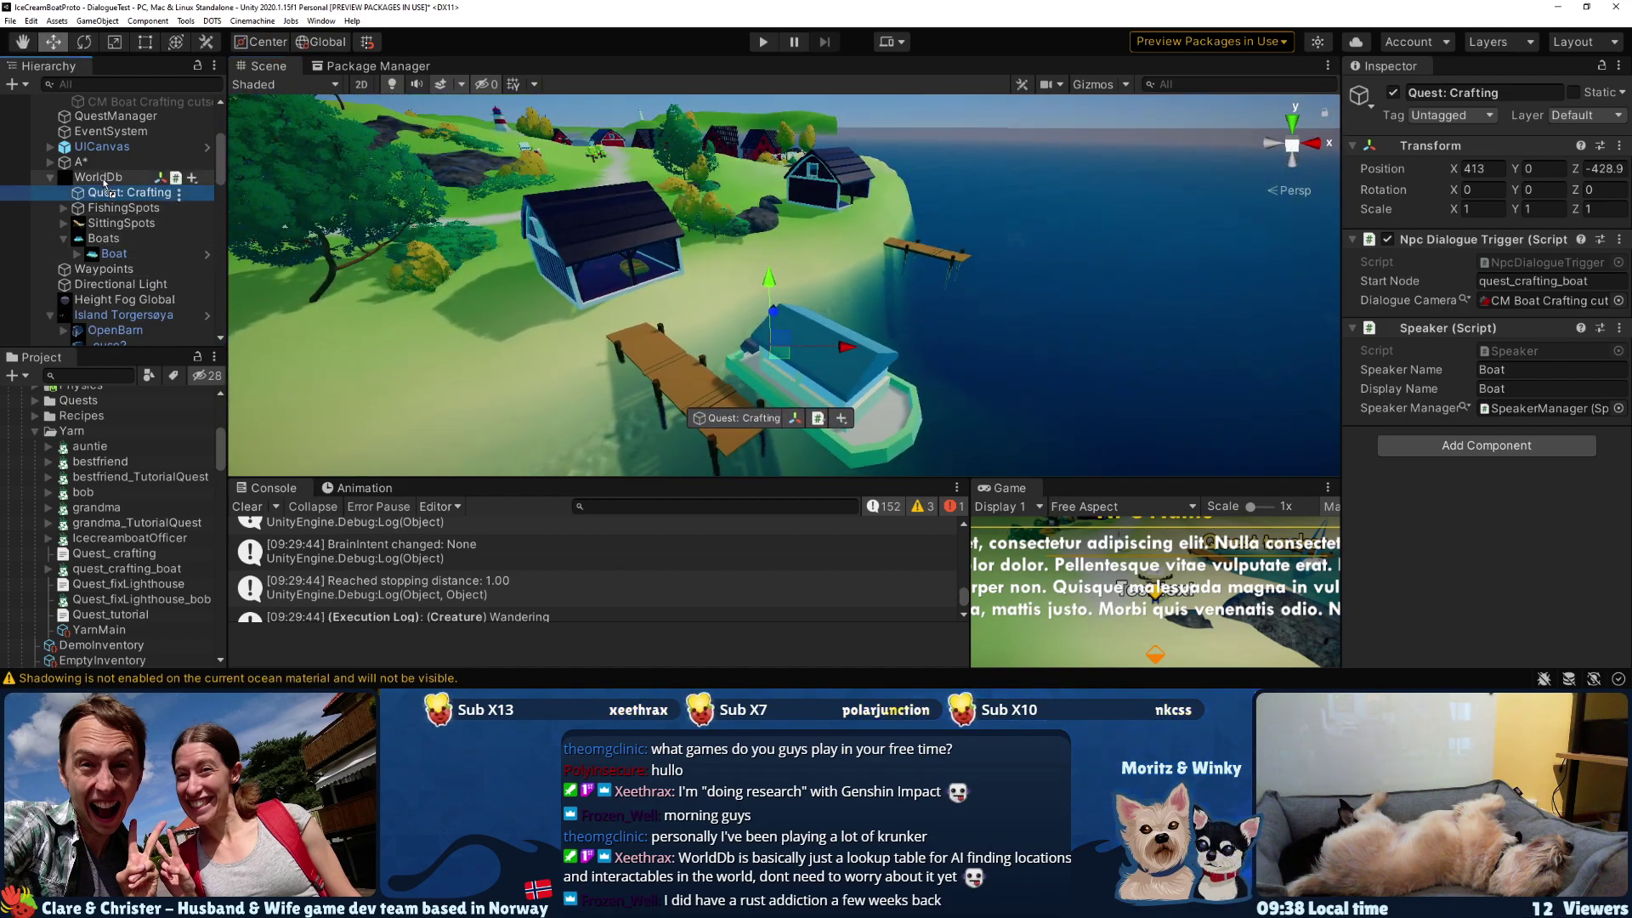
drag(97, 176, 97, 175)
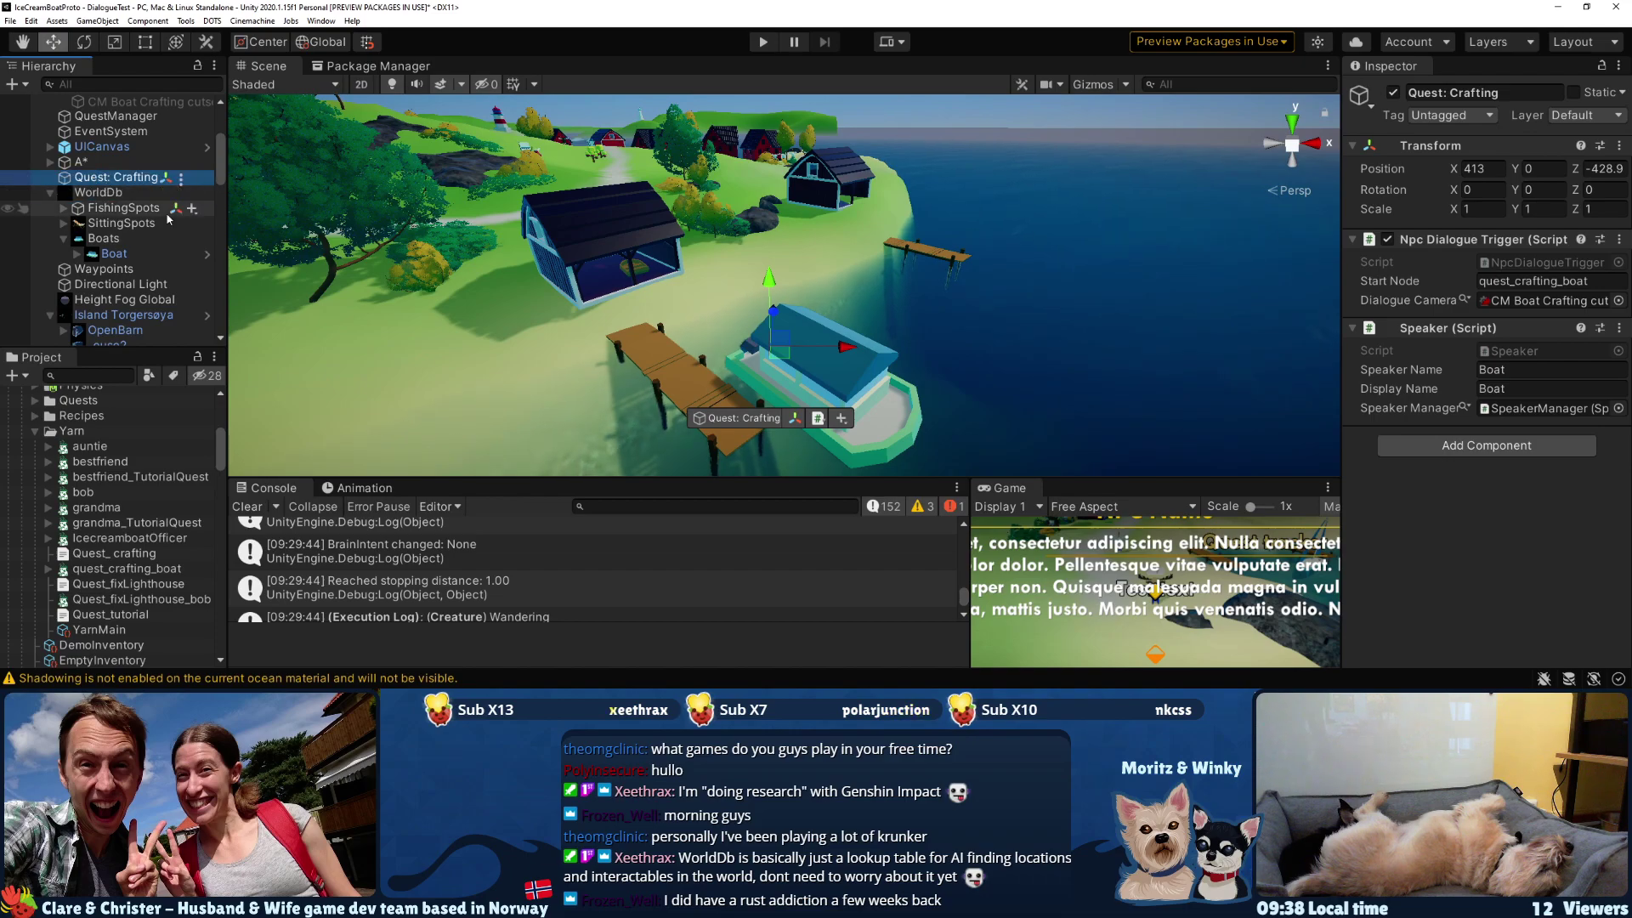
- Add a Sphere Collider component to Quest: Crafting
click(1470, 449)
text(sphere)
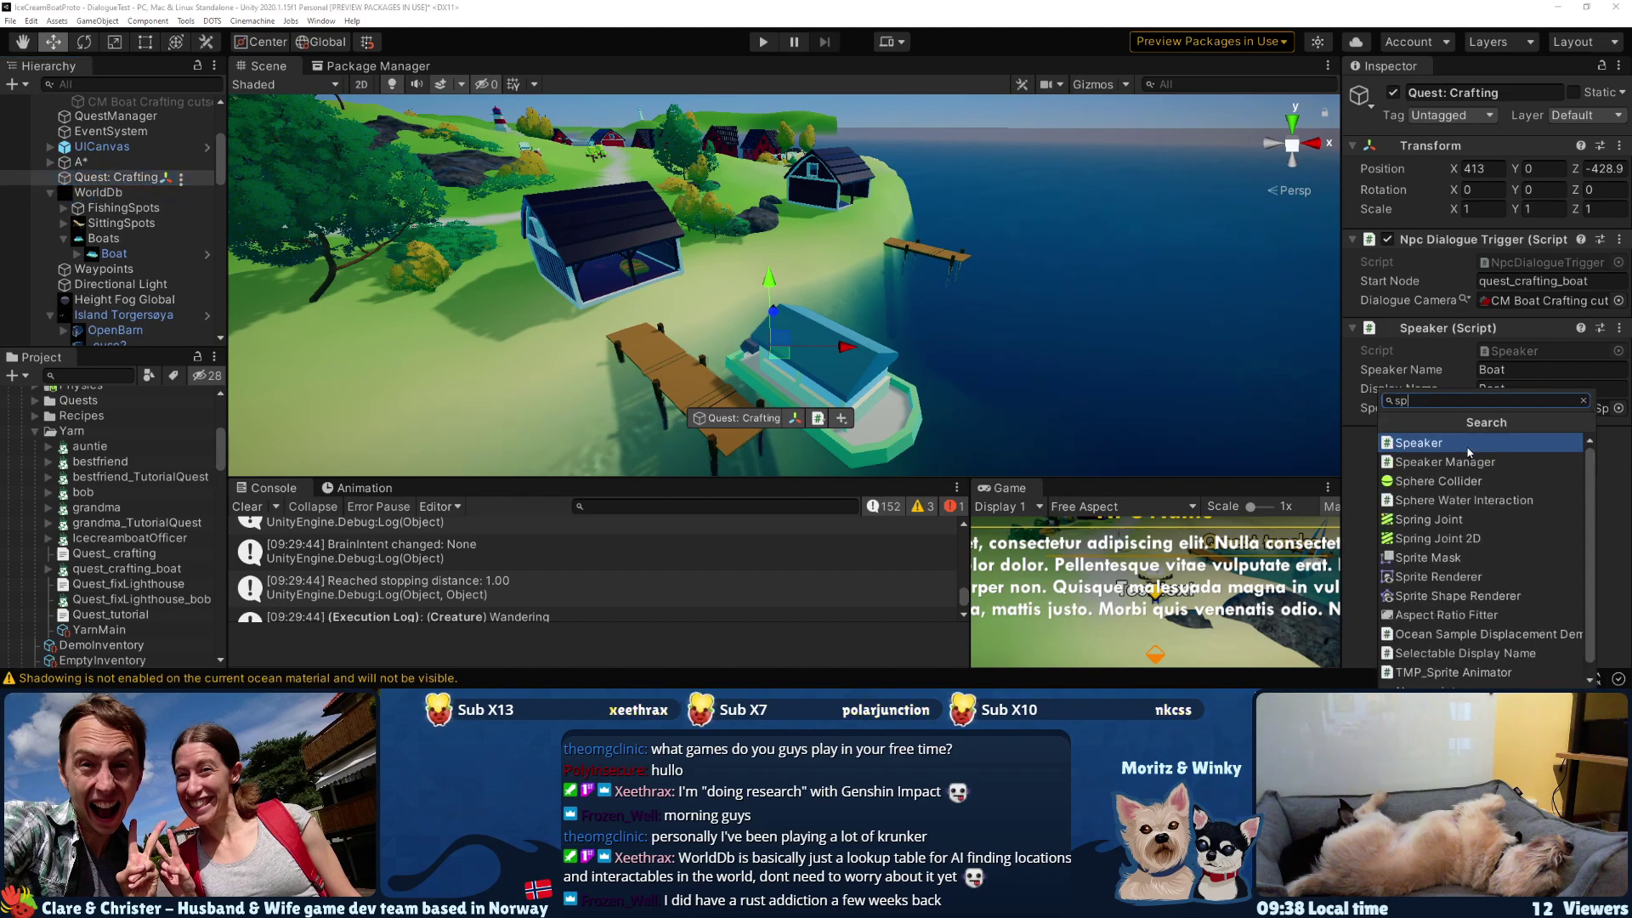
key(Return)
right_drag(953, 312, 977, 290)
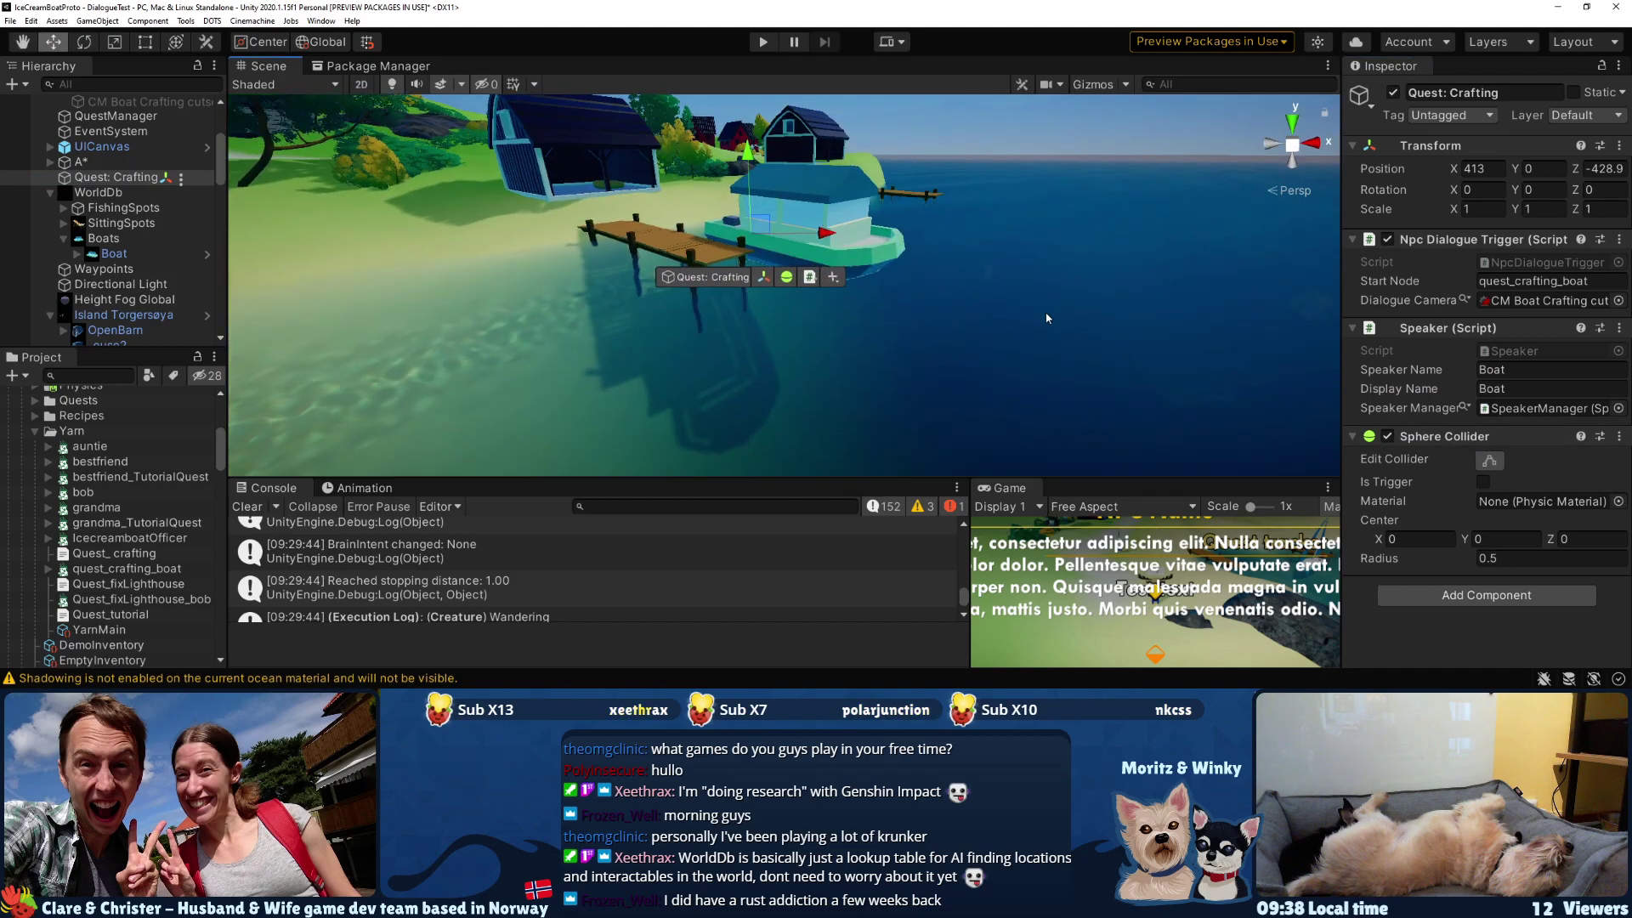
- Enlarge the Sphere Collider to a radius of about 6.24, with its center X at 0
click(1489, 461)
alt+drag(1062, 382, 1094, 345)
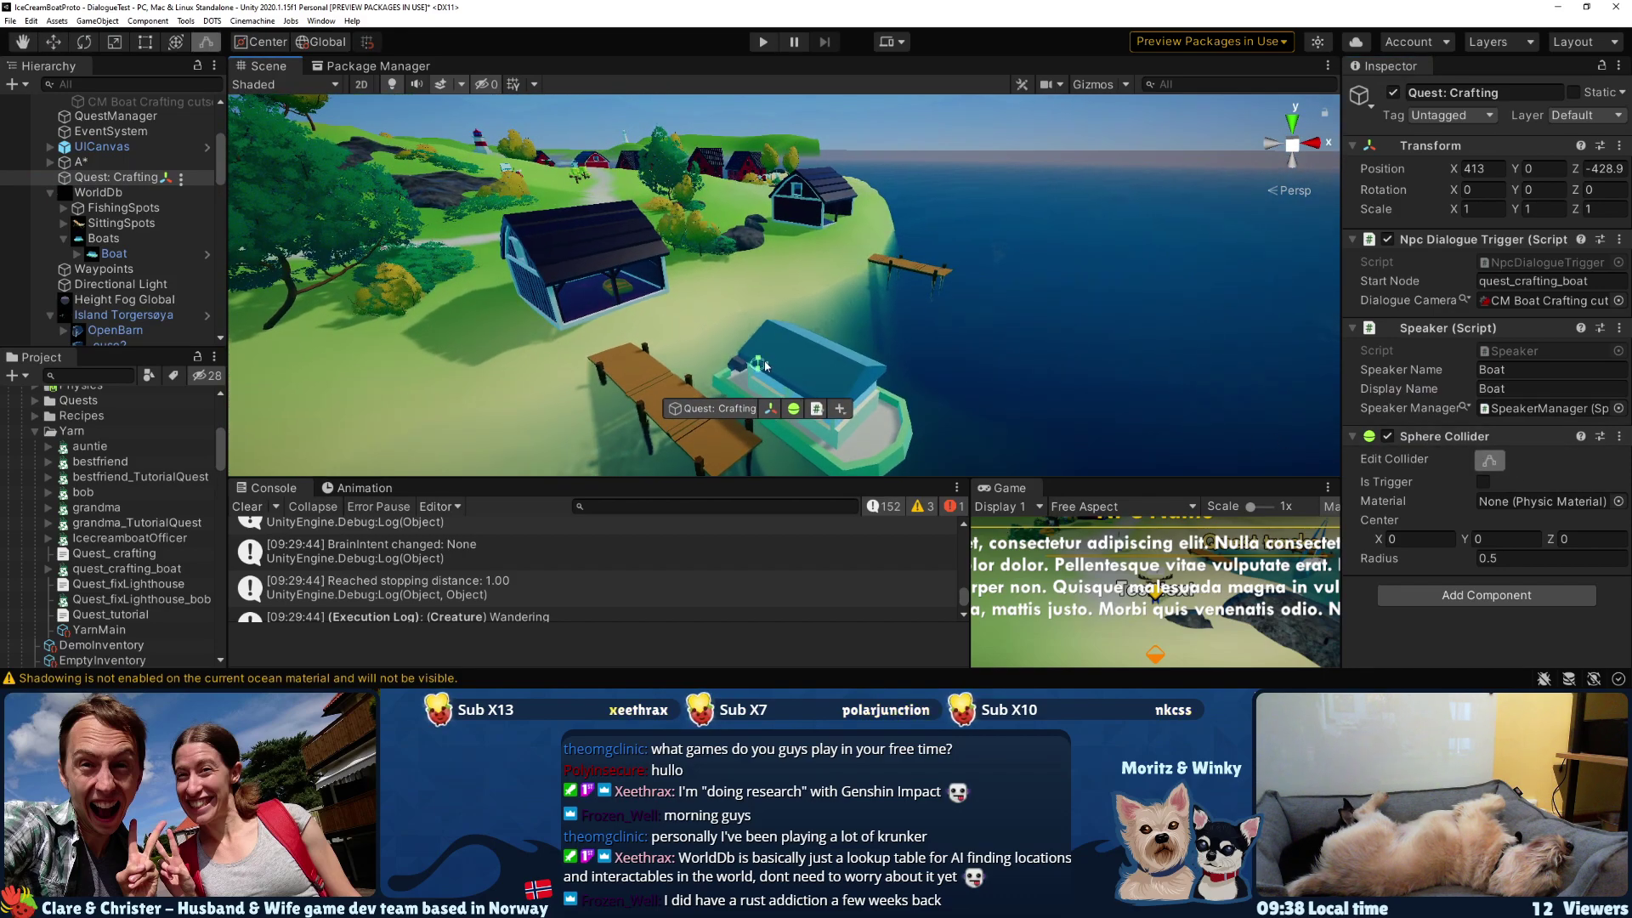
drag(767, 368, 922, 365)
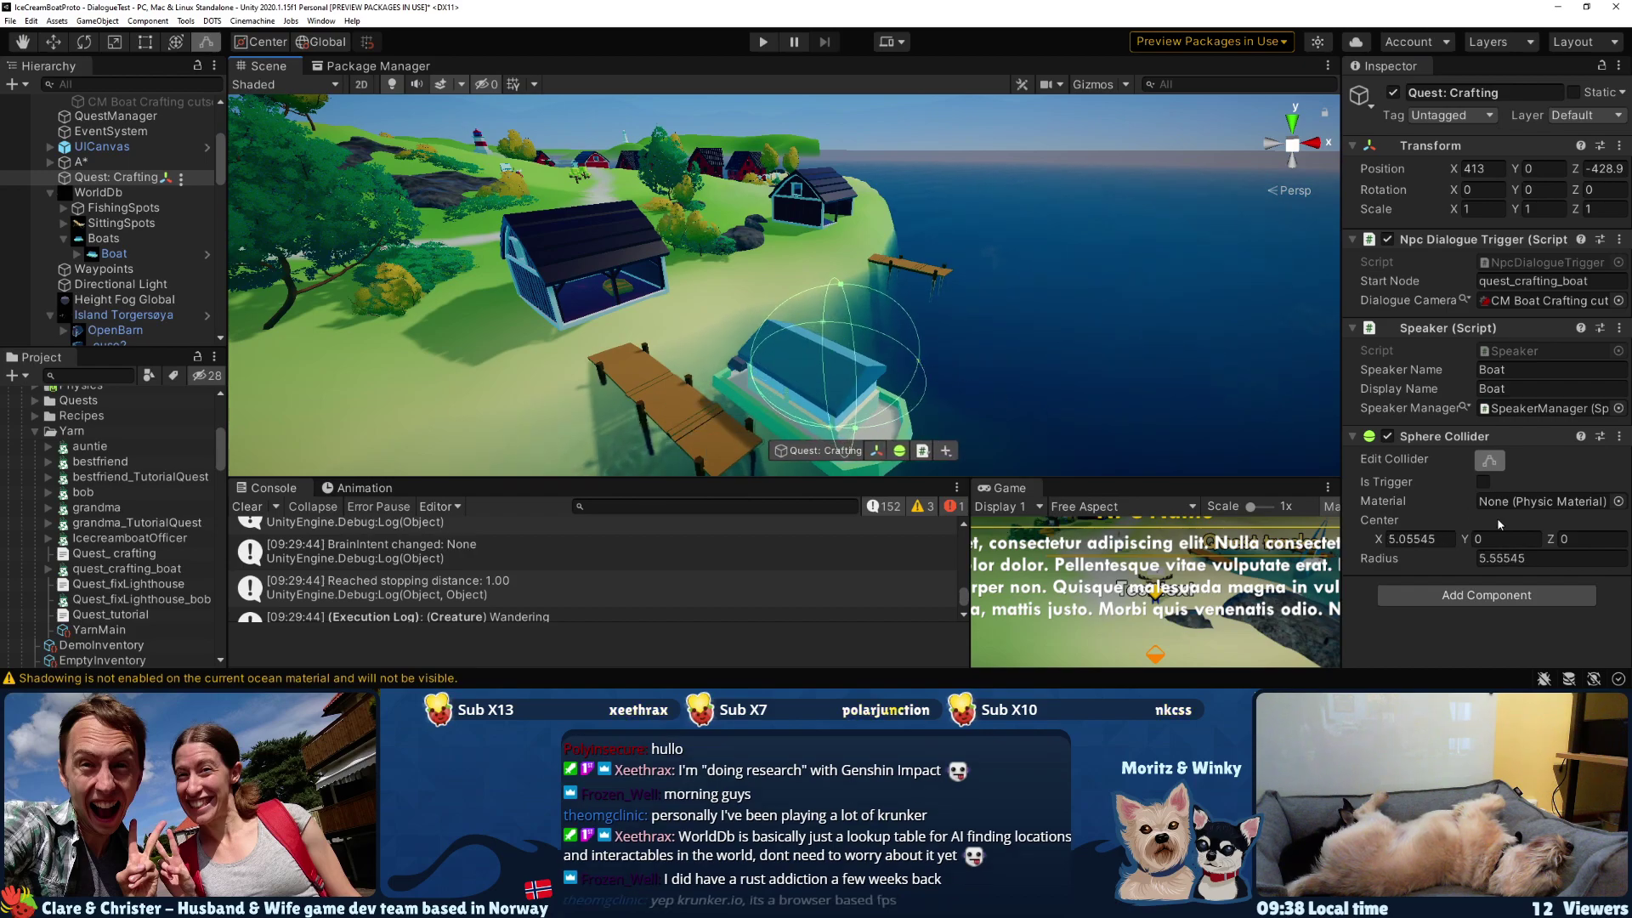
text(0)
drag(1457, 561, 4, 531)
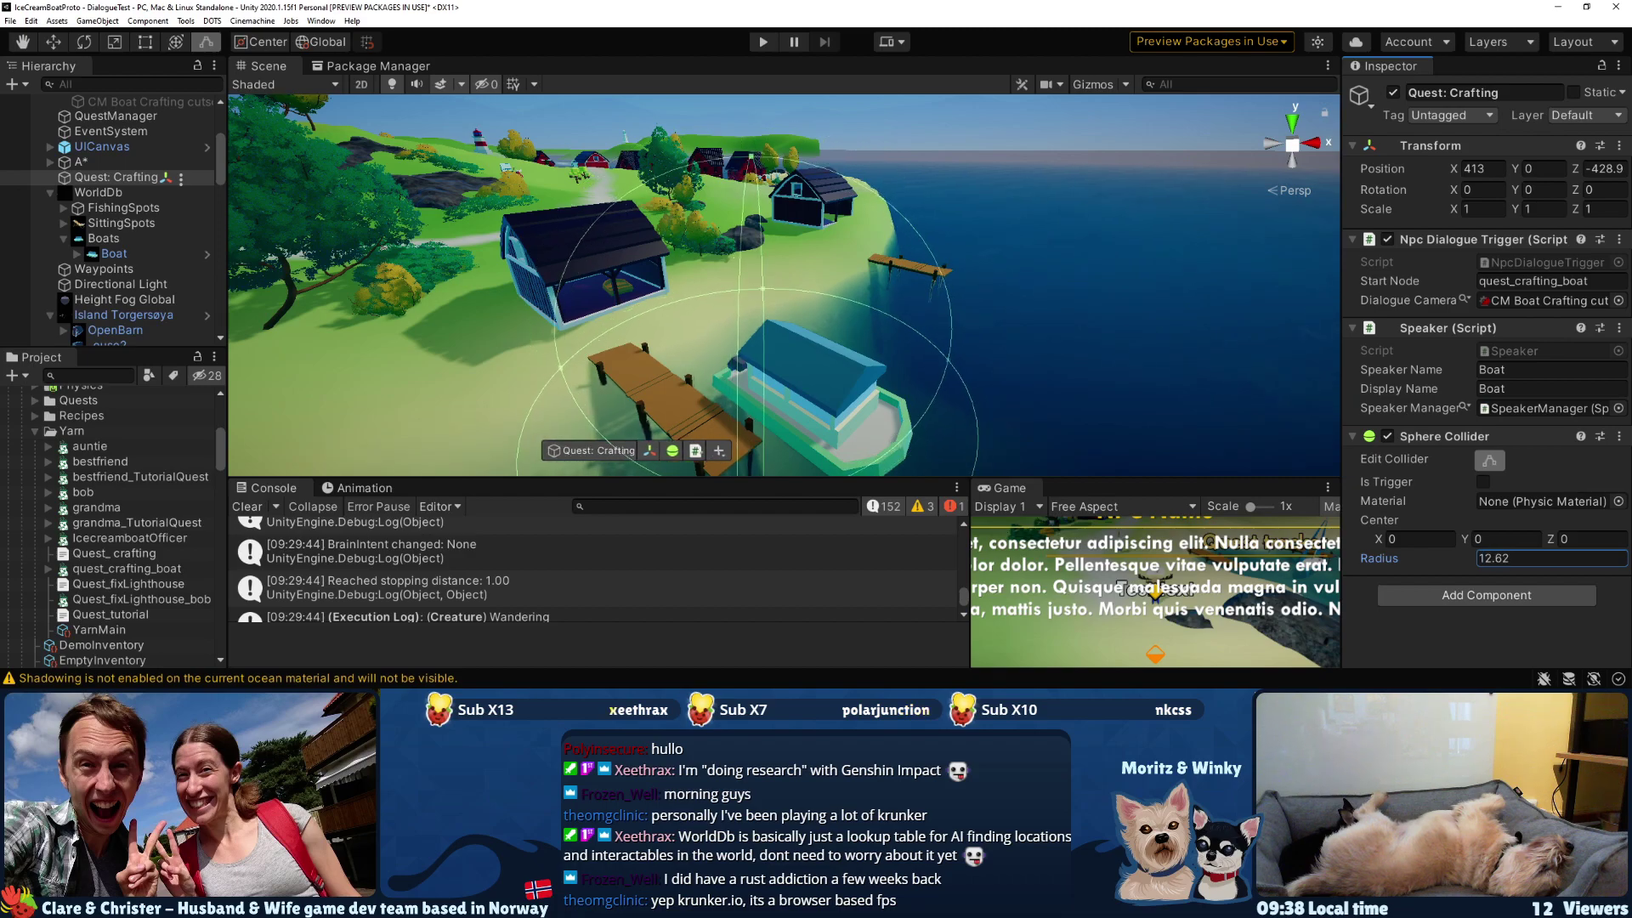
alt+drag(576, 384, 1256, 372)
drag(1449, 559, 1359, 552)
- Move Quest: Crafting toward the dock beside the boat, at about X 411.5, Z -433
alt+drag(961, 238, 843, 398)
scroll(876, 406, down, 3)
key(w)
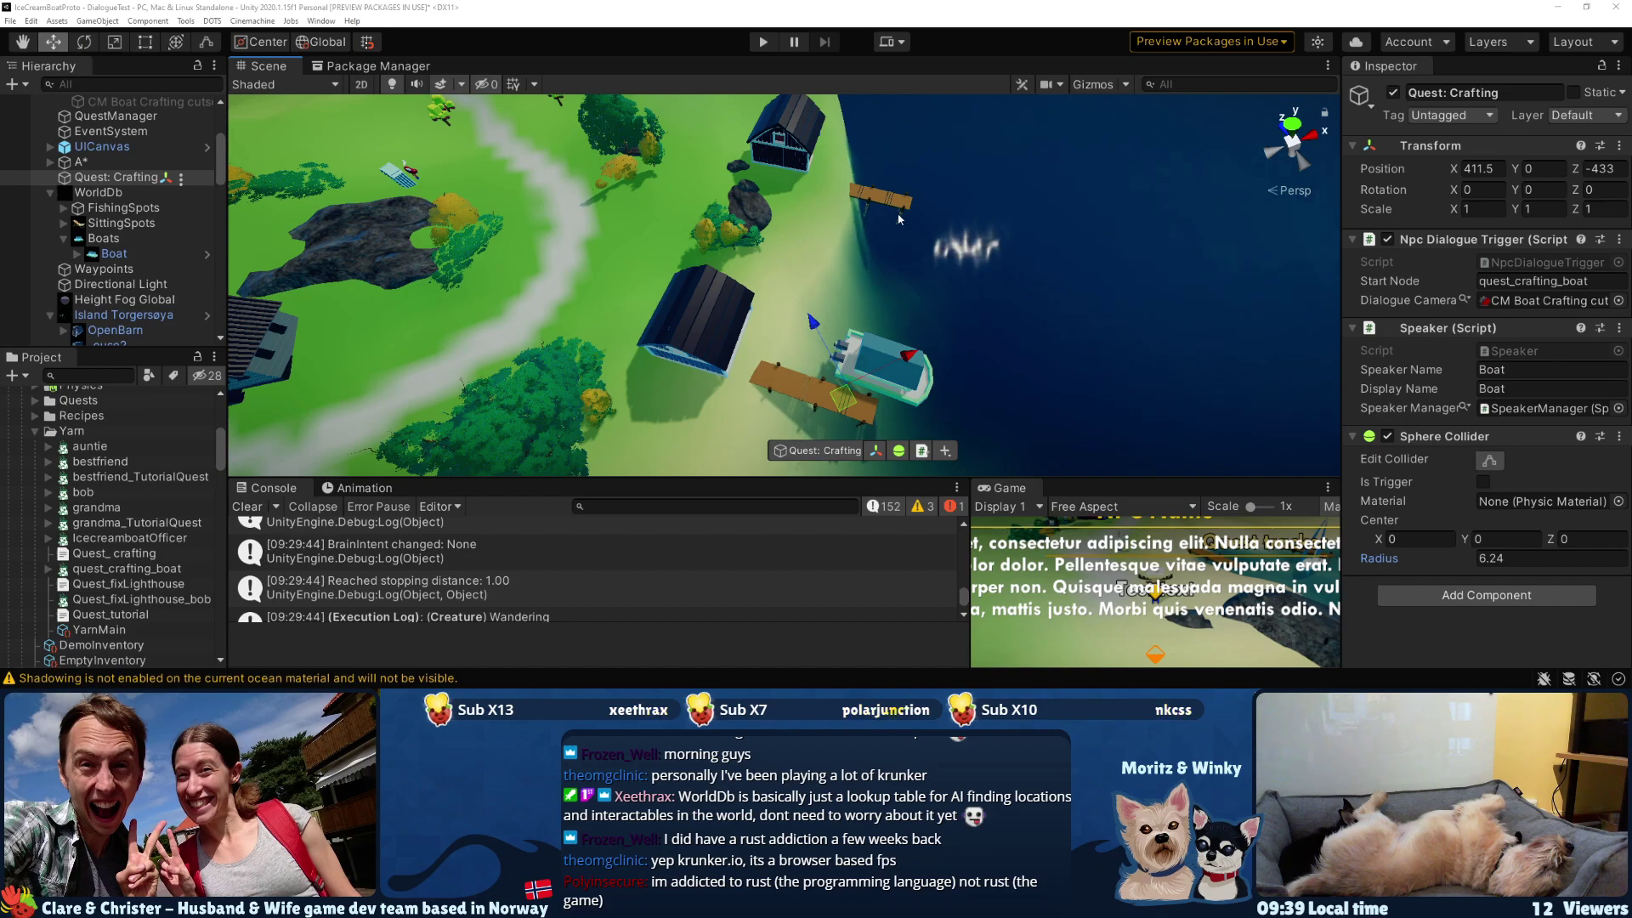
- Turn on the scene gizmos and increase the Sphere Collider's radius to about 7.3
key(f)
click(1089, 86)
right_drag(960, 281, 973, 180)
key(w)
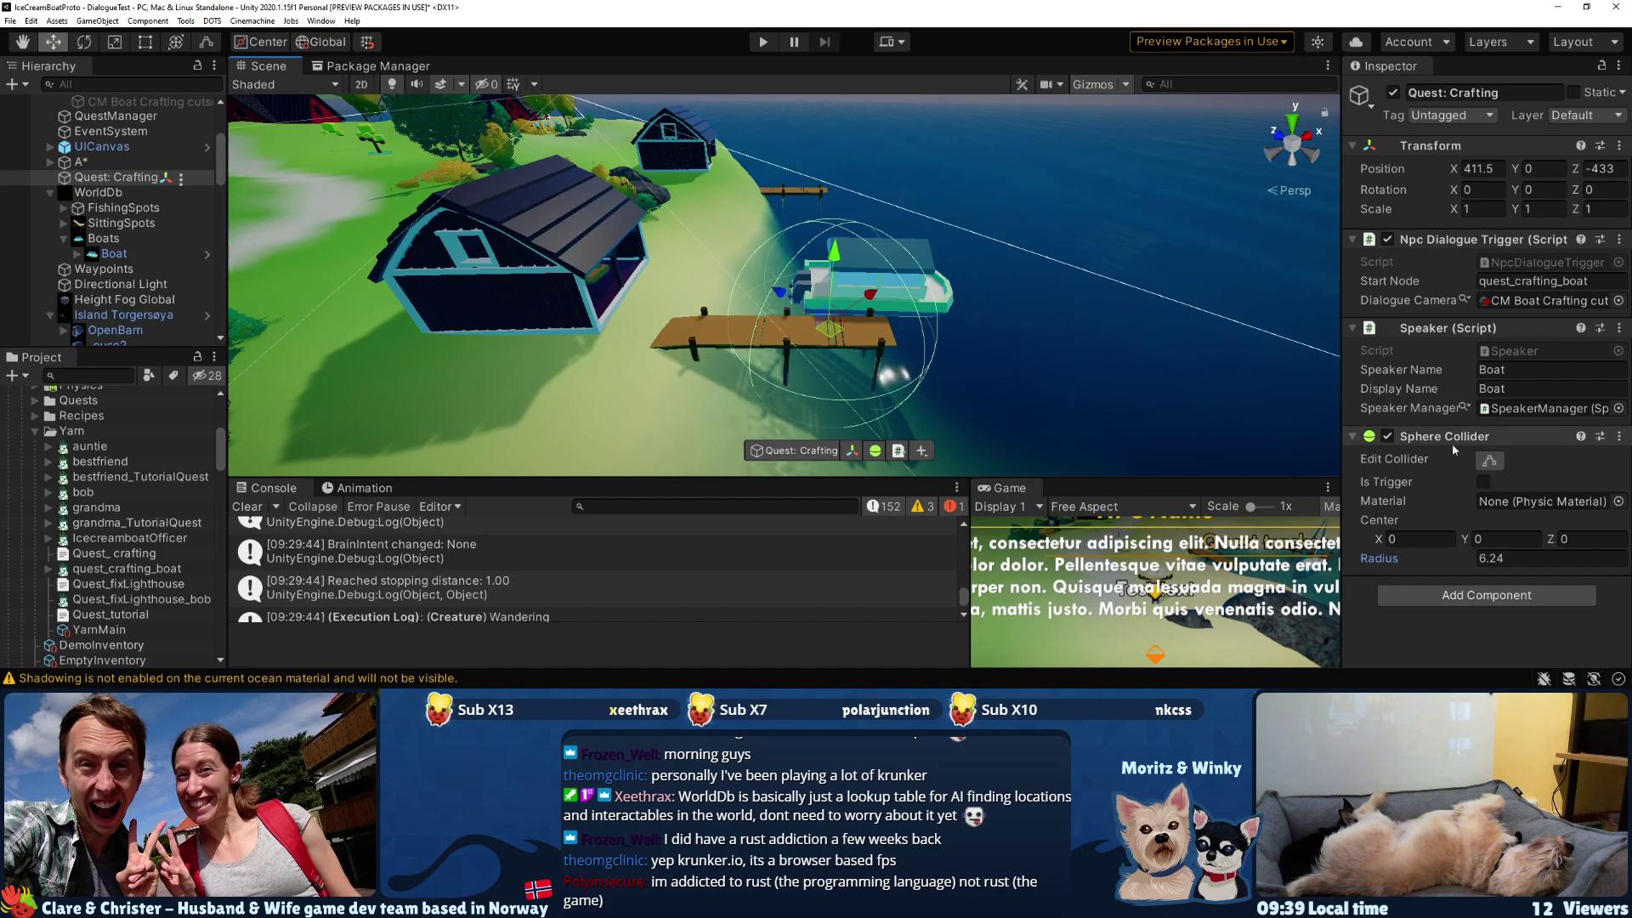
click(1490, 460)
key(w)
drag(1456, 565, 1469, 563)
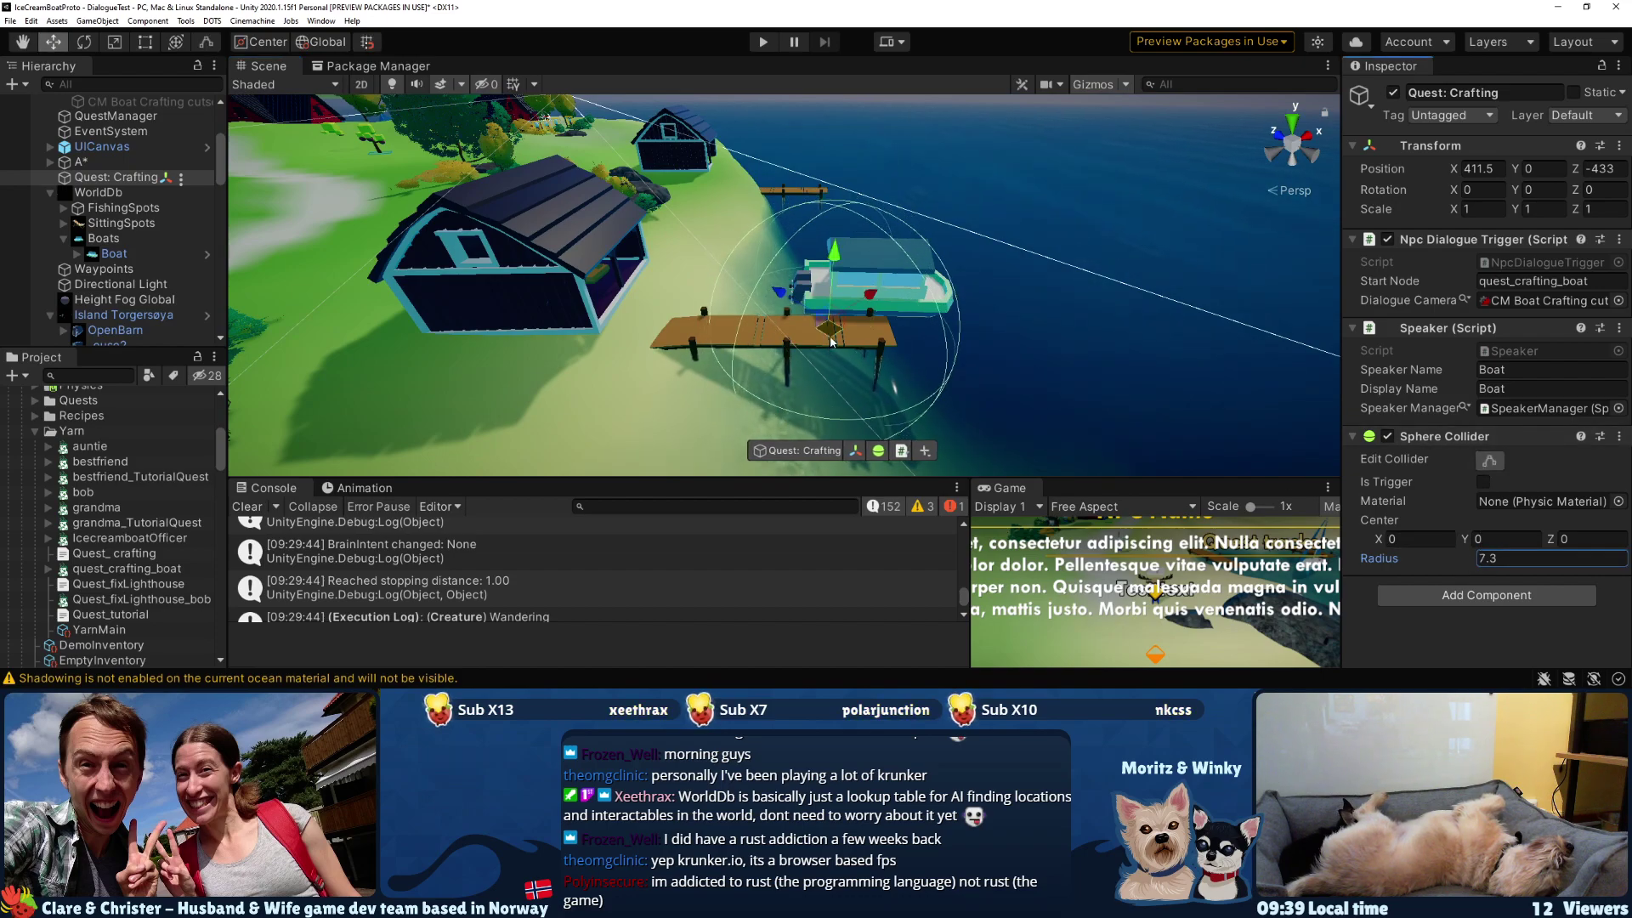
- Move Quest: Crafting to about X 412.4, Z -433.7 so its collider sphere covers the dock end and the boat
drag(832, 342, 852, 341)
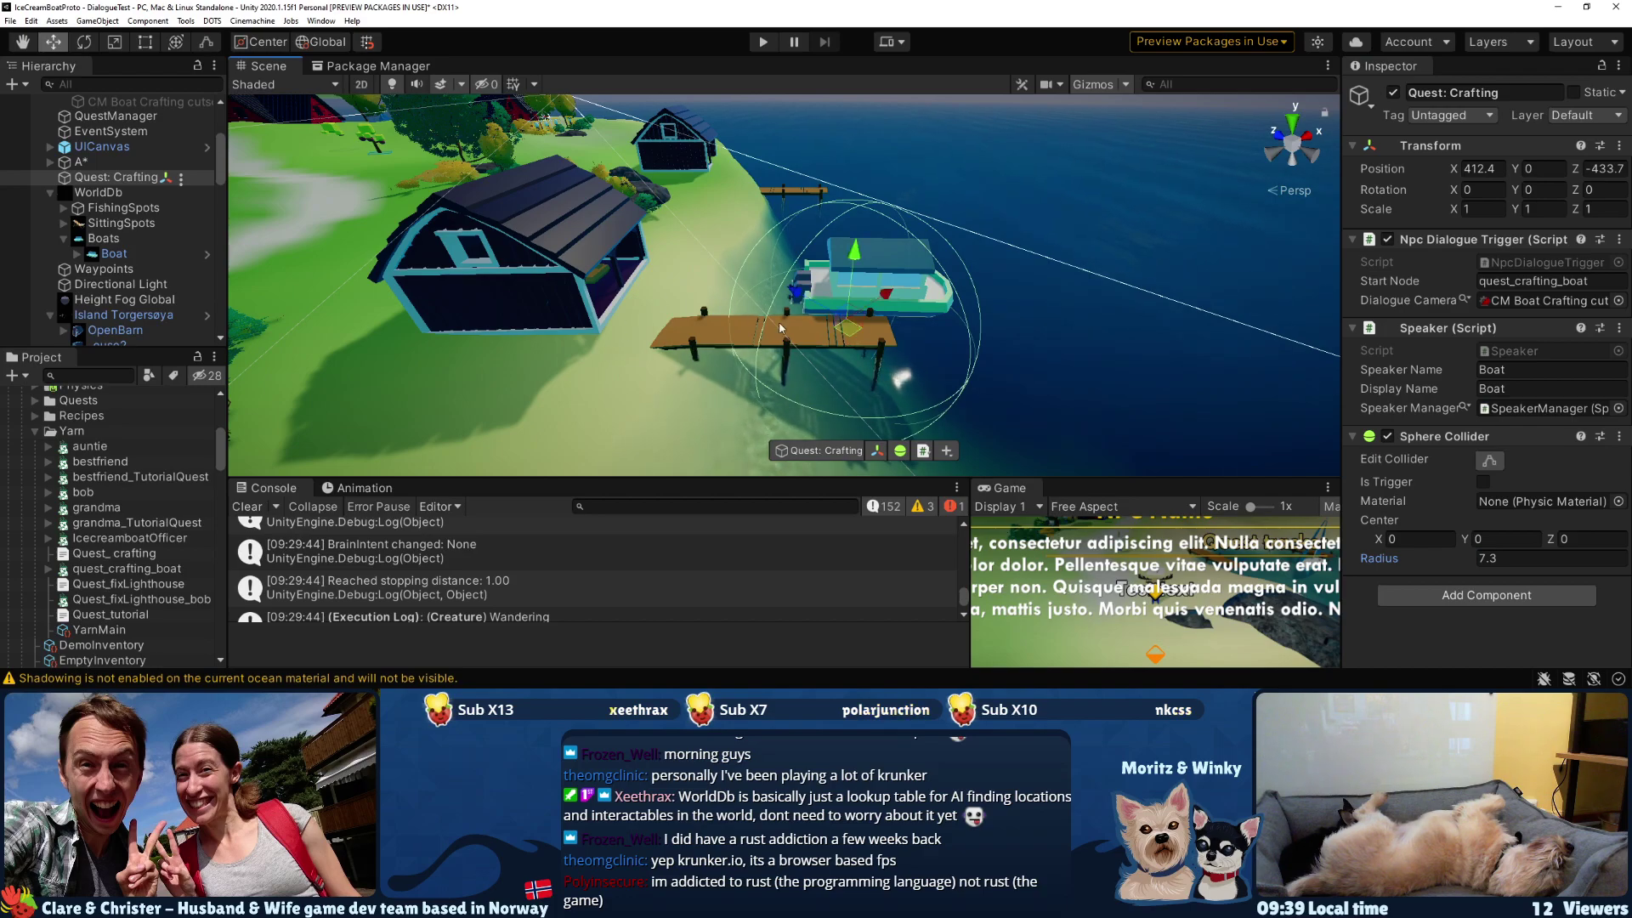
key(w)
right_drag(946, 244, 950, 333)
key(s)
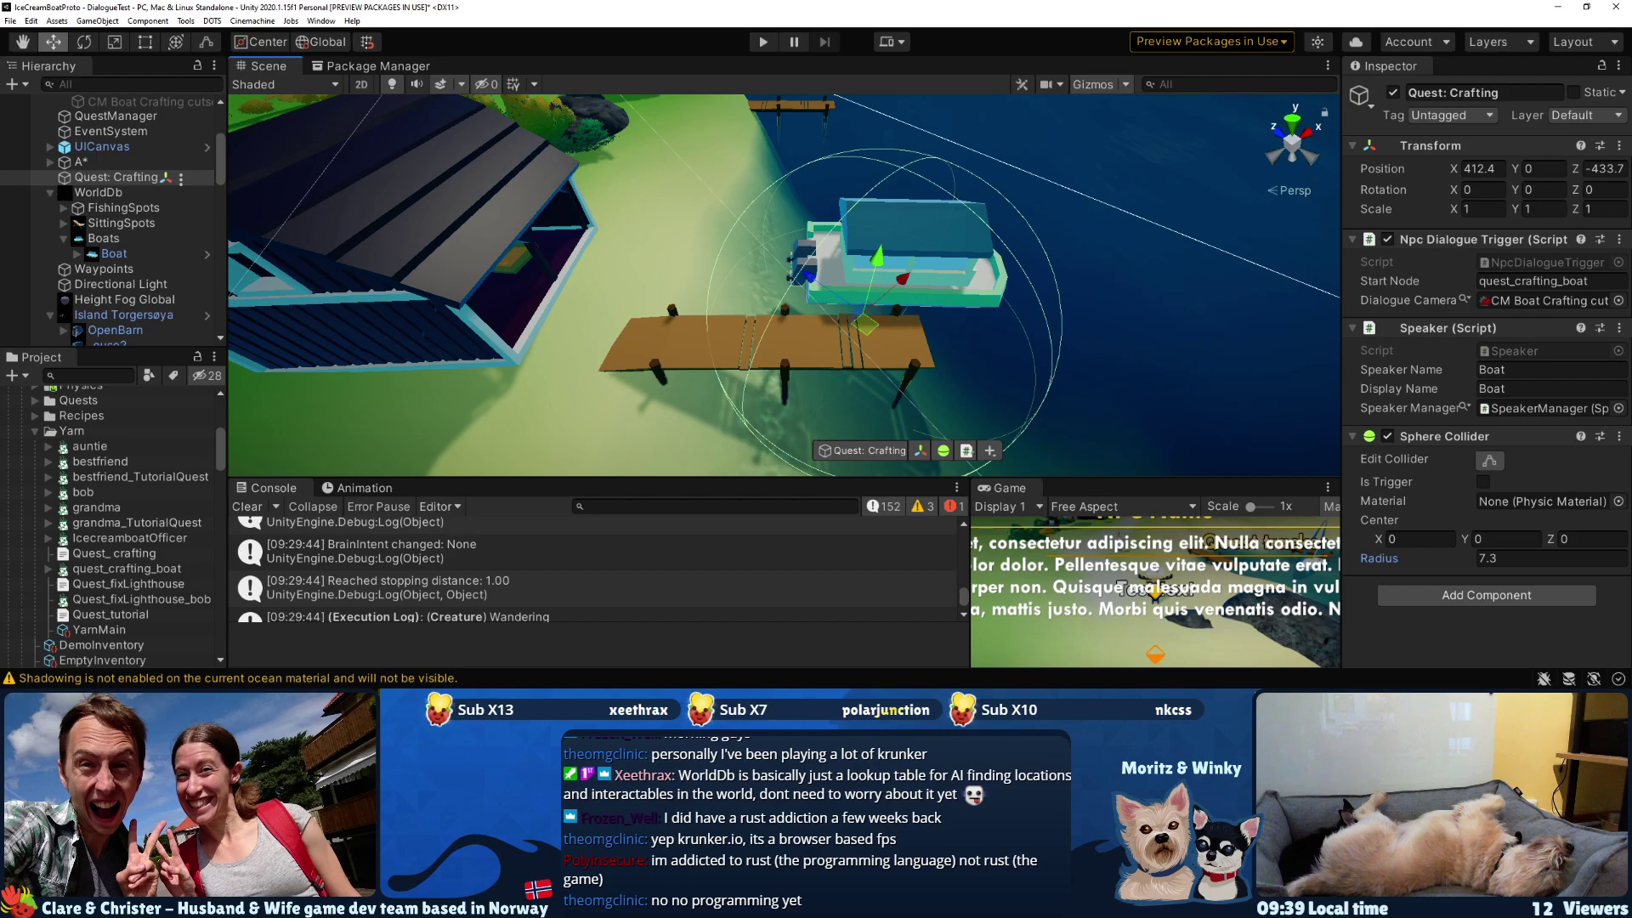
key(alt+Tab)
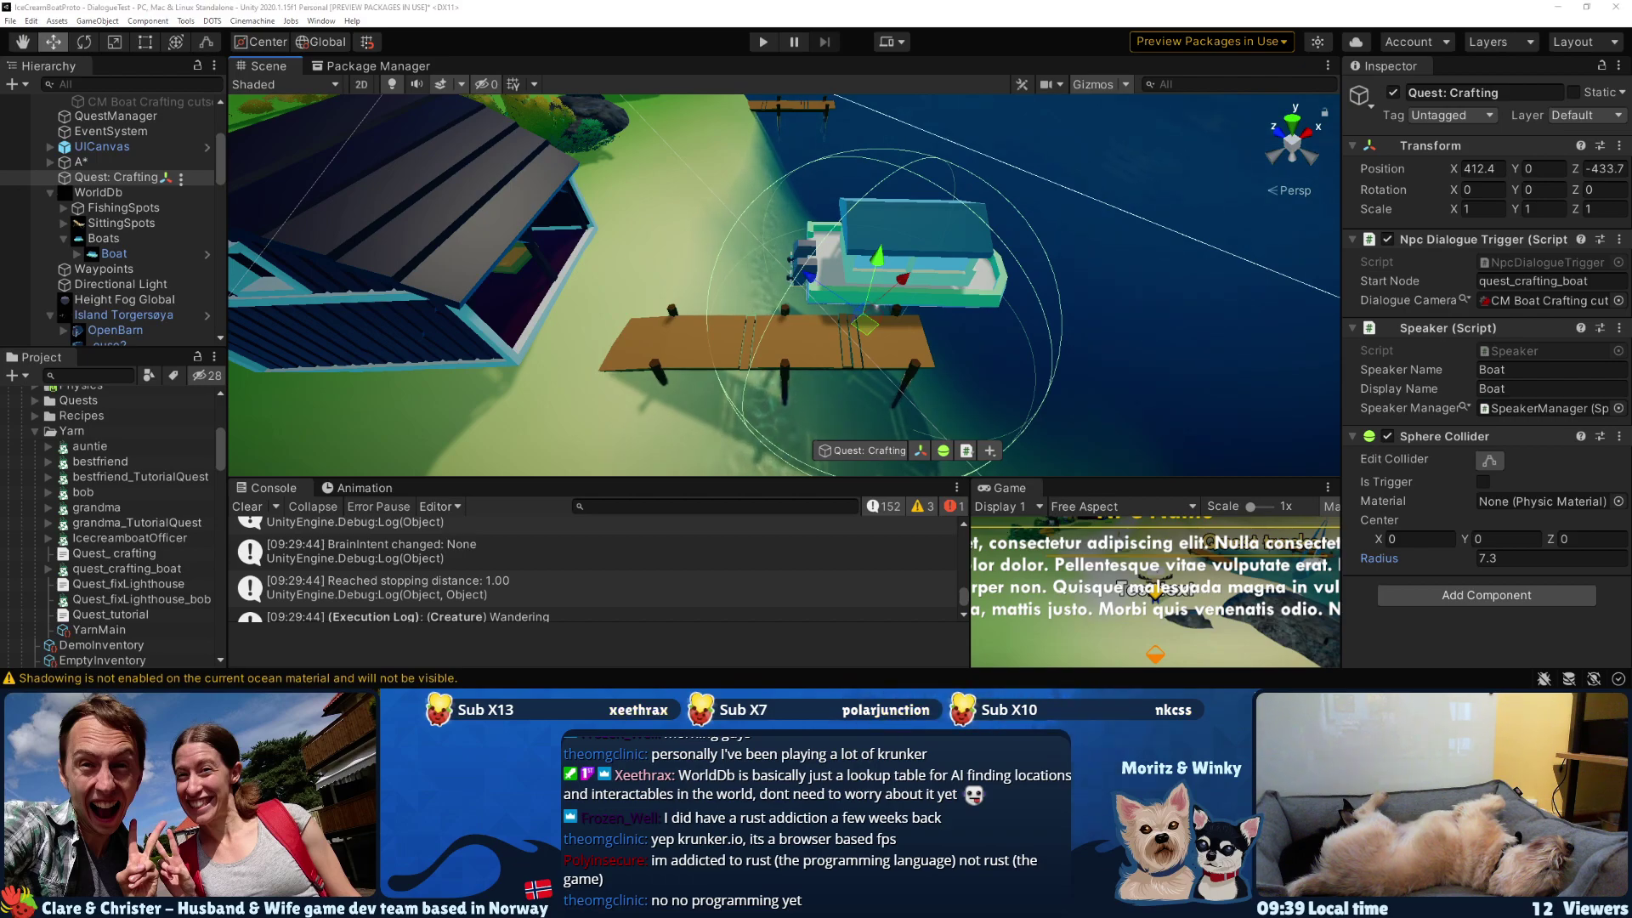
click(1060, 141)
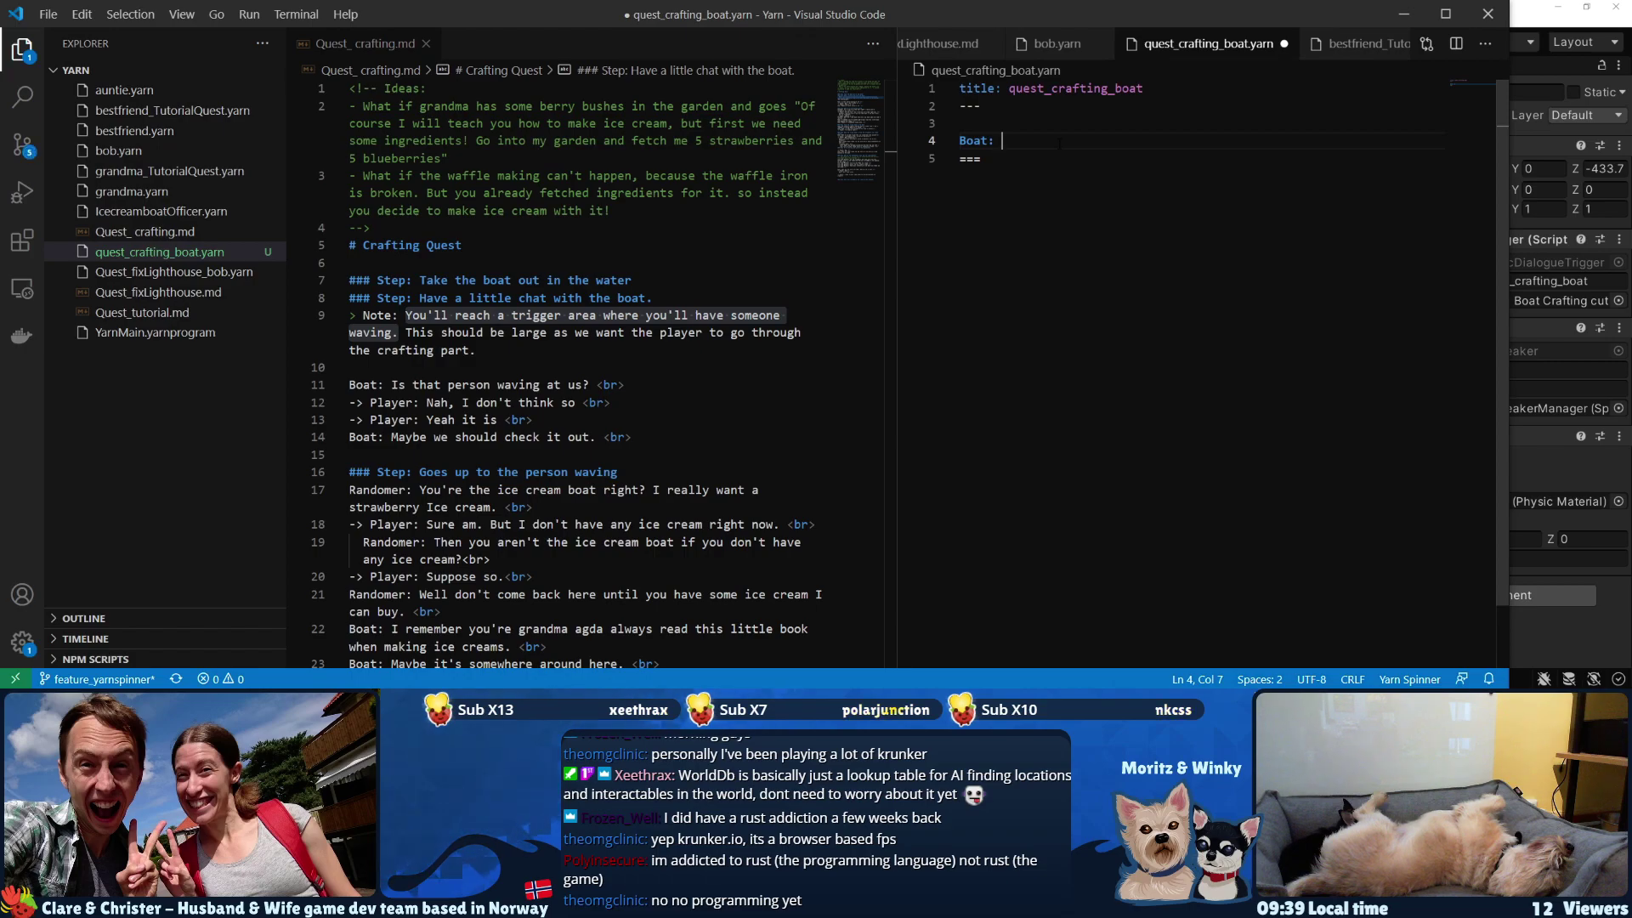
click(1532, 624)
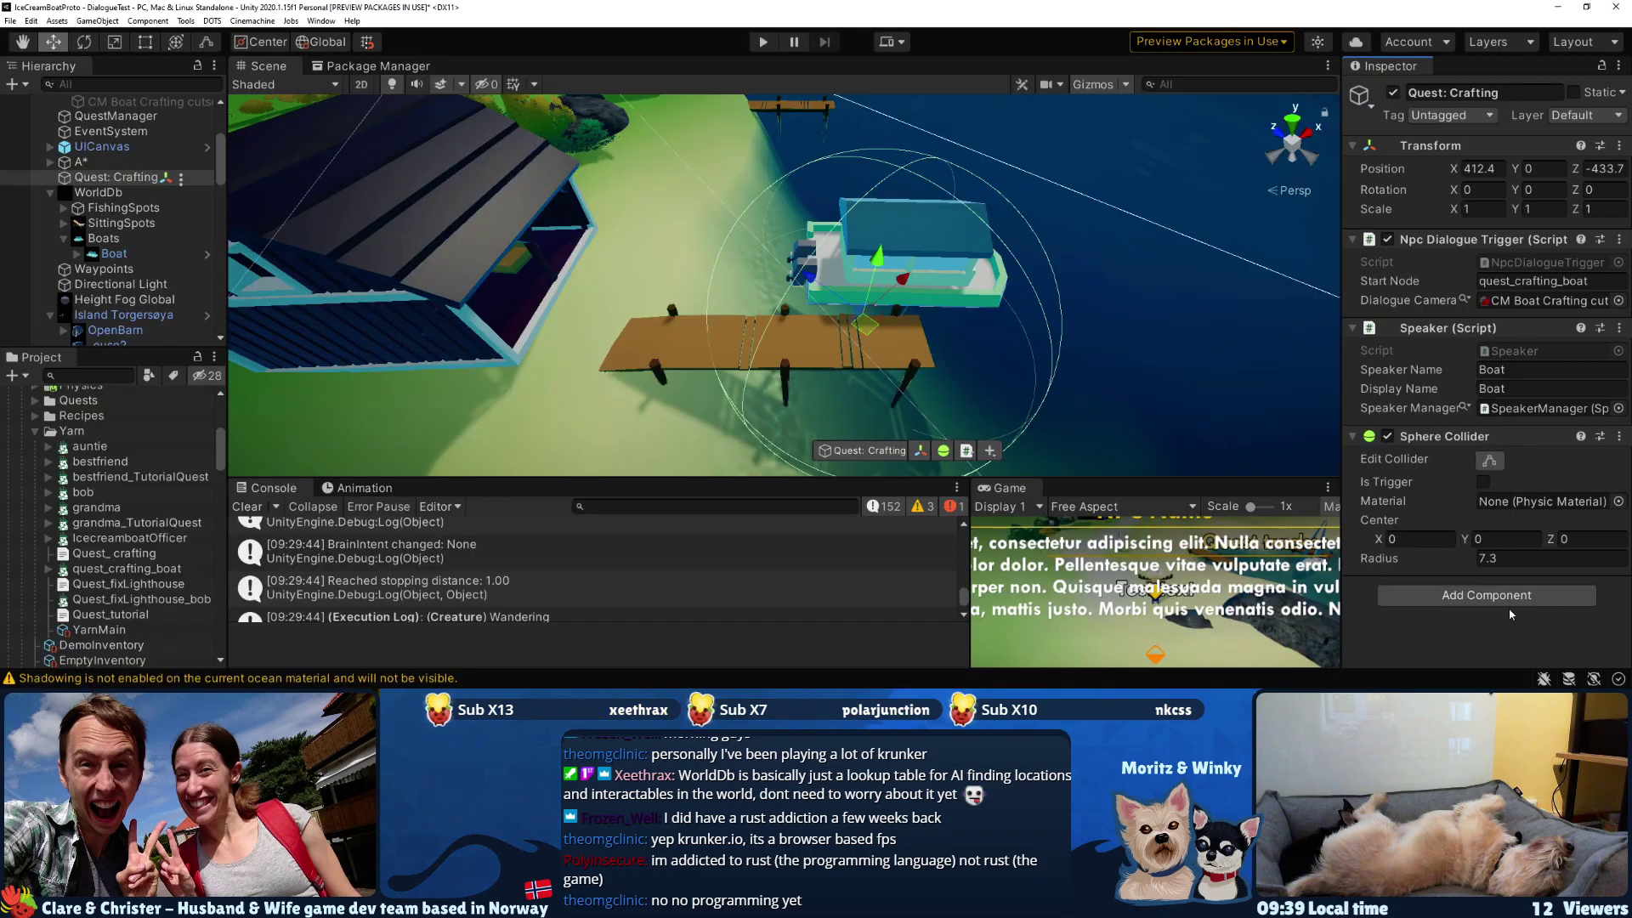
- Make the CM Boat Crafting cutscene camera a child of Quest: Crafting and preview its view by temporarily activating it
scroll(105, 312, up, 4)
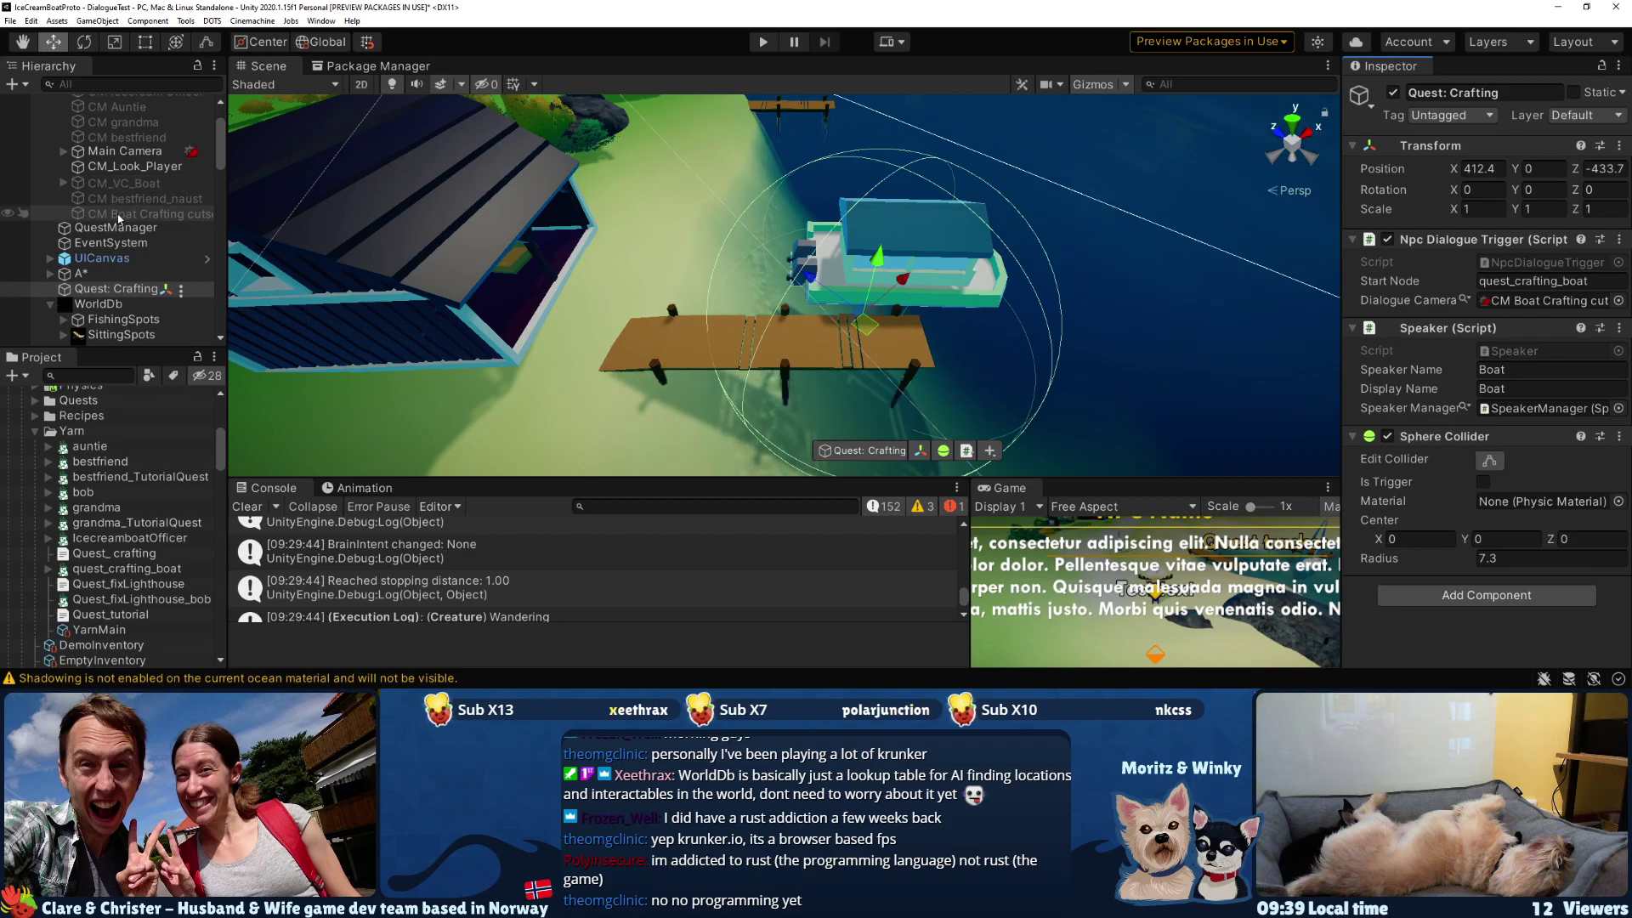
drag(110, 219, 125, 295)
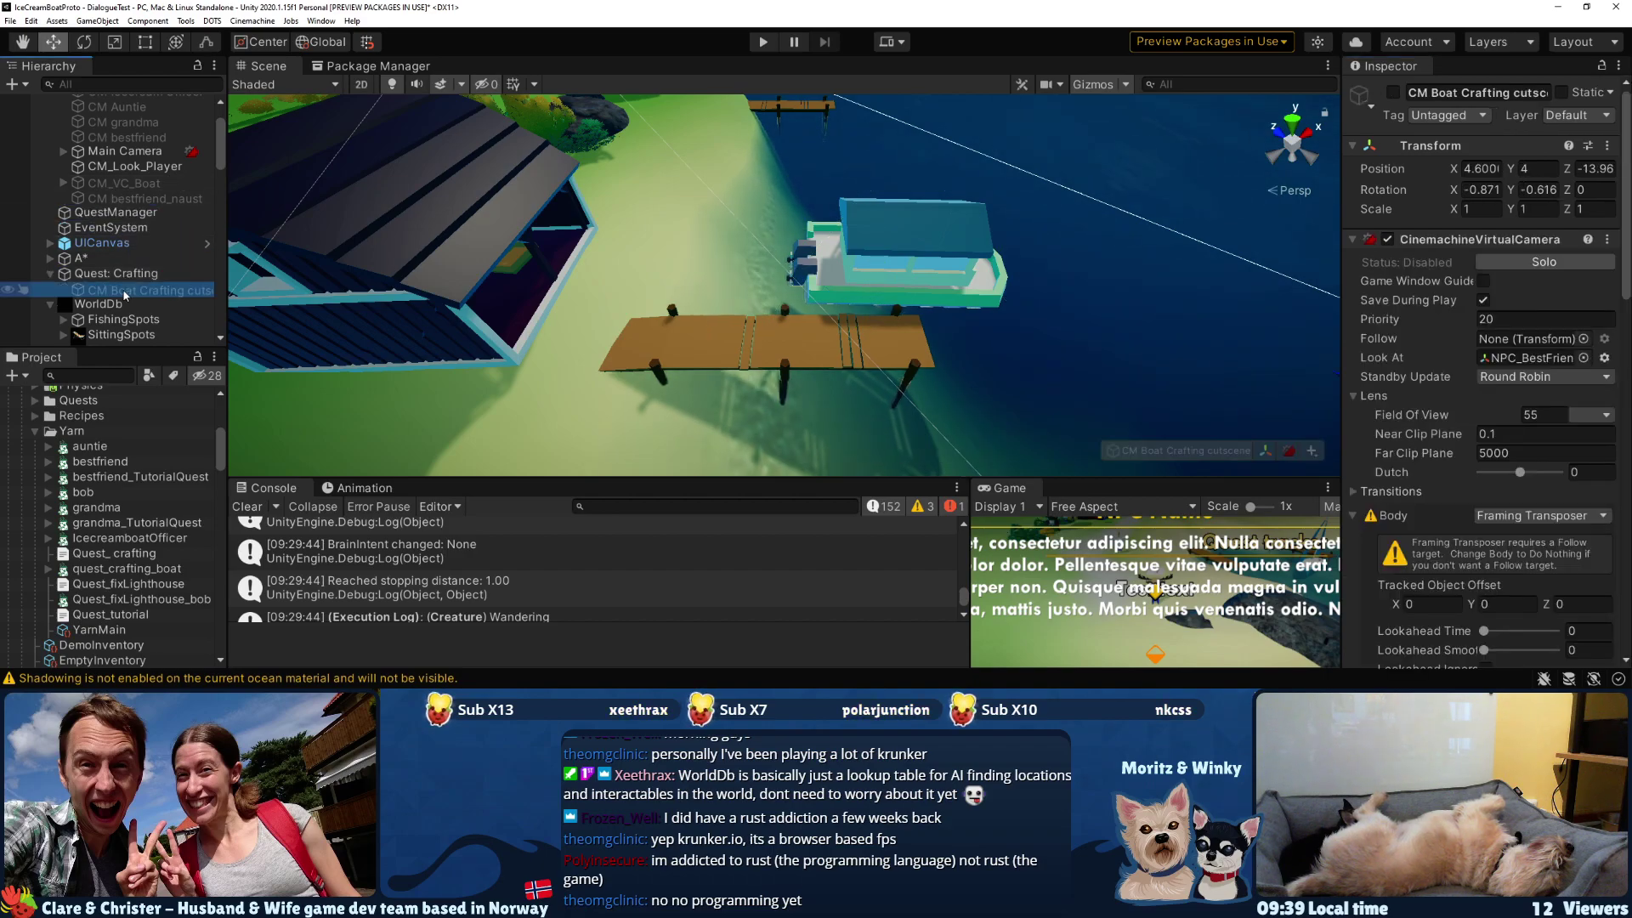
right_drag(880, 352, 1096, 107)
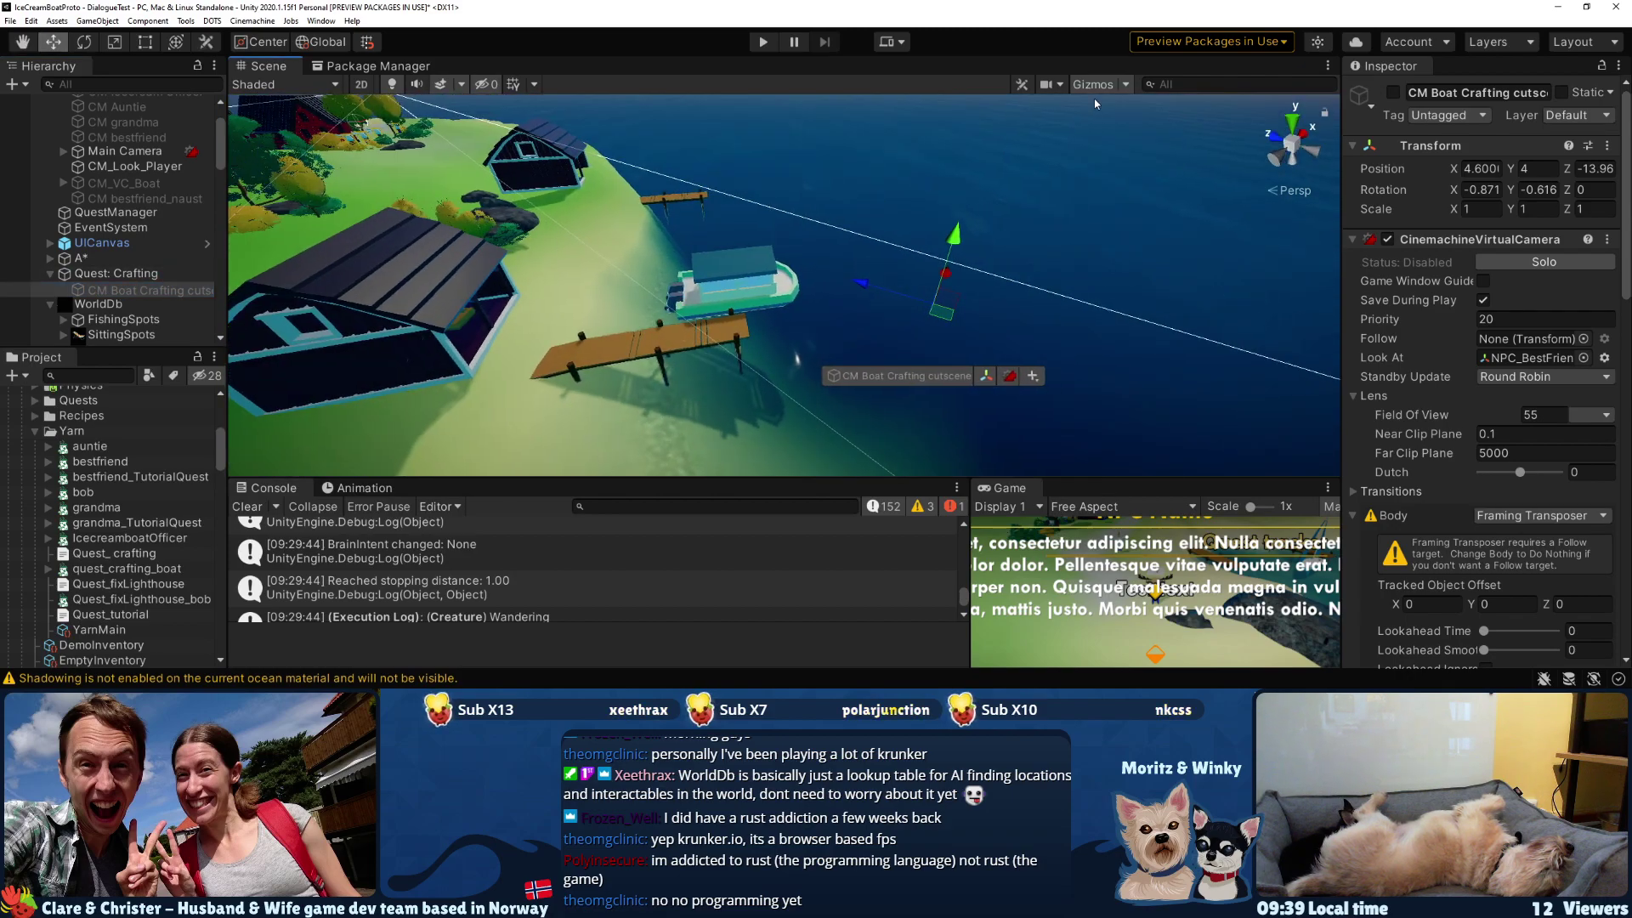
click(1396, 92)
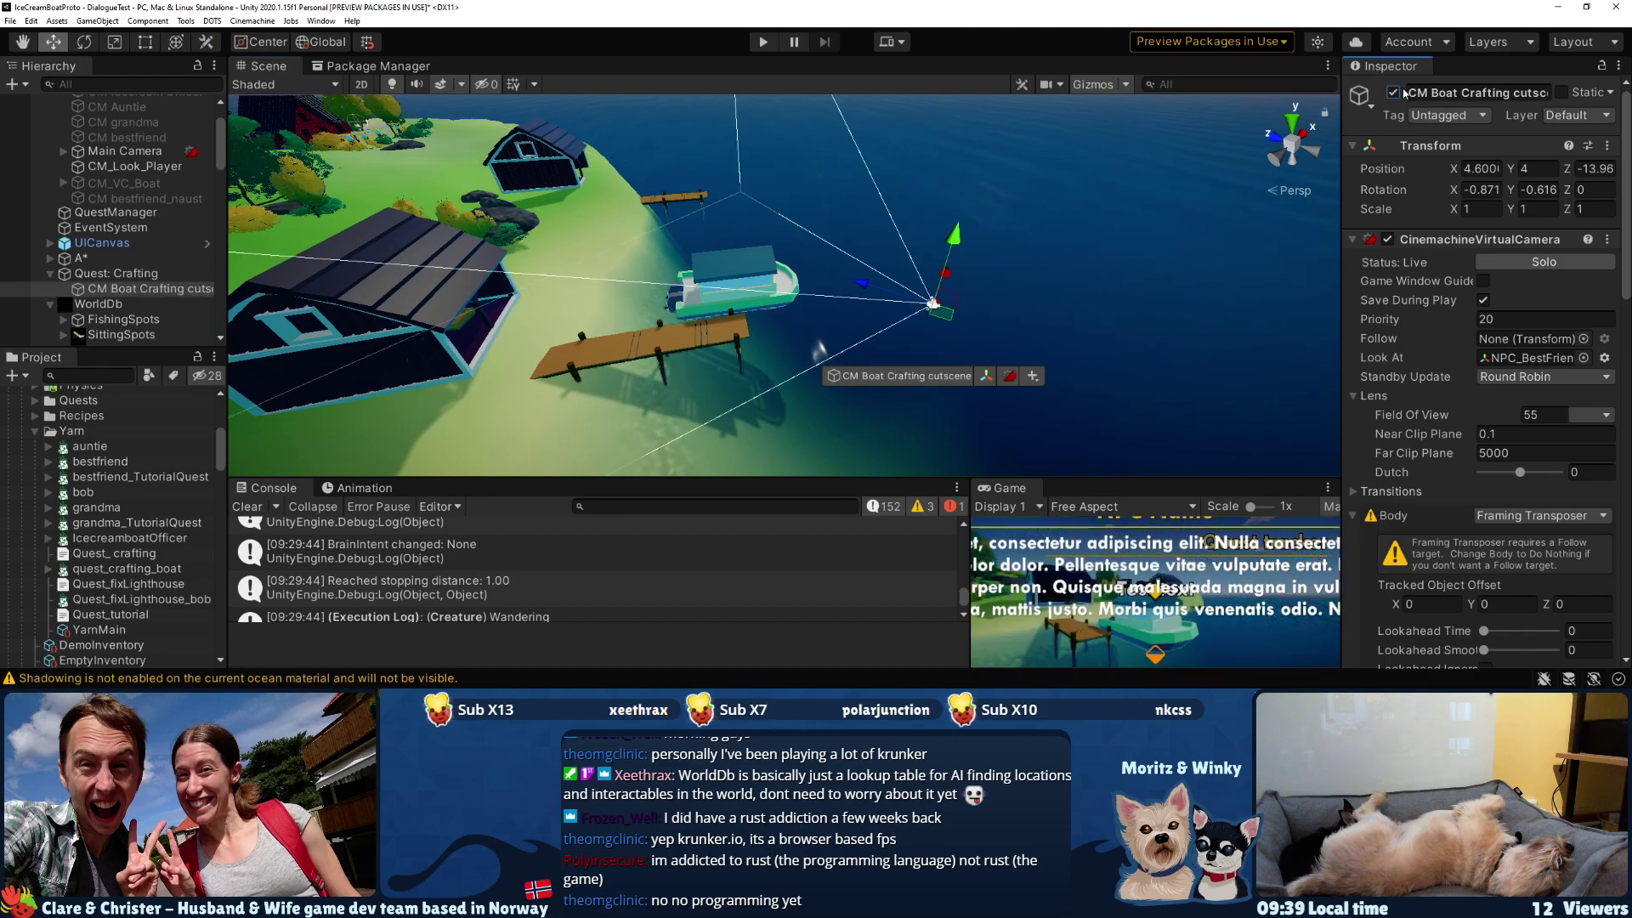
click(124, 273)
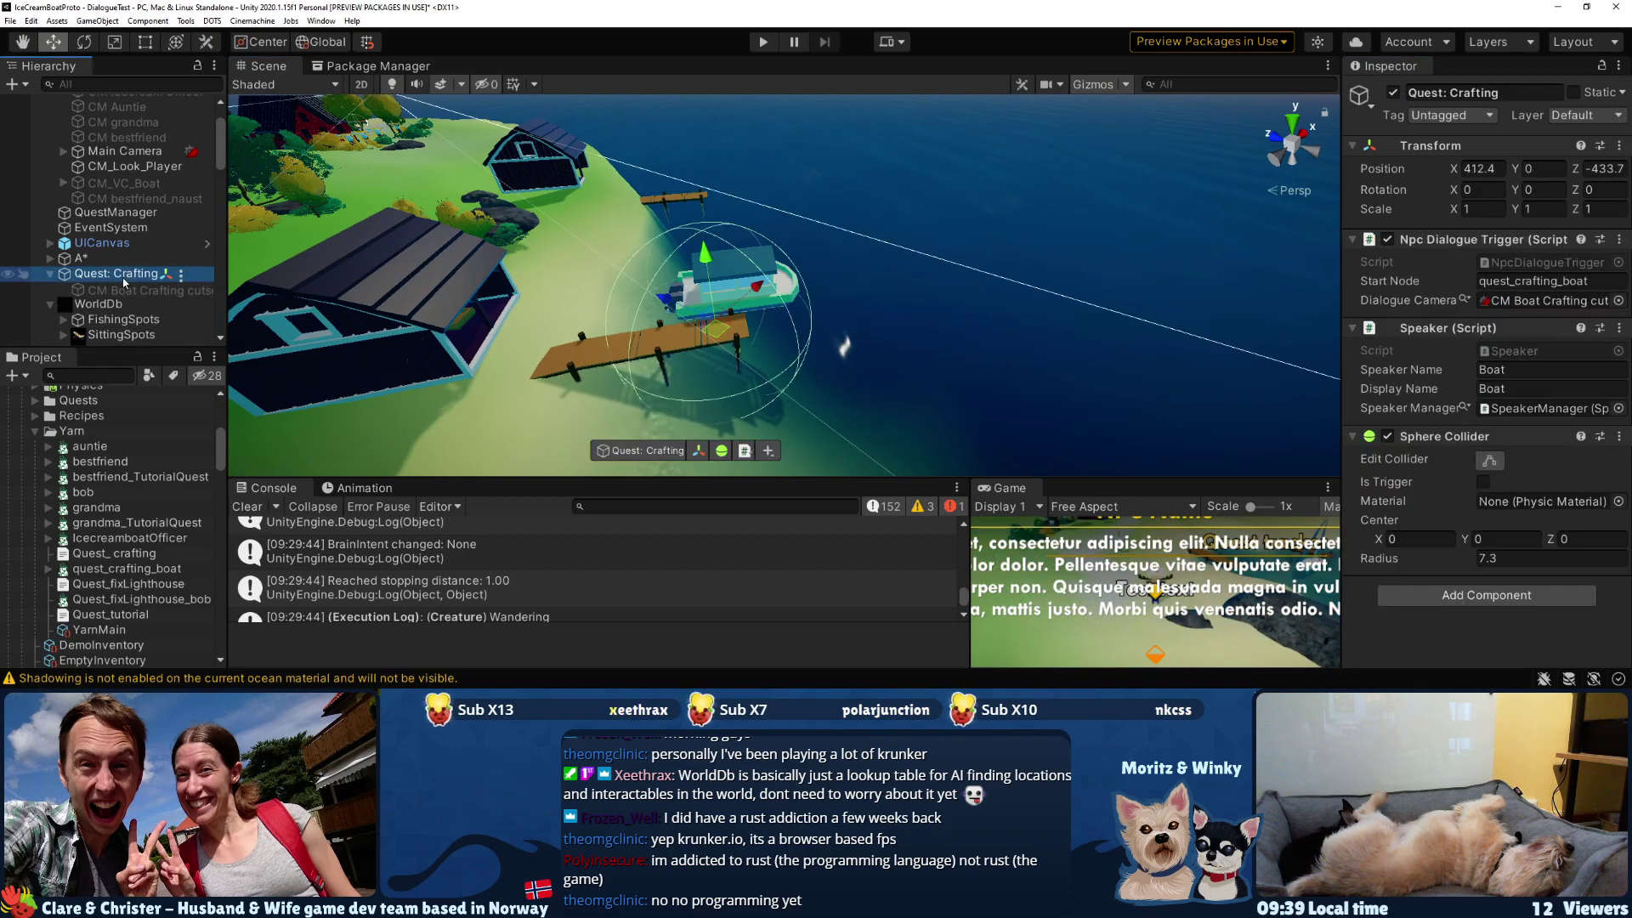
- Switch to Visual Studio Code and write the boat's line "Welcome aboard!" followed by the option "-> Player: Are you sure it's safe?"
key(alt+Tab)
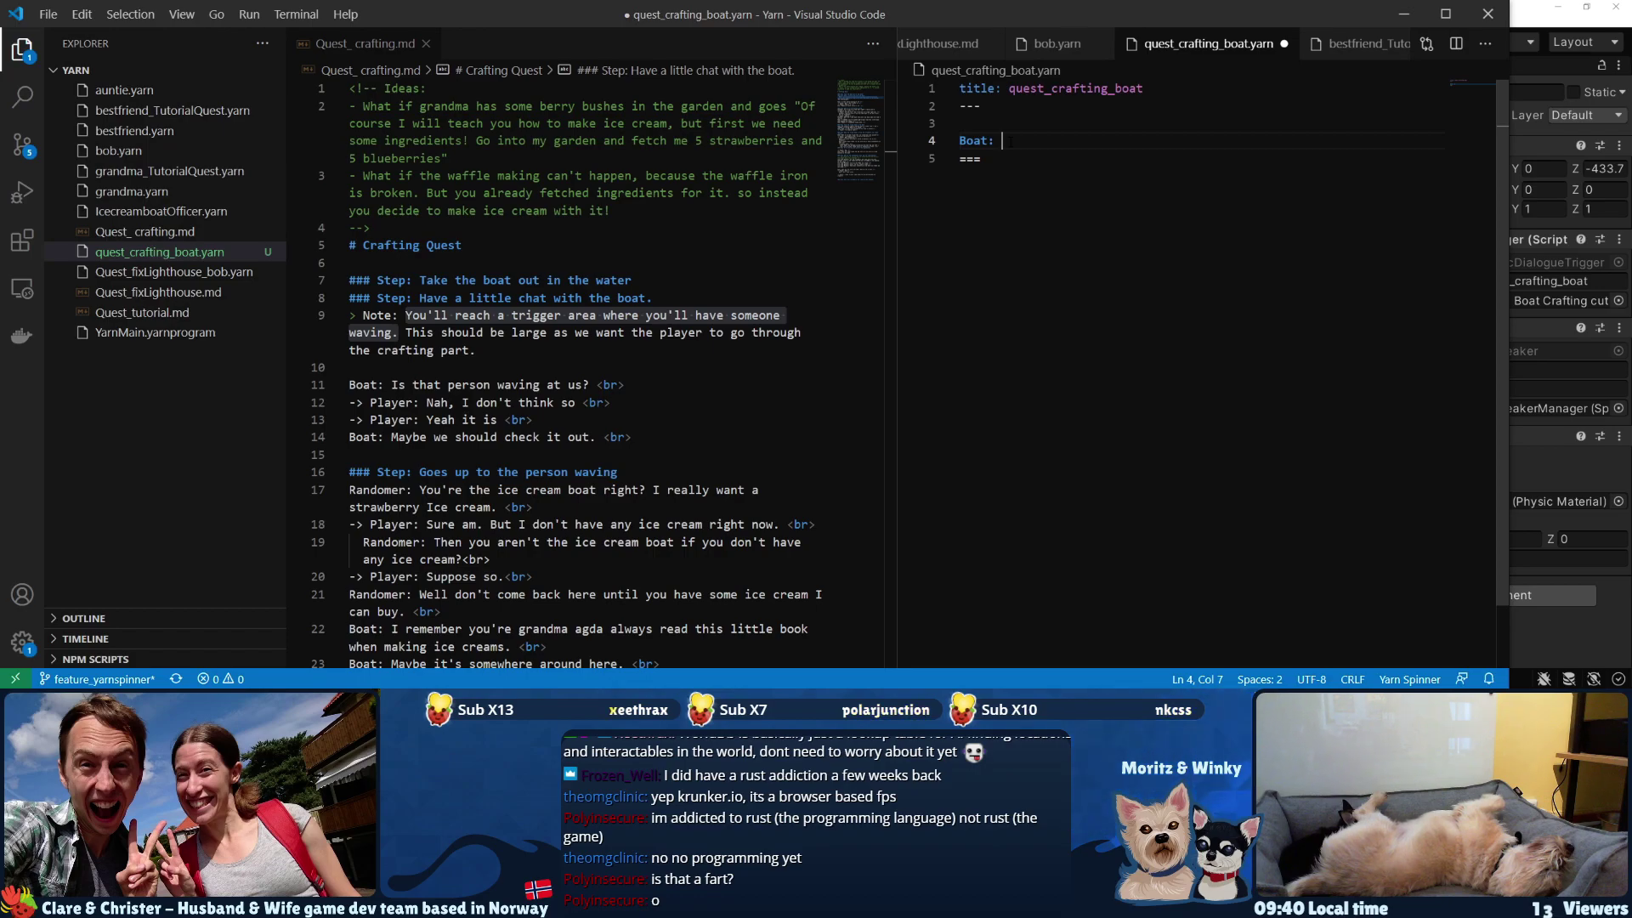
text(Welcome aboard!)
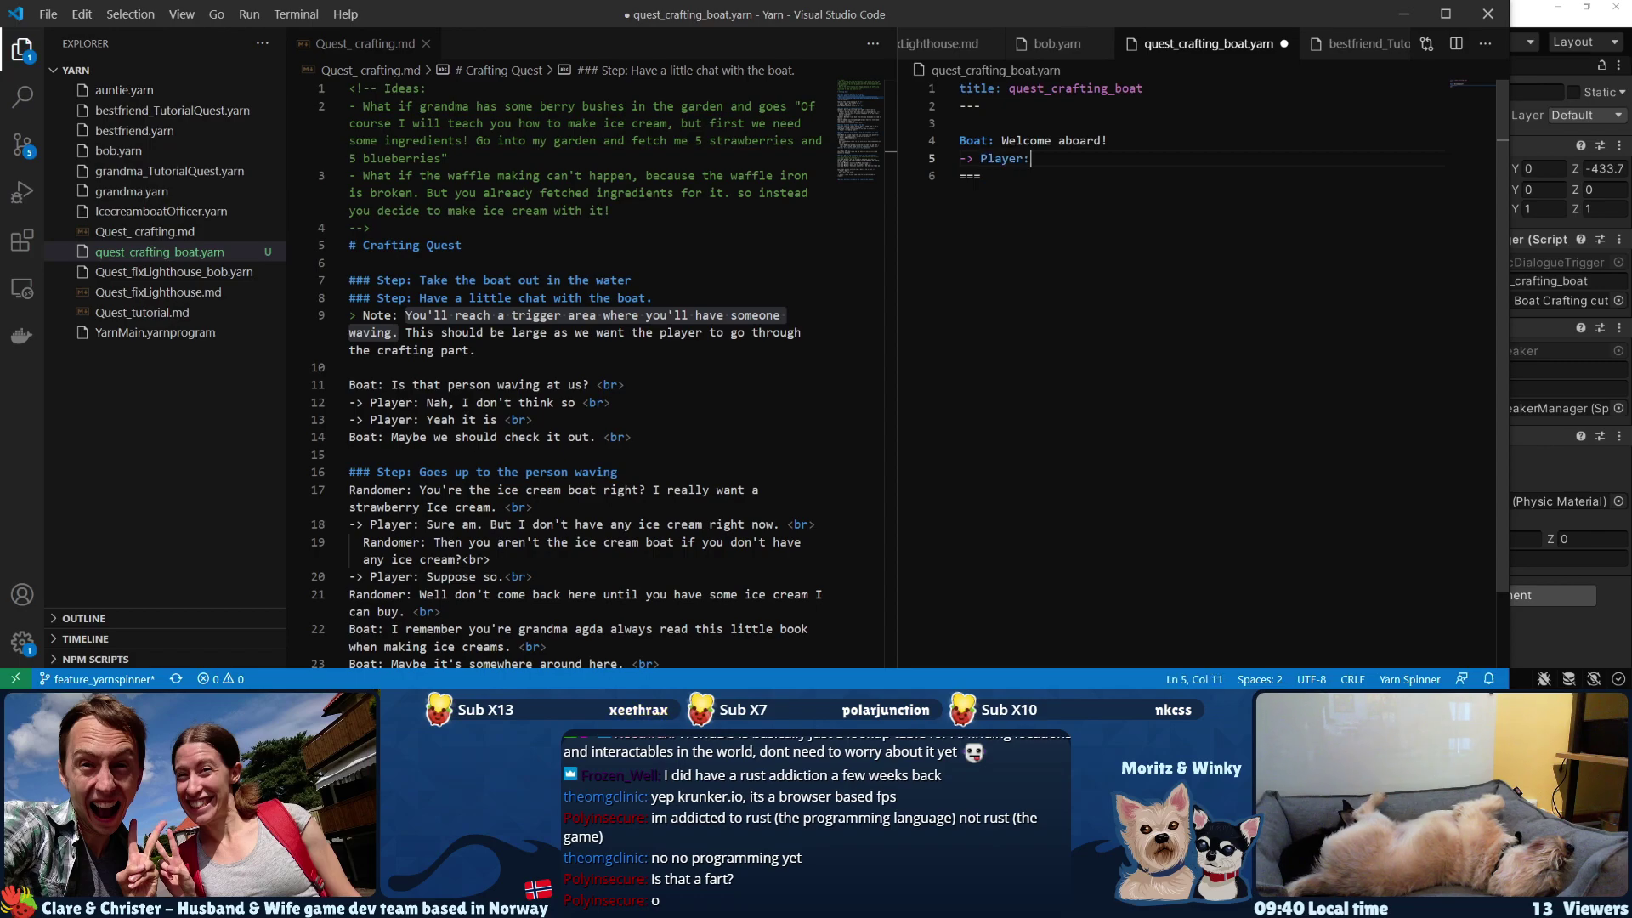
text(Are you)
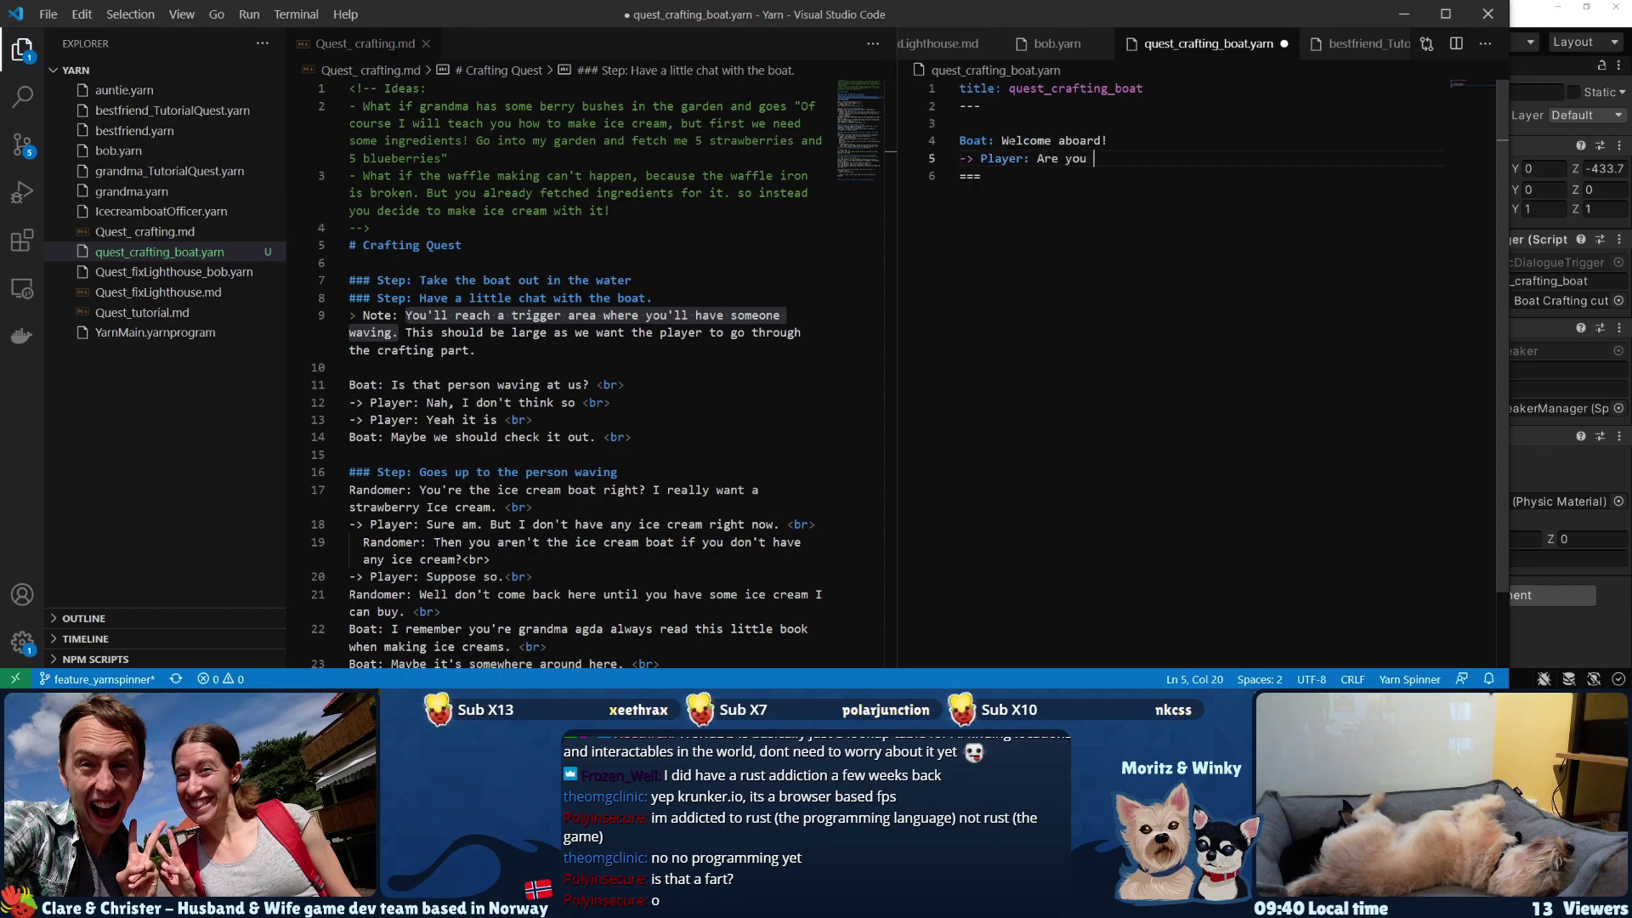
text( sure it's safe?)
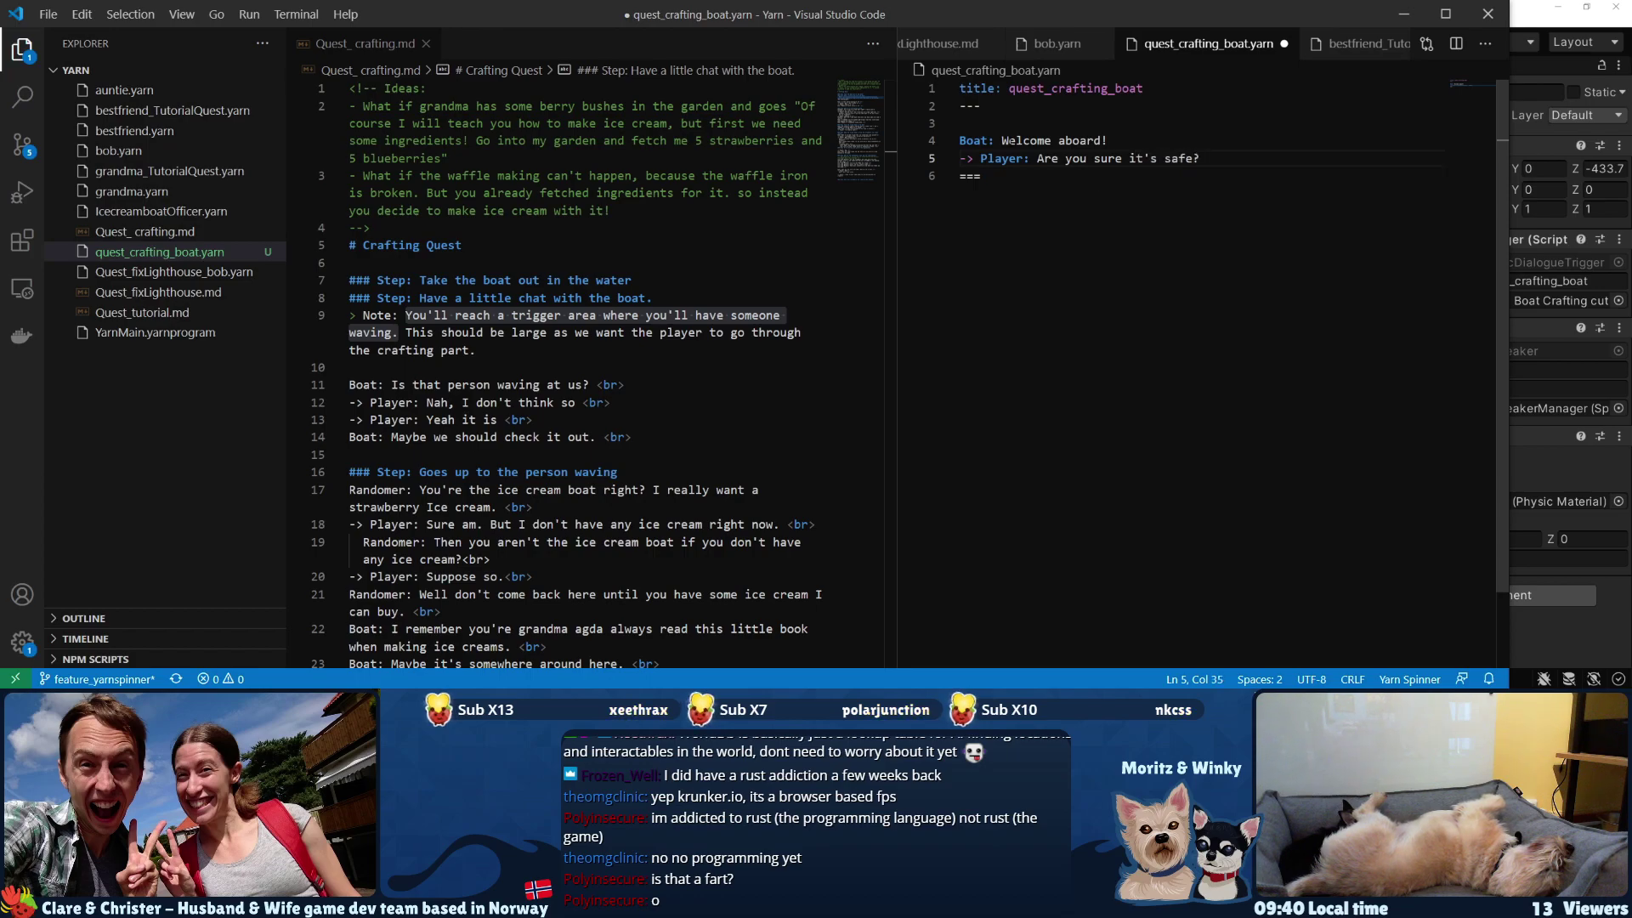
- Duplicate the player option and change the copy's text to "A plank was all you needed!"
key(shift+End)
key(shift+alt+Down)
key(End)
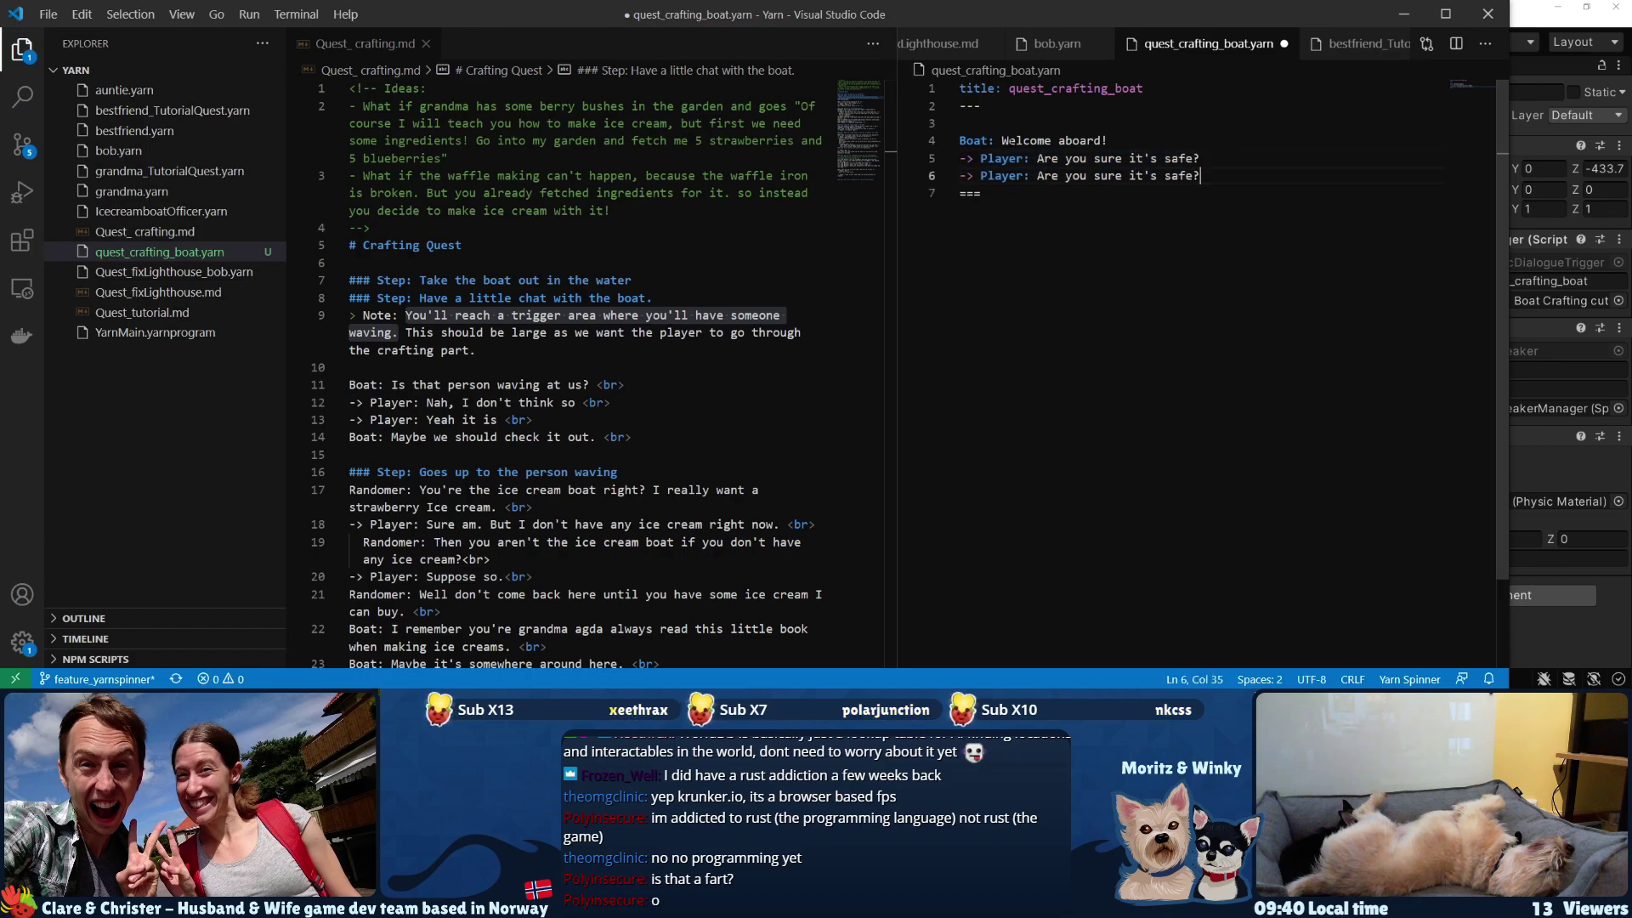
key(ctrl+shift+Left)
key(ctrl+shift+Left)
key(ctrl+shift+Left)
key(ctrl+shift+Left)
key(ctrl+shift+Left)
key(ctrl+shift+Left)
key(ctrl+shift+Left)
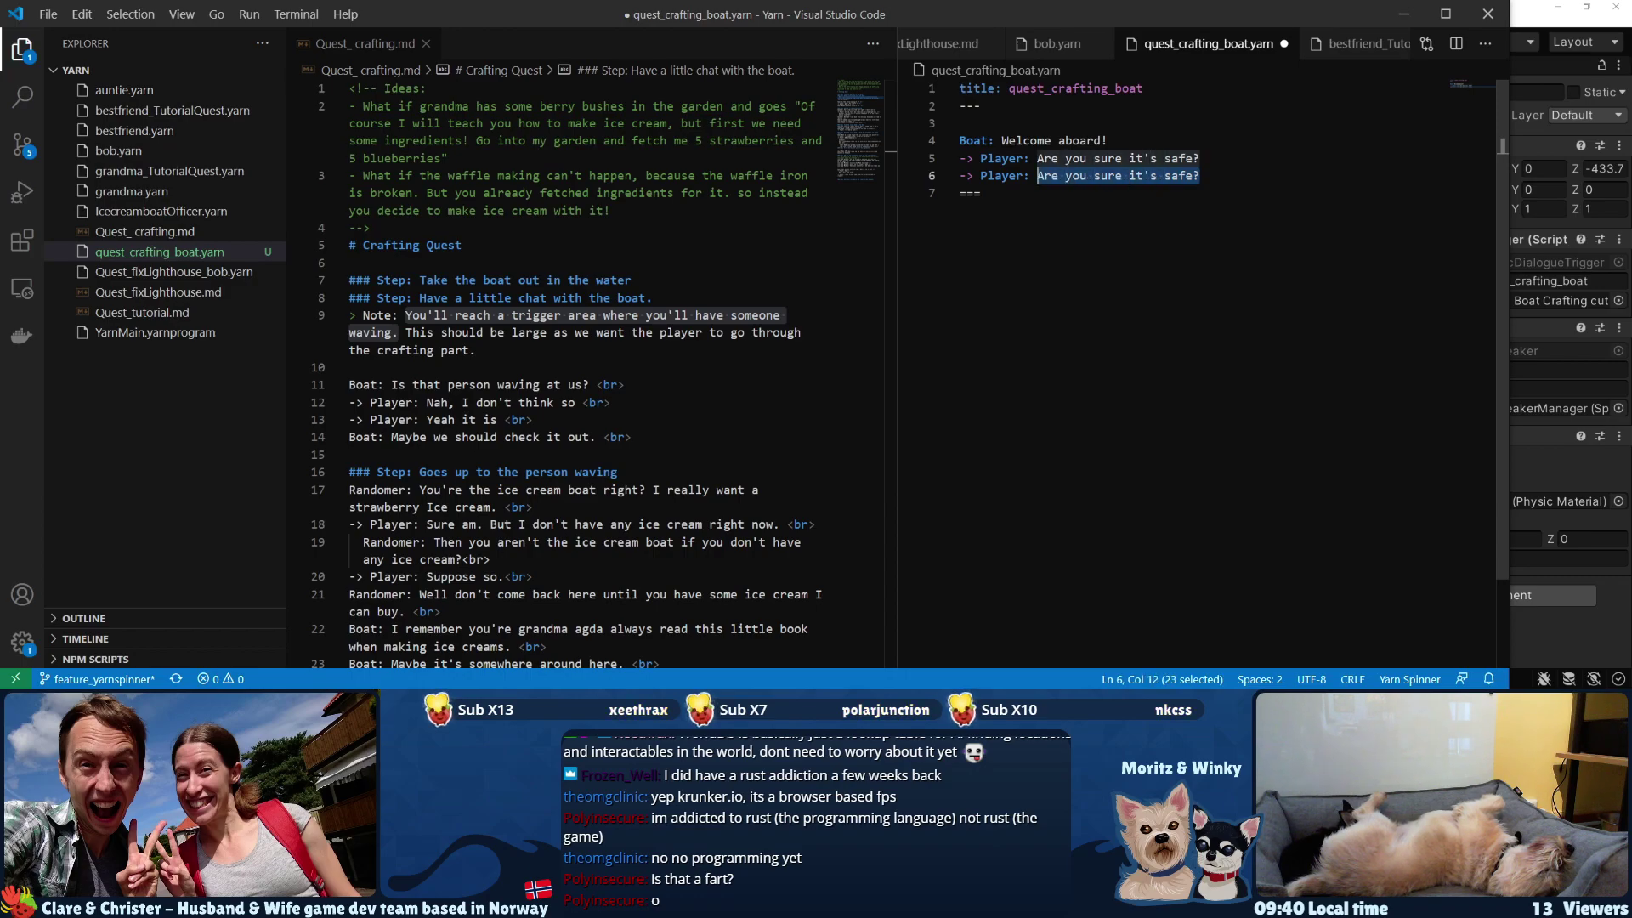
text(Y)
key(BackSpace)
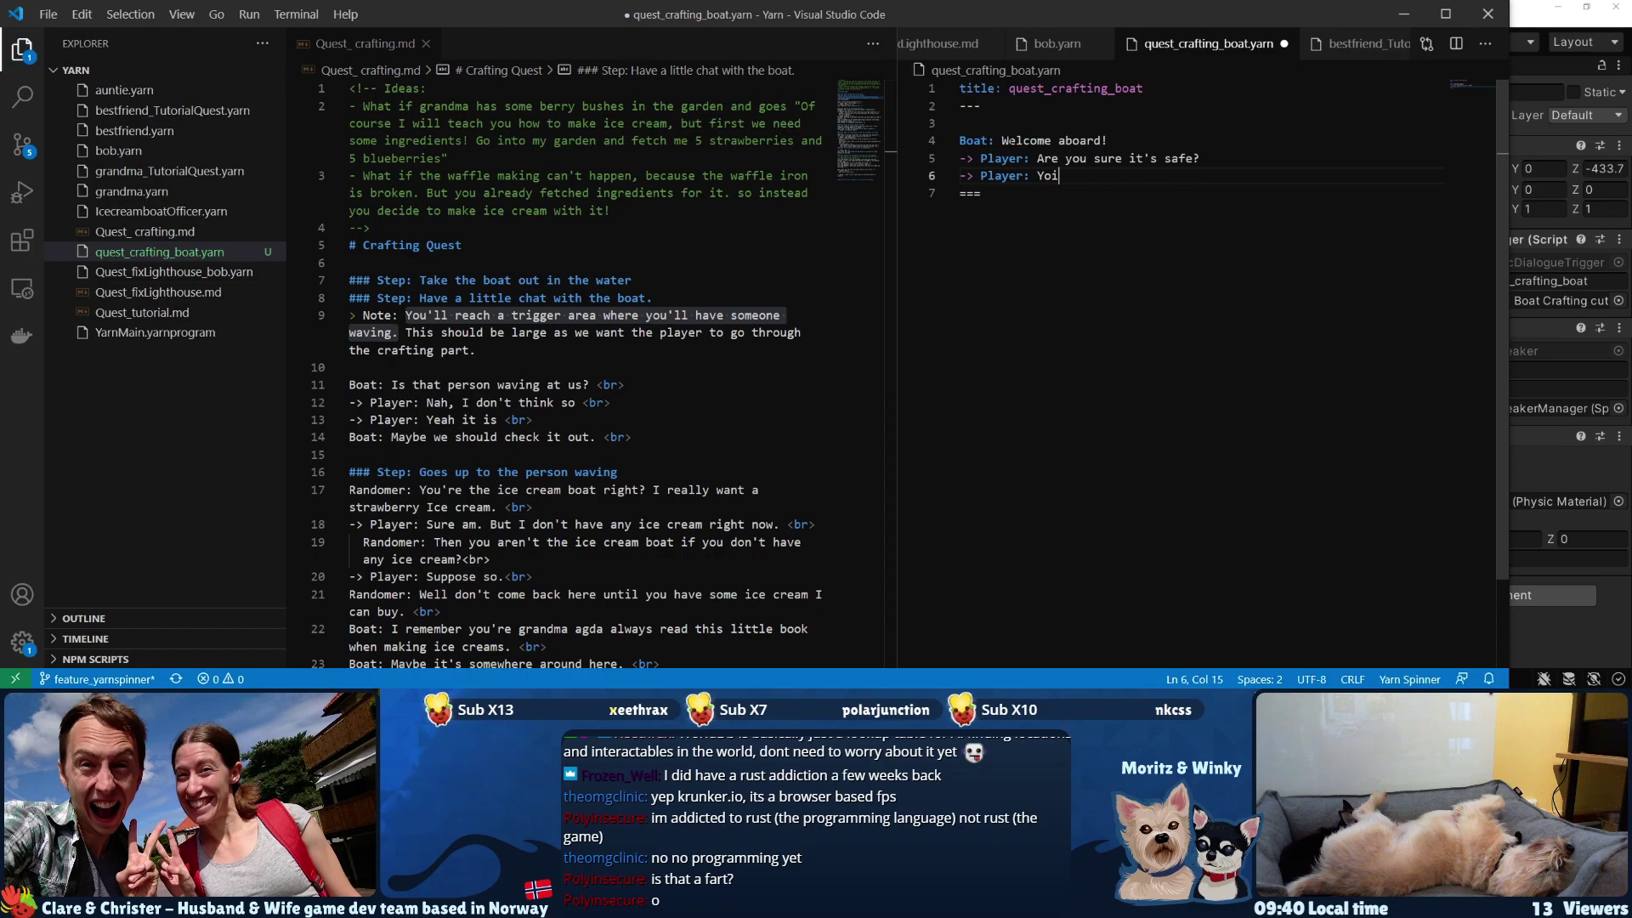
text(A lick)
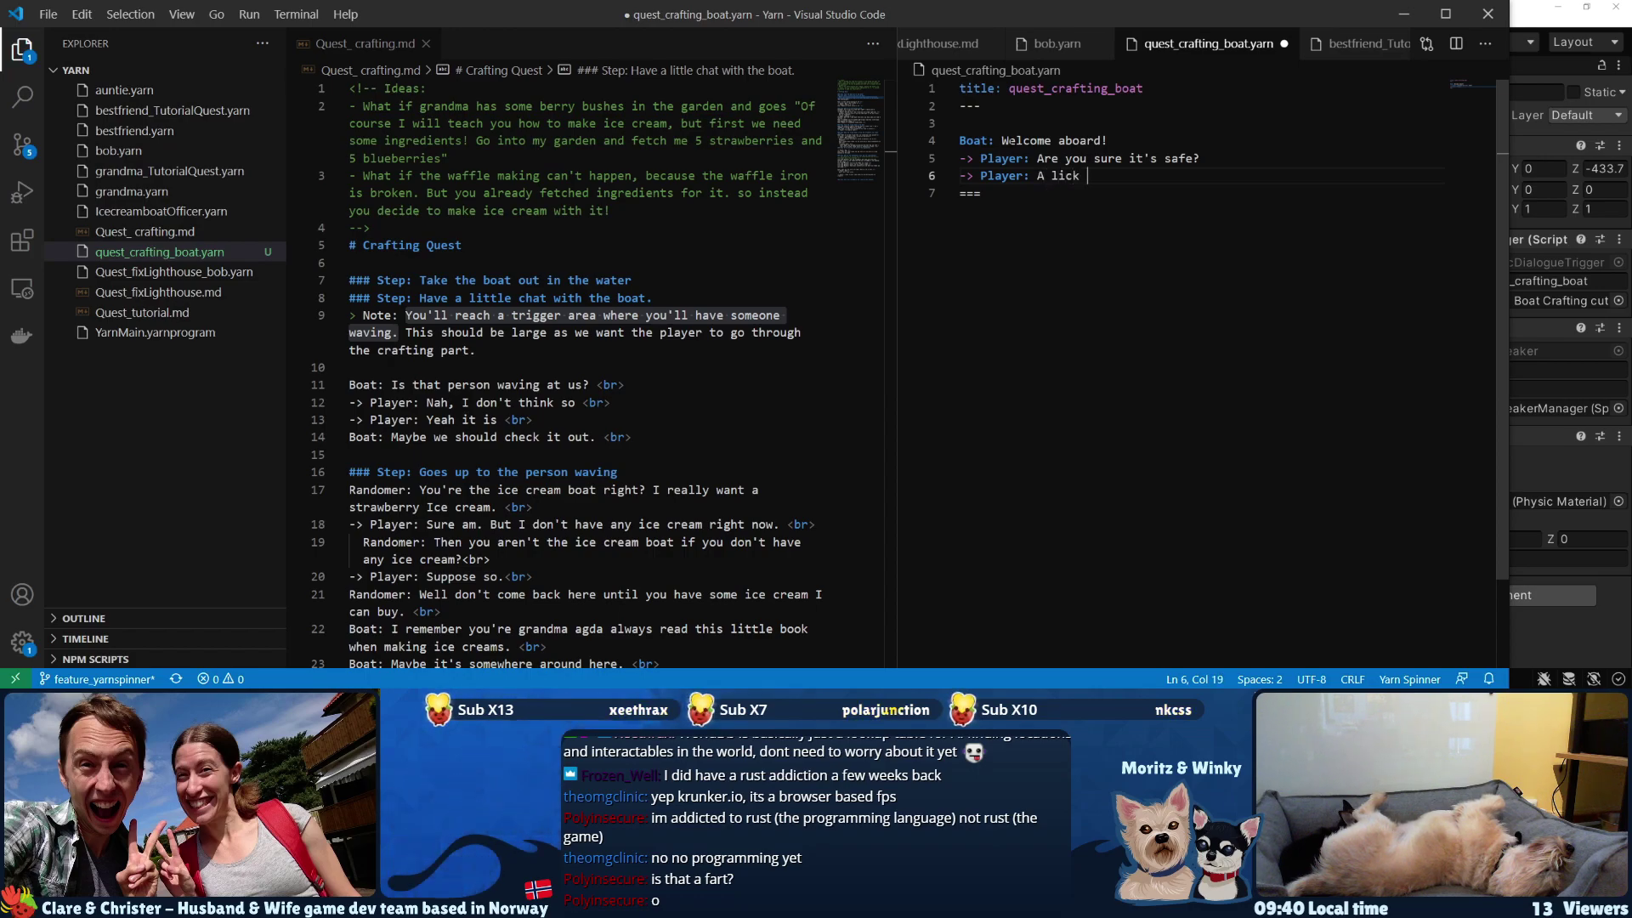
key(BackSpace)
key(BackSpace)
key(BackSpace)
key(BackSpace)
key(BackSpace)
text(plank )
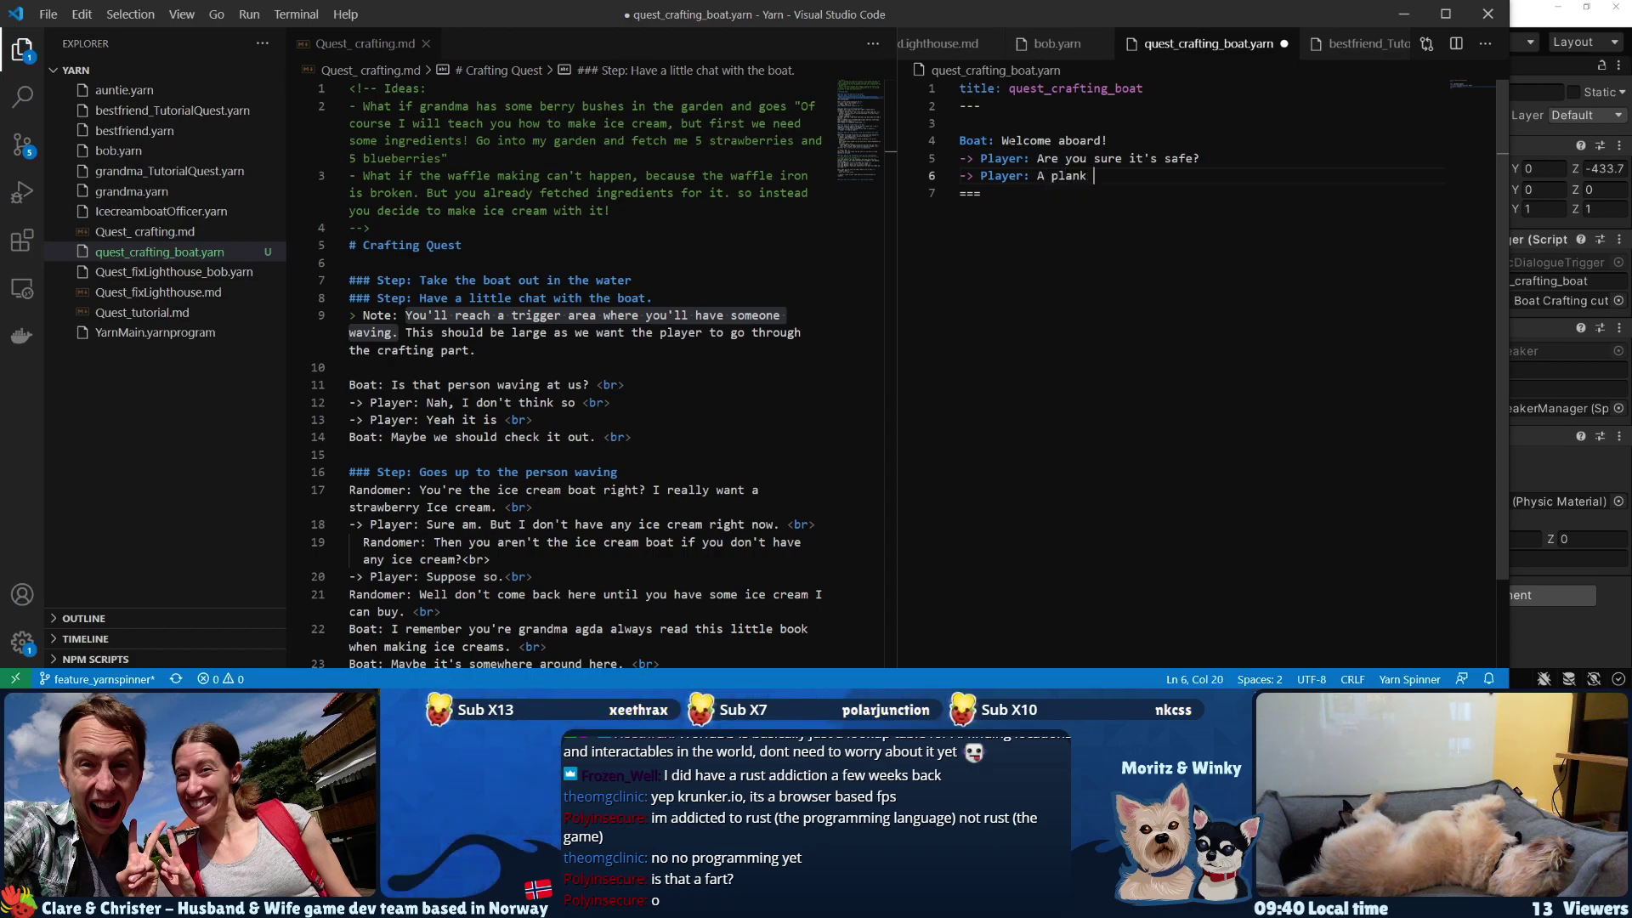
text(was all you n)
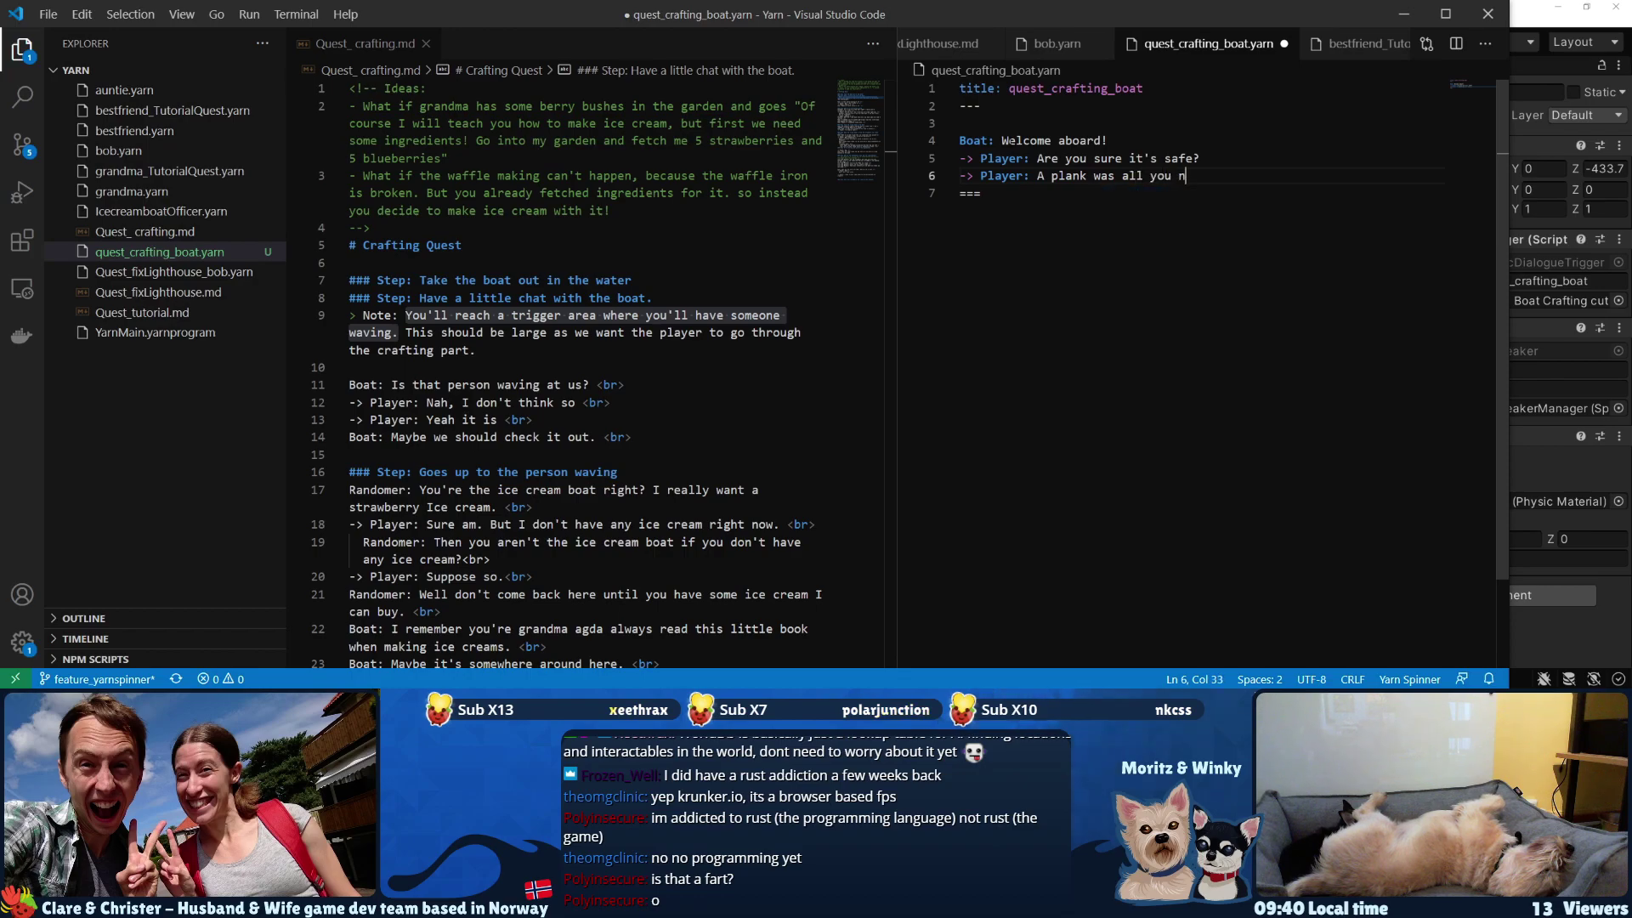
text(eeded!)
- Copy the boat's opening line below the two player options and clear its text, keeping only the "Boat:" speaker prefix
key(Return)
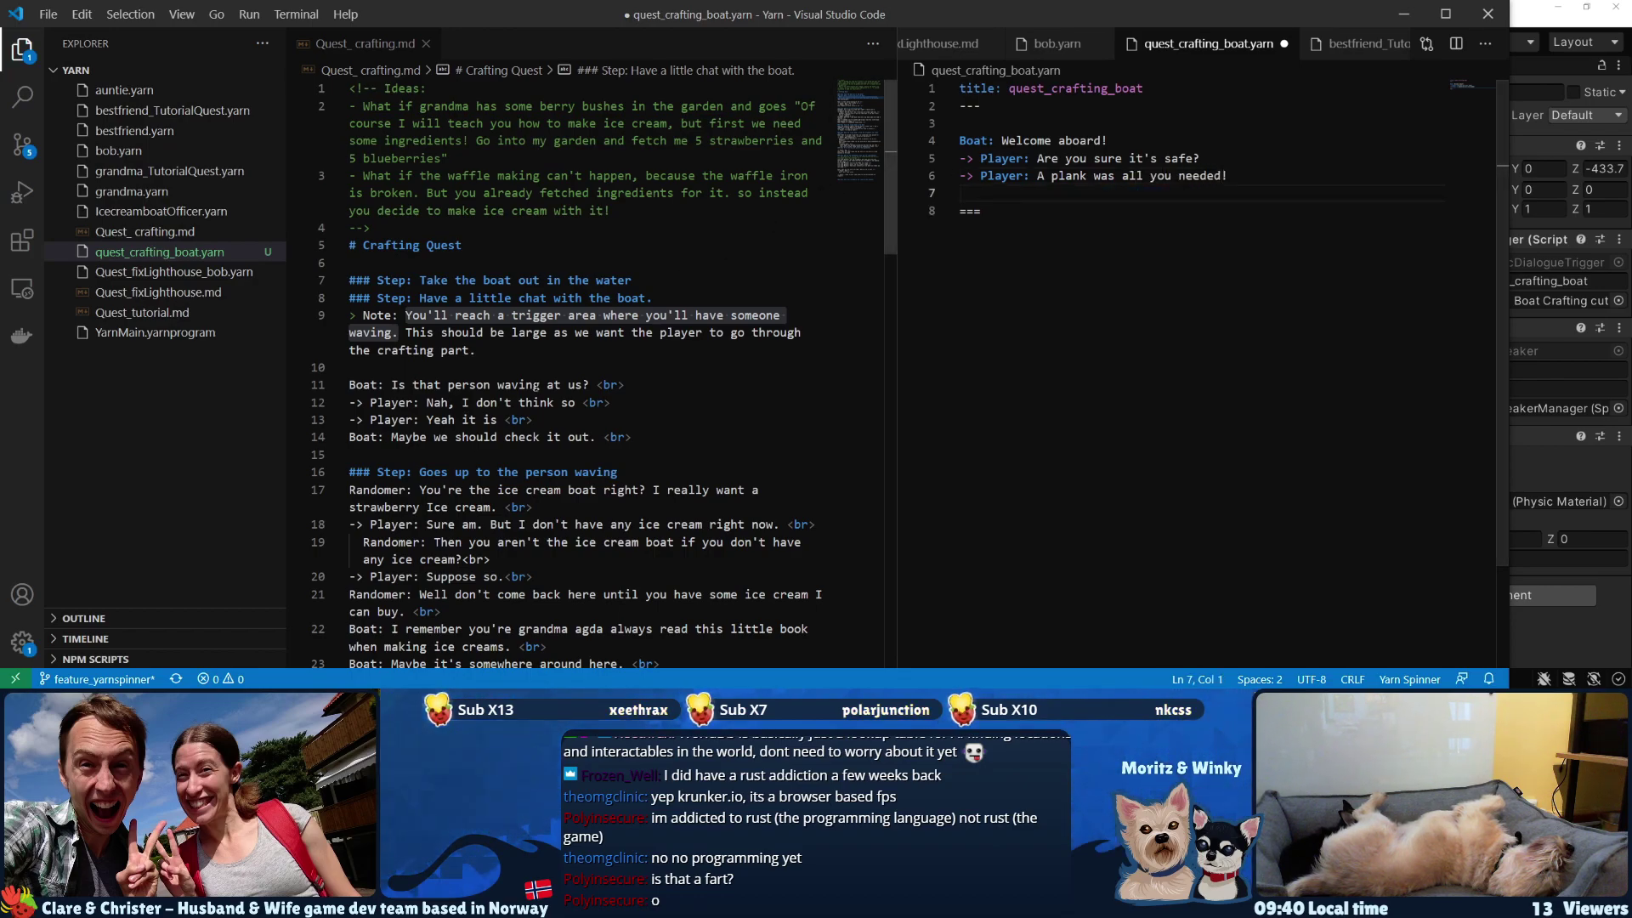
drag(1110, 141, 1117, 129)
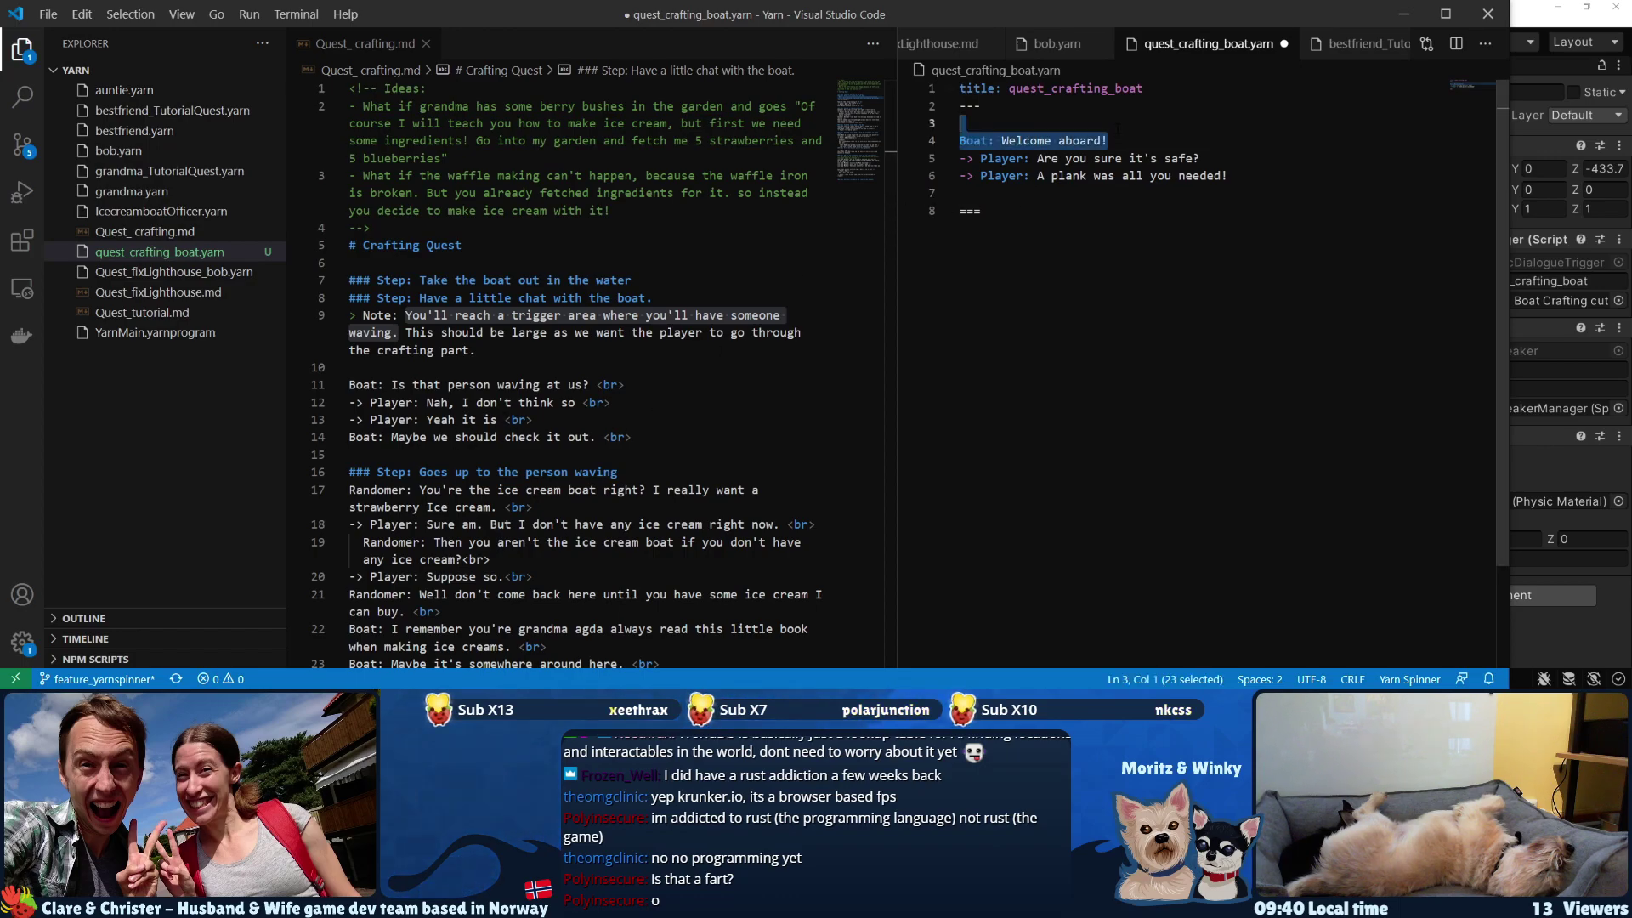
key(ctrl+c)
click(986, 193)
key(ctrl+v)
drag(1108, 193, 1003, 195)
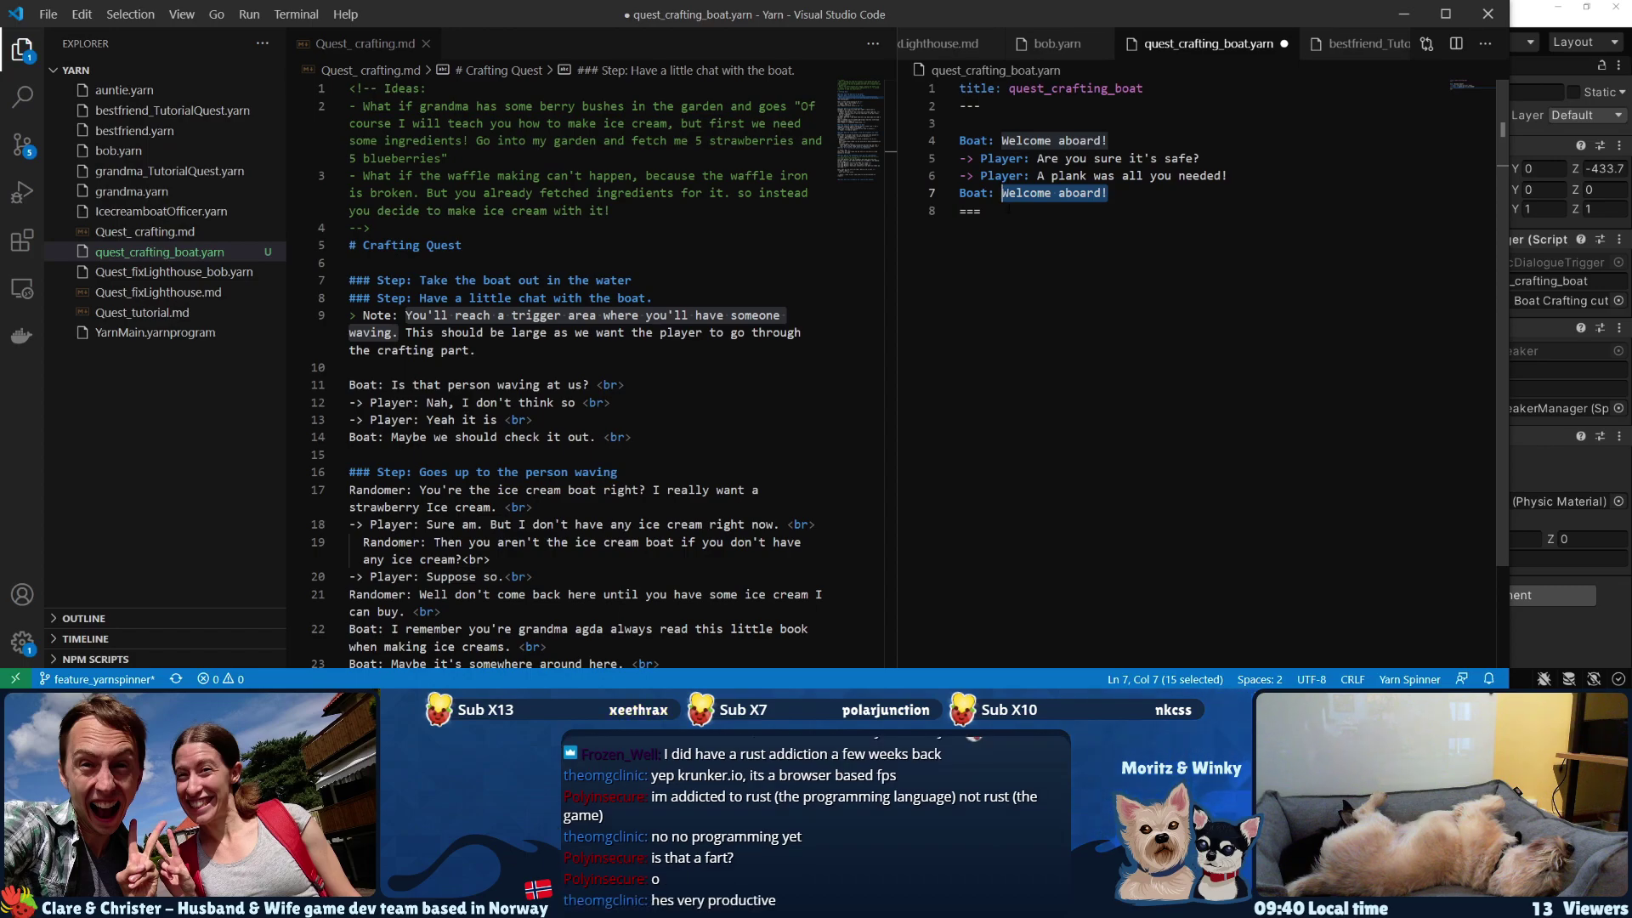
key(BackSpace)
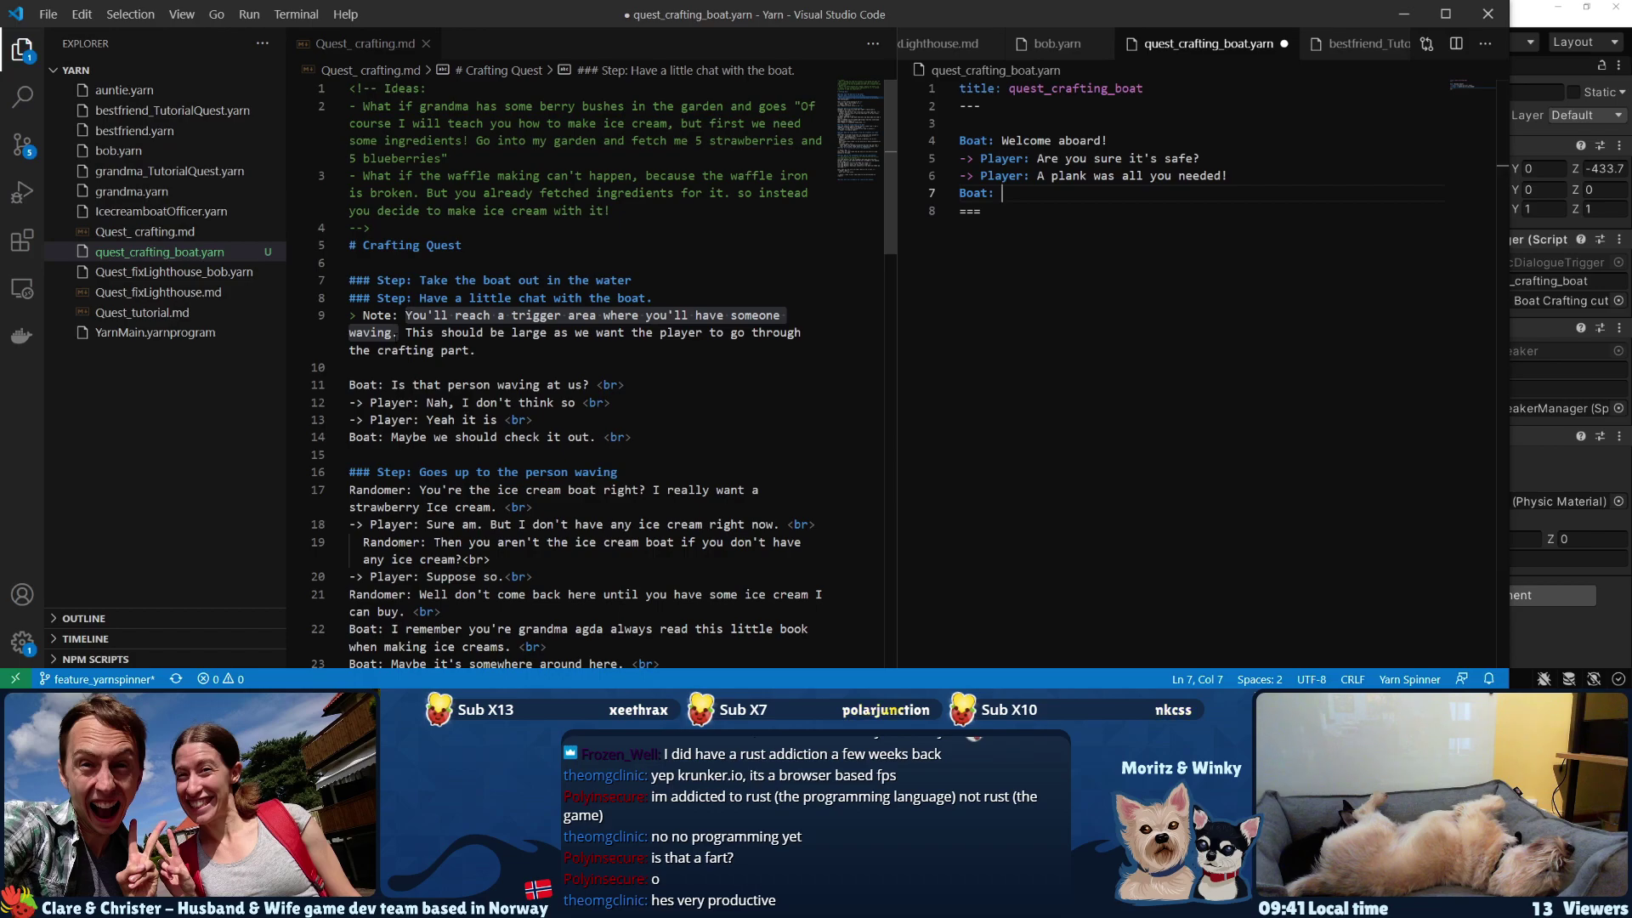
- Review the waving-person dialogue and the following quest steps in the crafting quest notes
drag(420, 472, 434, 472)
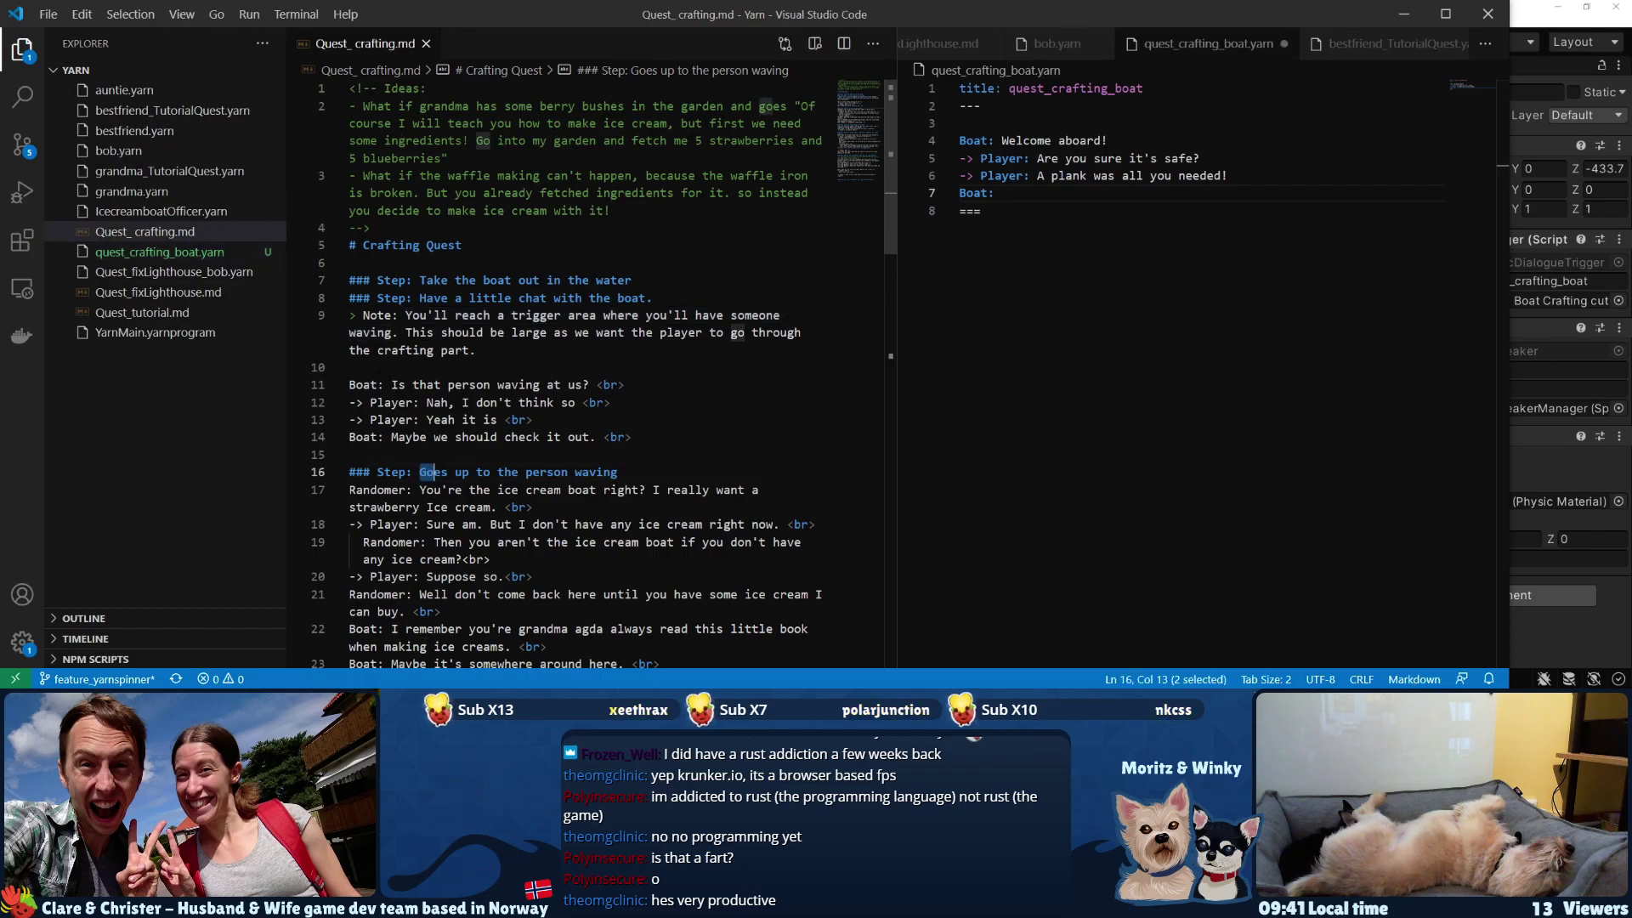
drag(379, 368, 441, 385)
drag(646, 437, 340, 391)
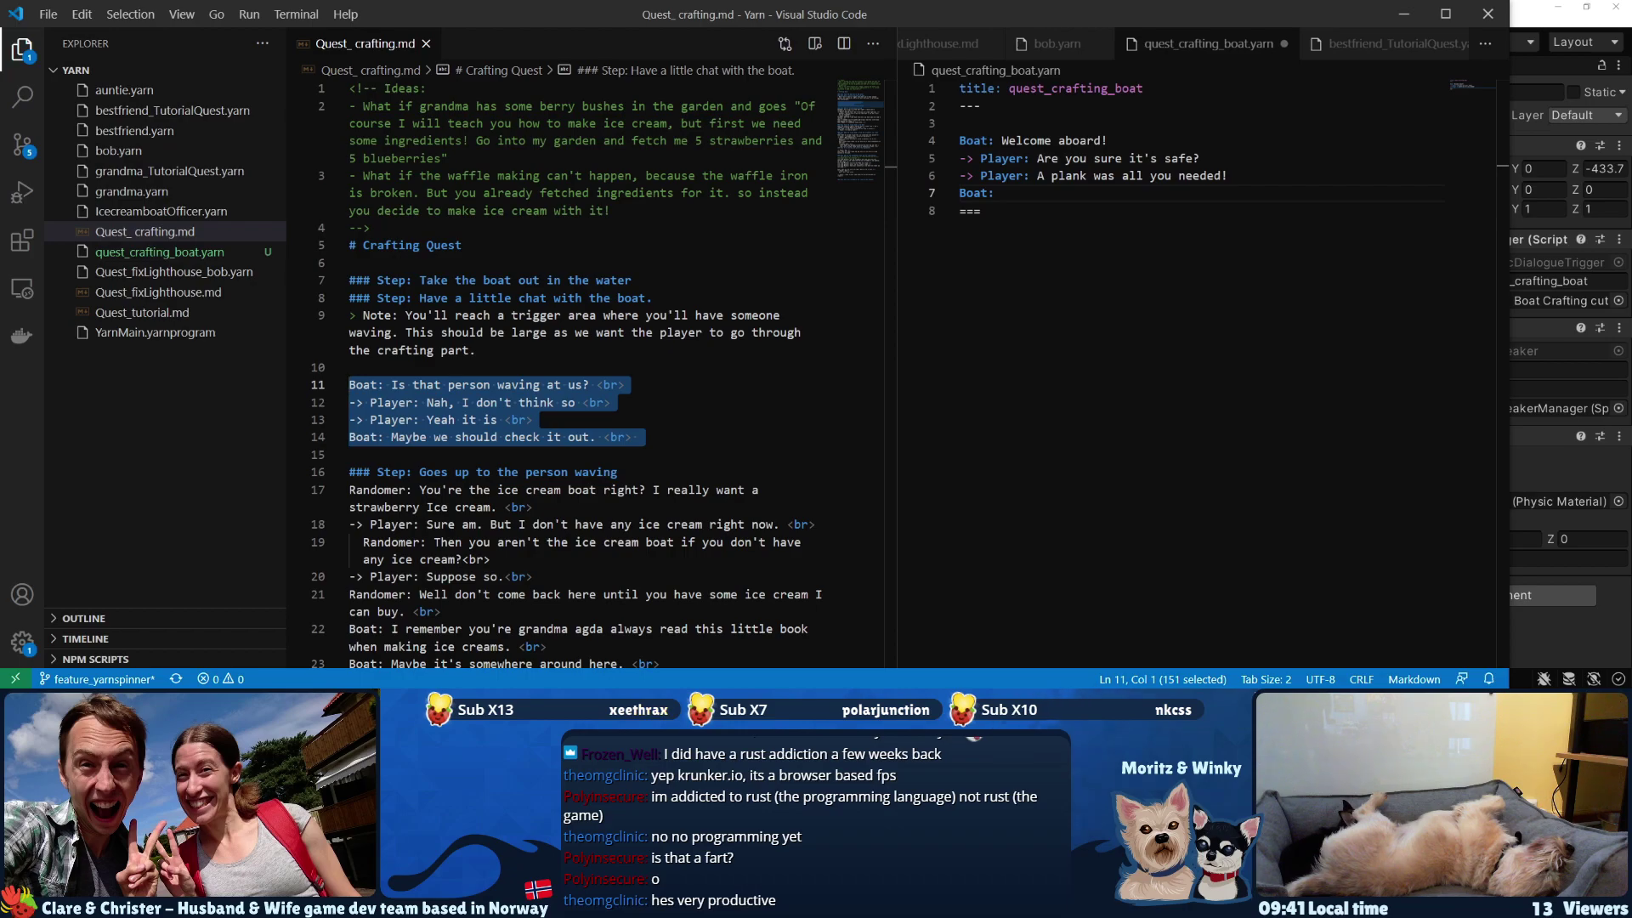
scroll(587, 374, down, 3)
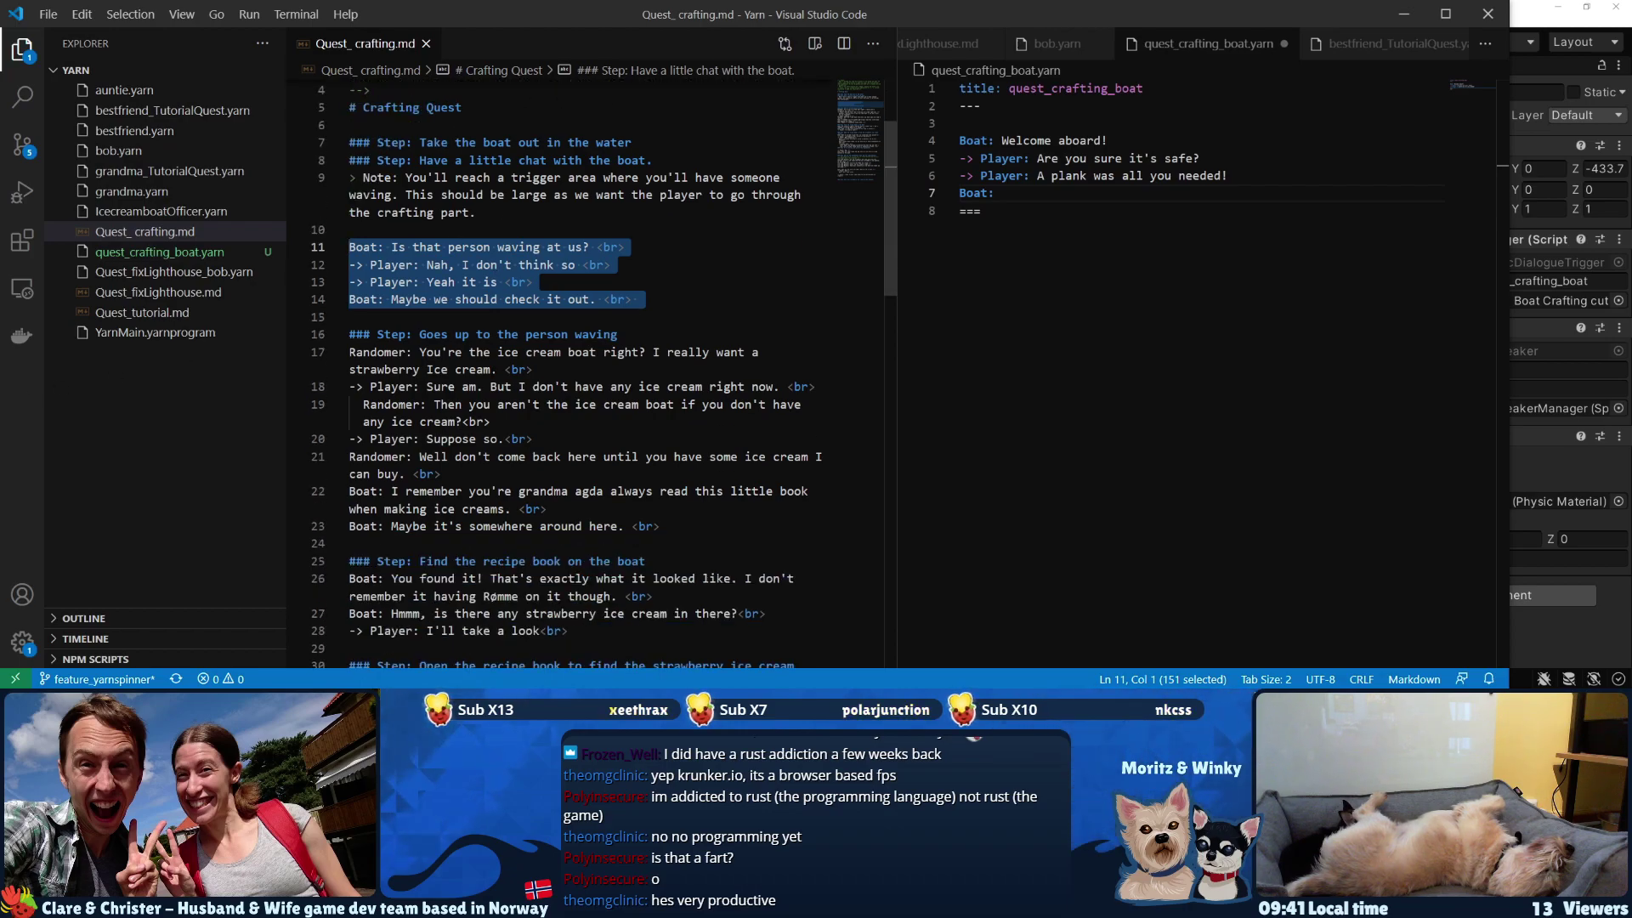
scroll(587, 374, up, 3)
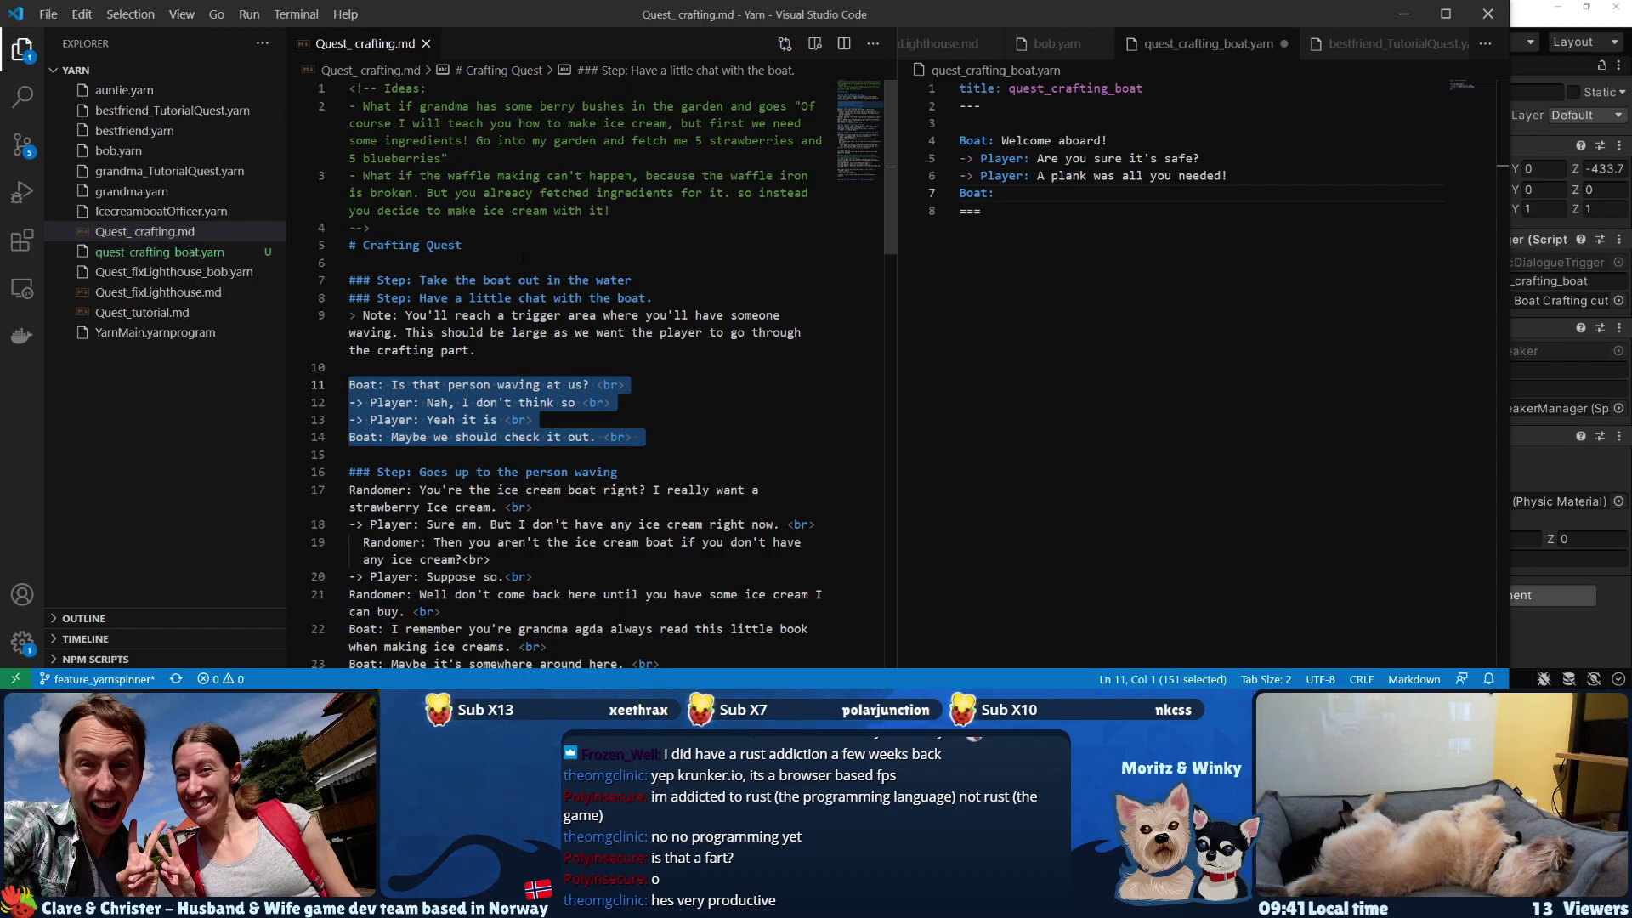
scroll(586, 374, down, 2)
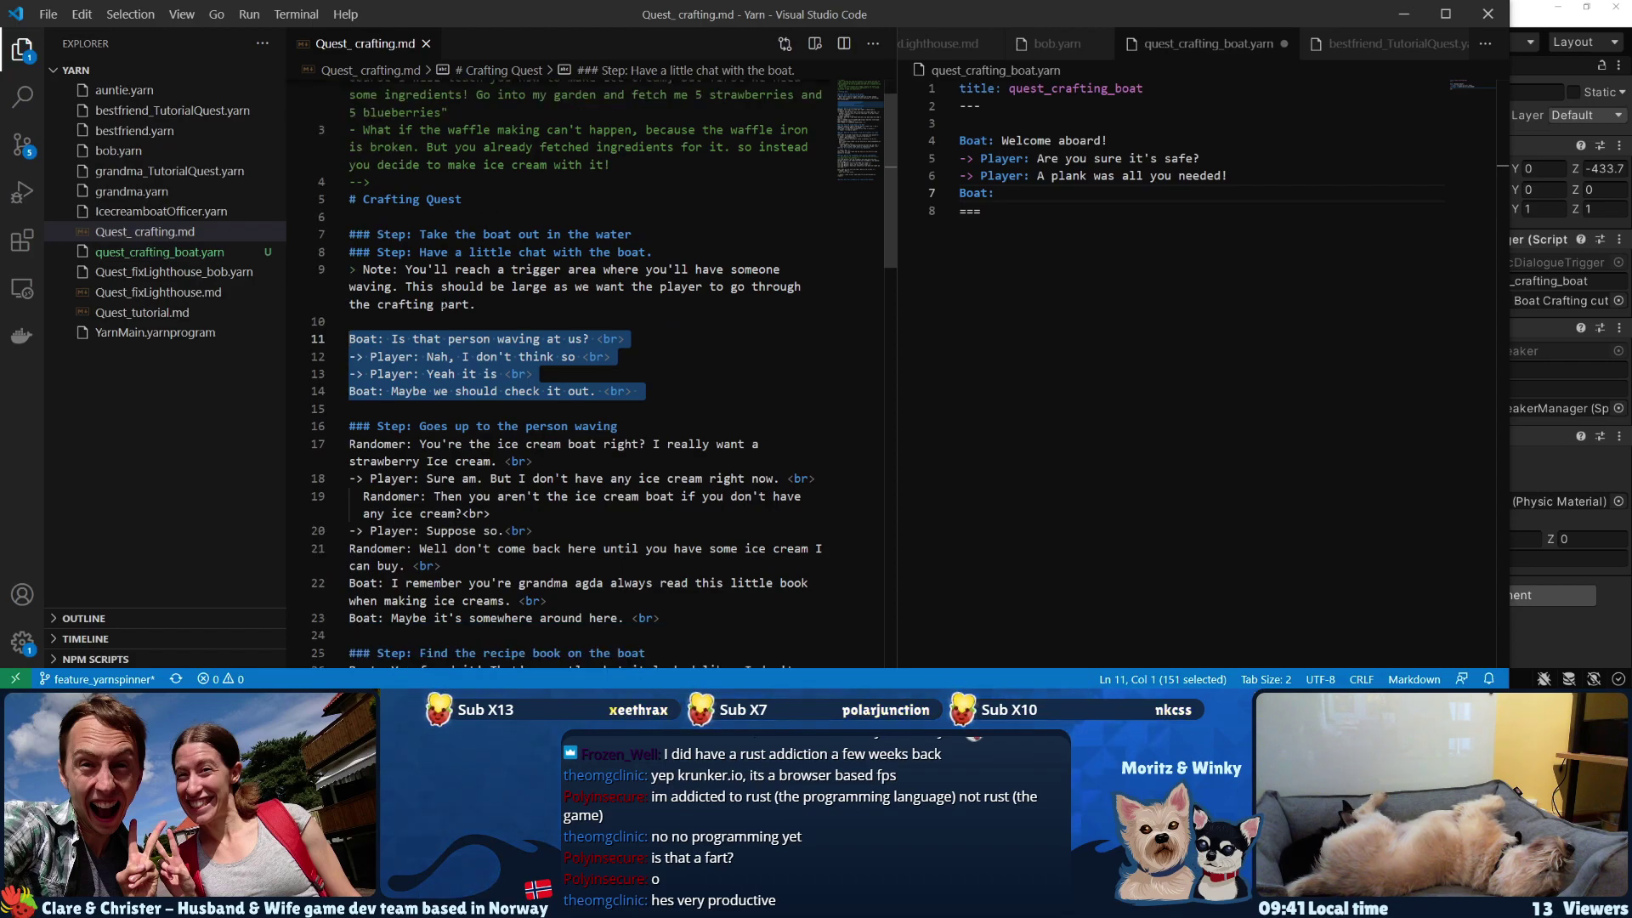
- Switch to Unity and examine the boat, pier and open water around the Quest: Crafting trigger in the scene
key(alt+Tab)
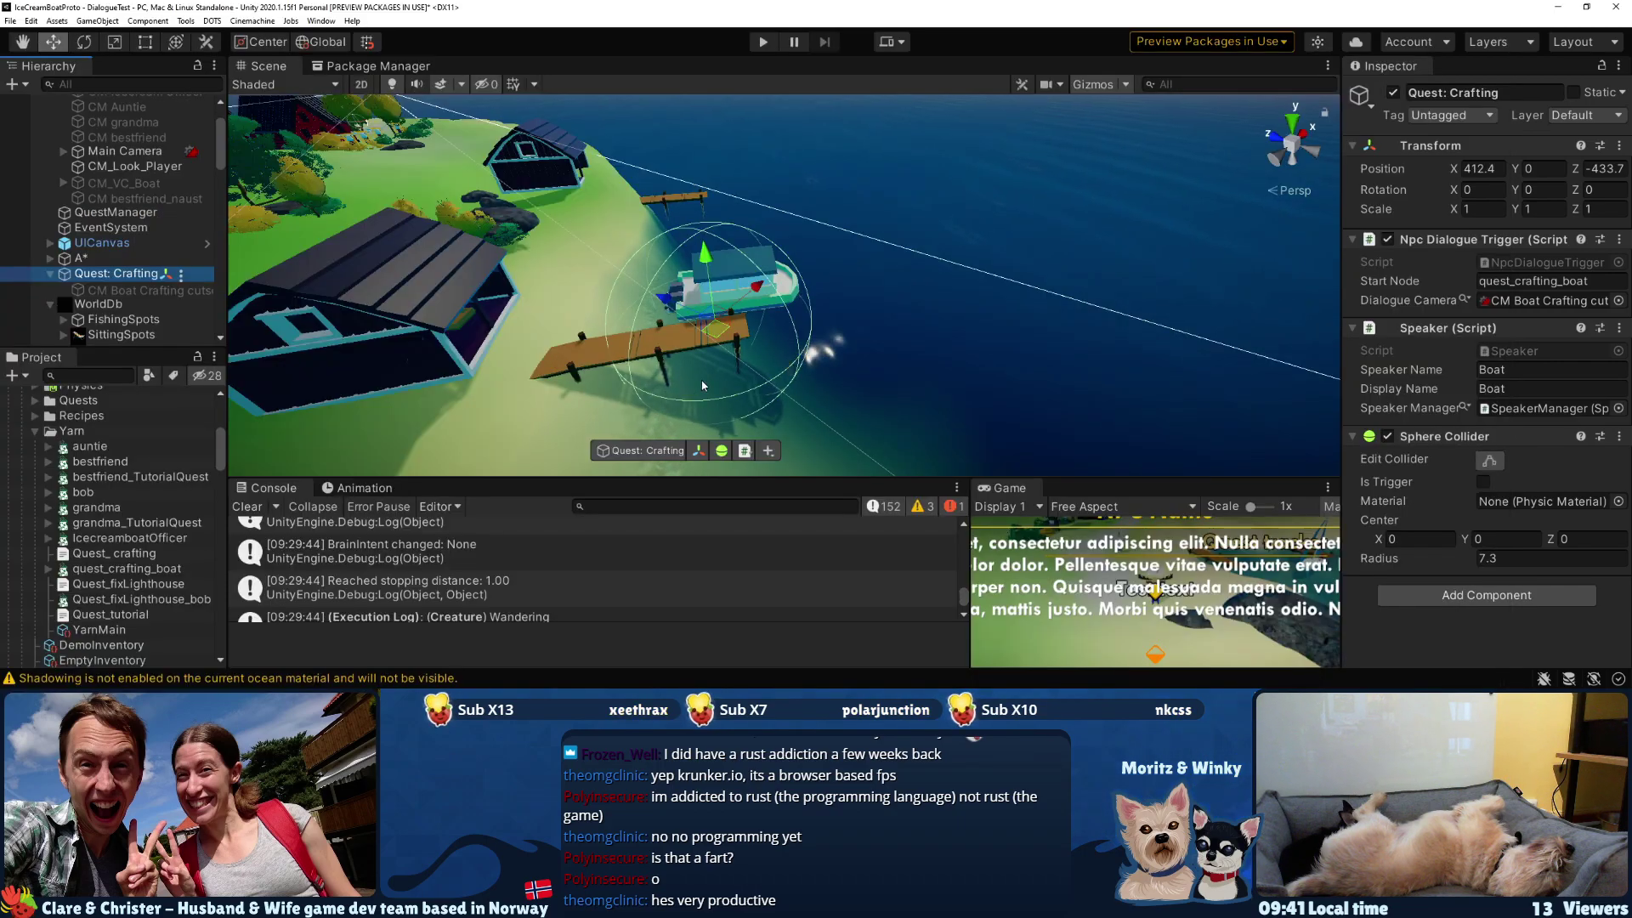
right_drag(759, 312, 745, 339)
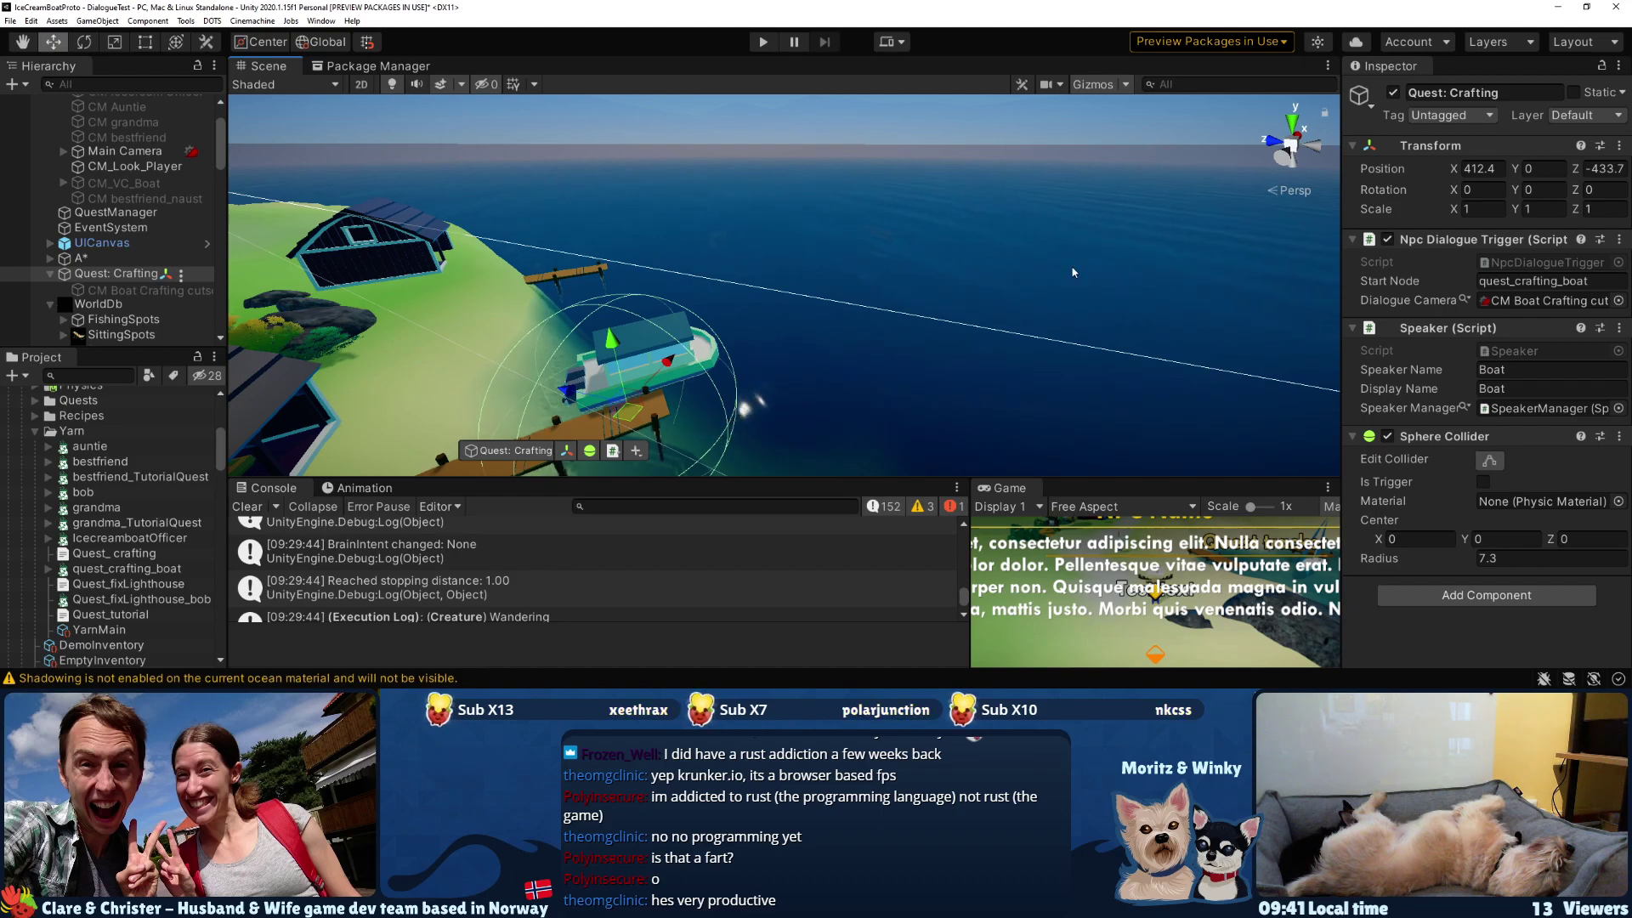
right_drag(1175, 302, 821, 268)
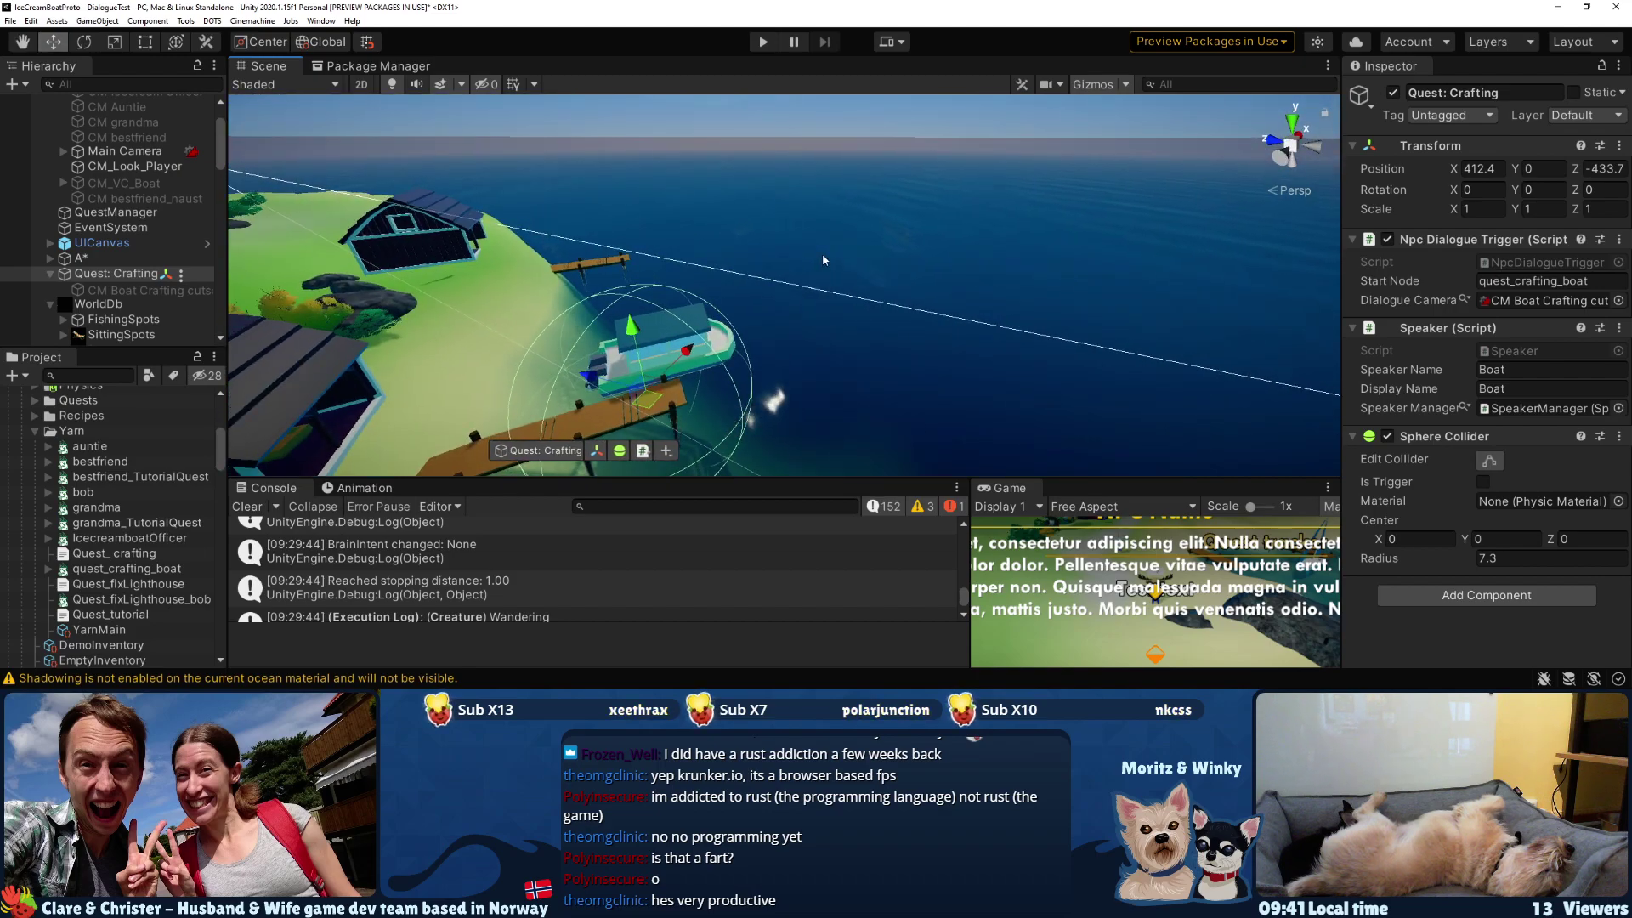
right_drag(903, 227, 710, 327)
key(w)
key(s)
key(s)
key(w)
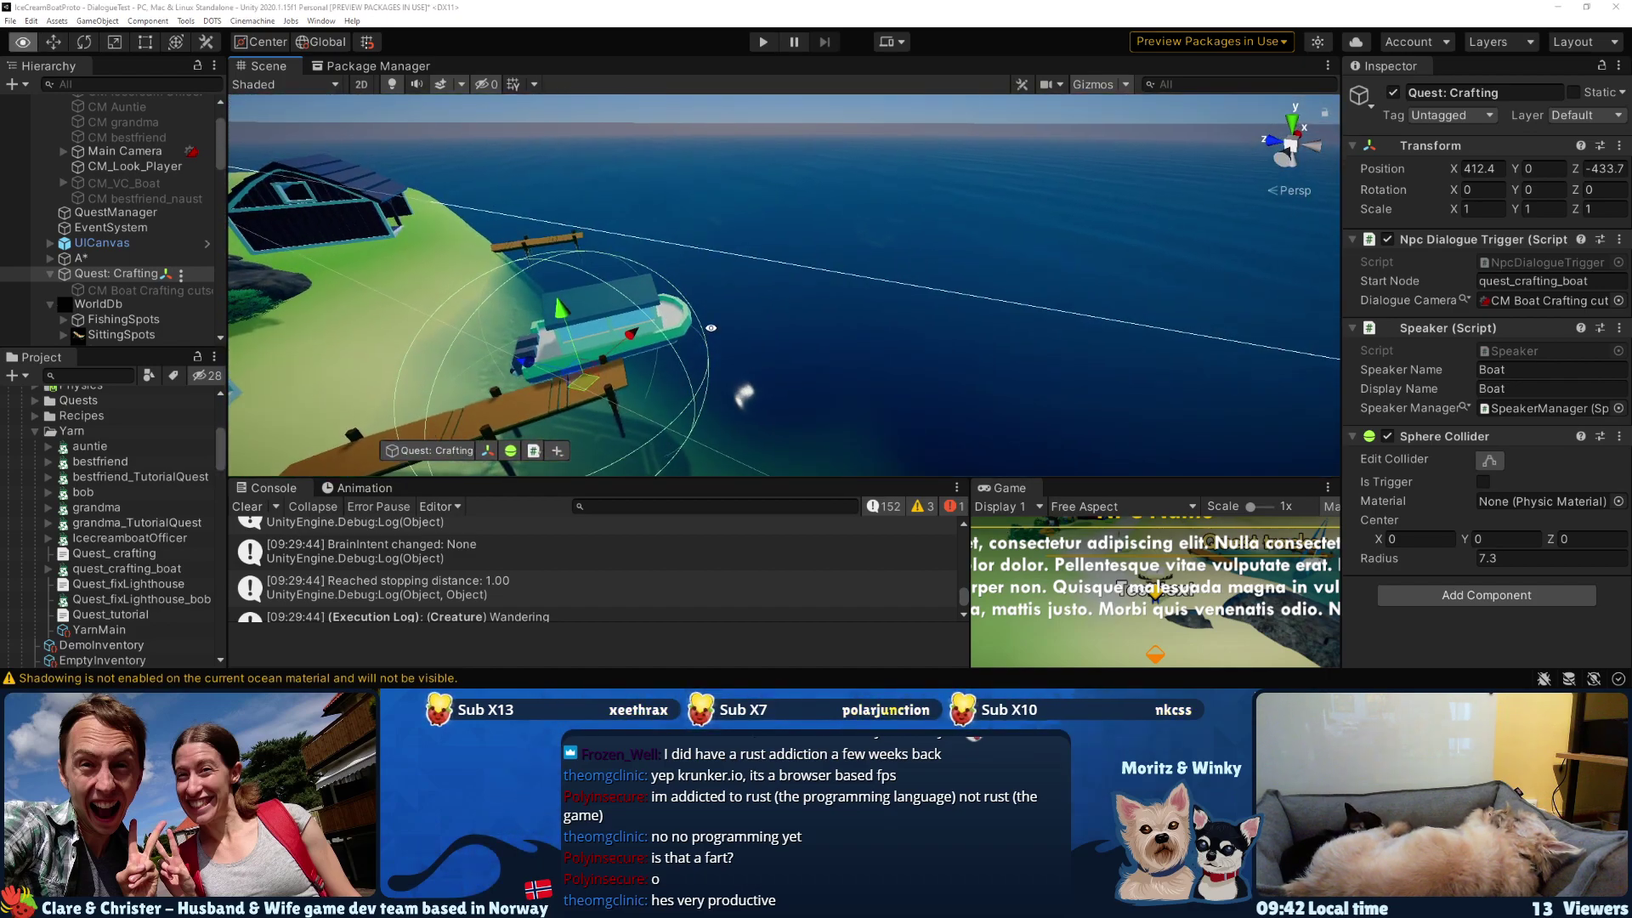
- Switch to Visual Studio Code and capitalize the grandma's name in the boat's recipe book line of the crafting quest notes
key(alt+Tab)
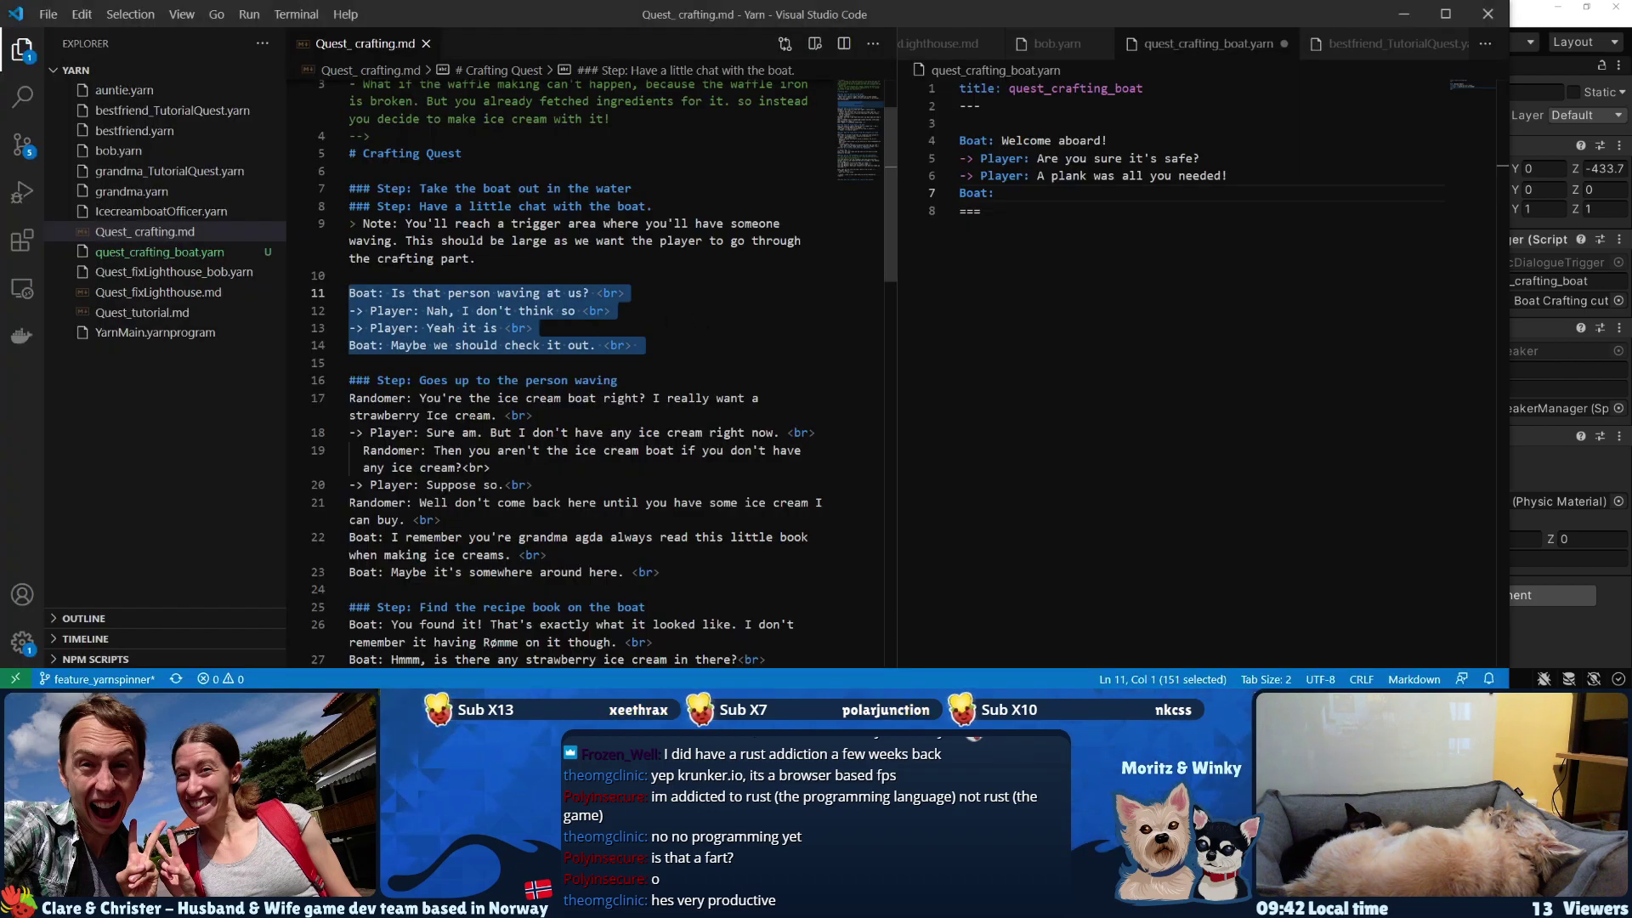
click(385, 398)
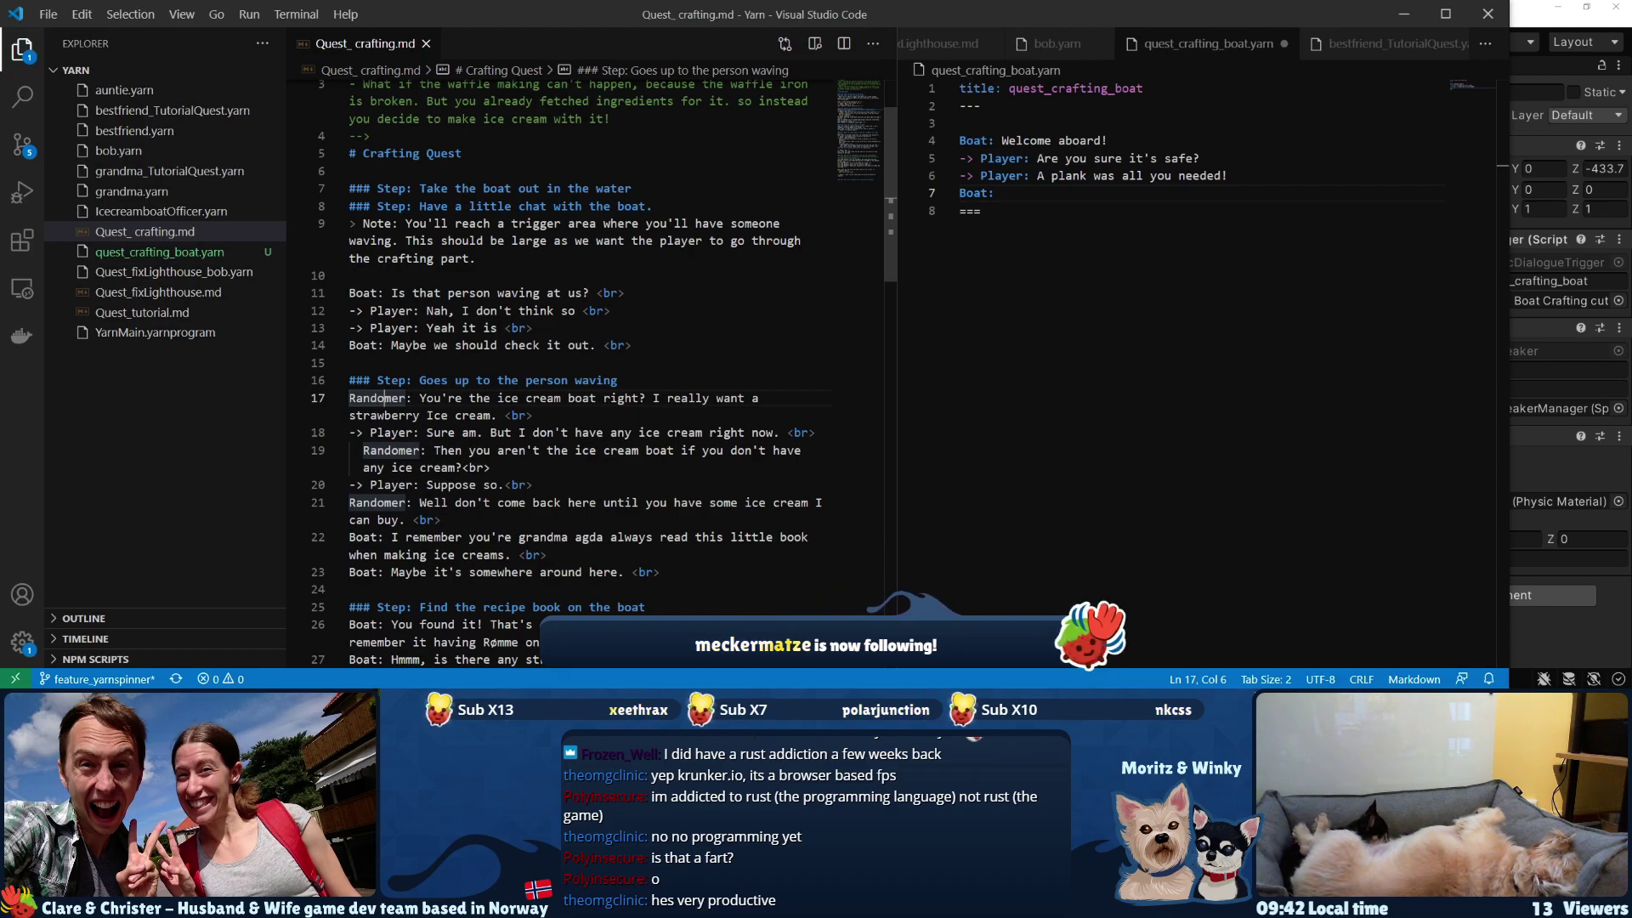
drag(392, 538, 568, 539)
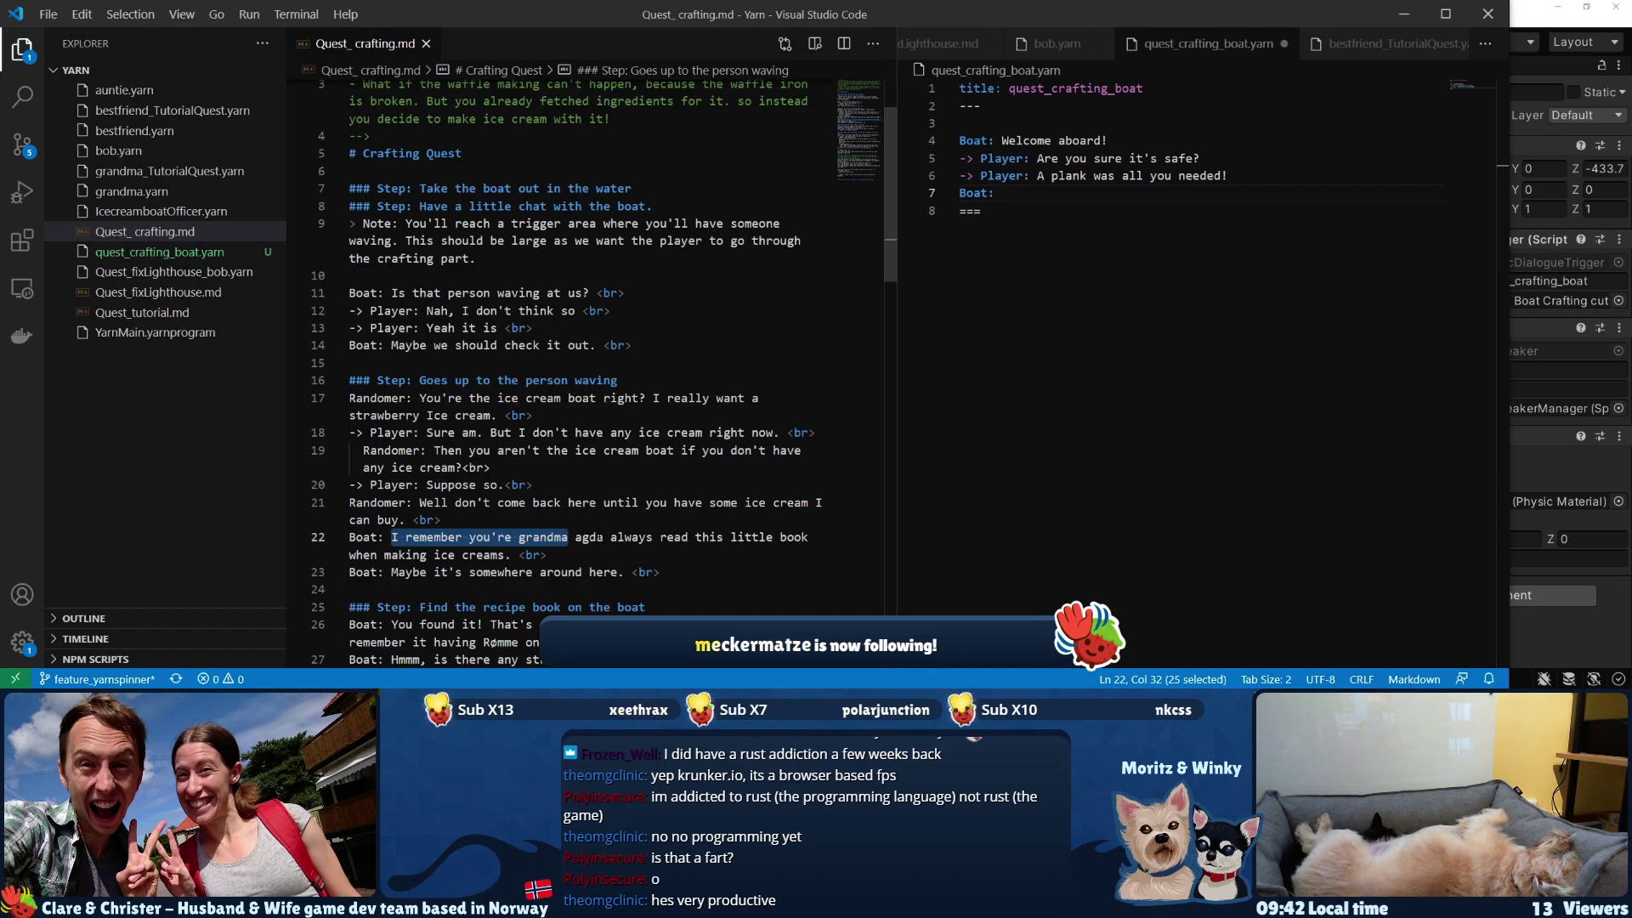
double_click(589, 537)
text(Agda)
click(595, 520)
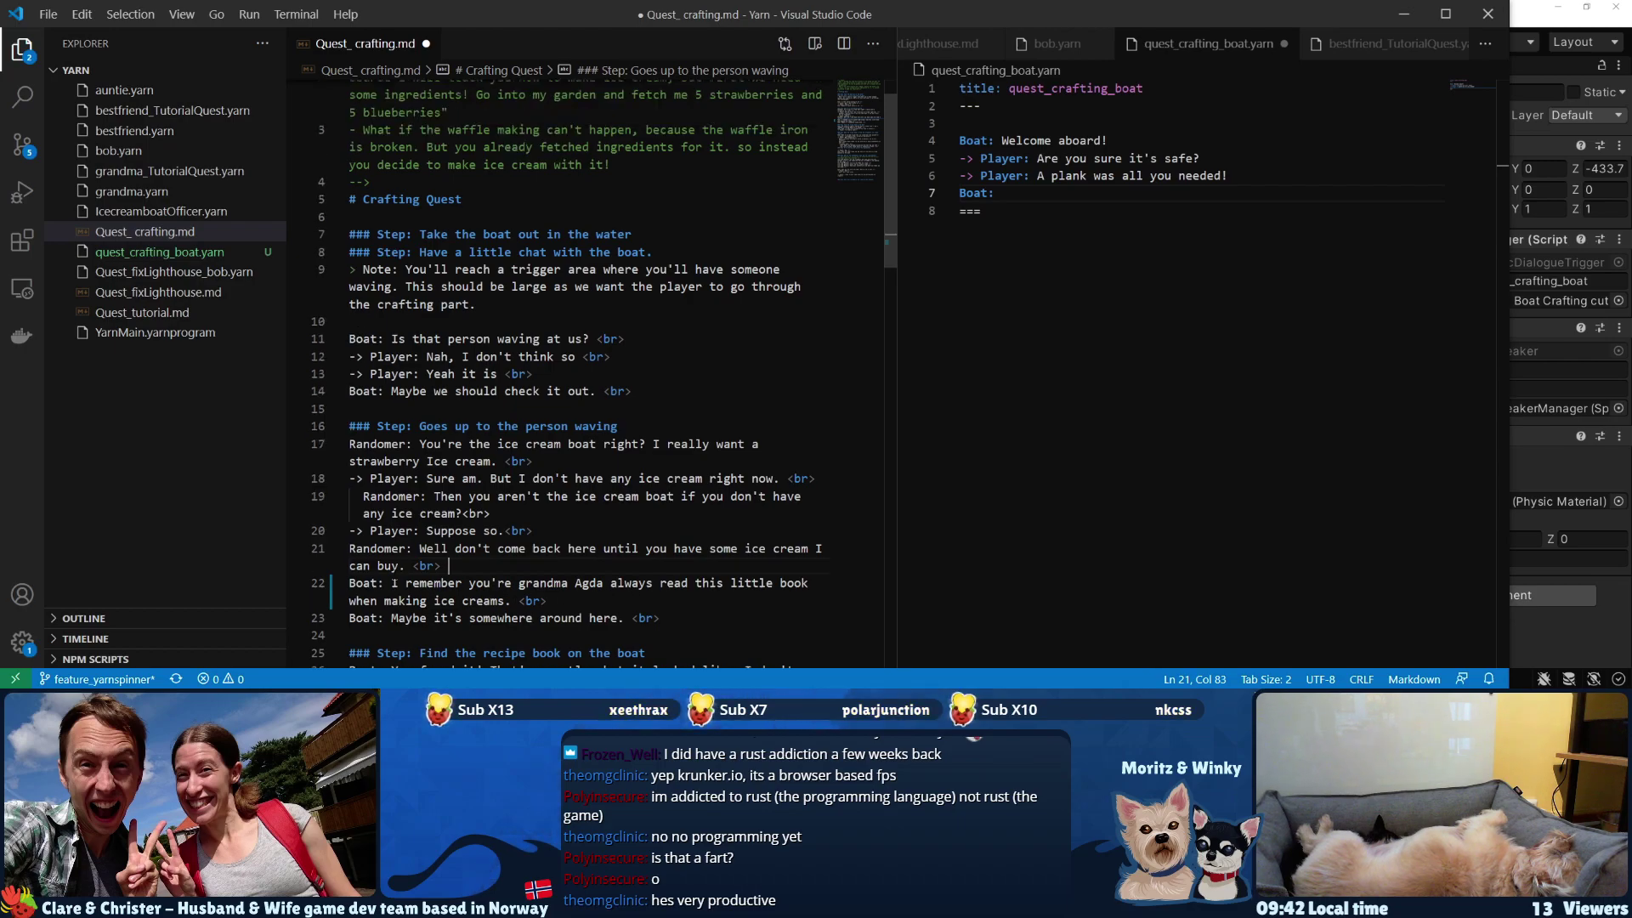
- Check the boat's "Maybe it's somewhere around here." line against the boat and pier in the Unity scene, returning to the quest notes
drag(391, 573, 660, 572)
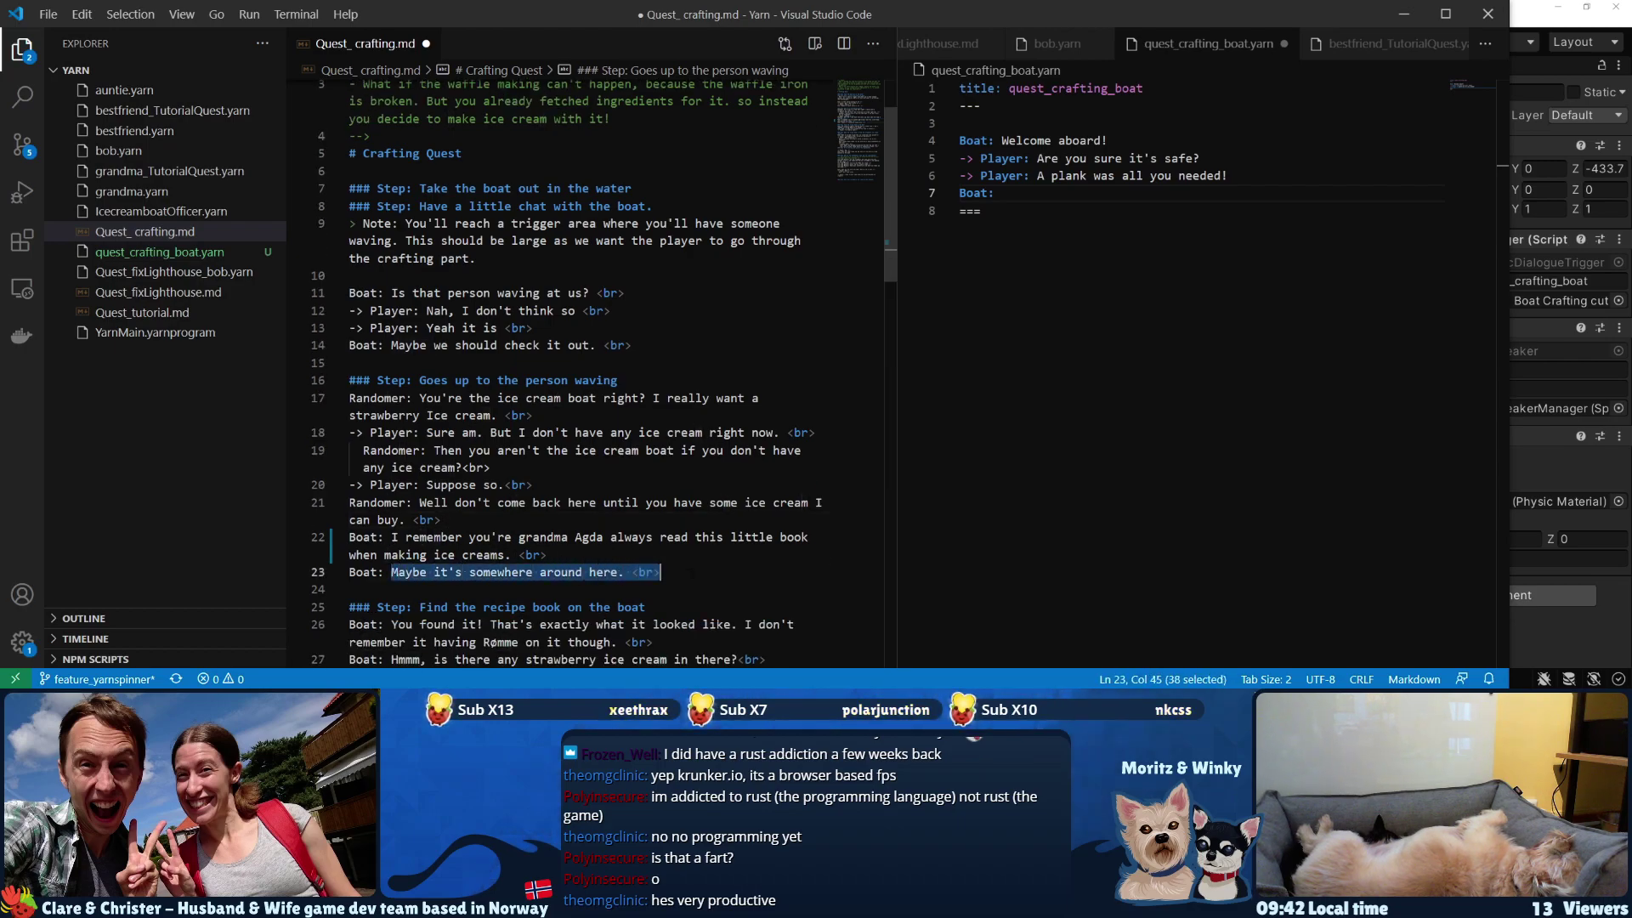
scroll(660, 572, down, 2)
key(alt+Tab)
right_drag(502, 463, 676, 385)
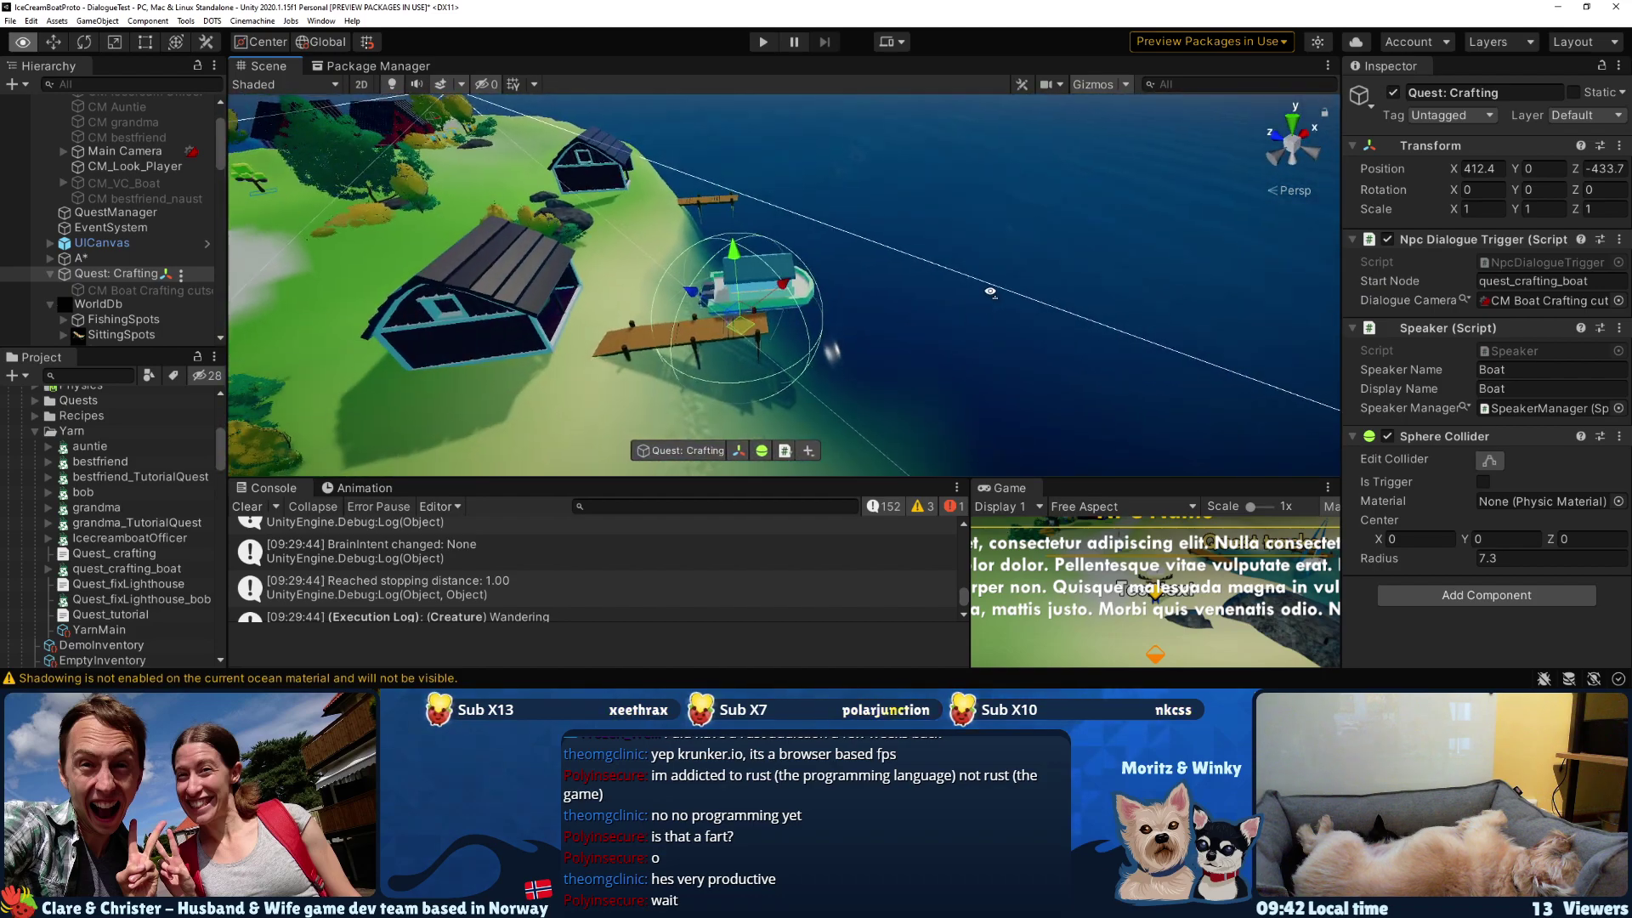
key(alt+Tab)
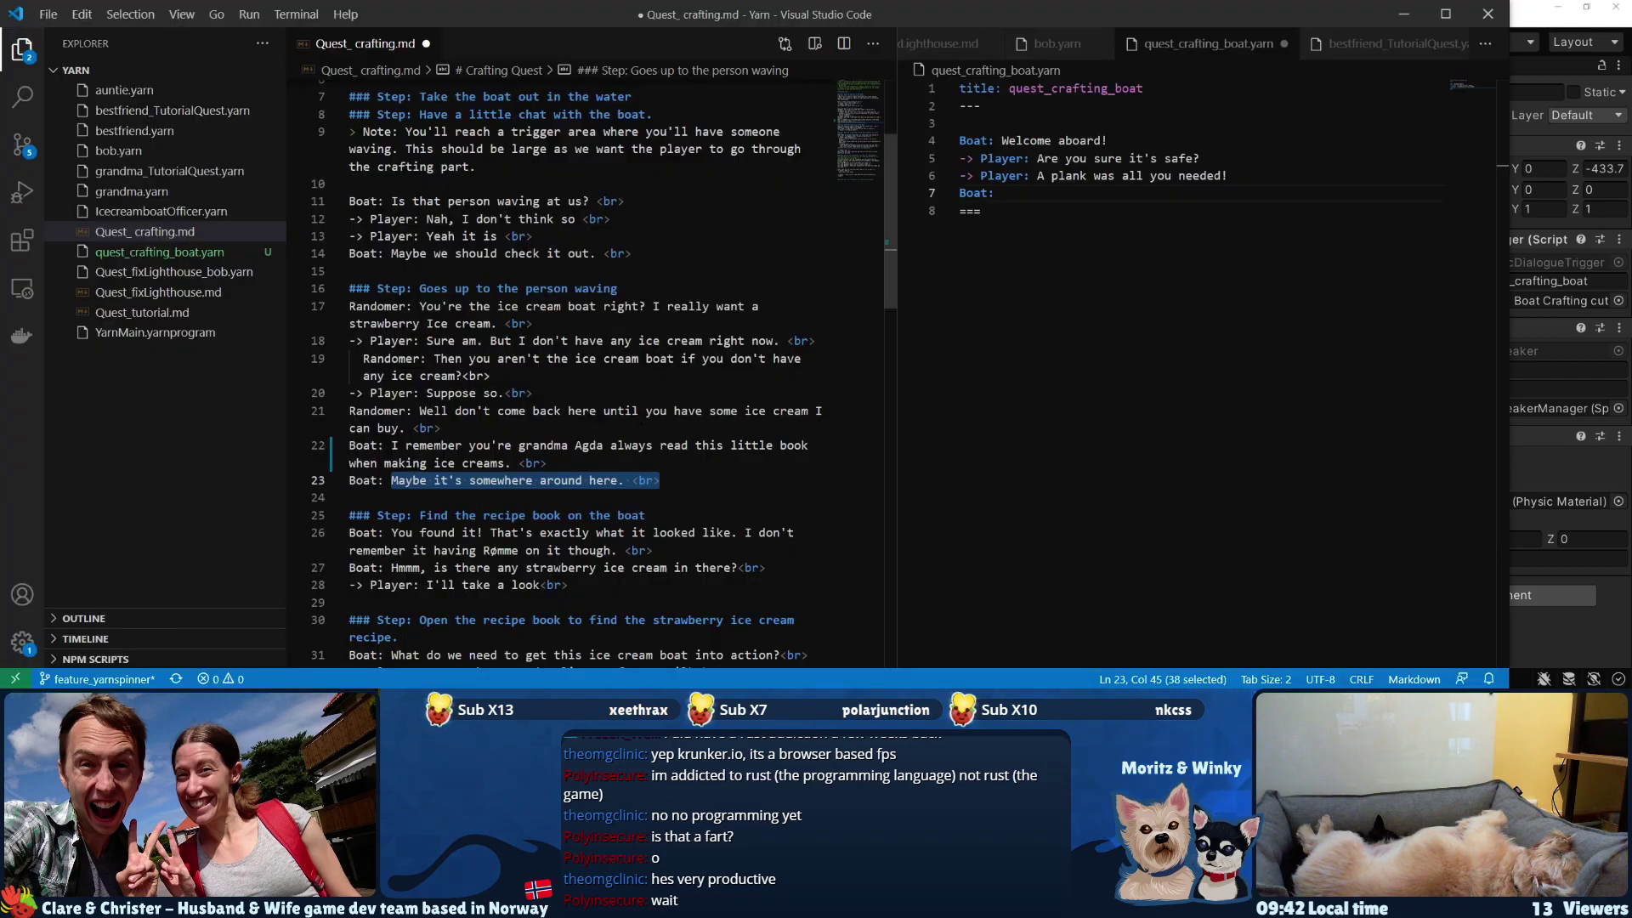
scroll(587, 374, down, 1)
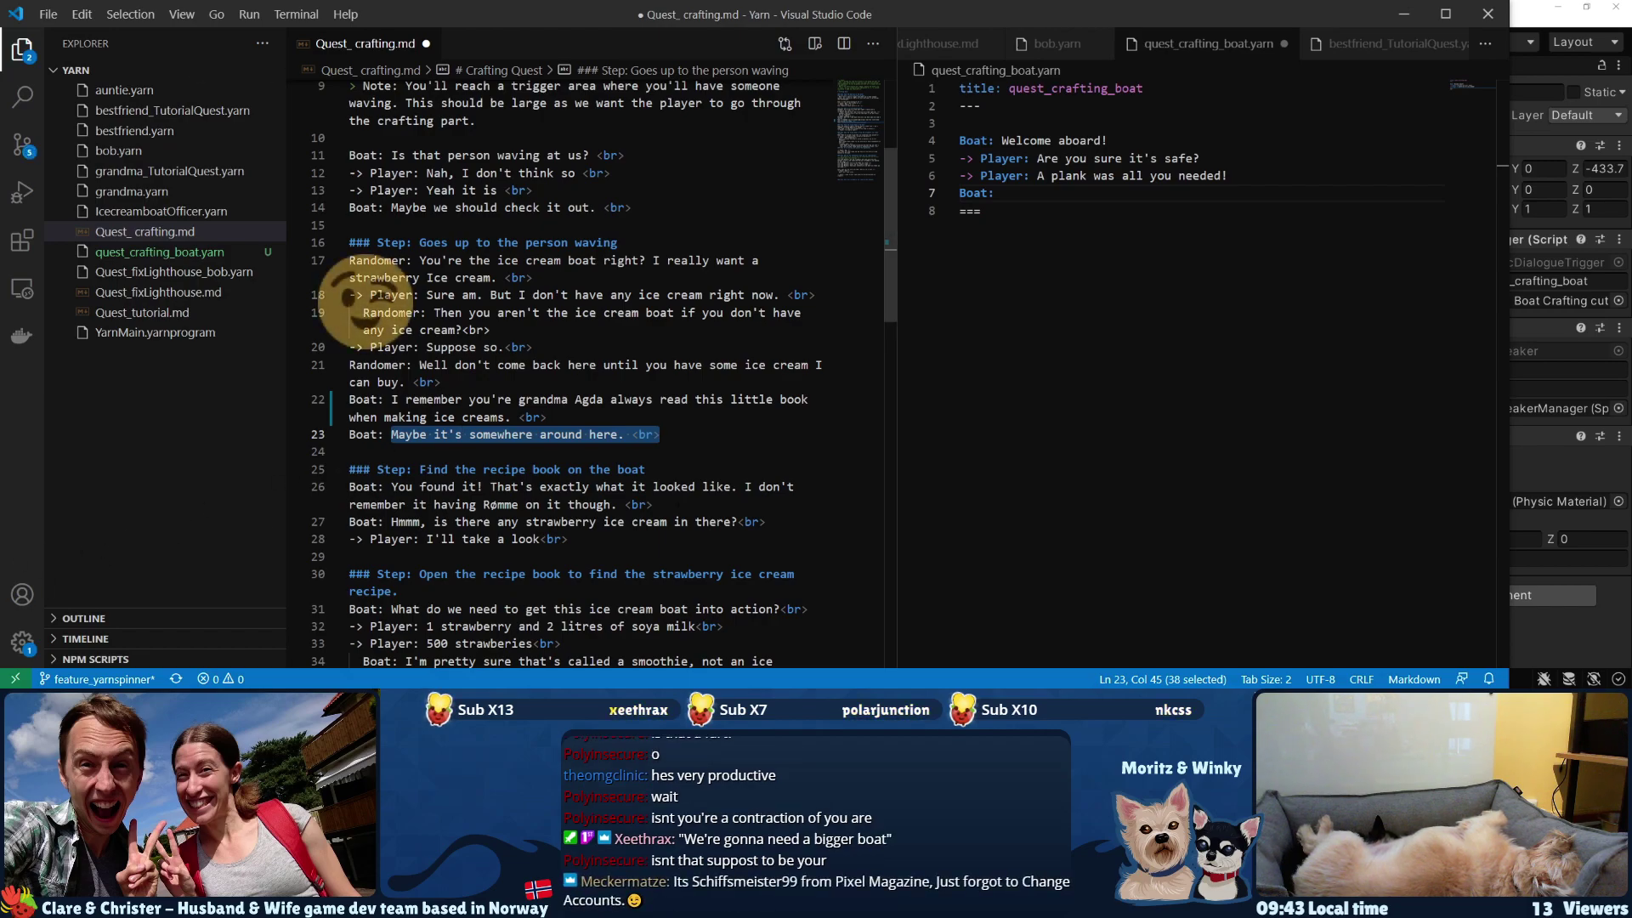
- Correct "you're" to "your" before the grandma's name in the boat's recipe book line of the crafting quest notes
click(662, 435)
click(696, 419)
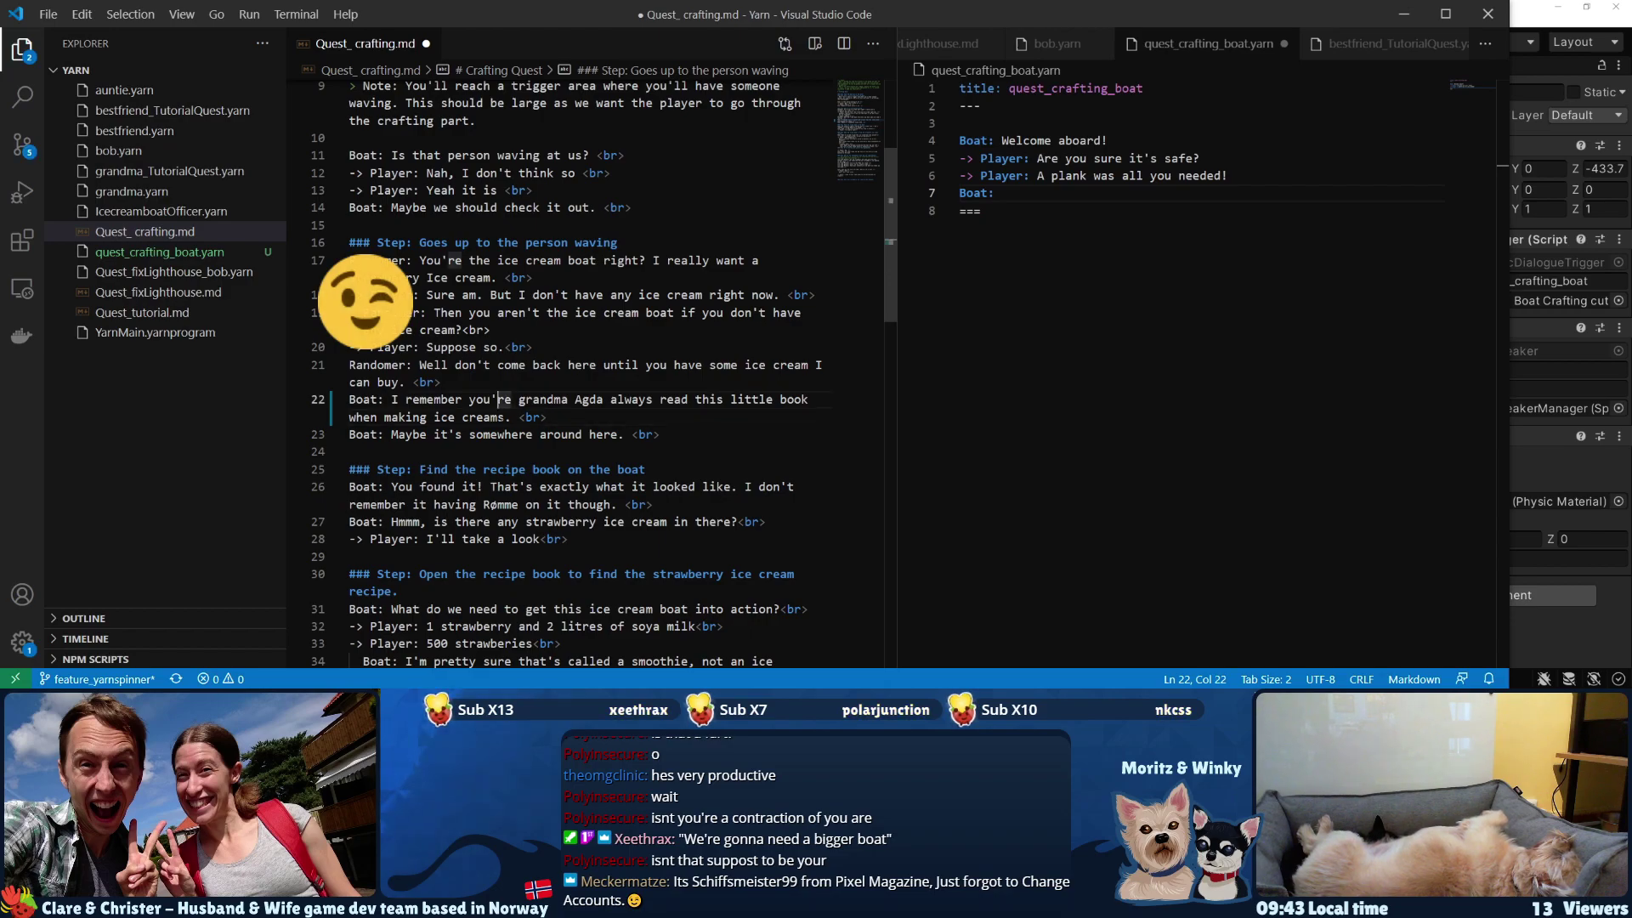
drag(493, 400, 512, 399)
text(r)
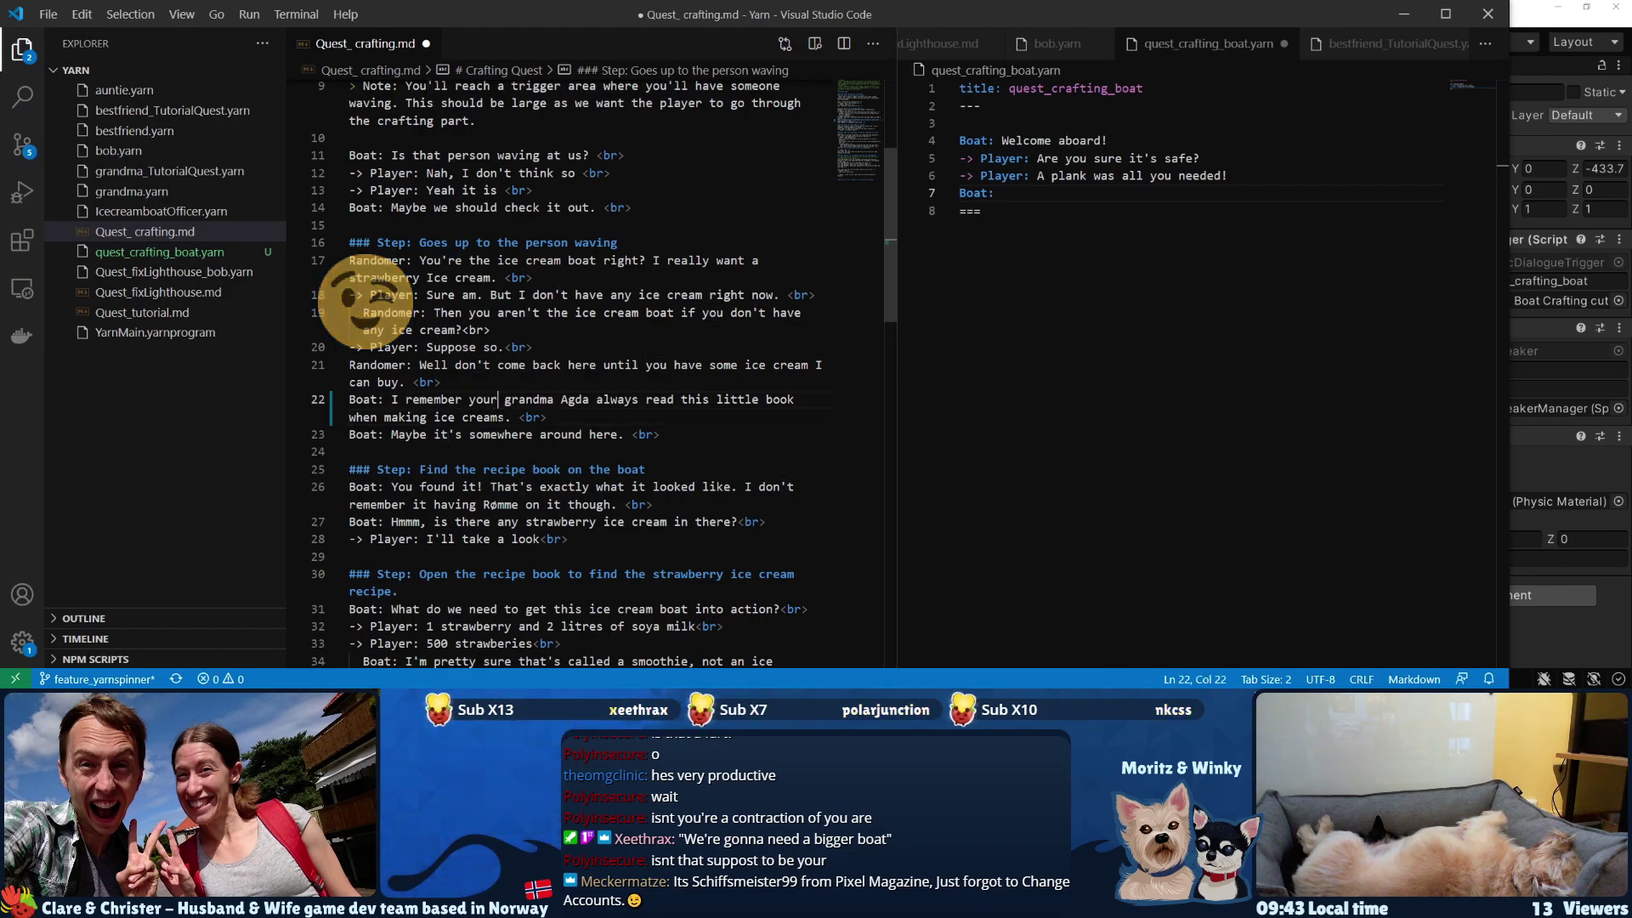
double_click(482, 400)
- Review the "Find the recipe book on the boat" step in the notes alongside the boat and shoreline in the Unity scene
scroll(587, 374, down, 1)
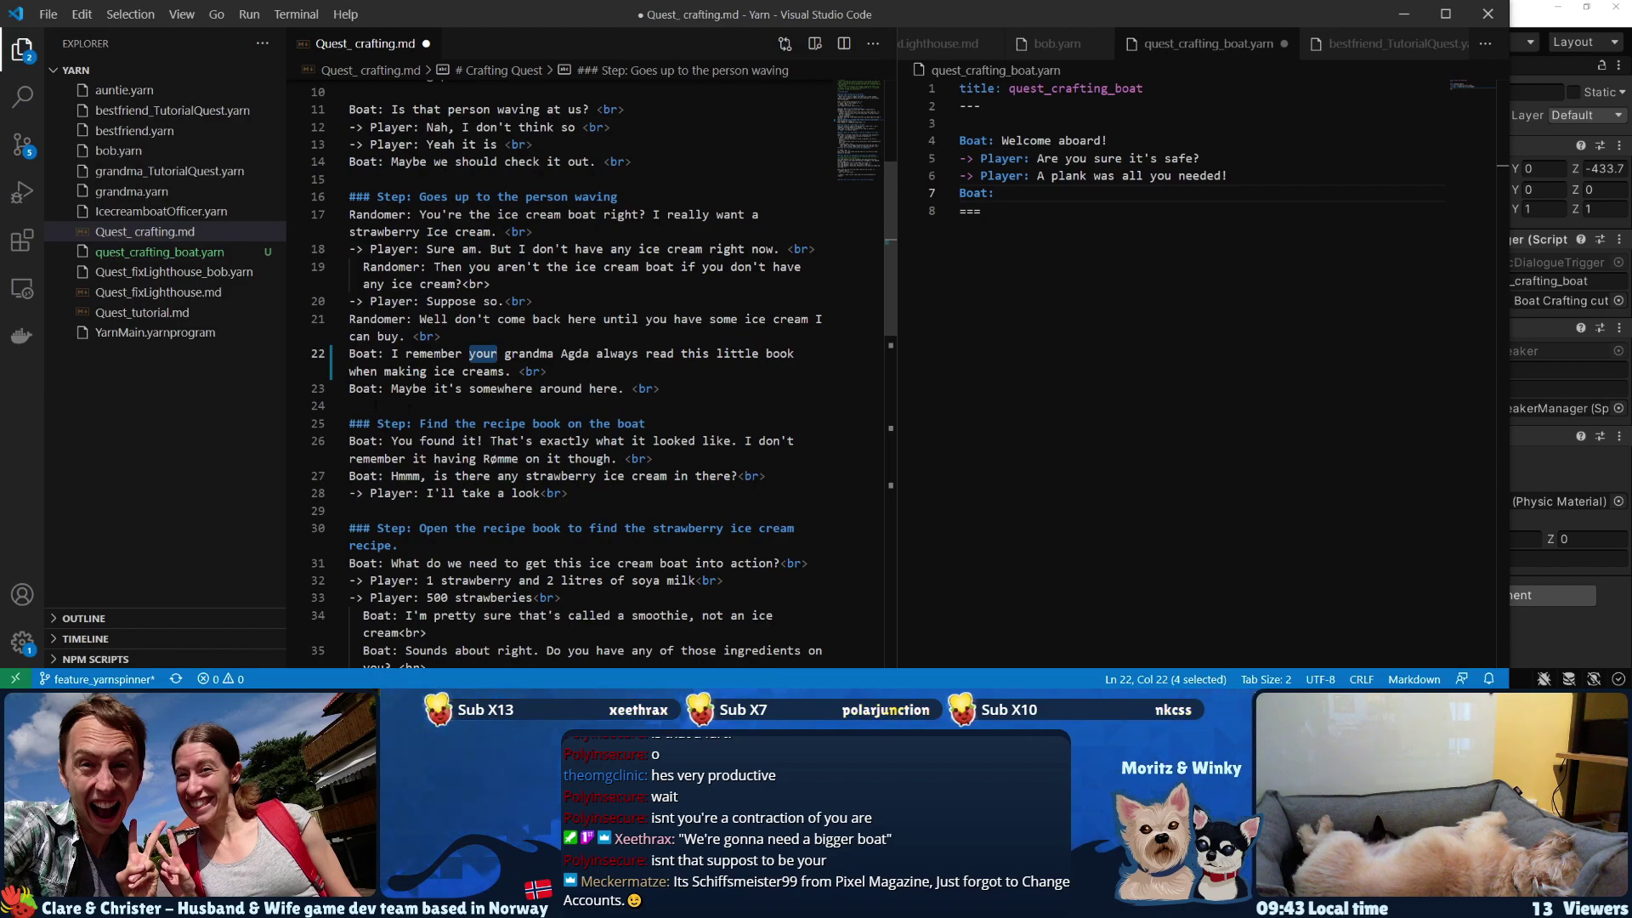
drag(419, 423, 558, 424)
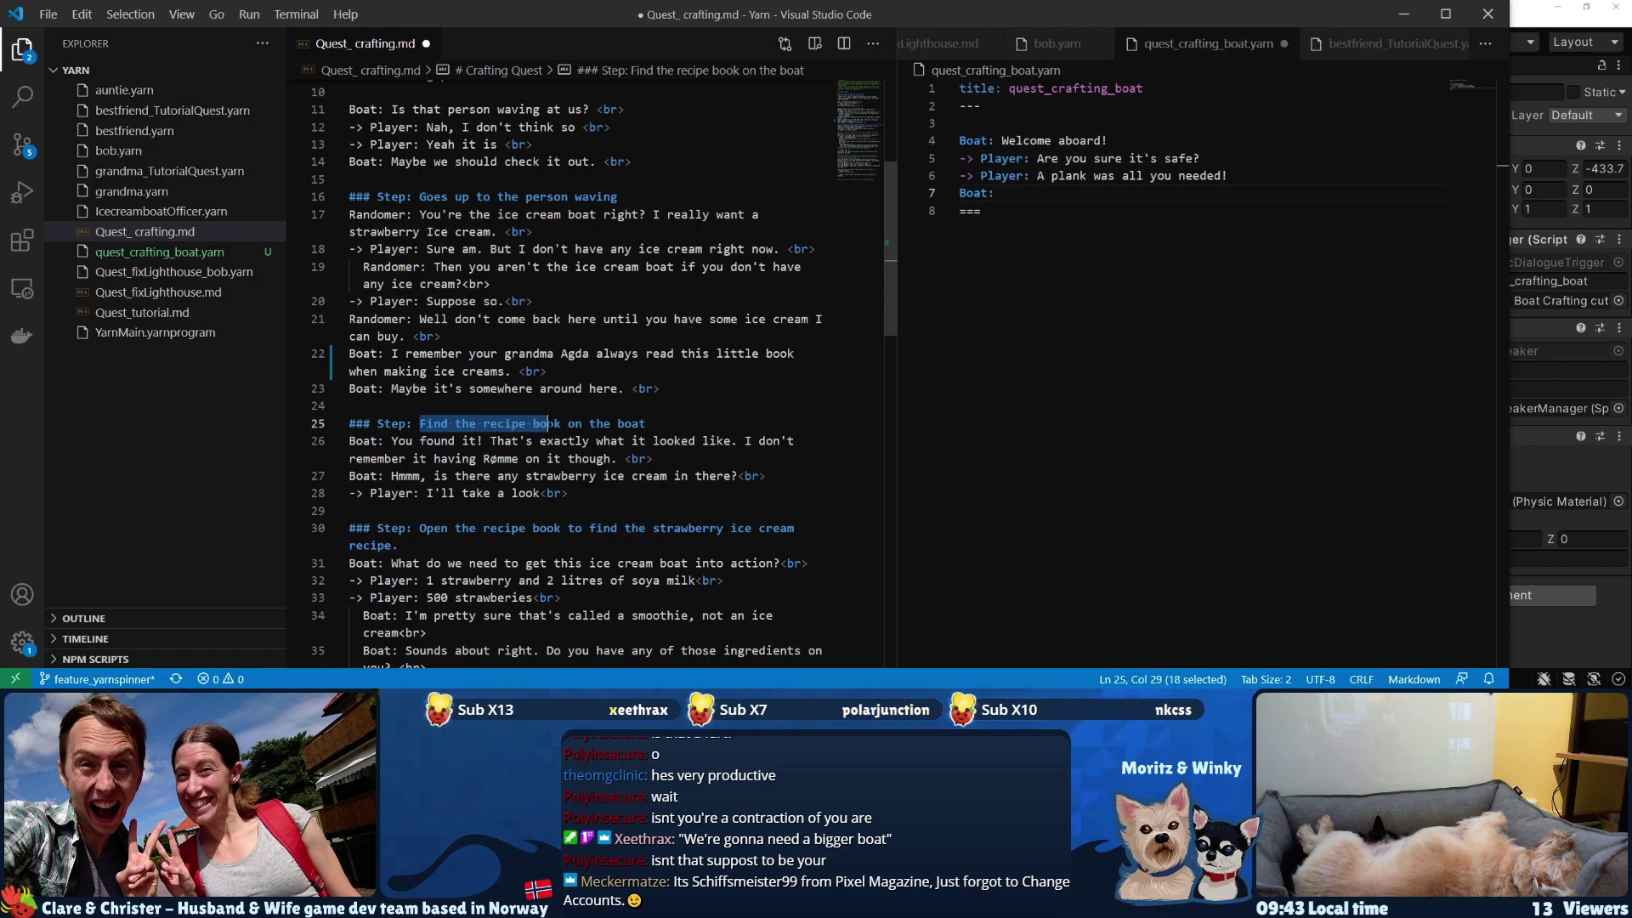
click(523, 424)
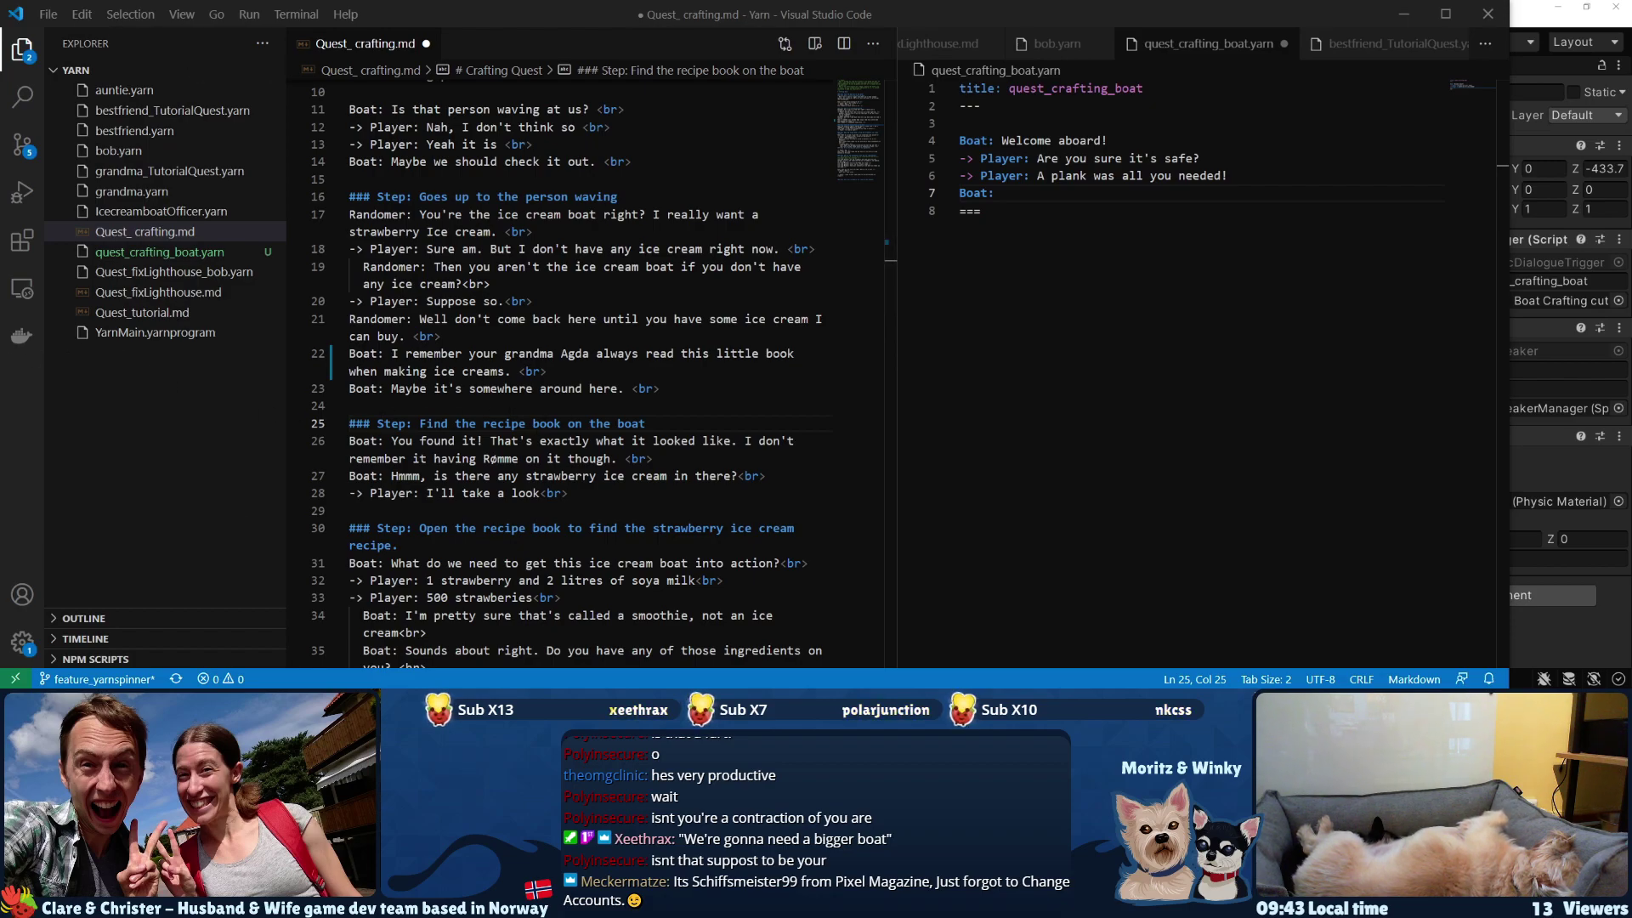
key(alt+Tab)
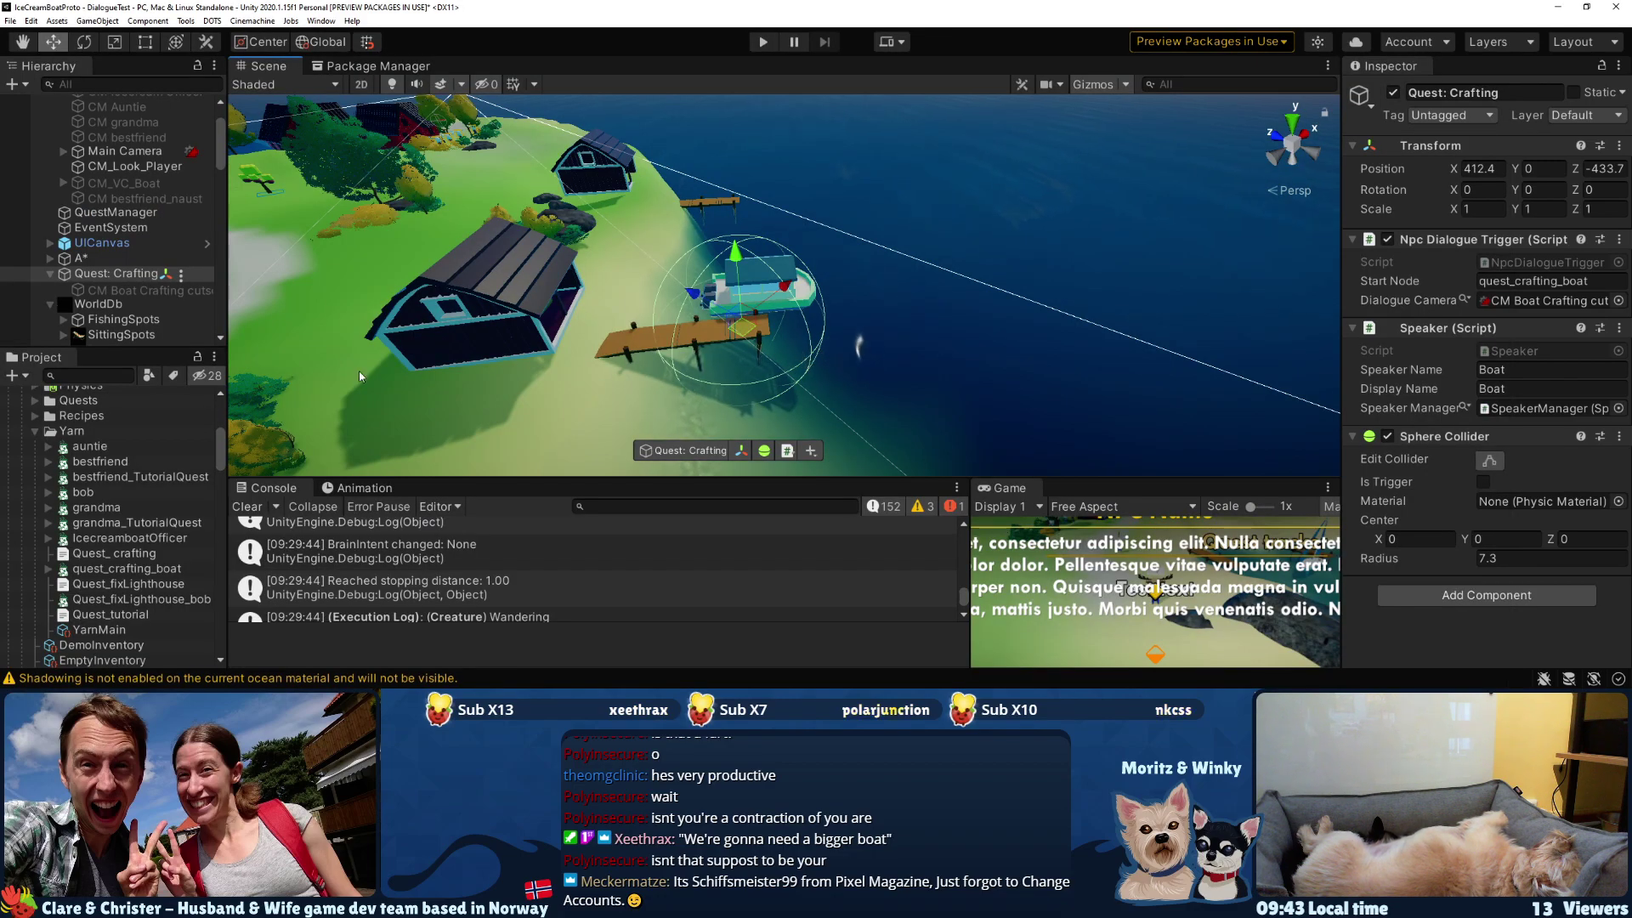
right_drag(426, 353, 250, 355)
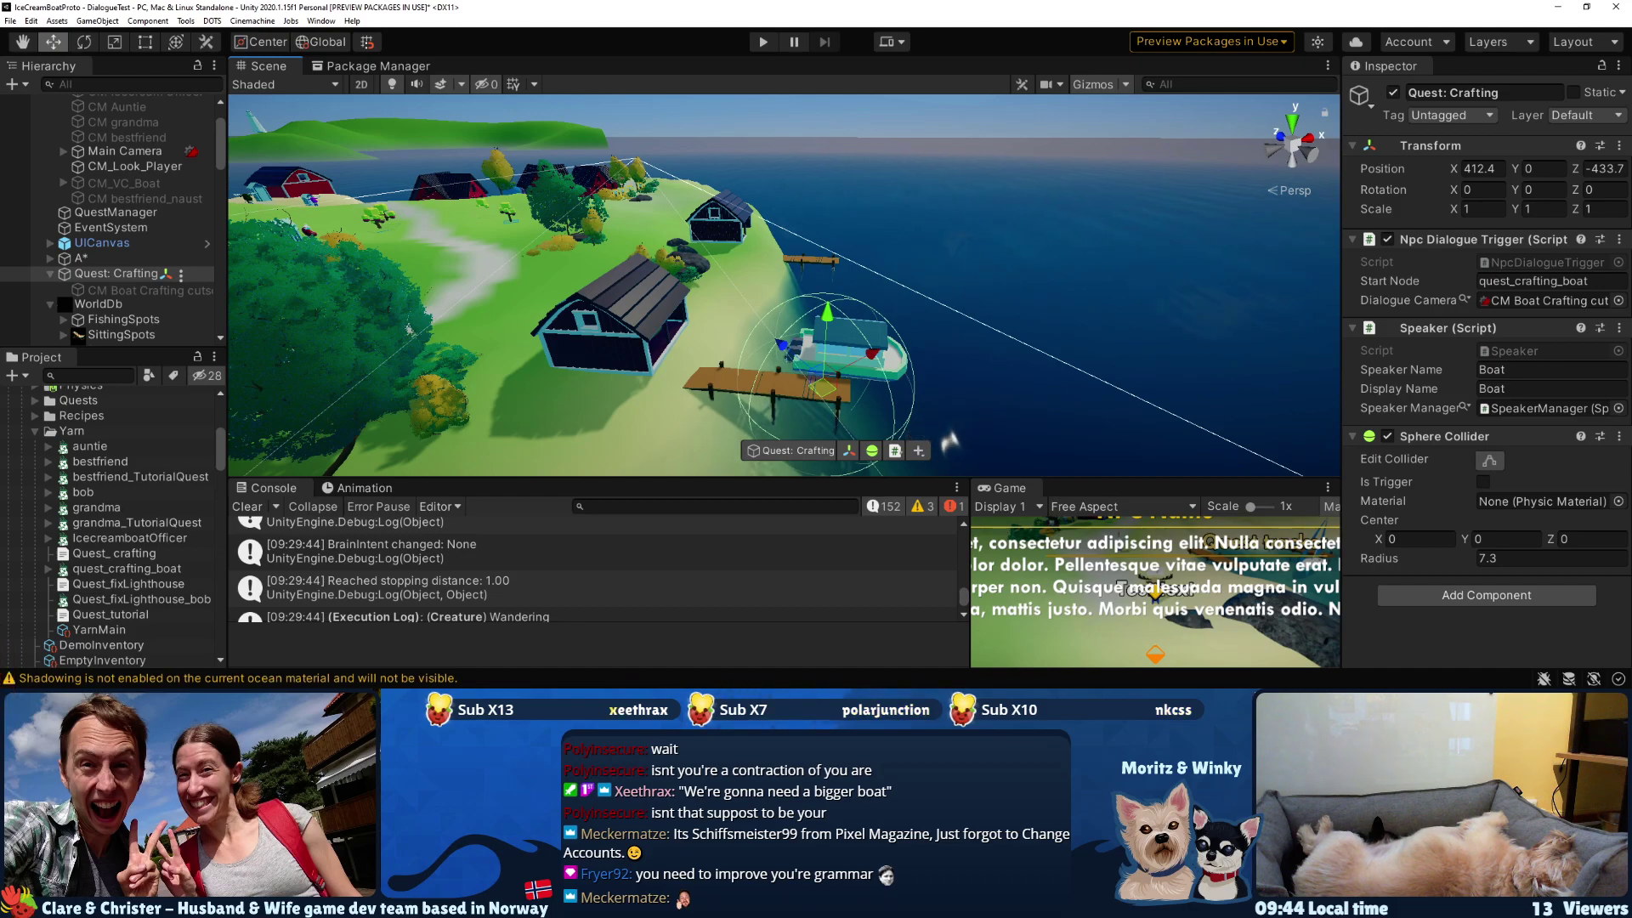
key(alt+Tab)
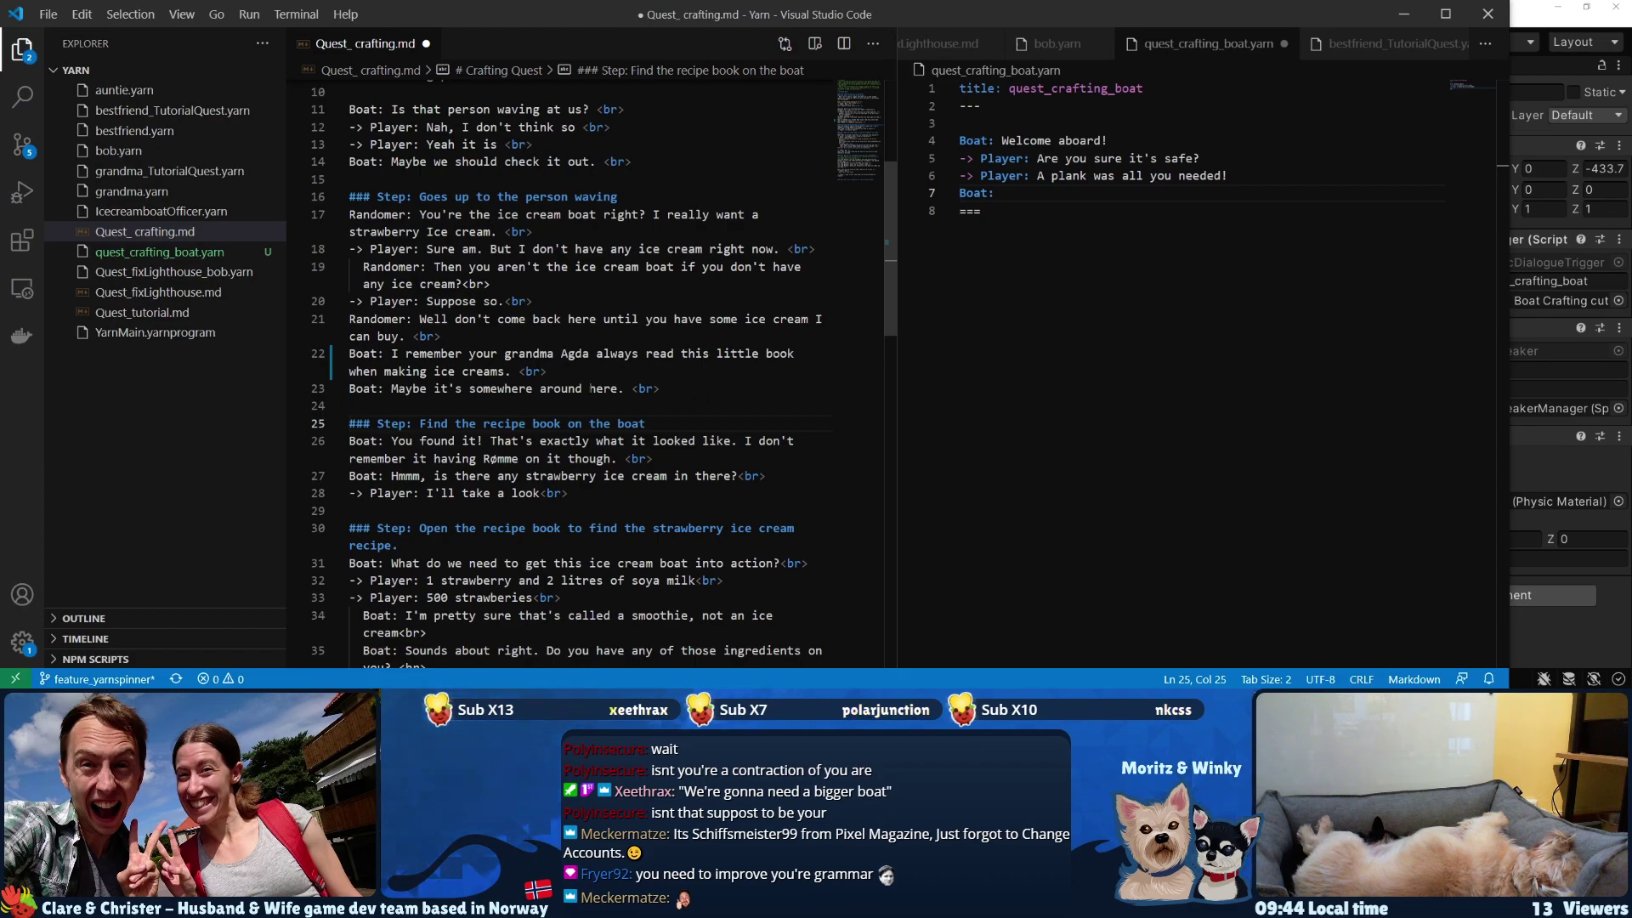
click(480, 371)
click(408, 389)
click(431, 406)
scroll(431, 411, down, 1)
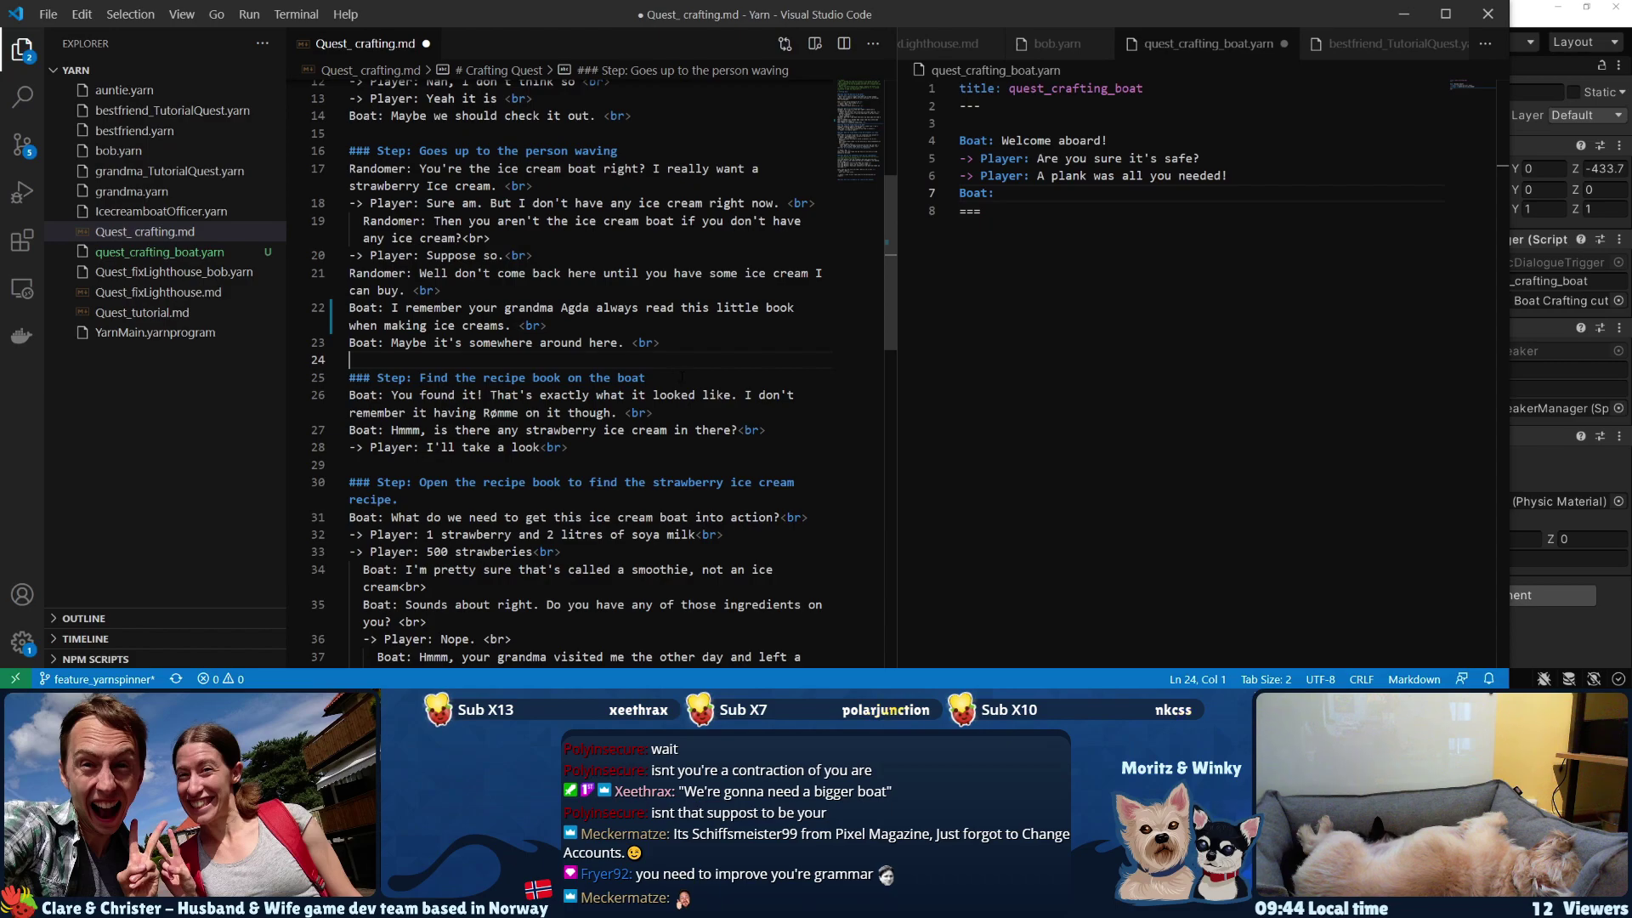
drag(682, 376, 428, 377)
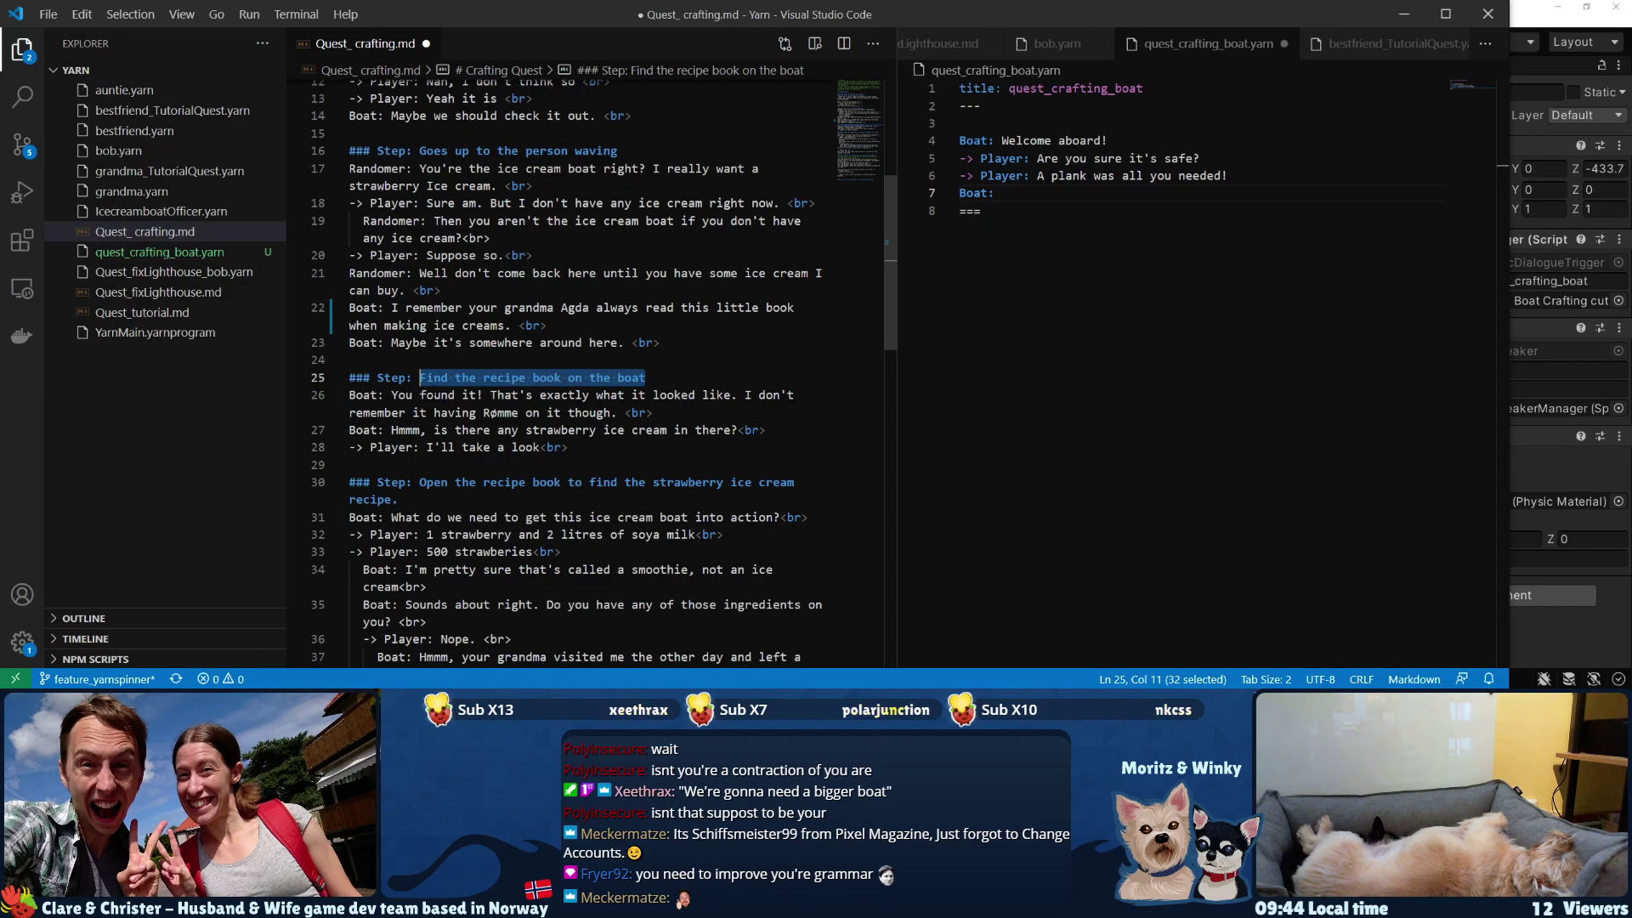
- Replace "Rømme" with "Sour Cream" in the boat's "You found it!" line and shorten it to "Cream"
drag(751, 395, 518, 414)
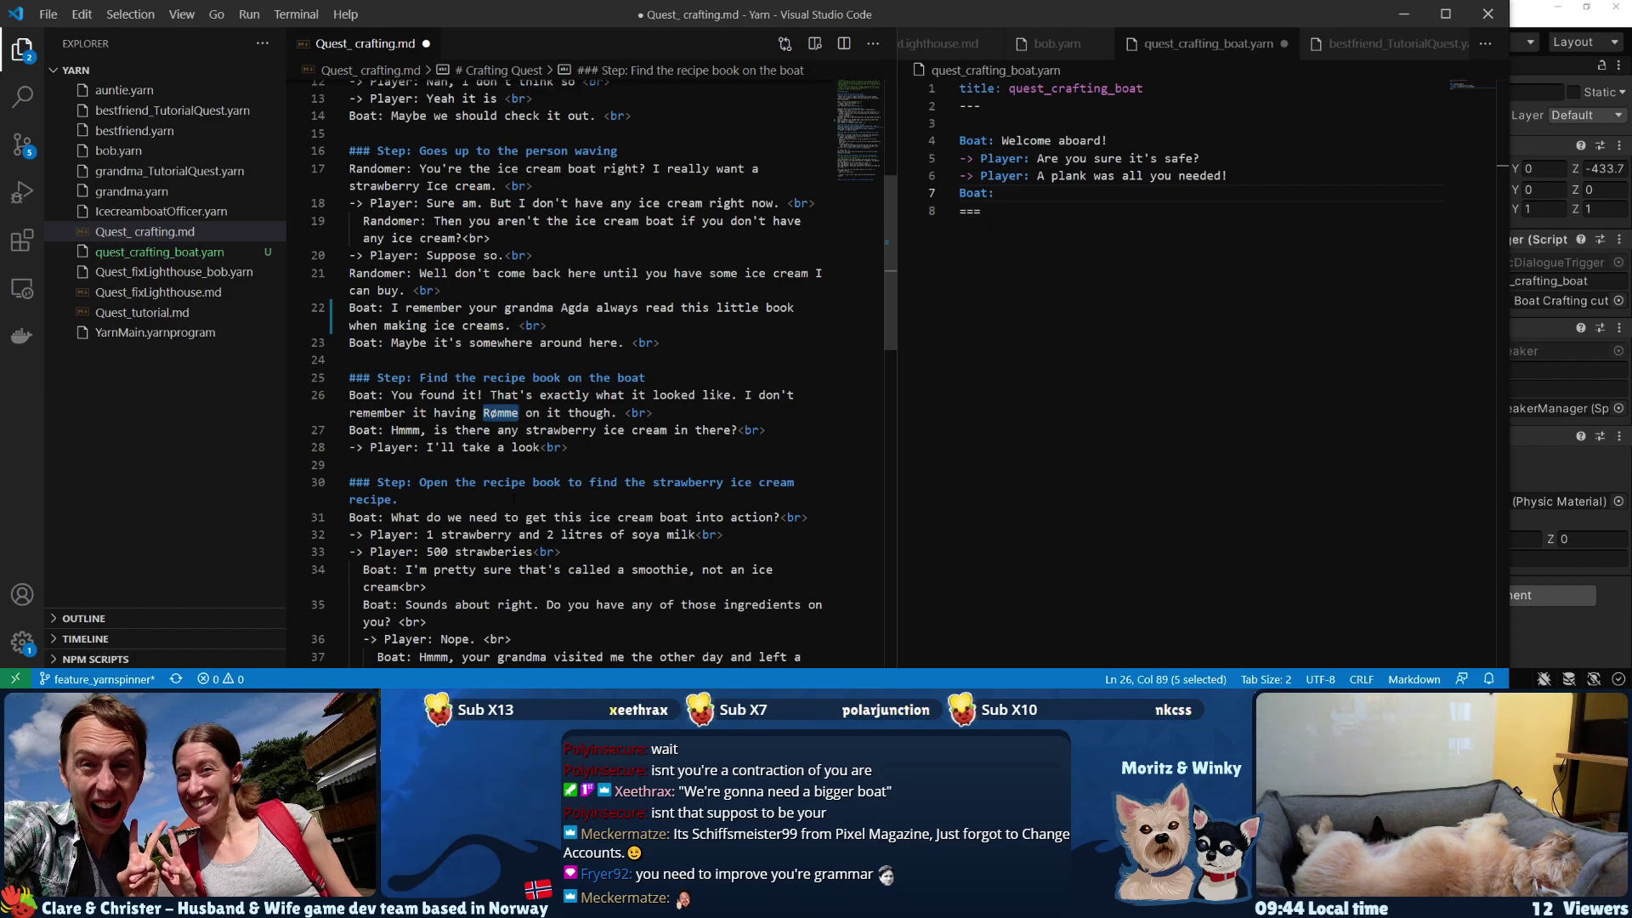
text(Sour Cream)
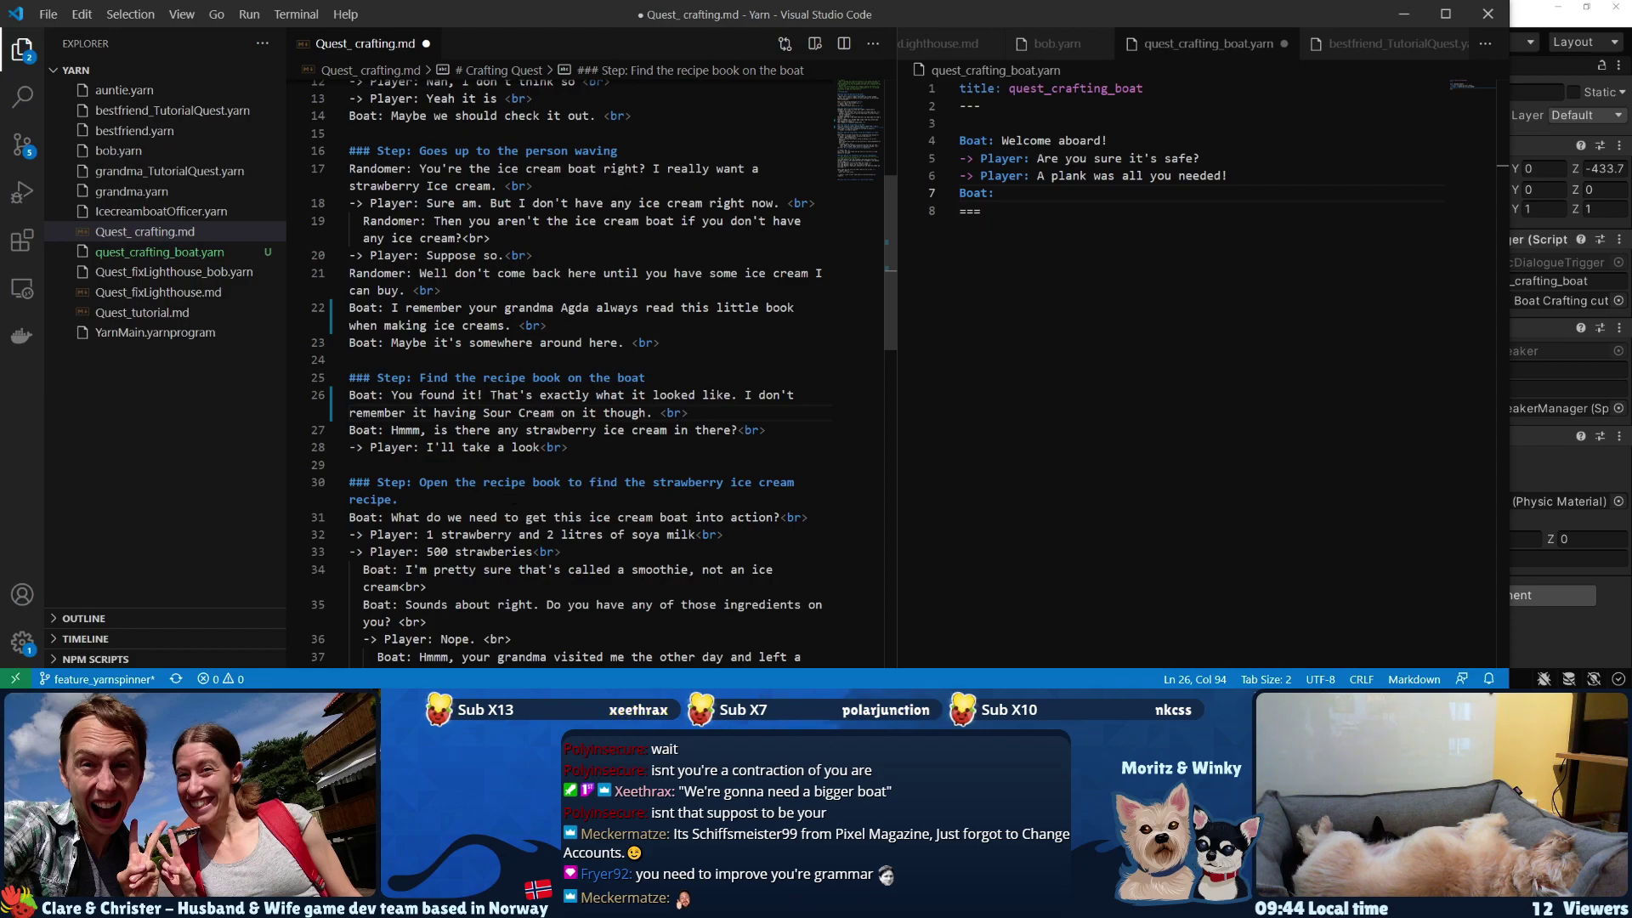
double_click(498, 413)
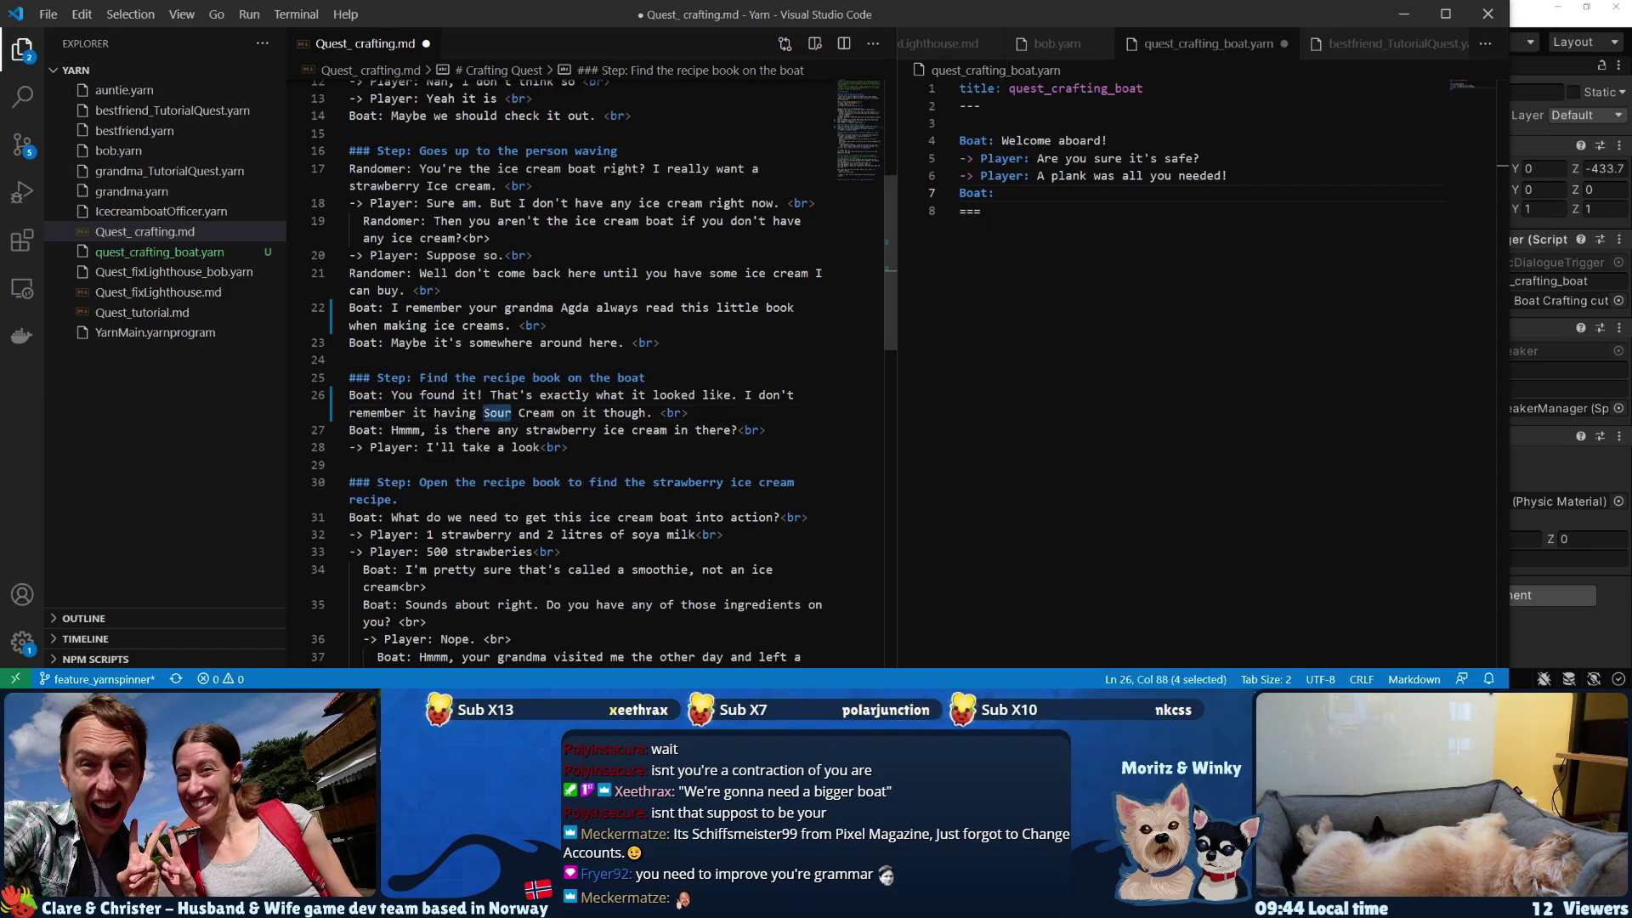
key(BackSpace)
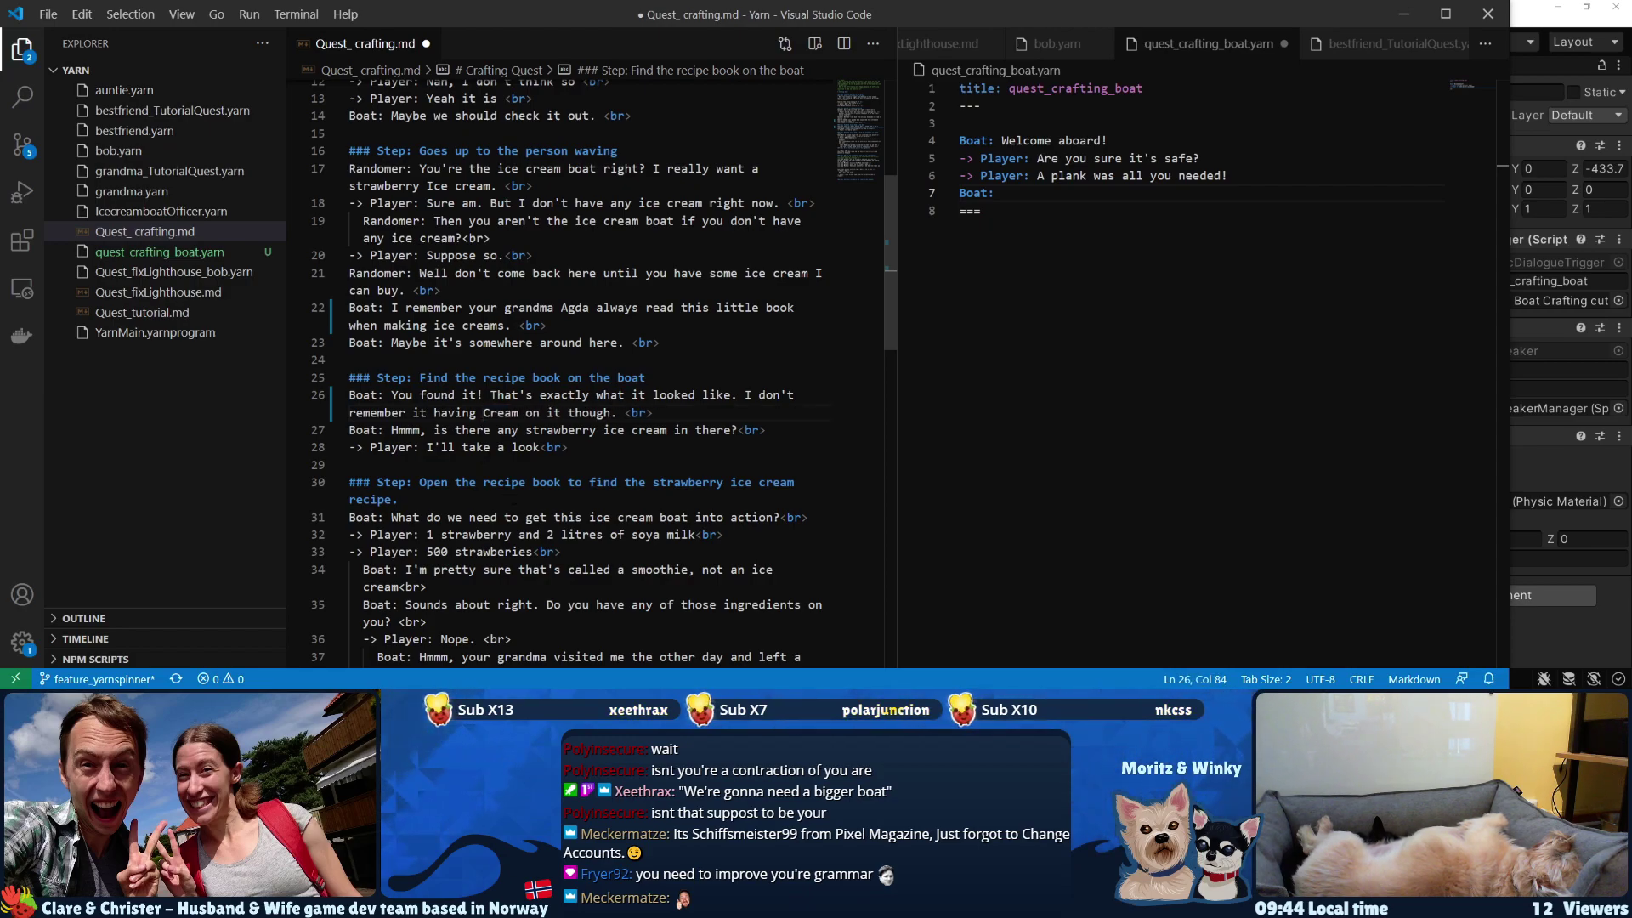
click(504, 394)
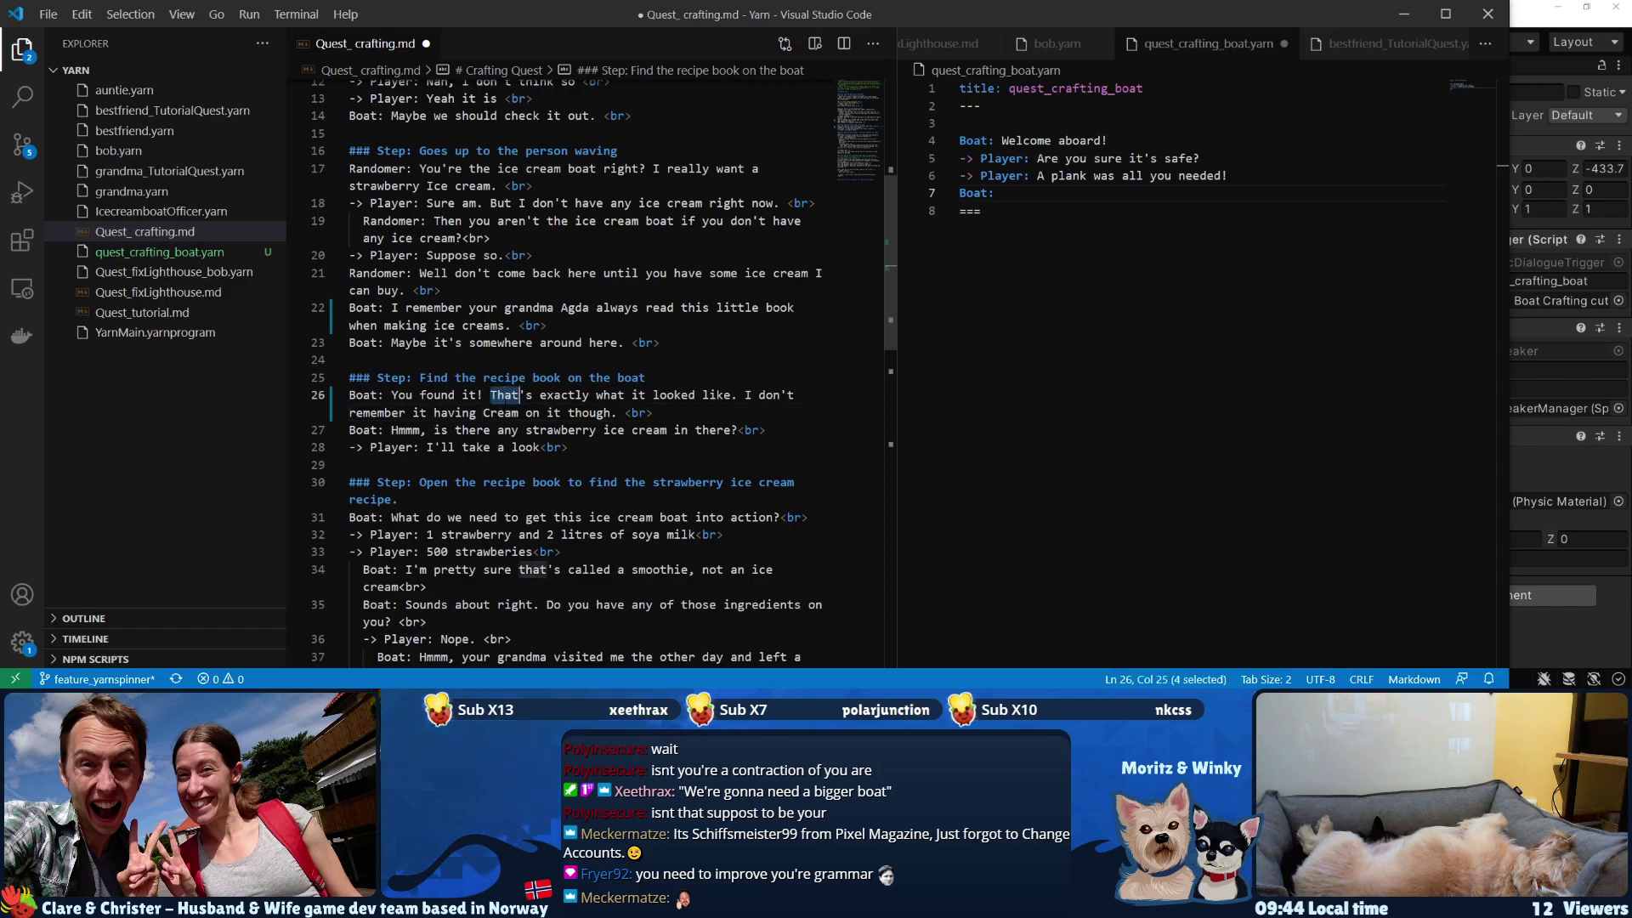
- Replace "Cream" with lowercase "jam" in the boat's "You found it!" line and insert "recipe" after "strawberry ice cream" in the following boat line
double_click(501, 413)
text(Jam)
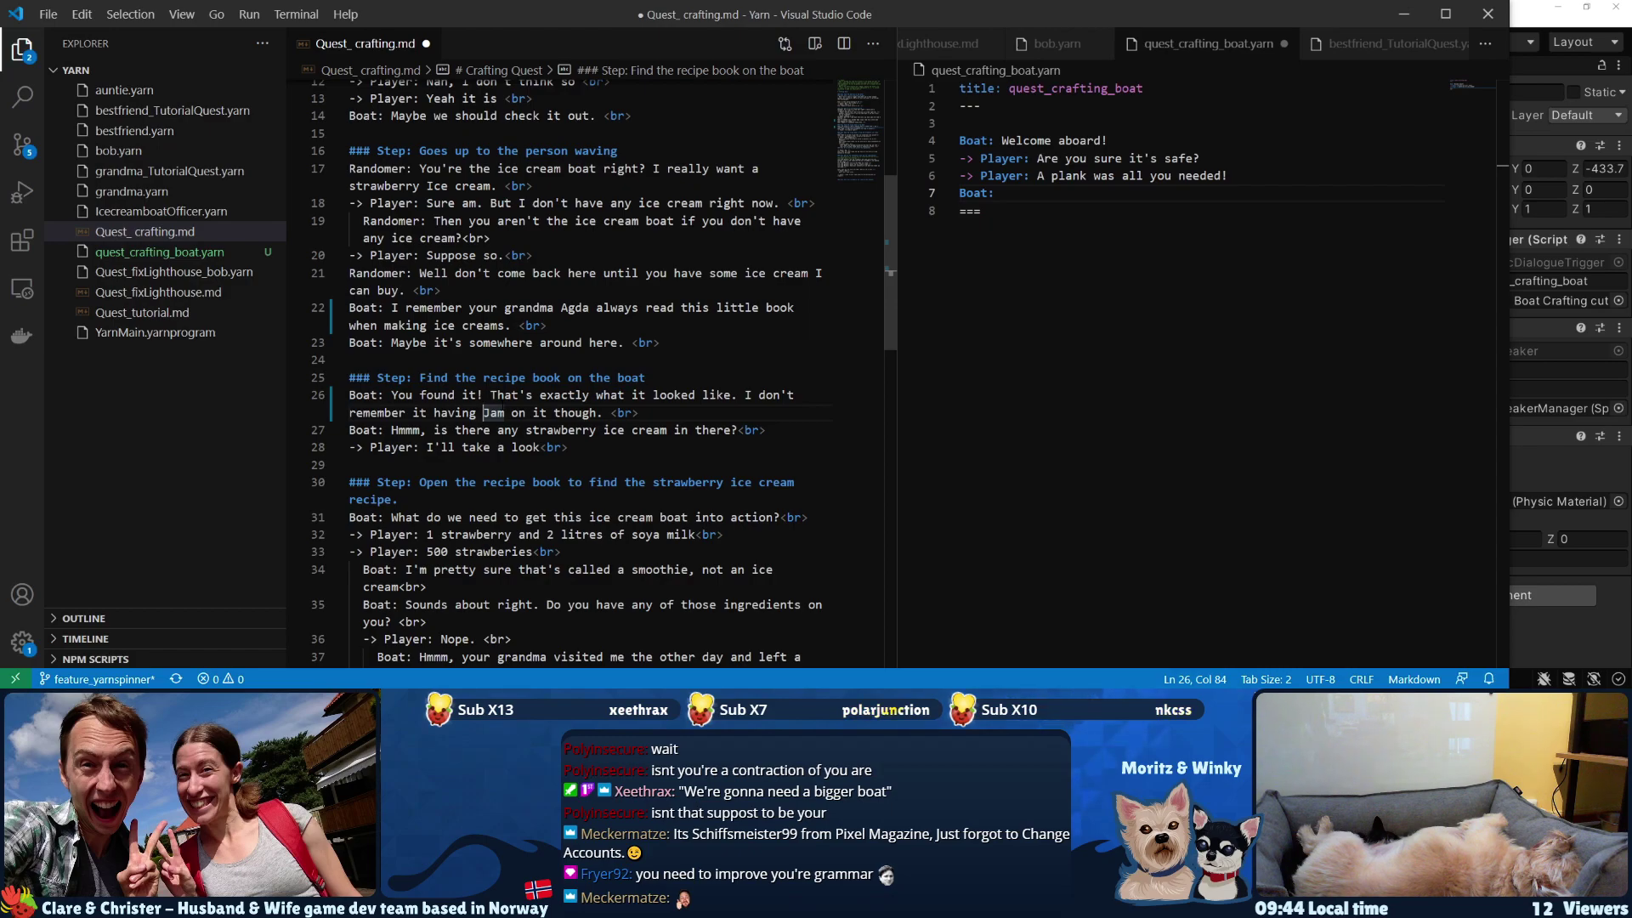
key(Delete)
text(j)
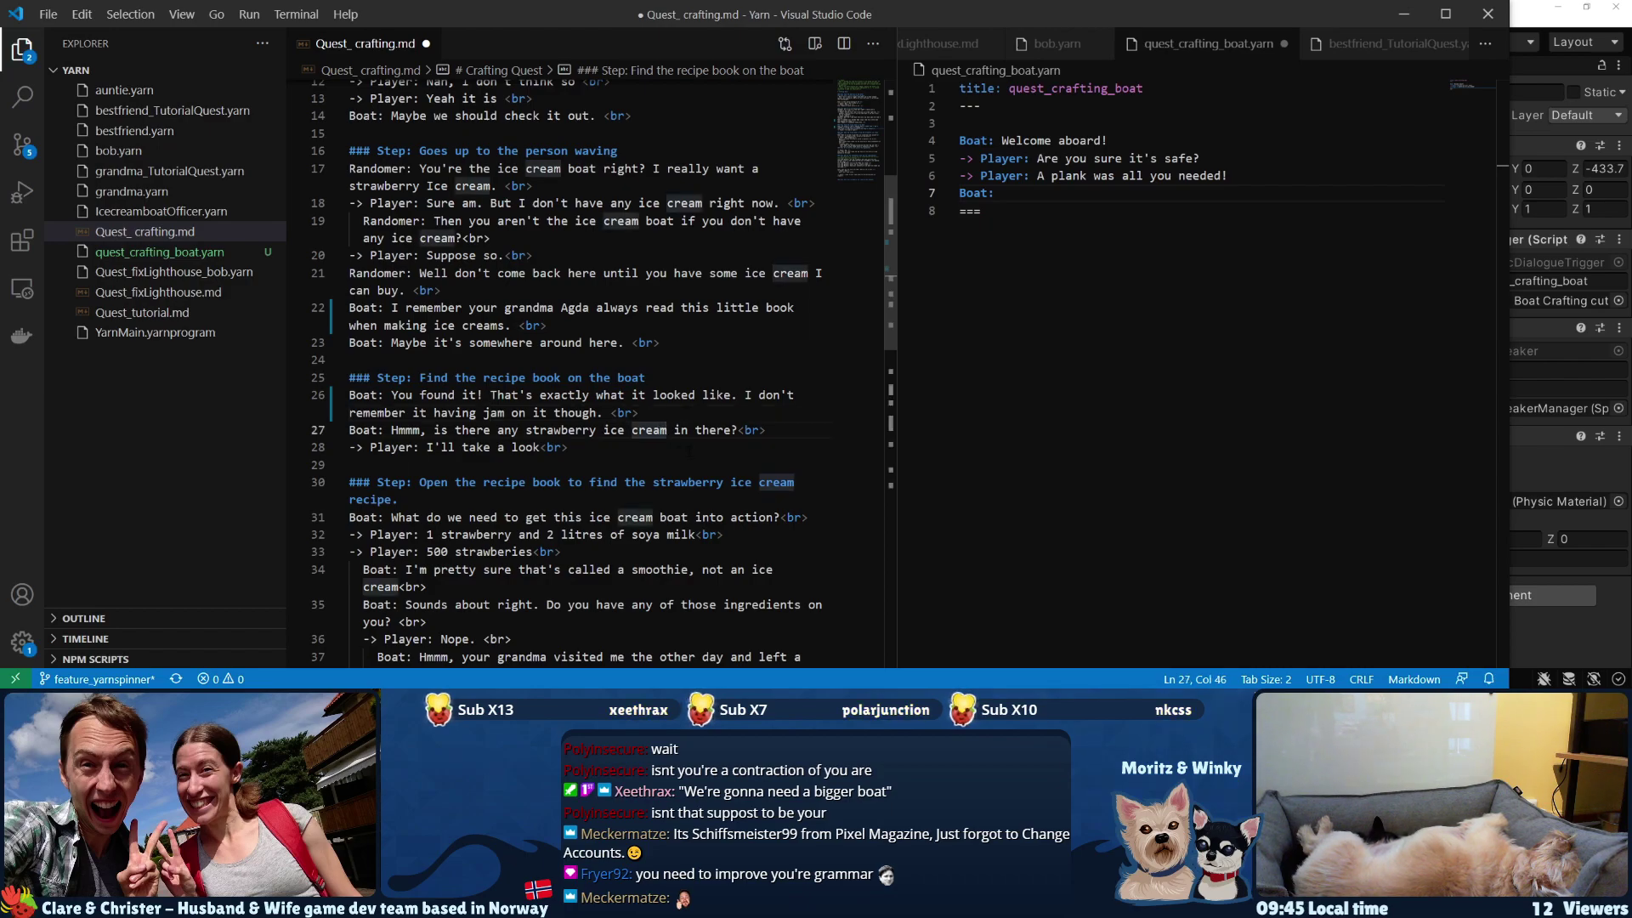
click(668, 430)
text(recipe)
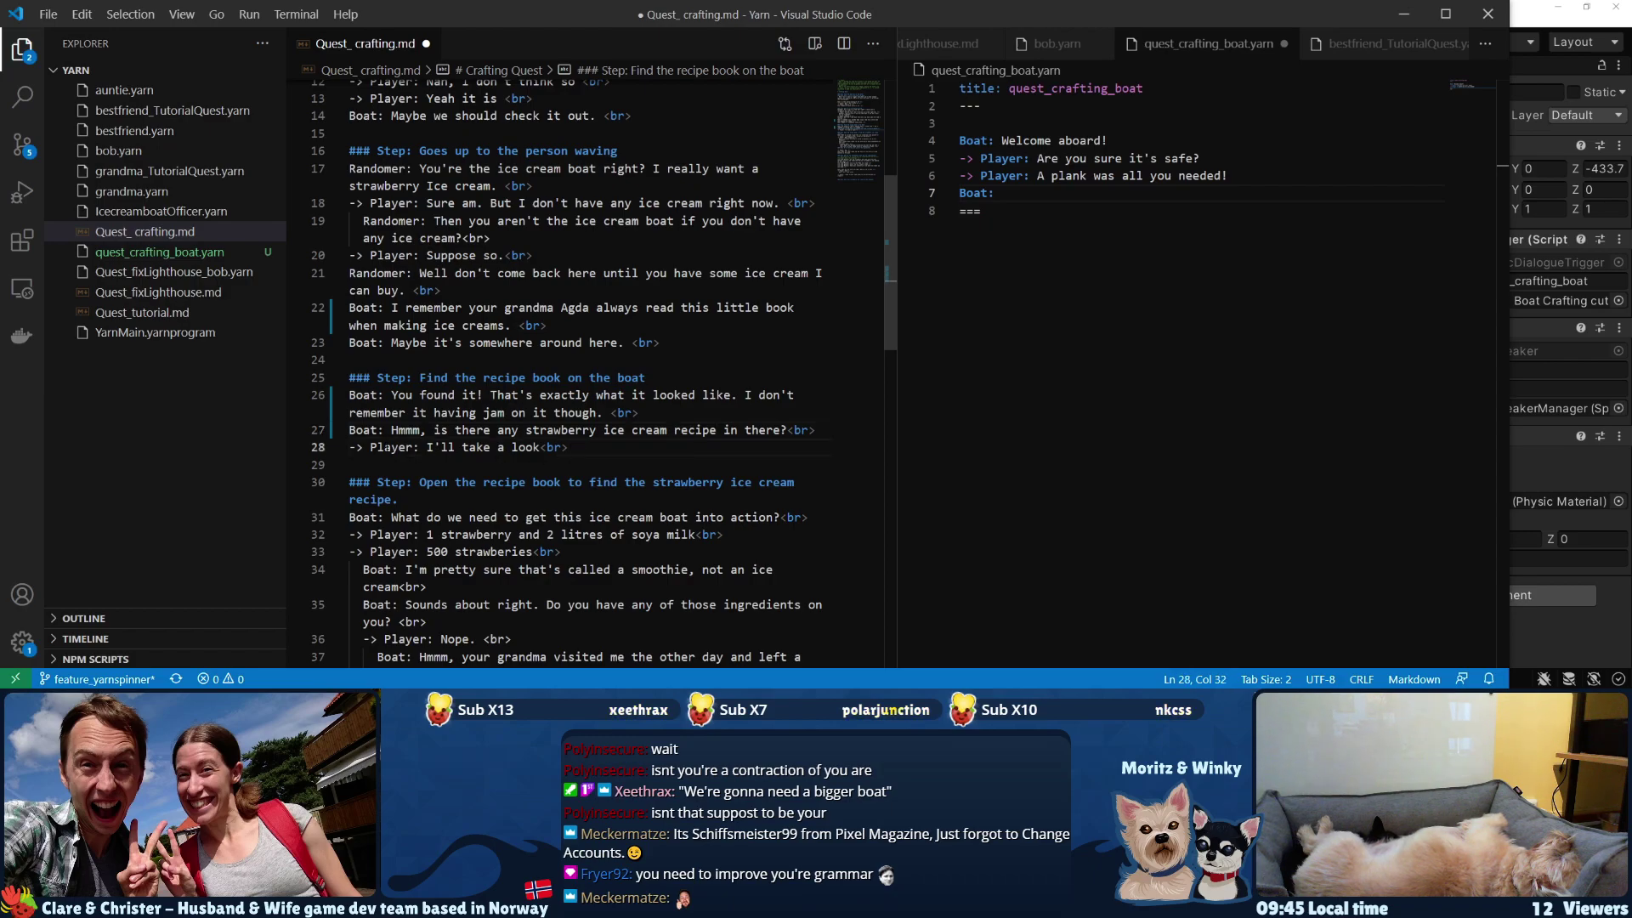
- Review the quest steps from taking the boat out and meeting the waving person through opening the recipe book and collecting ingredients
drag(372, 482, 406, 499)
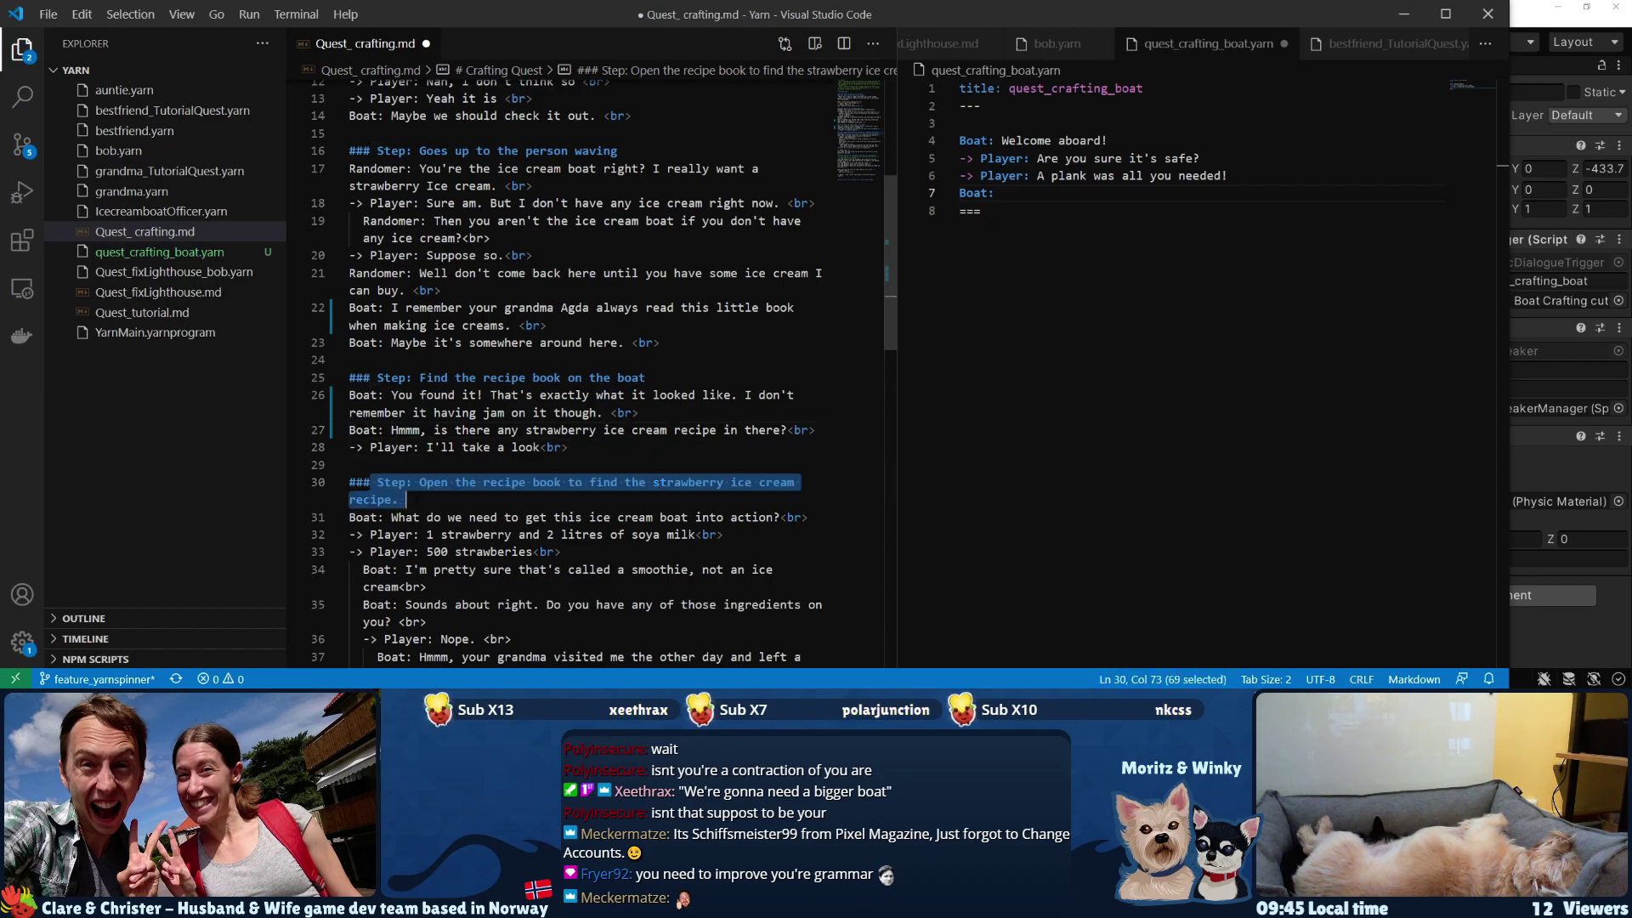
scroll(872, 487, down, 2)
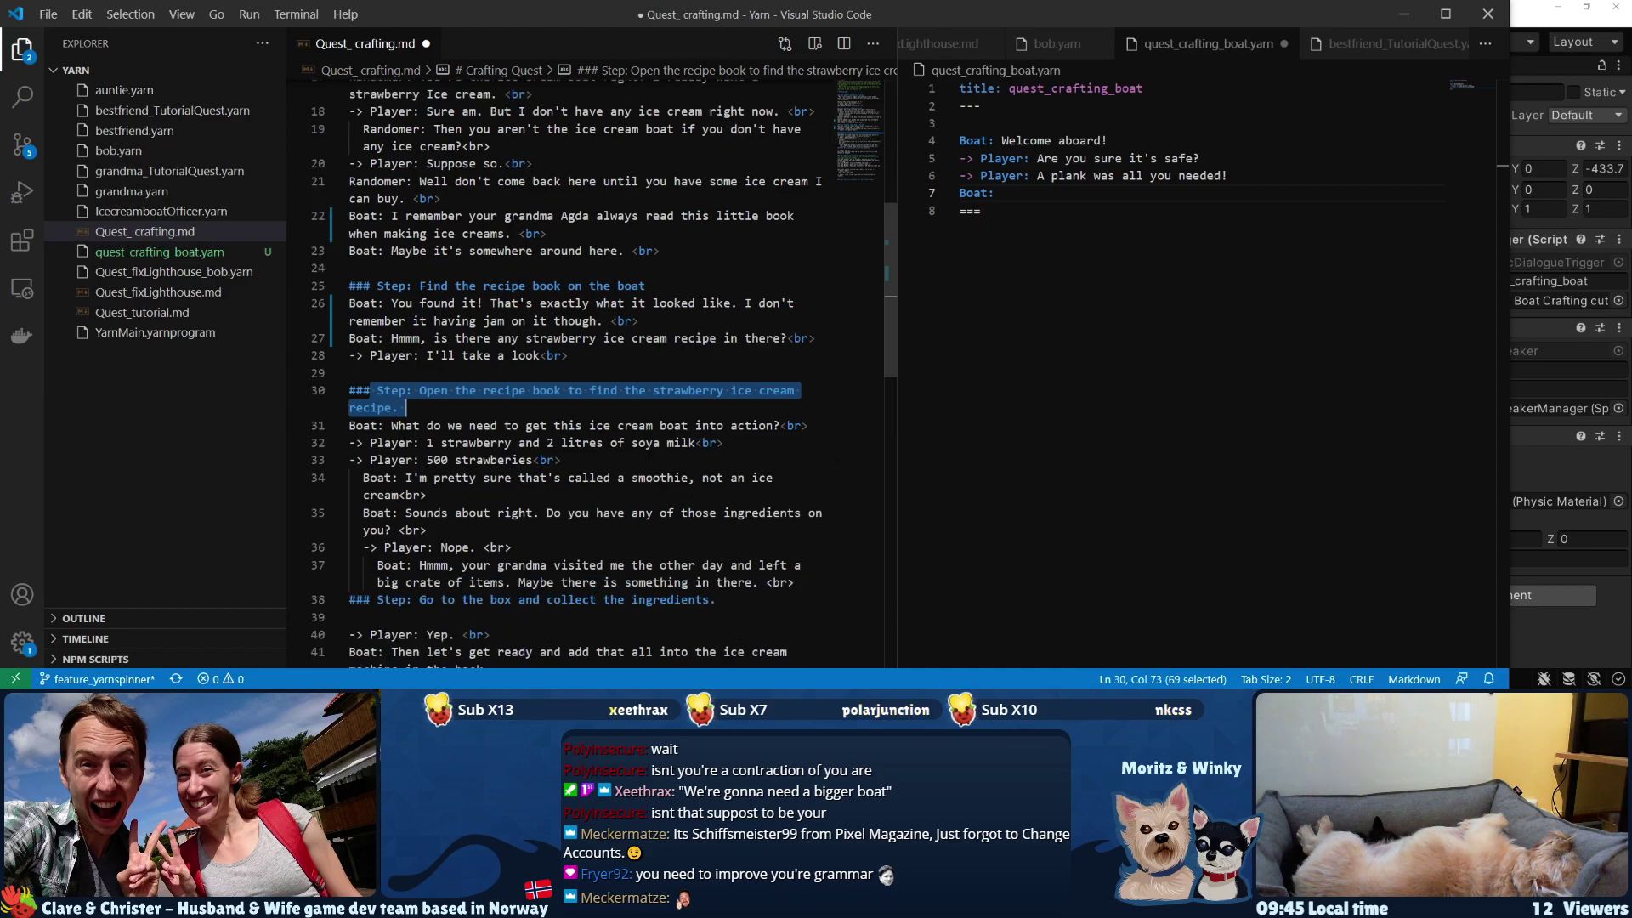
scroll(586, 374, up, 1)
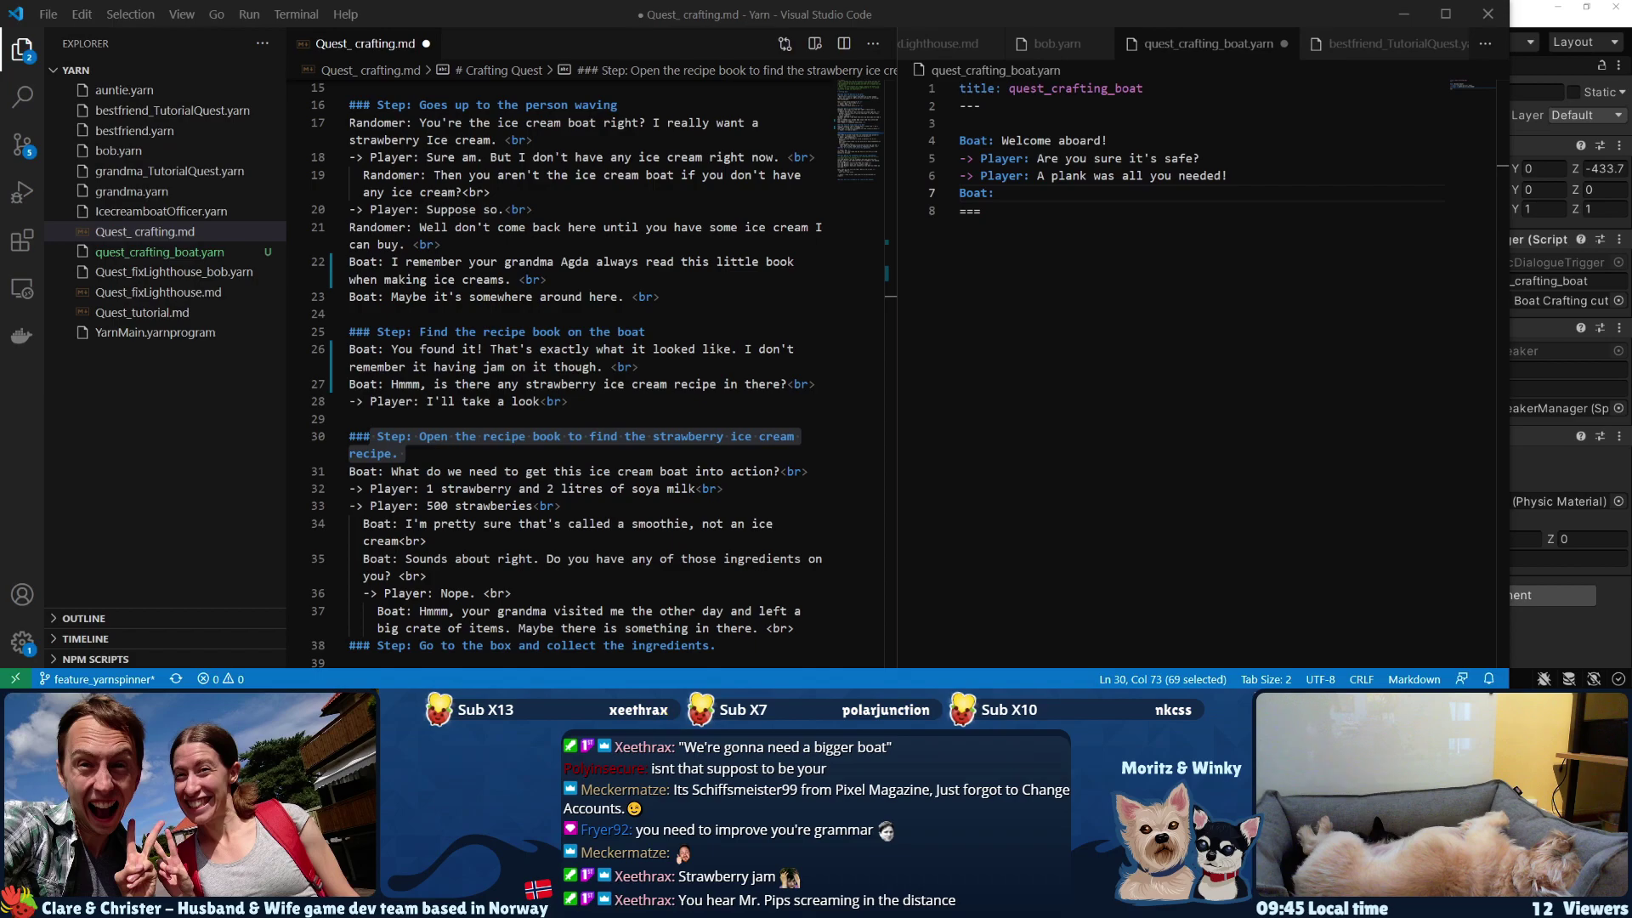
click(476, 524)
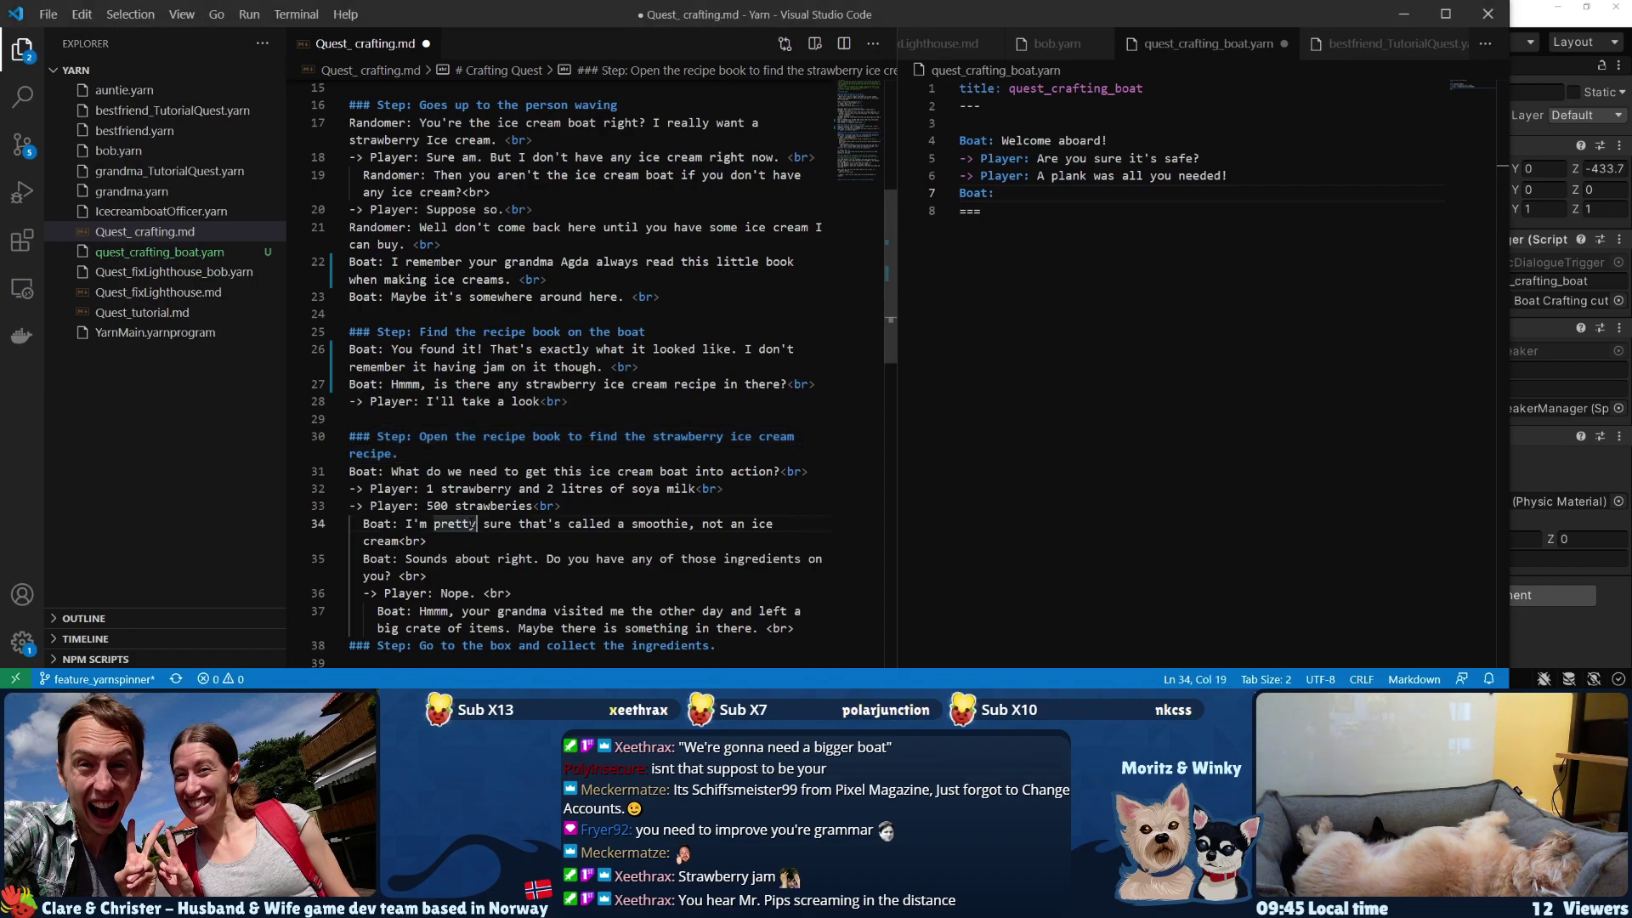
scroll(595, 383, down, 2)
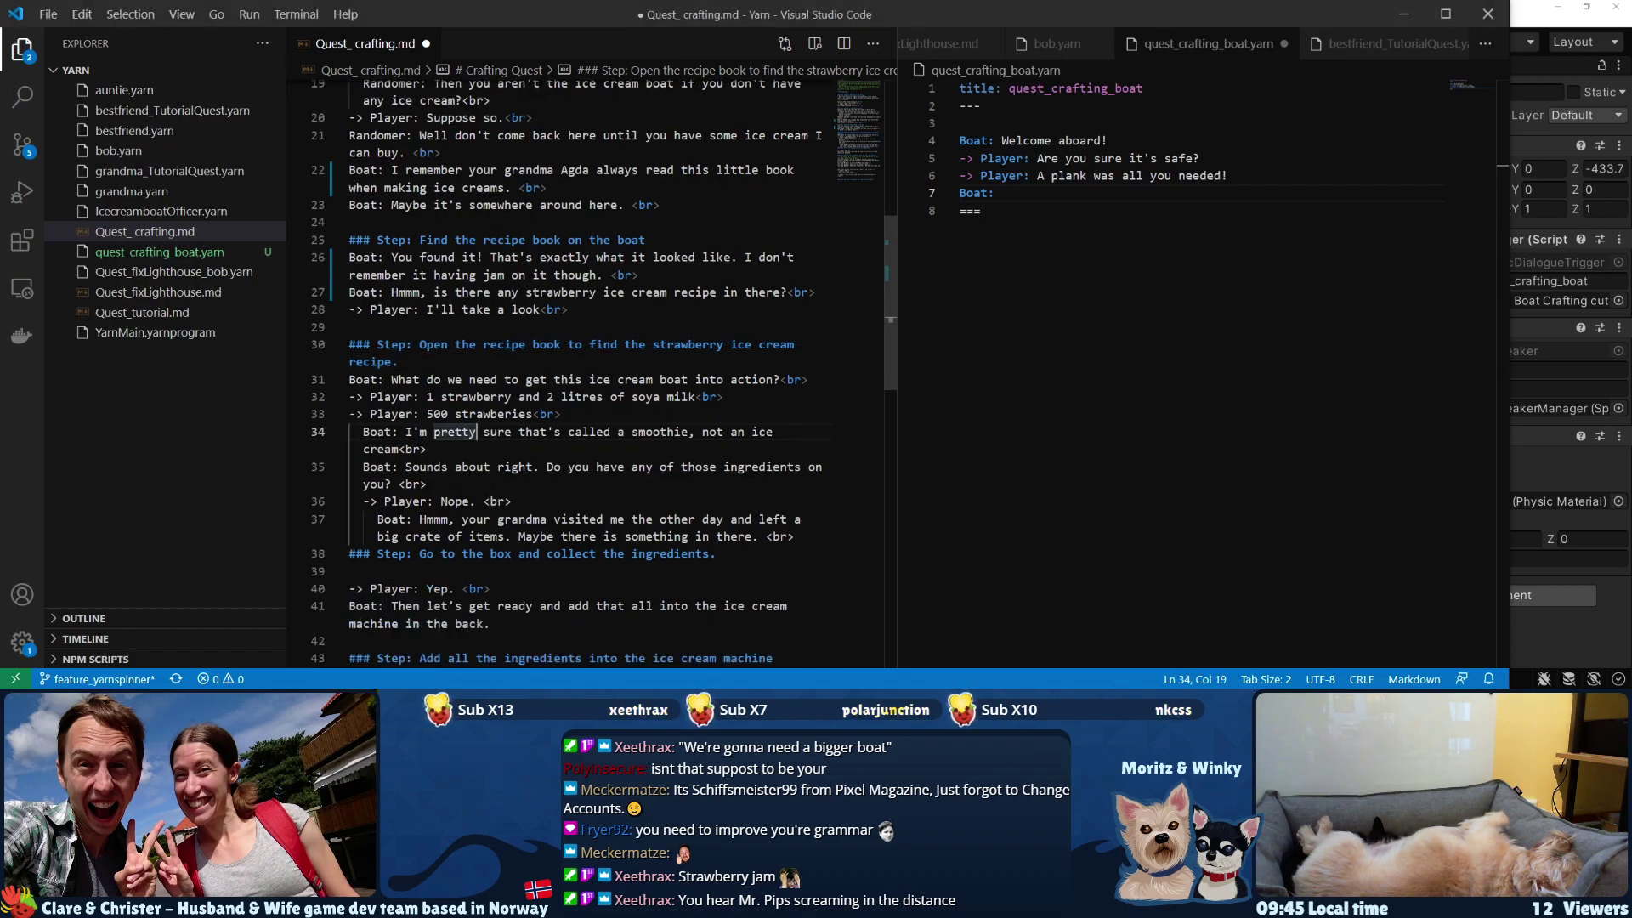
scroll(527, 336, down, 1)
scroll(587, 374, up, 10)
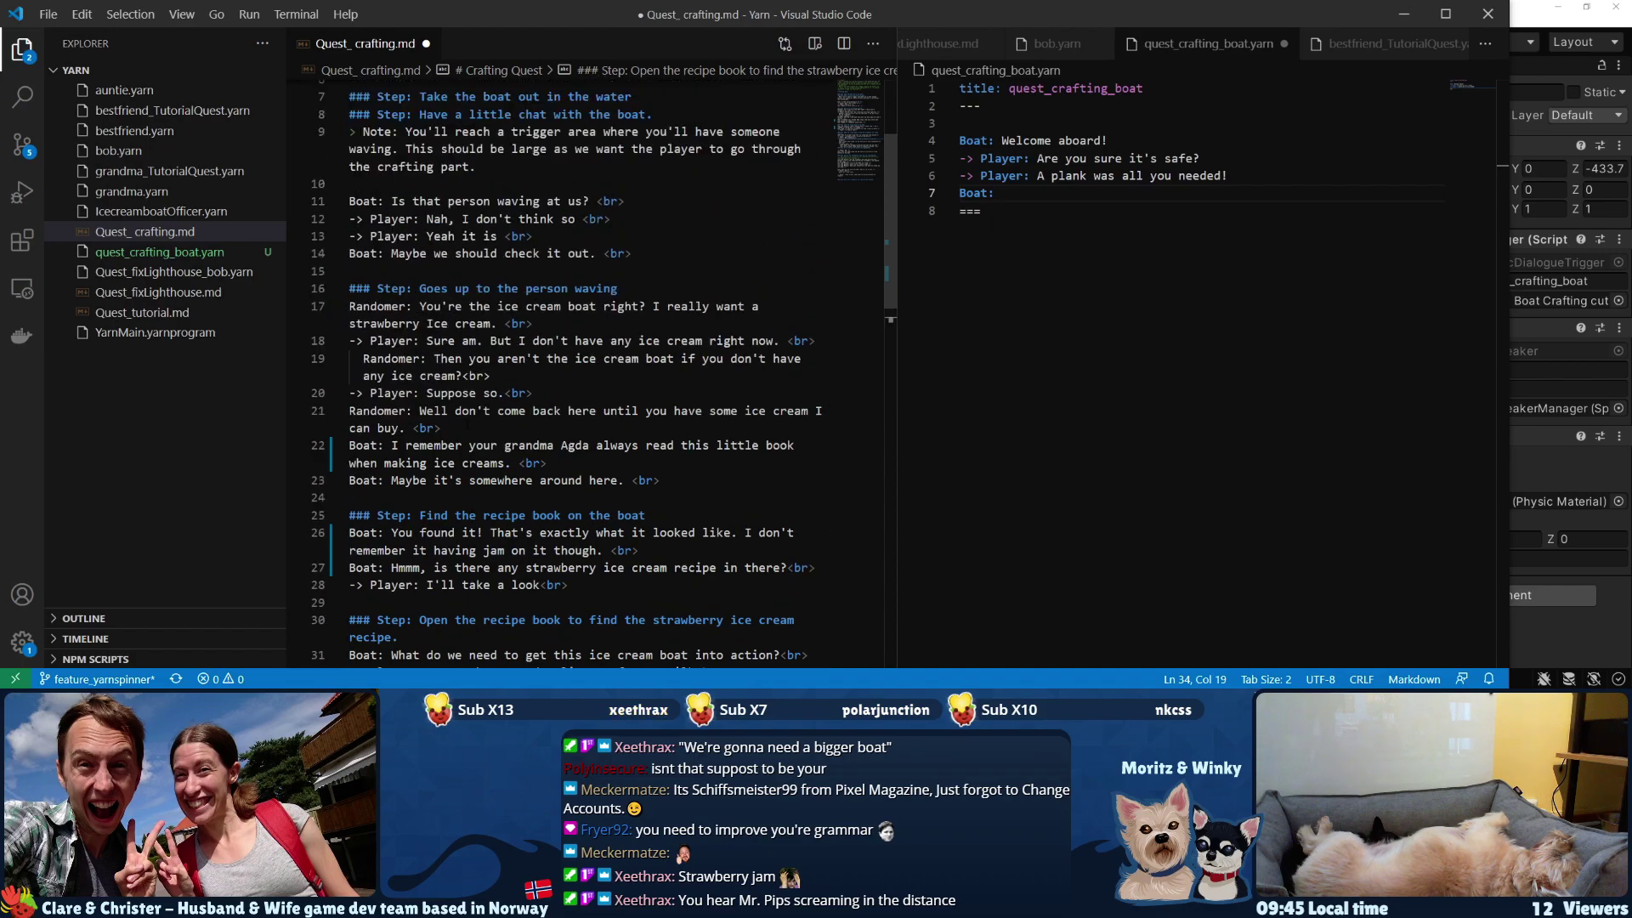
drag(370, 228, 484, 437)
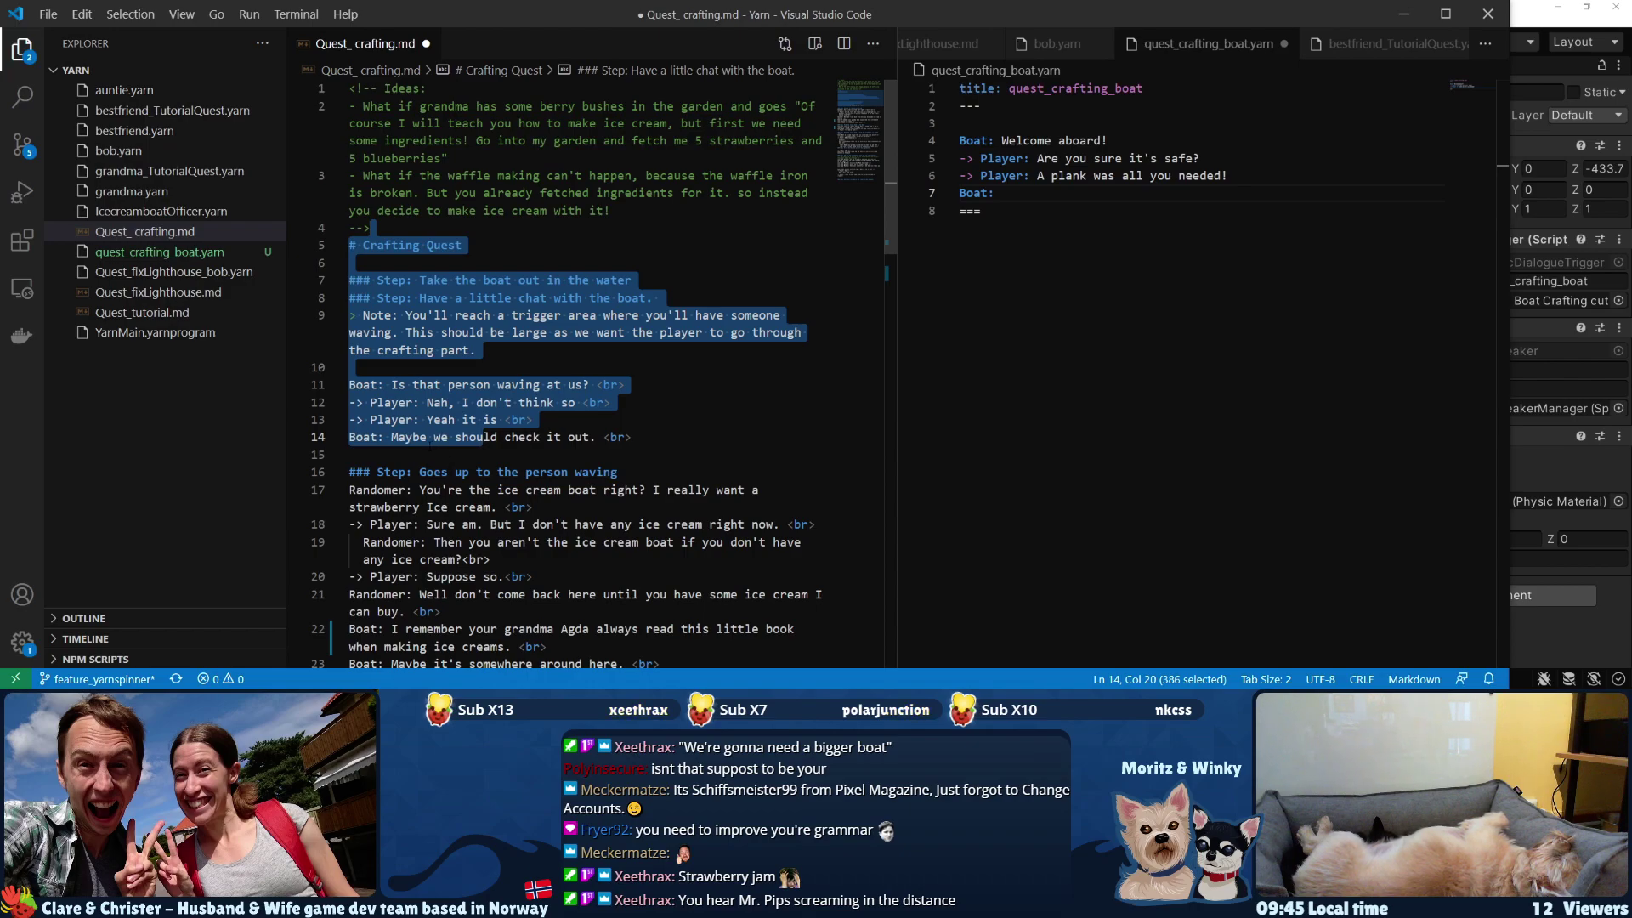
scroll(484, 437, down, 2)
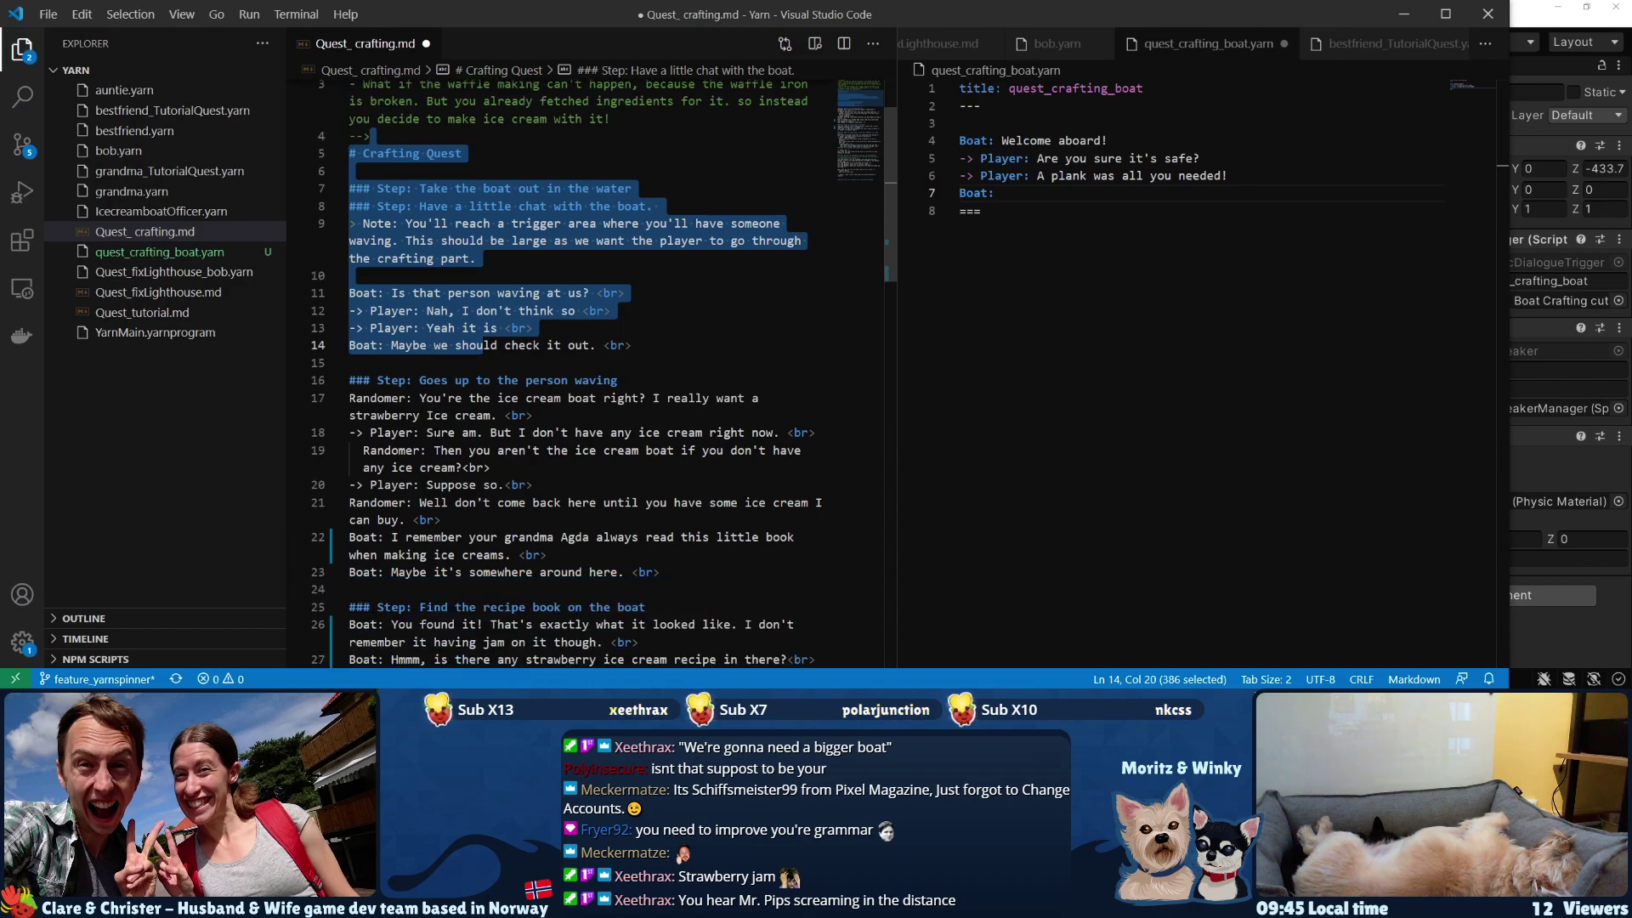
mouse_move(349, 380)
mouse_down()
mouse_move(489, 607)
mouse_move(350, 585)
mouse_move(366, 399)
mouse_move(349, 389)
mouse_up()
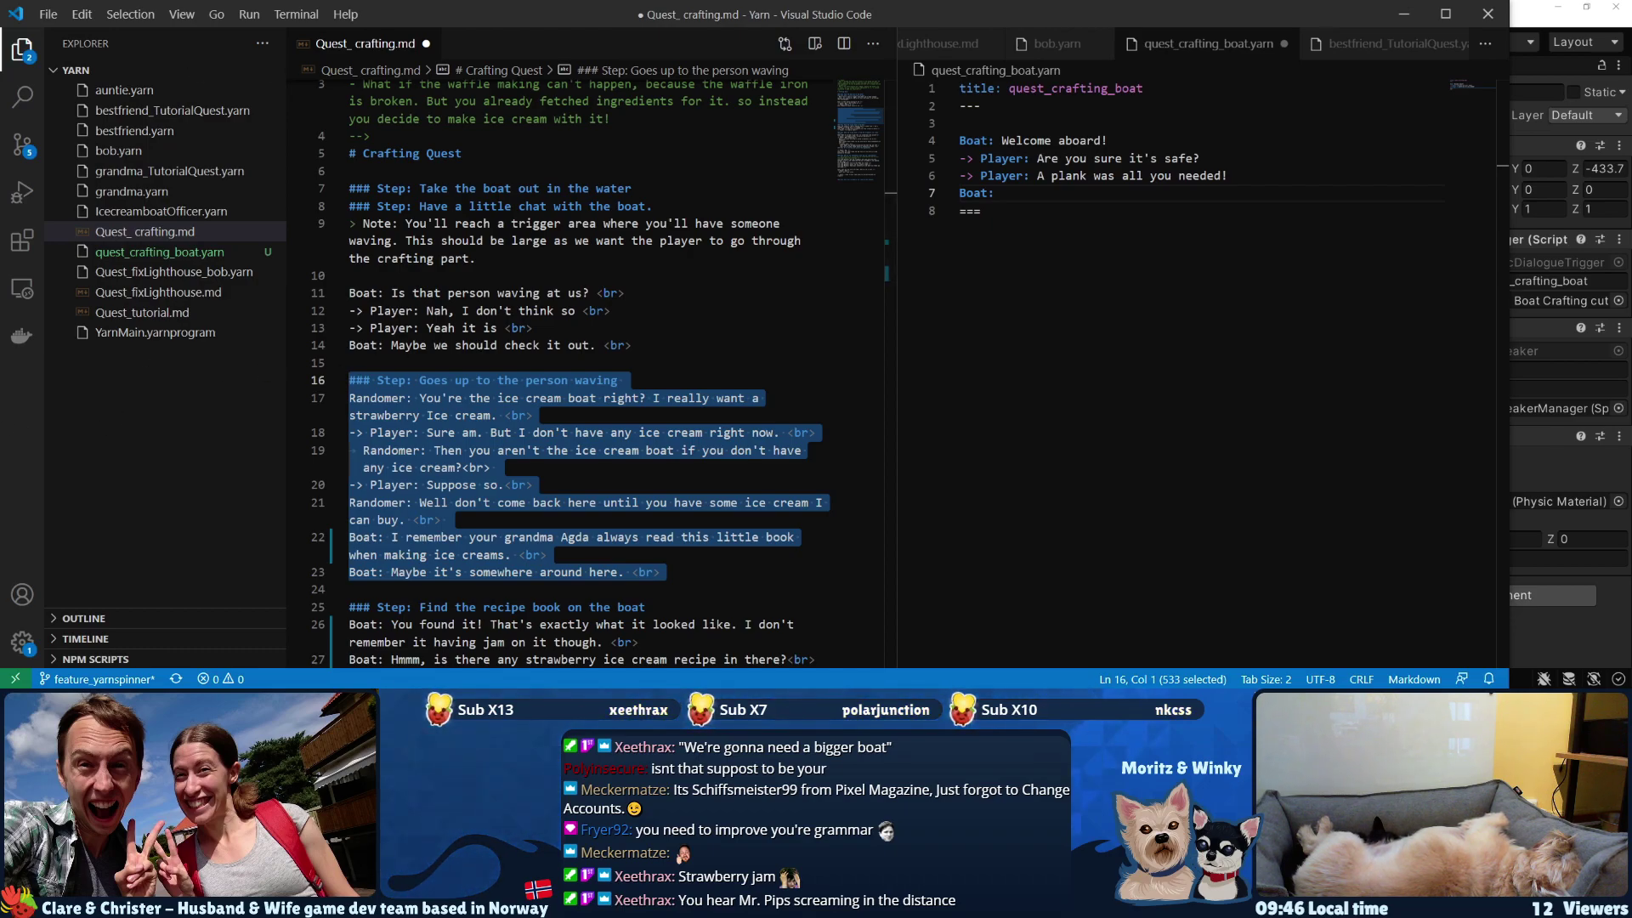
- Check the shoreline in Unity, switch to the Ice game planning notes and examine the Locations section of the World Building page
key(alt+Tab)
right_drag(540, 268, 443, 304)
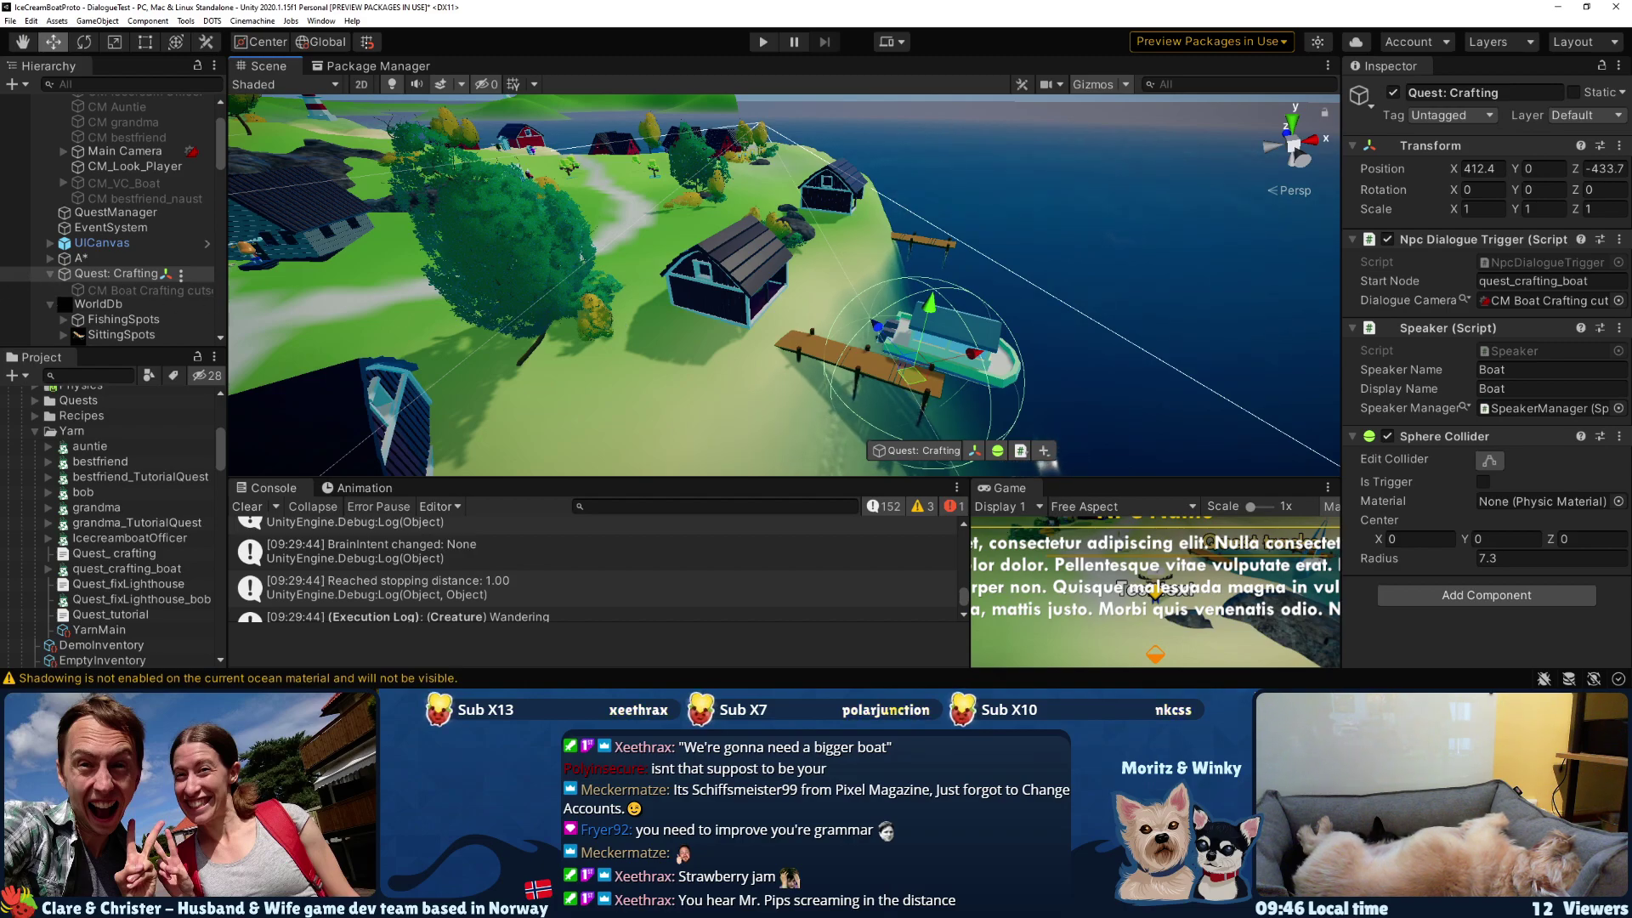
drag(0, 5, 531, 61)
scroll(621, 323, down, 3)
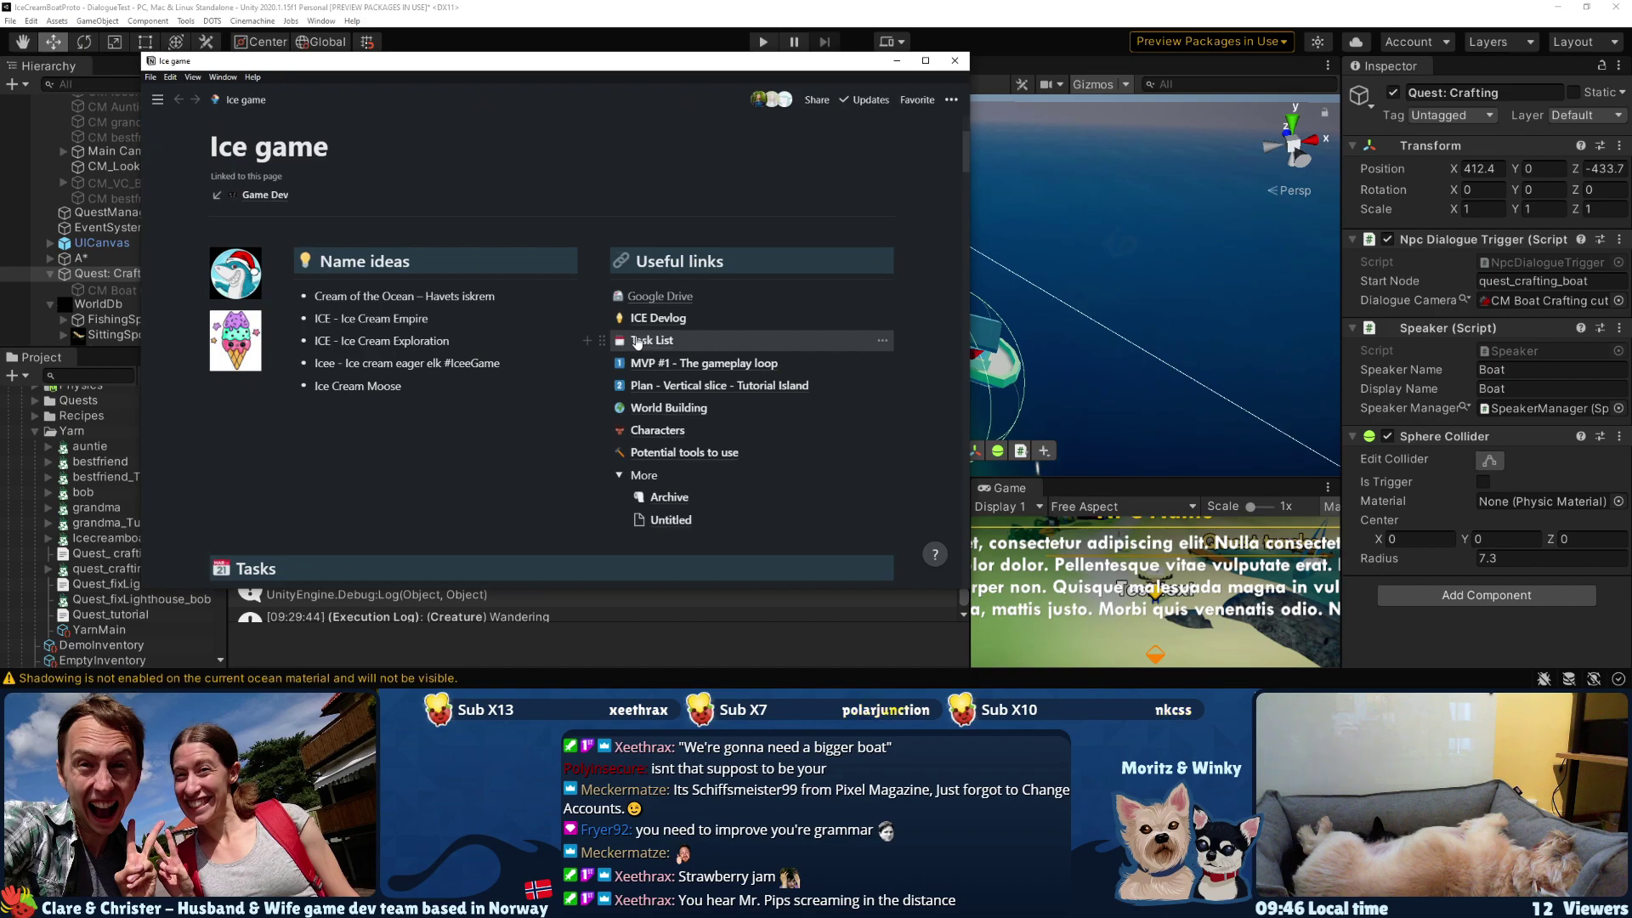
click(657, 410)
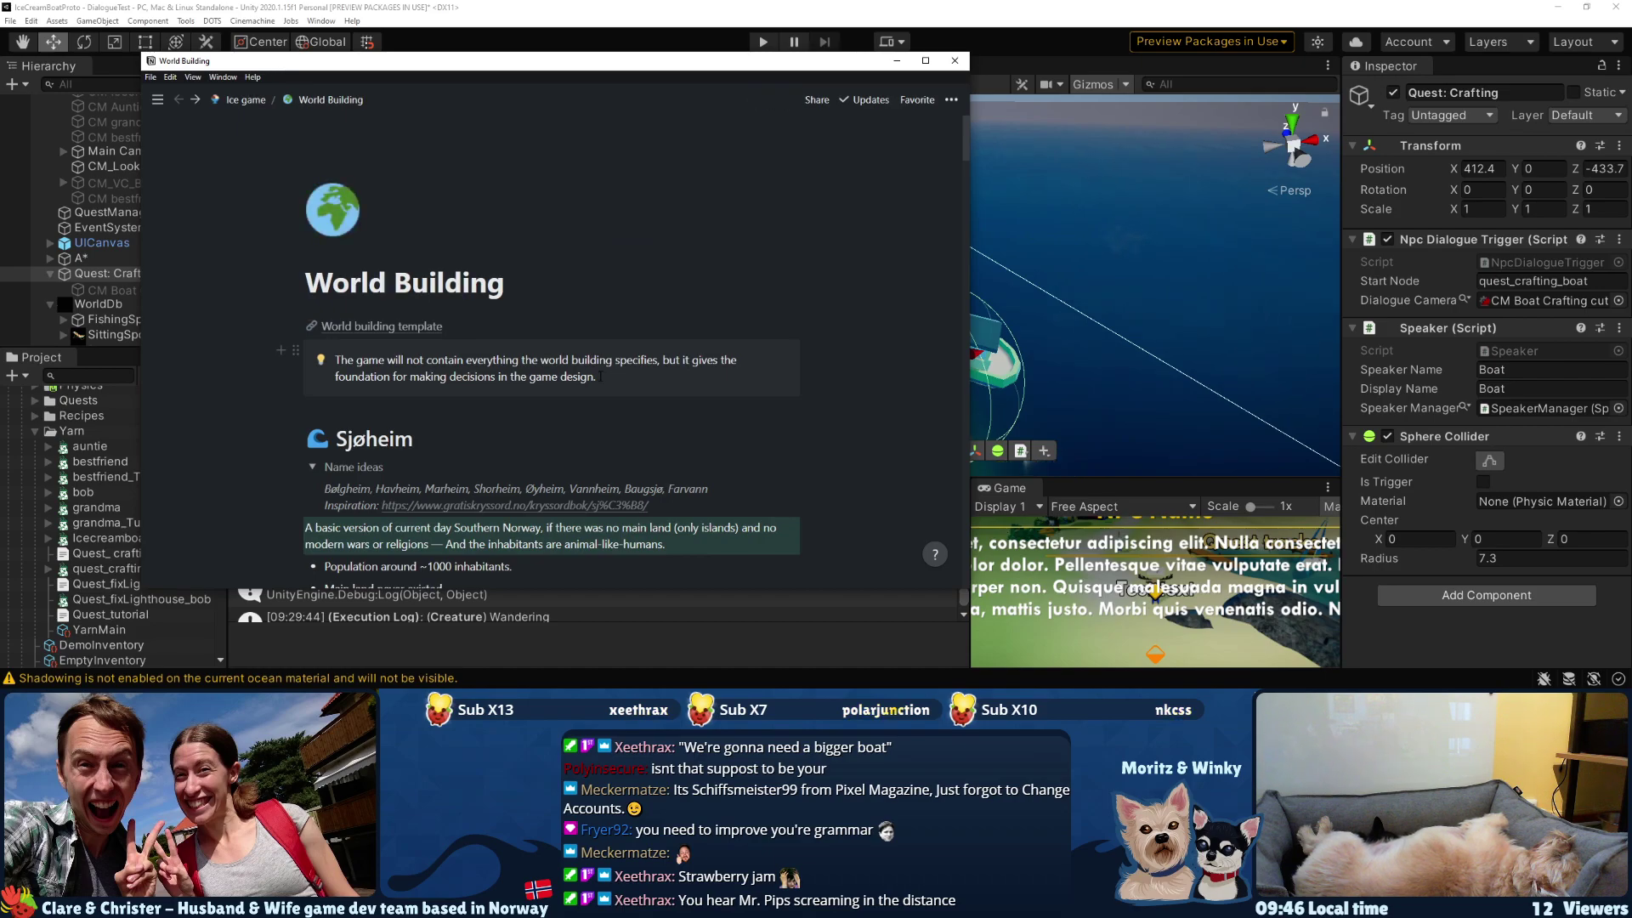
scroll(620, 376, down, 4)
scroll(544, 348, down, 15)
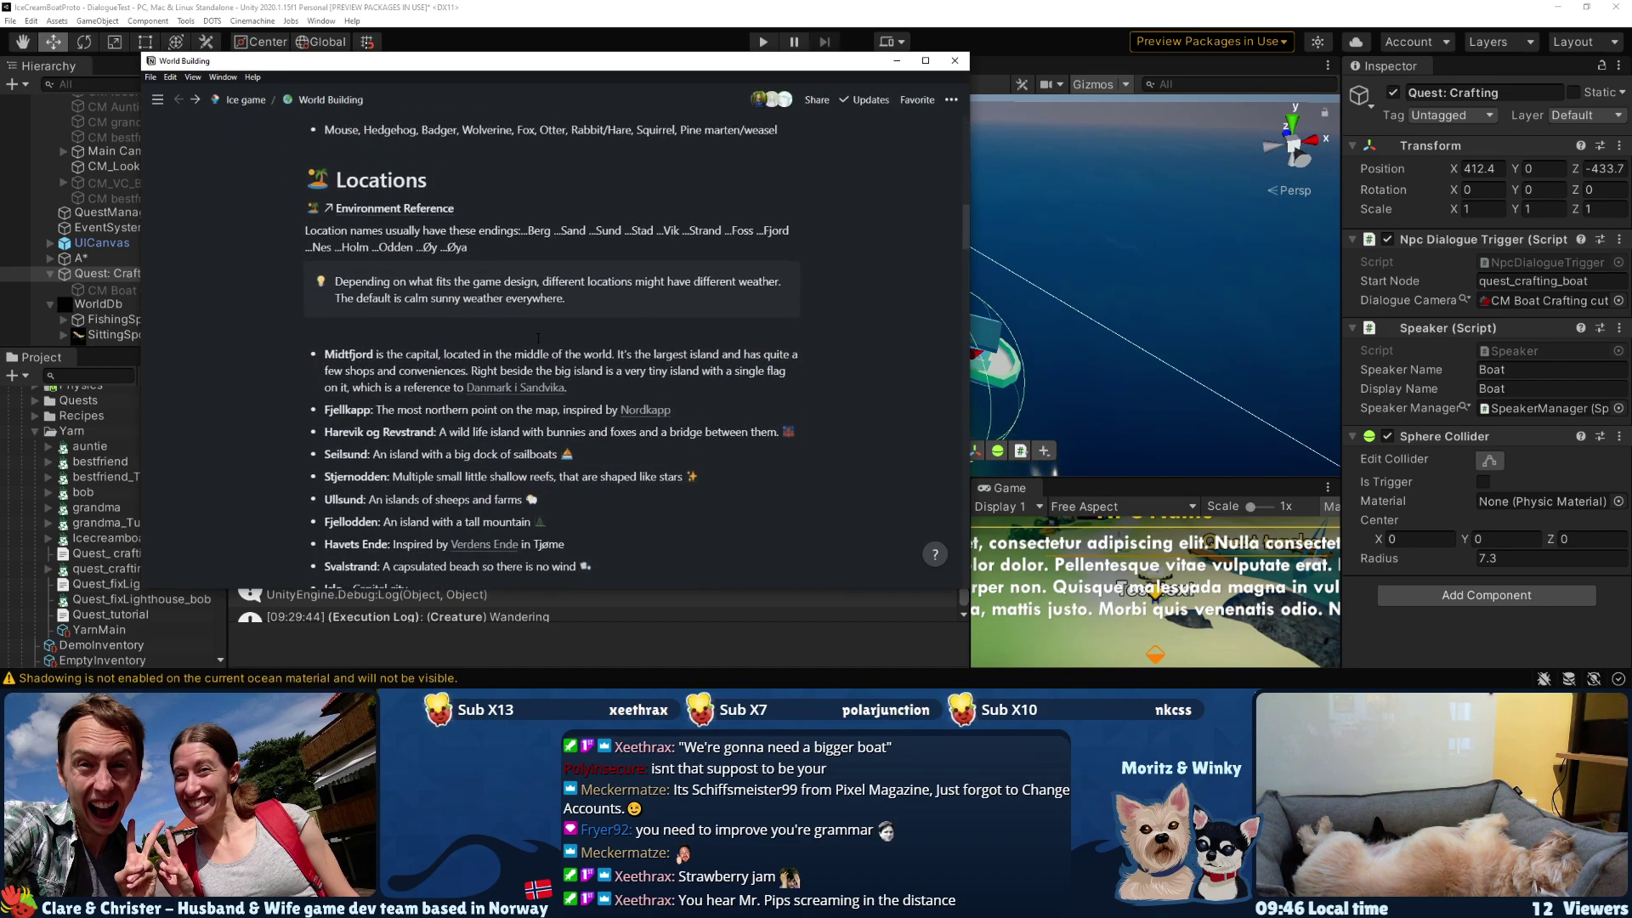
- Examine the Characters section of the World Building page for the available villager names
scroll(534, 323, up, 5)
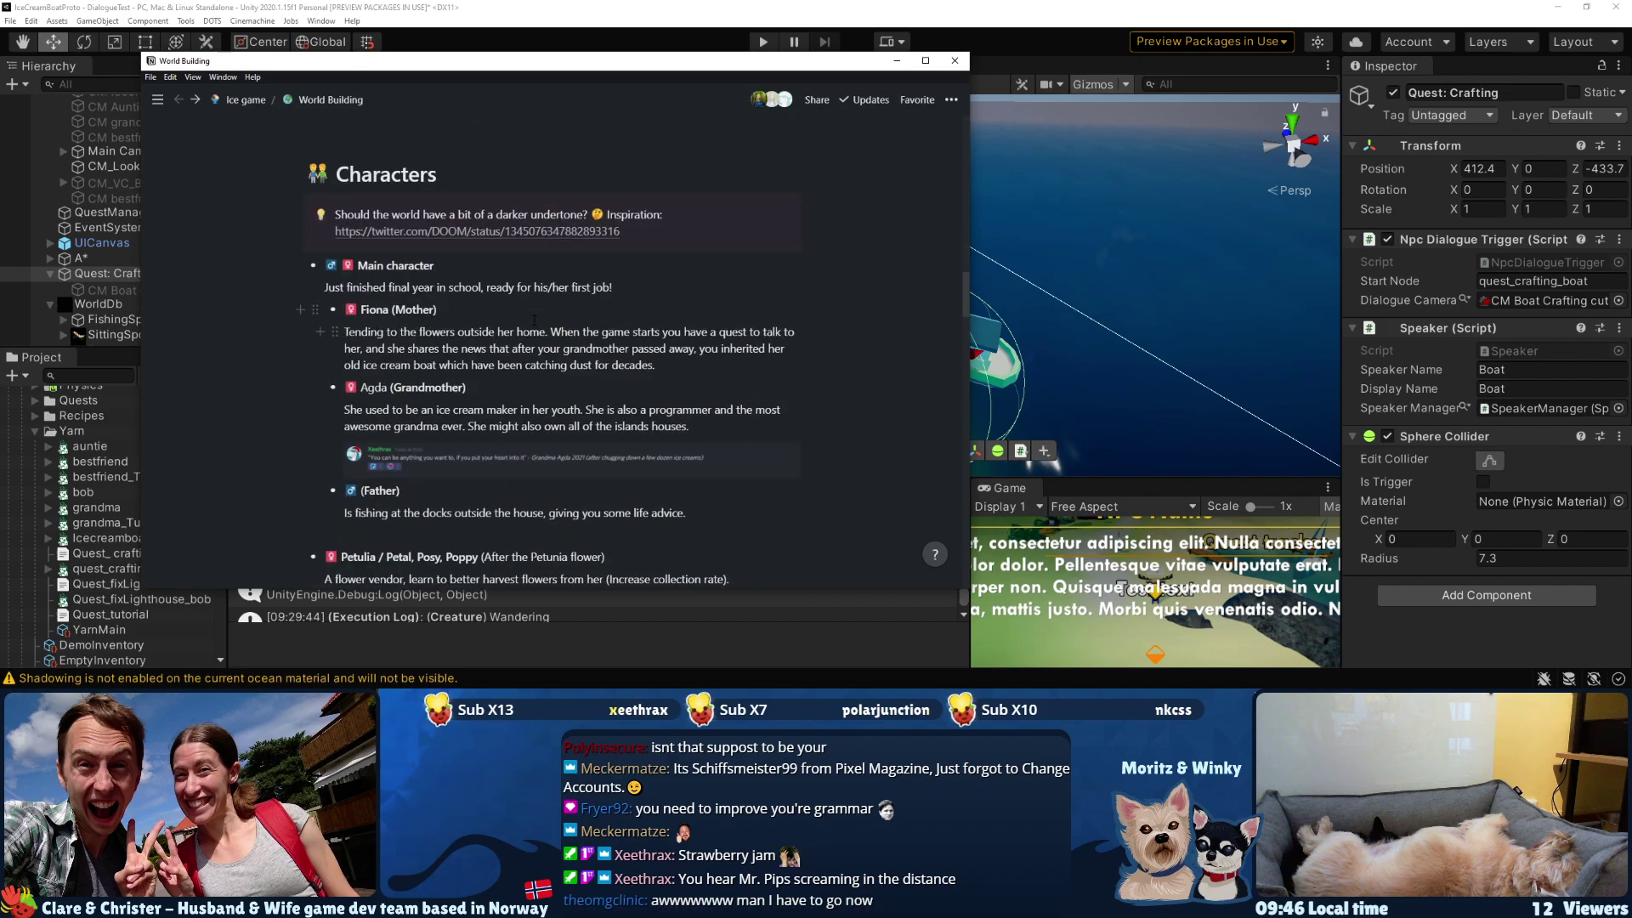
scroll(534, 323, down, 3)
scroll(534, 323, down, 1)
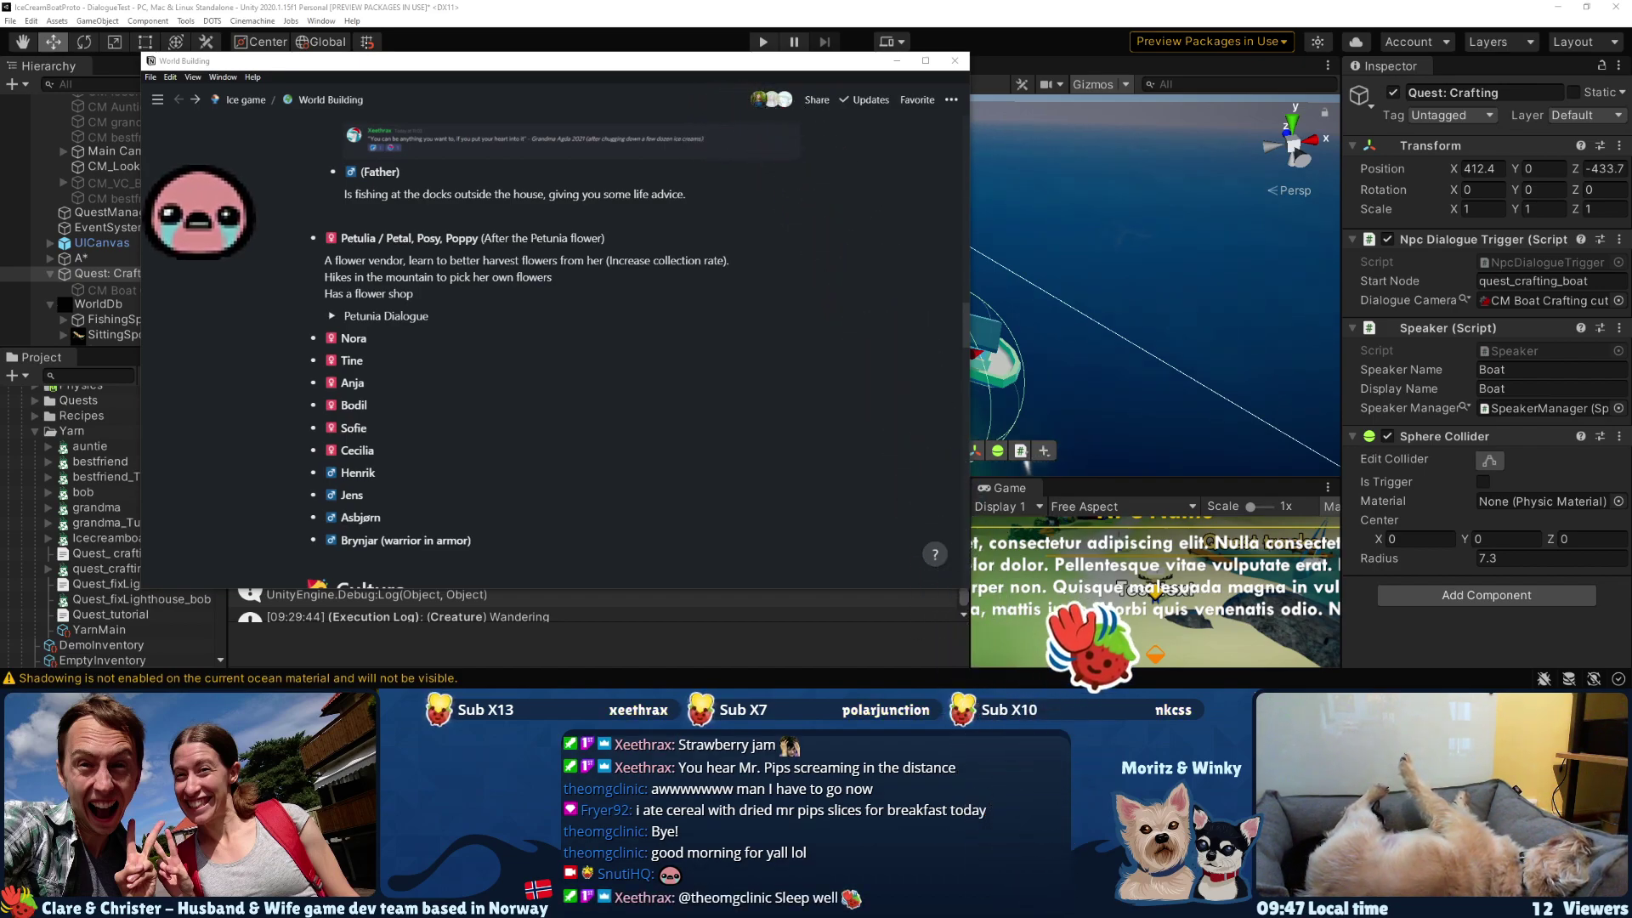
drag(572, 66, 572, 58)
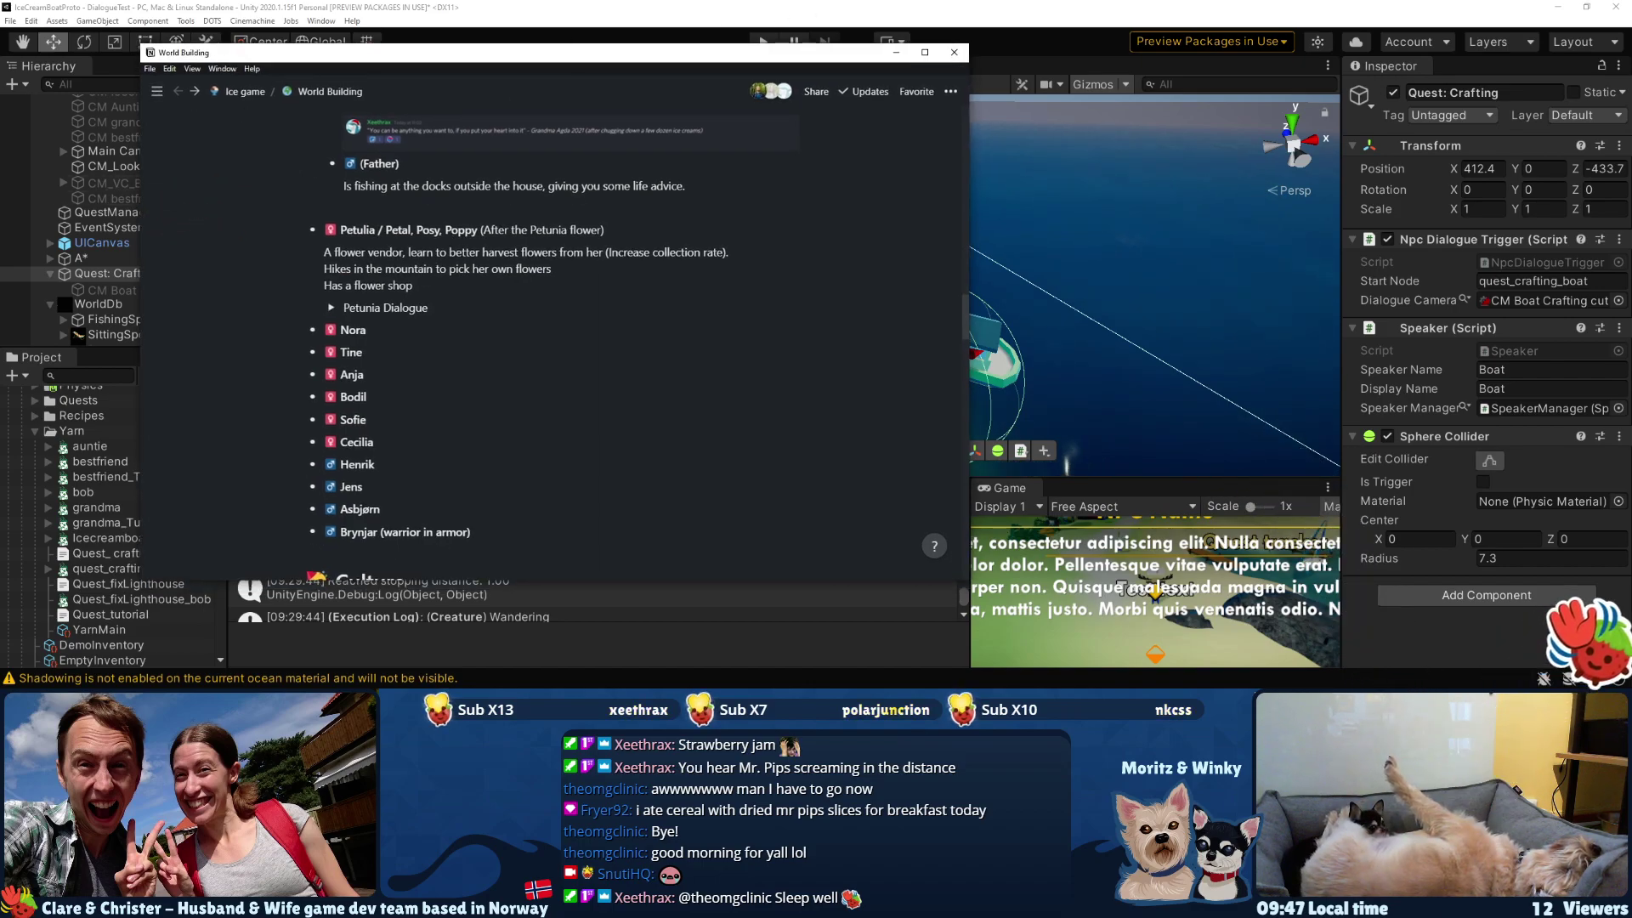
- Switch to Visual Studio Code and save the crafting quest notes and the quest_crafting_boat.yarn dialogue file
key(alt+Tab)
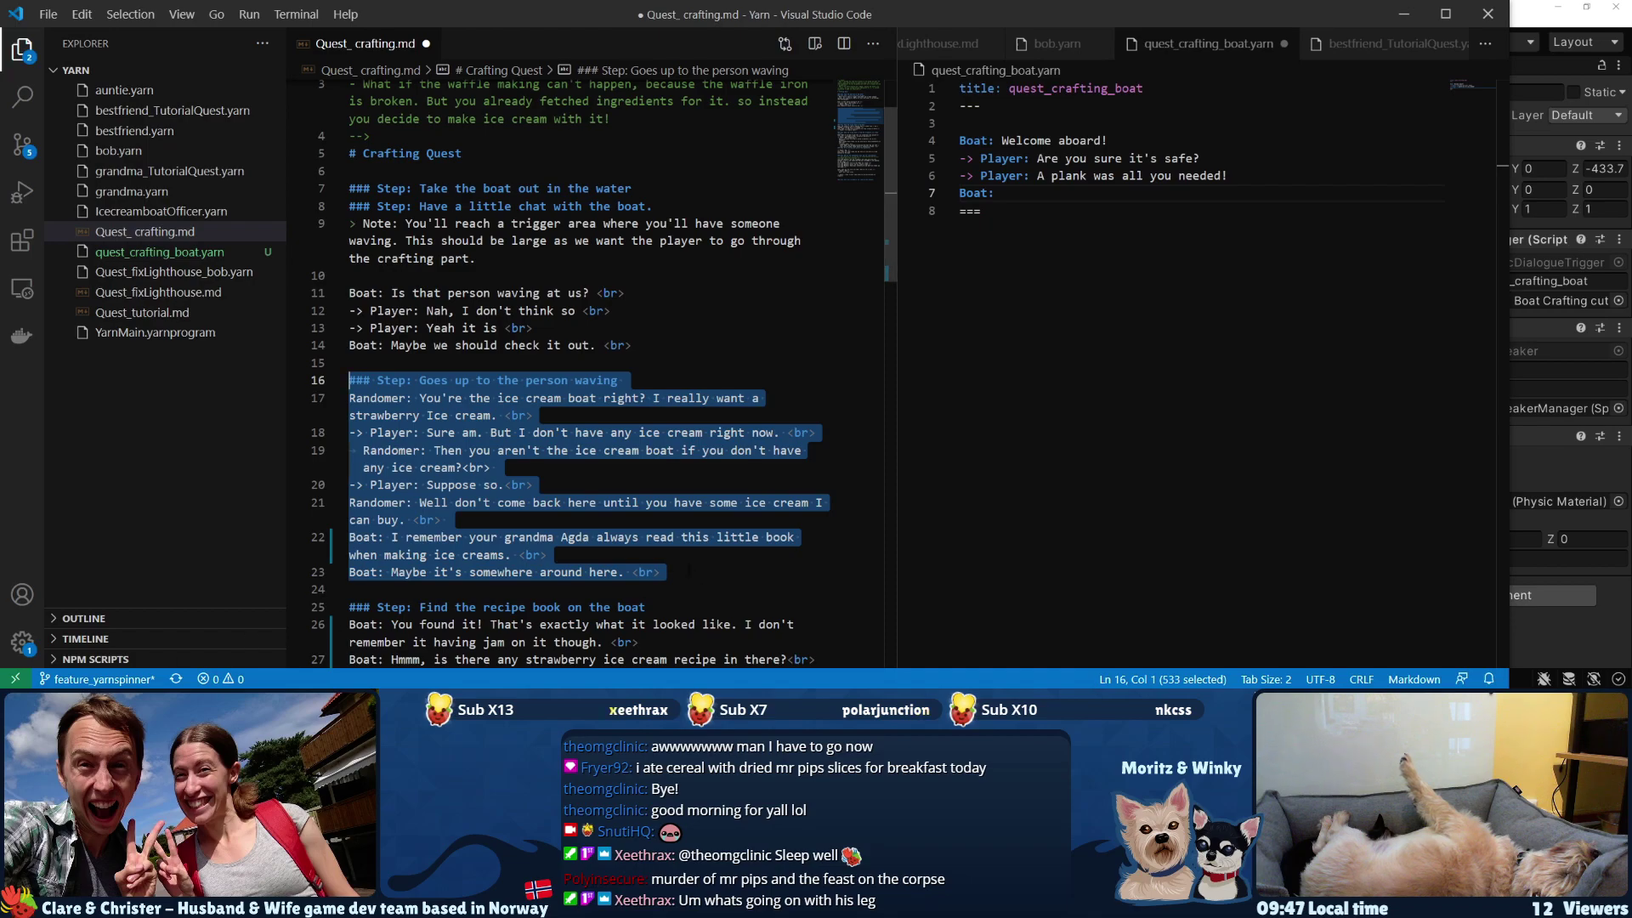
scroll(639, 570, down, 1)
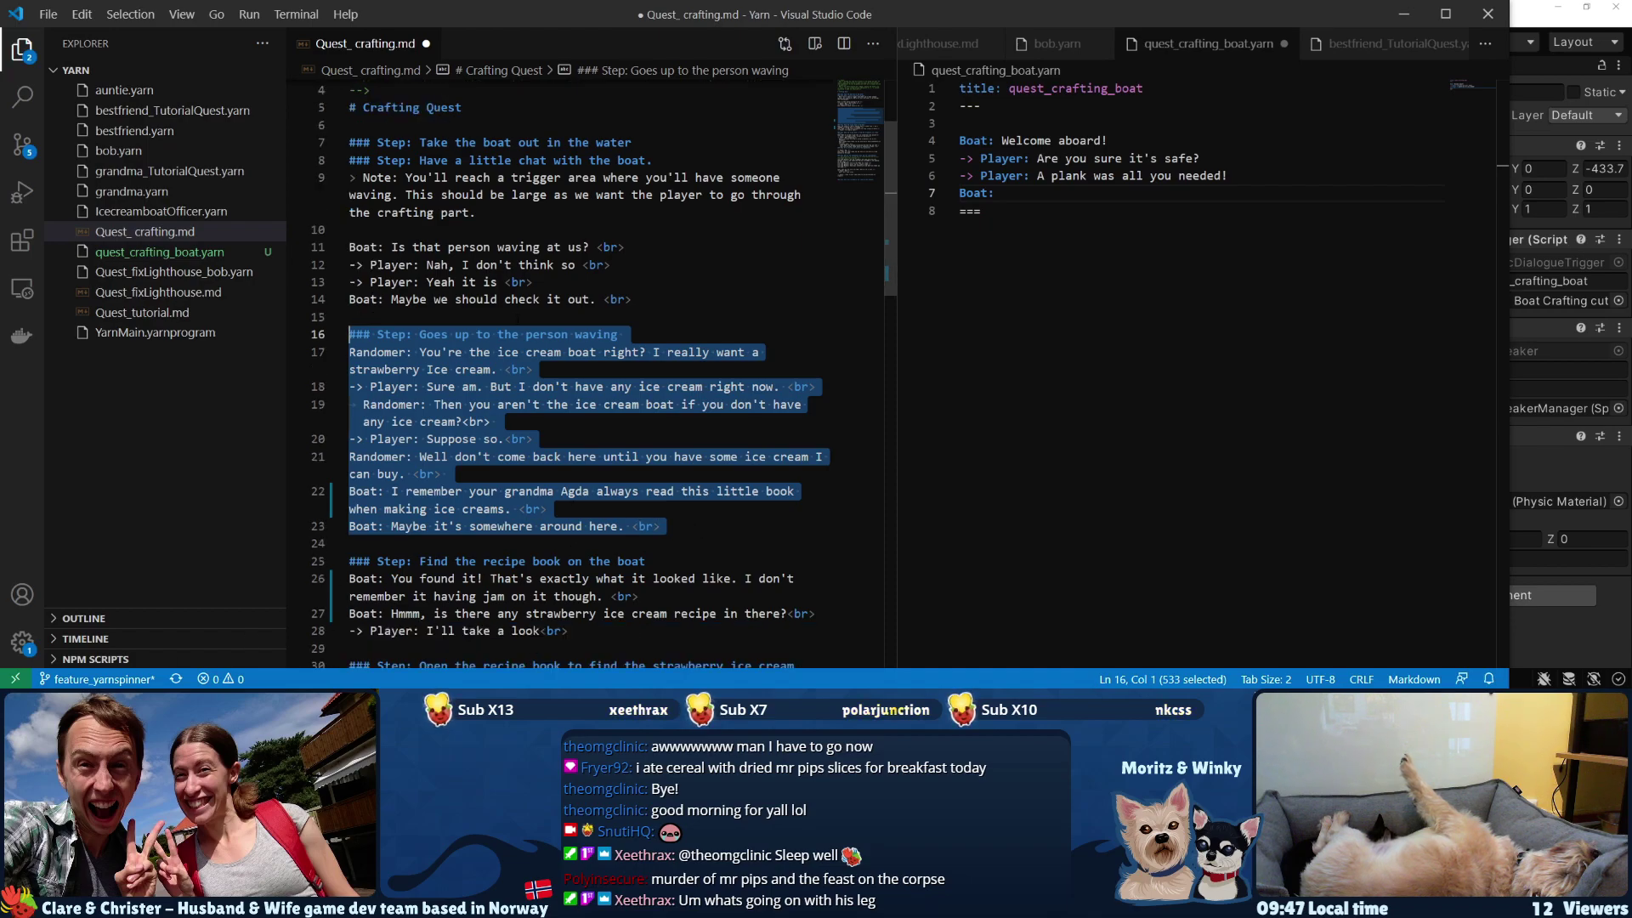
scroll(516, 321, up, 2)
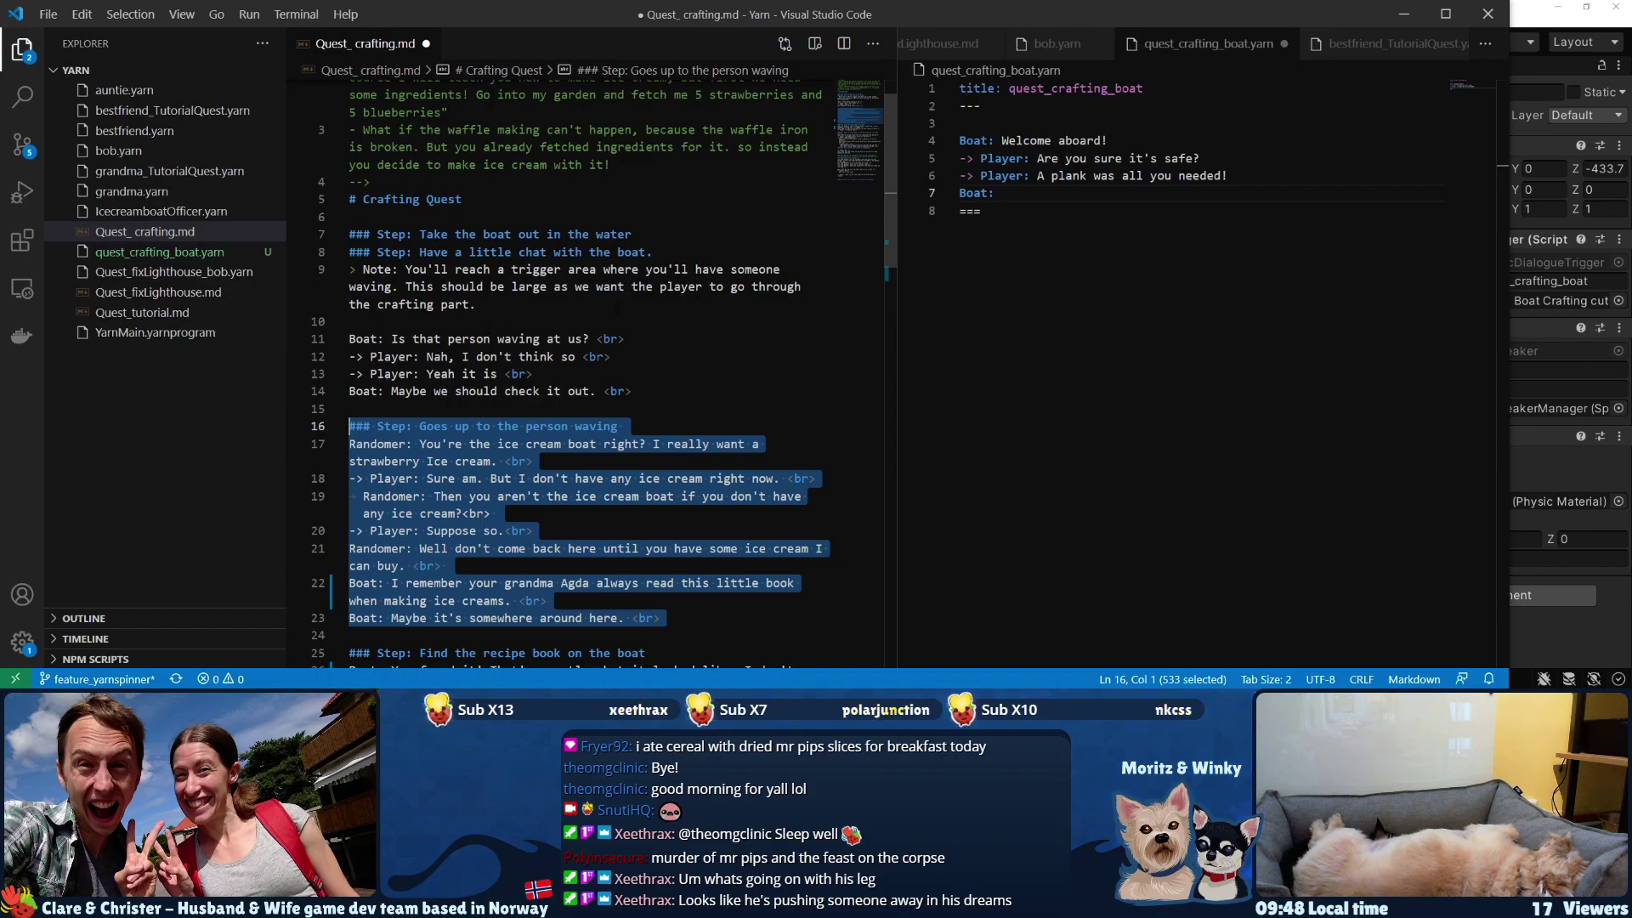
alt+shift+drag(627, 338, 630, 376)
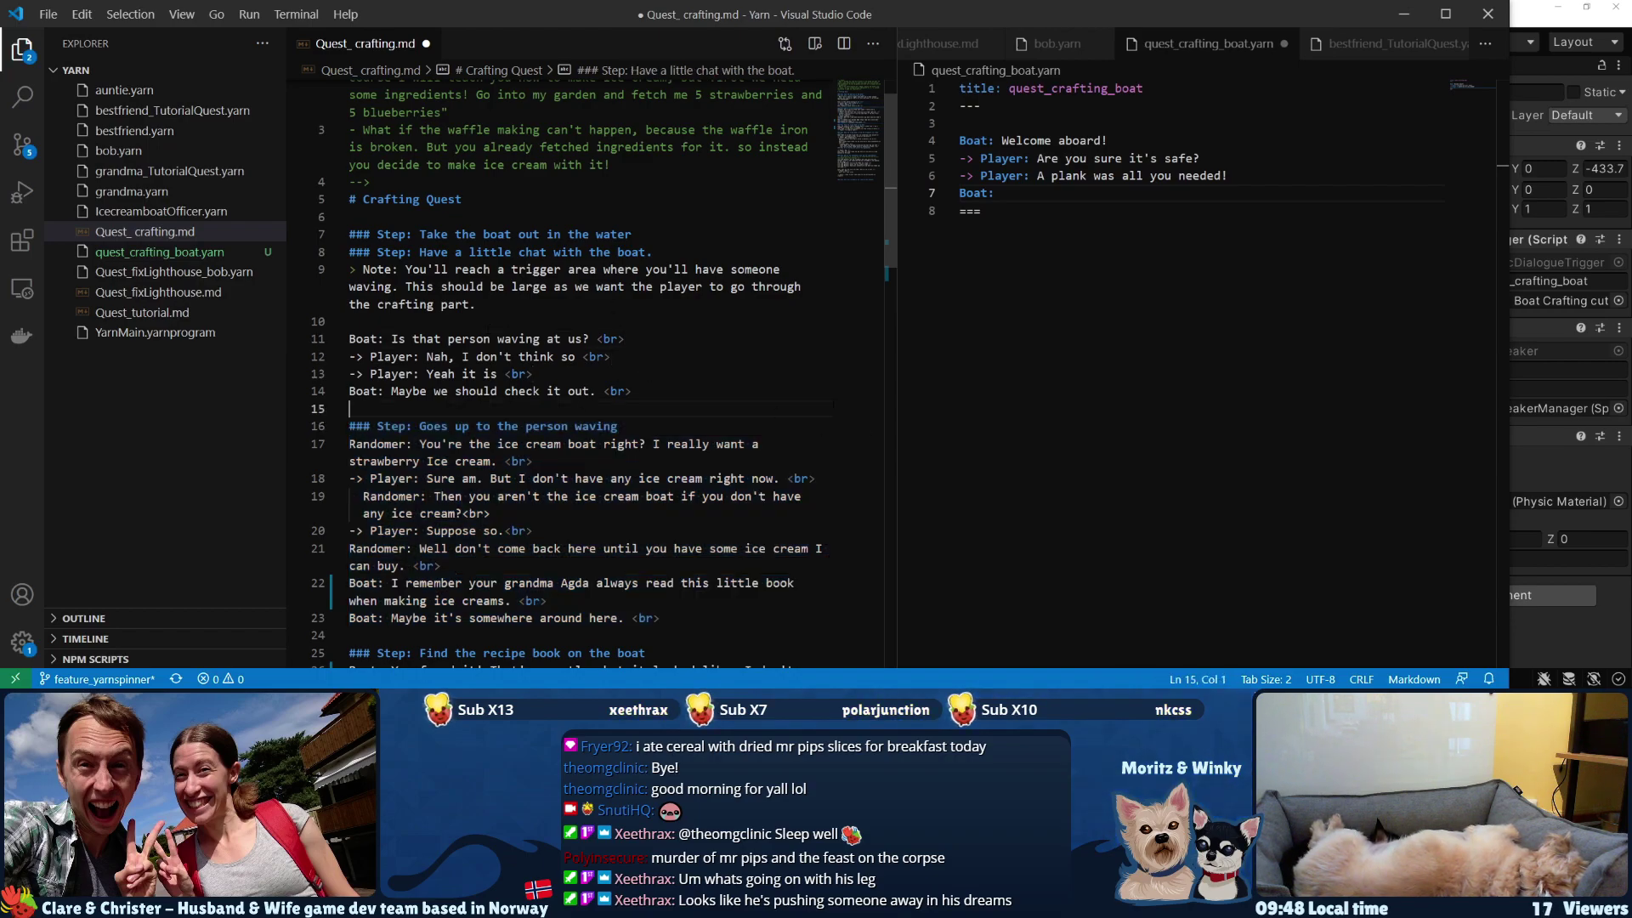
click(1002, 195)
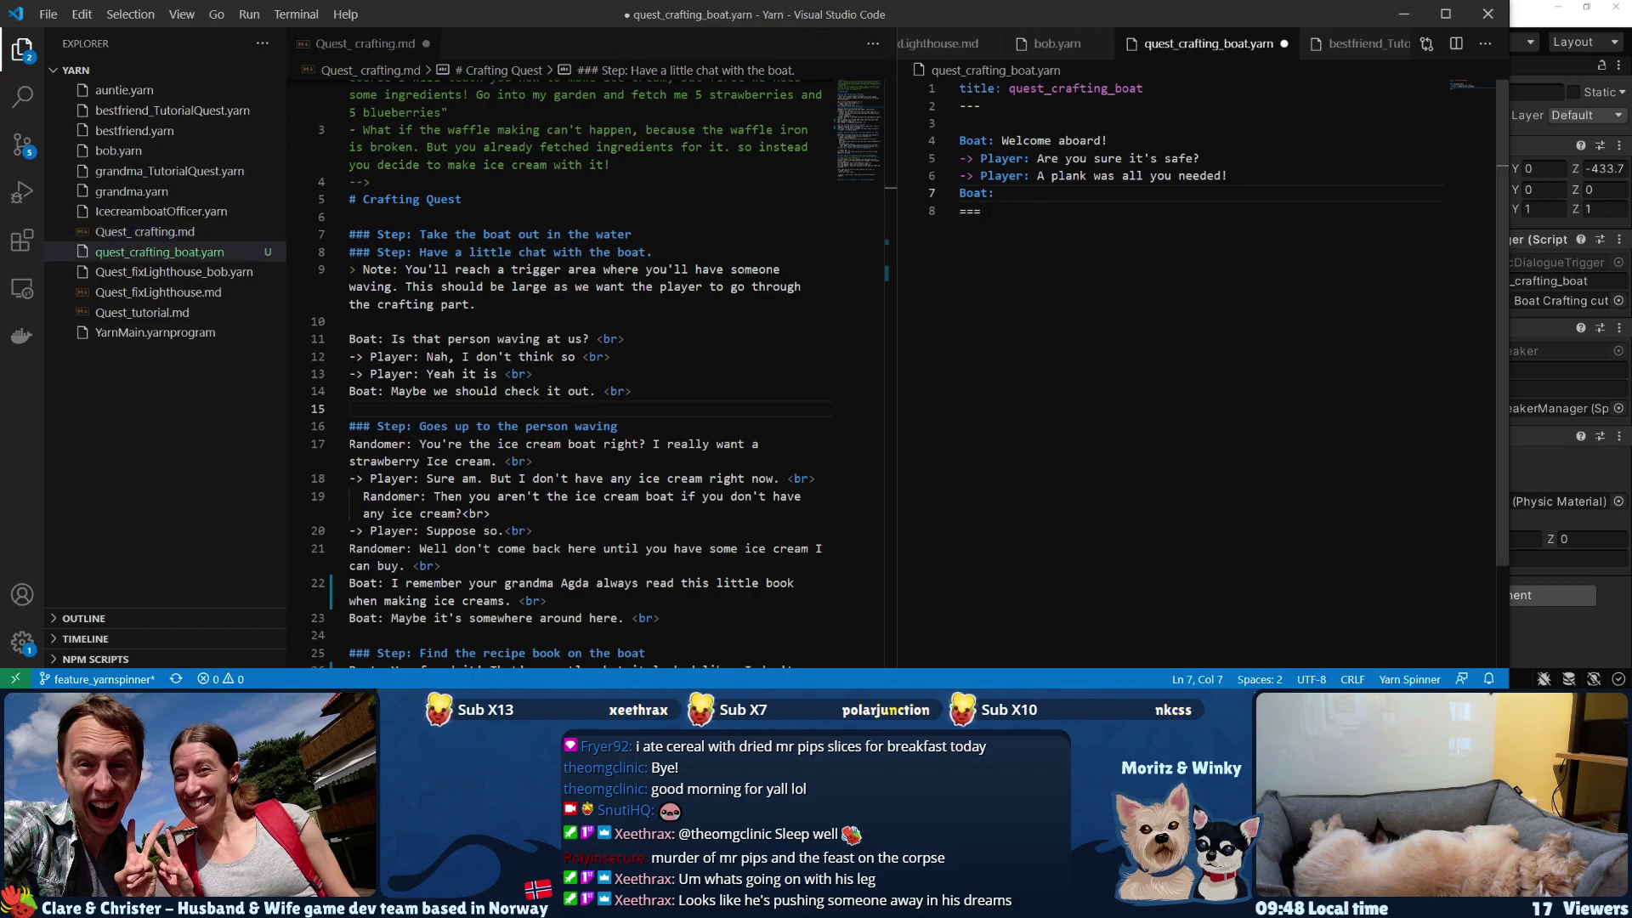
key(ctrl+s)
click(634, 234)
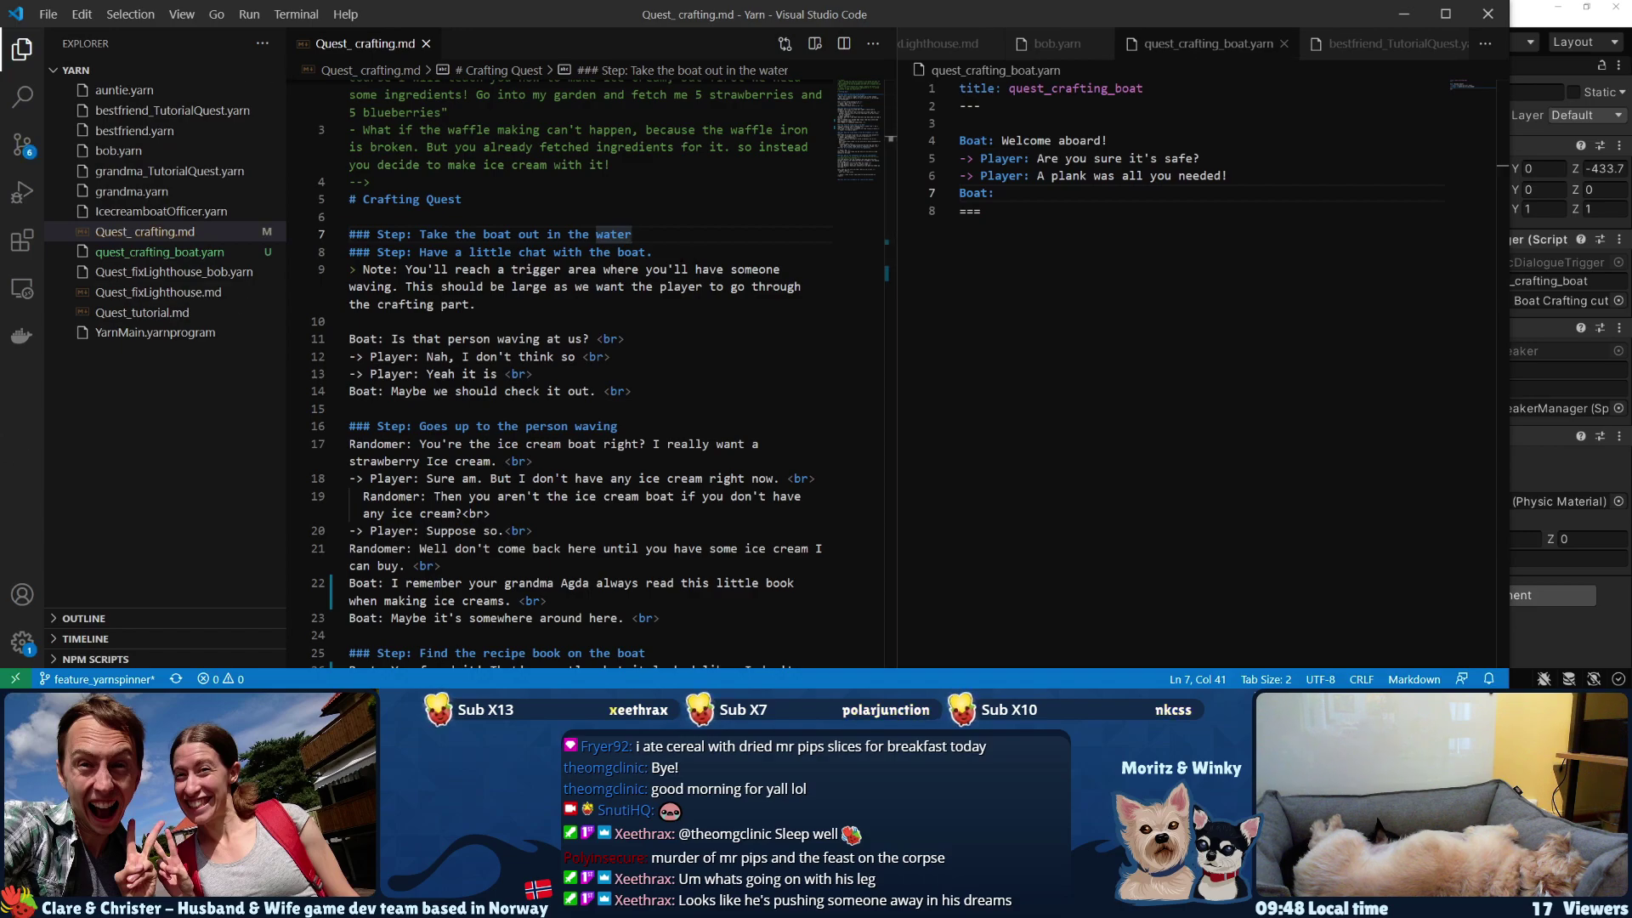
- Add two blank lines between the boat's empty last line and the closing marker in quest_crafting_boat.yarn
click(983, 212)
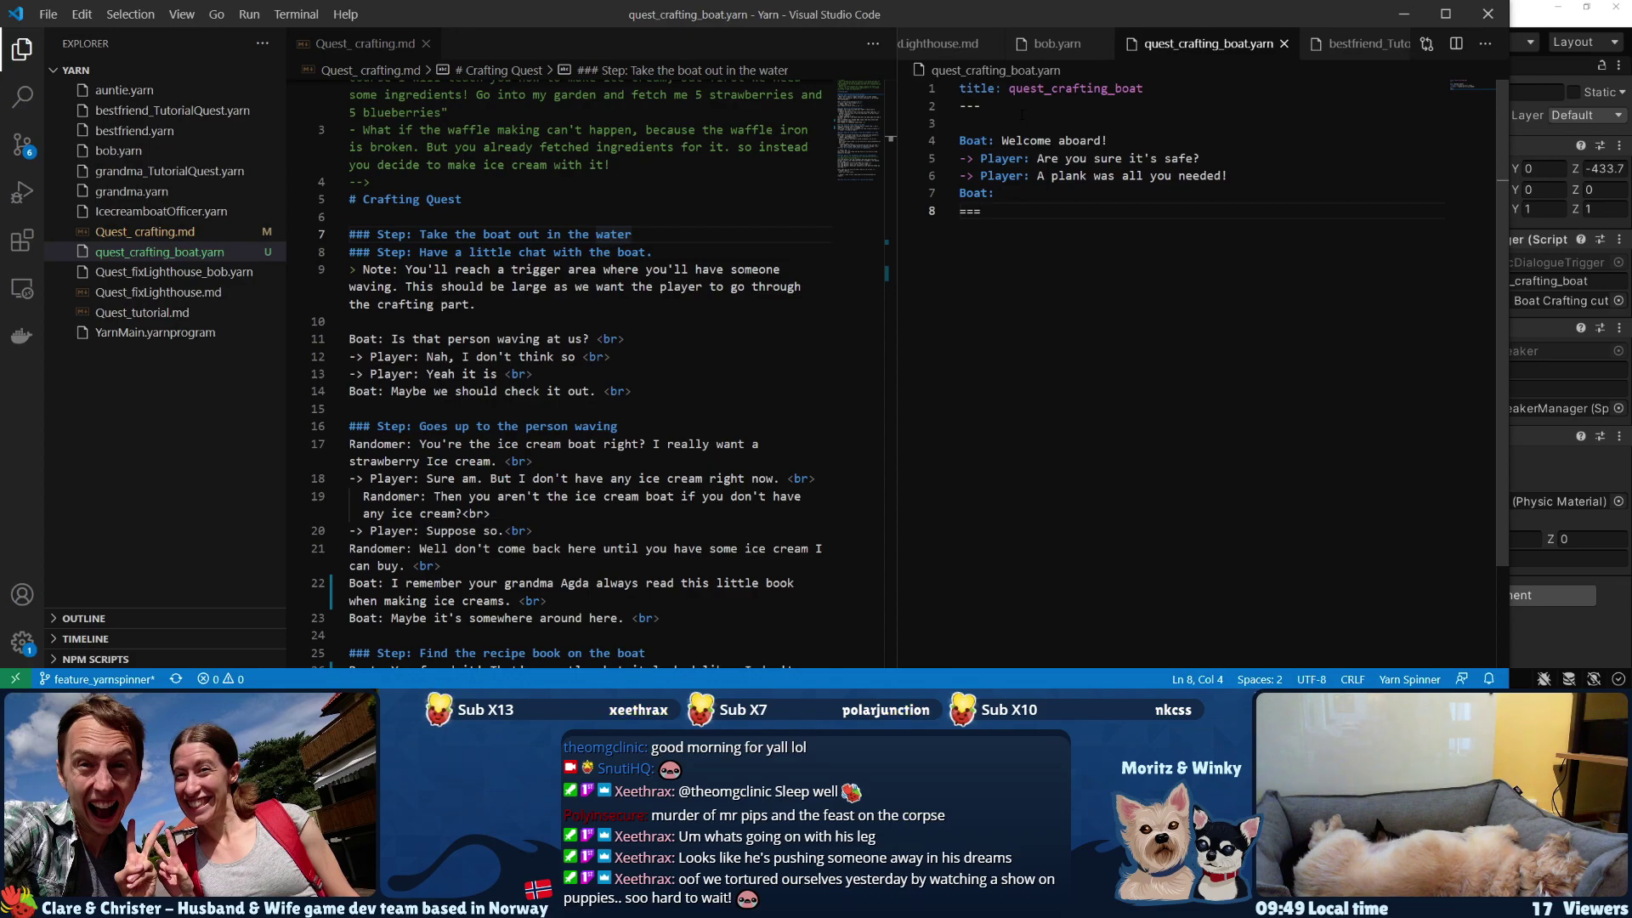
click(1047, 194)
key(Up)
key(Up)
key(Up)
key(Up)
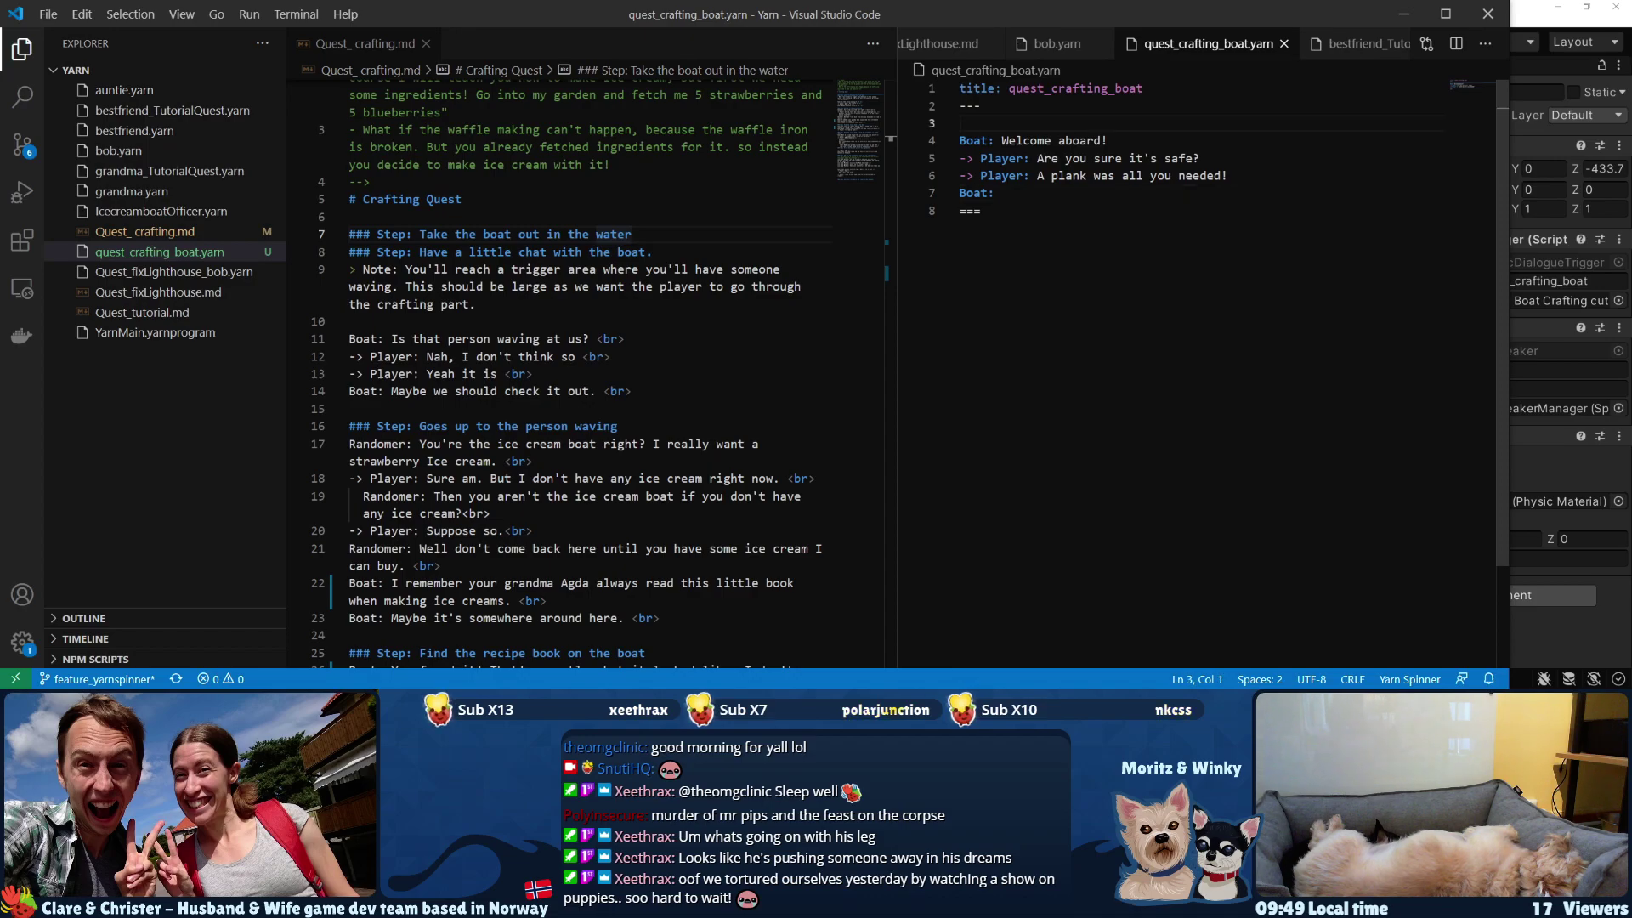
key(Return)
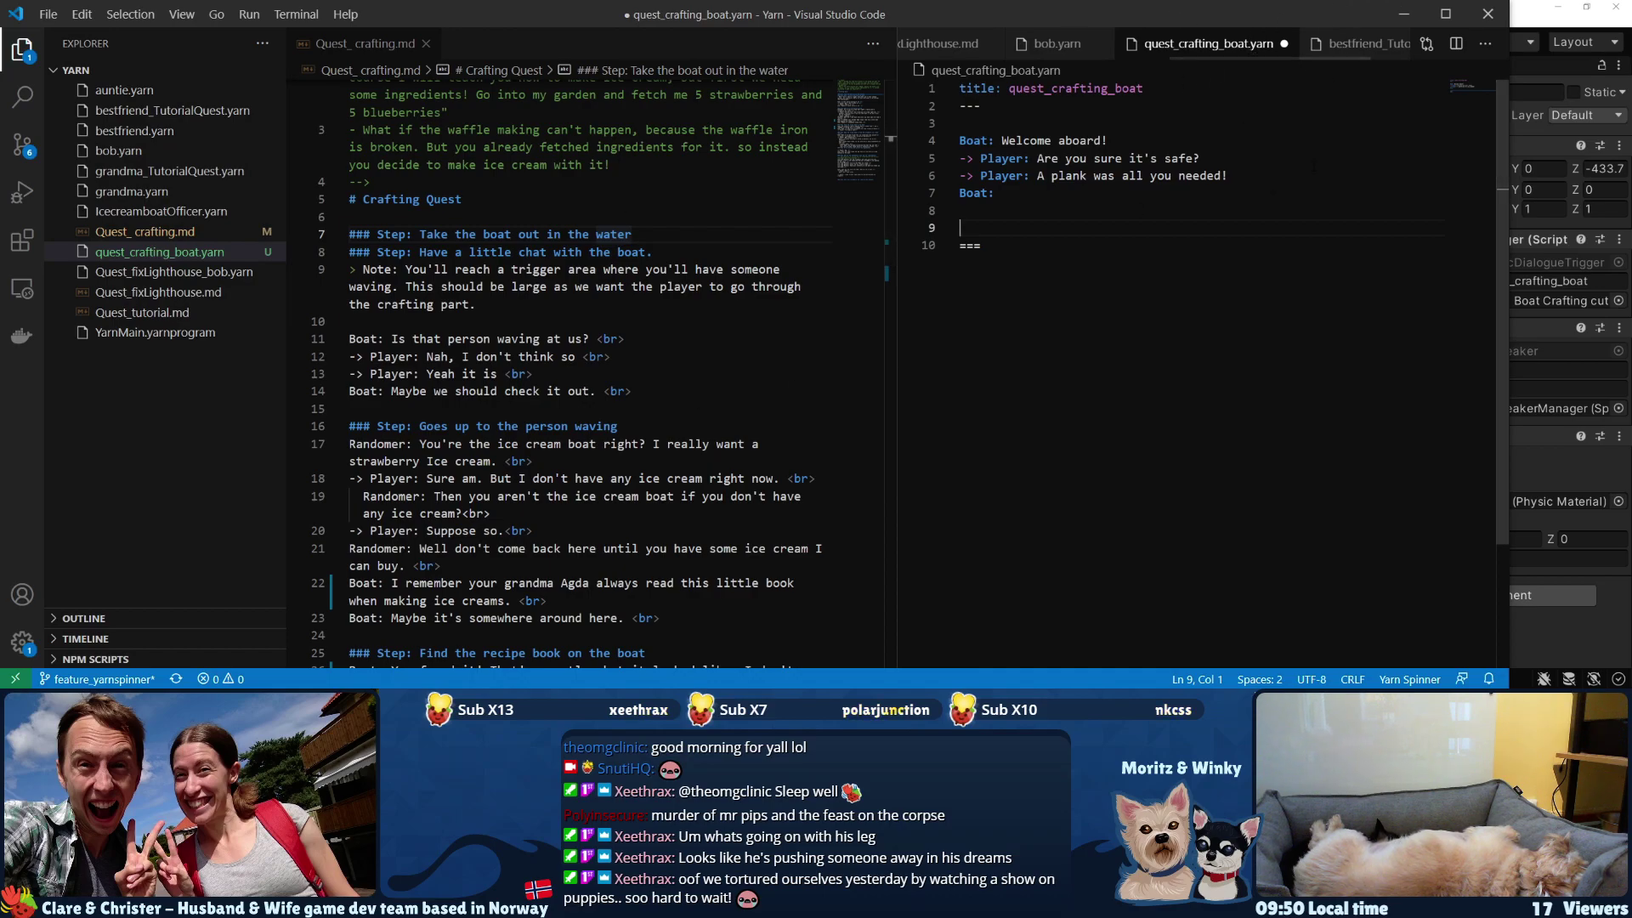
- Switch to Unity, duplicate NPC_Bob, place the copy beside the barn near the dock and rotate it to about 131° on Y
key(alt+Tab)
alt+drag(623, 322, 771, 272)
click(744, 261)
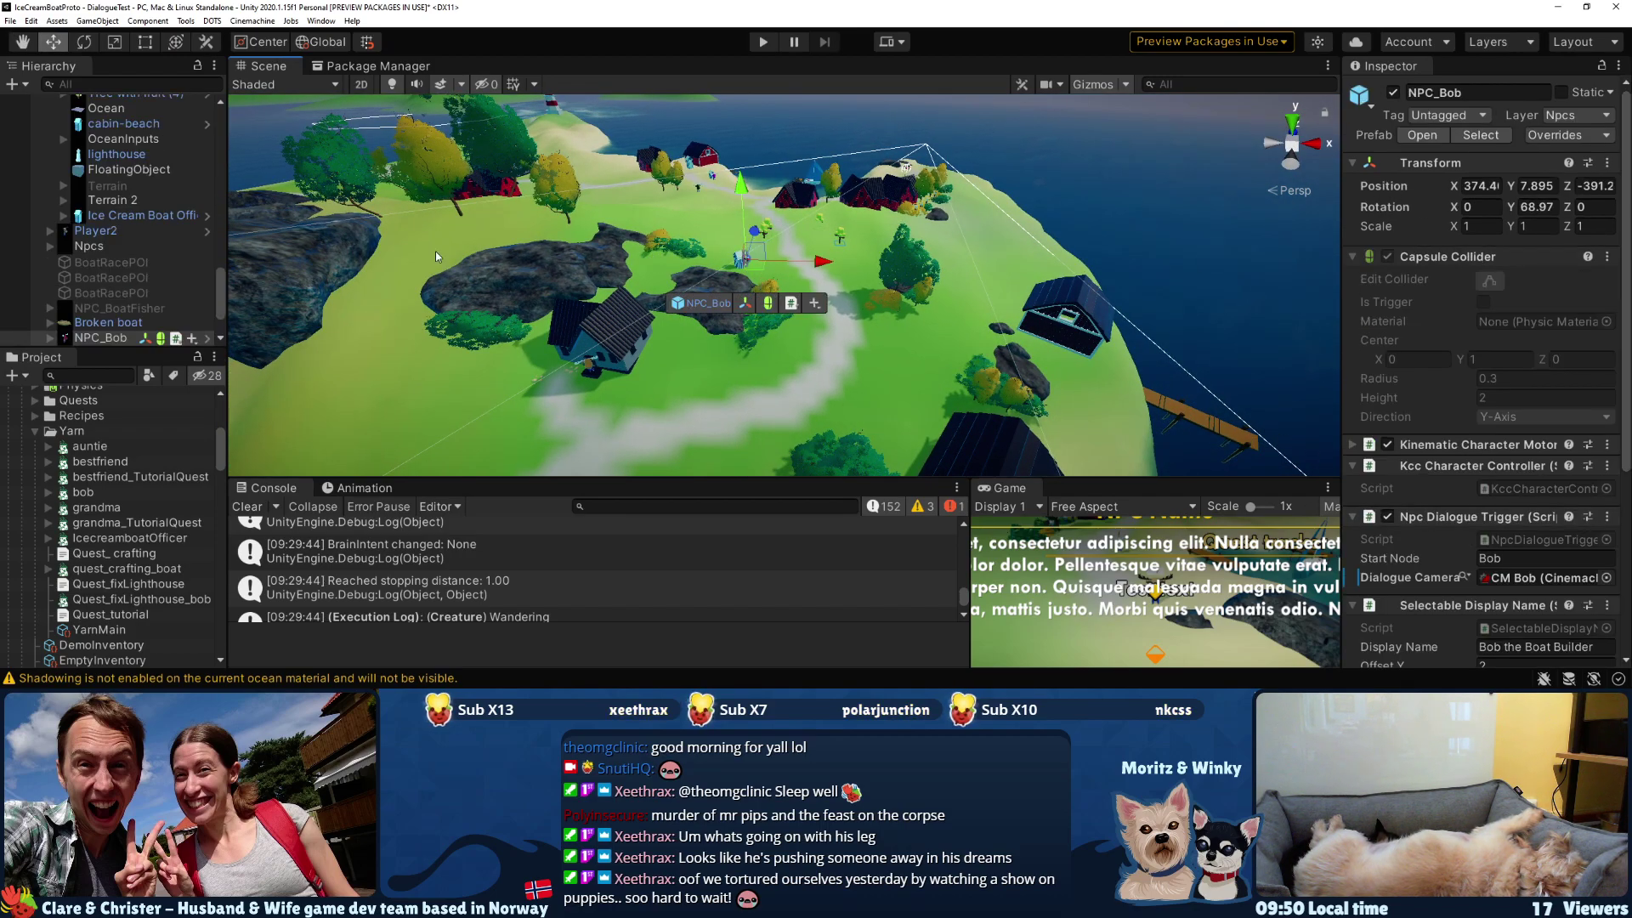
key(ctrl+d)
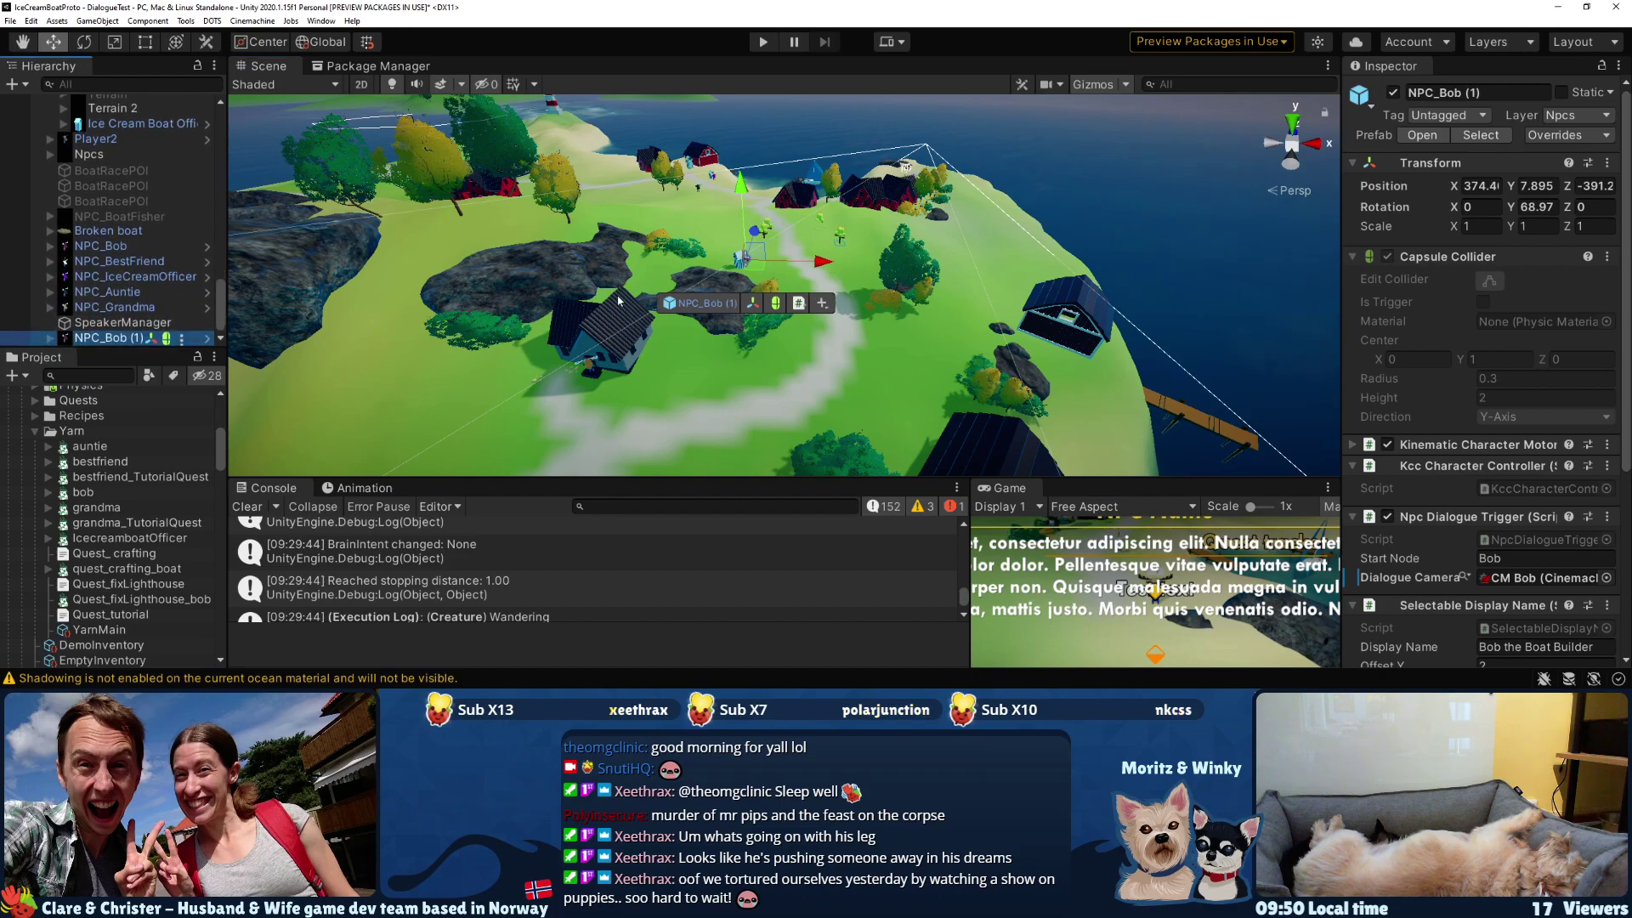
drag(750, 271, 808, 399)
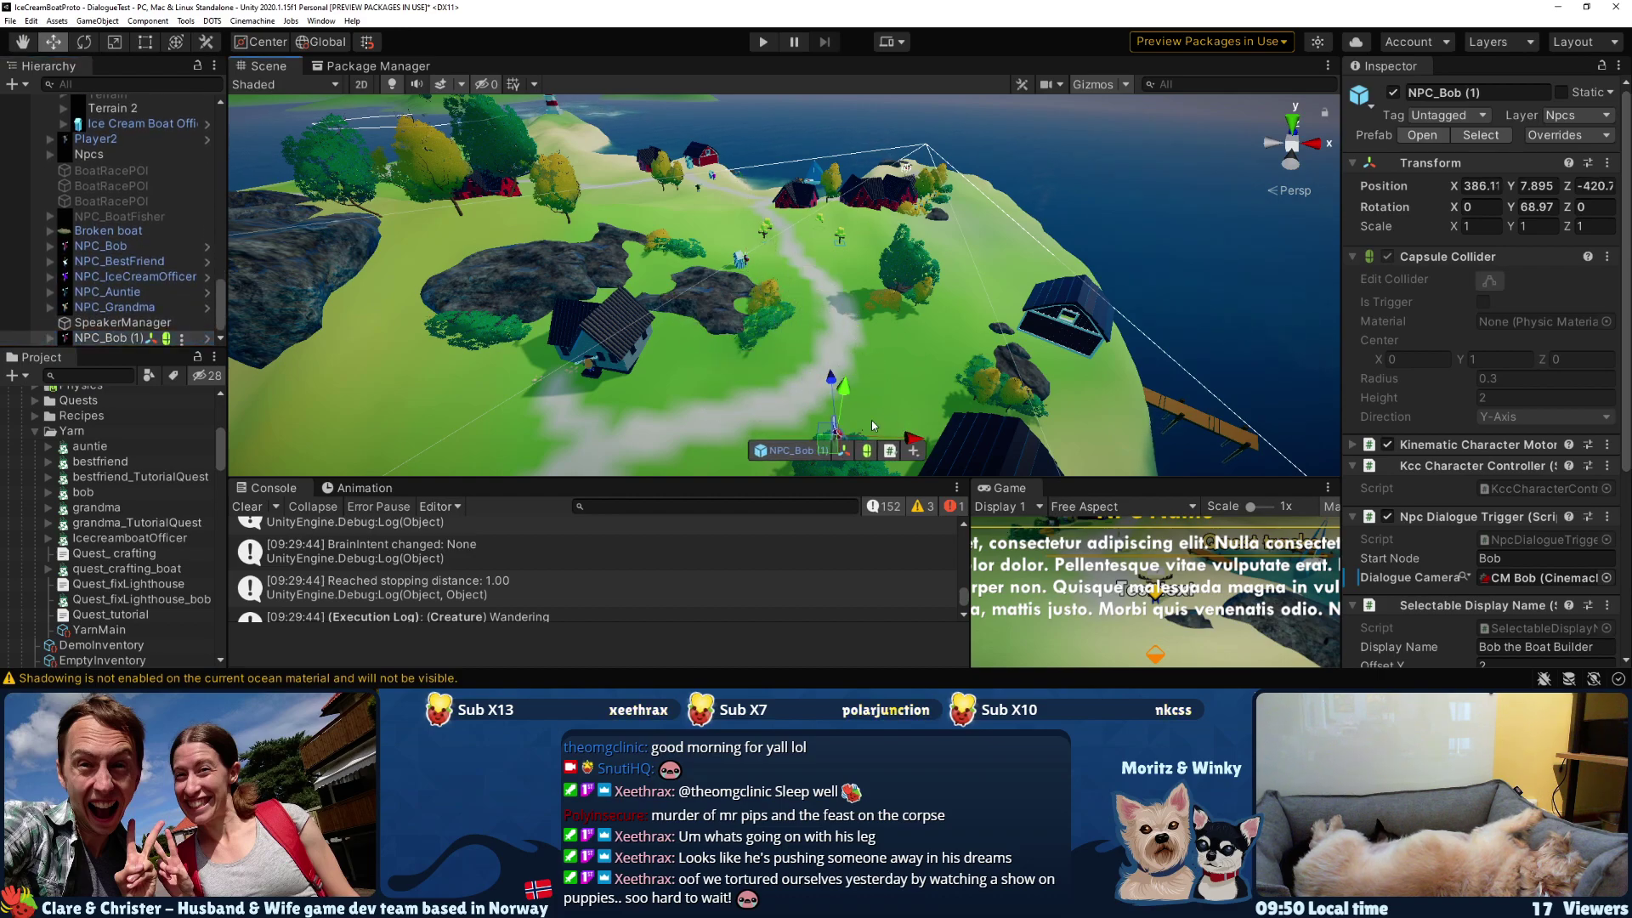
key(f)
drag(809, 249, 822, 377)
key(e)
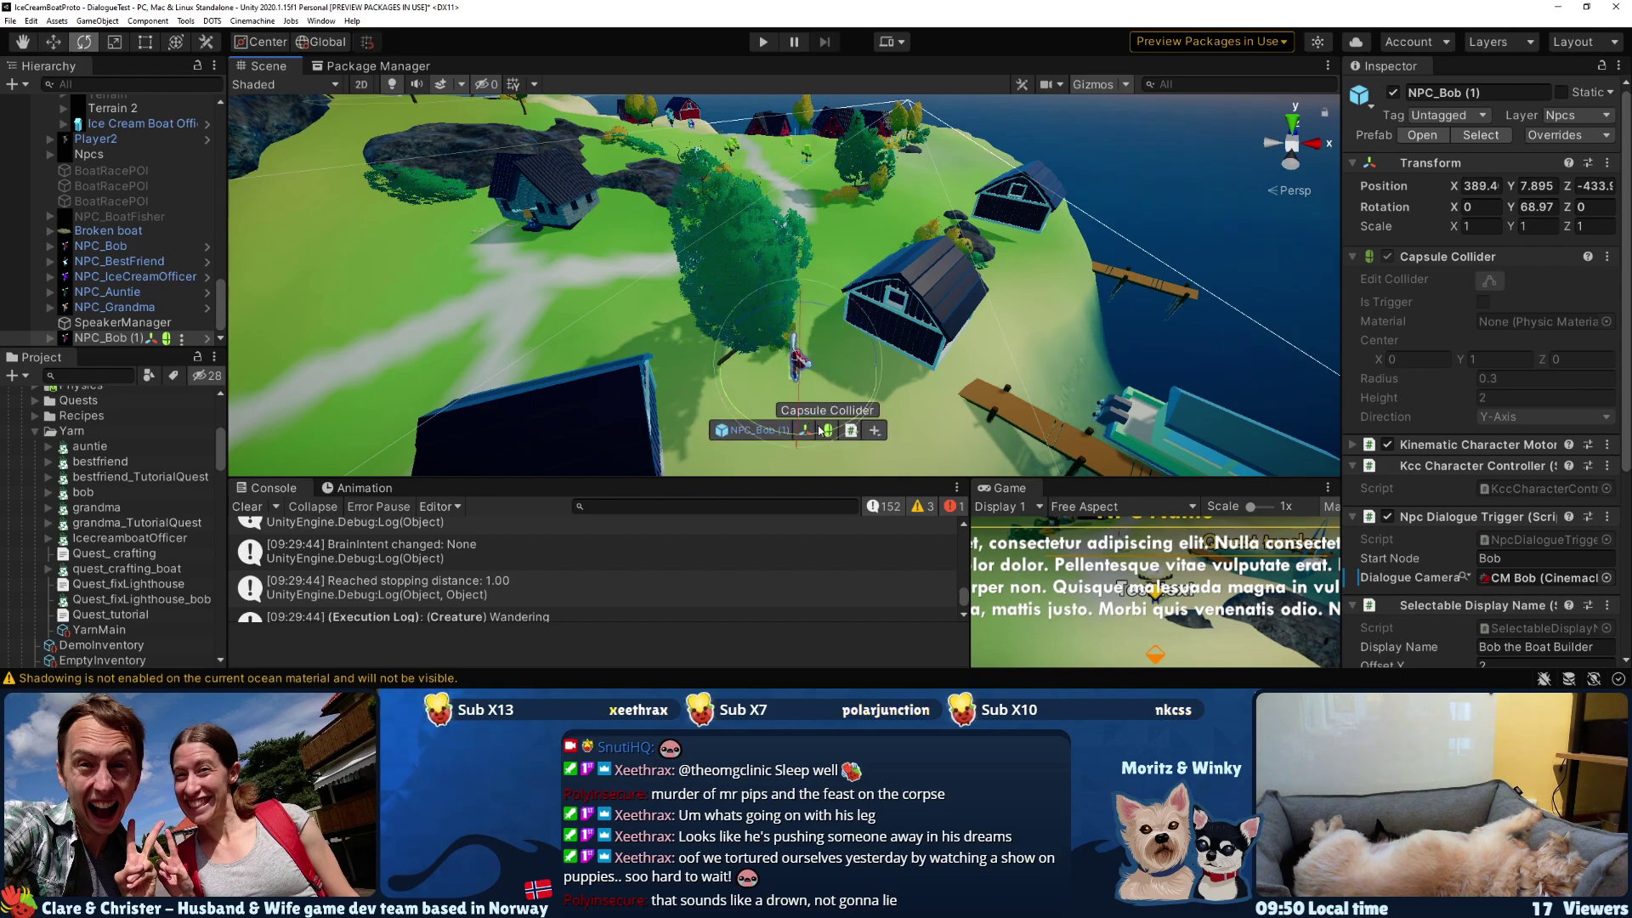
drag(752, 425, 688, 275)
- Using a name from the World Building character list, rename the duplicated NPC as NPC_Henrik and set its dialogue start node to Henrik
drag(1438, 94, 1476, 95)
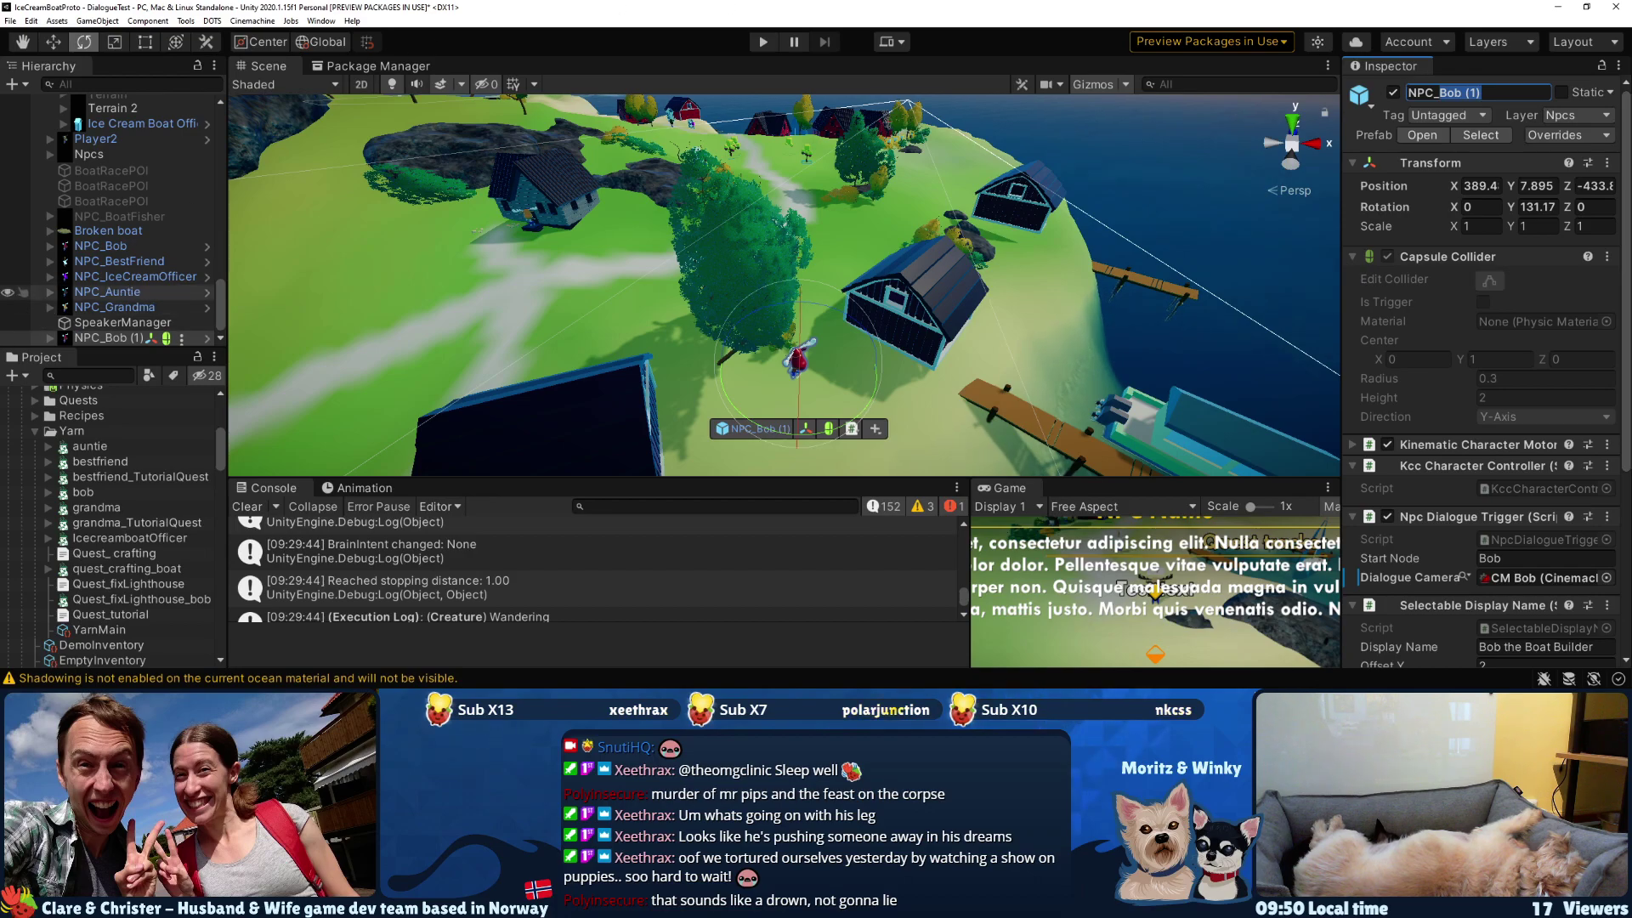
key(alt+Tab)
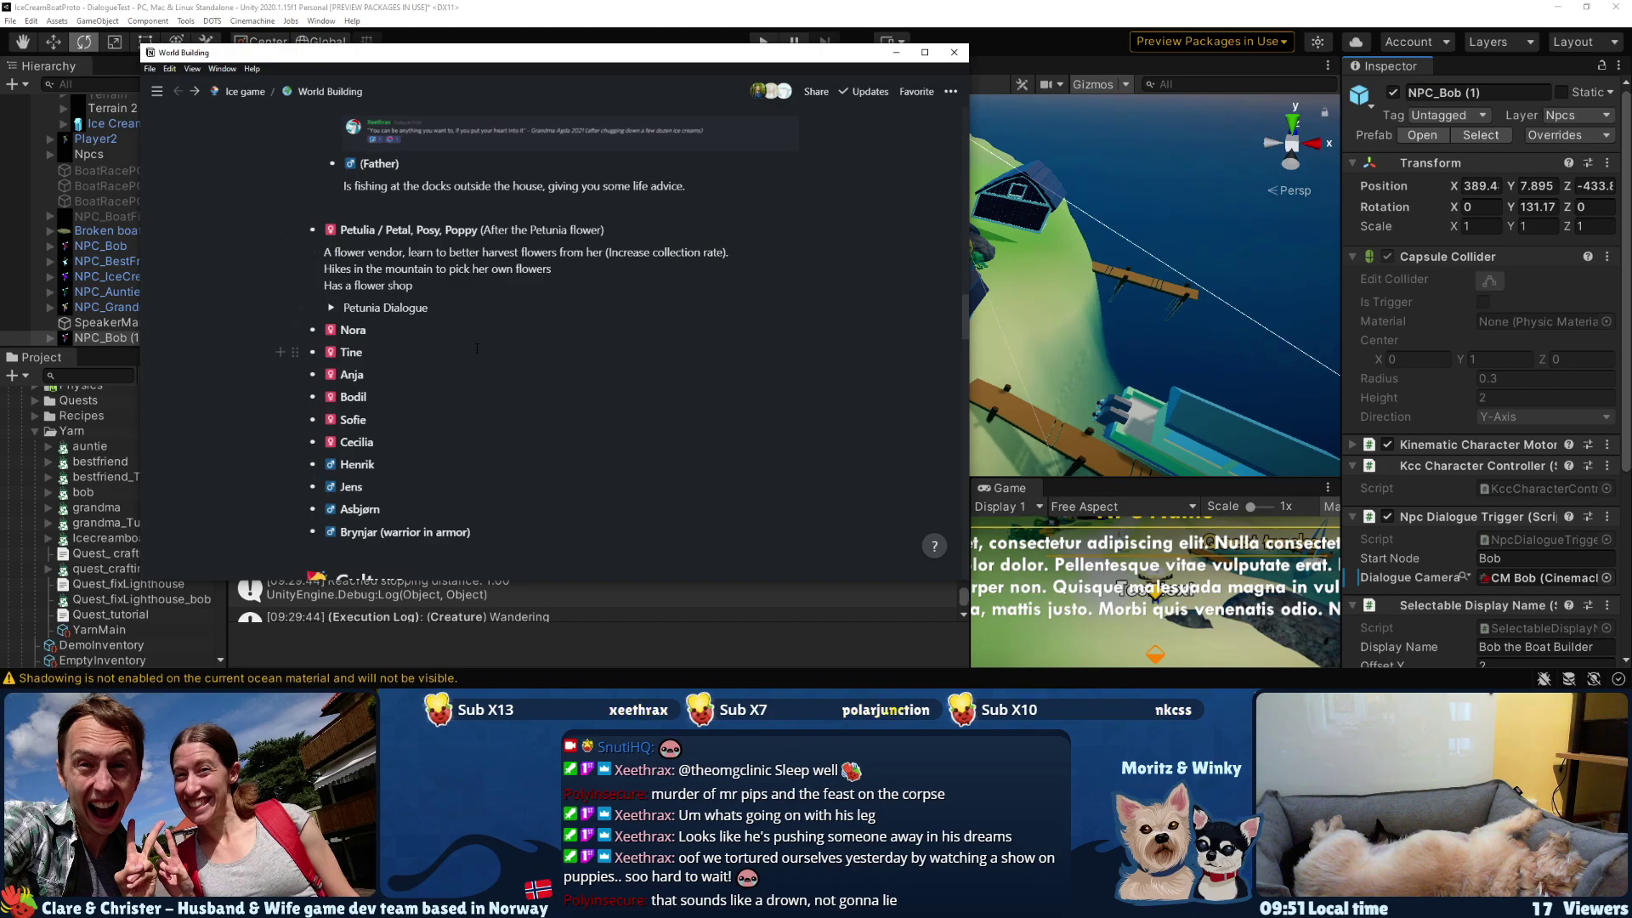
click(1493, 93)
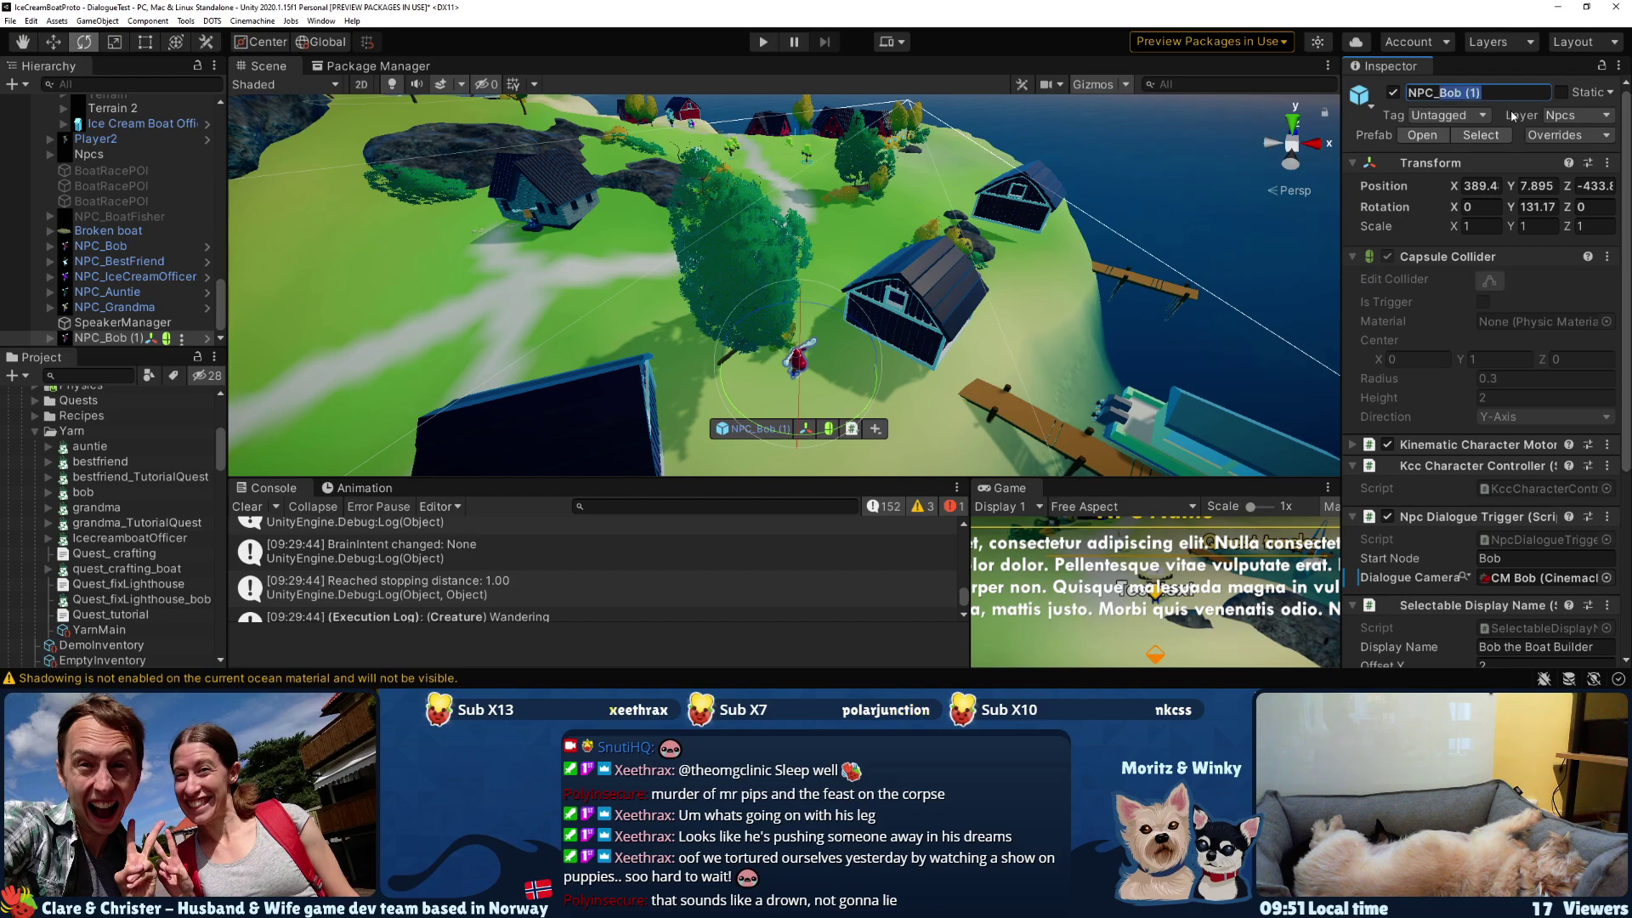
text(Henrik)
scroll(1547, 408, down, 5)
click(1522, 386)
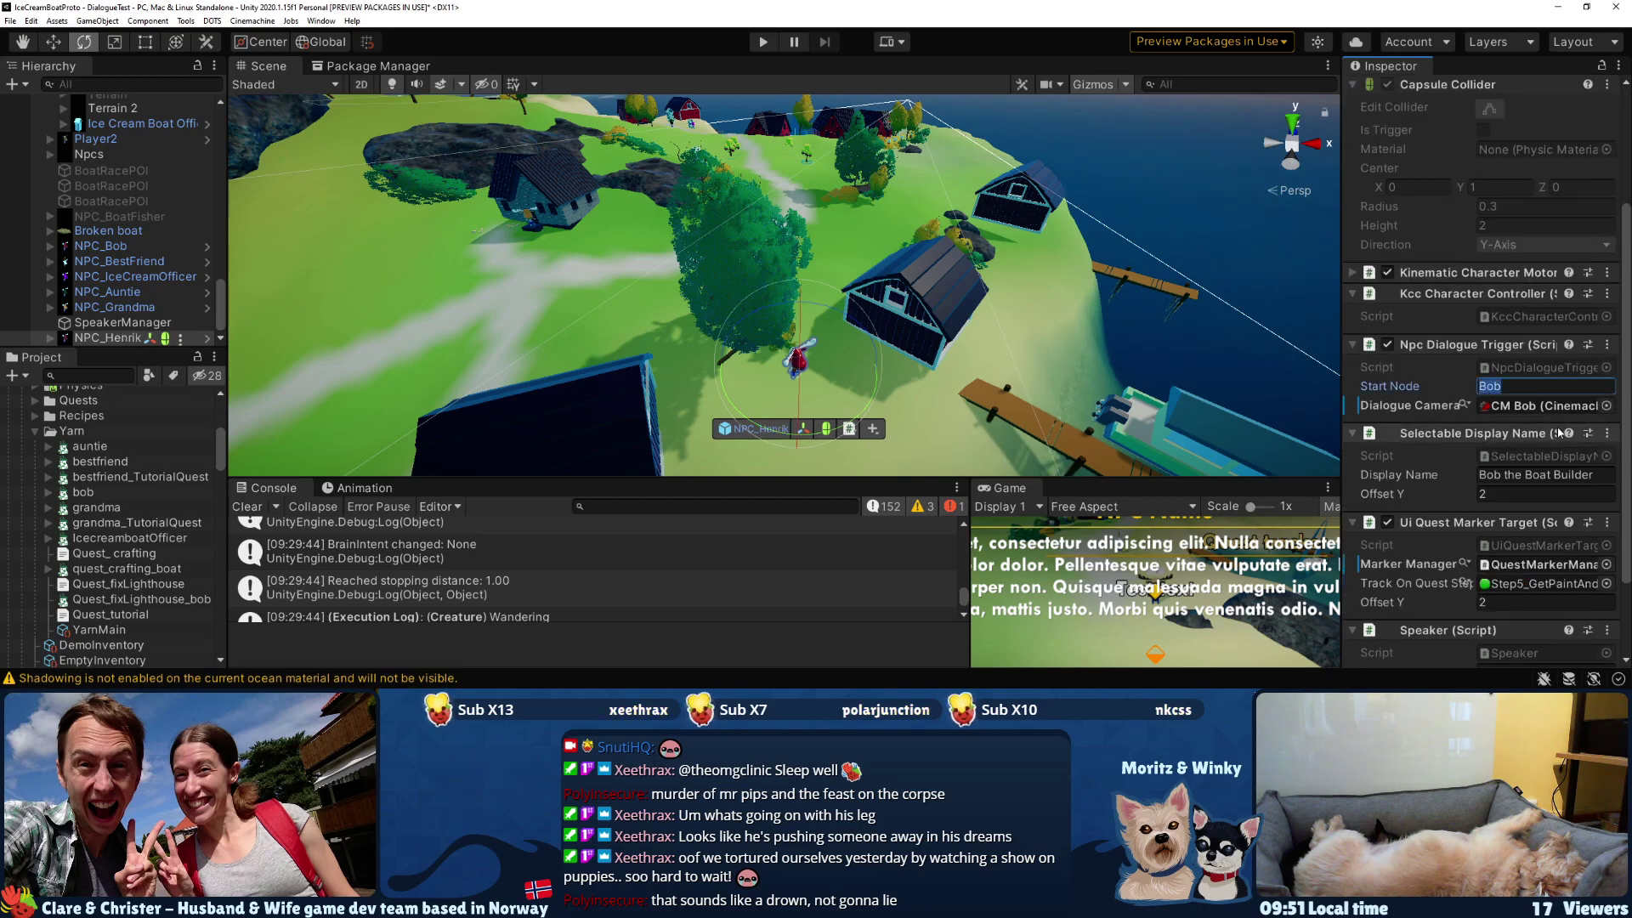
text(Henrik)
- Duplicate the CM Bob virtual camera and rename the copy as CM Henrik
scroll(111, 180, down, 10)
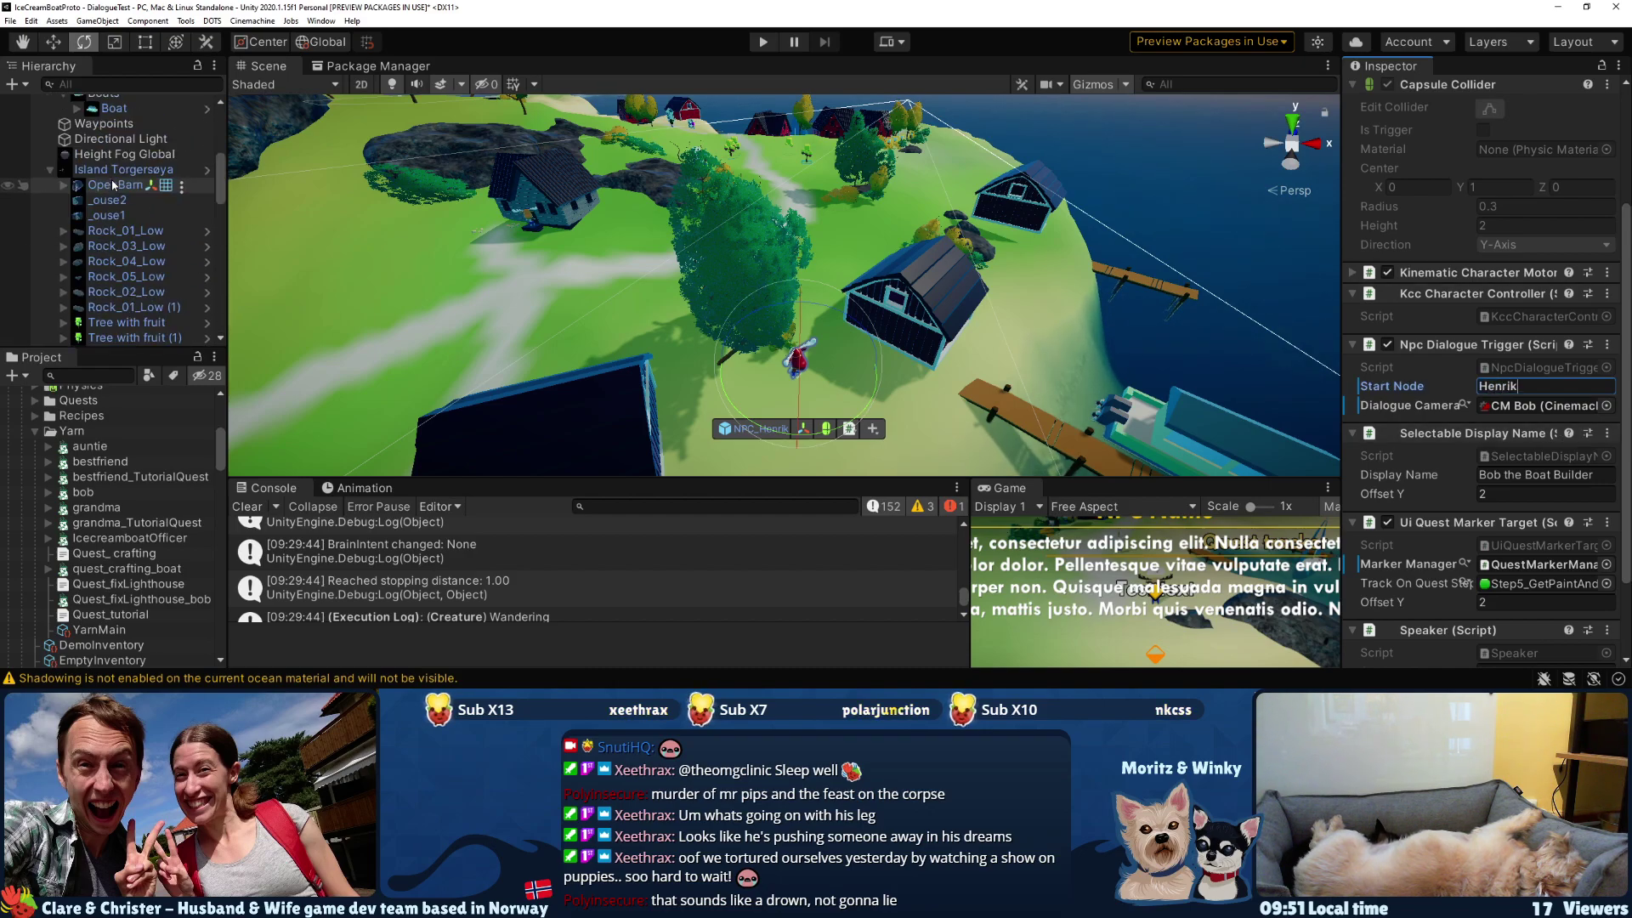
scroll(111, 180, up, 5)
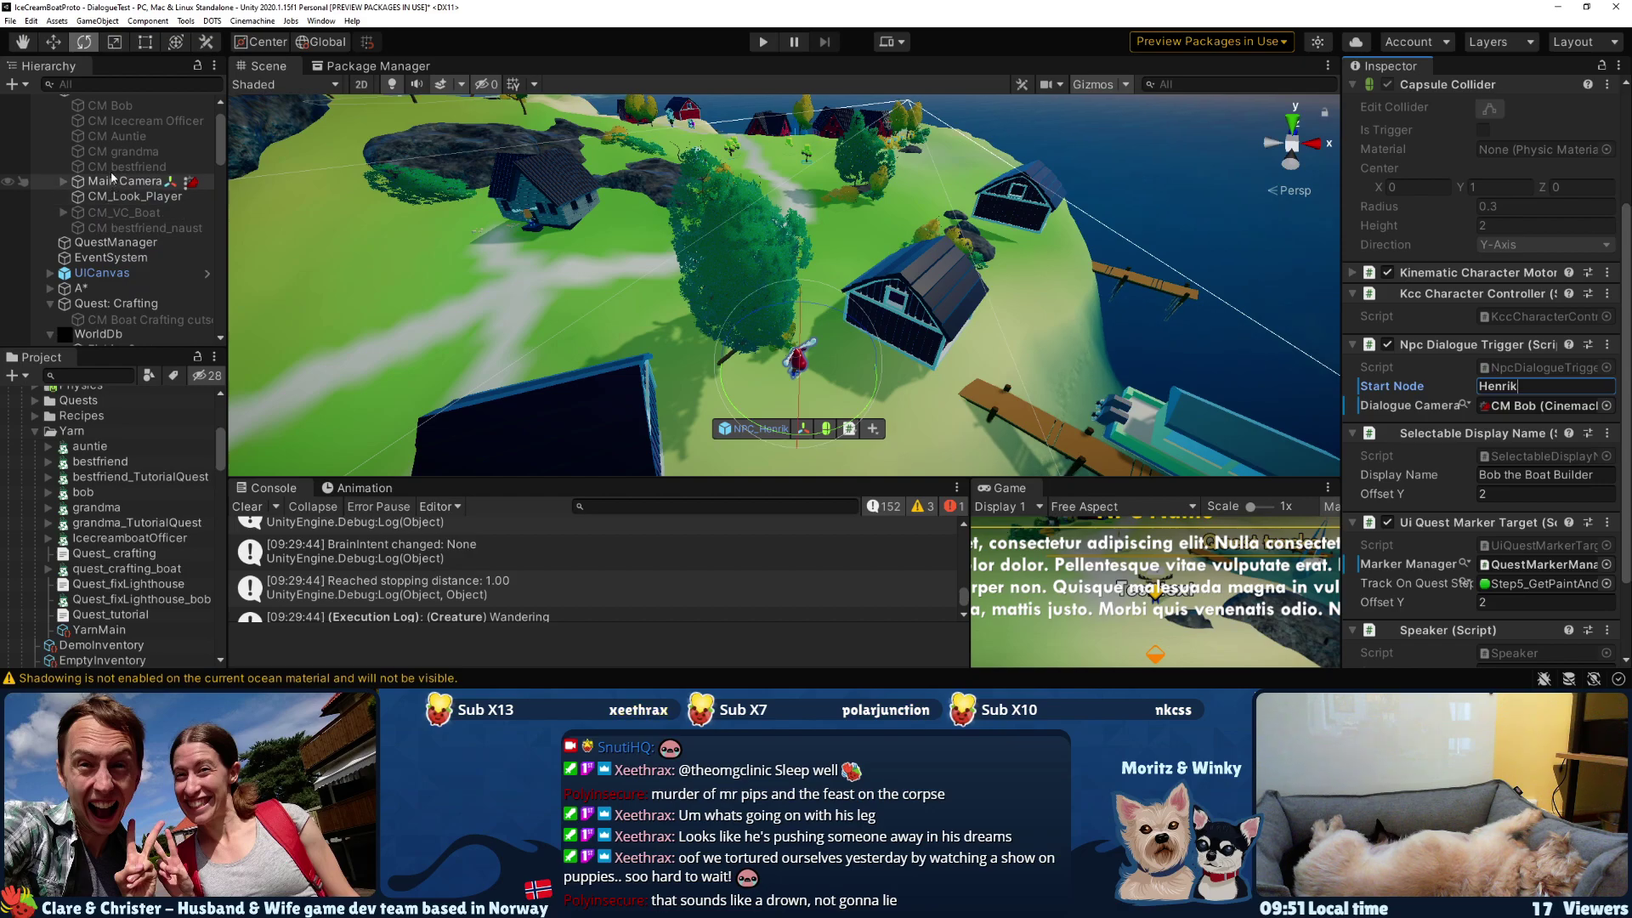
click(109, 104)
key(ctrl+d)
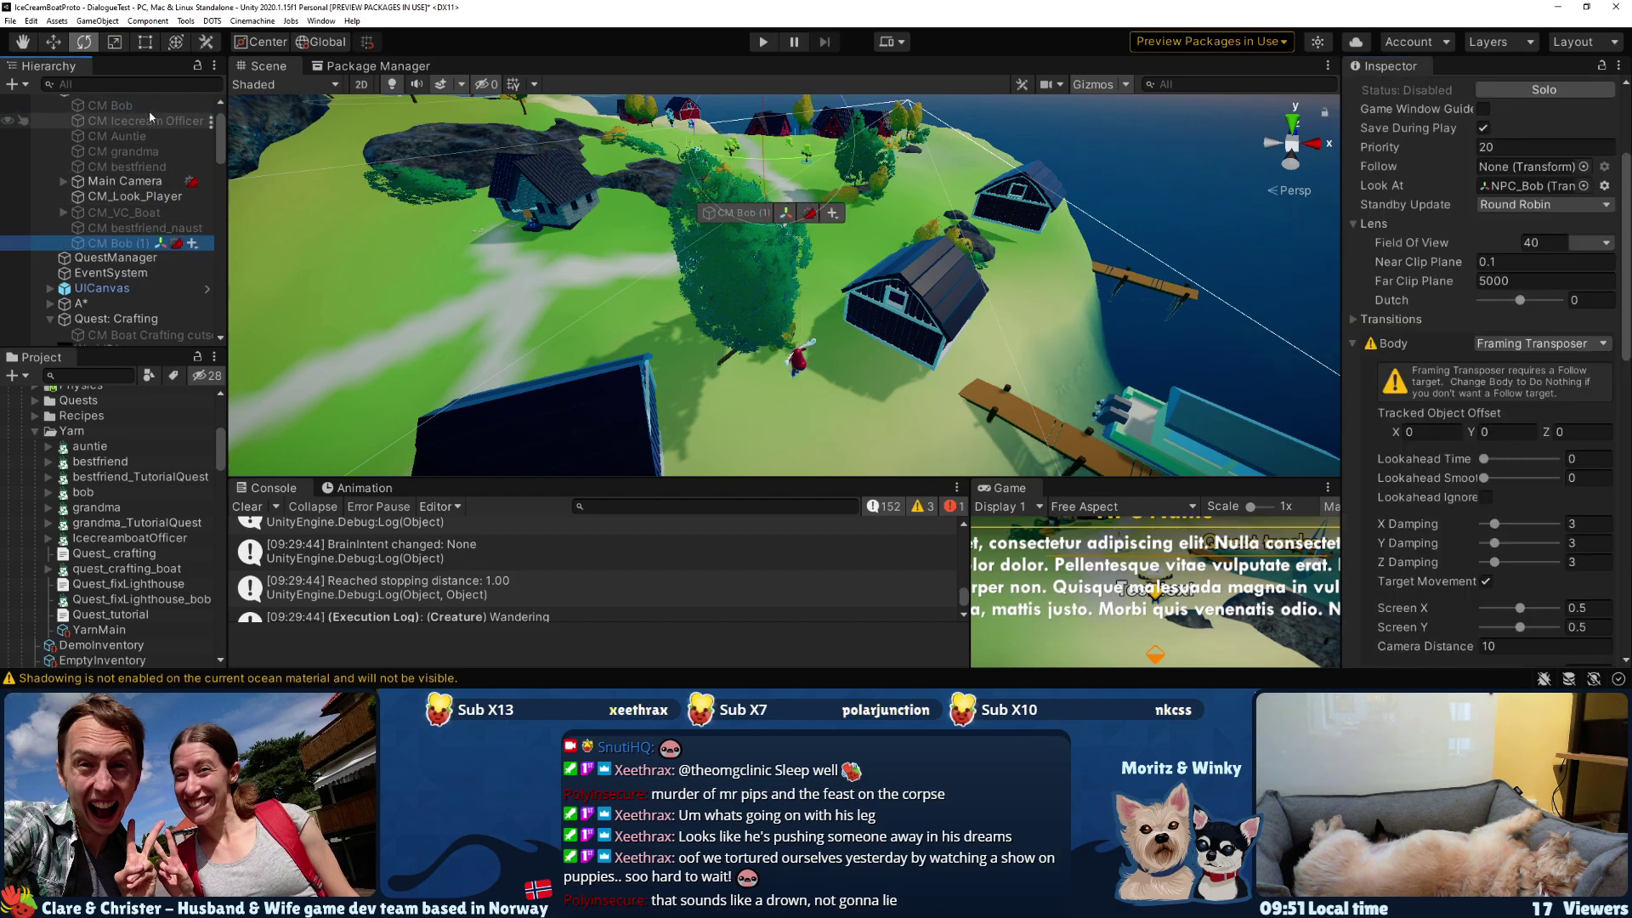
scroll(1428, 137, up, 4)
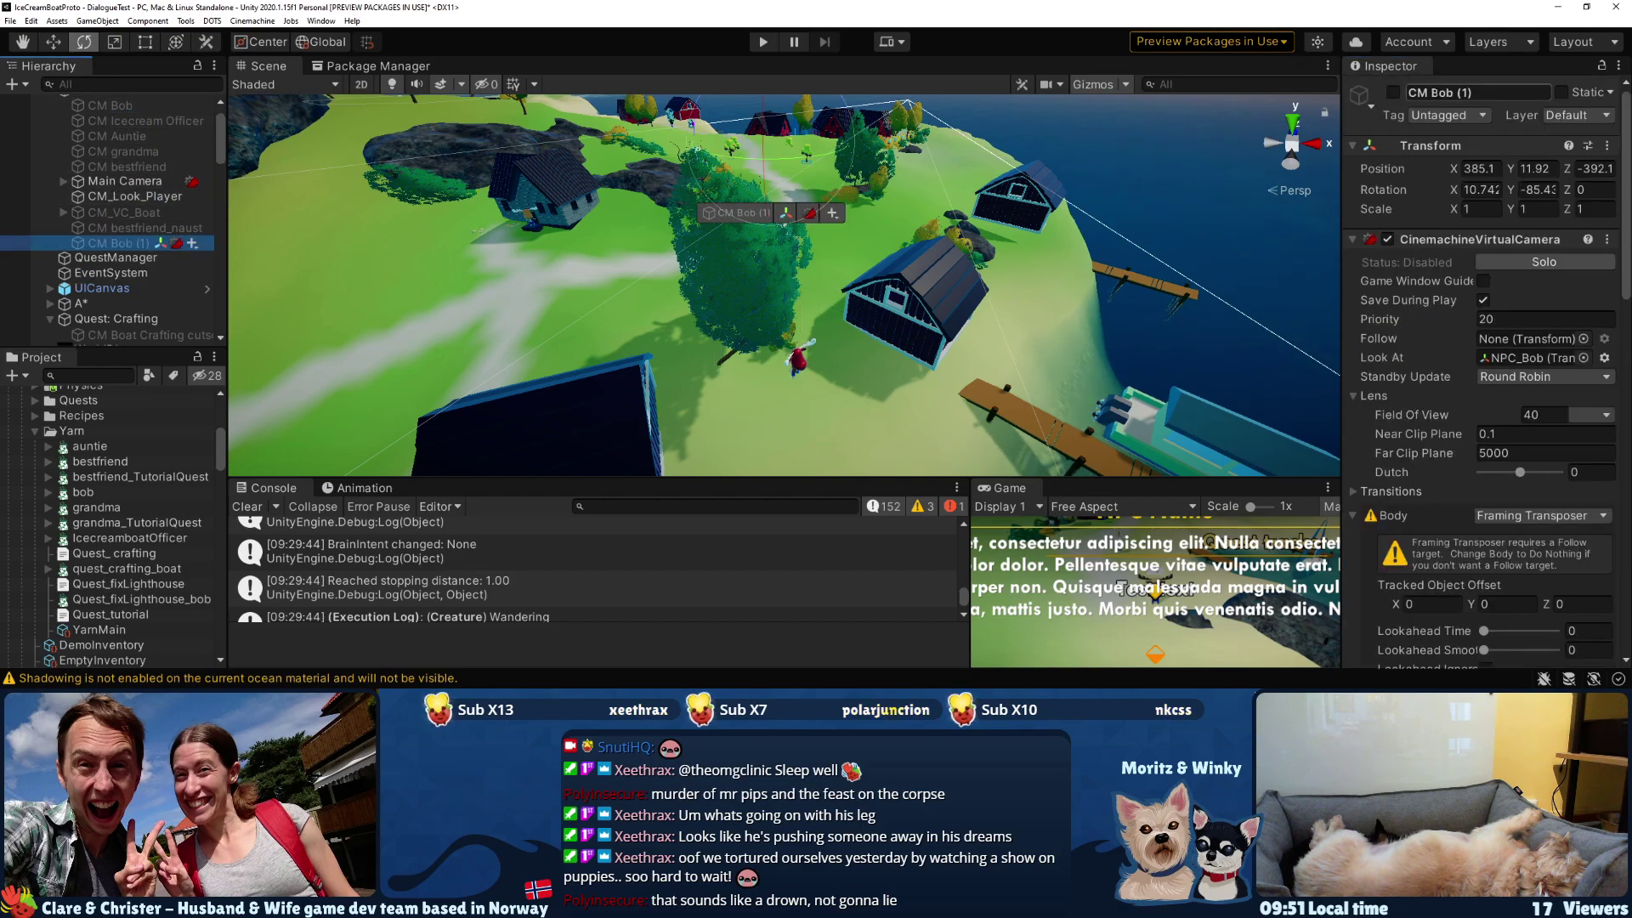
text(nrik)
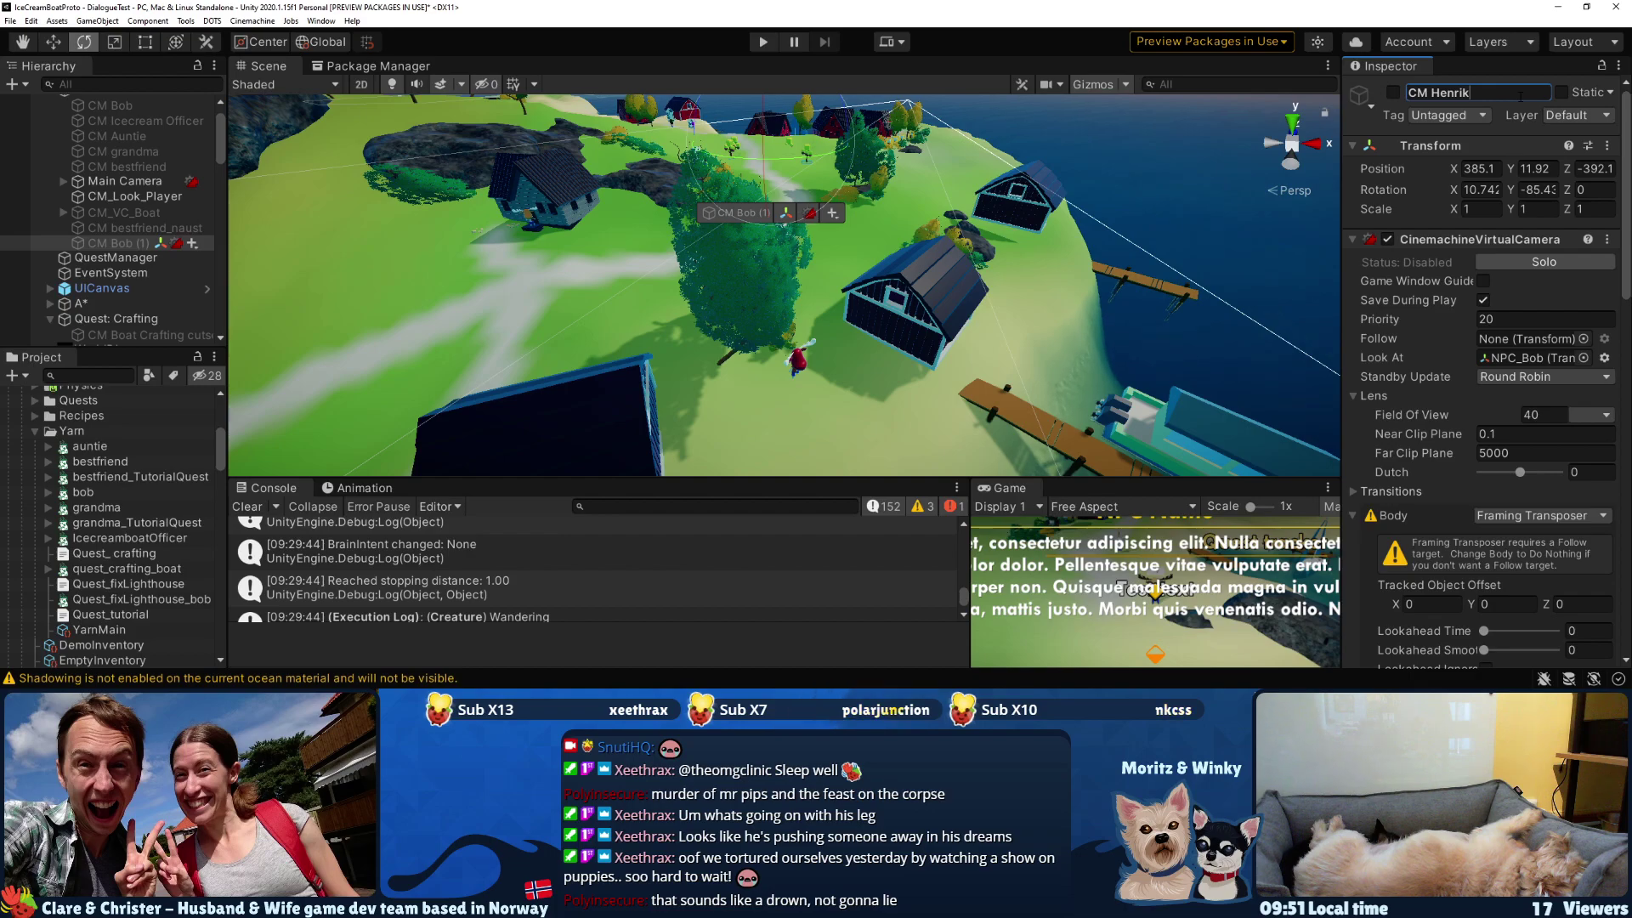
- Move the CM Henrik camera close to NPC_Henrik by the barn, preview it with Solo and rotate it to about -19° on Y
middle_drag(886, 292, 1022, 375)
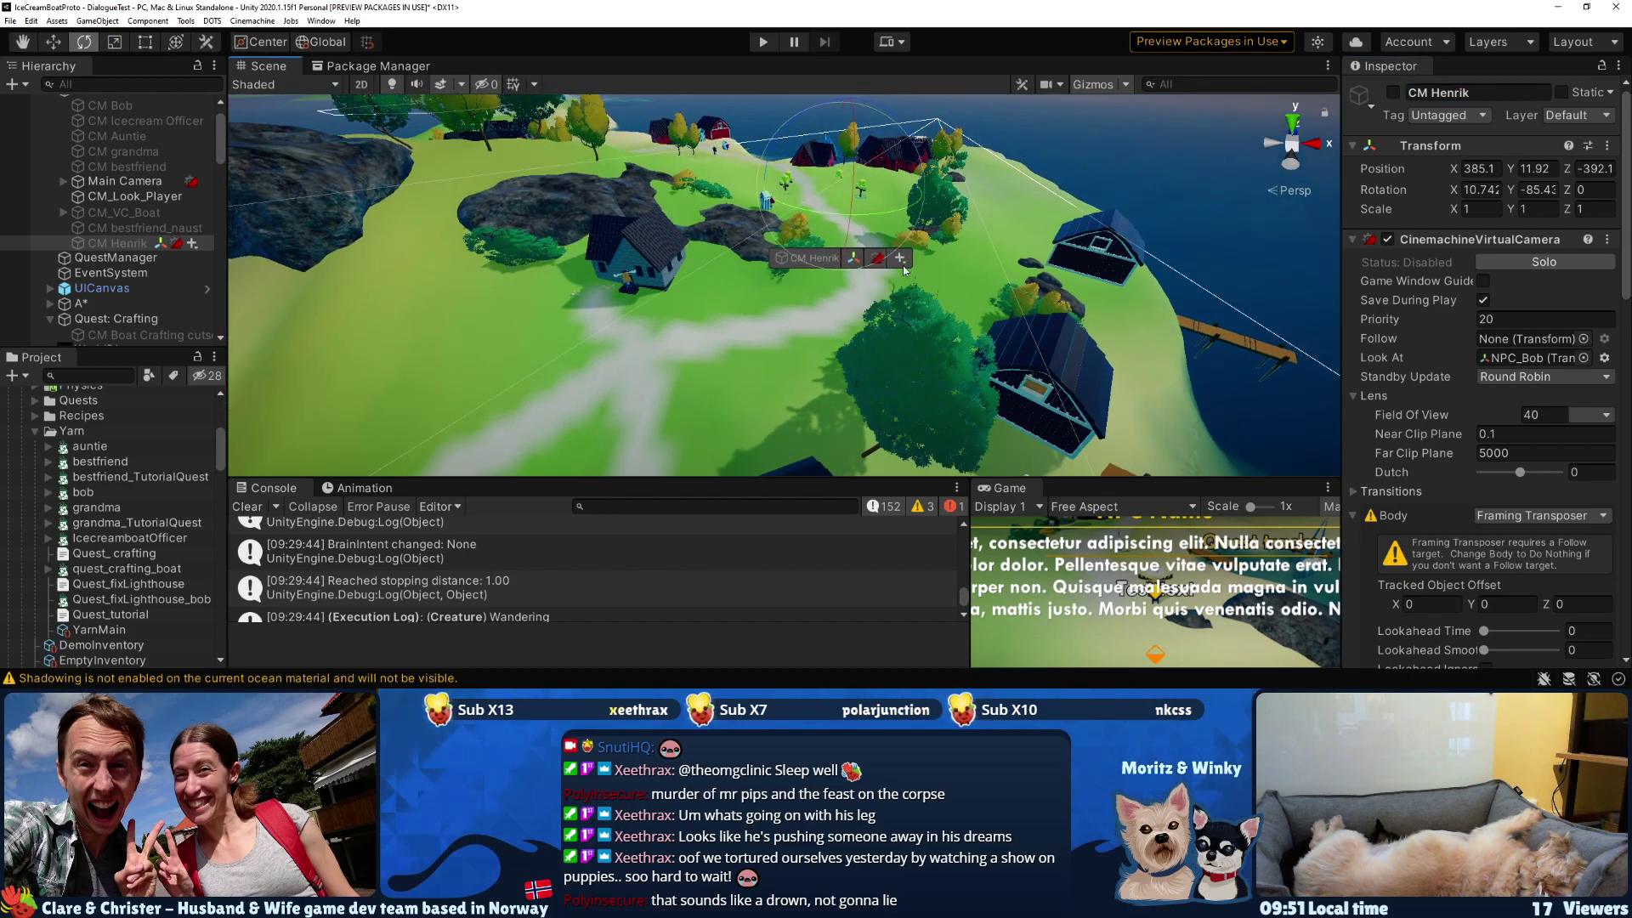
drag(842, 217, 939, 383)
key(f)
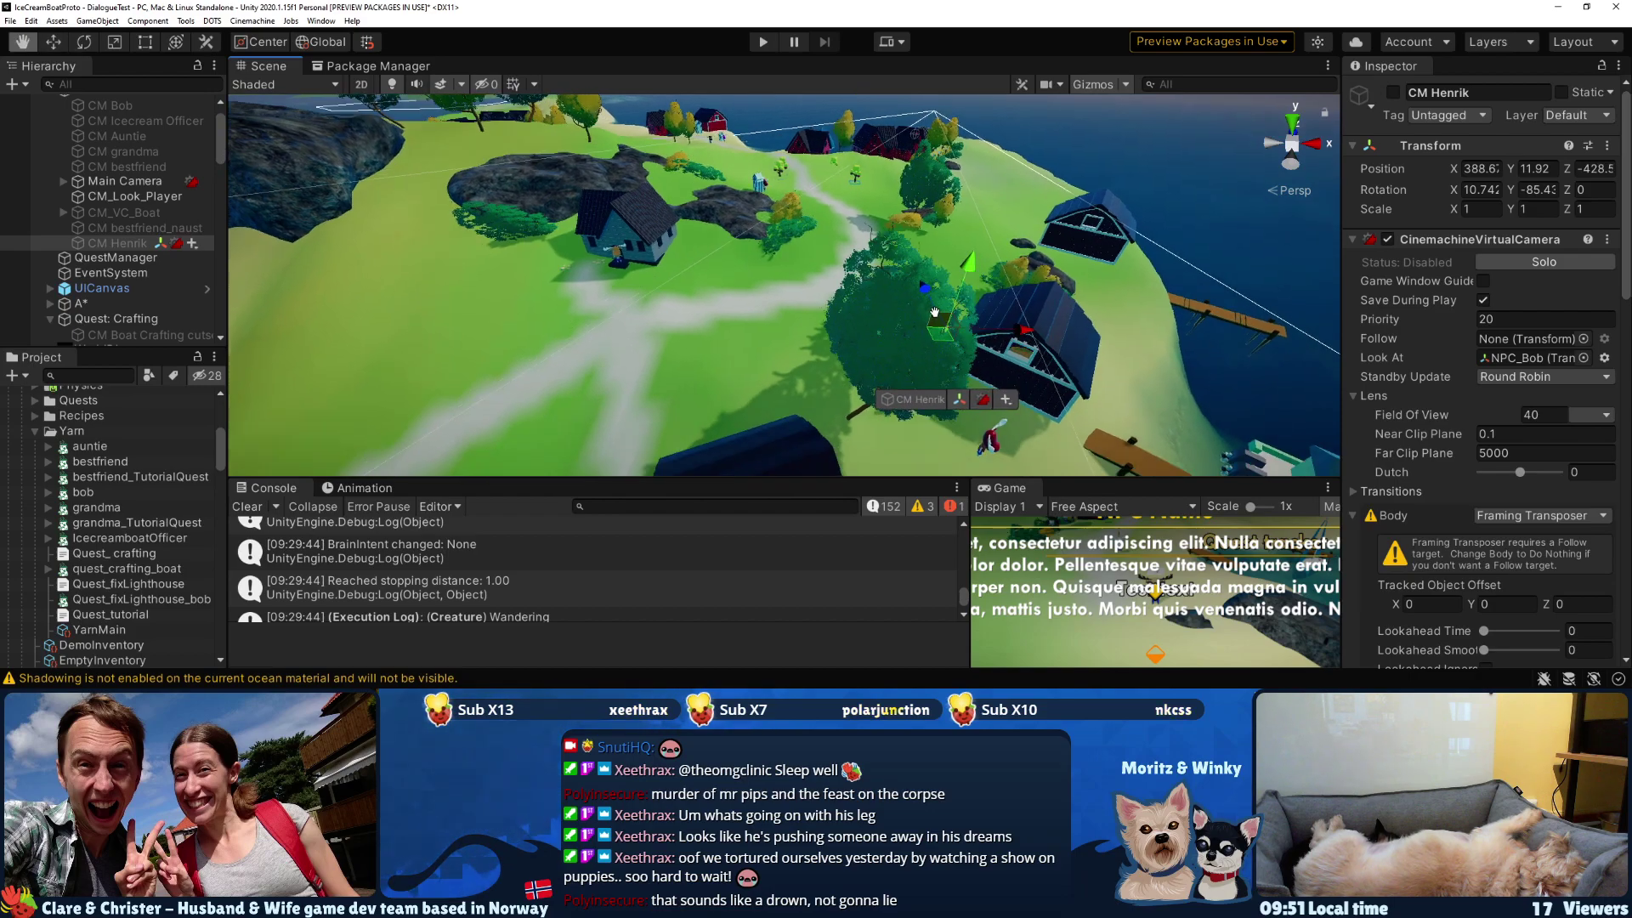
drag(799, 222, 934, 359)
key(e)
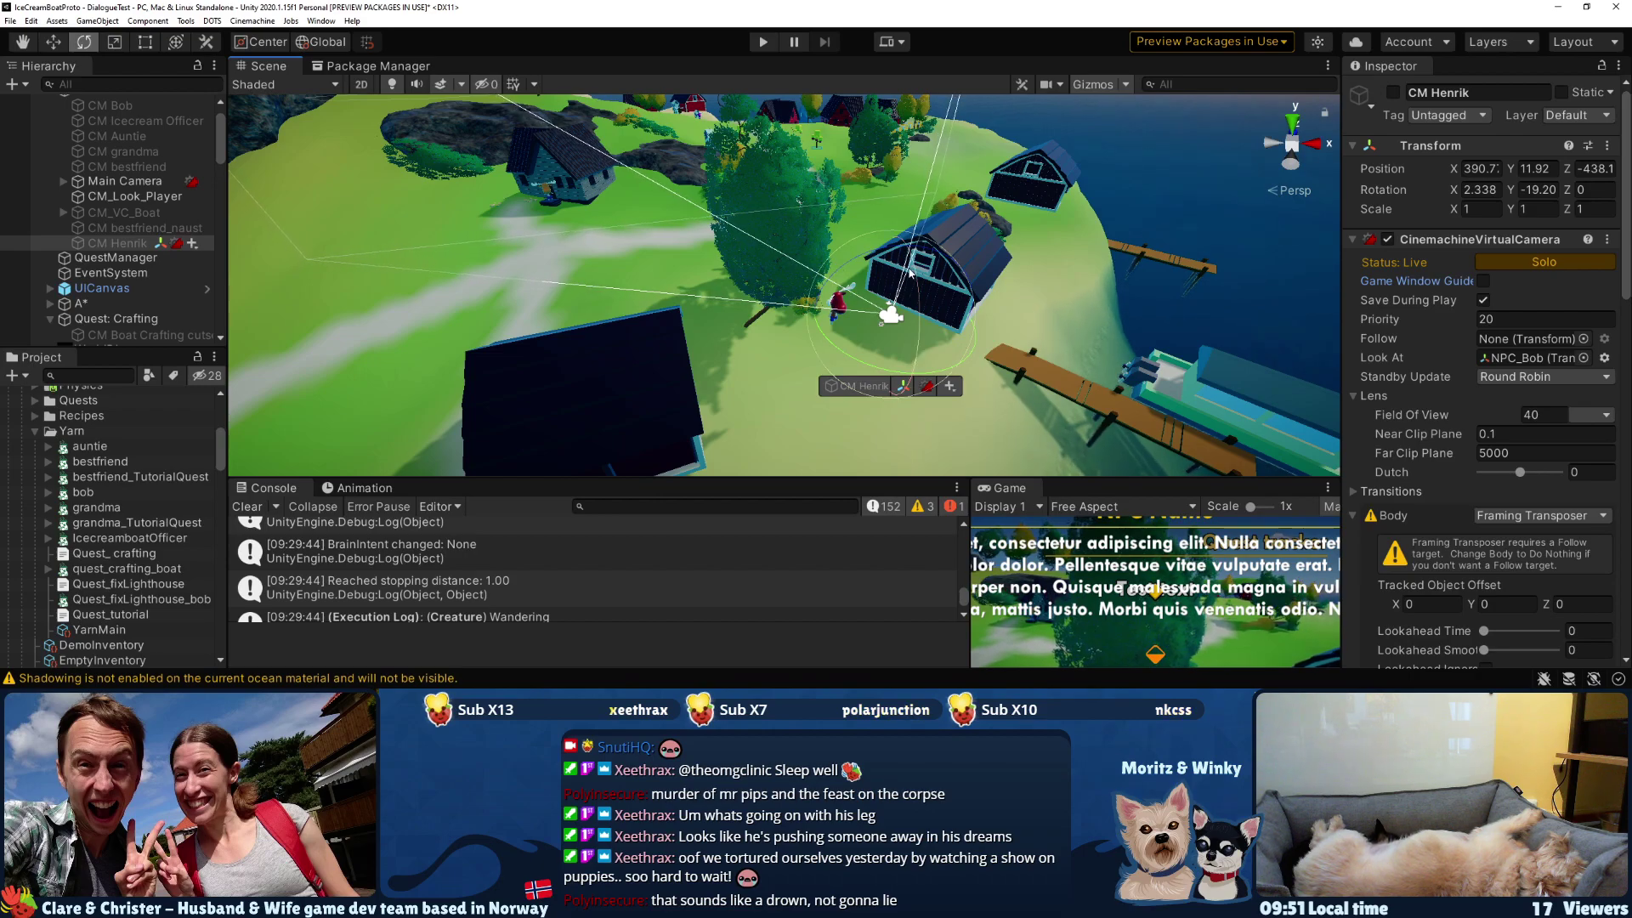
- Lower the CM Henrik camera to a Y position of about 3.4
middle_drag(909, 294, 748, 276)
key(w)
drag(731, 227, 733, 289)
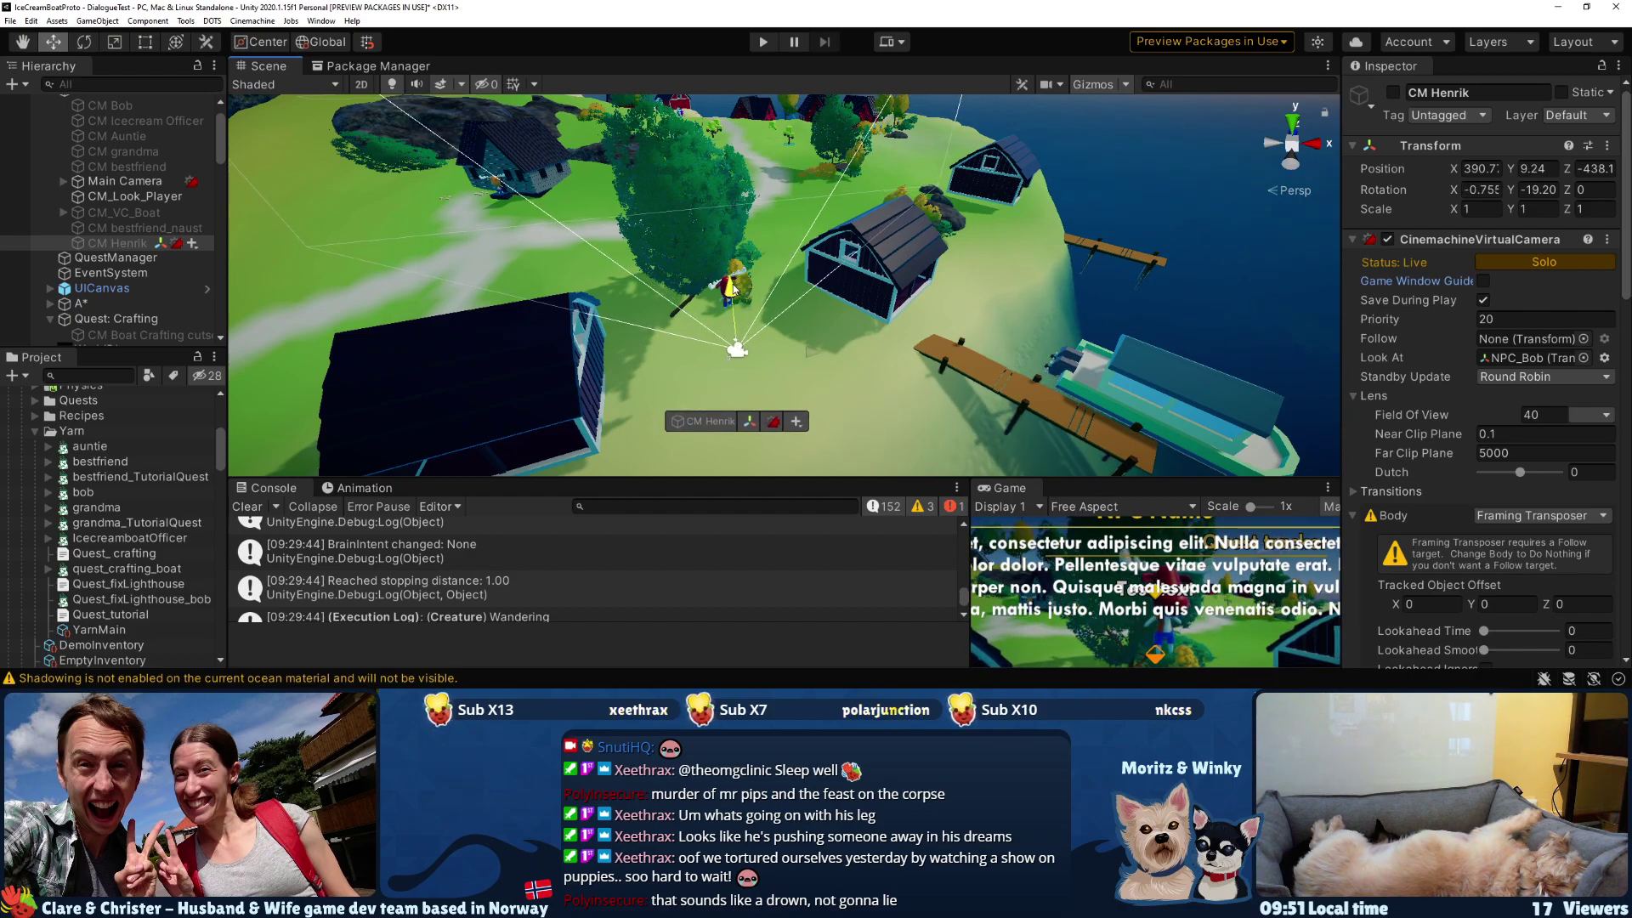
drag(733, 289, 749, 405)
- Lower NPC_Henrik onto the ground at a Y position of about 1.22
click(733, 289)
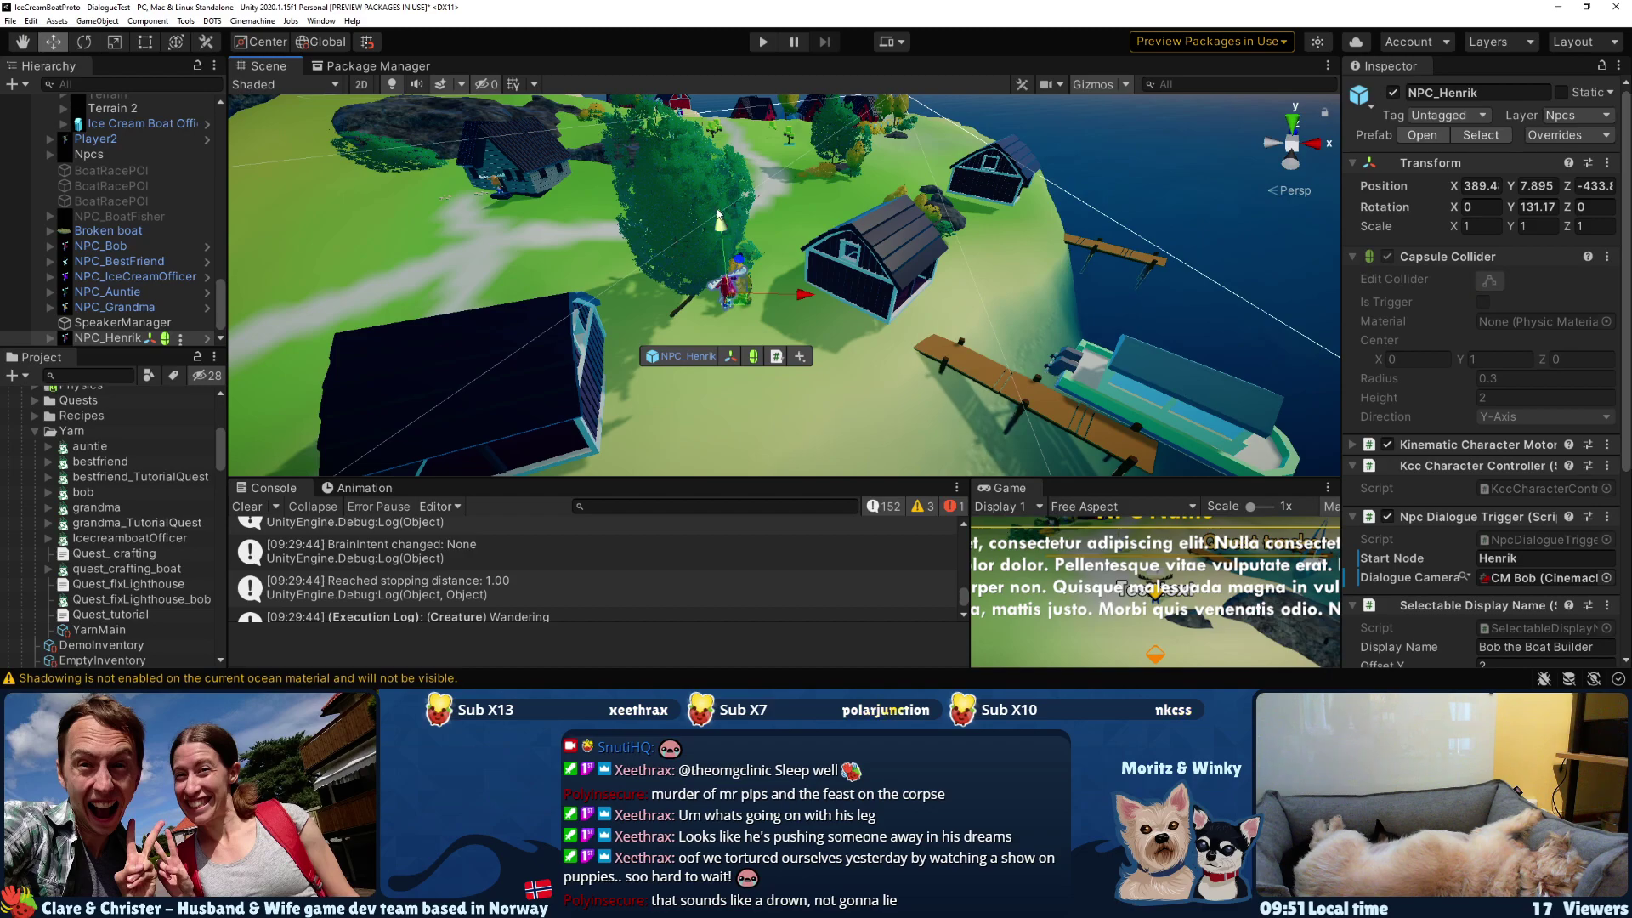
drag(714, 284, 709, 328)
key(f)
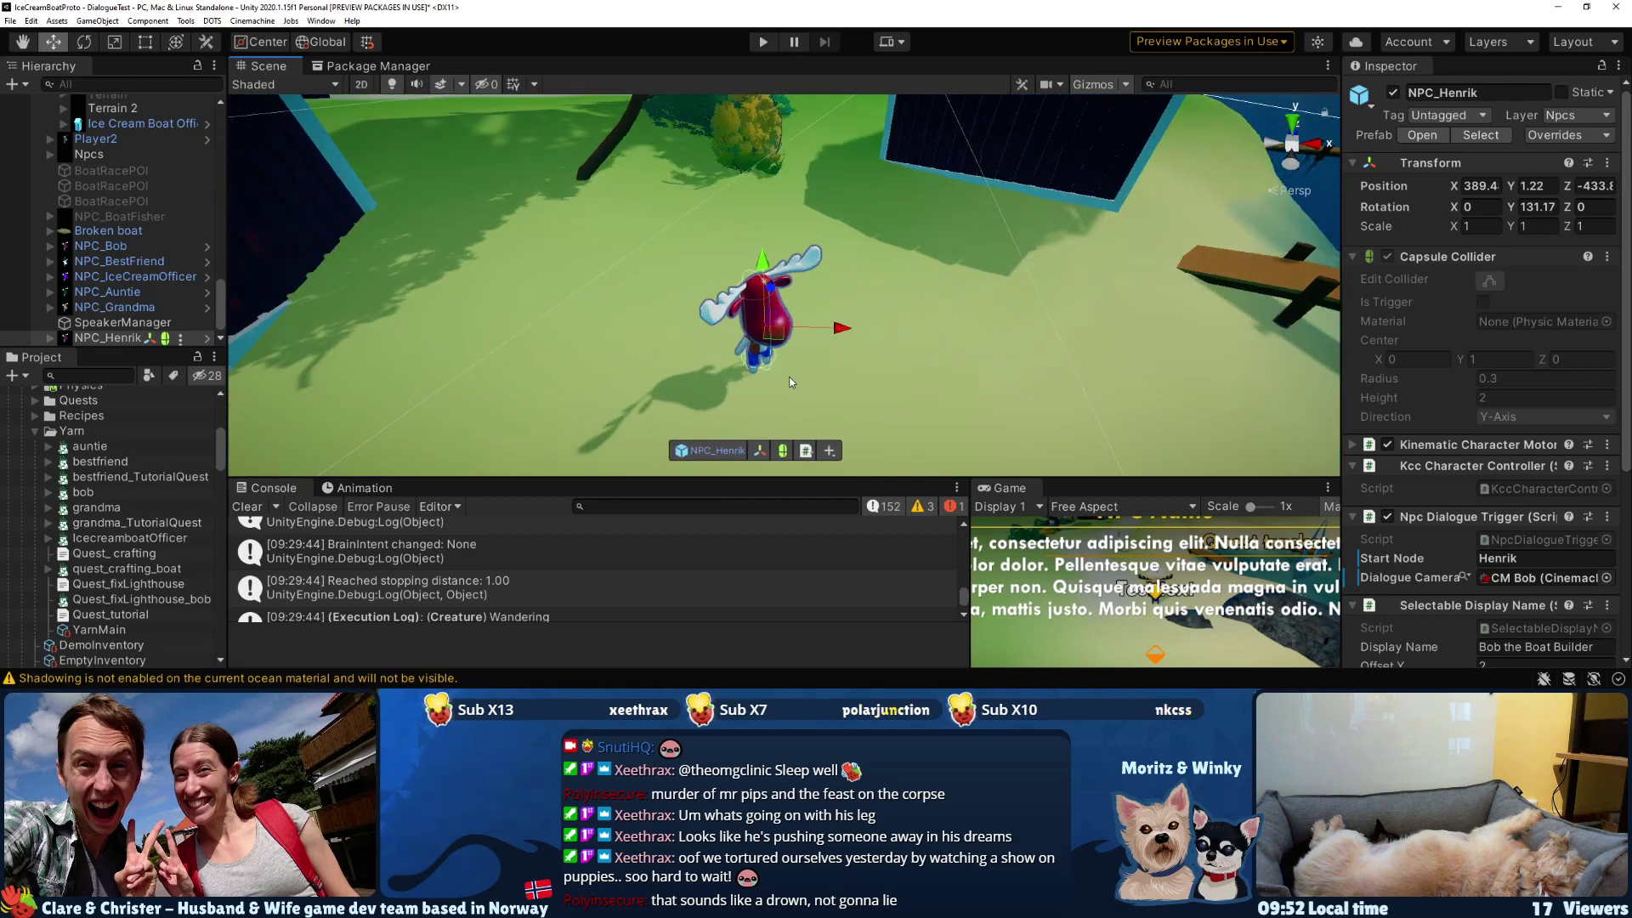
- Tip NPC_Henrik over to about -80° on X so he lies on the ground, and lower him to about 0.99 on Y
drag(783, 230, 689, 257)
key(e)
drag(783, 238, 798, 158)
drag(784, 226, 866, 265)
key(w)
drag(778, 231, 780, 288)
key(e)
key(w)
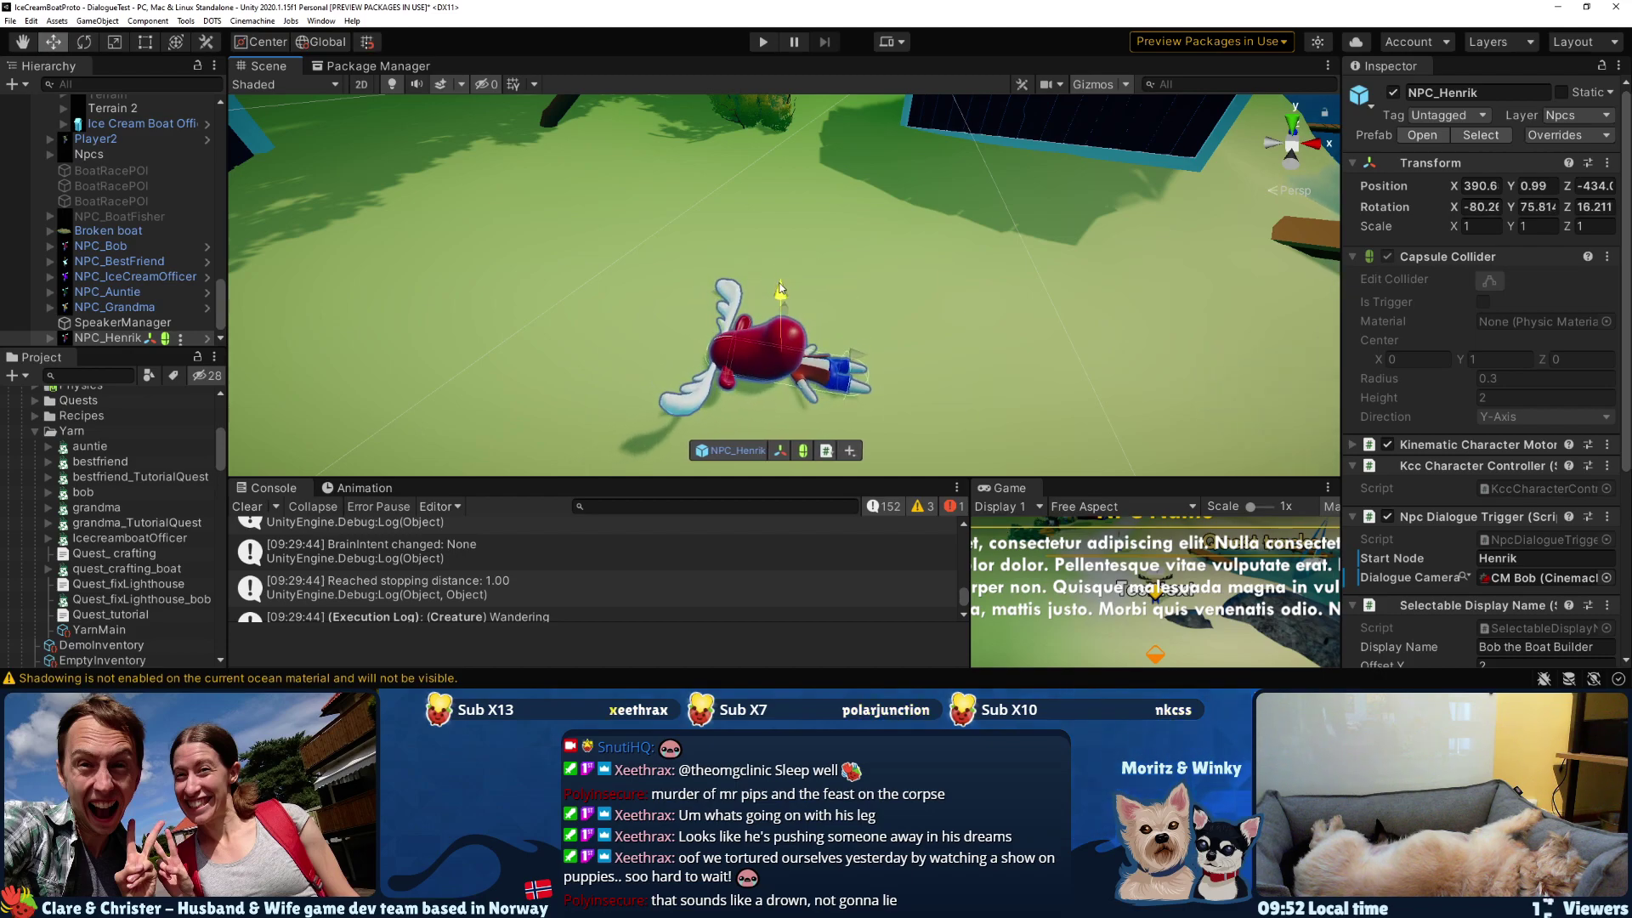
- Preview the CM Henrik camera with Solo and lower it to a Y position of about 1.46
scroll(830, 278, down, 3)
middle_drag(830, 278, 693, 261)
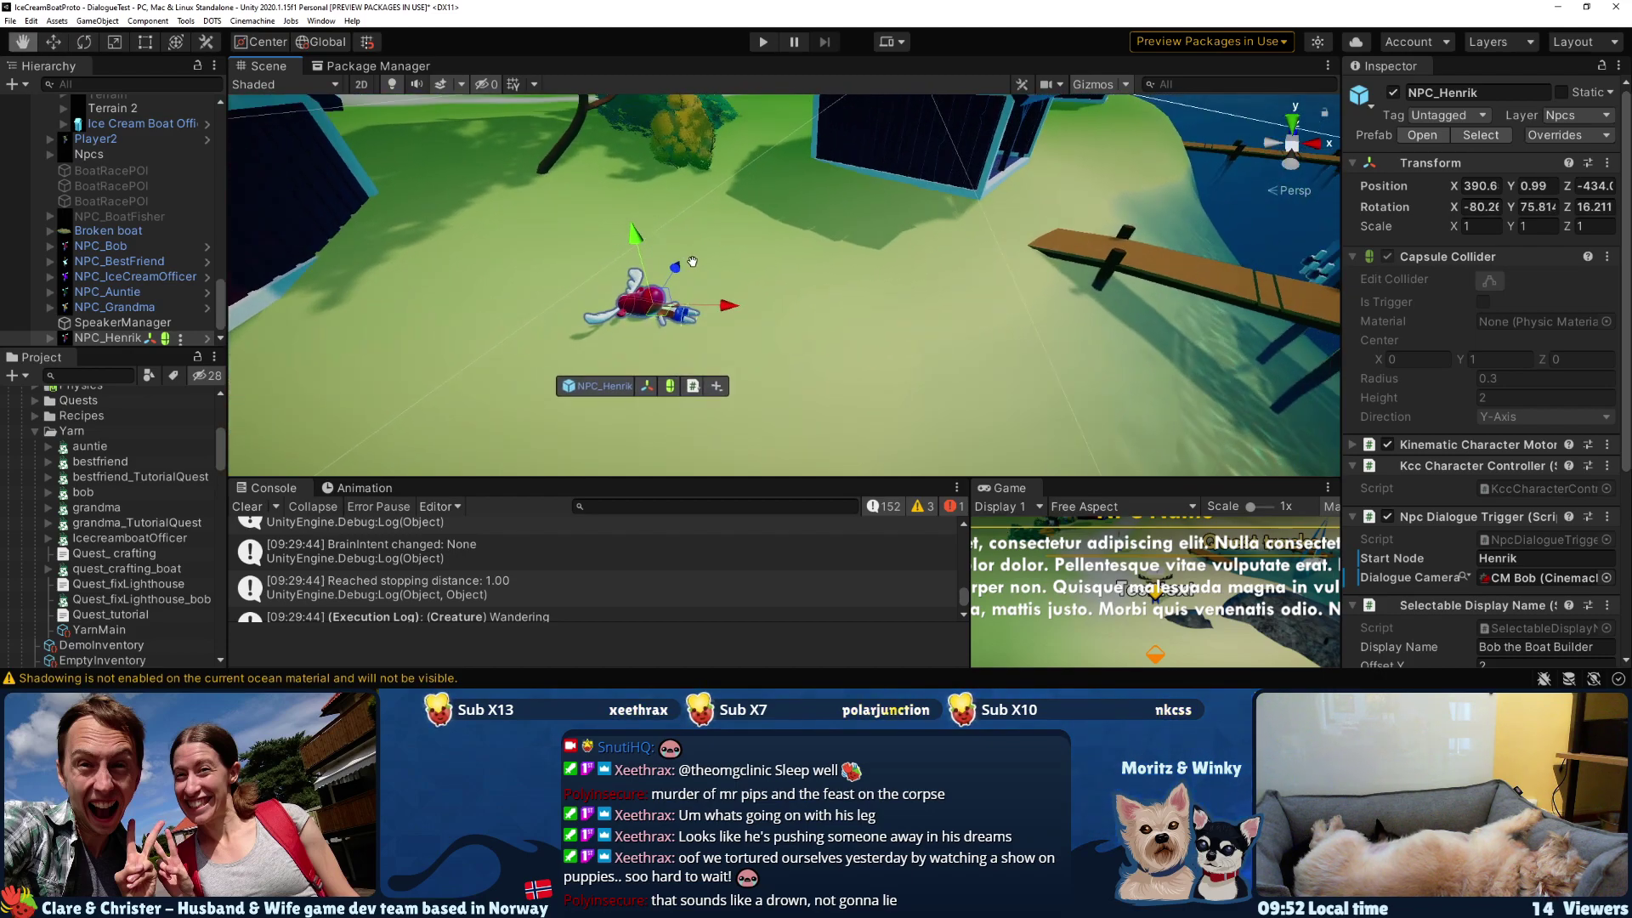
scroll(112, 180, up, 10)
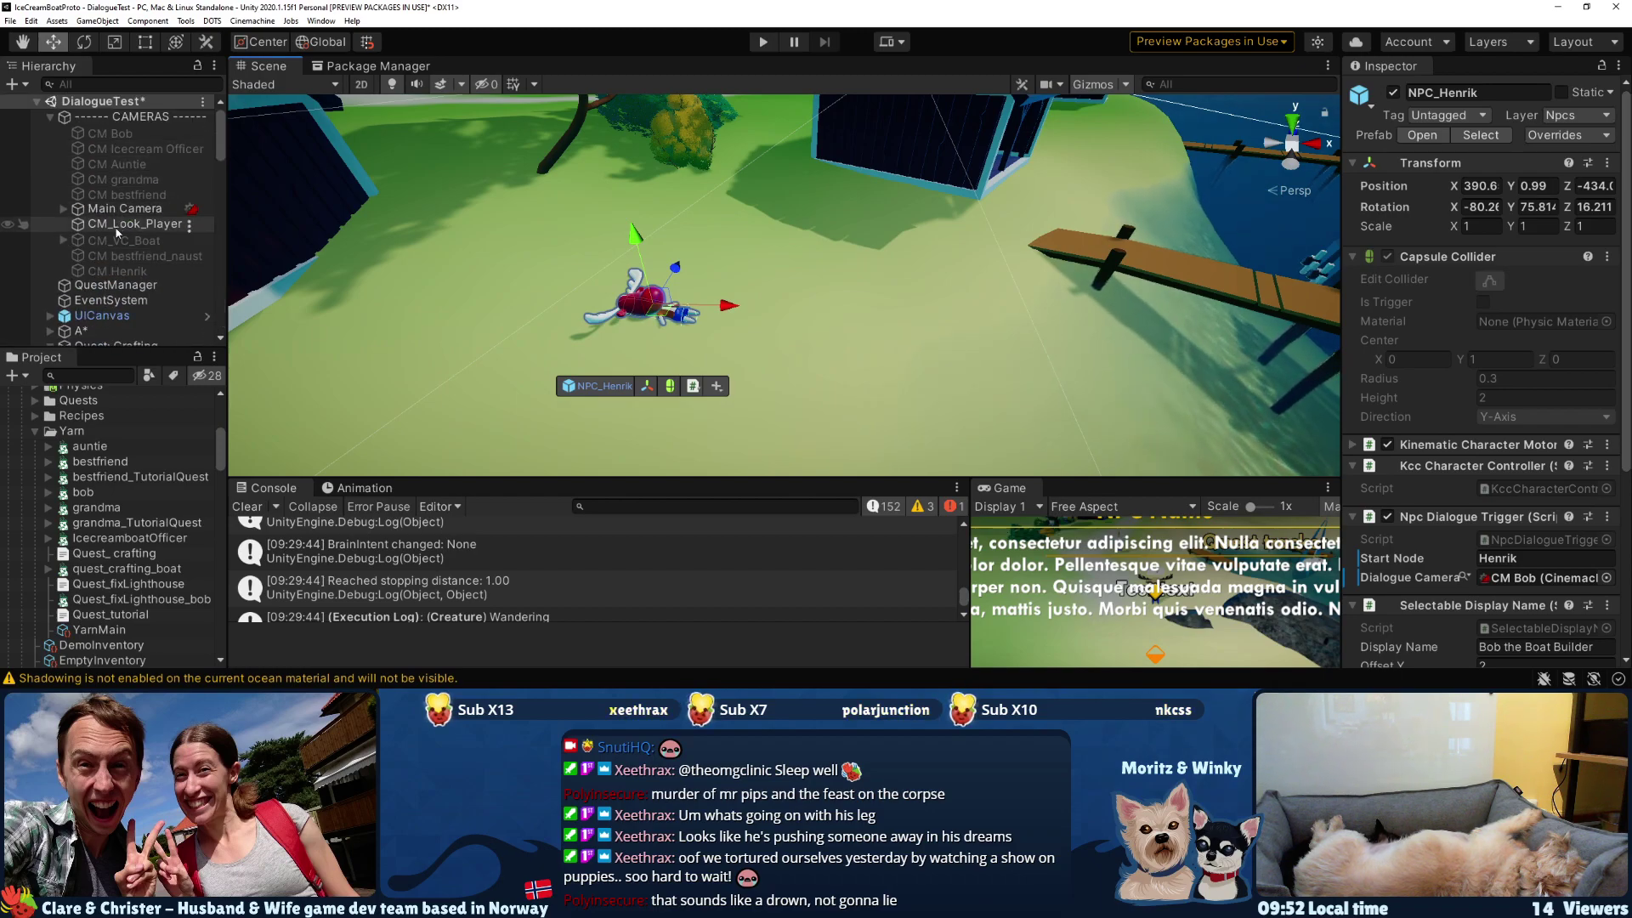
click(106, 271)
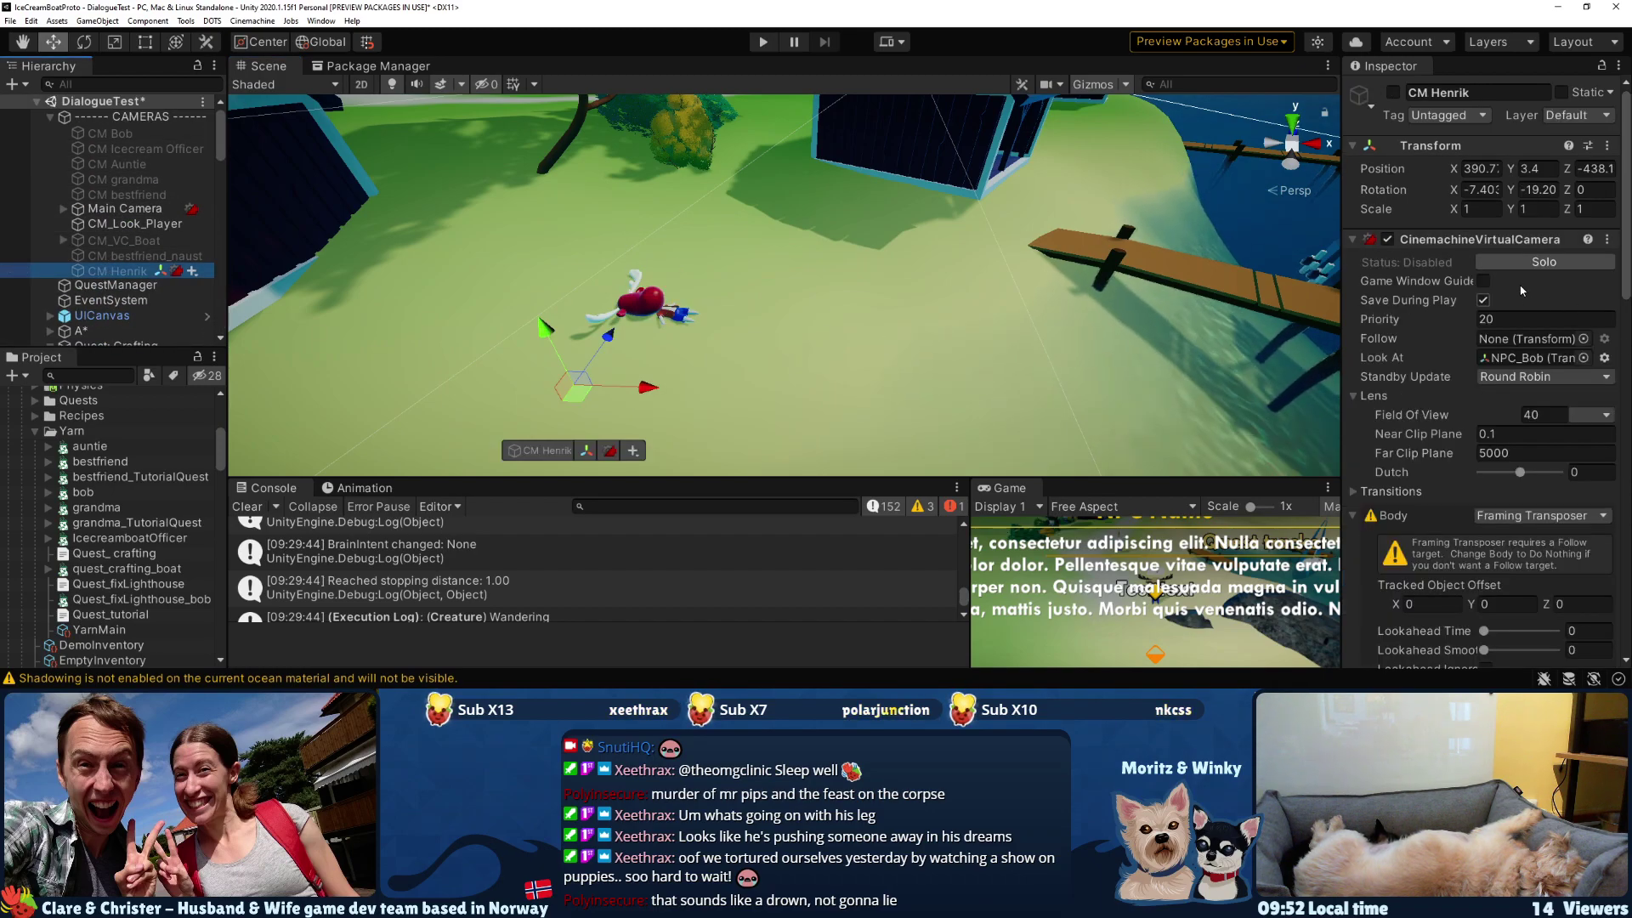
click(1527, 262)
drag(563, 332, 498, 490)
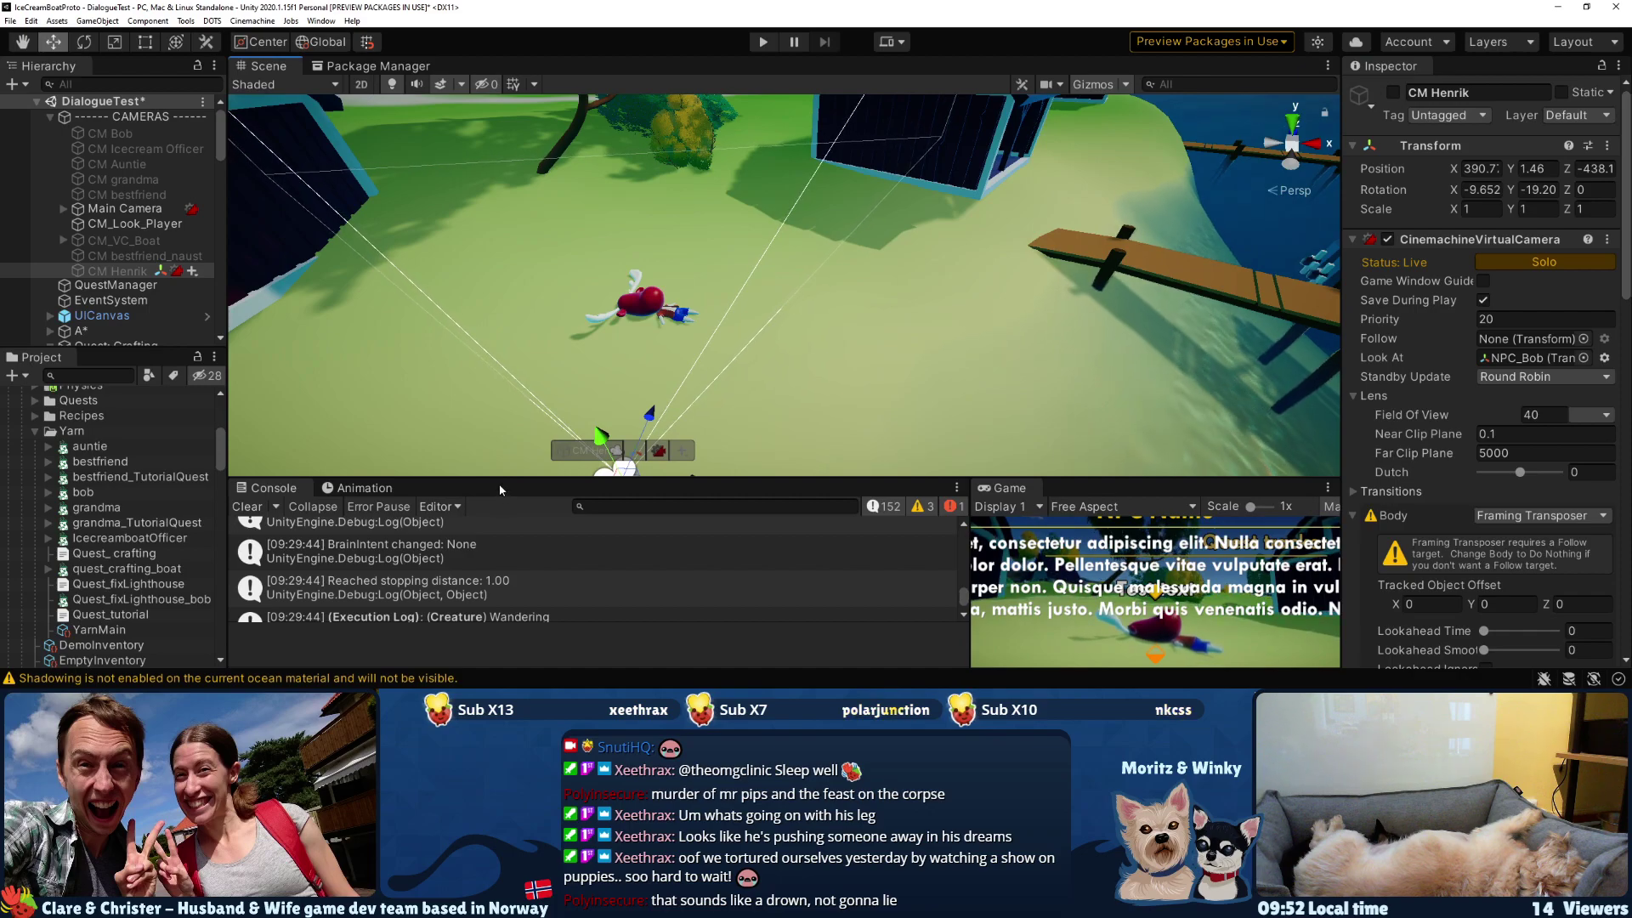
- Assign CM Henrik as the Dialogue Camera in NPC_Henrik's Npc Dialogue Trigger
click(643, 299)
scroll(1429, 351, down, 3)
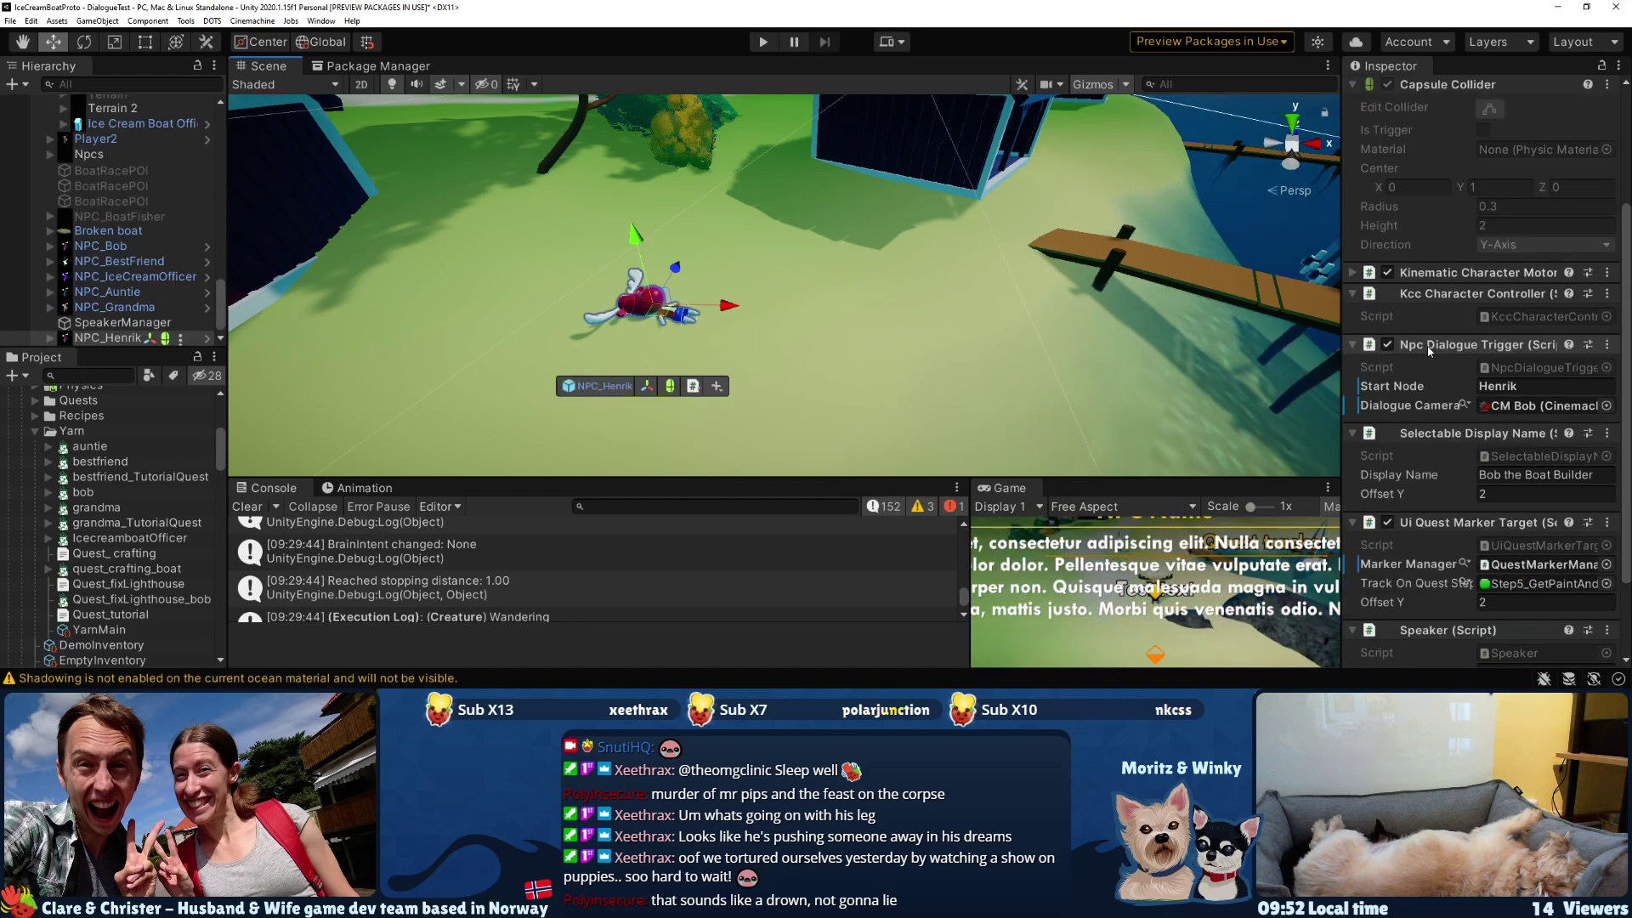
click(1605, 407)
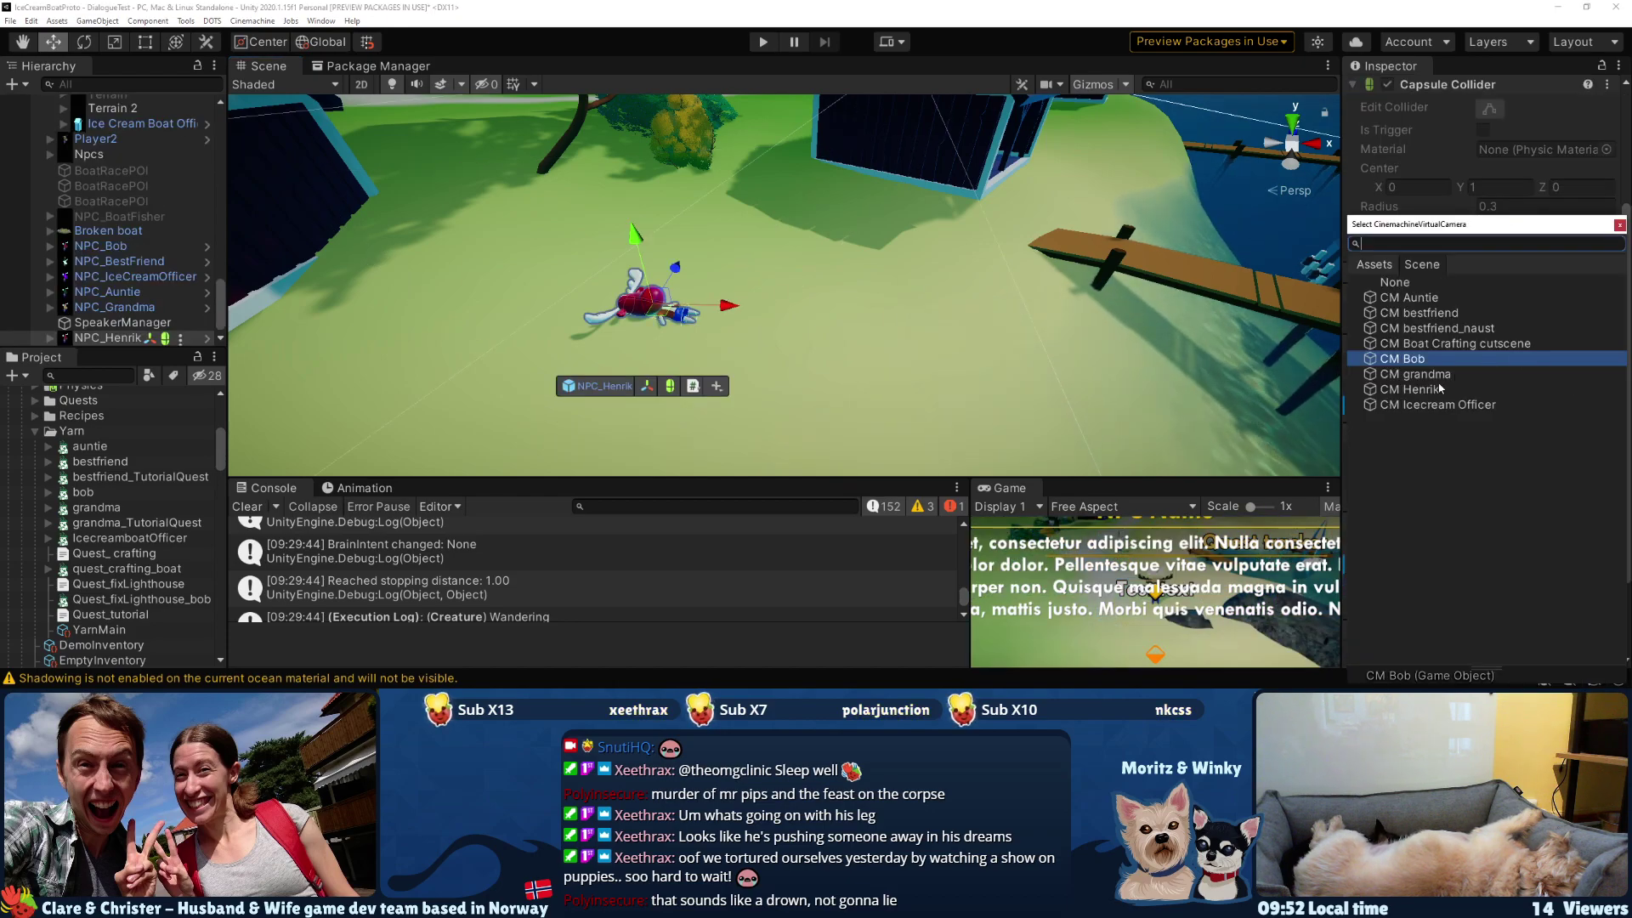
click(1410, 389)
key(Return)
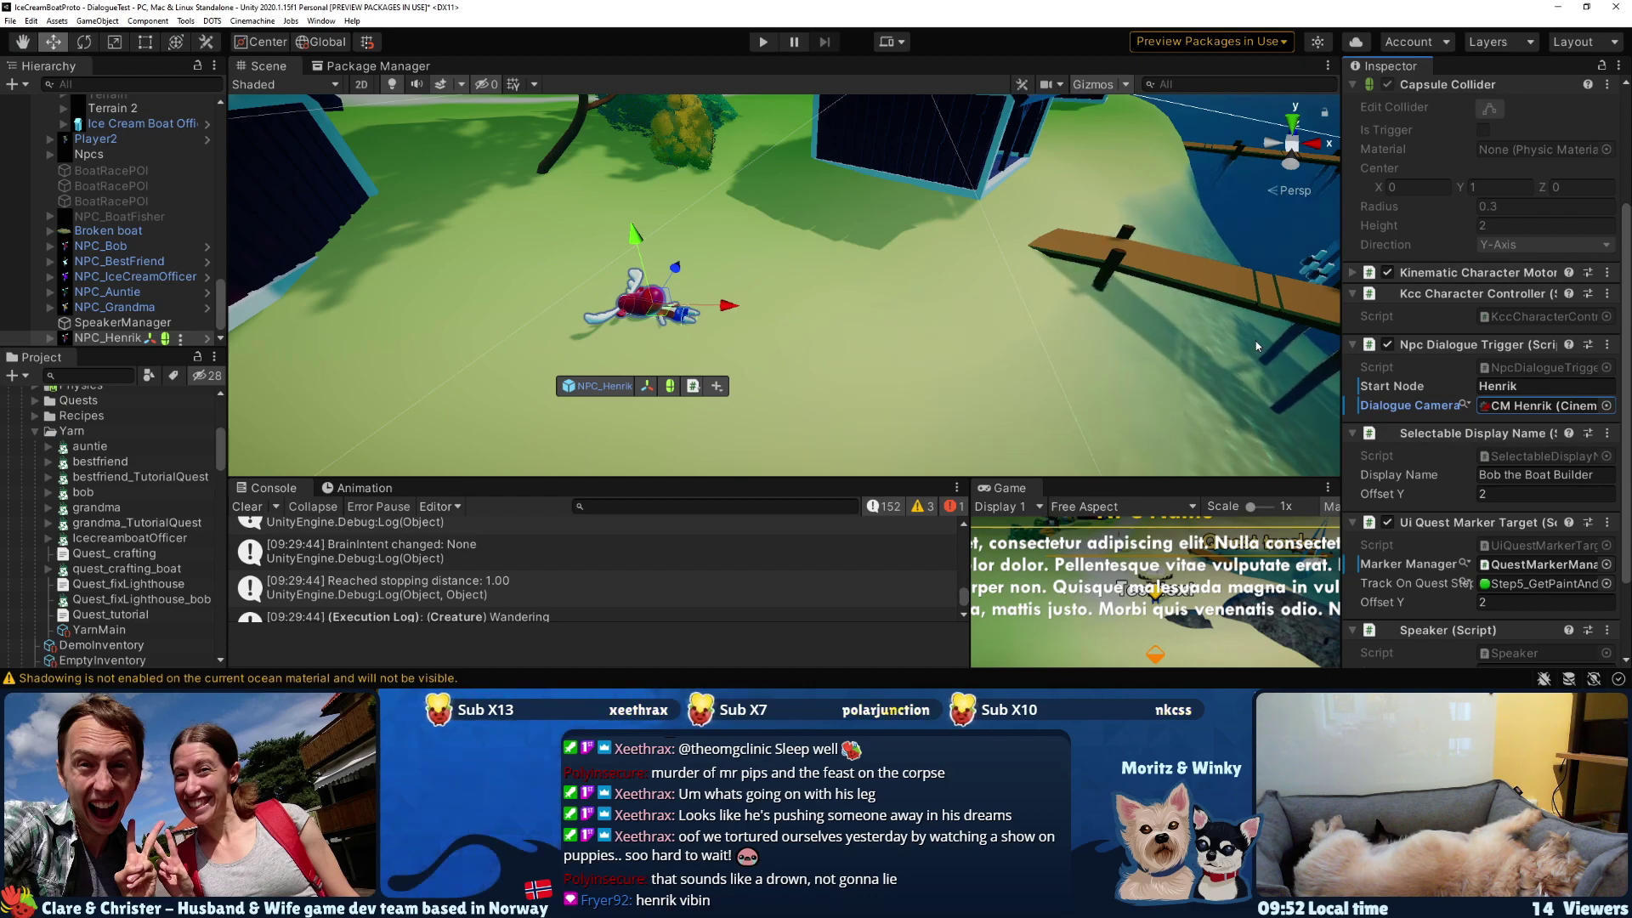
- Set NPC_Henrik's Speaker Name to henrik and its Display Name to "Henrik the snoozer", and disable the Ui Quest Marker Target component
scroll(1436, 545, down, 2)
click(1522, 569)
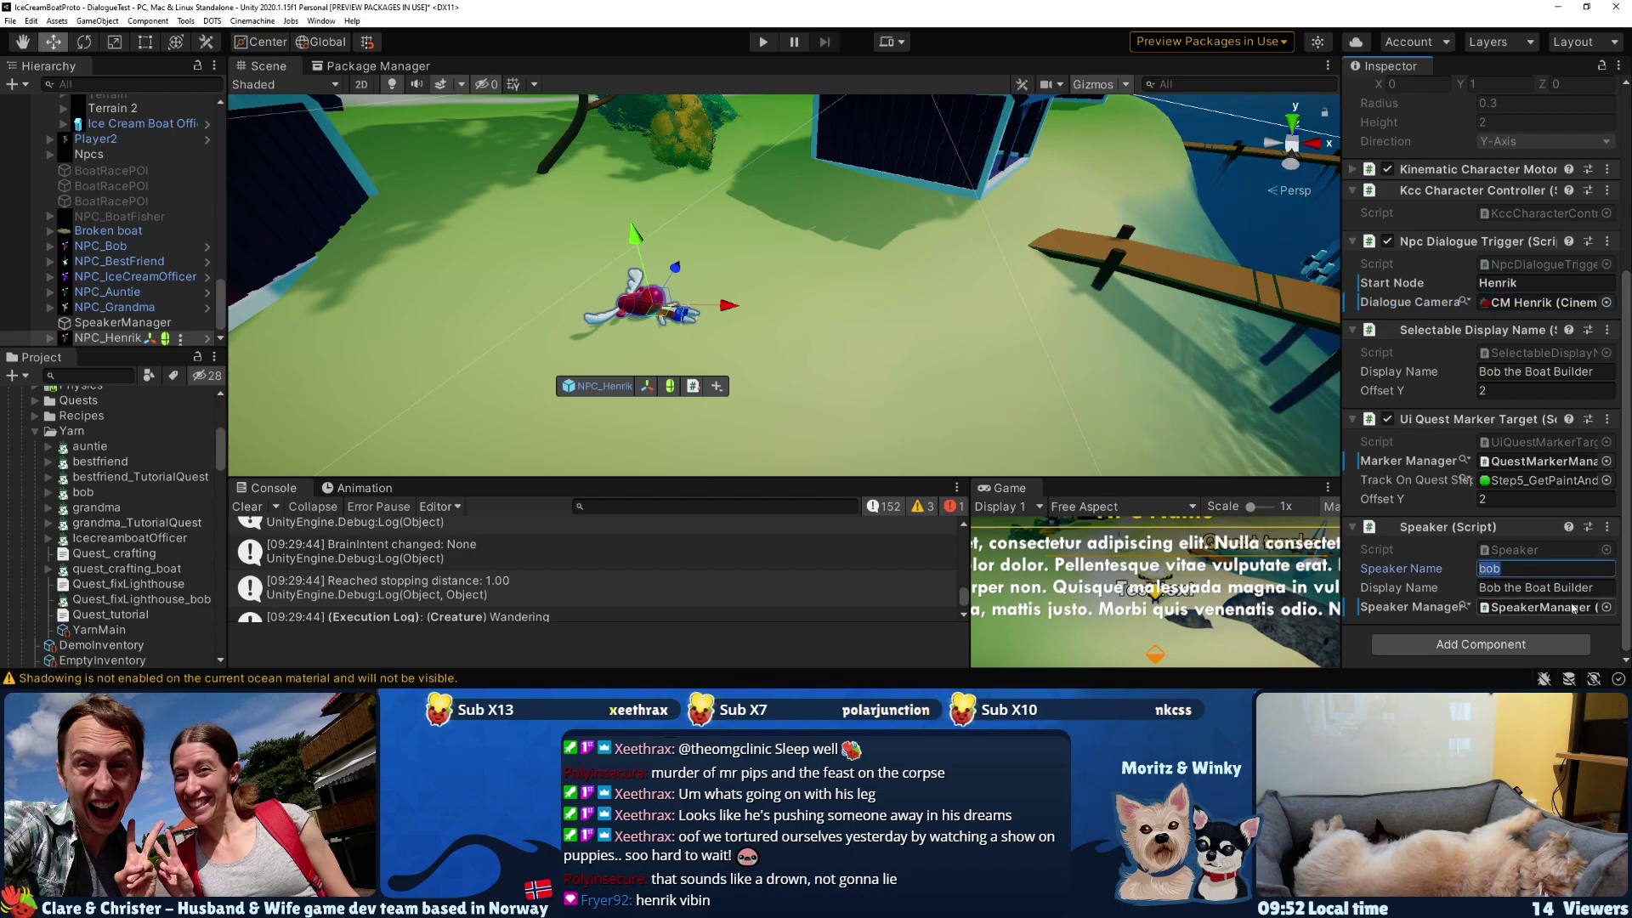
text(henrik)
click(1593, 590)
drag(1593, 590, 1469, 579)
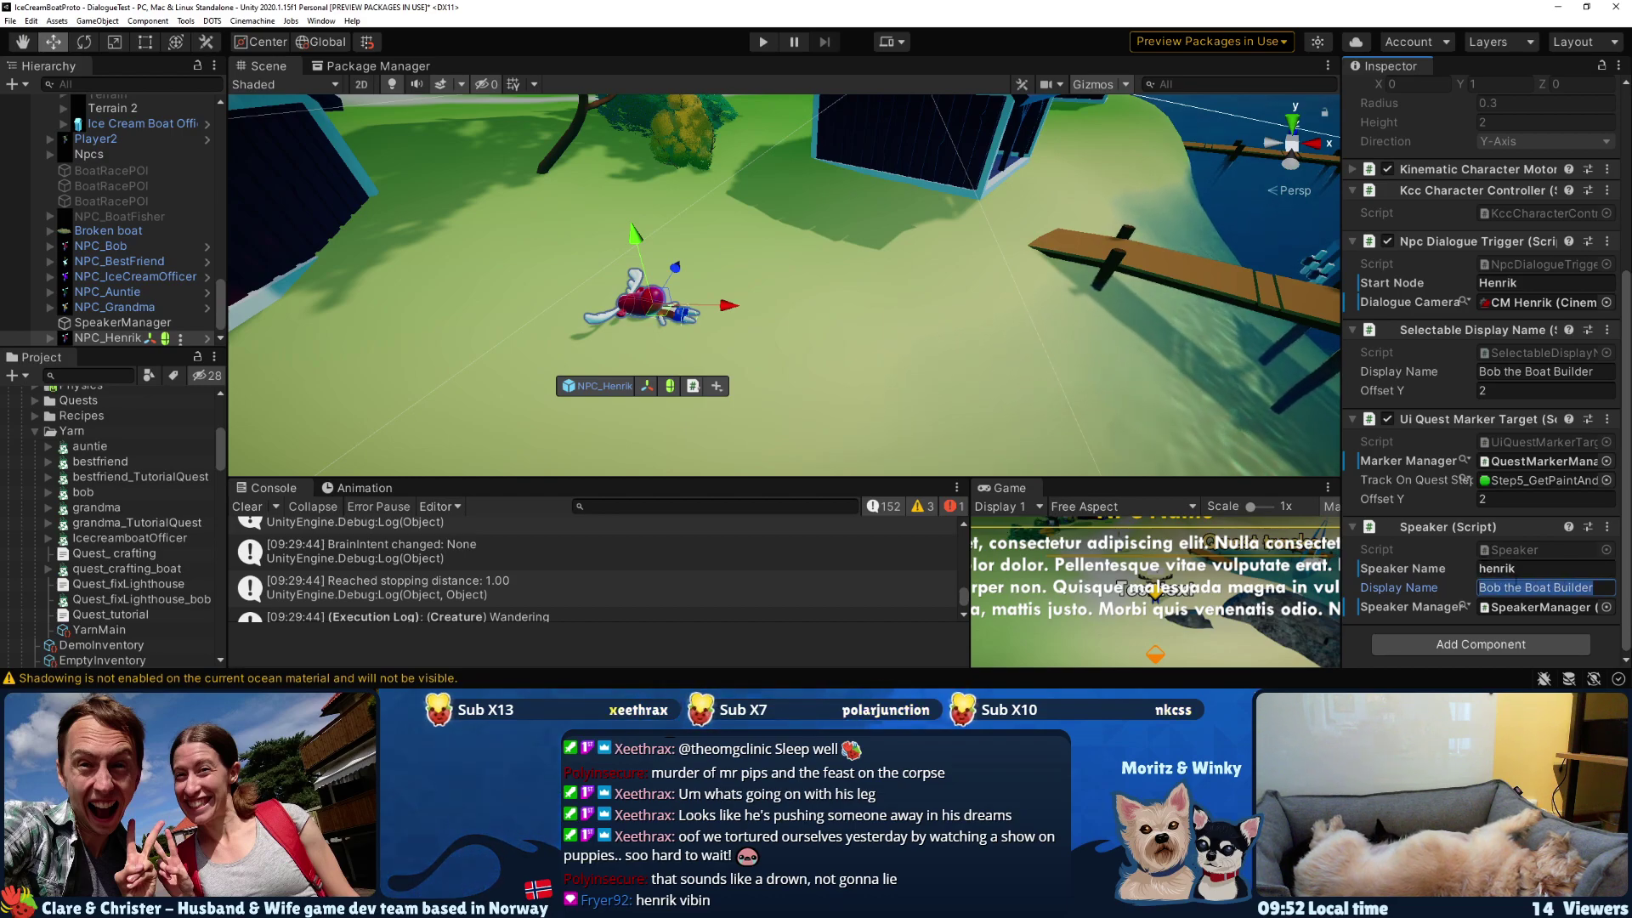
text(Henrik th)
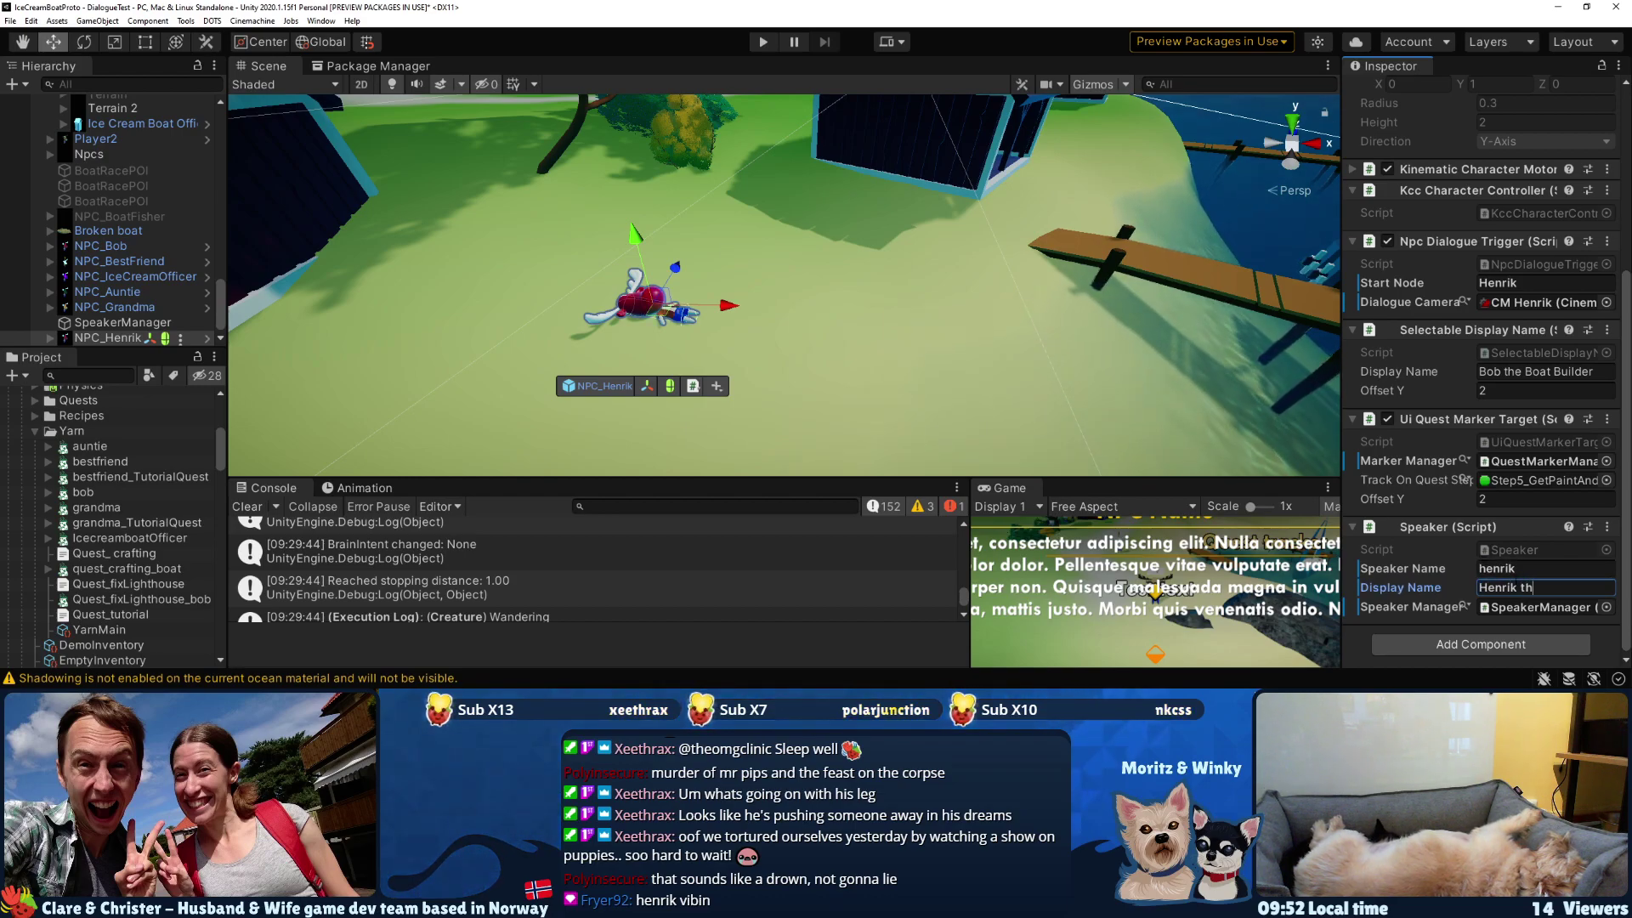
text(e snoozer)
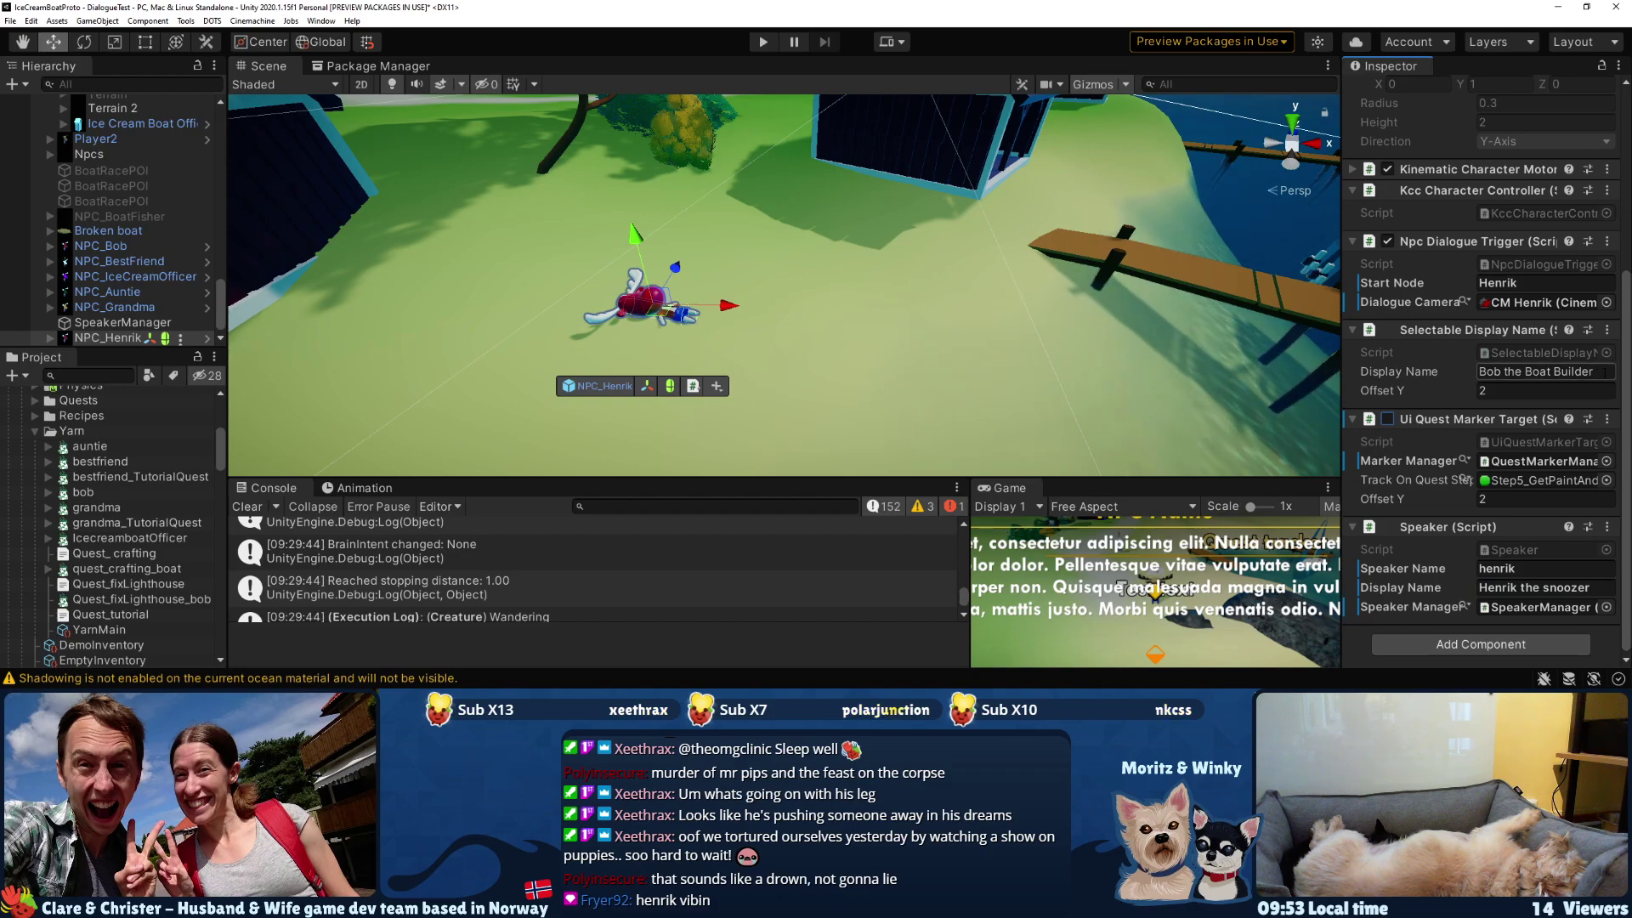
- Copy the speaker's display name "Henrik the snoozer" into the Display Name of NPC_Henrik's Selectable Display Name component
click(1548, 587)
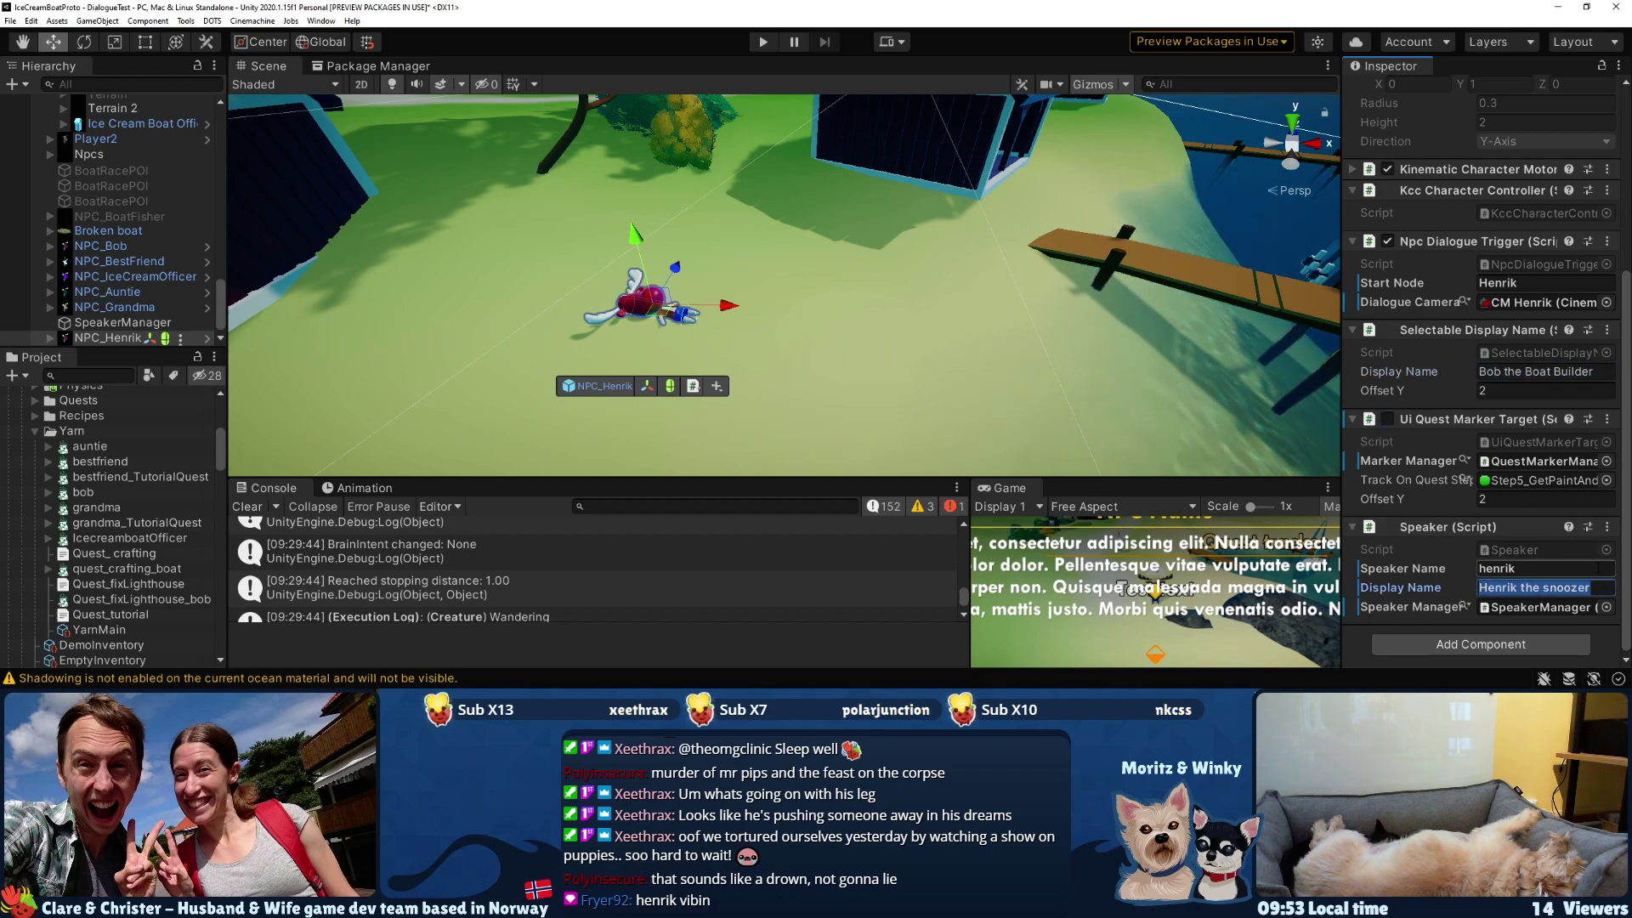
key(ctrl+c)
click(1535, 372)
key(ctrl+v)
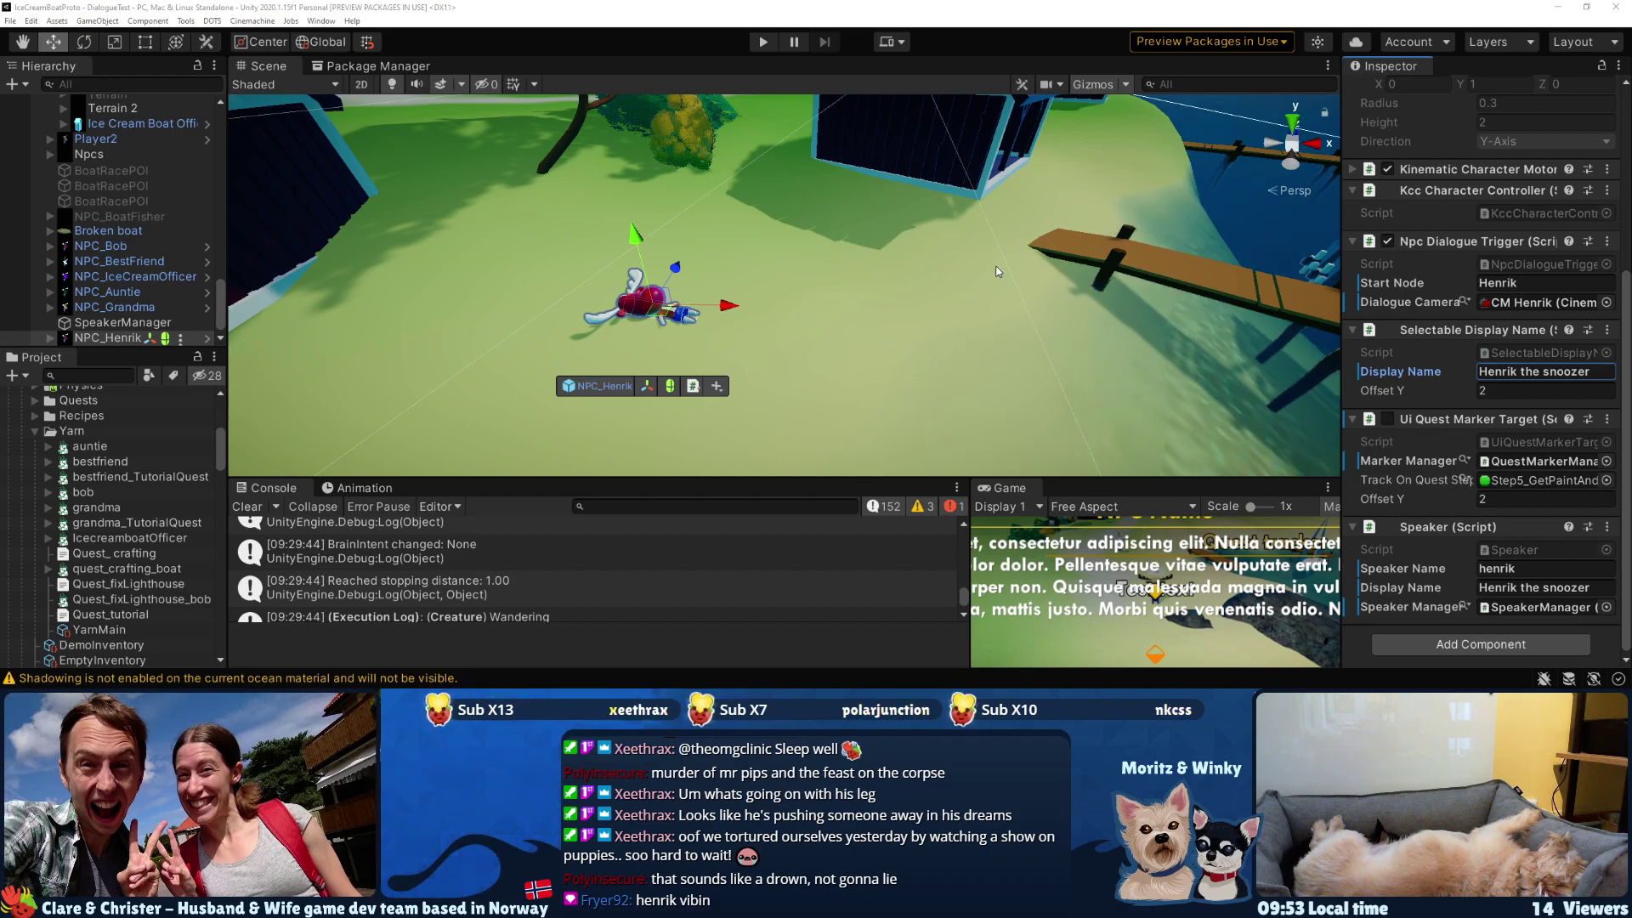
middle_drag(888, 266, 969, 337)
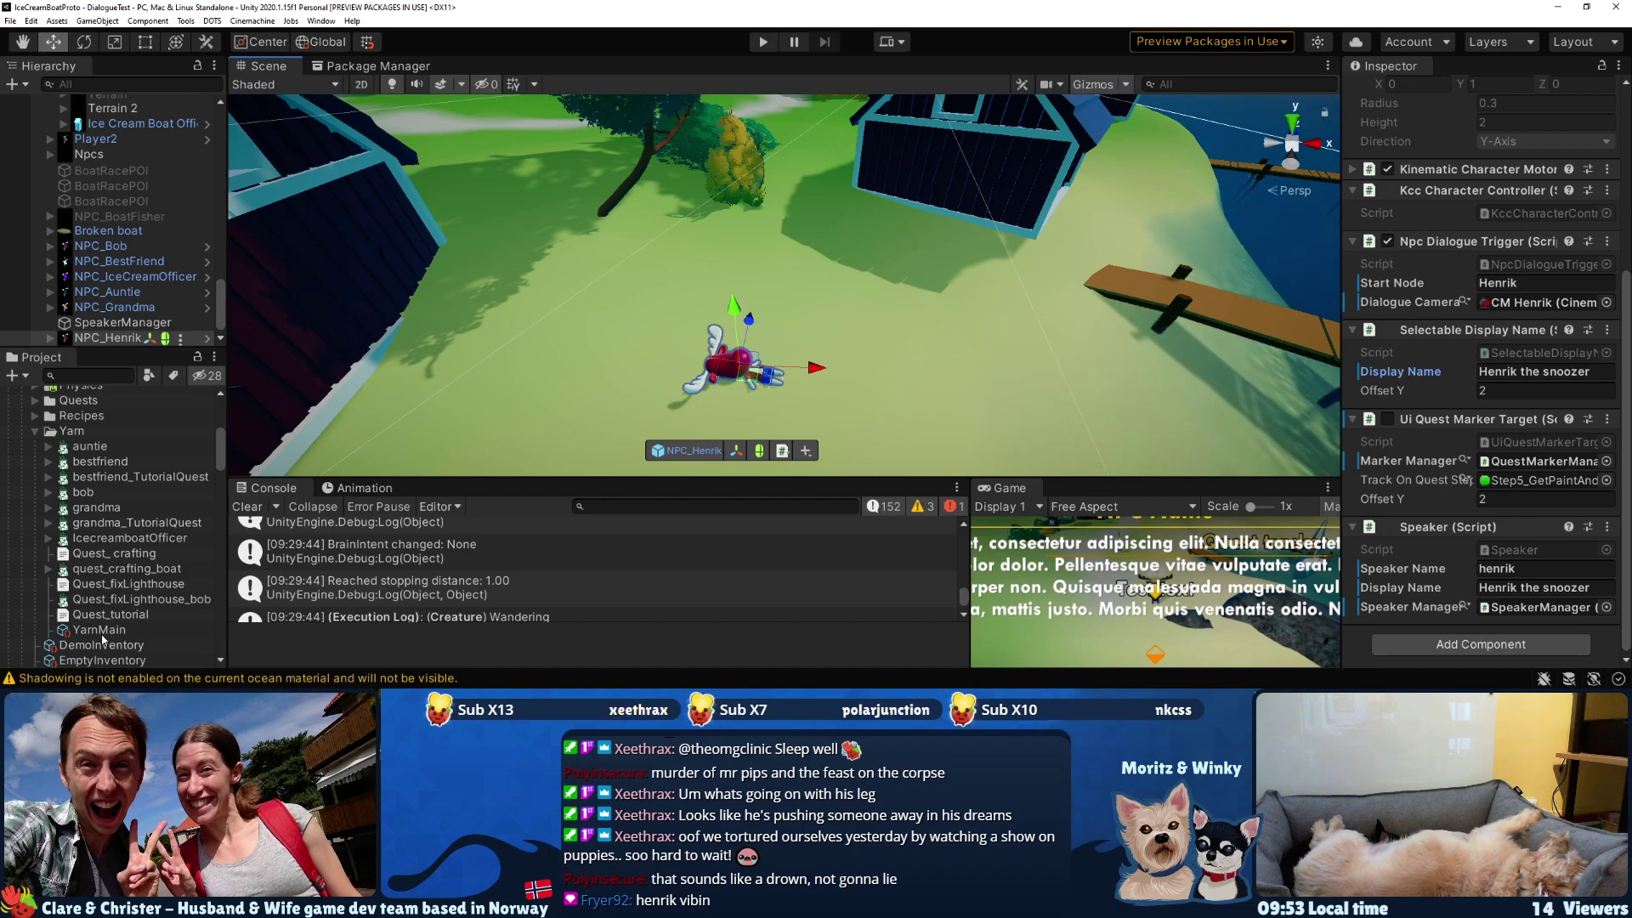
click(84, 493)
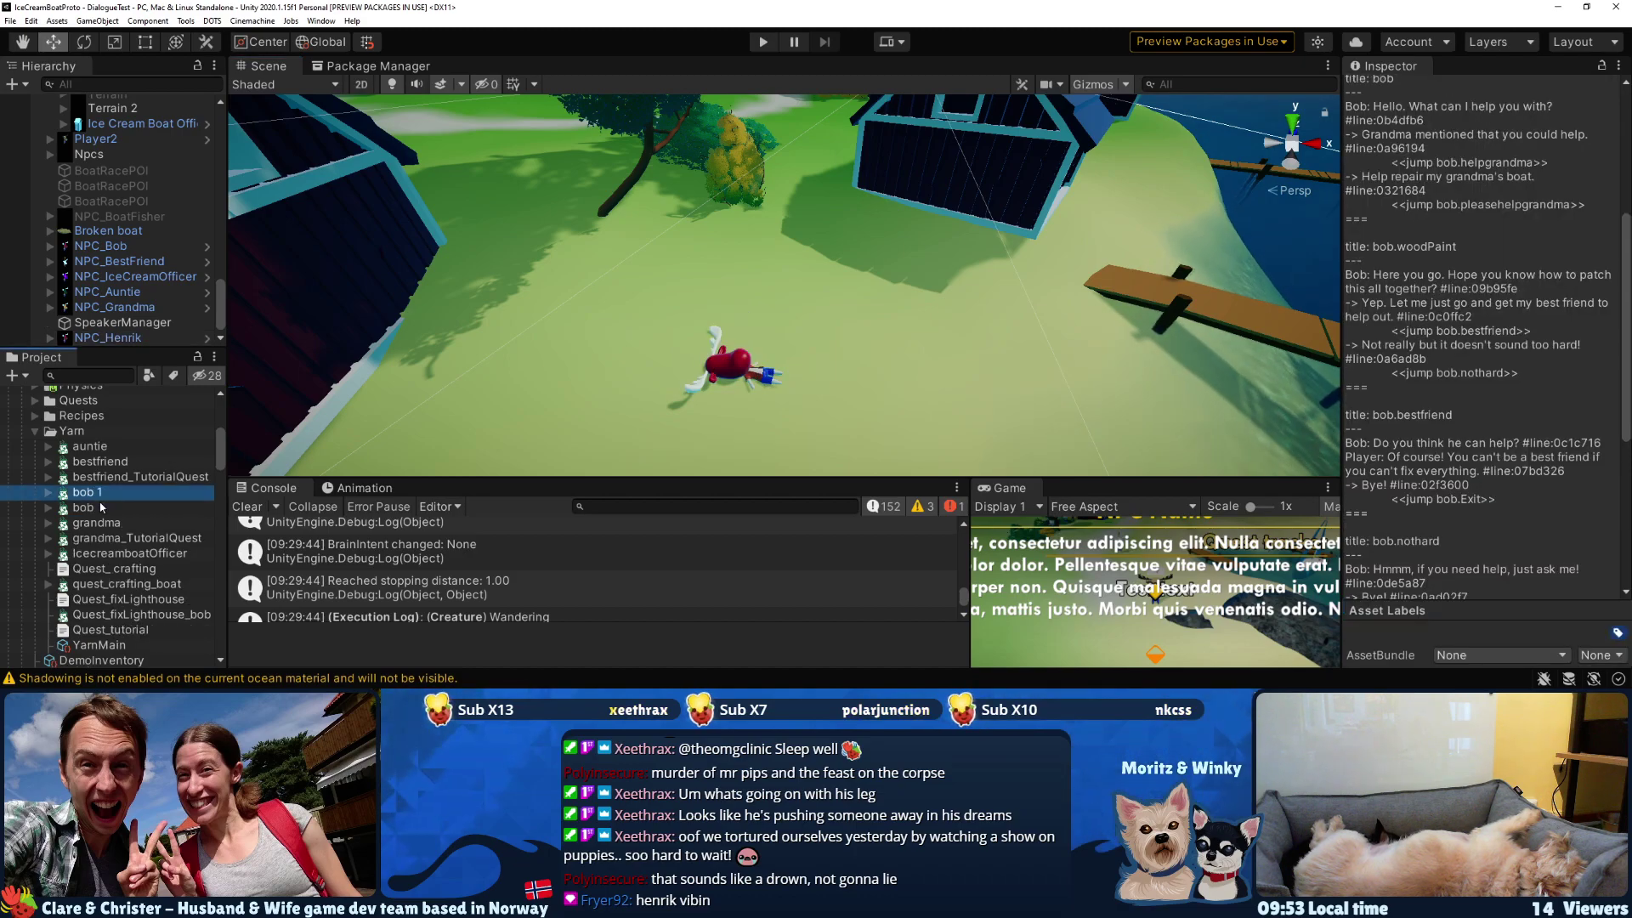
scroll(1463, 184, up, 3)
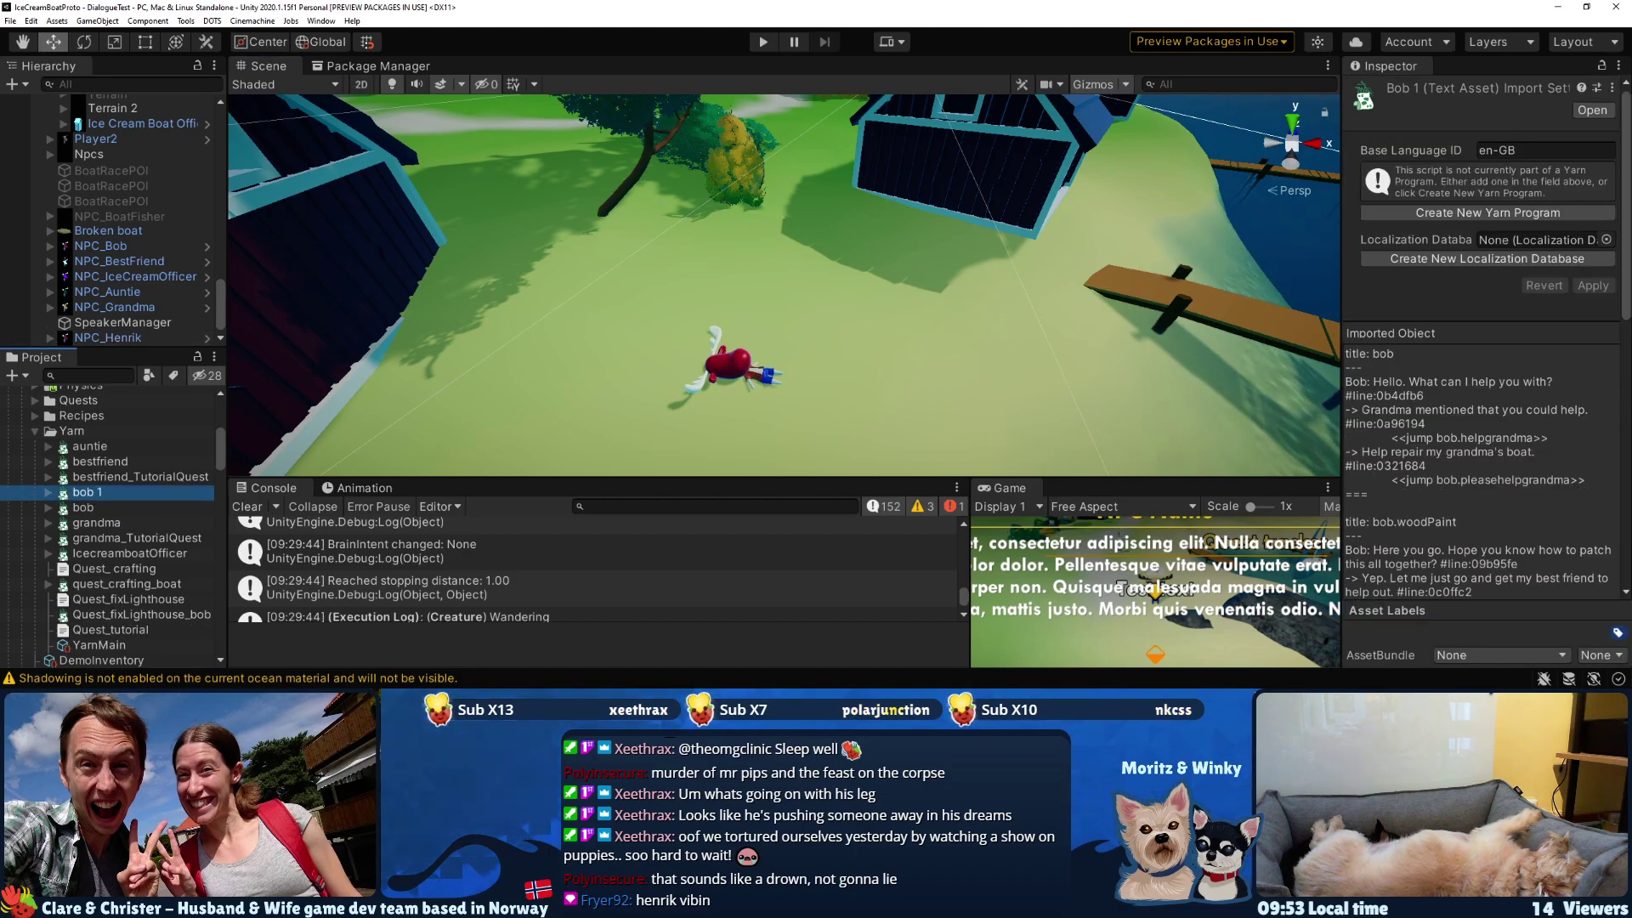
click(138, 503)
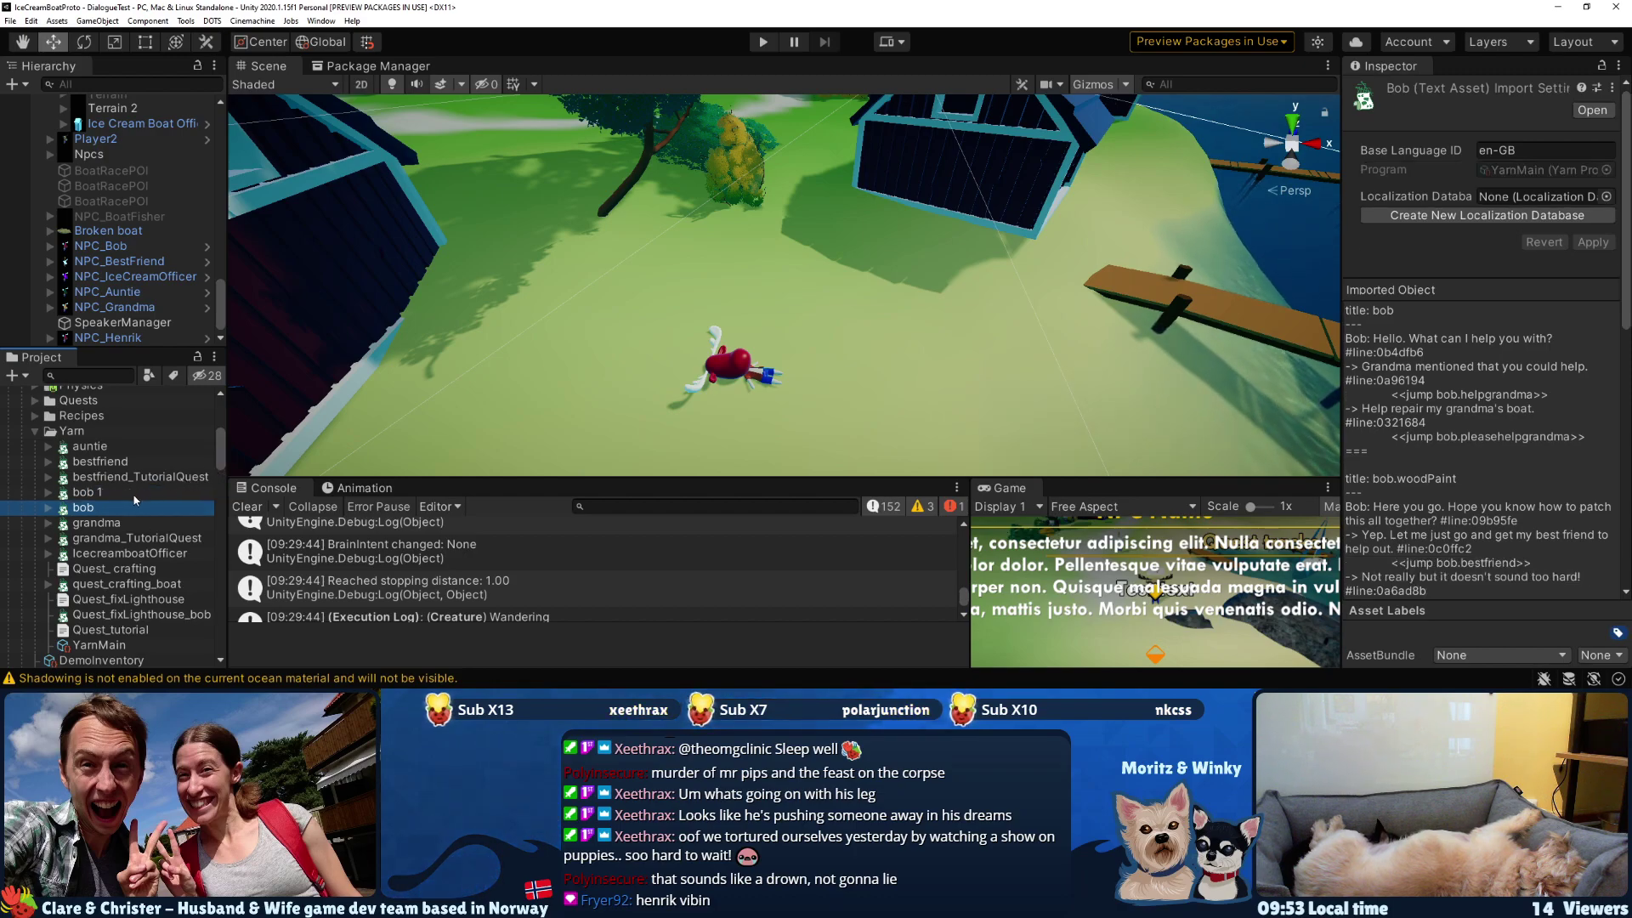
key(Delete)
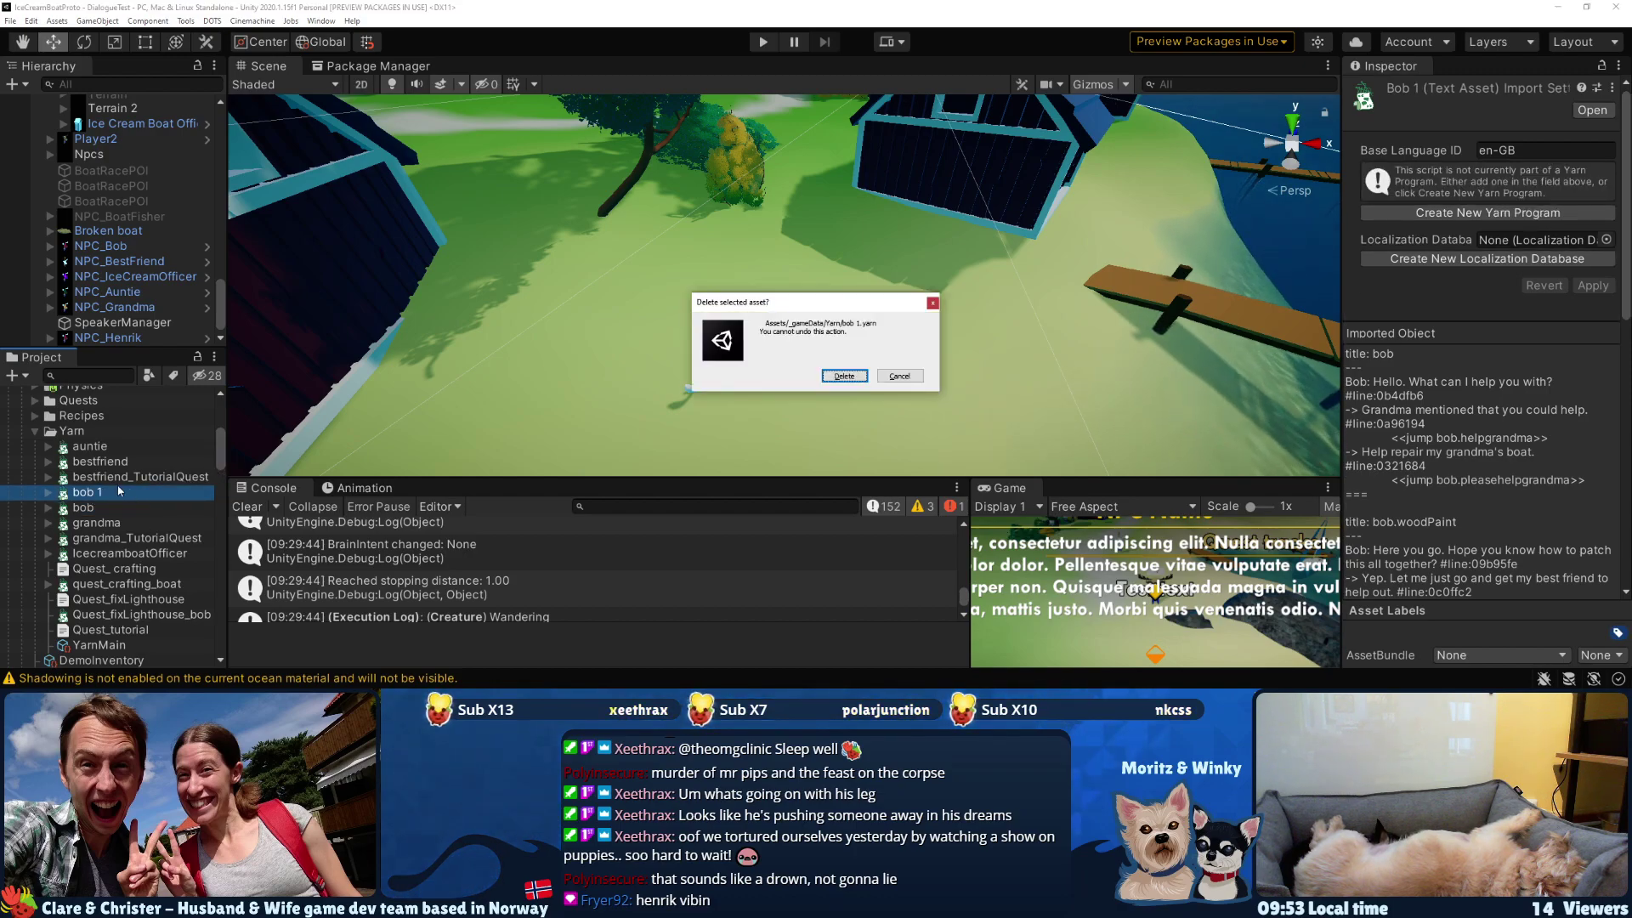
click(848, 374)
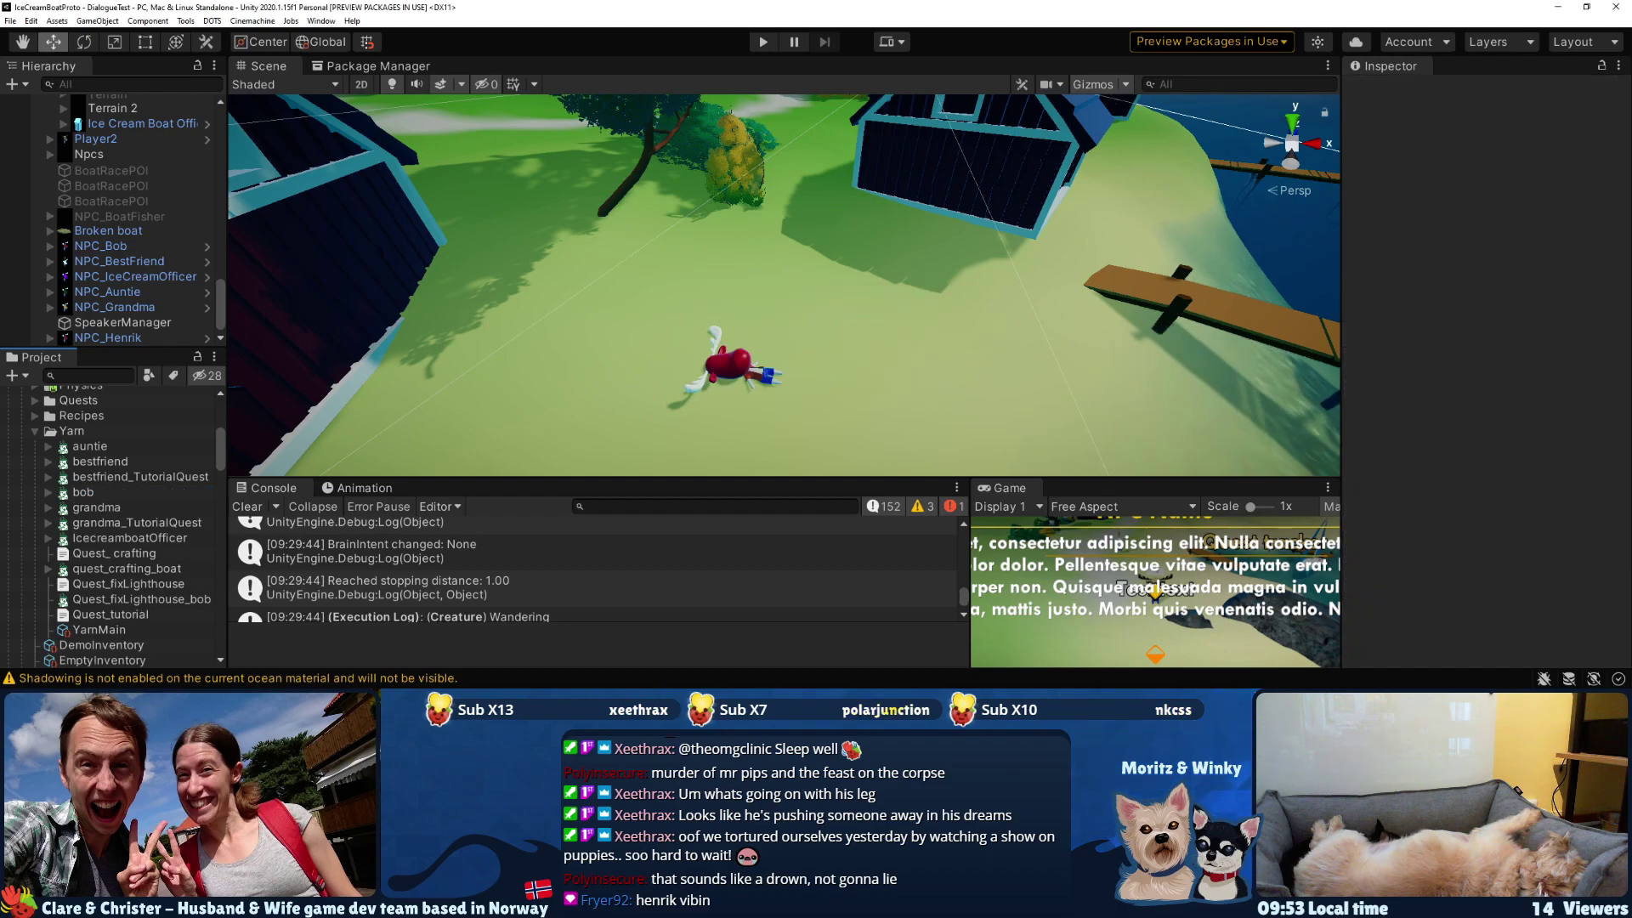
- Switch to Visual Studio Code, save a copy of quest_crafting_boat.yarn as henrik.yarn and set its node title to henrik
key(alt+Tab)
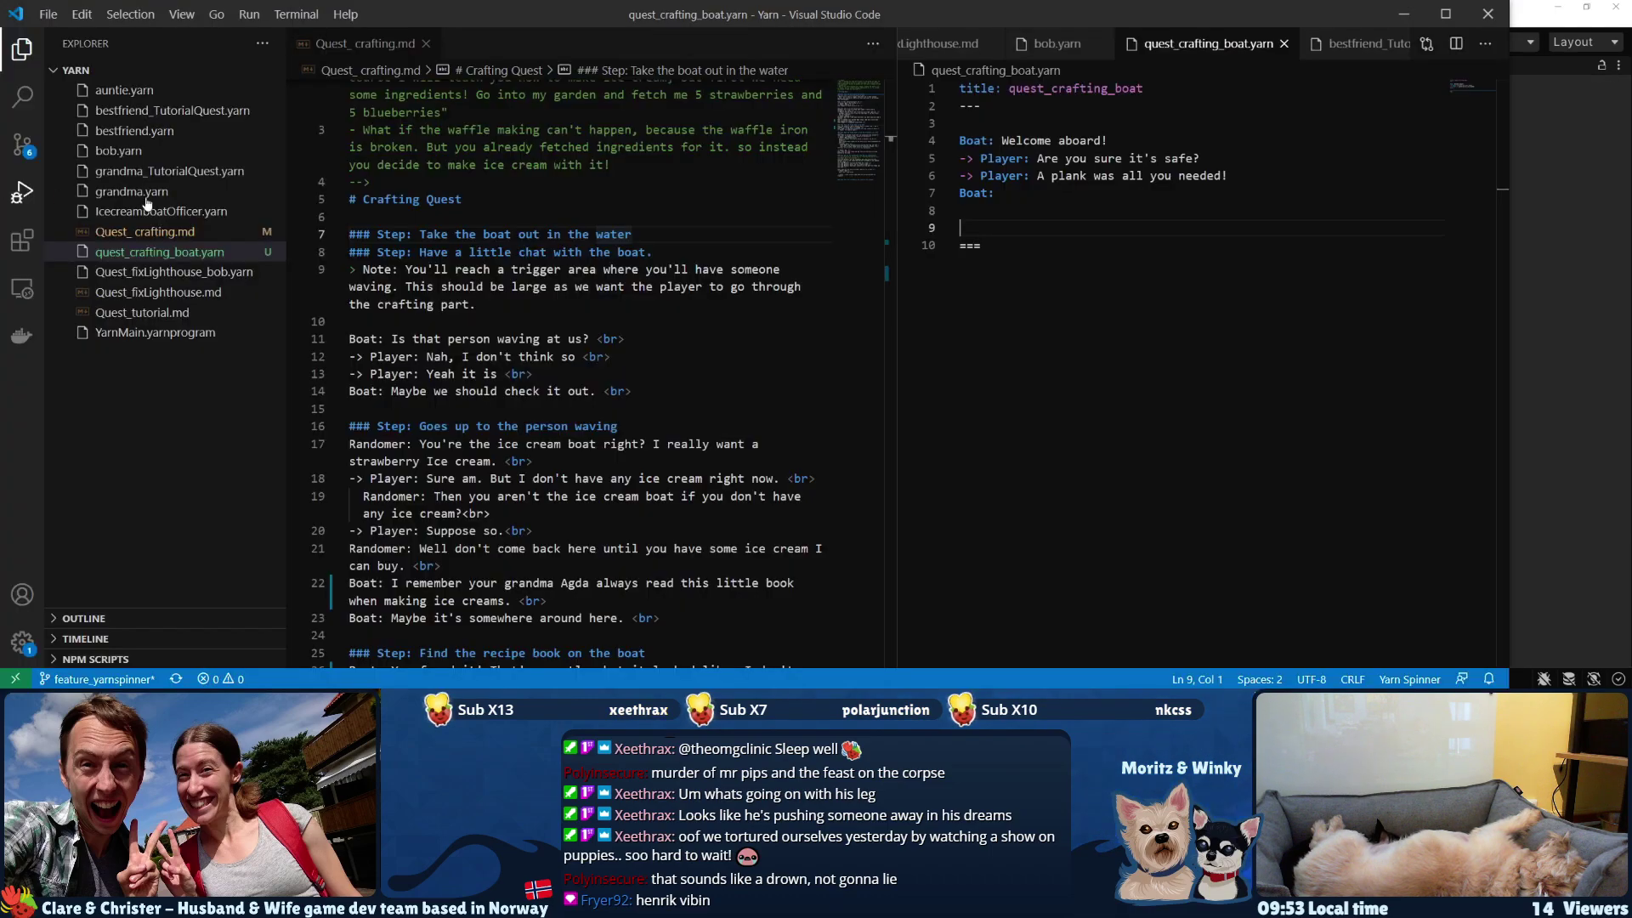
click(49, 15)
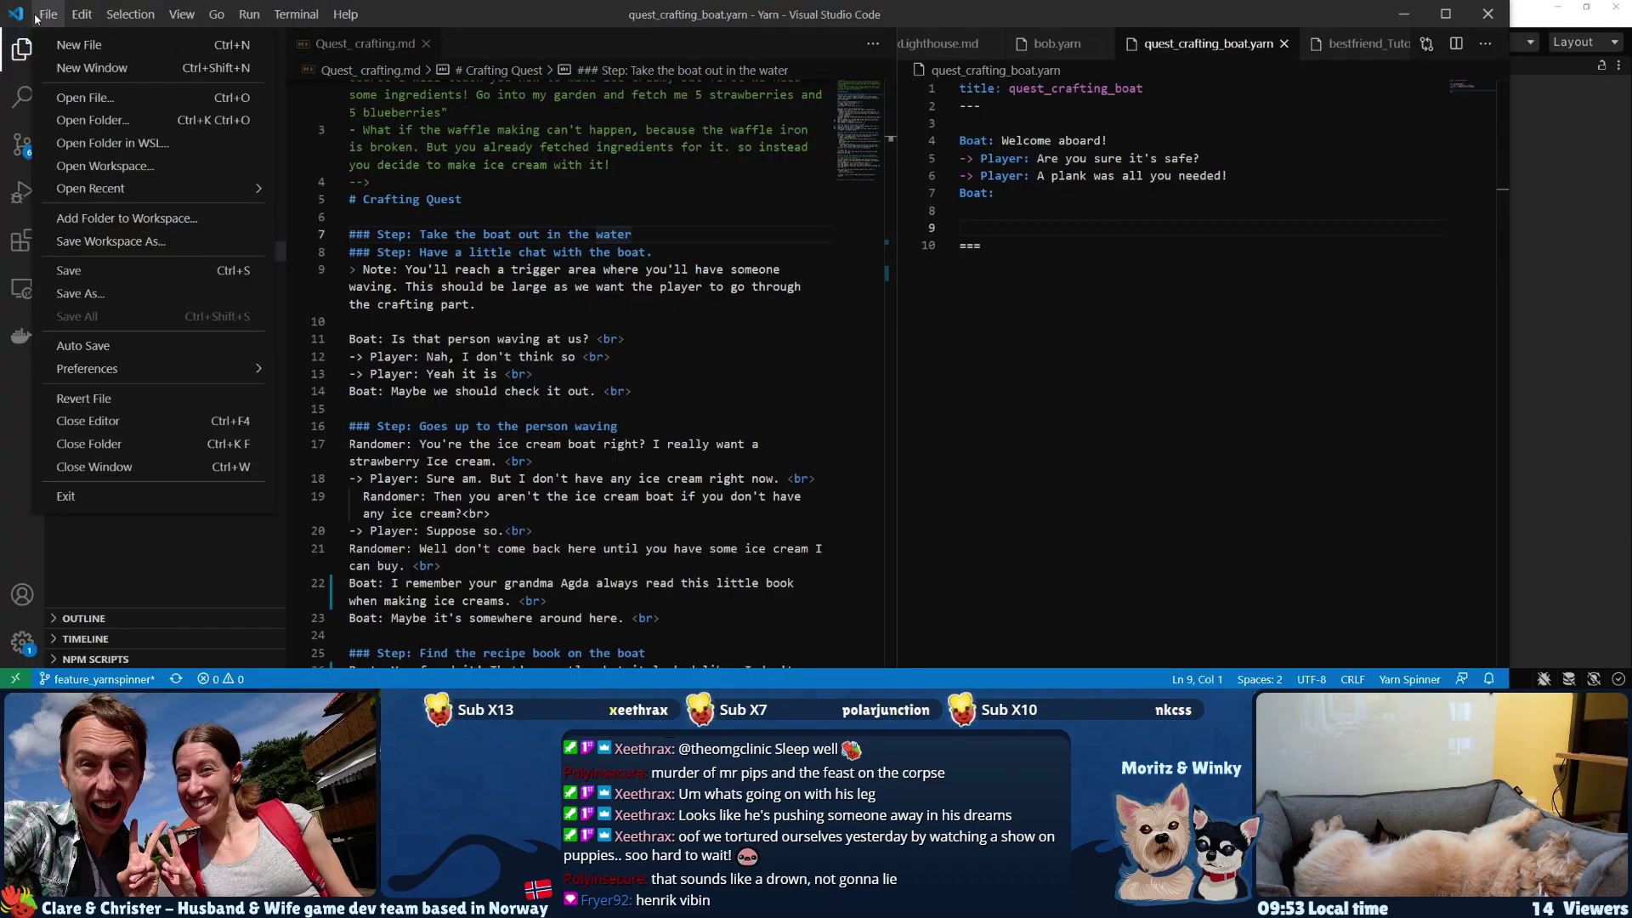
click(187, 295)
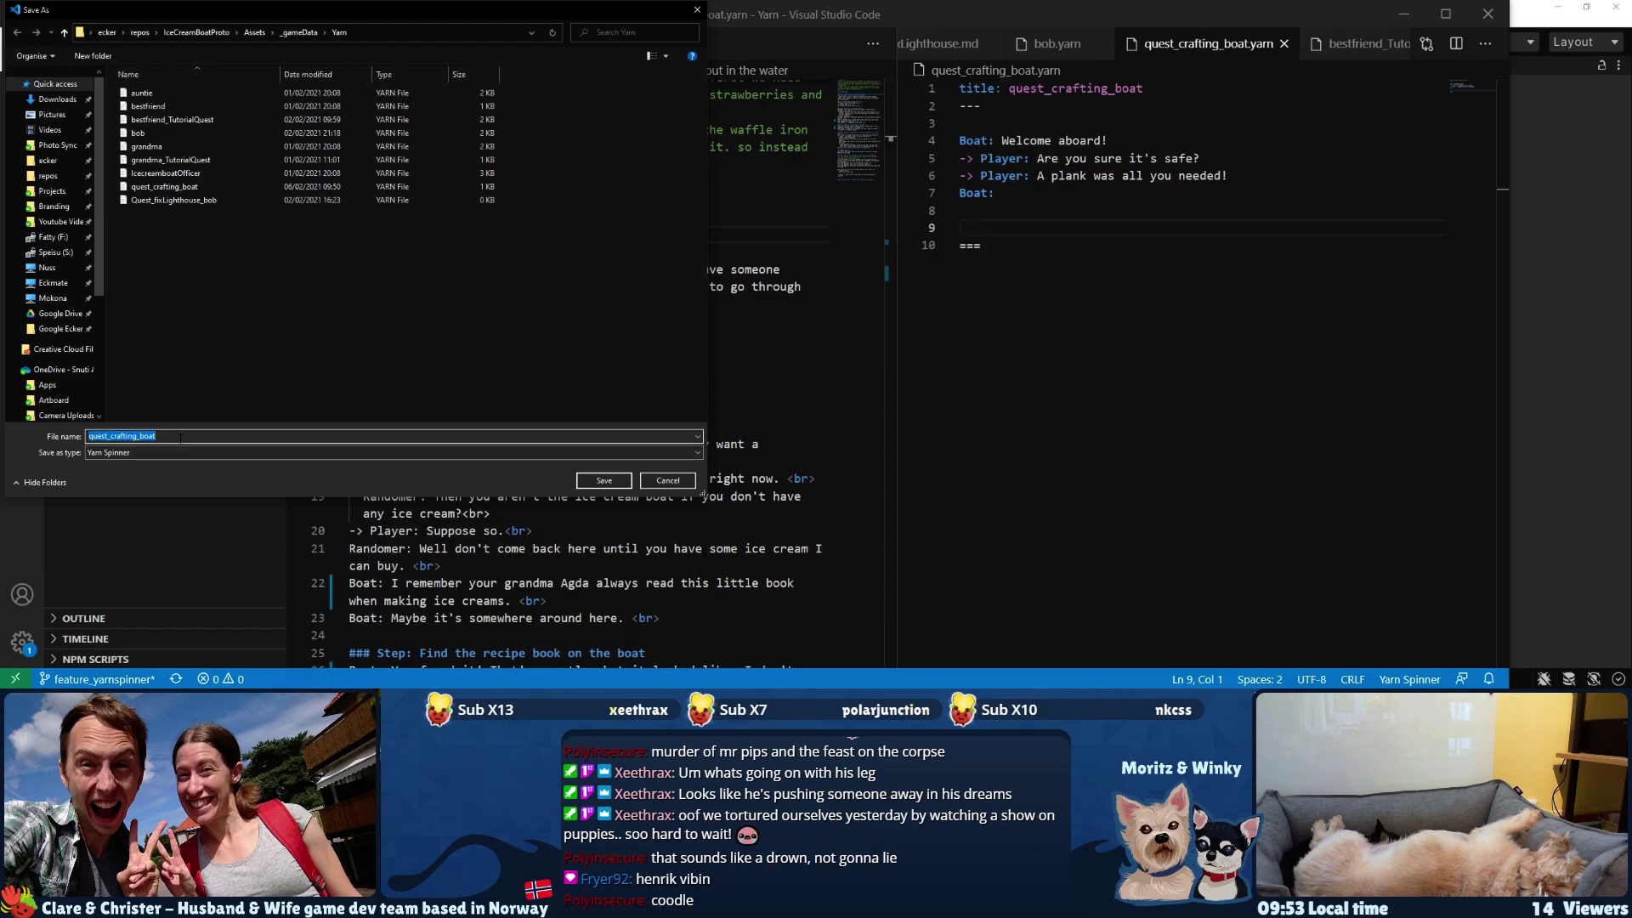
key(Return)
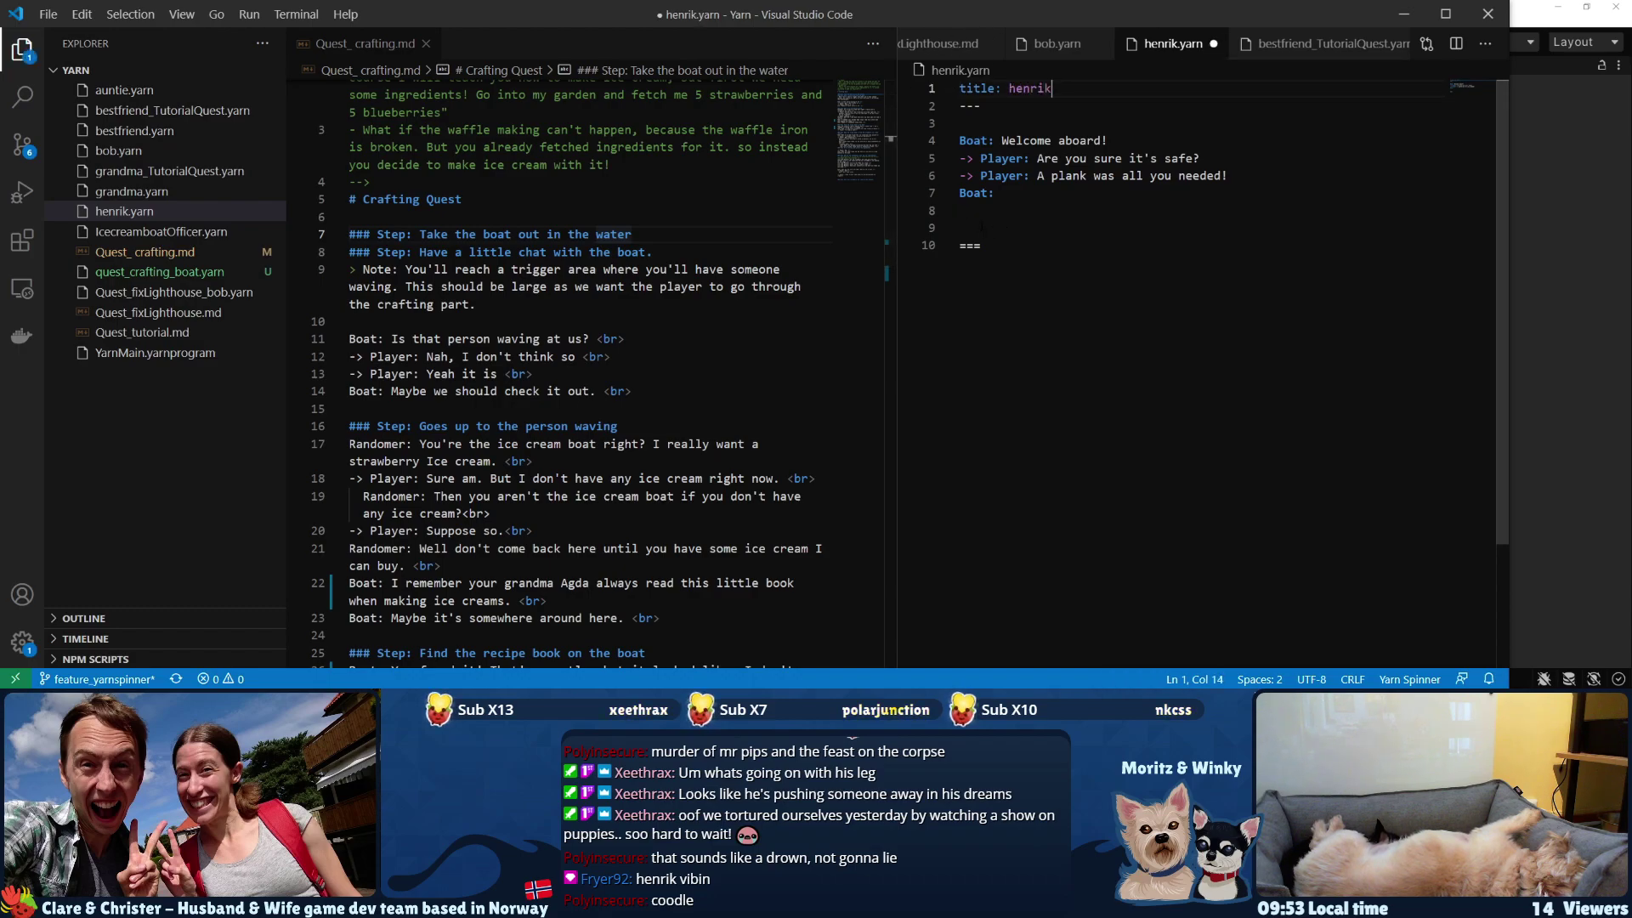
- Change the speaker of the first dialogue line in henrik.yarn from Boat to Henrik
drag(1003, 193, 1010, 140)
click(970, 140)
text(Hneikr)
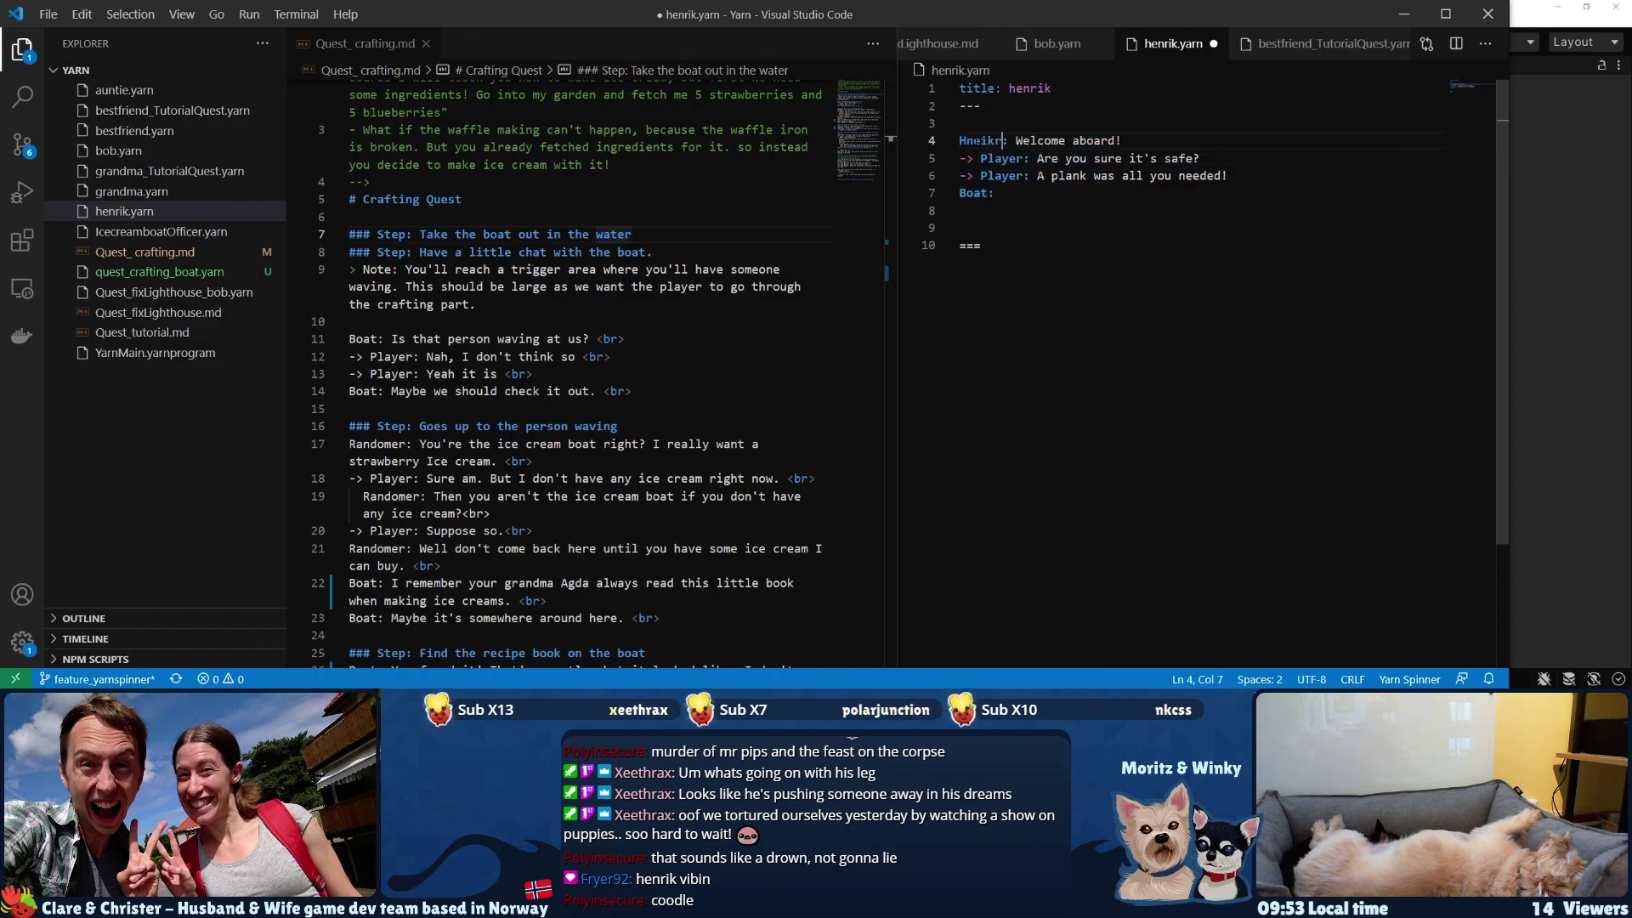
text(enri)
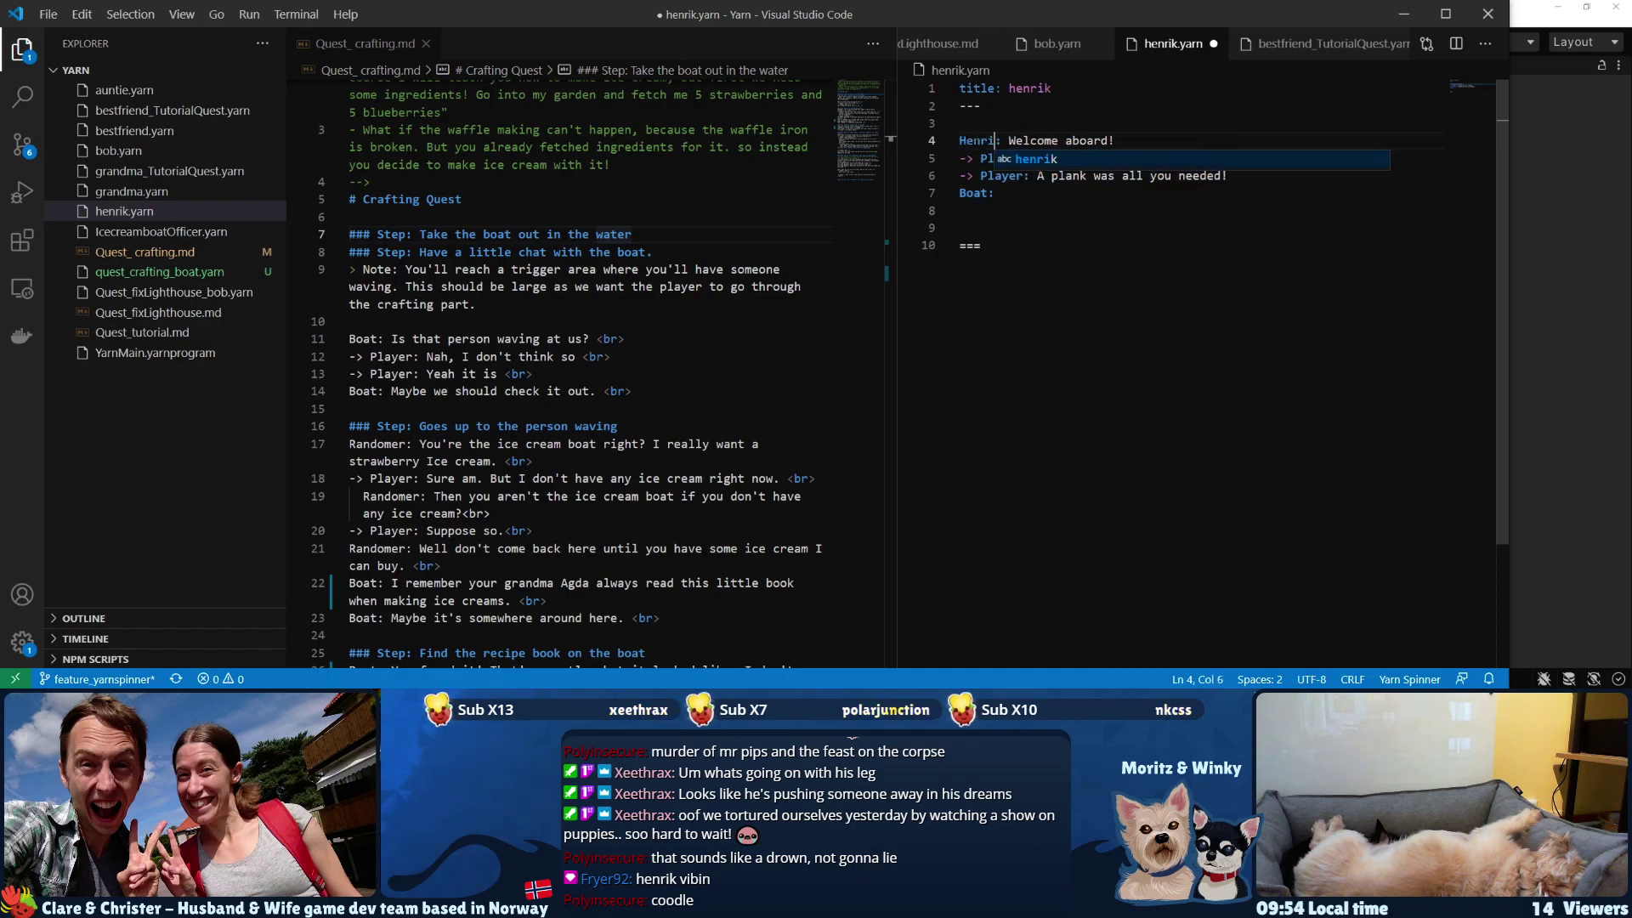
key(Right)
key(Right)
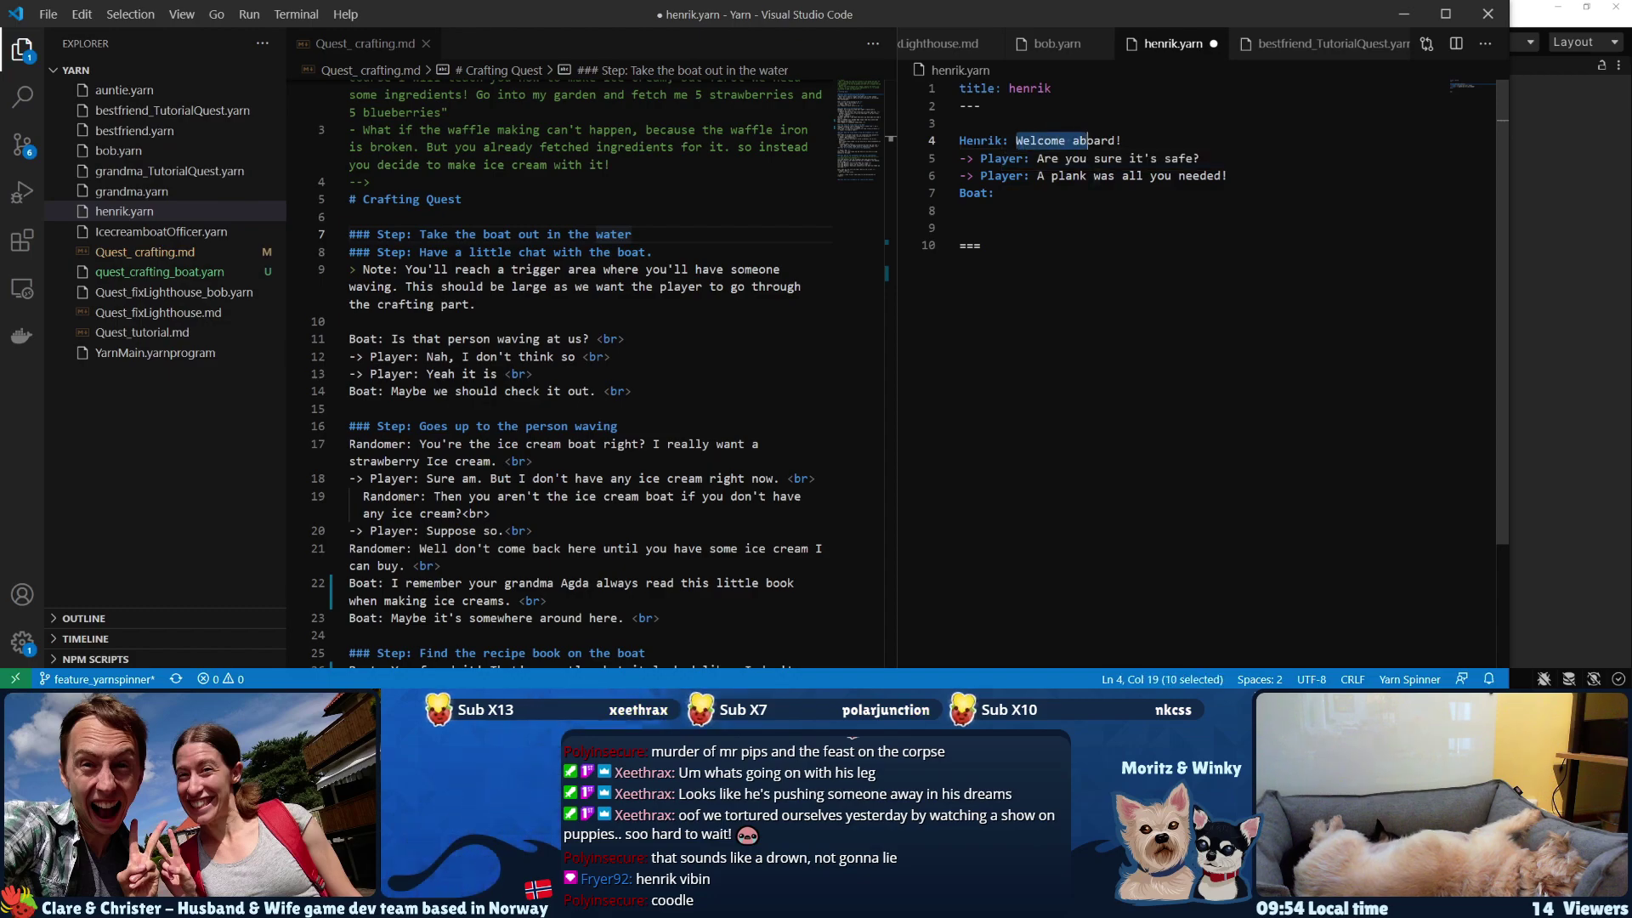
- Replace Henrik's line with "NEED ICE CREAM!" and delete the leftover Player and Boat lines below it
text(NEED U)
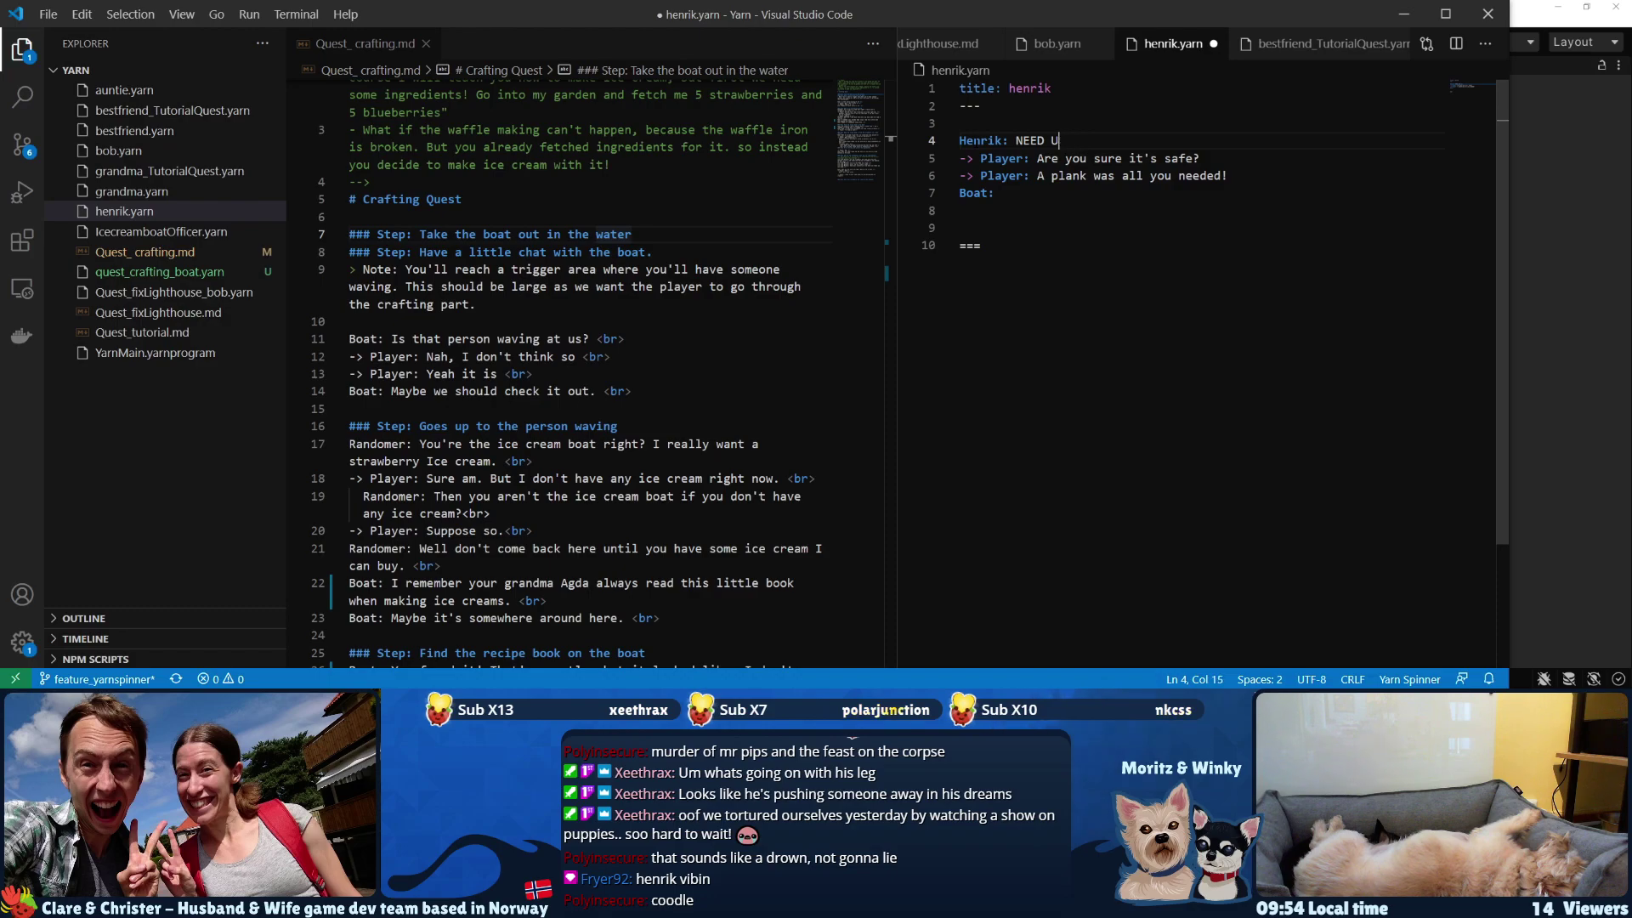
key(BackSpace)
text(ICE CREAM)
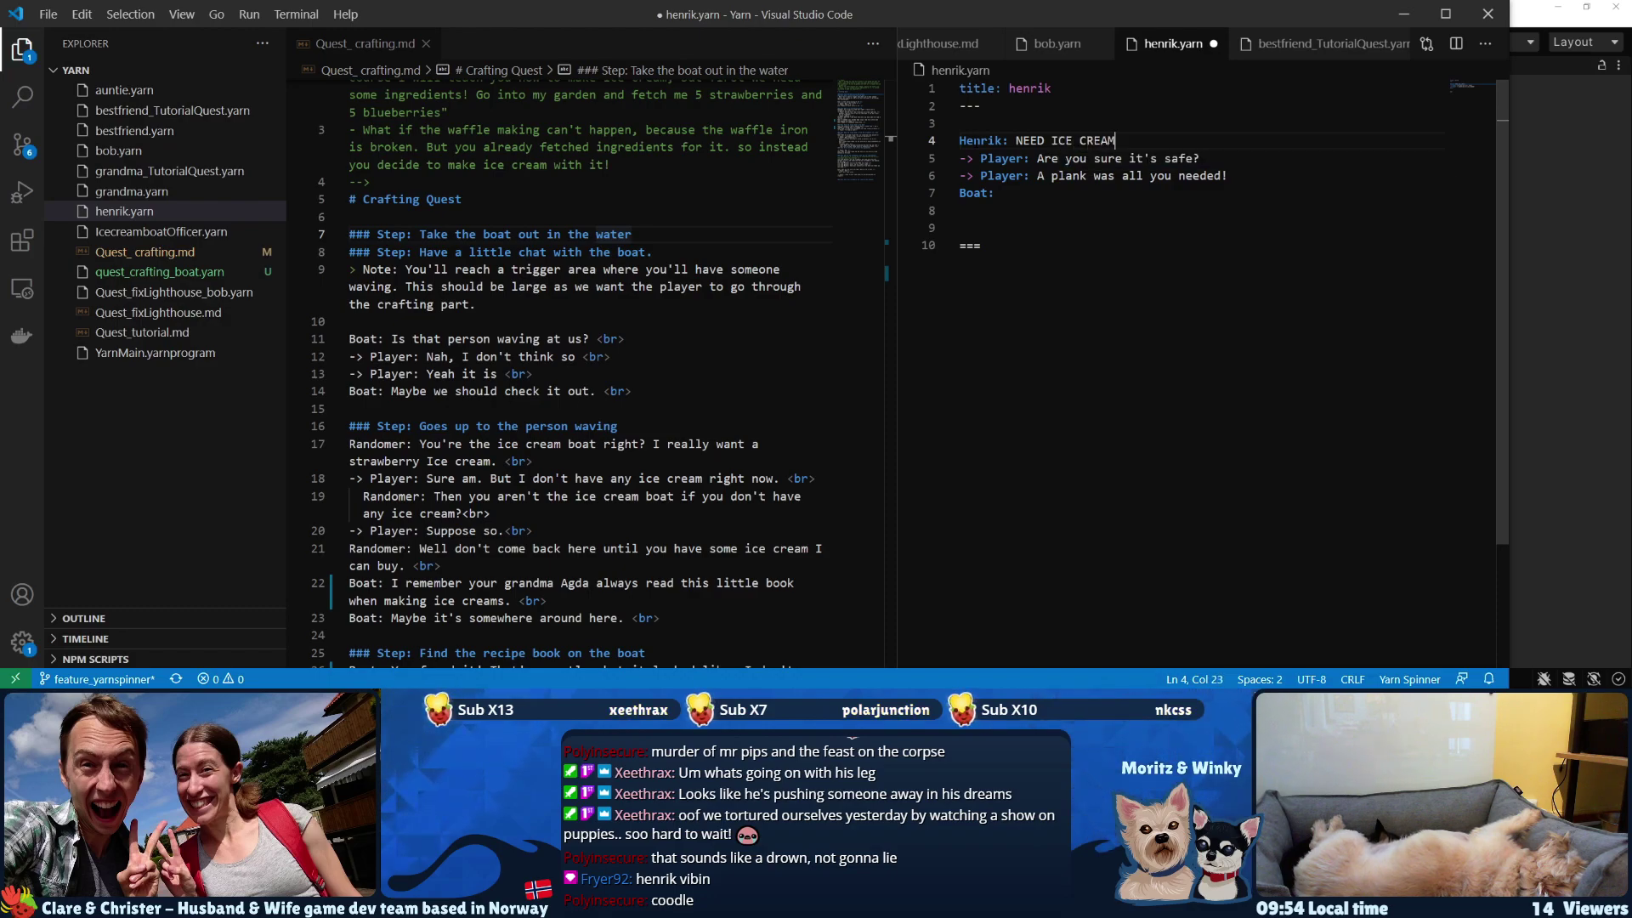
key(shift+Up)
key(shift+Up)
key(shift+Home)
key(BackSpace)
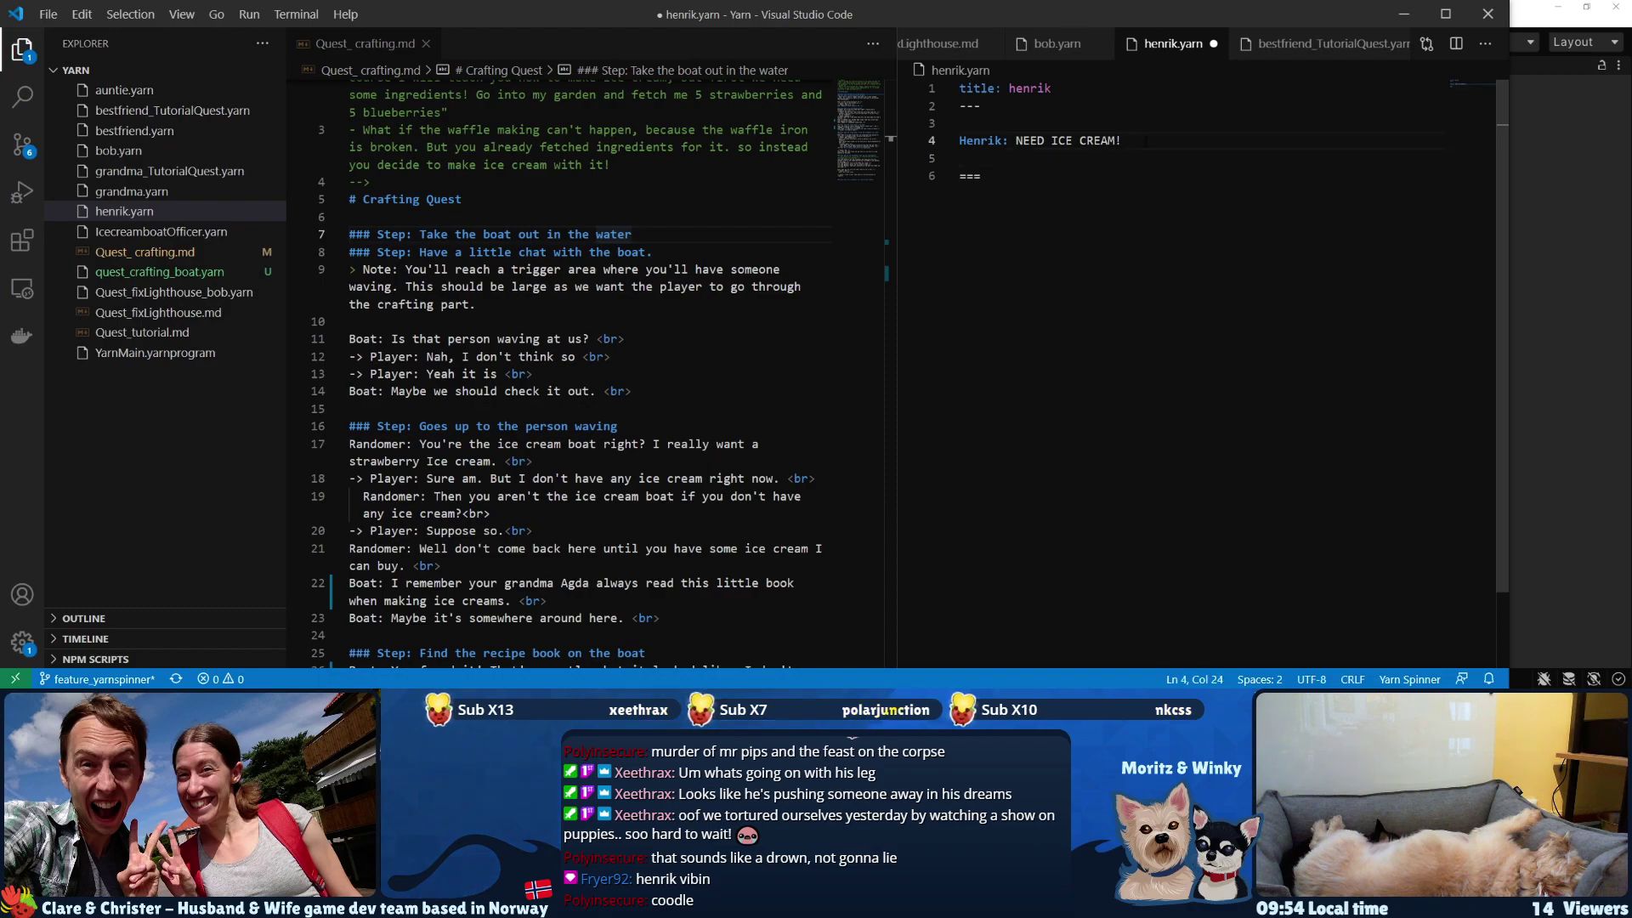
- Switch to Unity, set the YarnMain program's Source Scripts size to 9 and assign the henrik script to Element 8
click(1537, 13)
click(102, 645)
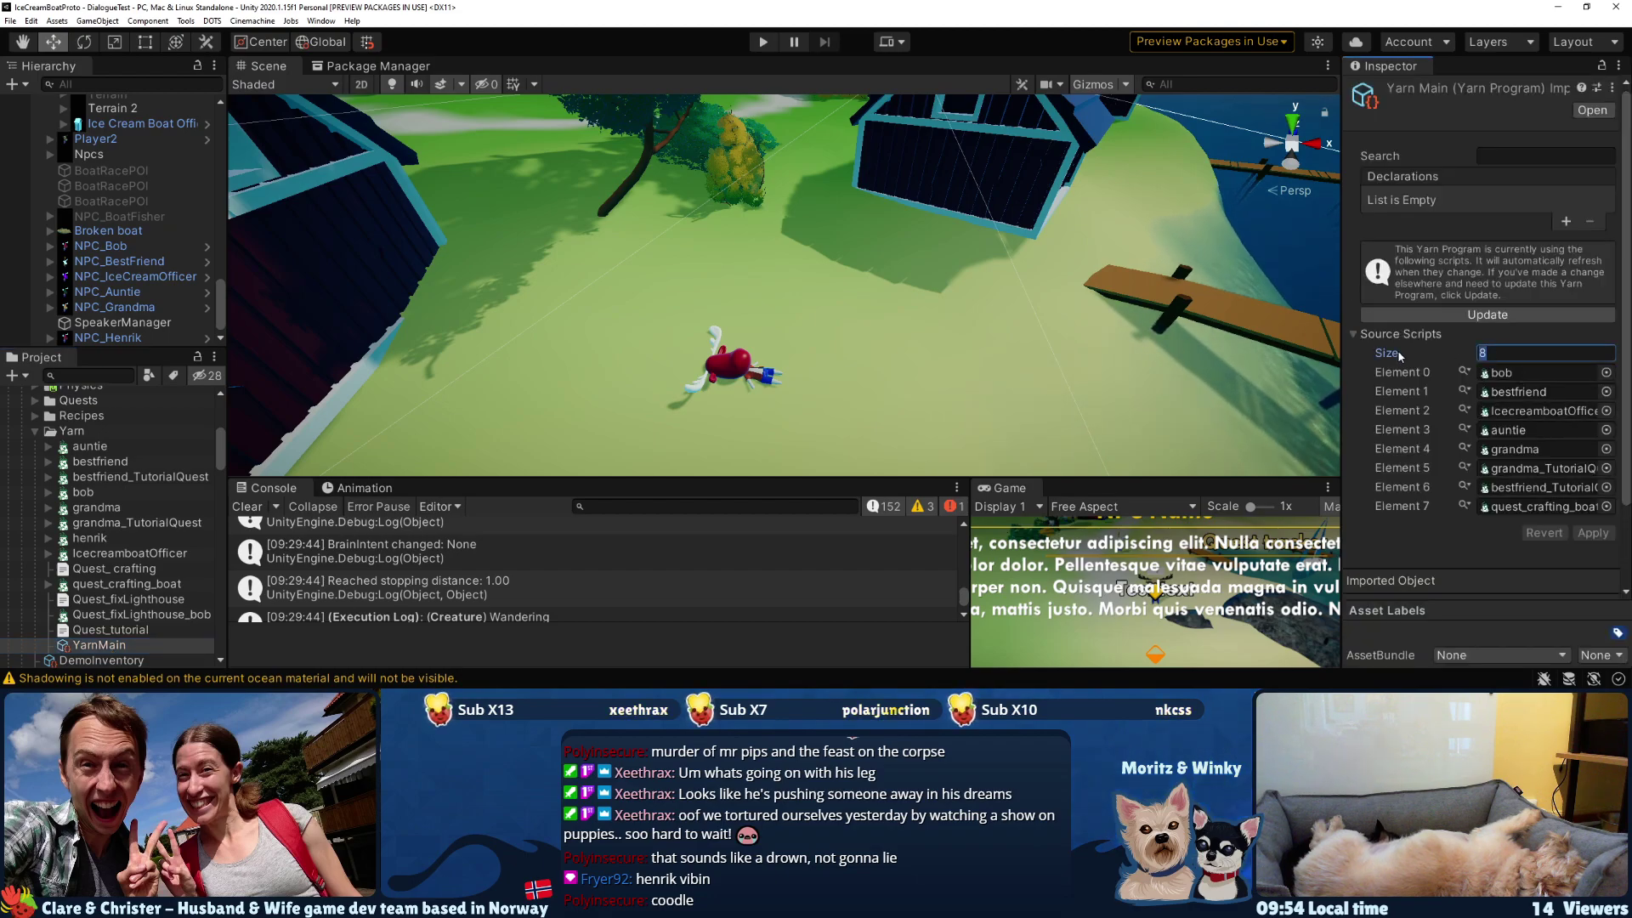
key(Return)
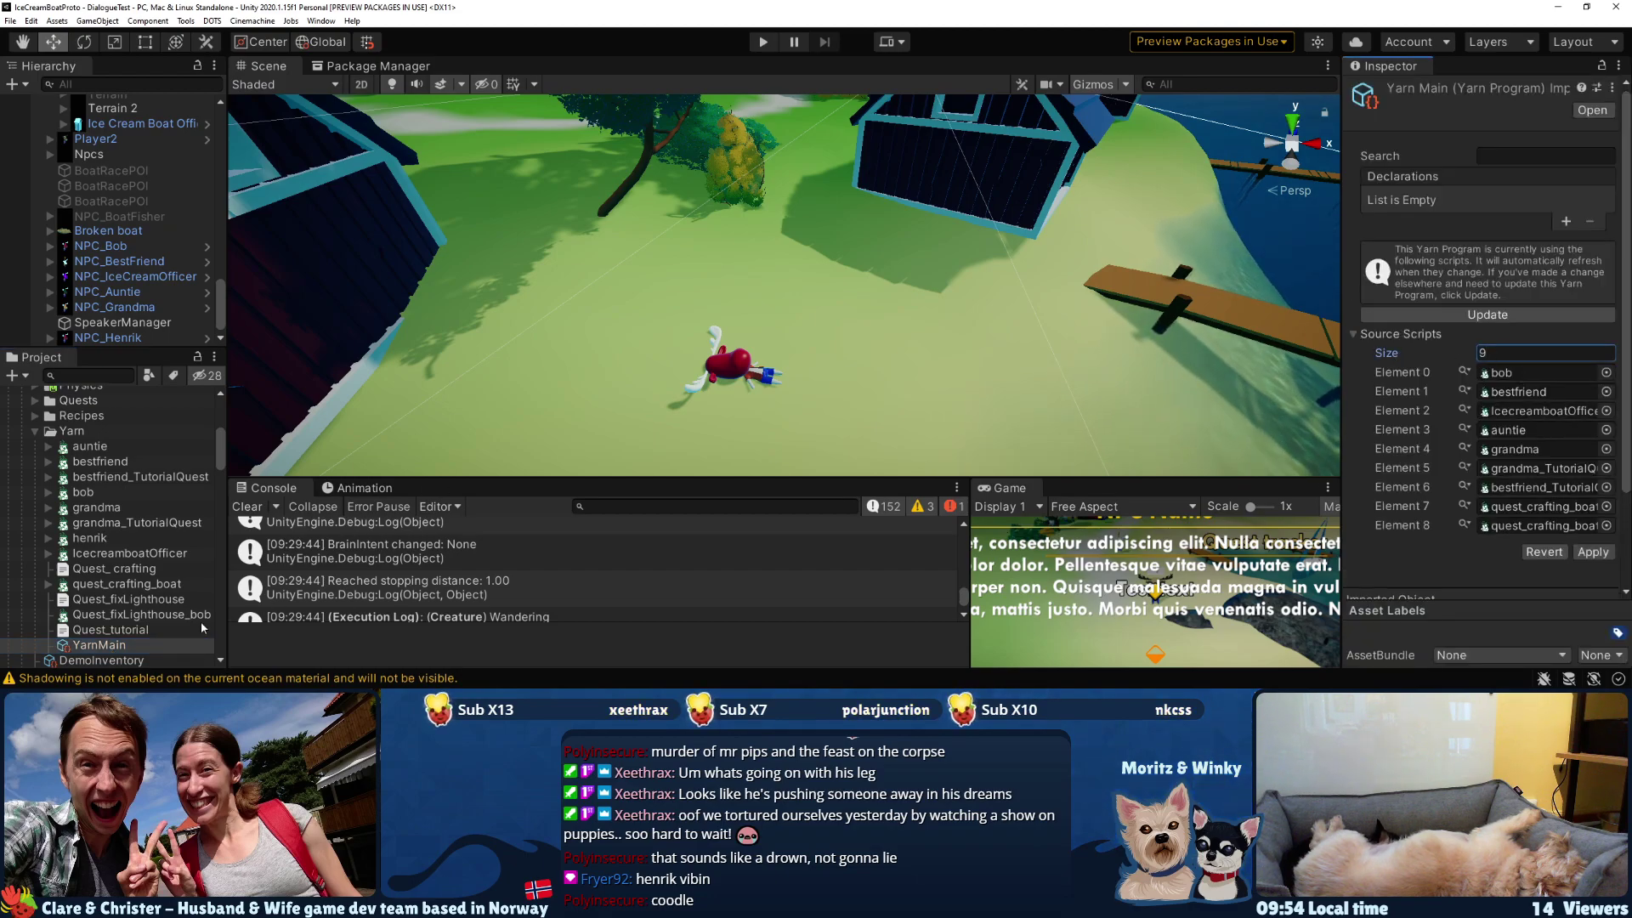
drag(85, 545, 1548, 534)
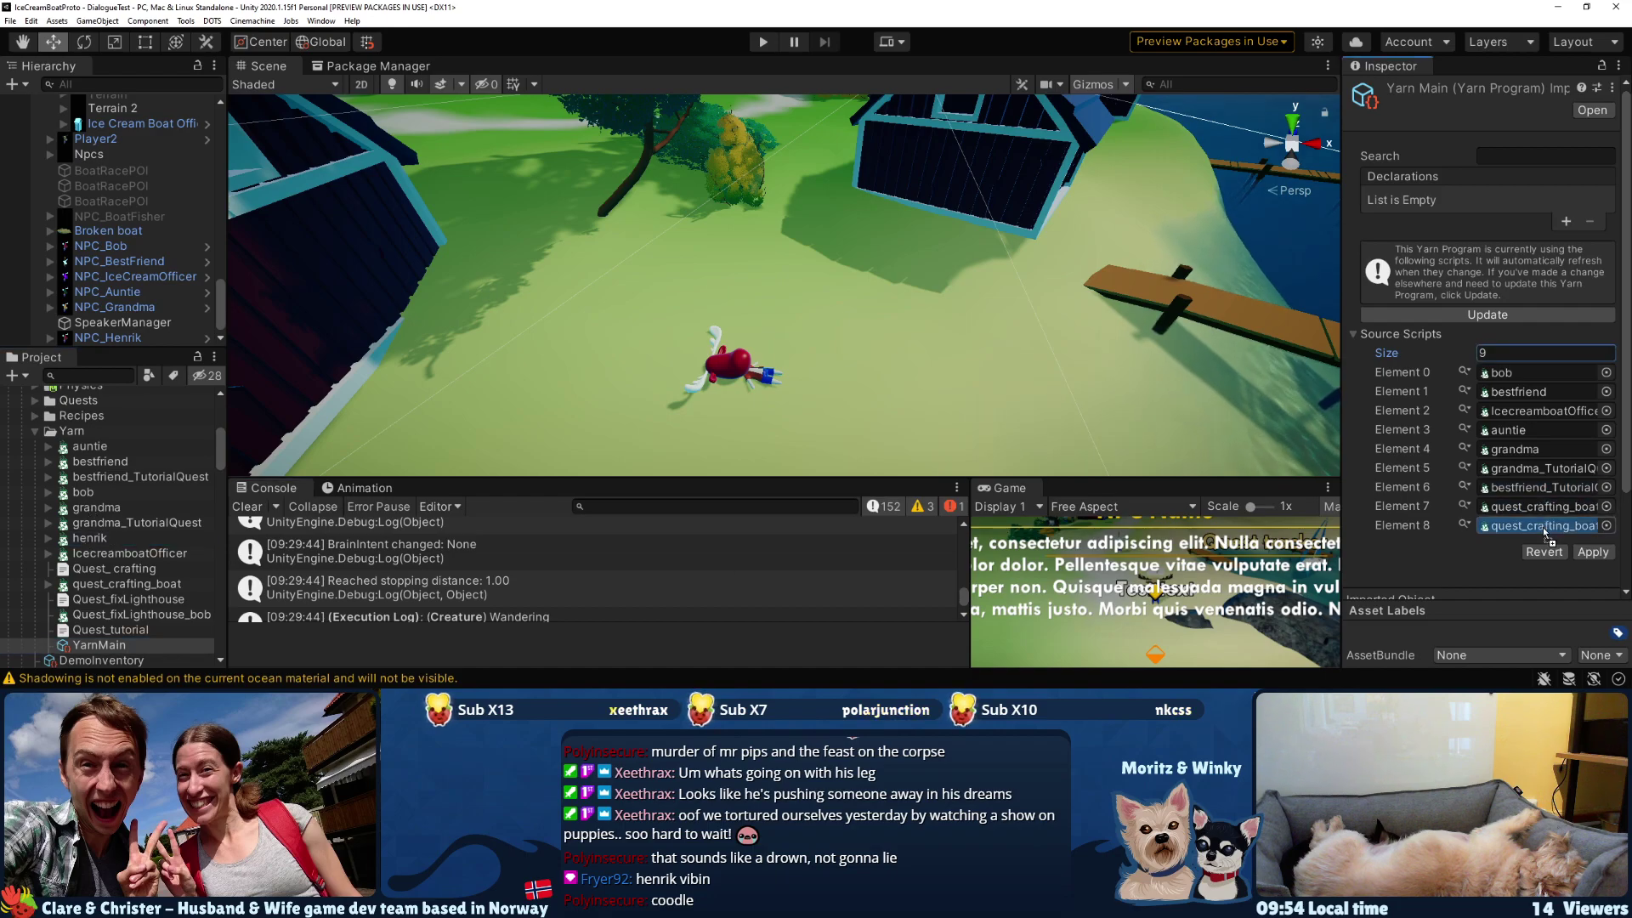
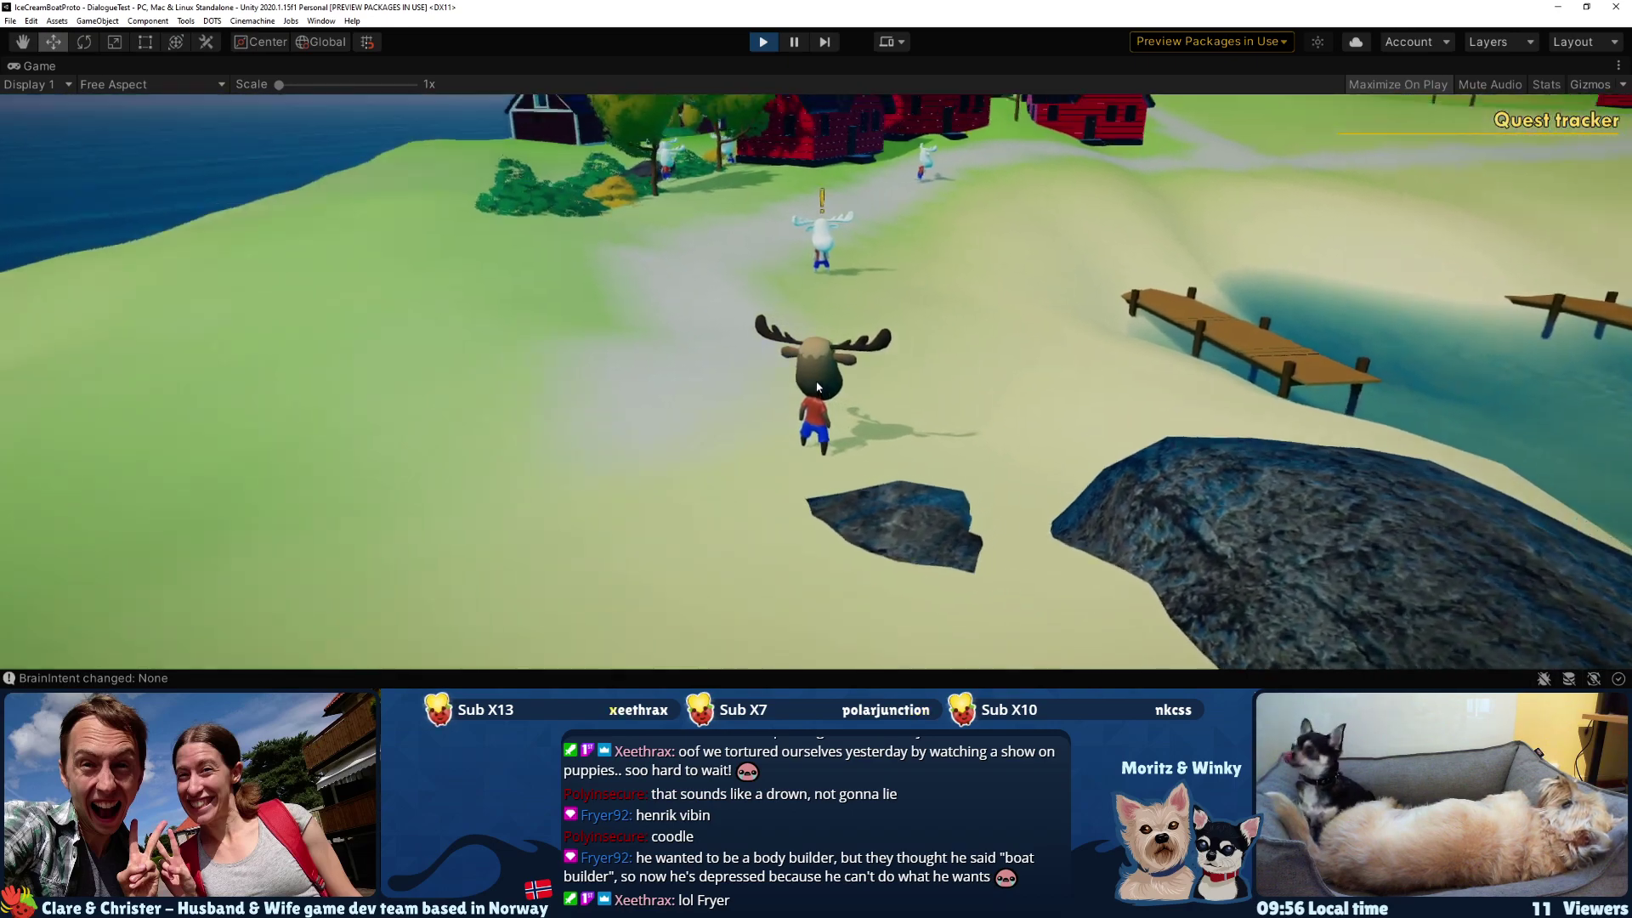
- Play-test by running past the houses to Henrik the snoozer on the beach, start his dialogue, and stop play mode
key(w)
key(space)
key(w)
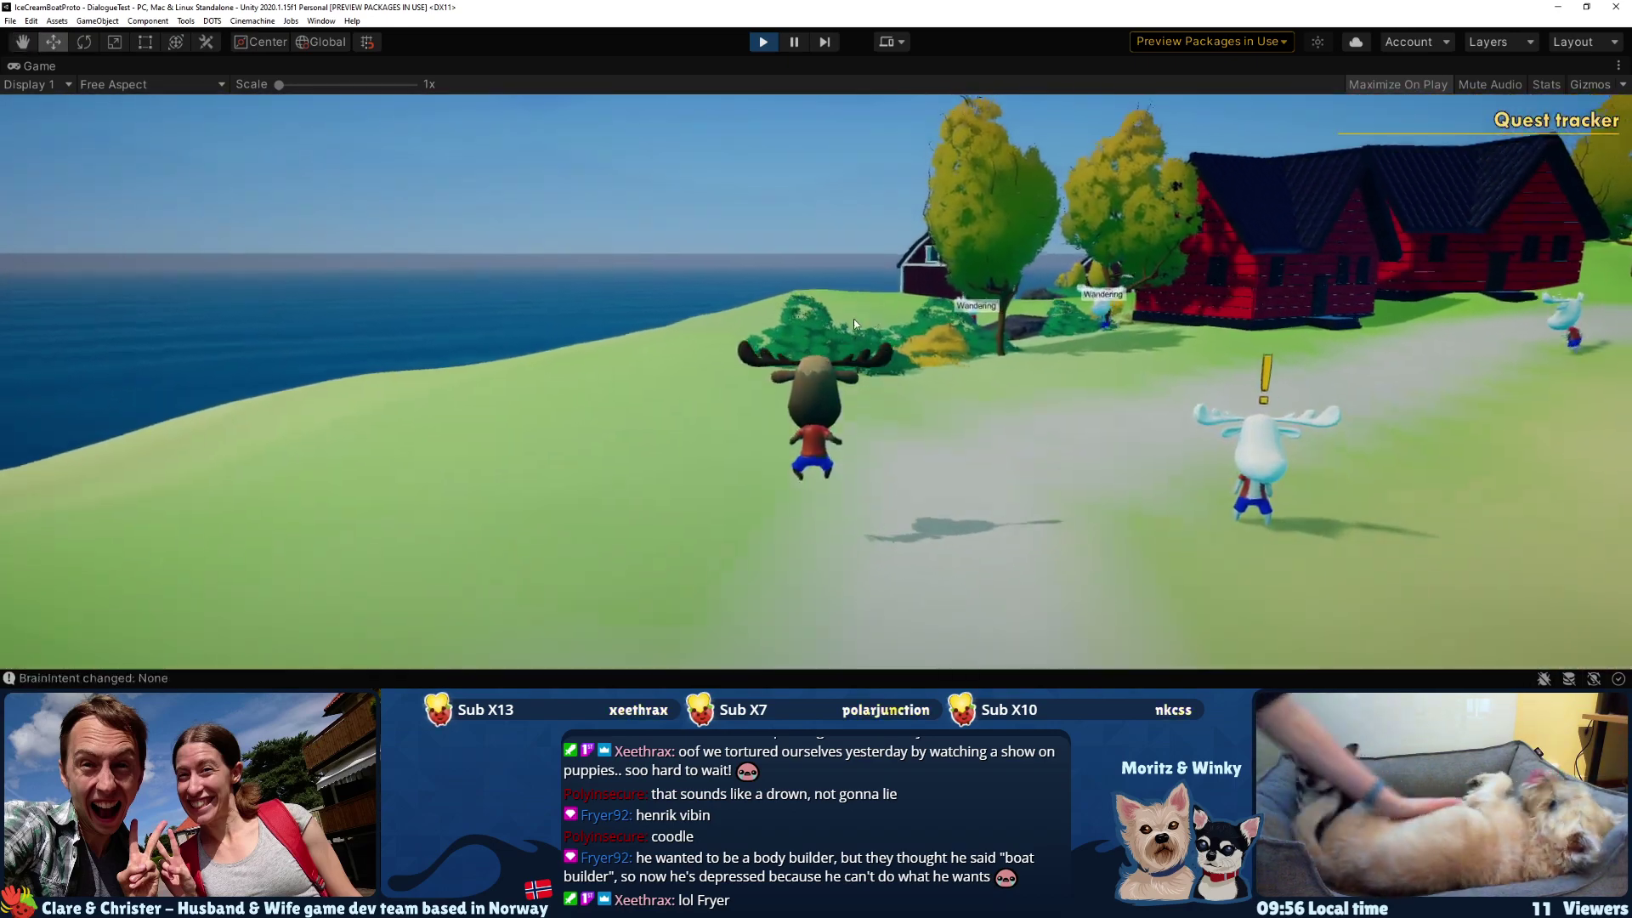
key(w)
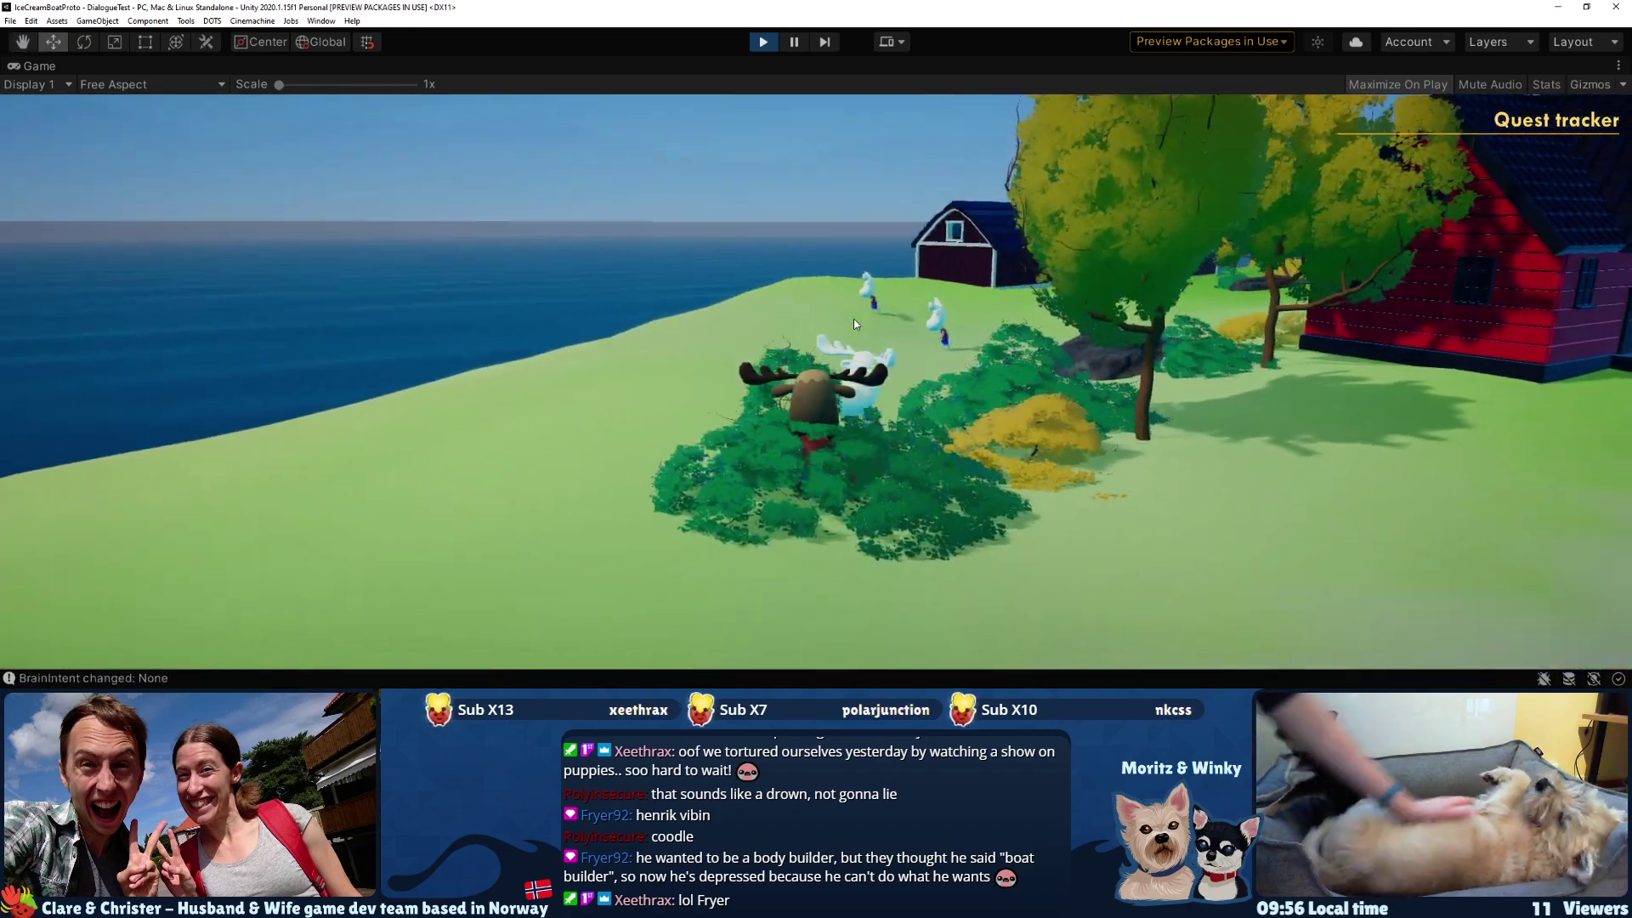
key(space)
key(w)
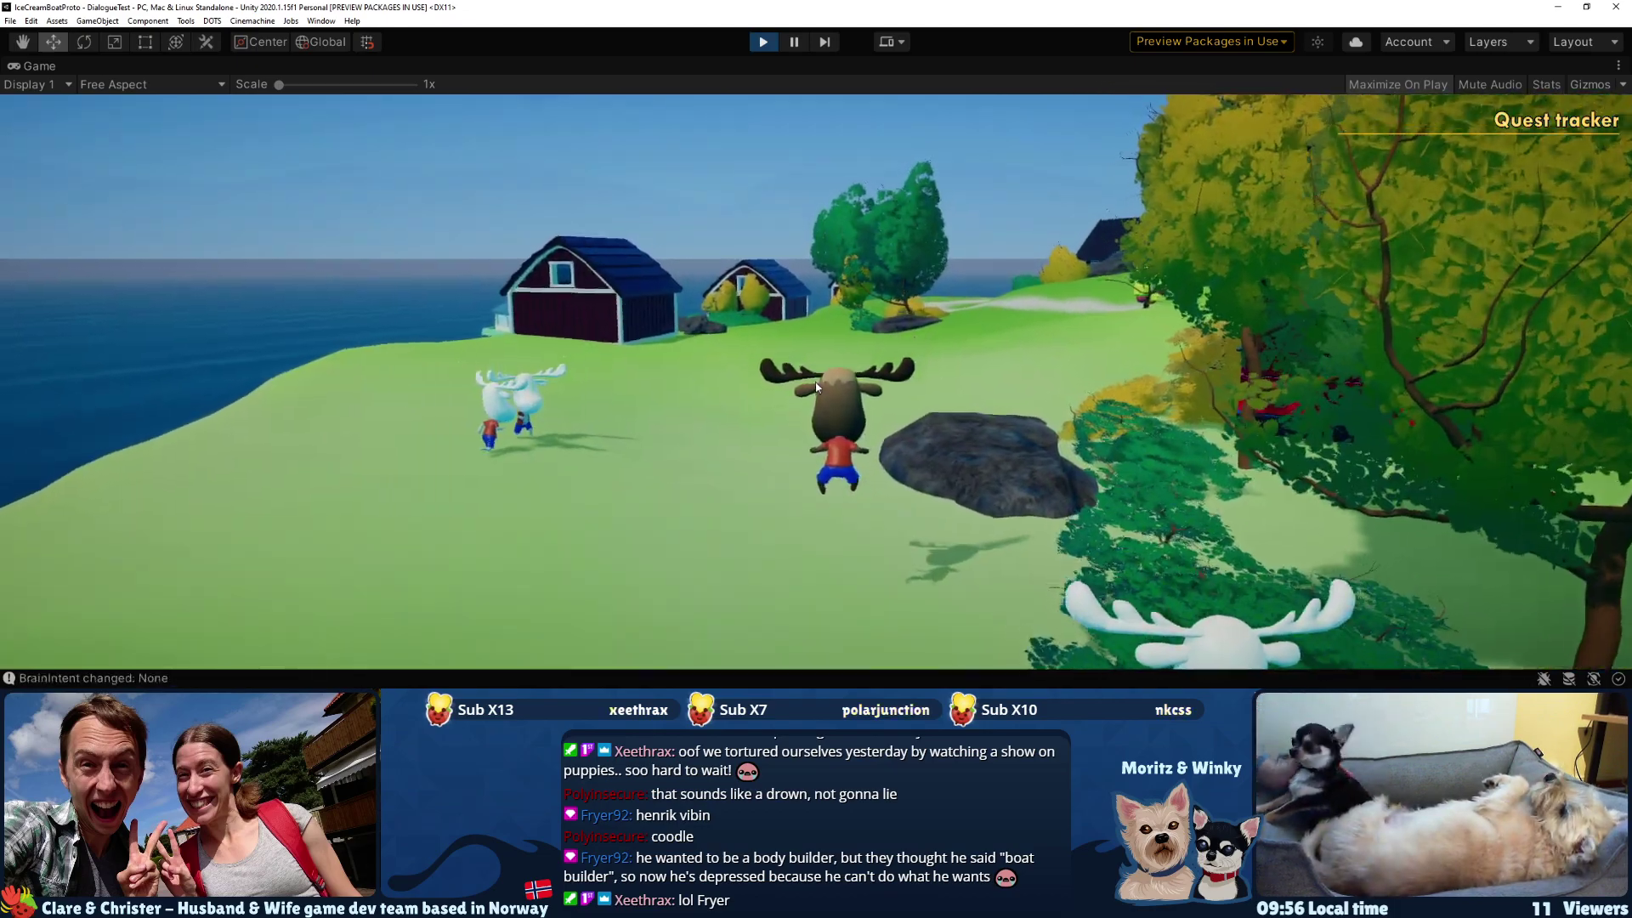
key(space)
key(w)
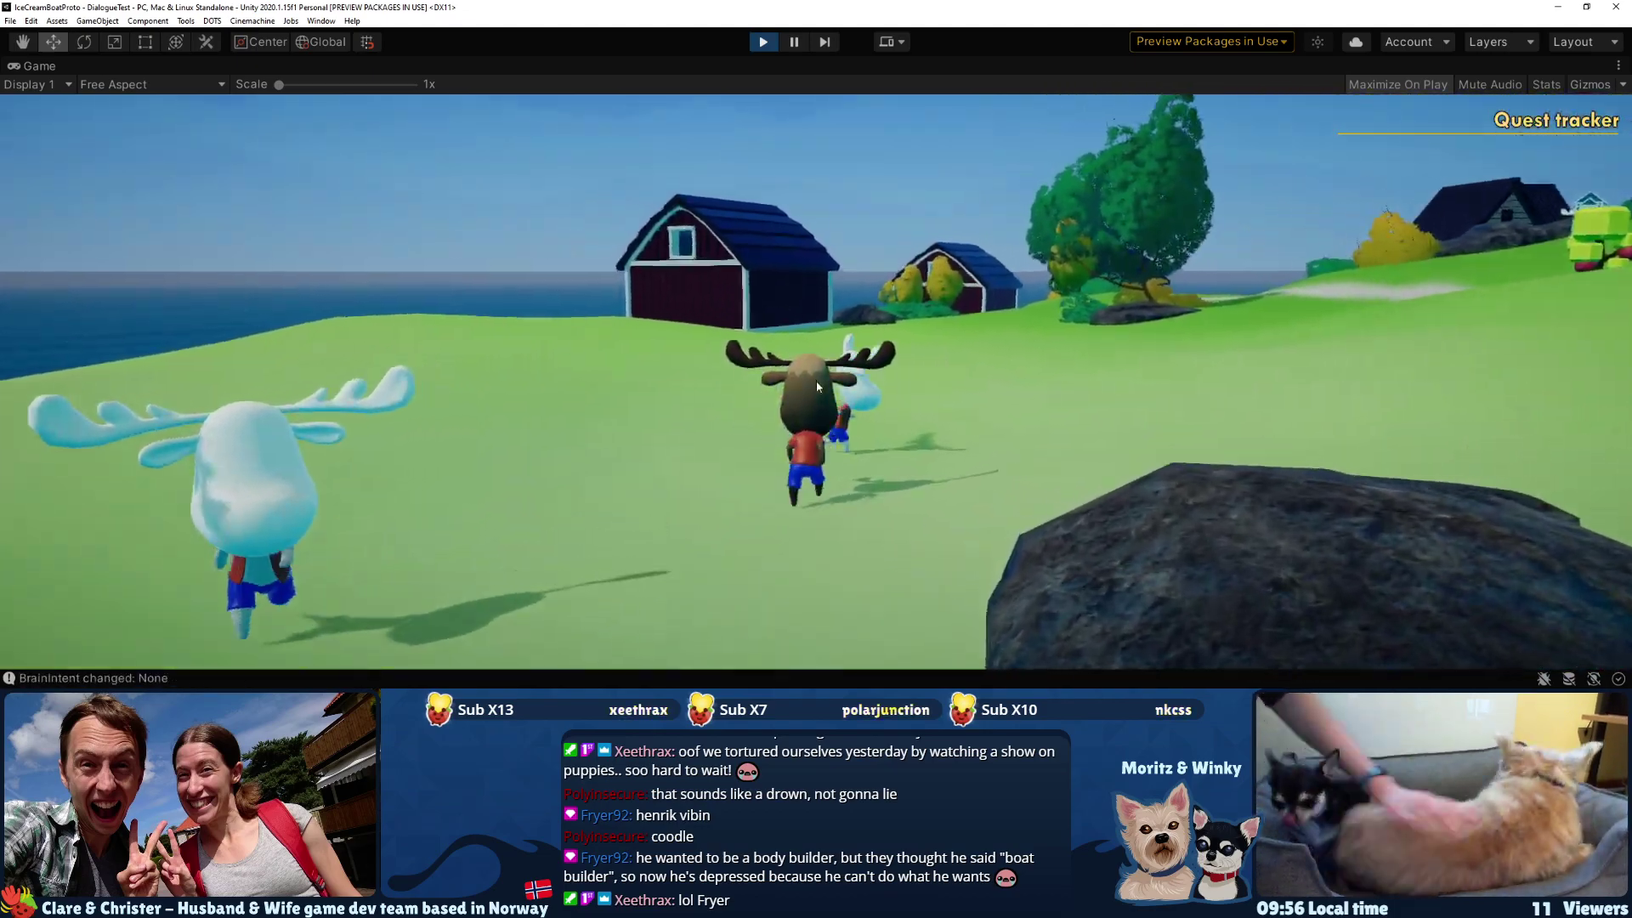
key(space)
key(w)
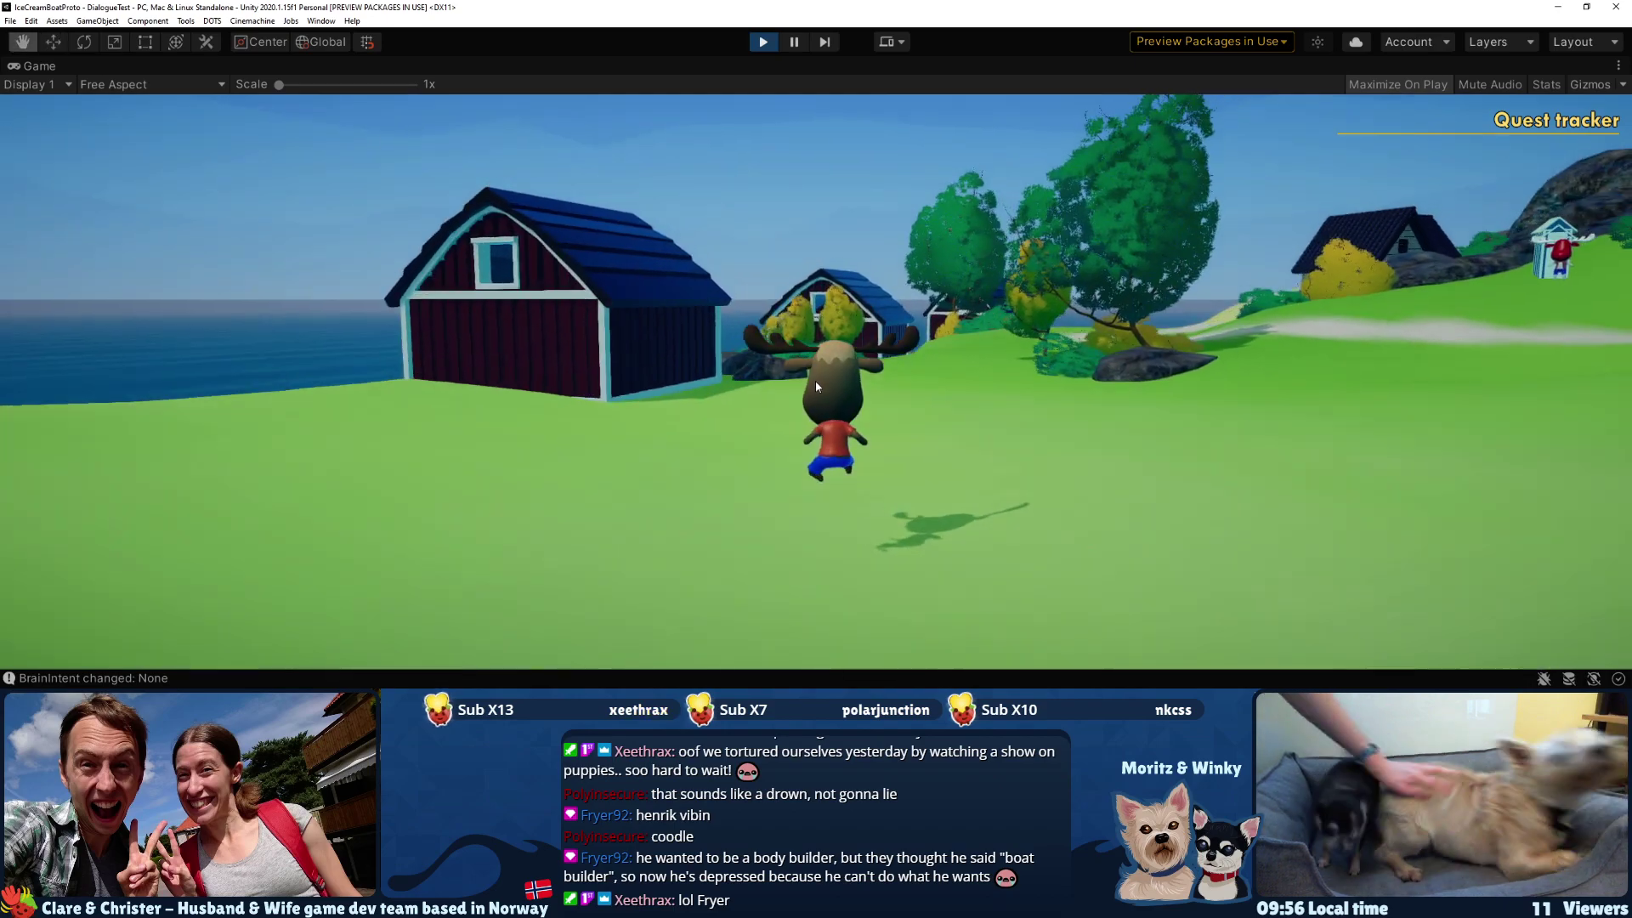
key(space)
key(a)
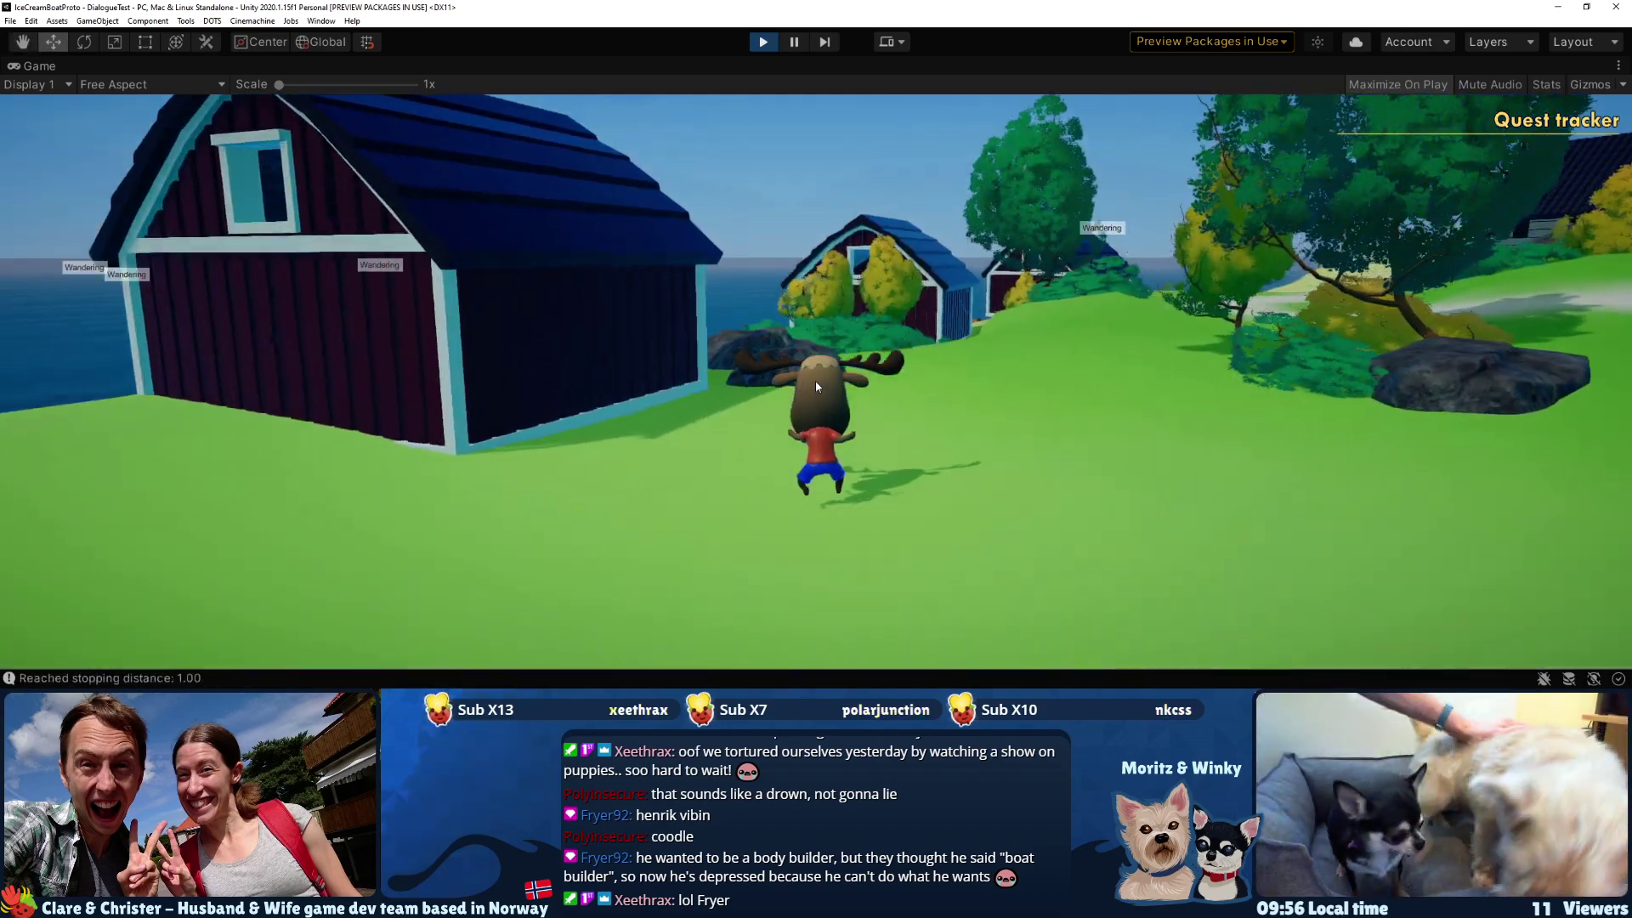
key(w)
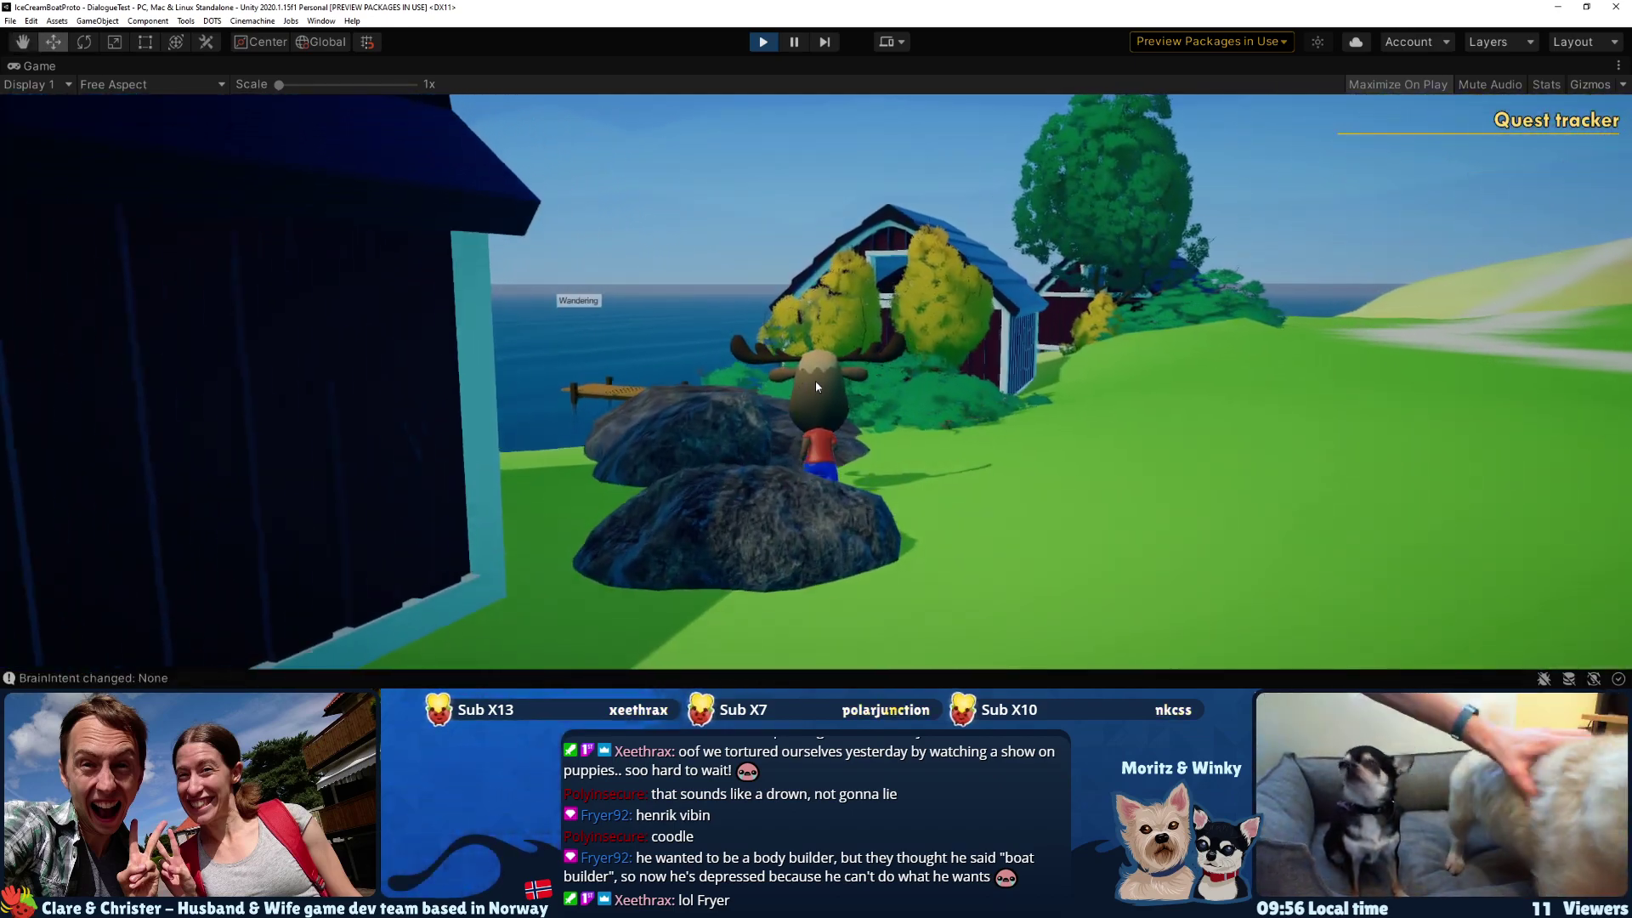
key(w)
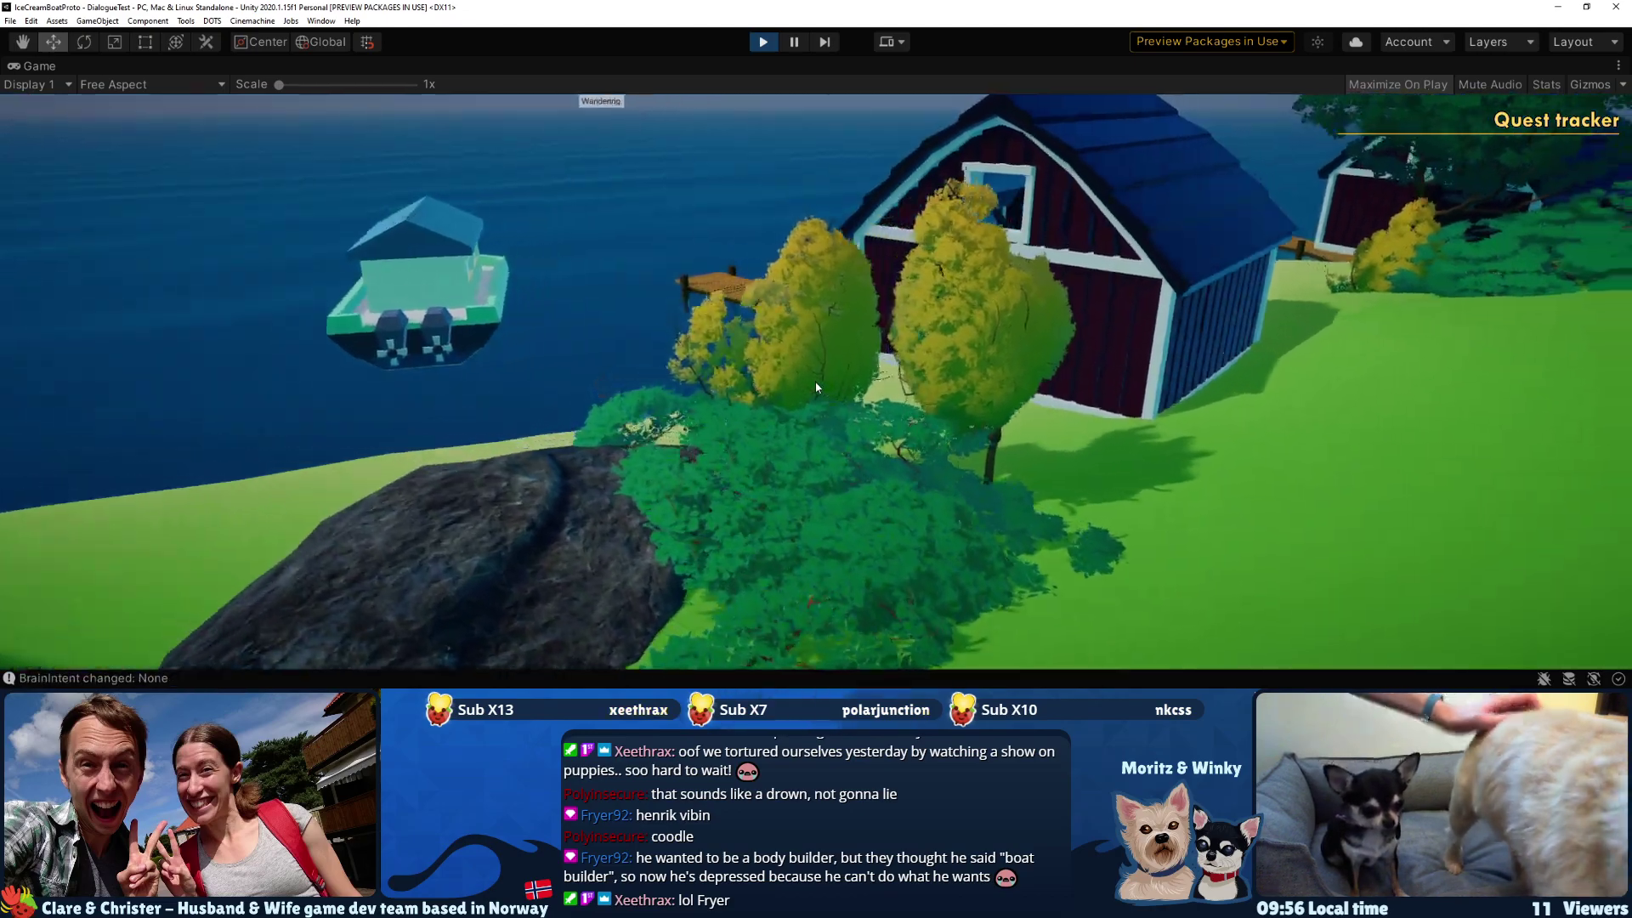
key(a)
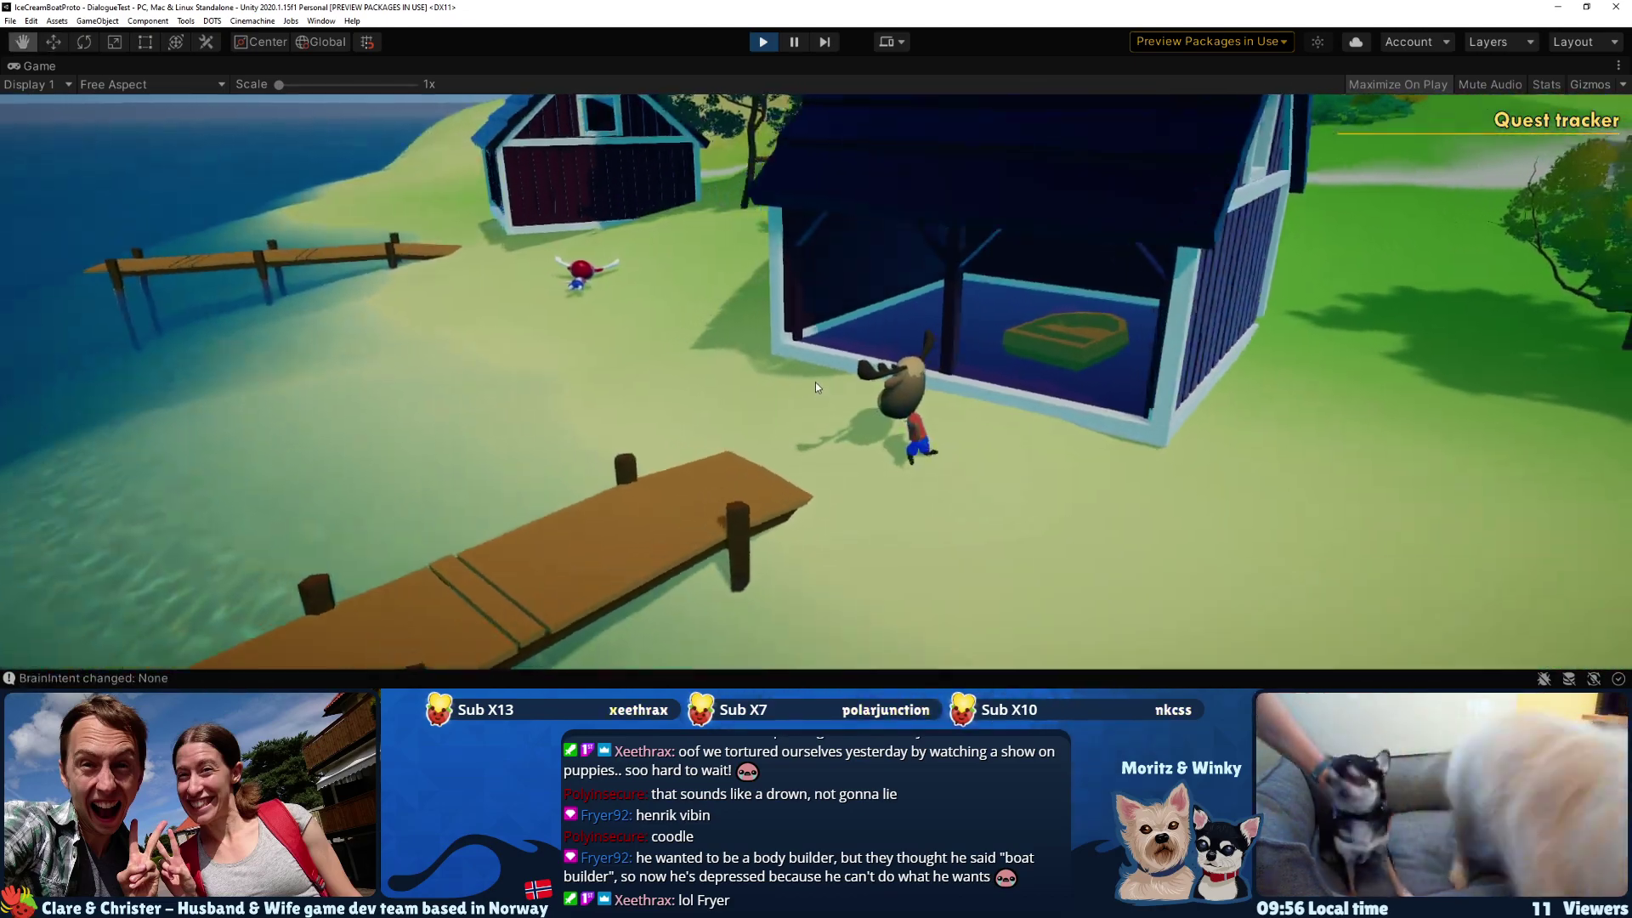
key(a)
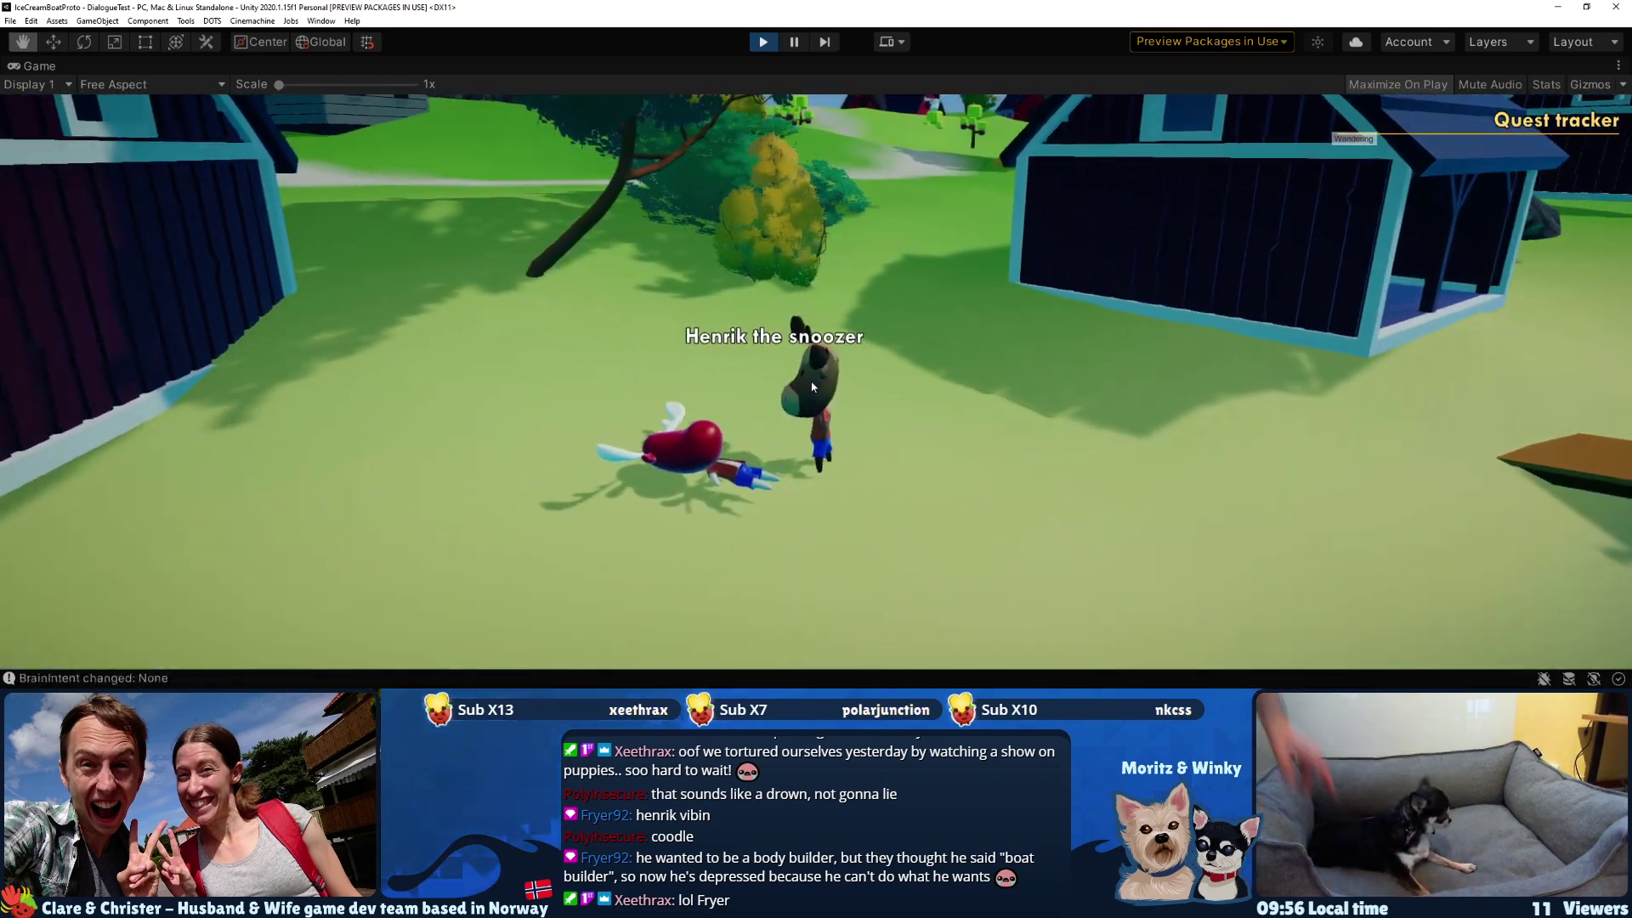
key(w)
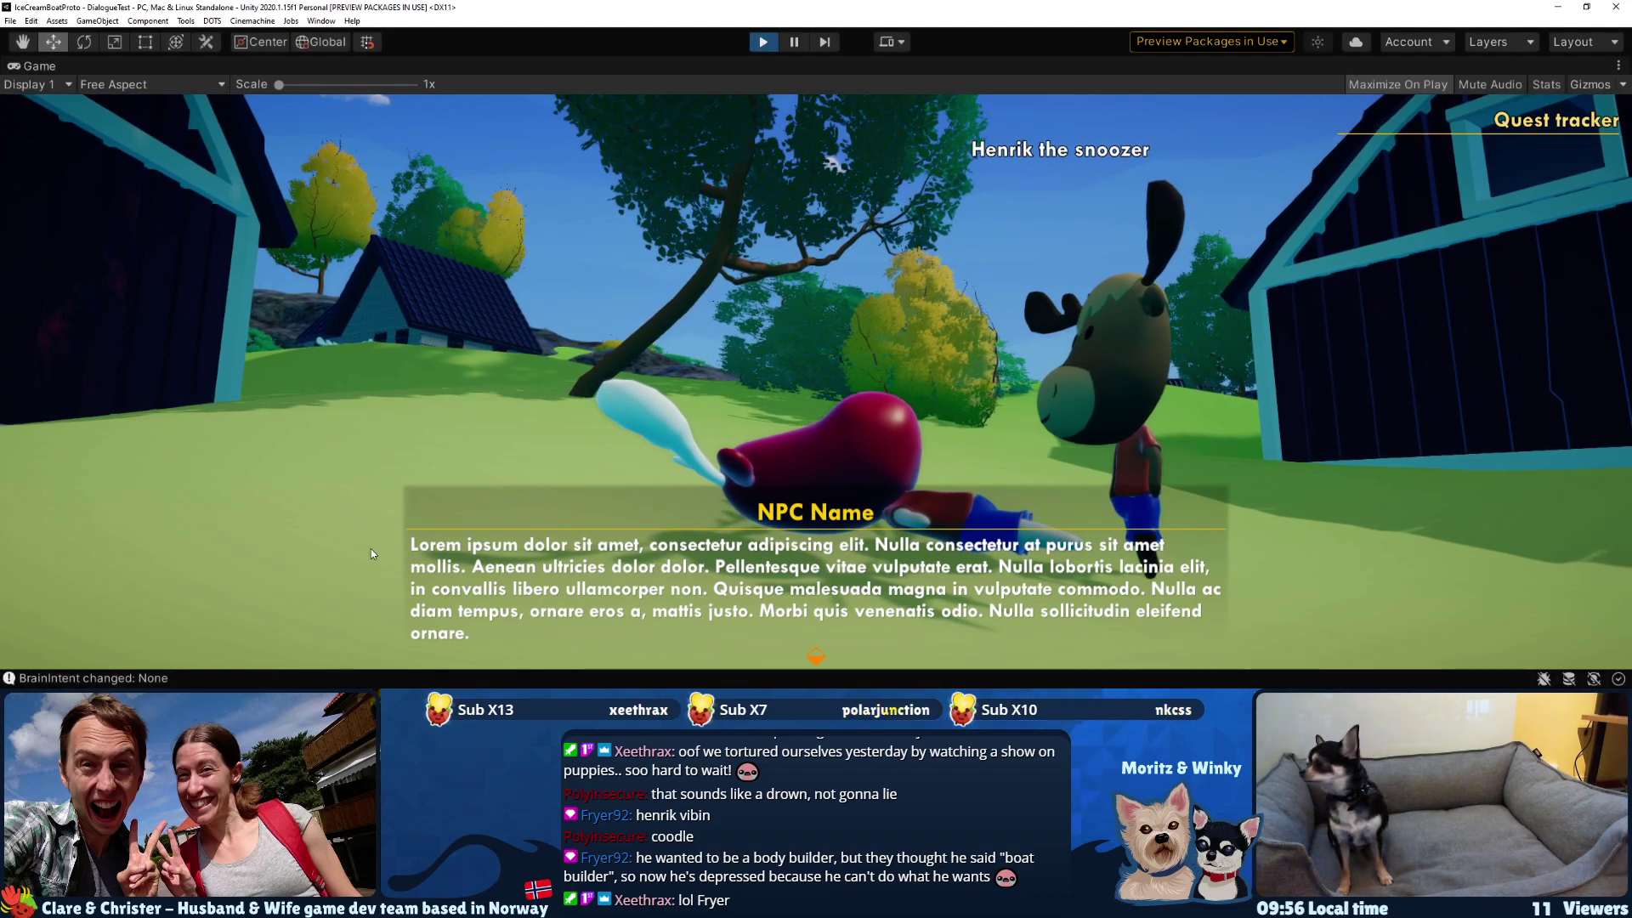
key(ctrl+p)
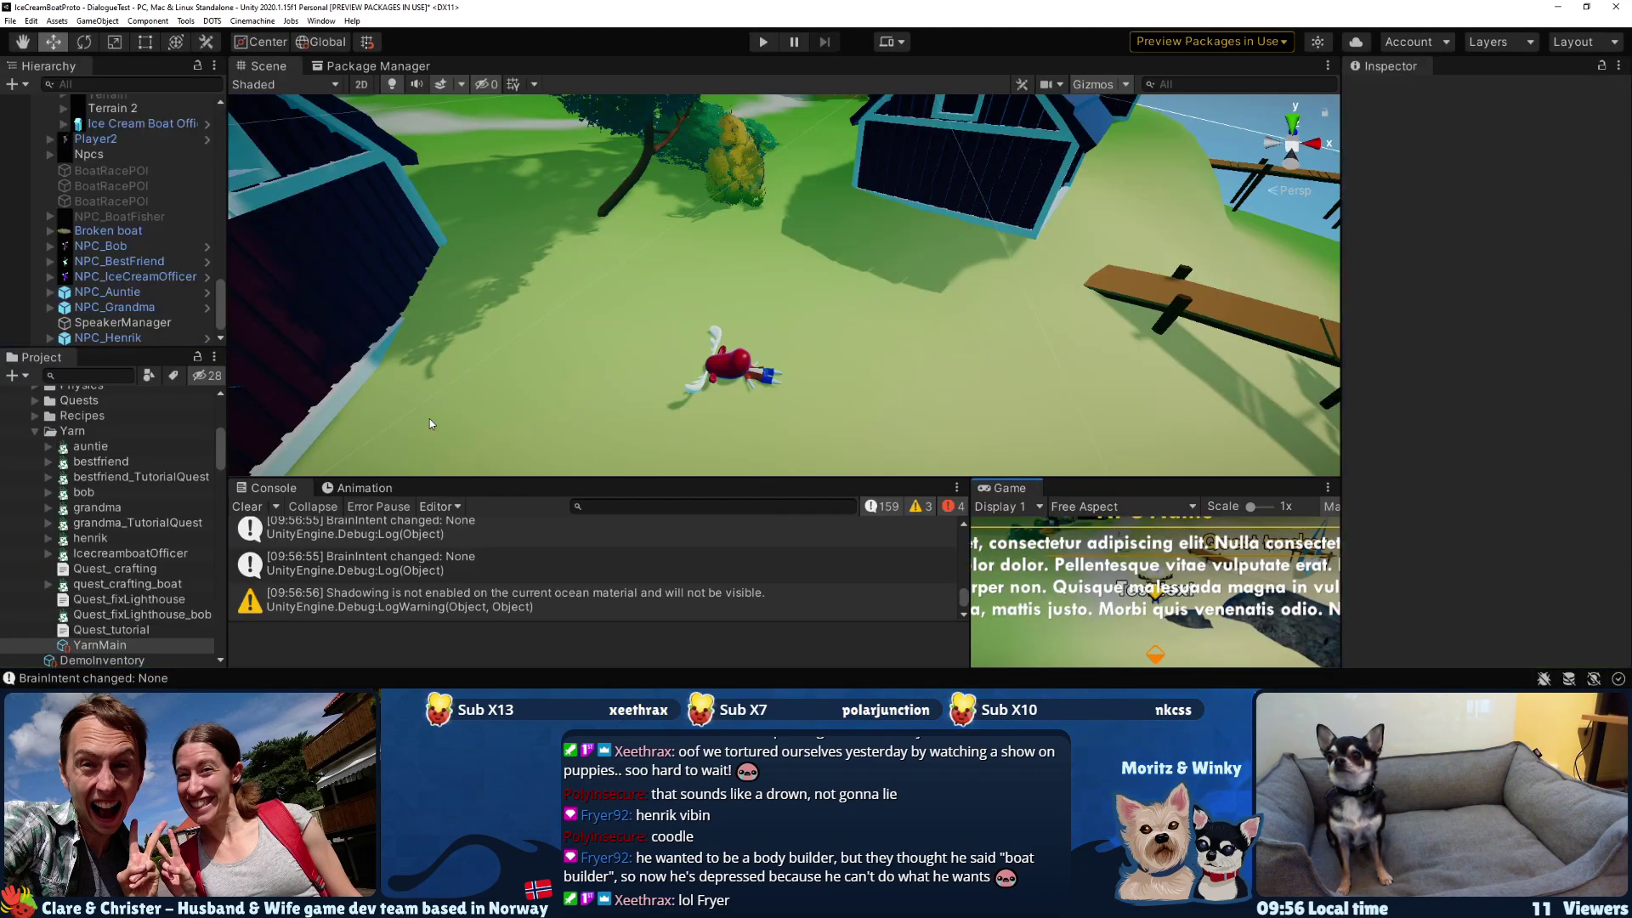
- Check the console's dialogue error, set NPC_Henrik's Start Node to henrik, and compare it with the node title in henrik.yarn
click(268, 488)
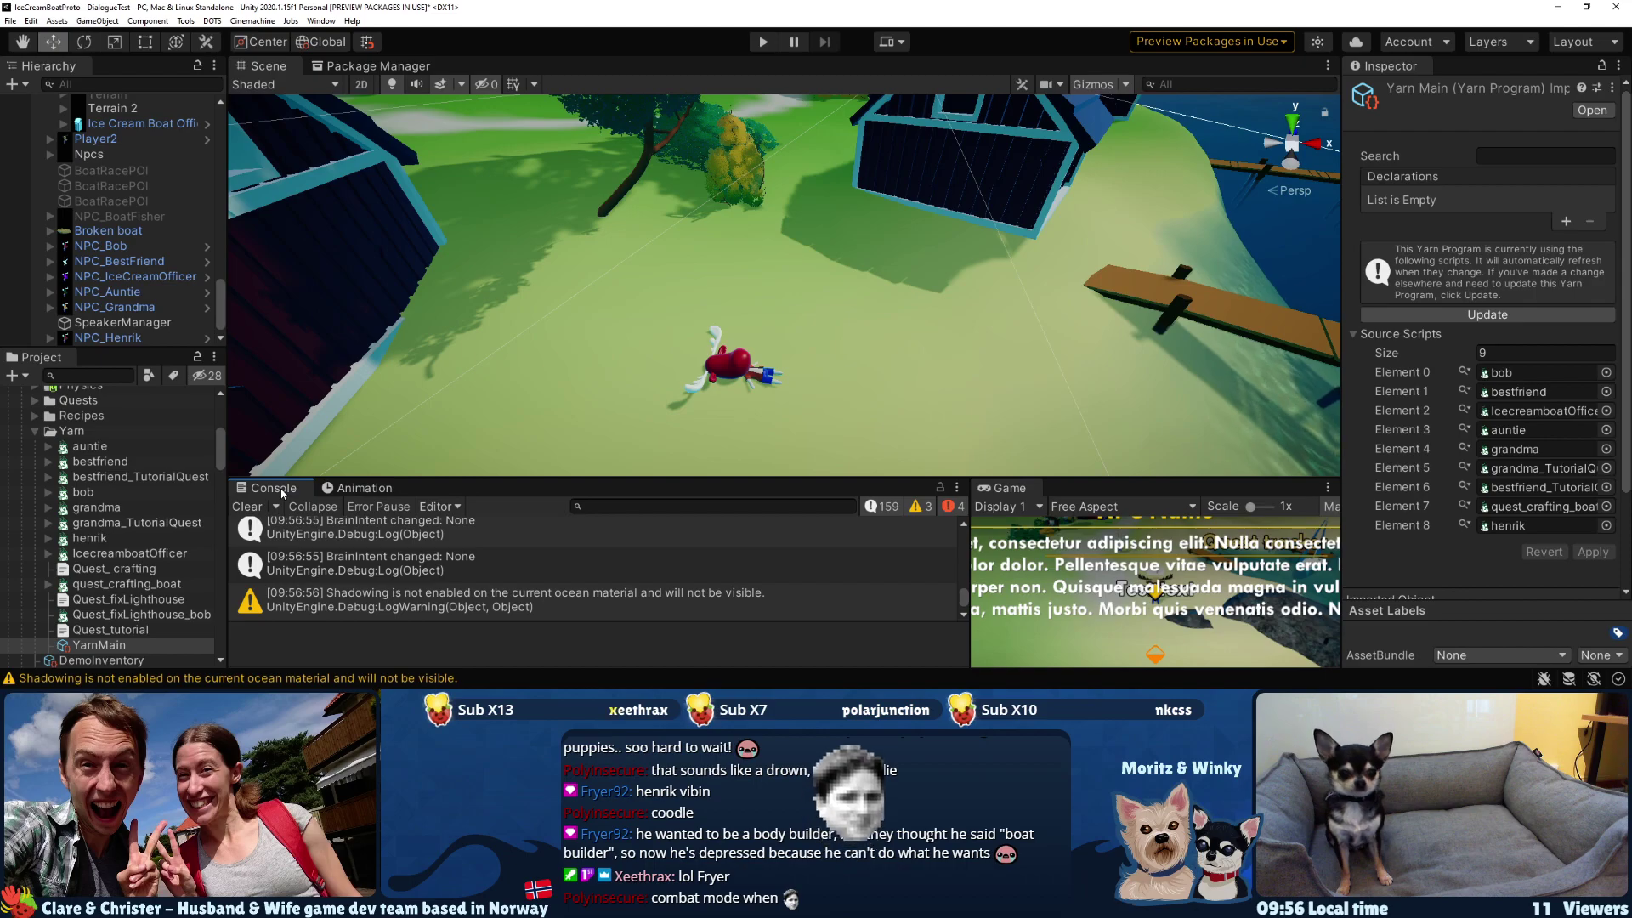
scroll(486, 582, up, 5)
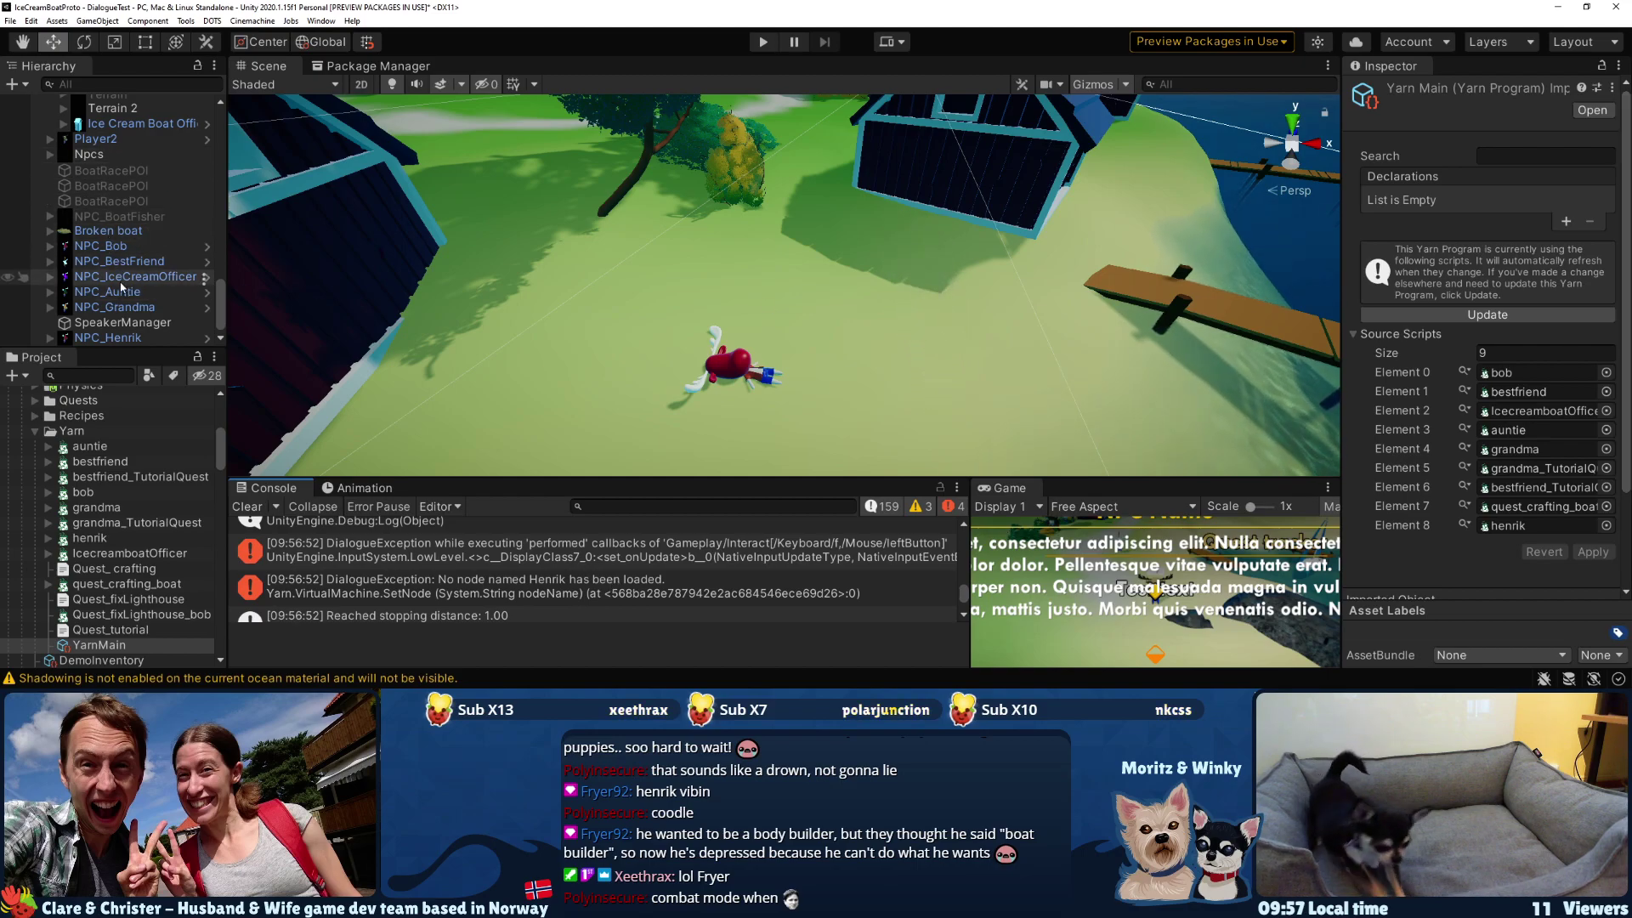
click(111, 338)
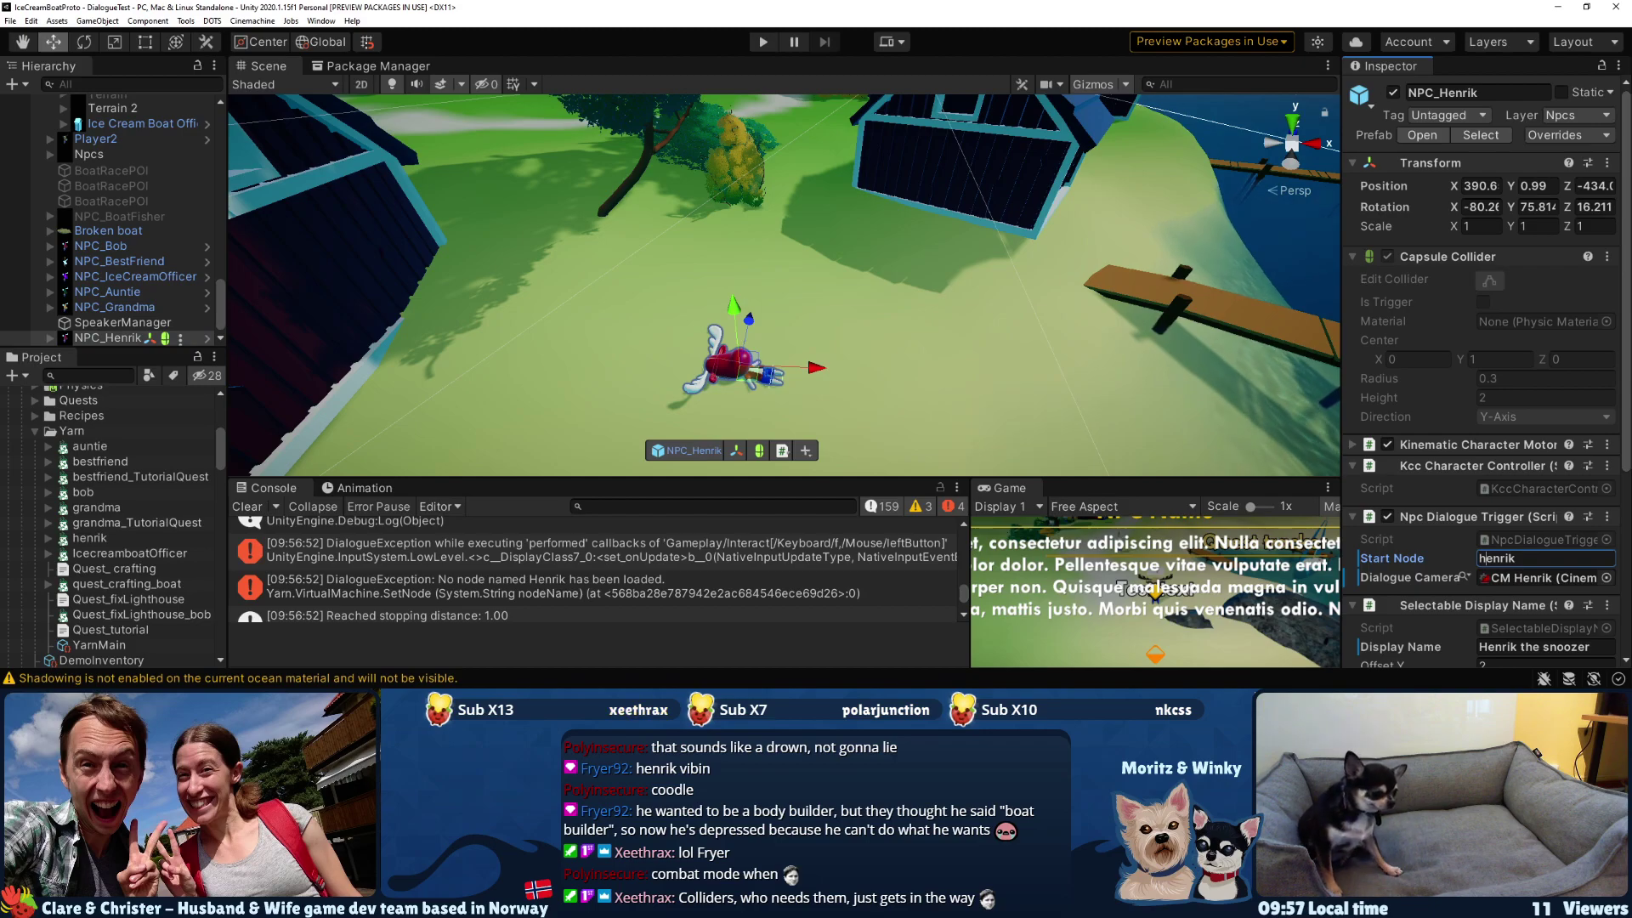
key(alt+Tab)
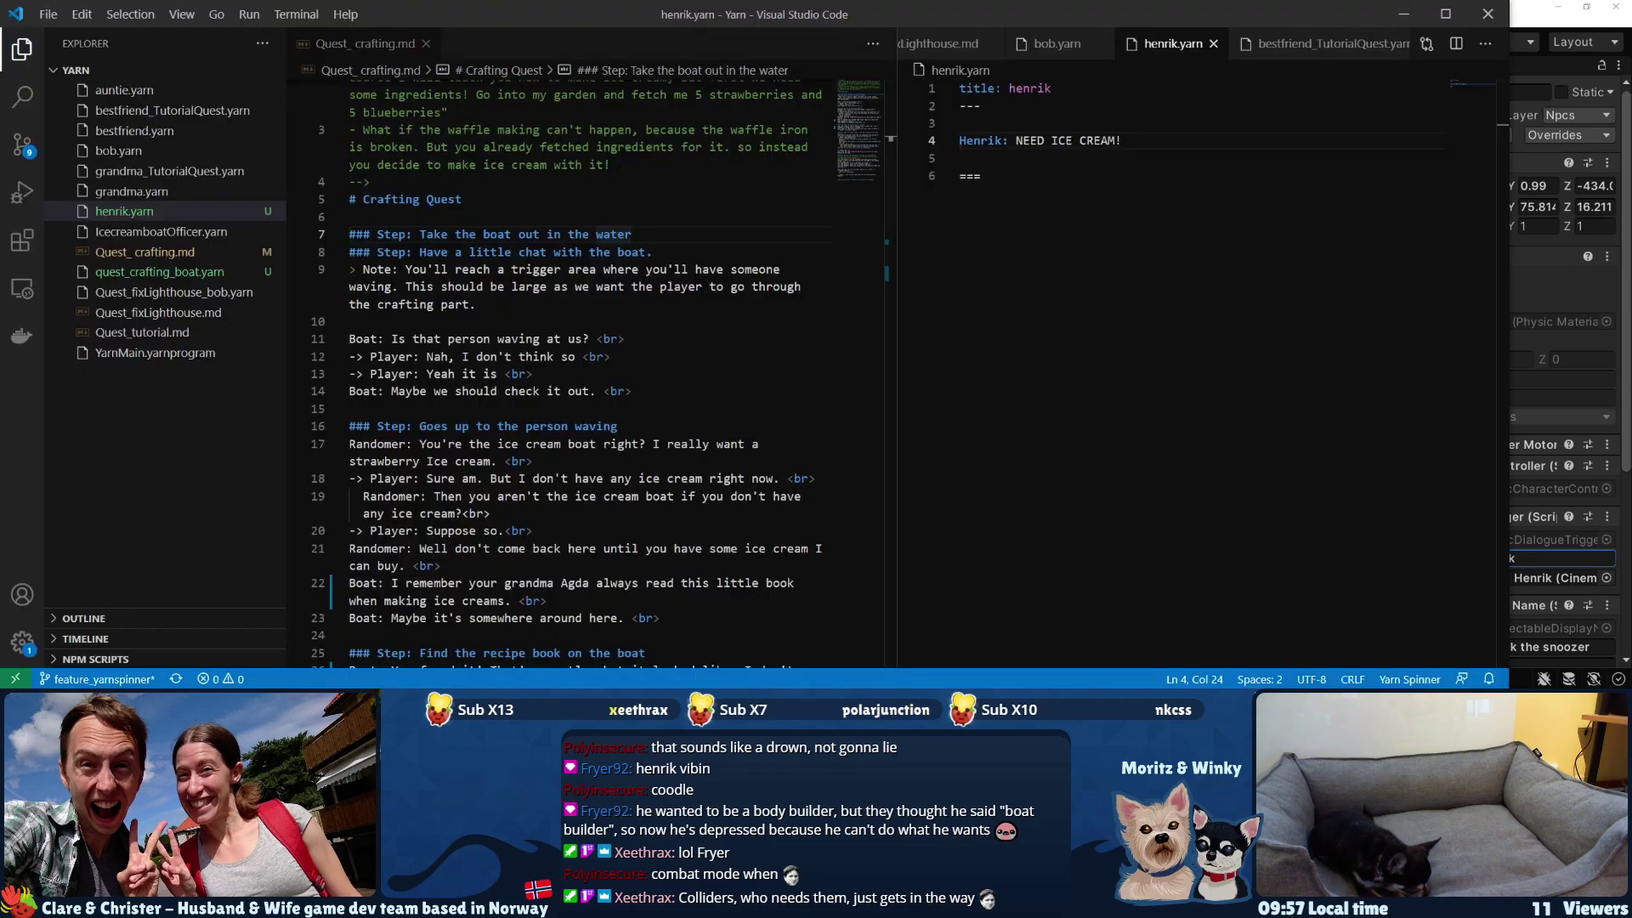
key(alt+Tab)
- Start the scene again, run the player to Henrik the snoozer, and talk to him to test his dialogue
click(753, 40)
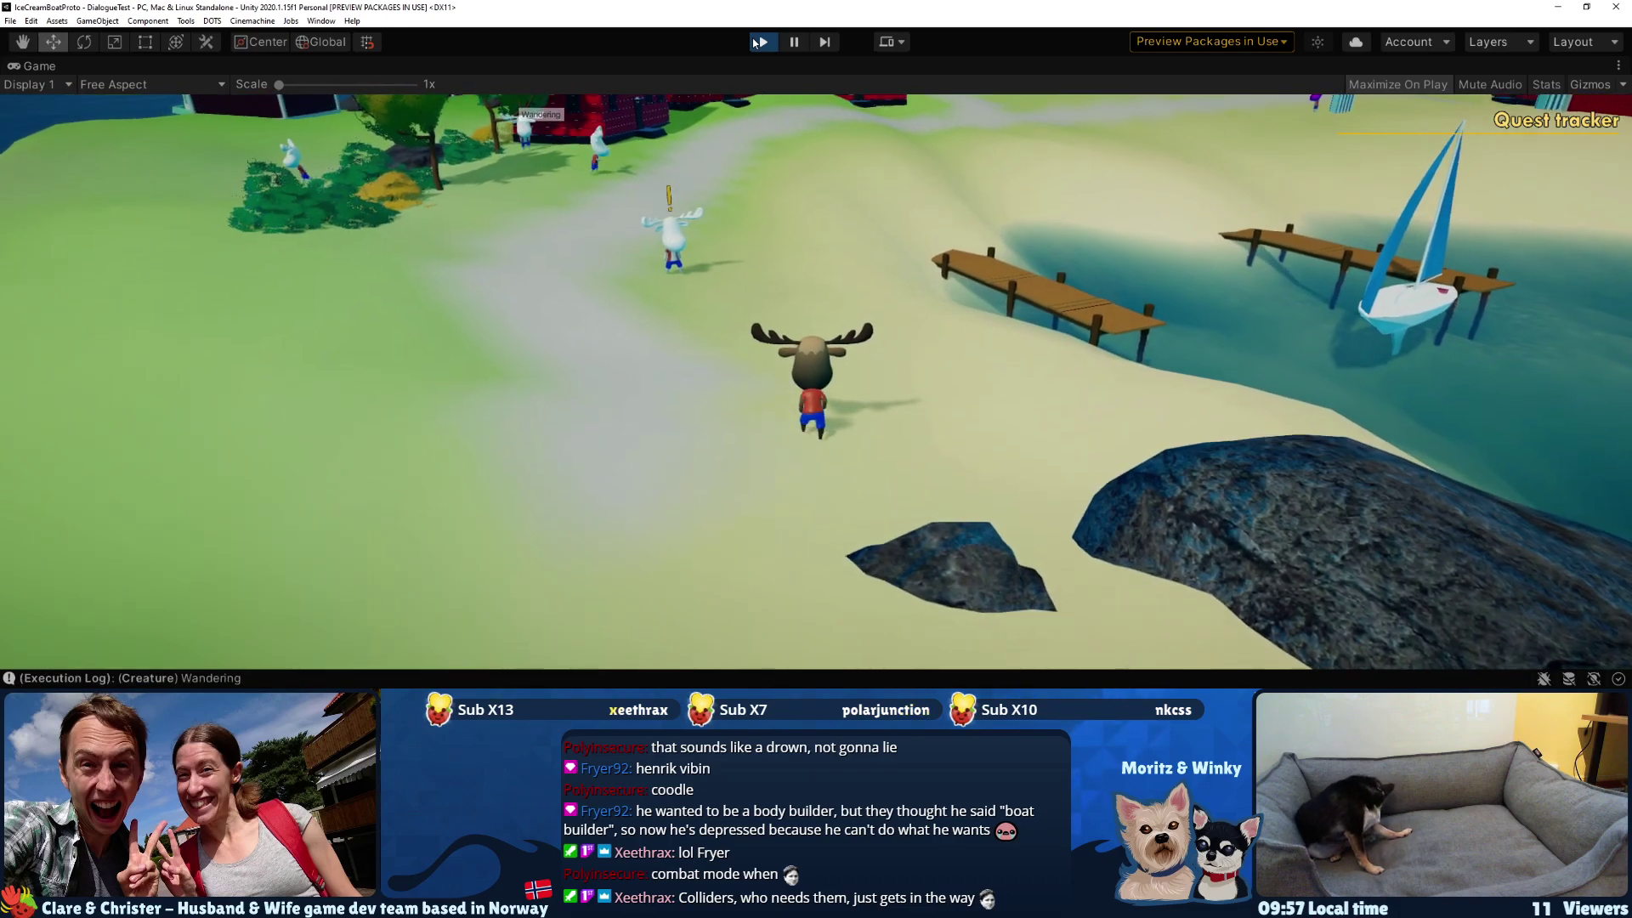
key(w)
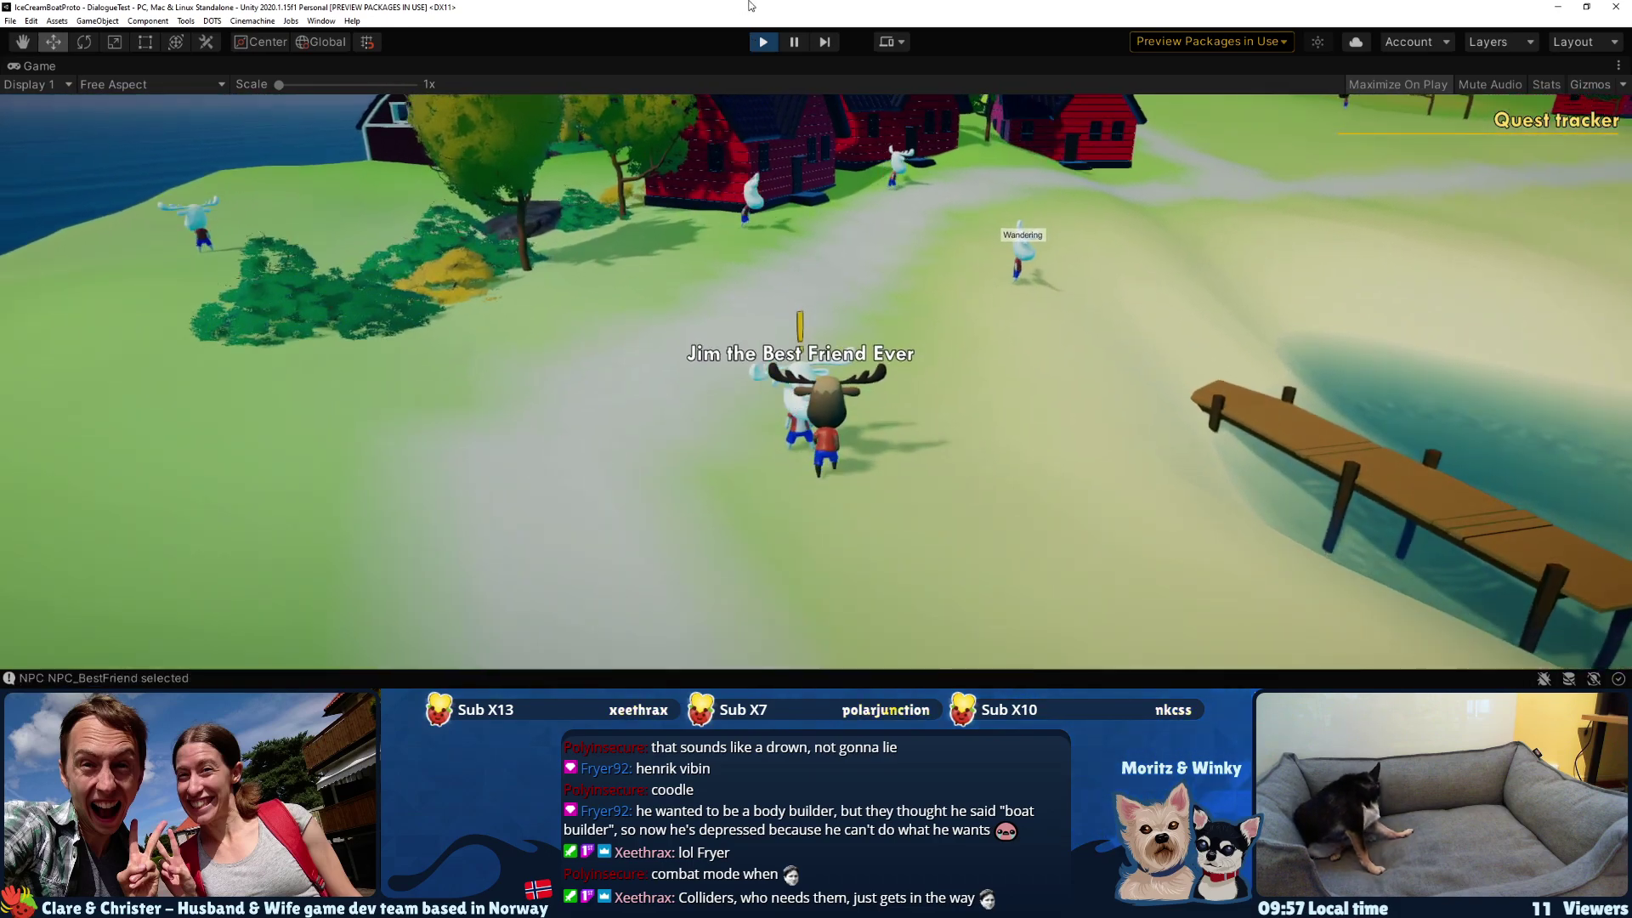
key(w)
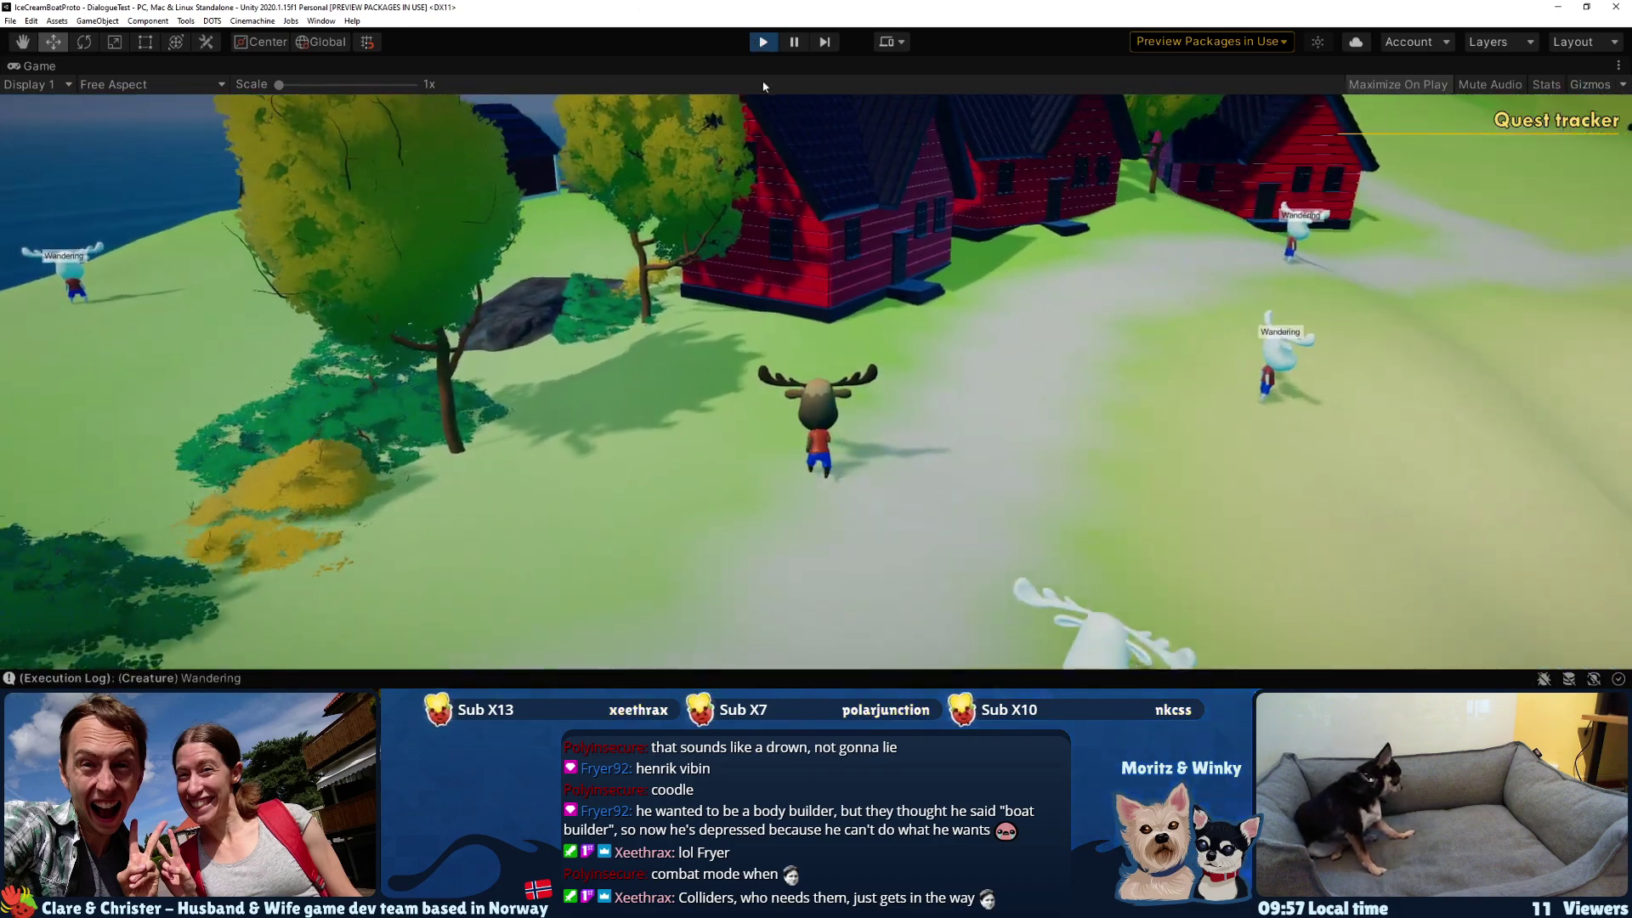
key(w)
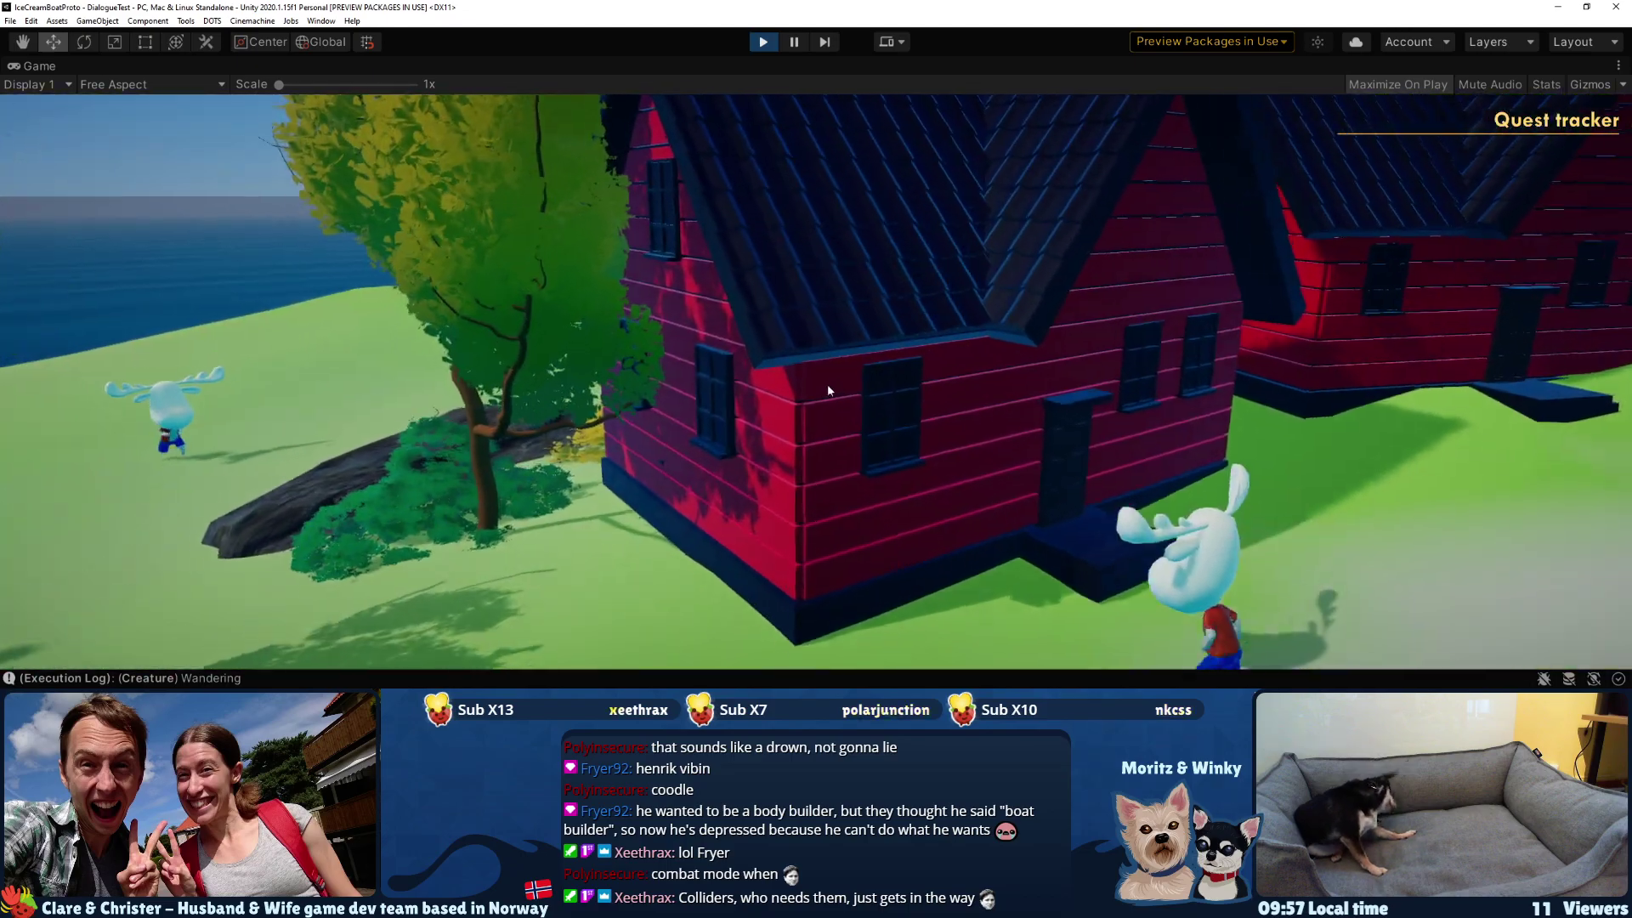
key(w)
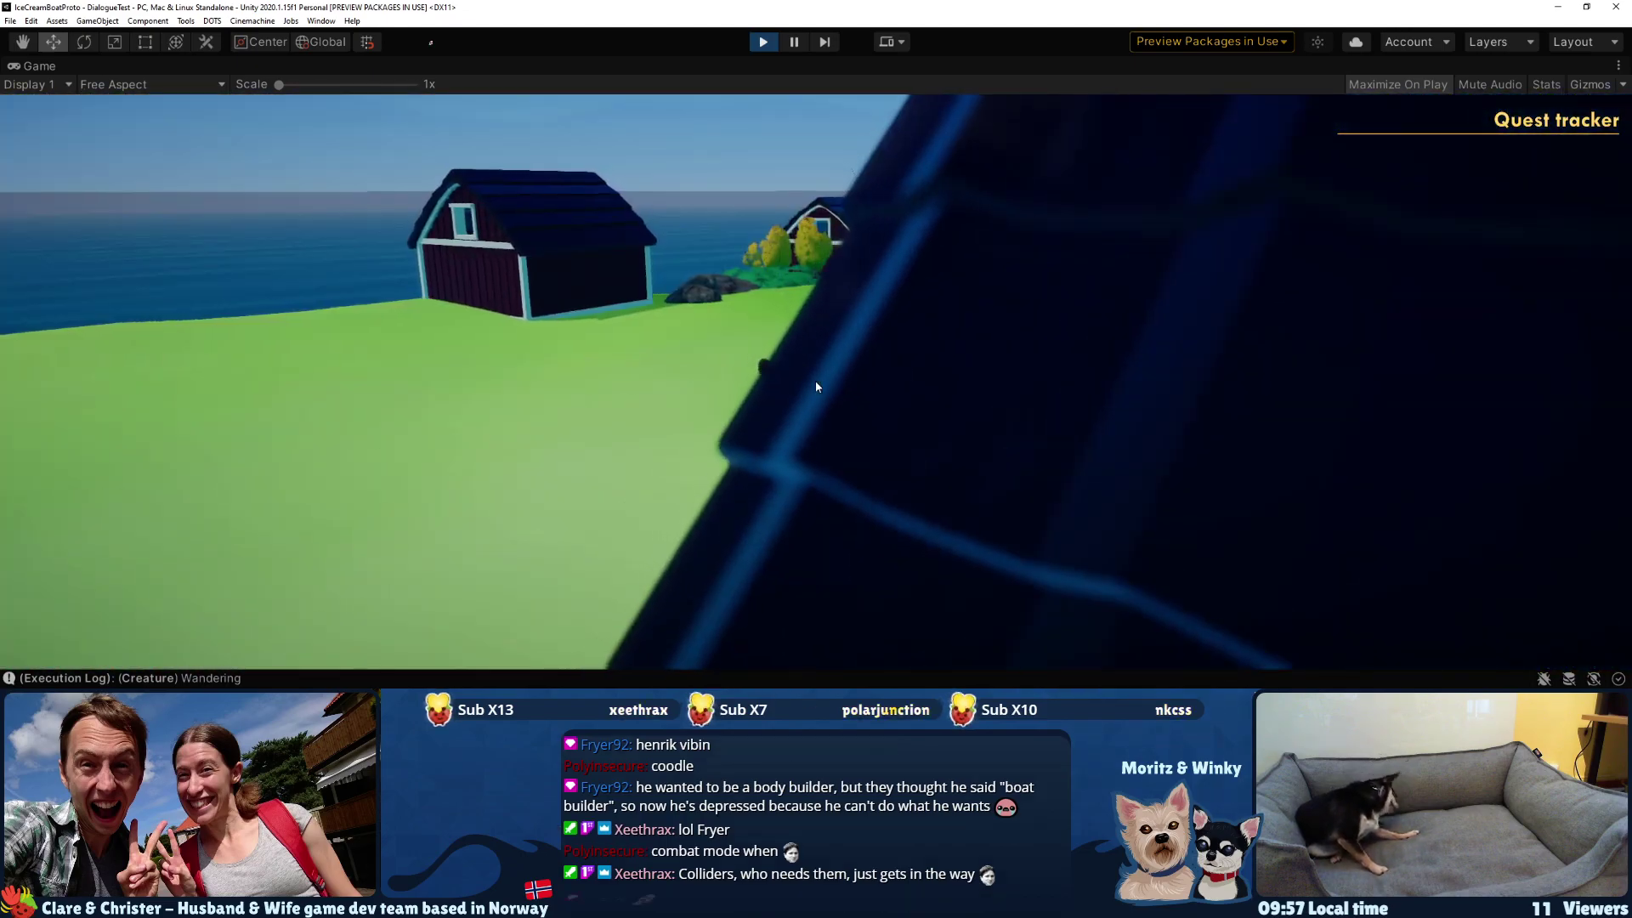
key(a)
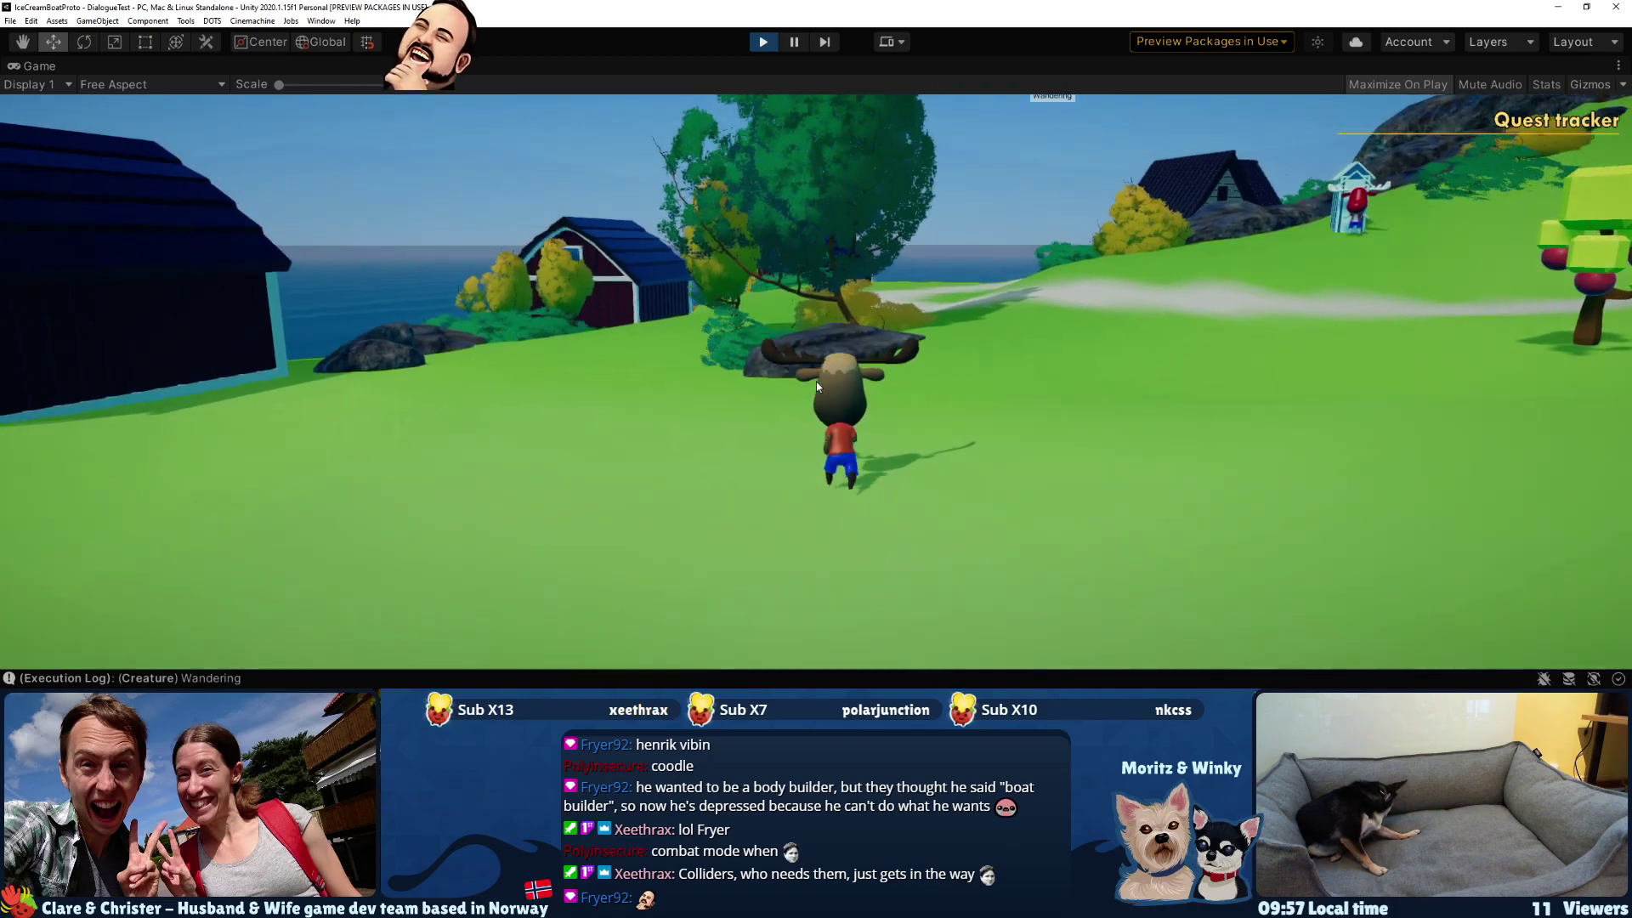
key(w)
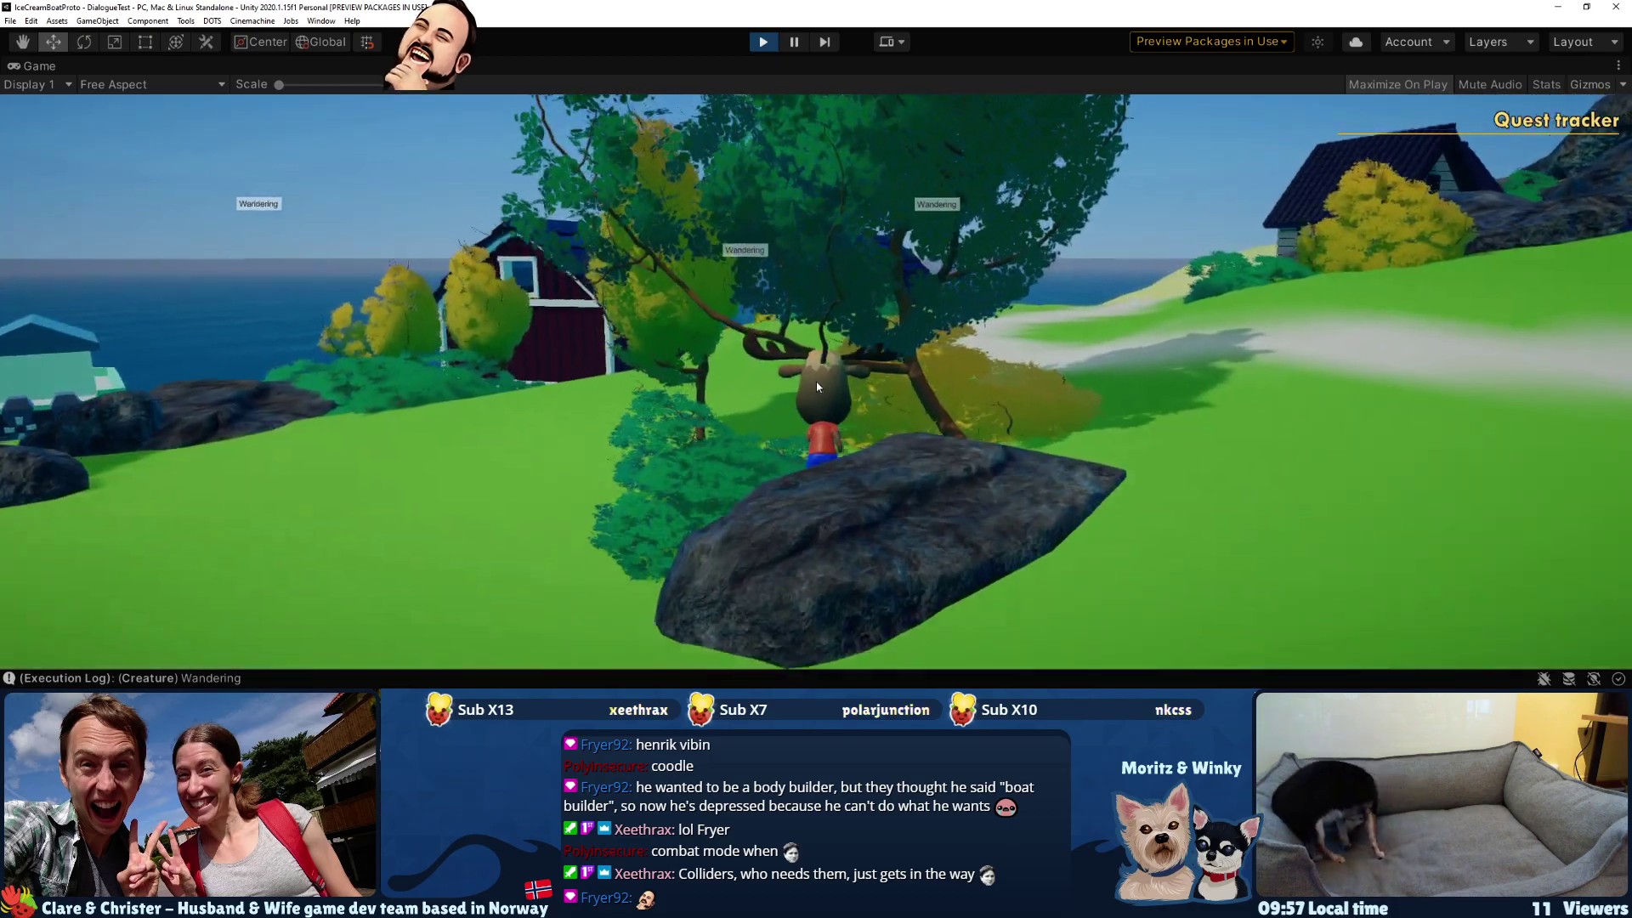
key(w)
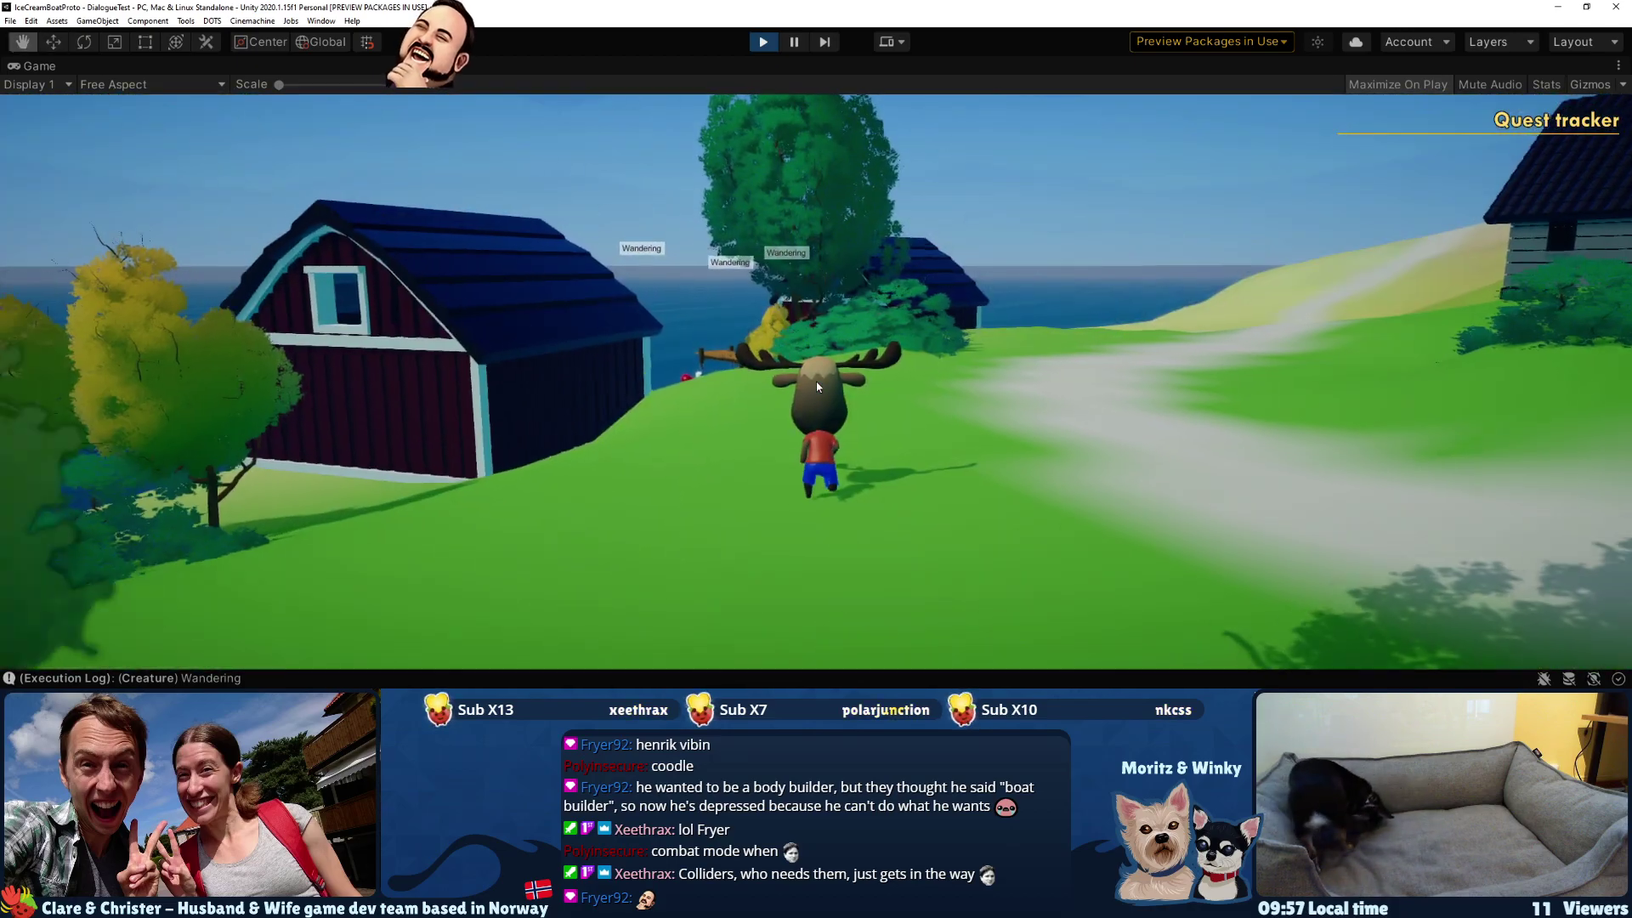
key(q)
key(w)
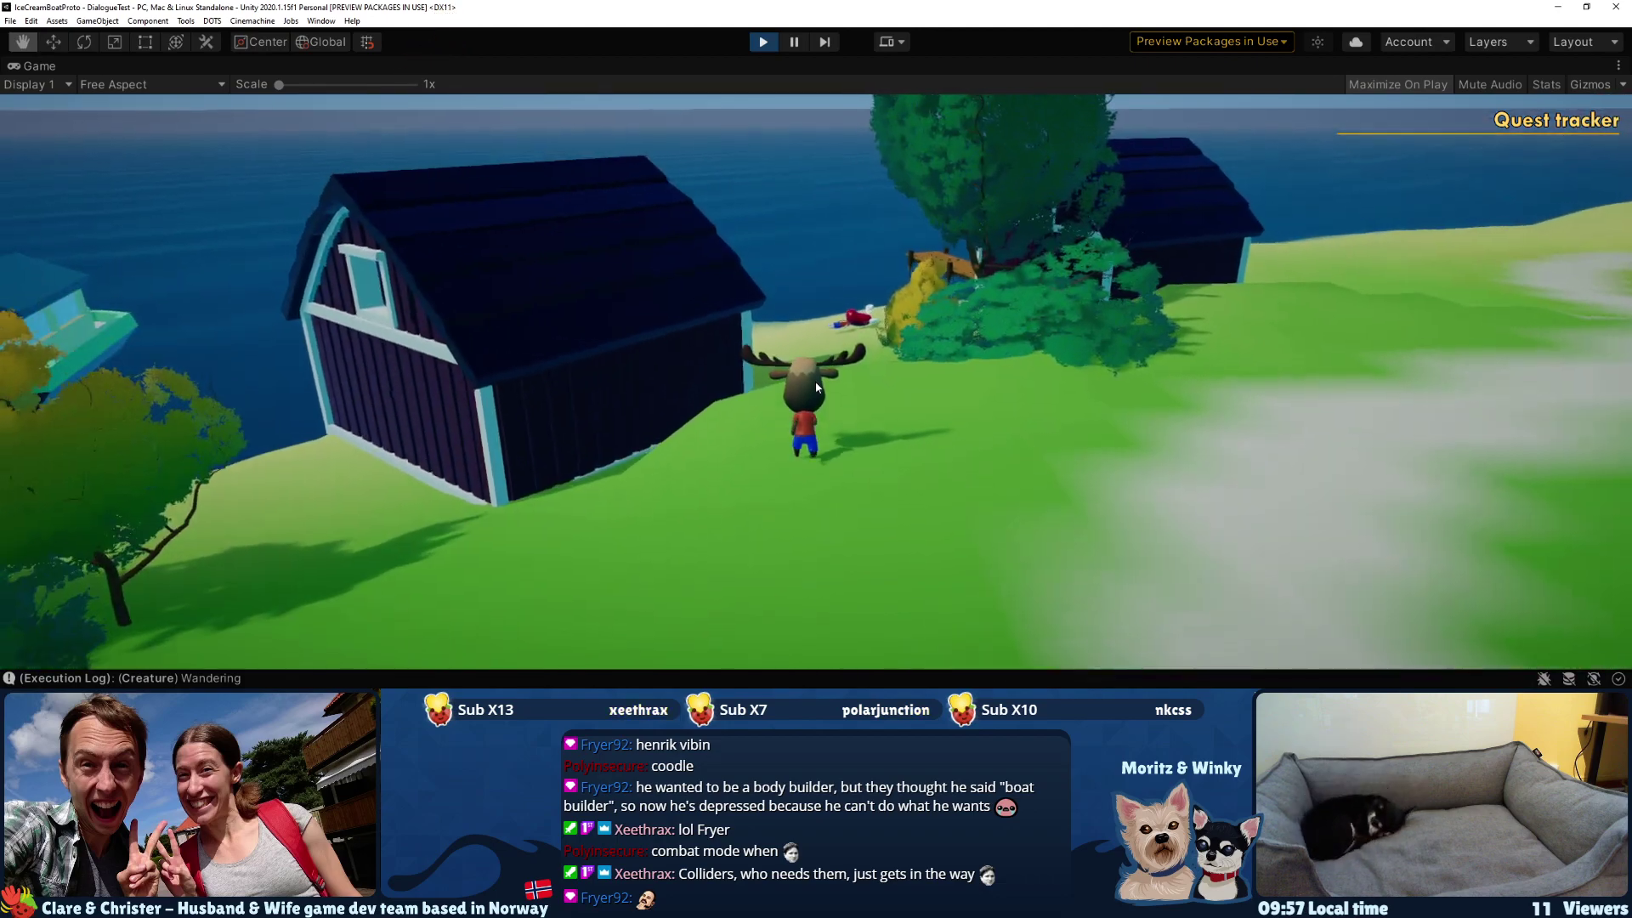
key(w)
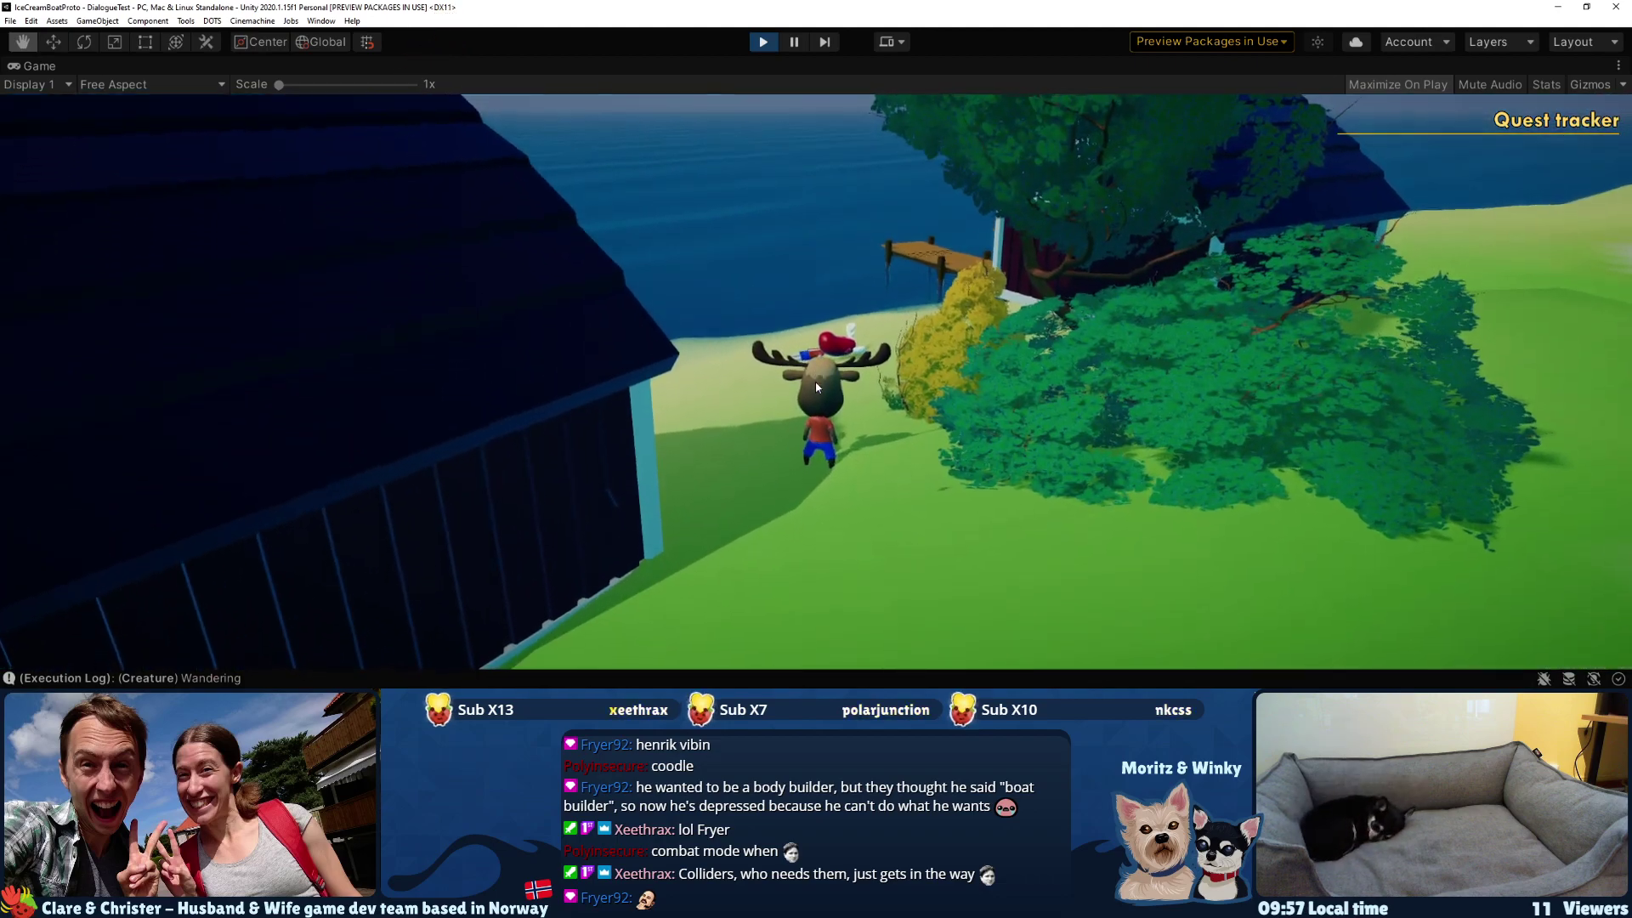
key(w)
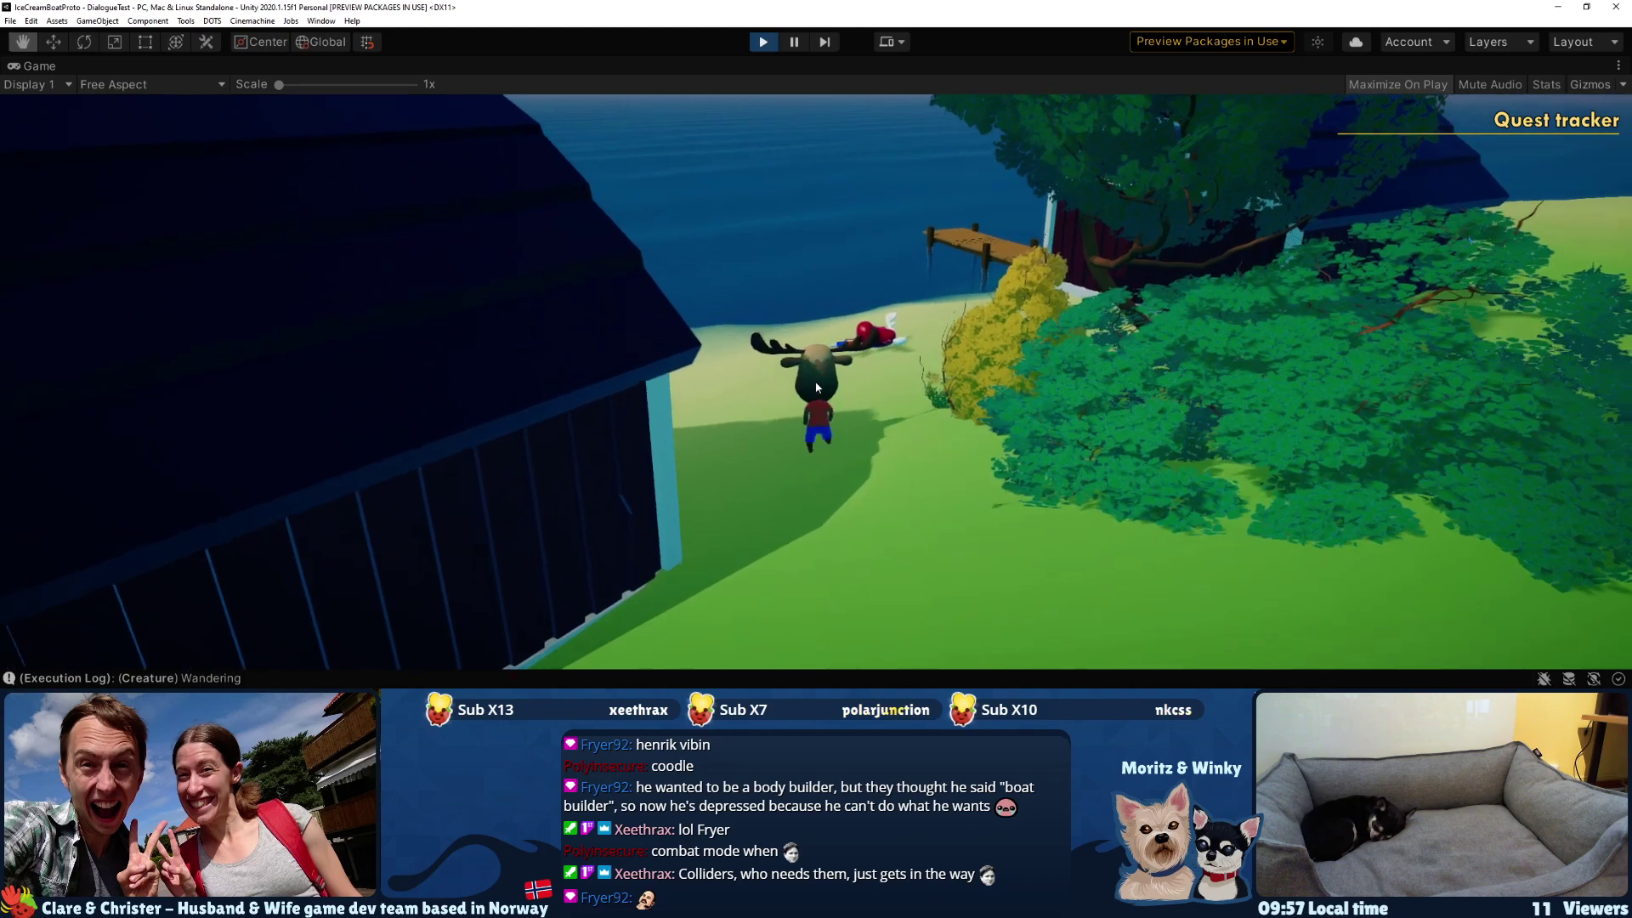
key(w)
key(space)
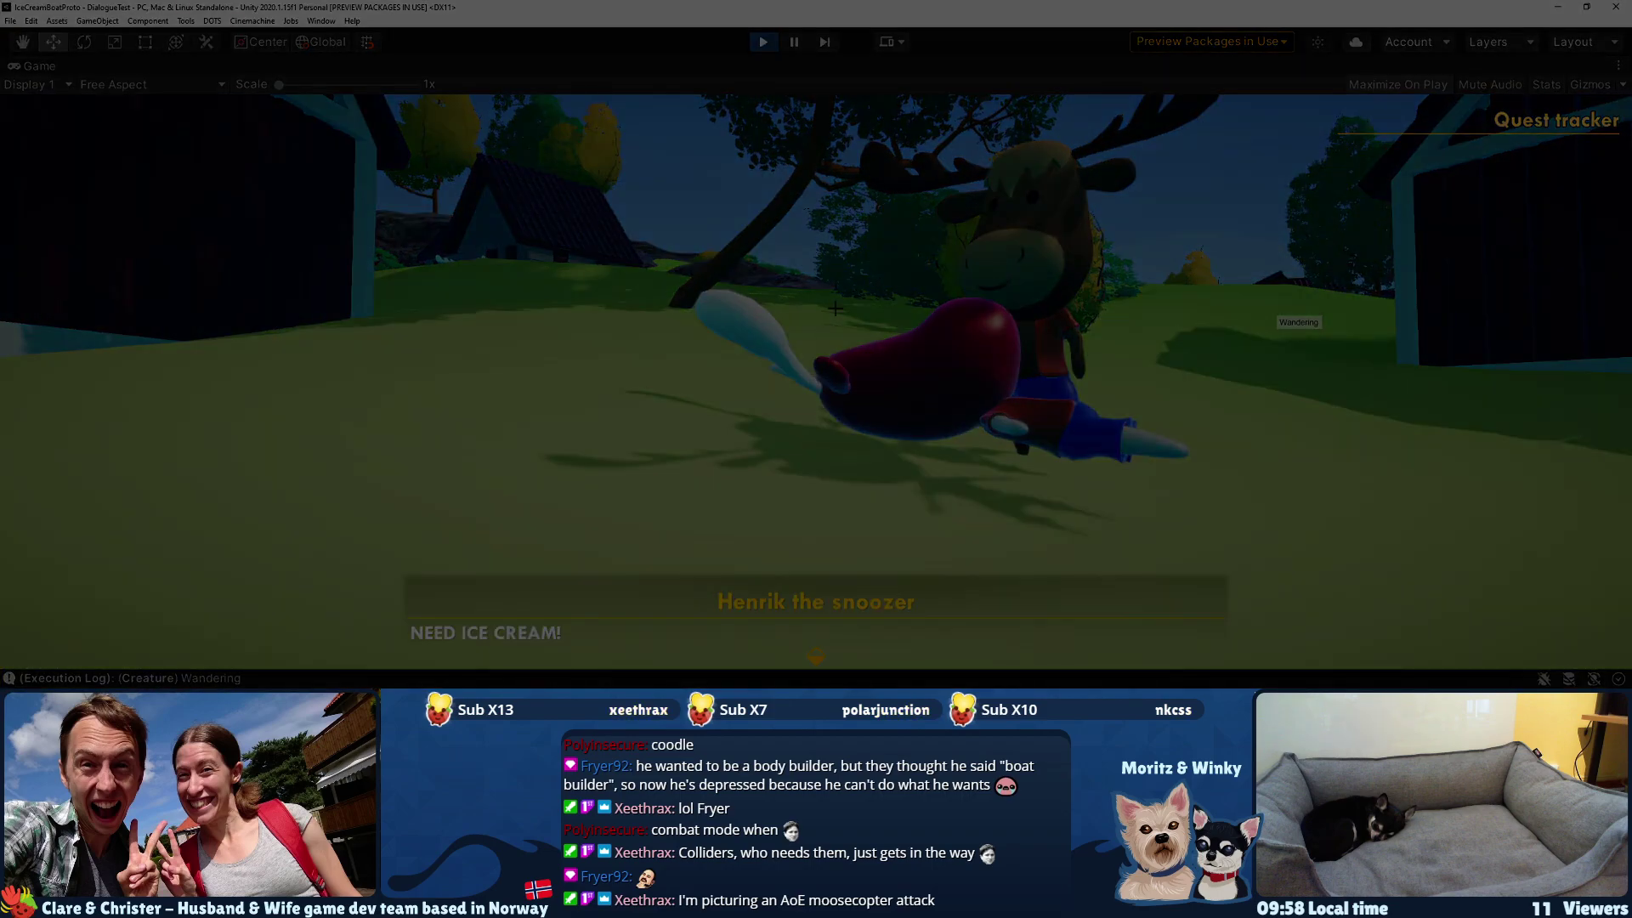
- Capture a screen snip of Henrik's dialogue in the game view and leave play mode
drag(388, 96, 1284, 655)
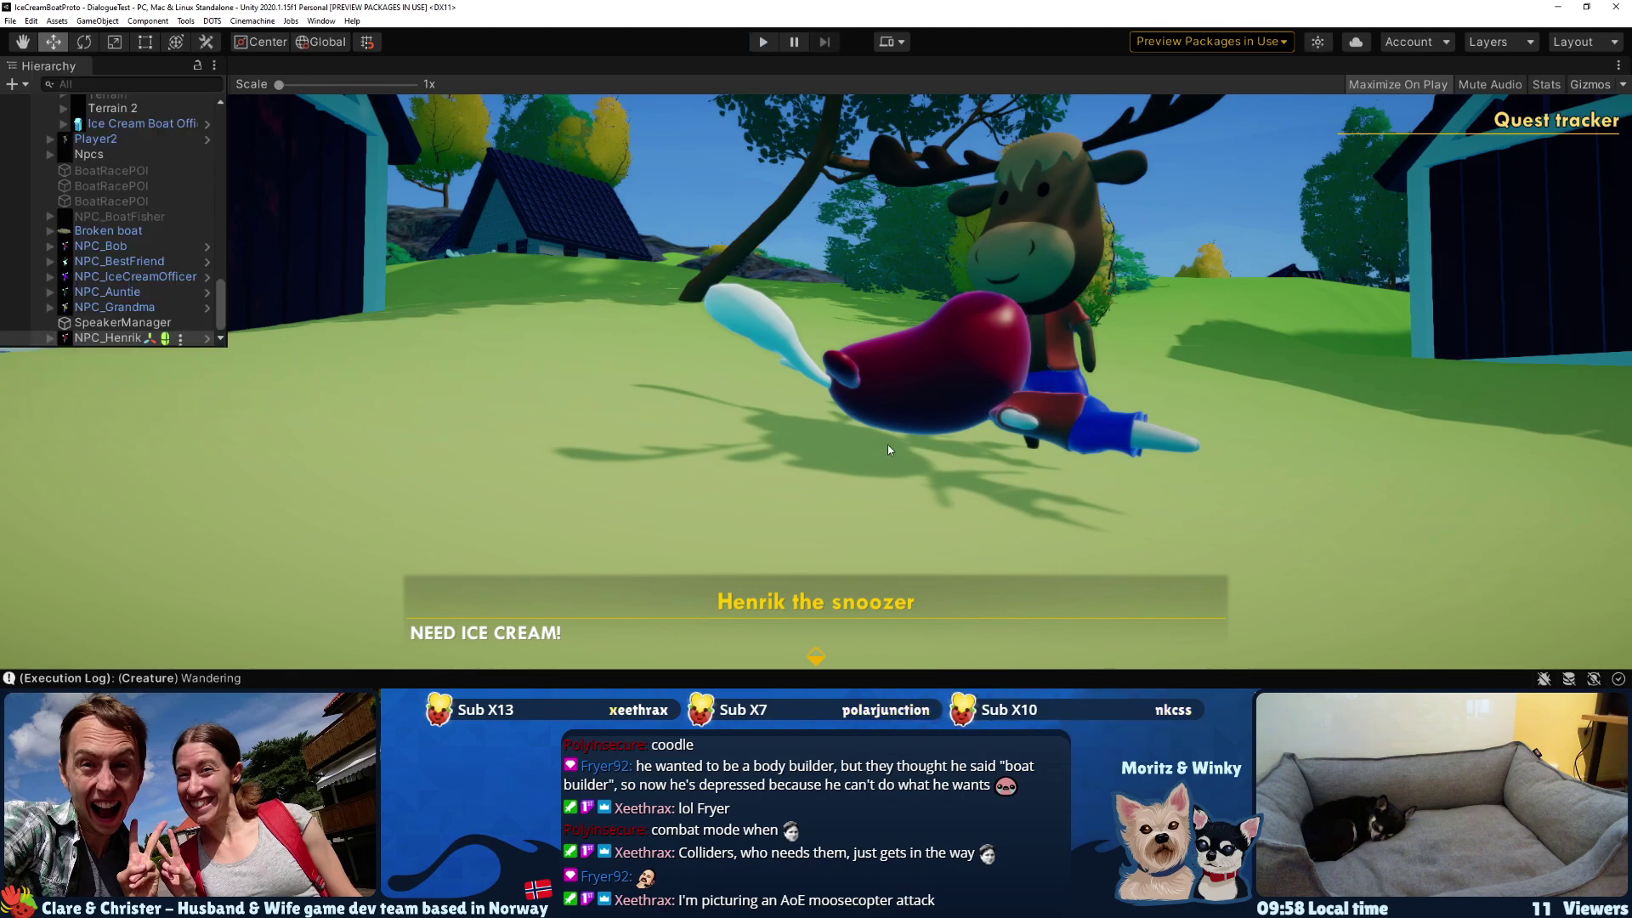
key(ctrl+p)
- Lower NPC_Henrik to about Y 0.847 and rotate him to about -75.51, 83.88, 8.018 so he lies on the sloping ground
right_drag(874, 323, 880, 258)
scroll(880, 258, up, 3)
right_drag(899, 161, 1057, 34)
middle_drag(992, 241, 1018, 85)
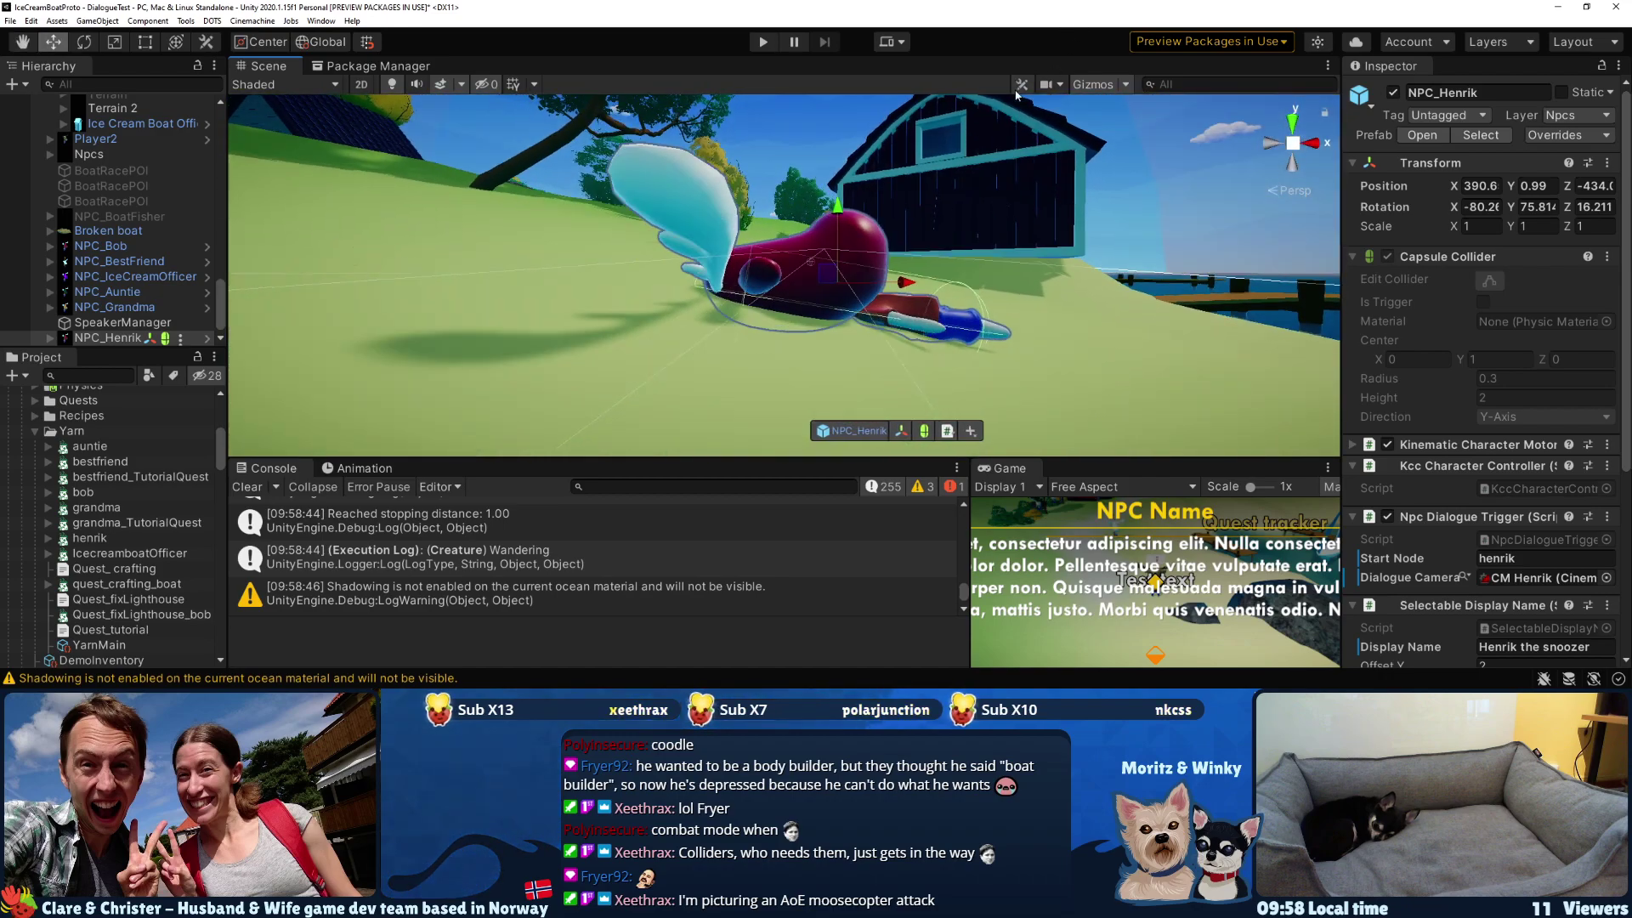
drag(837, 208, 867, 250)
key(e)
- Preview Henrik's framing by soloing the CM Henrik virtual camera, turn solo off, and save the DialogueTest scene
scroll(119, 247, up, 10)
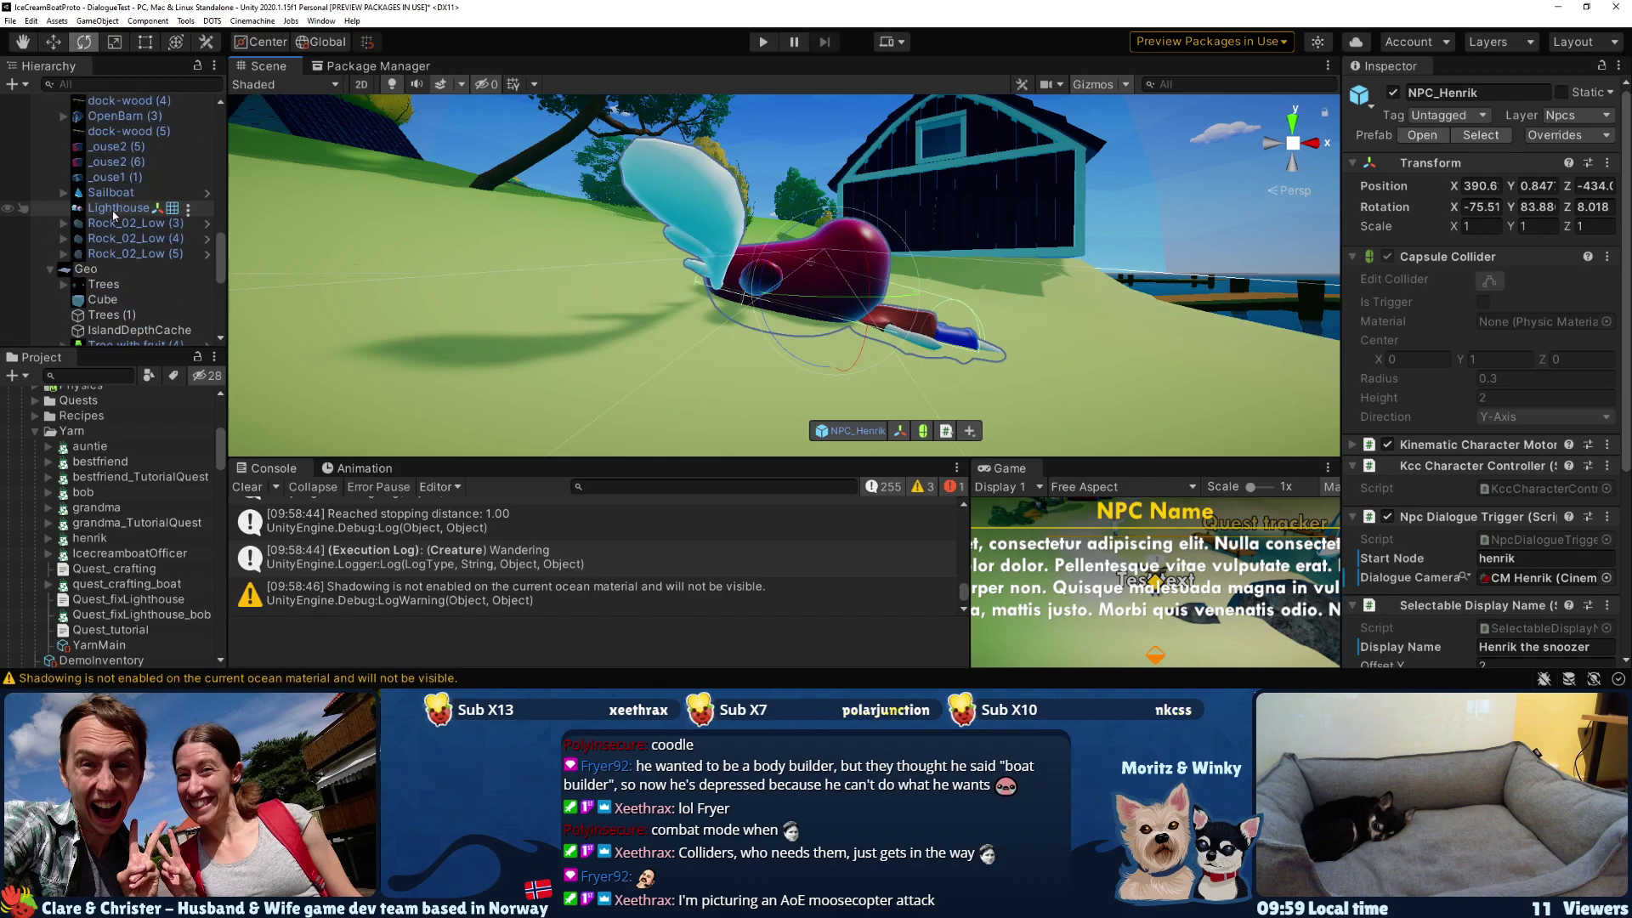
scroll(117, 246, up, 10)
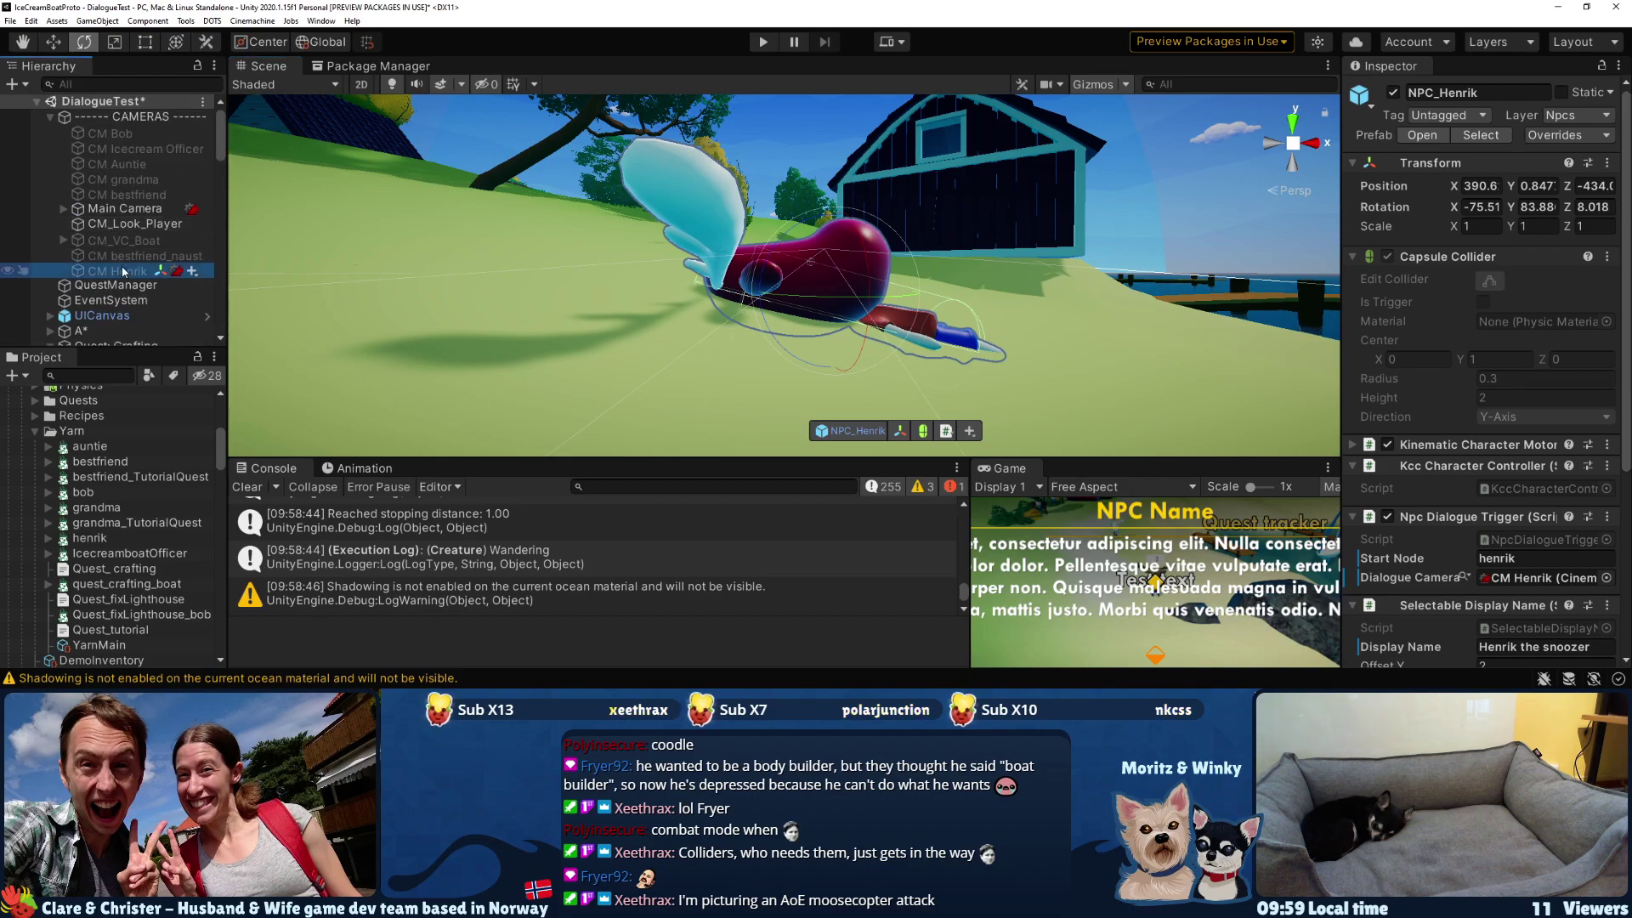
click(123, 271)
click(1535, 266)
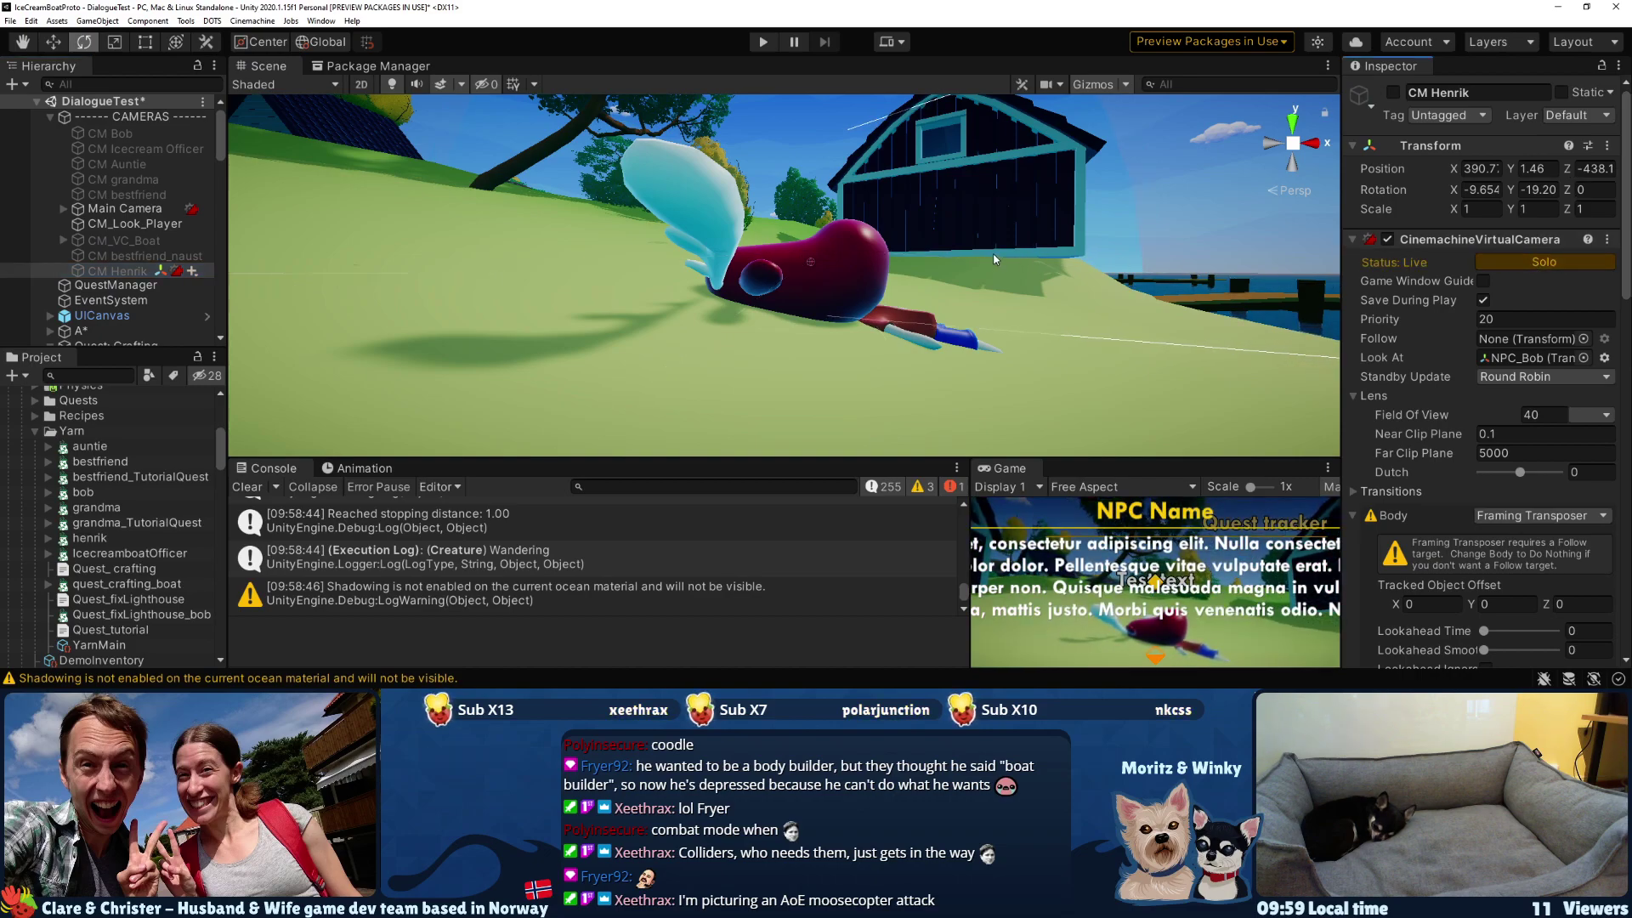
scroll(912, 249, down, 3)
scroll(911, 249, down, 3)
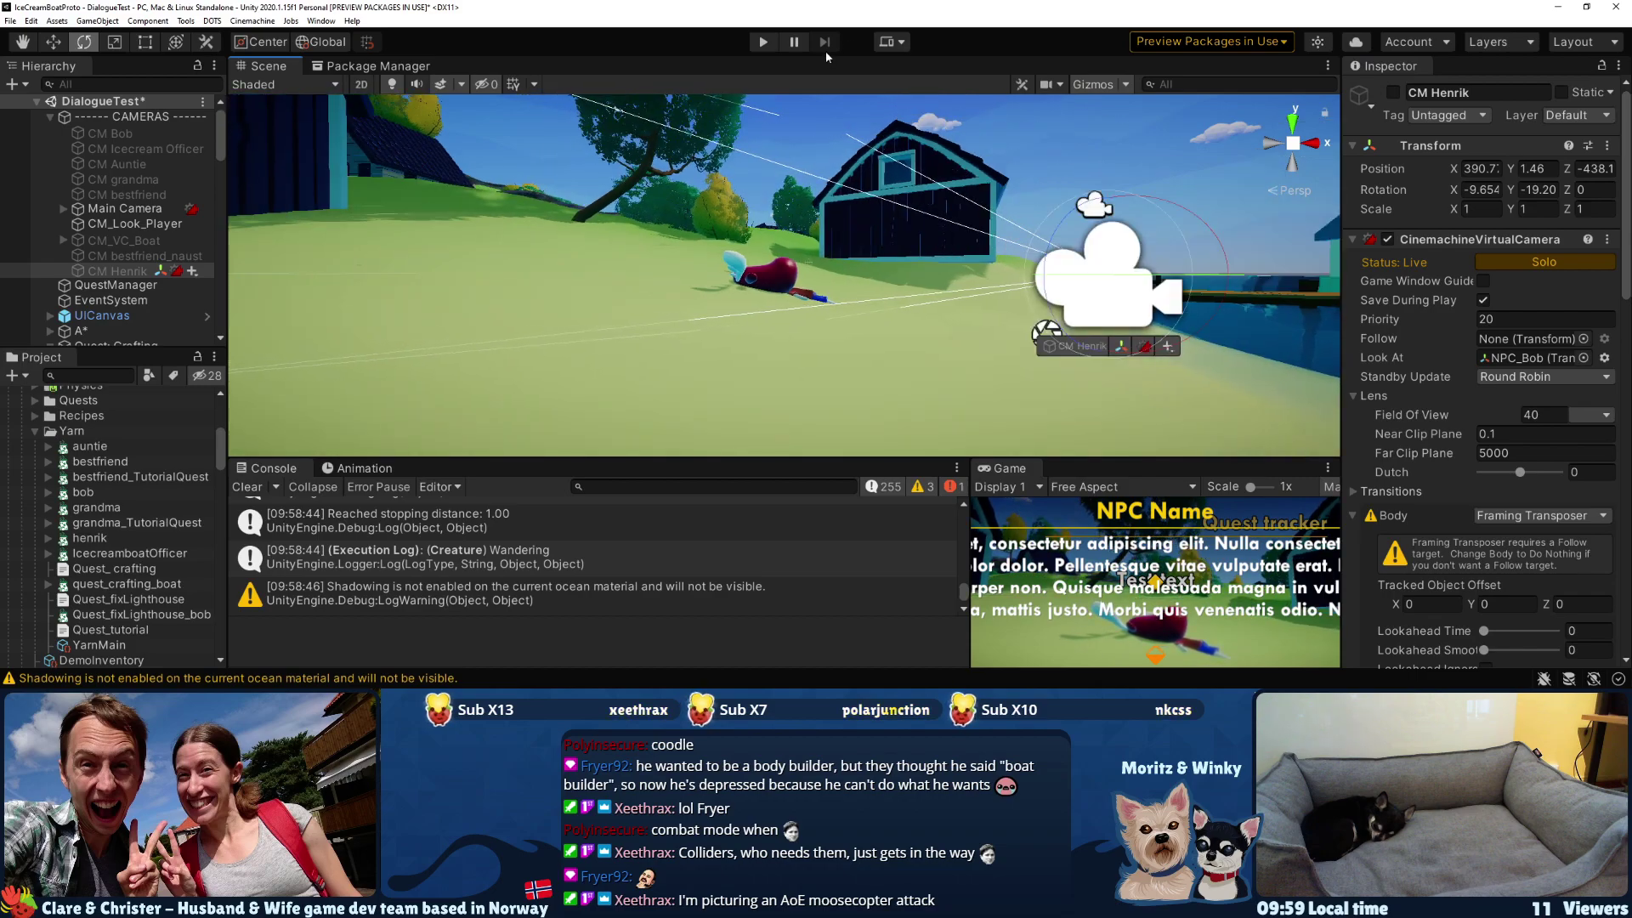
click(1570, 263)
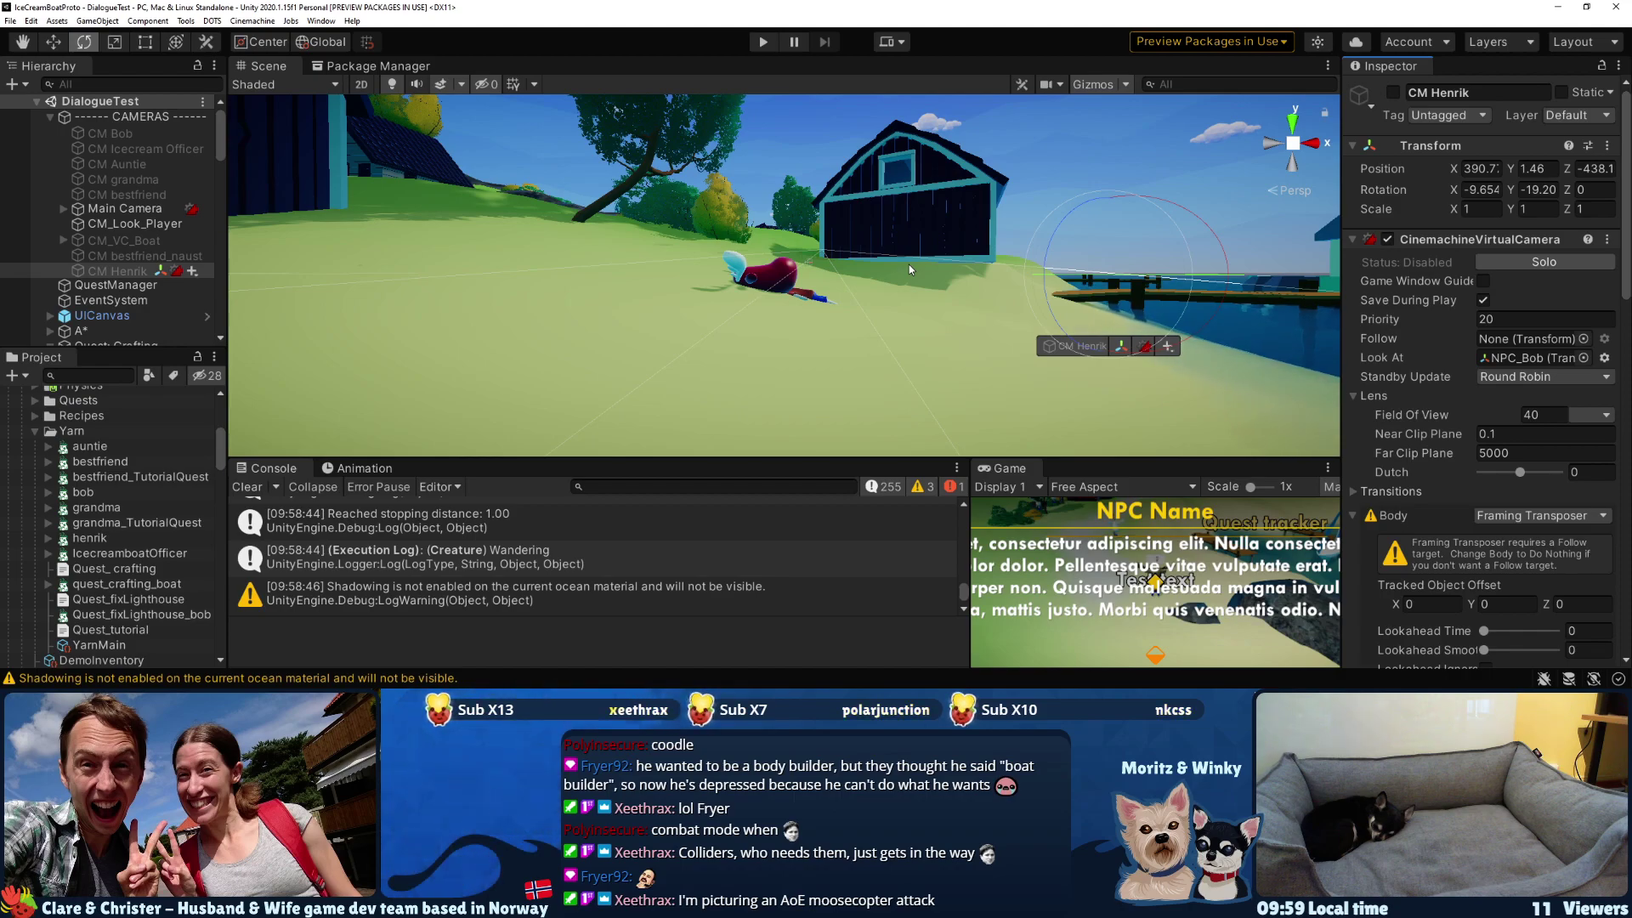
click(771, 275)
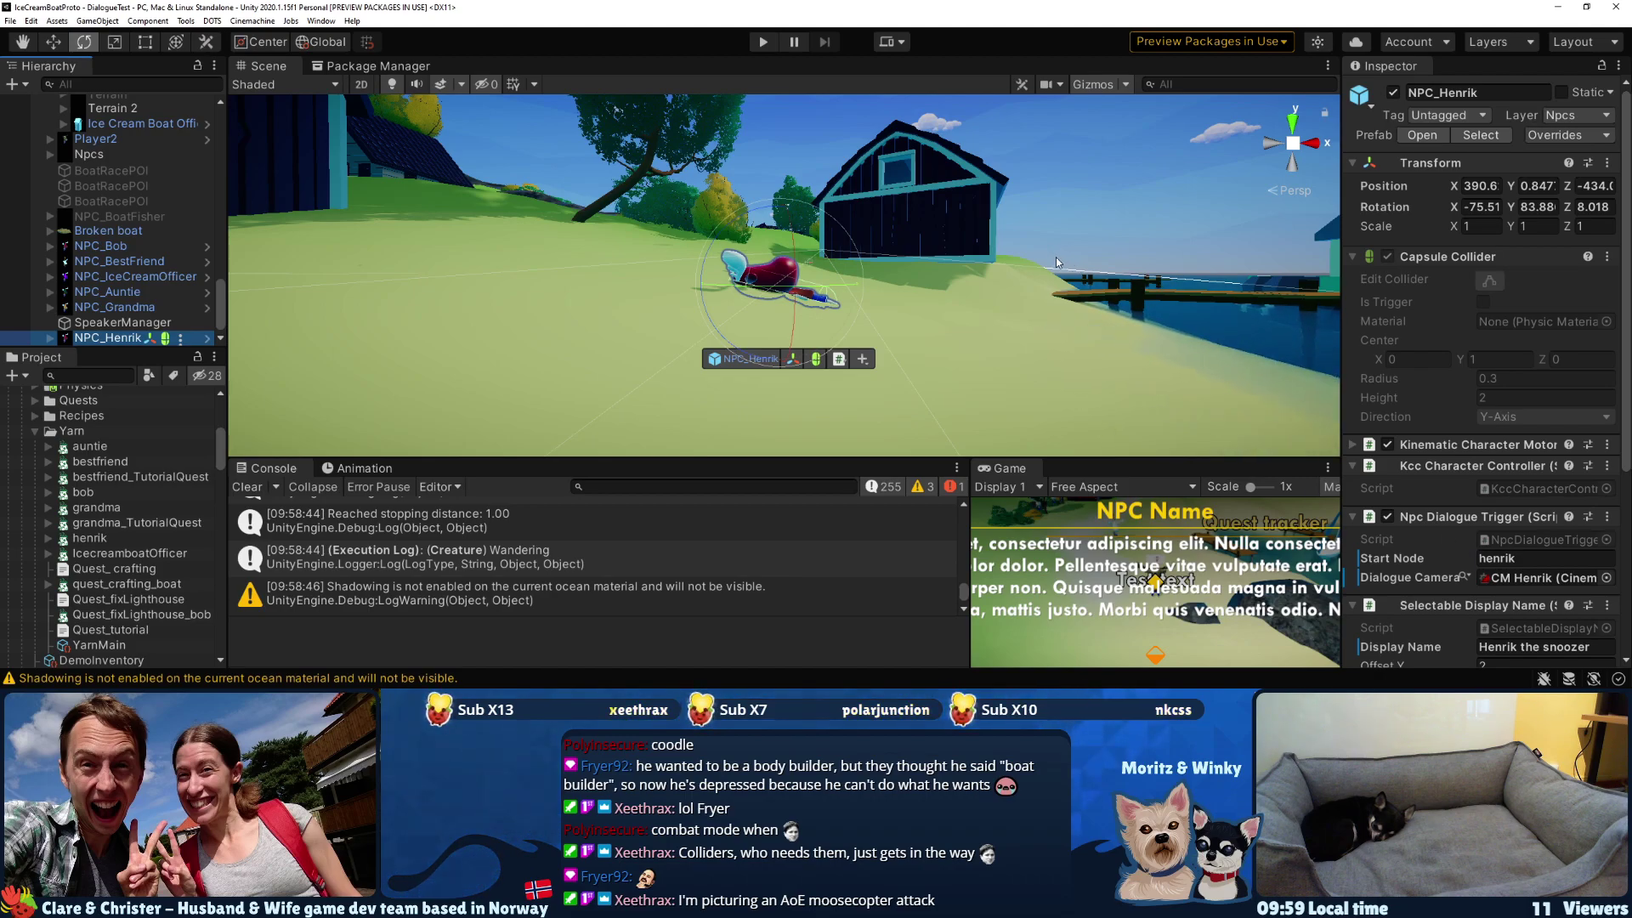
middle_drag(1006, 267, 880, 382)
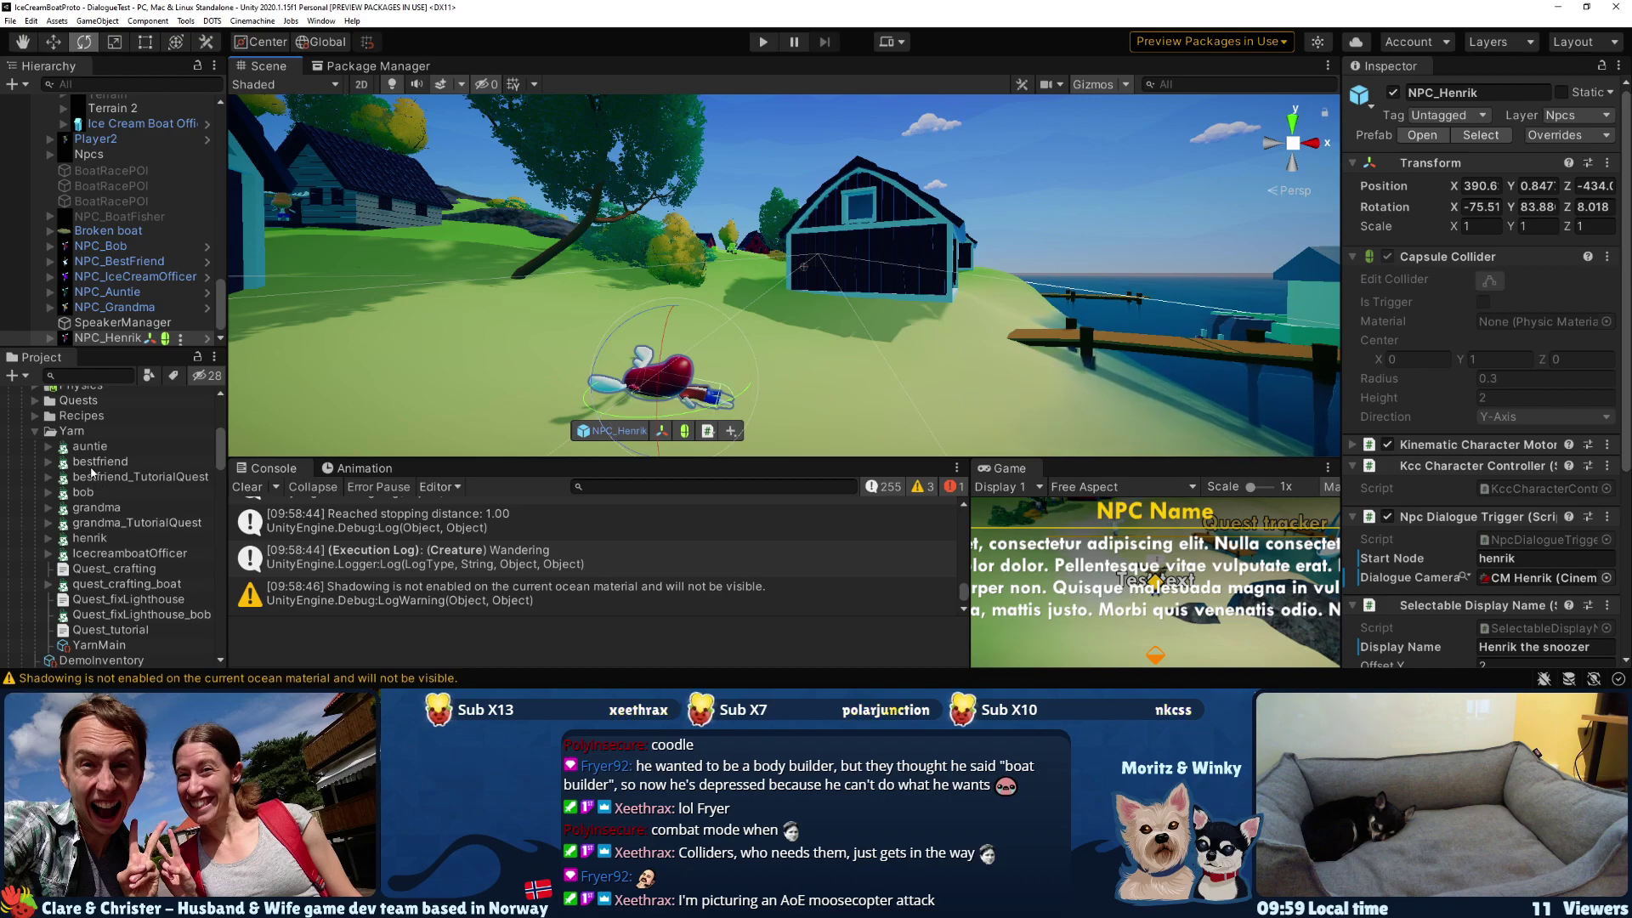
- Expand the Quests folder in the project assets to reach the TutorialQuest files
scroll(145, 488, up, 3)
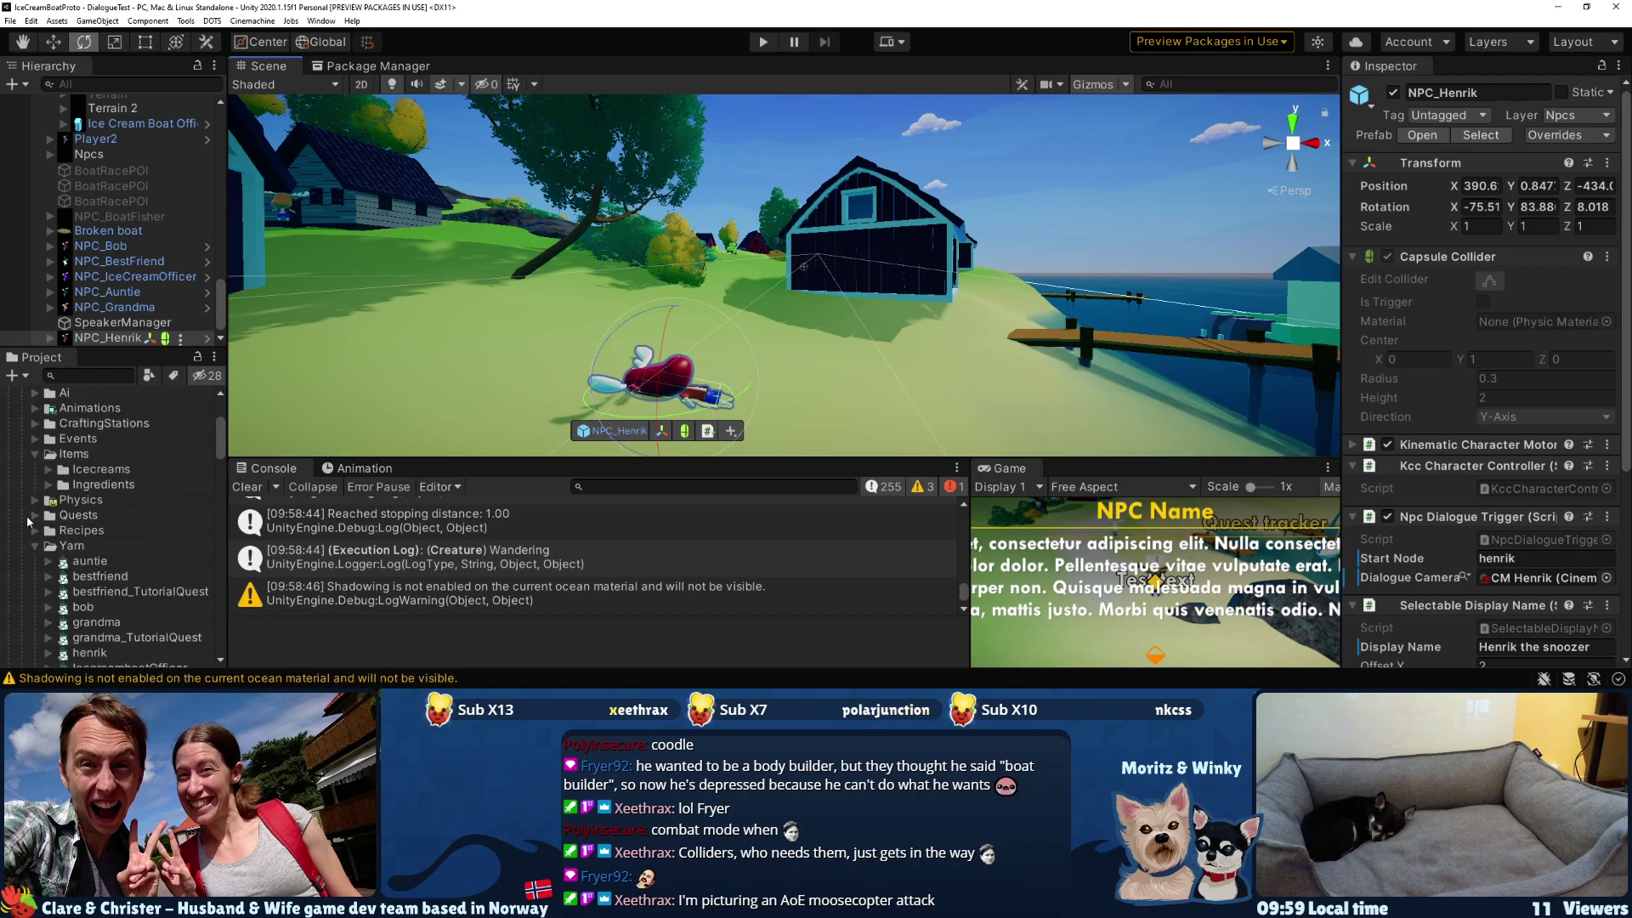
click(35, 515)
scroll(100, 529, down, 3)
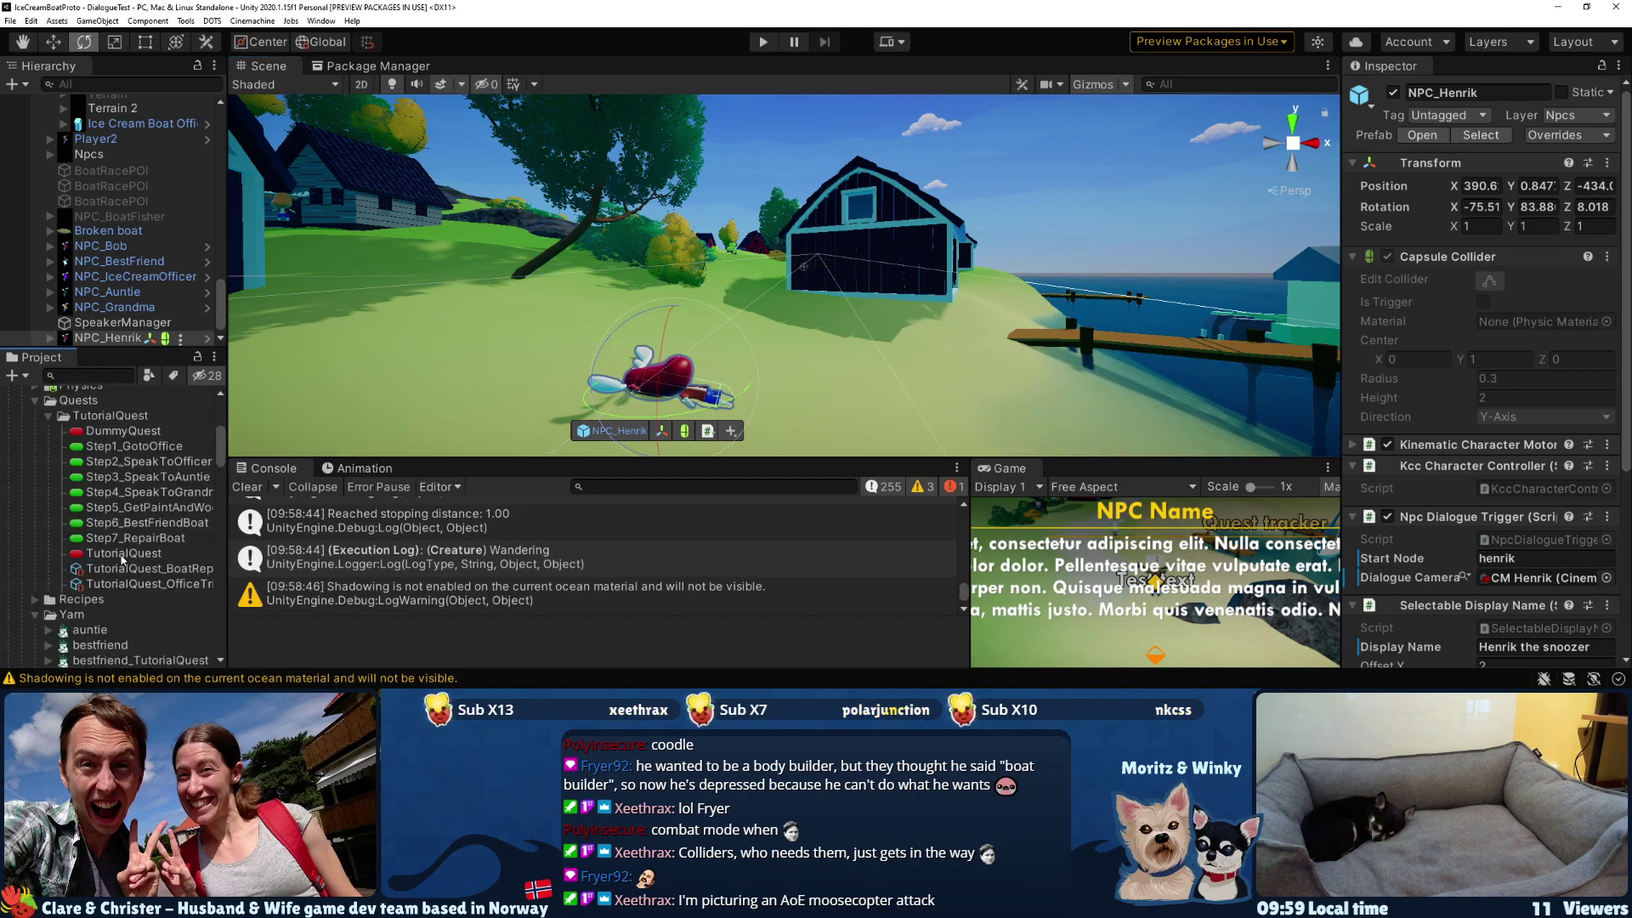
click(122, 555)
right_click(122, 557)
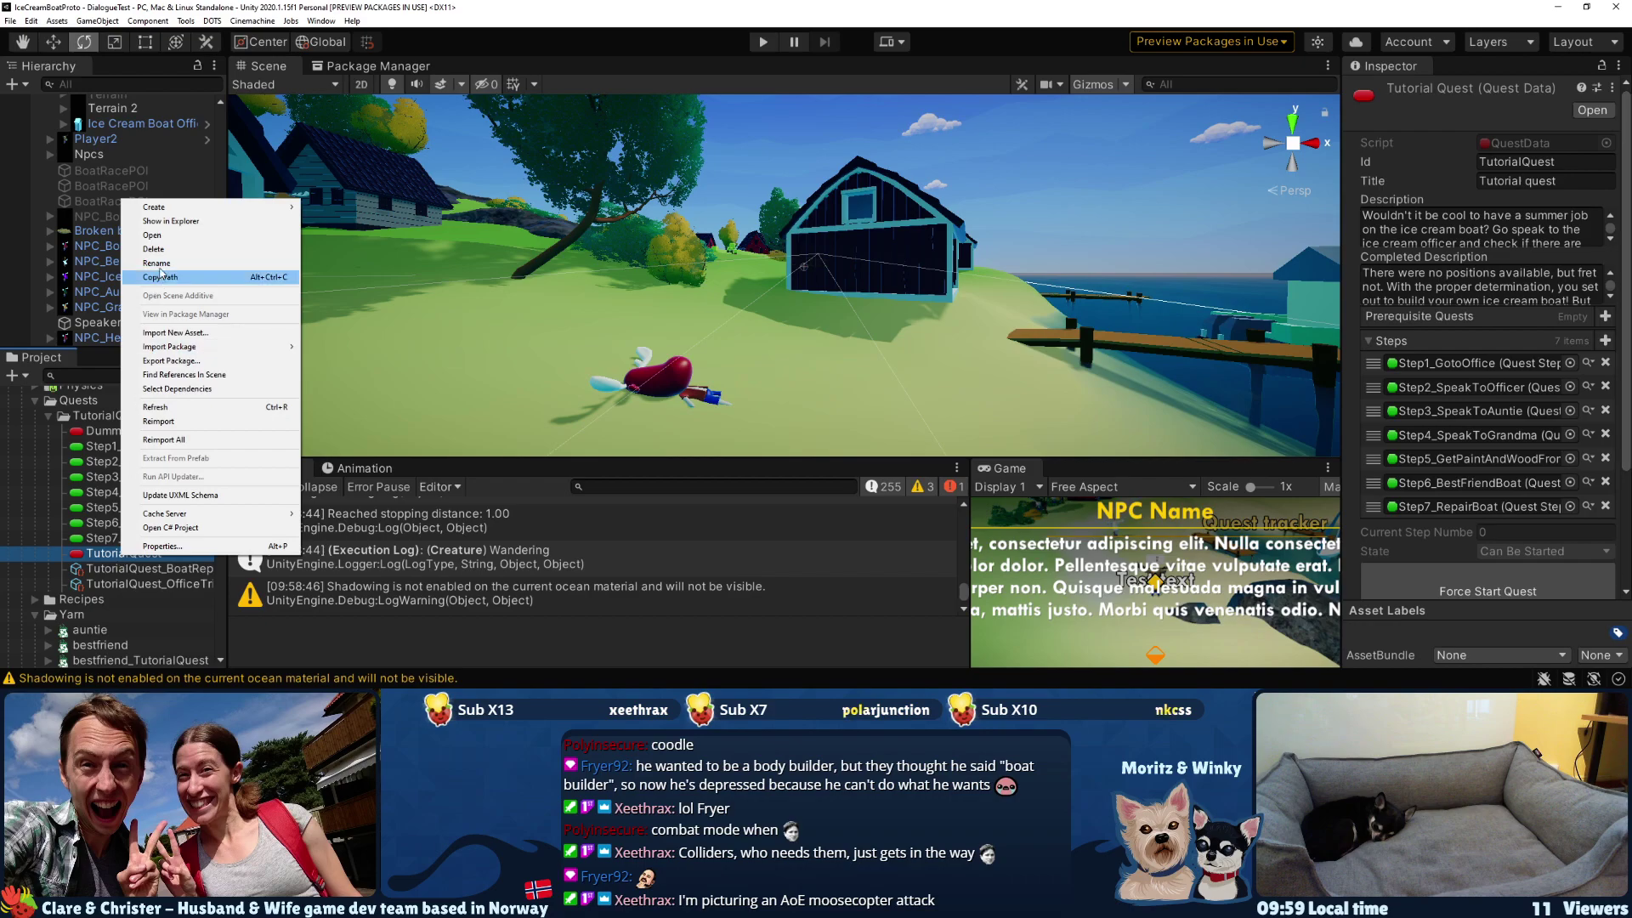
click(102, 560)
key(ctrl+d)
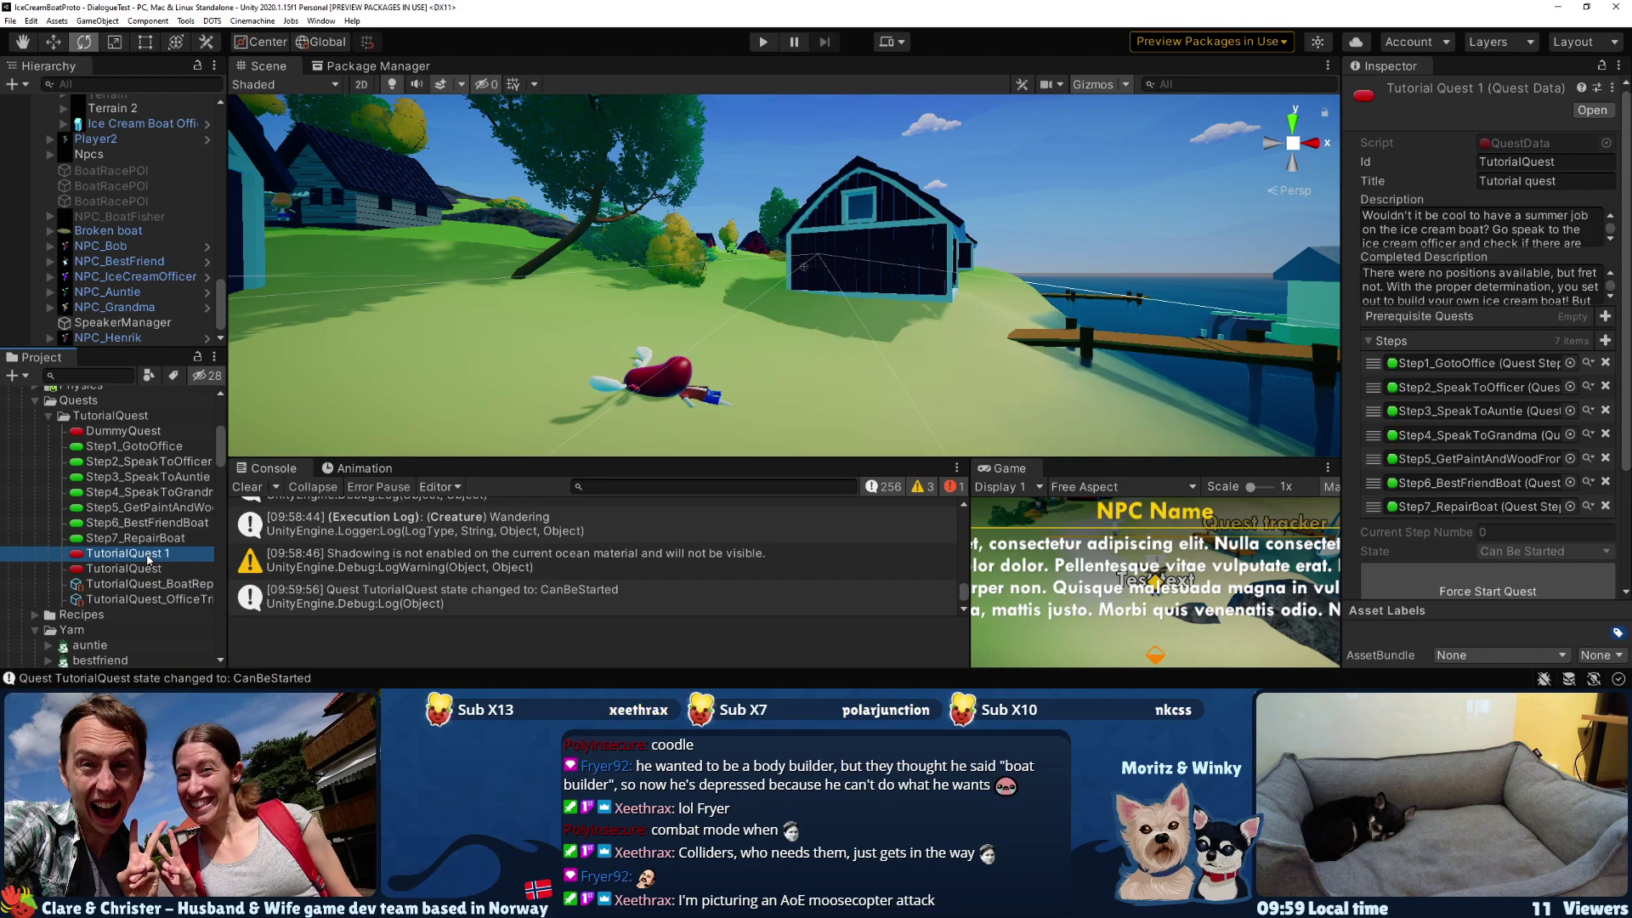
key(Down)
key(Delete)
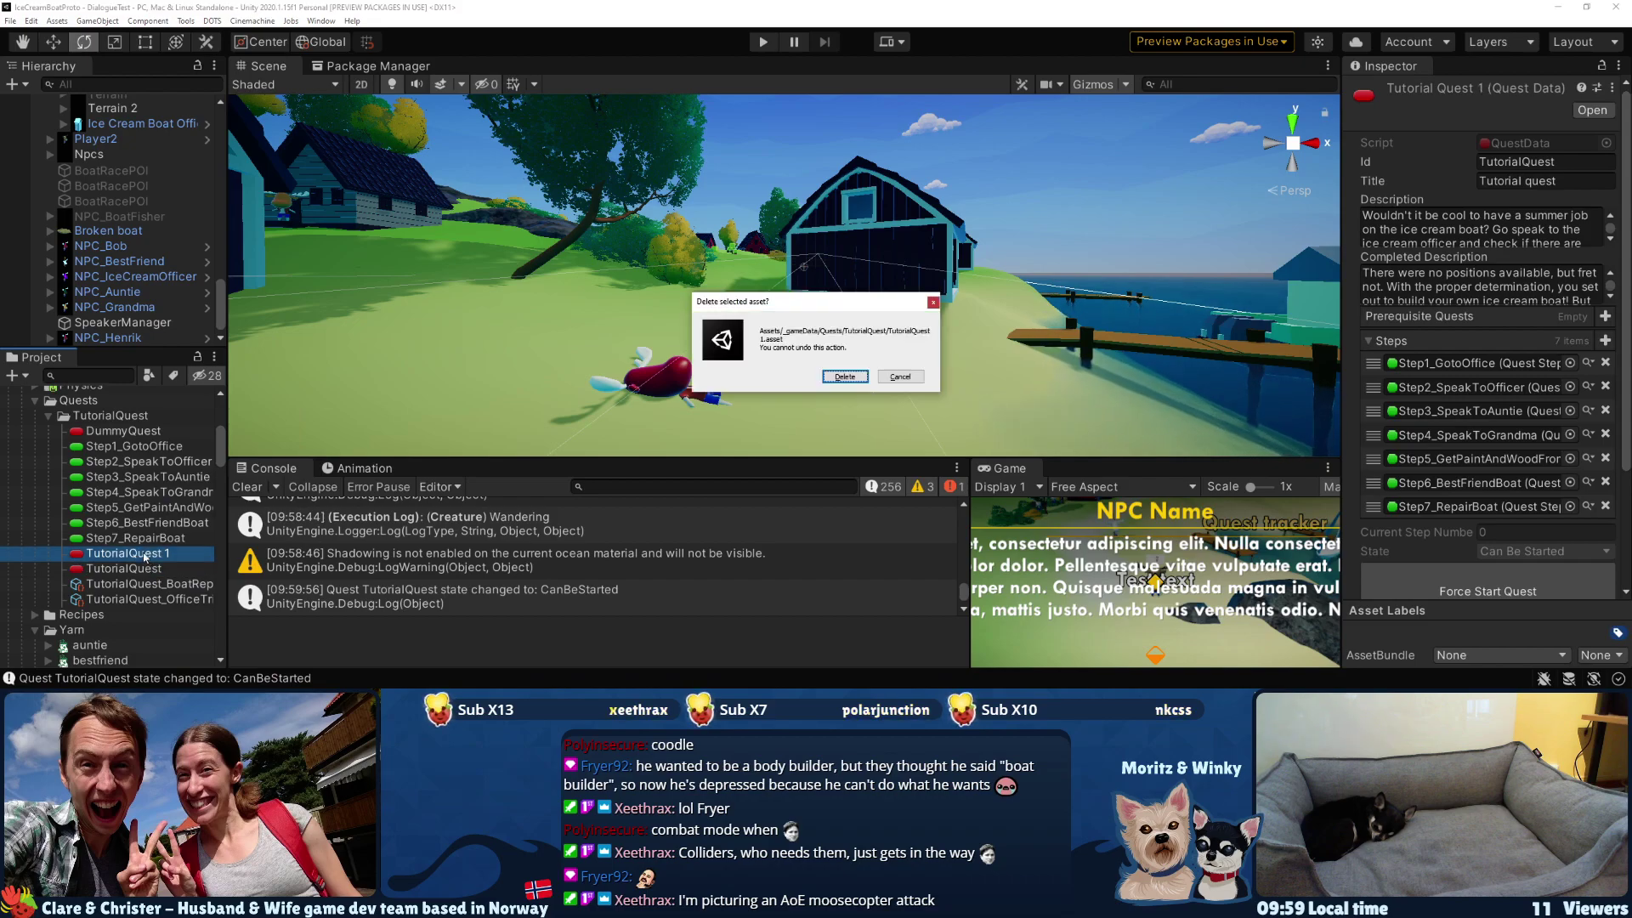
click(851, 383)
- Duplicate the whole TutorialQuest folder inside Quests and rename the copy CraftingQuest
click(99, 417)
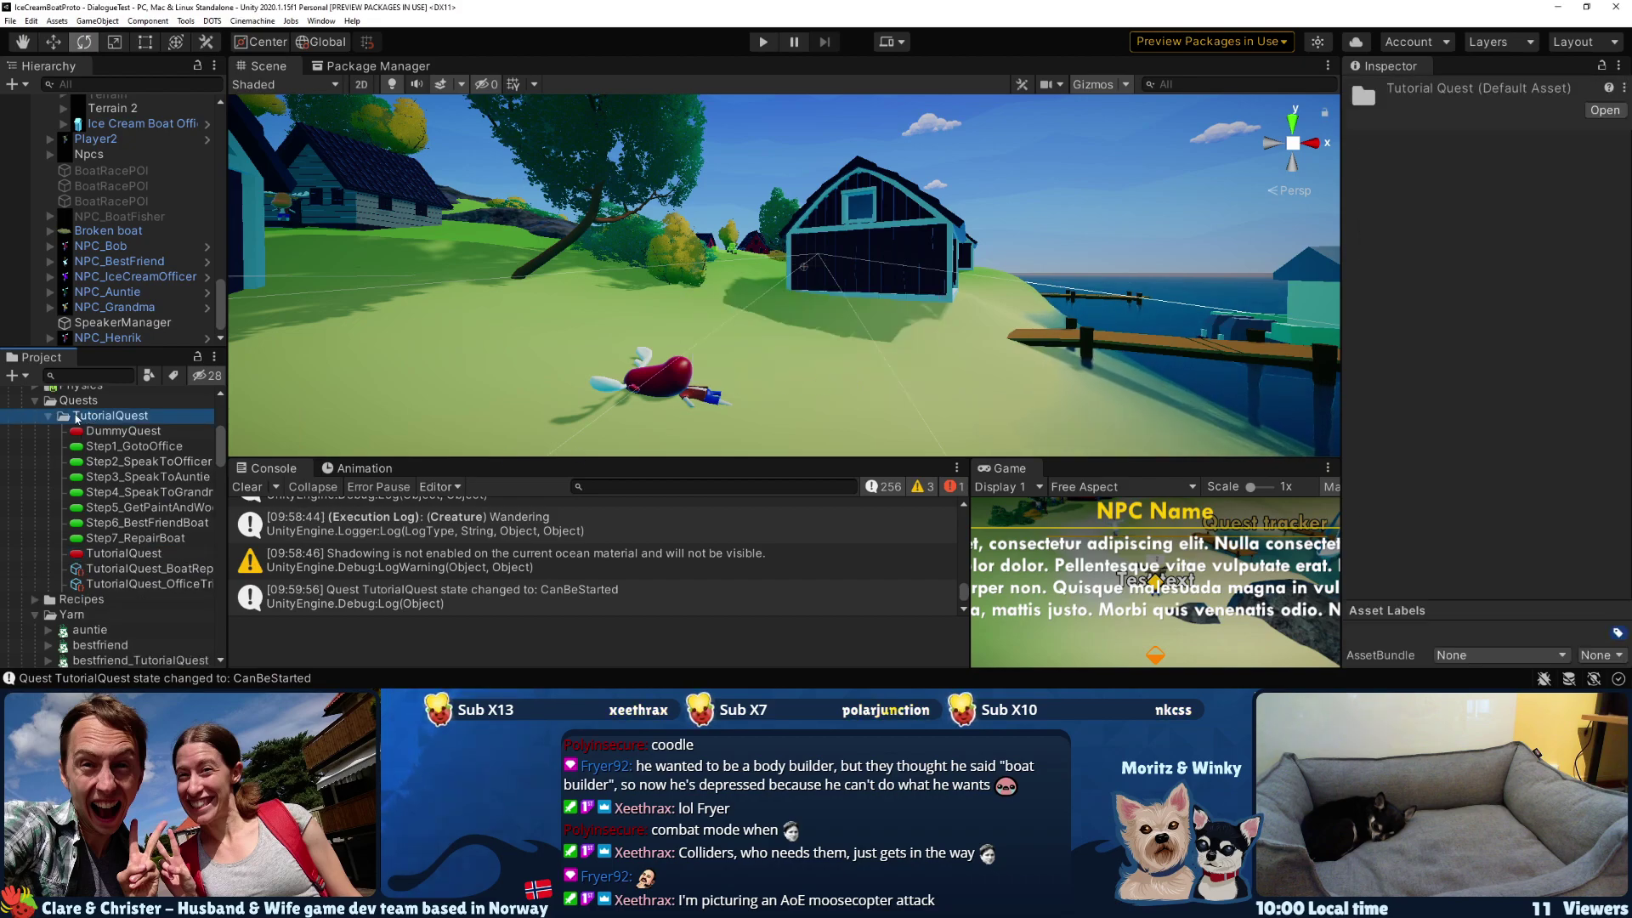
double_click(100, 418)
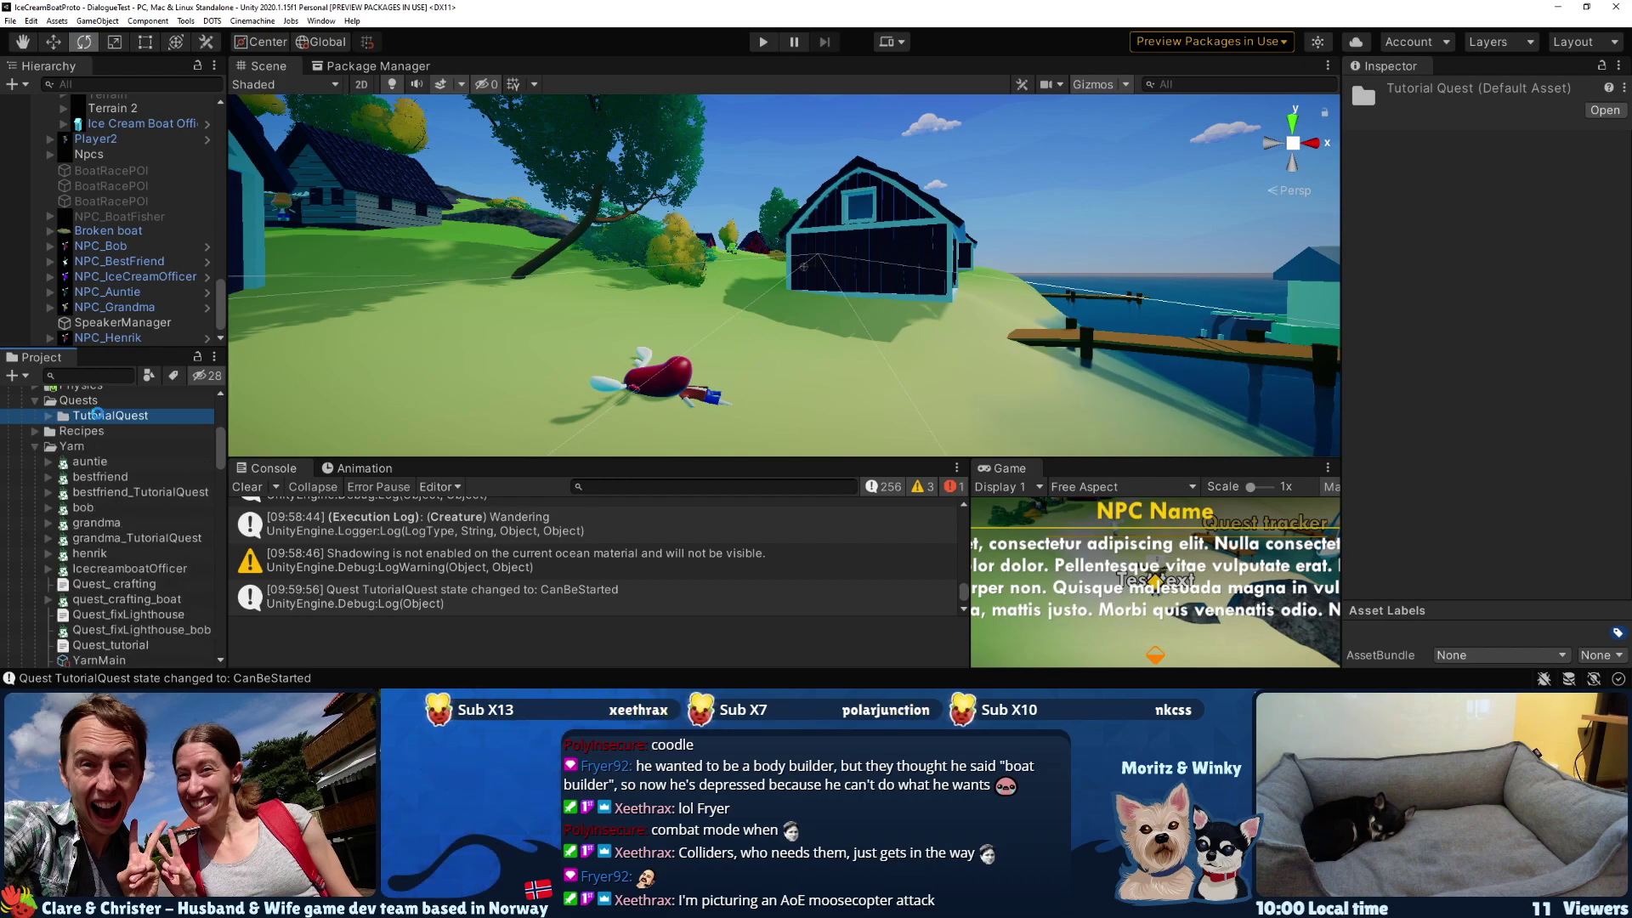
key(ctrl+d)
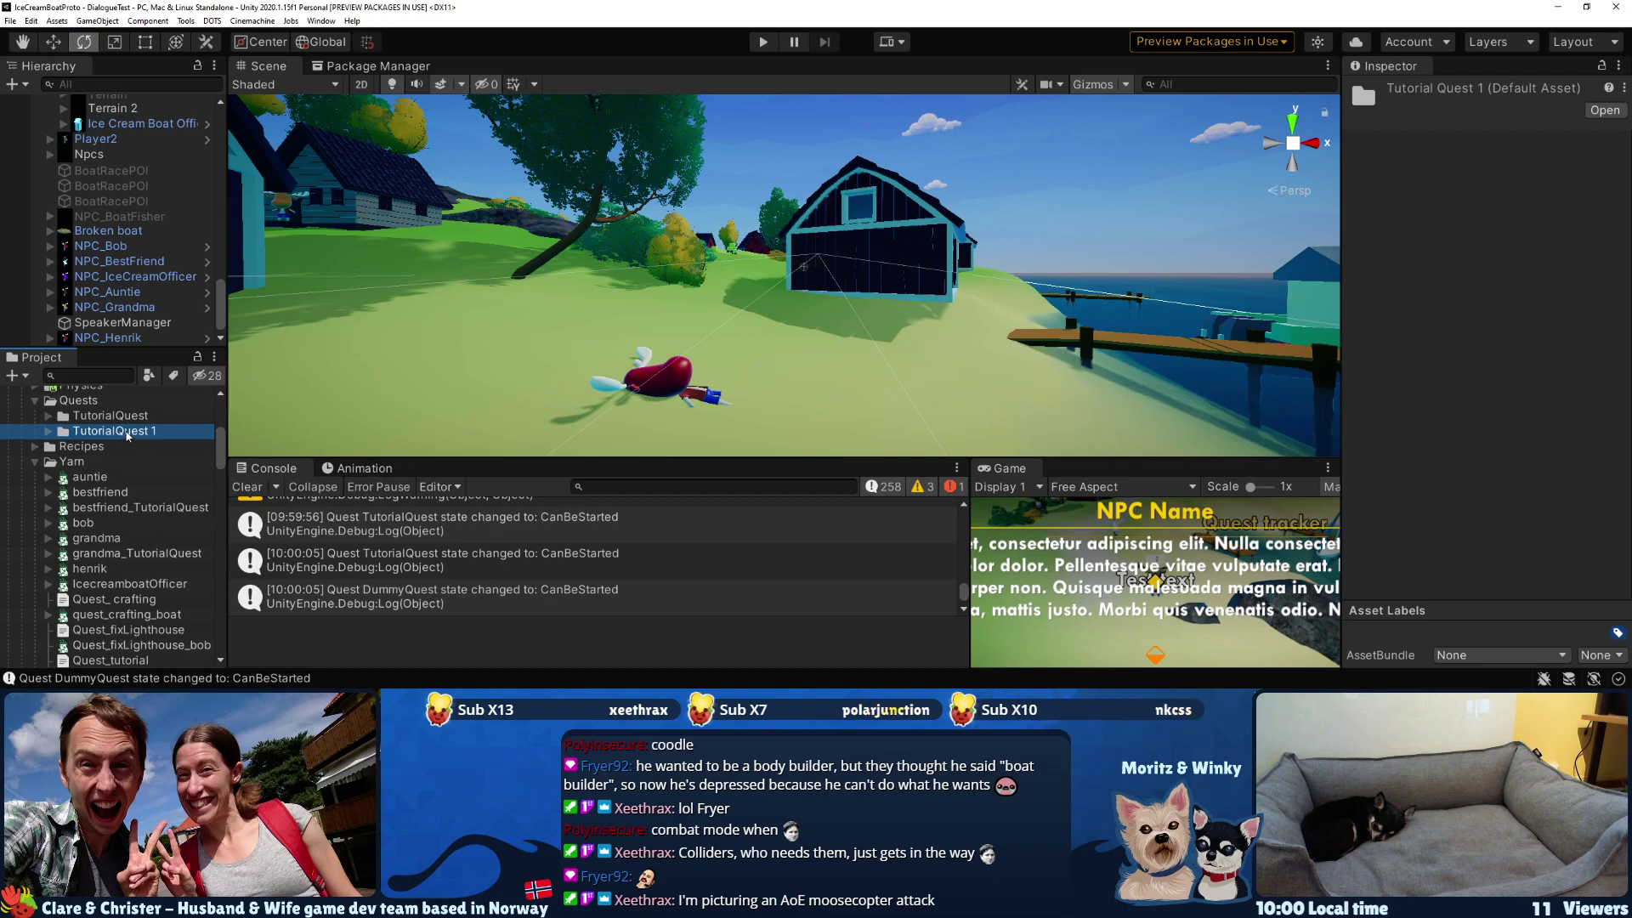
right_click(127, 432)
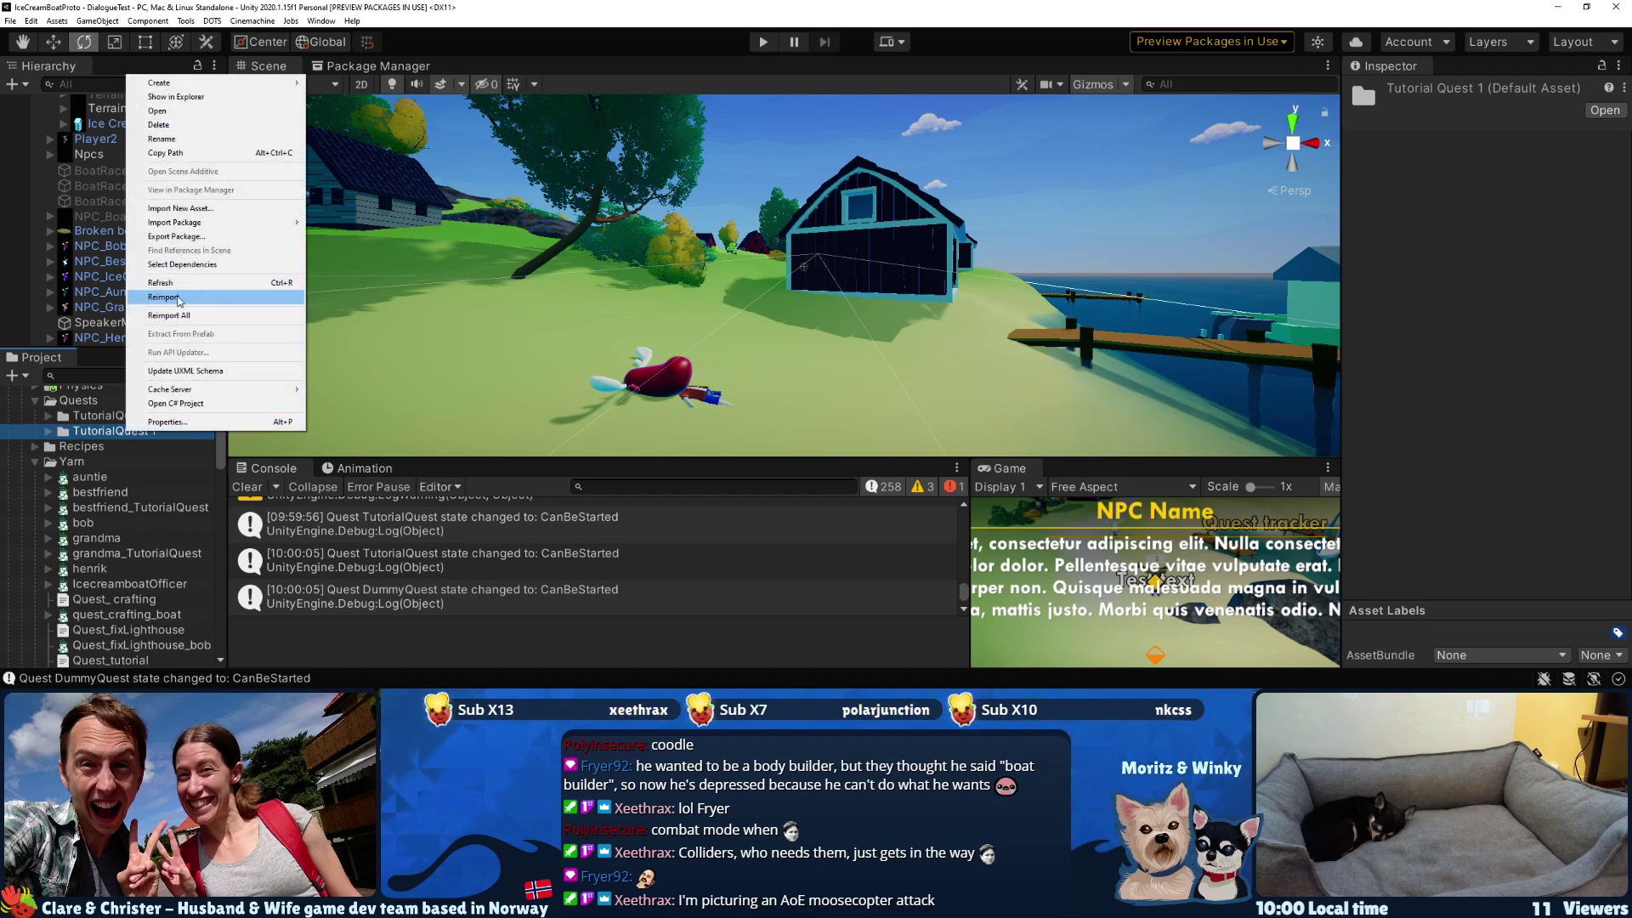
click(175, 138)
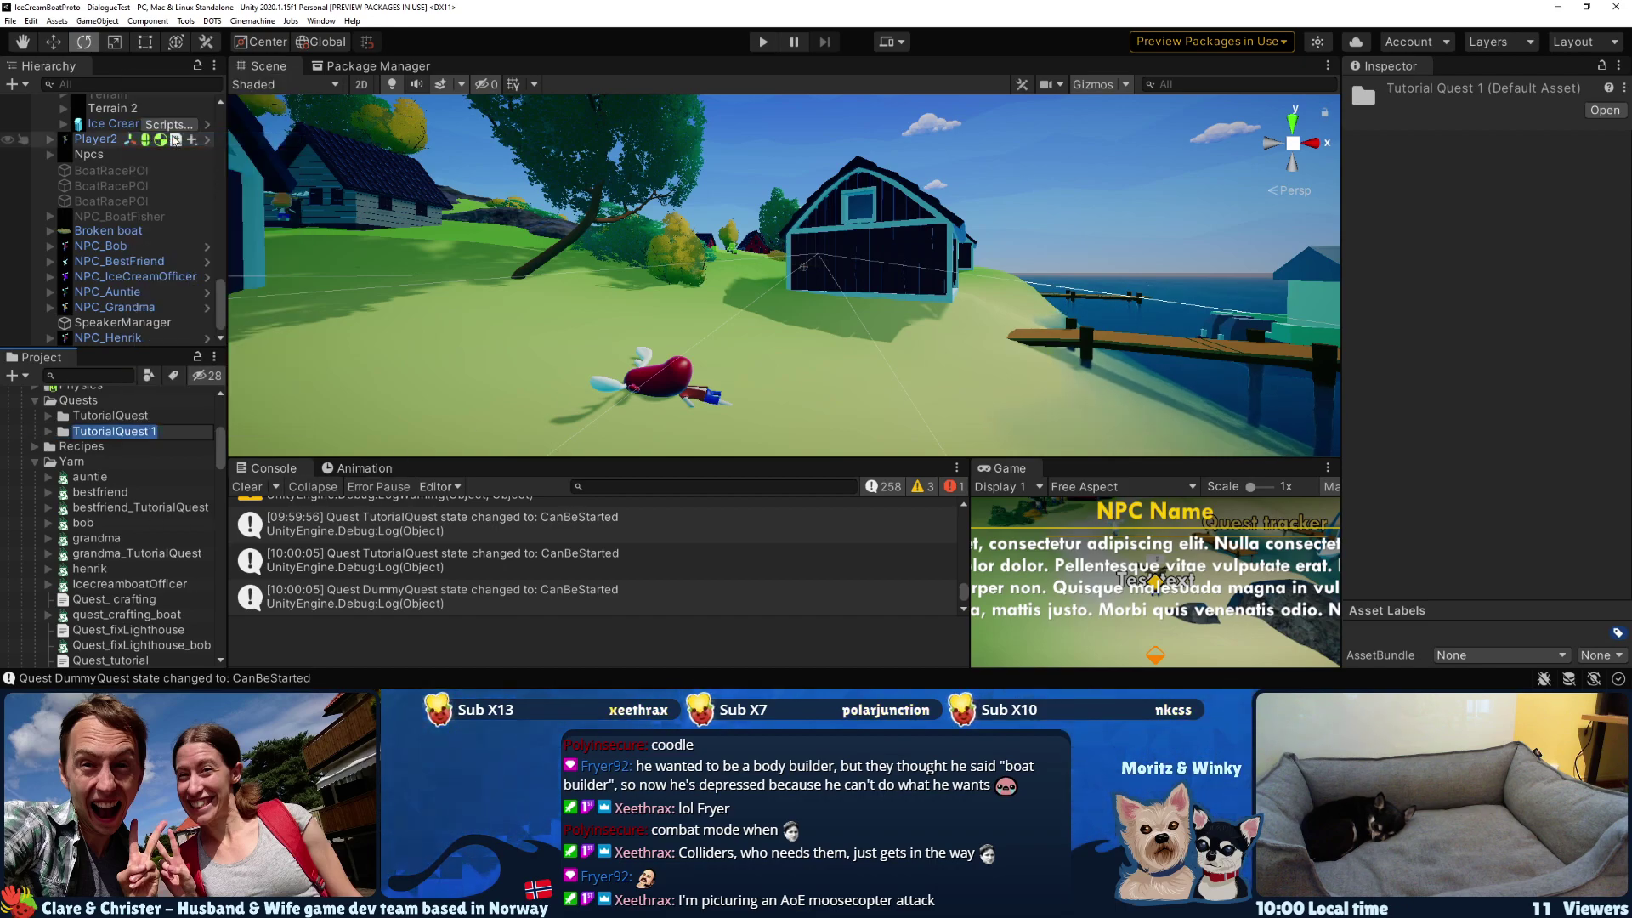
text(CraftingQuest)
key(Return)
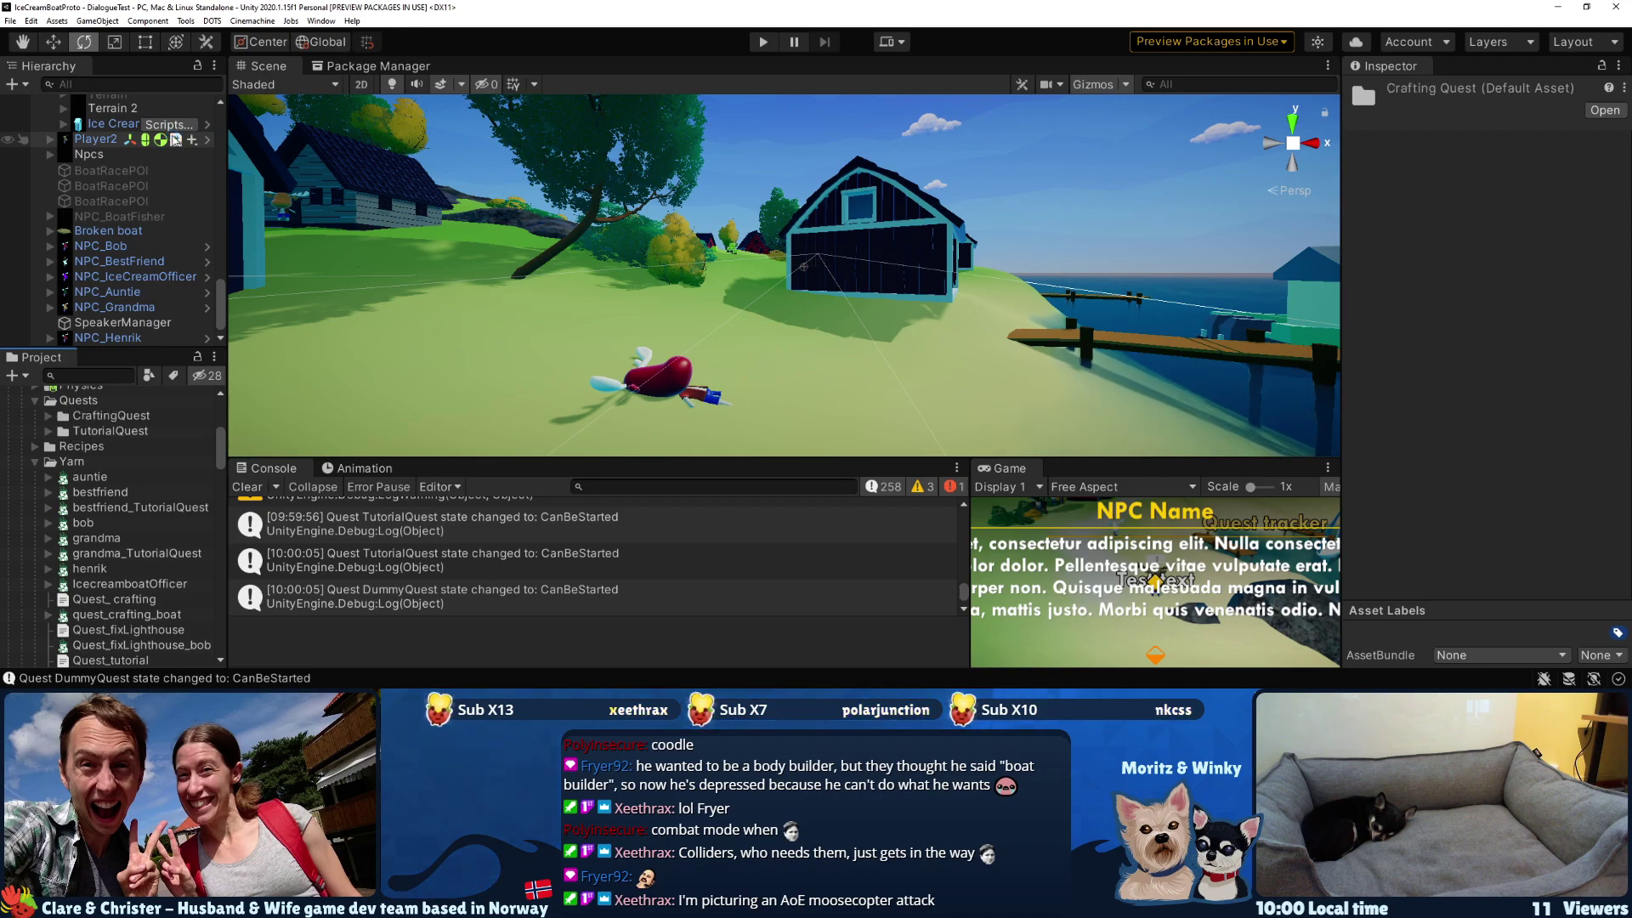
- Delete the Step2 to Step7 quest steps and DummyQuest from the CraftingQuest folder
click(49, 416)
click(144, 461)
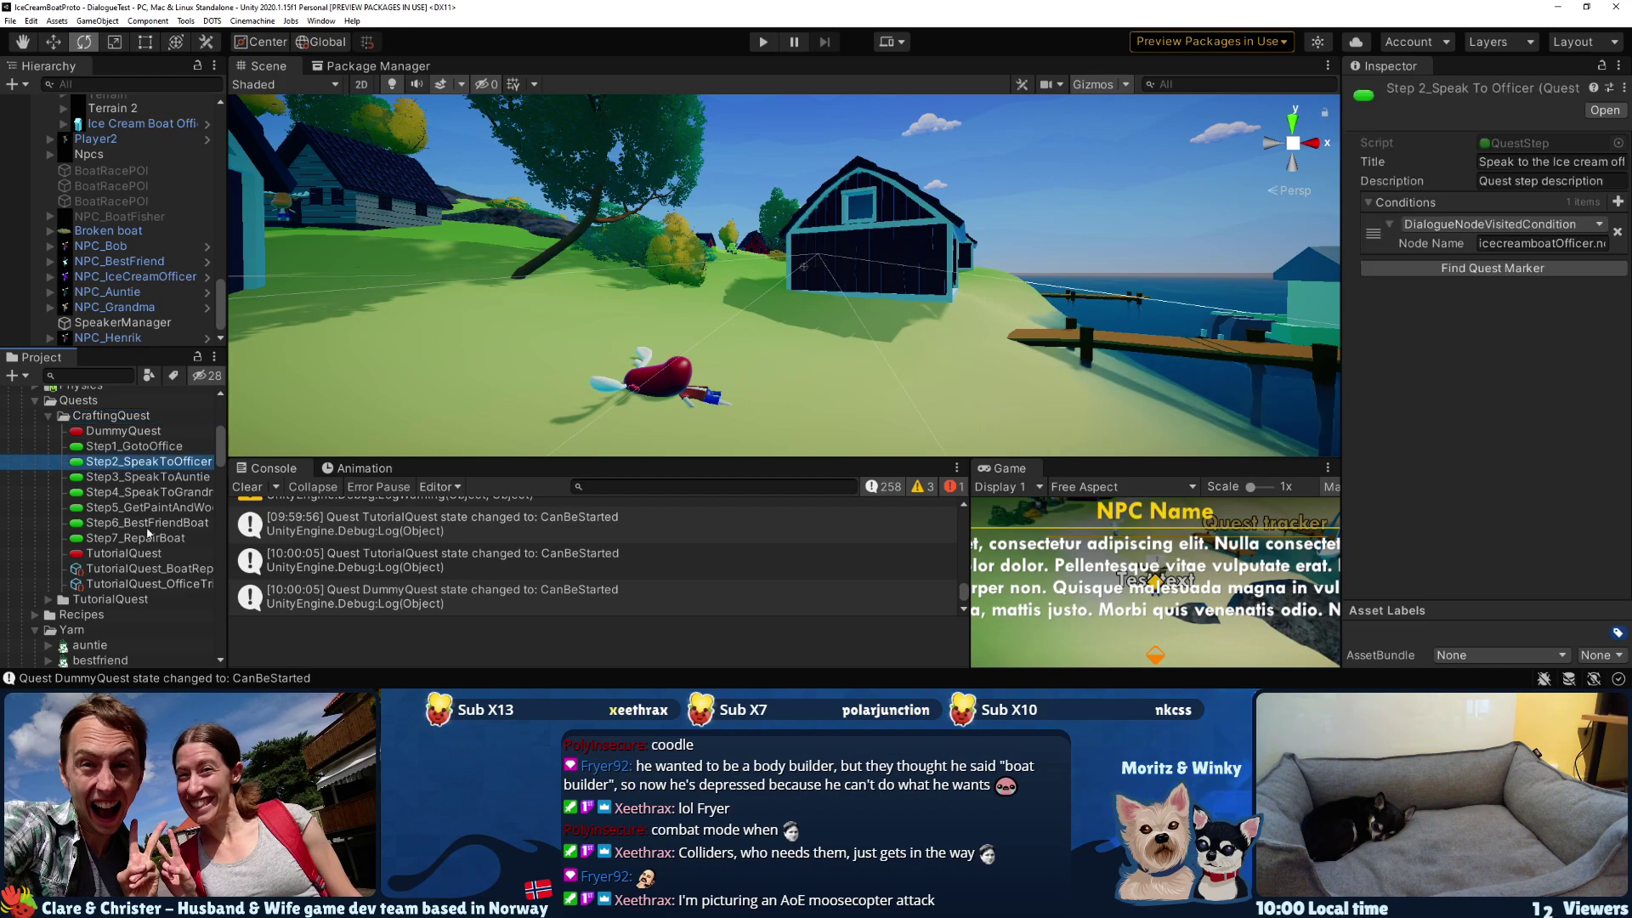
shift+click(149, 539)
key(Delete)
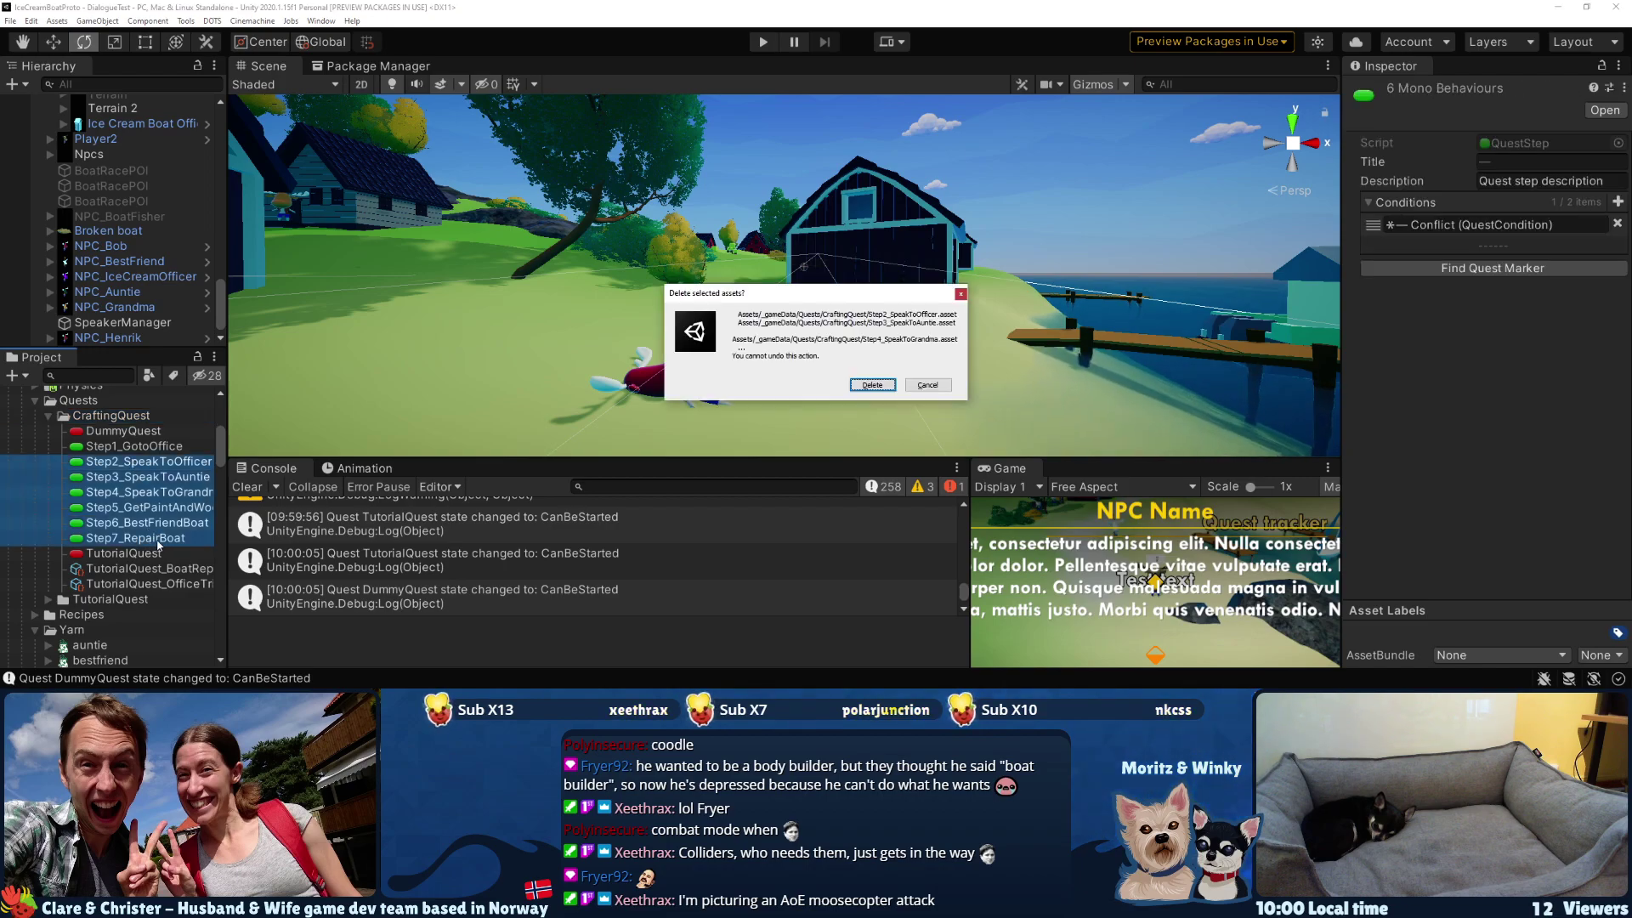
click(870, 387)
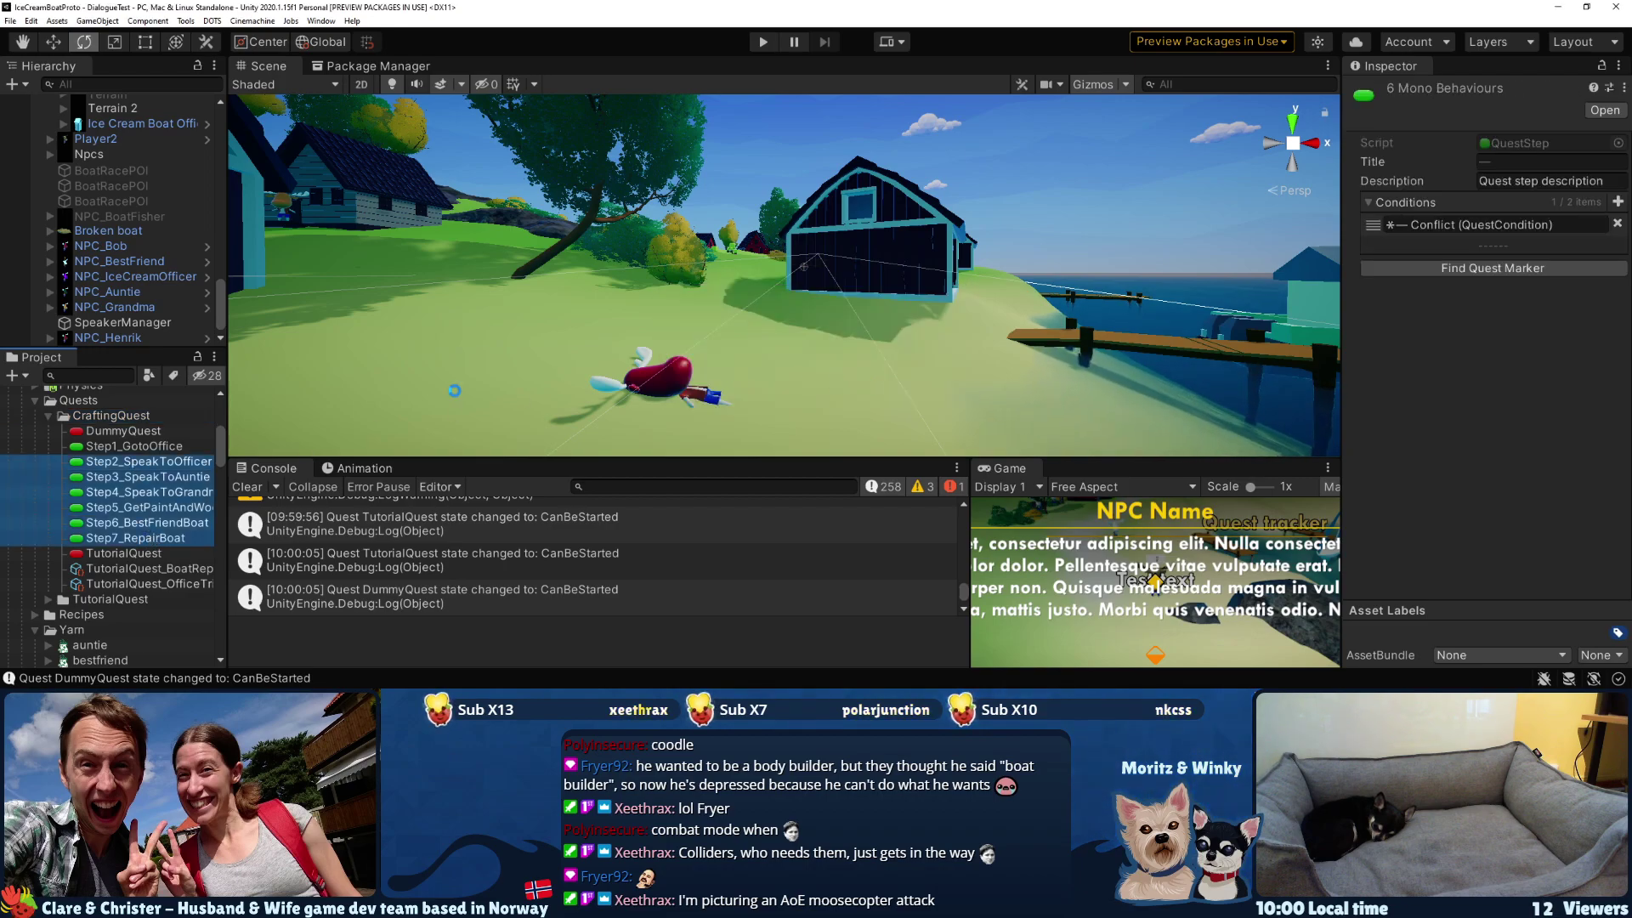
click(140, 431)
key(Delete)
click(853, 377)
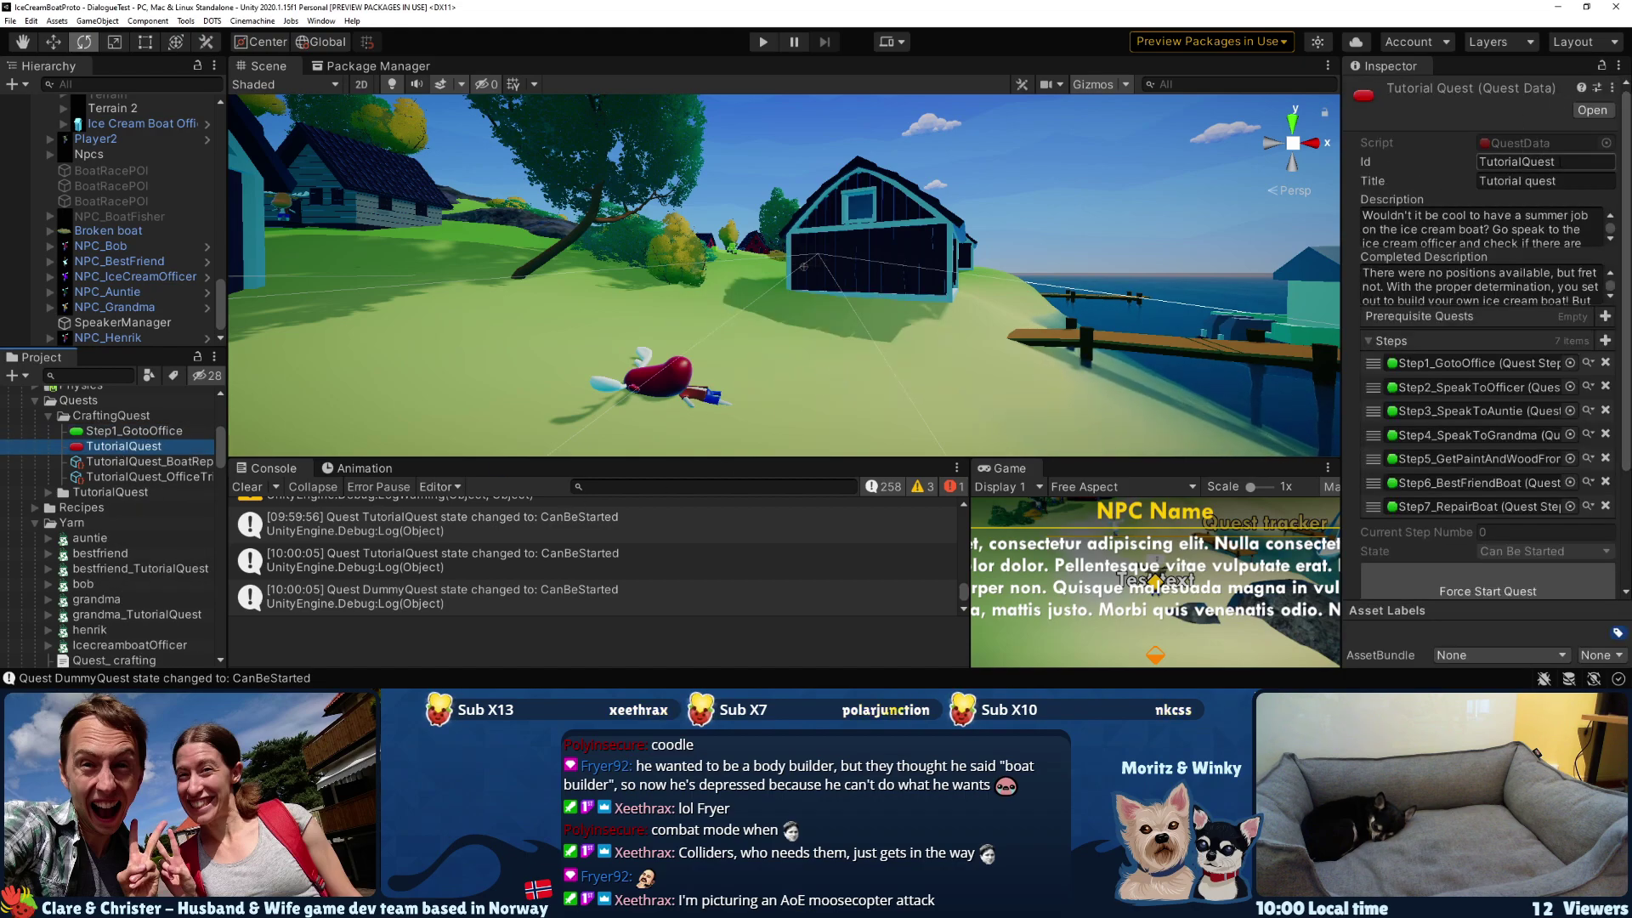
- In the CraftingQuest folder's quest data, set the Id to CraftingQuest and the title to "Crafting quest"
drag(1473, 170, 1389, 185)
text(Crafting)
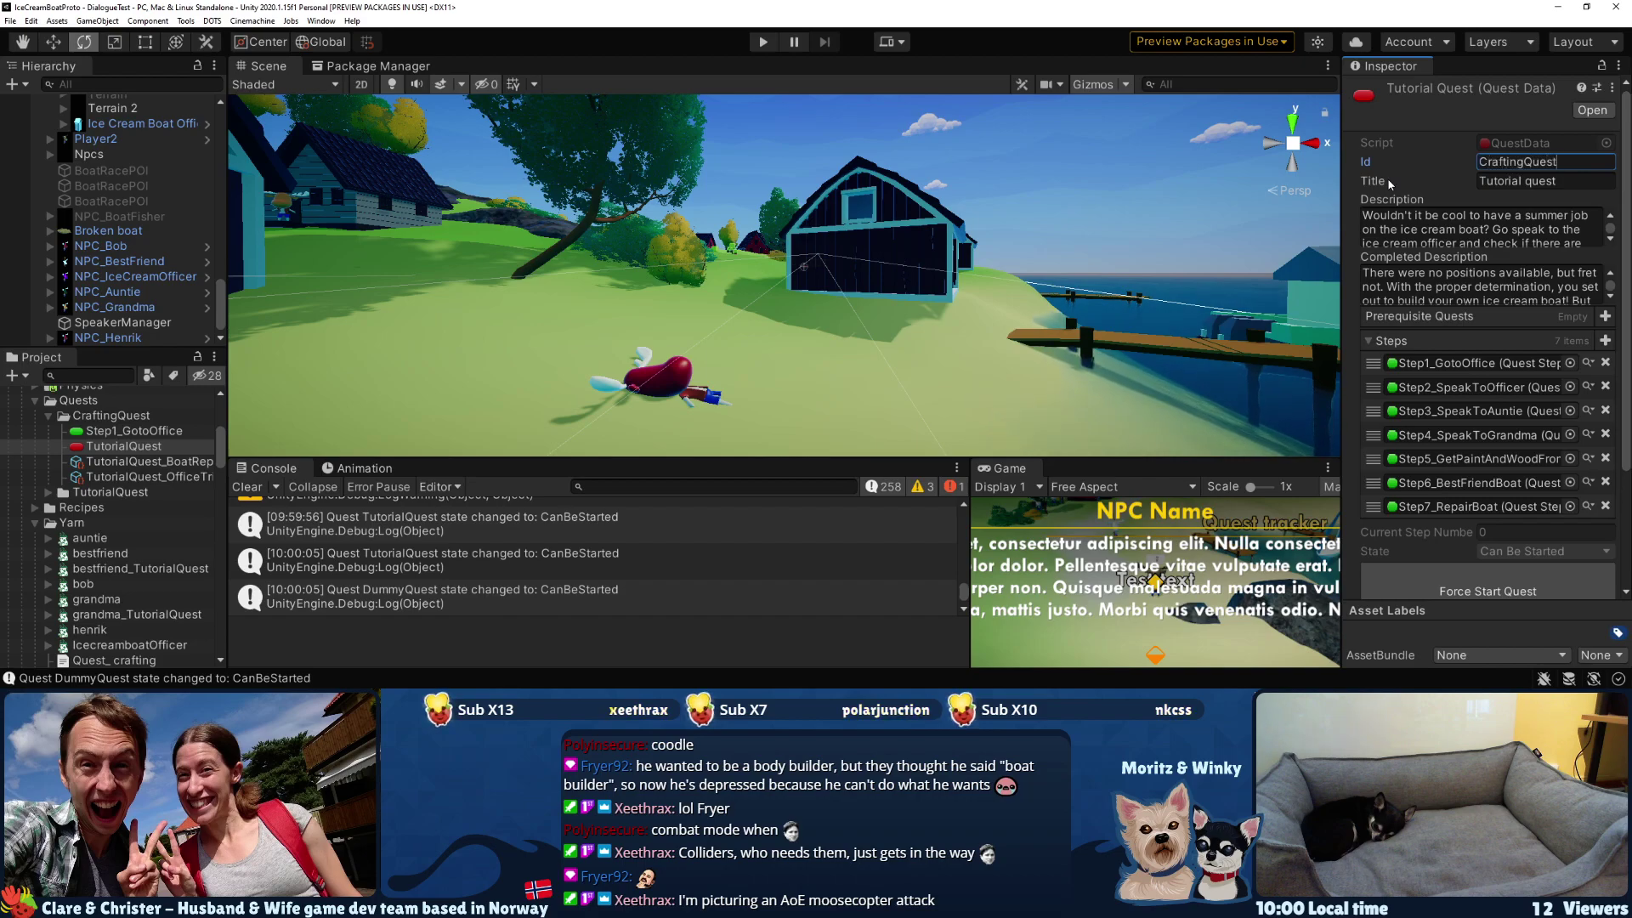
click(1604, 183)
text(Crafting)
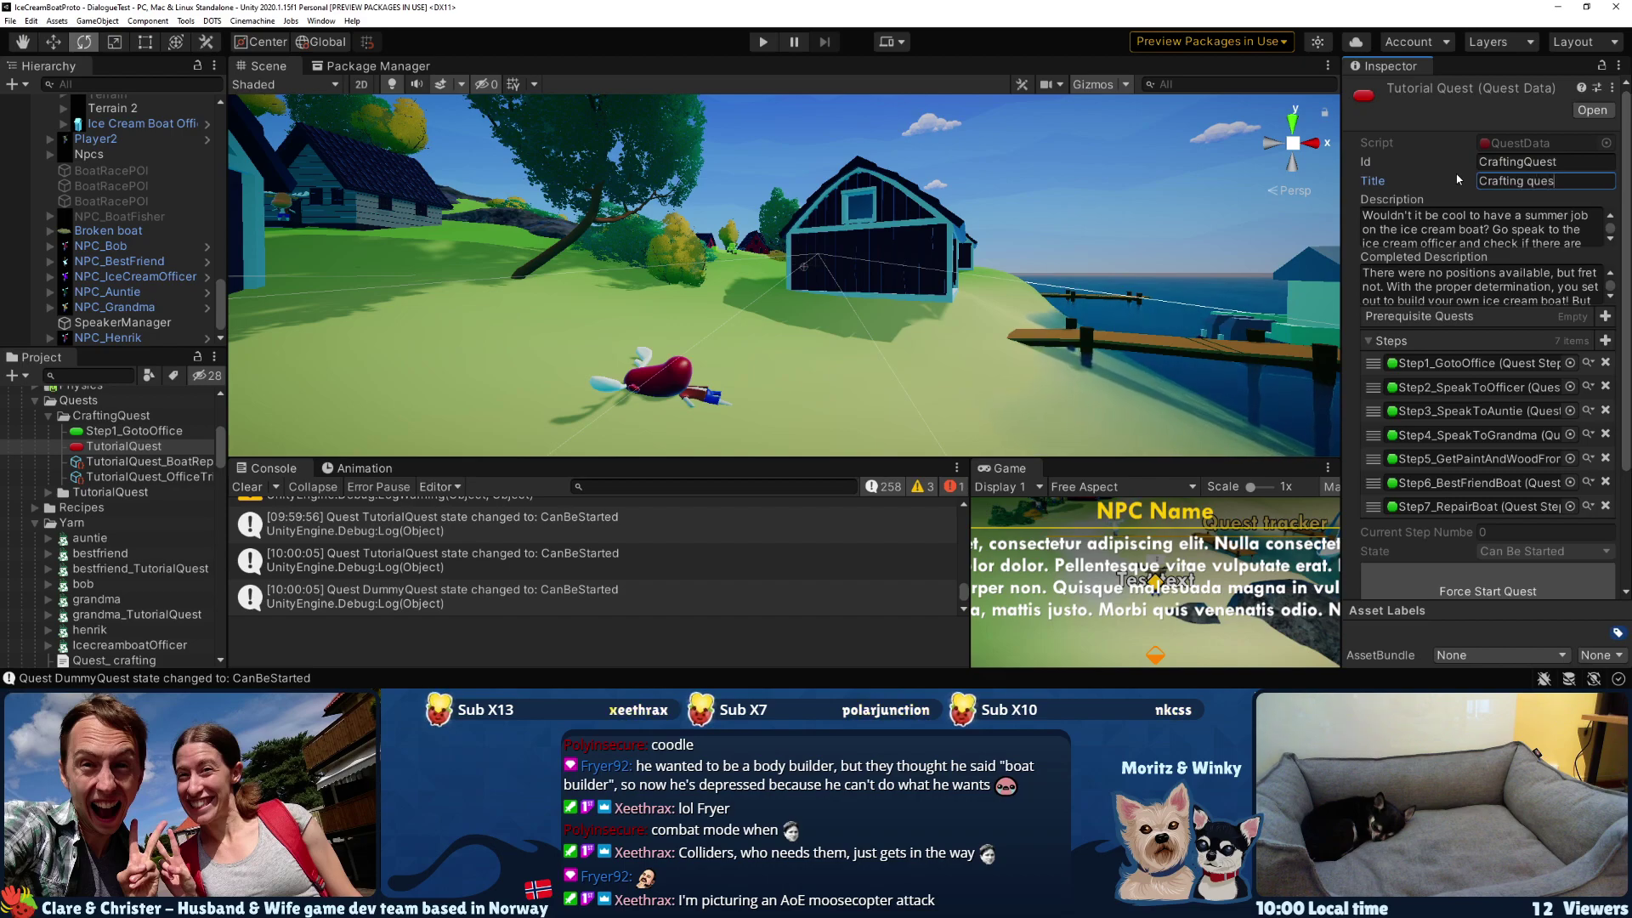
- Replace the crafting quest's description with "Make an Ice cream already!"
click(1437, 239)
text(M)
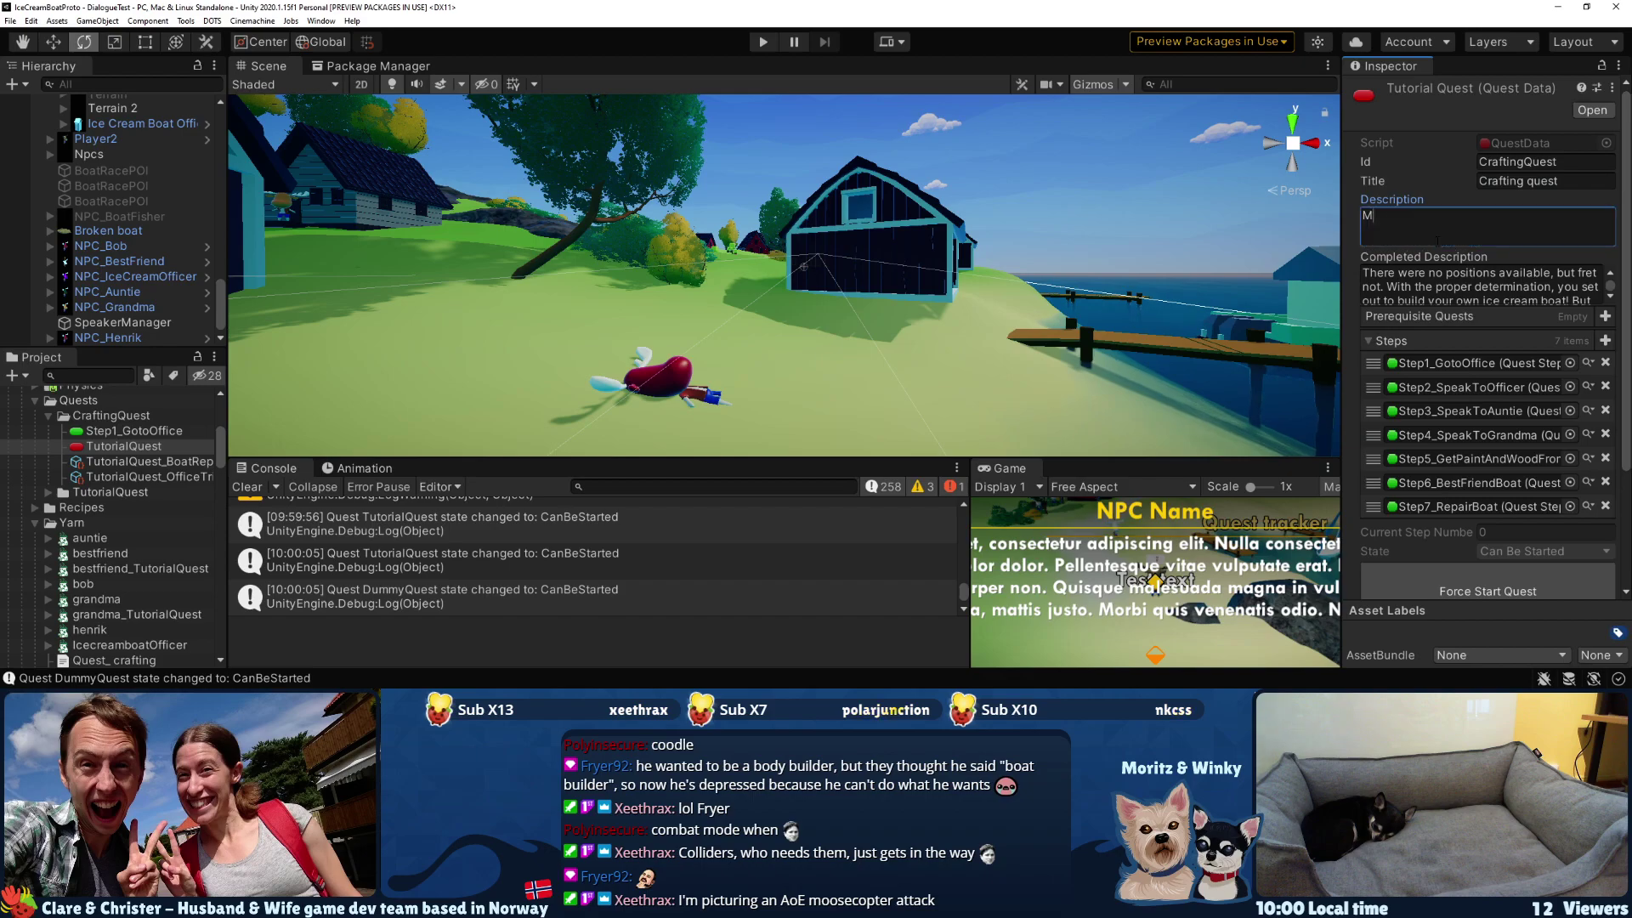
text(ake an Ice cream already!)
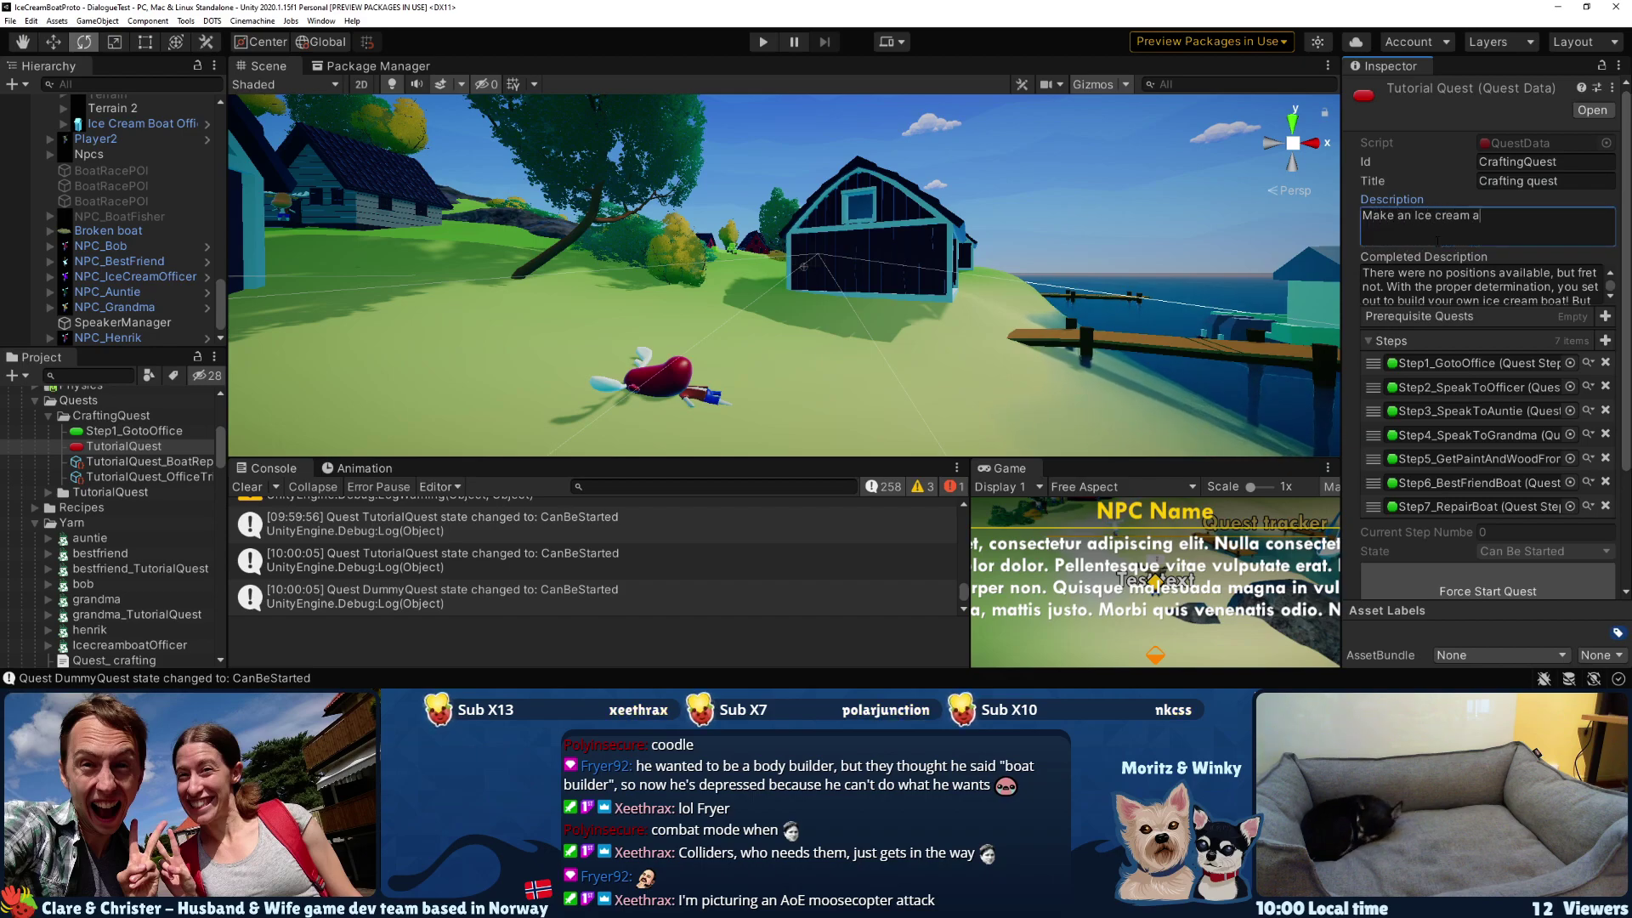
- Copy the crafting quest's description text over its completed description
key(ctrl+a)
key(ctrl+c)
click(1446, 276)
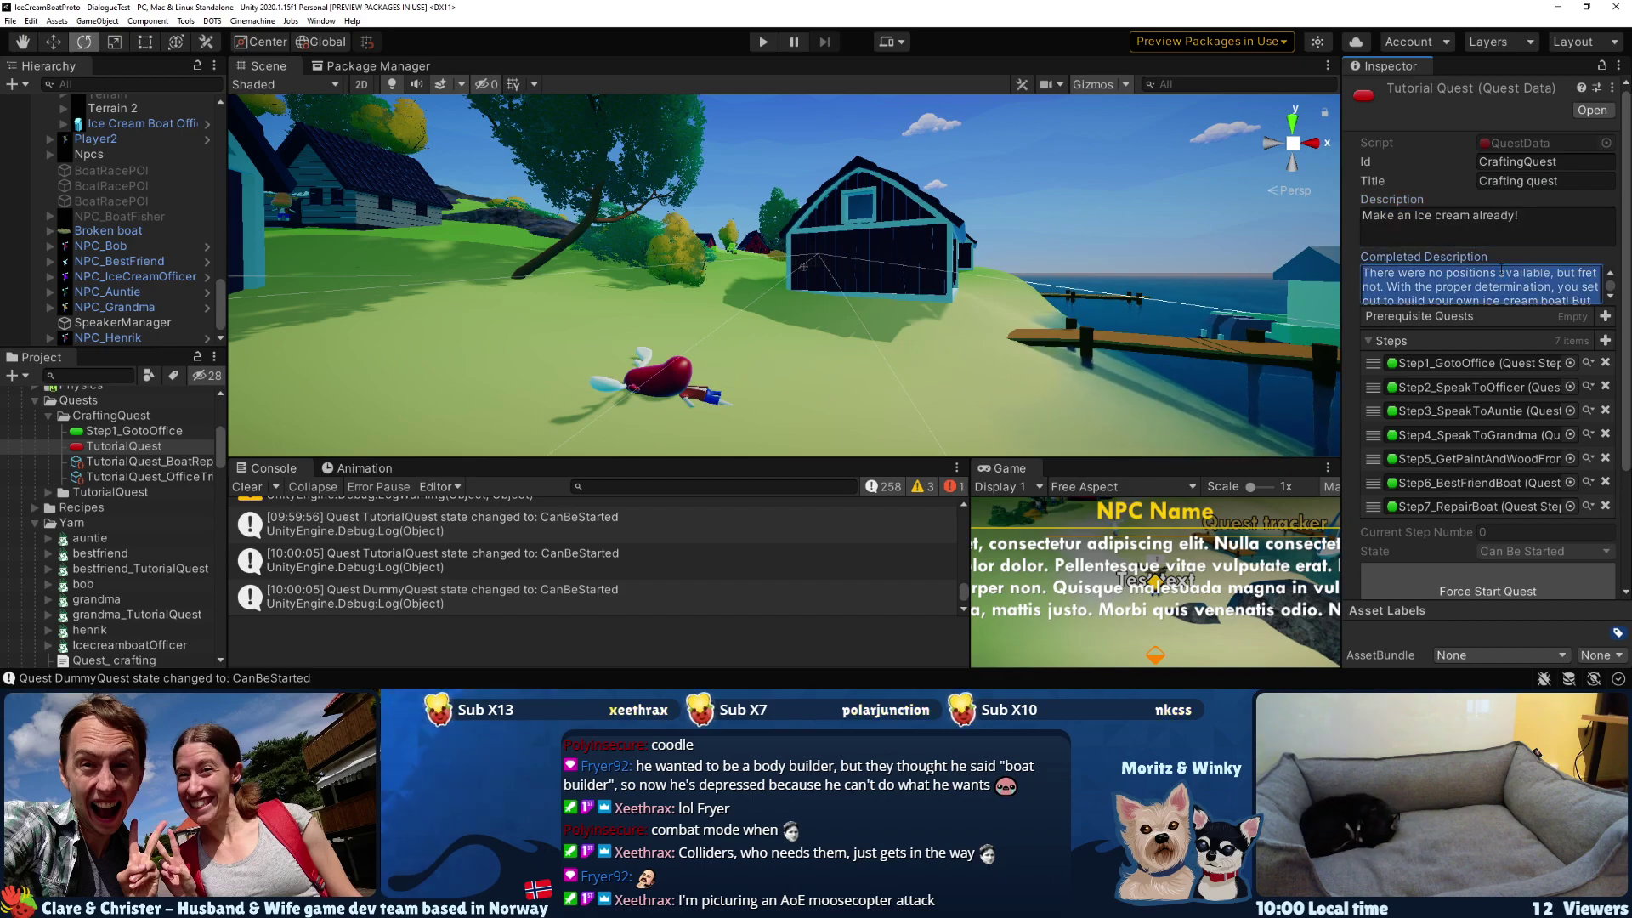
key(ctrl+v)
- Remove all the inherited tutorial entries from the crafting quest's Steps list
click(1606, 362)
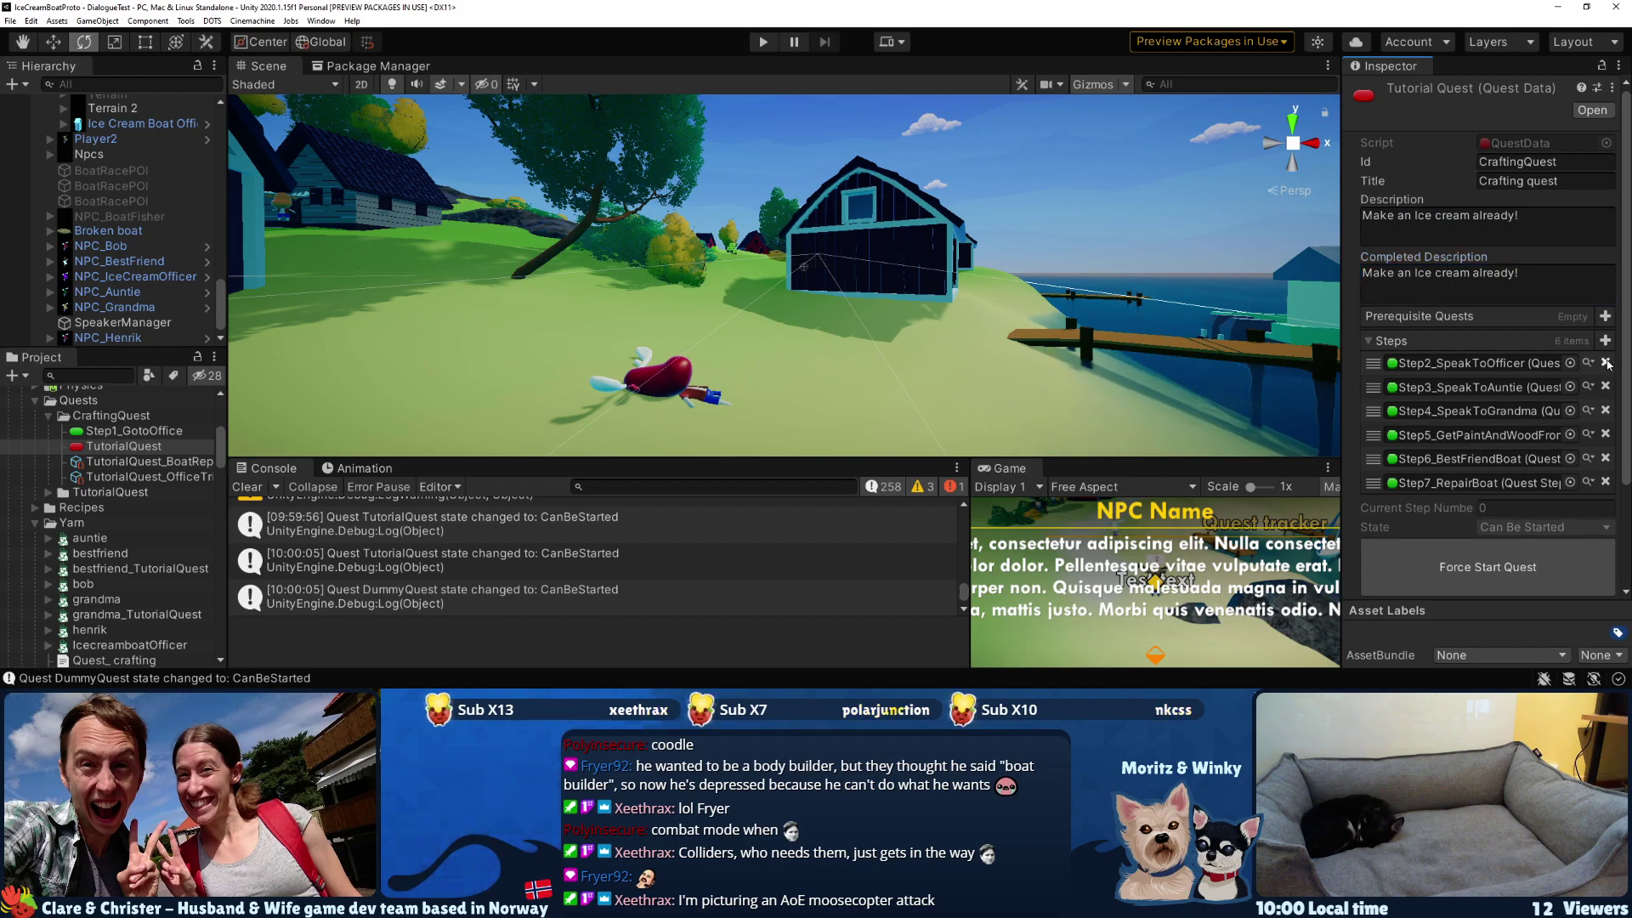
click(1605, 363)
click(1606, 362)
click(1606, 362)
click(1606, 362)
click(1606, 362)
click(1605, 362)
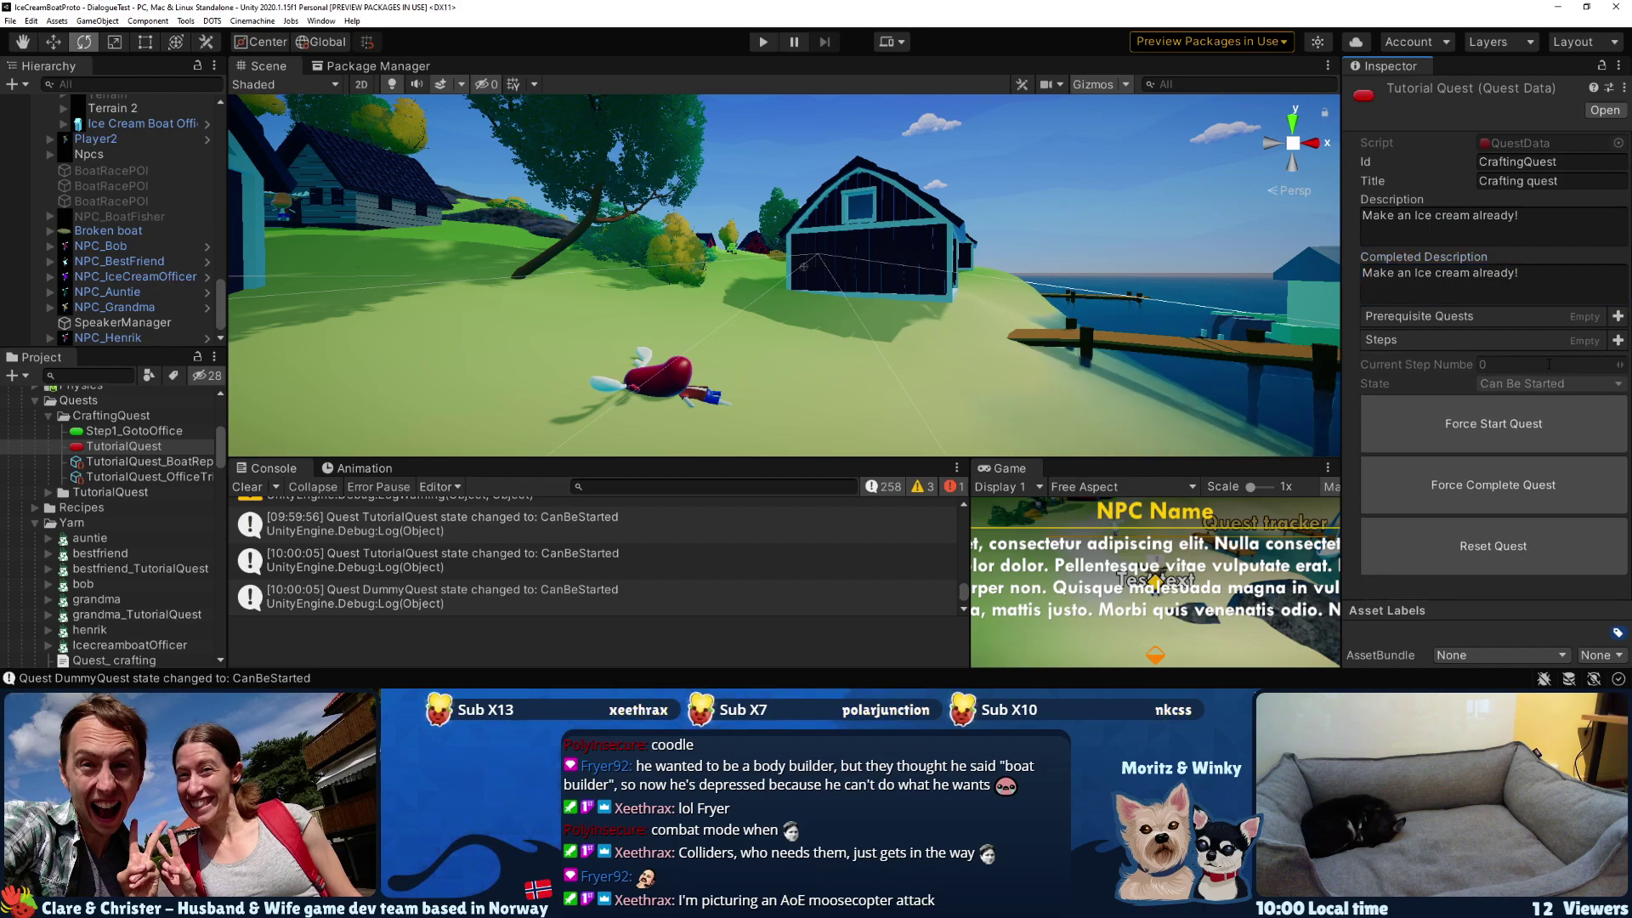
- Set the crafting quest's completed description to "You made an ice cream. Save Henrik!"
click(1496, 281)
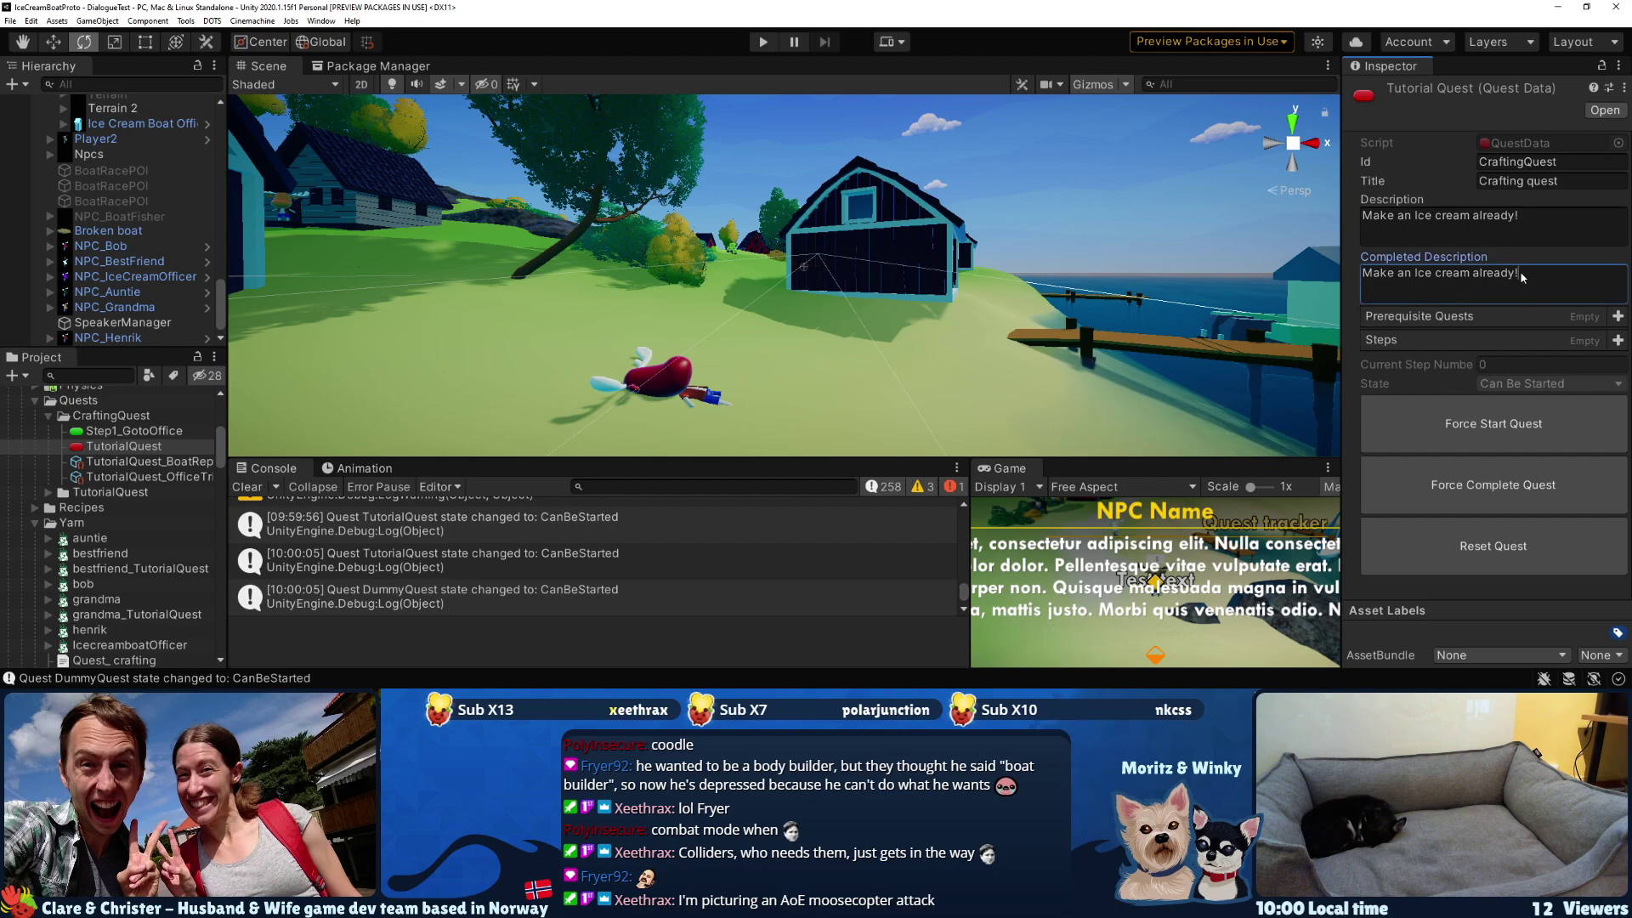
key(ctrl+a)
text(You made )
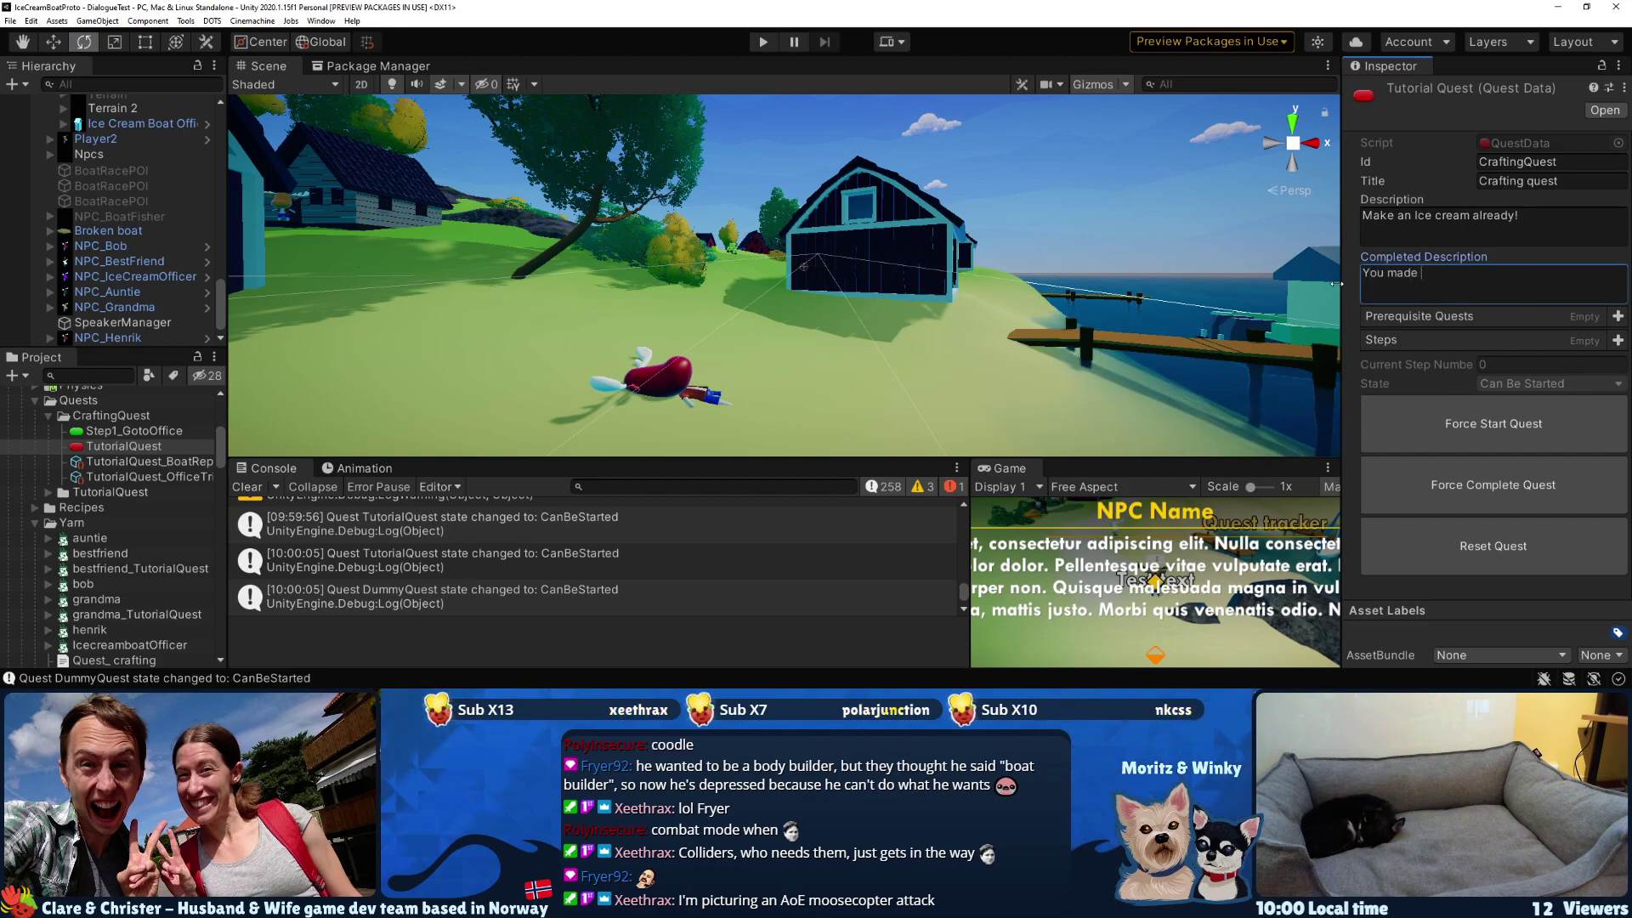
text(an ice cream. )
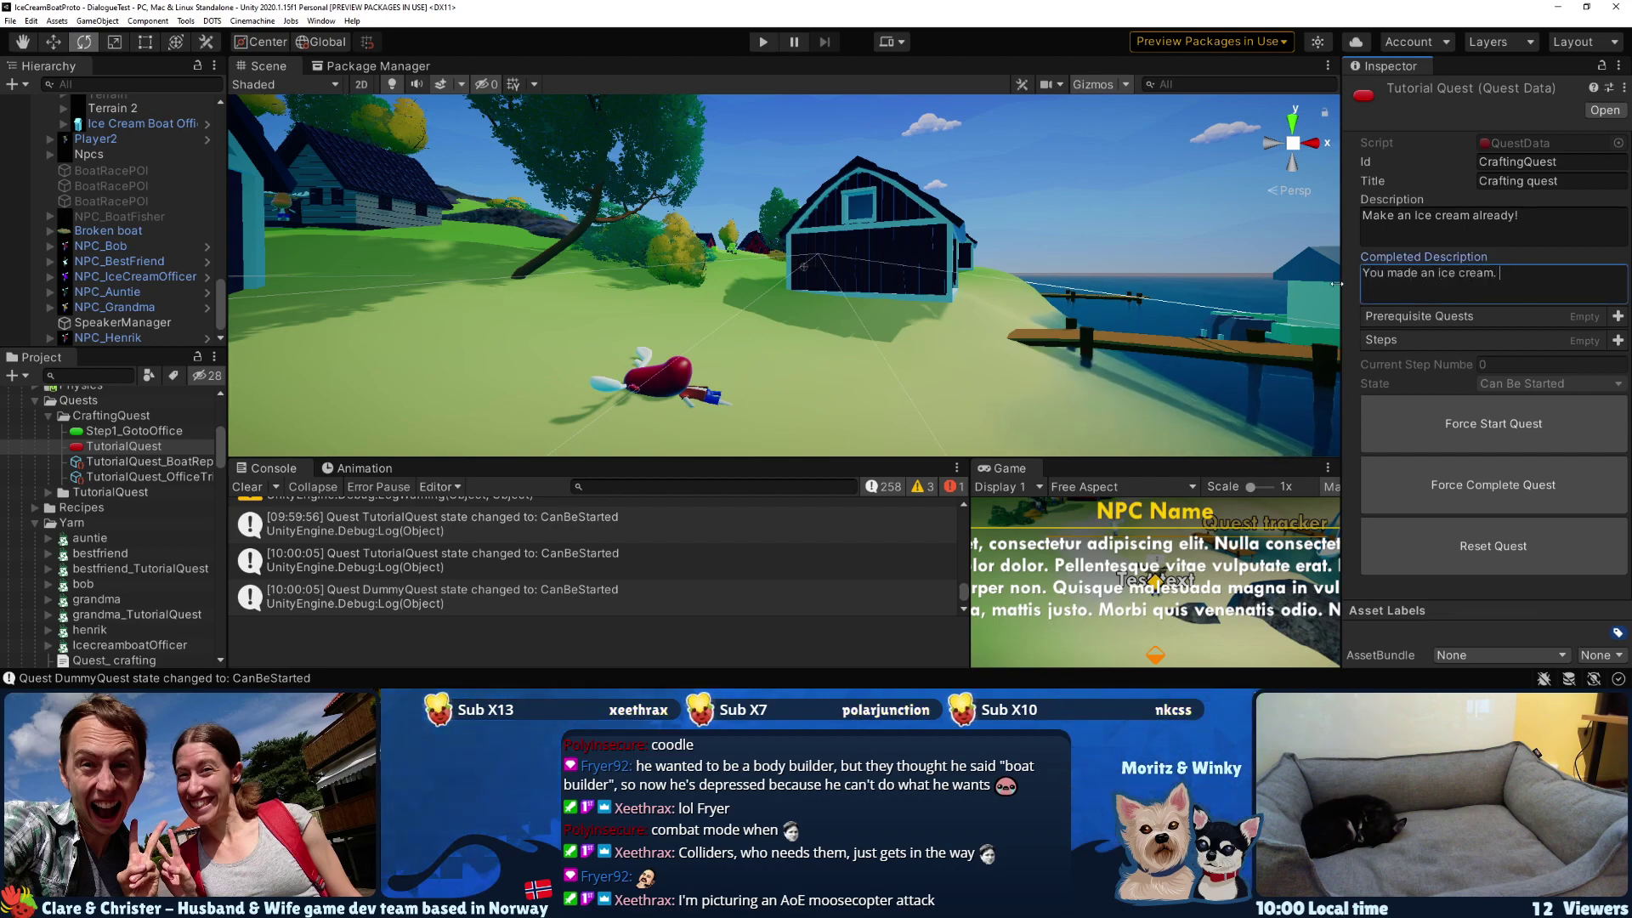
text(Save Henrik!)
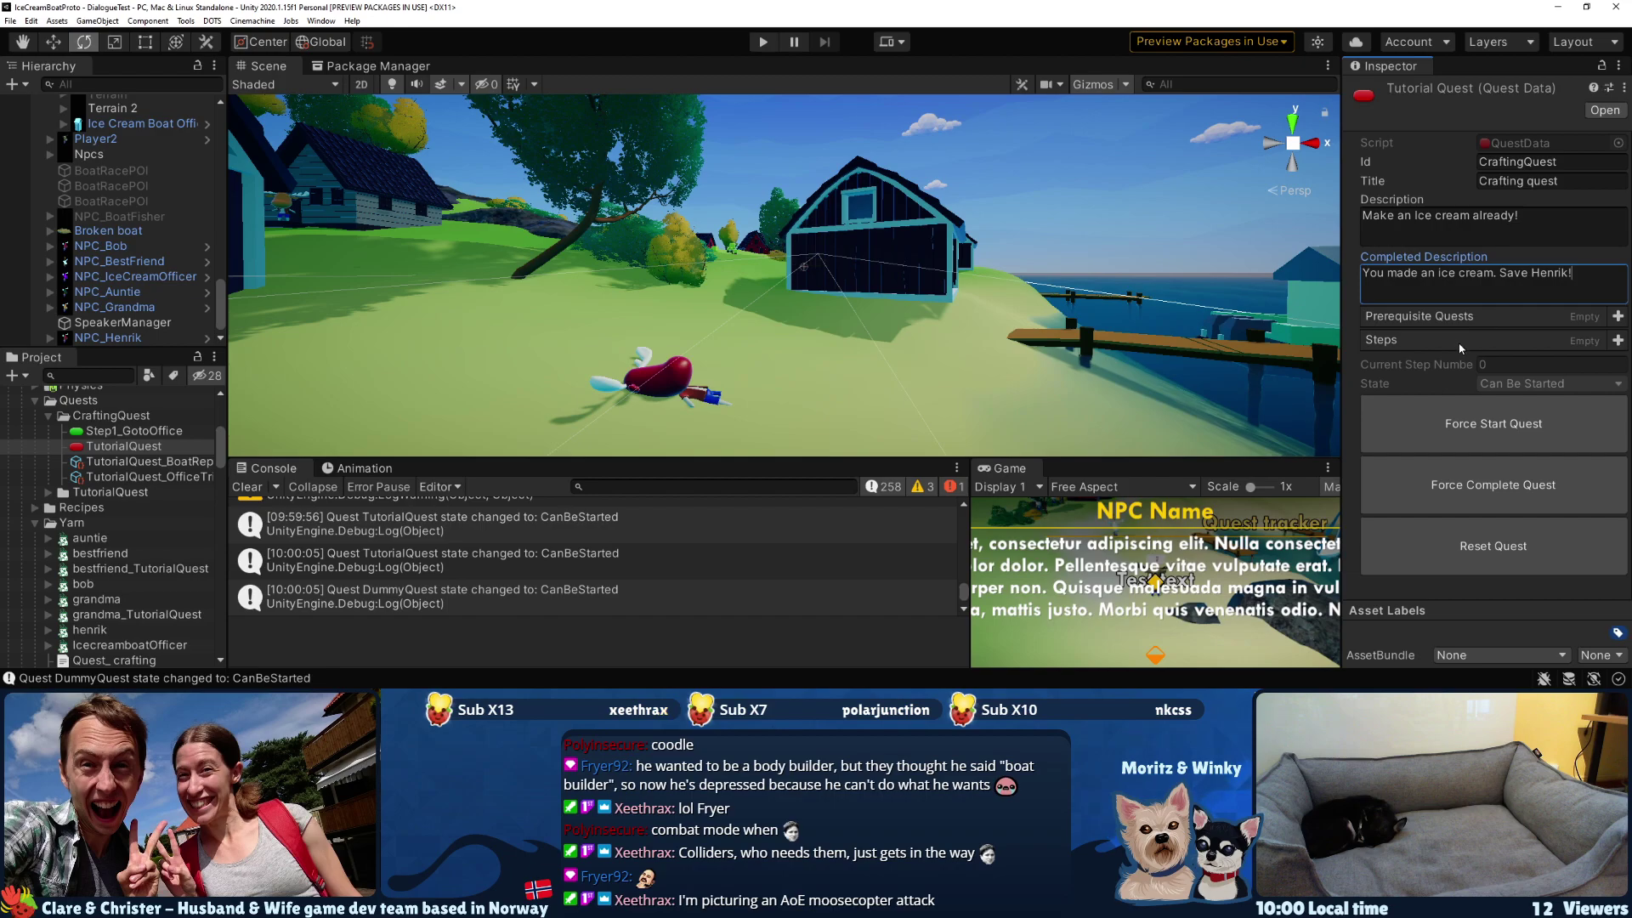
- Rename the TutorialQuest data asset in the CraftingQuest folder to CraftingQuest
click(158, 433)
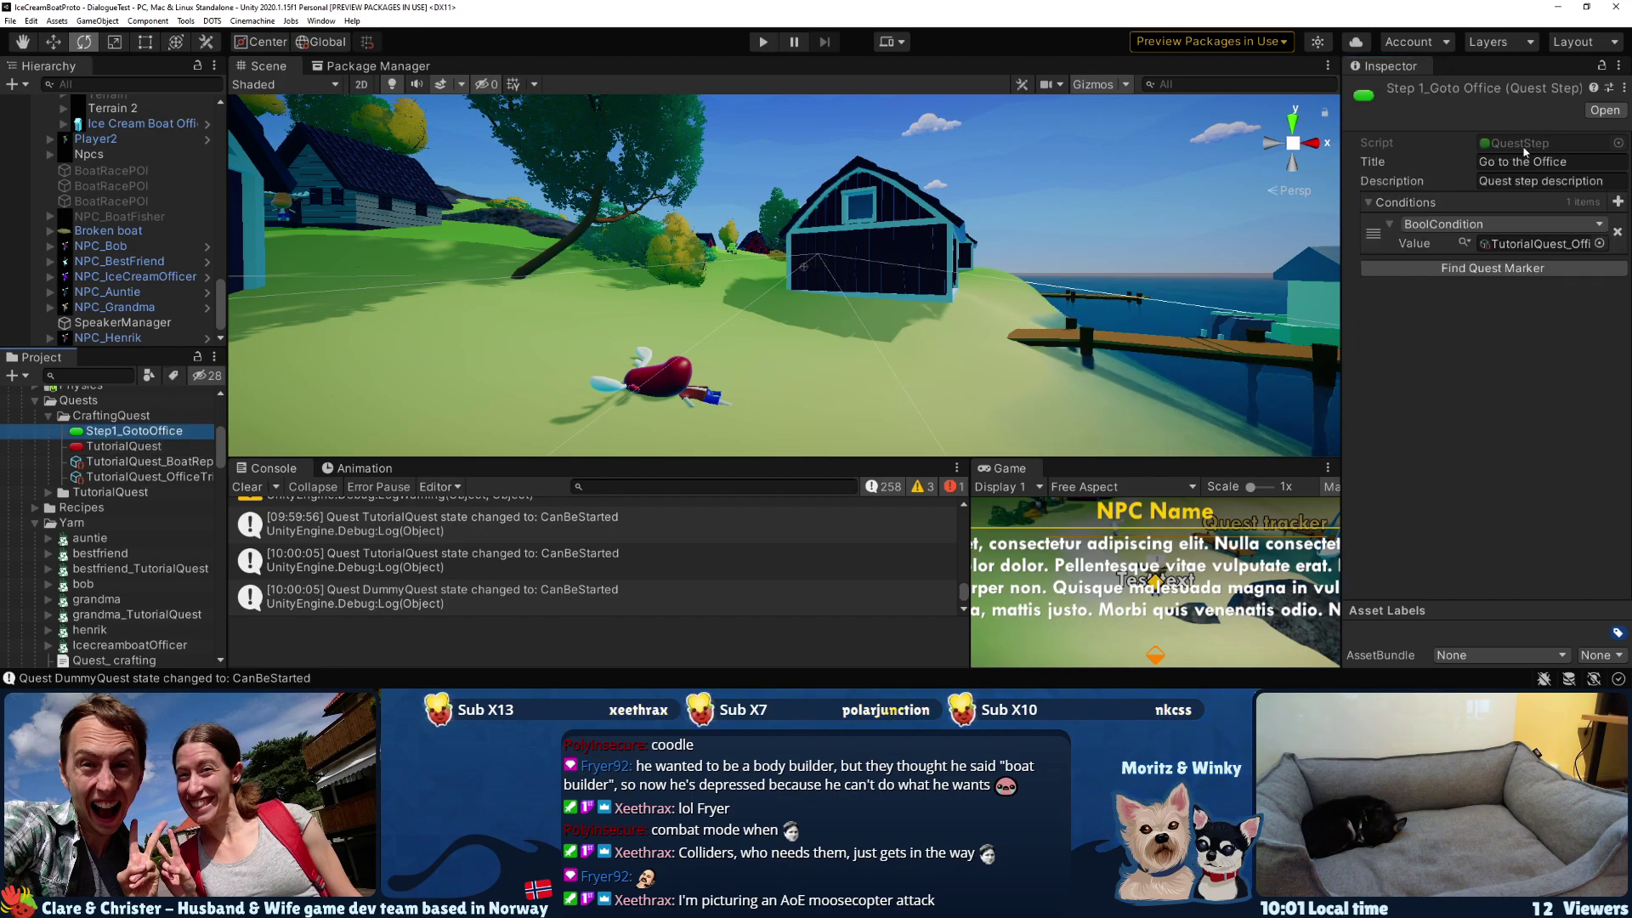
right_click(133, 448)
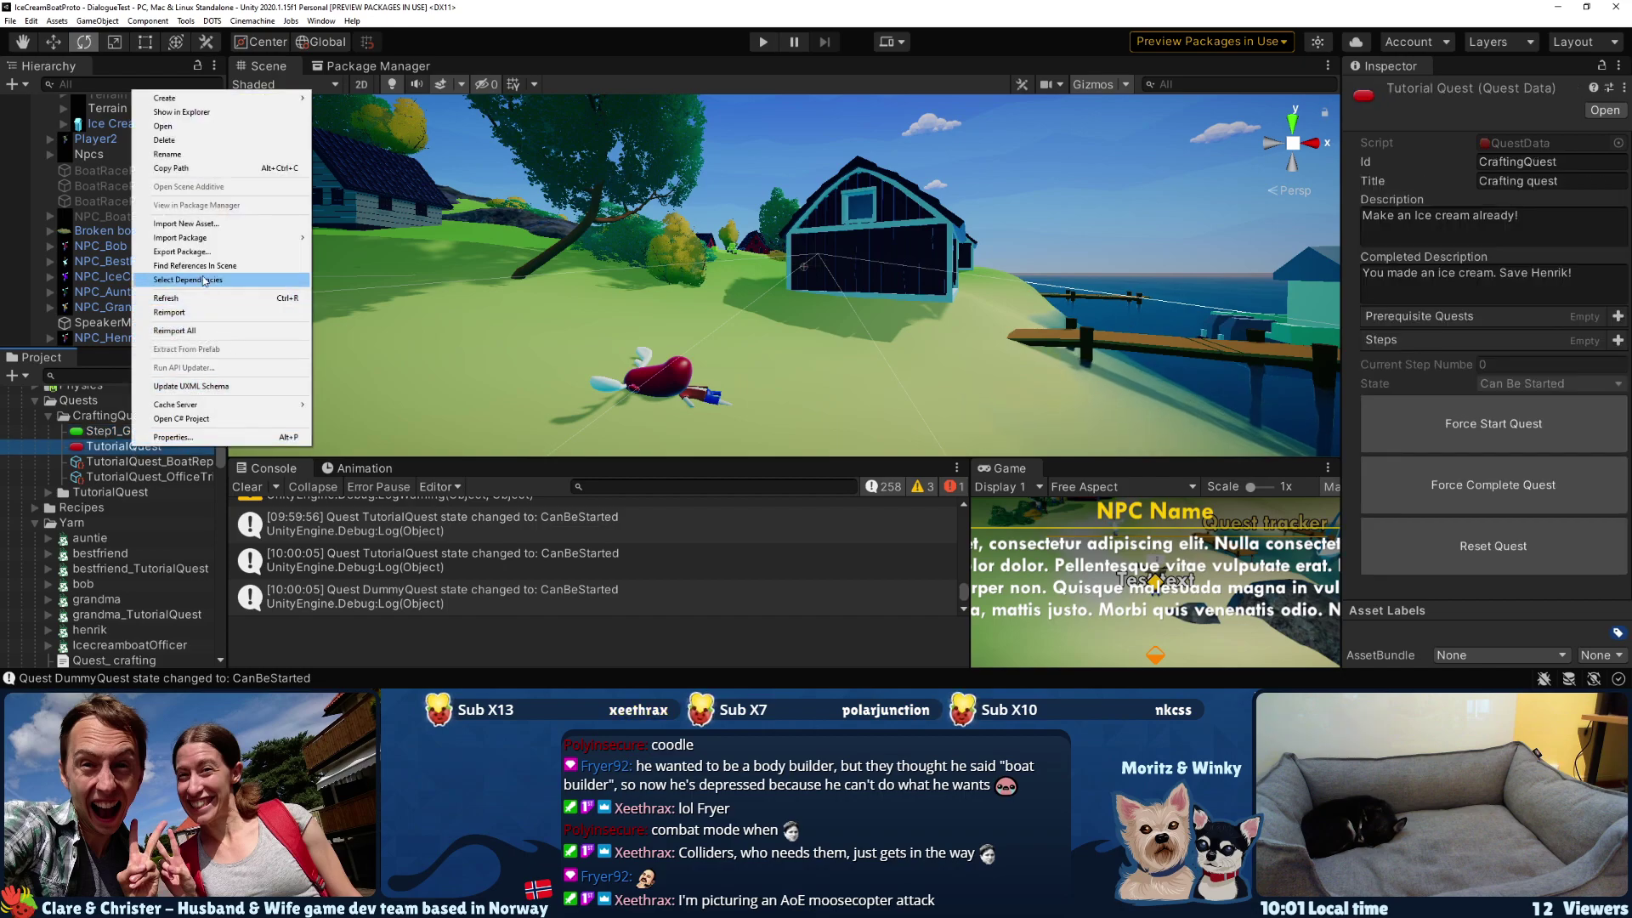
click(191, 158)
text(Crafting)
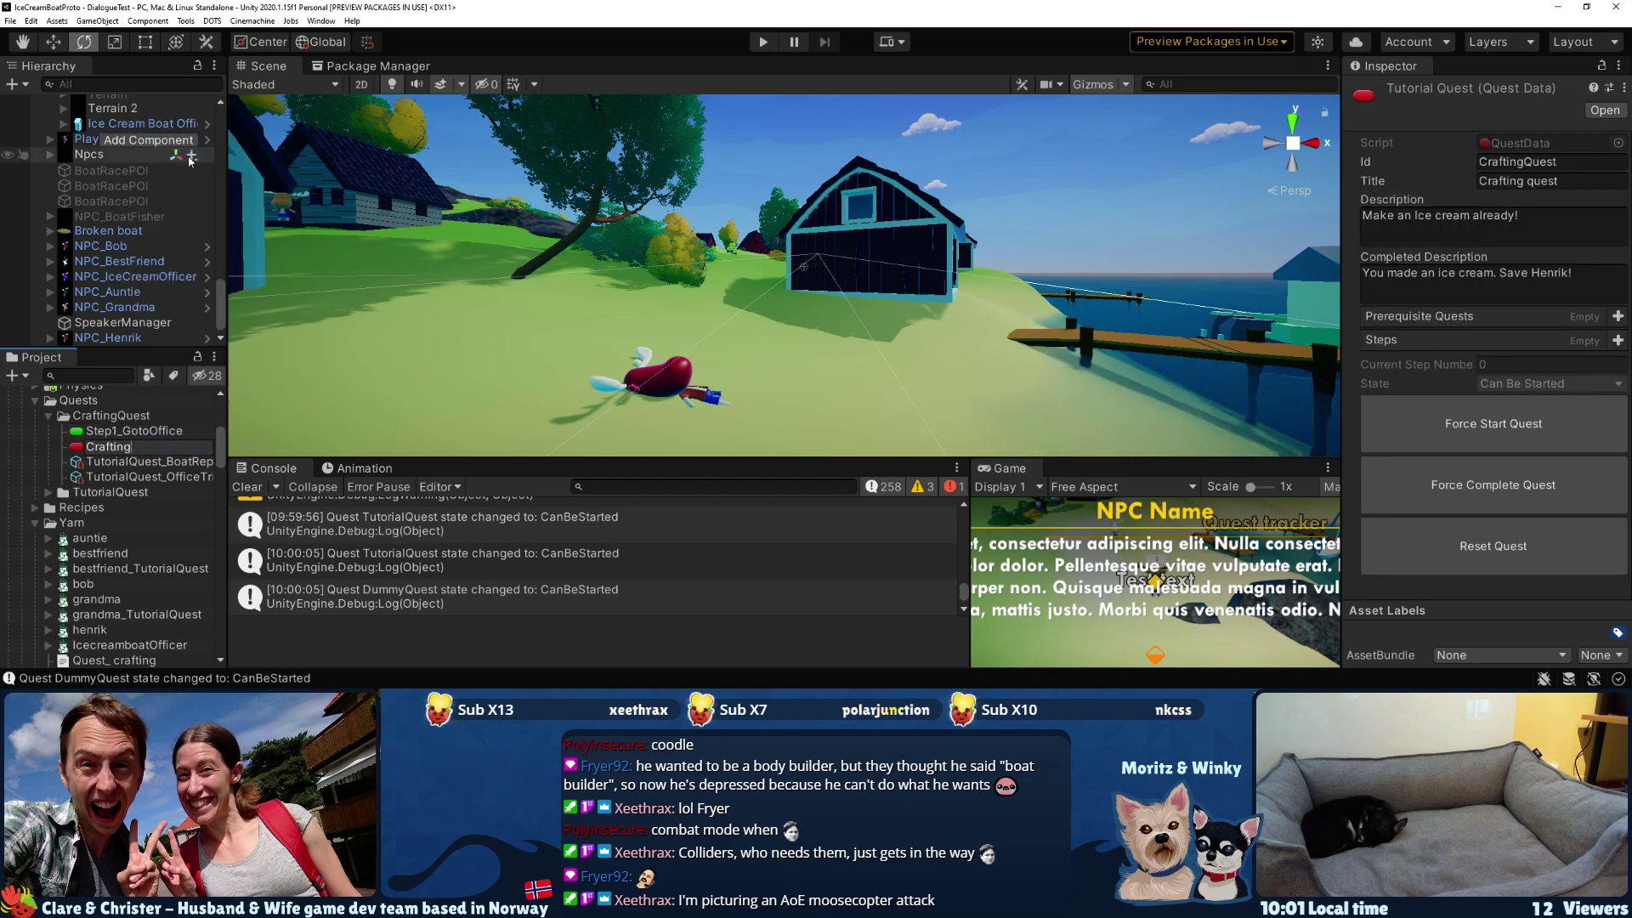
key(Return)
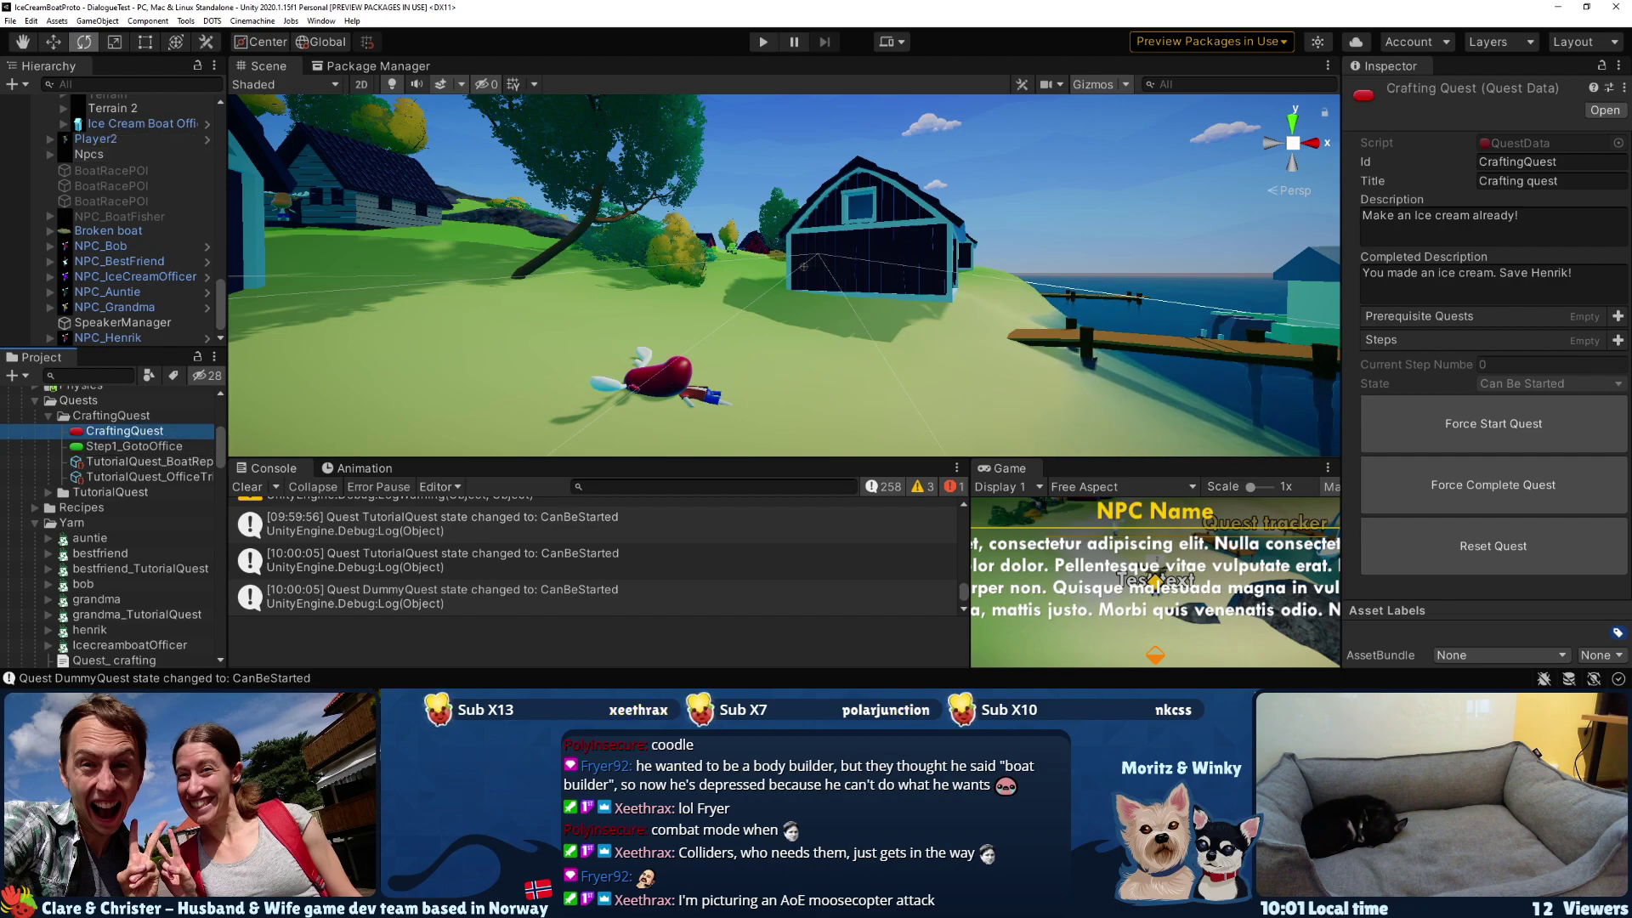
- Select the Broken boat in the boathouse and examine its Ice Usable and quest marker target components
middle_drag(900, 292, 715, 366)
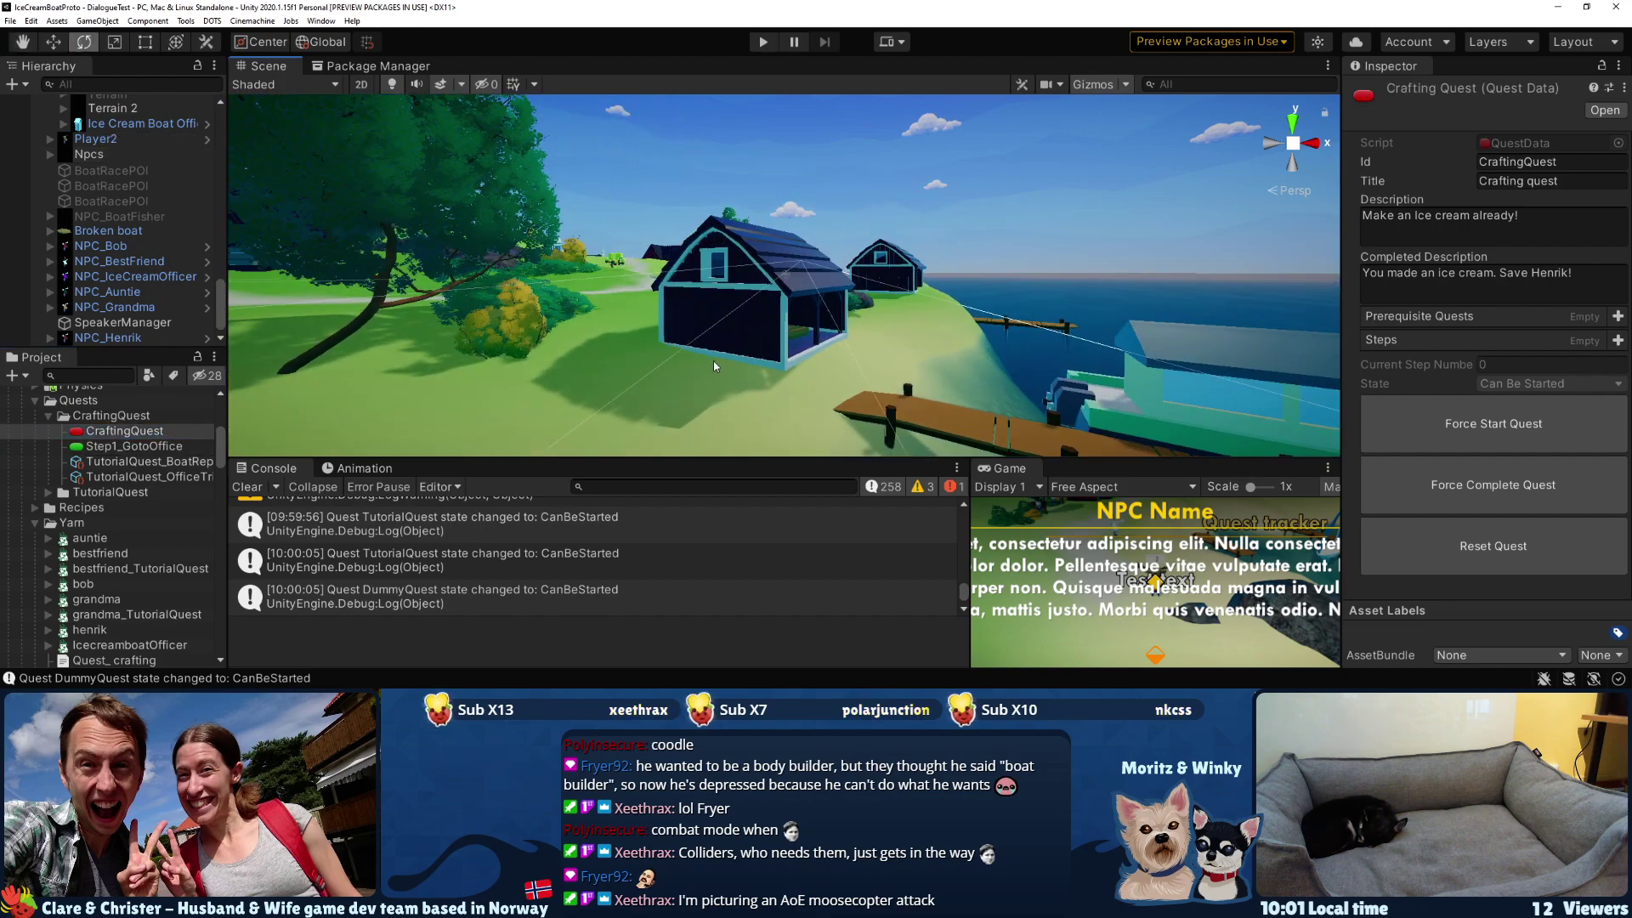
click(812, 335)
scroll(1481, 460, down, 2)
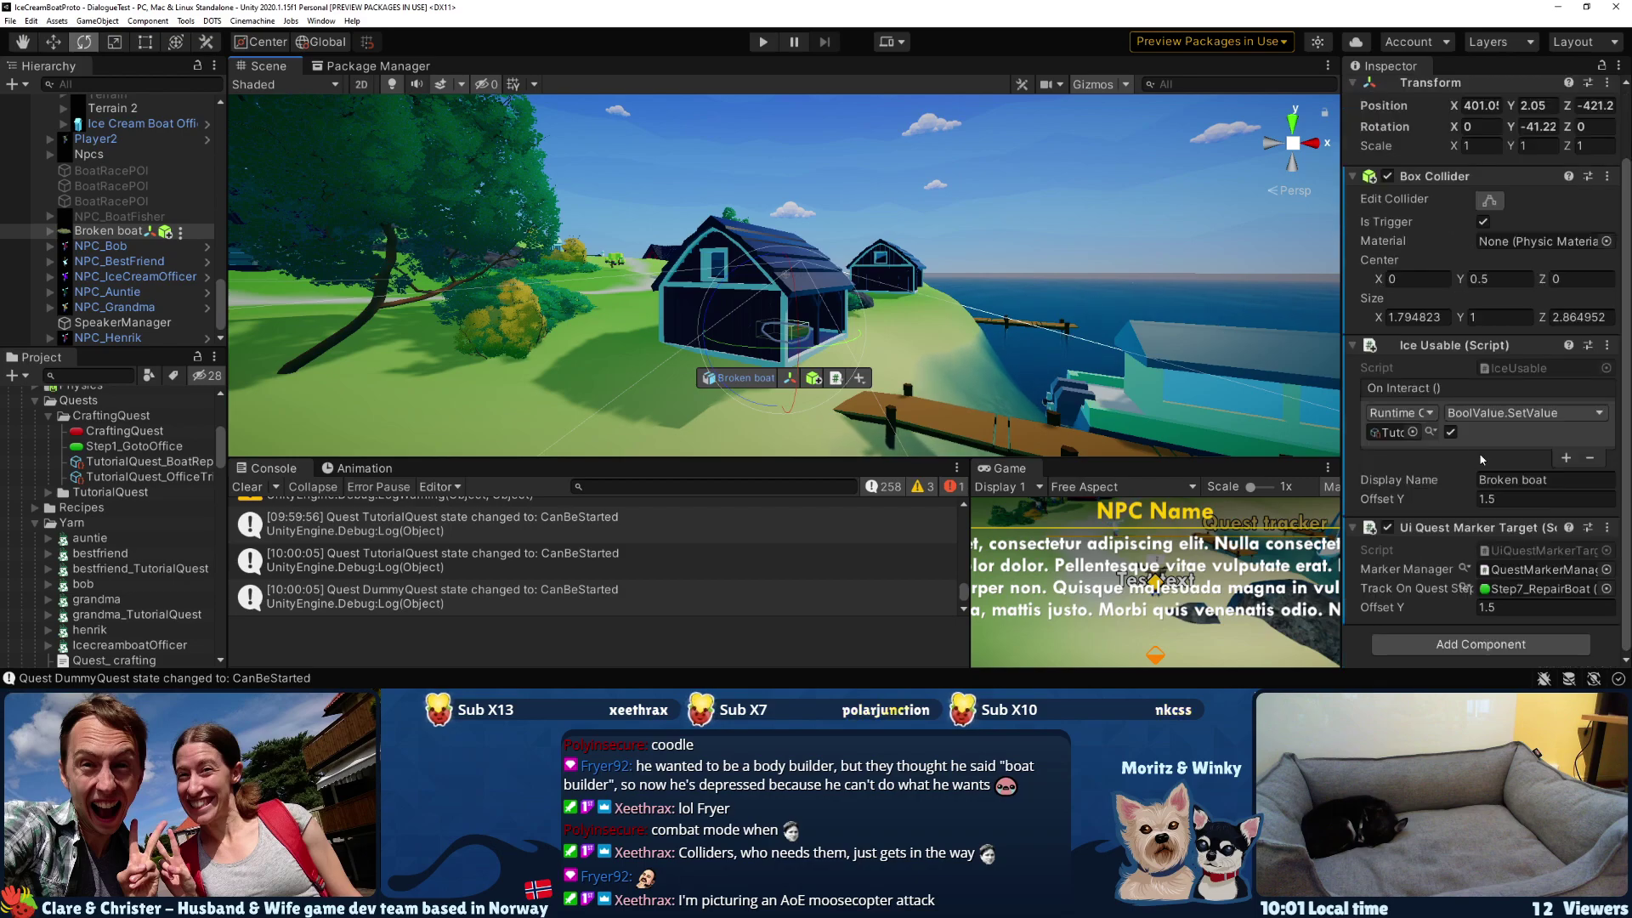
right_drag(766, 318, 690, 330)
key(s)
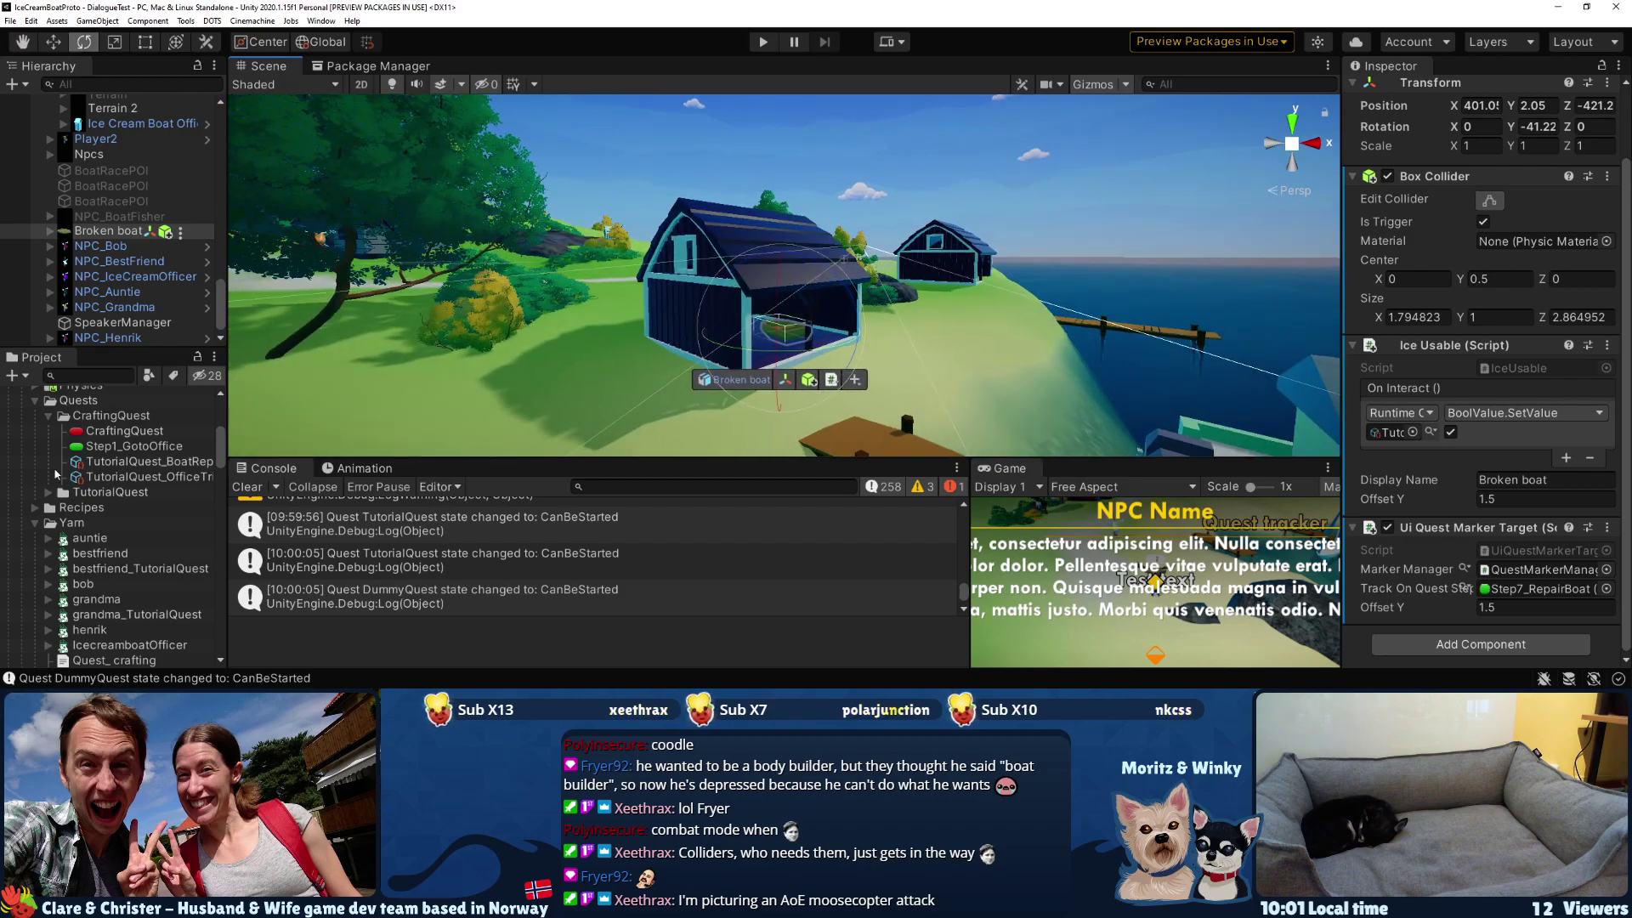
- Add TutorialQuest as a prerequisite quest of the CraftingQuest asset and expand the prerequisite list
click(125, 431)
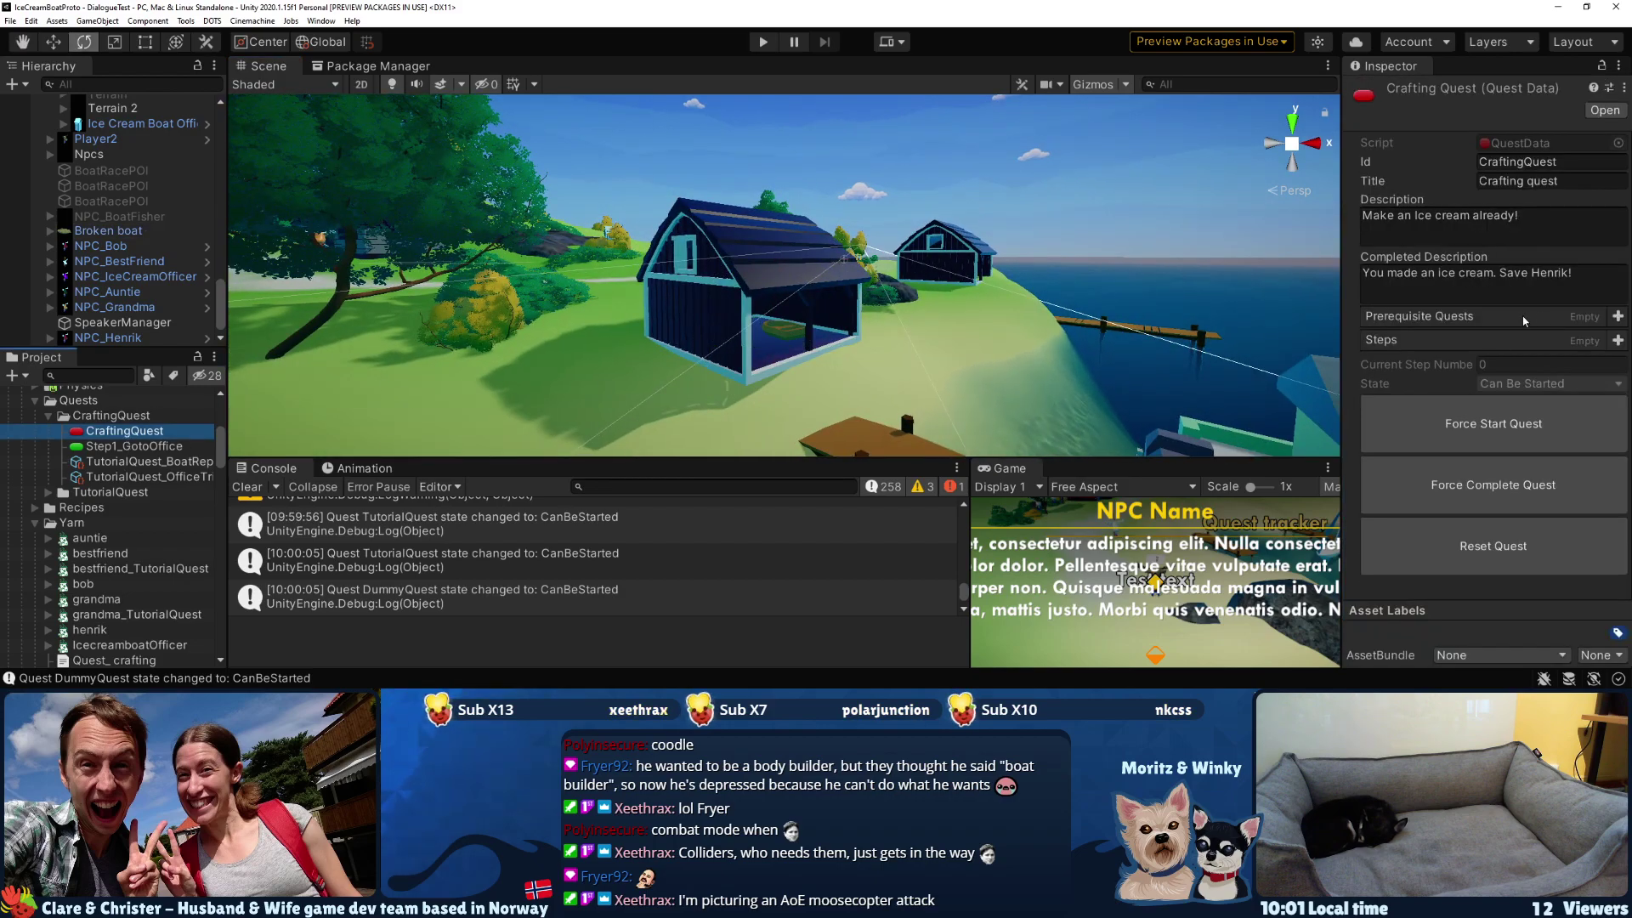
click(1618, 316)
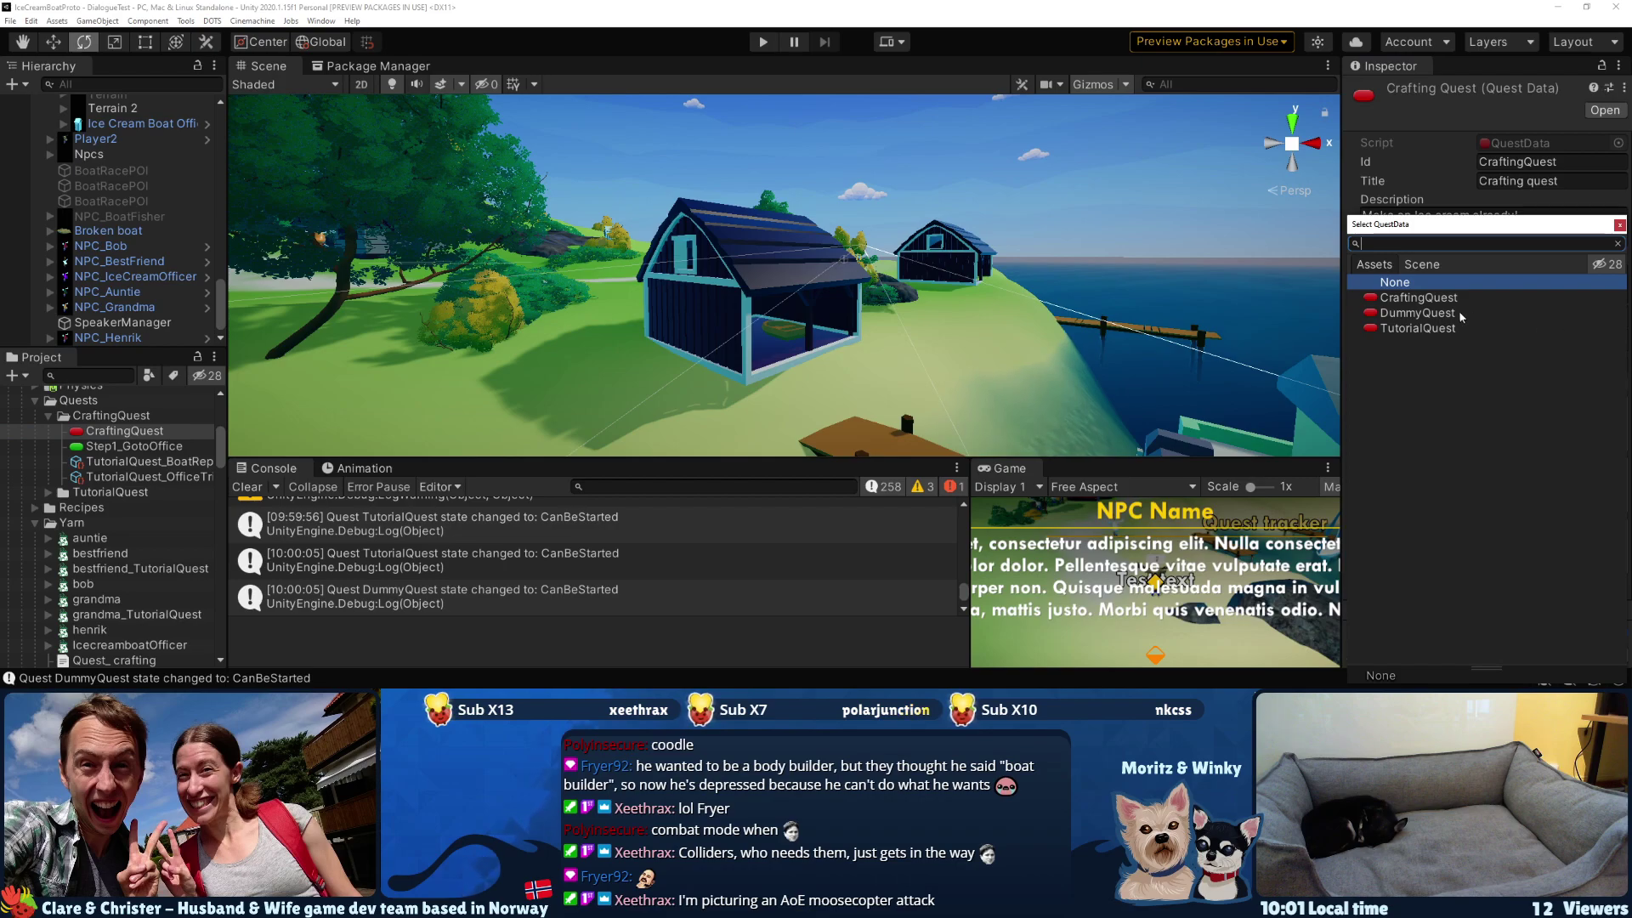
click(1418, 328)
key(Return)
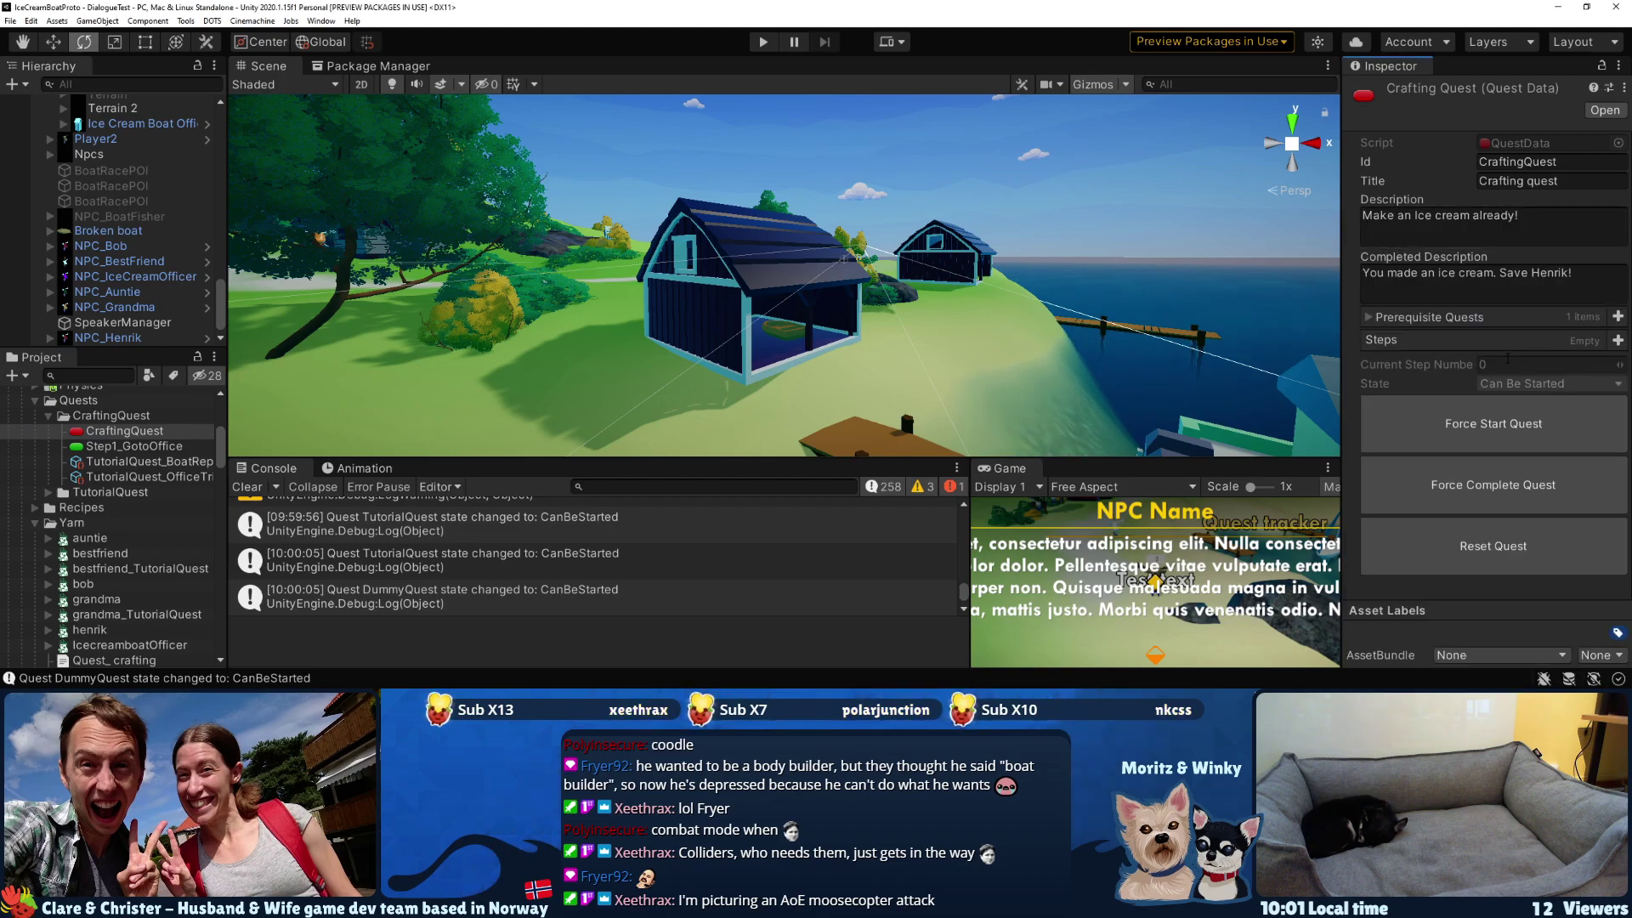
click(1369, 317)
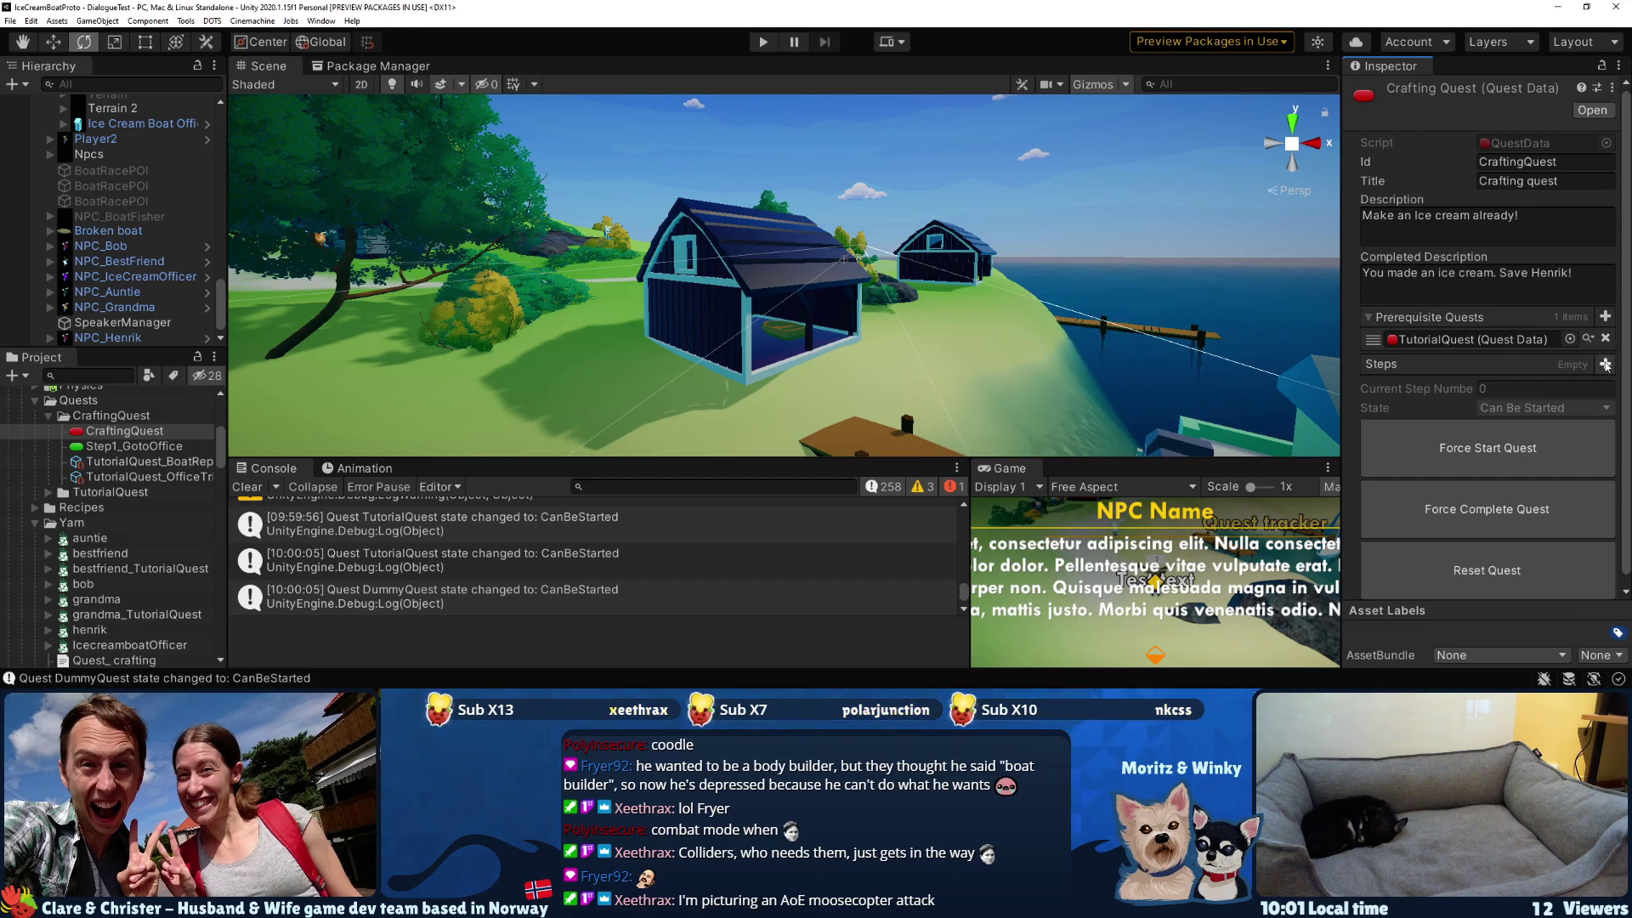
alt+drag(934, 344, 863, 383)
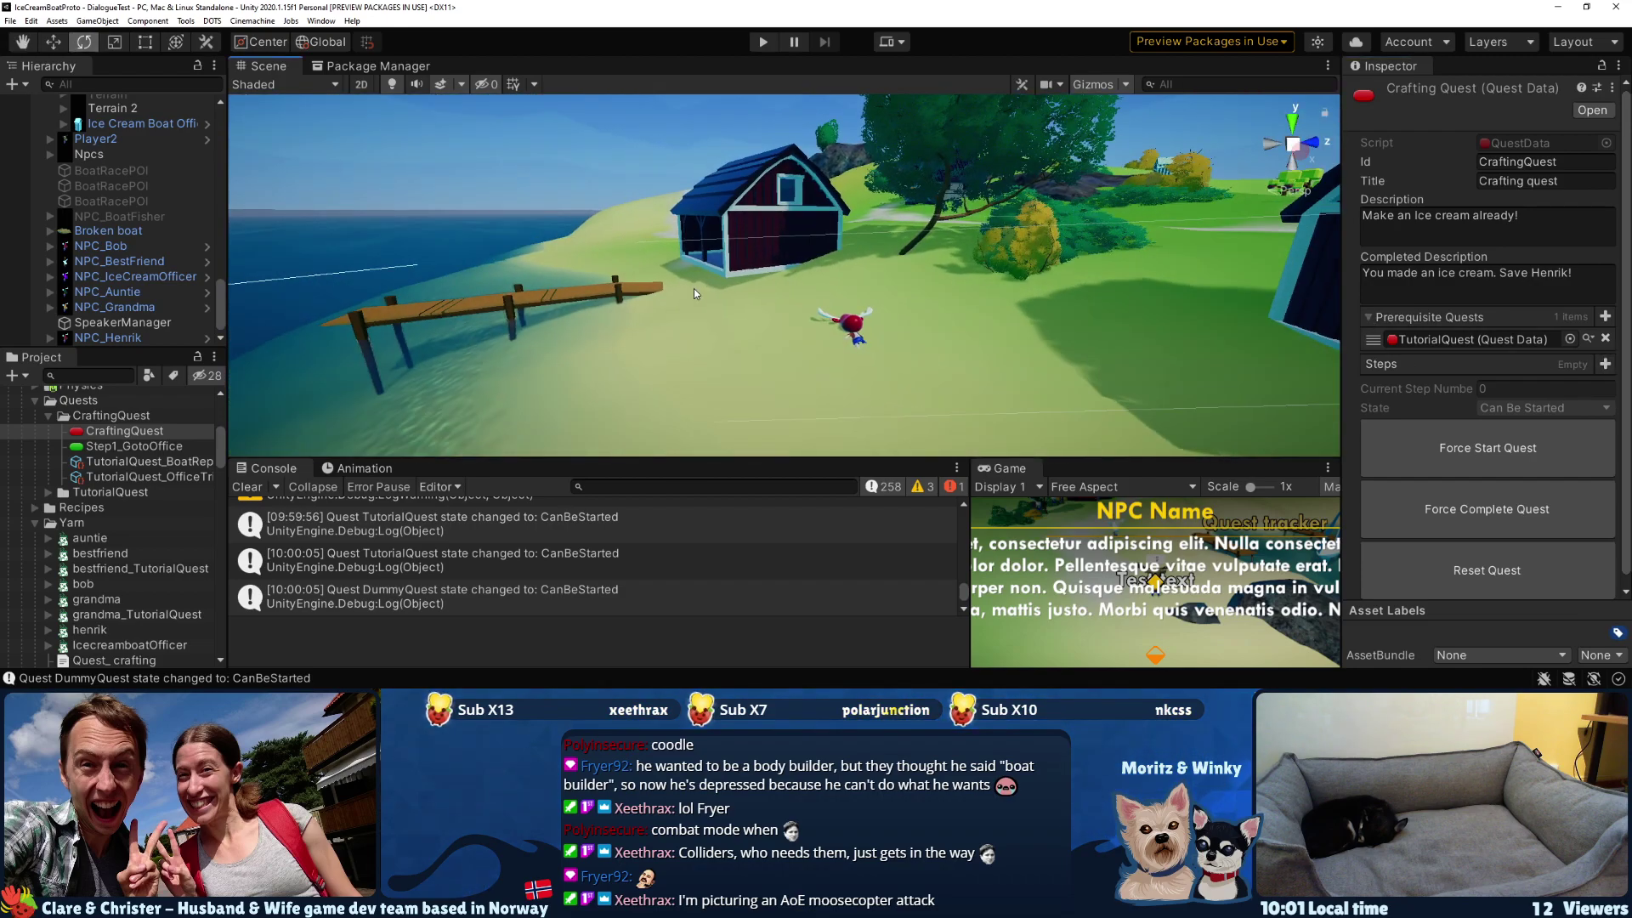
middle_drag(863, 382, 557, 322)
middle_drag(876, 313, 595, 315)
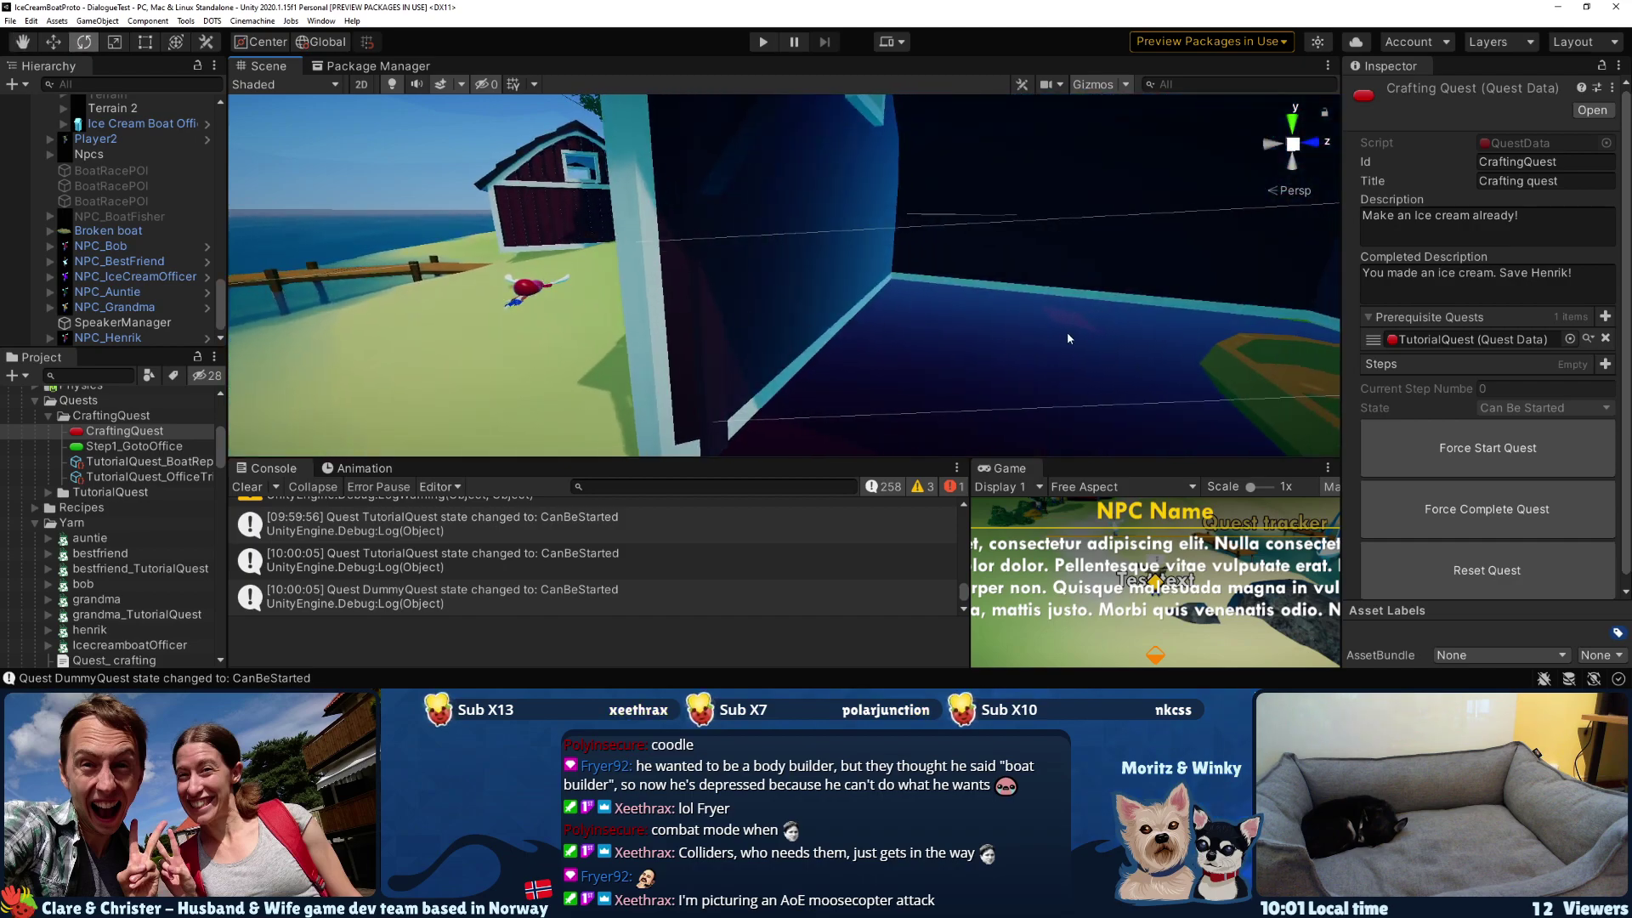
middle_drag(1068, 339, 889, 325)
scroll(889, 323, down, 6)
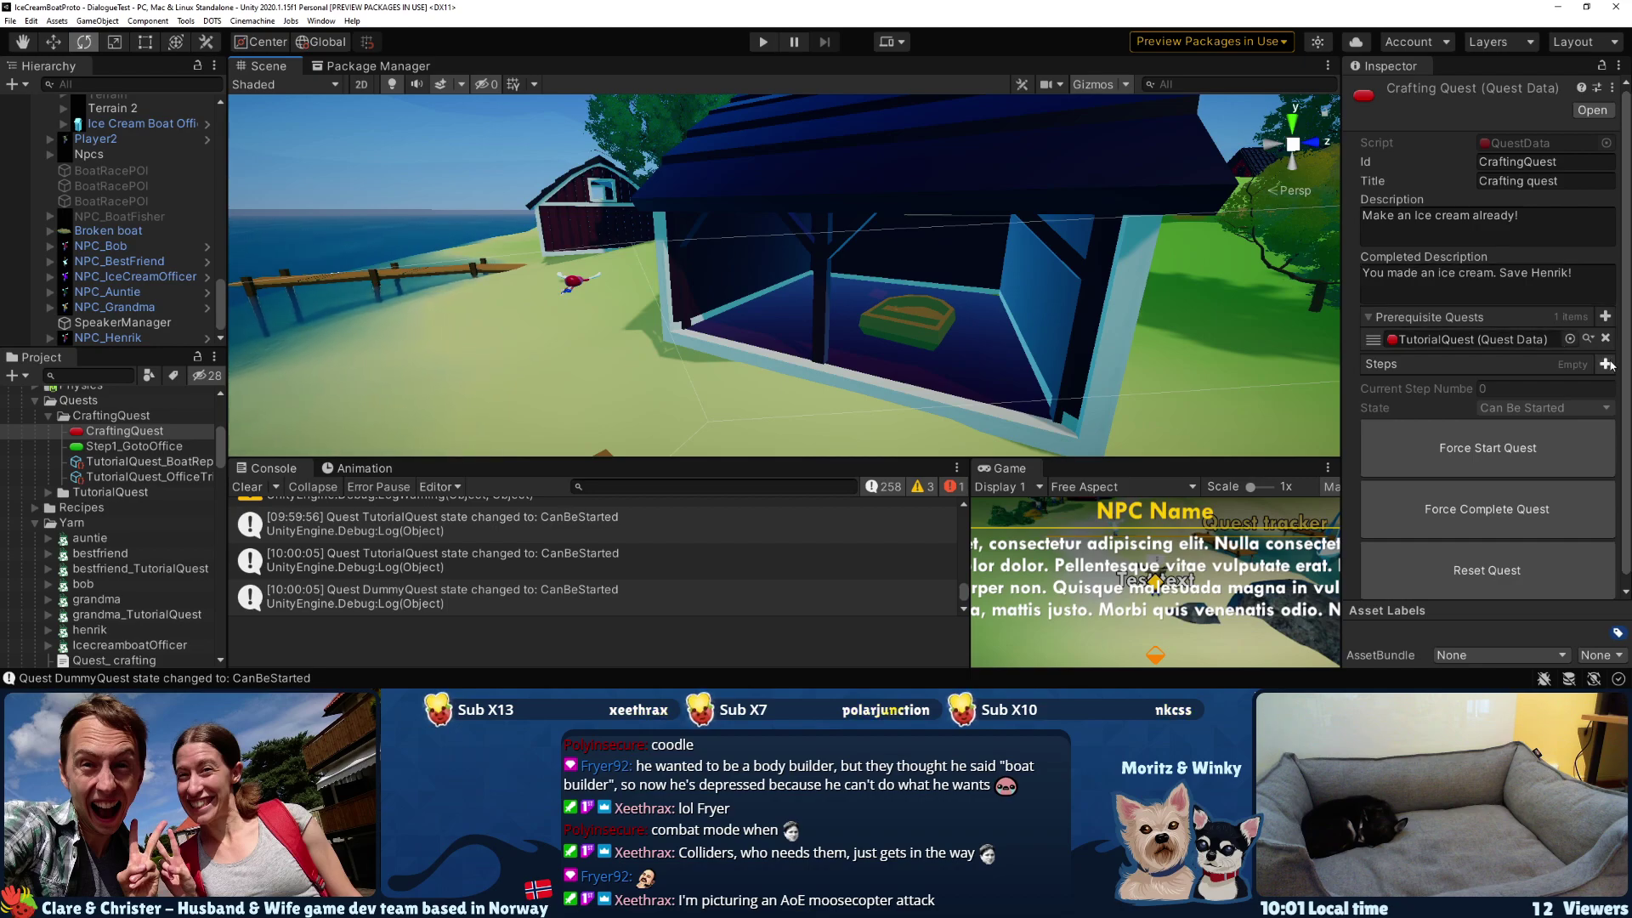
scroll(1067, 259, down, 5)
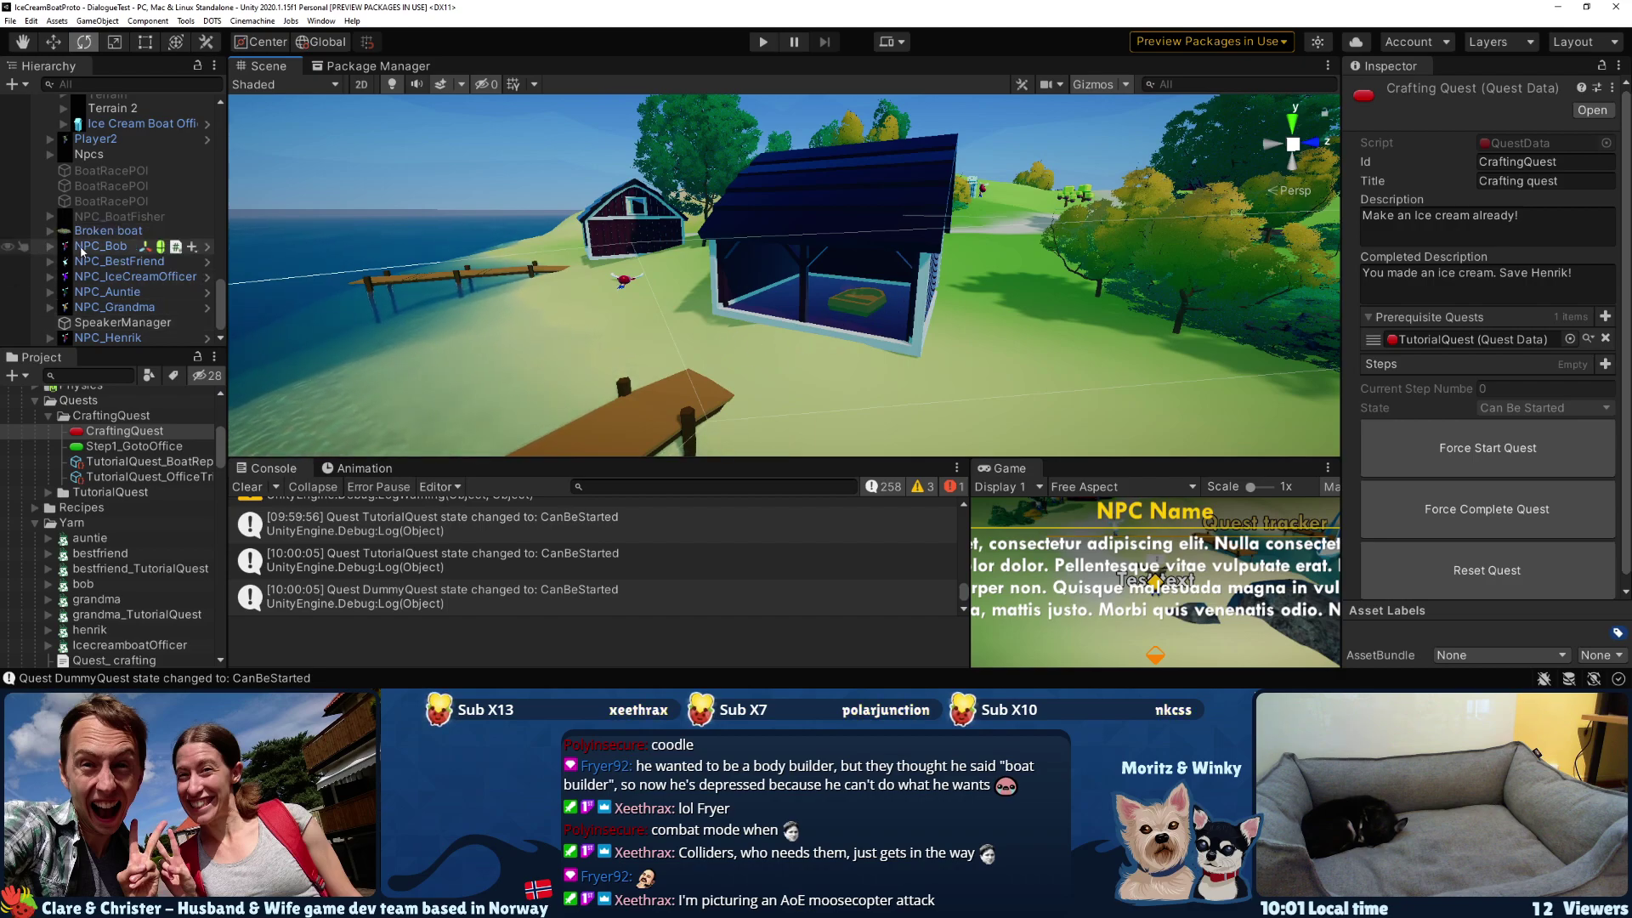
- Open the TutorialQuest data asset in the TutorialQuest folder and force the quest to start
scroll(117, 247, up, 10)
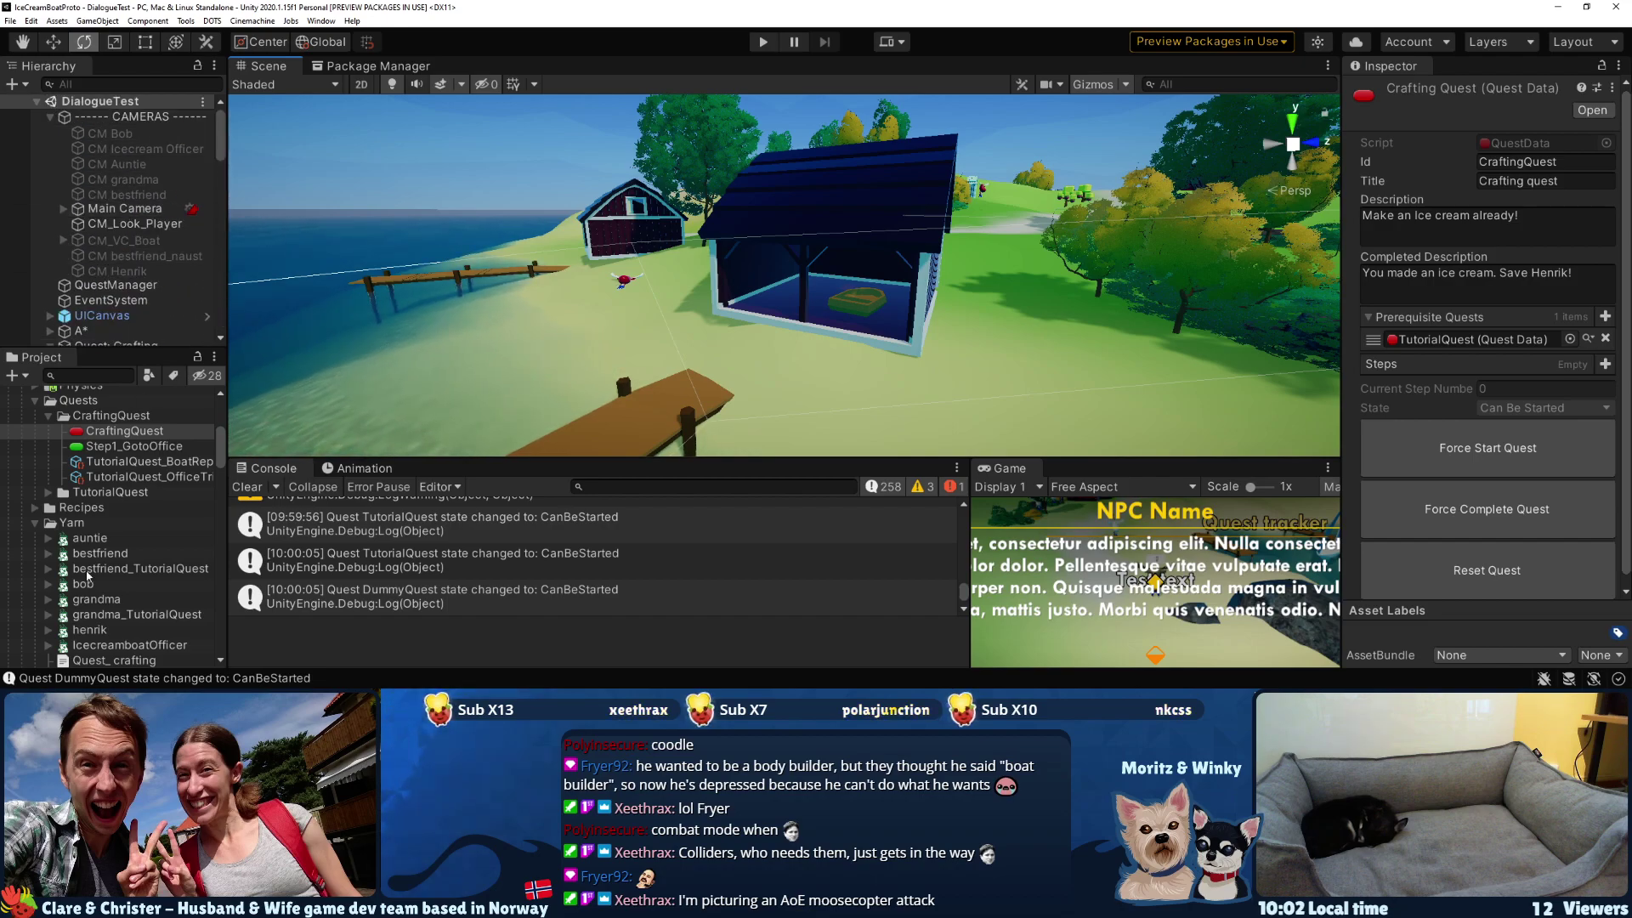
scroll(62, 476, up, 2)
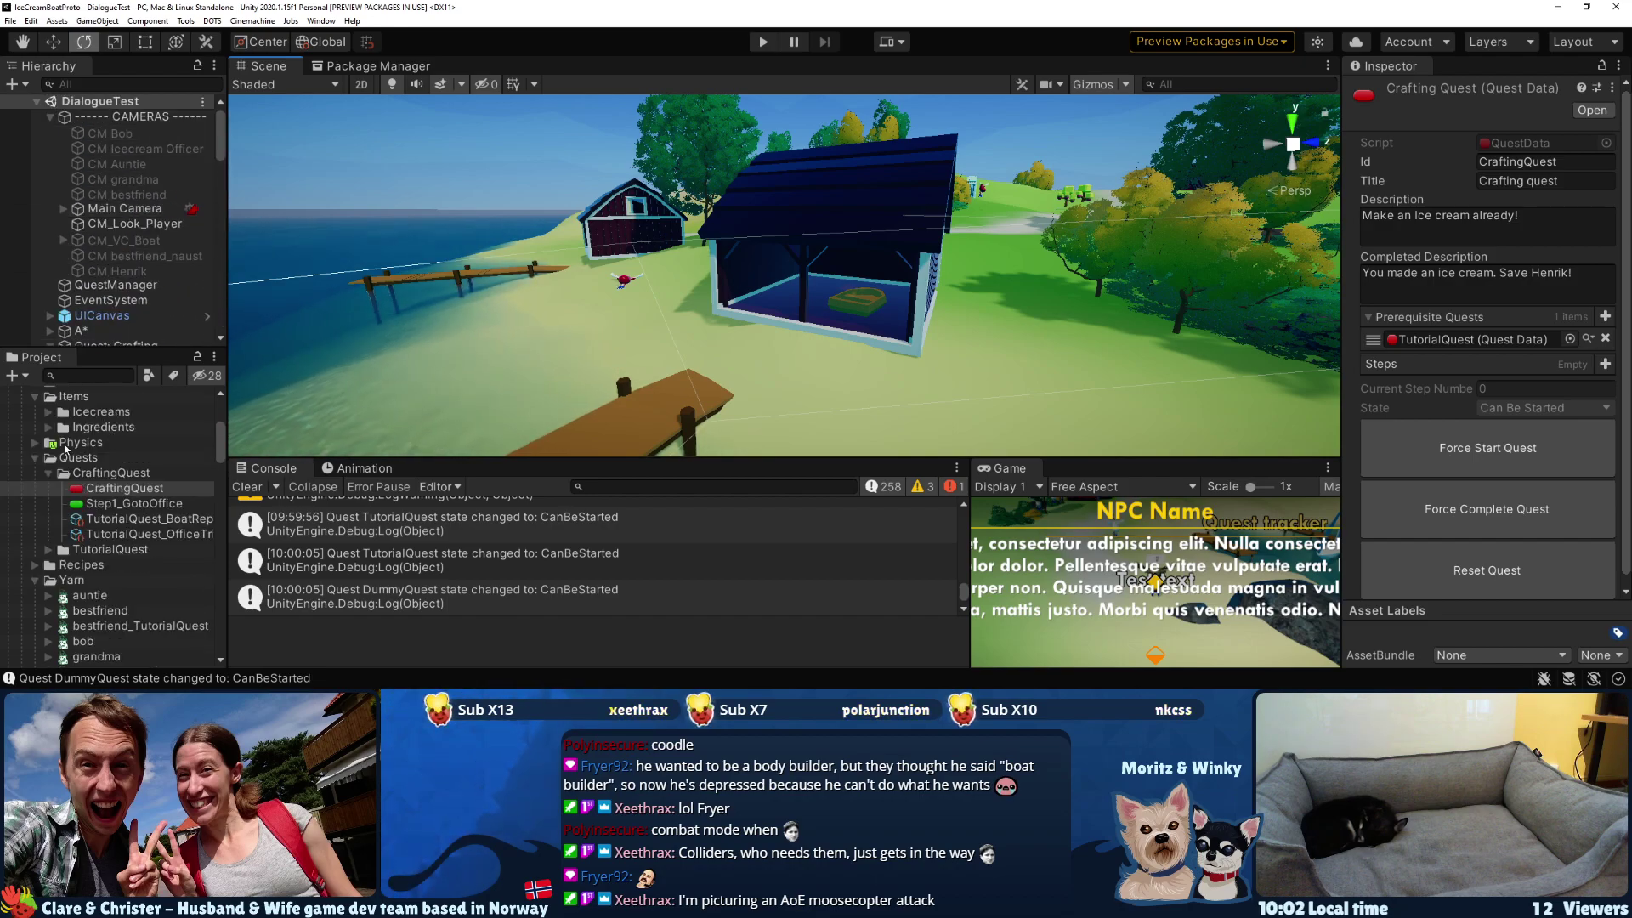
click(49, 550)
click(102, 566)
scroll(101, 574, down, 2)
click(136, 630)
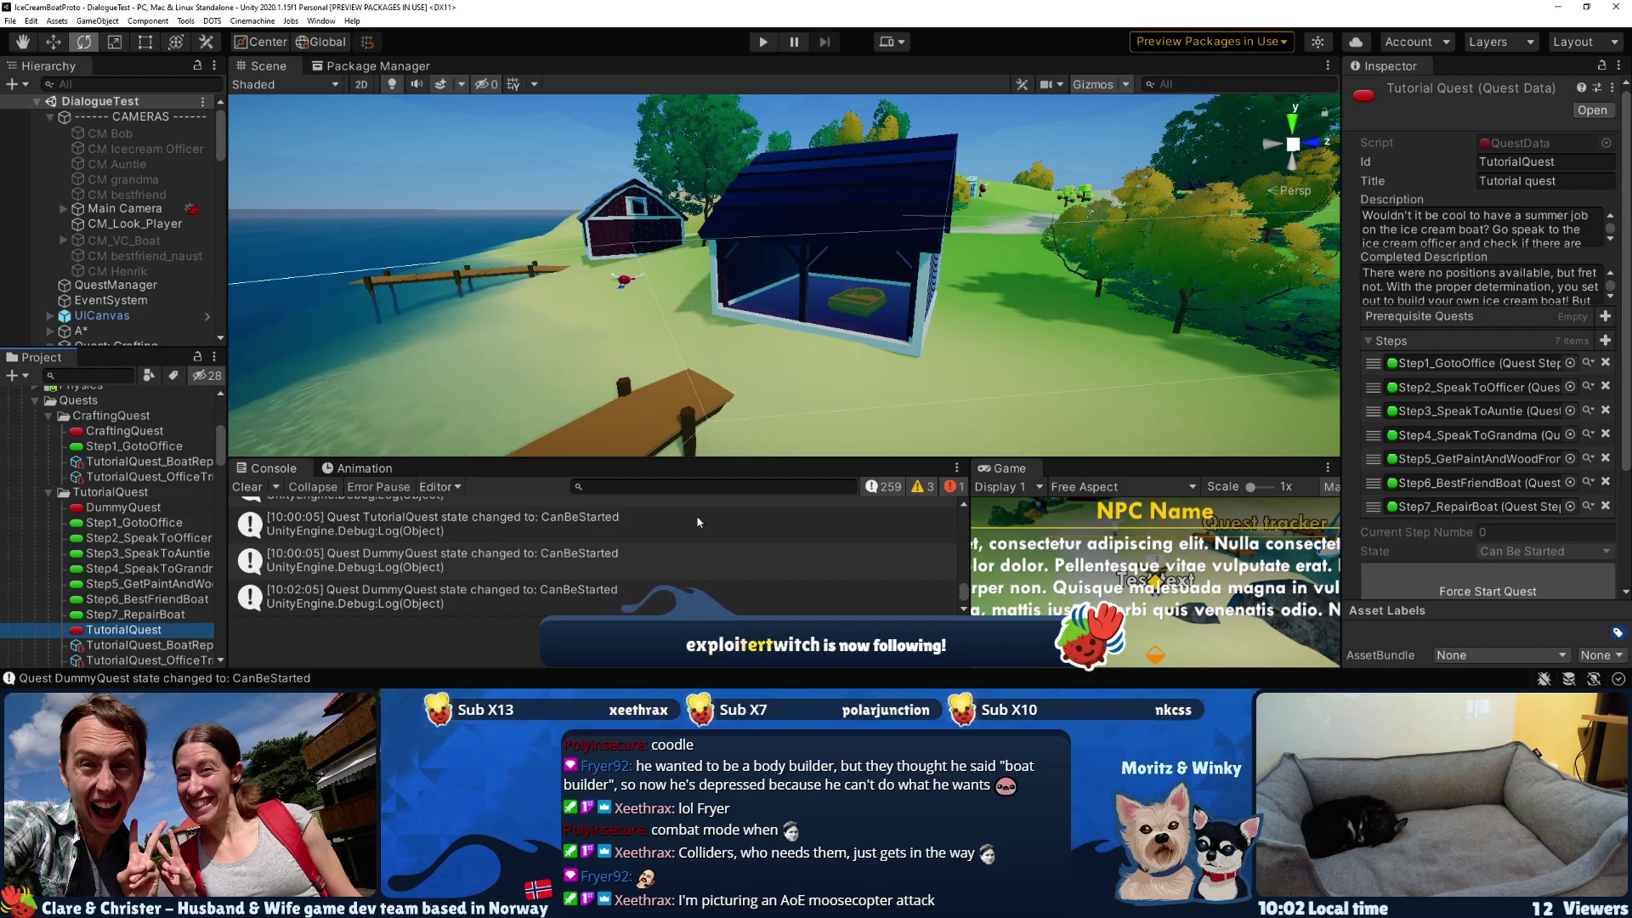
scroll(1445, 478, down, 3)
click(1466, 380)
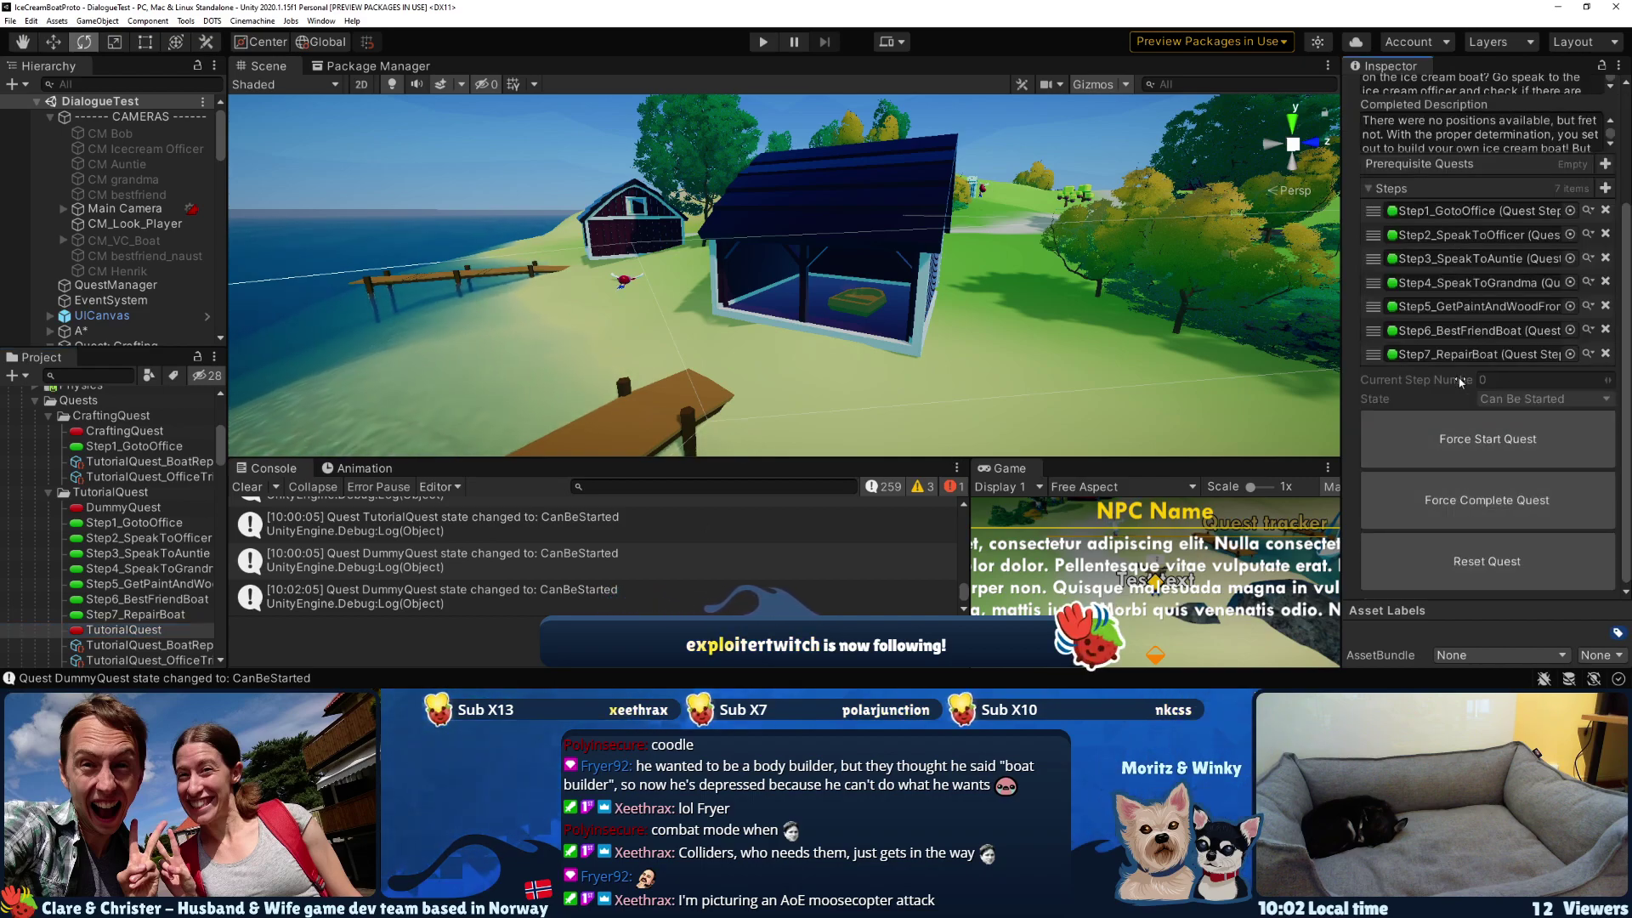
click(1505, 459)
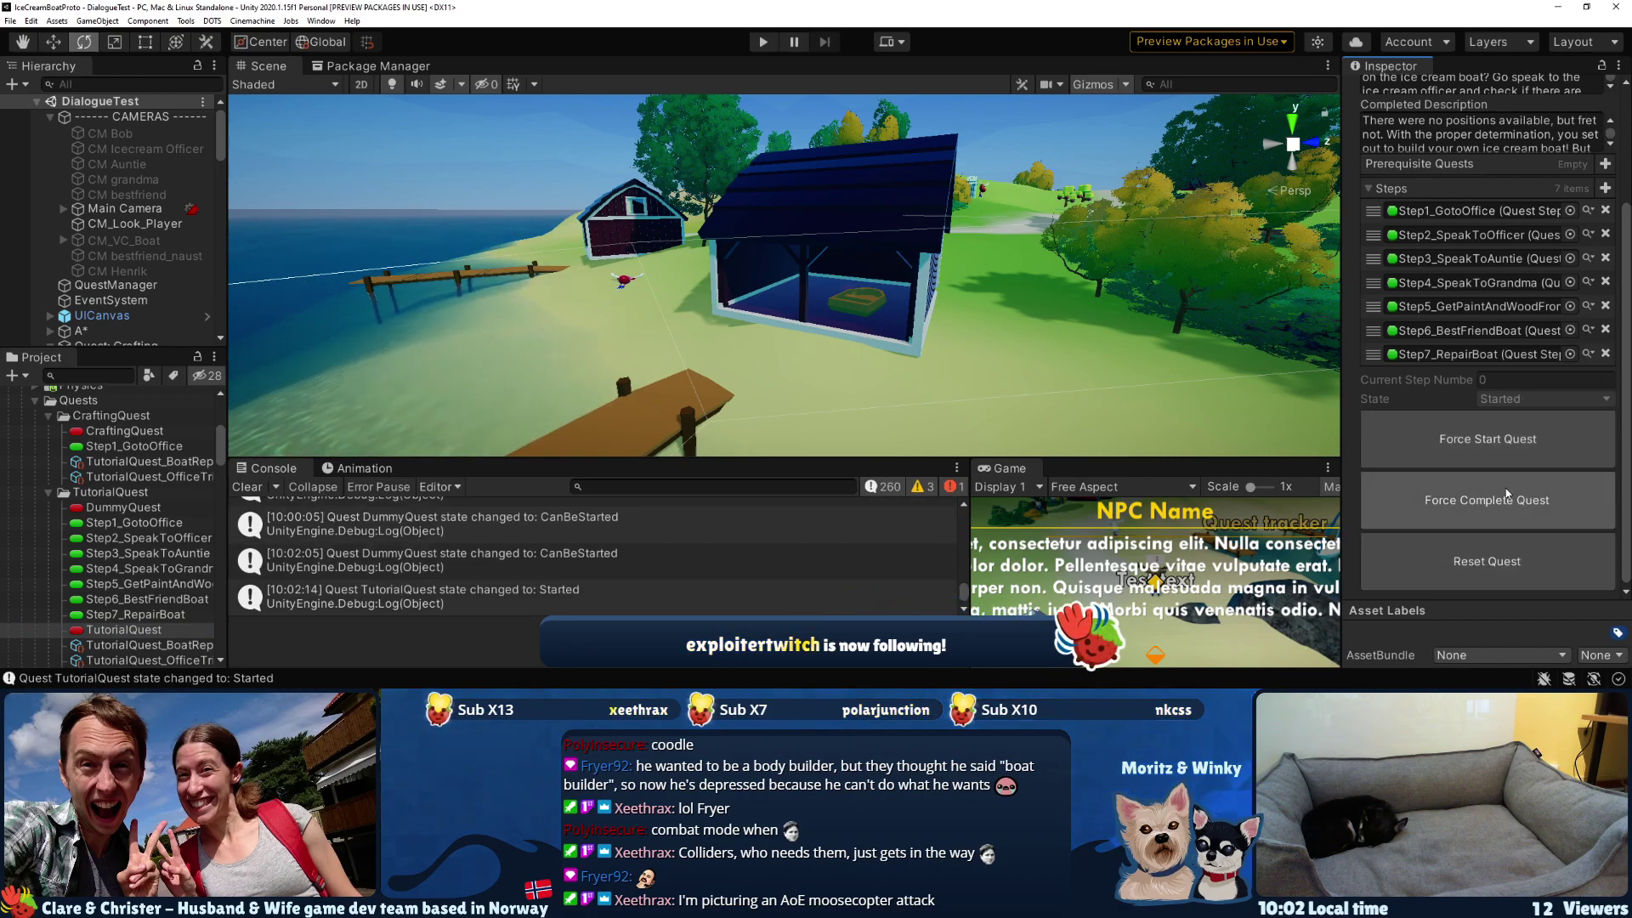
- Play-test the force-started tutorial quest by walking past the best friend to the ice cream officer, and end play mode
click(764, 42)
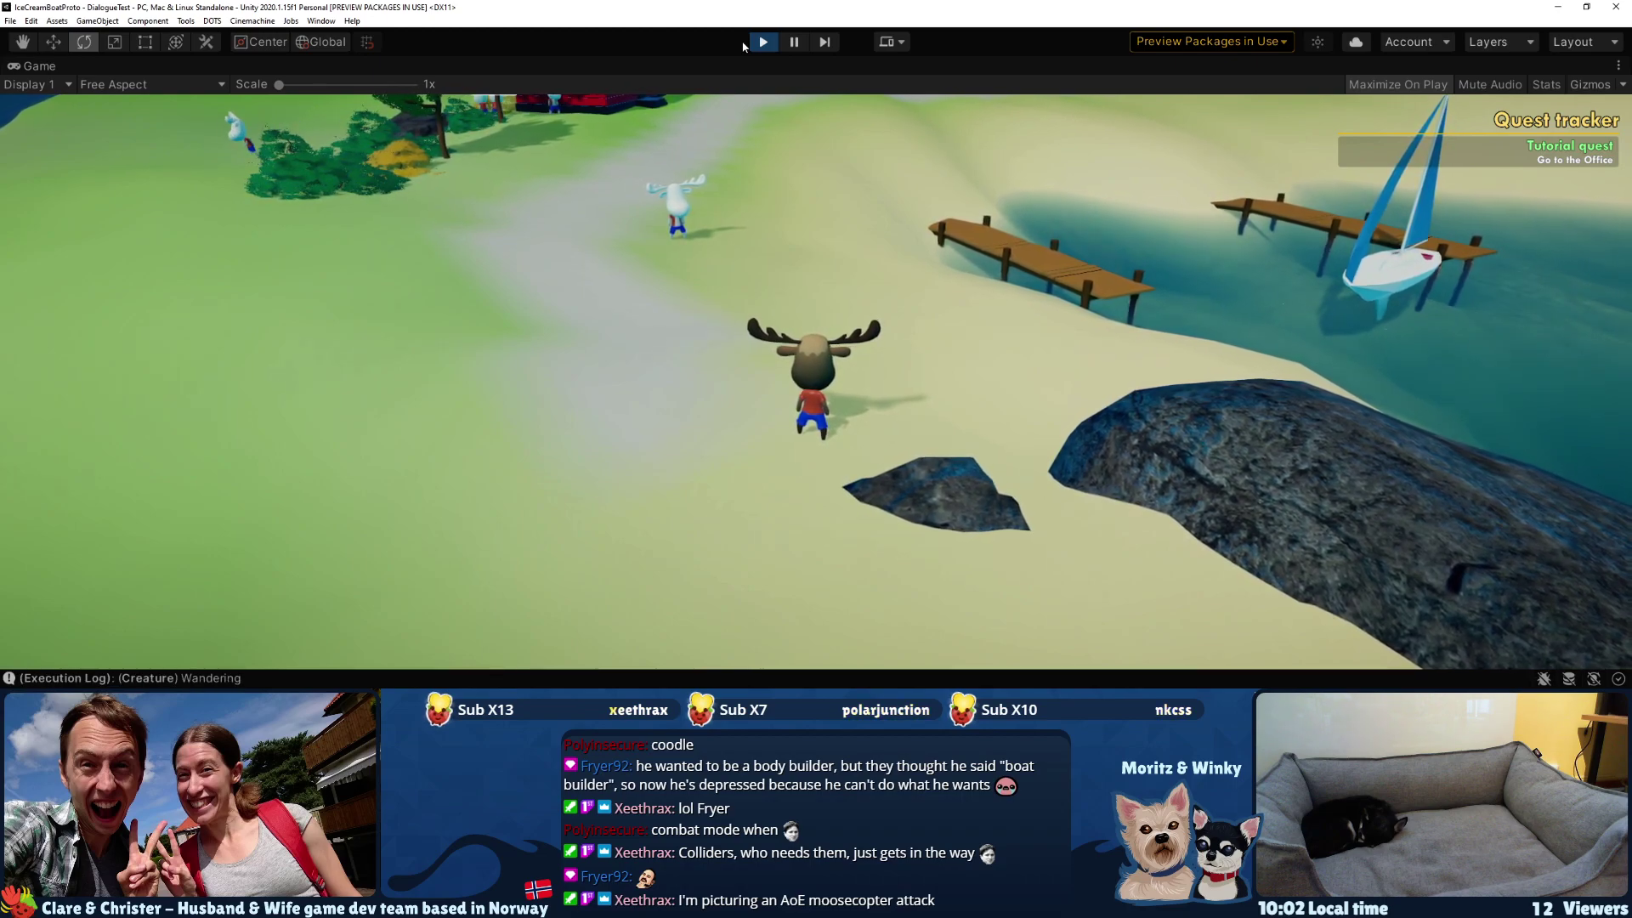
key(w)
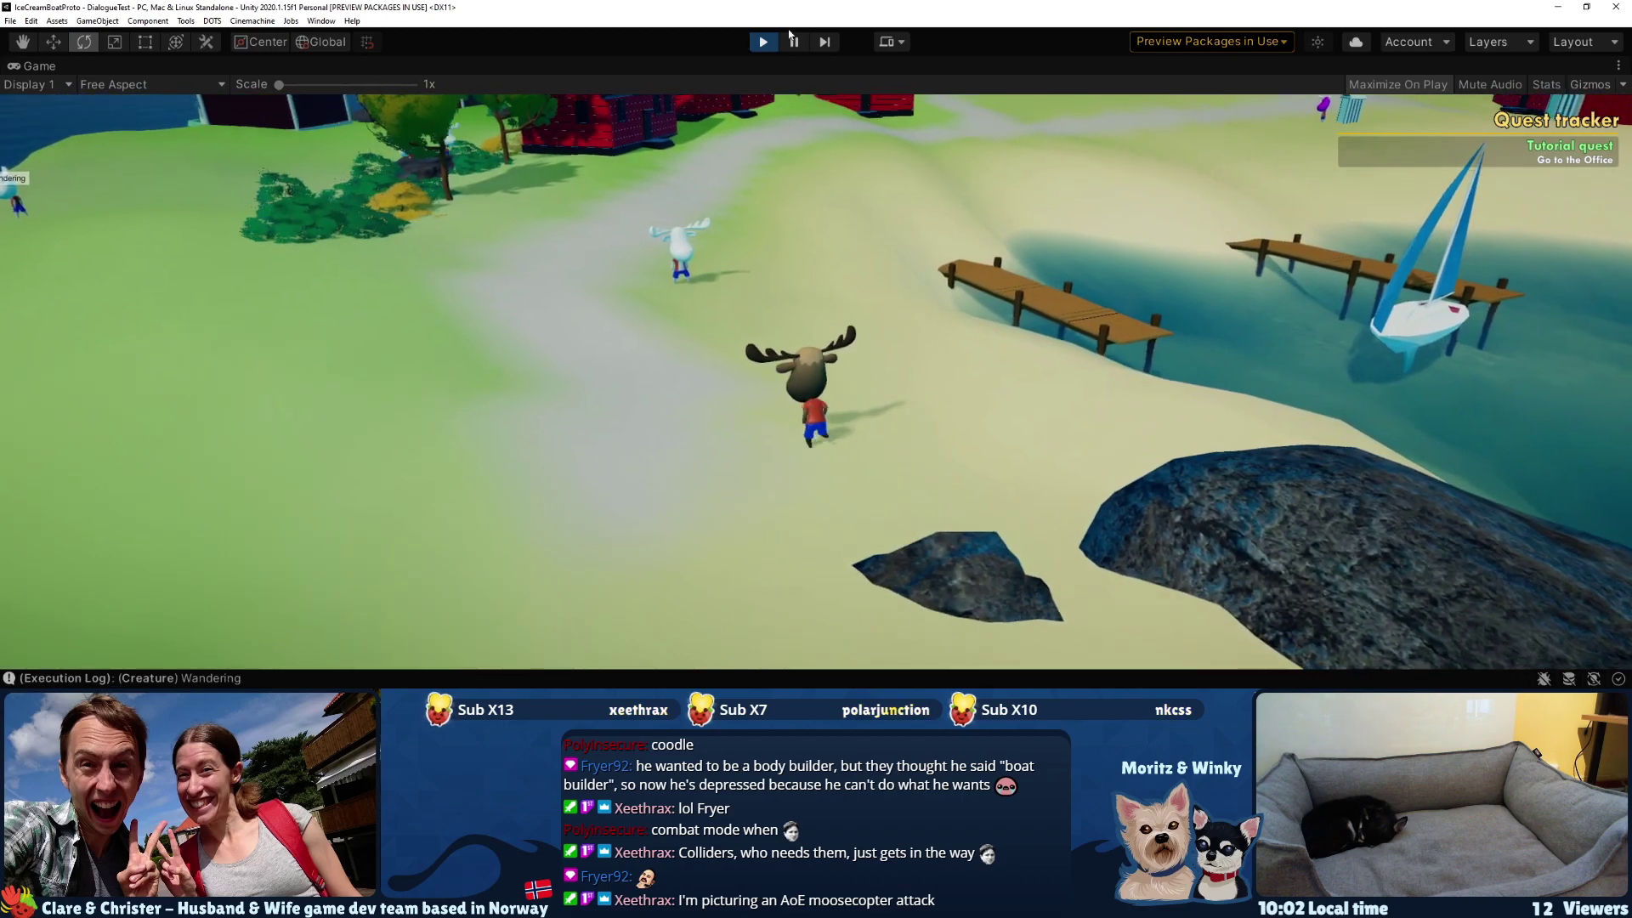
key(w)
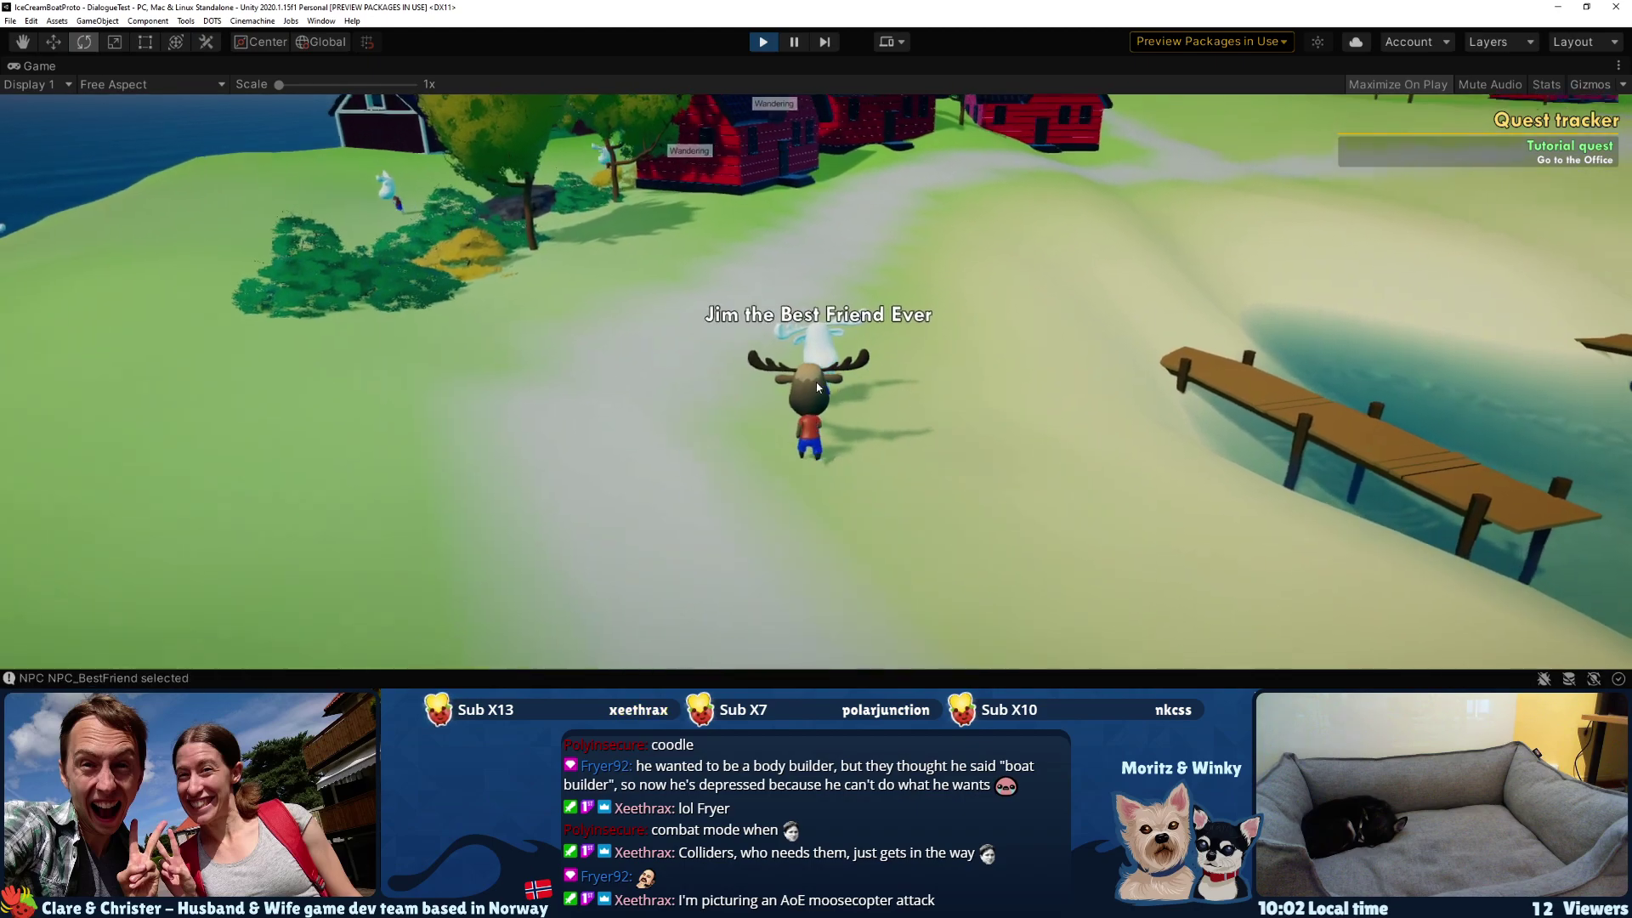
key(w)
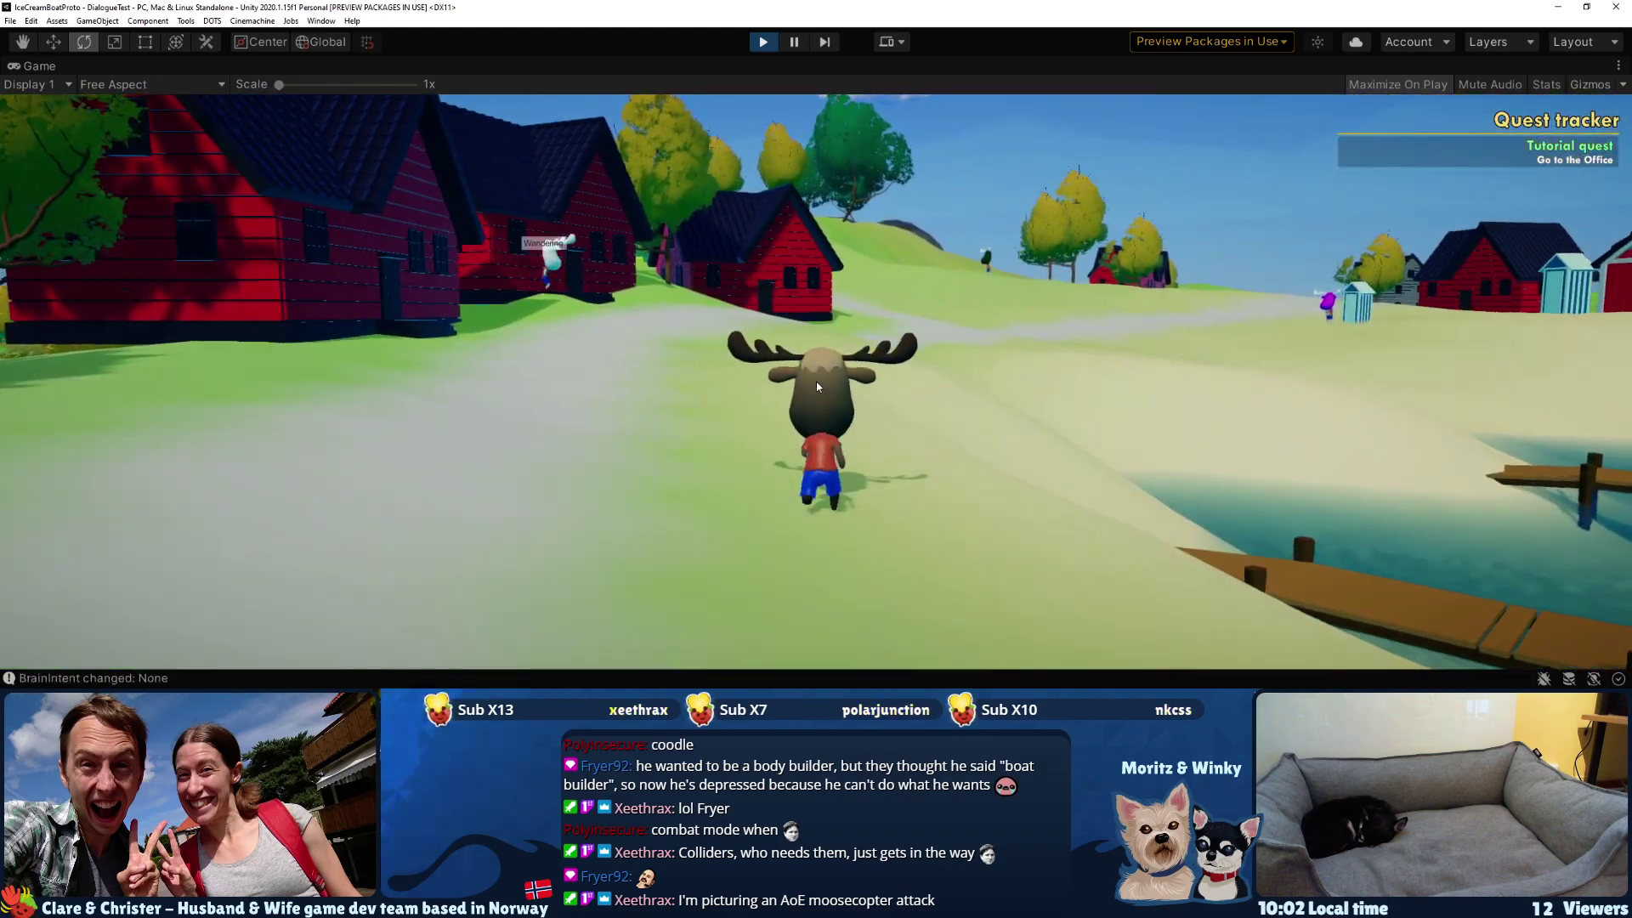
key(w)
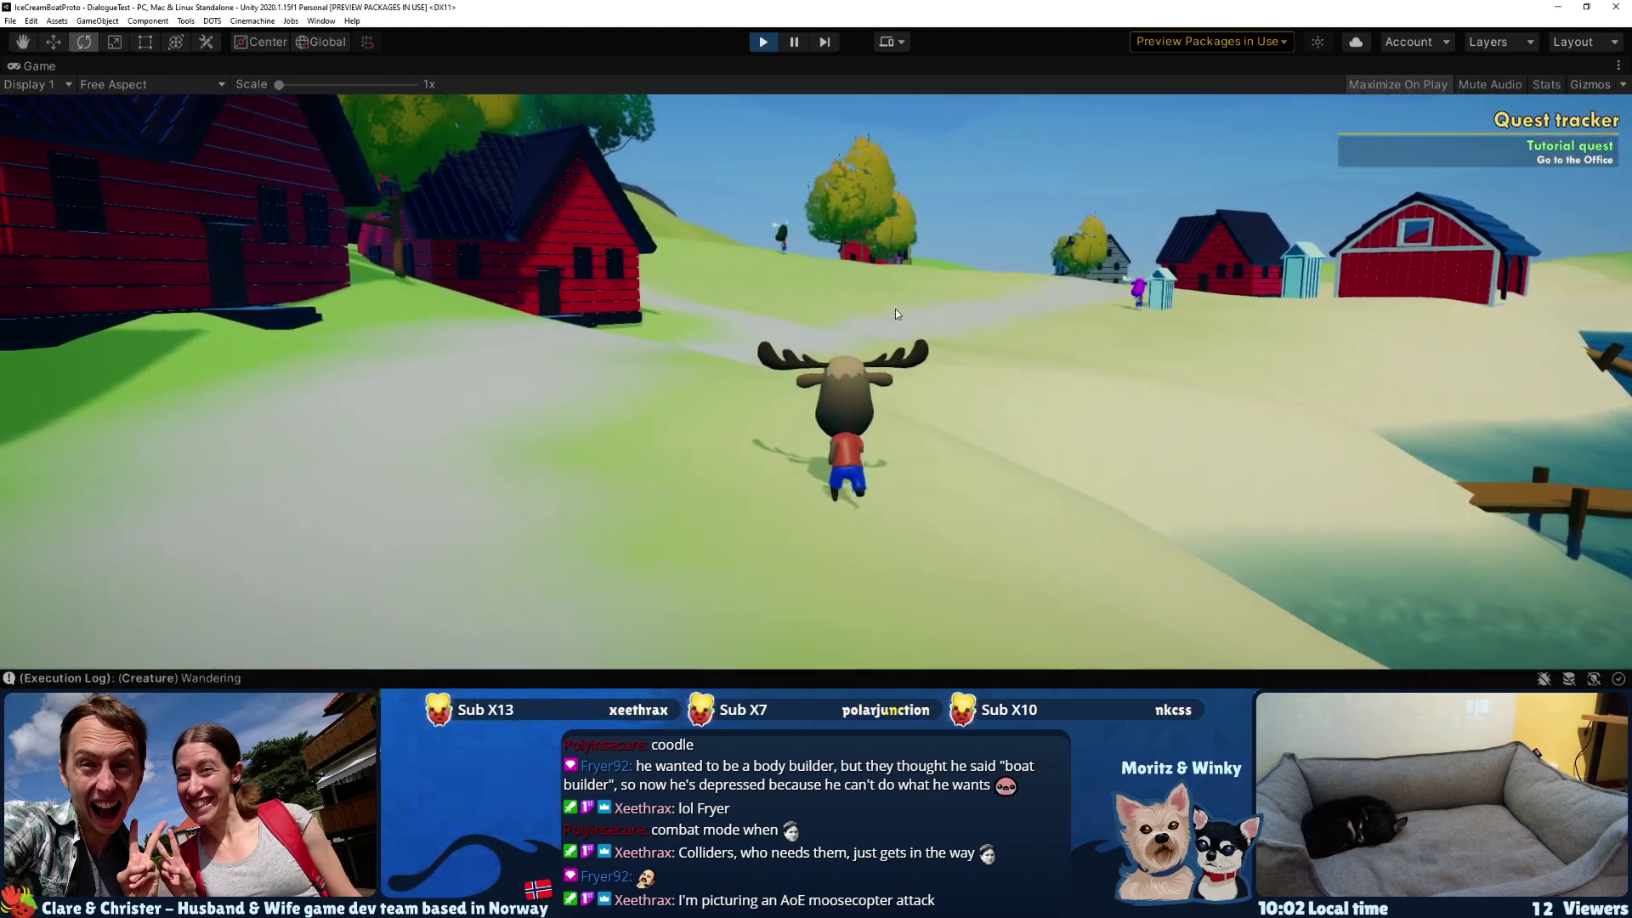
key(w)
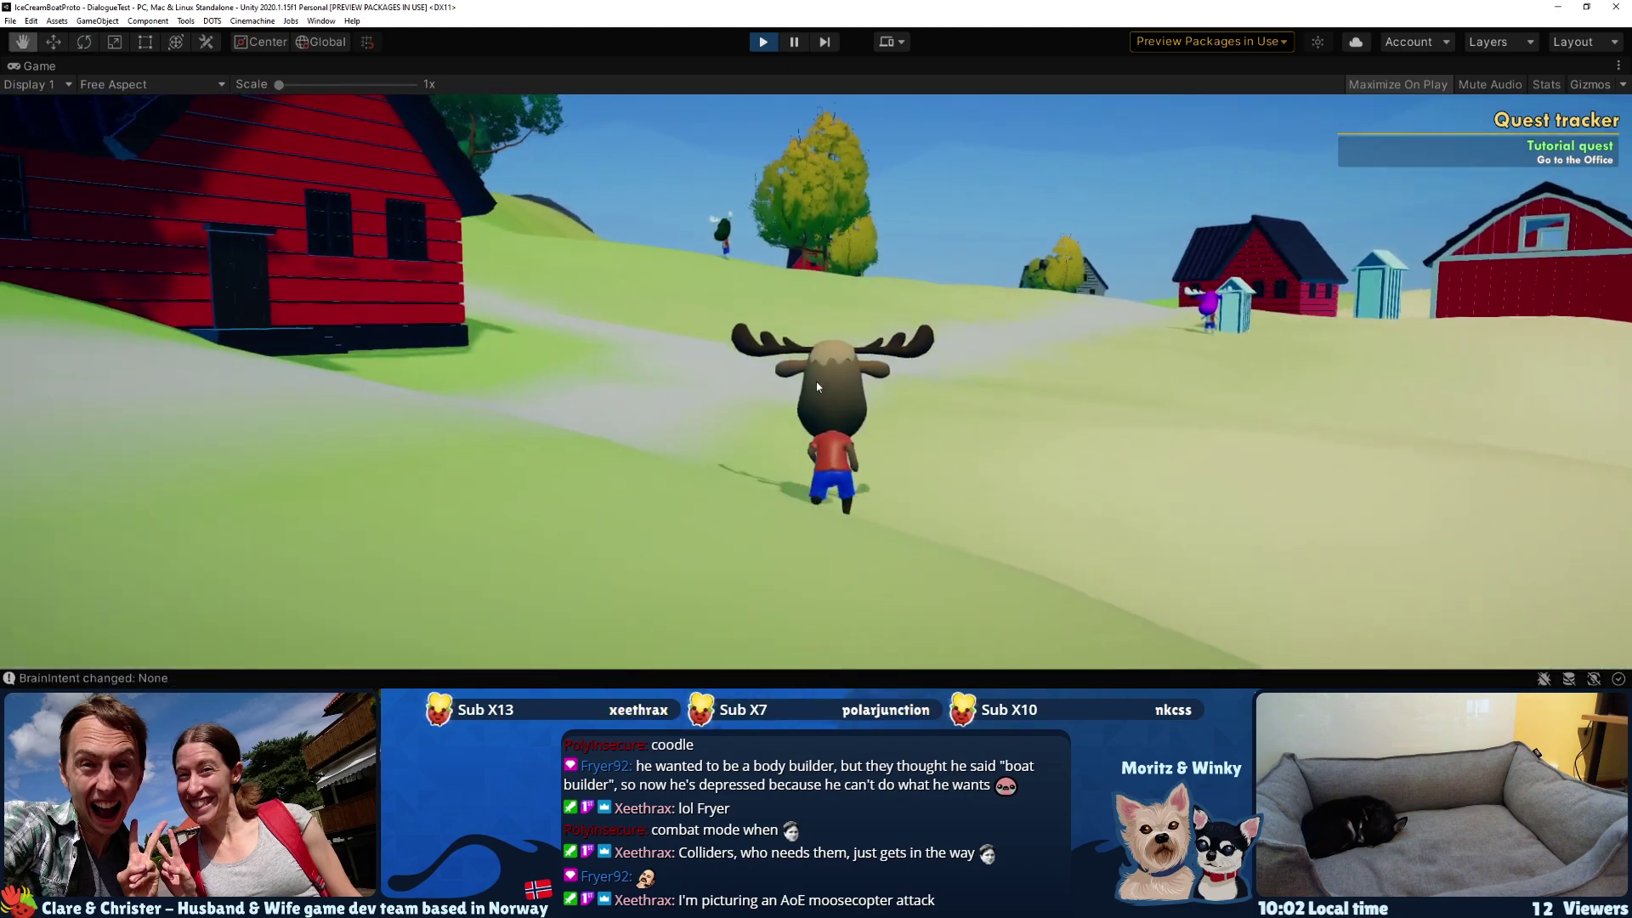
key(w)
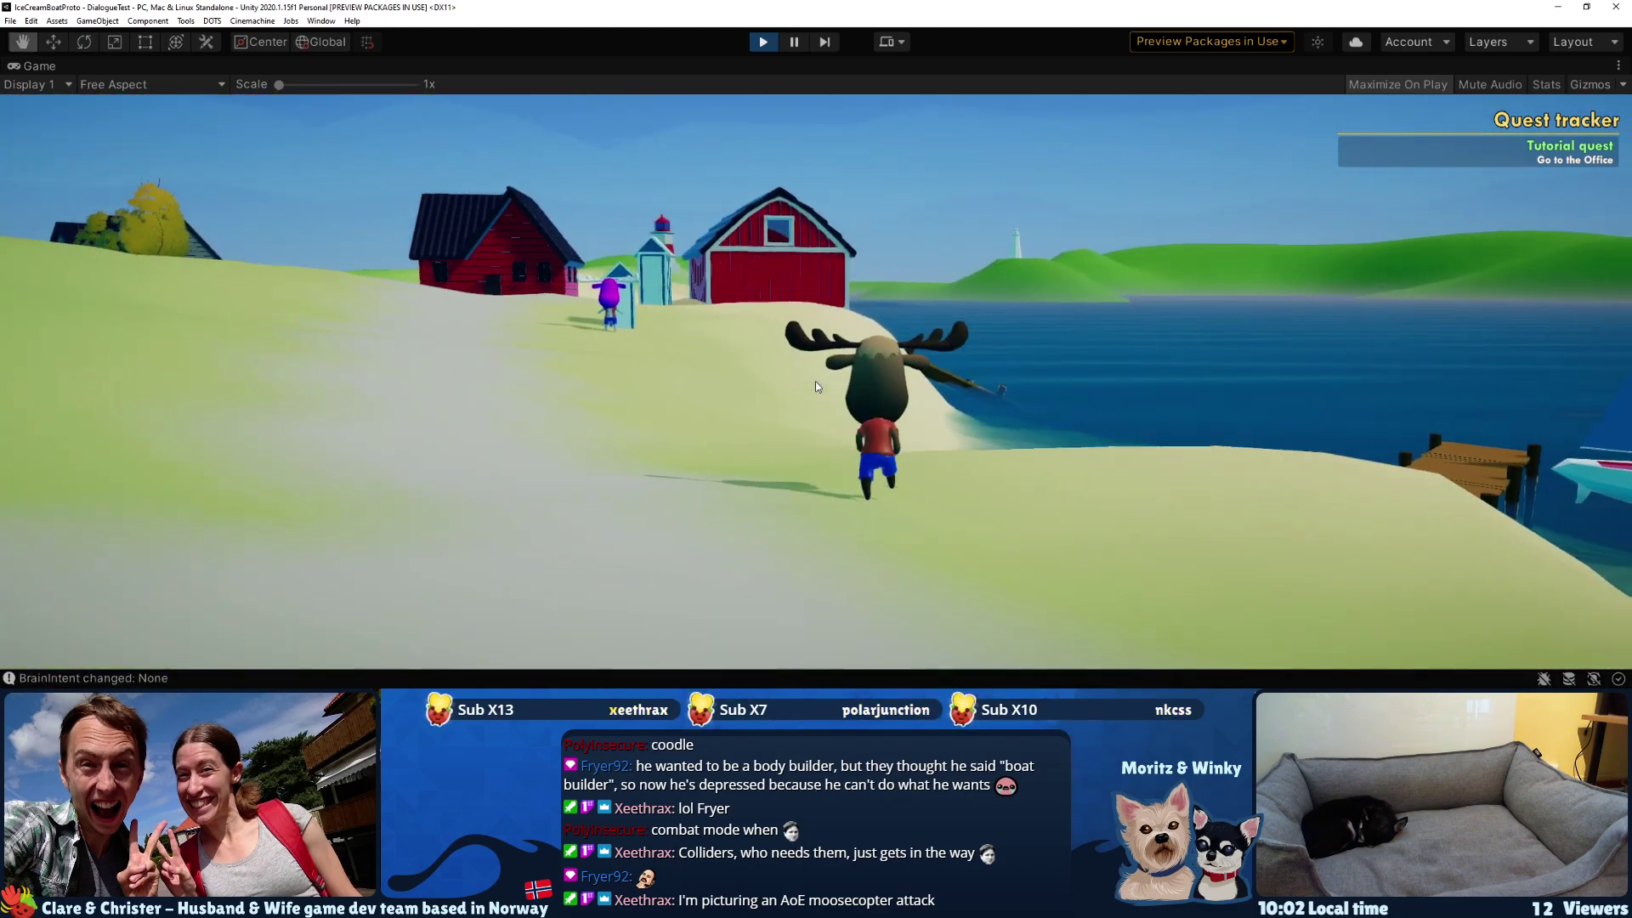
key(w)
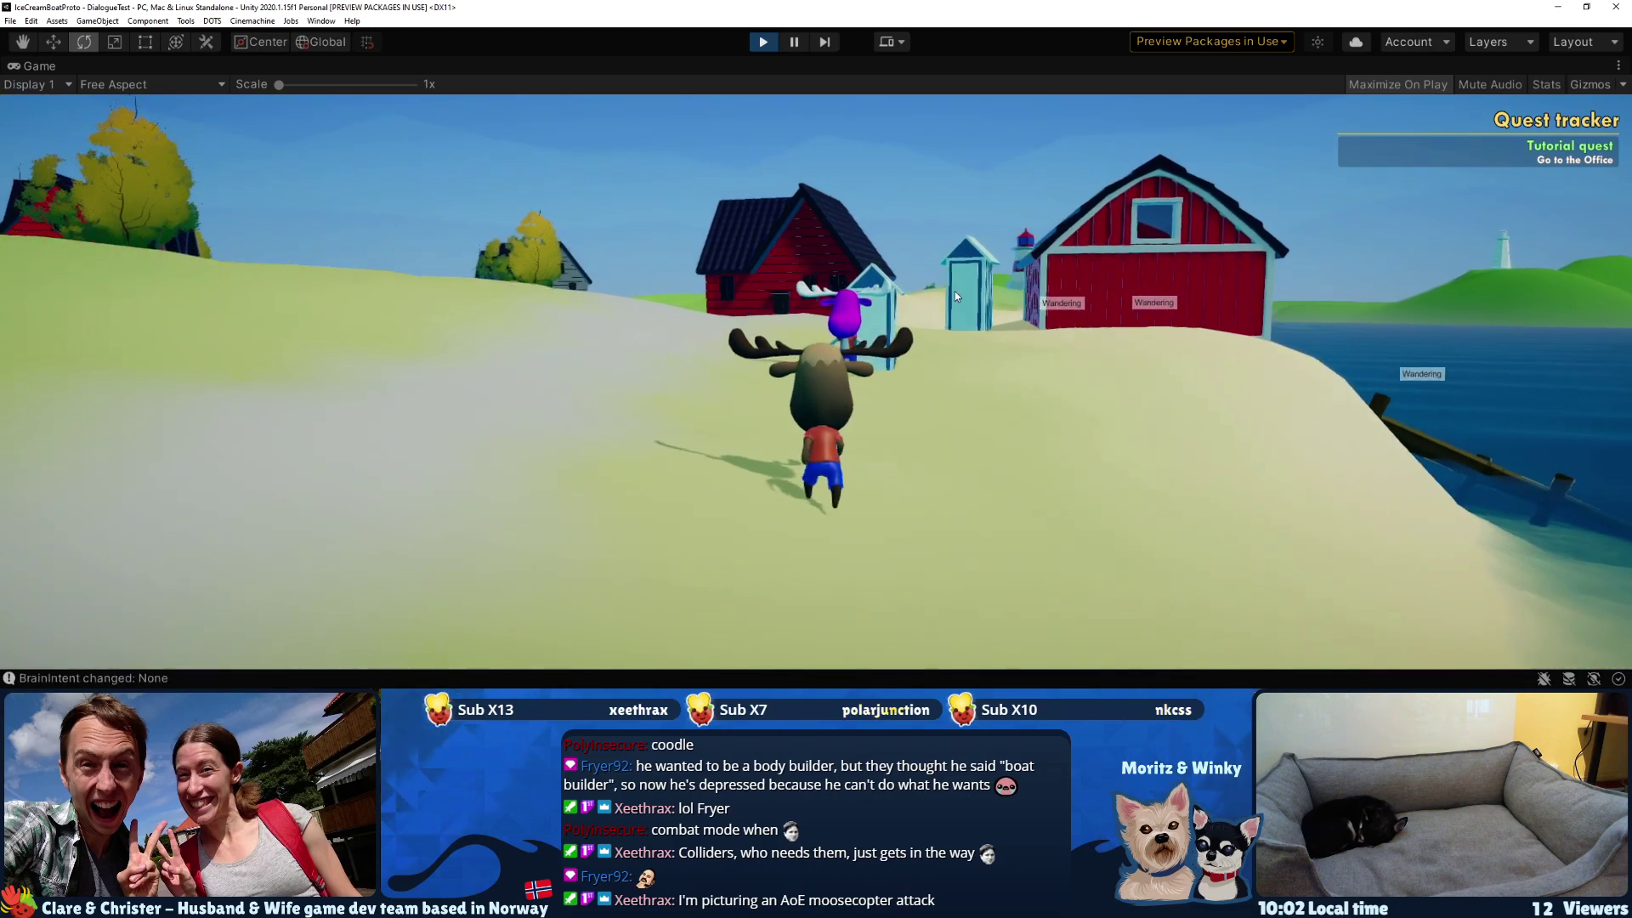
key(w)
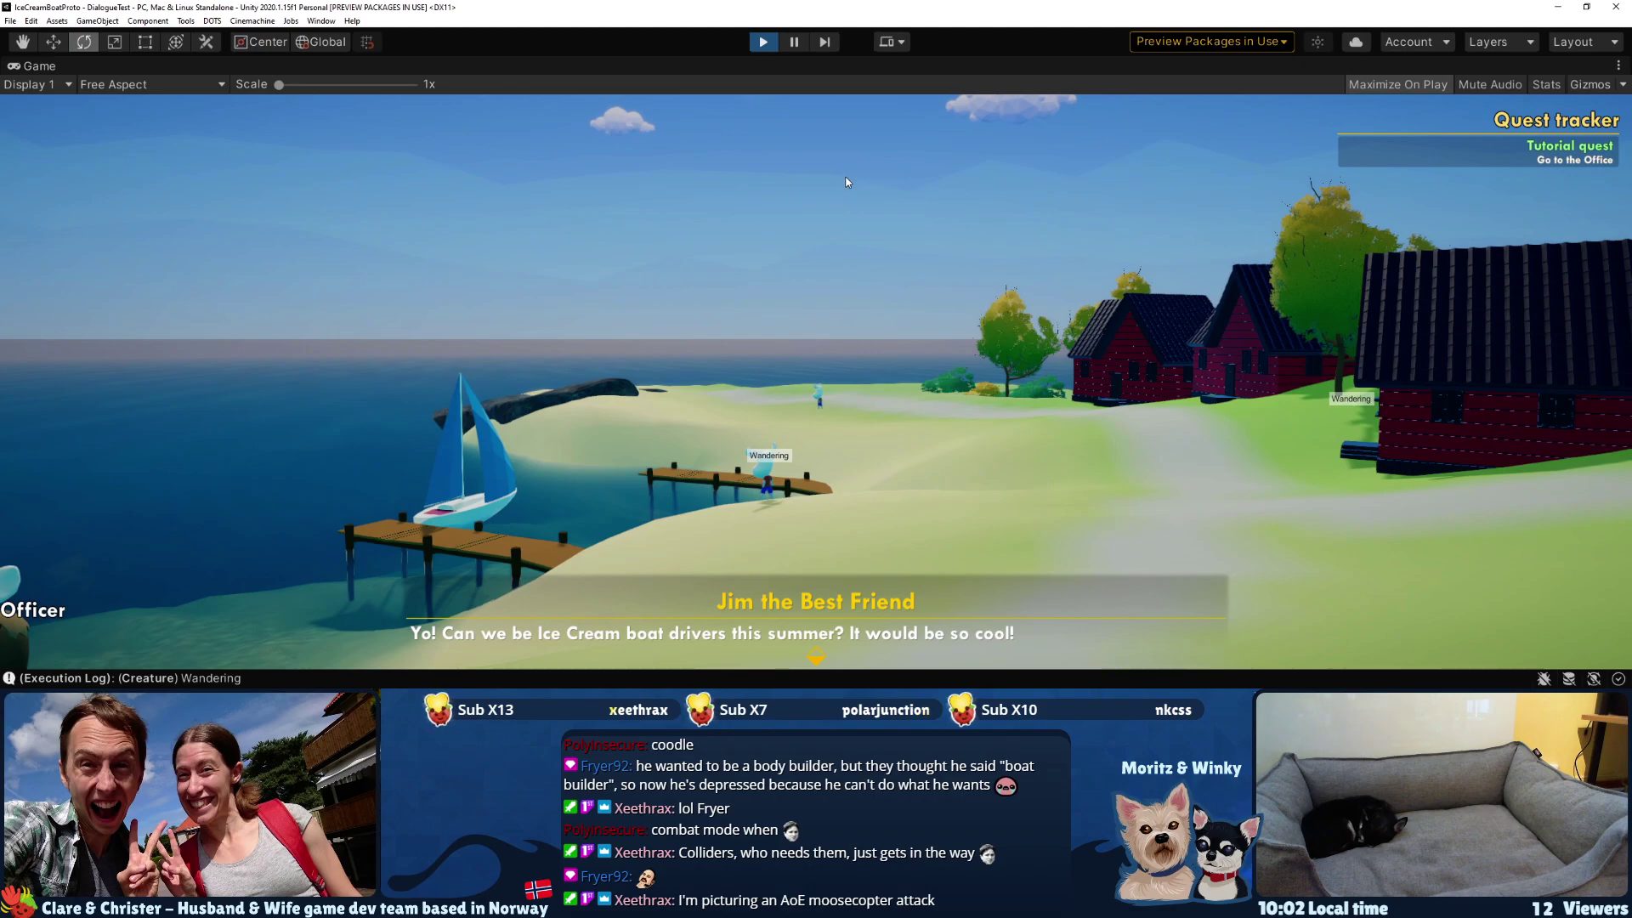
key(ctrl+p)
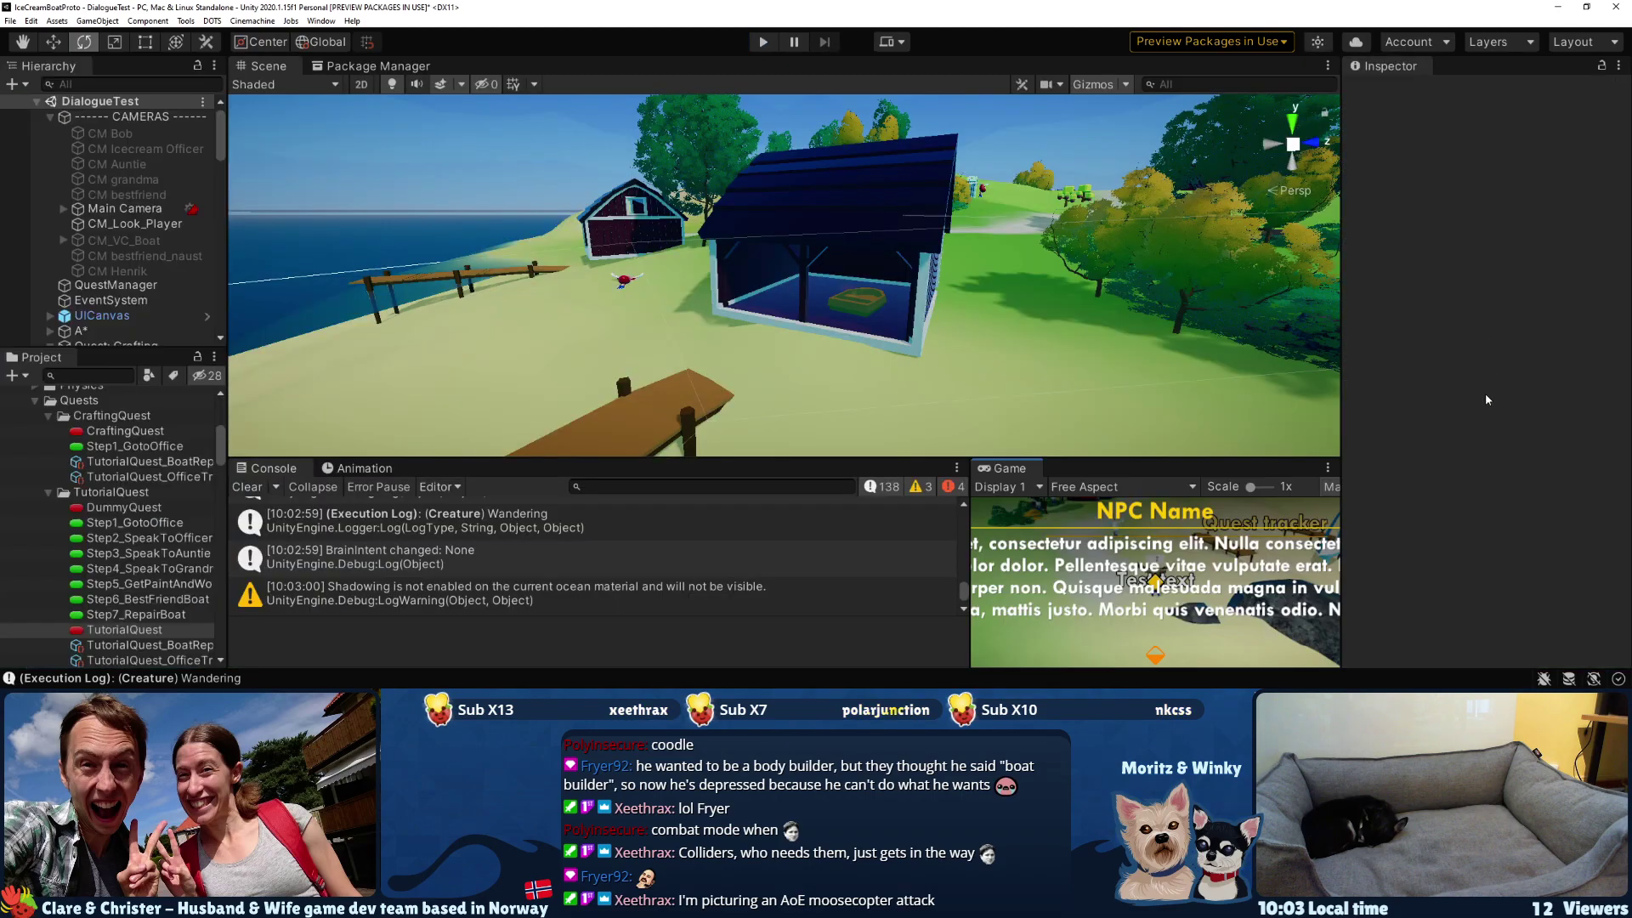
- Reset the tutorial quest and play-test starting it through the best friend's dialogue about the ice cream boat summer job
click(1488, 565)
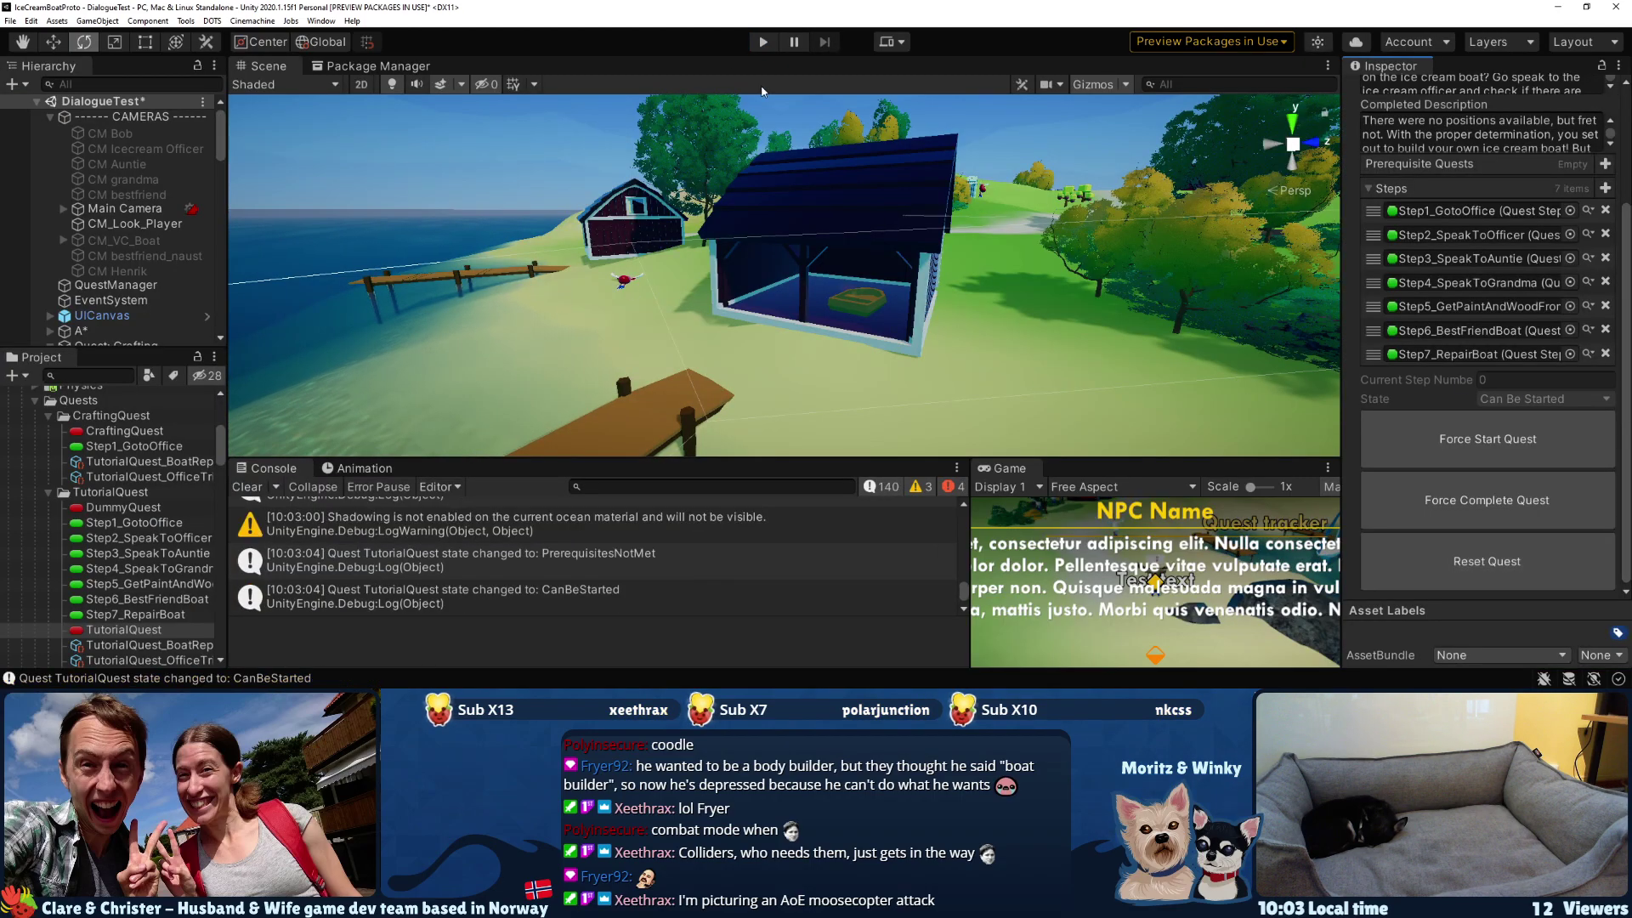
click(763, 44)
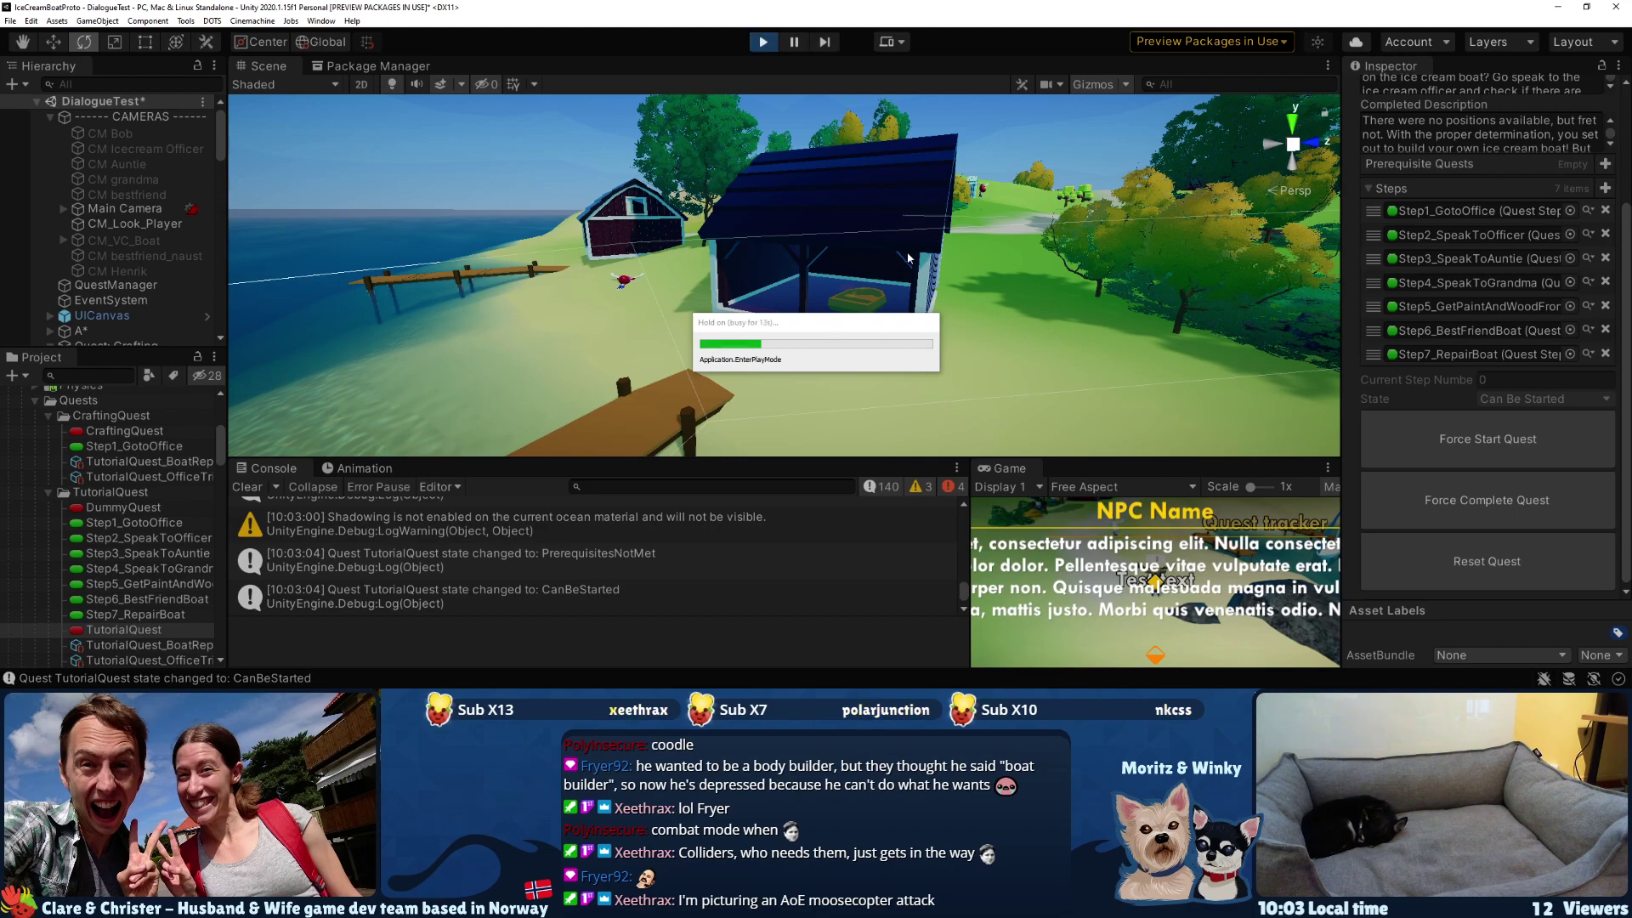
key(w)
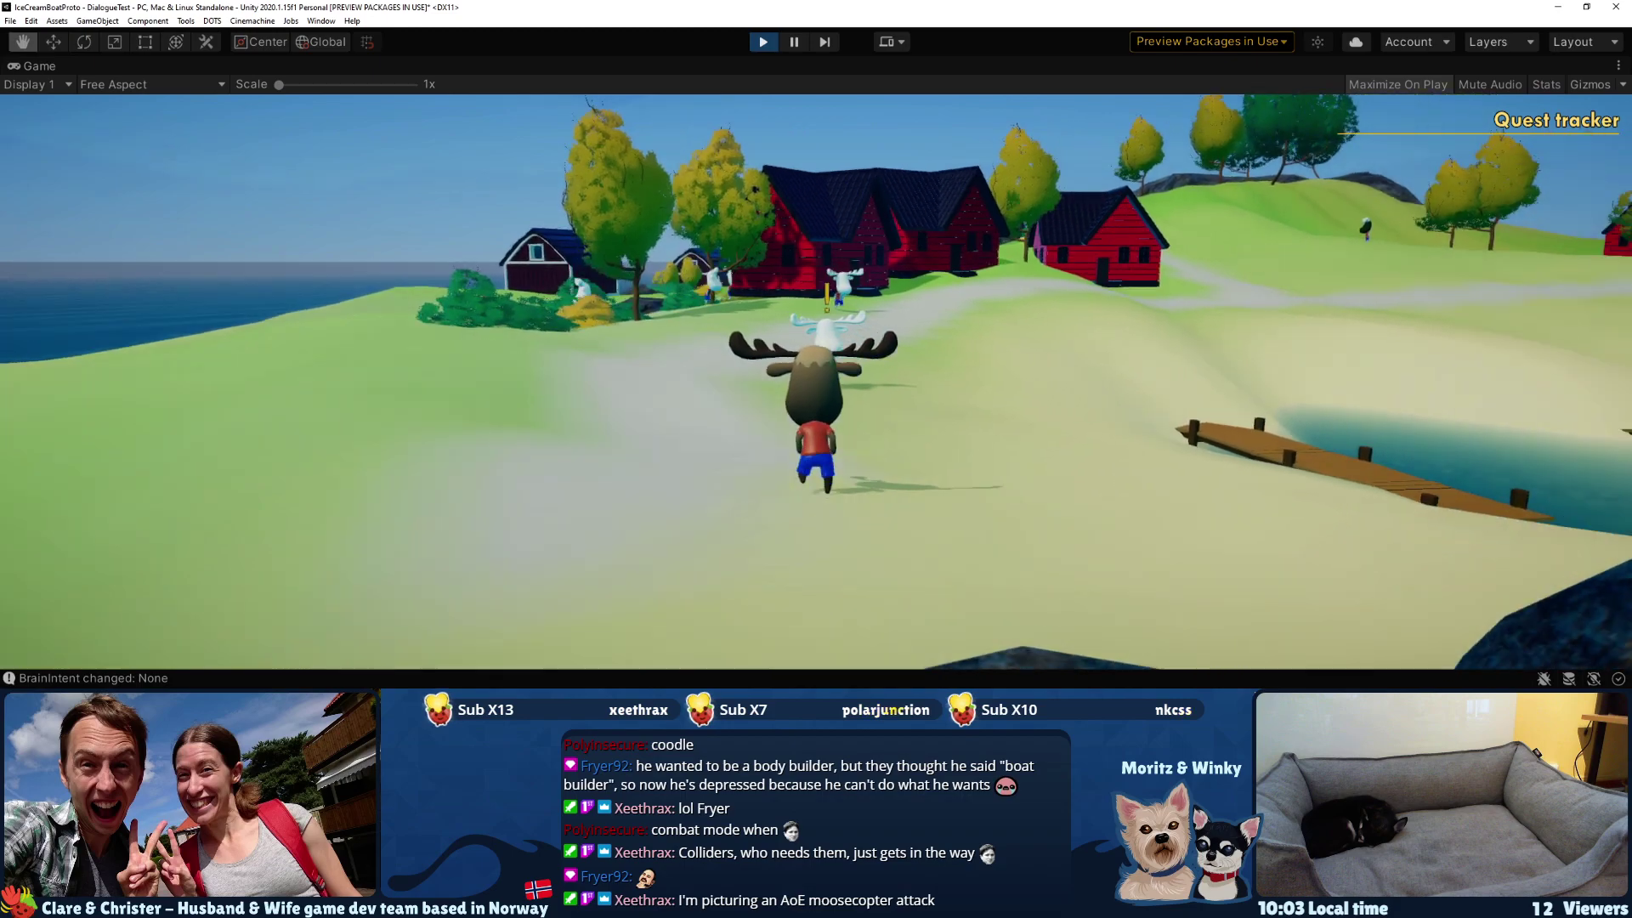
key(e)
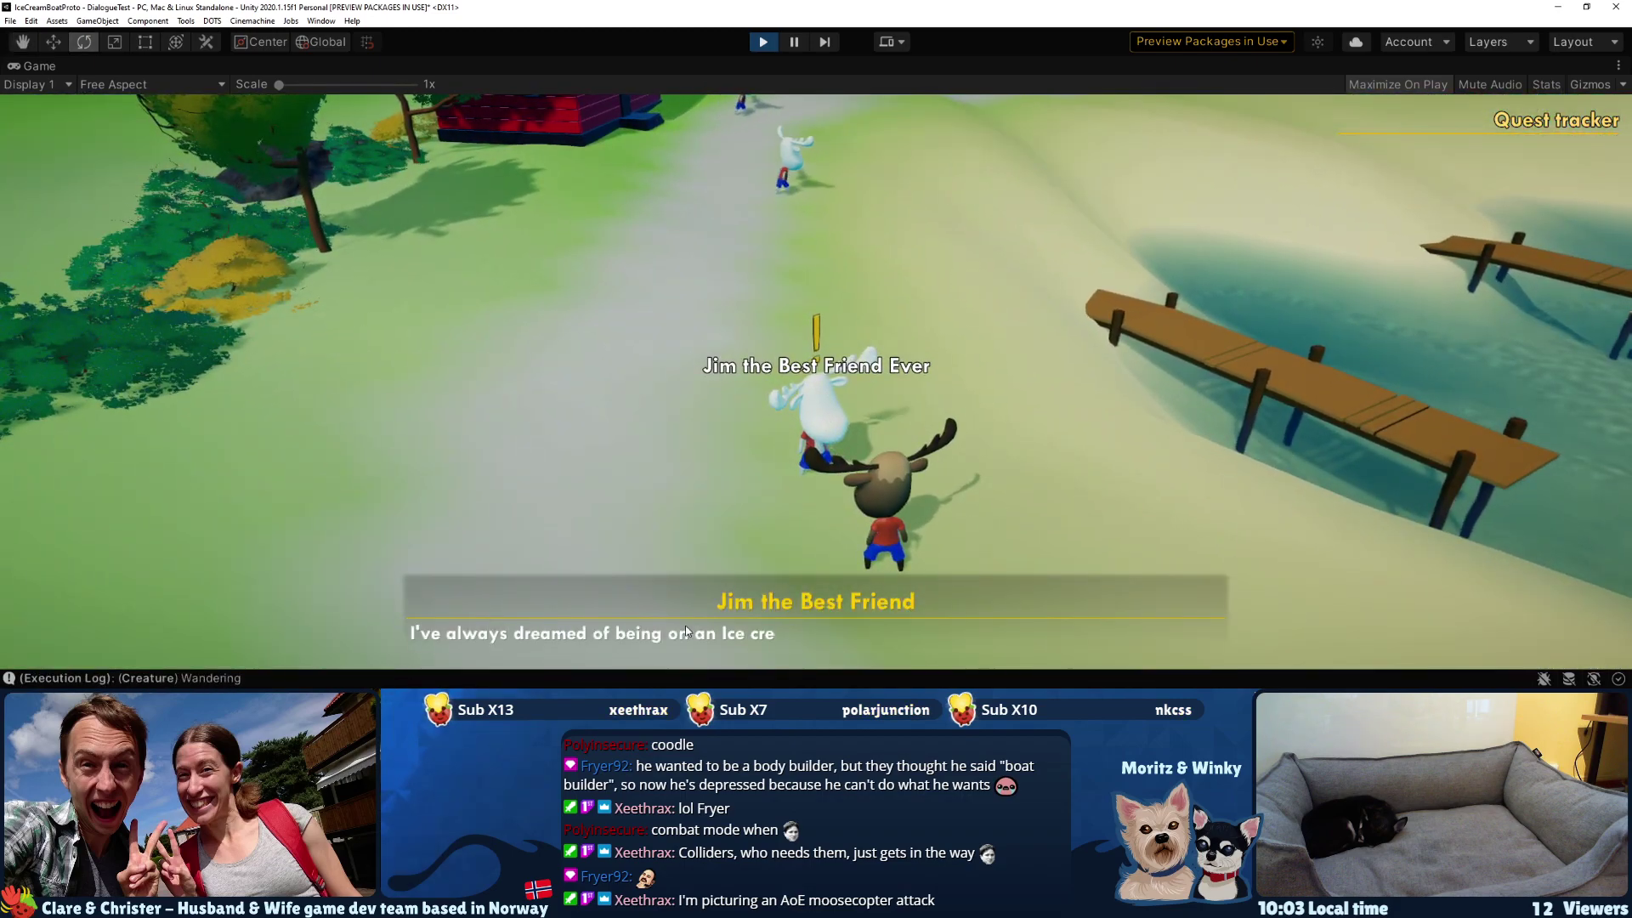
click(812, 660)
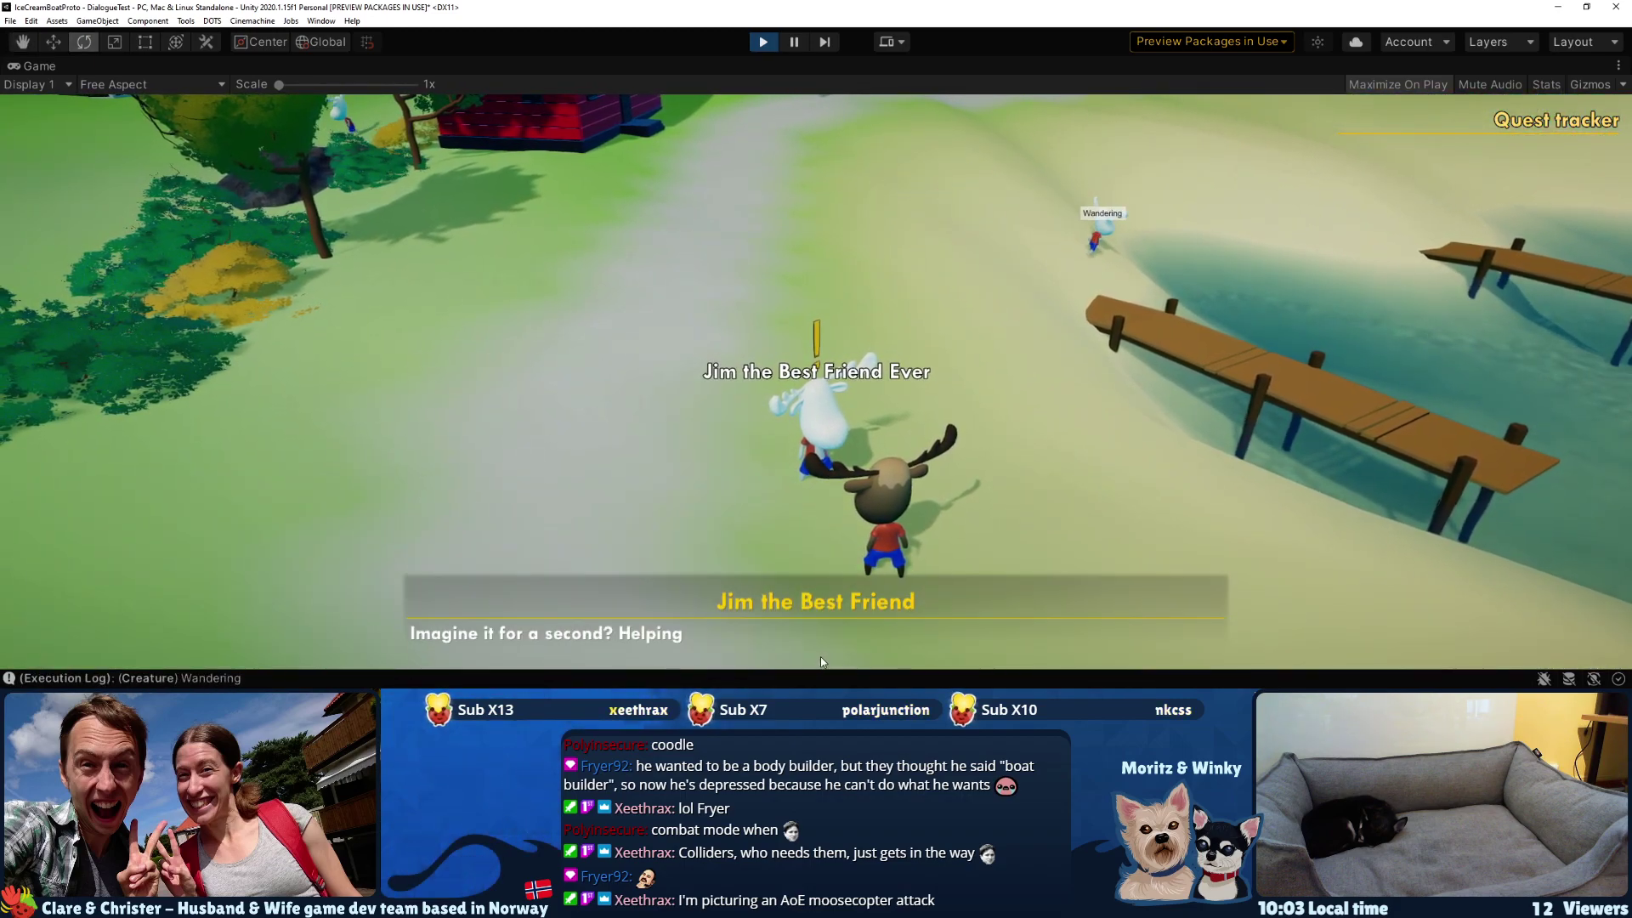
click(1151, 377)
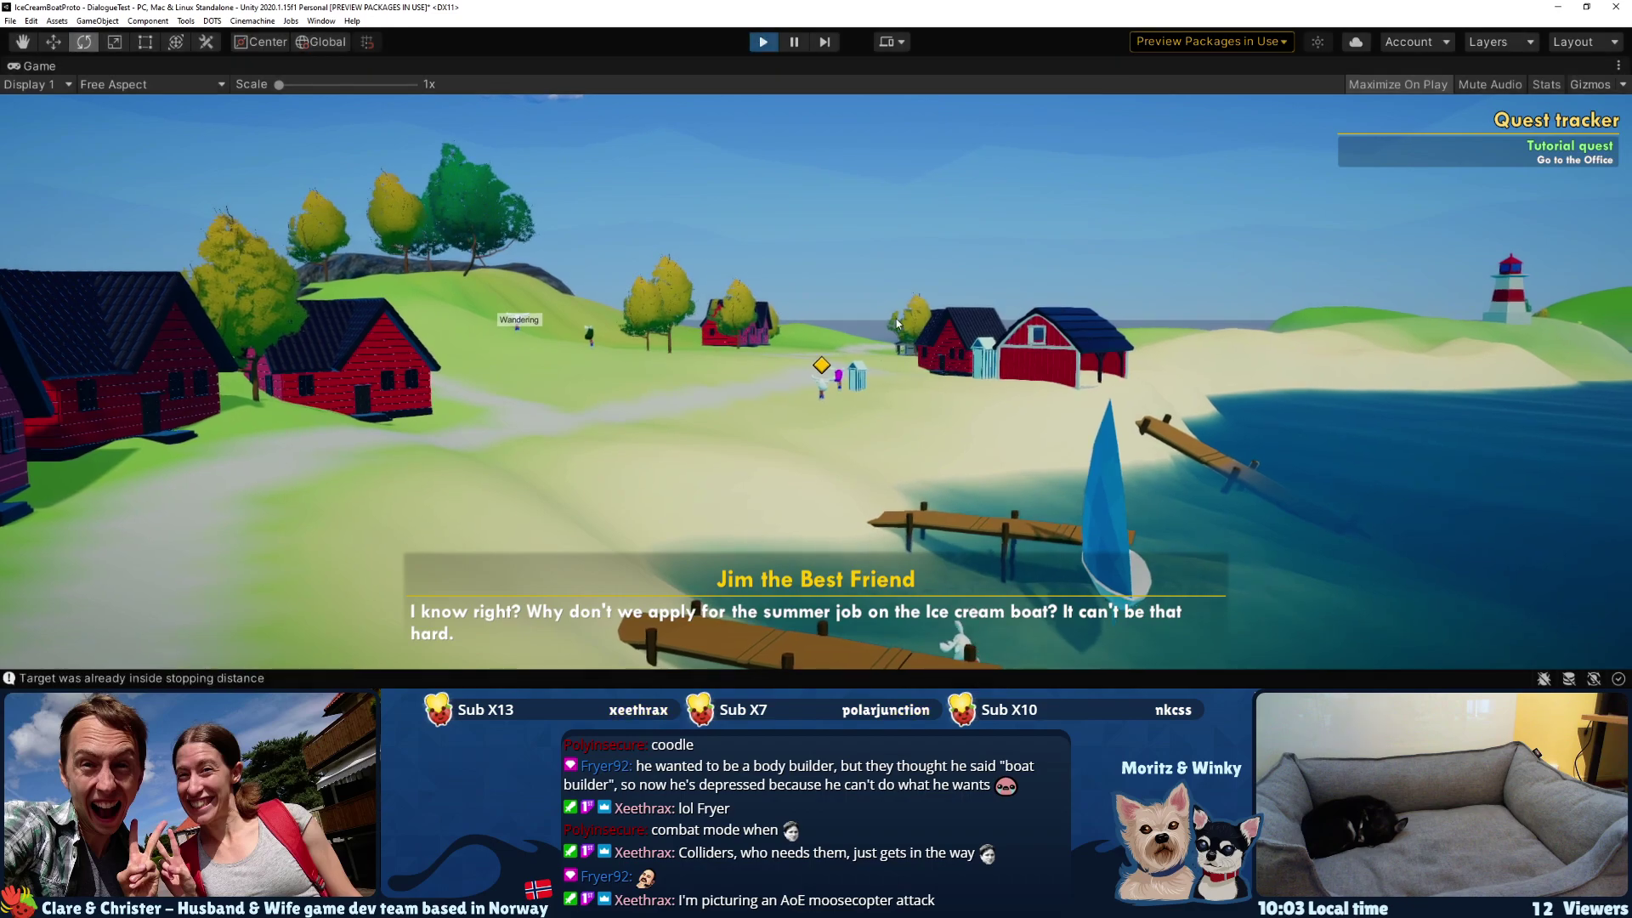
key(ctrl+p)
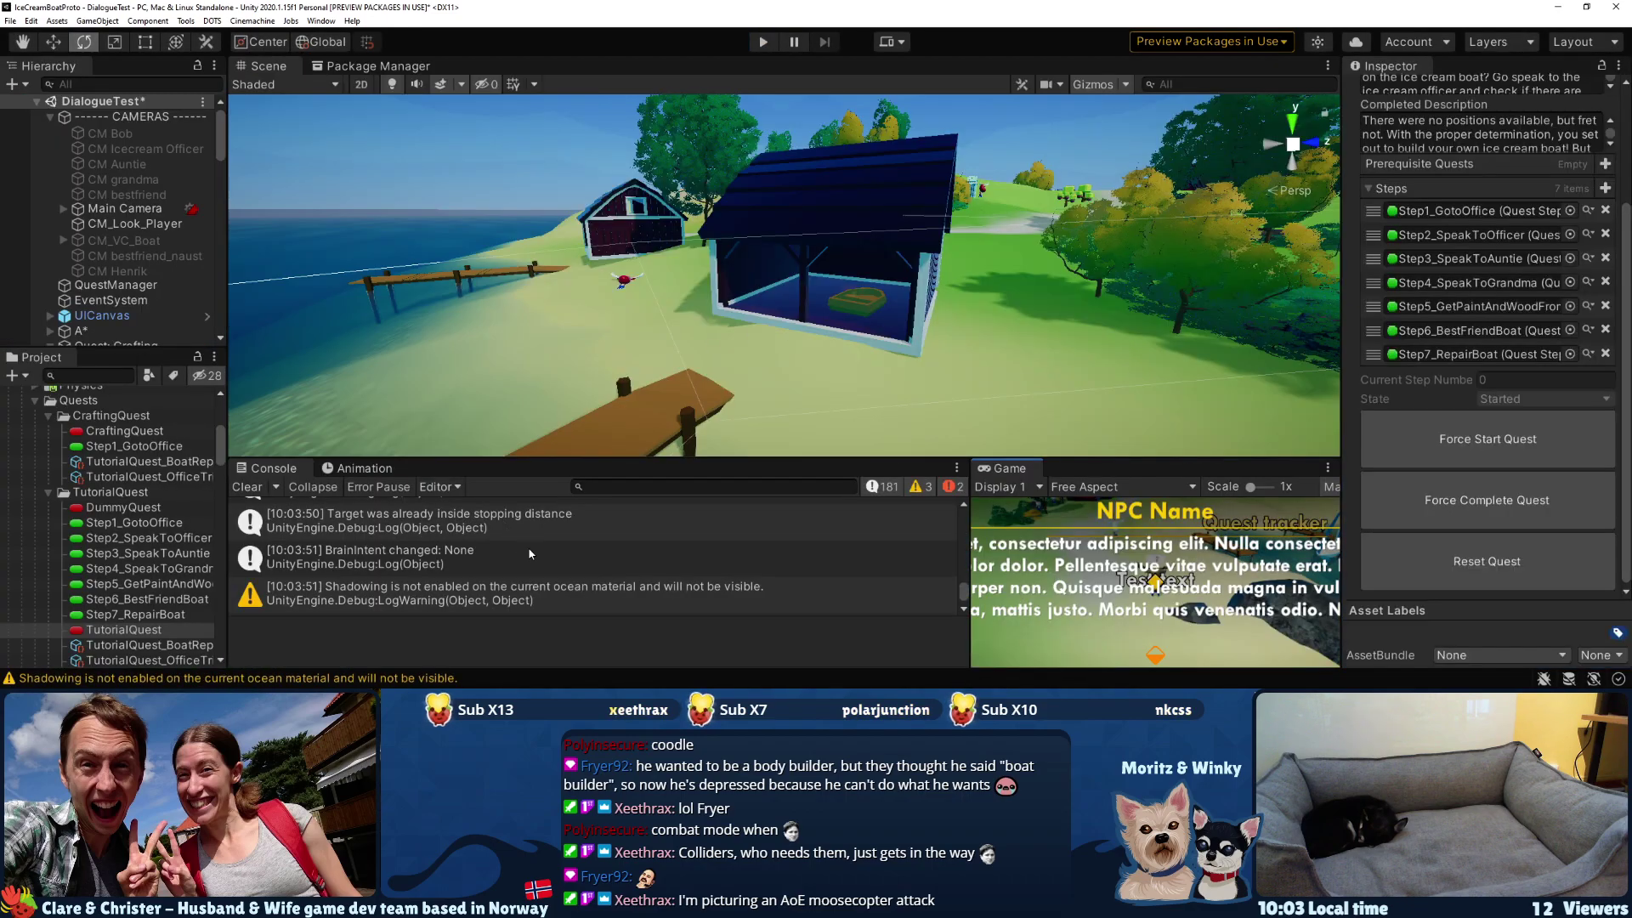
- Review the play-test's console log and hide the info messages to examine only warnings and errors
scroll(558, 538, up, 5)
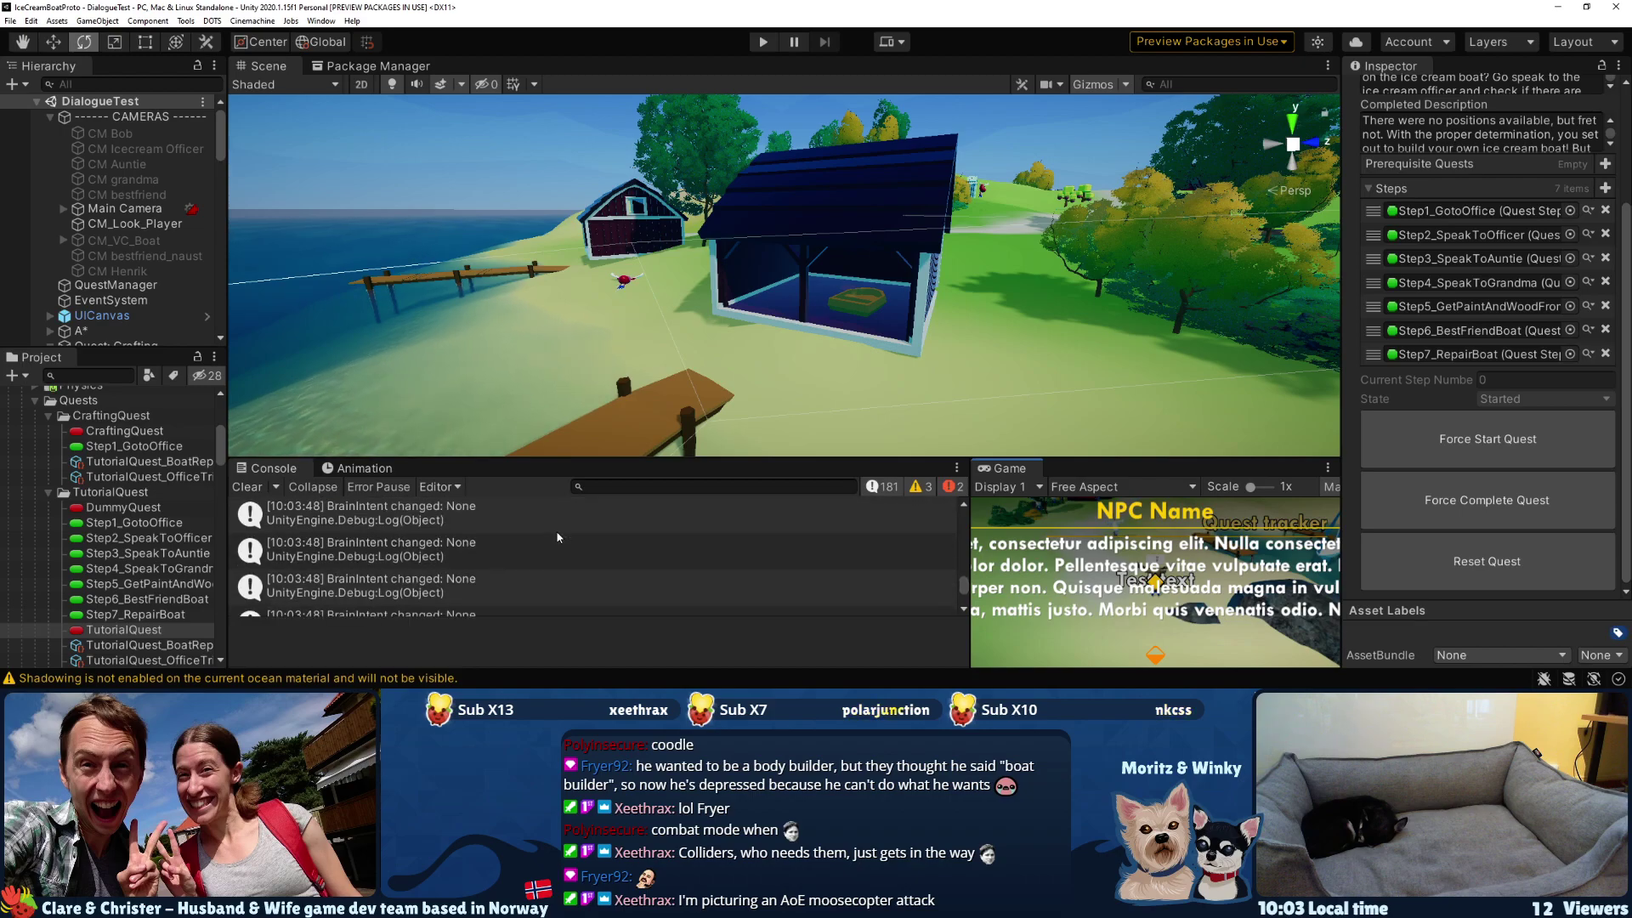
scroll(559, 537, up, 6)
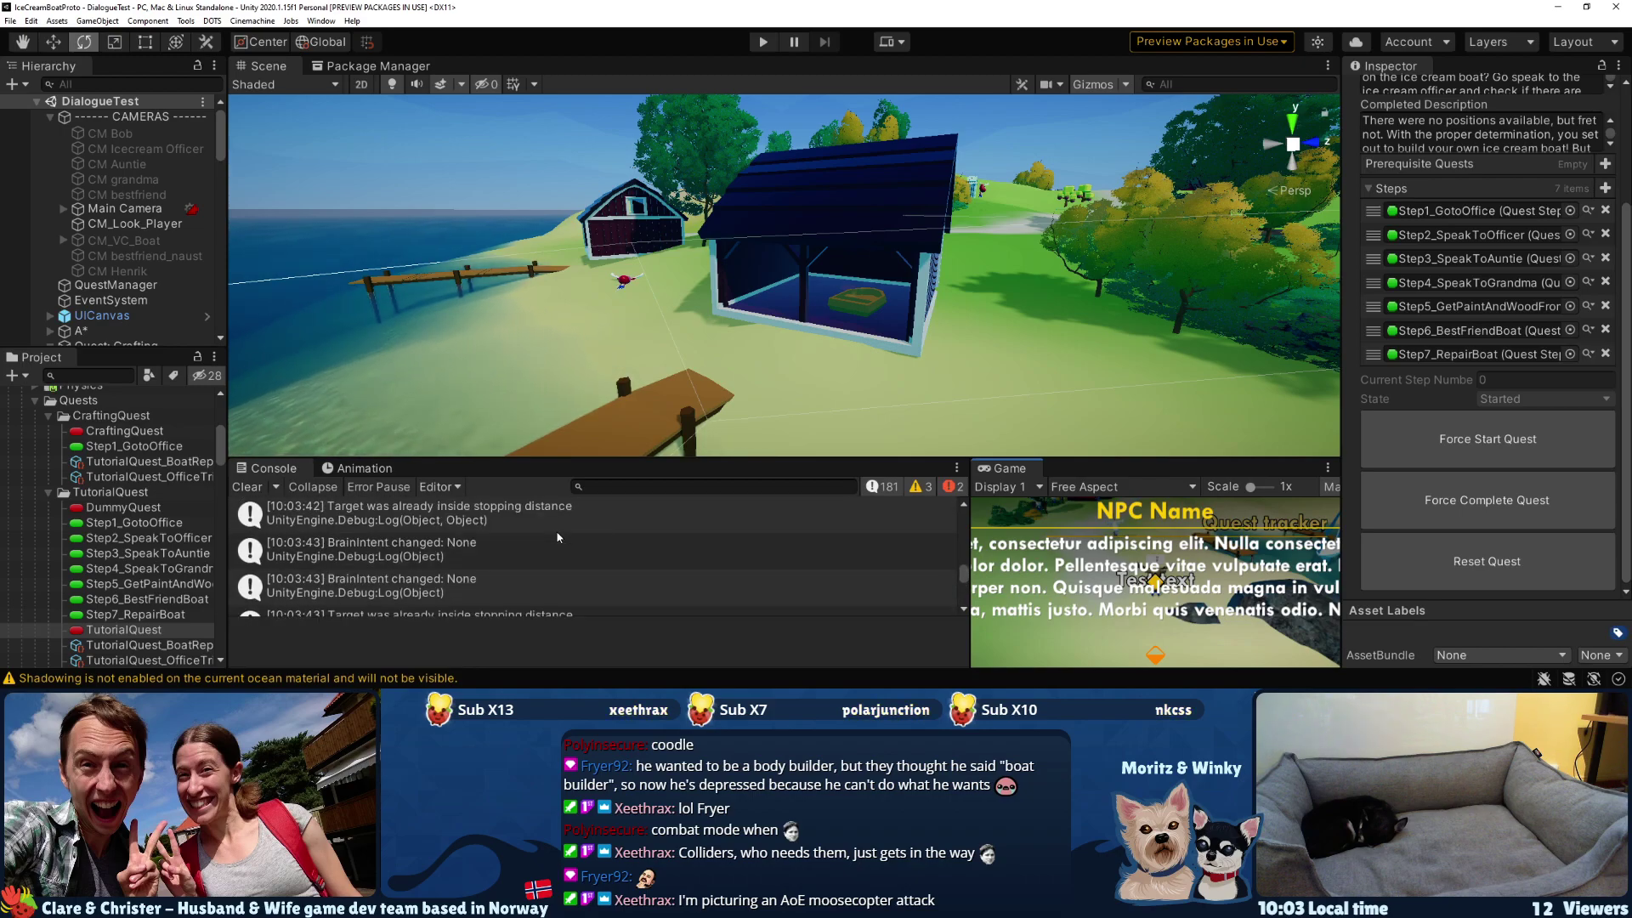
scroll(558, 538, up, 6)
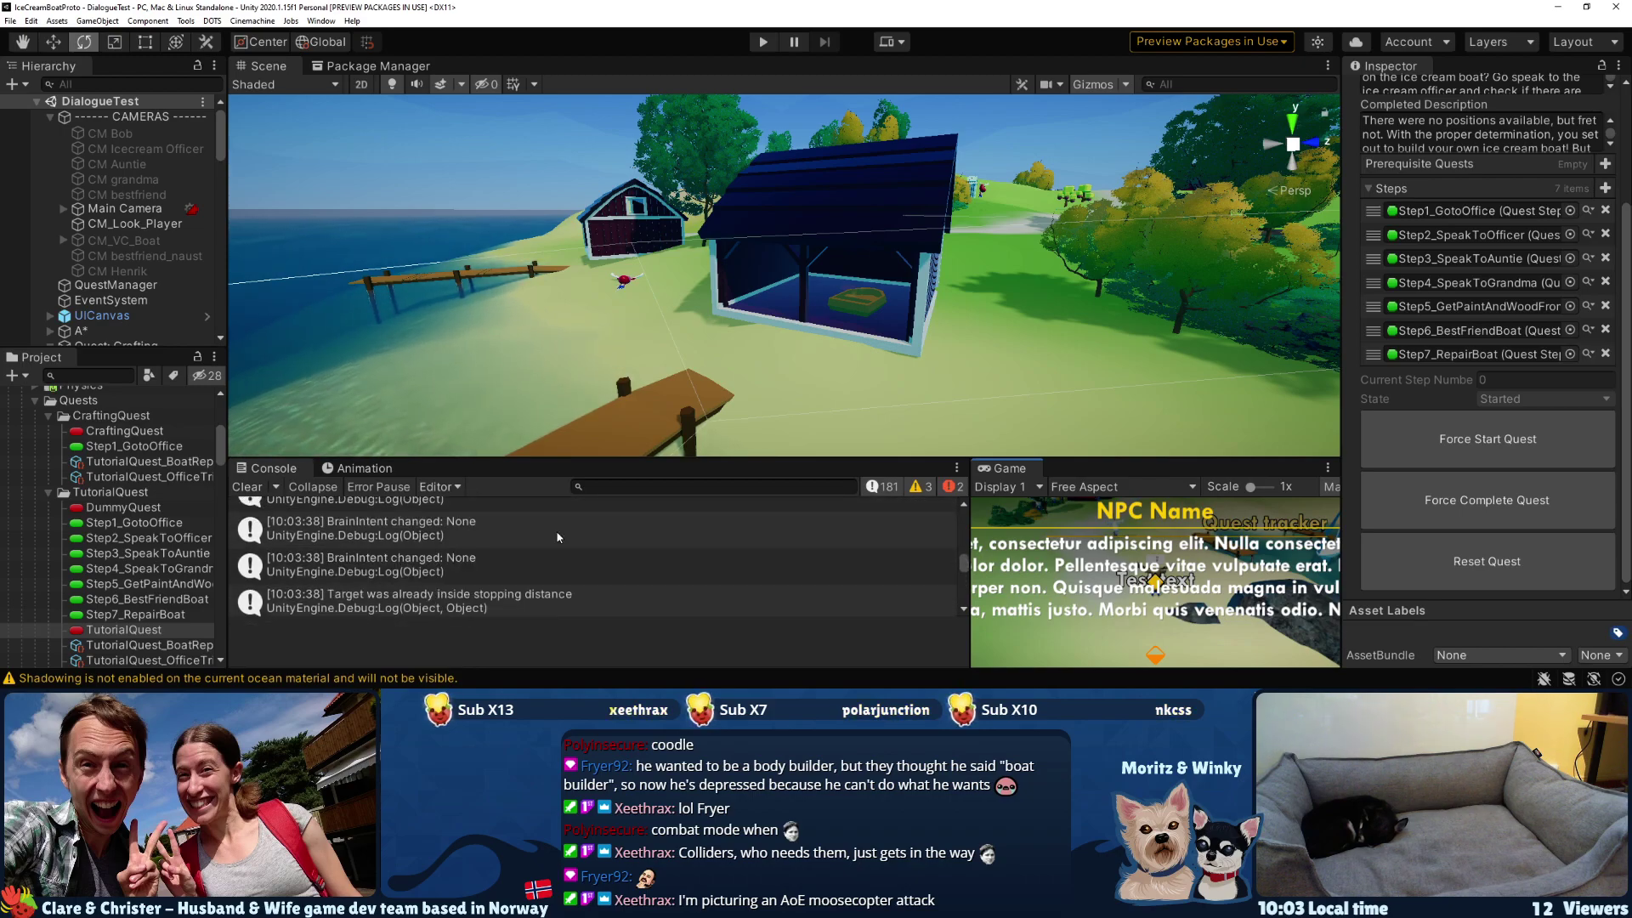
scroll(558, 537, up, 8)
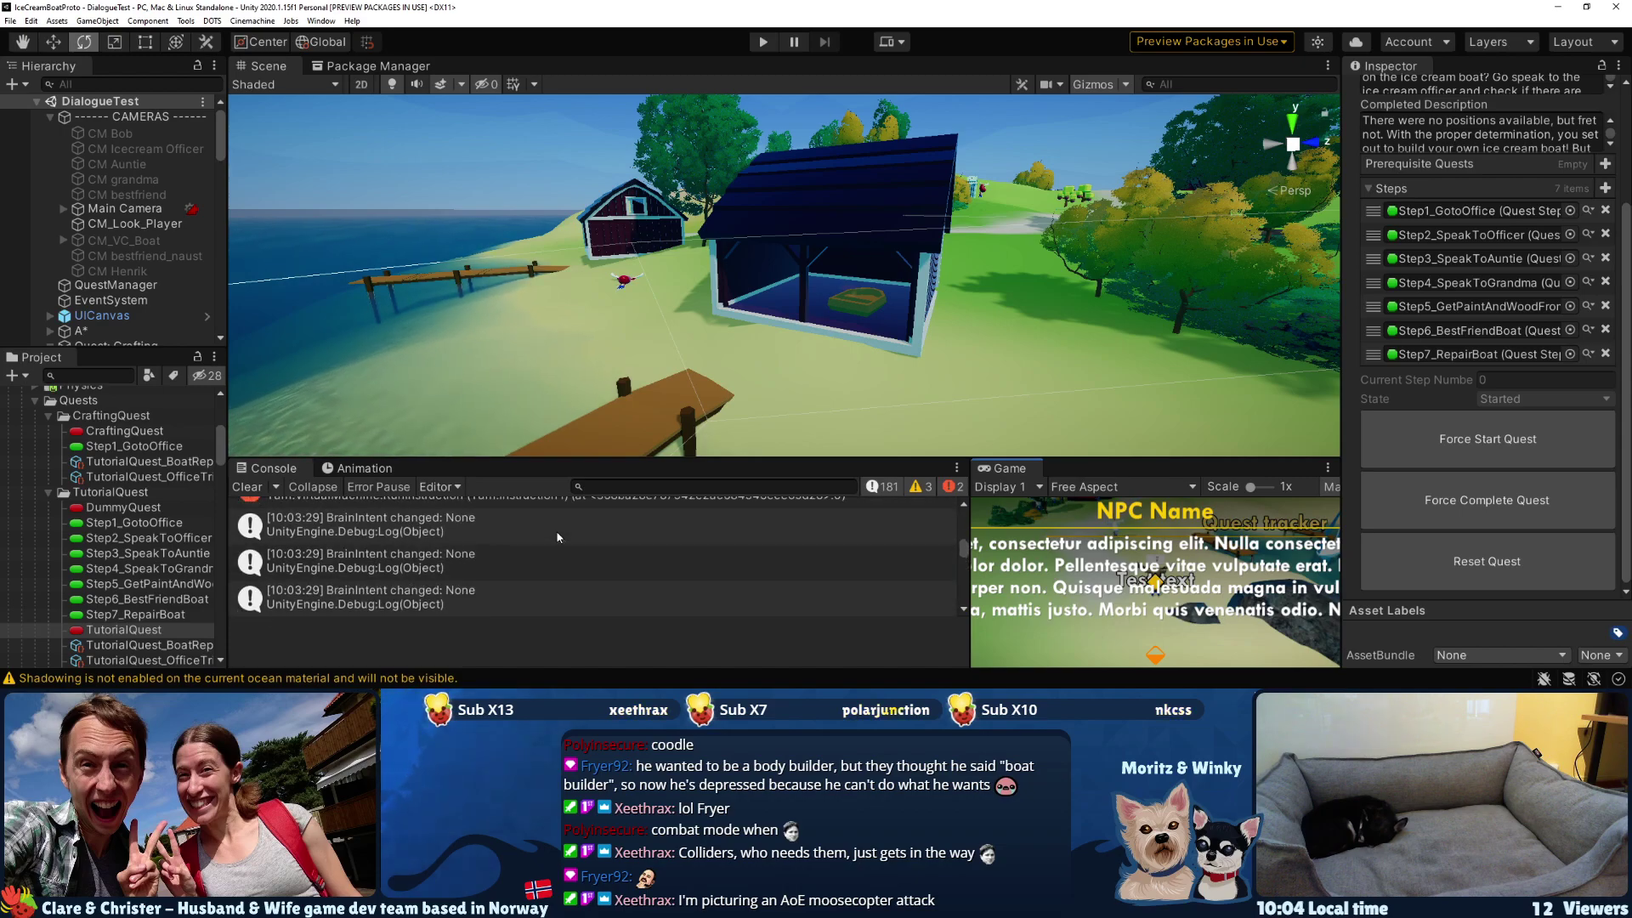
click(888, 489)
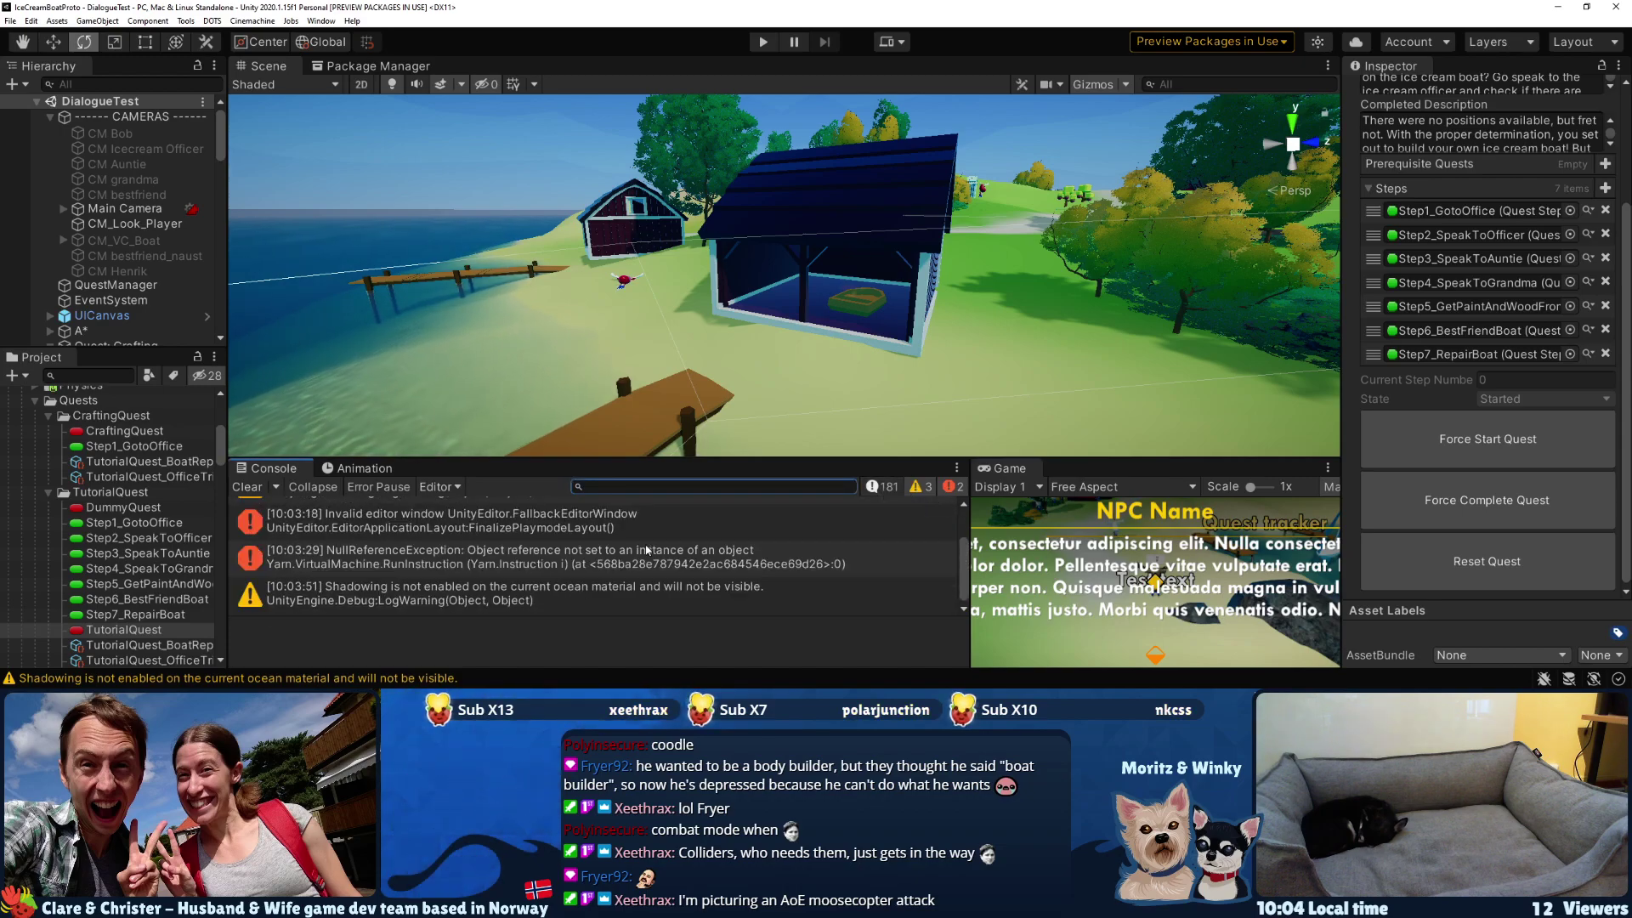
- Examine the NullReferenceException and invalid editor window errors in the console, and clear the log
click(601, 566)
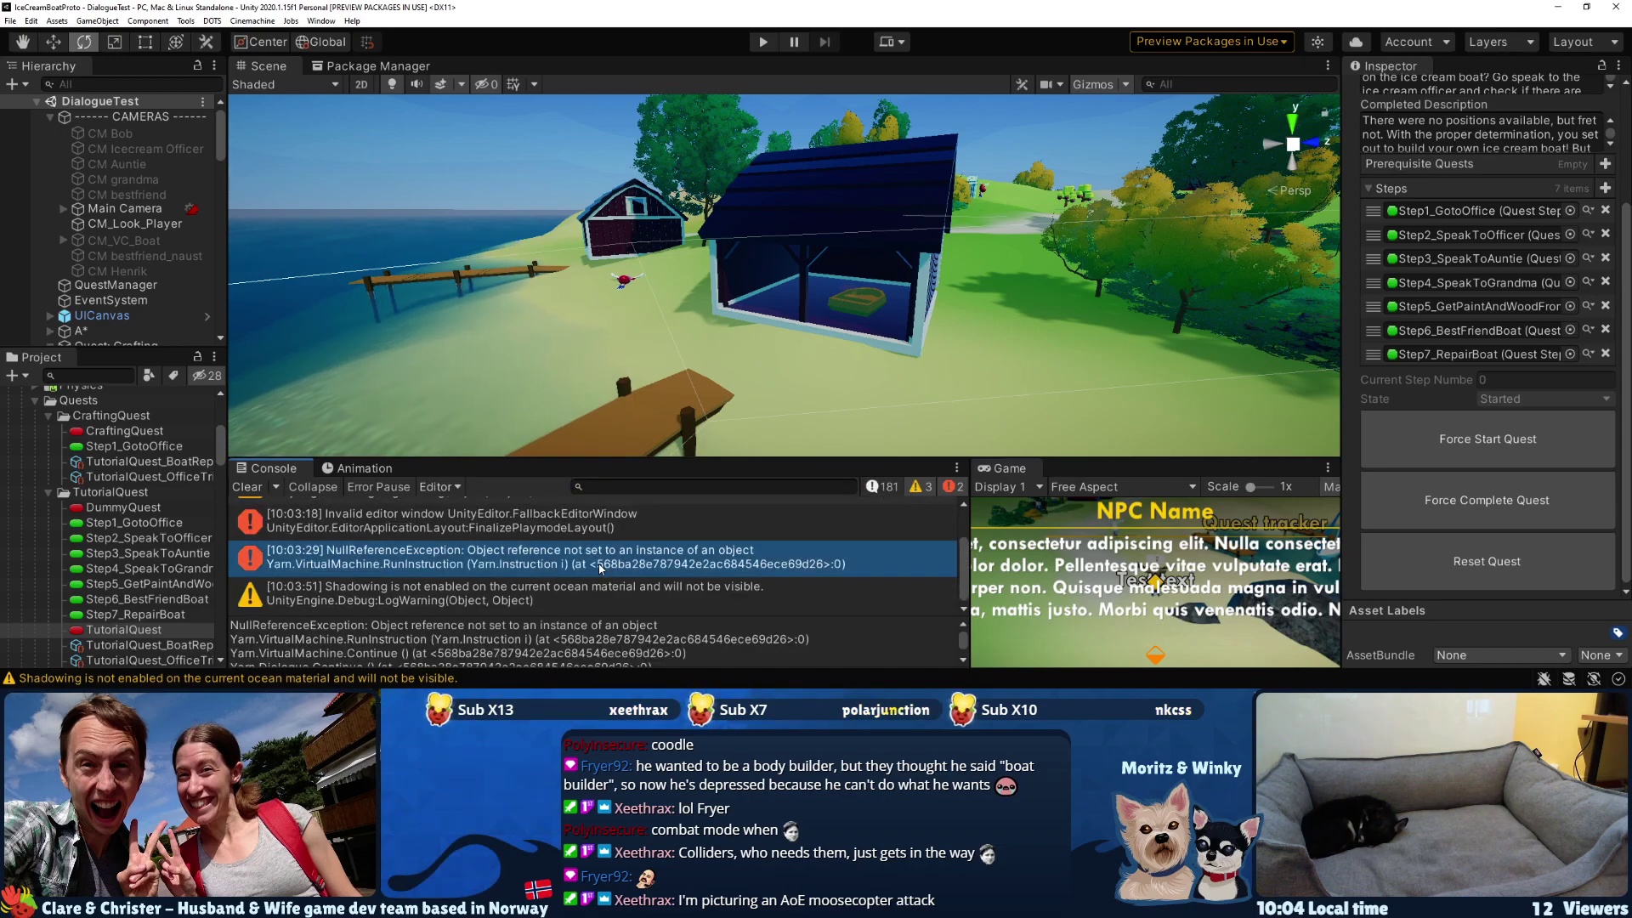
click(620, 517)
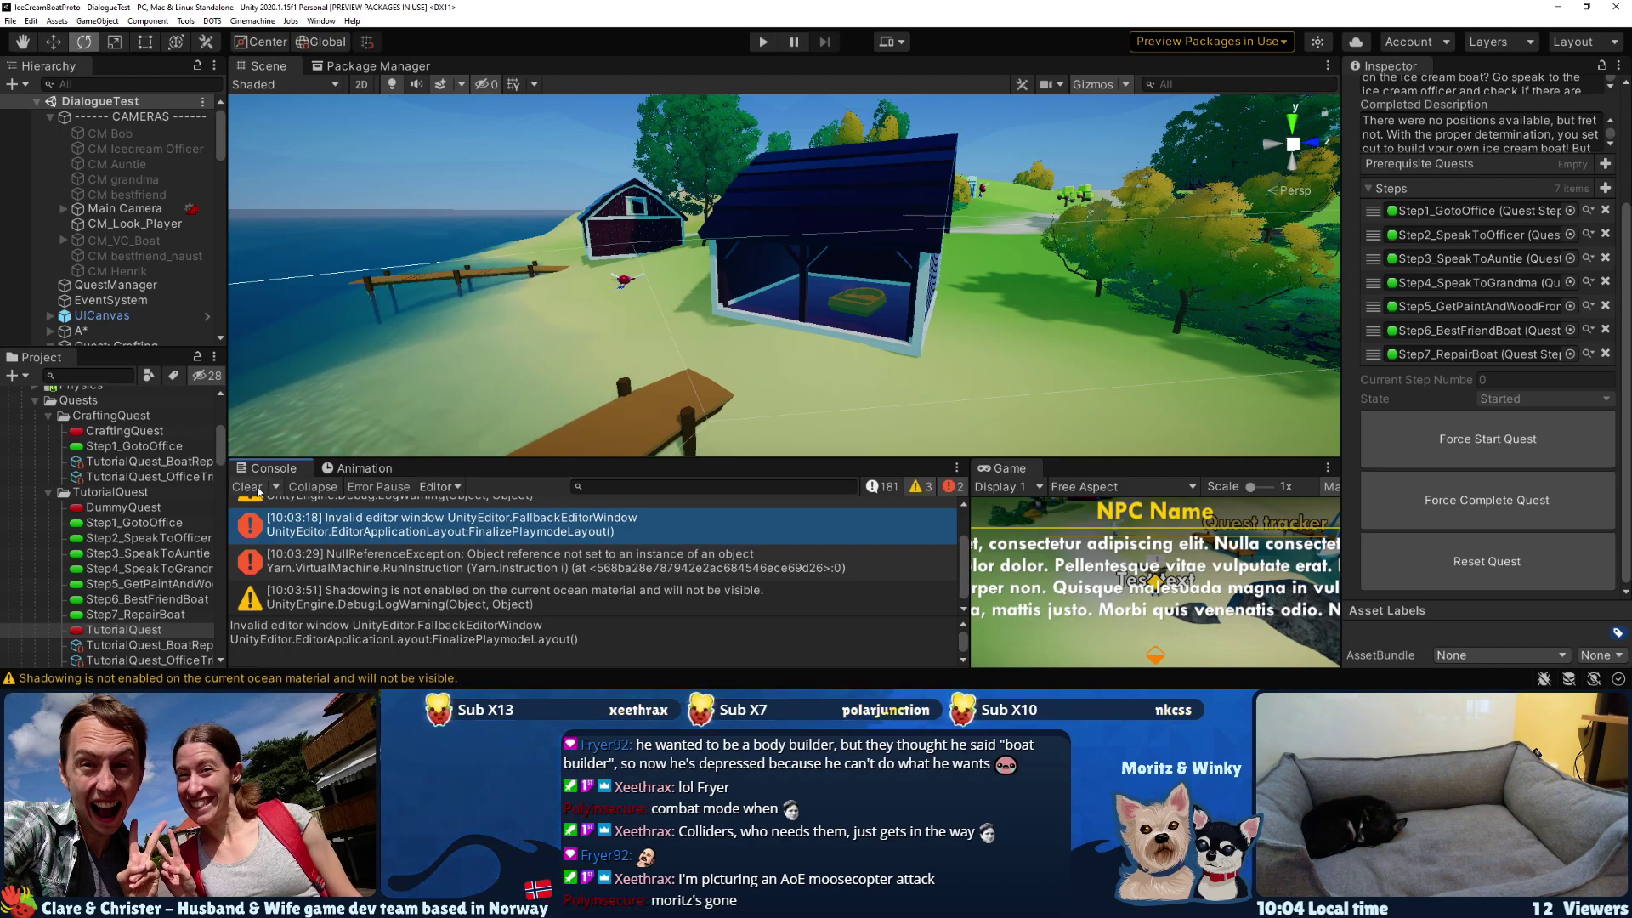
click(258, 490)
- Reset the tutorial quest, play-test accepting the best friend's summer job offer with "Sure thing!", and inspect the console's NullReferenceException after ending play mode
click(1487, 561)
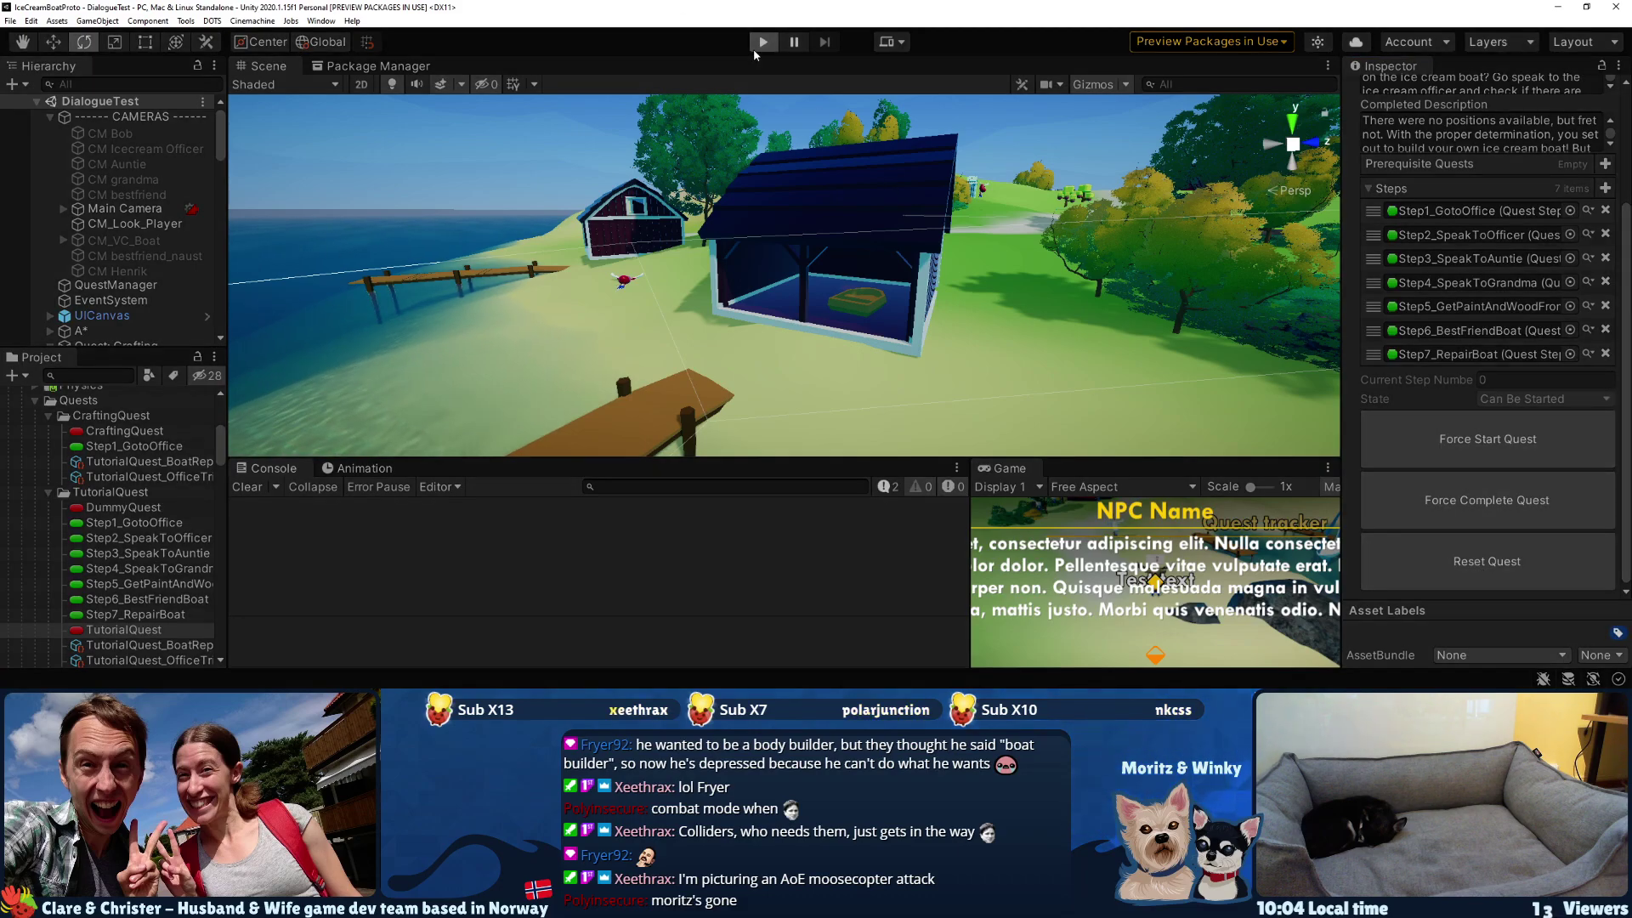
click(754, 47)
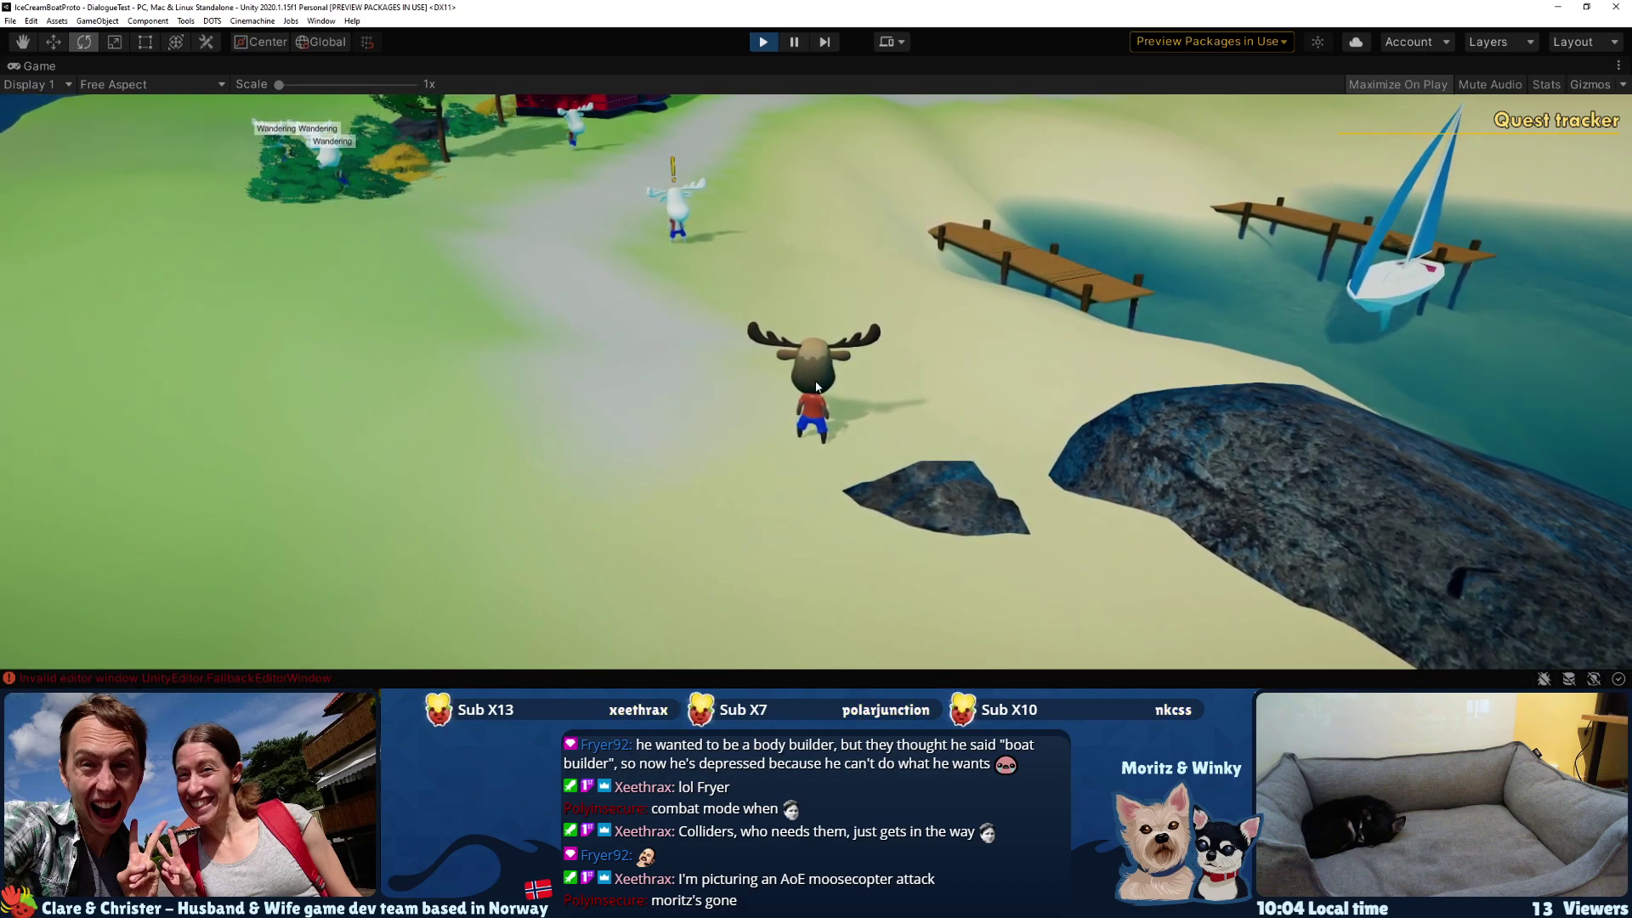
click(689, 432)
key(w)
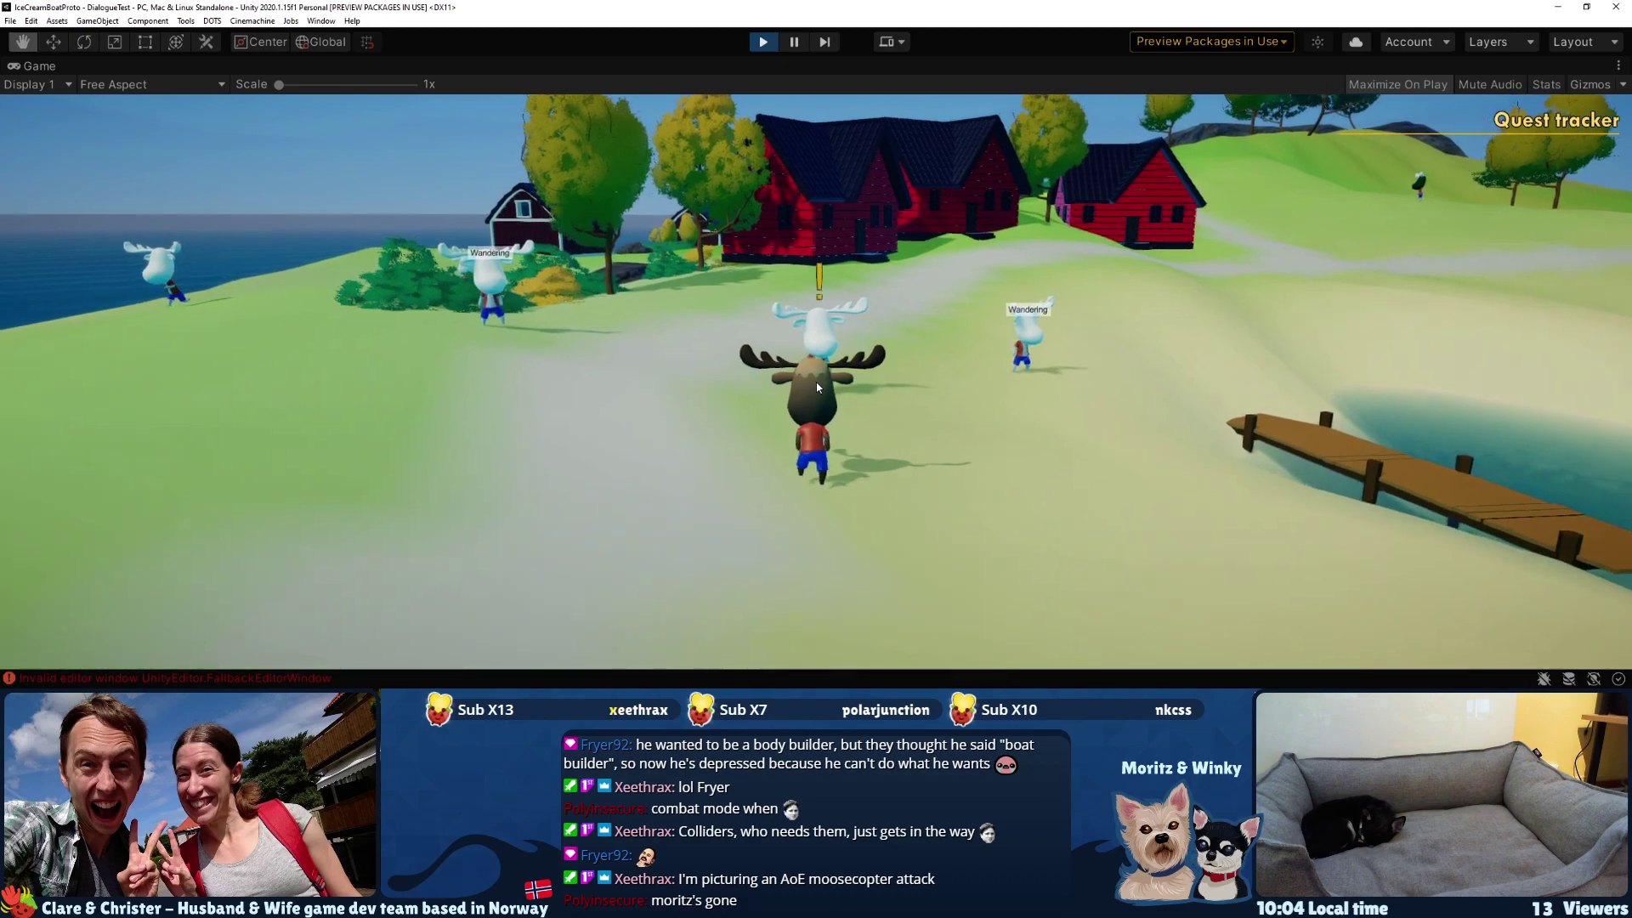
key(e)
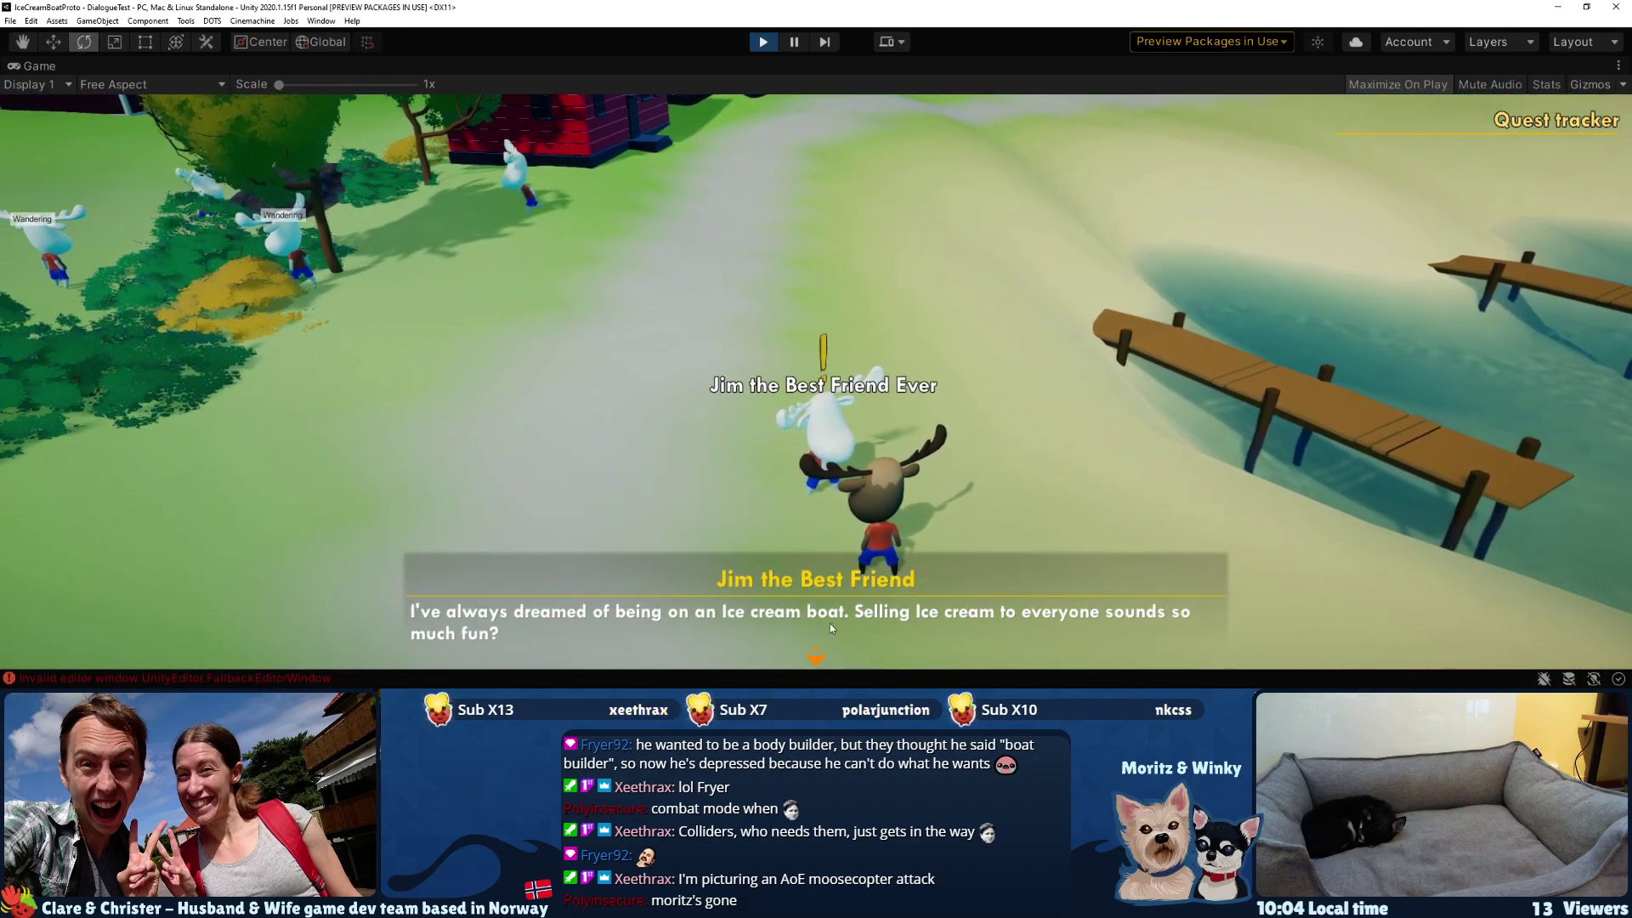
click(818, 654)
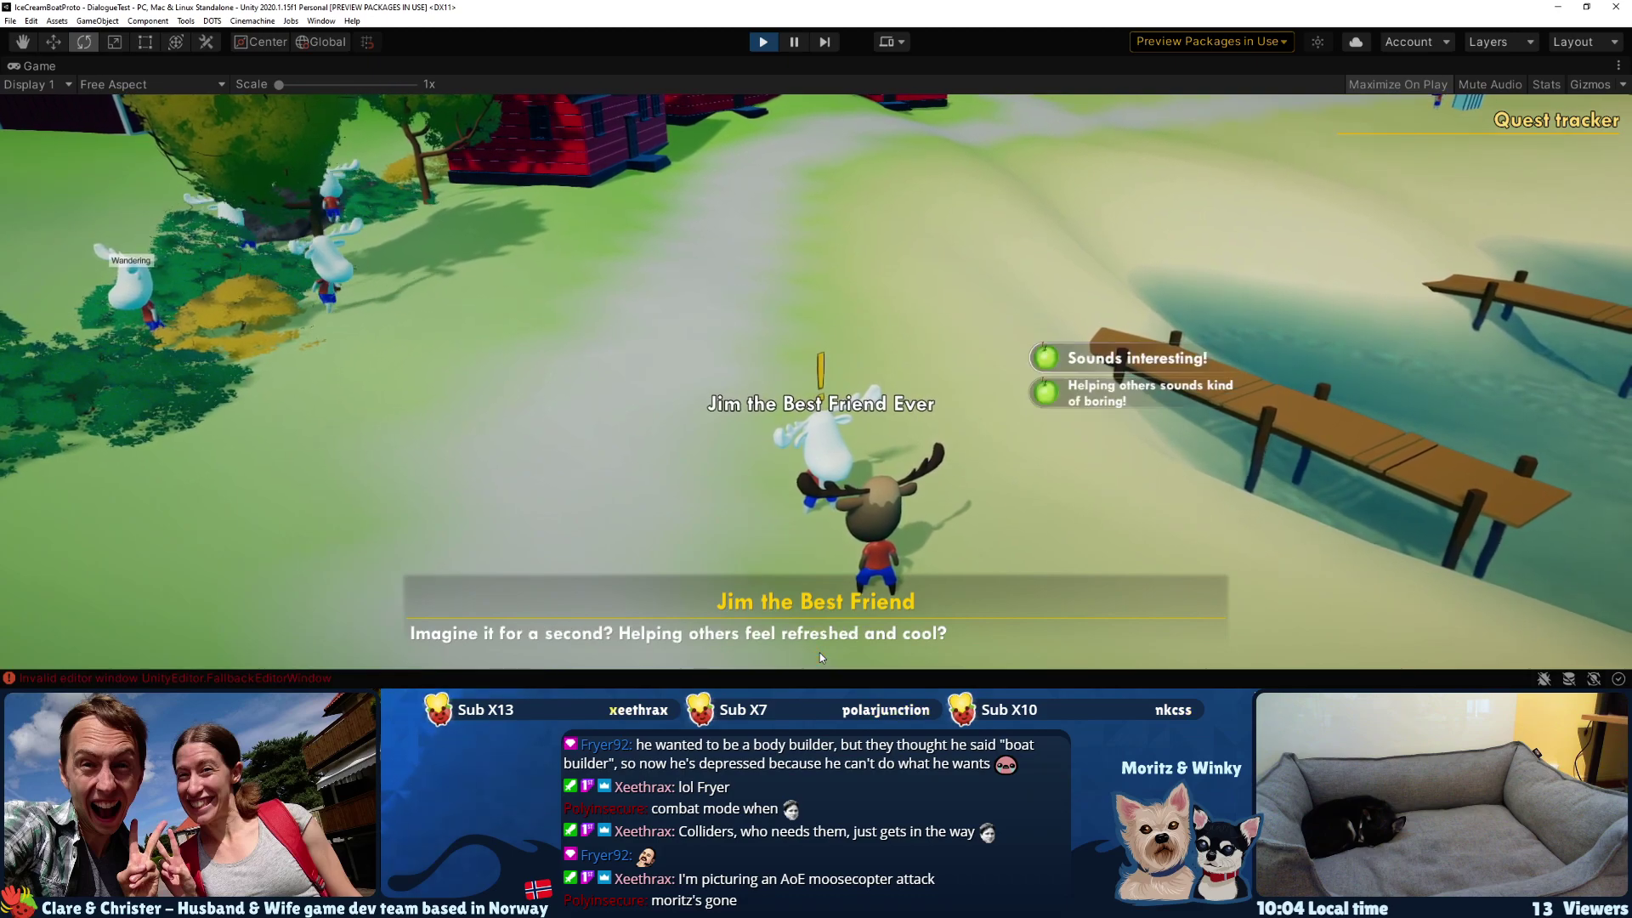
click(1211, 357)
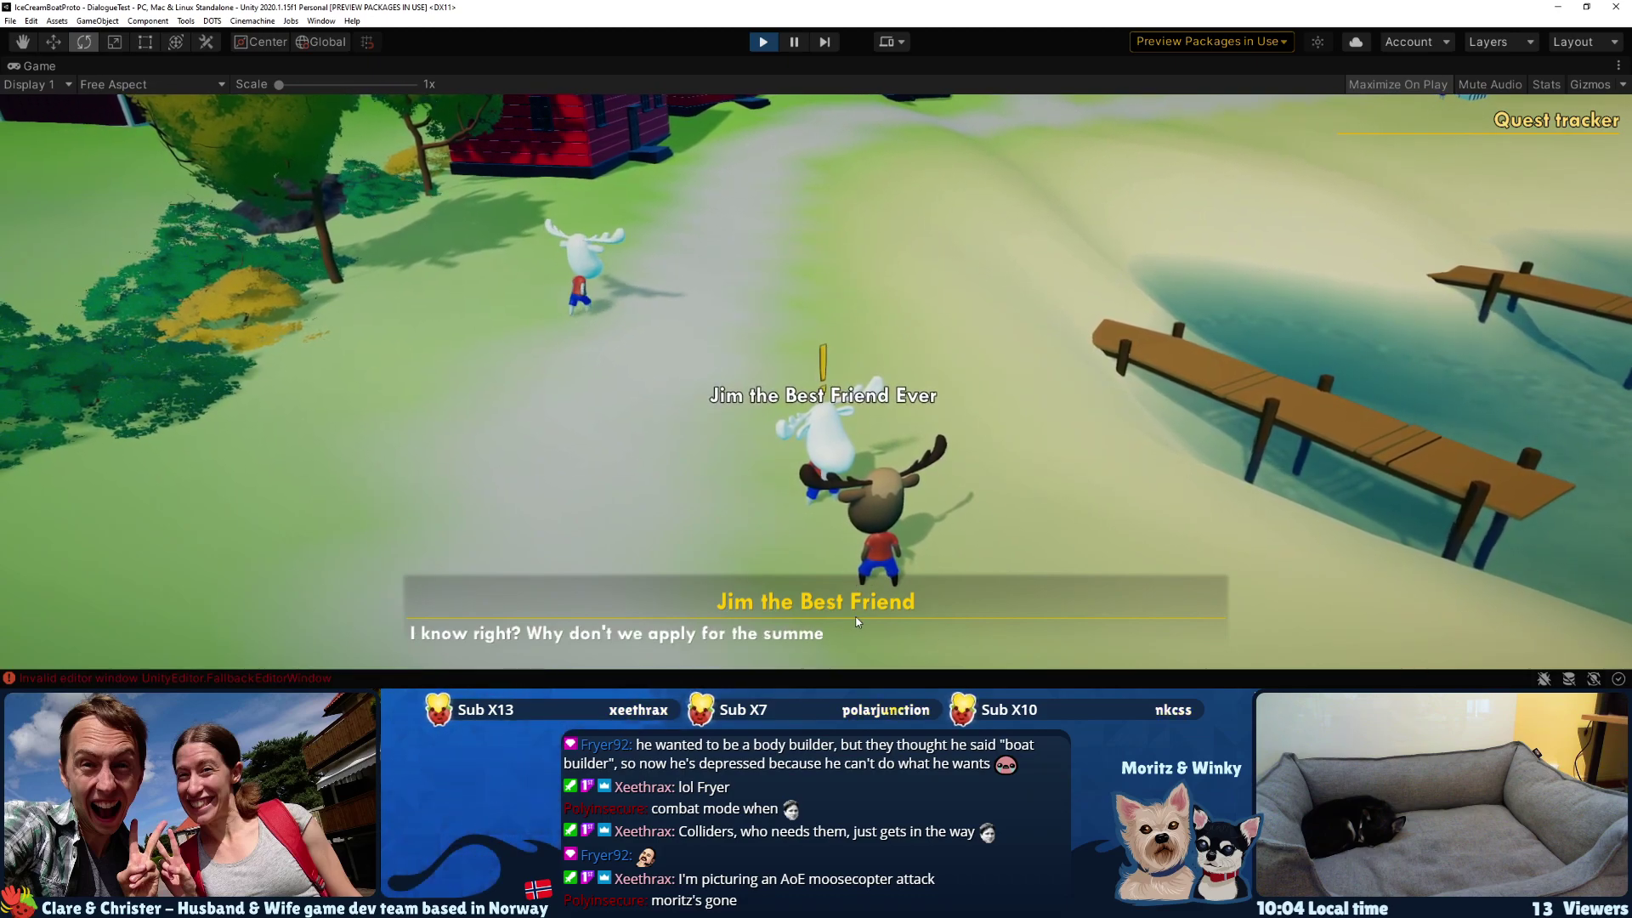
click(850, 659)
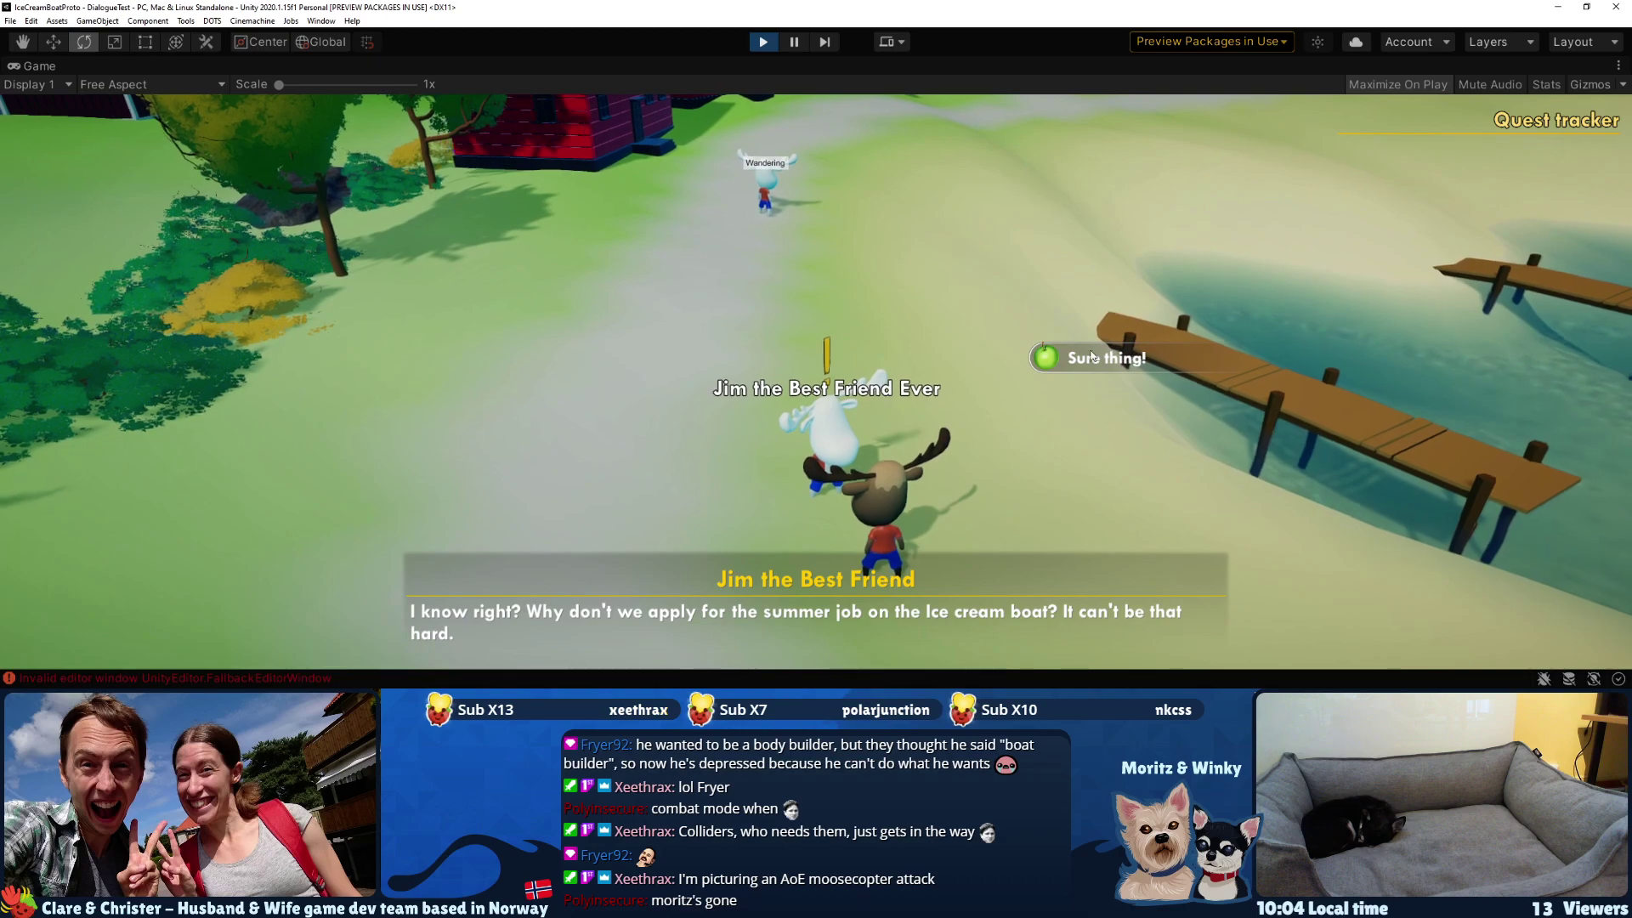
click(1099, 372)
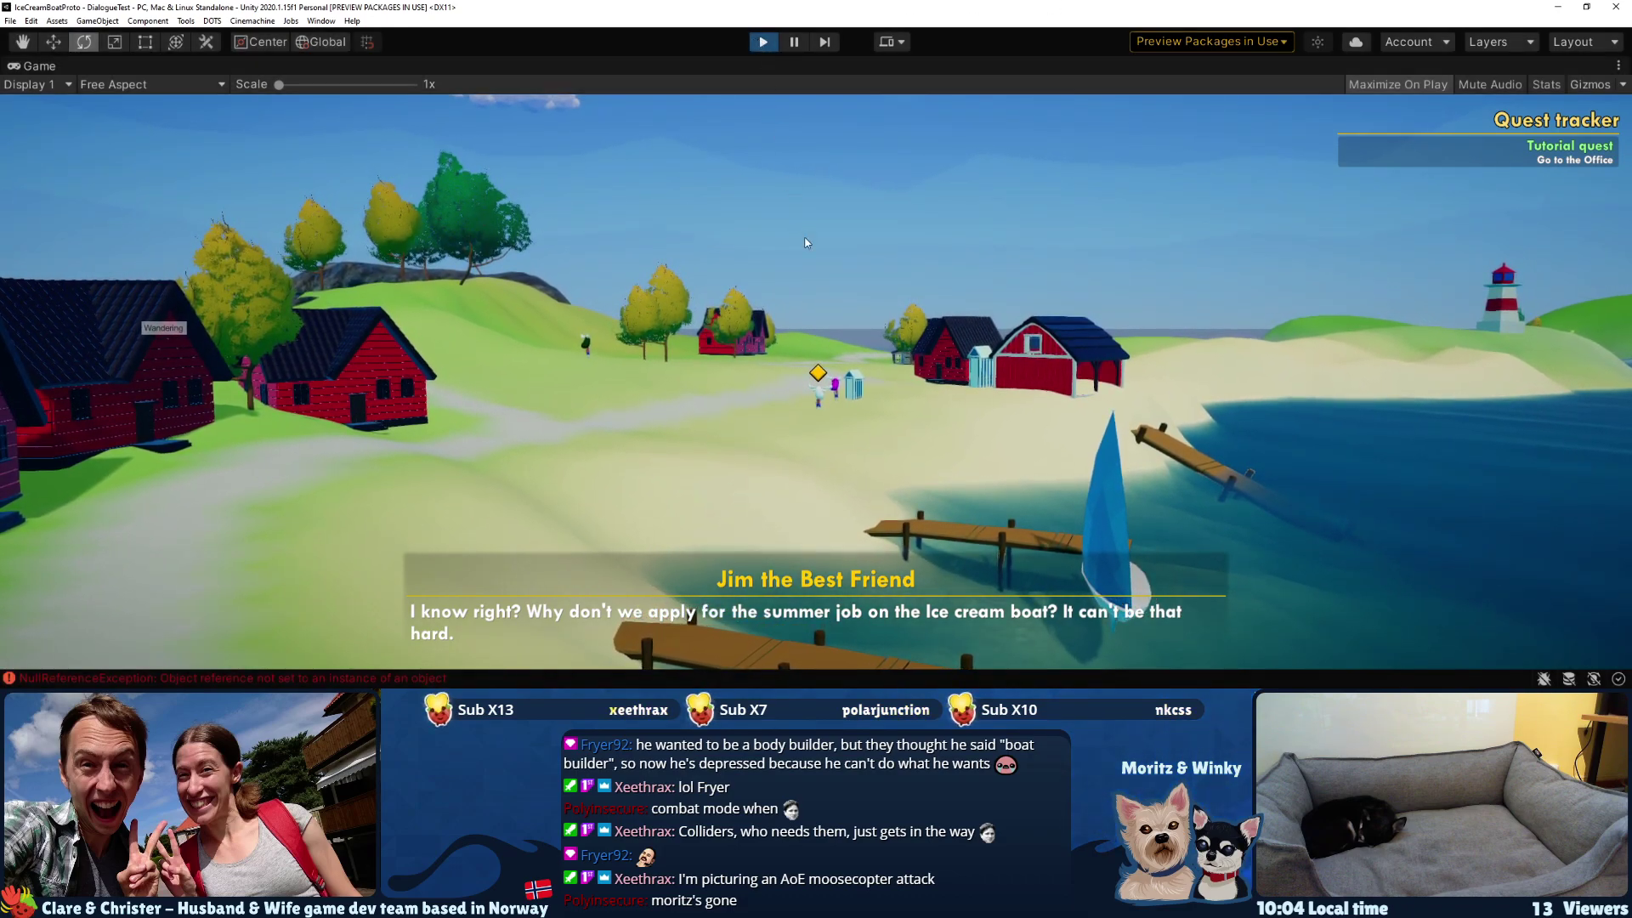
click(762, 43)
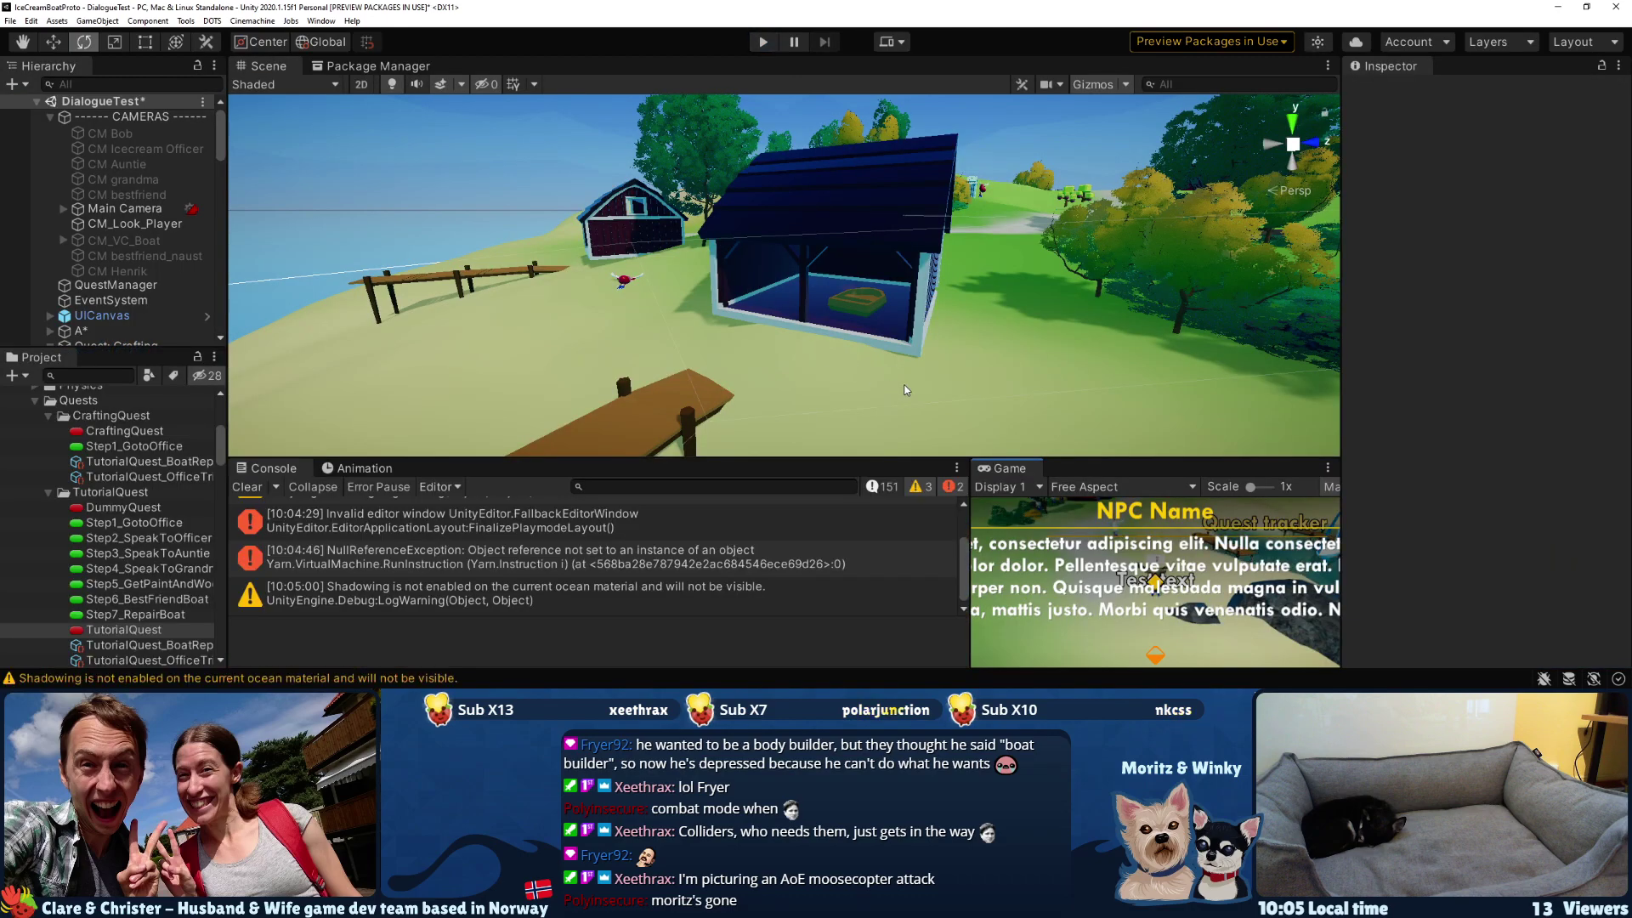
click(504, 565)
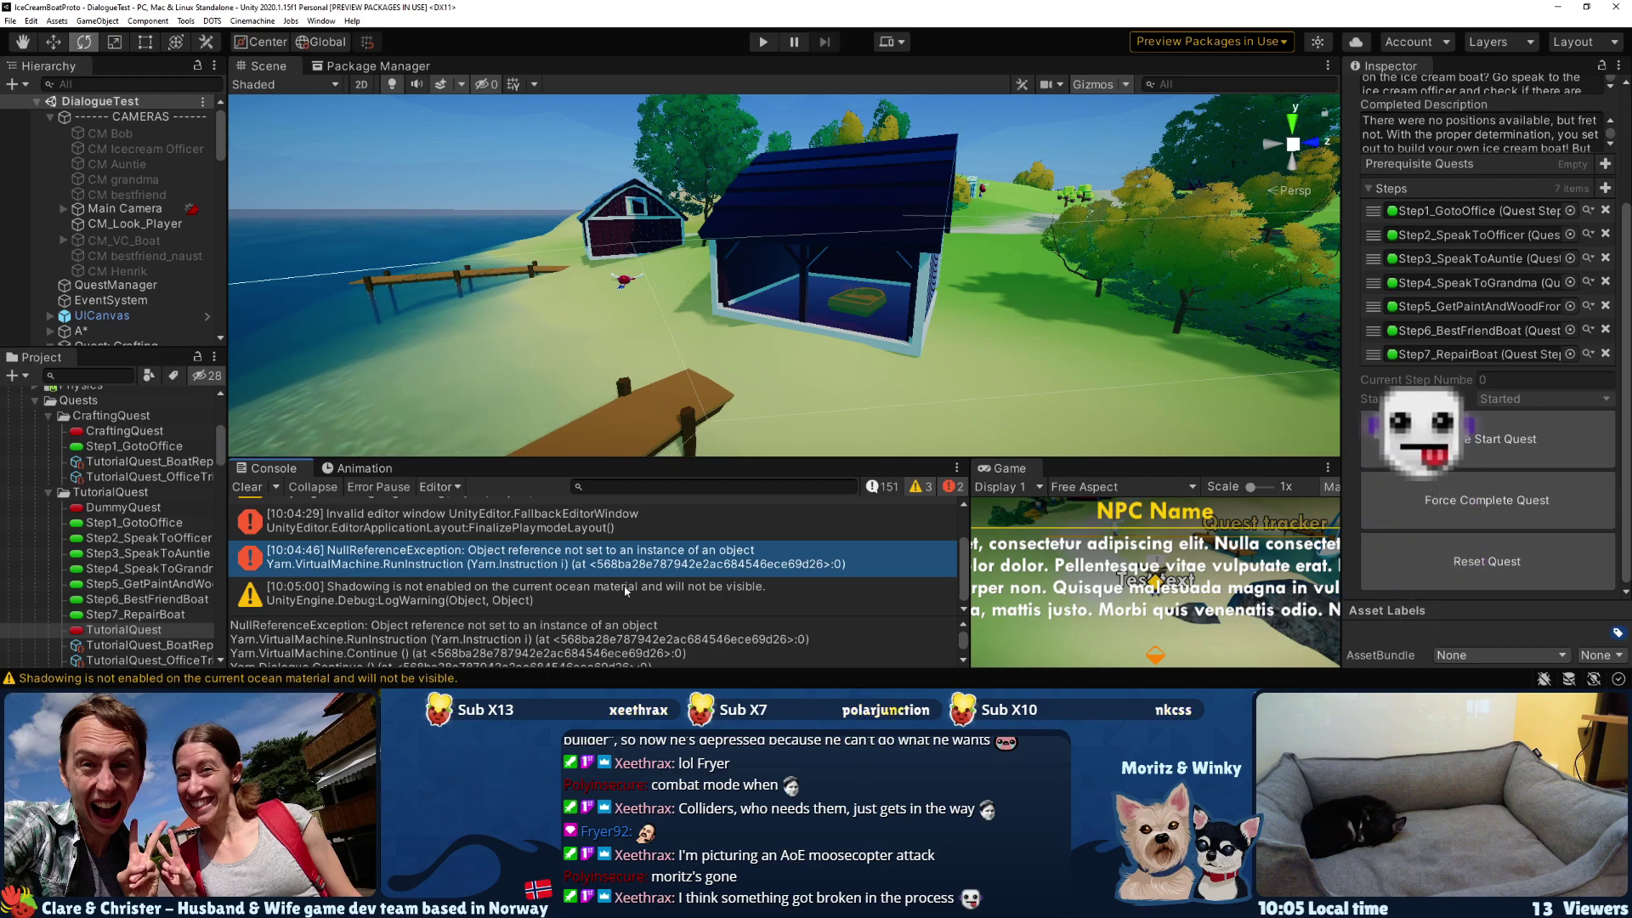
- Delete the Step1_GotoOffice asset and both TutorialQuest bool value assets, boat repaired and office trigger entered, from the CraftingQuest folder
click(121, 431)
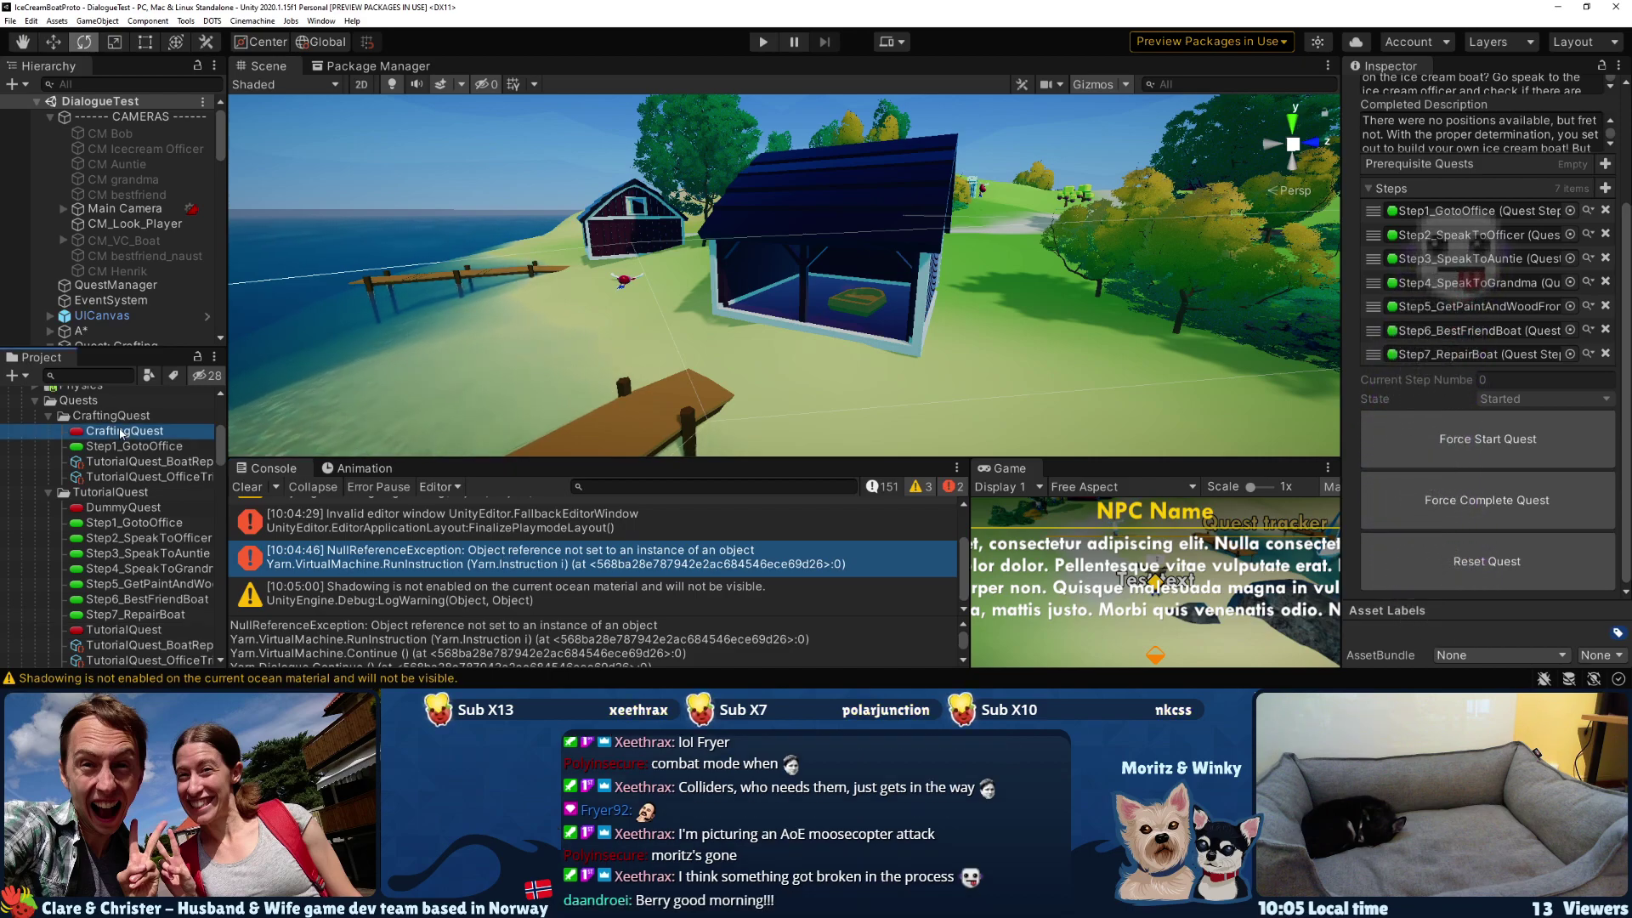
click(109, 446)
key(Delete)
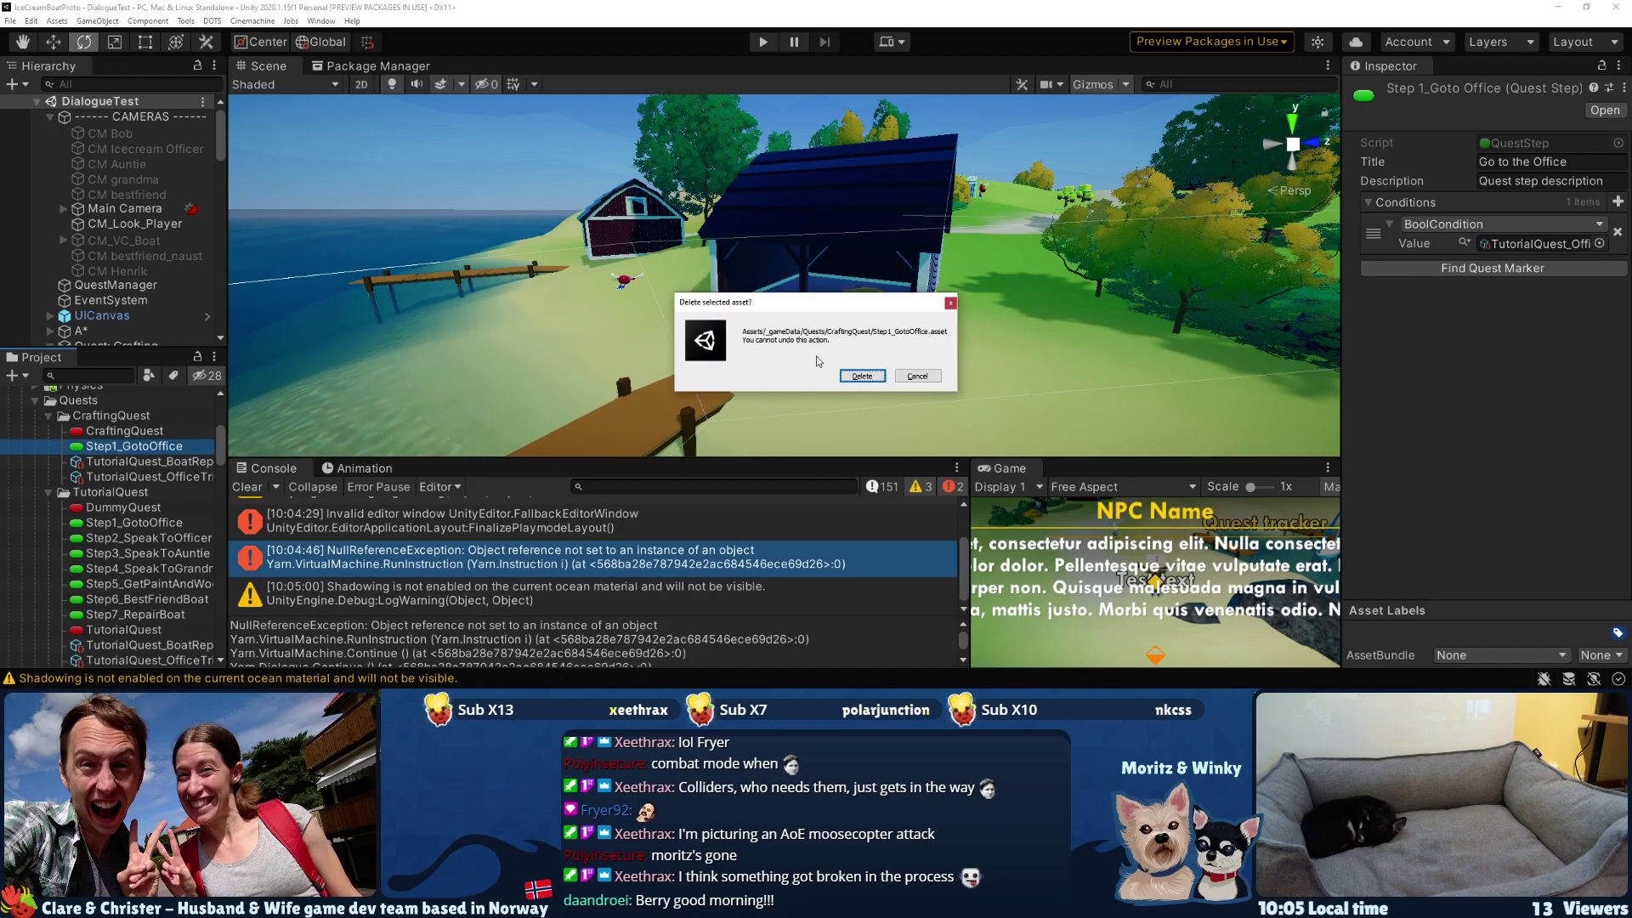
click(860, 376)
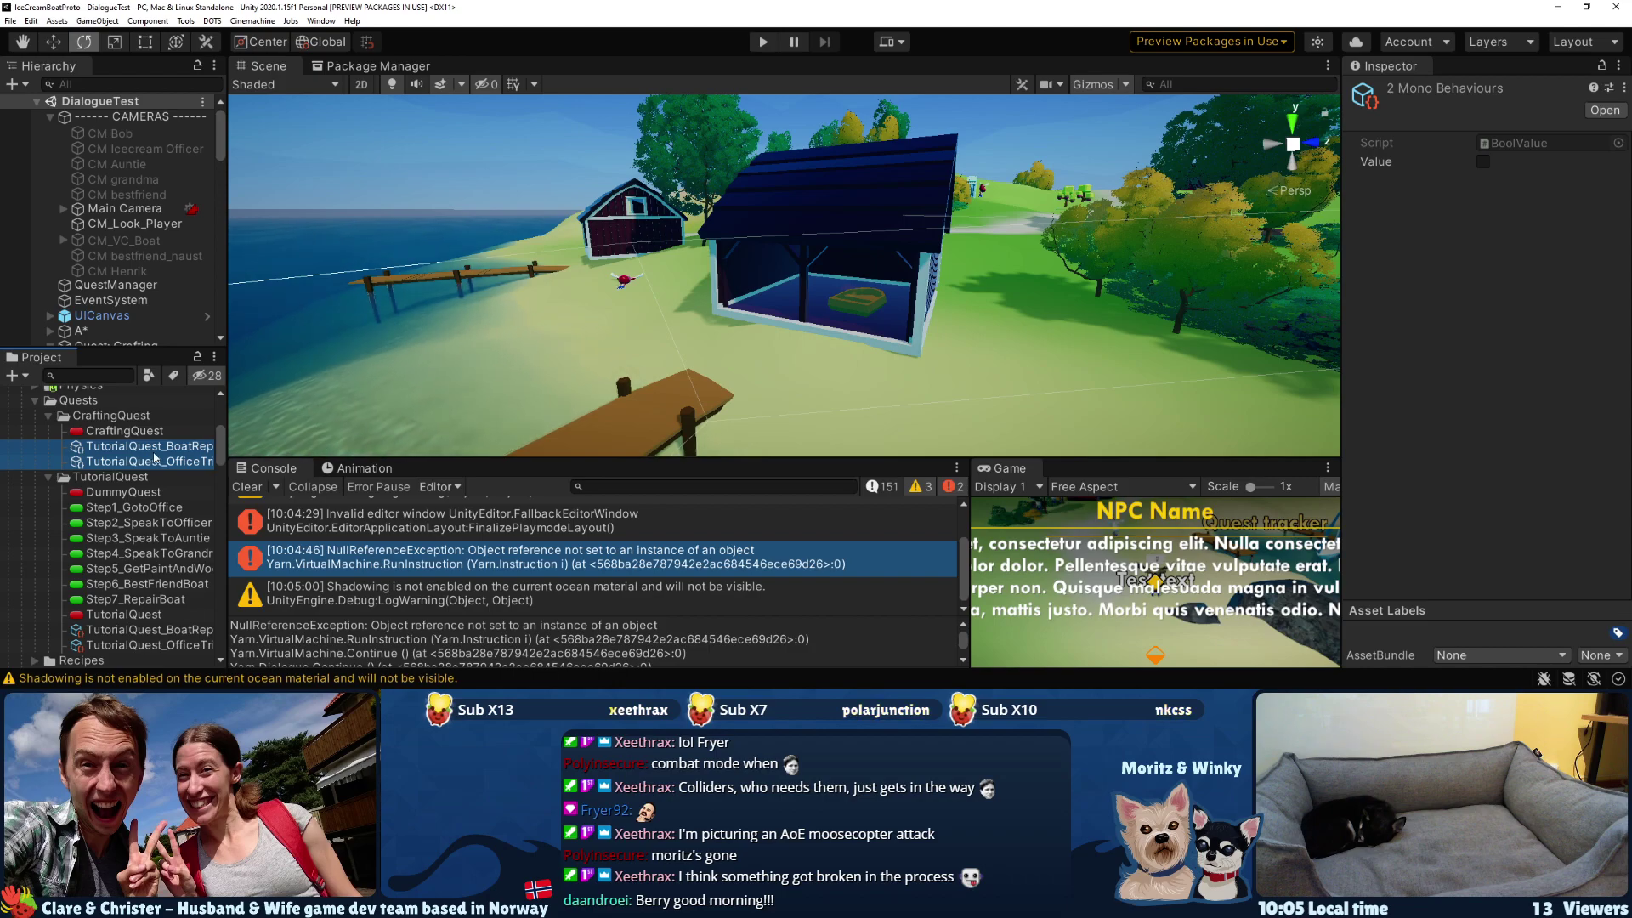
key(Delete)
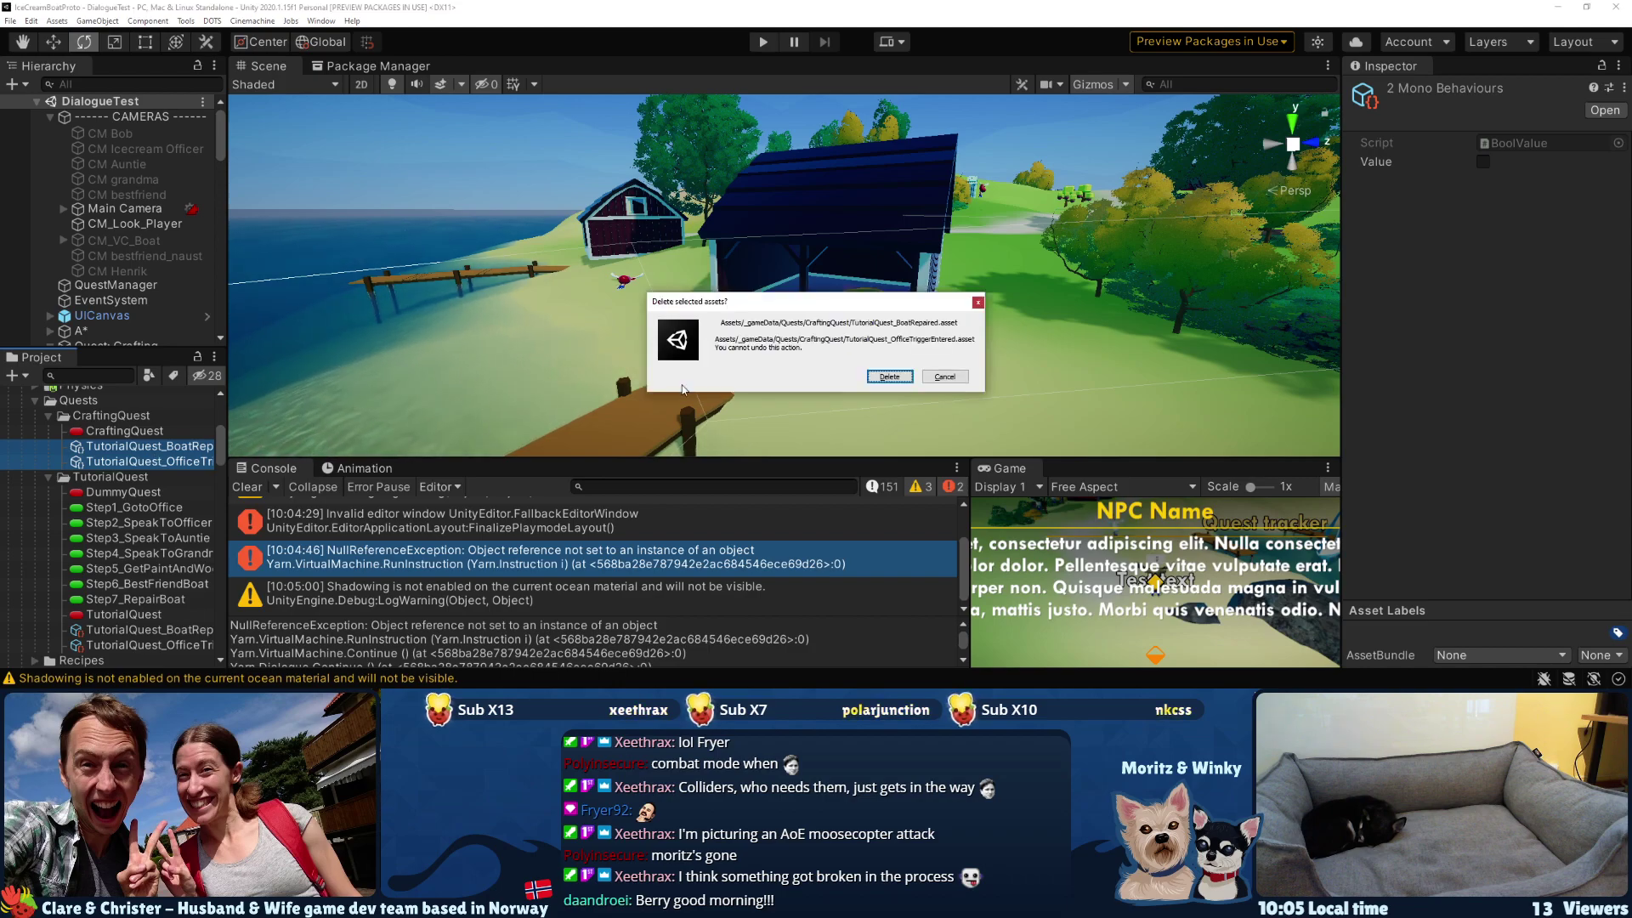
click(888, 376)
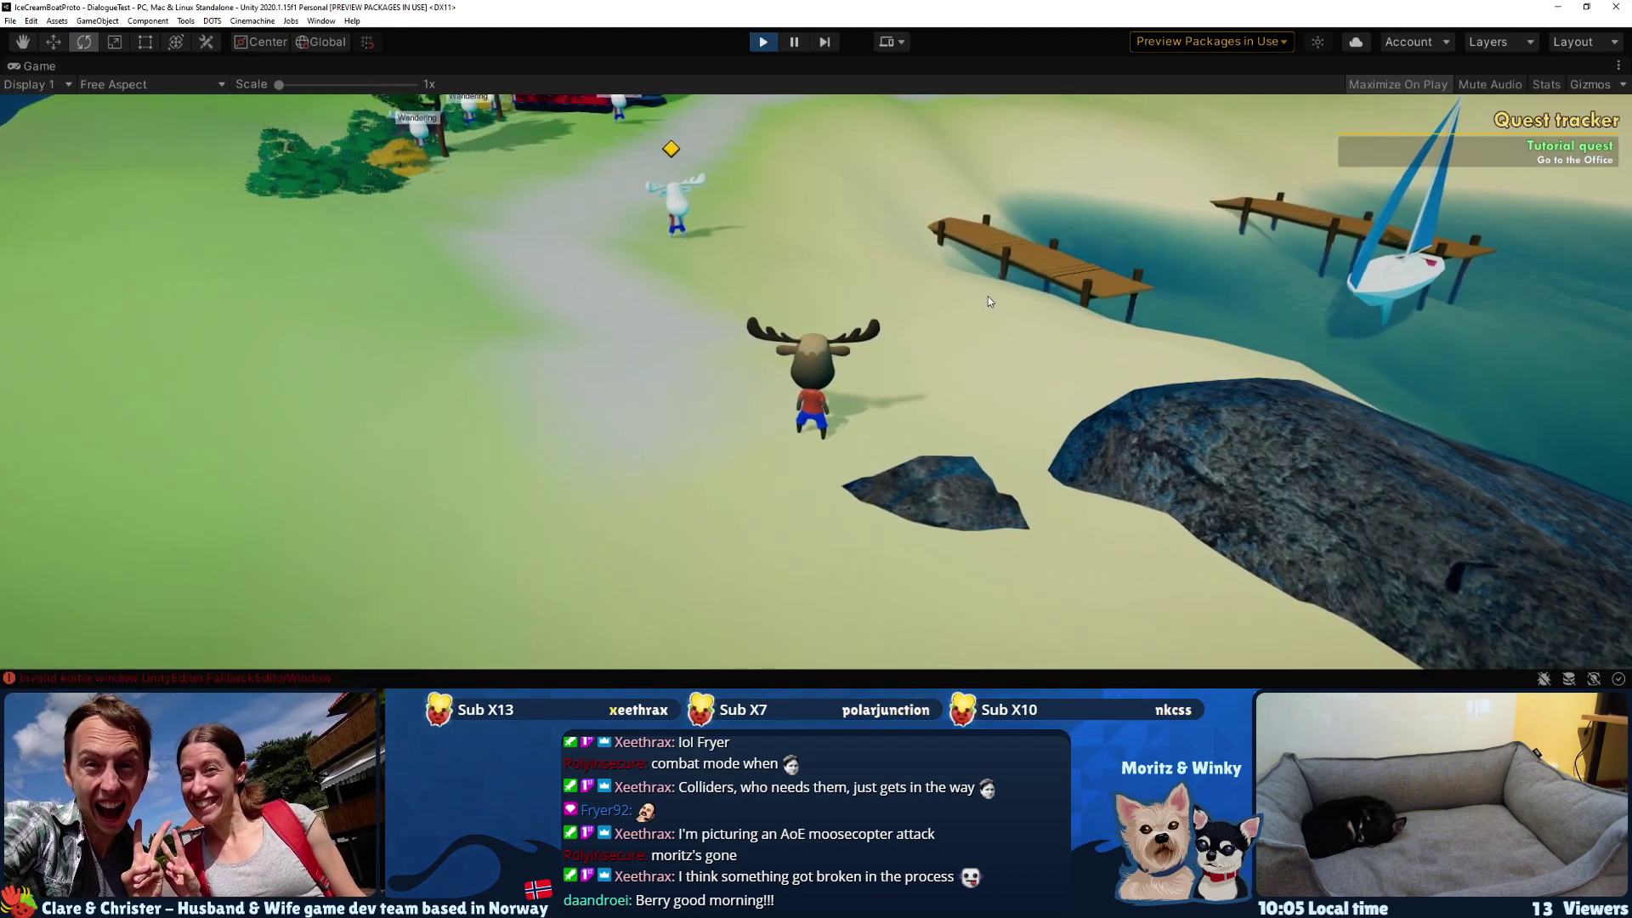
- In play mode, walk to the best friend and go through the dialogue about becoming ice cream boat drivers
right_drag(921, 266, 817, 383)
key(w)
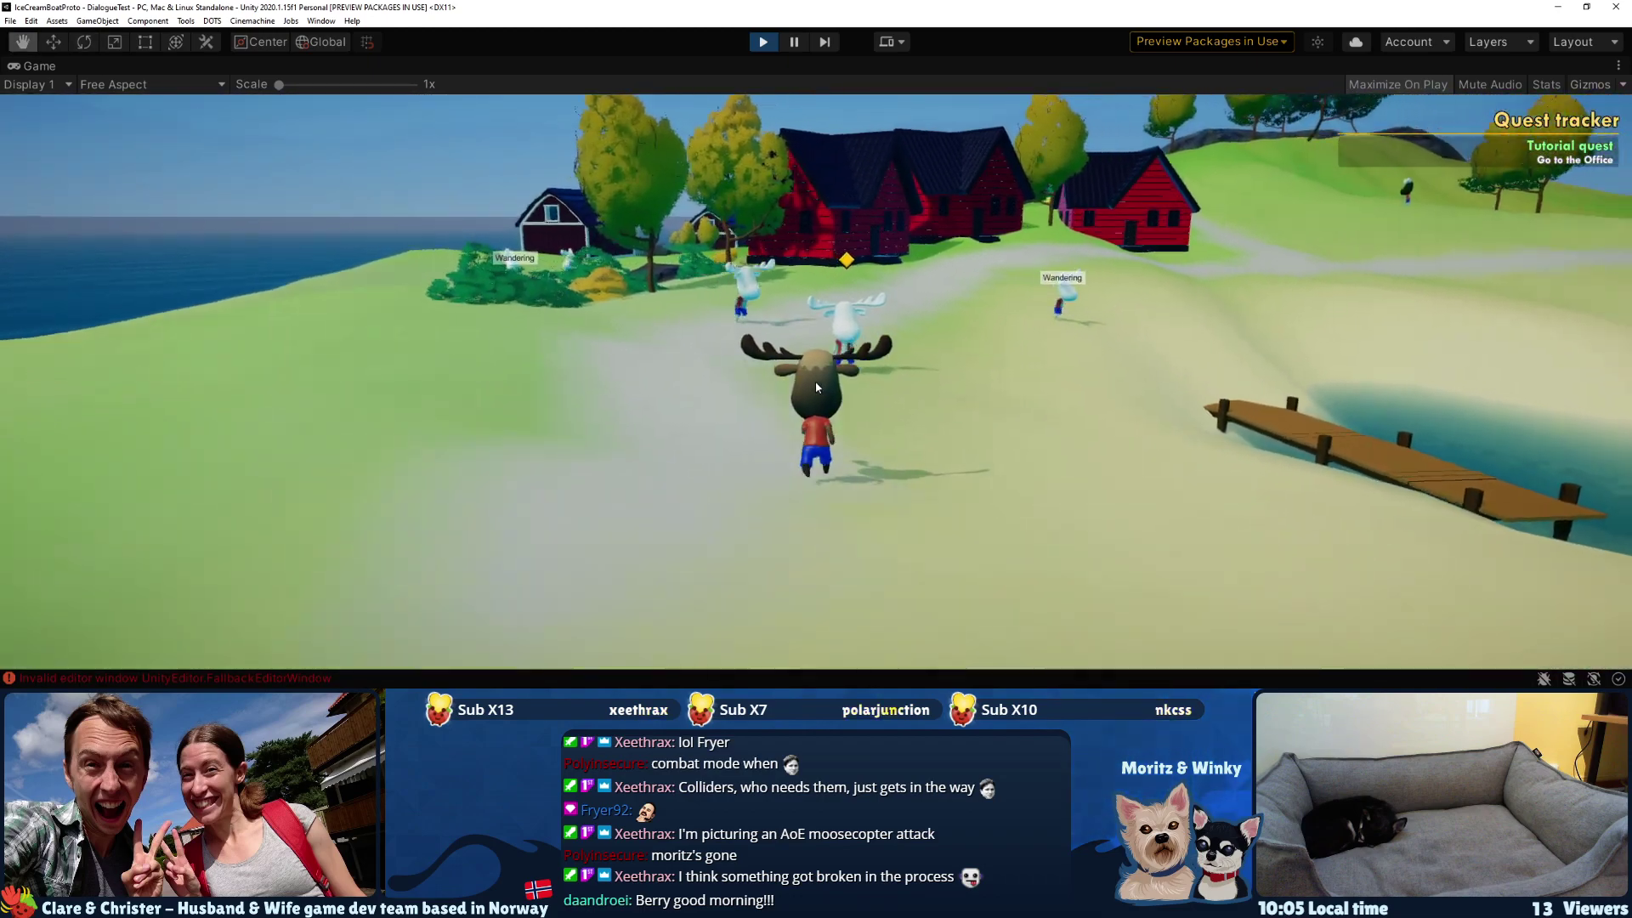
key(e)
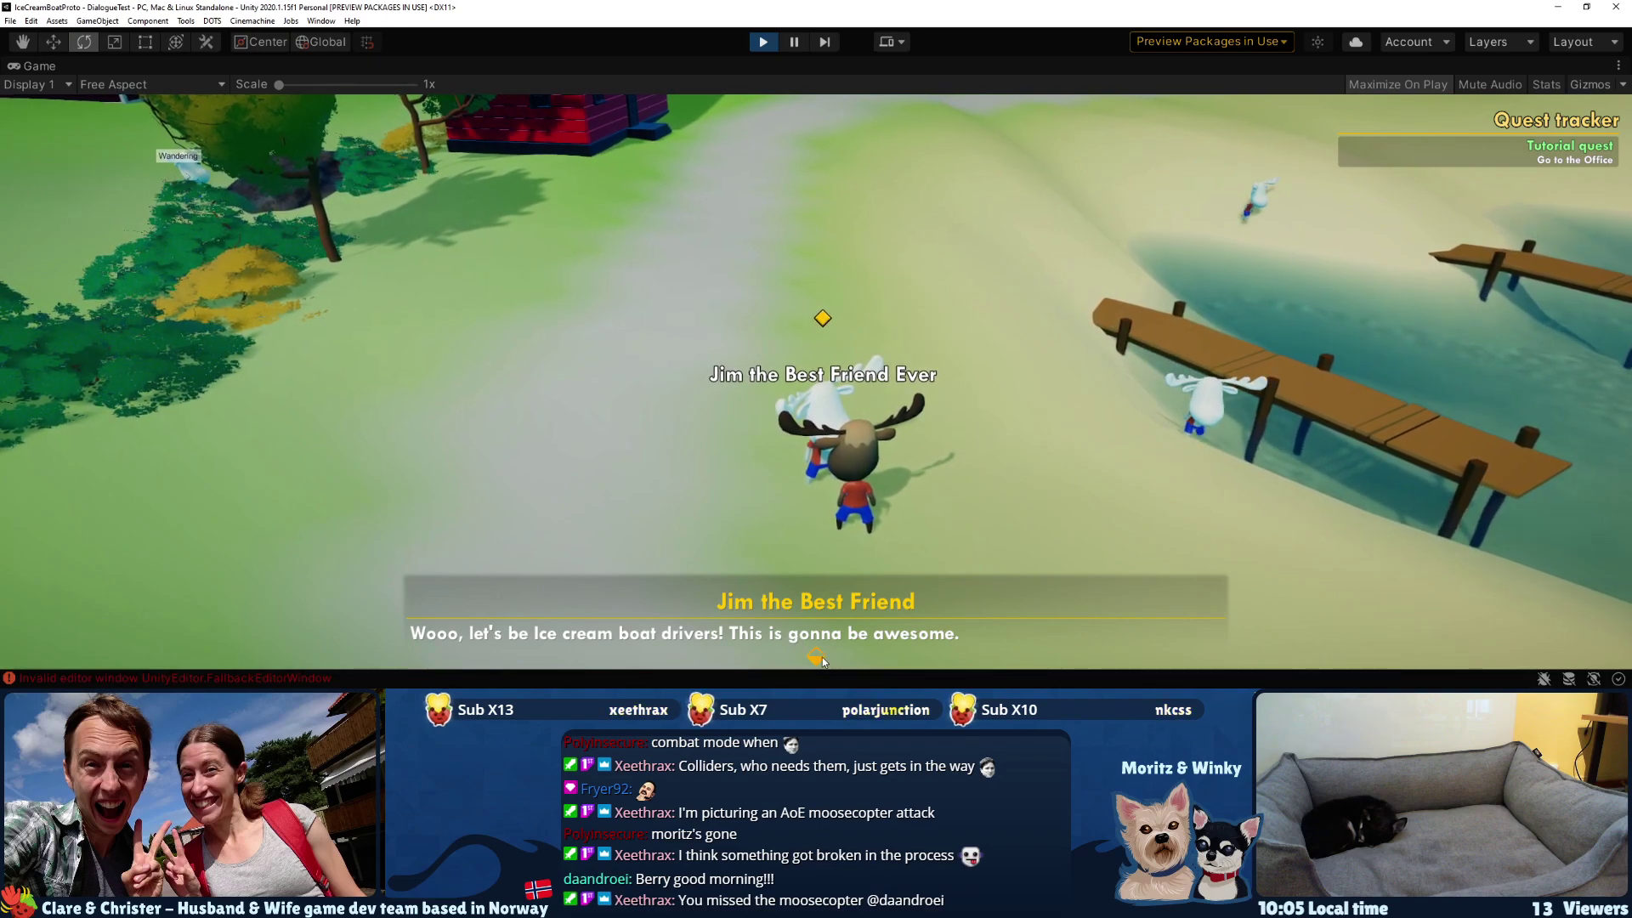
click(818, 656)
click(1063, 374)
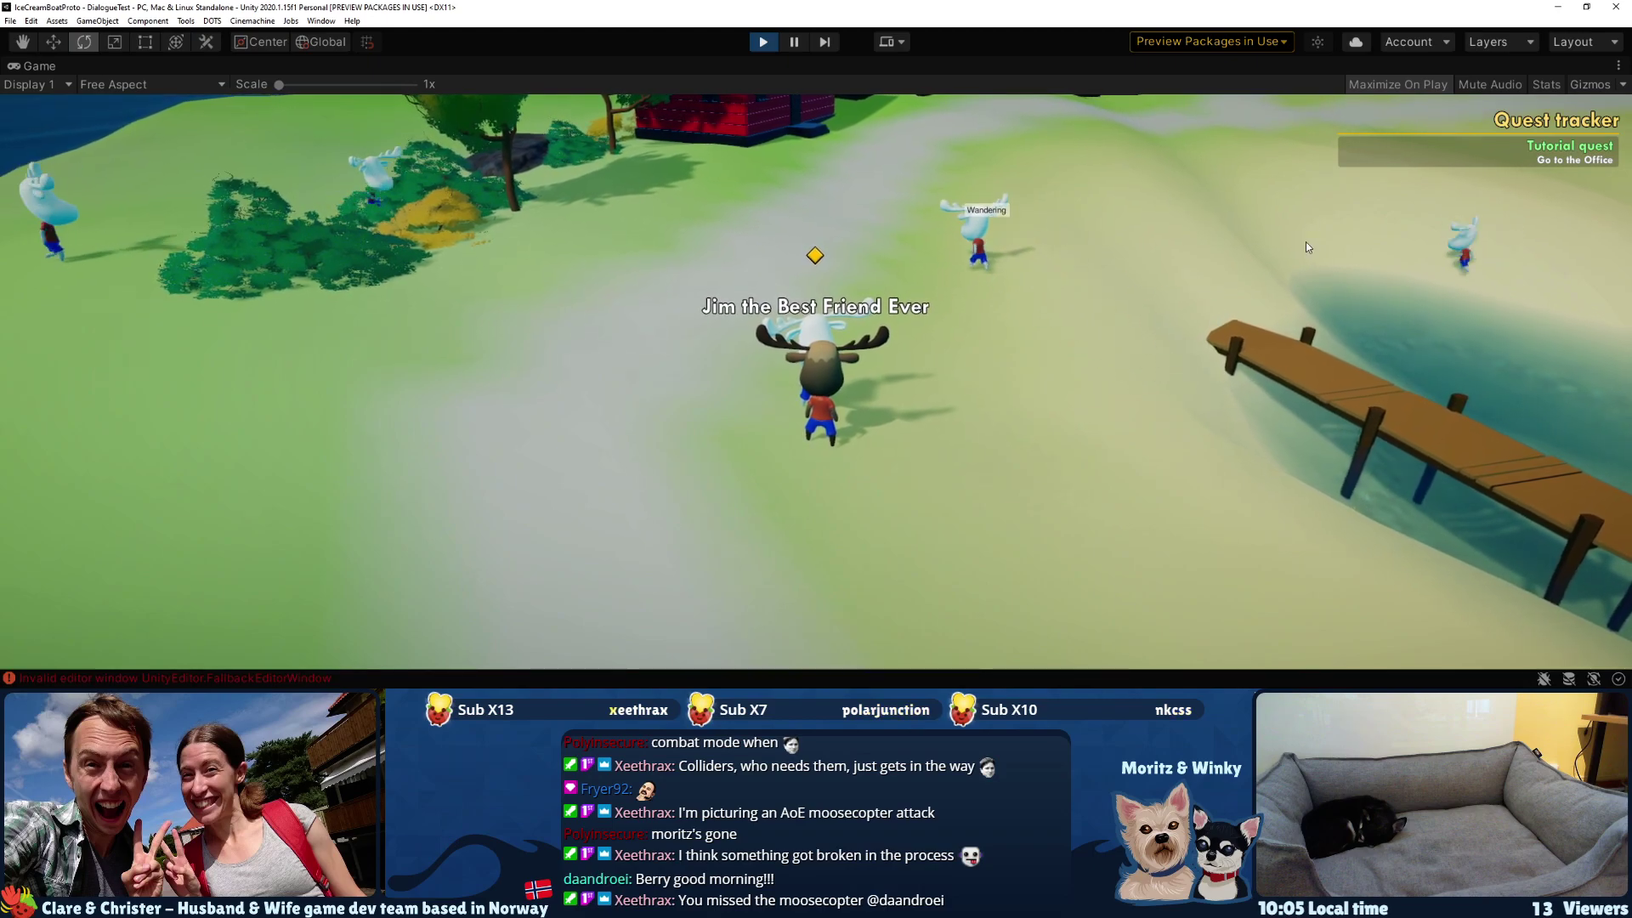
- Walk the moose along the beach past the piers and rocks to observe the wandering NPCs, and return to the best friend
key(w)
key(q)
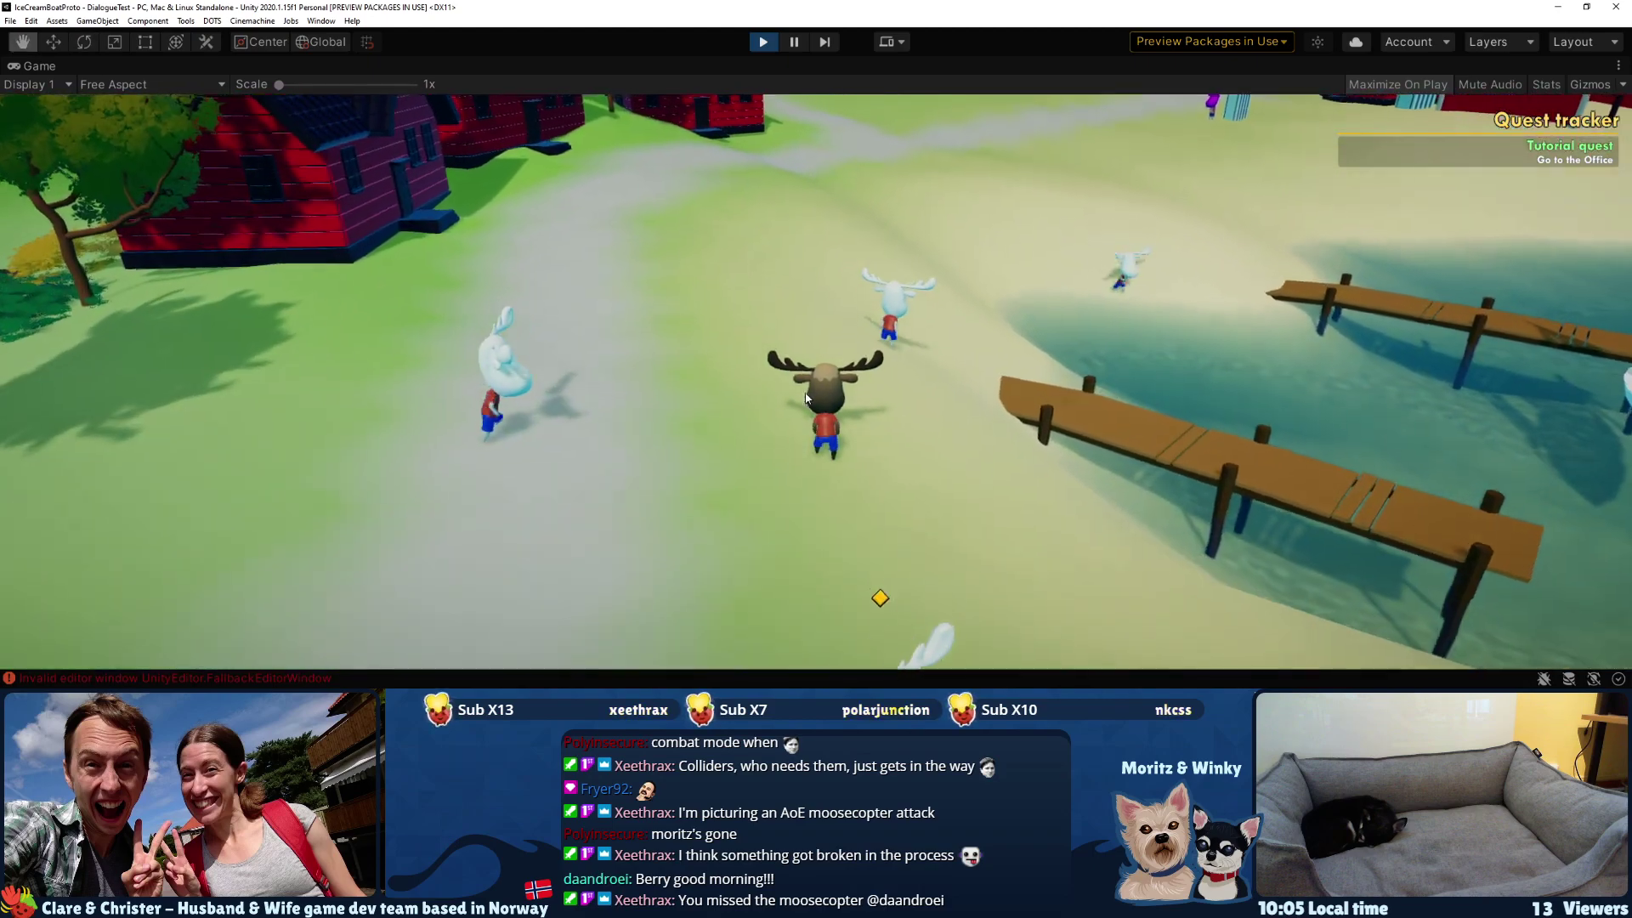
key(w)
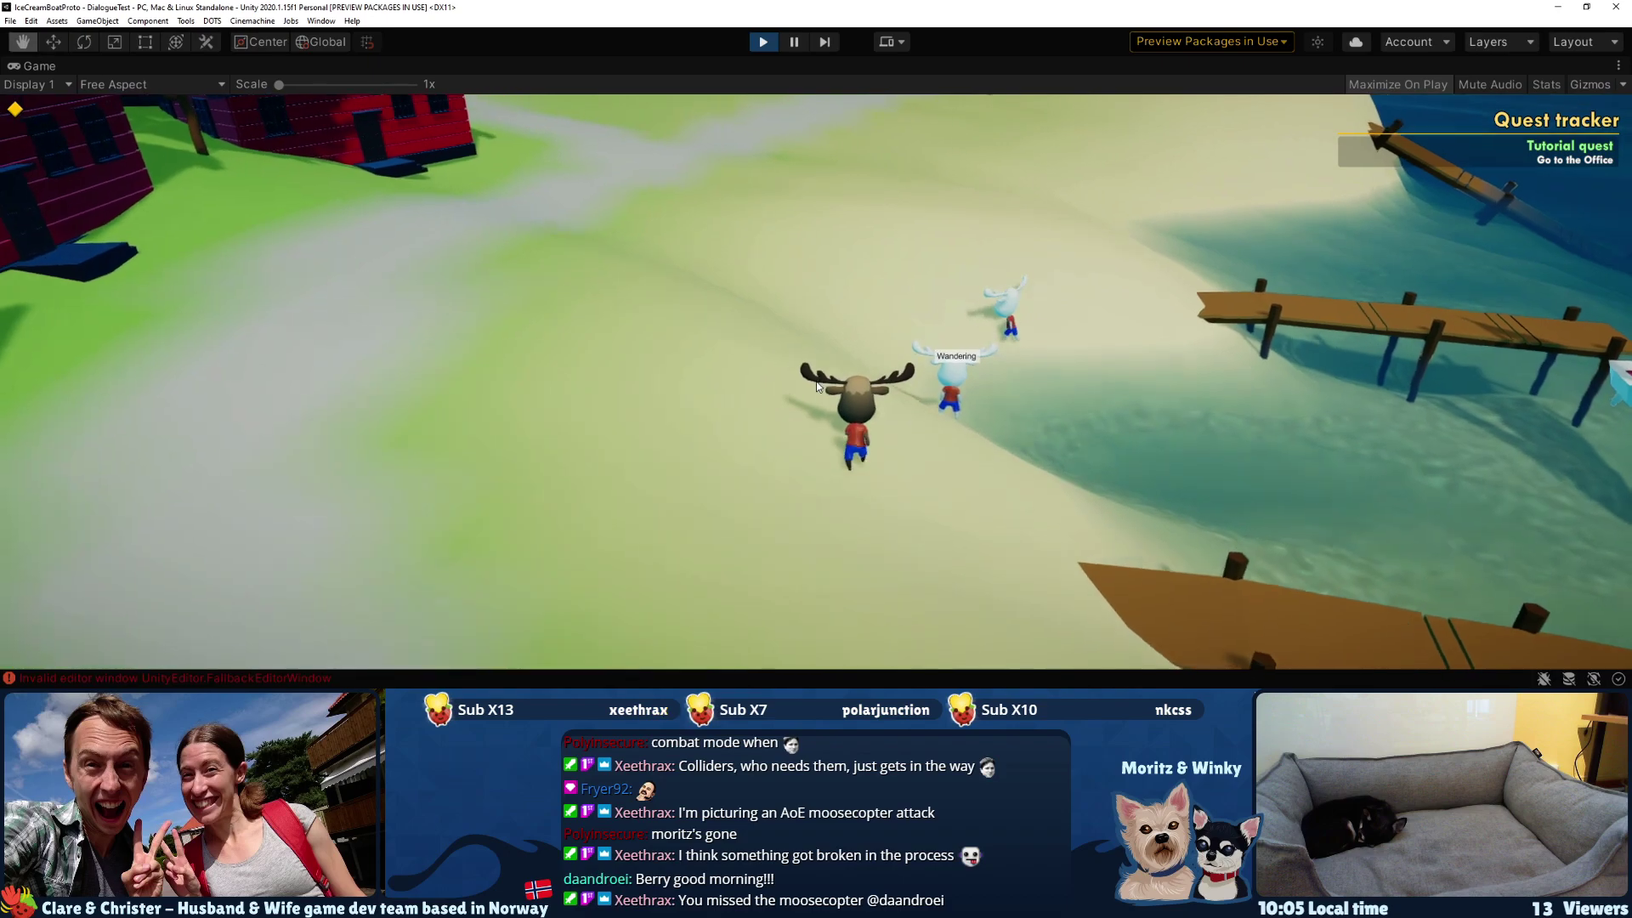
key(w)
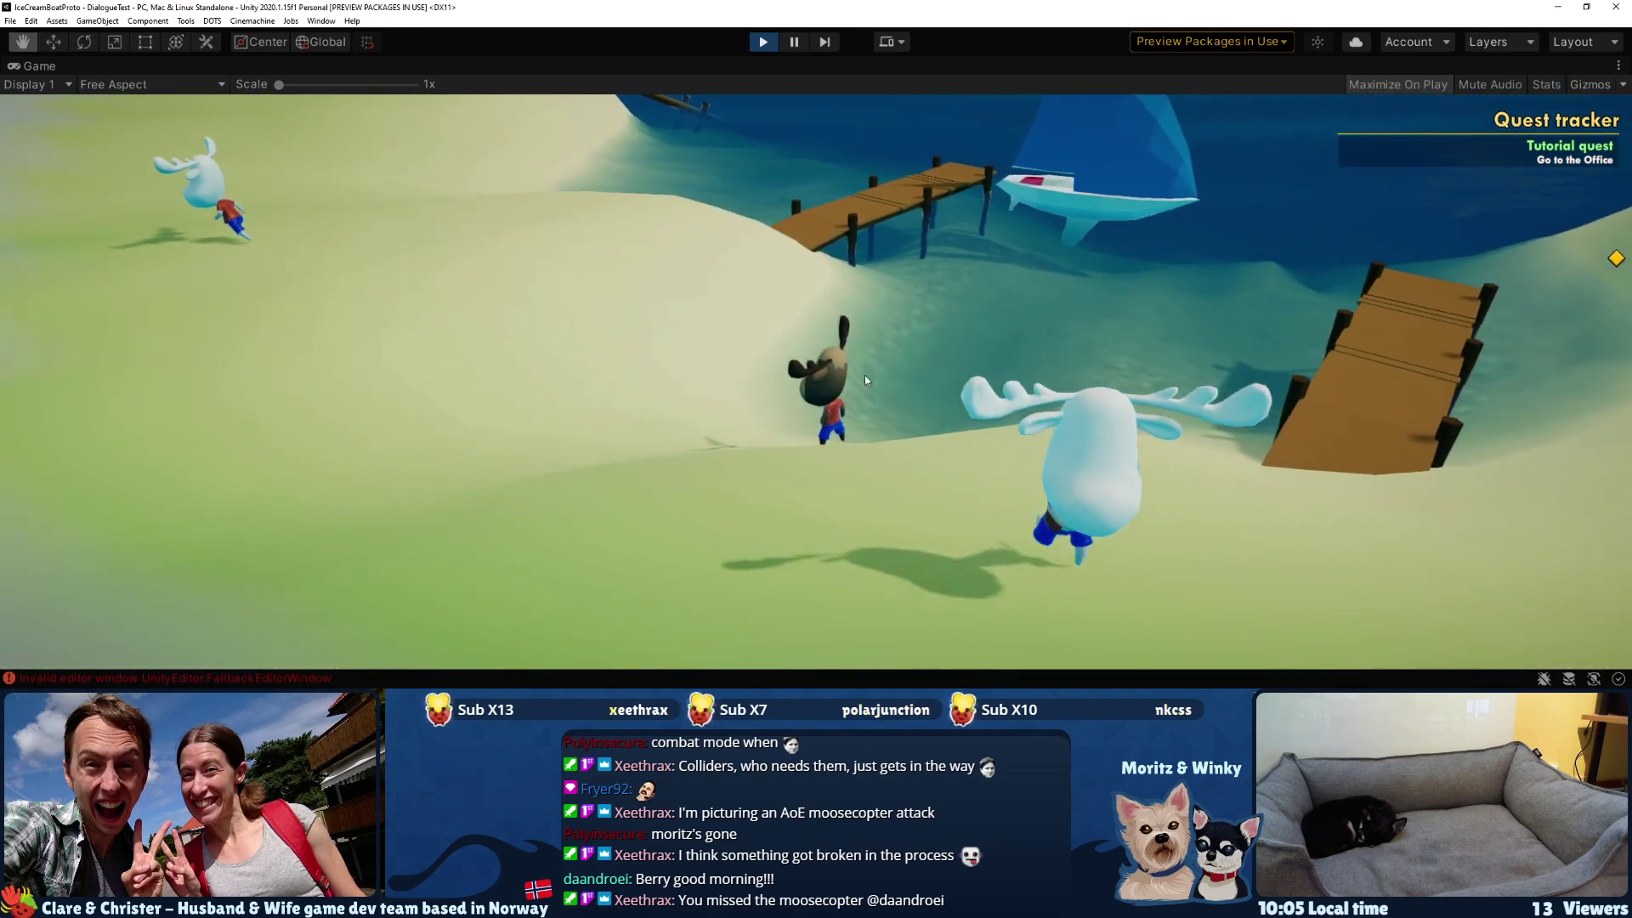
key(w)
key(w)
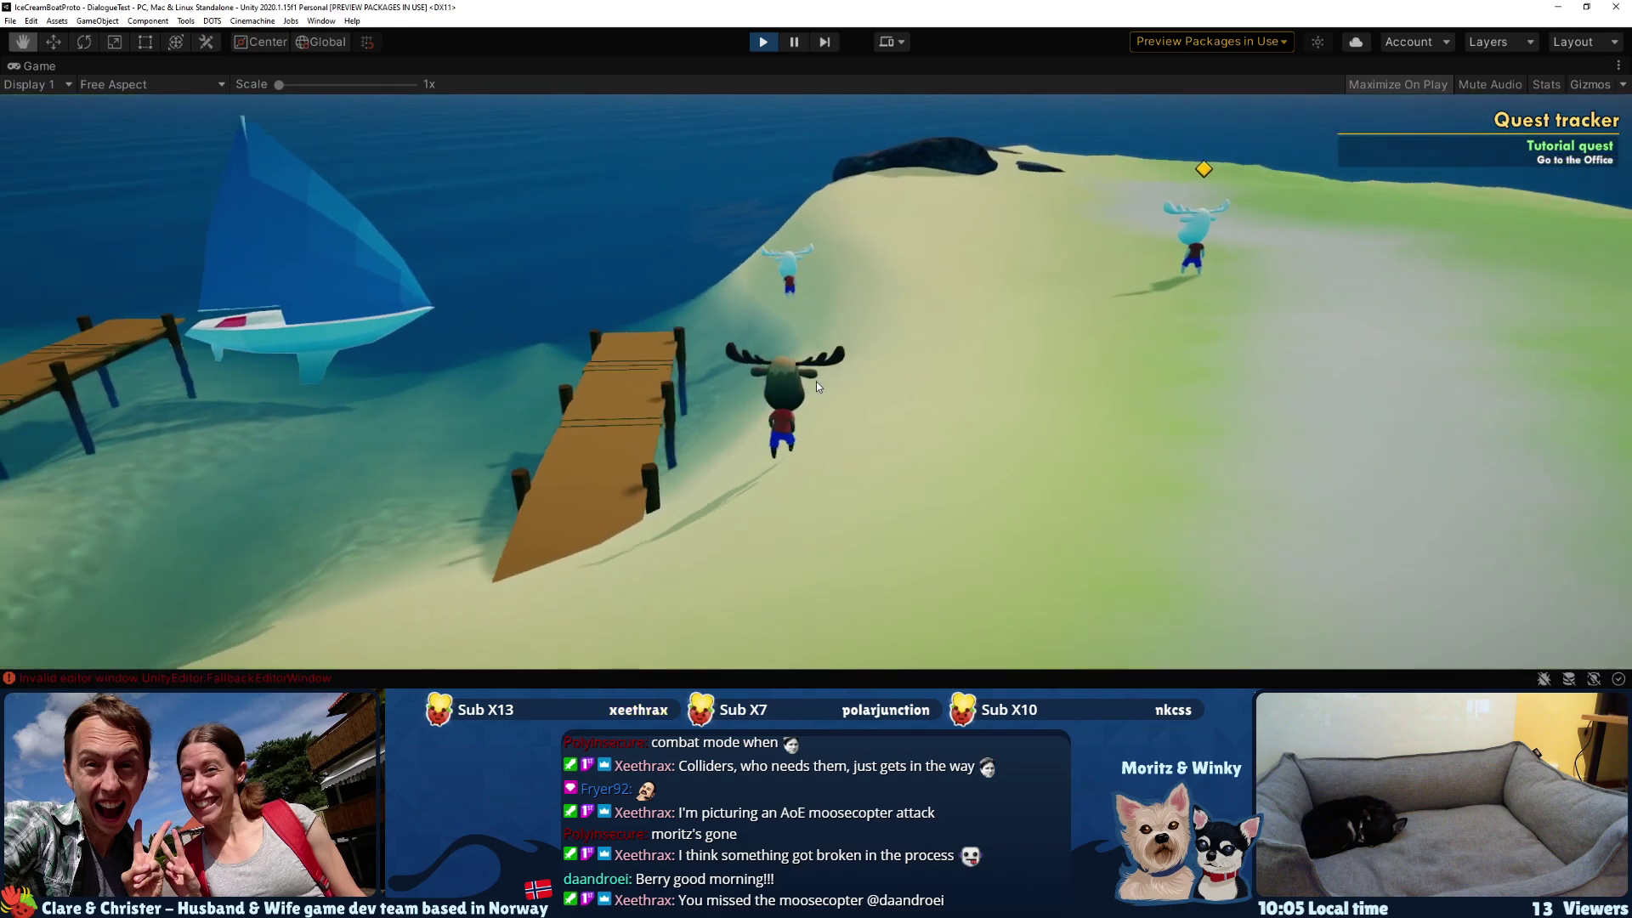
key(w)
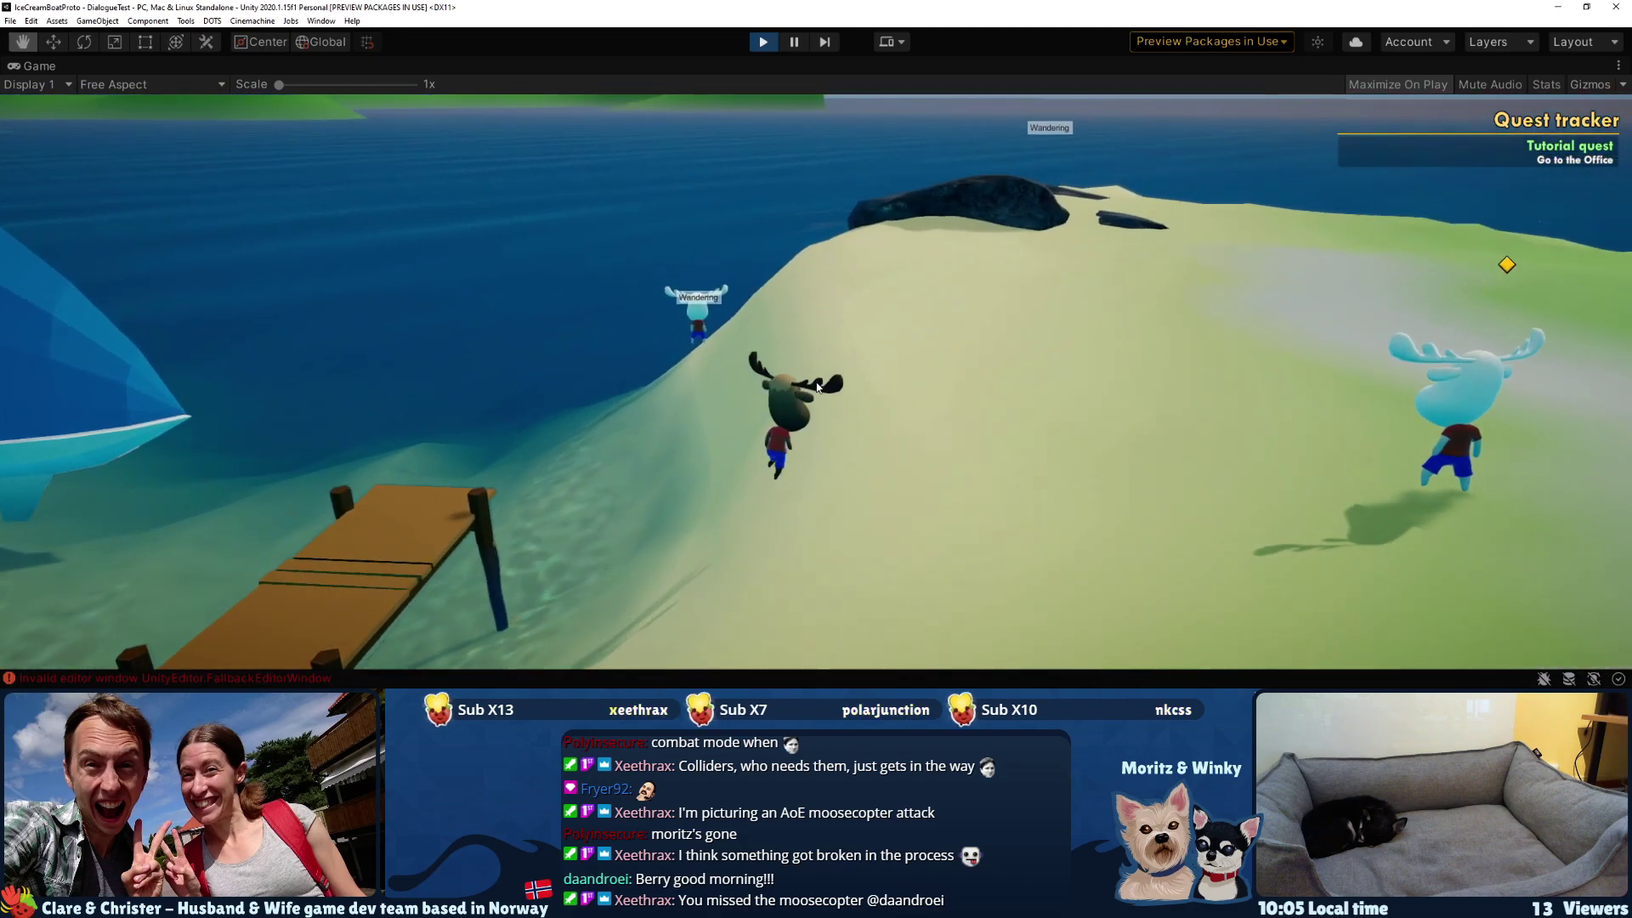
key(w)
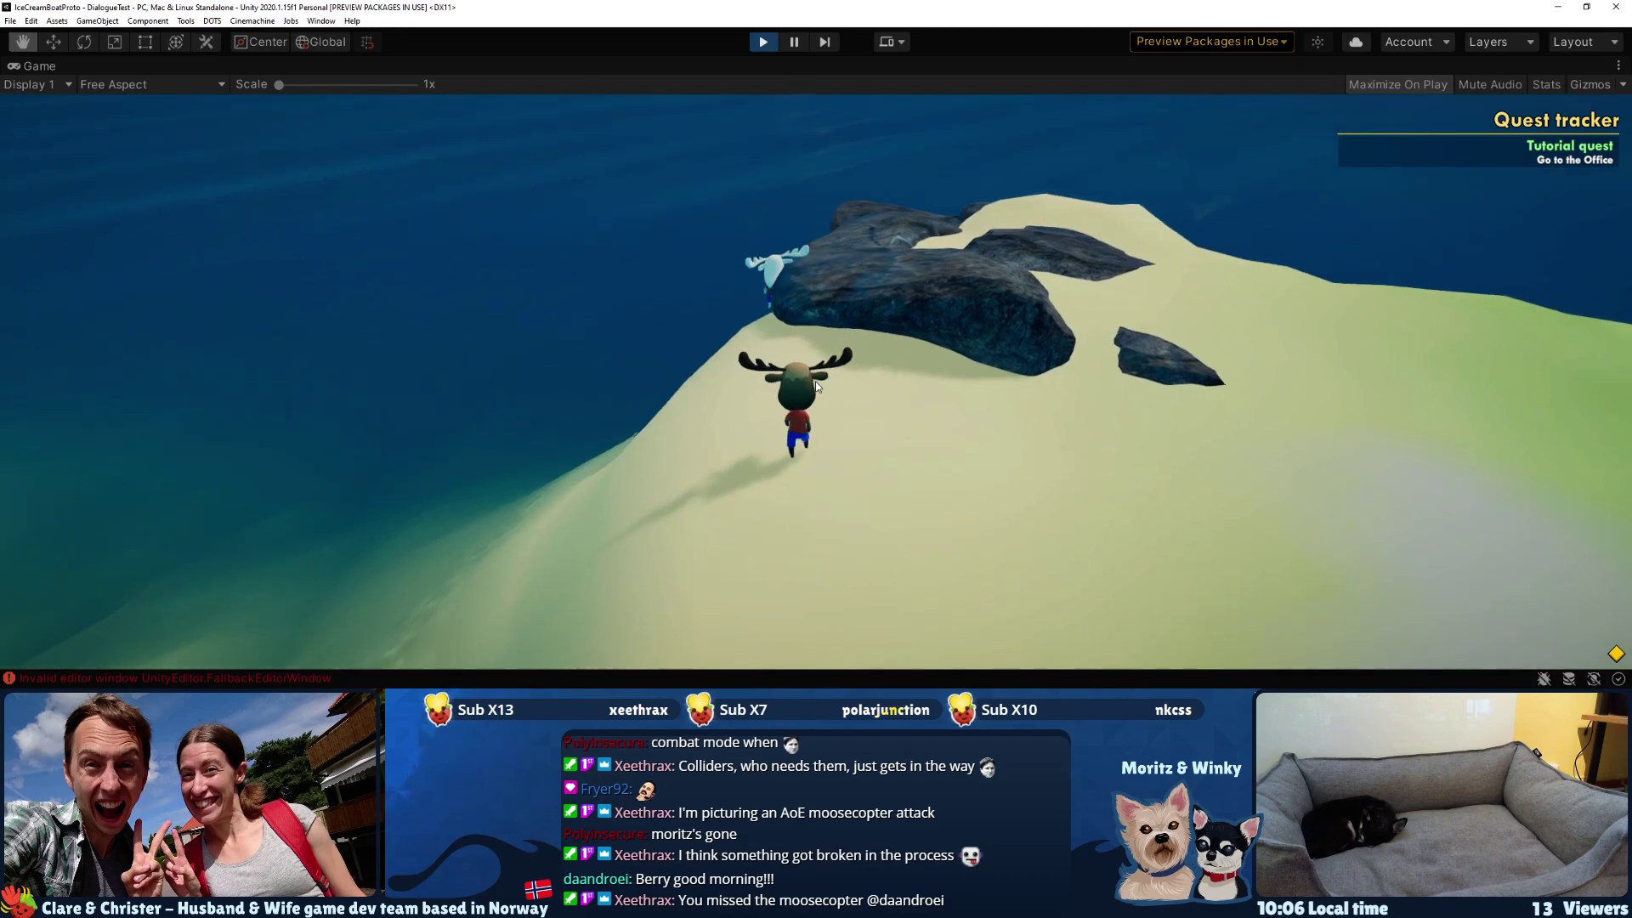
key(w)
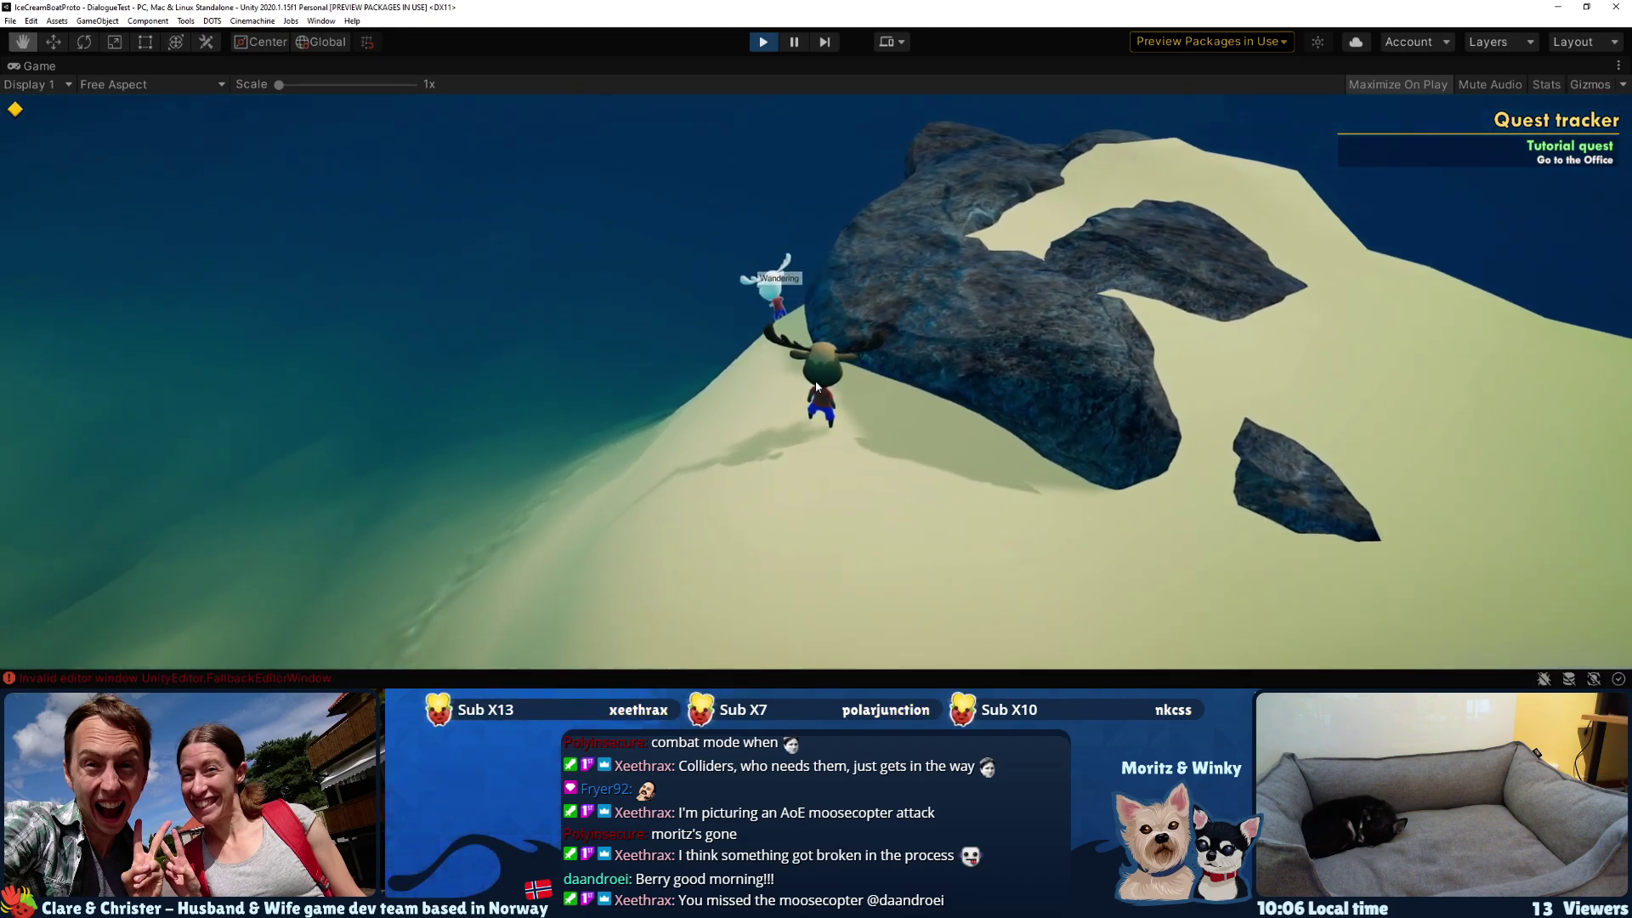
key(w)
key(w)
key(w)
key(w)
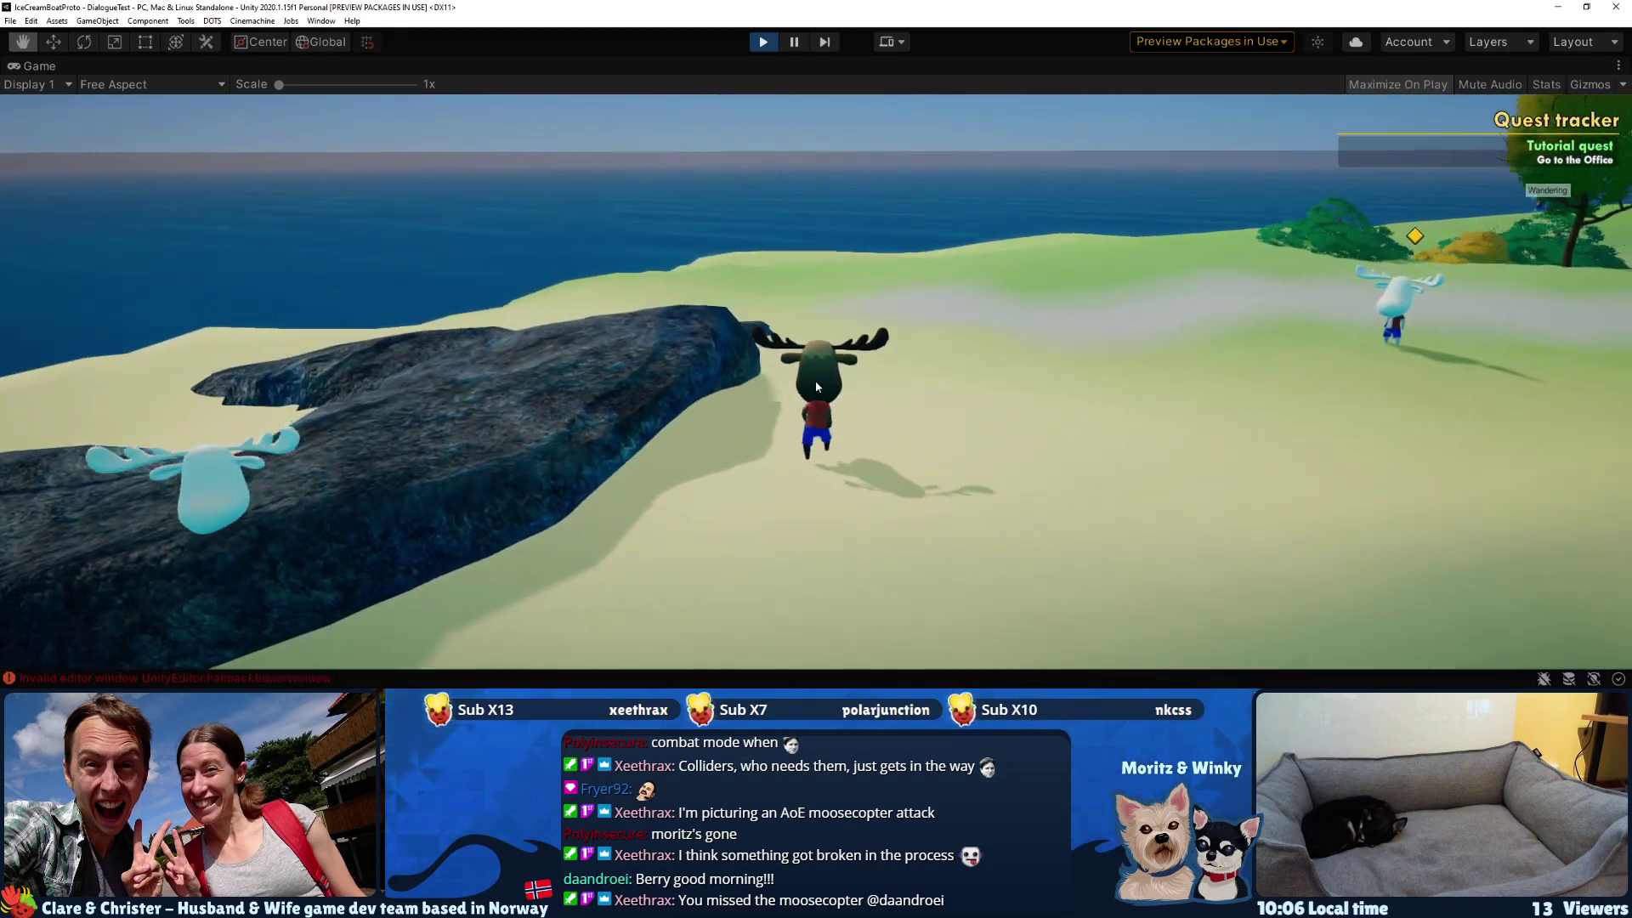
key(w)
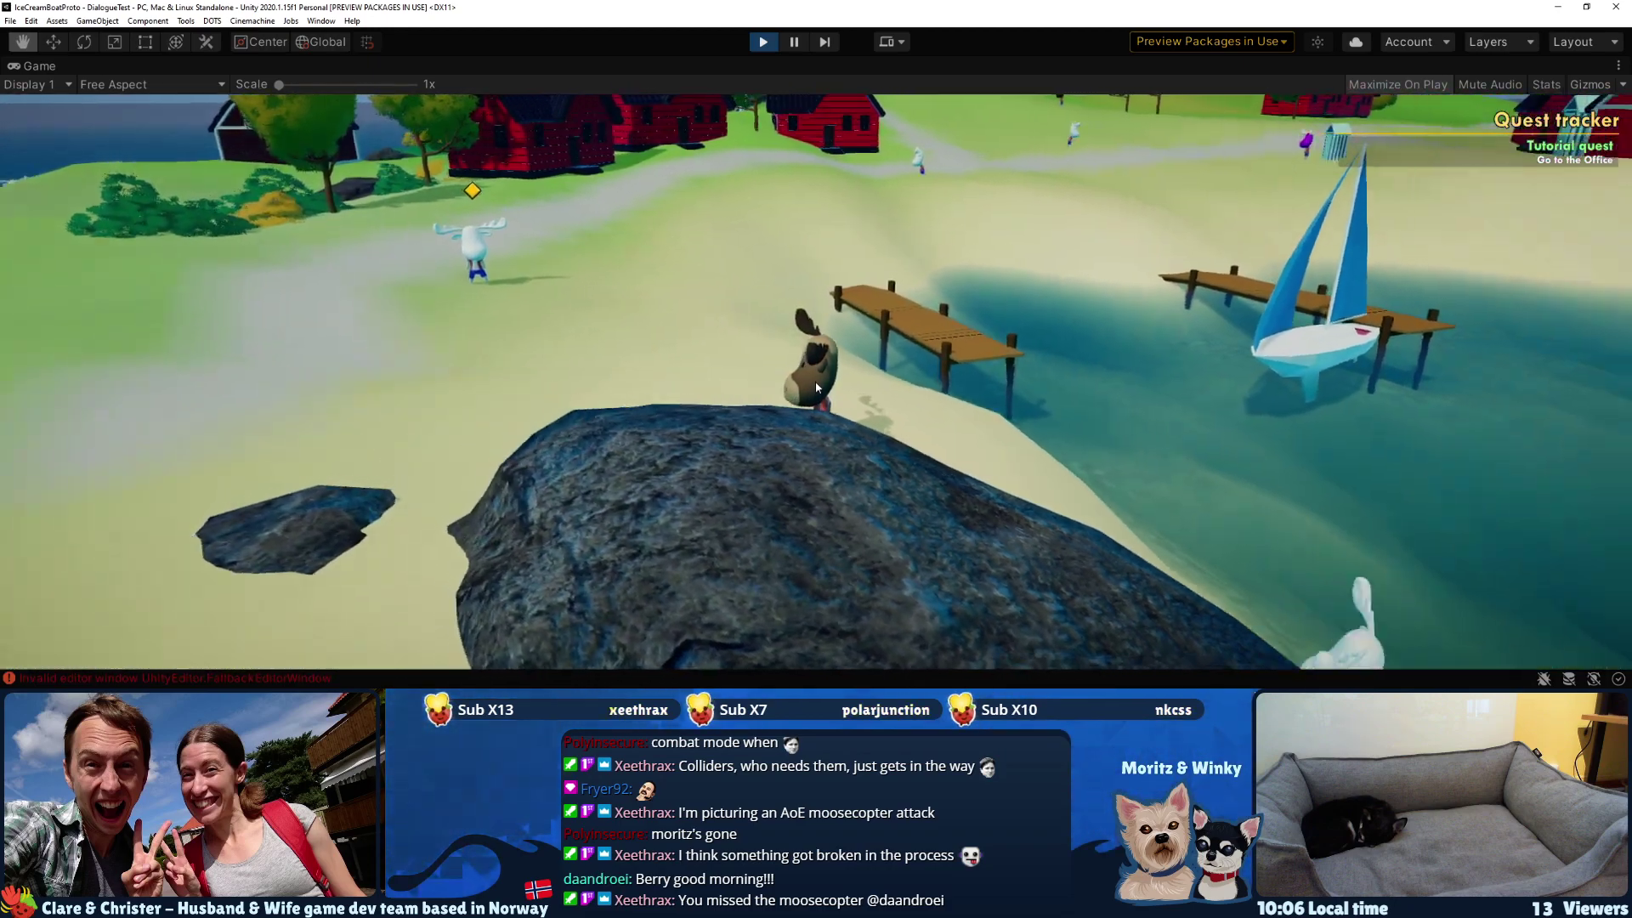
key(w)
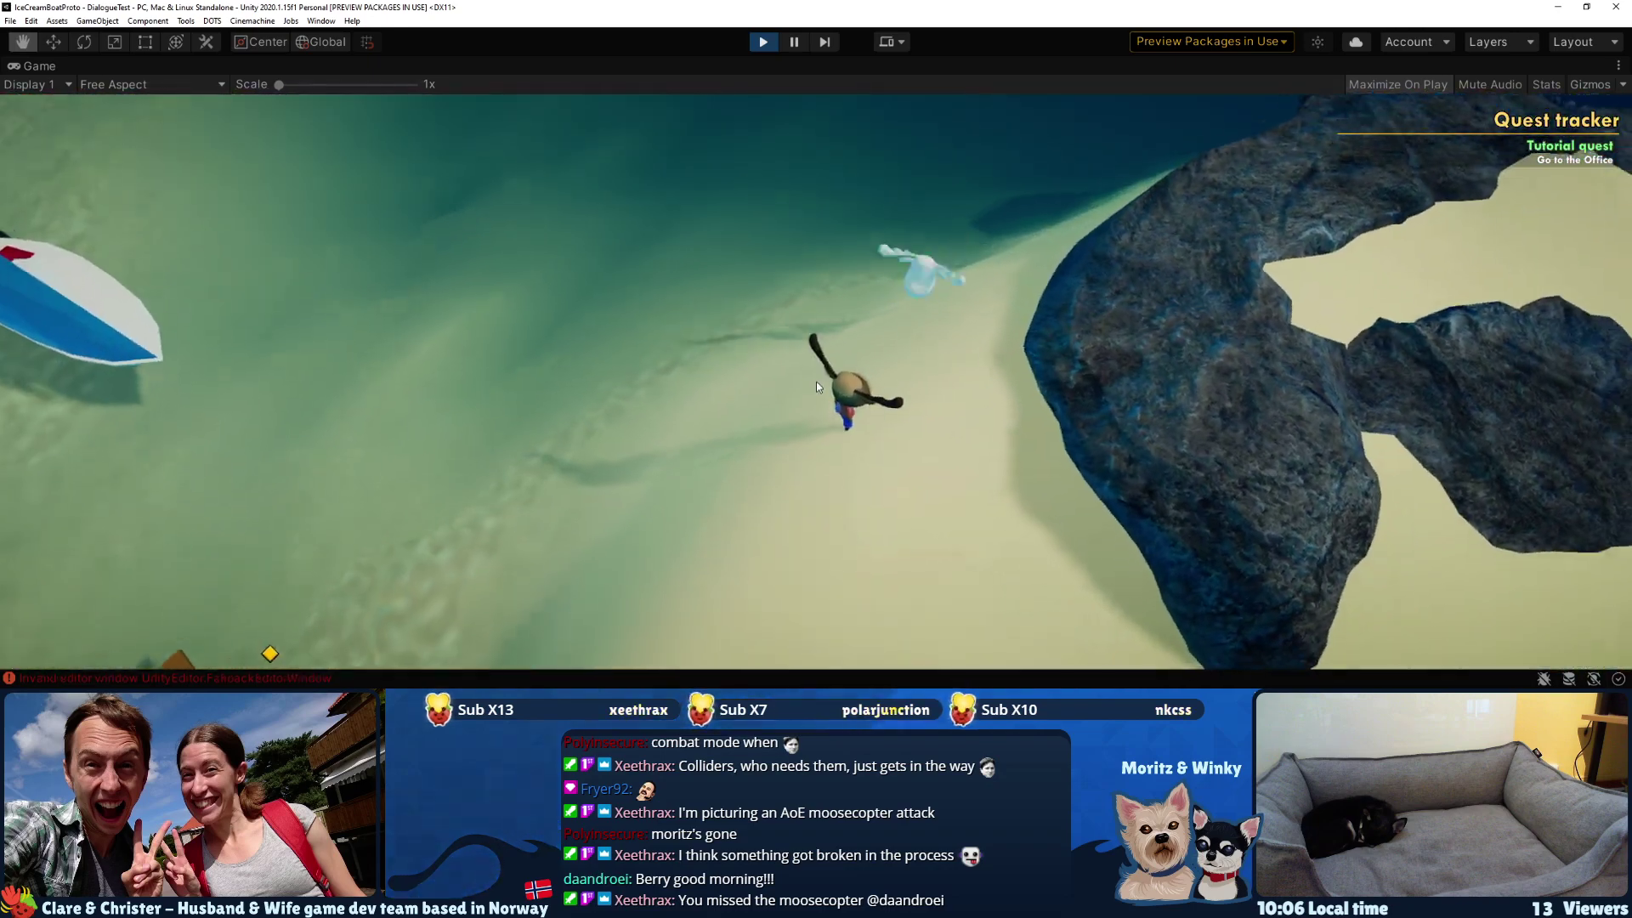
key(w)
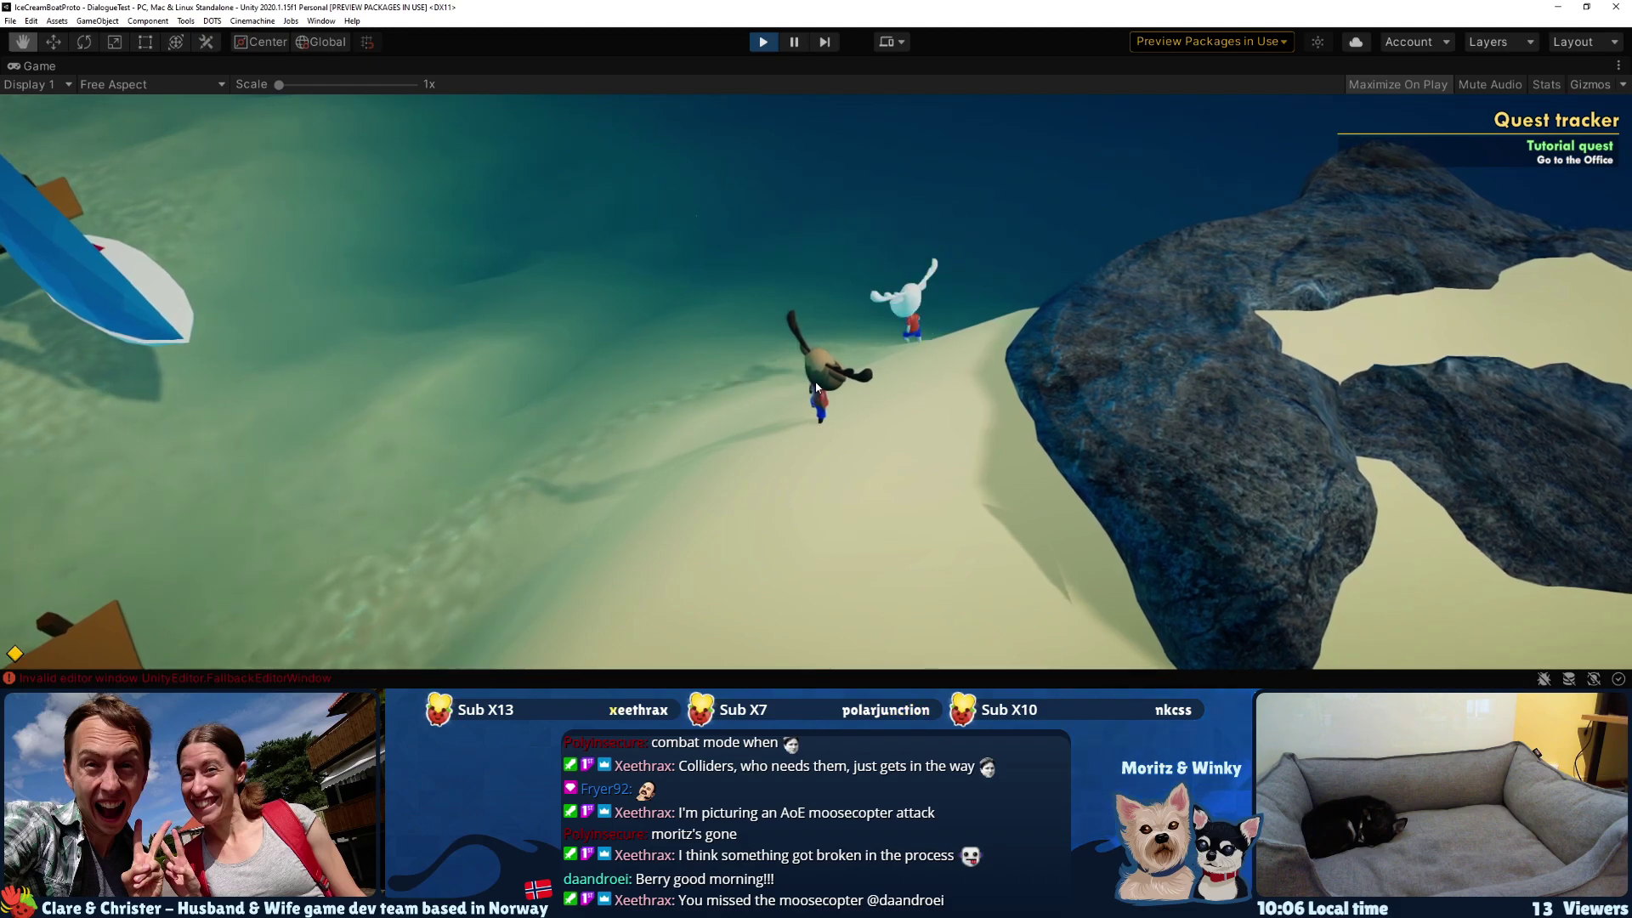
key(w)
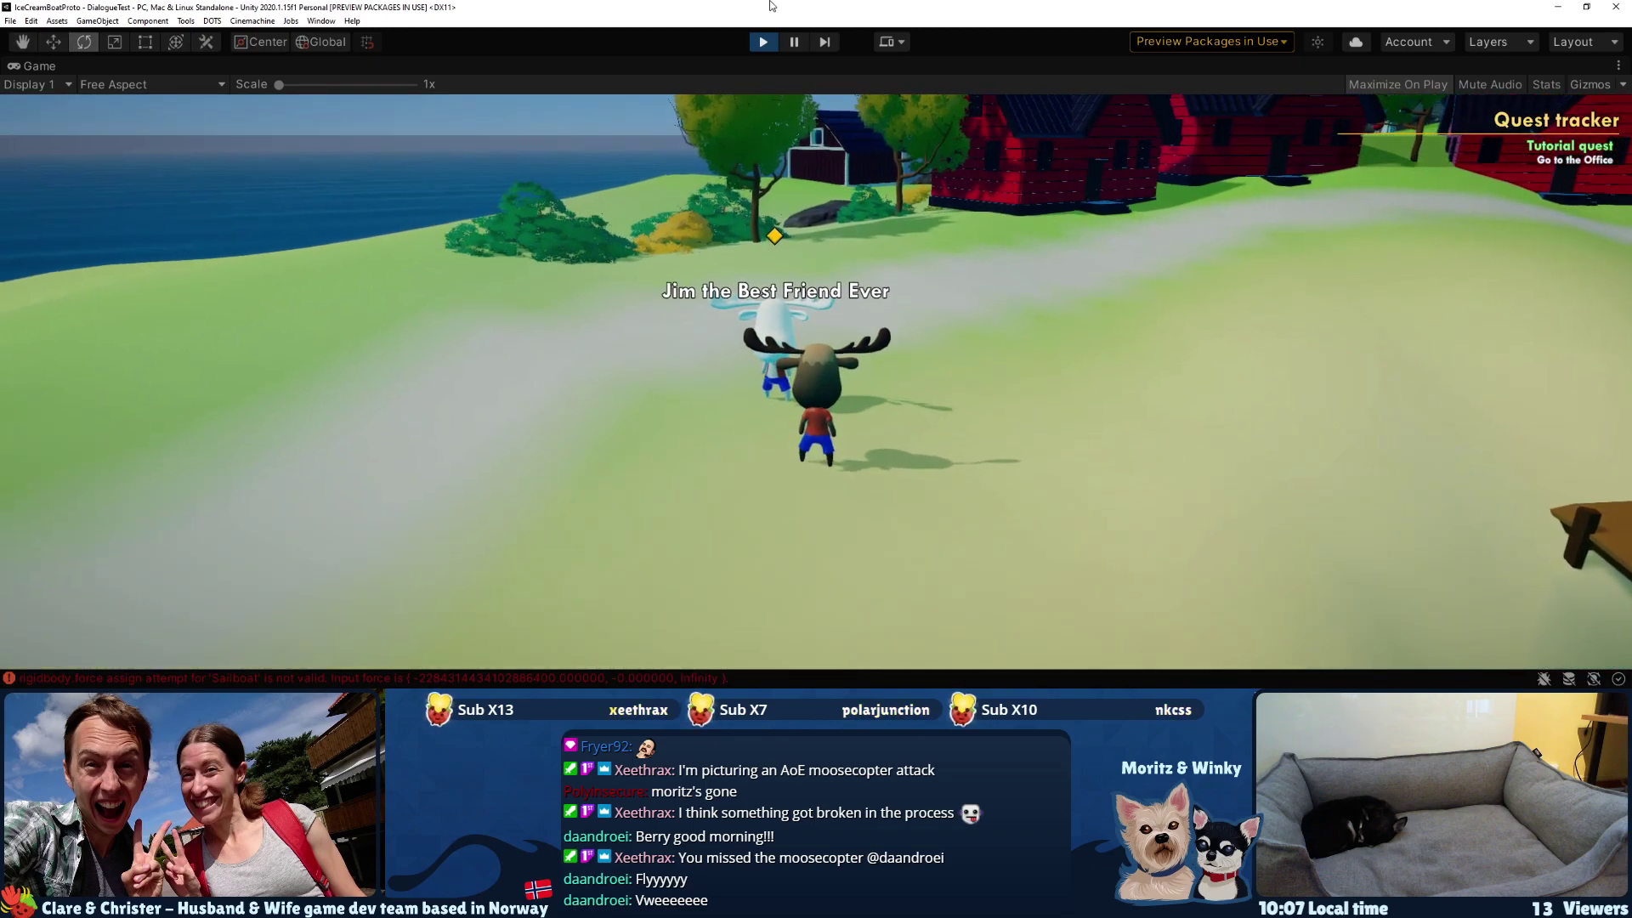
- Try talking to the best friend again, end play mode, and show the TutorialQuest asset's state and quest controls
key(e)
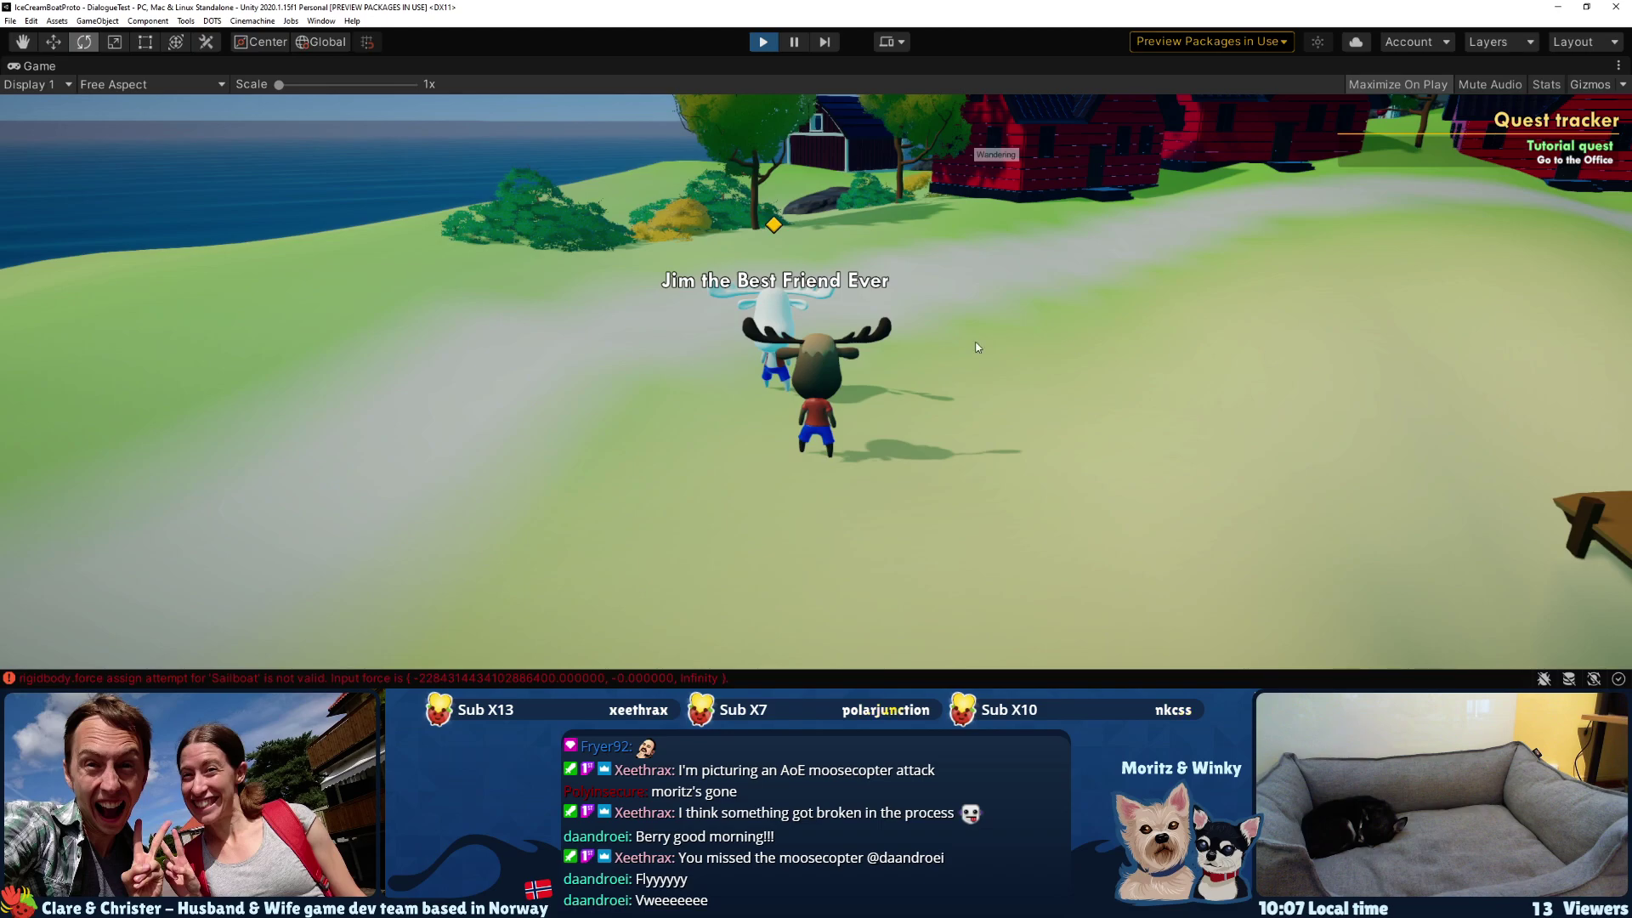
key(ctrl+p)
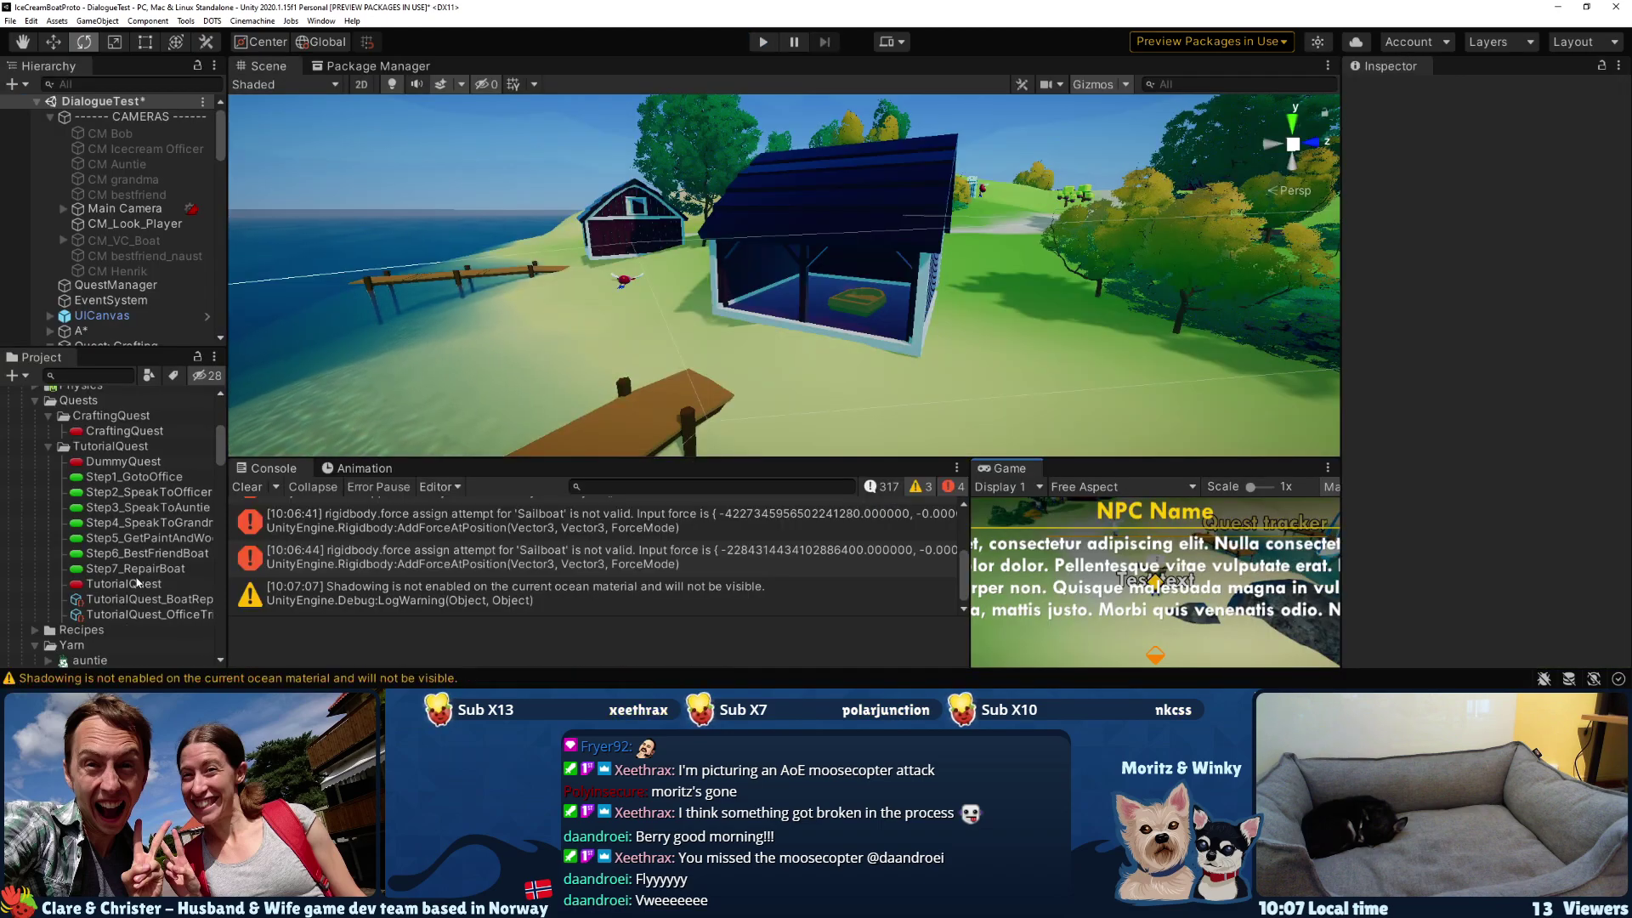
scroll(1539, 569, down, 5)
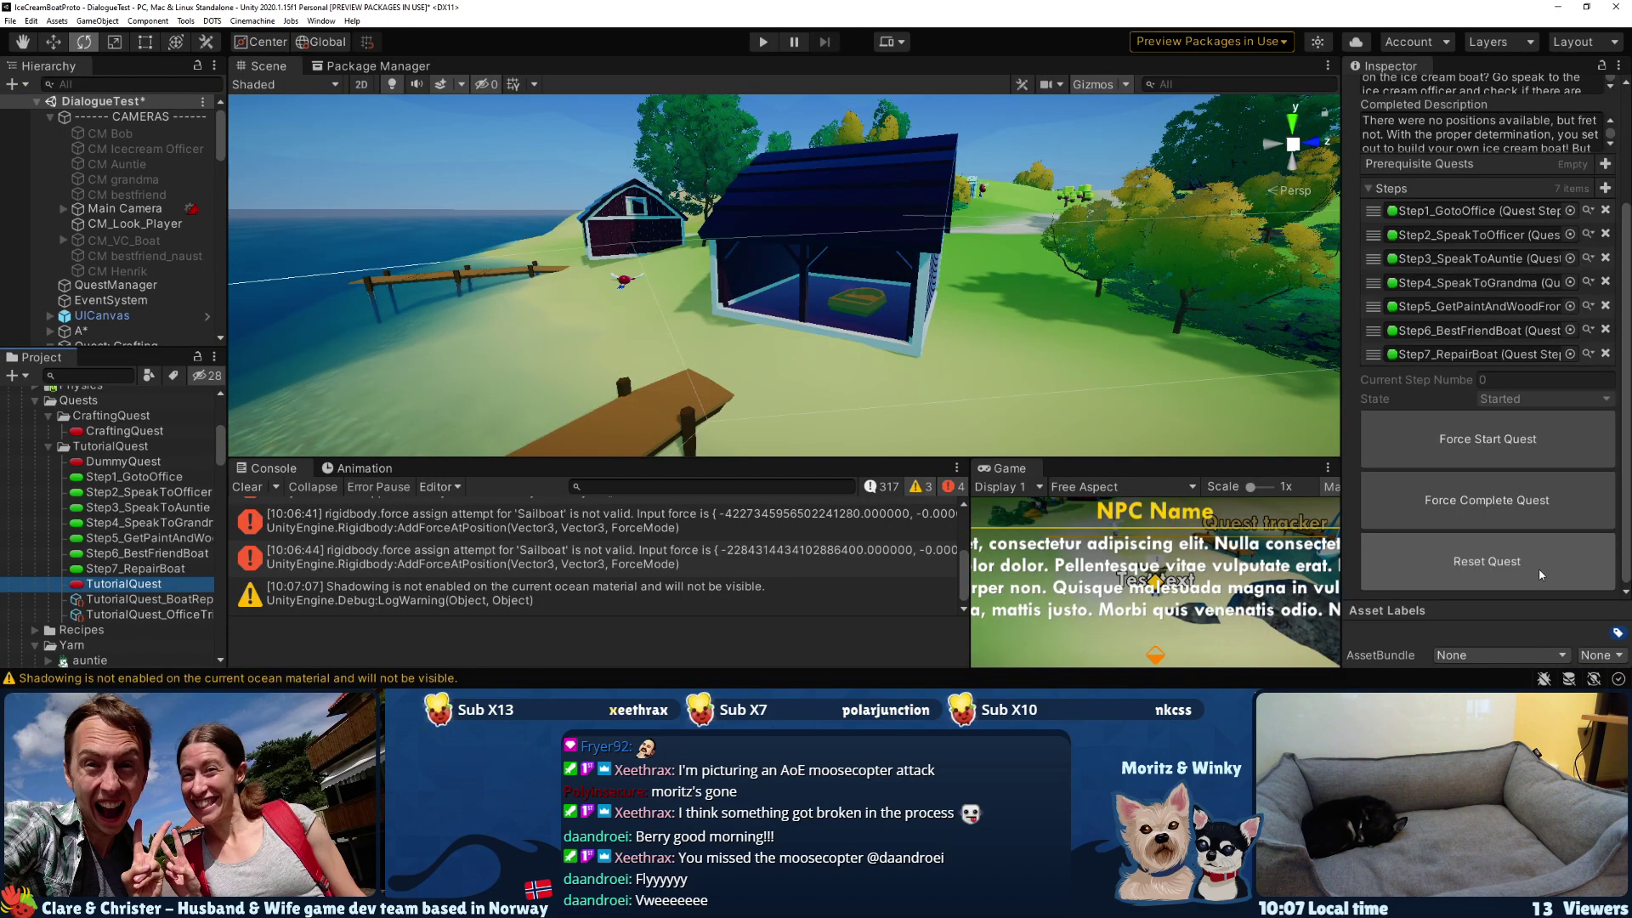
- Reset the TutorialQuest, enter play mode and walk up to the best friend to start his dialogue
click(1507, 562)
click(764, 43)
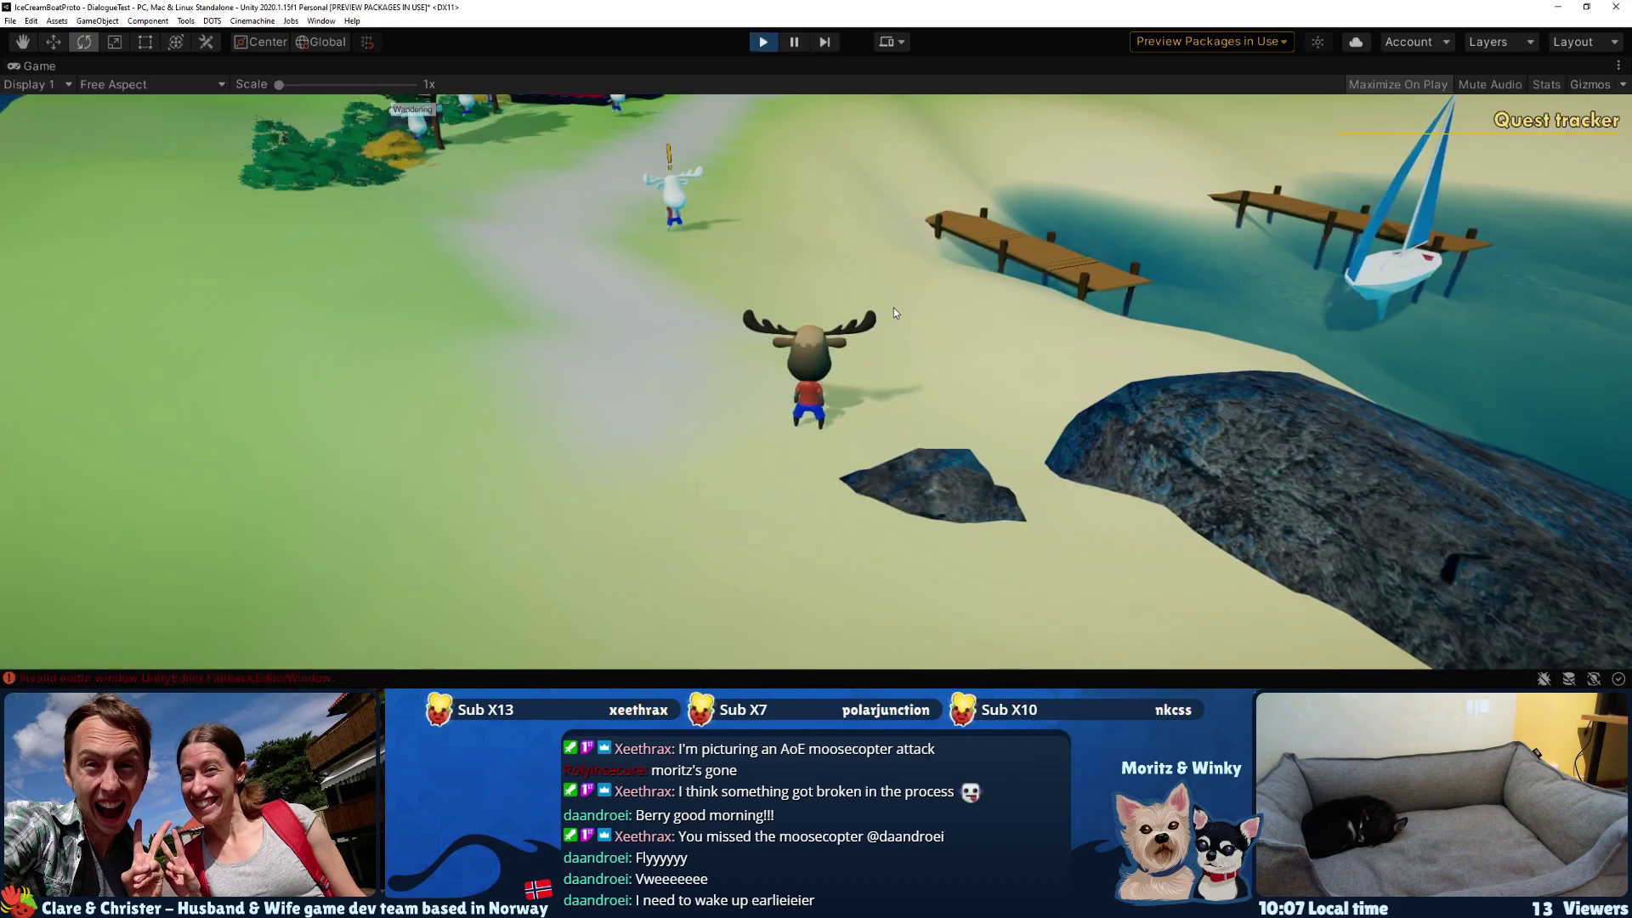
key(q)
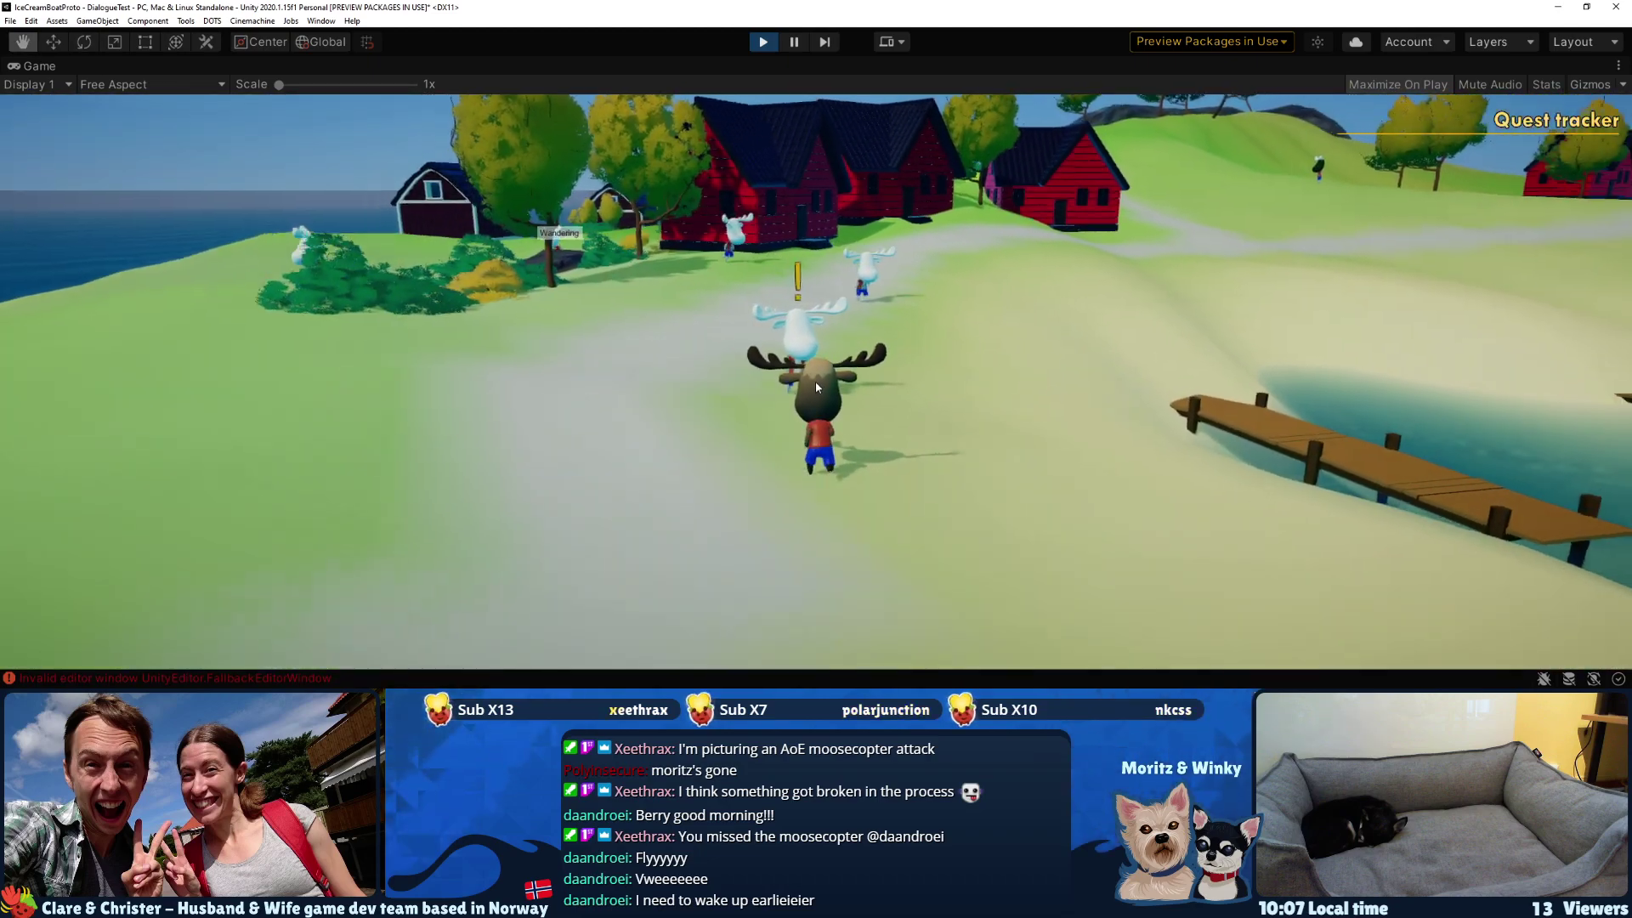
key(e)
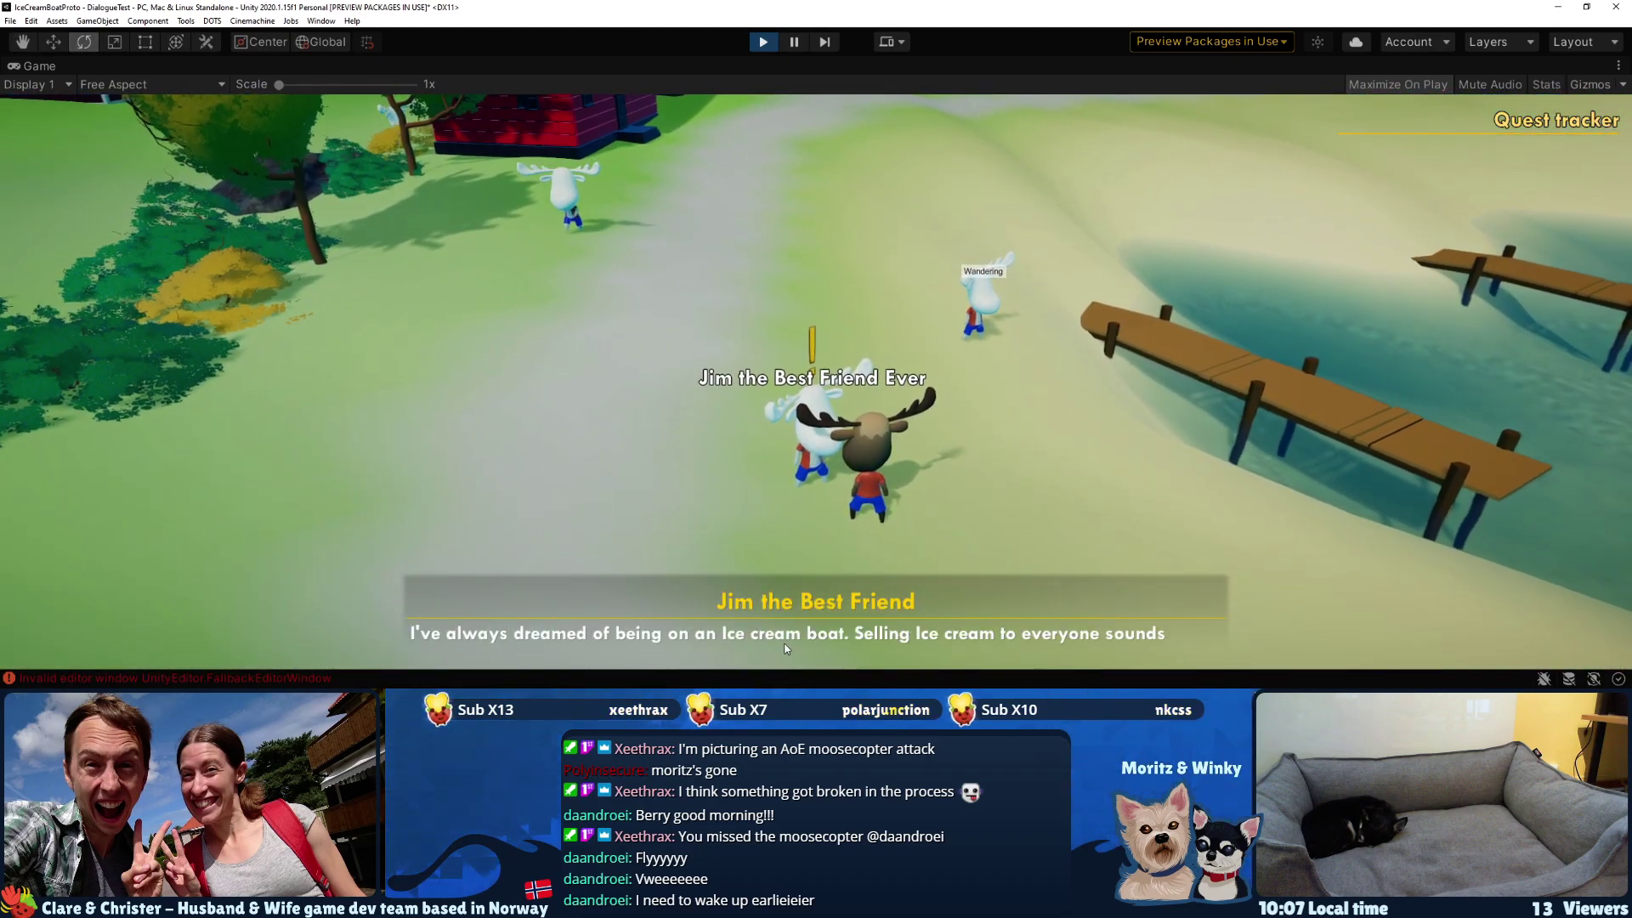
- Go through the best friend's dialogue, agreeing to apply for the ice cream boat summer job, and end play mode
click(819, 658)
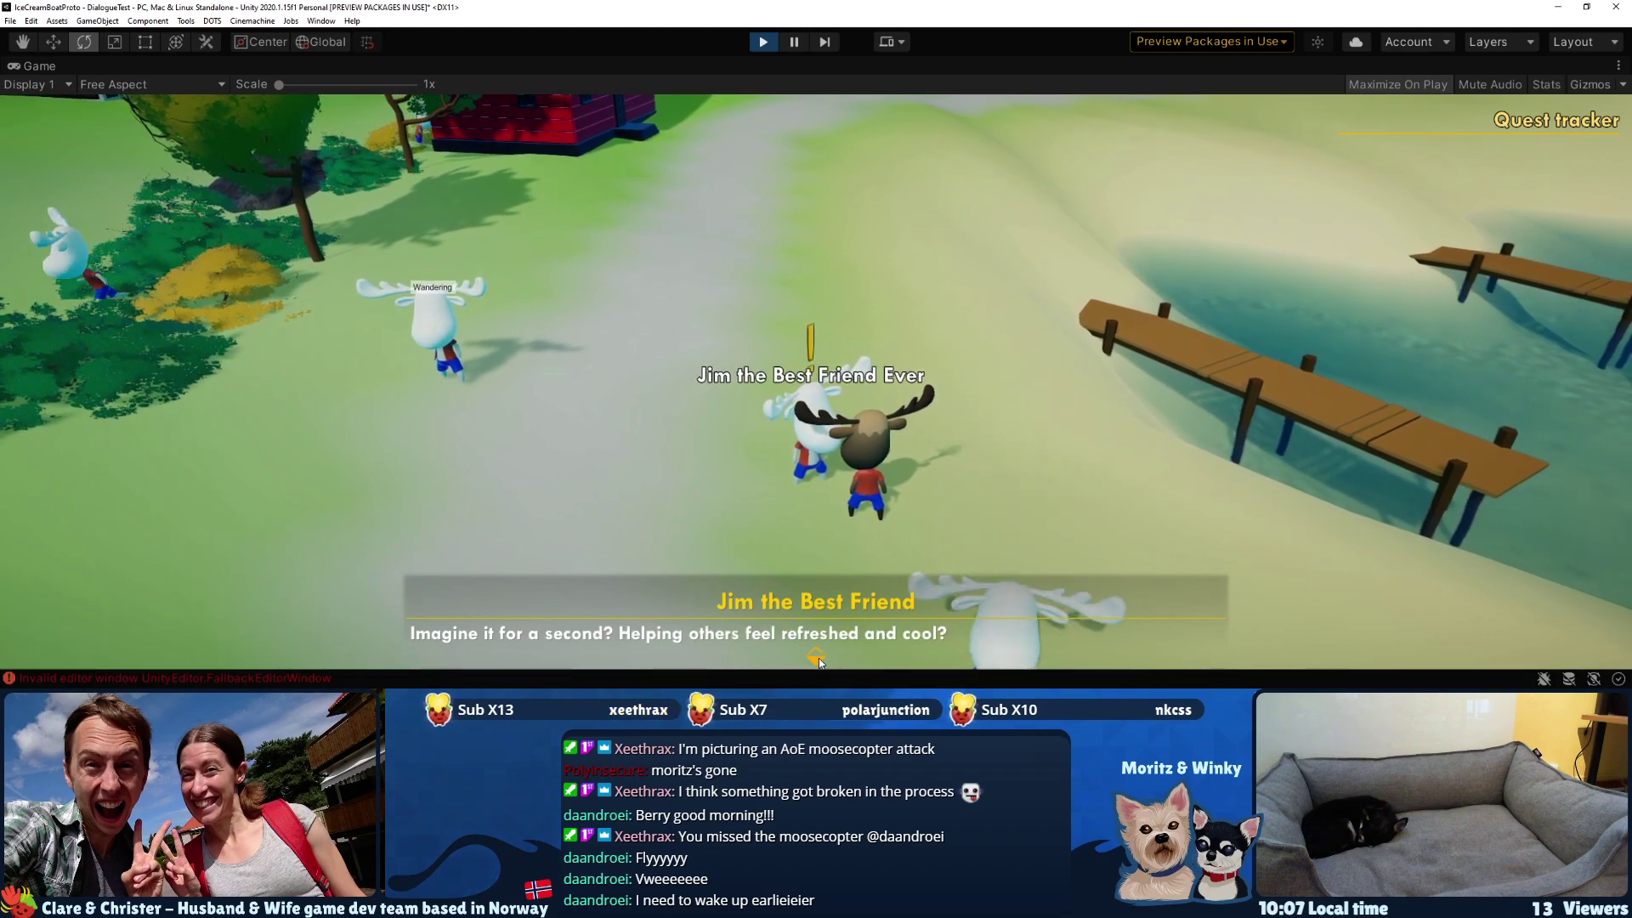
click(818, 658)
click(1098, 364)
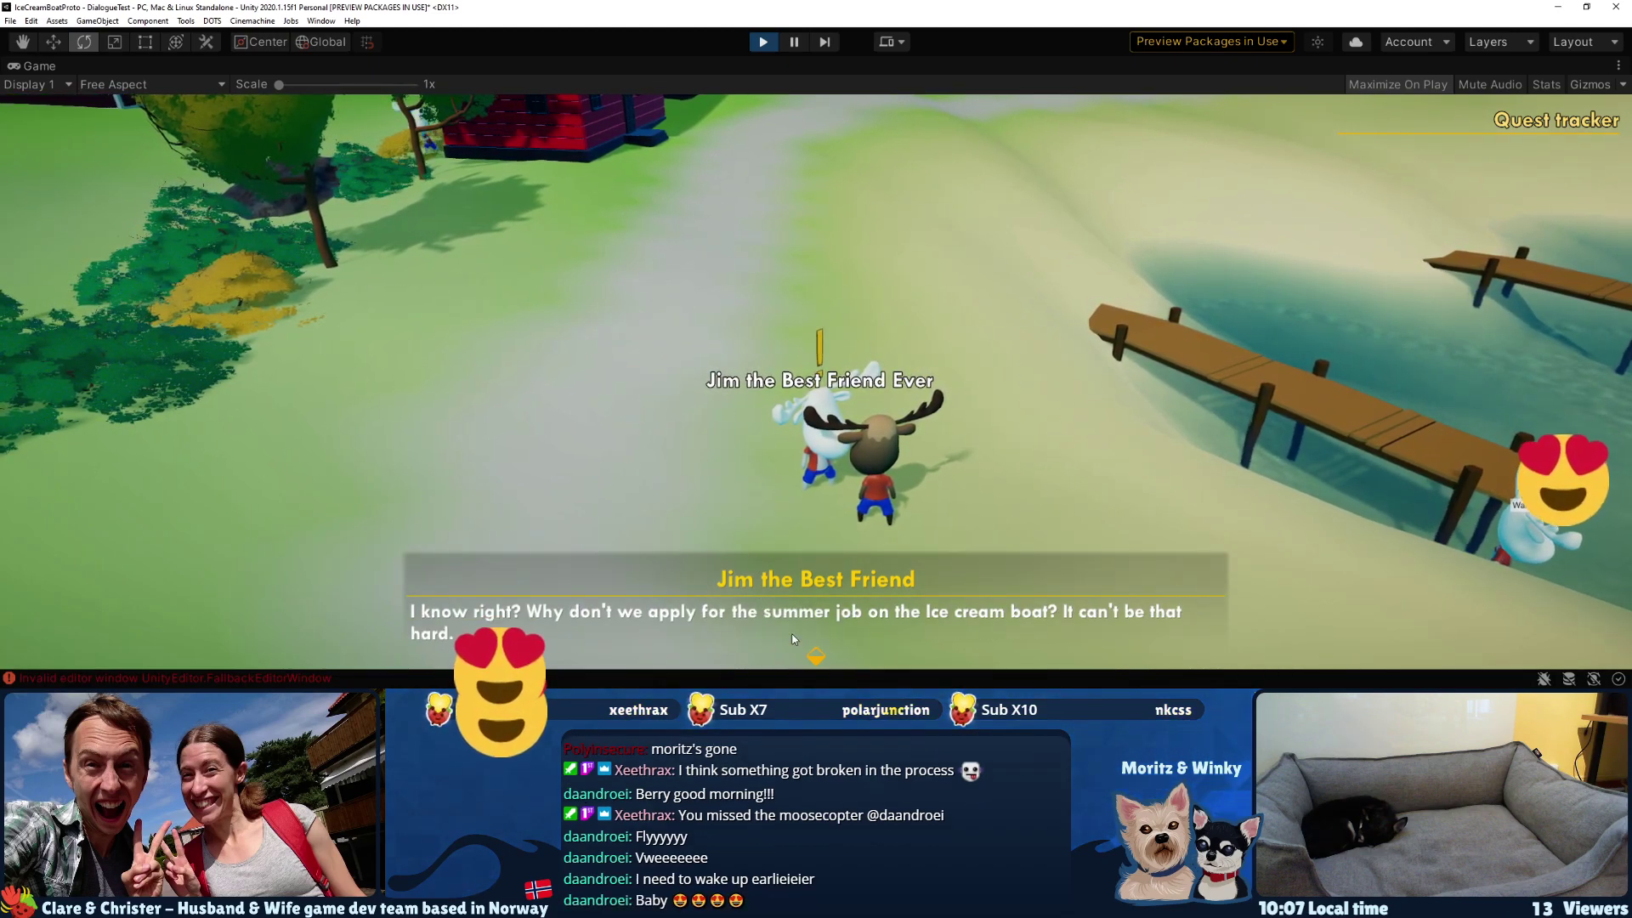
click(814, 656)
click(1073, 362)
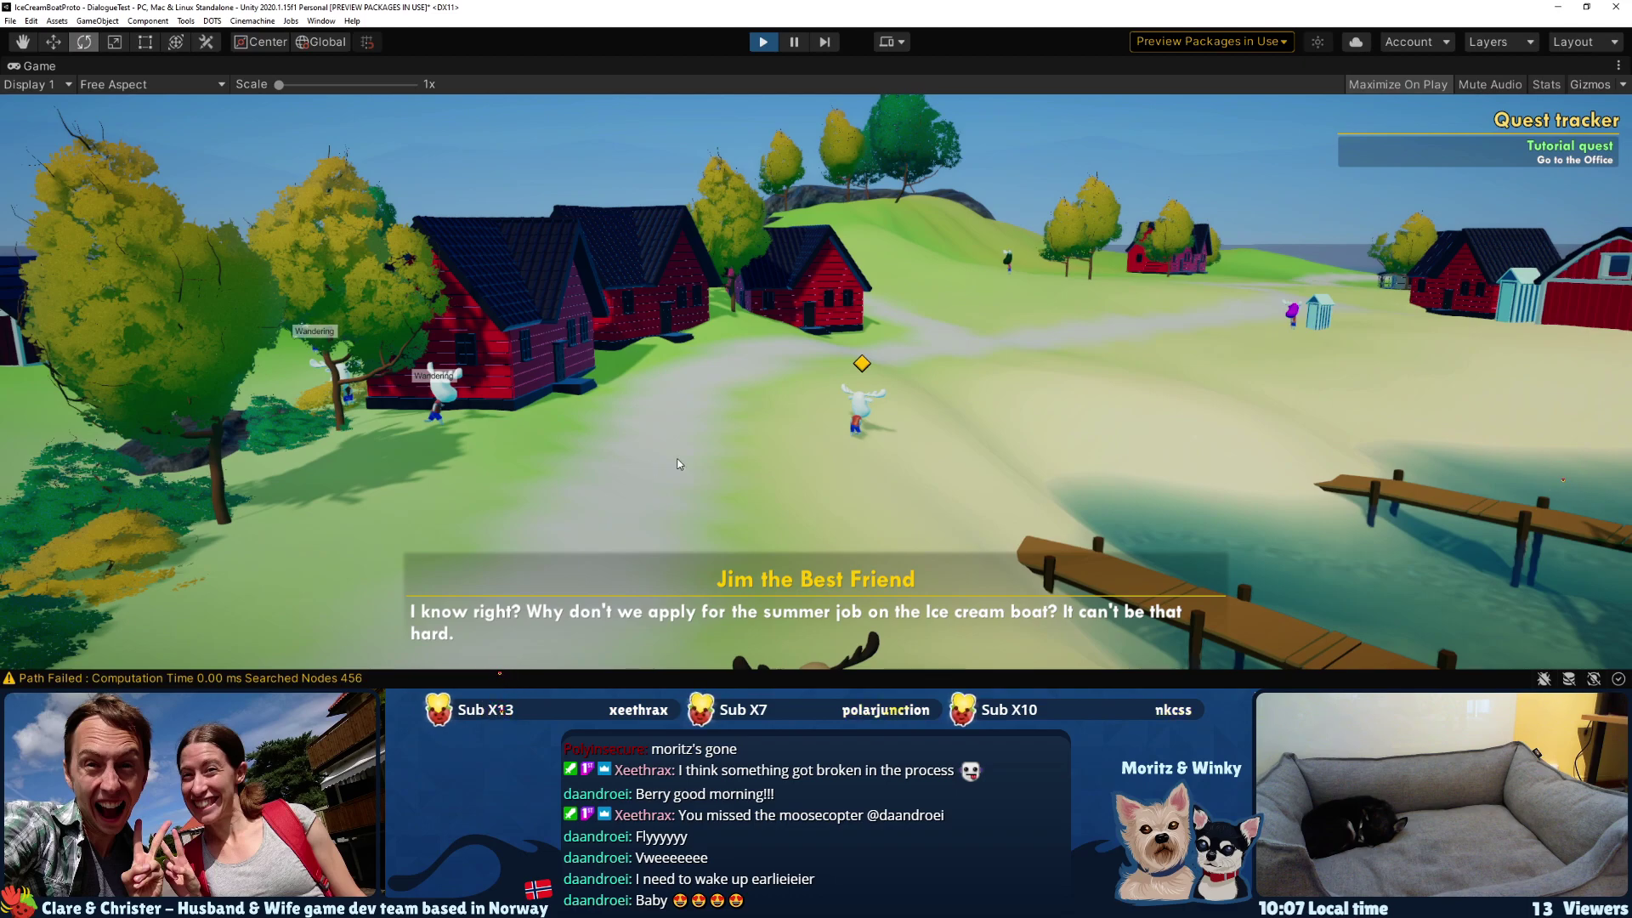
key(ctrl+p)
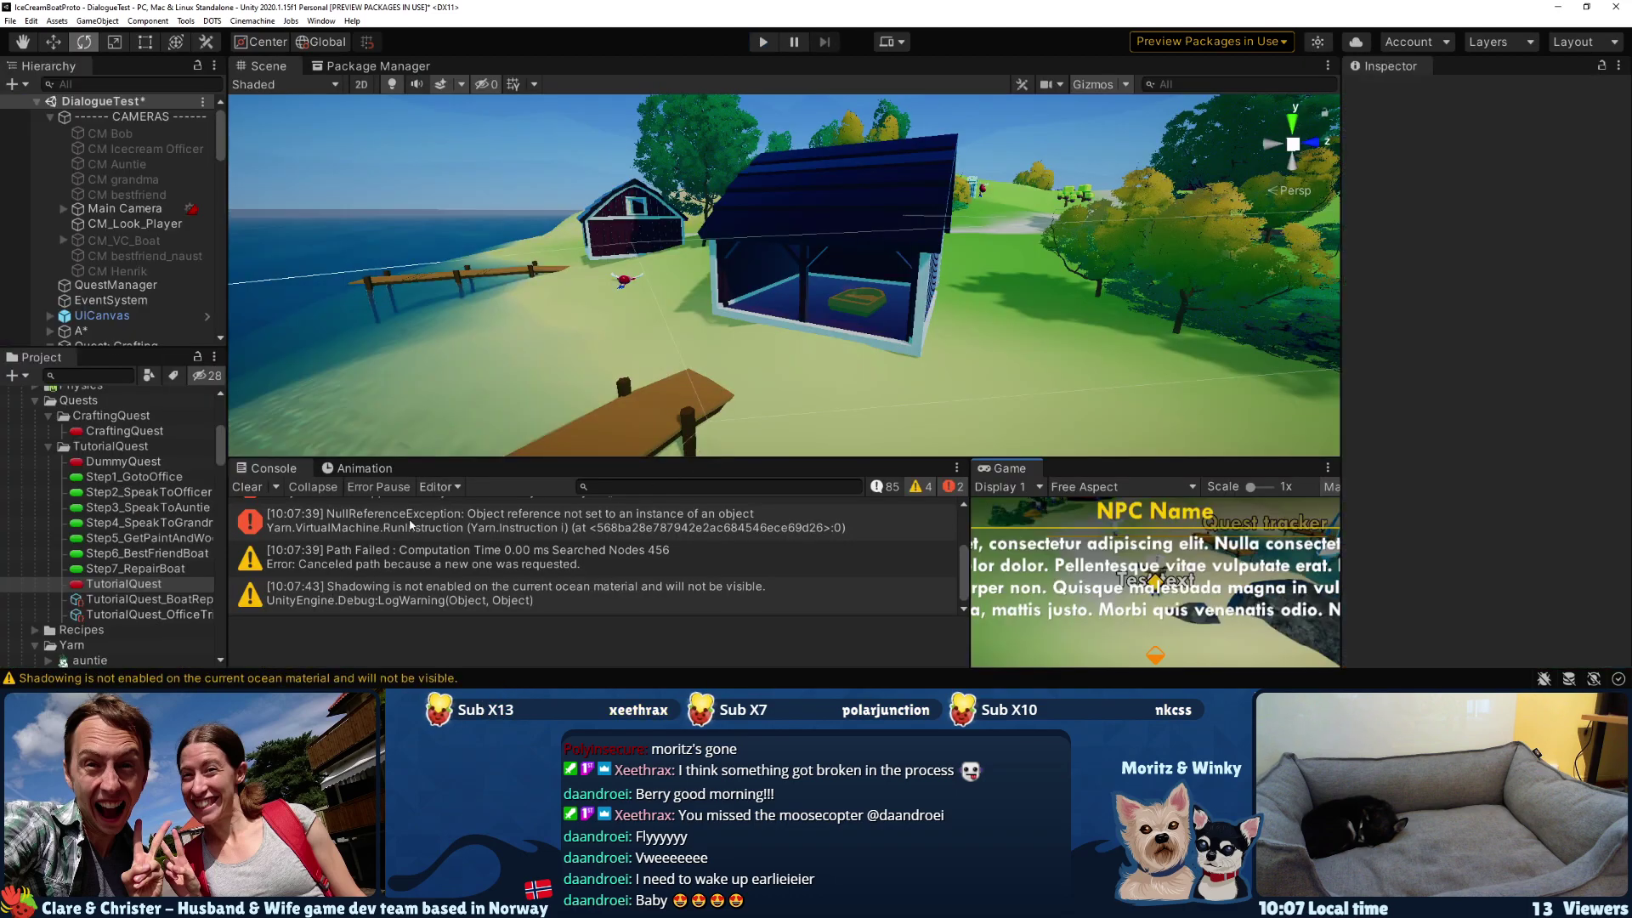
- Examine the console's NullReferenceException and invalid editor window errors, and look through the Yarn scripts in the project
click(411, 525)
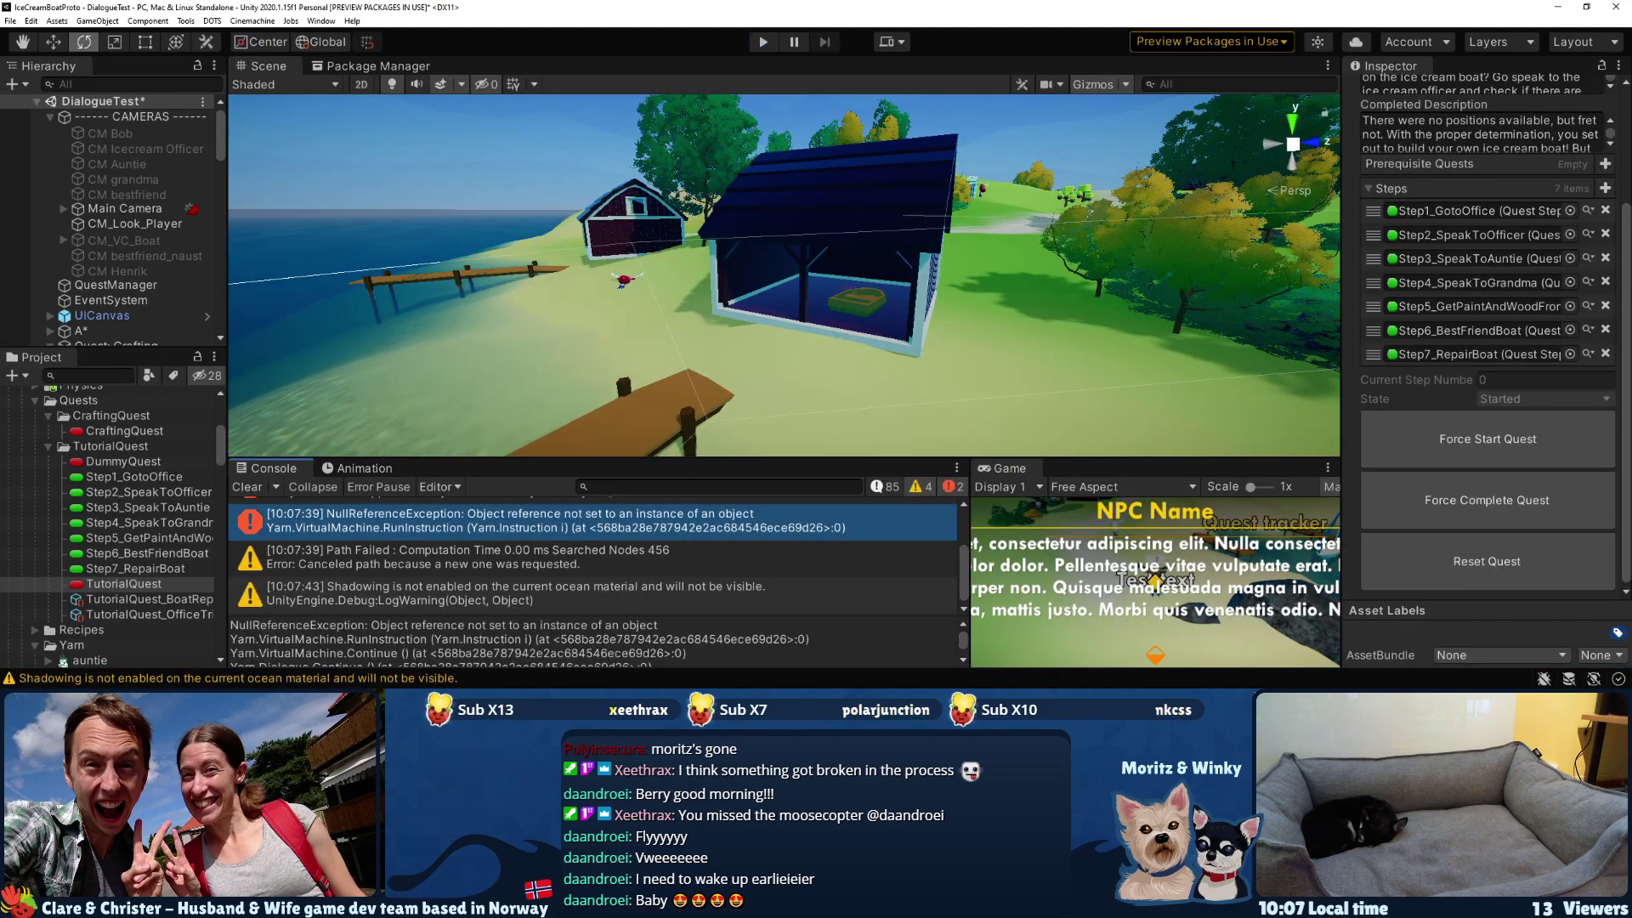
scroll(158, 526, down, 5)
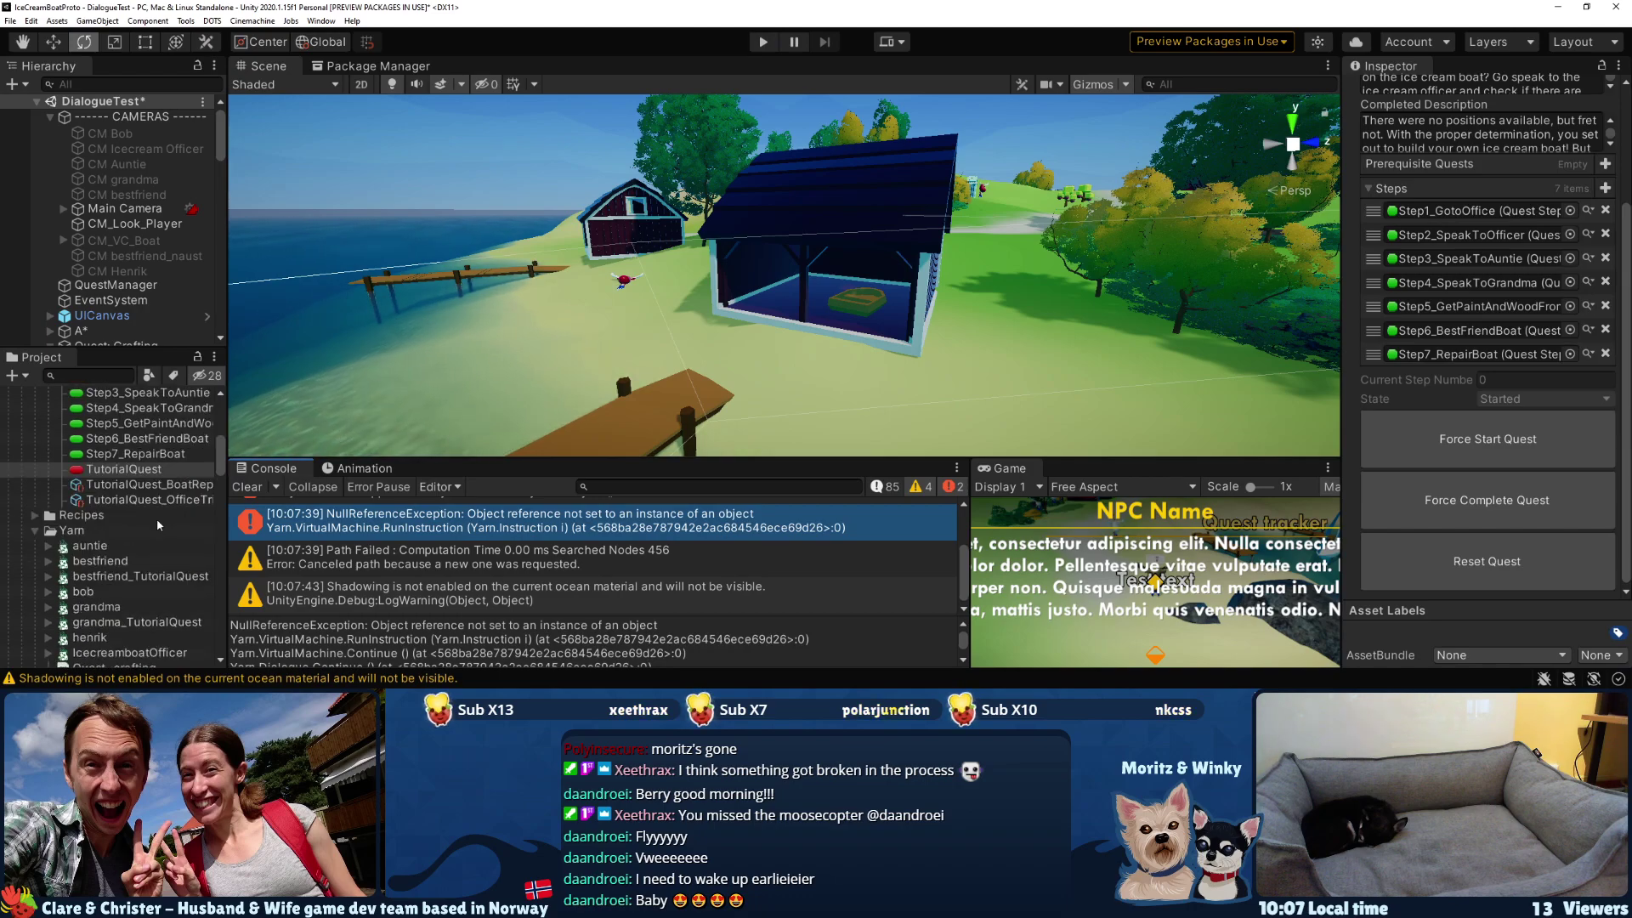
scroll(416, 545, up, 2)
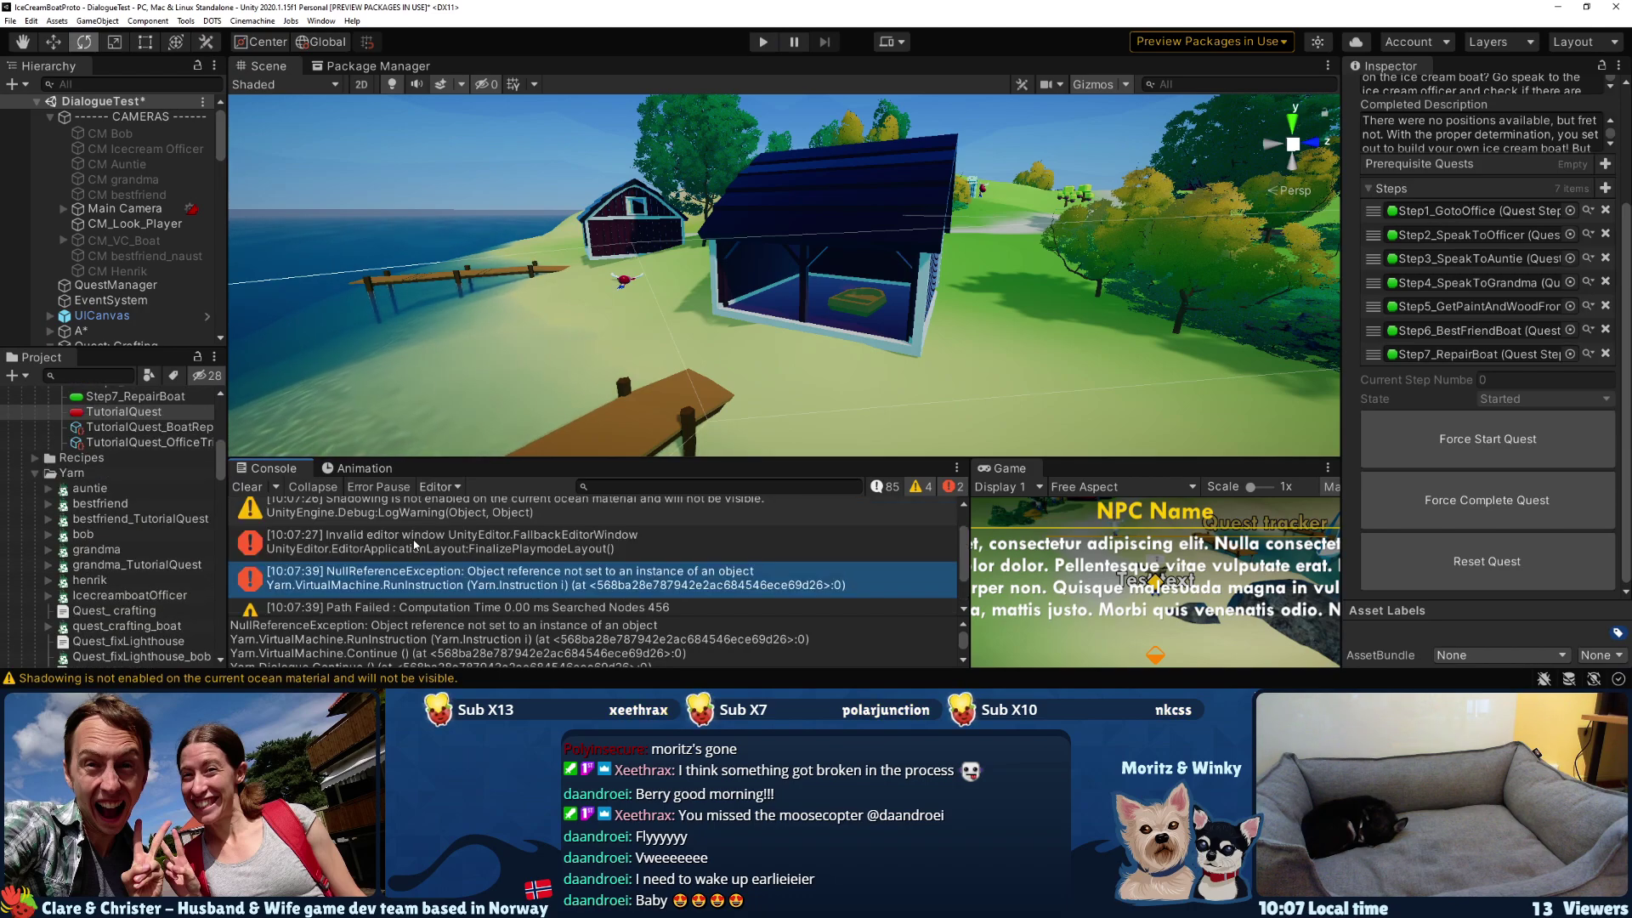
click(391, 548)
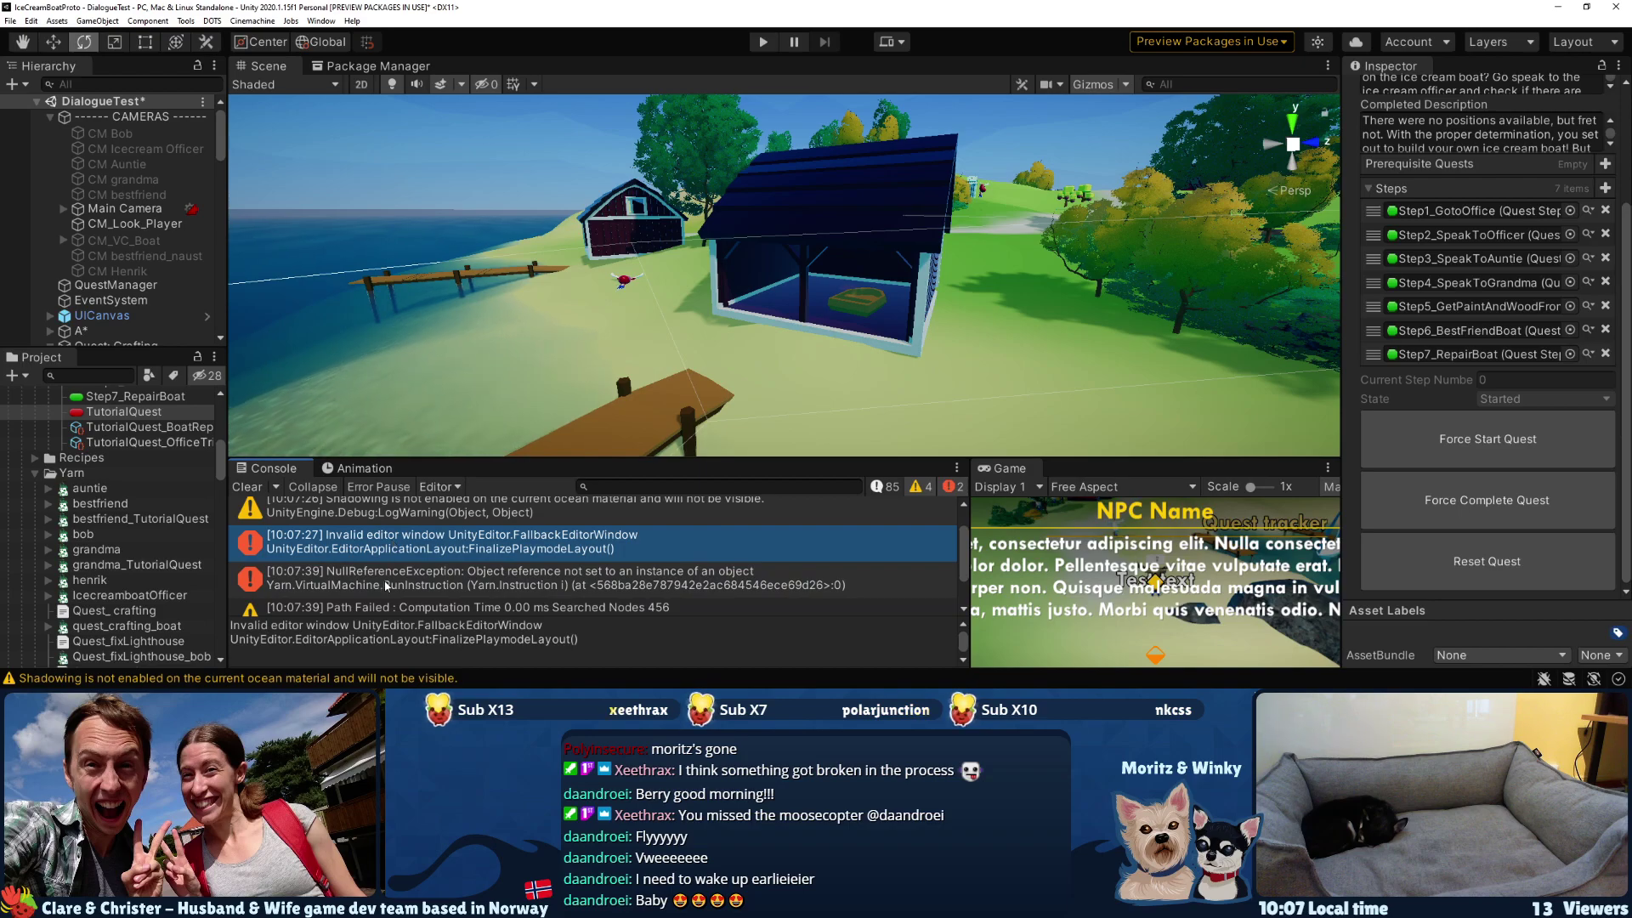
click(386, 585)
click(388, 557)
scroll(125, 499, up, 5)
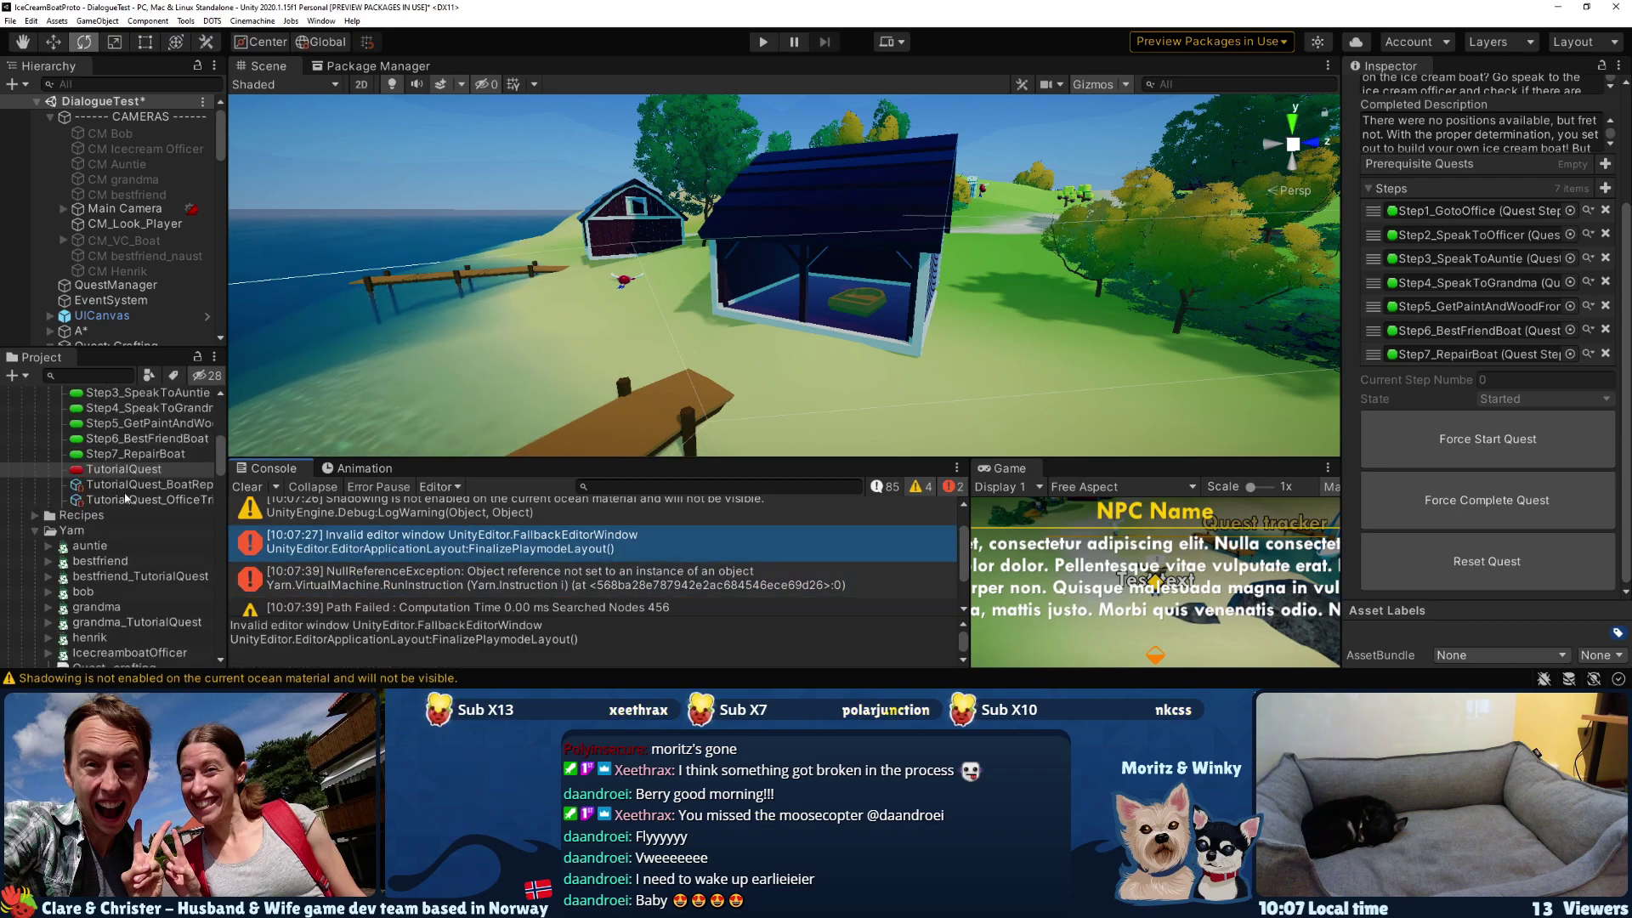
- Inspect the quest data of the CraftingQuest and DummyQuest assets
click(133, 432)
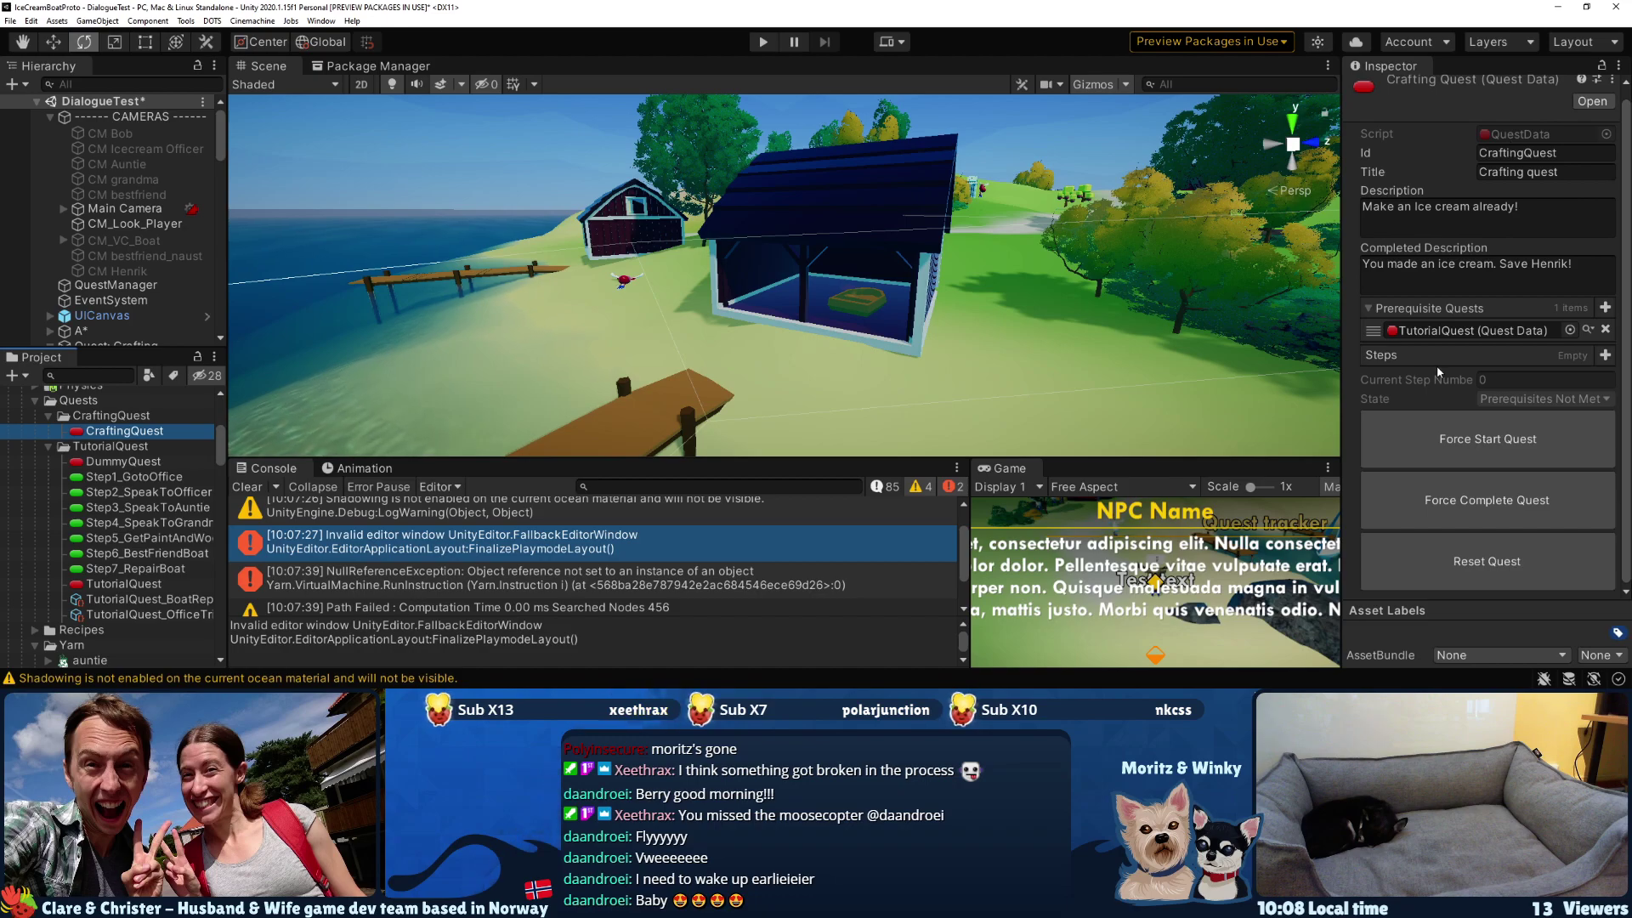
click(111, 407)
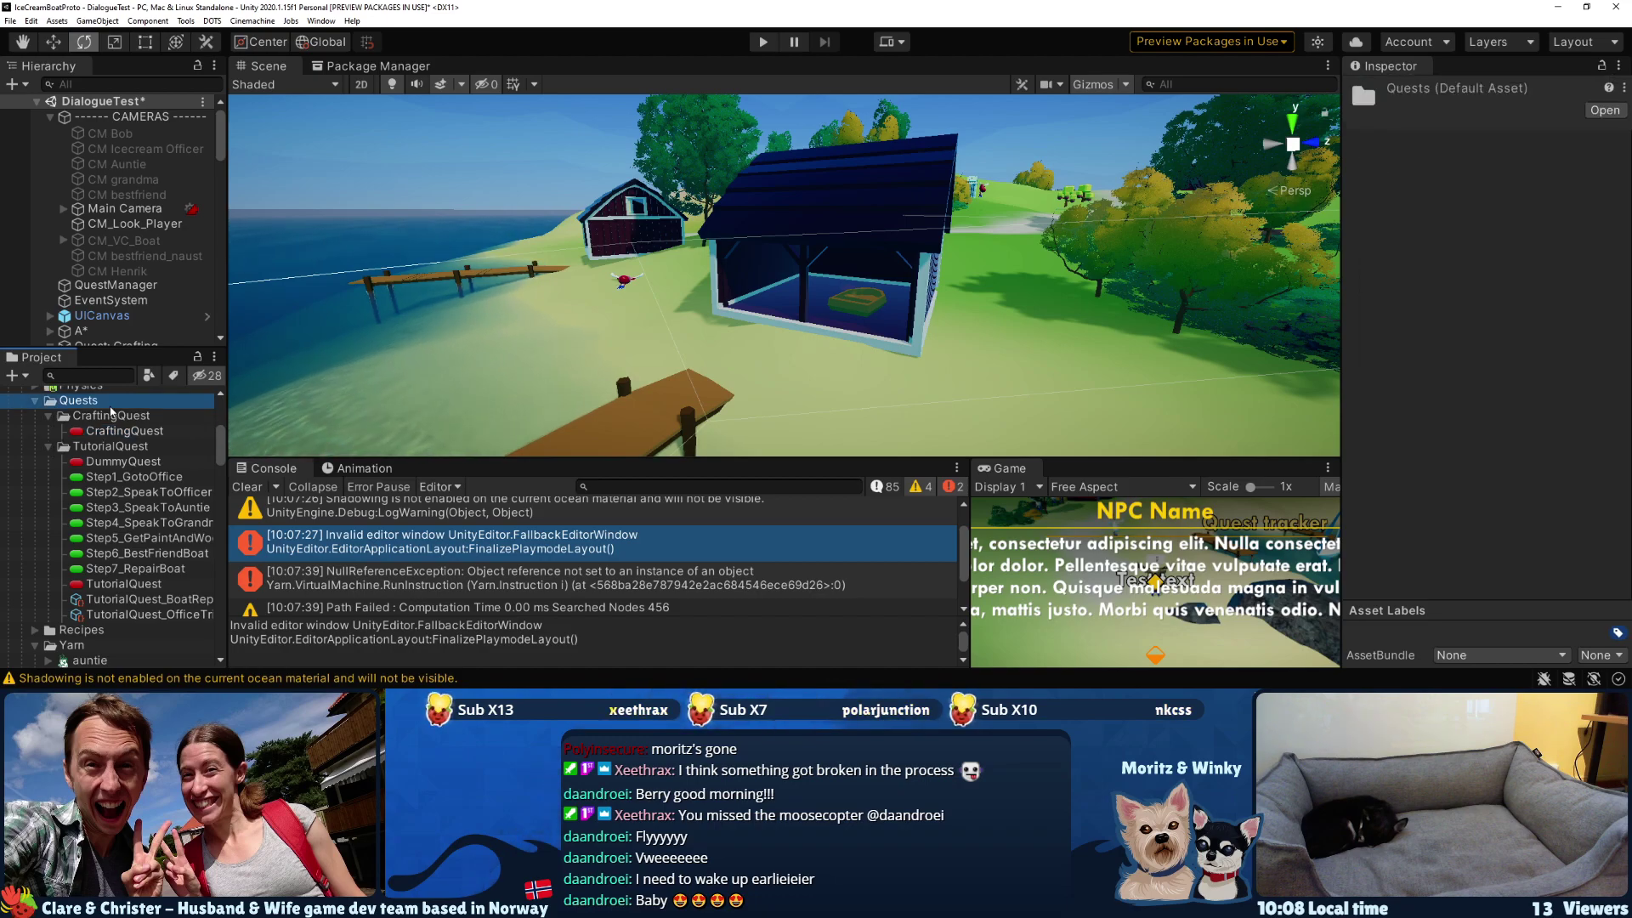
click(122, 460)
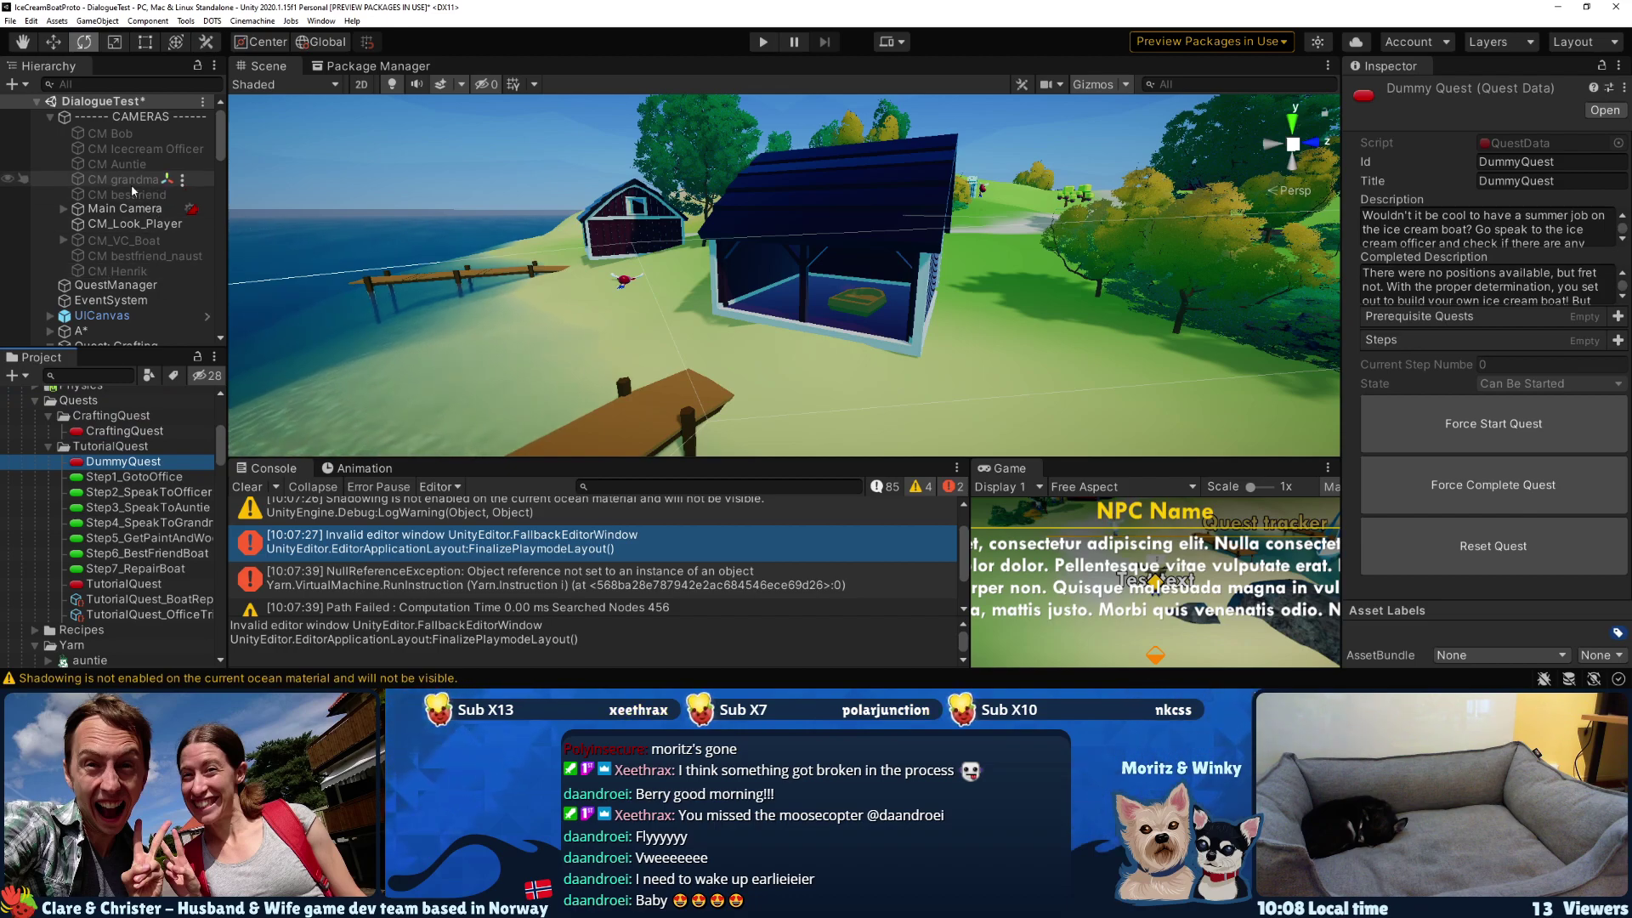
- Filter the scene hierarchy for "quest" and add CraftingQuest to the QuestManager's list of quests
scroll(116, 252, down, 3)
scroll(117, 252, down, 10)
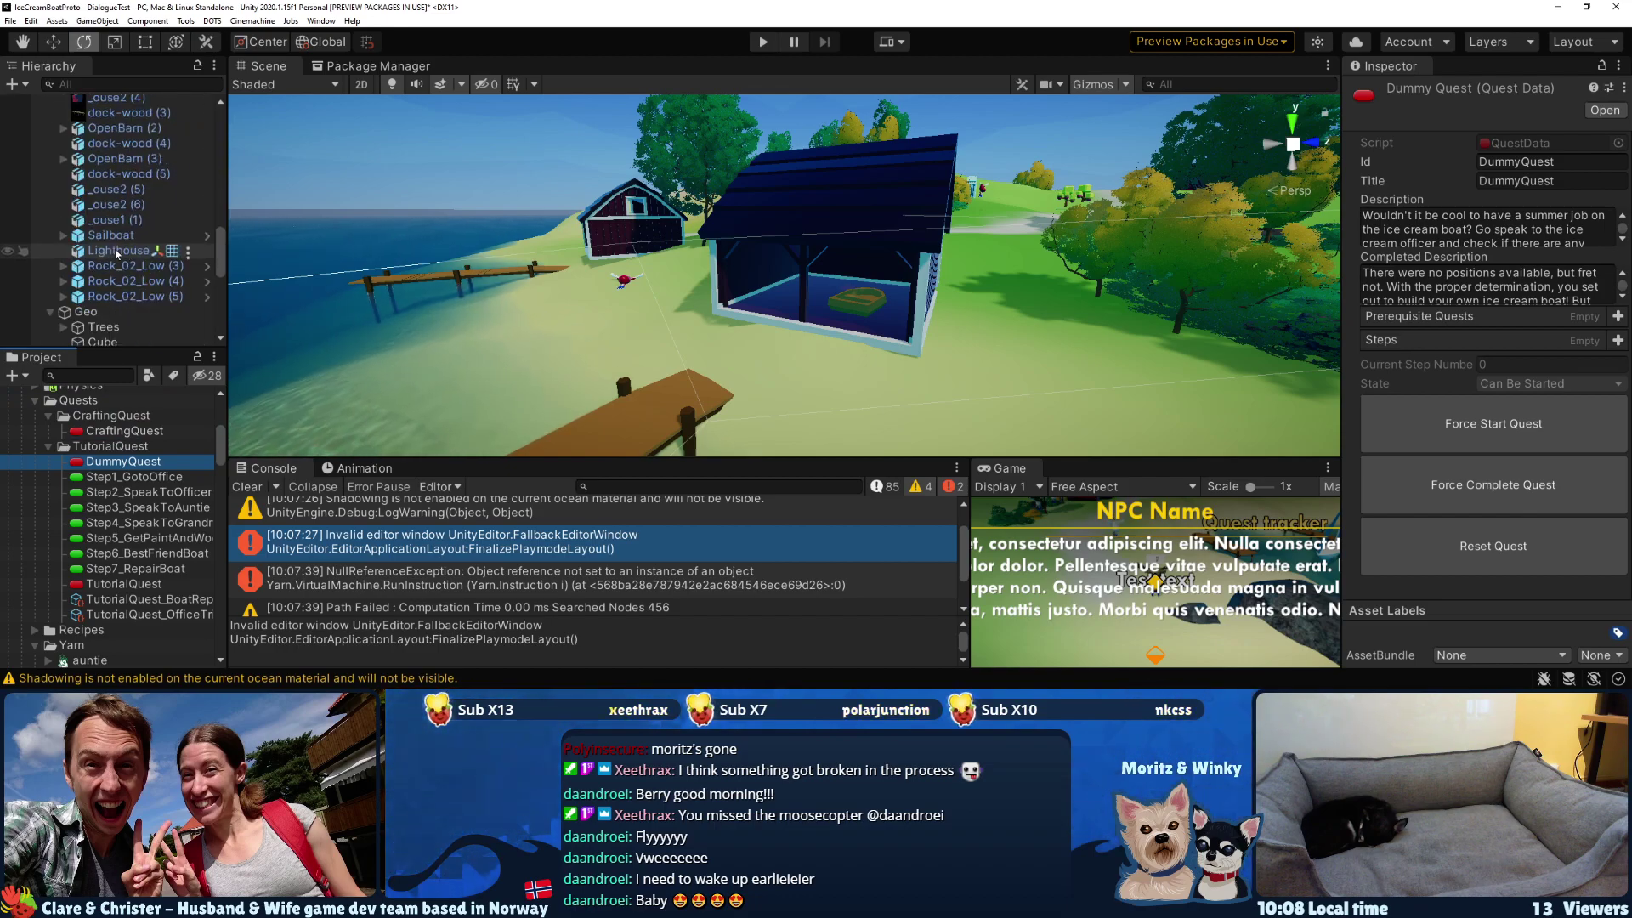
scroll(116, 252, up, 6)
click(121, 86)
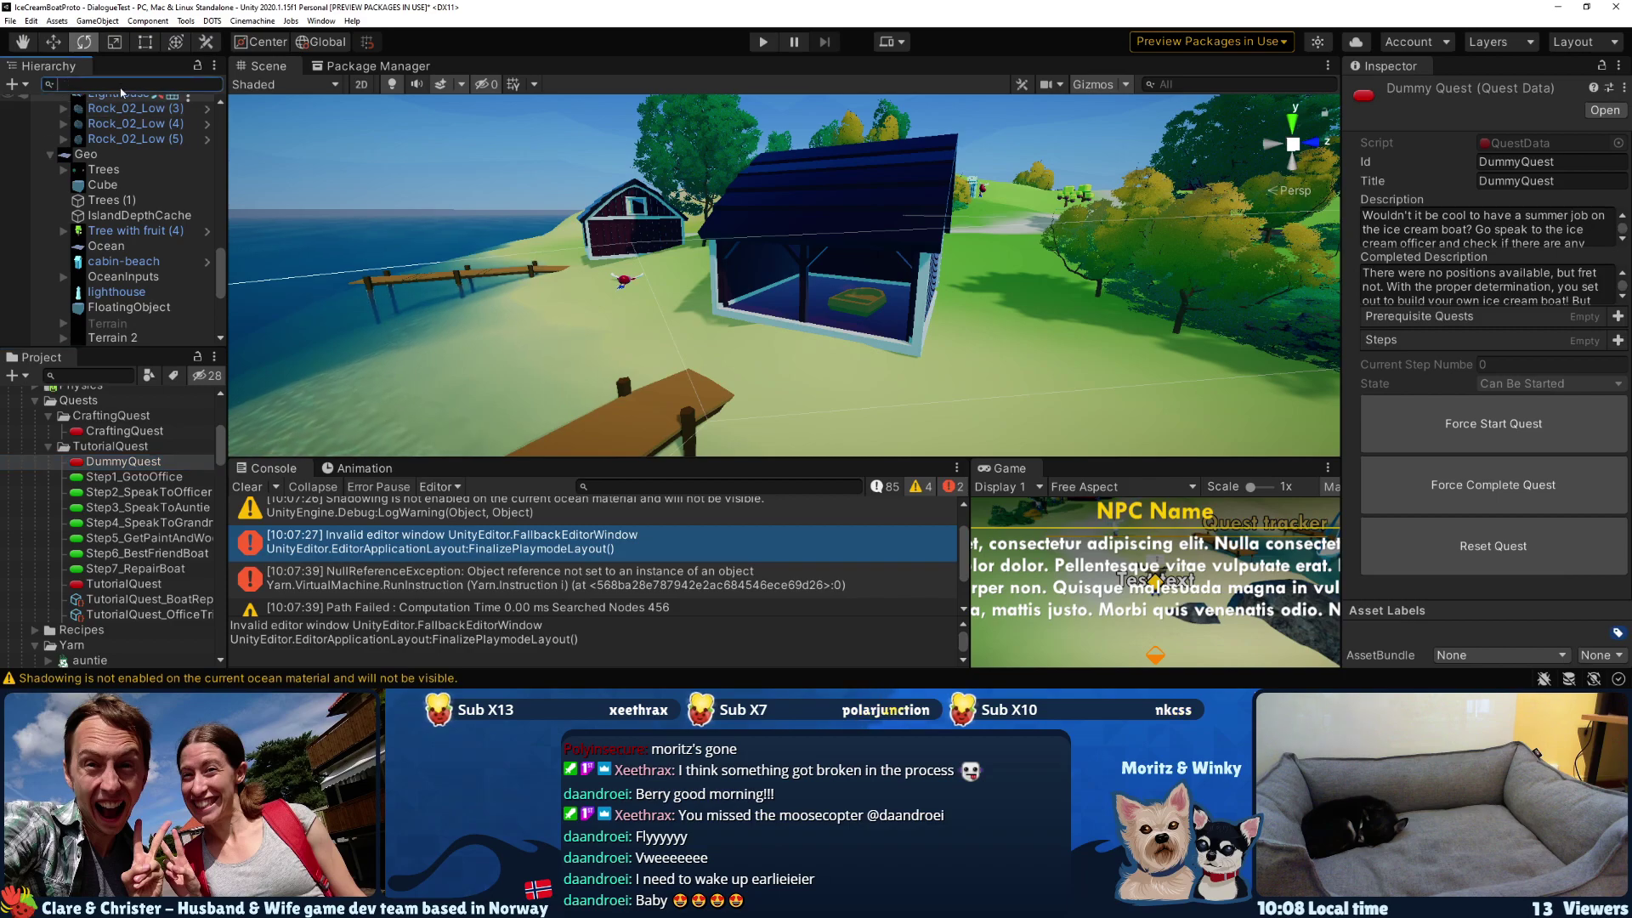
text(quest)
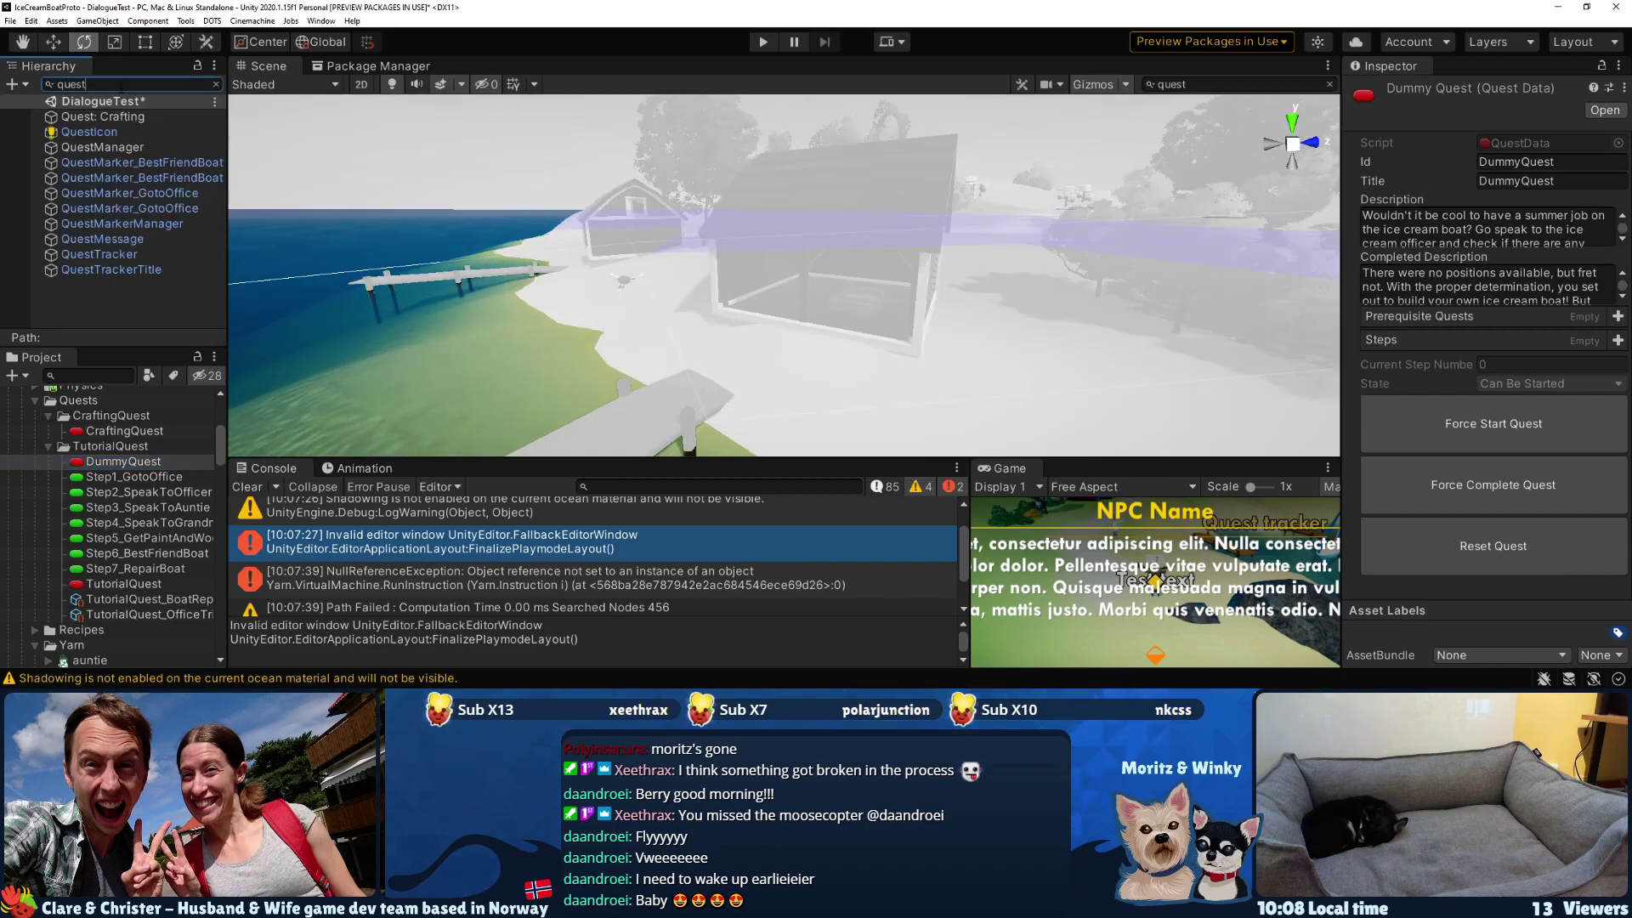
click(119, 119)
click(117, 147)
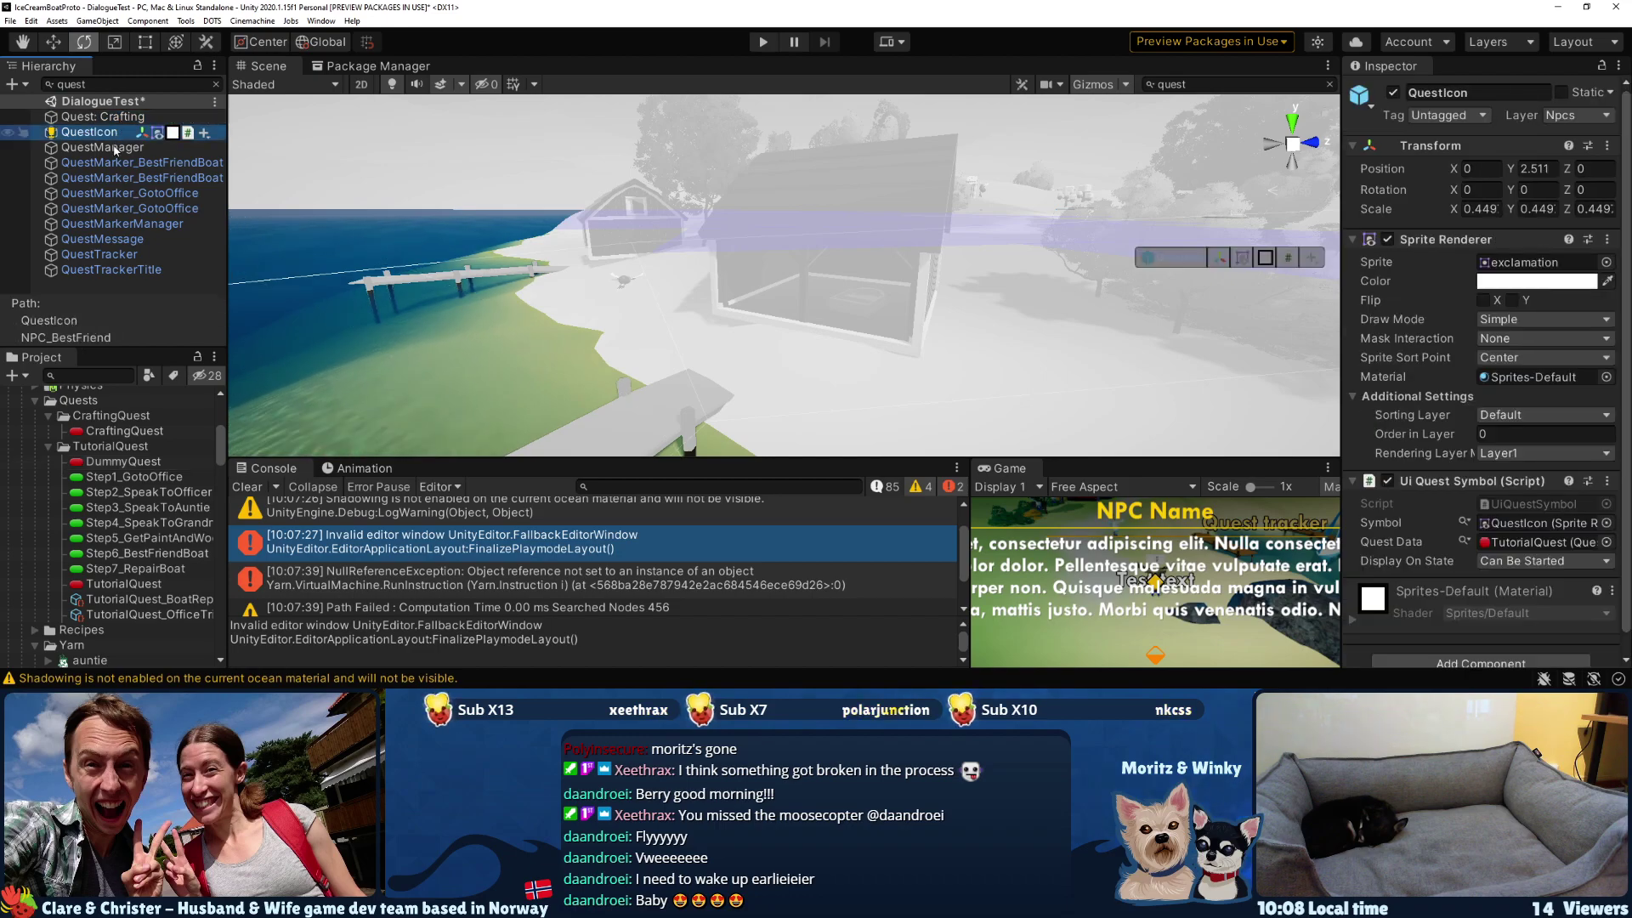
scroll(1501, 358, down, 3)
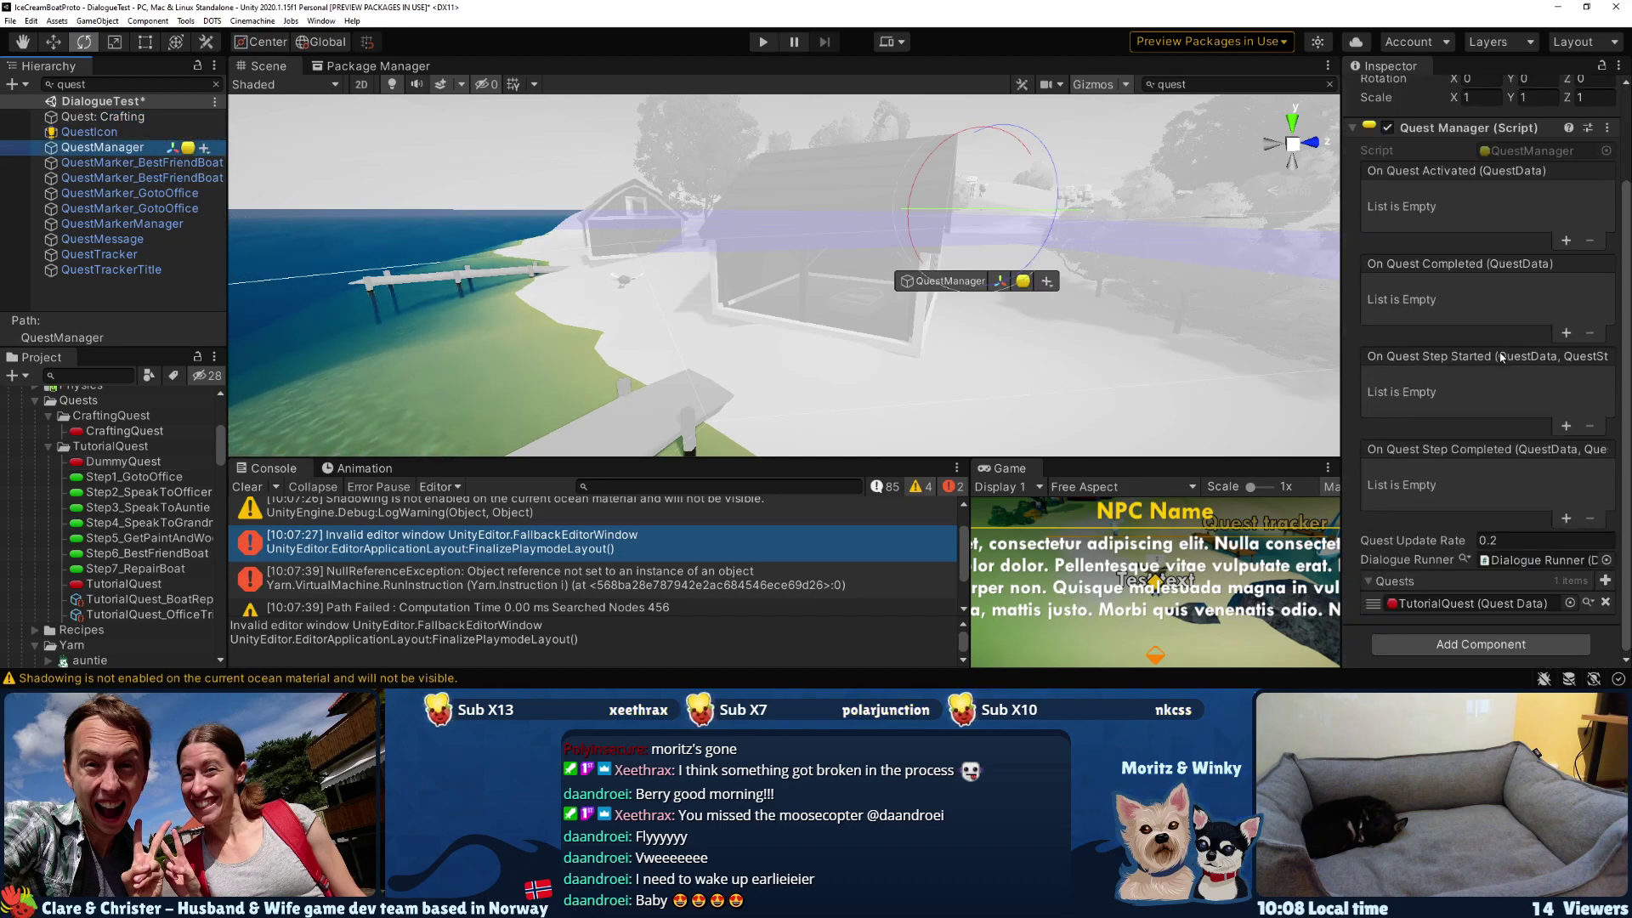
click(1605, 585)
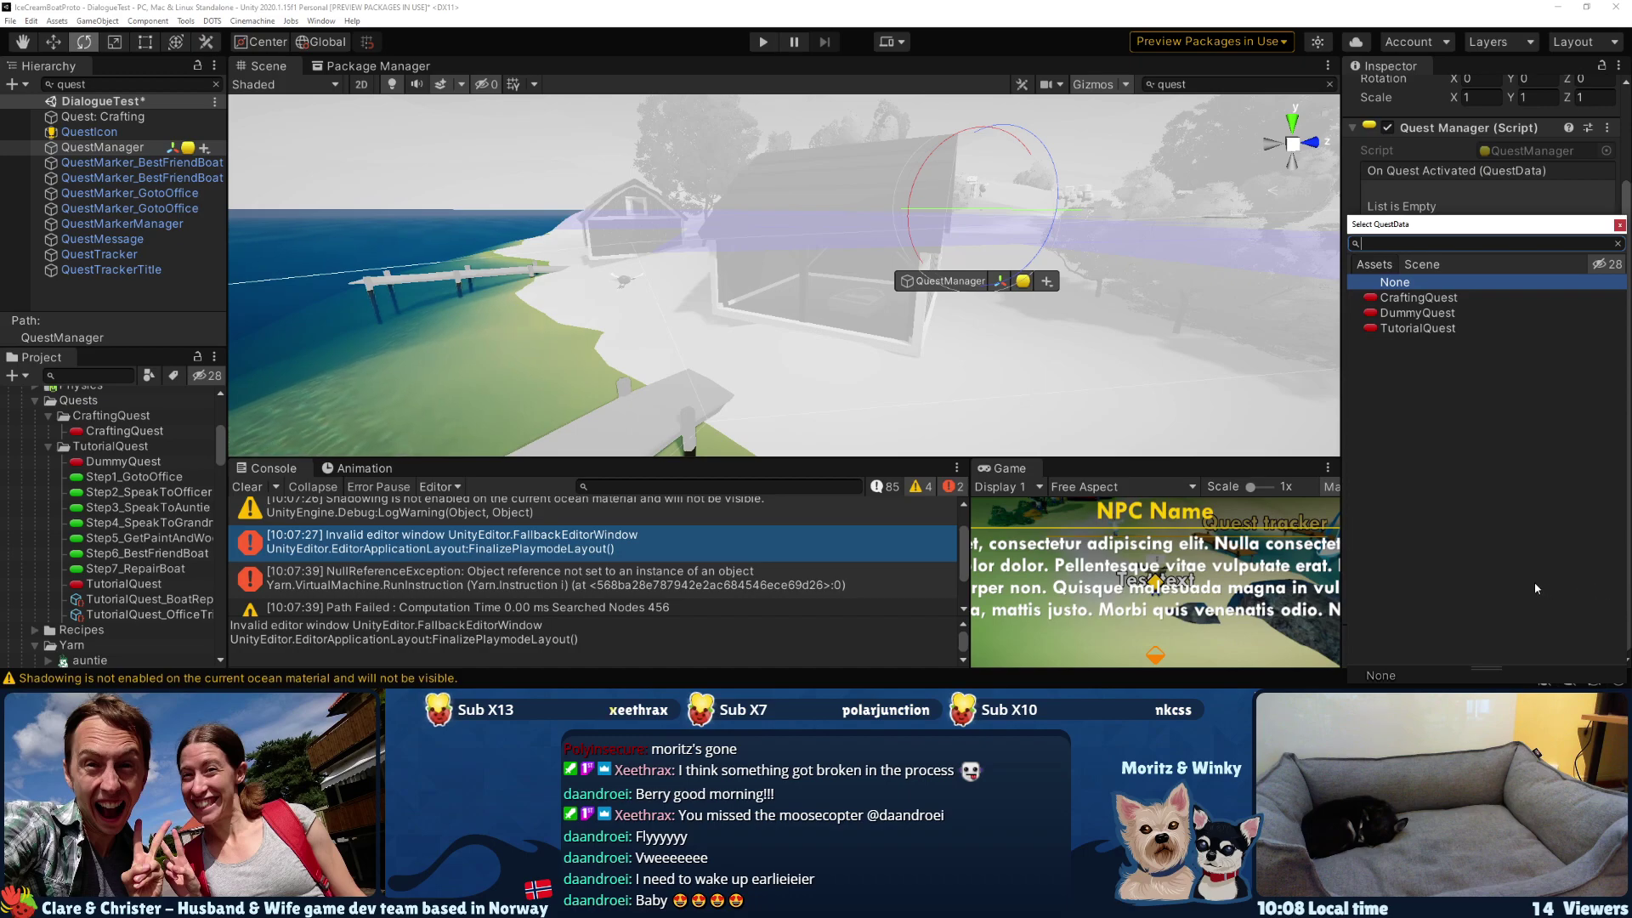
click(1435, 313)
click(1433, 298)
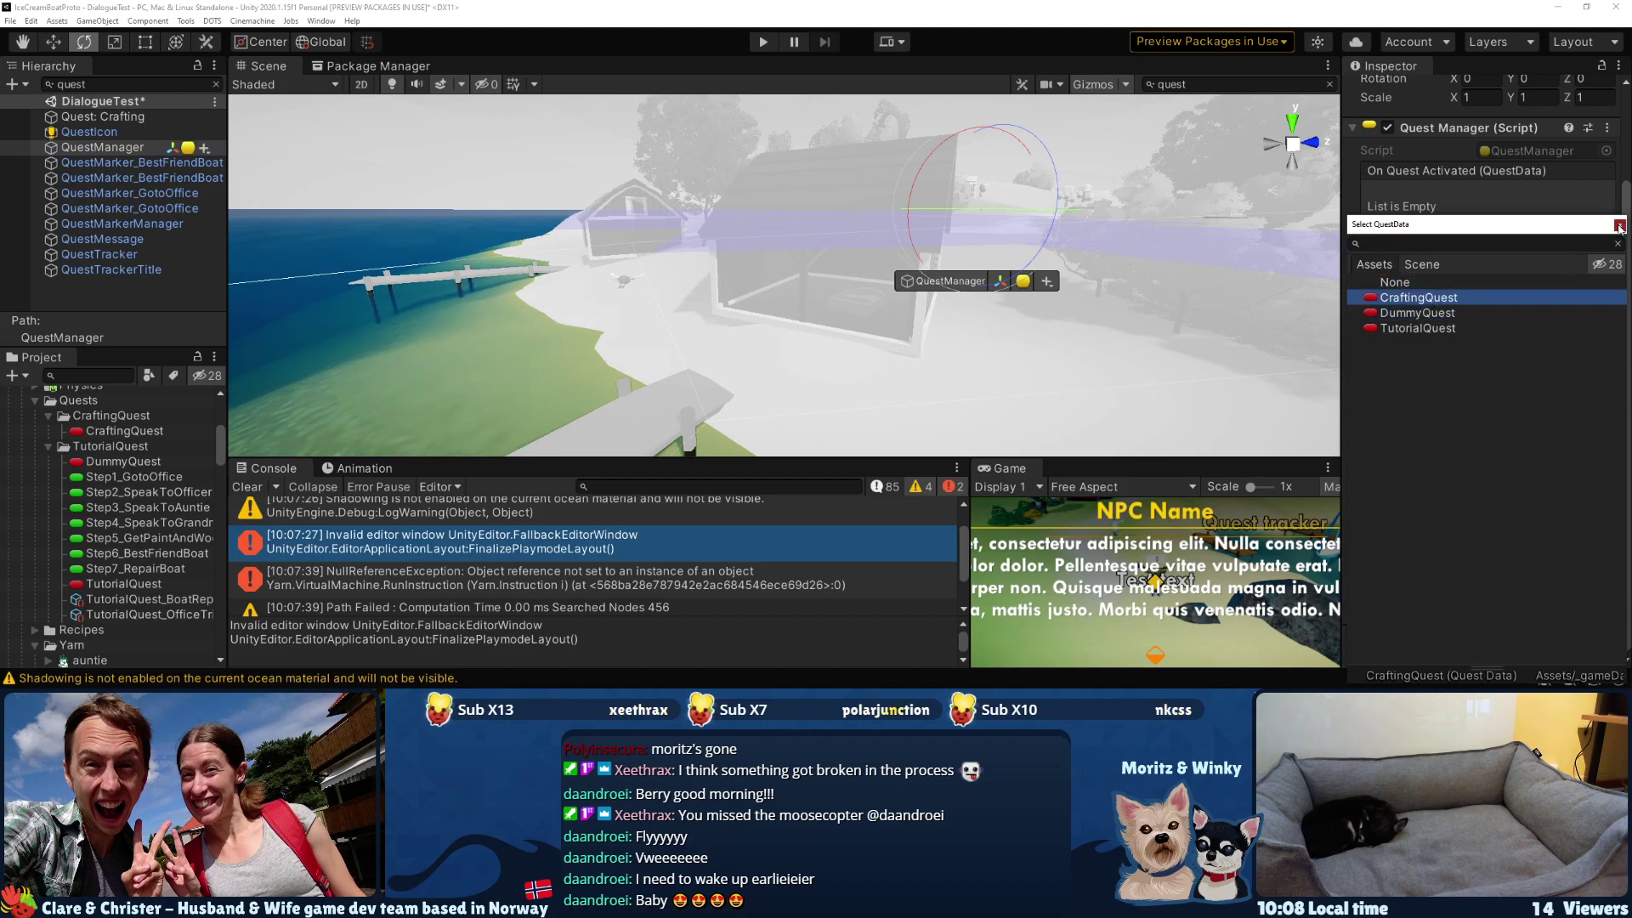
click(1620, 225)
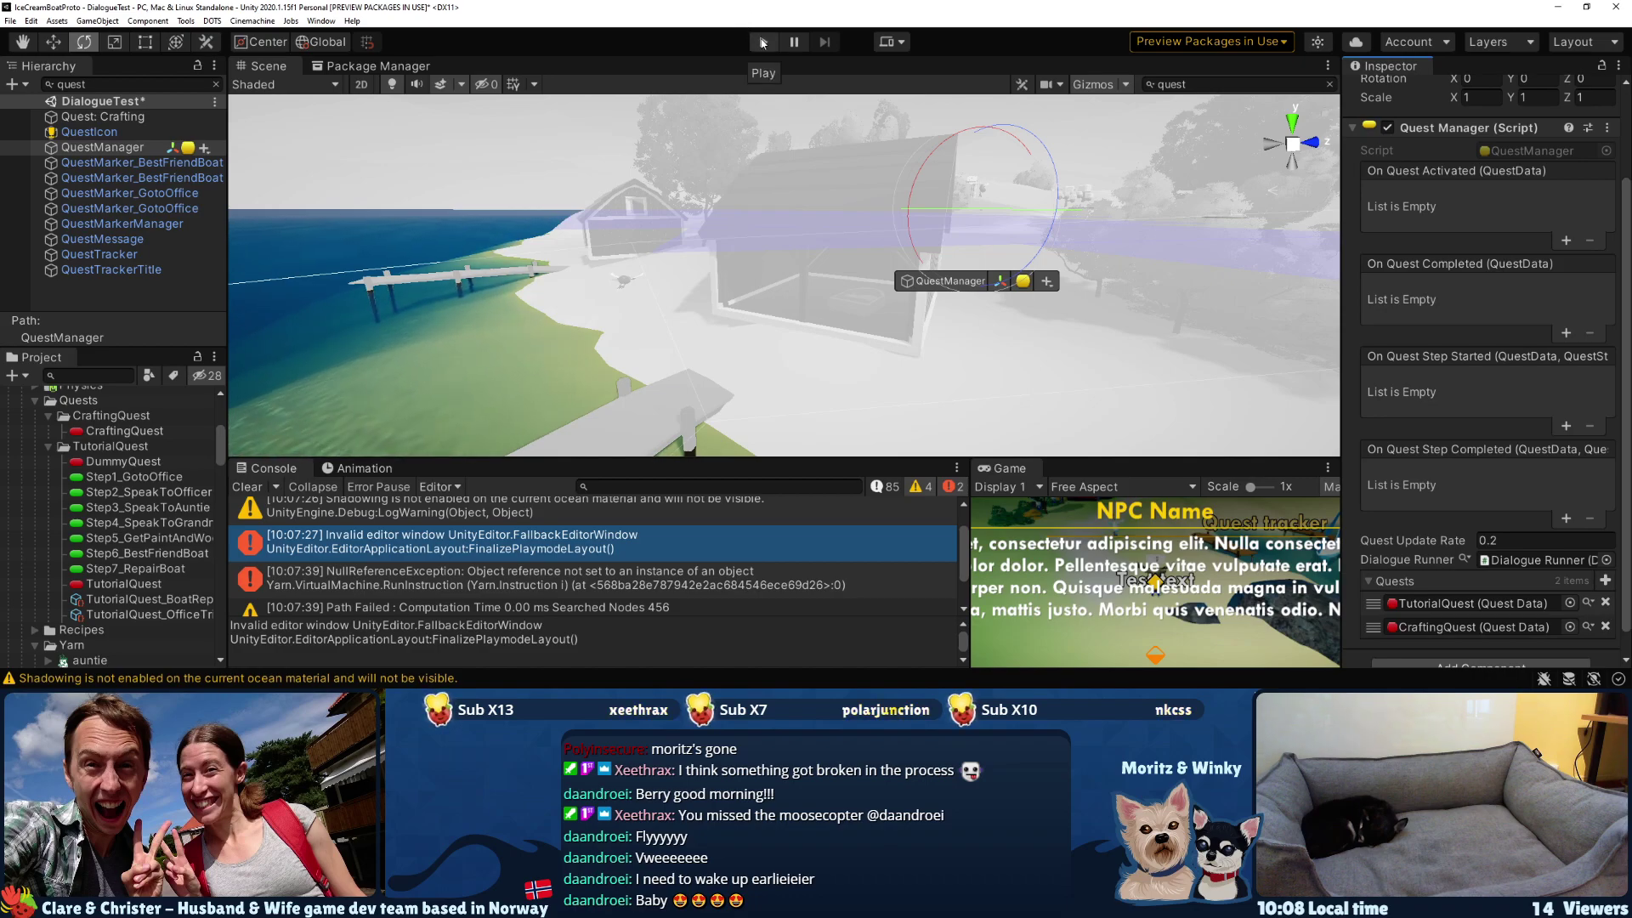
- Check the TutorialQuest asset's state and review the contents of the quest_crafting_boat and henrik Yarn scripts
click(136, 584)
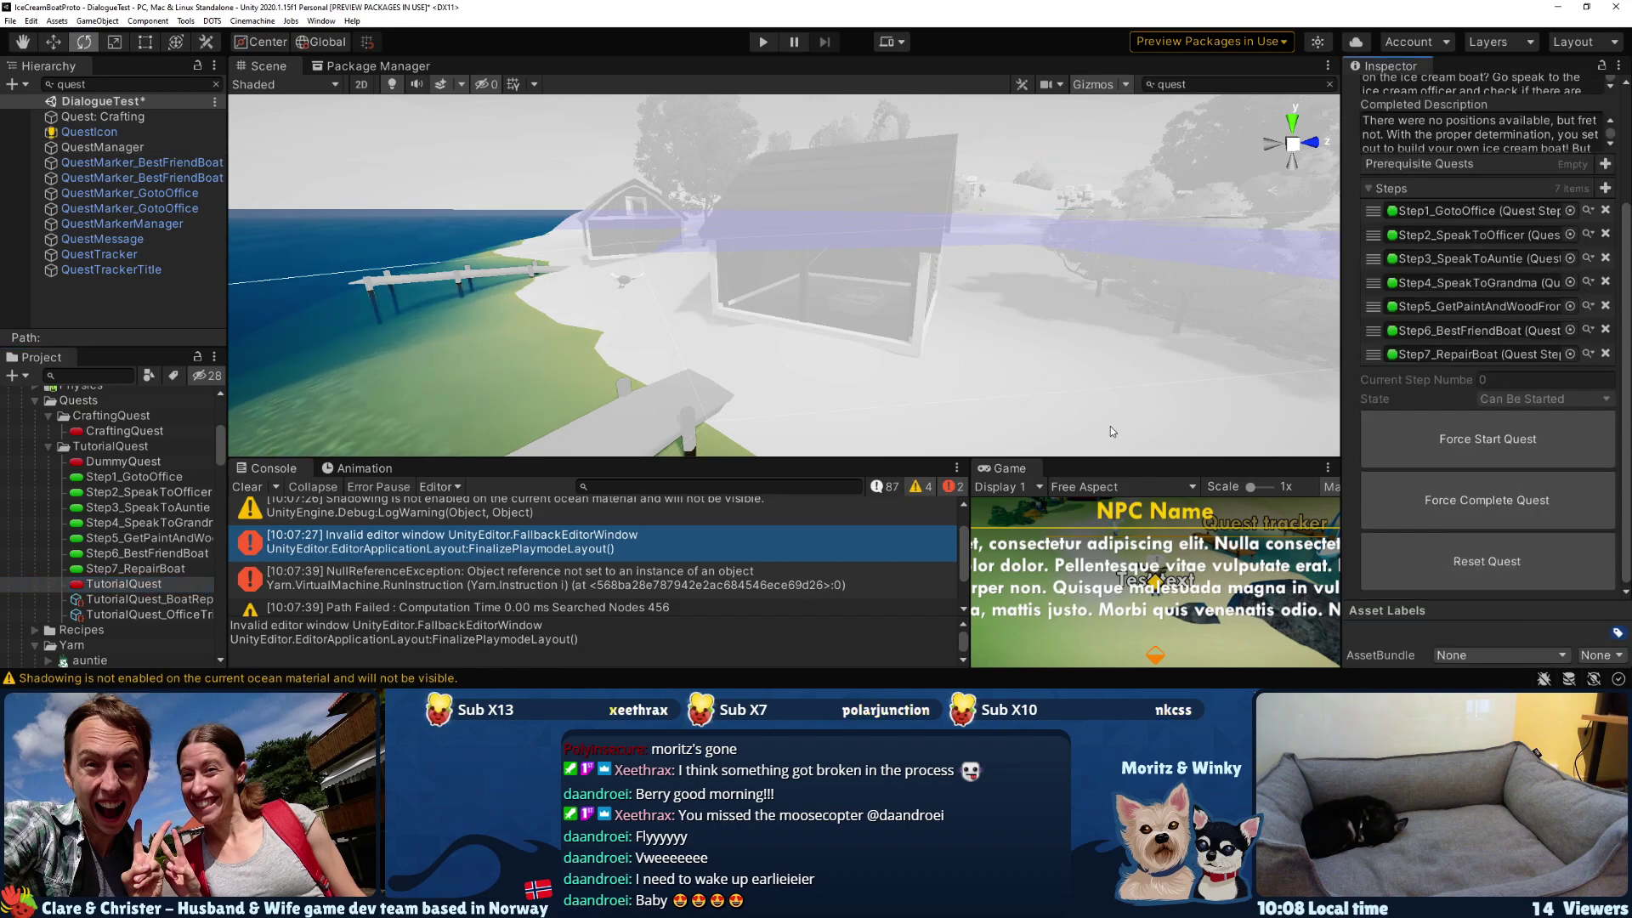
scroll(107, 448, down, 5)
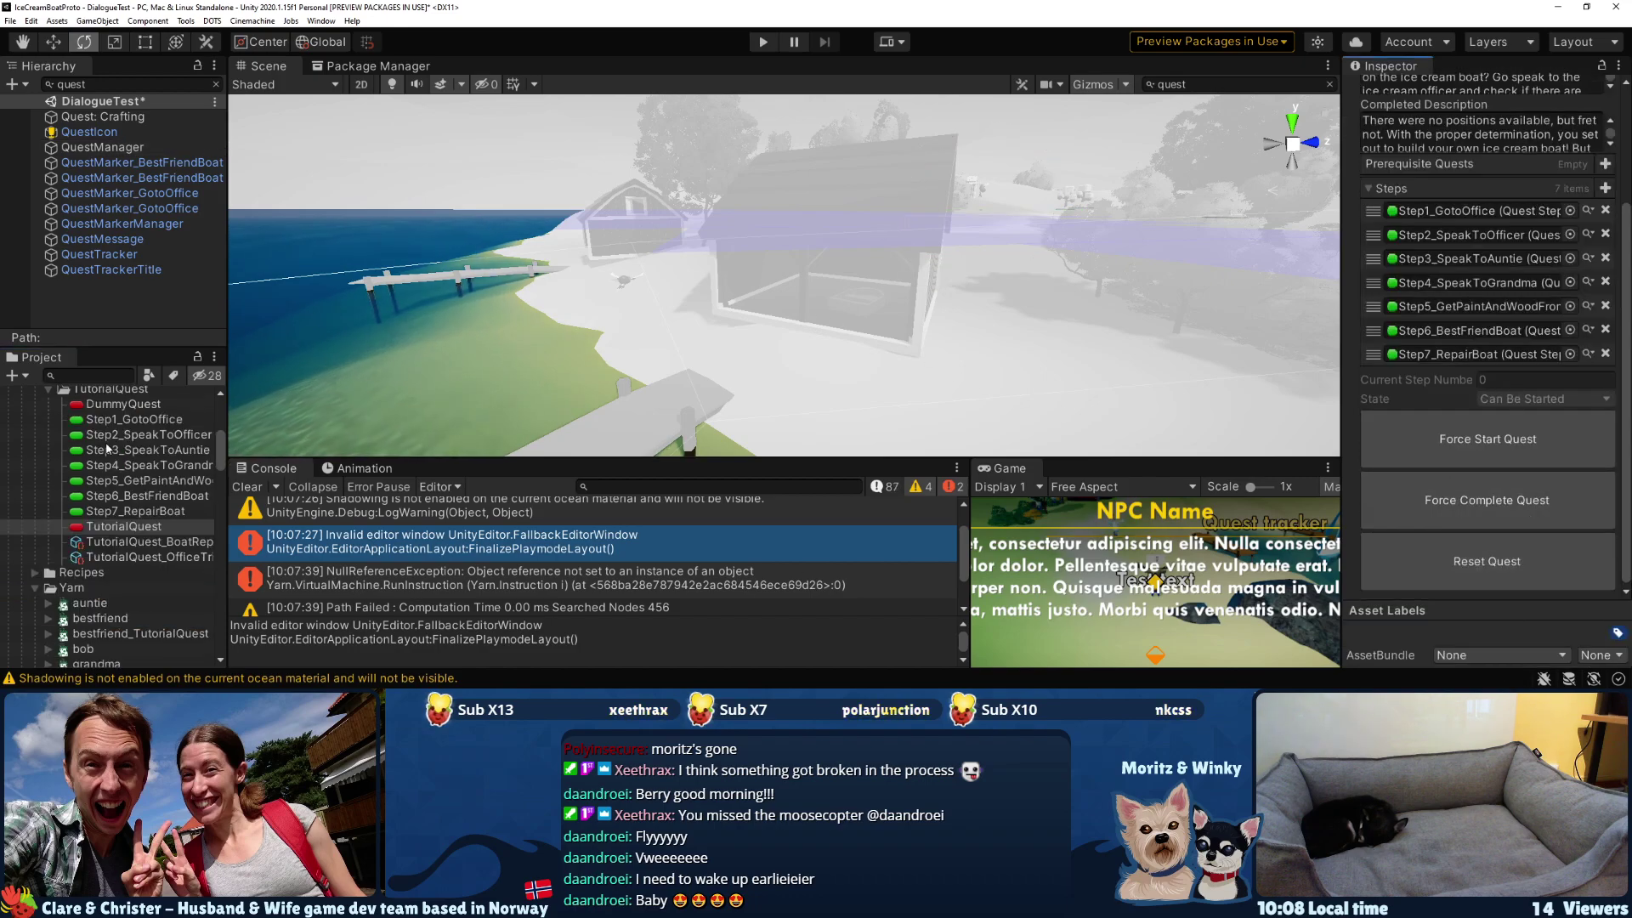
scroll(123, 463, down, 2)
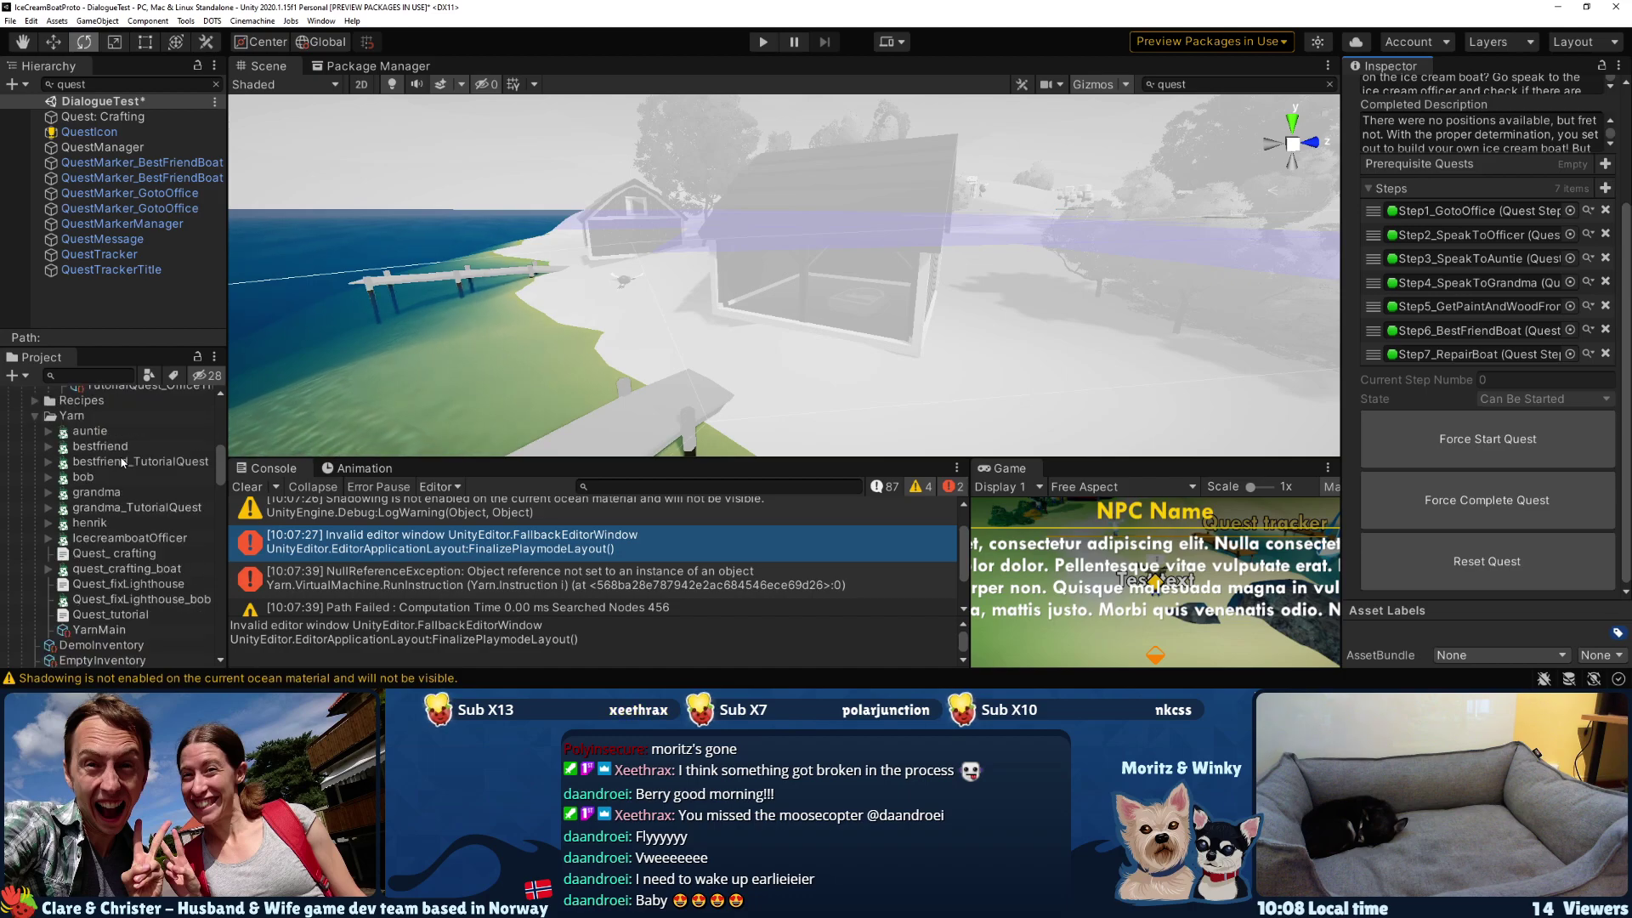
click(127, 569)
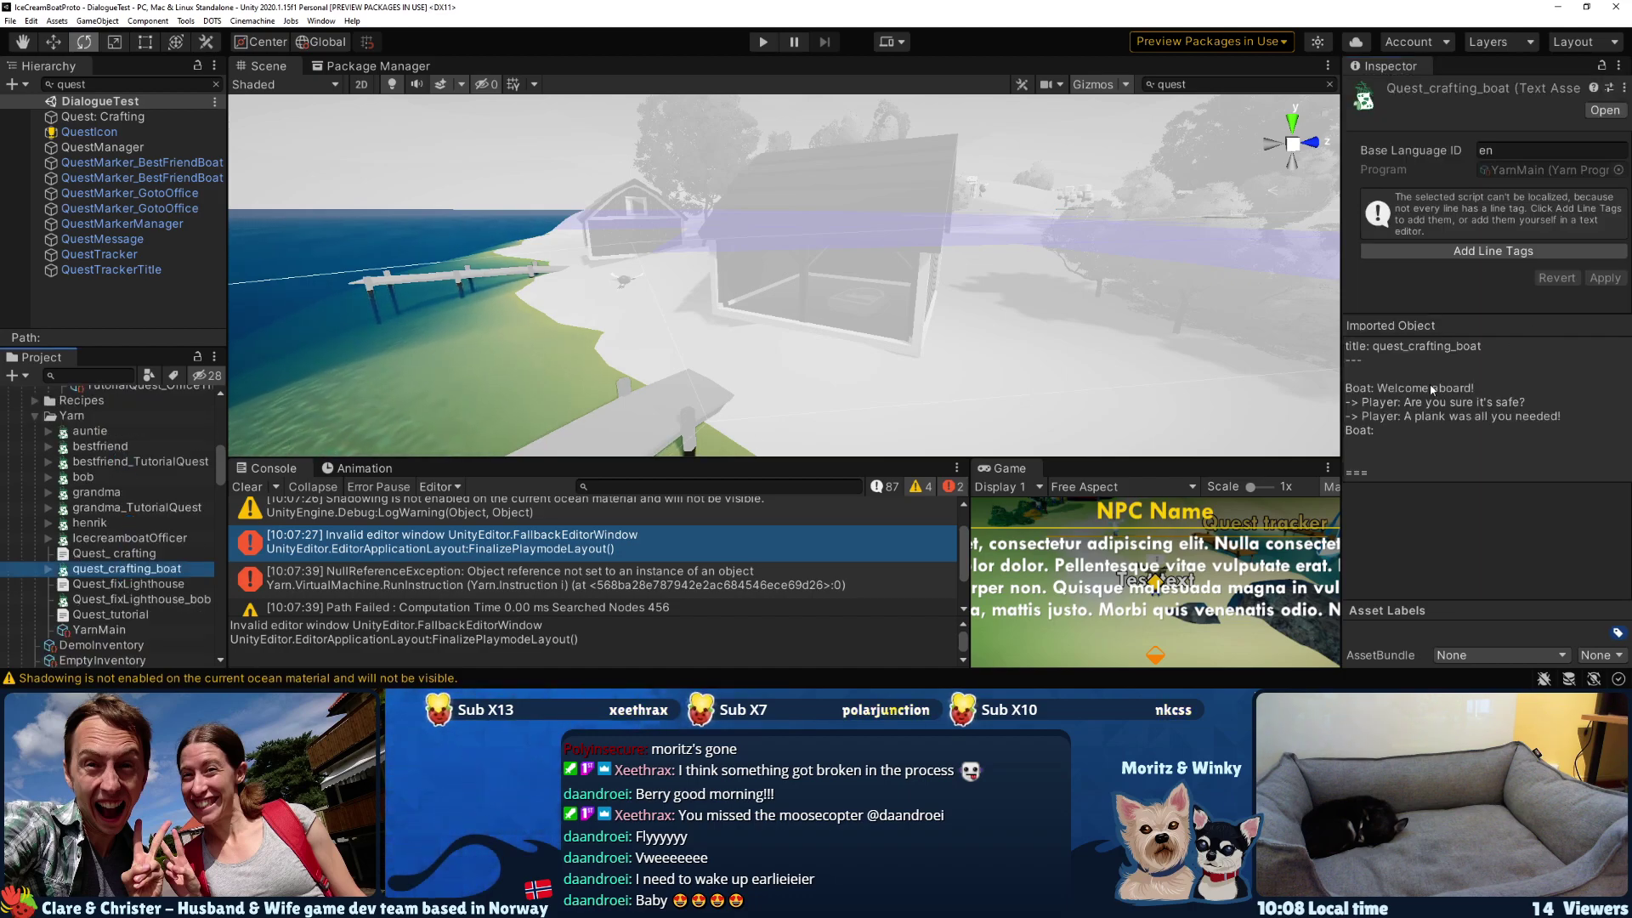
click(91, 523)
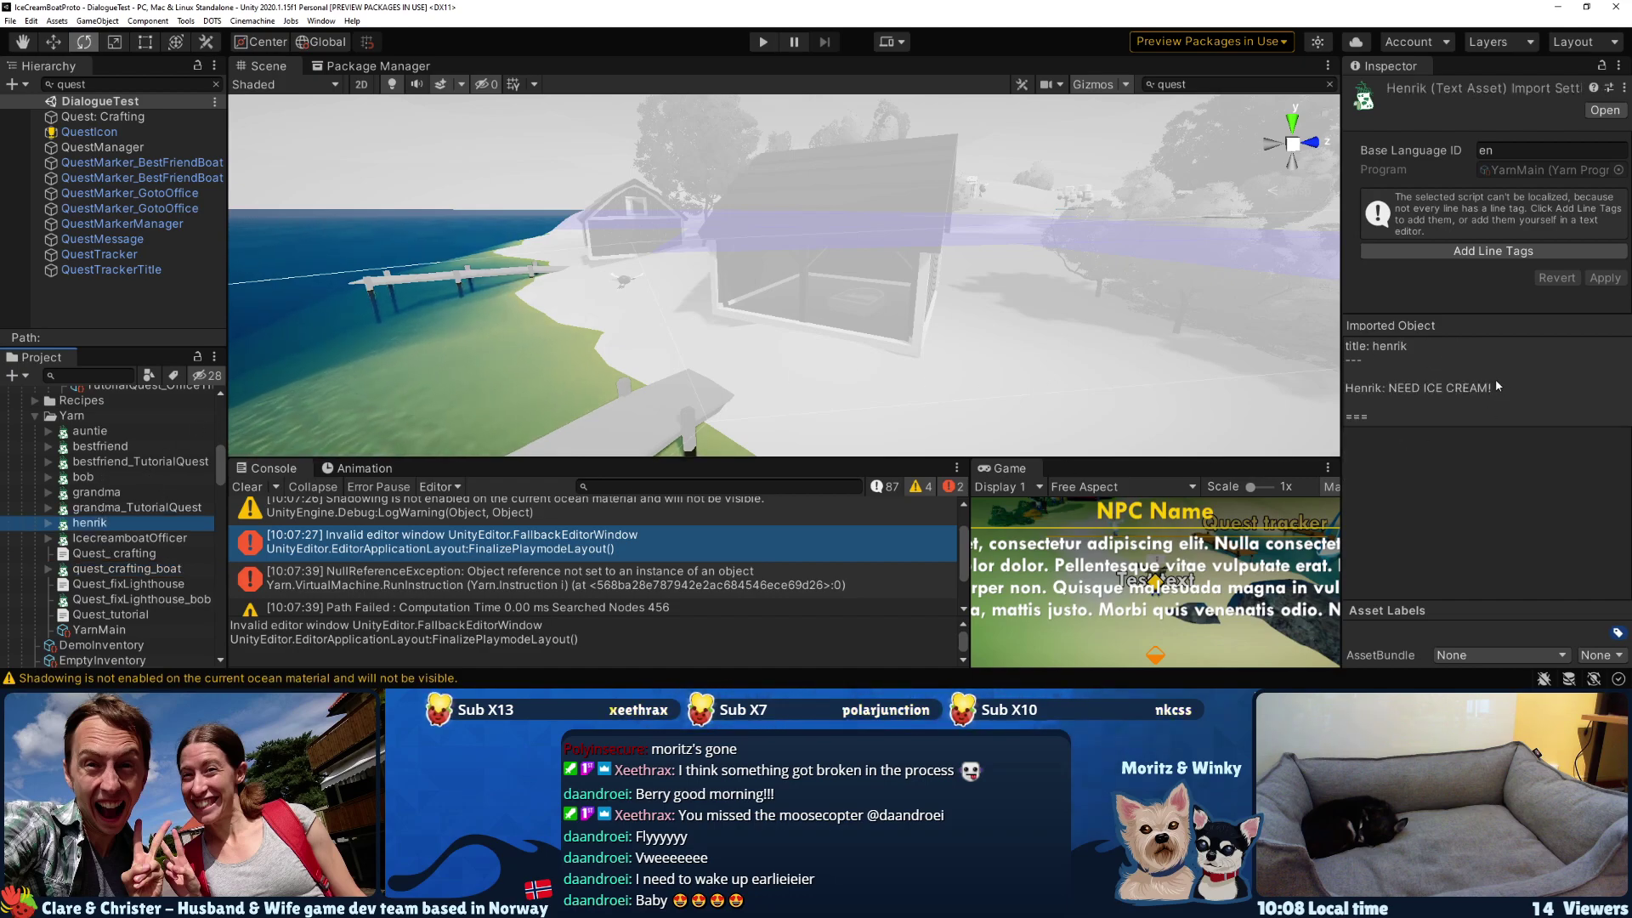
click(107, 569)
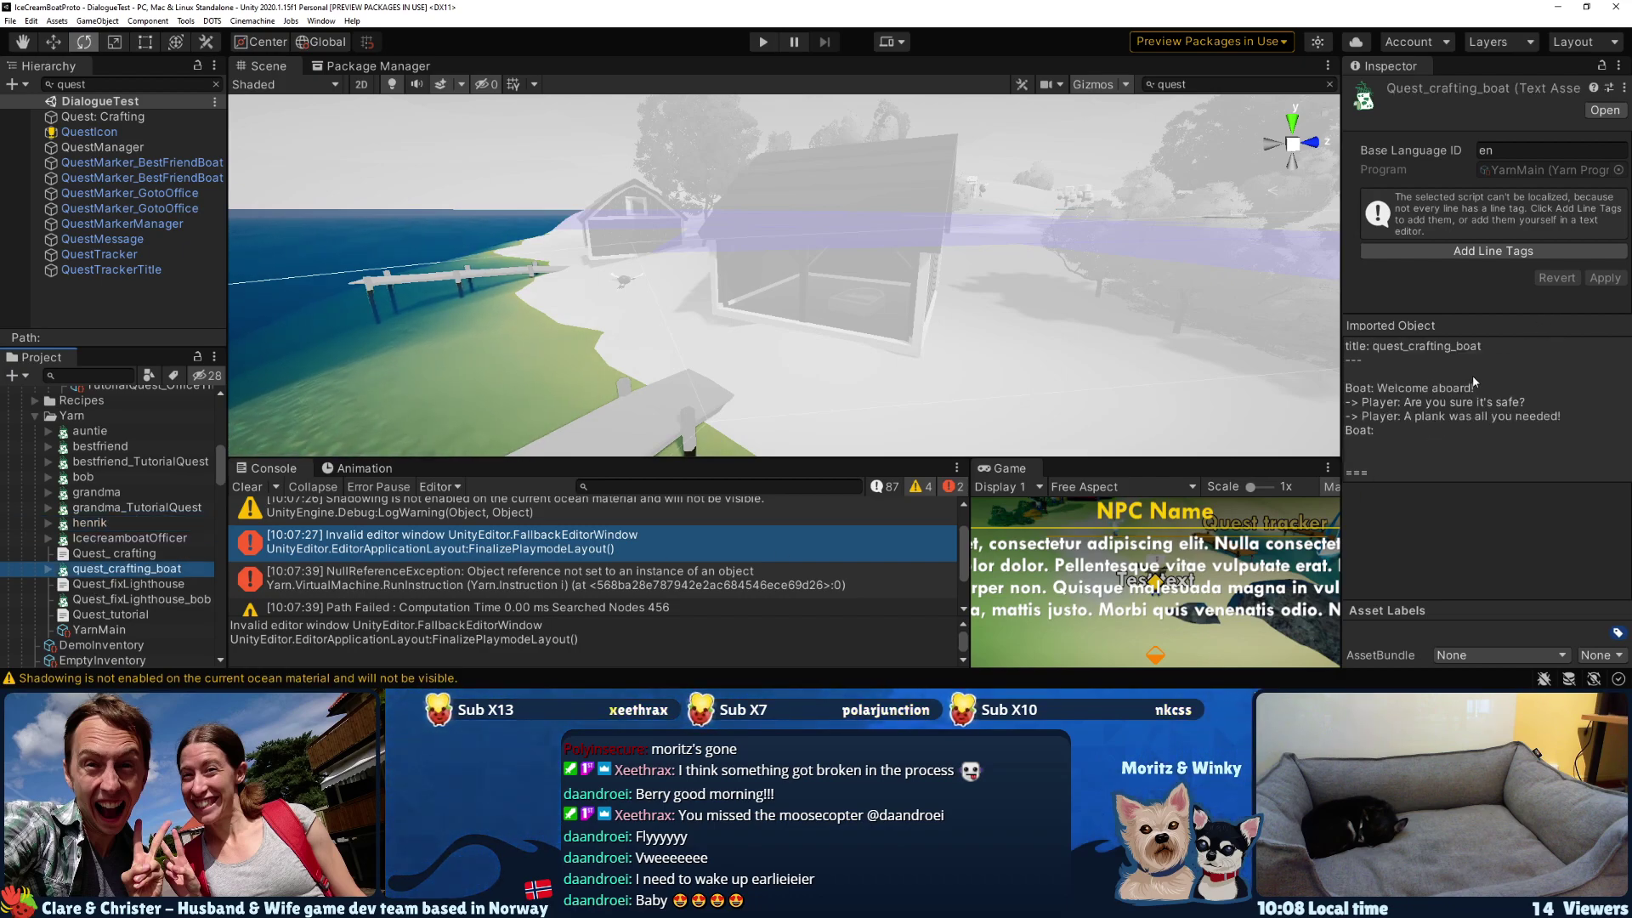
- Switch to Visual Studio Code and review the quest conditions in bestfriend_TutorialQuest.yarn
key(alt+Tab)
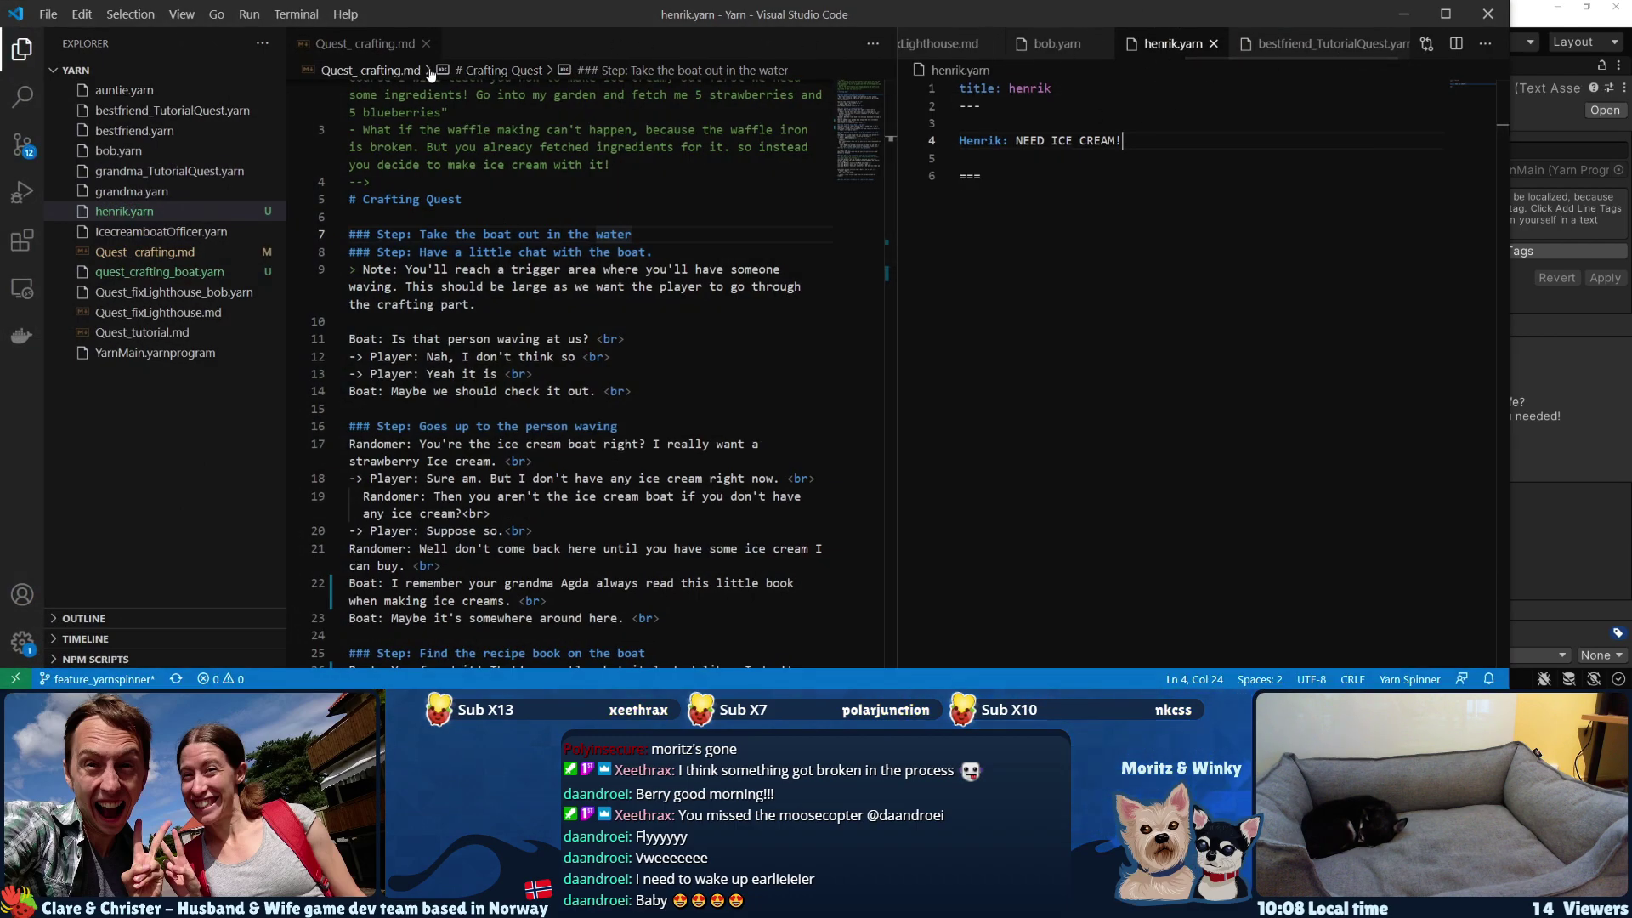
click(1331, 52)
scroll(1156, 53, left, 2)
drag(1156, 67, 913, 70)
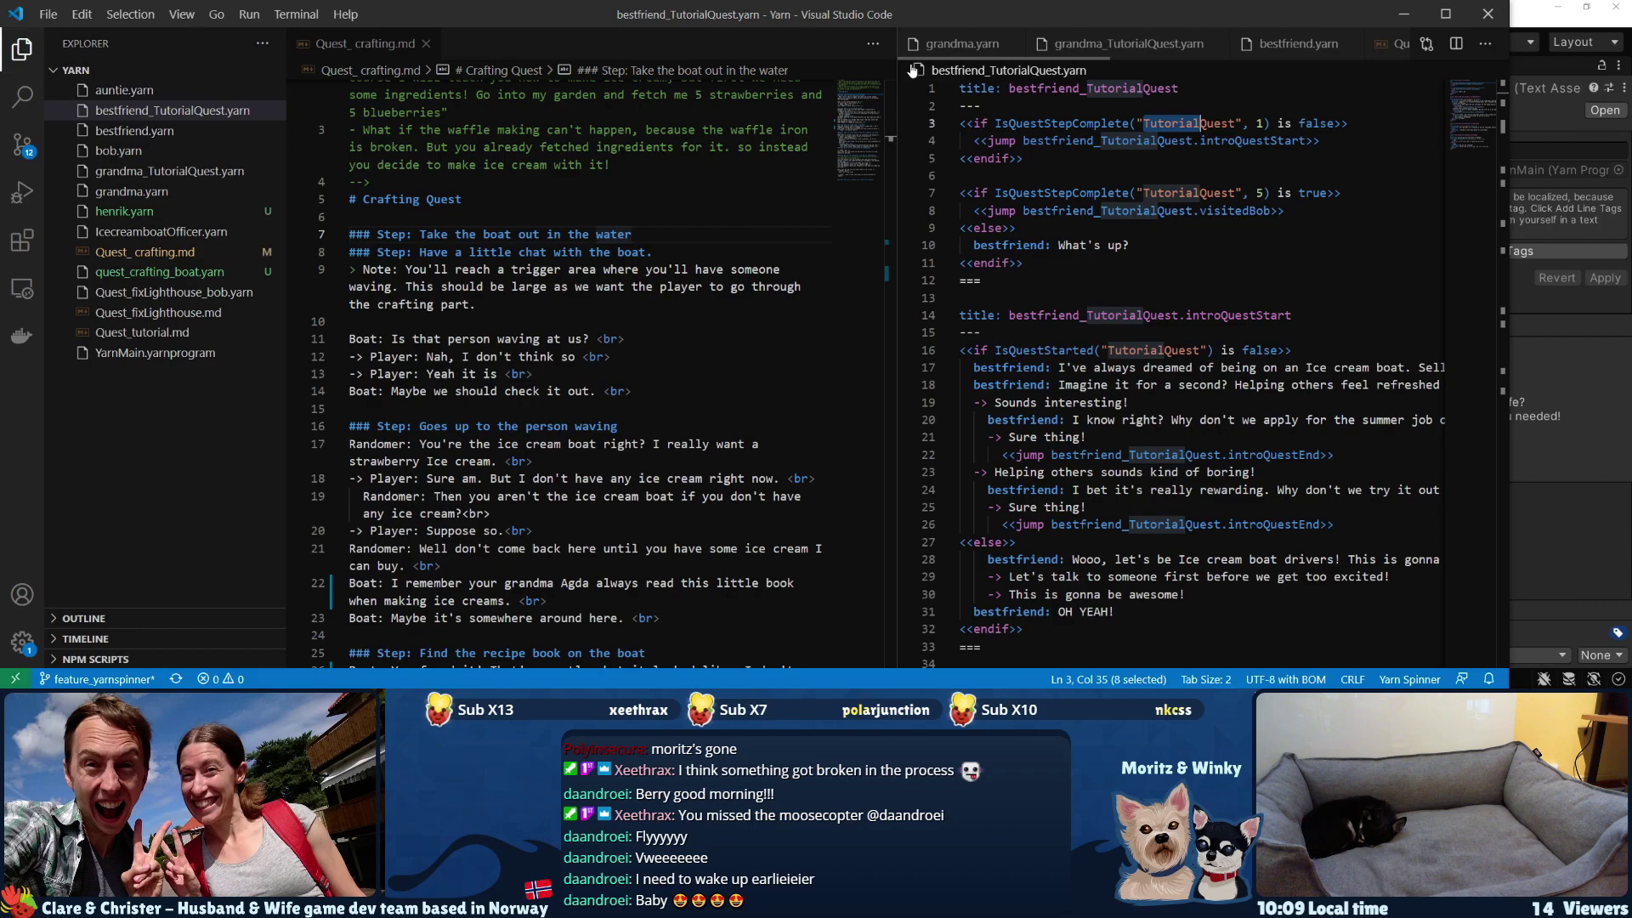
- Delete the empty Boat line from quest_crafting_boat.yarn, save it, and switch to Unity to start play mode
click(154, 272)
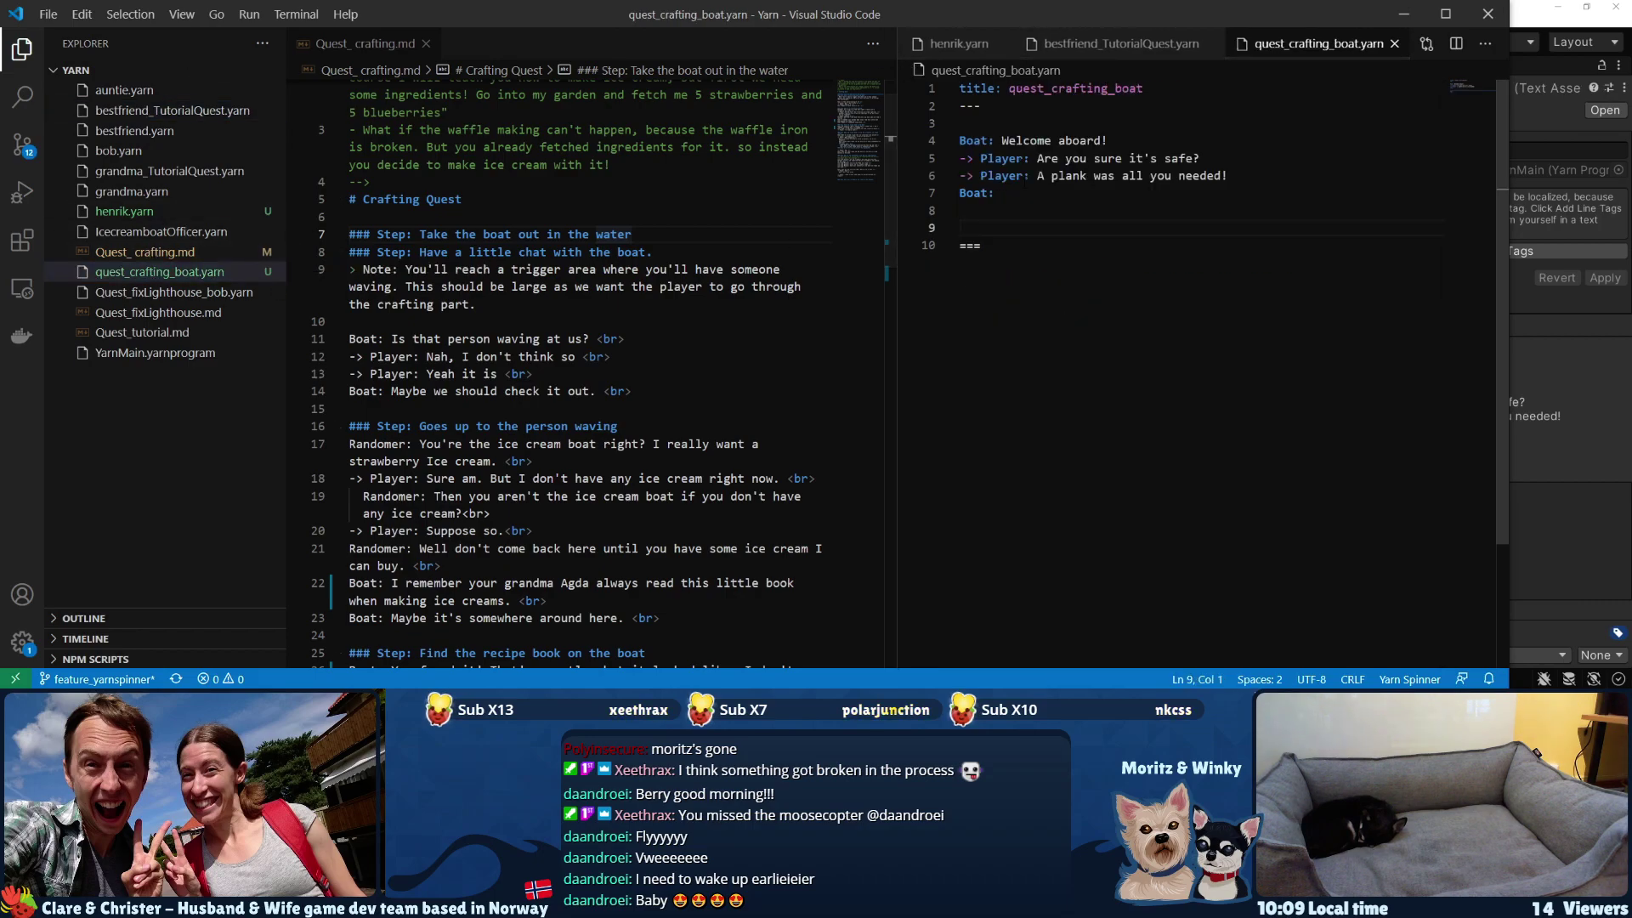
key(Delete)
key(Delete)
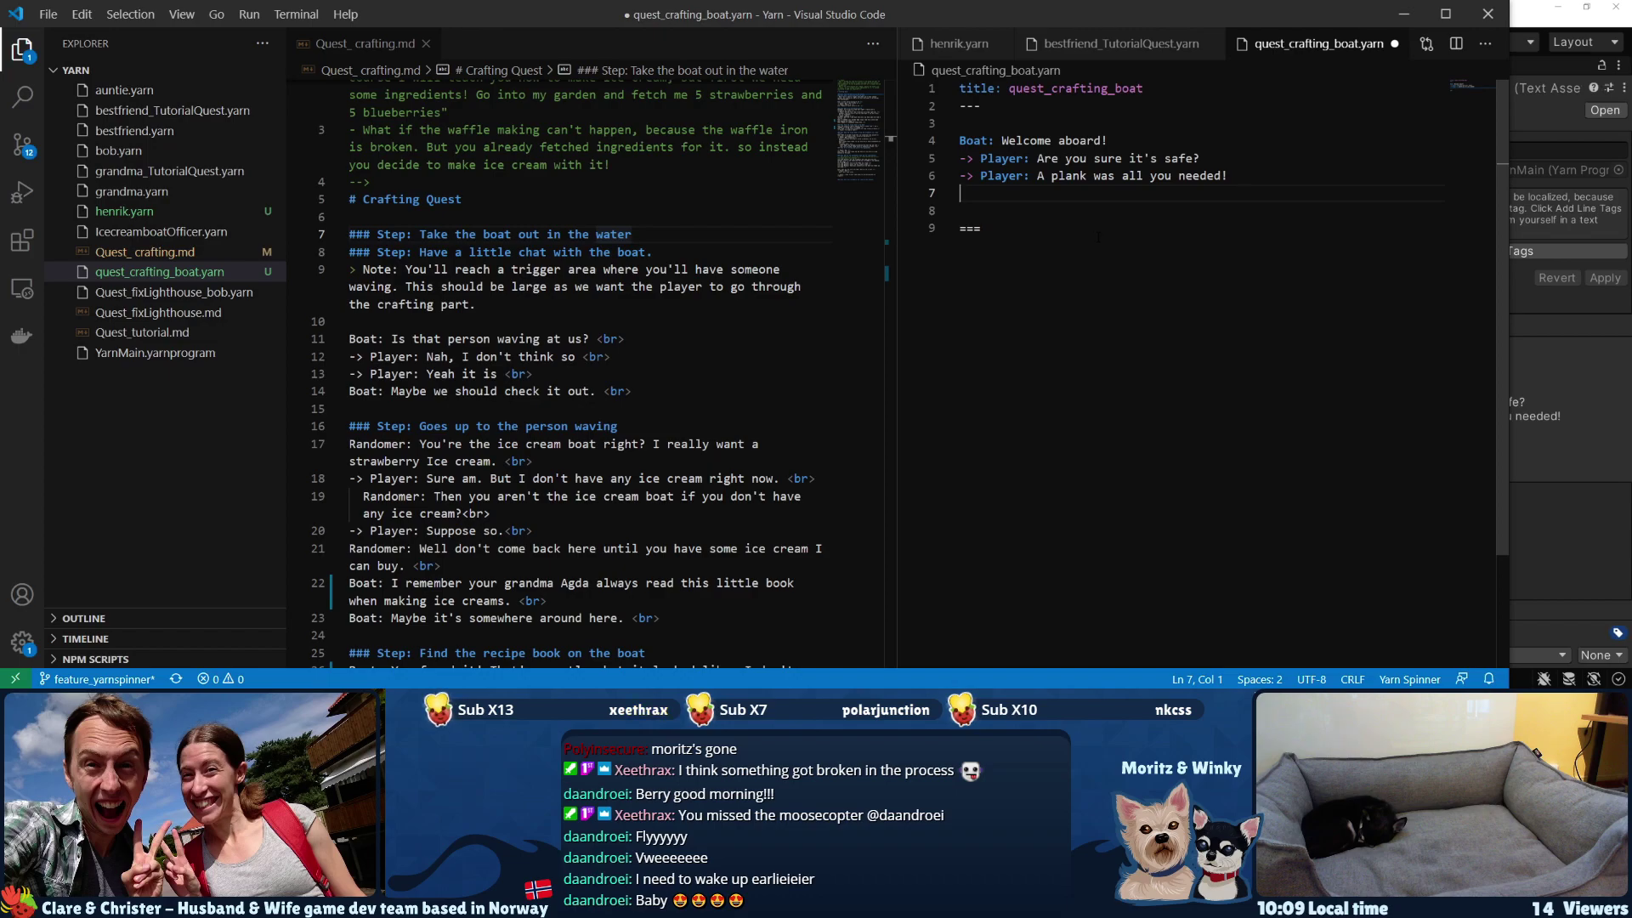
key(alt+Tab)
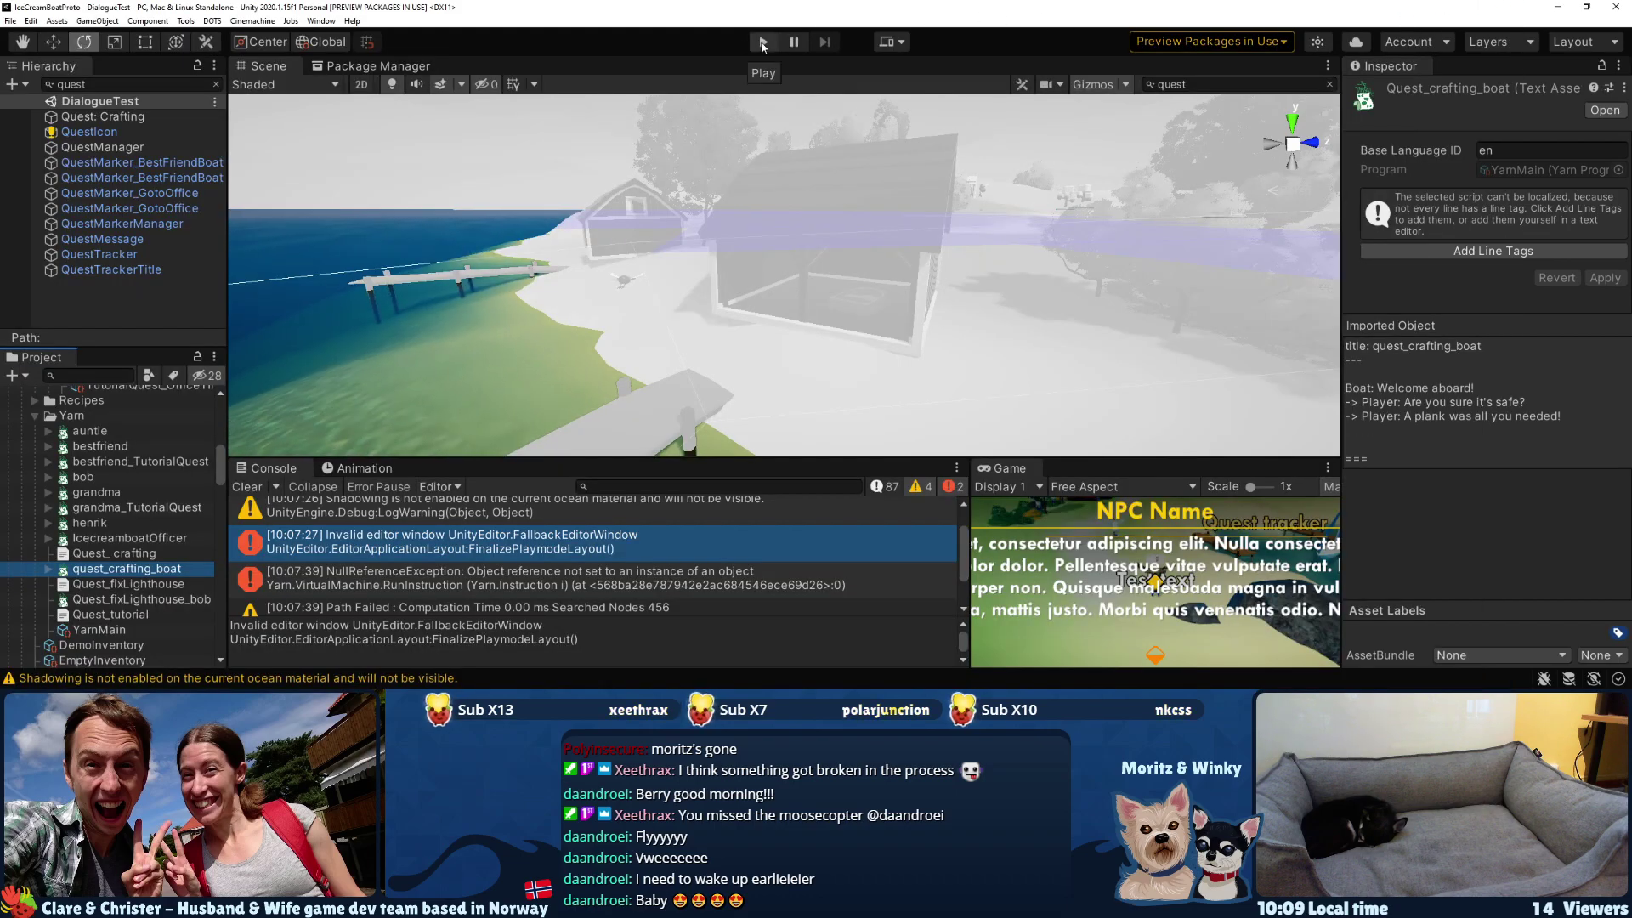
click(763, 43)
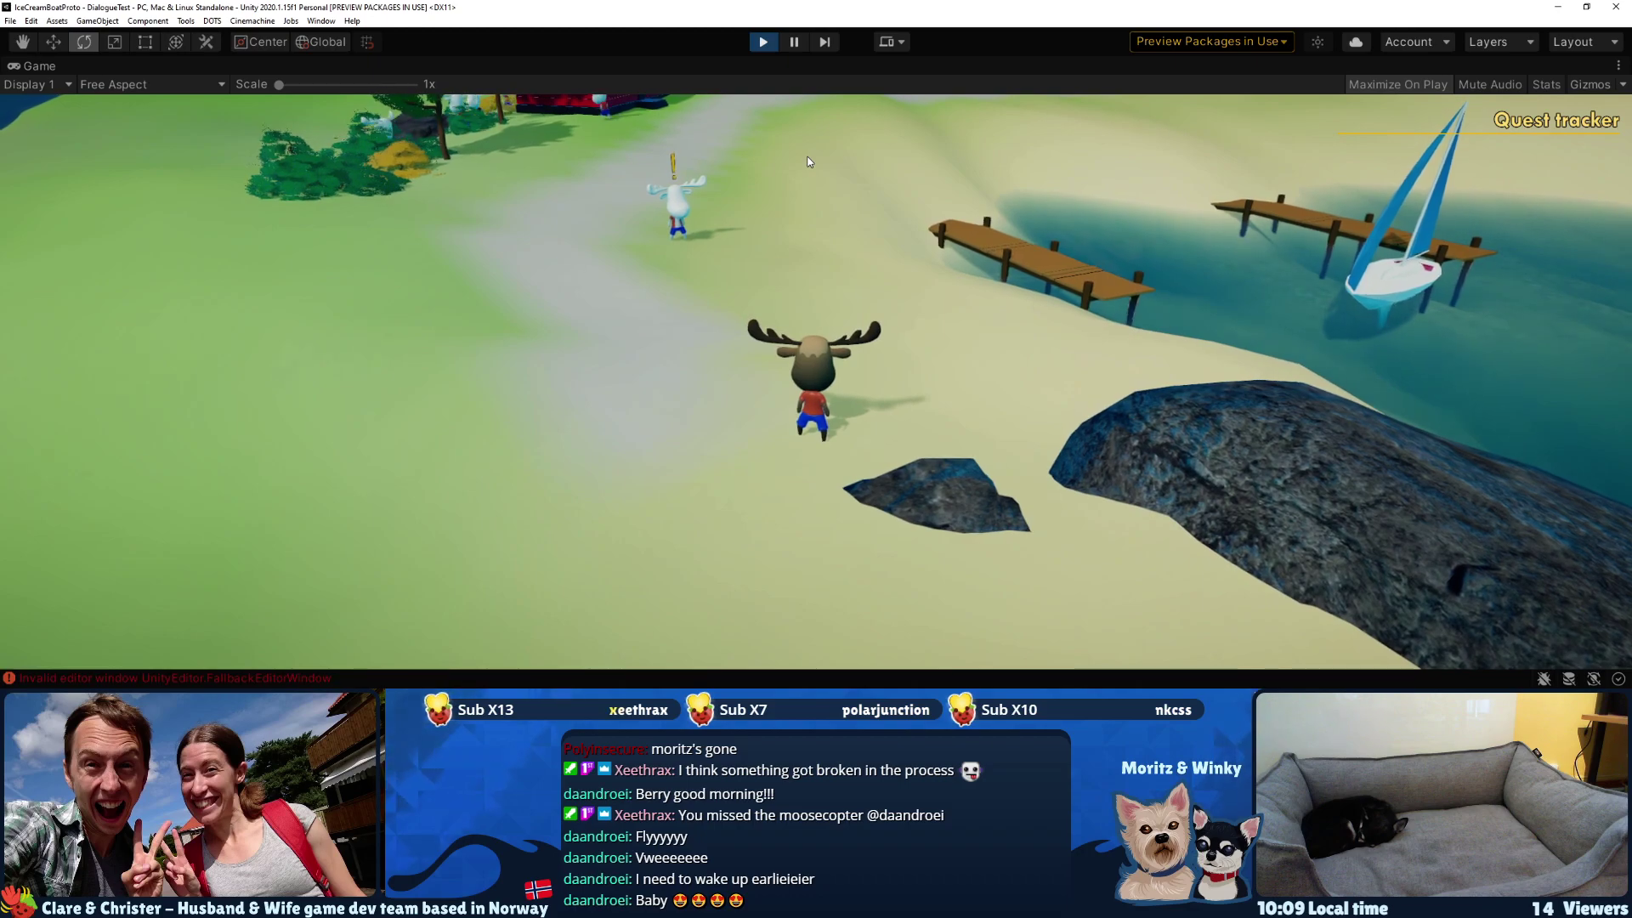
- Play-test the tutorial quest by talking to Jim the Best Friend, answer "Sure thing!", and exit play mode
key(w)
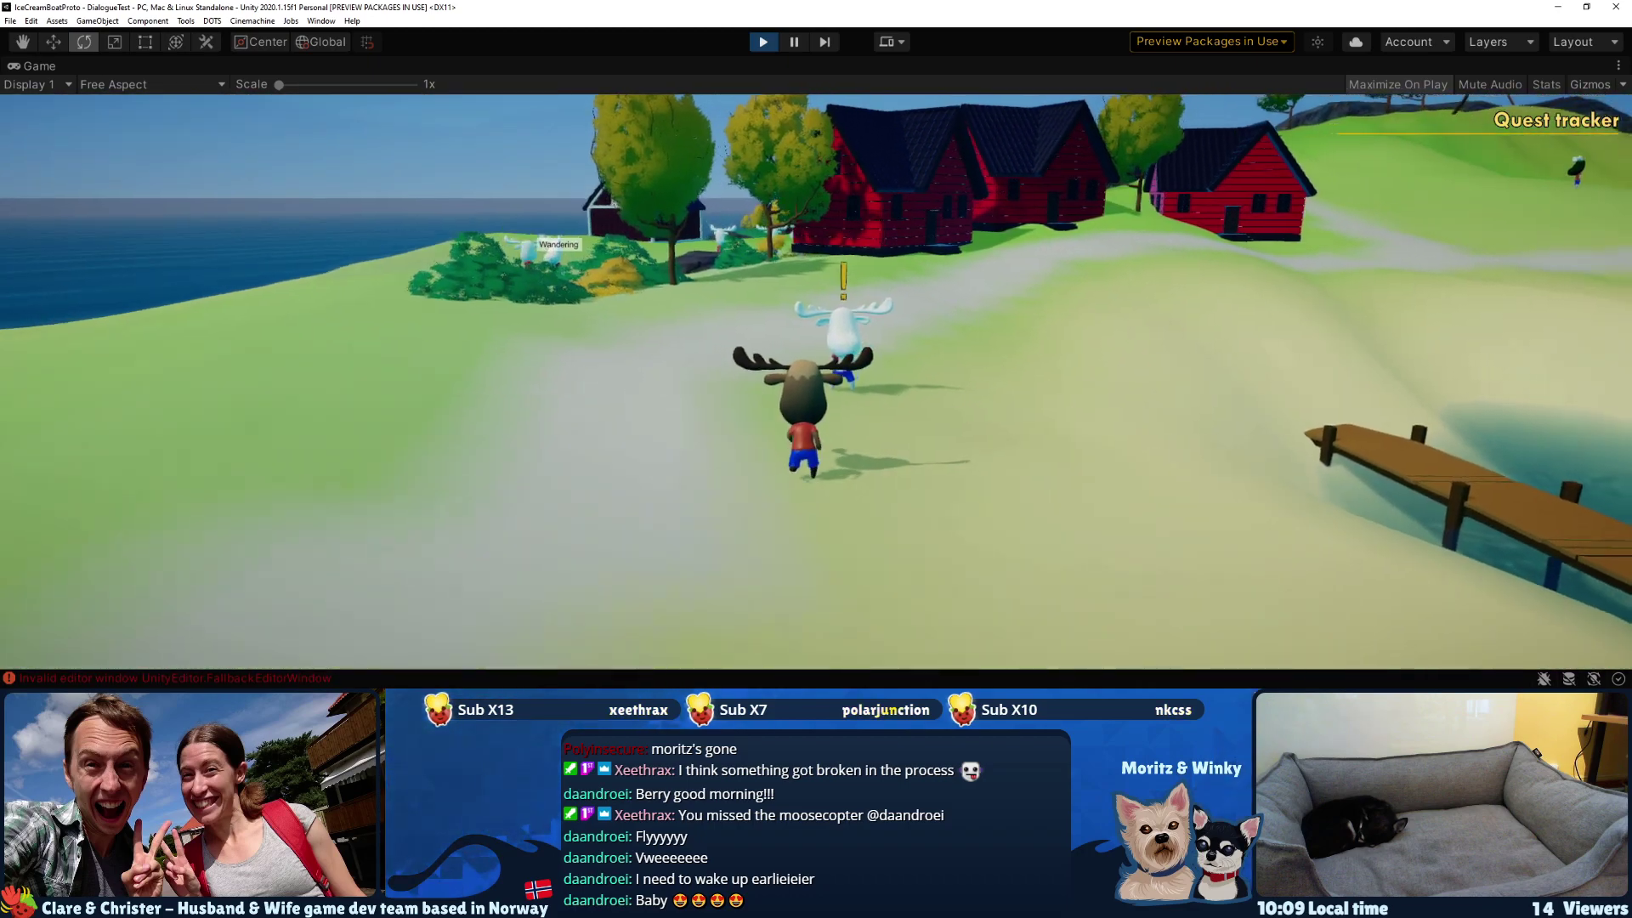
key(e)
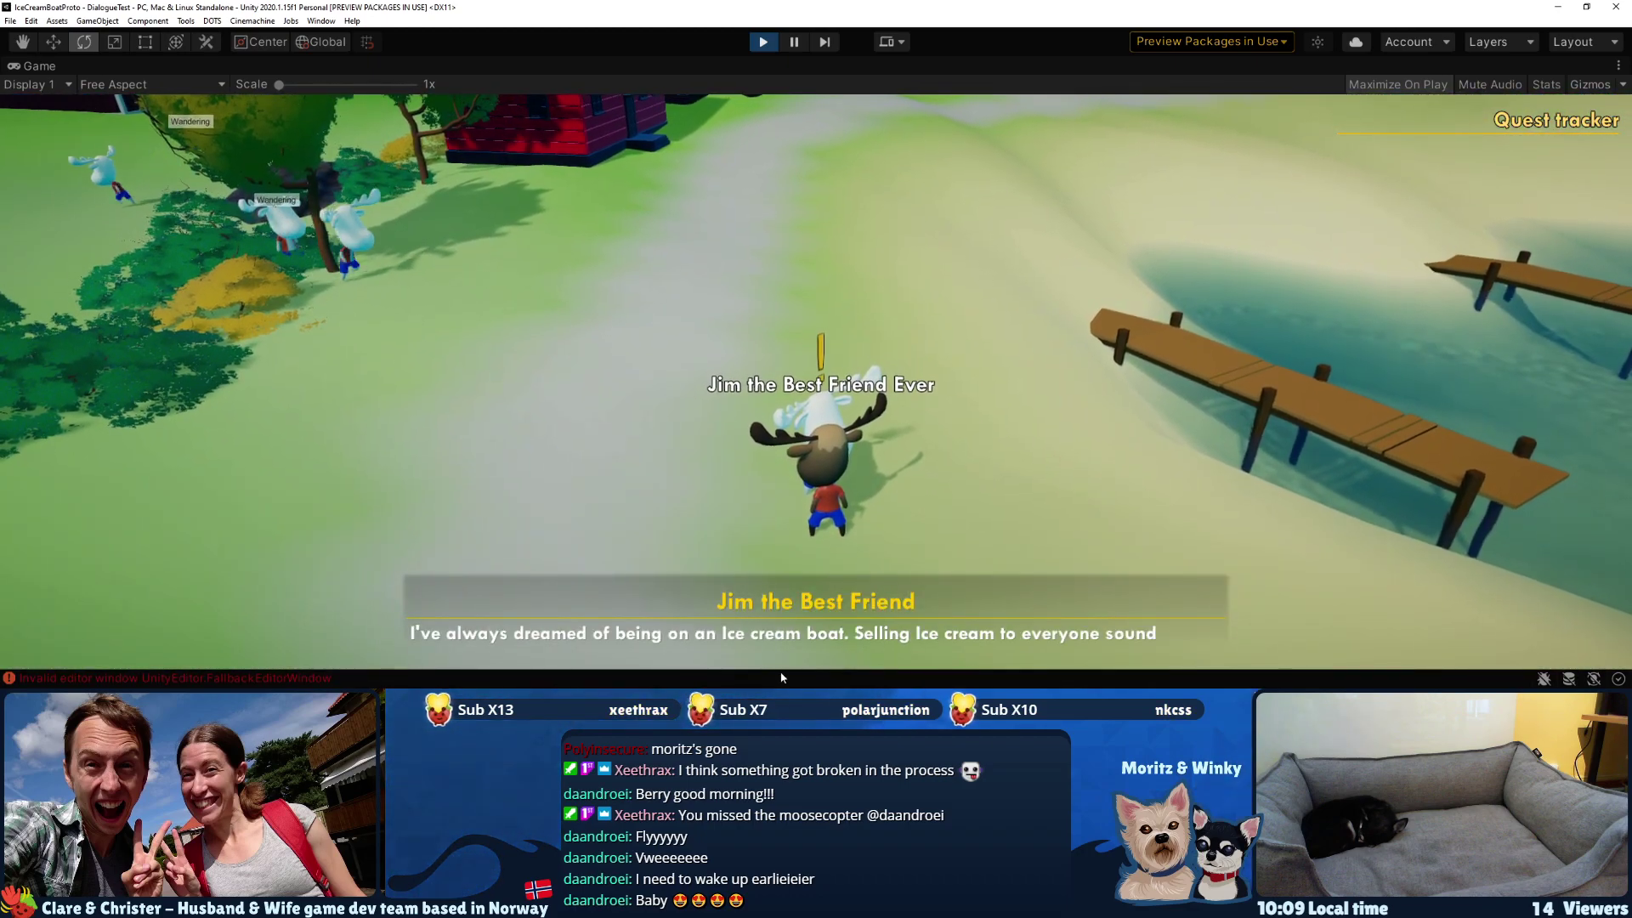
key(e)
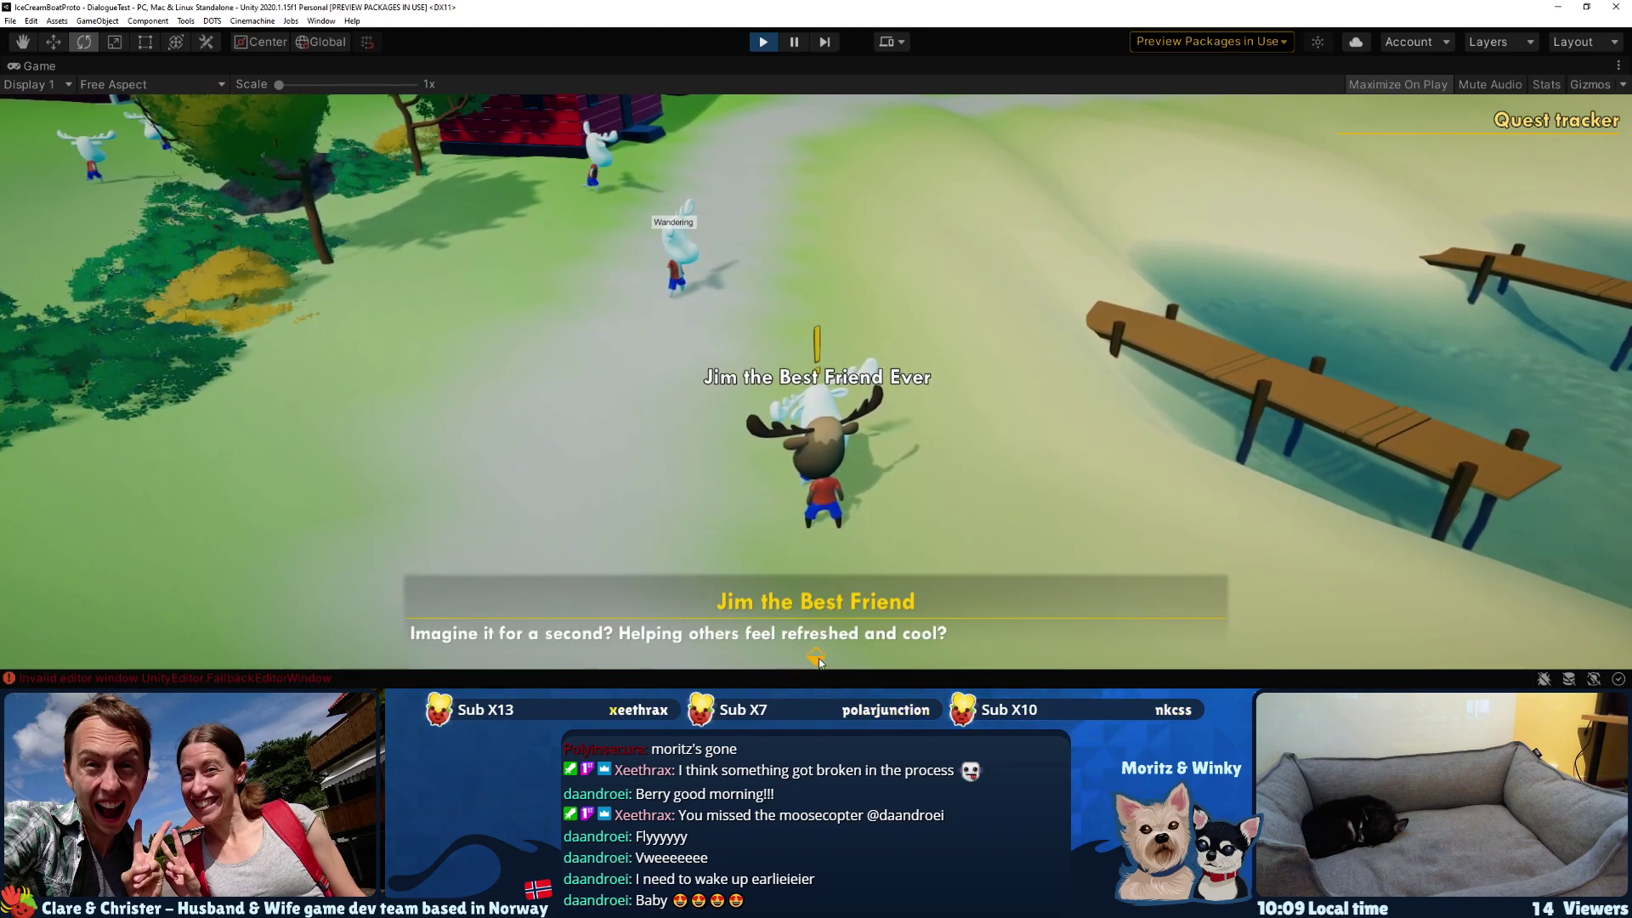
click(820, 662)
click(1114, 358)
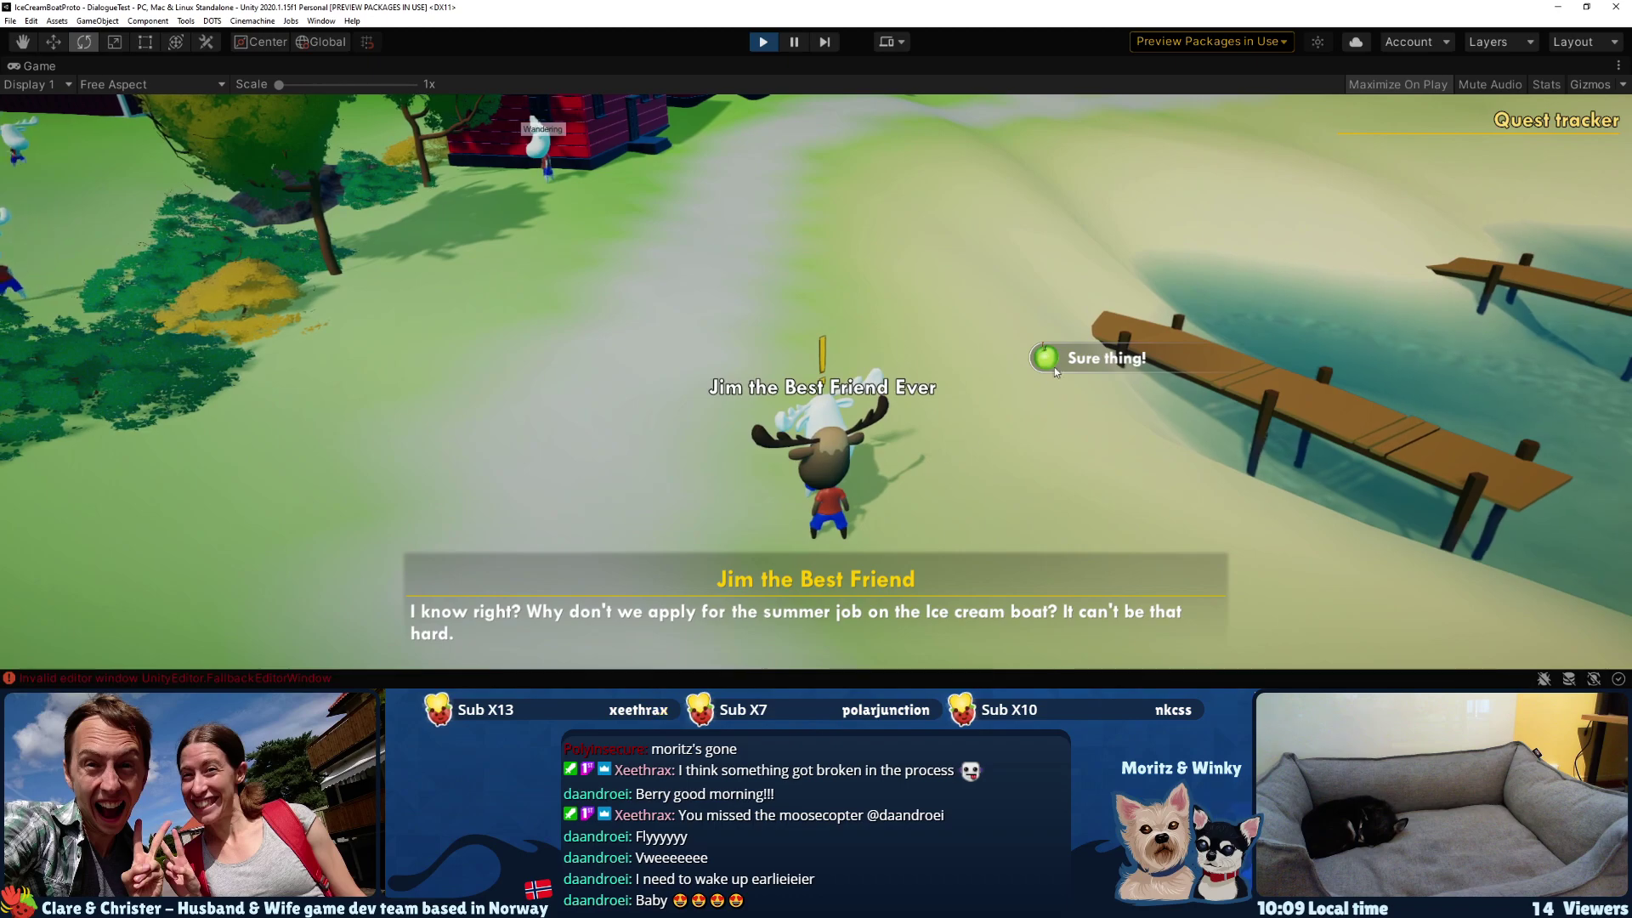
click(1067, 354)
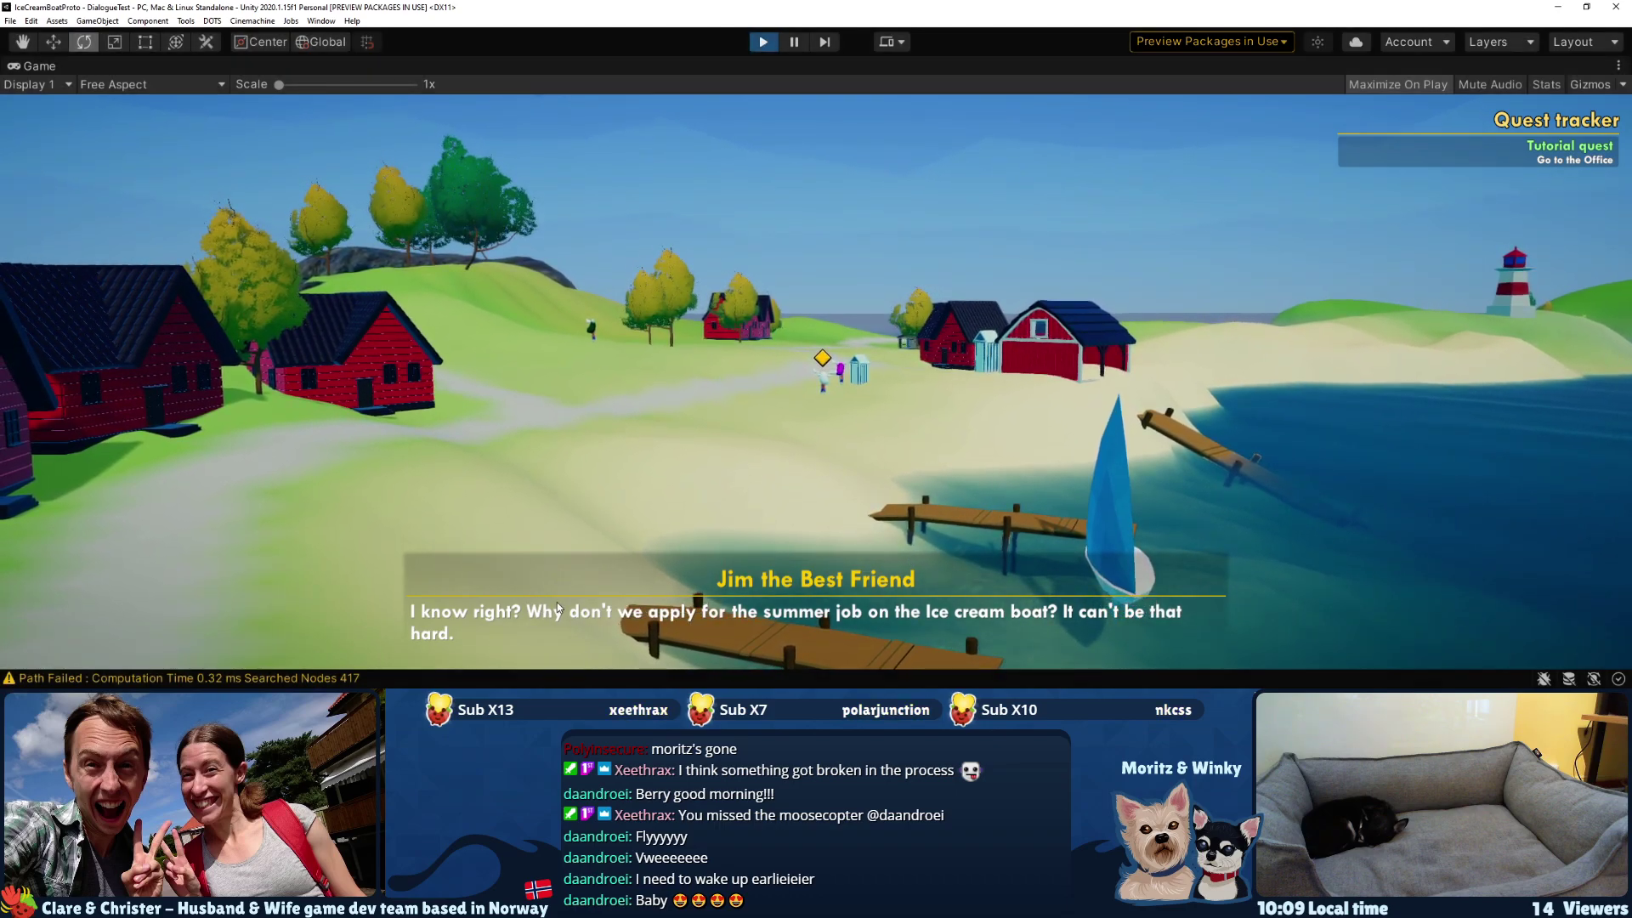
key(ctrl+p)
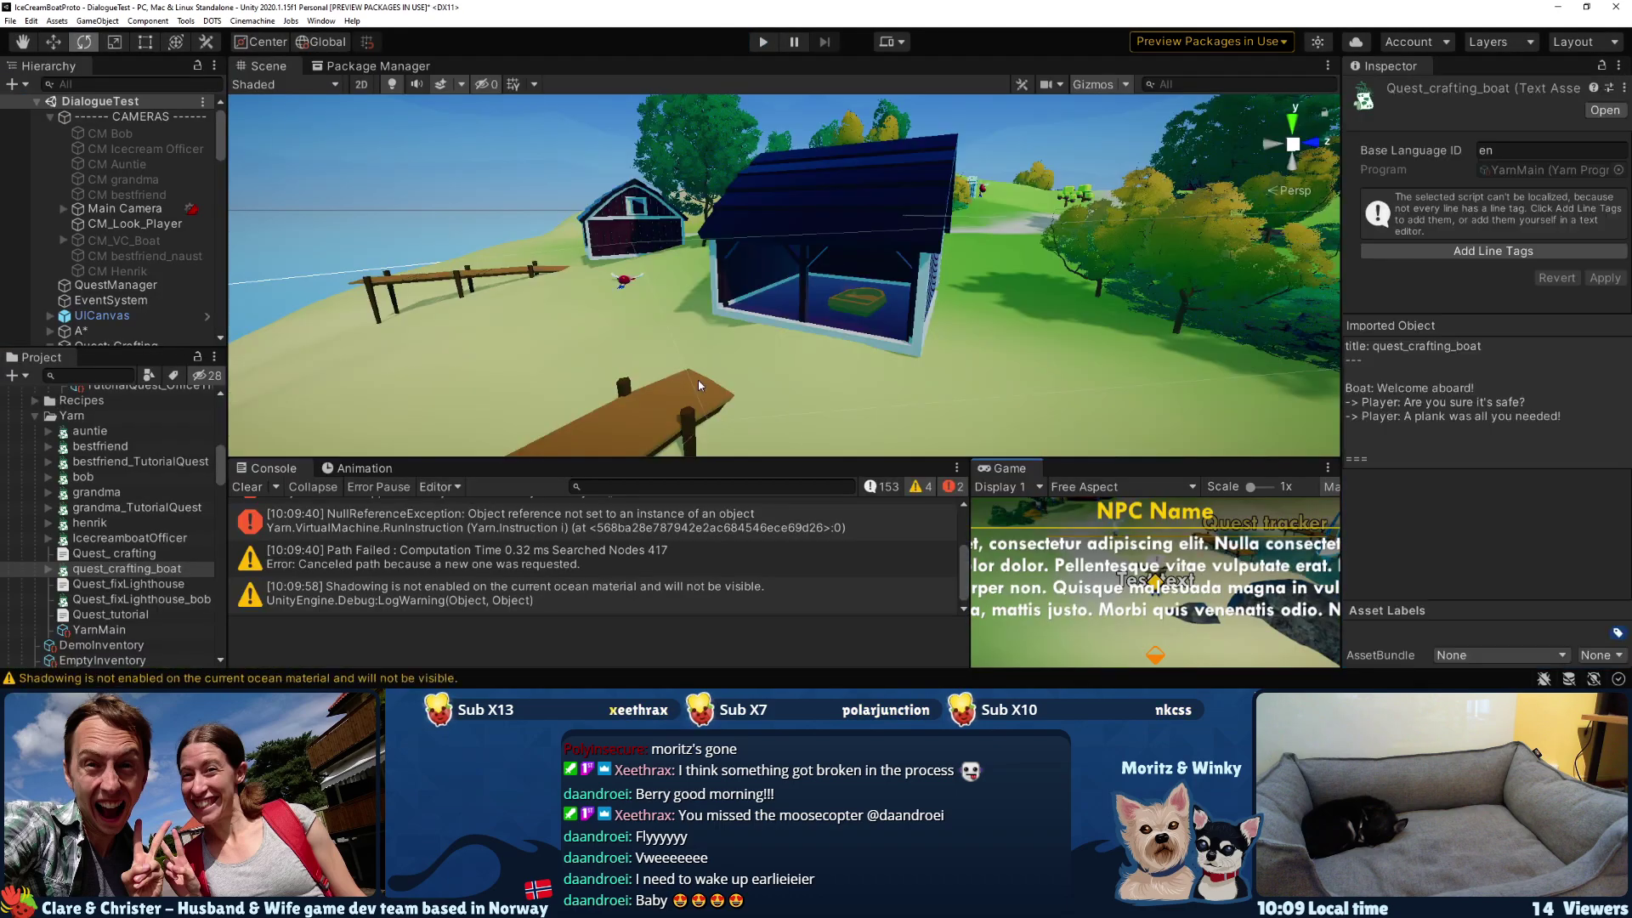
- Inspect the NullReferenceException in the console and check the dialogue trigger settings of NPC_BestFriend in the scene
click(493, 577)
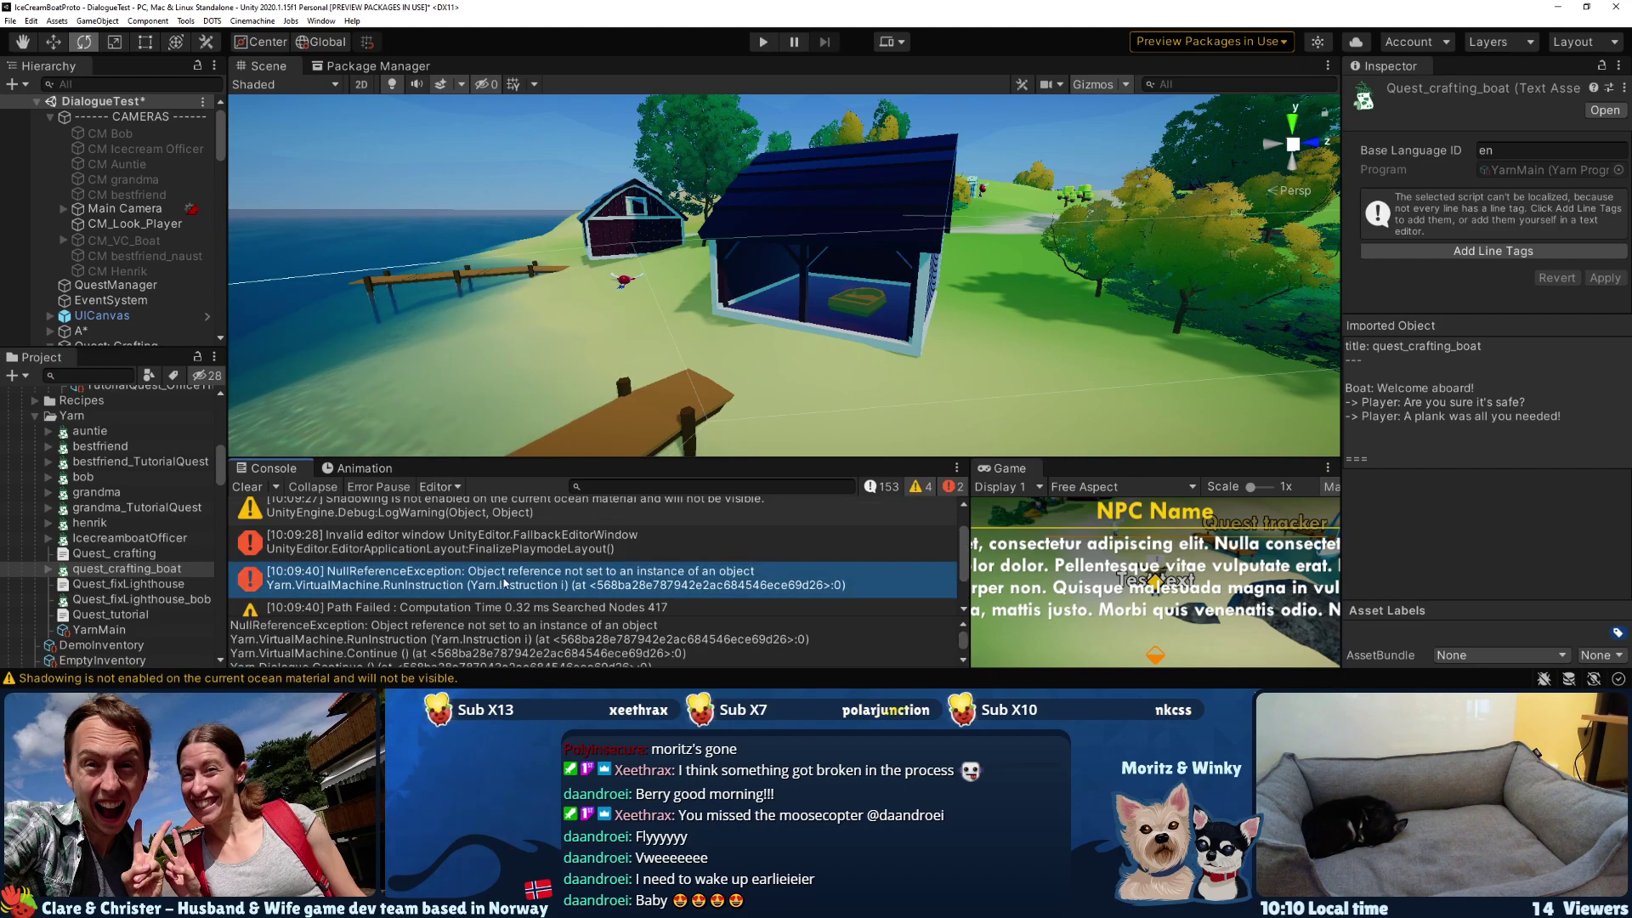
middle_drag(999, 302, 948, 302)
alt+drag(947, 302, 800, 170)
key(w)
right_drag(800, 170, 604, 229)
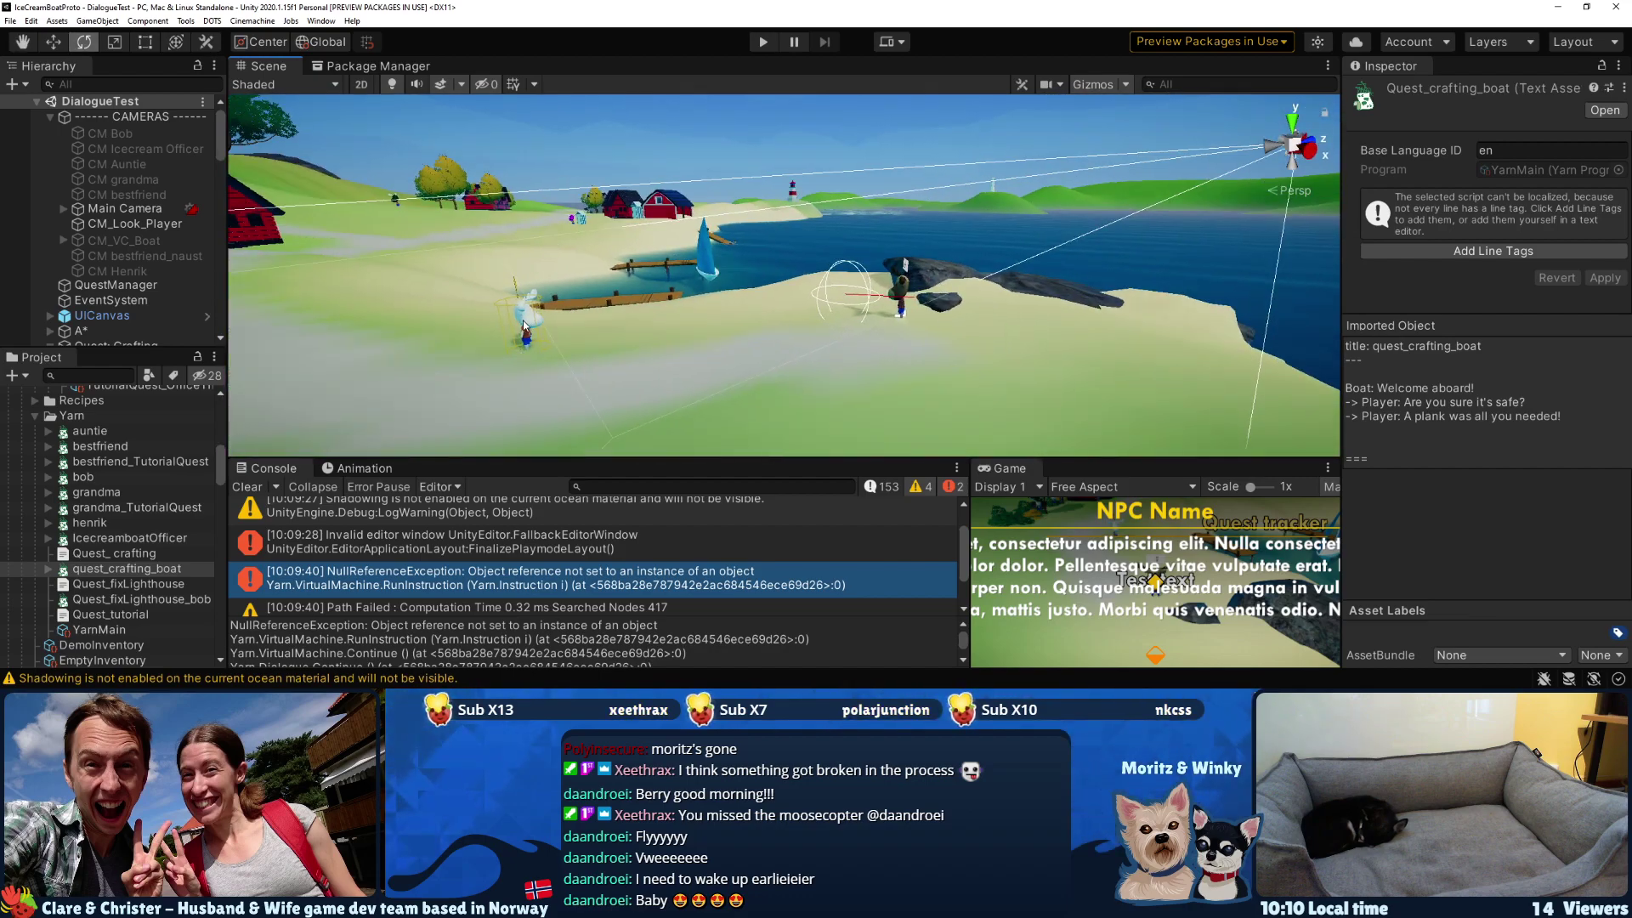
click(527, 325)
click(113, 337)
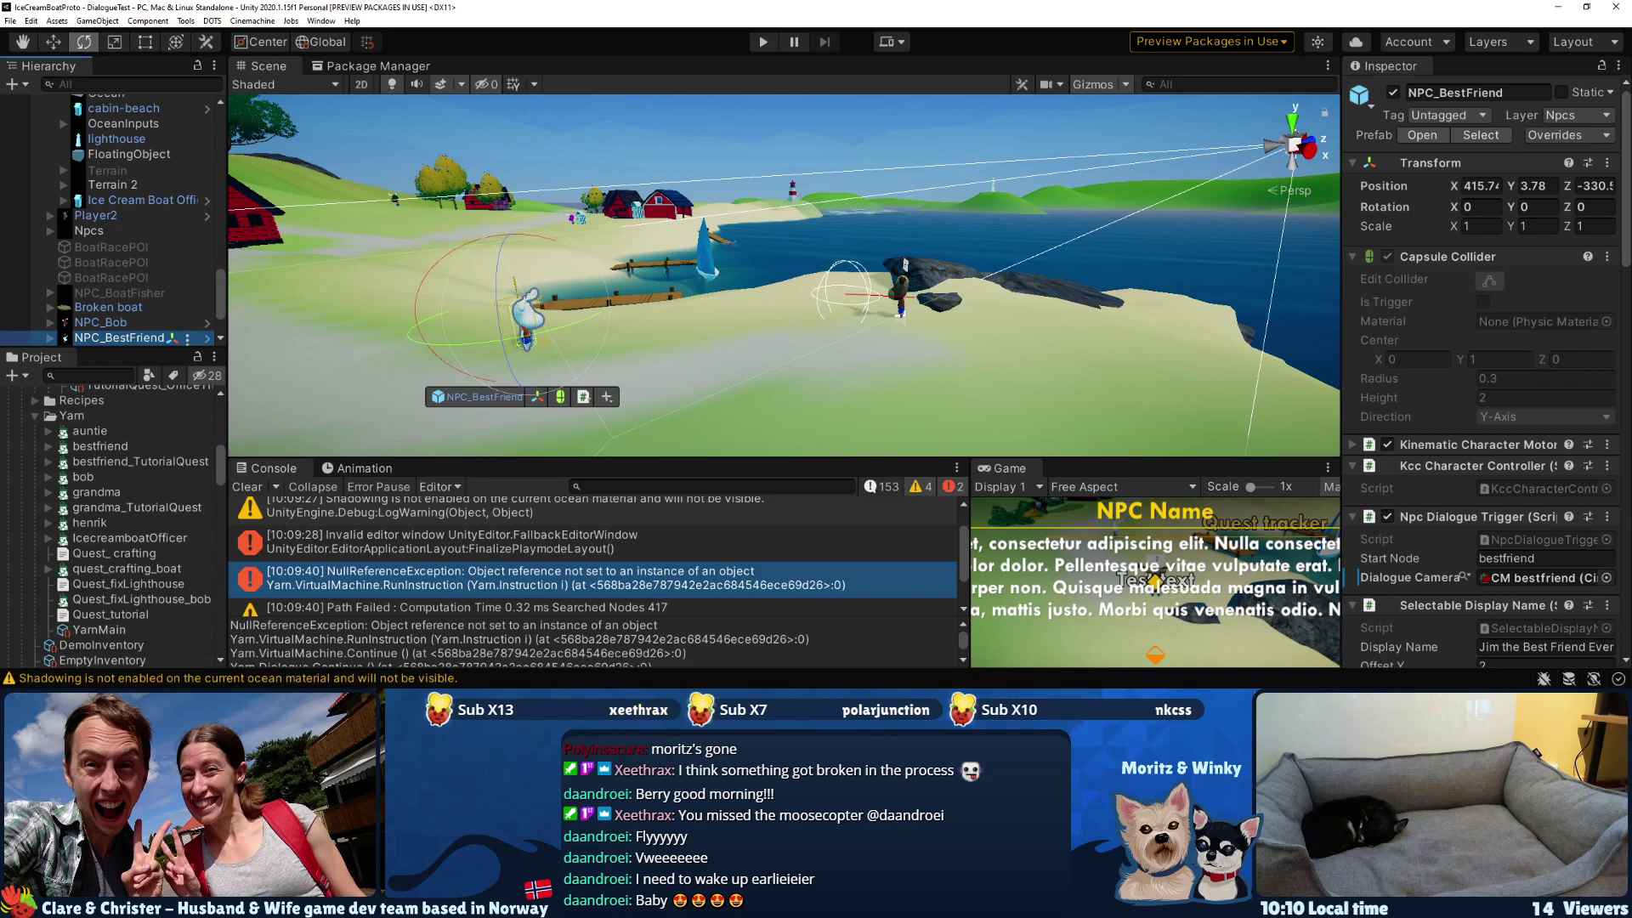
- Switch to GitHub Desktop and review the uncommitted changes to henrik.yarn, Quest_crafting.md and quest_crafting_boat.yarn
key(alt+Tab)
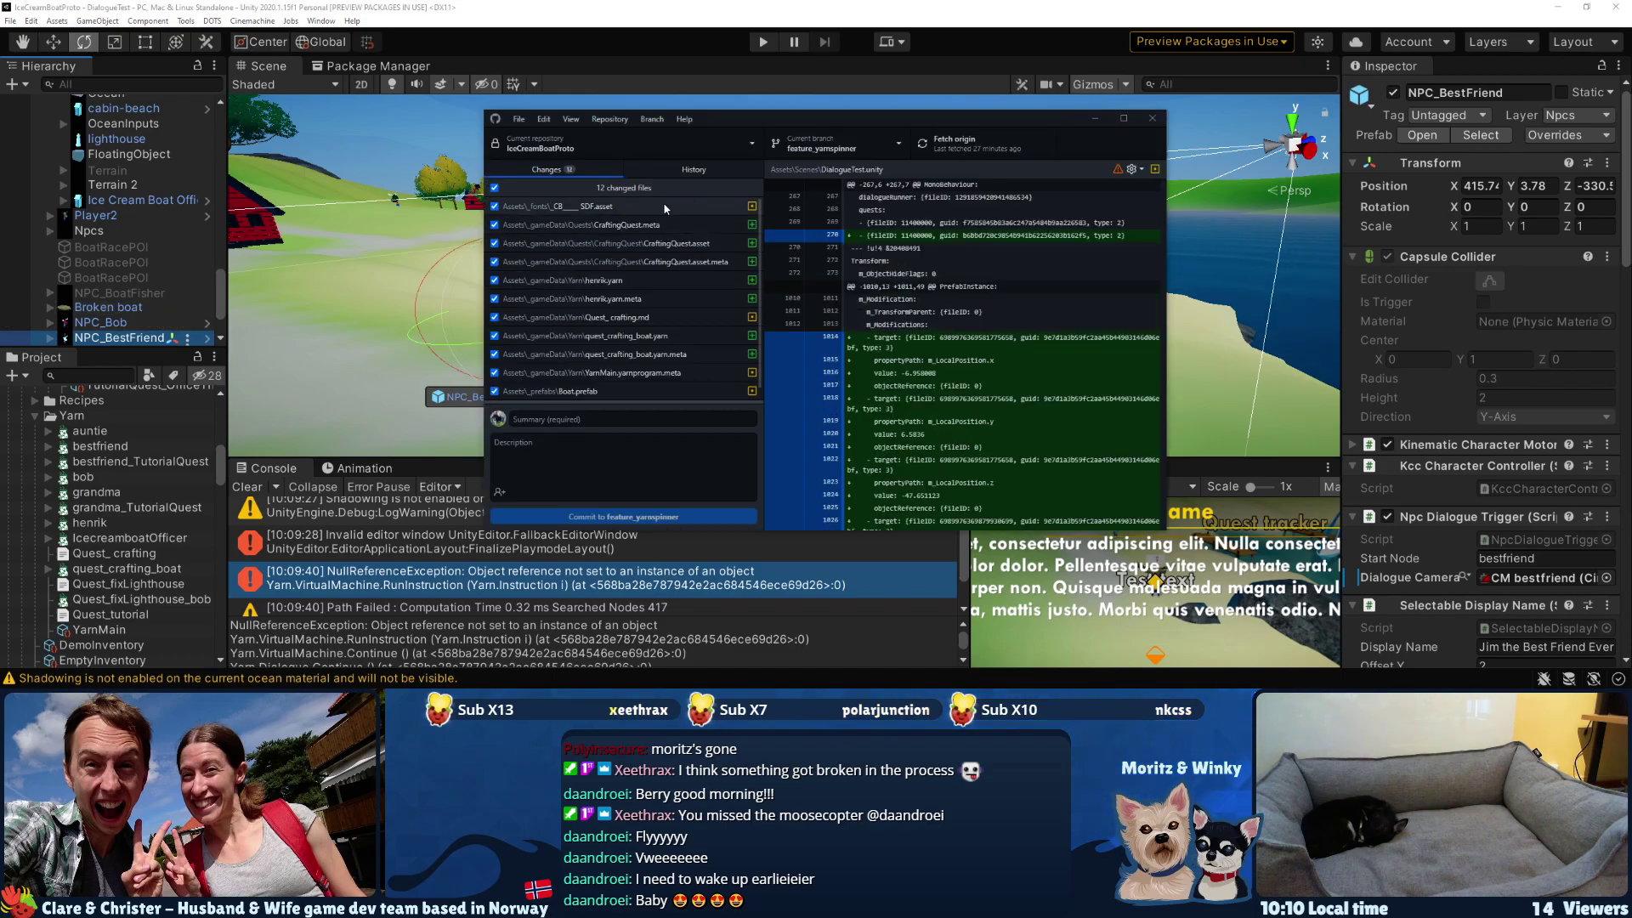
scroll(668, 234, down, 1)
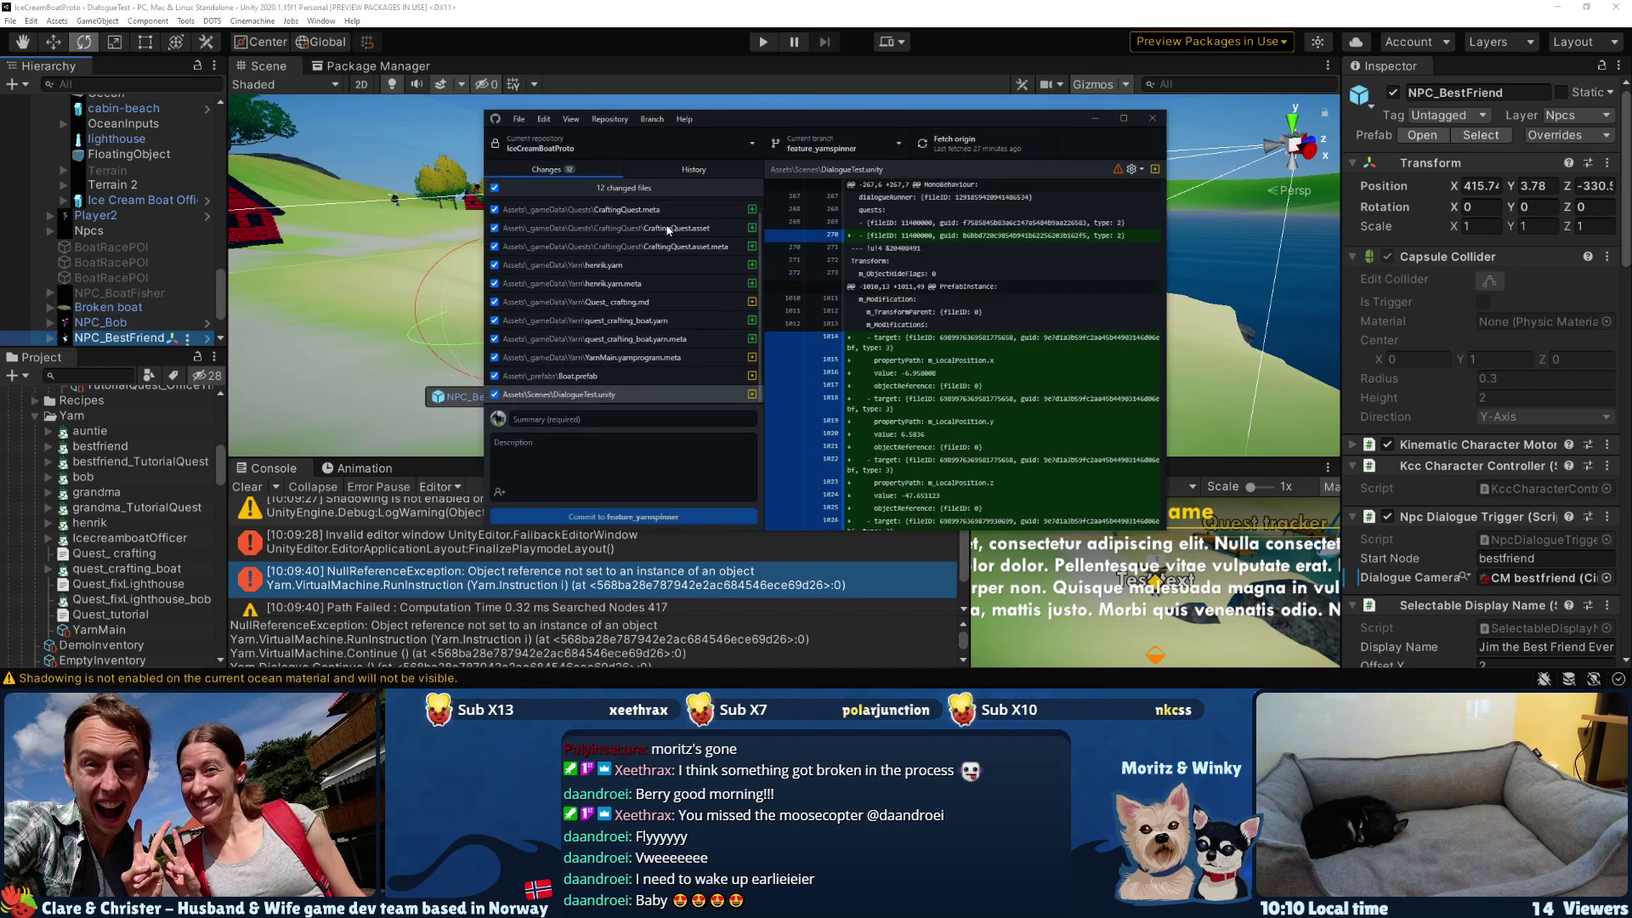
click(660, 284)
key(Up)
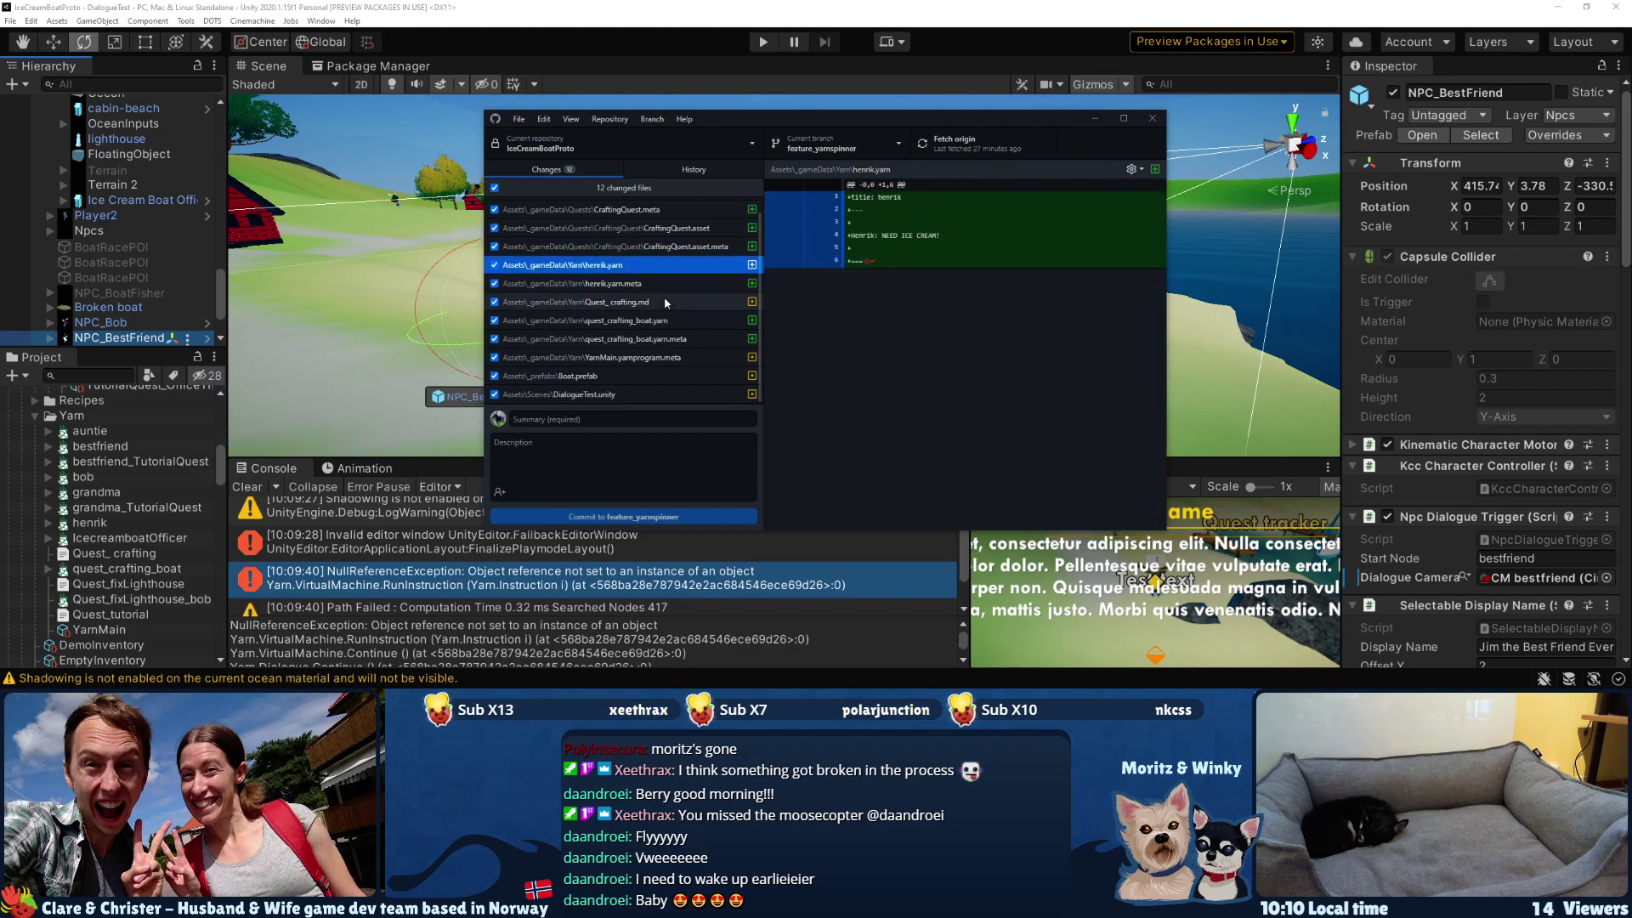
click(665, 303)
click(666, 323)
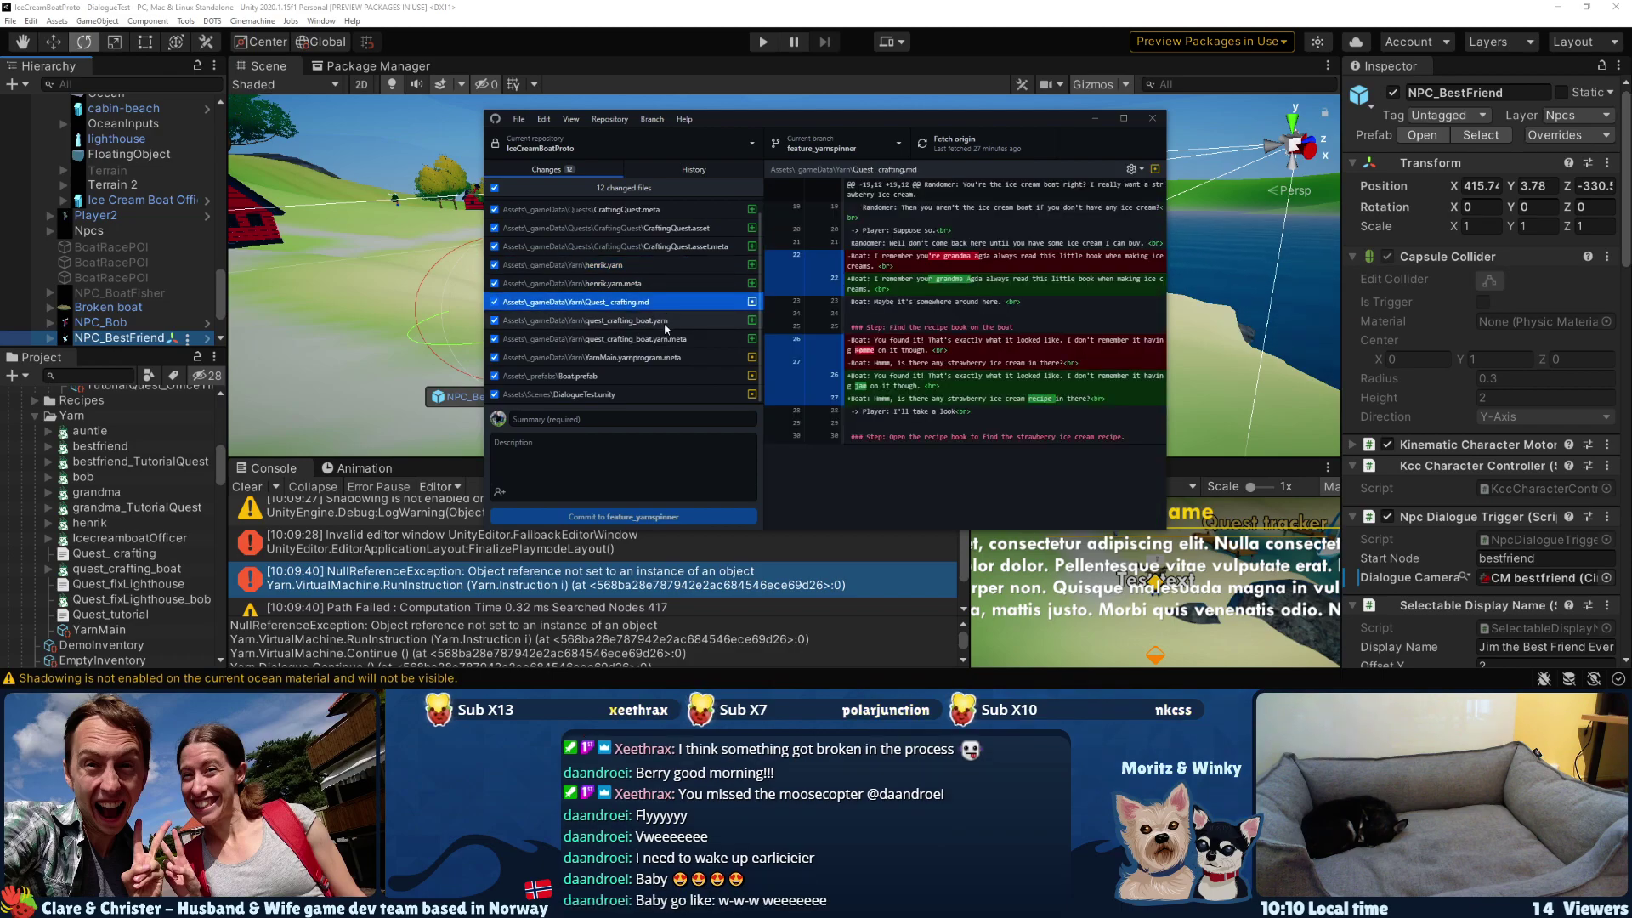
click(667, 339)
click(667, 358)
click(665, 340)
key(Up)
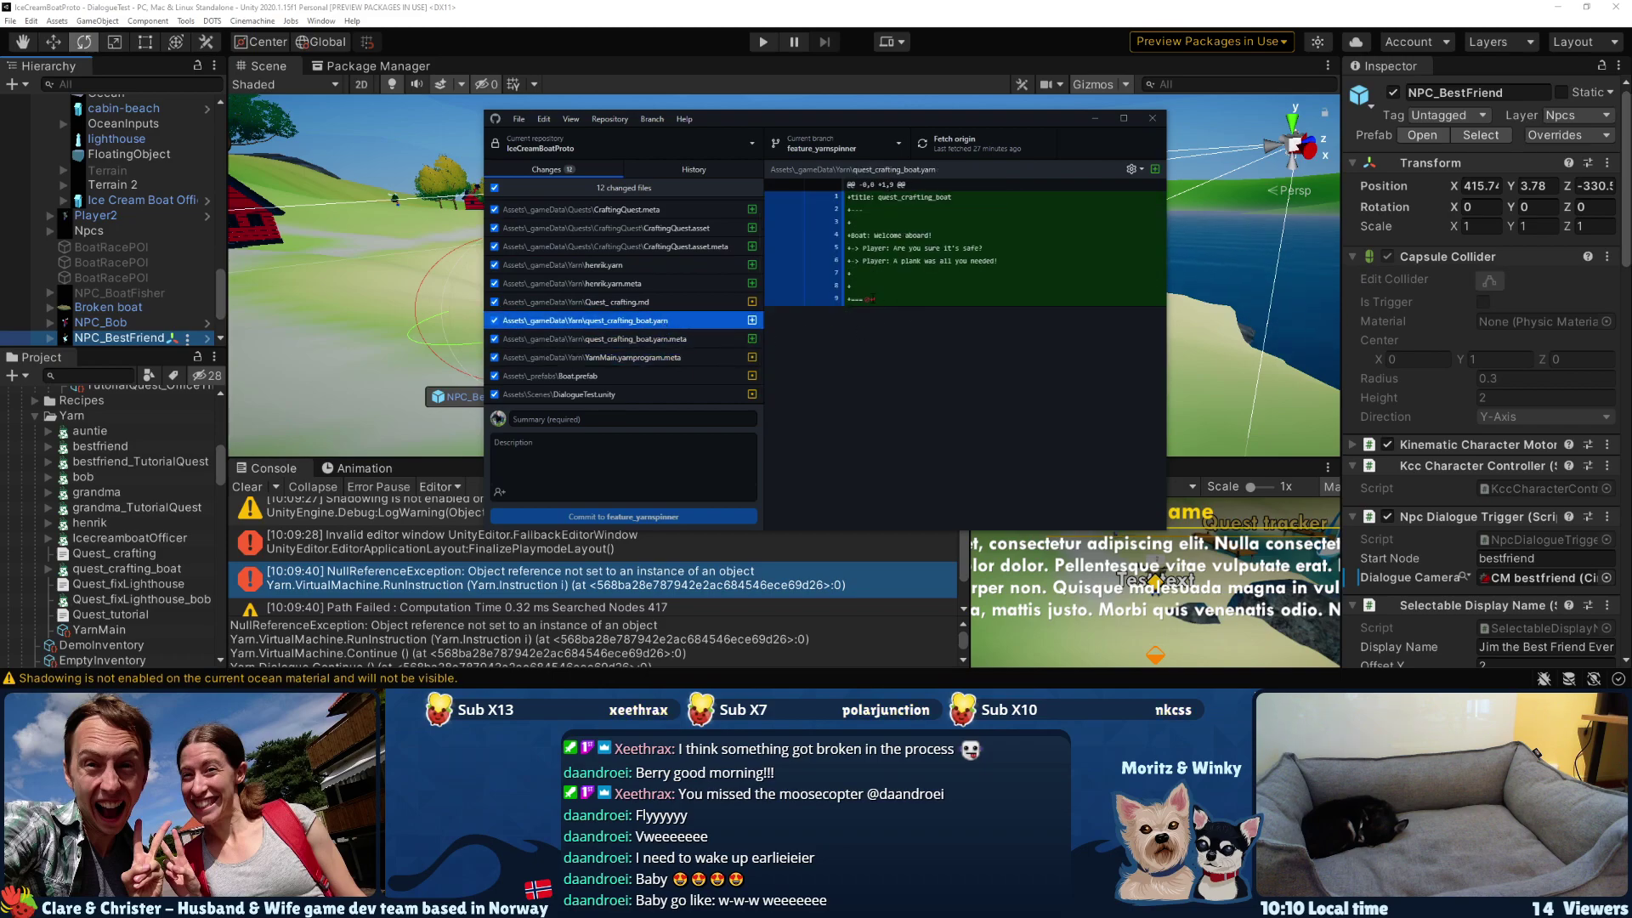
- Review the pending changes to YarnMain.yarnprogram.meta, Boat.prefab and the DialogueTest scene
click(665, 301)
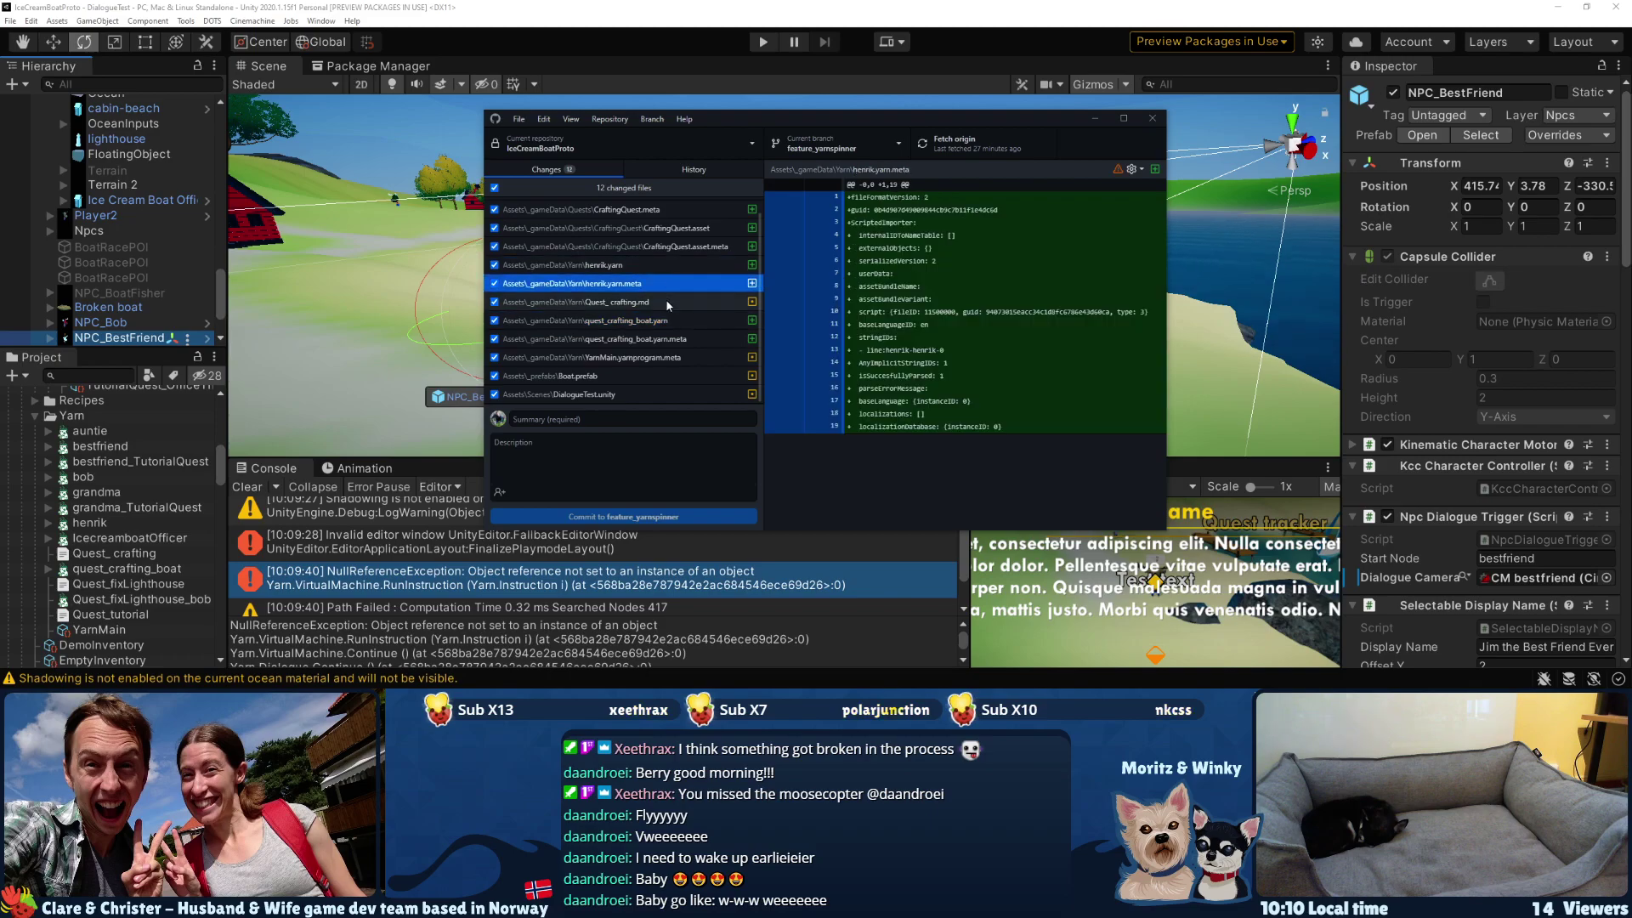
click(662, 322)
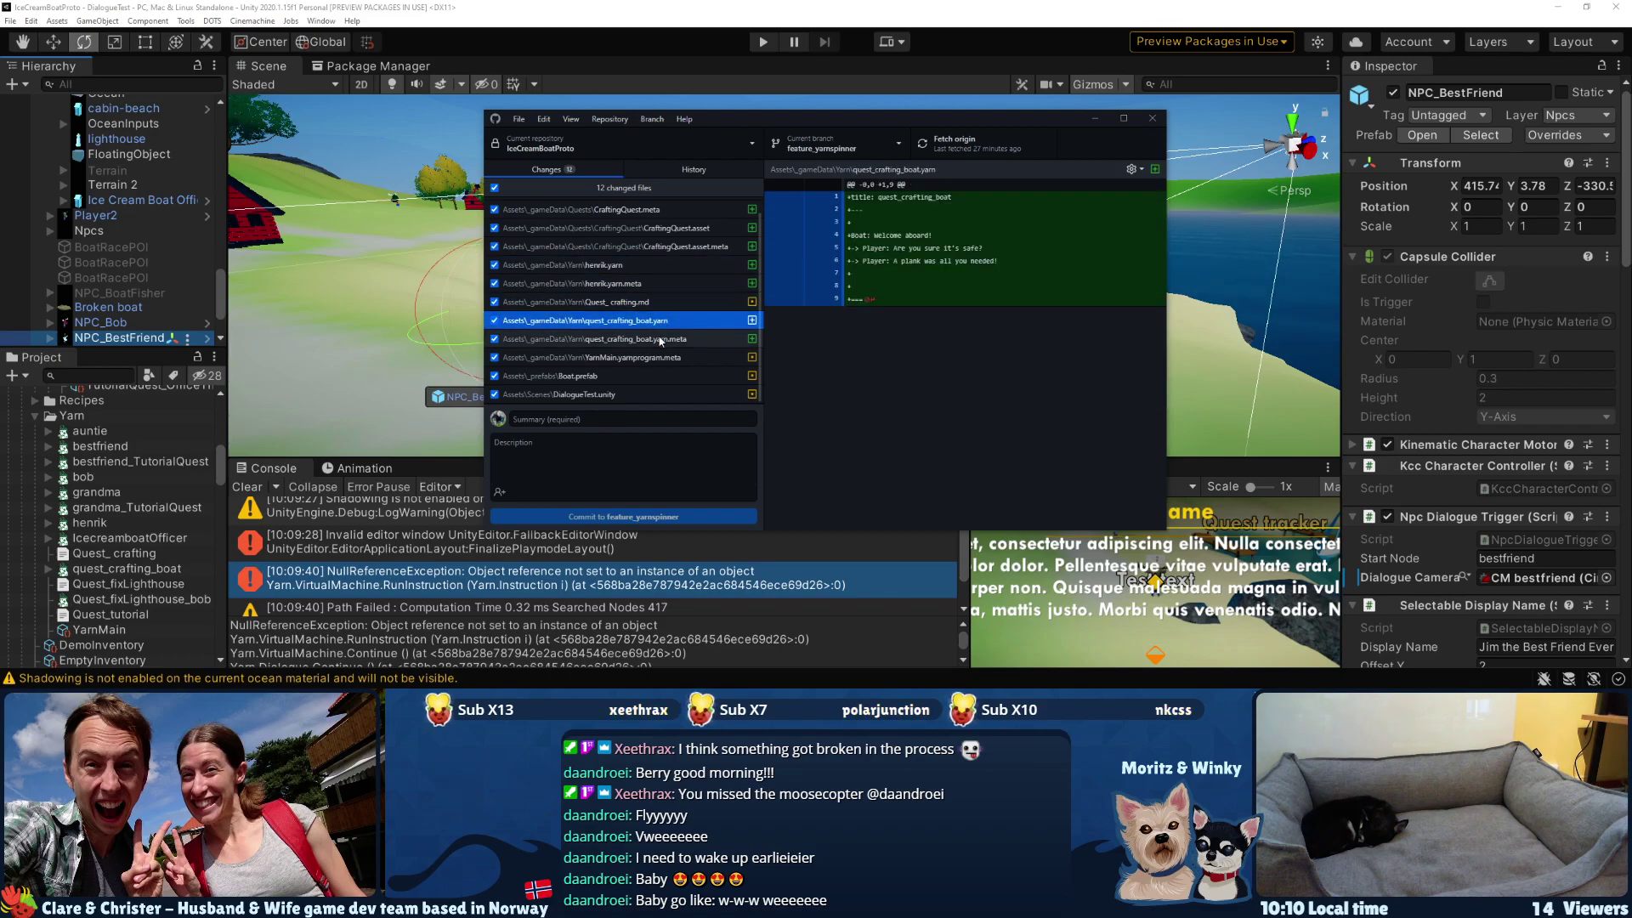
click(660, 358)
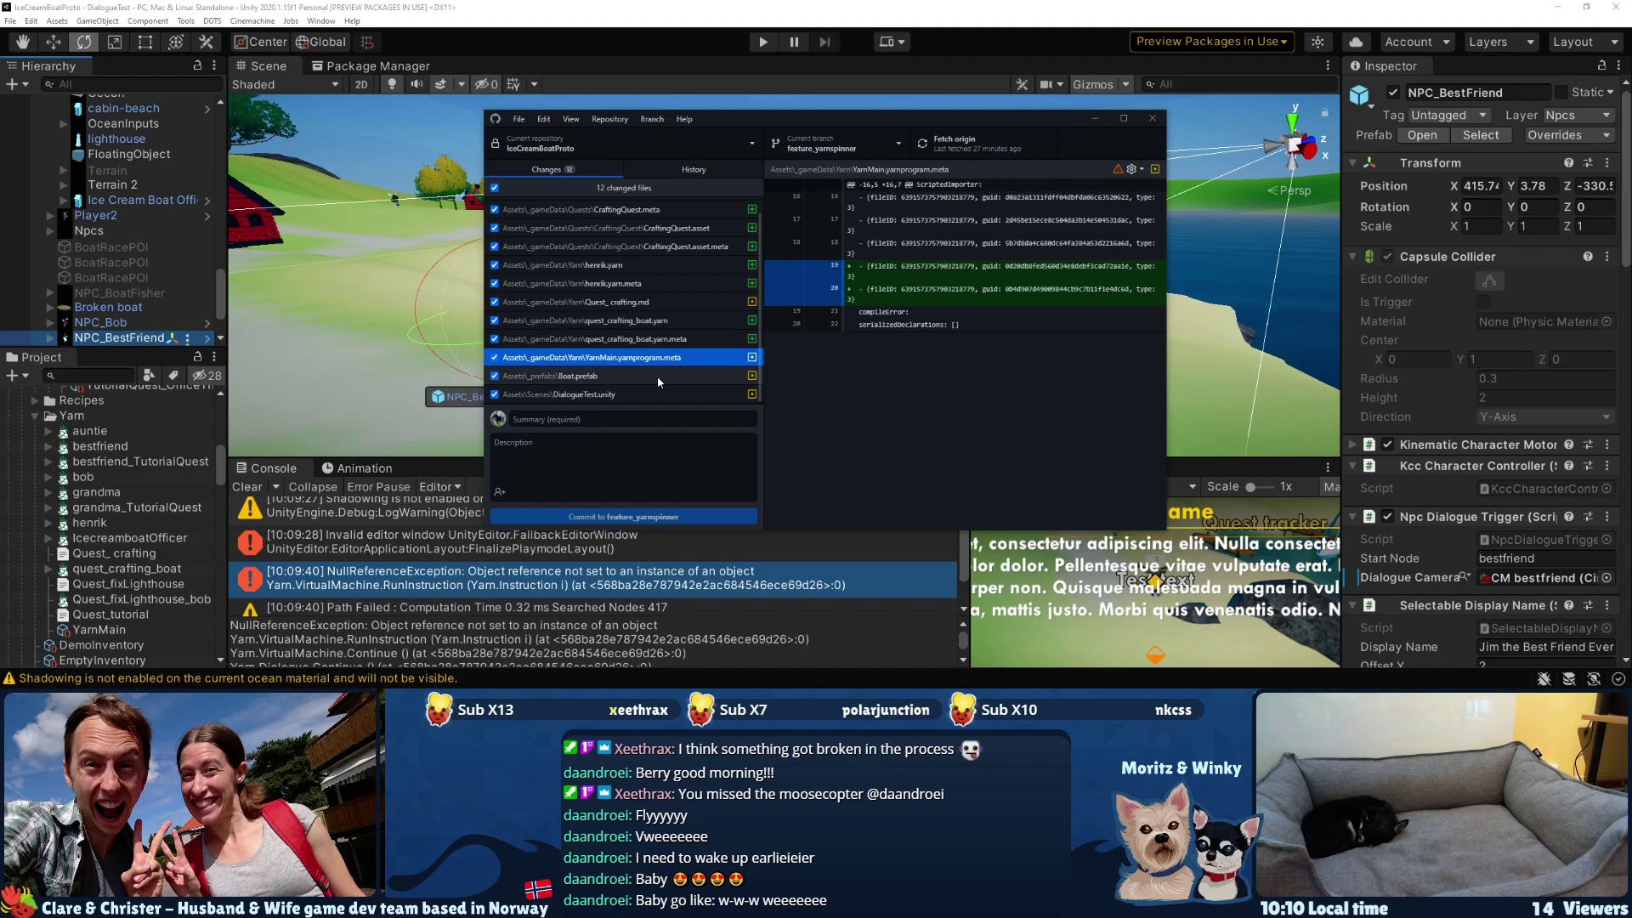
click(659, 379)
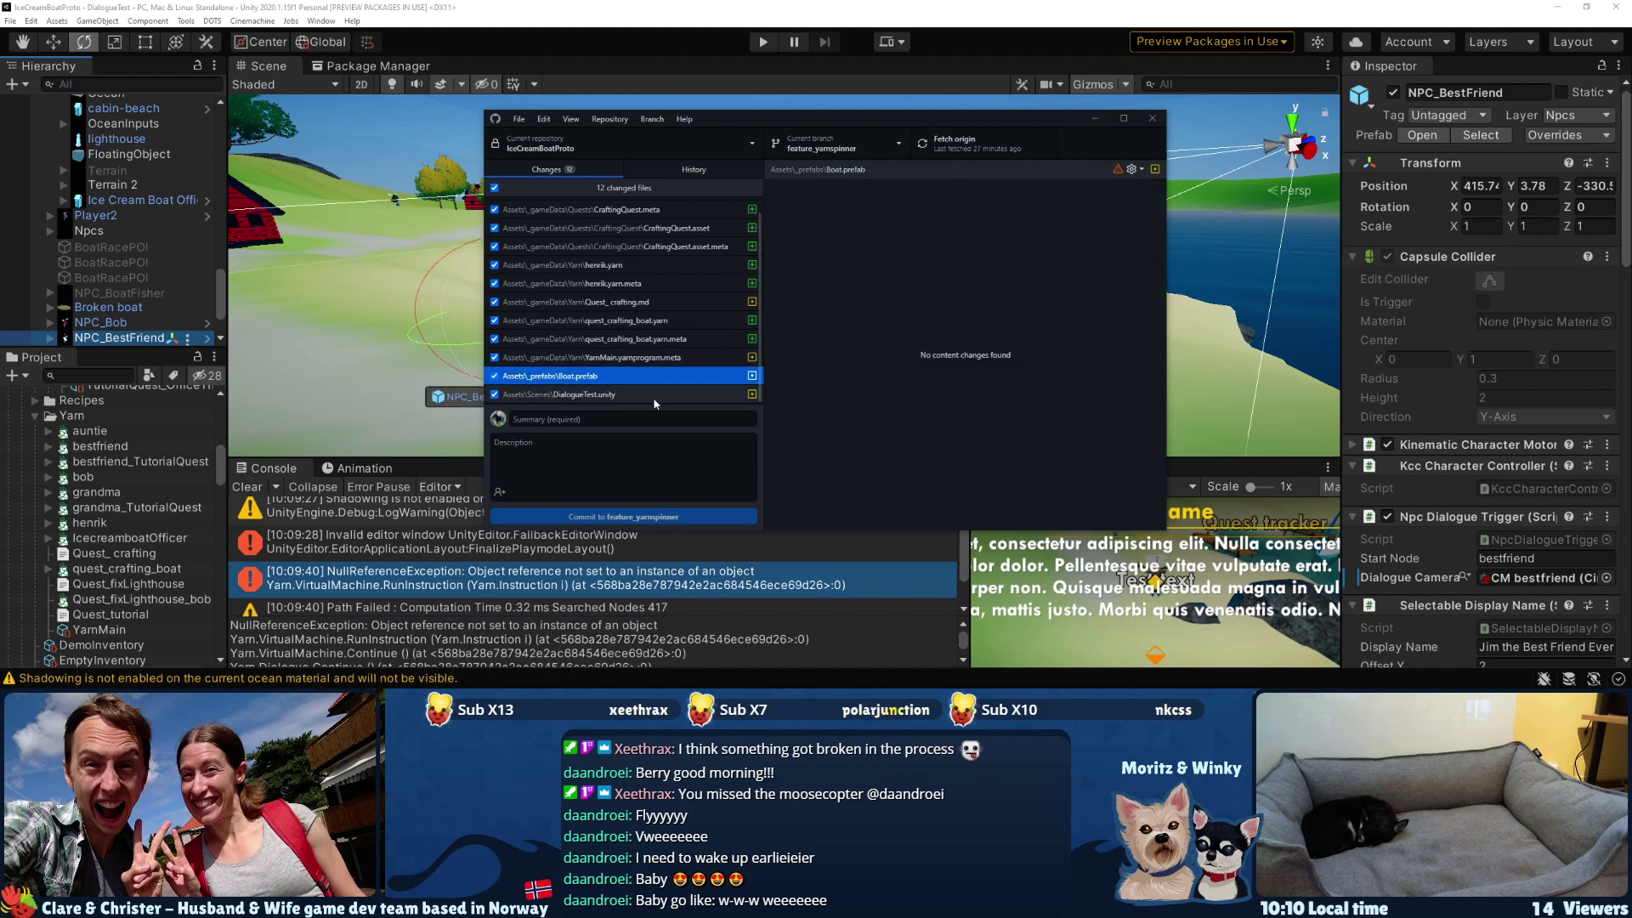
click(655, 396)
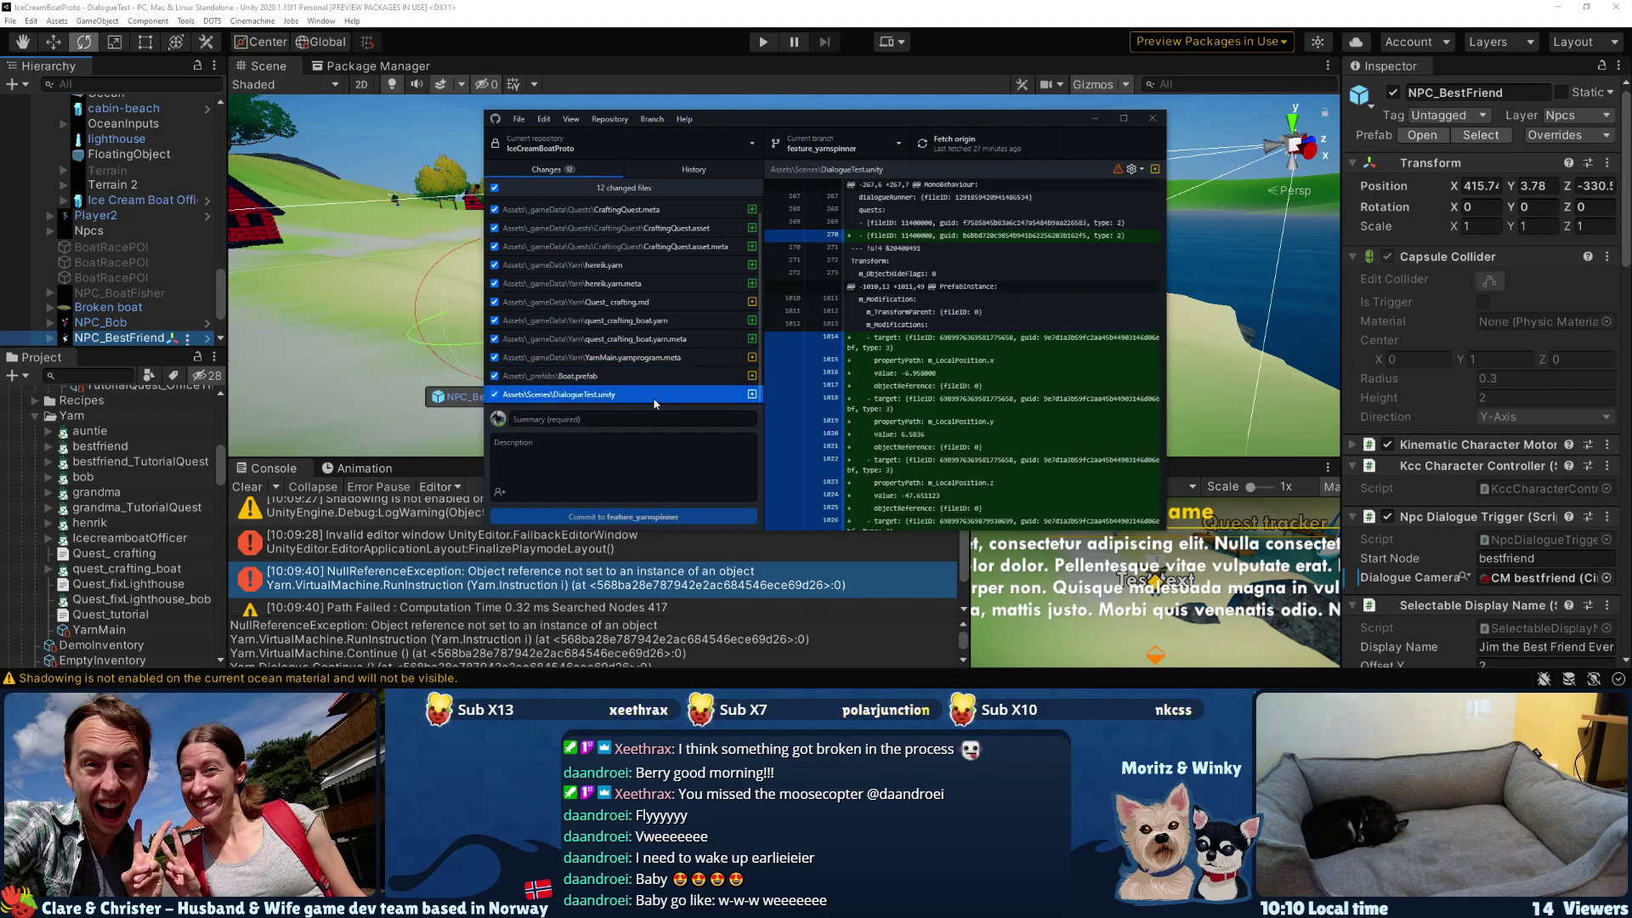
- Switch to Unity, update the YarnMain Yarn program from its source scripts, and briefly run the game in play mode
click(92, 632)
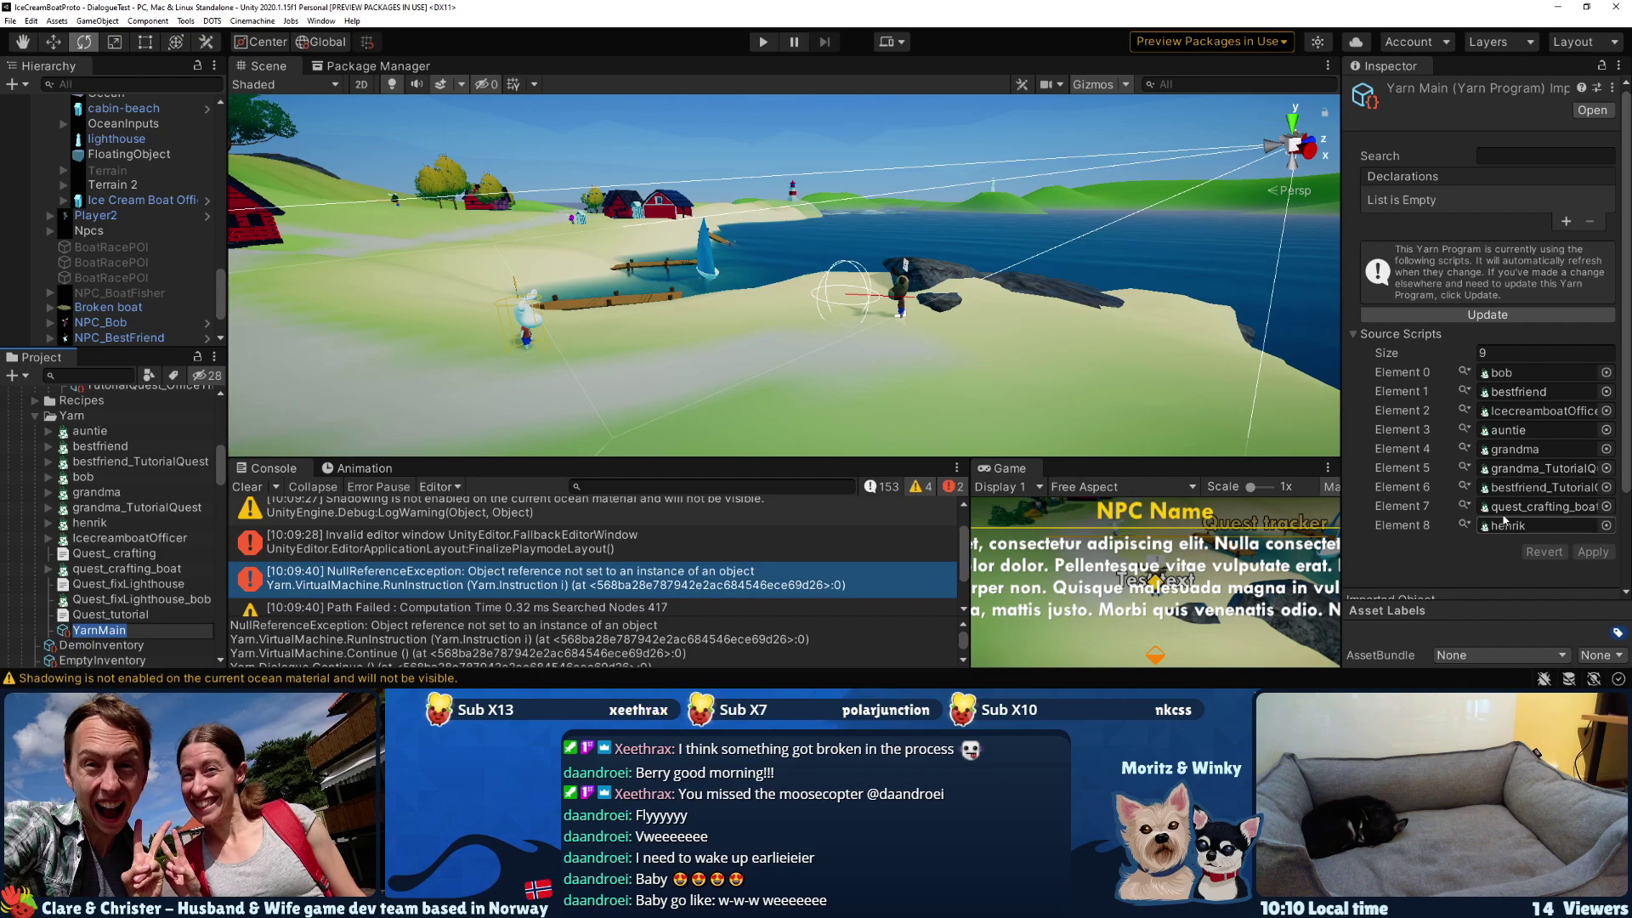
click(1506, 315)
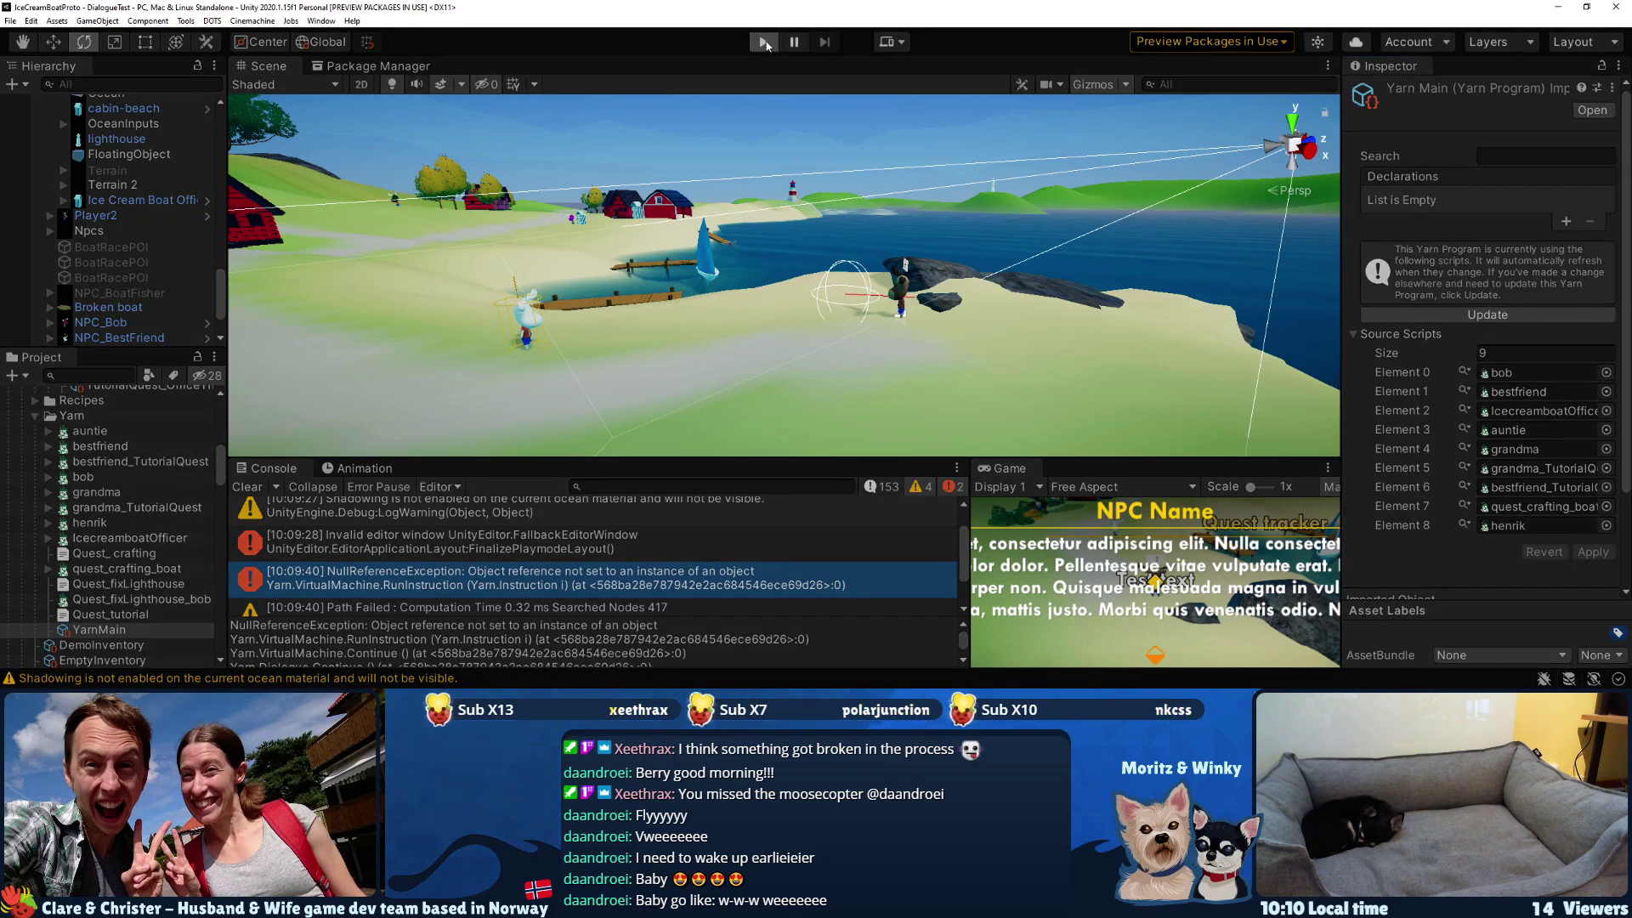
click(764, 42)
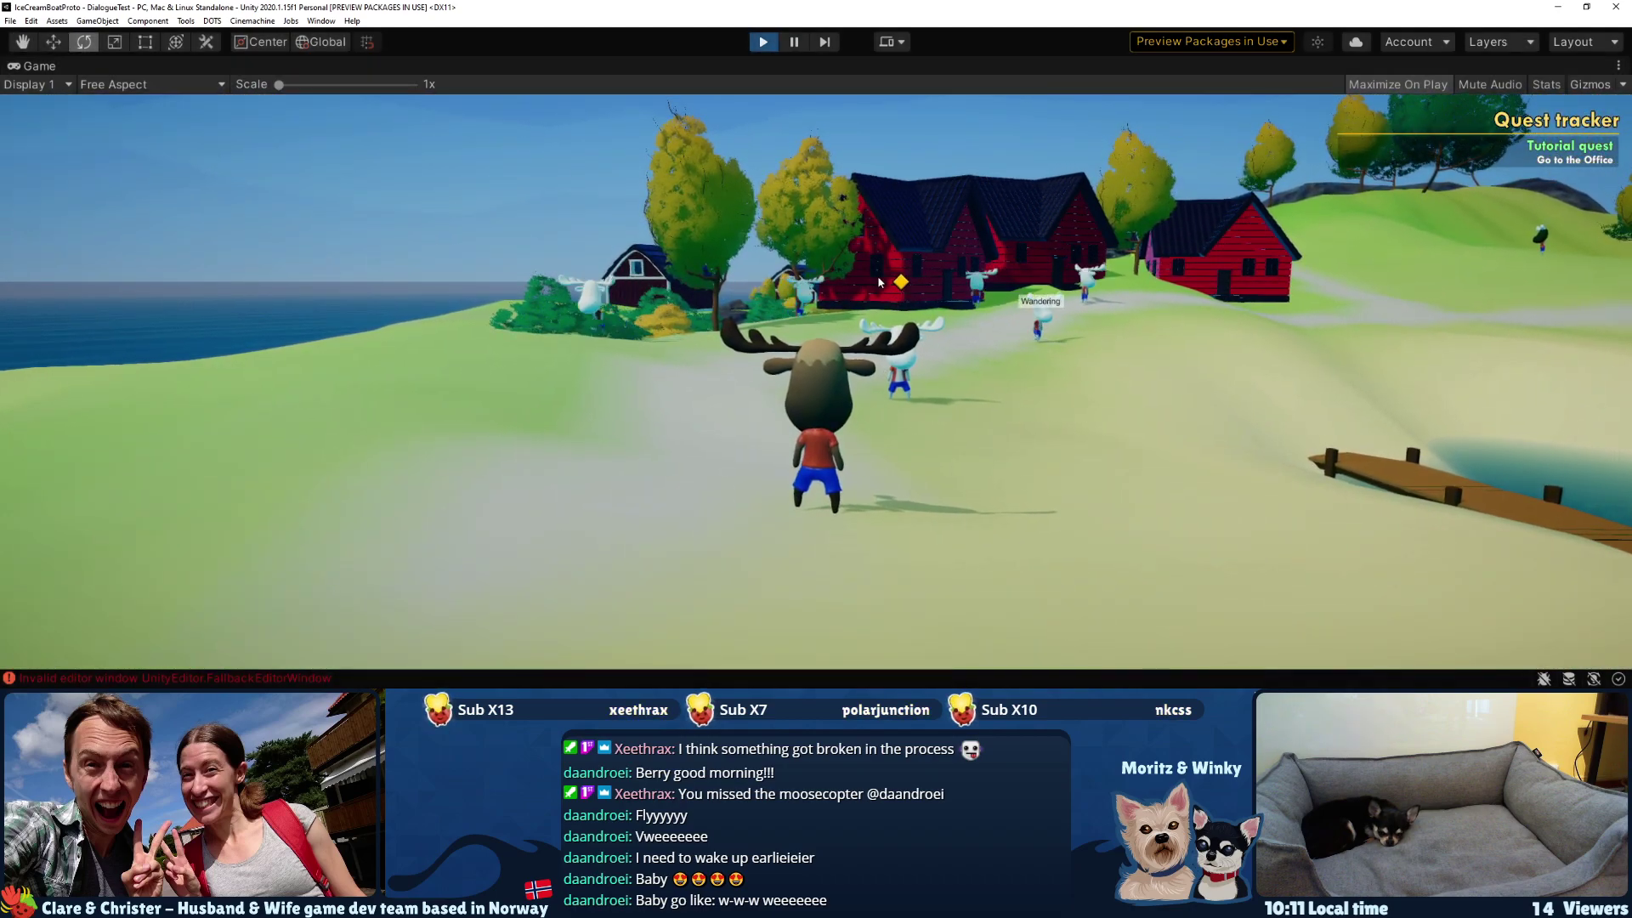
key(ctrl+p)
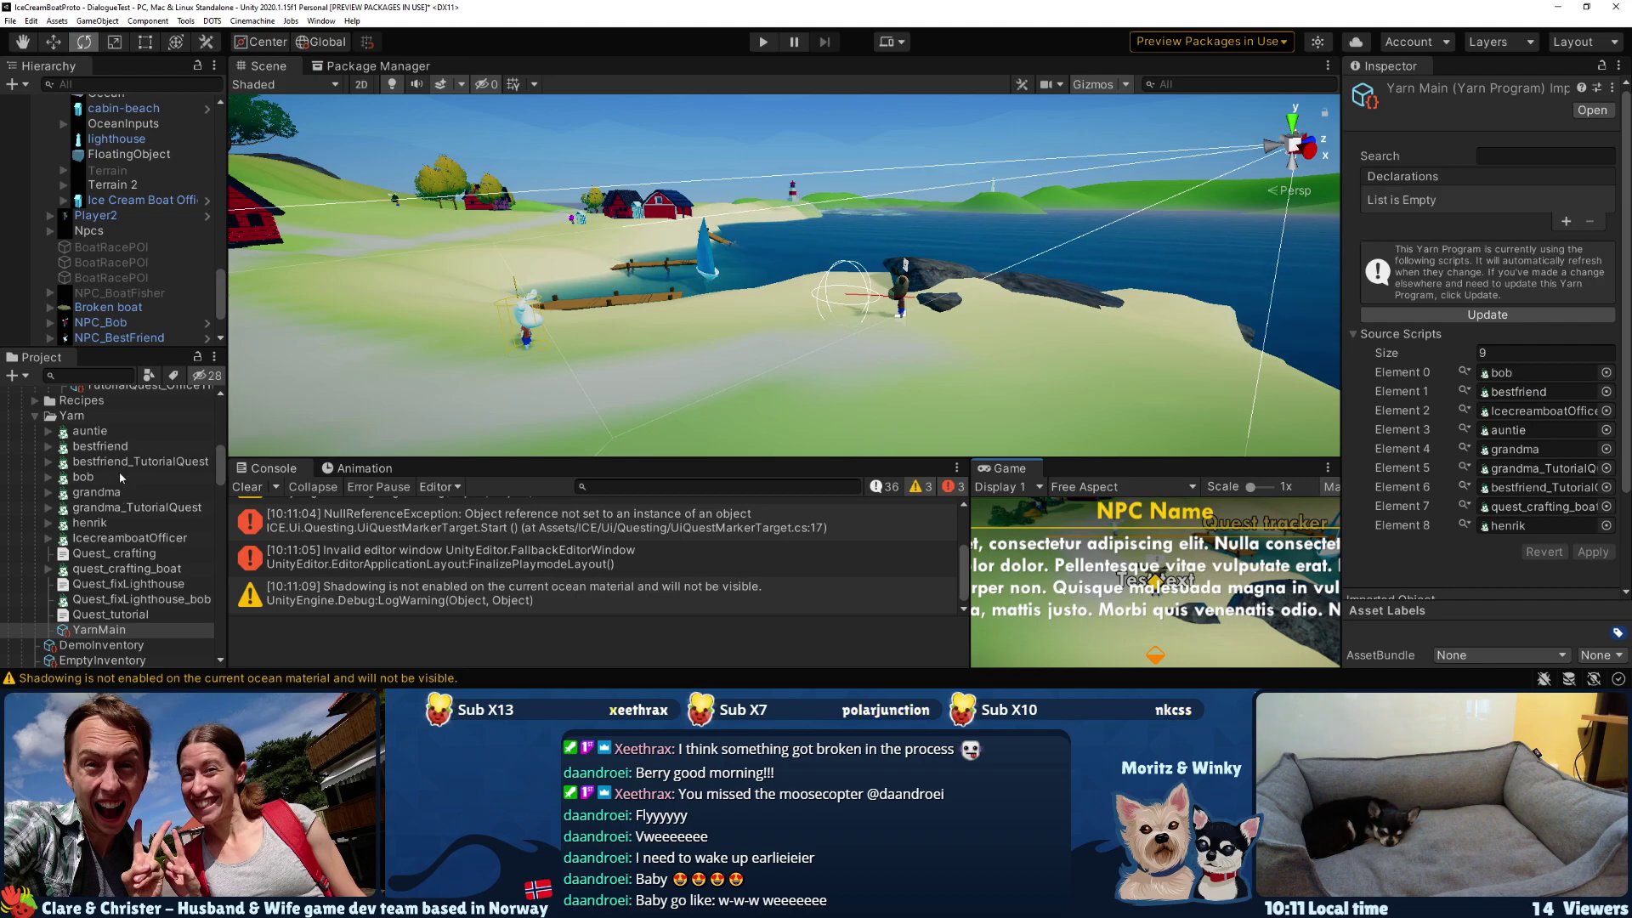
- Reset the TutorialQuest asset's quest progress
scroll(119, 476, up, 5)
click(123, 584)
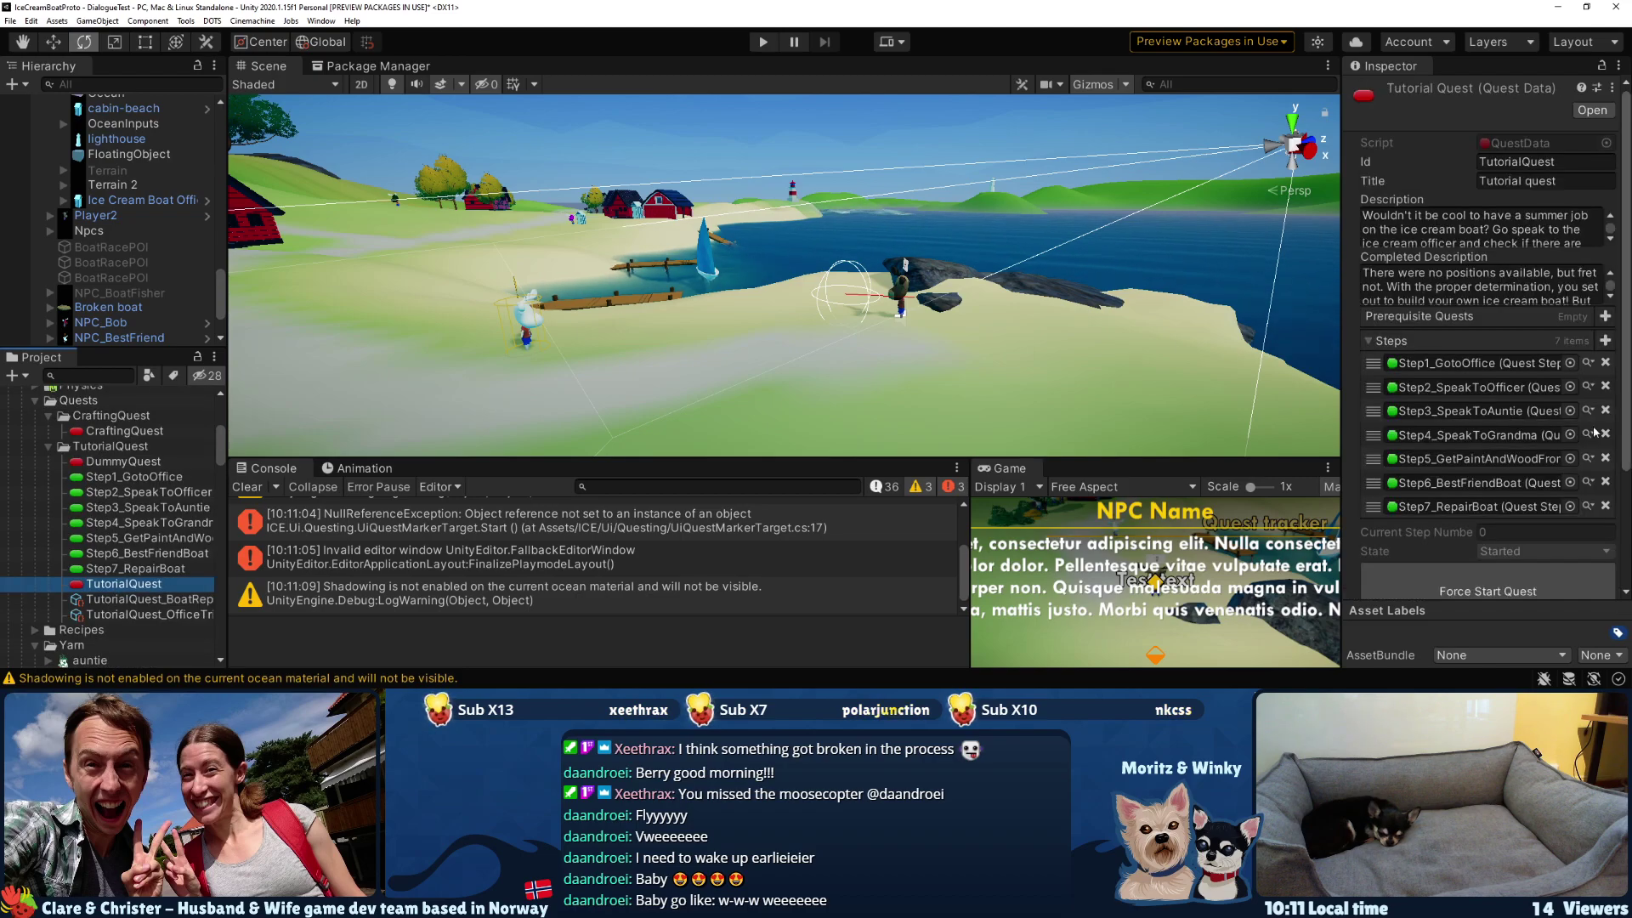
scroll(1530, 561, down, 3)
click(1528, 557)
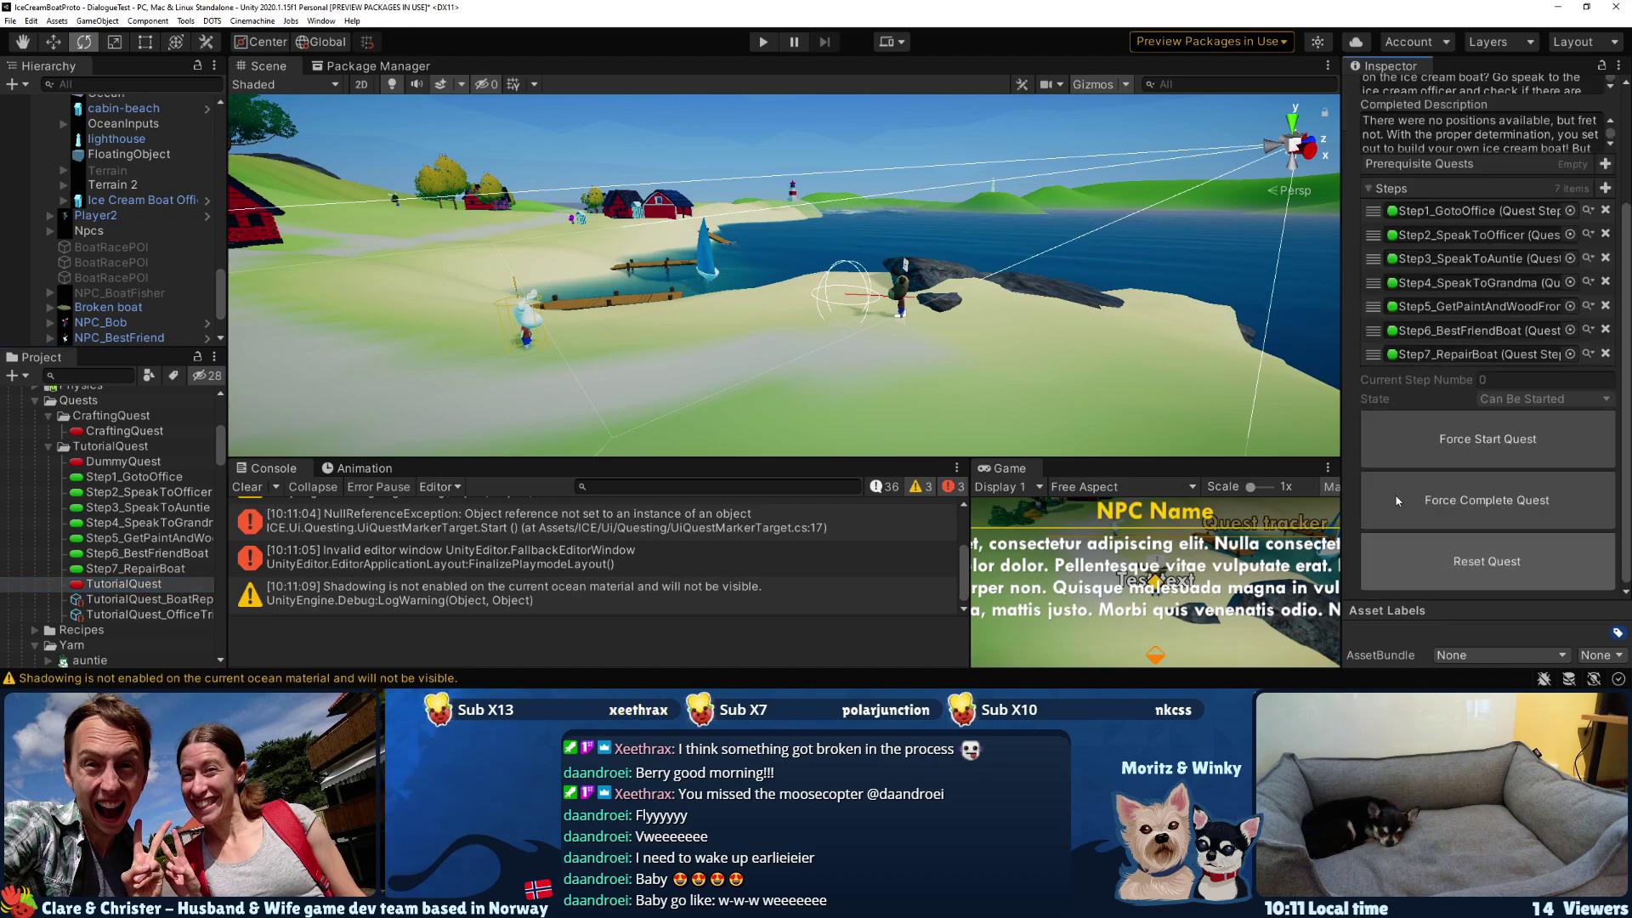
- Start play mode again and go through Jim the Best Friend's opening tutorial quest dialogue
click(757, 46)
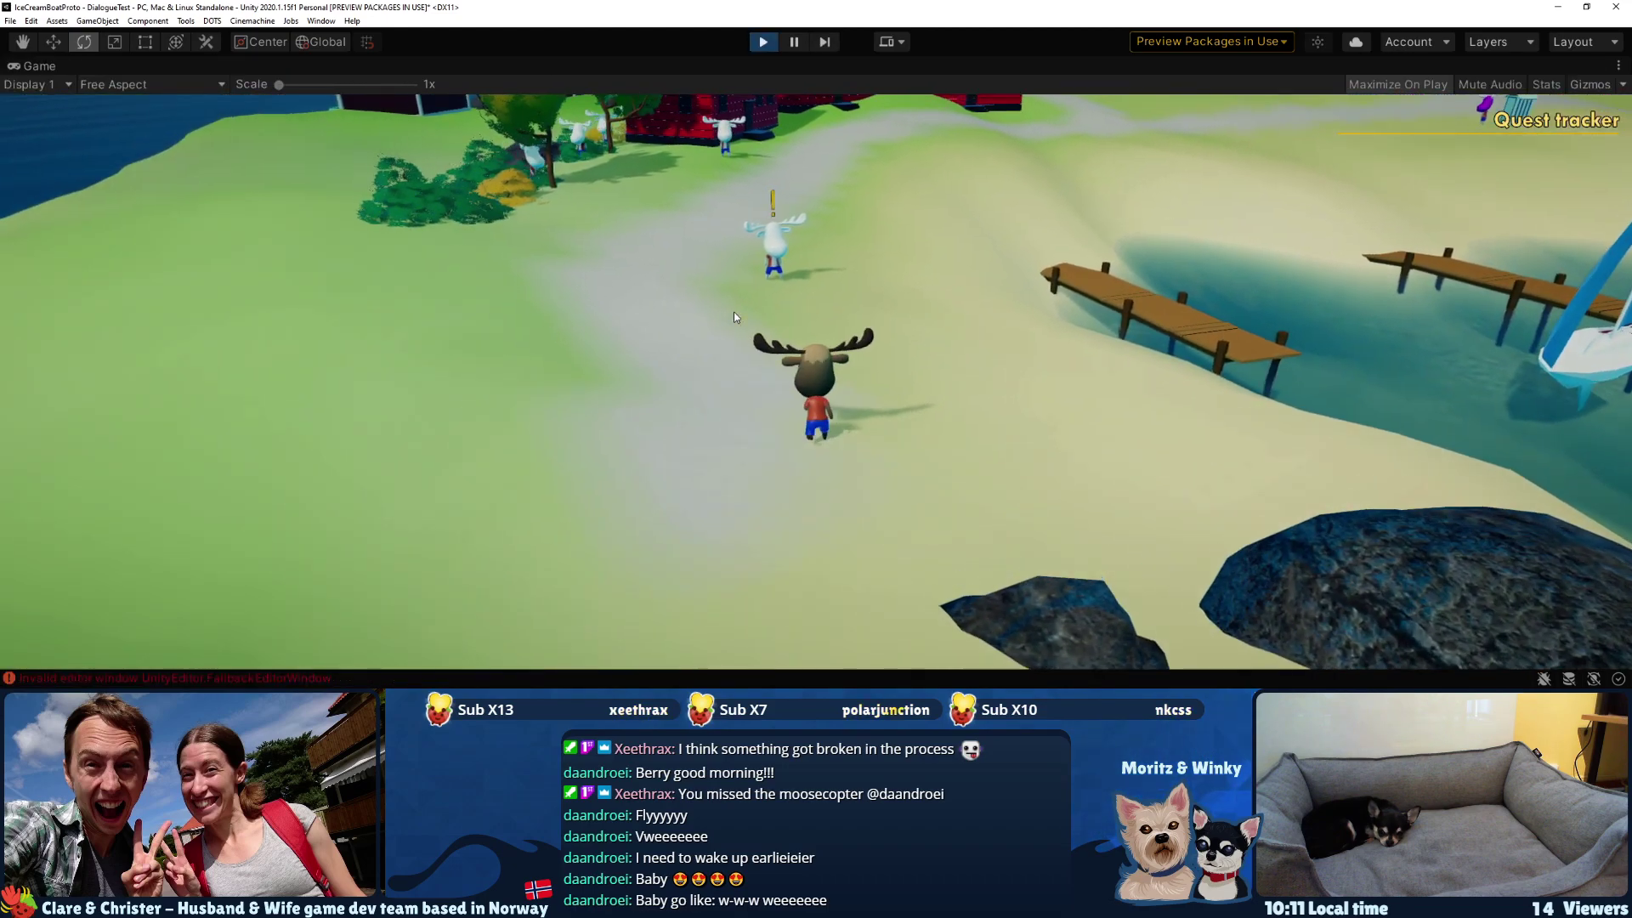
key(w)
key(e)
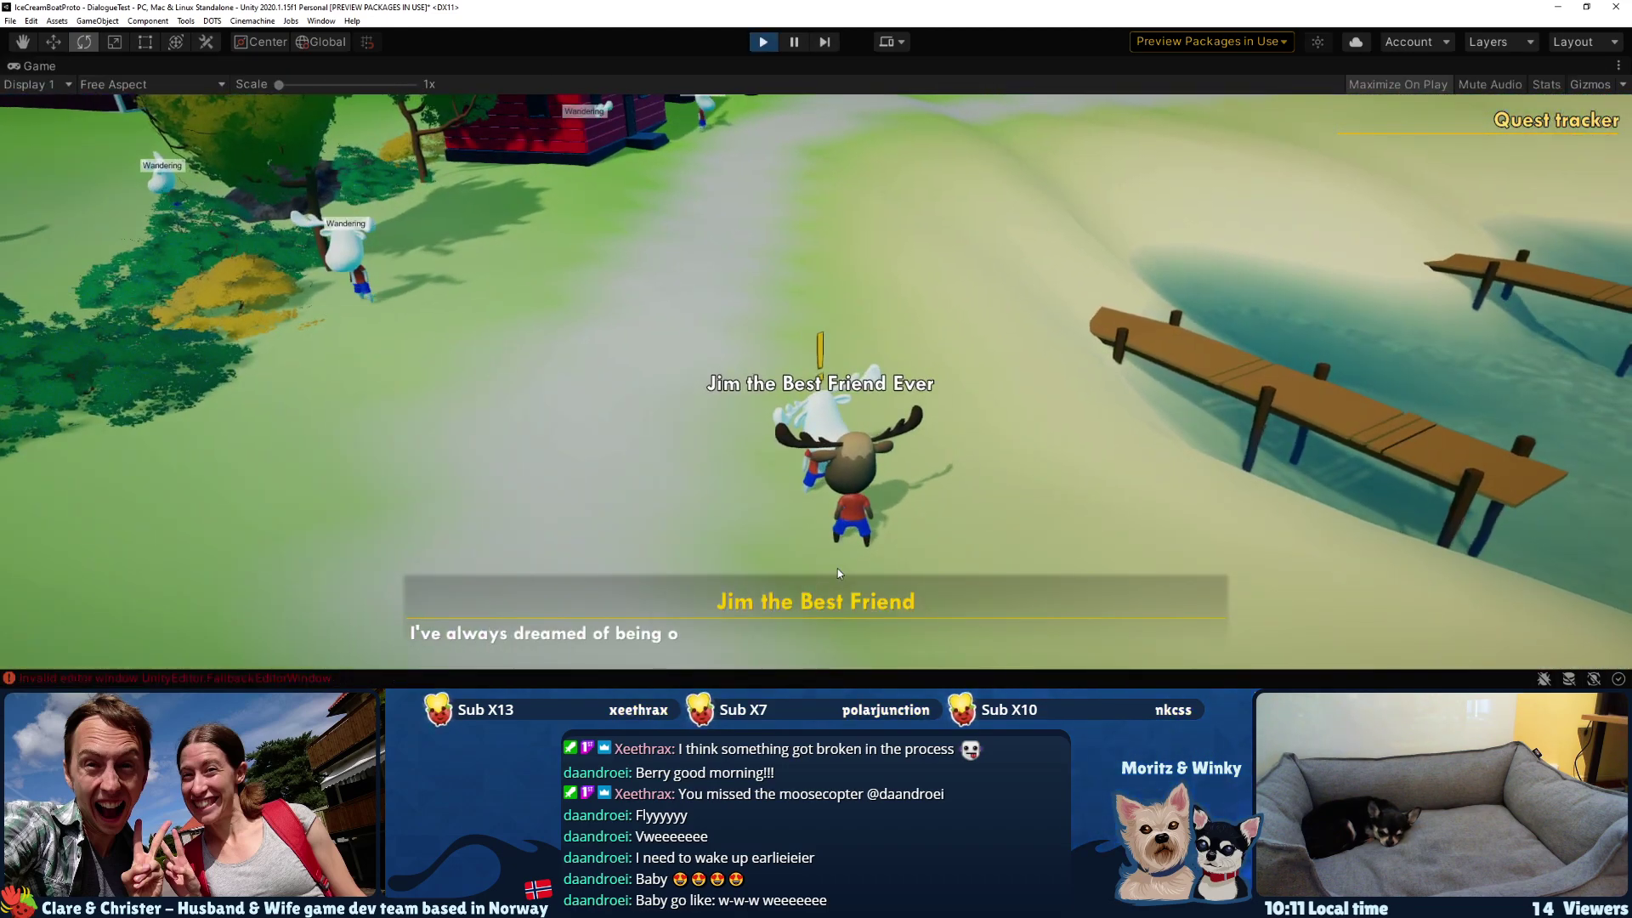
click(820, 662)
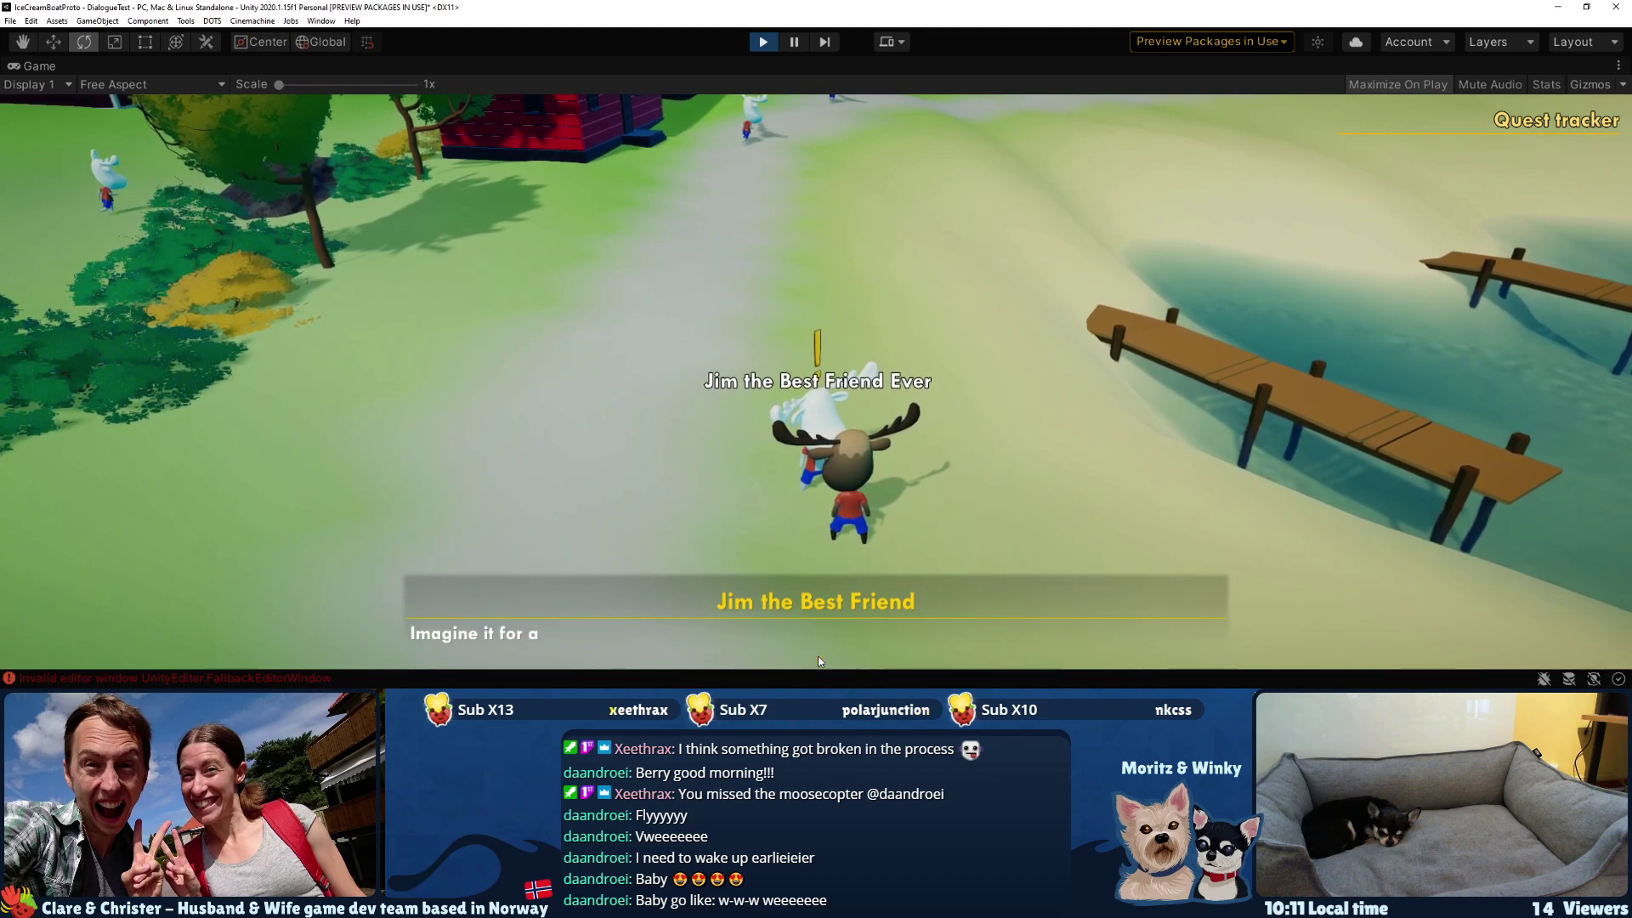
click(950, 574)
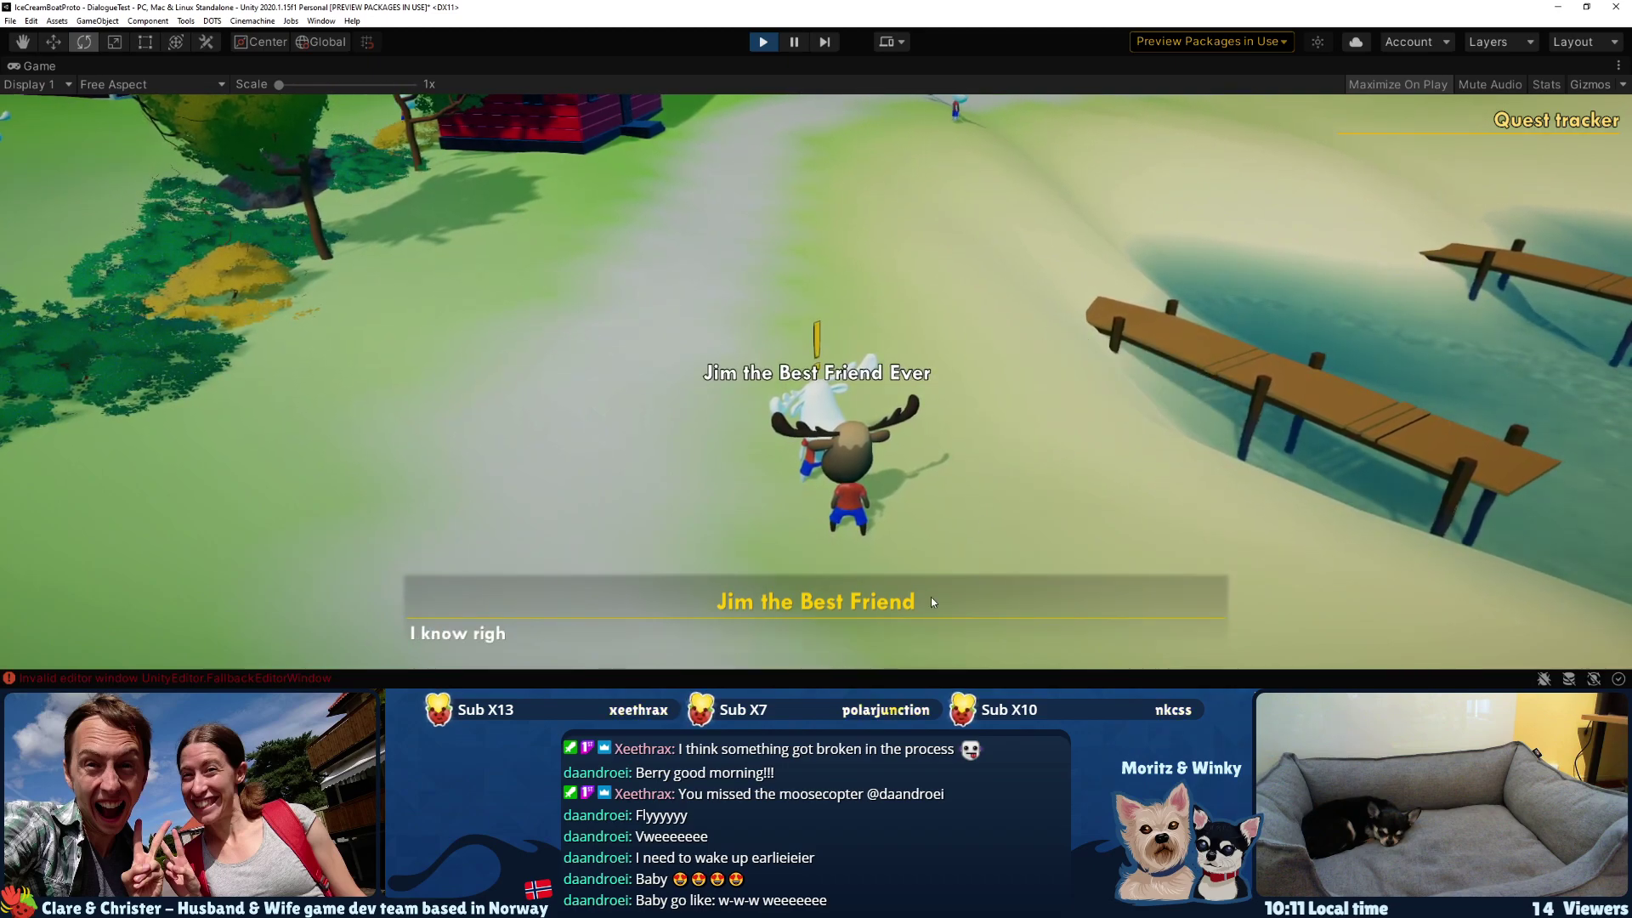
- Stop the playtest and examine the Yarn.VirtualMachine NullReferenceException in the console
click(812, 658)
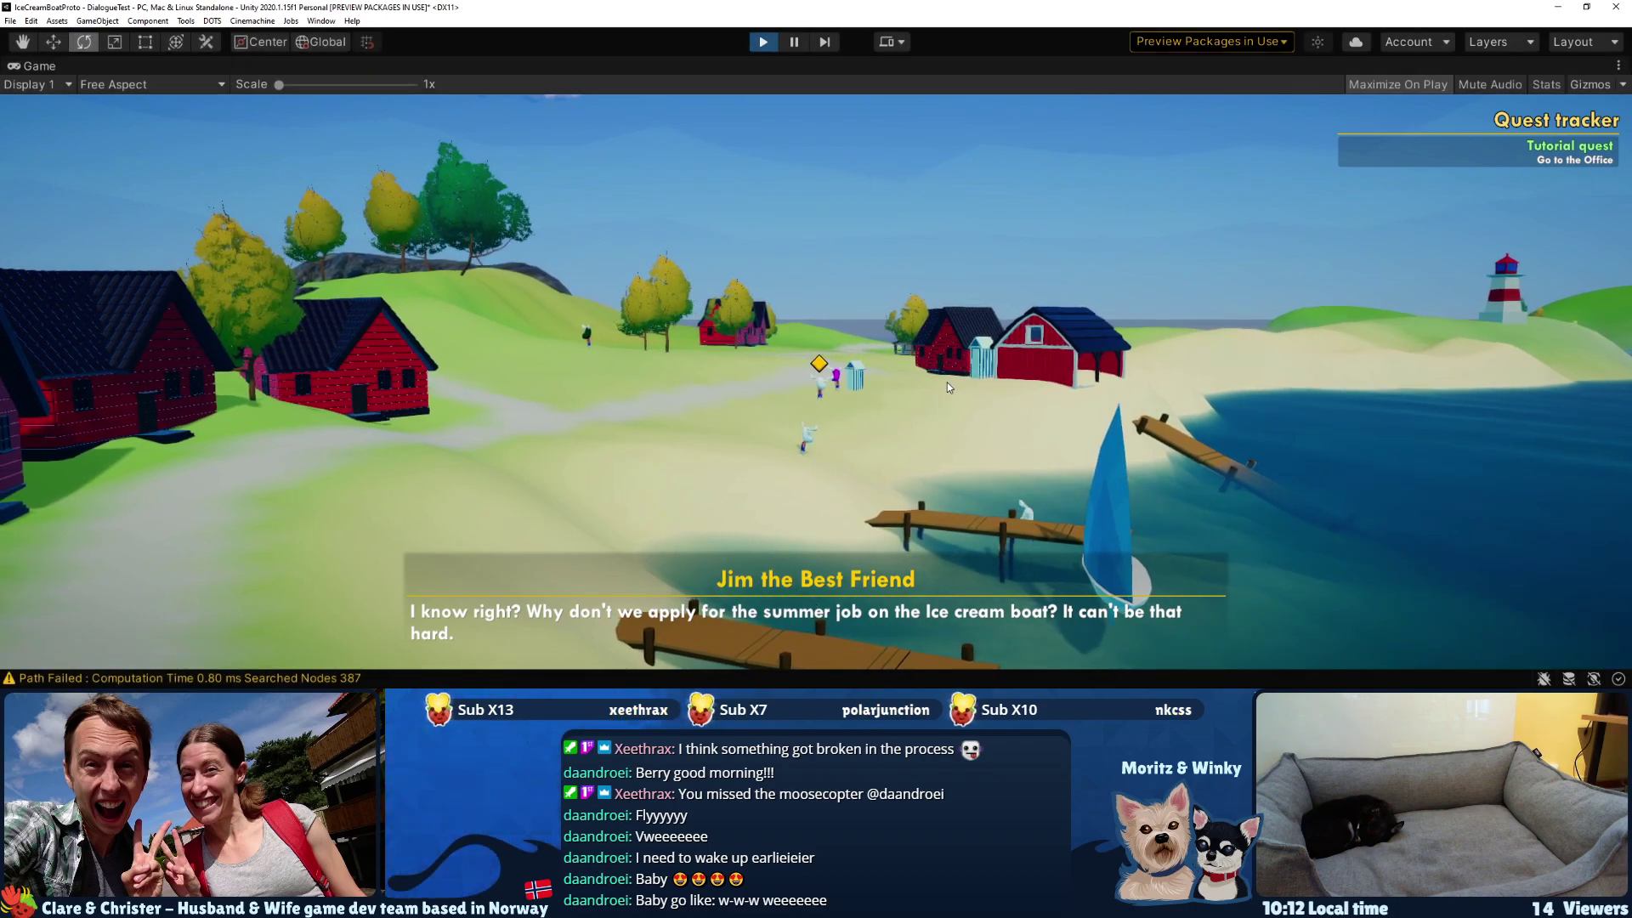
key(ctrl+p)
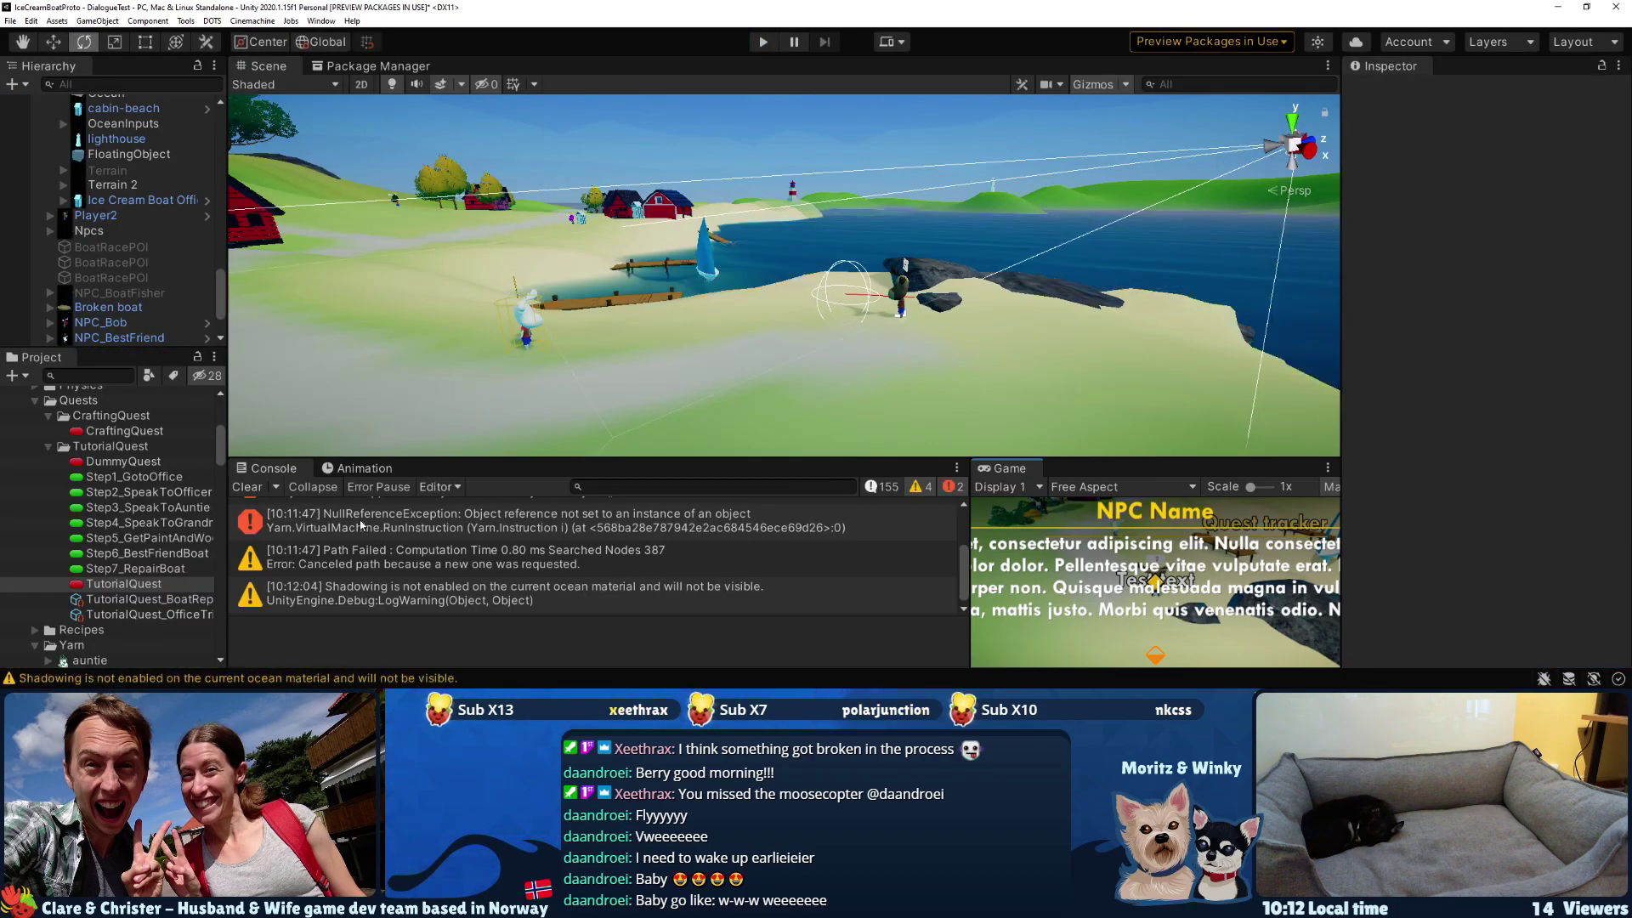
click(498, 529)
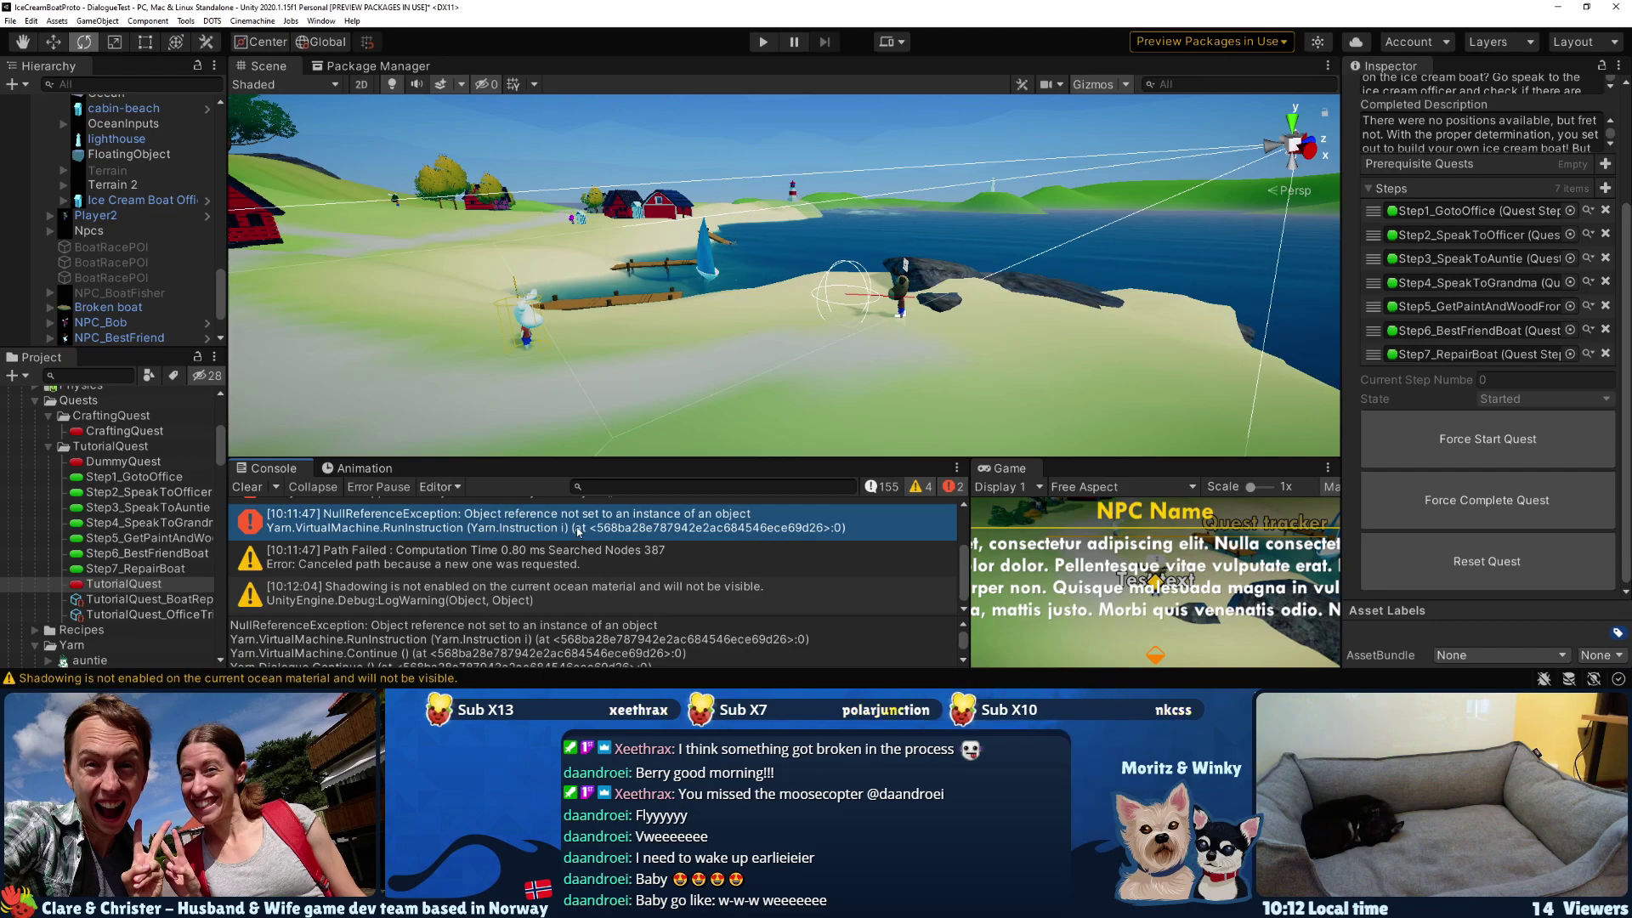
scroll(580, 533, up, 1)
scroll(580, 533, up, 3)
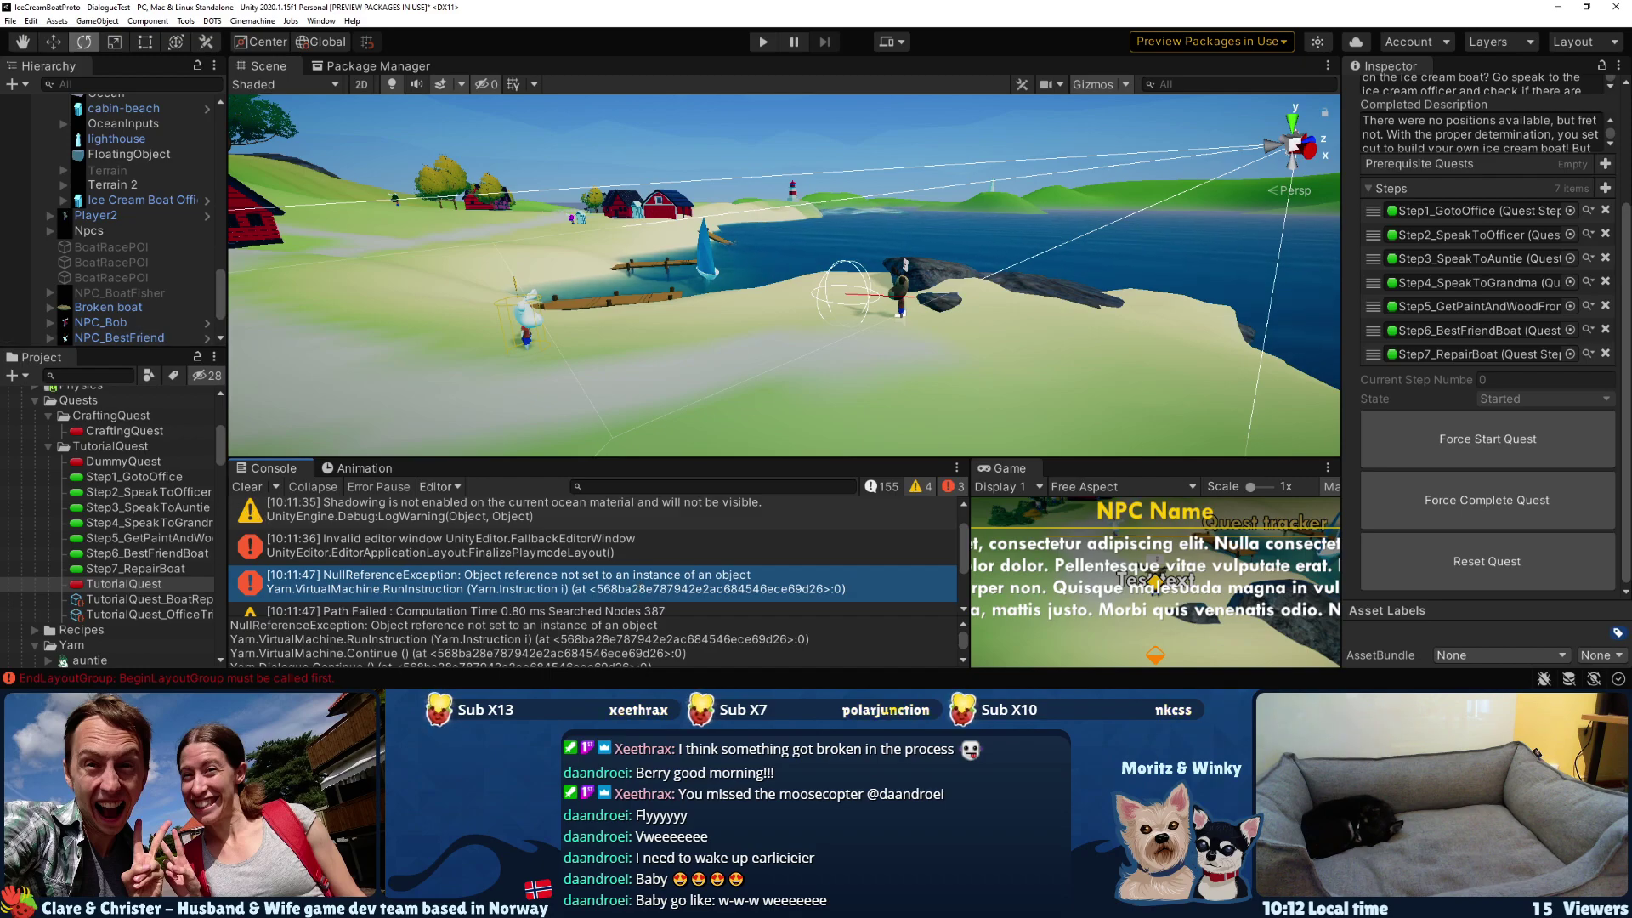
- Add line tags to the IcecreamboatOfficer and henrik Yarn scripts
scroll(147, 533, down, 5)
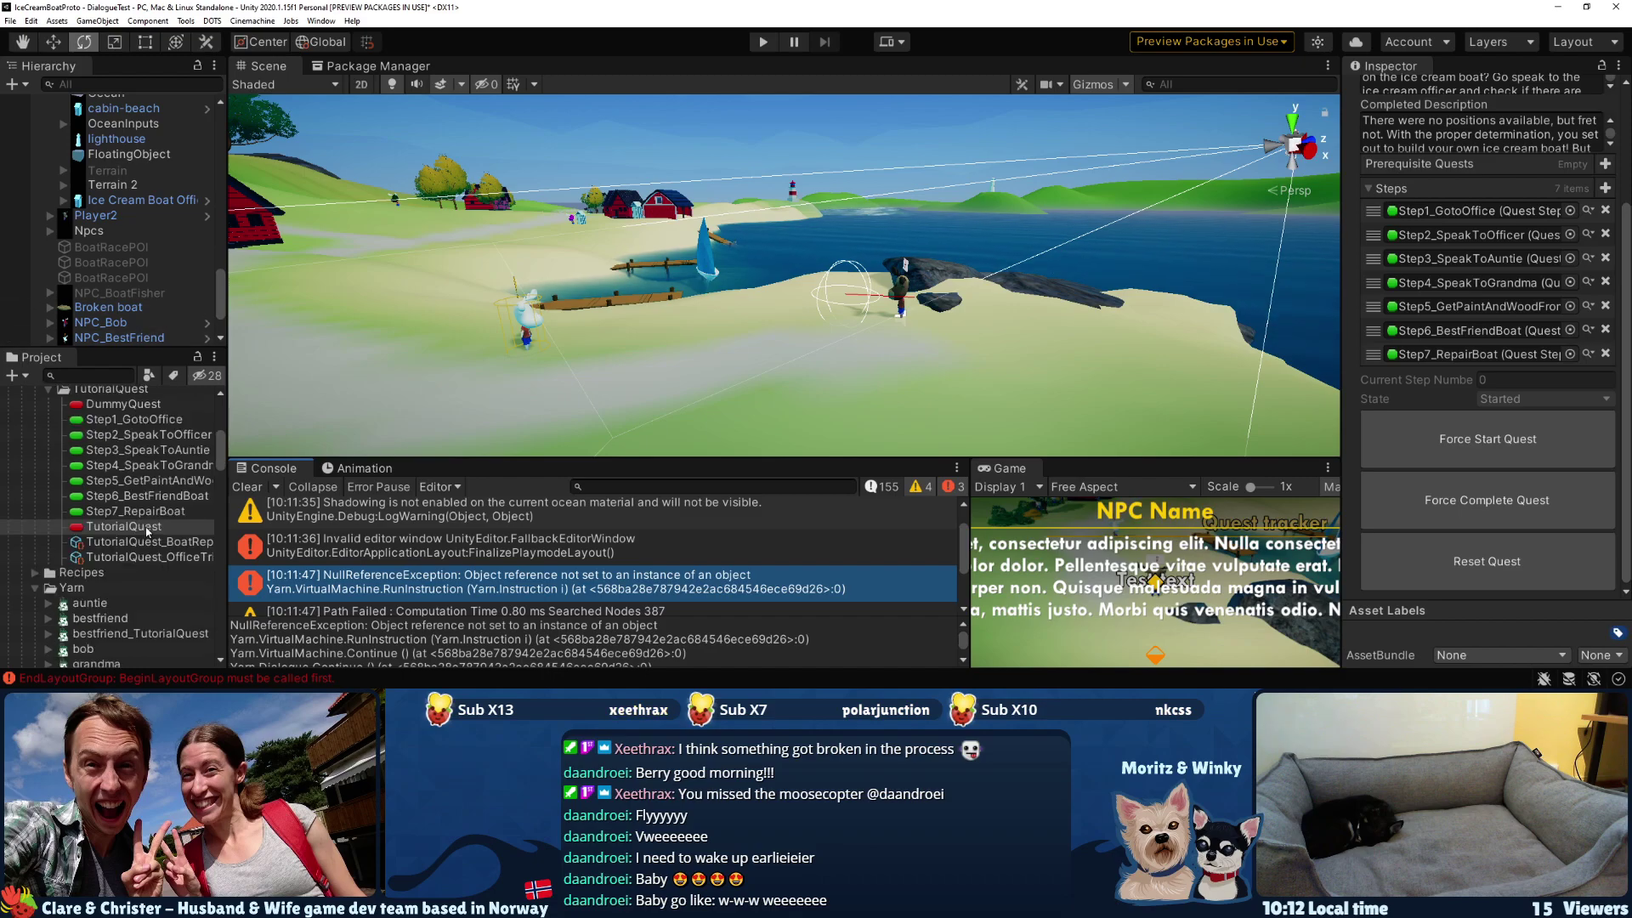
click(127, 596)
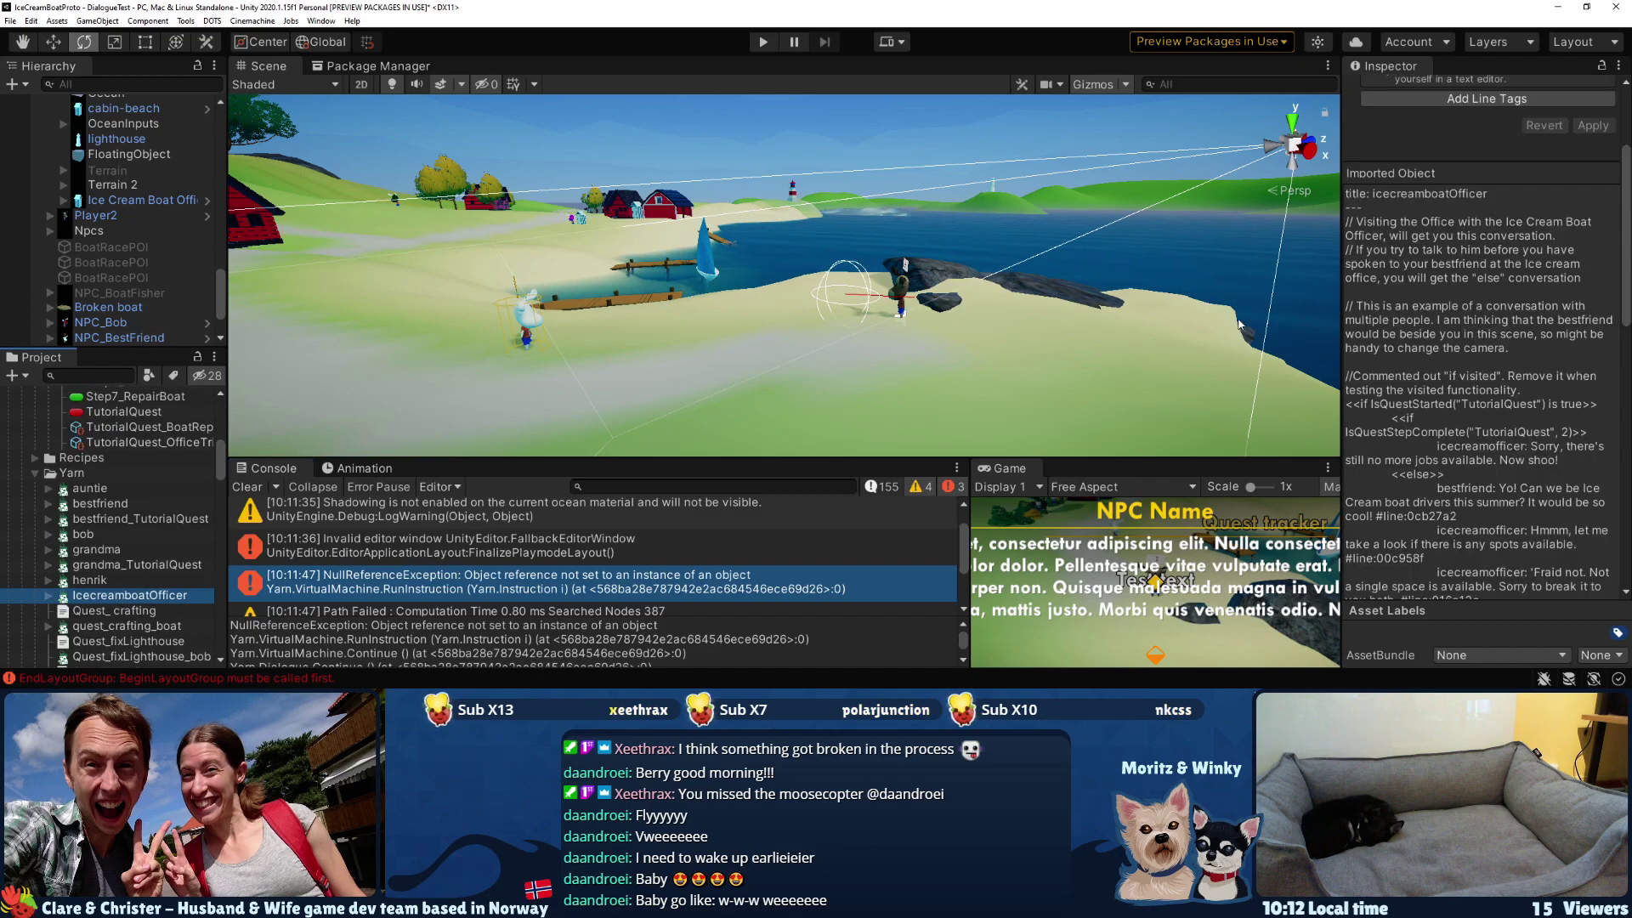
scroll(1477, 345, up, 3)
click(1479, 253)
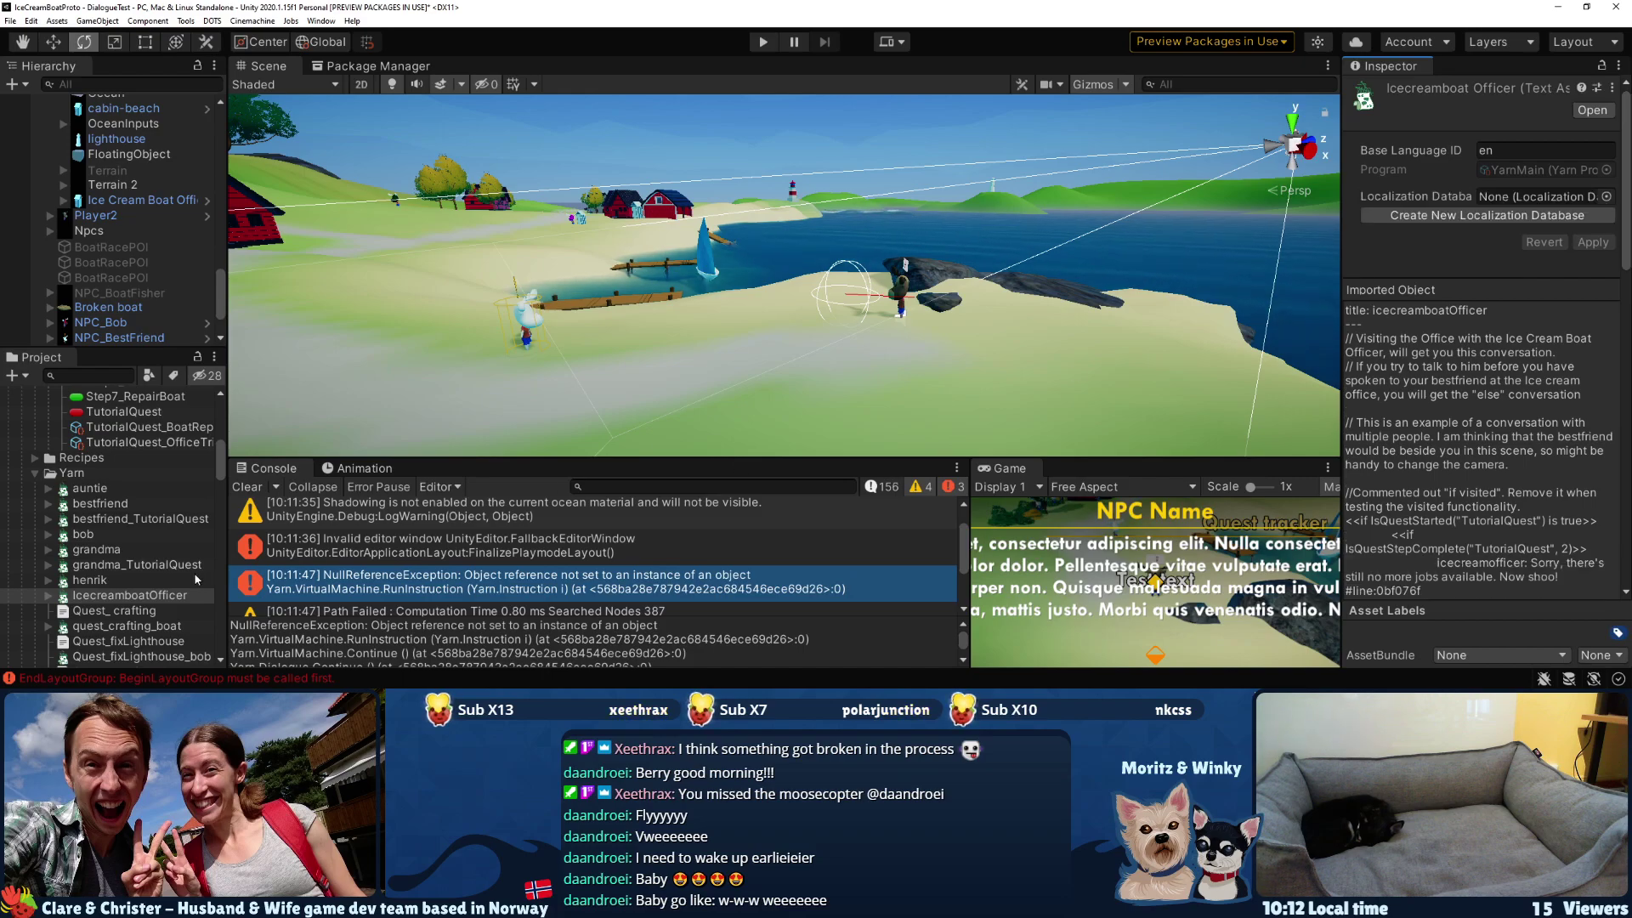
click(134, 581)
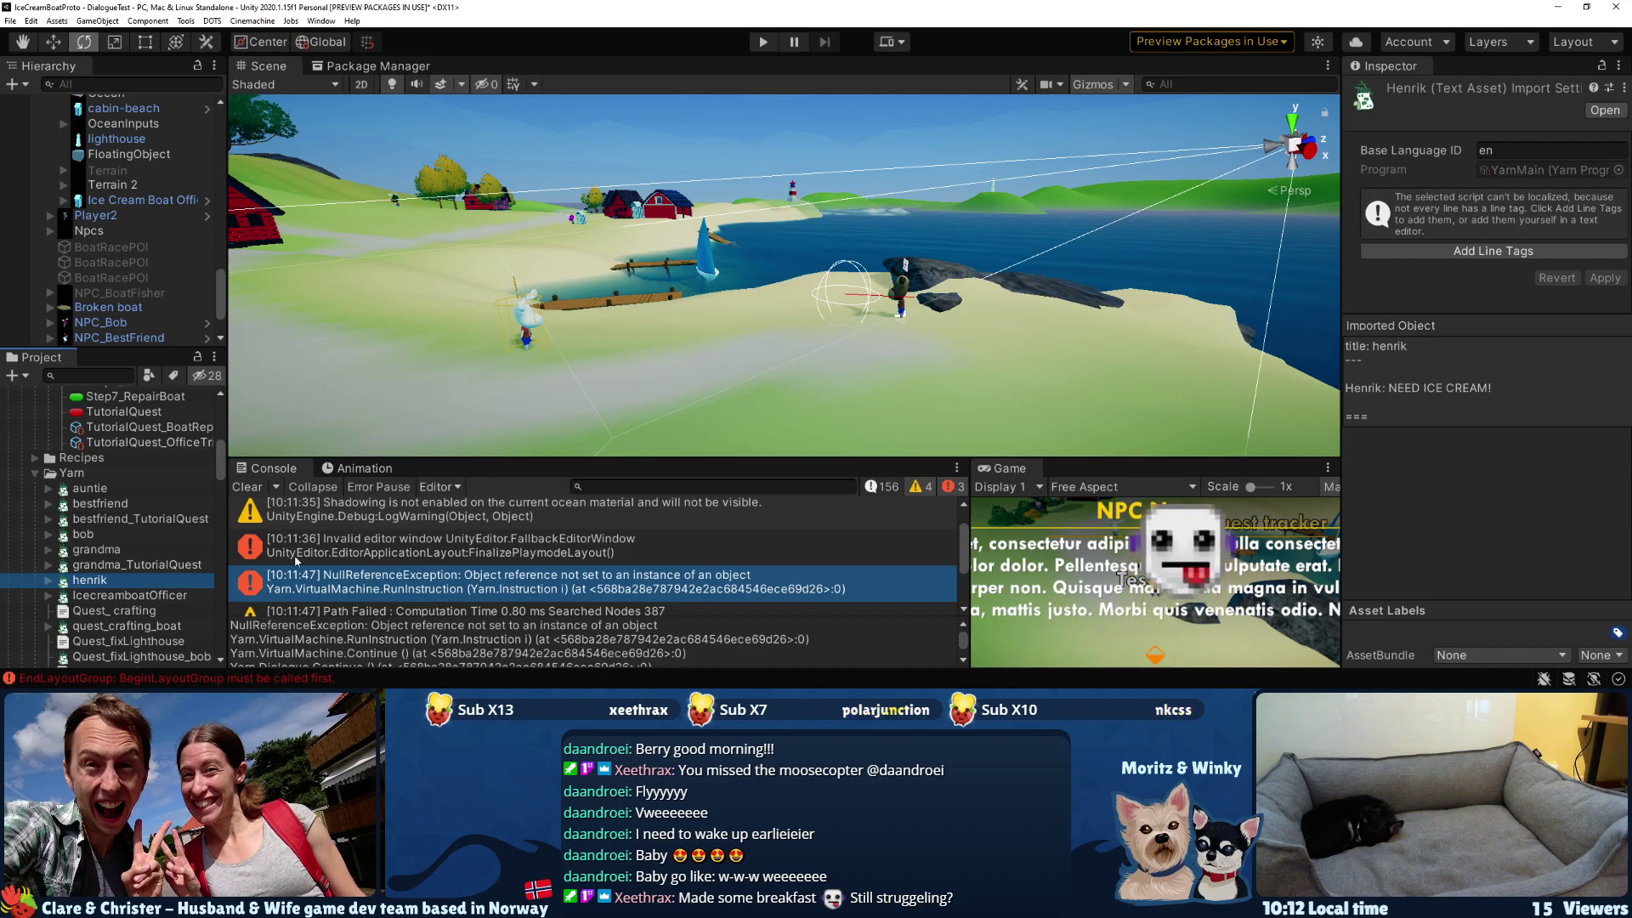
click(1445, 251)
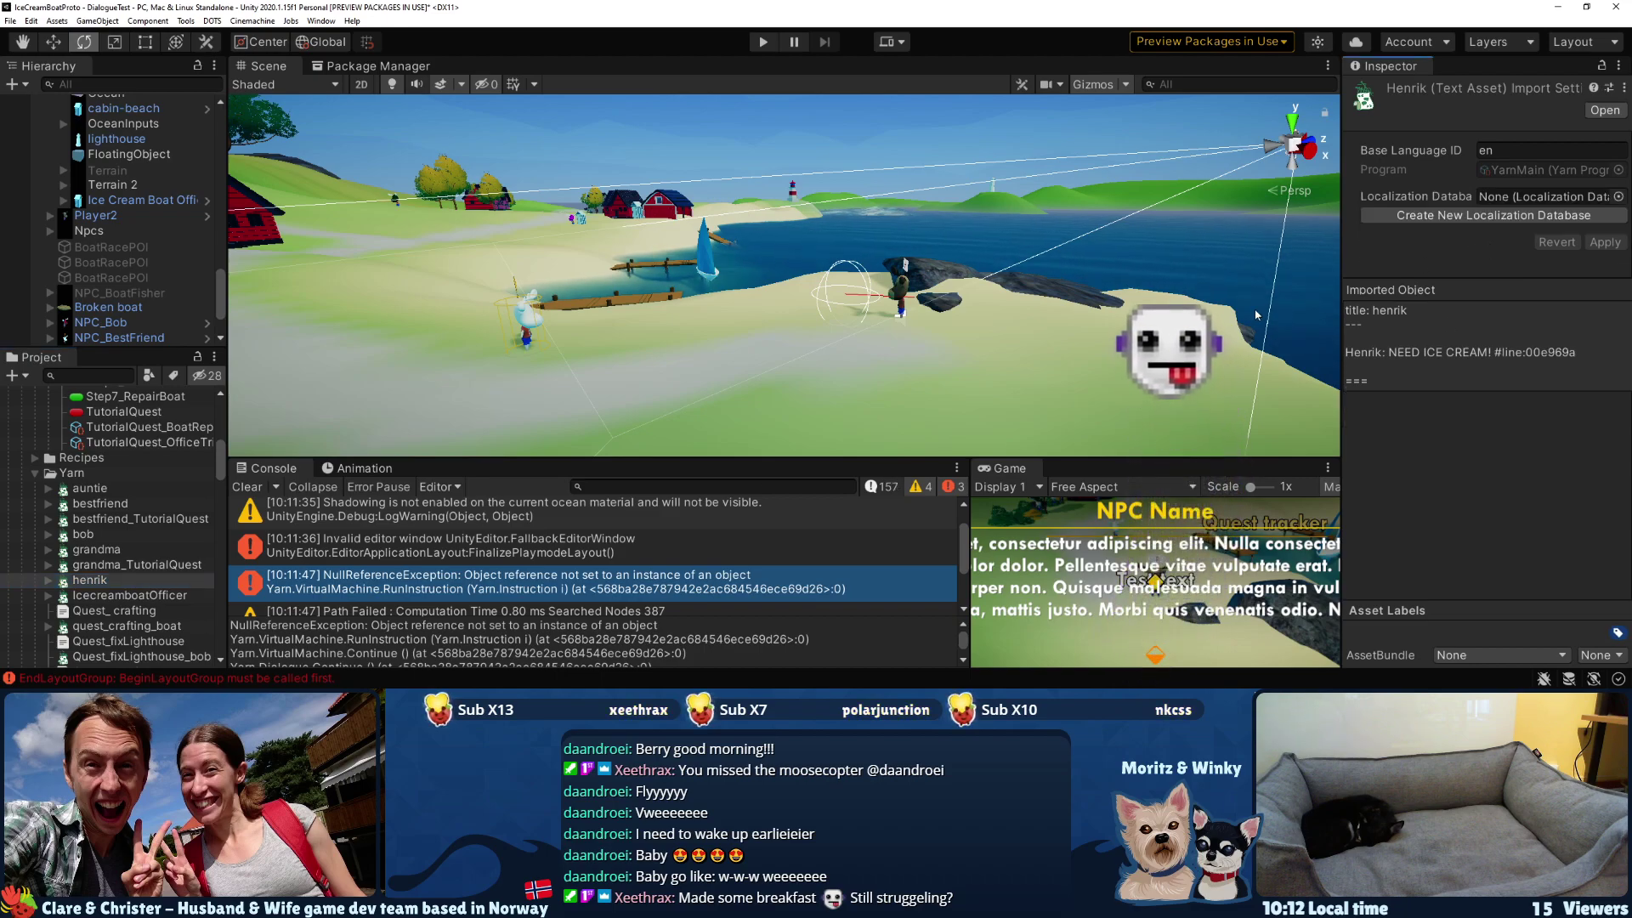
- Review the import settings of the remaining Yarn scripts, including grandma_TutorialQuest, grandma and Quest_fixLighthouse_bob, for missing line tags or errors
click(100, 565)
scroll(100, 574, down, 2)
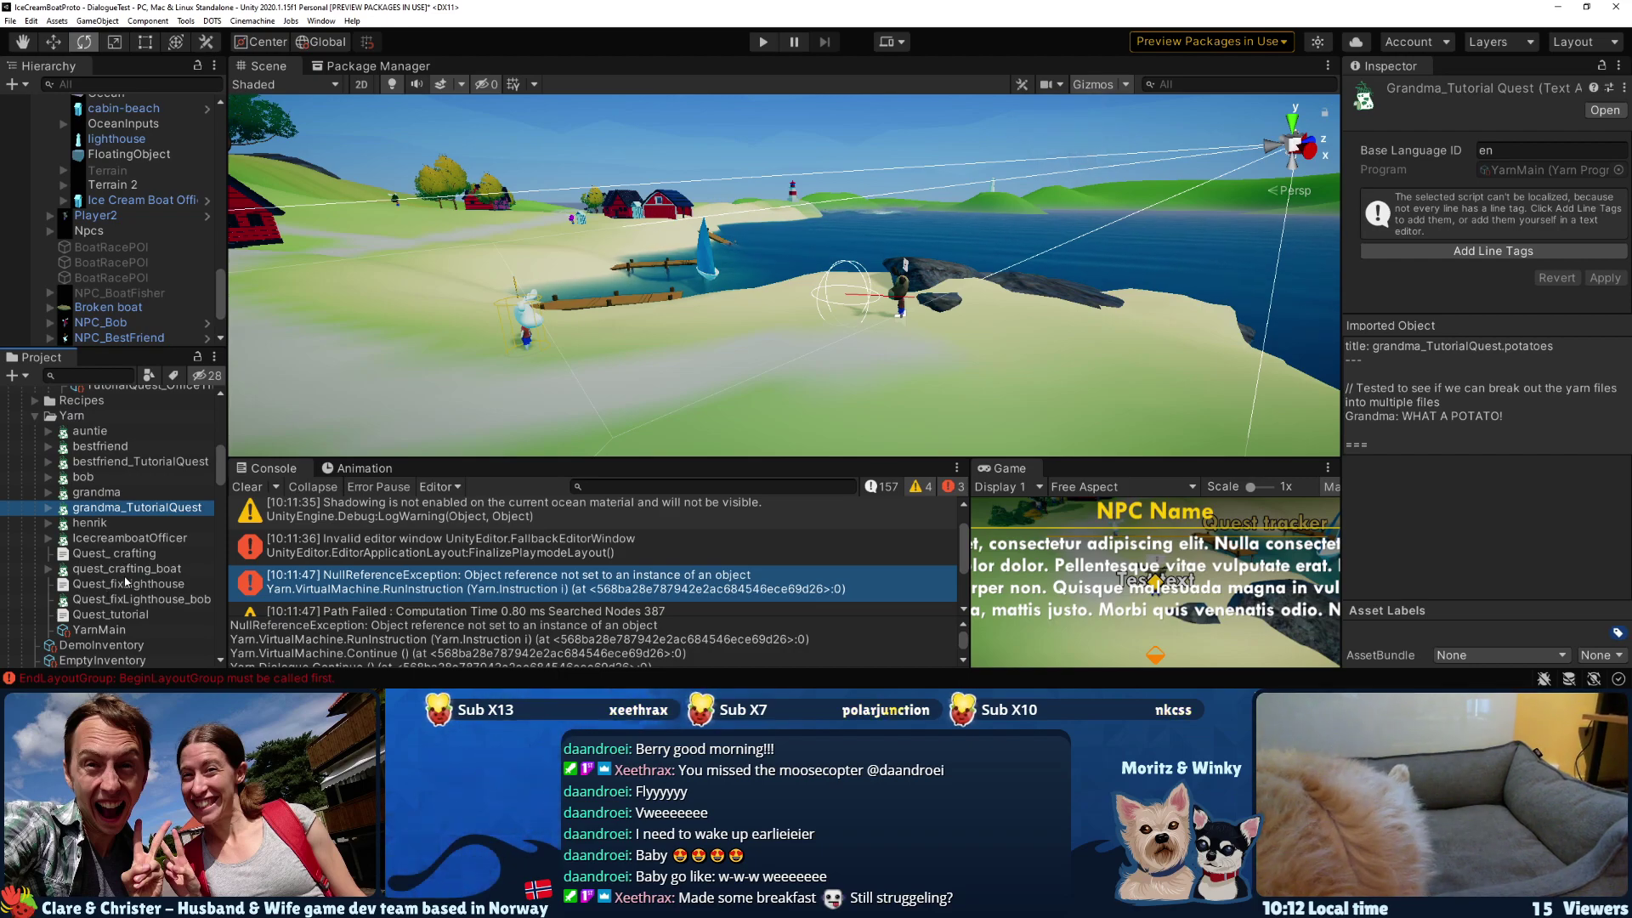
click(128, 568)
click(132, 538)
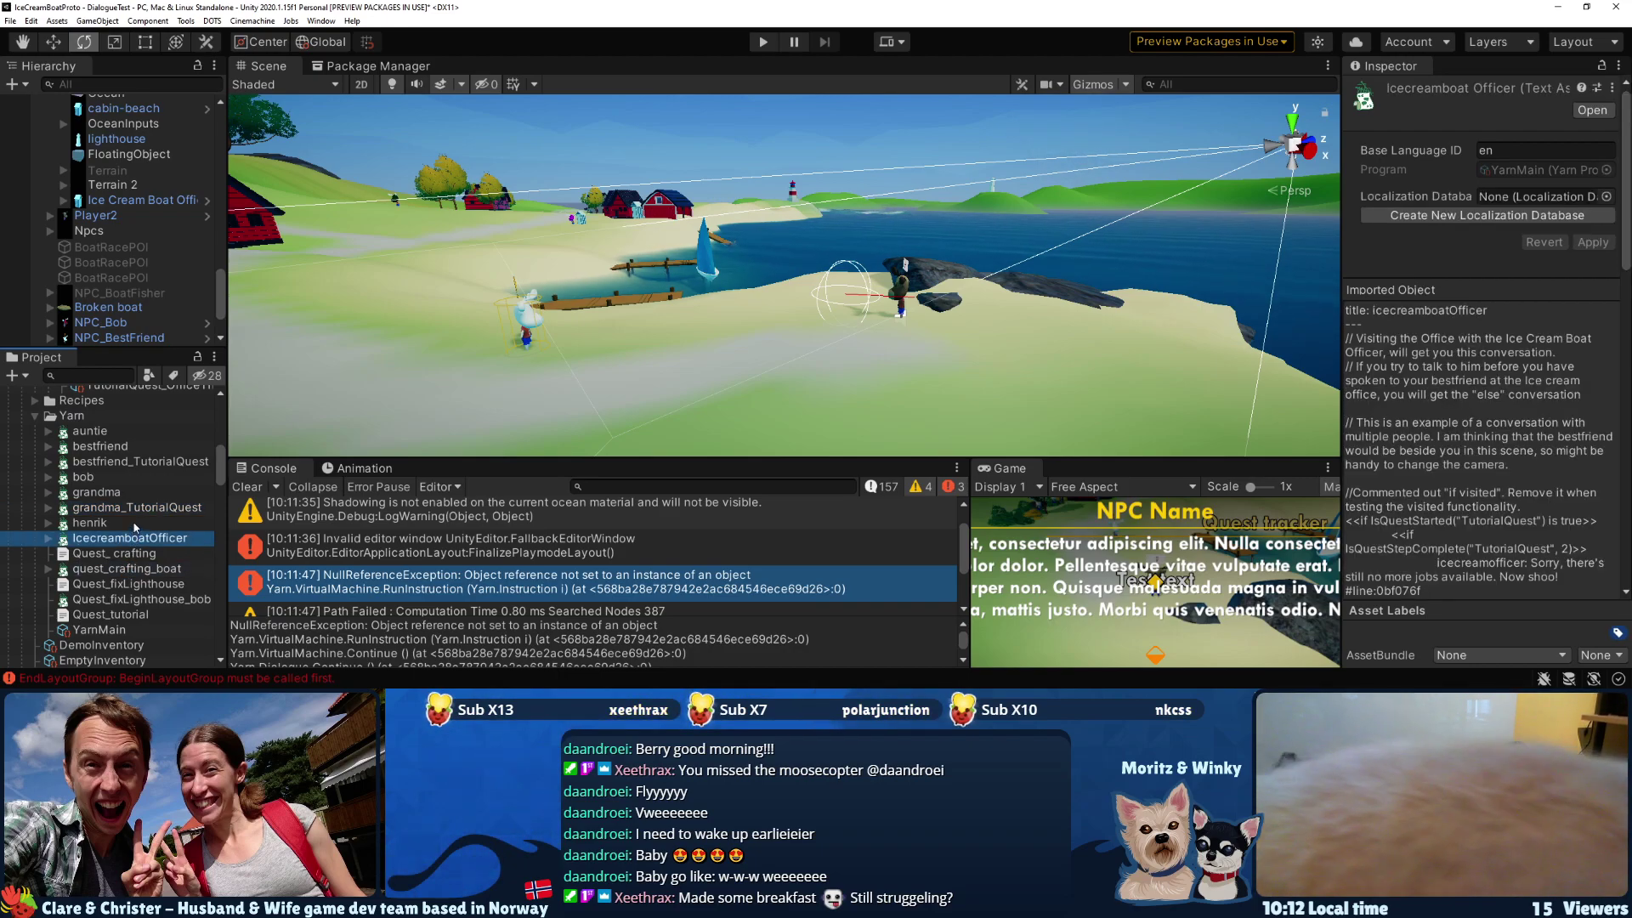
click(134, 522)
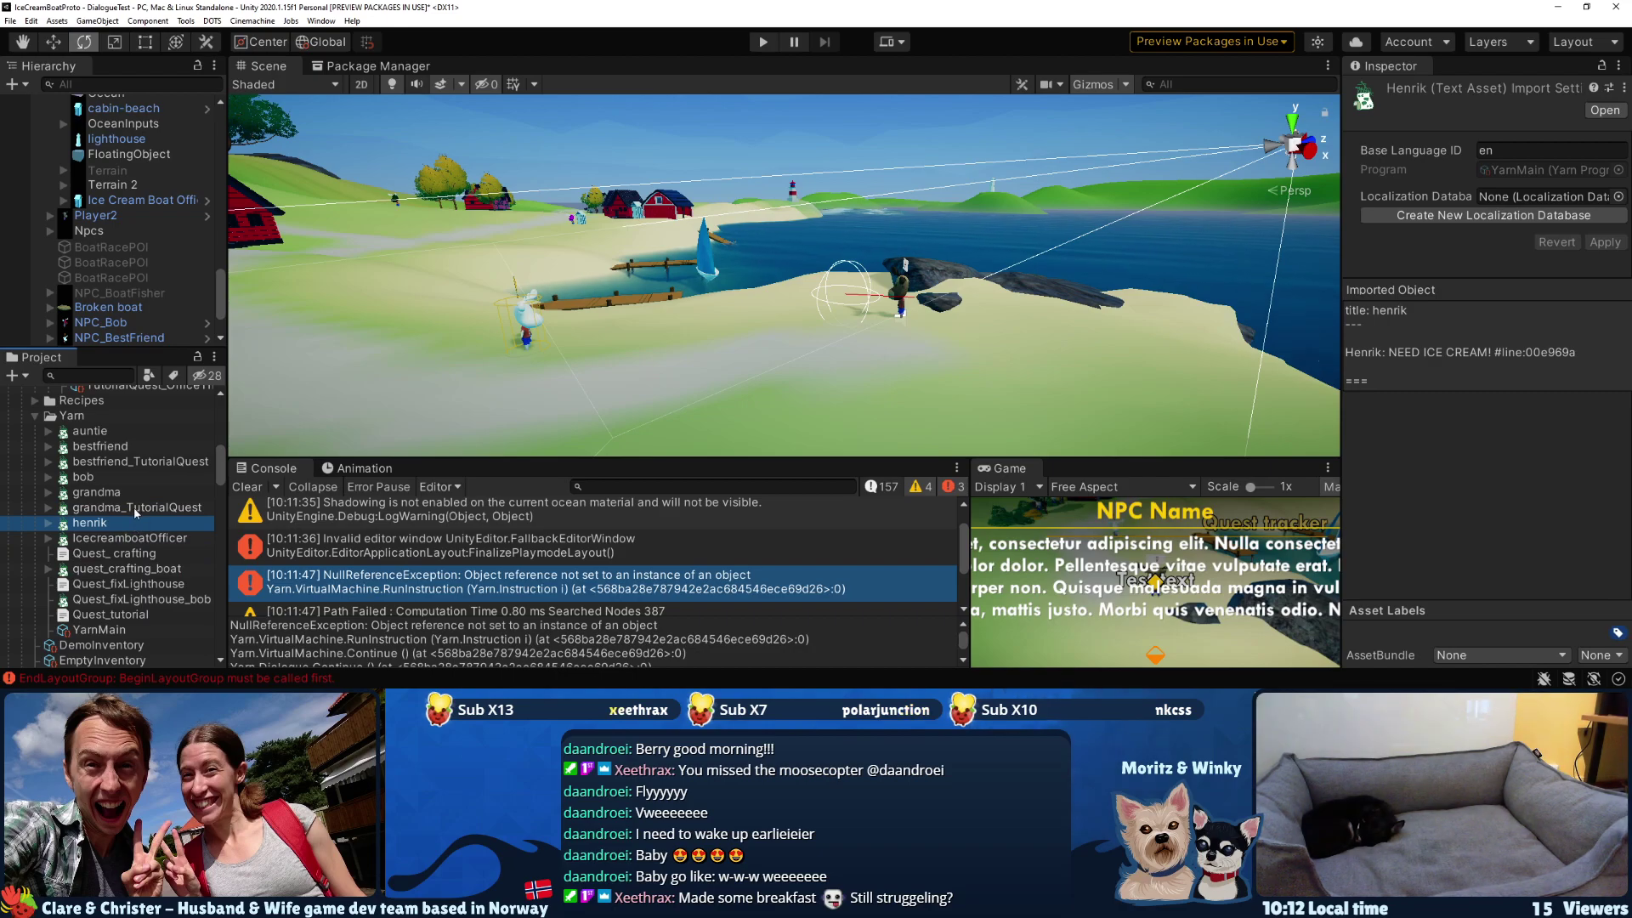
click(136, 508)
click(138, 493)
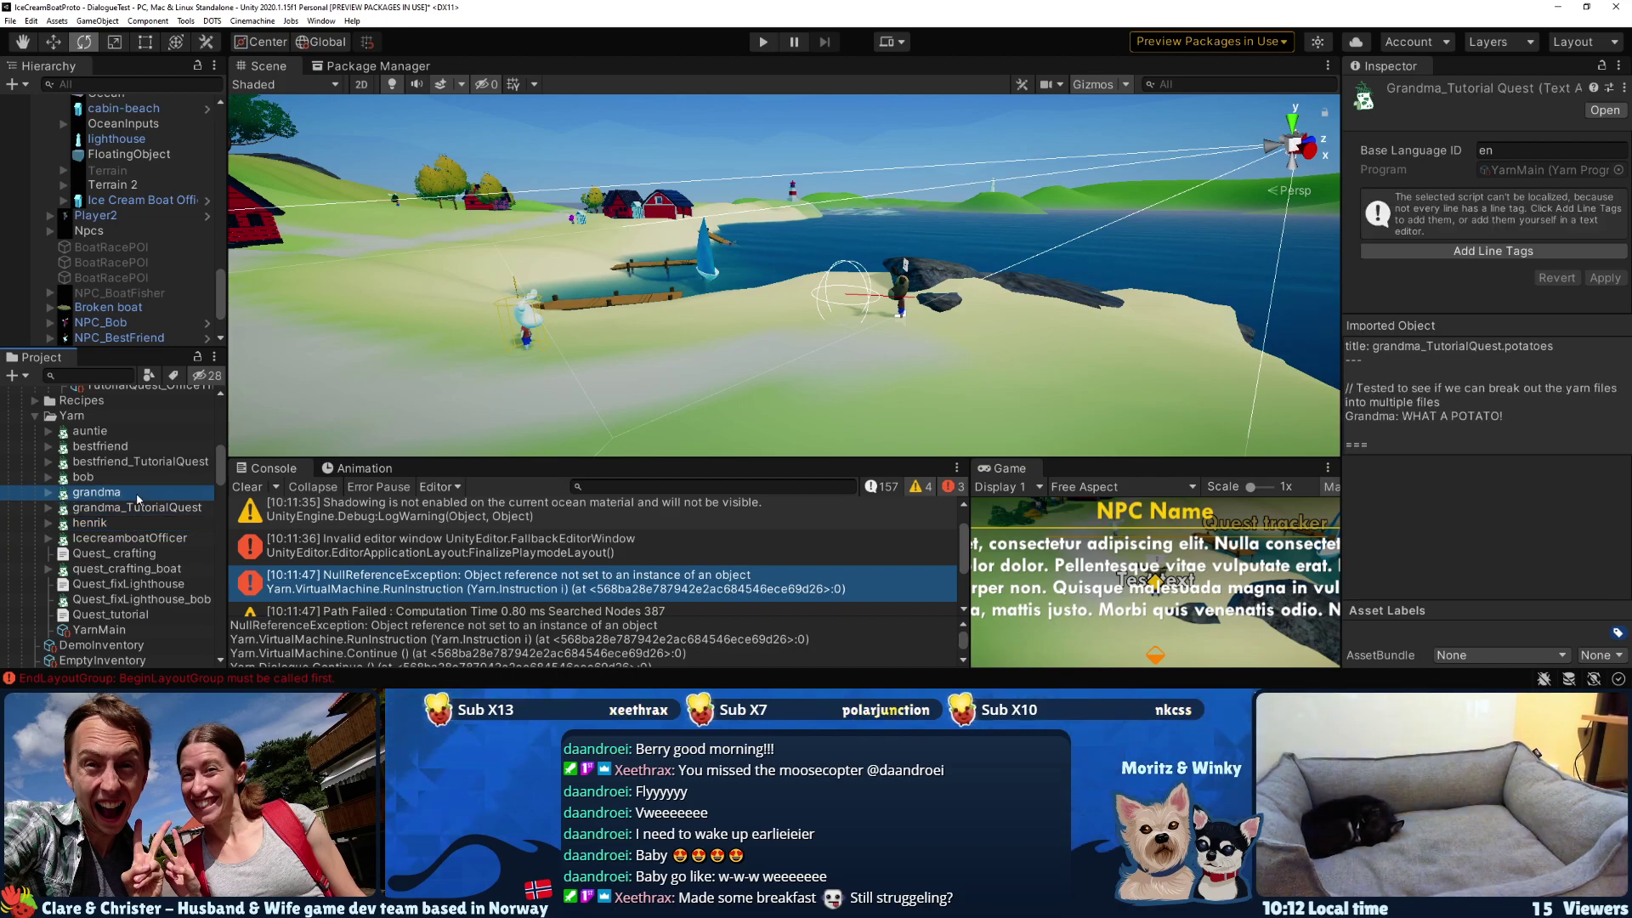
click(115, 600)
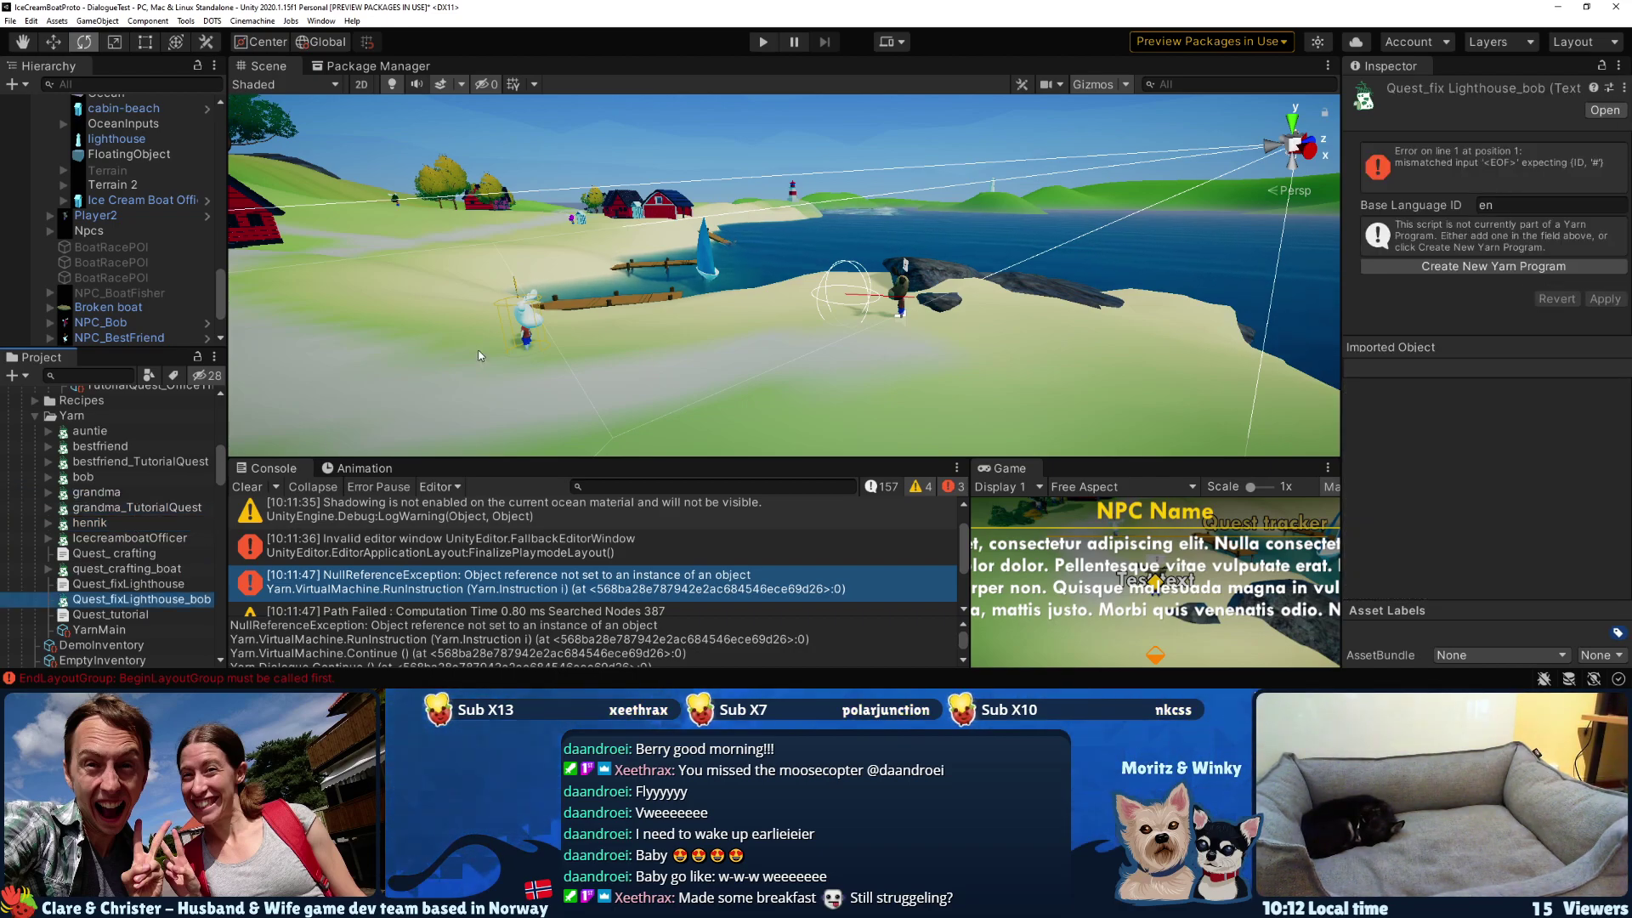
- Select the Boat moored by the jetty and inspect its component settings
right_drag(962, 279, 794, 304)
click(794, 303)
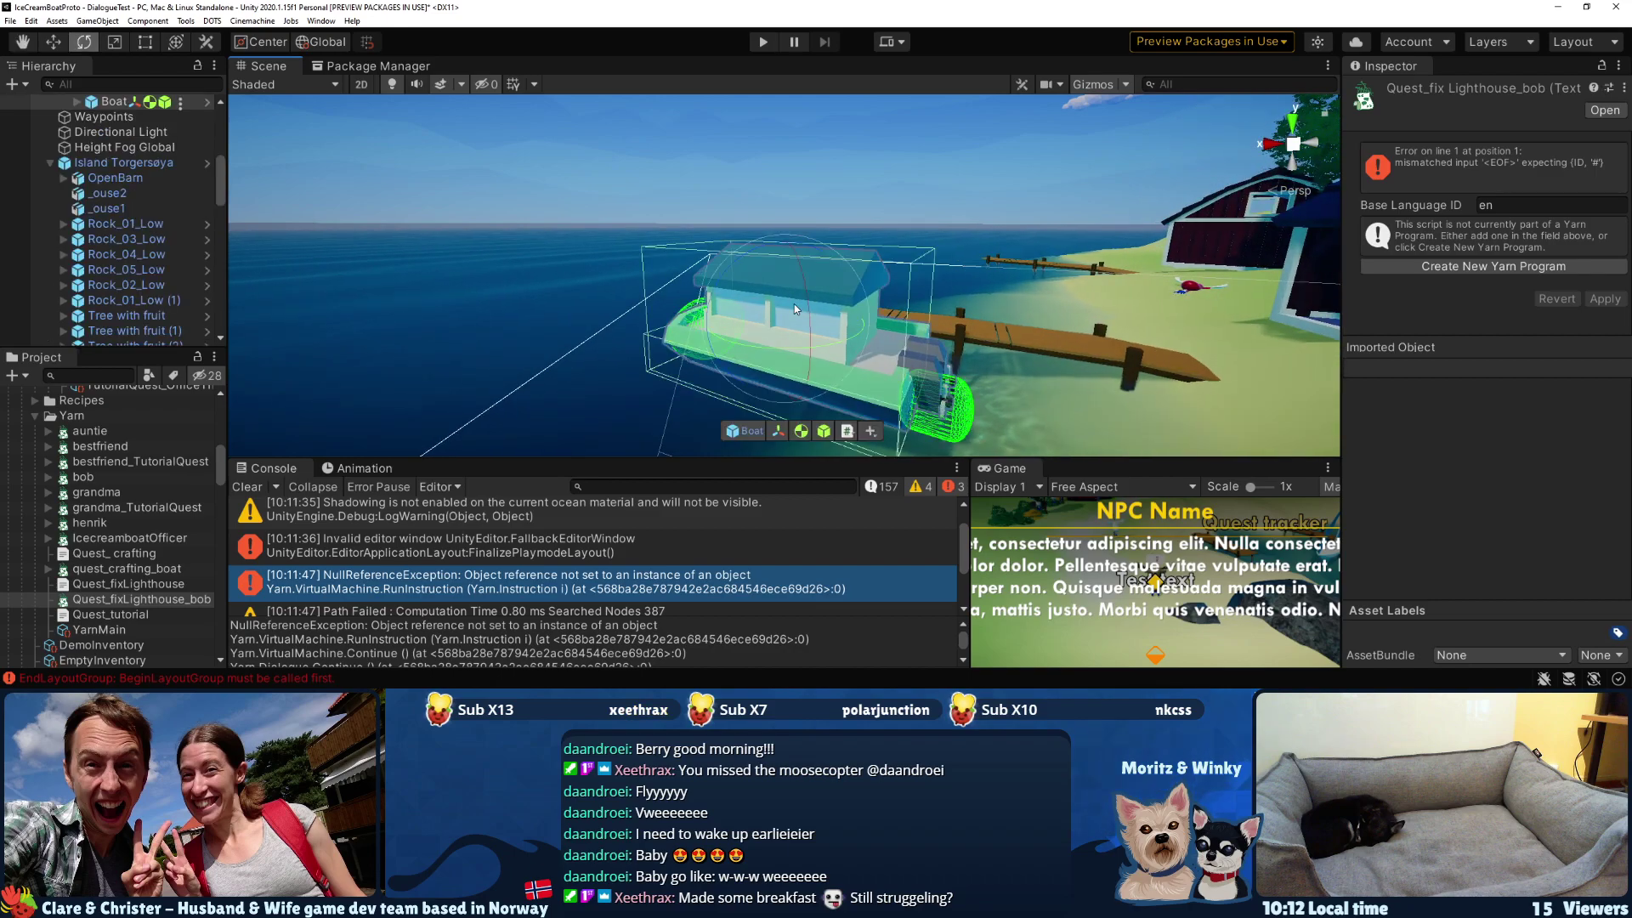
scroll(1472, 407, down, 15)
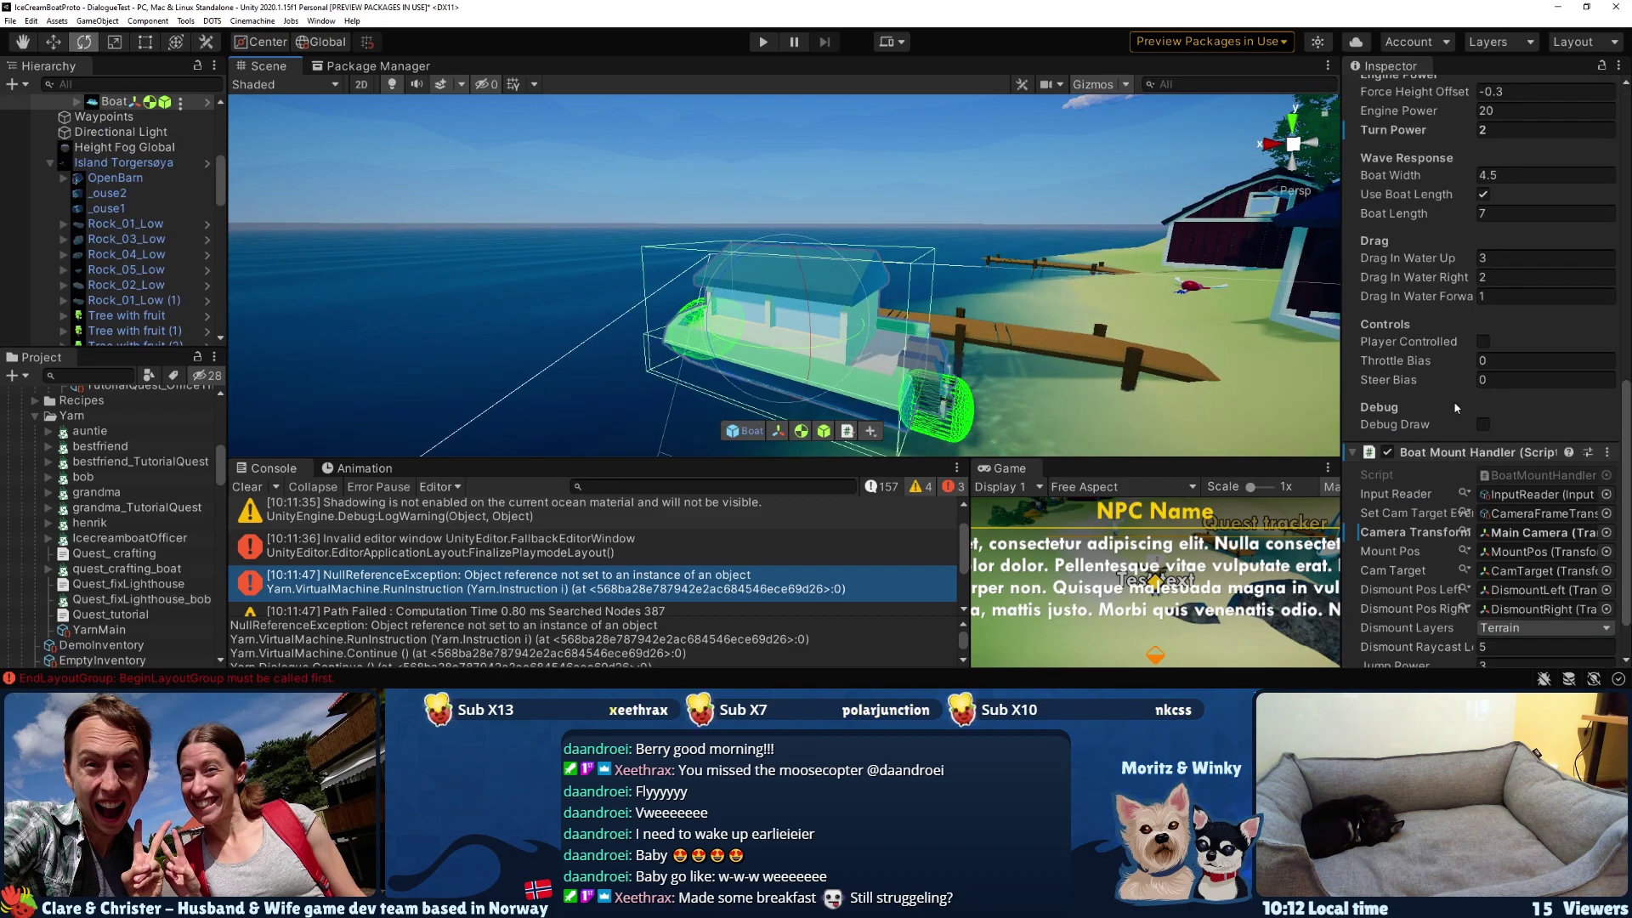
middle_drag(1118, 347, 969, 409)
scroll(107, 197, up, 2)
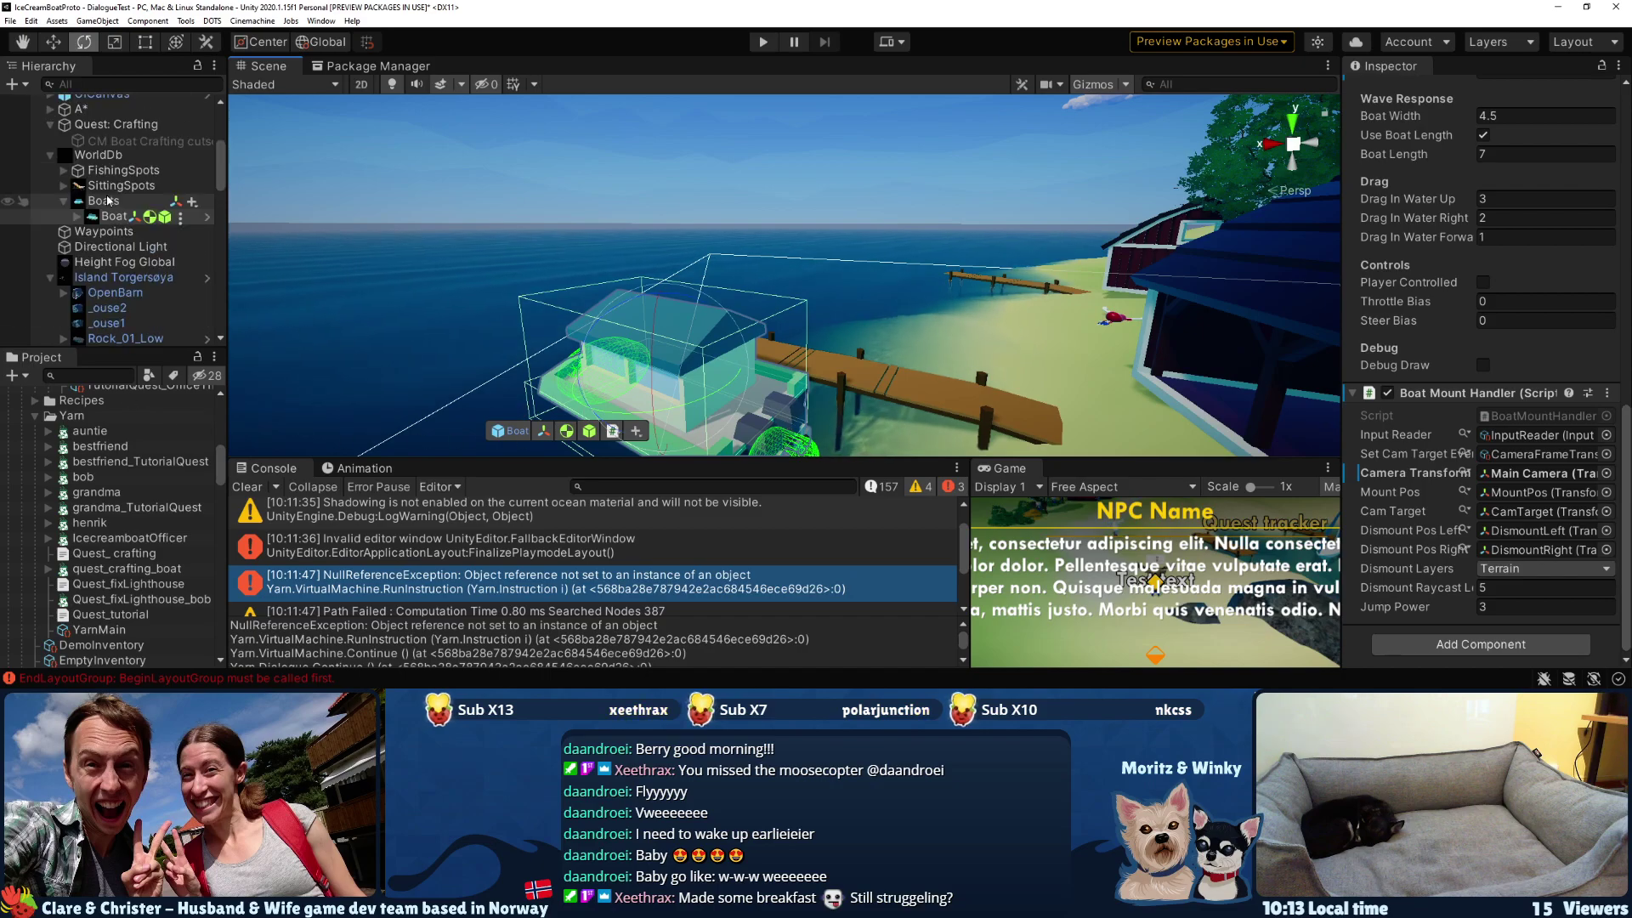
- Locate the Quest: Crafting object in the scene hierarchy and deactivate it
scroll(77, 255, down, 3)
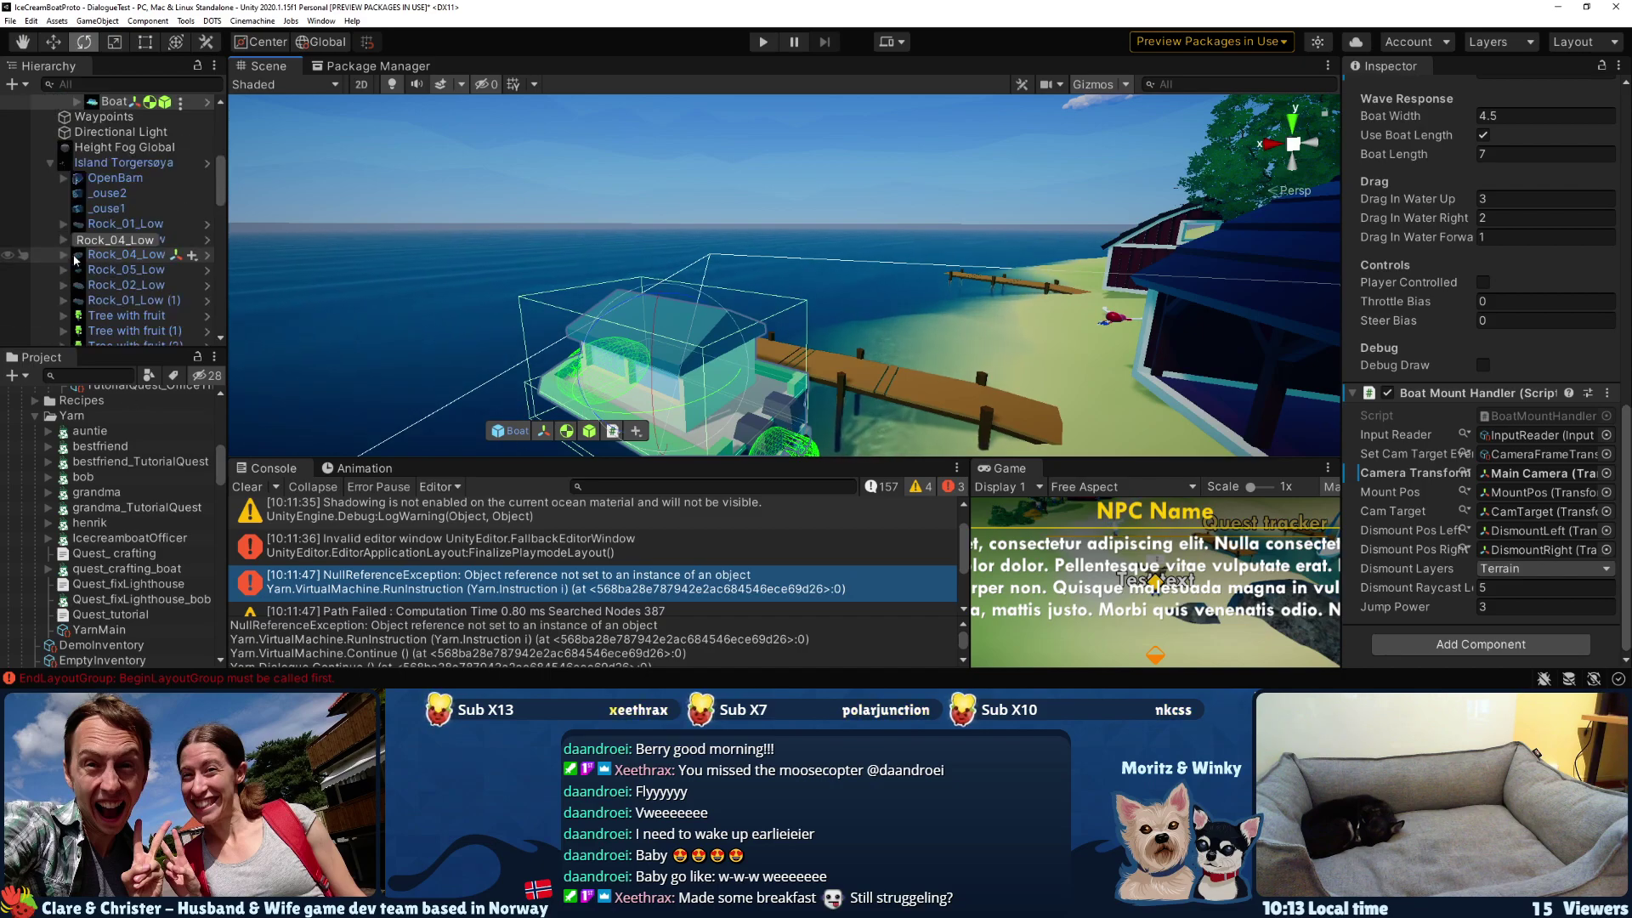
alt+drag(1020, 270, 950, 268)
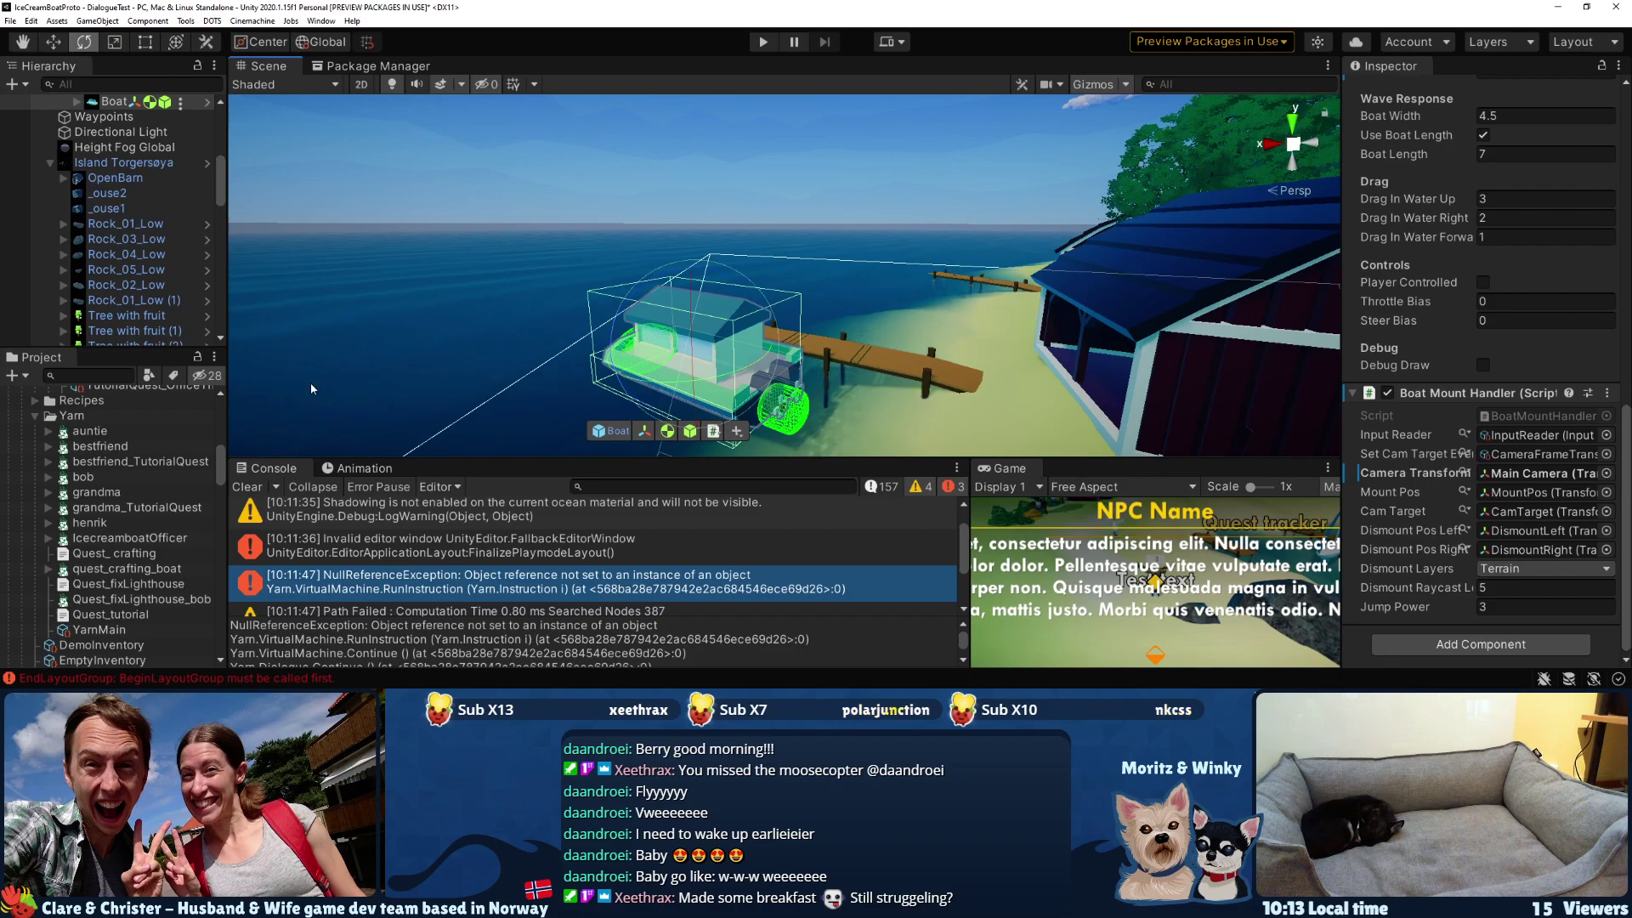
scroll(104, 278, down, 10)
scroll(104, 278, down, 1)
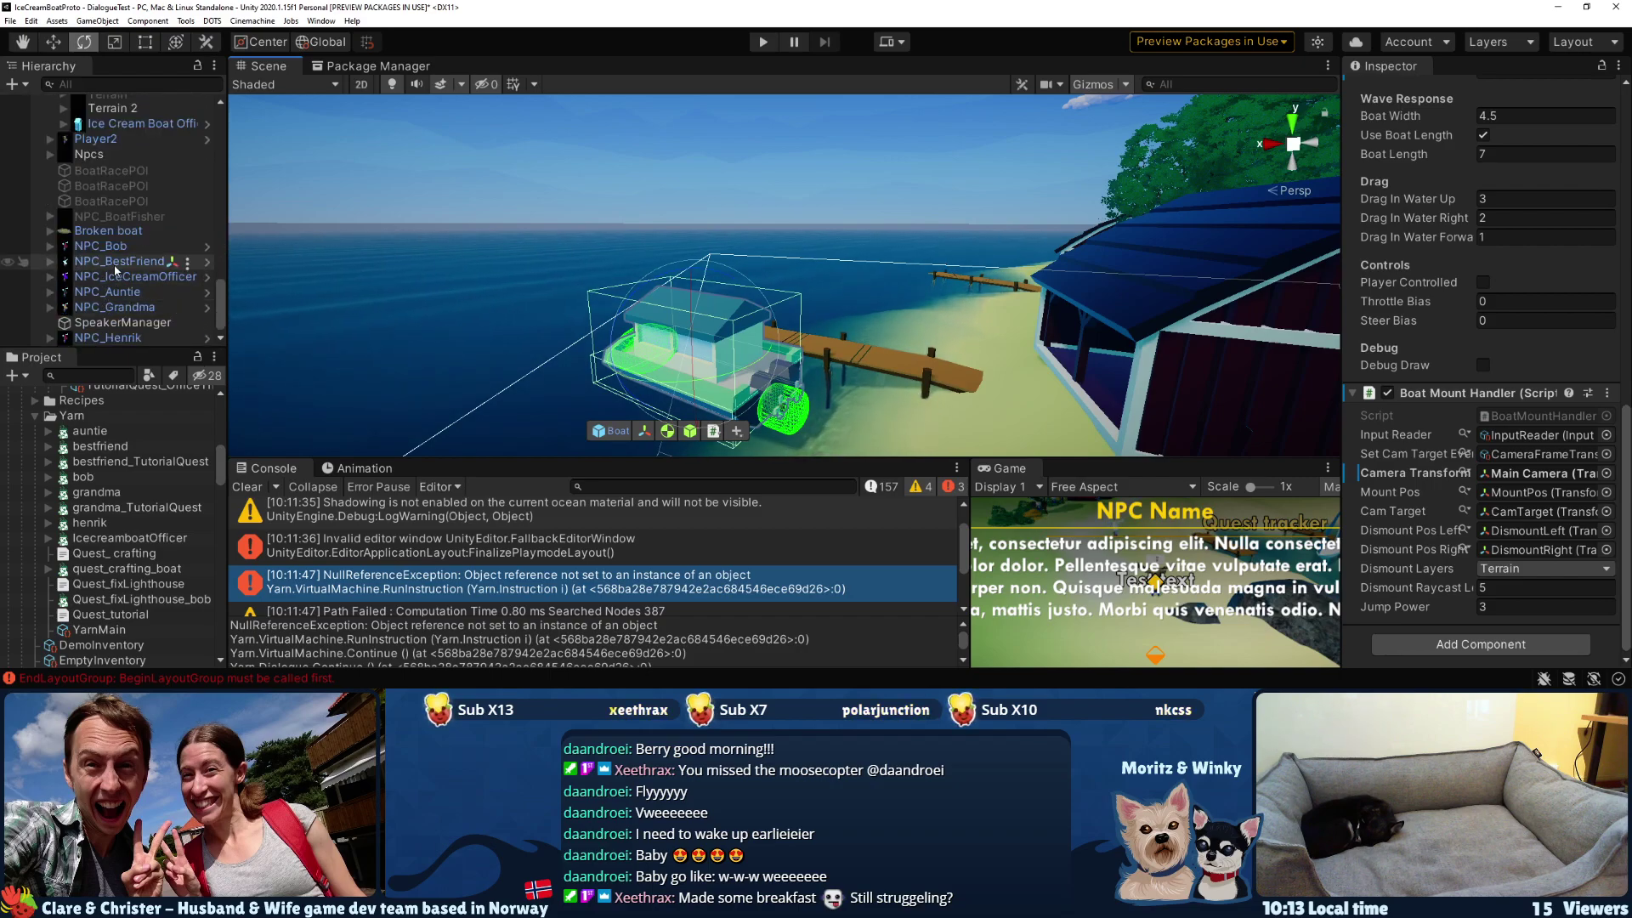
scroll(110, 235, up, 12)
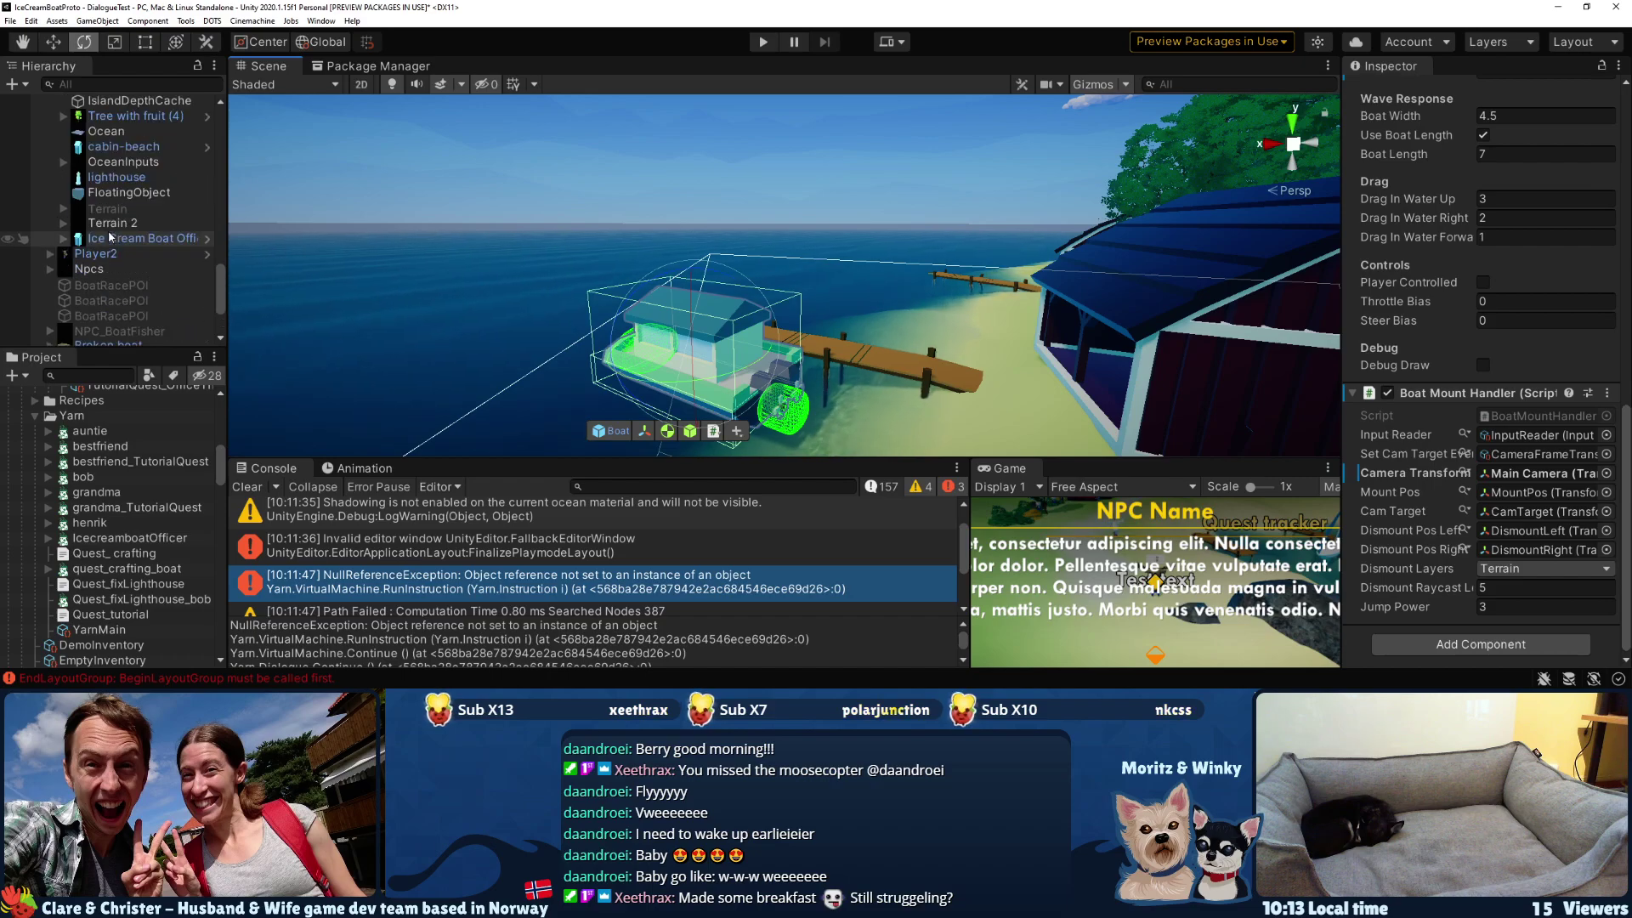
scroll(111, 236, up, 10)
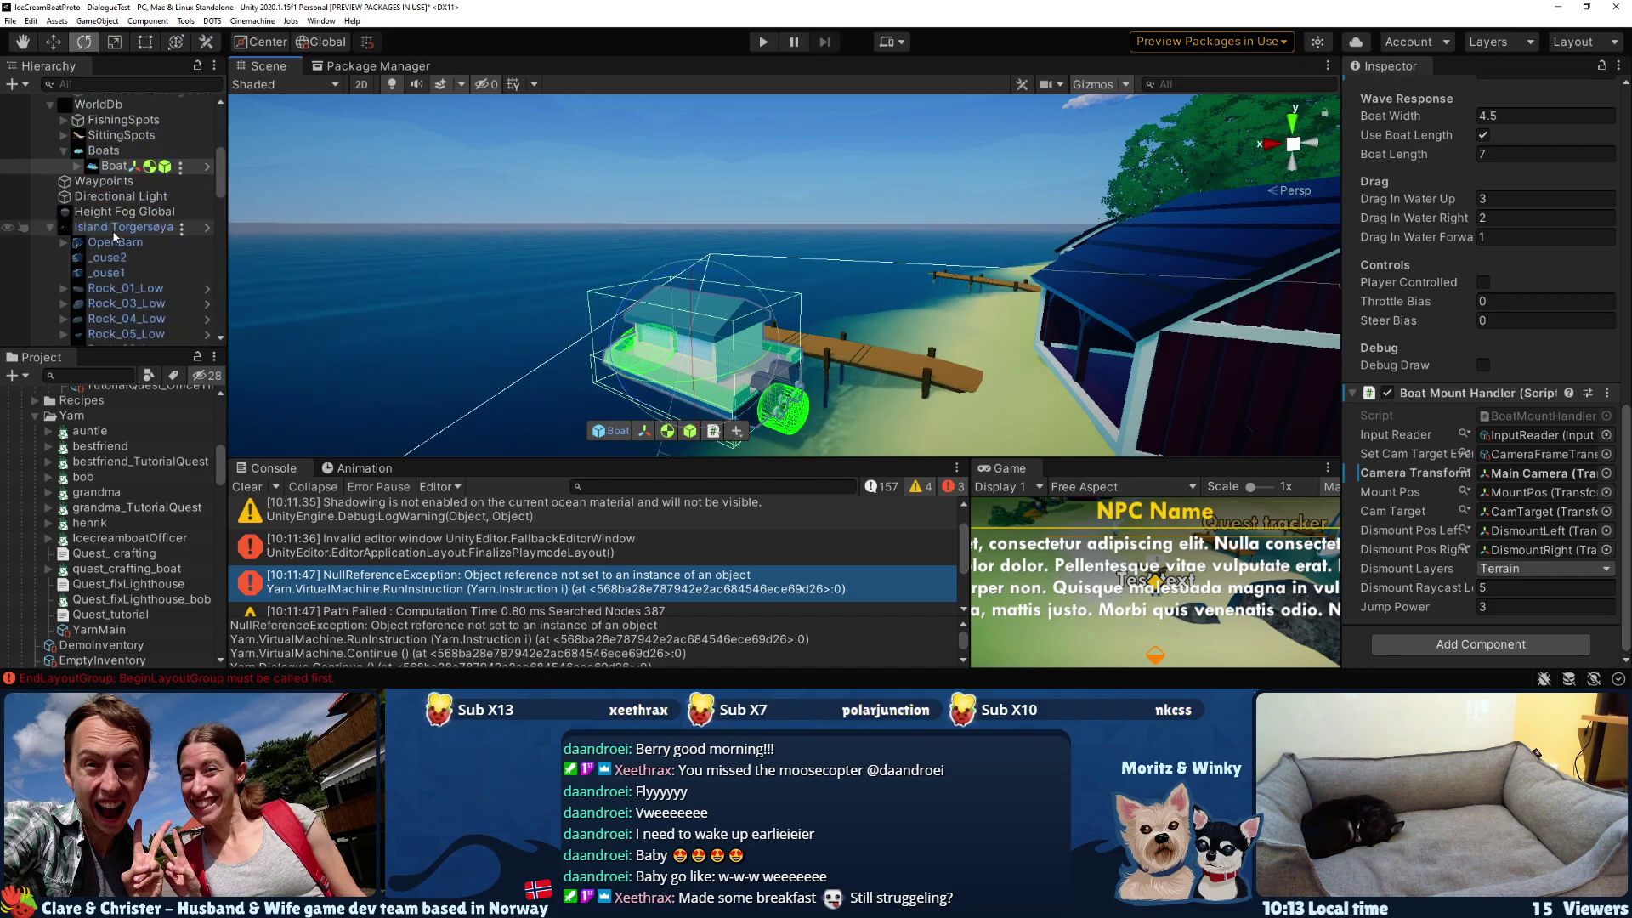
click(121, 247)
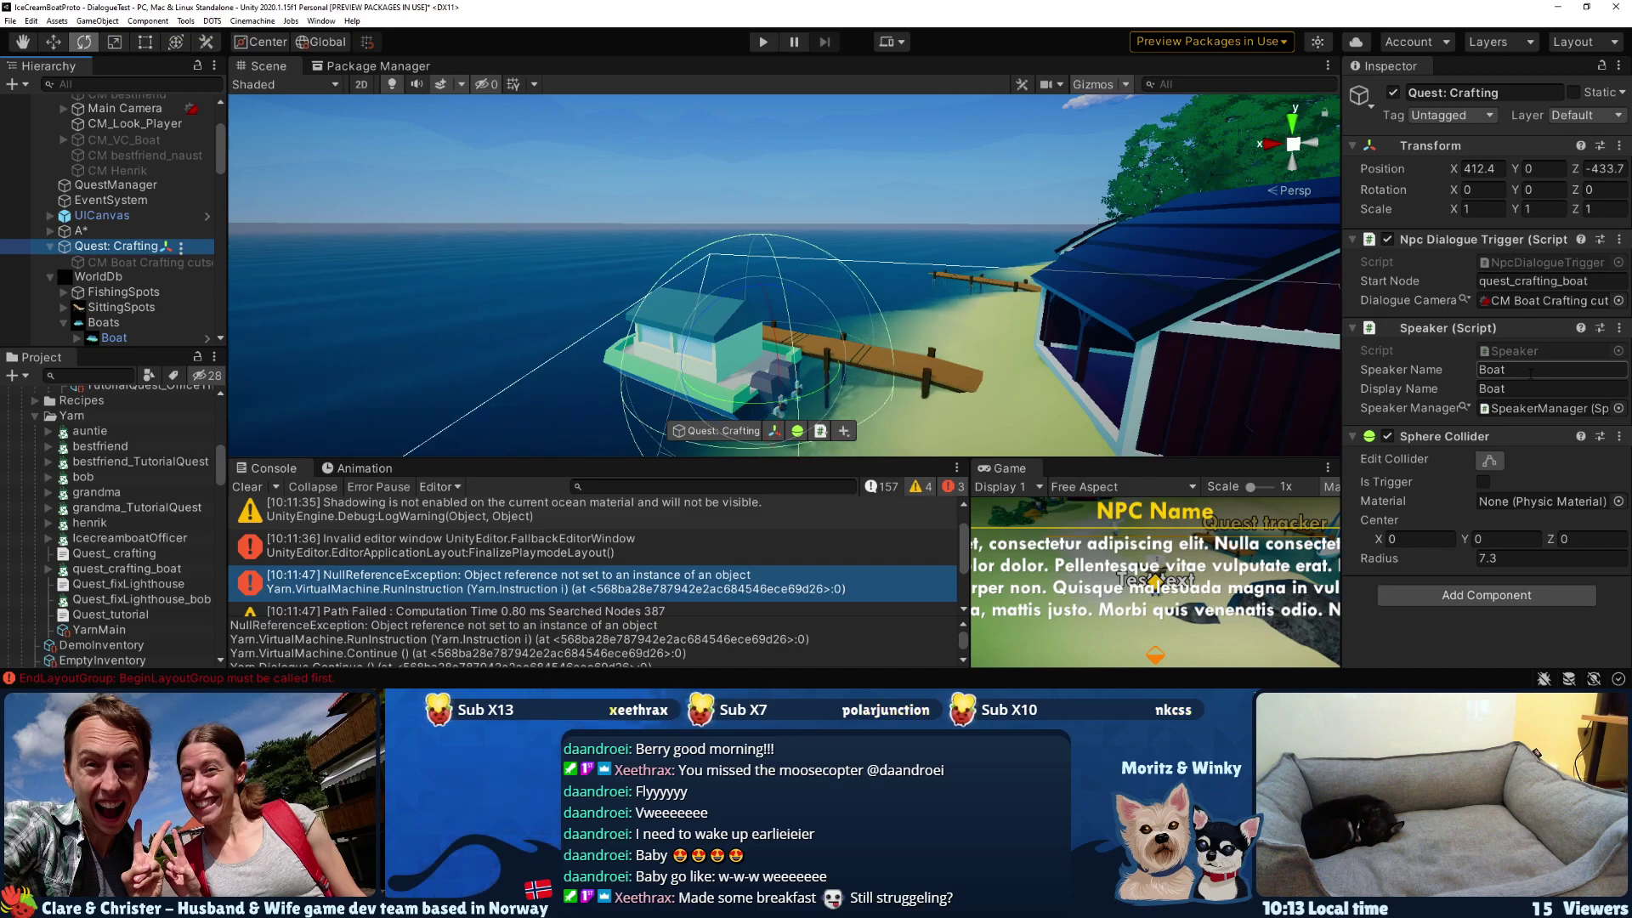
click(1394, 94)
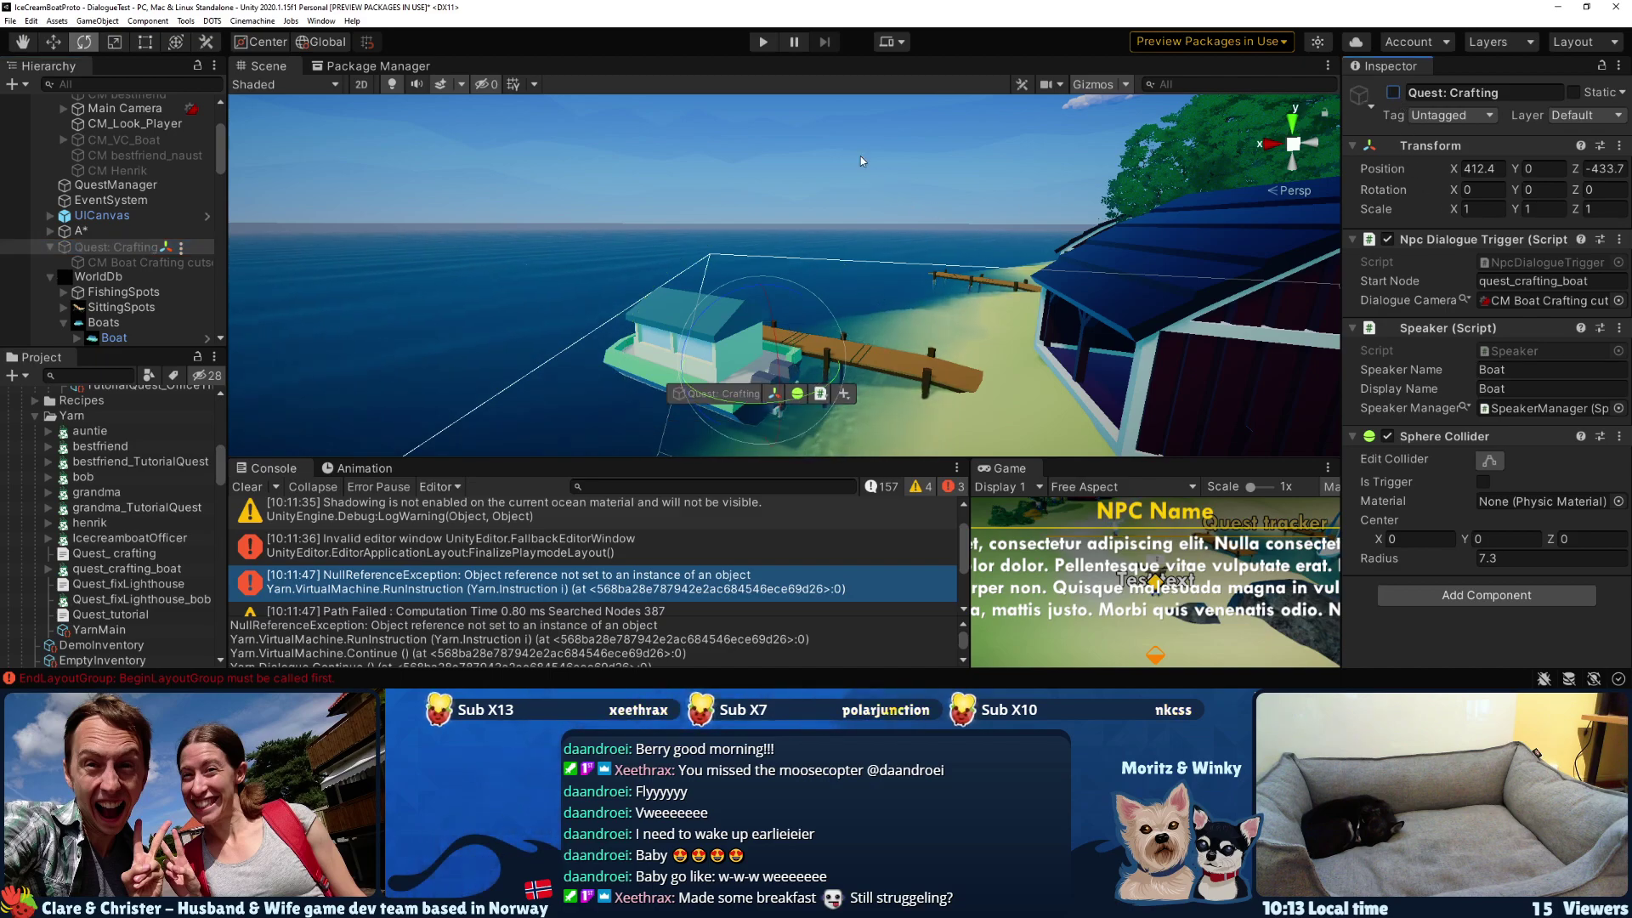
- Run and stop a short playtest, and reset the TutorialQuest asset's progress
click(760, 43)
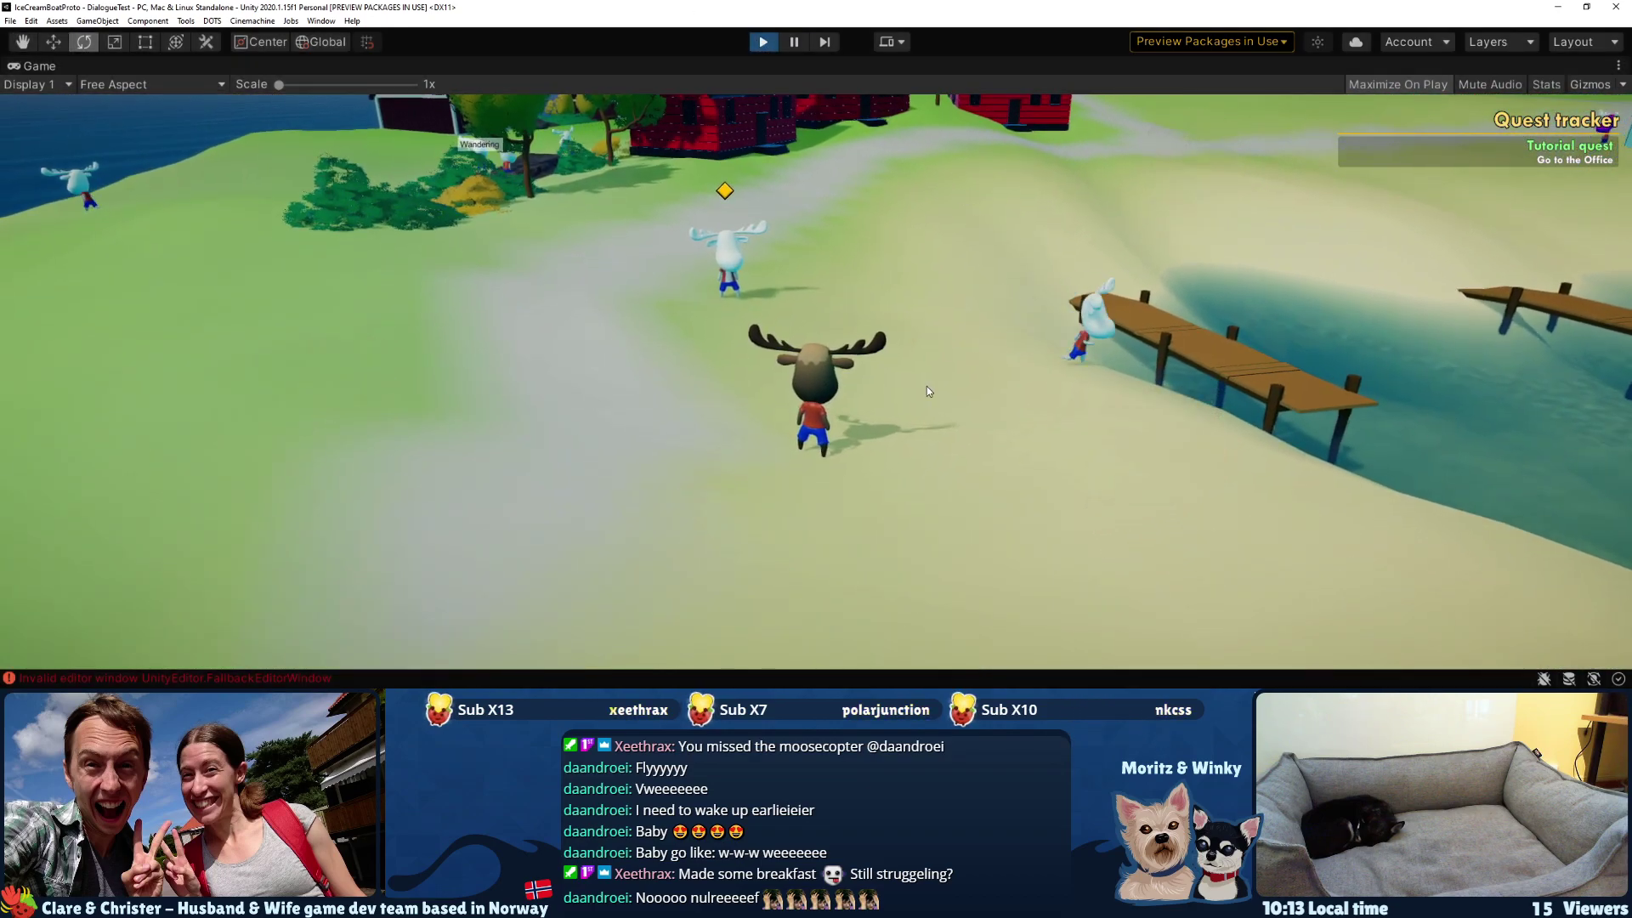
key(ctrl+p)
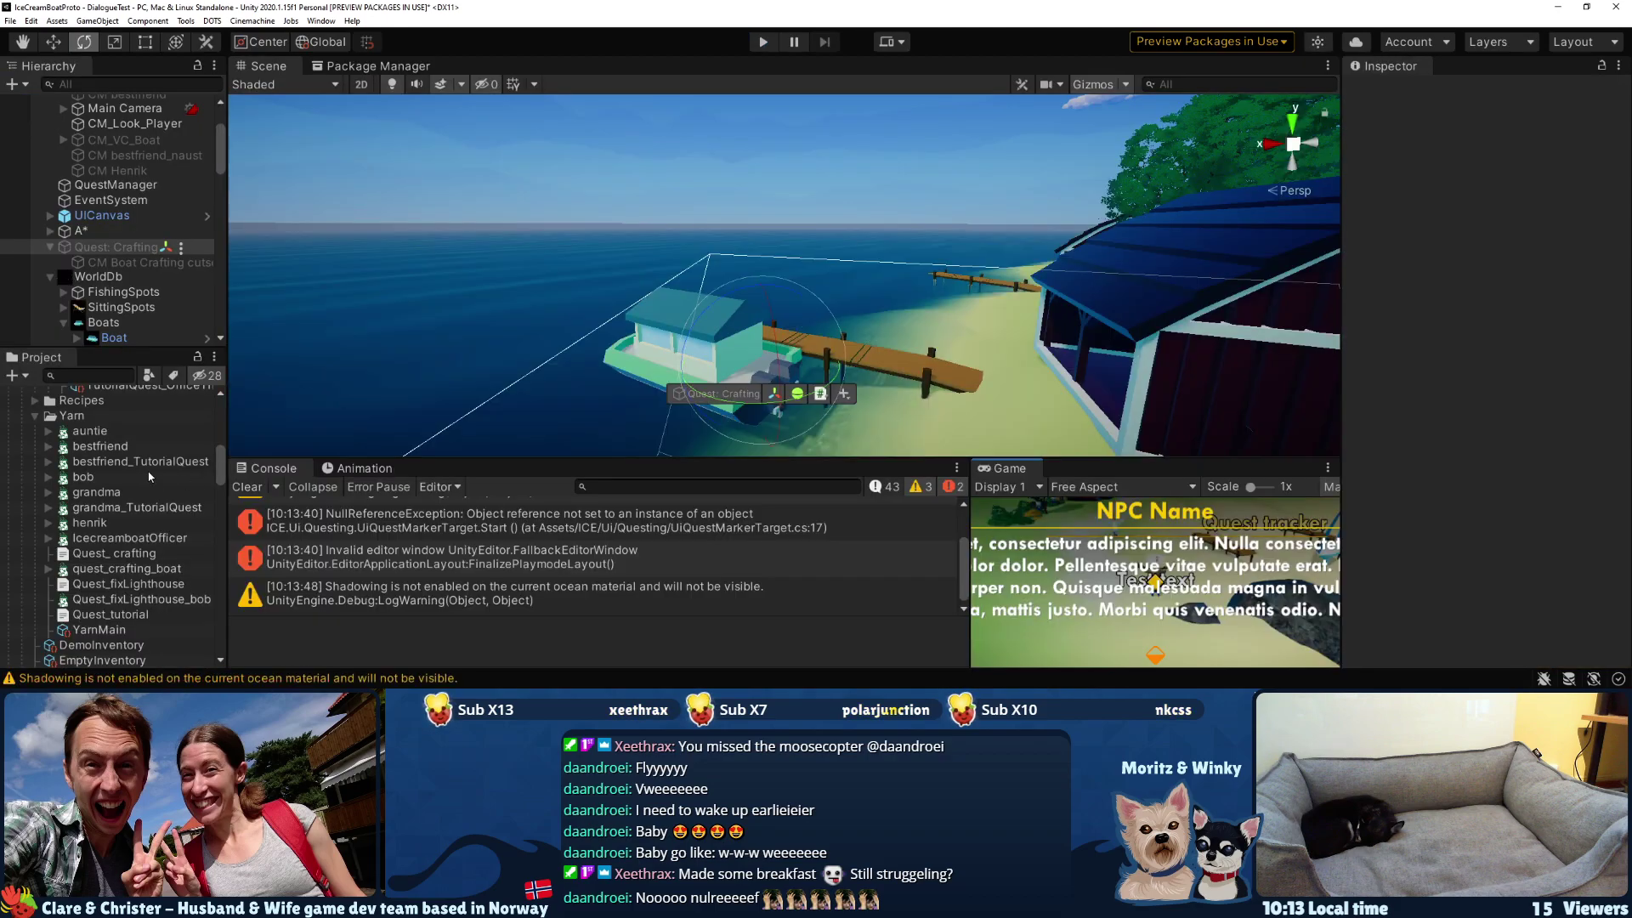
click(148, 475)
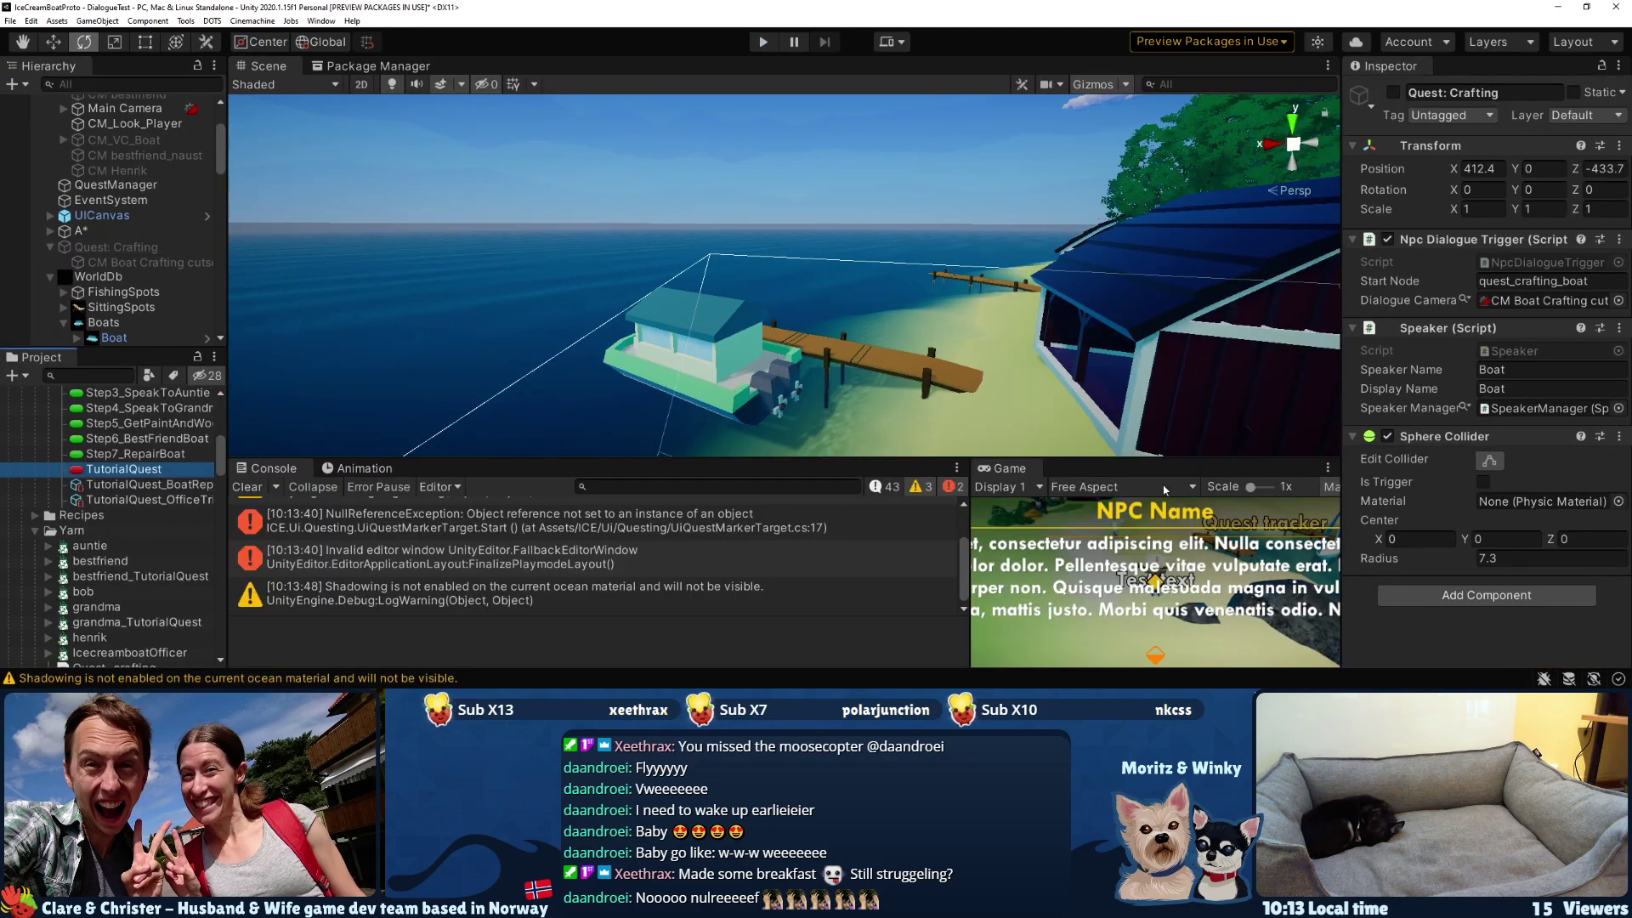
scroll(1488, 382, down, 5)
click(1521, 565)
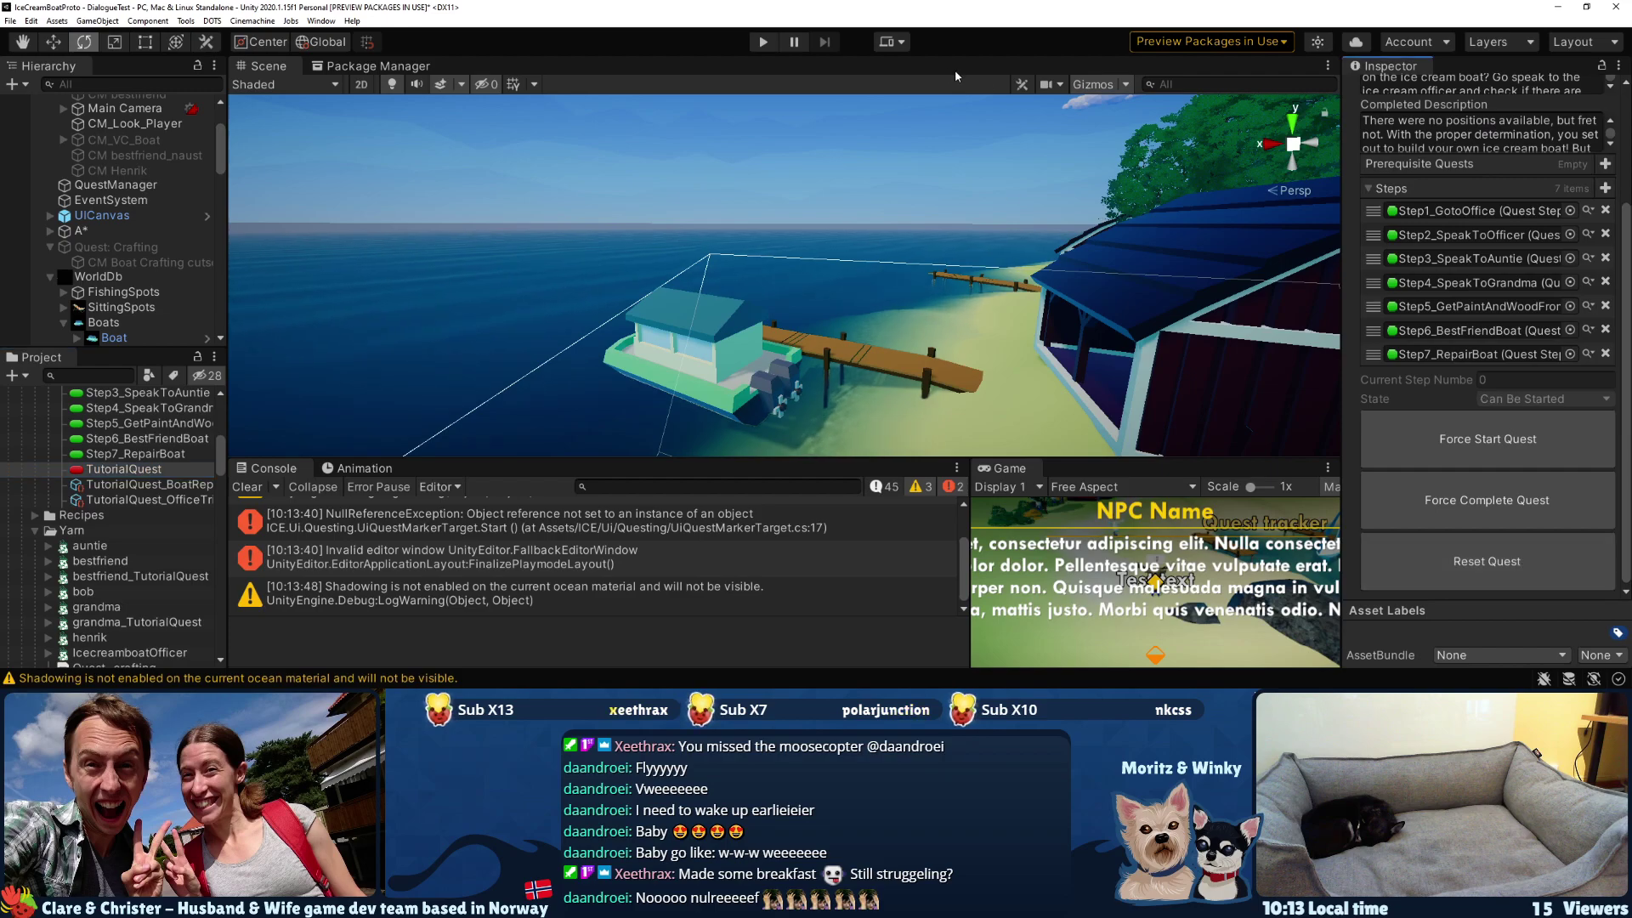
- Playtest the best friend NPC's dialogue, answering "Sounds interesting!" and "Sure thing!" to accept the tutorial quest
click(764, 46)
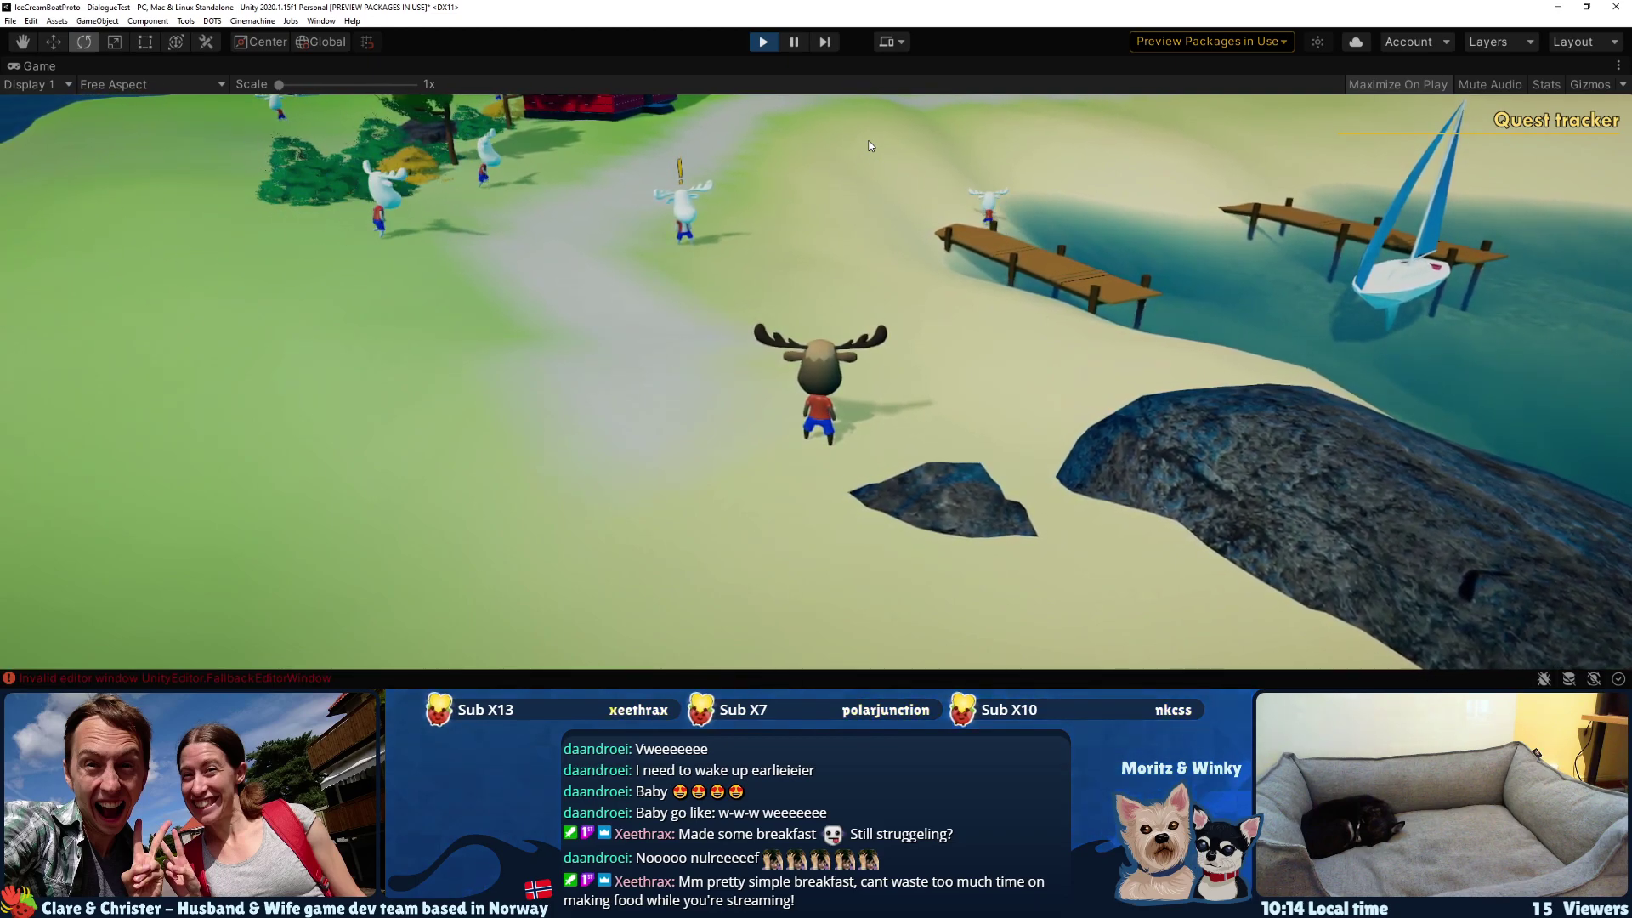
key(q)
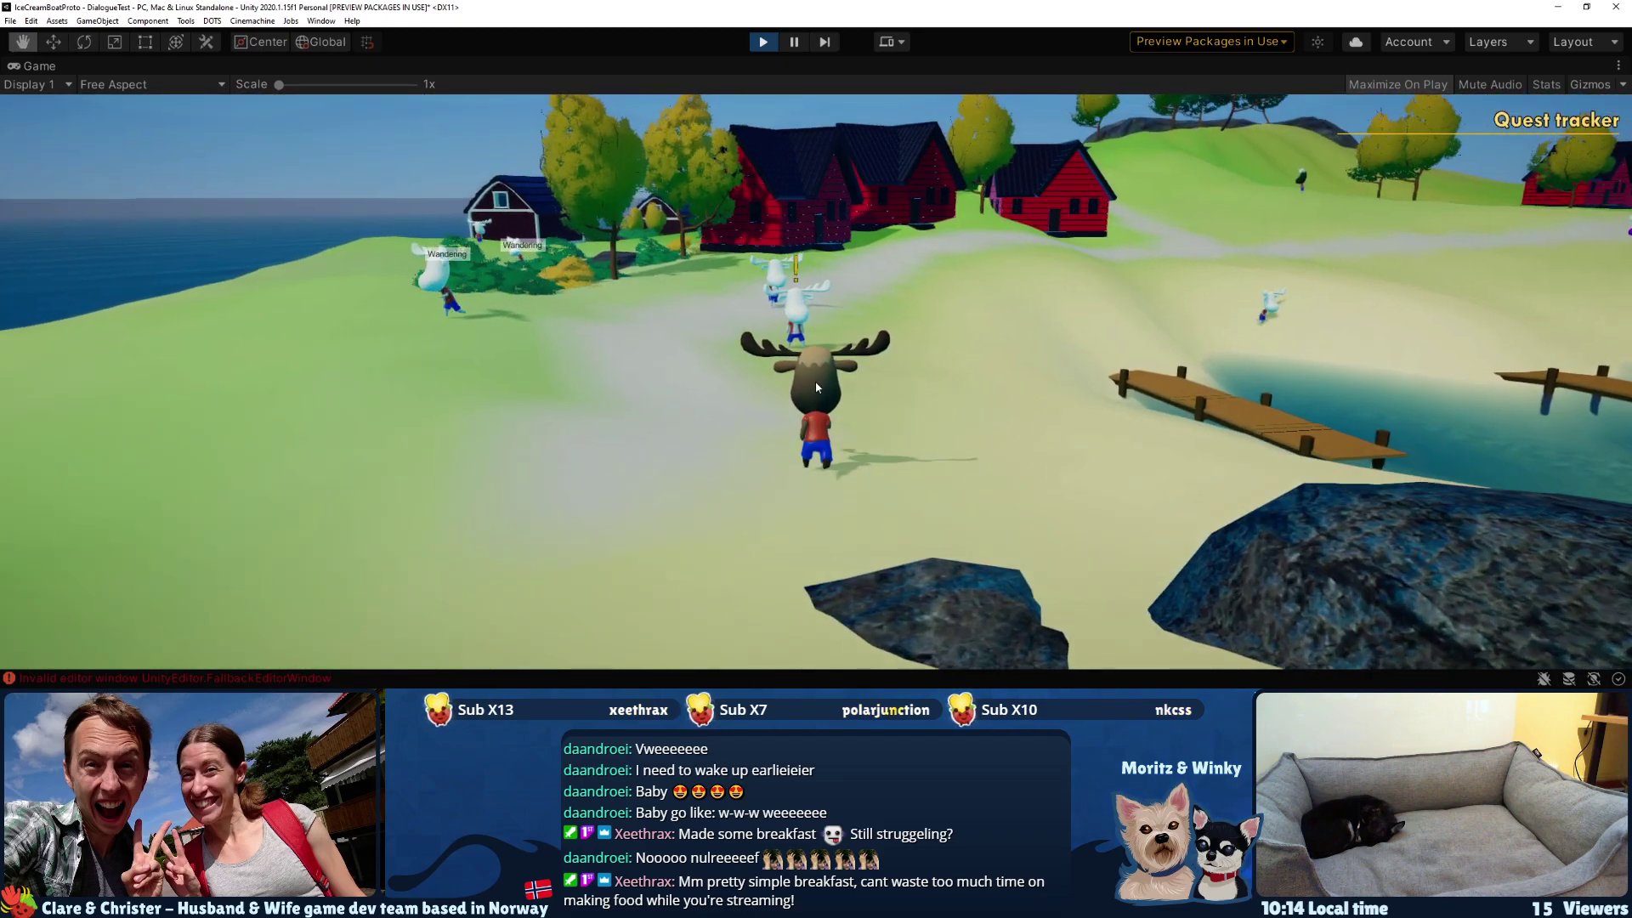
key(w)
key(e)
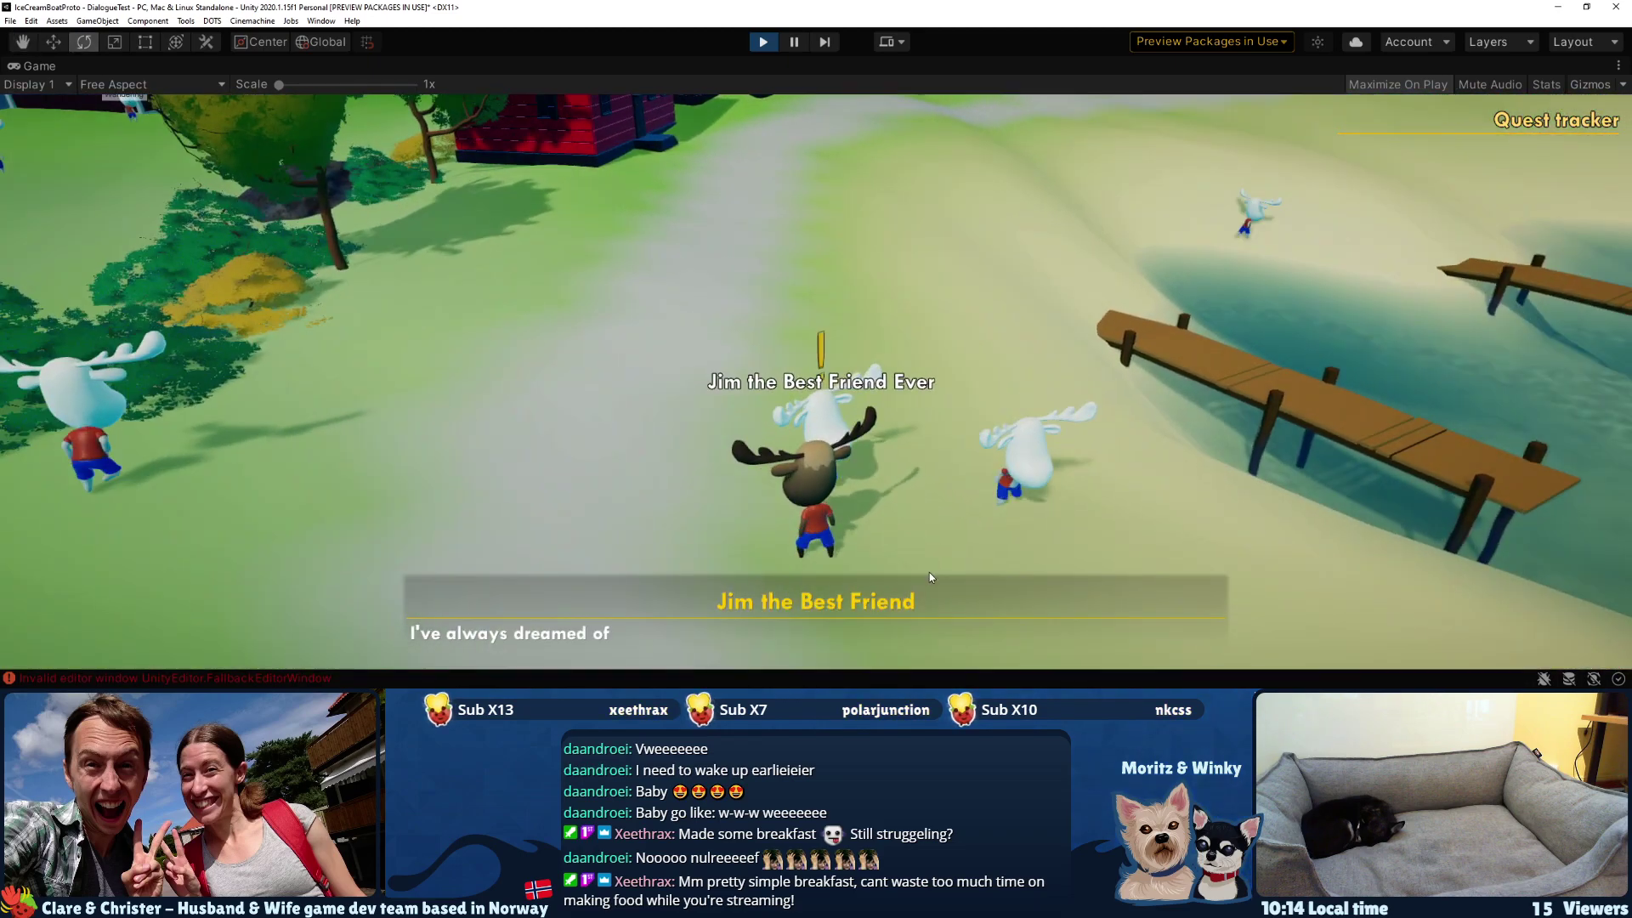
click(818, 657)
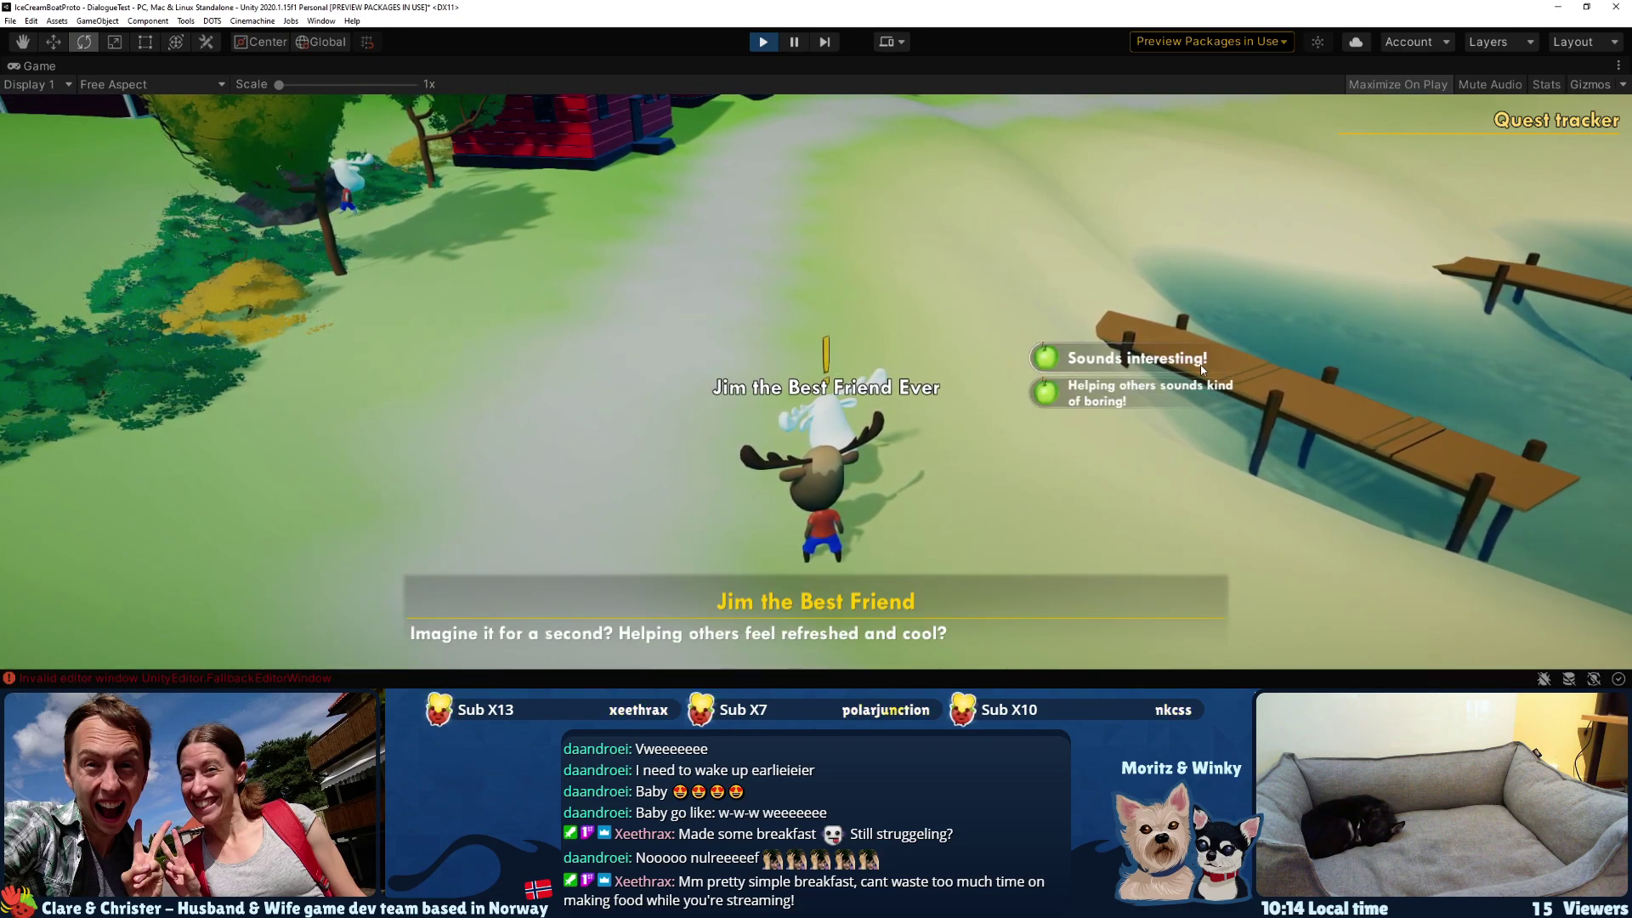
click(1203, 370)
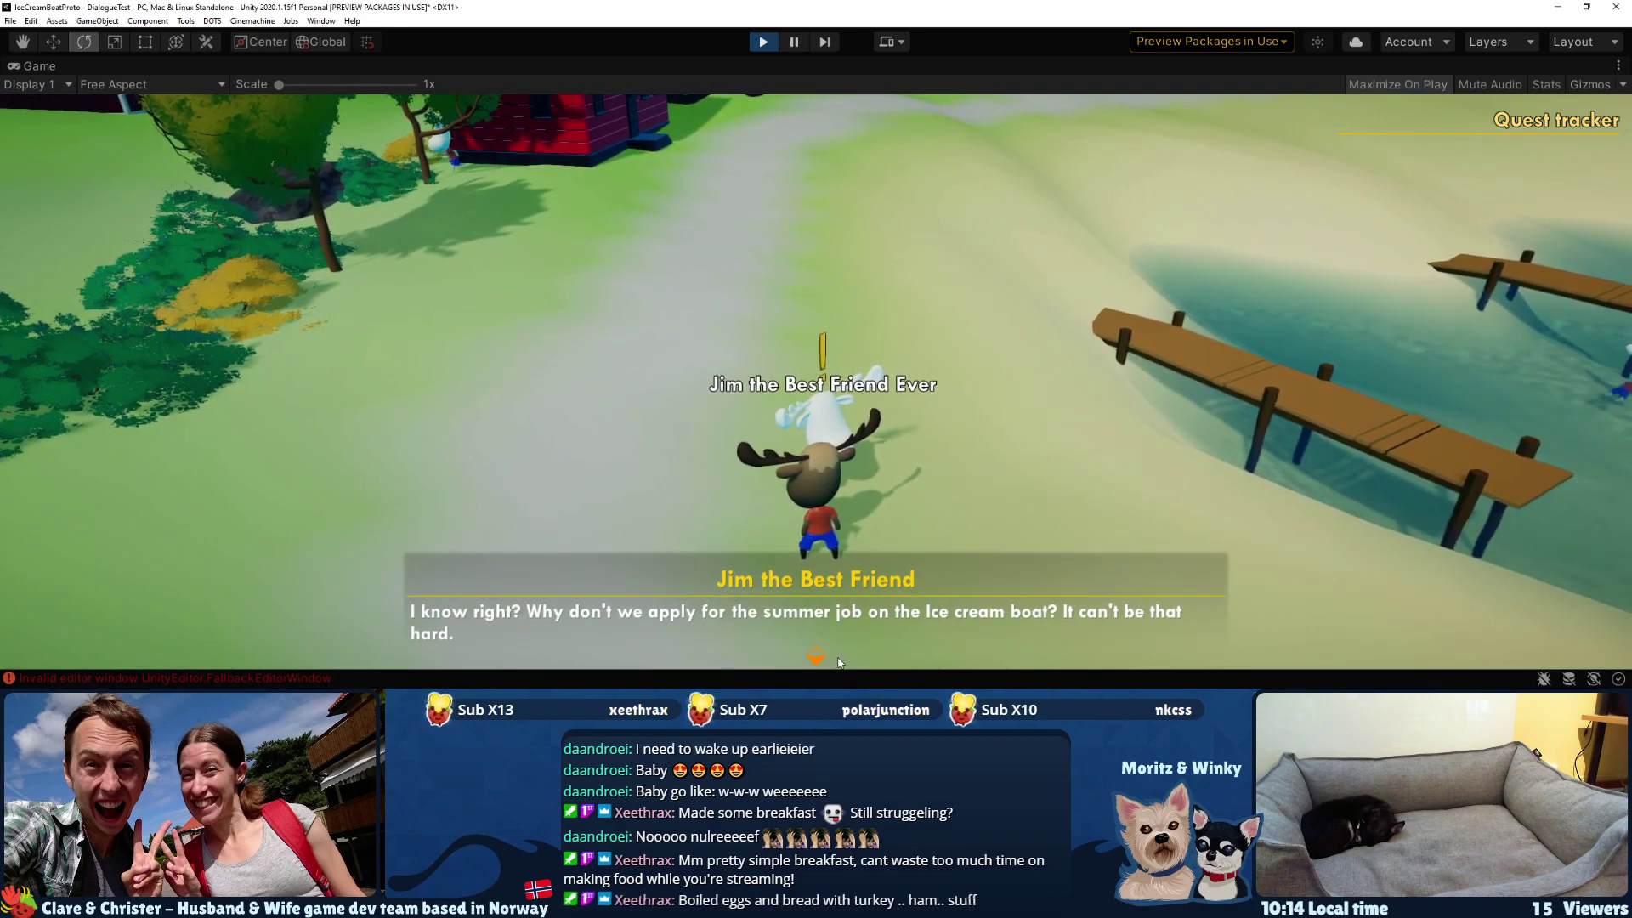
click(818, 659)
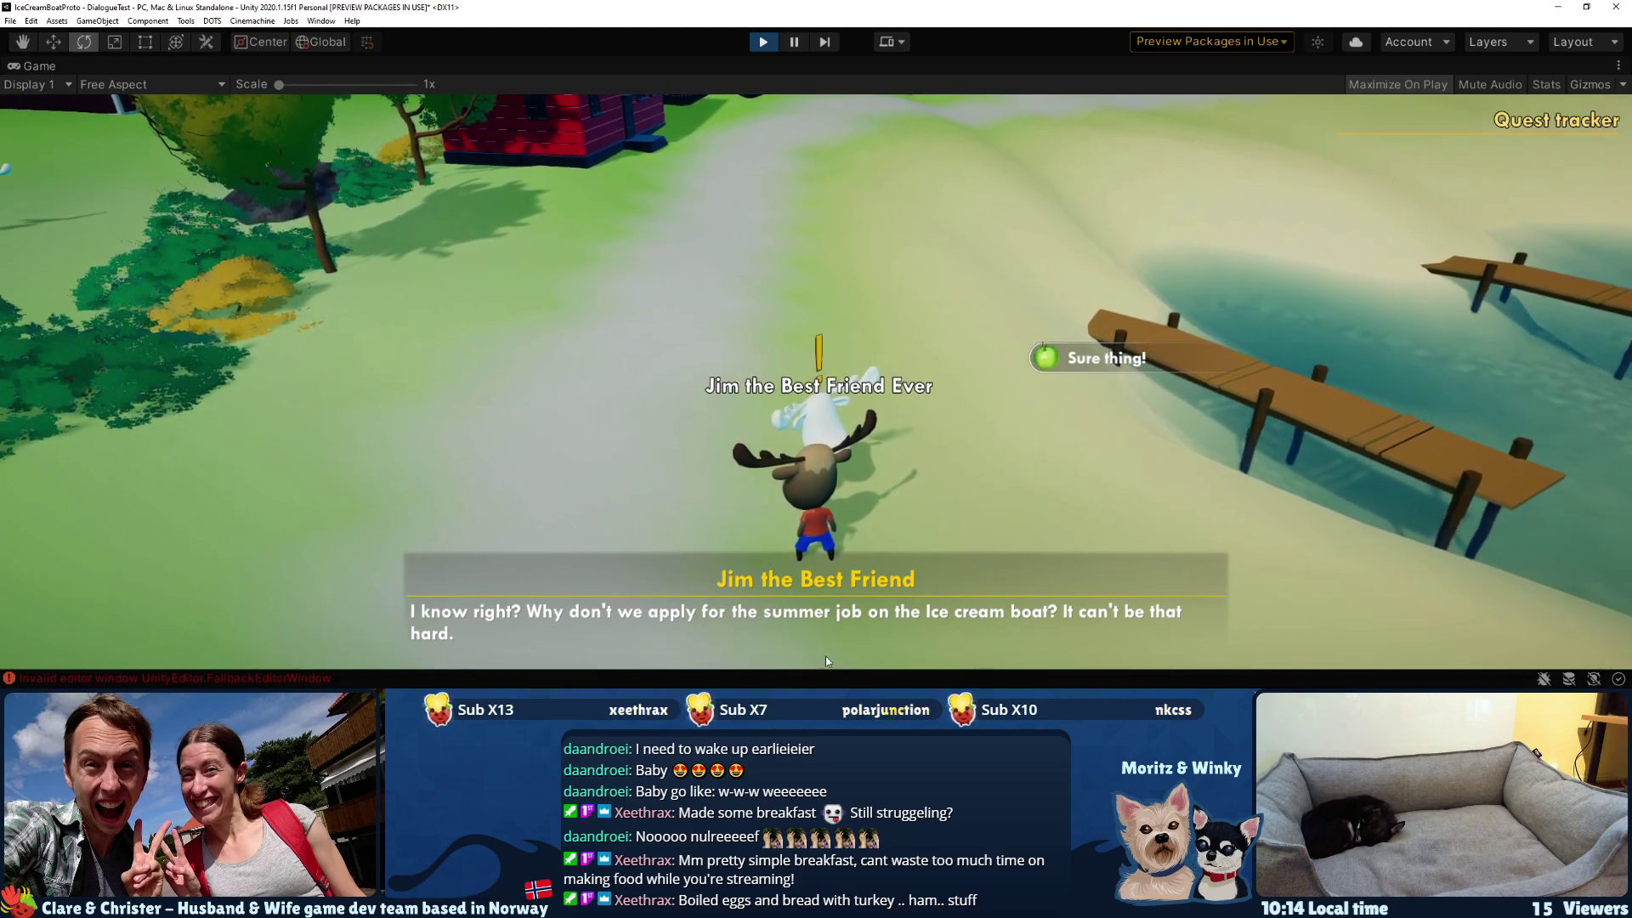
click(1070, 366)
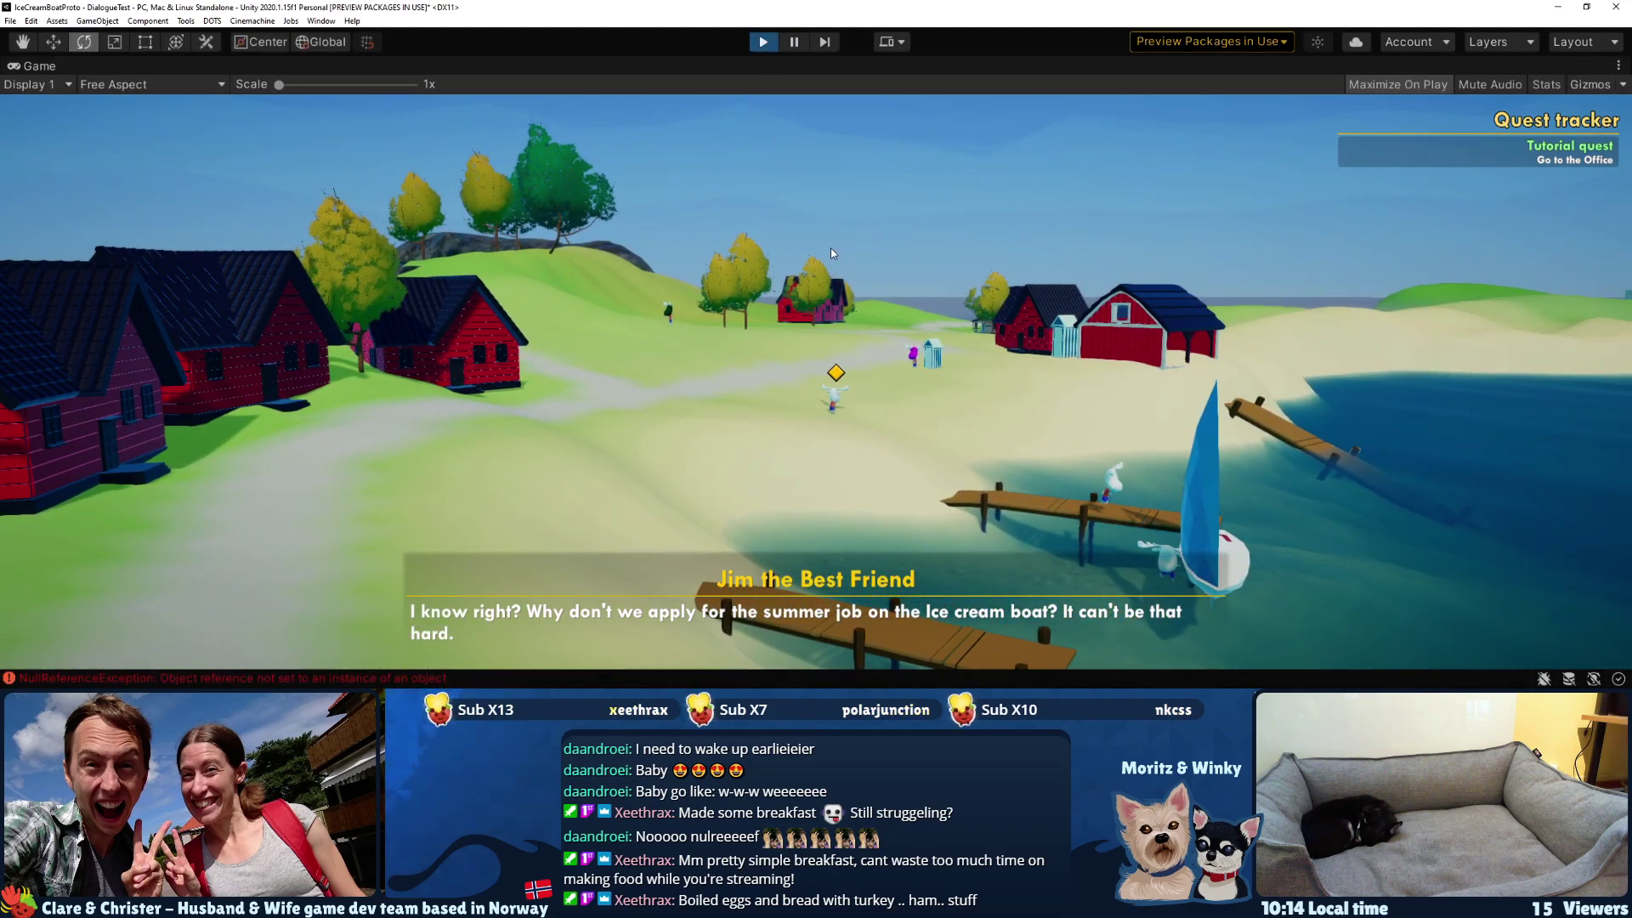
- Stop the playtest and open bestfriend_TutorialQuest.yarn in Visual Studio Code
key(ctrl+p)
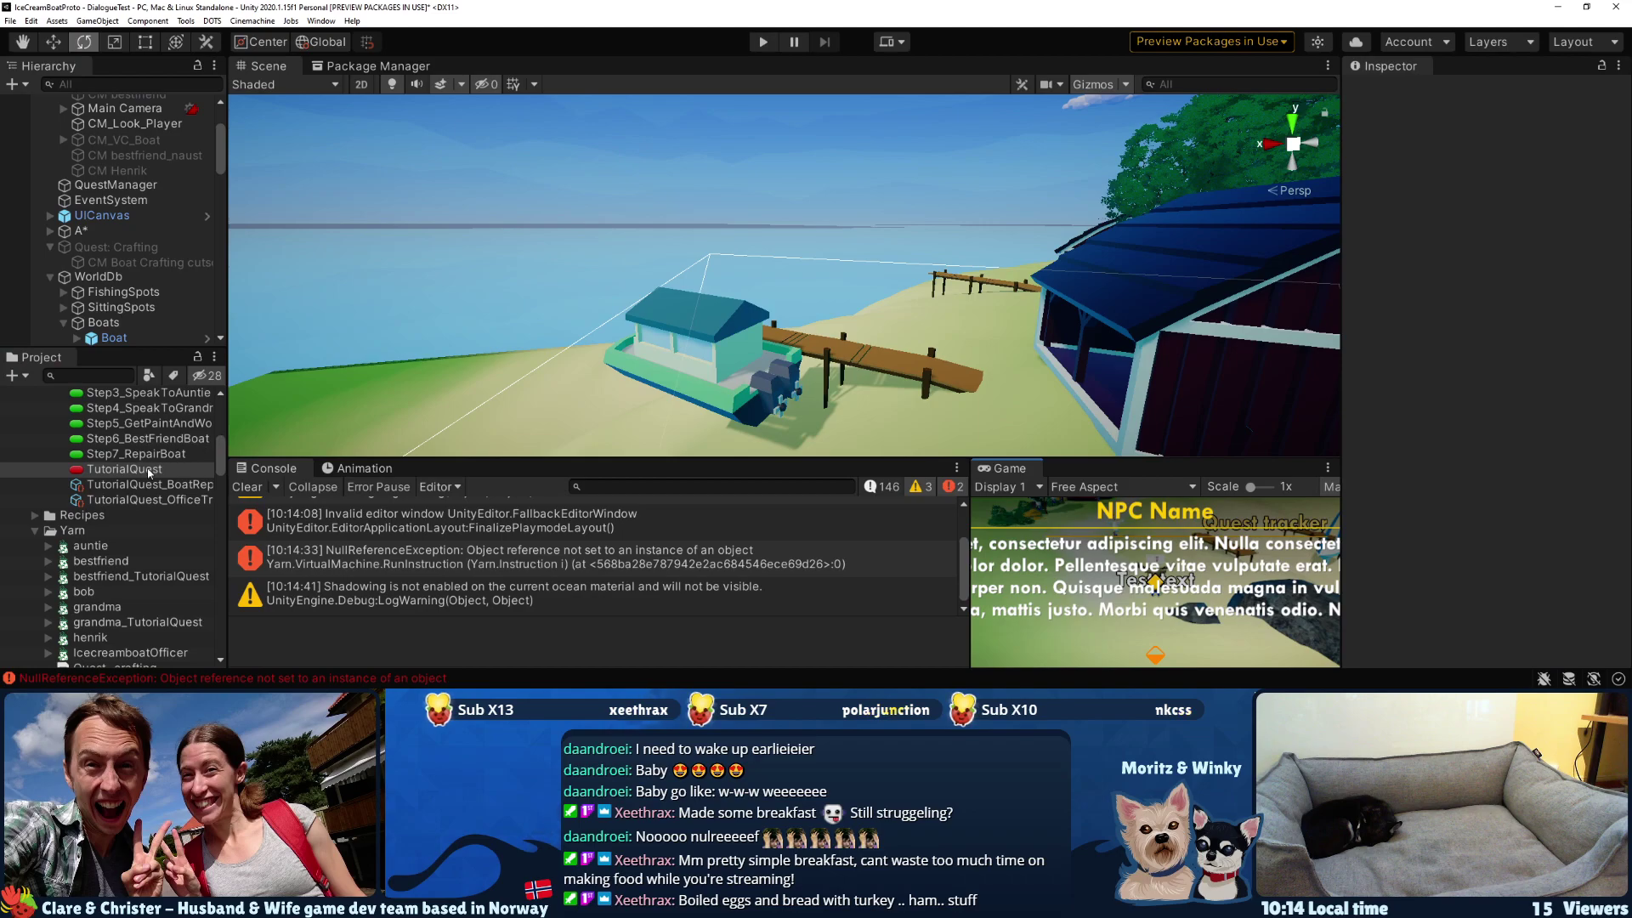
click(129, 575)
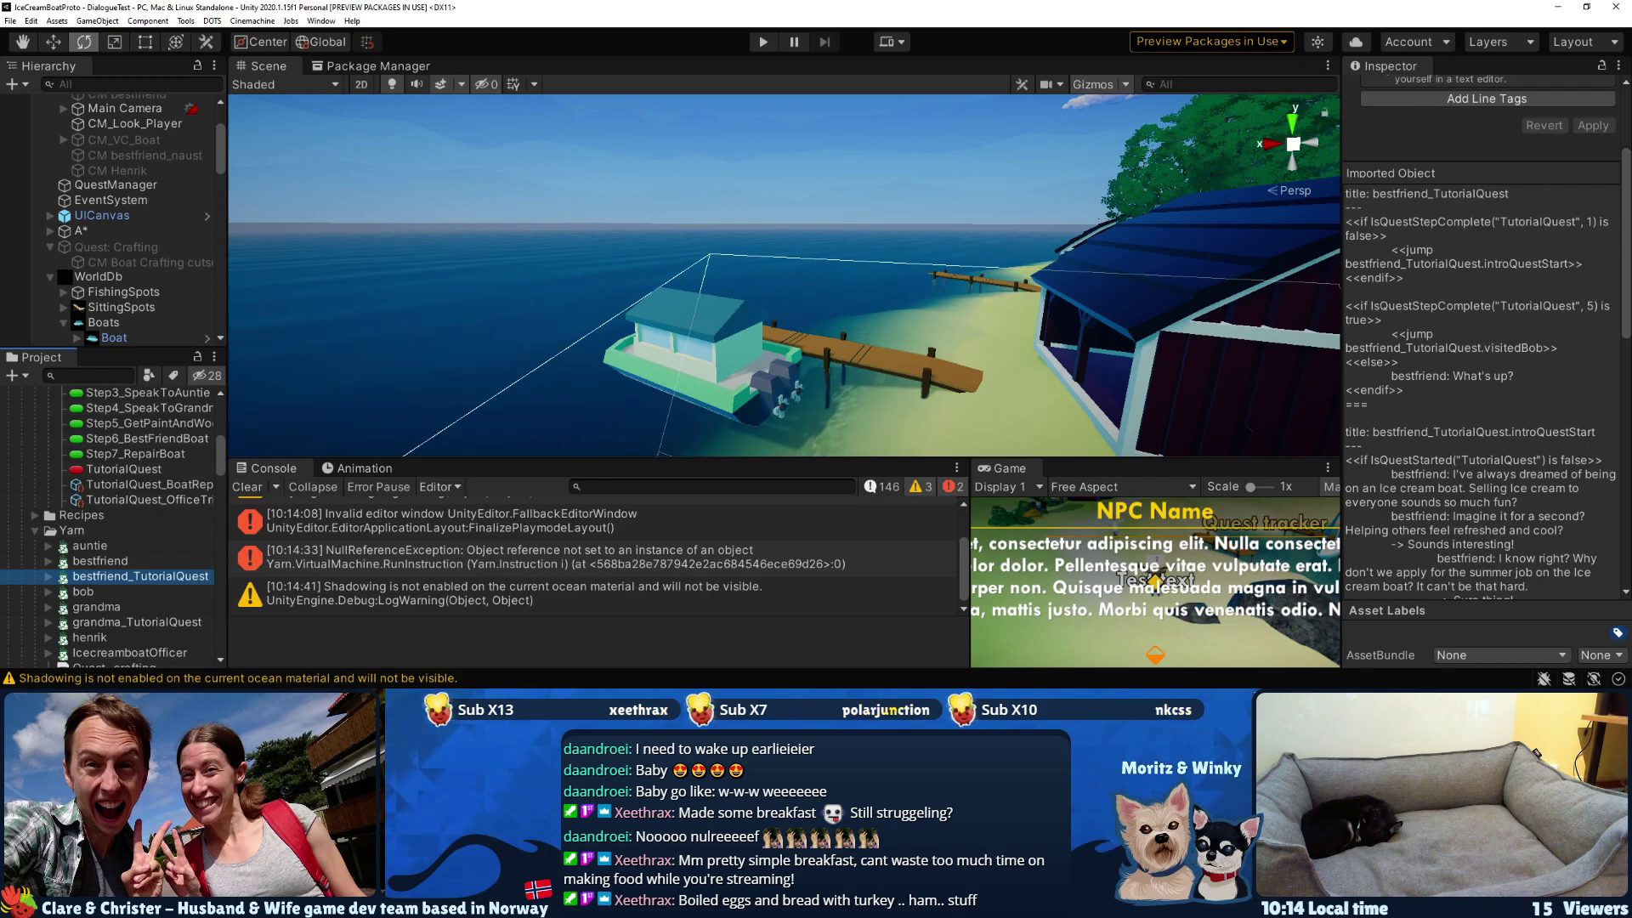
key(alt+Tab)
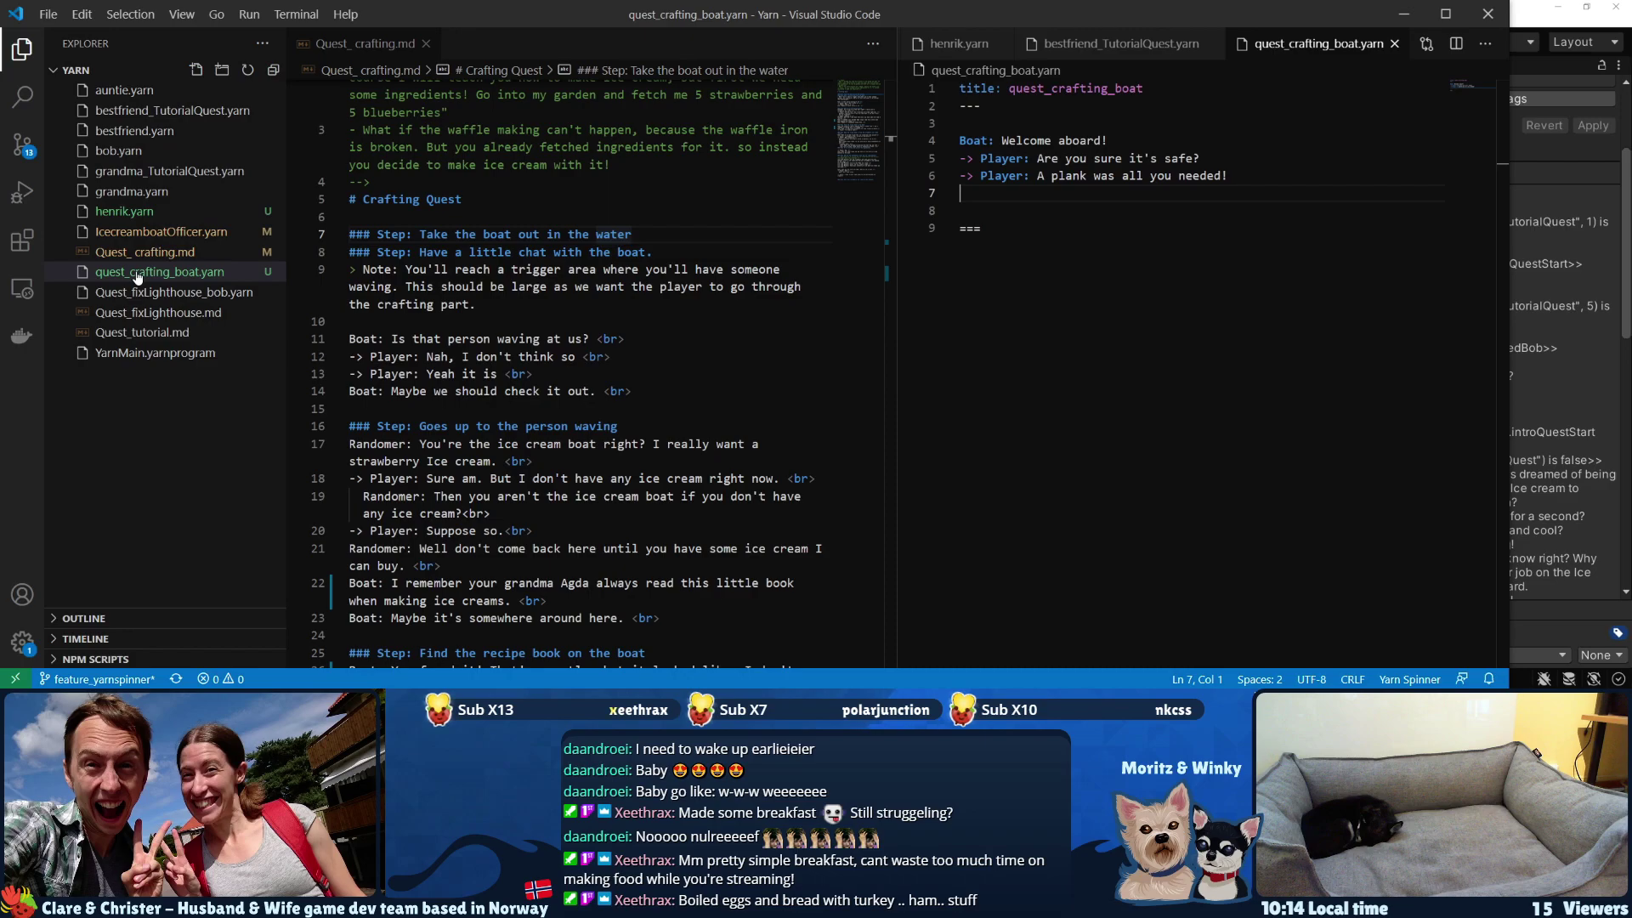
click(141, 133)
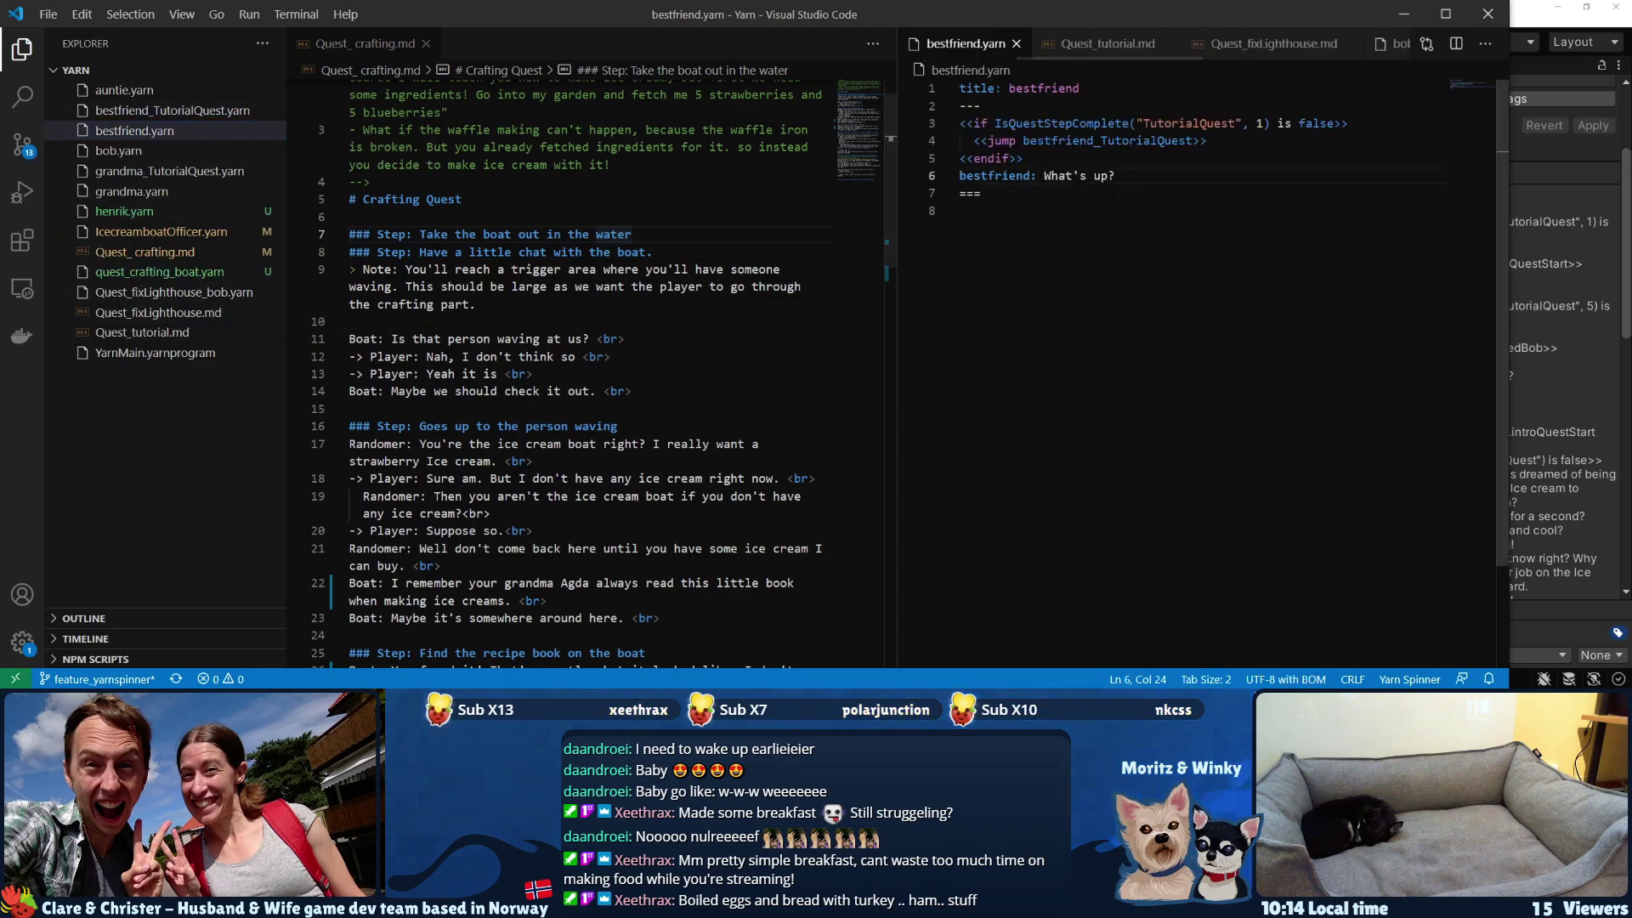
double_click(158, 114)
- Trace the tutorial quest dialogue from the introQuestStart node's jump to the introQuestEnd node and its StartQuest condition
click(1303, 159)
drag(1095, 367, 1197, 400)
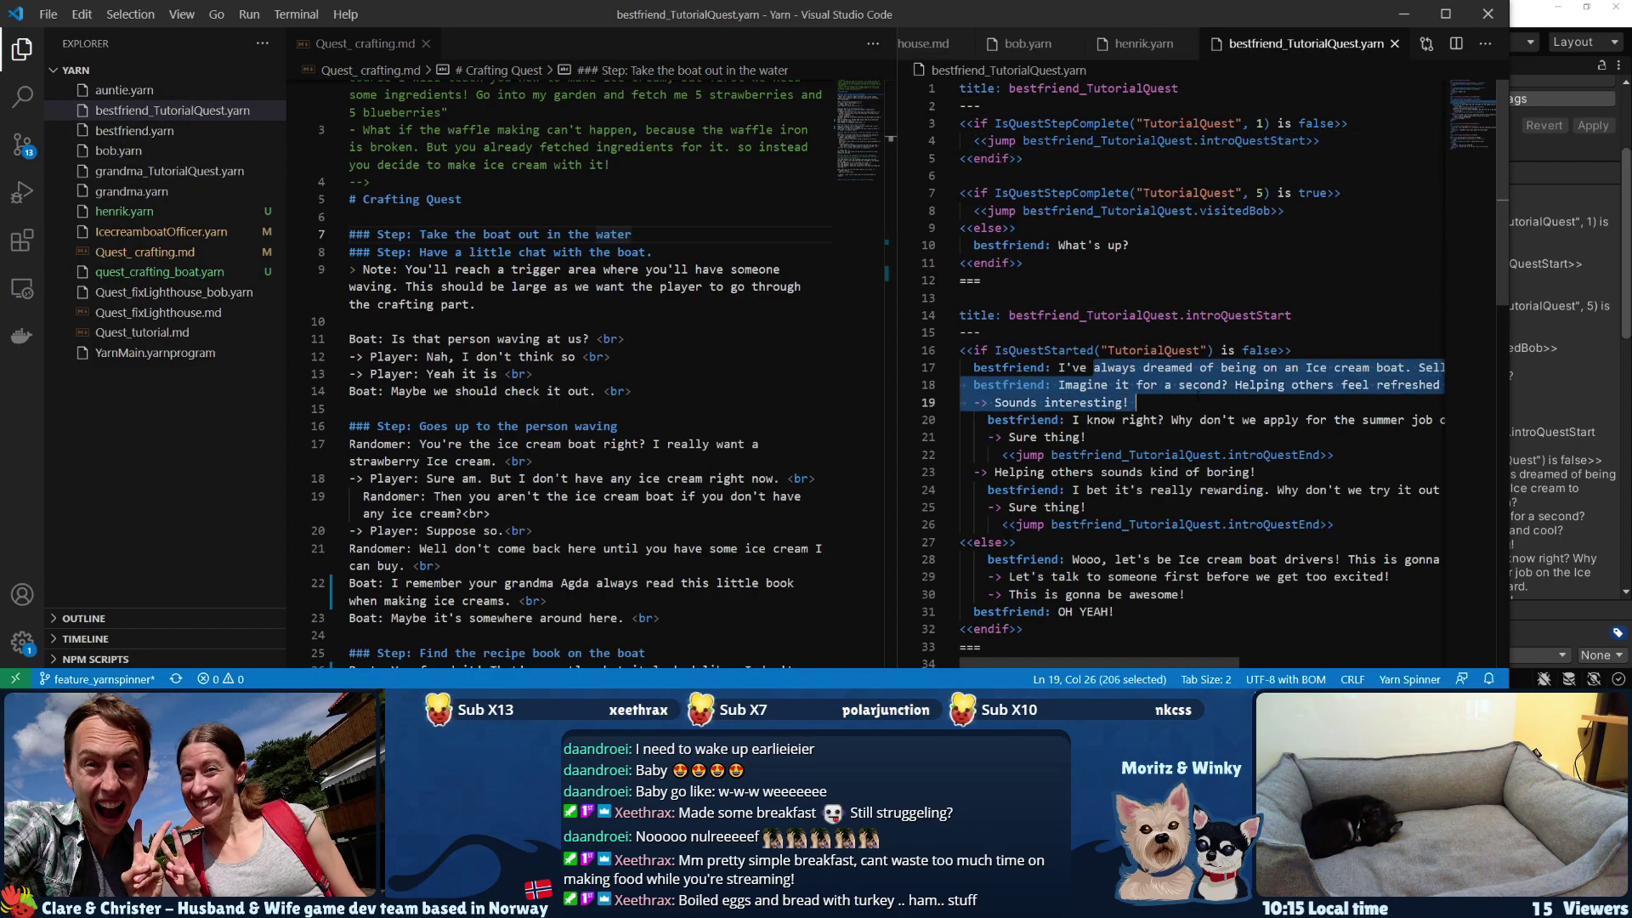
double_click(1149, 454)
double_click(1274, 456)
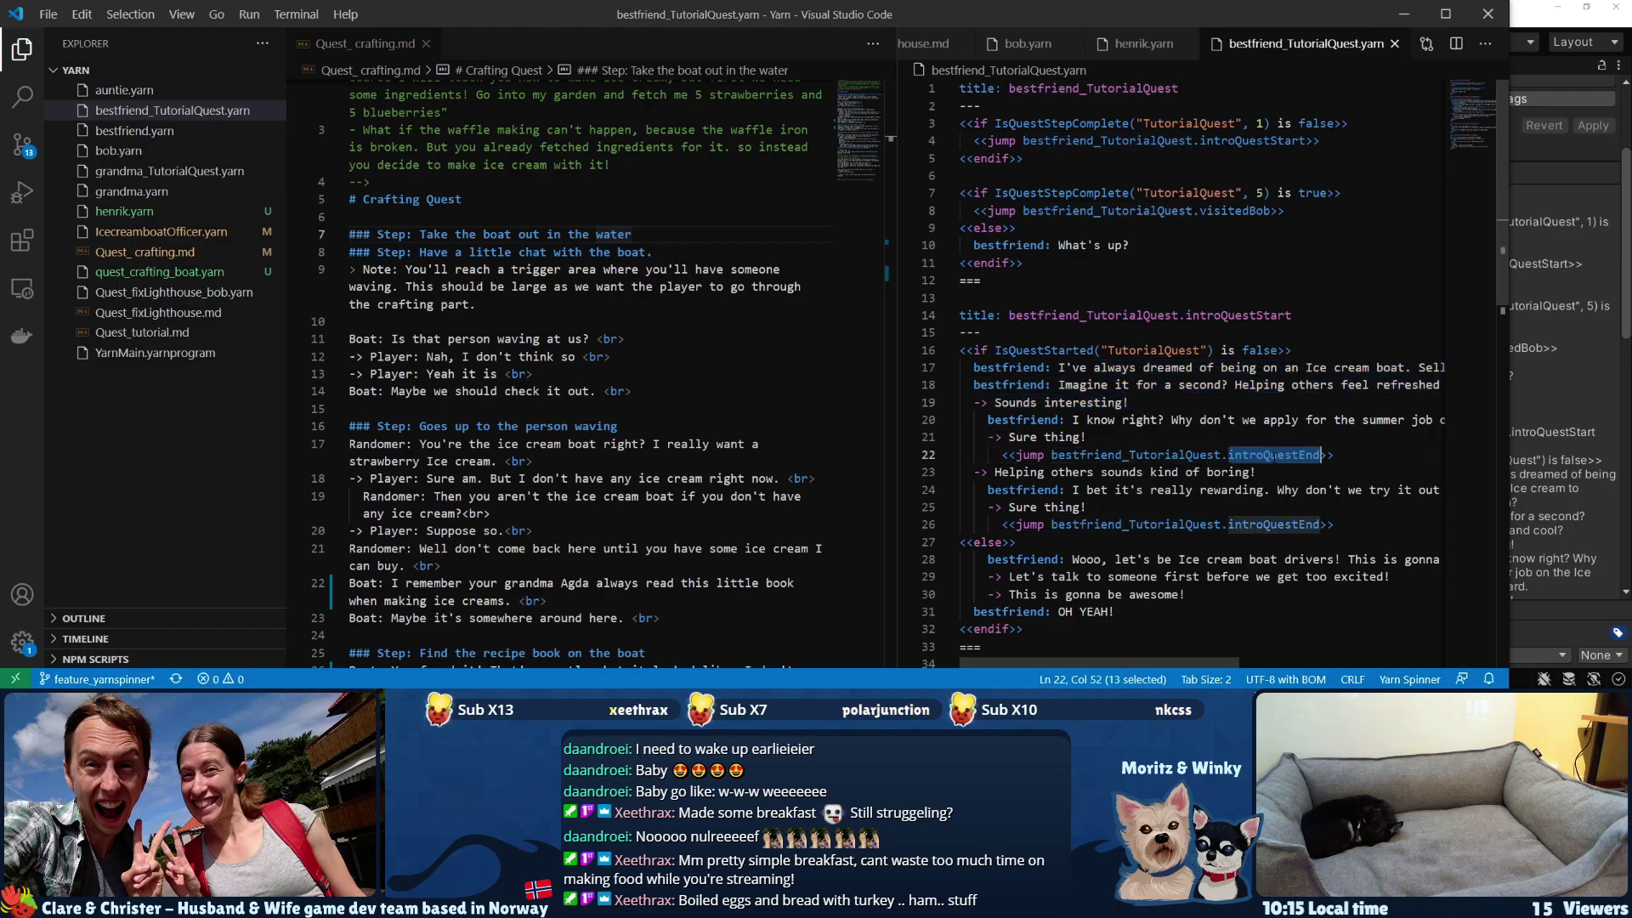
scroll(1275, 457, down, 1)
scroll(1274, 457, down, 3)
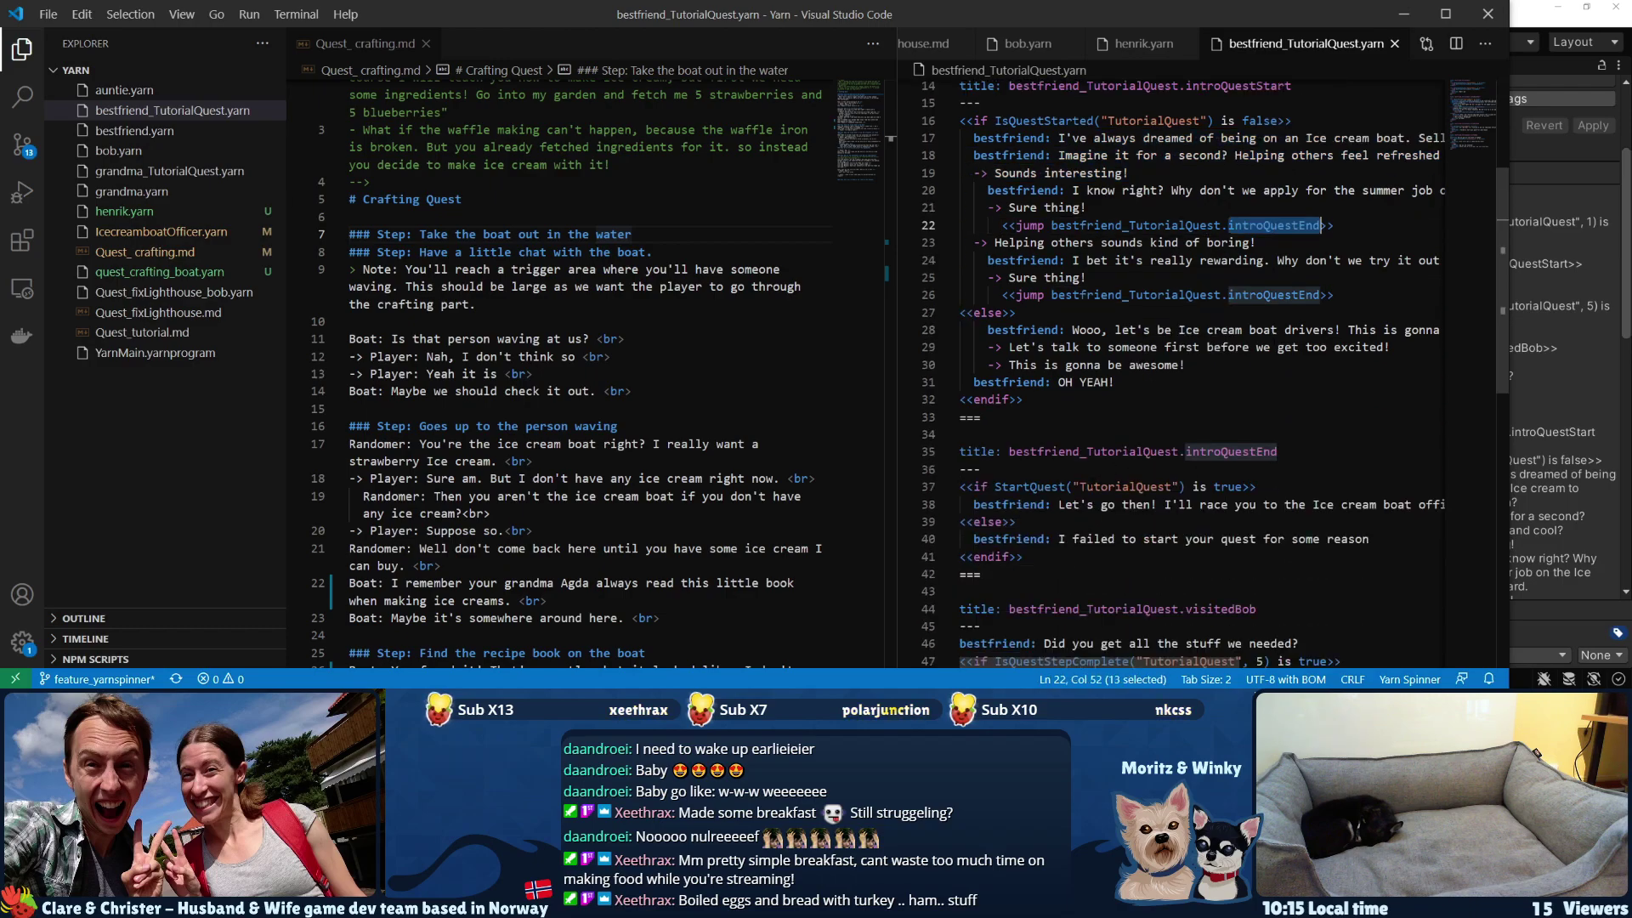
click(1303, 486)
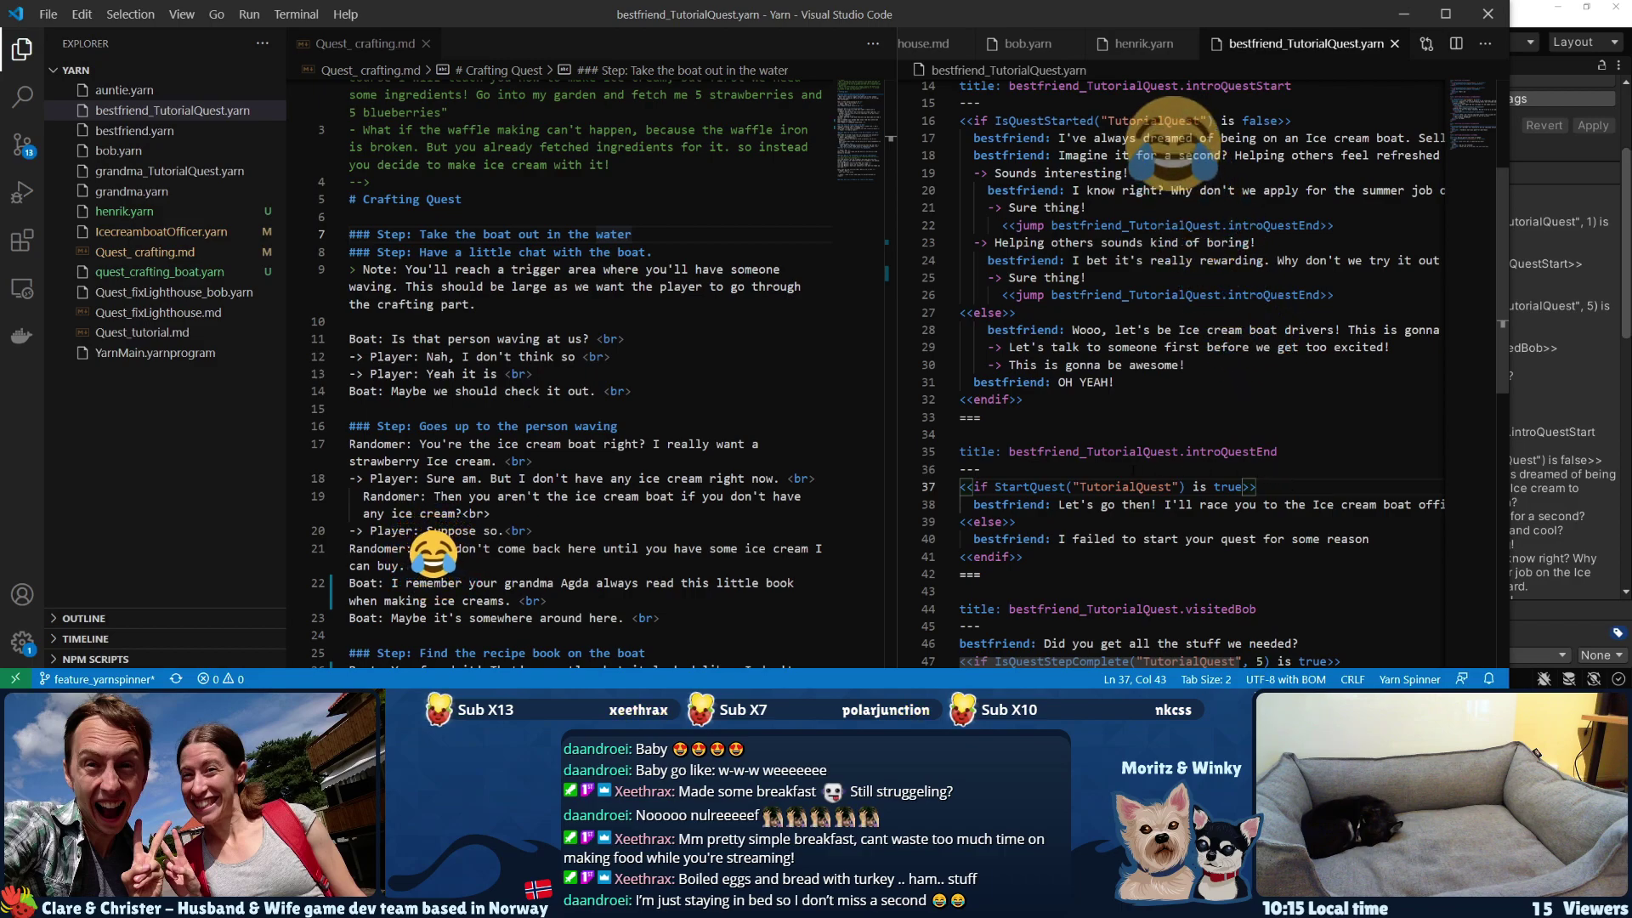
drag(1079, 505, 1362, 505)
click(1363, 505)
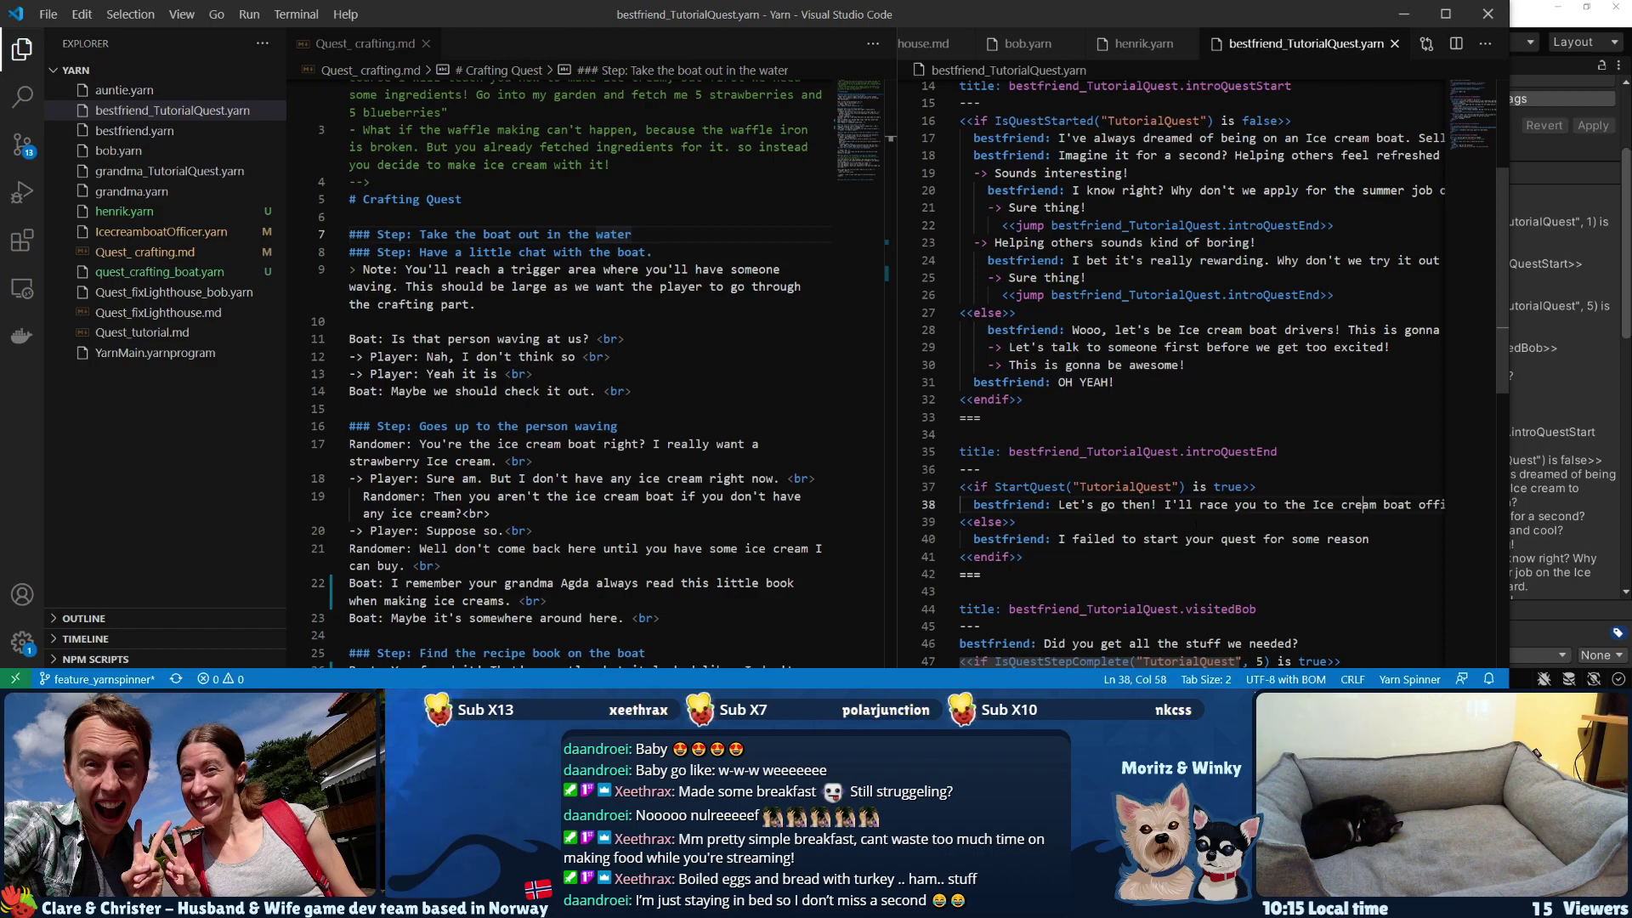
- Switch back to Unity and inspect the CM bestfriend virtual camera's component settings
click(1517, 14)
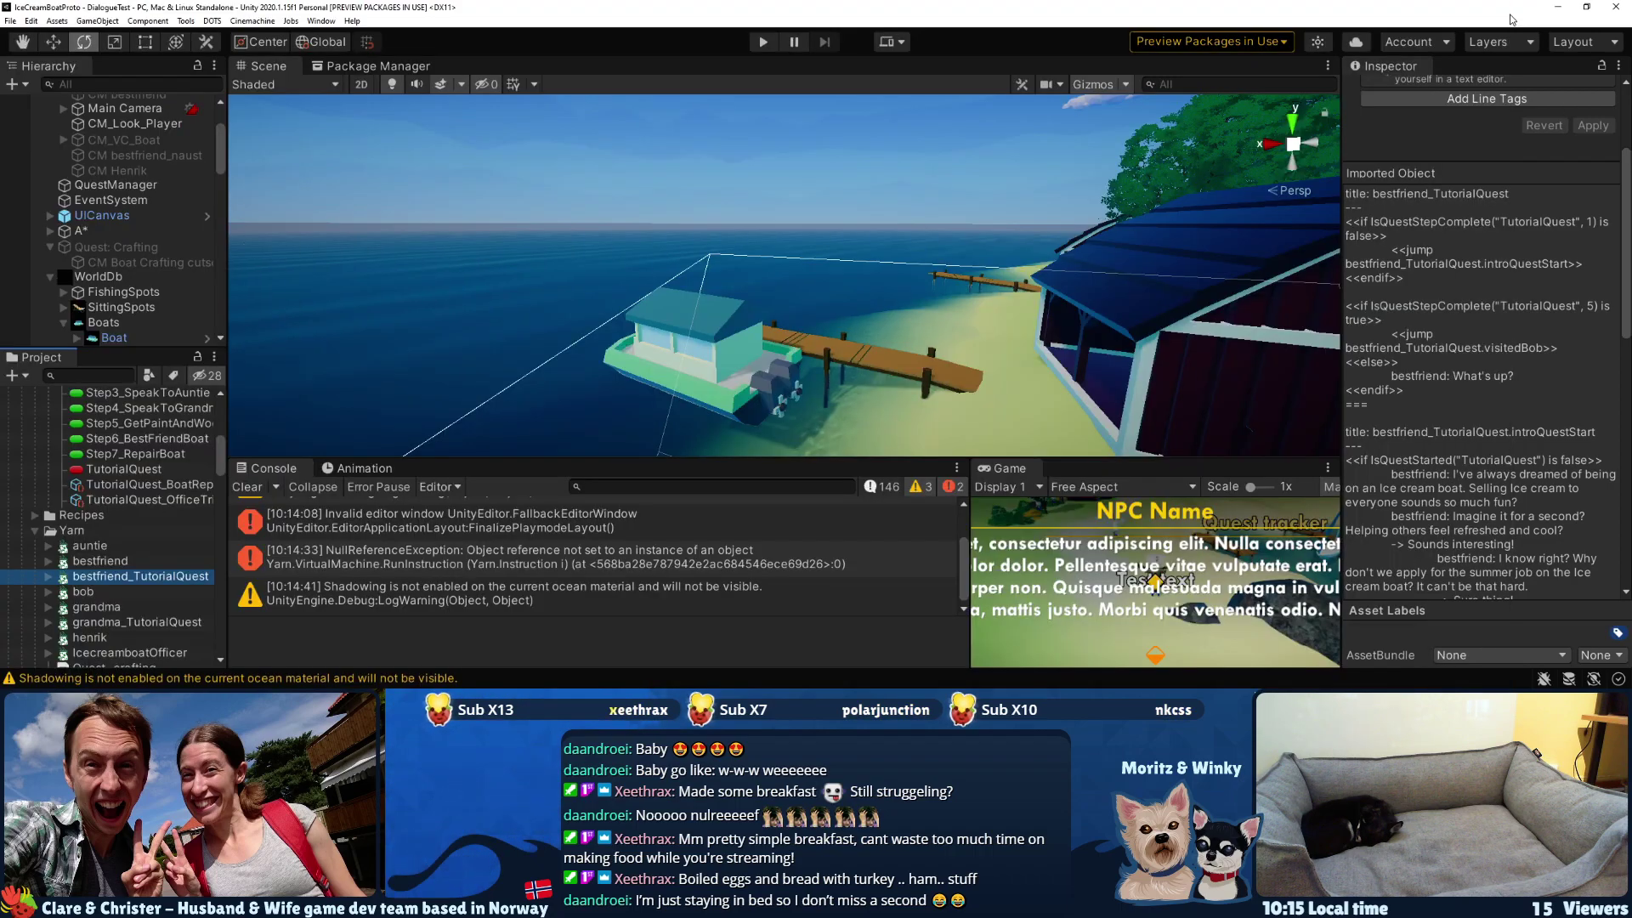
scroll(124, 120, up, 5)
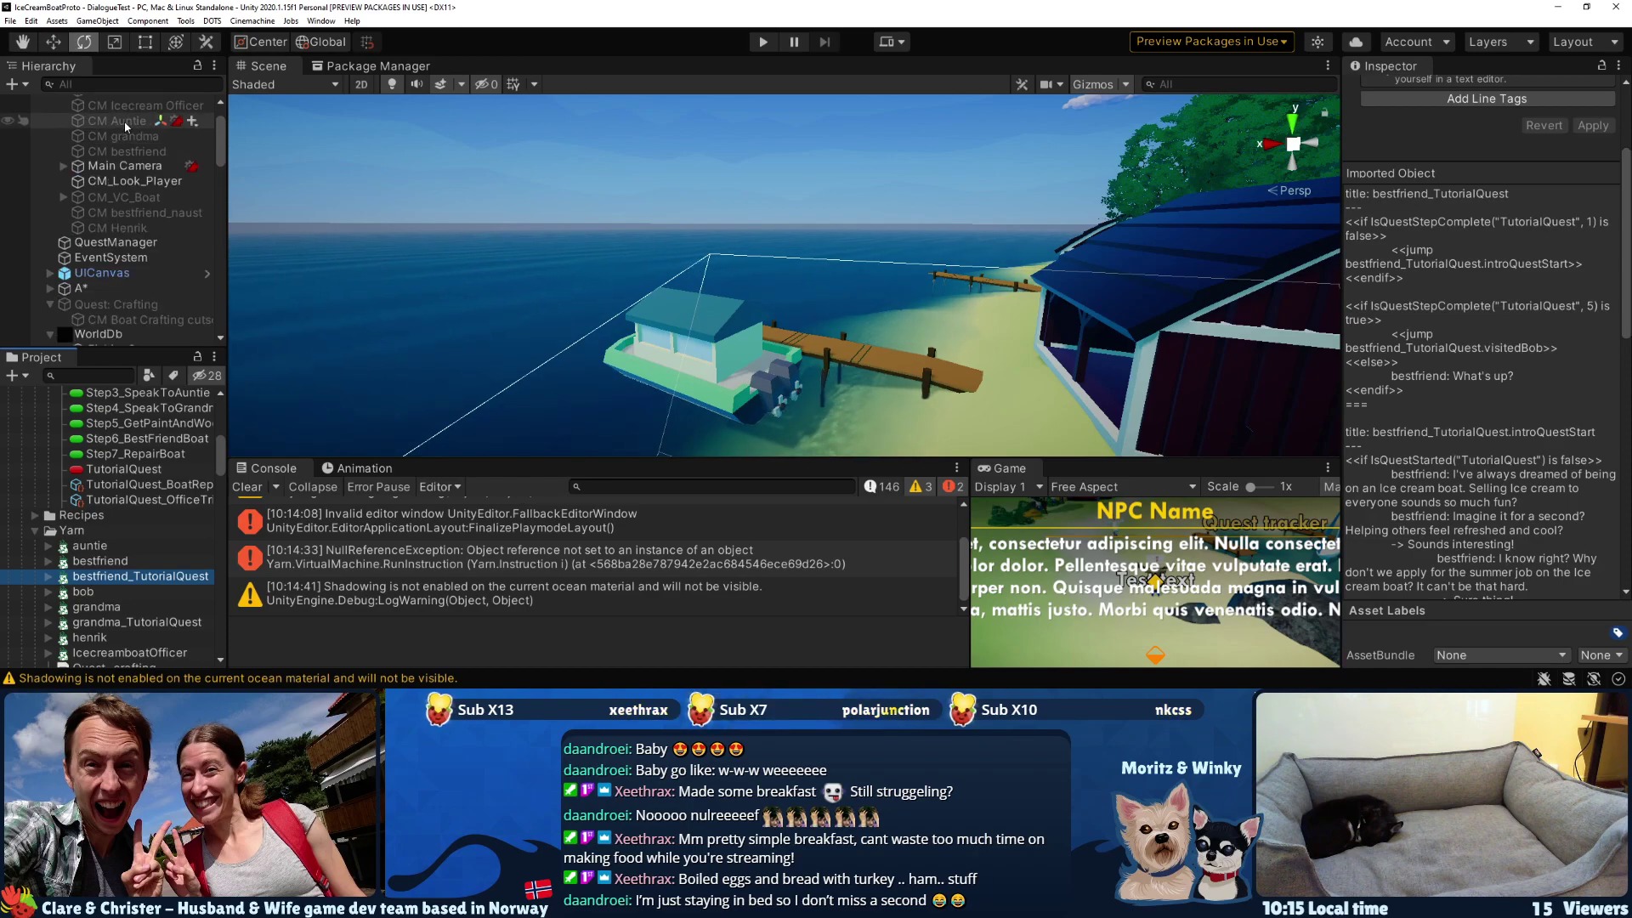
click(128, 195)
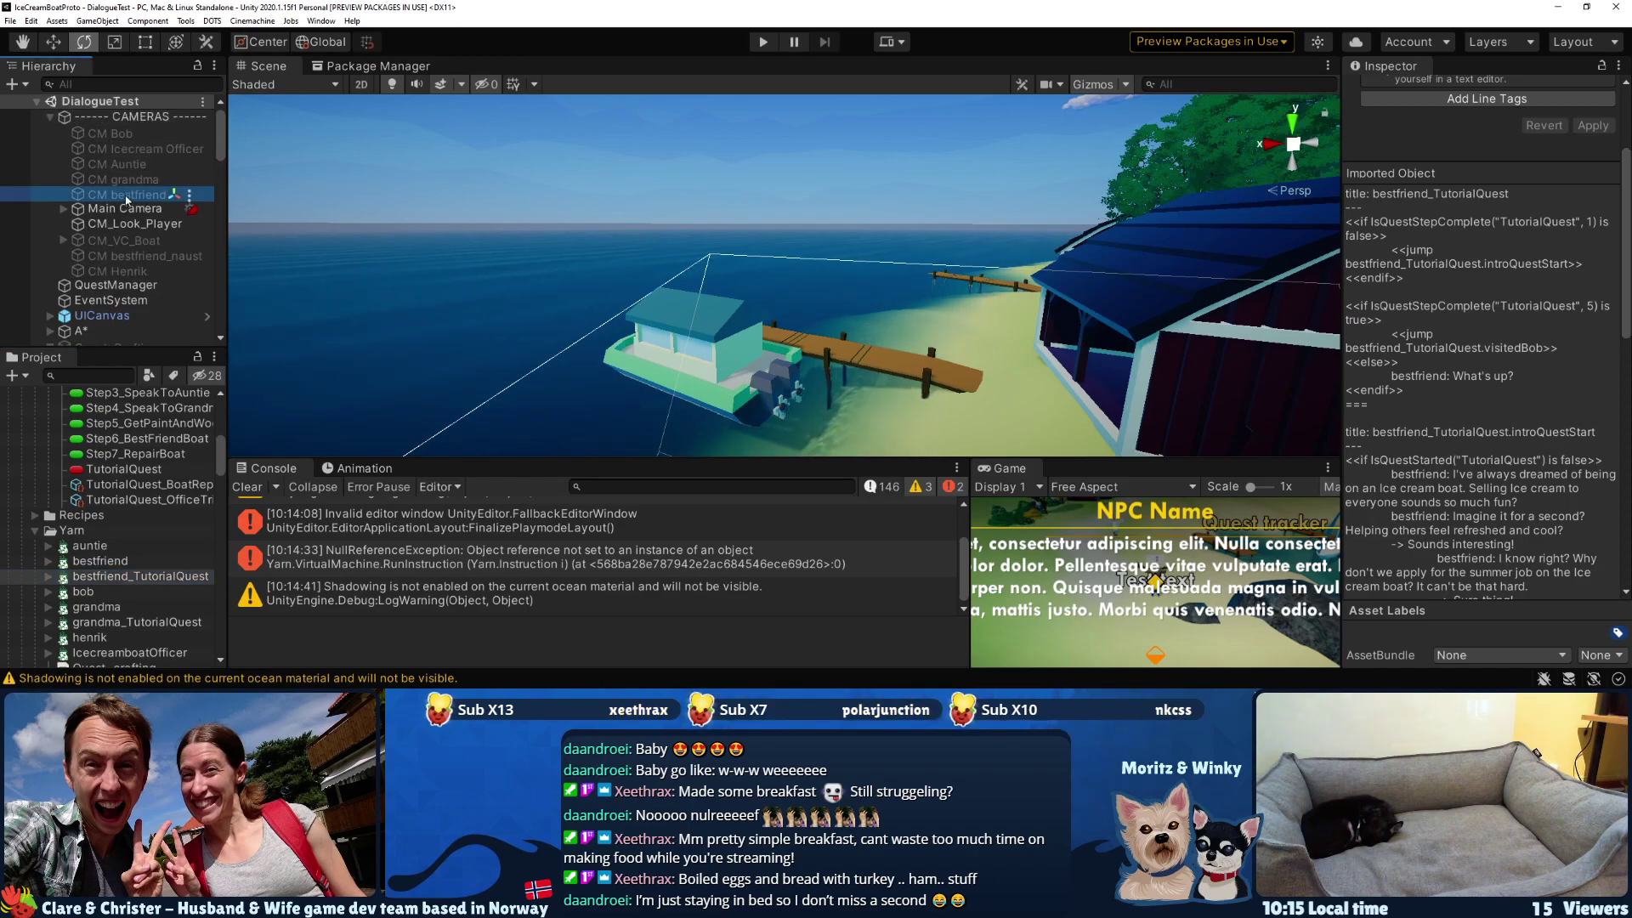
scroll(1462, 380, down, 5)
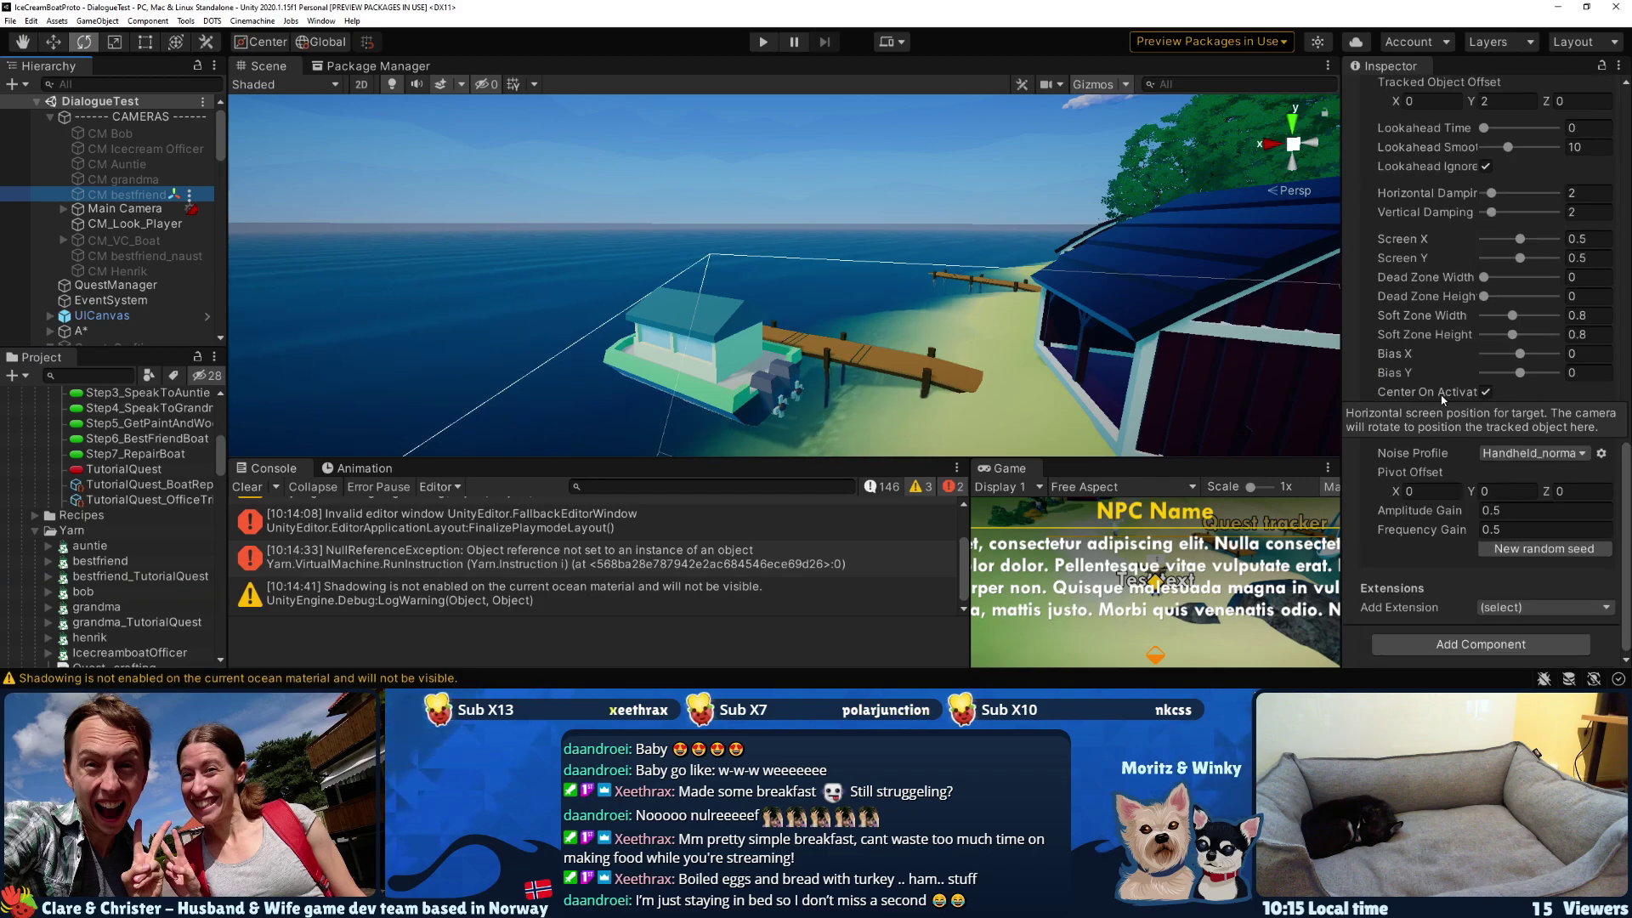
scroll(1440, 403, up, 10)
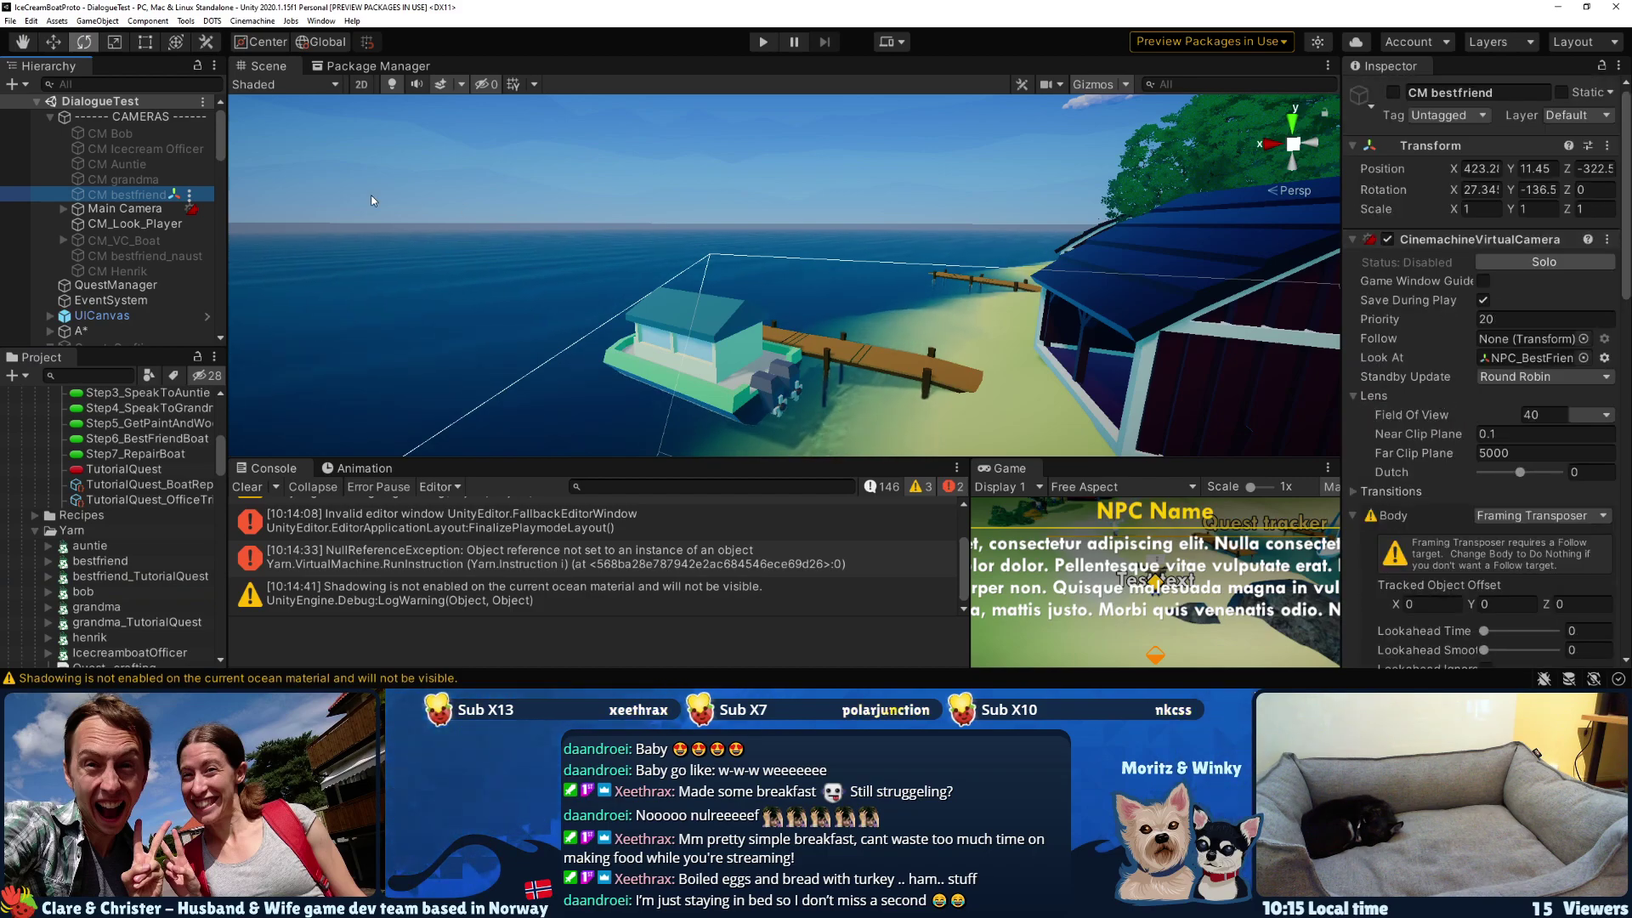
- Inspect NPC_BestFriend's dialogue trigger, quest symbol and quest step event handlers, and reset the TutorialQuest asset's progress
scroll(114, 335, down, 10)
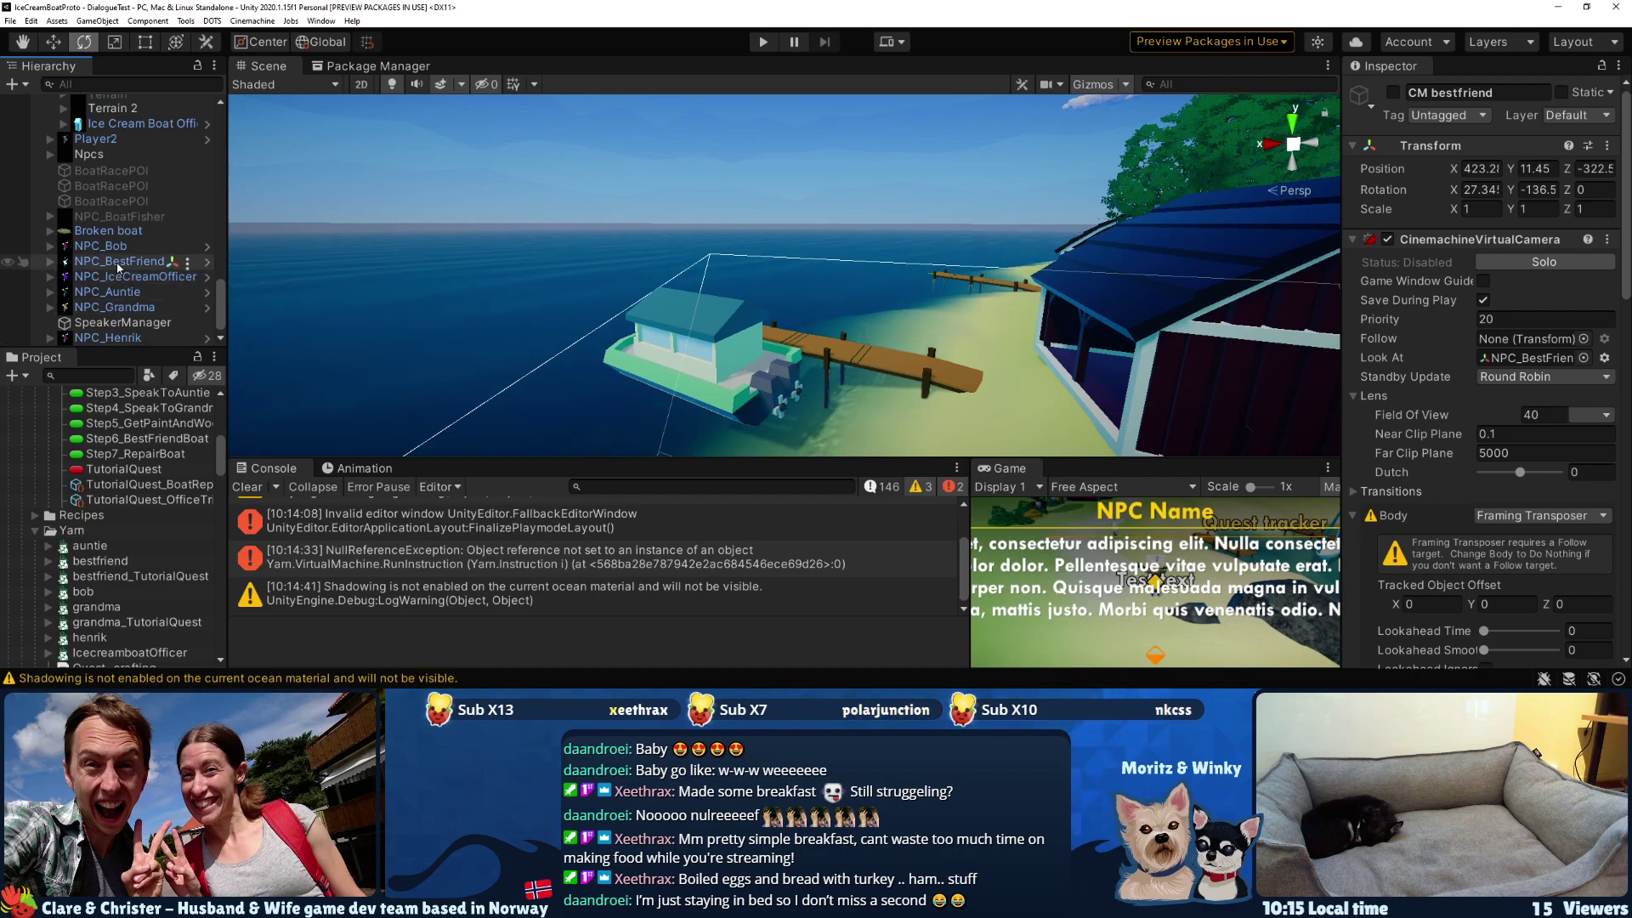
click(118, 263)
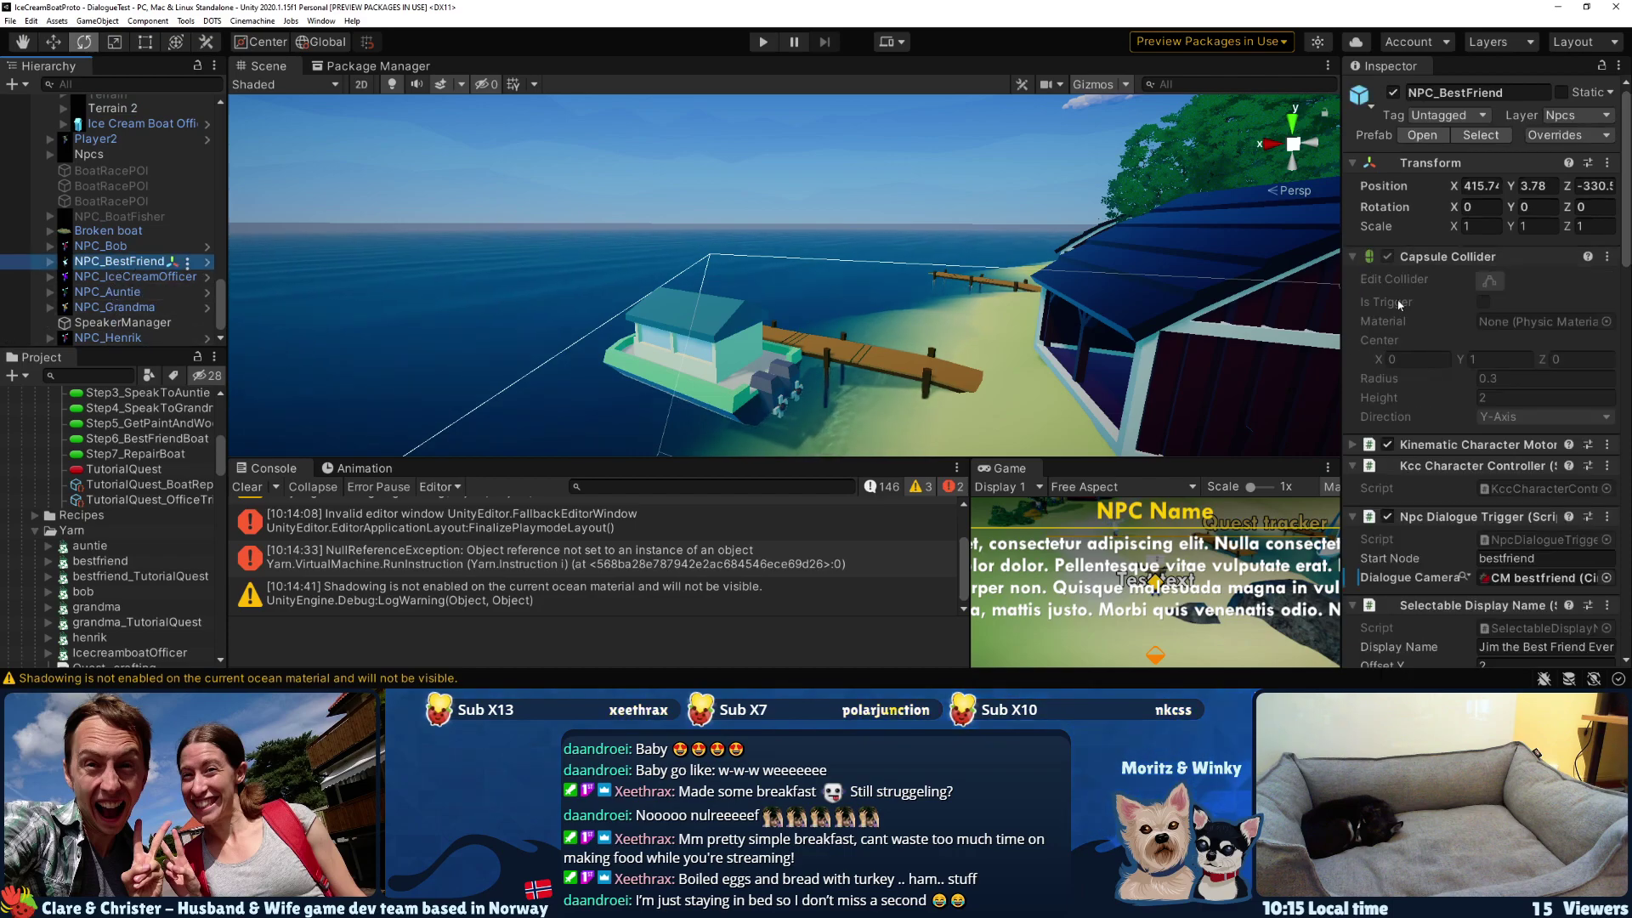
scroll(1399, 304, down, 3)
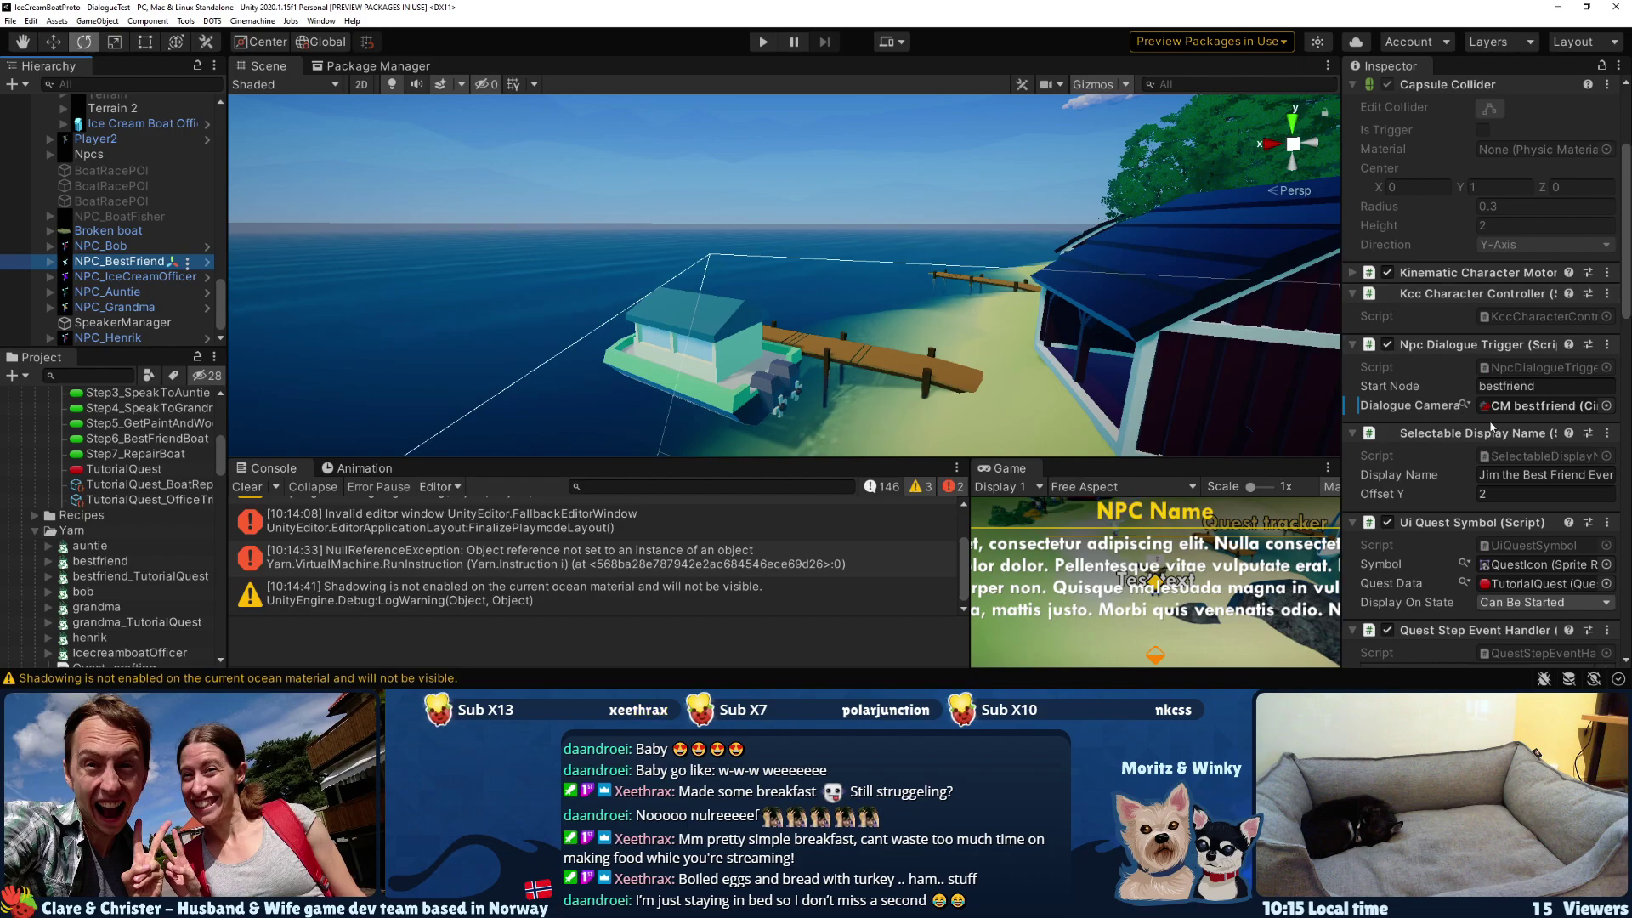
scroll(1457, 411, down, 3)
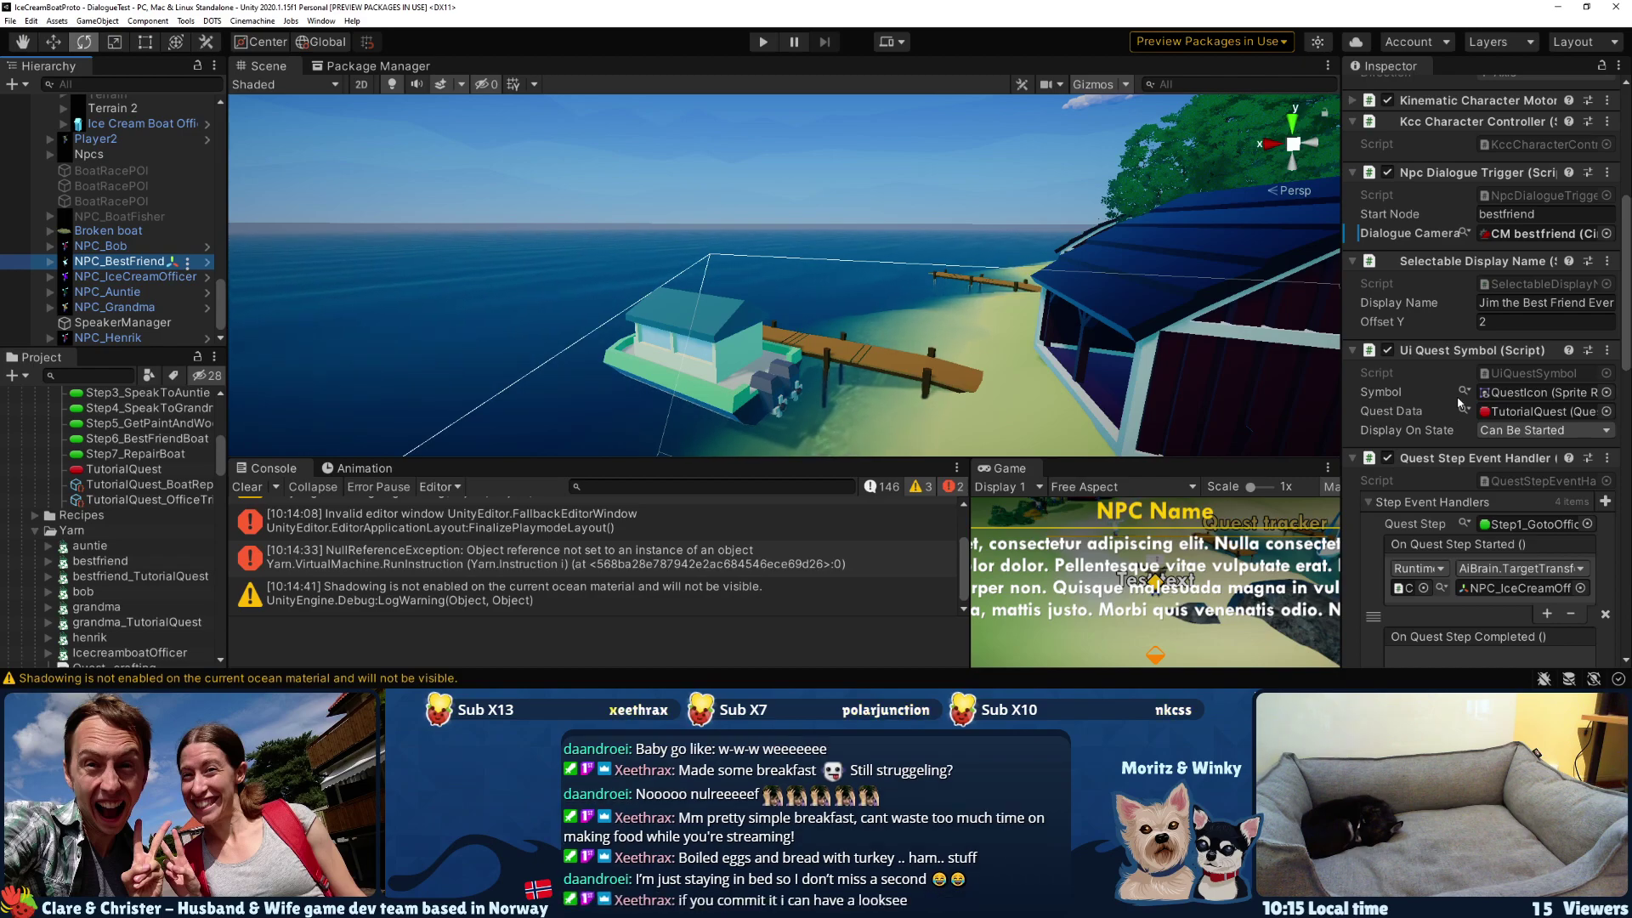
scroll(1459, 404, down, 3)
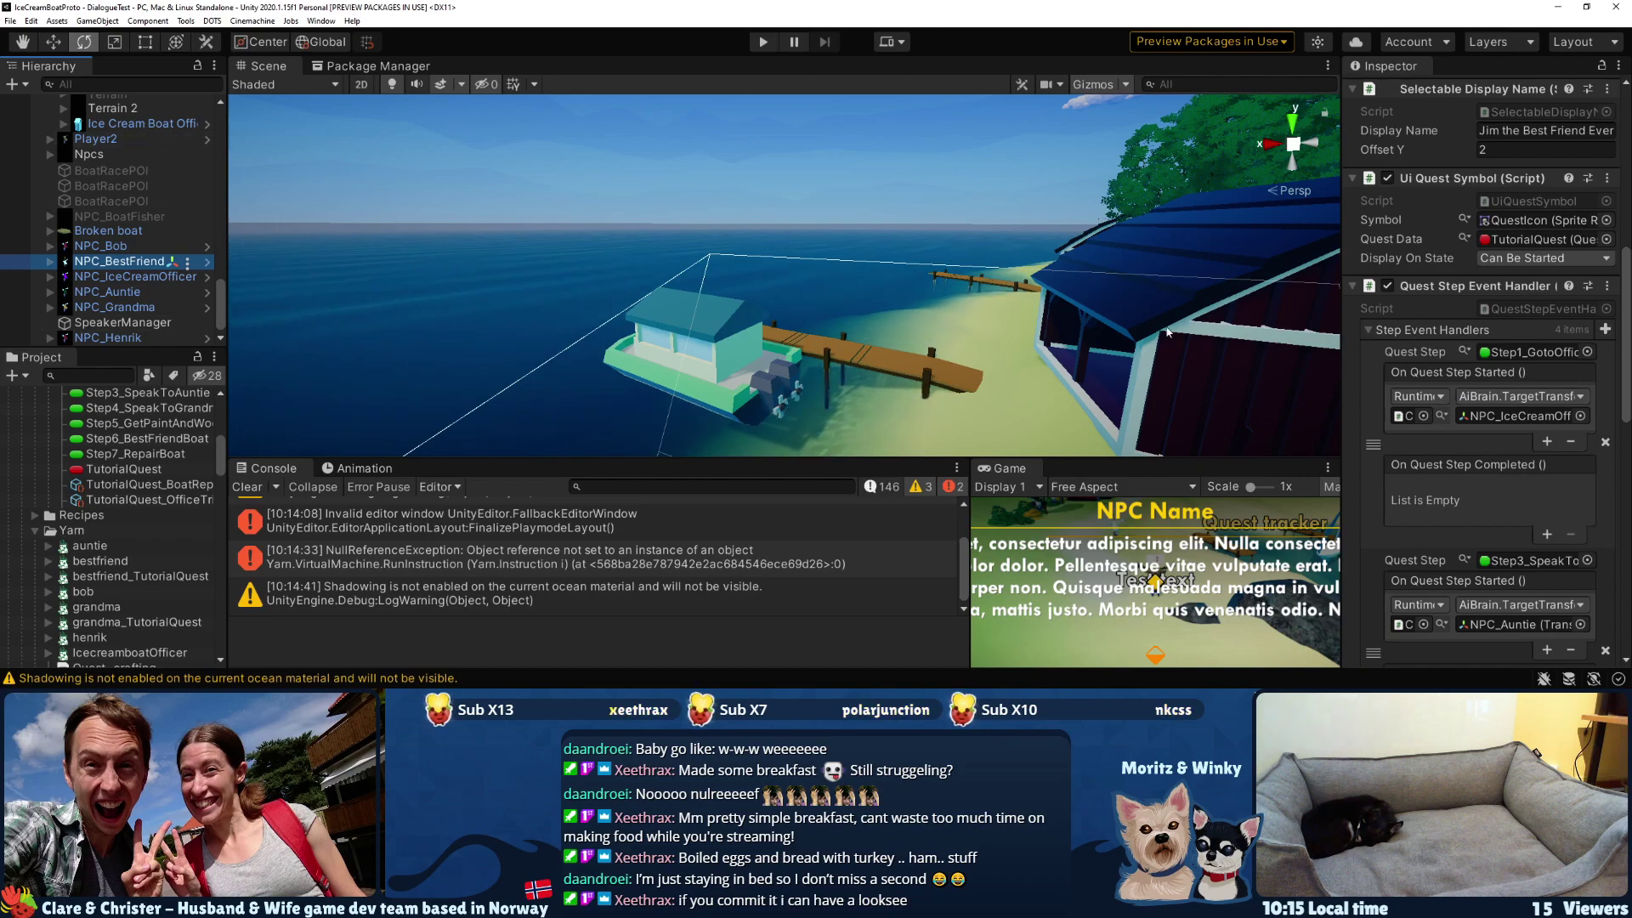
click(125, 469)
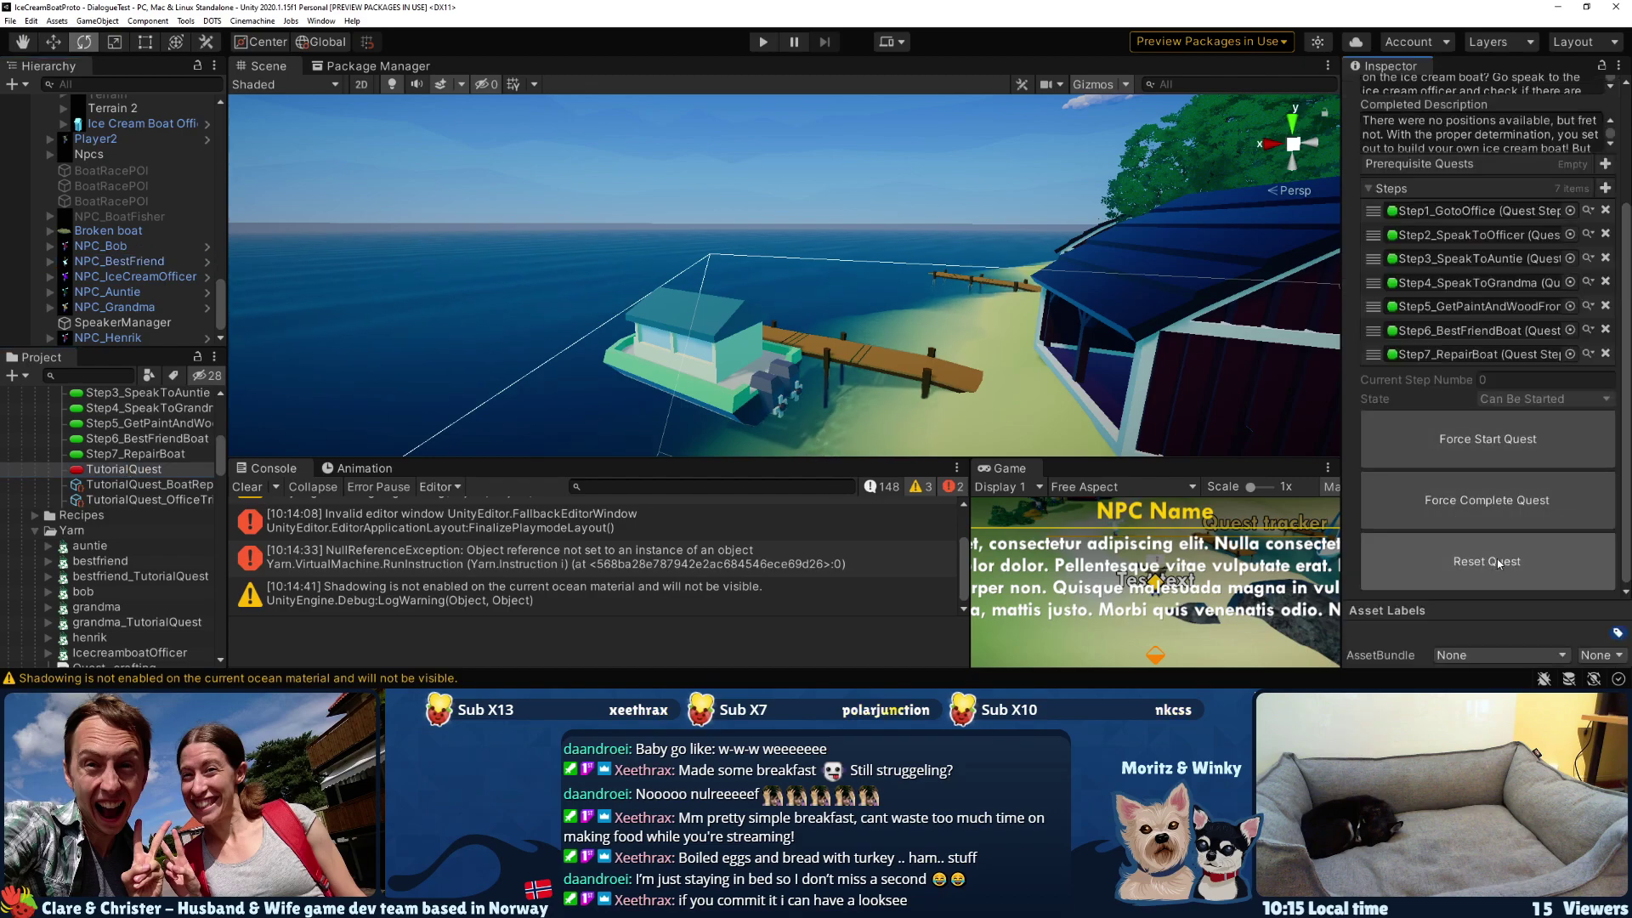
- In GitHub Desktop, commit all changes to feature_yarnspinner with the summary "Stream tries to make a crafting quest" and push them to origin
key(alt+Tab)
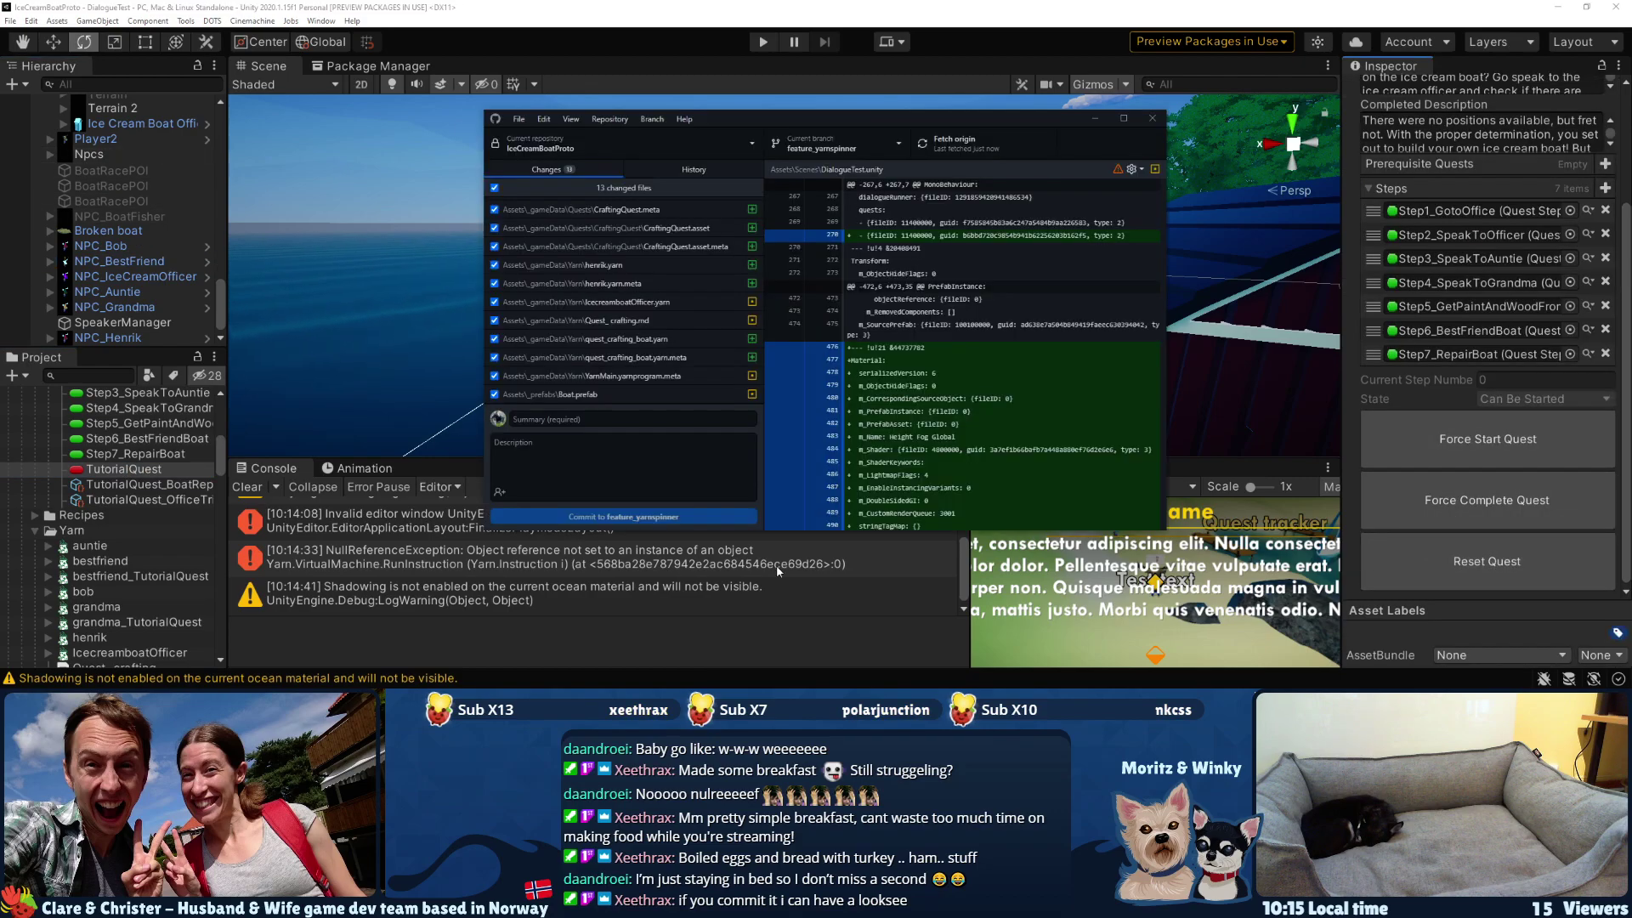
click(641, 420)
text(Str)
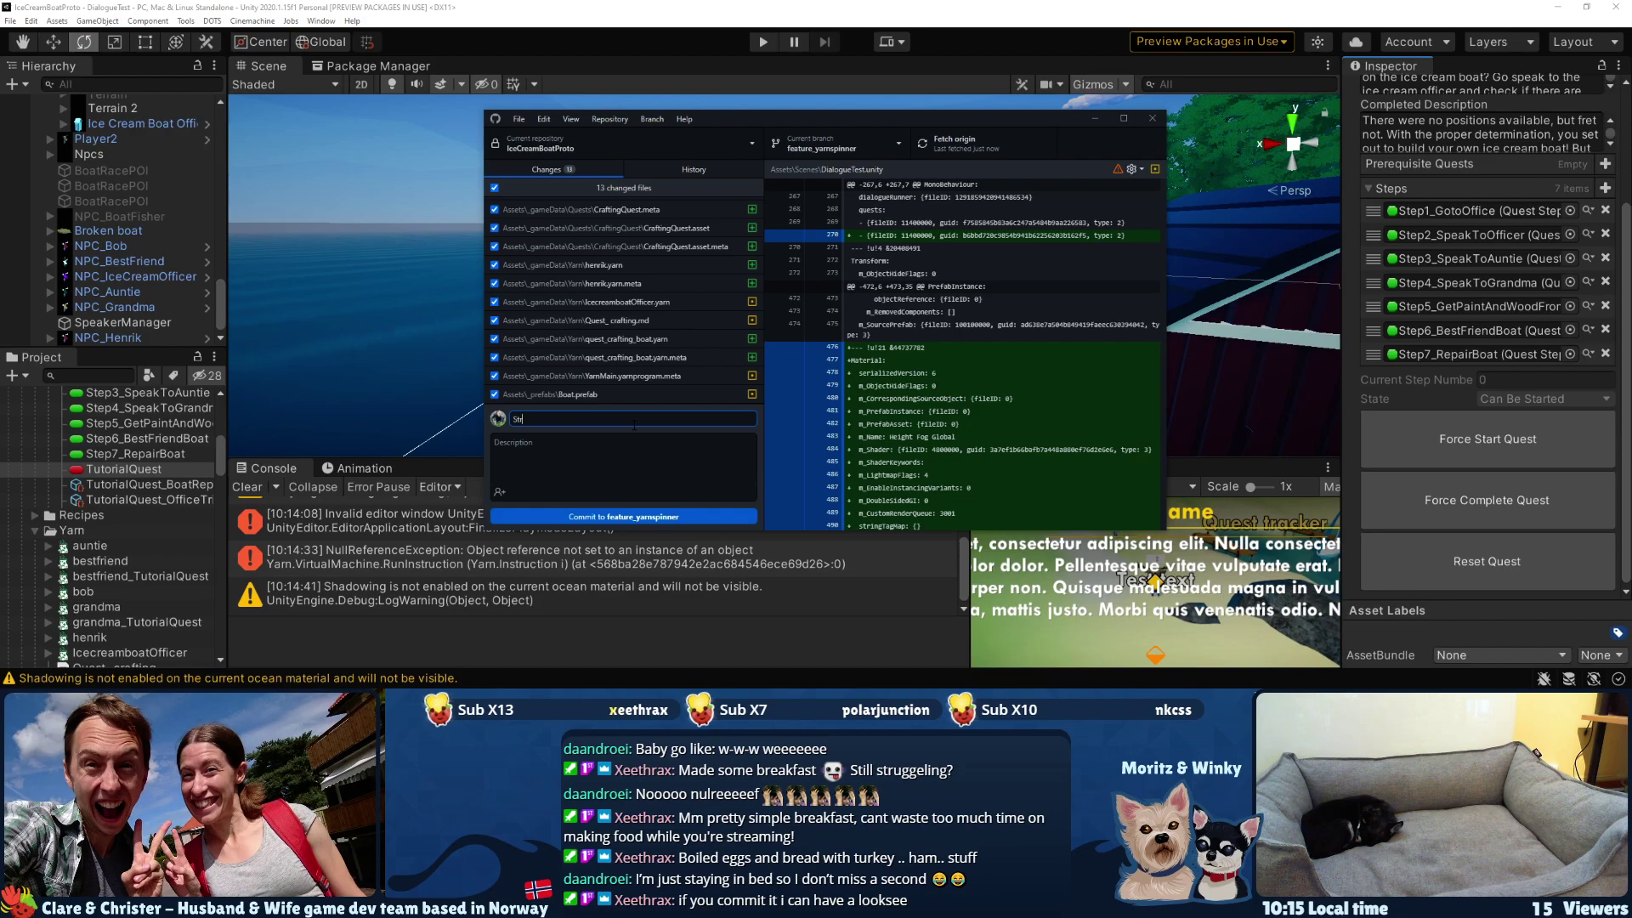
text(eam tries )
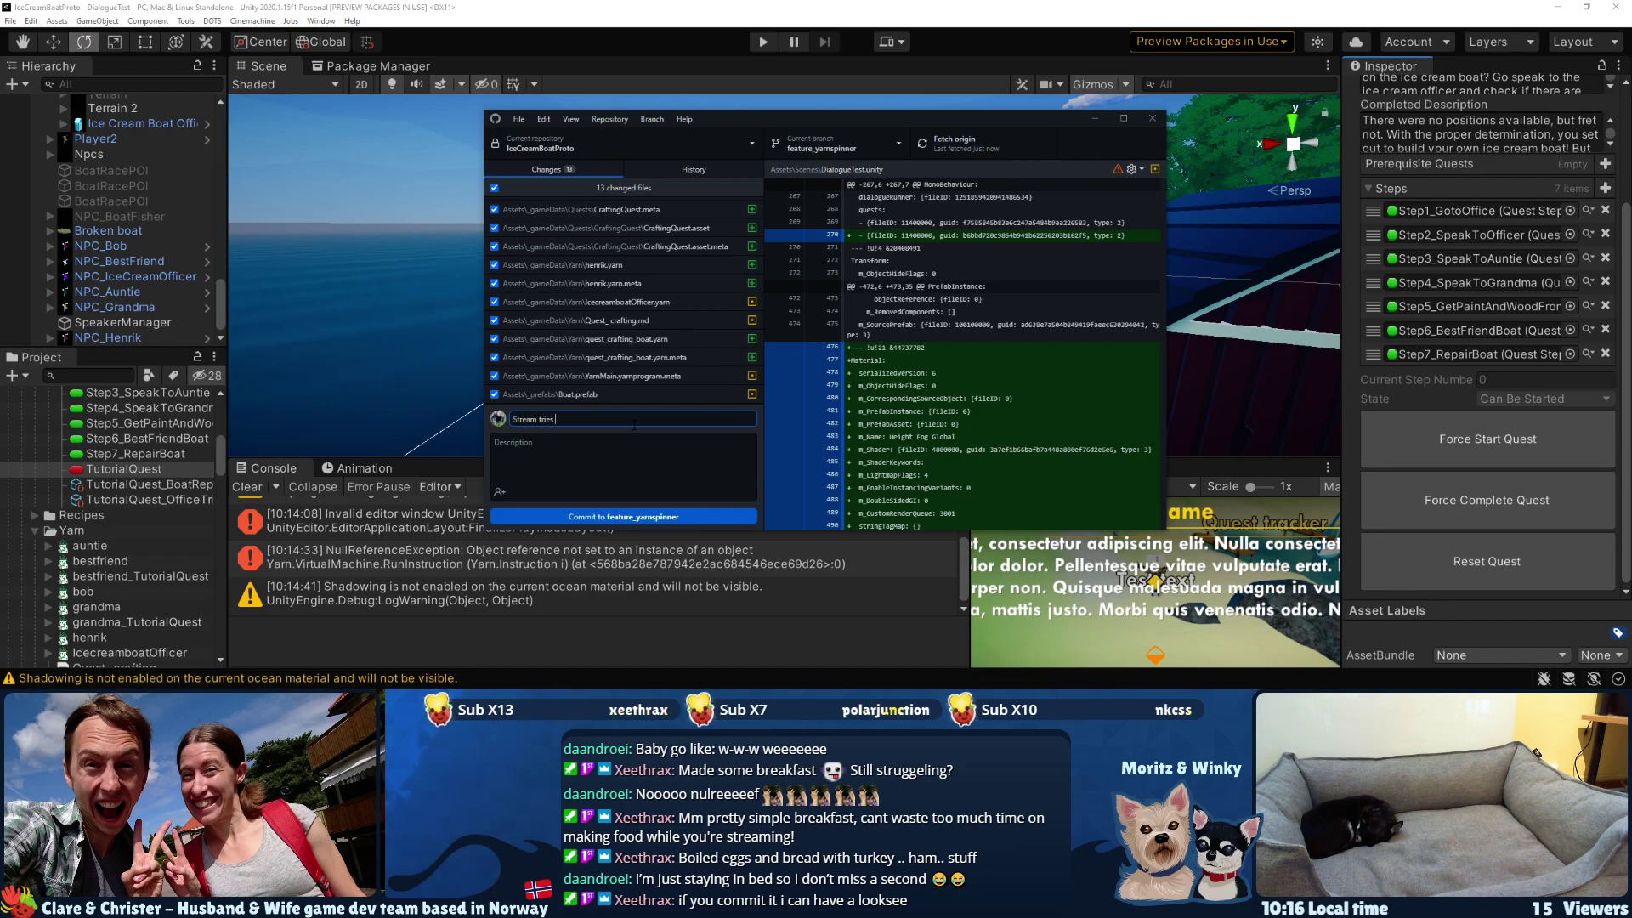
text(to make a crafting quest)
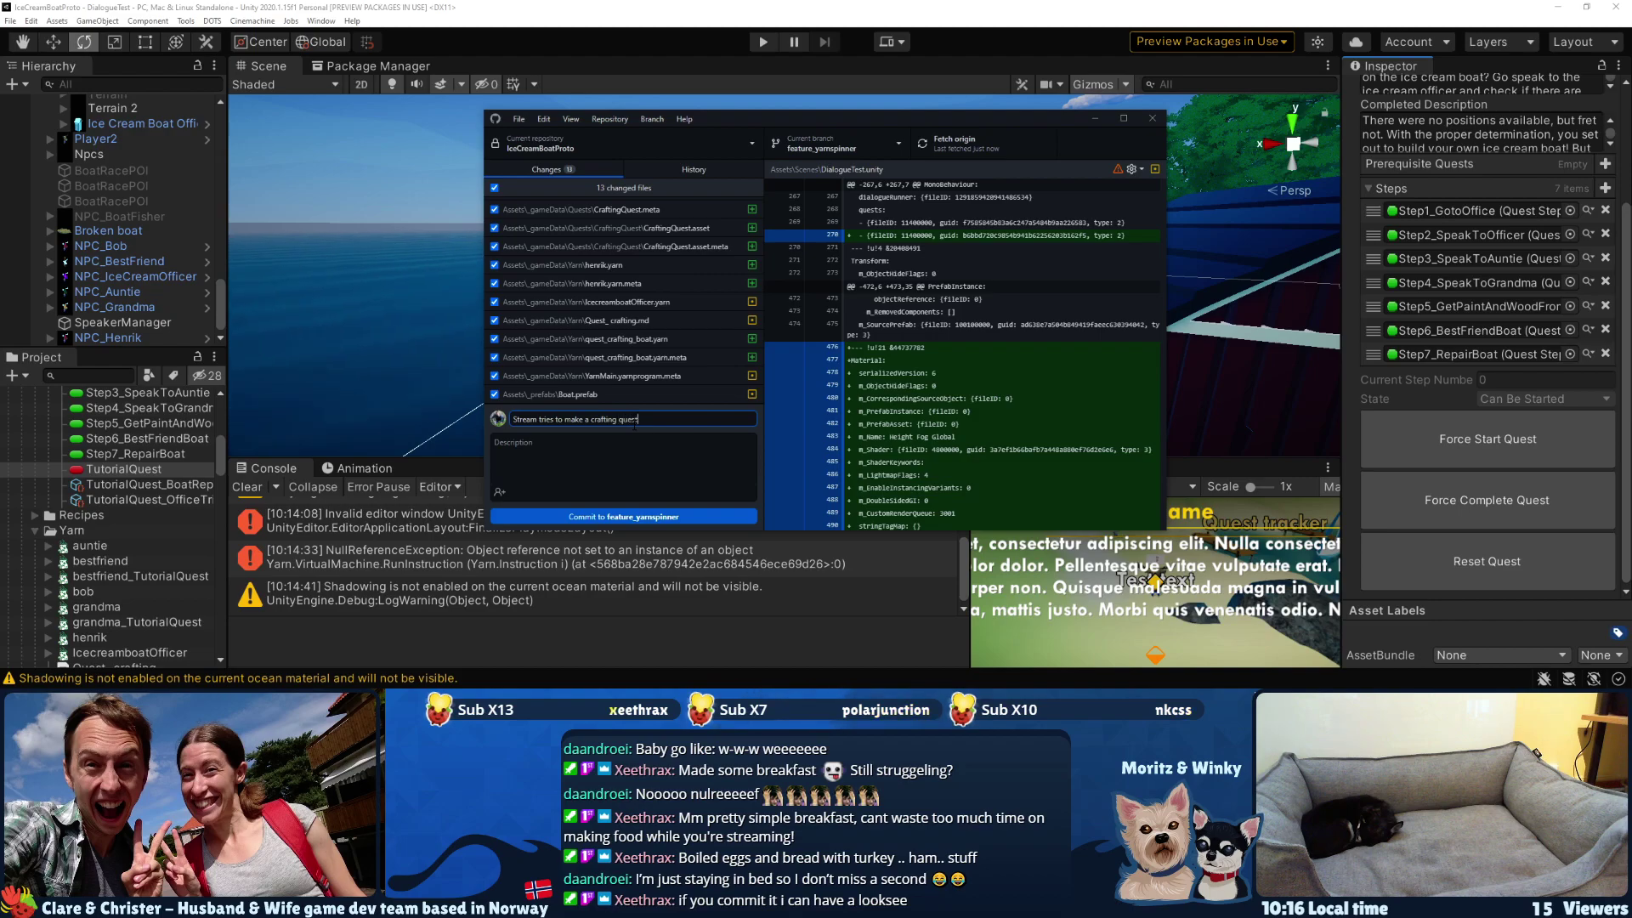
click(665, 513)
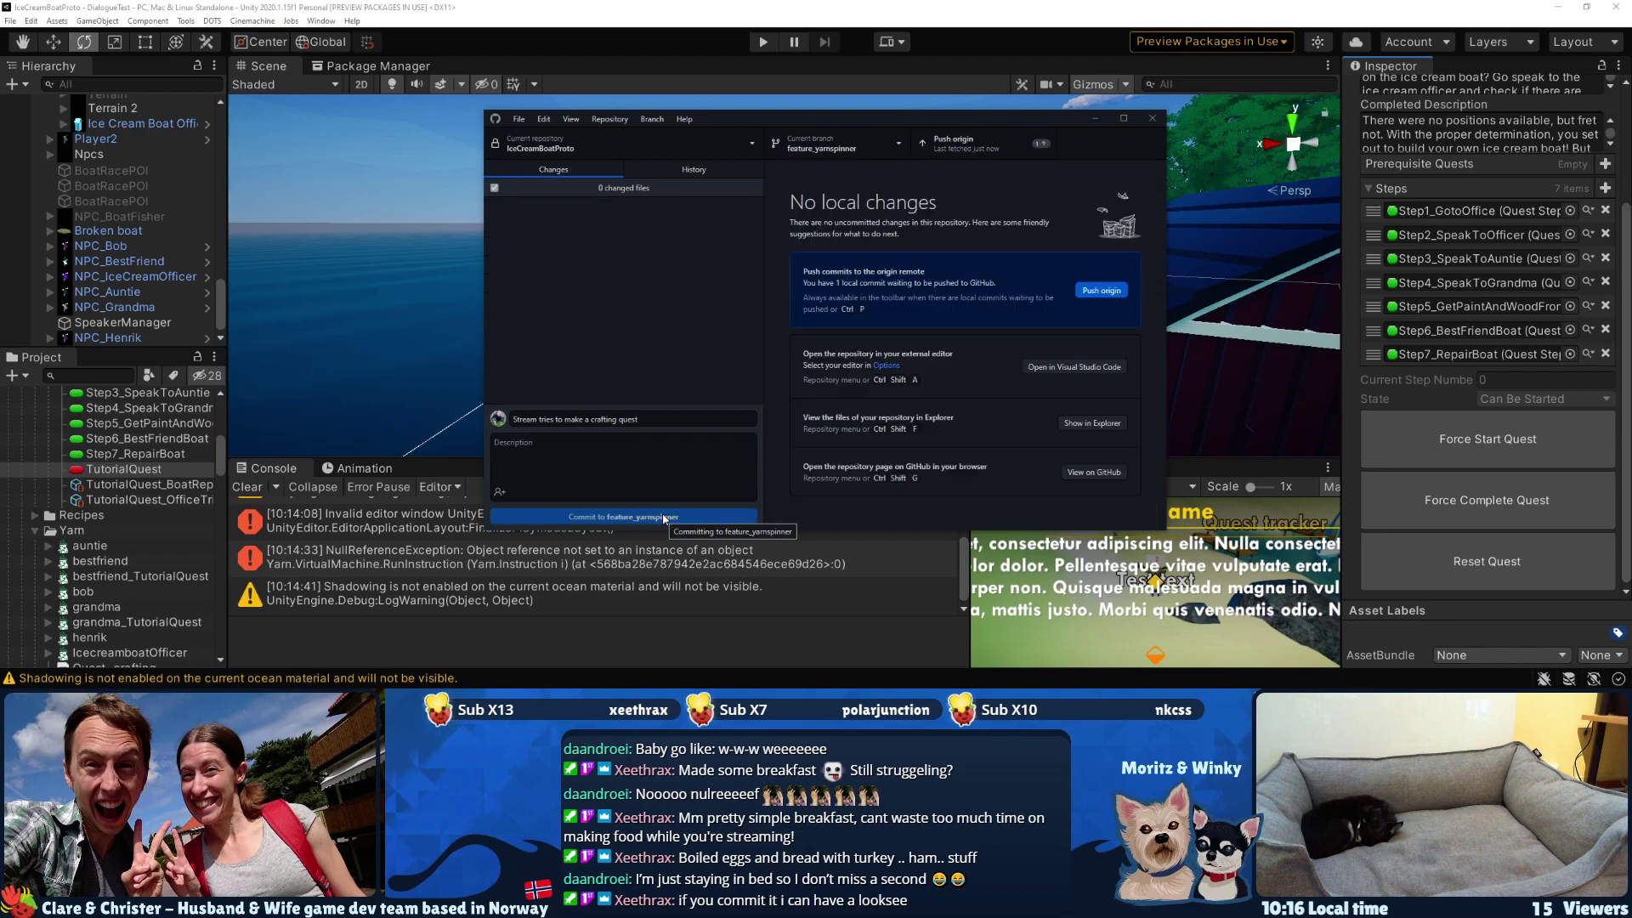
click(977, 156)
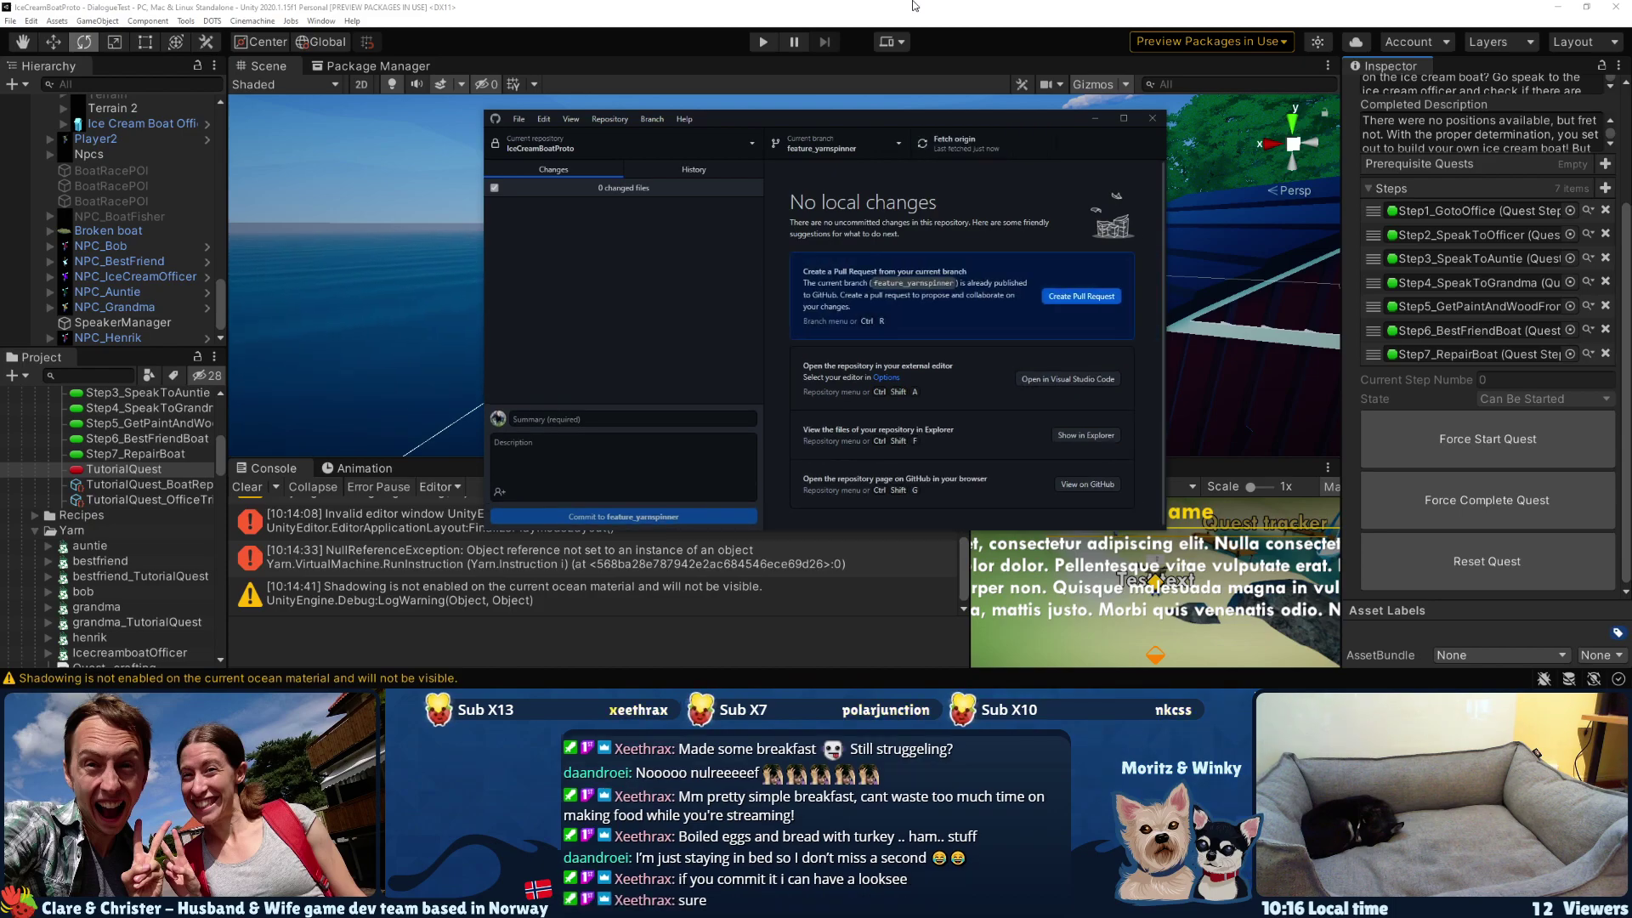
- Return to Unity and examine the full stack trace of the Yarn NullReferenceException in an enlarged details area
click(913, 6)
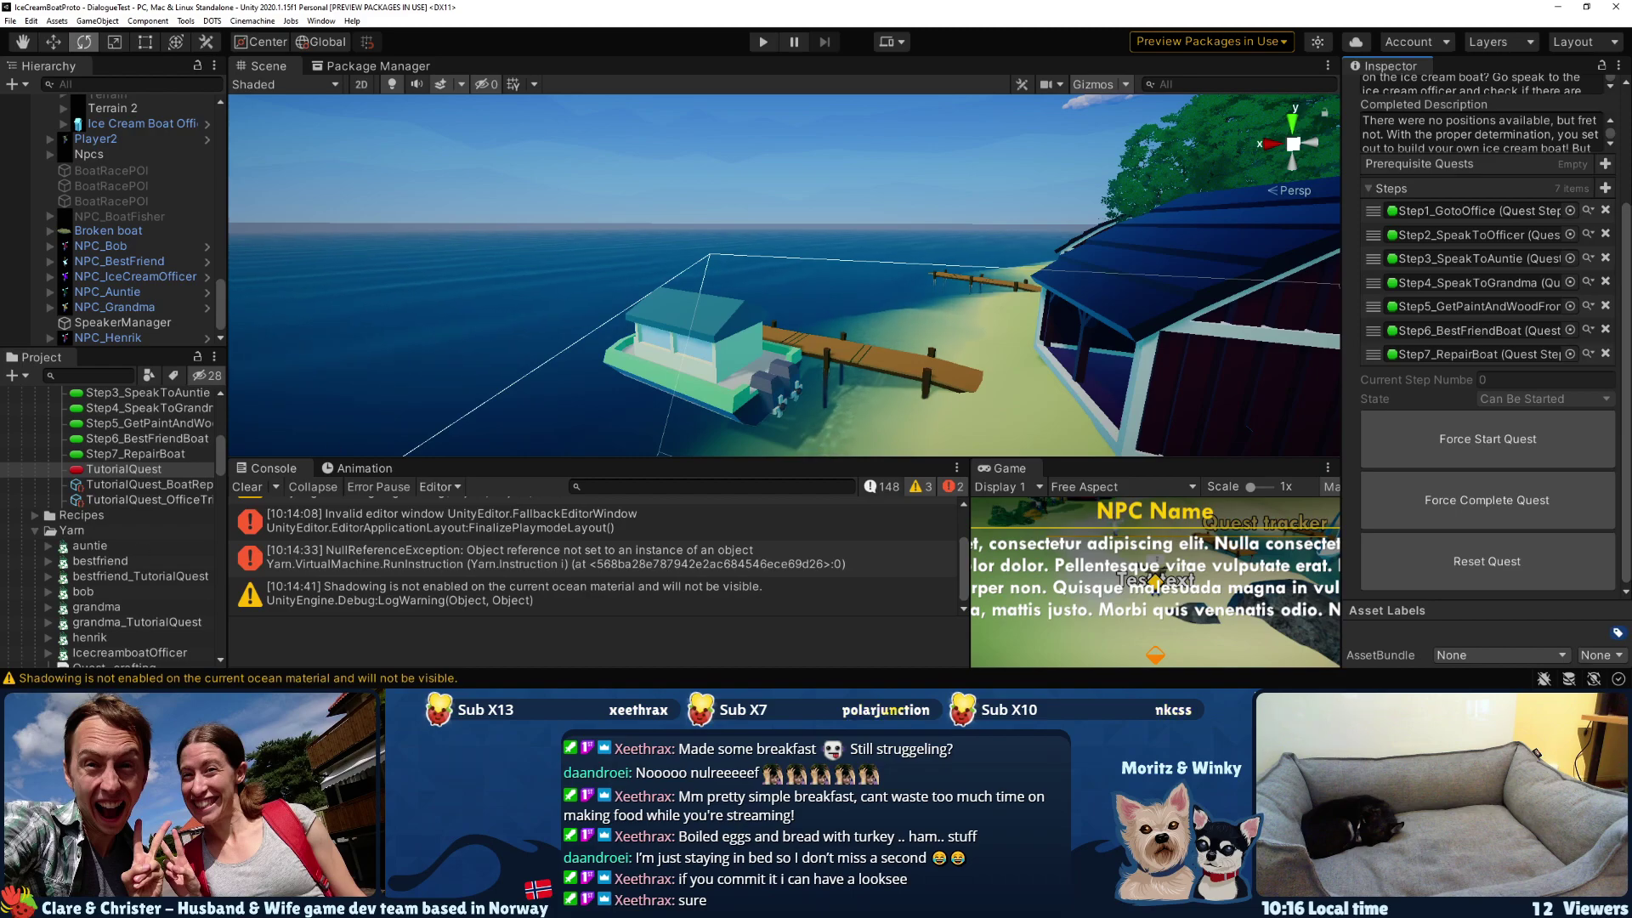
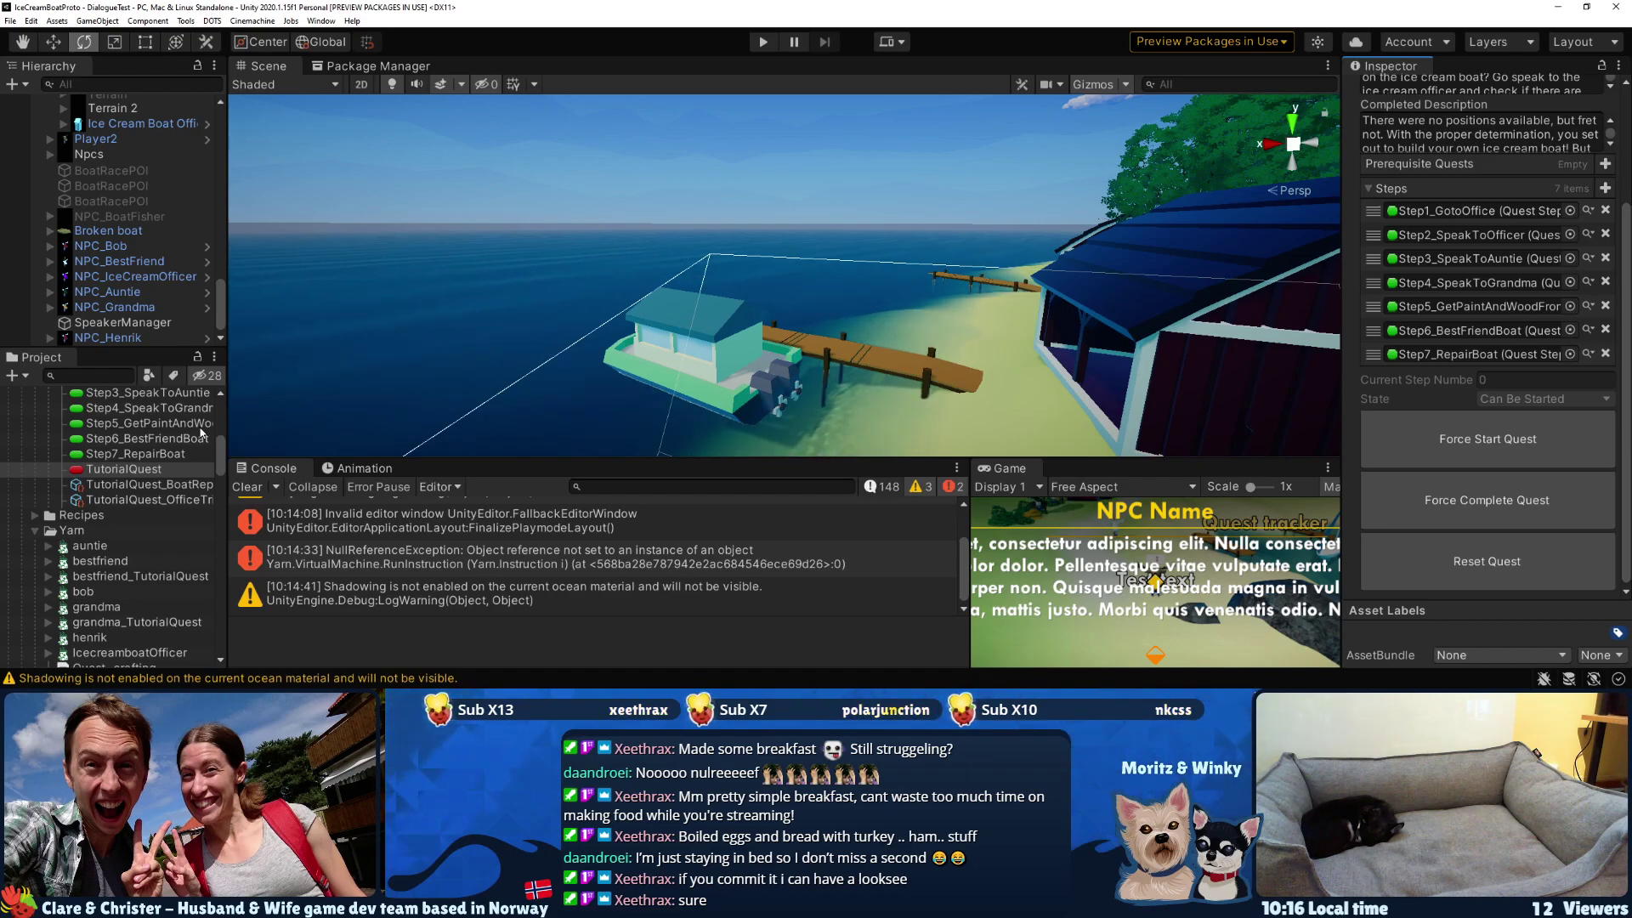
click(523, 555)
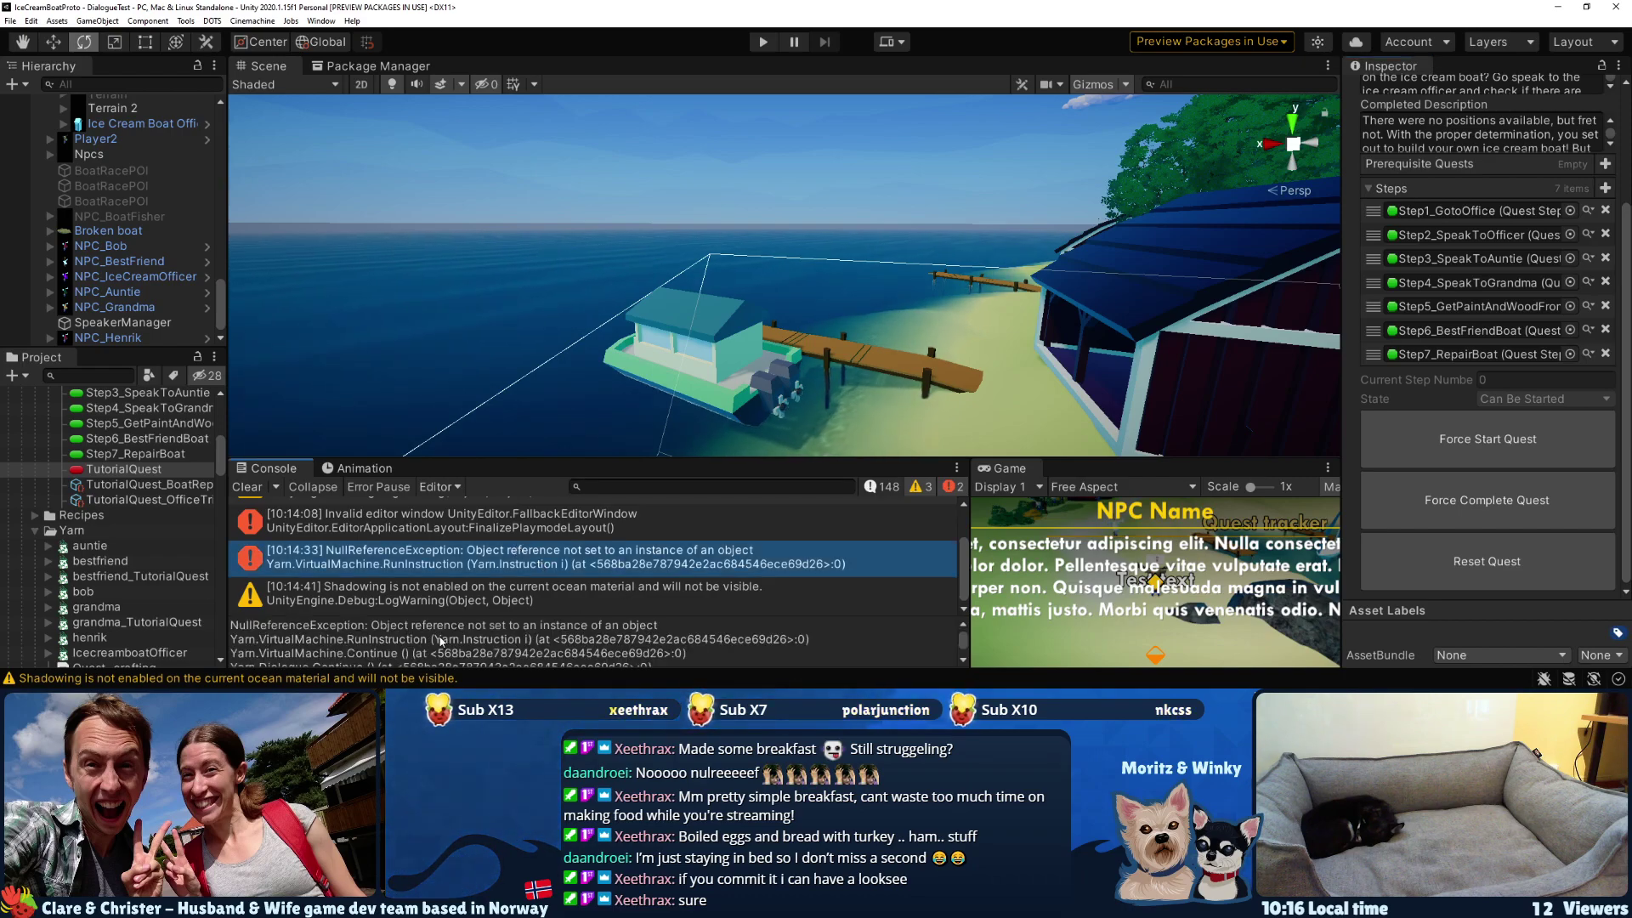
scroll(459, 566, up, 1)
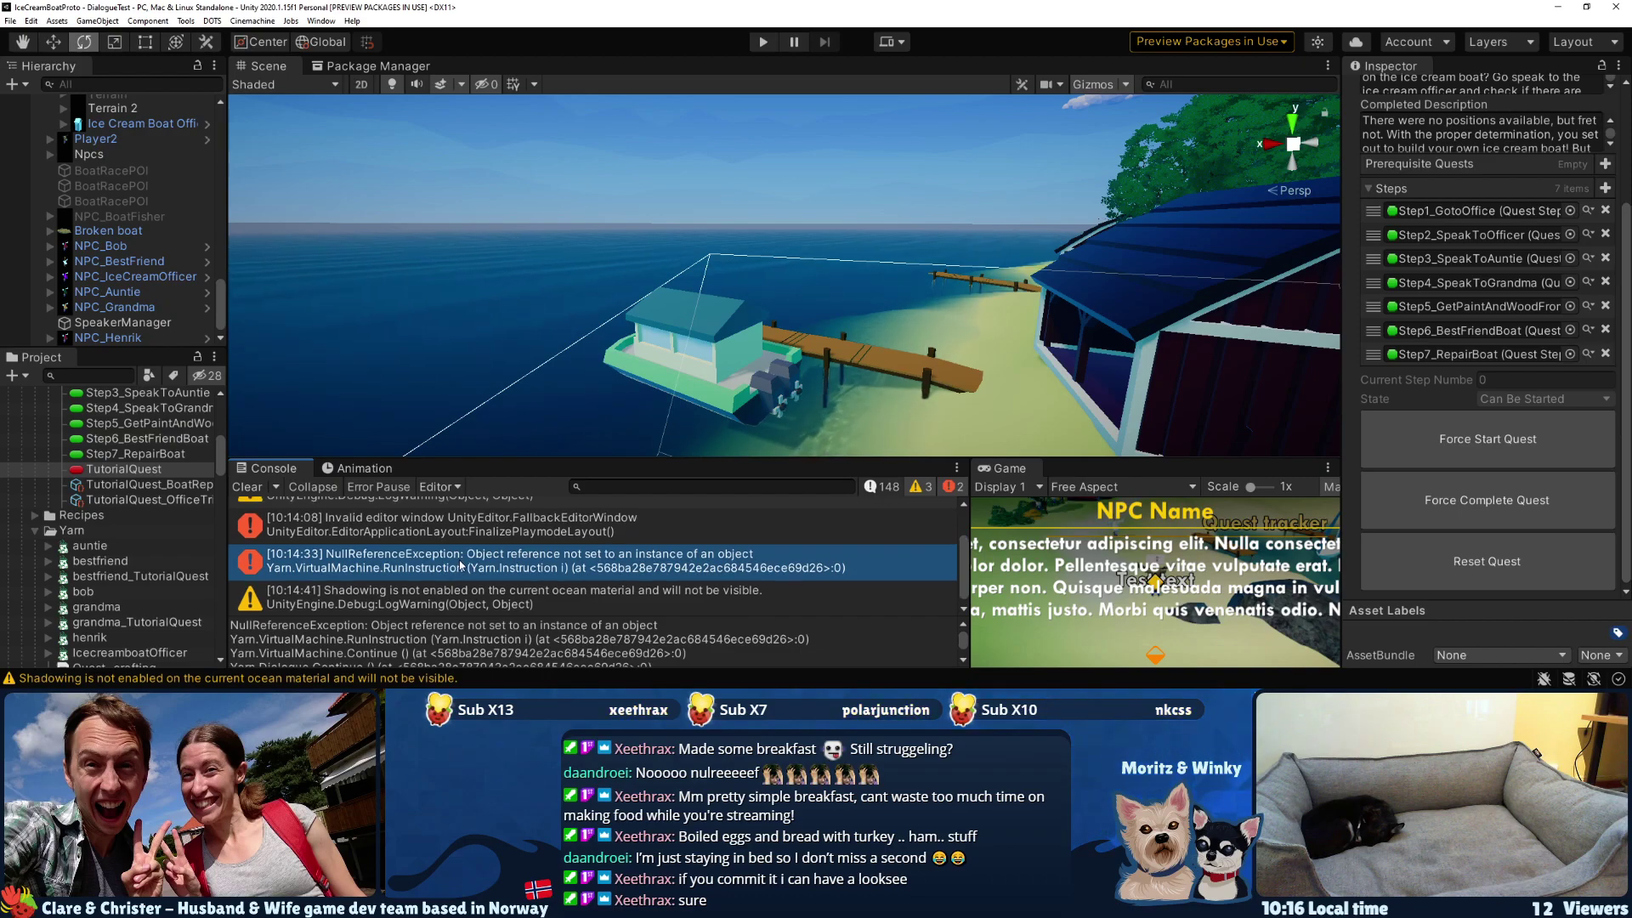
scroll(394, 659, down, 2)
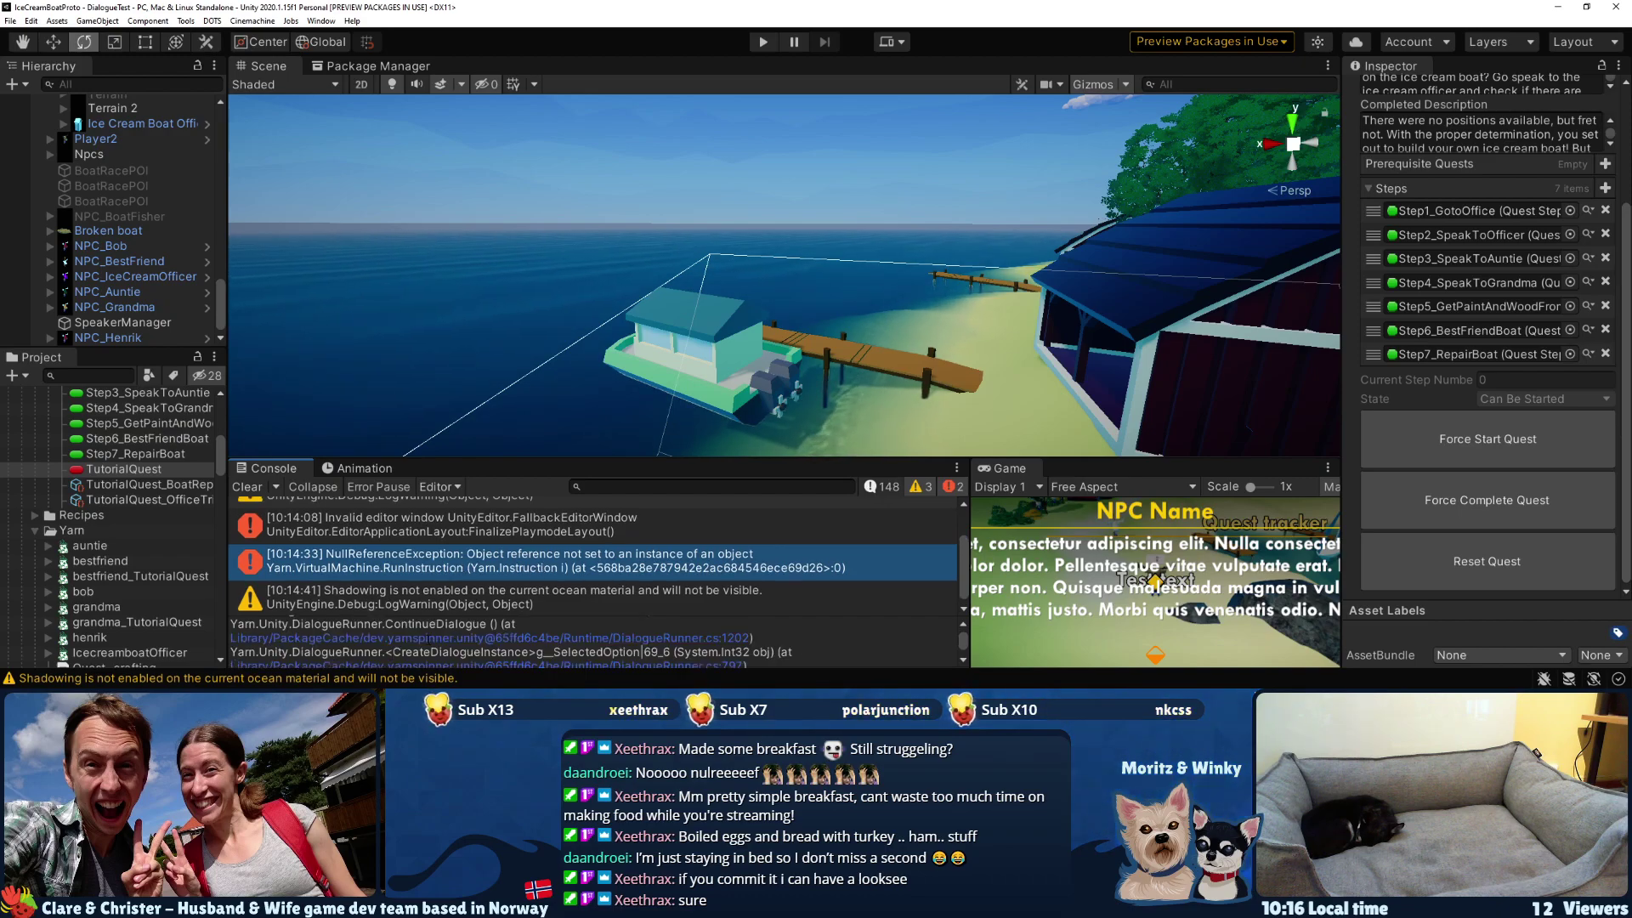
drag(498, 618, 507, 558)
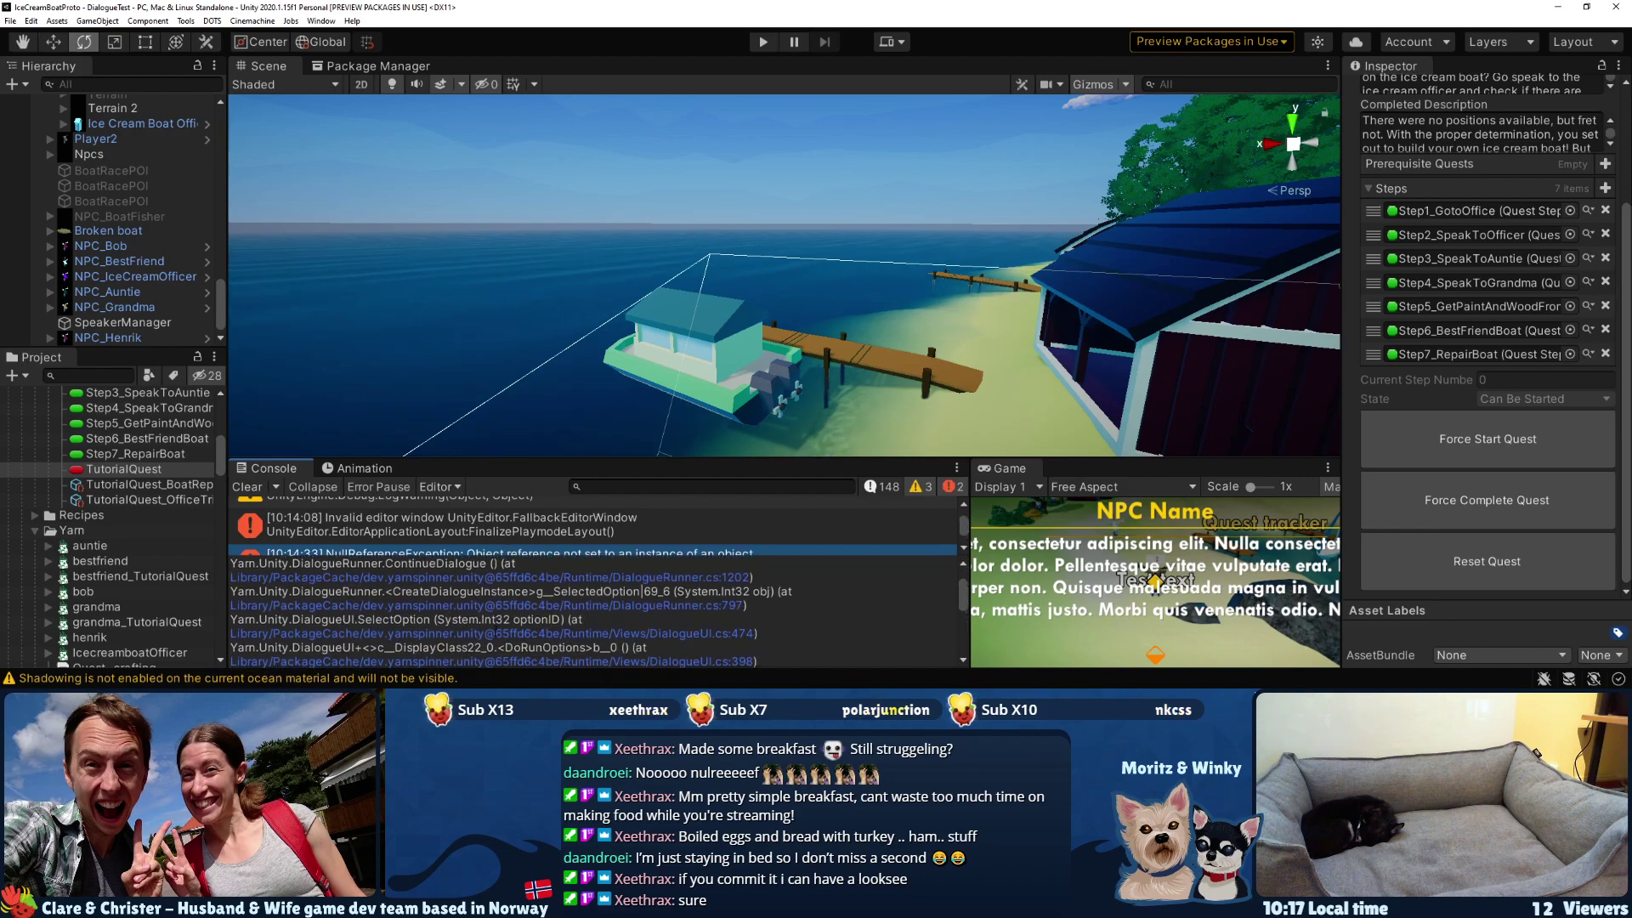
double_click(514, 592)
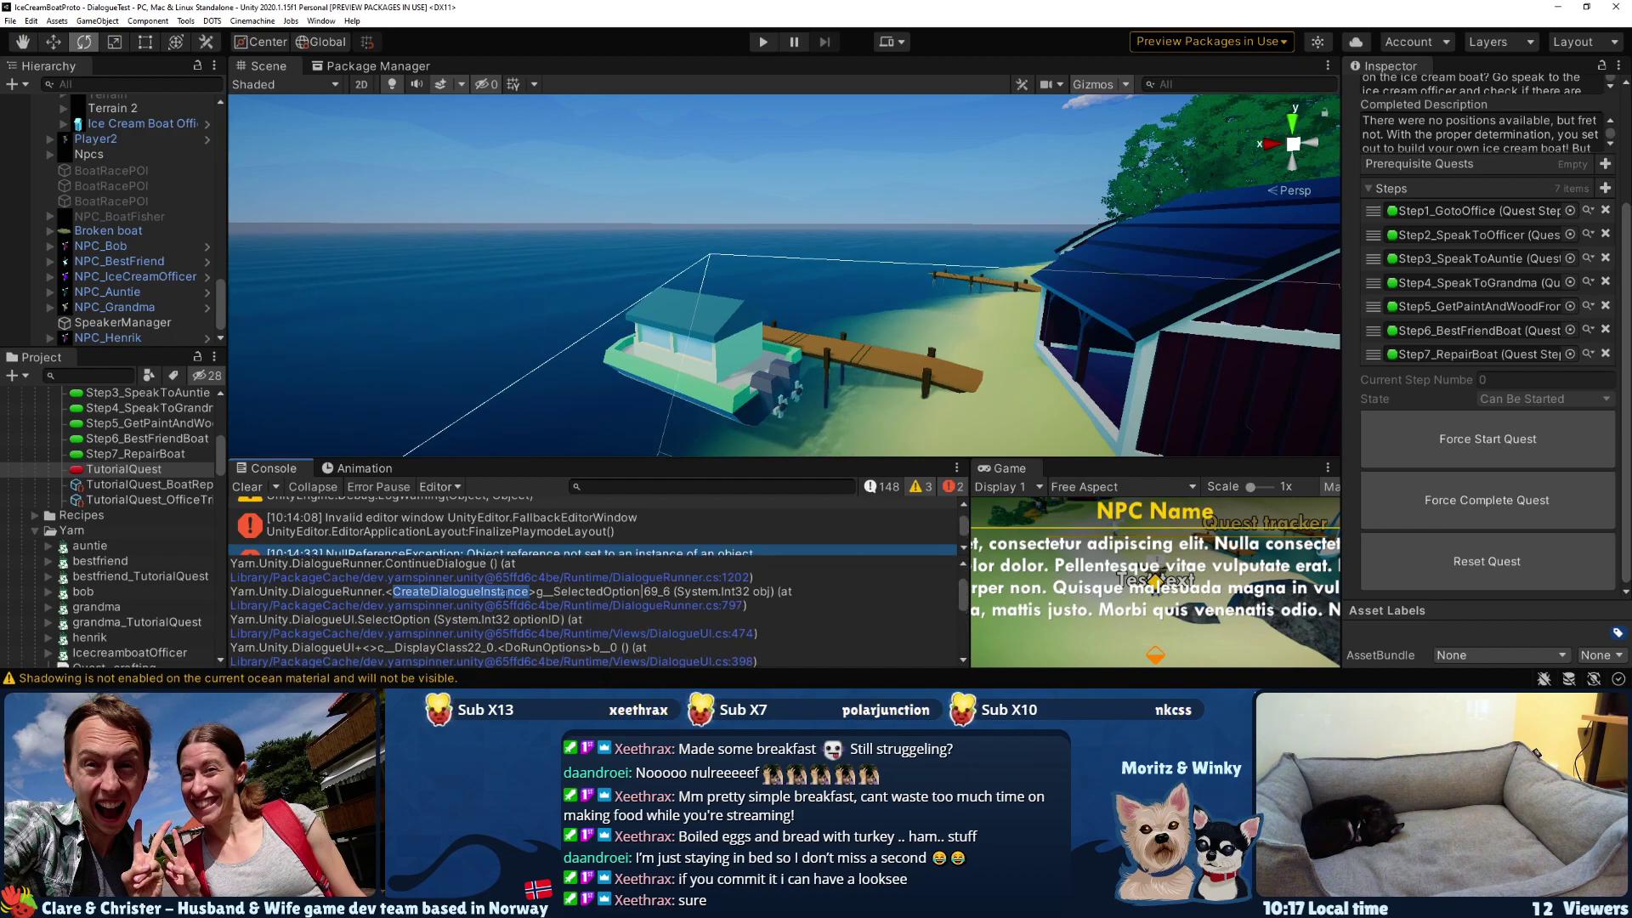
scroll(596, 612, up, 2)
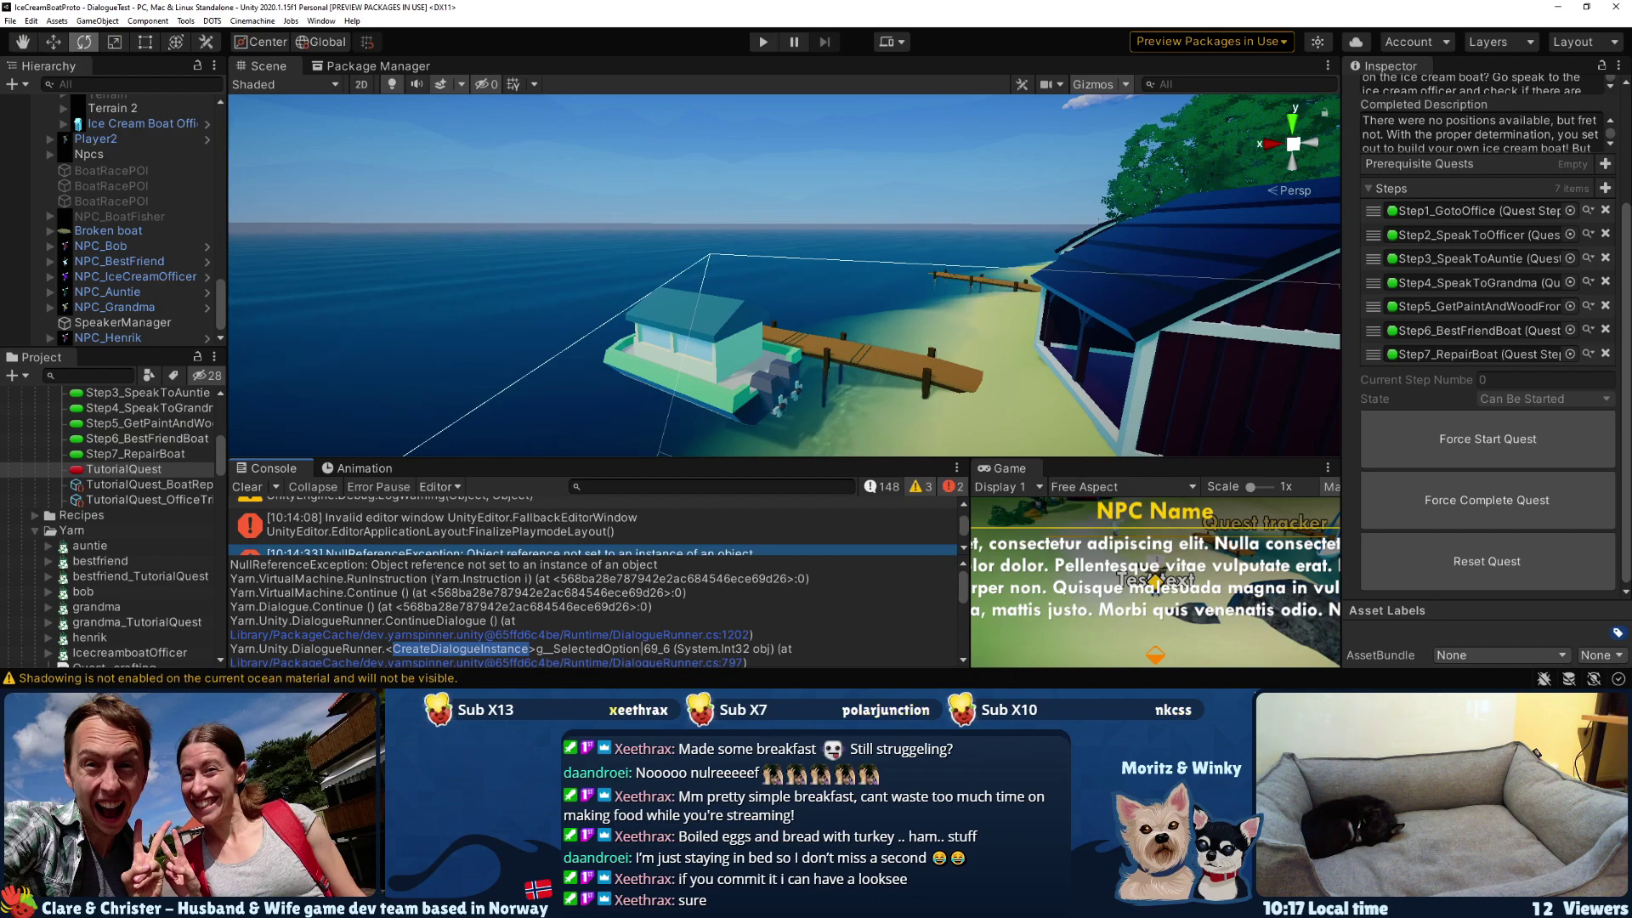
scroll(482, 536, down, 1)
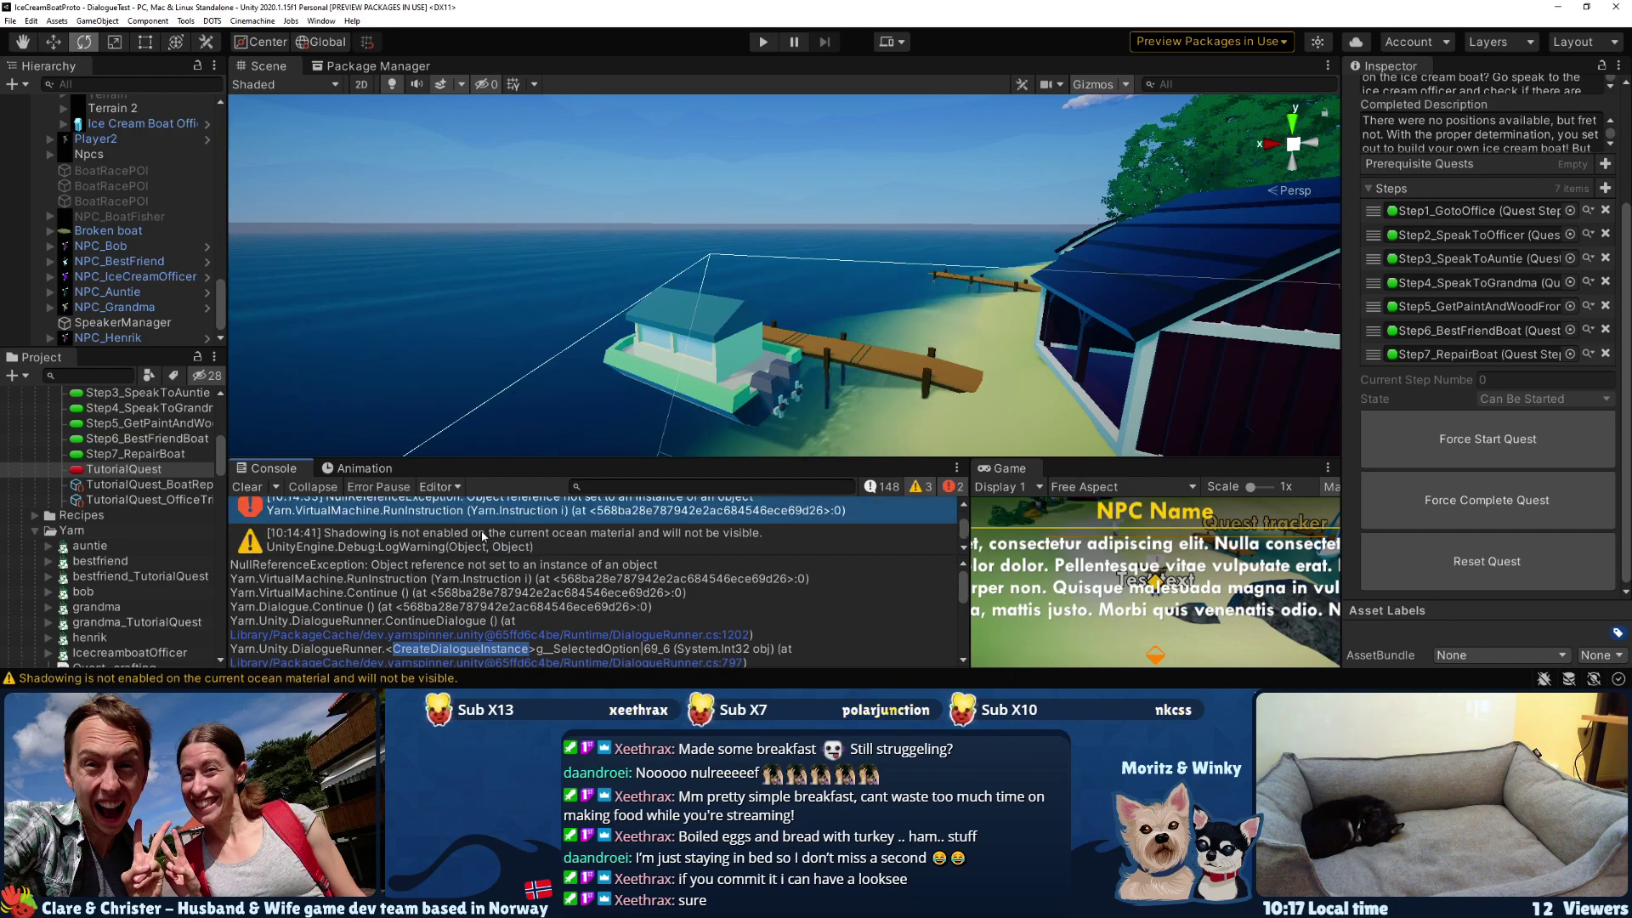
scroll(475, 544, down, 1)
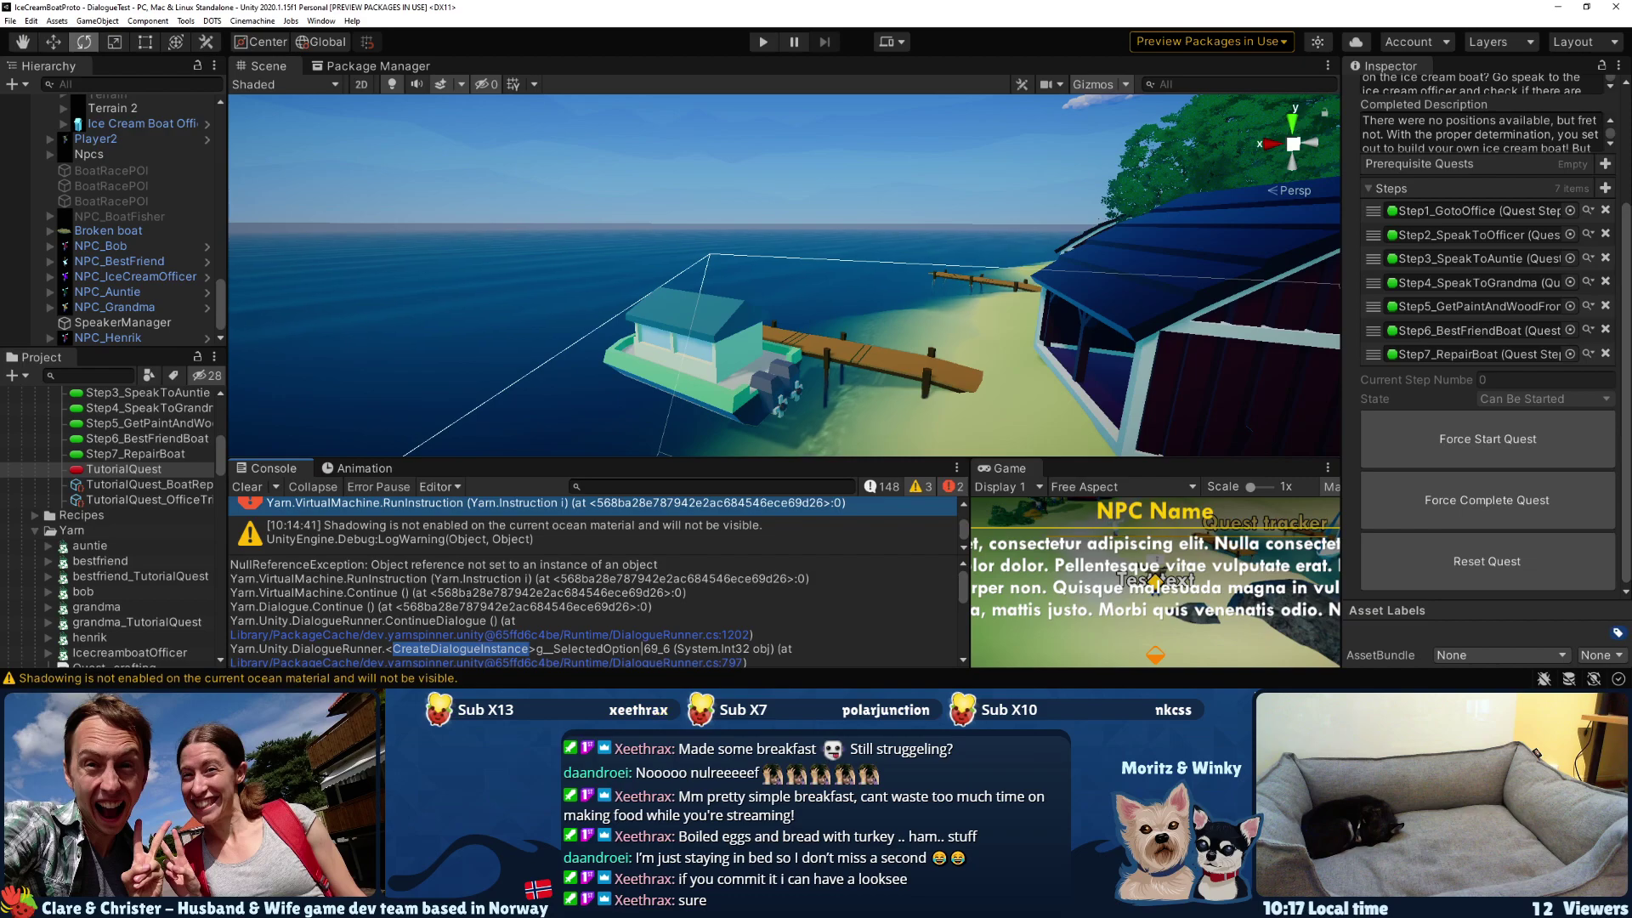
drag(371, 565, 668, 609)
click(667, 609)
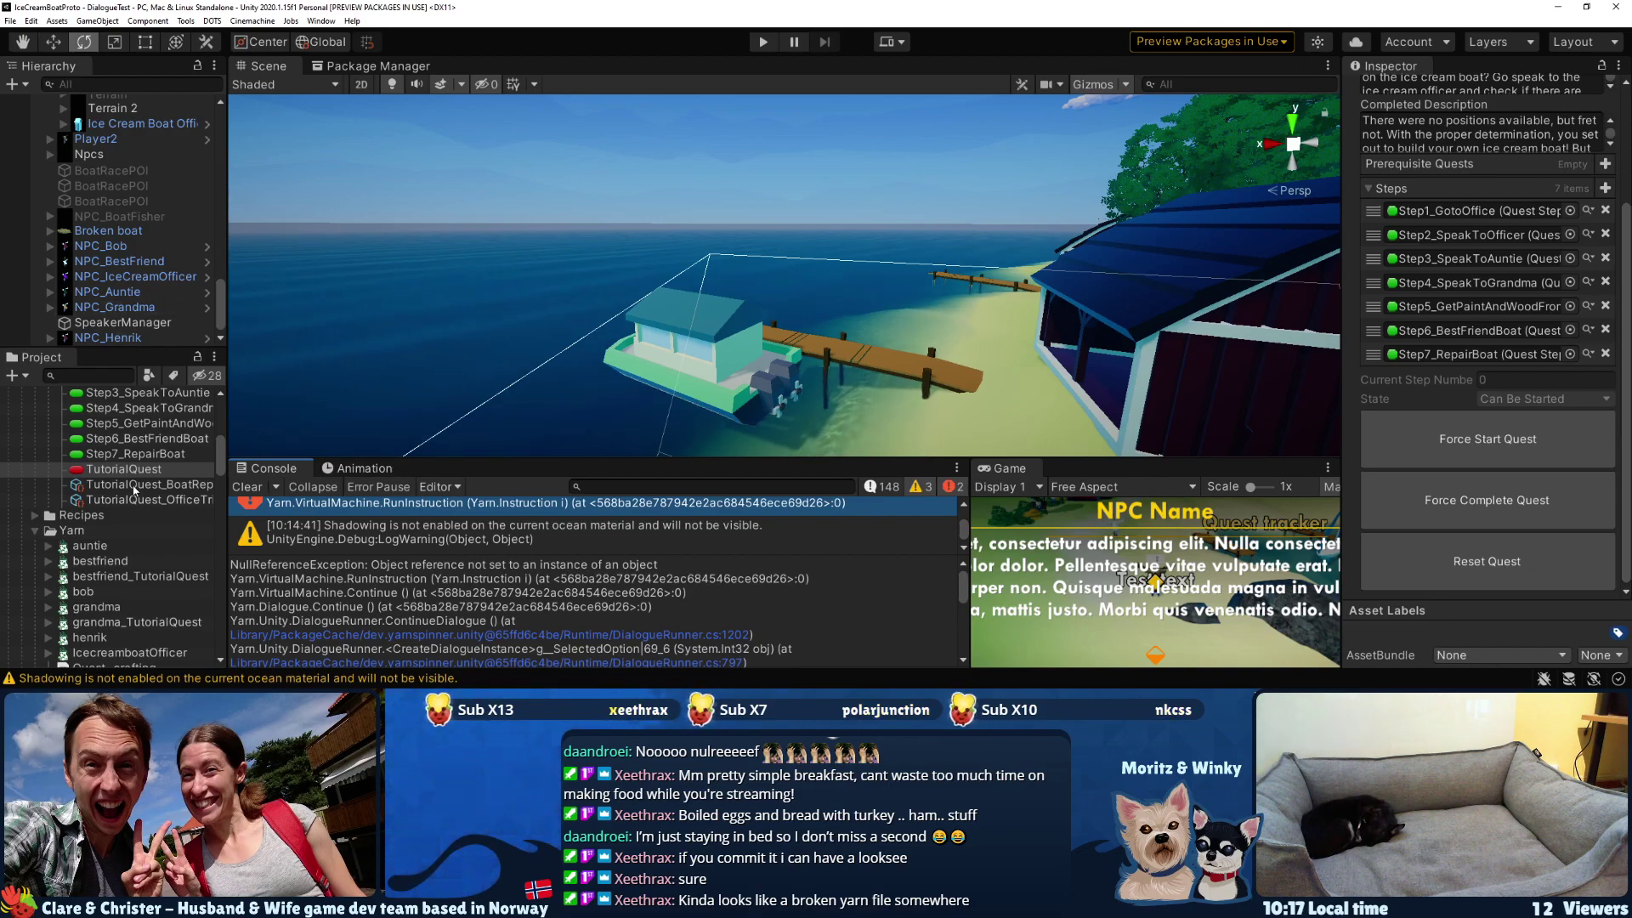
- Add line tags to the quest_crafting_boat Yarn script in the Yarn folder
scroll(110, 503, down, 3)
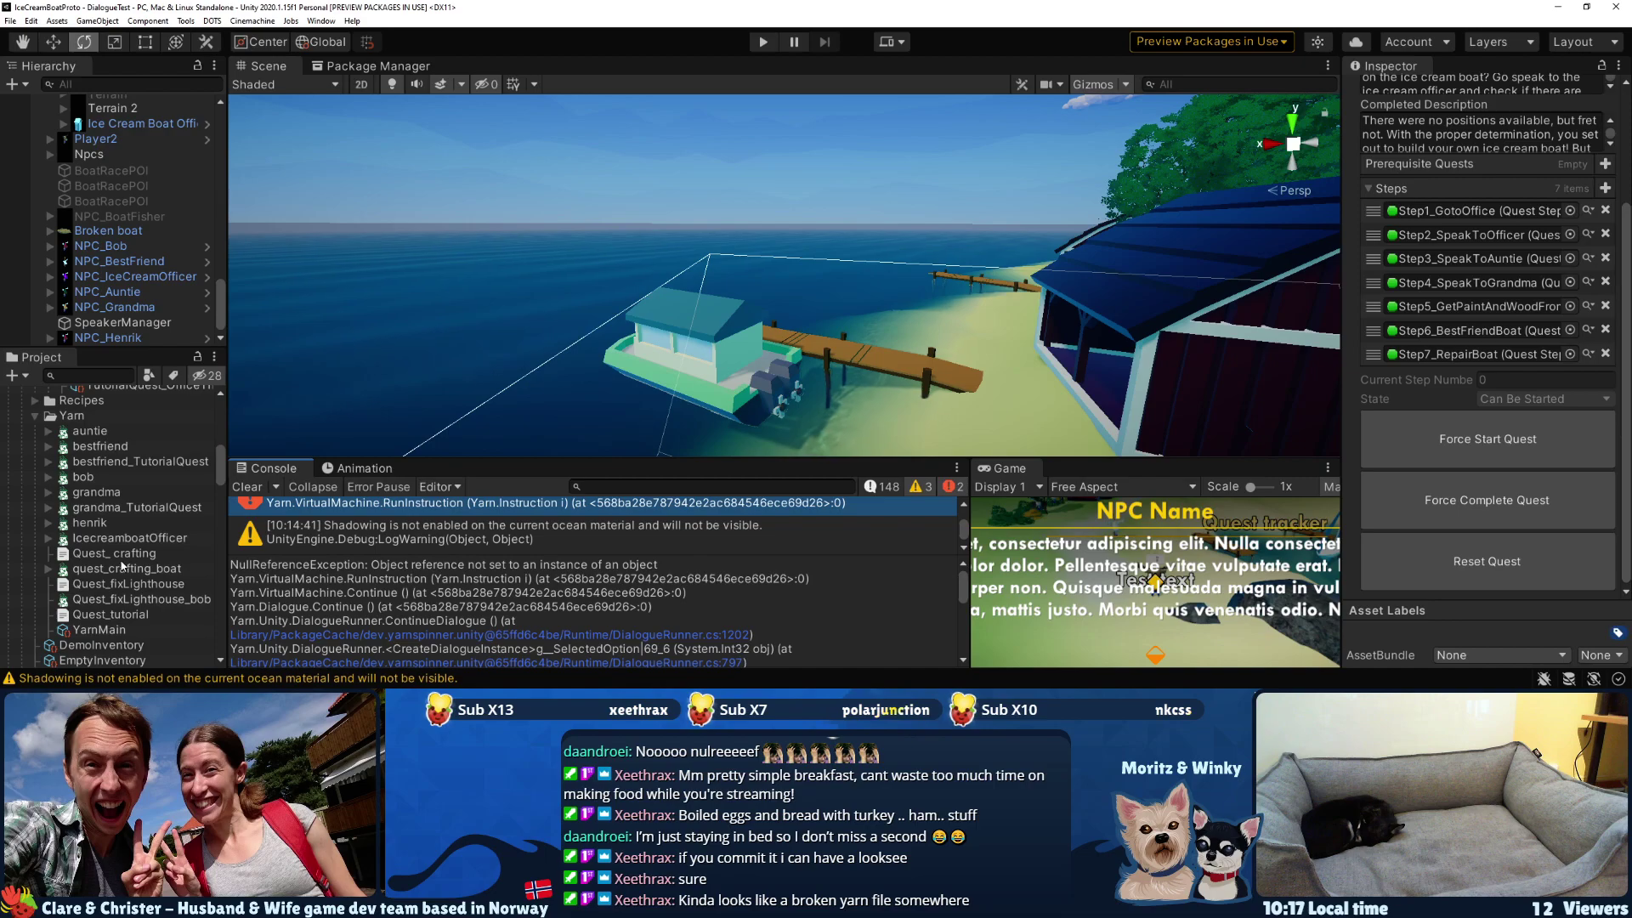
click(124, 569)
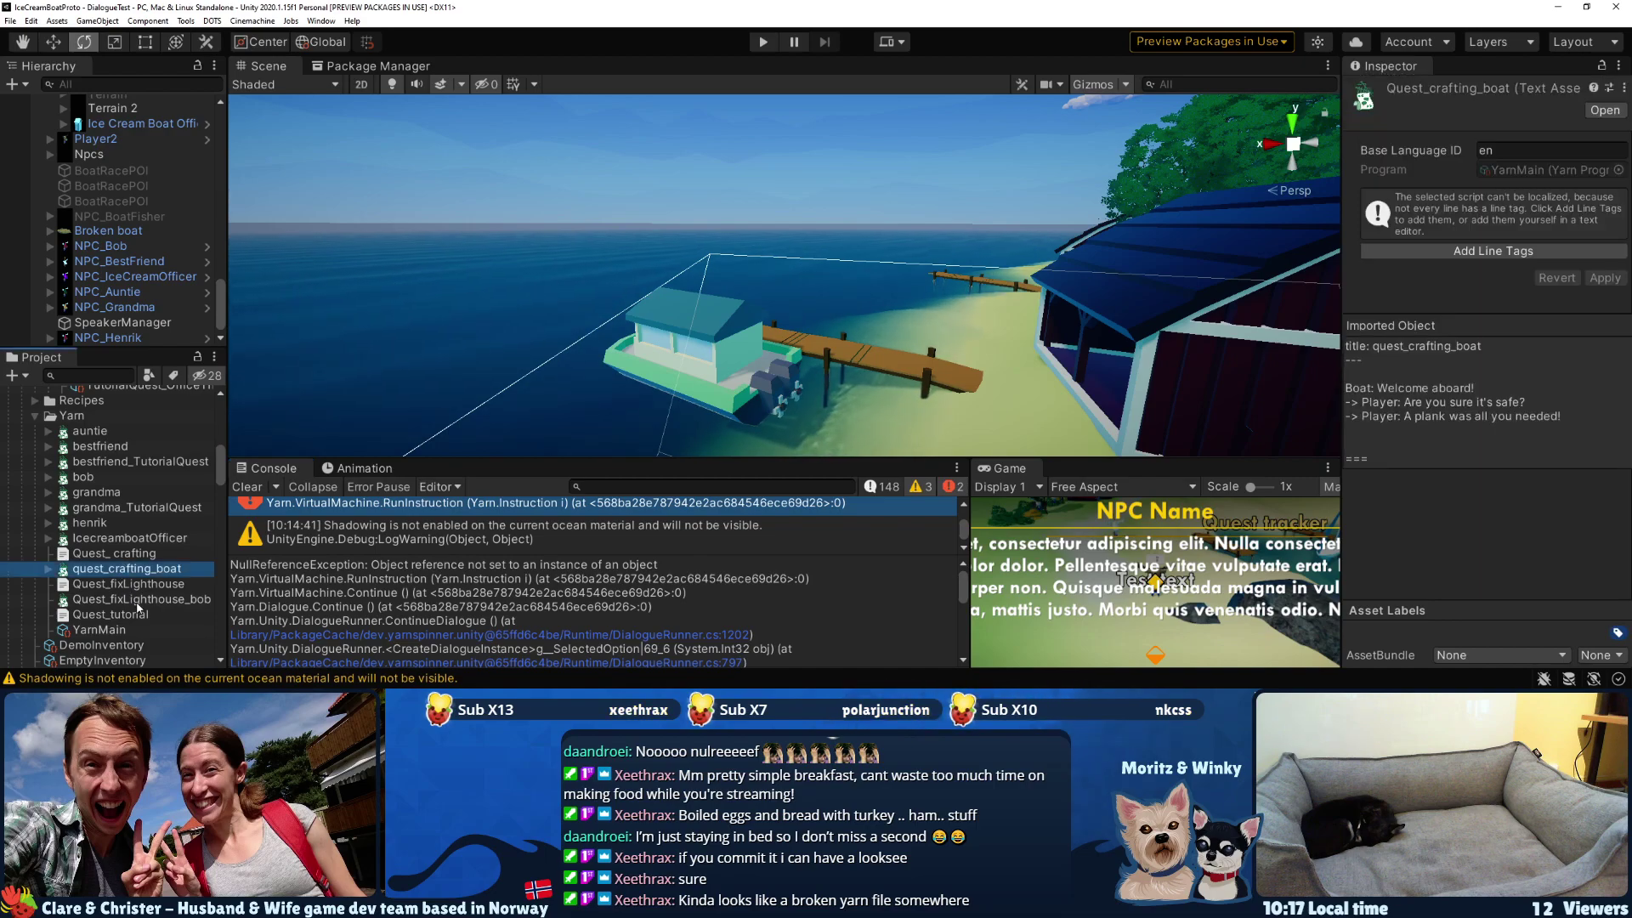
click(1506, 251)
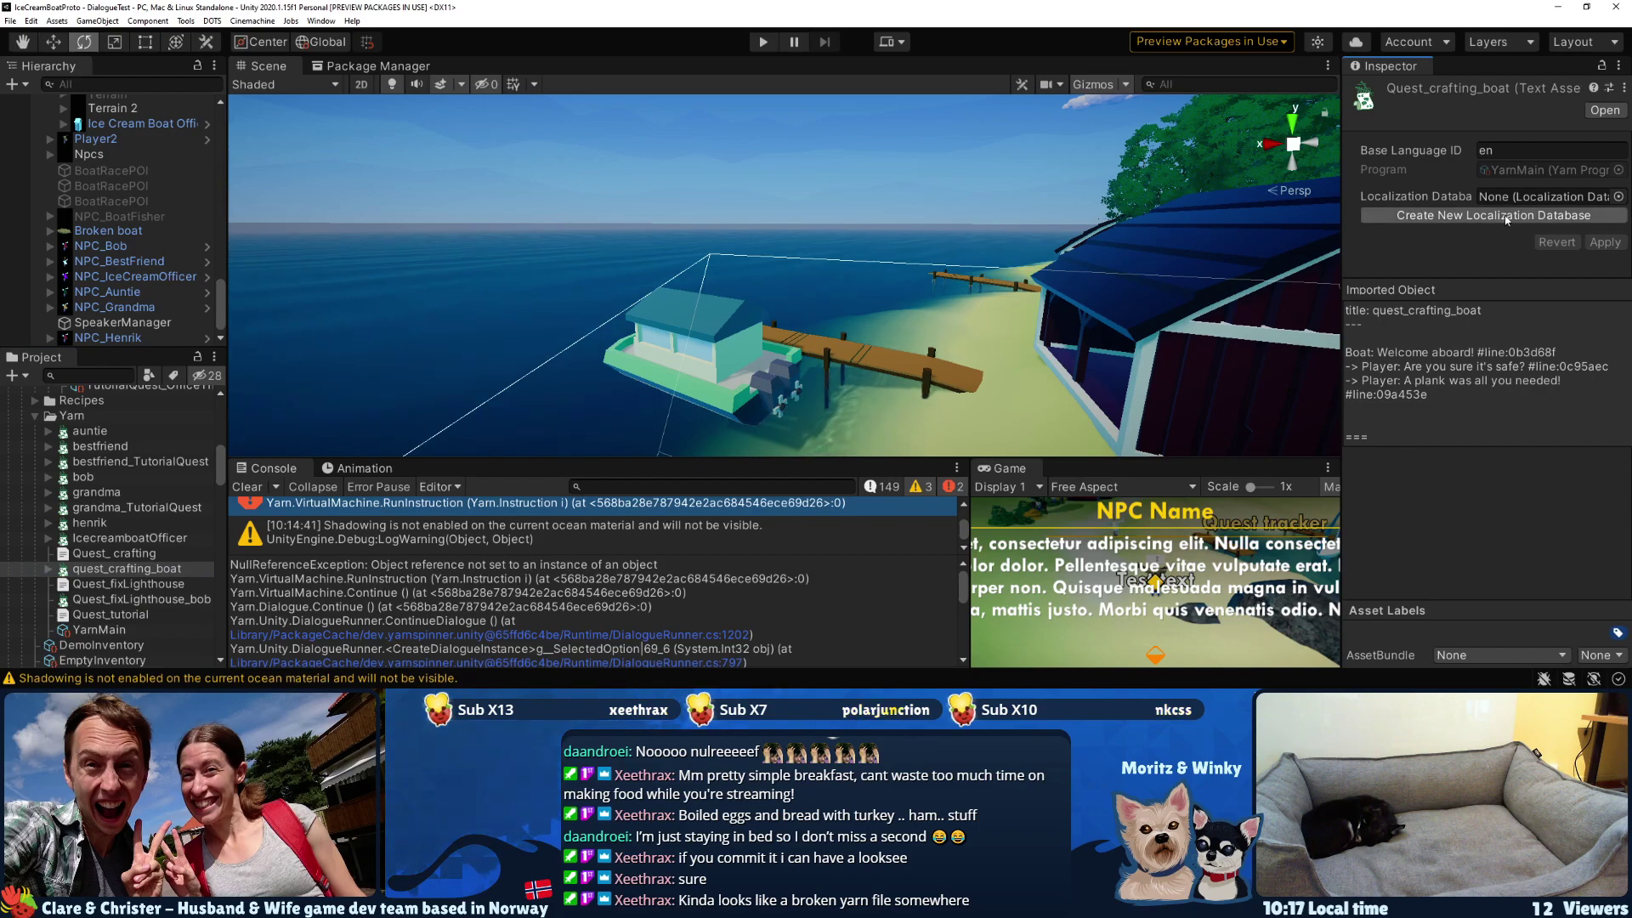
- Check Quest_fixLighthouse_bob's import settings, and view the file's contents in Visual Studio Code alongside bestfriend_TutorialQuest.yarn
click(91, 600)
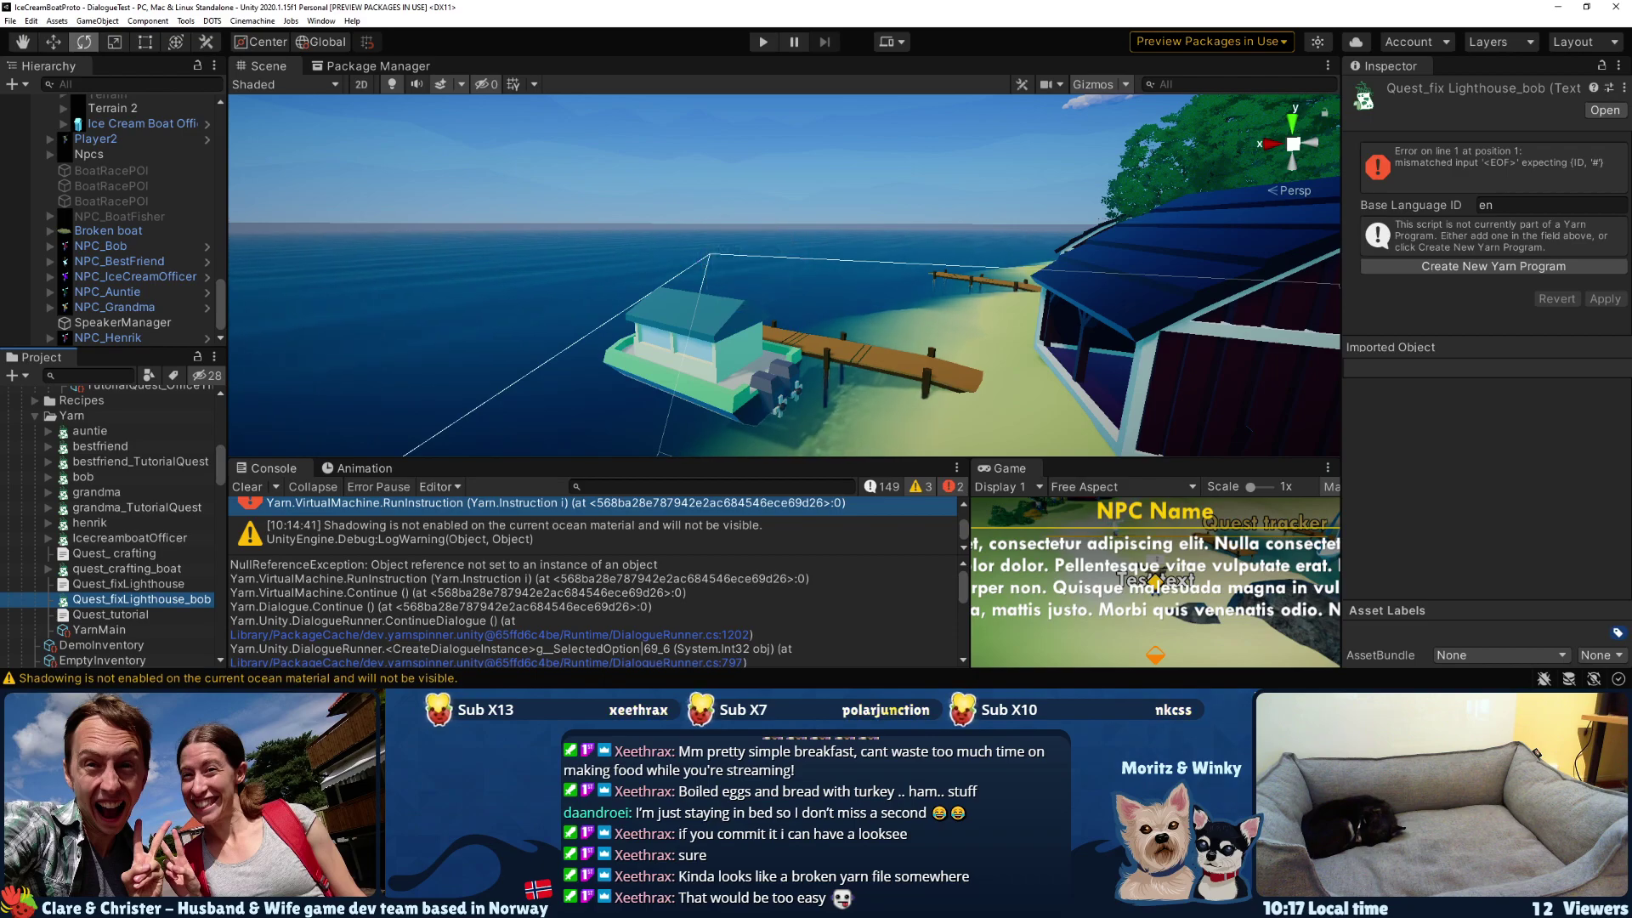
key(alt+Tab)
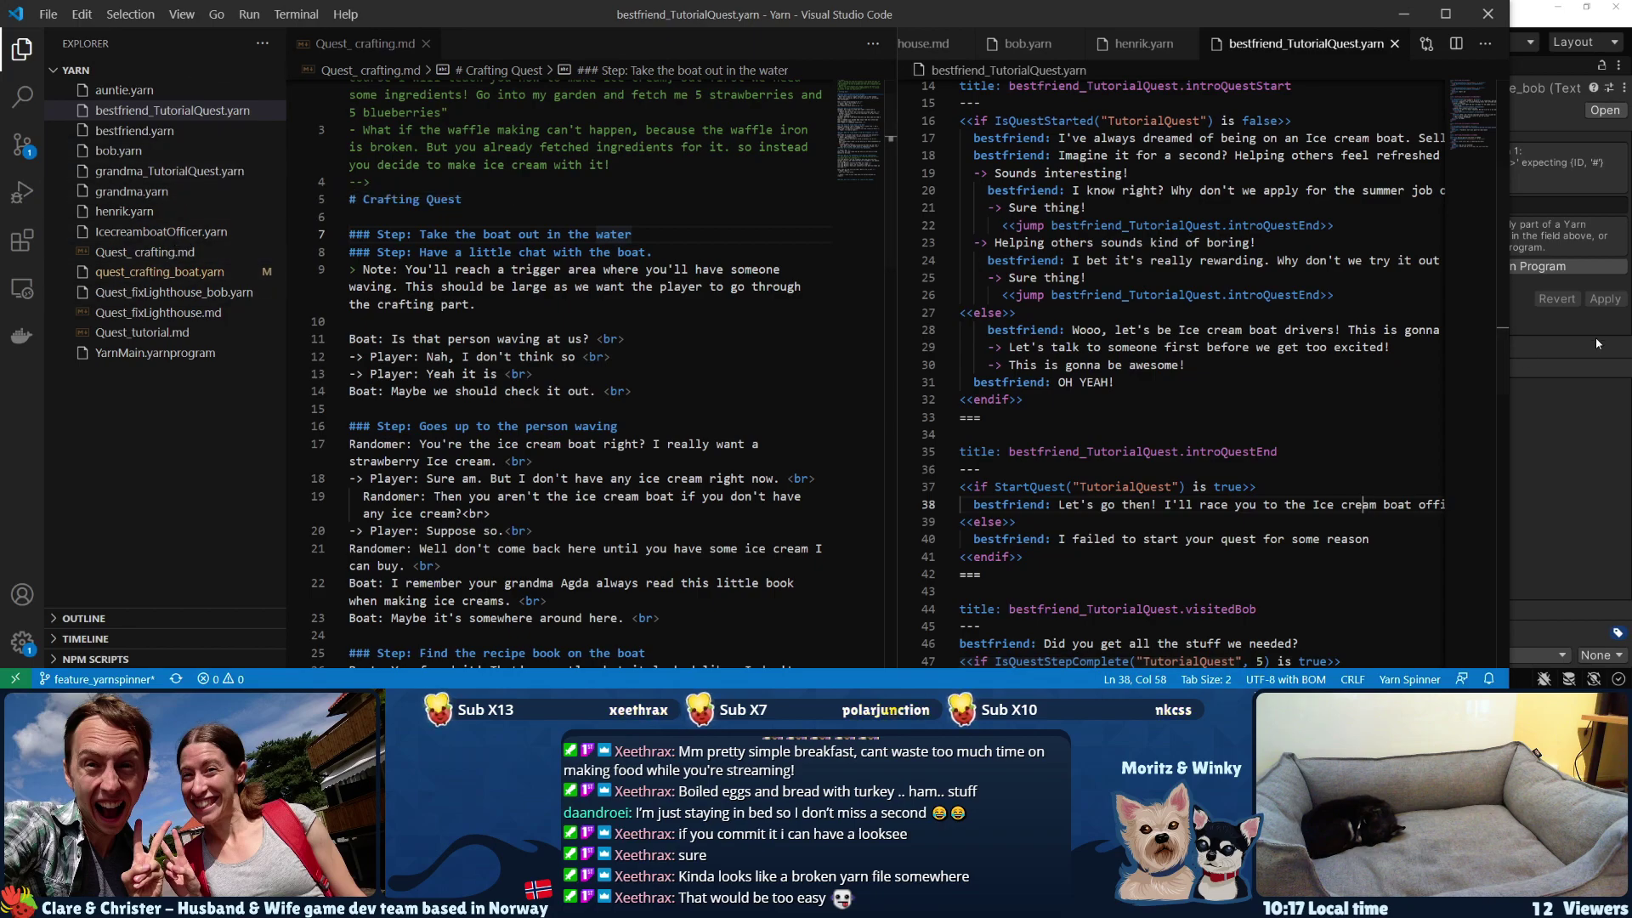
click(1594, 446)
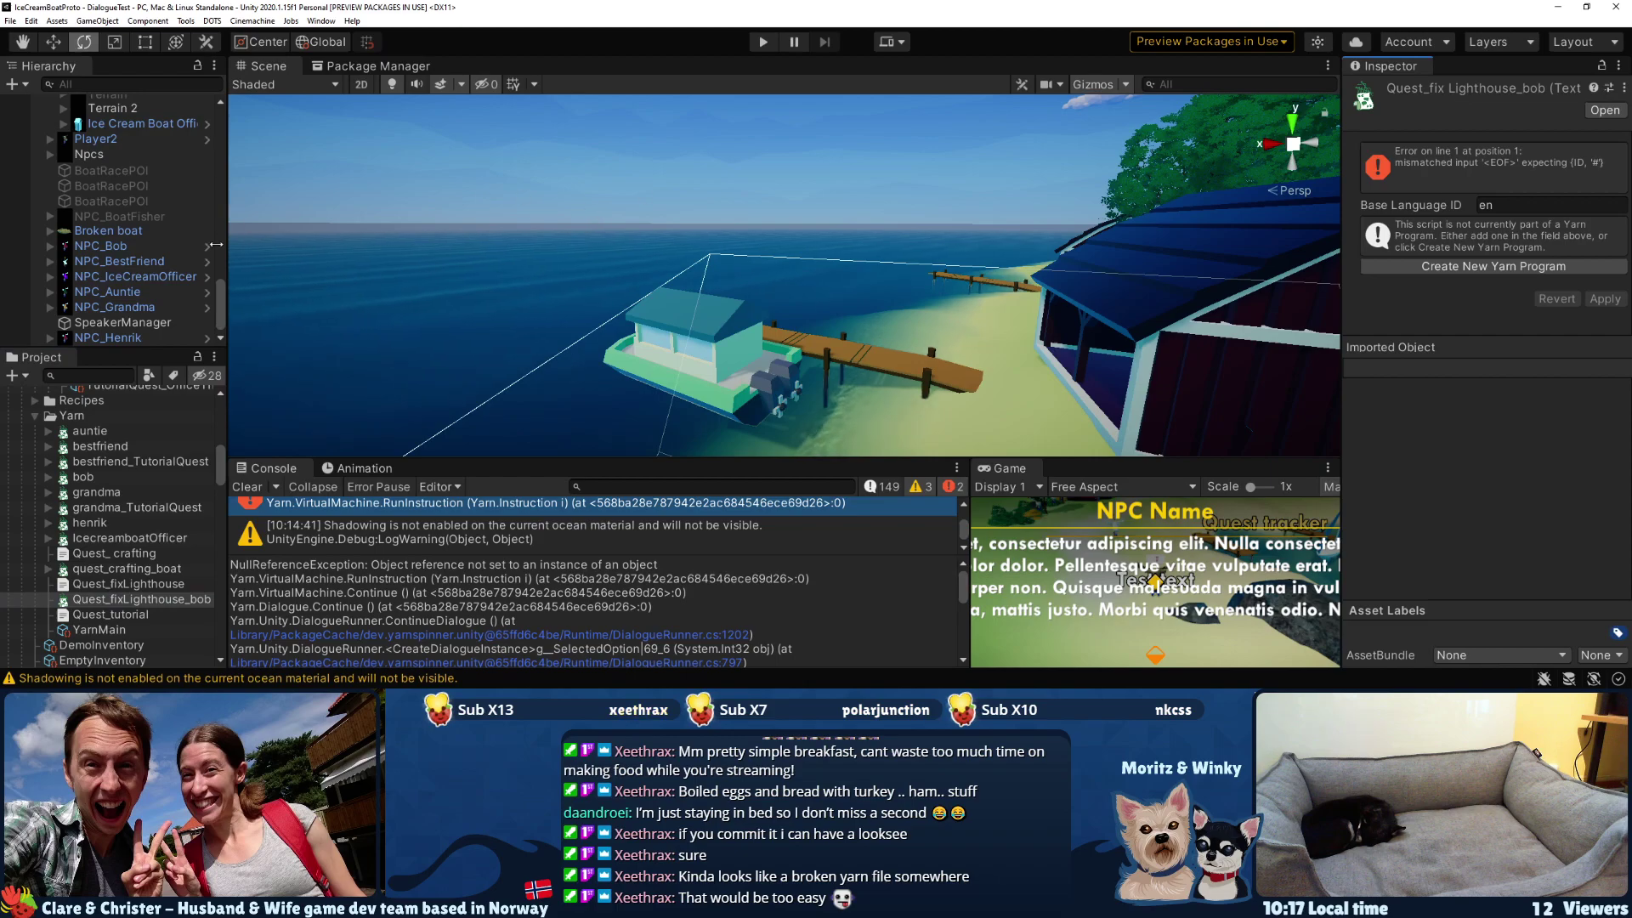
key(alt+Tab)
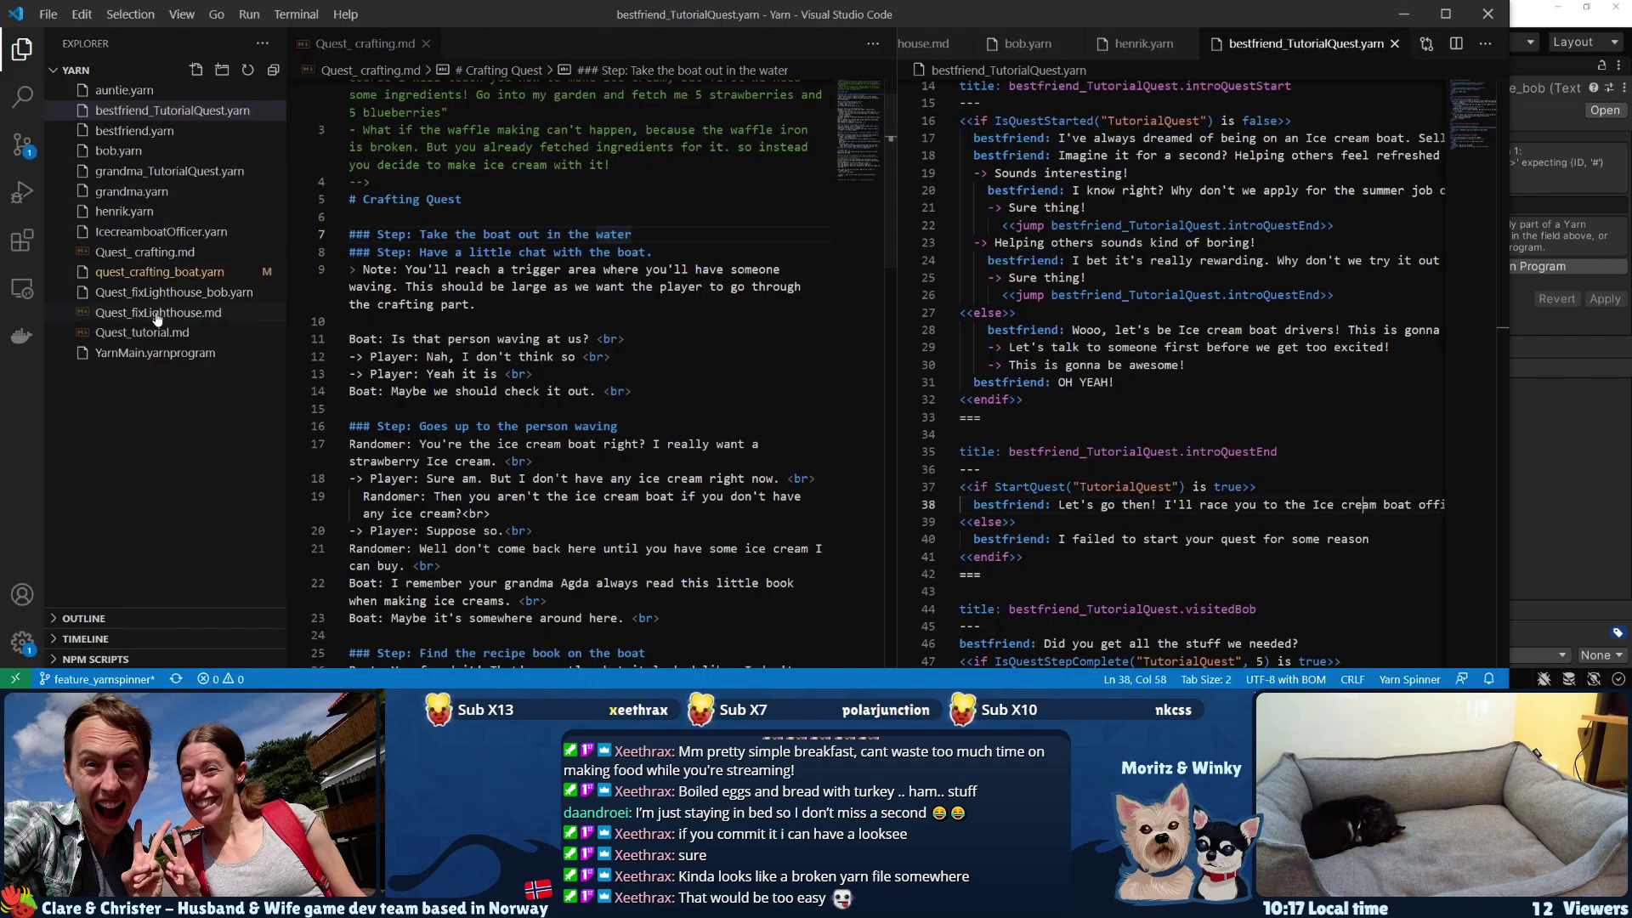
click(171, 294)
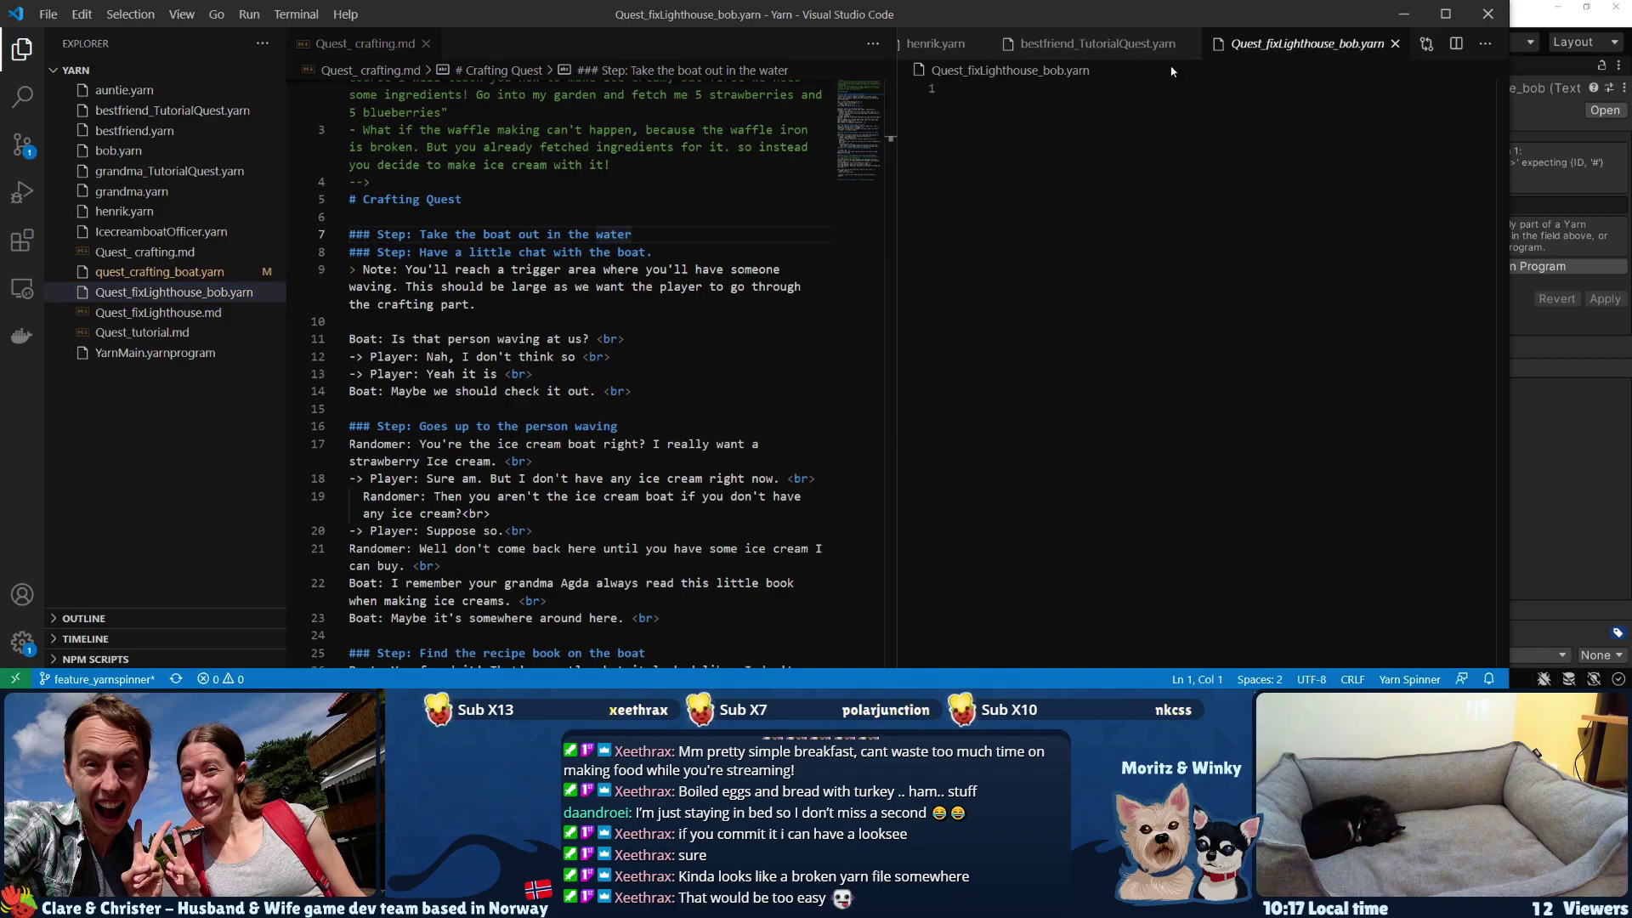
click(1102, 45)
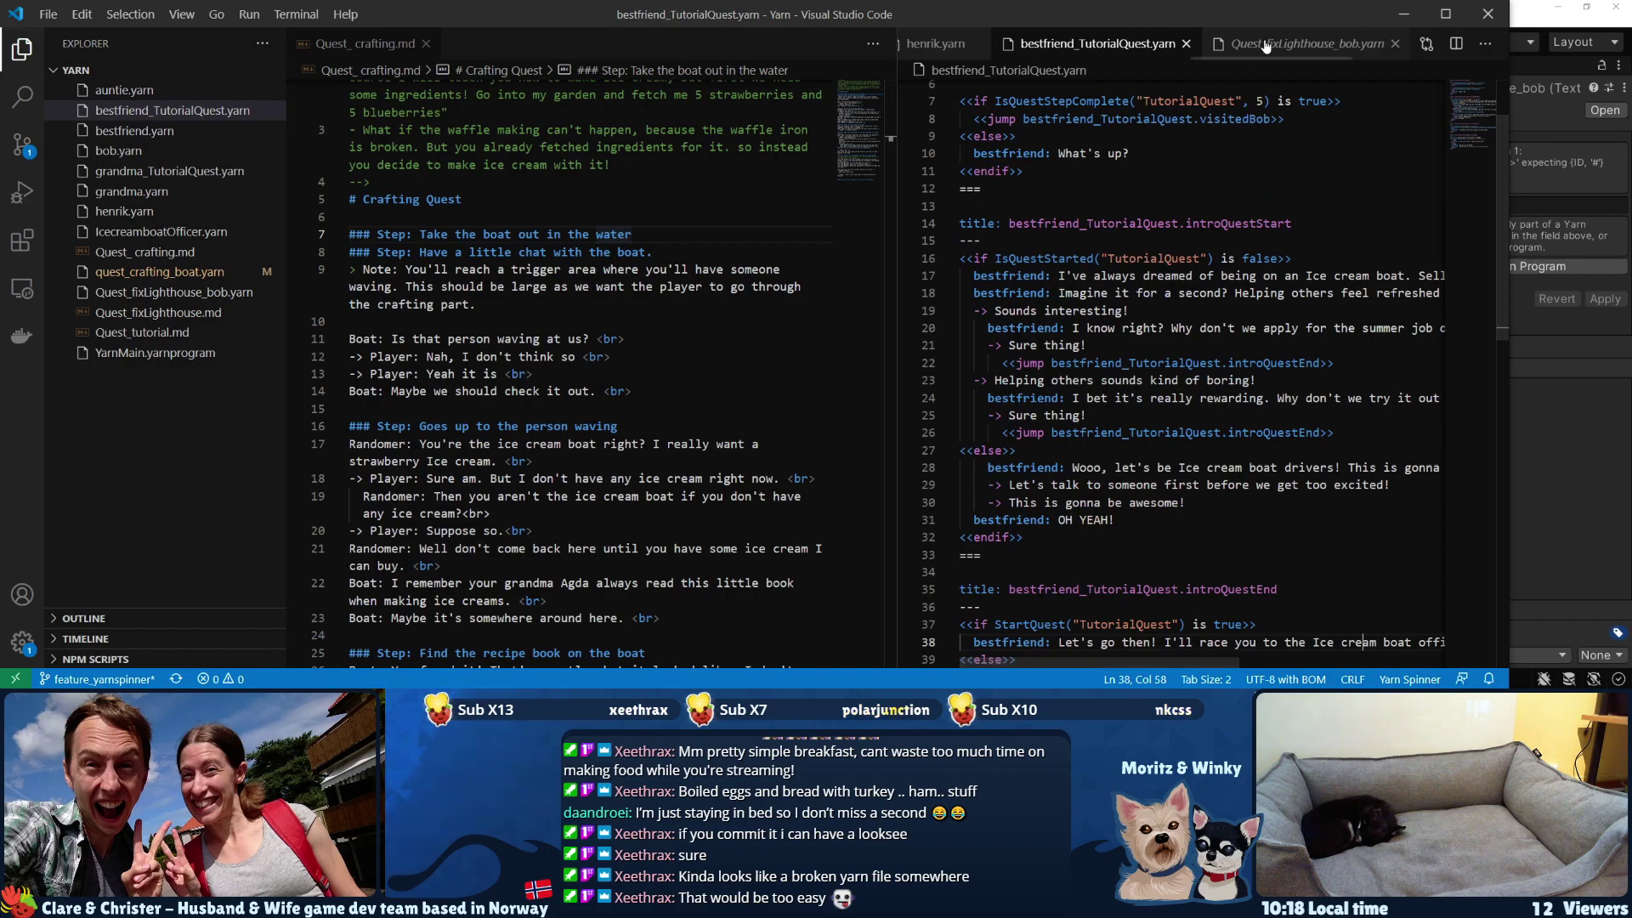
click(1360, 45)
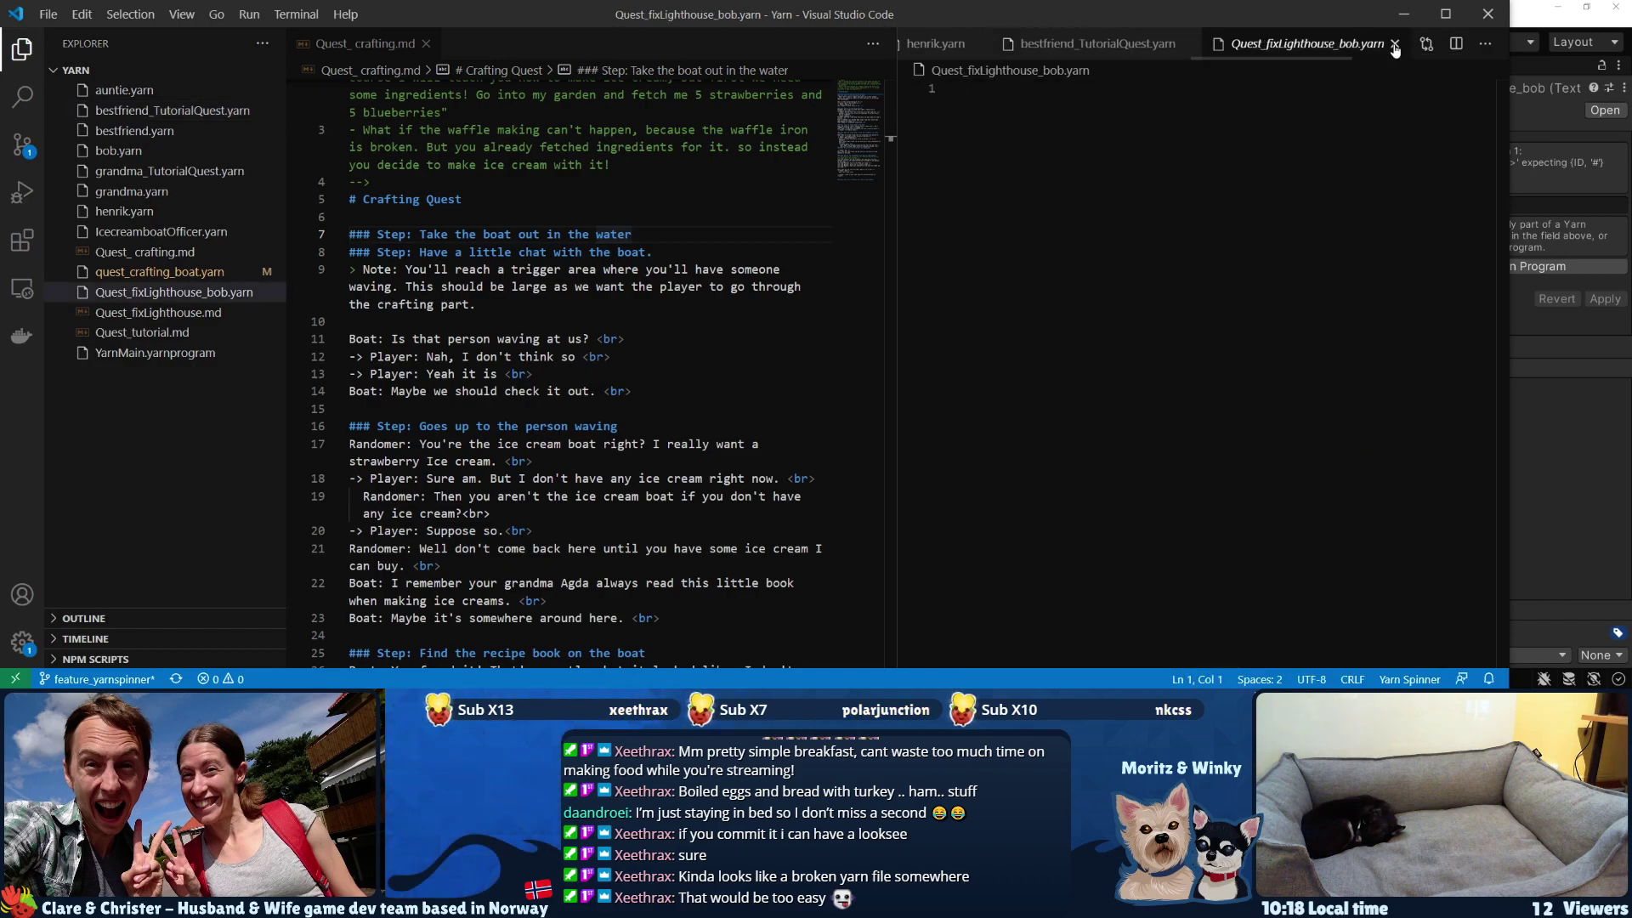
- Delete Quest_fixLighthouse_bob.yarn from the Yarn folder by moving it to the Recycle Bin
click(1395, 43)
click(143, 293)
right_click(144, 294)
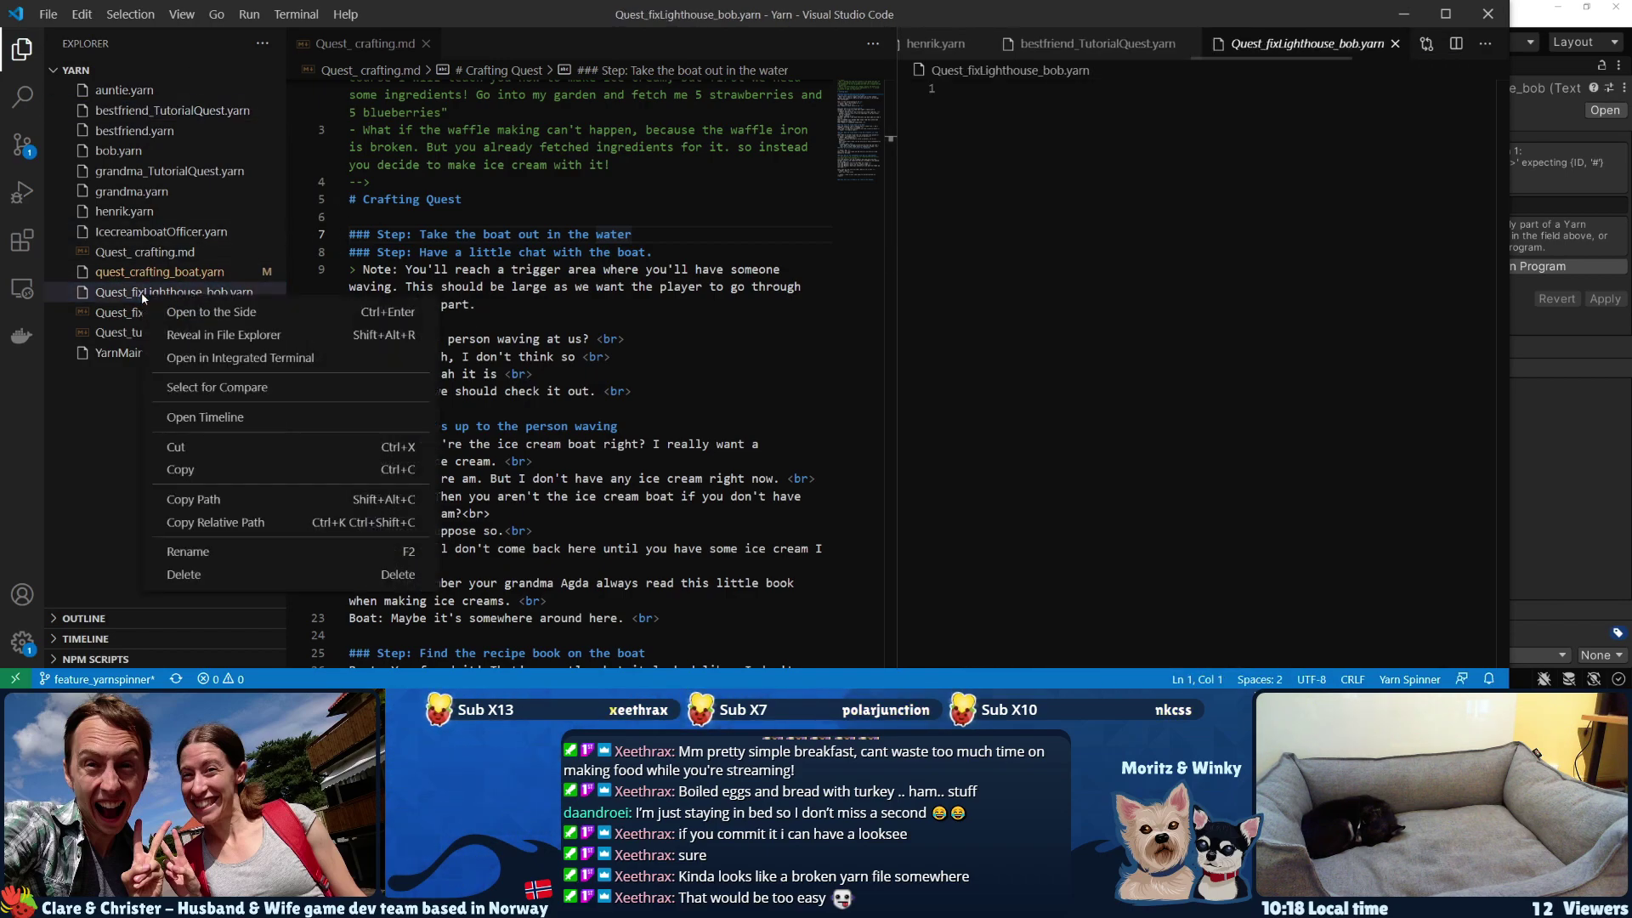
click(212, 575)
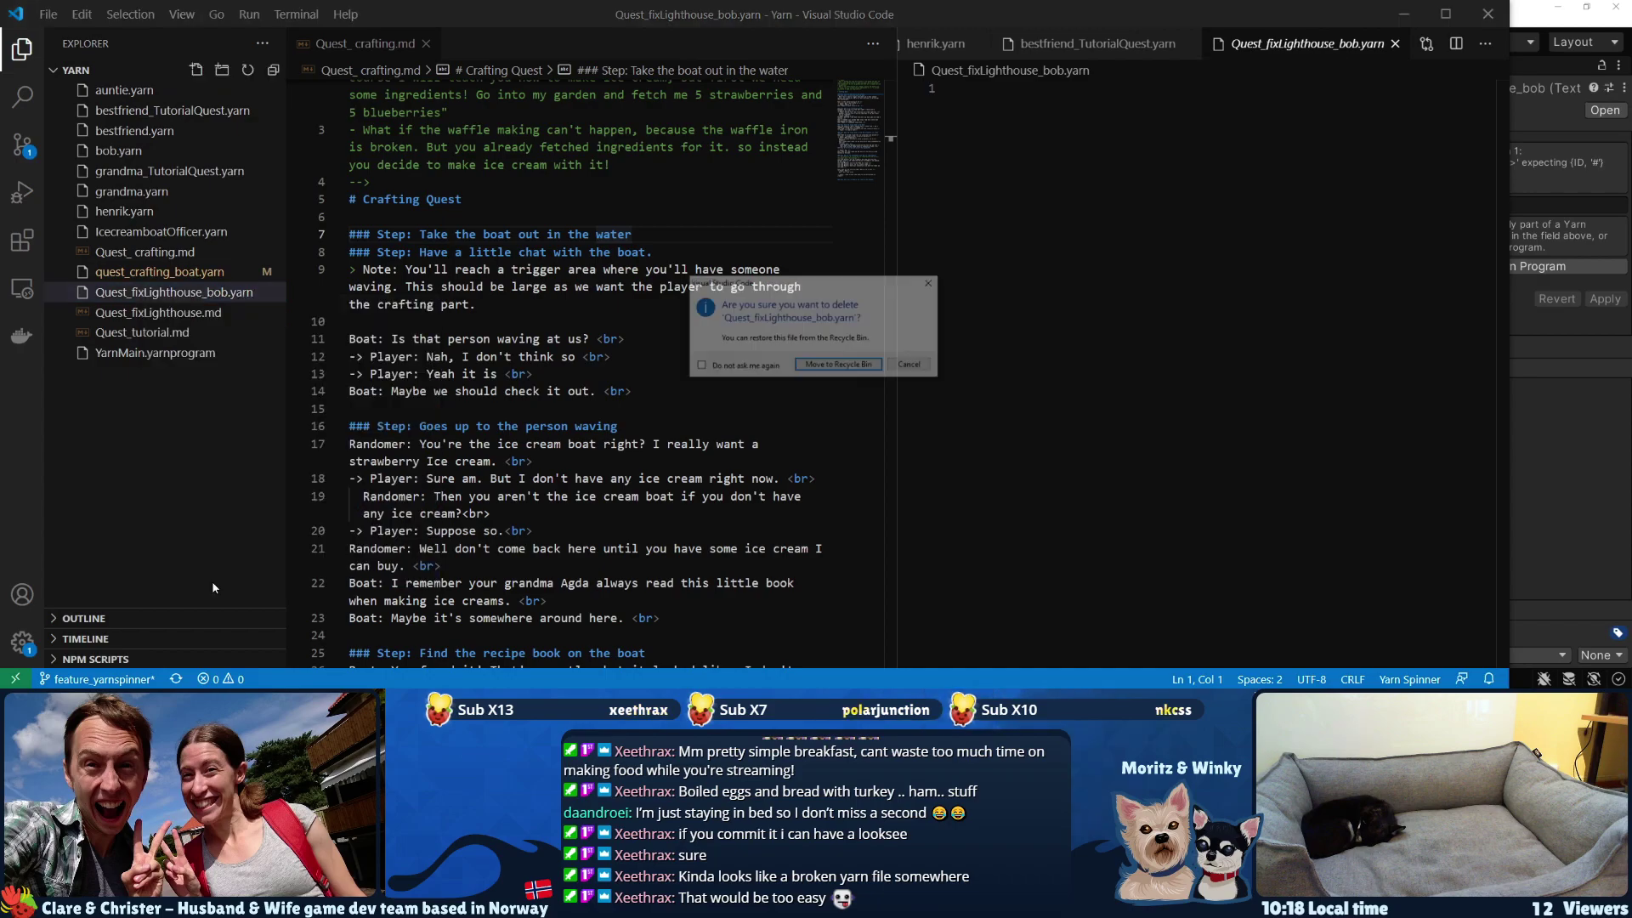
click(839, 366)
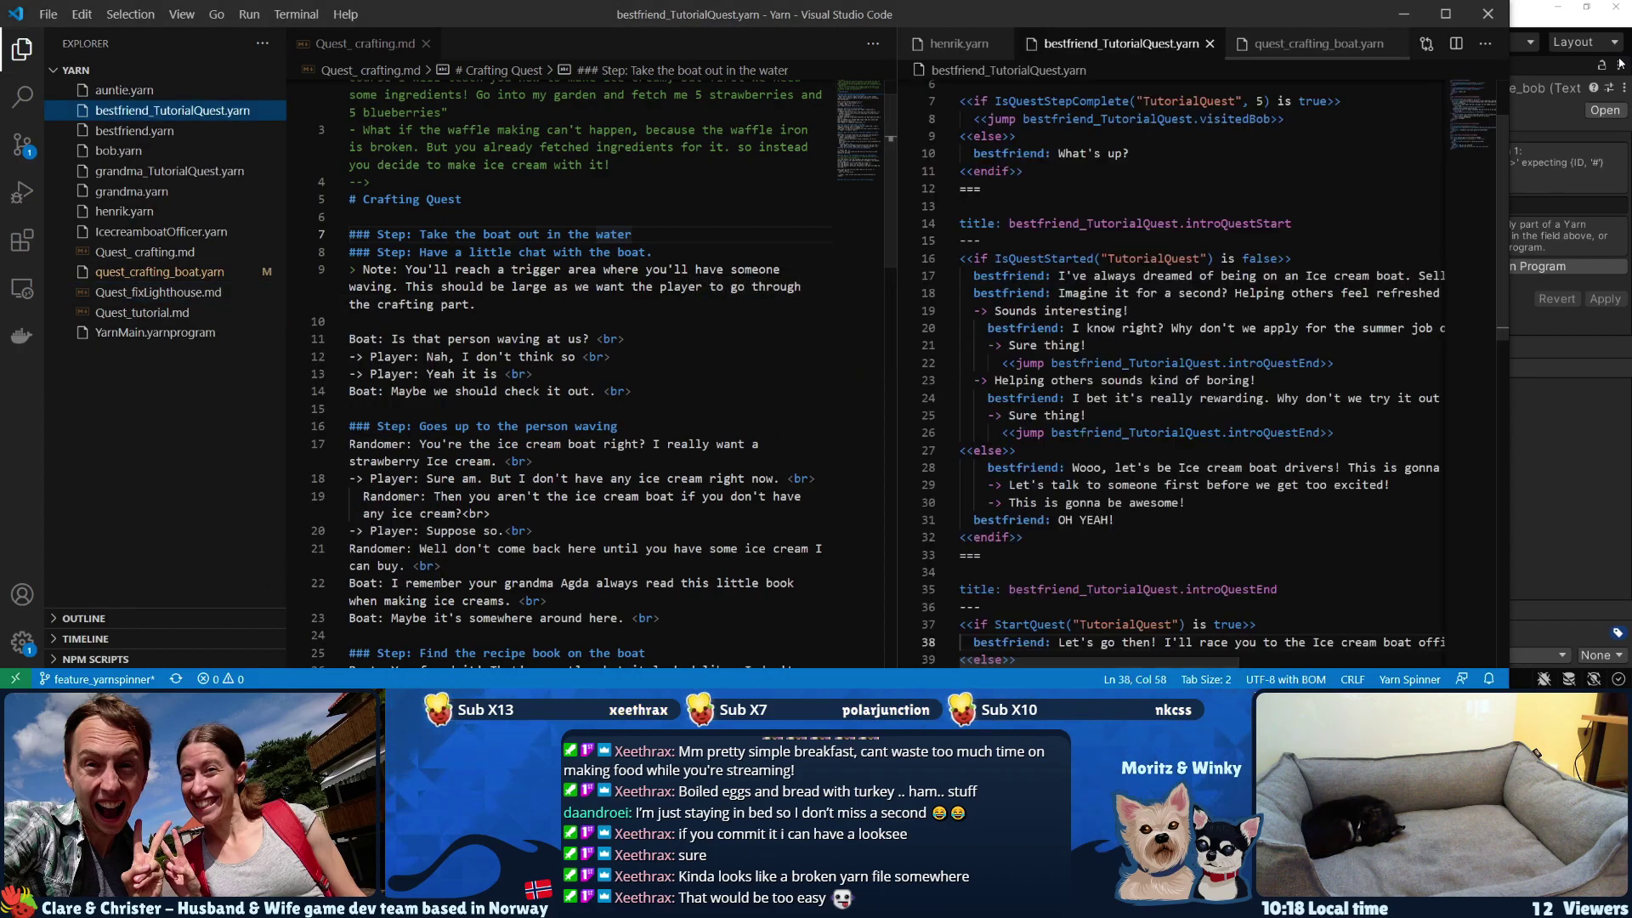
- Return to Unity and check the import settings of the bob, bestfriend_TutorialQuest, bestfriend and auntie Yarn scripts
key(alt+Tab)
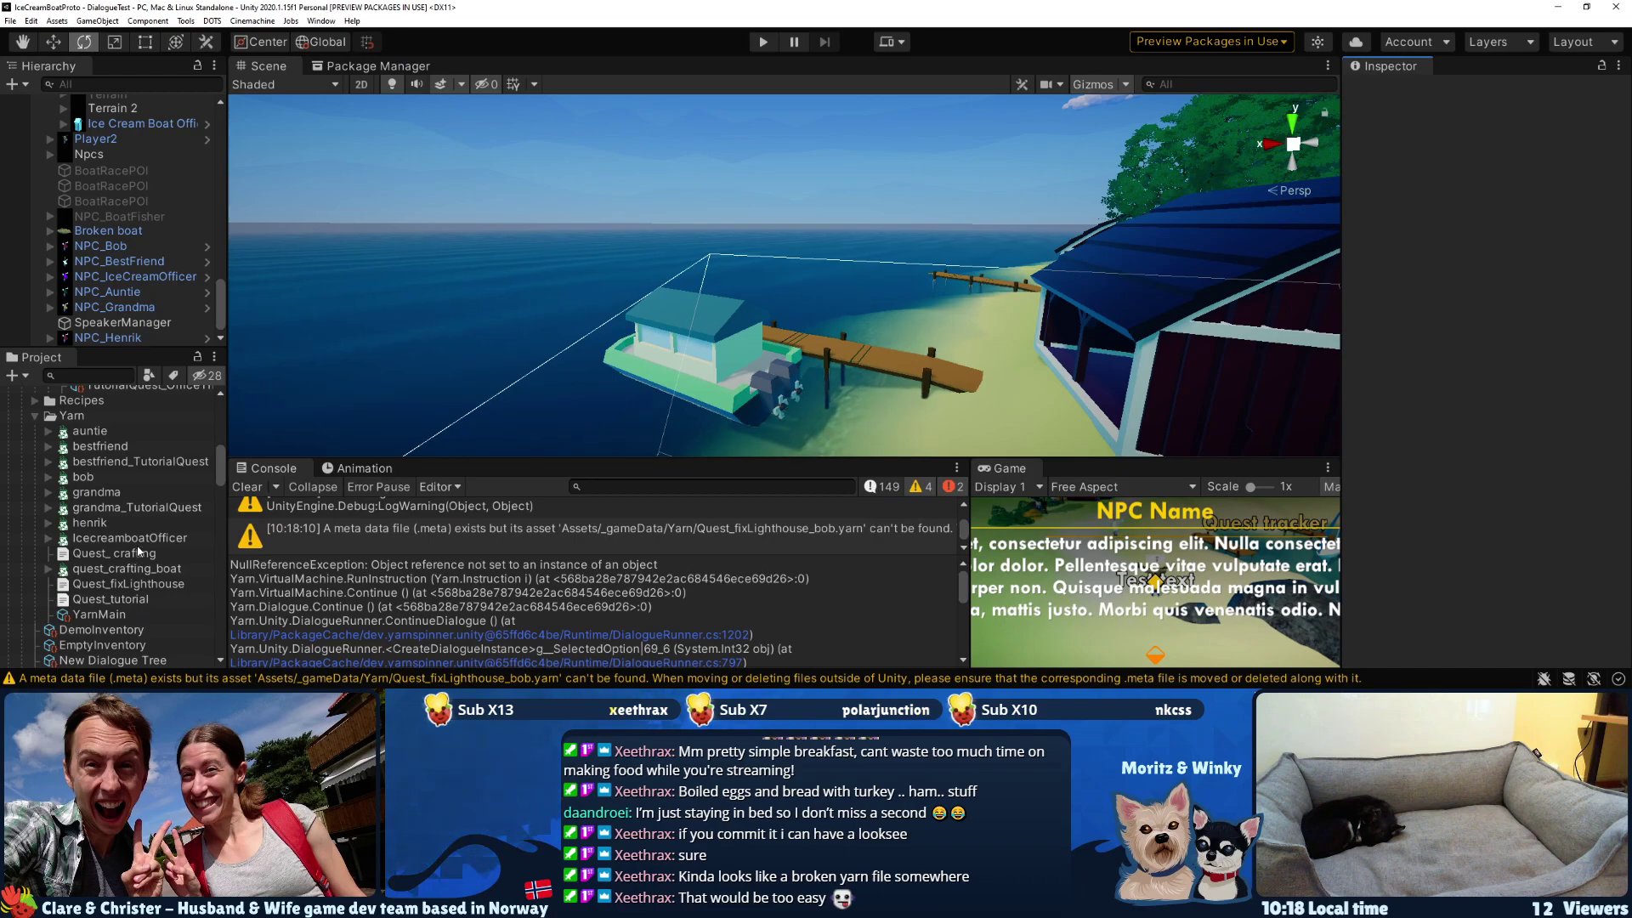
click(128, 495)
click(132, 506)
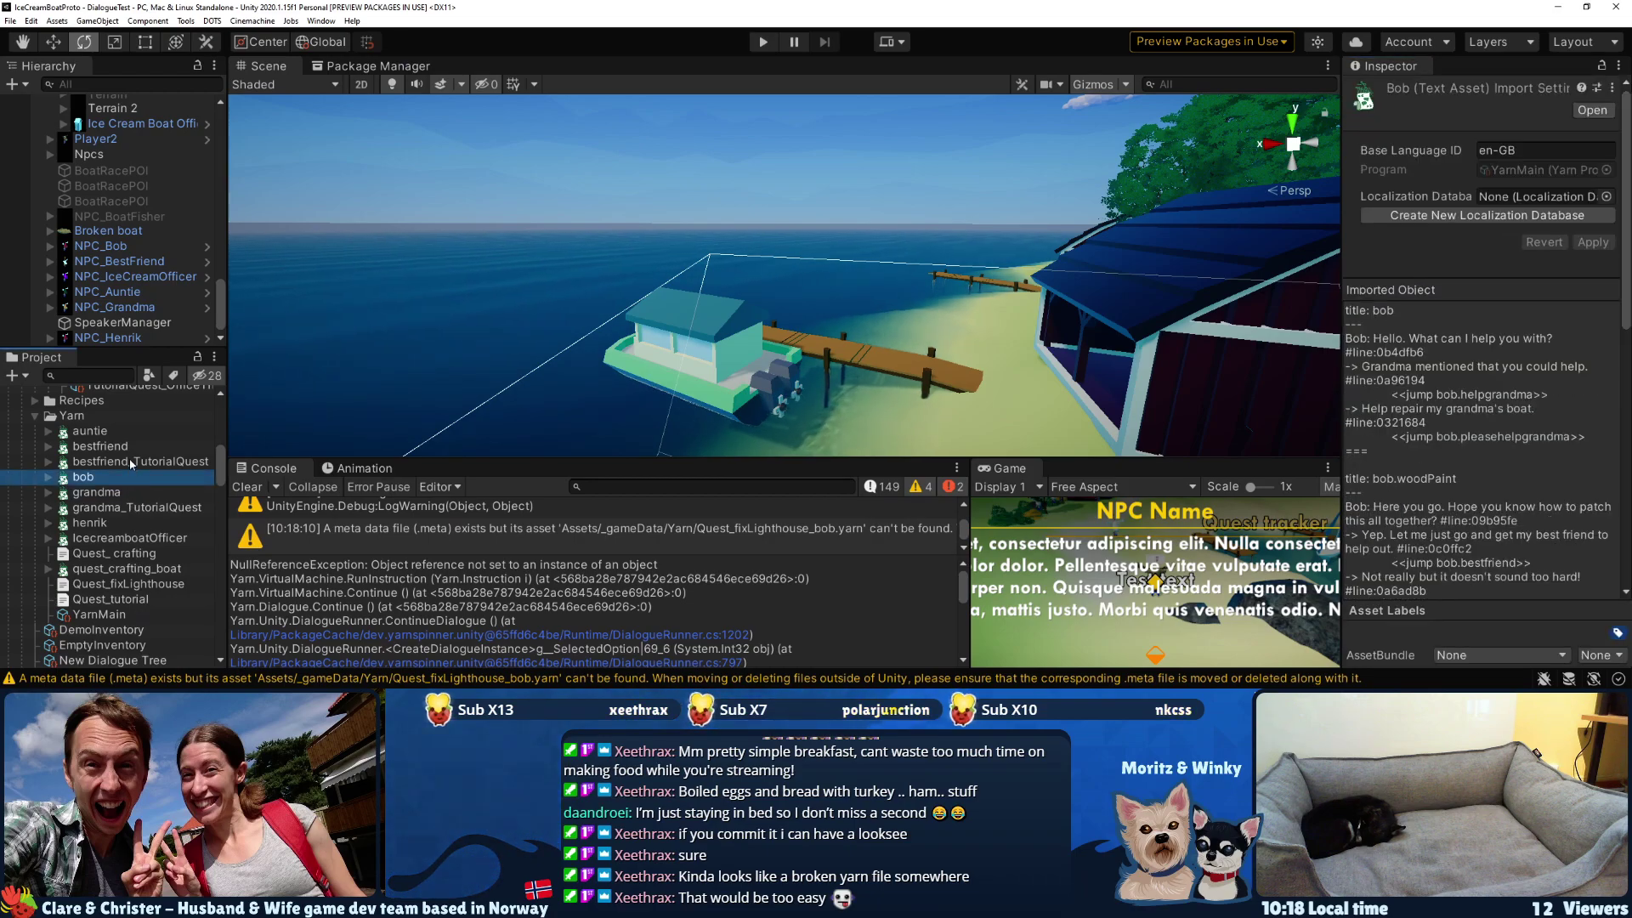
click(130, 460)
click(129, 448)
click(129, 432)
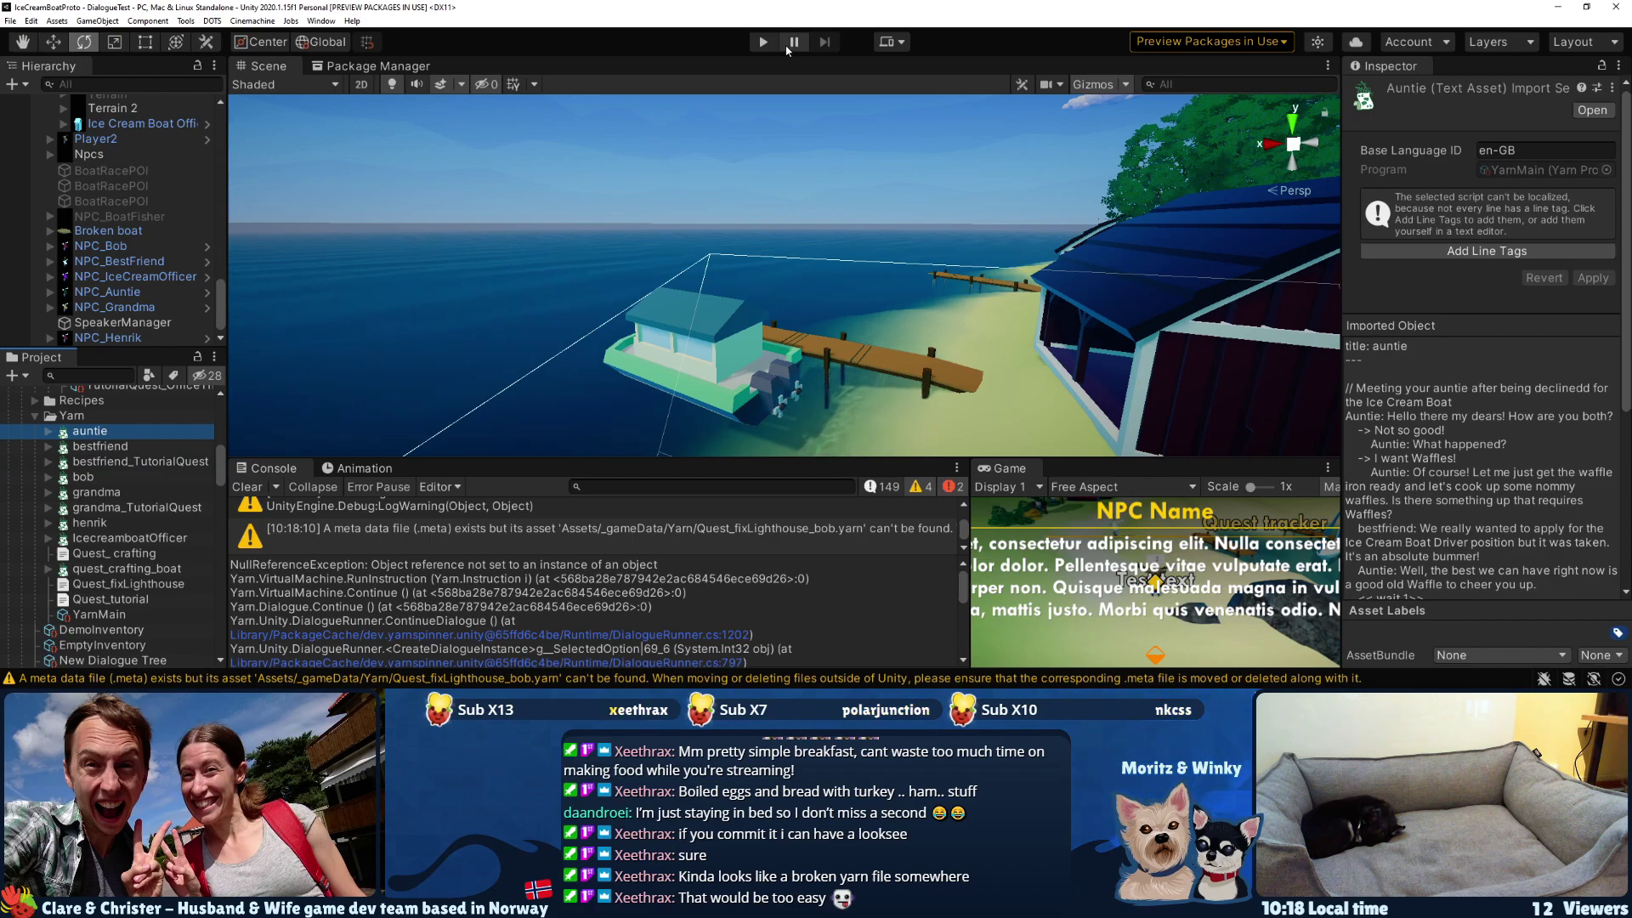
- Reset the progress of the TutorialQuest asset
scroll(104, 521, up, 4)
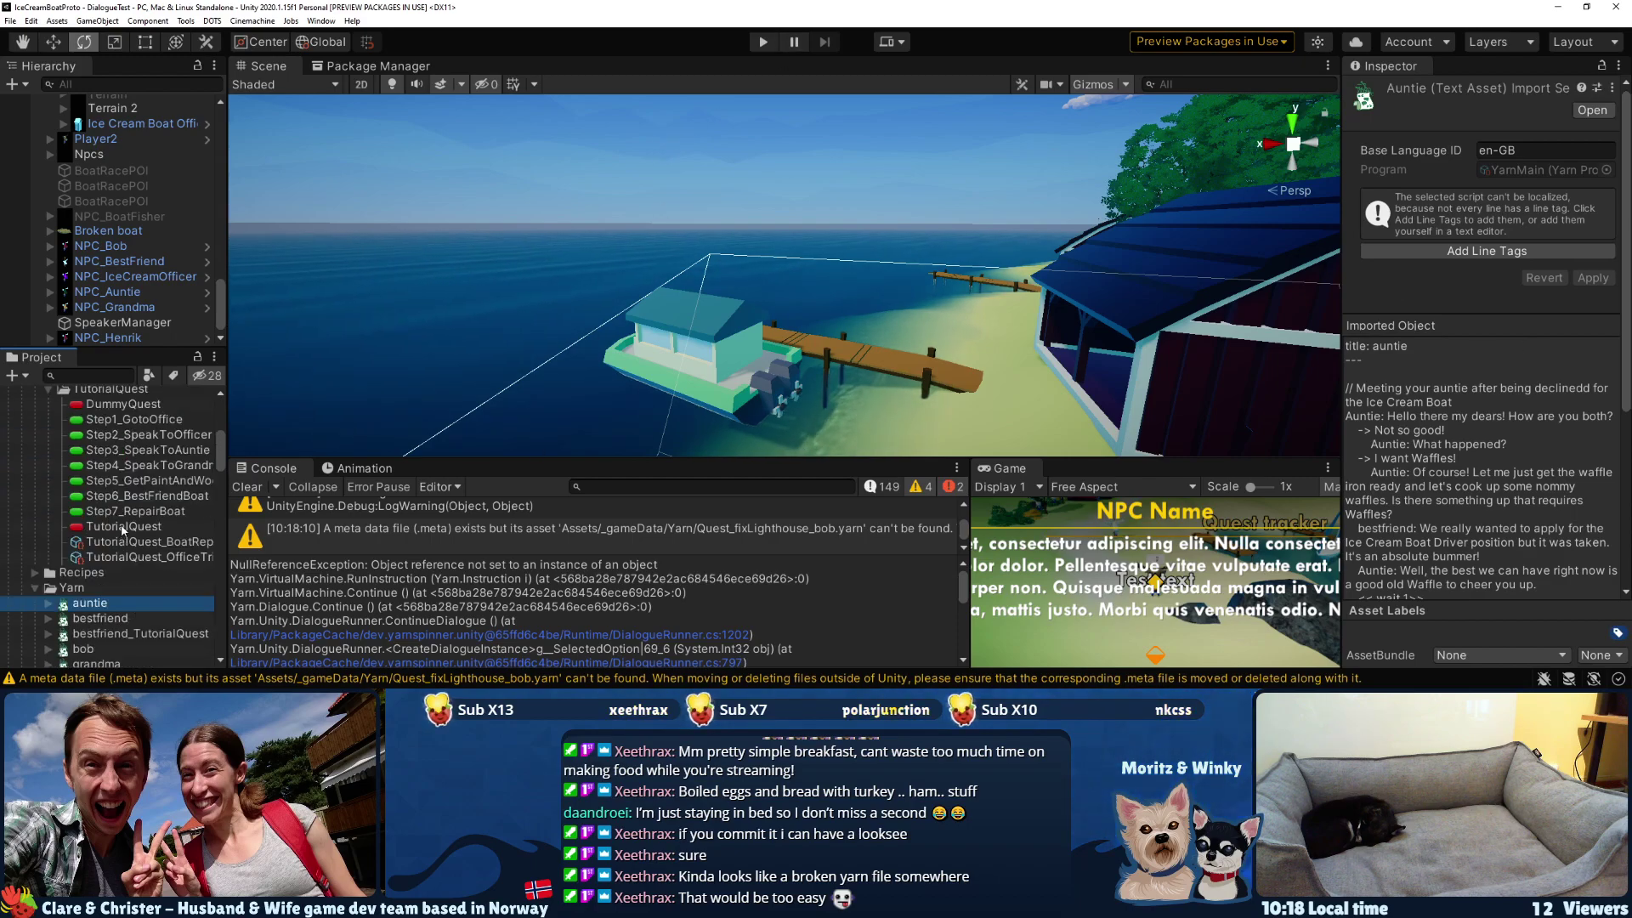
click(124, 527)
scroll(1488, 383, down, 3)
click(1511, 578)
- Playtest the scene by walking to Jim the Best Friend and going through his dialogue to start the tutorial quest, and stop the game
click(763, 42)
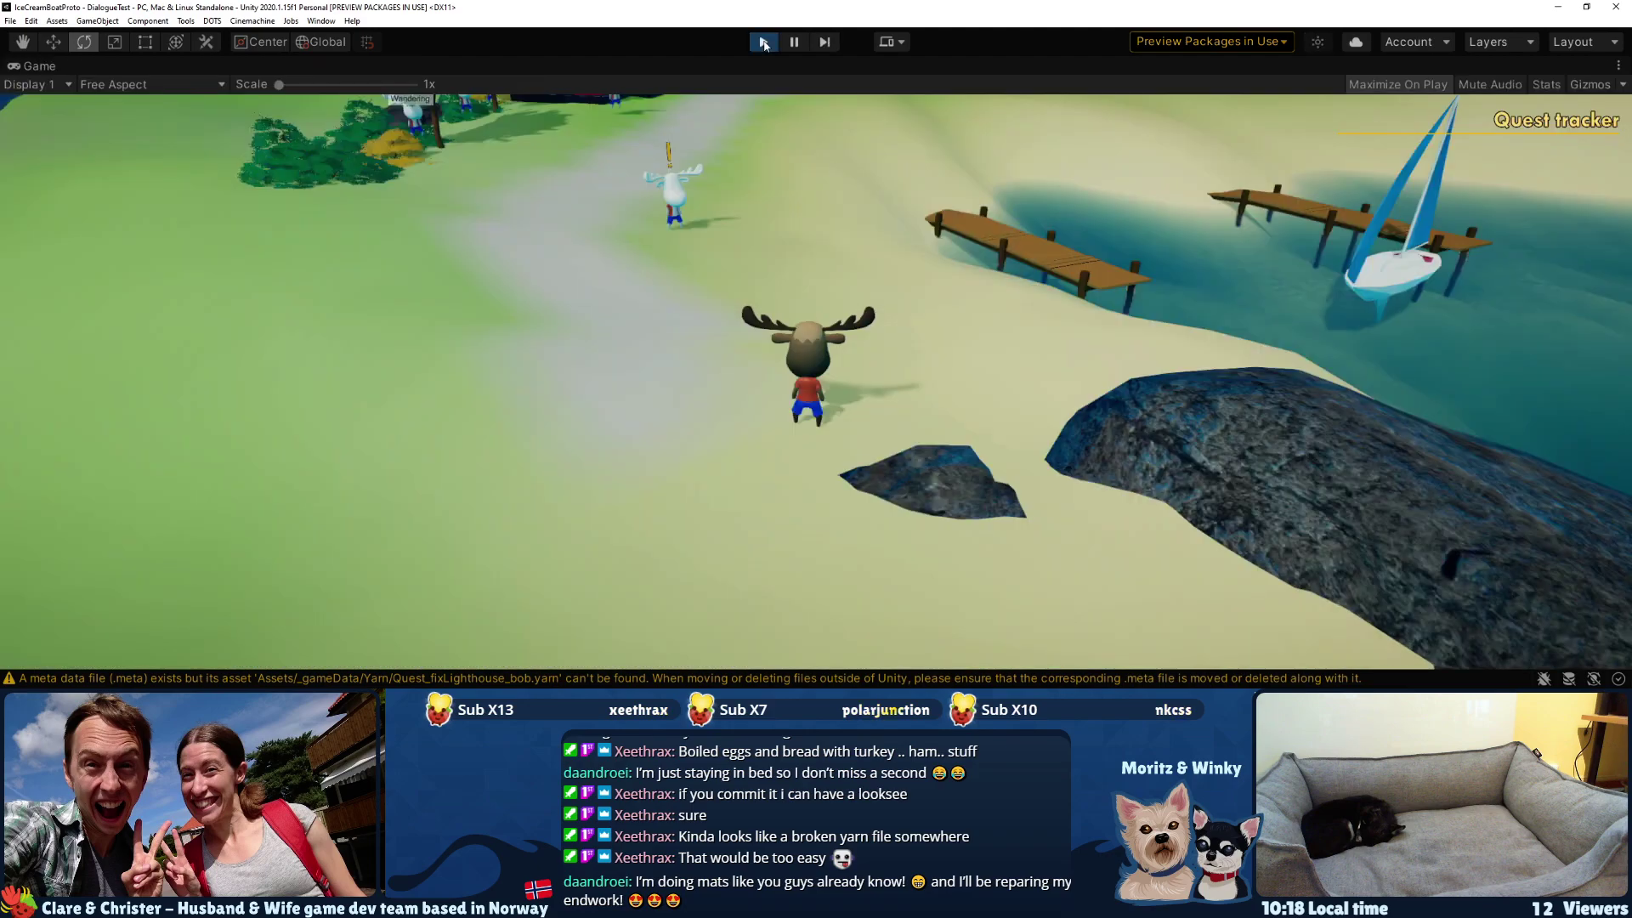
key(w)
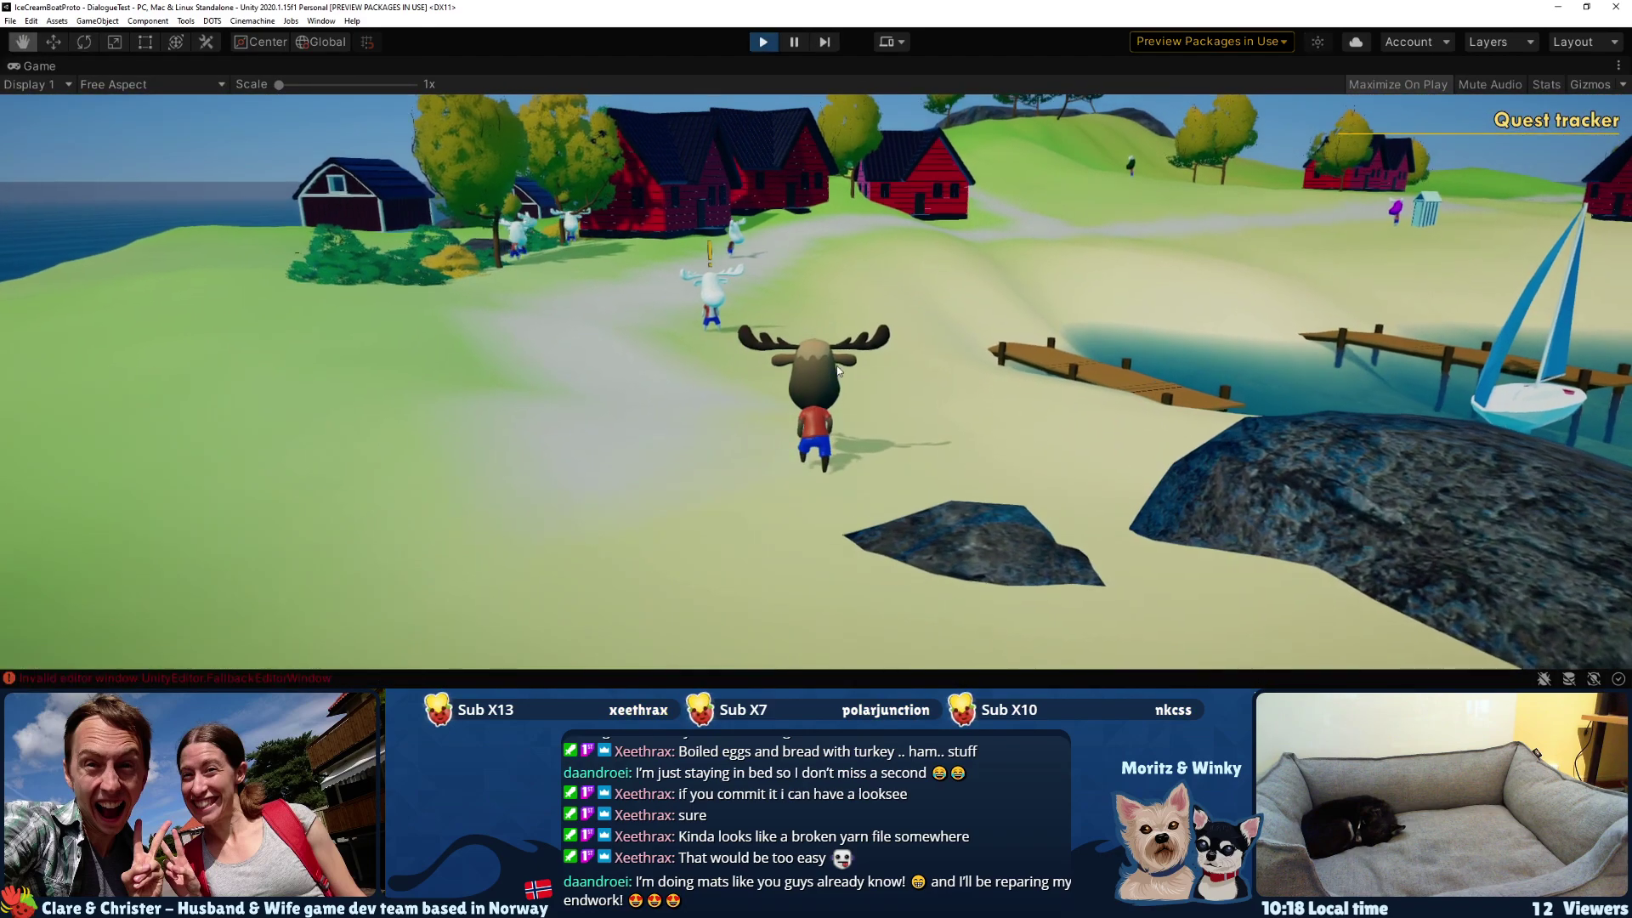
key(q)
key(e)
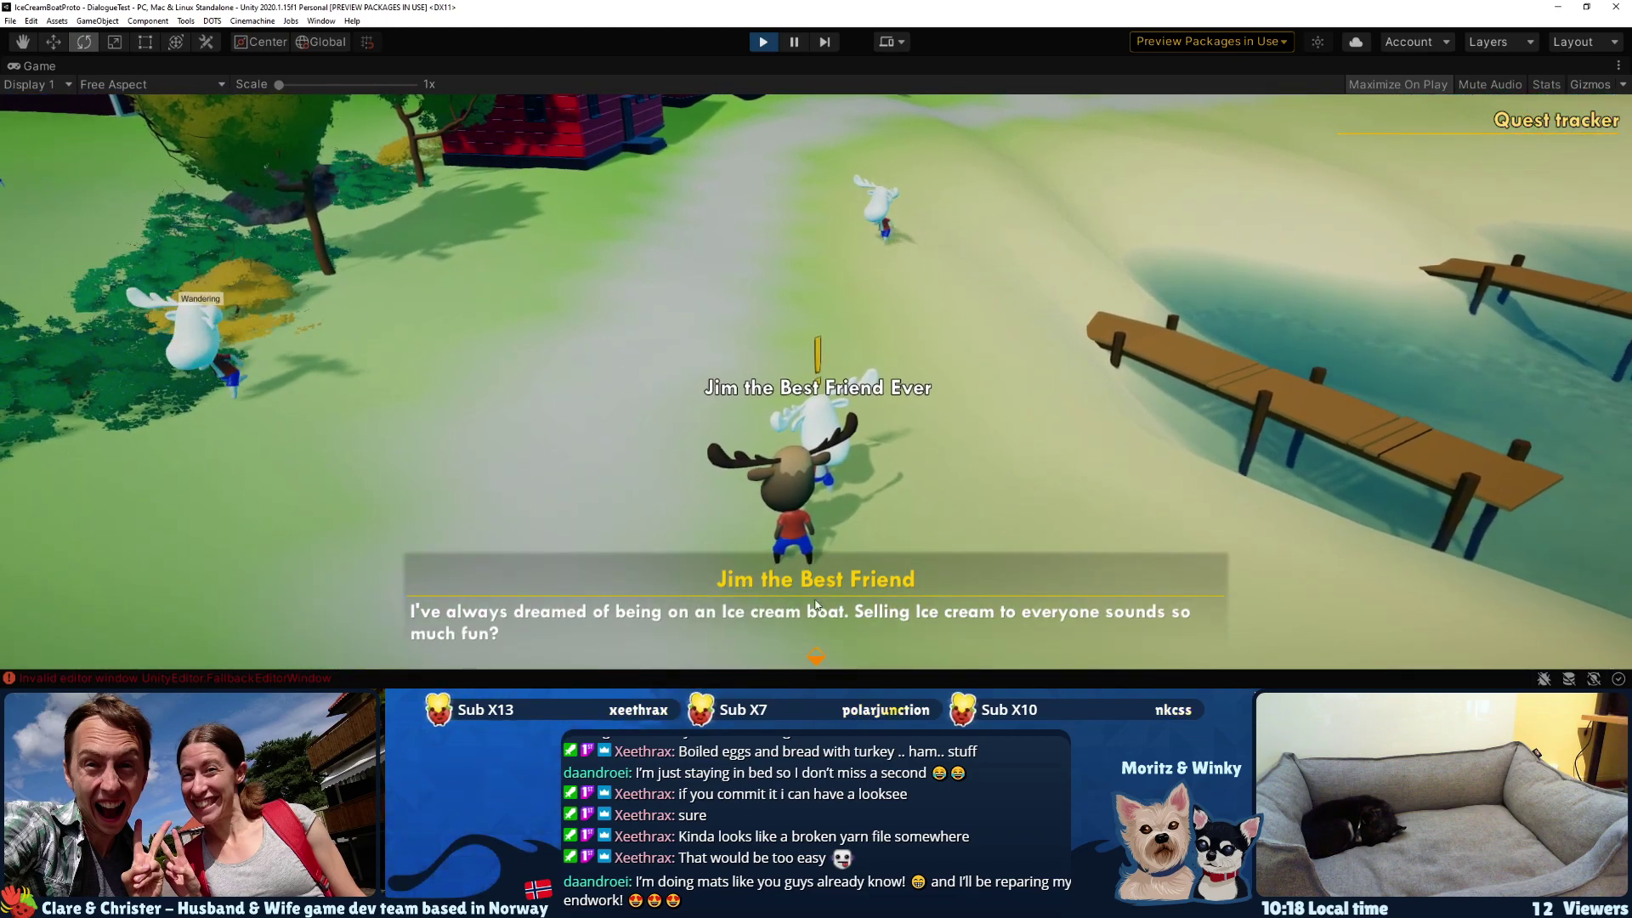
click(816, 657)
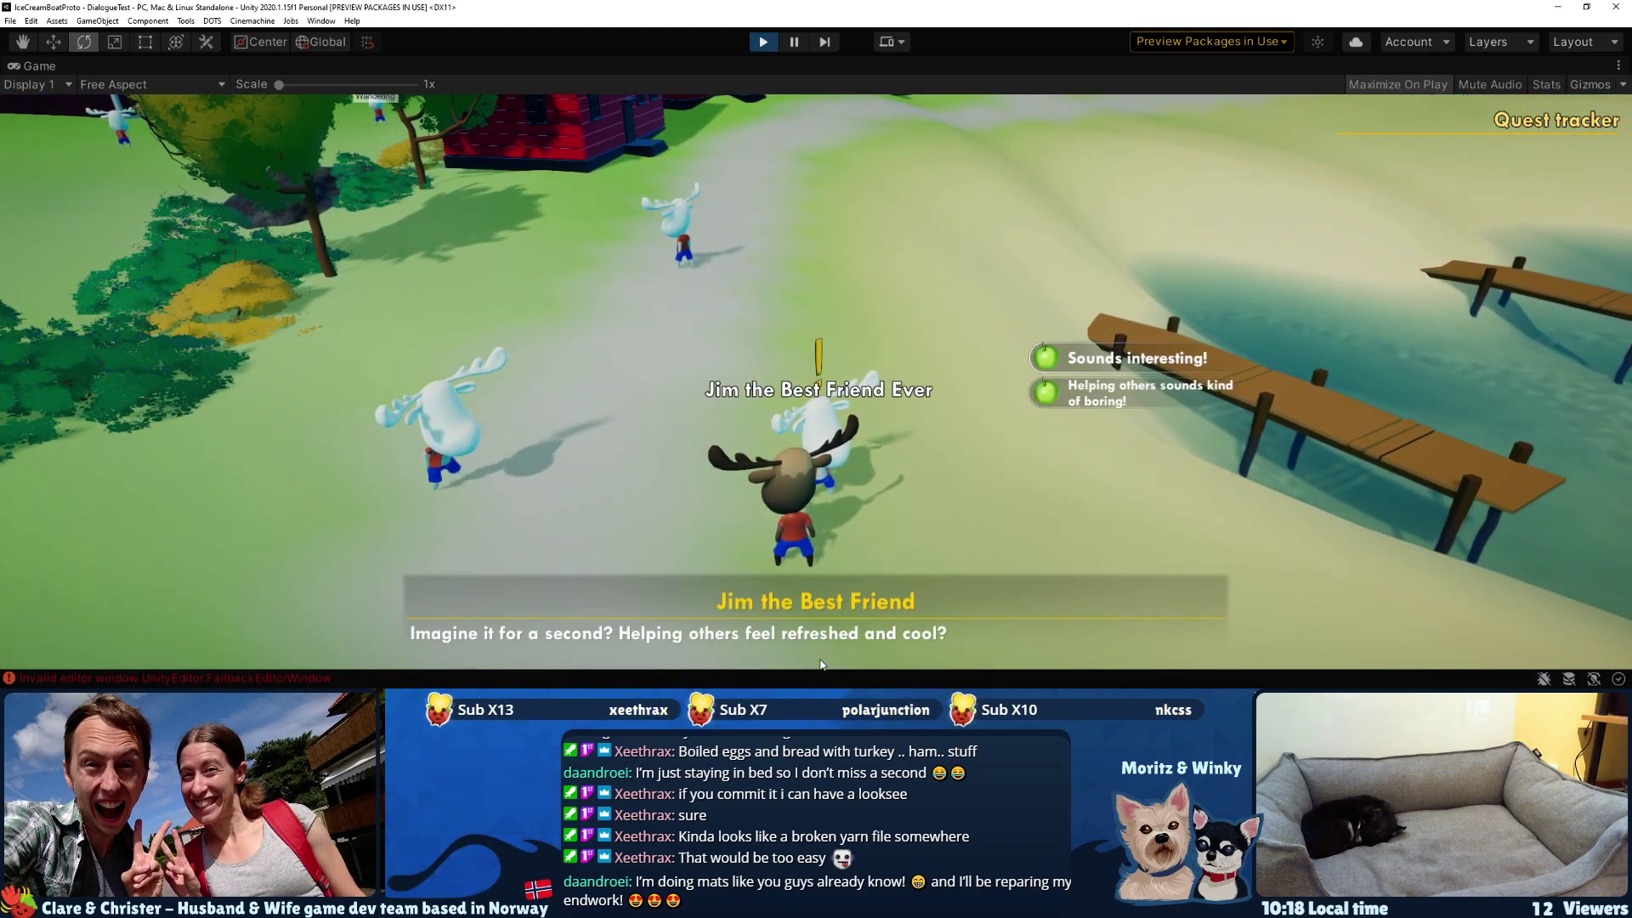
click(816, 659)
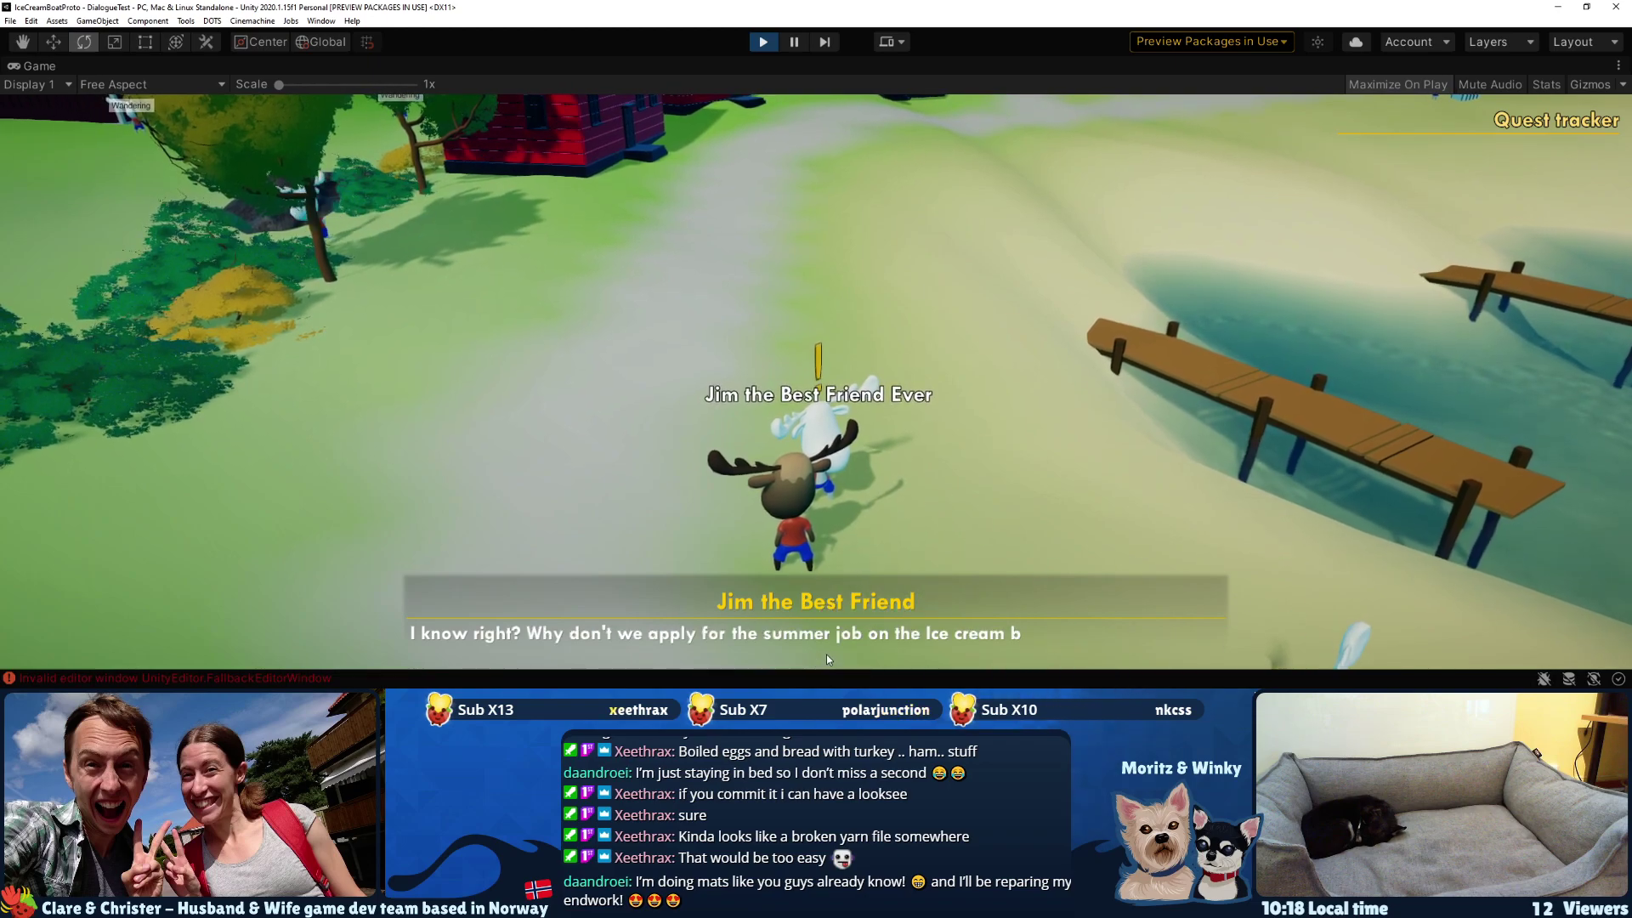
click(1094, 361)
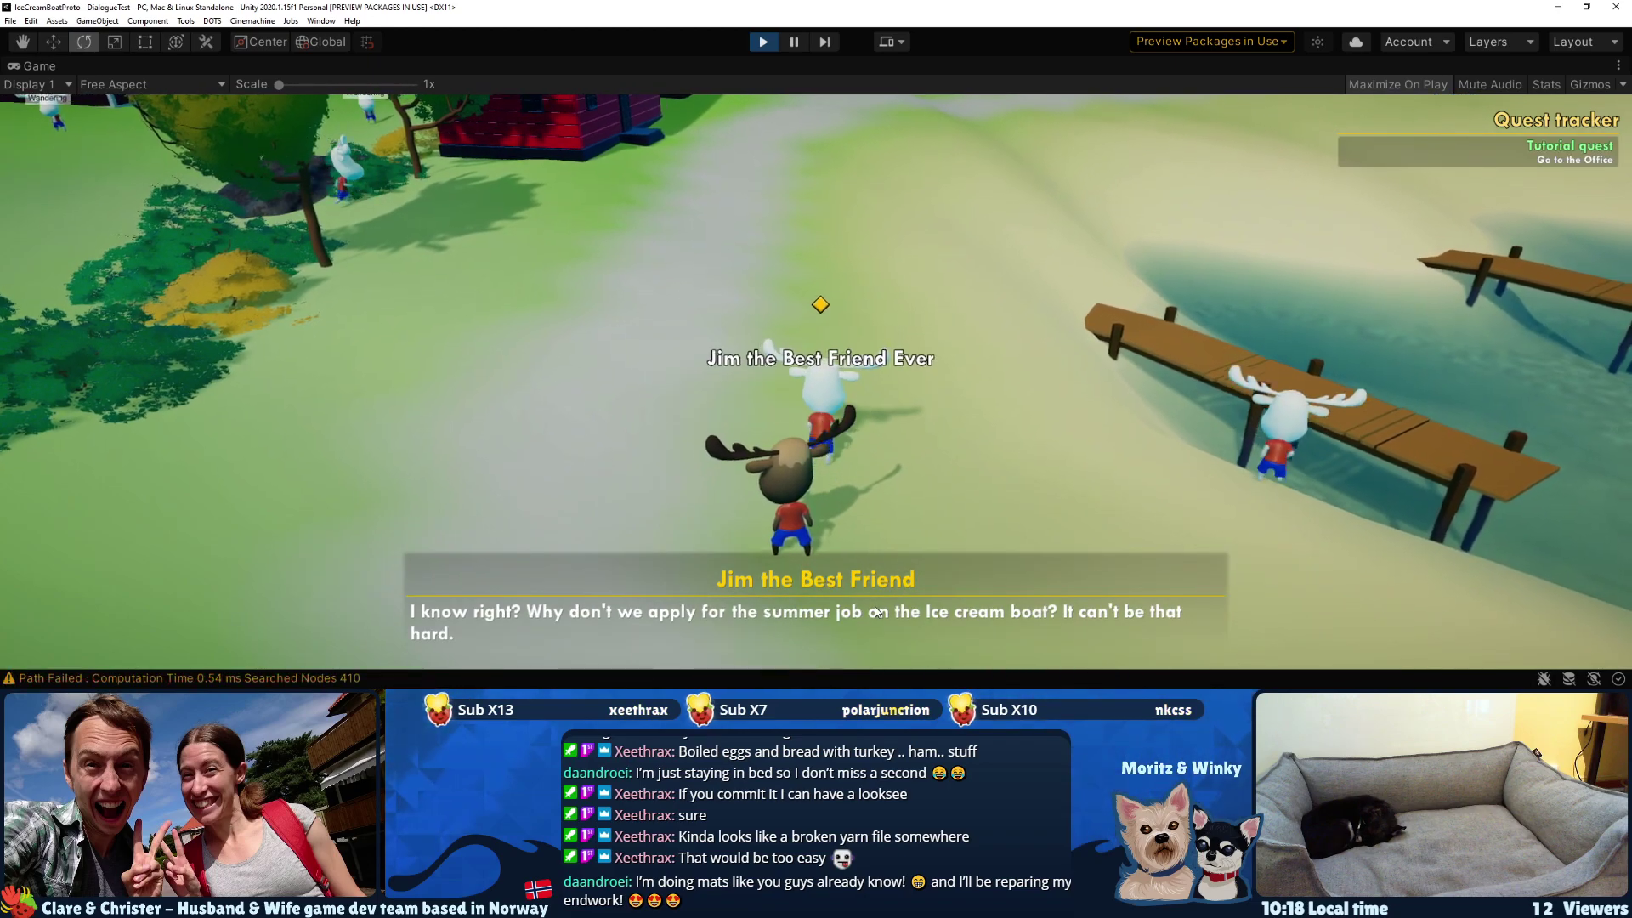
click(875, 606)
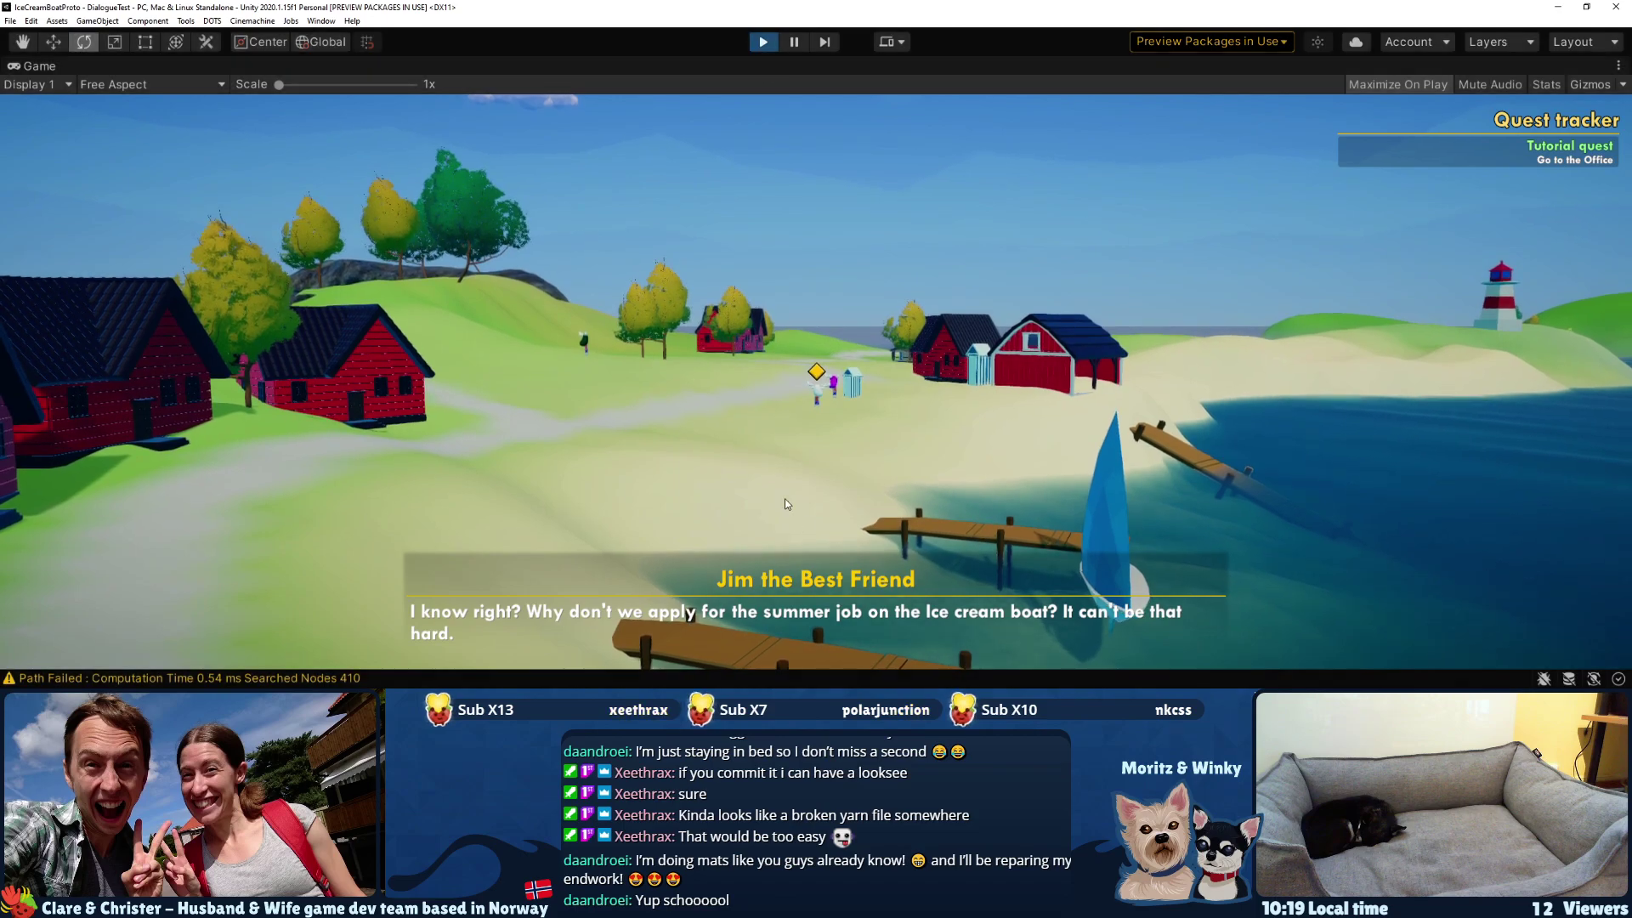
key(ctrl+p)
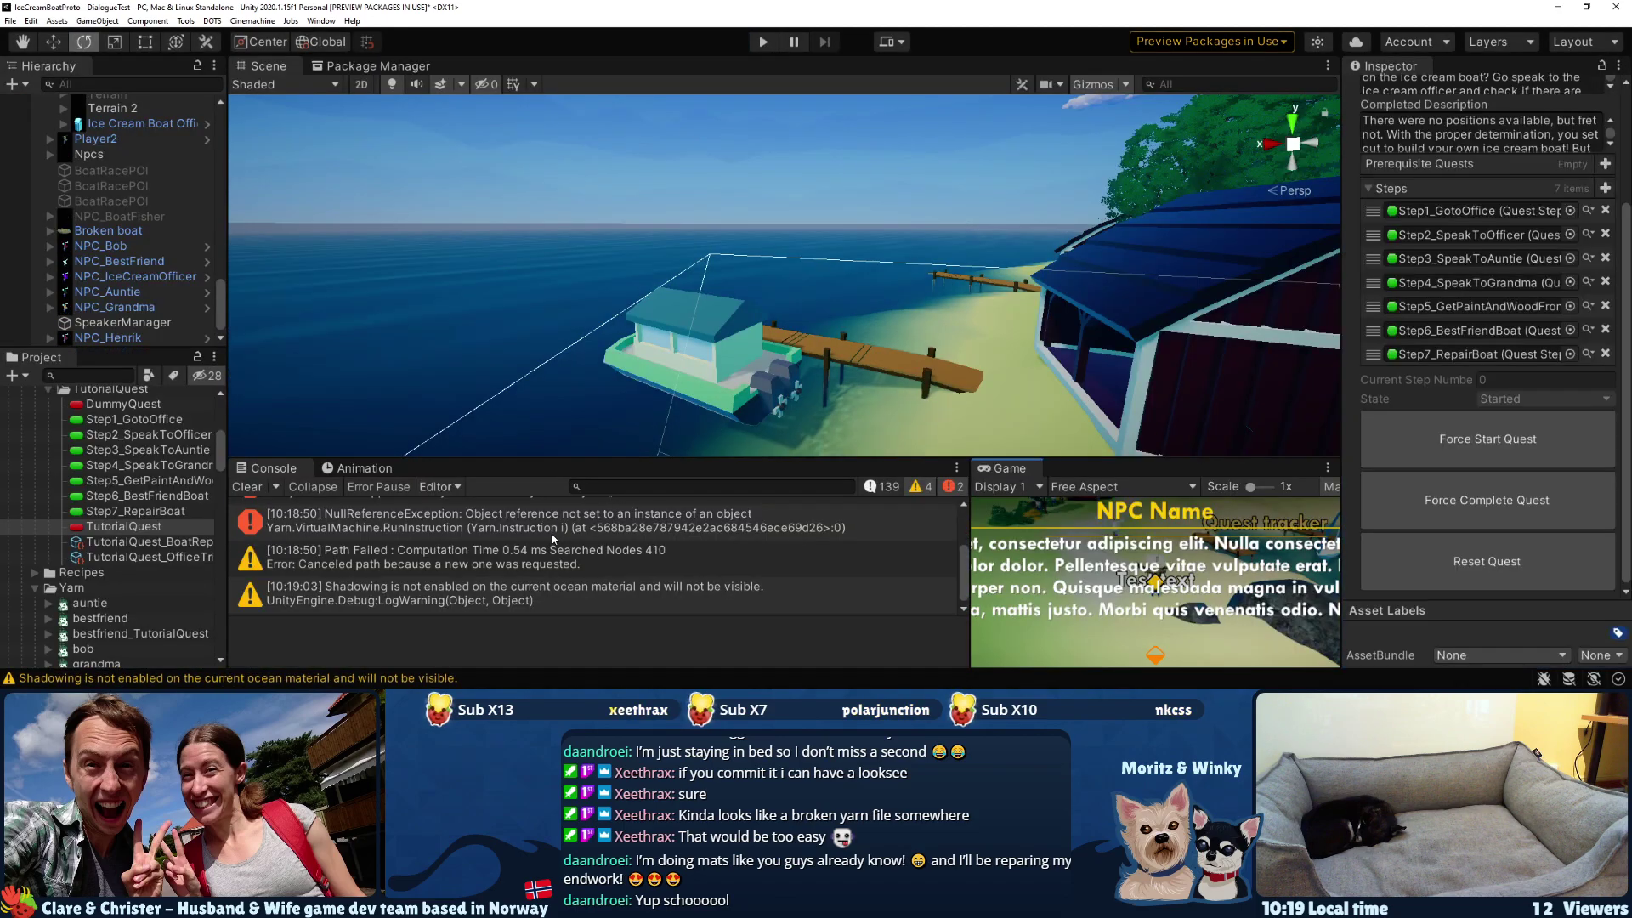
- Examine the latest NullReferenceException, the auntie script's import settings and YarnMain's list of source scripts
click(548, 520)
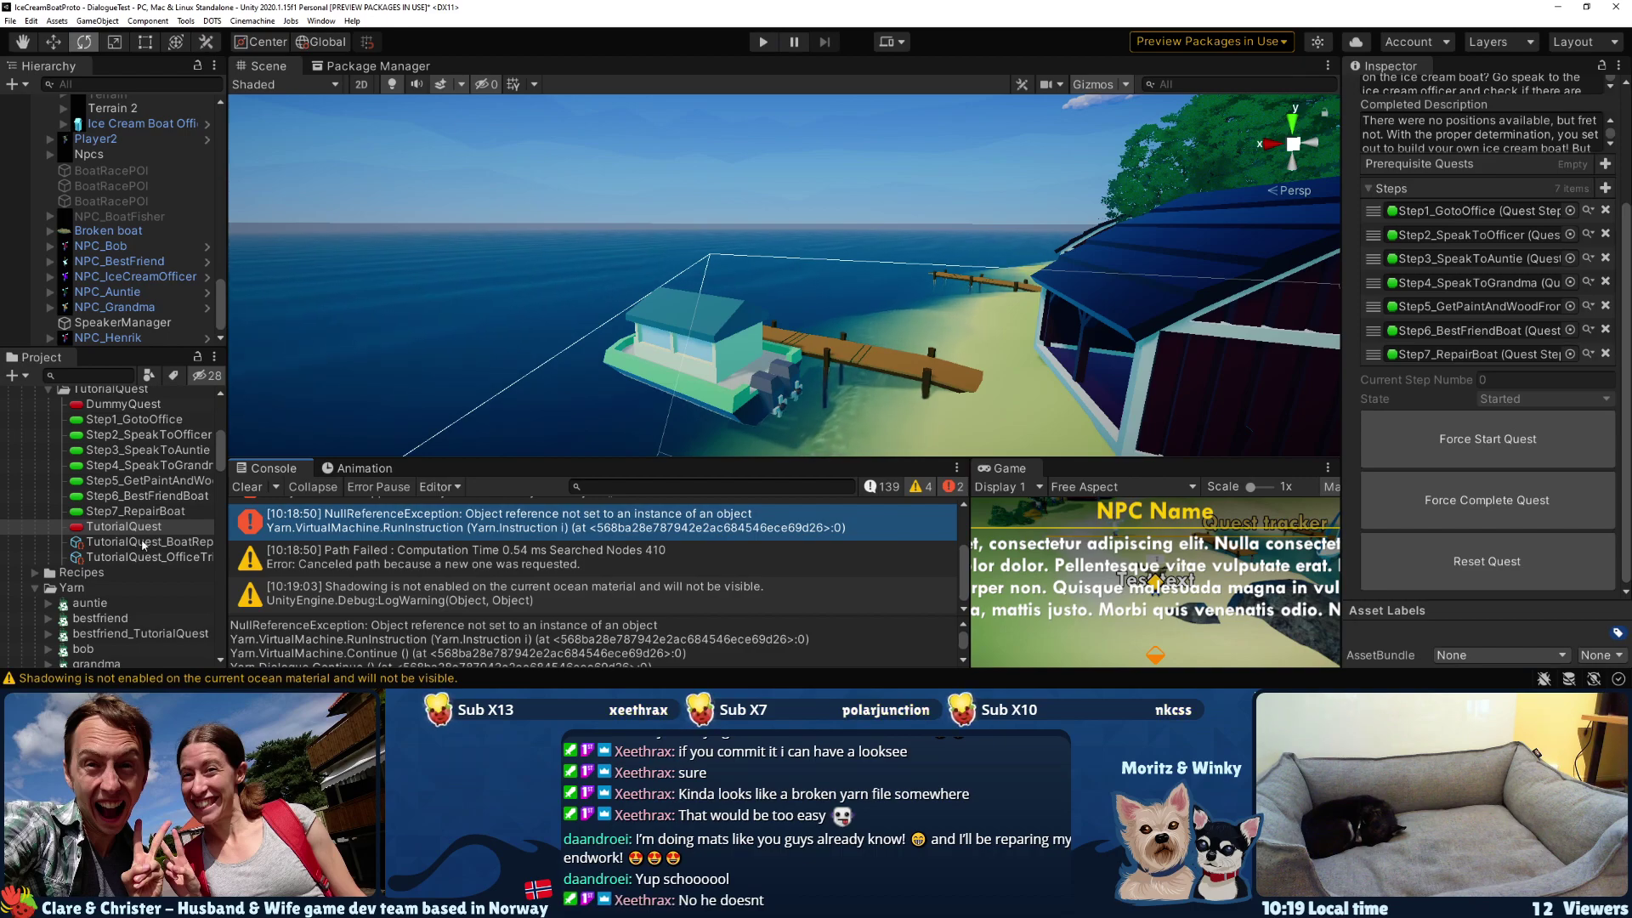
click(114, 603)
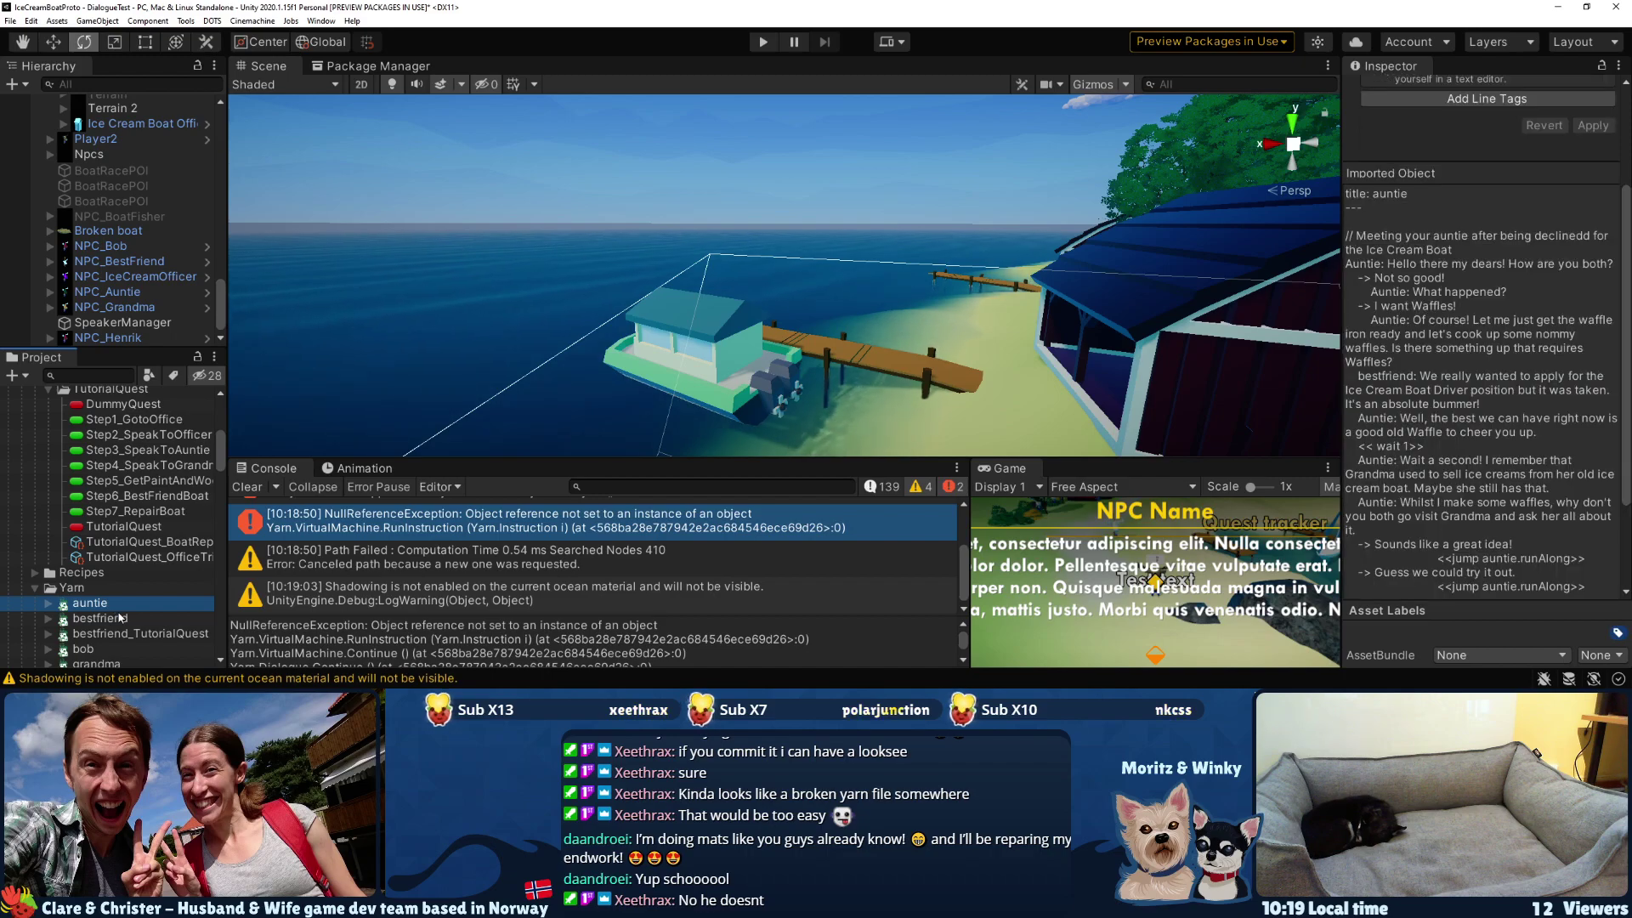
scroll(1545, 412, up, 3)
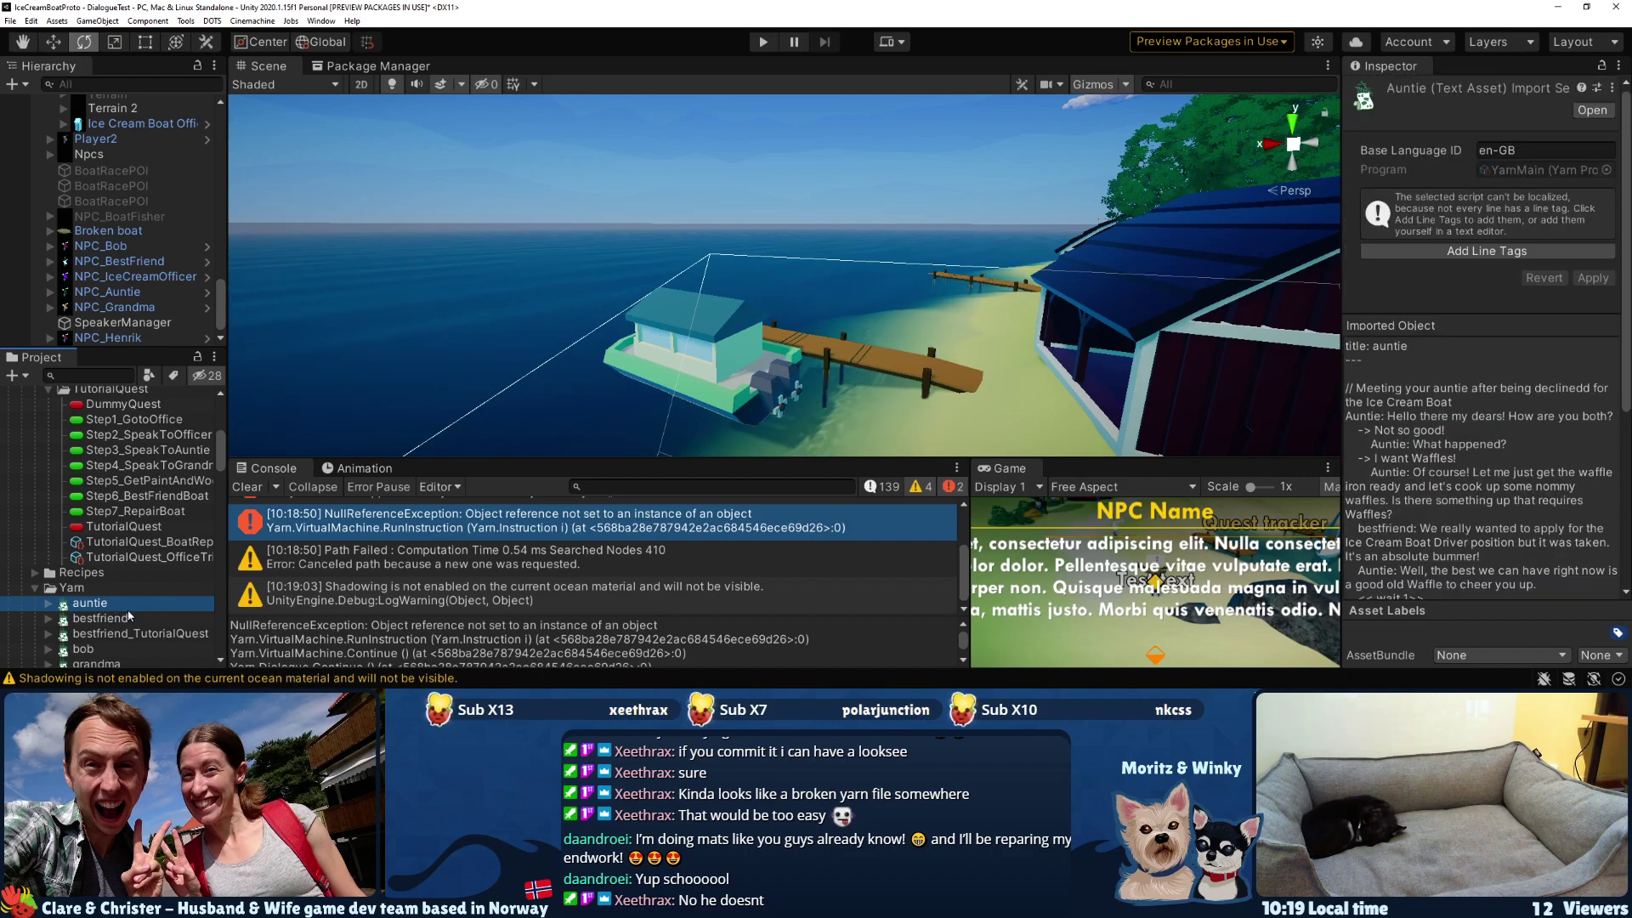
scroll(125, 625, down, 5)
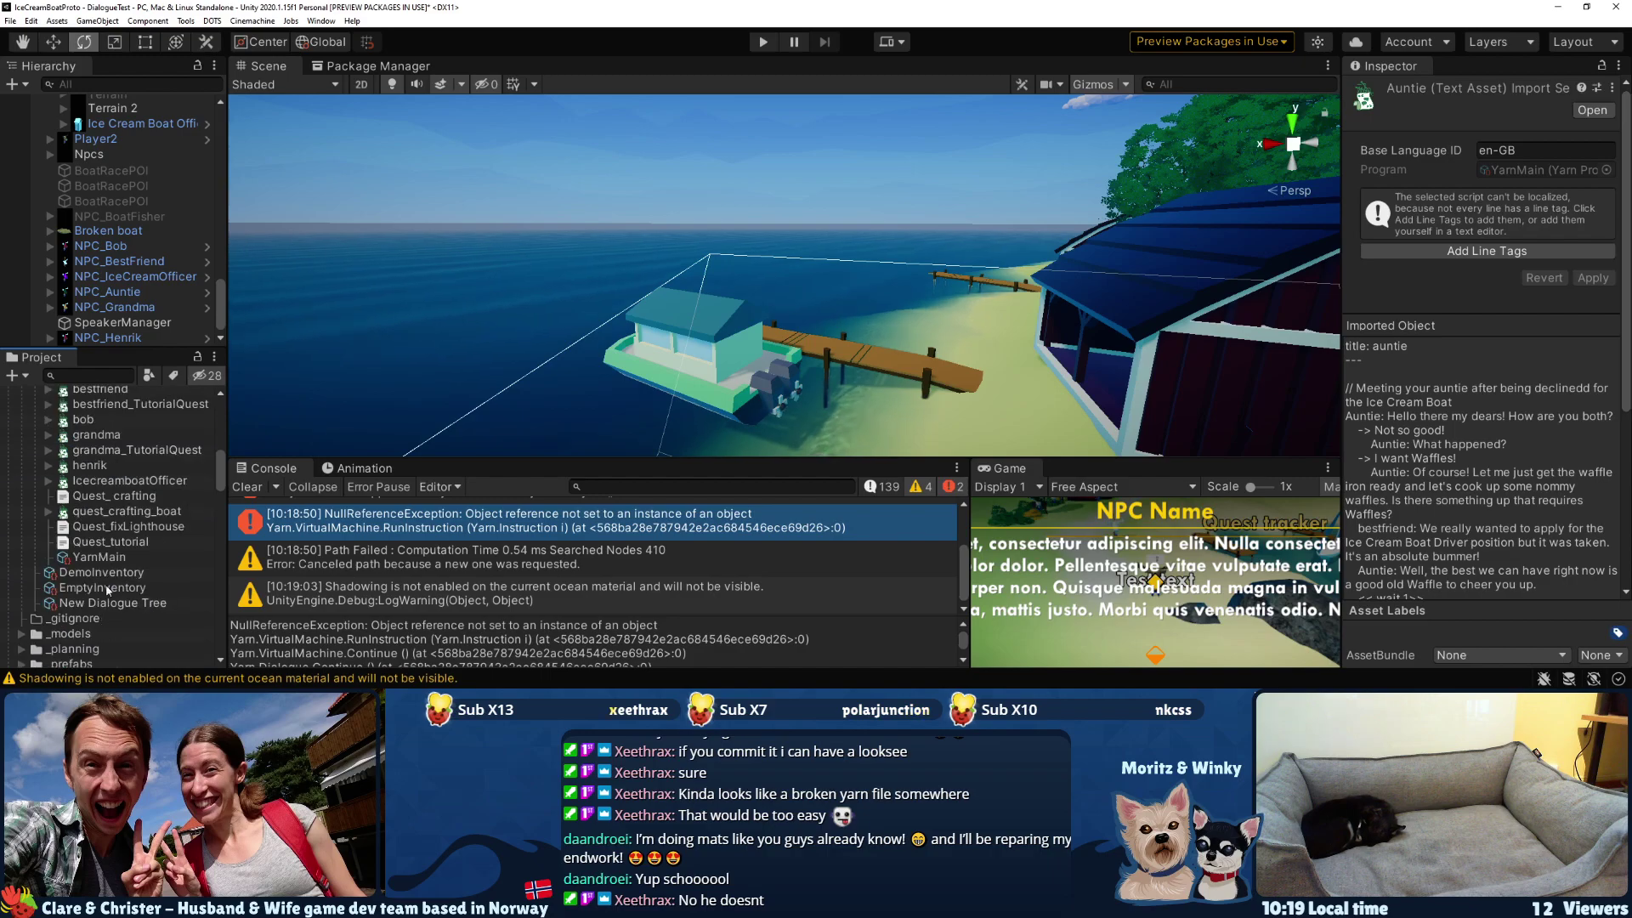
click(111, 558)
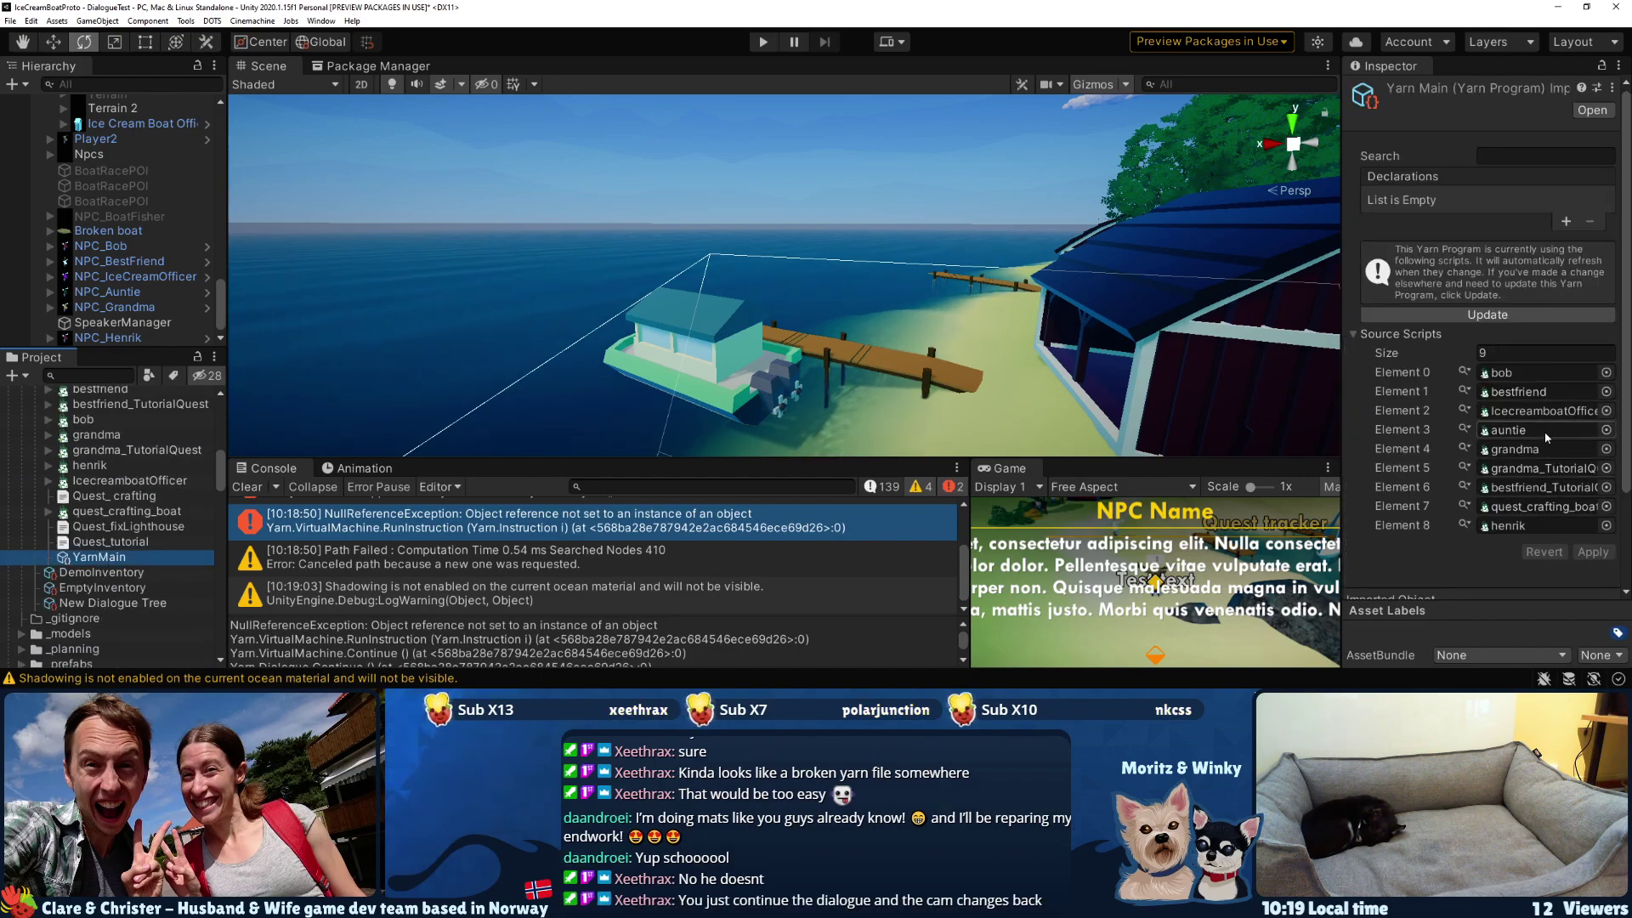
- Look through the import settings of the individual Yarn scripts, including quest_crafting_boat and bestfriend_TutorialQuest, and bring up YarnMain's settings again
click(111, 466)
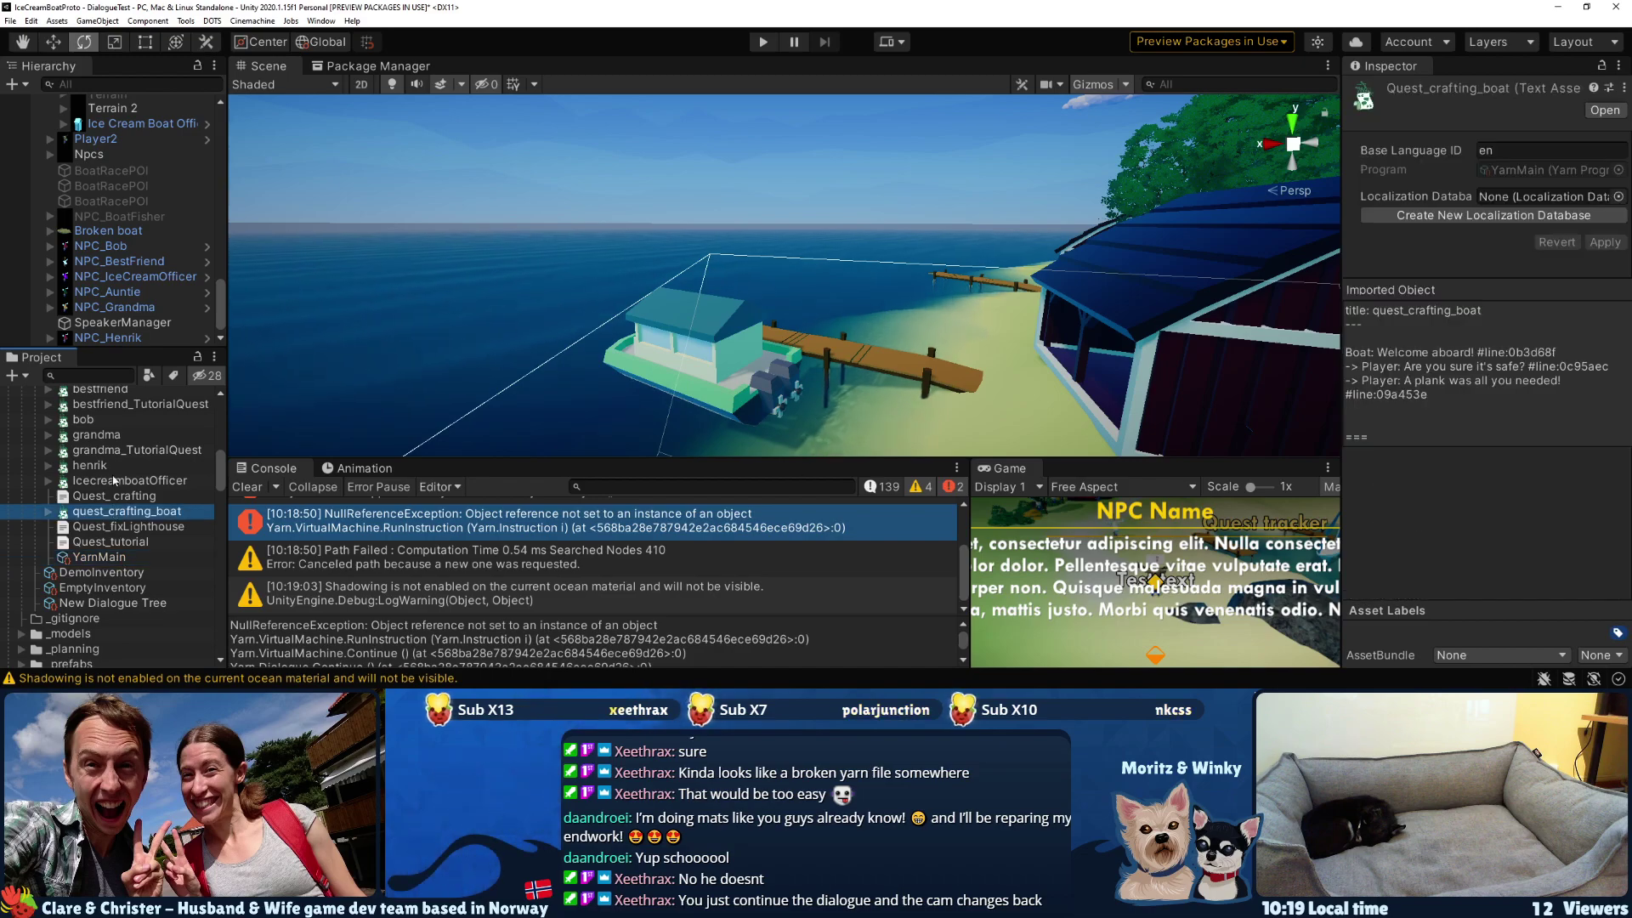
click(111, 481)
click(109, 436)
click(108, 450)
click(110, 421)
click(122, 401)
scroll(121, 417, up, 2)
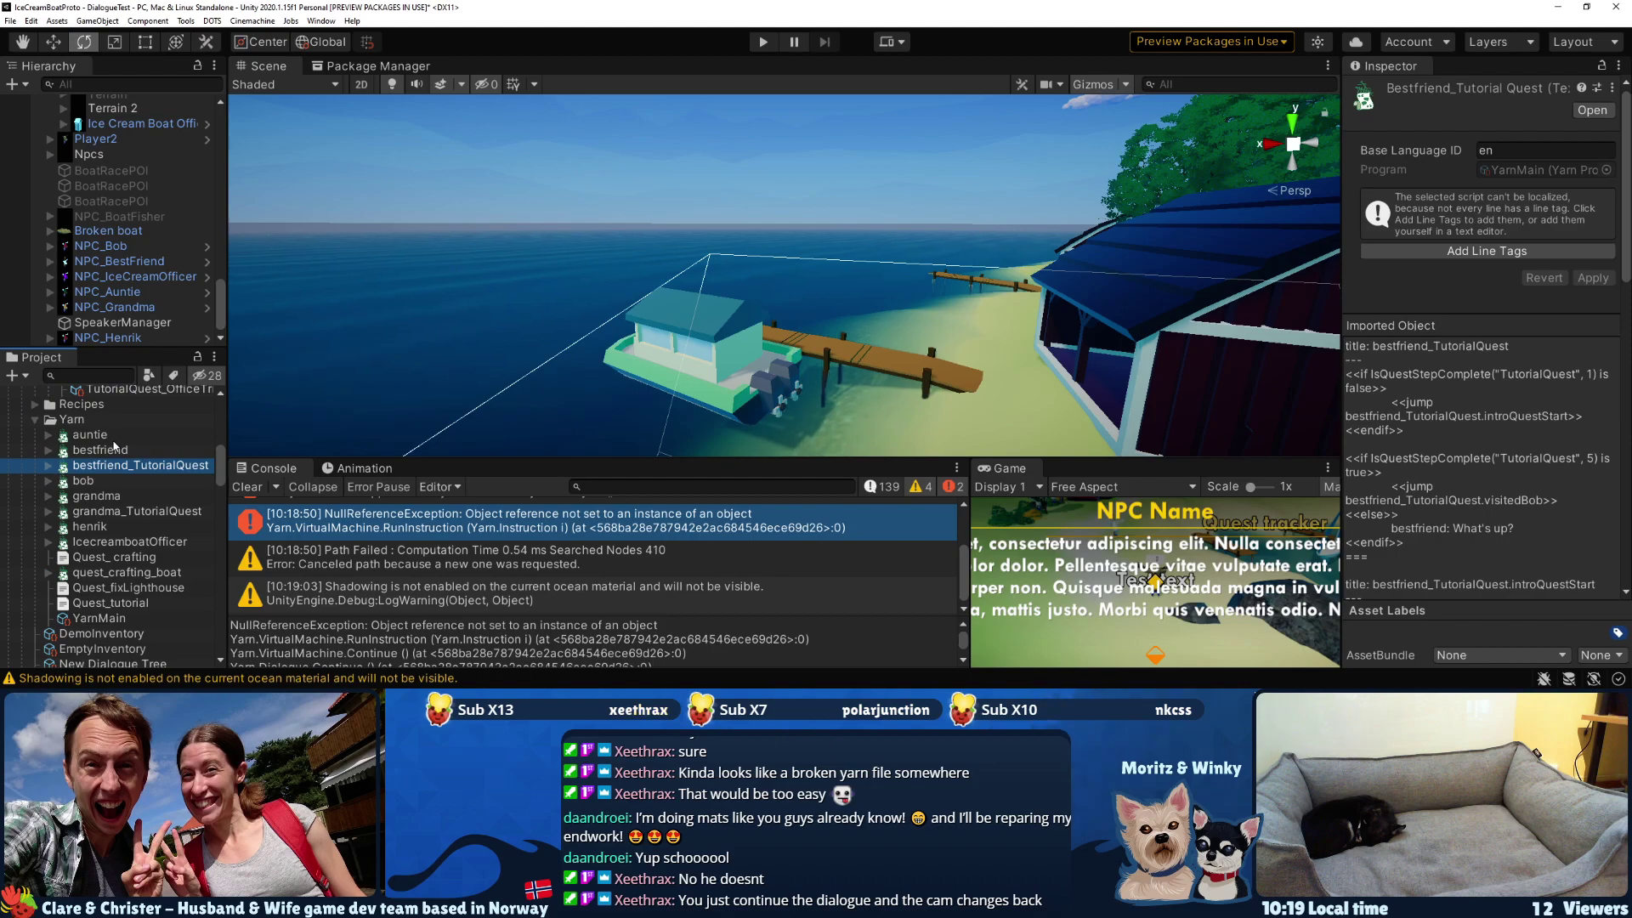
click(113, 440)
click(98, 618)
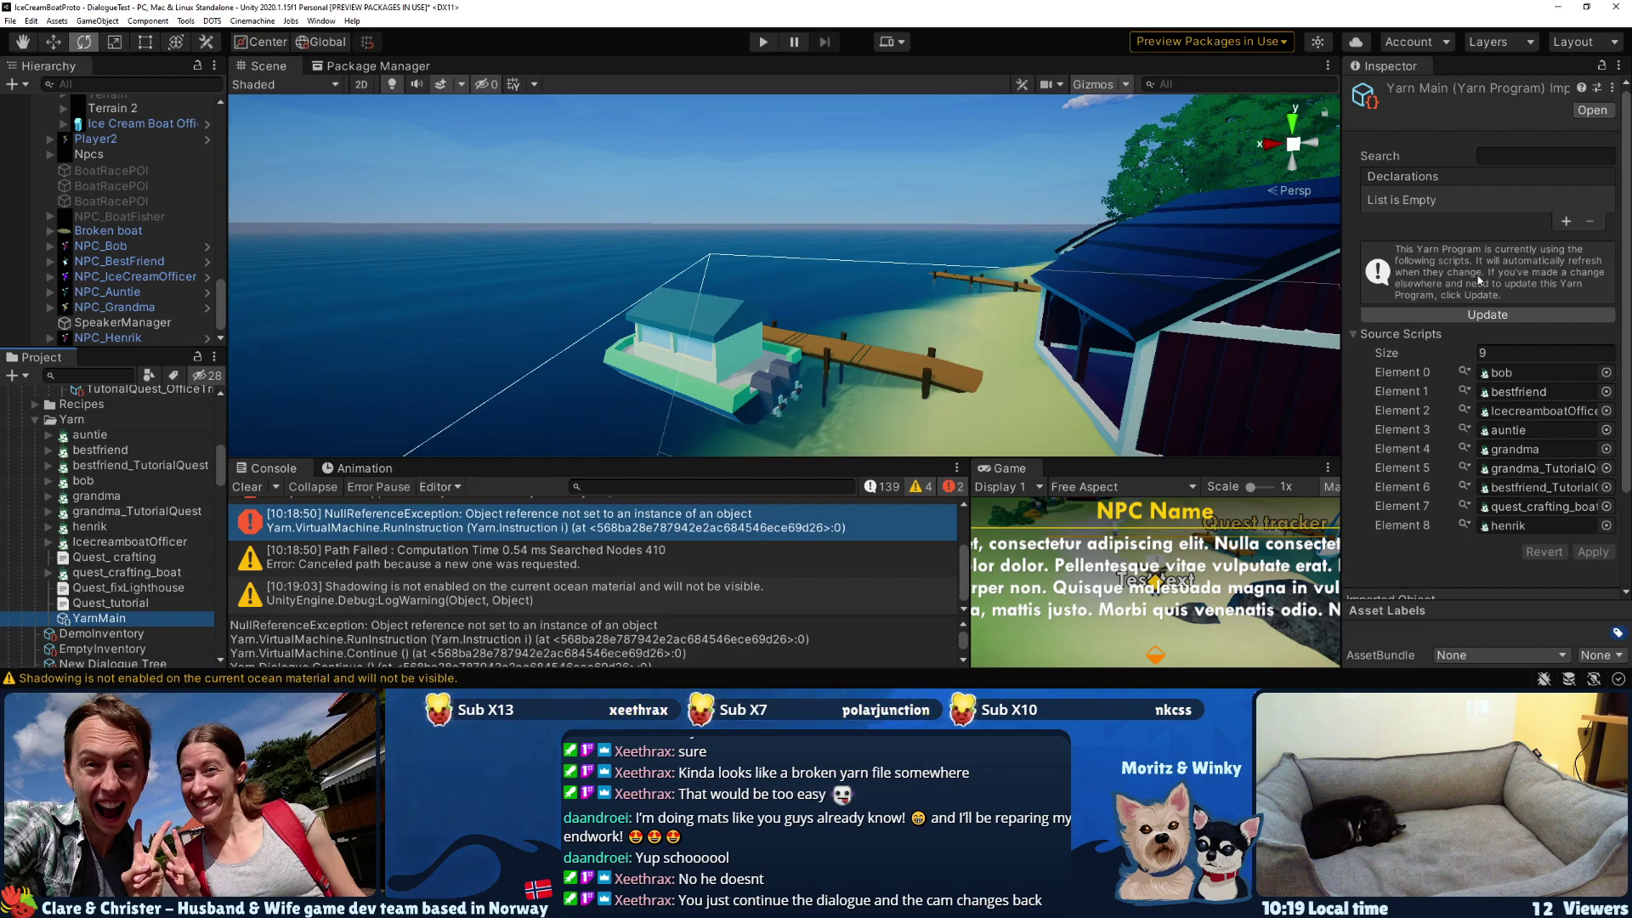
- Update the YarnMain Yarn program from its source scripts and look over its script list
click(1481, 316)
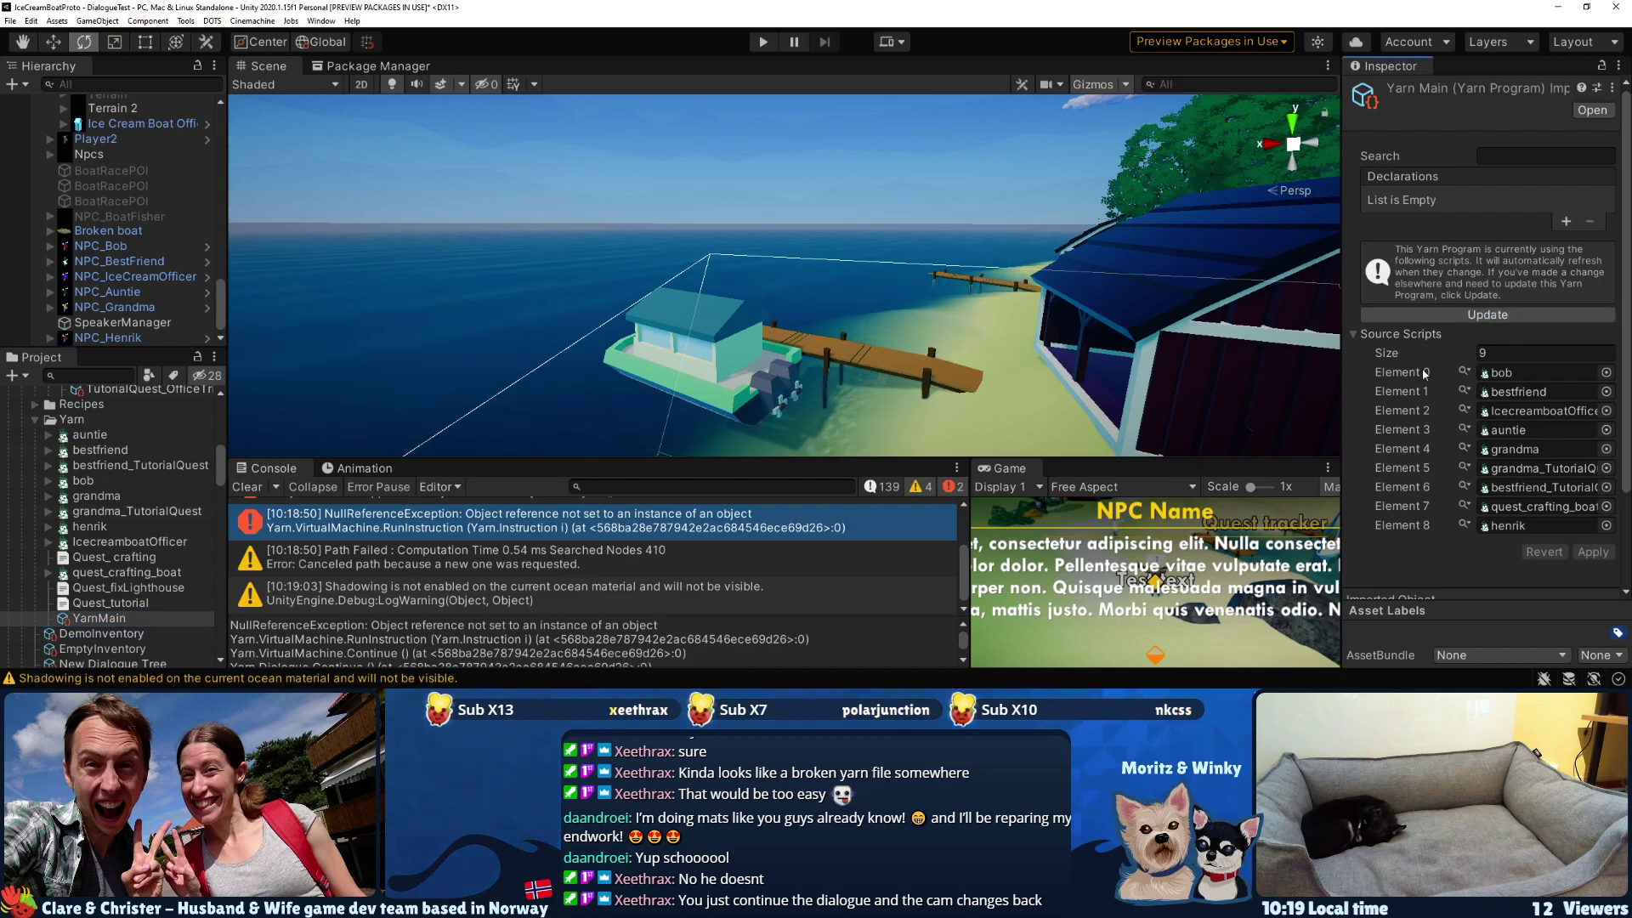
scroll(1411, 443, down, 3)
scroll(1399, 508, up, 3)
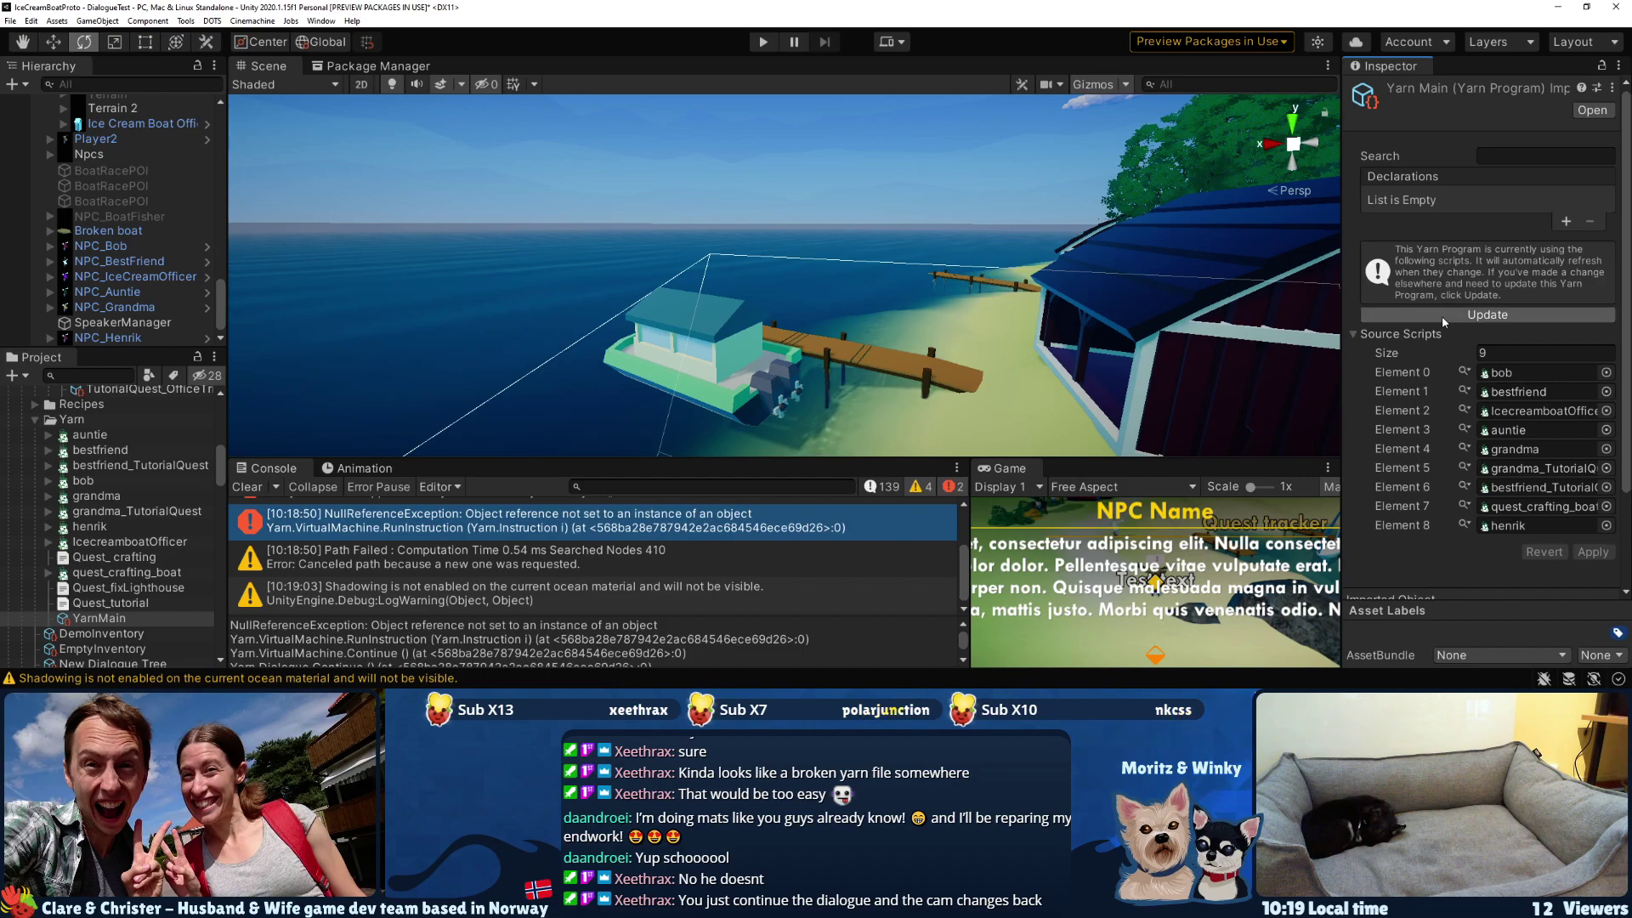
- Reset the quest progress of the TutorialQuest asset
scroll(134, 477, up, 5)
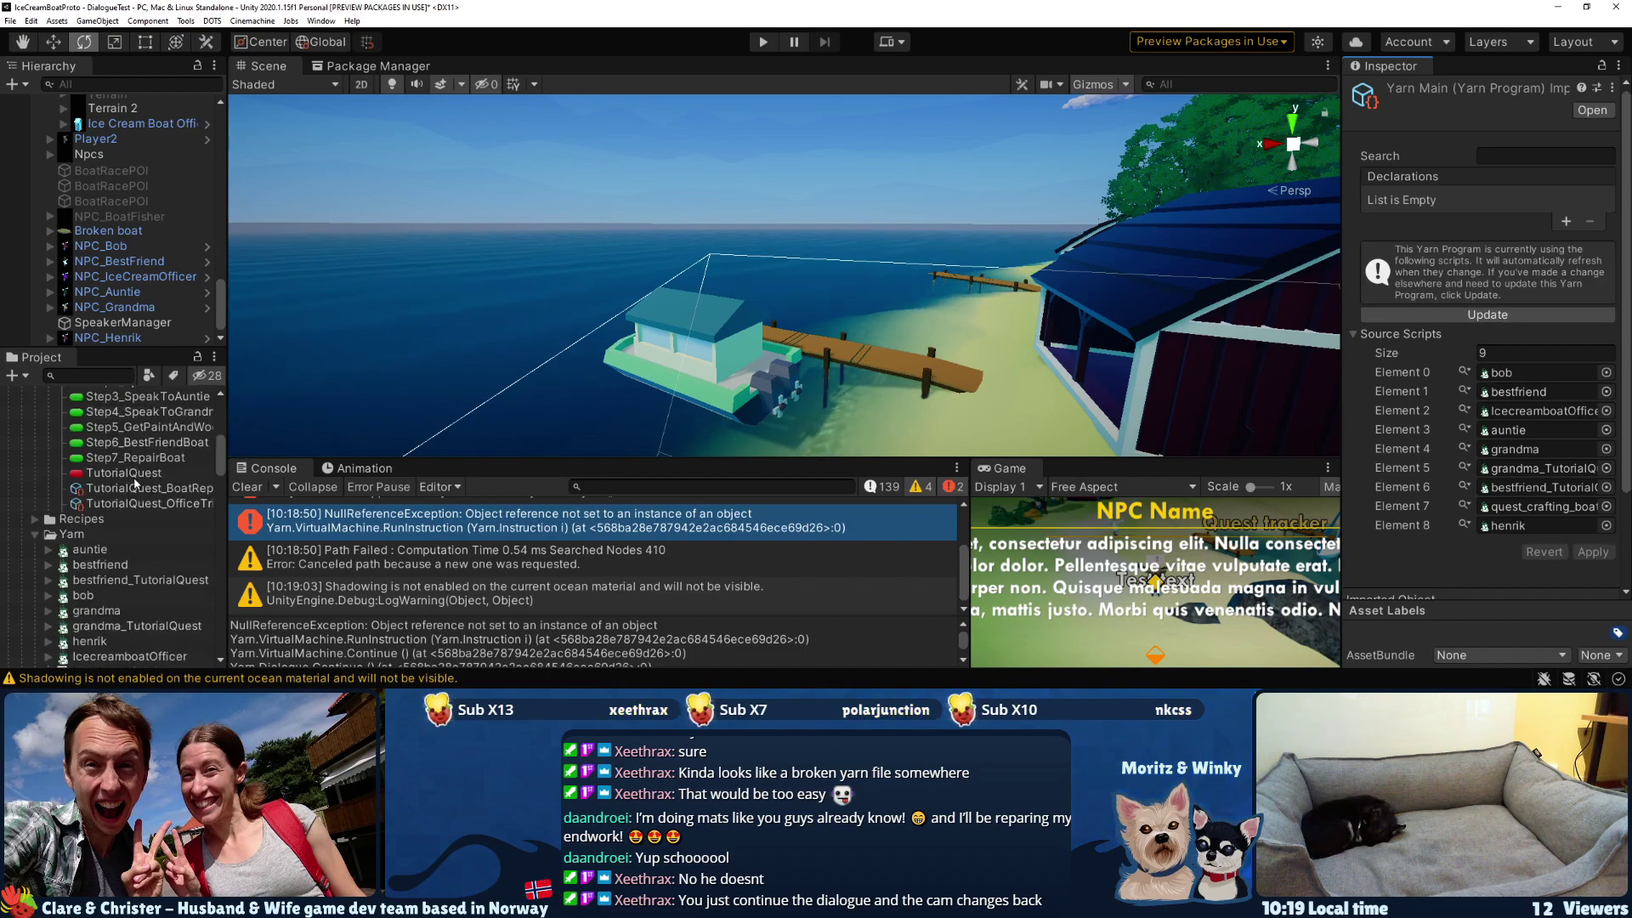
click(126, 532)
scroll(1511, 462, down, 3)
click(1488, 561)
- Playtest Jim the Best Friend's dialogue until the tutorial quest starts, and reset TutorialQuest after stopping the game
click(762, 42)
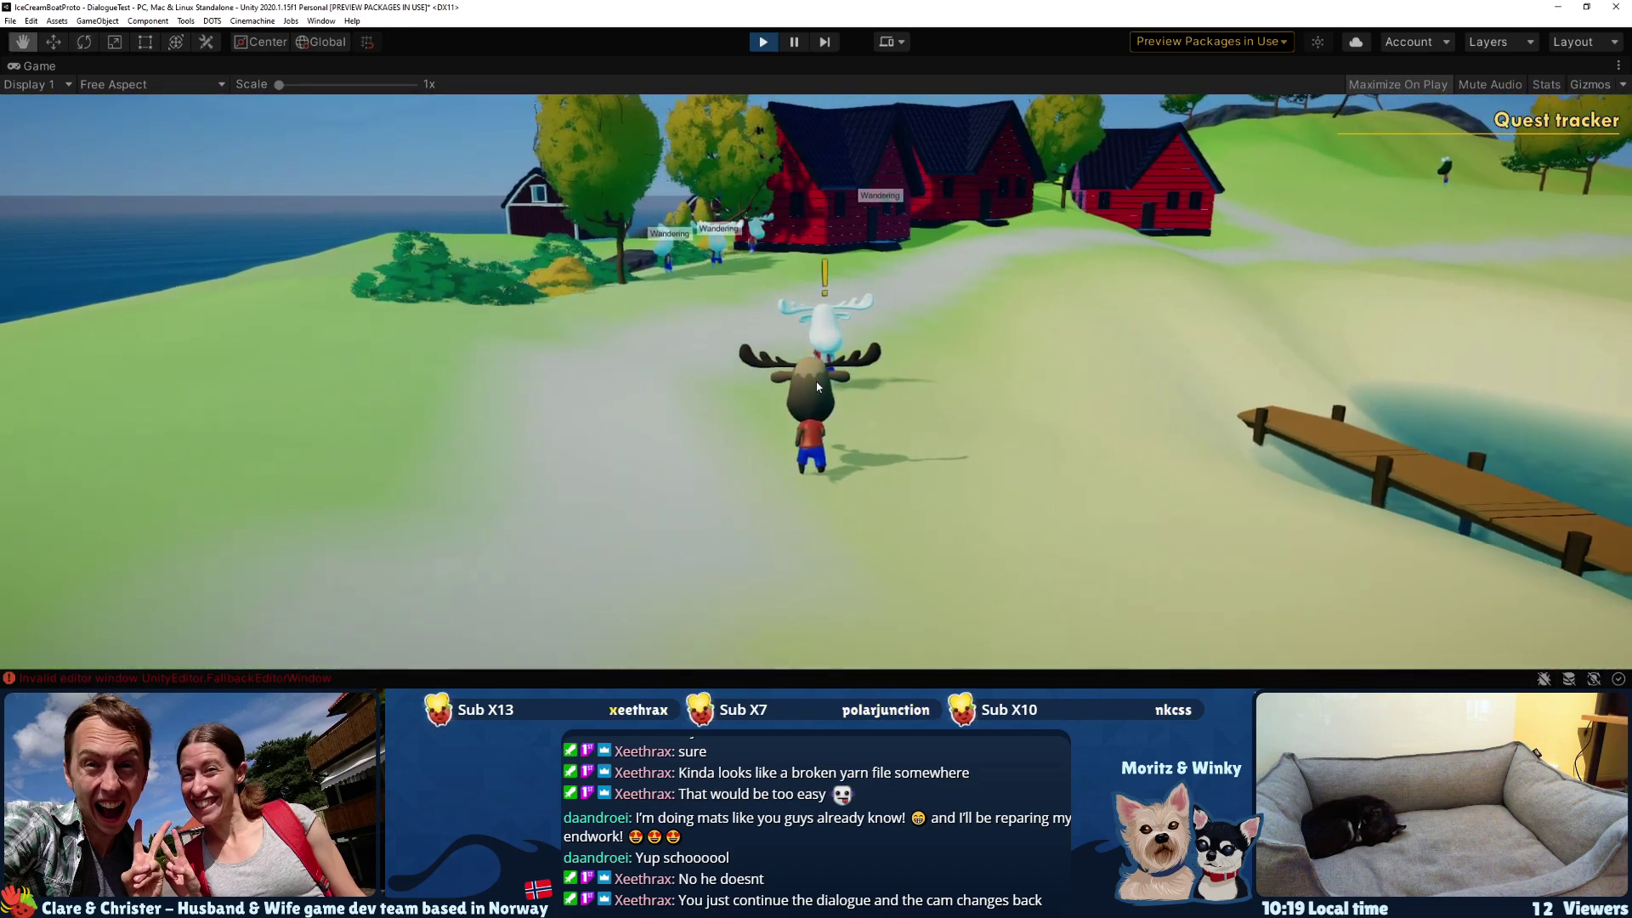
key(e)
key(e)
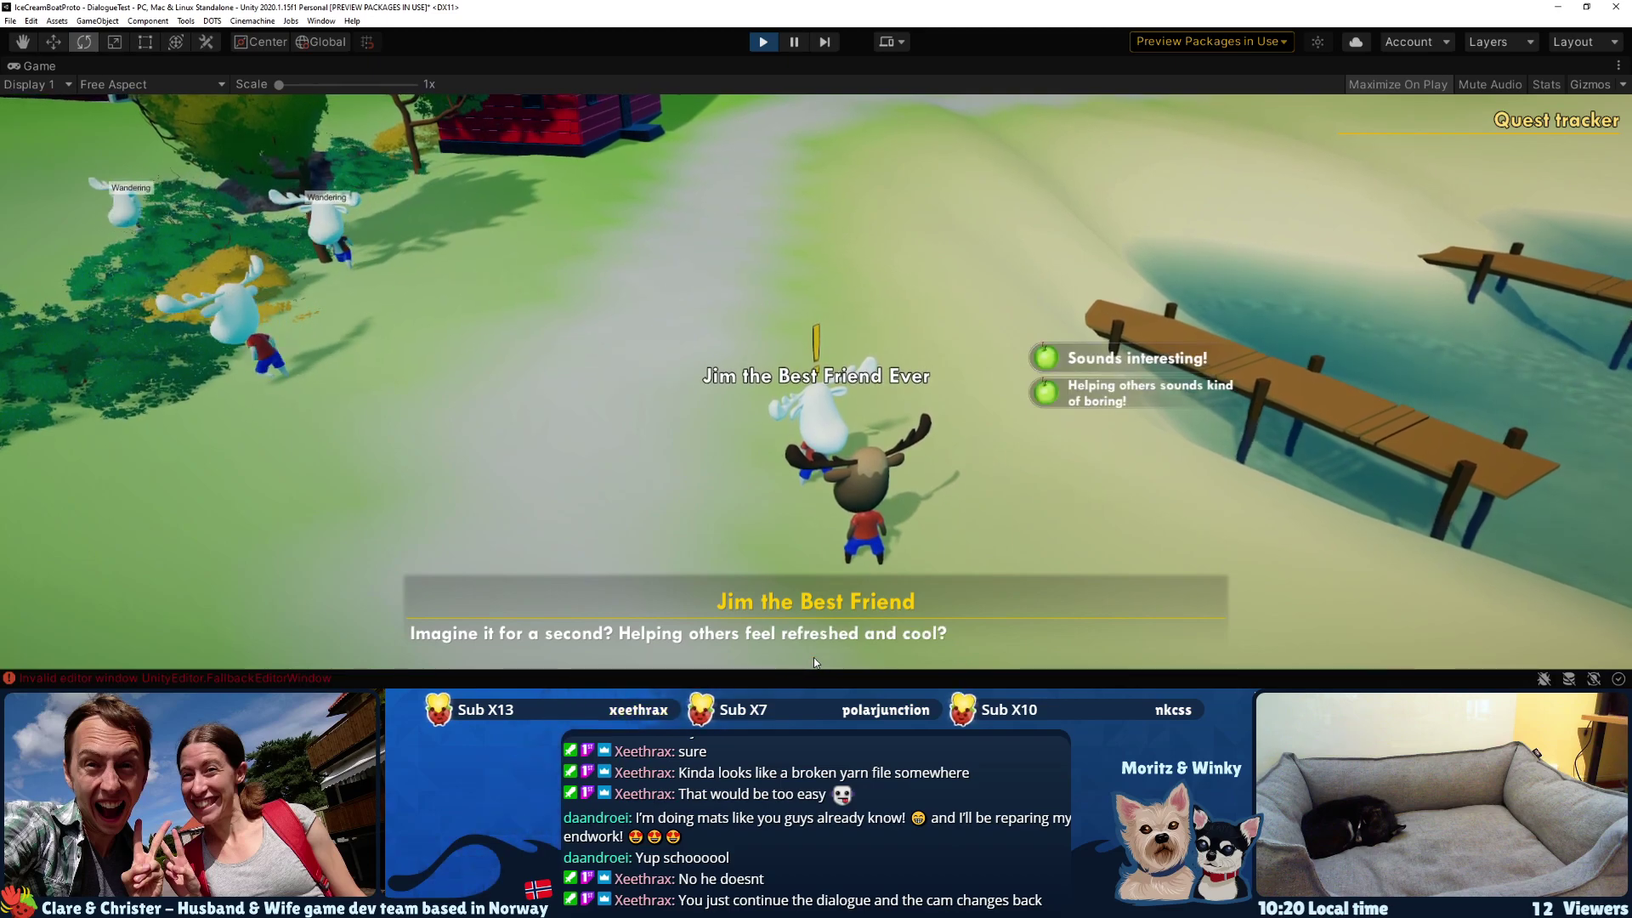
key(e)
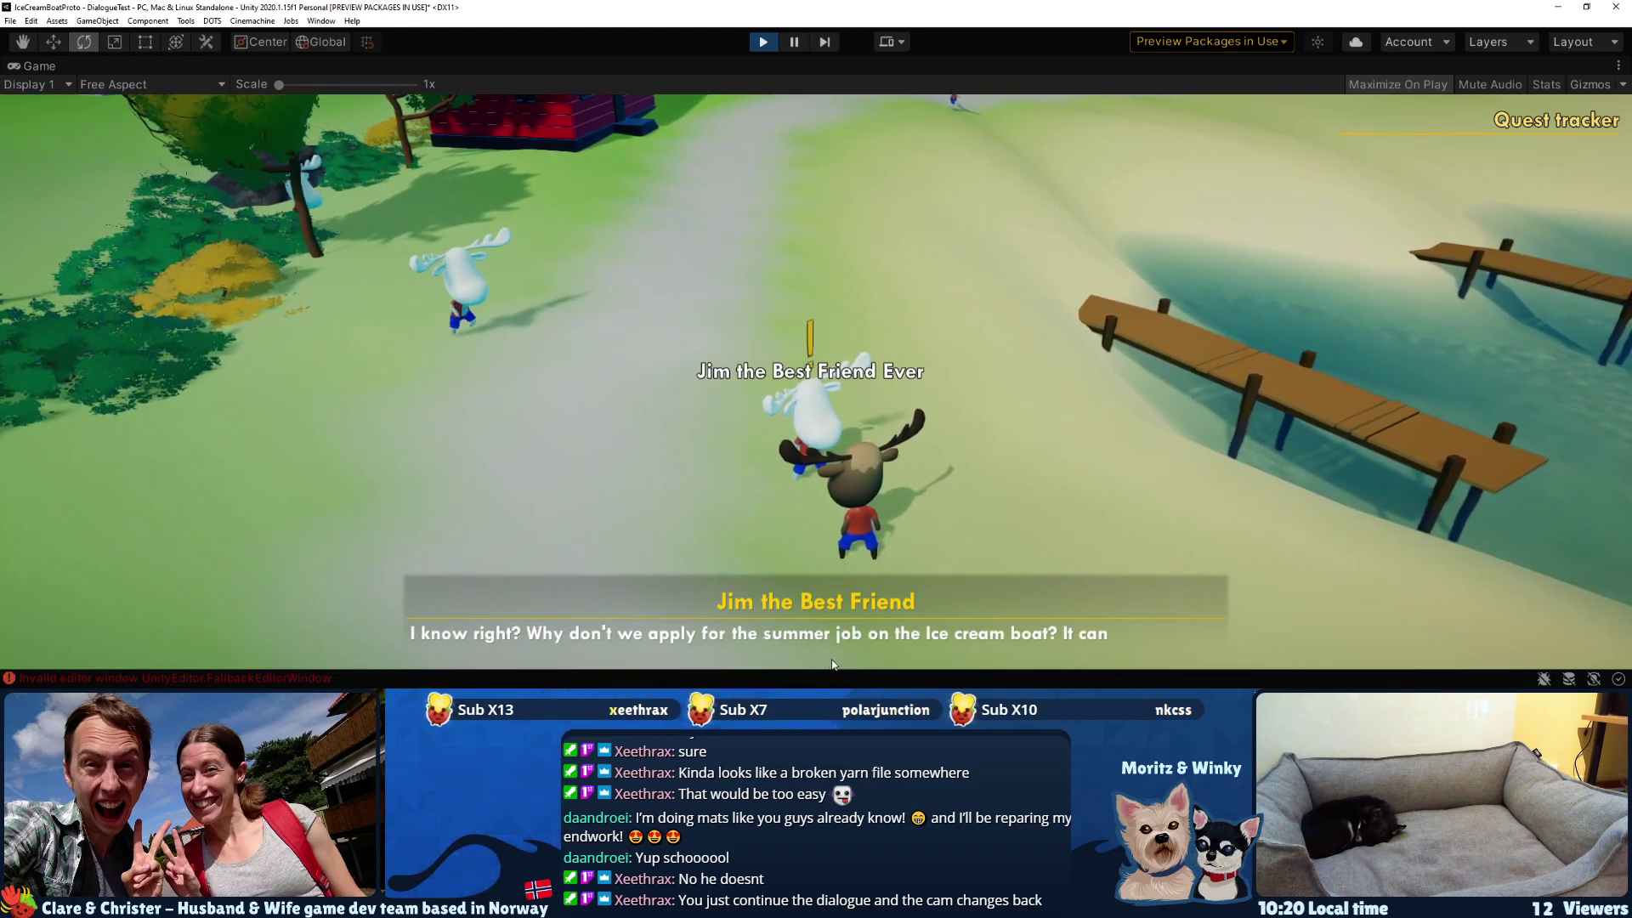
click(1105, 359)
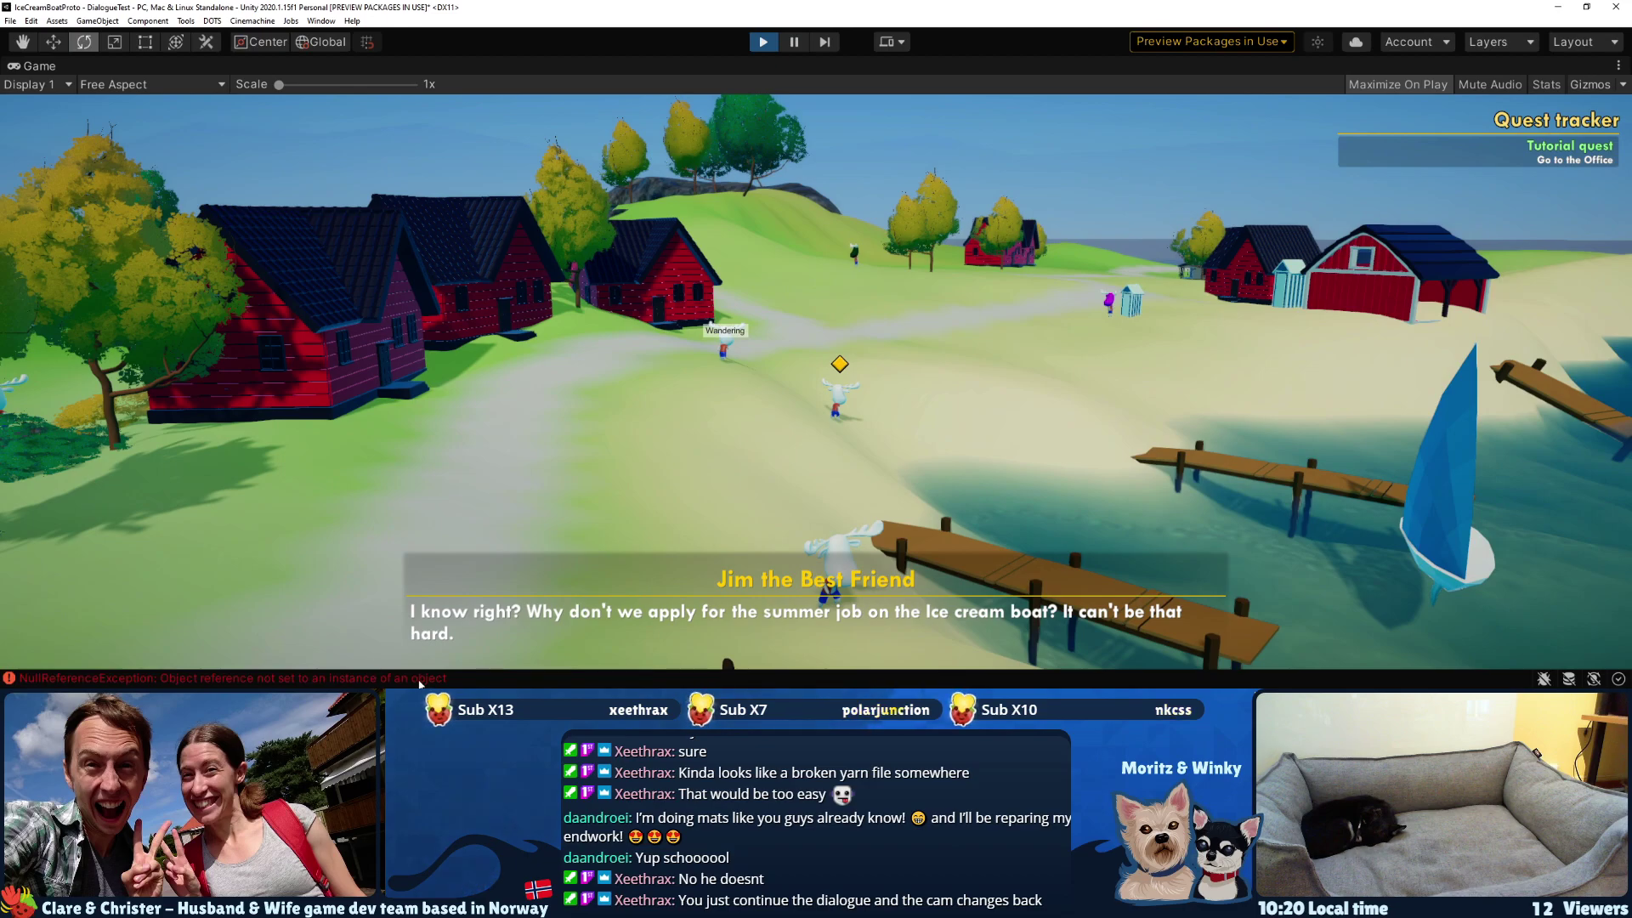
key(ctrl+p)
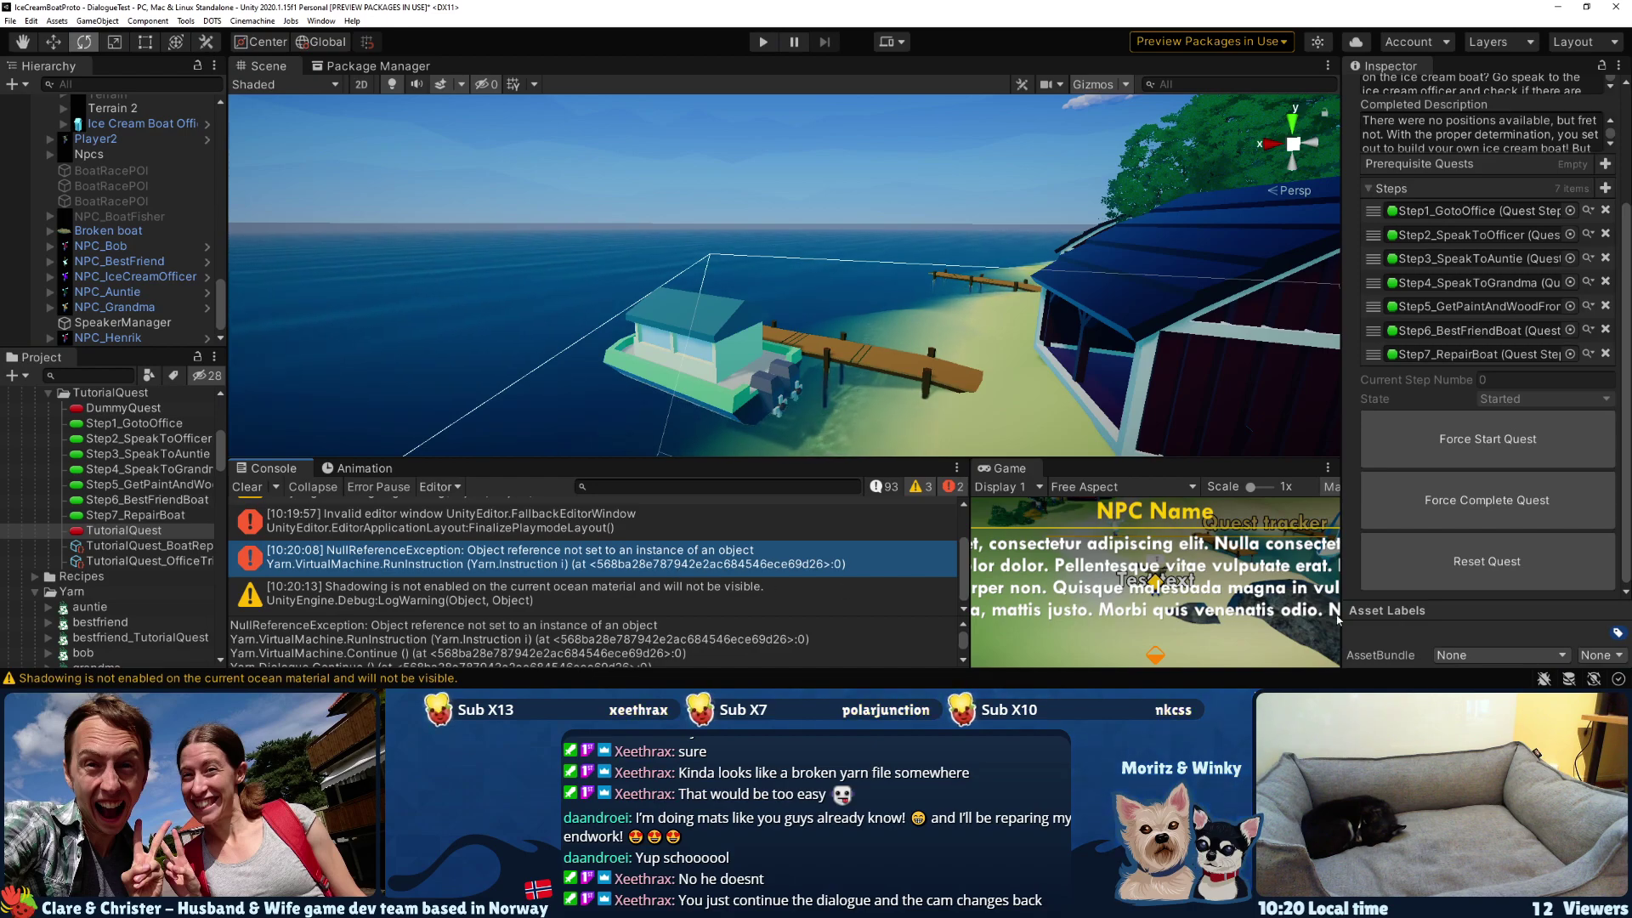
click(1487, 561)
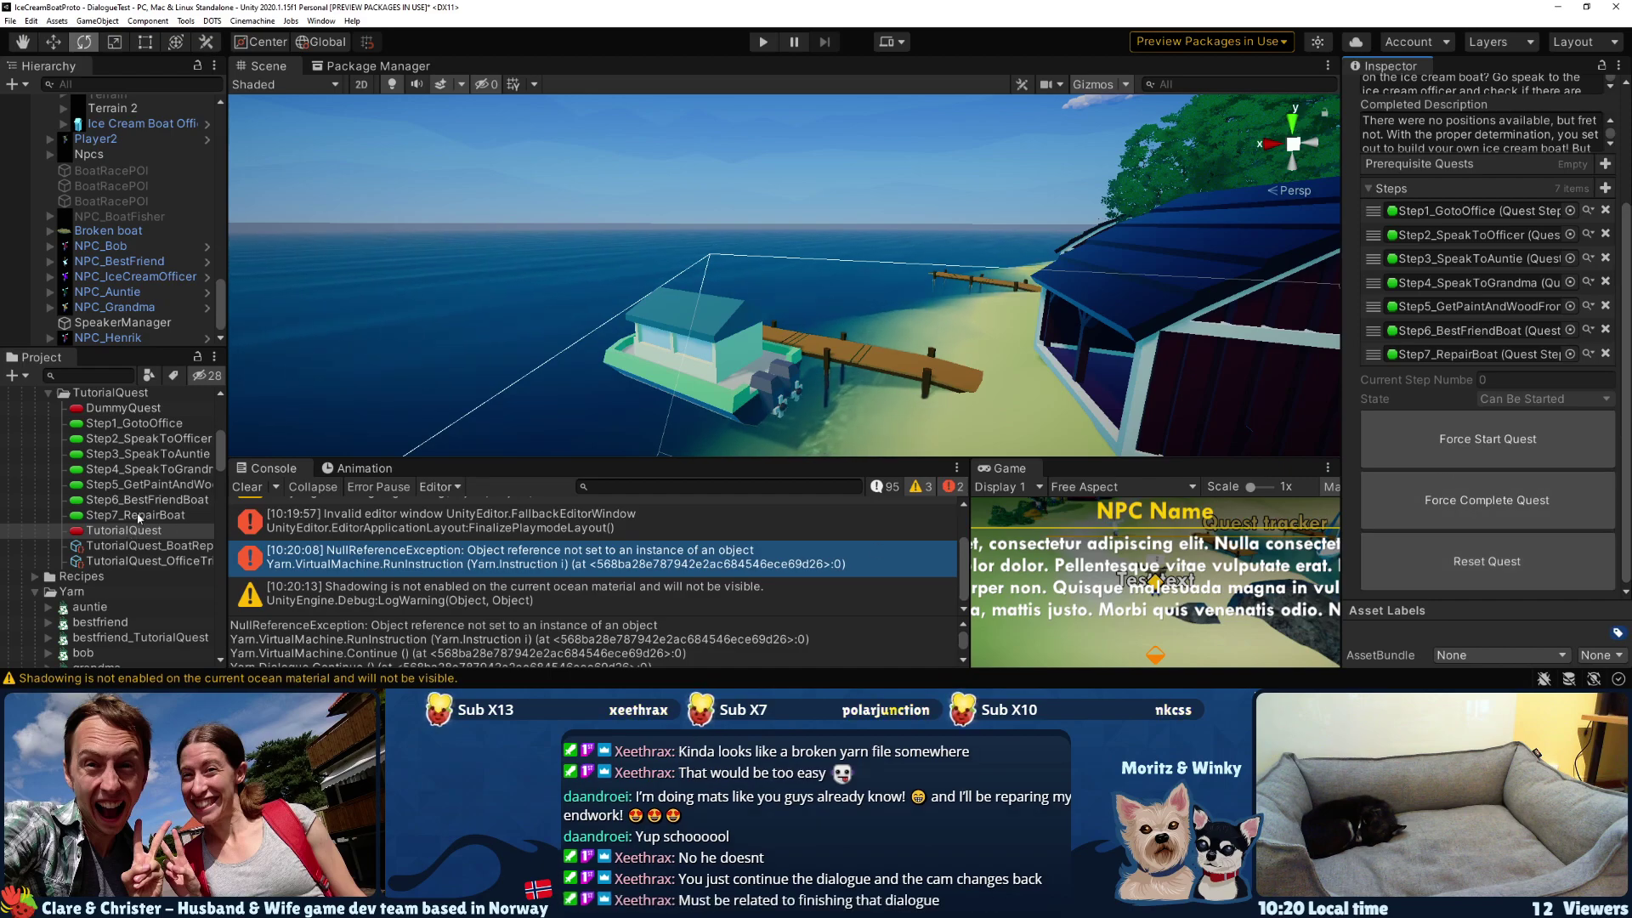
- Review the introQuestStart and introQuestEnd nodes of the bestfriend_TutorialQuest script in Visual Studio Code, and return to Unity
scroll(131, 540, down, 2)
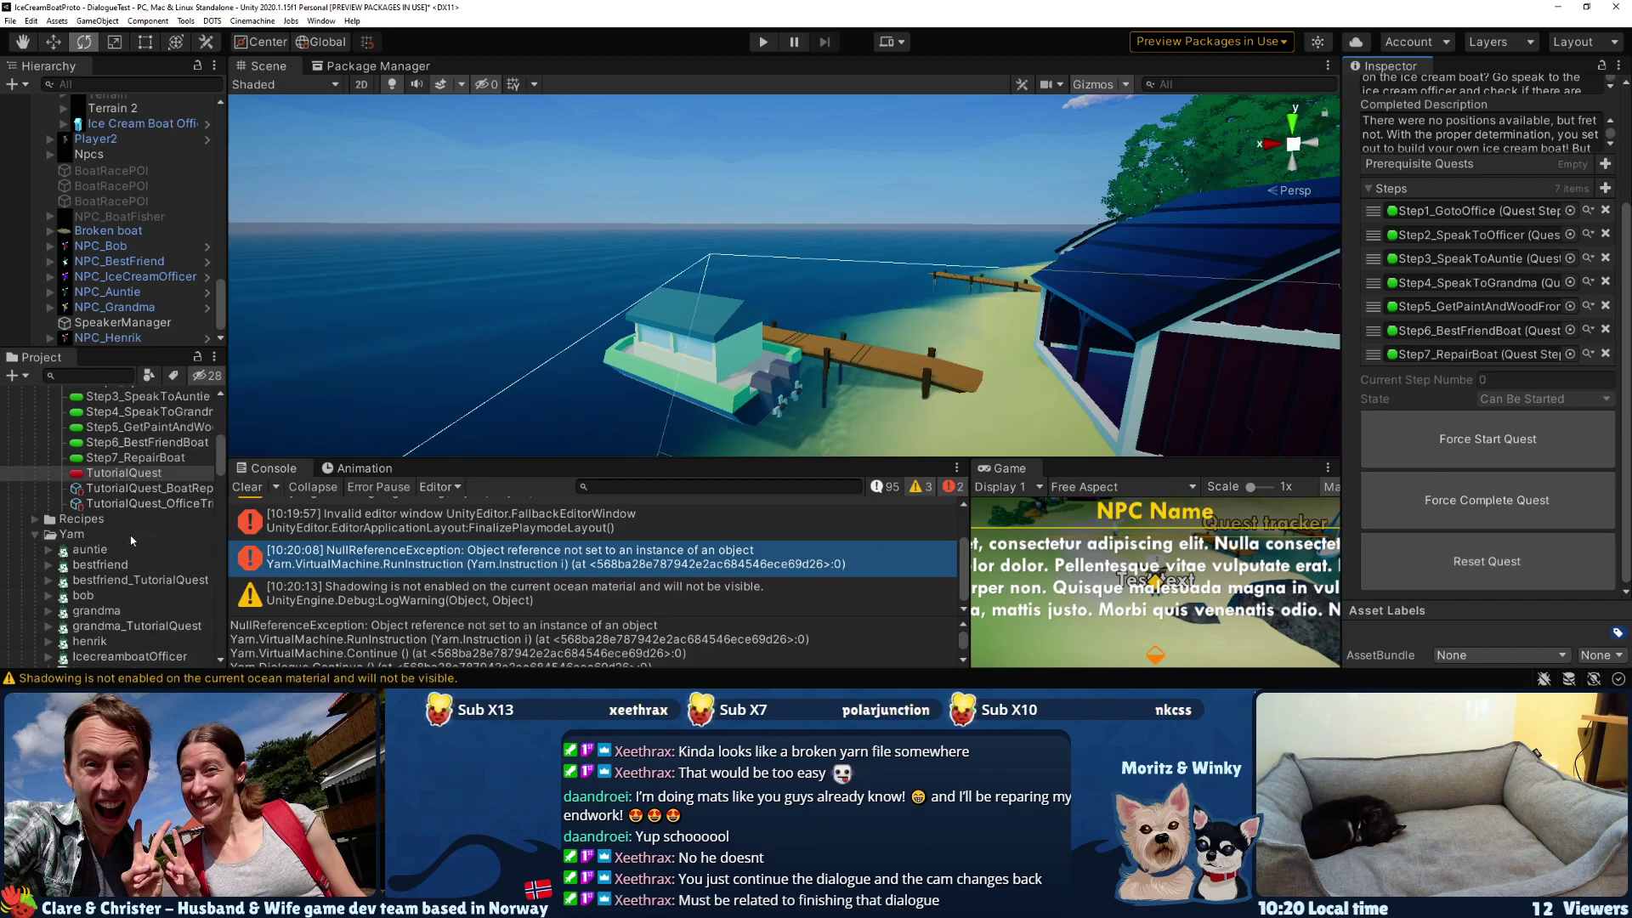
double_click(140, 580)
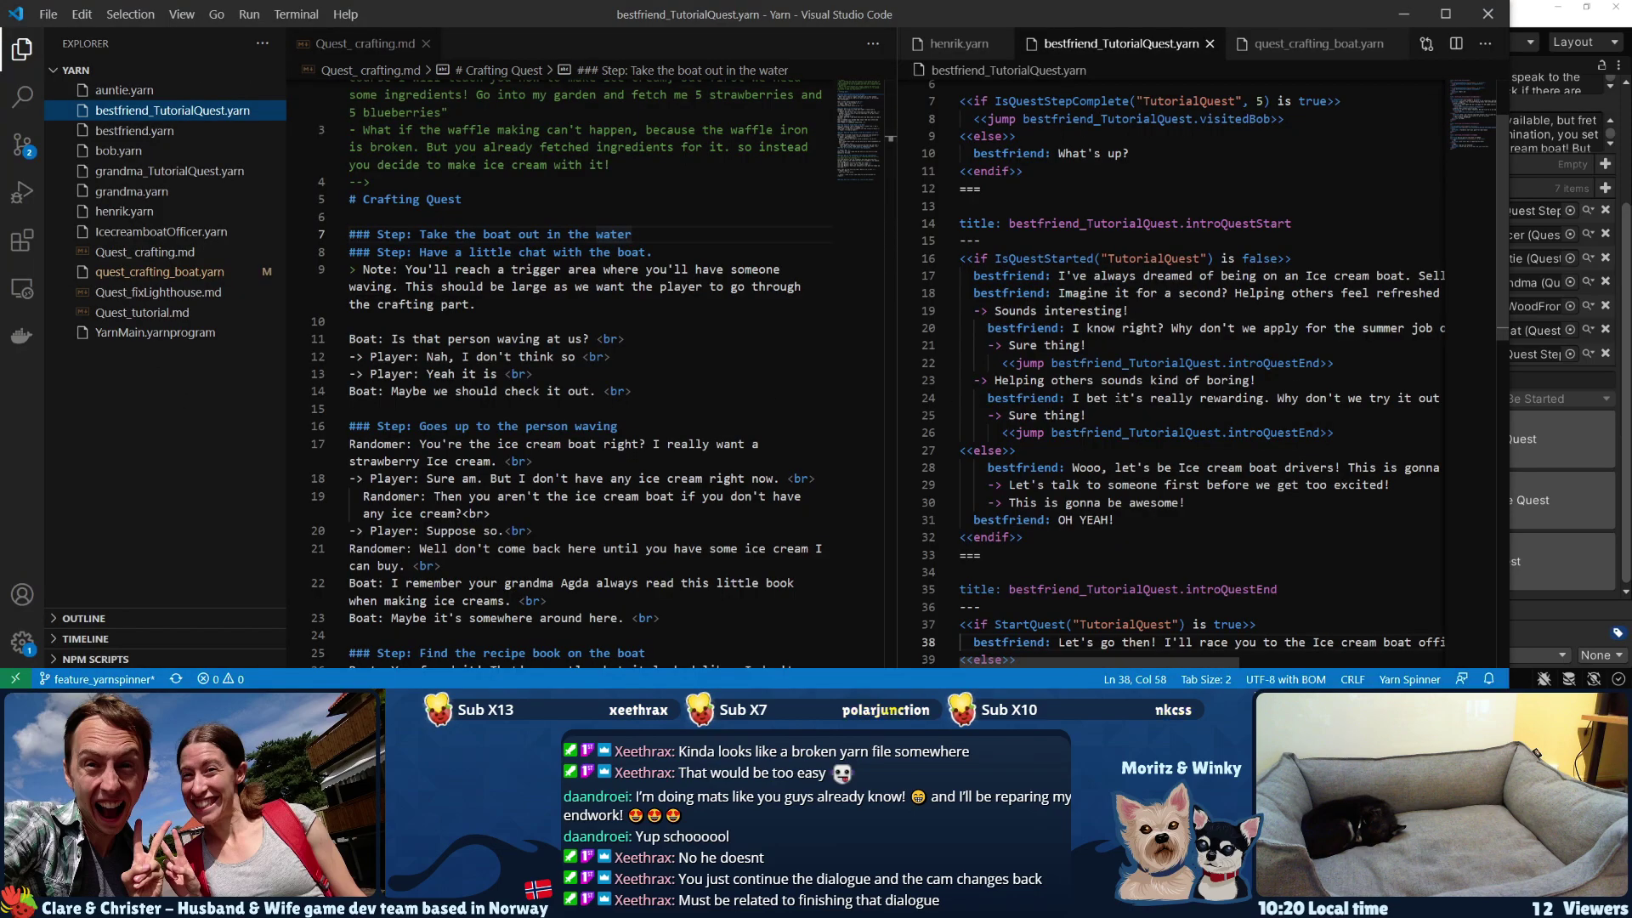
scroll(1119, 400, down, 3)
drag(974, 504, 1462, 506)
scroll(1207, 374, down, 1)
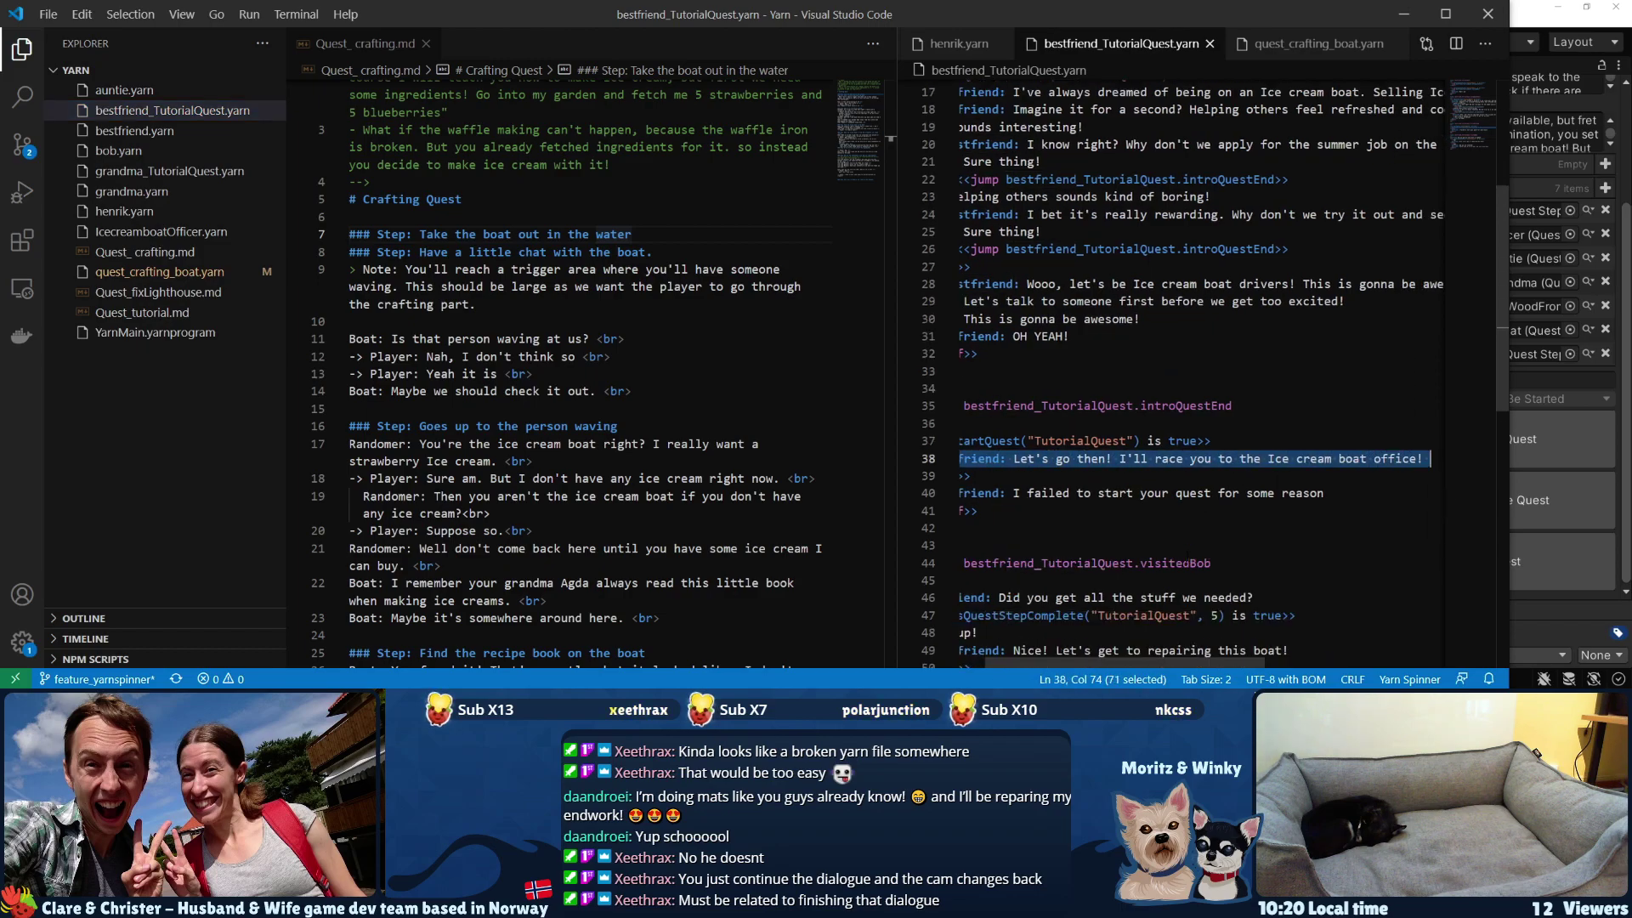
scroll(1174, 374, left, 2)
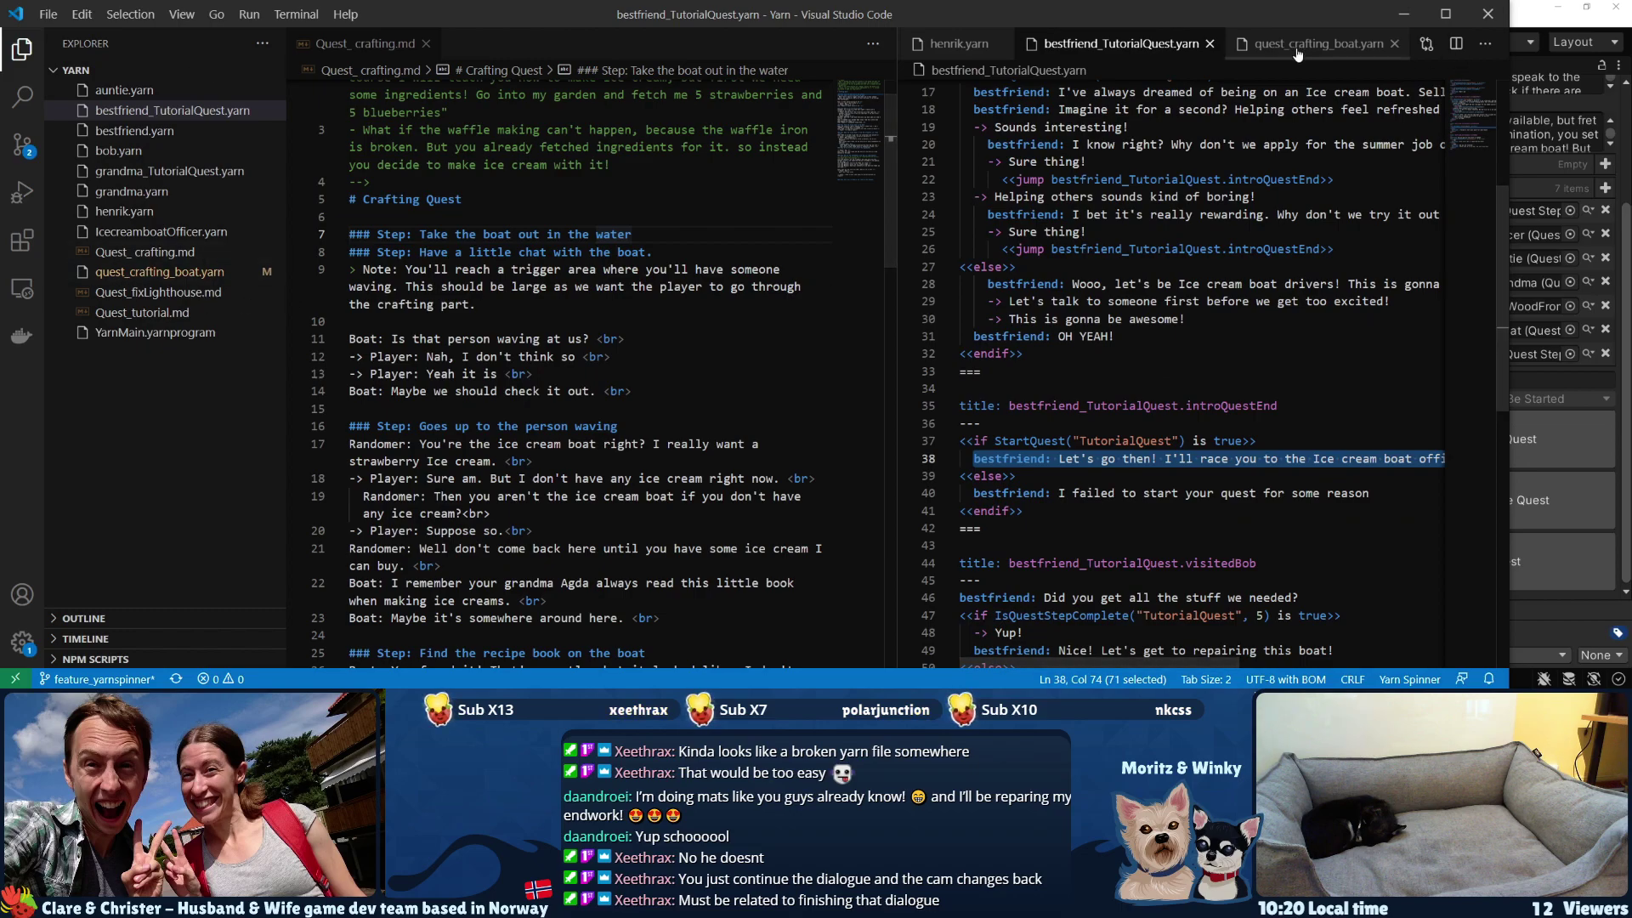
click(1519, 14)
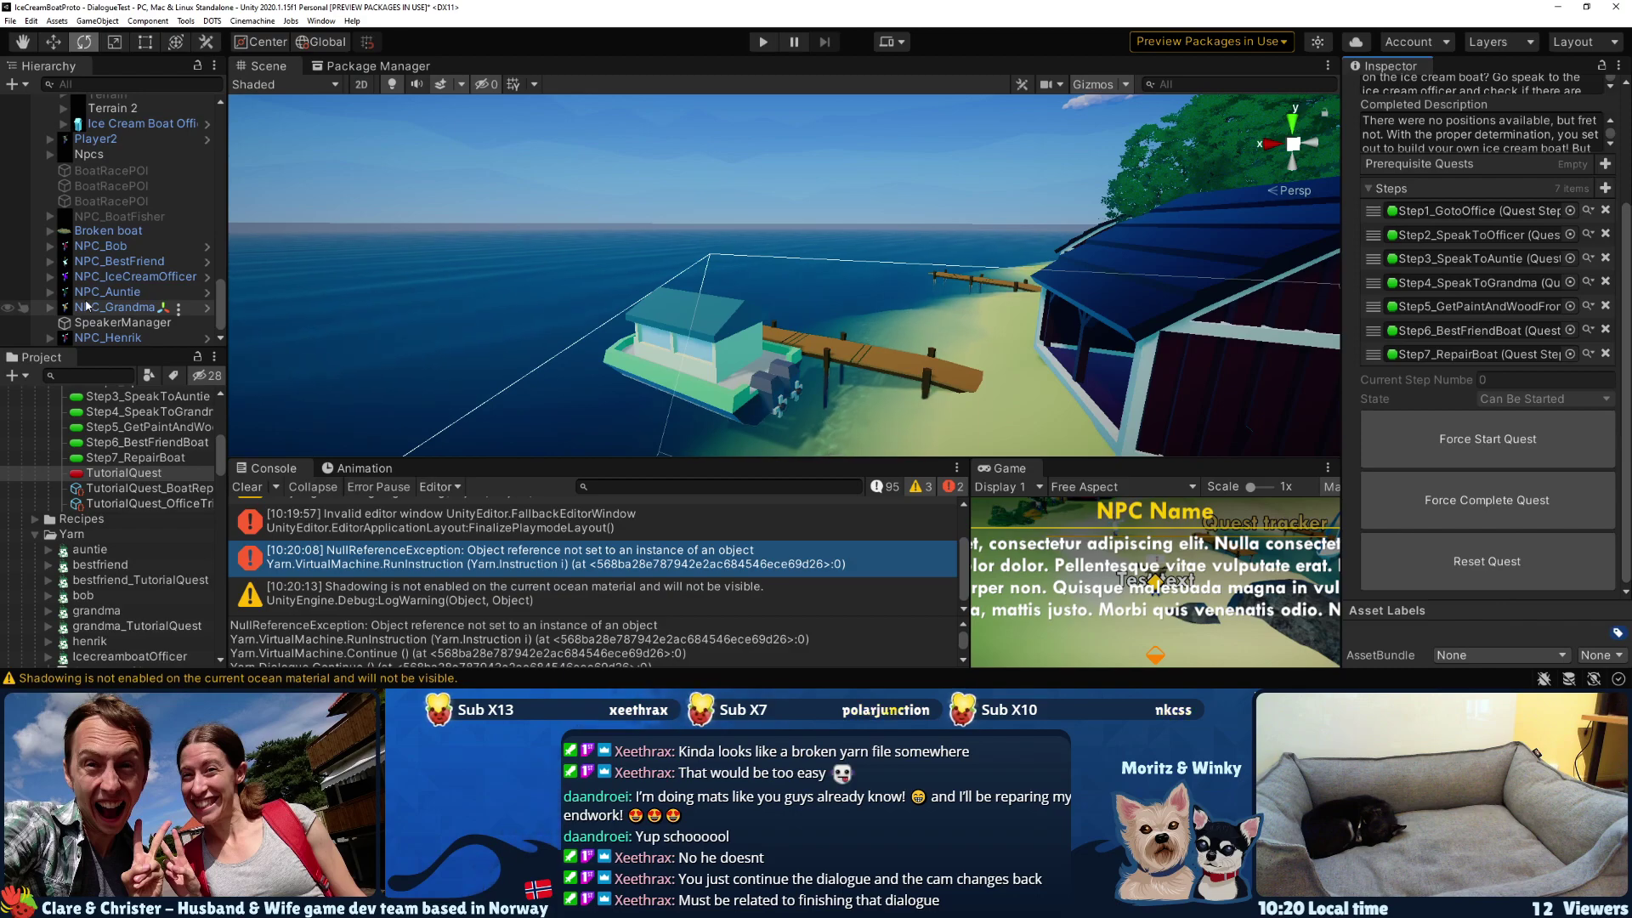
- Check the import settings of YarnMain and of the individual Yarn scripts from quest_crafting_boat up to auntie
scroll(98, 598, down, 3)
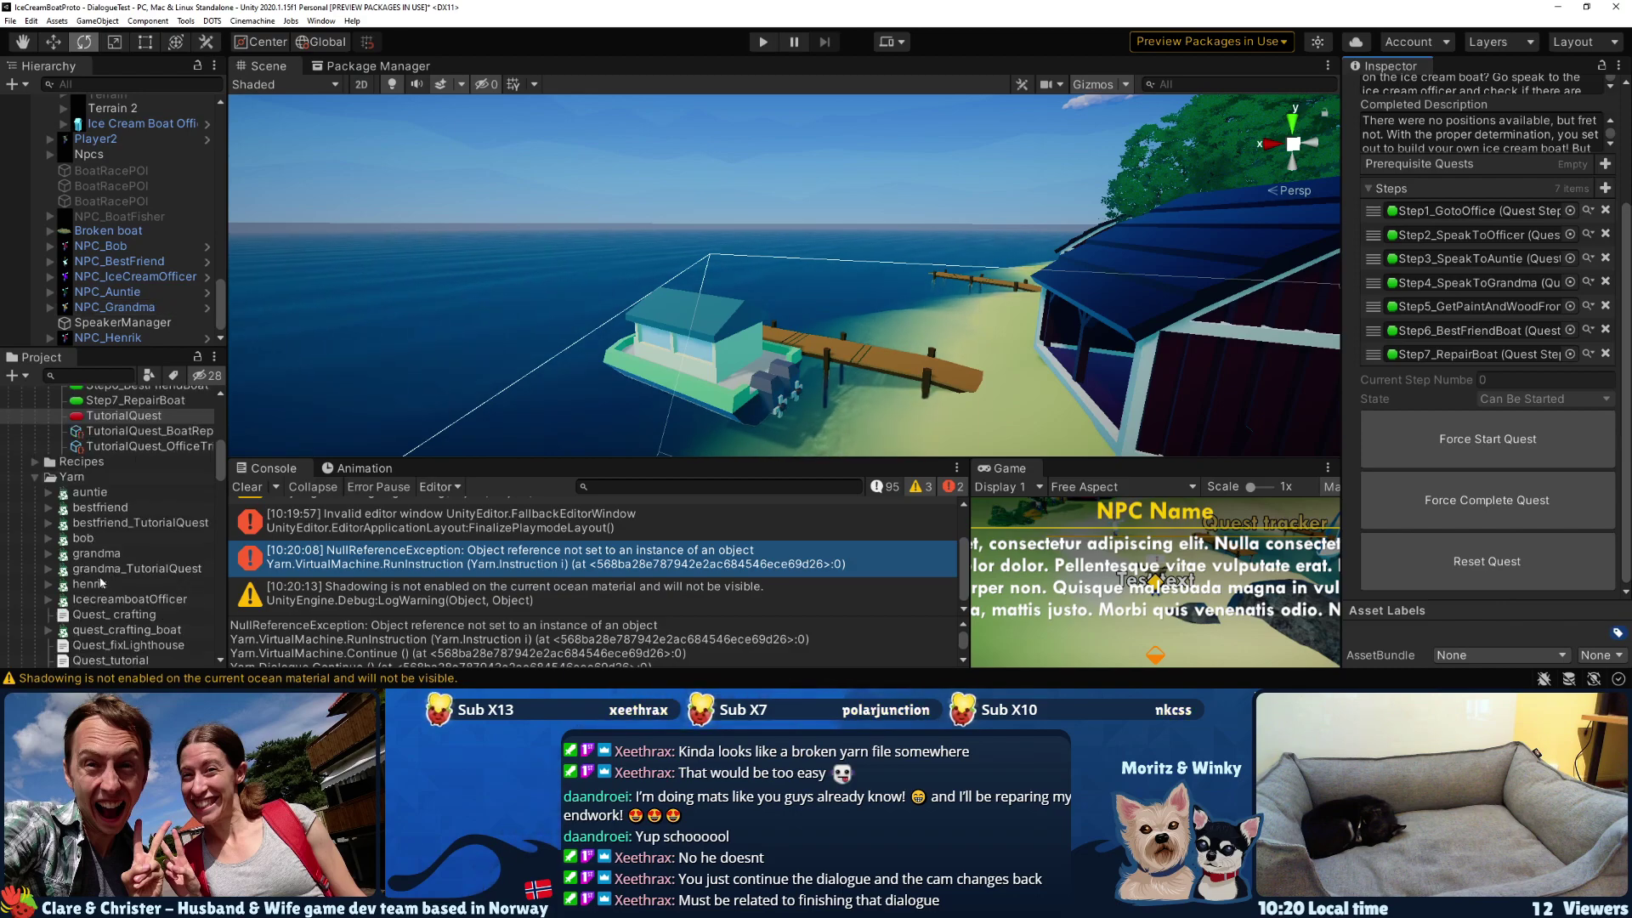
click(96, 619)
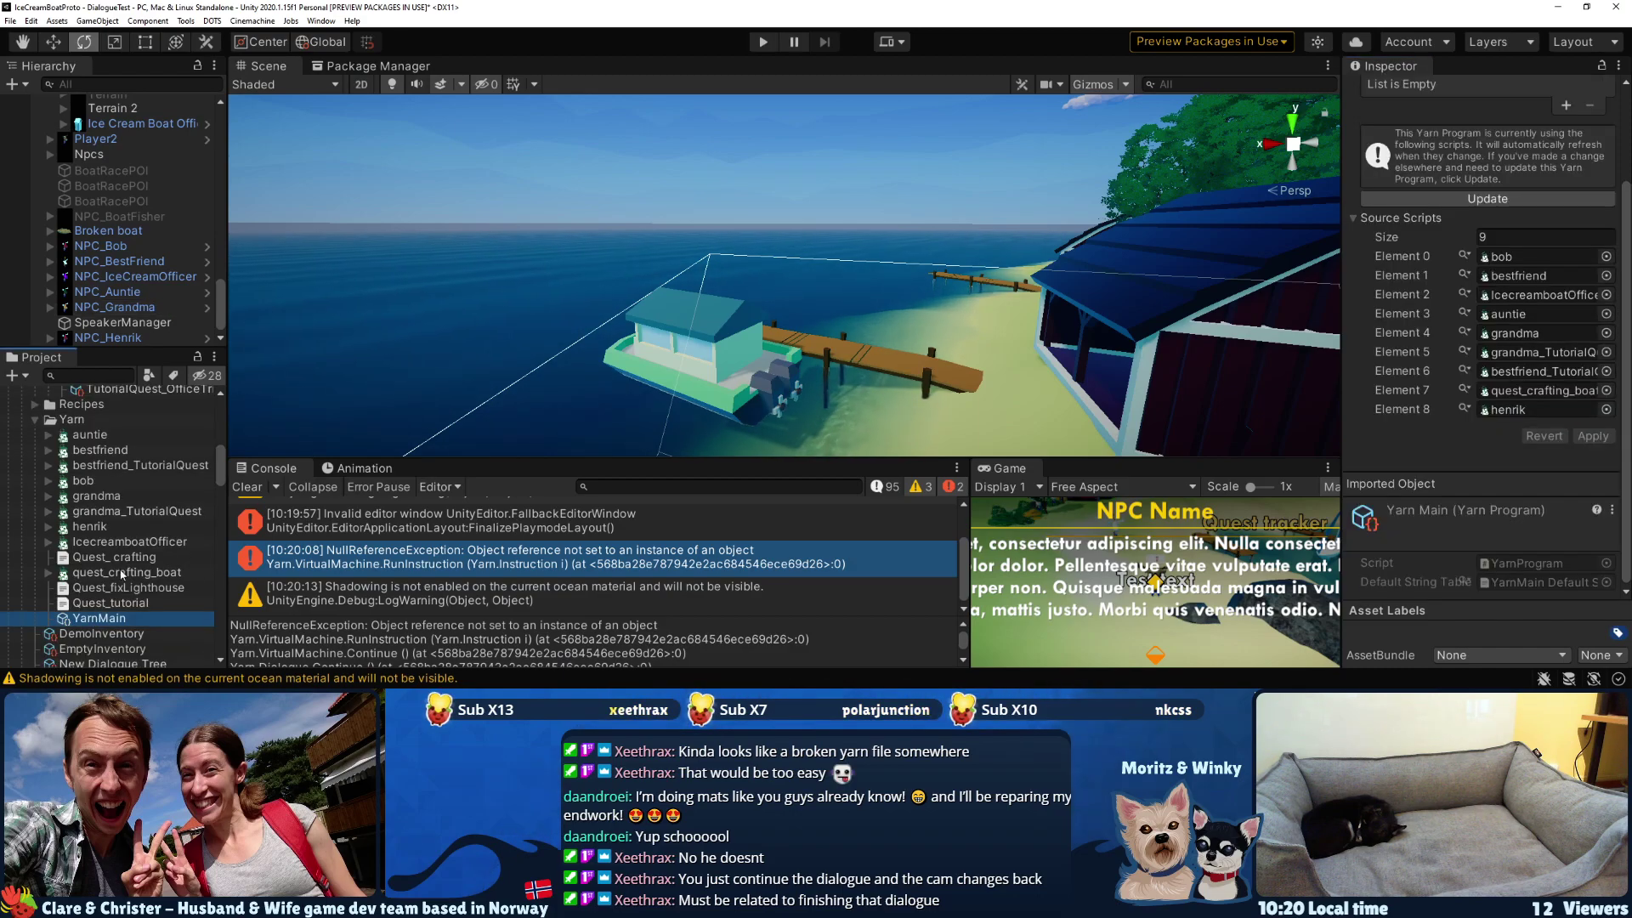
click(122, 574)
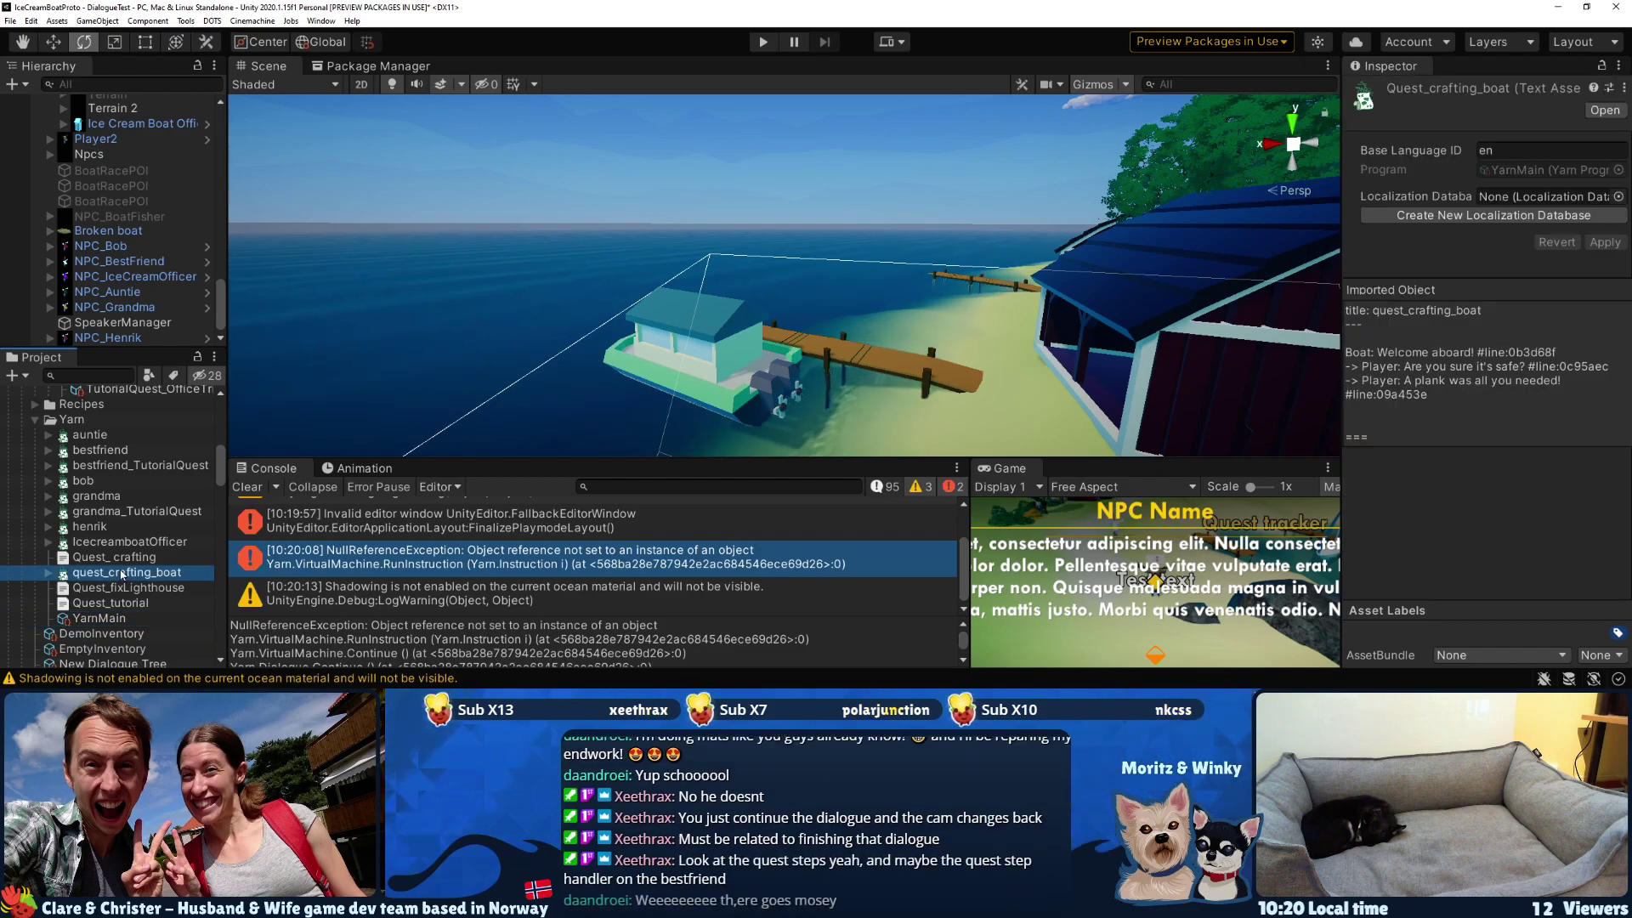
click(129, 540)
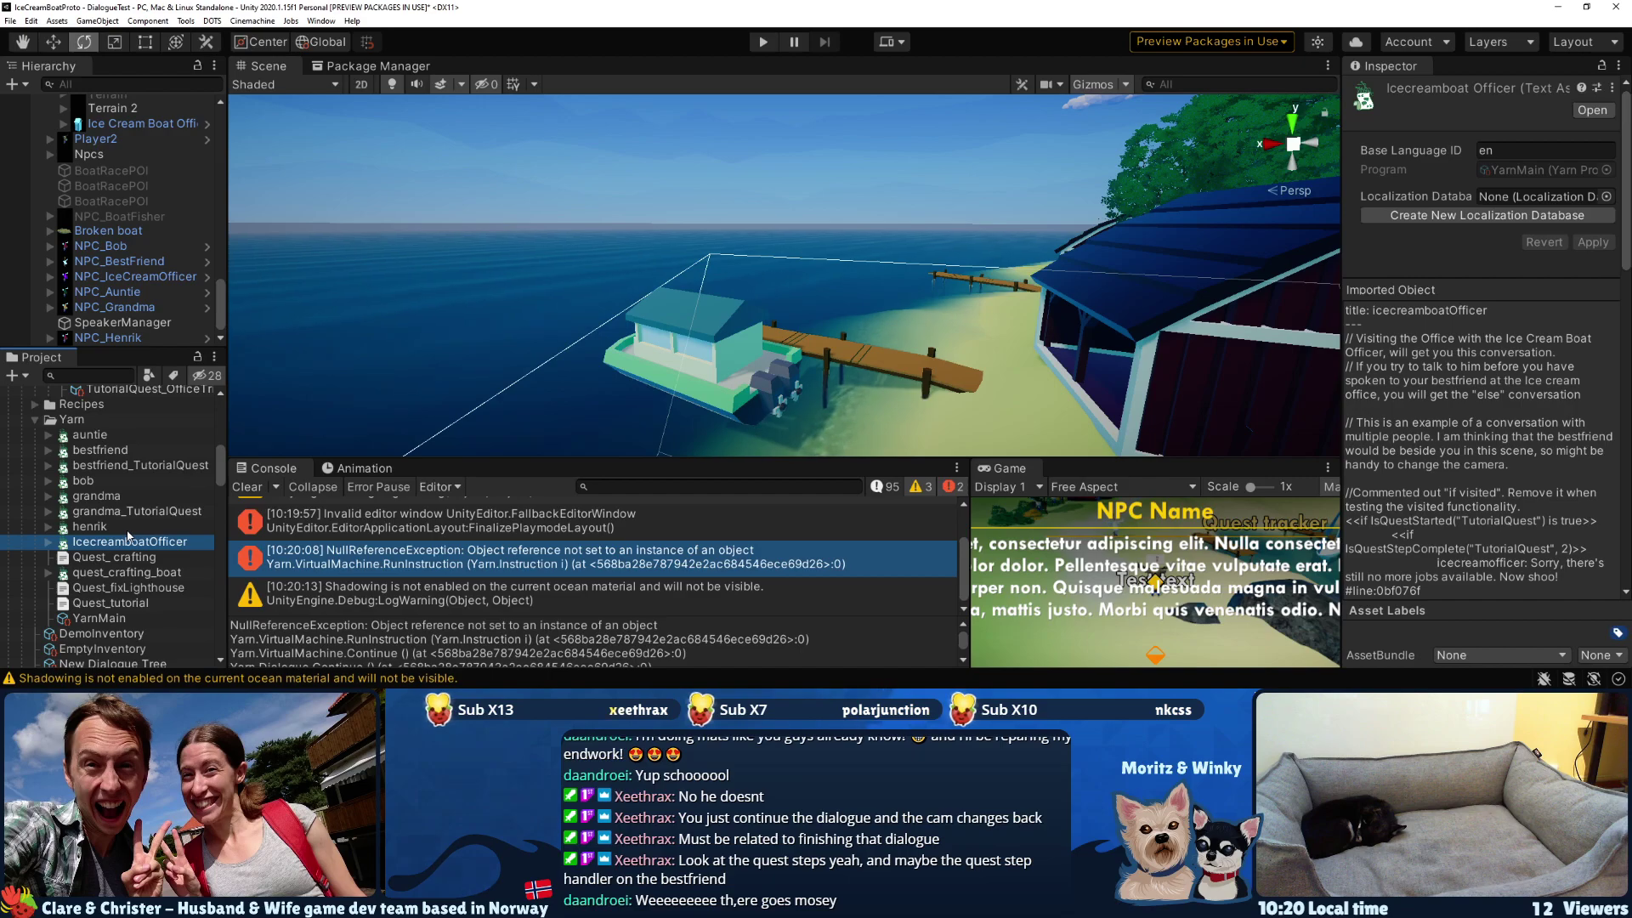
key(Up)
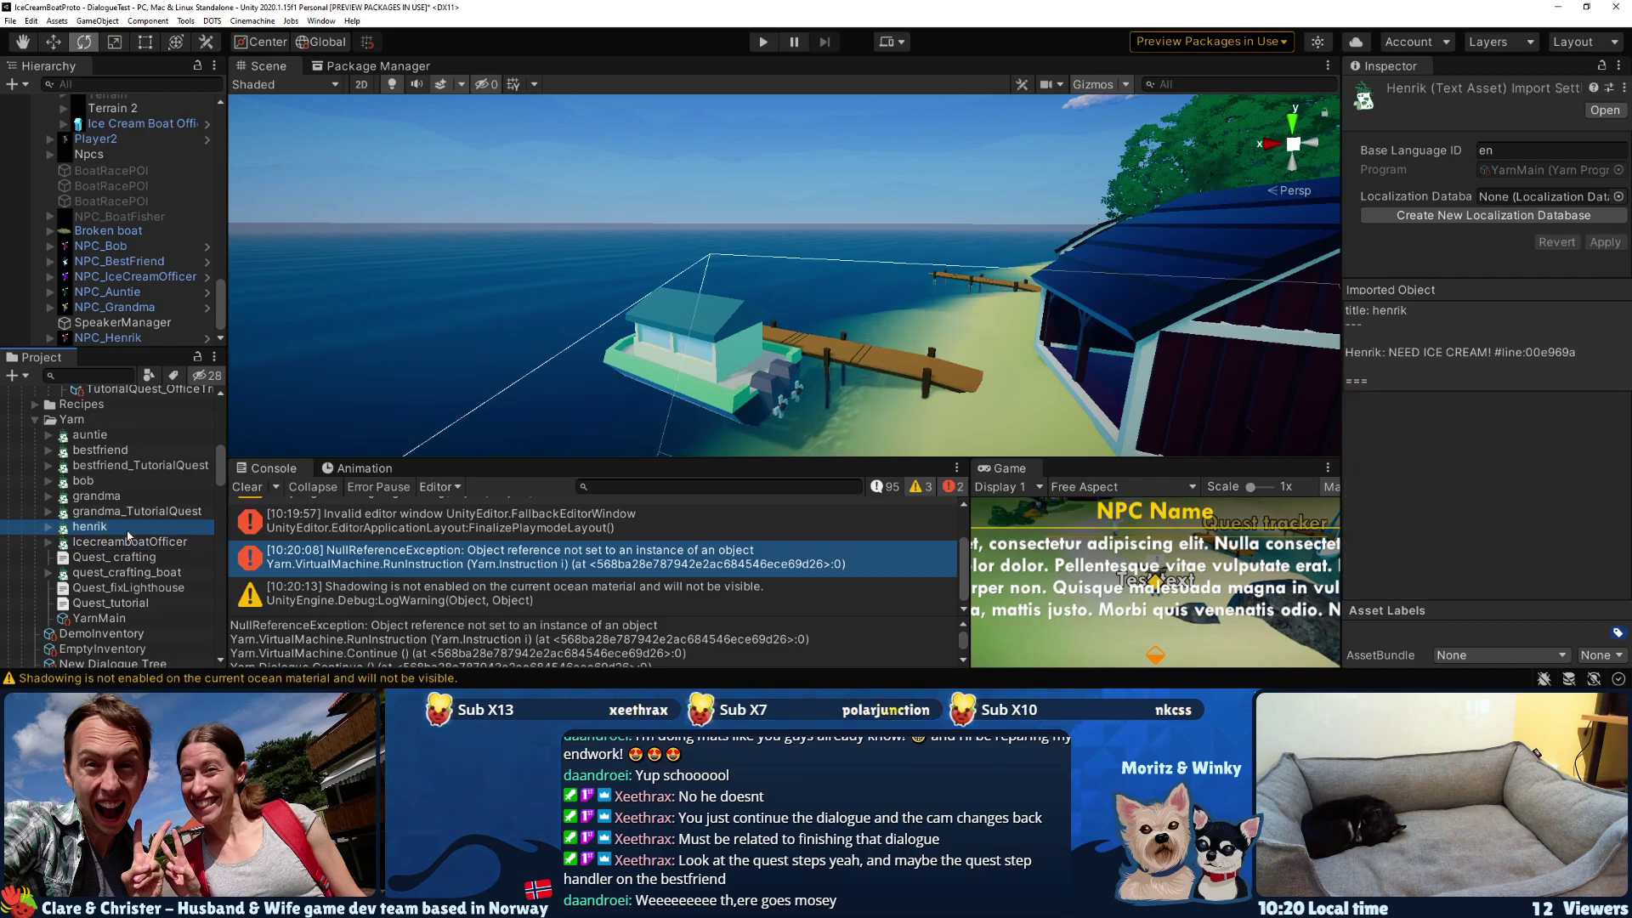
key(Up)
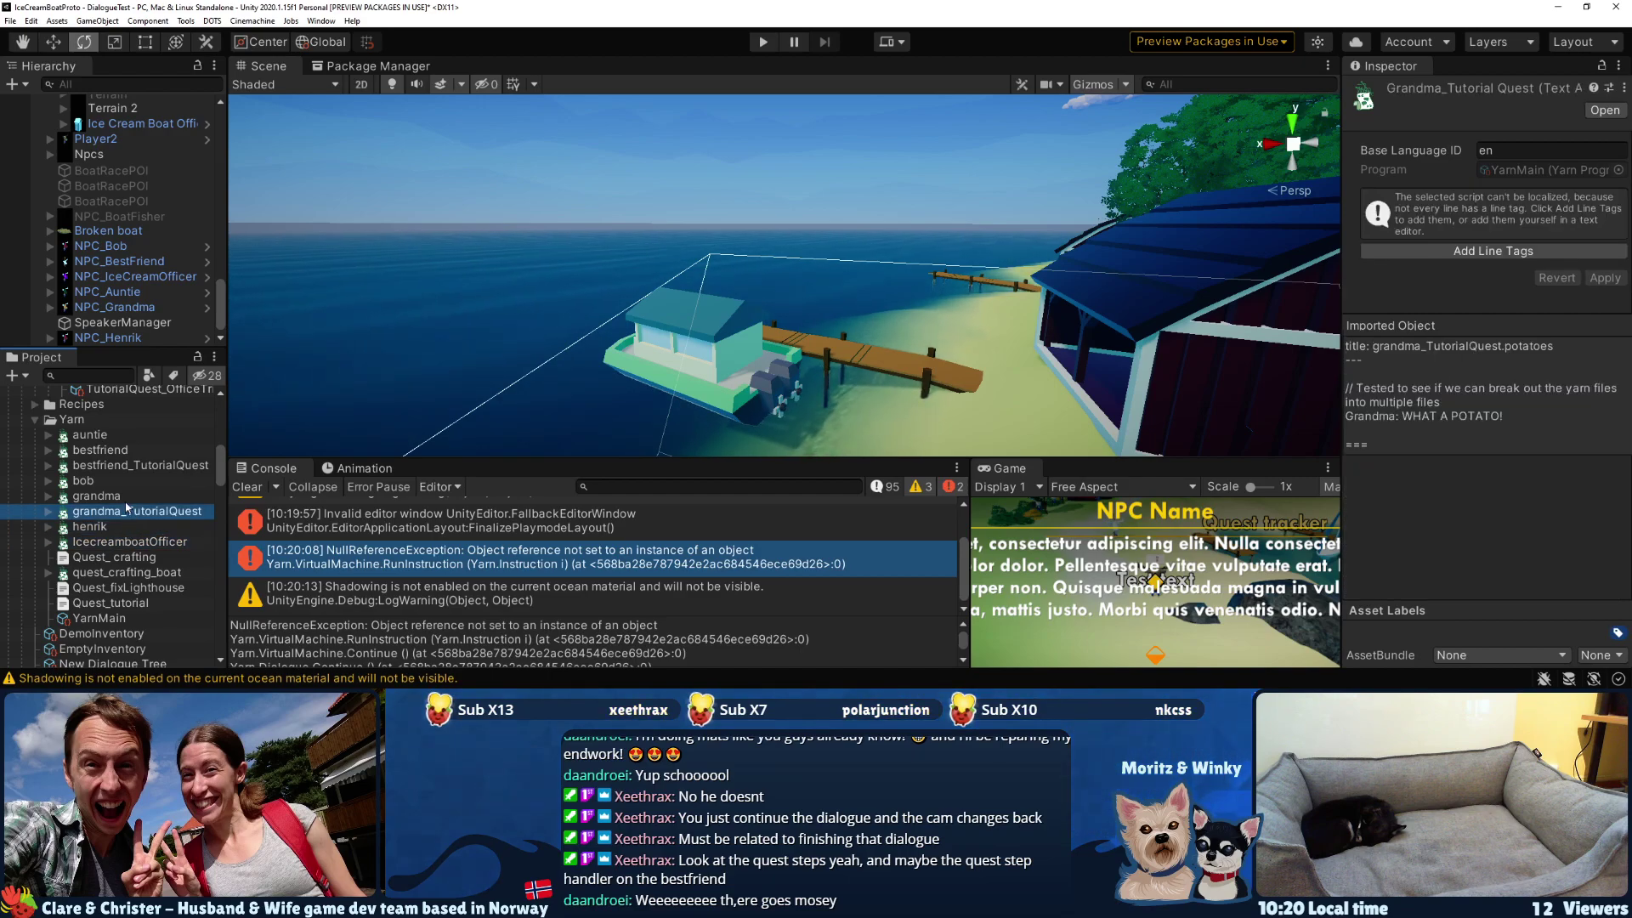
key(Up)
key(Up)
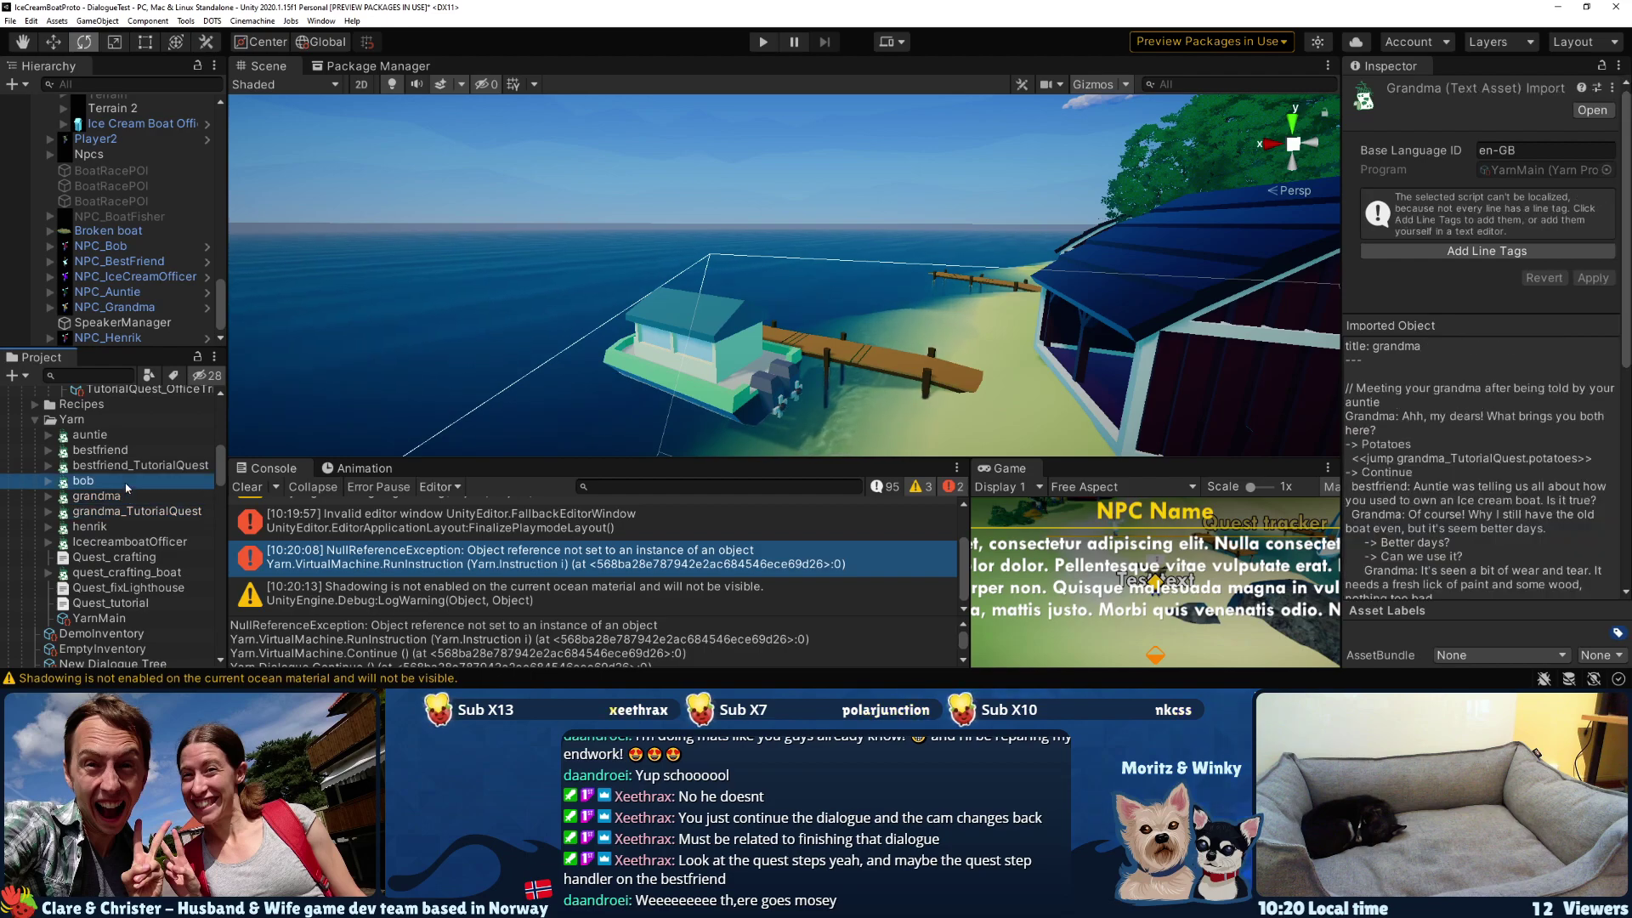
key(Up)
key(Up)
key(Up)
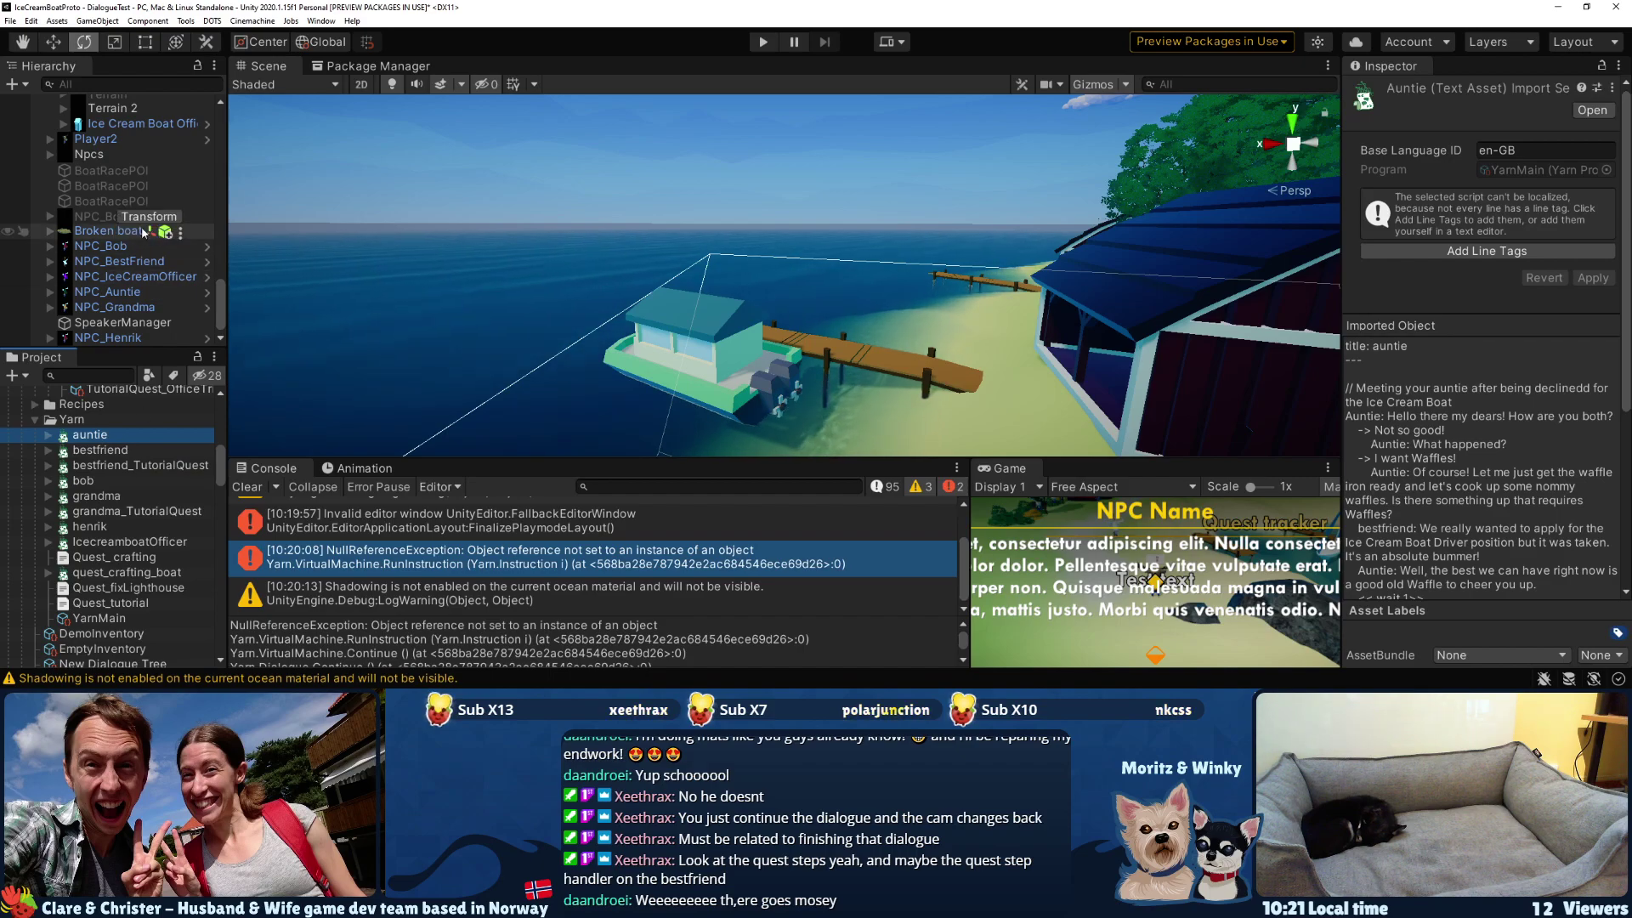
- Examine NPC_BestFriend's quest step event handlers for broken references, including the target transform of Step5_GetPaintAndWoodFromBob
click(127, 261)
scroll(1429, 418, down, 15)
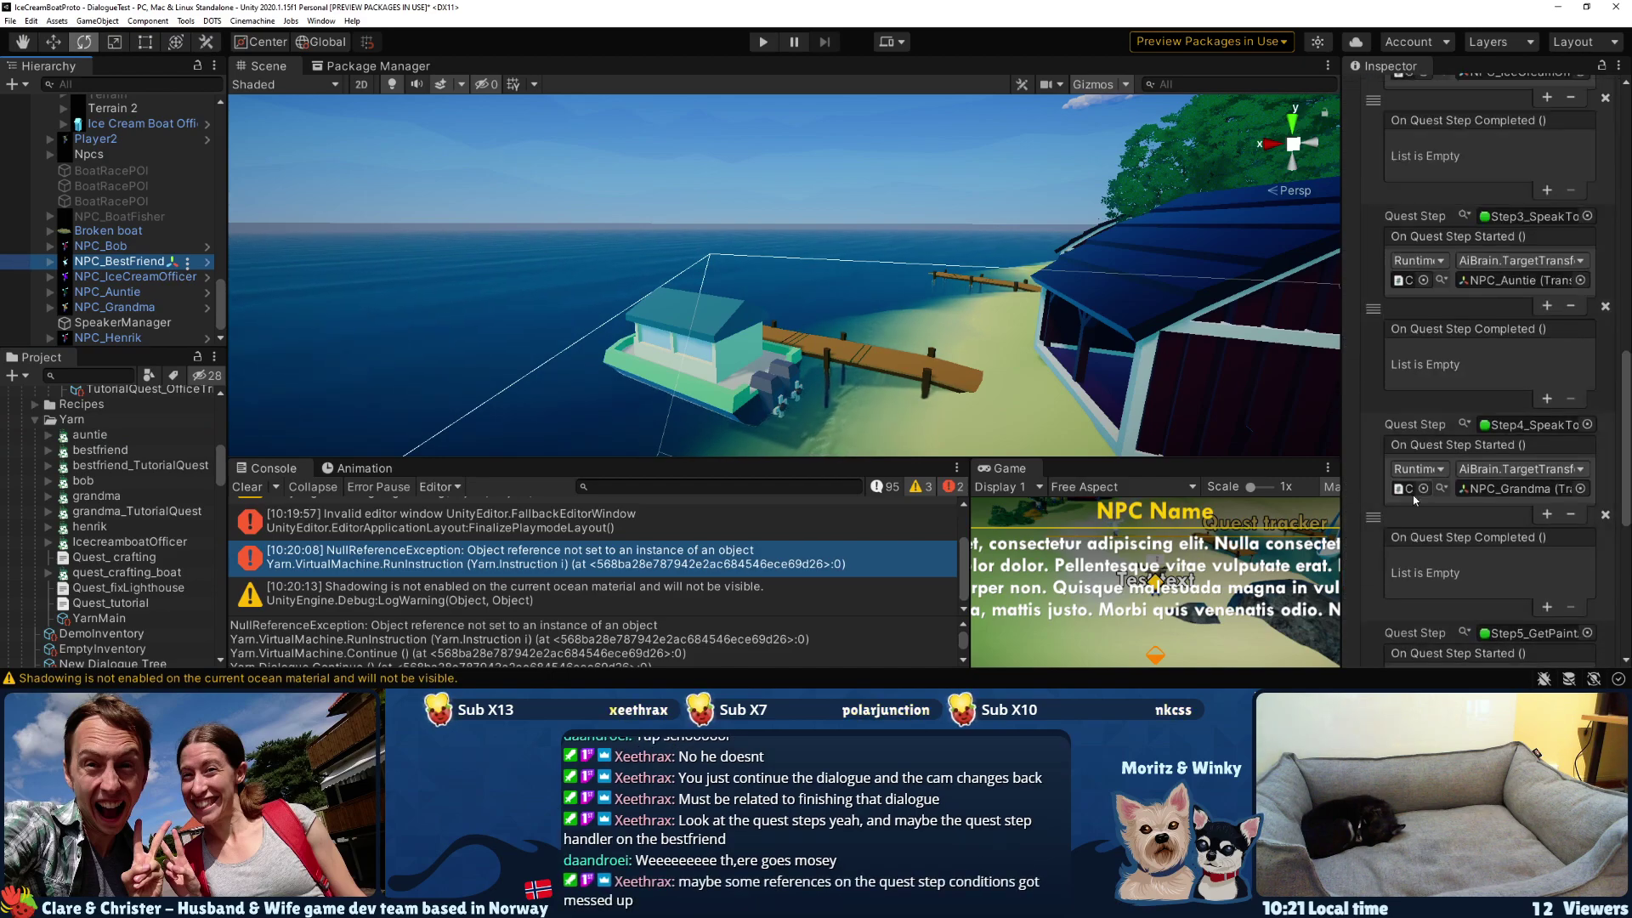
scroll(1415, 499, down, 8)
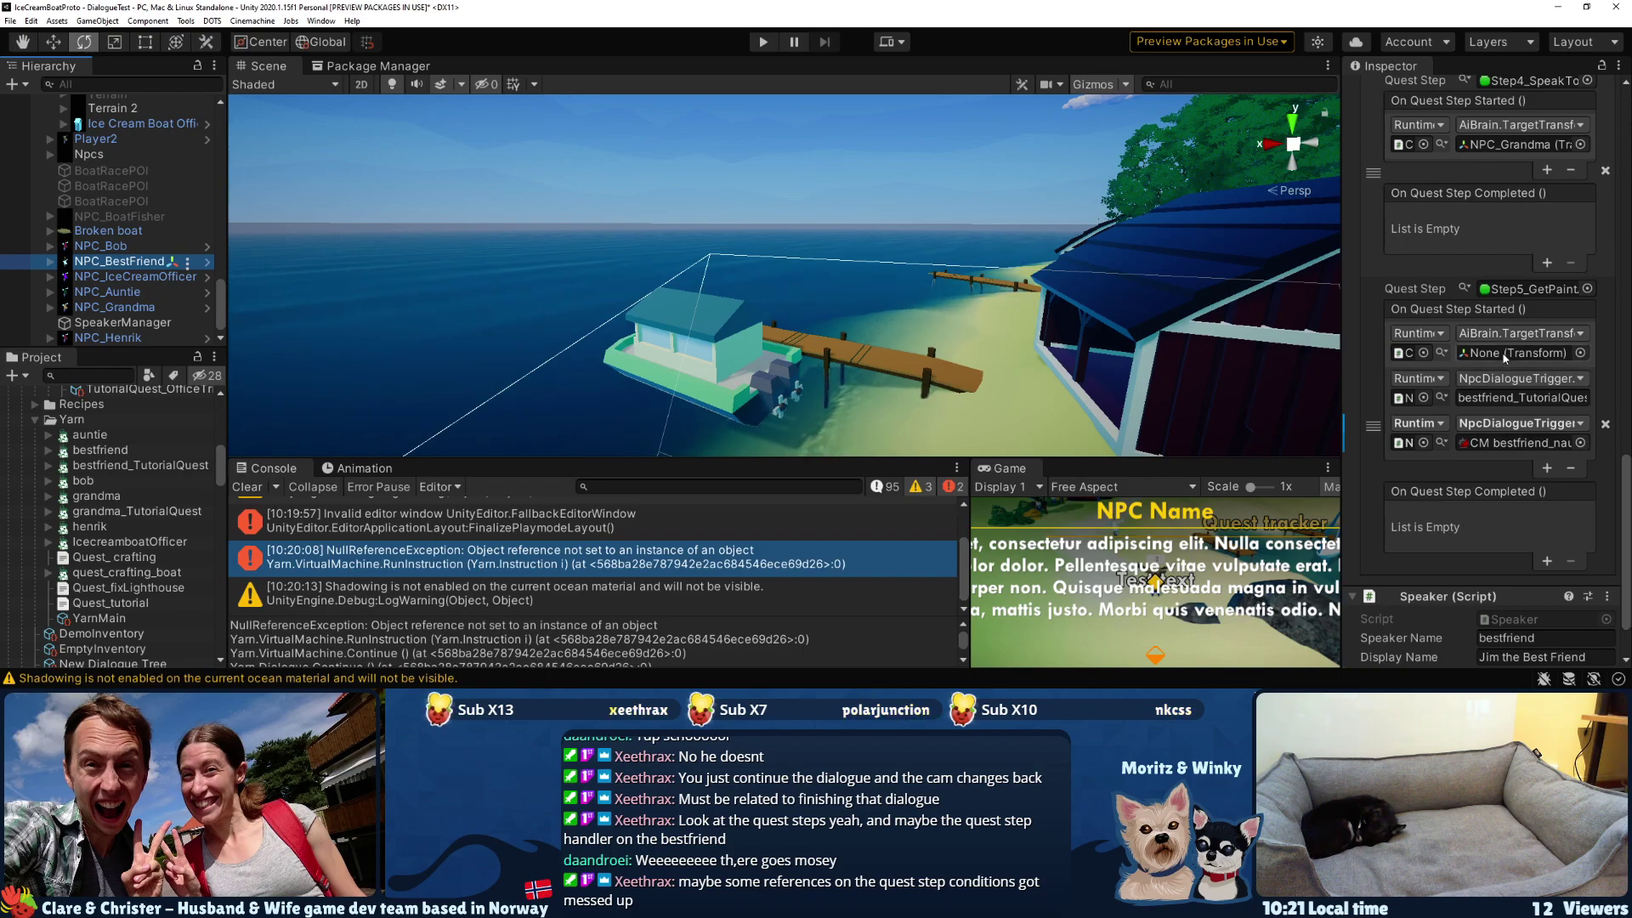
scroll(1503, 357, up, 15)
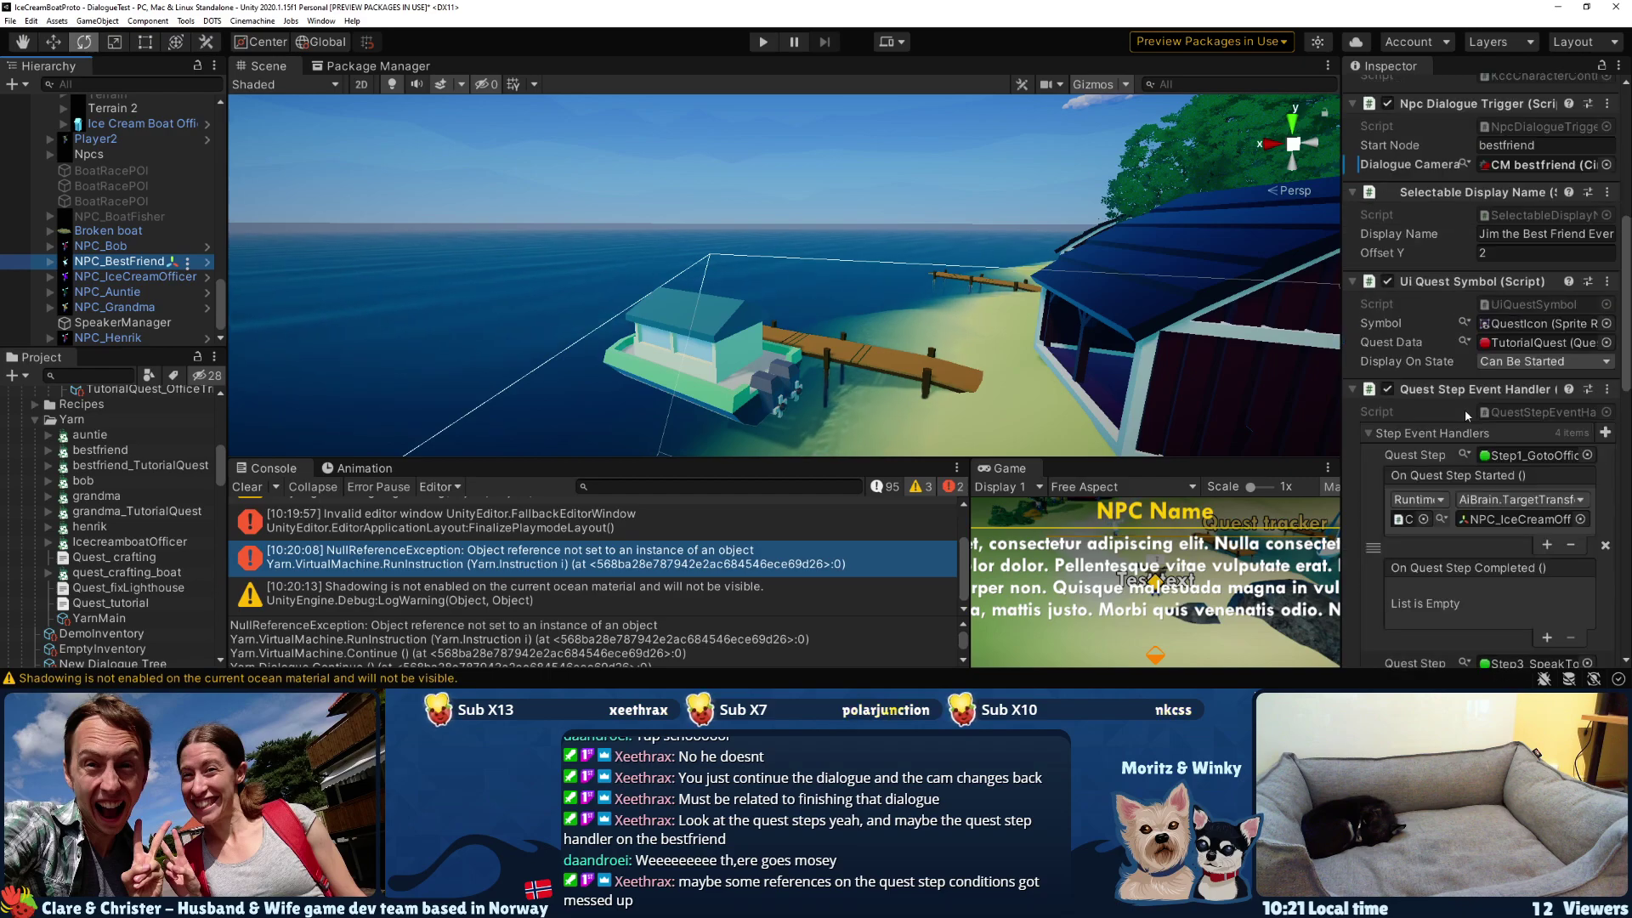
scroll(1466, 416, down, 3)
drag(1338, 298, 1052, 280)
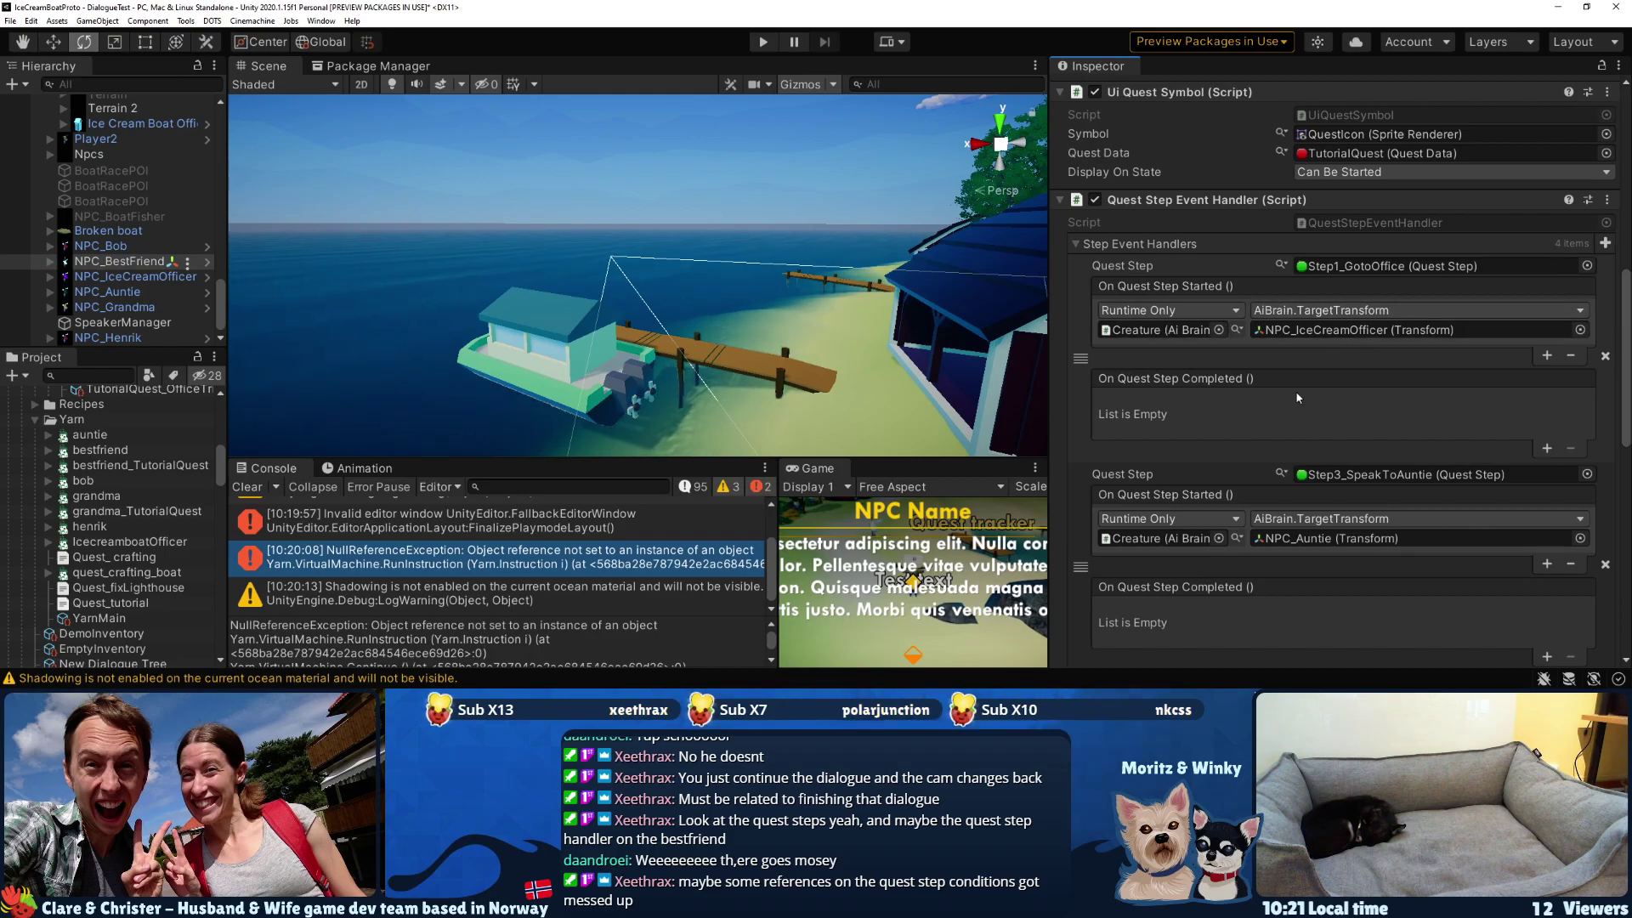
scroll(1298, 397, down, 6)
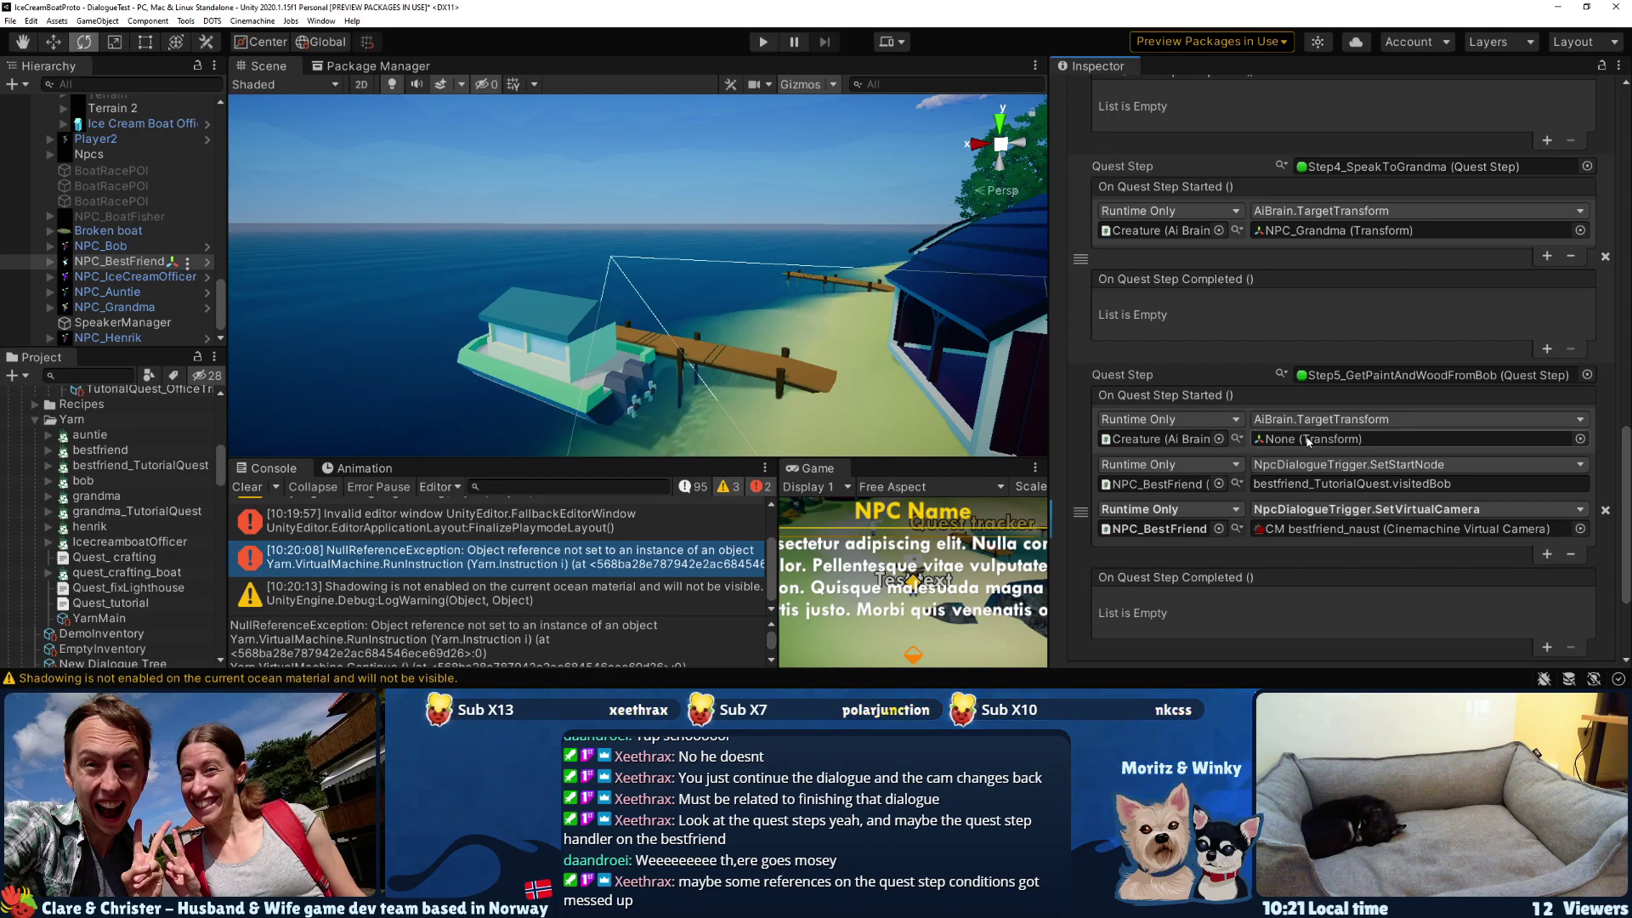
click(1581, 439)
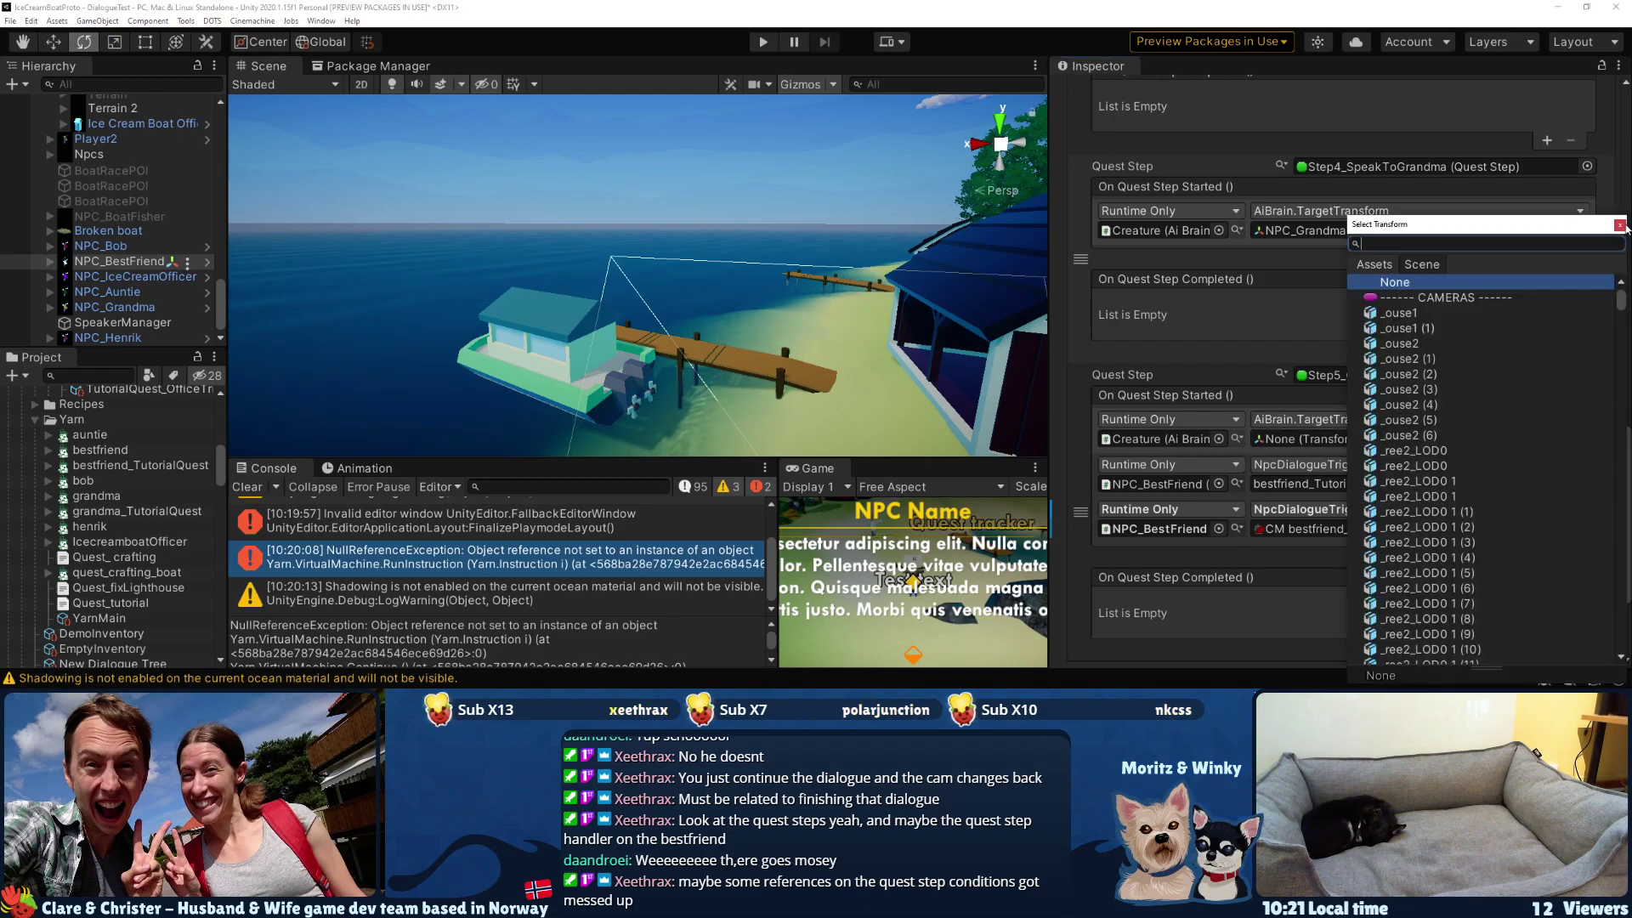
click(1621, 225)
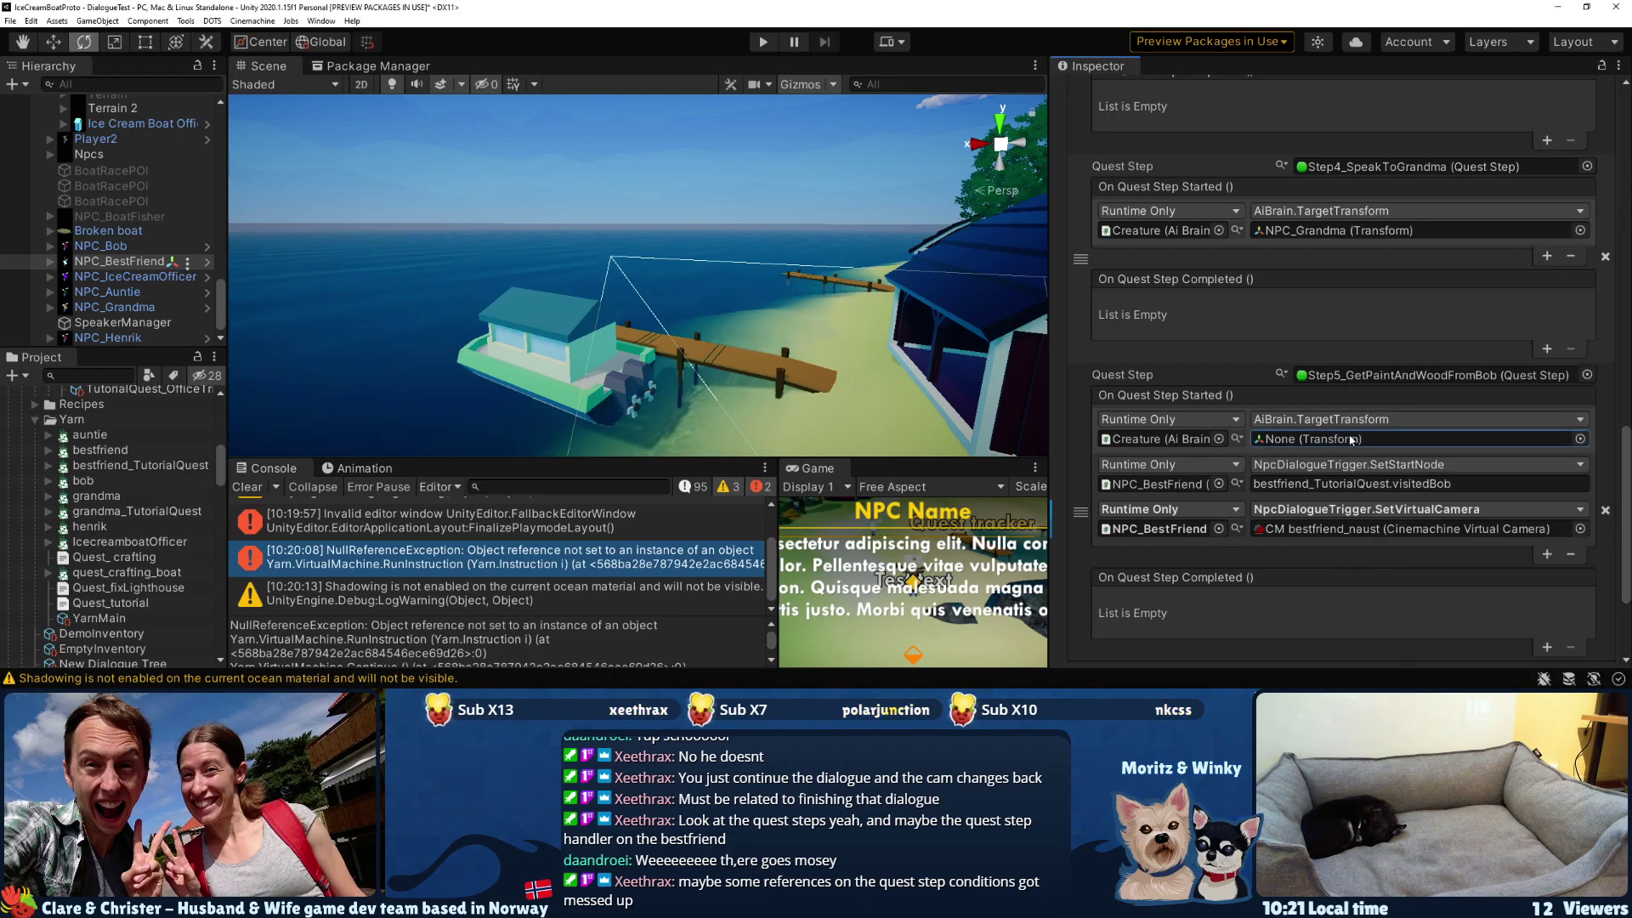
scroll(1351, 439, down, 3)
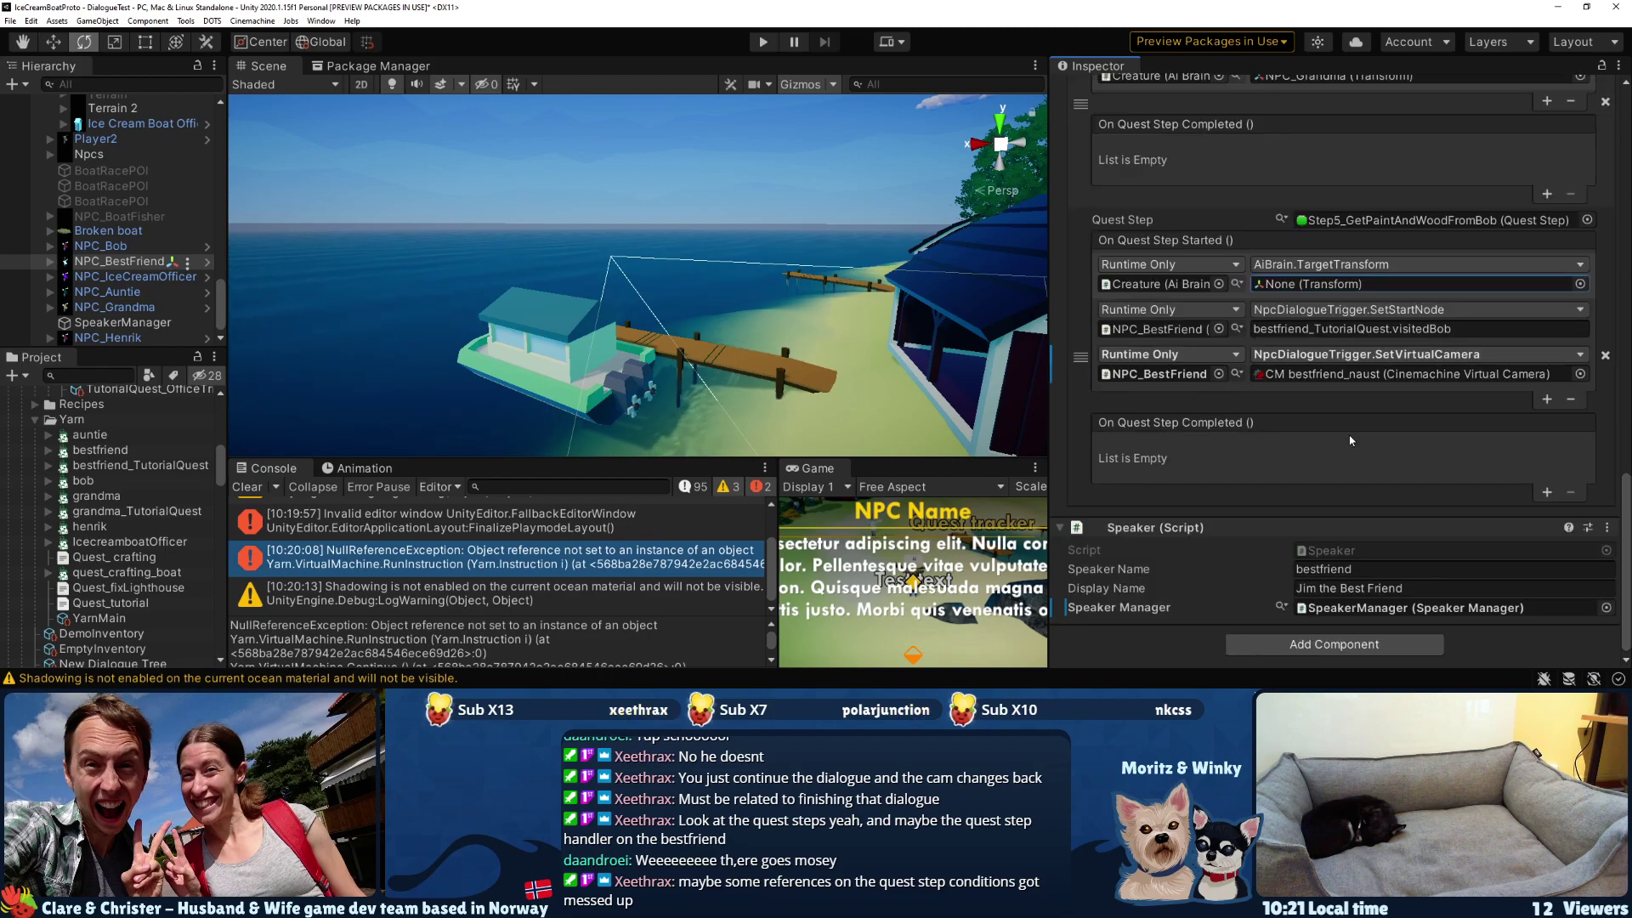
scroll(1370, 461, up, 3)
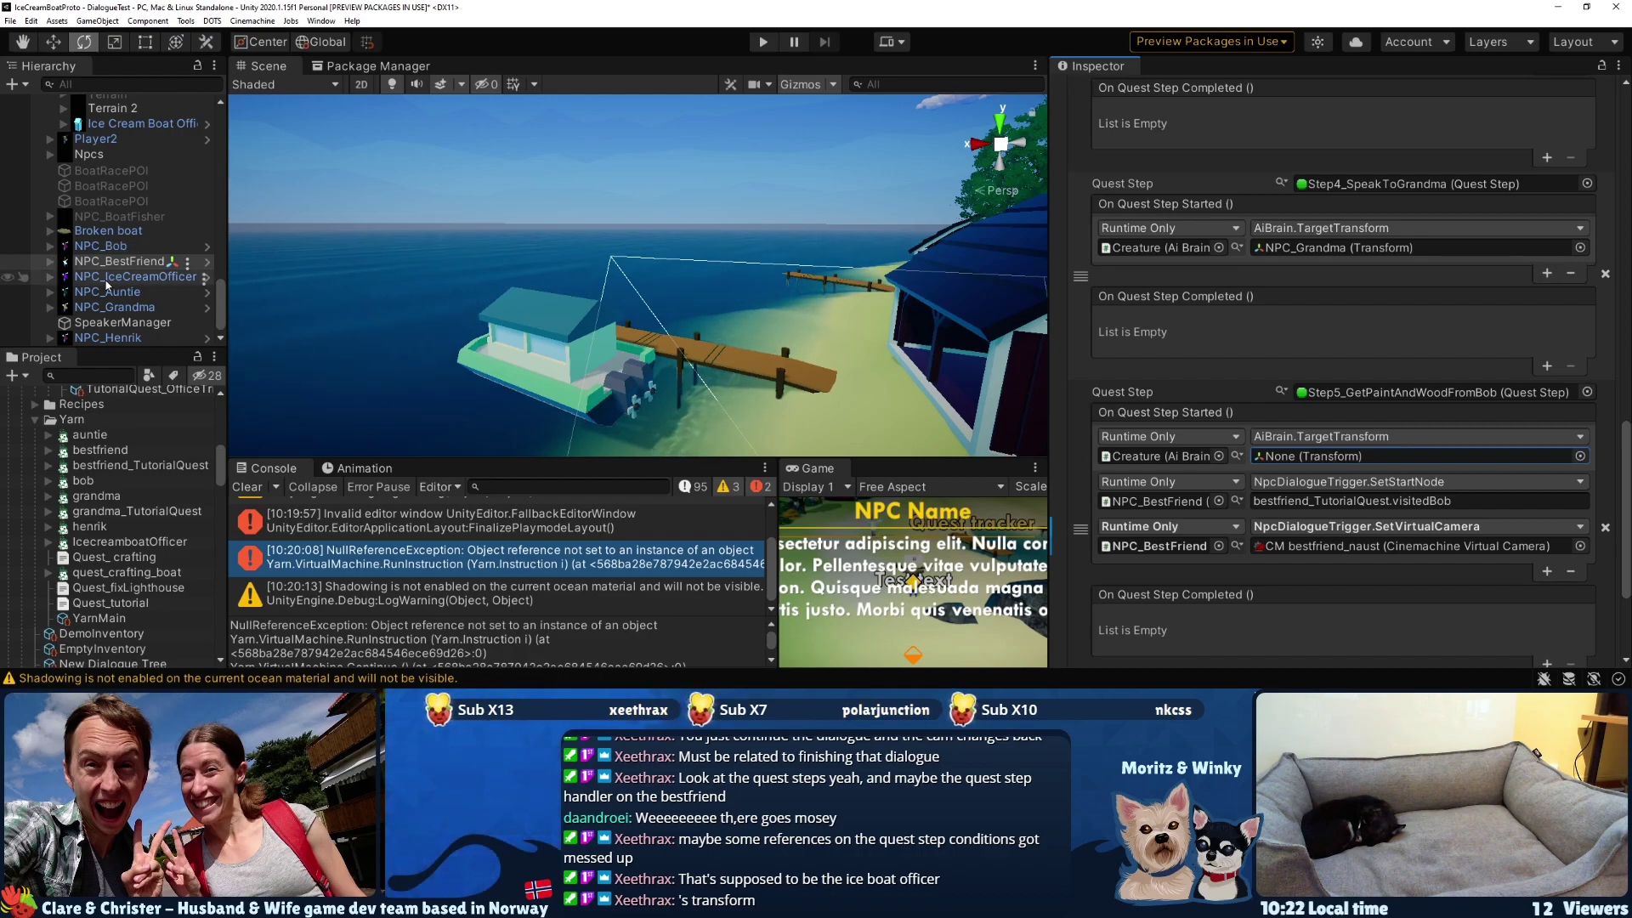
- Undo the move of NPC_IceCreamOfficer into NPC_BestFriend, and check the components of NPC_Bob and NPC_BestFriend
mouse_move(106, 286)
mouse_down()
mouse_move(1348, 459)
mouse_move(201, 327)
mouse_move(116, 261)
mouse_up()
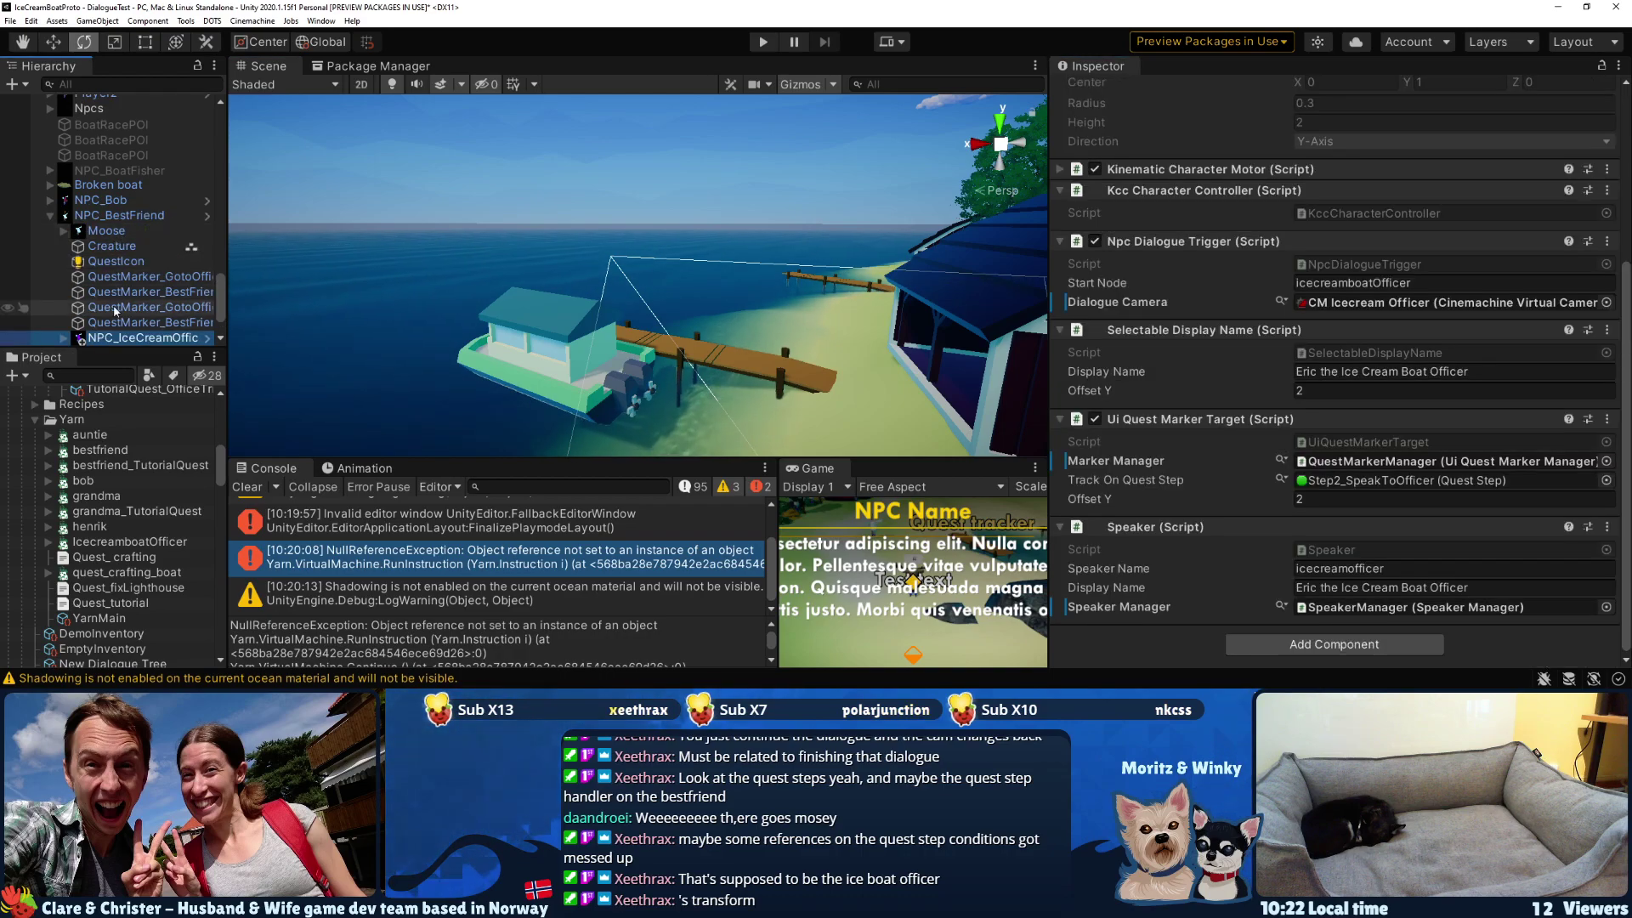
key(ctrl+z)
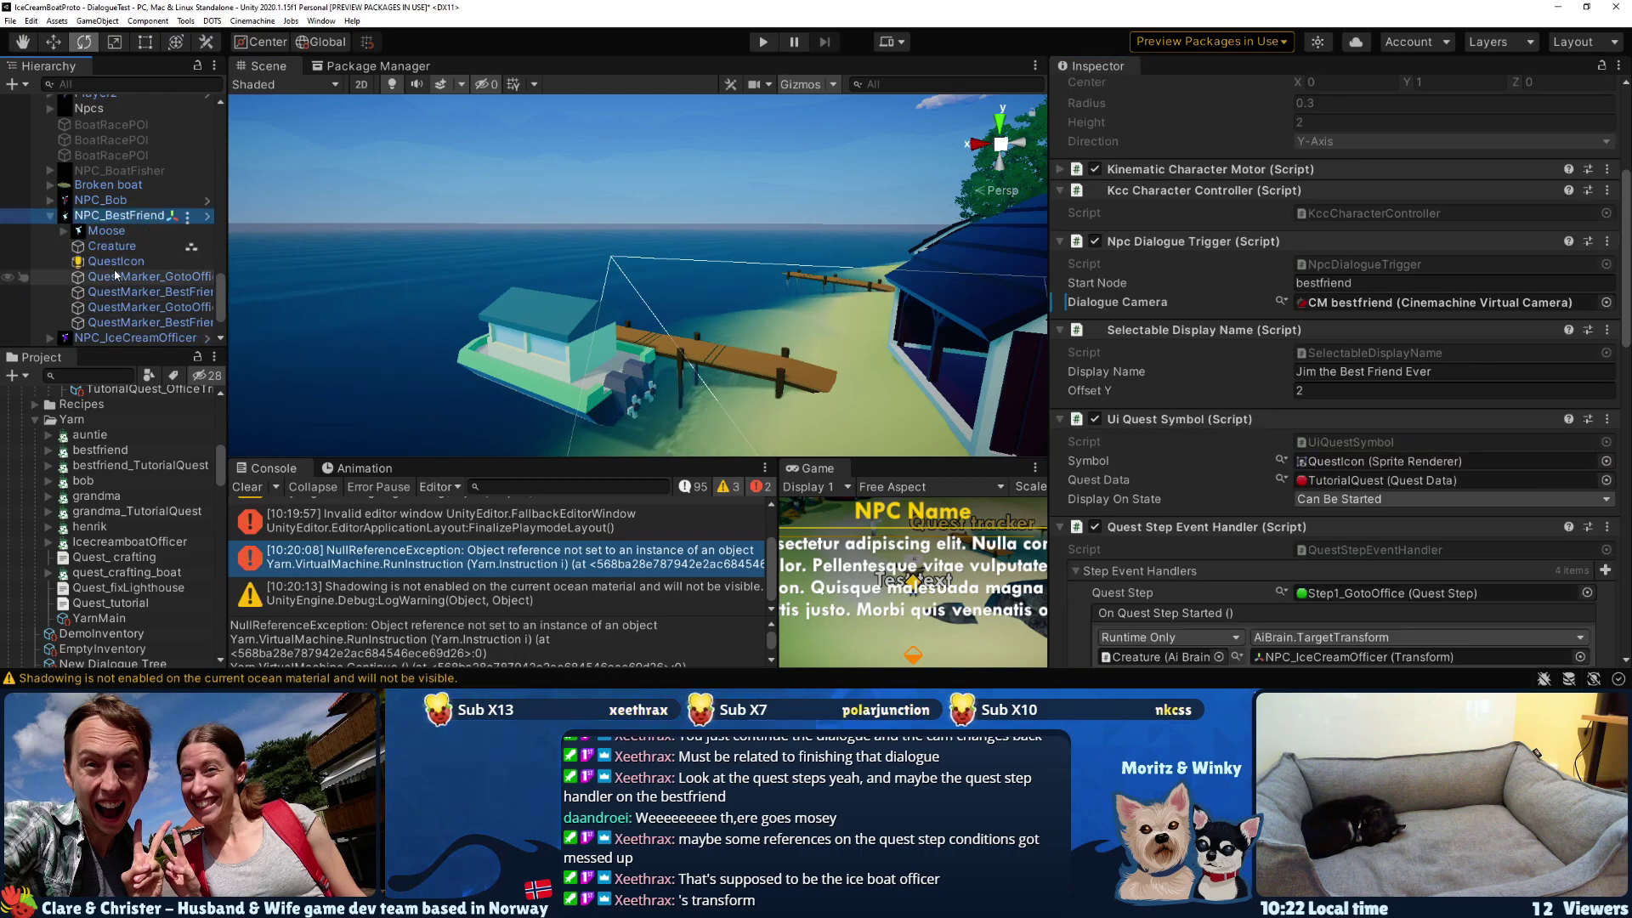
click(109, 200)
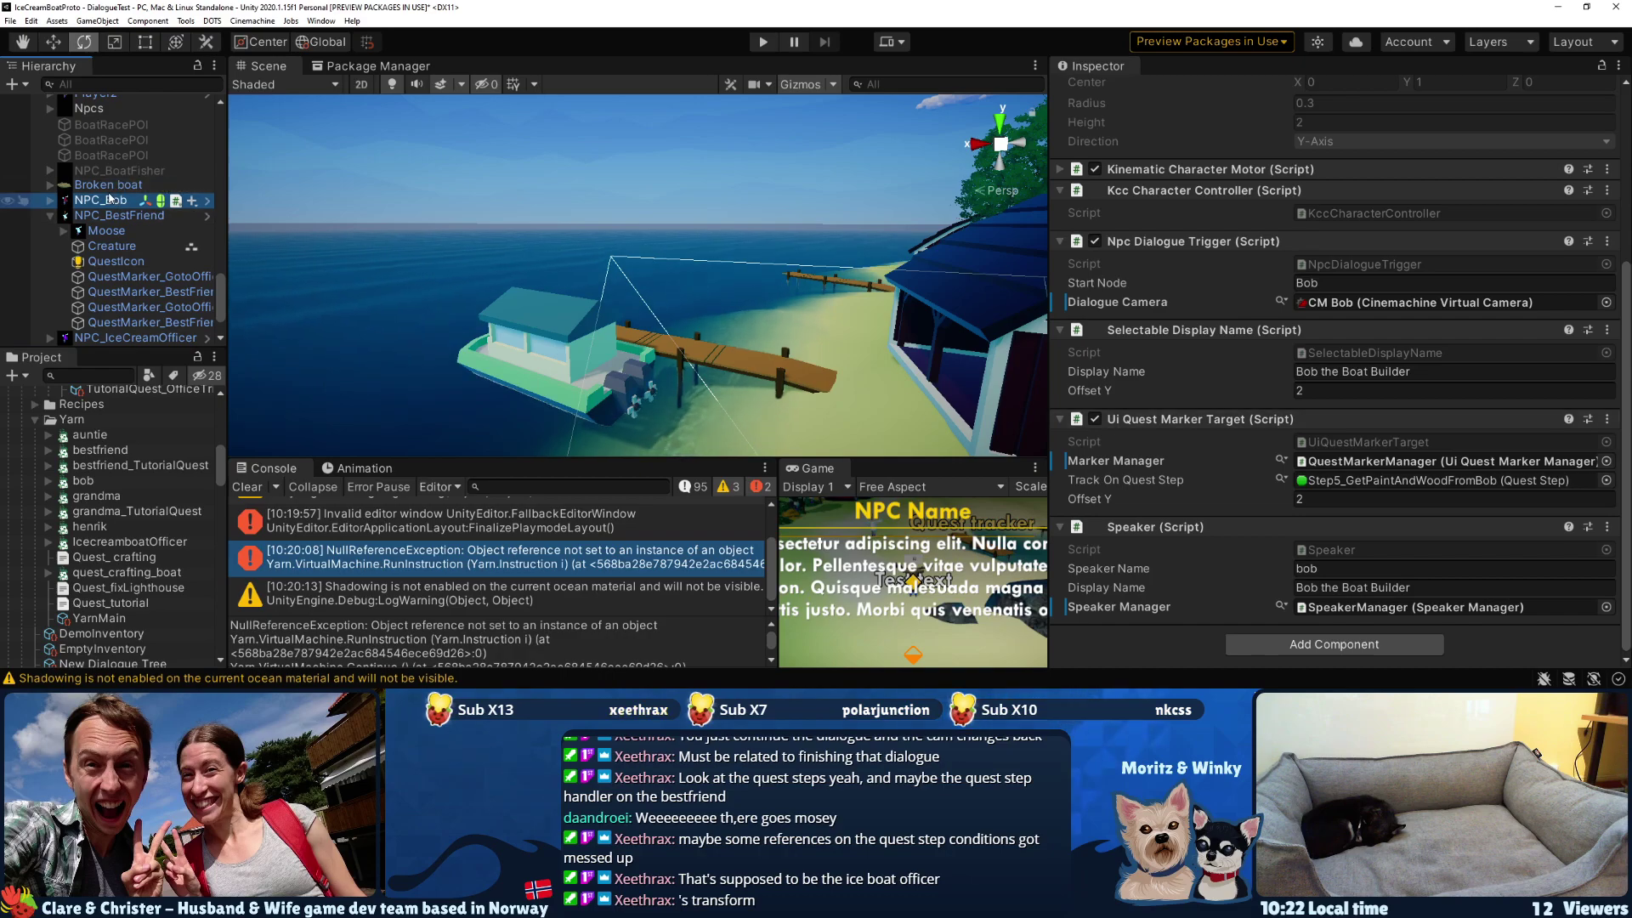
click(98, 214)
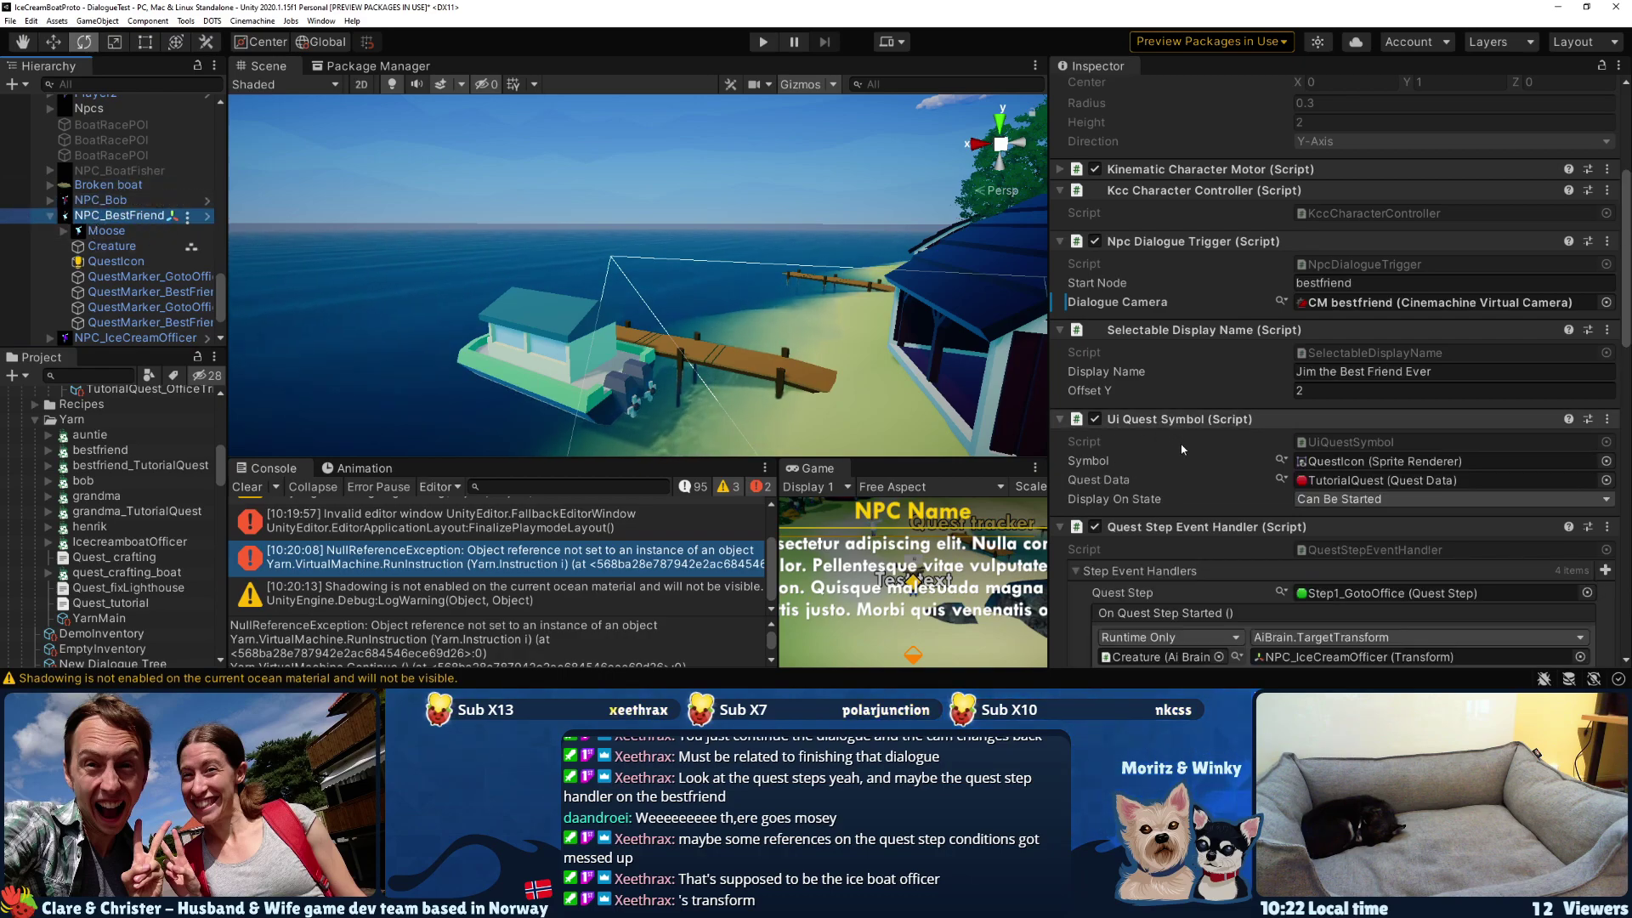
- Assign NPC_Bob as the AiBrain target transform in the Step5_GetPaintAndWoodFromBob handler of NPC_BestFriend, and review the other step handlers
scroll(1254, 487, down, 6)
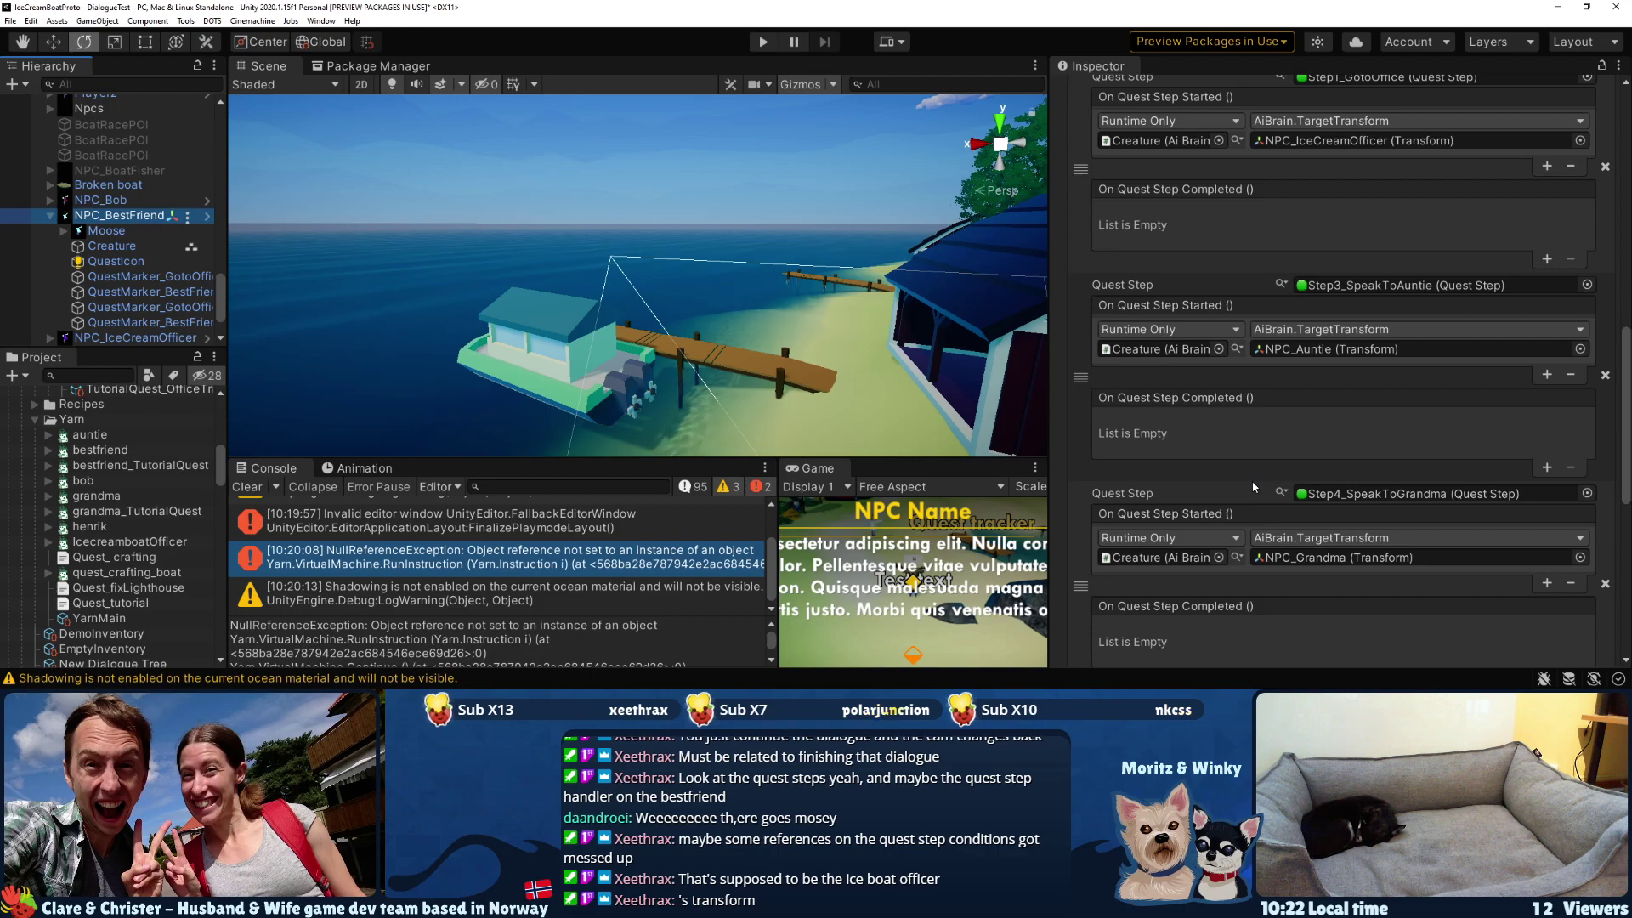
scroll(1254, 487, down, 5)
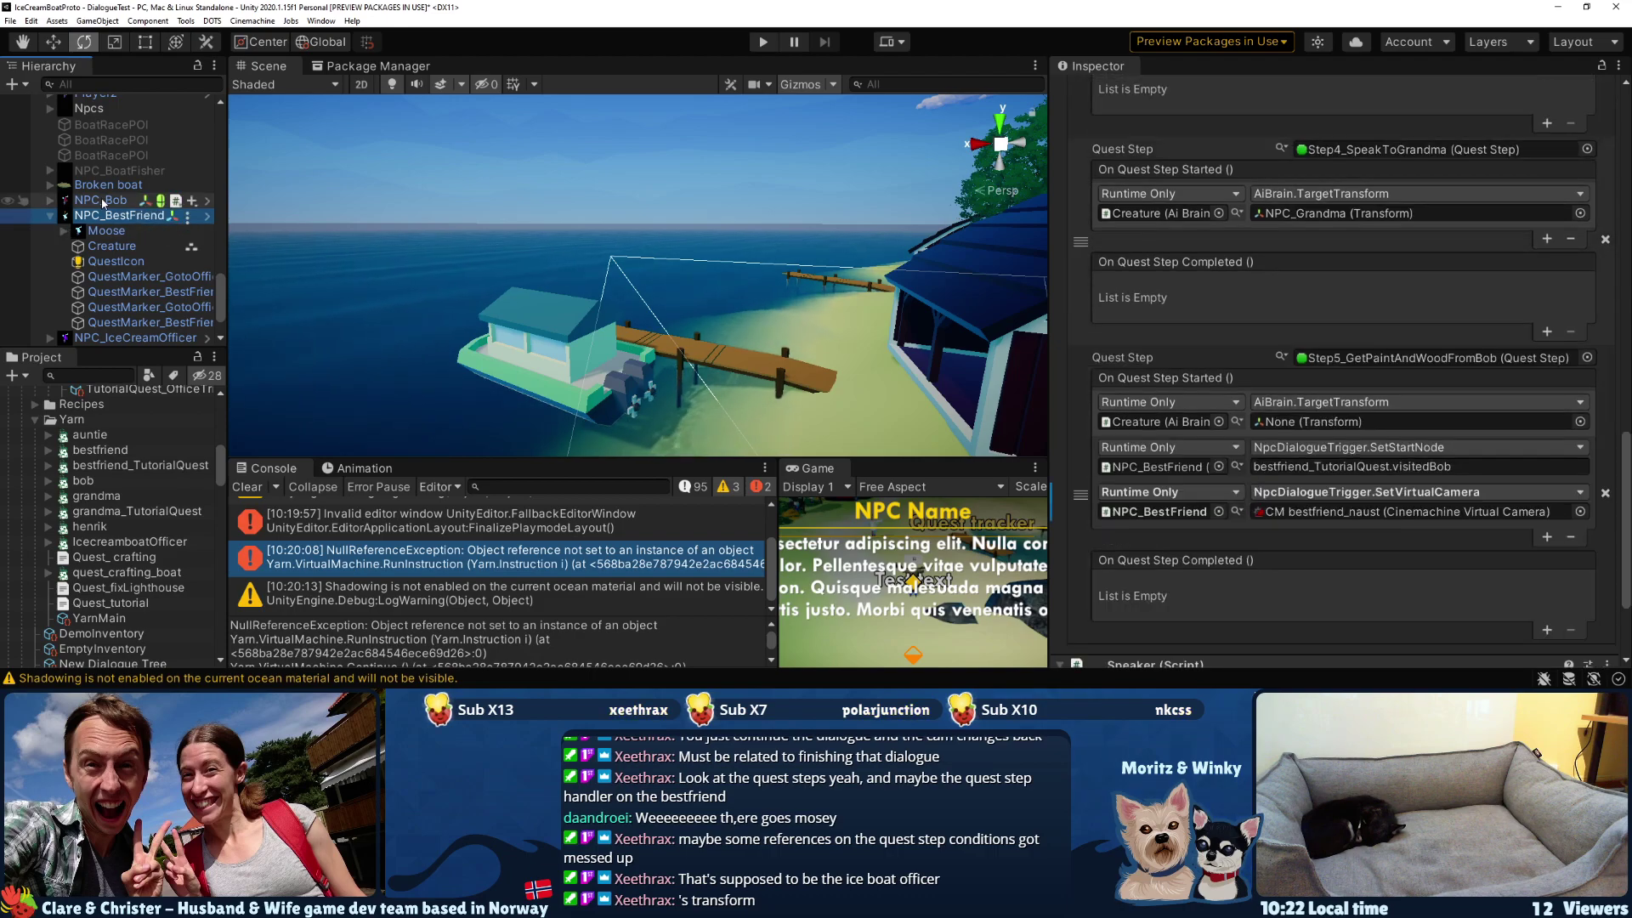
drag(102, 202, 1341, 423)
scroll(1341, 425, up, 5)
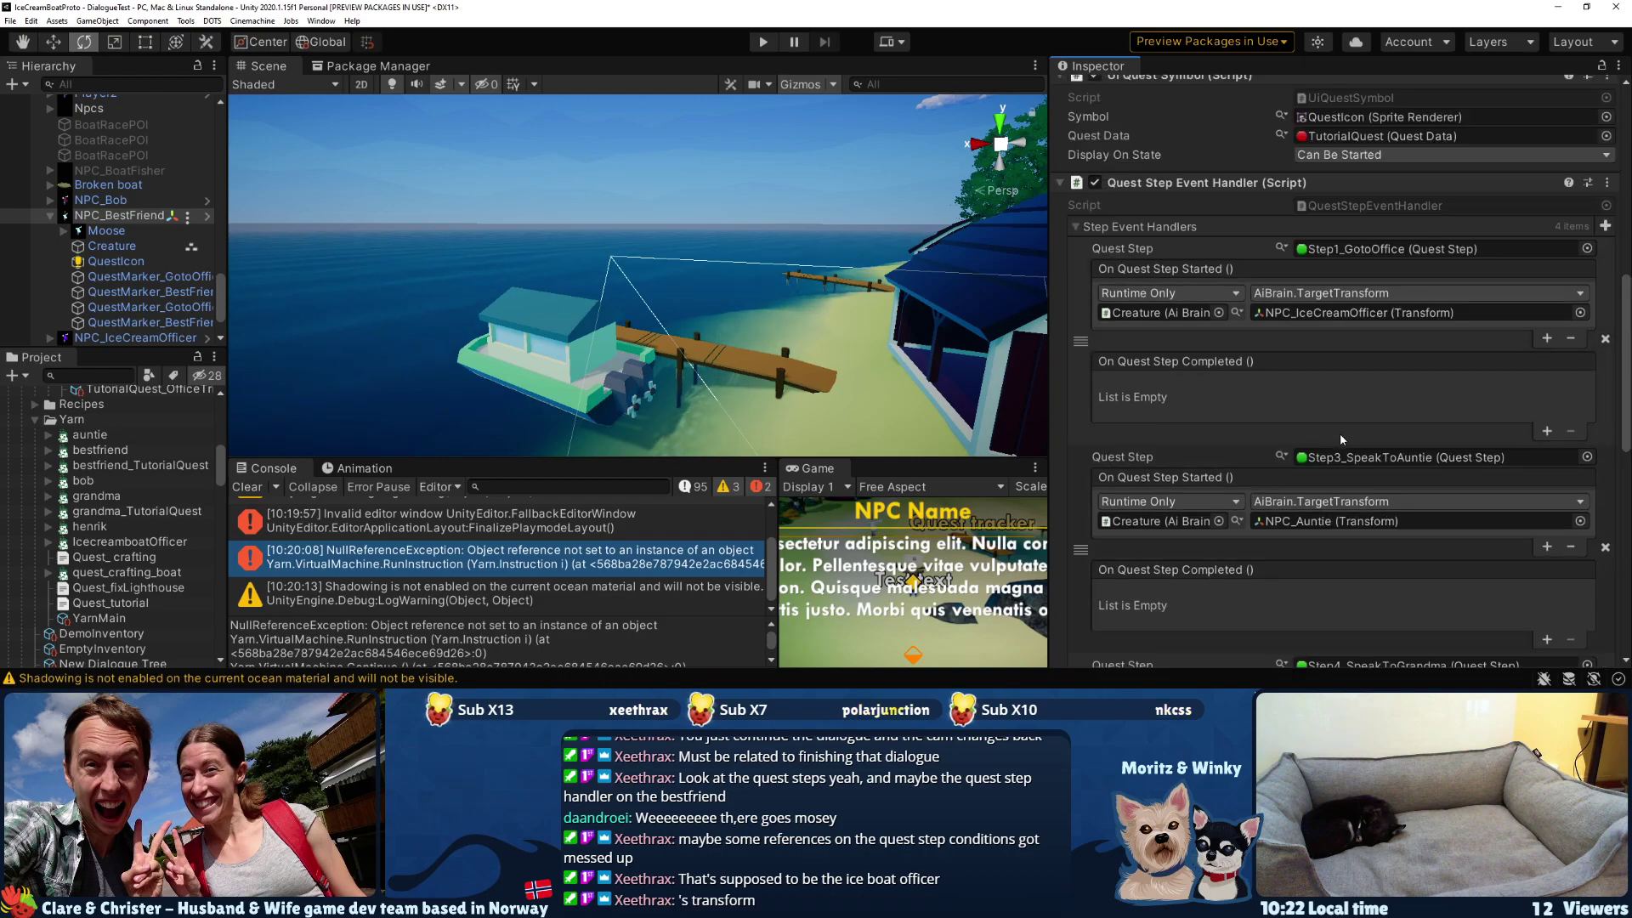
scroll(1341, 439, down, 8)
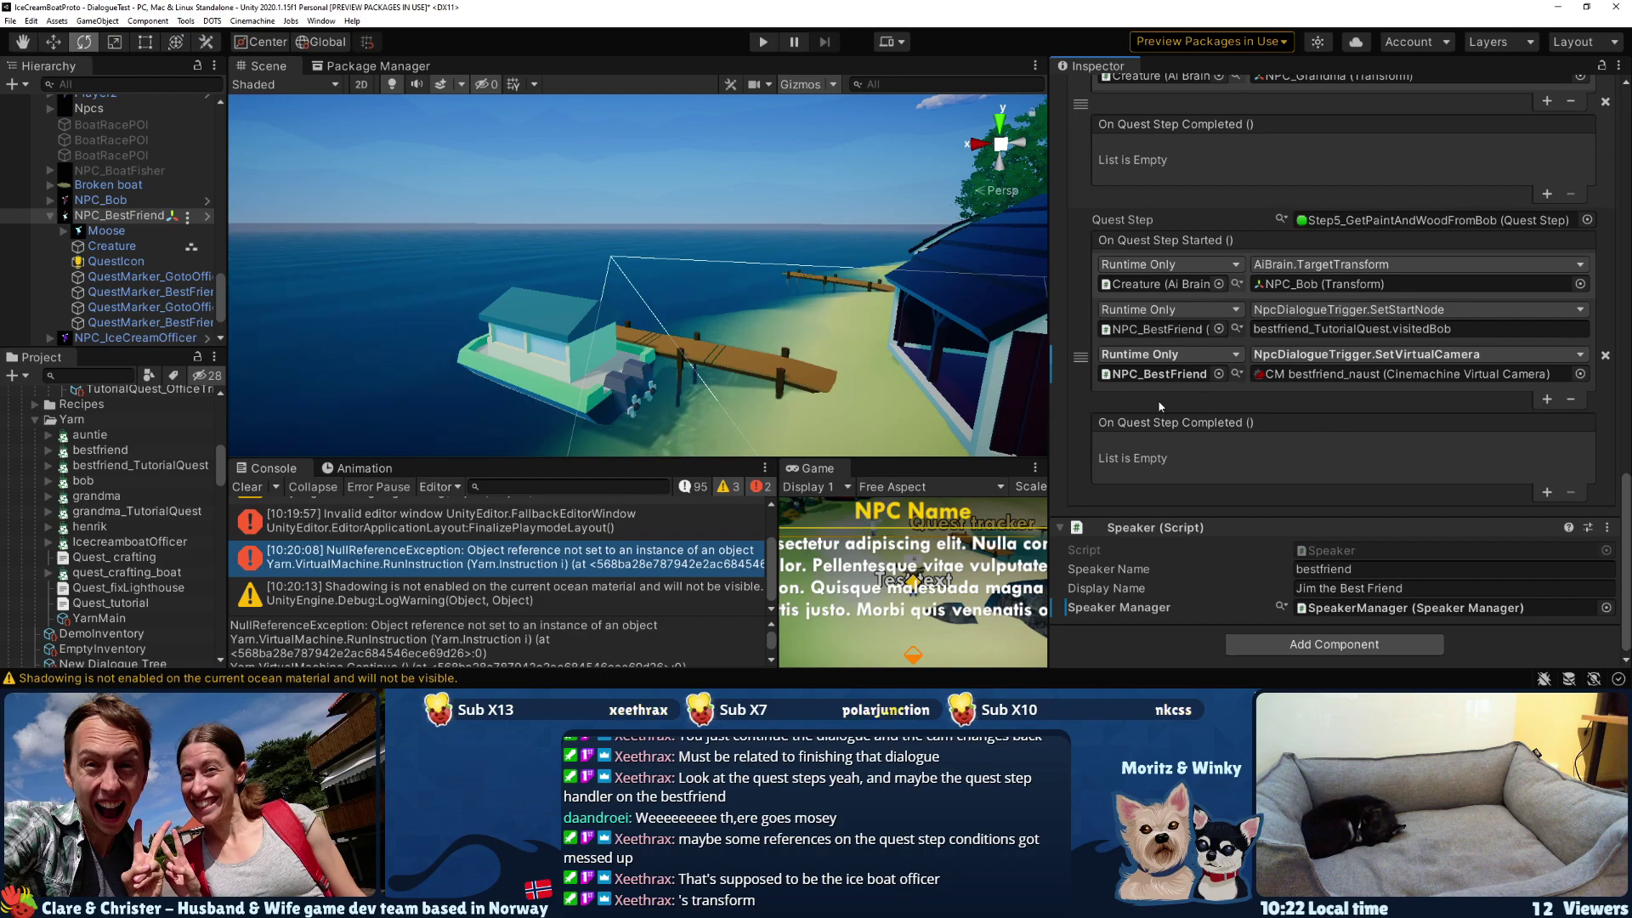
- Reset the TutorialQuest asset's quest state
scroll(119, 476, up, 3)
click(123, 415)
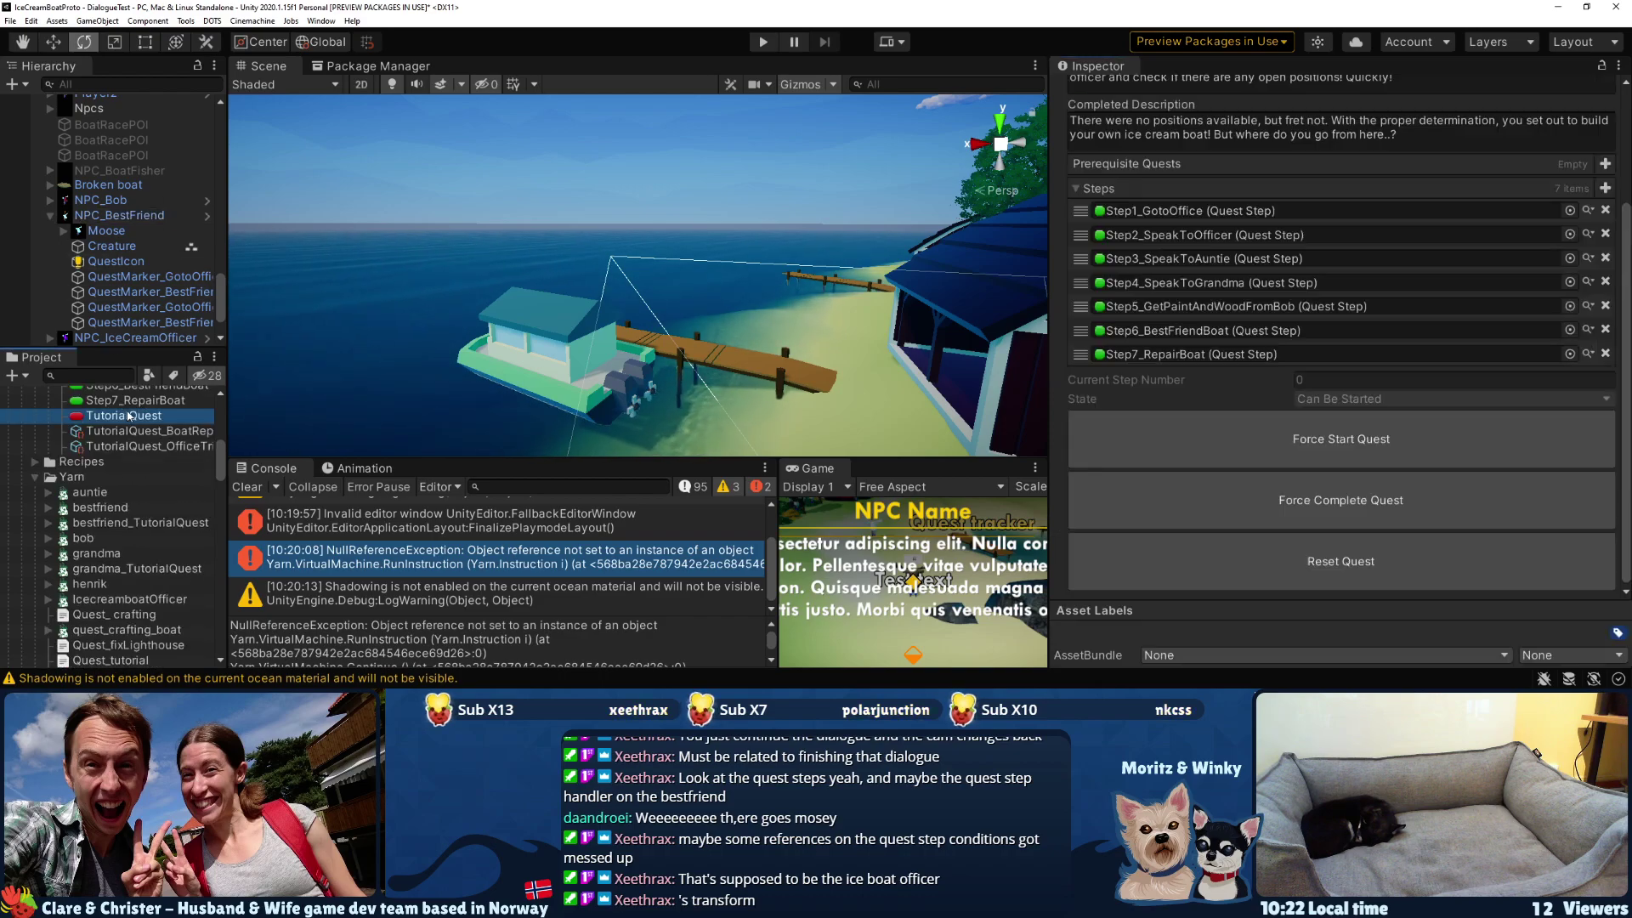
click(1332, 559)
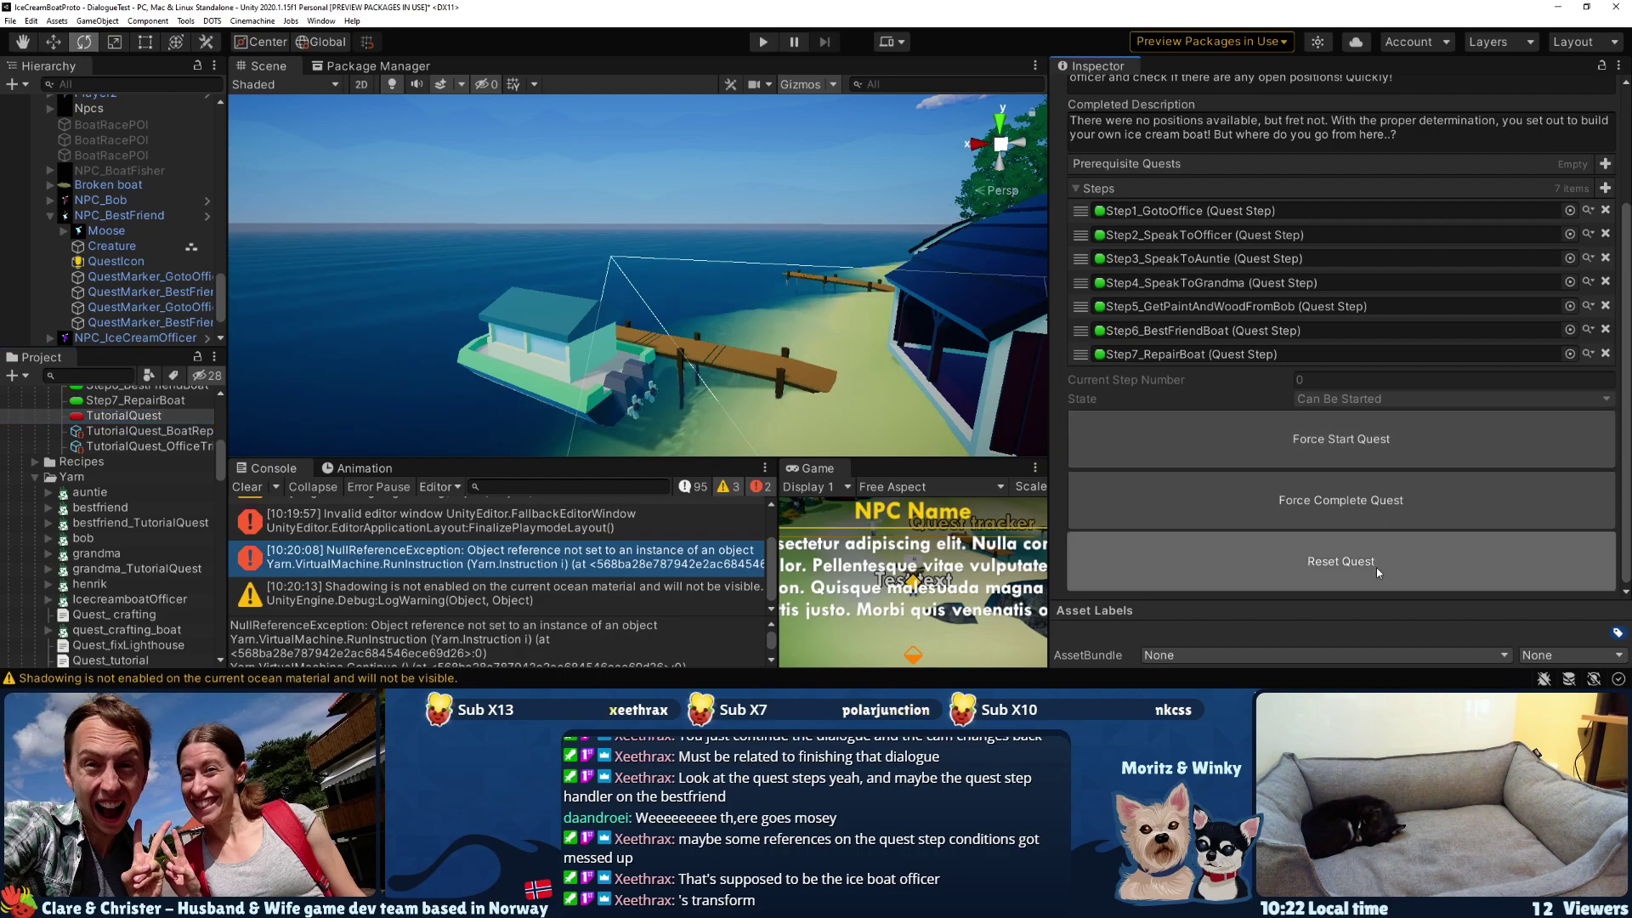
- Play-test the best friend's dialogue until the tutorial quest starts, stop the game, and inspect the NullReferenceException in the console
click(763, 42)
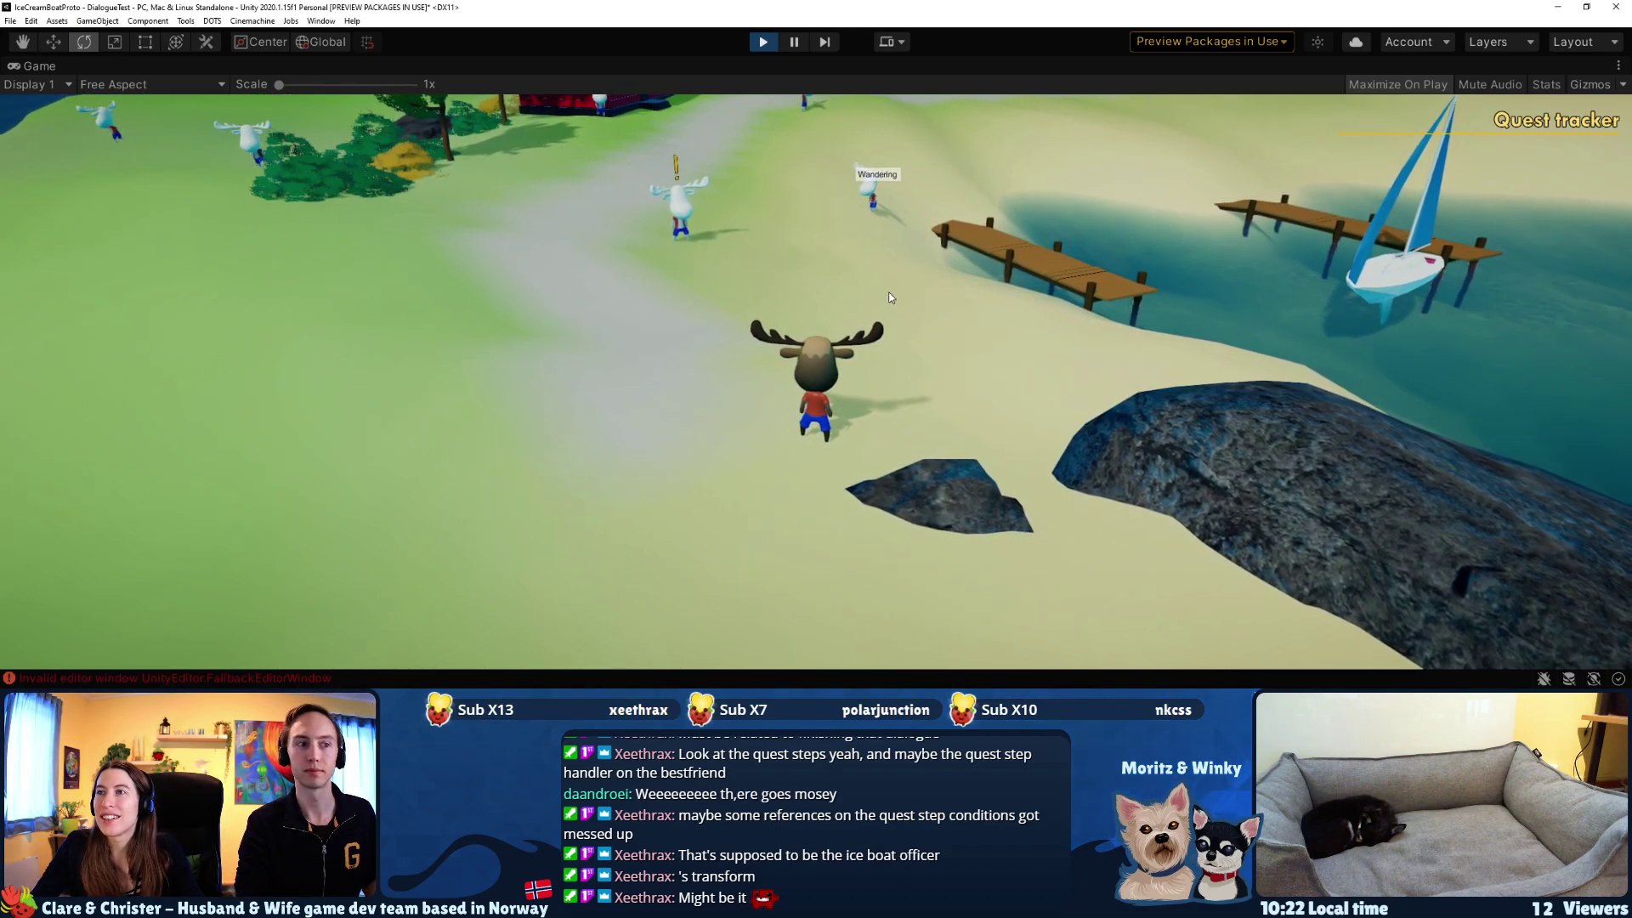
key(q)
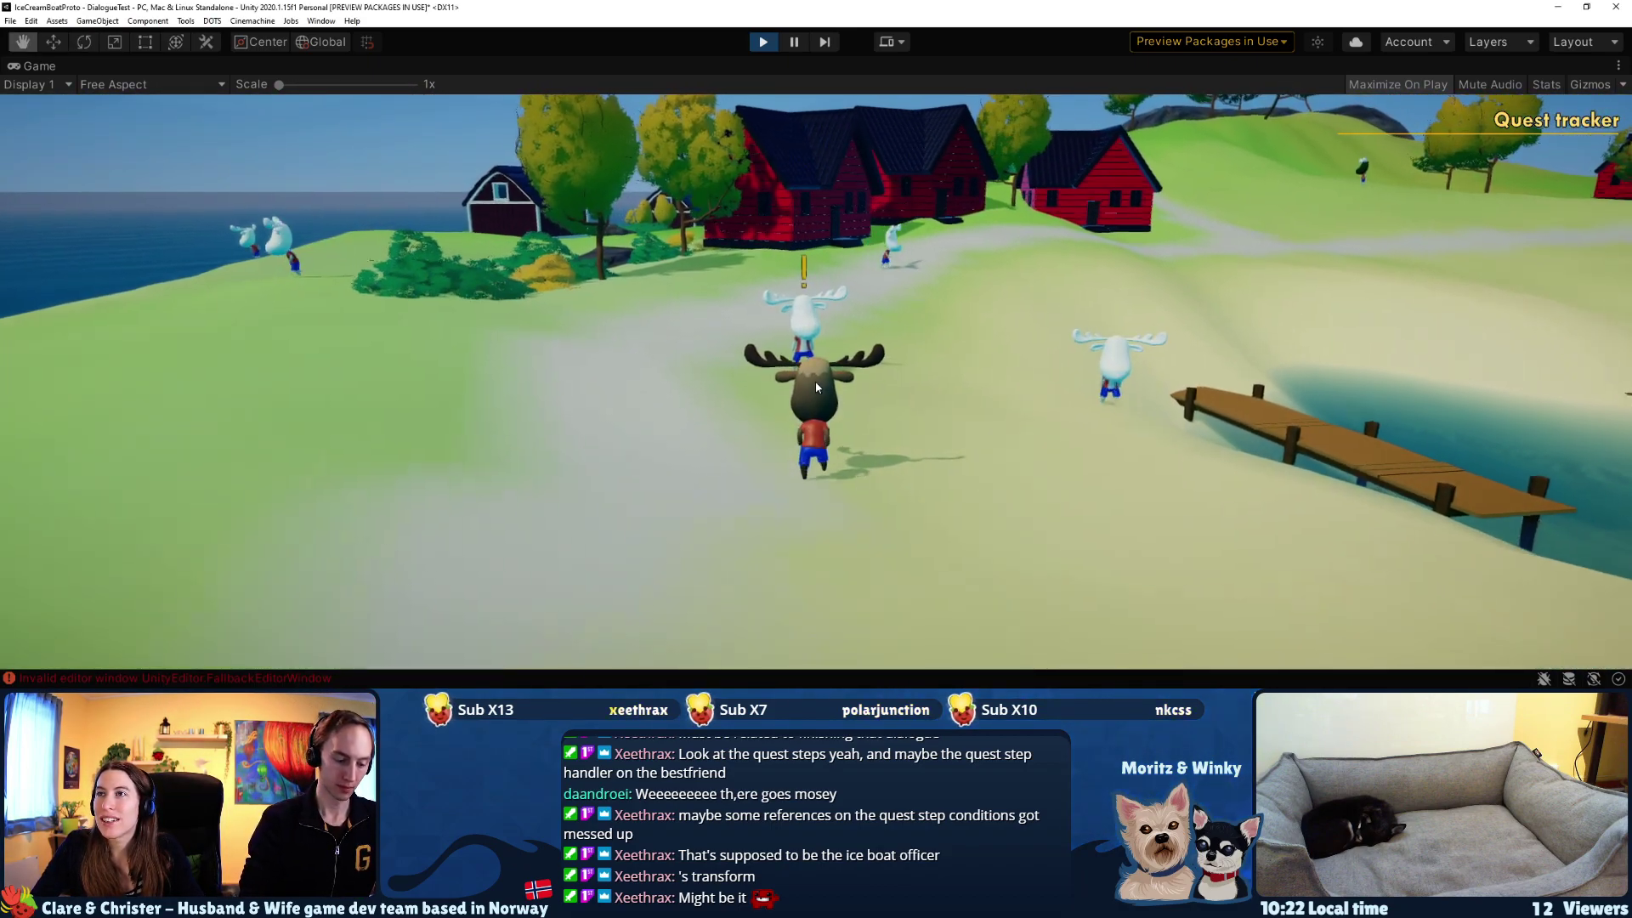
key(e)
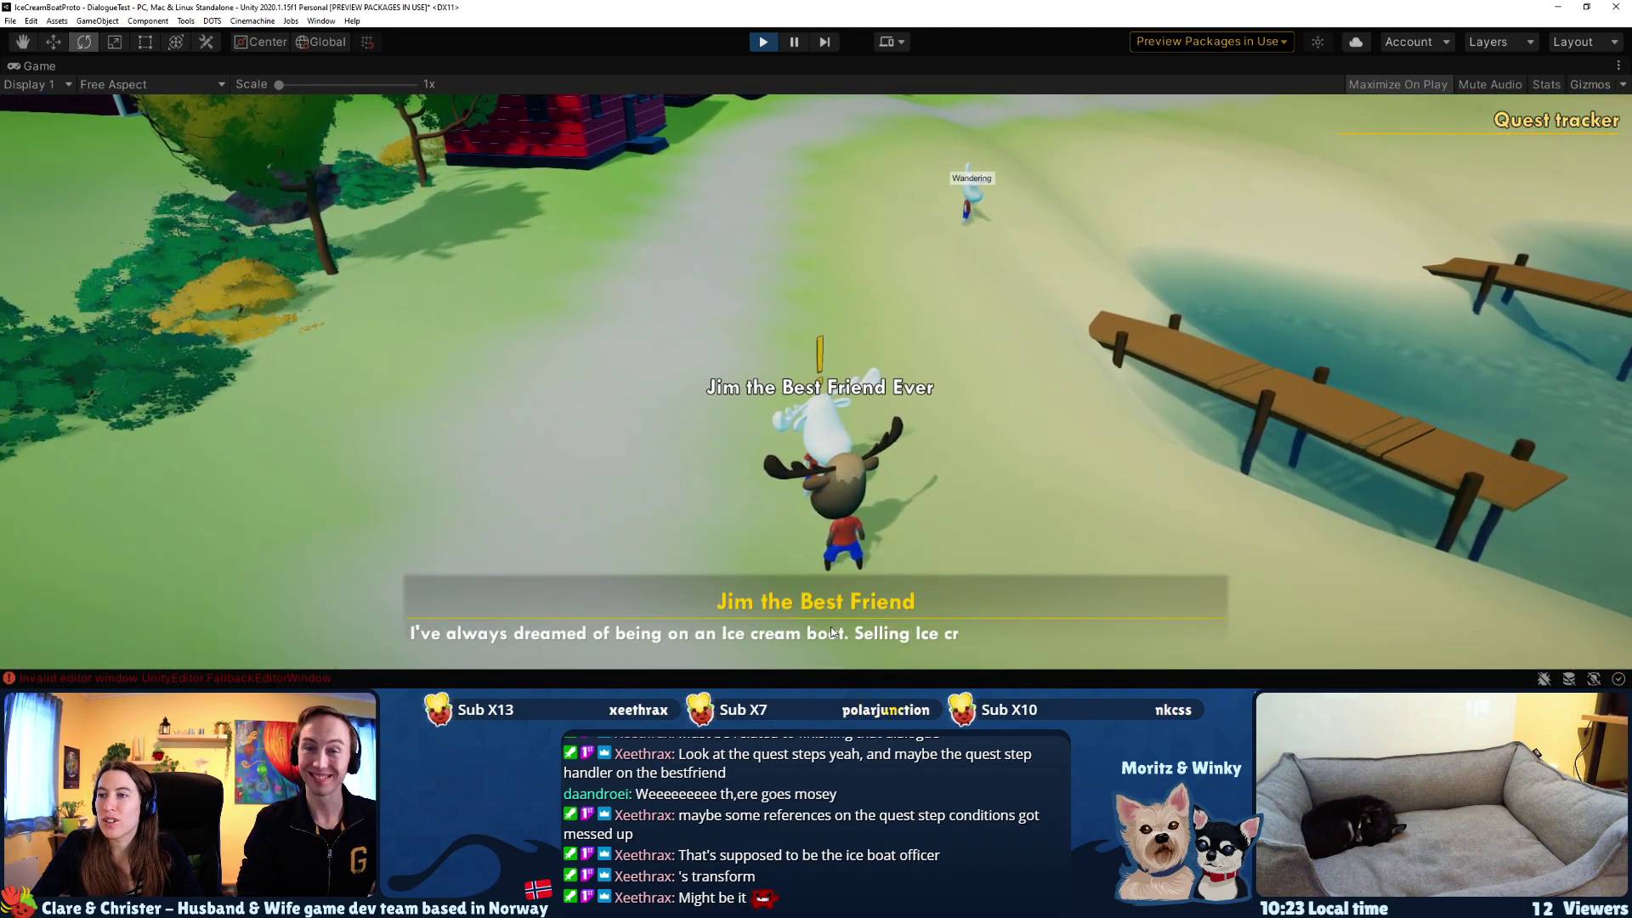
key(e)
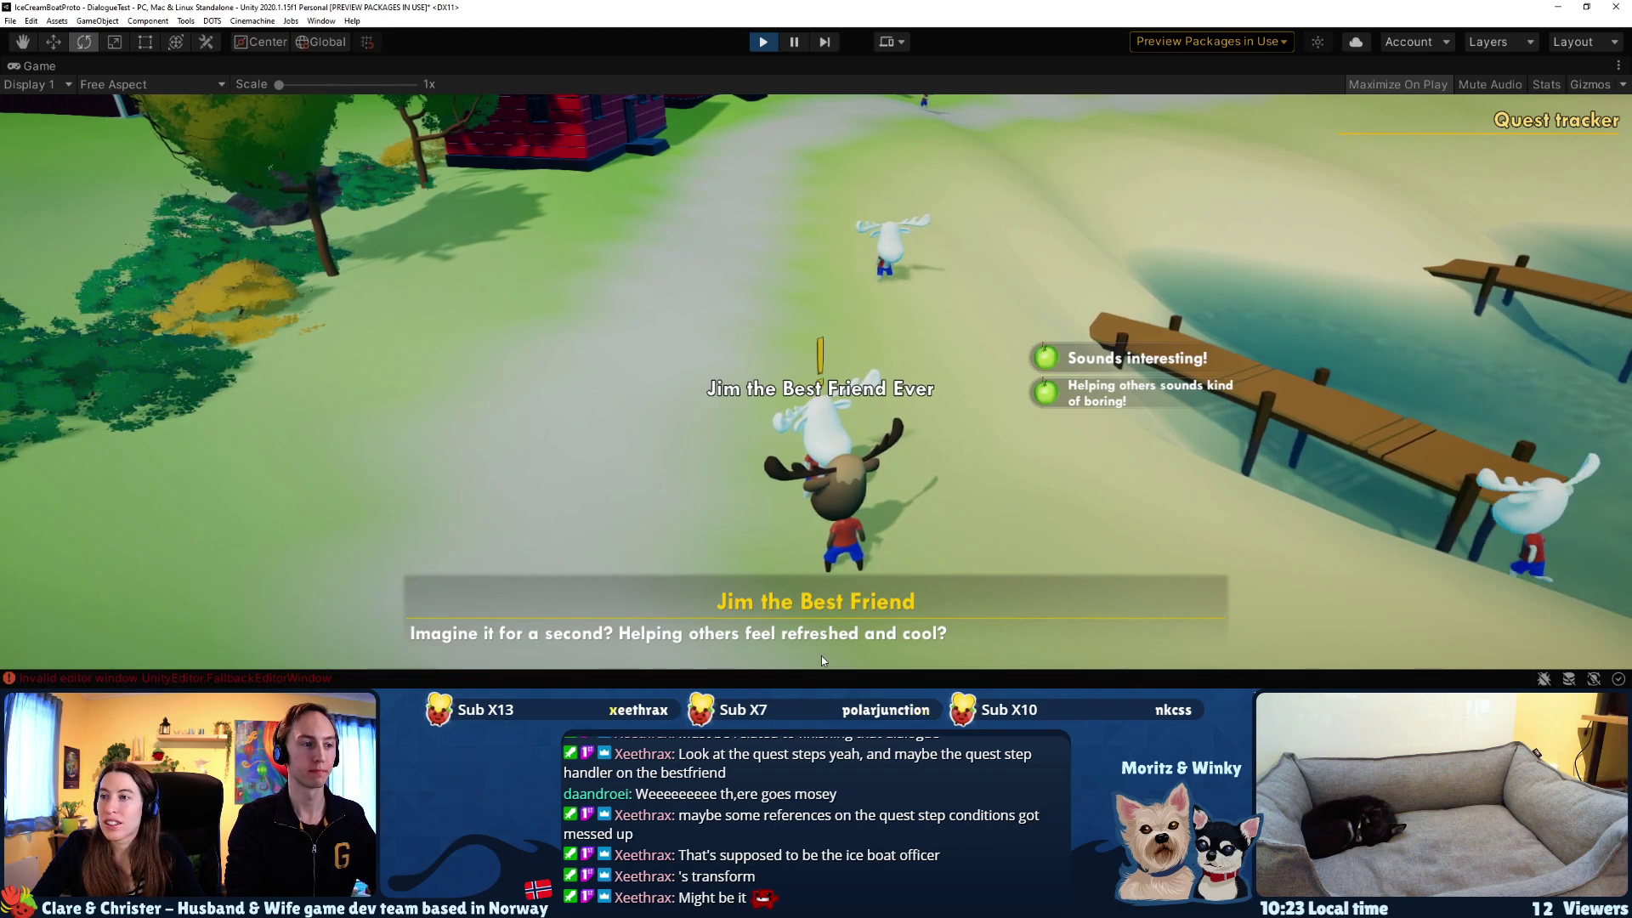
key(e)
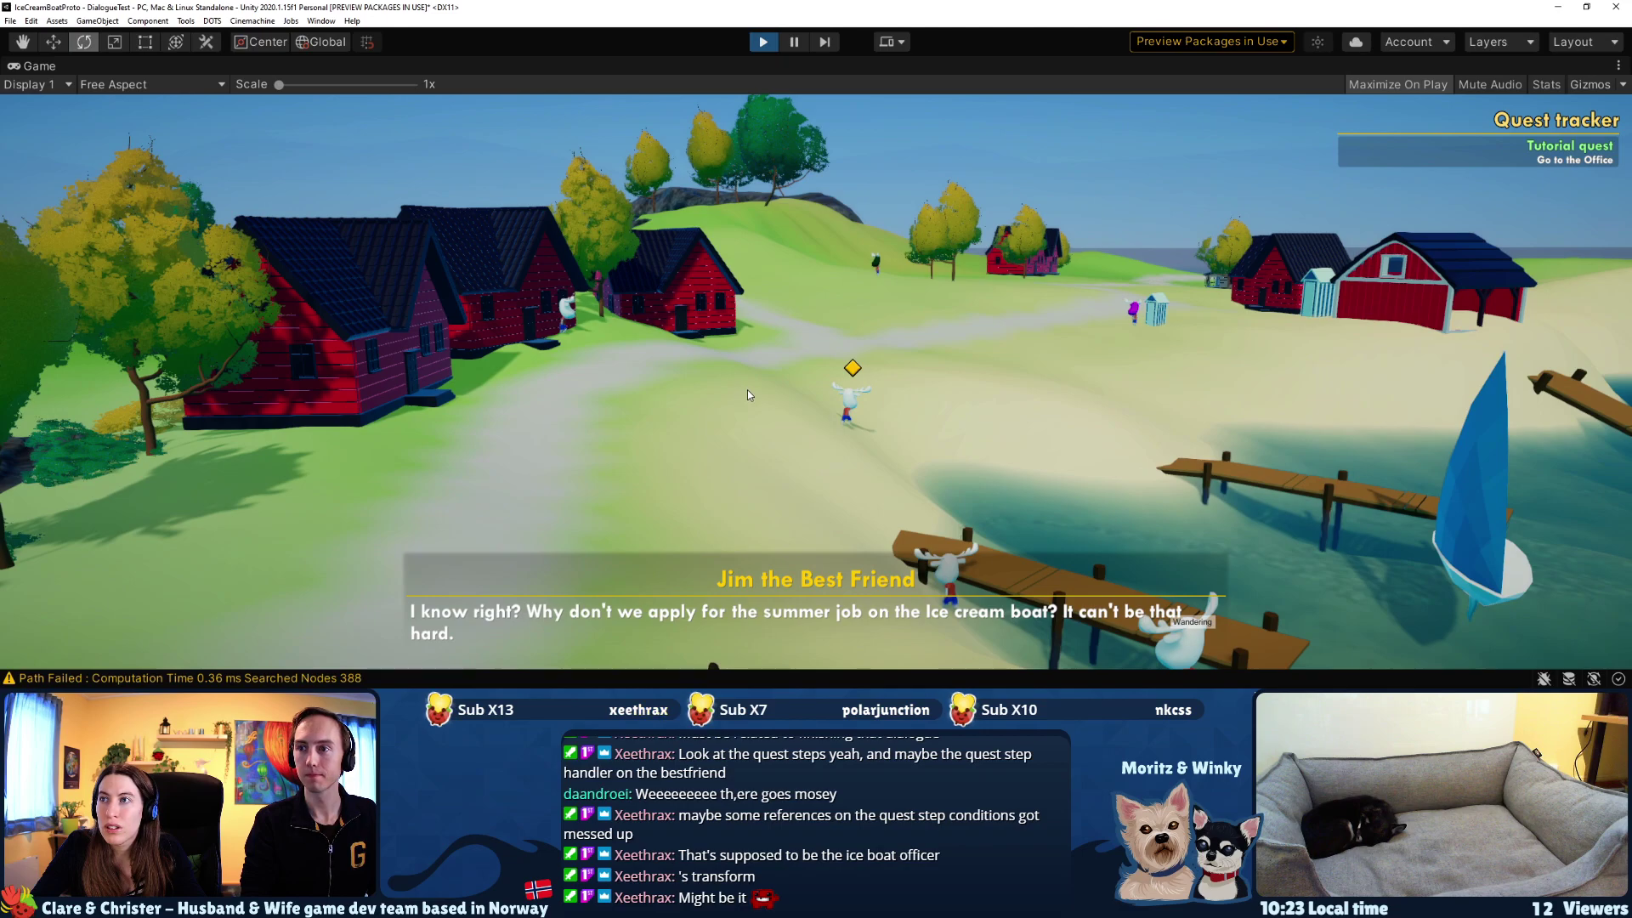
key(ctrl+p)
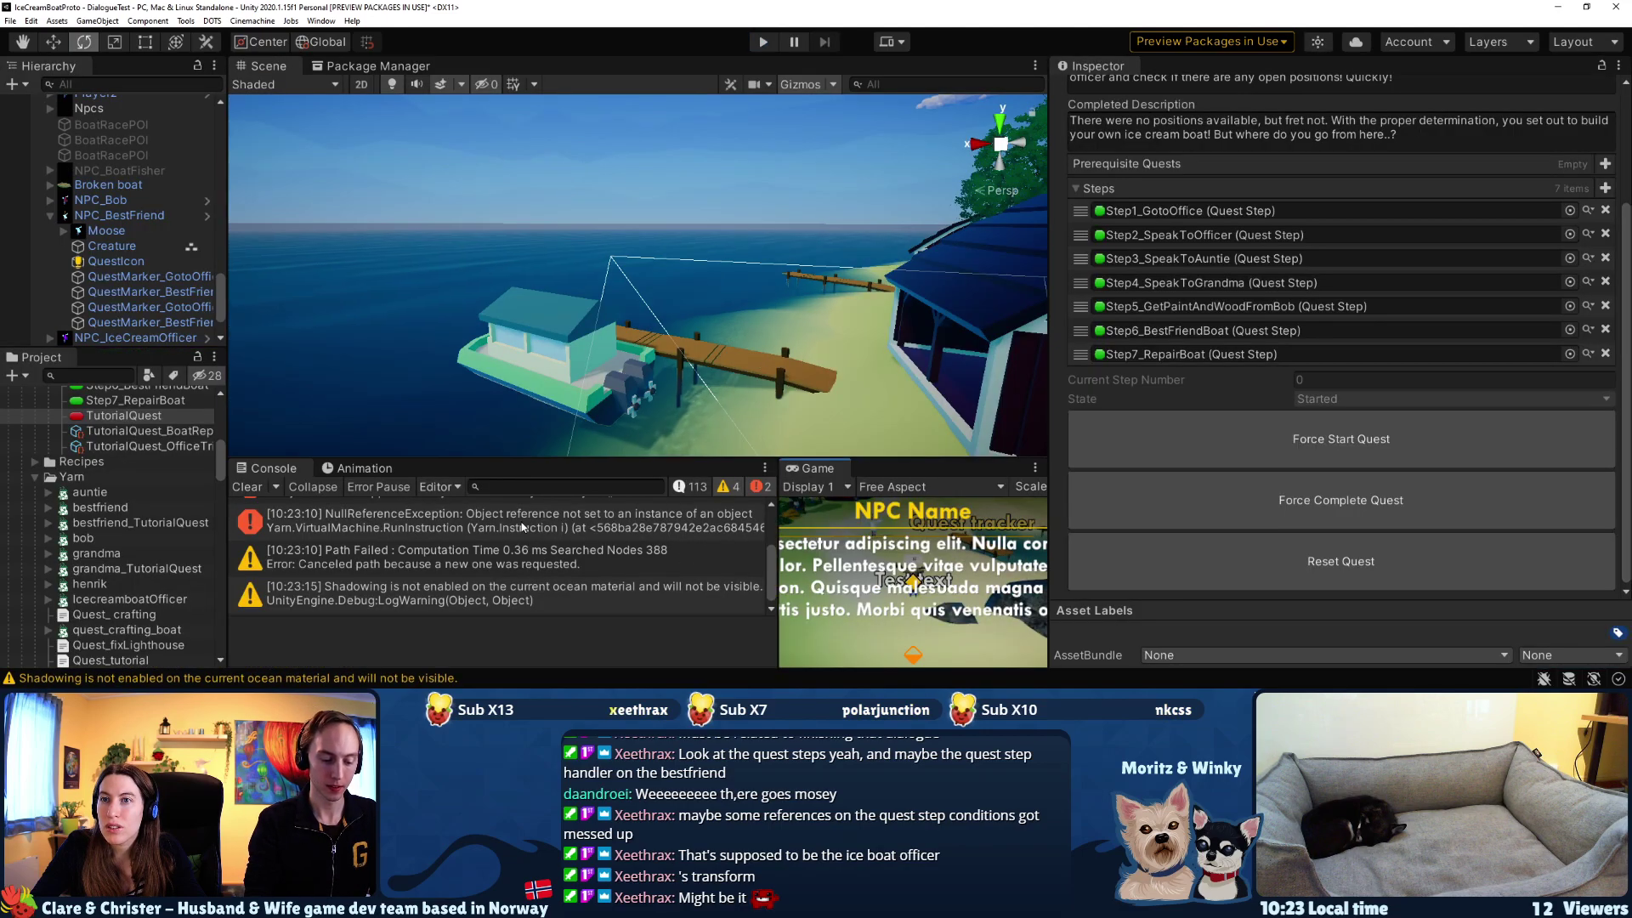
click(515, 531)
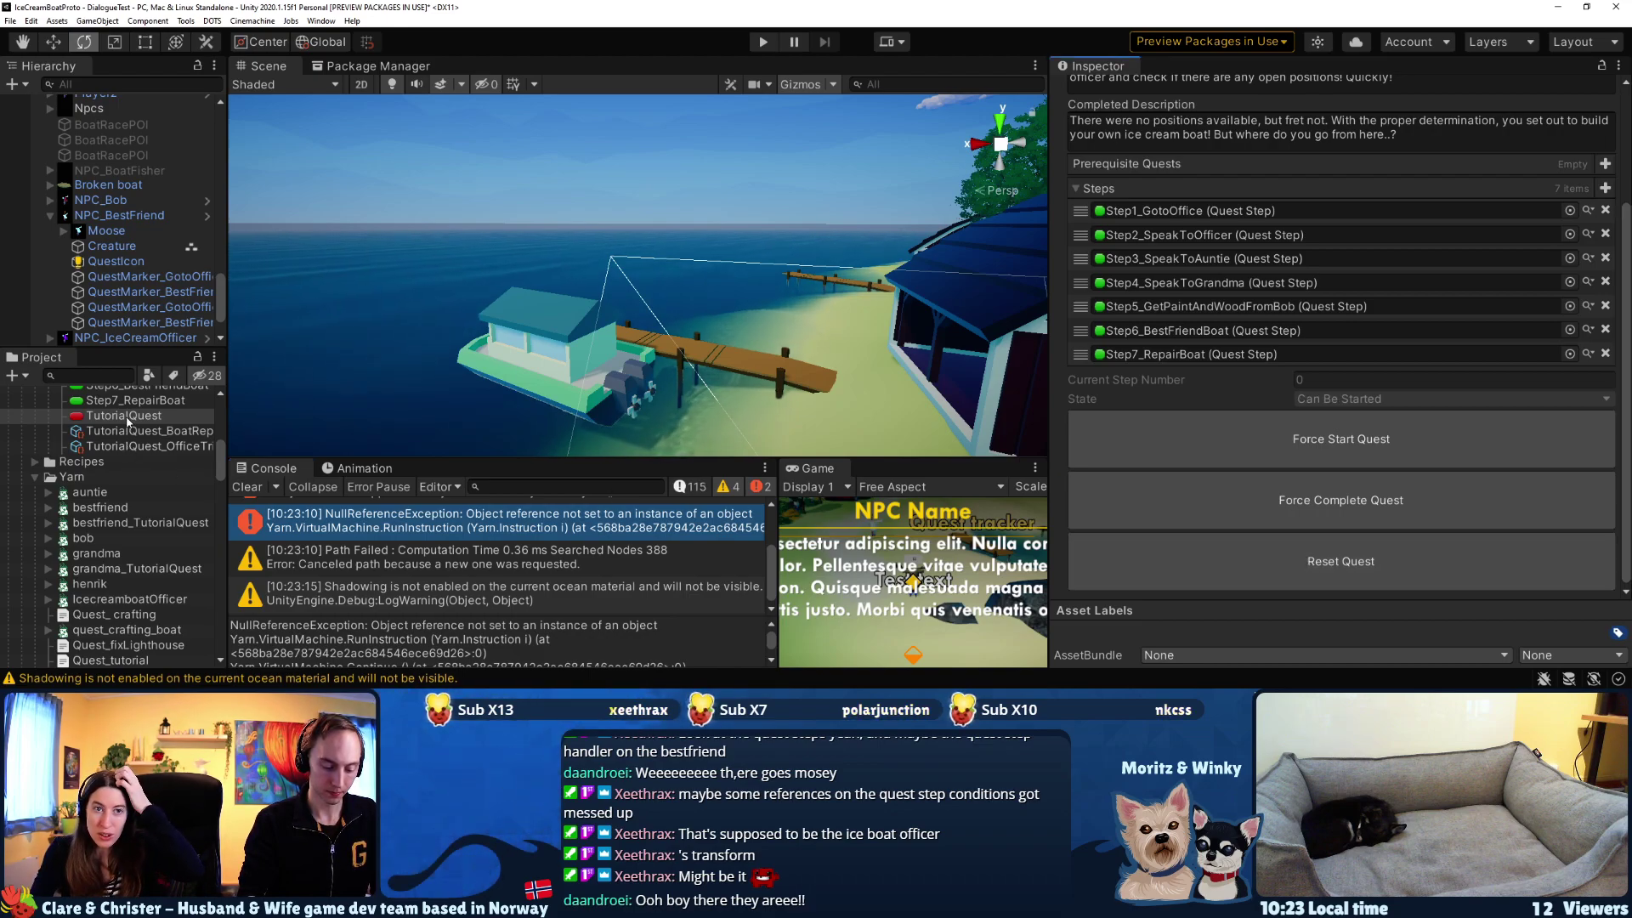
- Recheck NPC_BestFriend's quest step event handlers from Step1_GotoOffice through Step5_GetPaintAndWoodFromBob
right_drag(677, 249, 773, 289)
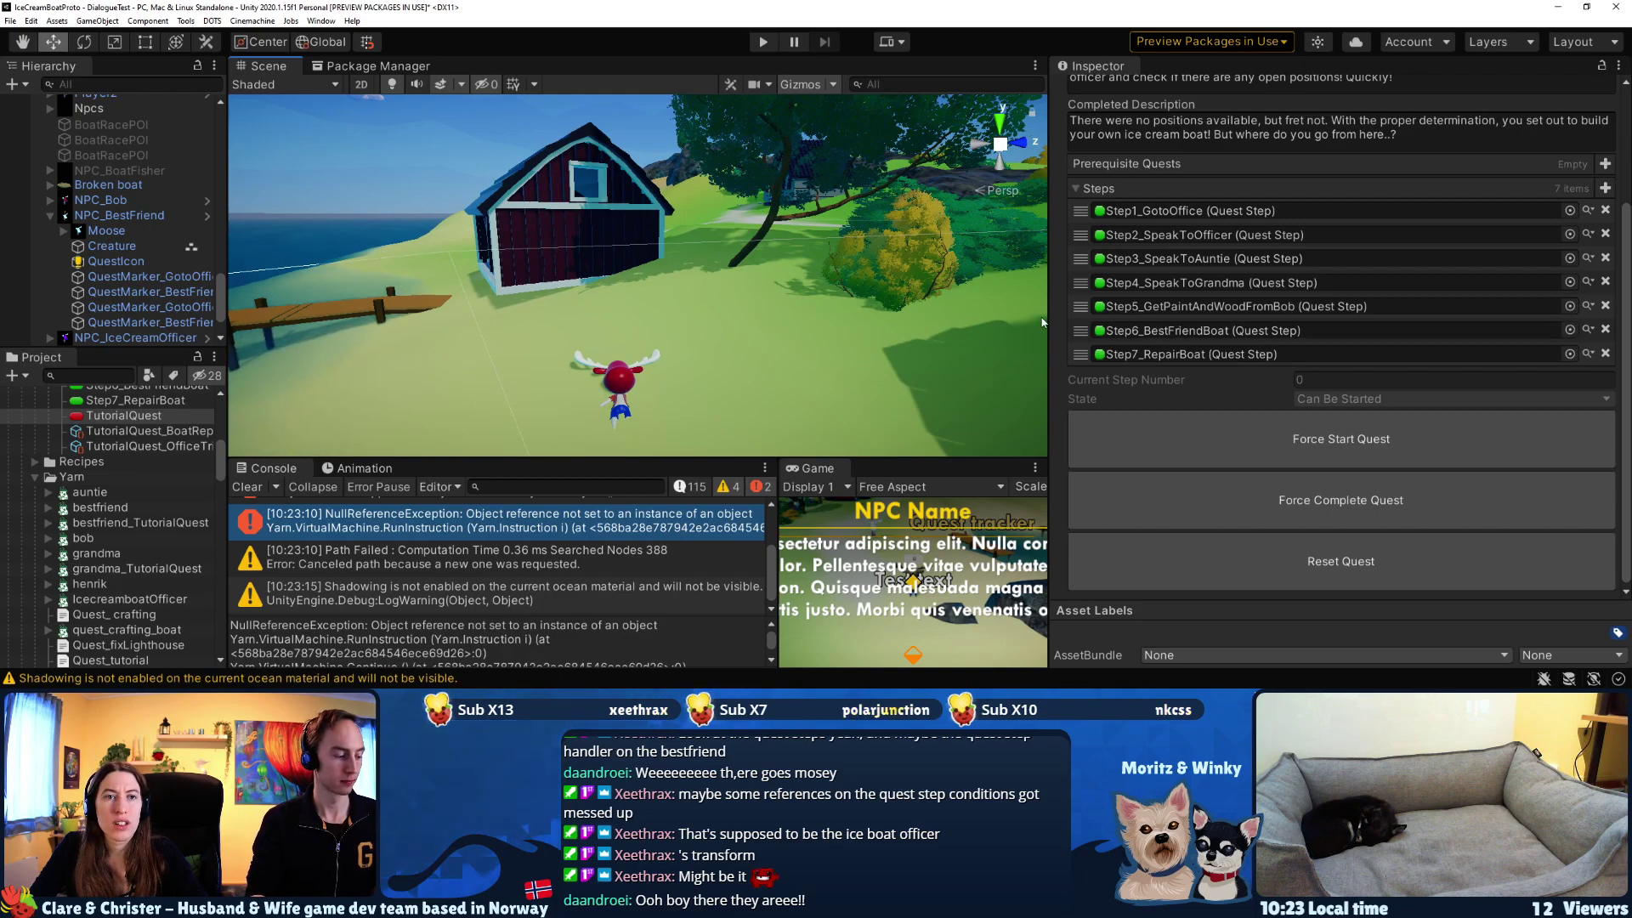
click(119, 215)
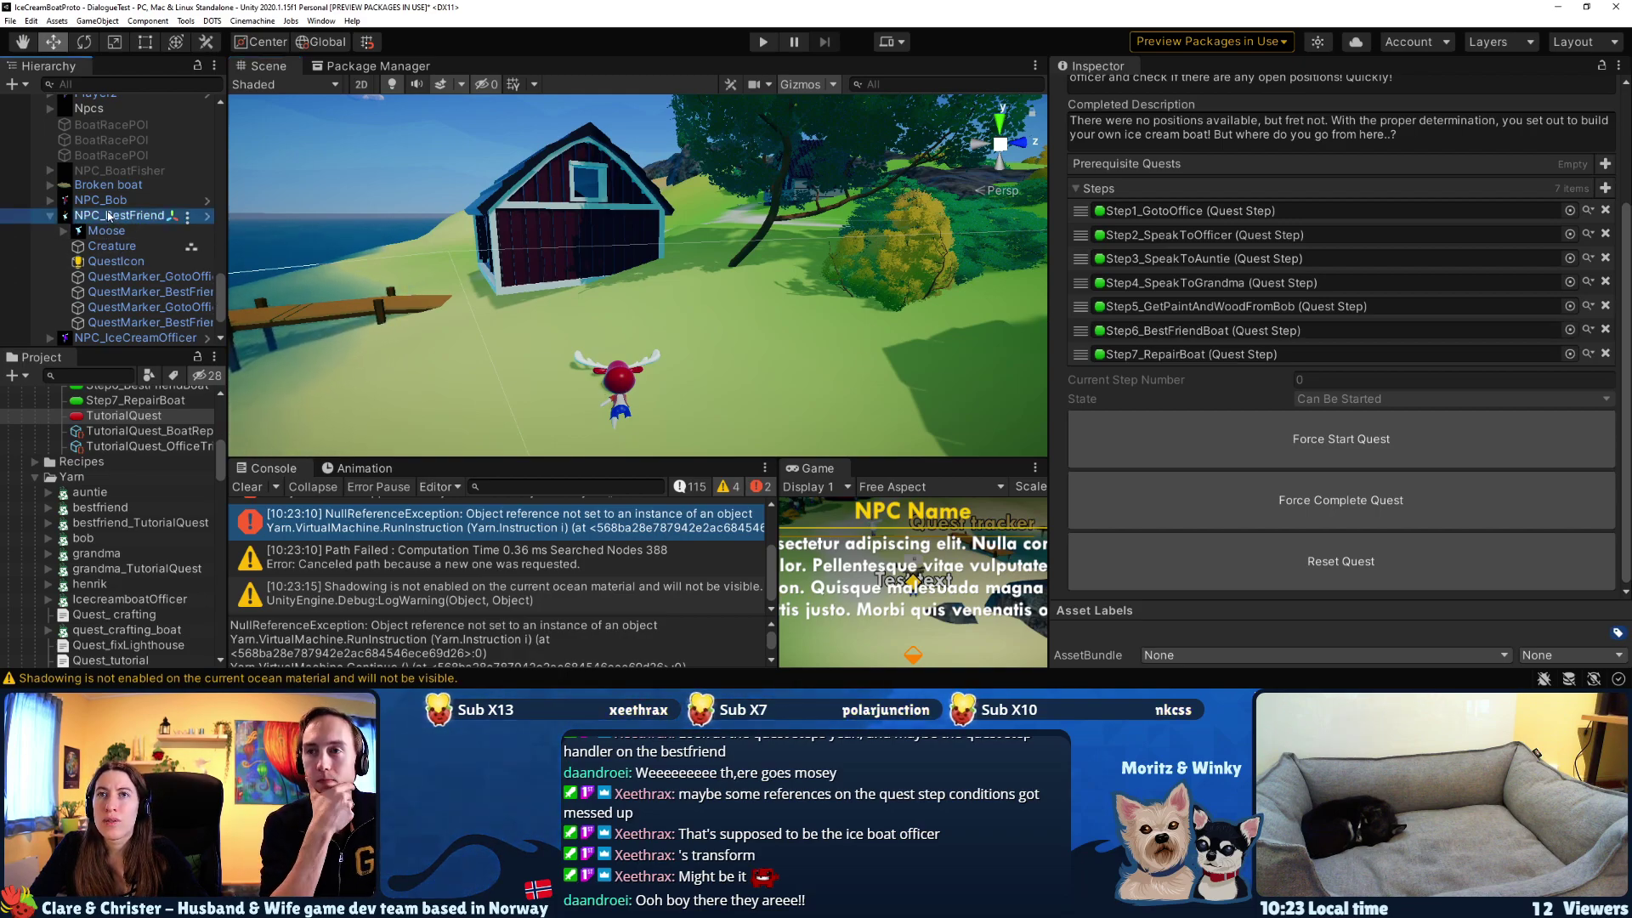
scroll(1360, 421, down, 15)
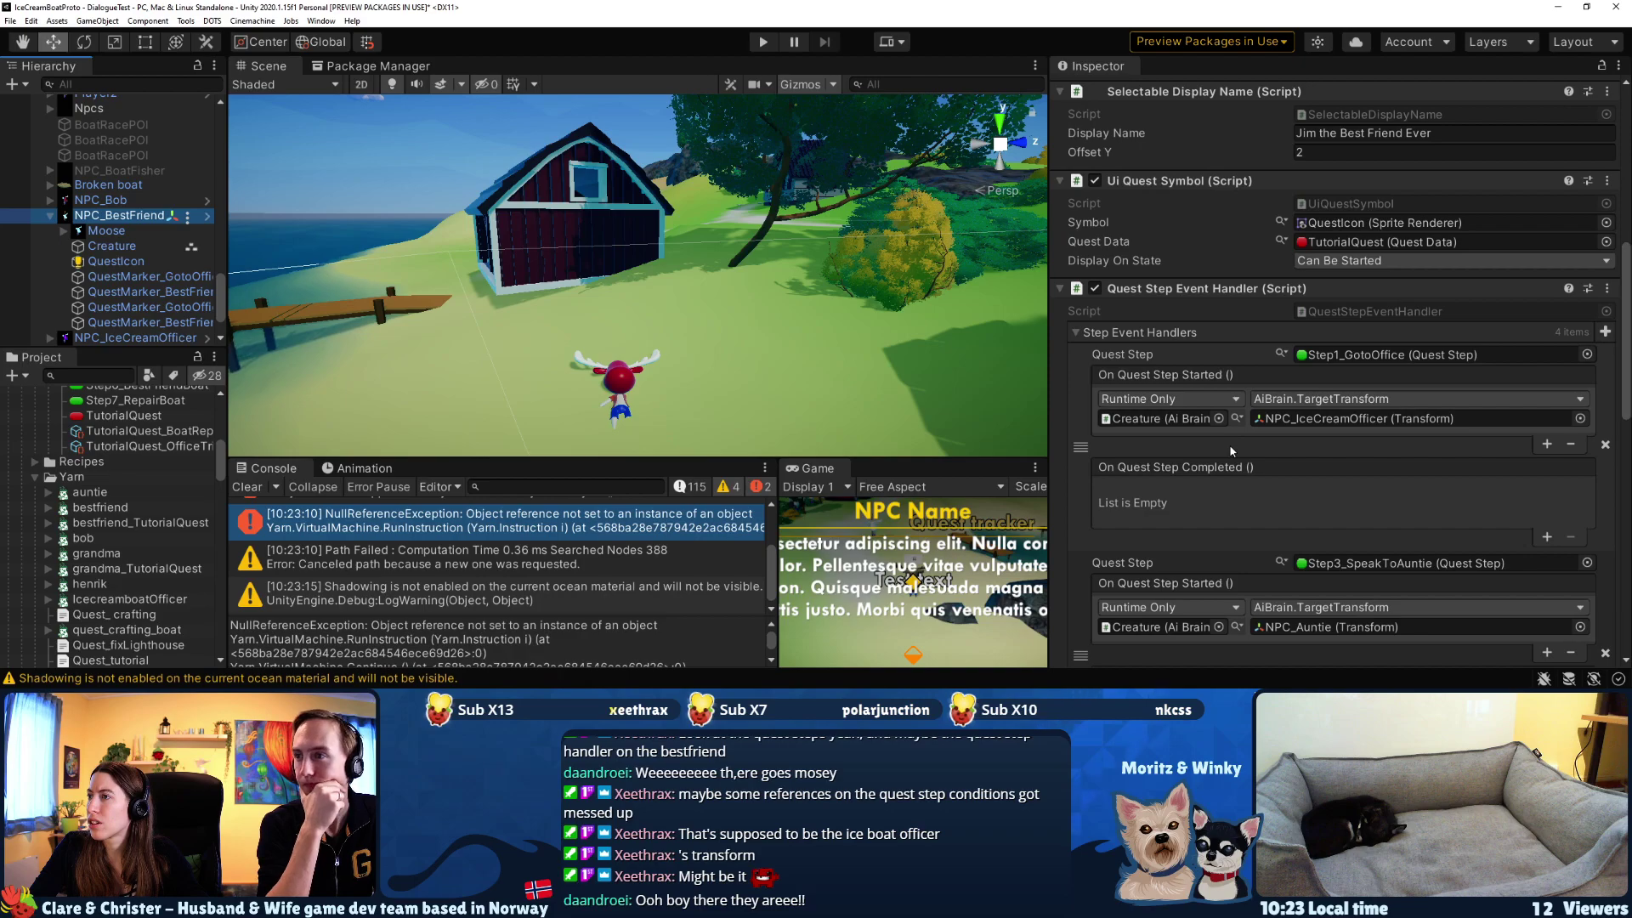
scroll(1230, 449, down, 5)
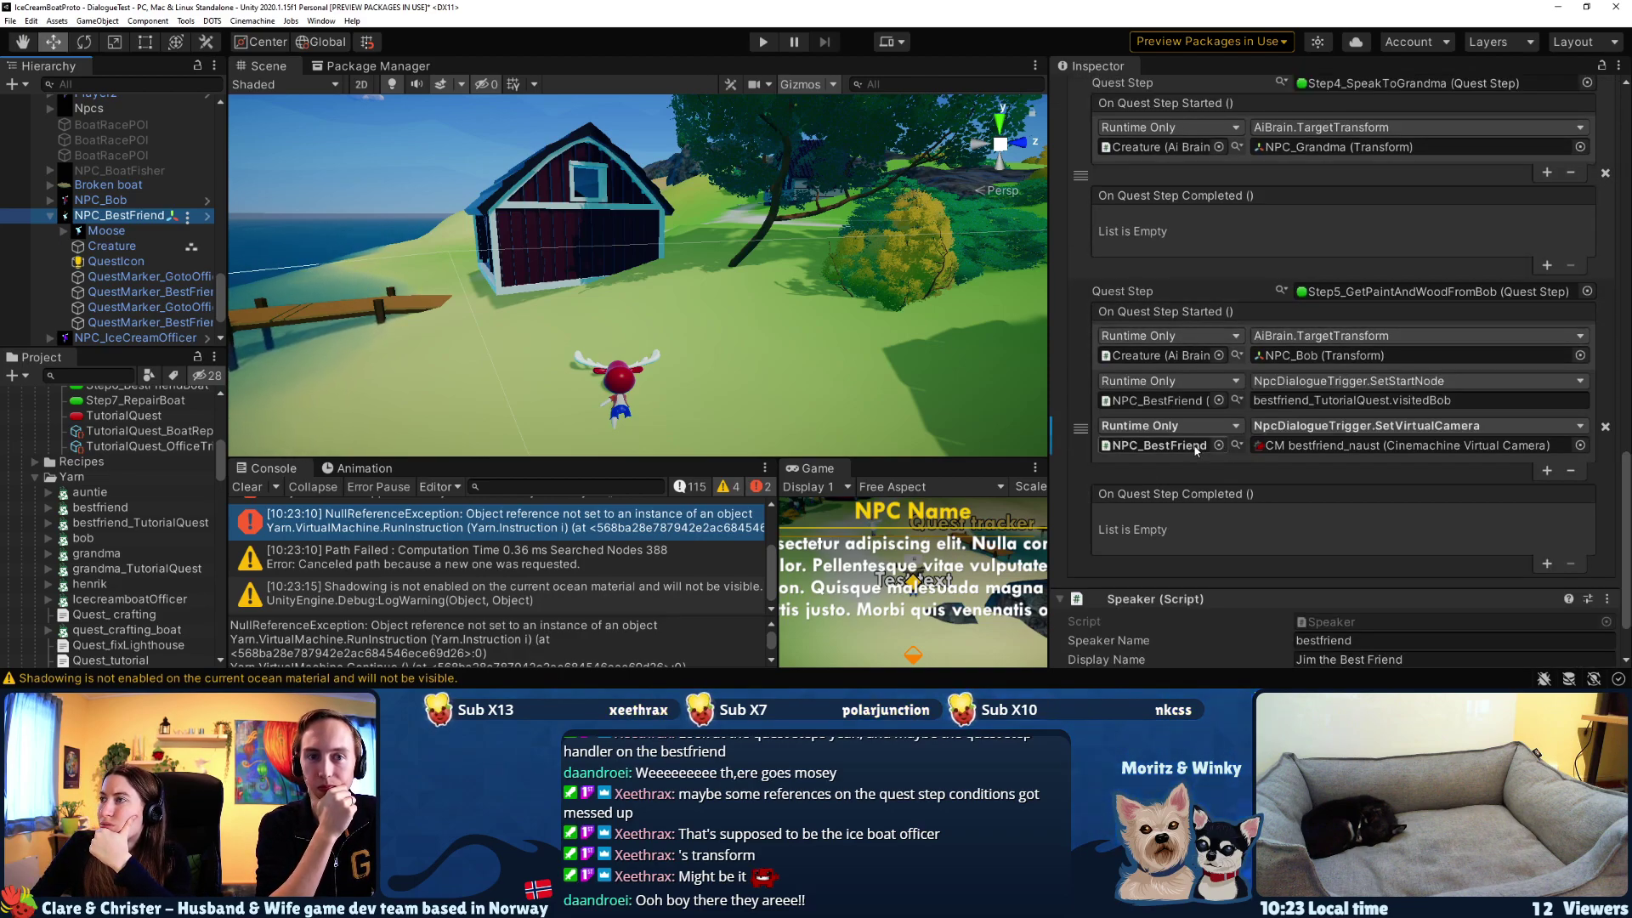
scroll(1196, 449, down, 2)
scroll(1195, 451, up, 10)
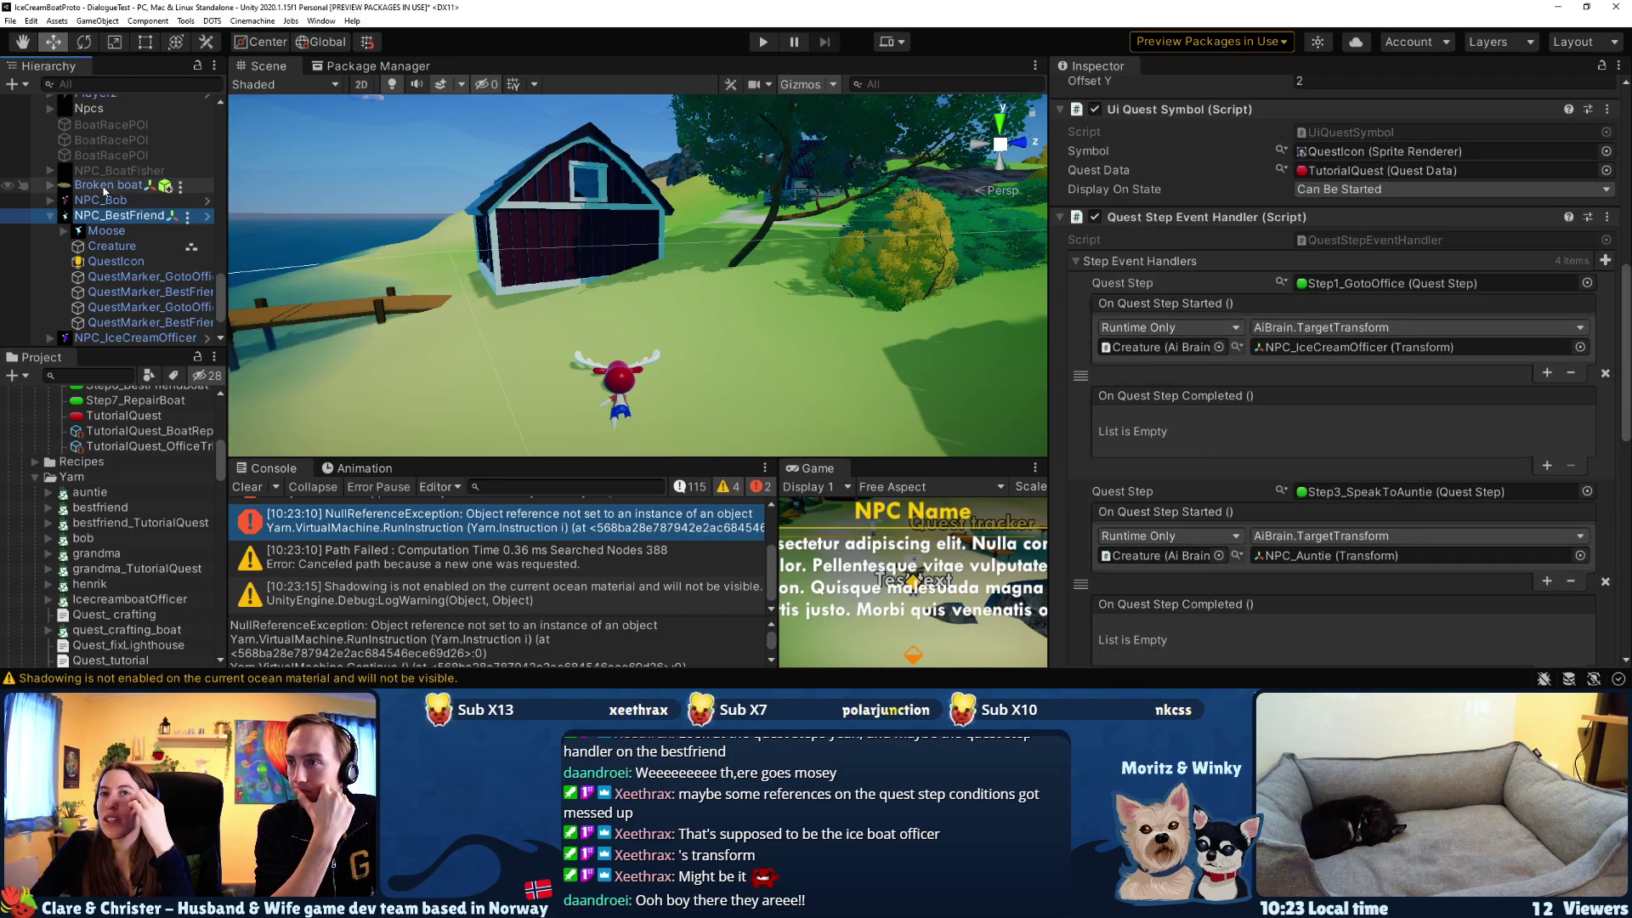
- Compare the dialogue, quest marker and speaker components of NPC_IceCreamOfficer, NPC_BestFriend and NPC_Bob
click(50, 217)
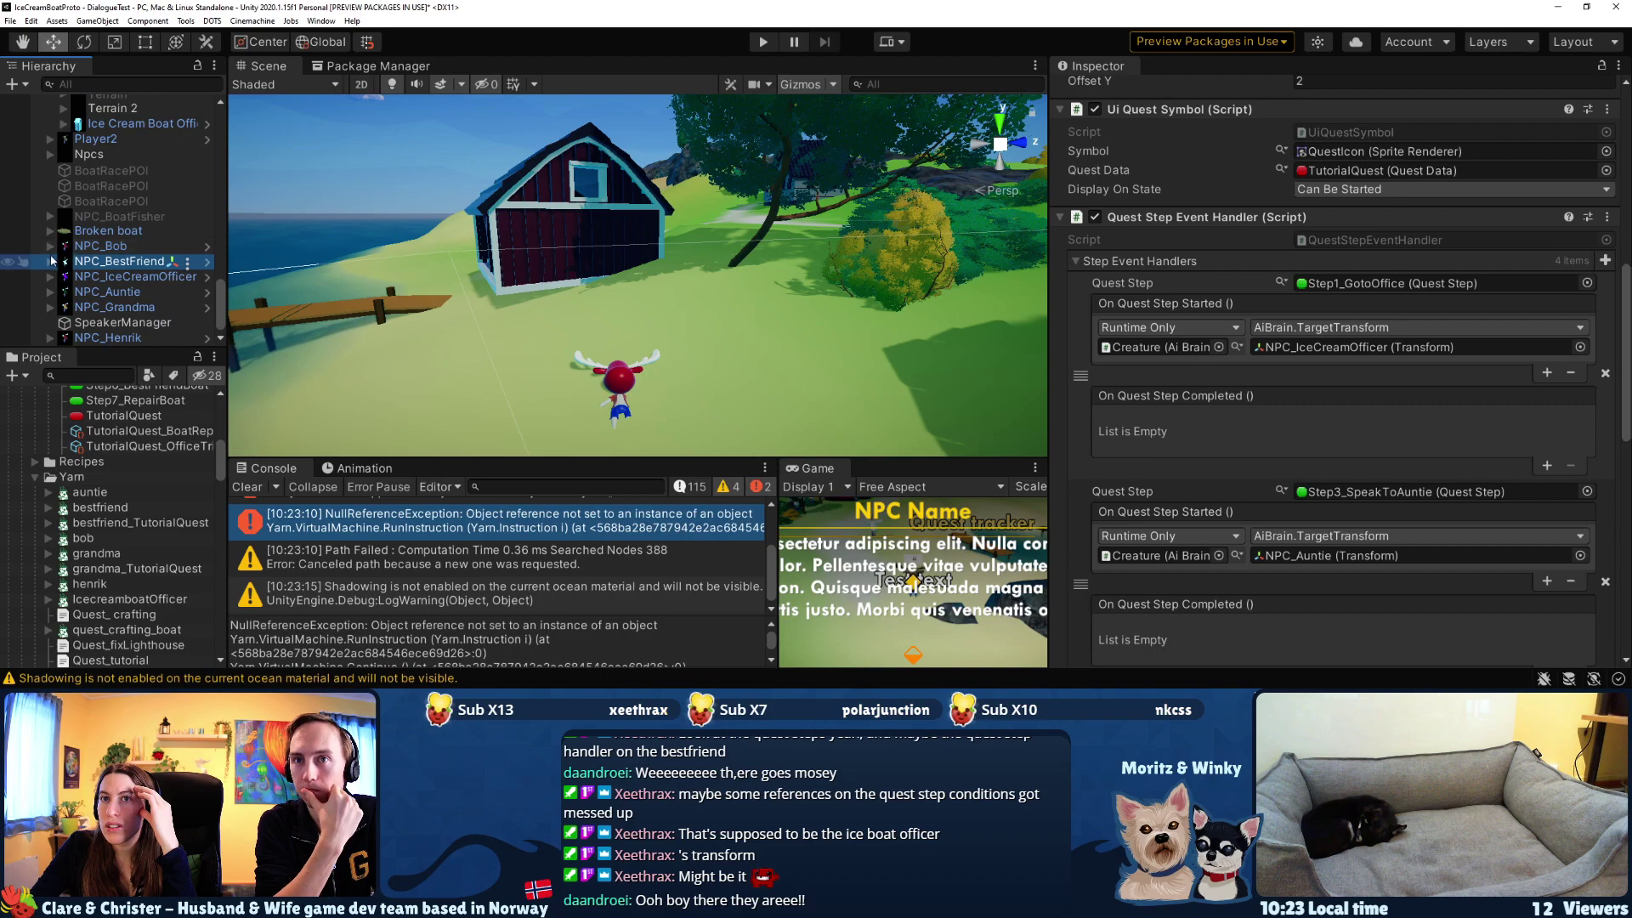
click(96, 281)
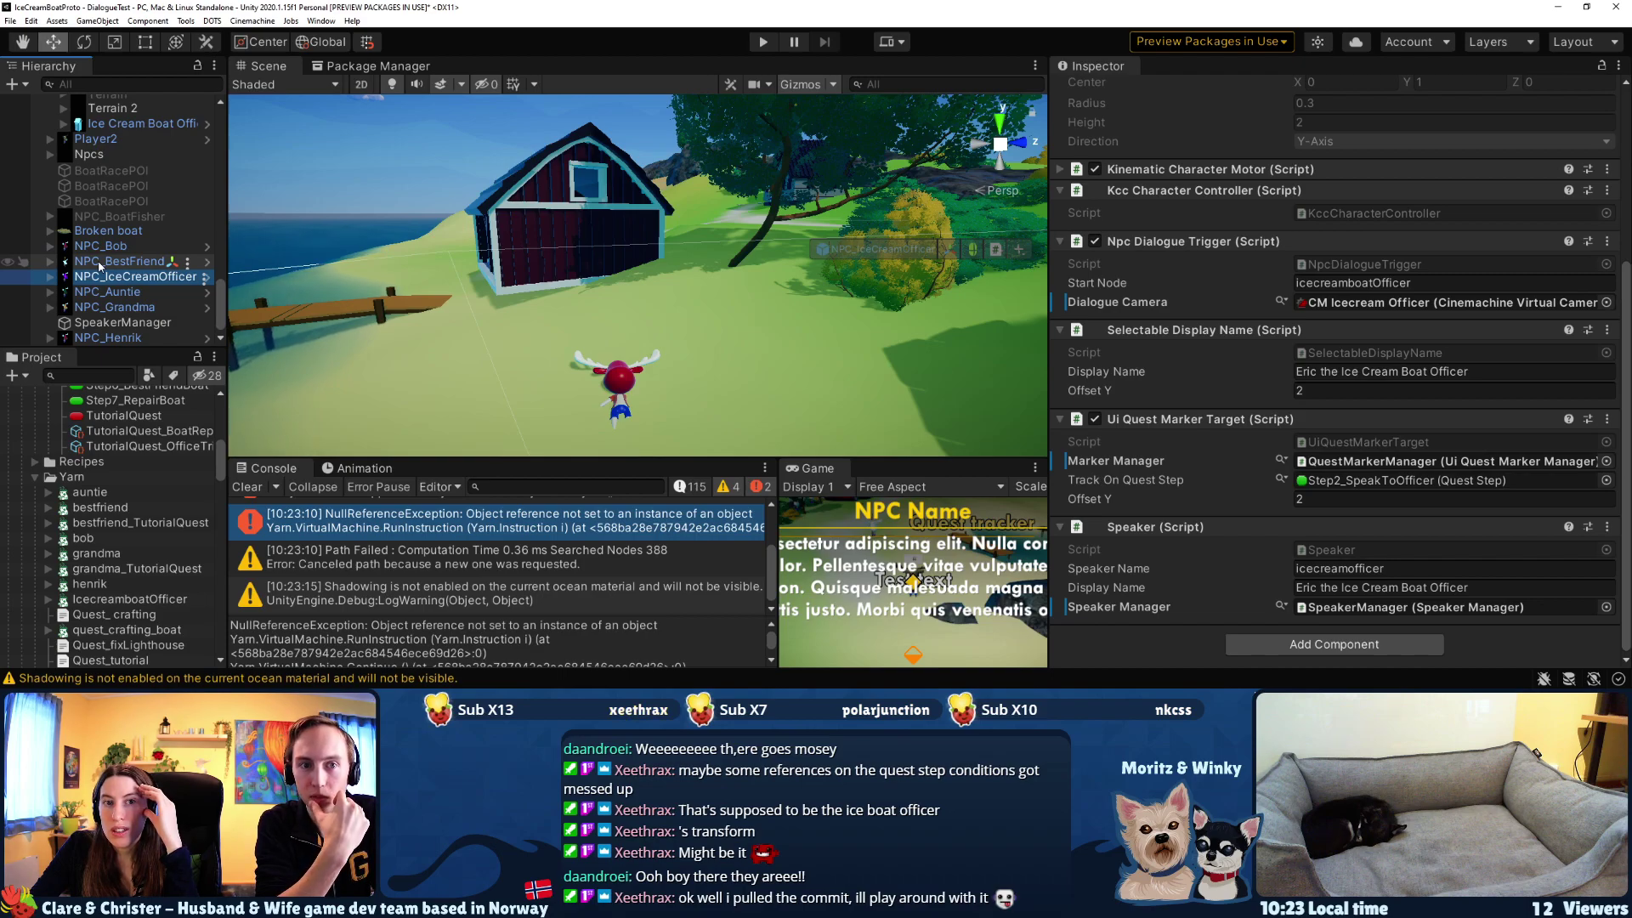
click(99, 263)
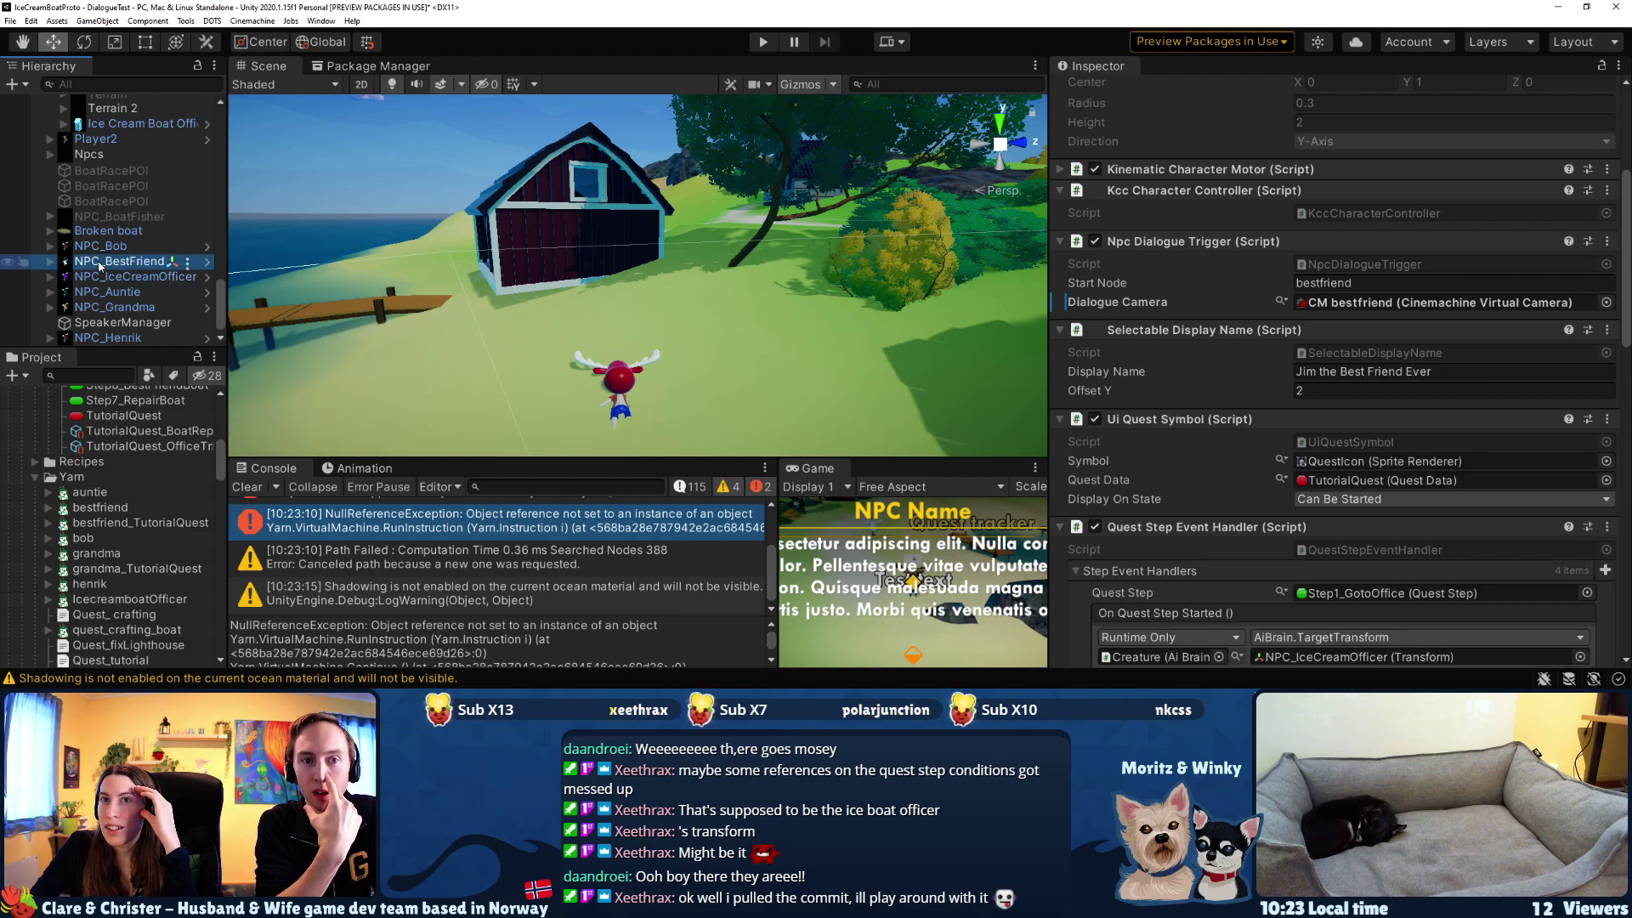
scroll(1203, 365, up, 4)
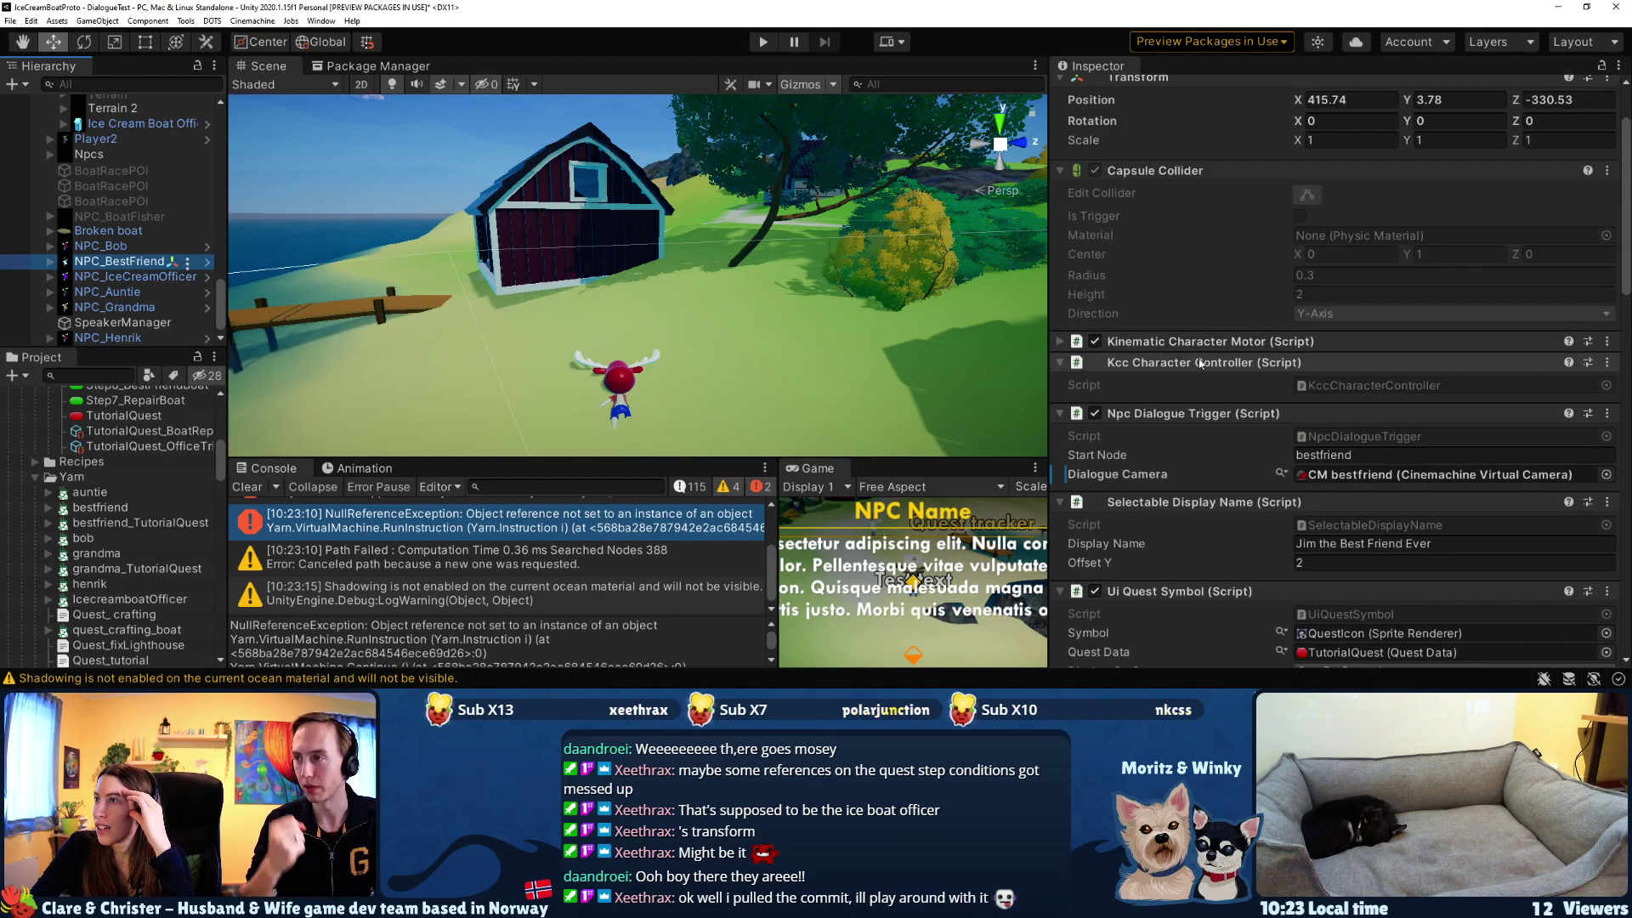
scroll(1198, 364, down, 4)
scroll(1198, 363, down, 4)
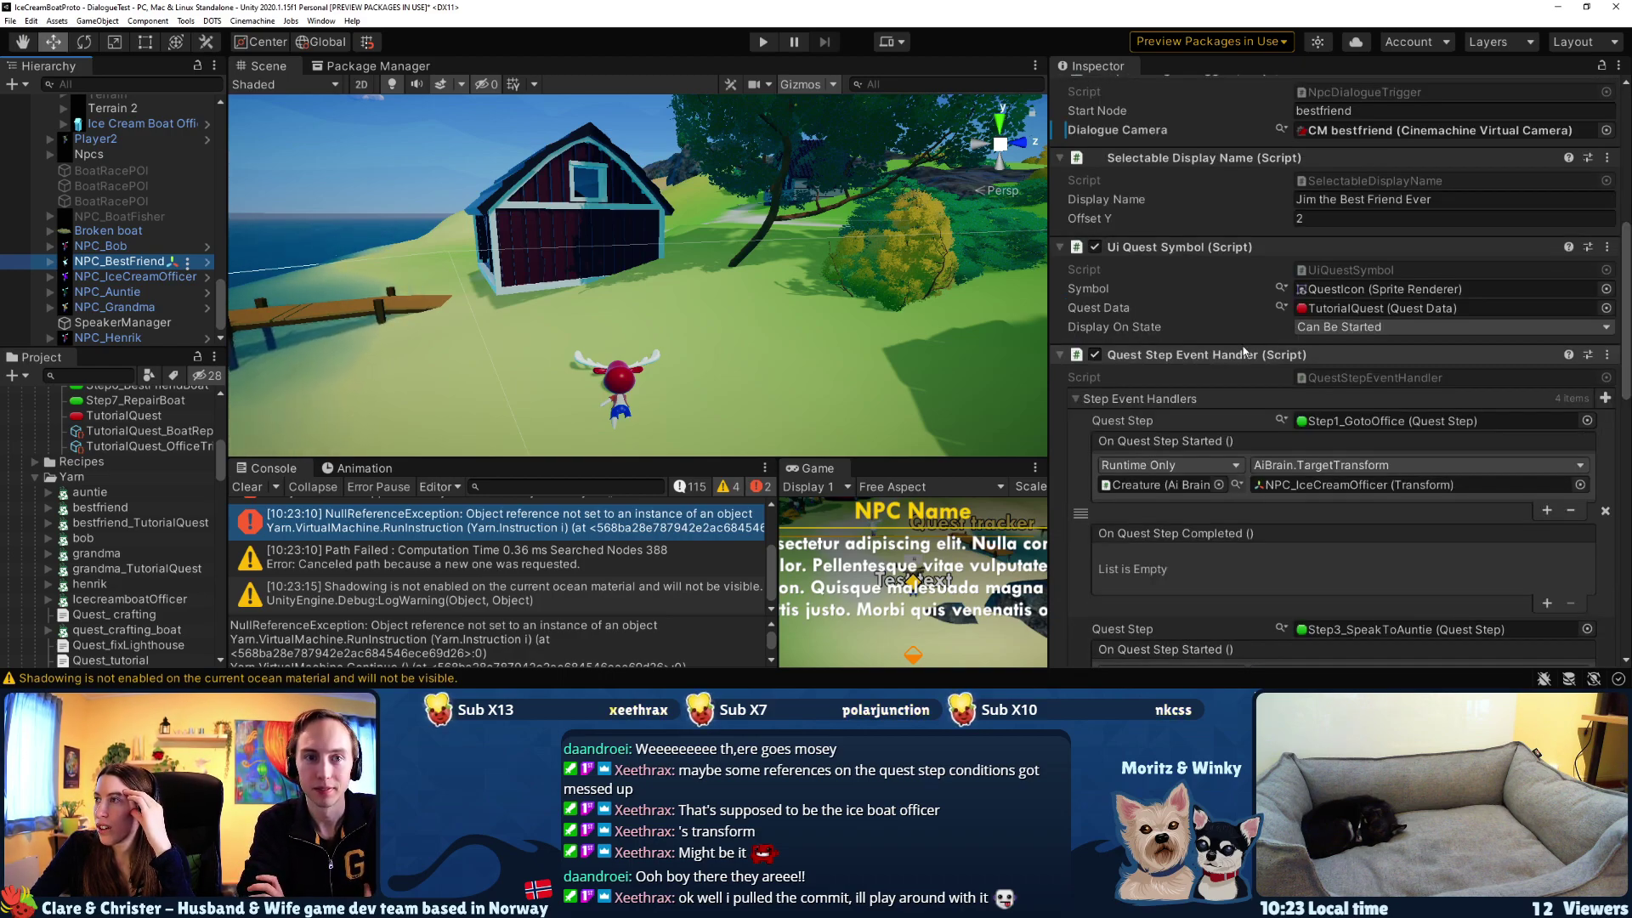
scroll(1243, 352, down, 4)
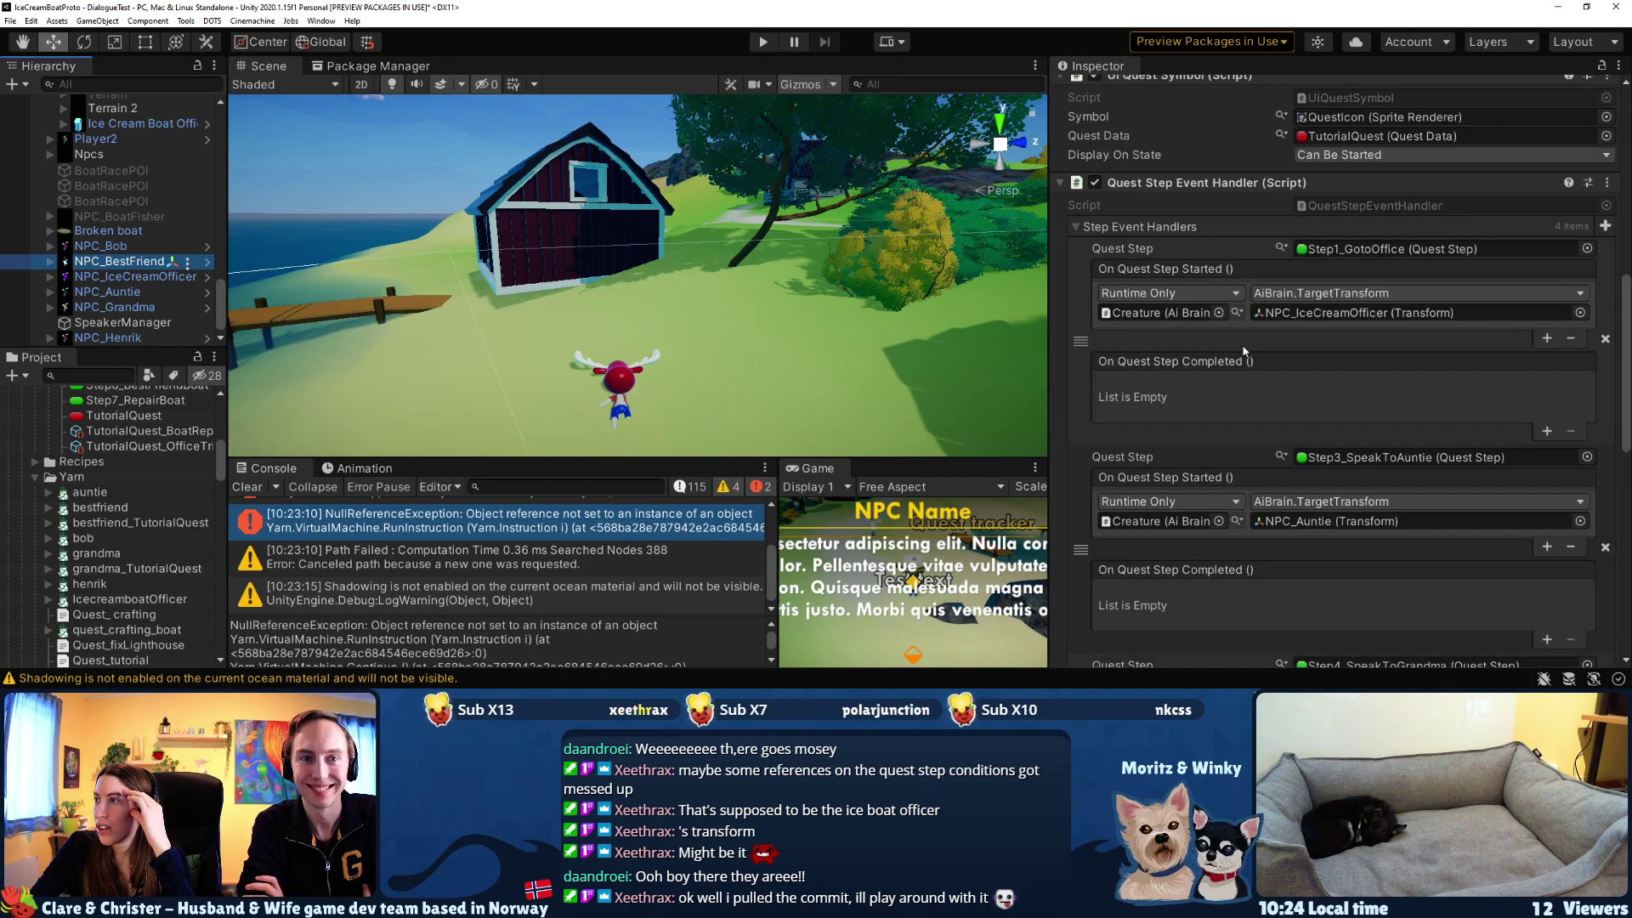
click(86, 249)
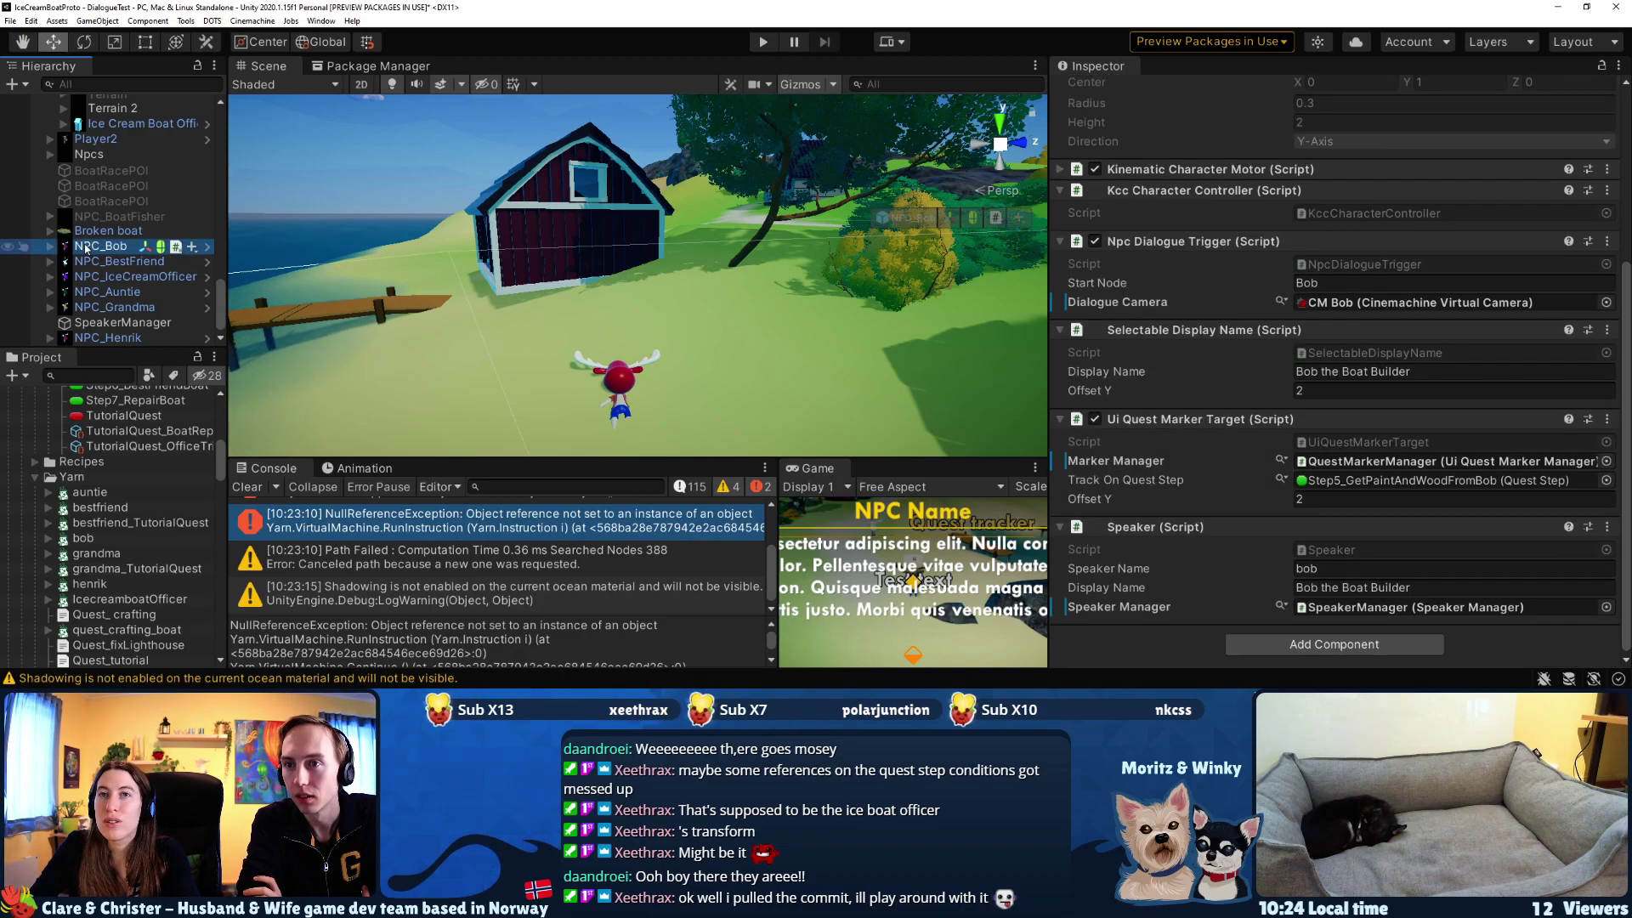
- Remove the Ui Quest Marker Target component from NPC_Henrik
click(125, 339)
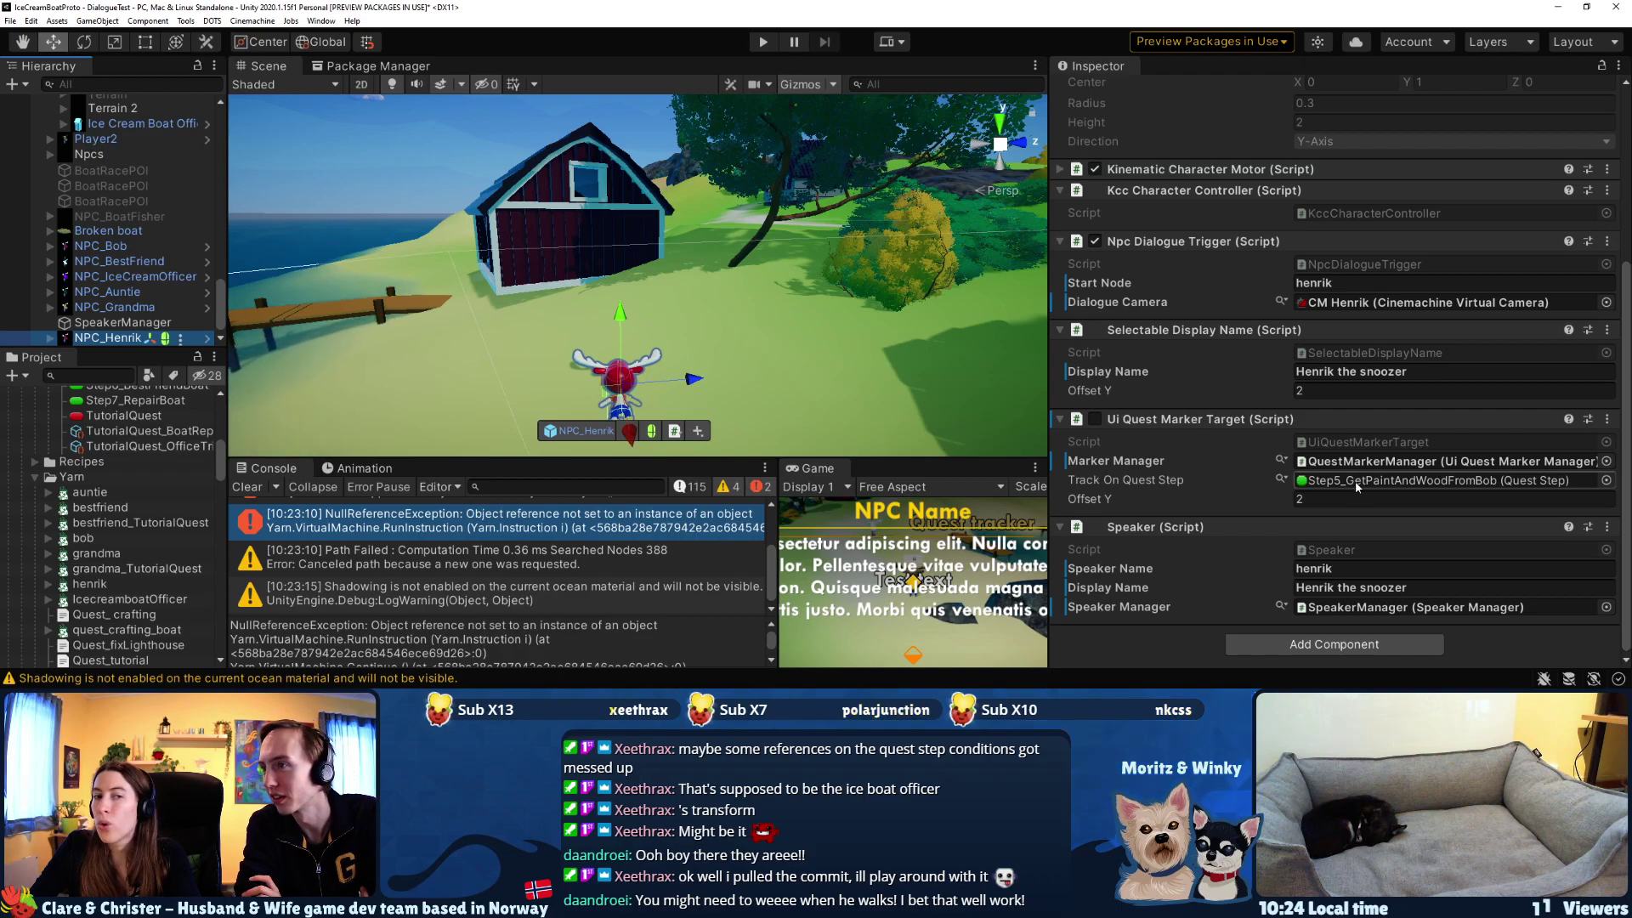
click(1605, 421)
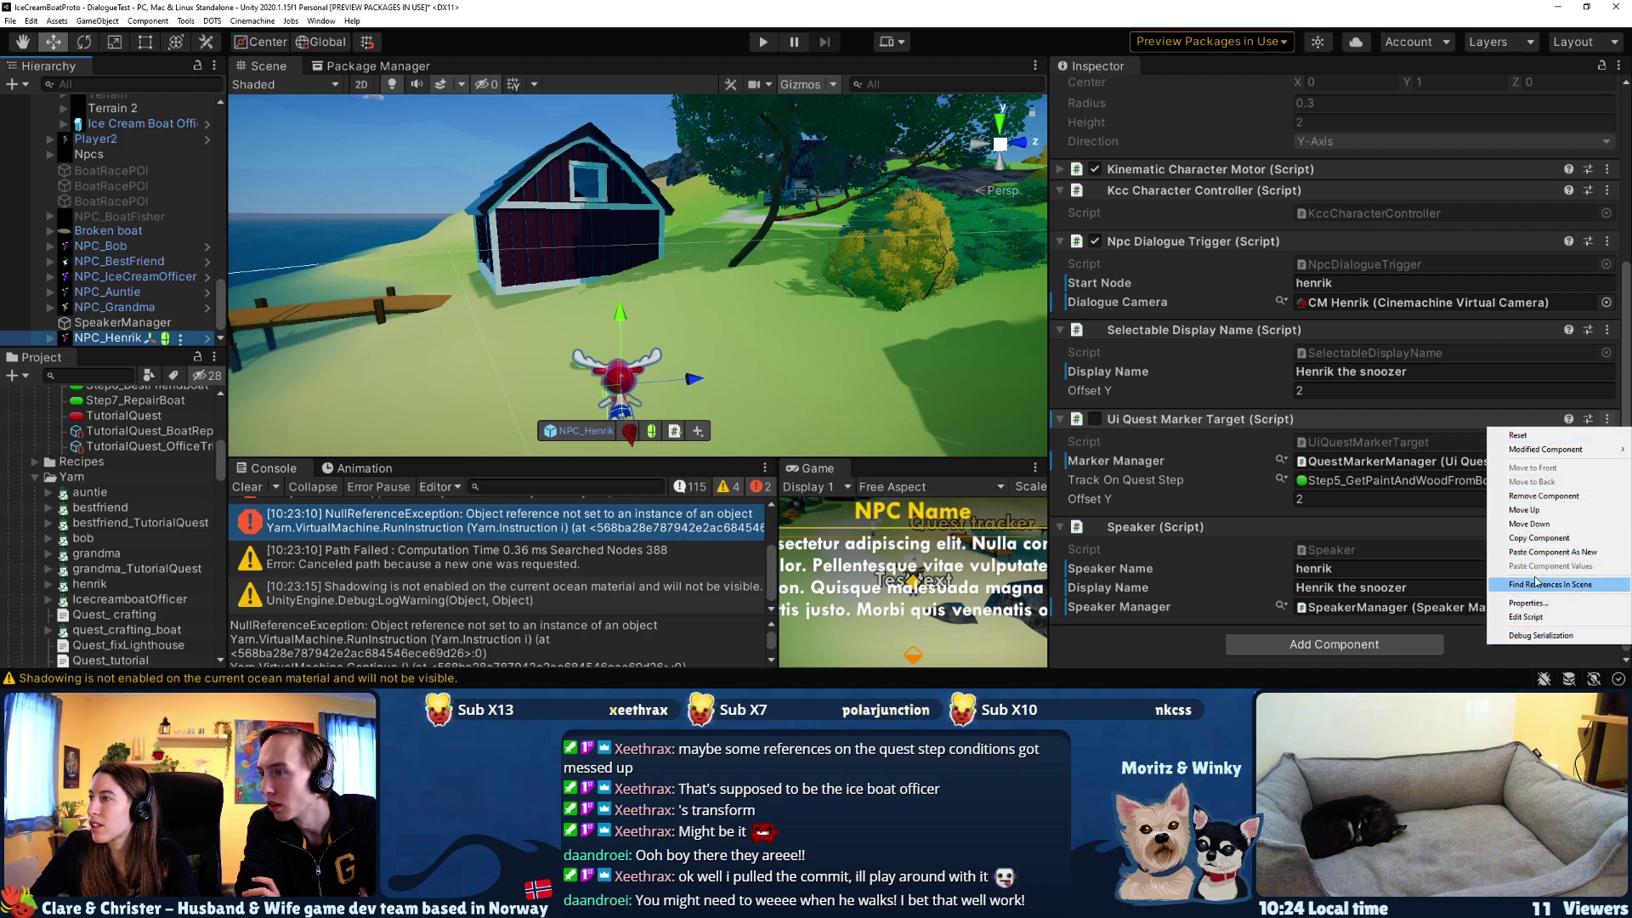
click(1540, 498)
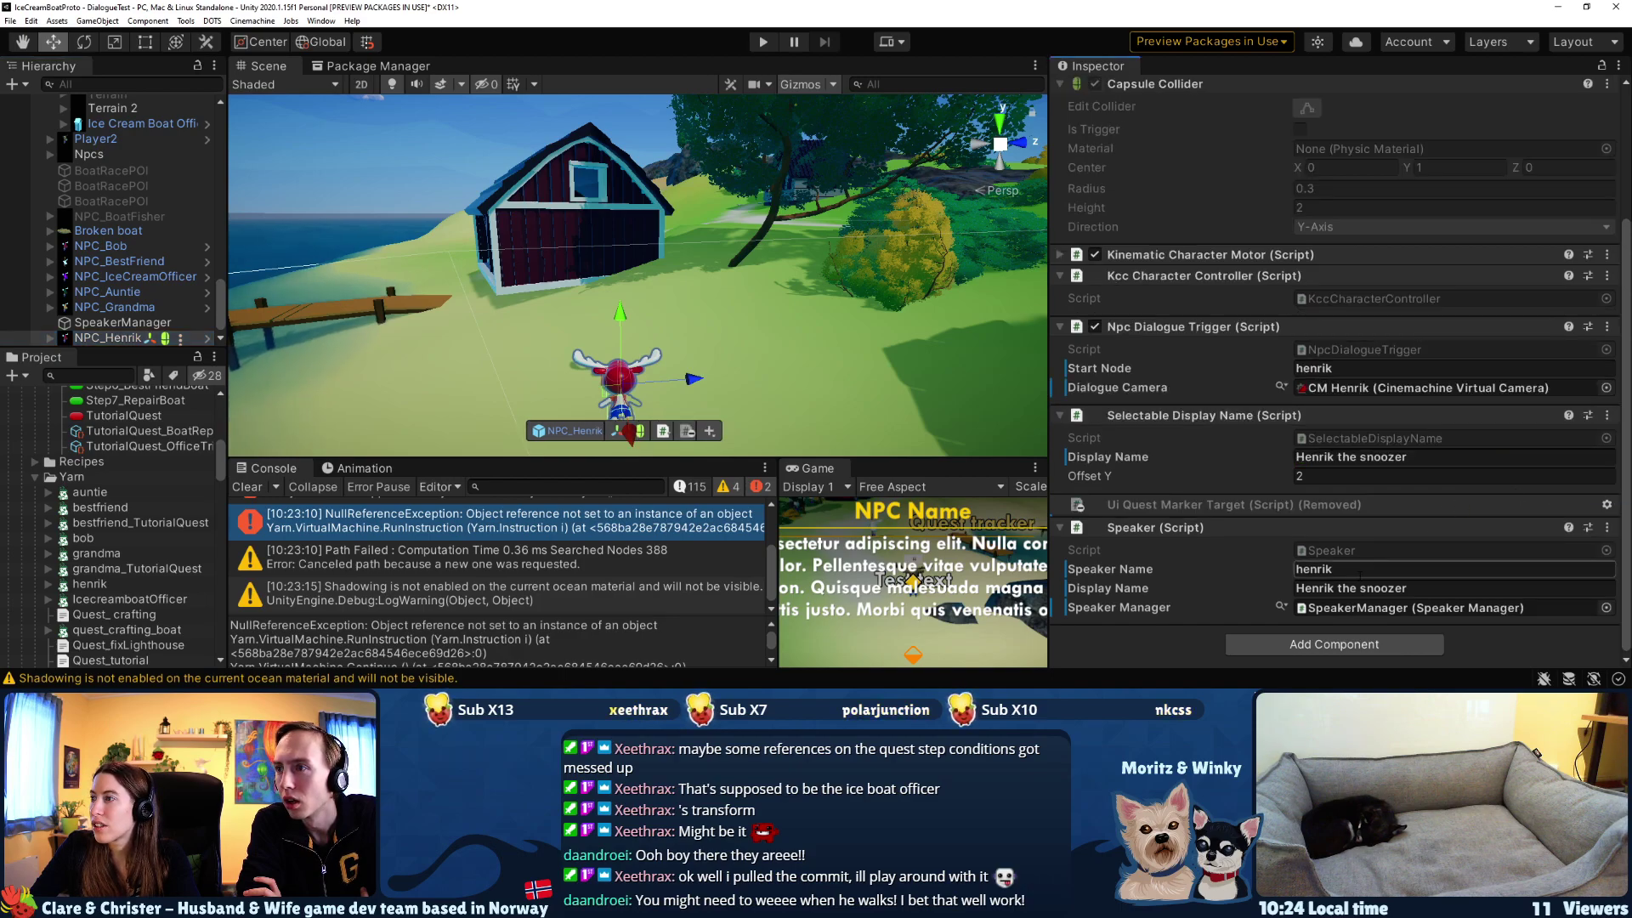
- Check NPC_Henrik's speaker manager reference, the SpeakerManager object's components, and NPC_Henrik's remaining settings
click(1435, 607)
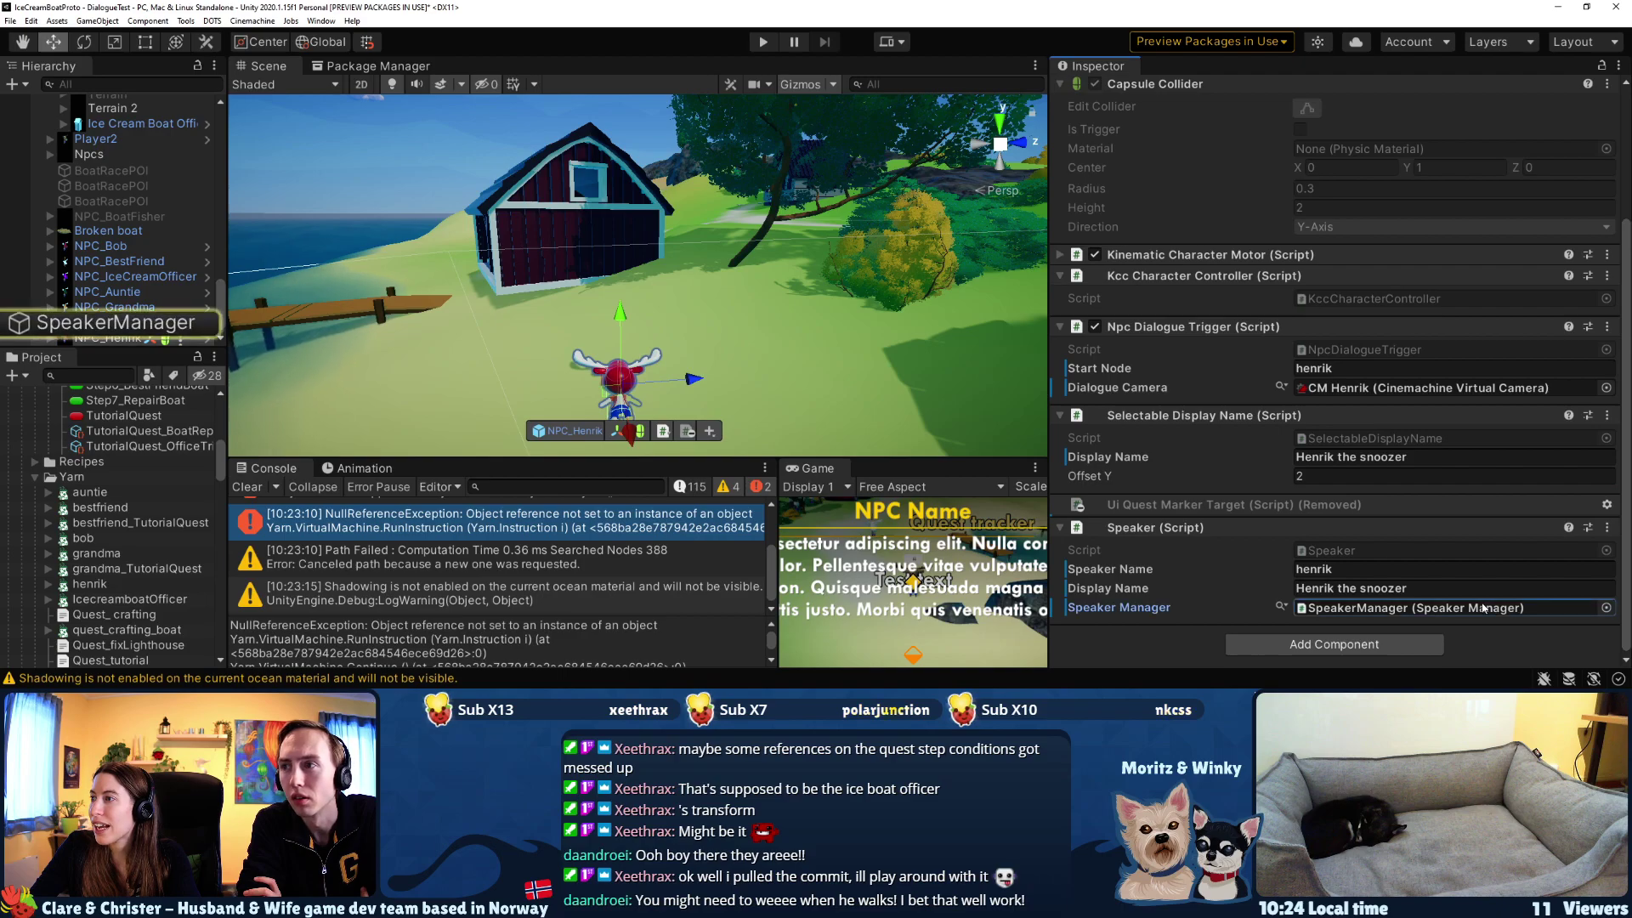
click(88, 328)
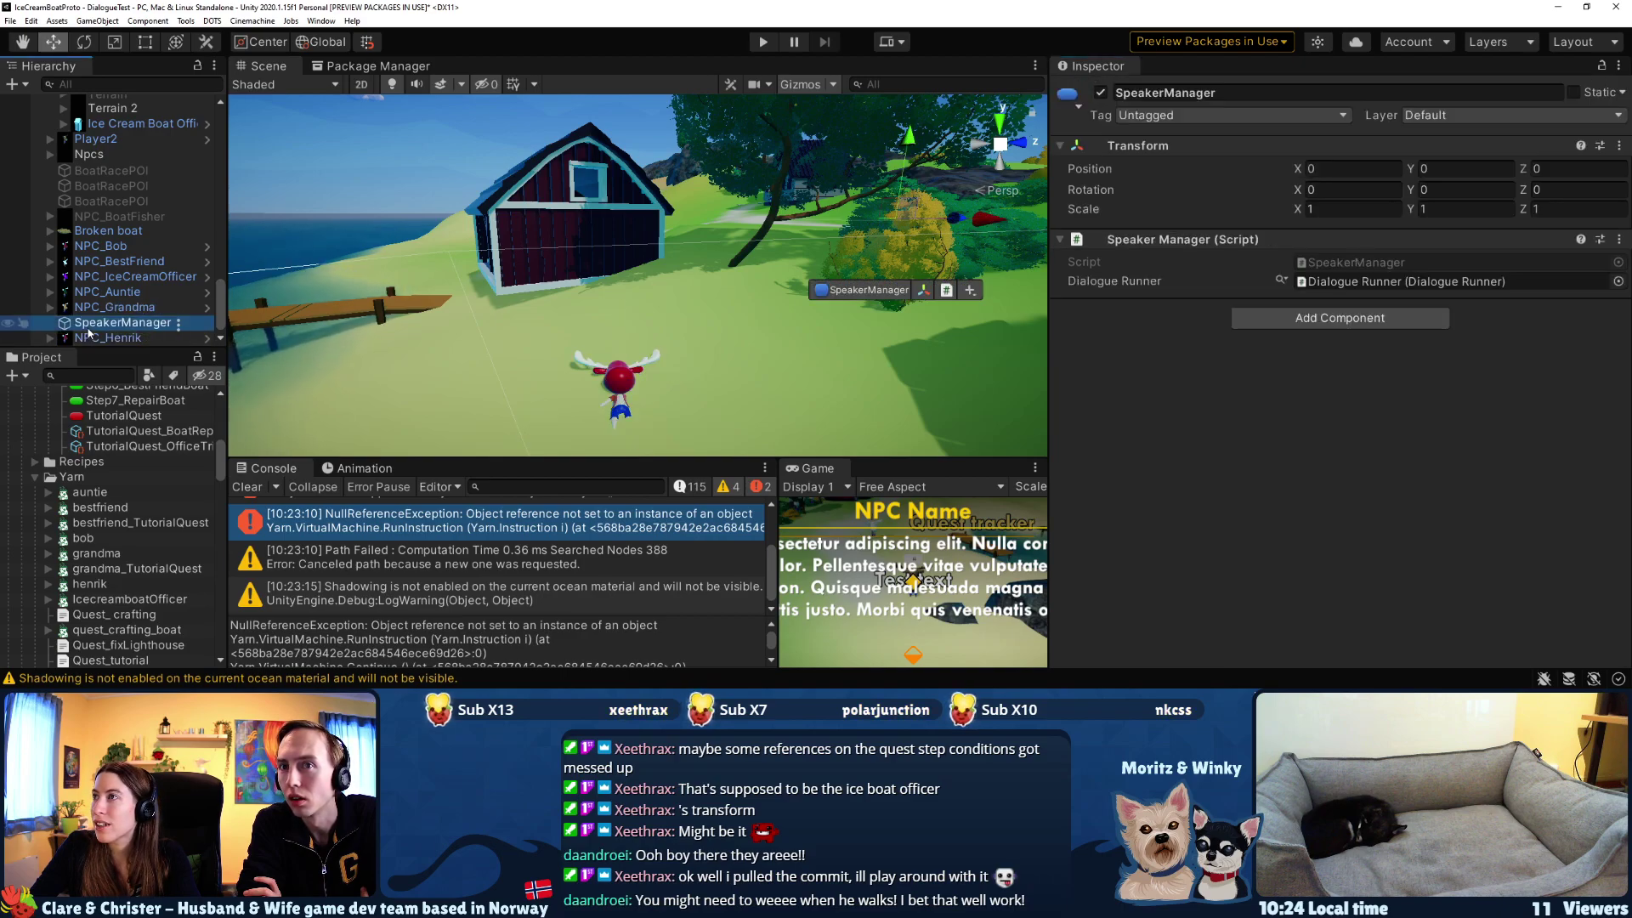
click(108, 337)
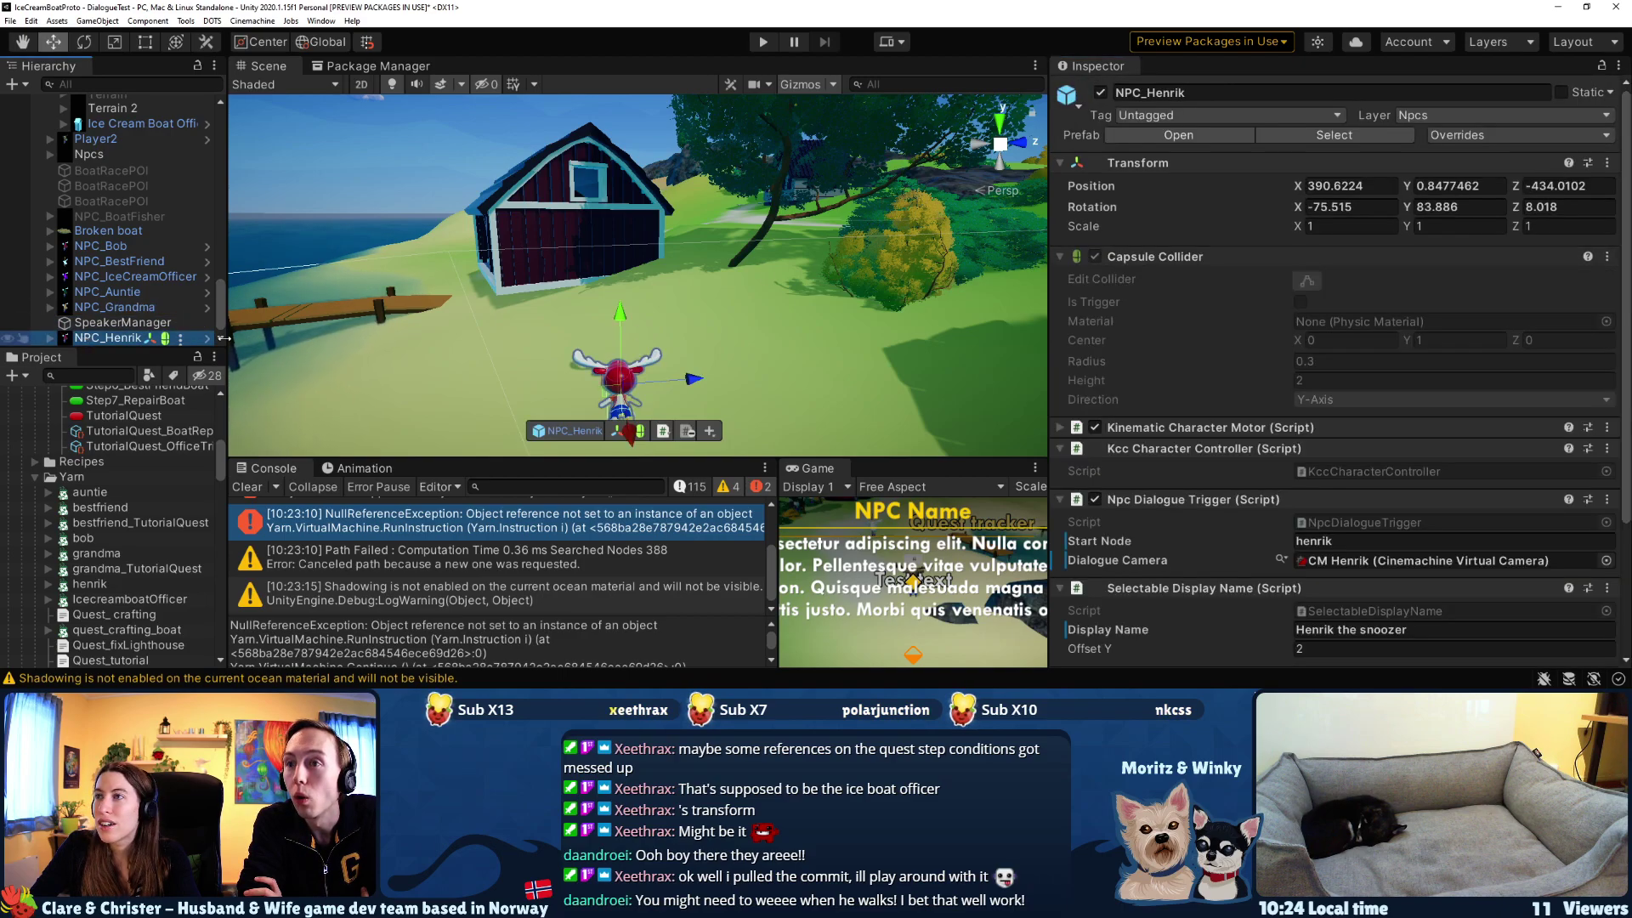
scroll(1385, 504, down, 5)
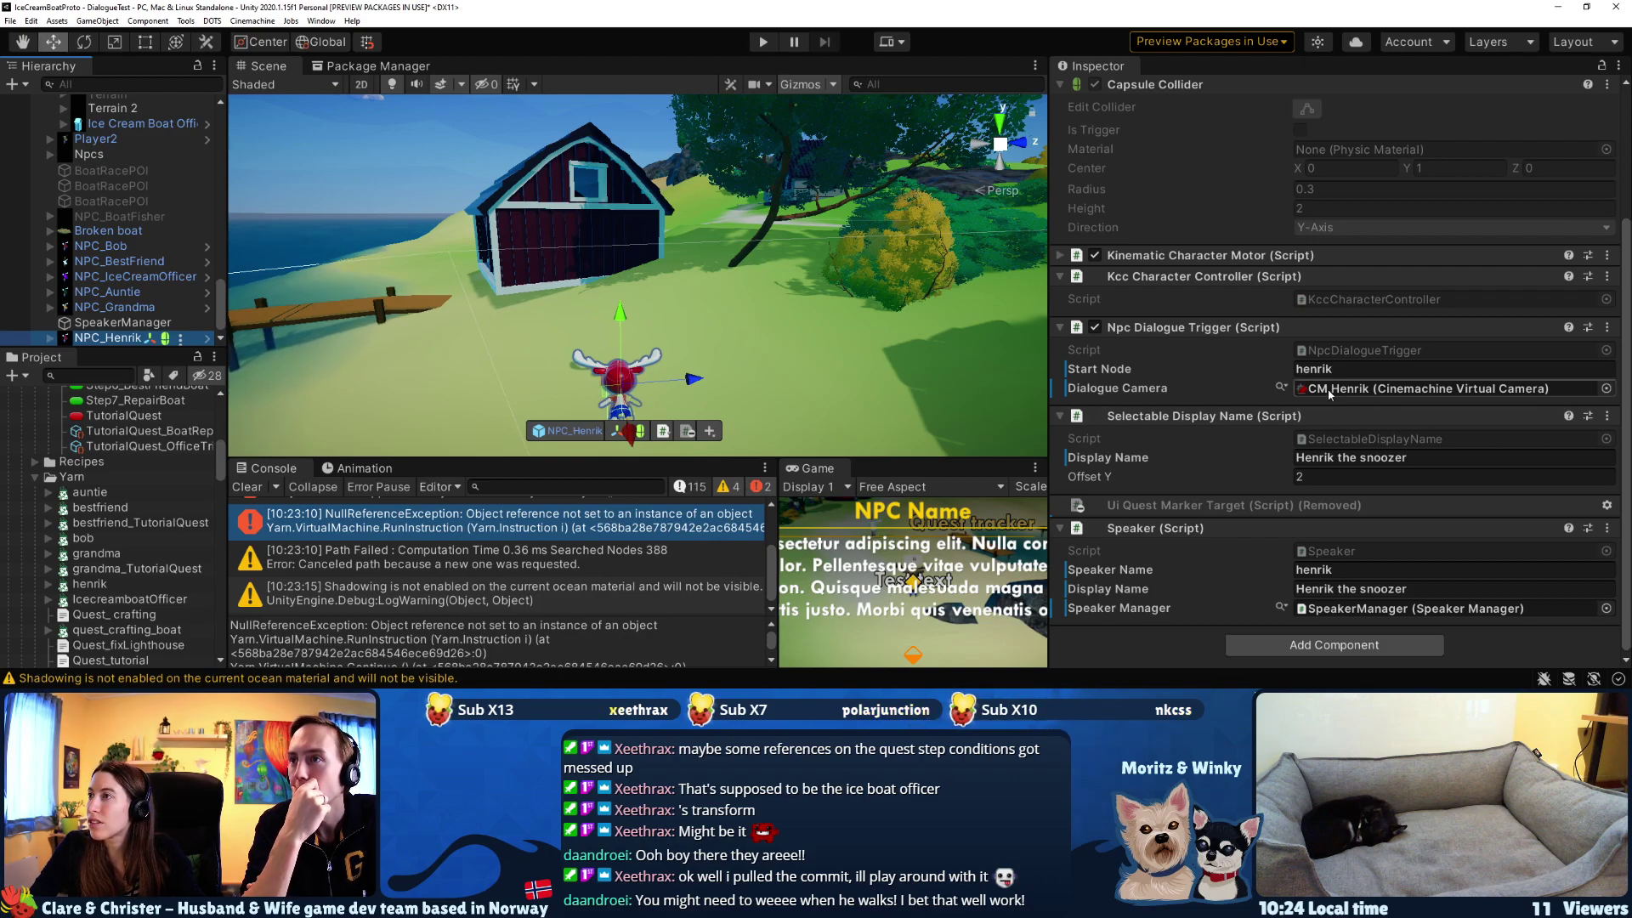
- Open the NpcDialogueTrigger script from NPC_Henrik, return to Unity, and locate the TutorialQuest assets in the project
double_click(1359, 351)
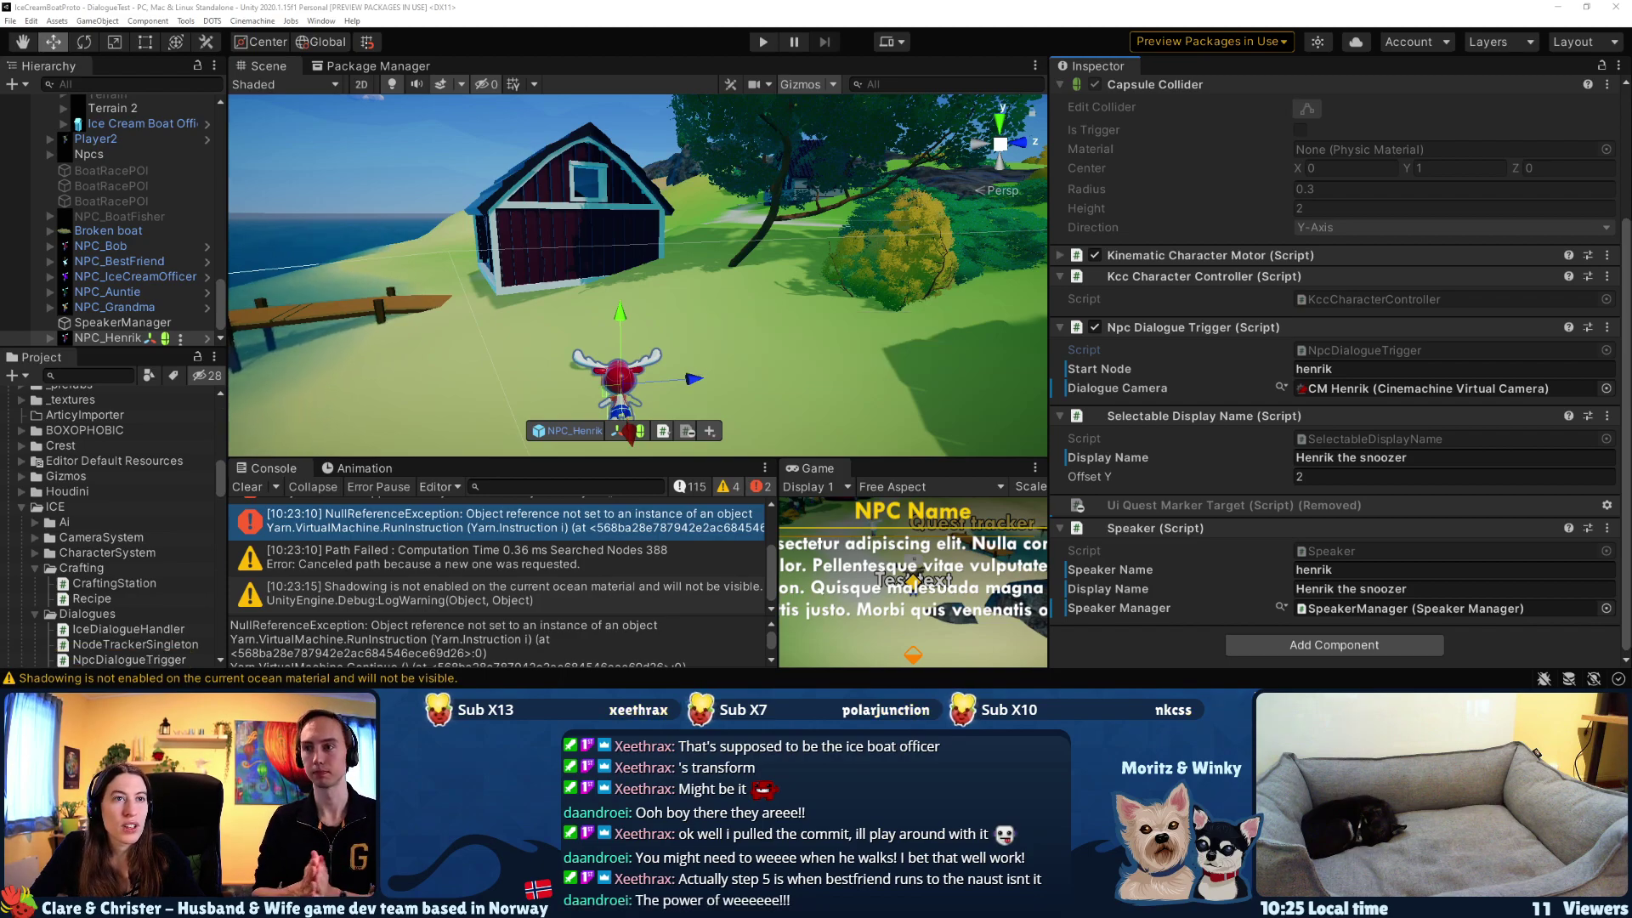
click(1020, 6)
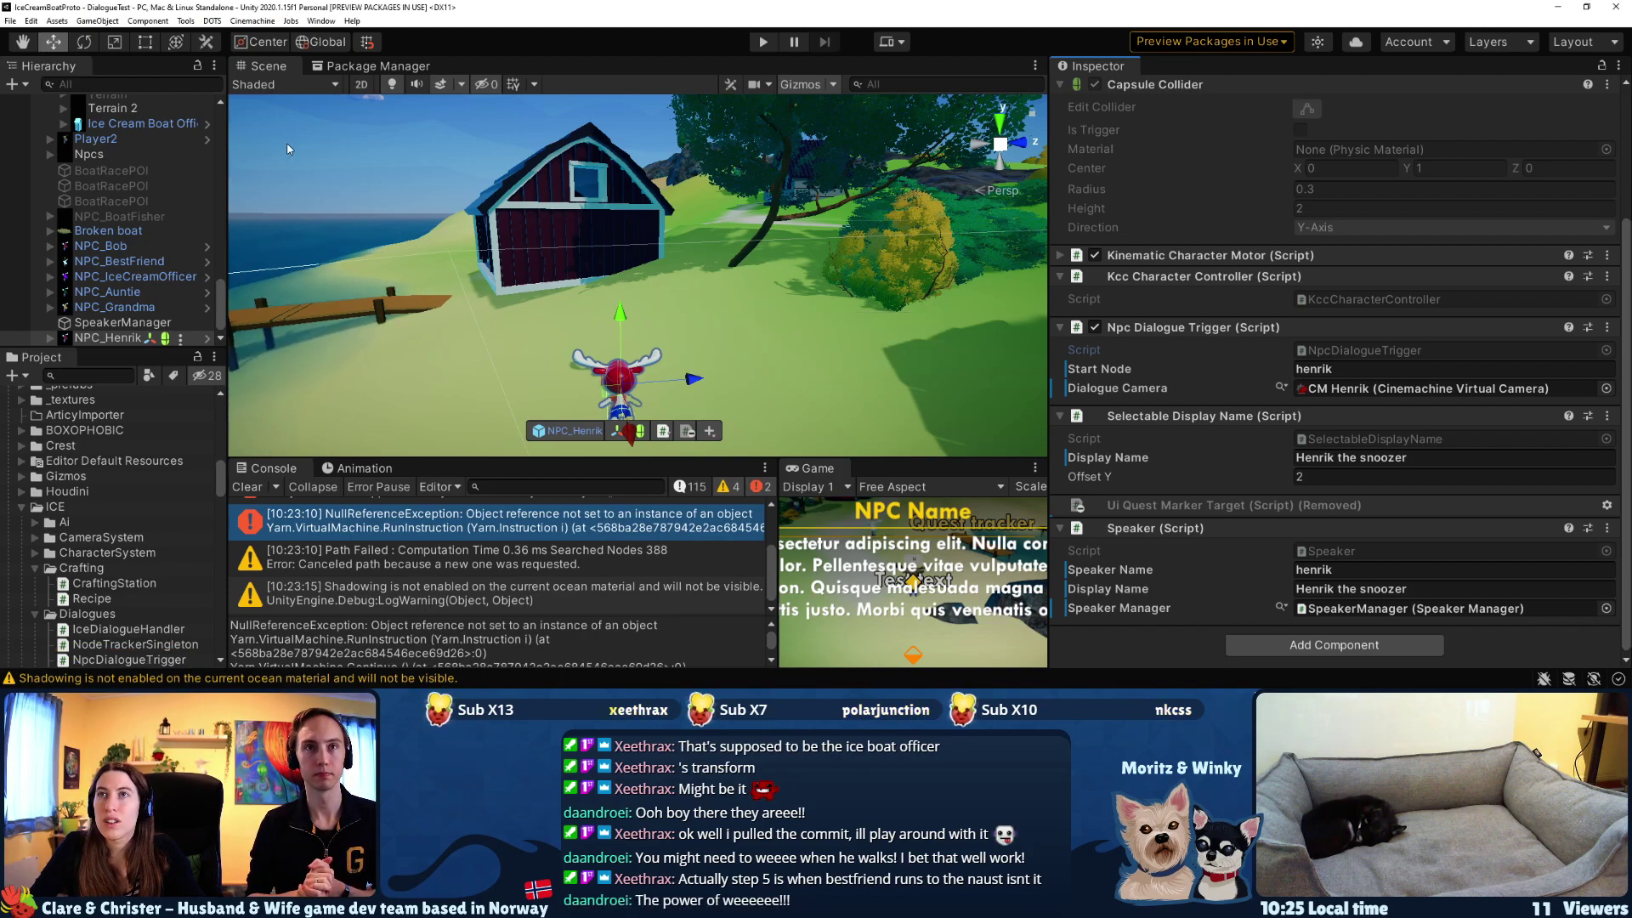
scroll(104, 558, down, 10)
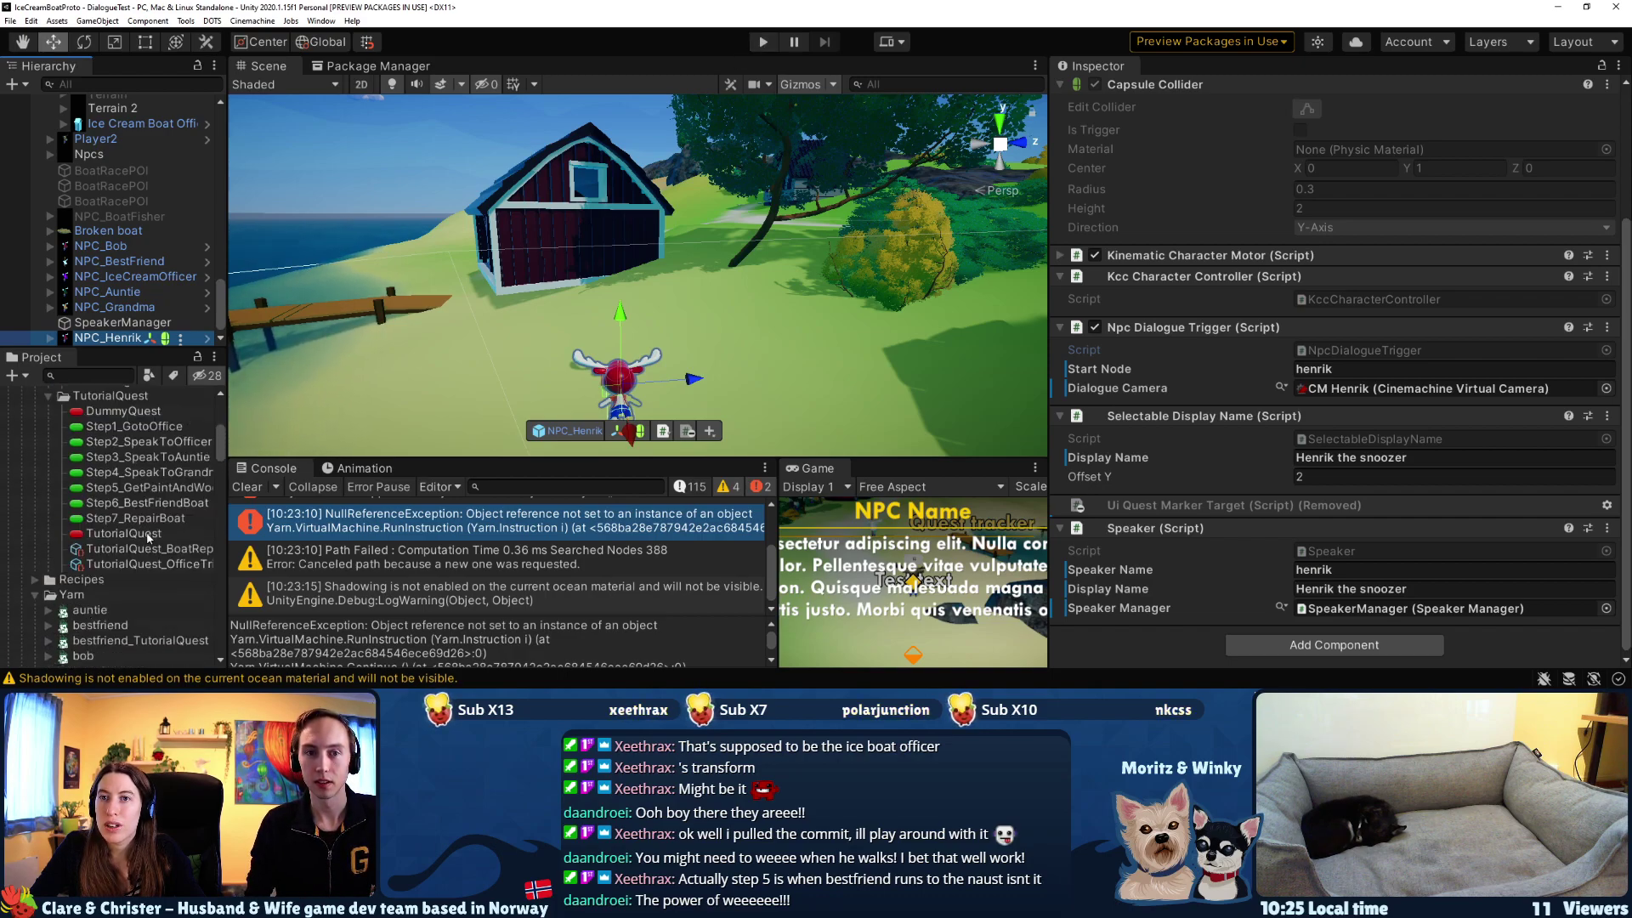
- Review the TutorialQuest asset's step list, playtest the best friend's intro dialogue through the tutorial quest start, and stop the game
click(149, 534)
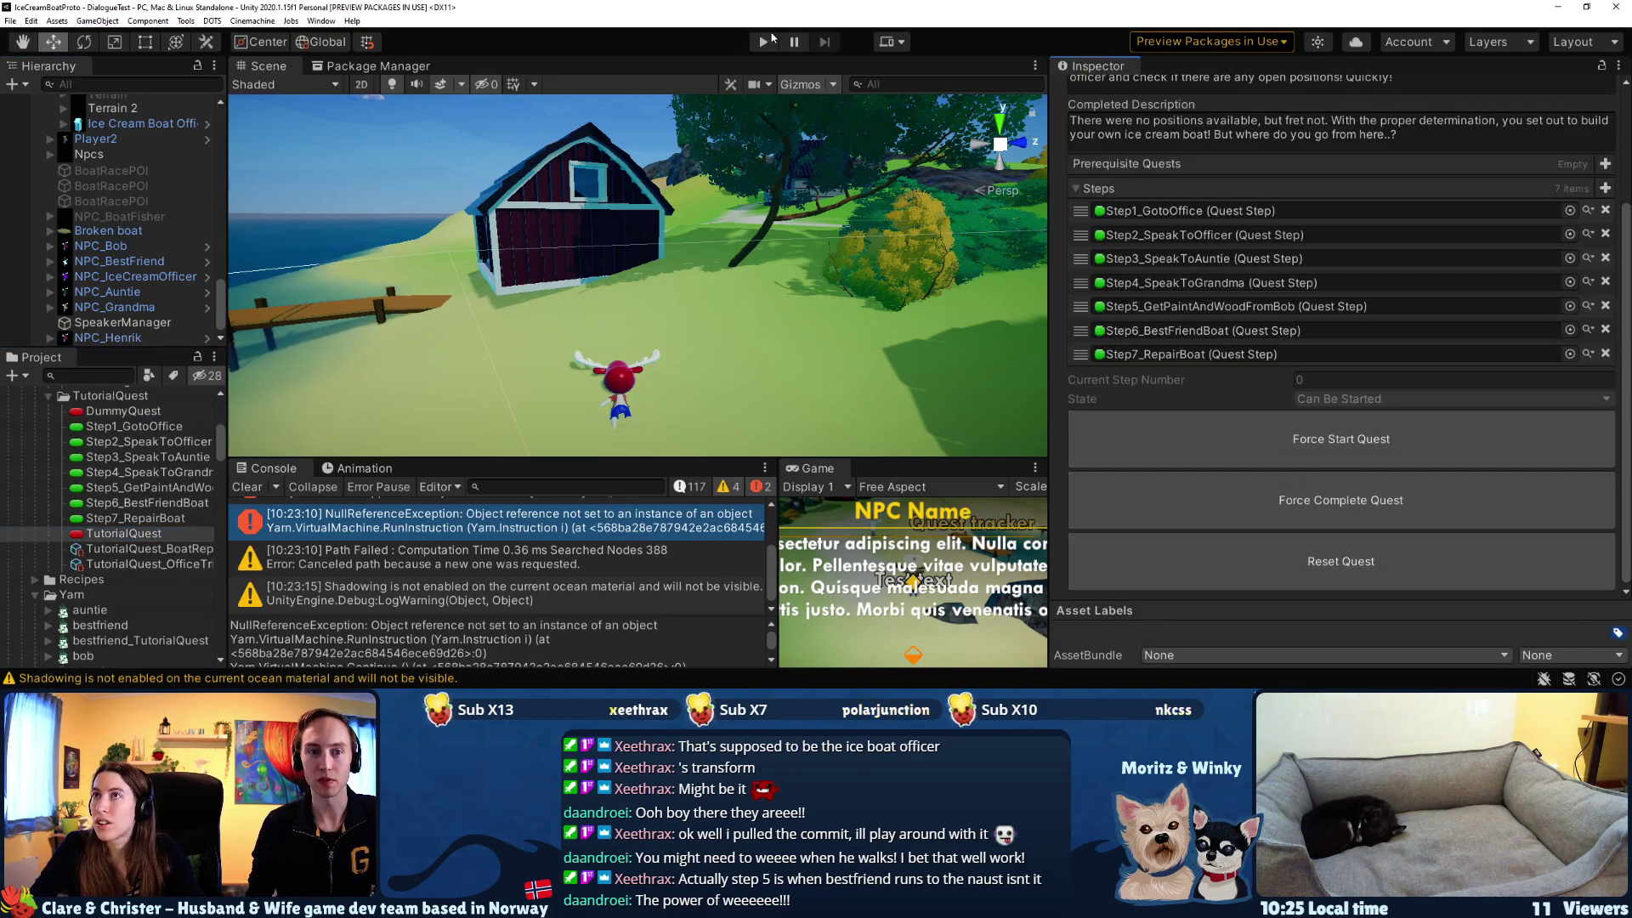
click(769, 41)
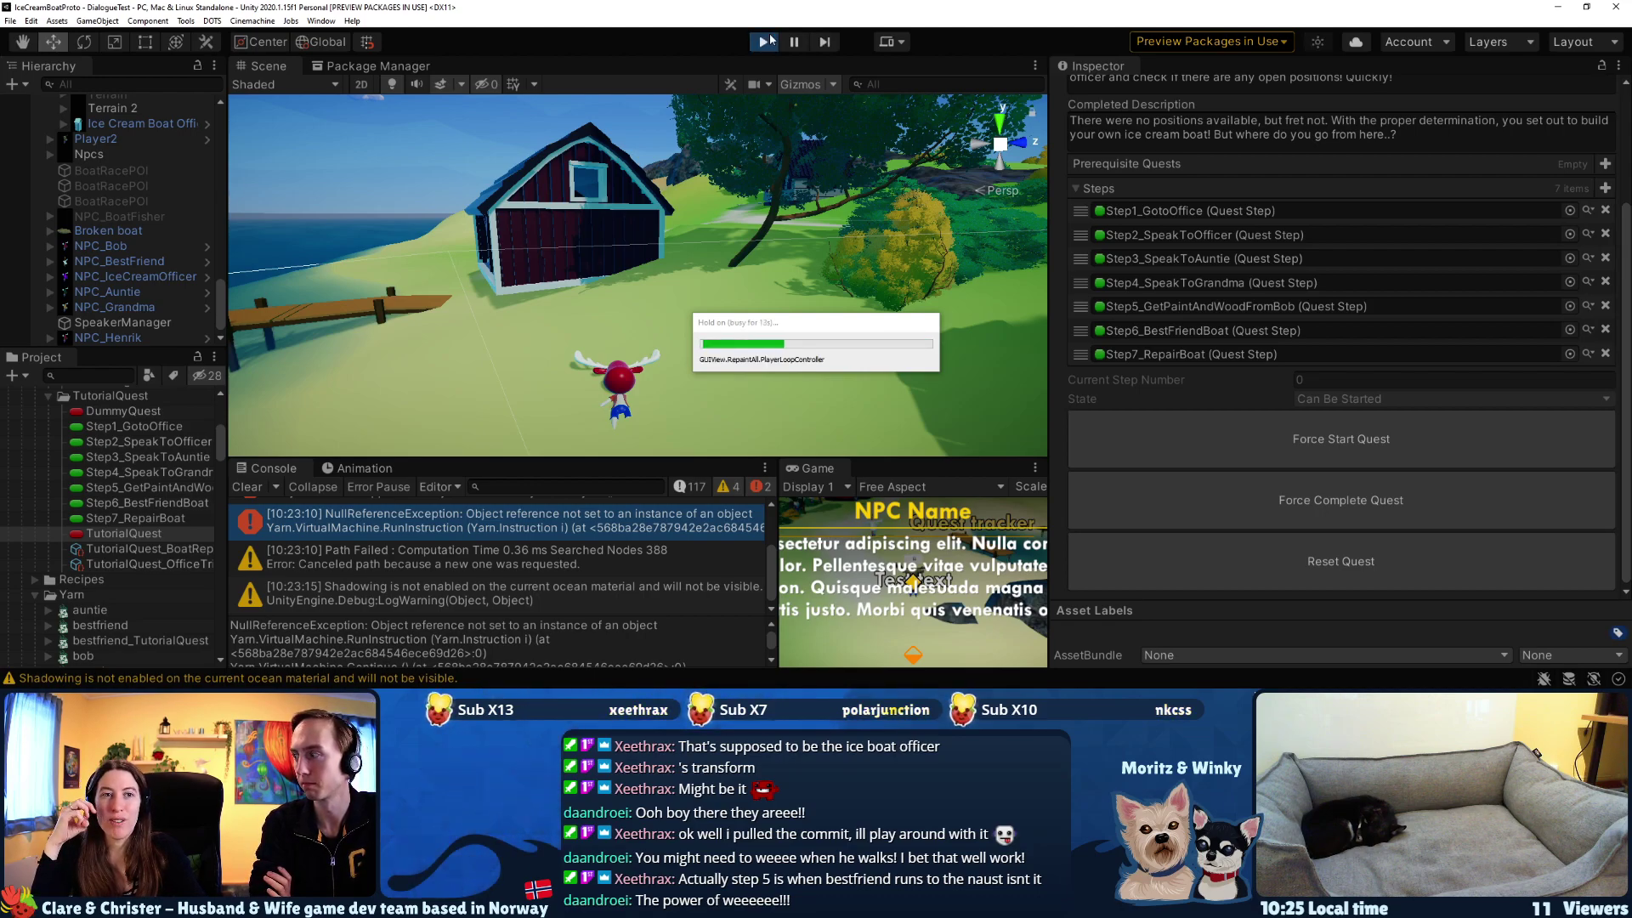
key(w)
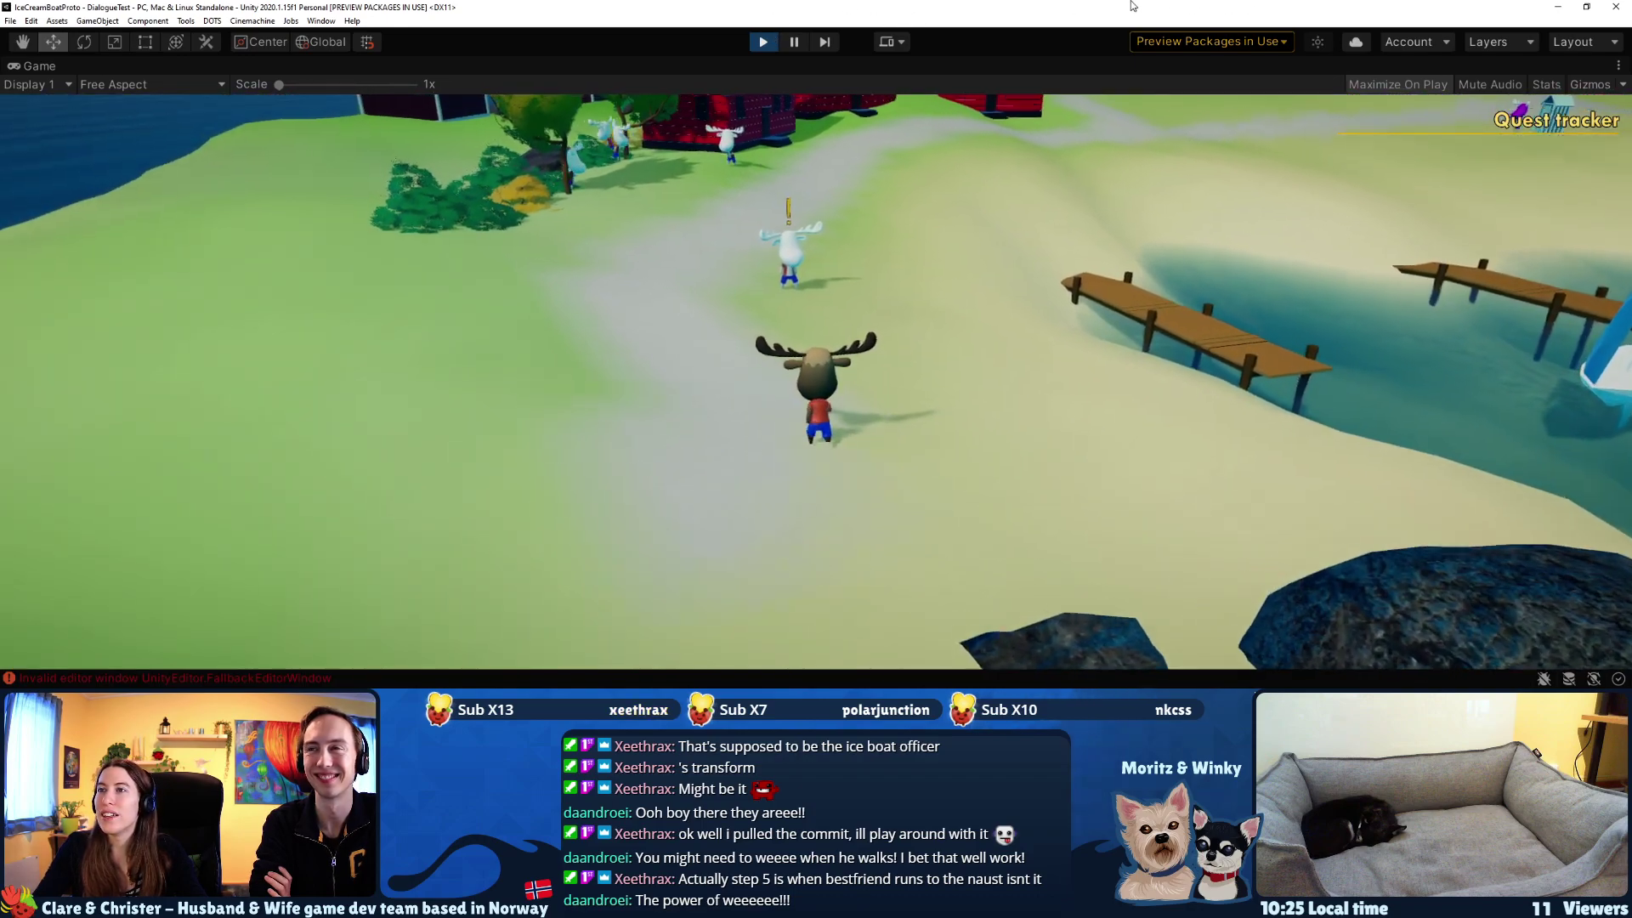
key(e)
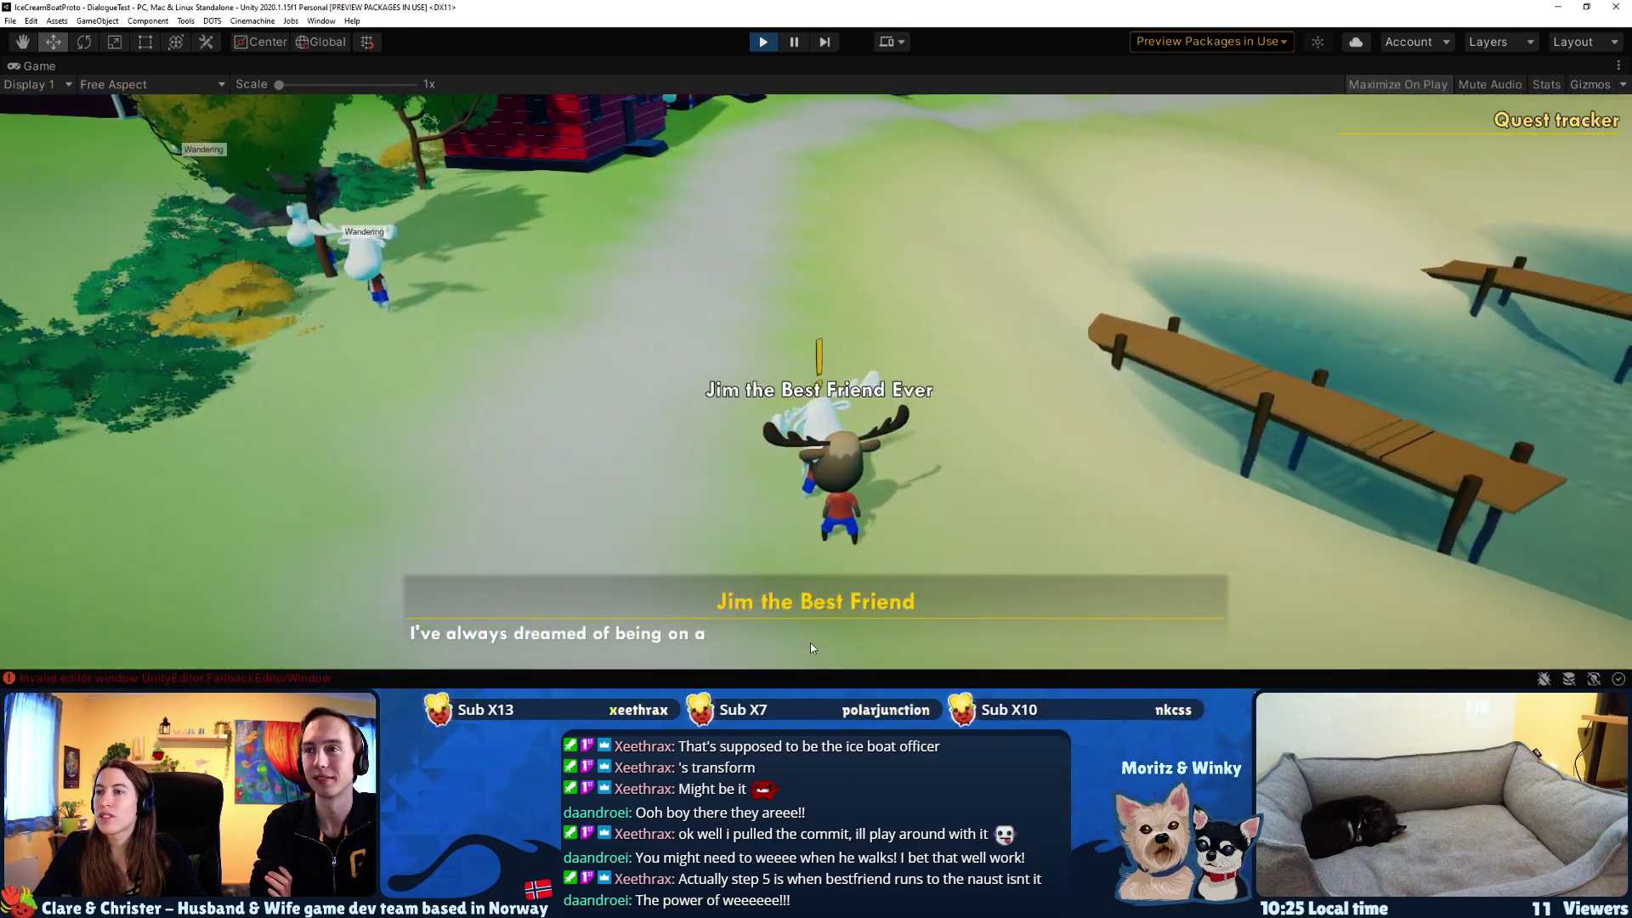
click(815, 652)
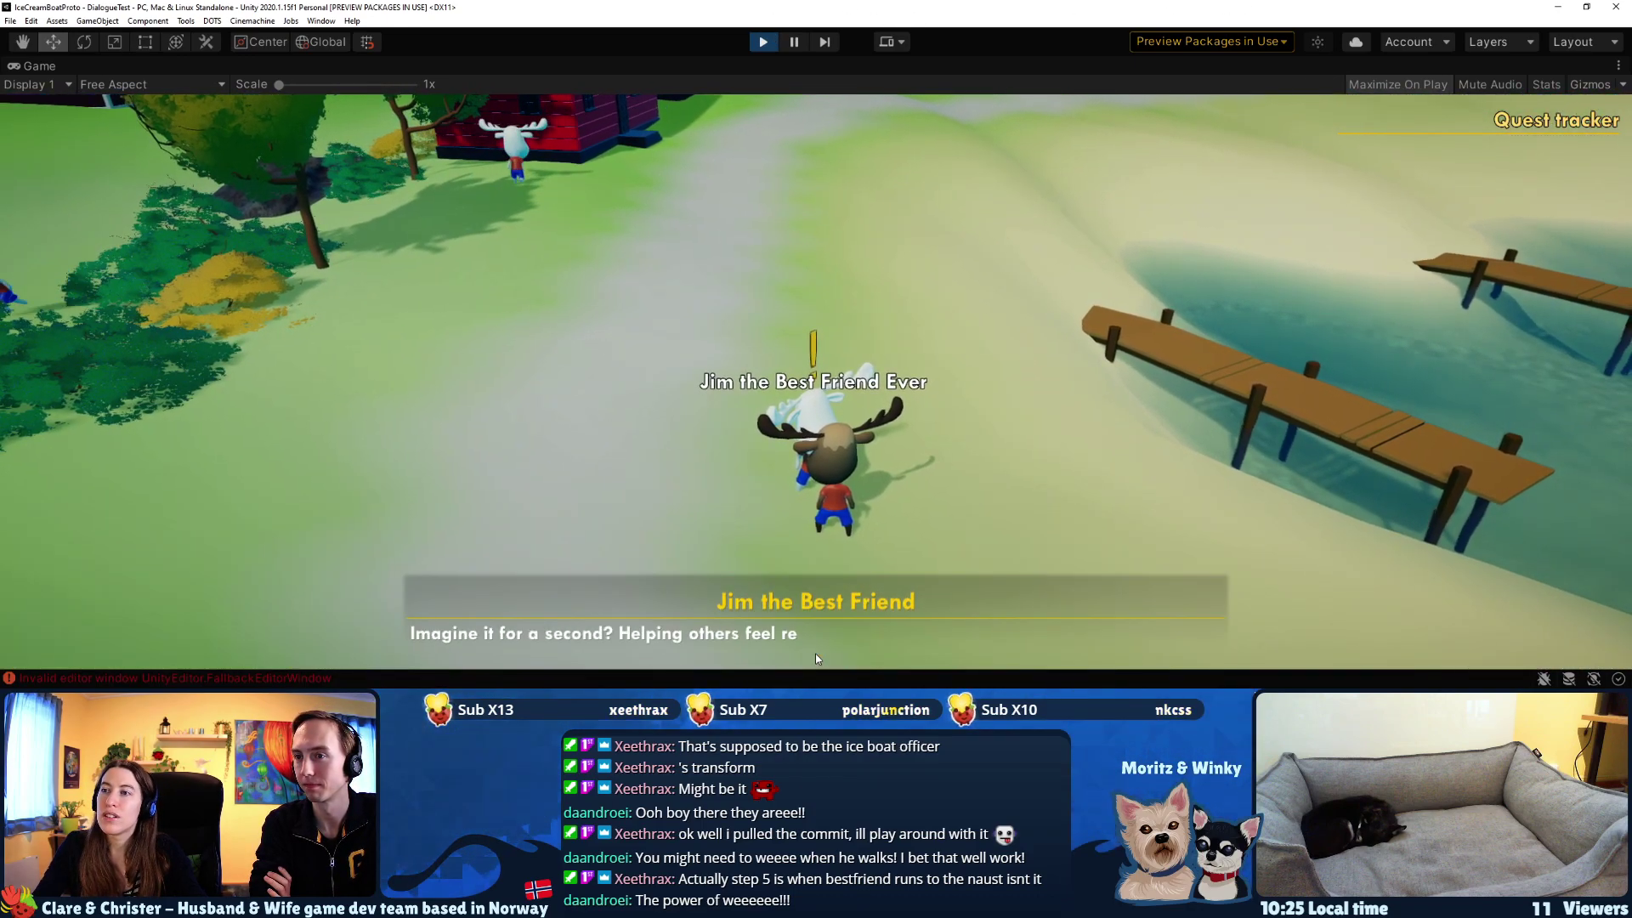
click(823, 597)
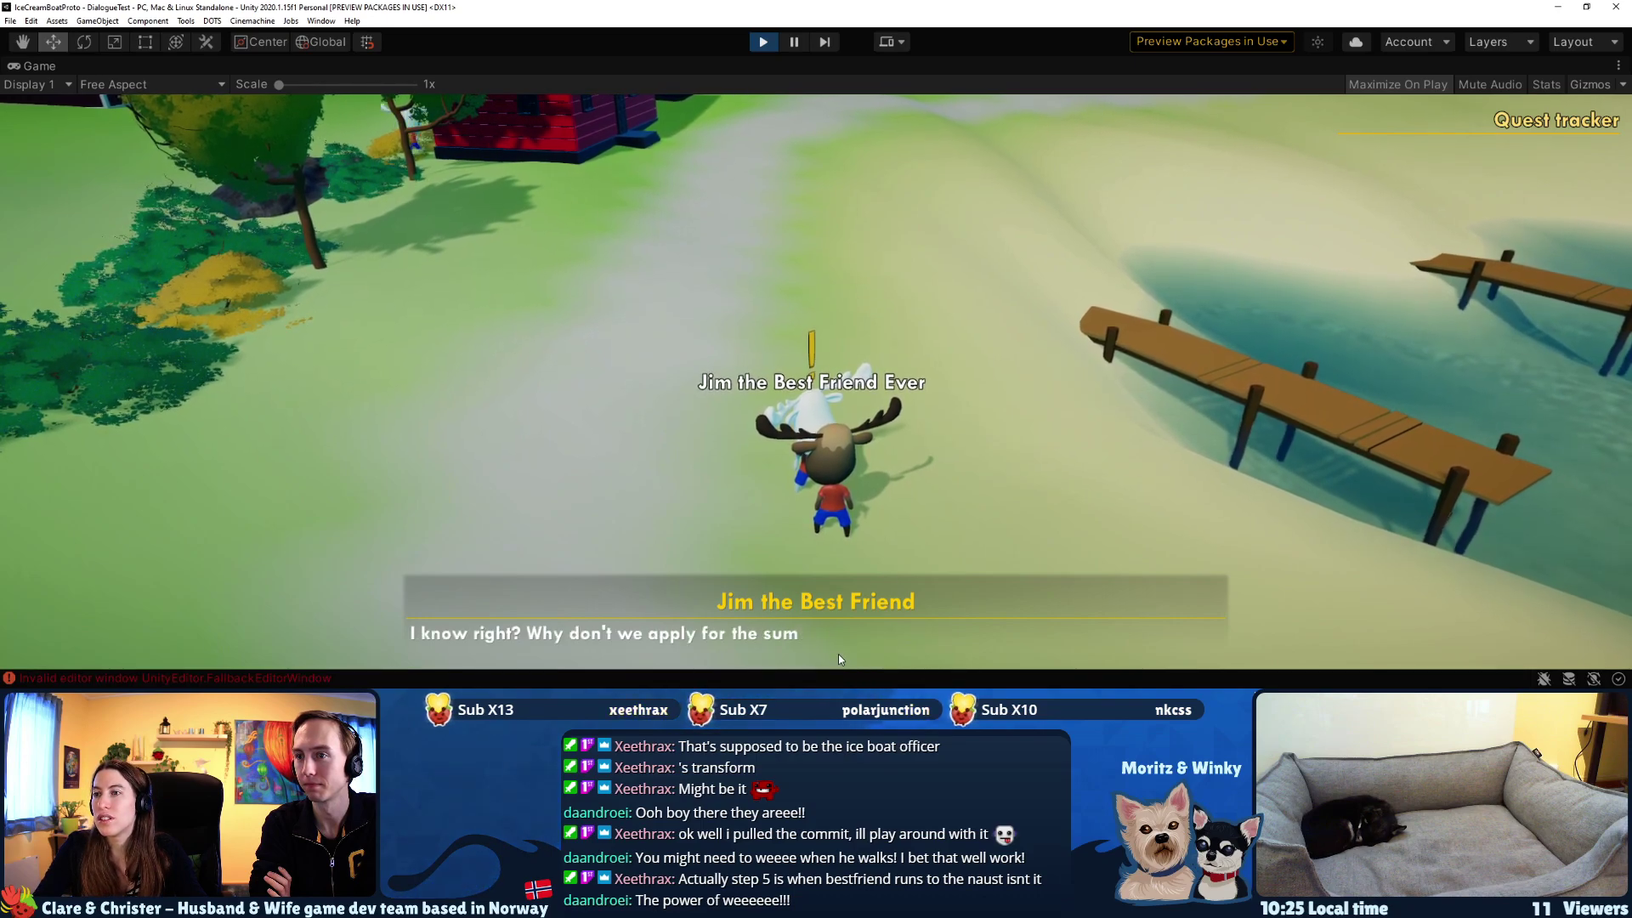
click(1068, 360)
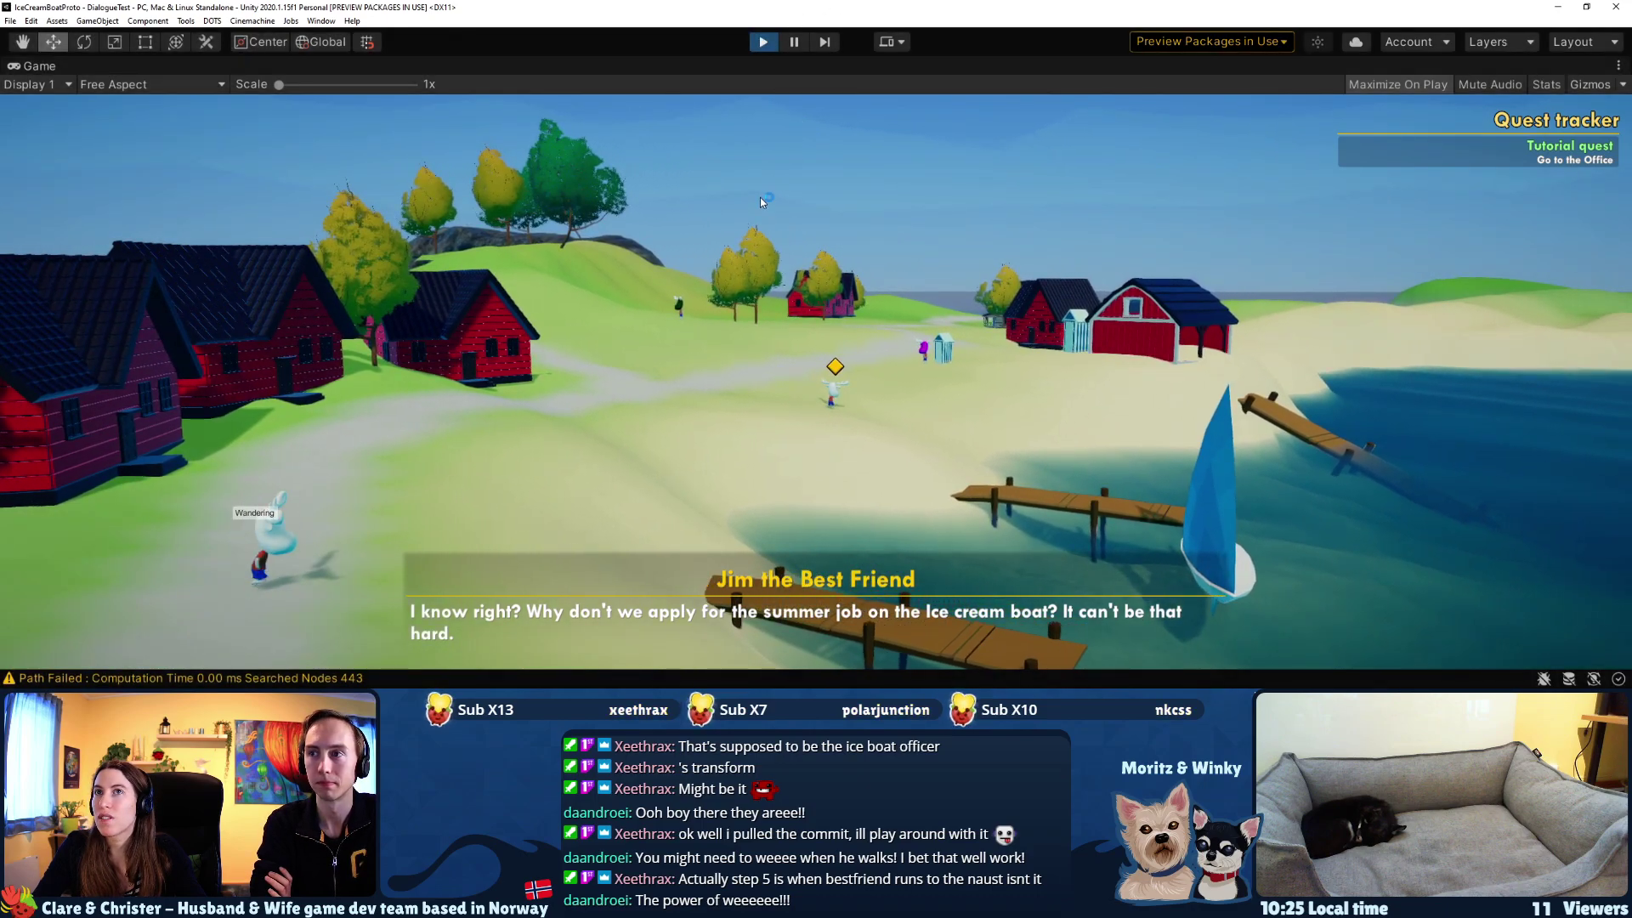
key(ctrl+p)
- Inspect the CM Henrik virtual camera's transform, look-at target, body, aim and noise settings
scroll(78, 181, up, 10)
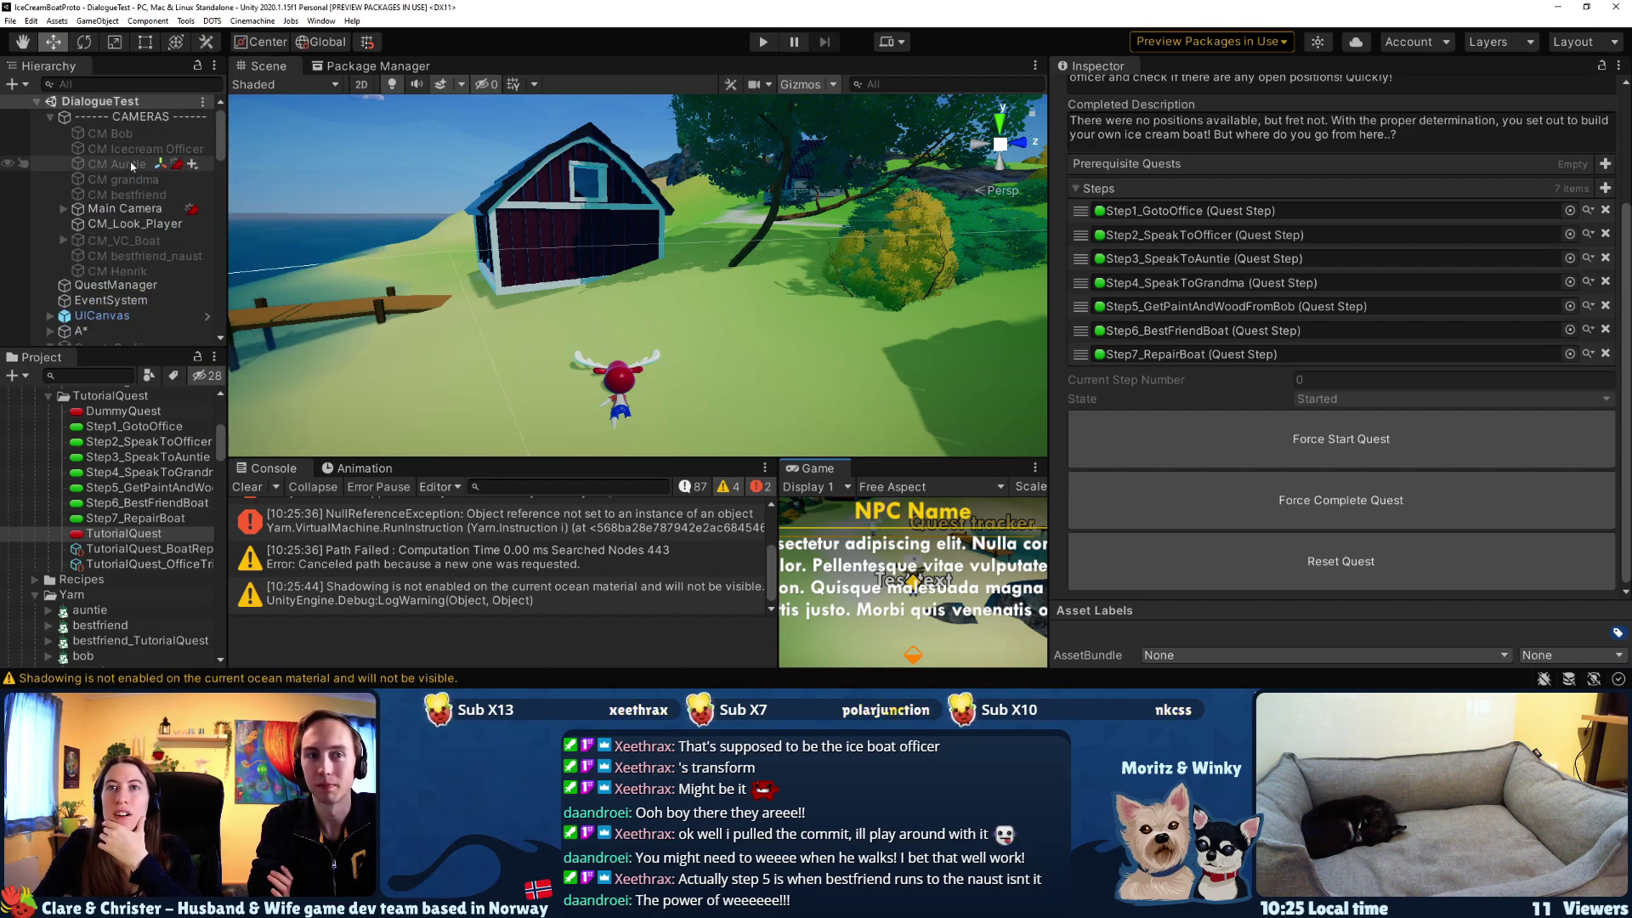
click(119, 271)
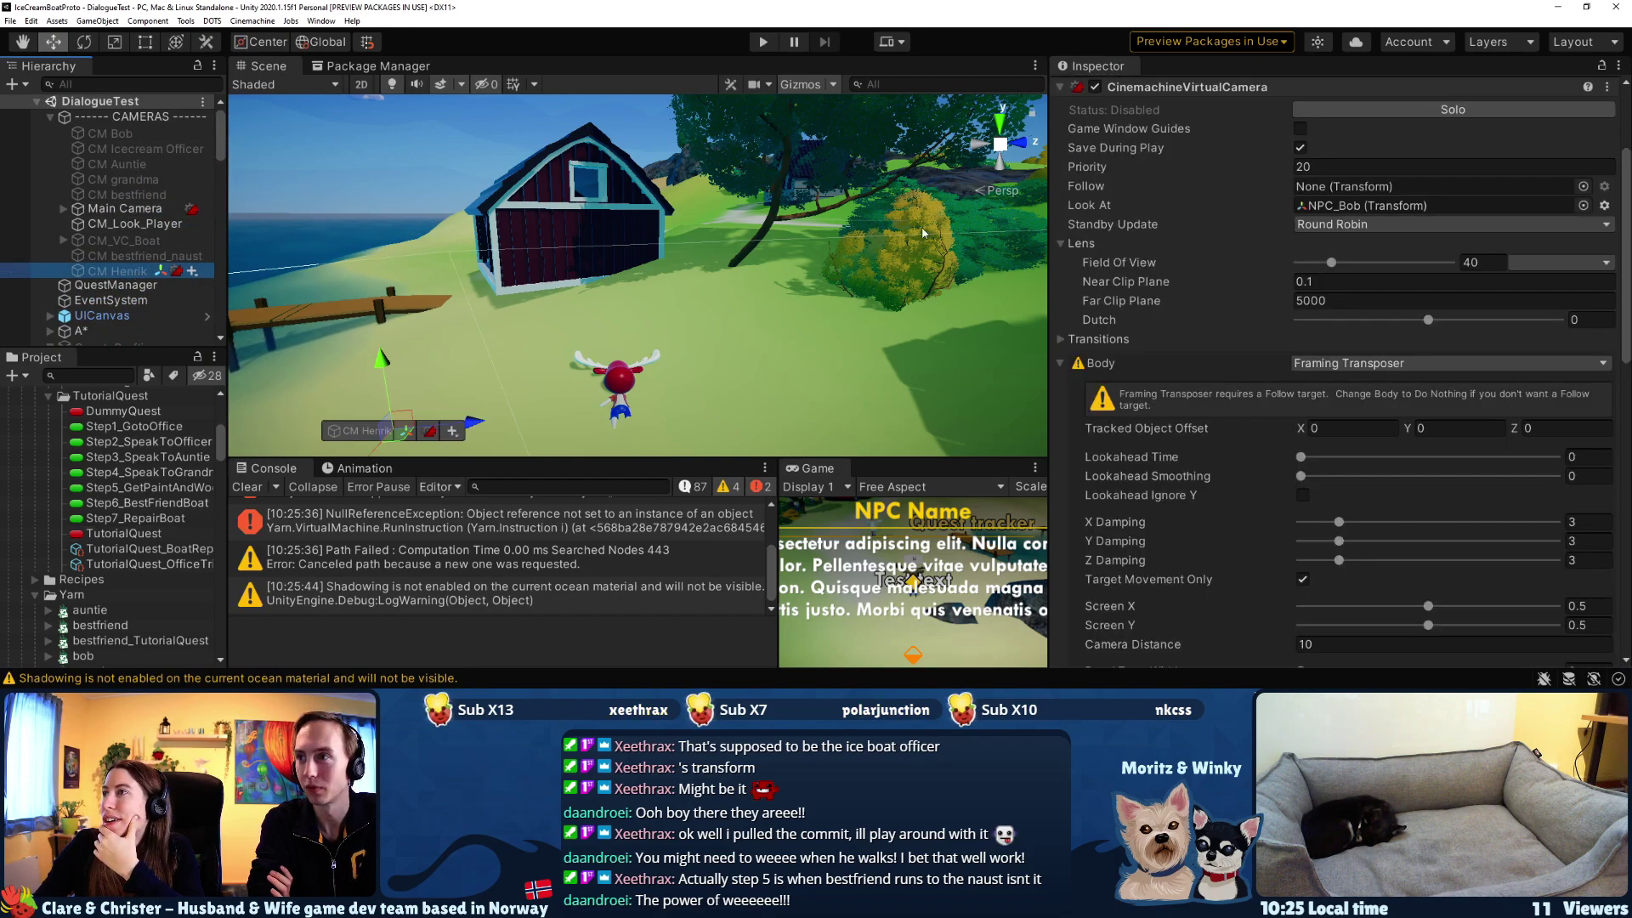
scroll(1219, 319, up, 4)
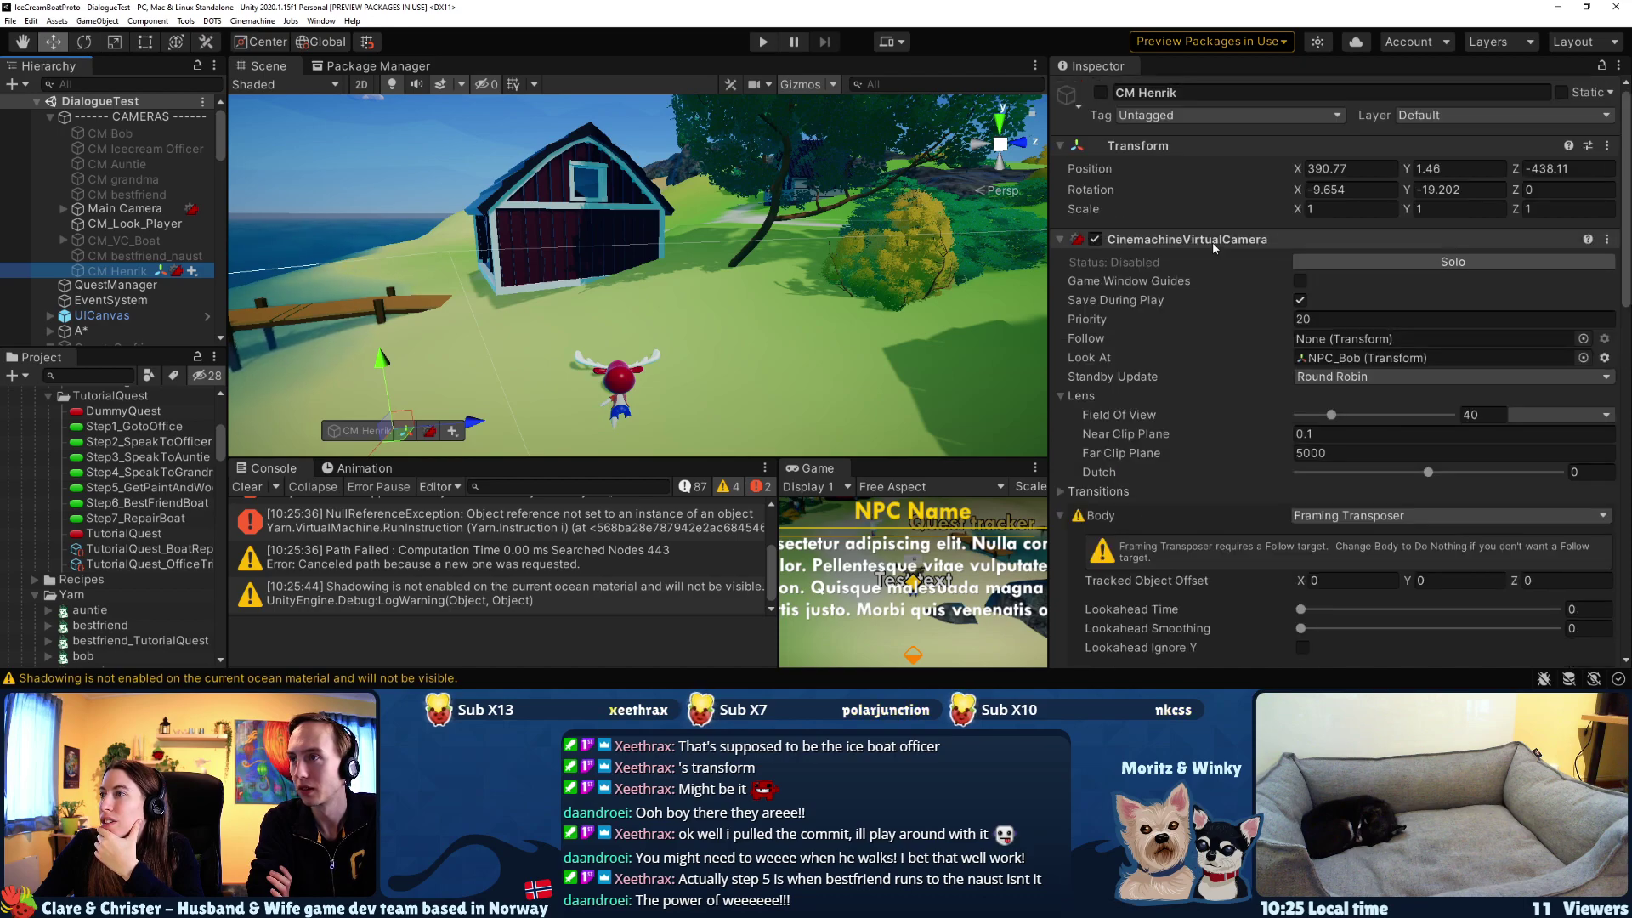
scroll(1214, 247, down, 4)
scroll(1212, 242, down, 10)
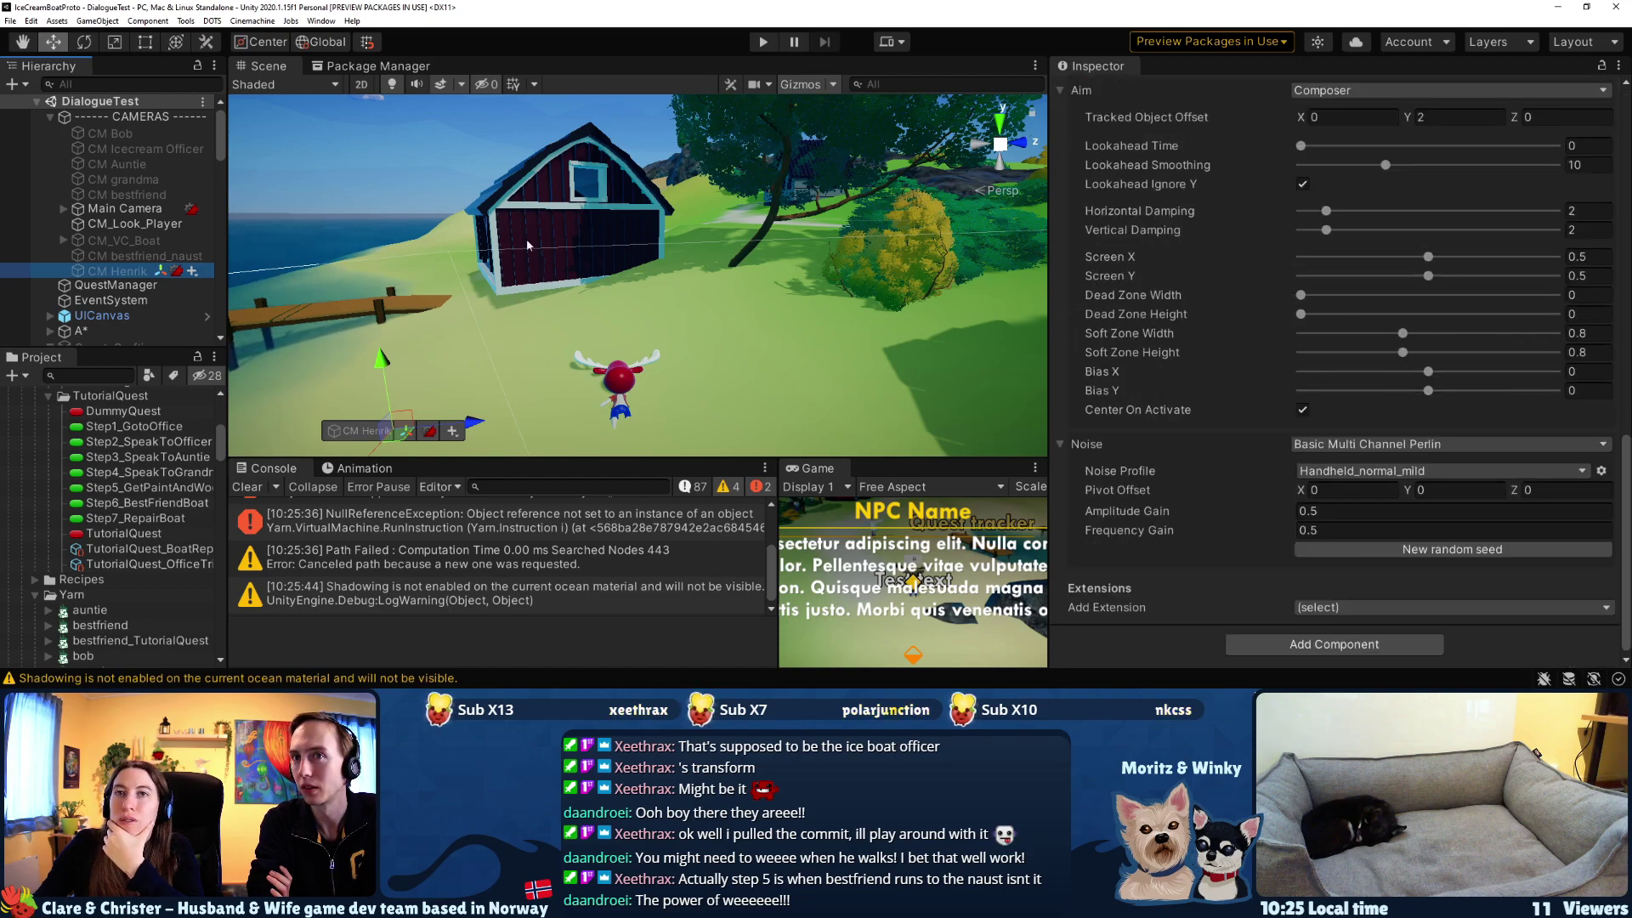
- Check the dialogue trigger, dialogue camera and speaker settings of the Quest: Crafting object
scroll(96, 292, down, 3)
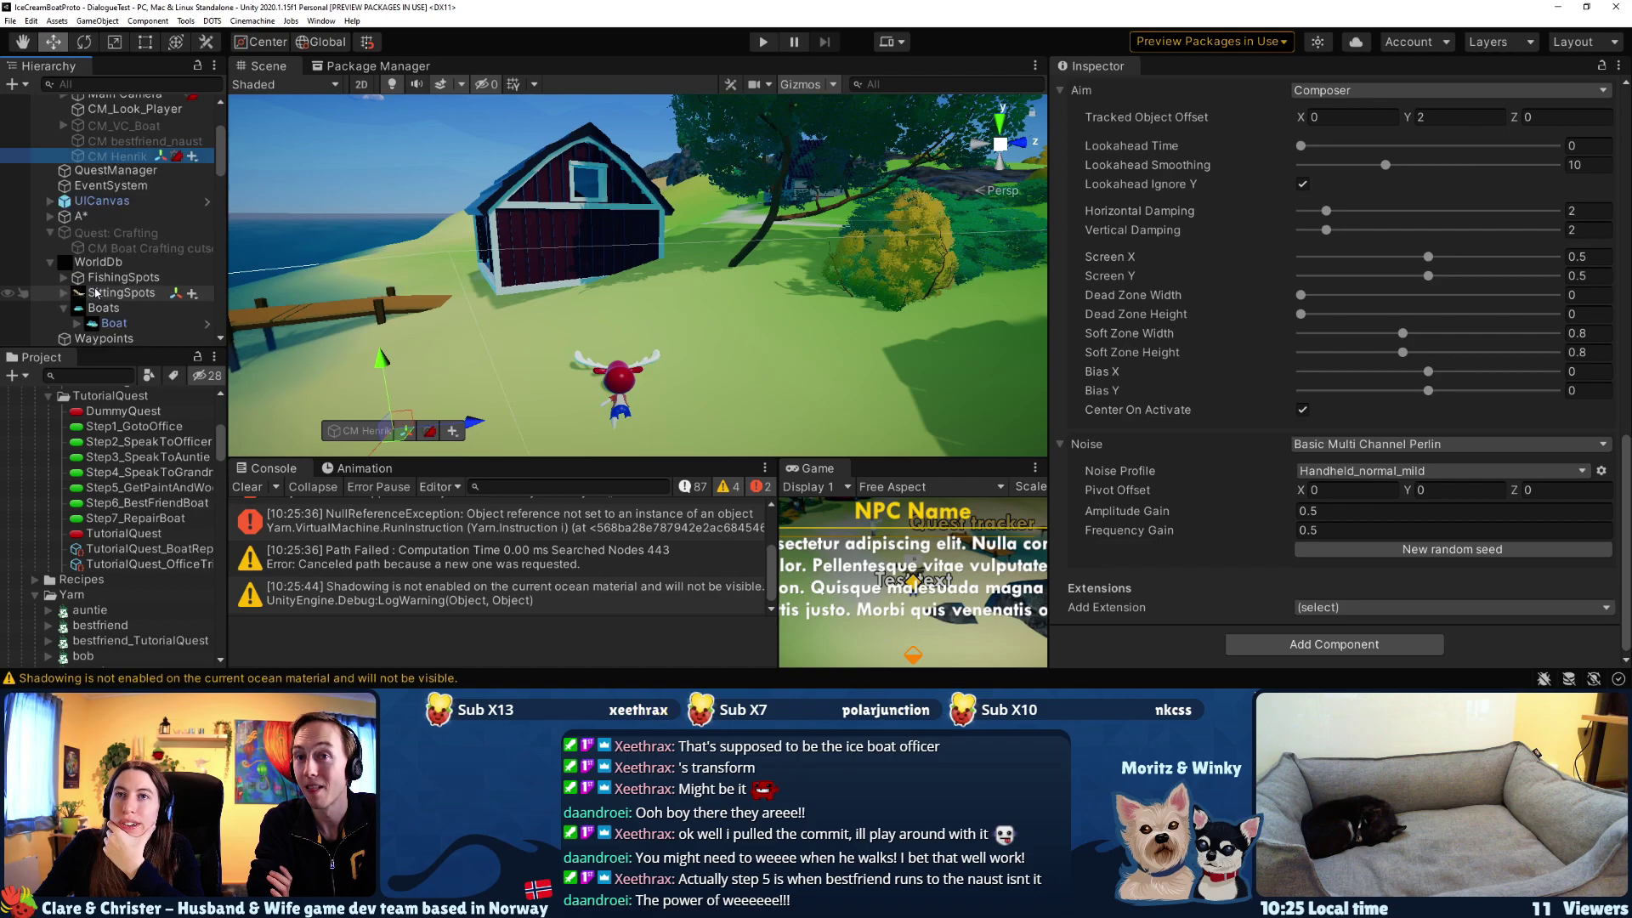
click(115, 232)
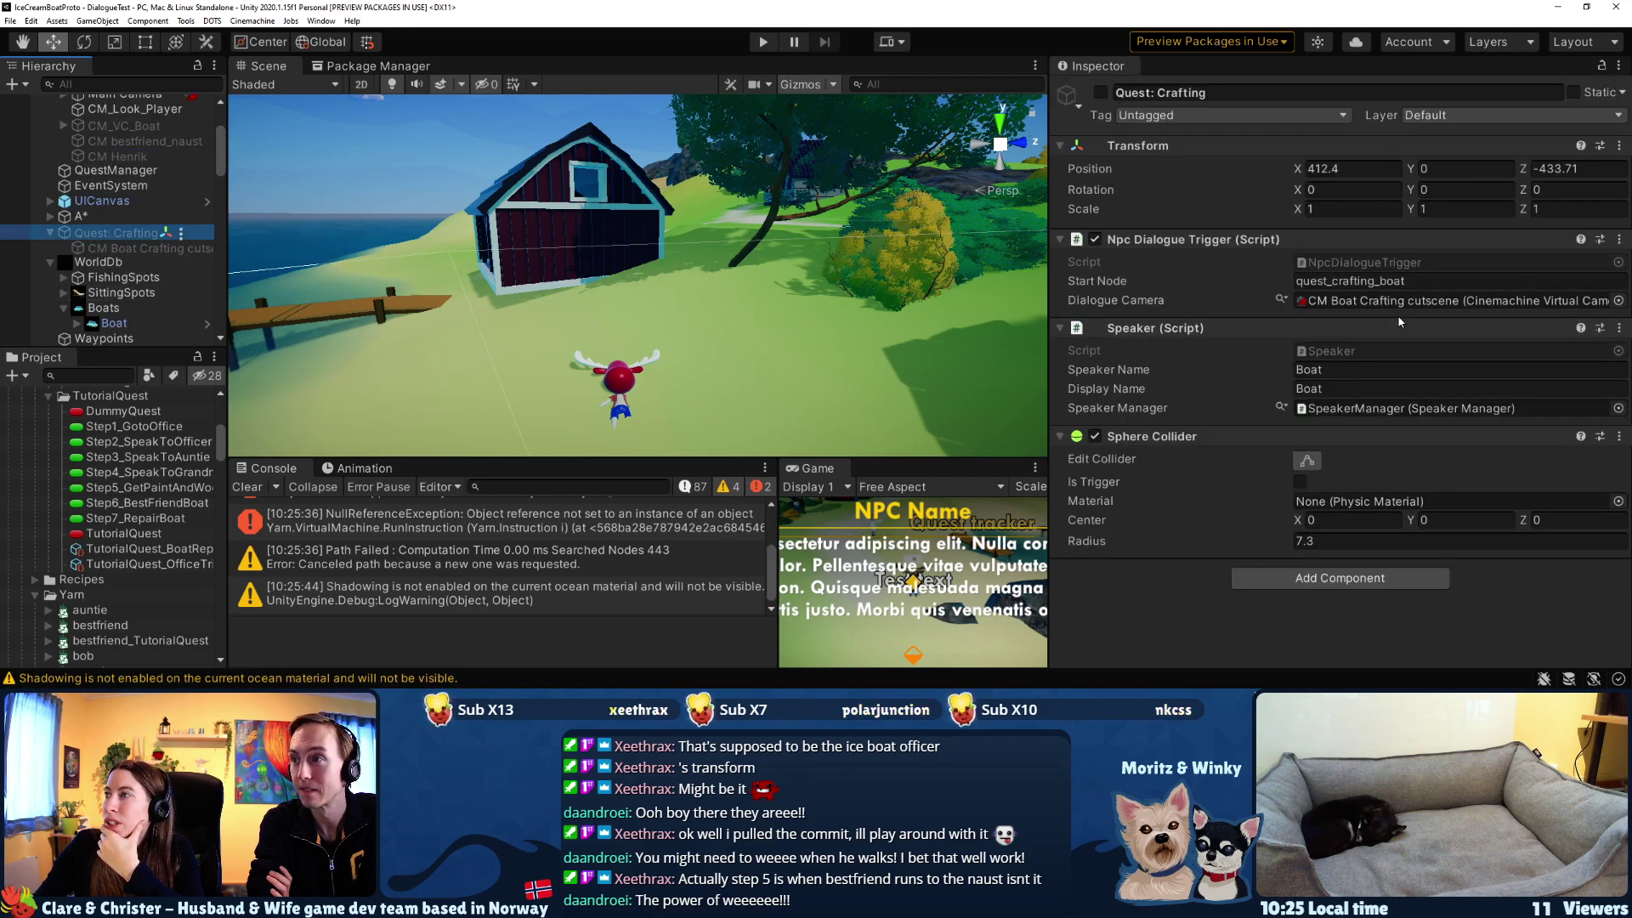
click(1405, 303)
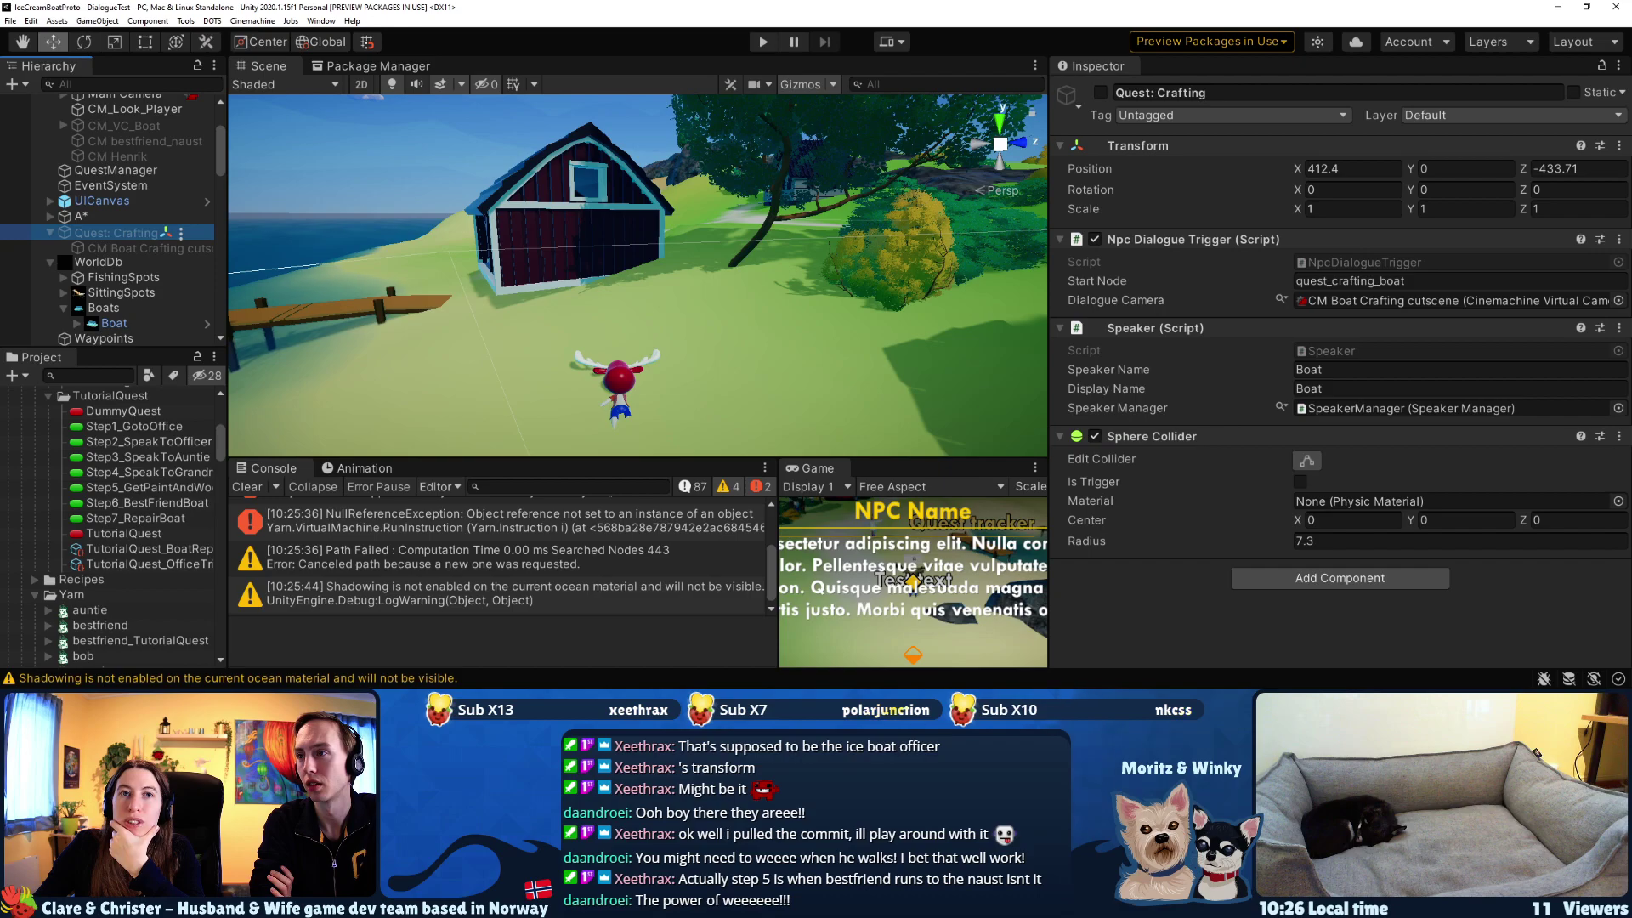
- Switch to Visual Studio Code and compare the node titles in the quest_crafting_boat, bestfriend_TutorialQuest and henrik Yarn scripts
key(alt+Tab)
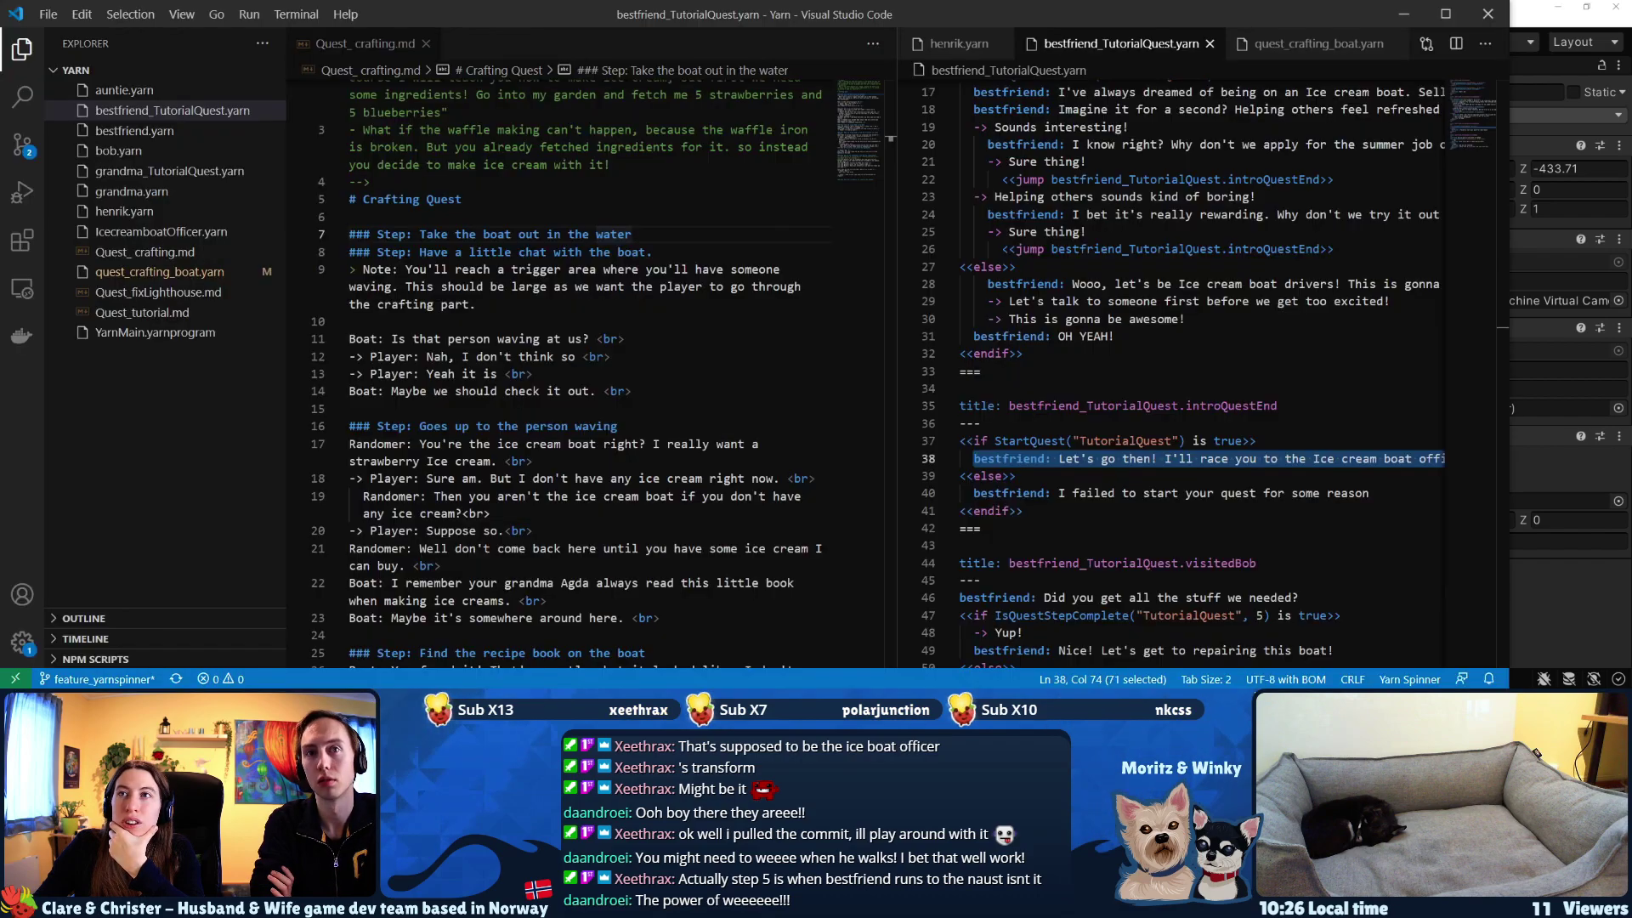
scroll(1190, 374, down, 5)
click(1303, 44)
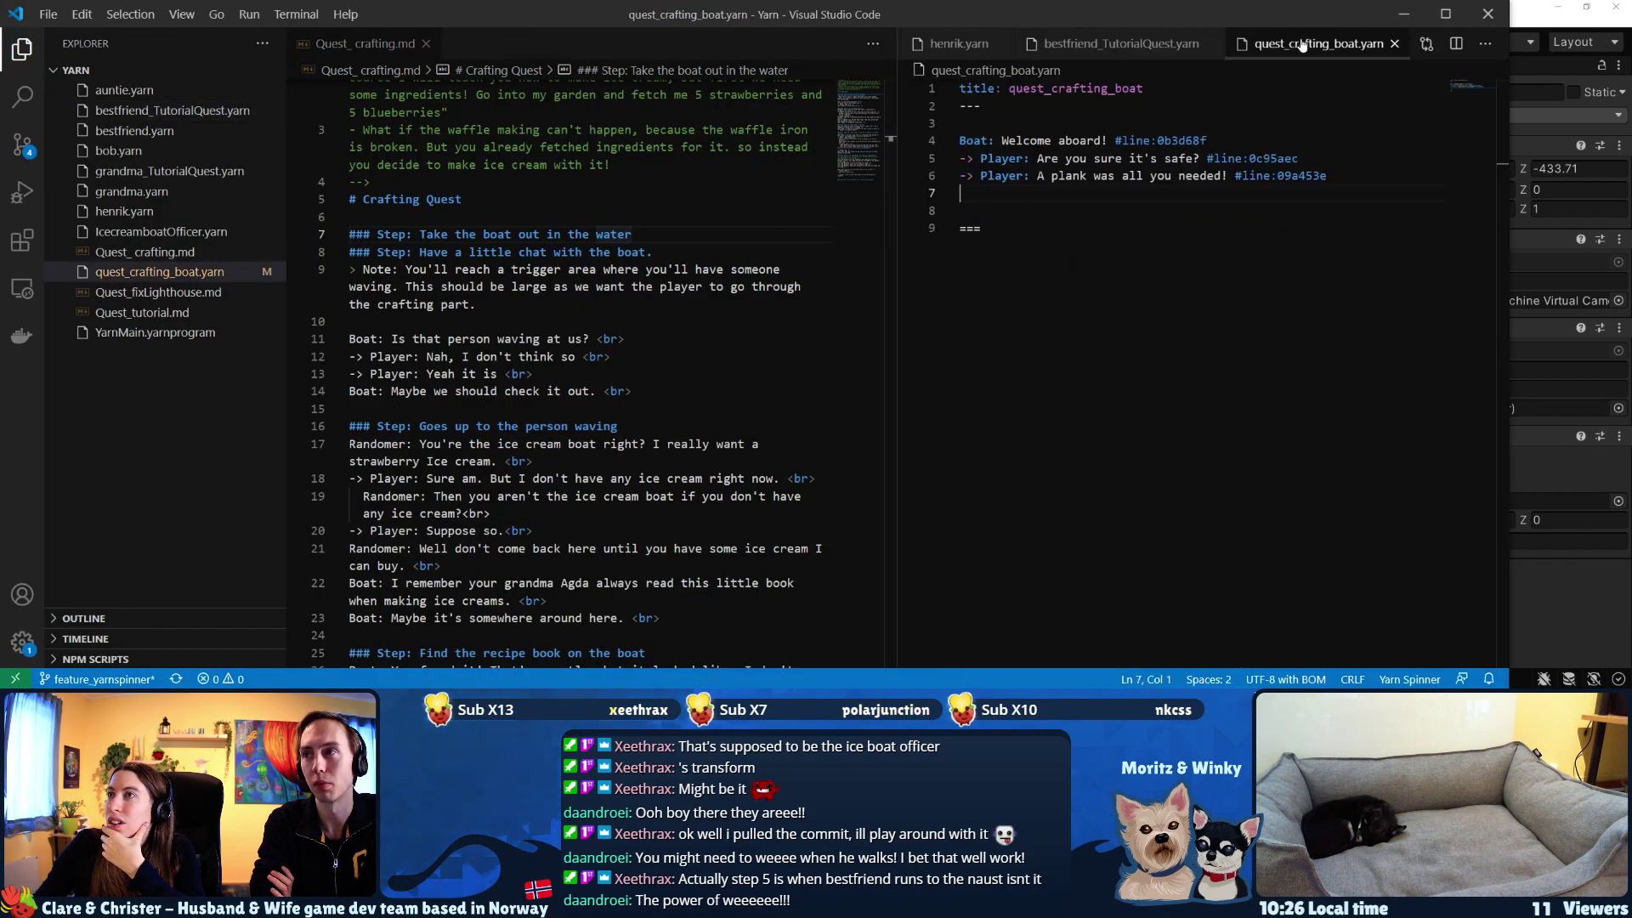
click(1068, 46)
click(968, 48)
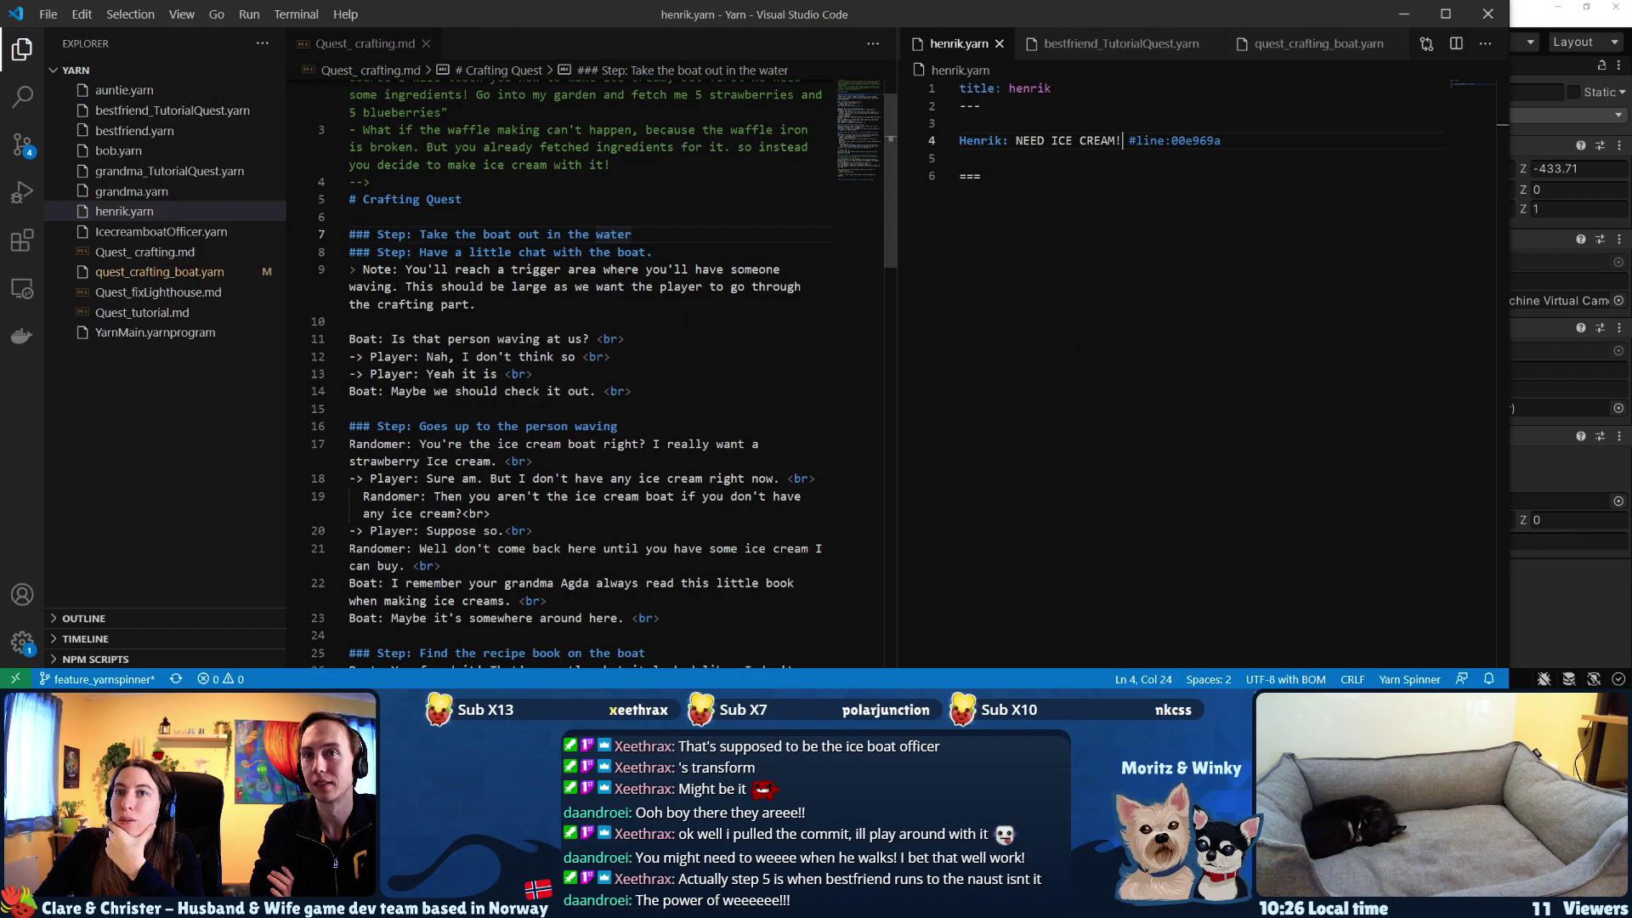
- Copy the Quest: Crafting start node name from Unity and paste it as the title in quest_crafting_boat.yarn, making it quest_crafting_boat
click(1552, 463)
click(1351, 389)
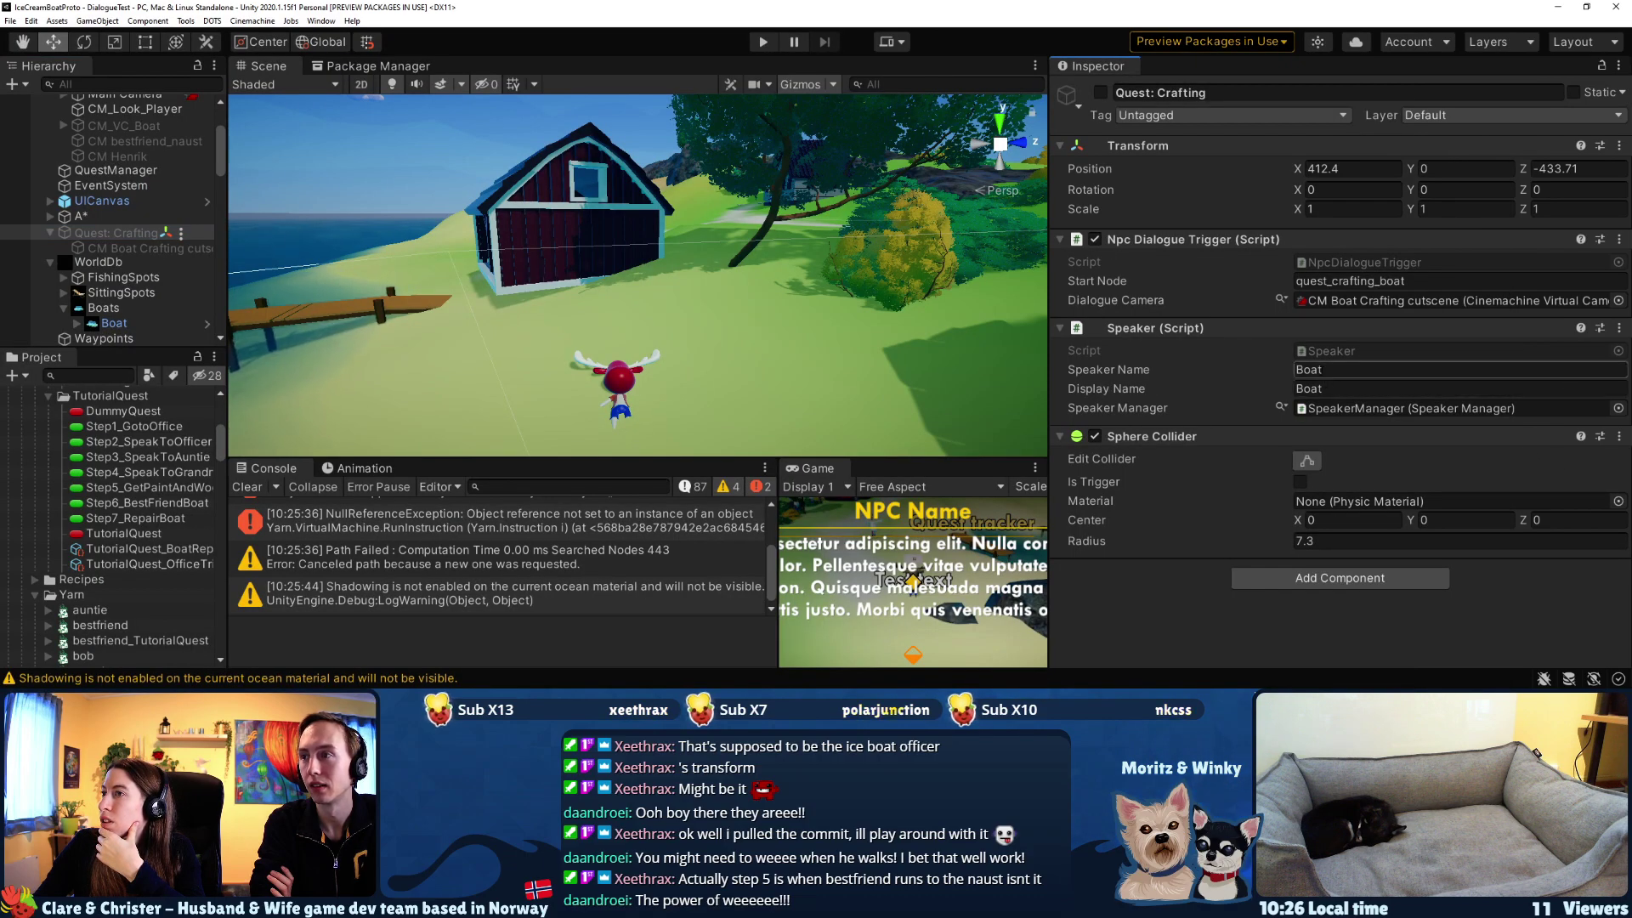
click(1360, 280)
click(1431, 279)
key(ctrl+c)
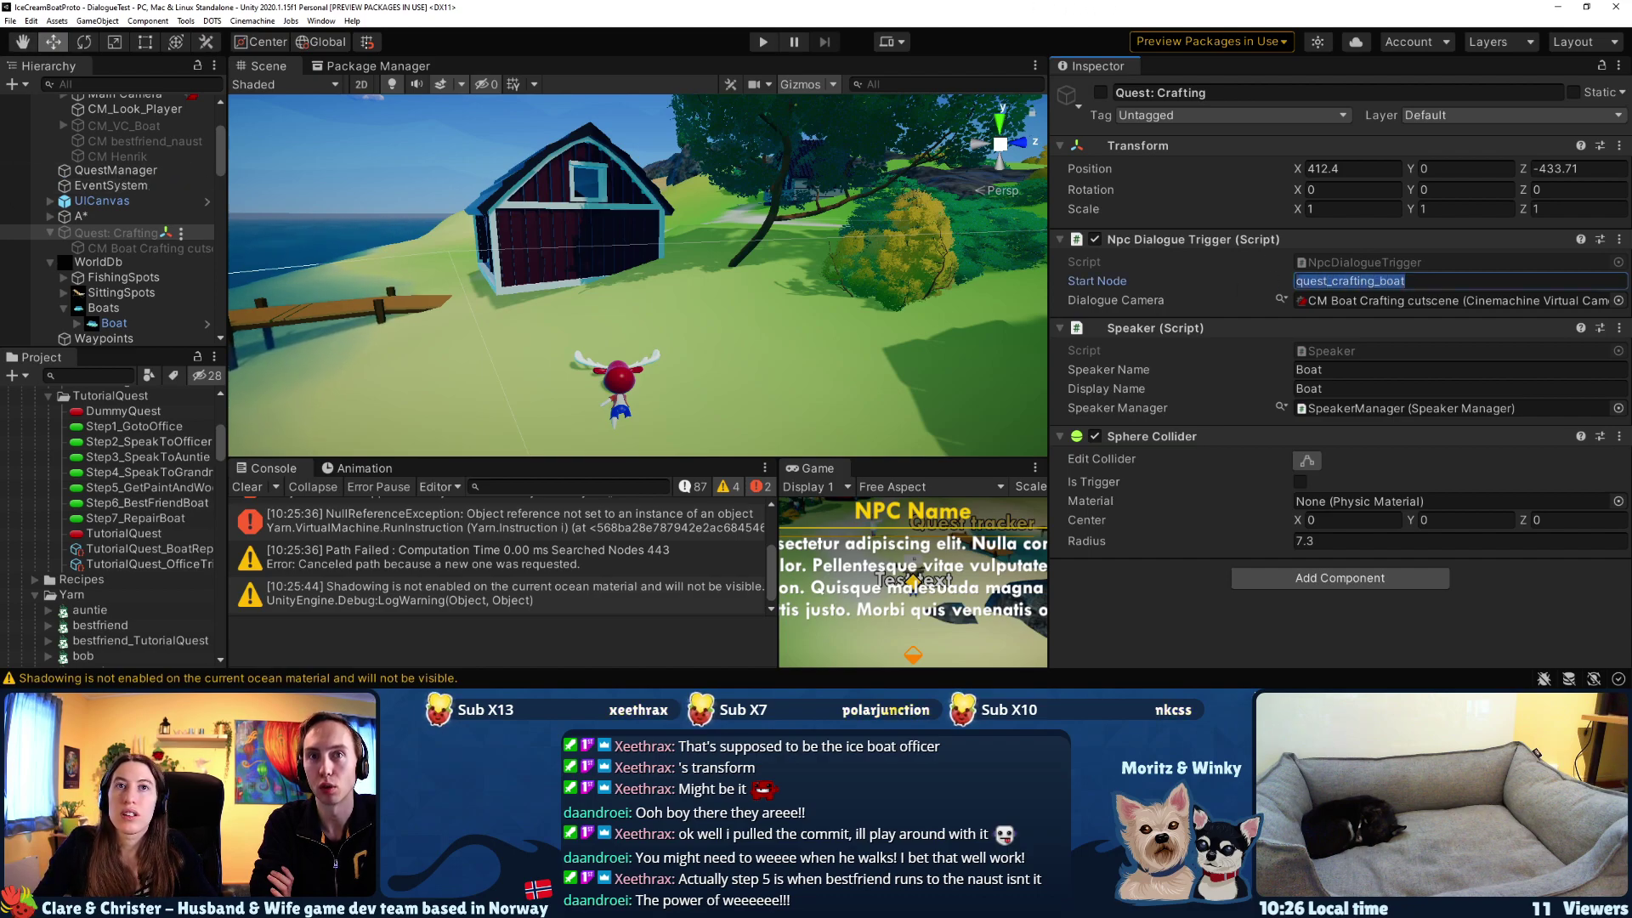
key(alt+Tab)
click(1297, 46)
drag(1177, 81, 1009, 88)
key(ctrl+v)
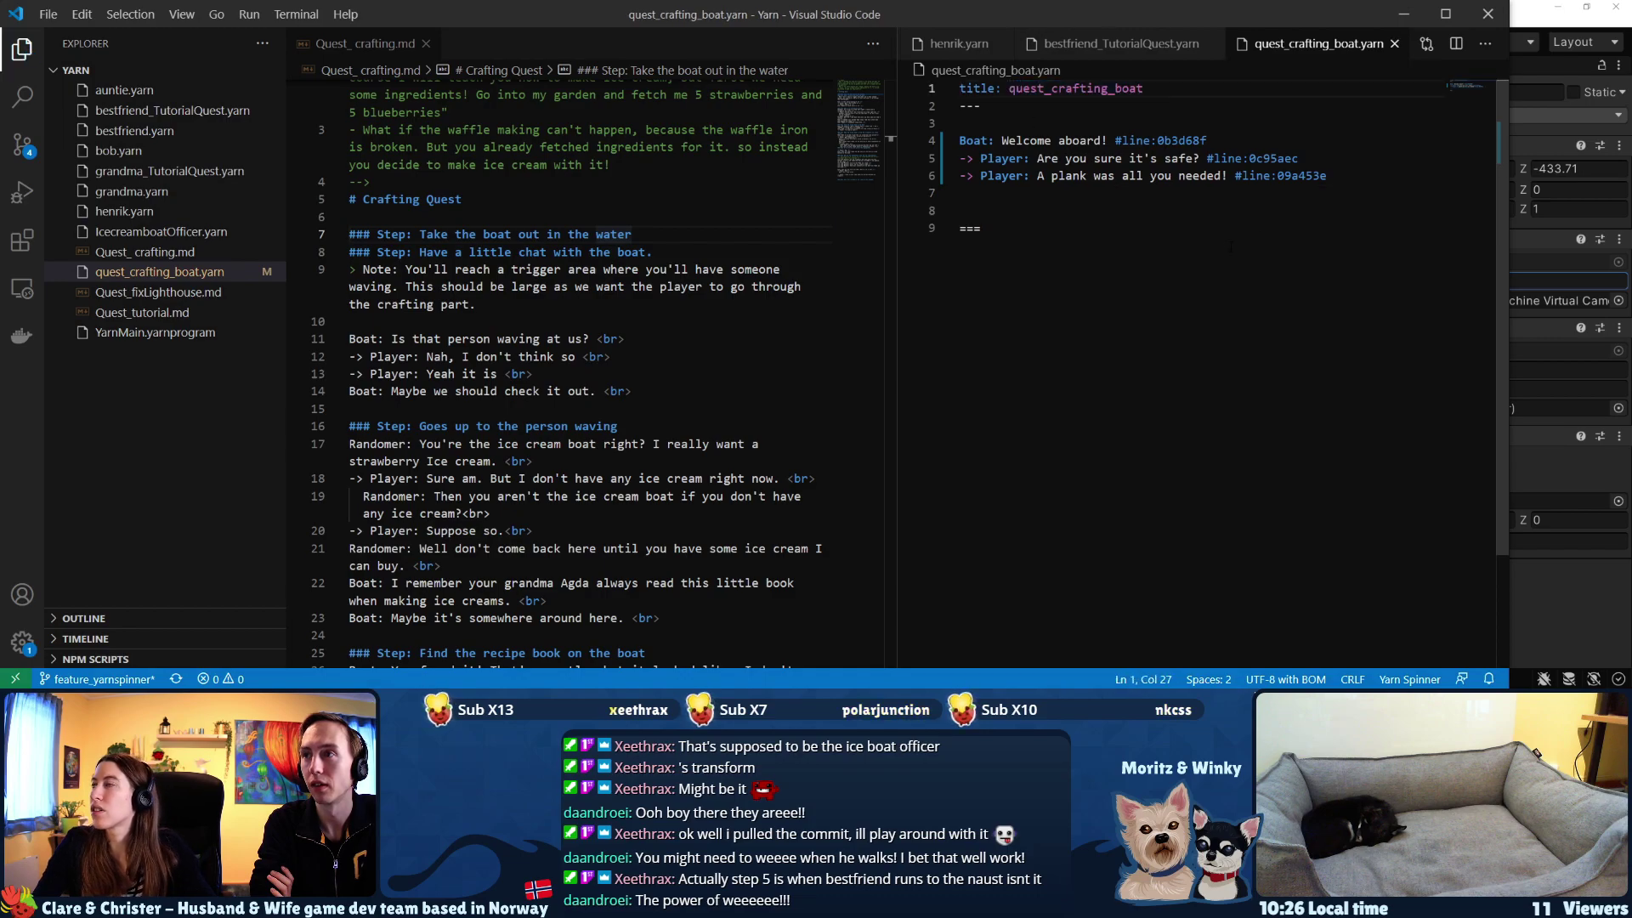
- Return to Unity and examine the interaction, quest marker, dialogue and speaker components of Broken boat and NPC_Bob
key(alt+Tab)
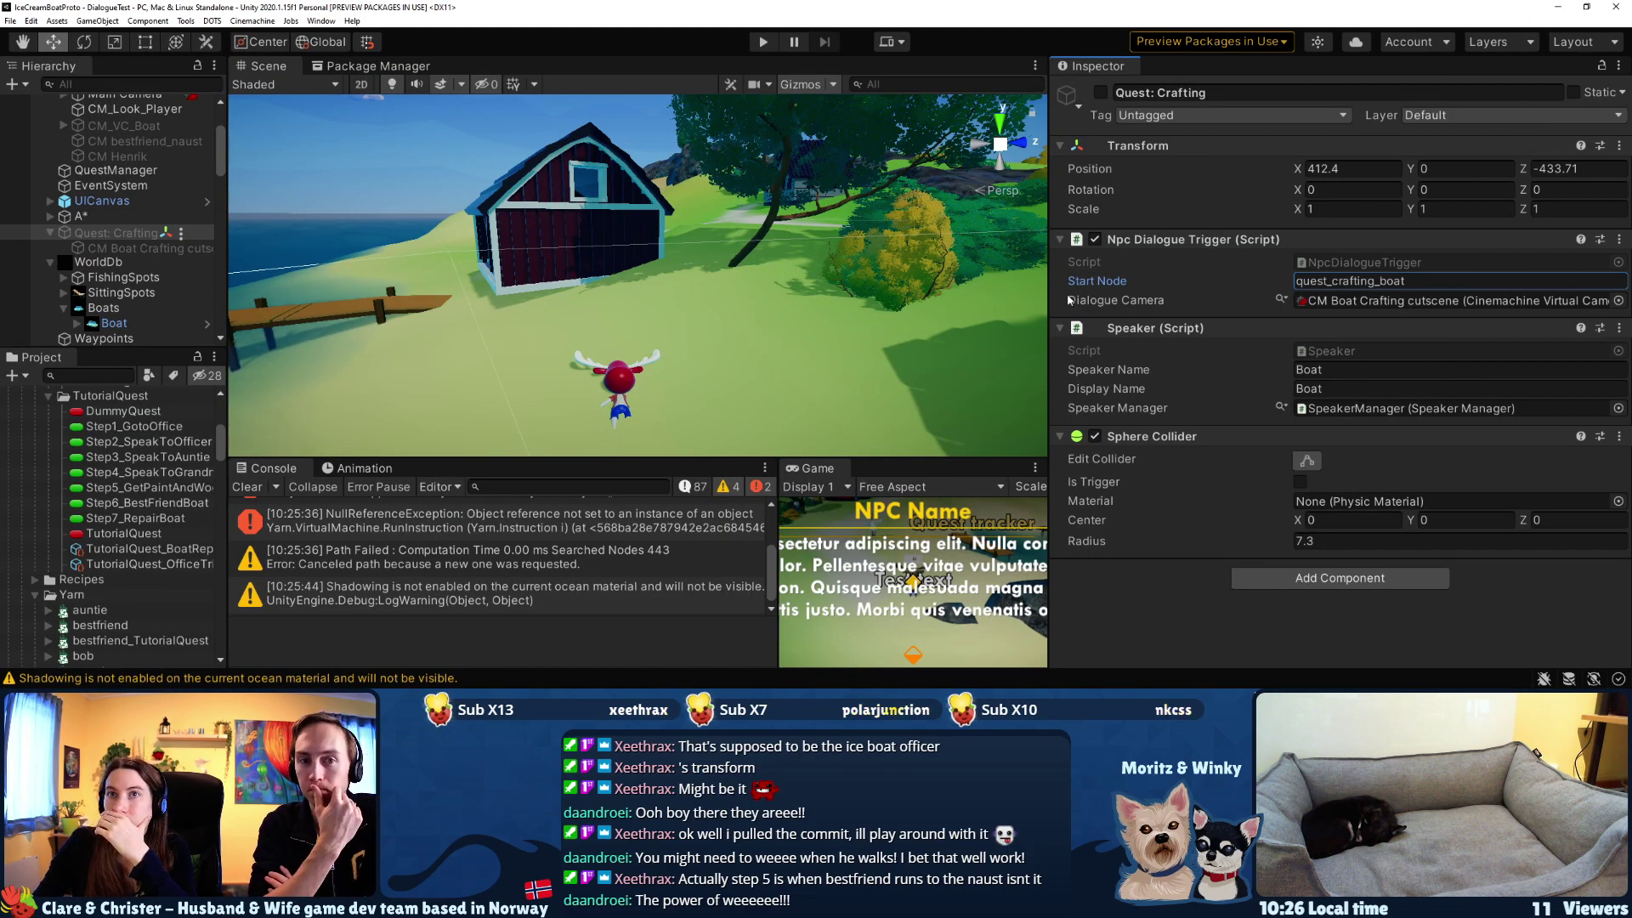
scroll(108, 324, down, 5)
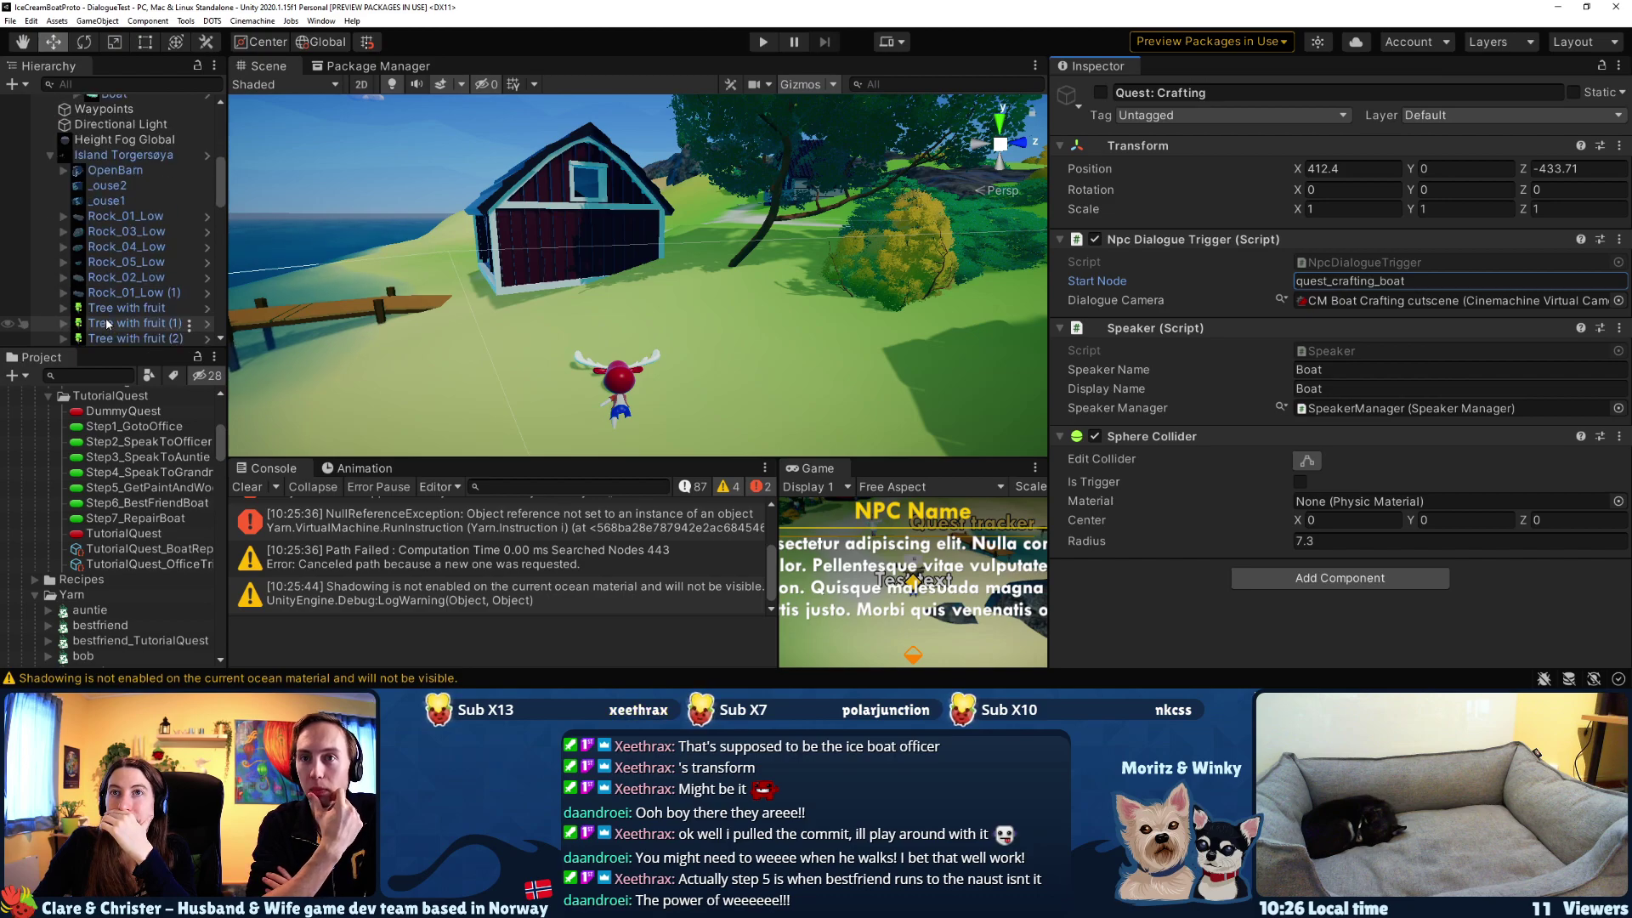
drag(219, 185, 217, 275)
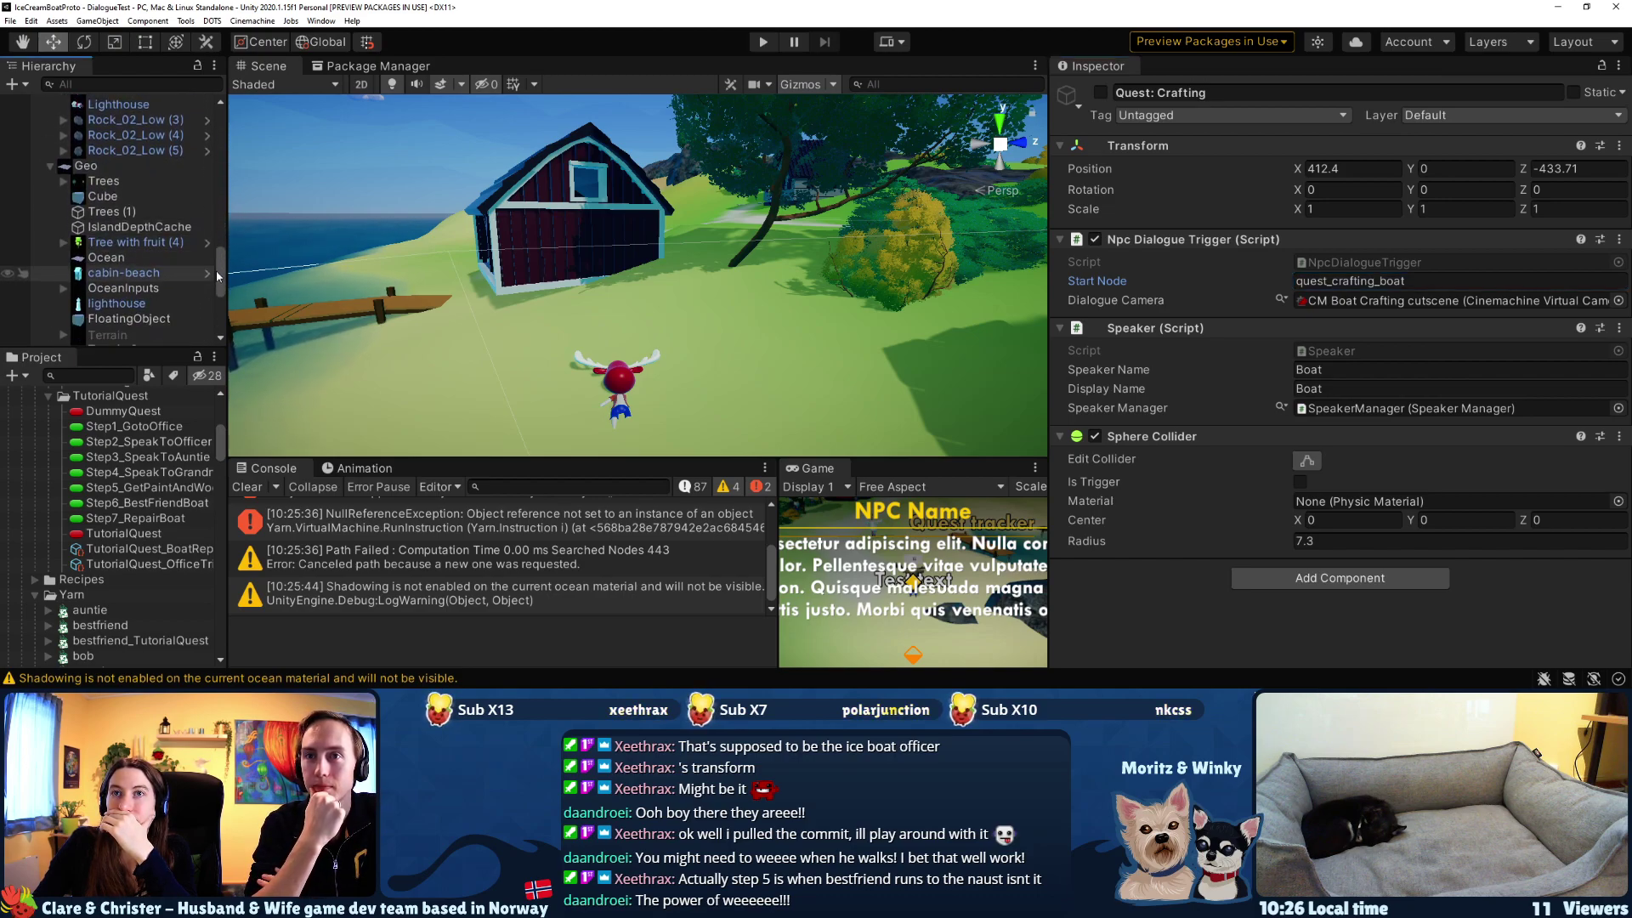
scroll(216, 274, down, 3)
scroll(214, 304, down, 1)
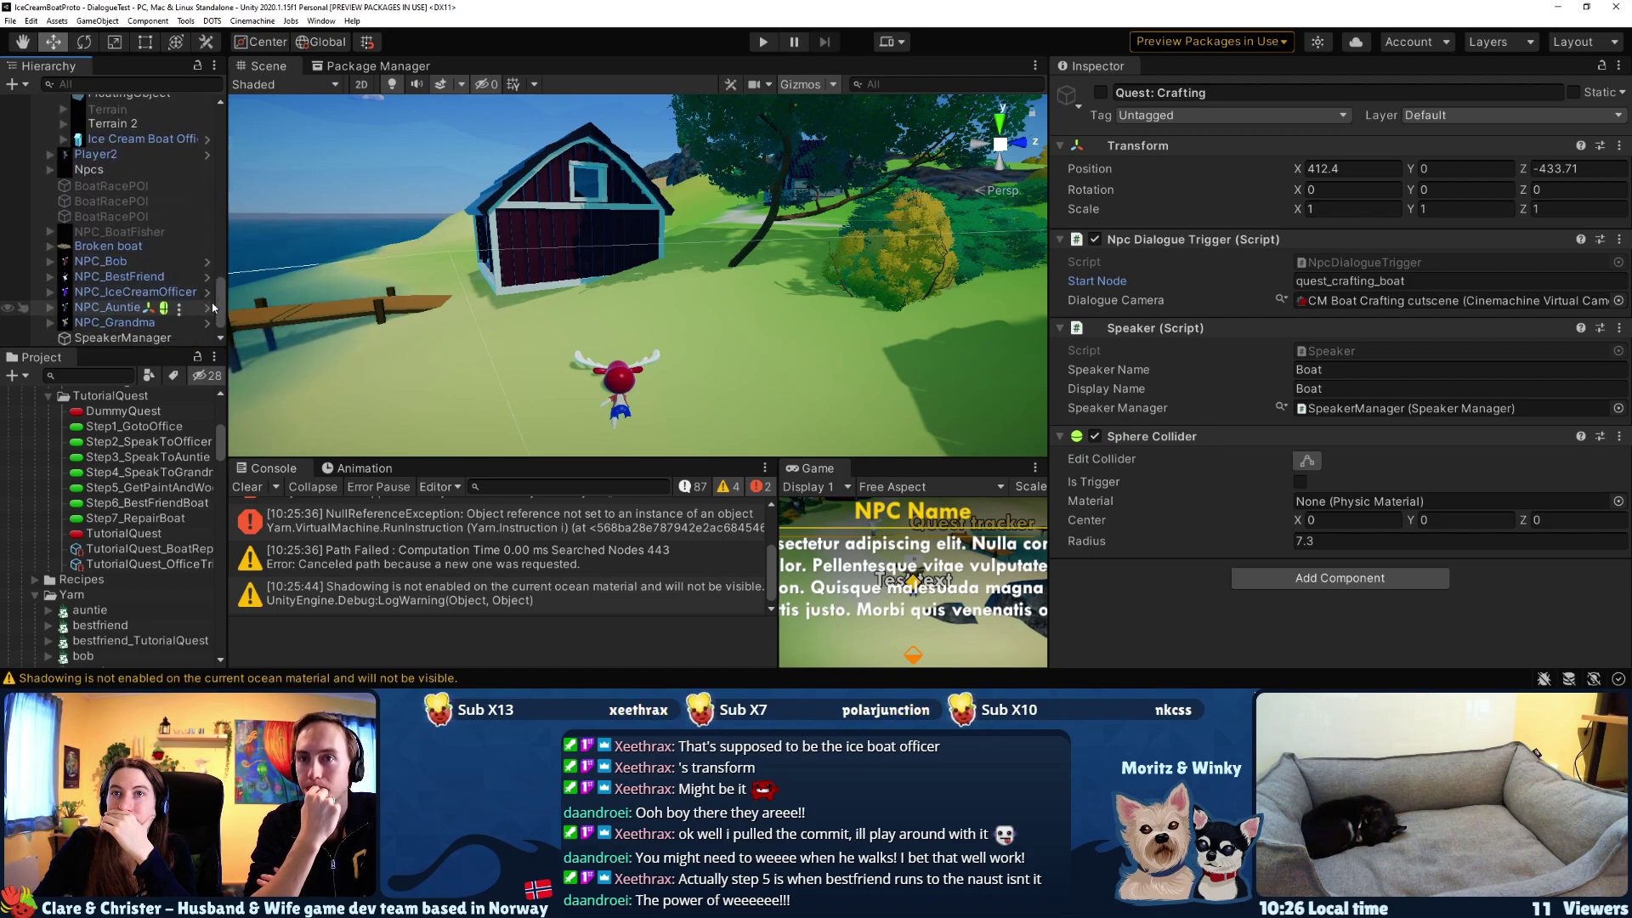
click(50, 155)
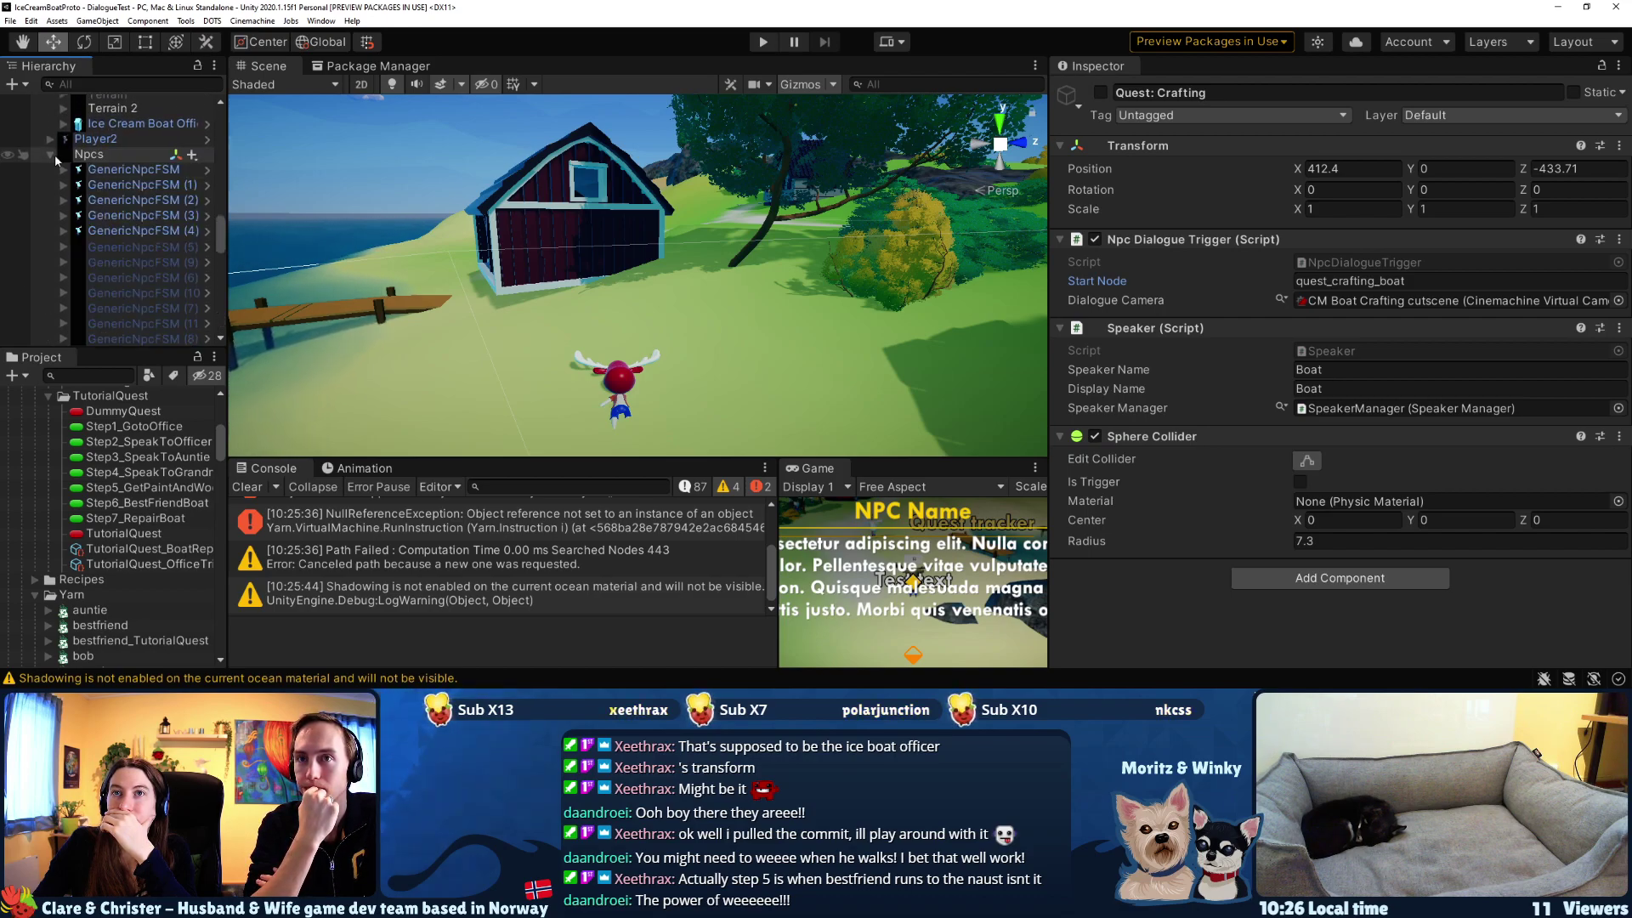
click(50, 155)
click(95, 246)
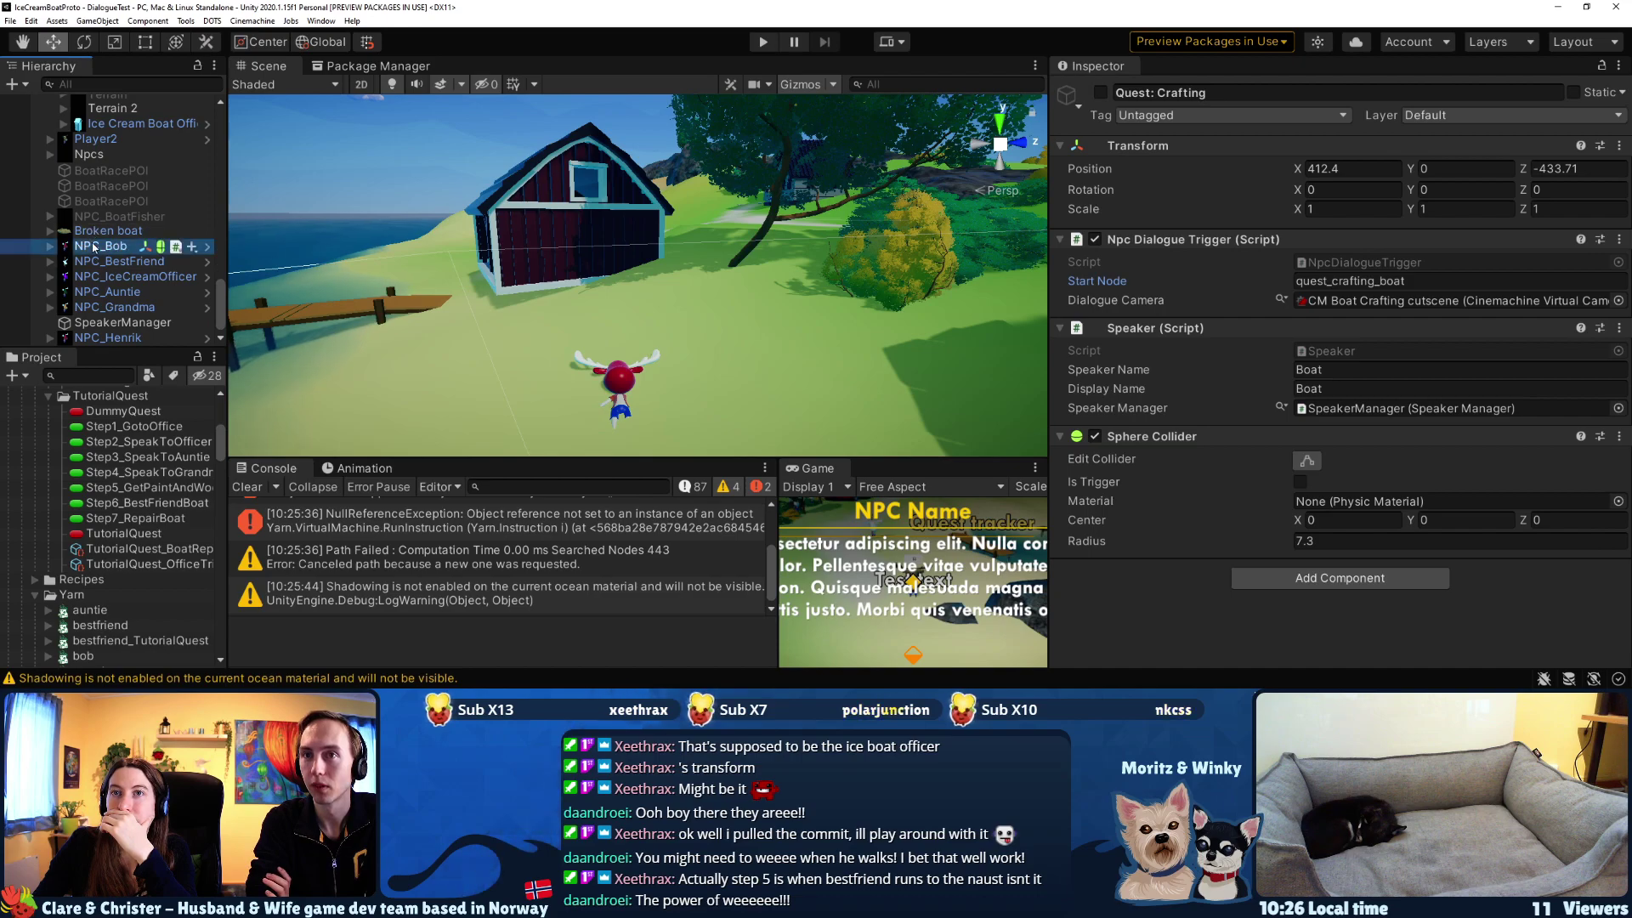
key(Up)
scroll(1167, 329, down, 2)
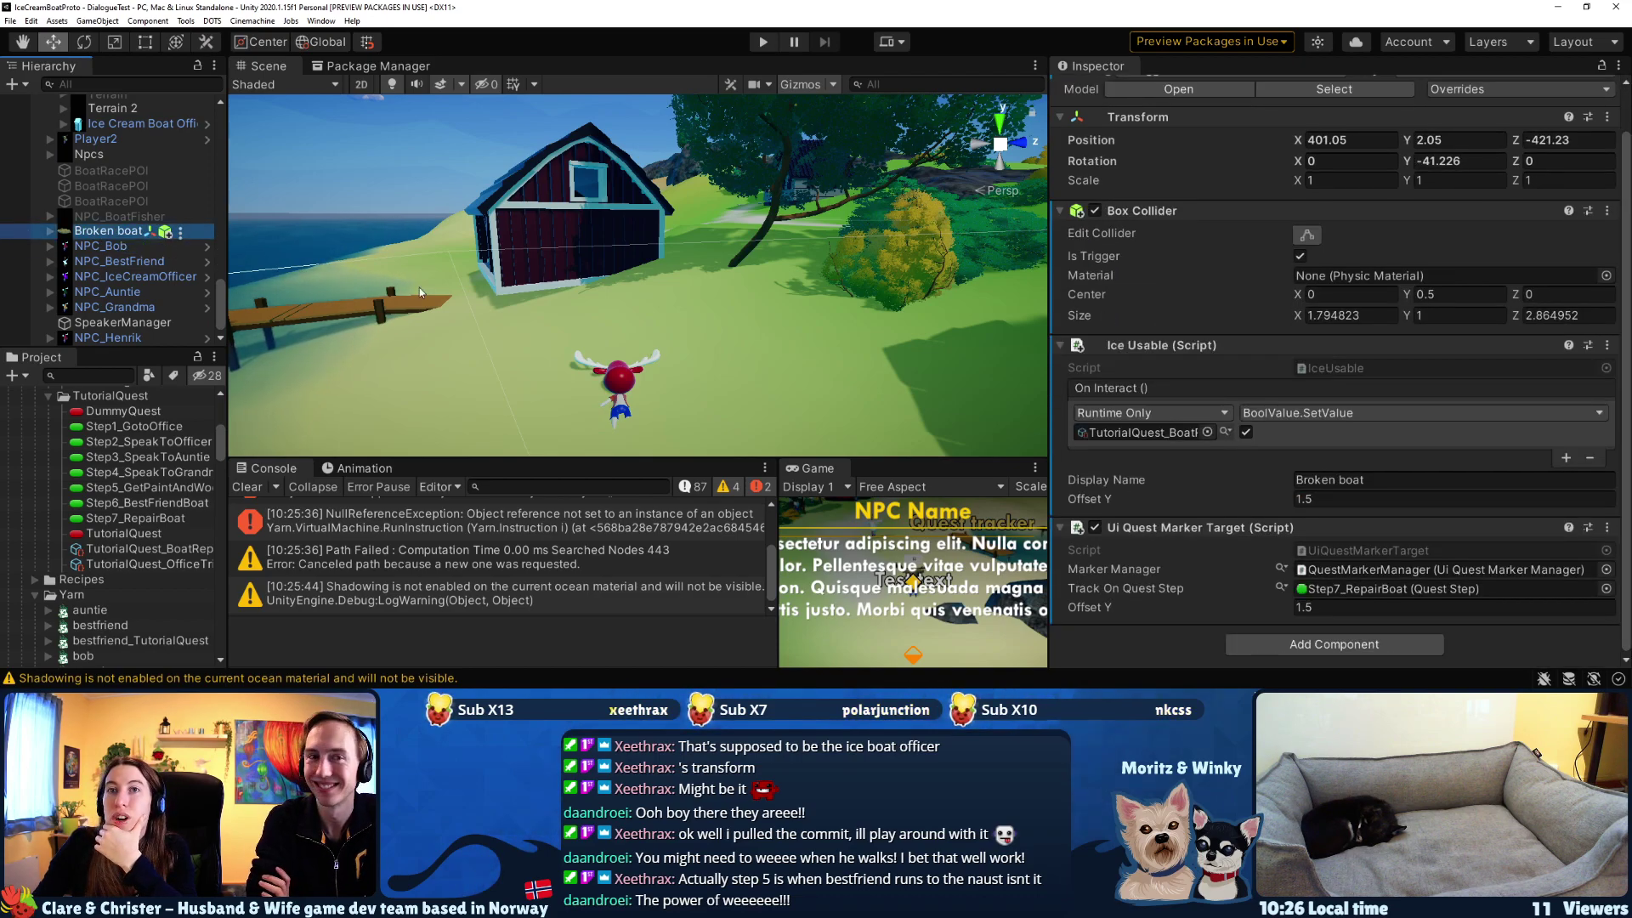
key(Down)
scroll(1238, 397, down, 5)
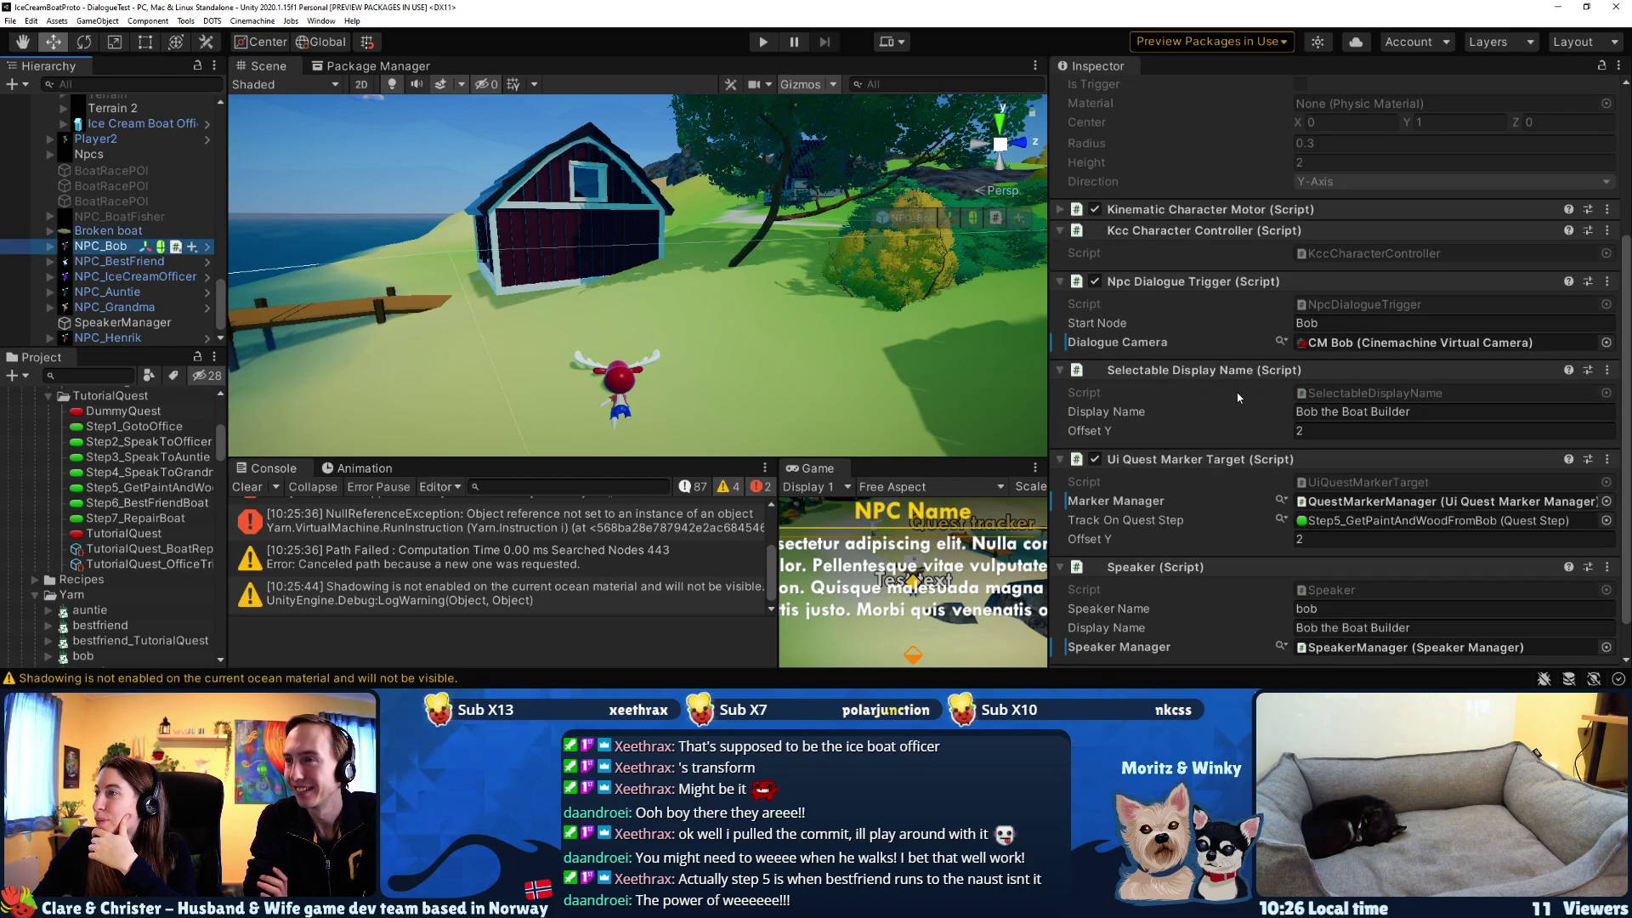
scroll(1238, 397, down, 2)
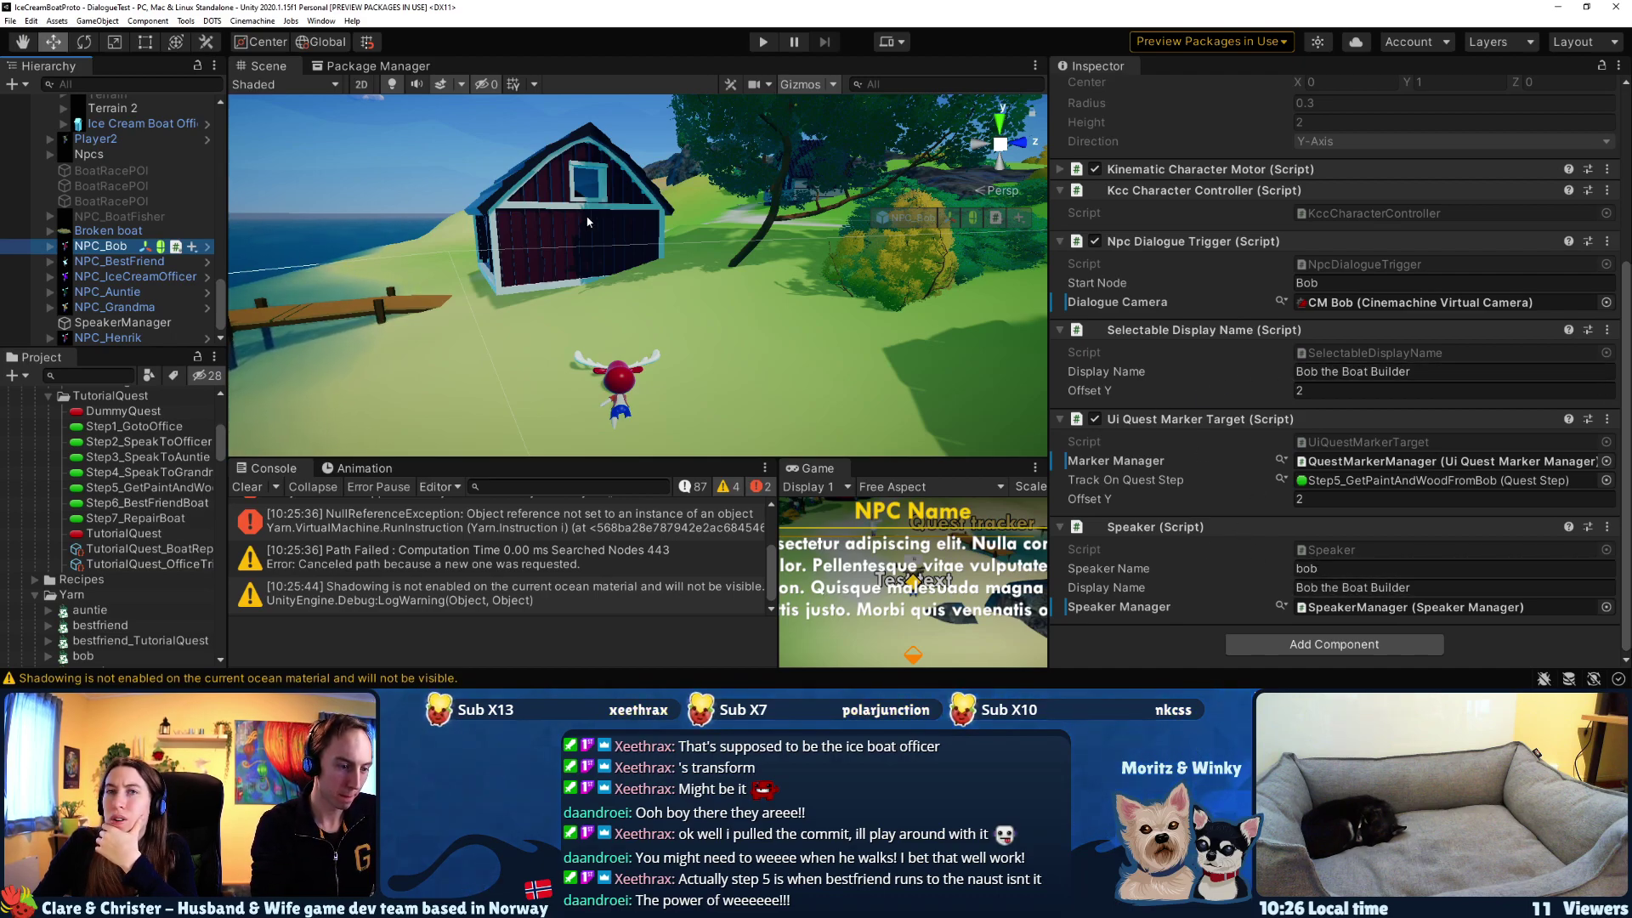
- Check the quest step event handlers and speaker of NPC_BestFriend, and the dialogue and marker components of NPC_IceCreamOfficer
click(106, 262)
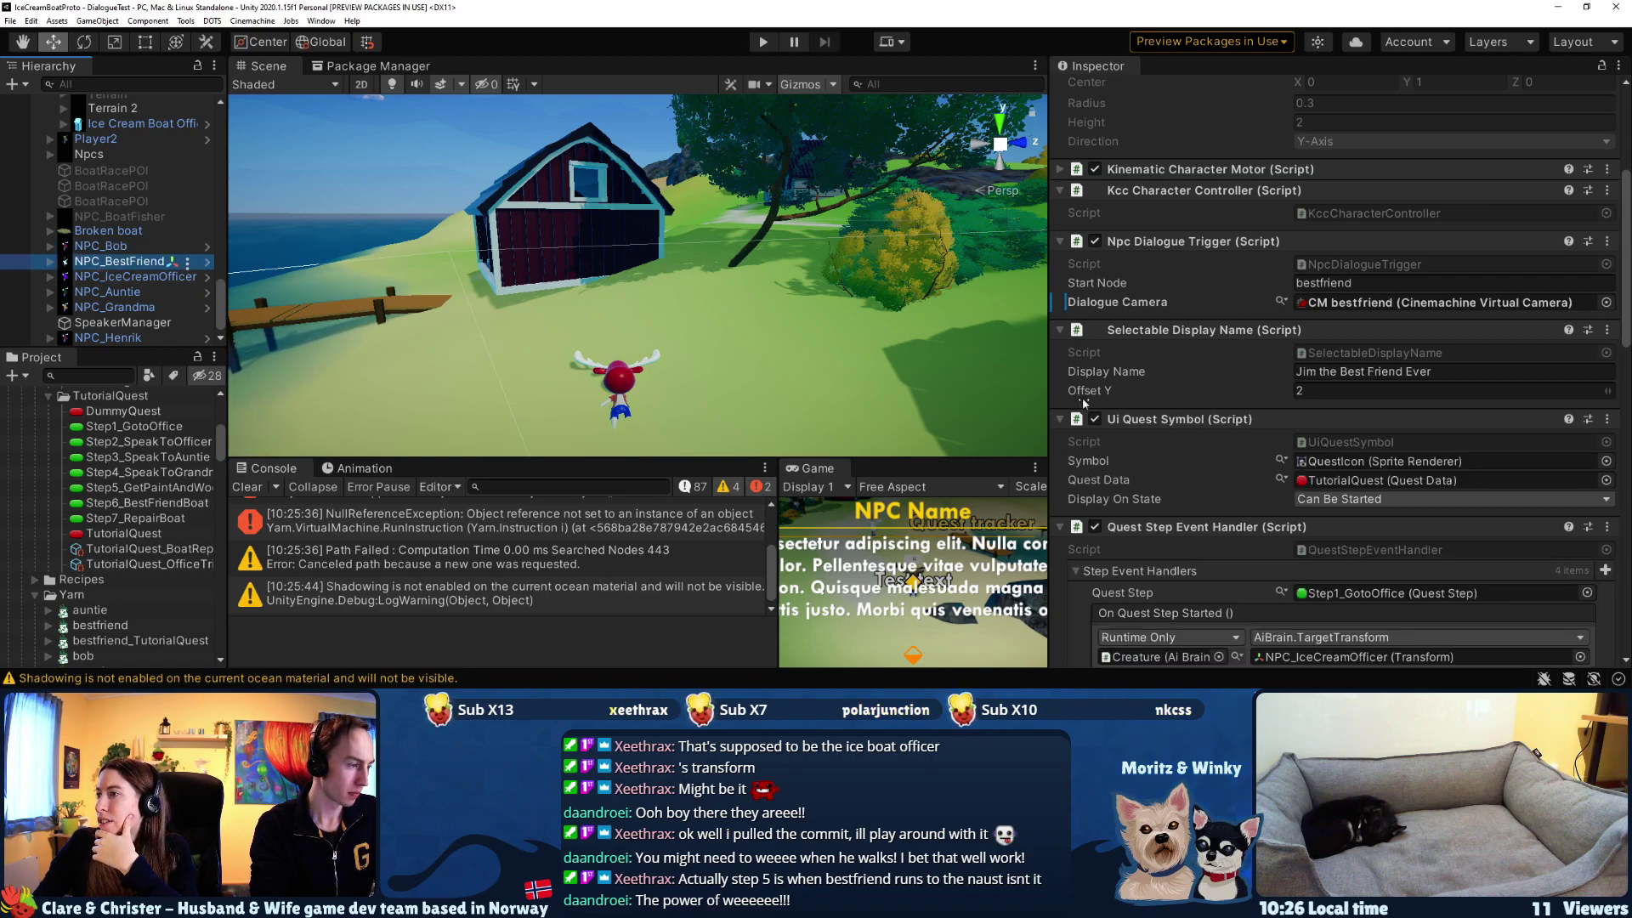
scroll(1084, 401, down, 10)
scroll(1098, 460, down, 8)
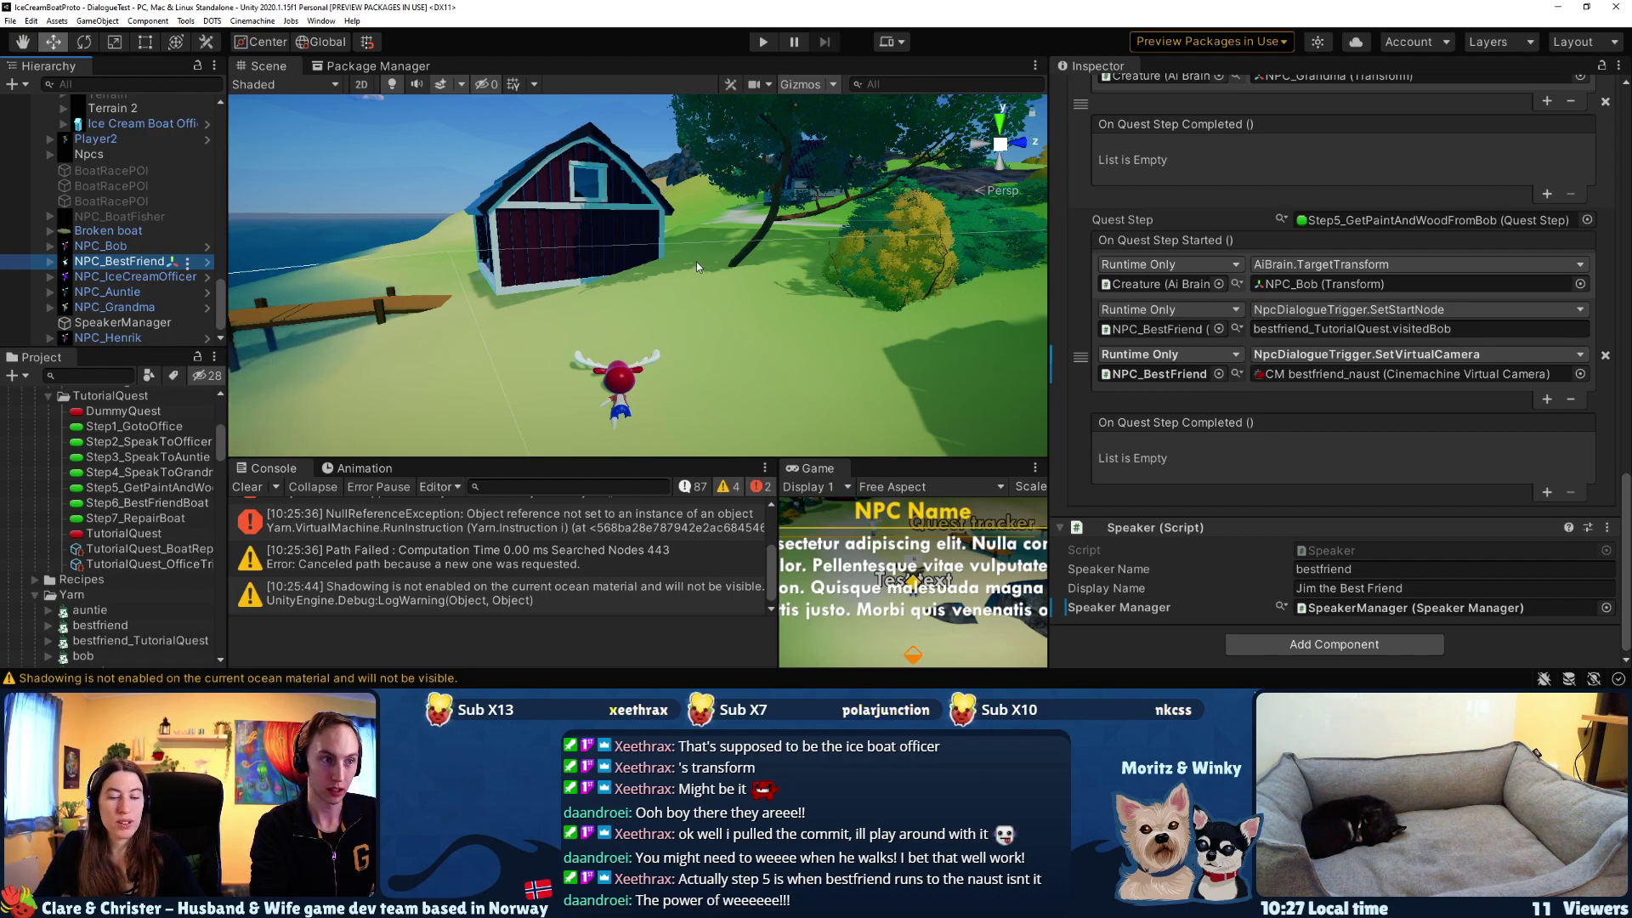
click(127, 277)
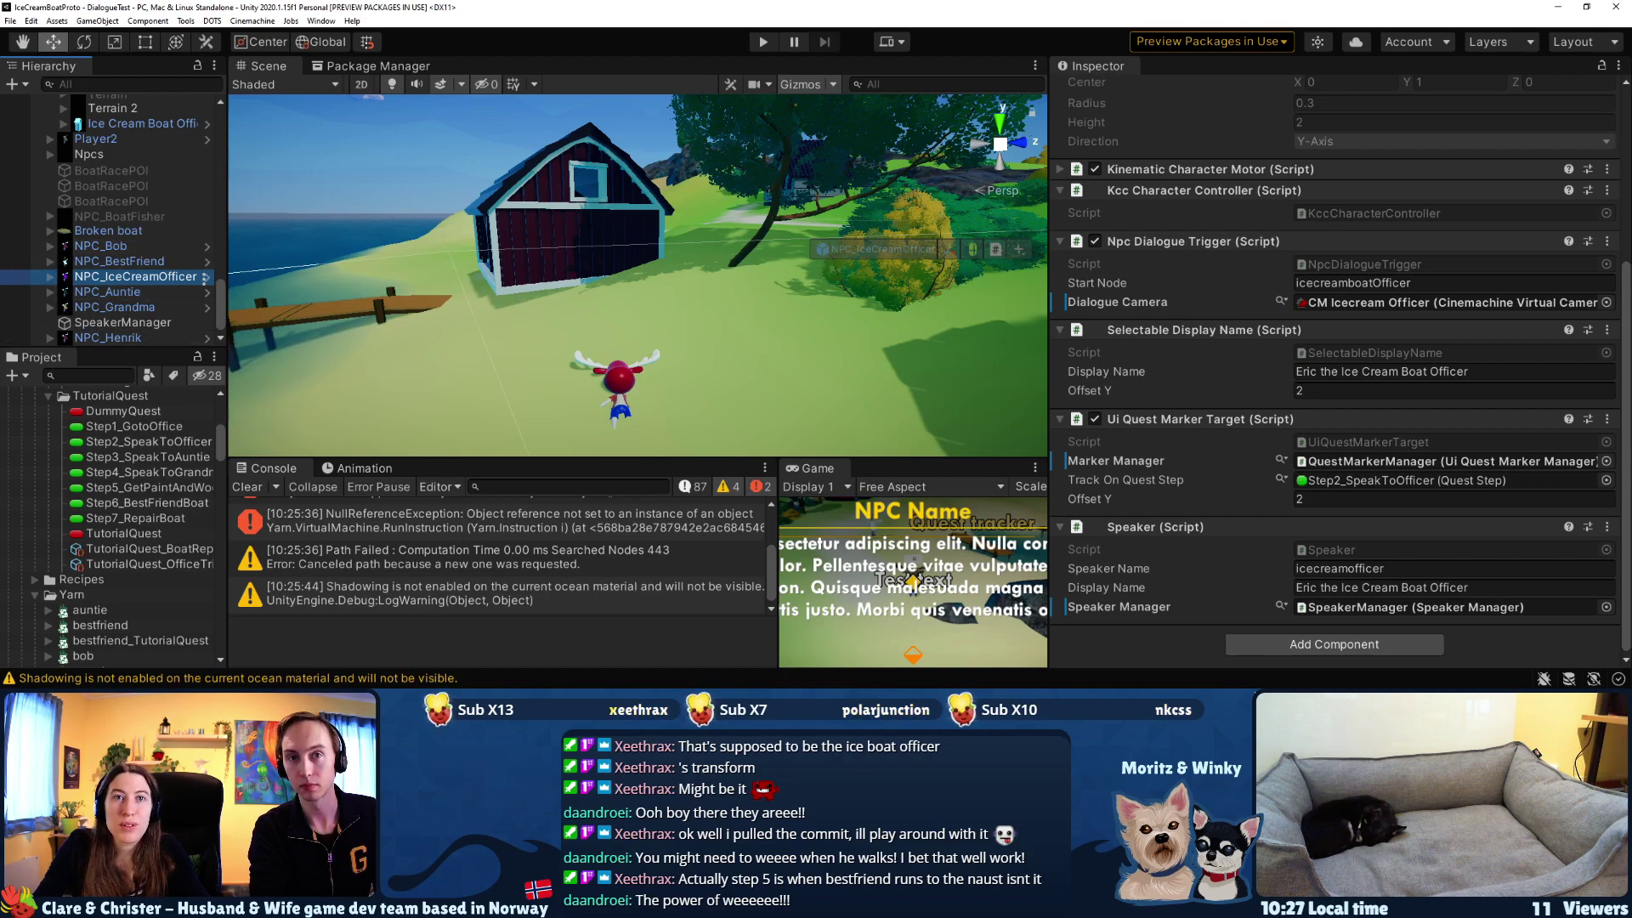
- Switch to GitHub Desktop and commit the changed files to feature_yarnspinner with the summary "Attempted fix"
key(alt+Tab)
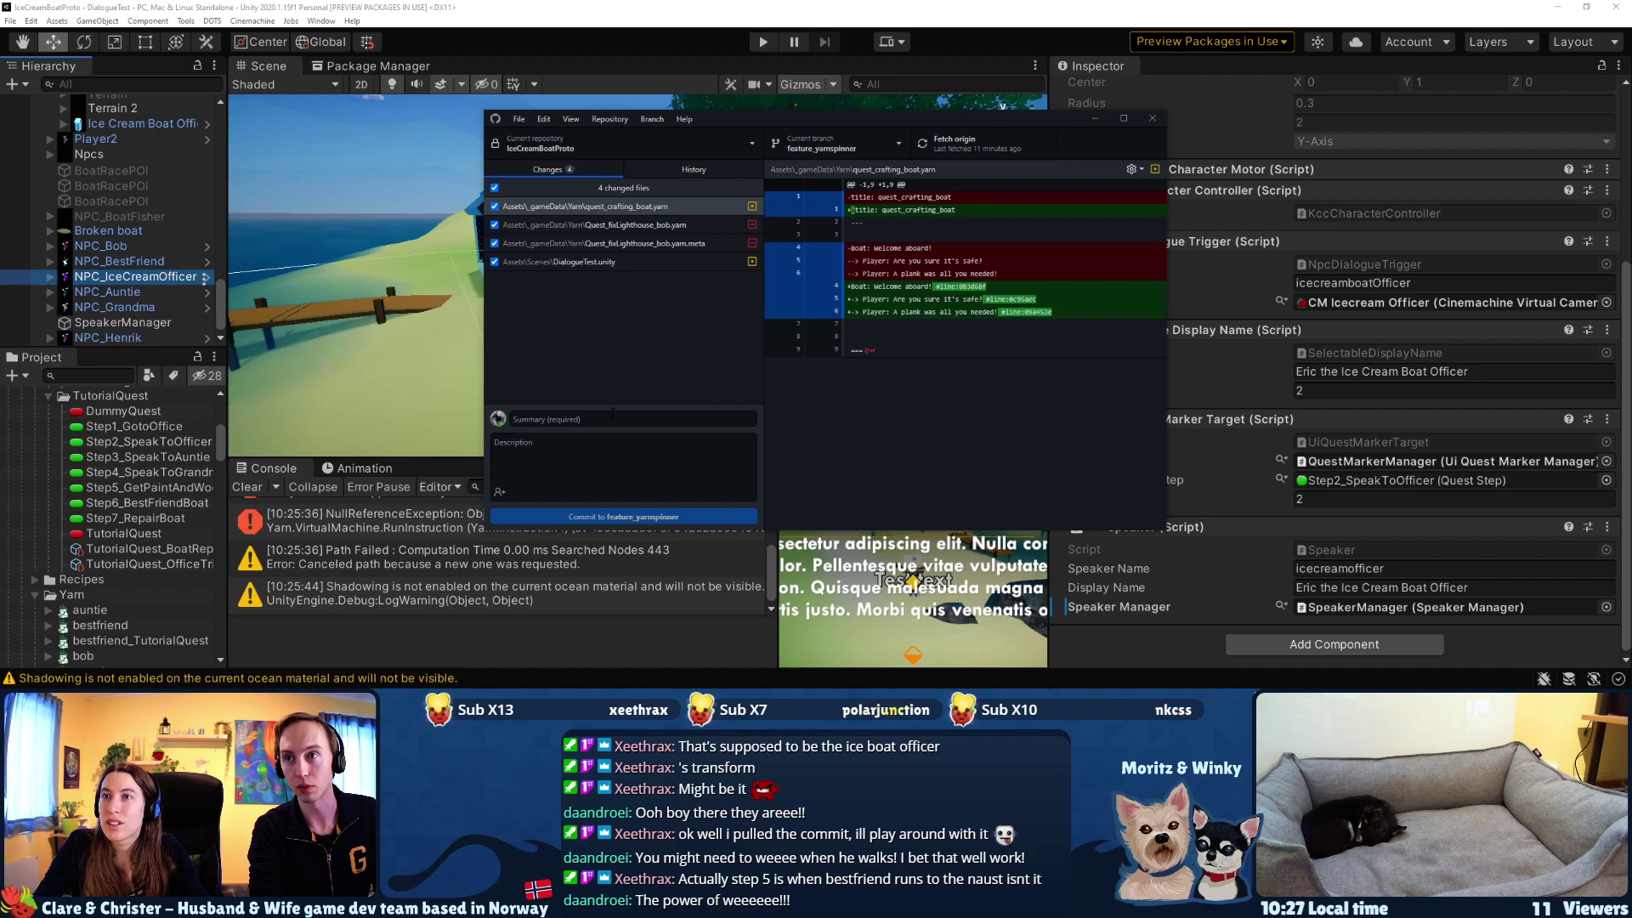
text(Ad)
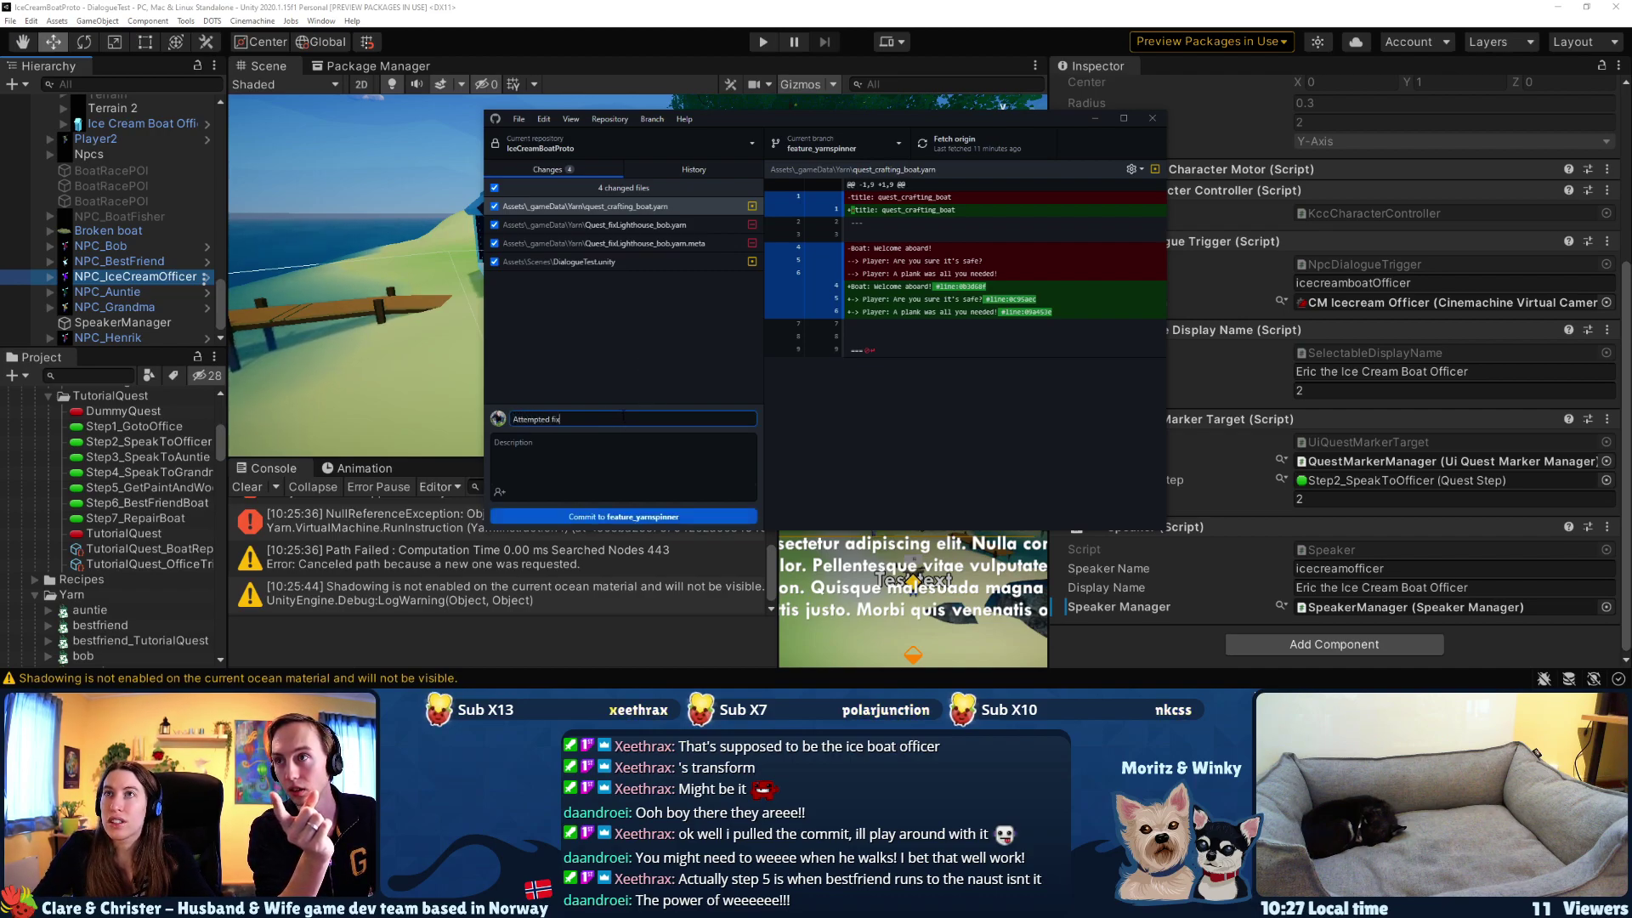
click(644, 516)
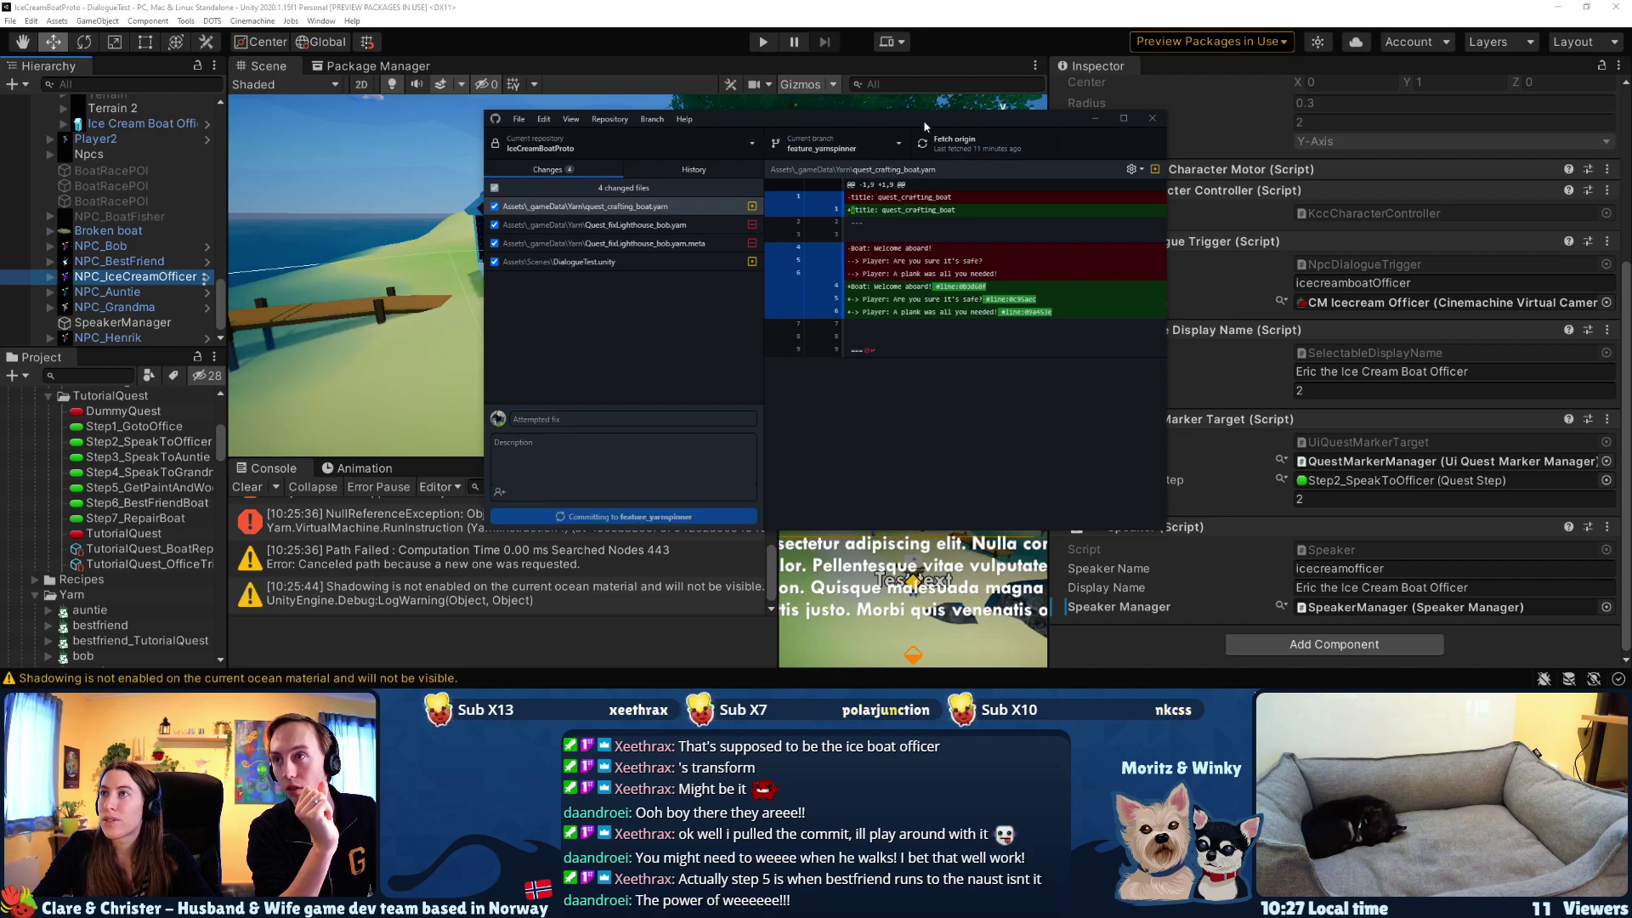
- Push the committed fix on feature_yarnspinner to origin and return to Unity
click(969, 151)
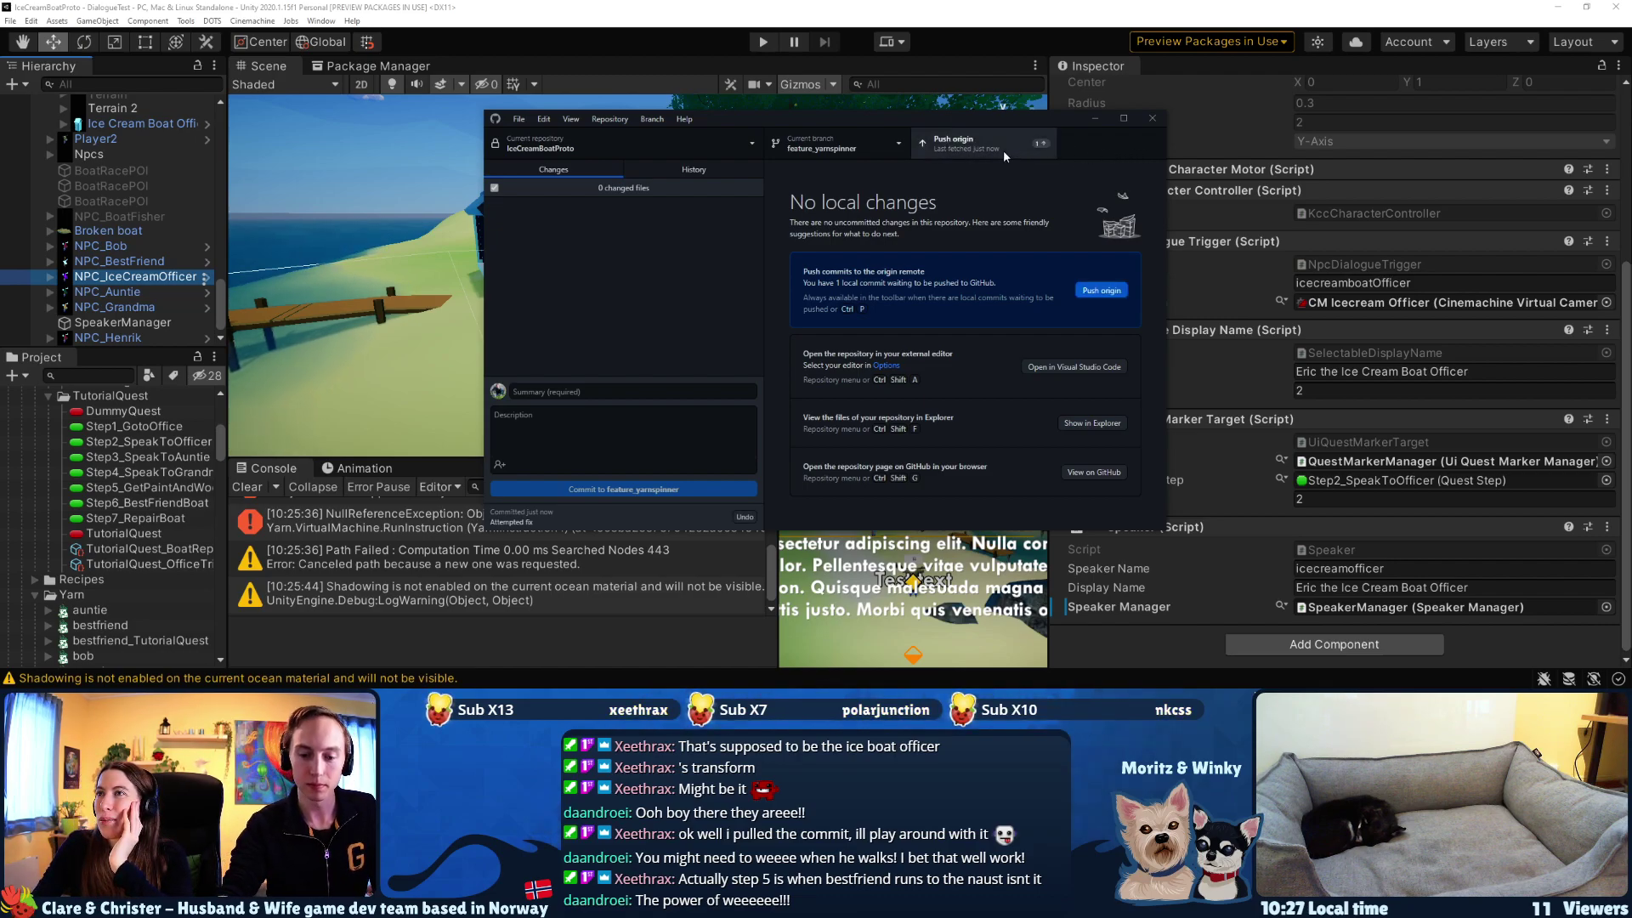
click(1005, 155)
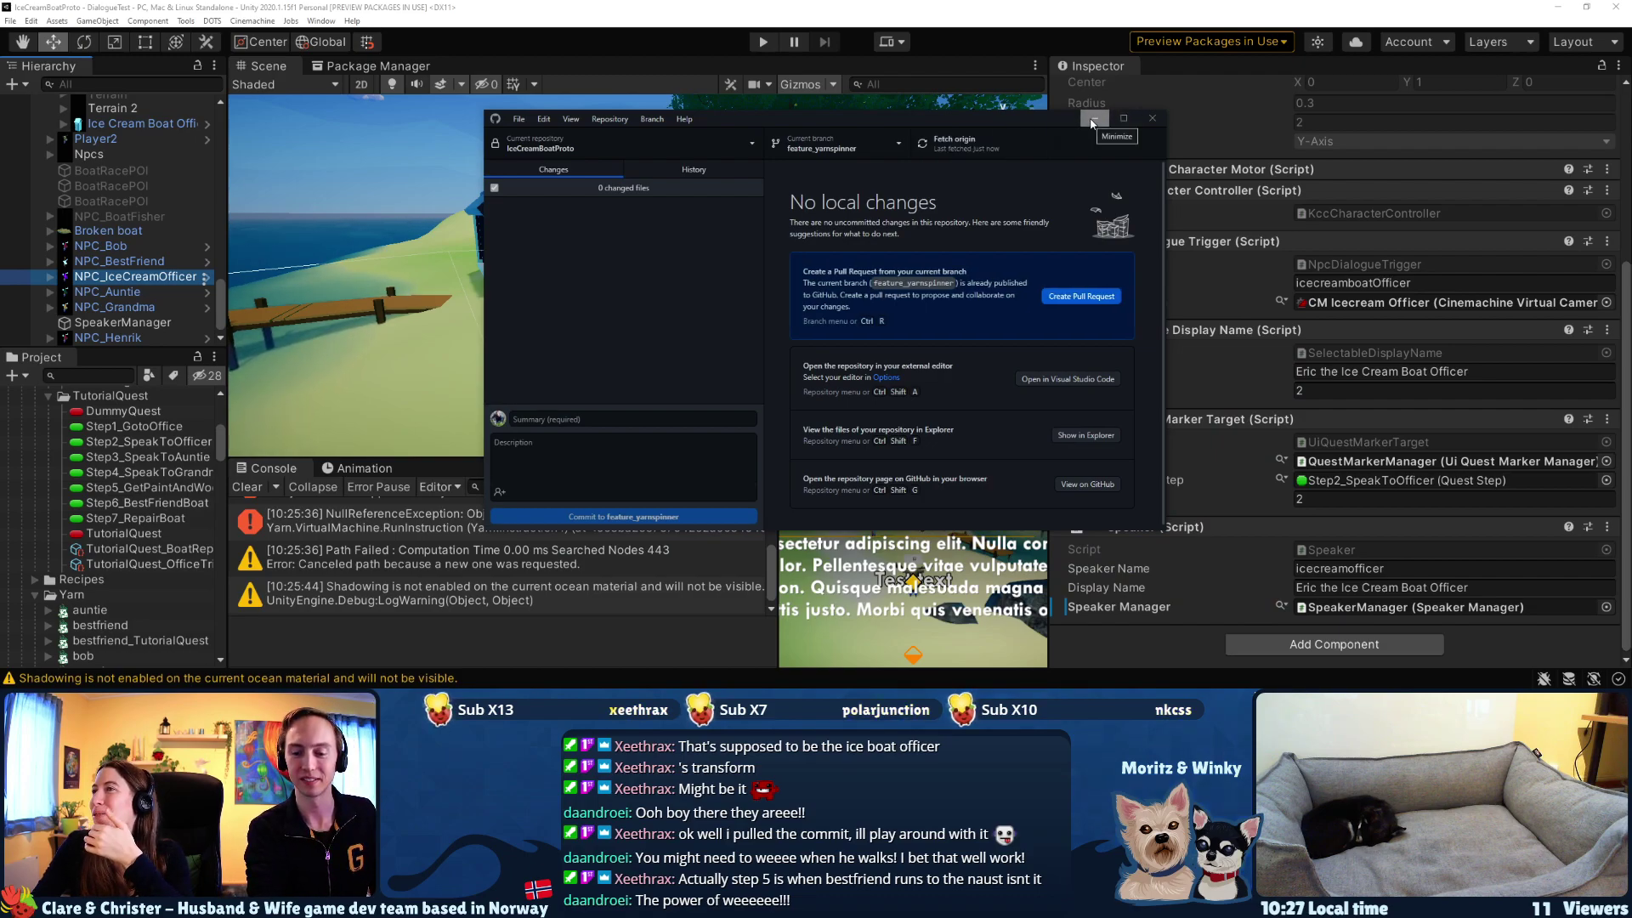
click(1093, 124)
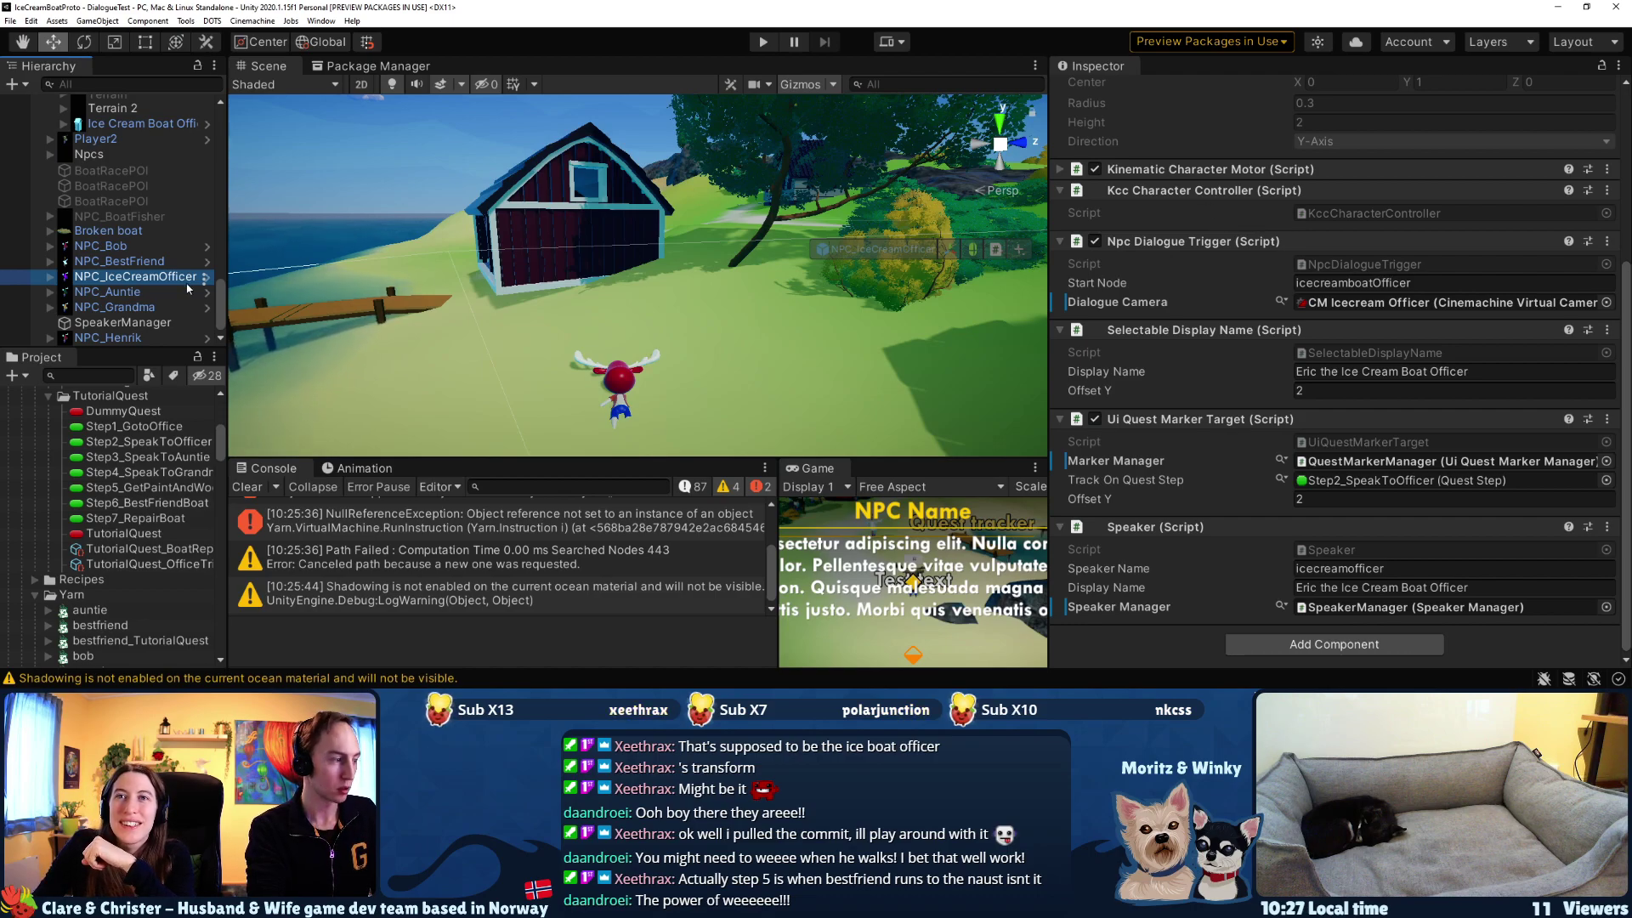
- Check the dialogue runner reference of SpeakerManager and the dialogue trigger and speaker components of NPC_Henrik
click(110, 323)
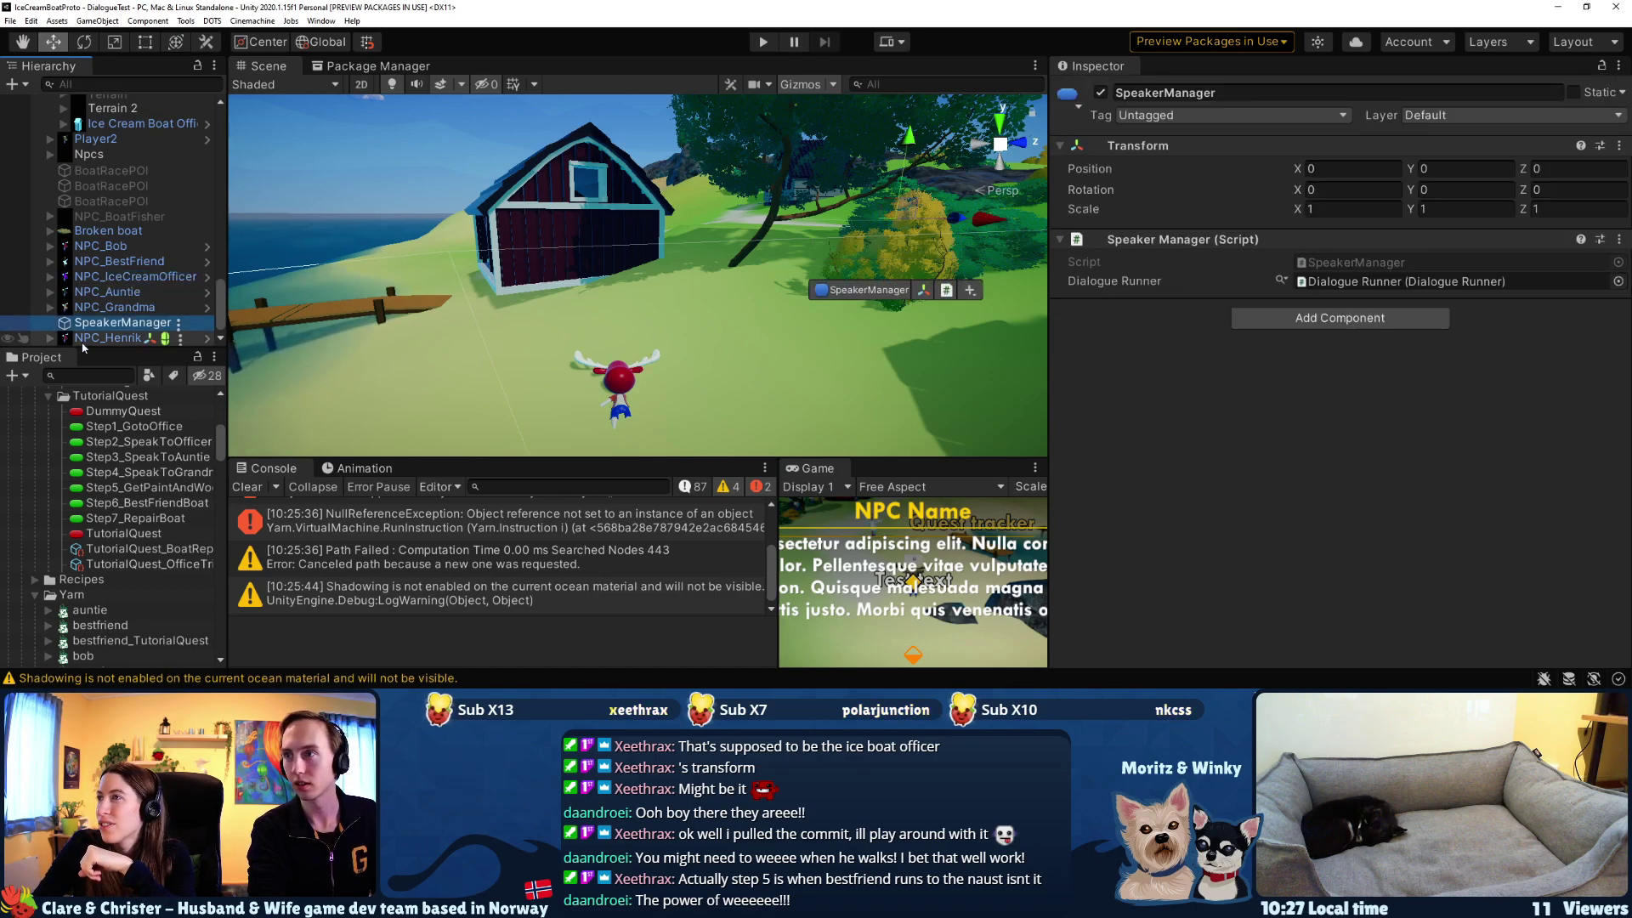
click(102, 338)
scroll(1220, 484, down, 4)
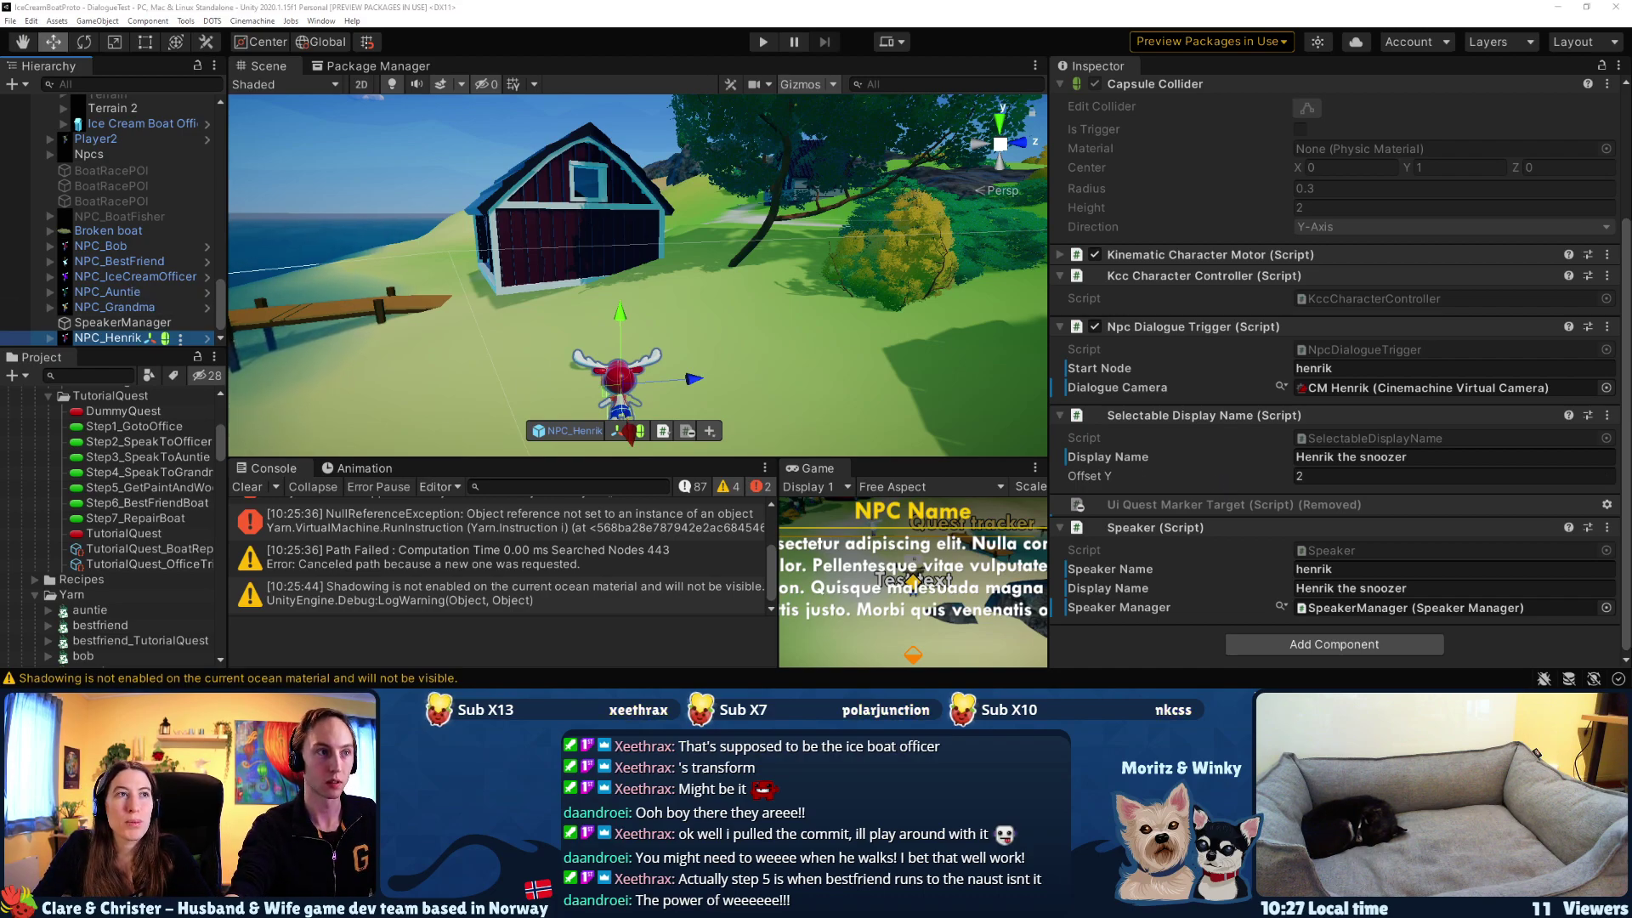
drag(0, 291, 596, 120)
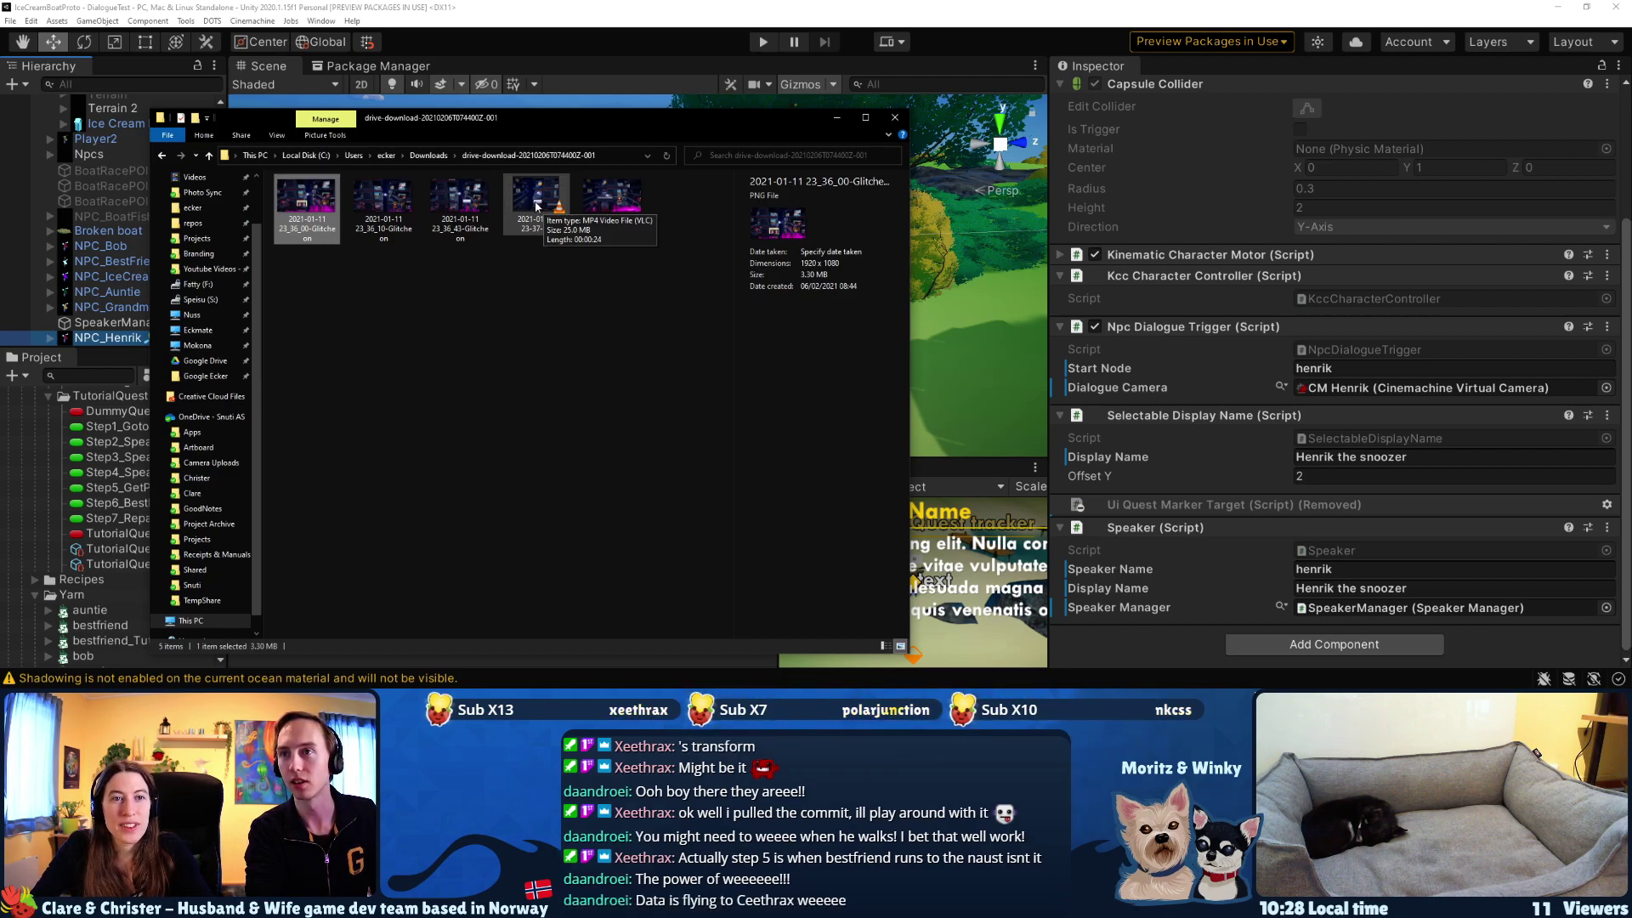
click(537, 206)
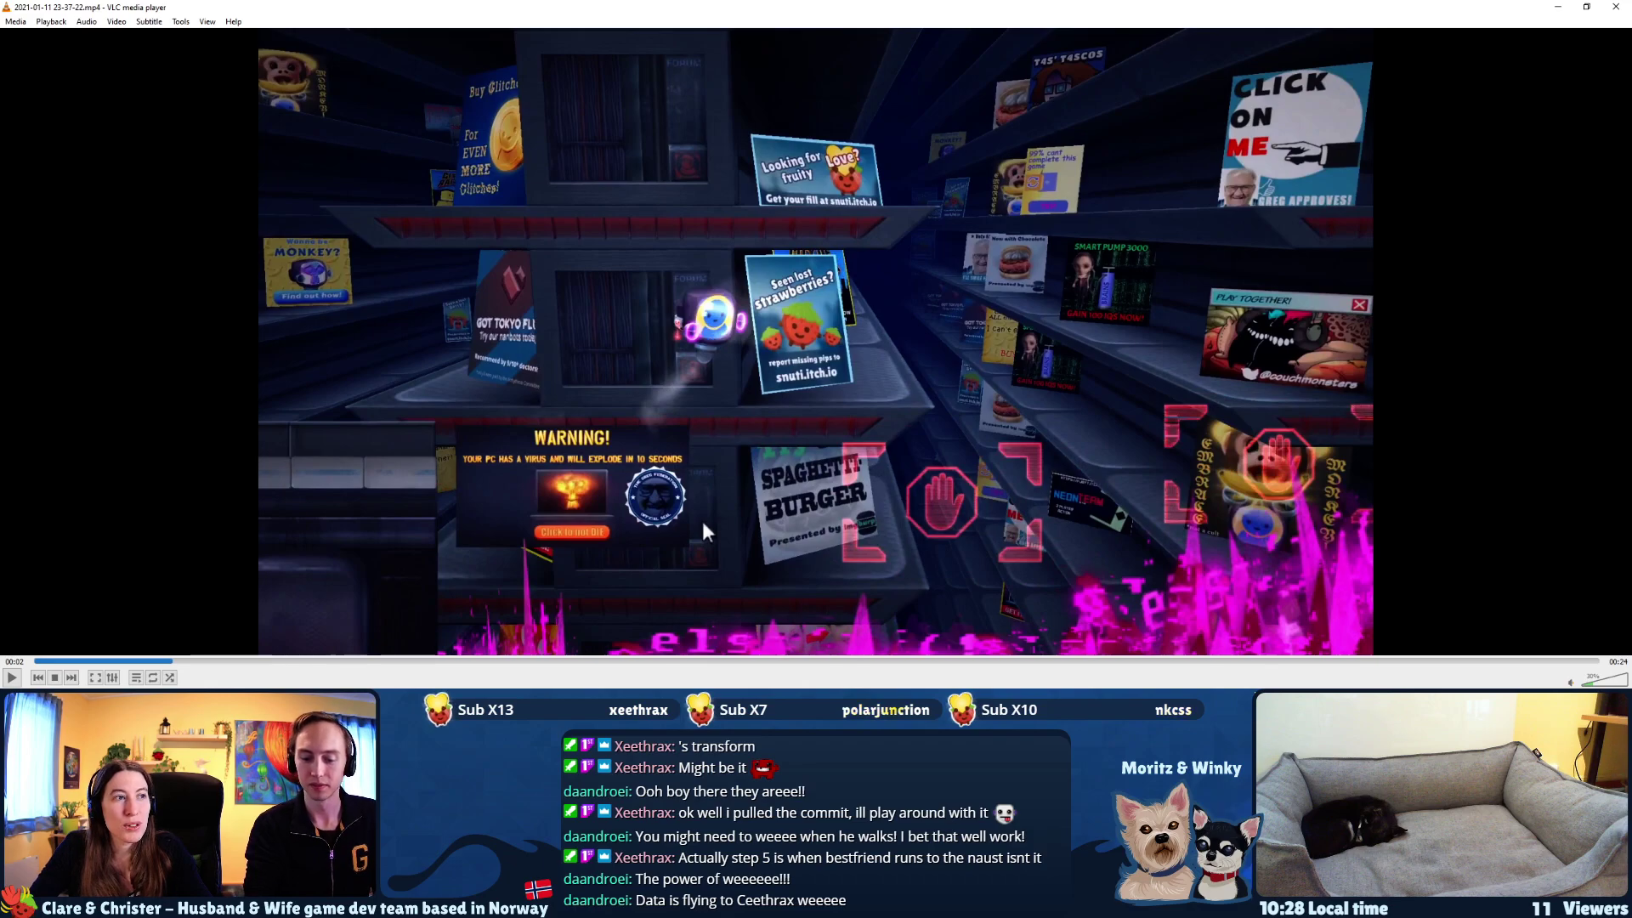
key(ctrl+f)
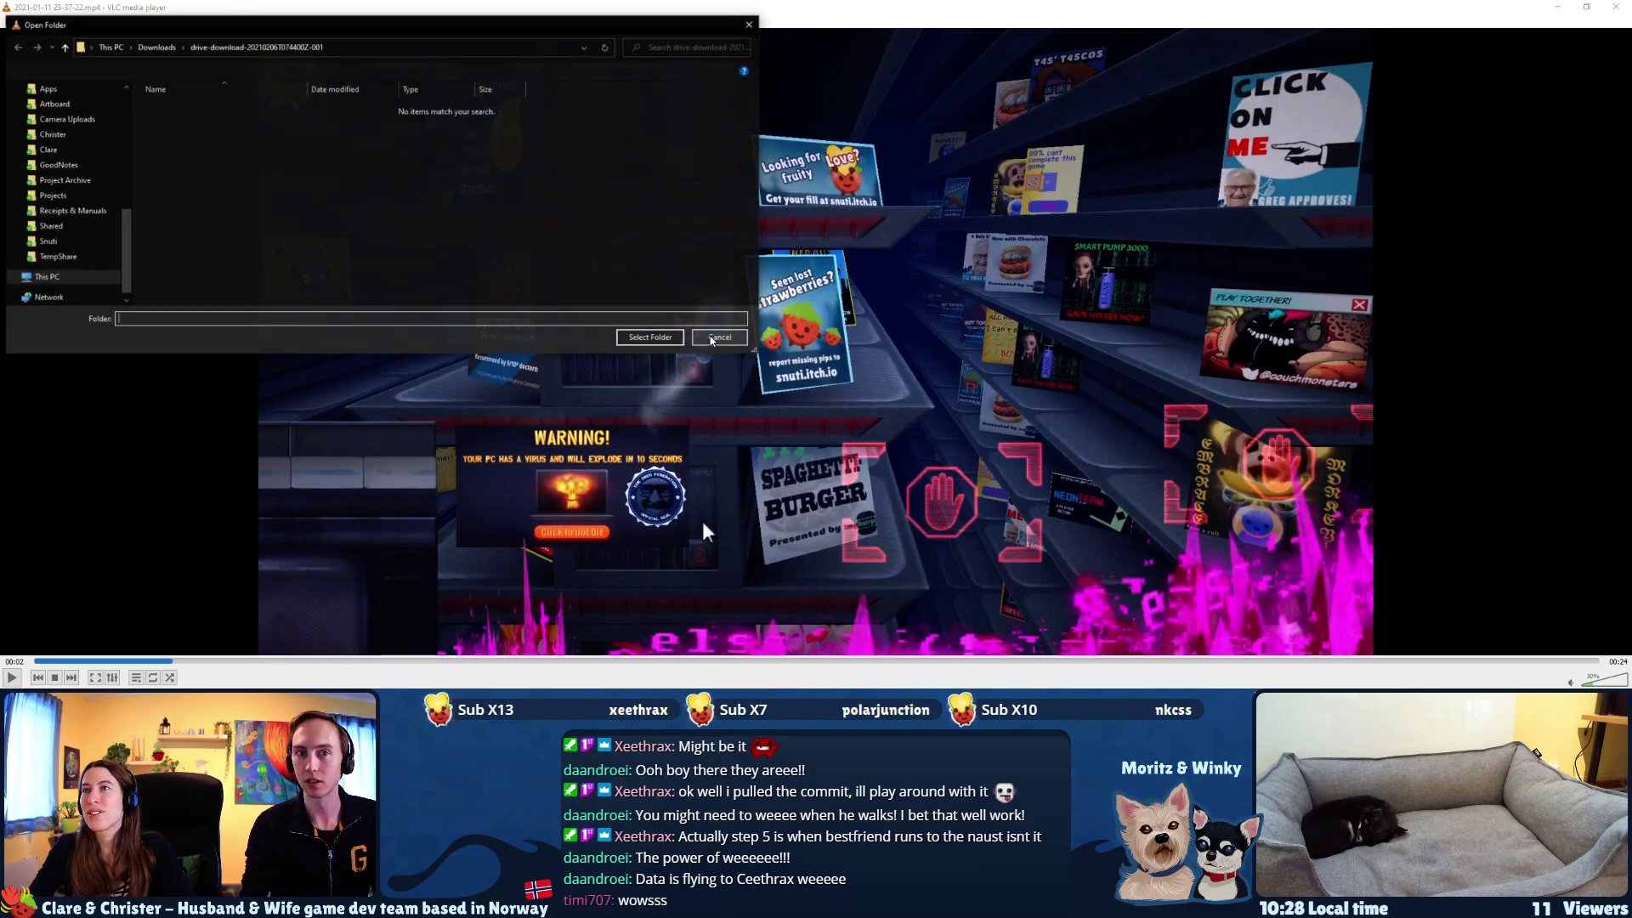
click(712, 339)
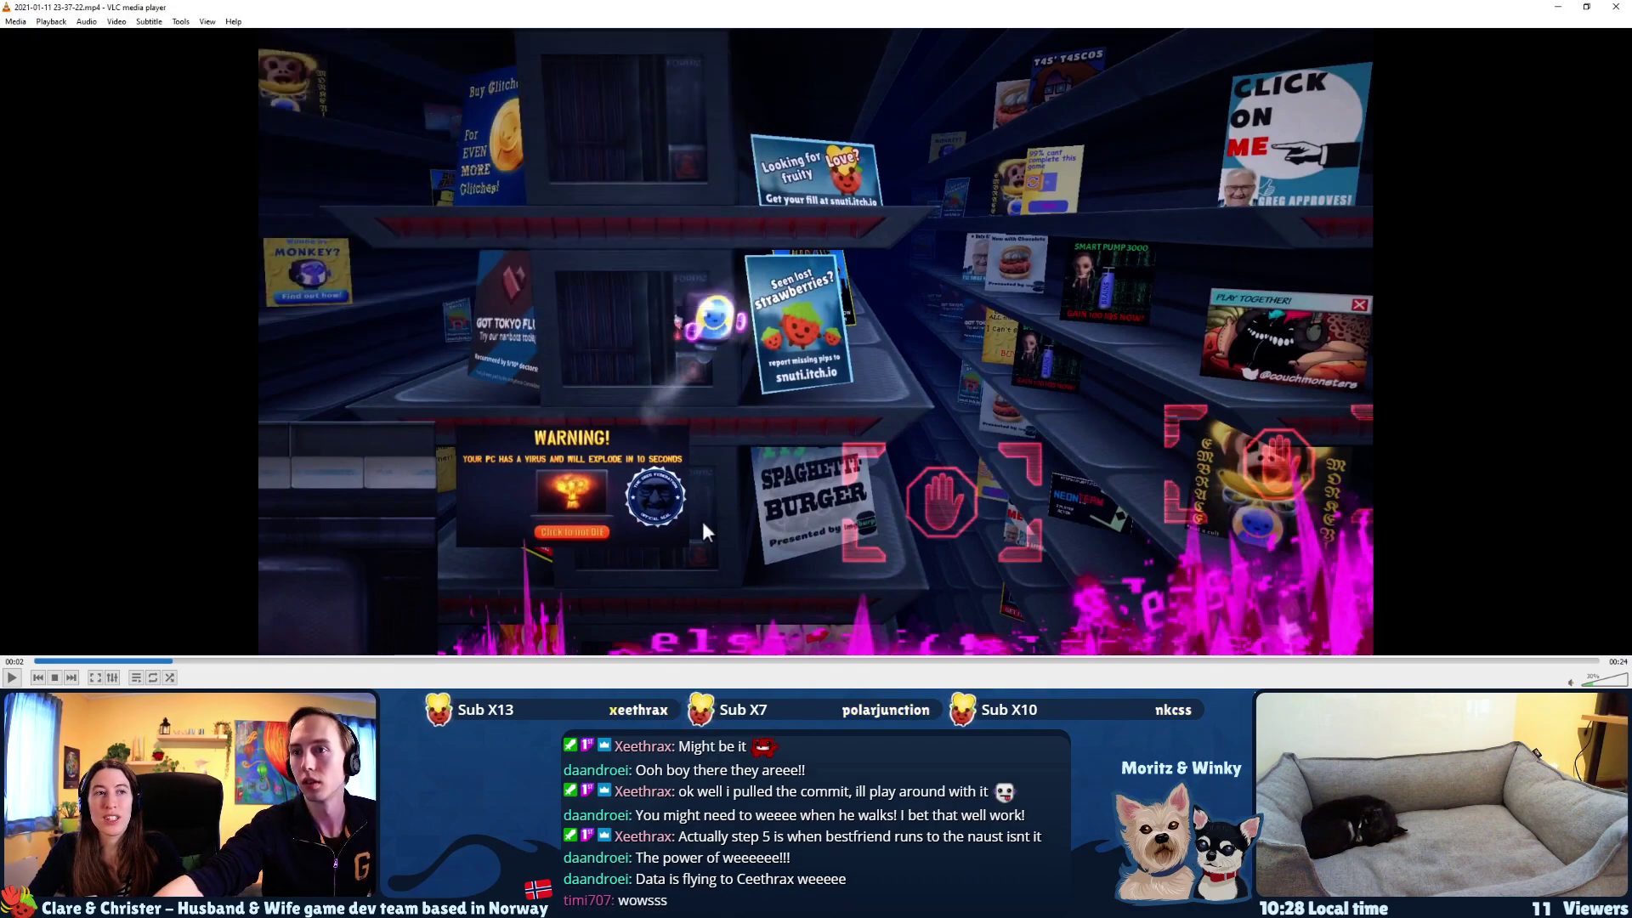
double_click(703, 525)
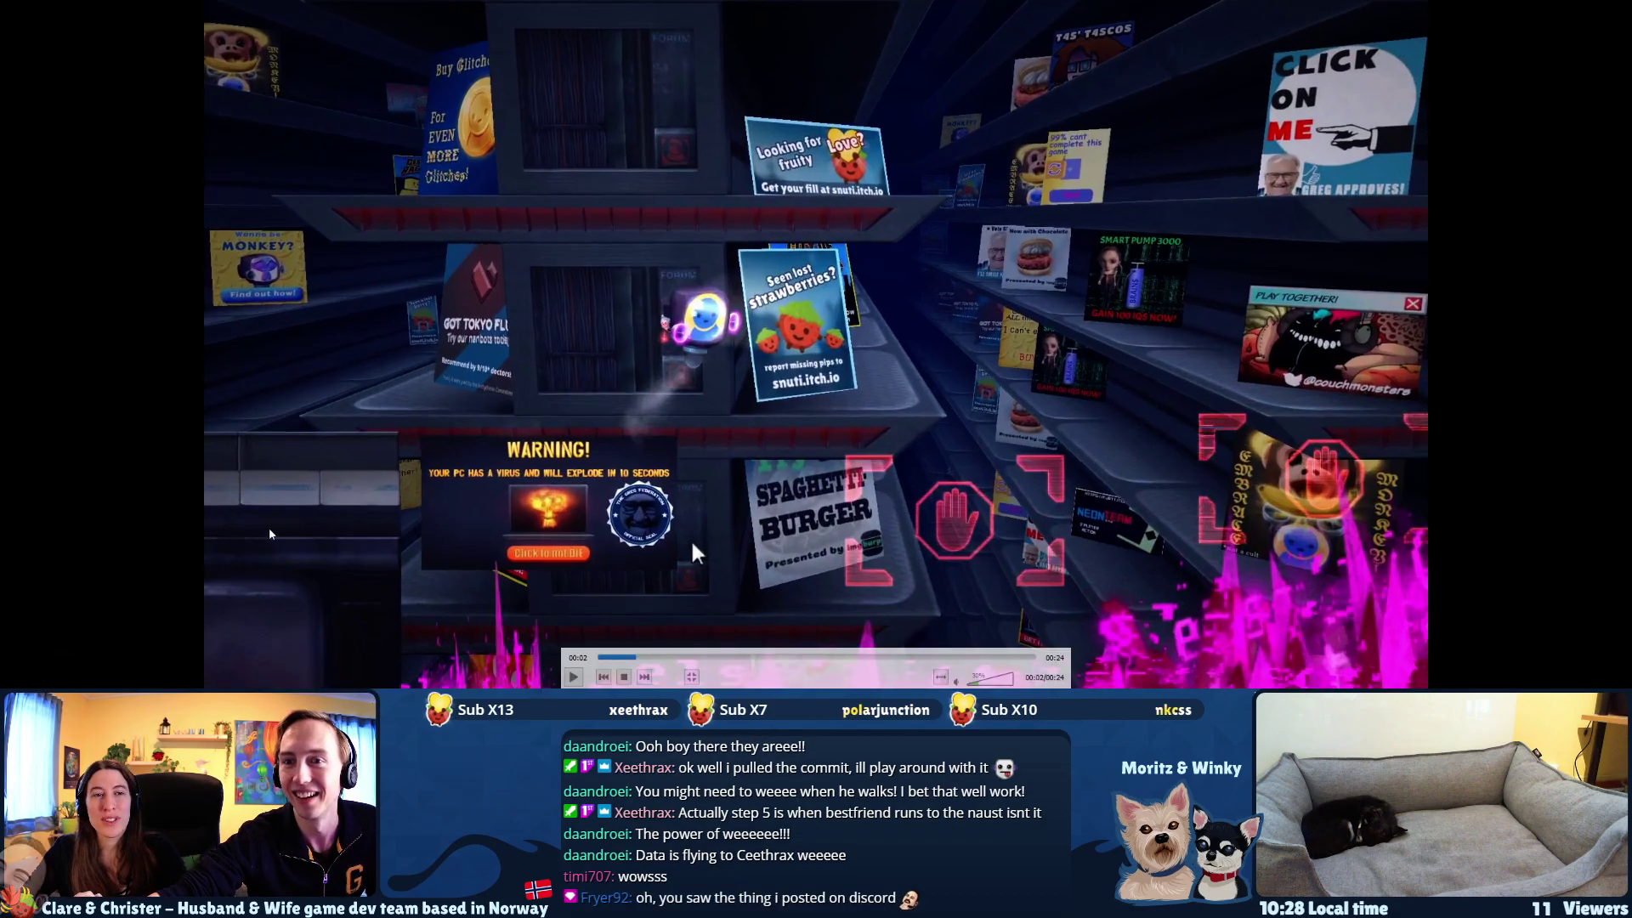
click(599, 656)
click(573, 677)
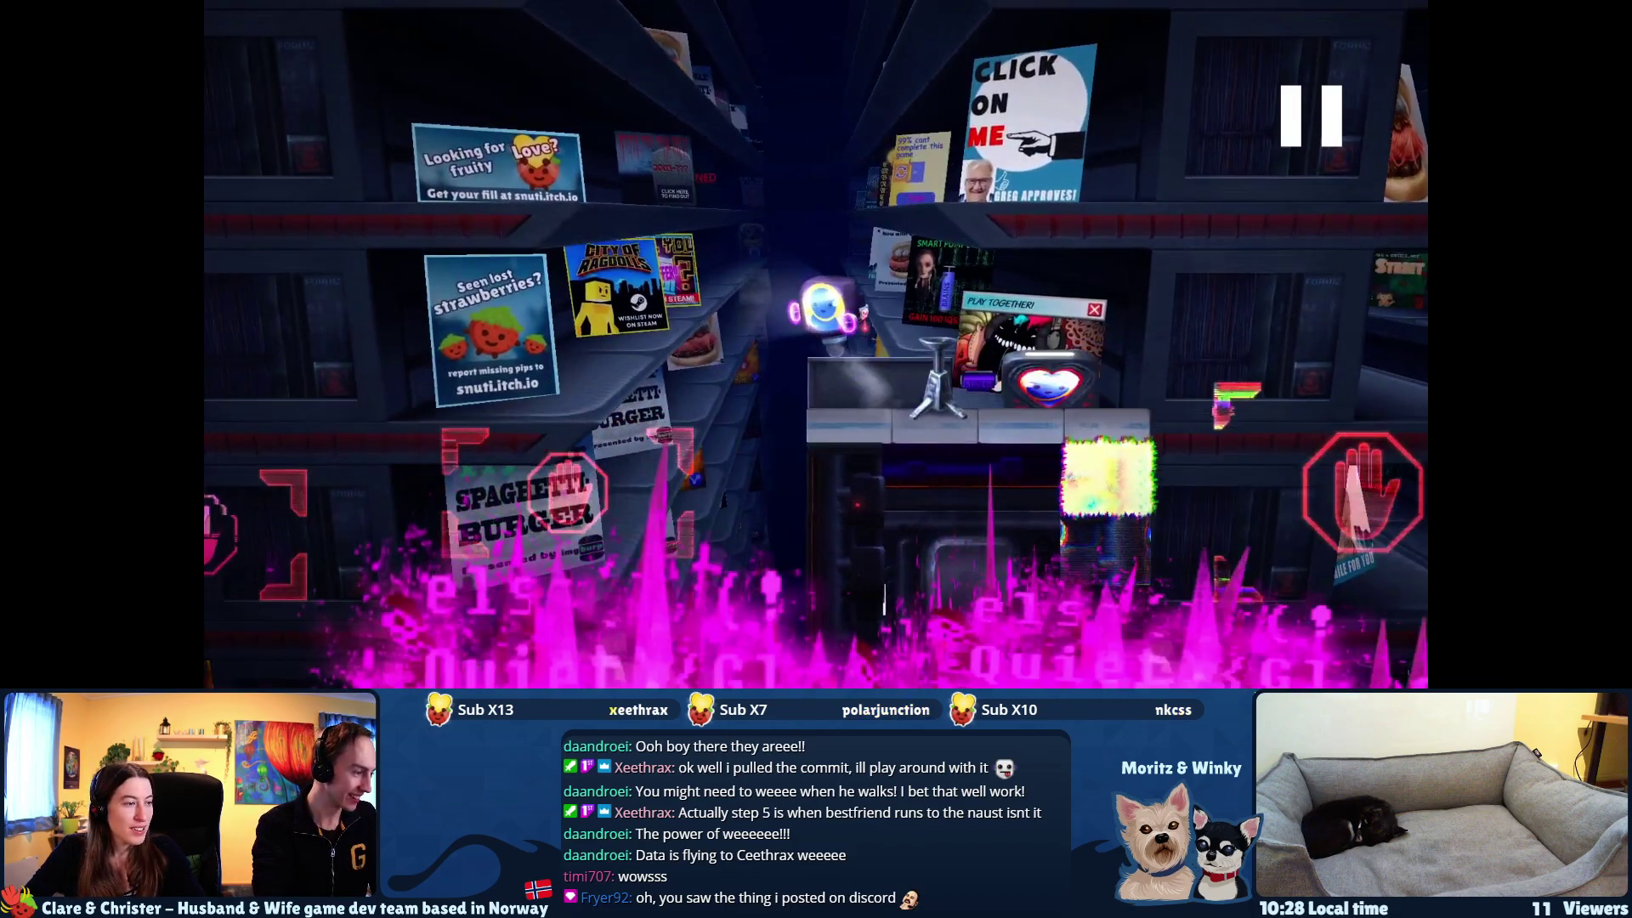
- Leave full-screen playback and switch to Discord to view the posted moose character image enlarged
double_click(447, 497)
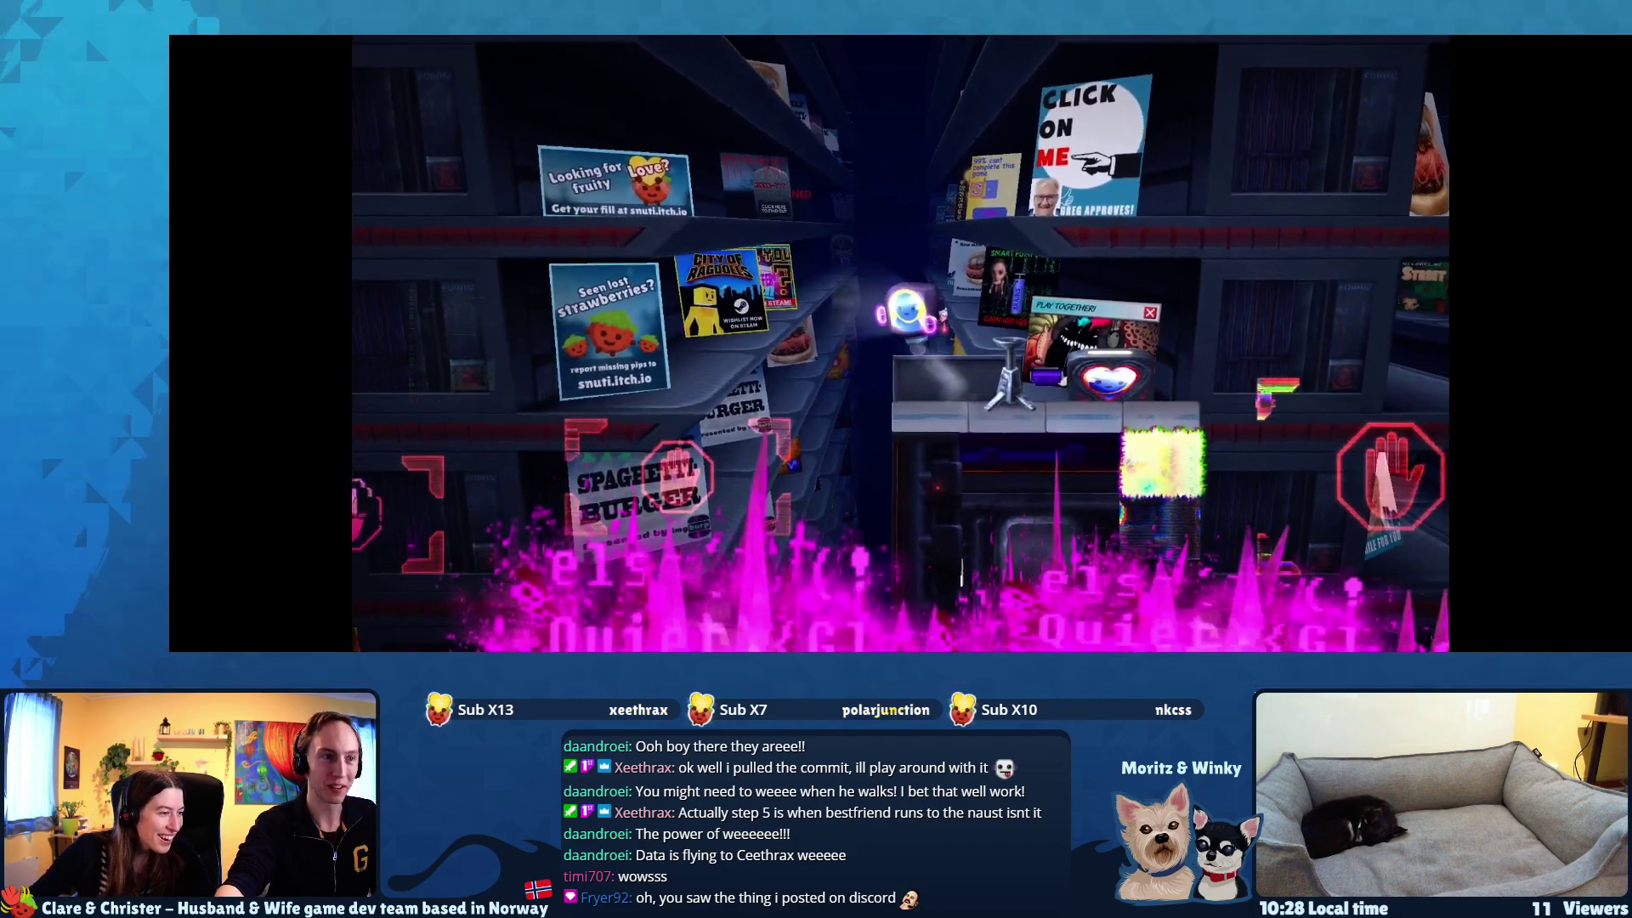
click(330, 565)
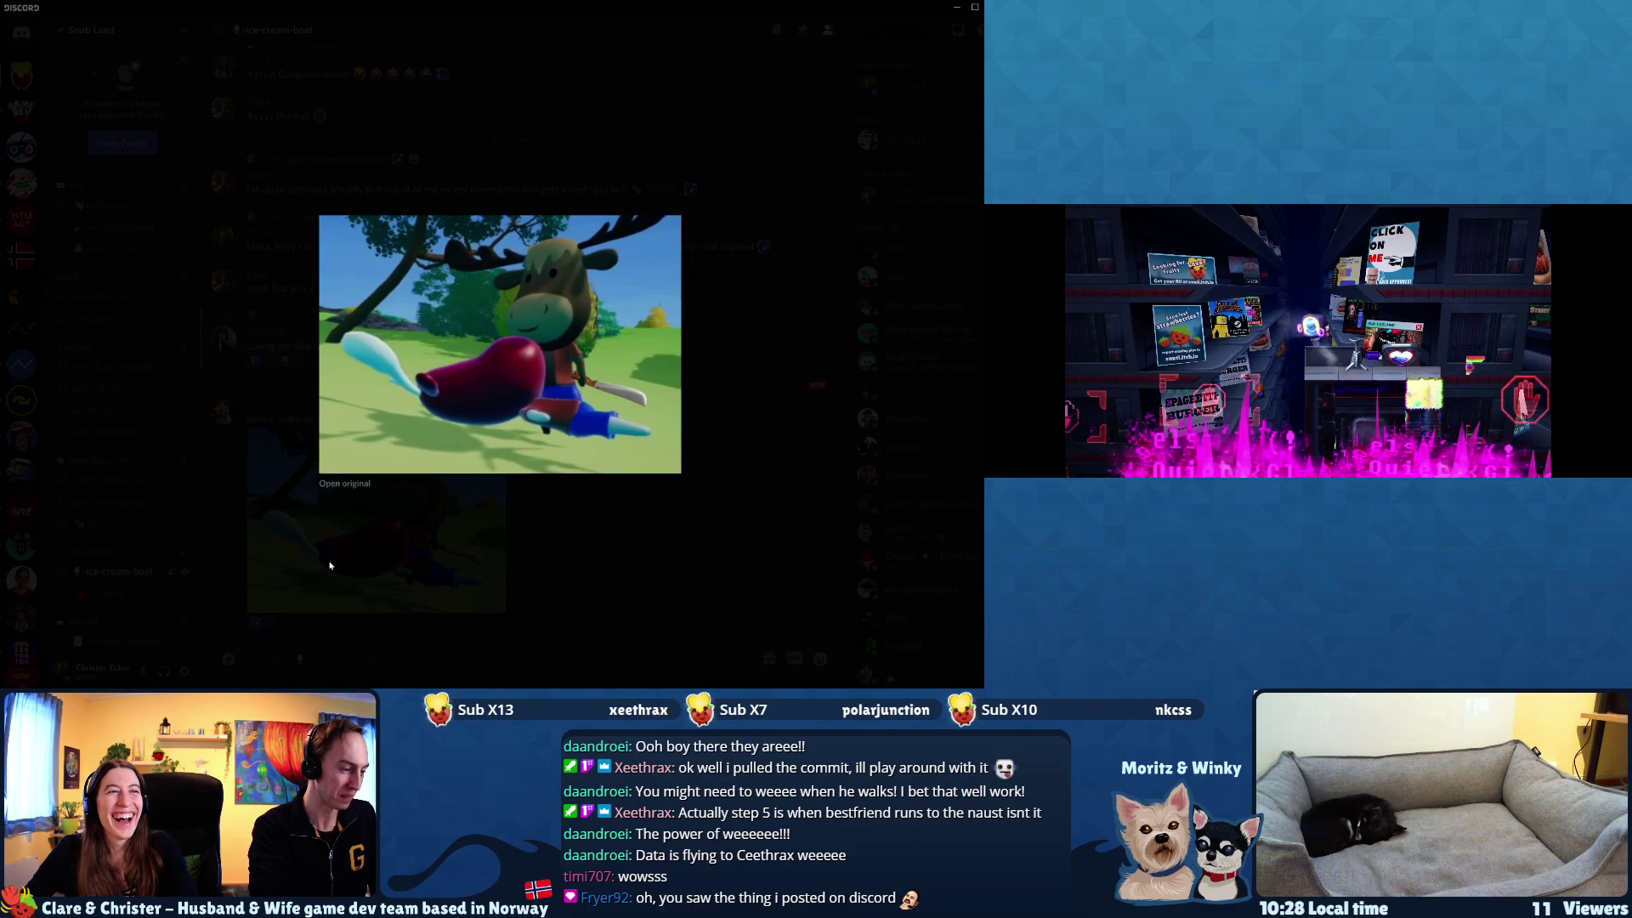
click(601, 553)
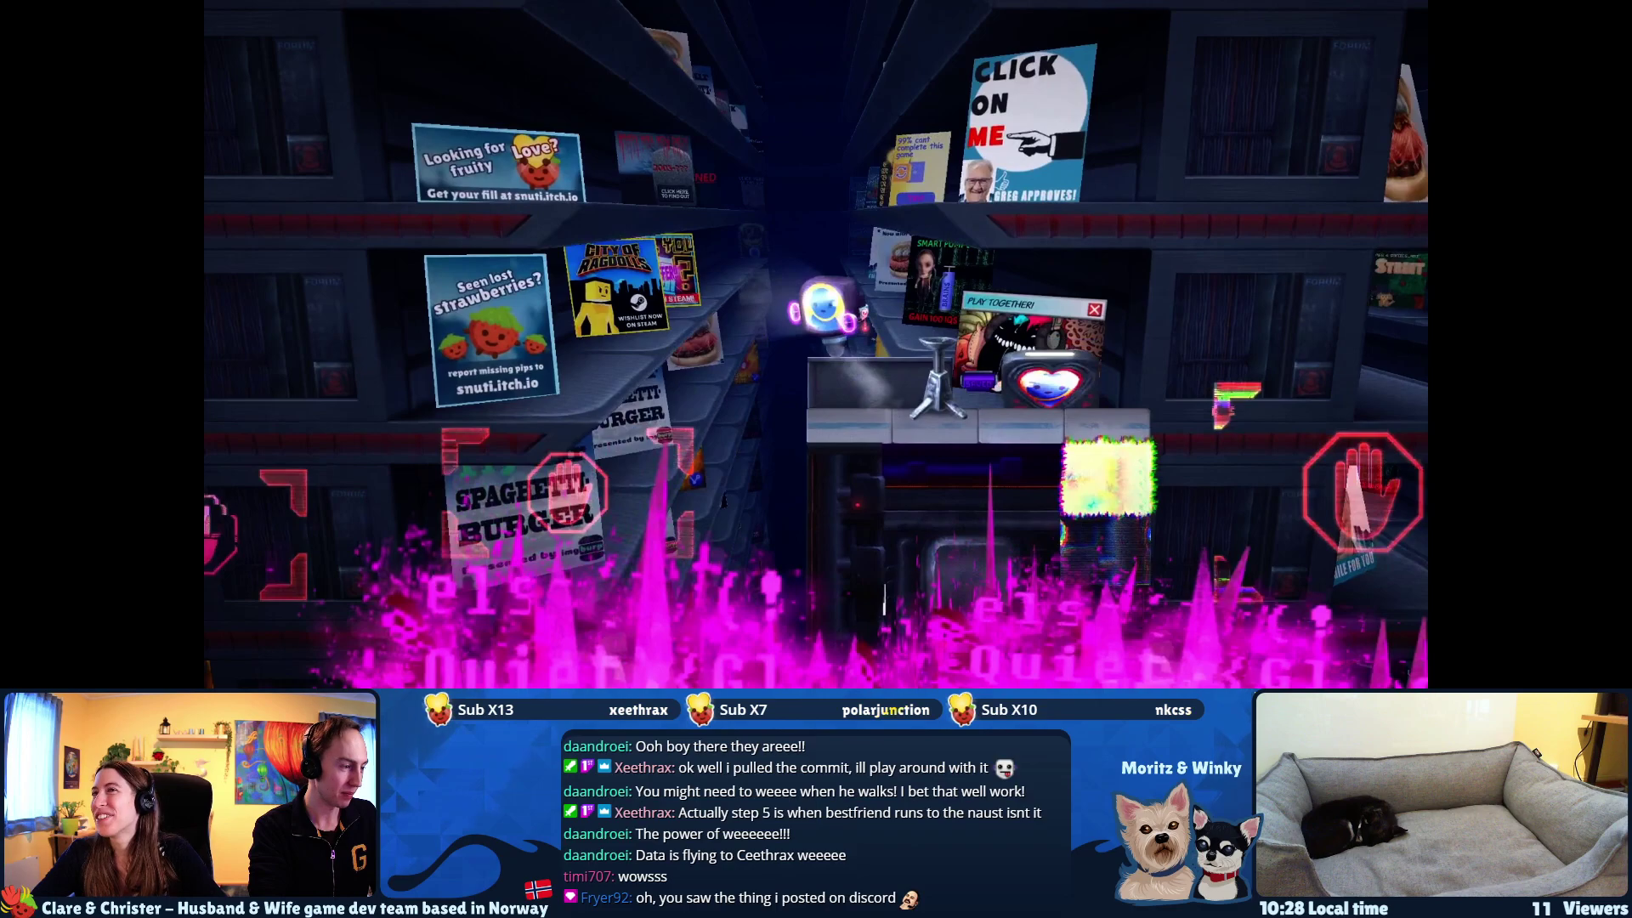
- Switch to the browser's Glitcheon page on itch.io and look through its screenshots in the enlarged gallery
click(393, 24)
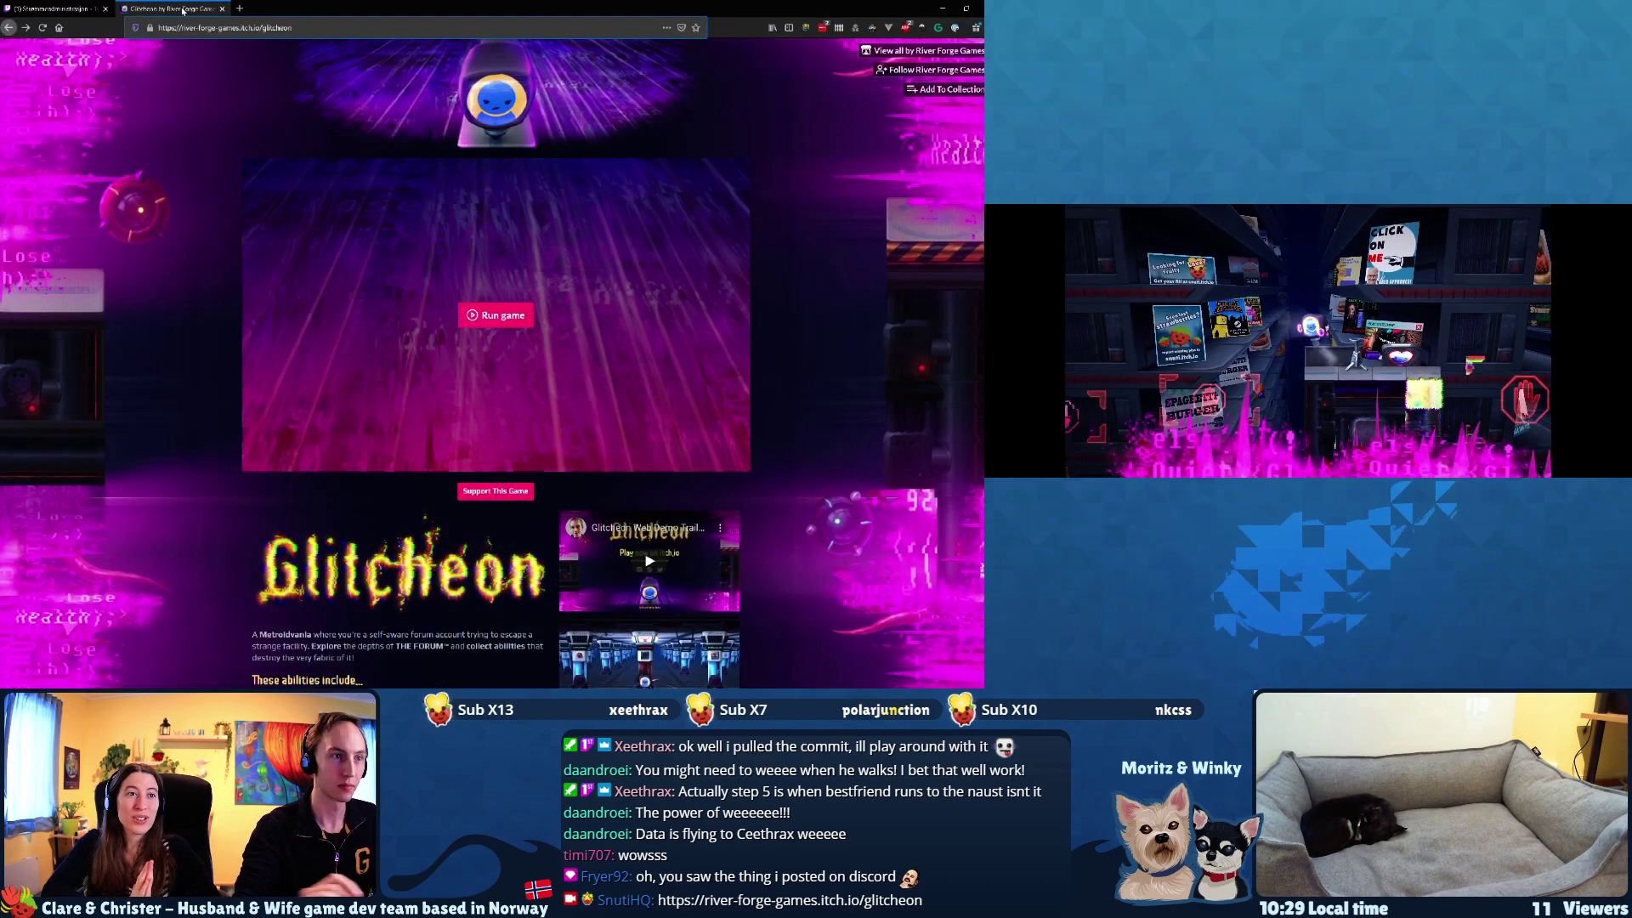
scroll(204, 320, down, 2)
scroll(204, 320, up, 2)
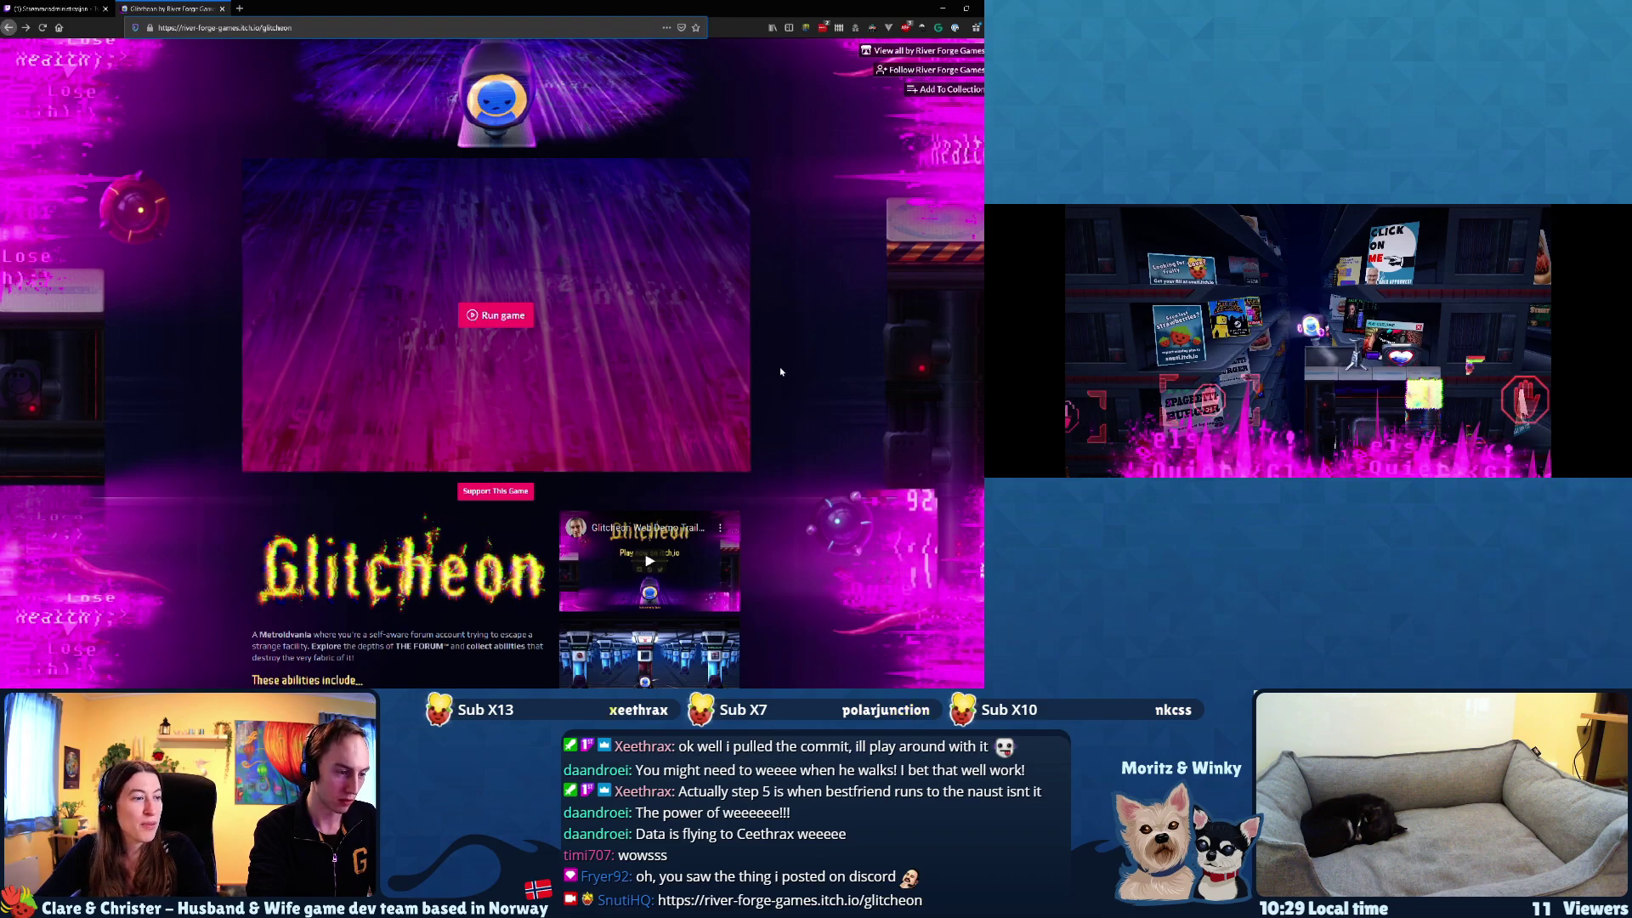
scroll(778, 370, down, 5)
scroll(783, 369, up, 1)
scroll(784, 372, up, 2)
click(679, 354)
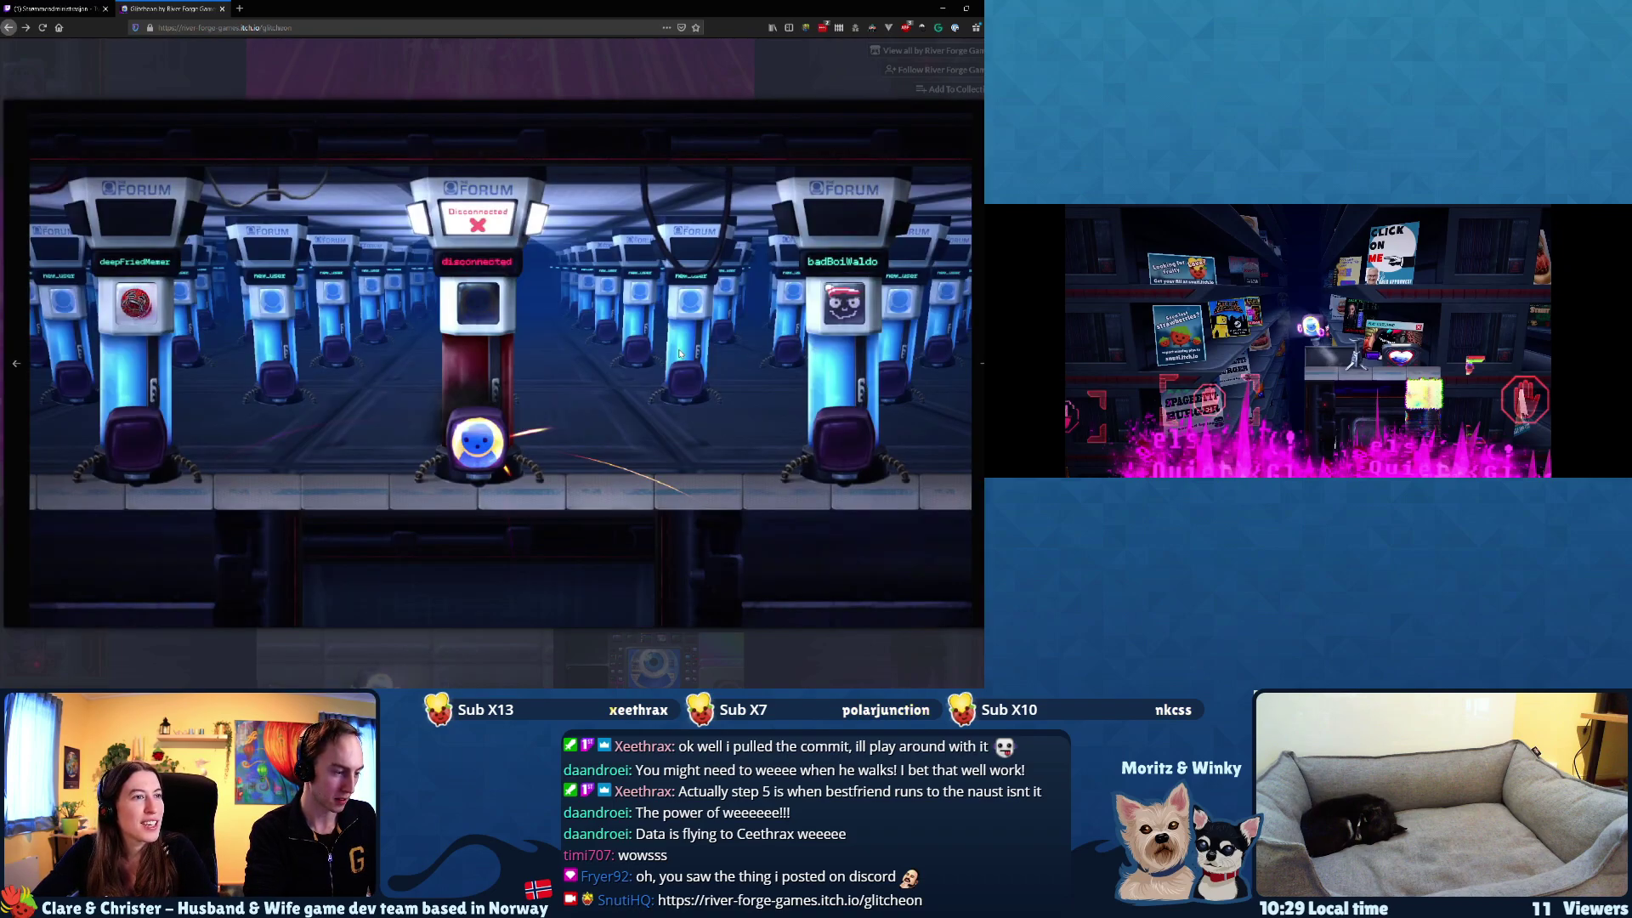
click(982, 343)
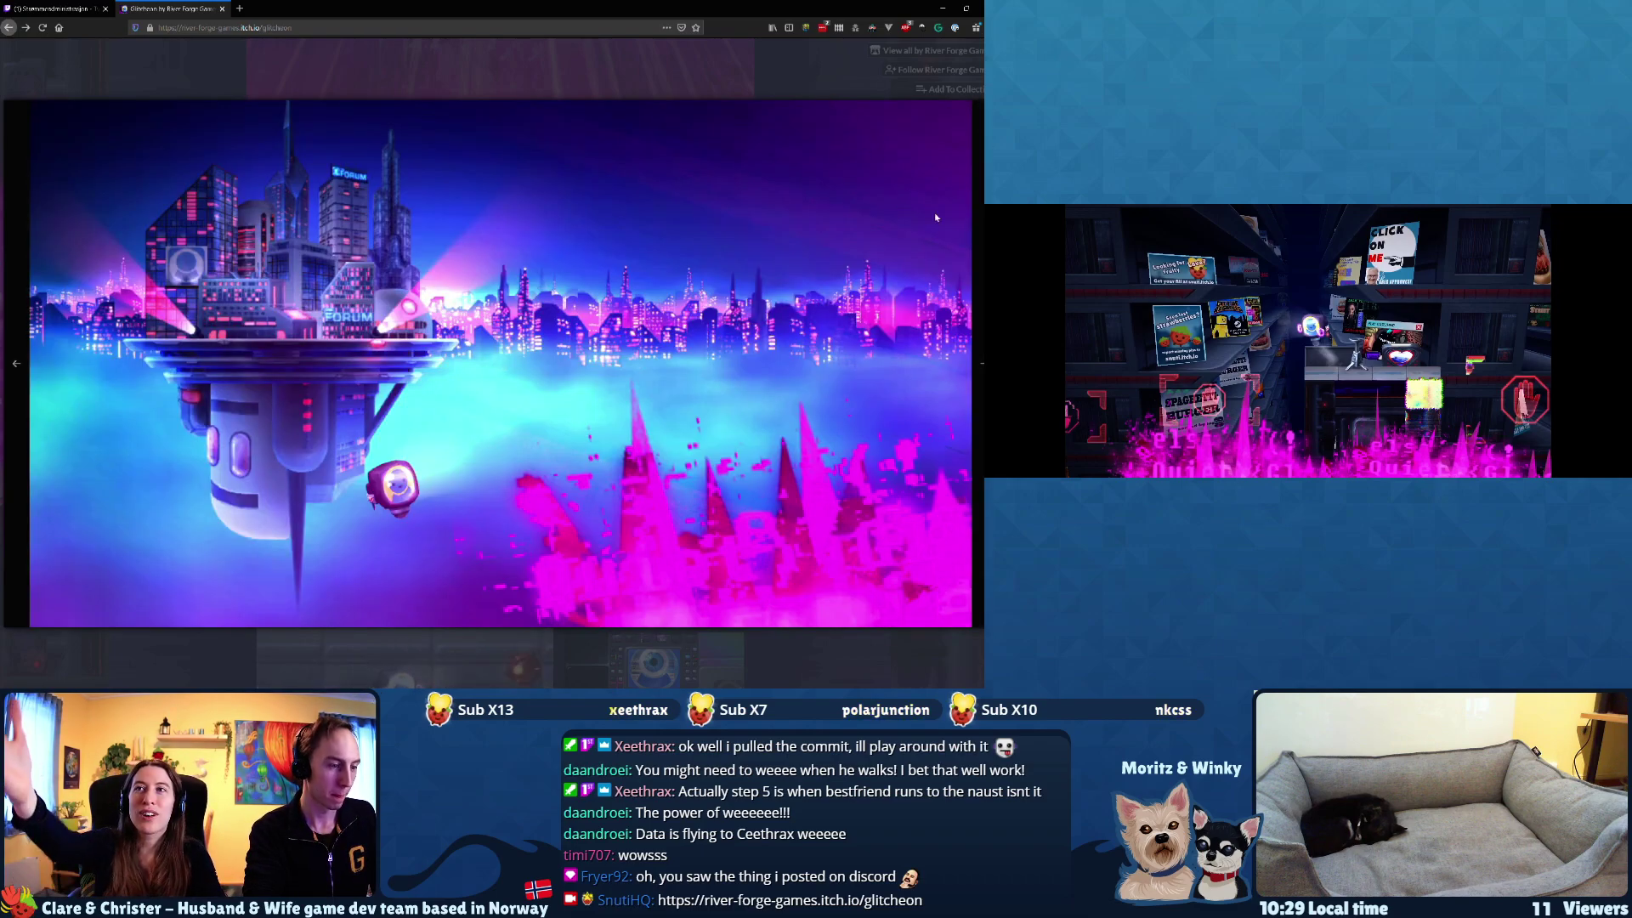
click(984, 269)
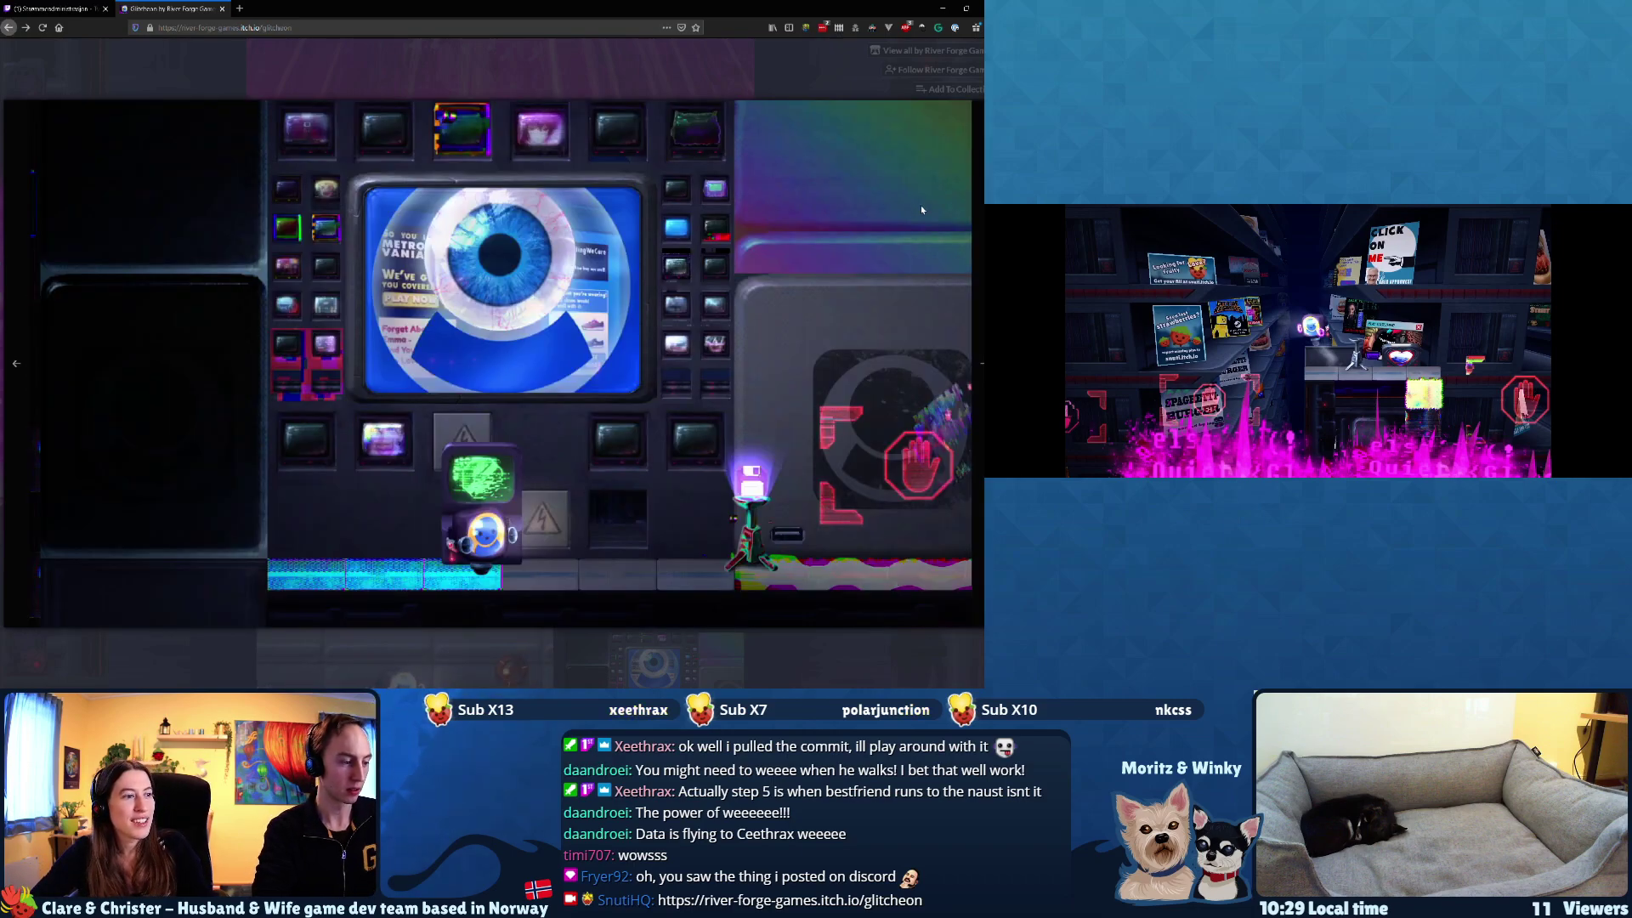
key(Escape)
- View the Glitcheon screenshot of the shelves full of adverts enlarged and close it
scroll(695, 322, down, 5)
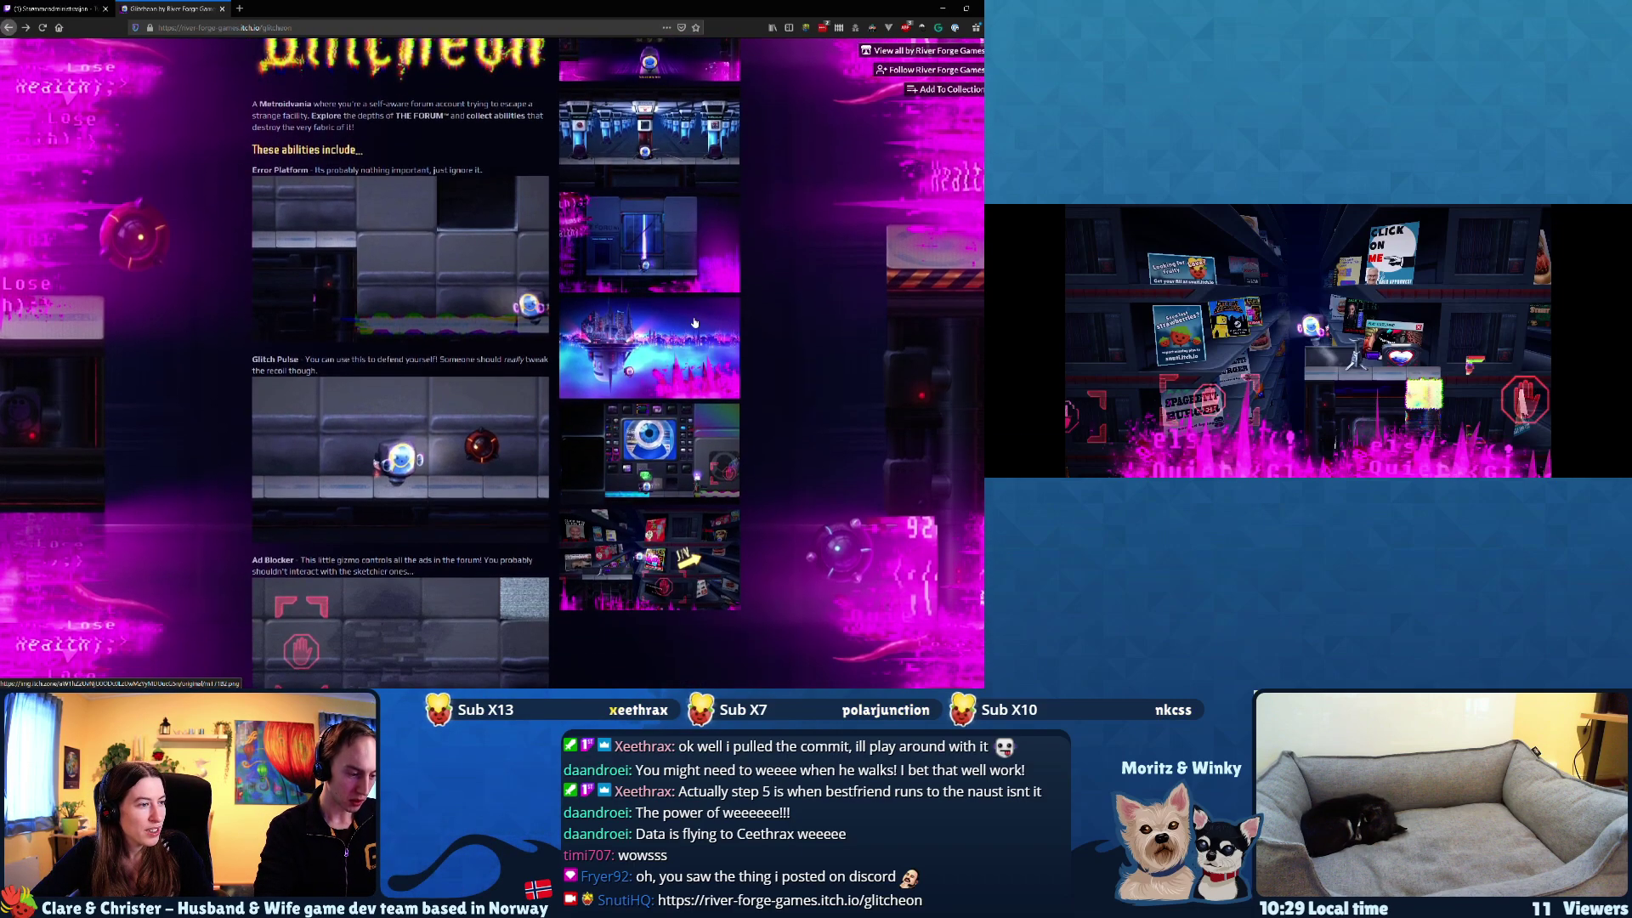
scroll(695, 322, down, 1)
click(649, 393)
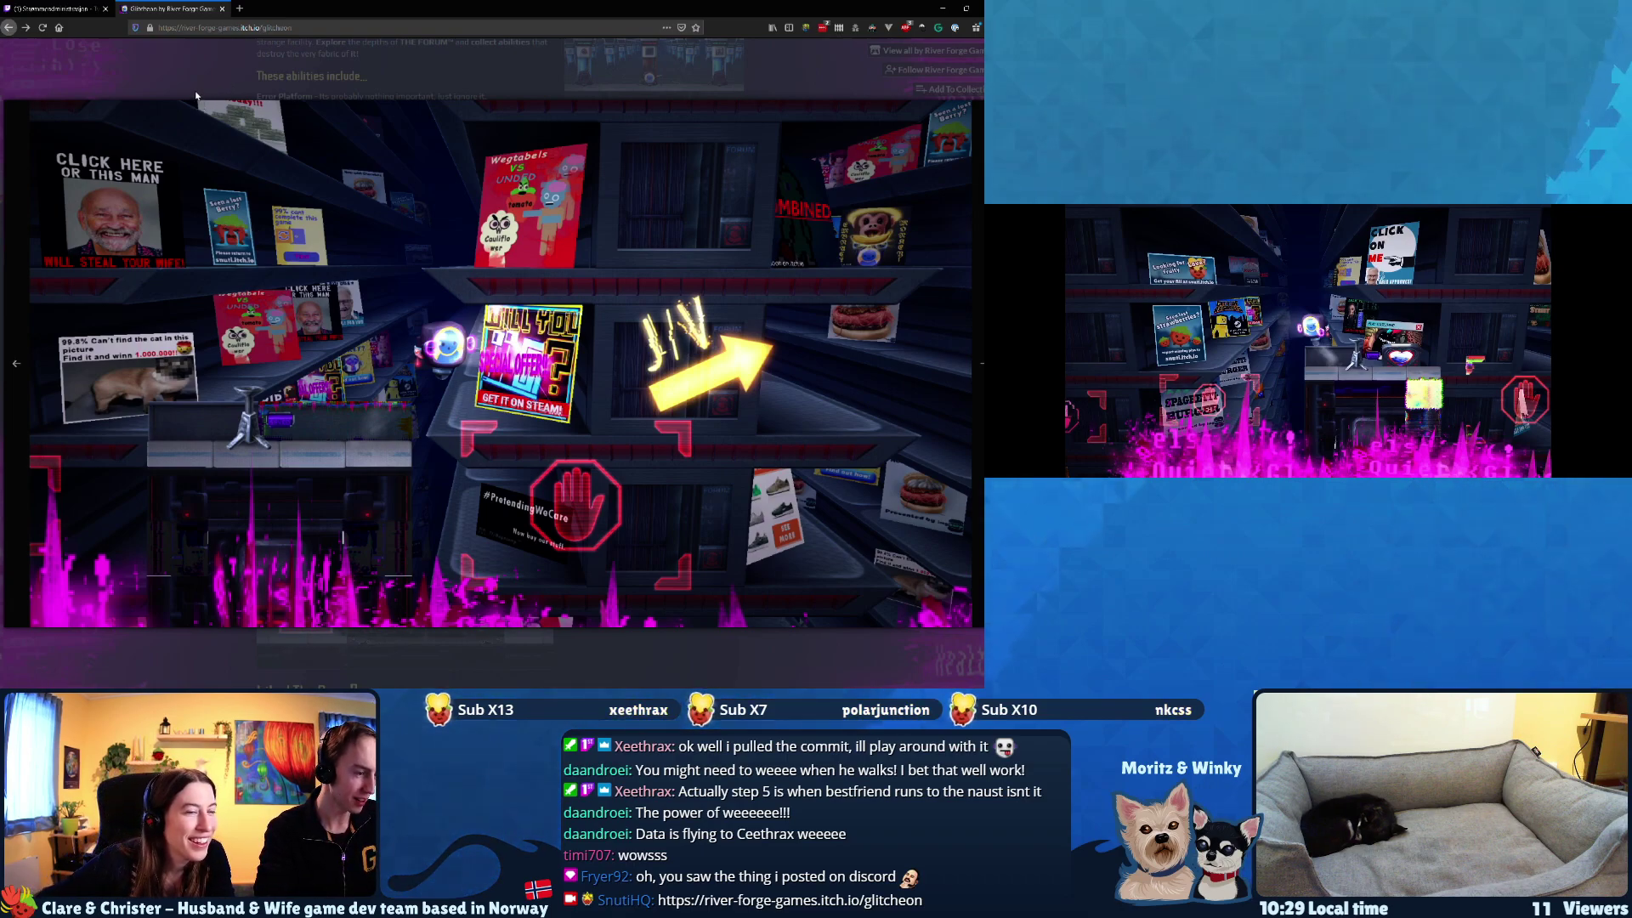
click(217, 63)
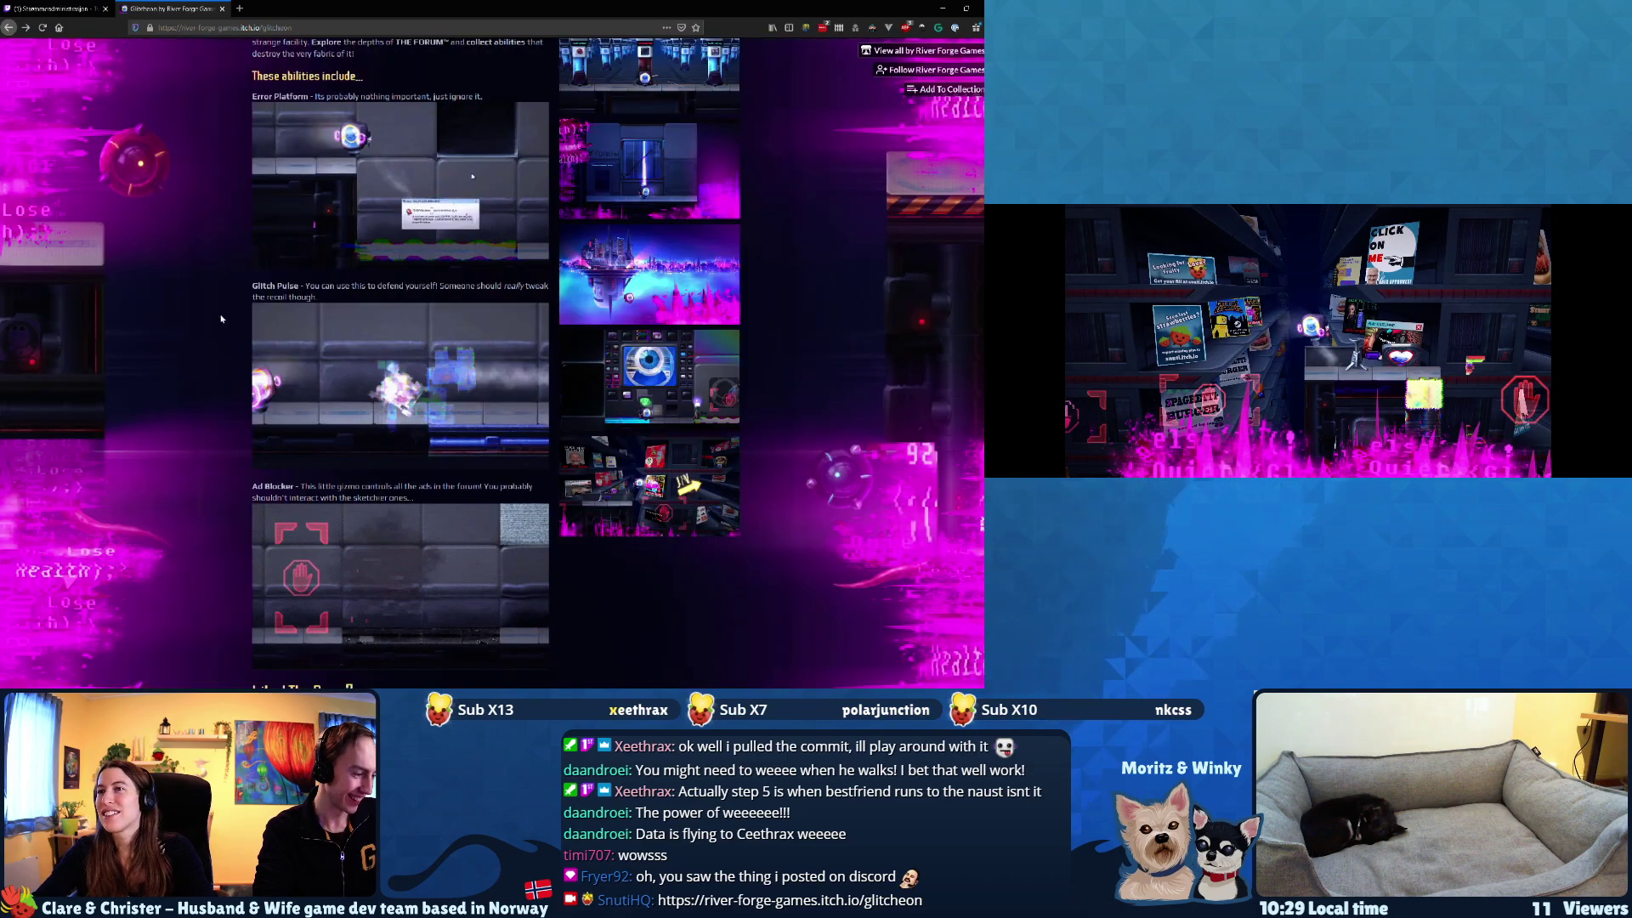
- Open Glitcheon's Steam store page through the wishlist link on the itch.io page and view it enlarged
scroll(218, 326, down, 5)
scroll(220, 331, down, 5)
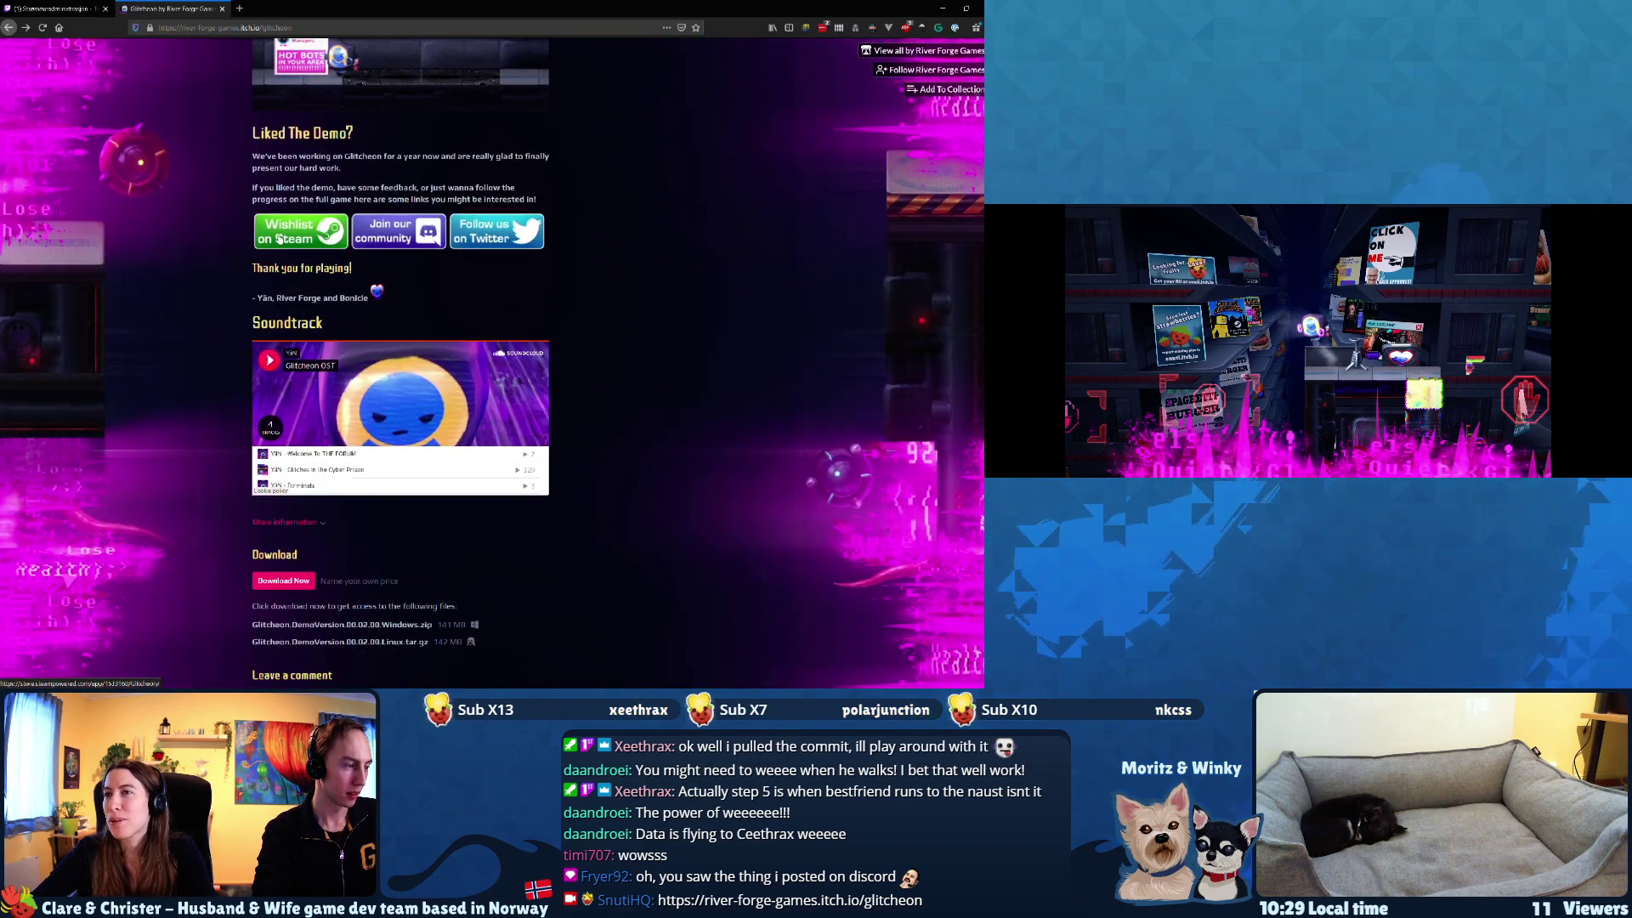
click(275, 217)
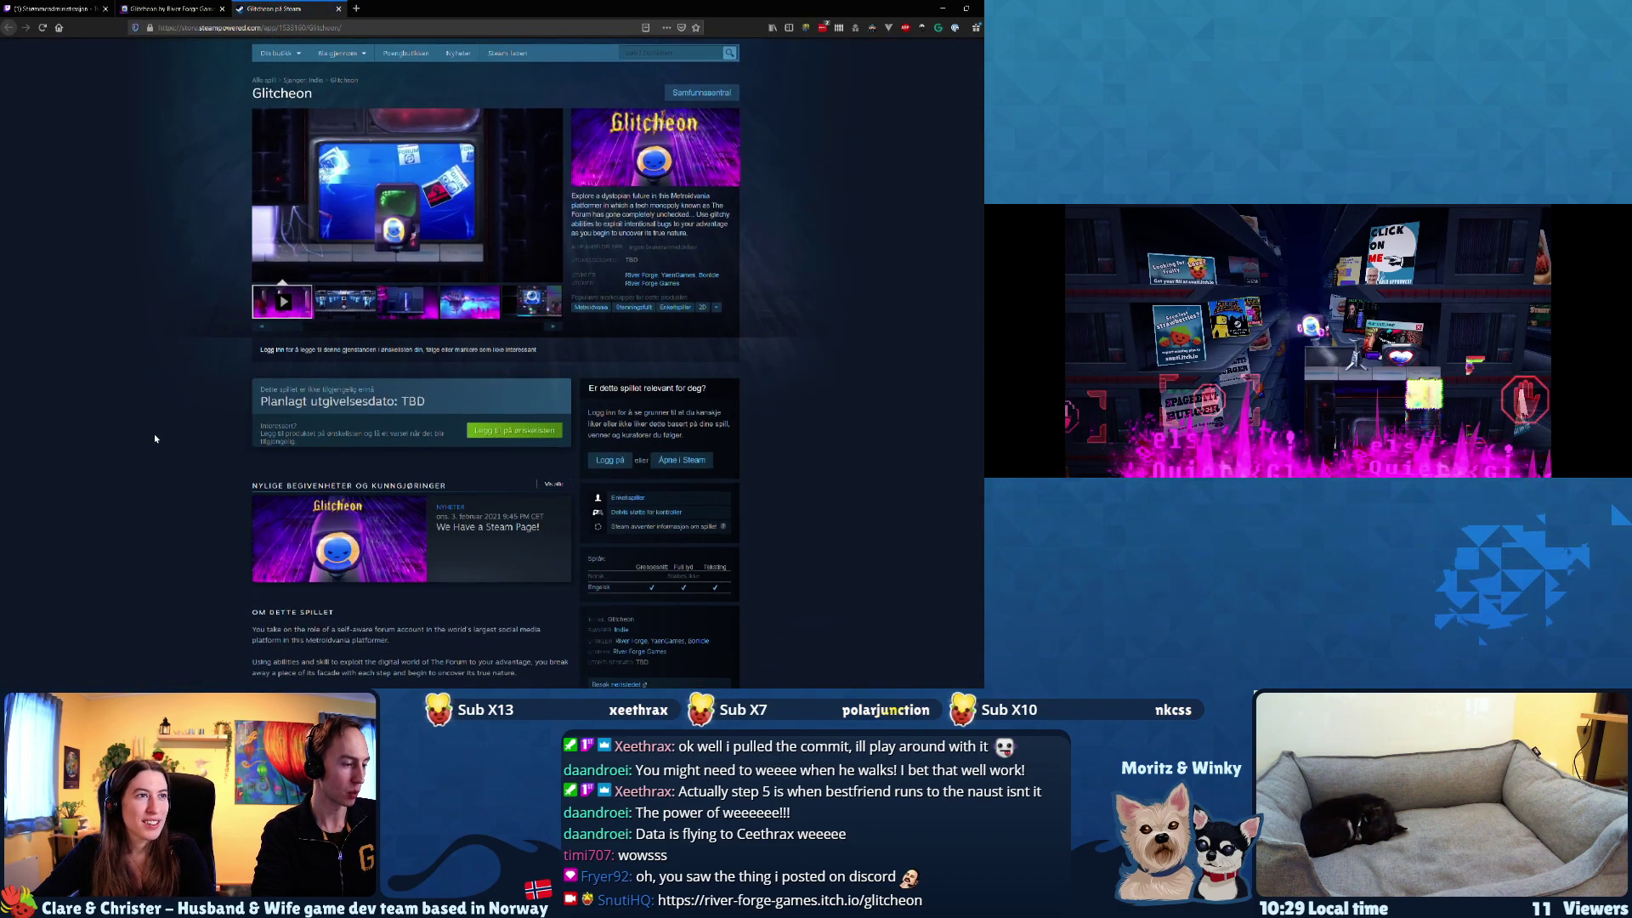
key(ctrl+plus)
key(ctrl+plus)
key(ctrl+plus)
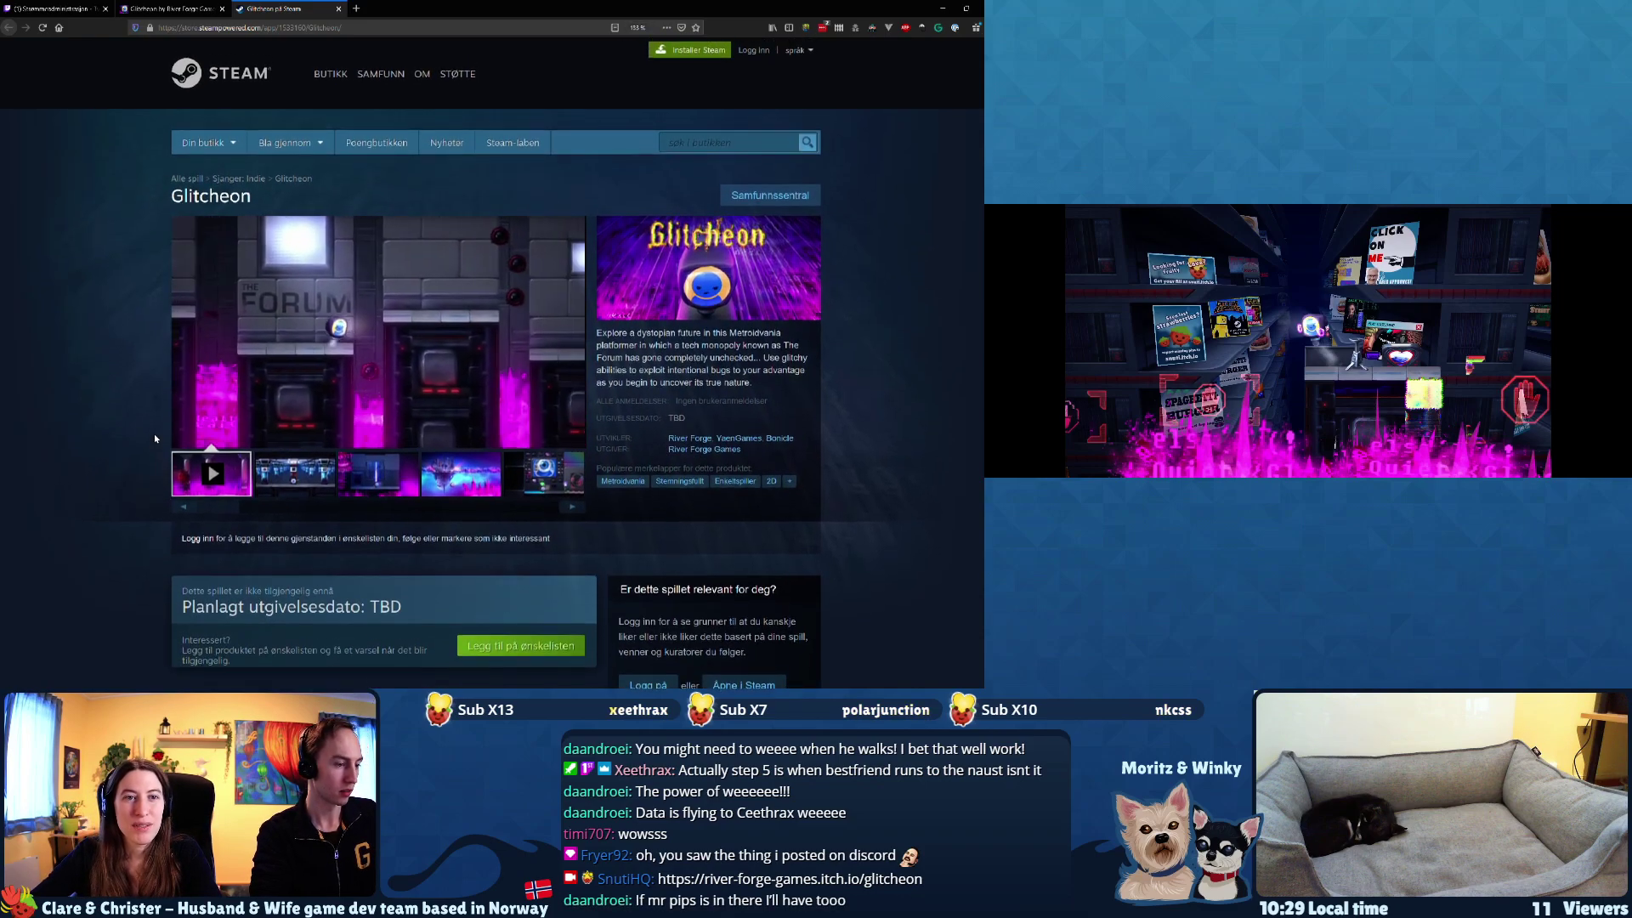
- Return to the Glitcheon itch.io page and review its community links, soundtrack and download sections
key(ctrl+shift+Tab)
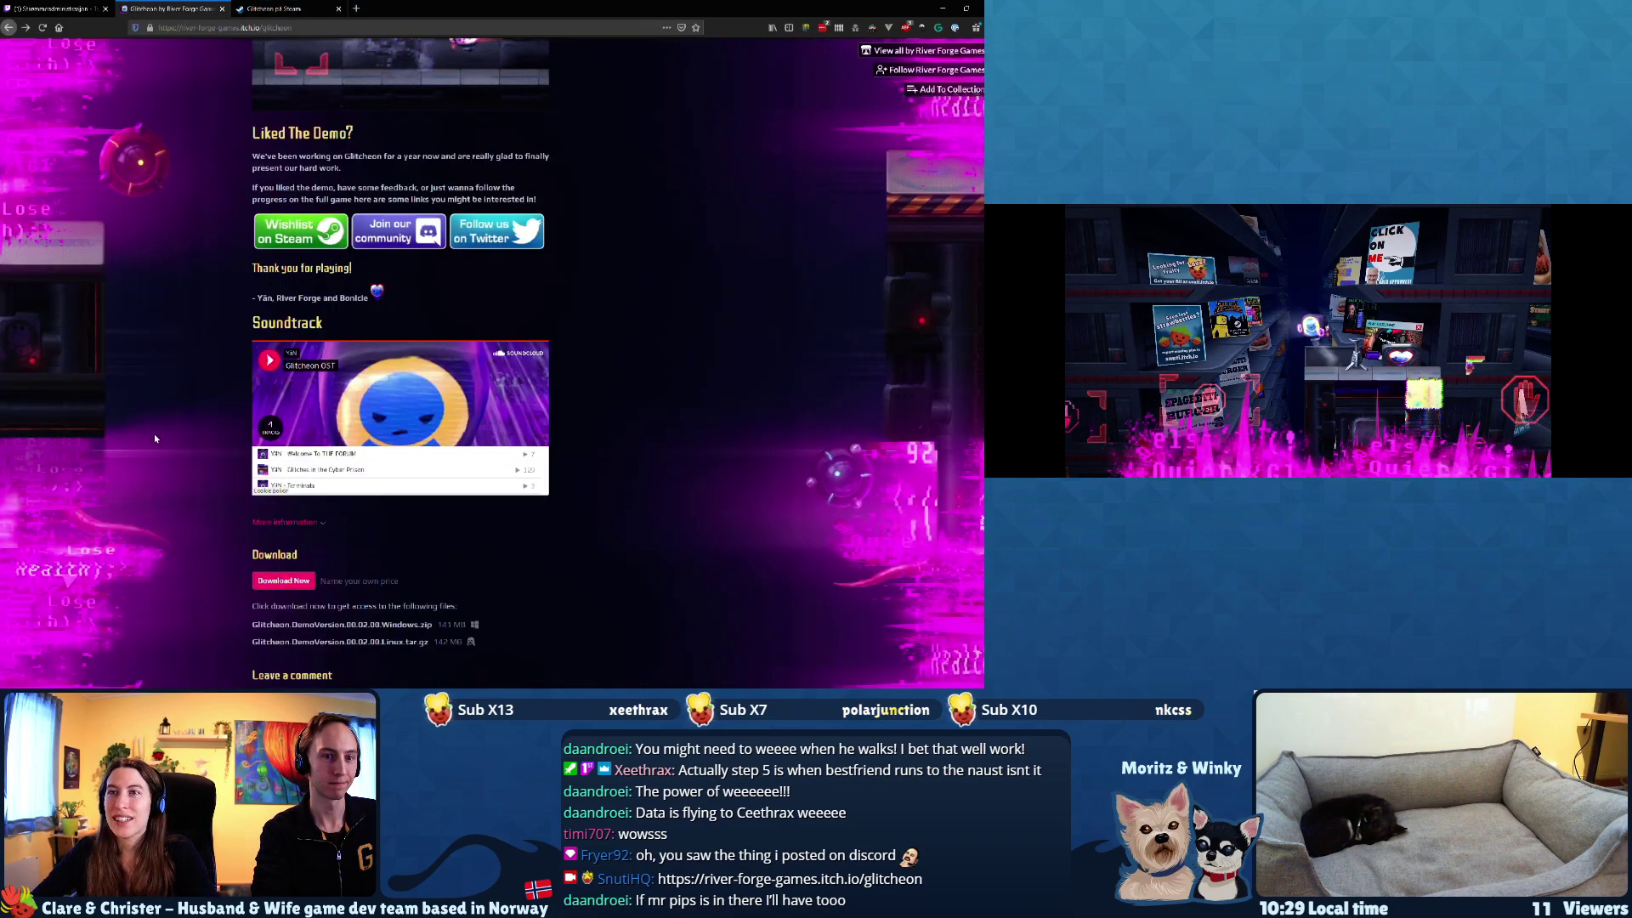
scroll(157, 429, up, 1)
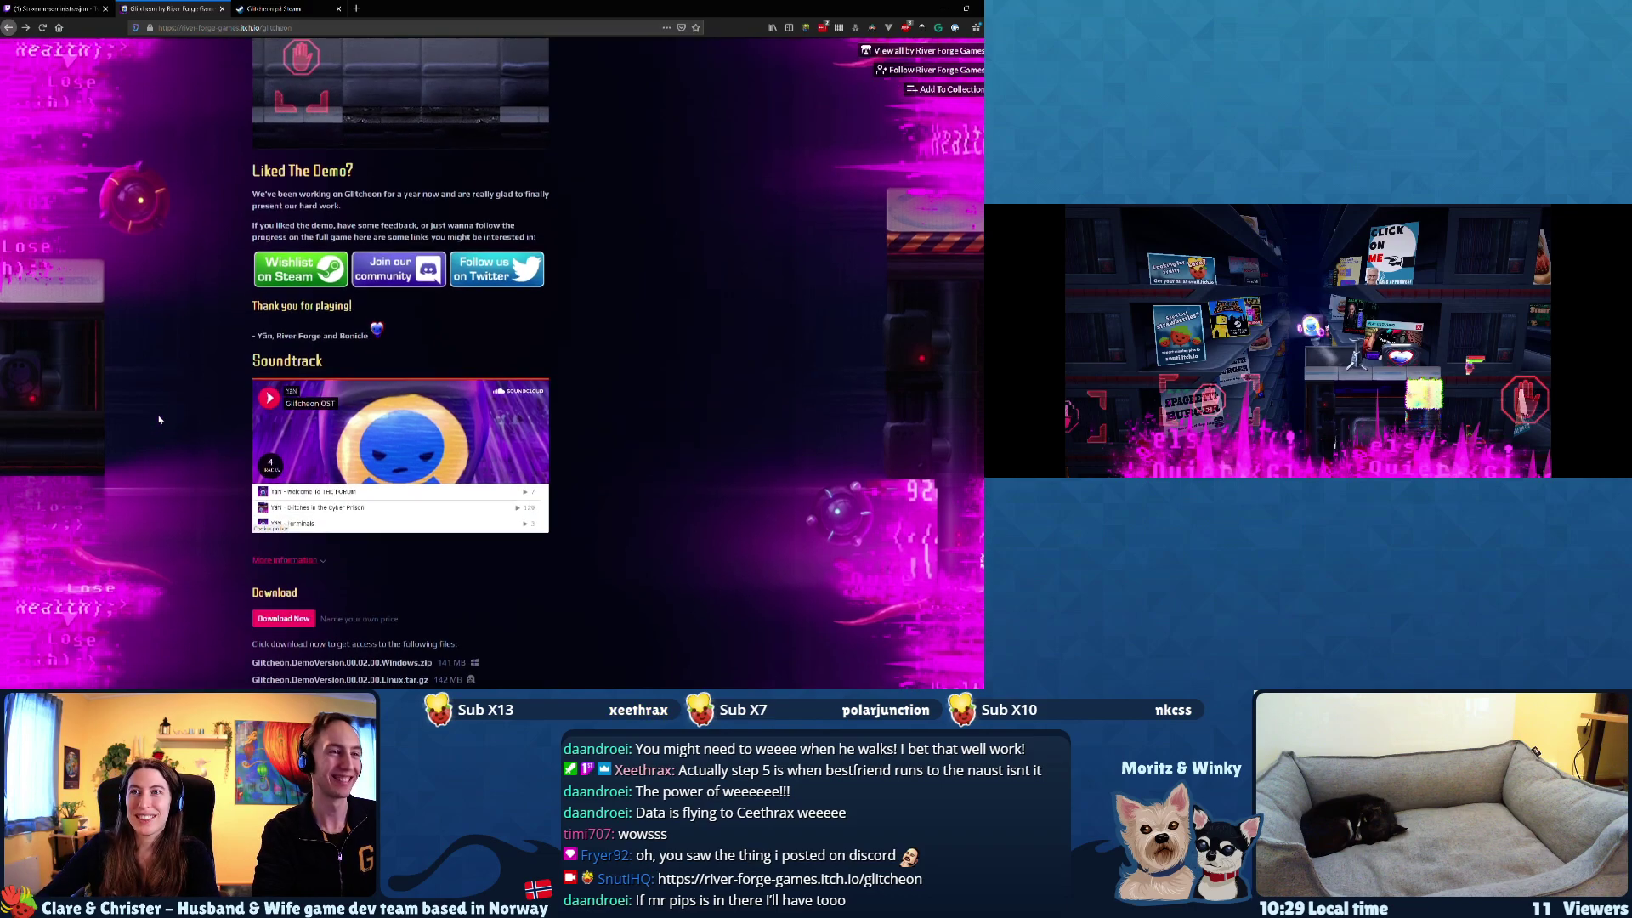
scroll(159, 419, down, 3)
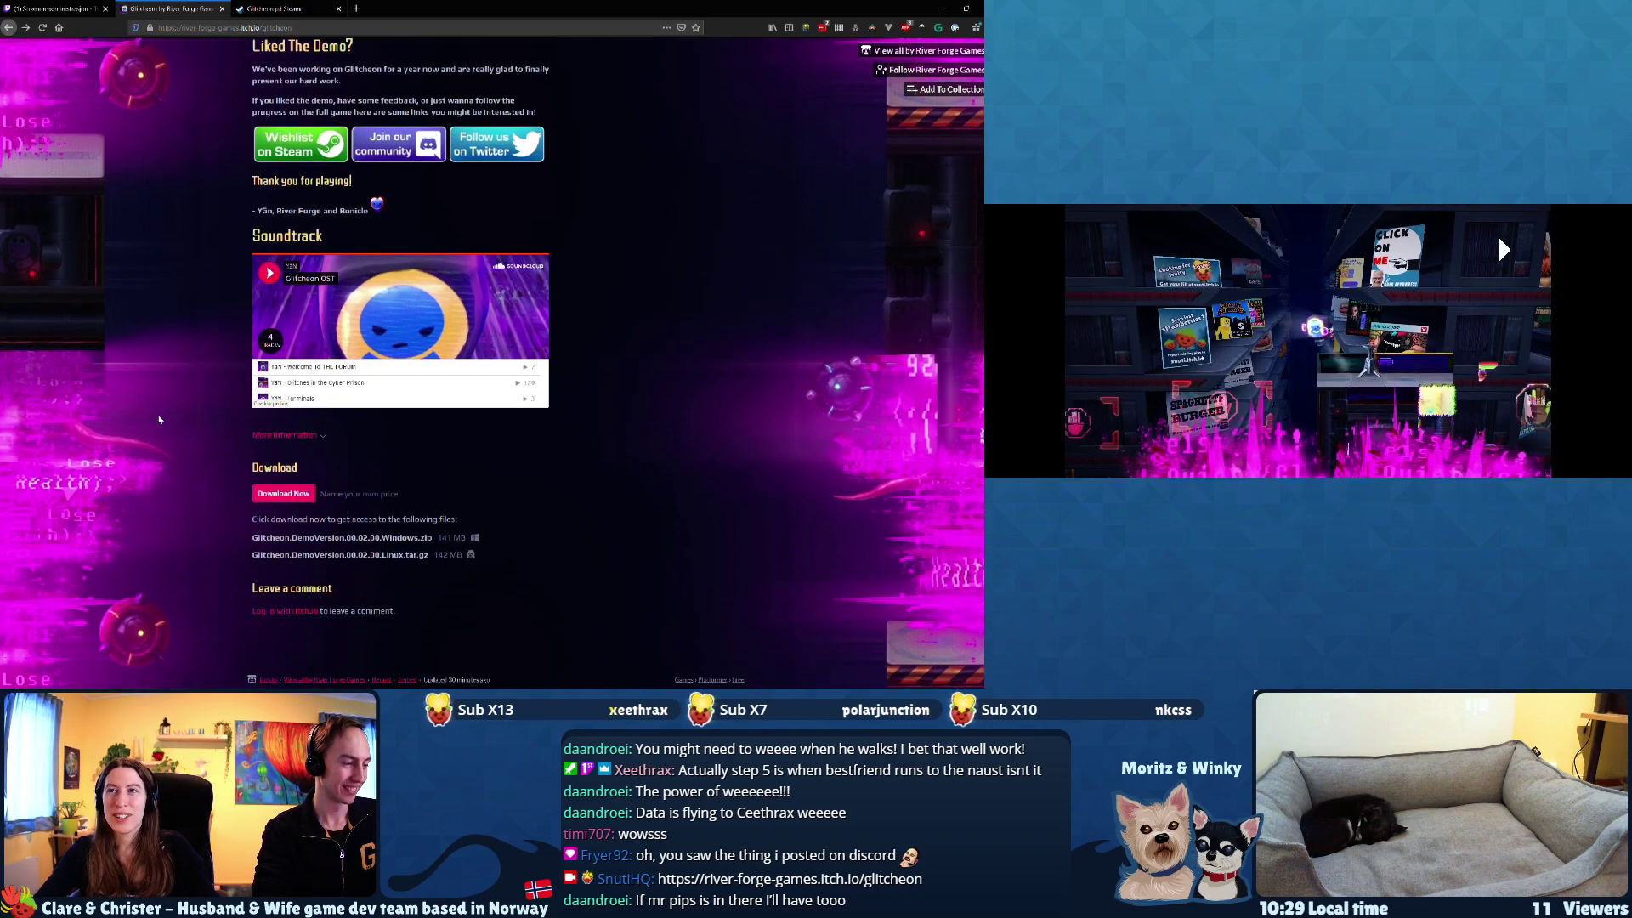
scroll(127, 483, up, 20)
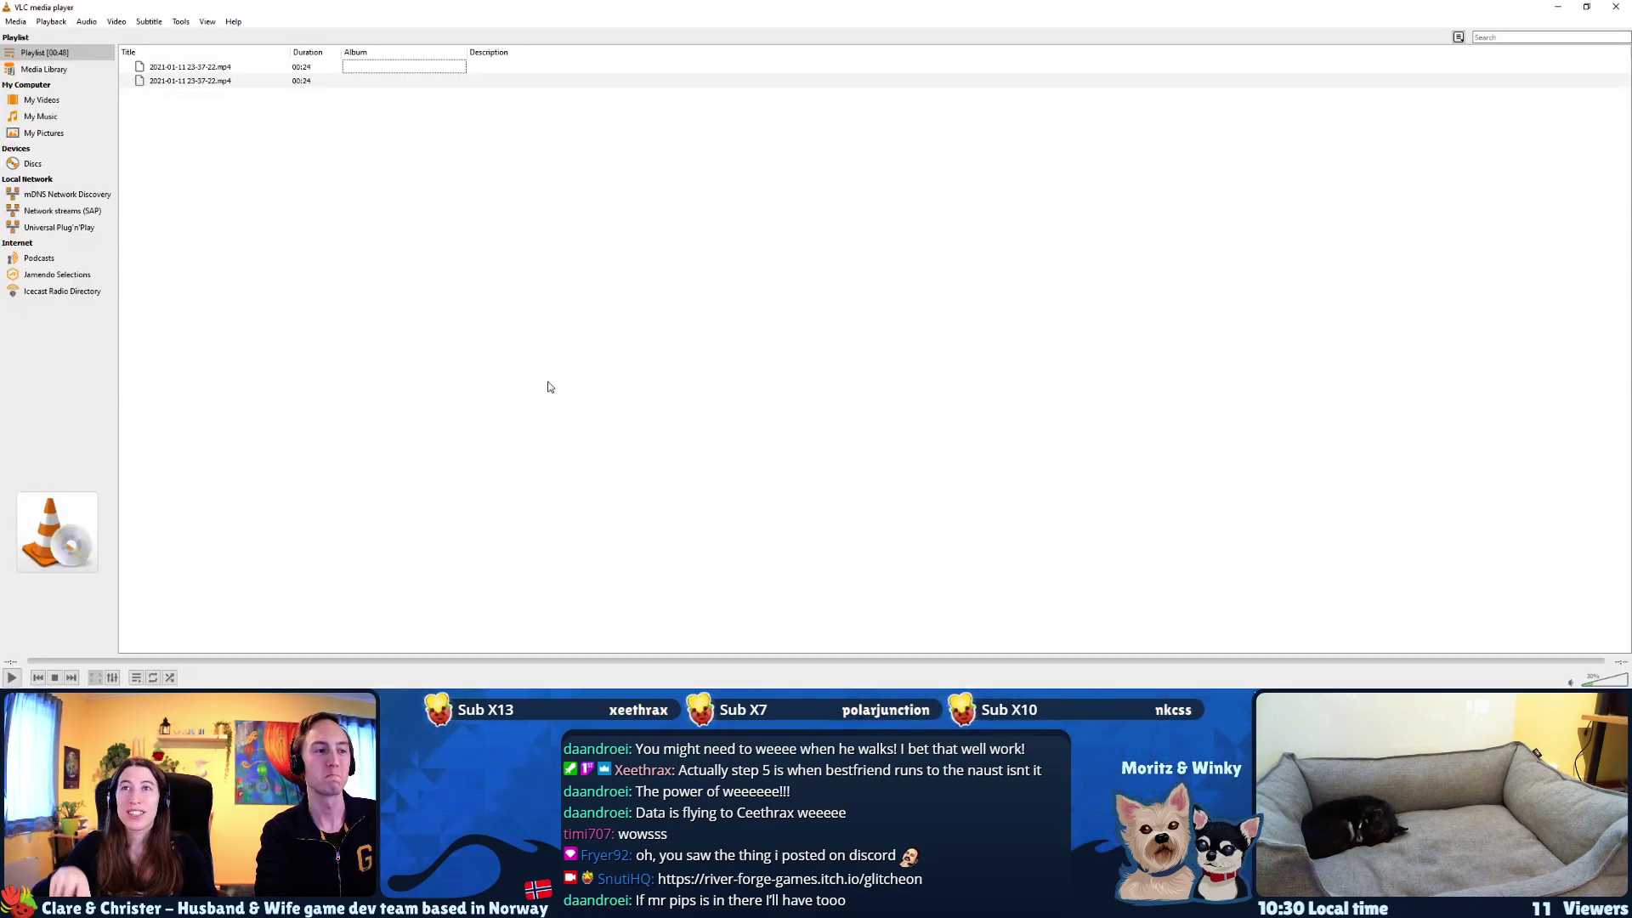
- Minimize VLC, open the Mr pips in glitcheon image from the download folder and browse the neighbouring Glitcheon screenshots
click(1552, 9)
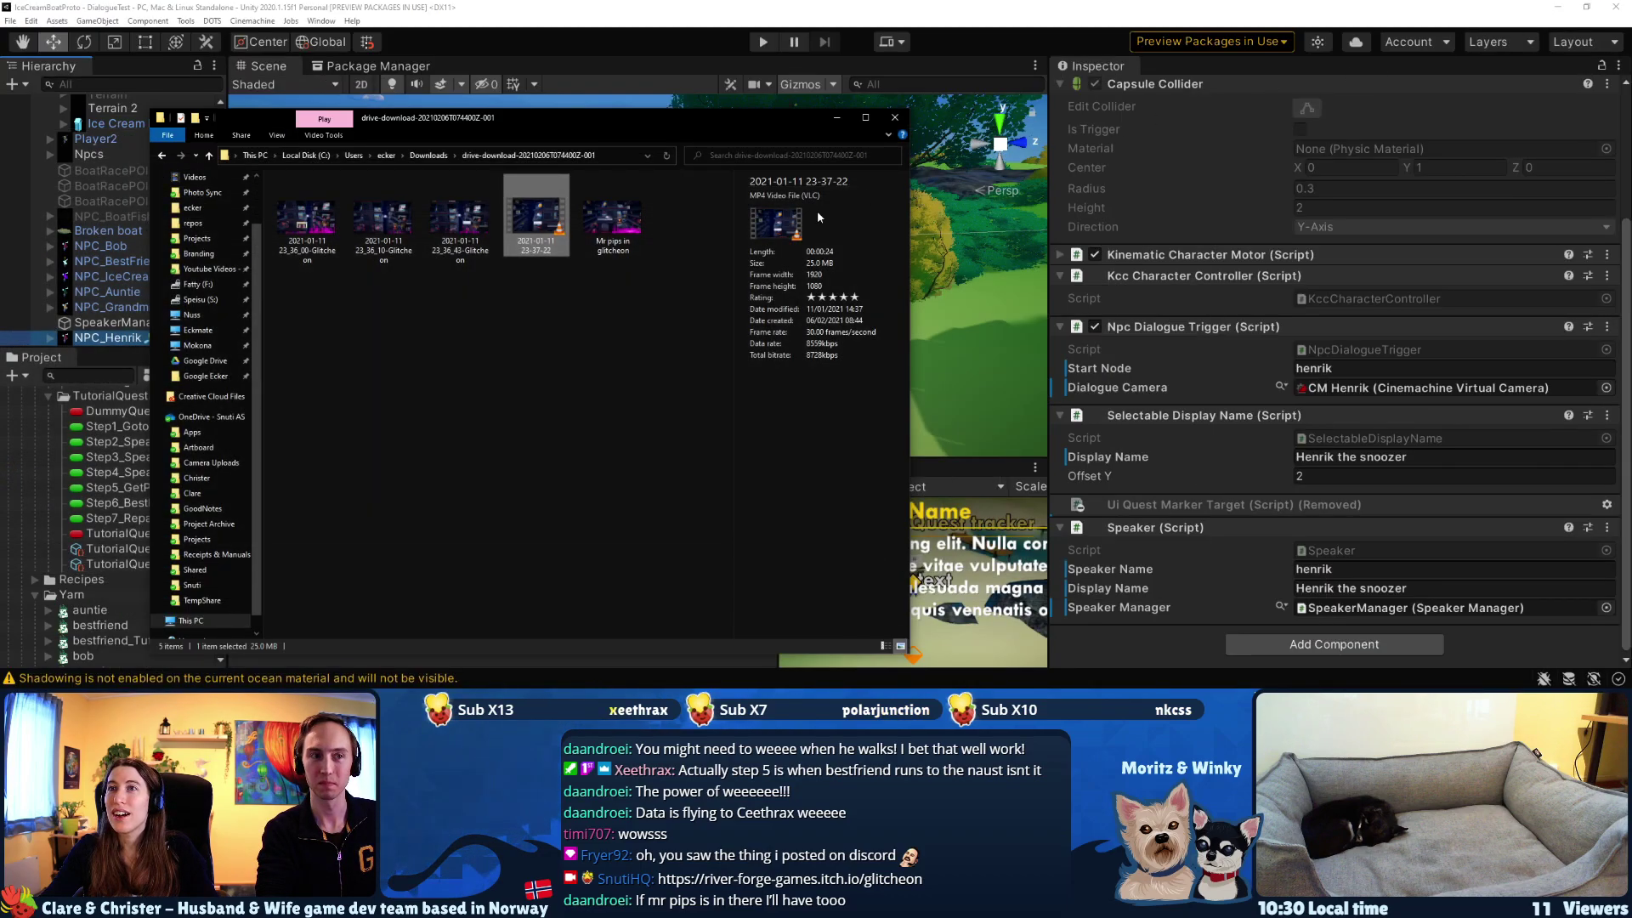
double_click(612, 228)
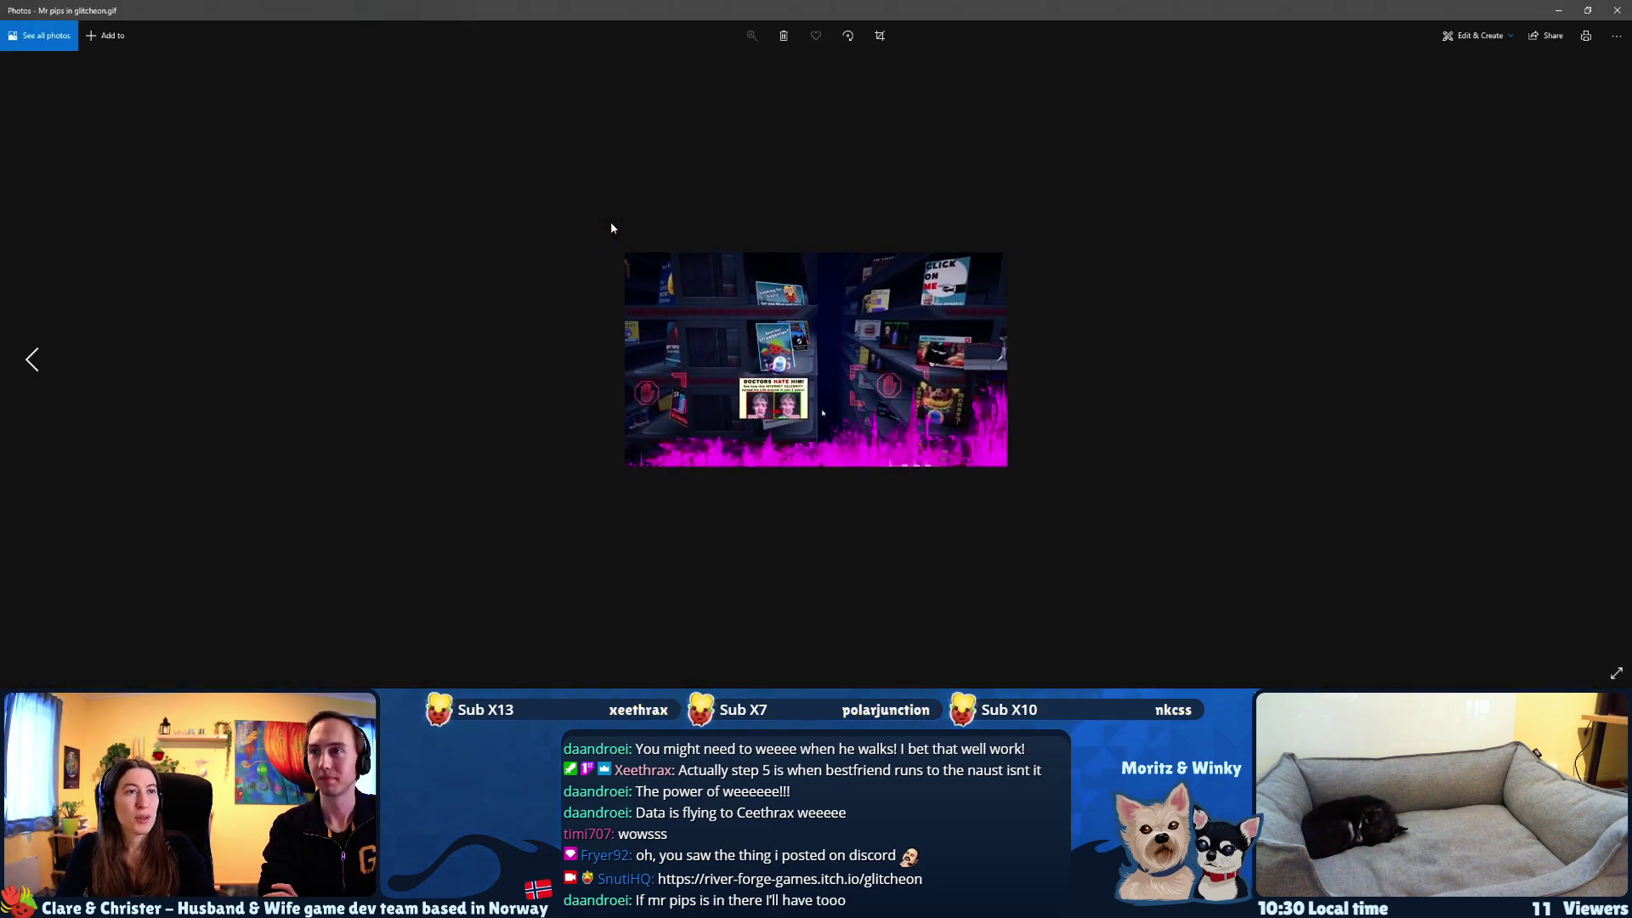
key(Left)
key(Left)
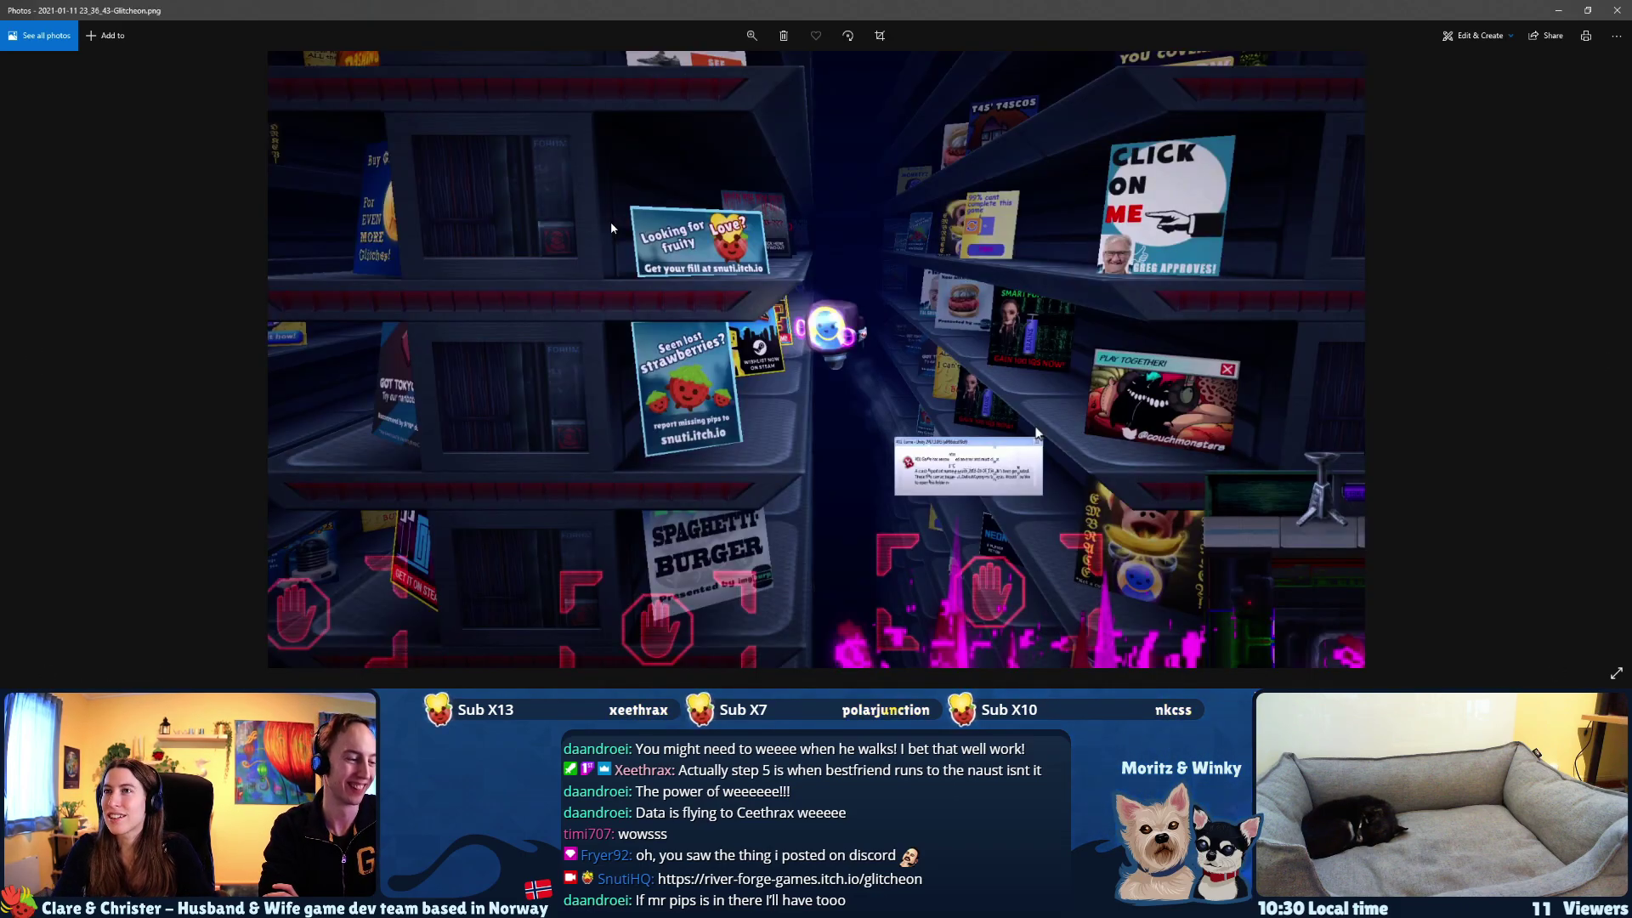
key(Left)
key(Left)
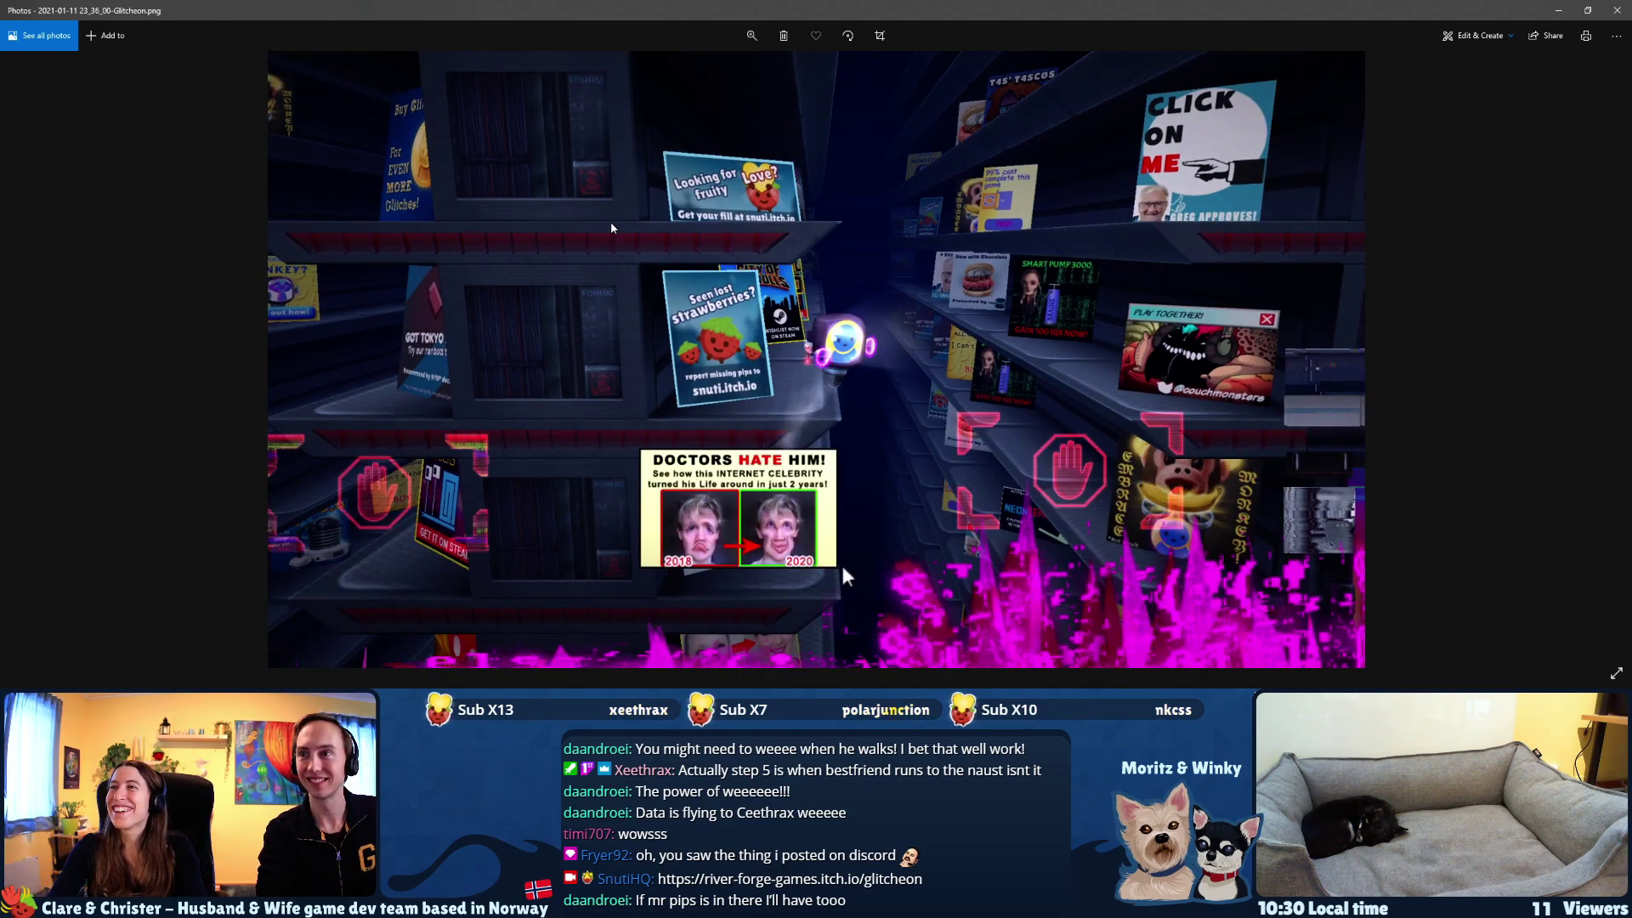
key(Right)
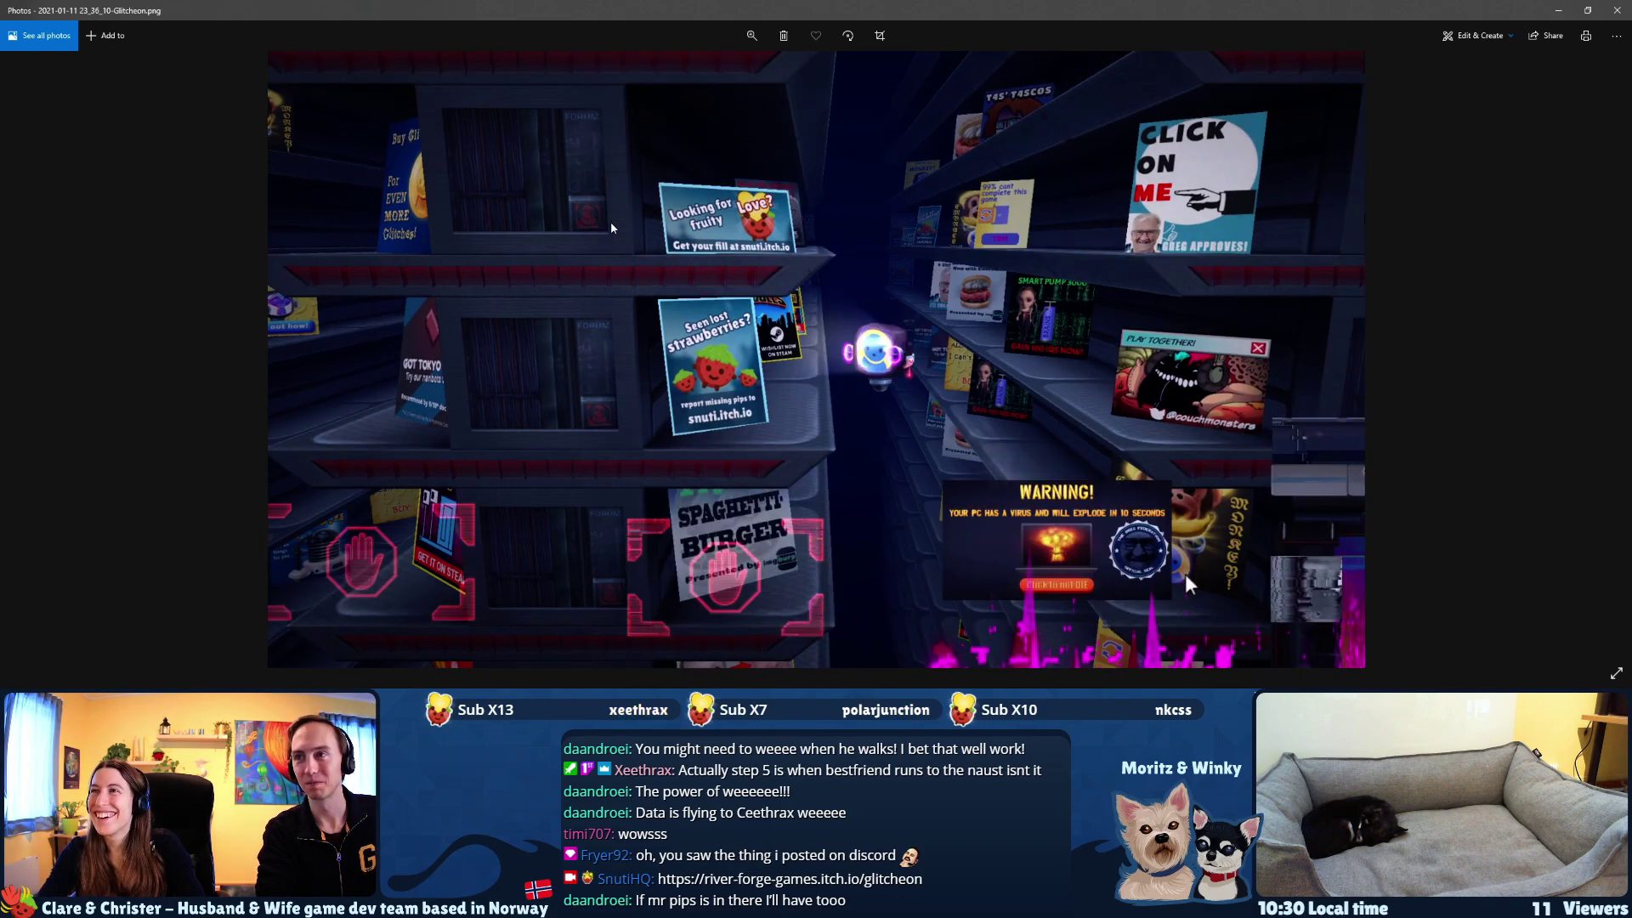
key(Left)
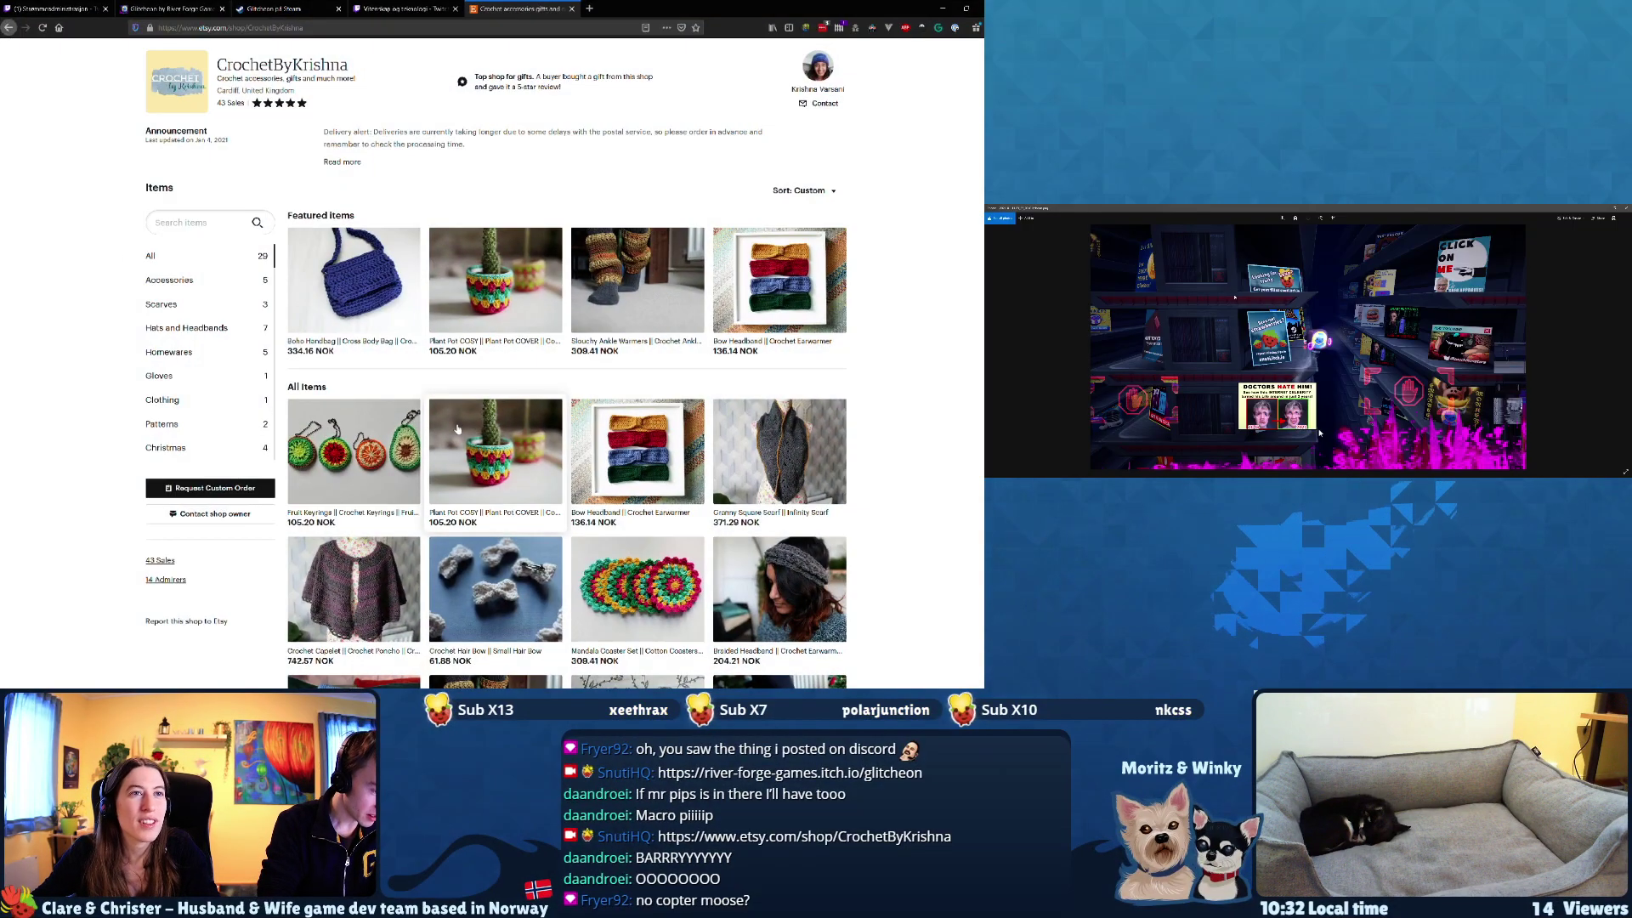
- Look through the featured and general item listings of the CrochetByKrishna Etsy shop at an enlarged page zoom
scroll(457, 430, up, 3)
scroll(439, 391, down, 3)
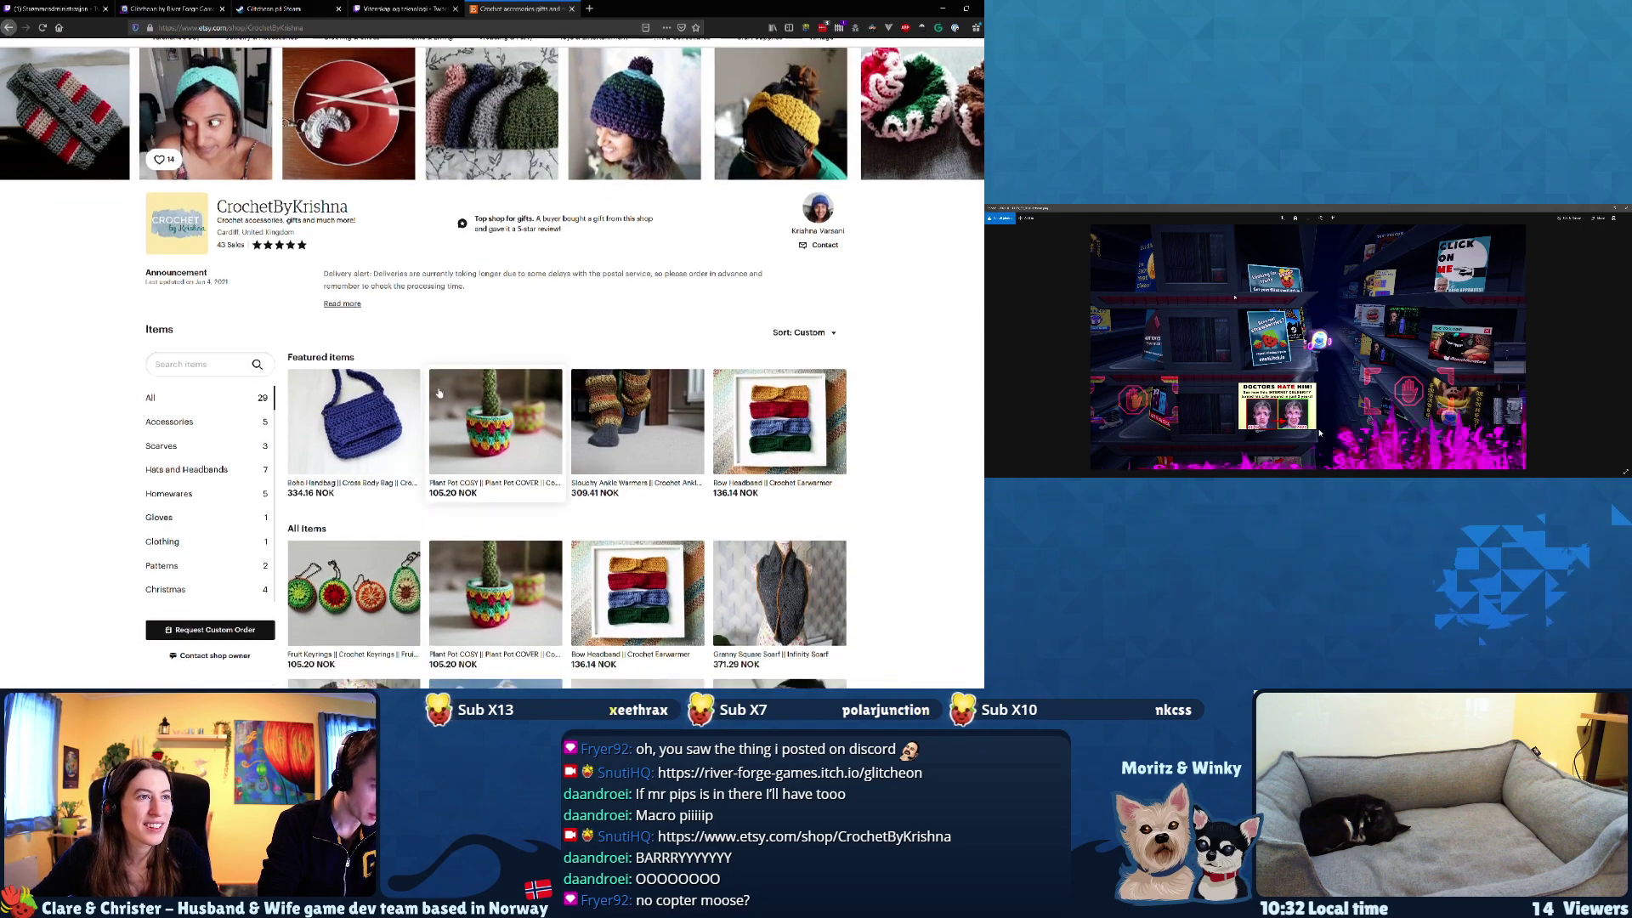
scroll(765, 434, up, 1)
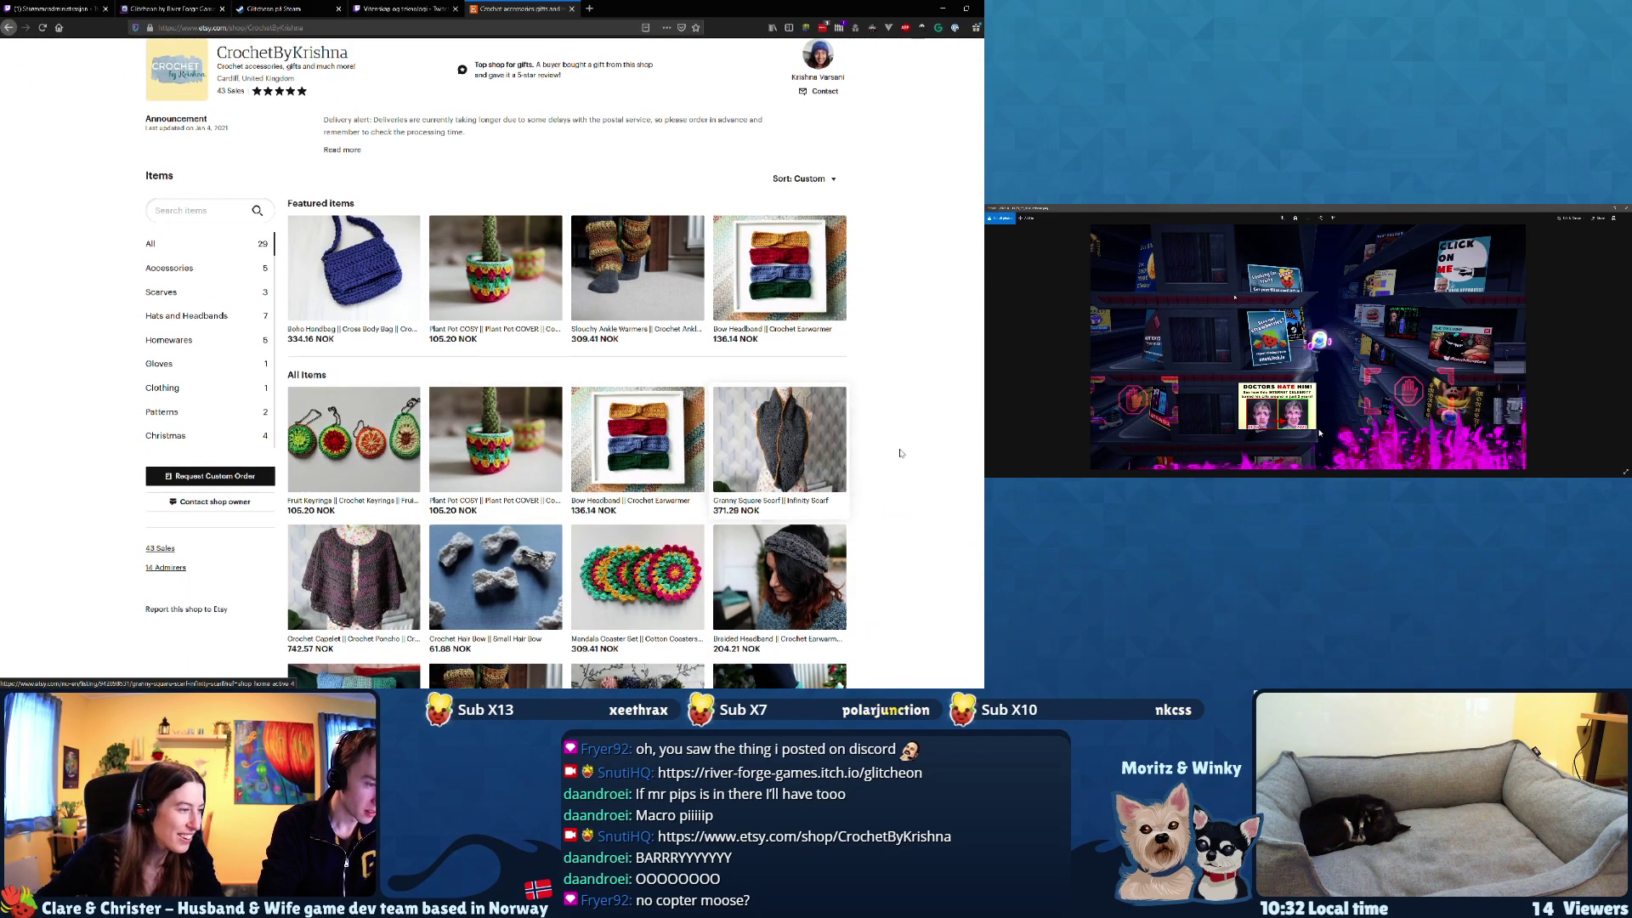
ctrl+scroll(908, 448, up, 2)
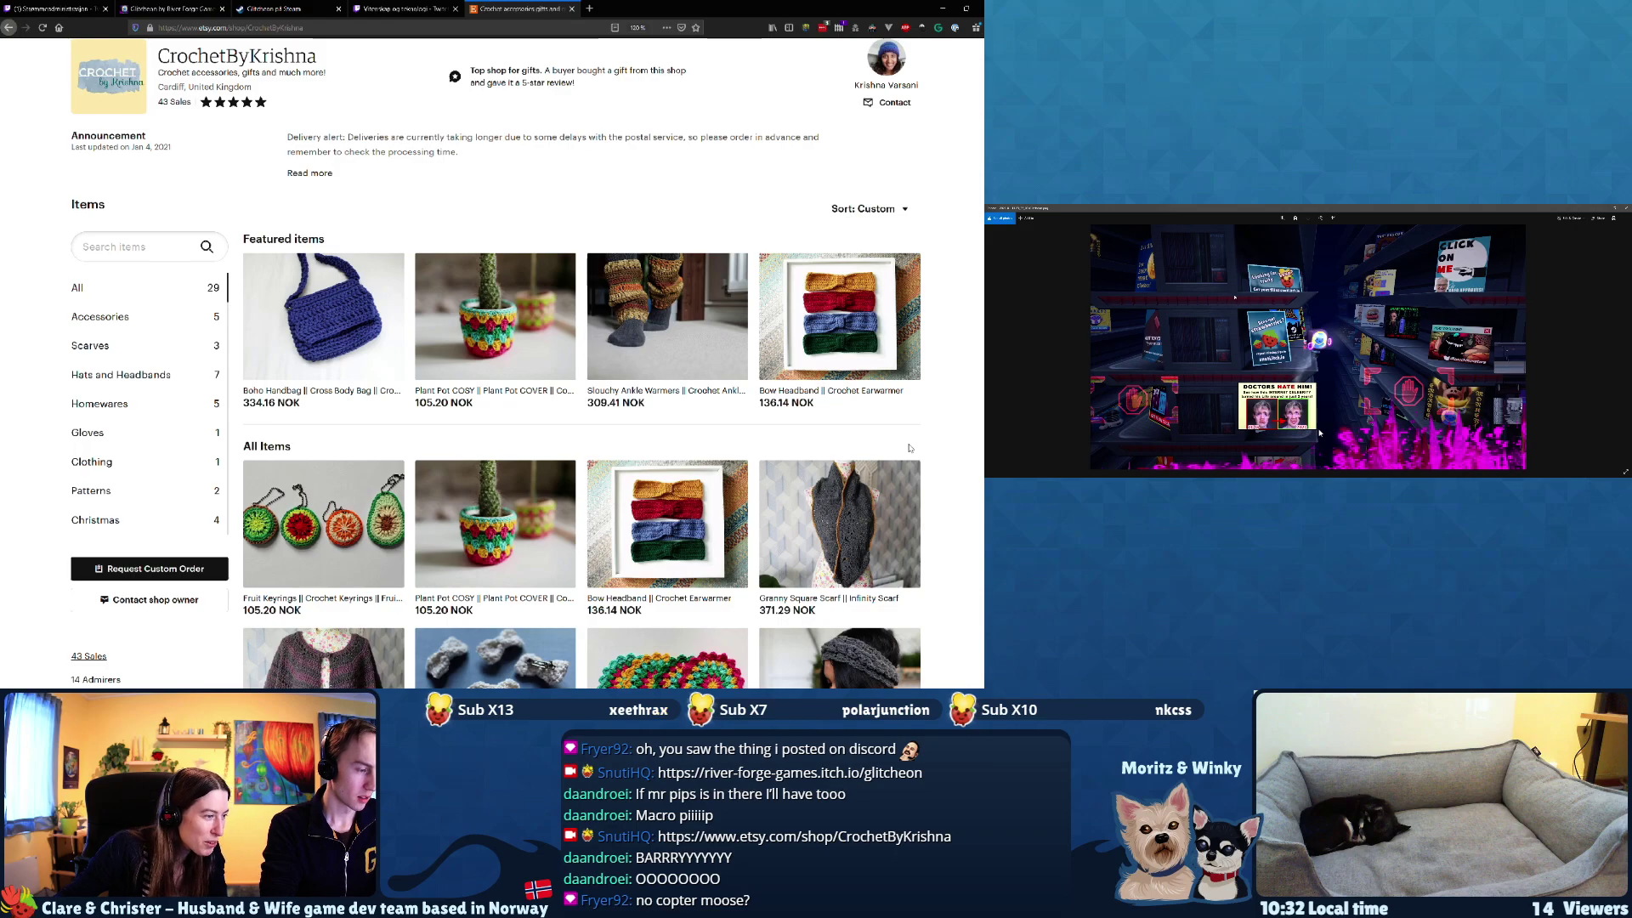
scroll(909, 448, down, 1)
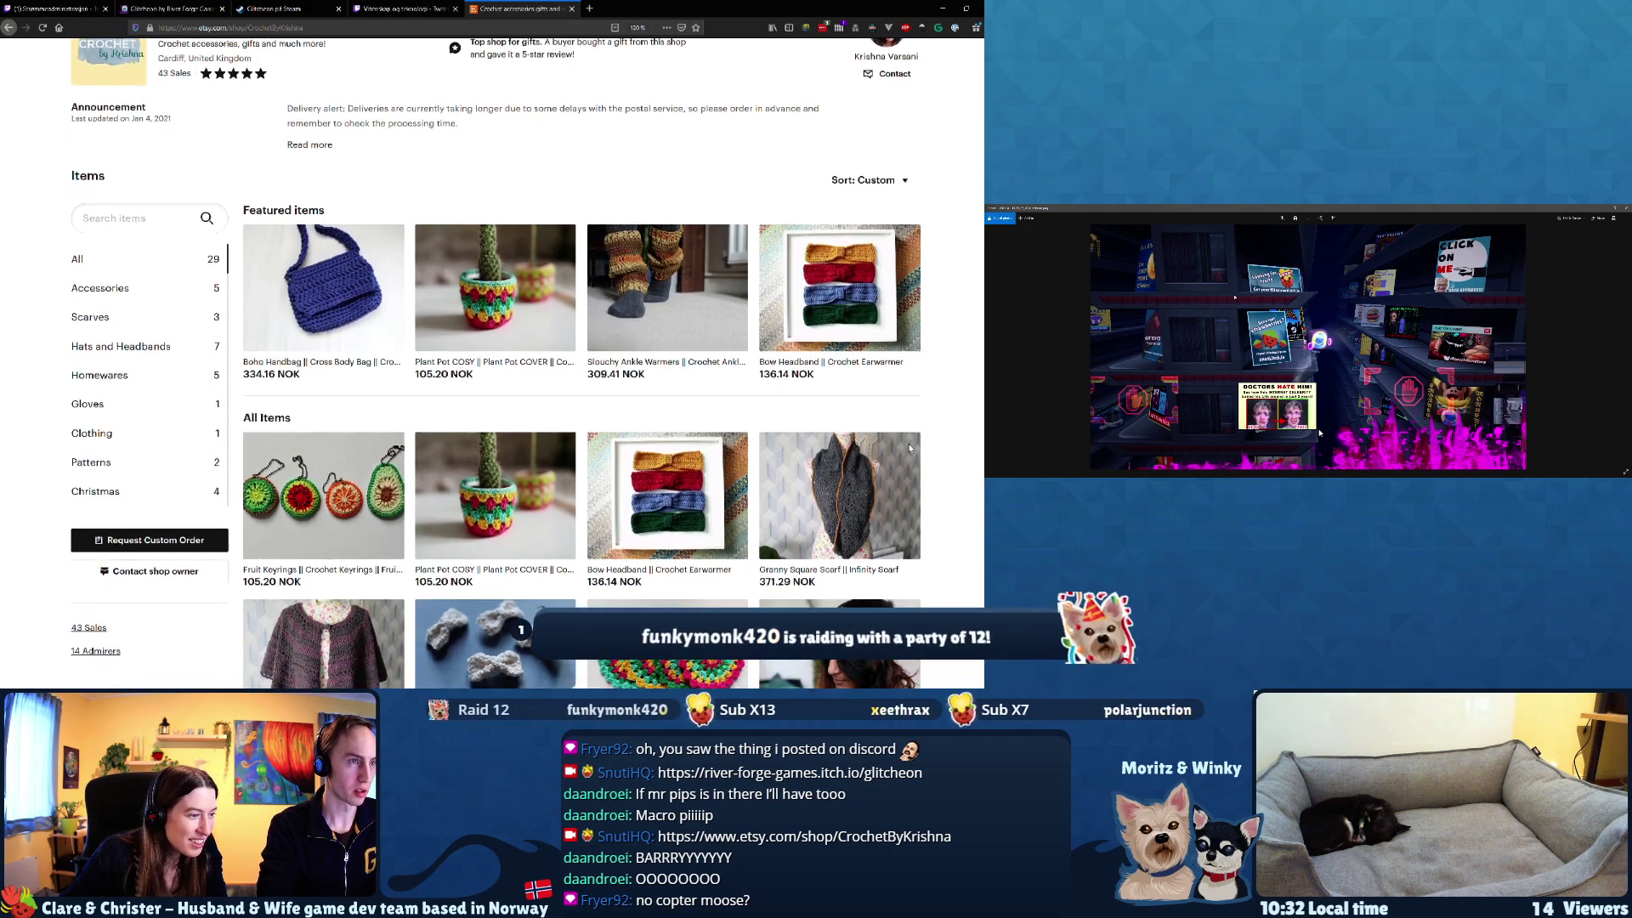
scroll(851, 380, down, 1)
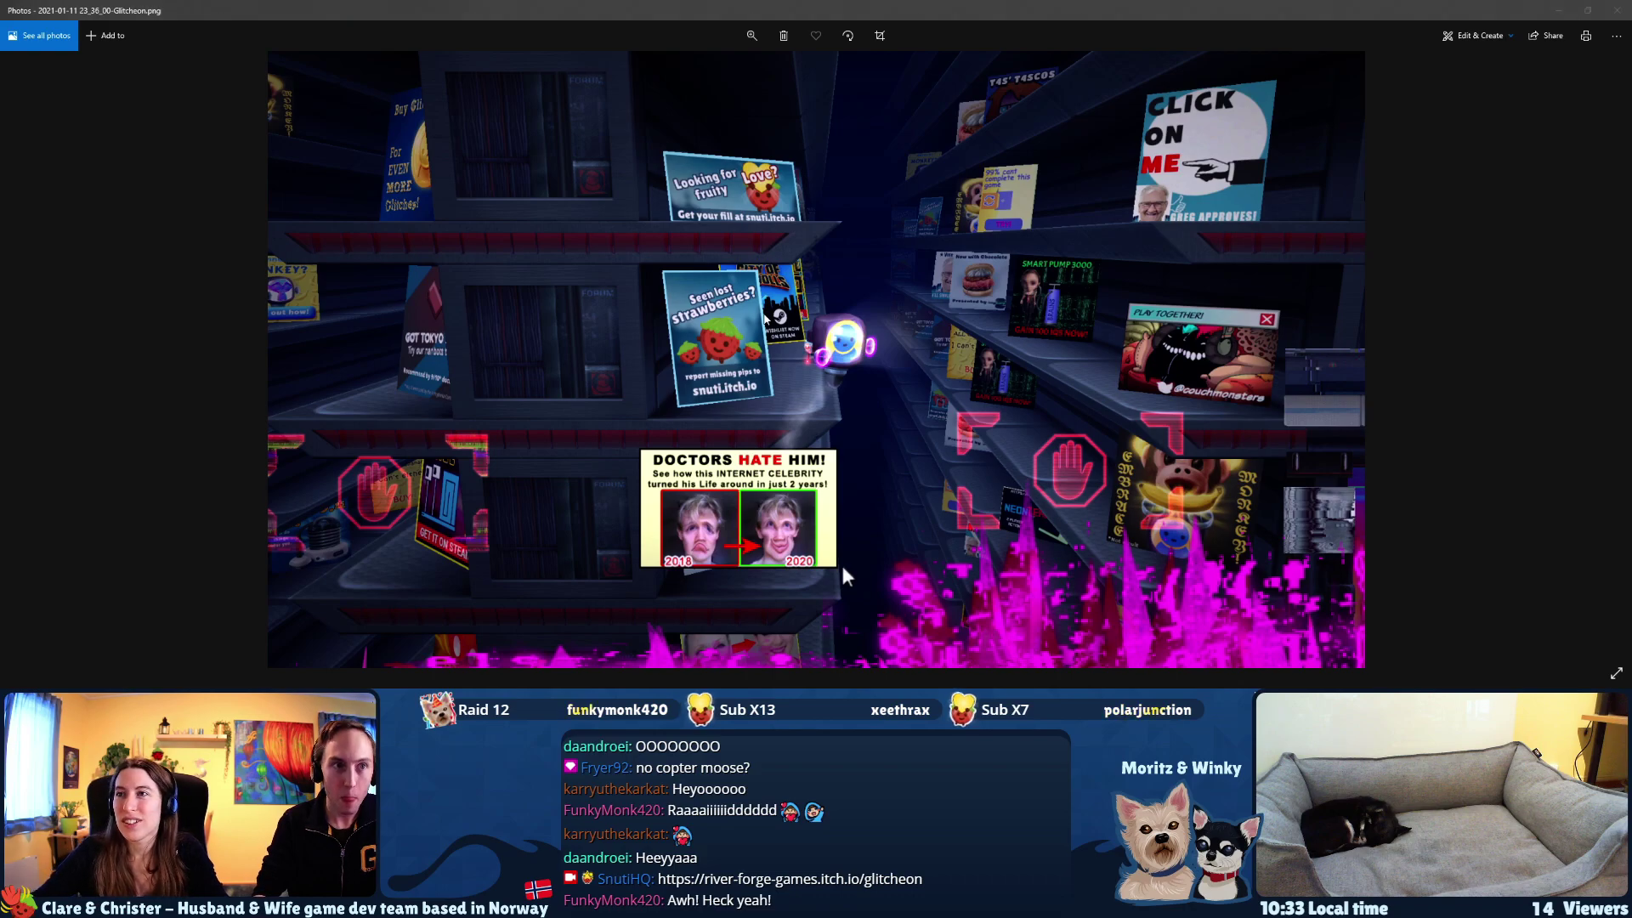
key(alt+Tab)
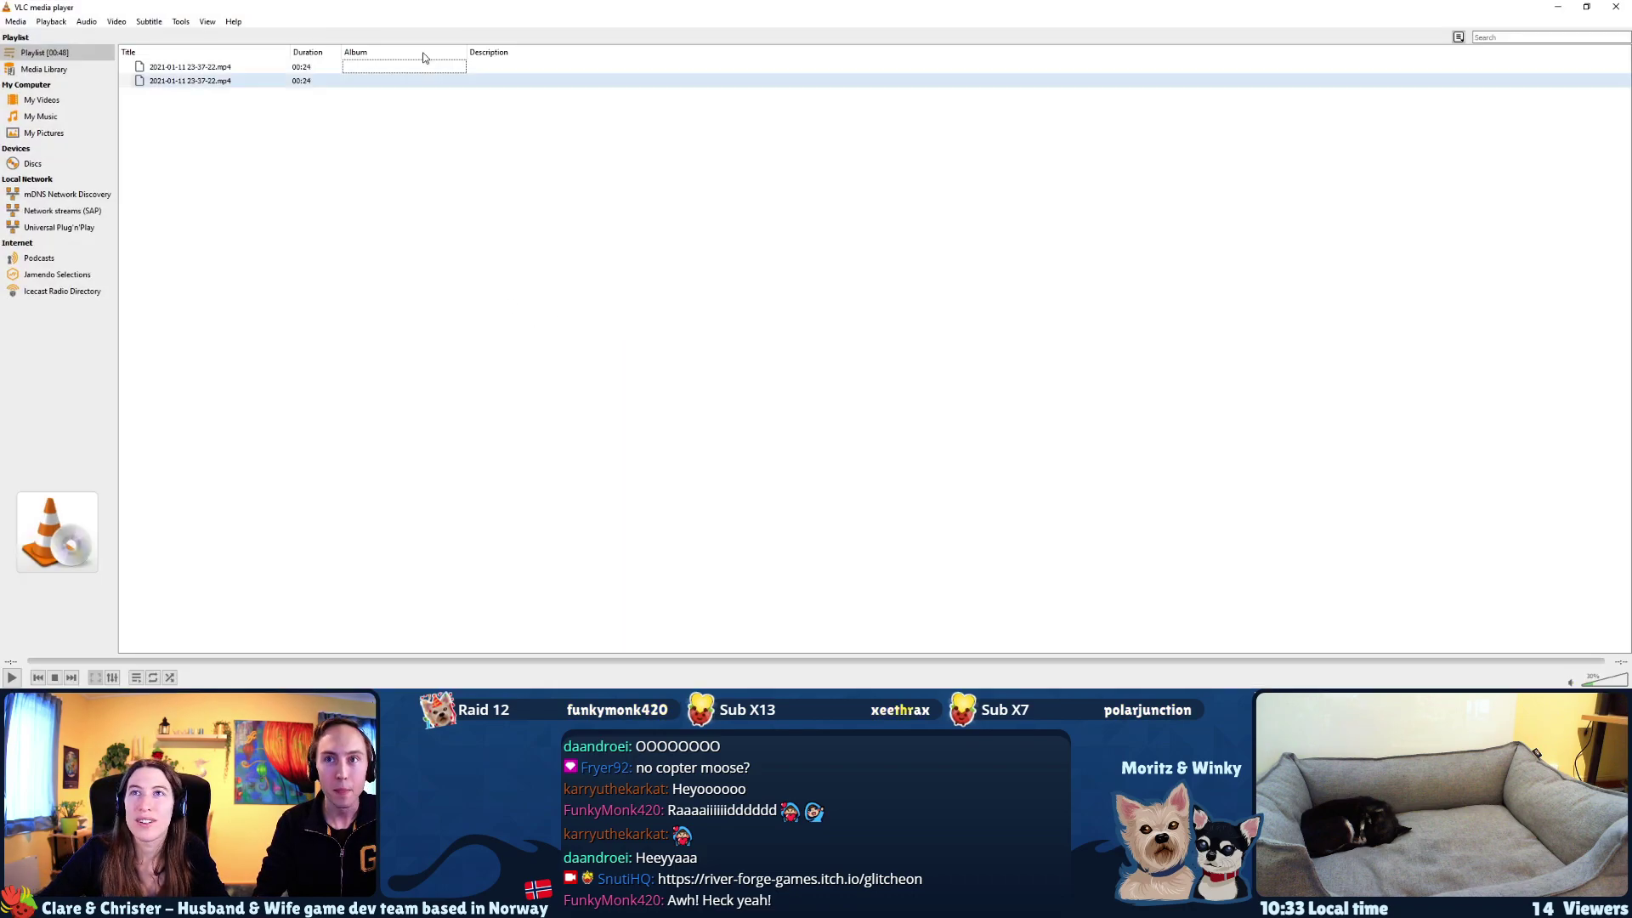
double_click(235, 82)
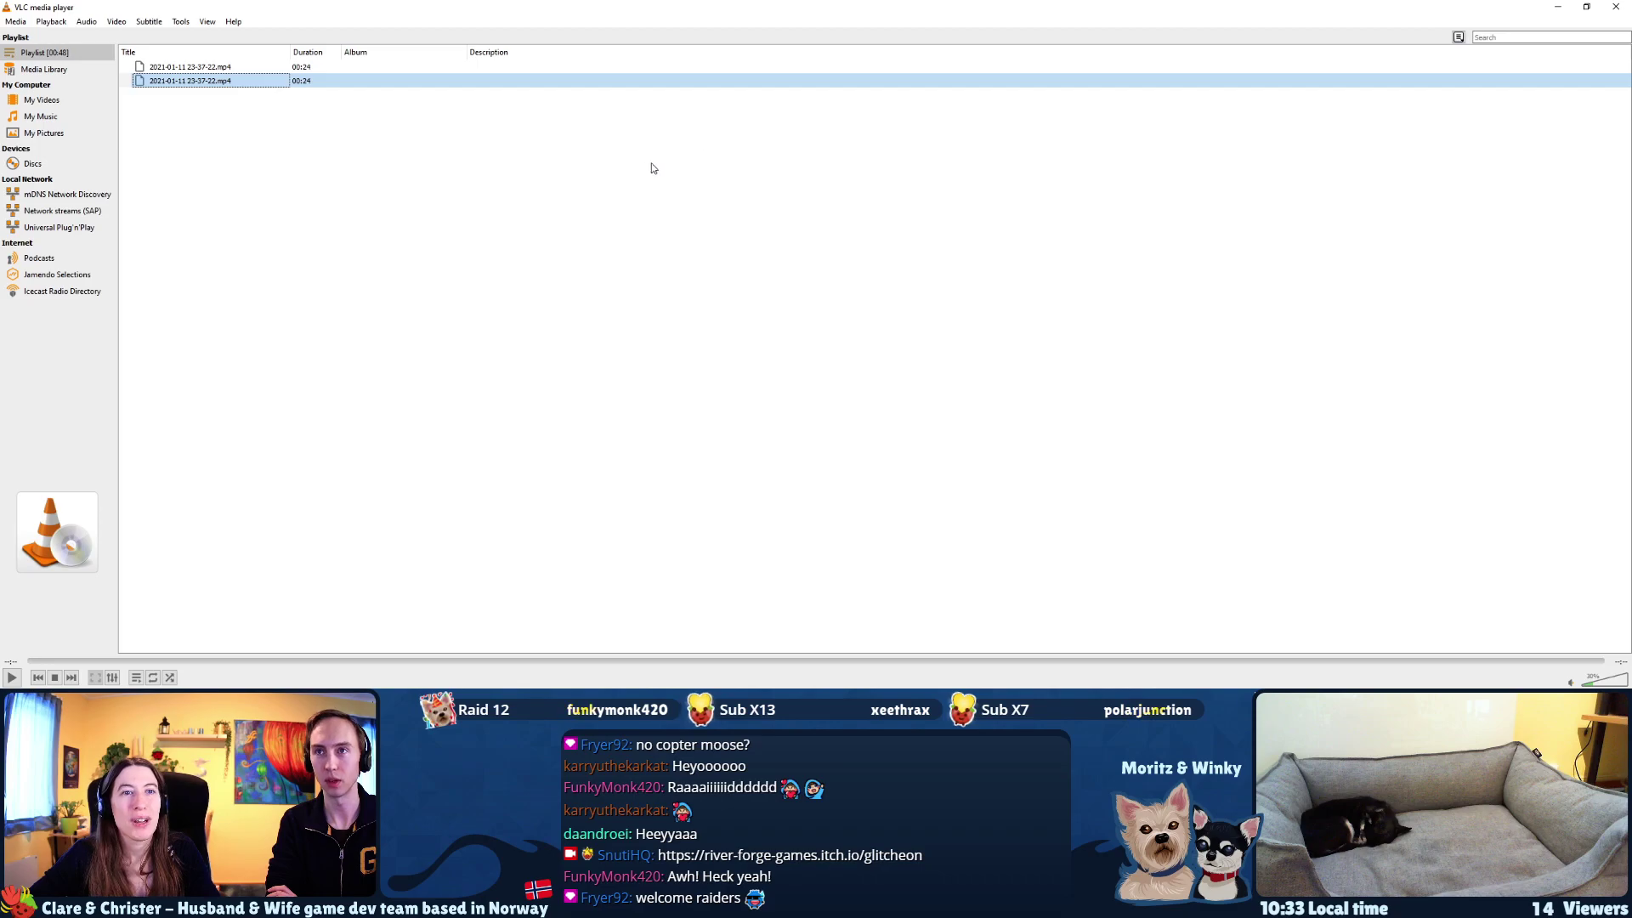
key(alt+Tab)
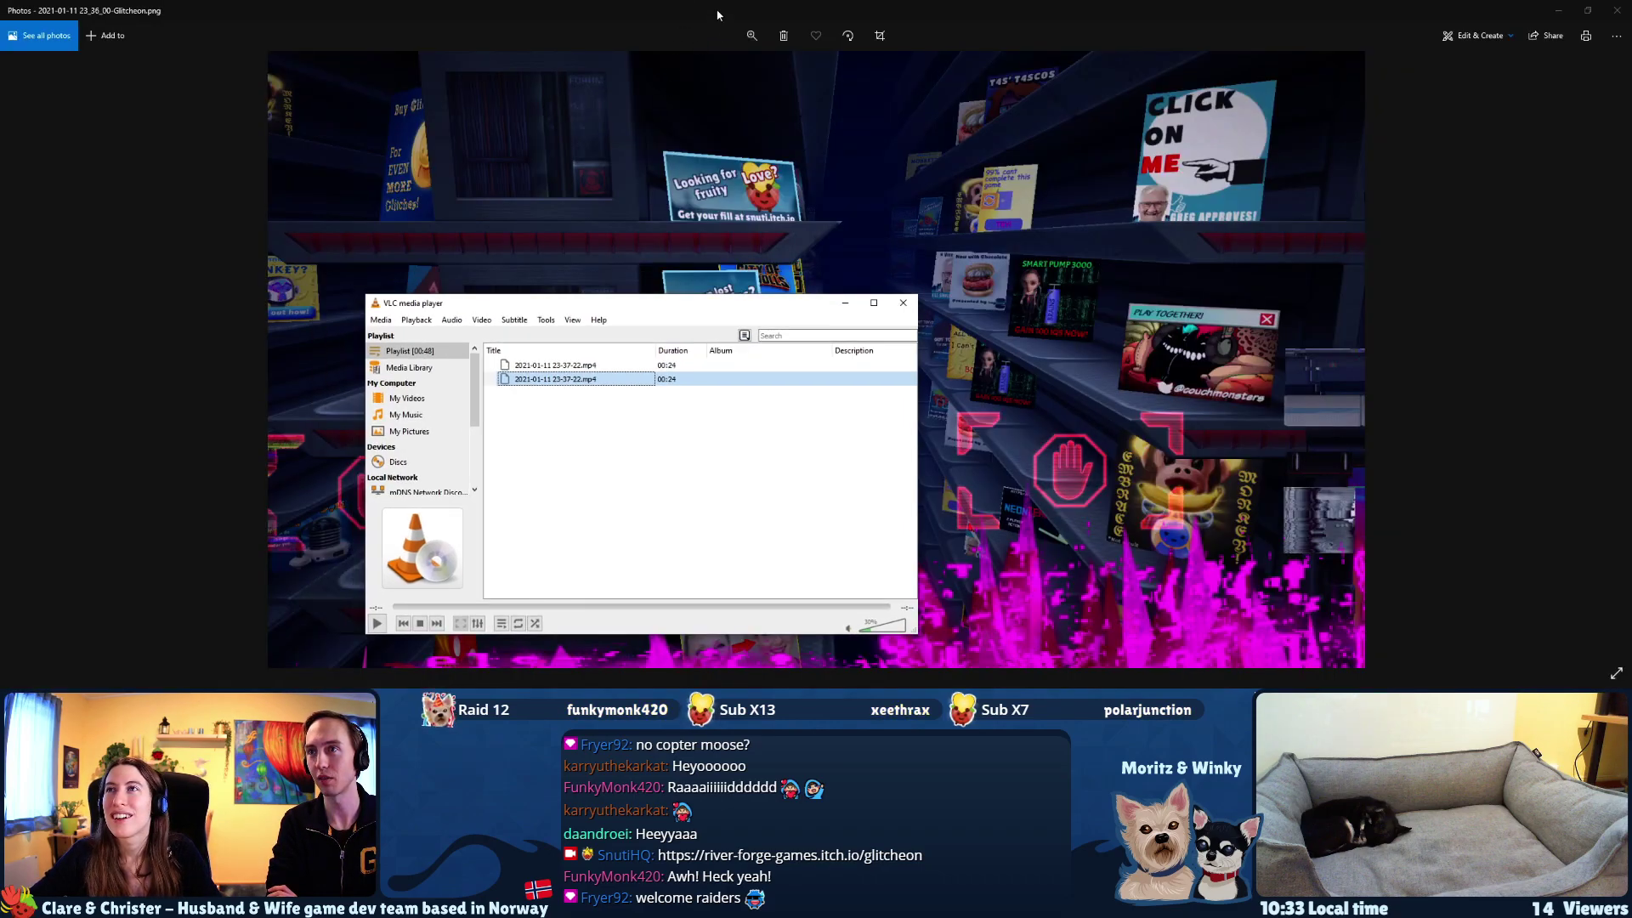
- Restore the Photos window to a smaller size, switch to the Unity editor and maximize the Scene view
double_click(717, 15)
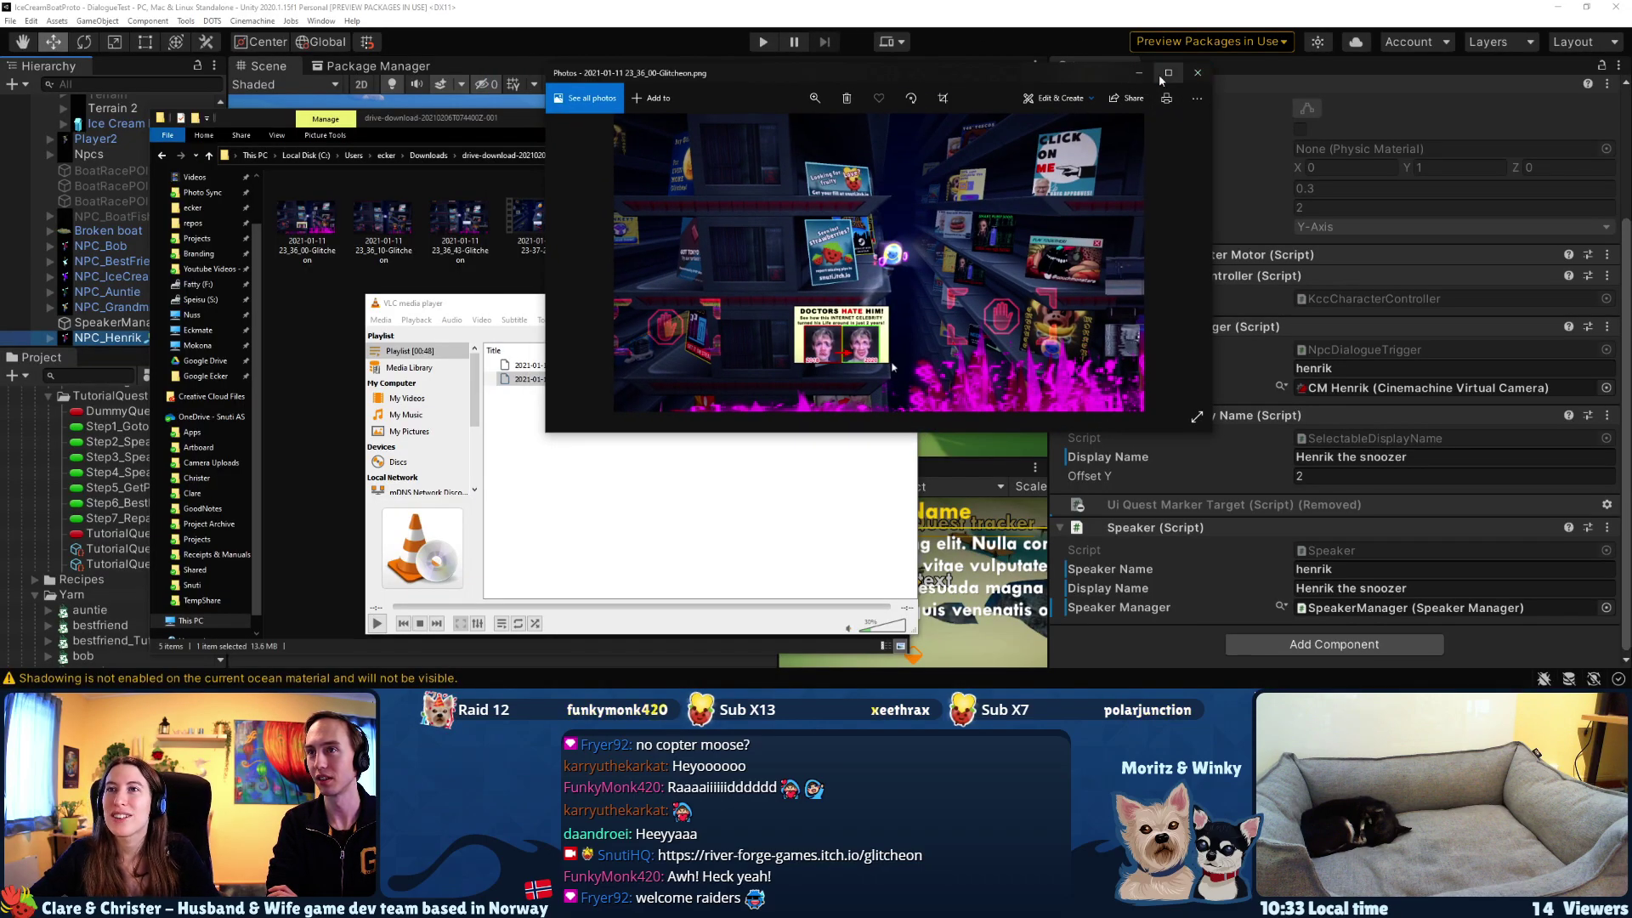
click(953, 5)
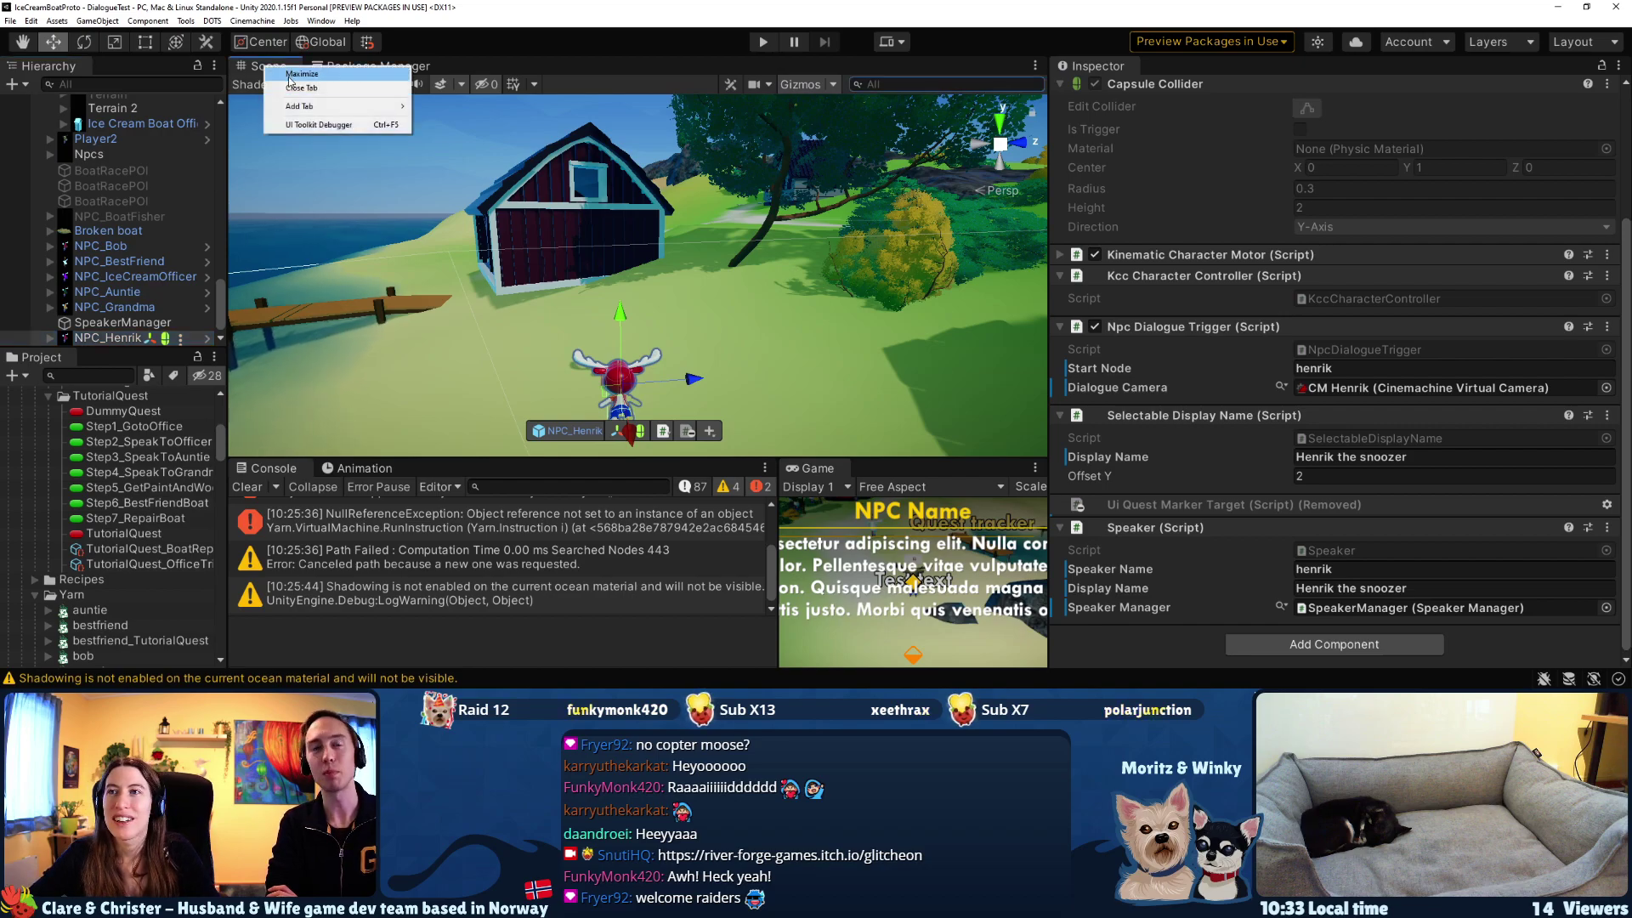
click(293, 74)
- Frame the Player2 moose in the Scene view and rotate it so its face is turned toward the light
alt+drag(65, 315, 196, 252)
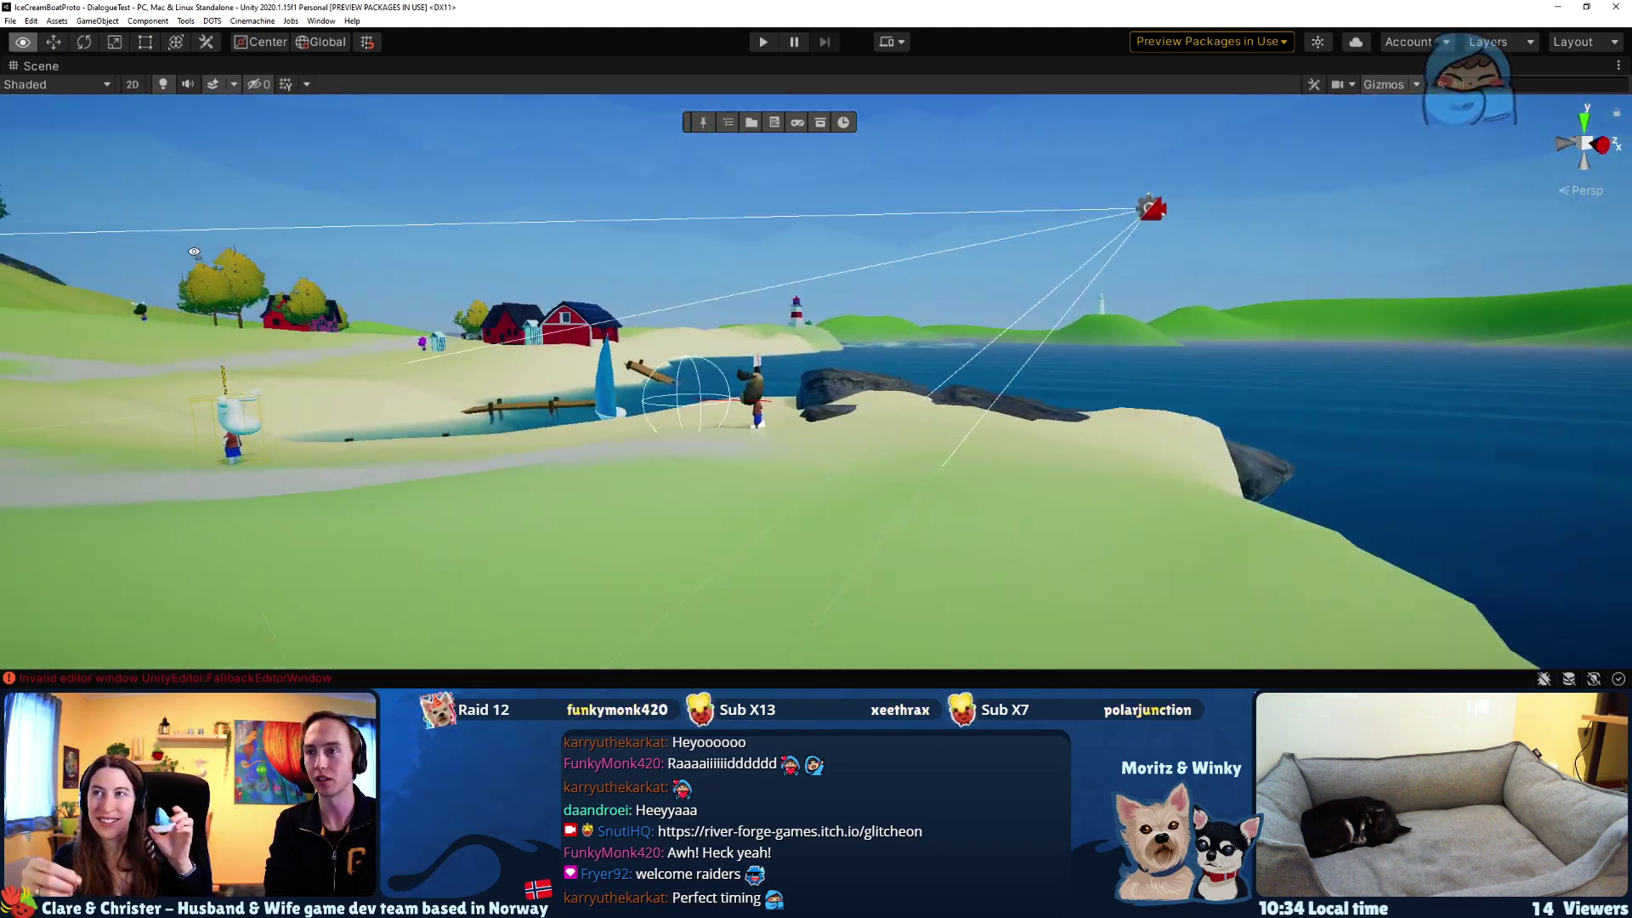
key(f)
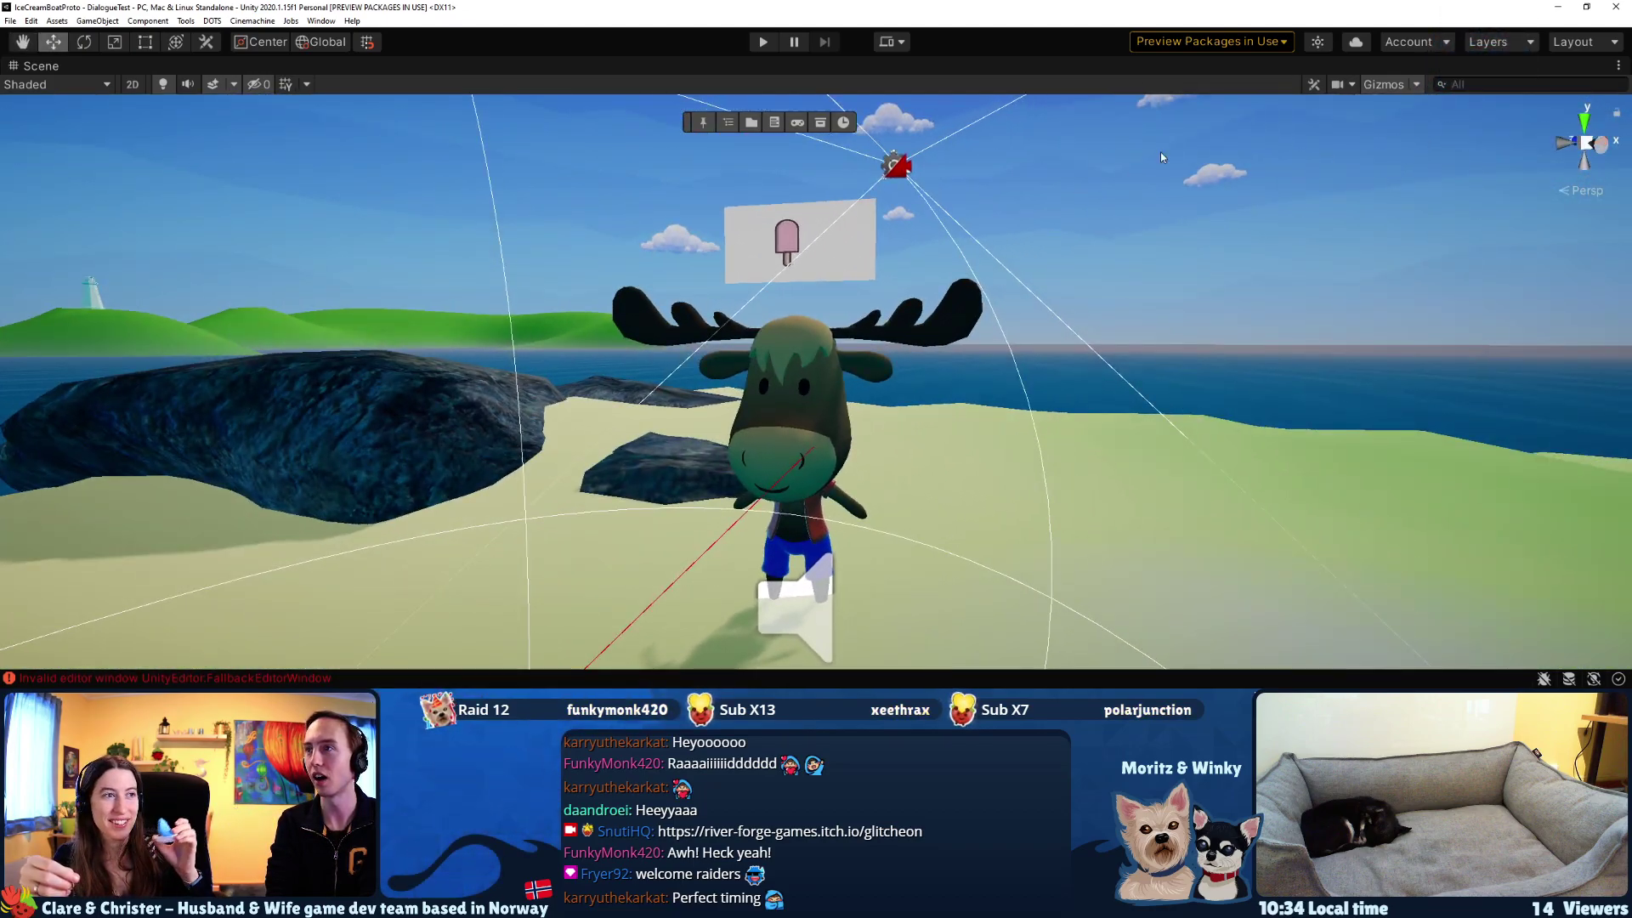
alt+drag(1073, 234, 1324, 313)
scroll(1005, 369, down, 4)
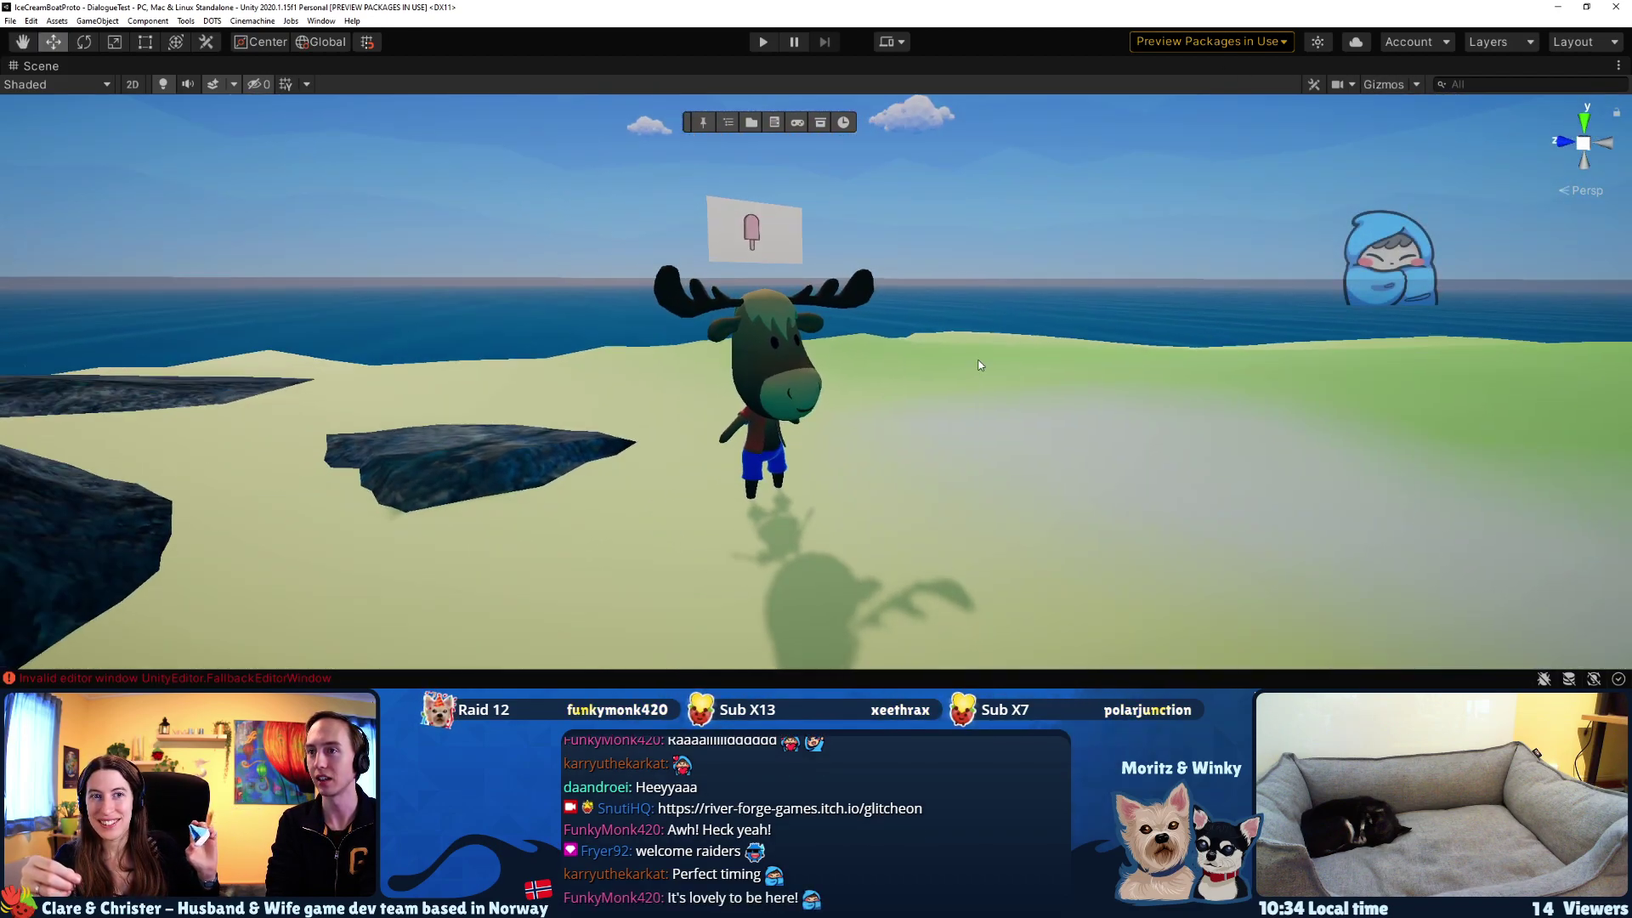
drag(801, 528, 544, 500)
drag(425, 425, 459, 427)
alt+drag(595, 430, 1281, 391)
right_drag(1281, 391, 1380, 369)
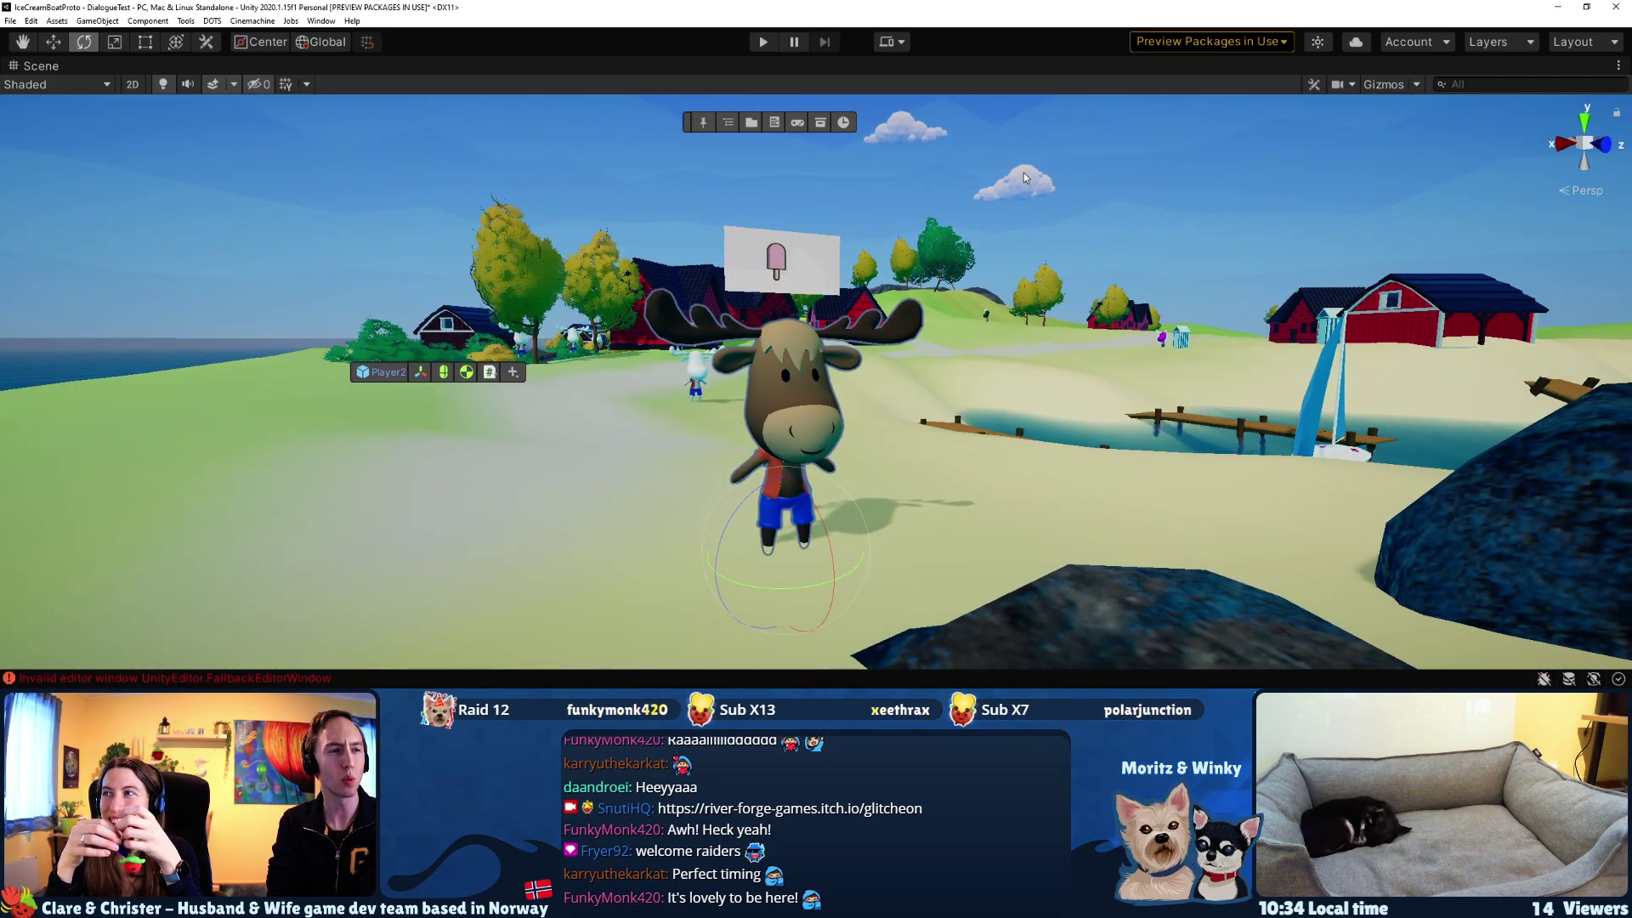
- Survey the island village in the Scene view from above and finish at the moose character outside the blue house
right_drag(993, 266, 996, 324)
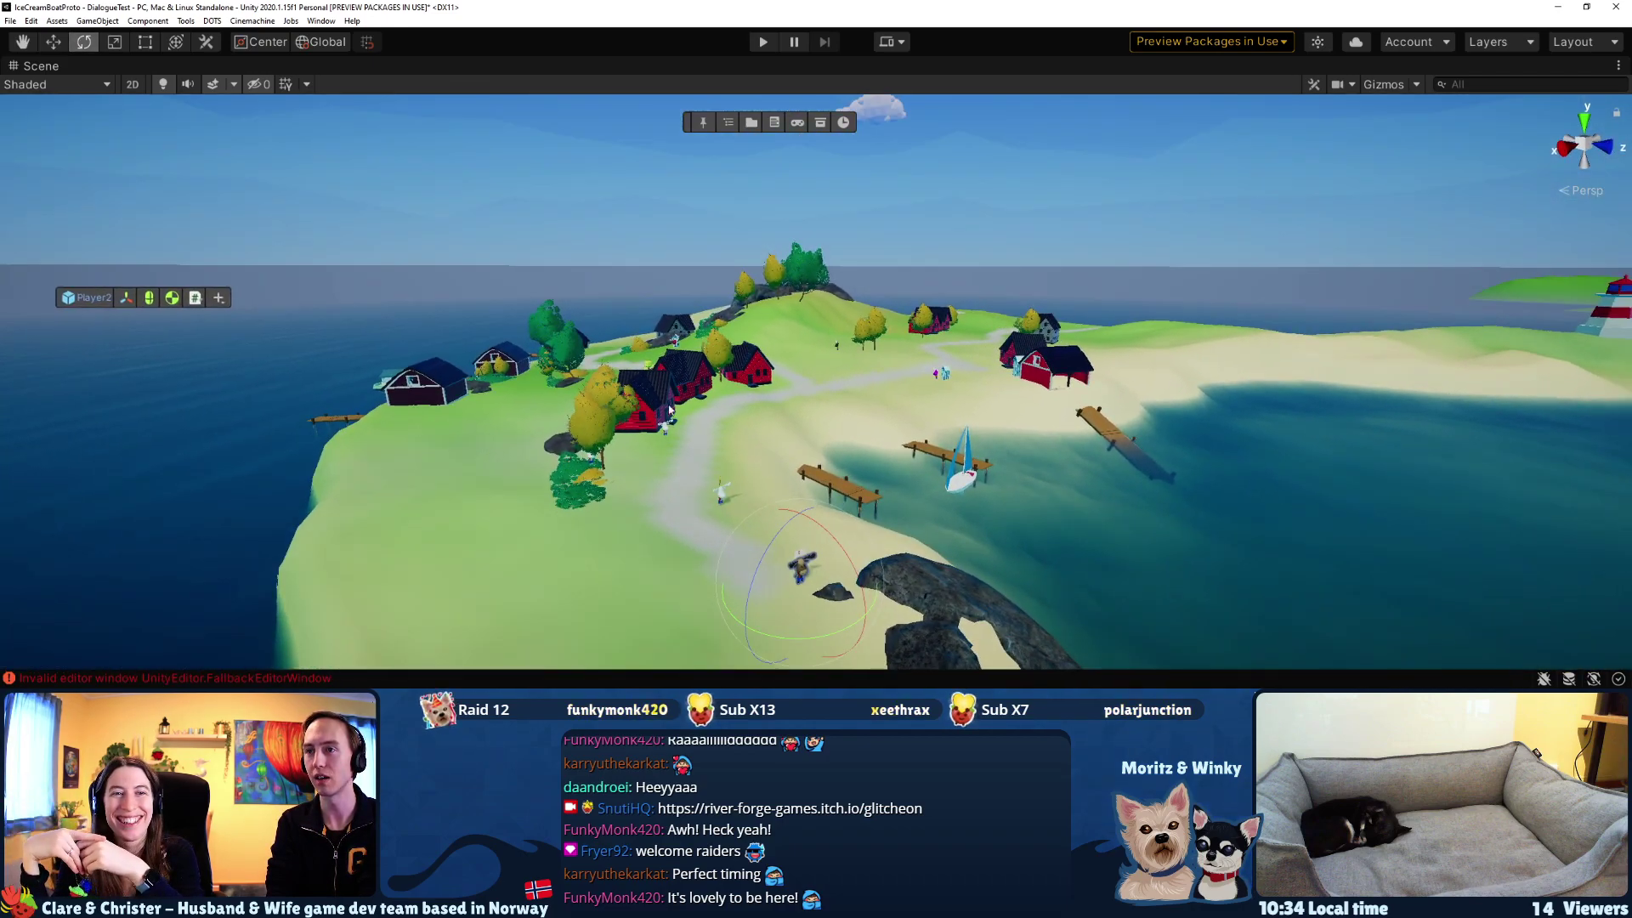
right_drag(691, 421, 646, 419)
key(s)
key(s)
key(w)
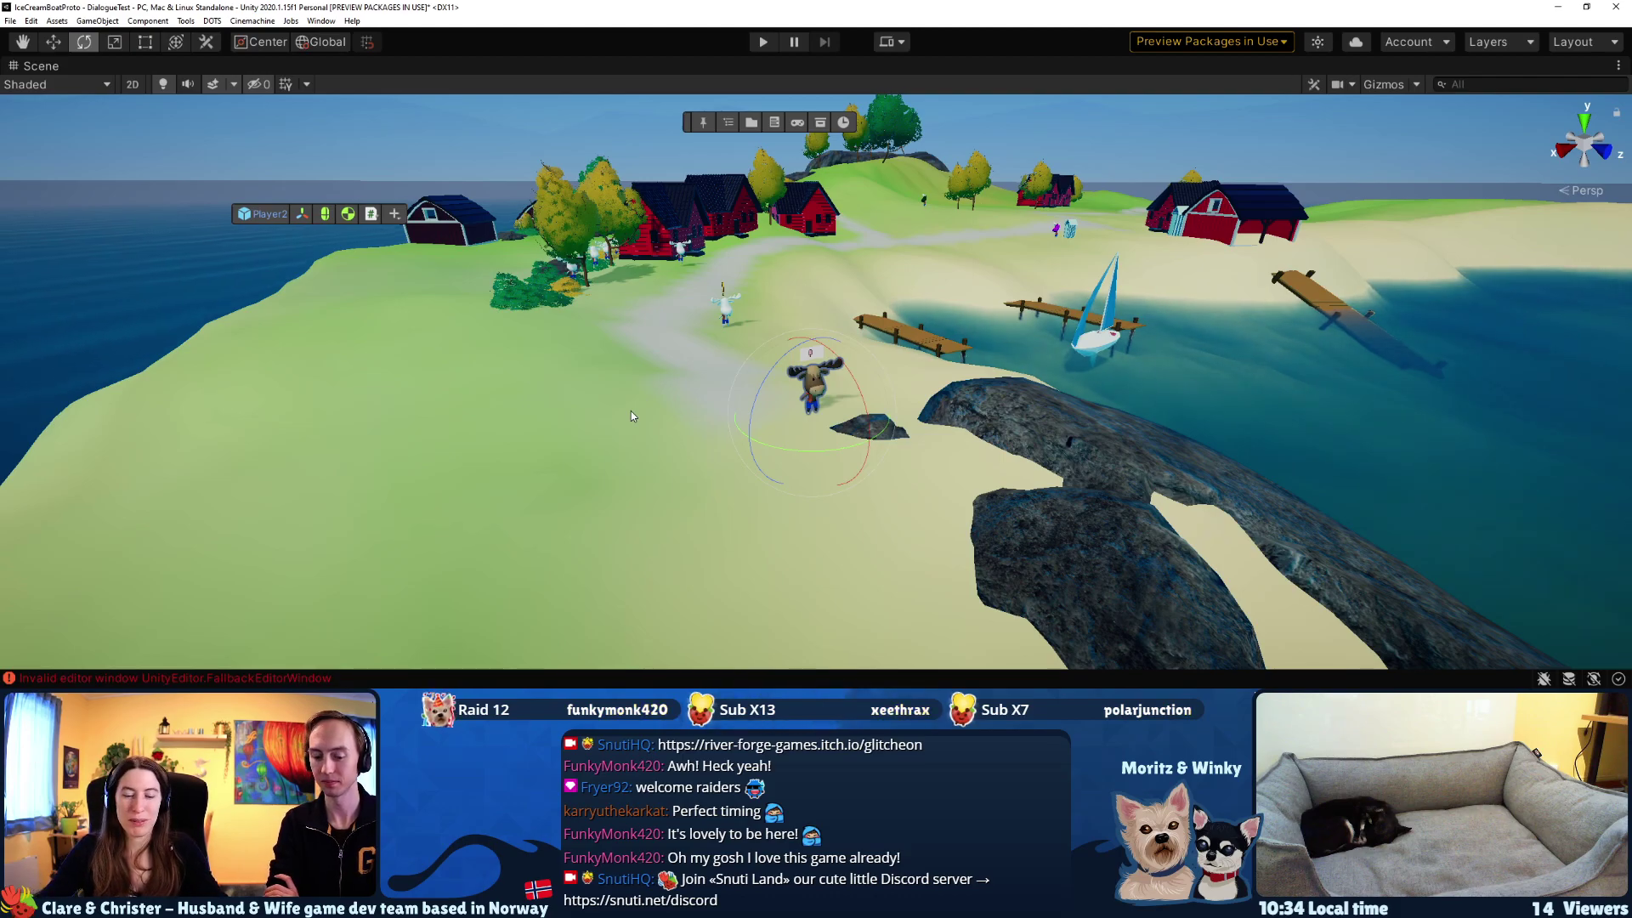
key(w)
right_drag(879, 292, 1417, 133)
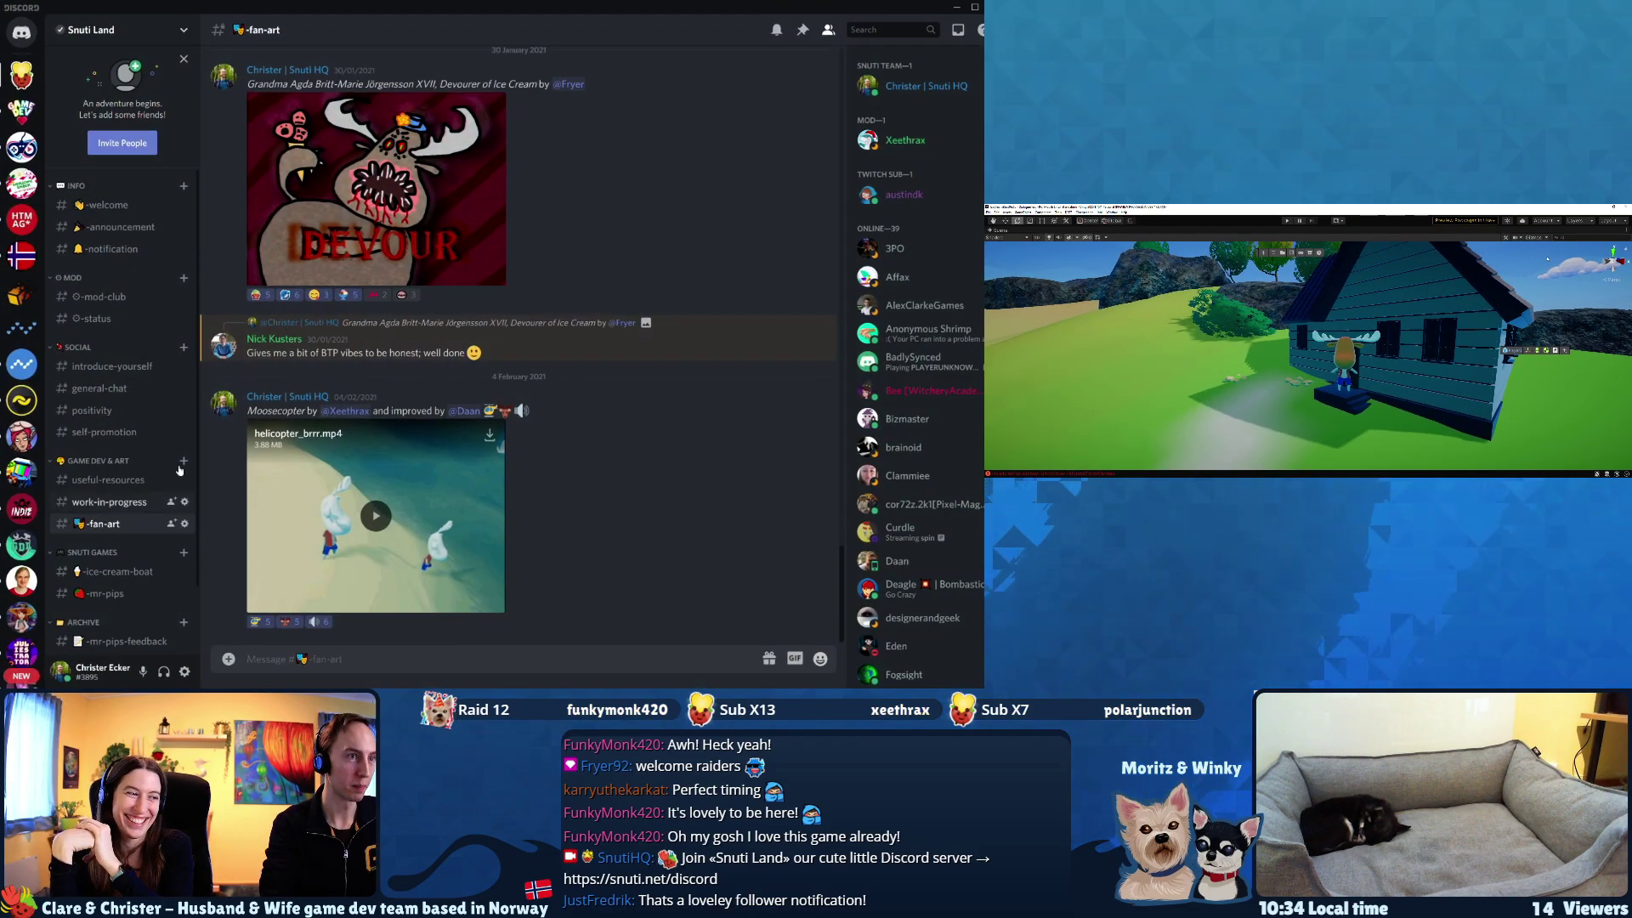
- View the DEVOUR grandma moose artwork enlarged in the fan-art channel on Discord and close it
scroll(267, 604, up, 1)
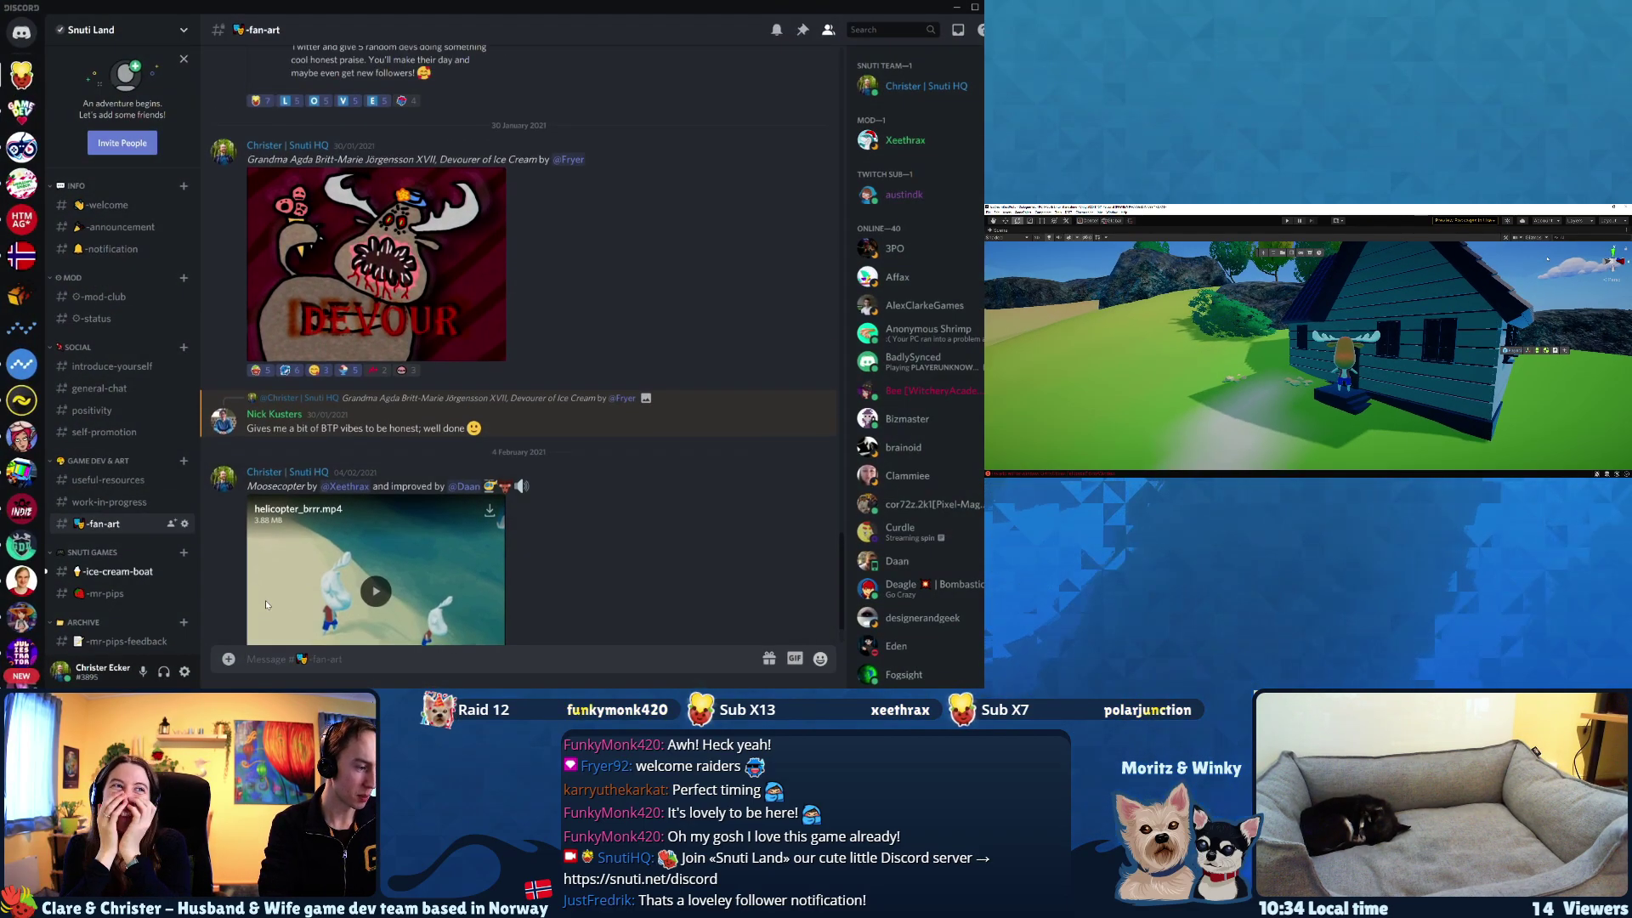
click(332, 321)
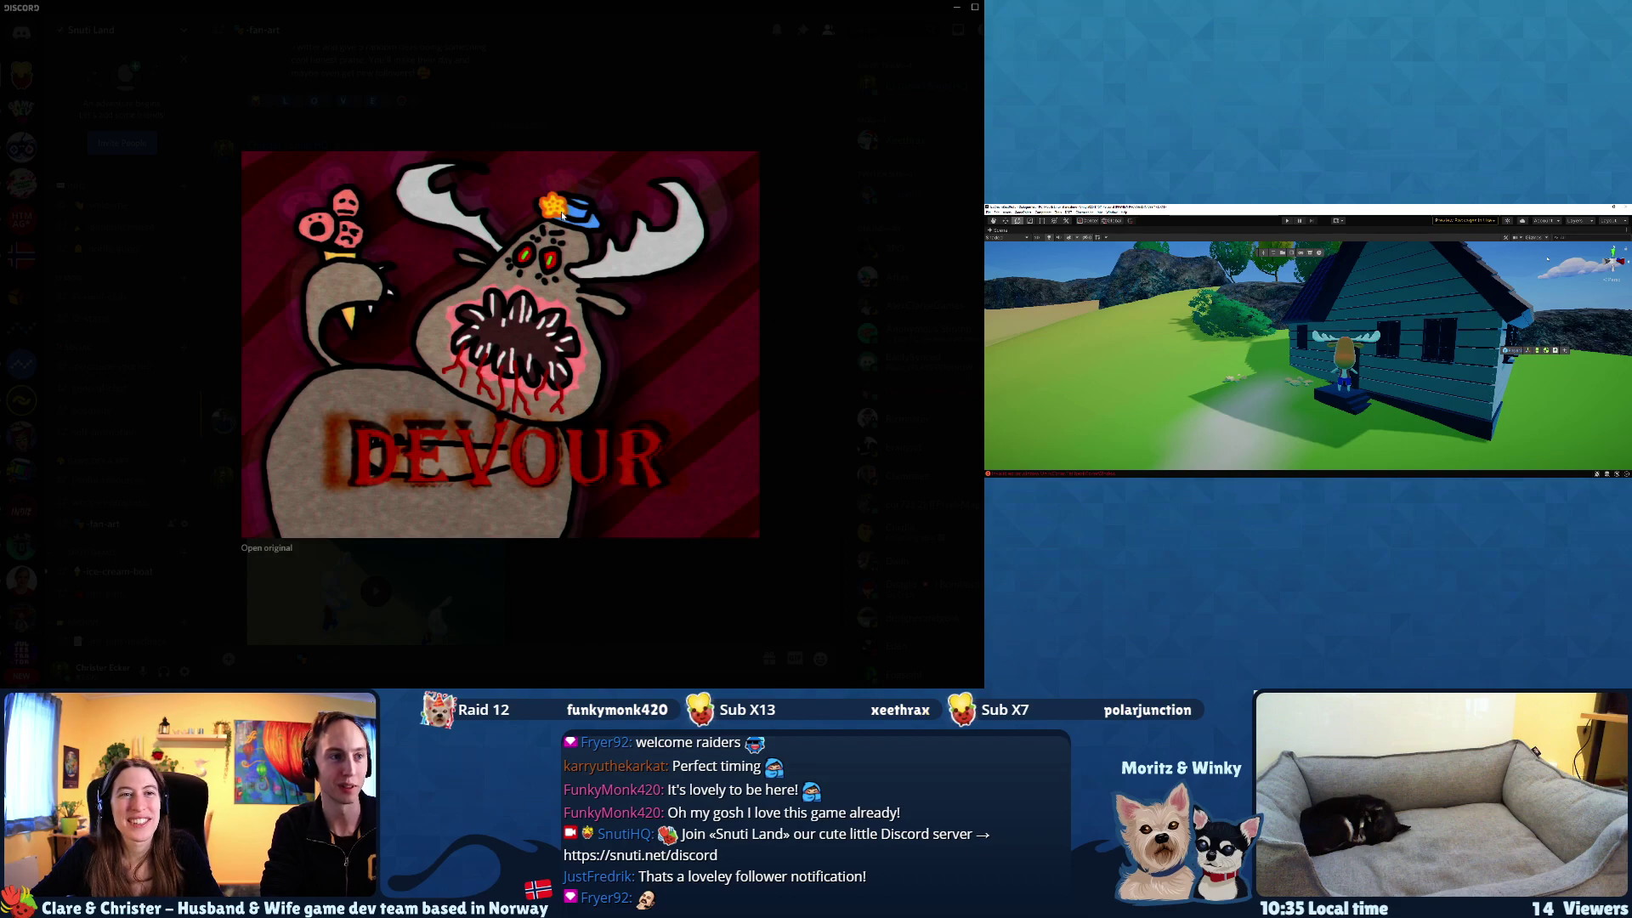
click(619, 552)
- Find the Eternal Moose artwork among the older fan-art posts, view it enlarged and close it
scroll(611, 578, up, 3)
scroll(610, 578, up, 2)
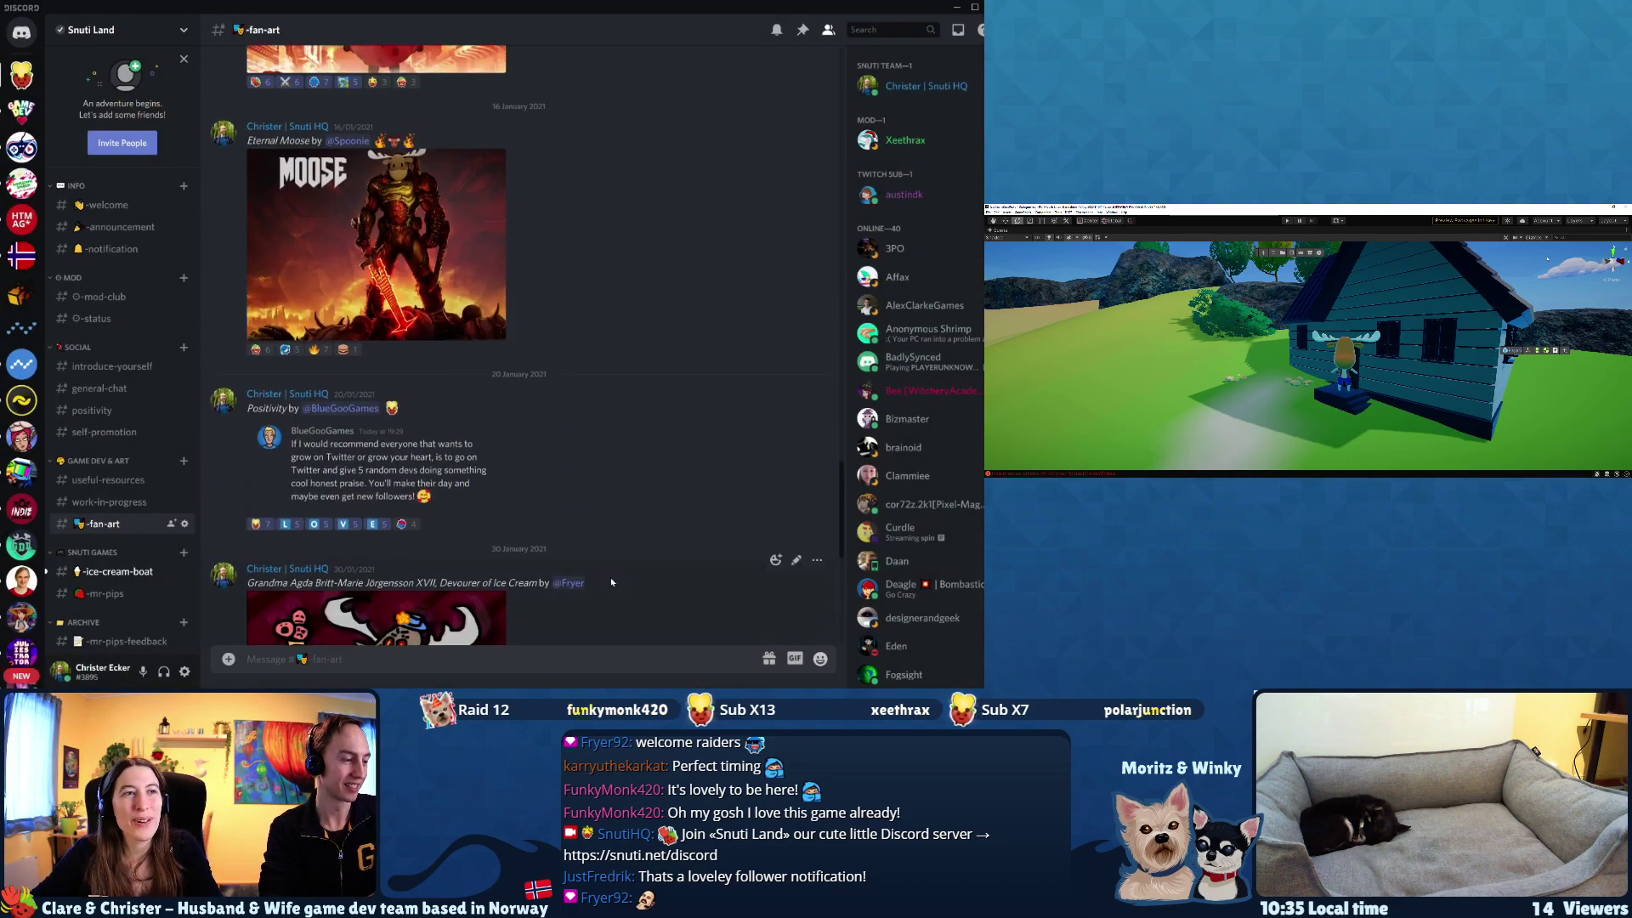
scroll(611, 578, up, 2)
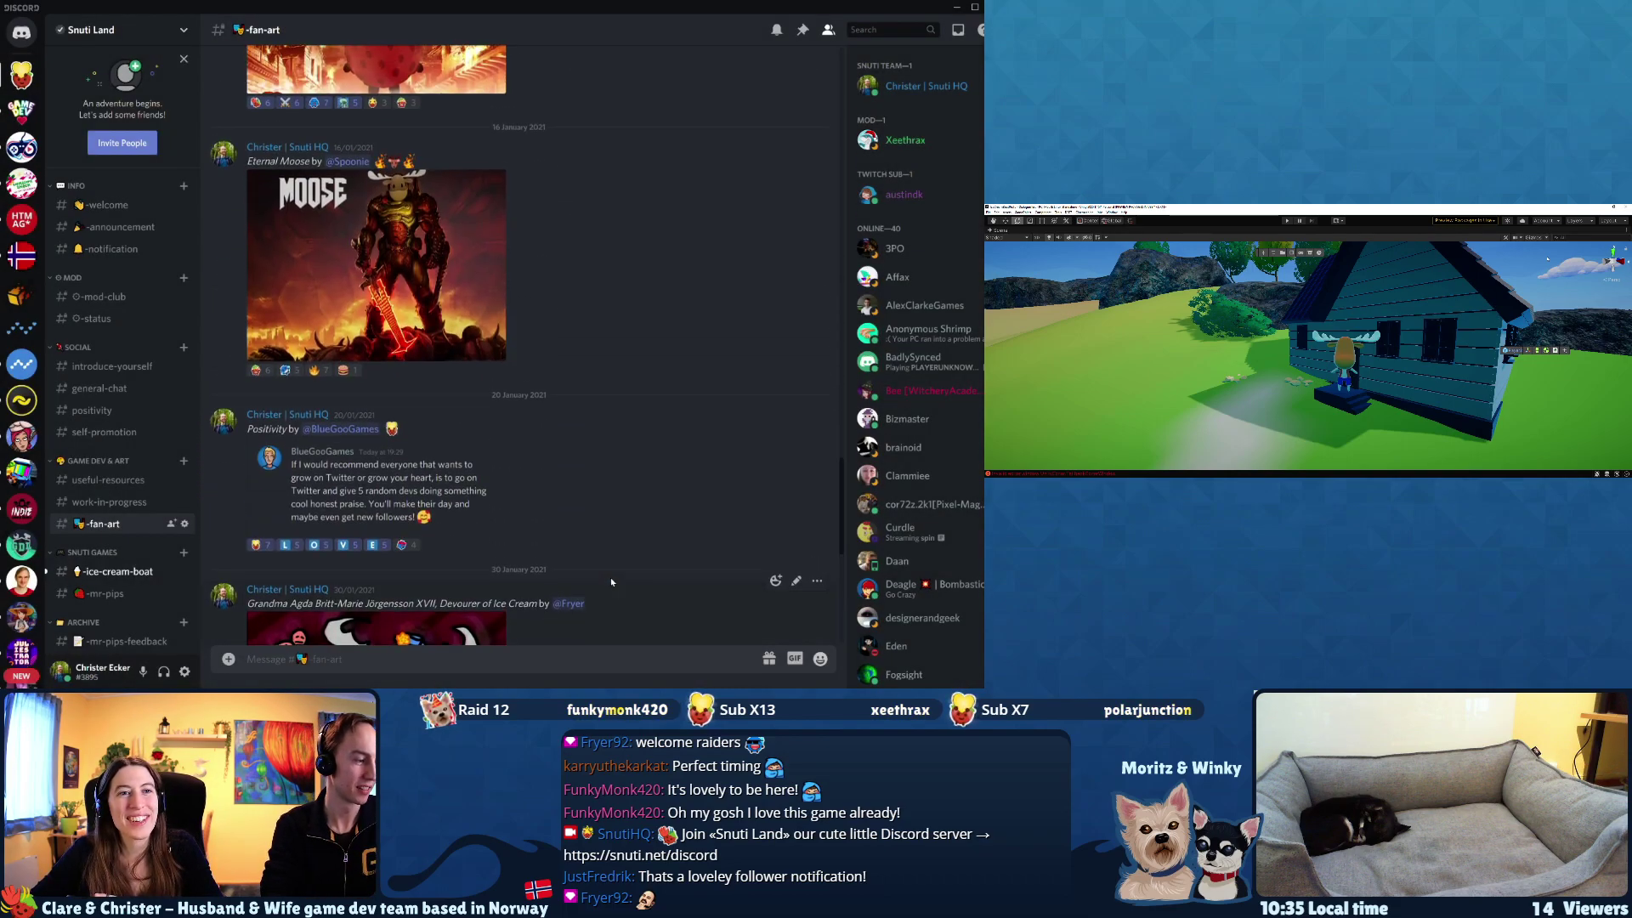
click(428, 270)
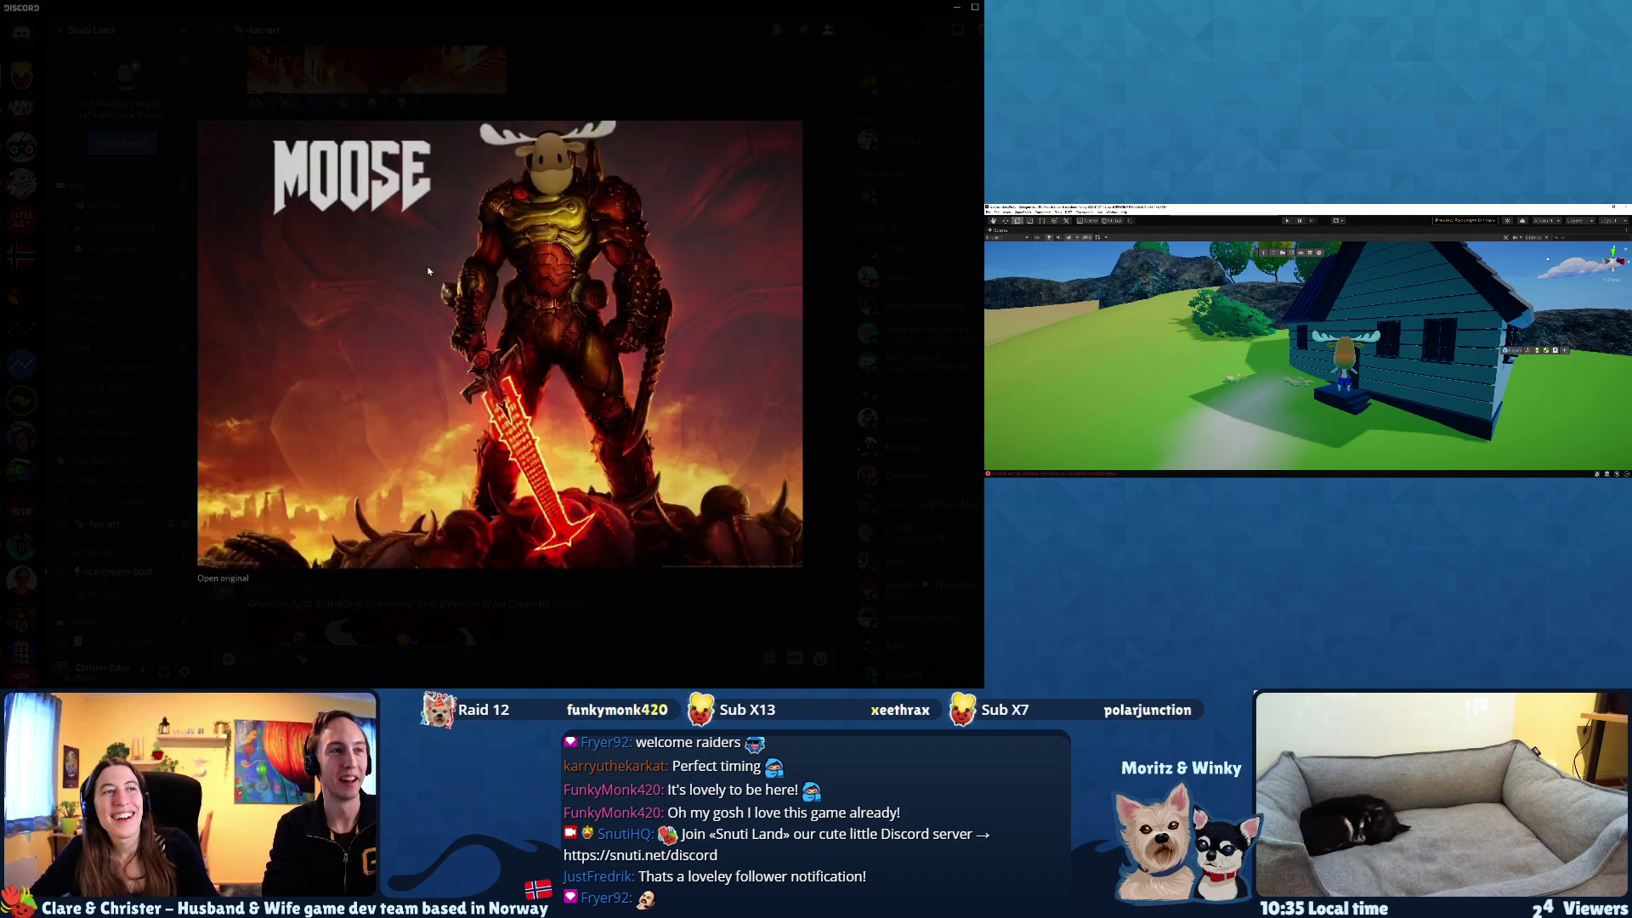
click(816, 423)
scroll(694, 352, up, 2)
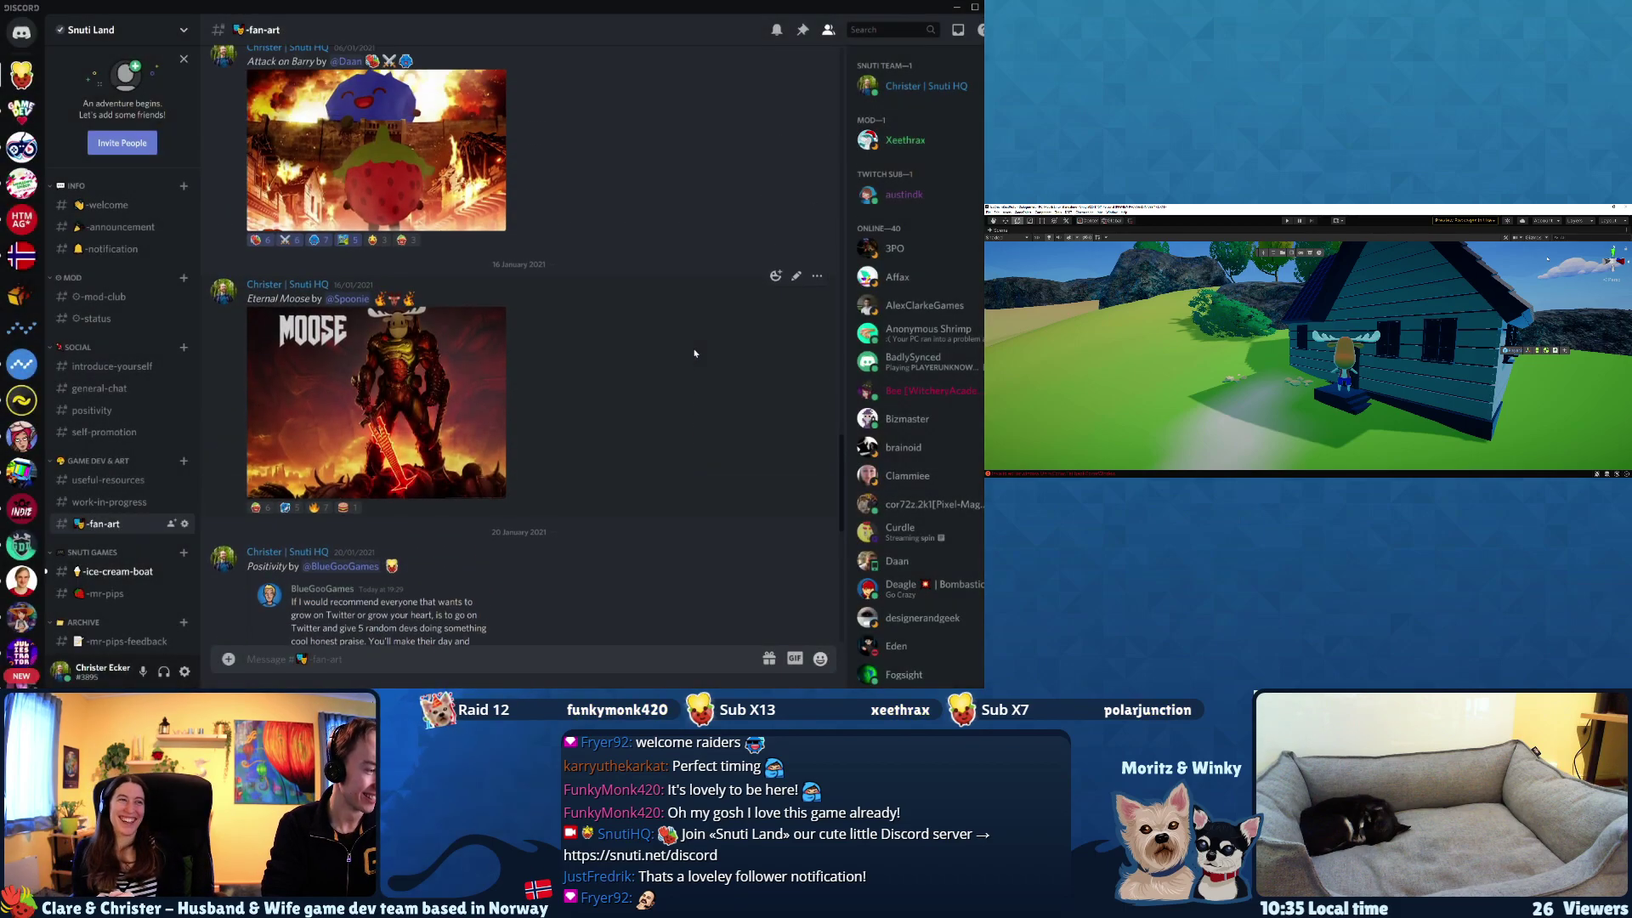
- Open the ice-cream-boat channel, view the picture posted with "henrik, wake up and run!" enlarged and close it
click(103, 571)
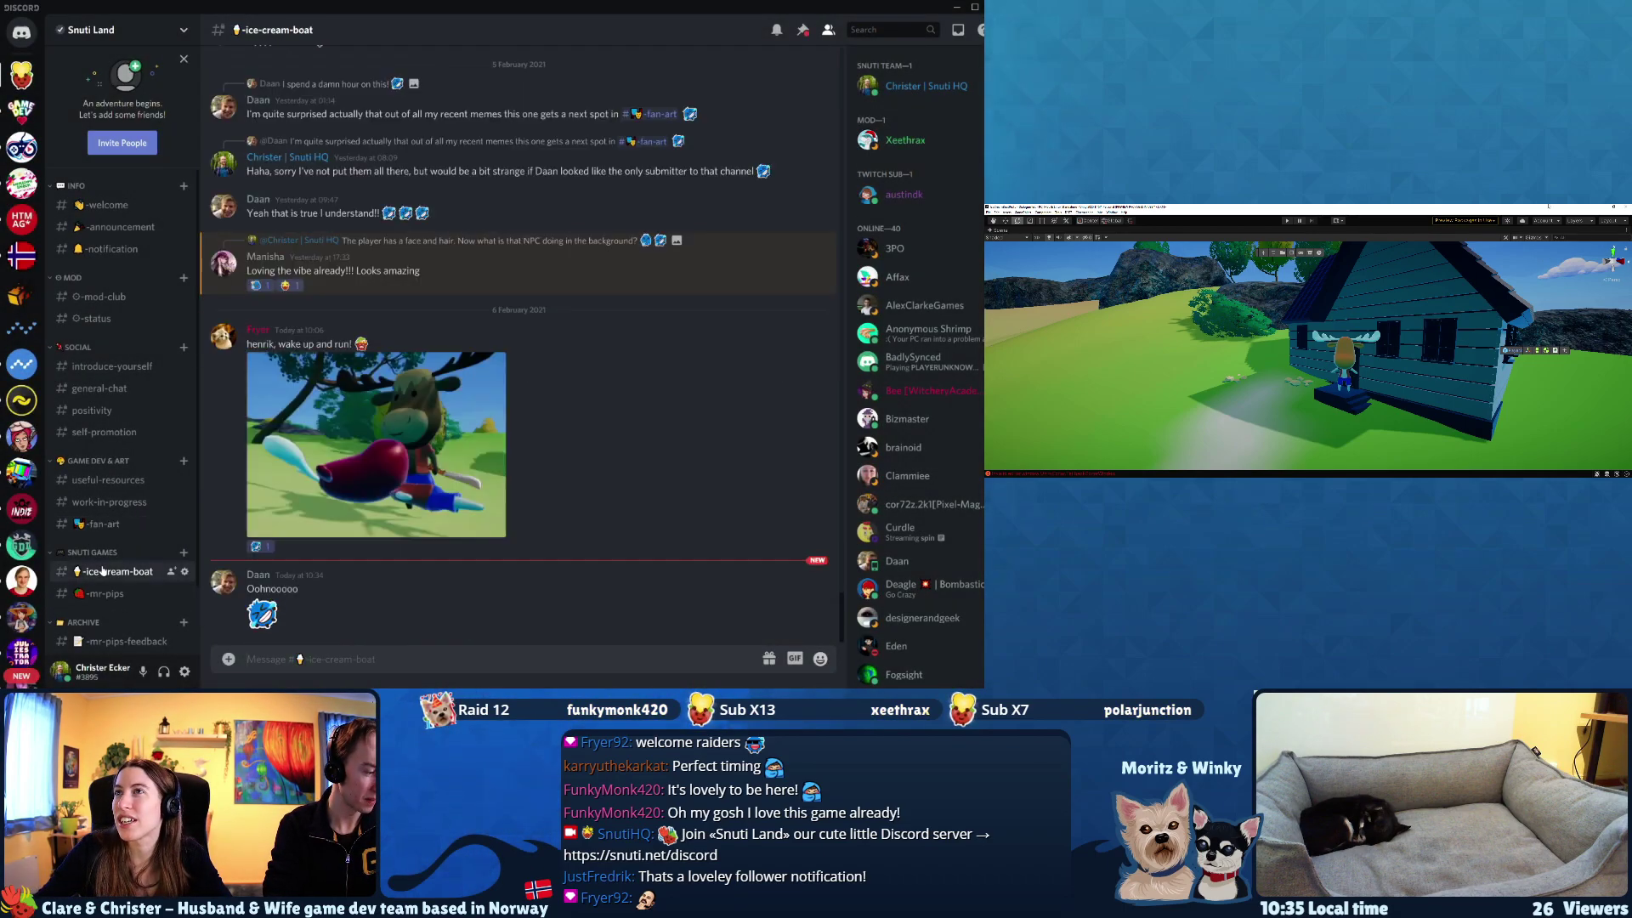
click(429, 501)
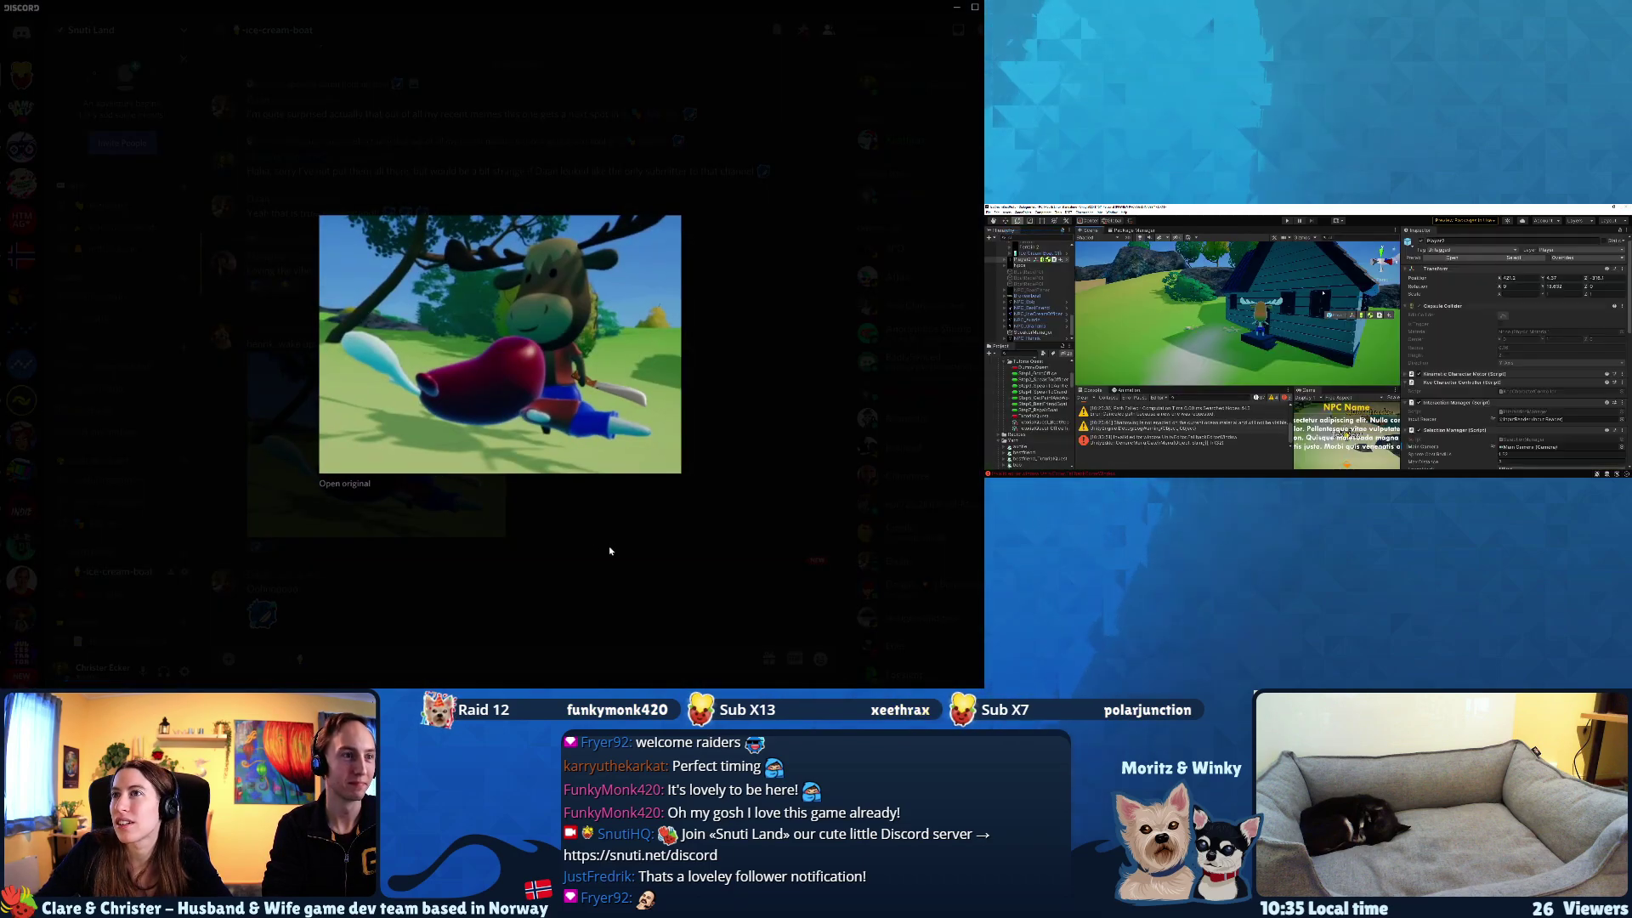
click(609, 551)
- Find the post about the player's face and hair, view its dock screenshot enlarged and close it
scroll(610, 551, up, 5)
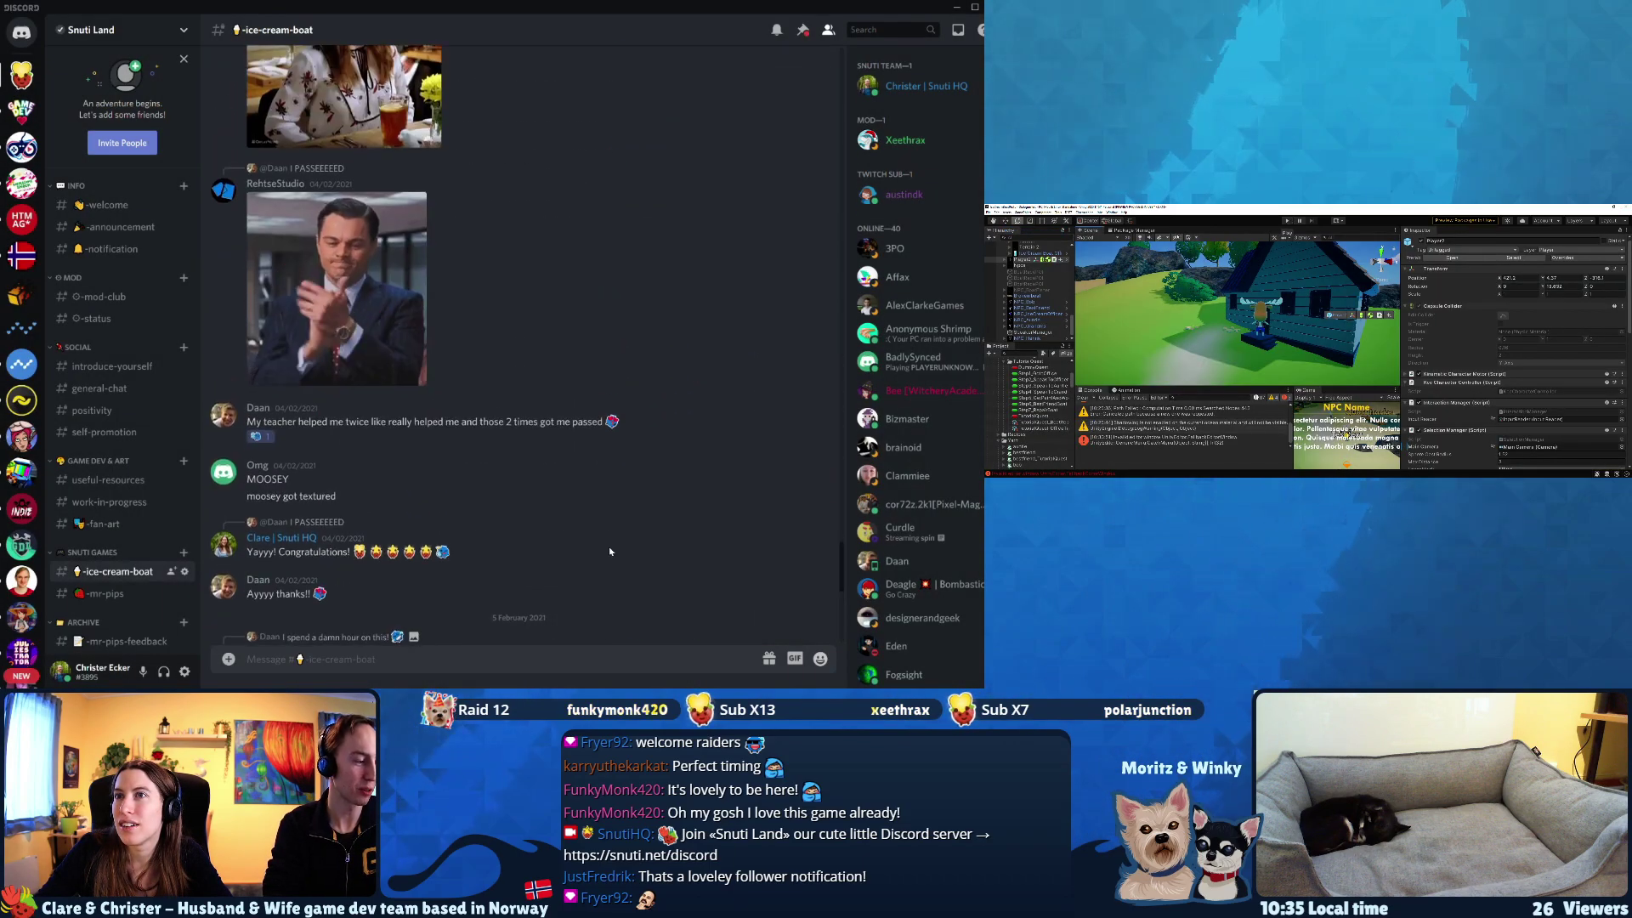
scroll(608, 548, down, 5)
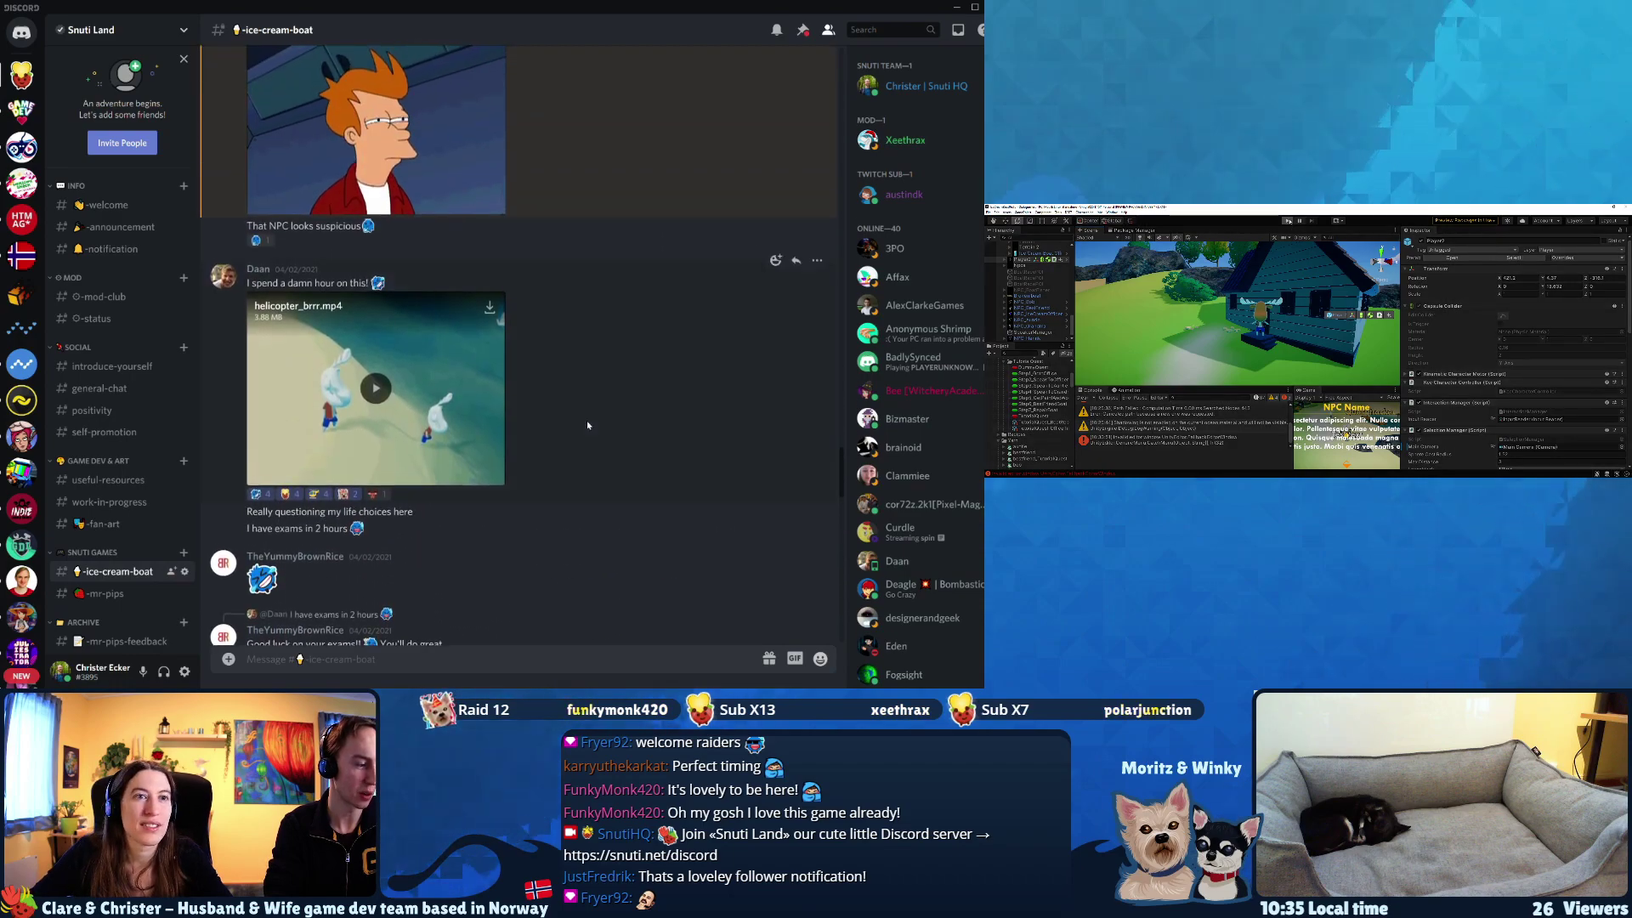
scroll(587, 425, up, 6)
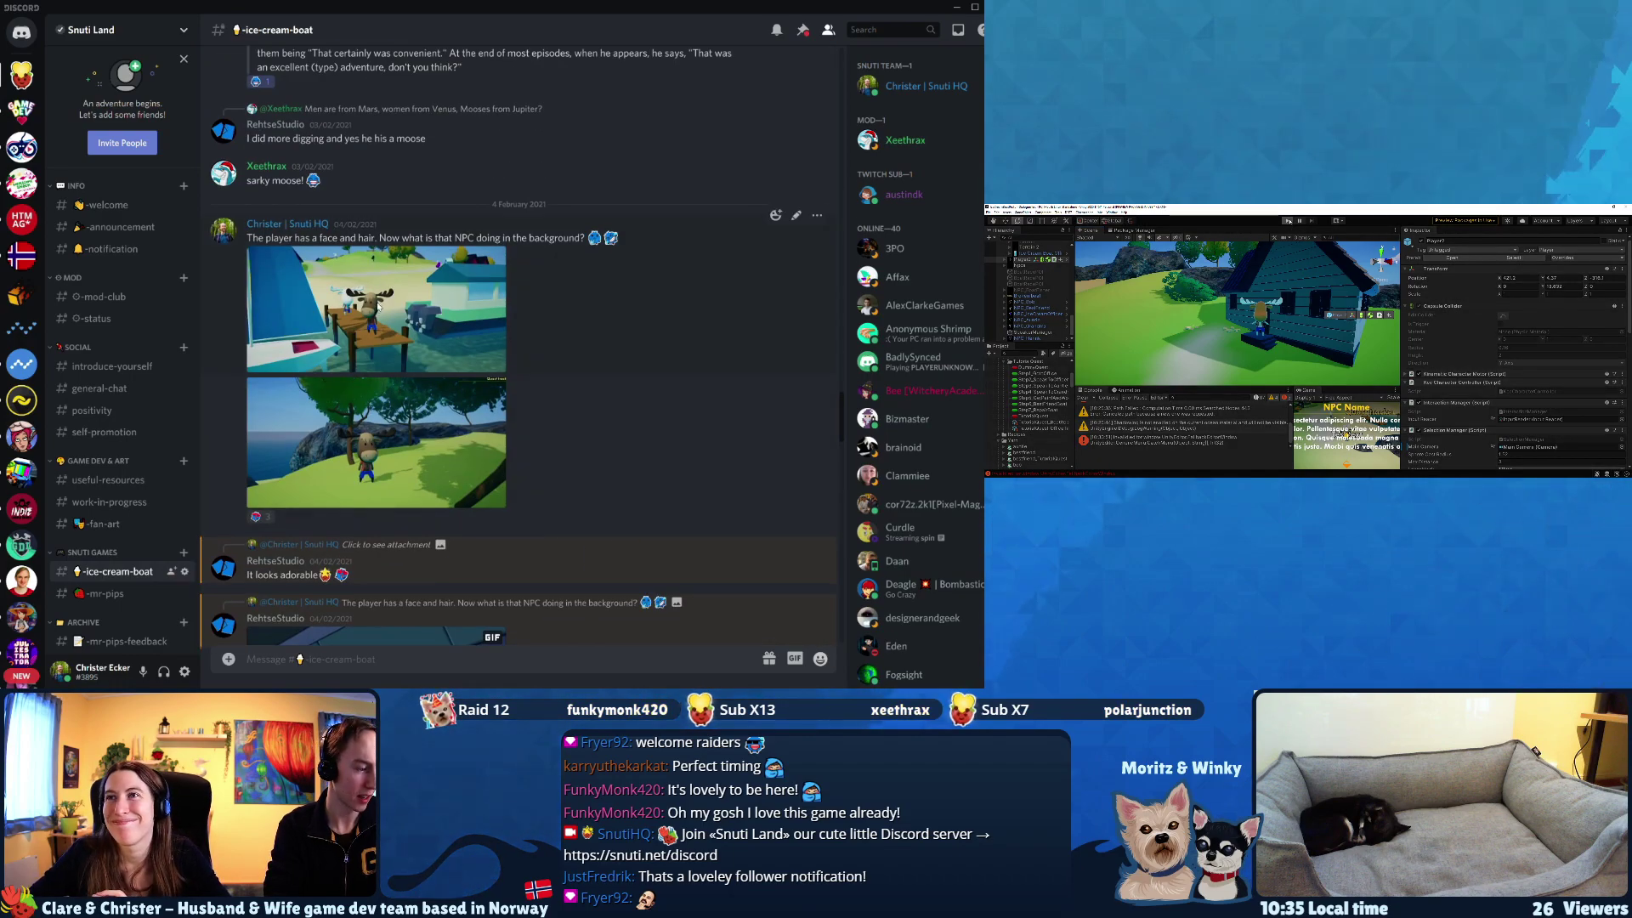
click(378, 306)
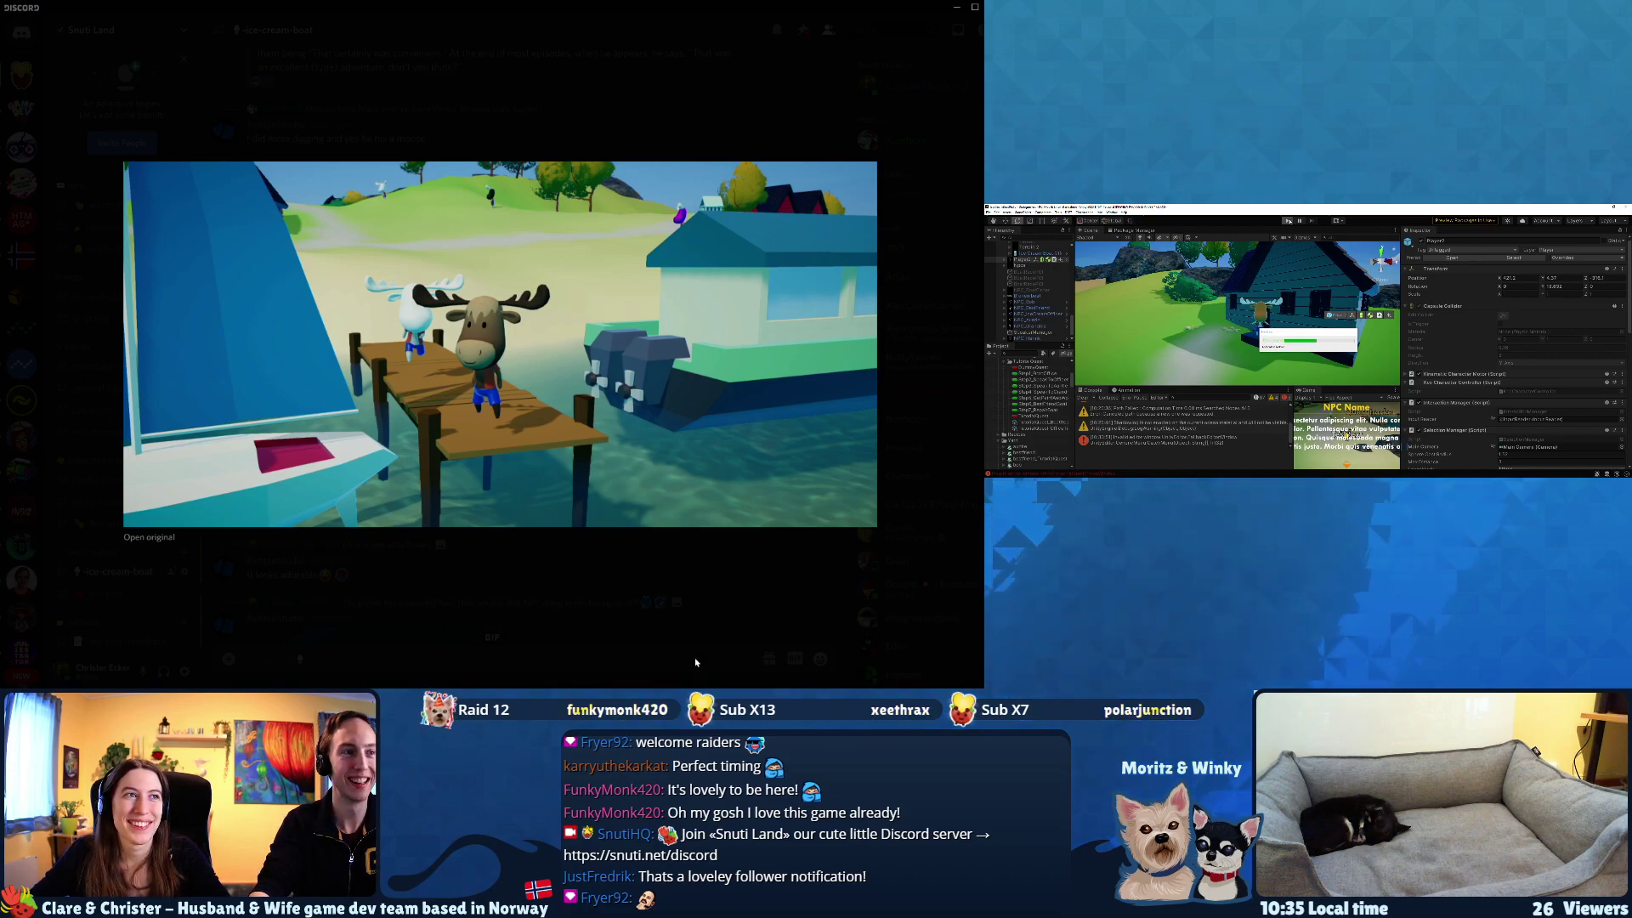
click(708, 604)
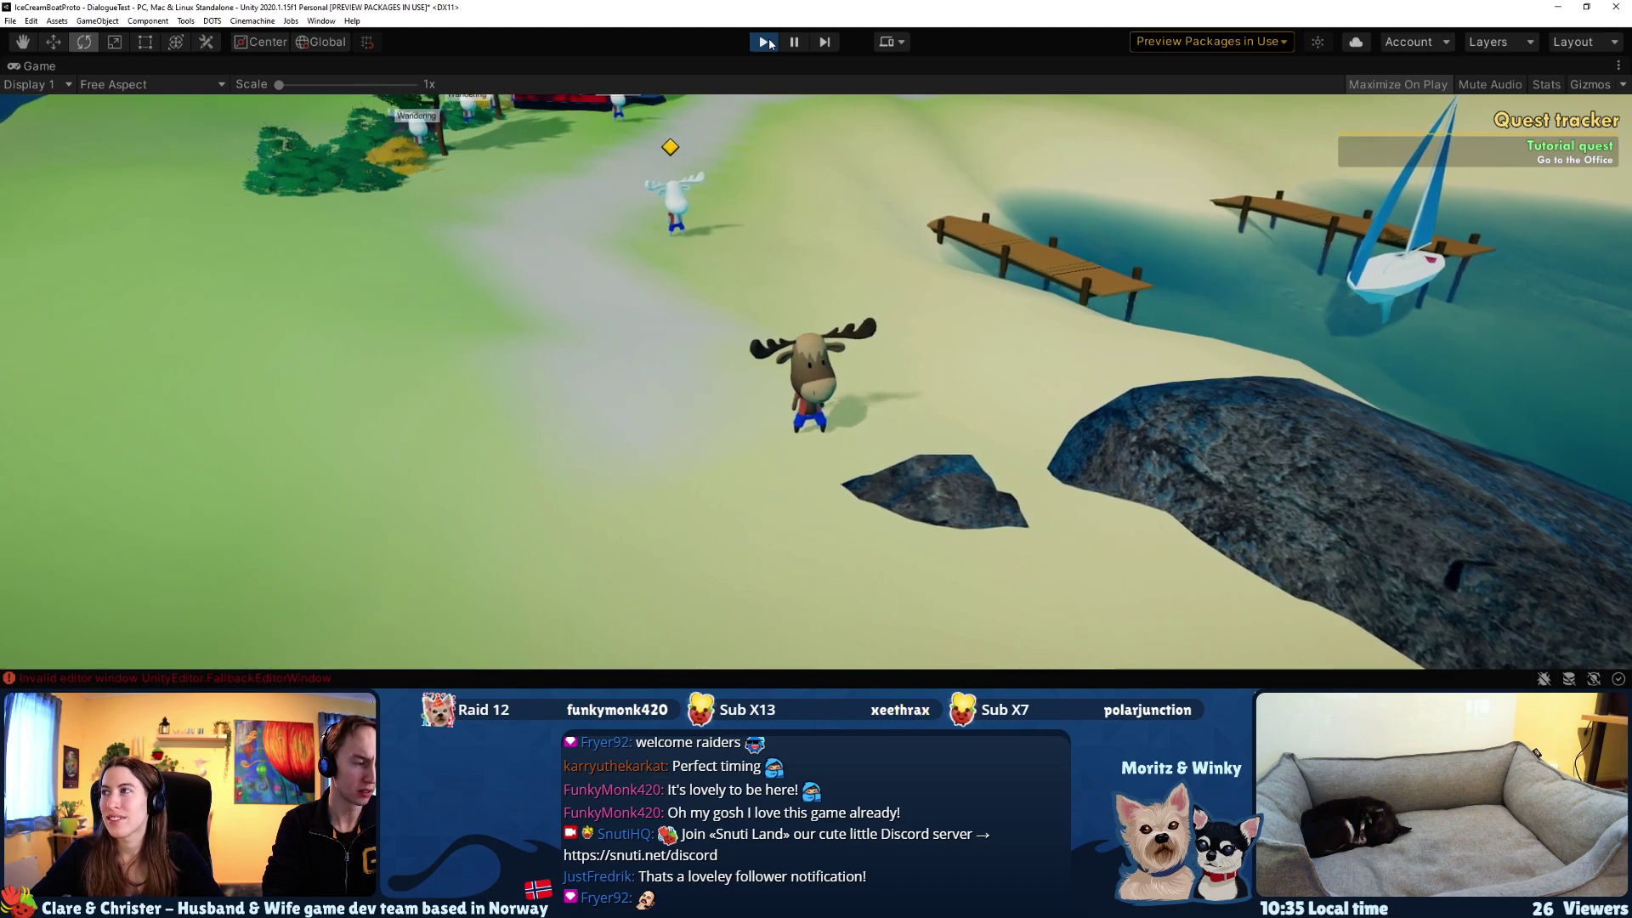
- Run the moose across the grass past the dark boathouses and over the rock to the houseboat's dock
click(906, 264)
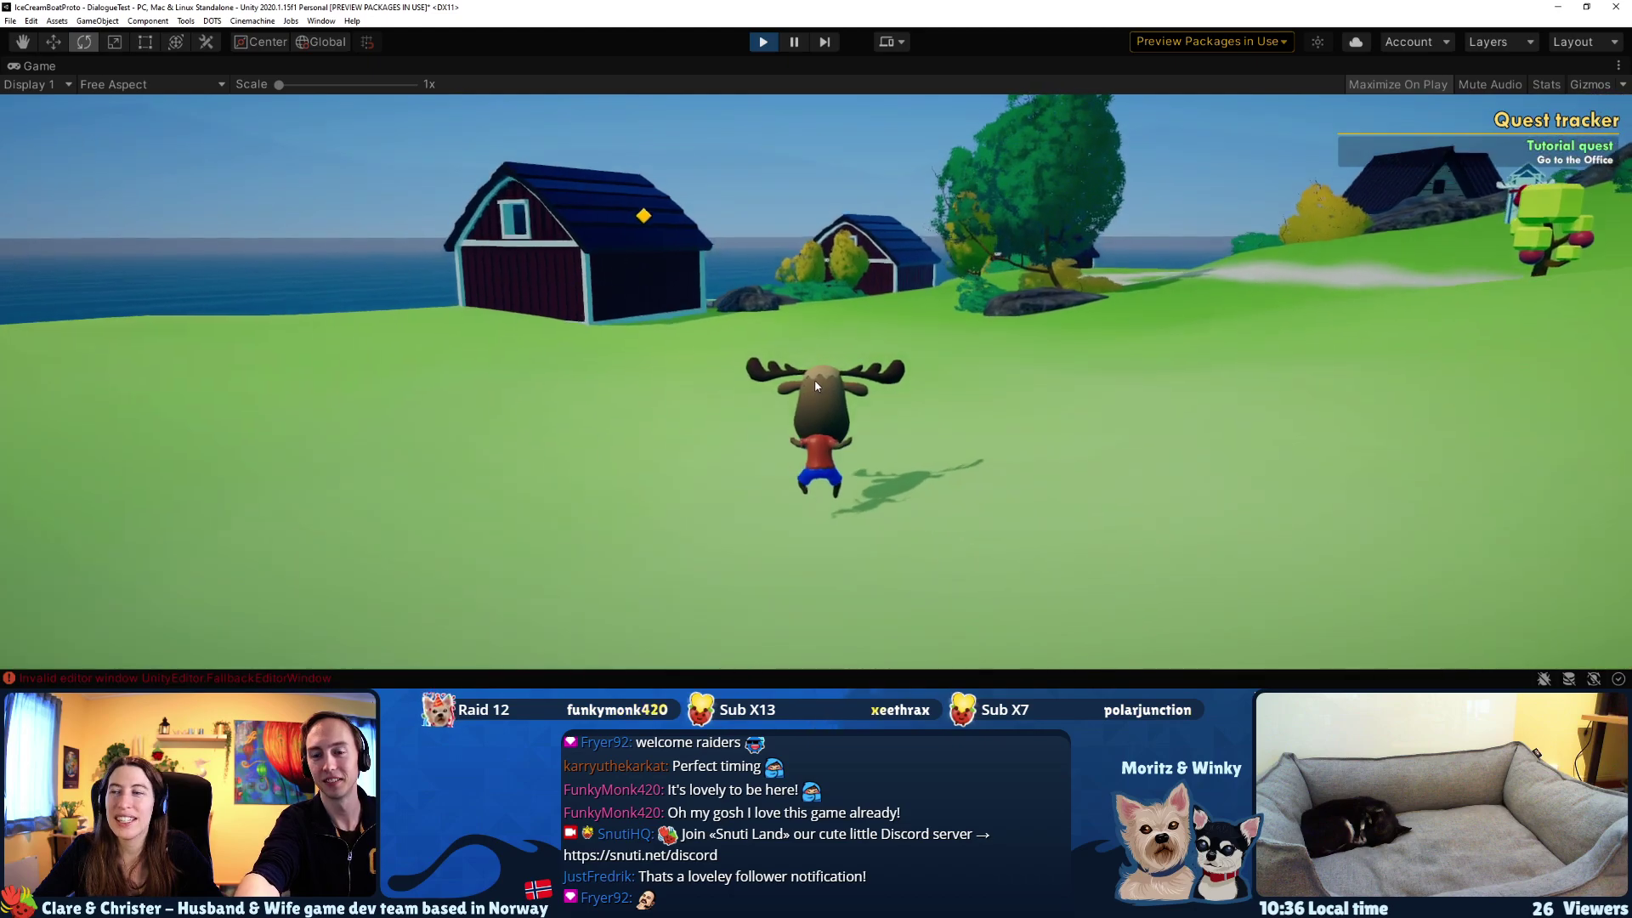
key(space)
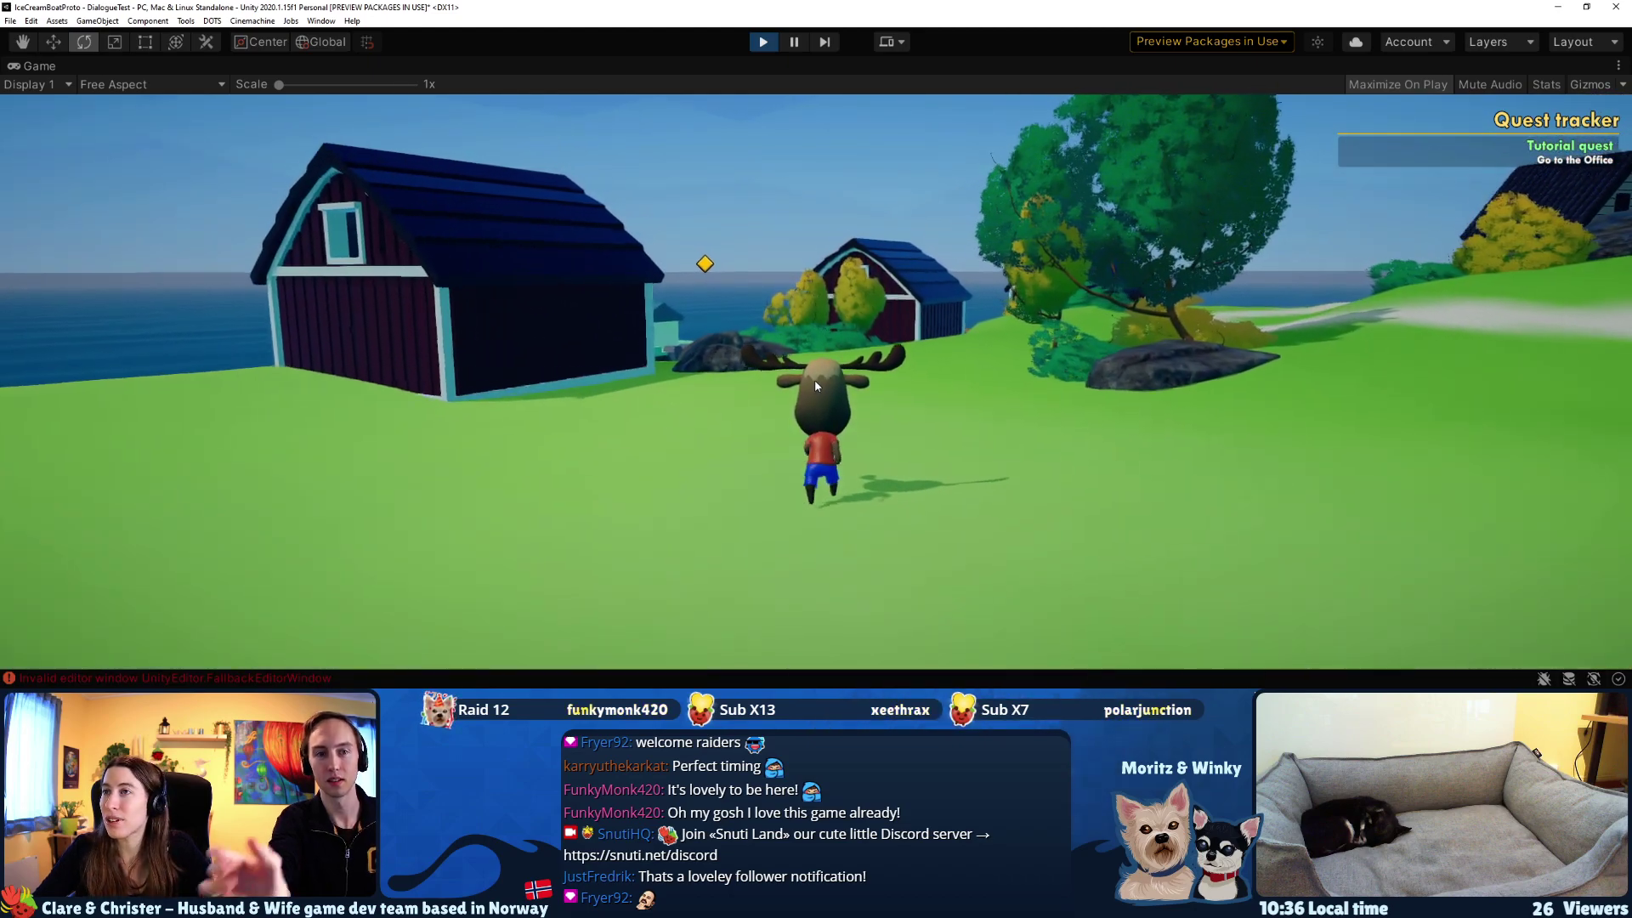
key(space)
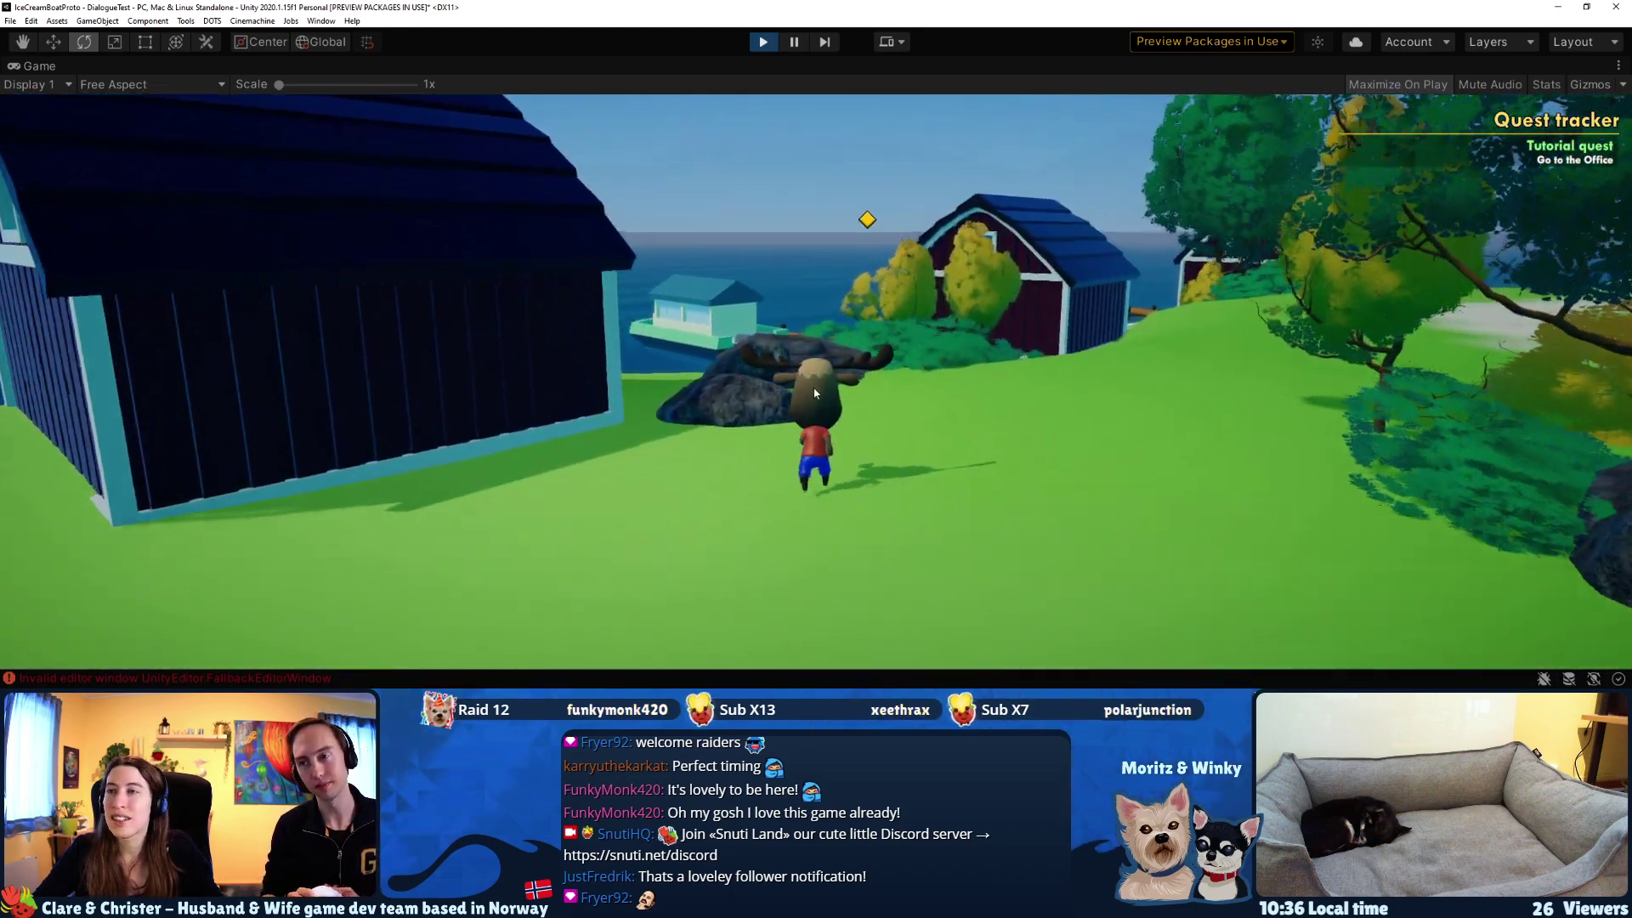
key(space)
key(w)
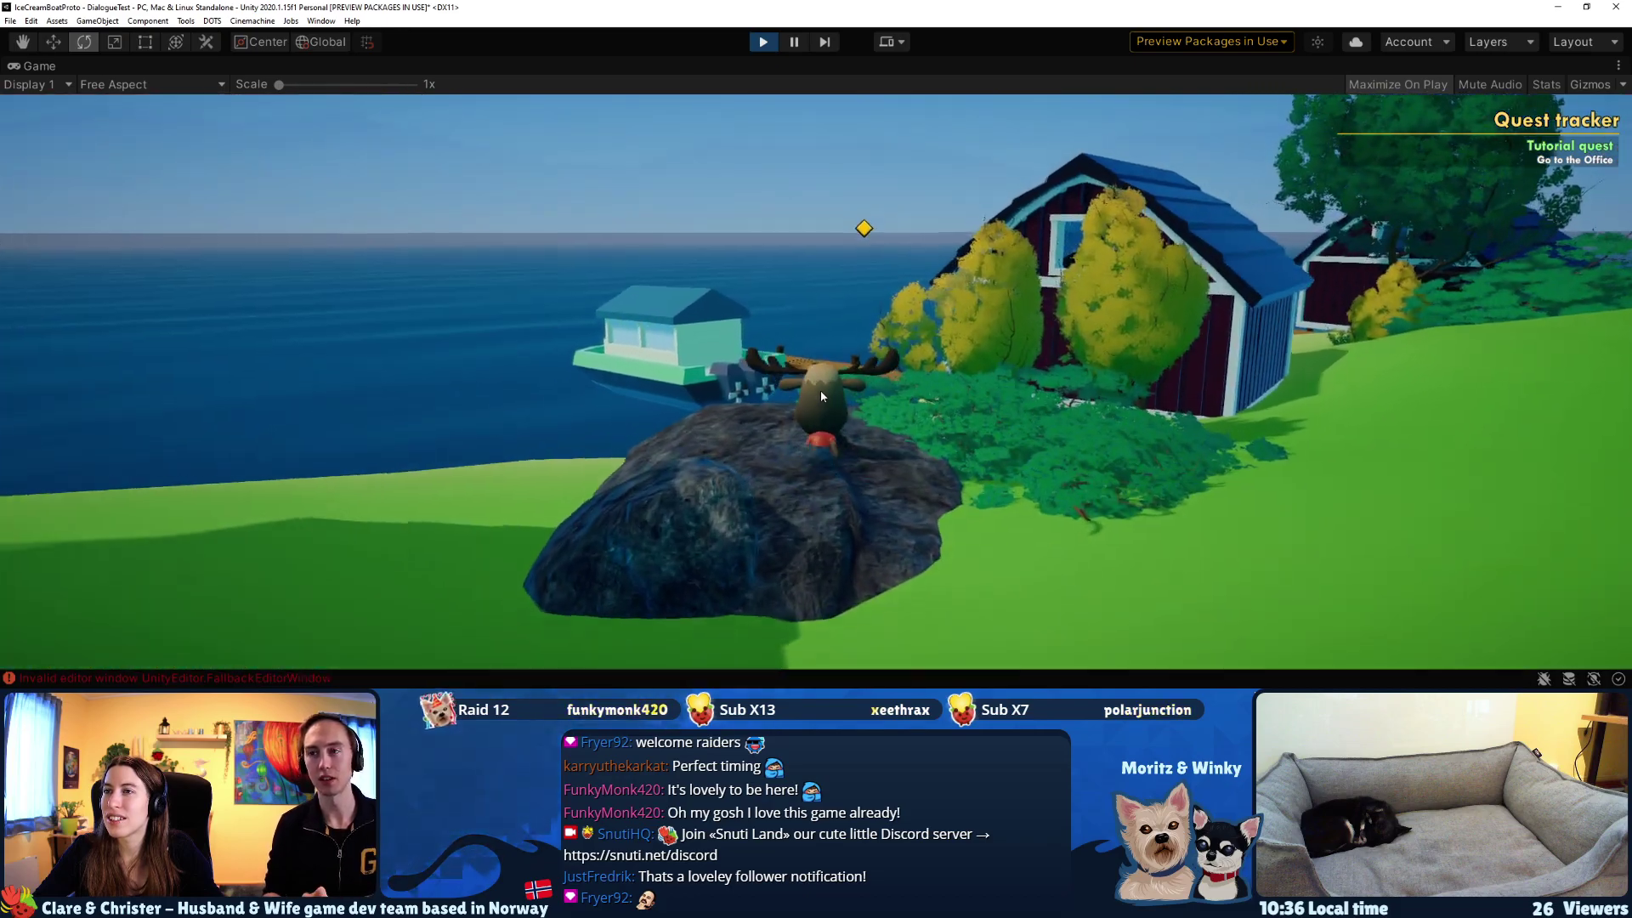
key(w)
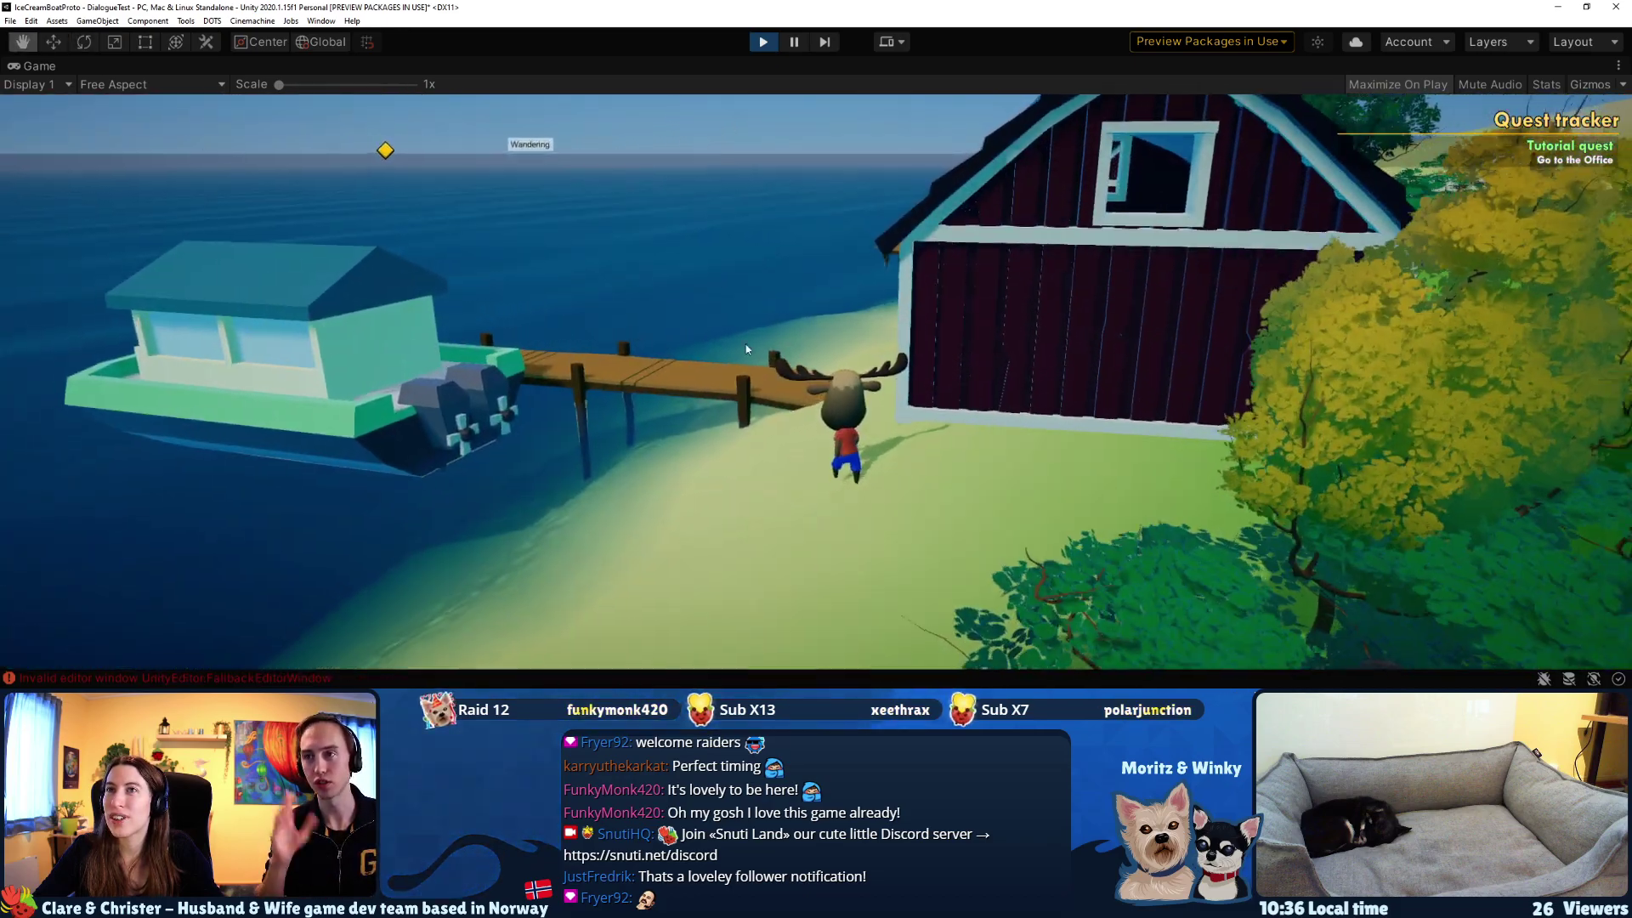
- Go around the boathouse to Henrik the snoozer, talk to him and end the dialogue
key(s)
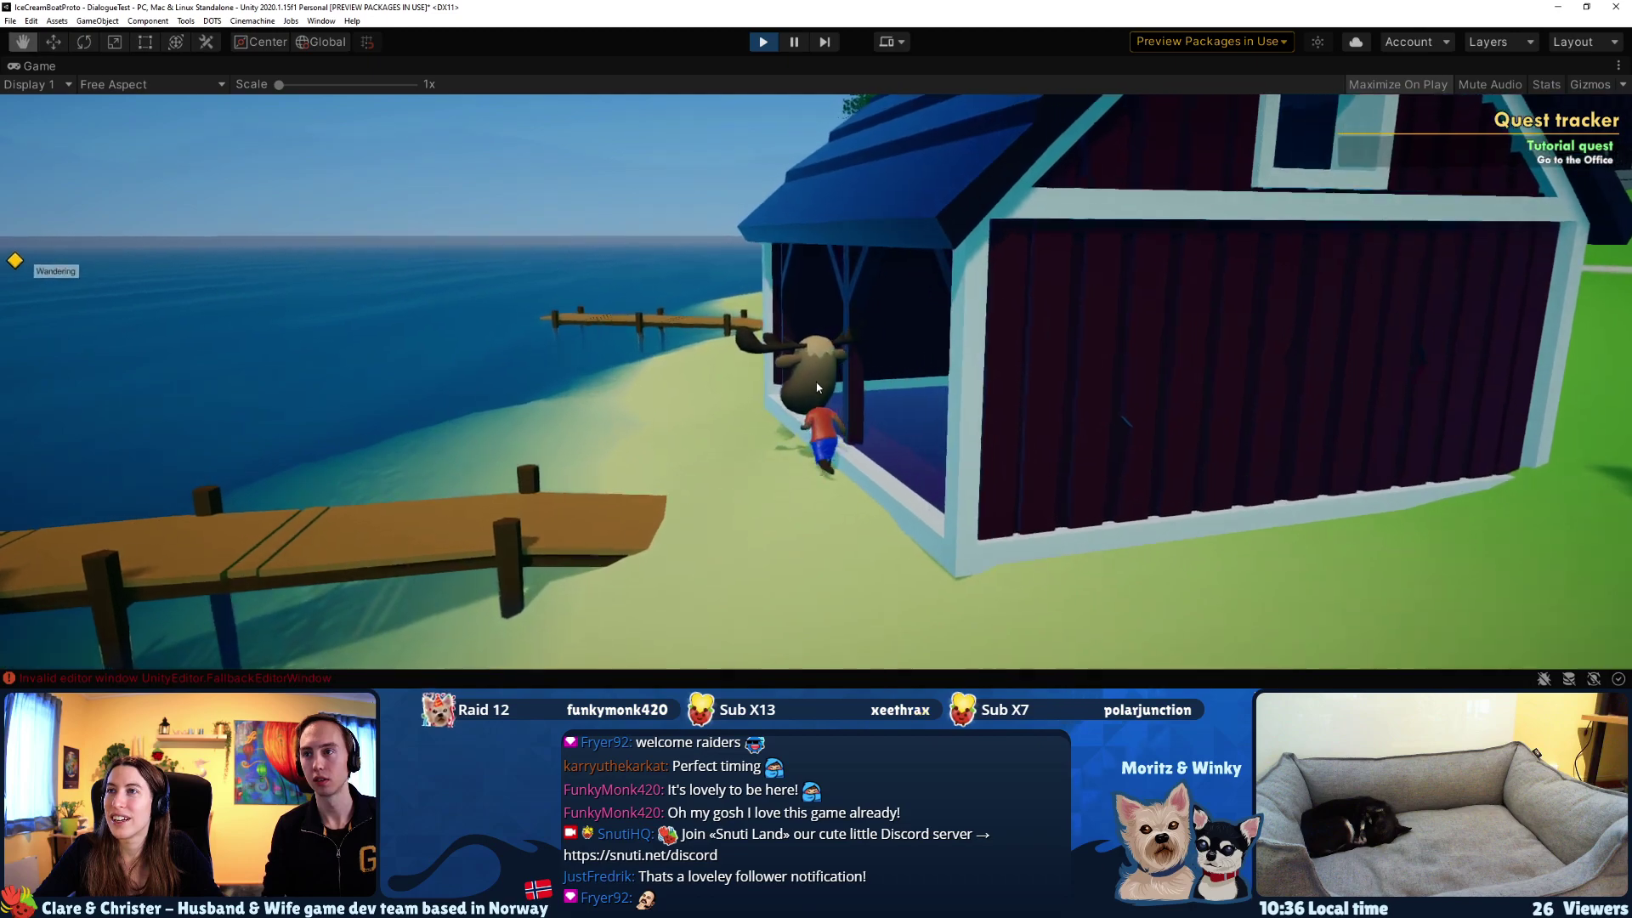
key(s)
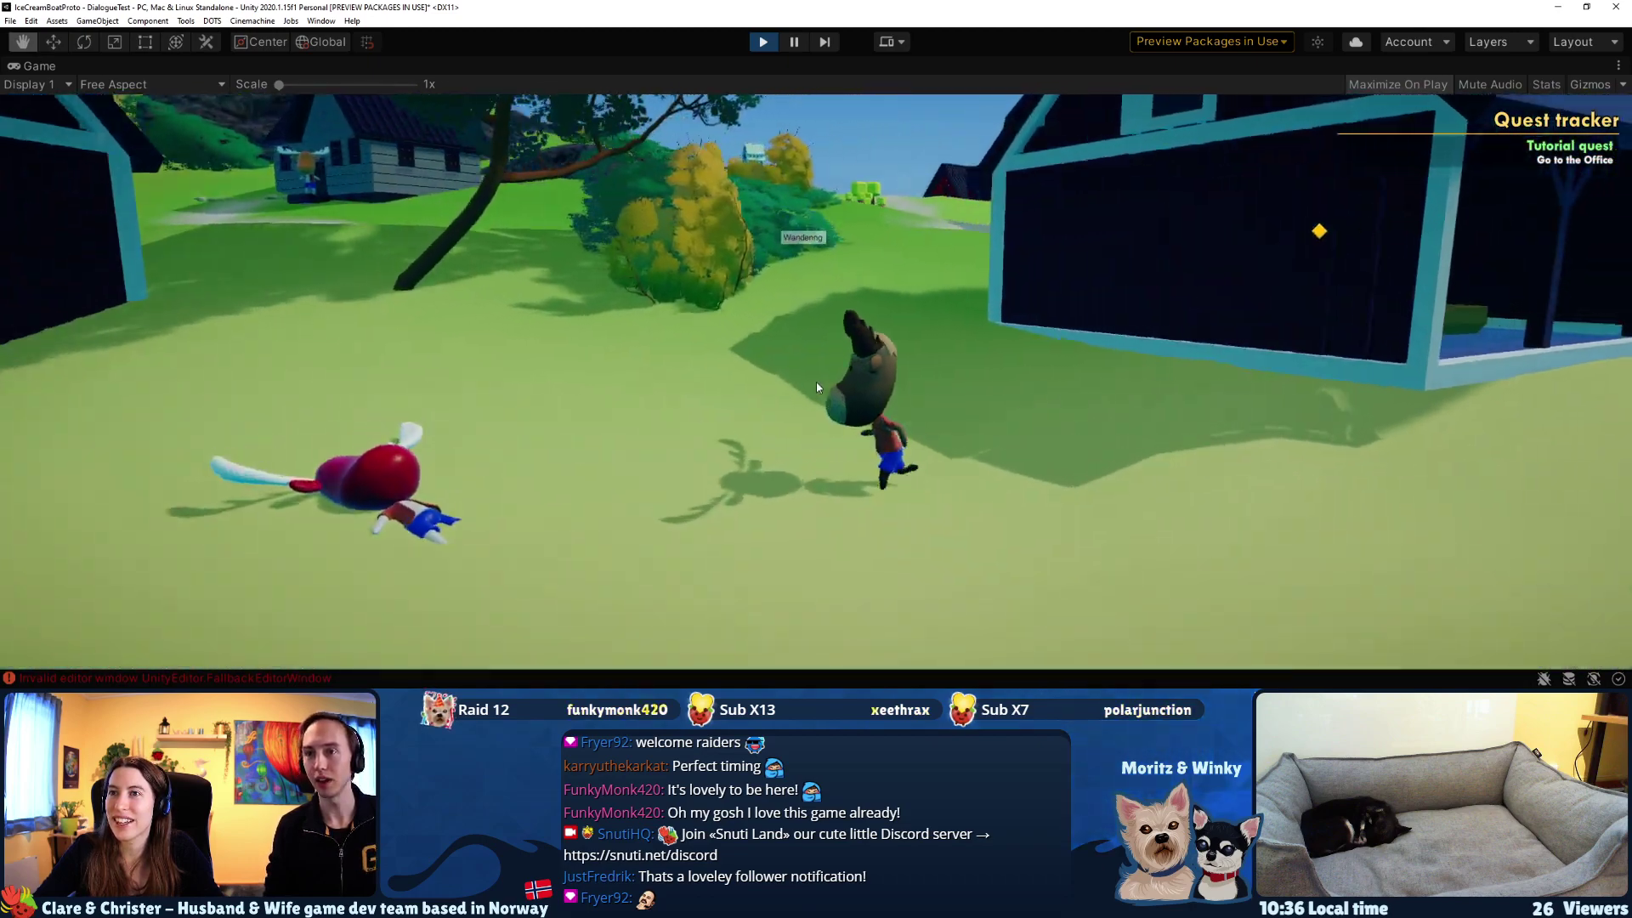
key(e)
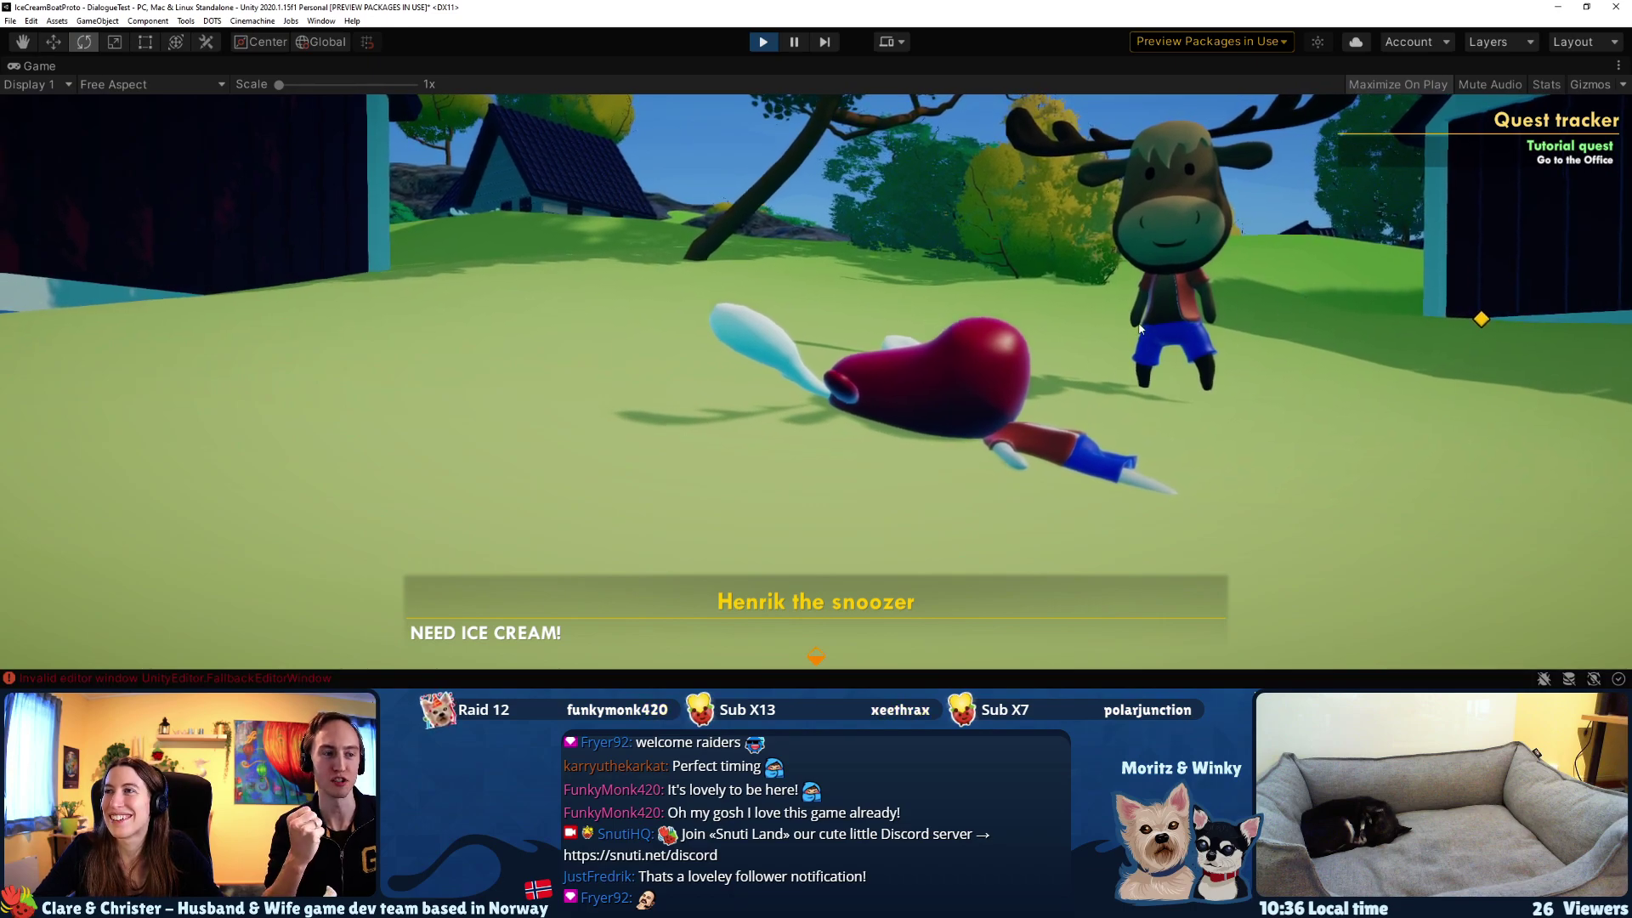
click(828, 661)
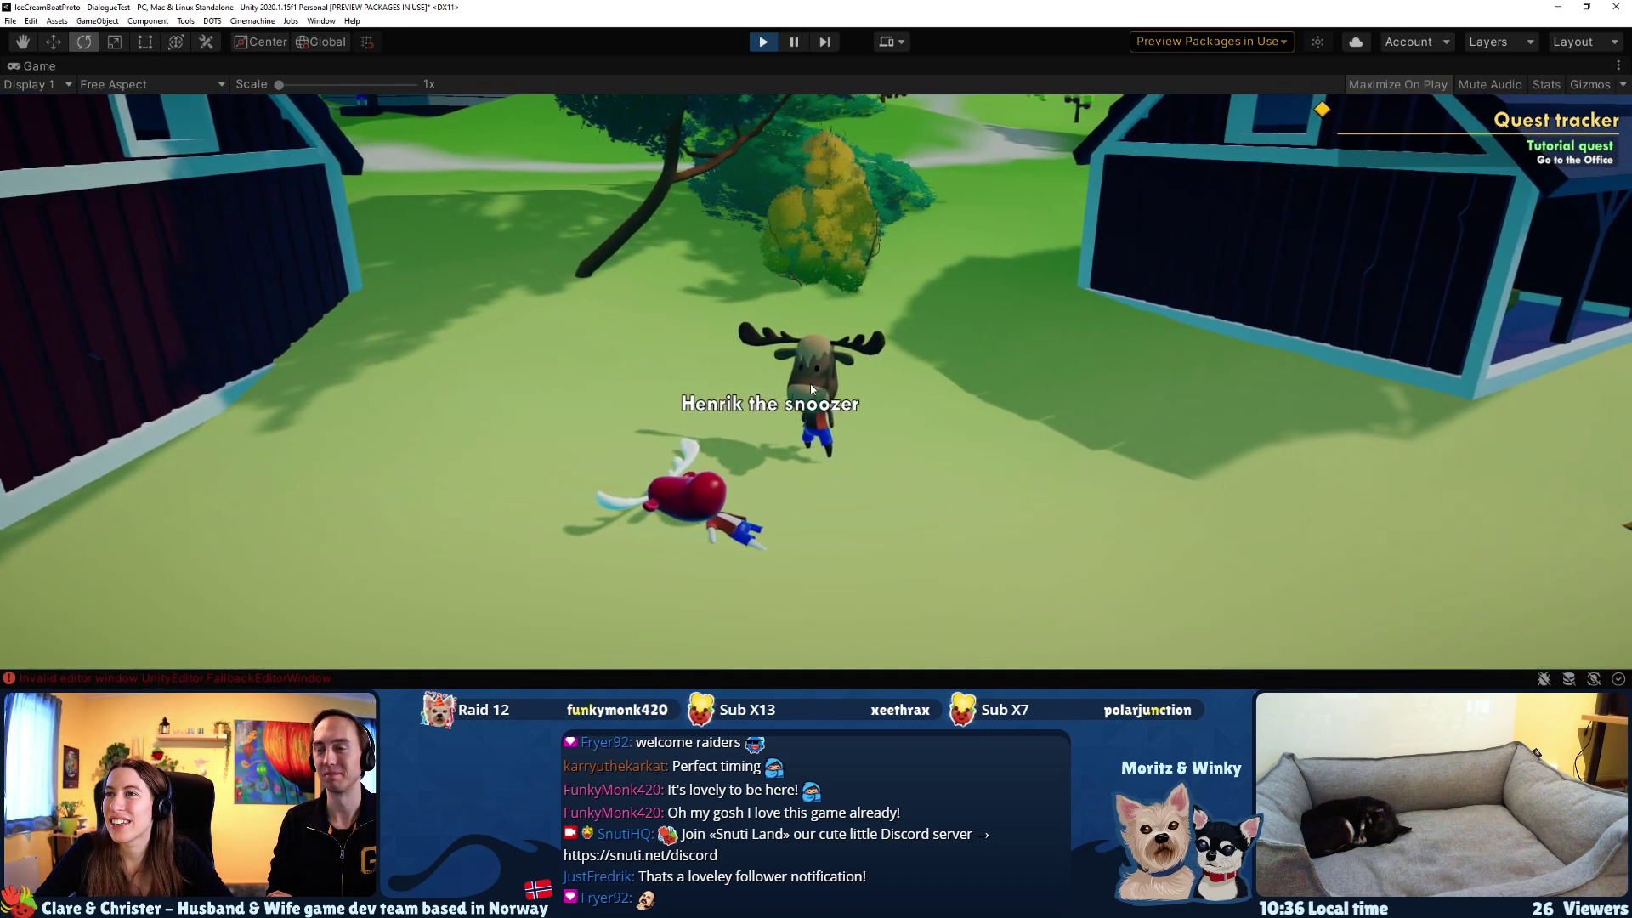
- Run through the open boathouse that holds the broken boat and out toward the path
key(q)
key(w)
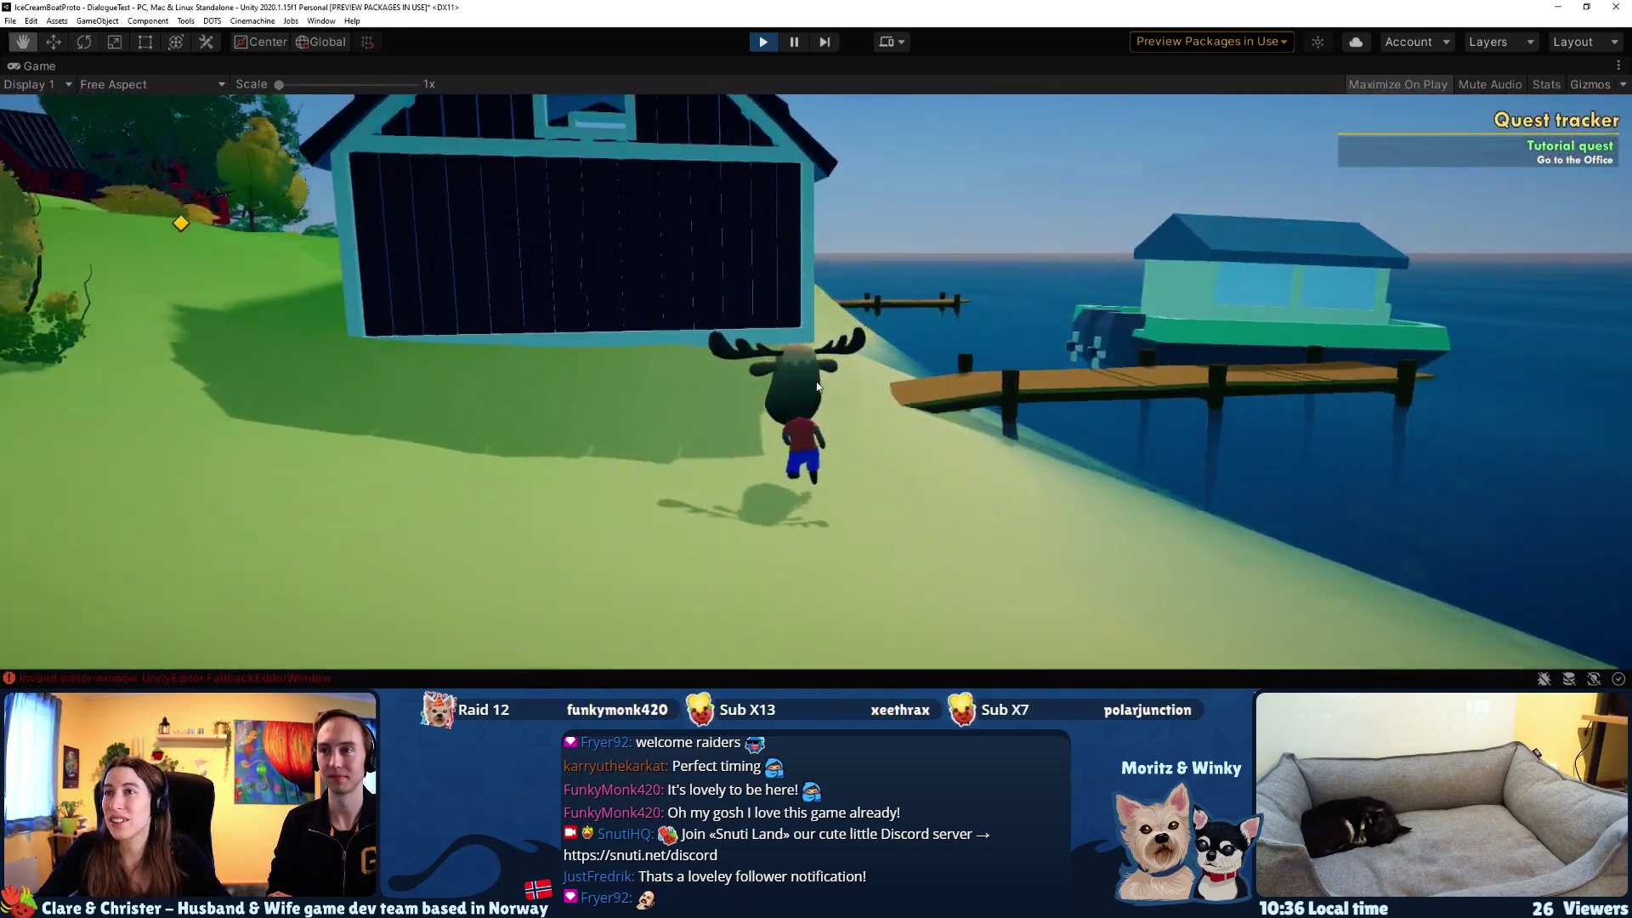
key(w)
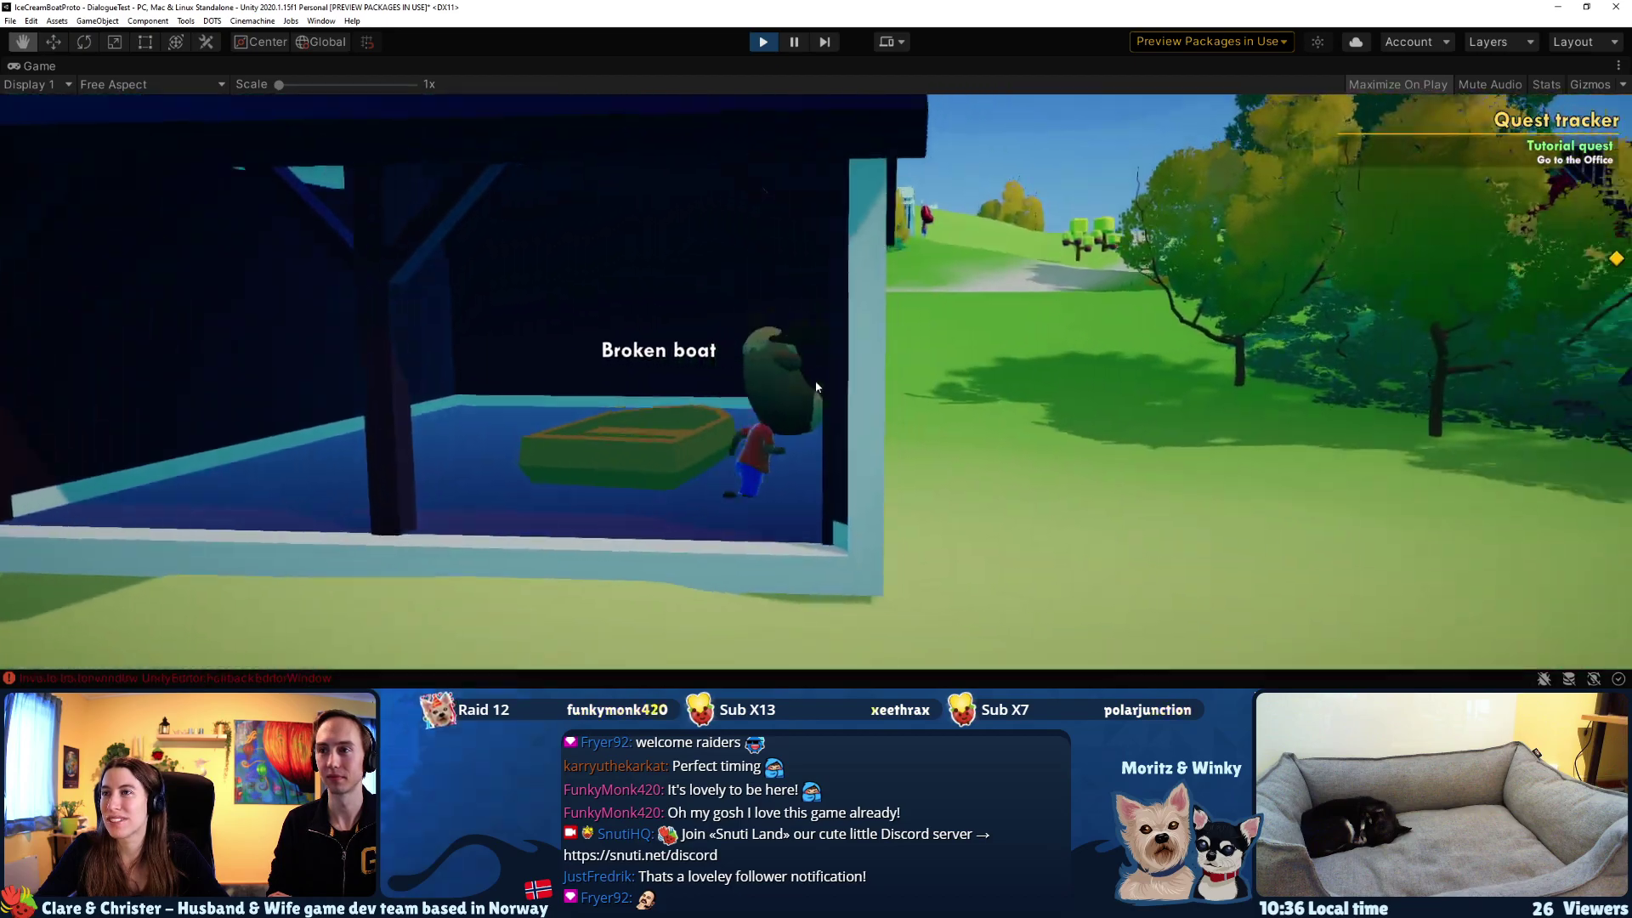
key(space)
key(w)
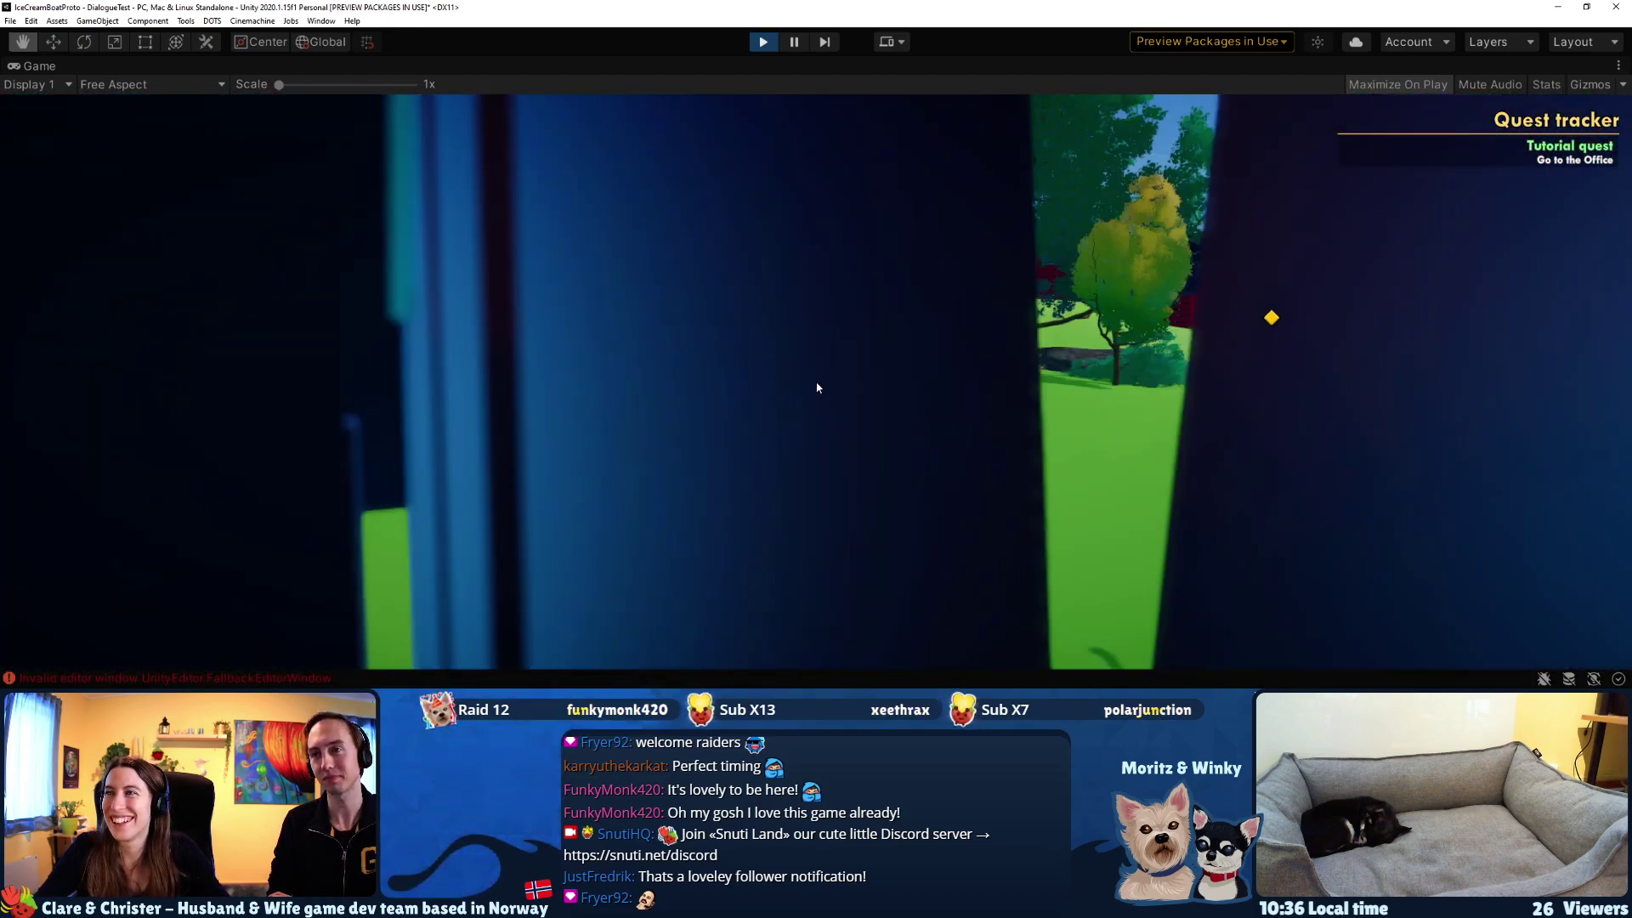
key(w)
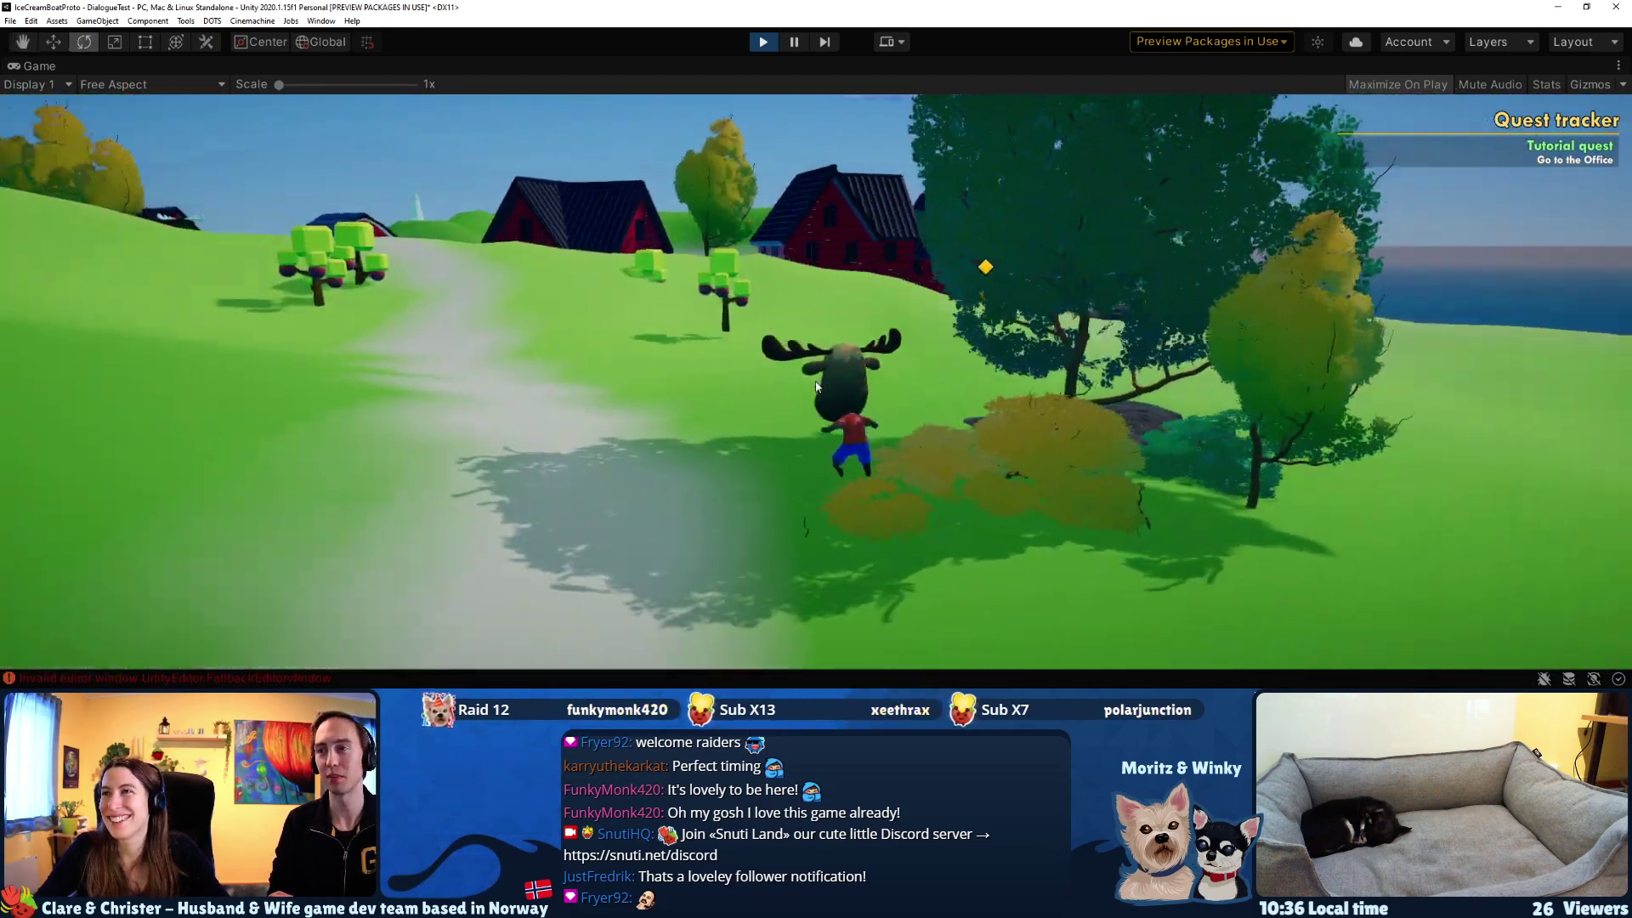
- Run up to the blocky fruit trees beside the path and harvest strawberries from them
key(w)
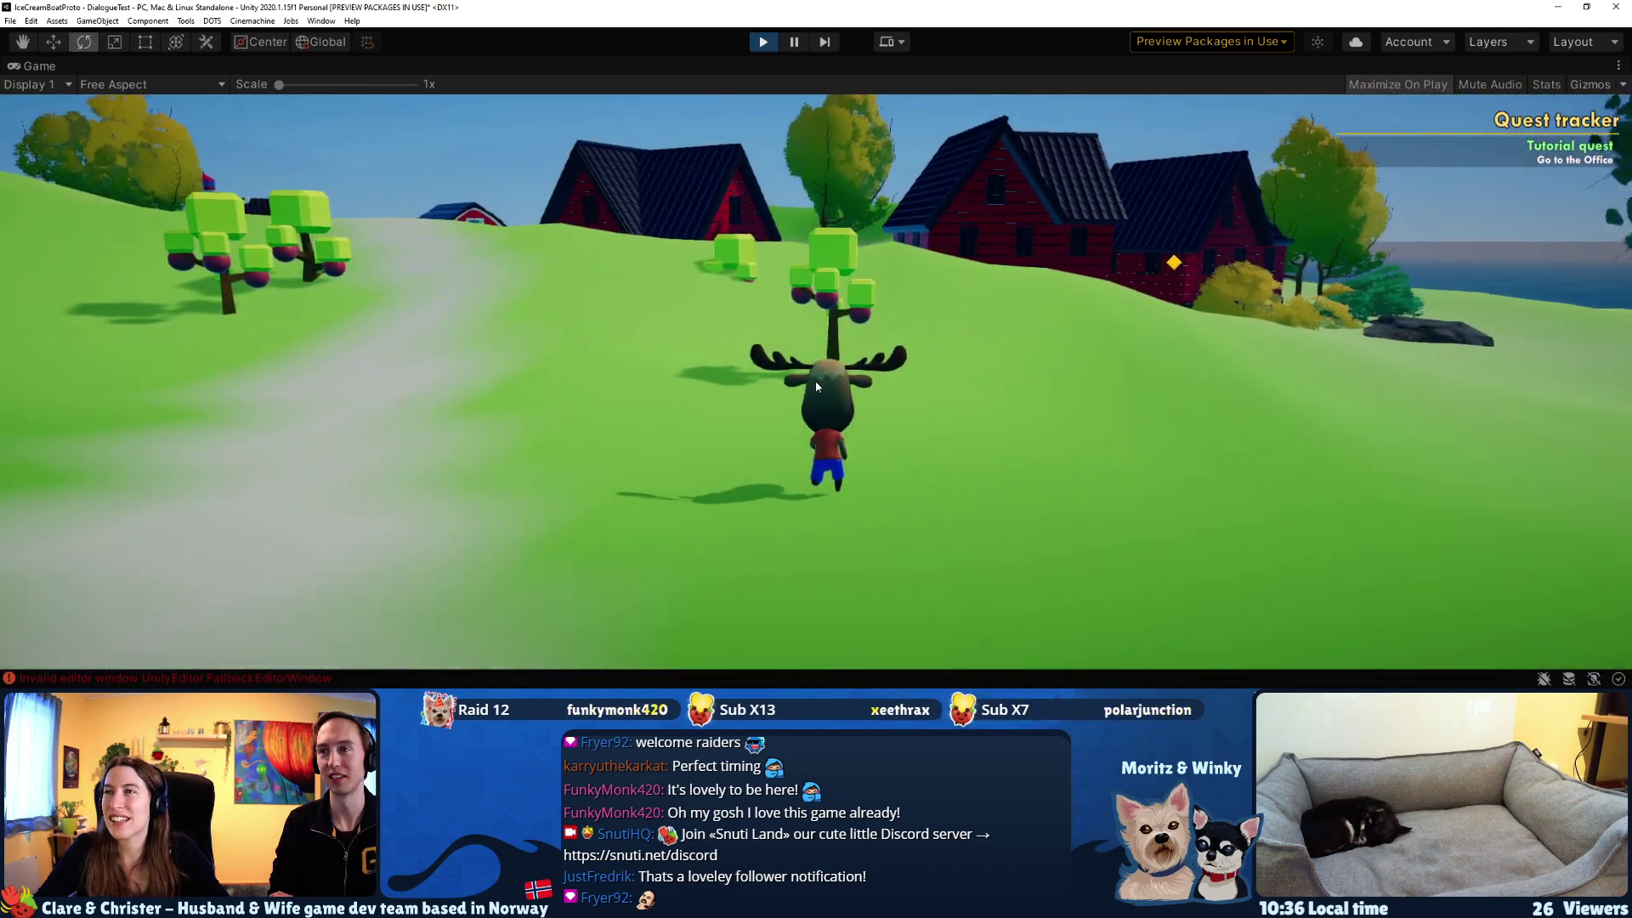
key(w)
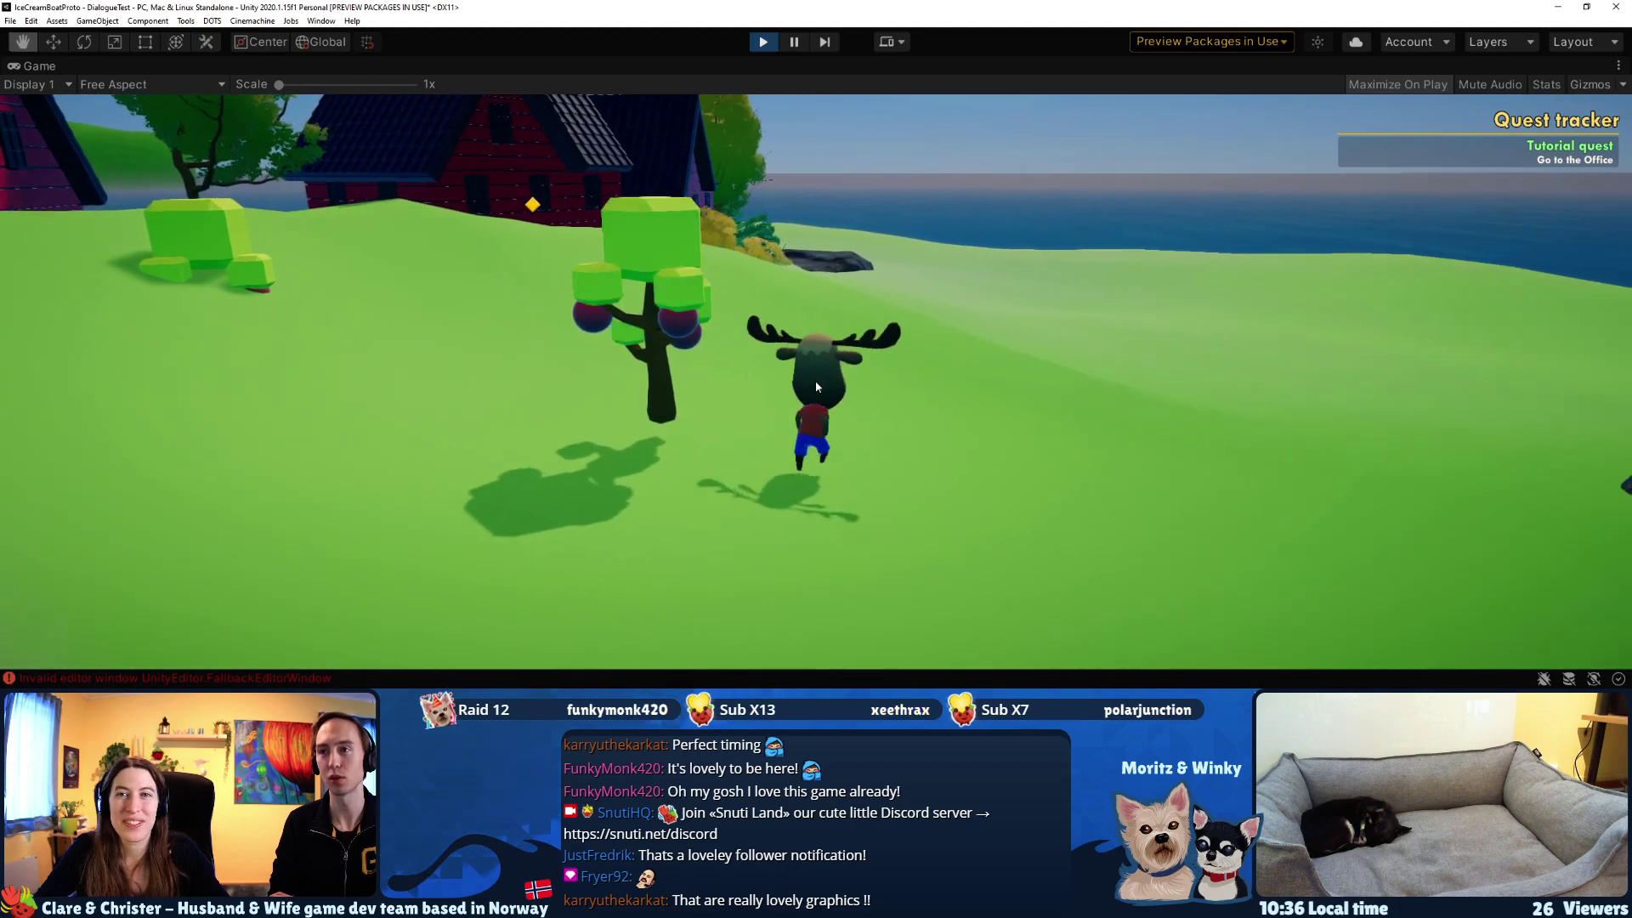
key(e)
key(w)
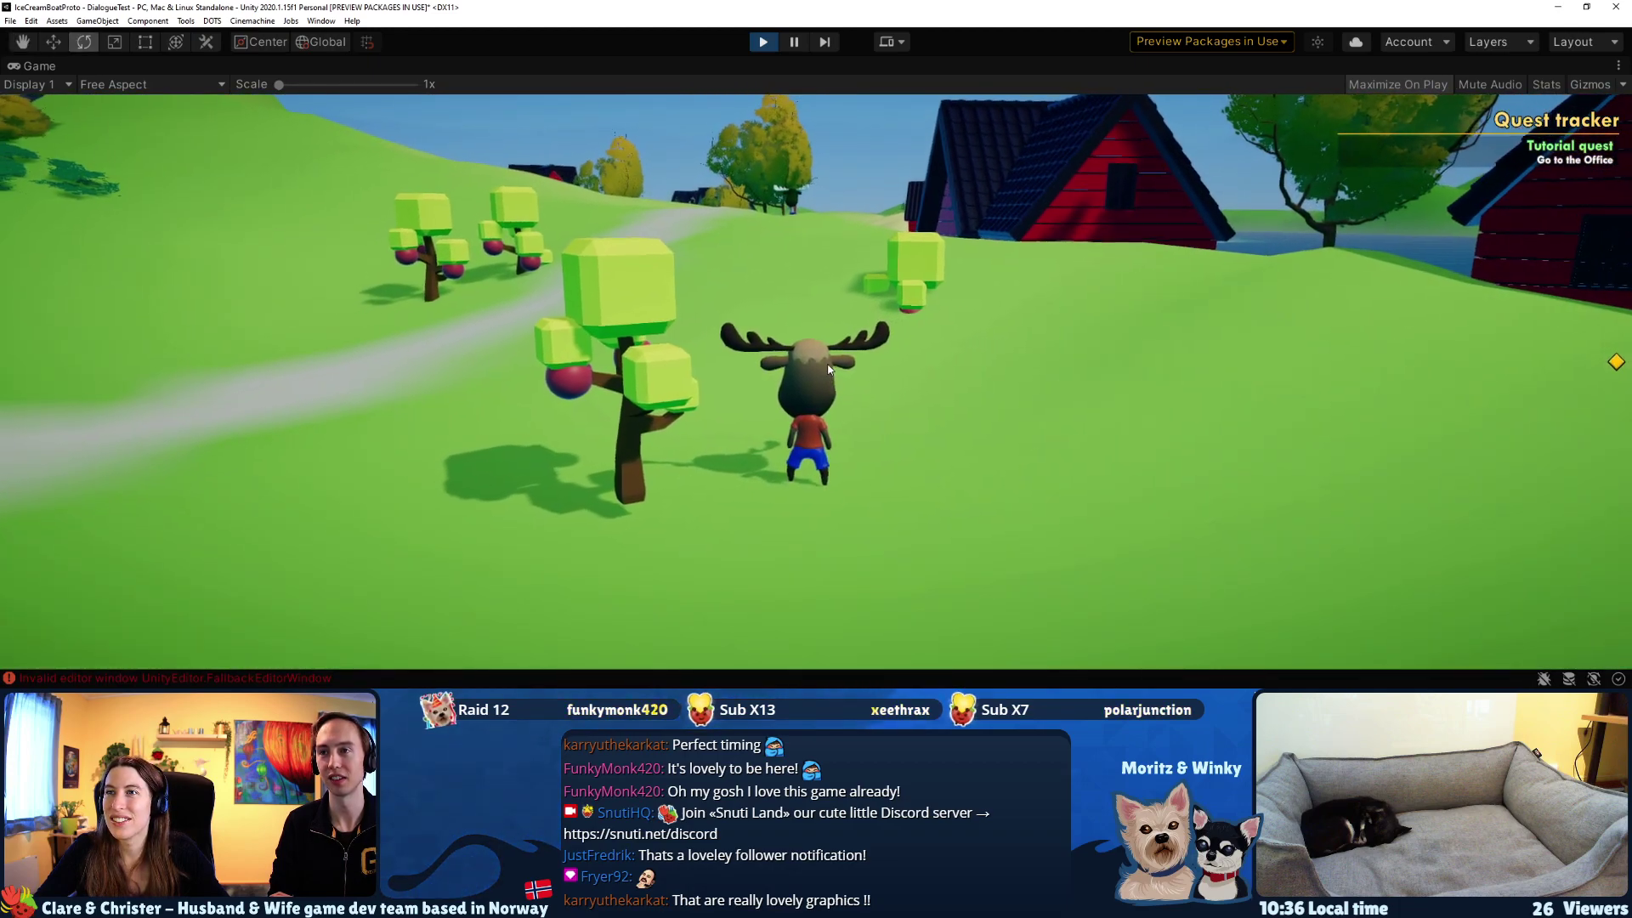
key(e)
key(q)
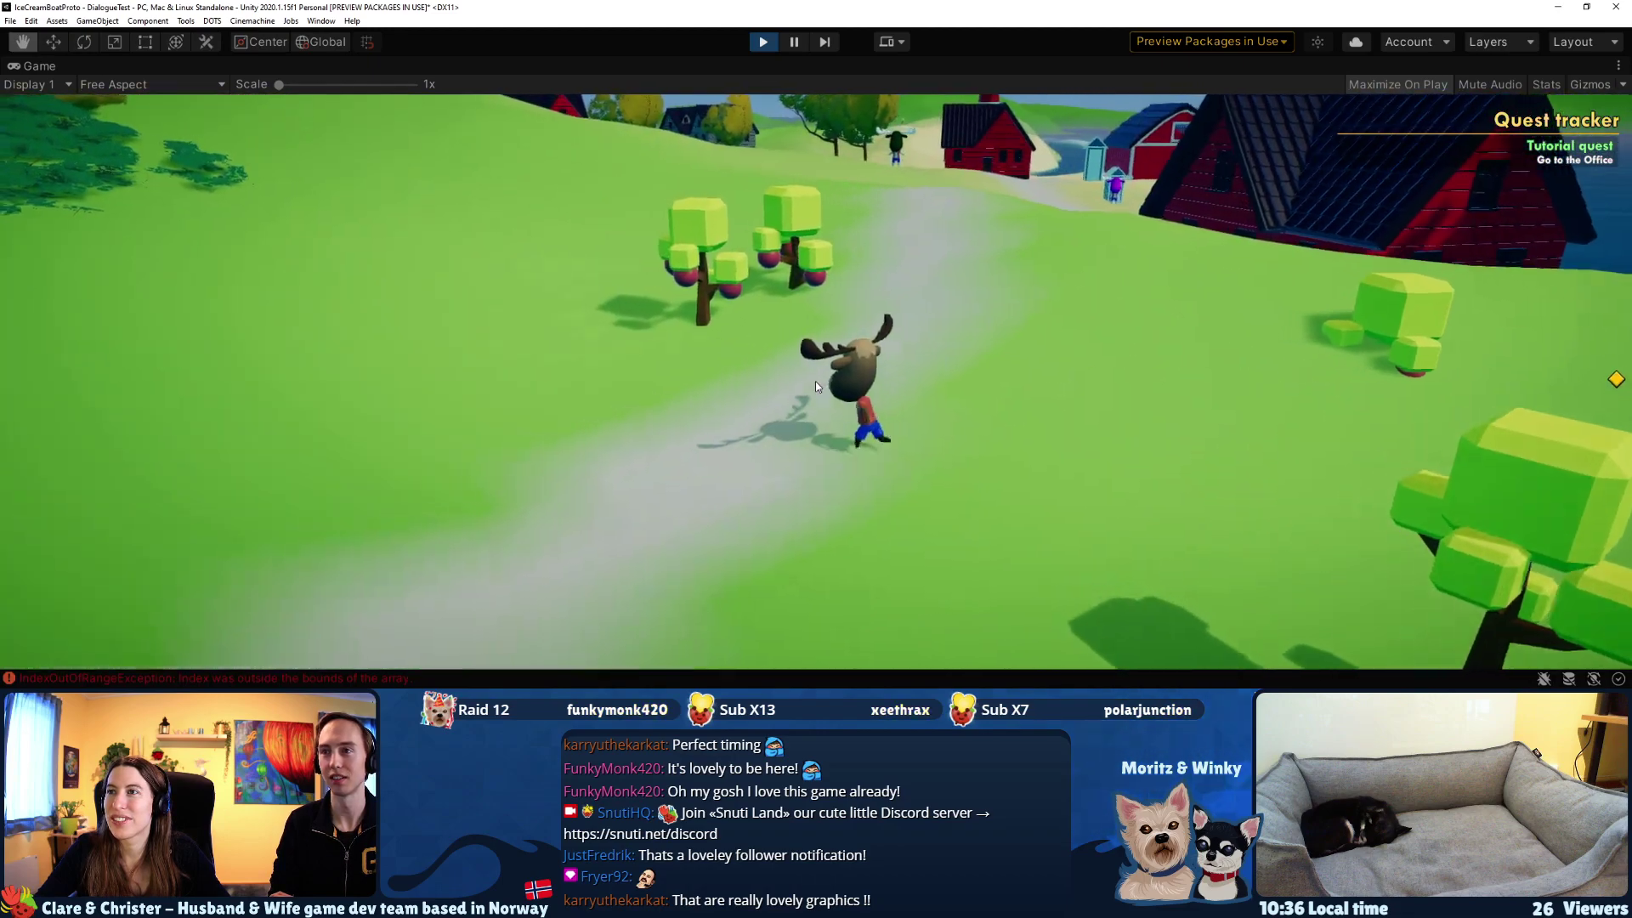
key(e)
key(e)
key(d)
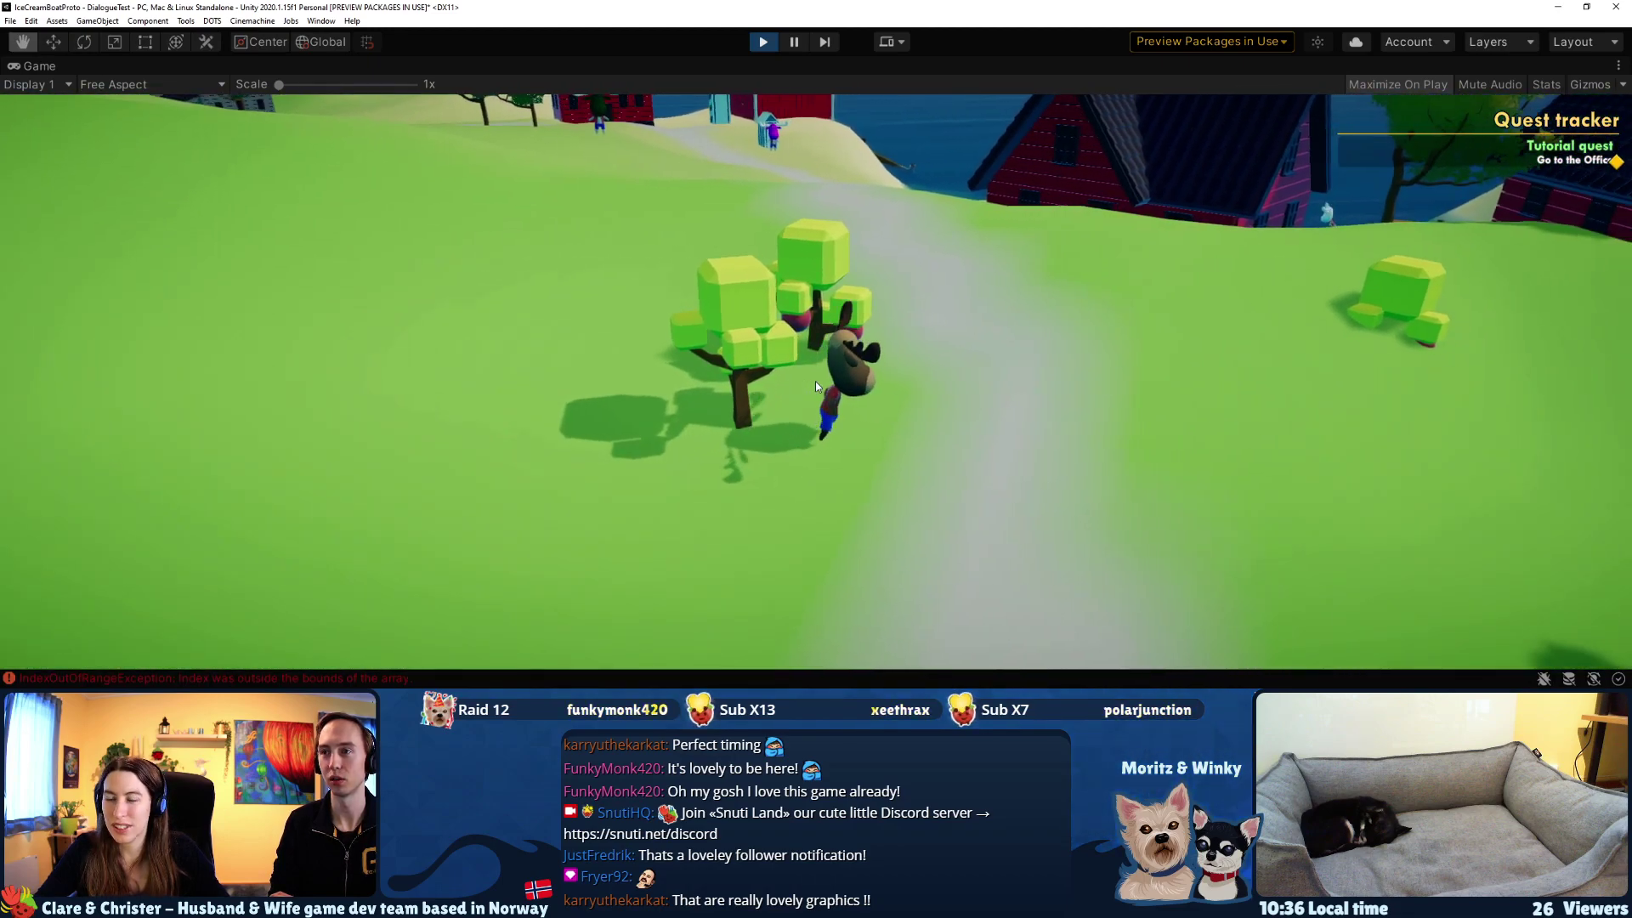
- Check the inventory, harvest the pair of fruit trees beside the path and check the inventory again
key(i)
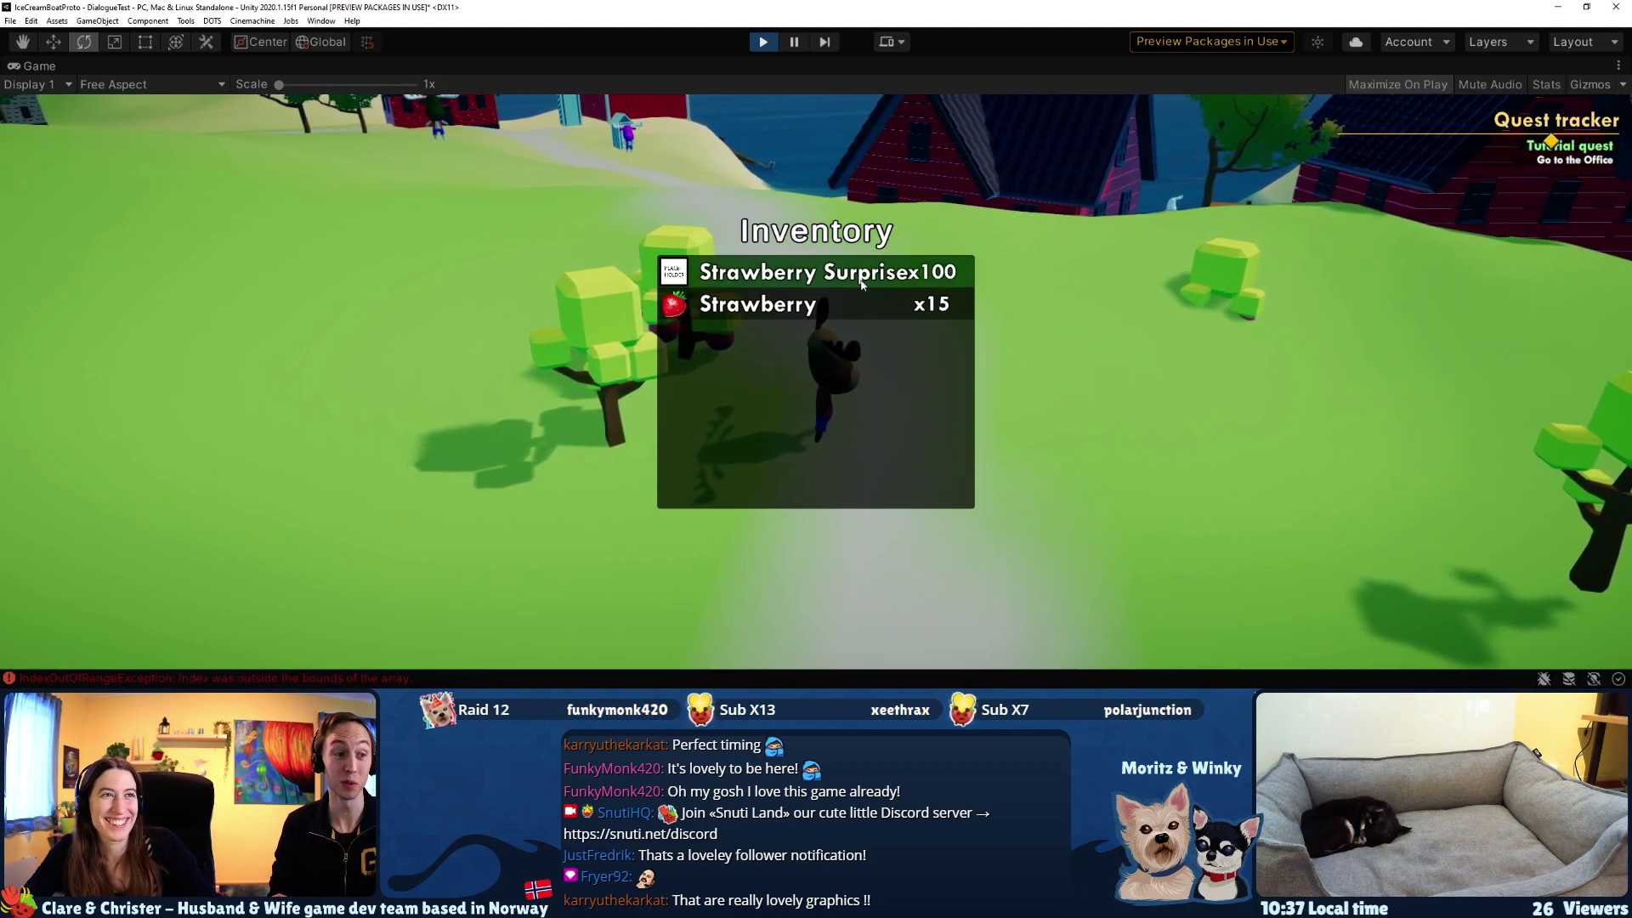
key(i)
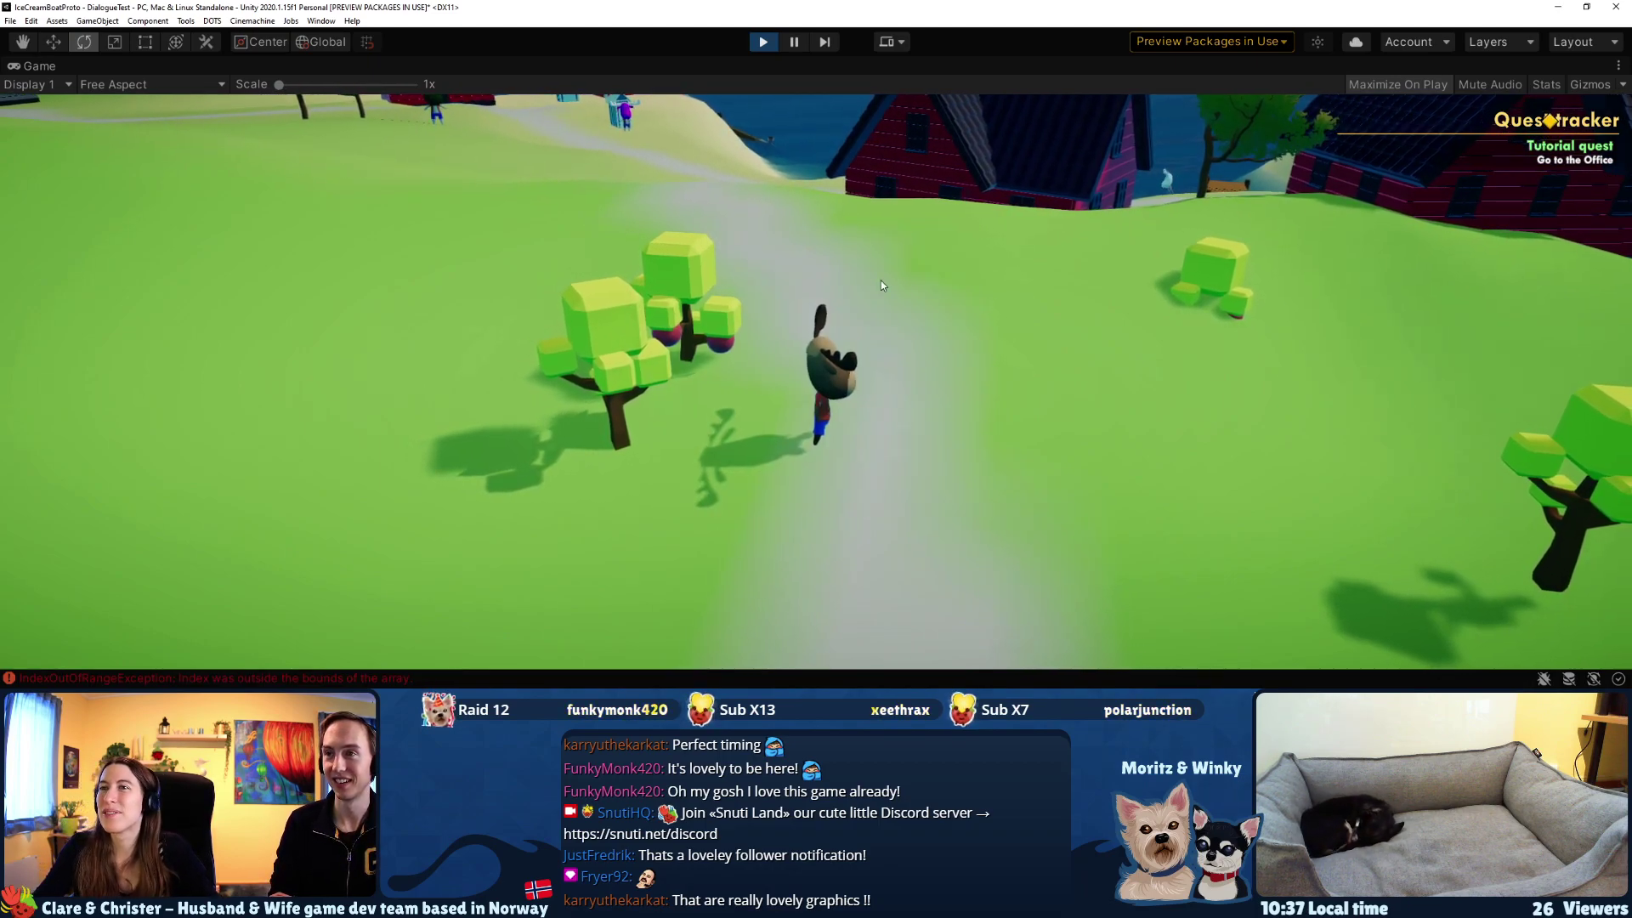
key(q)
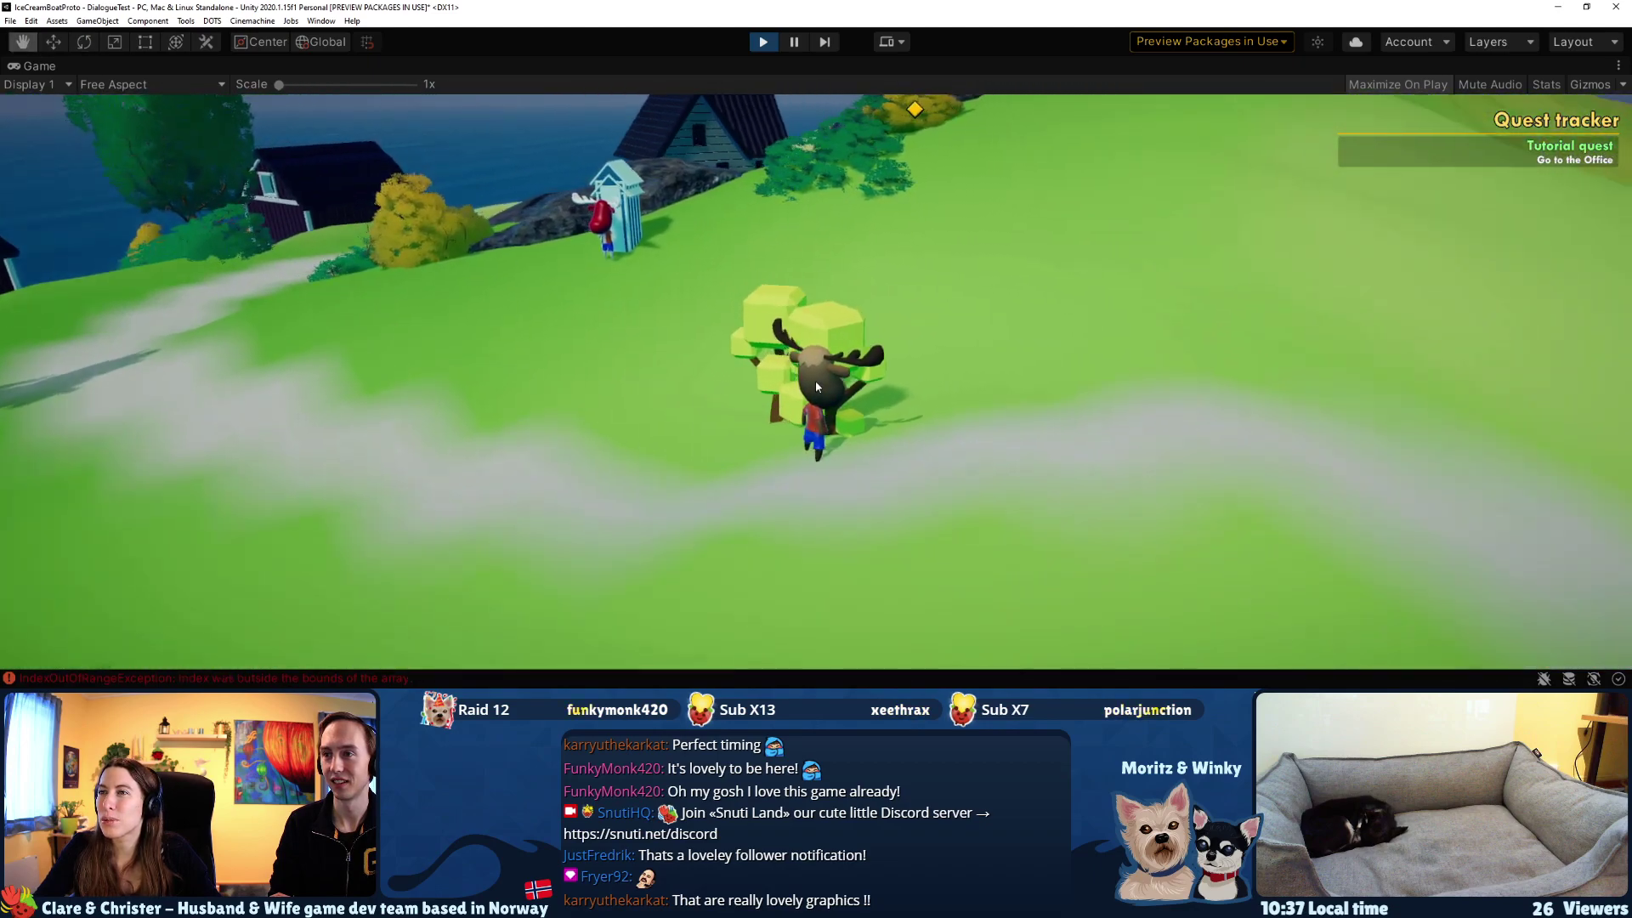
key(e)
key(i)
key(i)
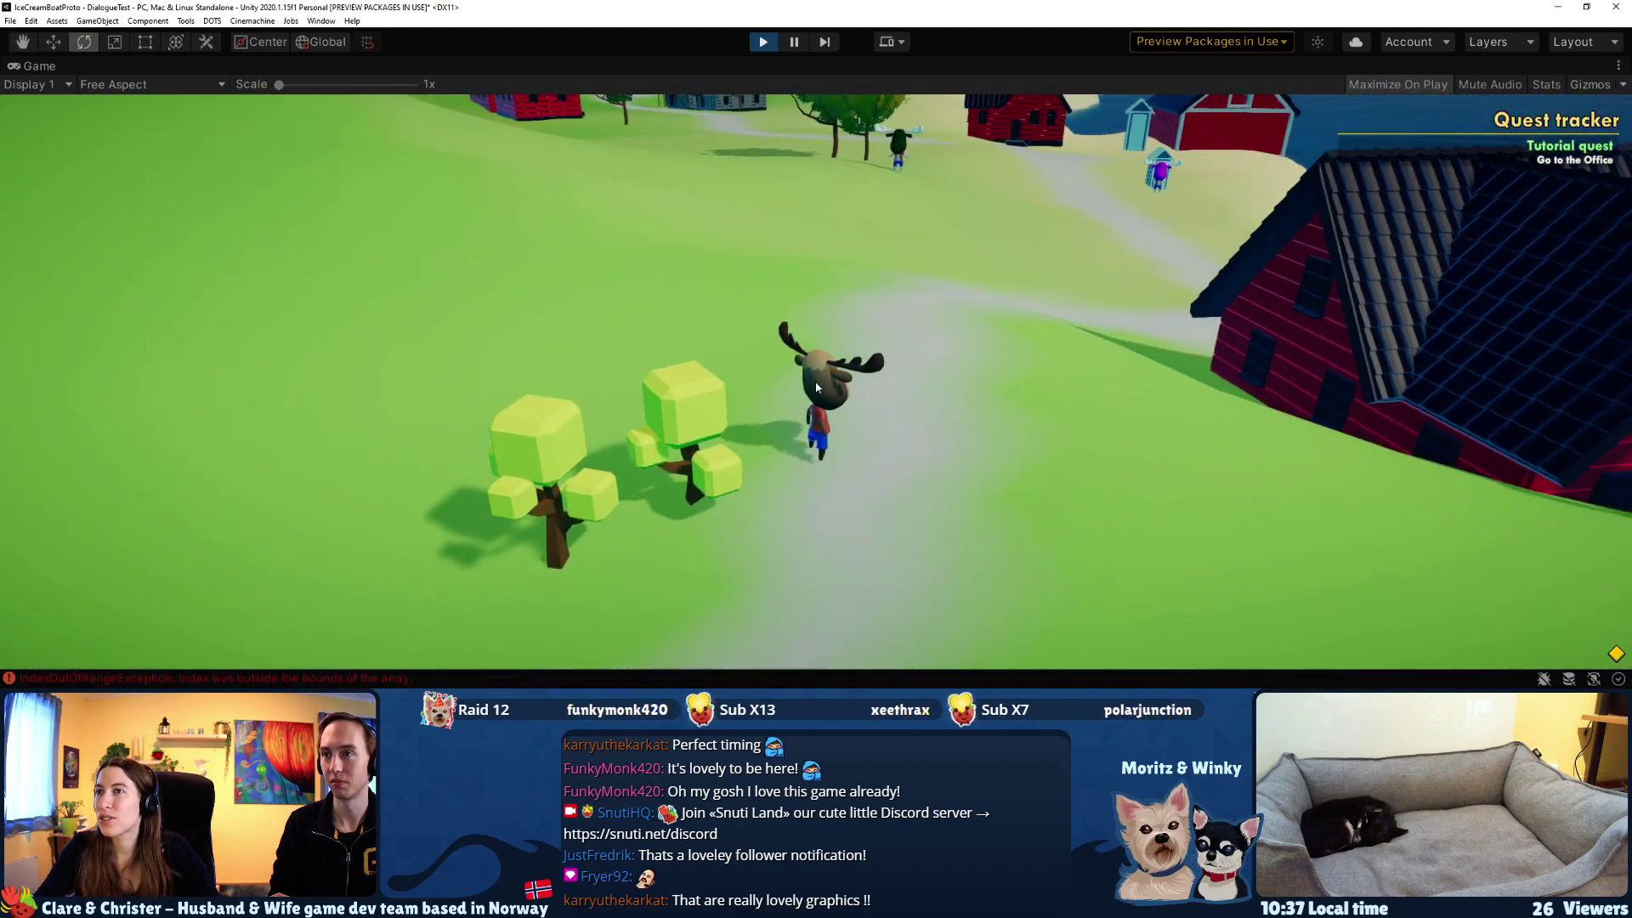
- Harvest the low blocky fruit bush near the red house and view the inventory
key(q)
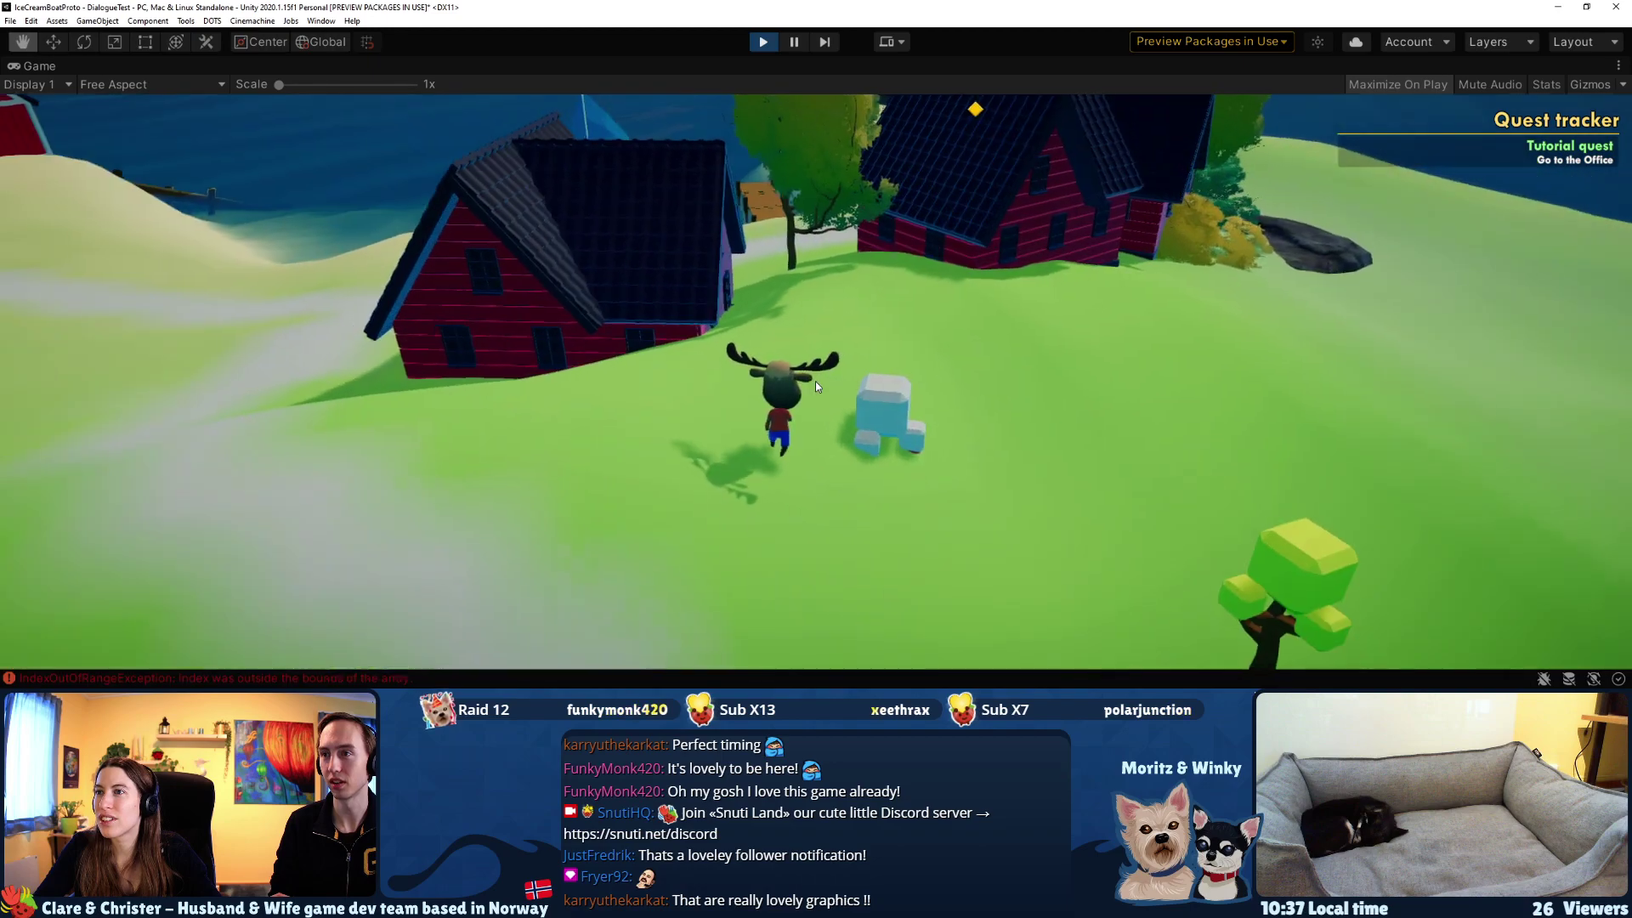
key(e)
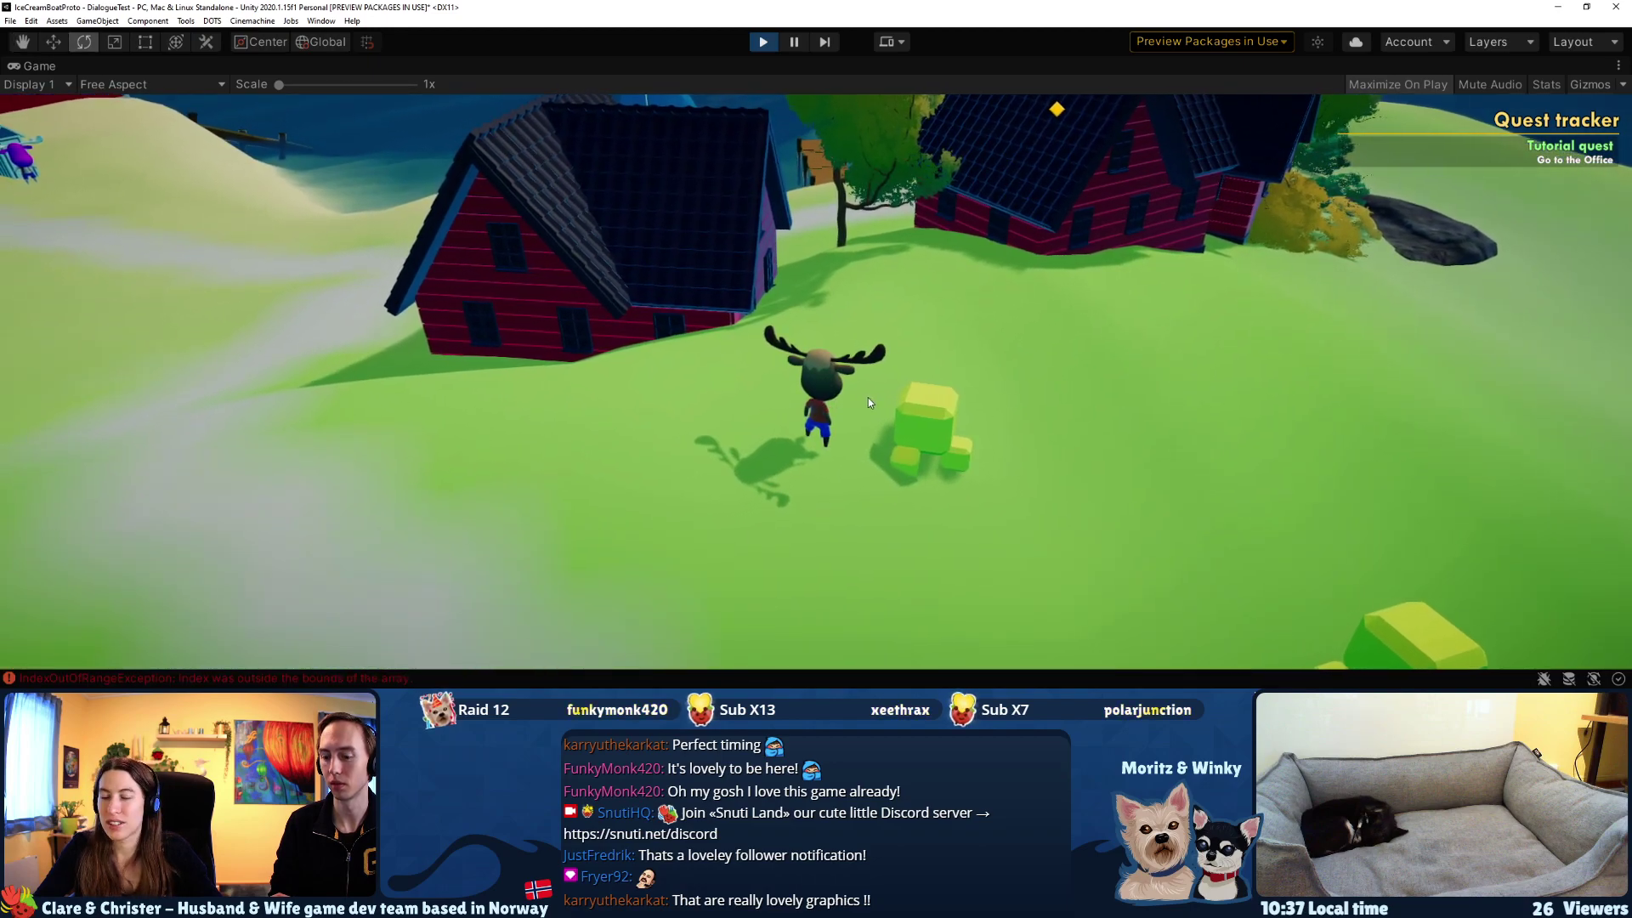
key(i)
key(i)
key(q)
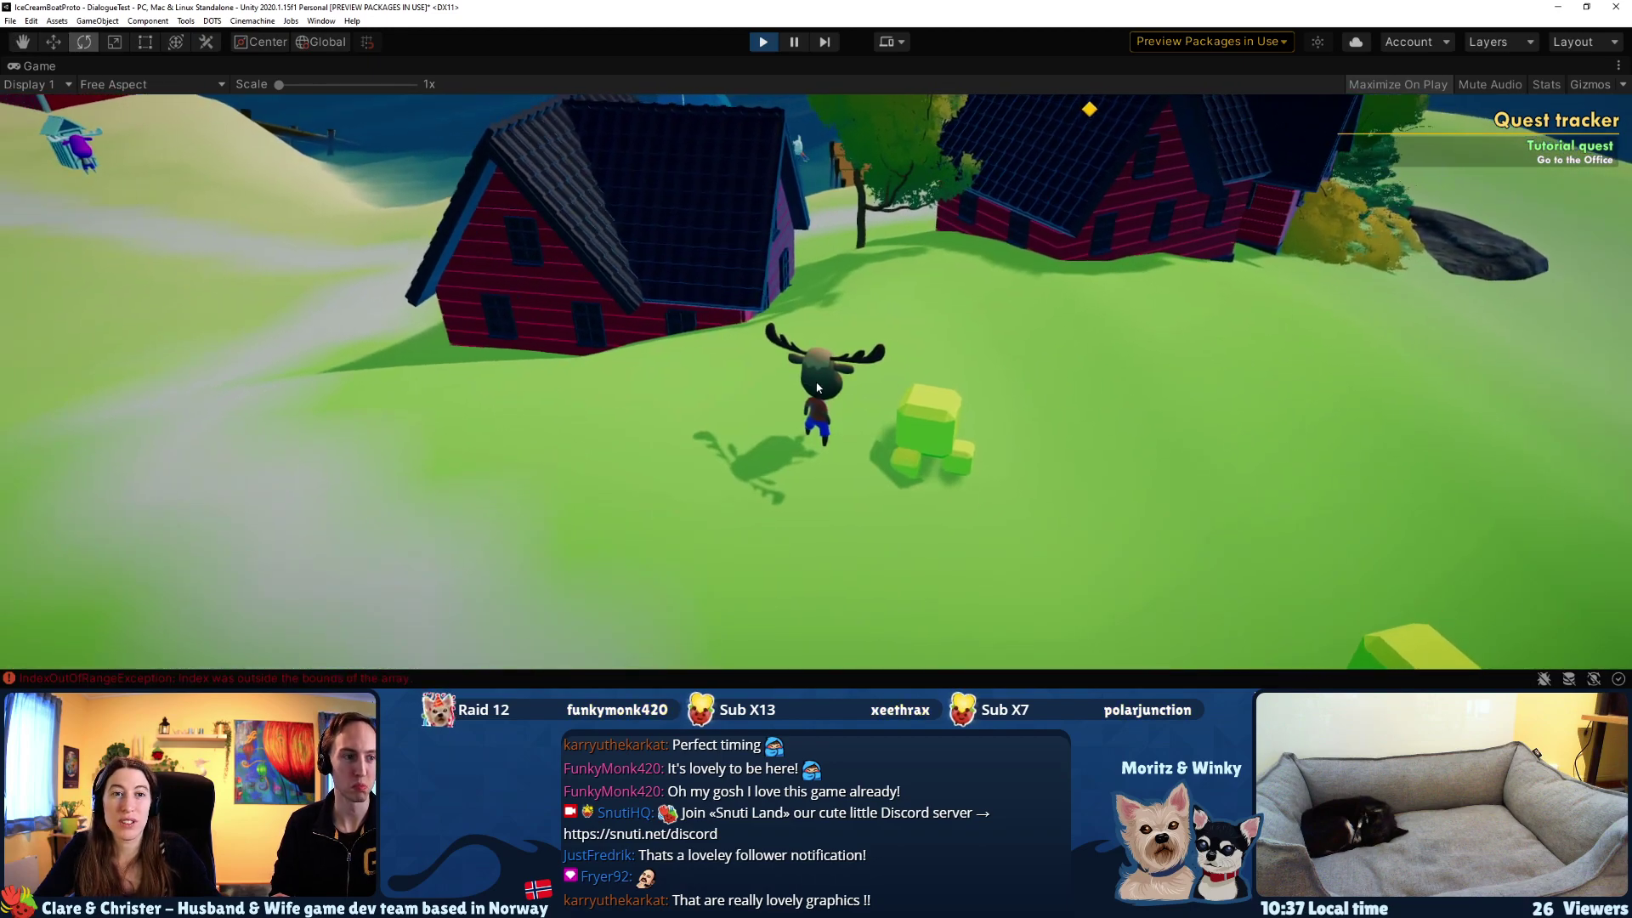
- Visit Linda the Auntie near the trees and run on to the beach overlooking the sailboat and docks
key(e)
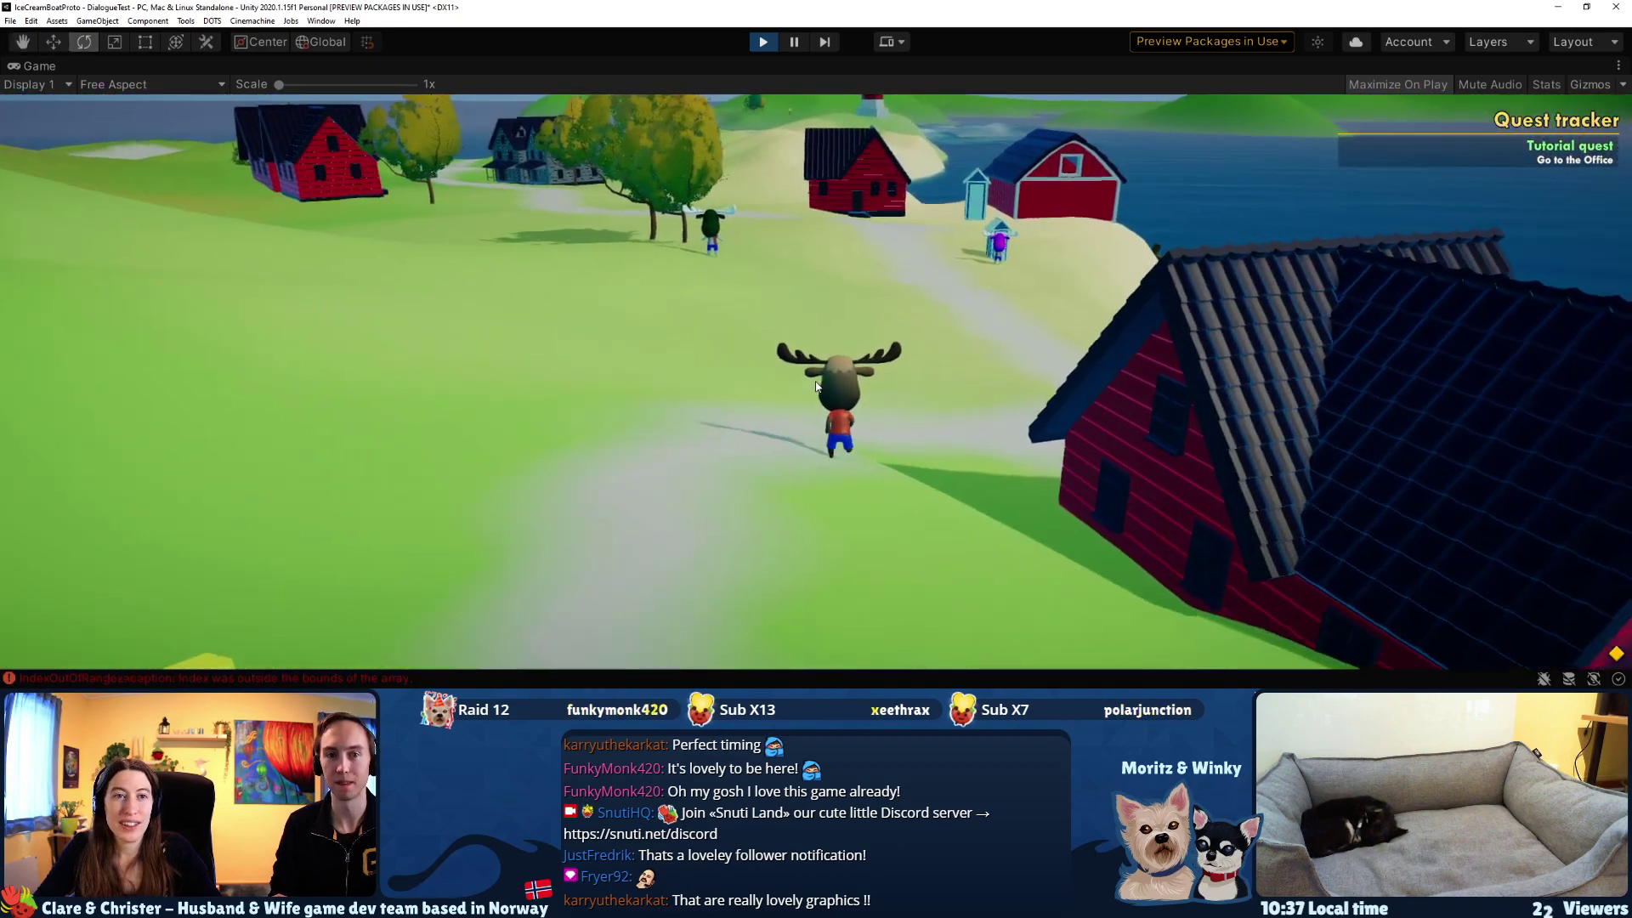
key(q)
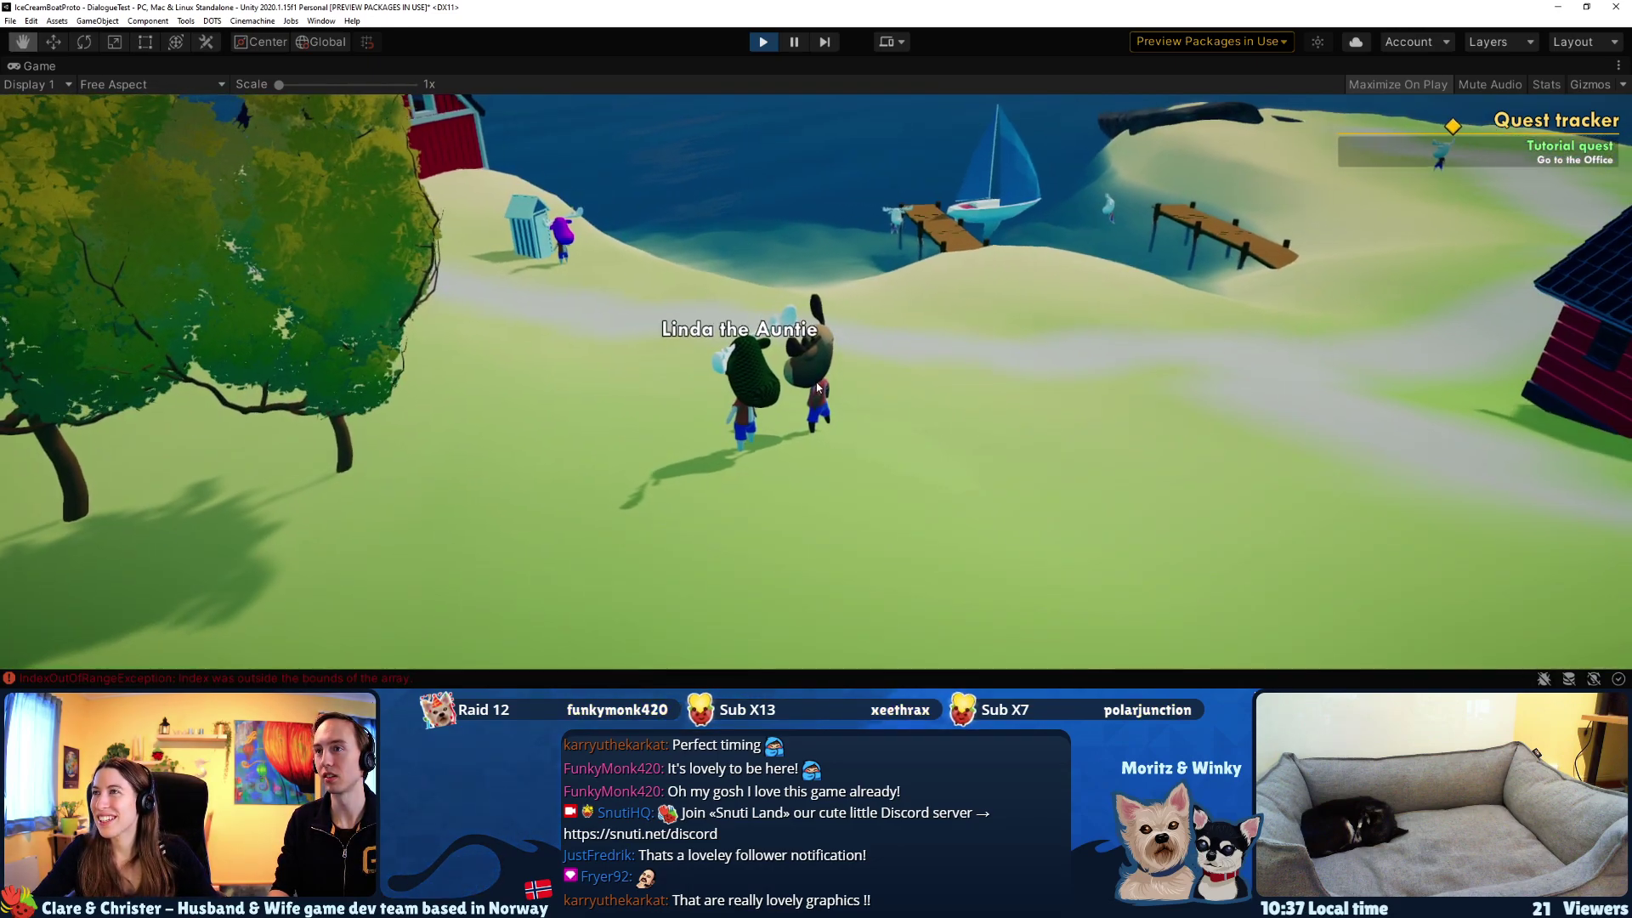
key(w)
key(w)
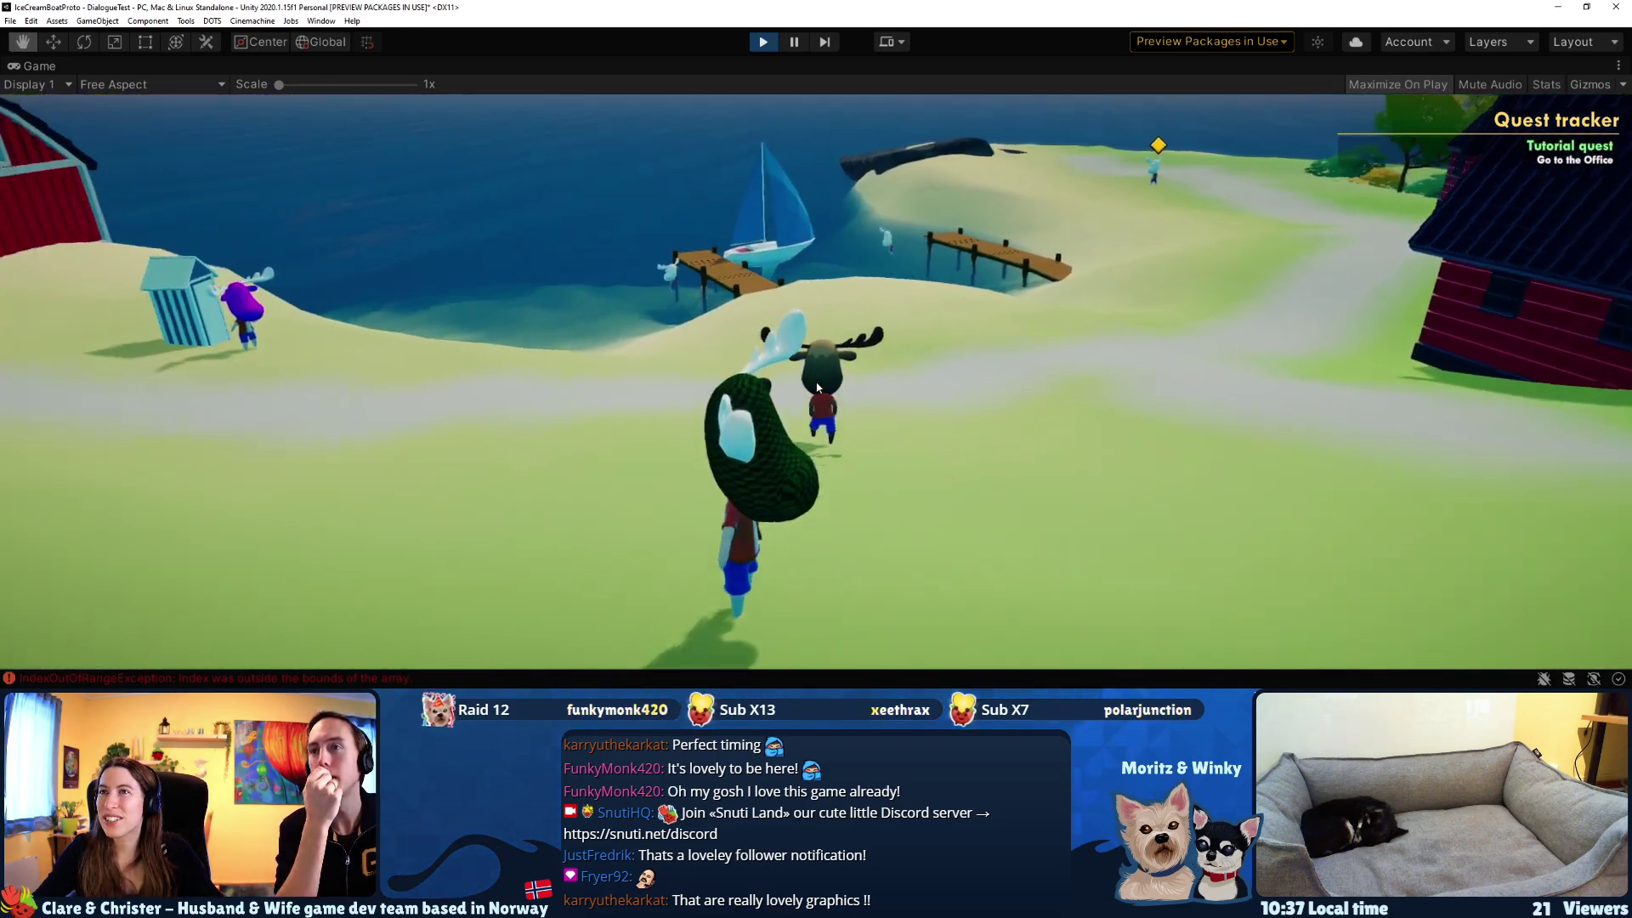
key(w)
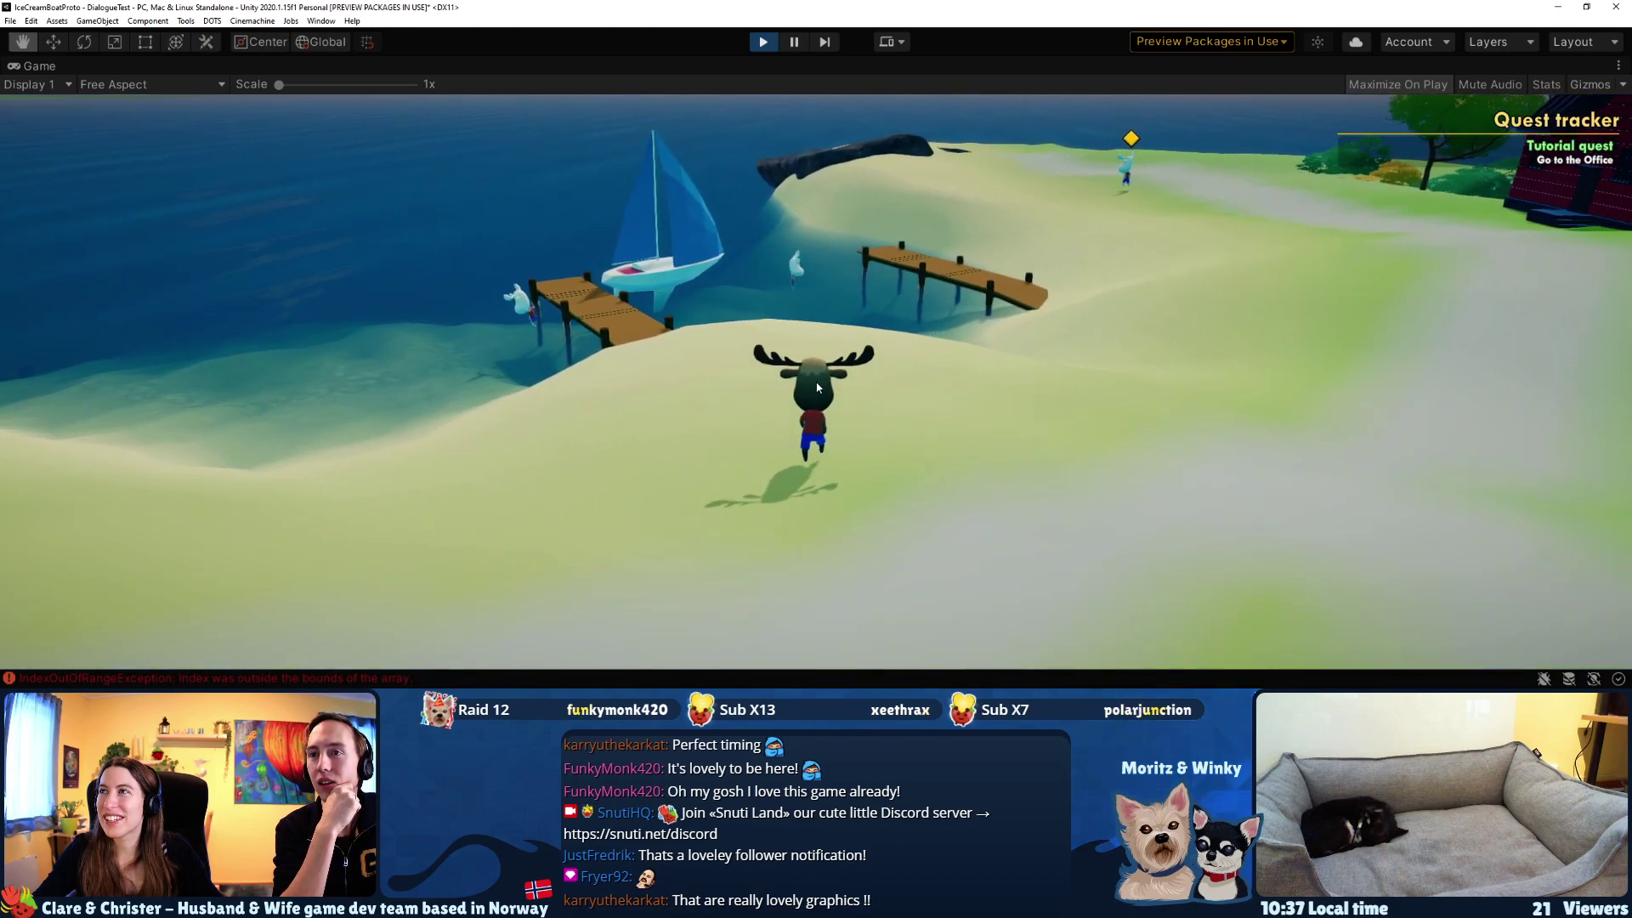
key(w)
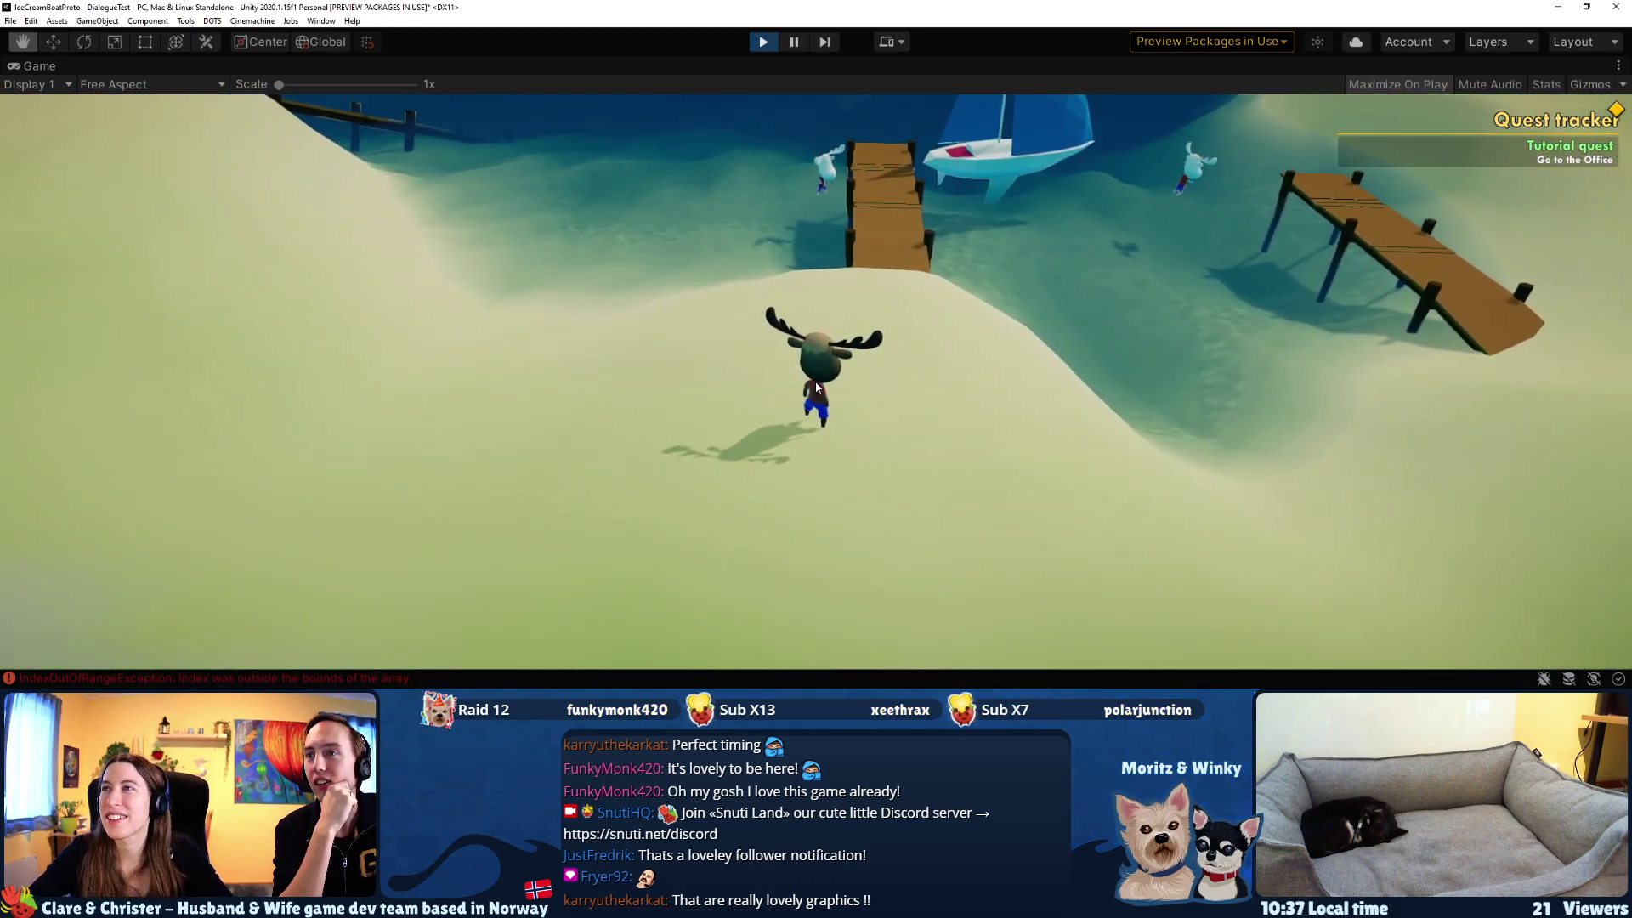
key(w)
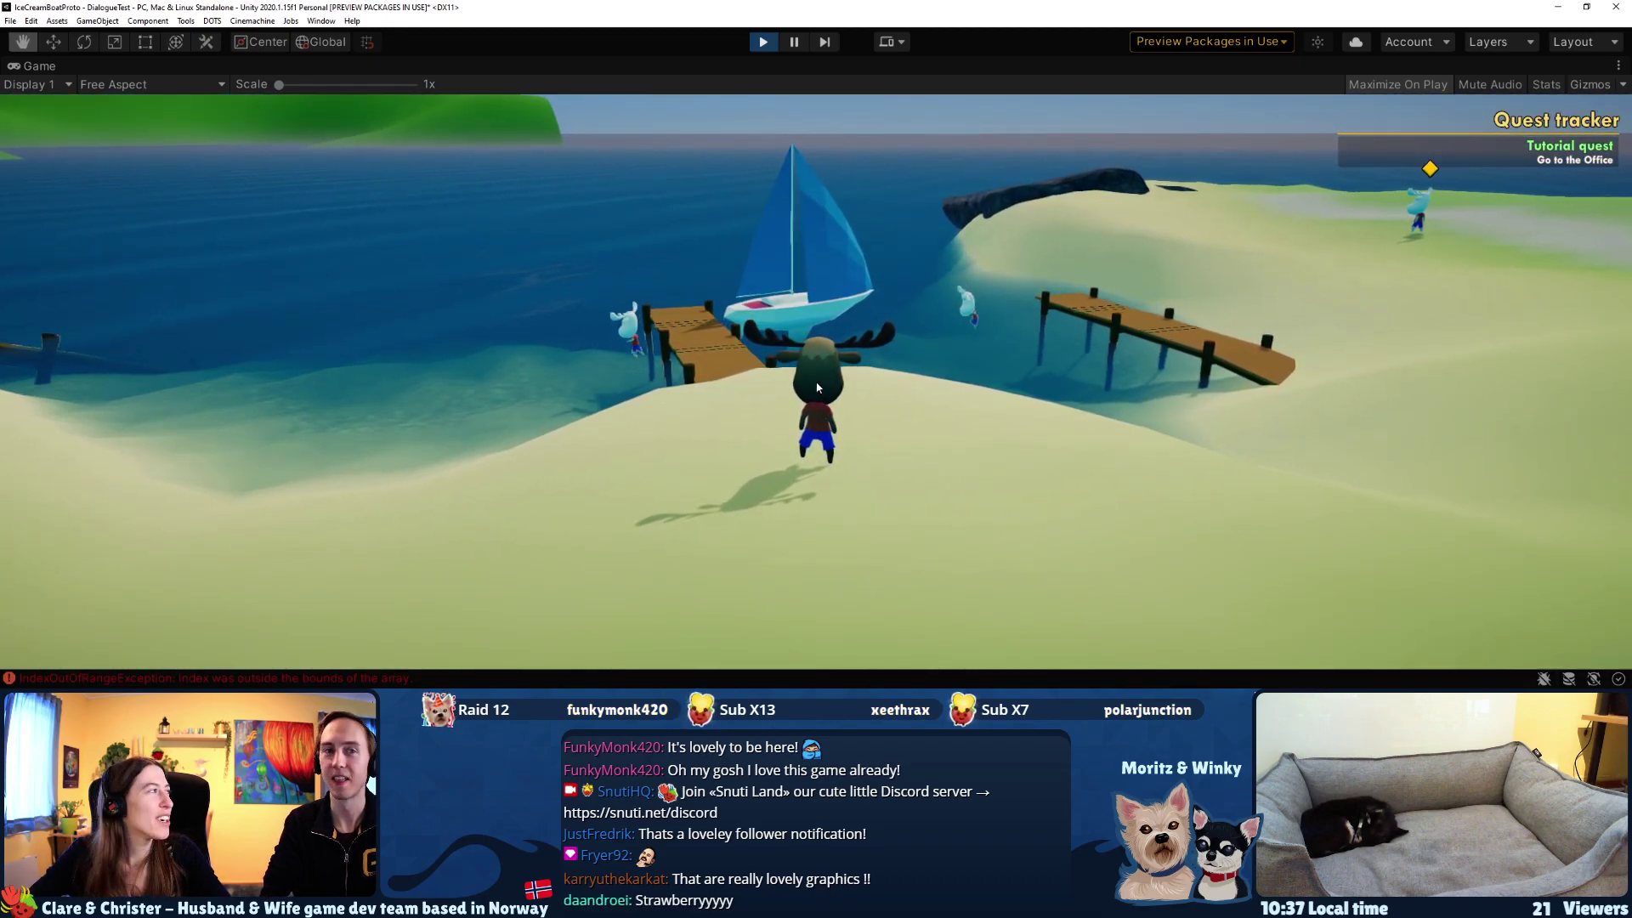
key(w)
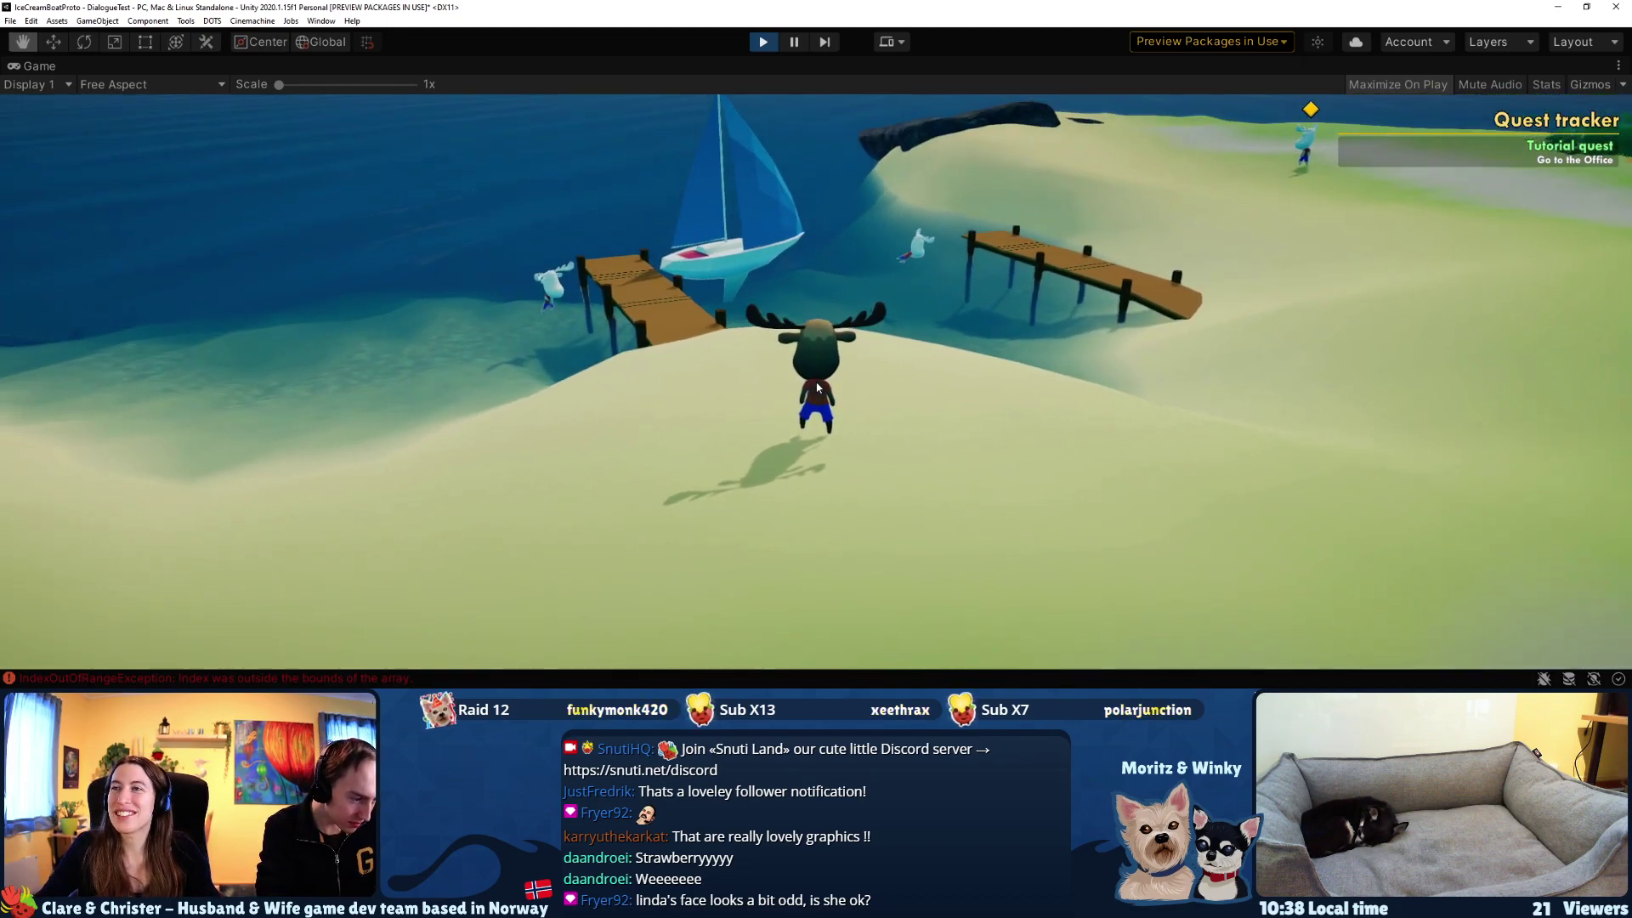
- Run from the beach past the Auntie to the purple Ice Cream Boat Officer beside the striped beach hut
key(e)
key(w)
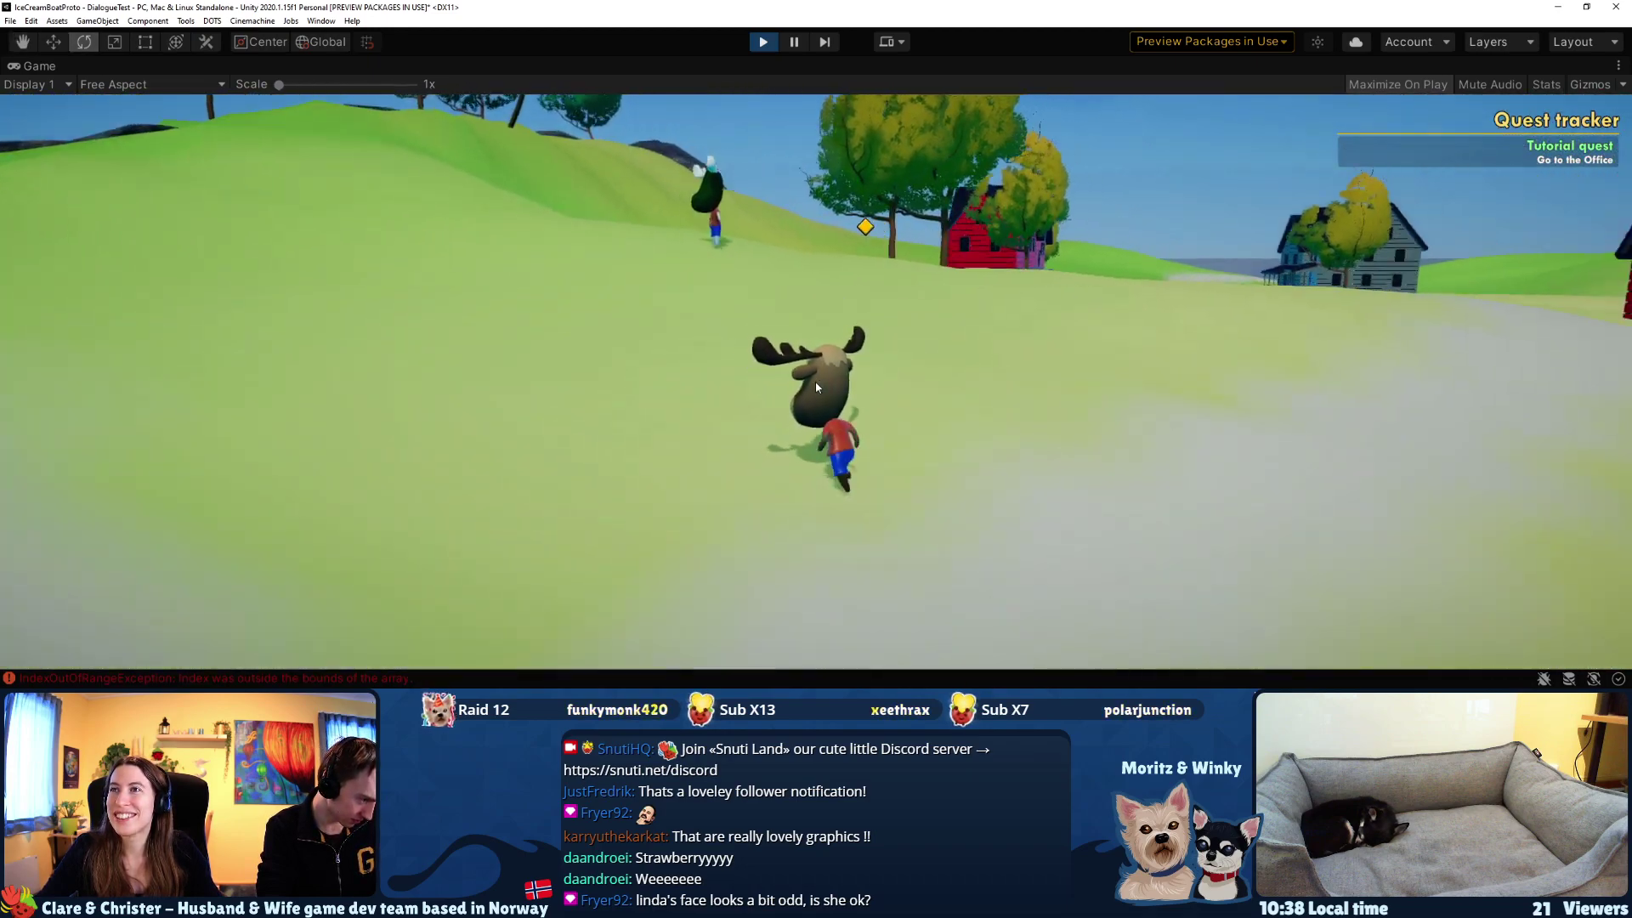
key(q)
key(w)
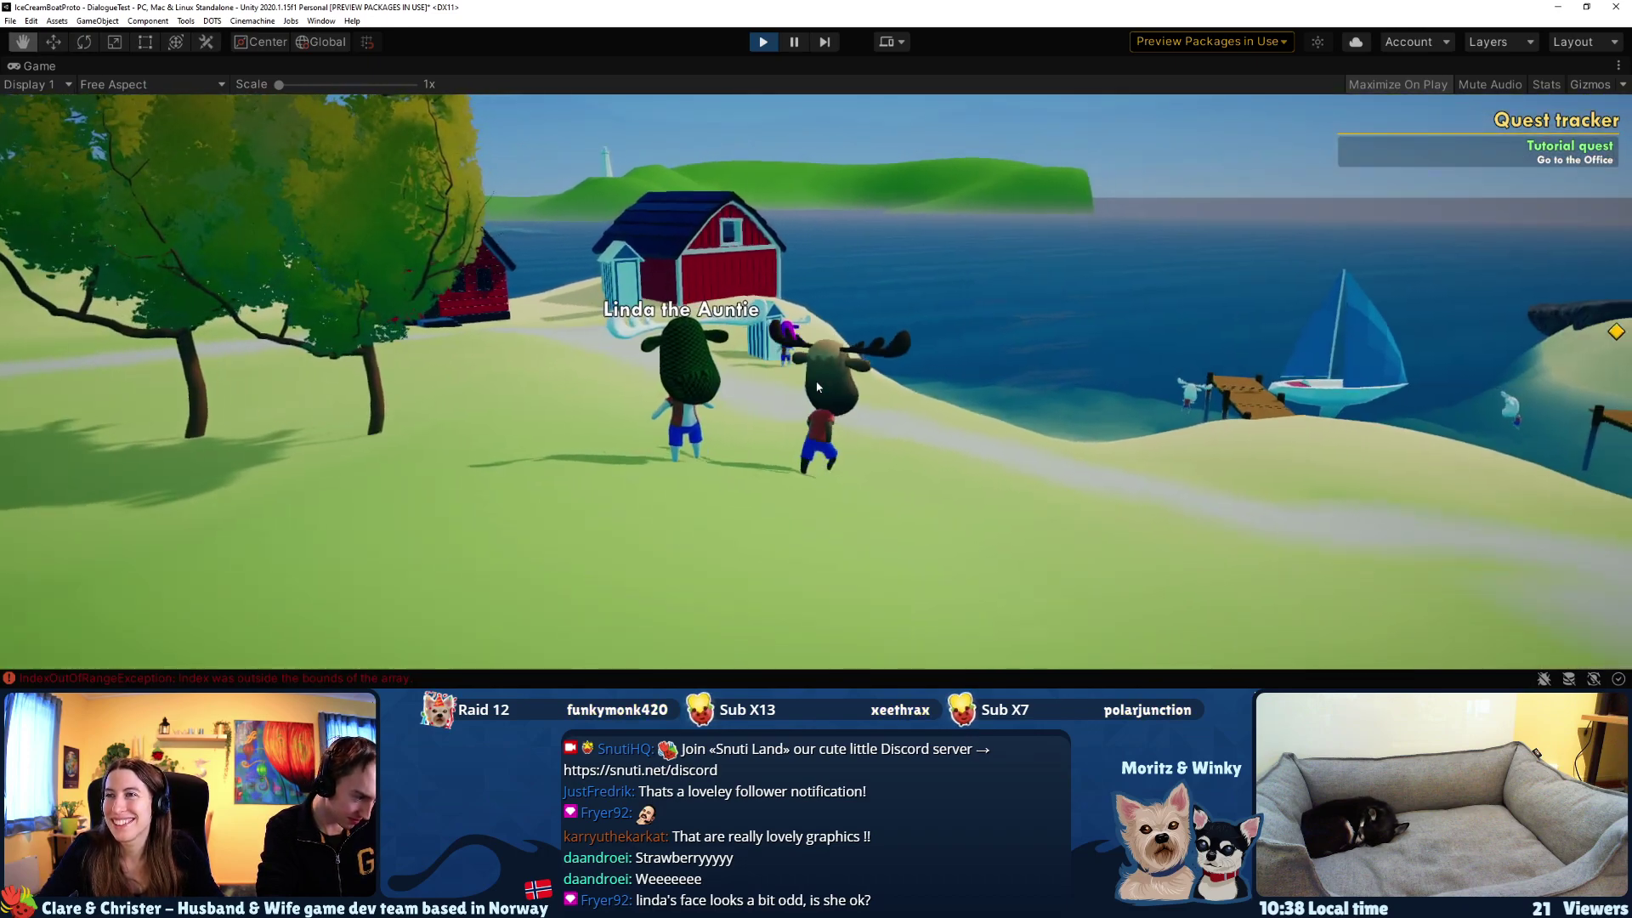
key(w)
key(e)
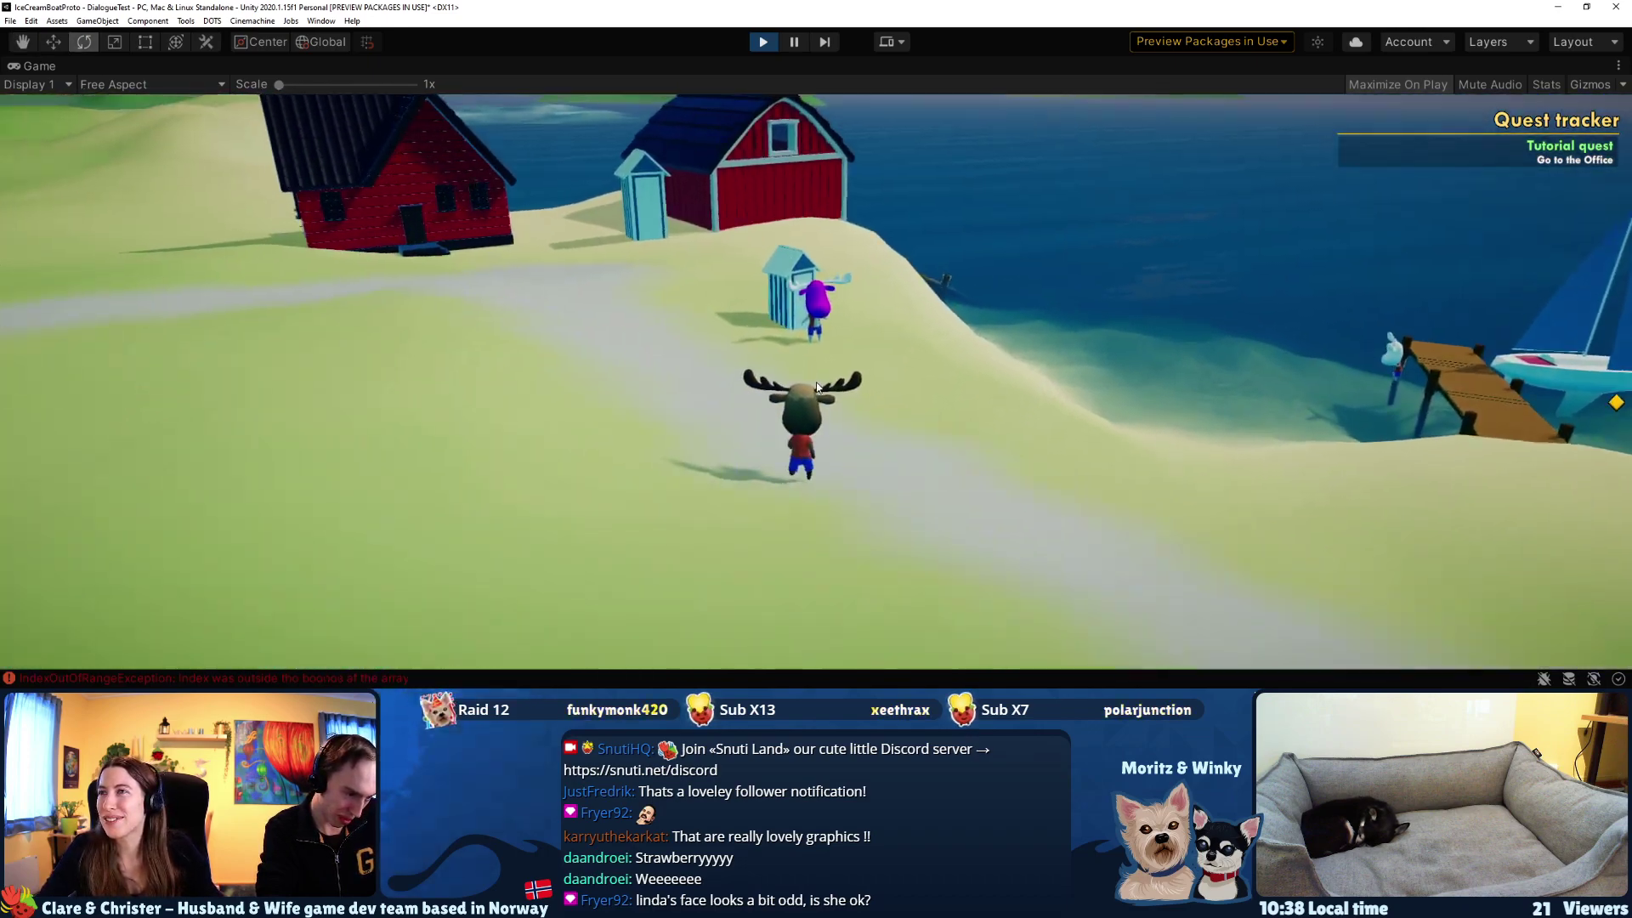
key(w)
key(q)
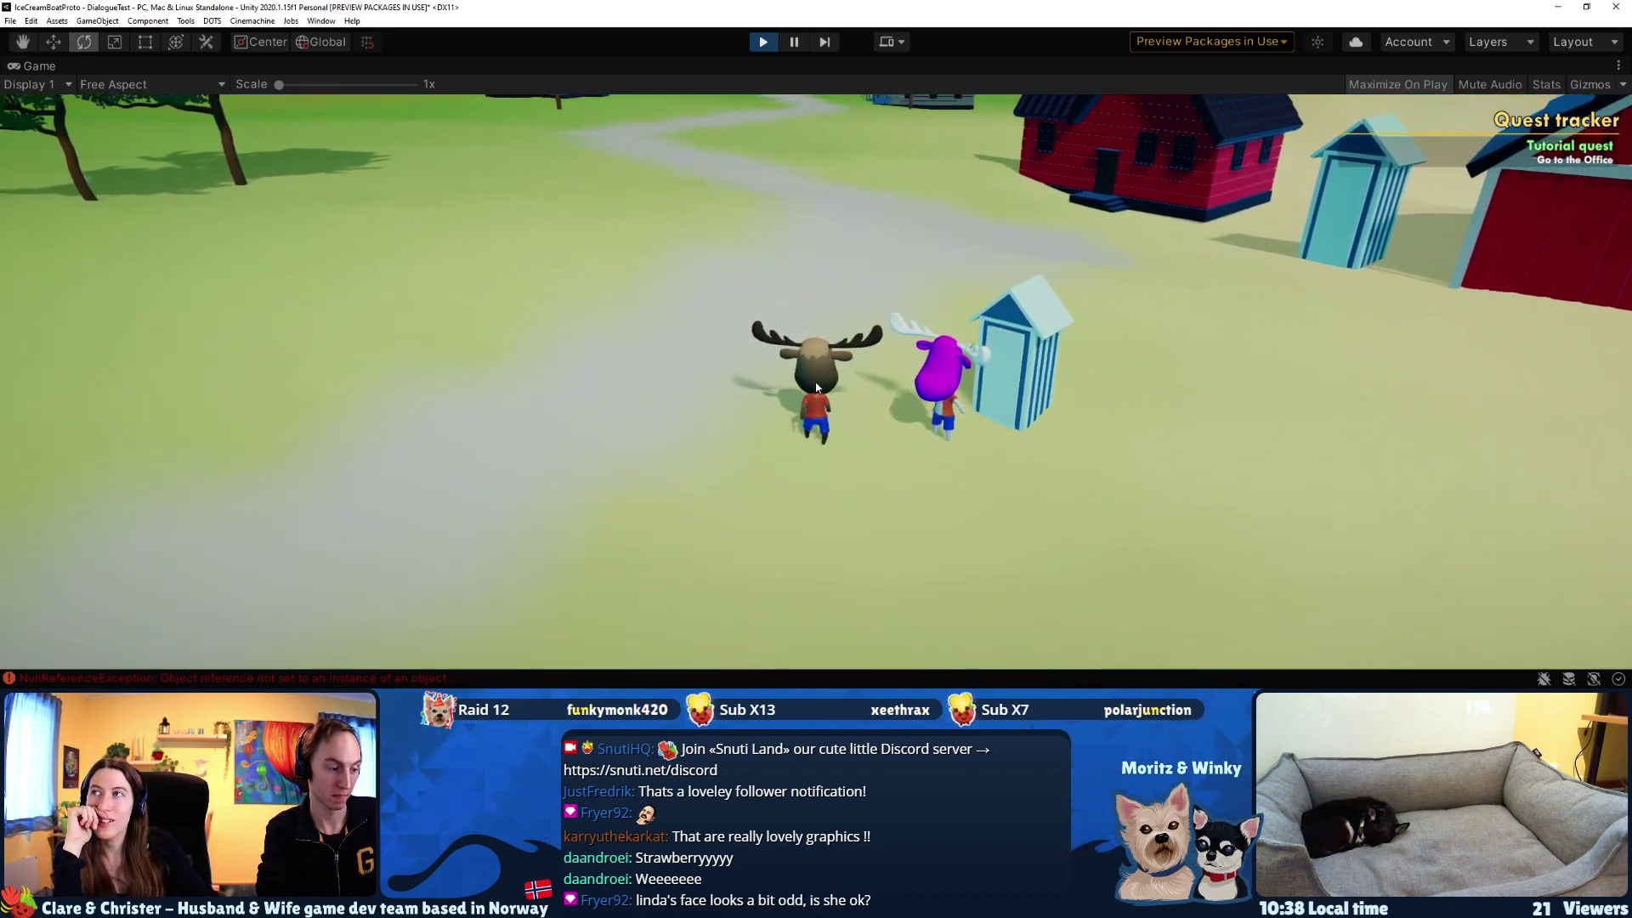
- Run back past the Auntie and over the grassy hill to the Boat Builder at the striped hut
key(a)
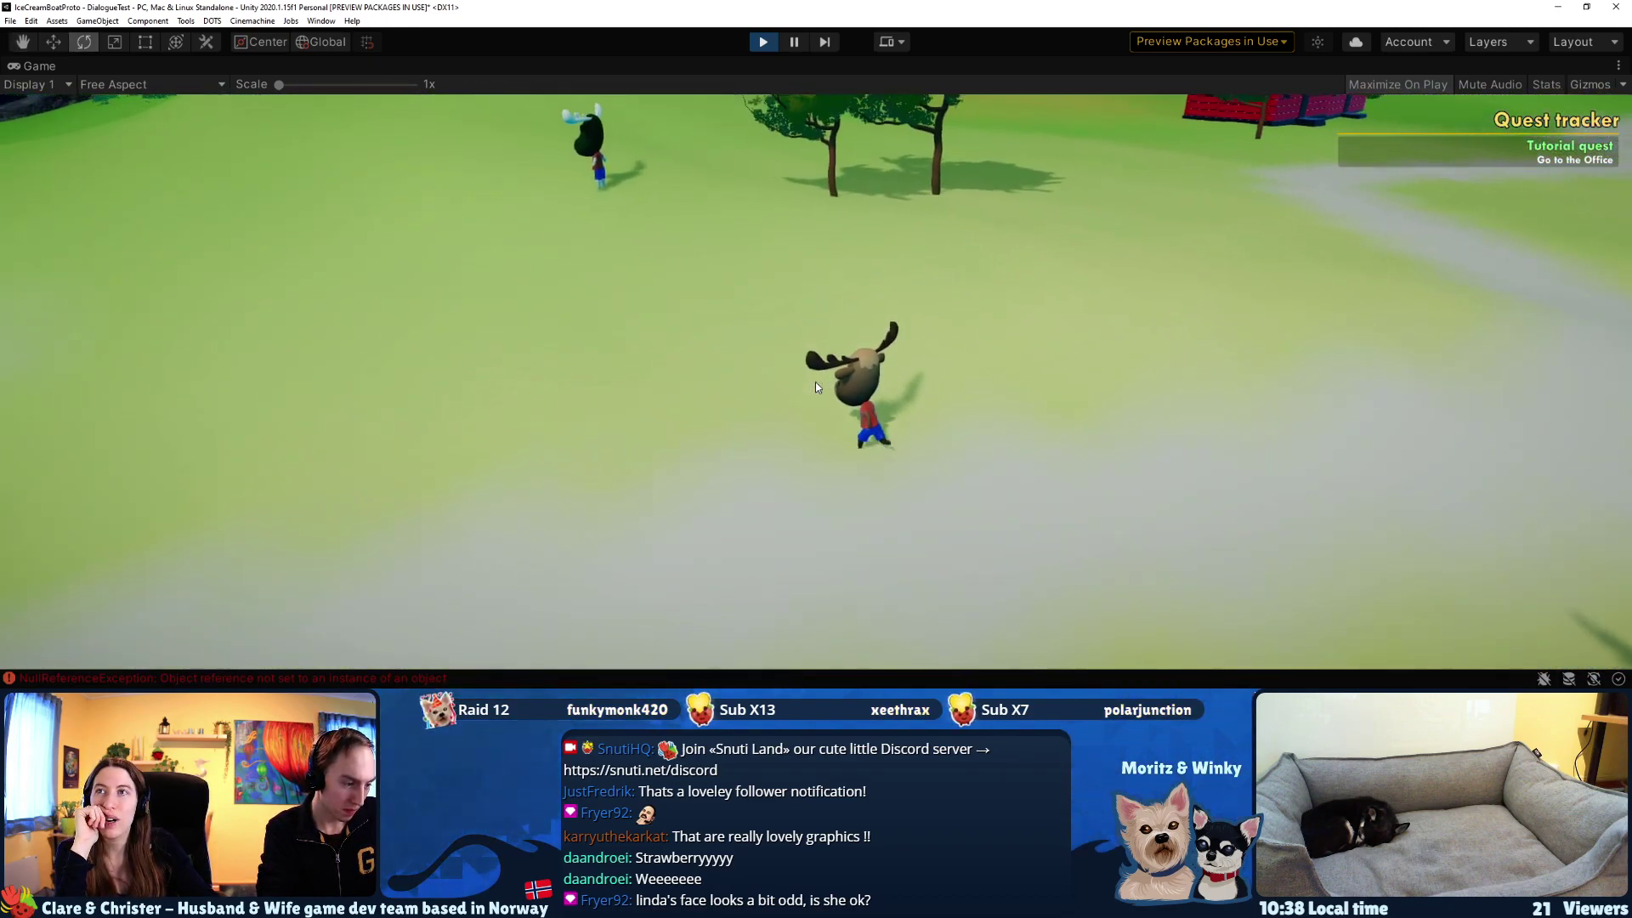
key(w)
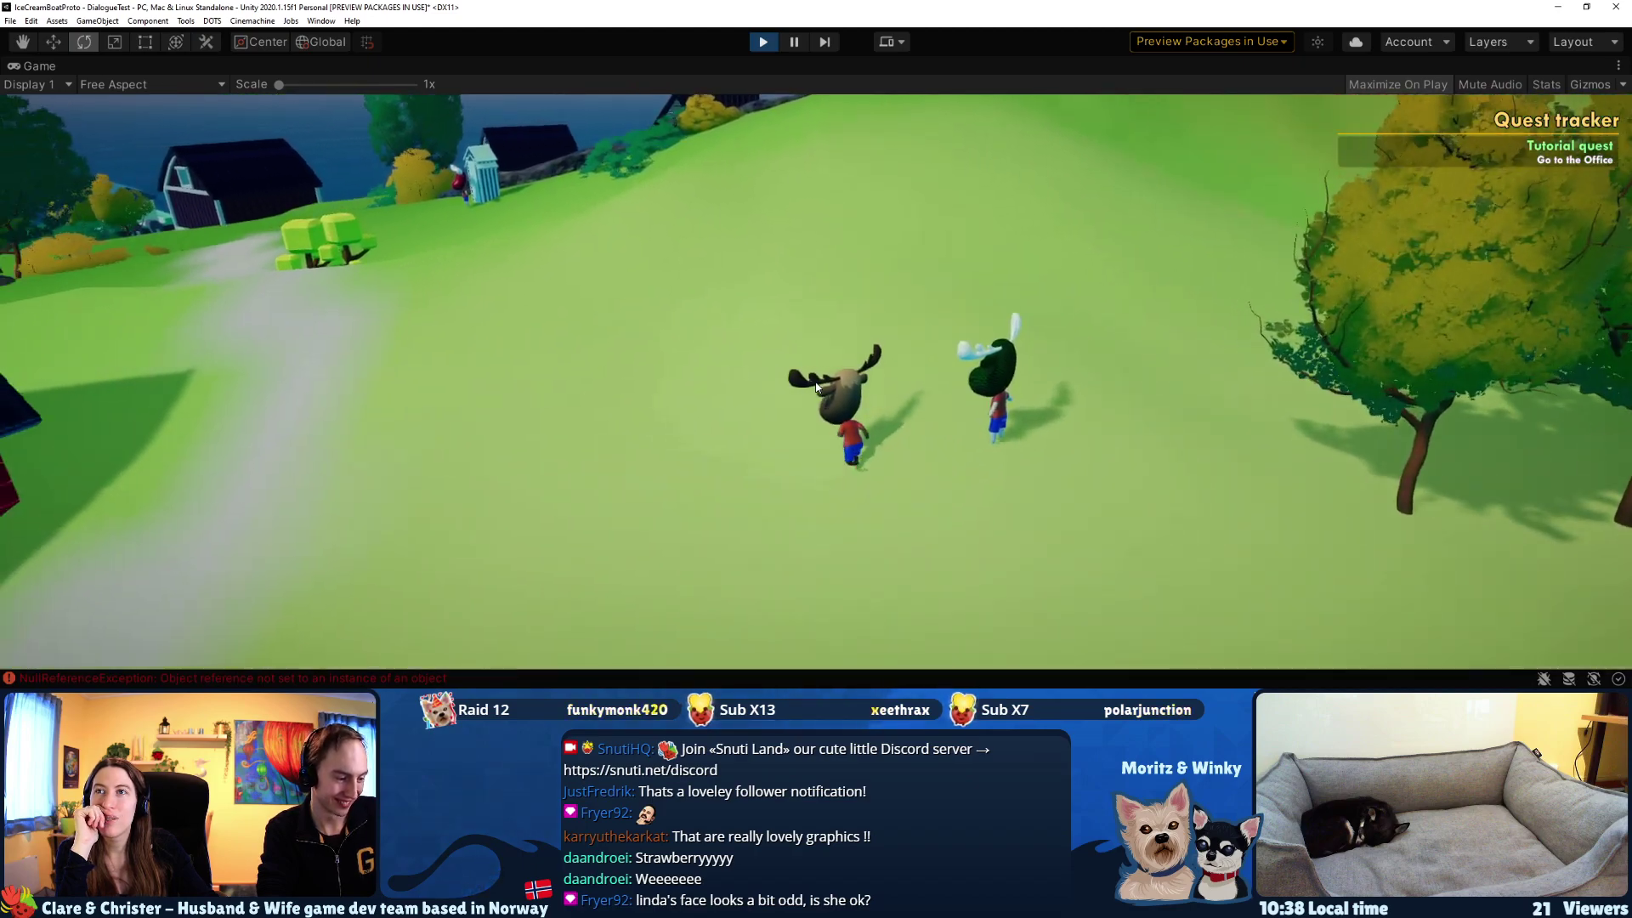
key(w)
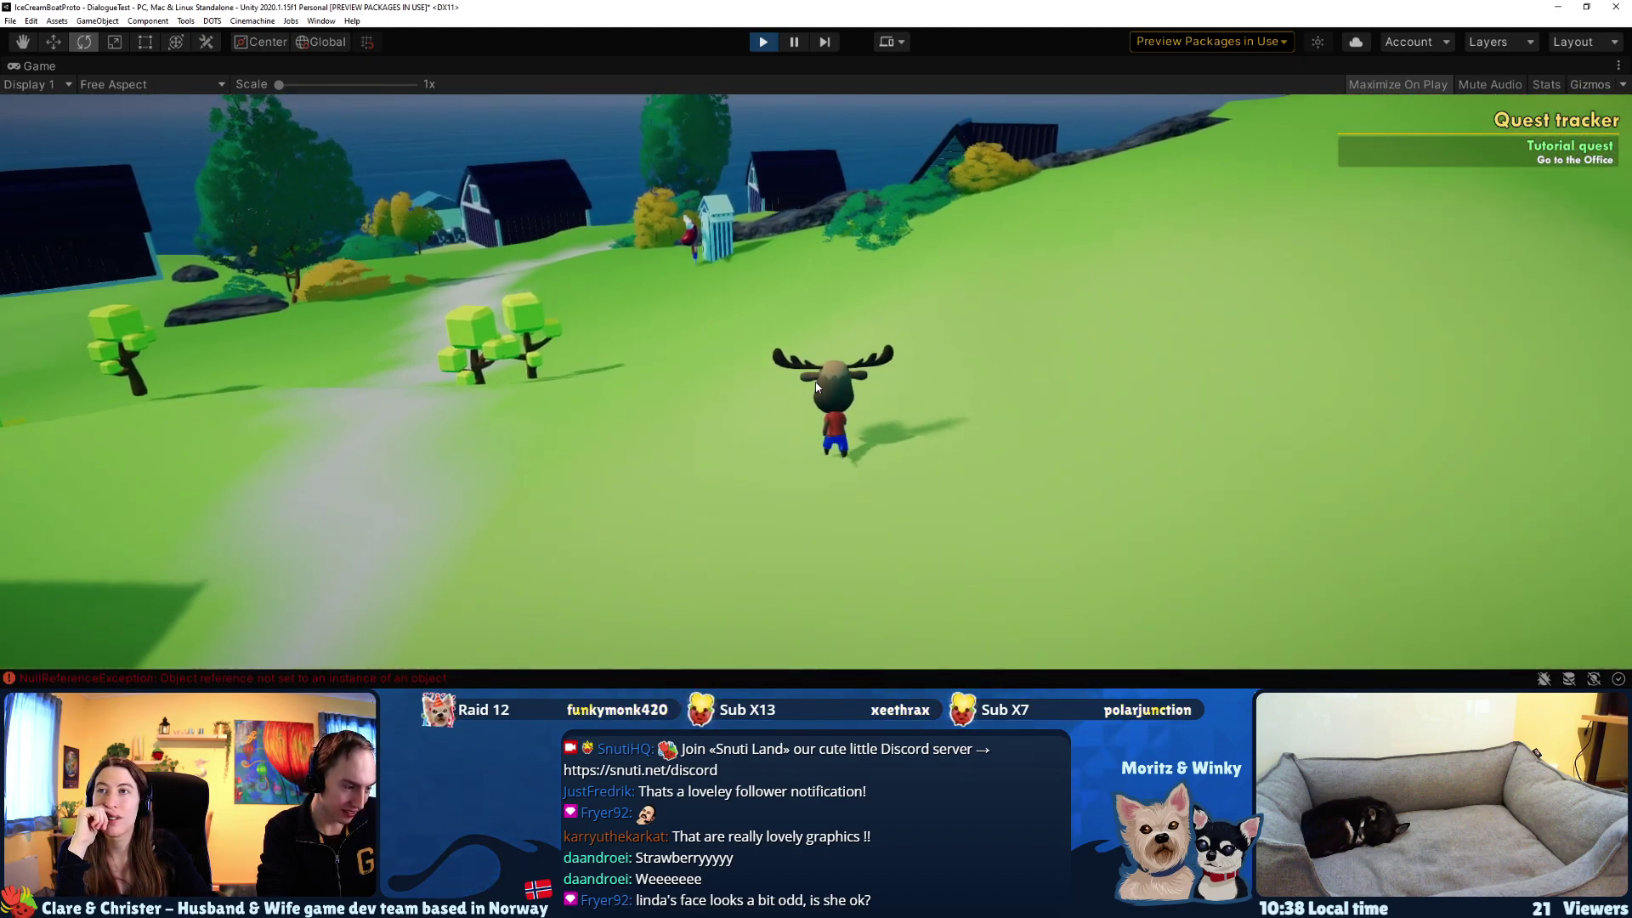
key(w)
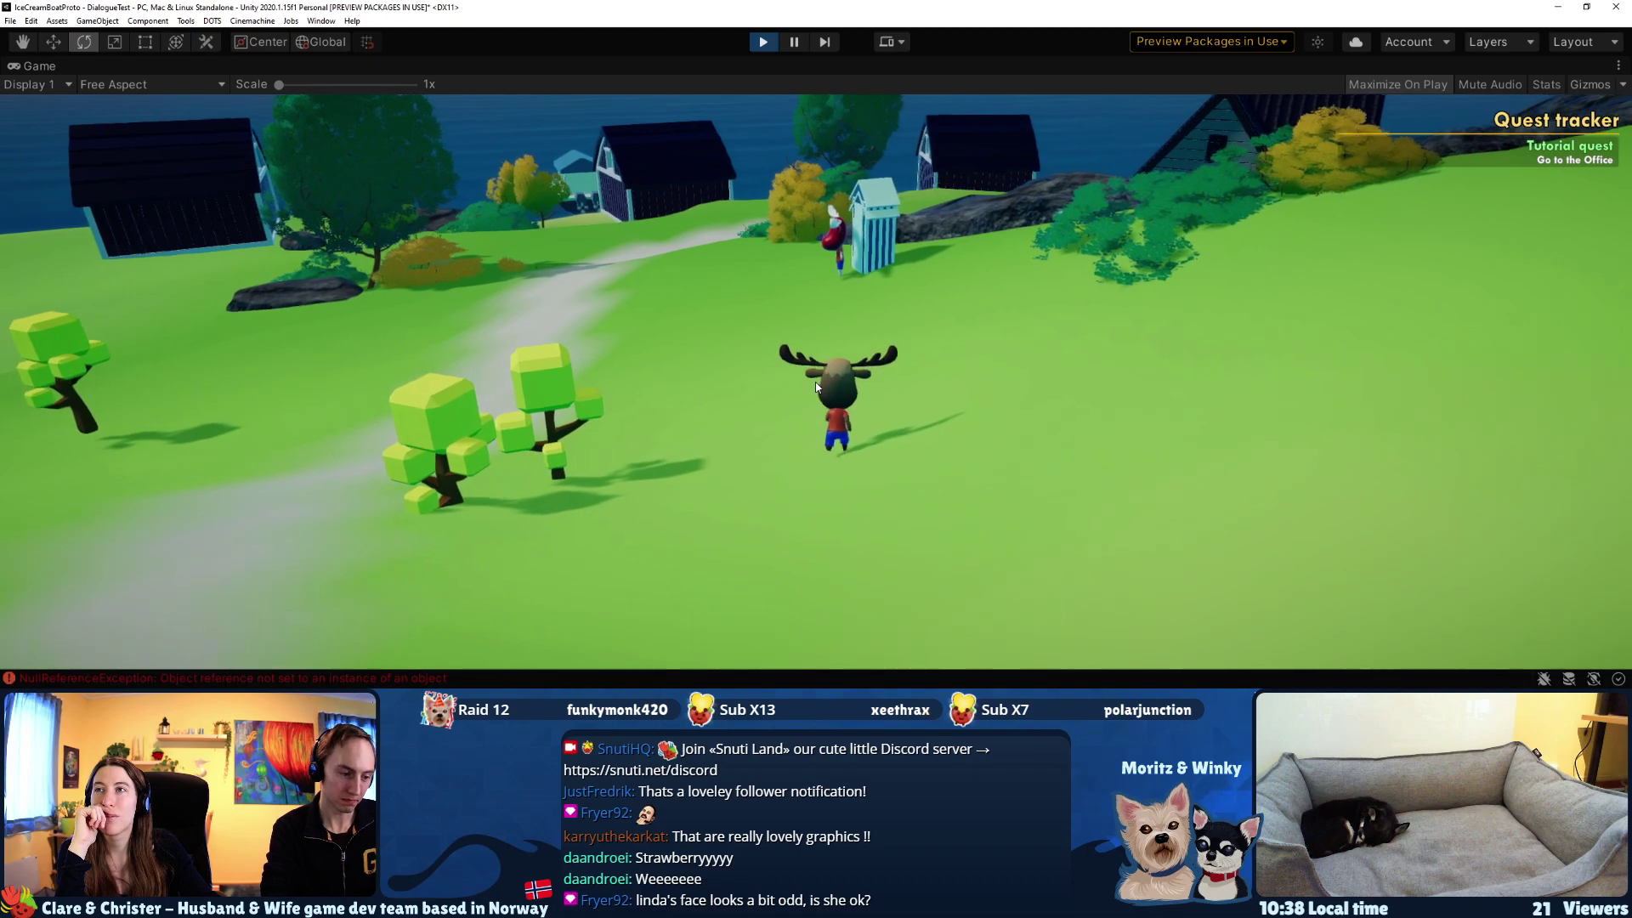
key(w)
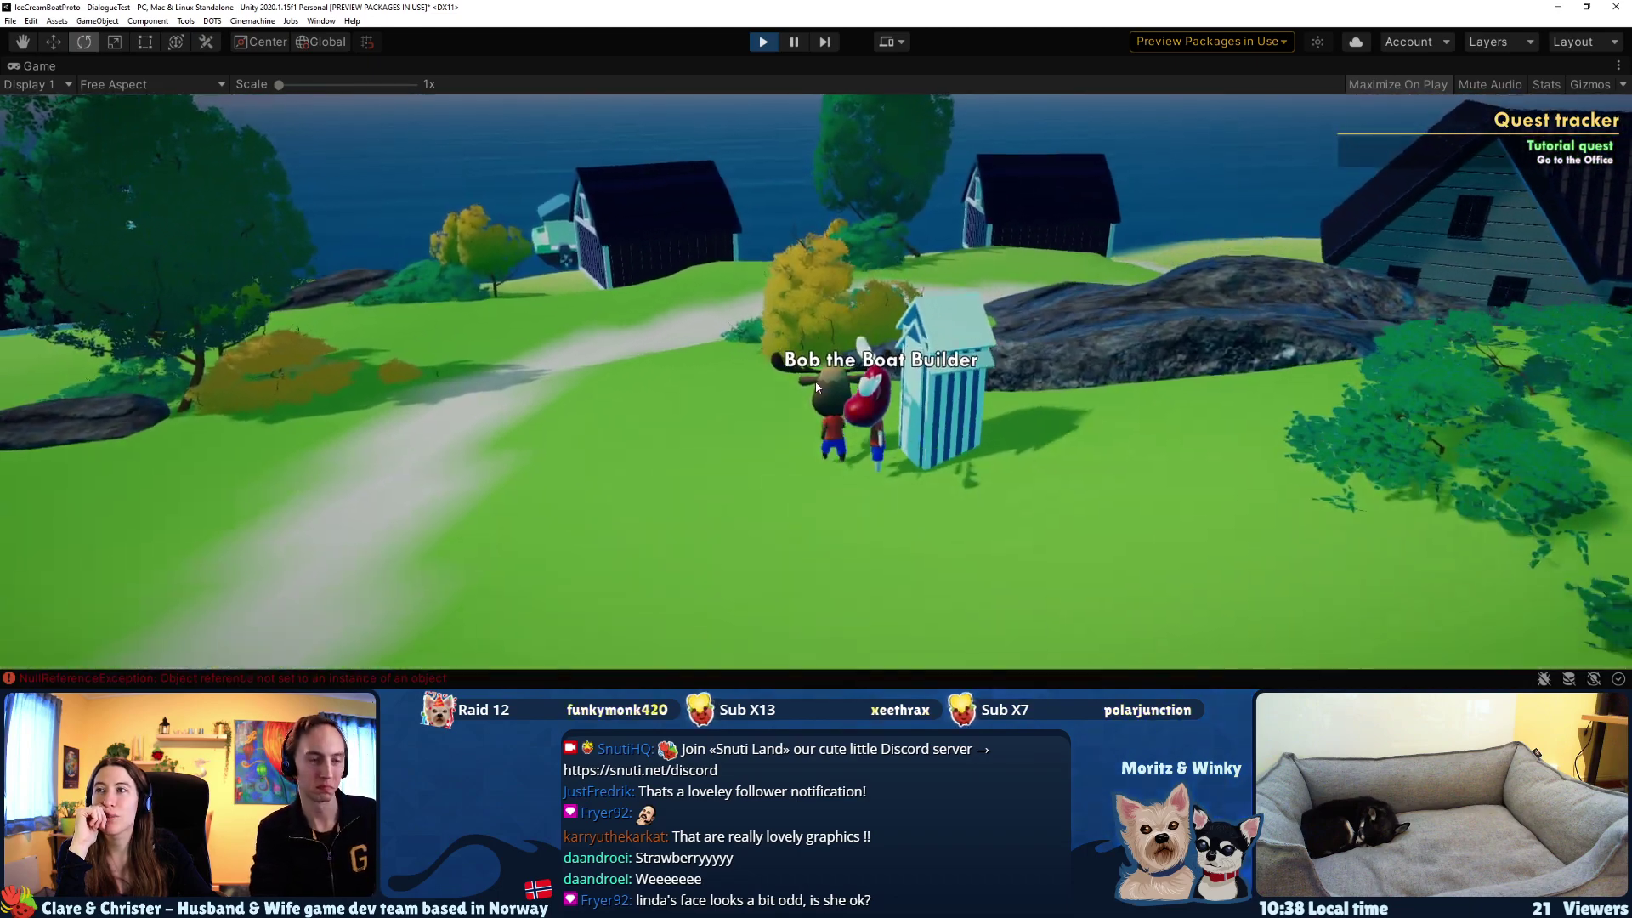
- Return from the Boat Builder along the path to the purple Ice Cream Boat Officer by the shore
key(a)
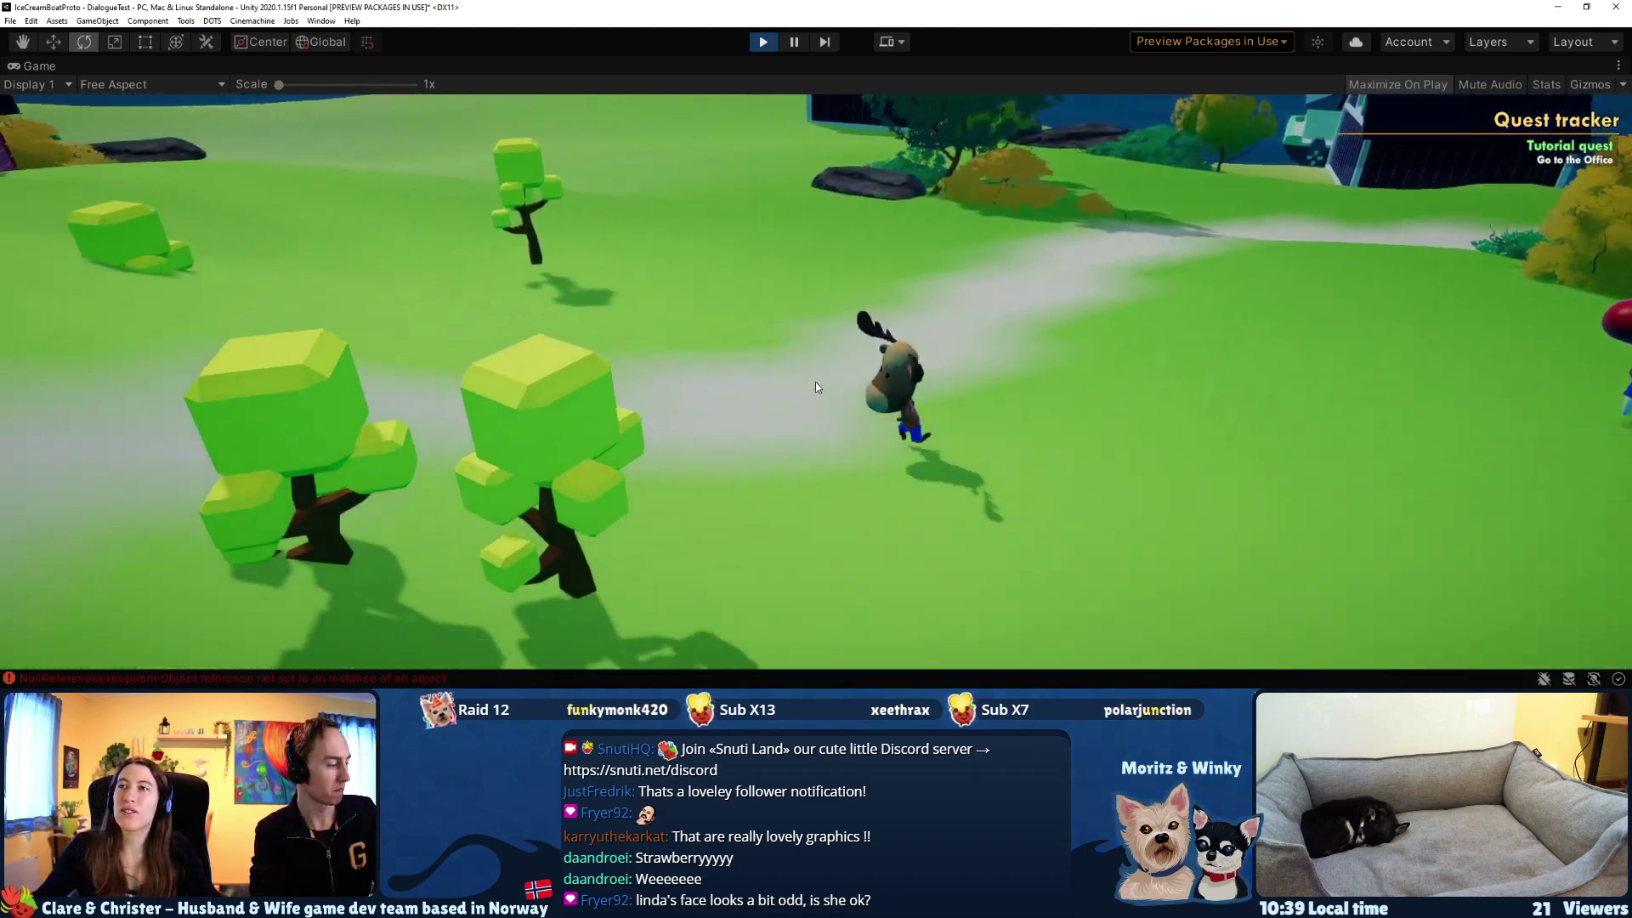
key(q)
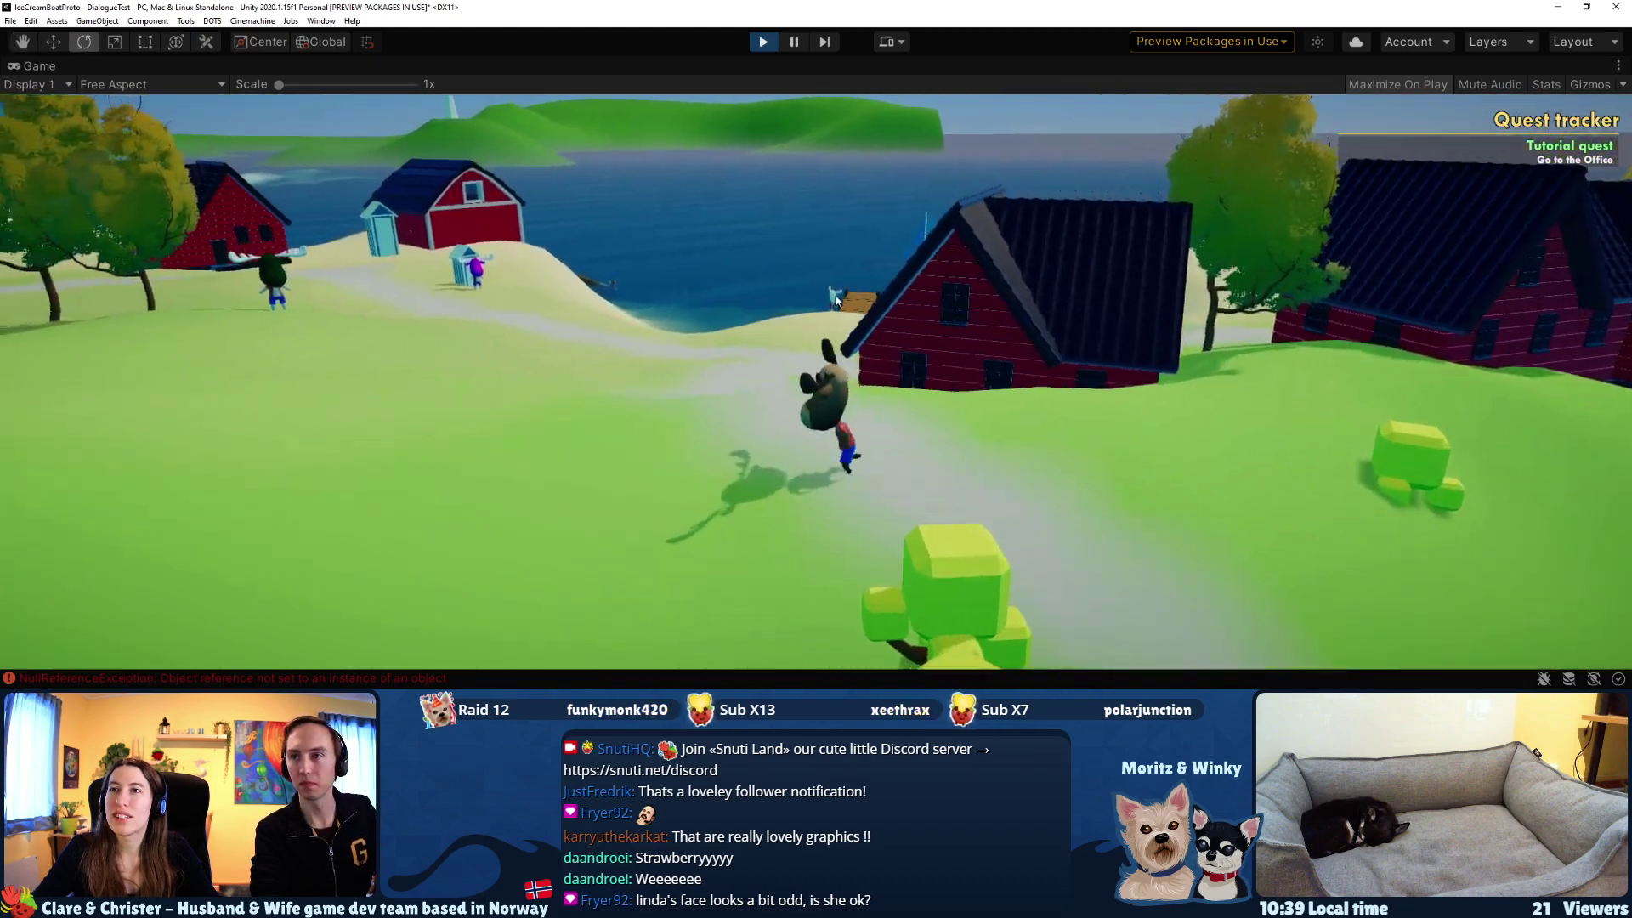
key(e)
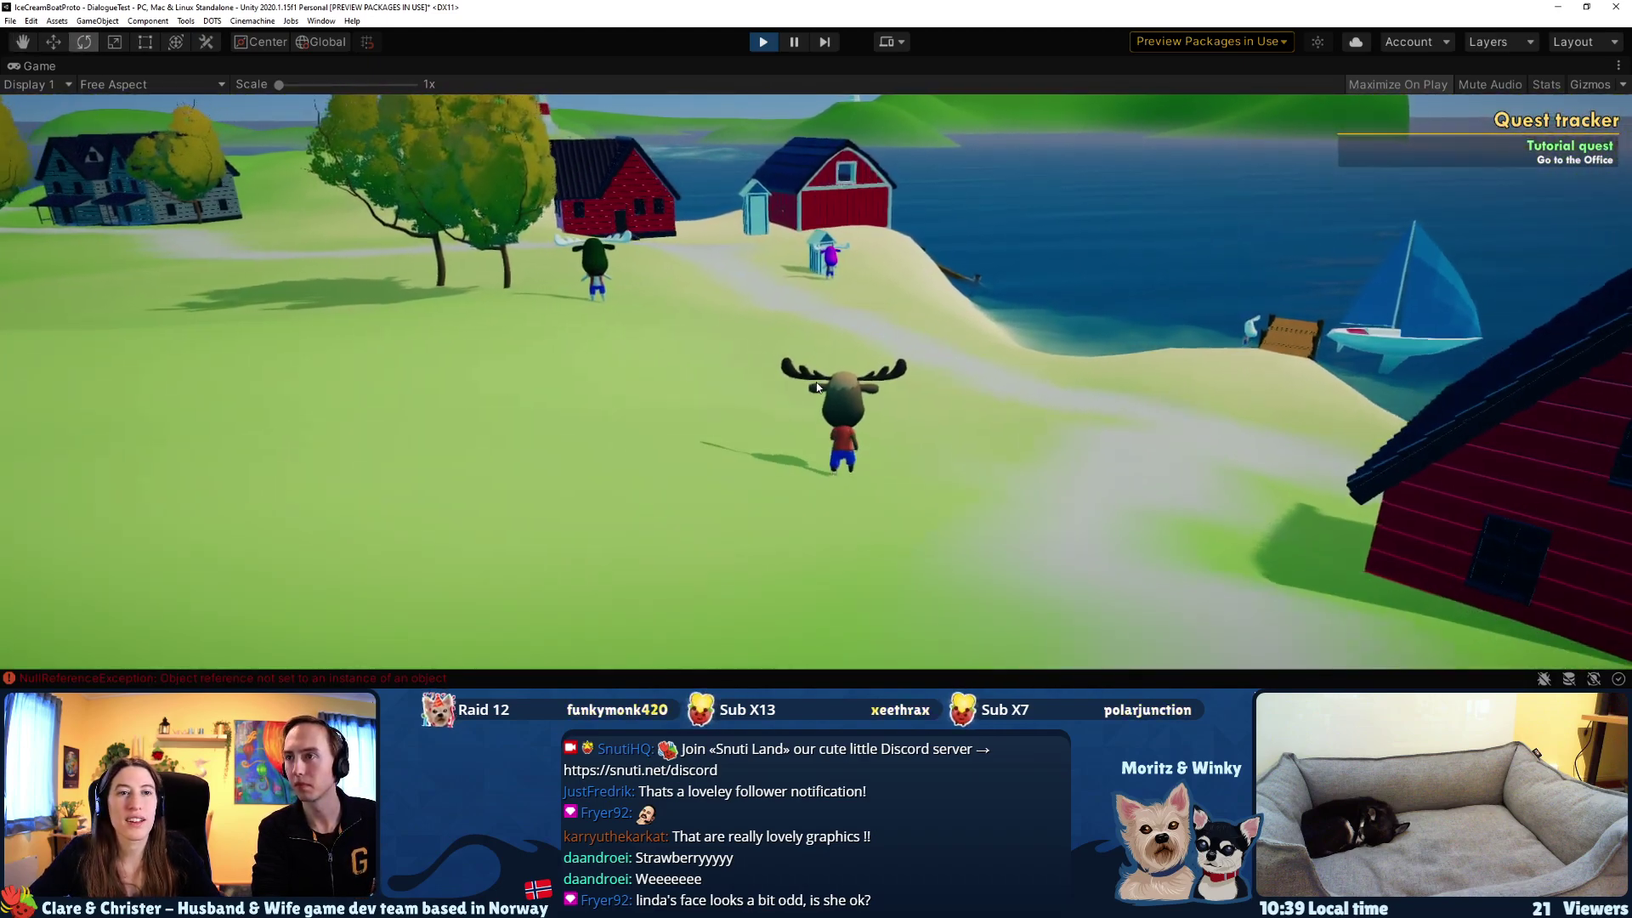
key(w)
key(w)
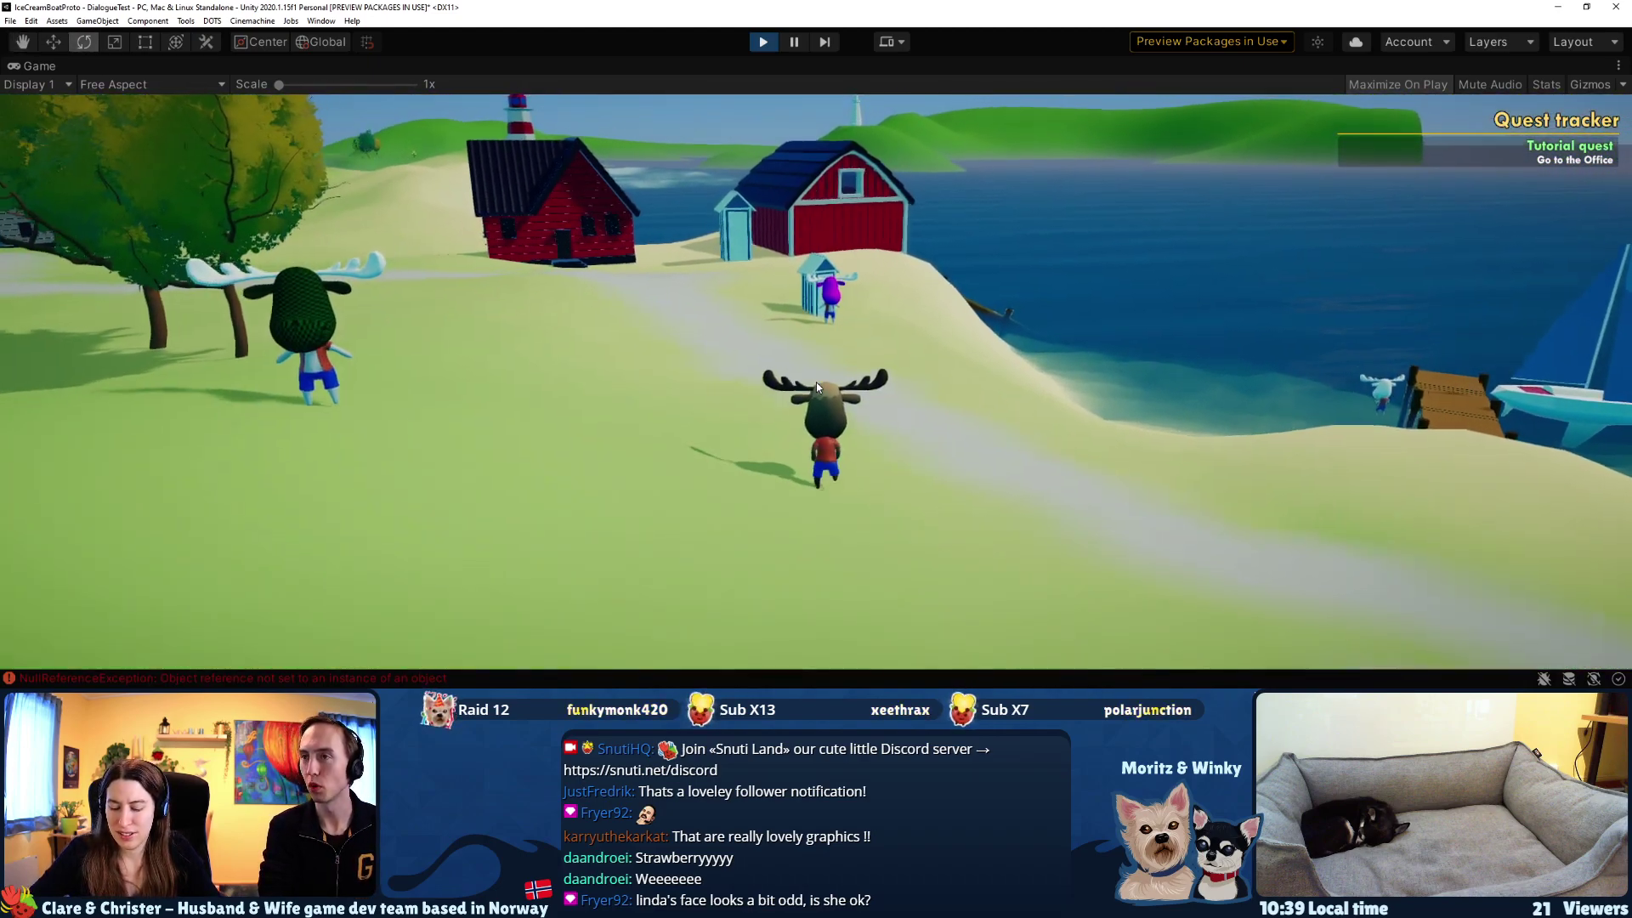
key(w)
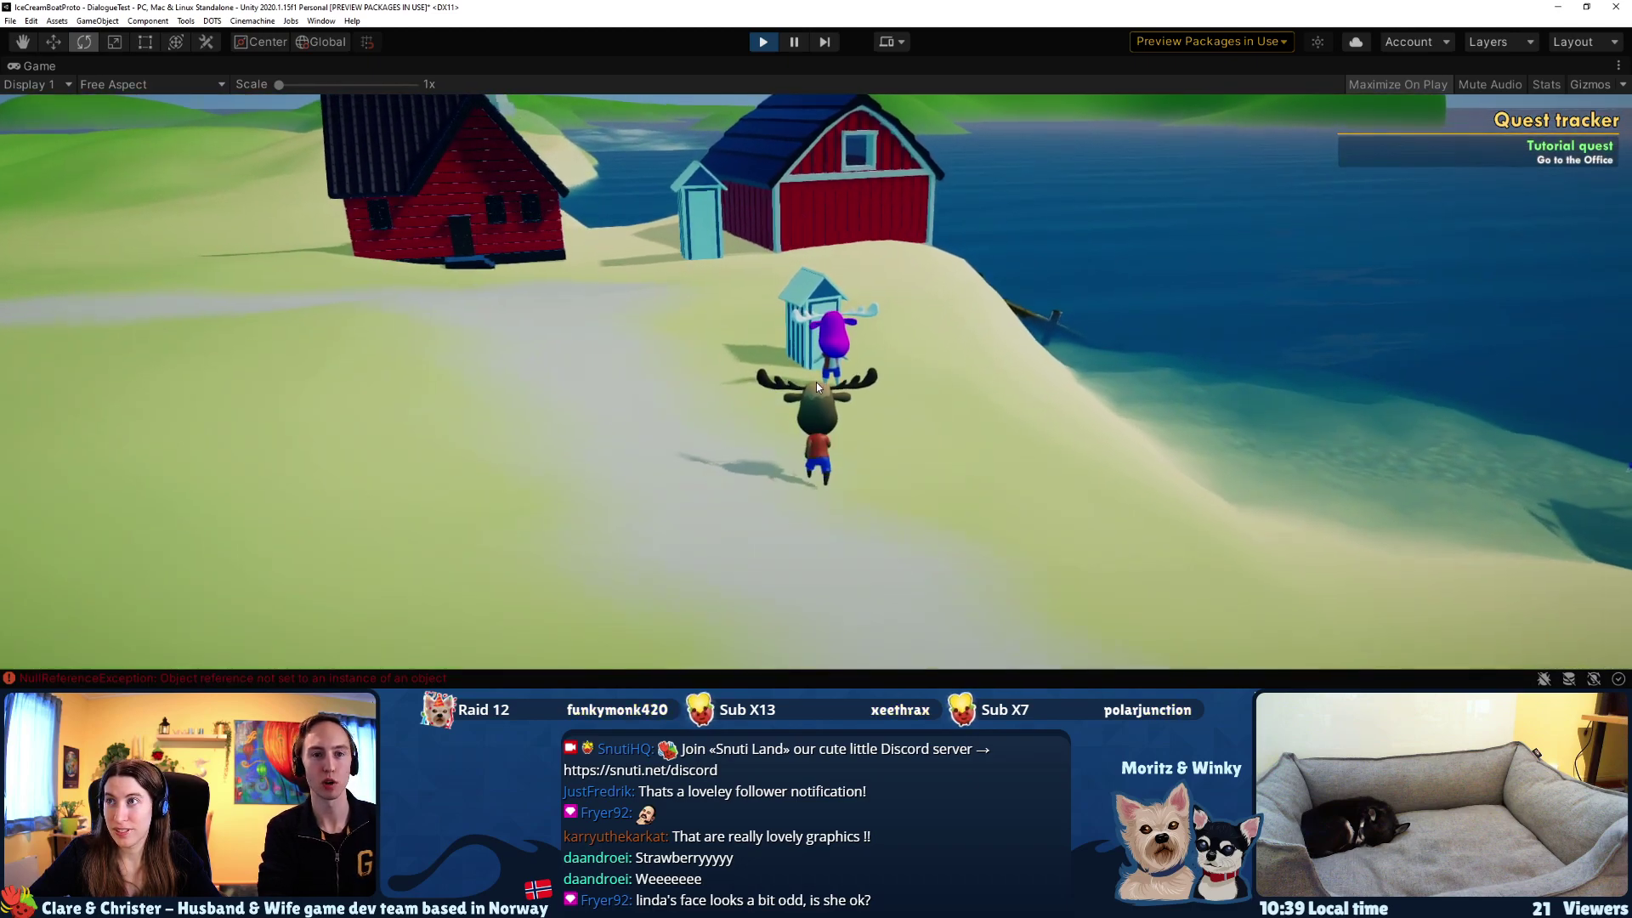
- Talk to the Ice Cream Boat Officer and advance the dialogue through the Best Friend's suggestion of waffles
key(e)
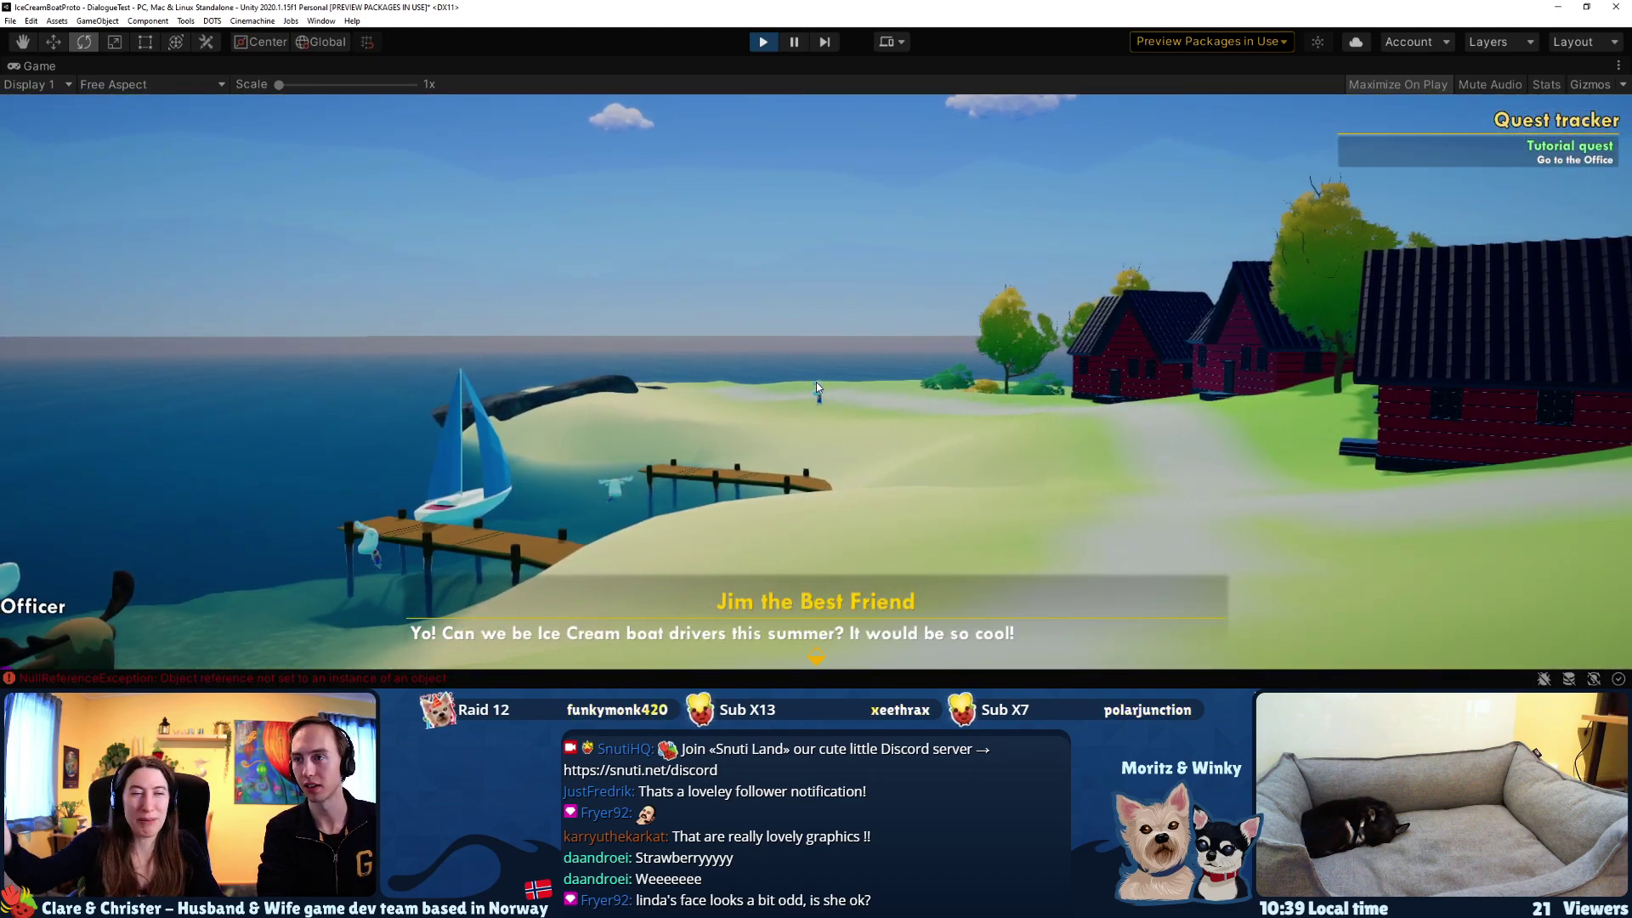
key(e)
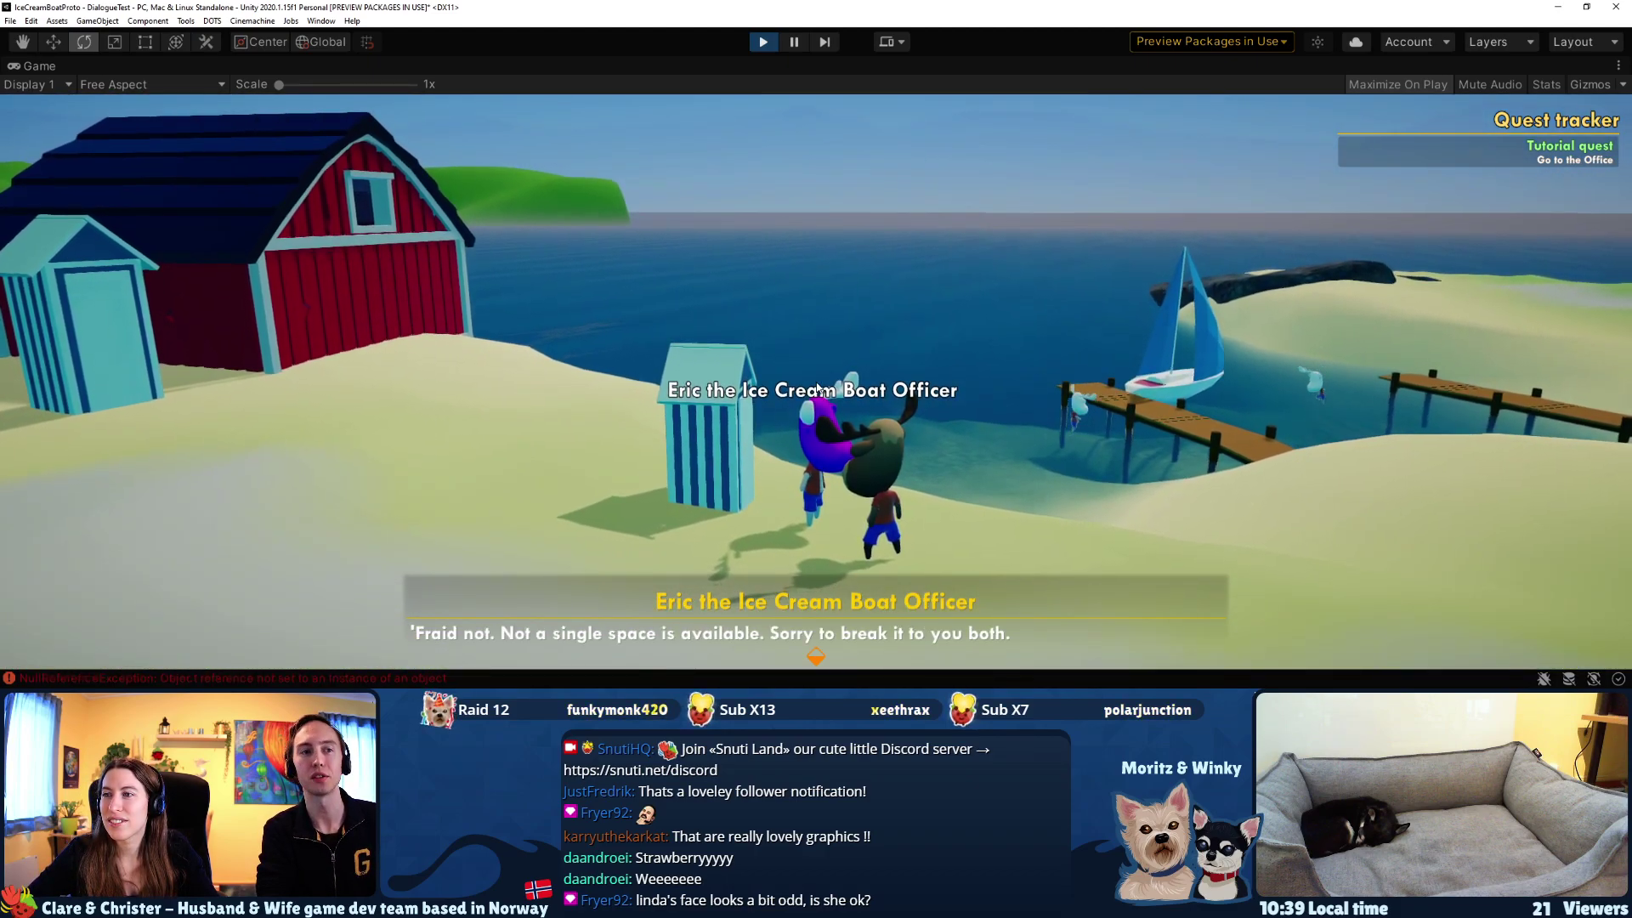
click(1151, 358)
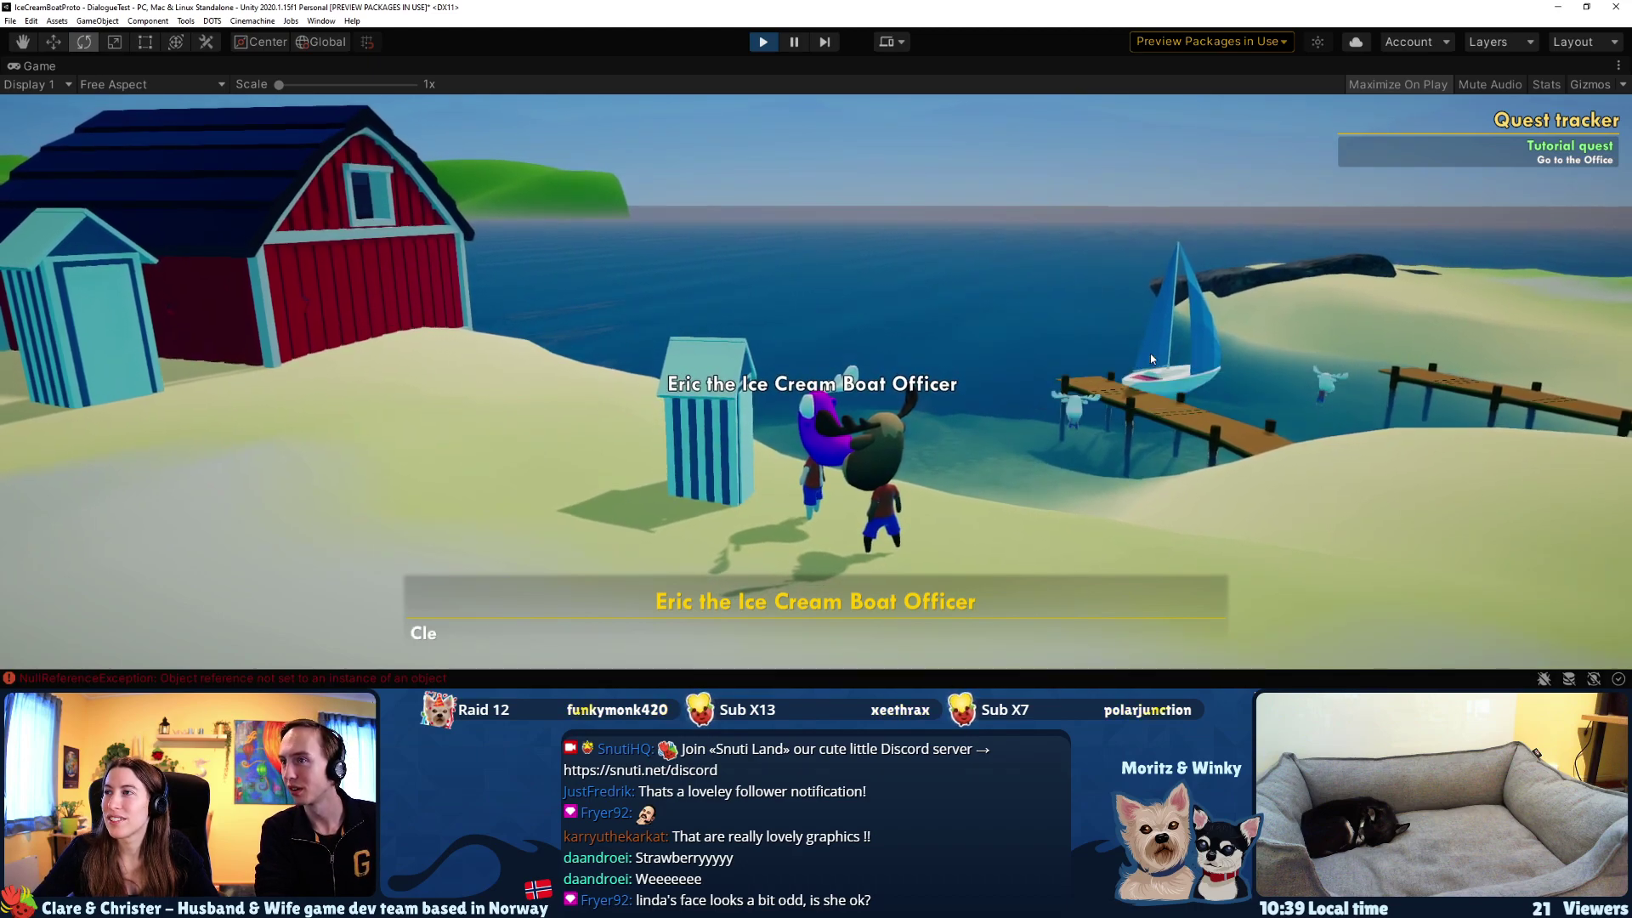
key(e)
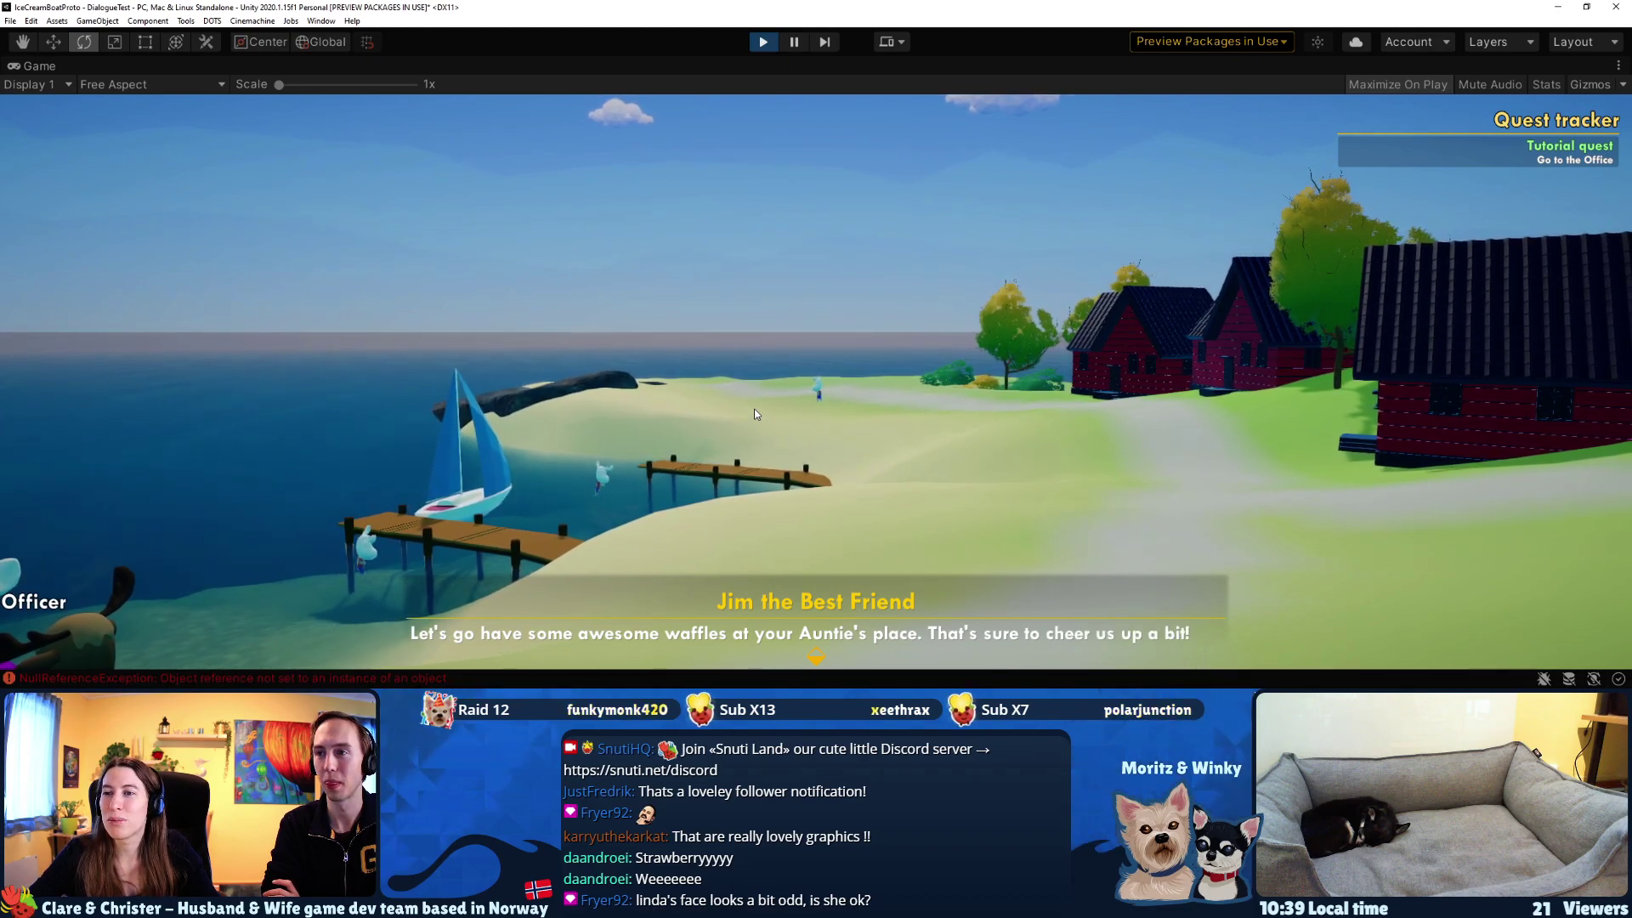
key(e)
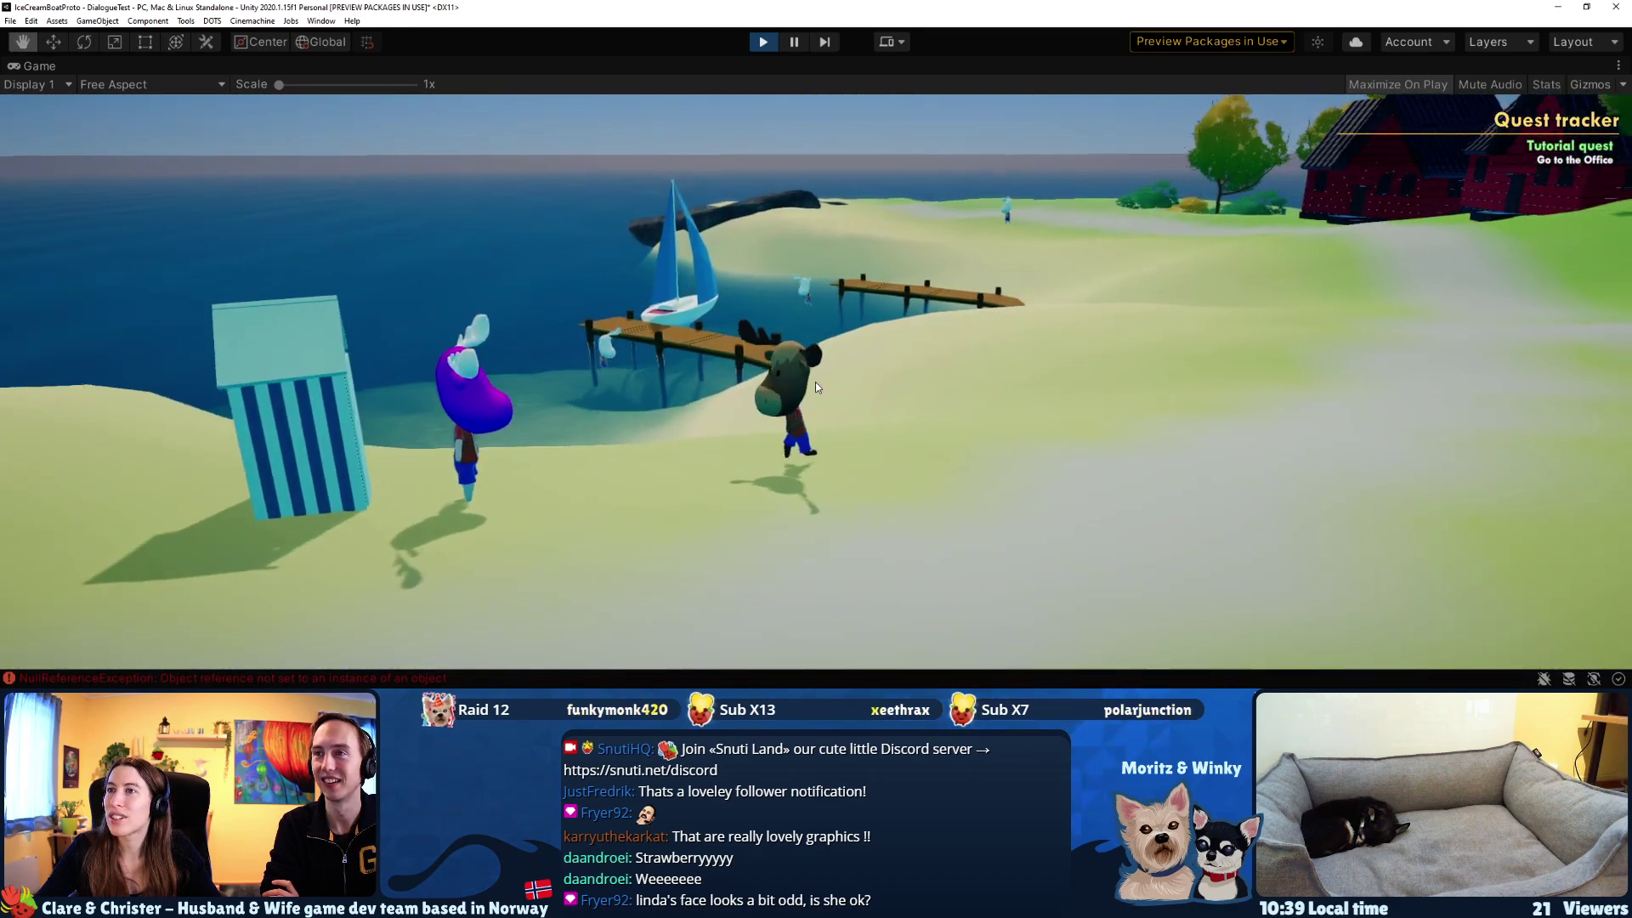
- Run to the Auntie near the trees, answer her greeting with "Not so good!" and advance the conversation
key(w)
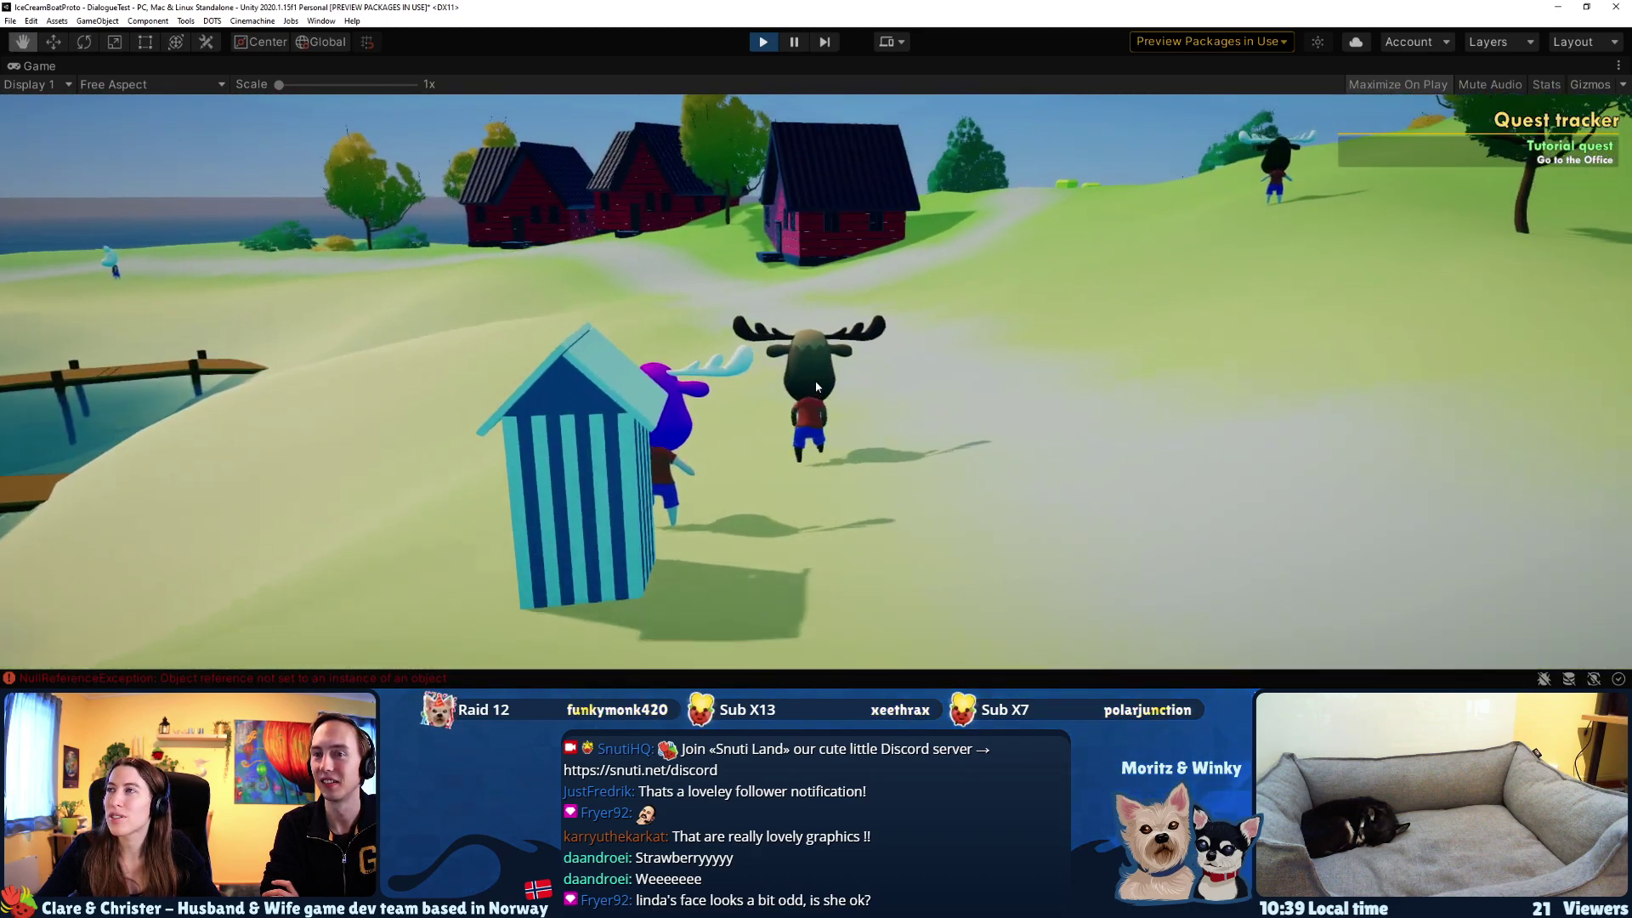
key(w)
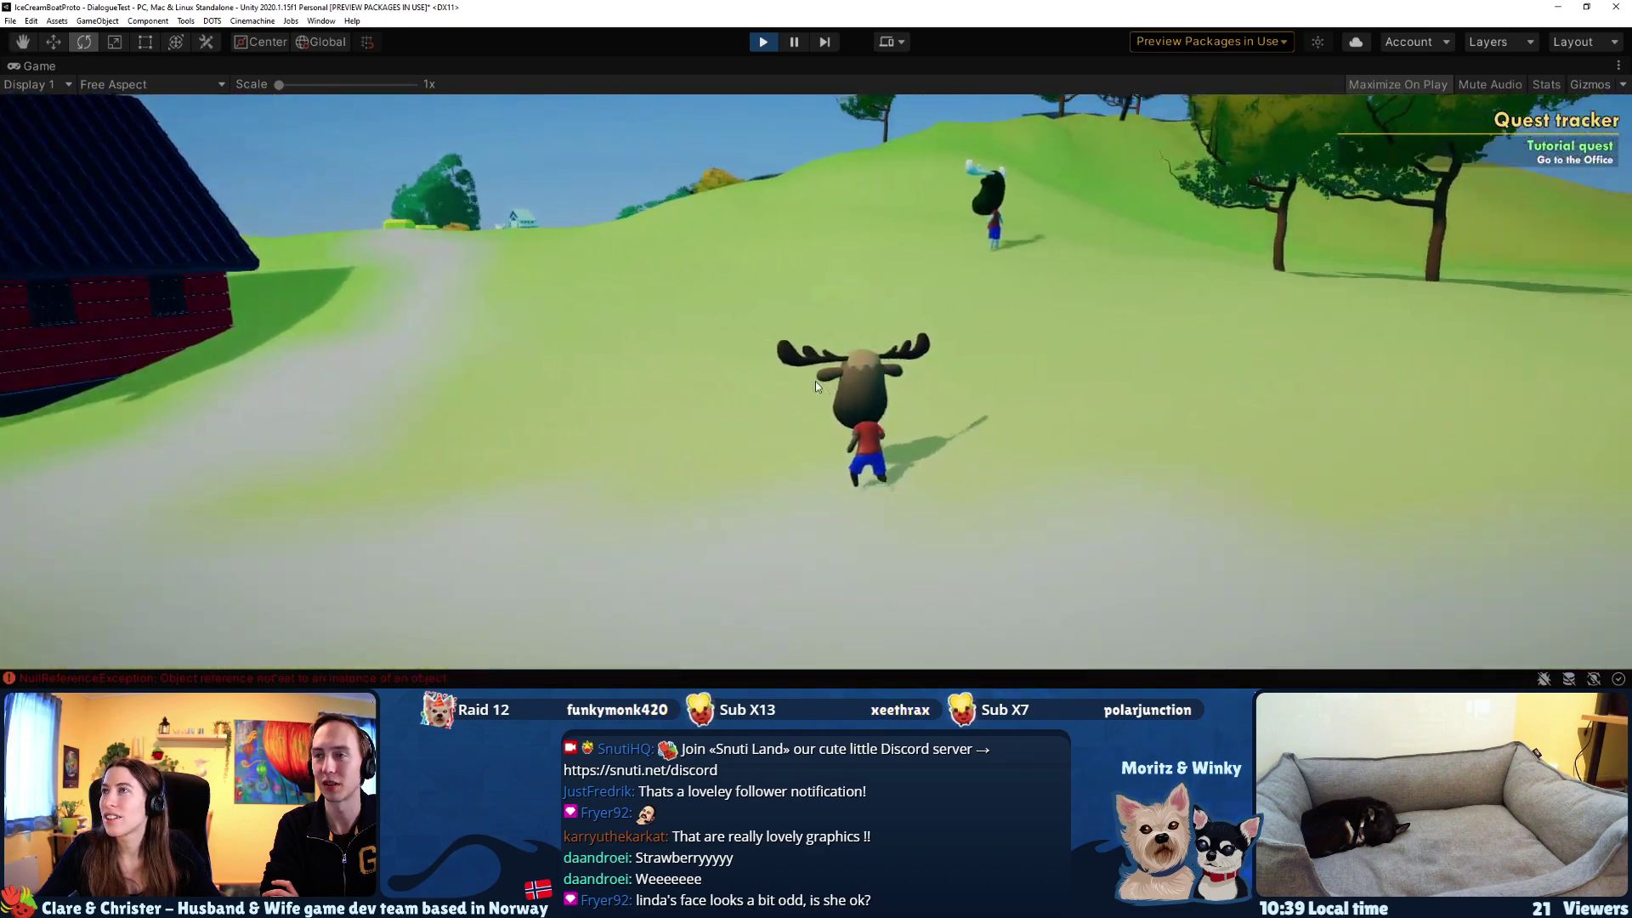
key(e)
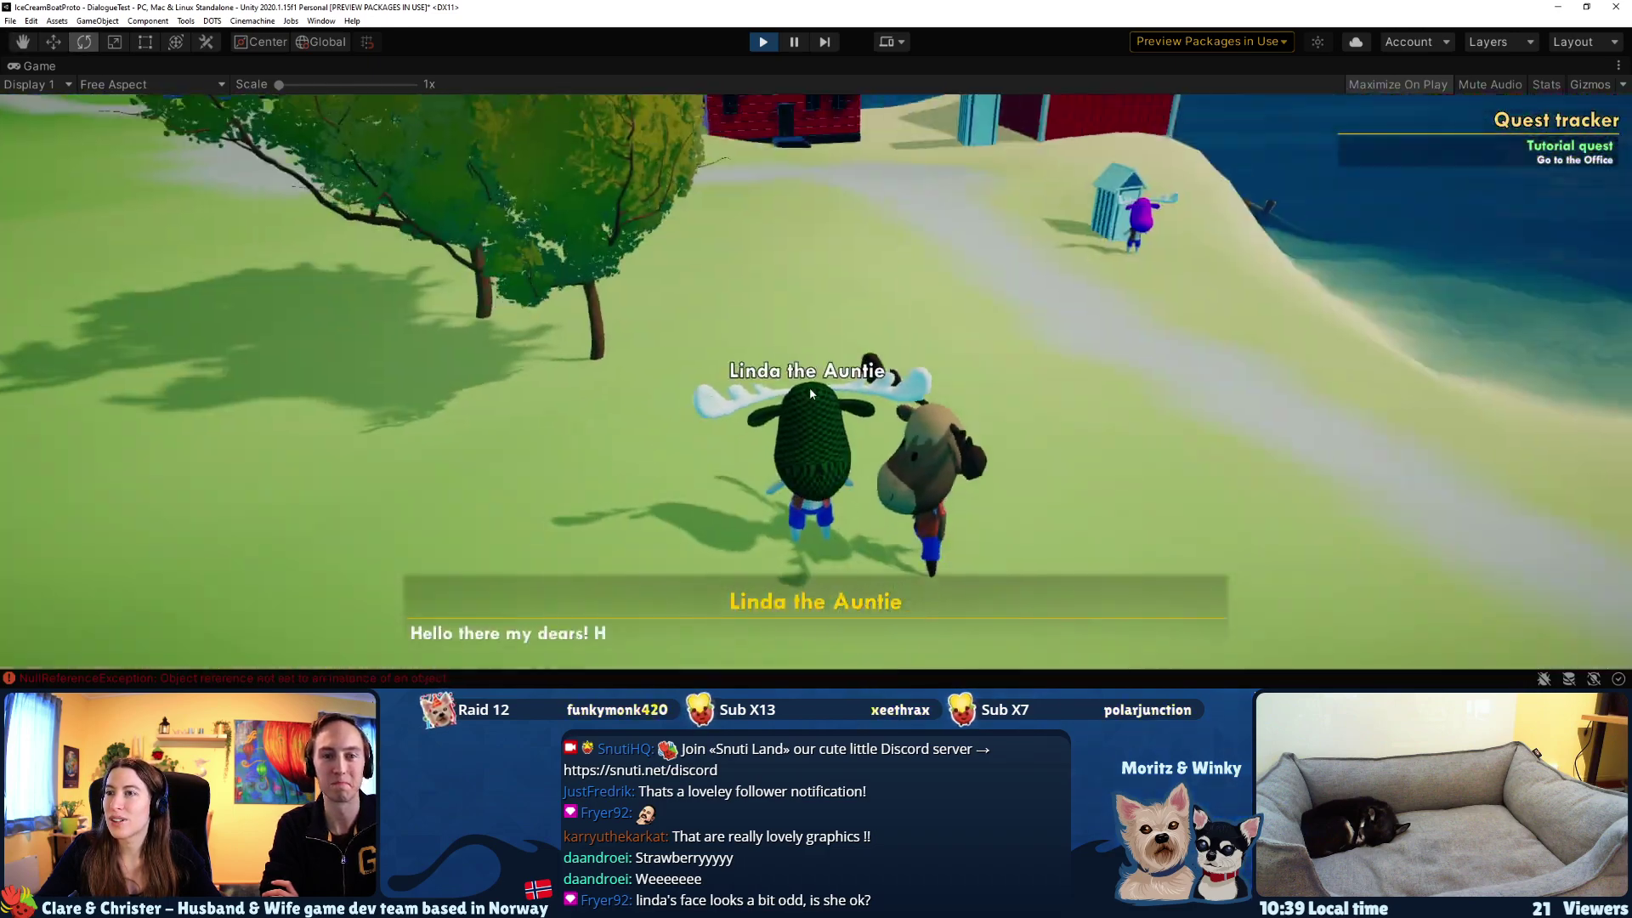
click(817, 663)
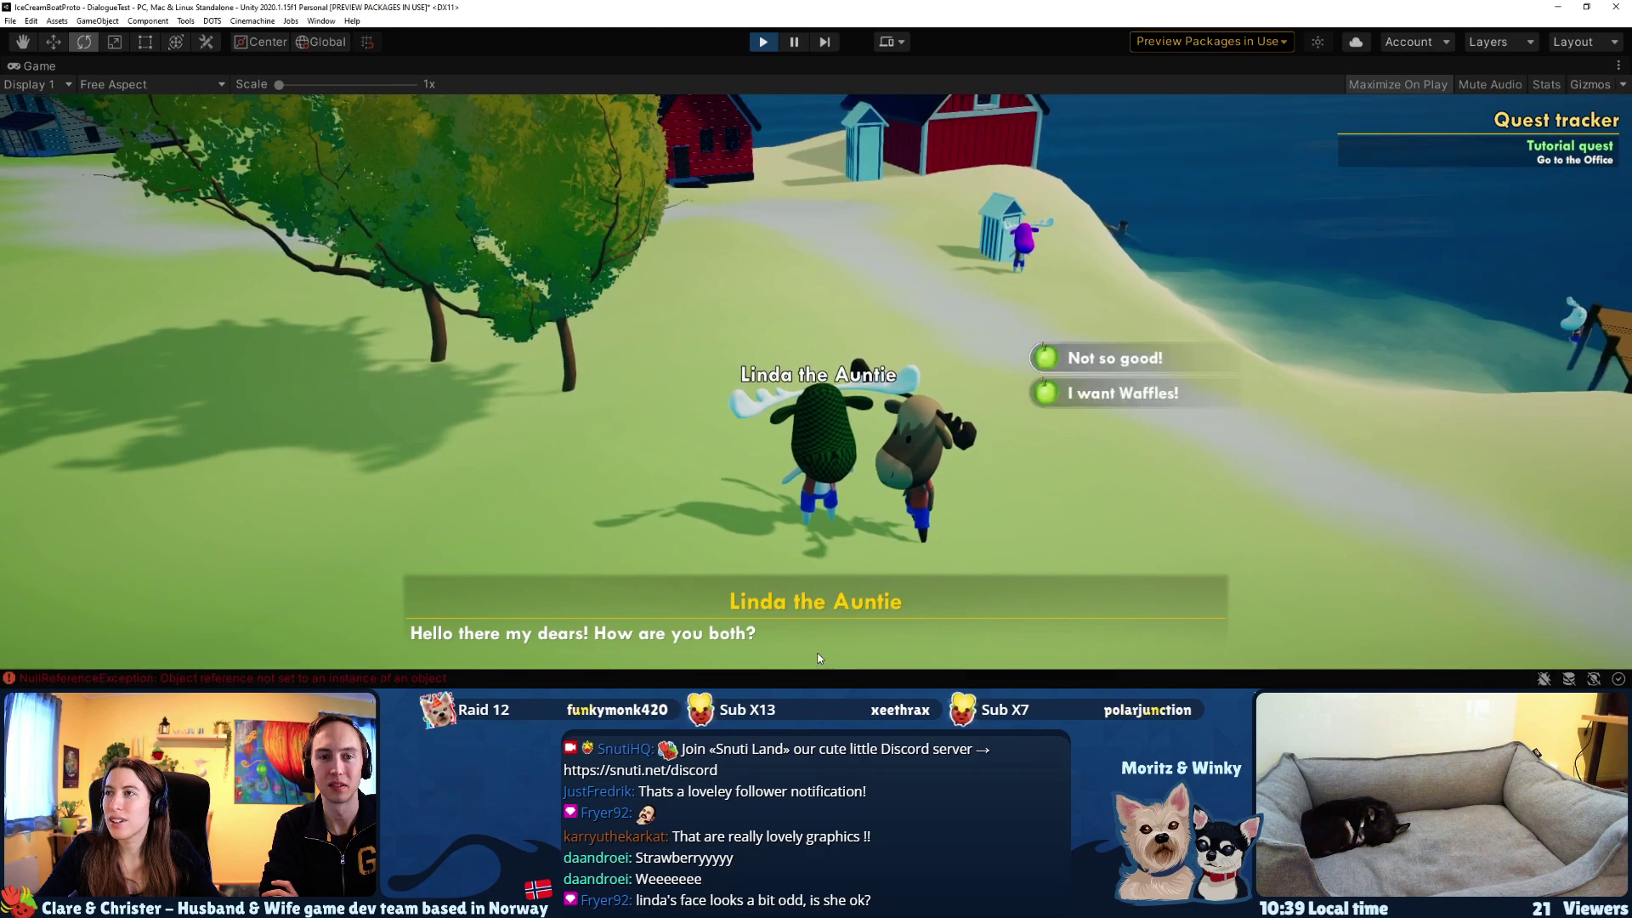
click(1074, 361)
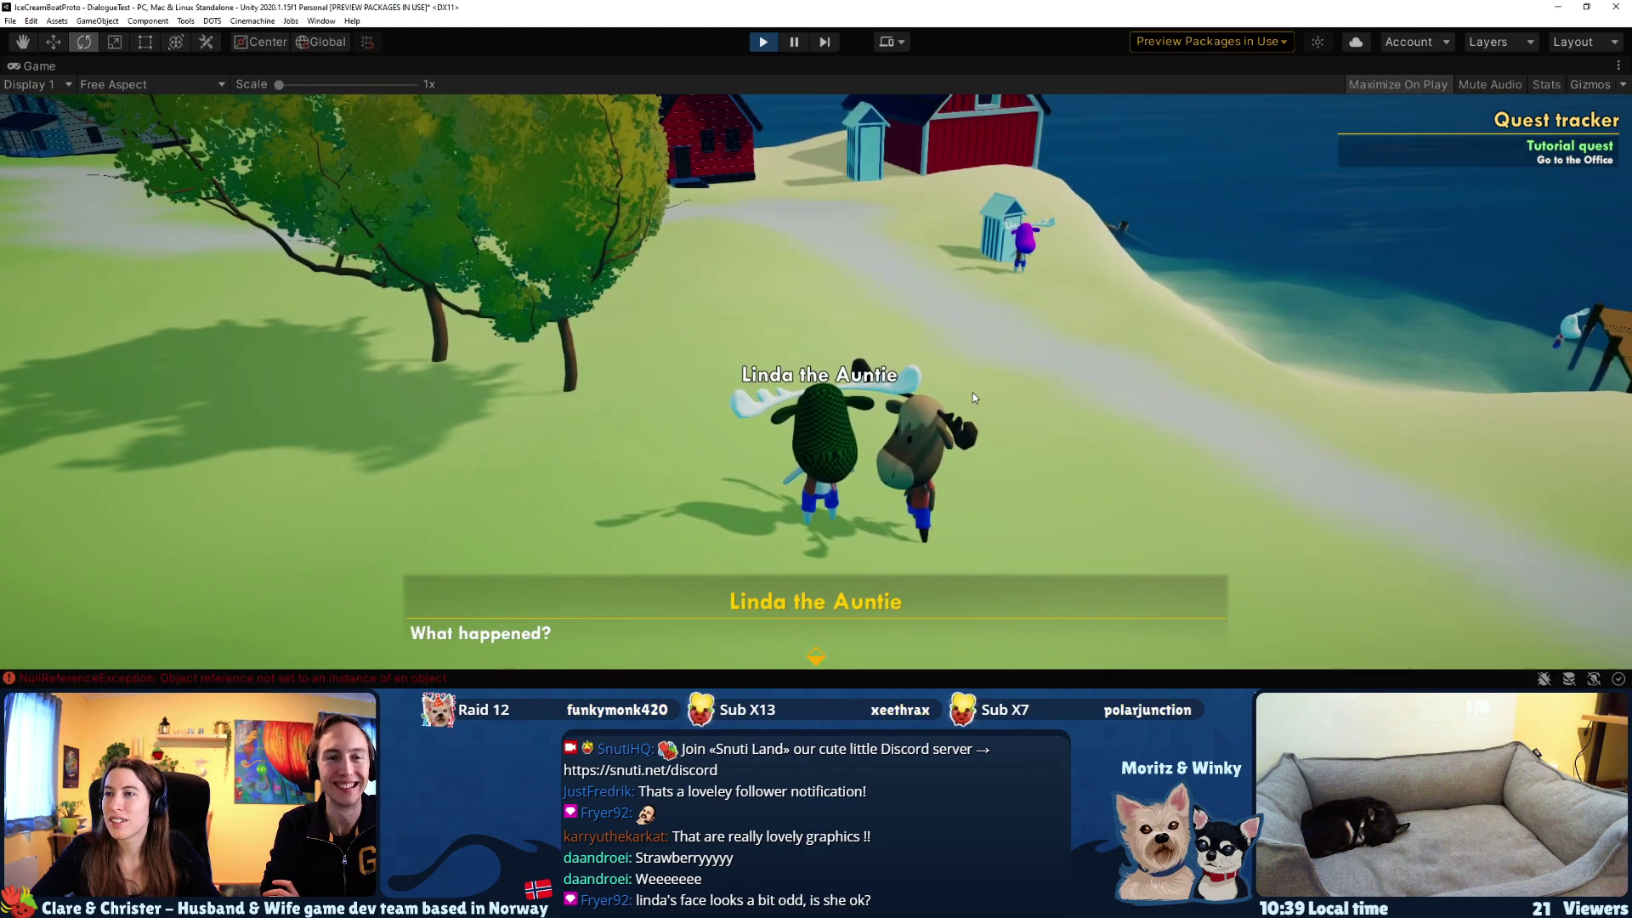
key(e)
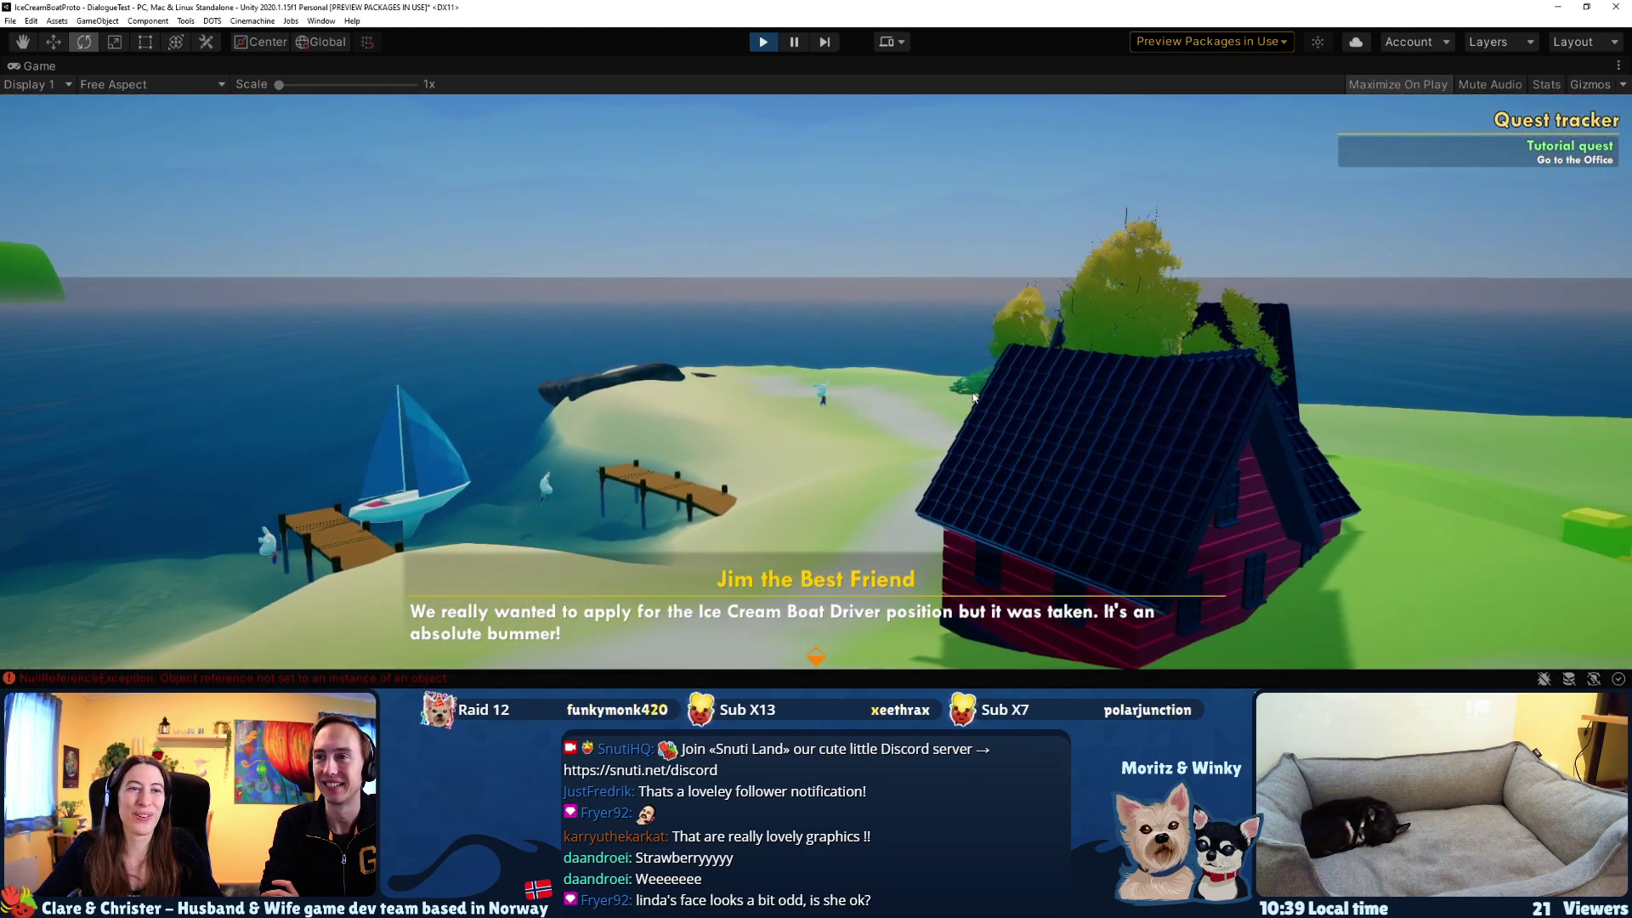
key(e)
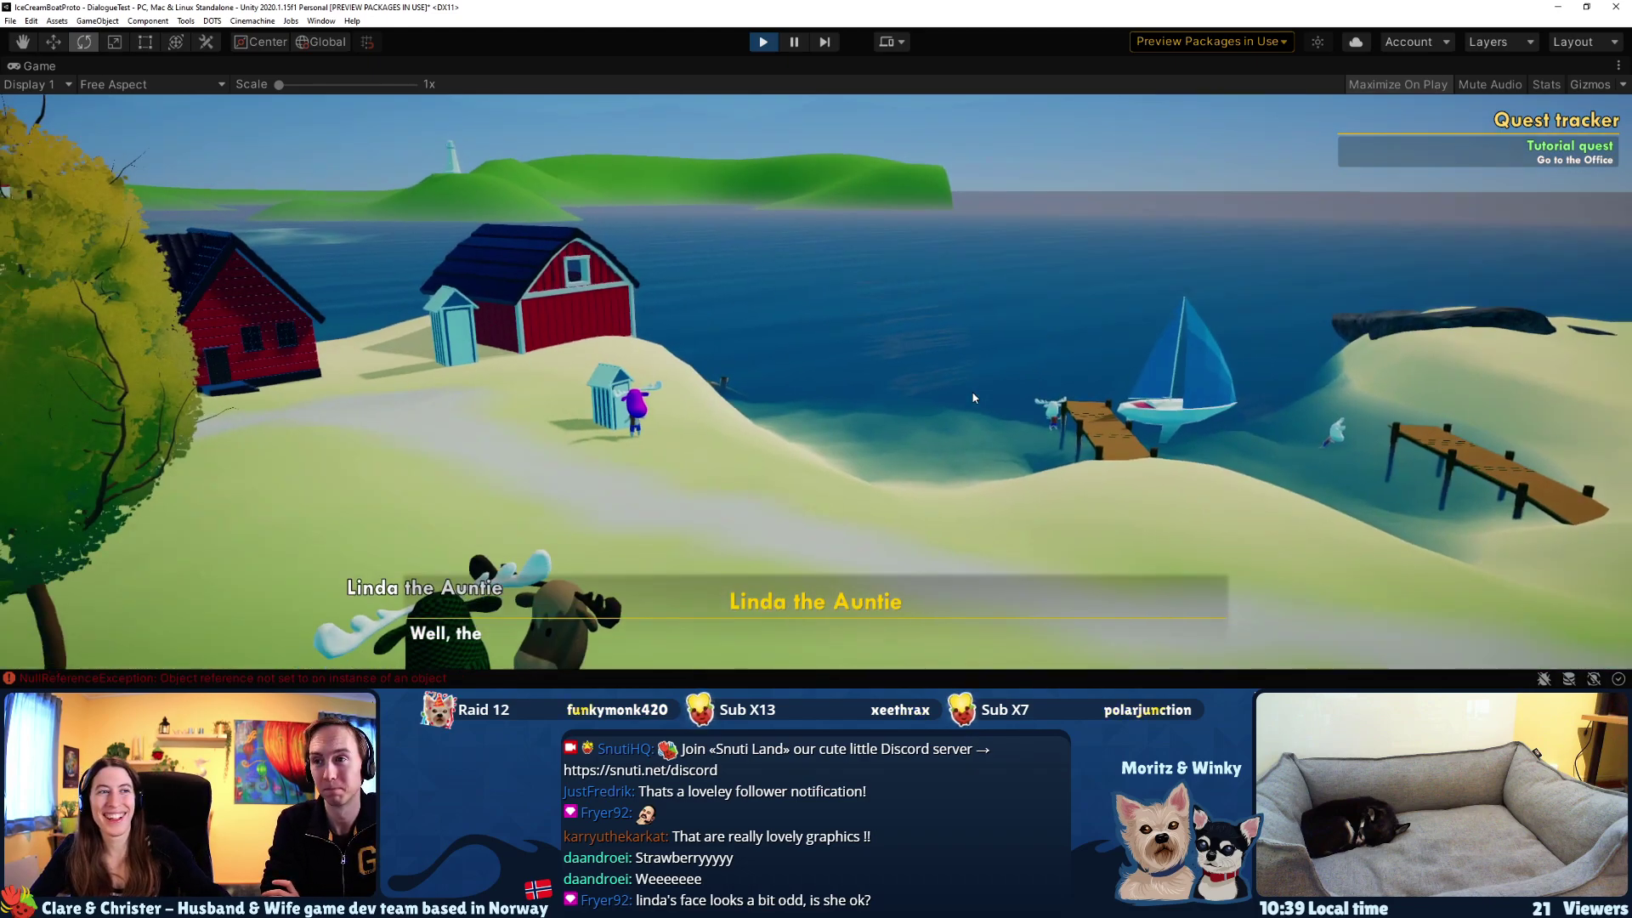
- Stop the running game and examine the exceptions logged in the console
click(767, 41)
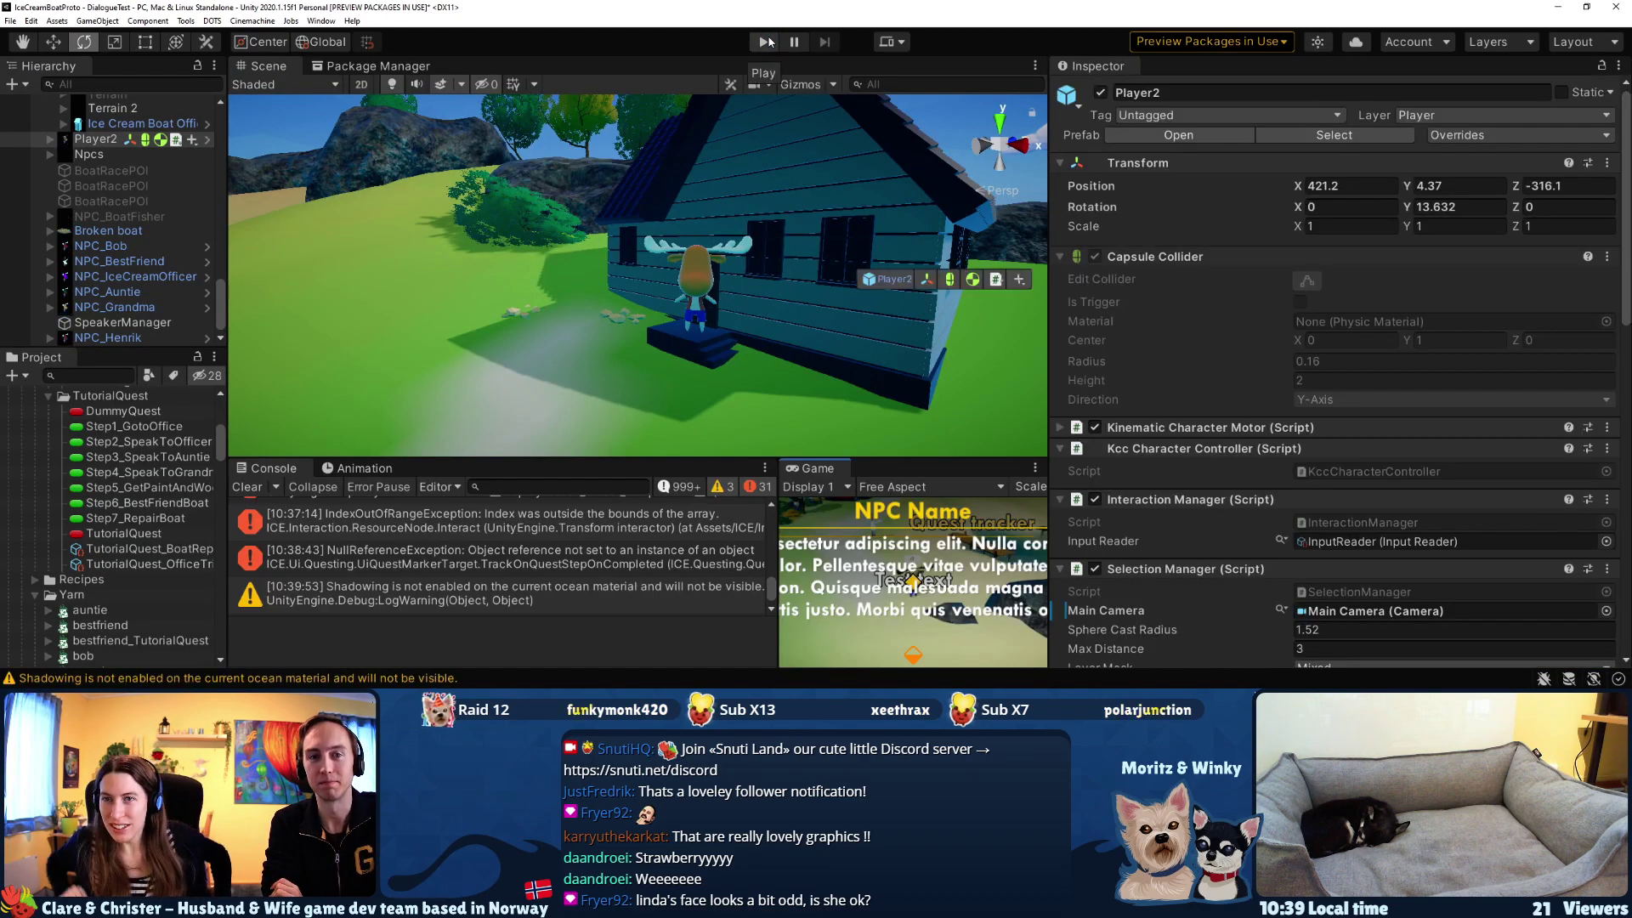
scroll(537, 530, up, 3)
scroll(537, 530, up, 5)
scroll(537, 533, up, 10)
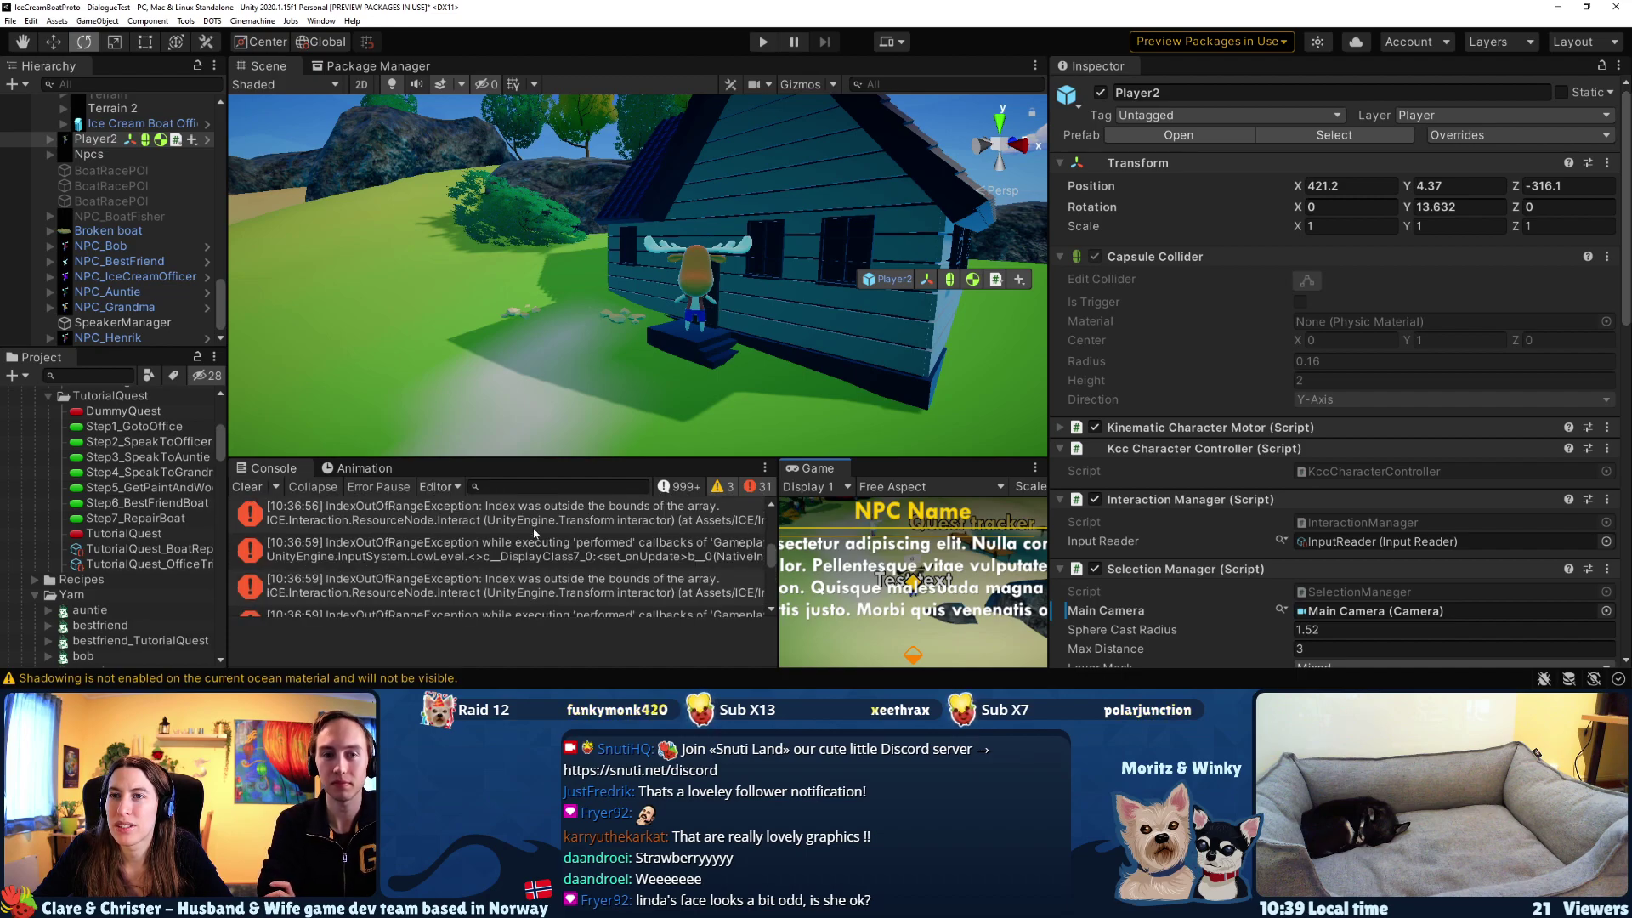
scroll(536, 533, up, 10)
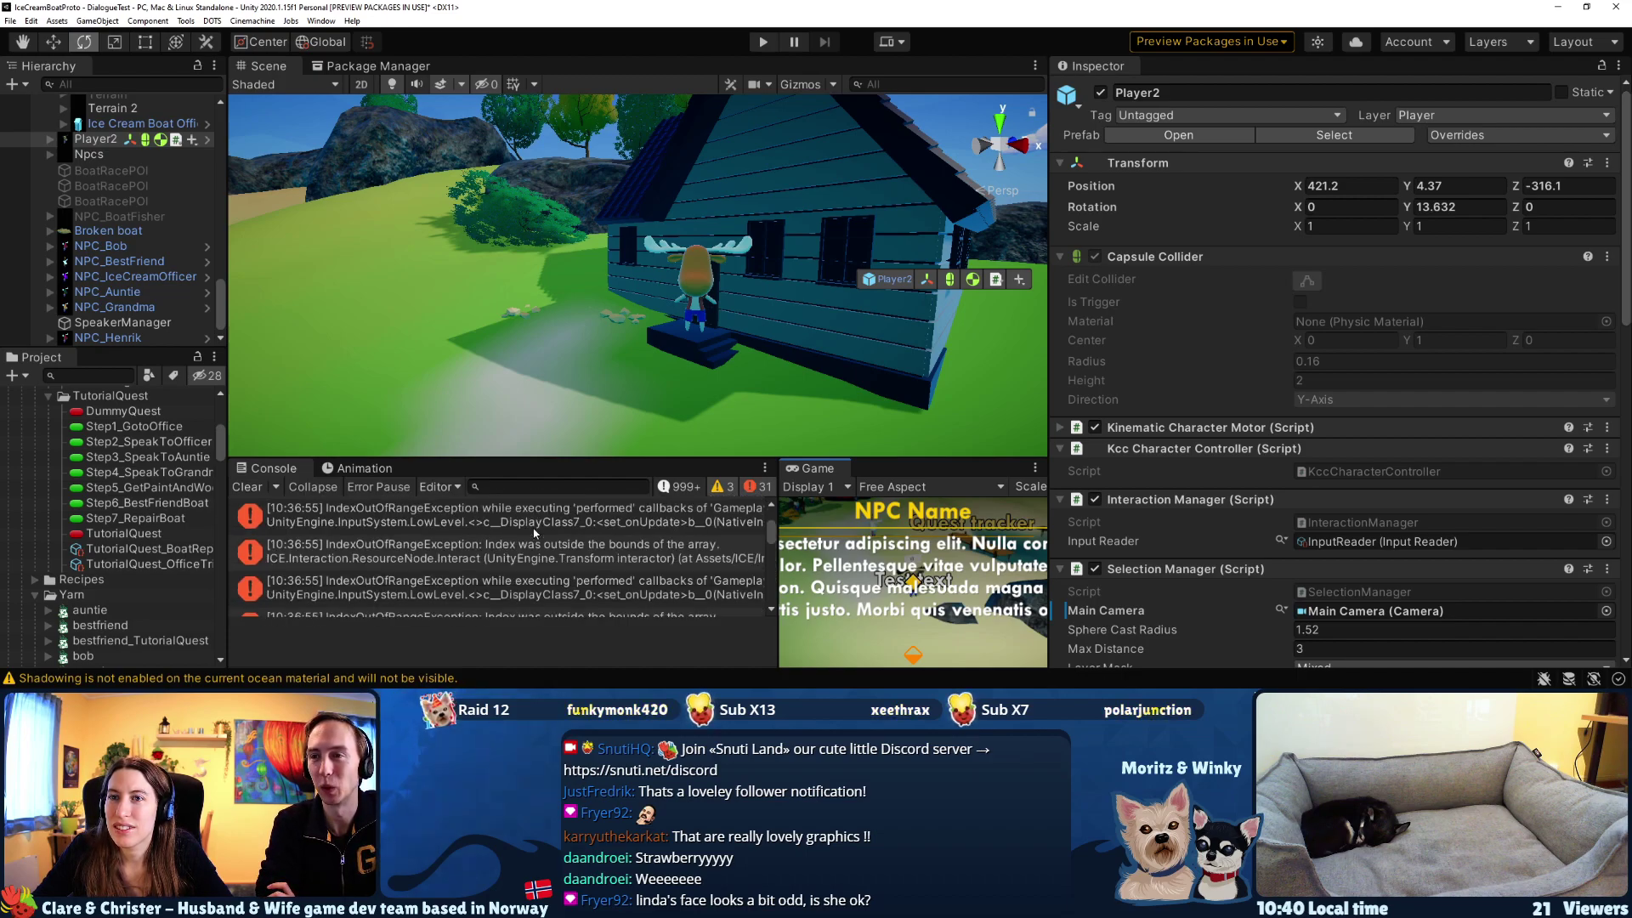
scroll(536, 533, down, 10)
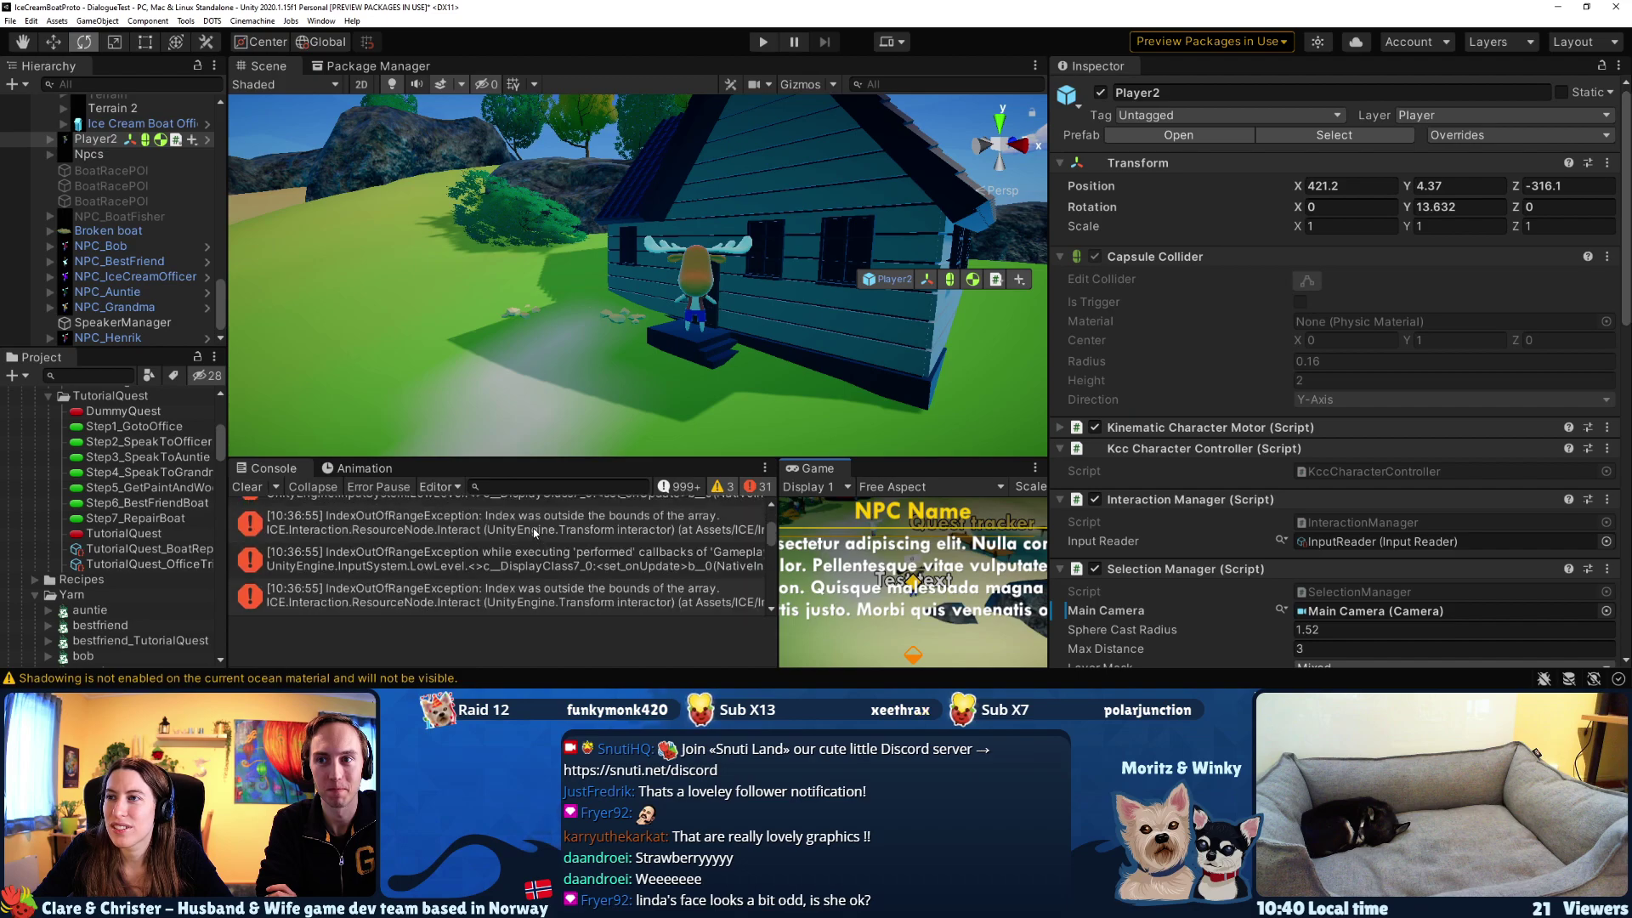
scroll(535, 533, down, 5)
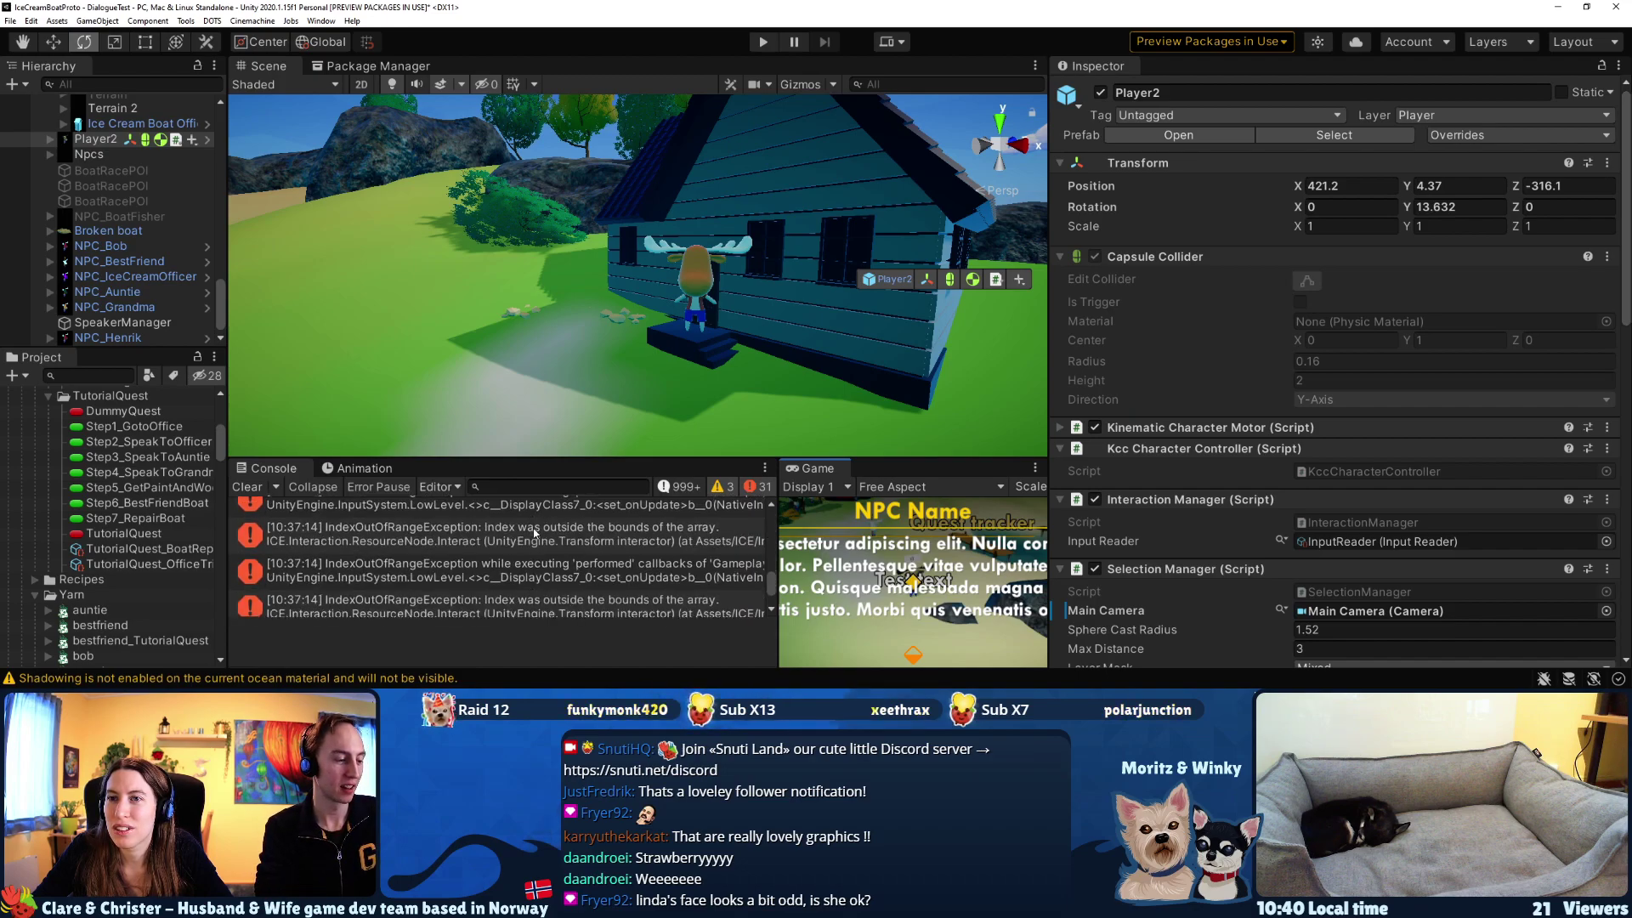